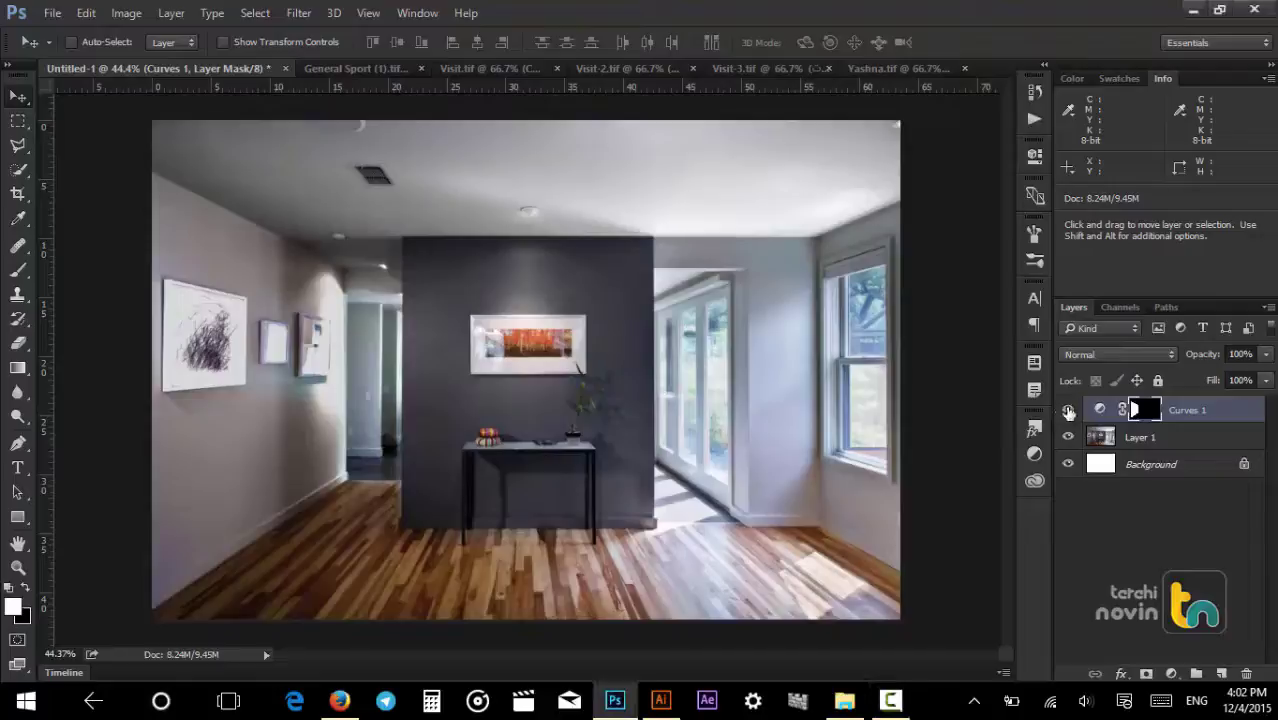
# Turn off the Curves 1 adjustment layer above the room photo on Layer 1.
pyautogui.click(1068, 409)
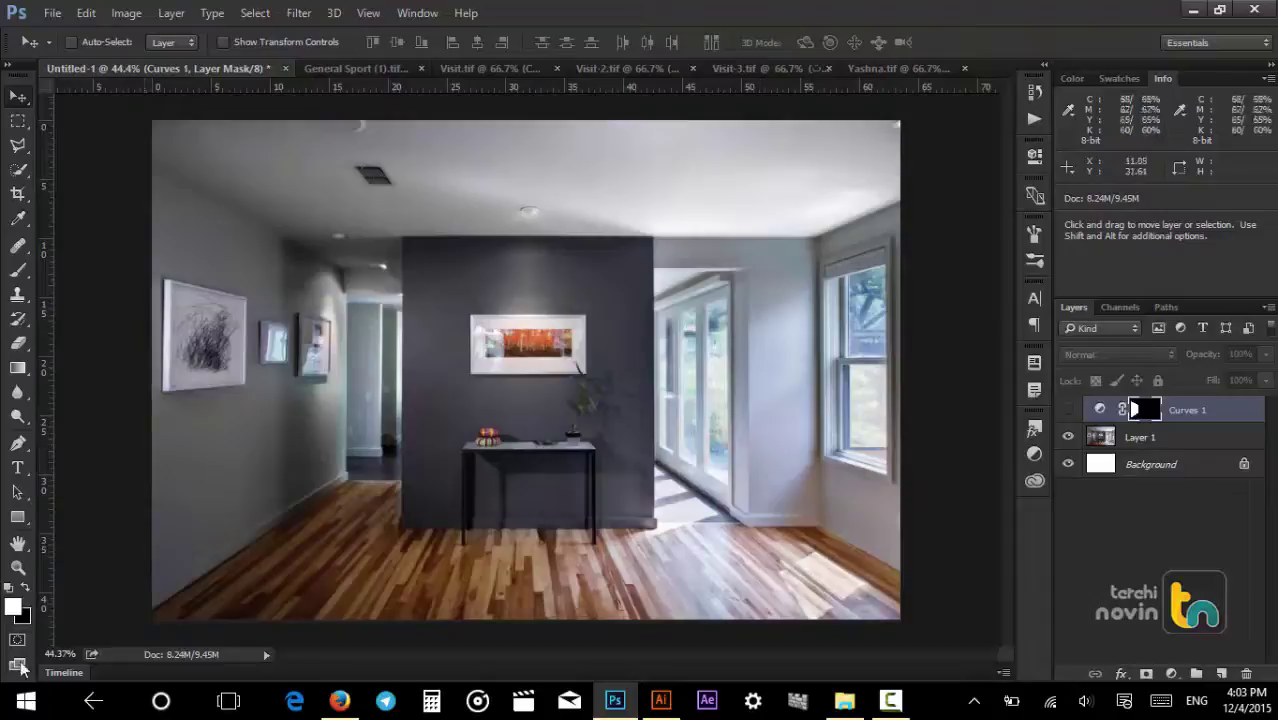
pyautogui.click(17, 517)
pyautogui.moveTo(239, 198); pyautogui.dragTo(573, 277)
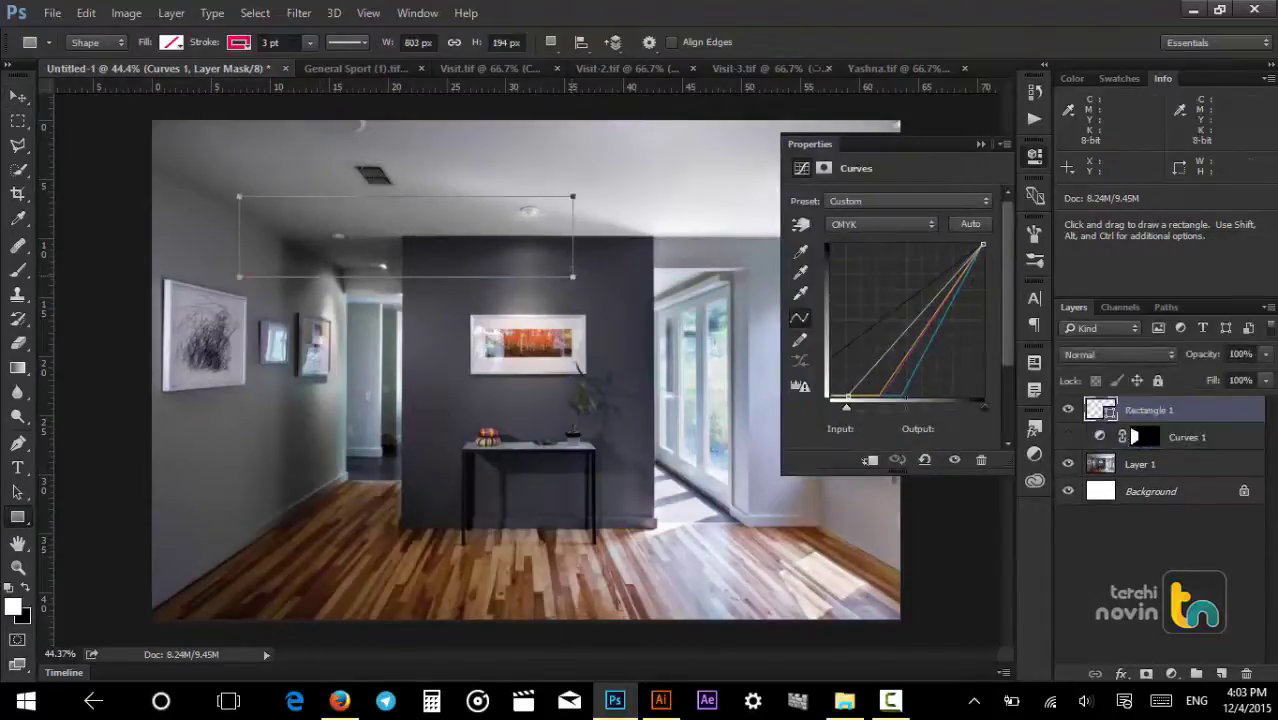
pyautogui.click(835, 266)
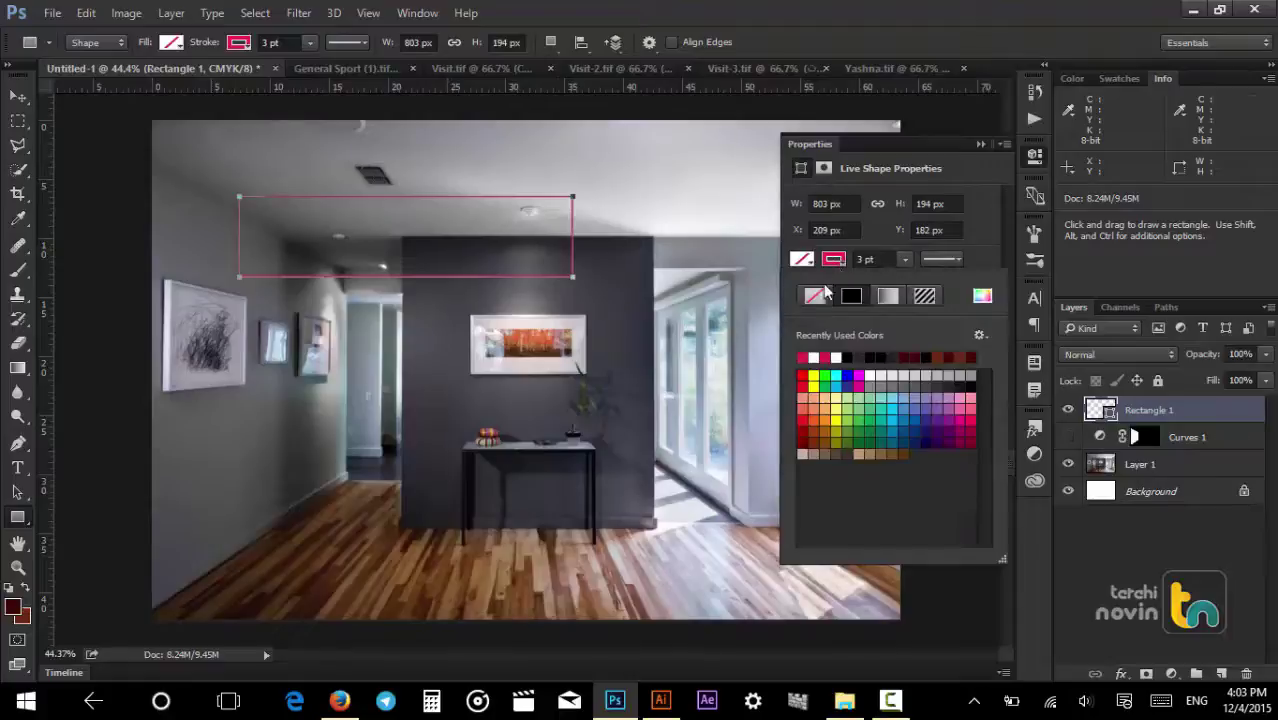
pyautogui.click(815, 296)
pyautogui.click(981, 297)
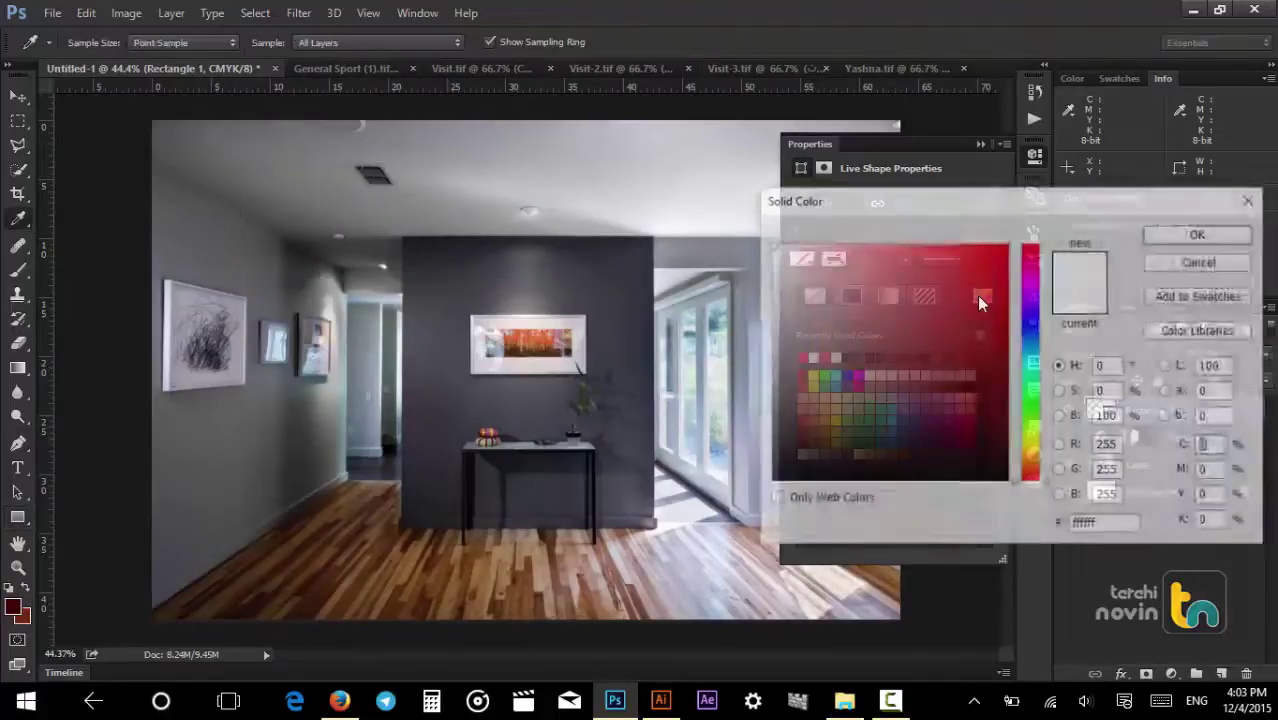
pyautogui.click(997, 265)
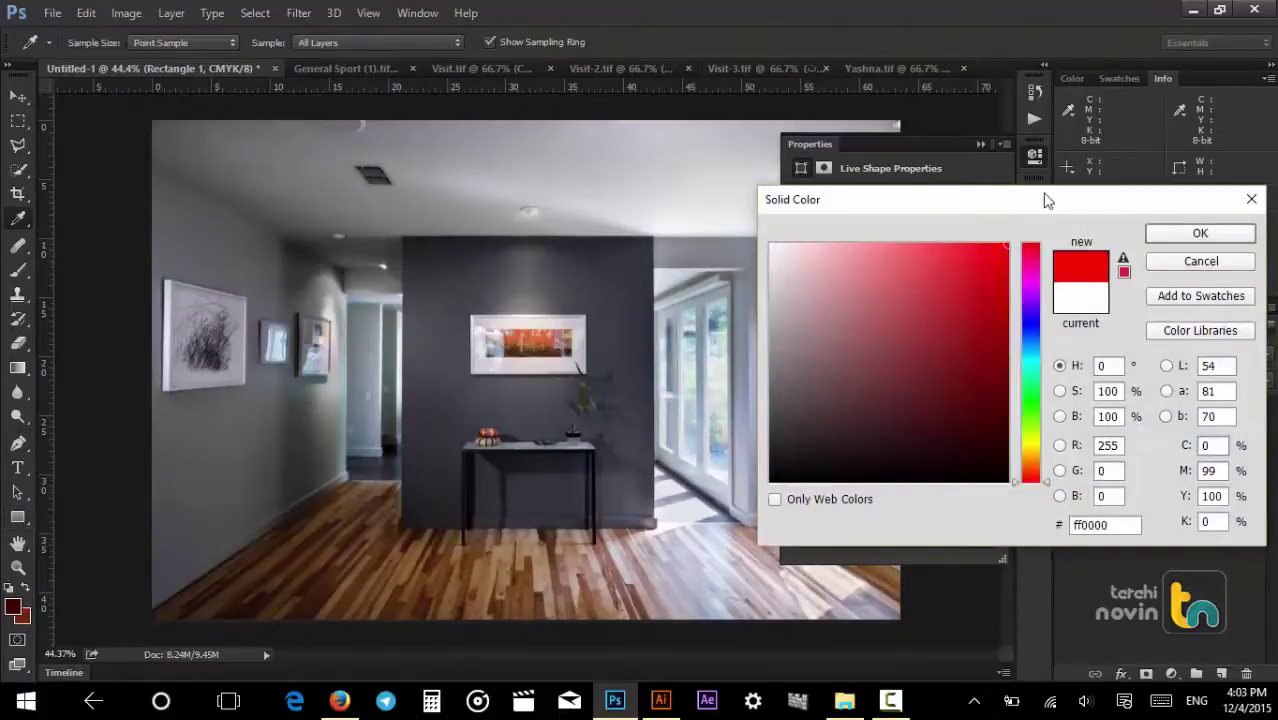
pyautogui.click(1160, 233)
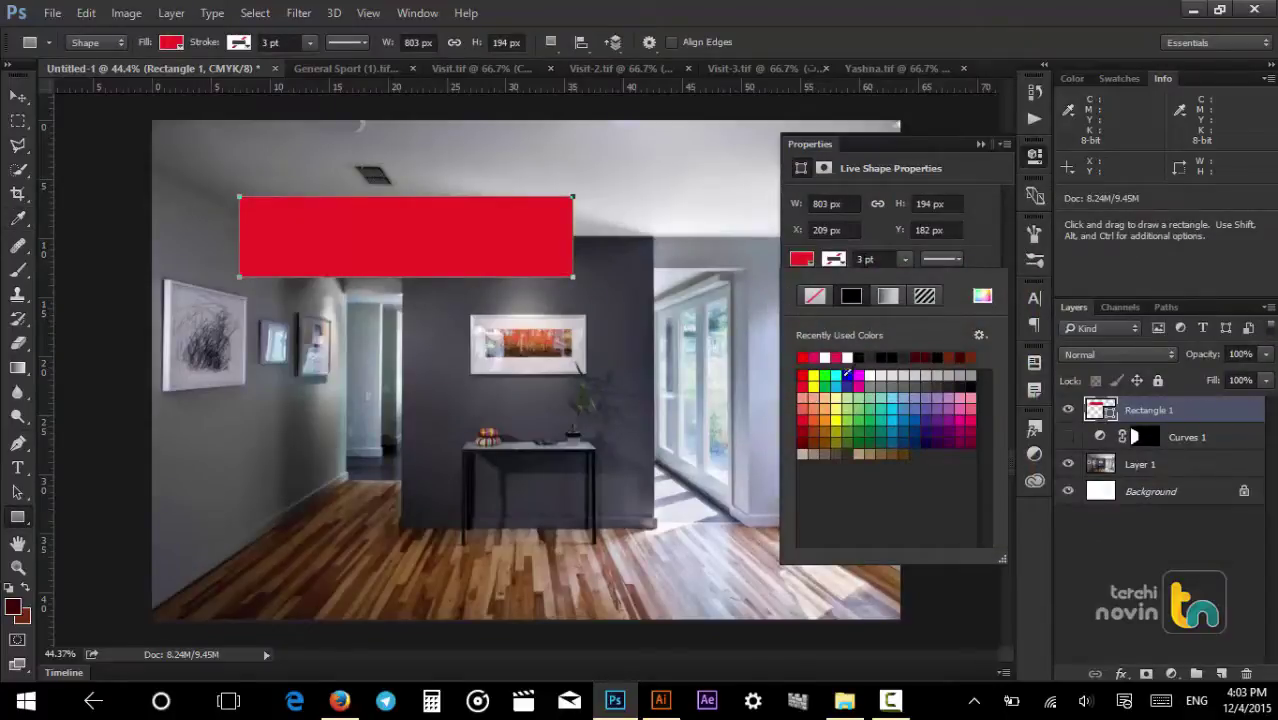
pyautogui.doubleClick(1100, 410)
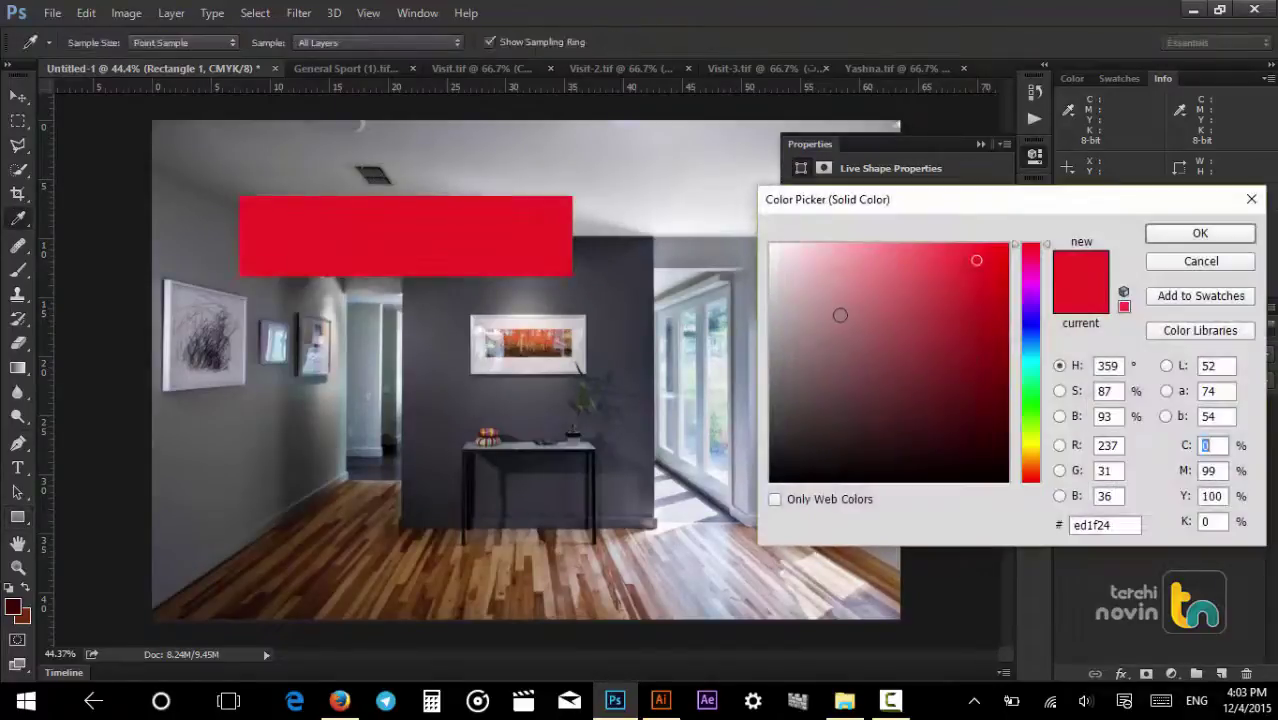
pyautogui.click(720, 330)
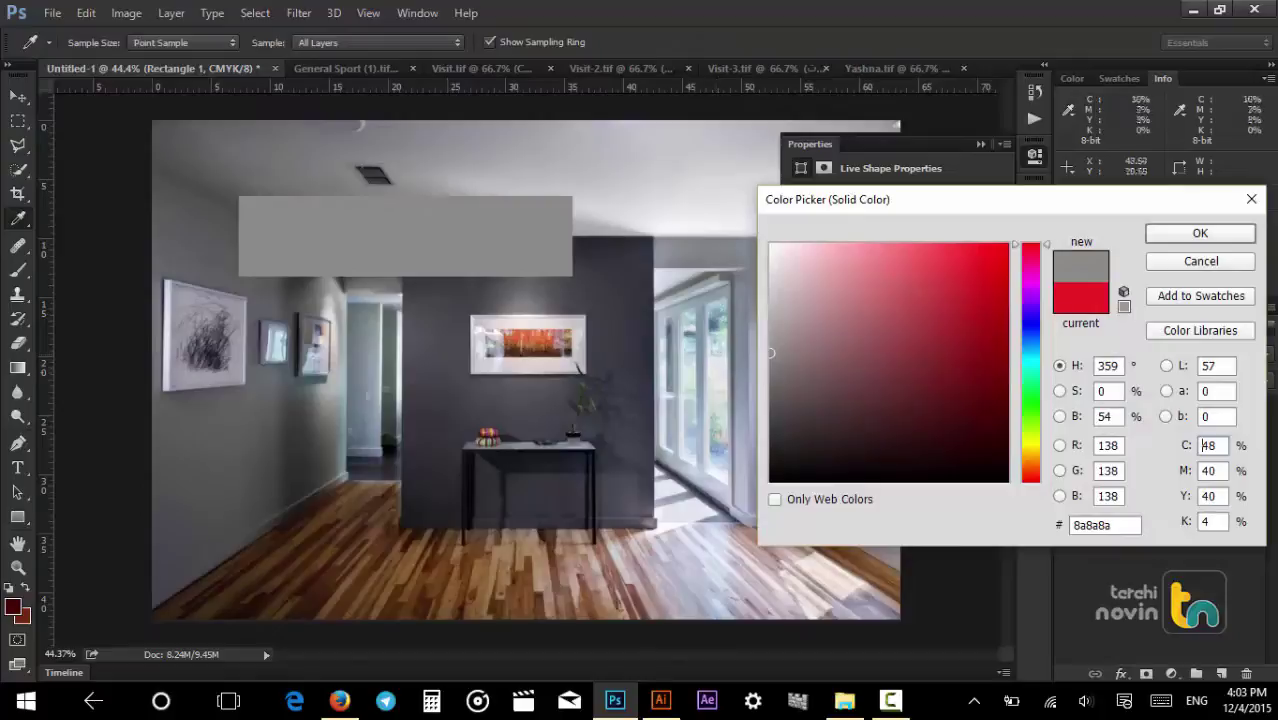
pyautogui.click(748, 392)
pyautogui.moveTo(766, 395)
pyautogui.mouseDown()
pyautogui.moveTo(766, 434)
pyautogui.moveTo(762, 309)
pyautogui.moveTo(845, 291)
pyautogui.moveTo(970, 291)
pyautogui.moveTo(970, 428)
pyautogui.moveTo(1030, 358)
pyautogui.moveTo(1036, 304)
pyautogui.moveTo(1036, 376)
pyautogui.mouseUp()
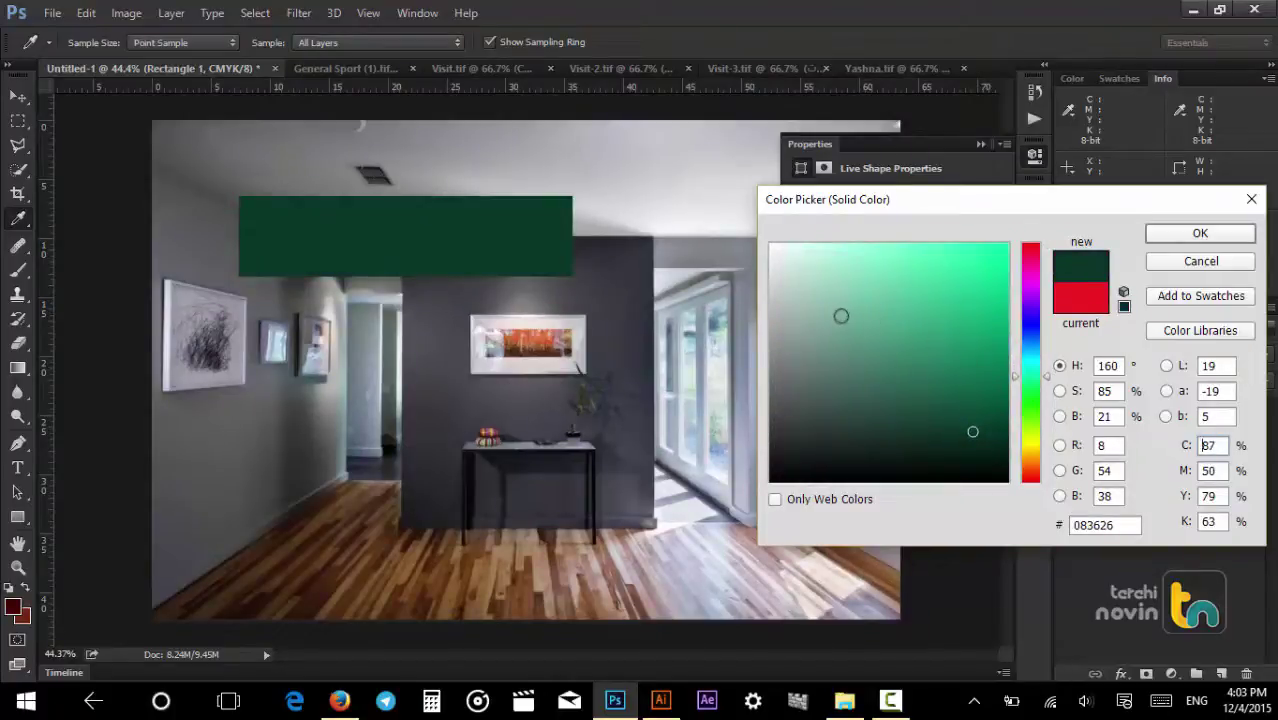
pyautogui.moveTo(825, 308); pyautogui.dragTo(727, 310)
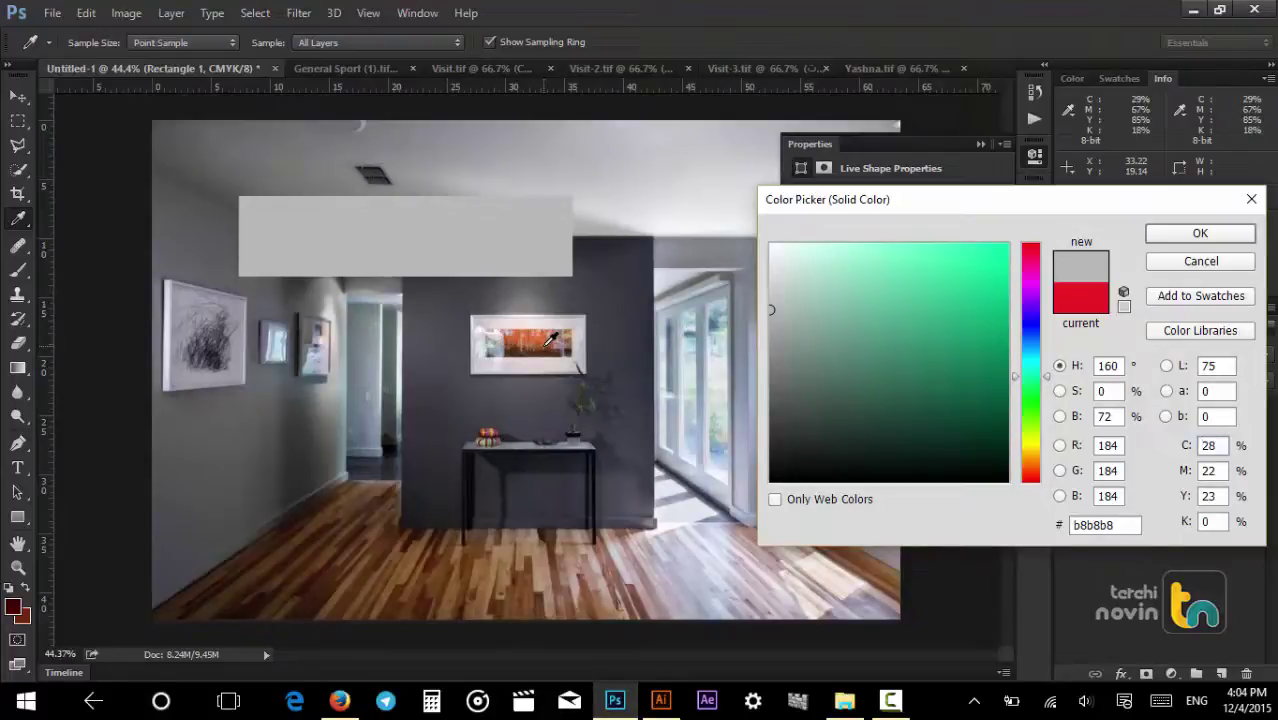
pyautogui.click(1251, 199)
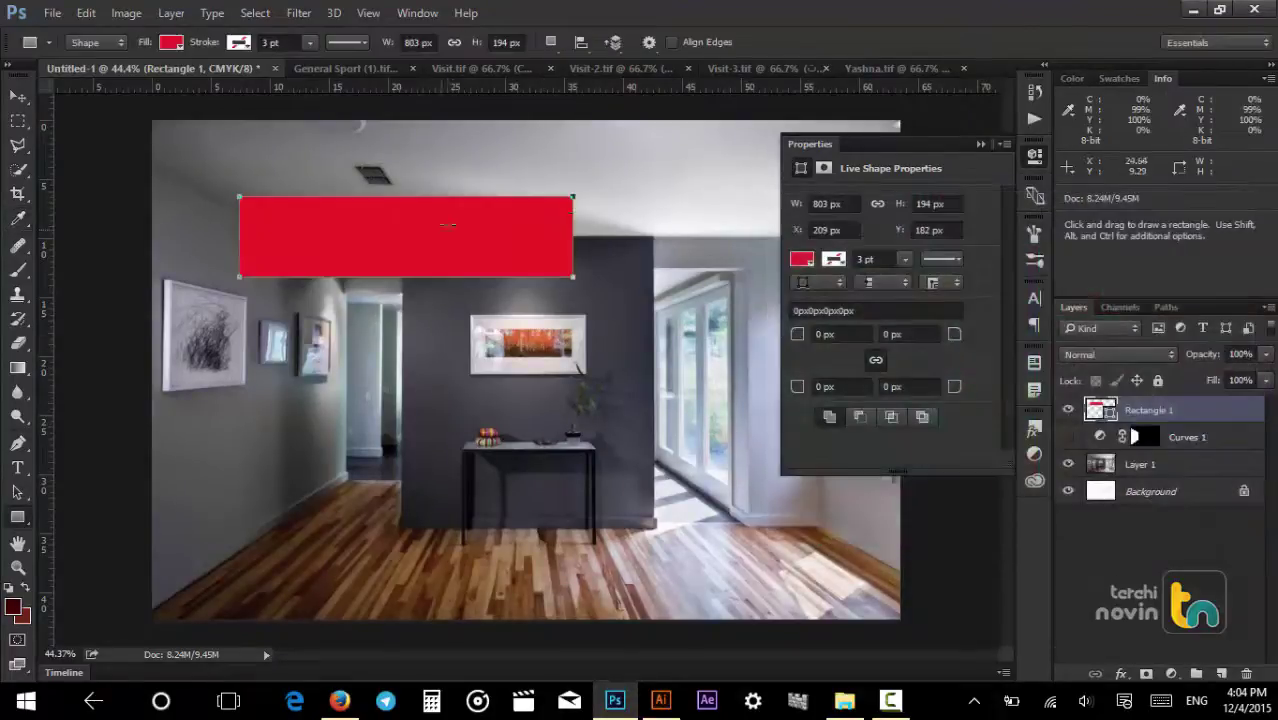
pyautogui.press('Delete')
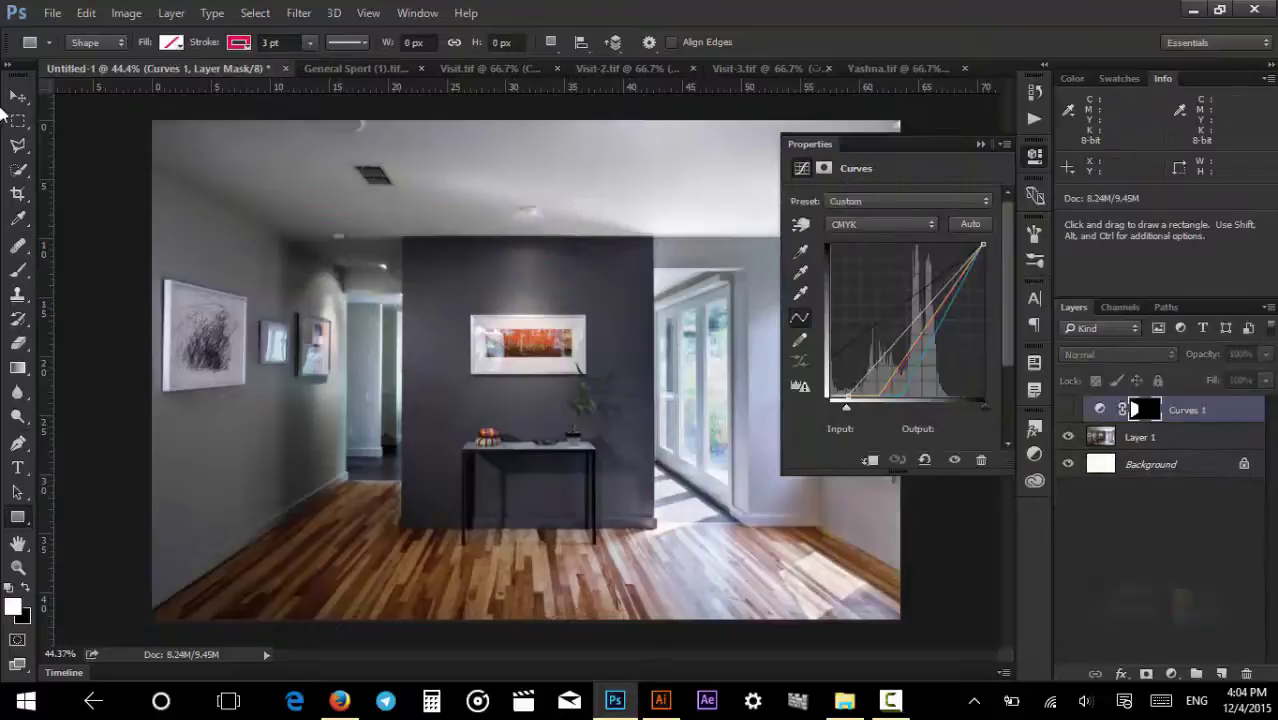
pyautogui.click(18, 96)
# Review the General Sport card, collapse the Properties panel, and switch to Visit.tif.
pyautogui.click(319, 67)
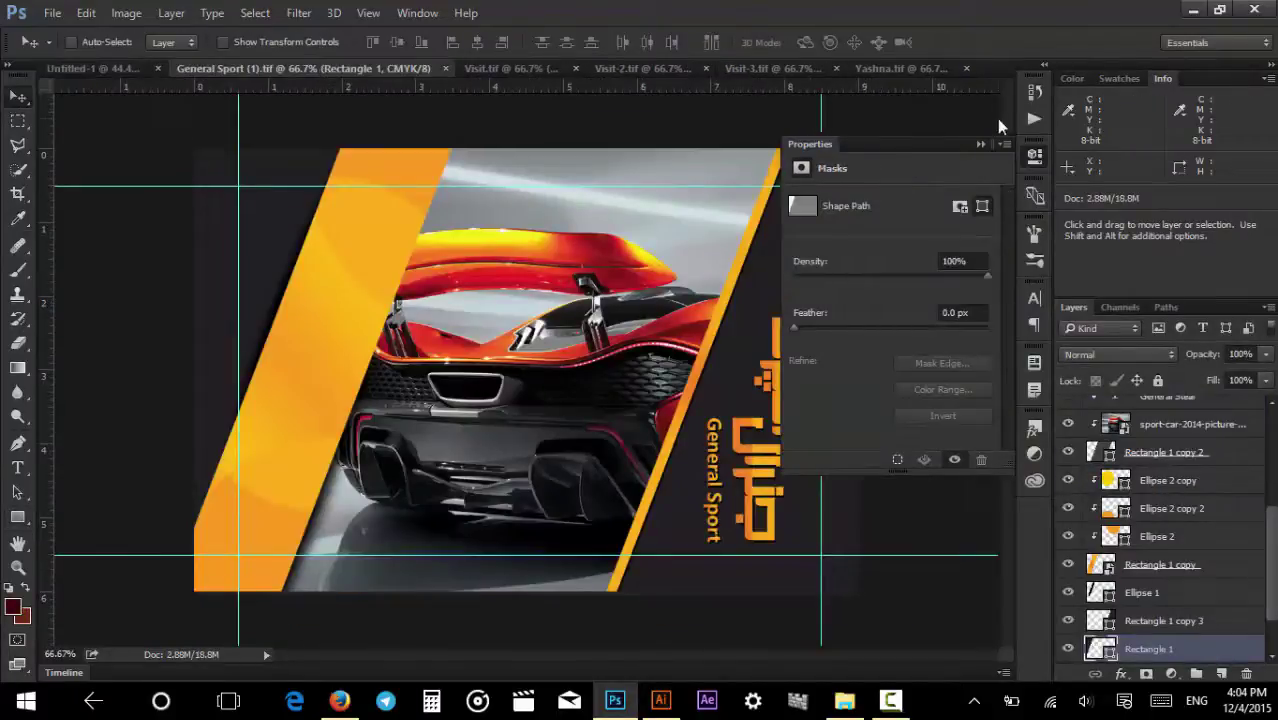
pyautogui.click(981, 143)
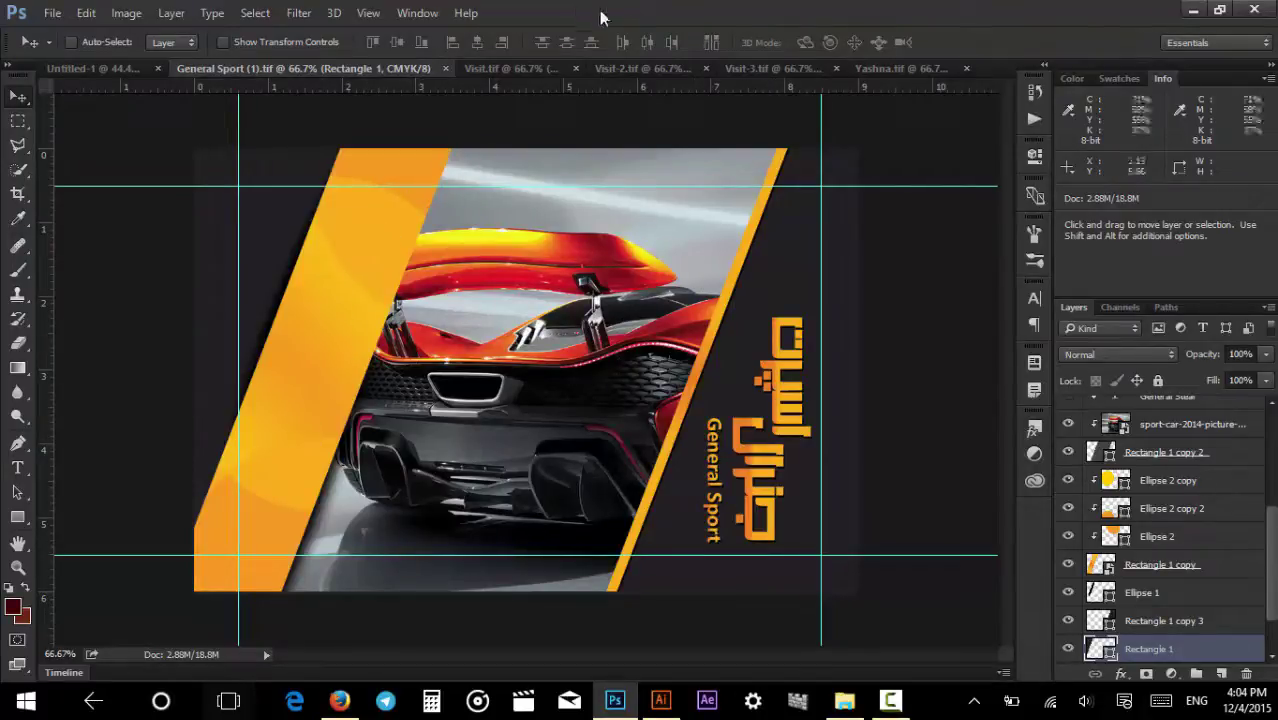
pyautogui.click(478, 72)
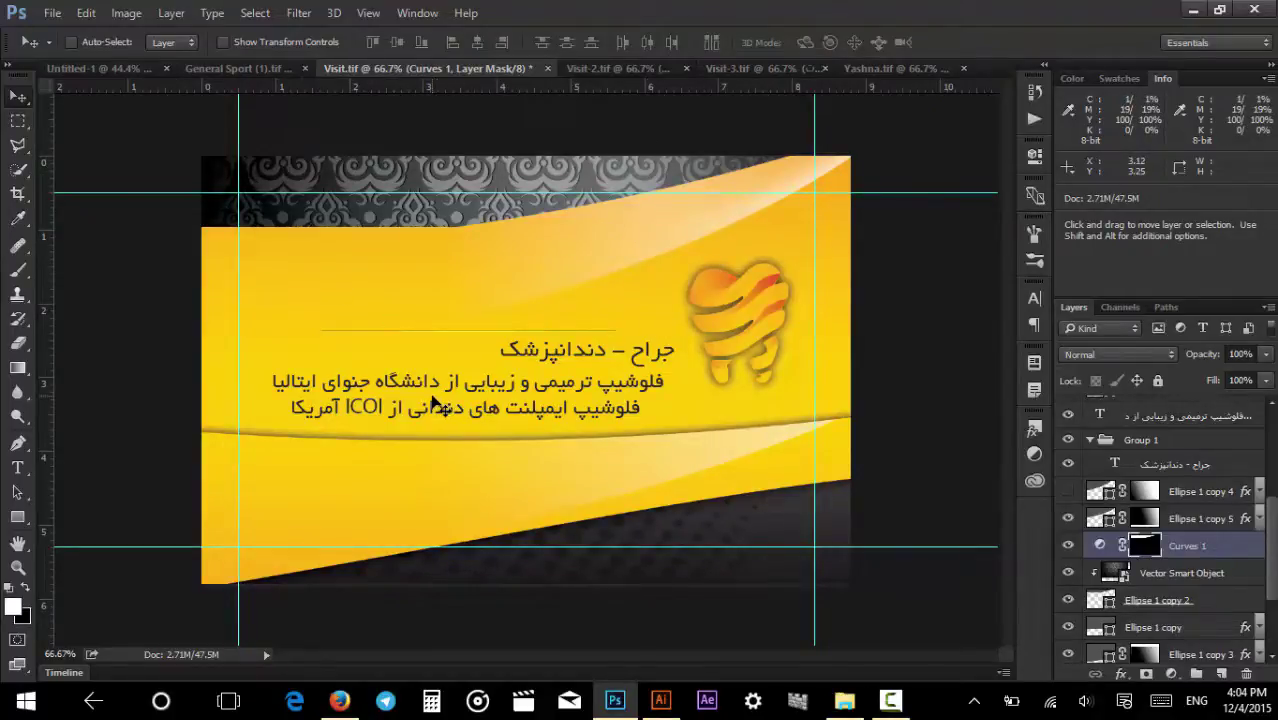
# Look over the Visit-2.tif Pouyesh card, then the Visit-3.tif office-supplies card.
pyautogui.click(620, 69)
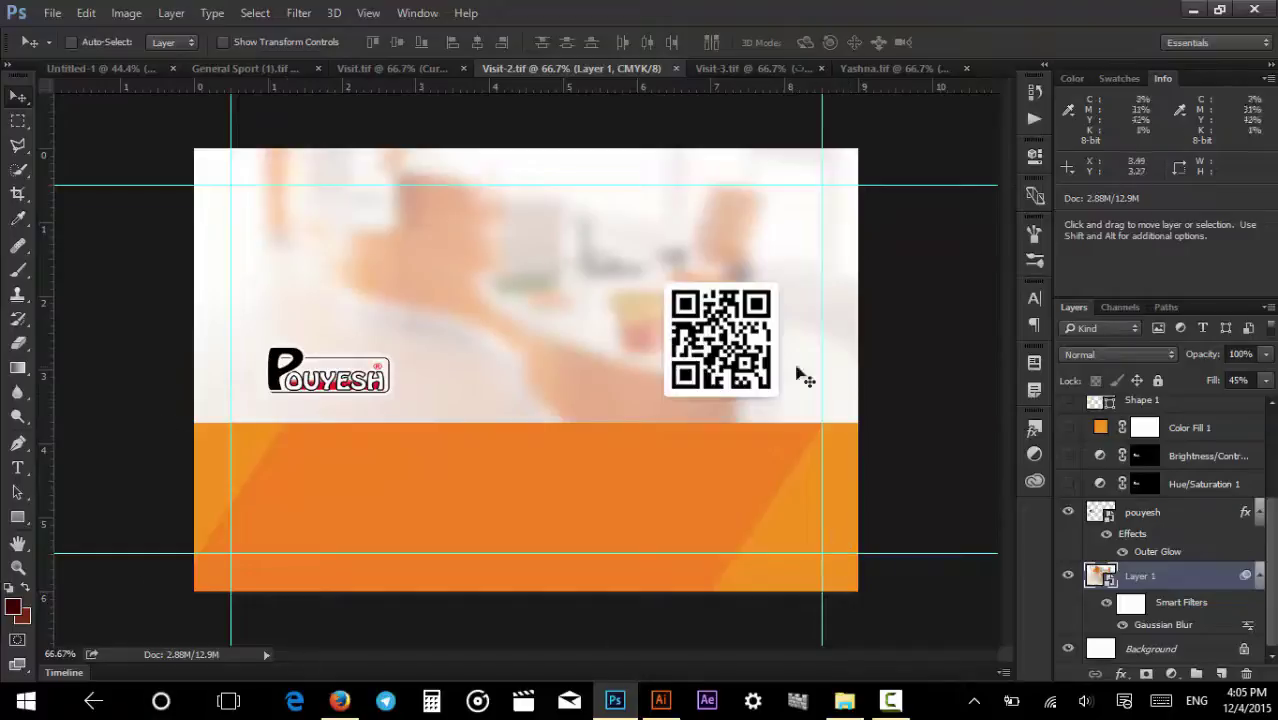
pyautogui.click(733, 69)
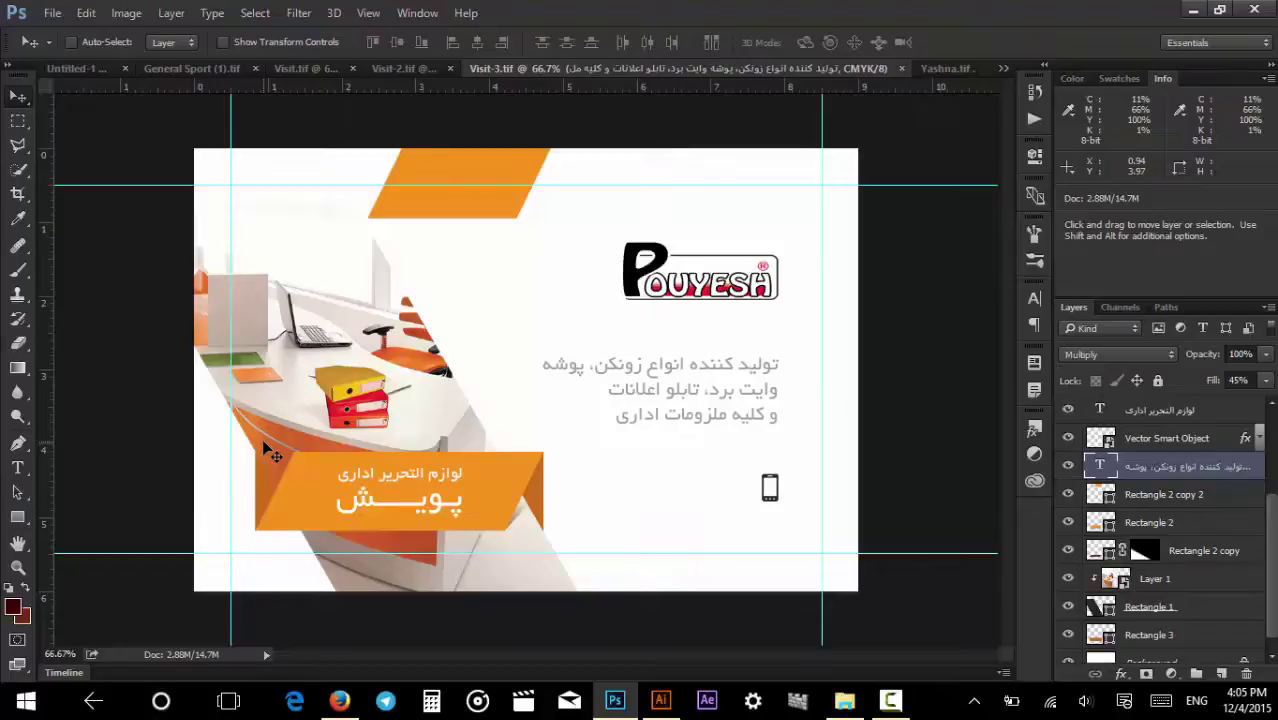
# Switch to the Yashna.tif computer-store card and bring up the File menu.
pyautogui.click(942, 69)
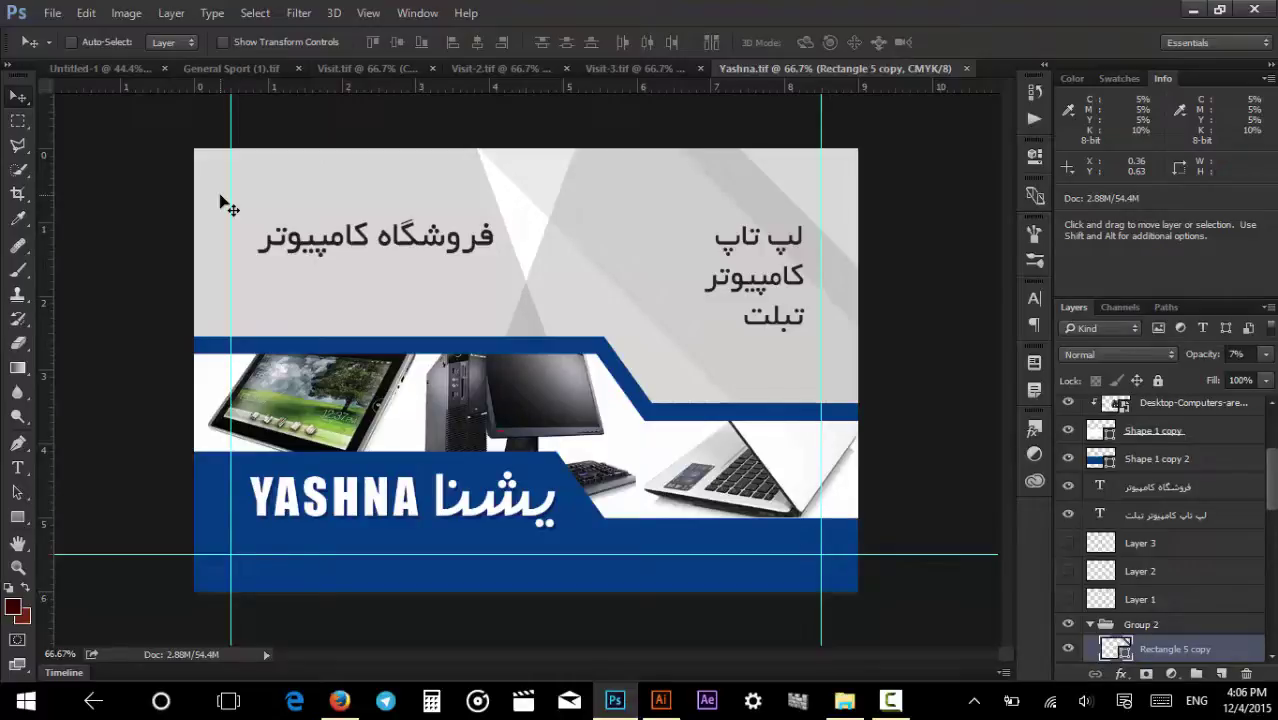
pyautogui.click(53, 14)
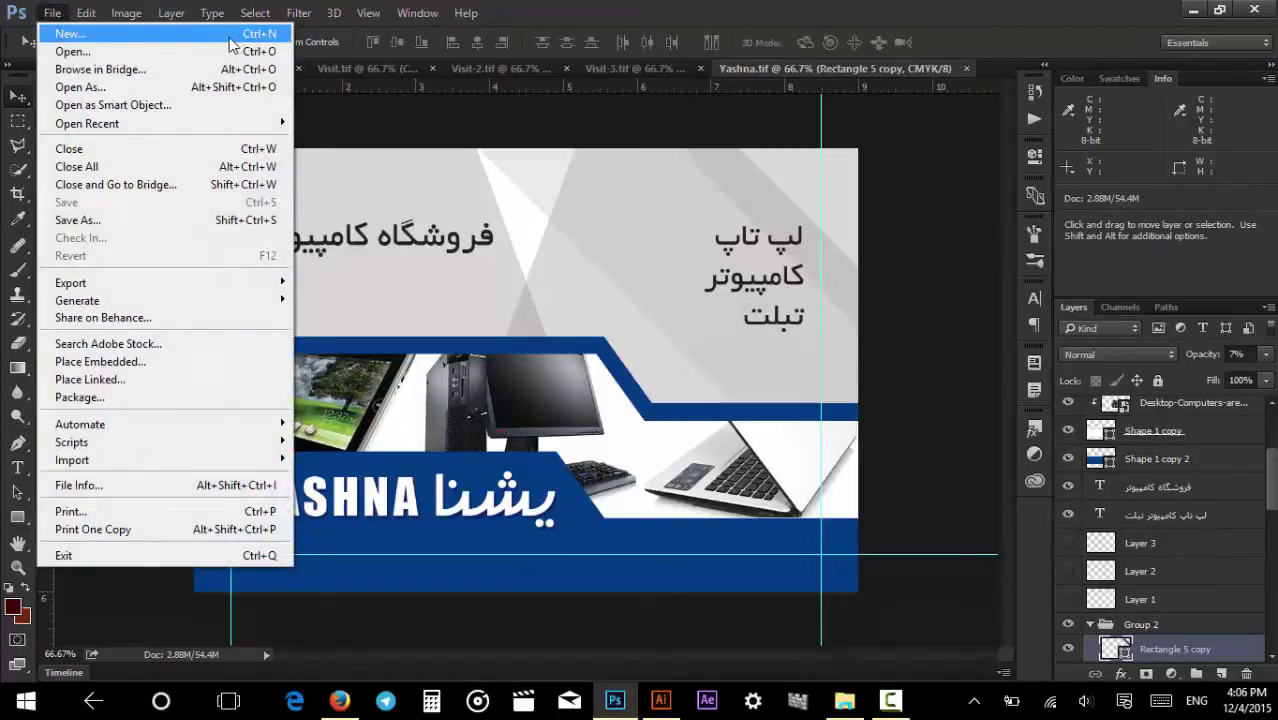
# Start a new document named 'visit - amuzesh' and show the Document Type presets.
pyautogui.click(272, 36)
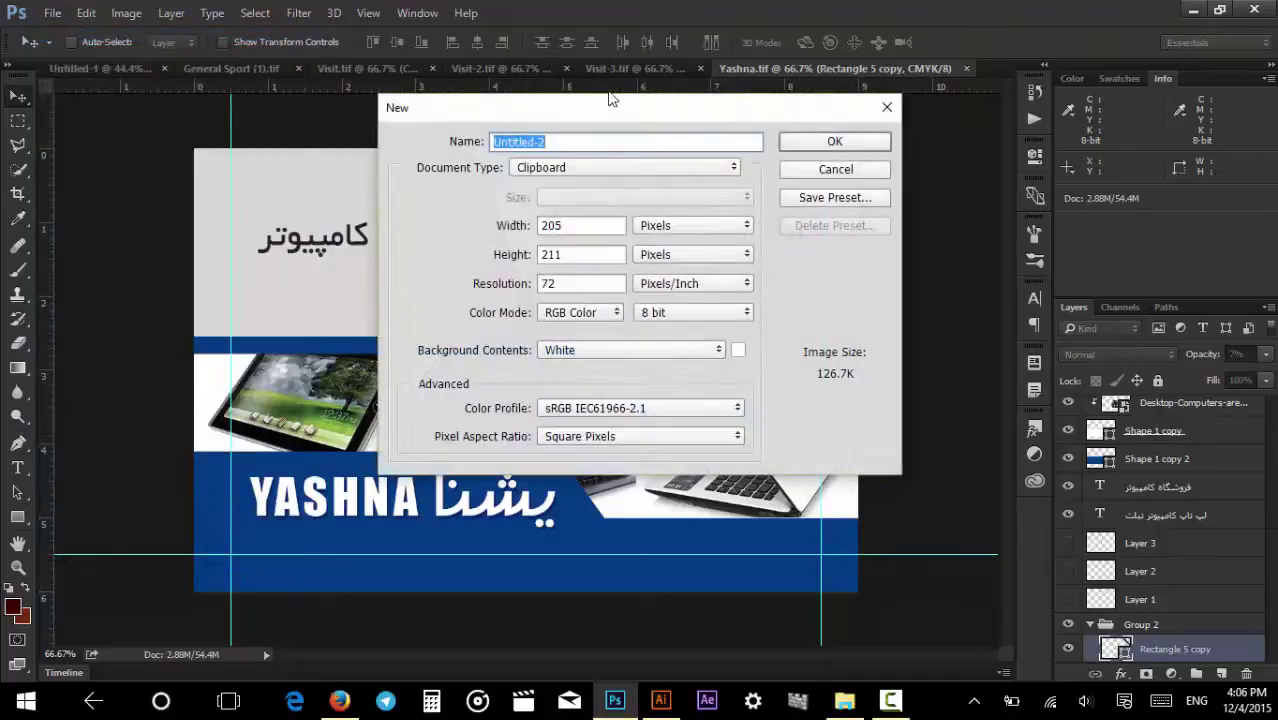
pyautogui.moveTo(603, 123); pyautogui.dragTo(472, 199)
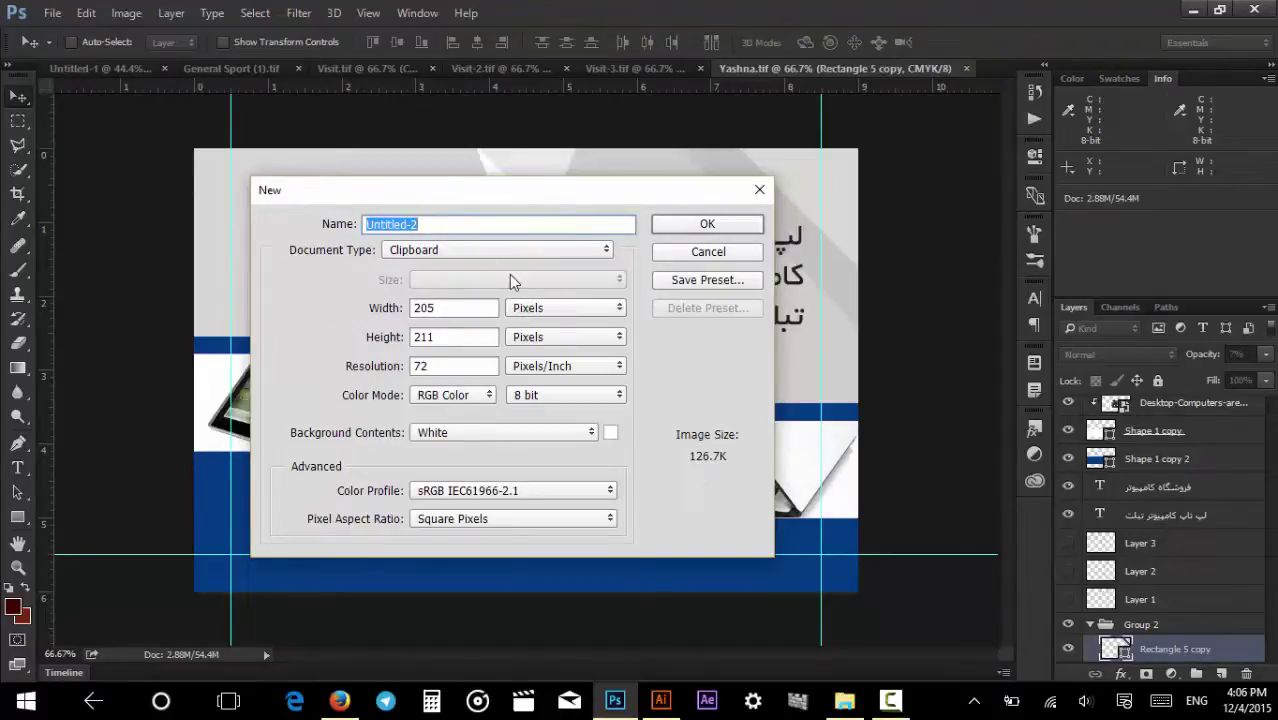
pyautogui.write('visit')
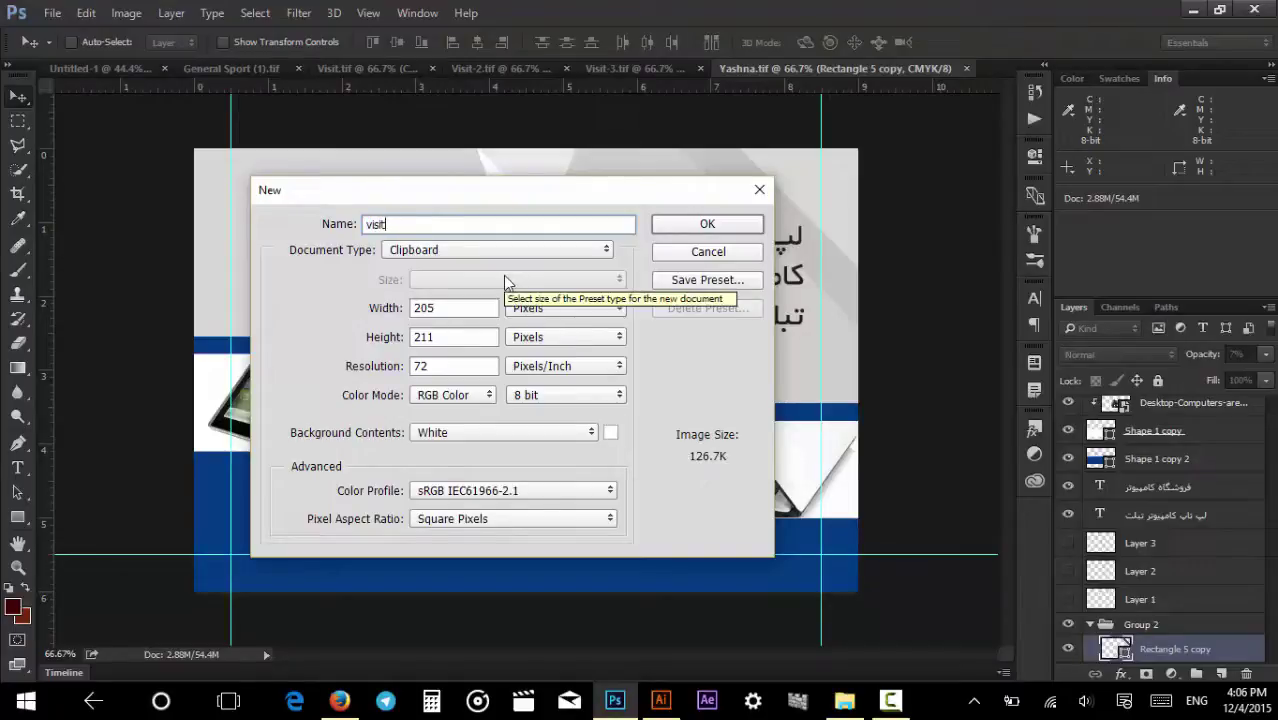
pyautogui.write(' -')
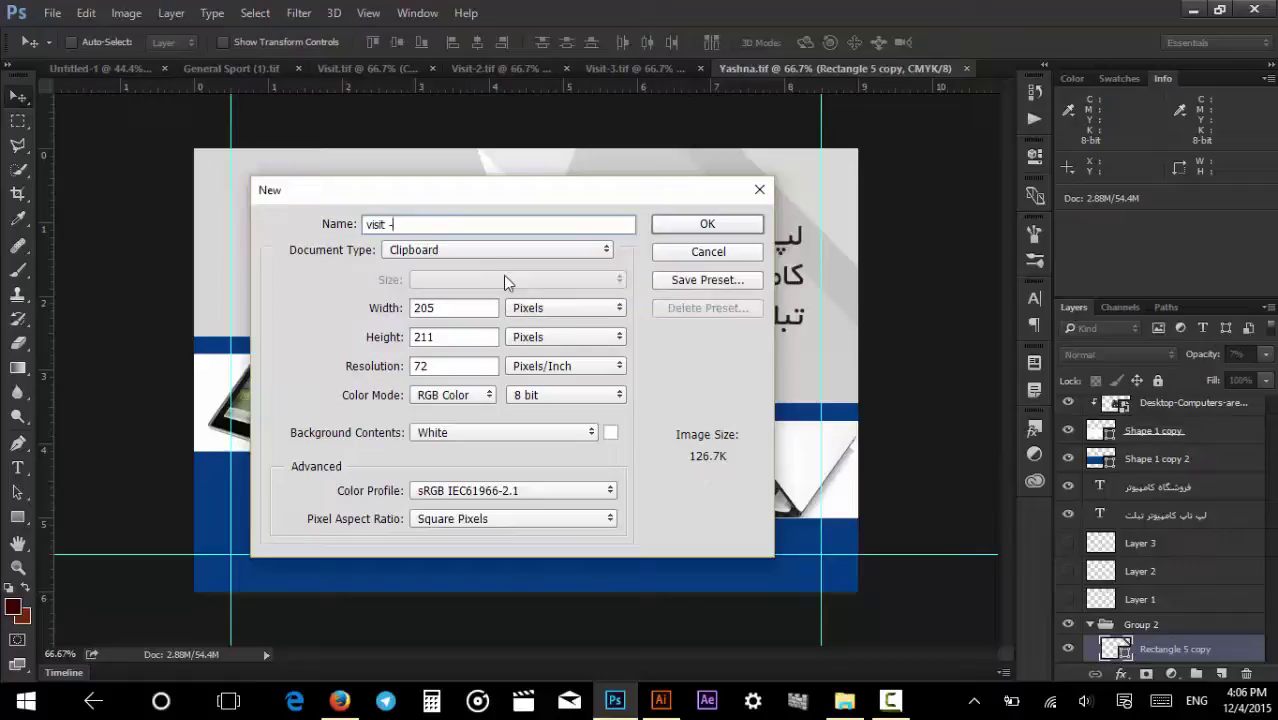
pyautogui.write(' amuzesh')
pyautogui.click(489, 252)
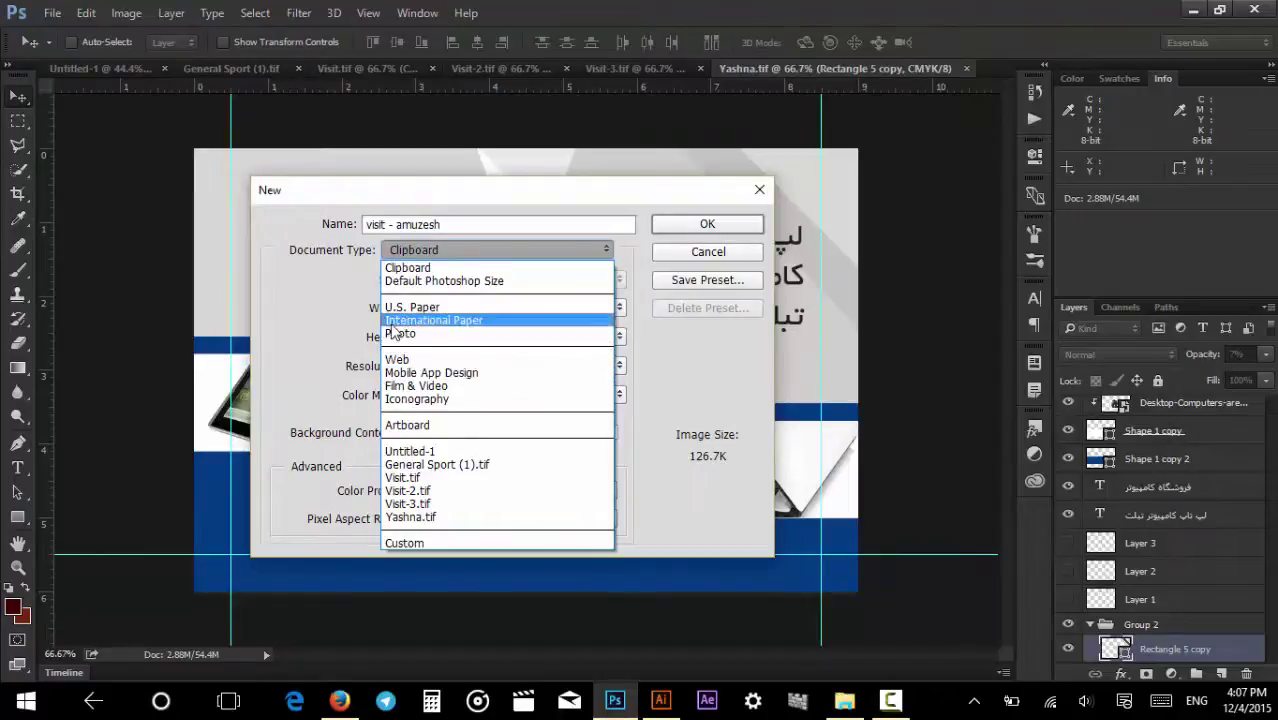
# Browse the International Paper, Photo and Web document presets and their sizes.
pyautogui.click(426, 323)
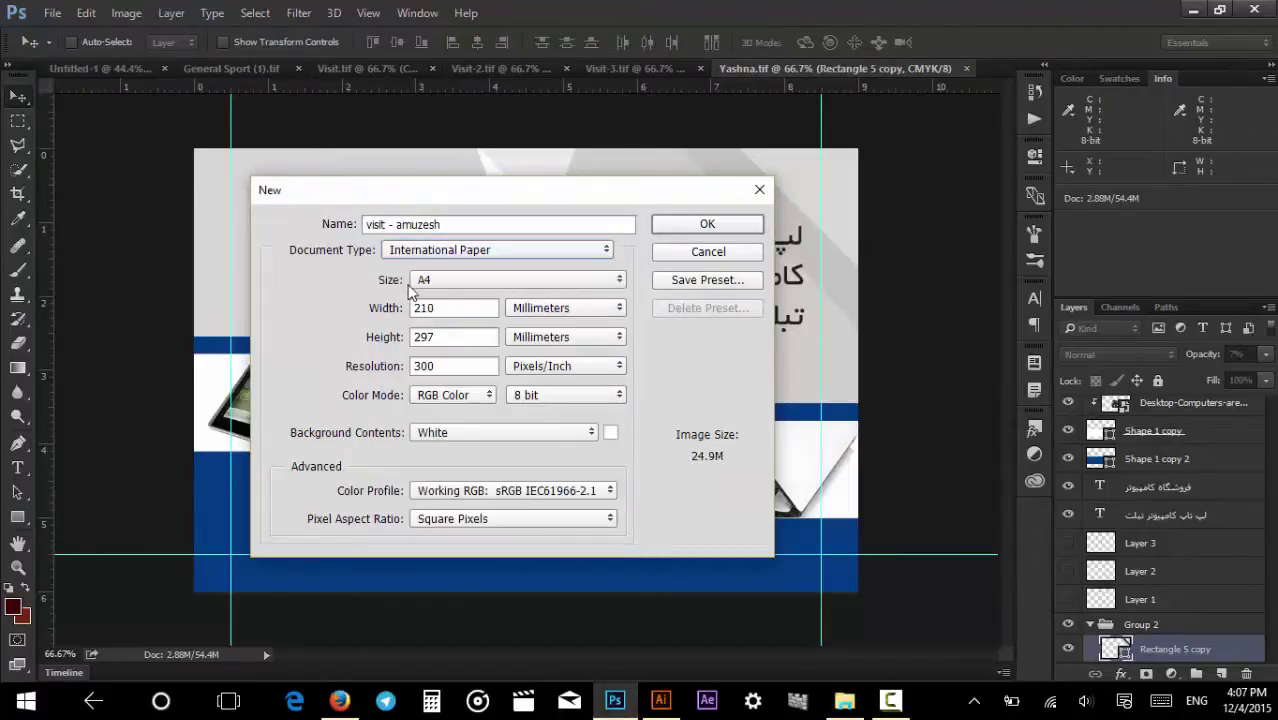
pyautogui.click(426, 284)
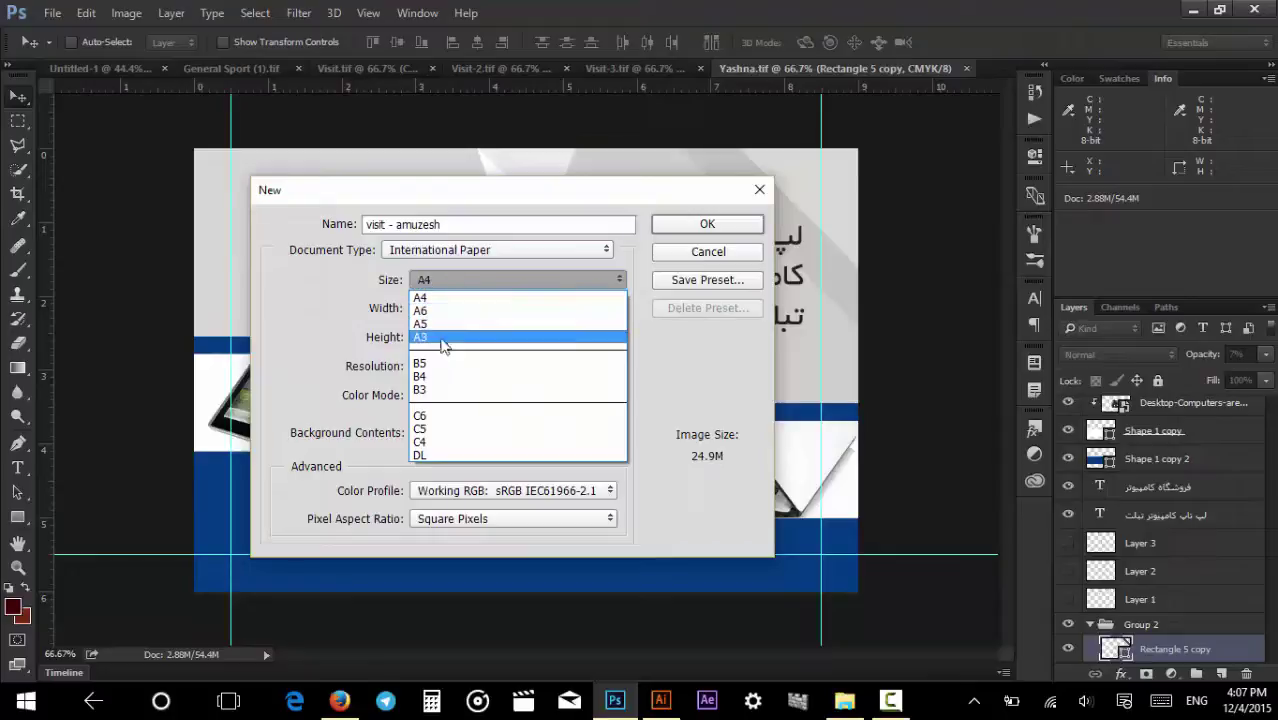
pyautogui.click(497, 258)
pyautogui.click(494, 251)
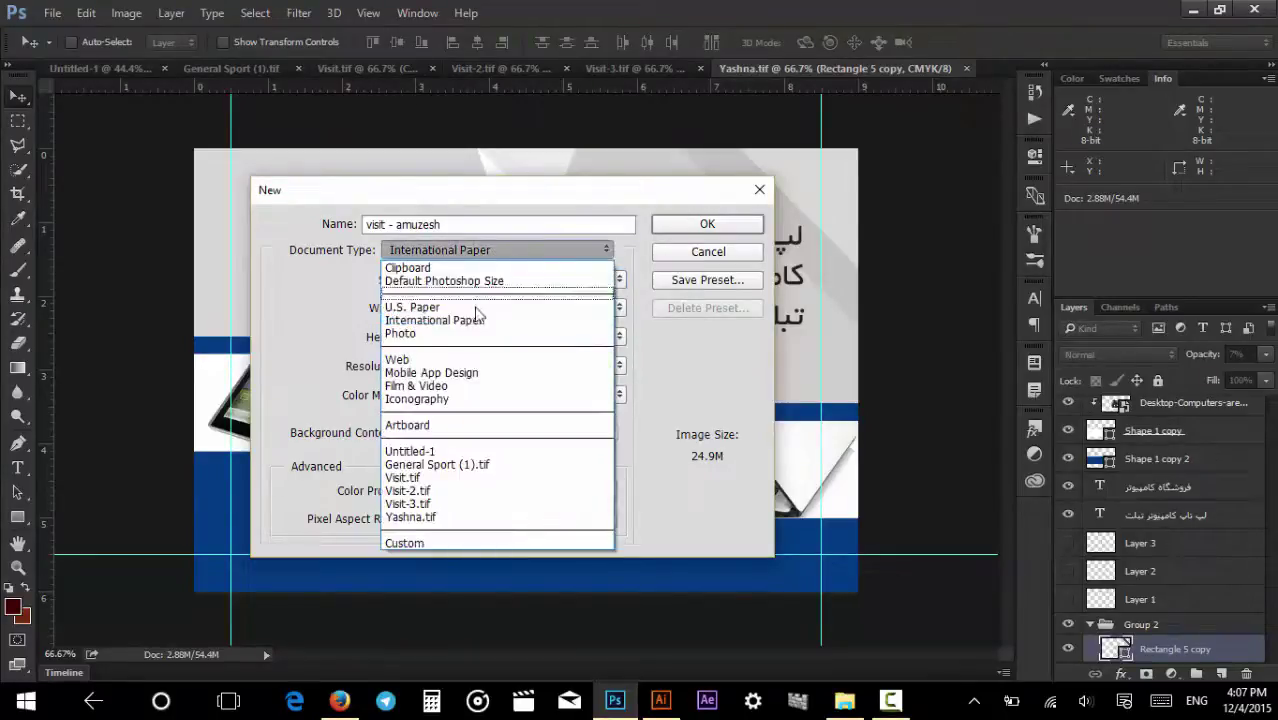
pyautogui.click(428, 334)
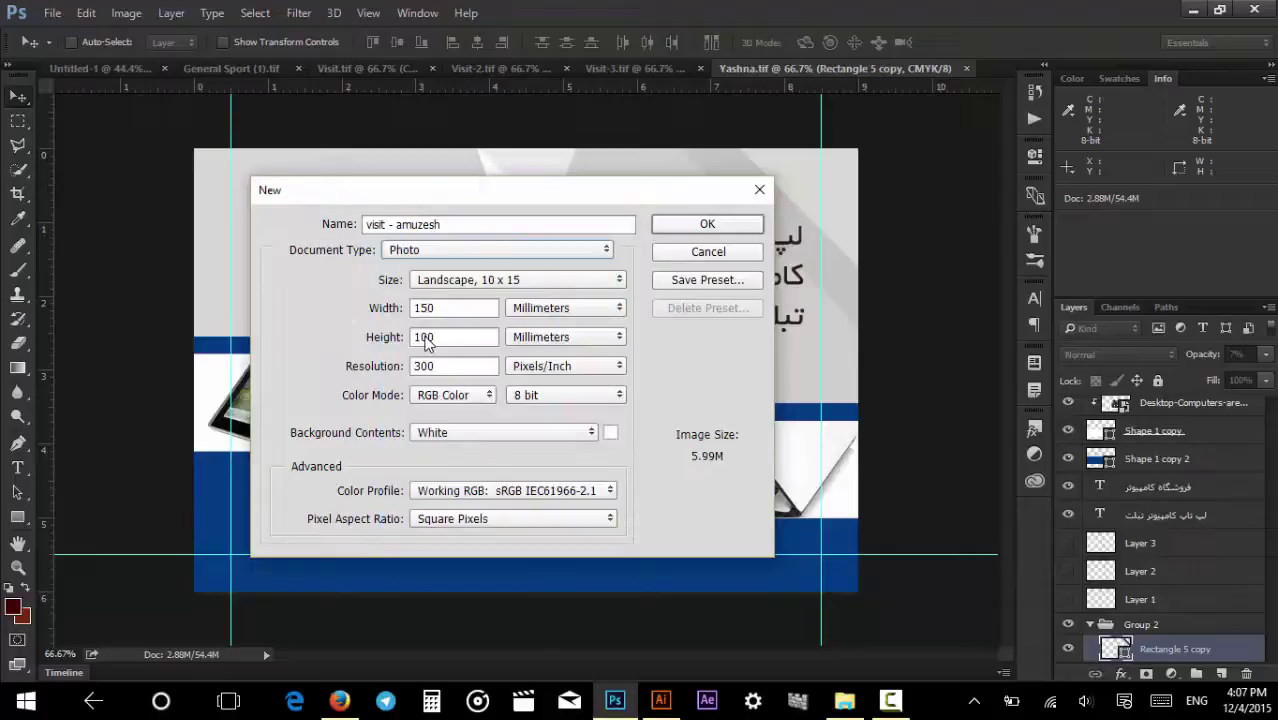
pyautogui.click(476, 283)
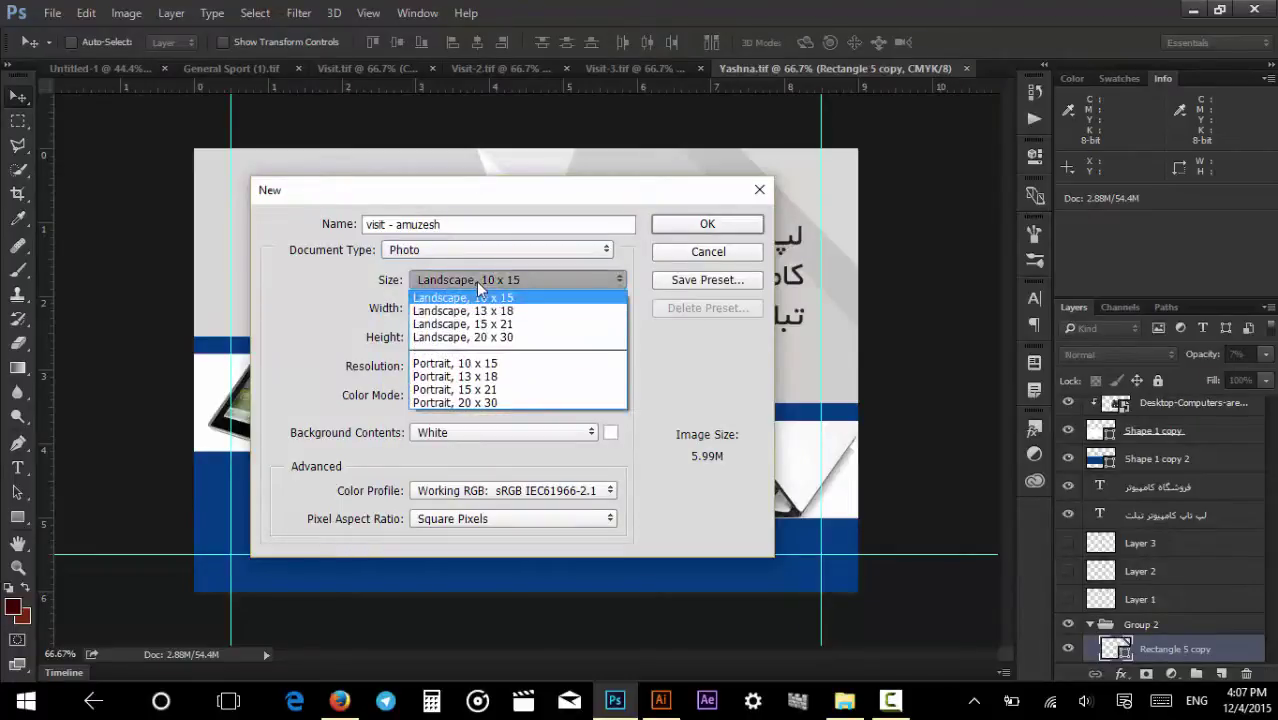
pyautogui.click(478, 288)
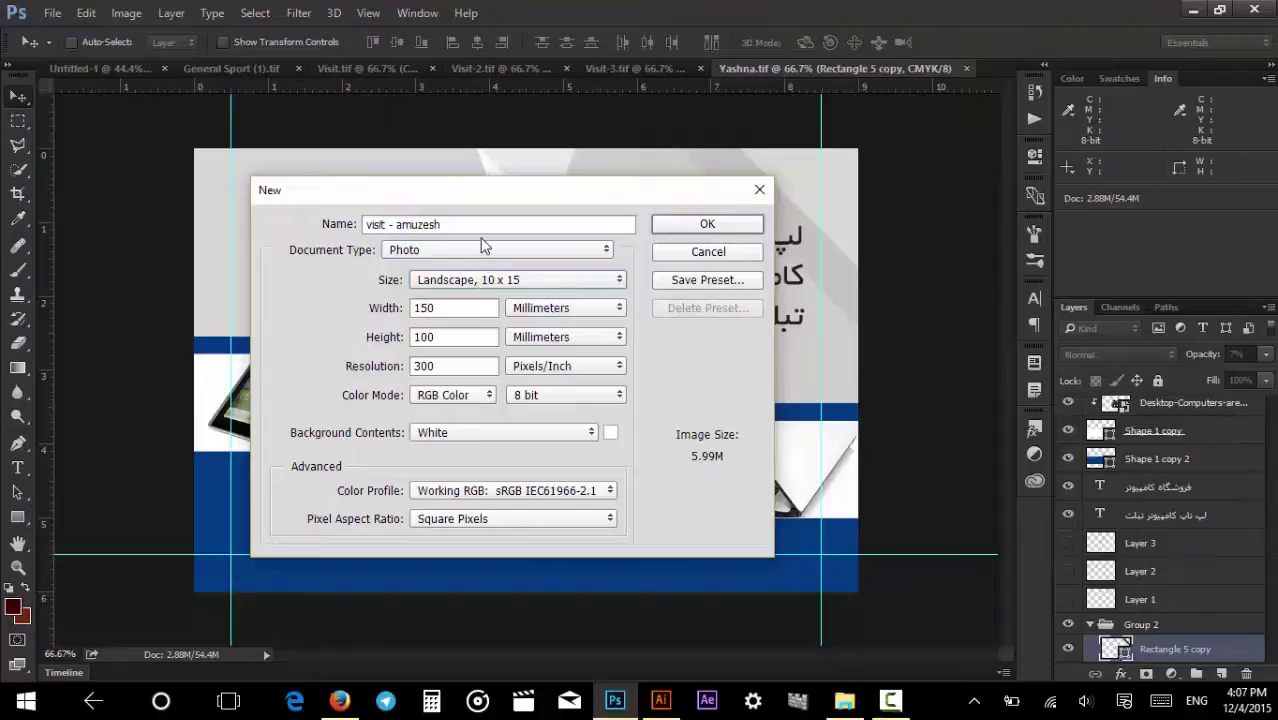
pyautogui.click(479, 252)
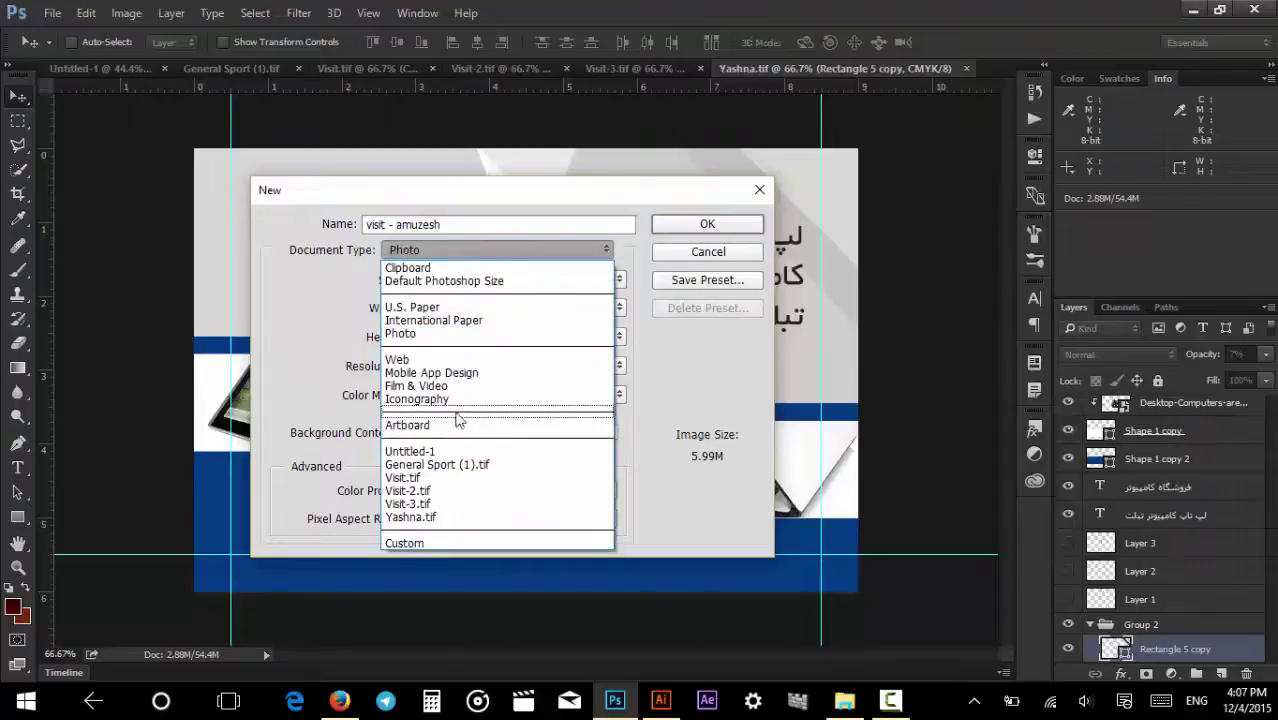
pyautogui.click(398, 362)
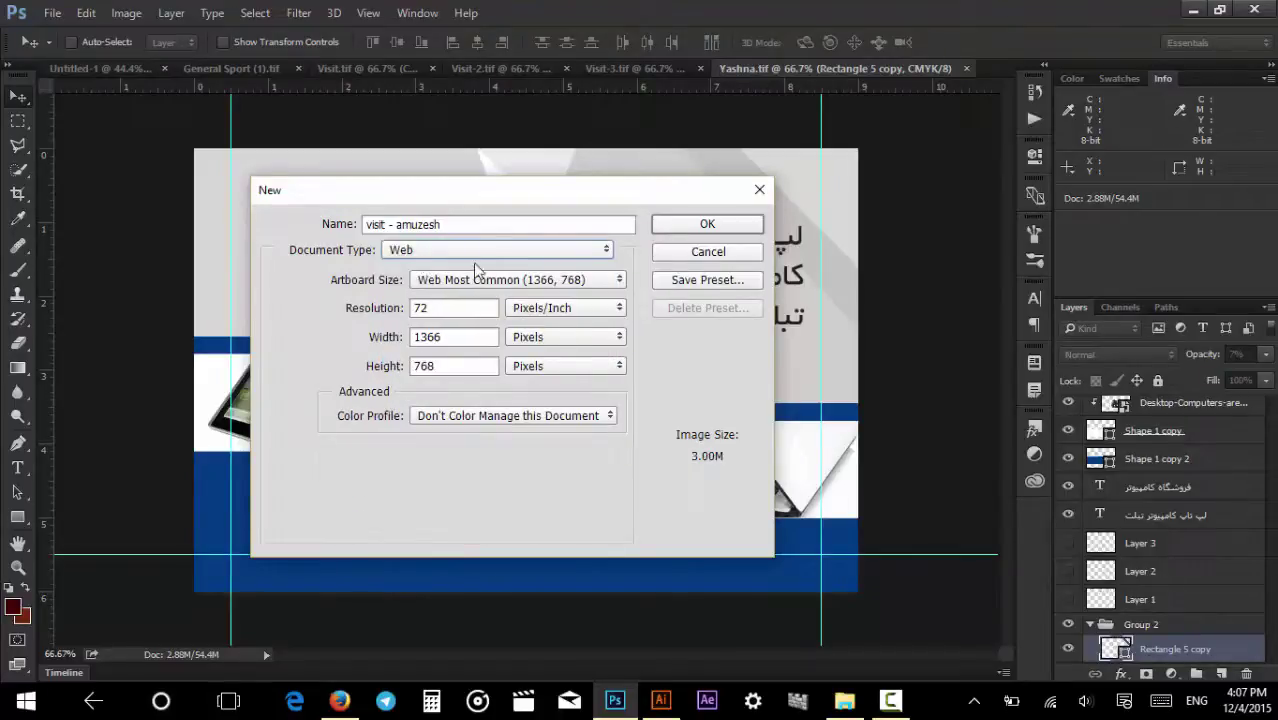
pyautogui.click(442, 281)
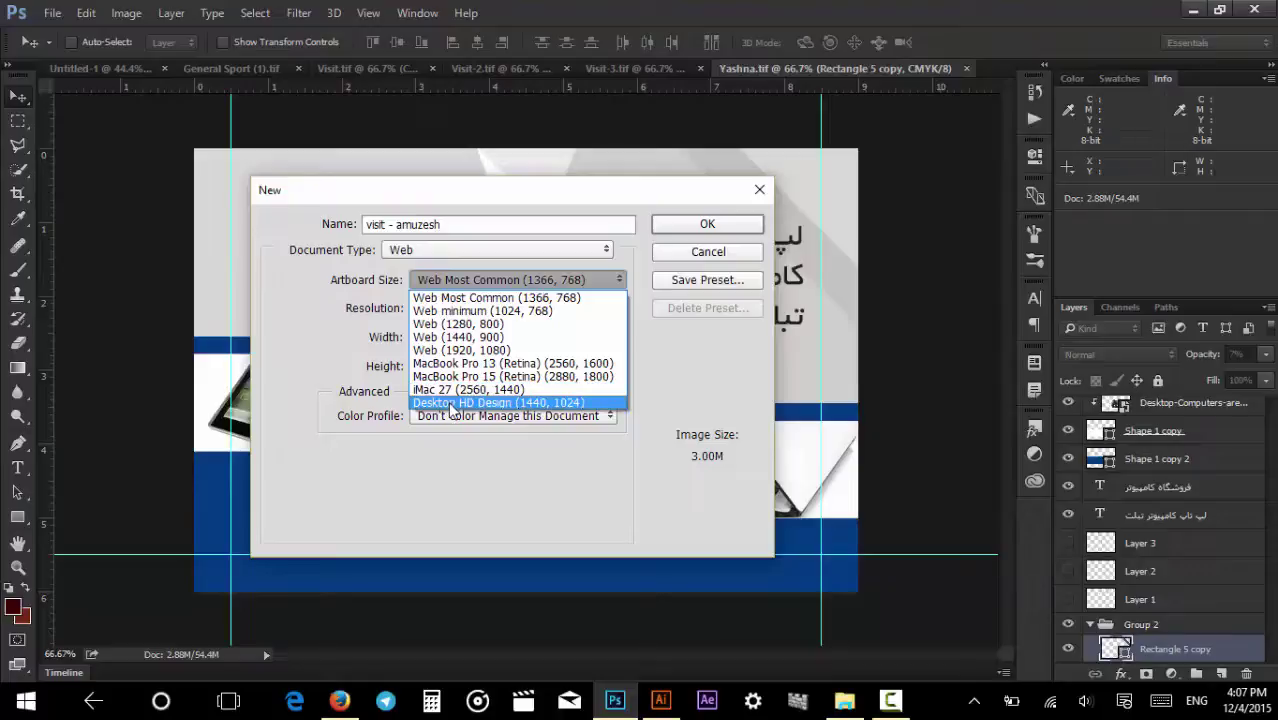
# Settle on the International Paper preset with A4 paper size.
pyautogui.click(451, 248)
pyautogui.click(451, 248)
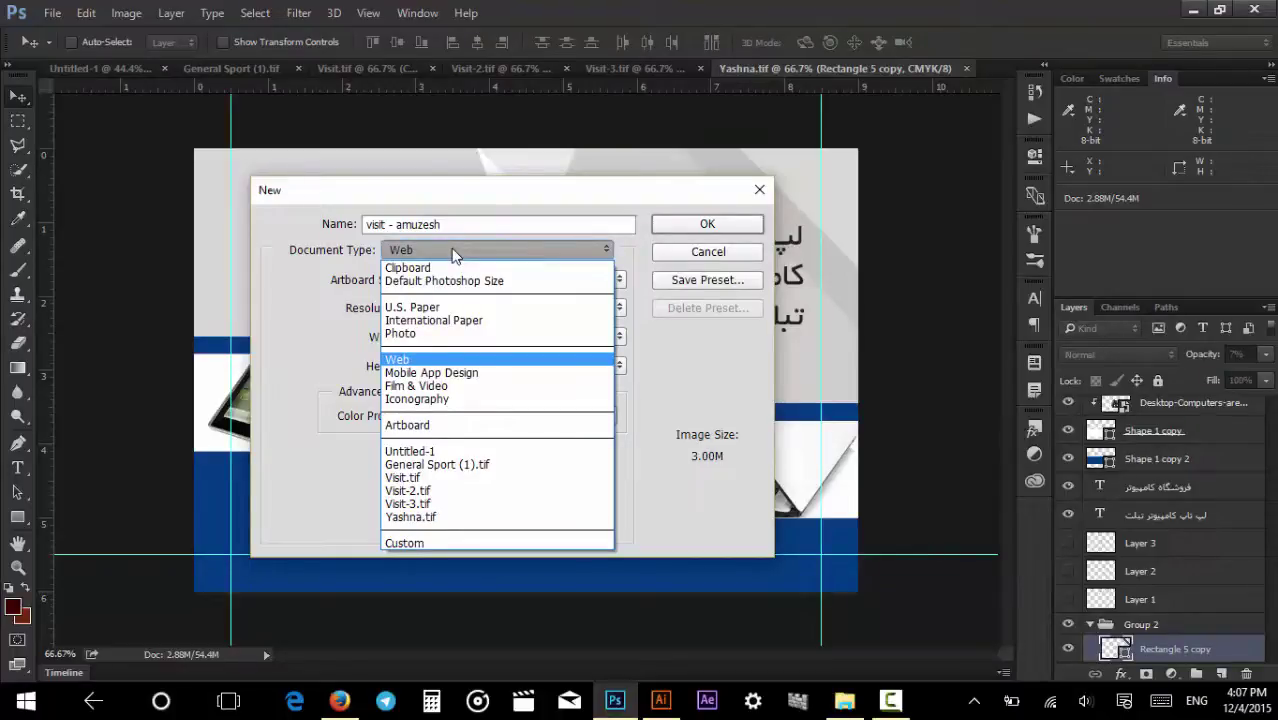
pyautogui.click(550, 208)
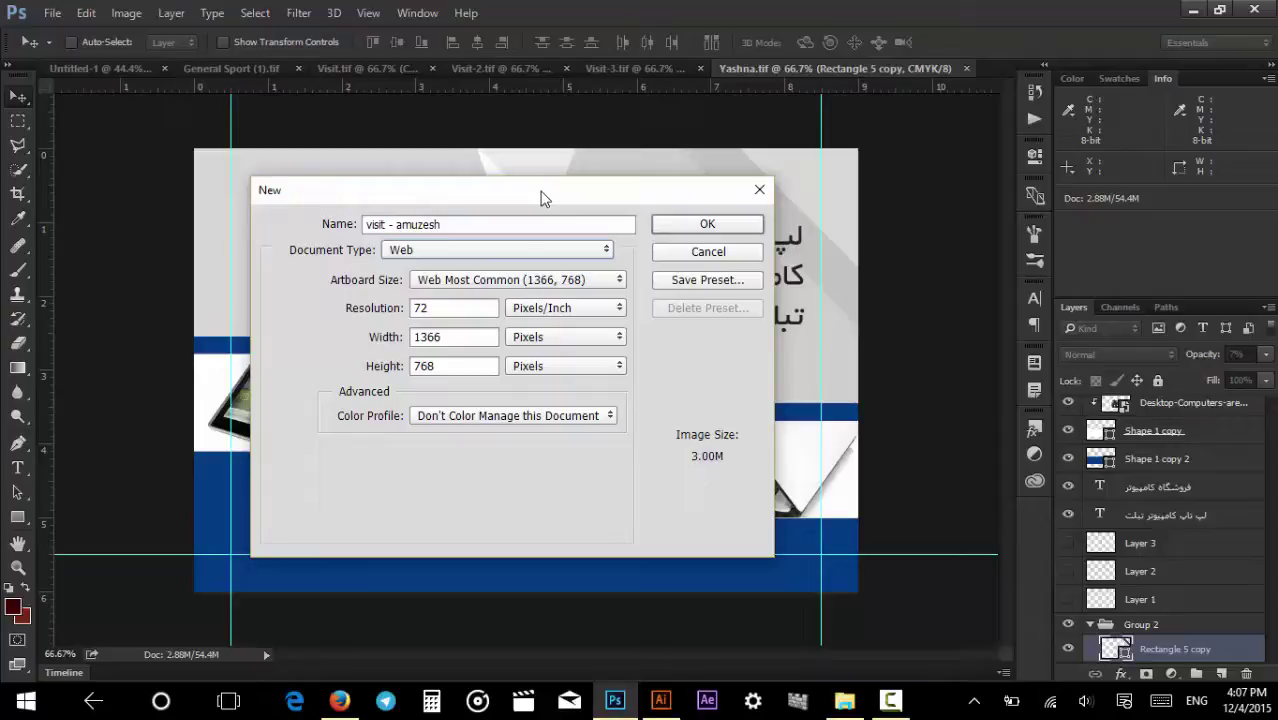
pyautogui.click(503, 255)
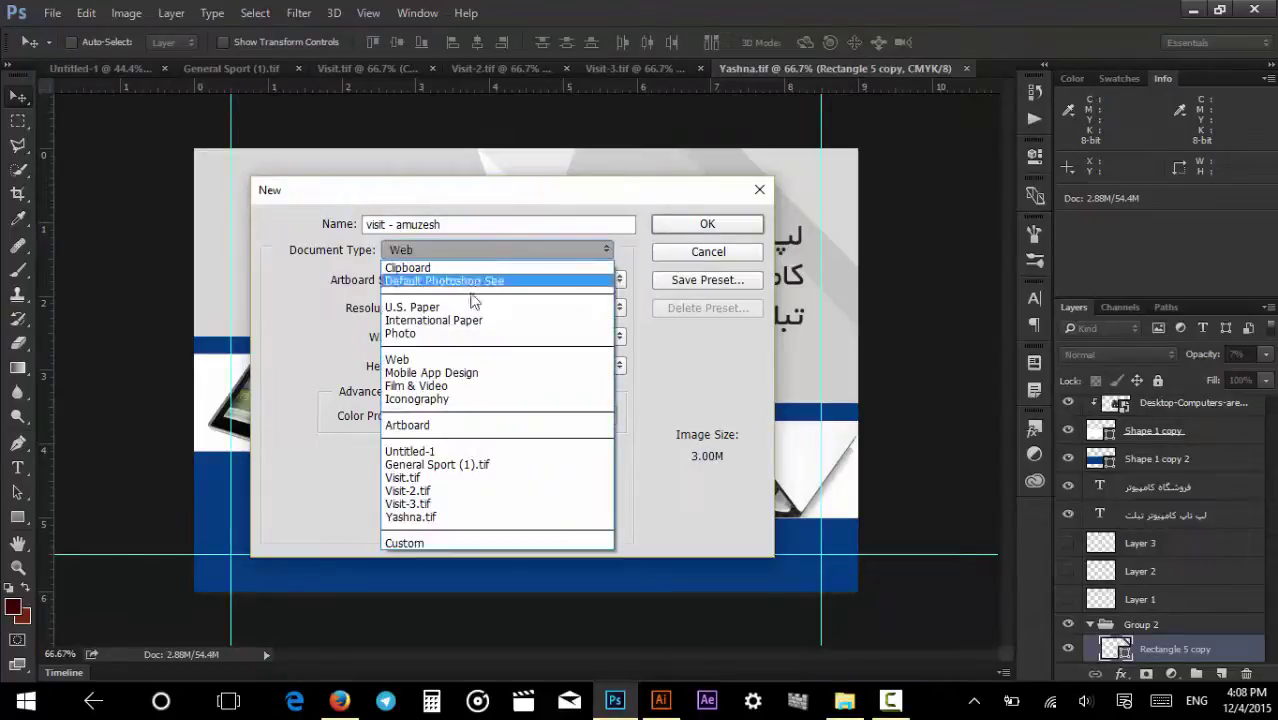
pyautogui.click(400, 322)
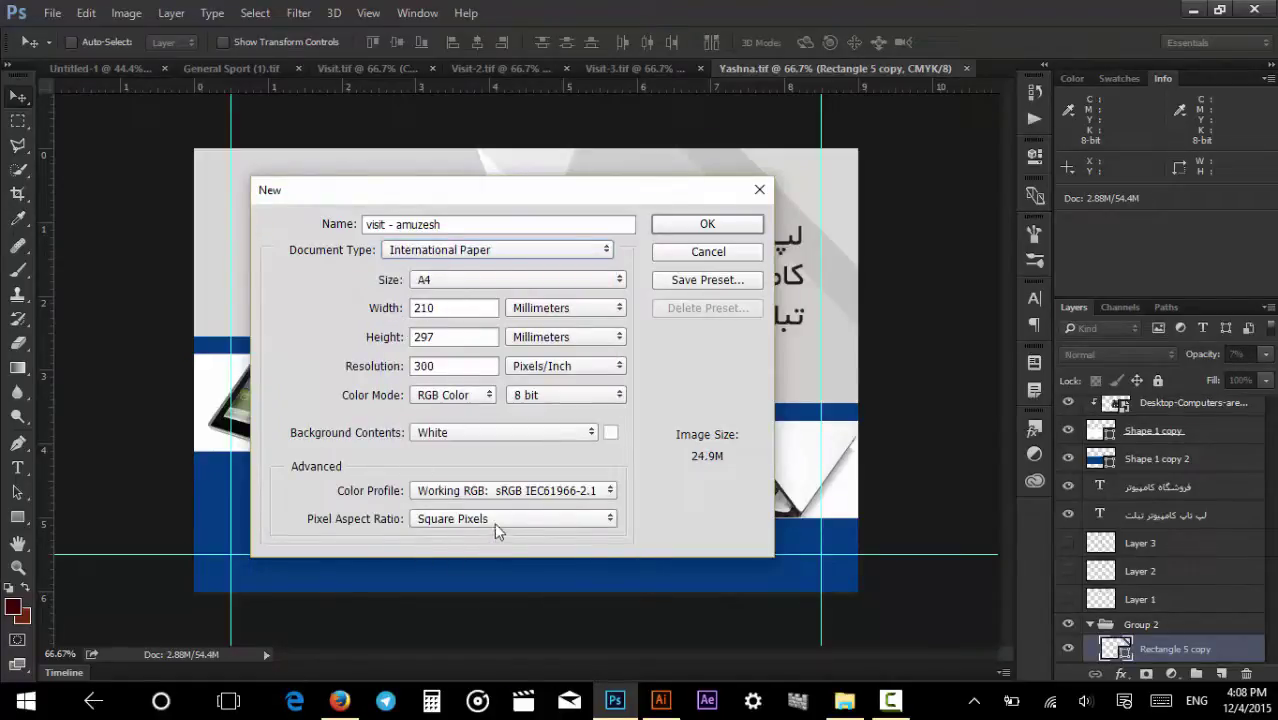
pyautogui.click(434, 286)
pyautogui.click(434, 286)
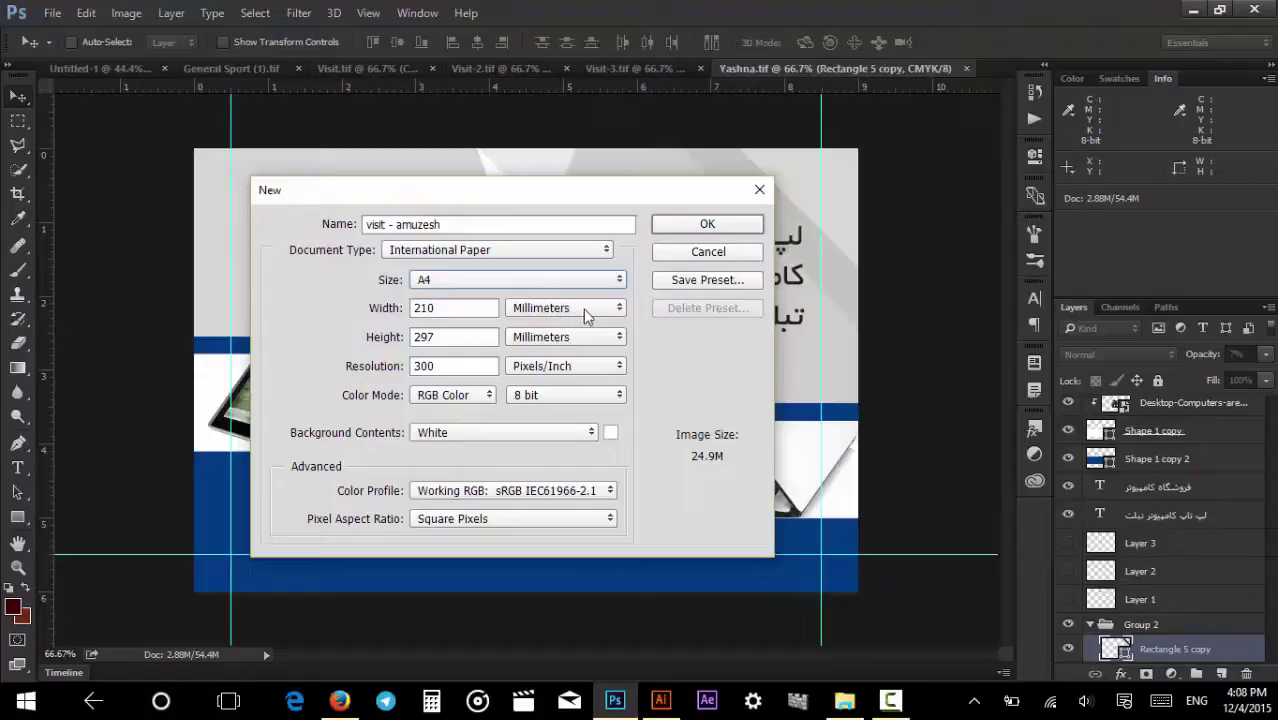
# Change the Width and Height units to centimeters, giving 21 × 29.7 cm.
pyautogui.click(618, 316)
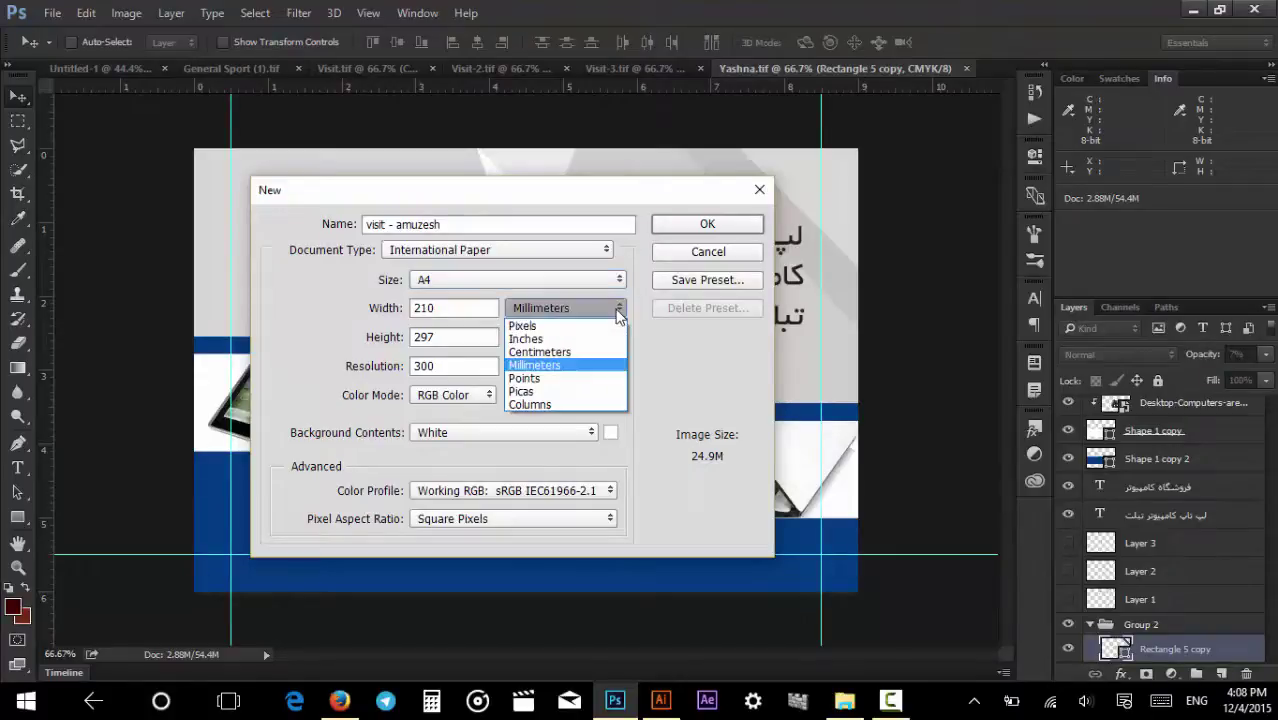
pyautogui.click(527, 352)
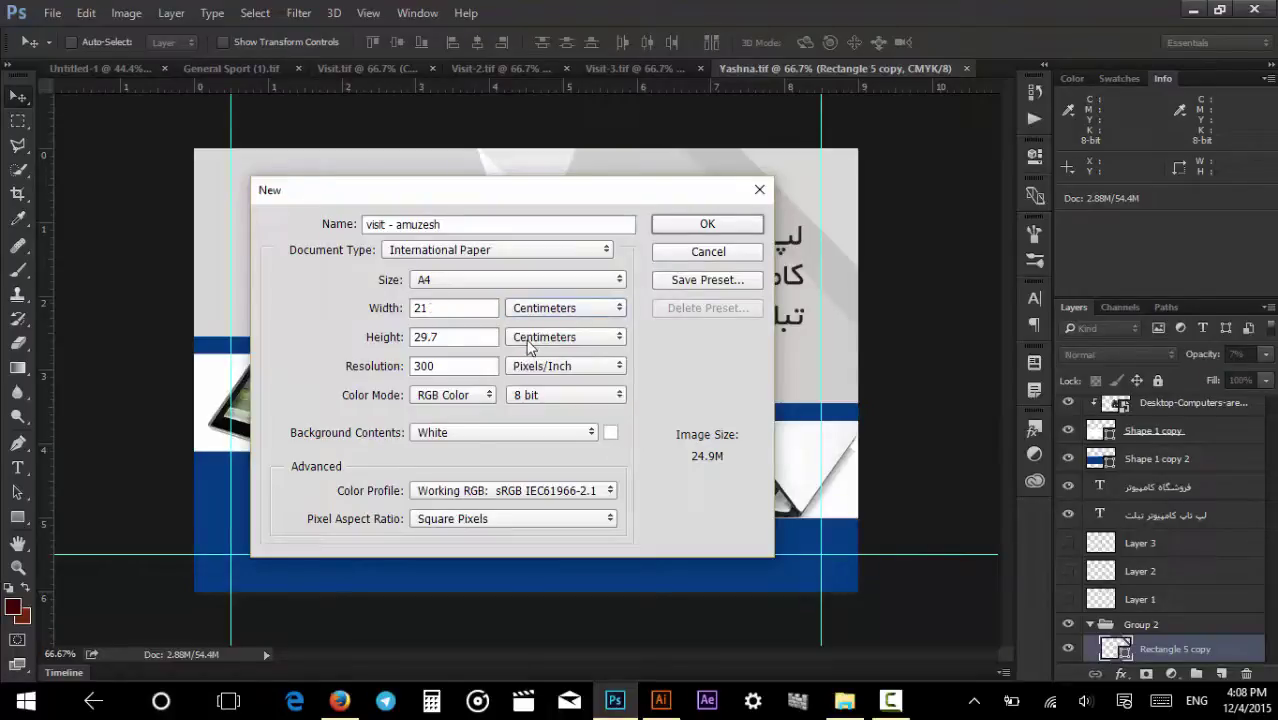
pyautogui.click(545, 340)
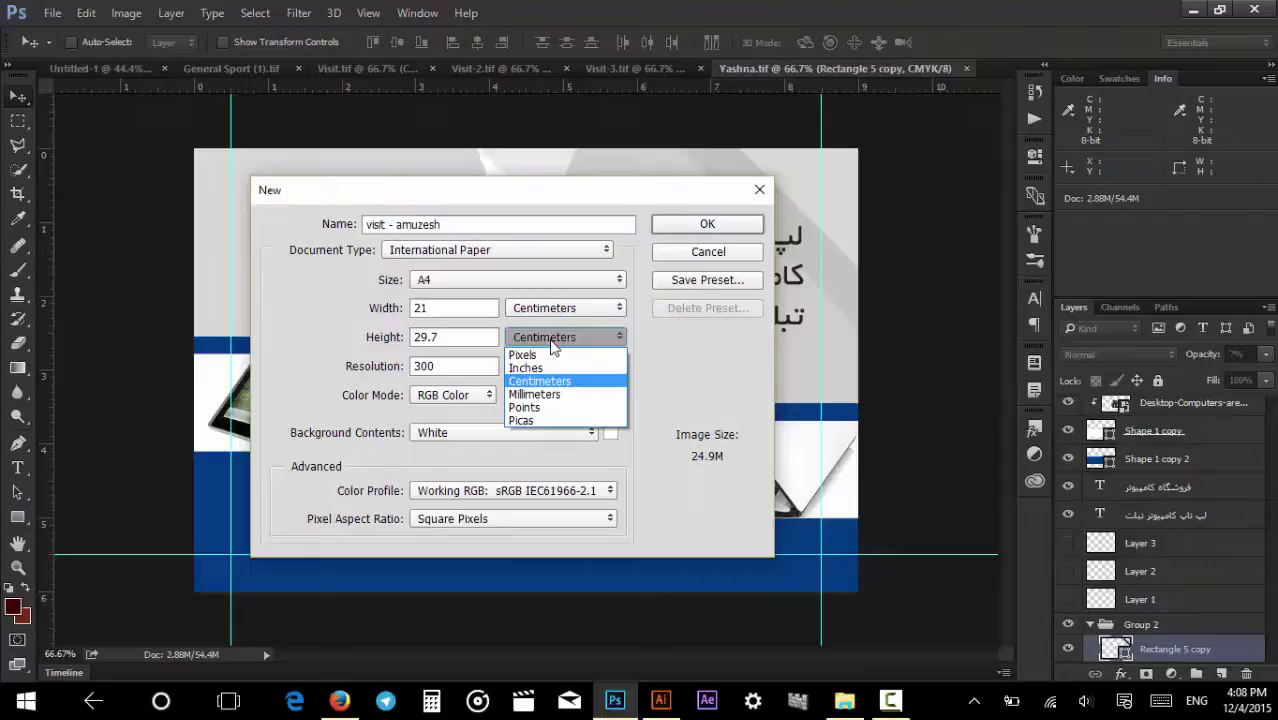
pyautogui.click(552, 345)
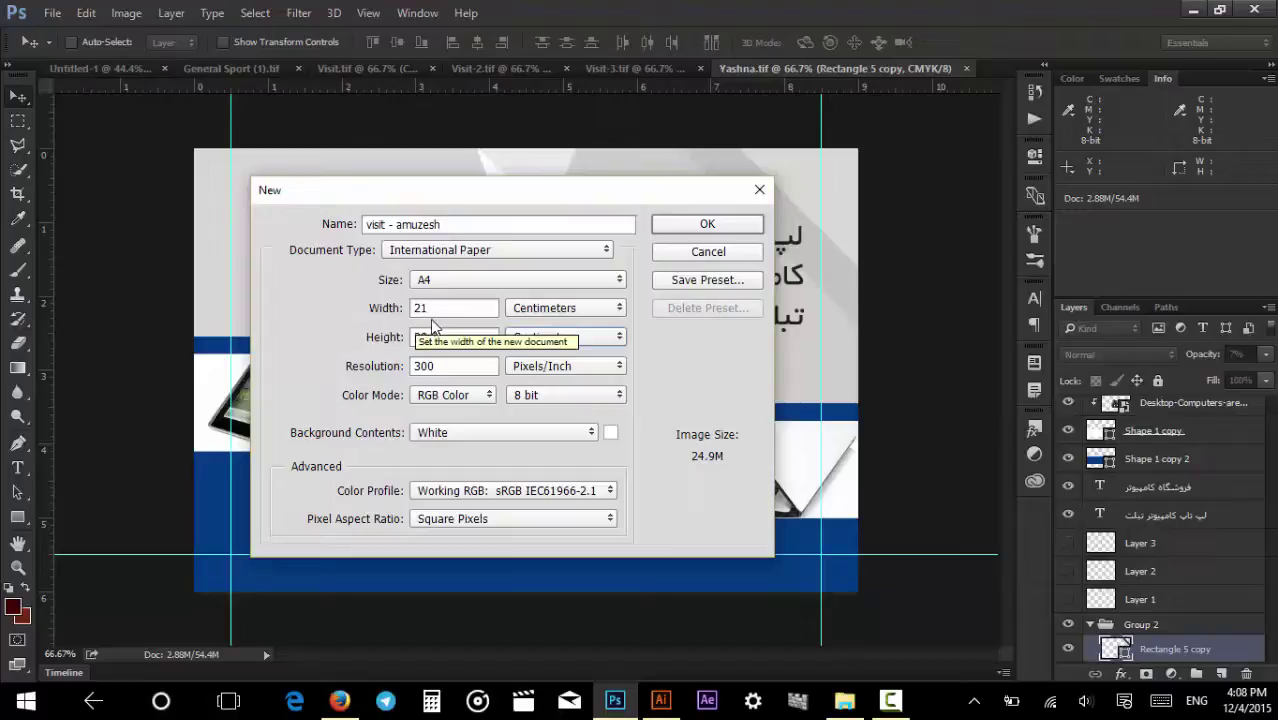
pyautogui.click(553, 307)
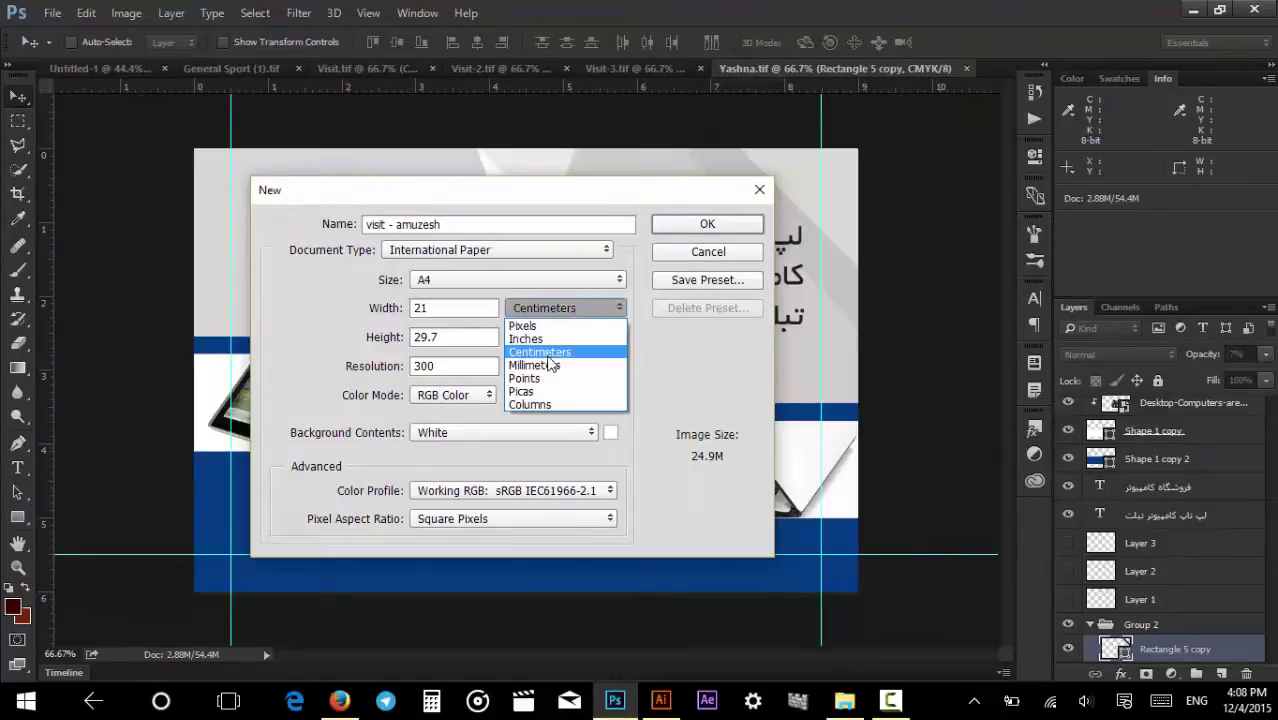
pyautogui.click(545, 352)
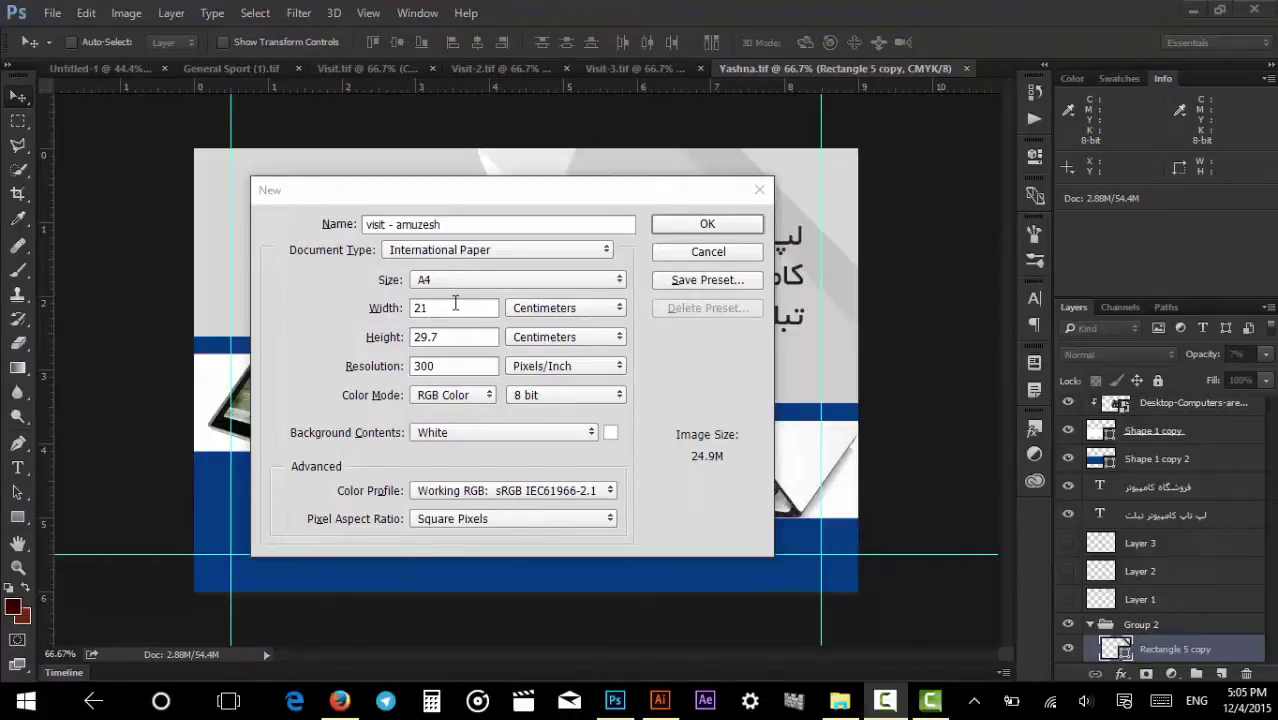
# Try a 9 × 6 cm document size, then 8.5 × 4.8 cm.
pyautogui.click(354, 312)
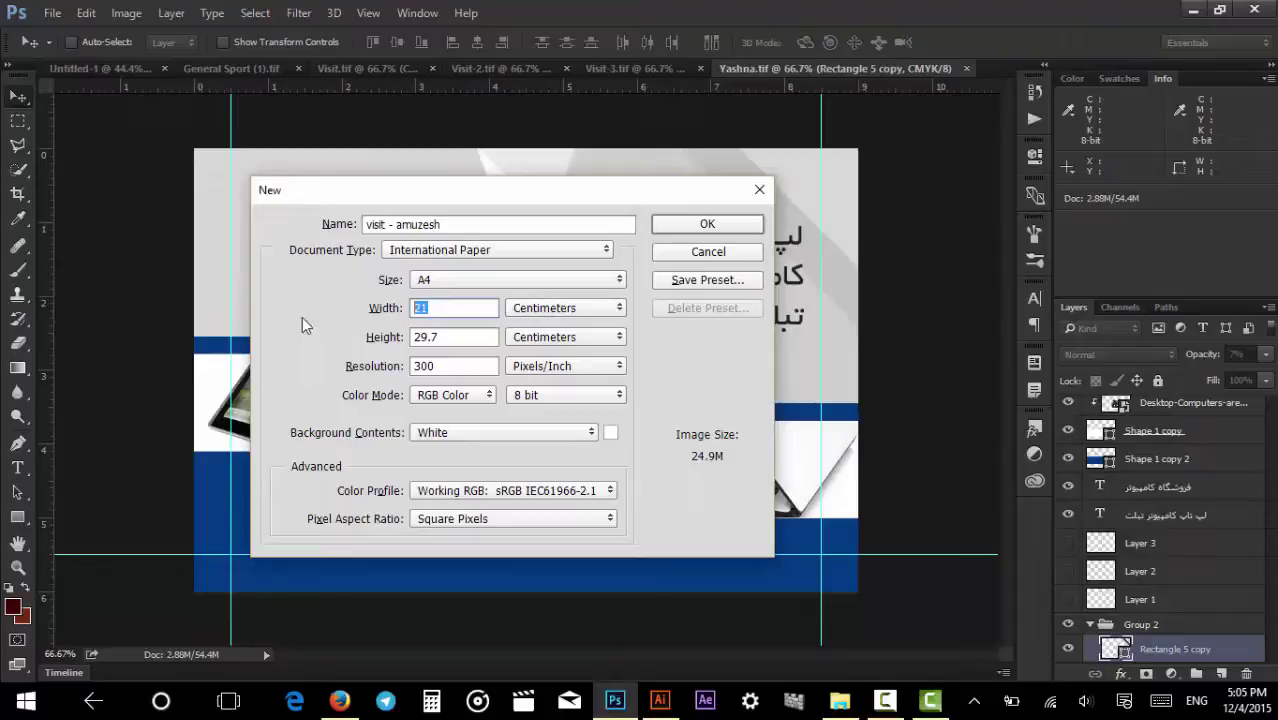
pyautogui.write('9')
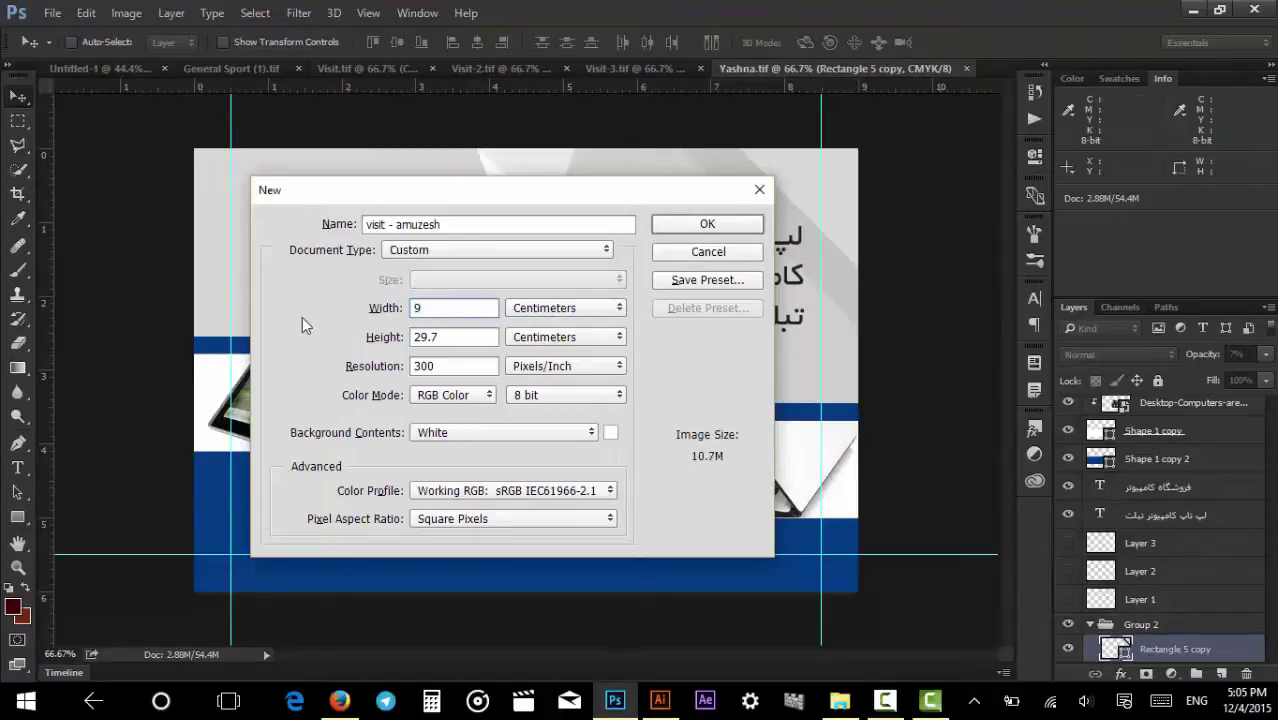
pyautogui.press('Tab')
pyautogui.write('6')
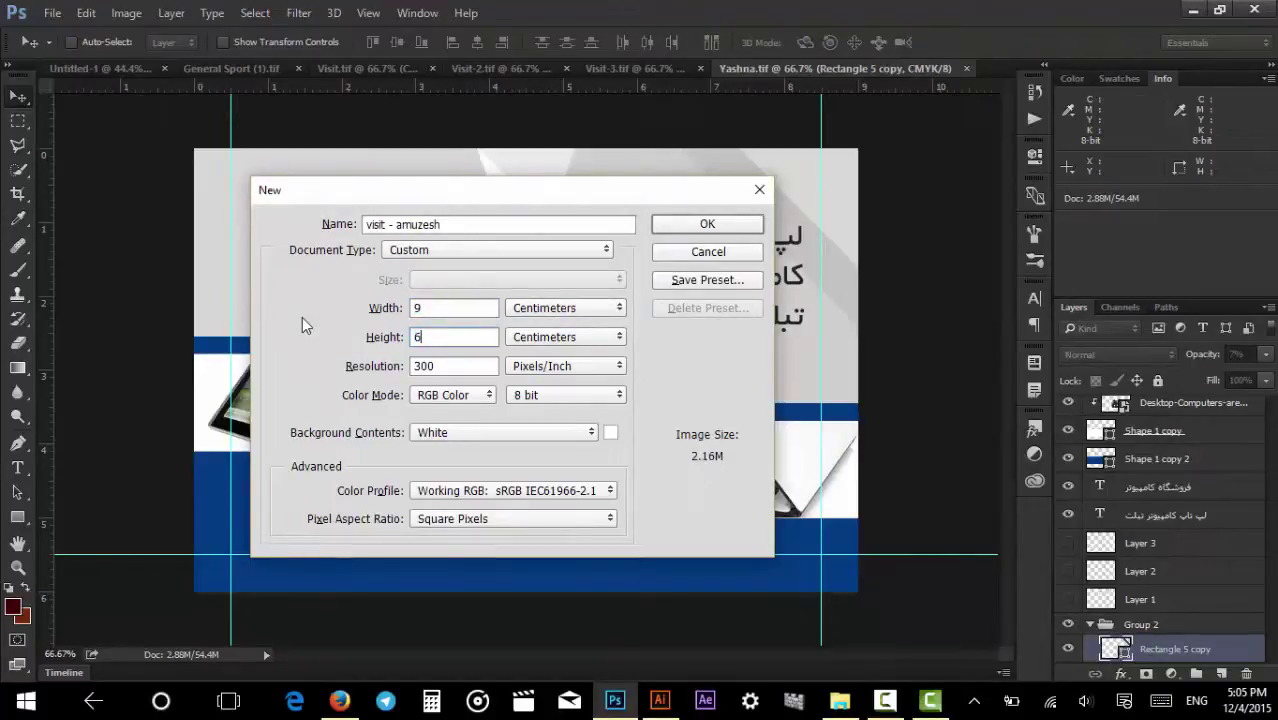
pyautogui.doubleClick(463, 313)
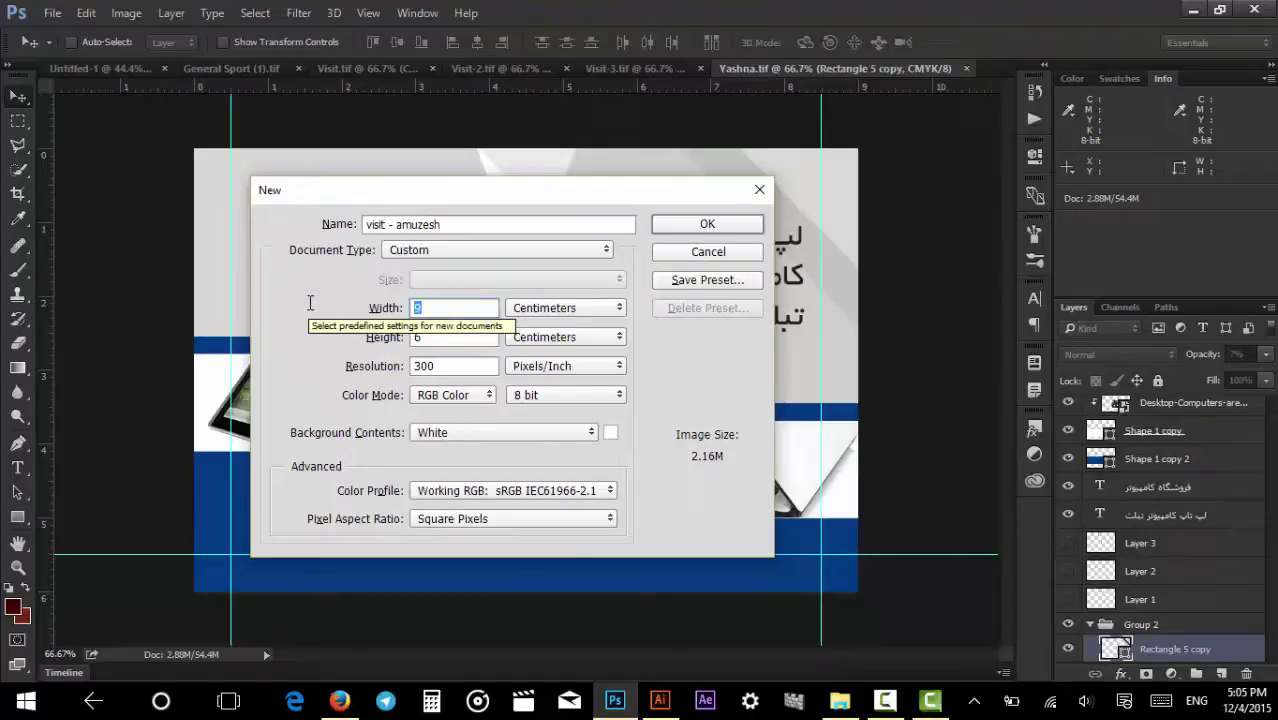
pyautogui.write('8.')
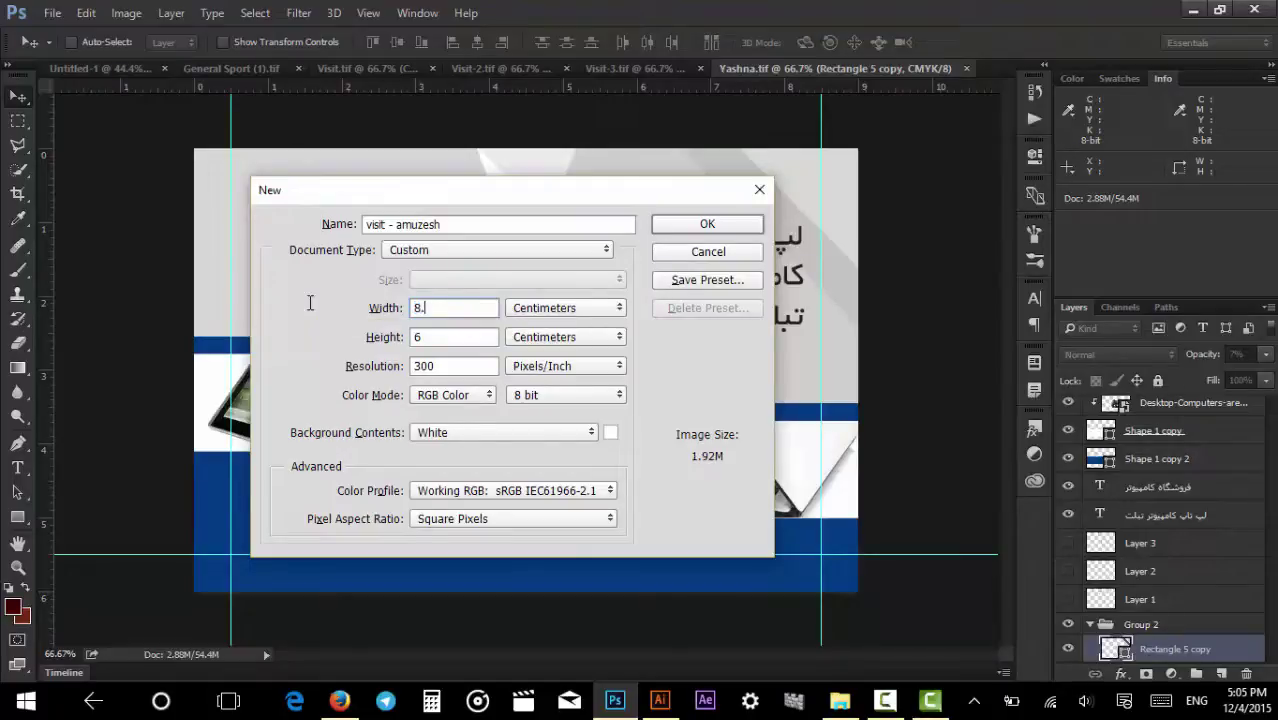
pyautogui.write('5')
pyautogui.press('Tab')
pyautogui.write('4.8')
# Set the size back to 9 × 6 cm, keeping resolution at 300 pixels/inch.
pyautogui.doubleClick(458, 308)
pyautogui.write('9')
pyautogui.press('Tab')
pyautogui.write('6')
pyautogui.doubleClick(452, 367)
pyautogui.click(377, 366)
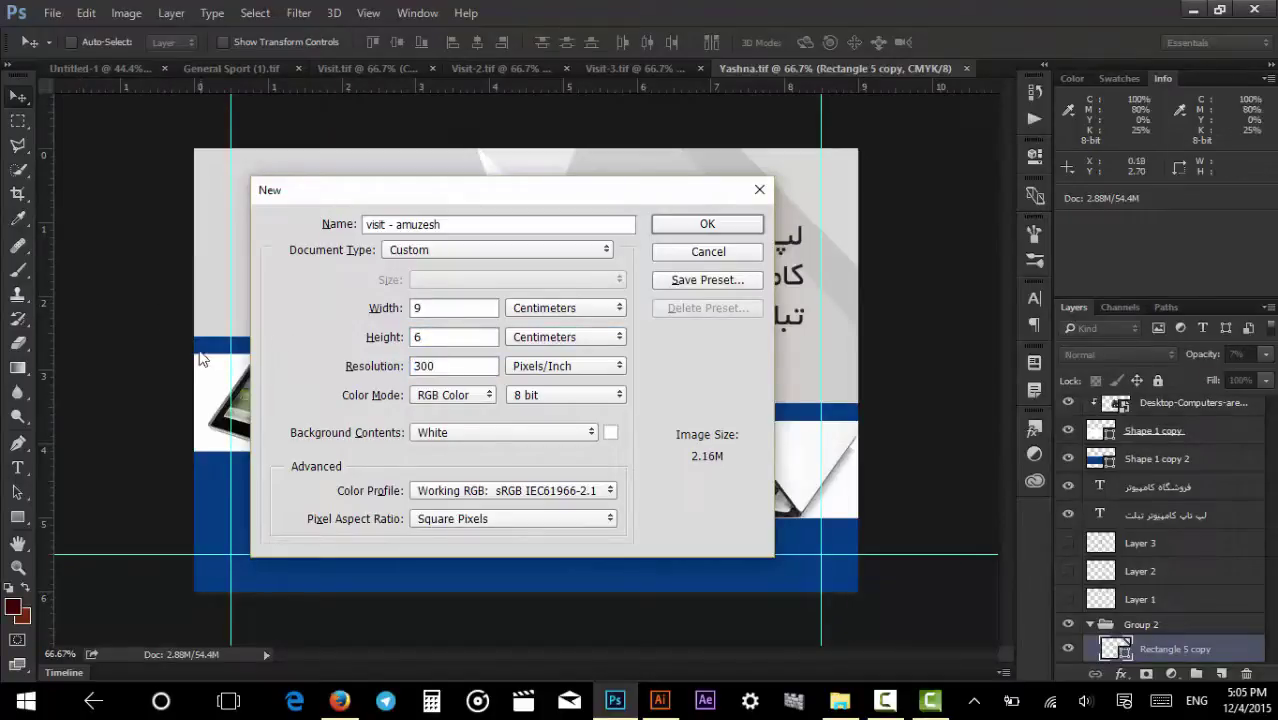
# Switch Color Mode to CMYK Color and keep the 8 bit depth.
pyautogui.doubleClick(458, 365)
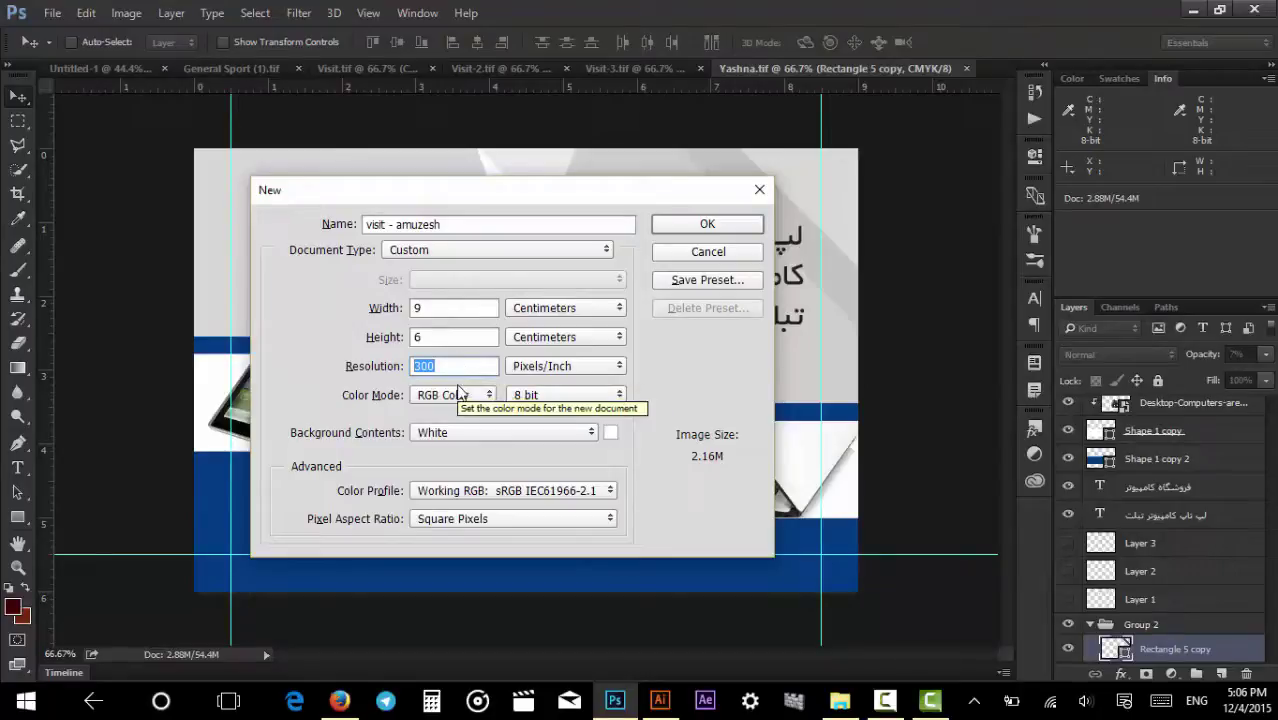
pyautogui.click(463, 398)
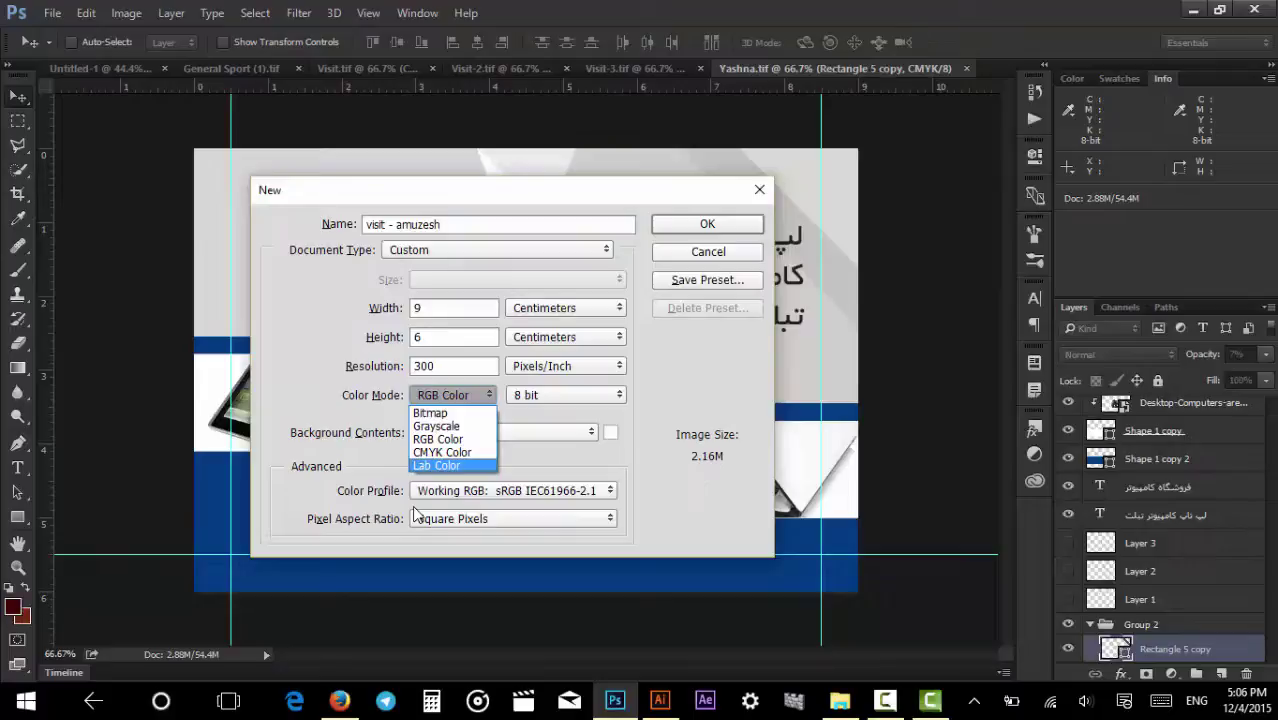
pyautogui.click(424, 453)
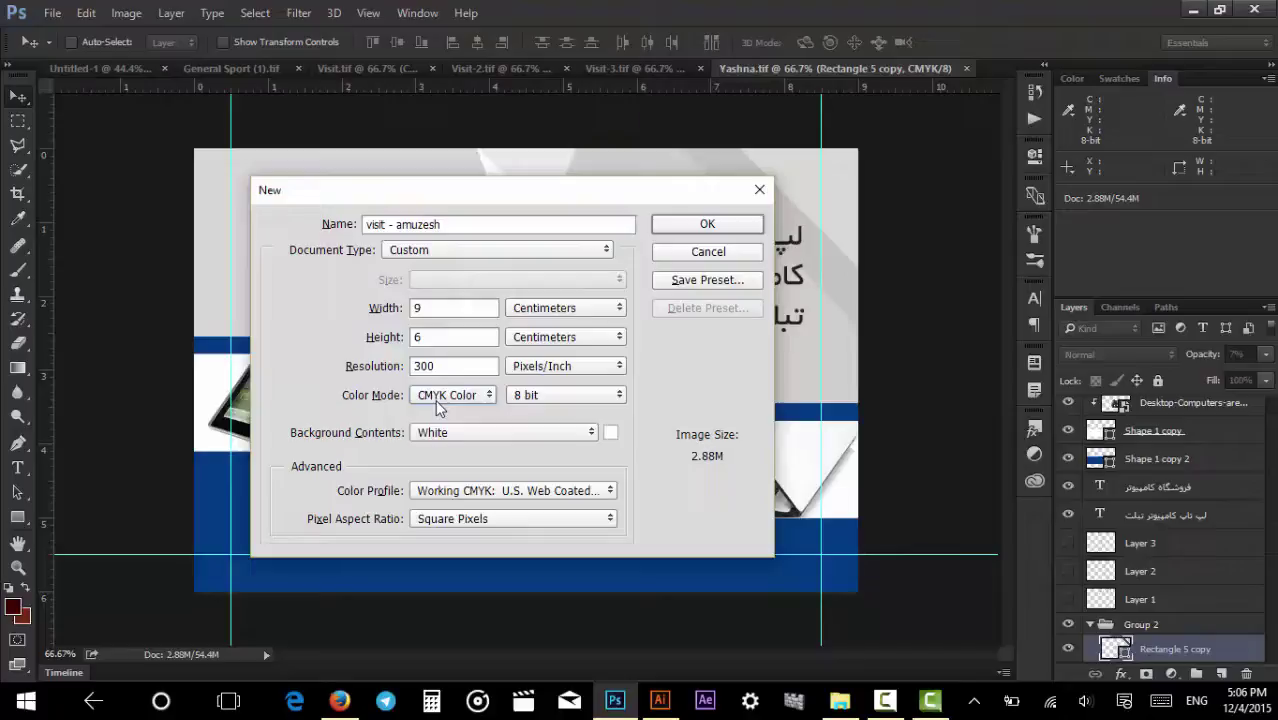
pyautogui.click(528, 396)
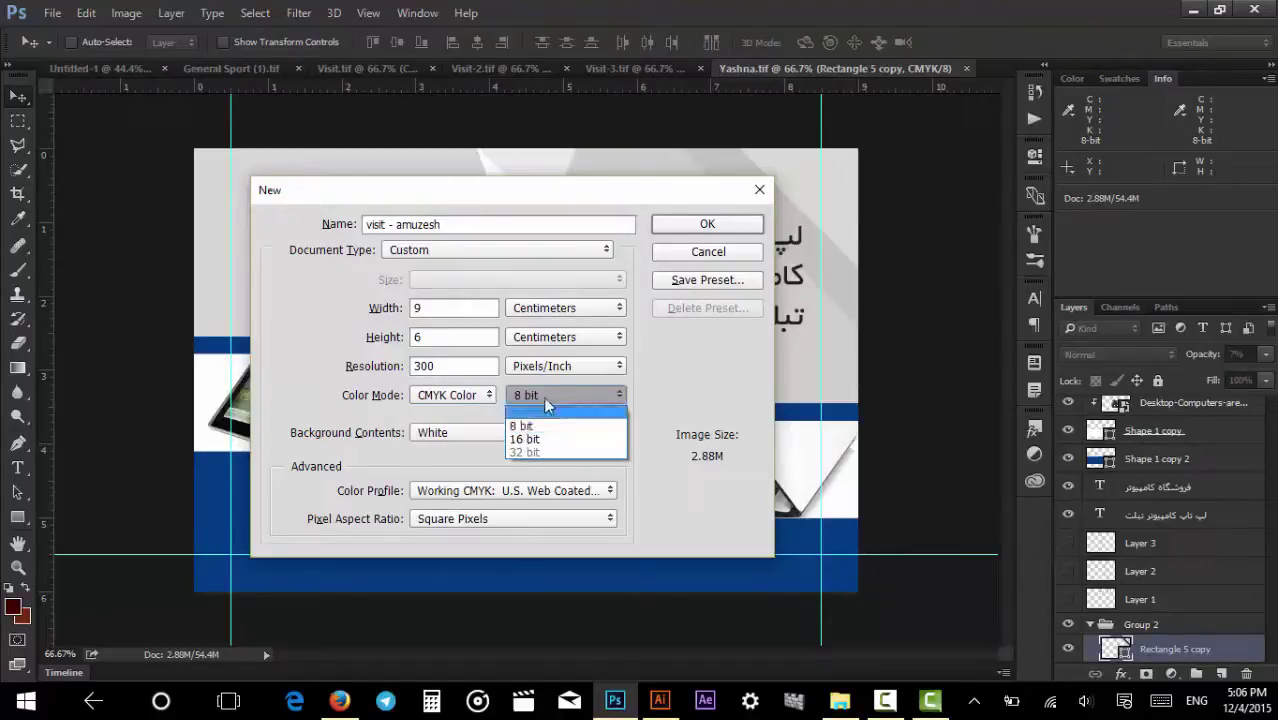
pyautogui.click(552, 398)
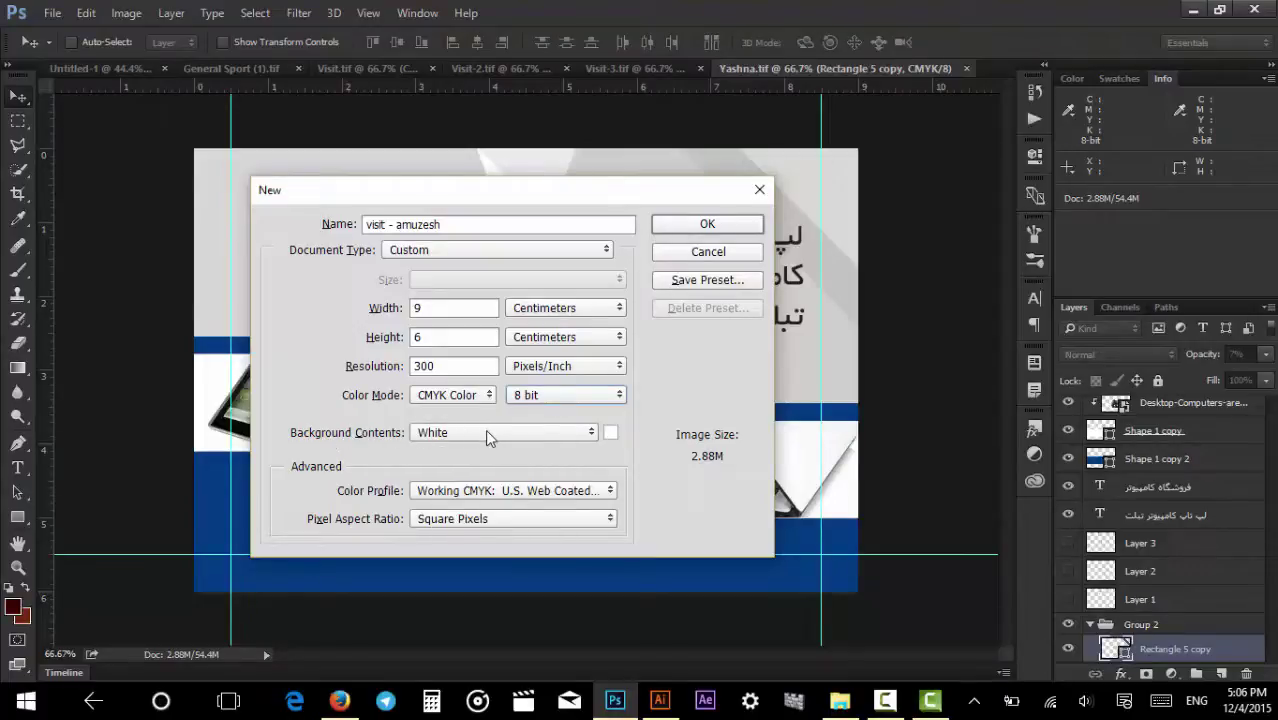
# Create the blank 9 × 6 cm CMYK 'visit - amuzesh' document from the New dialog.
pyautogui.click(693, 226)
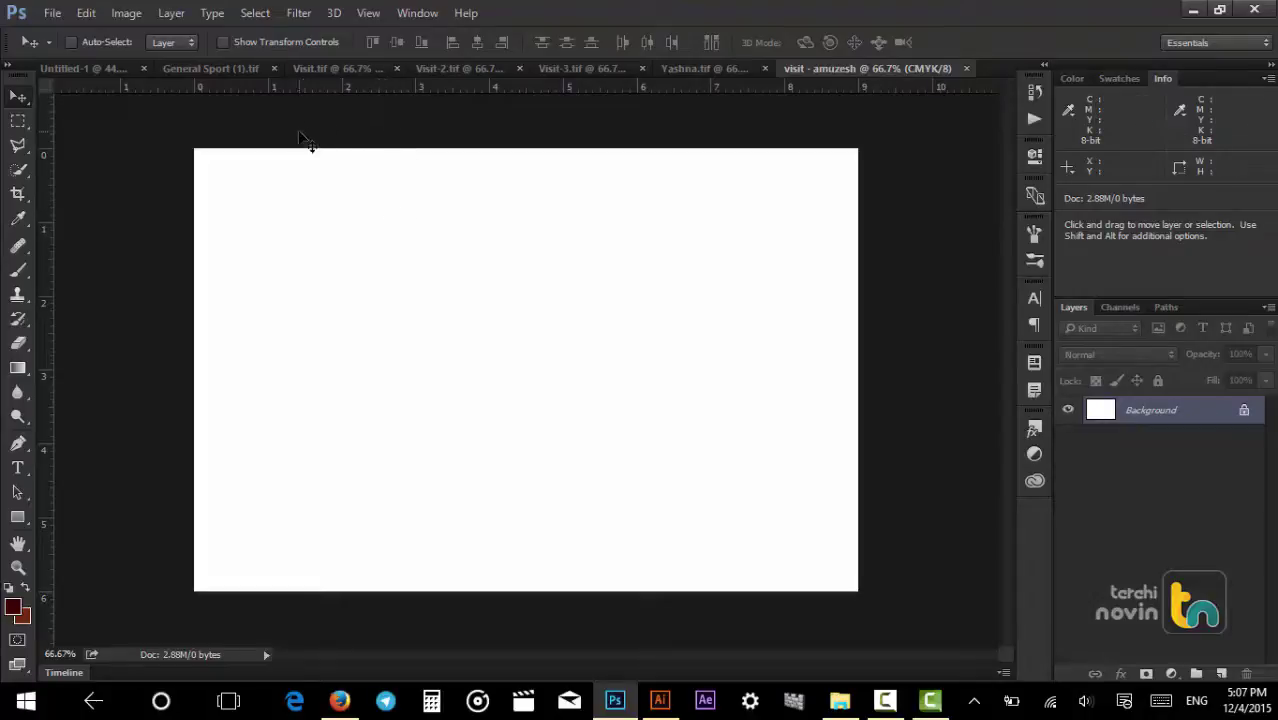
# Place a top margin guide at about 0.5 cm and a left margin guide.
pyautogui.moveTo(242, 134); pyautogui.dragTo(474, 233)
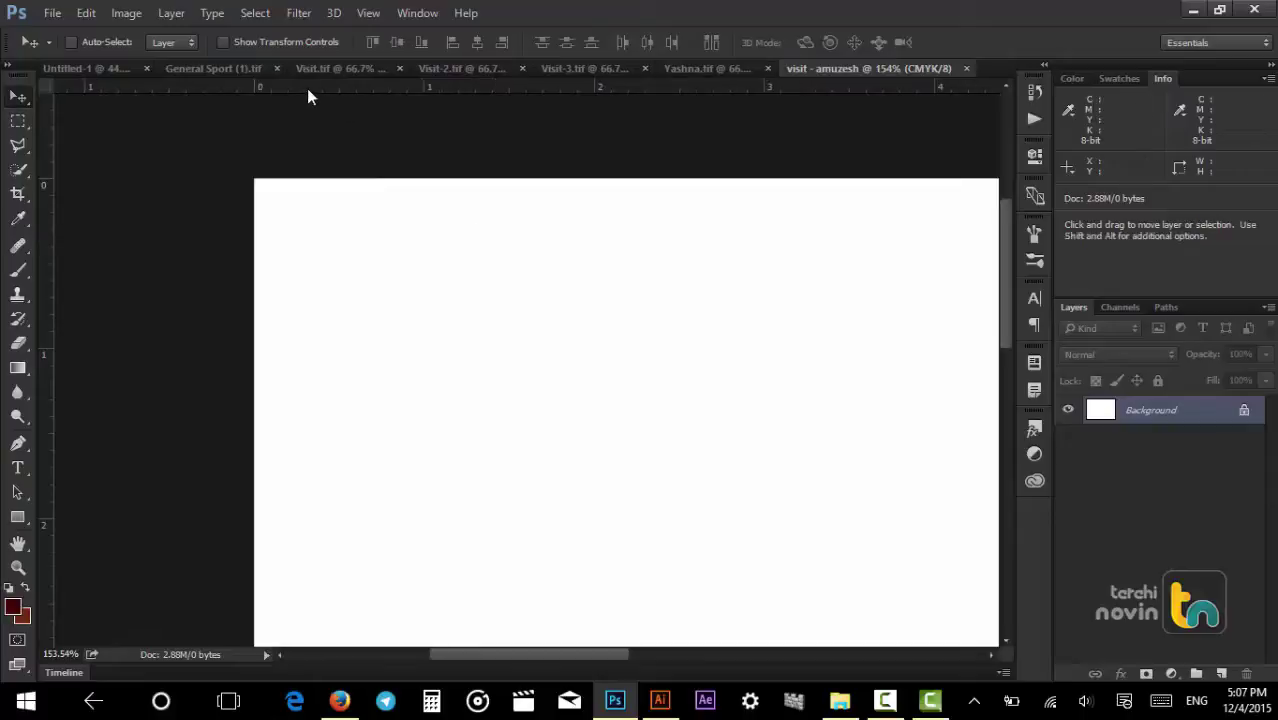
pyautogui.moveTo(307, 88); pyautogui.dragTo(276, 212)
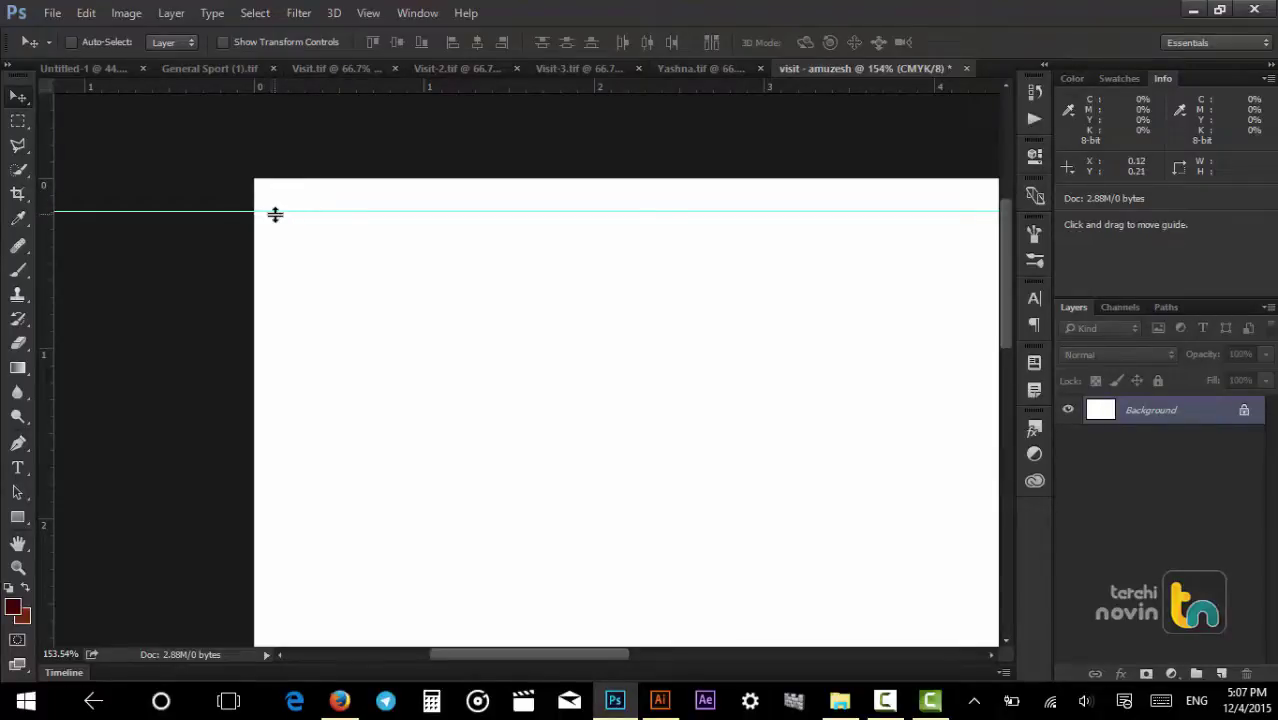
pyautogui.moveTo(274, 212); pyautogui.dragTo(255, 262)
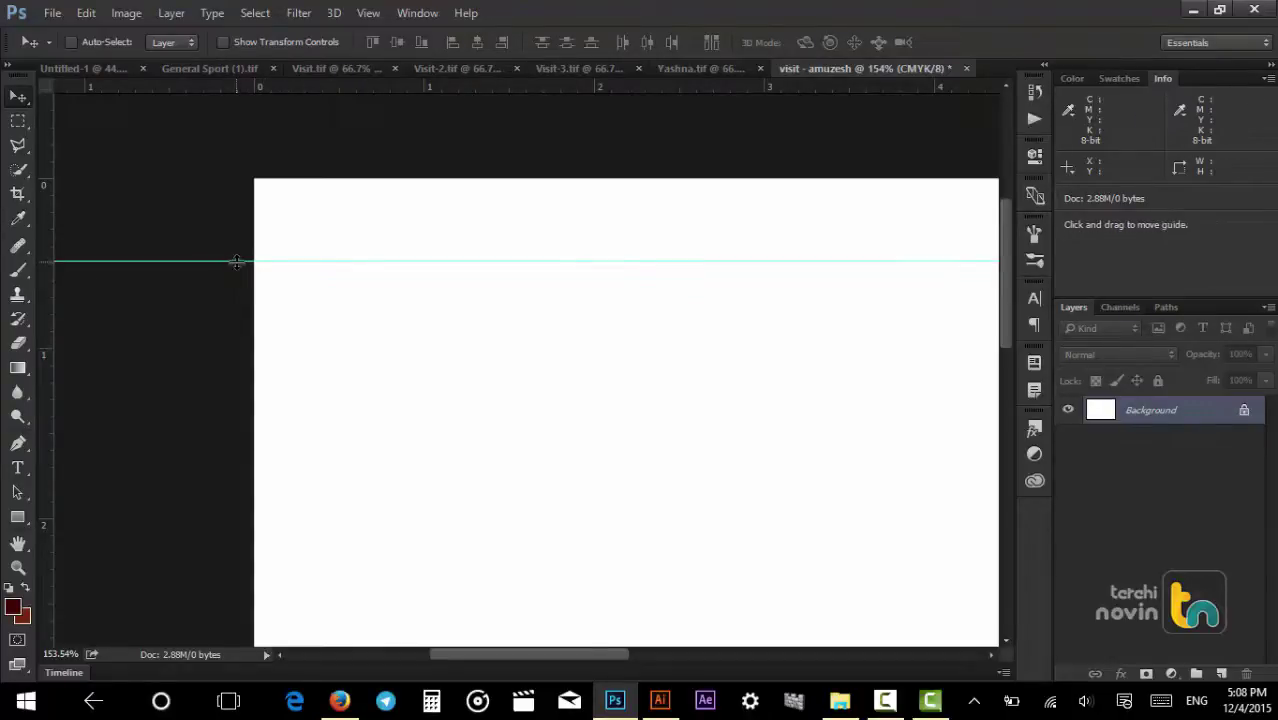
pyautogui.moveTo(237, 264); pyautogui.dragTo(234, 263)
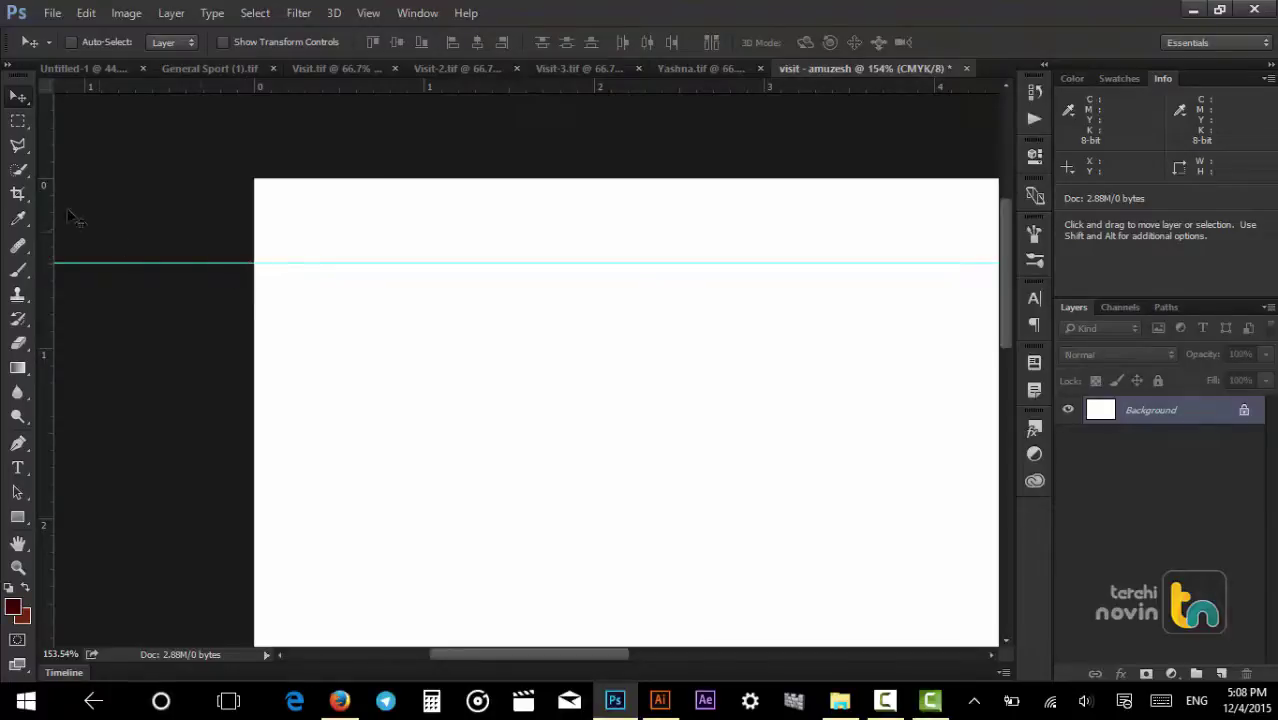
pyautogui.moveTo(43, 191); pyautogui.dragTo(340, 200)
pyautogui.scroll(-4, 380, 332)
pyautogui.scroll(-5, 385, 315)
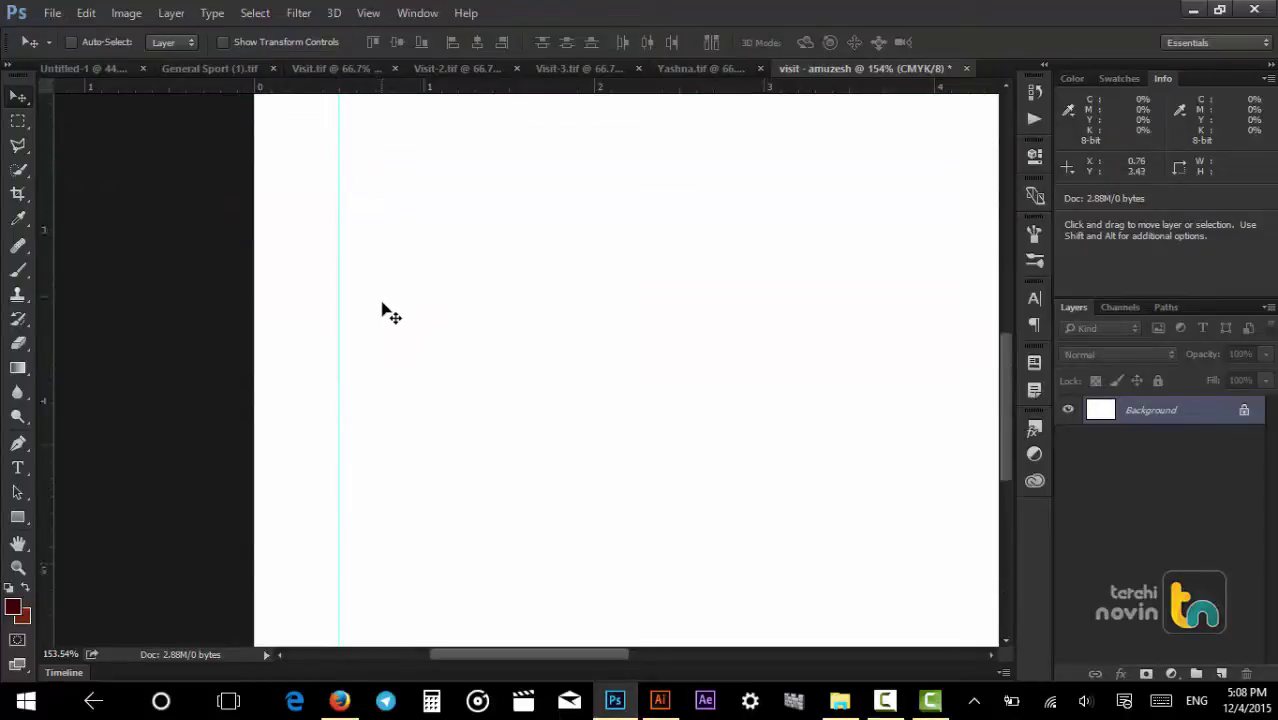
# Add bottom and right margin guides with the whole page fitted in the window.
pyautogui.moveTo(400, 91); pyautogui.dragTo(380, 423)
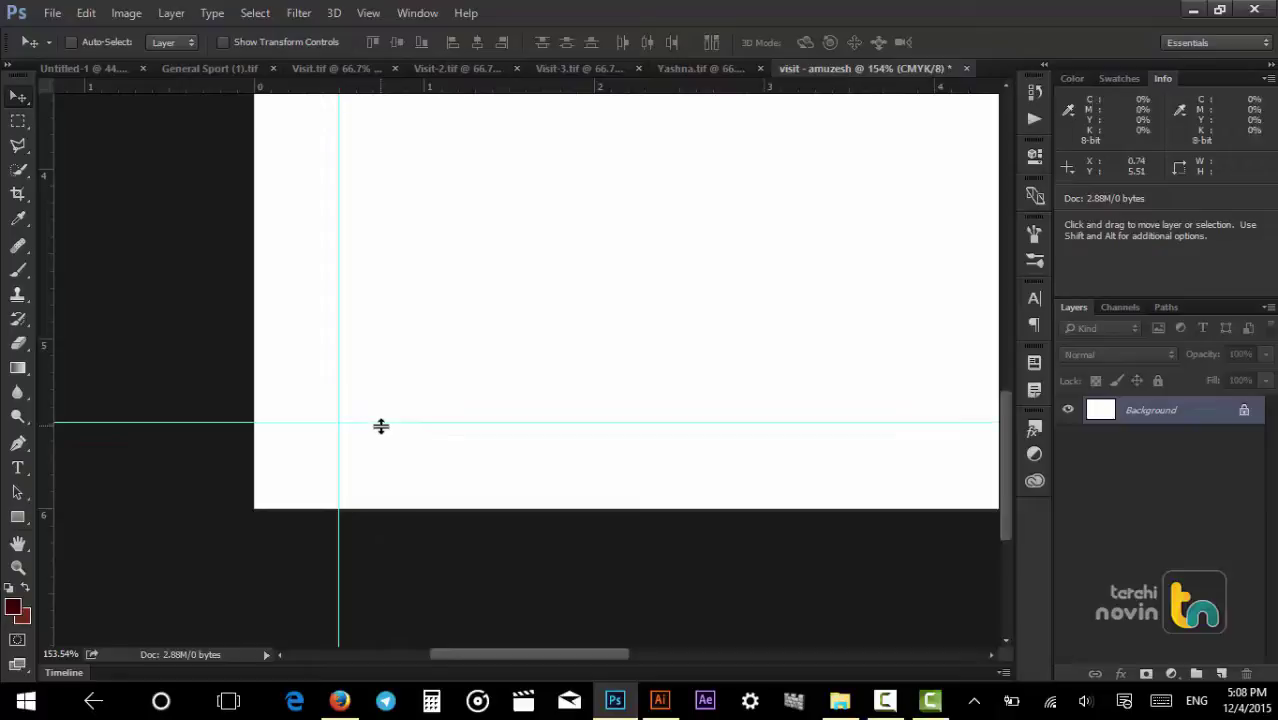
pyautogui.hotkey('ctrl', '0')
pyautogui.scroll(3, 921, 272)
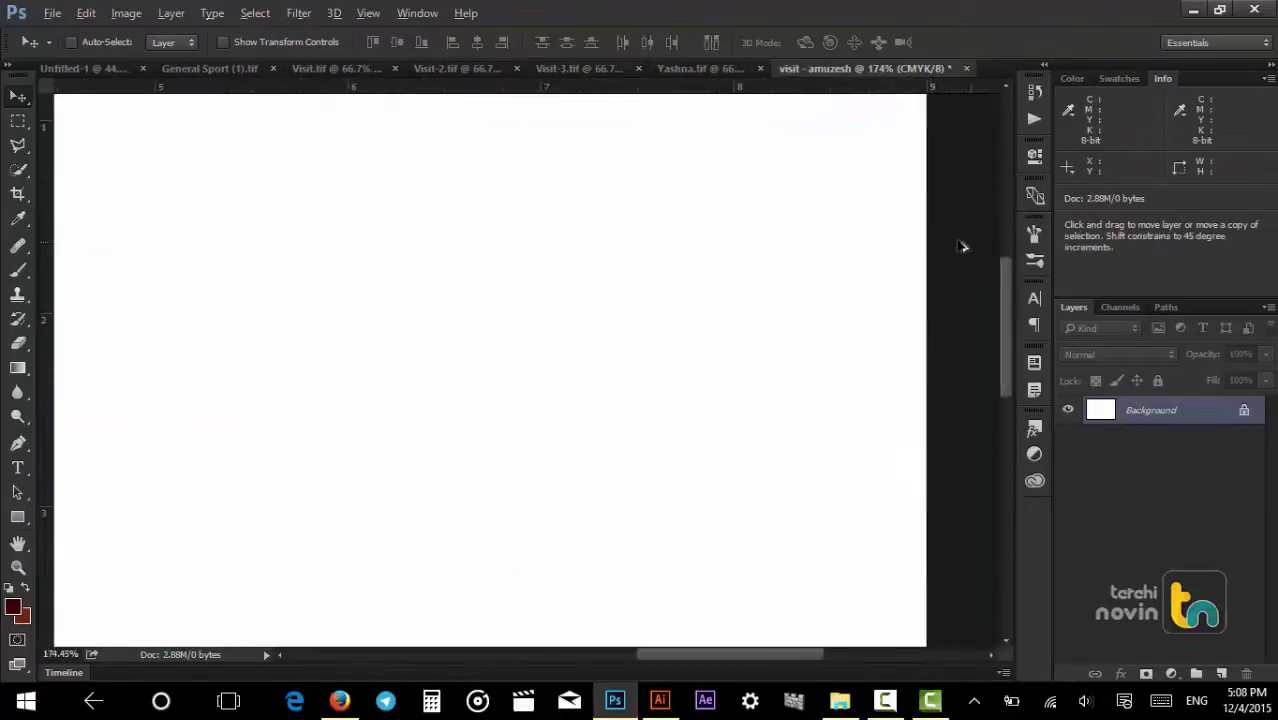
pyautogui.moveTo(47, 218); pyautogui.dragTo(829, 241)
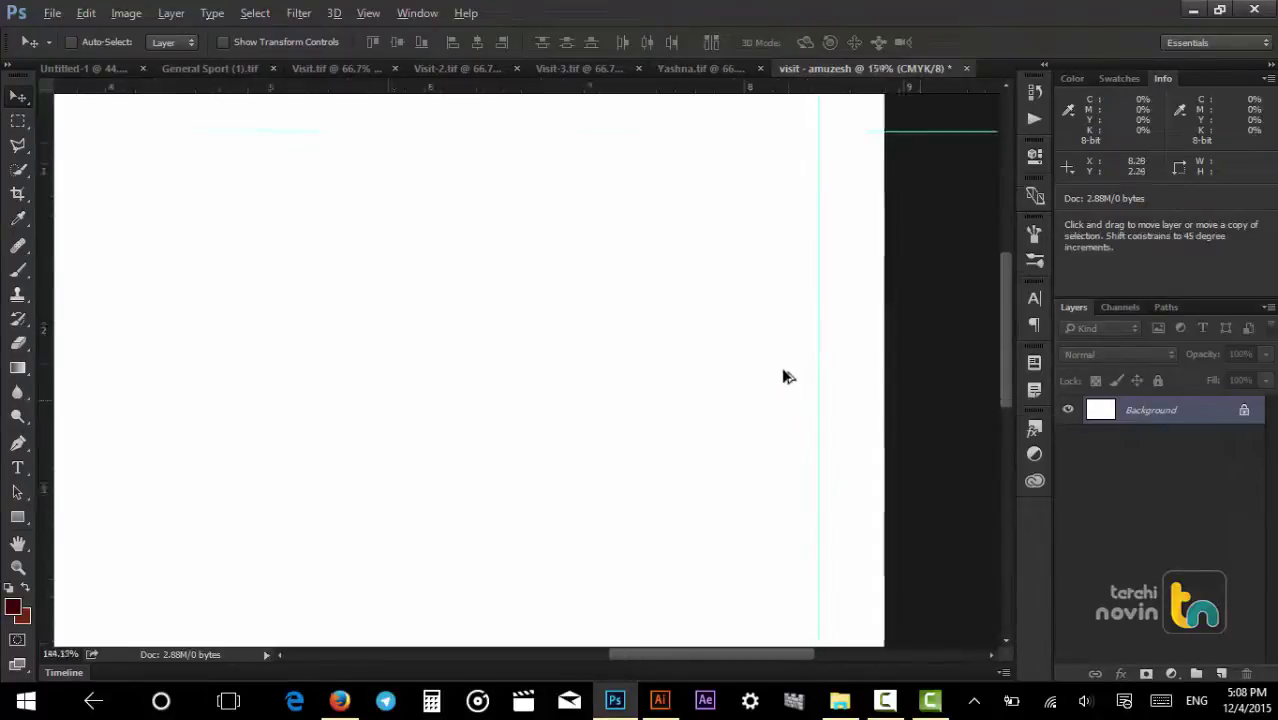
pyautogui.keyDown('alt'); pyautogui.scroll(-5, 784, 378); pyautogui.keyUp('alt')
pyautogui.keyDown('alt'); pyautogui.scroll(1, 784, 385); pyautogui.keyUp('alt')
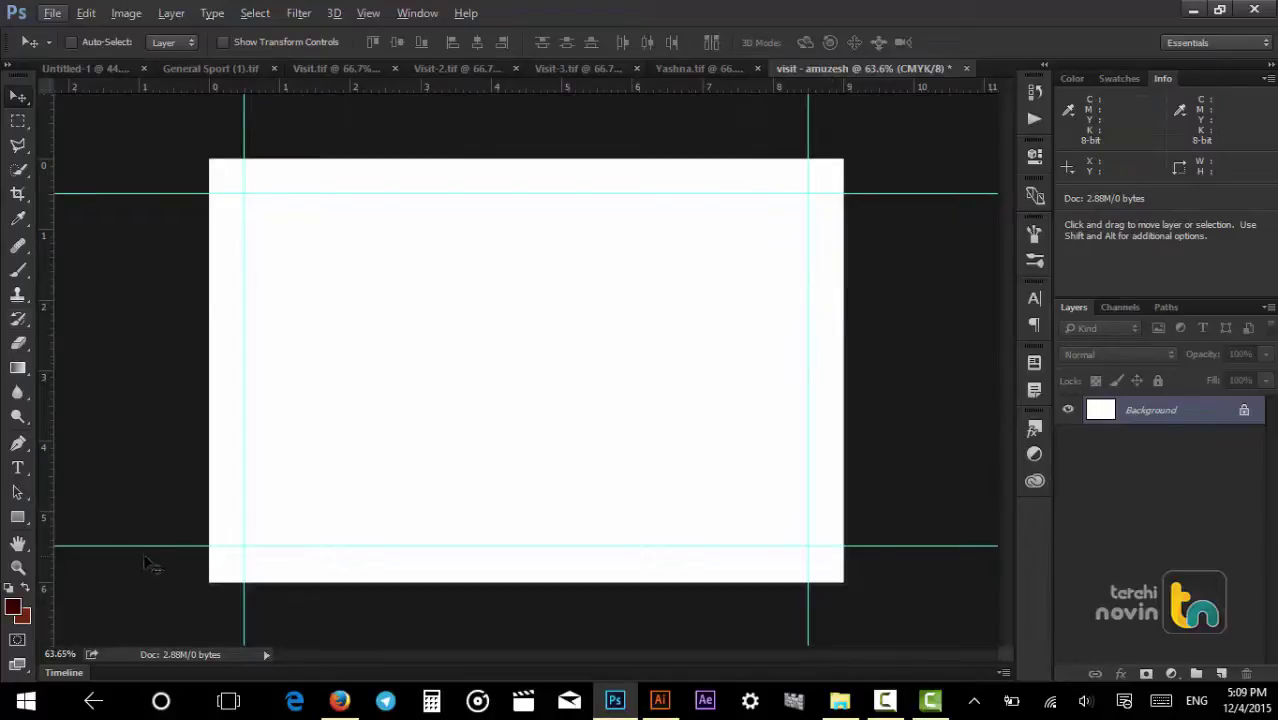
# Type the Persian title 'تست کارت ویزیت' on the card's right side and commit it.
pyautogui.click(17, 467)
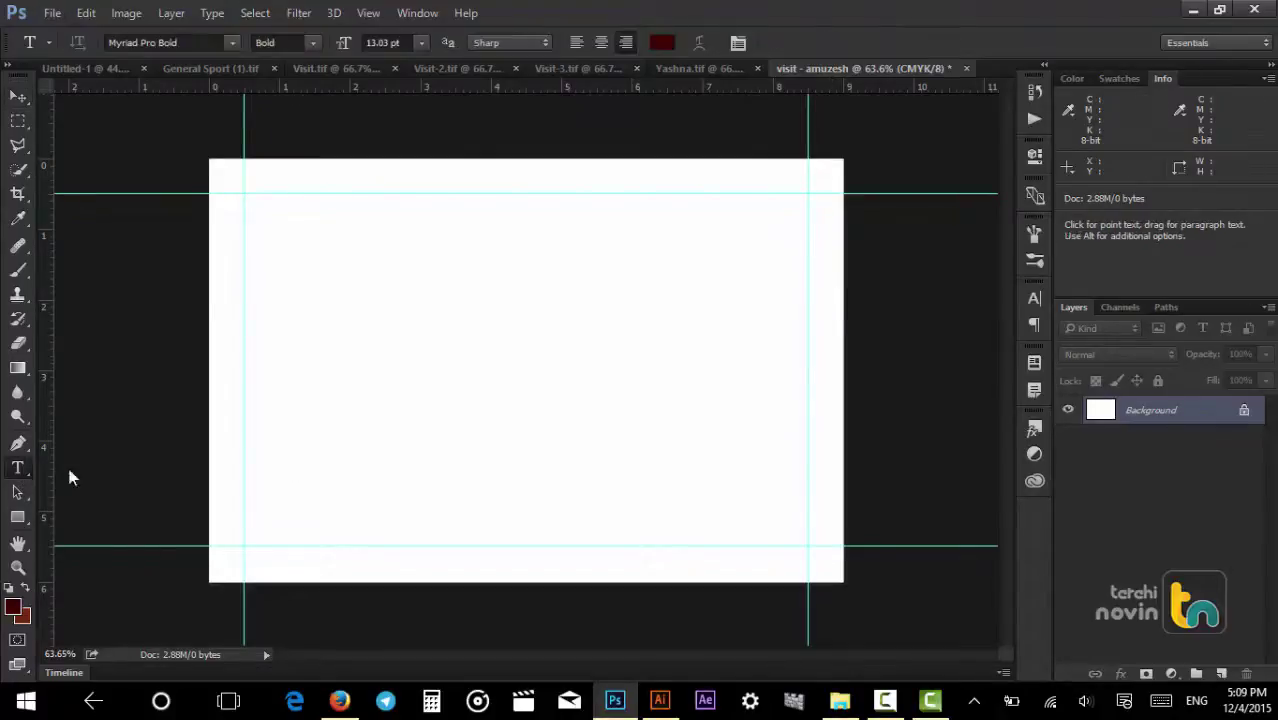
pyautogui.click(720, 380)
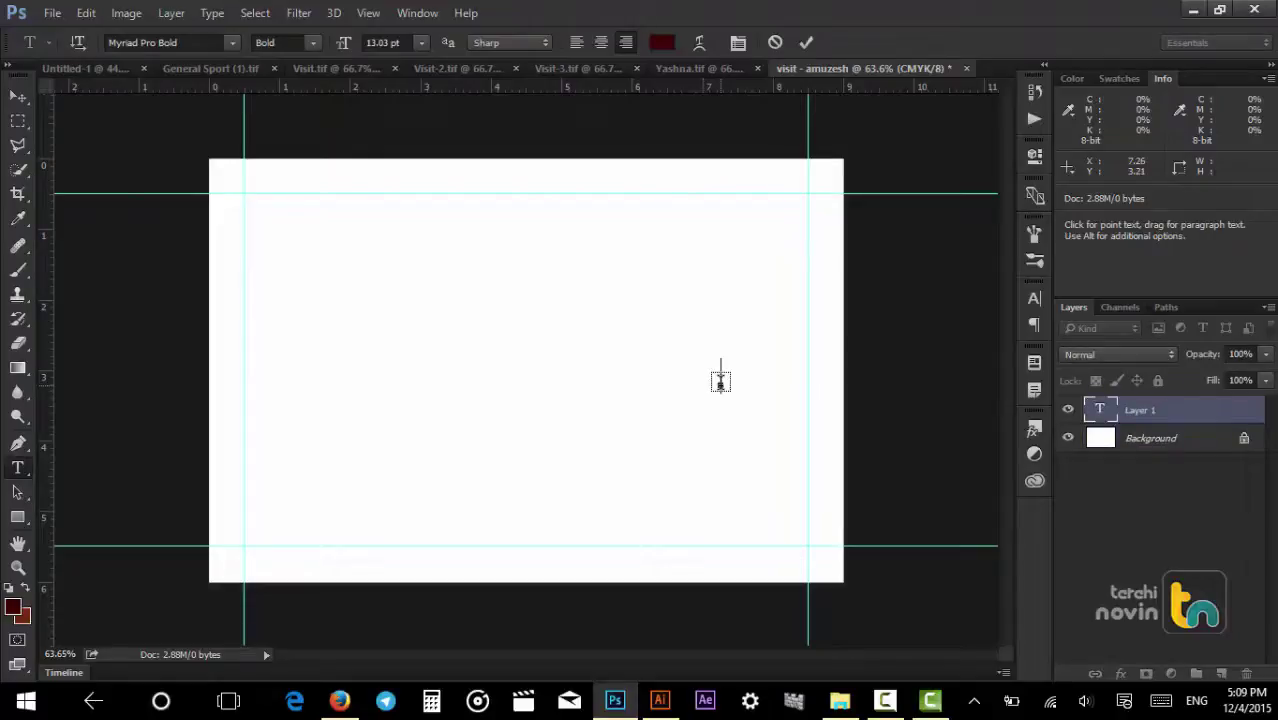
pyautogui.hotkey('alt', 'shift')
pyautogui.write('تست کار')
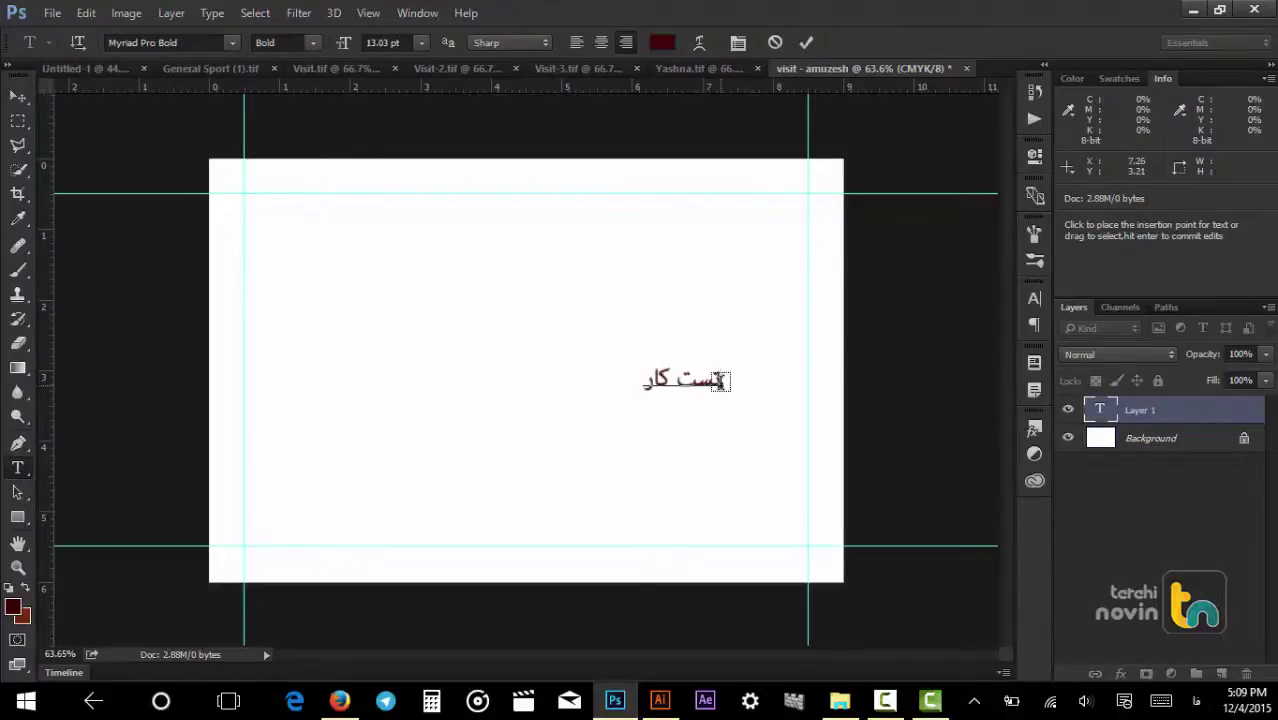
pyautogui.write('ت ویزین')
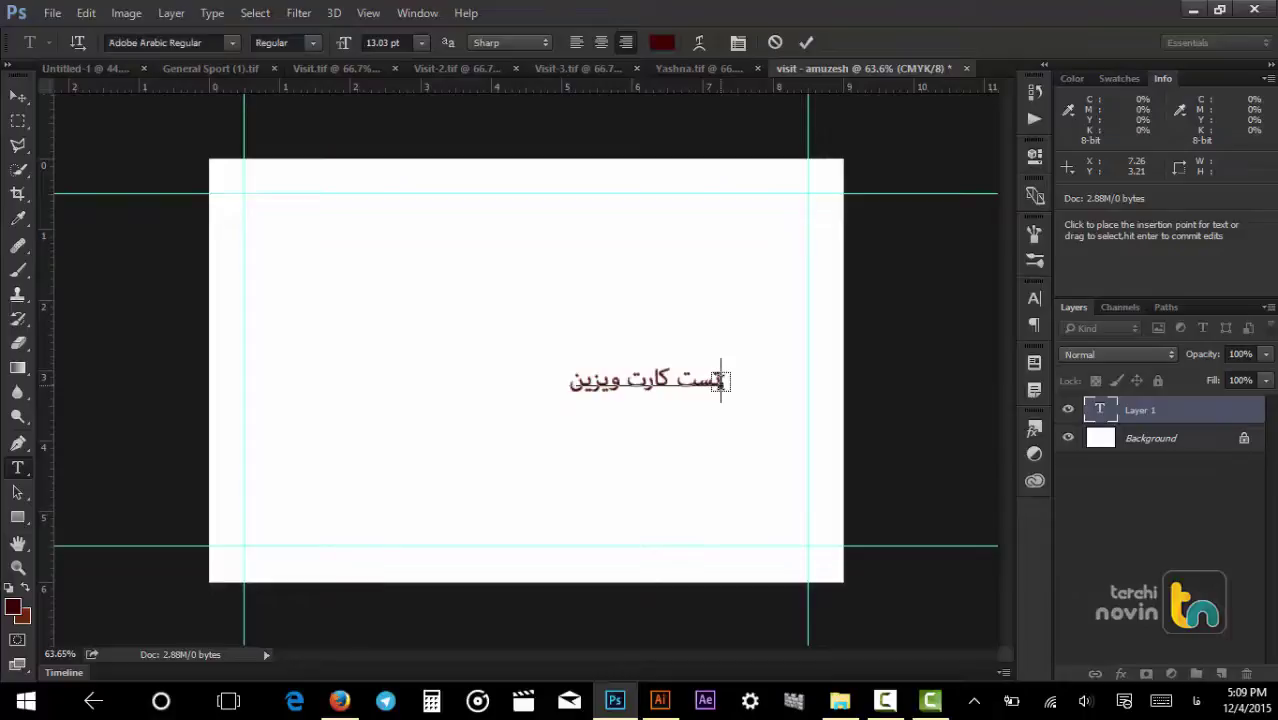
pyautogui.press('BackSpace')
pyautogui.write('ت')
pyautogui.hotkey('ctrl', 'Return')
# Enlarge the title to about double size and move it against the right guide.
pyautogui.hotkey('ctrl', 't')
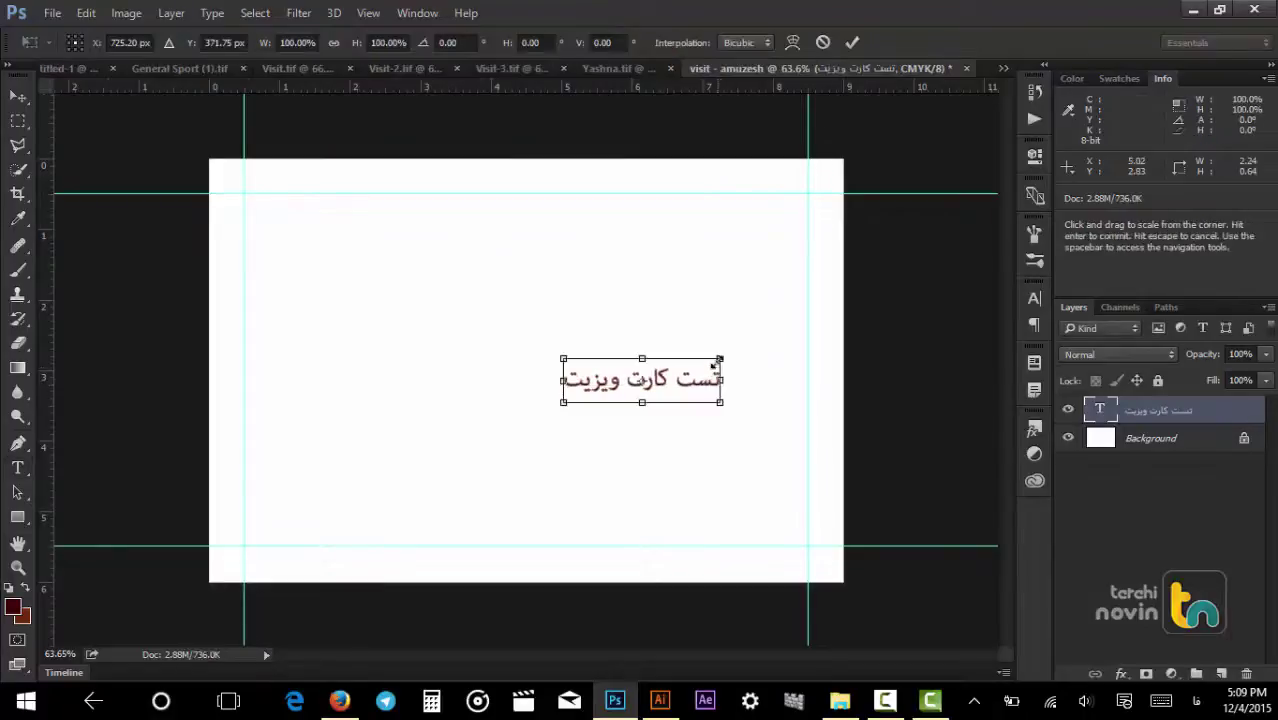
pyautogui.moveTo(726, 355); pyautogui.dragTo(796, 314)
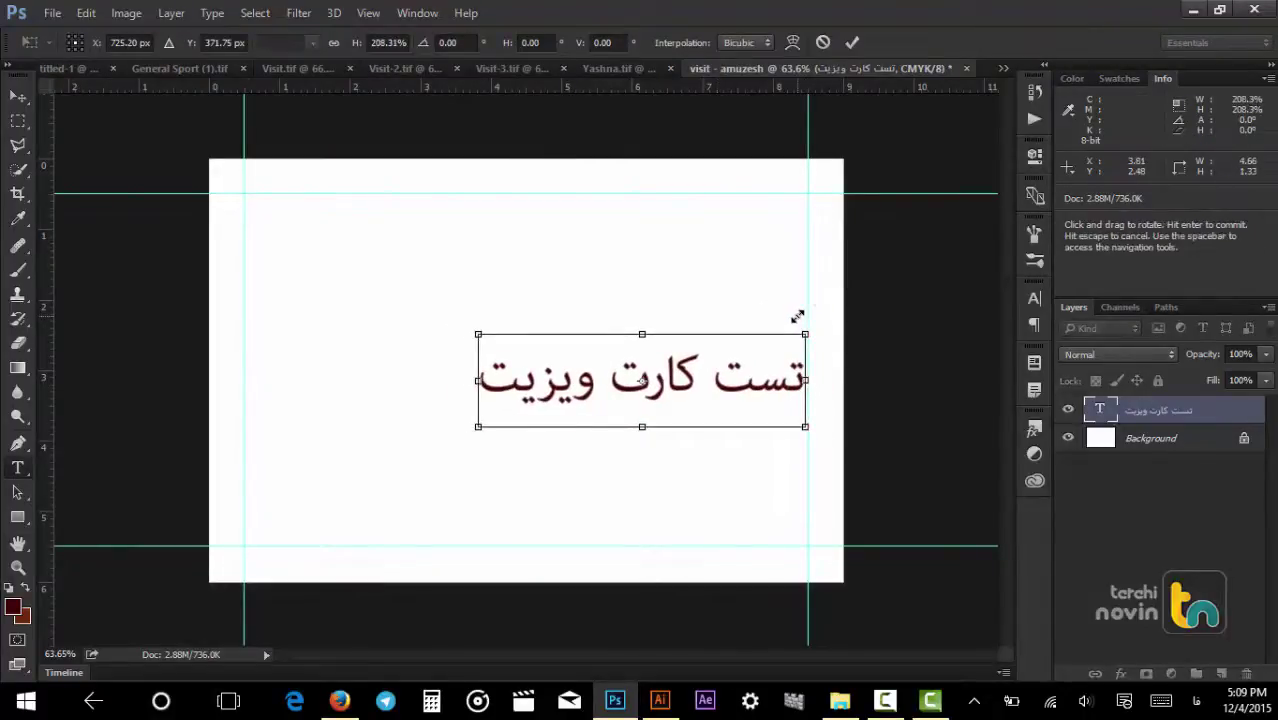
pyautogui.press('Return')
pyautogui.press('t')
pyautogui.press('v')
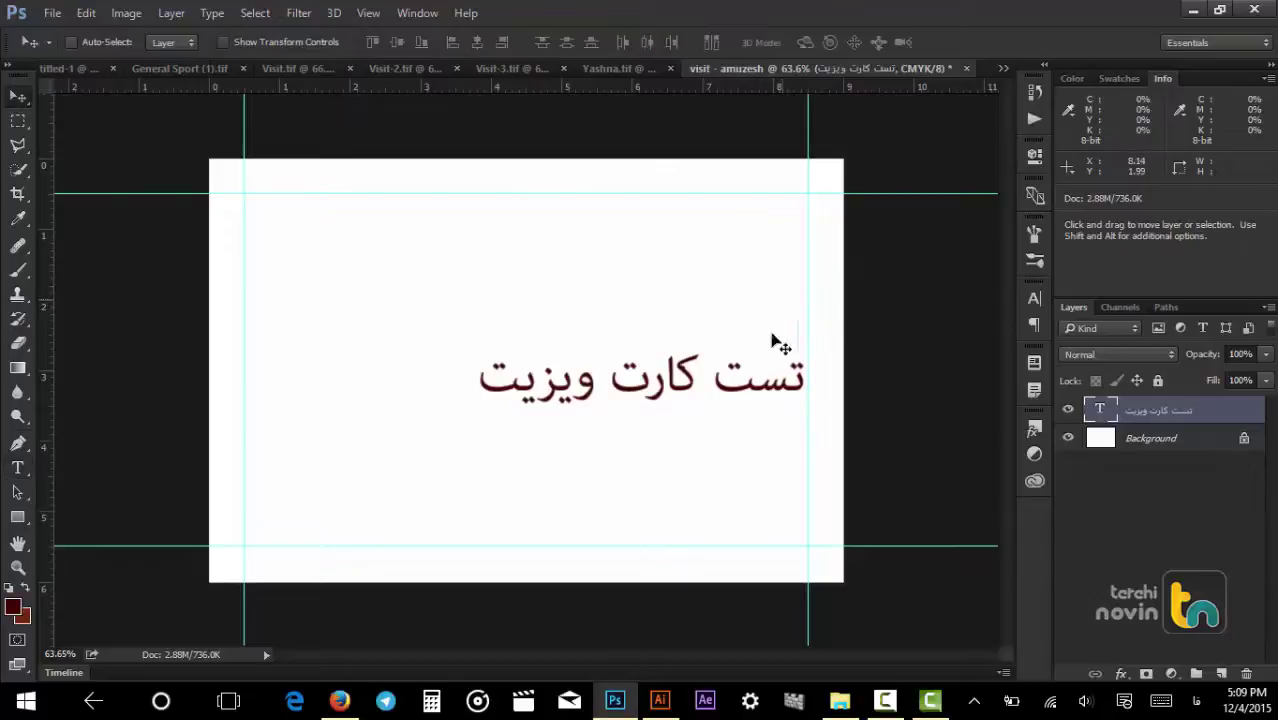
pyautogui.moveTo(747, 392); pyautogui.dragTo(773, 383)
pyautogui.moveTo(777, 381); pyautogui.dragTo(777, 381)
# Nudge the Persian title left, then raise it to just below the top guide.
pyautogui.press('Left')
pyautogui.press('Left')
pyautogui.press('Left')
pyautogui.press('Left')
pyautogui.press('Left')
pyautogui.press('Left')
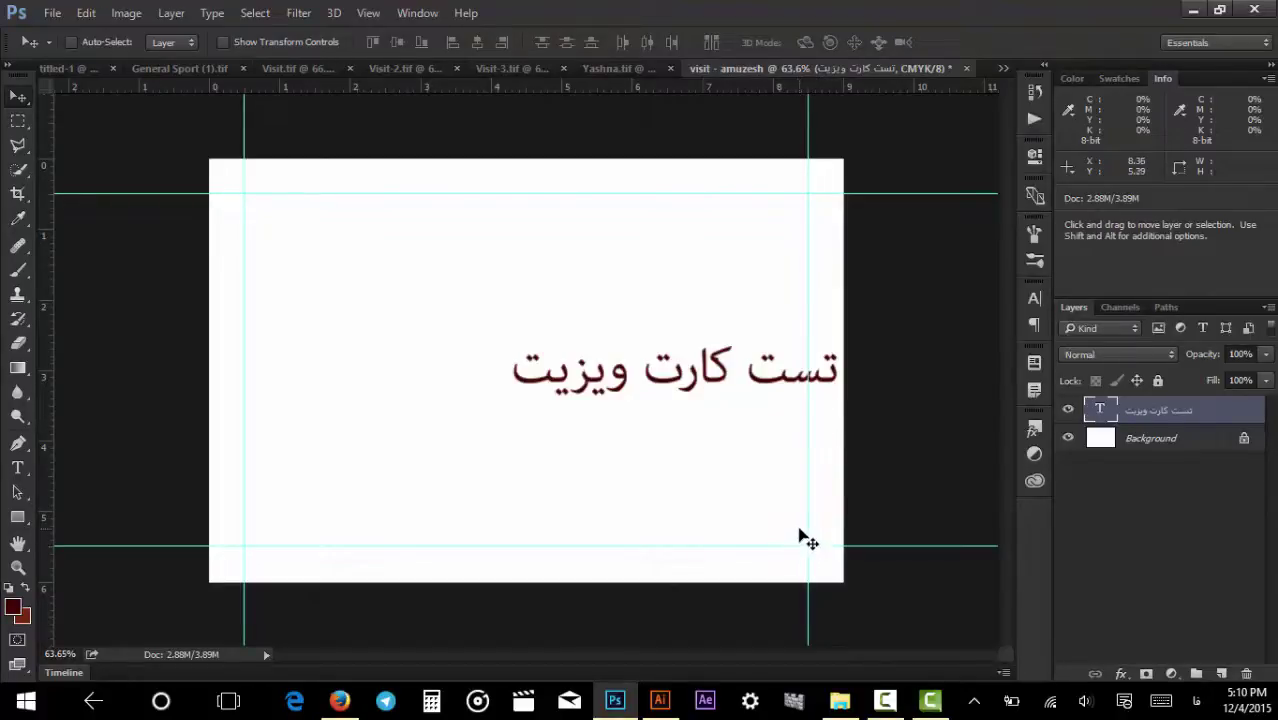
pyautogui.moveTo(787, 372); pyautogui.dragTo(735, 238)
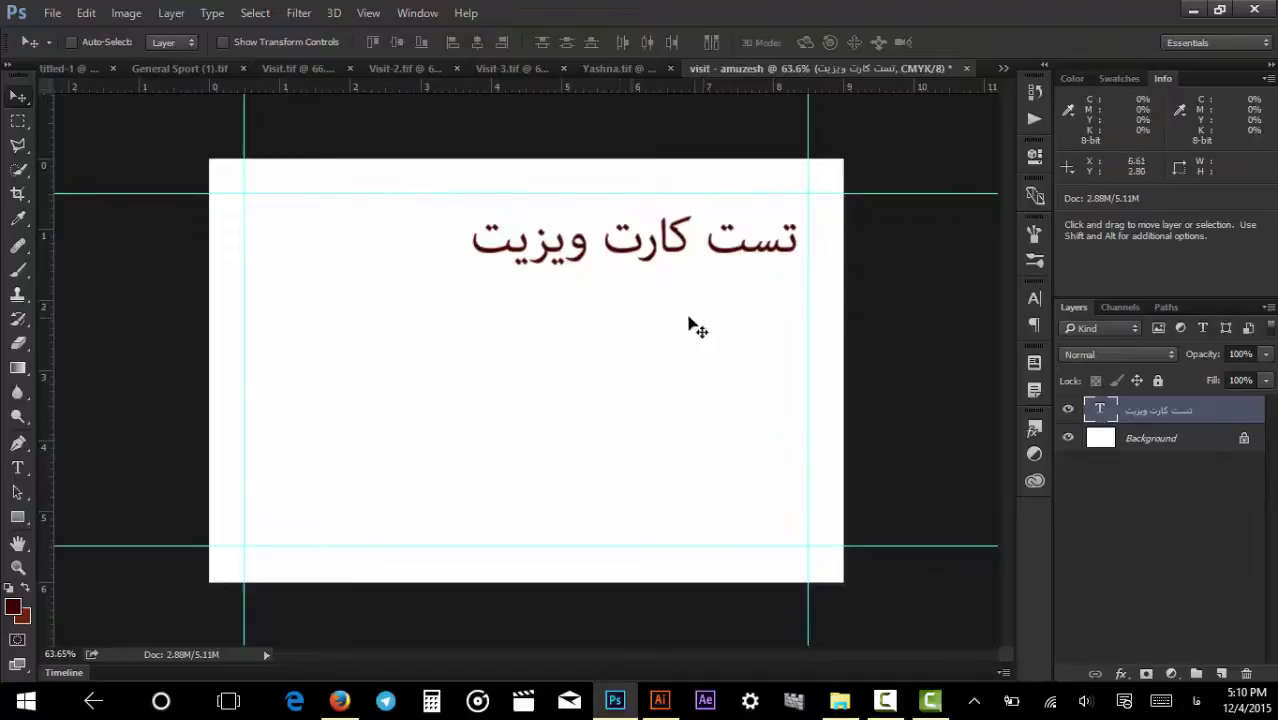
# Draw an Ellipse 1 circle on the card's left side and shift it slightly left.
pyautogui.click(19, 518)
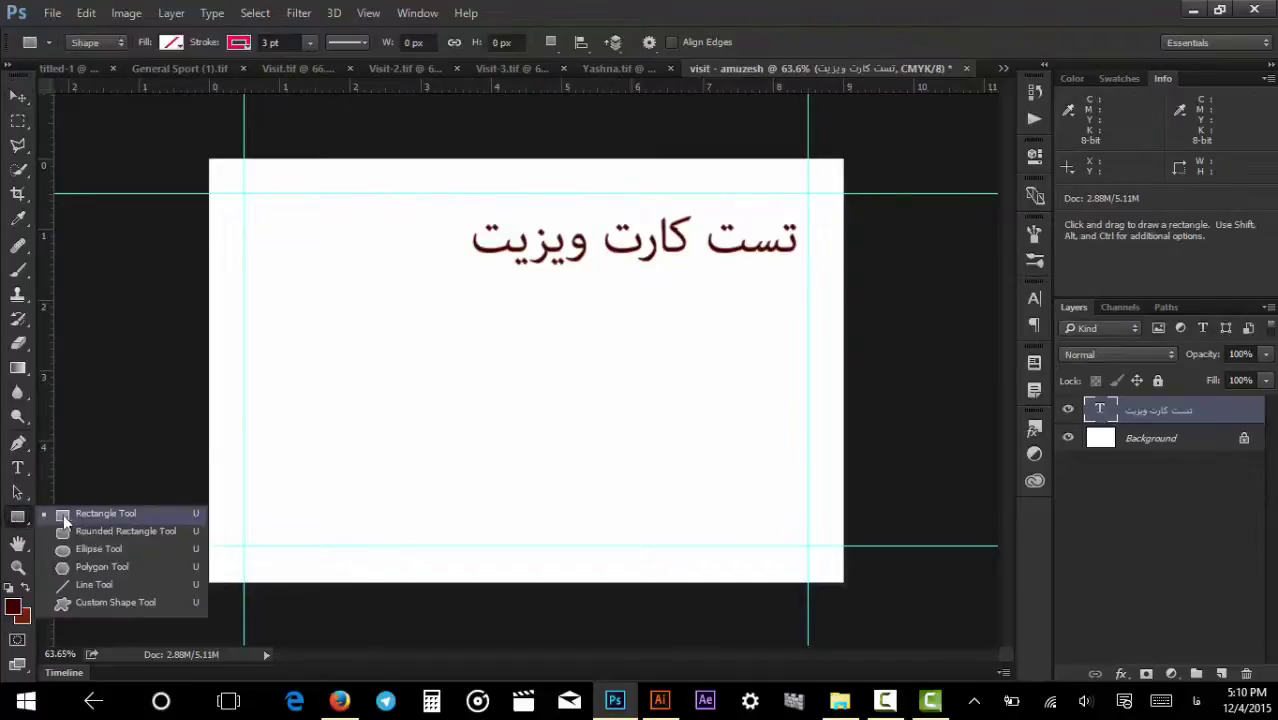
pyautogui.click(80, 551)
pyautogui.moveTo(262, 300); pyautogui.dragTo(464, 528)
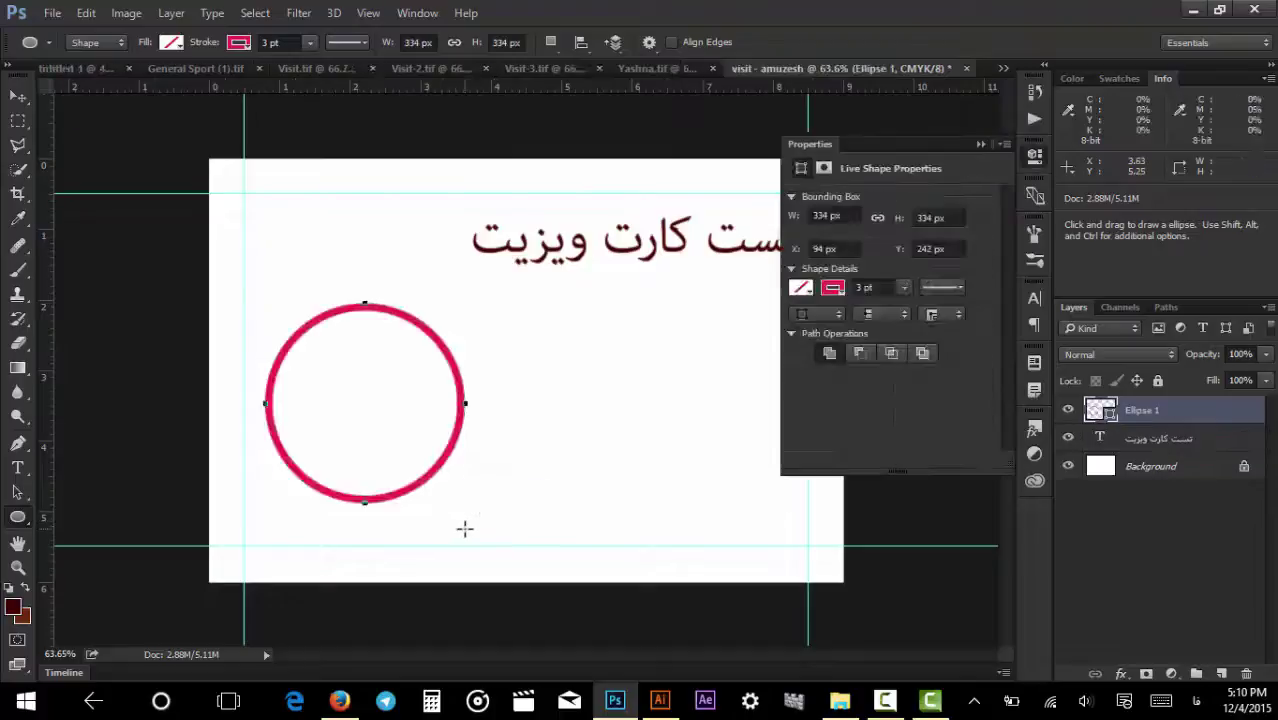
pyautogui.press('v')
pyautogui.moveTo(388, 414); pyautogui.dragTo(370, 407)
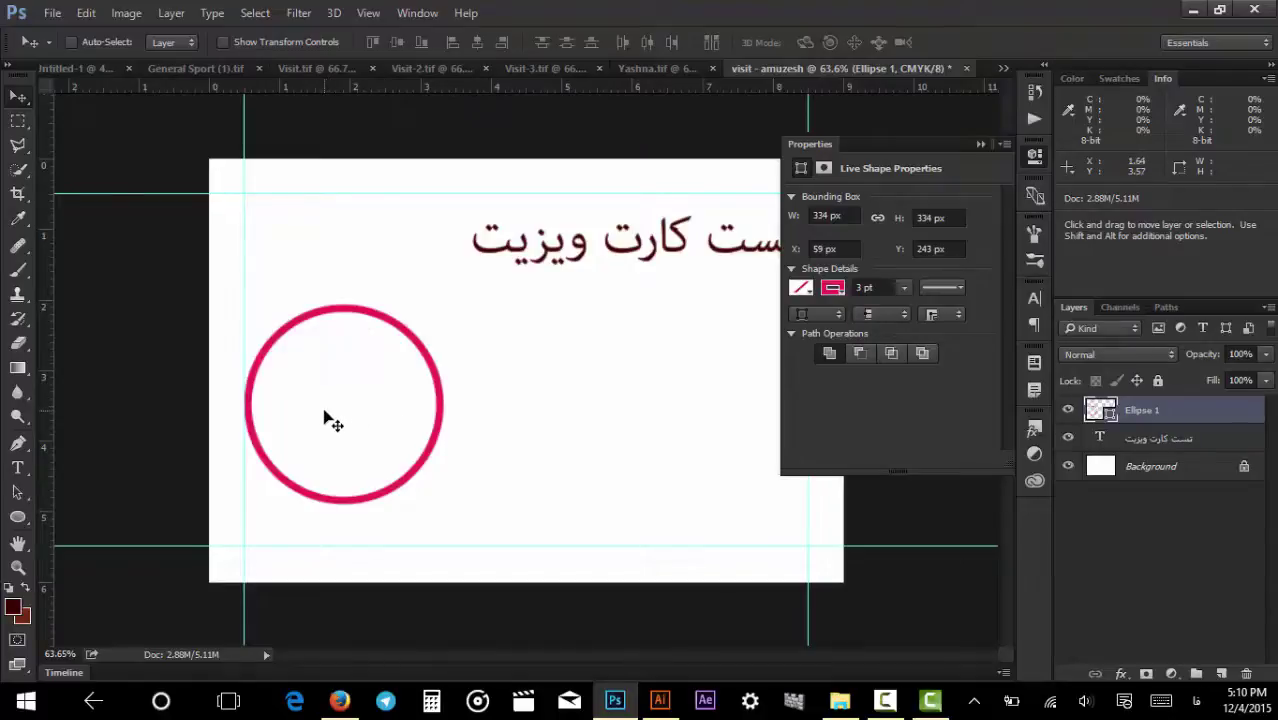
pyautogui.click(980, 145)
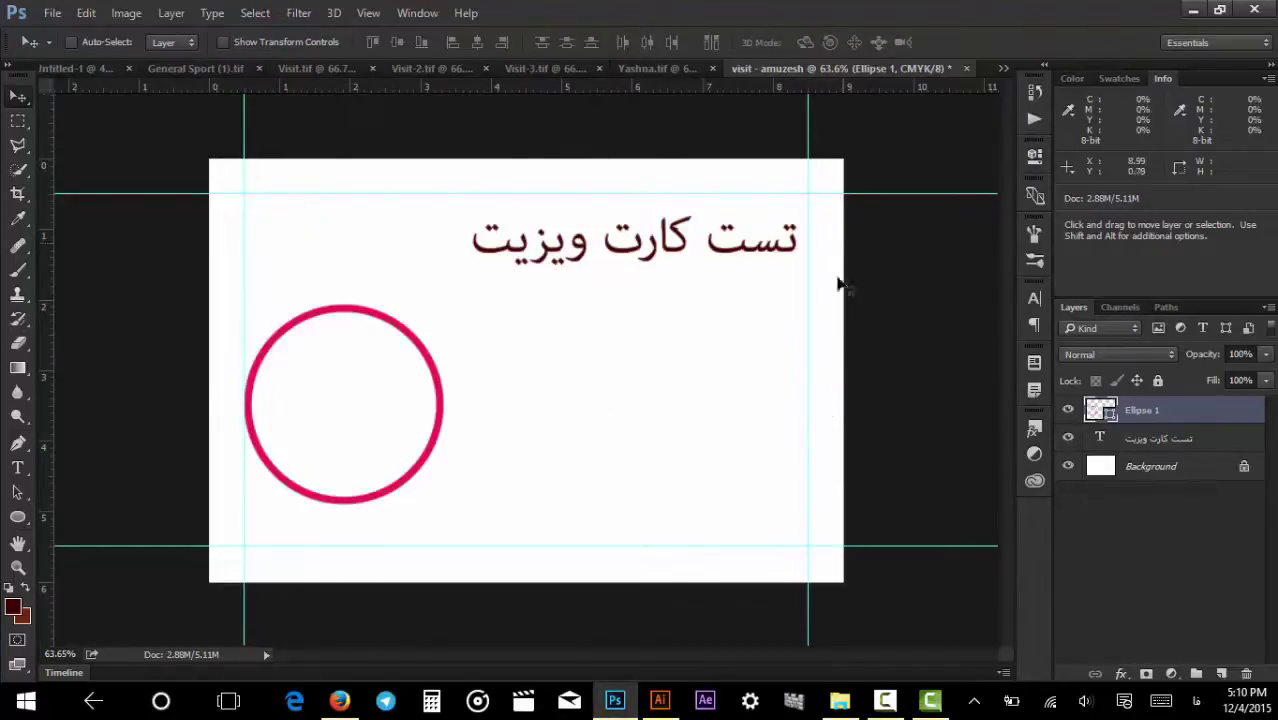
# Draw a Rectangle 1 shape covering the whole card.
pyautogui.click(18, 516)
pyautogui.rightClick(18, 516)
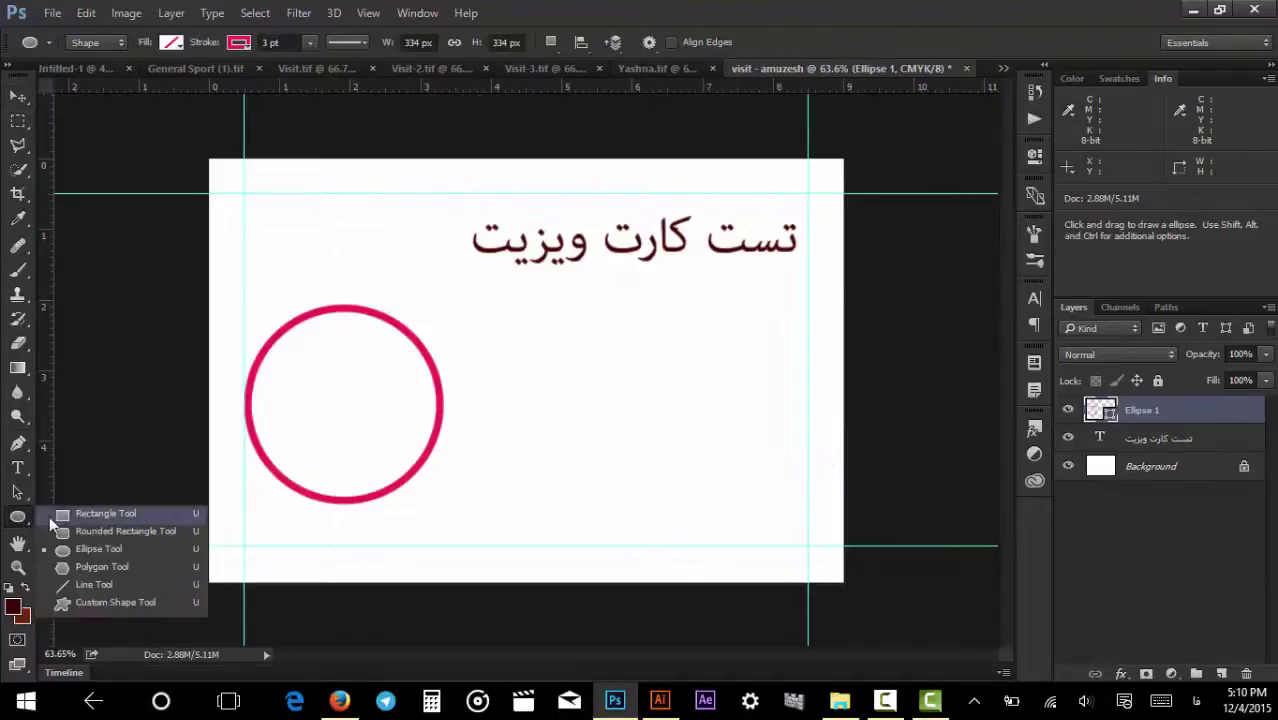
pyautogui.click(49, 517)
pyautogui.moveTo(206, 156)
pyautogui.mouseDown()
pyautogui.moveTo(785, 578)
pyautogui.moveTo(853, 591)
pyautogui.mouseUp()
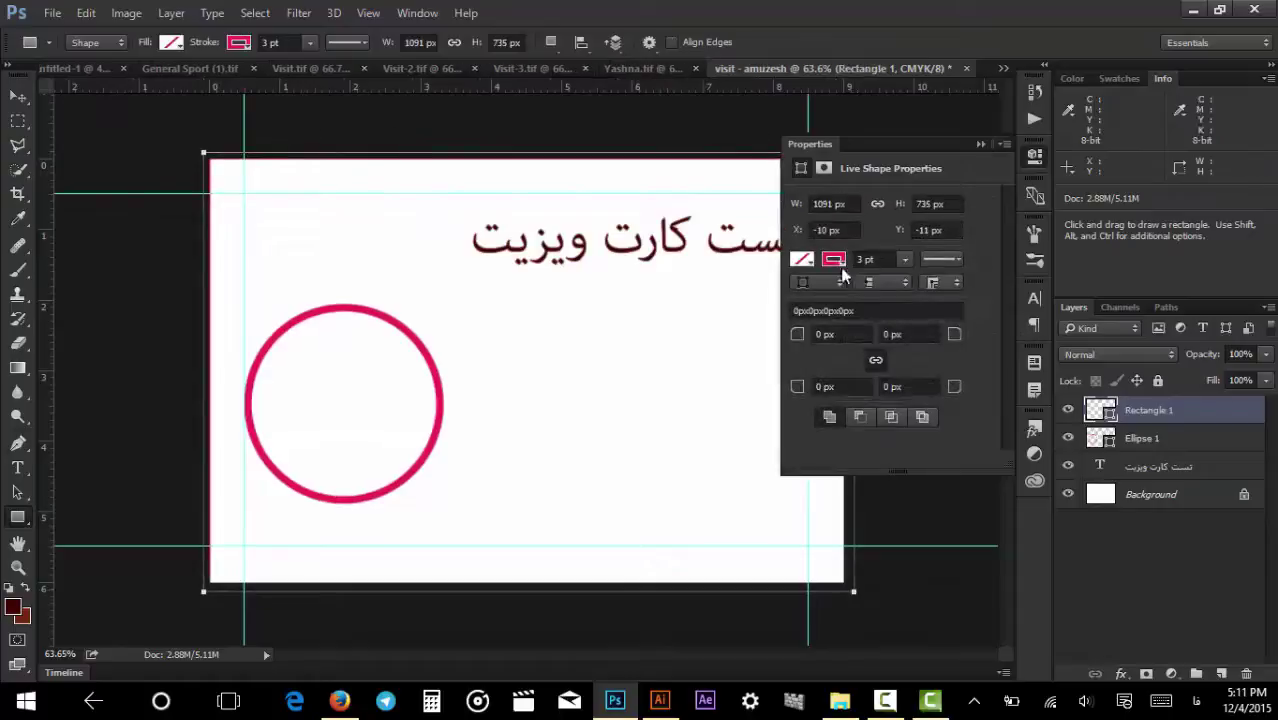
# Give Rectangle 1 no outline and a pink fill.
pyautogui.click(836, 262)
pyautogui.click(811, 300)
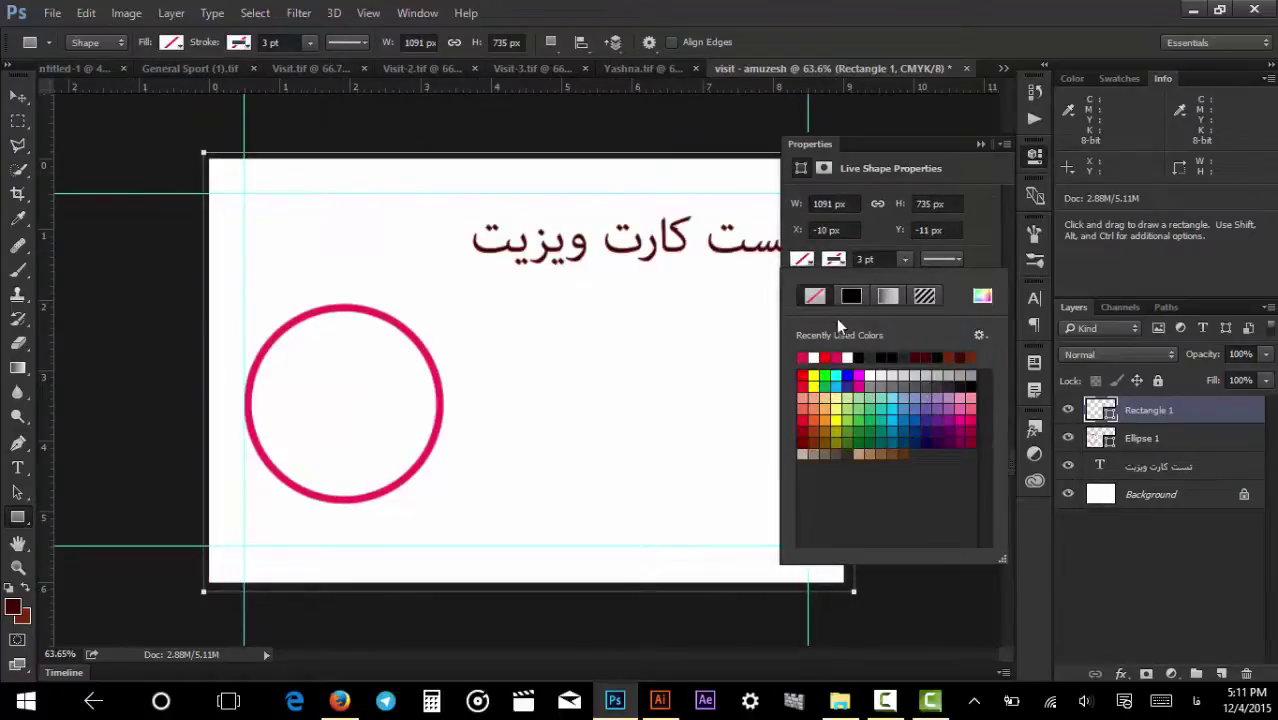
pyautogui.click(837, 356)
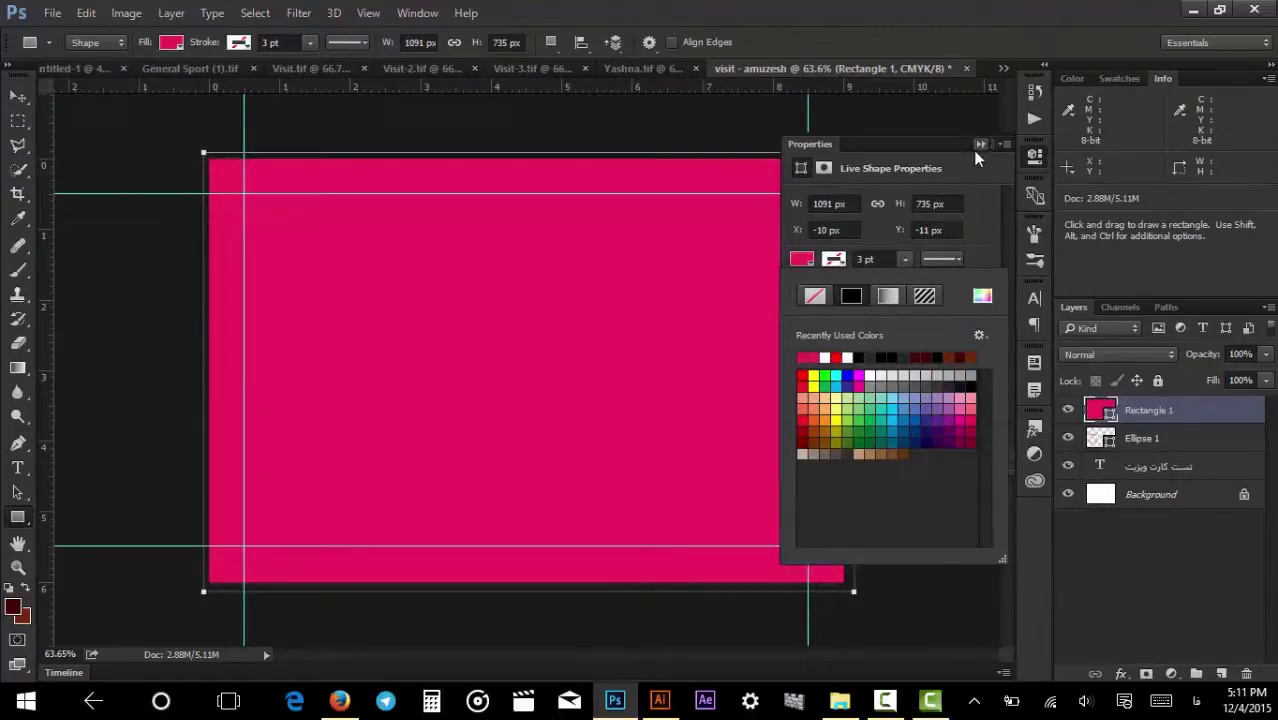
pyautogui.click(979, 145)
pyautogui.click(18, 98)
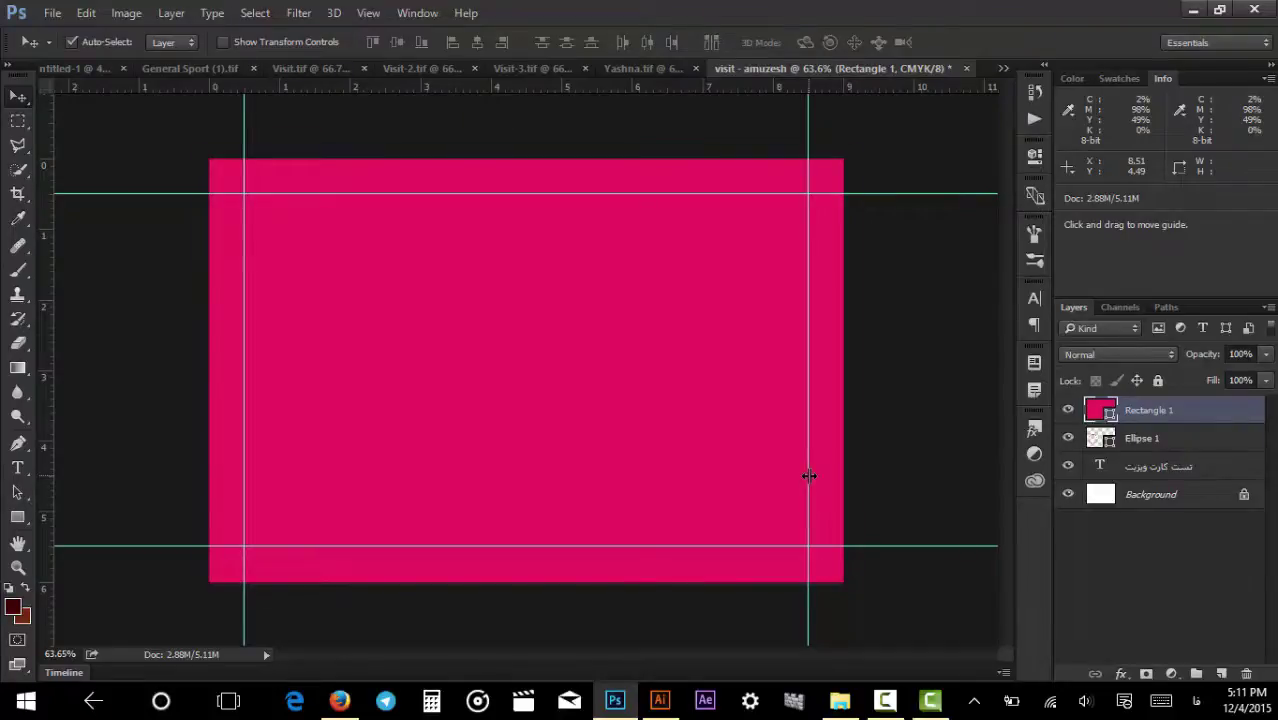
# Scale the pink rectangle down so its edges meet the right, top and bottom guides.
pyautogui.hotkey('ctrl', 't')
pyautogui.moveTo(842, 160); pyautogui.dragTo(800, 164)
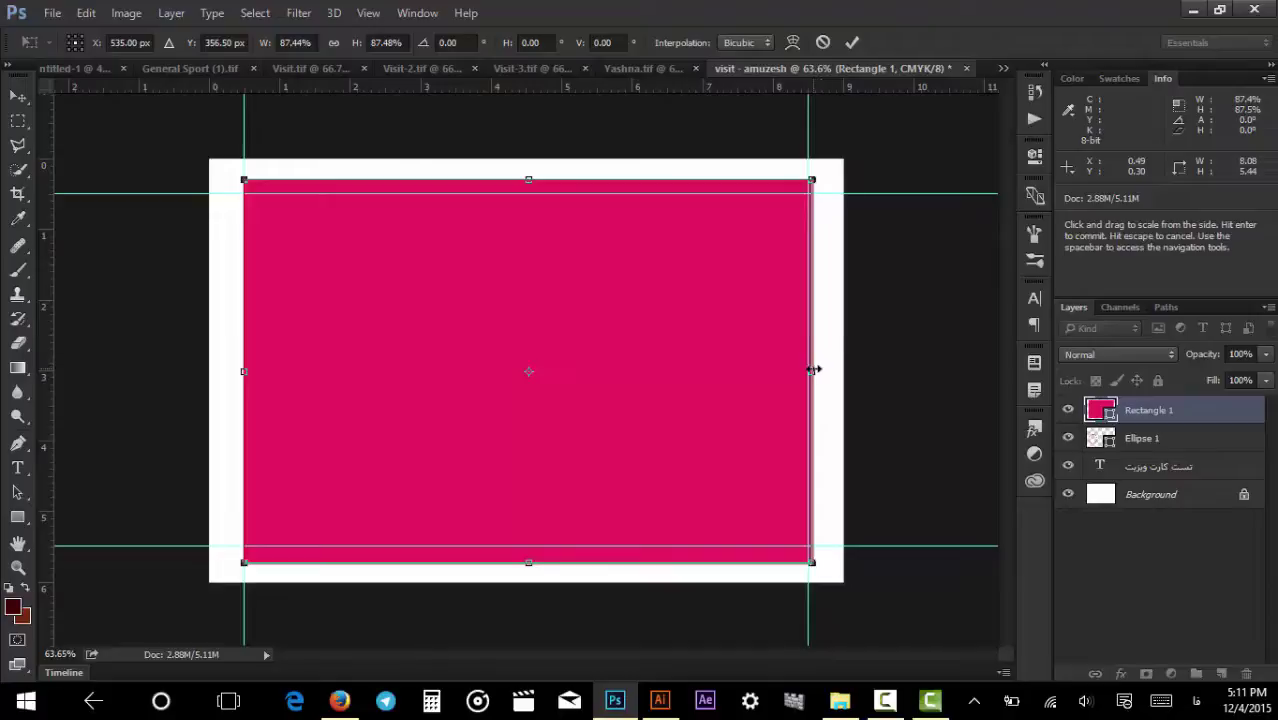
pyautogui.moveTo(814, 369); pyautogui.dragTo(807, 369)
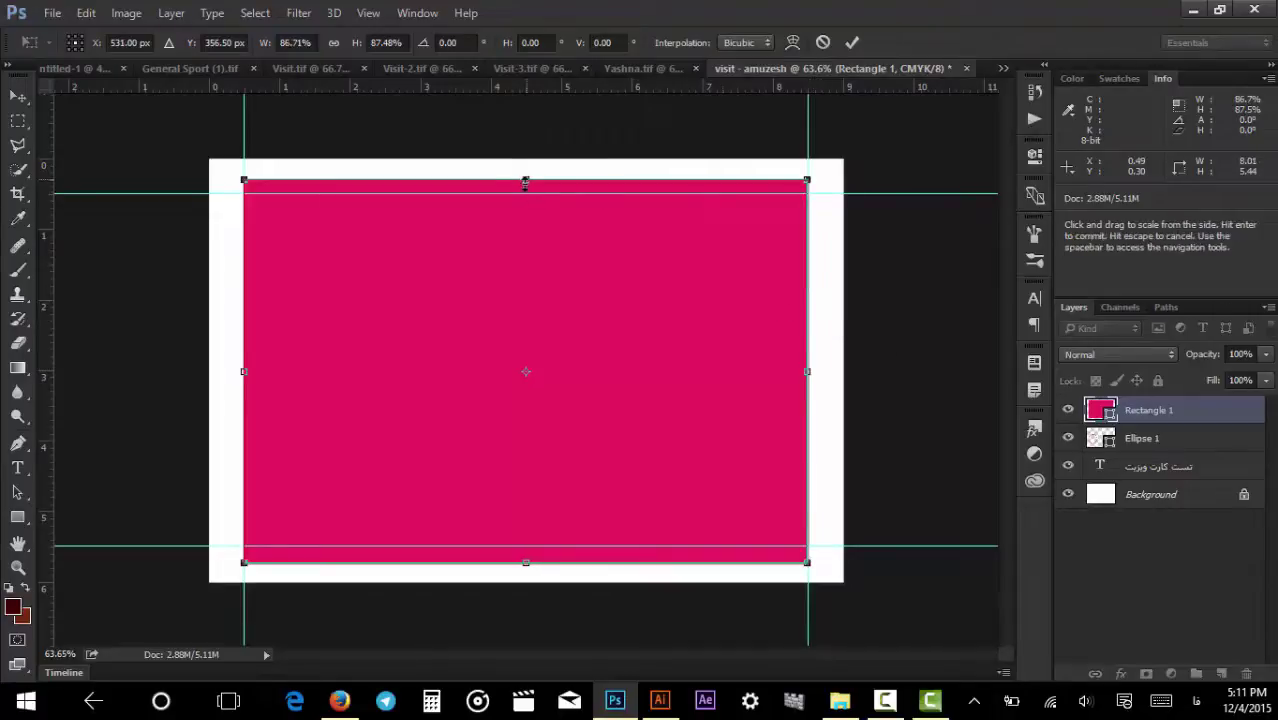
pyautogui.moveTo(525, 183); pyautogui.dragTo(520, 193)
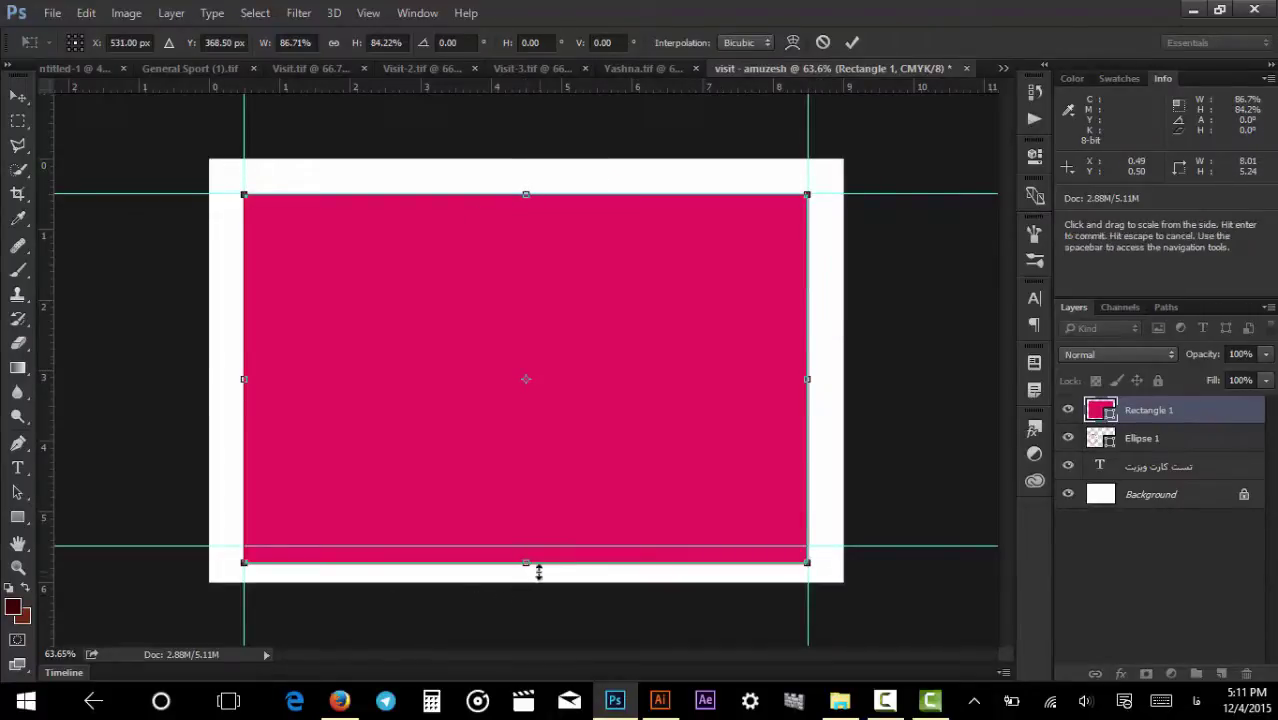
pyautogui.moveTo(538, 571); pyautogui.dragTo(522, 549)
pyautogui.press('Return')
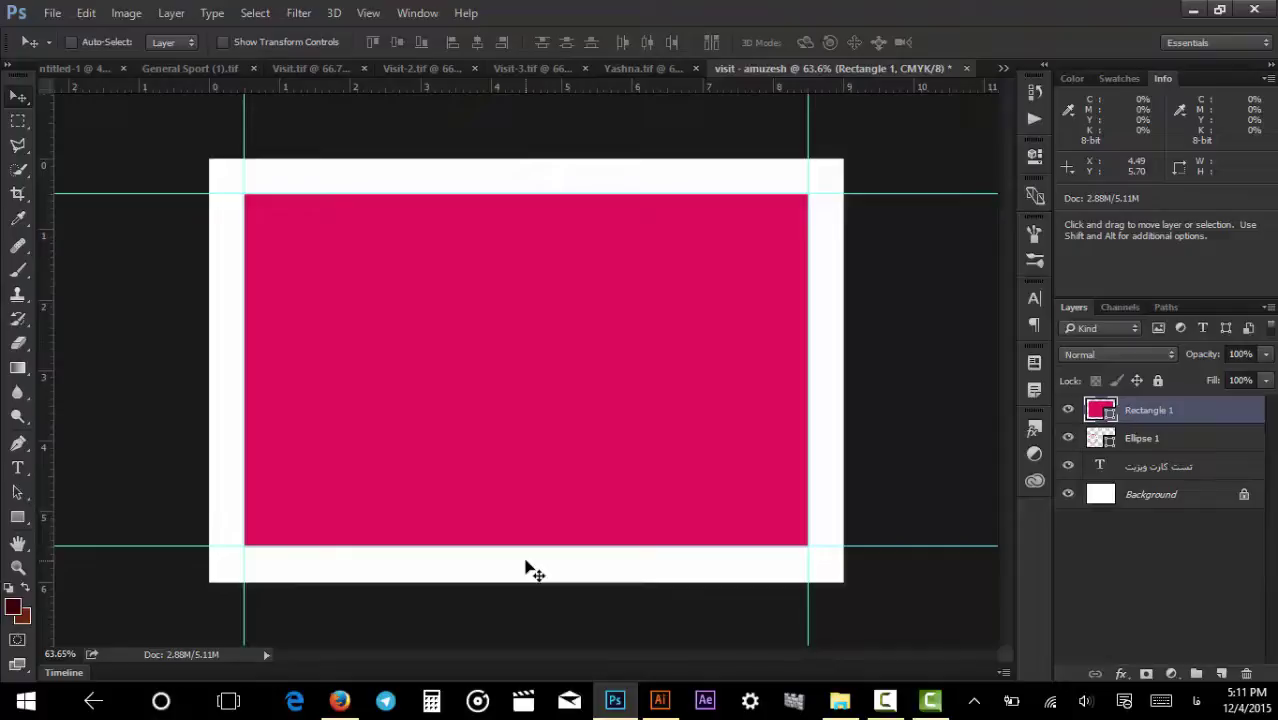
# Draw a closed wave-shaped path across the lower card with the Pen tool.
pyautogui.click(17, 517)
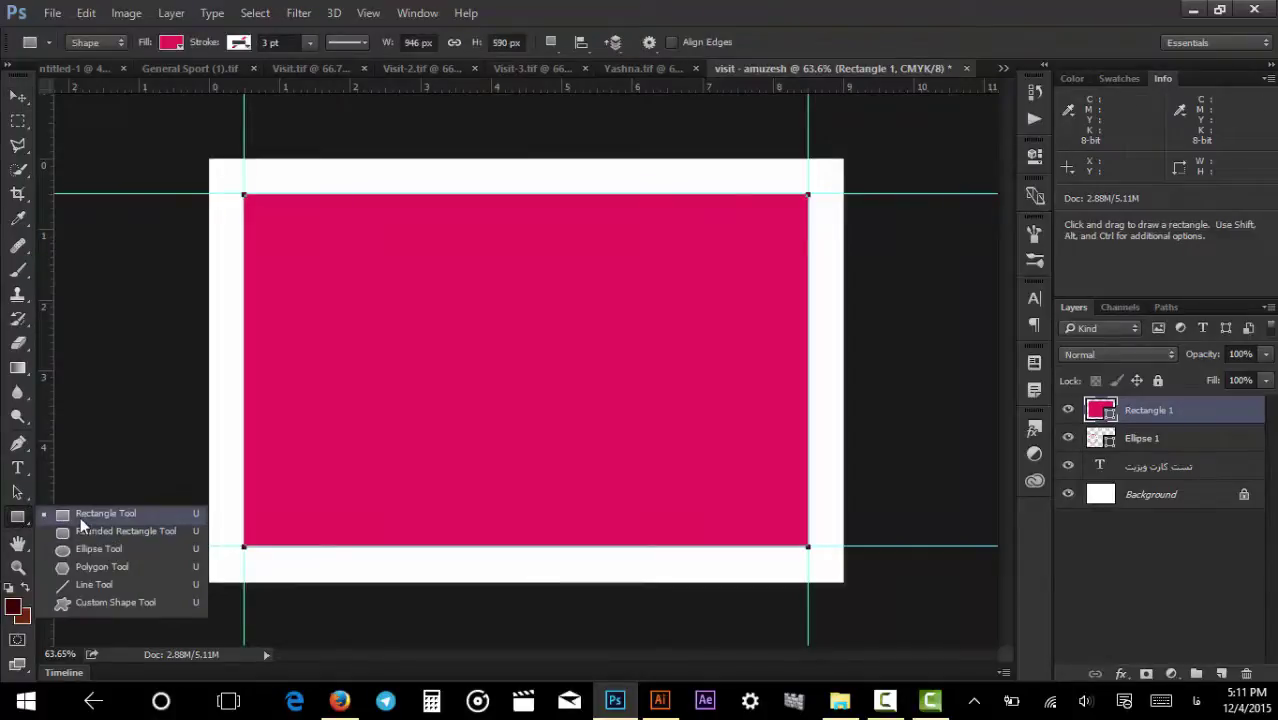
pyautogui.click(17, 443)
pyautogui.moveTo(144, 487); pyautogui.dragTo(231, 434)
pyautogui.moveTo(349, 446); pyautogui.dragTo(540, 523)
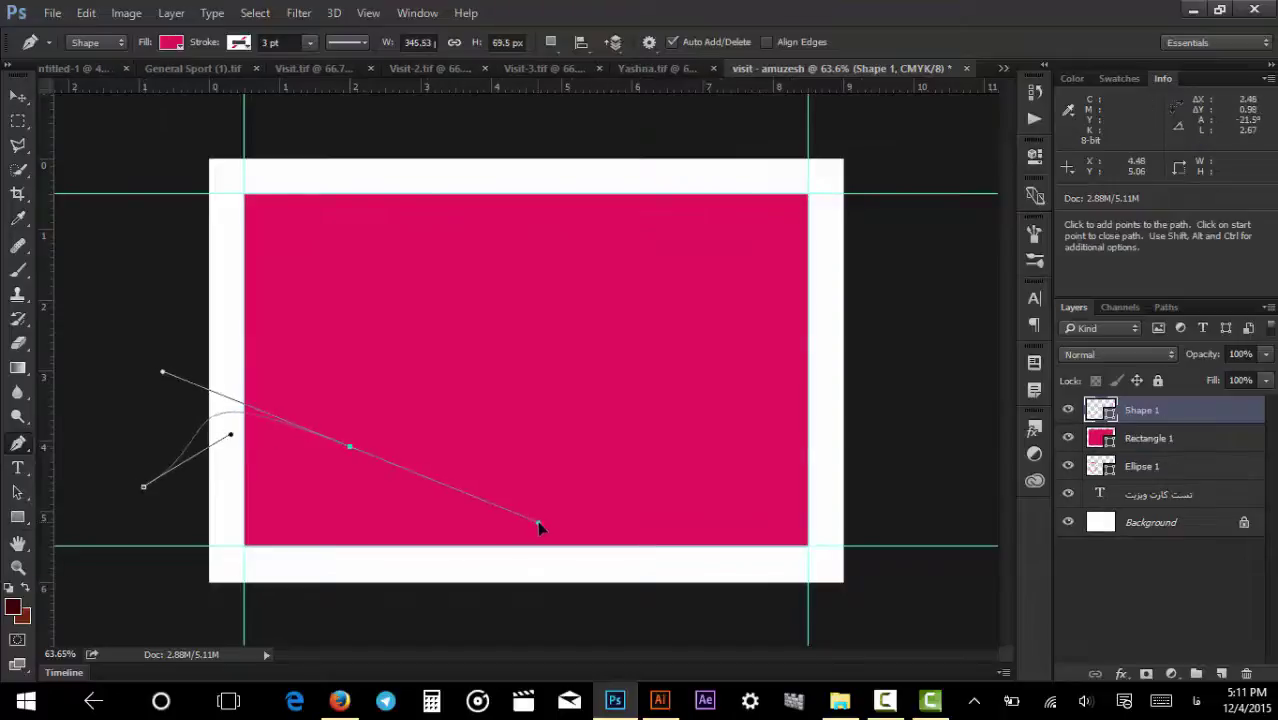
pyautogui.moveTo(698, 516)
pyautogui.mouseDown()
pyautogui.moveTo(759, 491)
pyautogui.moveTo(791, 442)
pyautogui.mouseUp()
pyautogui.moveTo(870, 416); pyautogui.dragTo(937, 487)
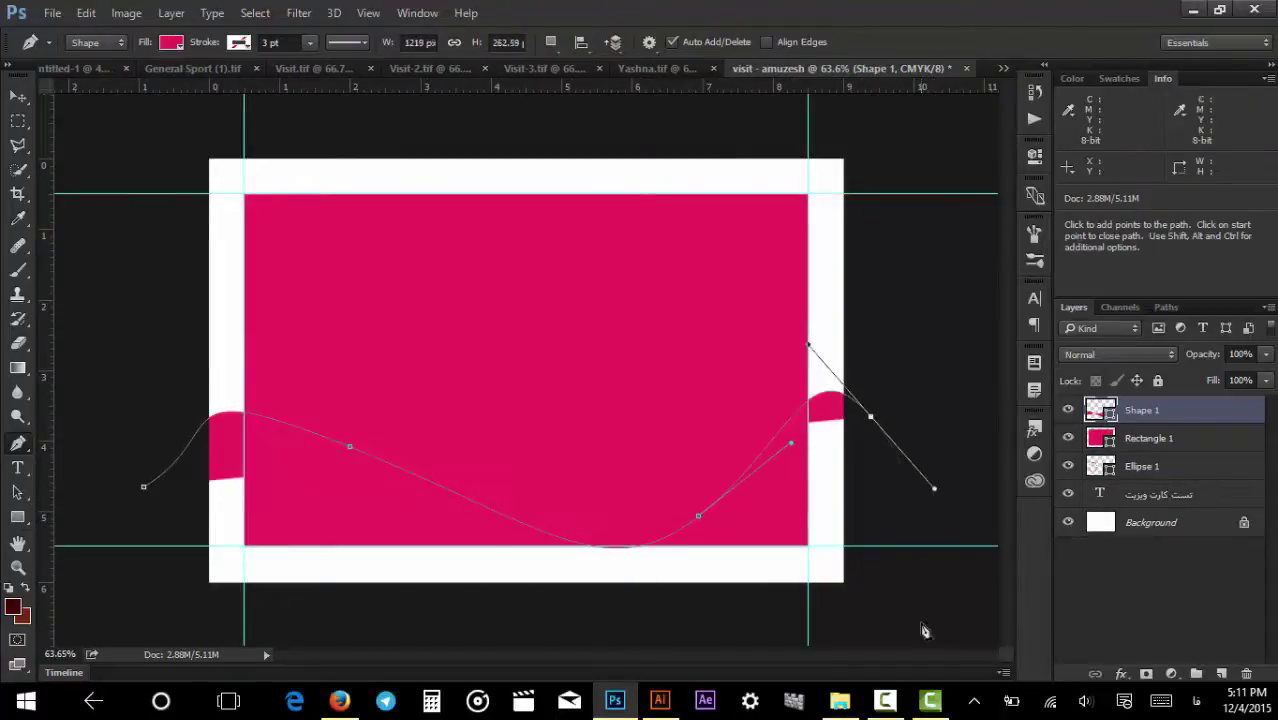
pyautogui.moveTo(918, 622); pyautogui.dragTo(620, 640)
pyautogui.click(133, 619)
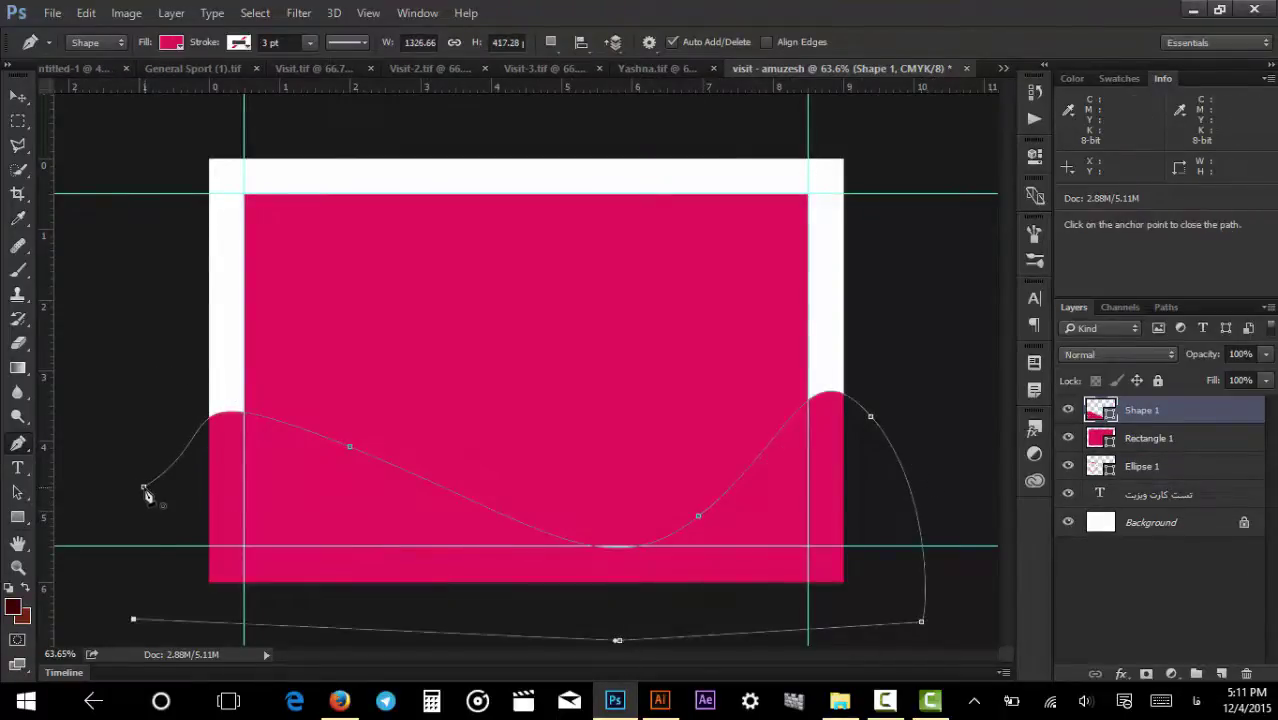
pyautogui.click(144, 487)
# Hide Rectangle 1 and Ellipse 1, and move the magenta wave up slightly.
pyautogui.press('v')
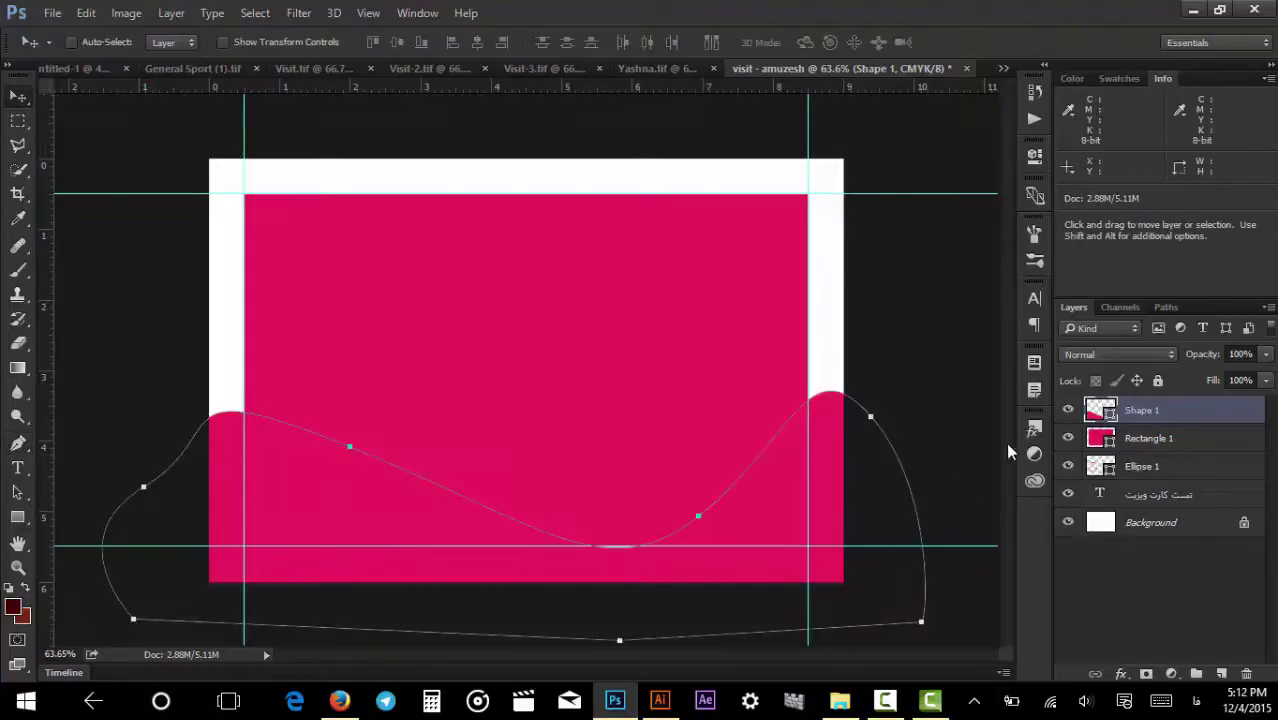
pyautogui.click(1068, 438)
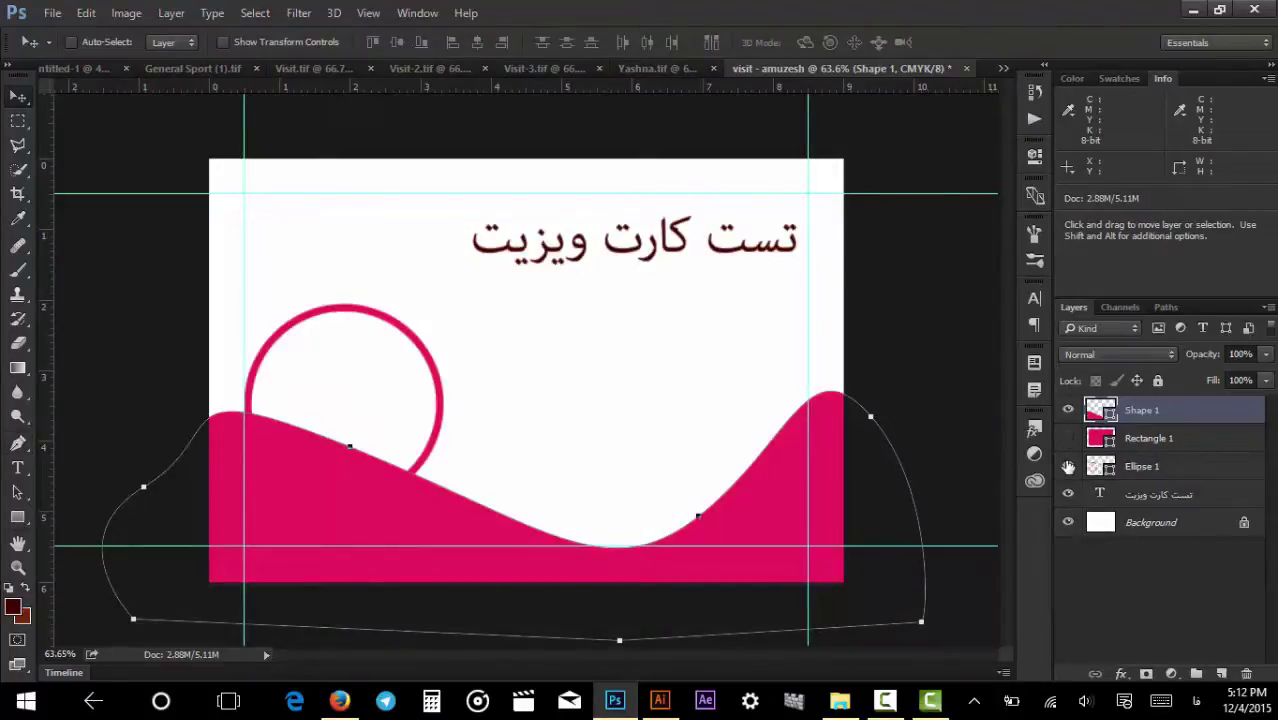
pyautogui.click(1067, 466)
pyautogui.moveTo(750, 506); pyautogui.dragTo(756, 462)
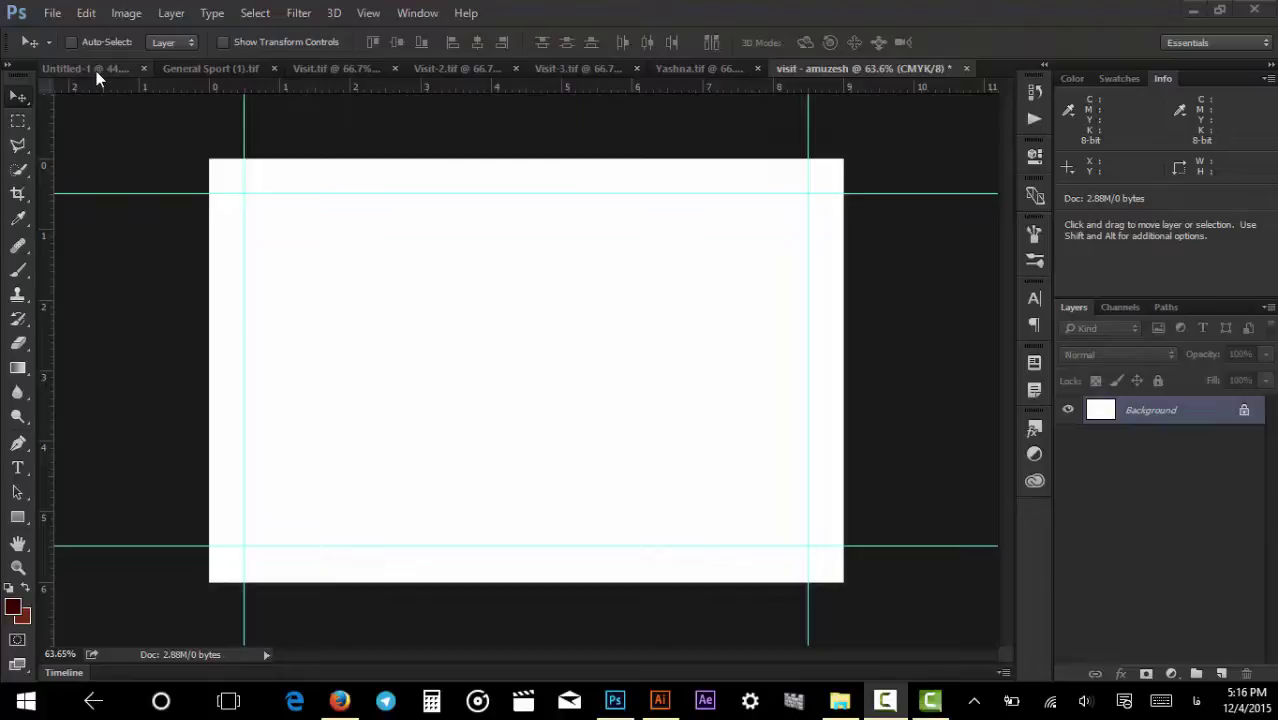
# Switch to the General Sport (1).tif card and zoom around its Arabic title.
pyautogui.click(189, 68)
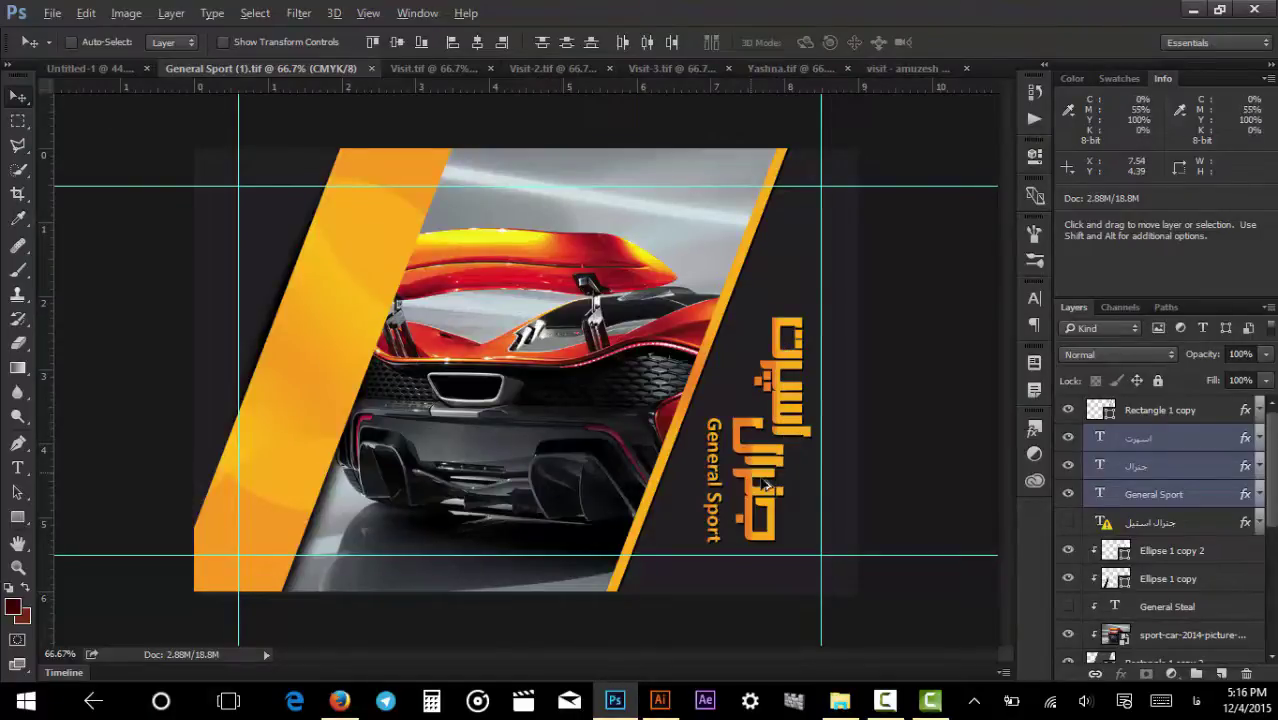
pyautogui.moveTo(760, 485)
pyautogui.mouseDown()
pyautogui.moveTo(803, 470)
pyautogui.moveTo(737, 477)
pyautogui.mouseUp()
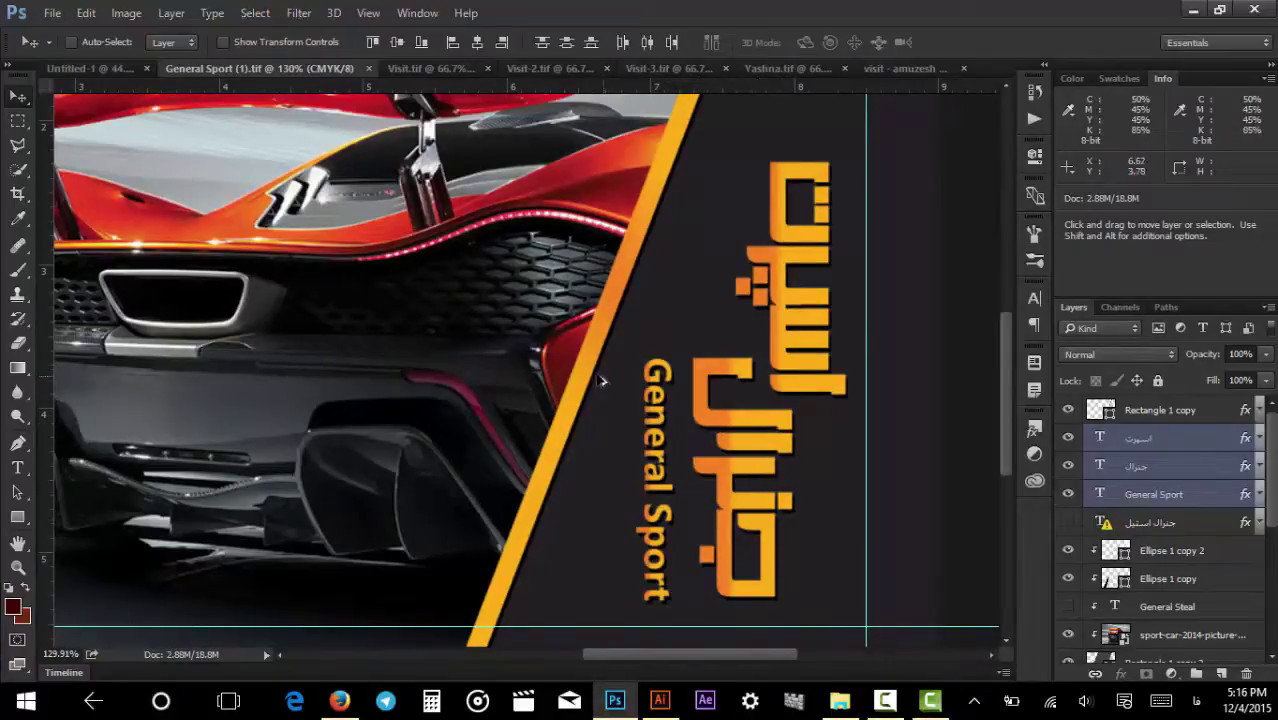
pyautogui.scroll(3, 600, 371)
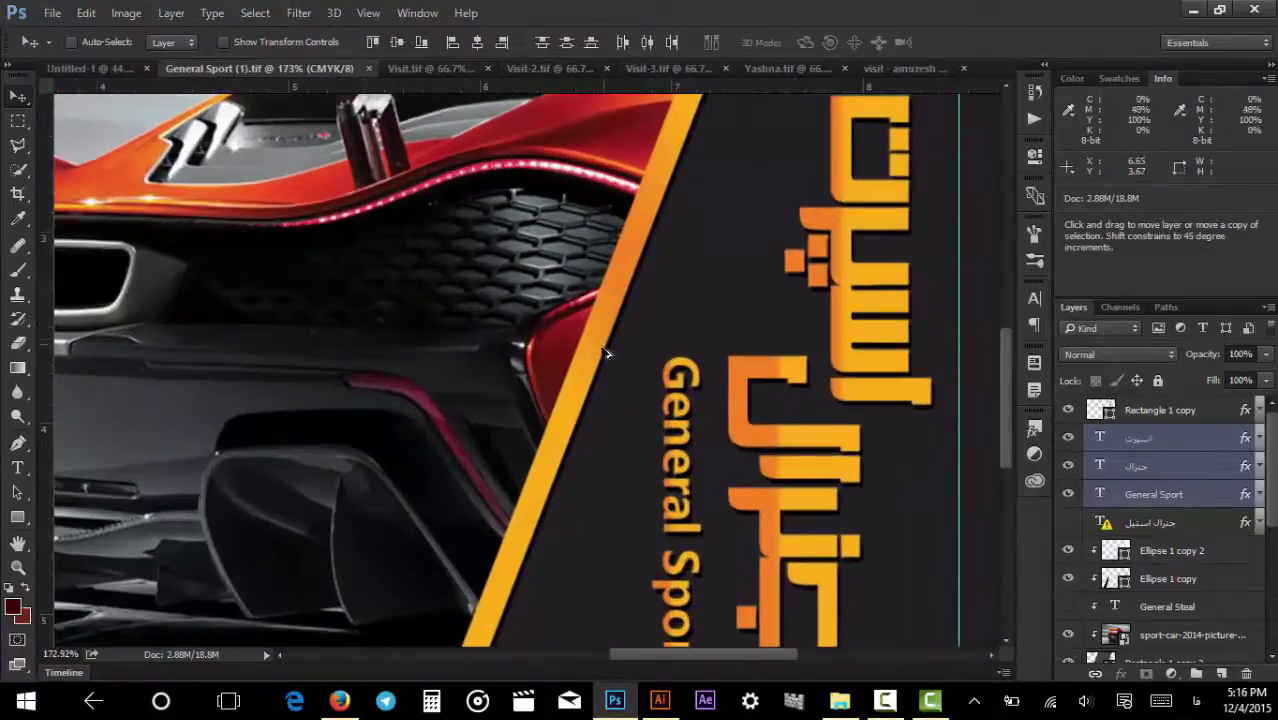
pyautogui.scroll(-3, 577, 420)
pyautogui.scroll(-3, 577, 420)
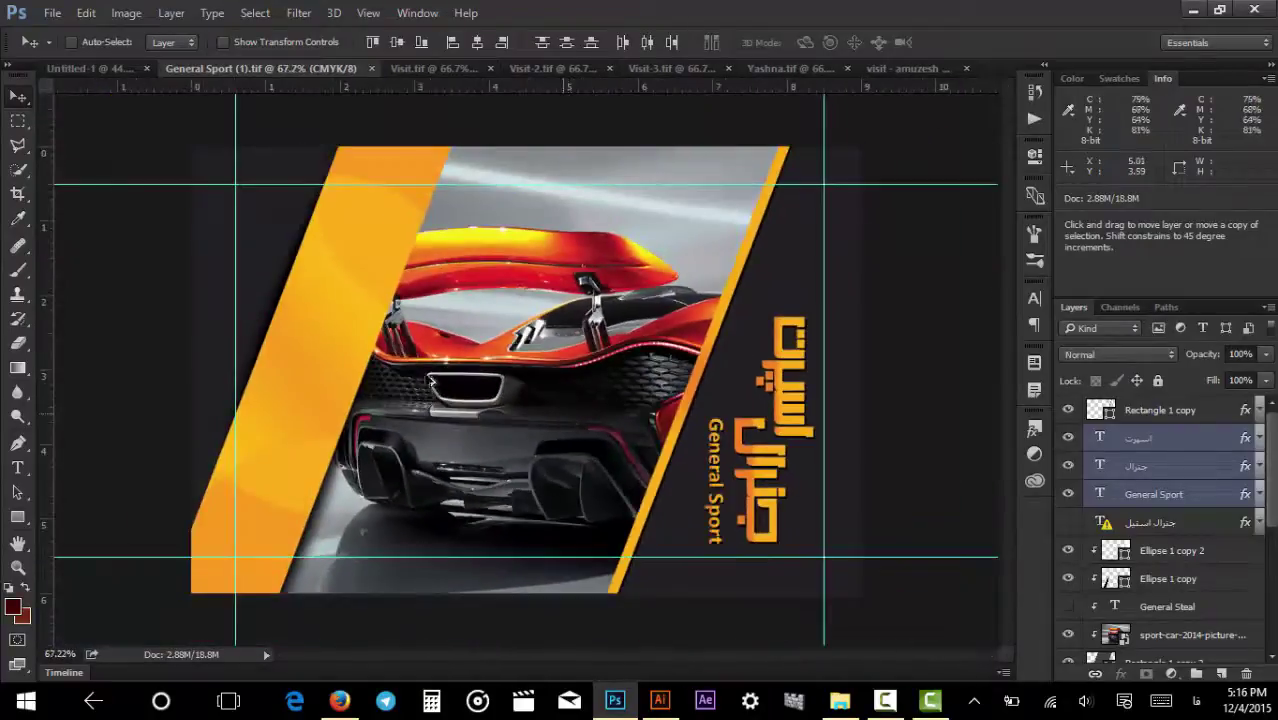
pyautogui.scroll(3, 205, 328)
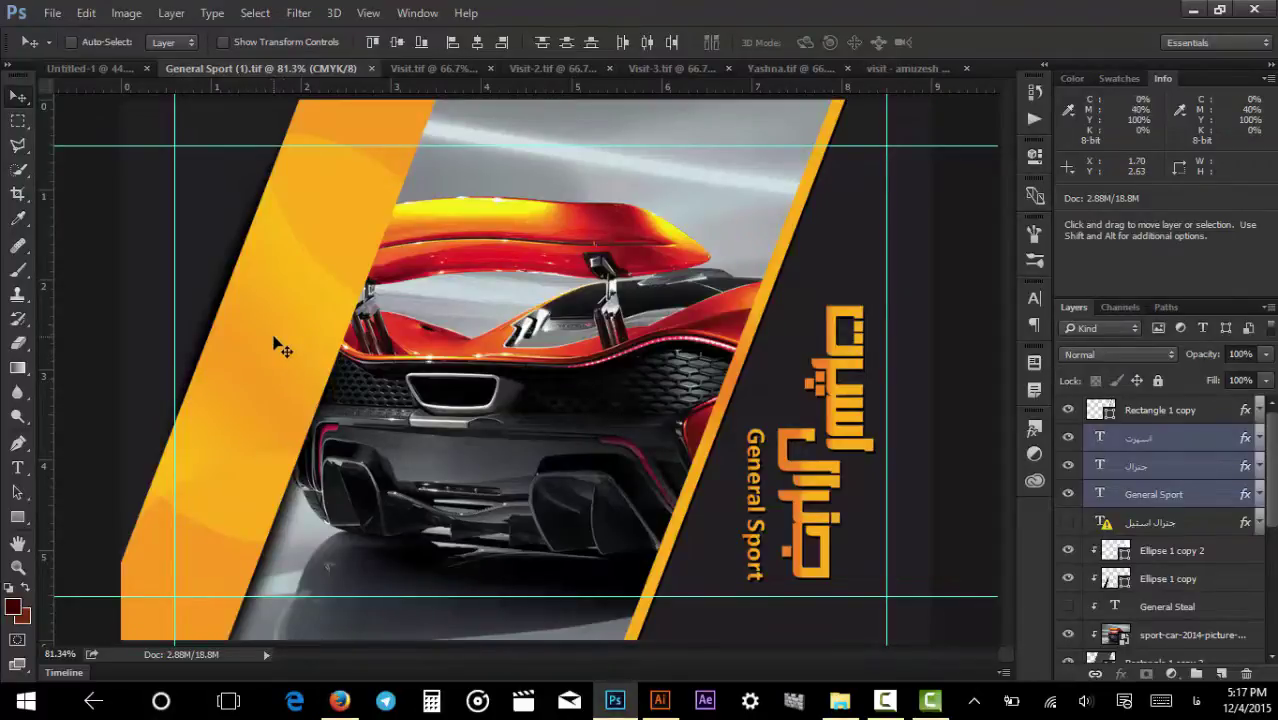
# Drag the اسپورت, جنرال and General Sport layers onto the visit - amuzesh card, then select Background.
pyautogui.click(906, 68)
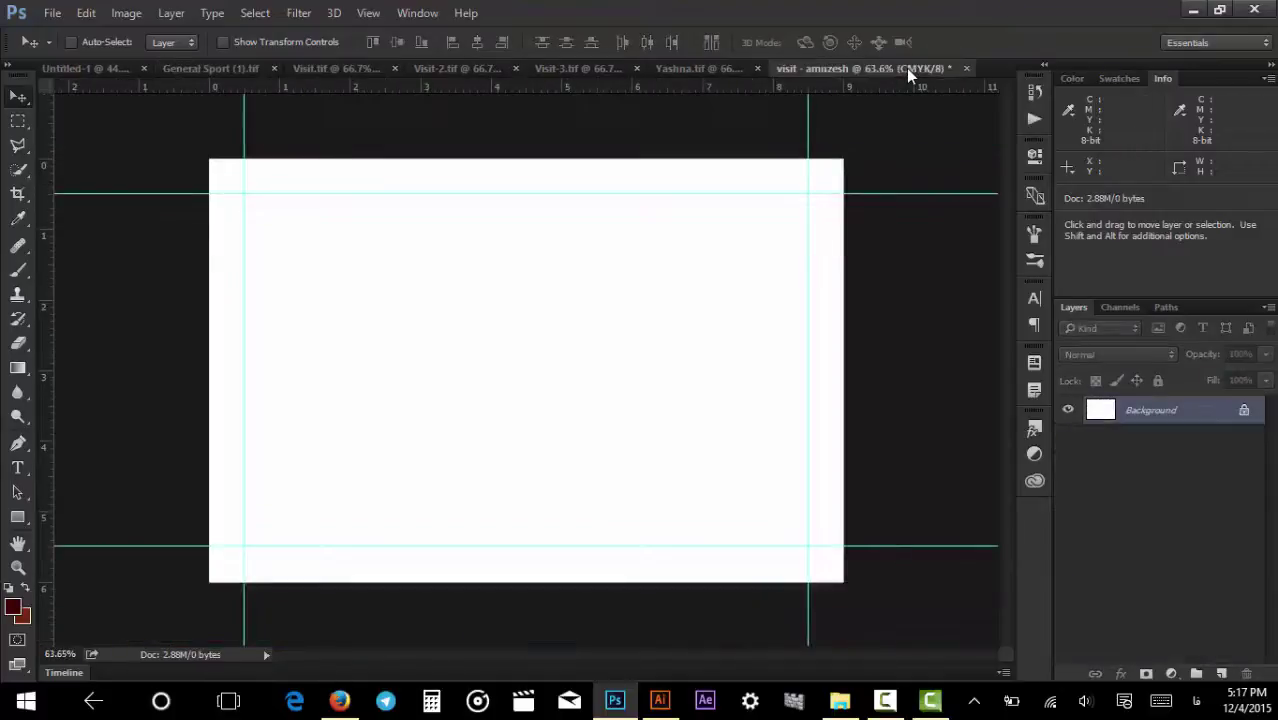
pyautogui.click(207, 75)
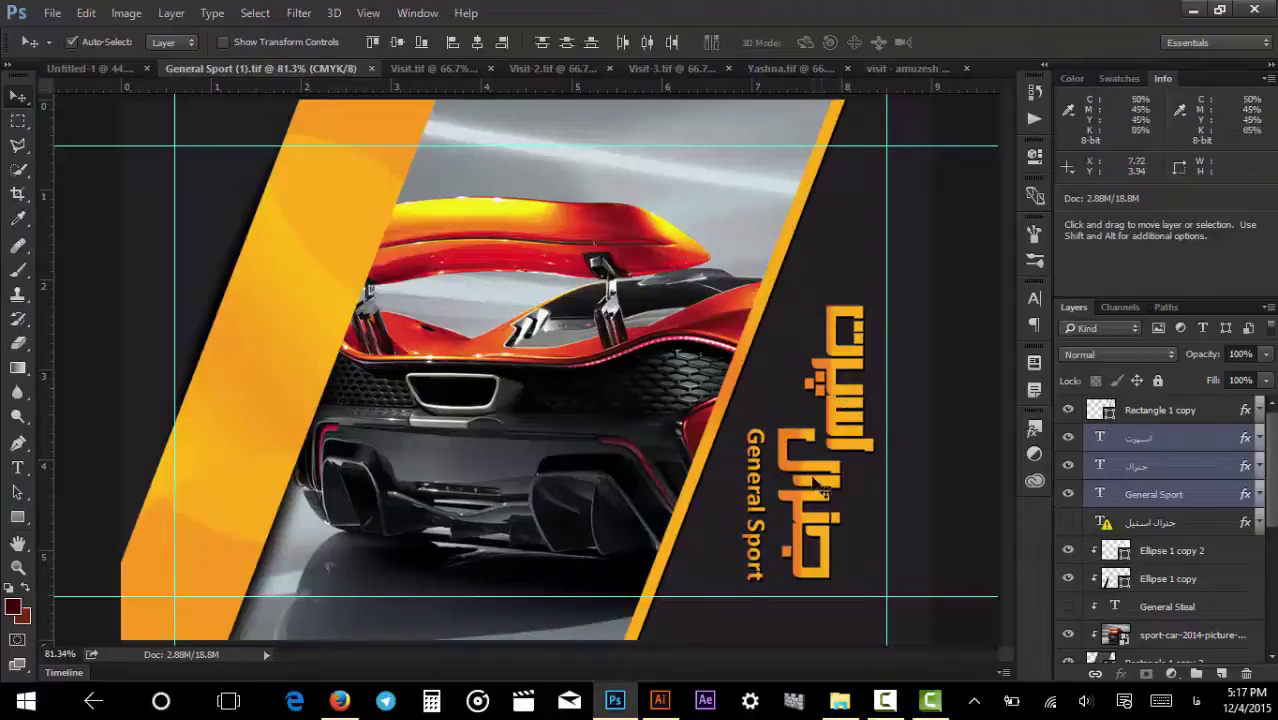
pyautogui.moveTo(806, 482); pyautogui.dragTo(729, 393)
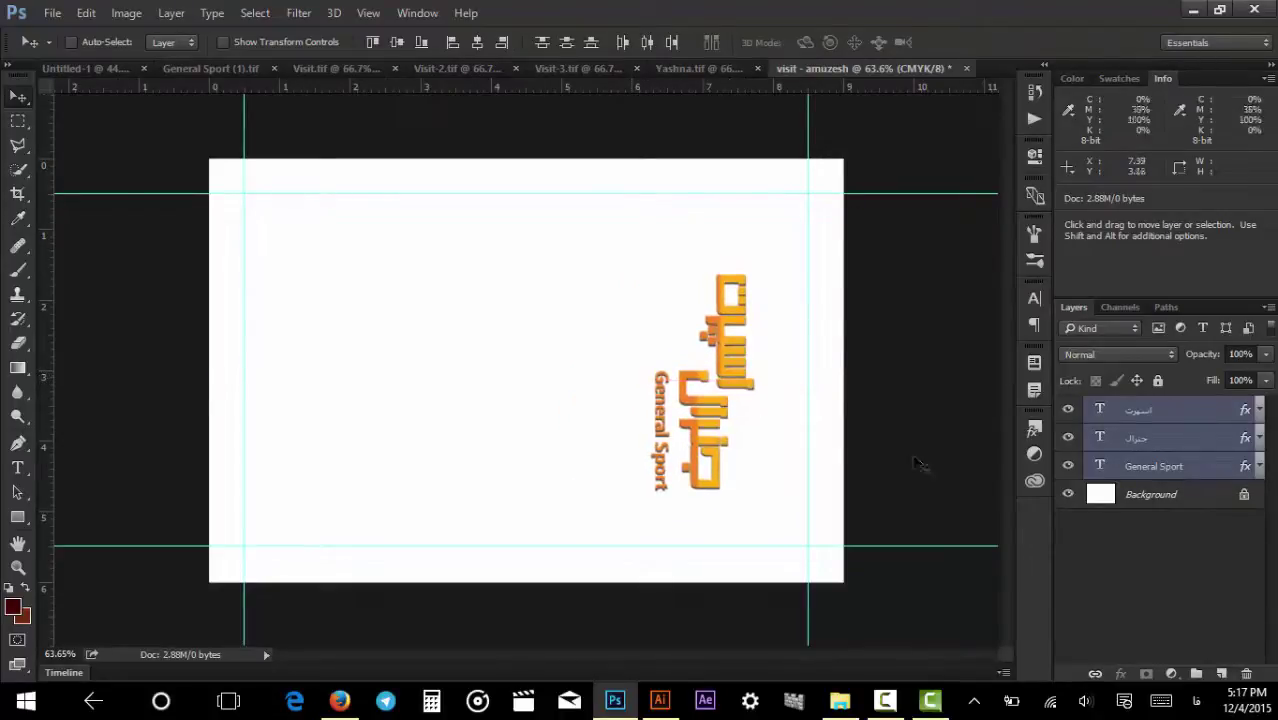
pyautogui.click(1192, 500)
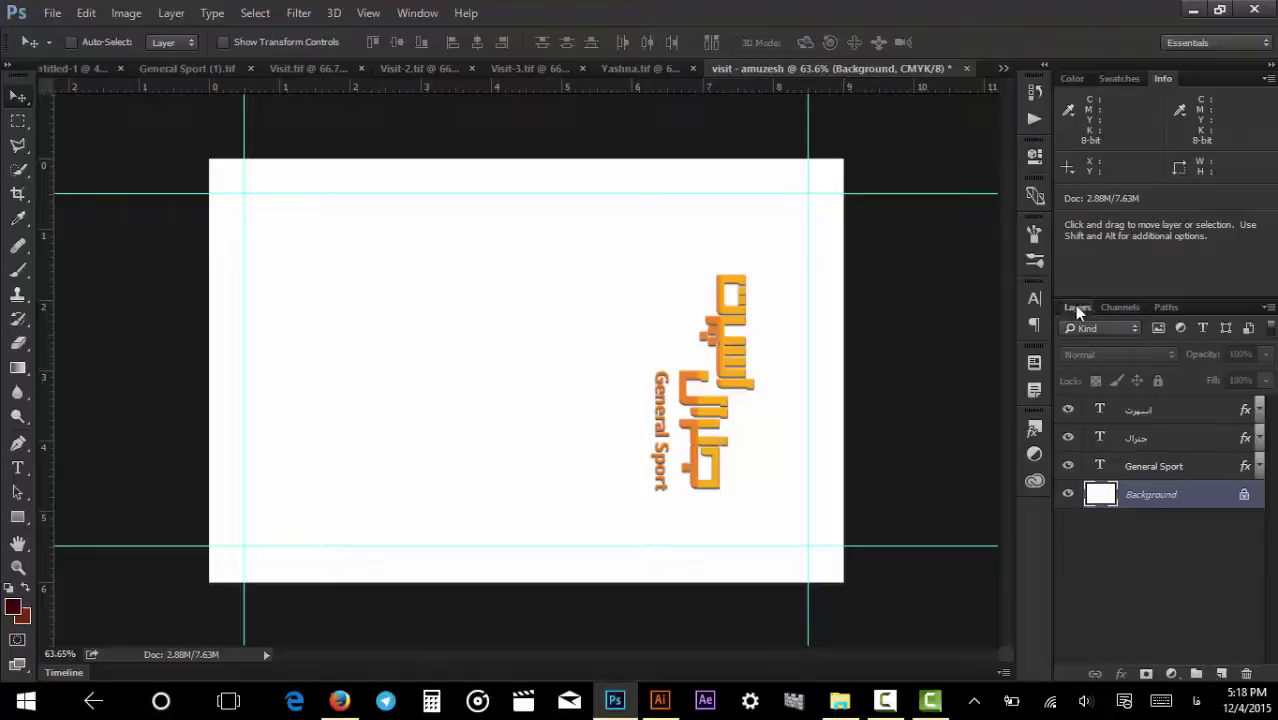
# Open the Create new fill or adjustment layer menu in the Layers panel.
pyautogui.moveTo(1076, 310)
pyautogui.mouseDown()
pyautogui.moveTo(1080, 348)
pyautogui.moveTo(1072, 310)
pyautogui.mouseUp()
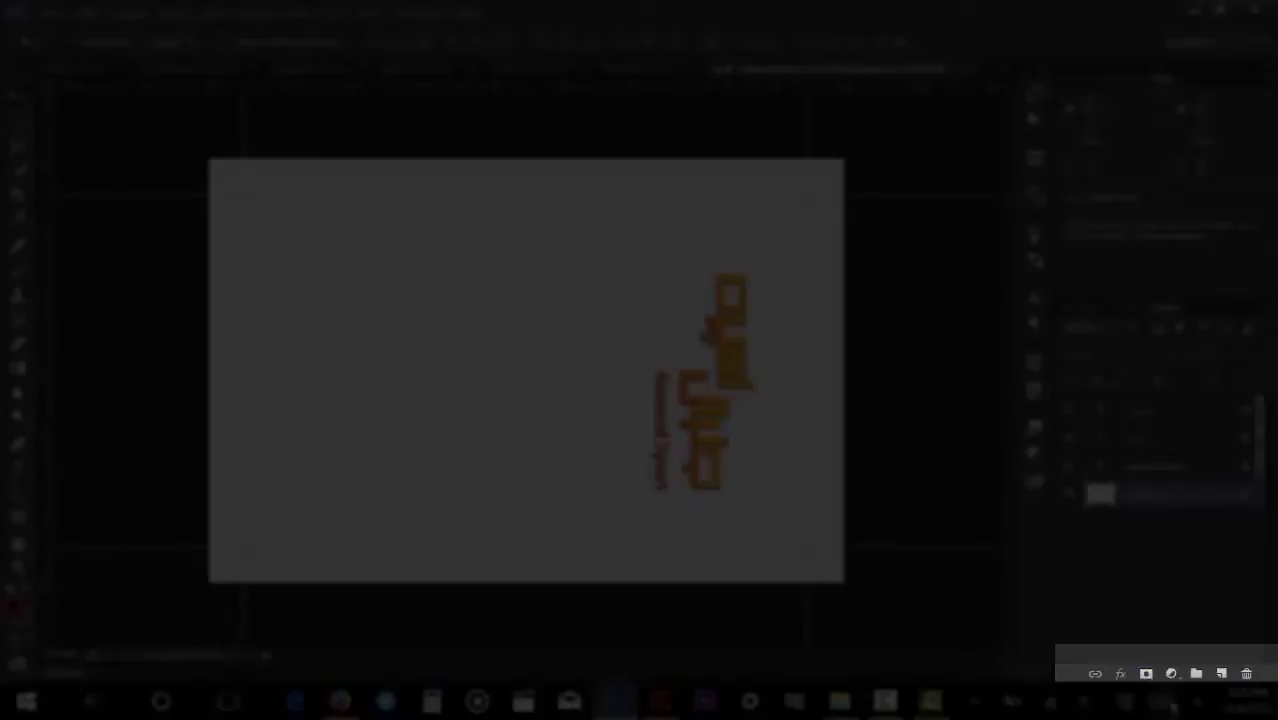
pyautogui.click(1173, 675)
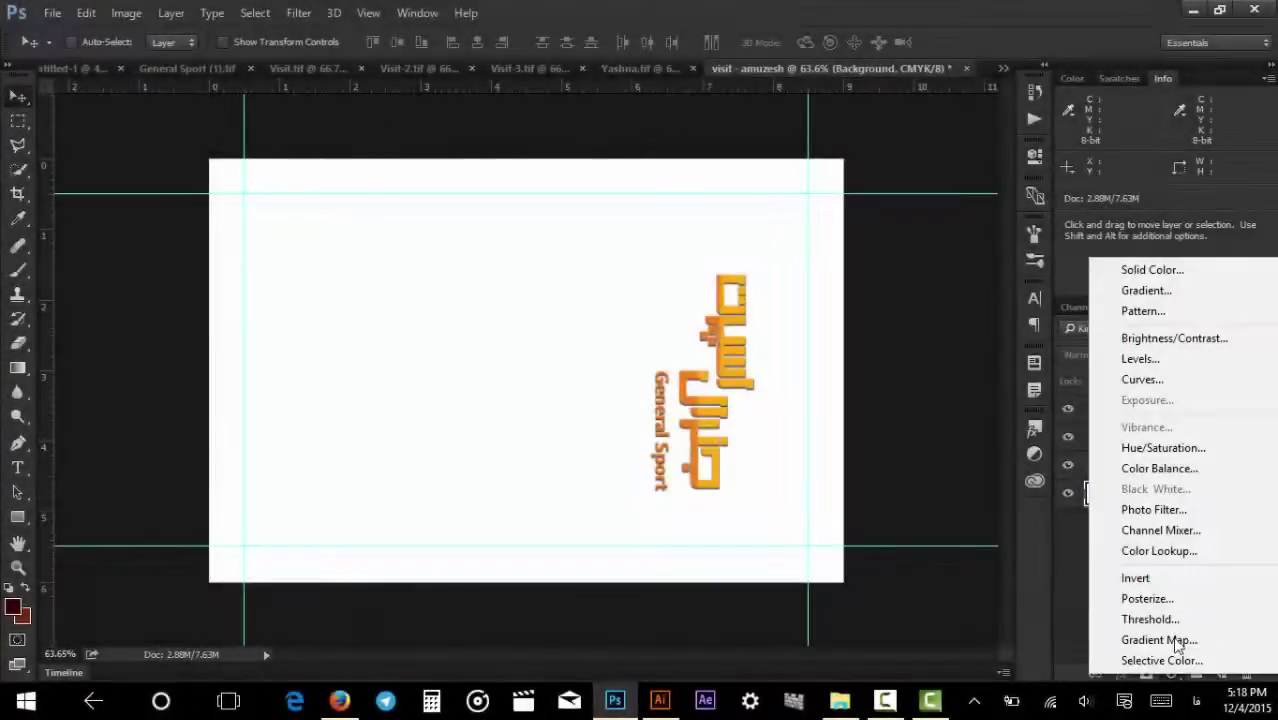
# Add a Solid Color fill layer set to white ffffff, then edit the C field.
pyautogui.click(1155, 272)
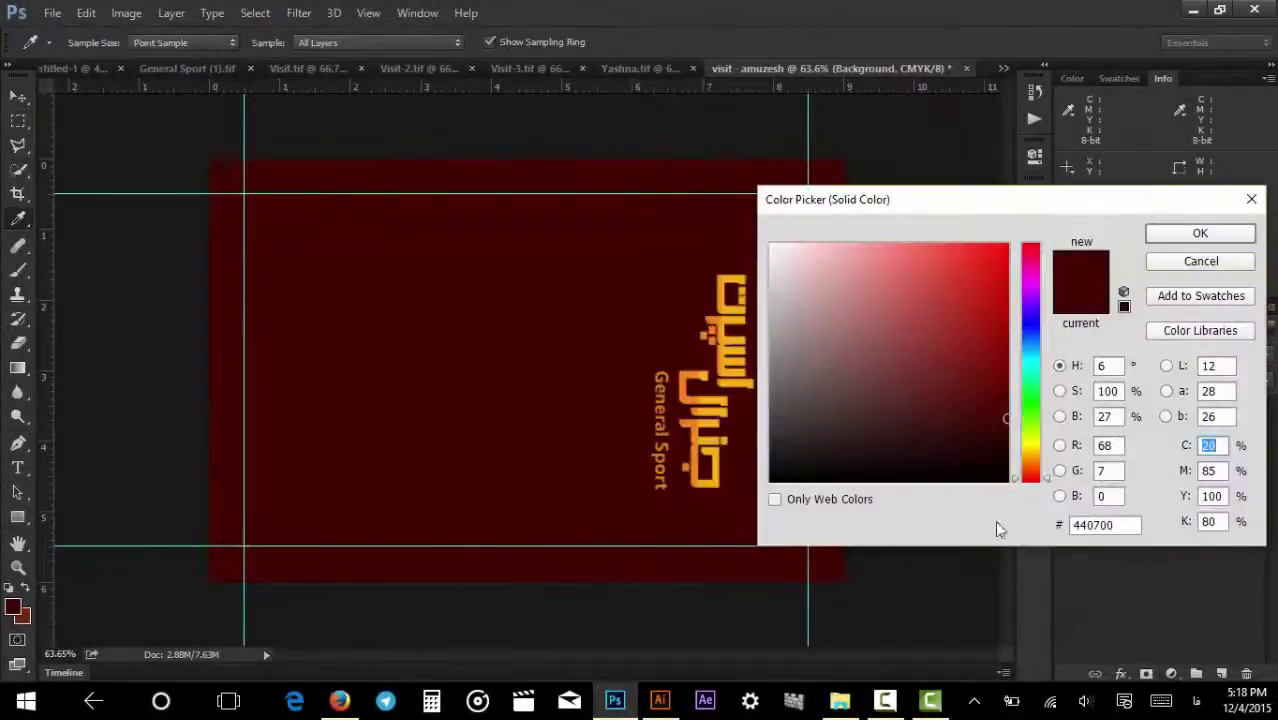
pyautogui.moveTo(984, 200); pyautogui.dragTo(1010, 258)
pyautogui.moveTo(826, 316); pyautogui.dragTo(702, 220)
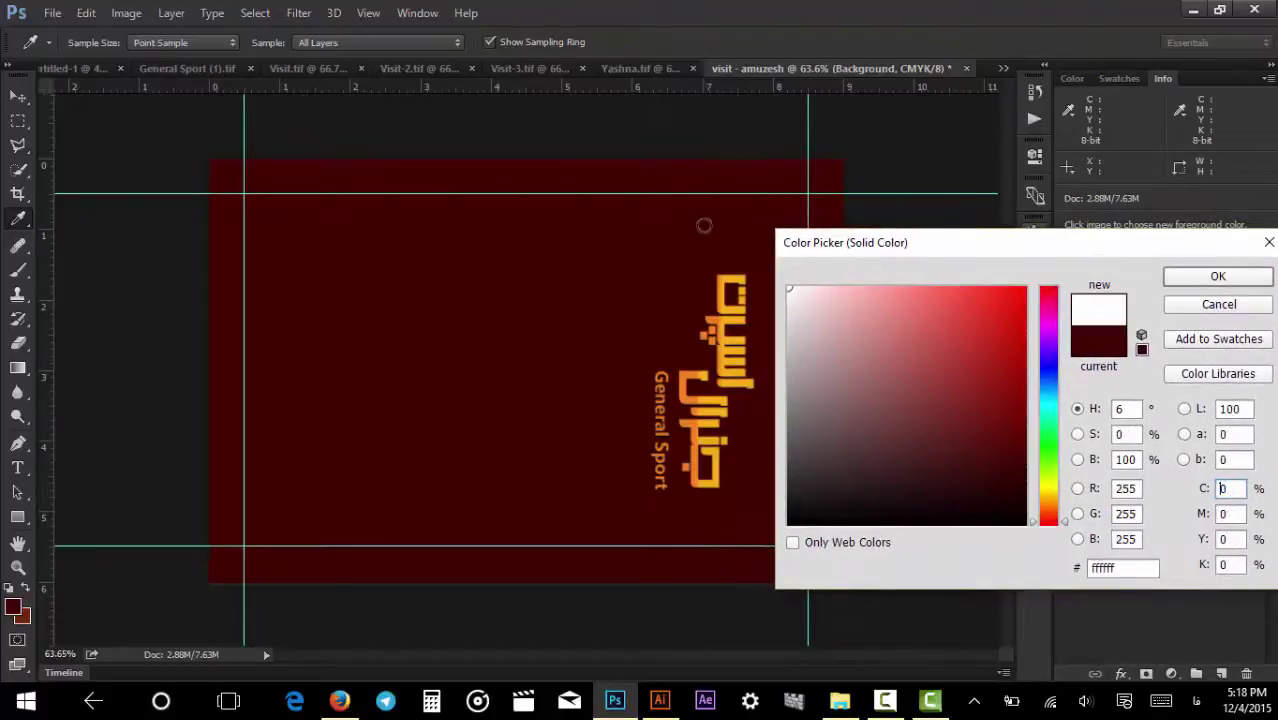
pyautogui.click(1240, 489)
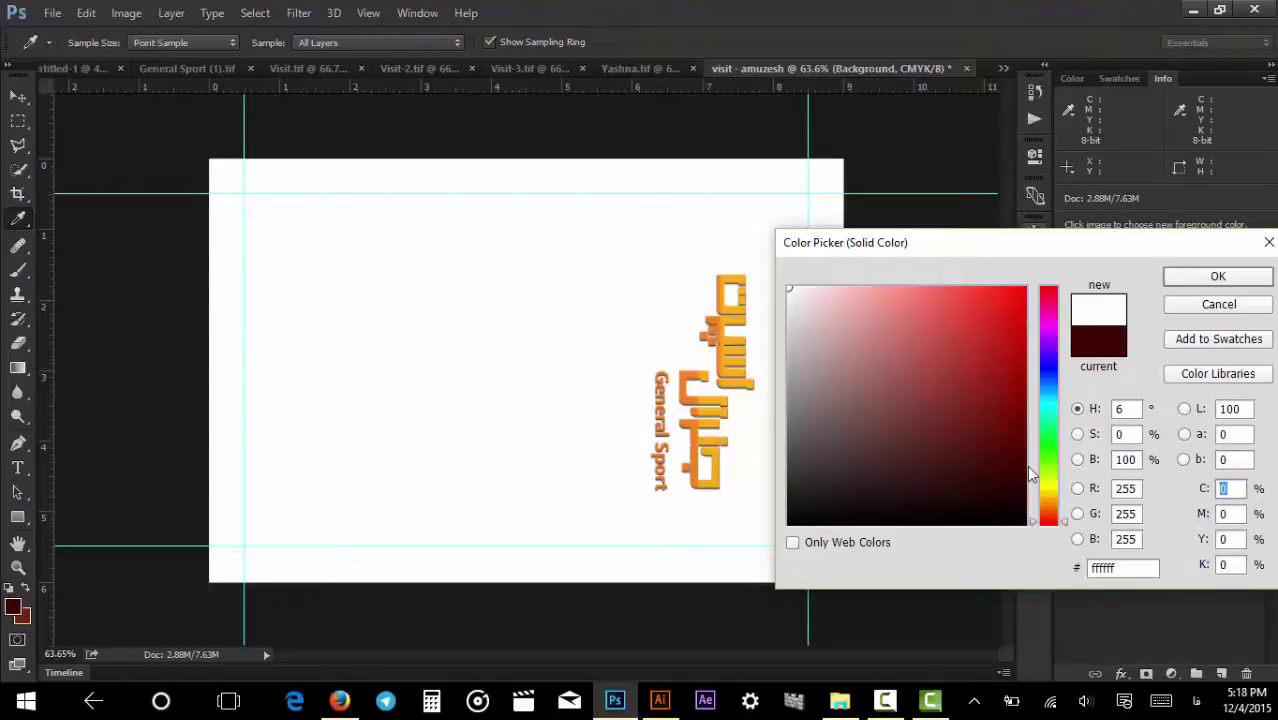
# Enter C0 M0 Y0 K100 in the Solid Color picker as a first fill colour.
pyautogui.write('10')
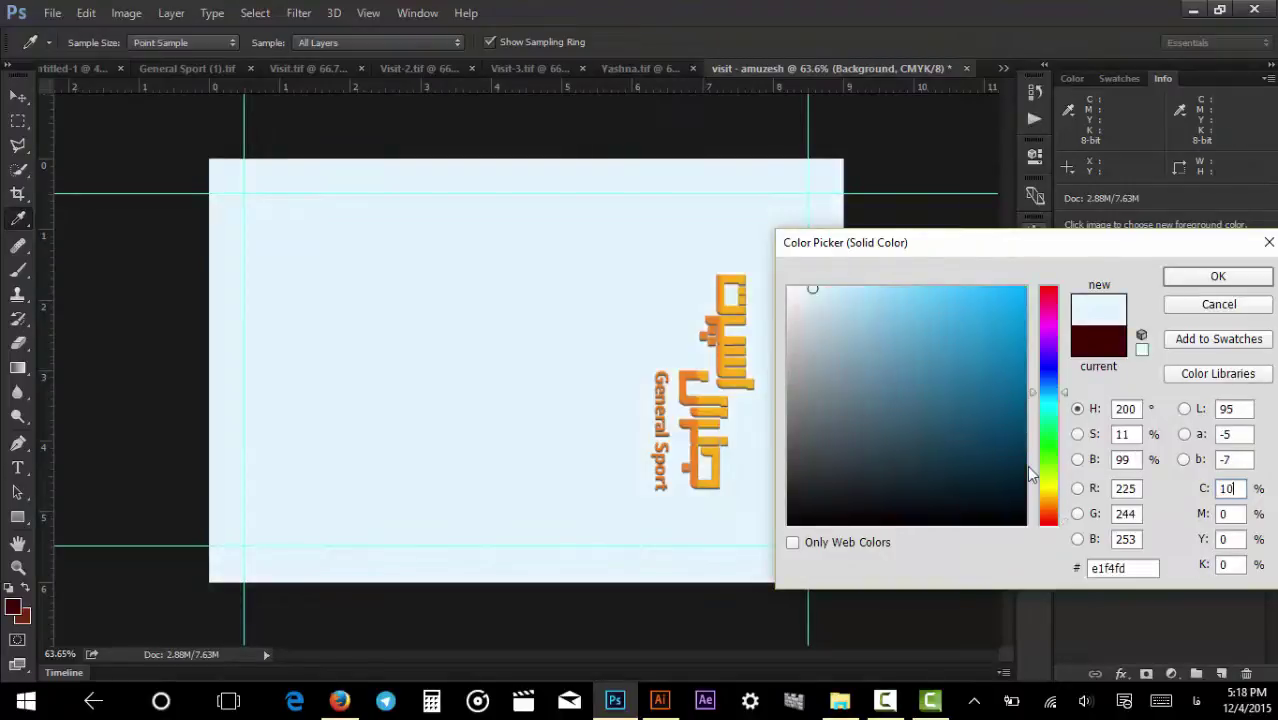
pyautogui.write('0')
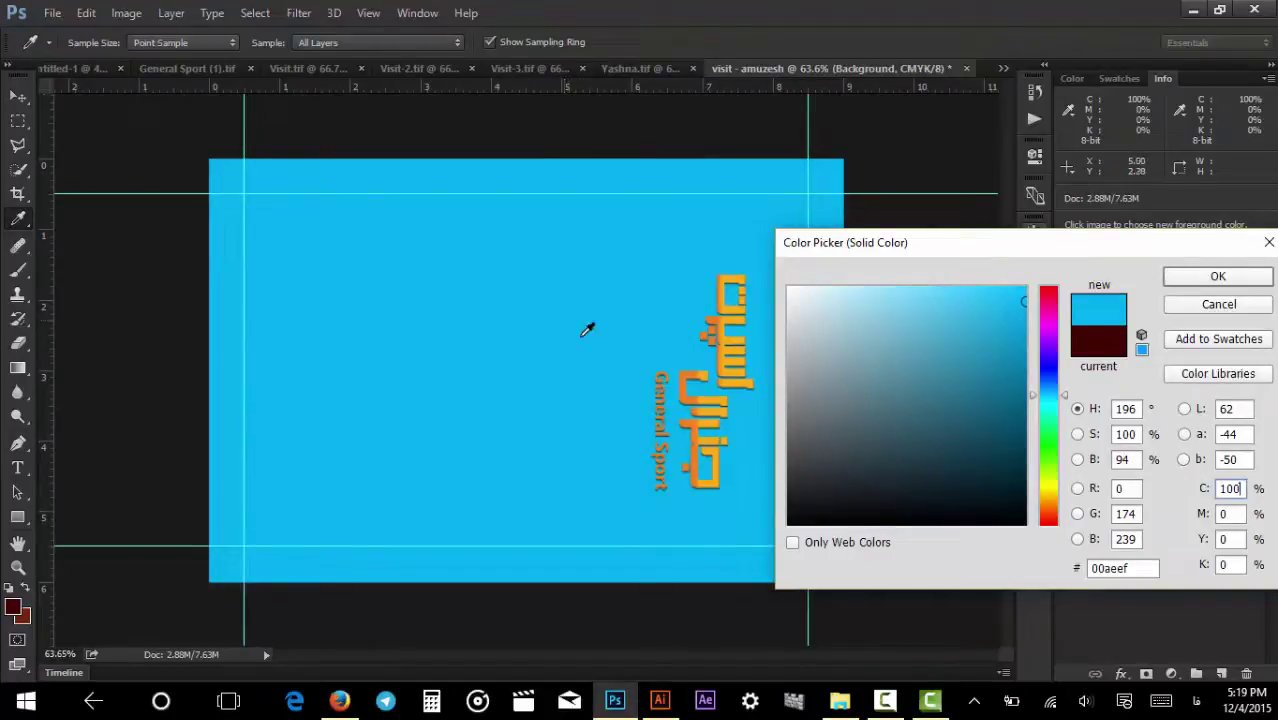
pyautogui.doubleClick(1232, 487)
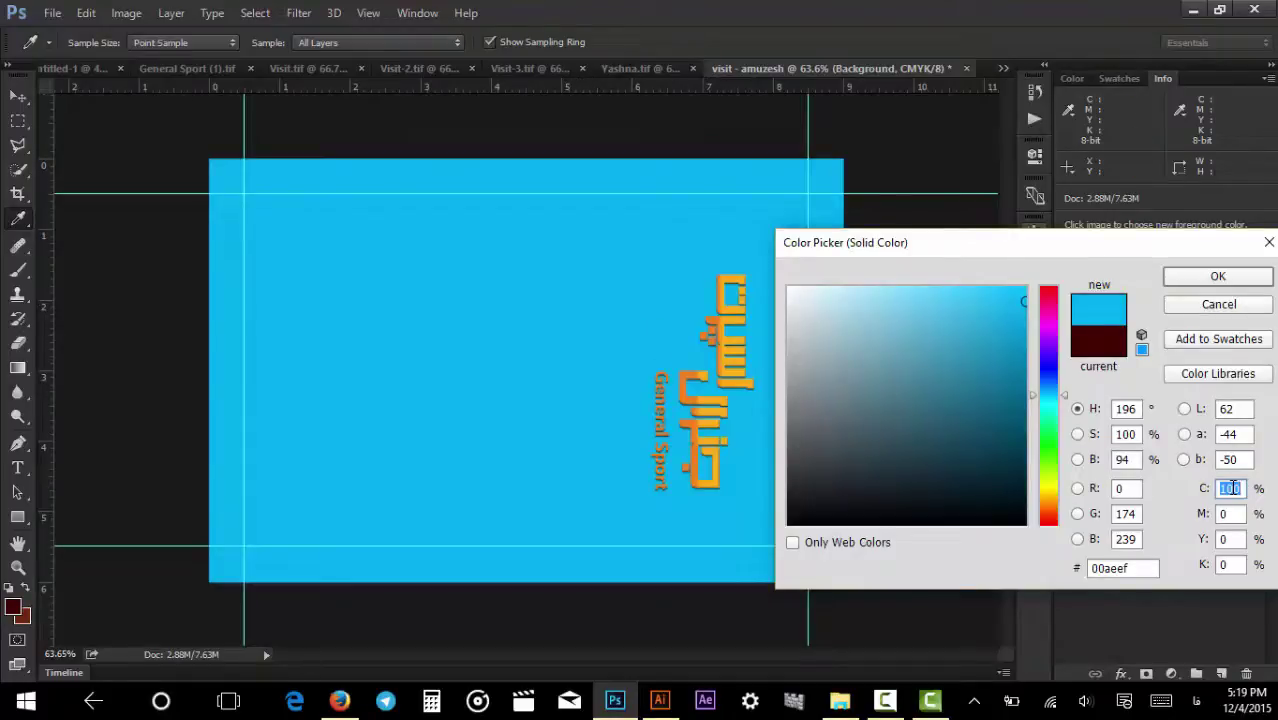
pyautogui.write('0')
pyautogui.press('Tab')
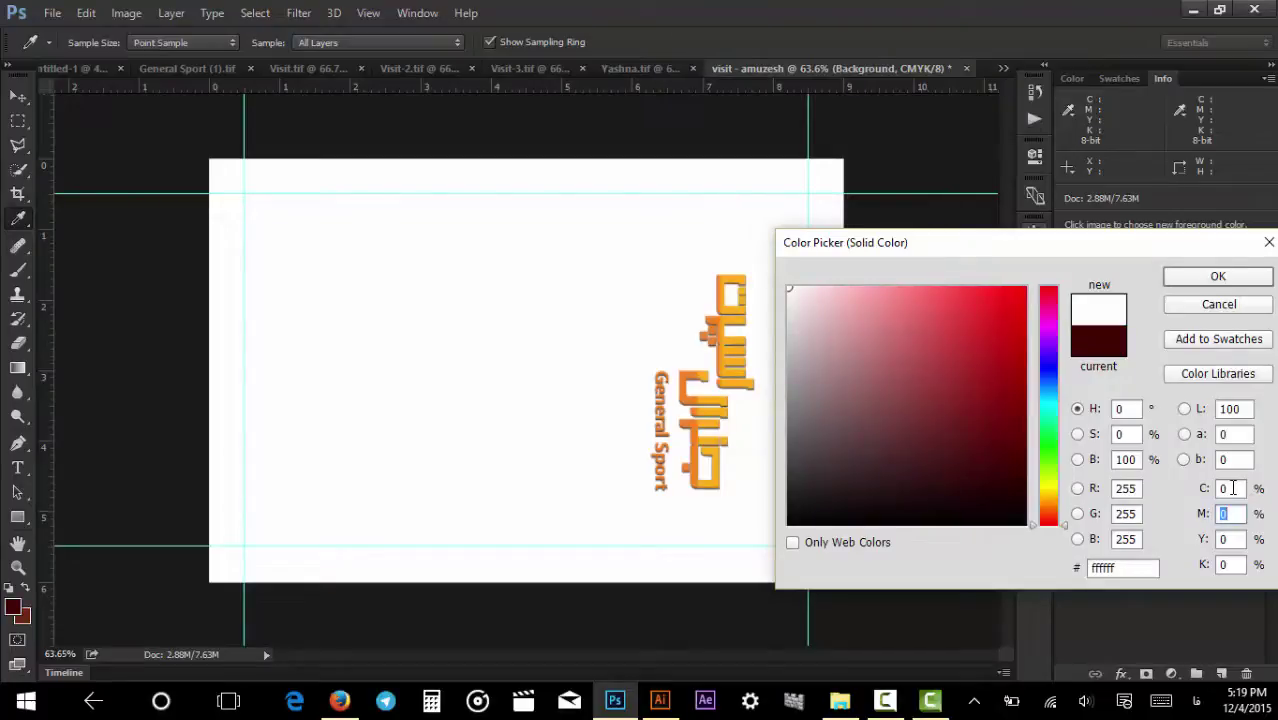
pyautogui.write('100')
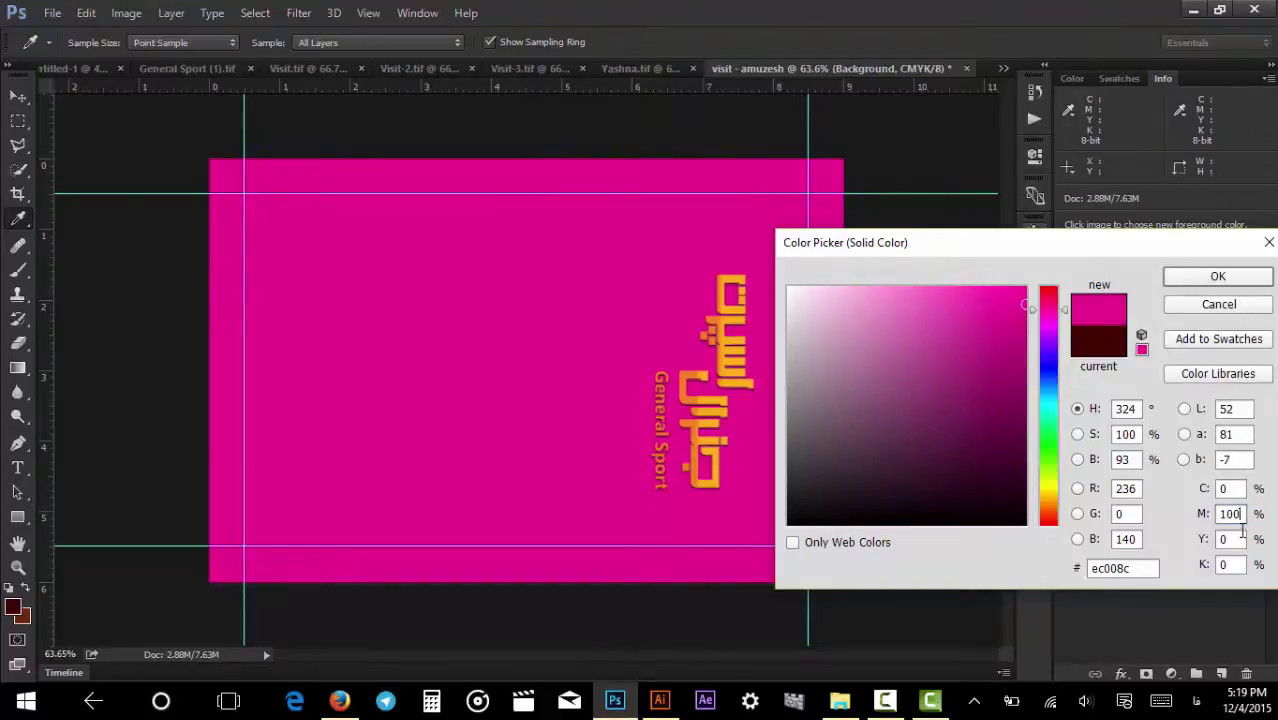
pyautogui.press('BackSpace')
pyautogui.press('BackSpace')
pyautogui.press('BackSpace')
pyautogui.write('10')
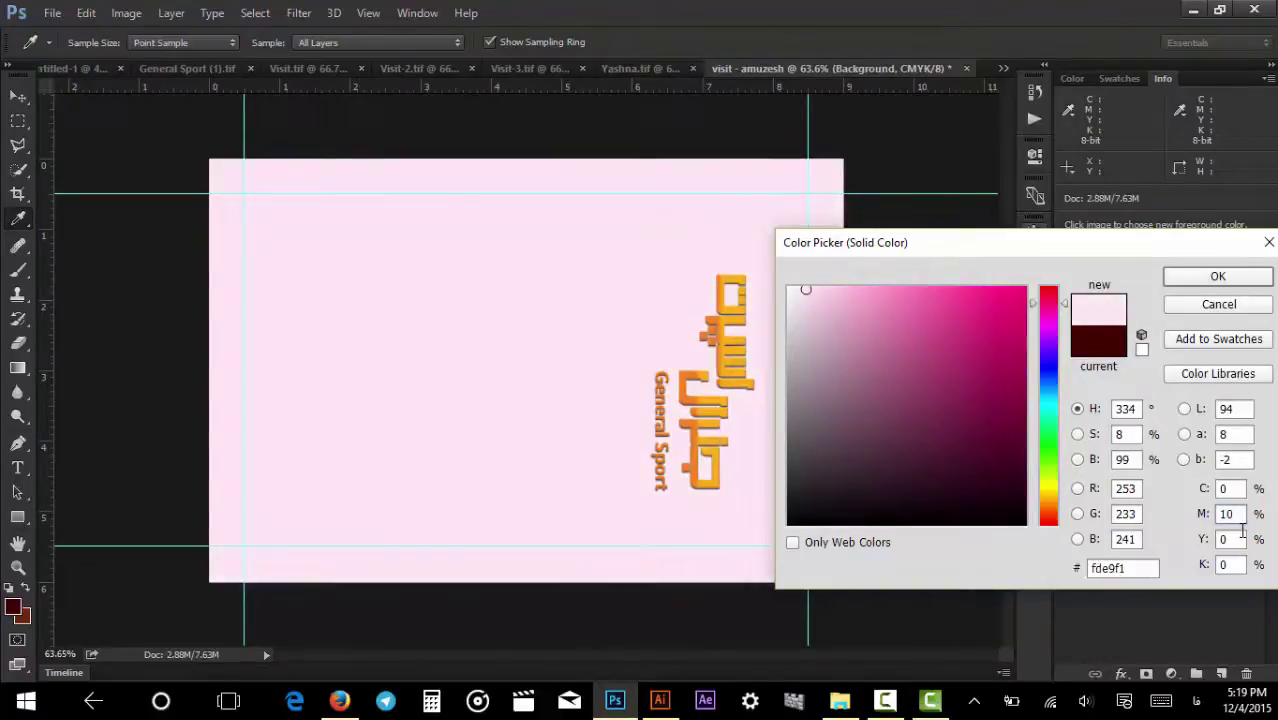
pyautogui.press('BackSpace')
pyautogui.press('BackSpace')
pyautogui.write('0')
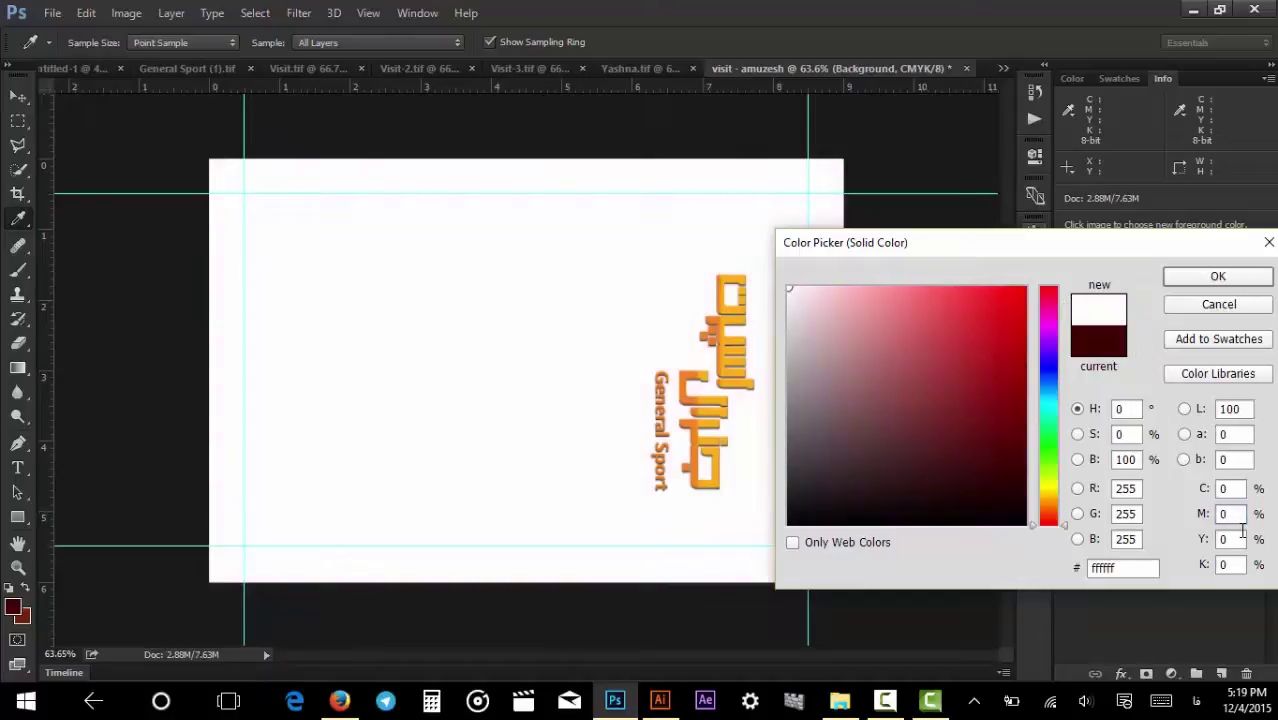
pyautogui.press('Tab')
pyautogui.write('100')
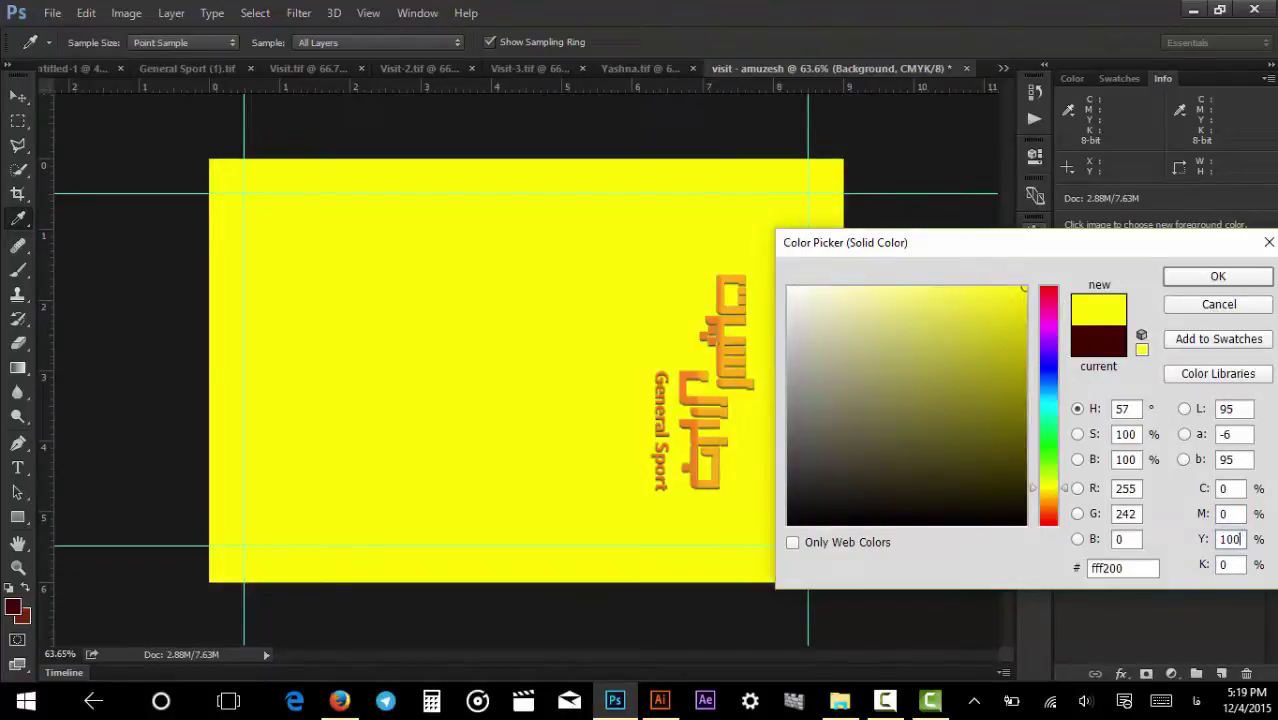
pyautogui.doubleClick(1230, 539)
pyautogui.write('50')
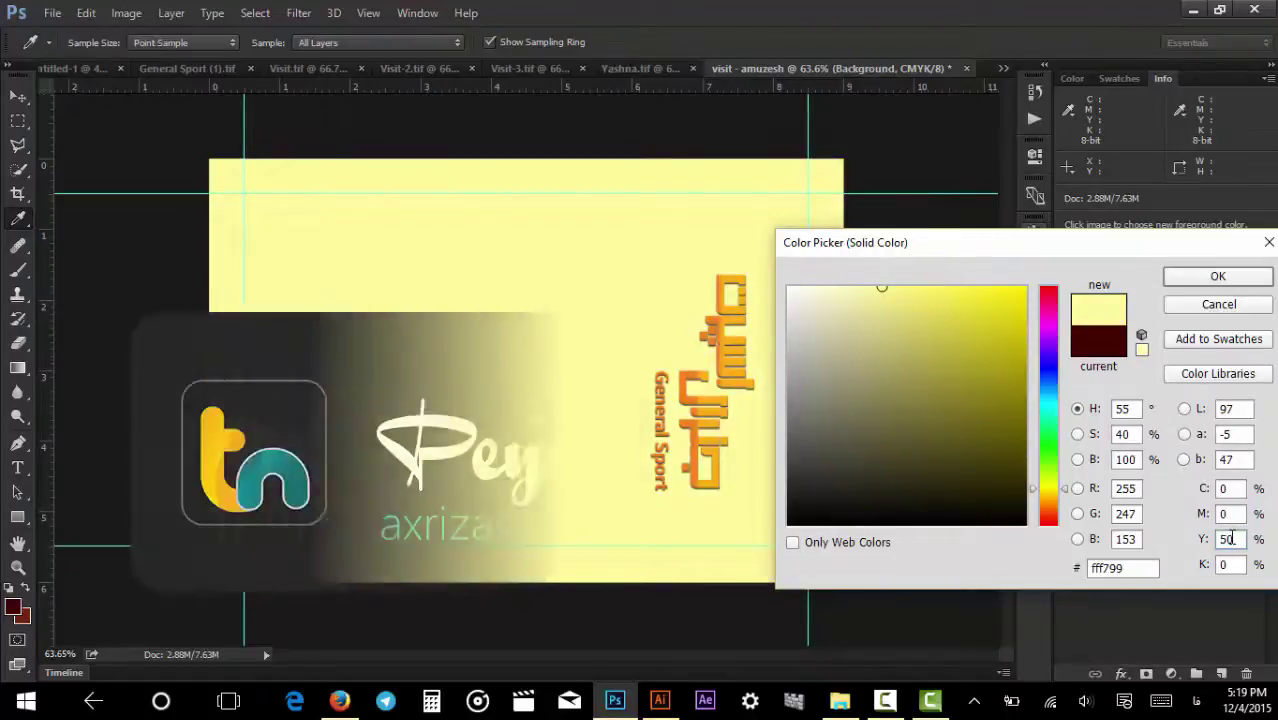
pyautogui.press('BackSpace')
pyautogui.press('BackSpace')
pyautogui.write('100')
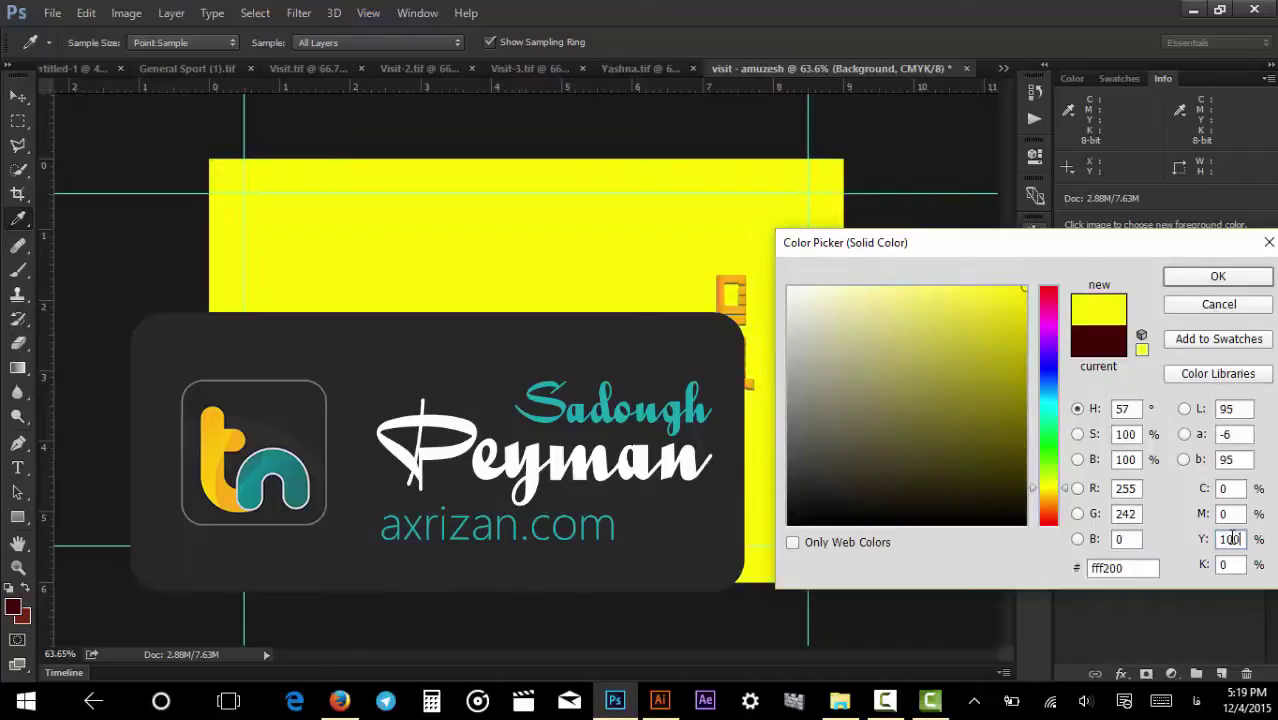
pyautogui.doubleClick(1230, 539)
pyautogui.write('0')
pyautogui.press('Tab')
pyautogui.write('100')
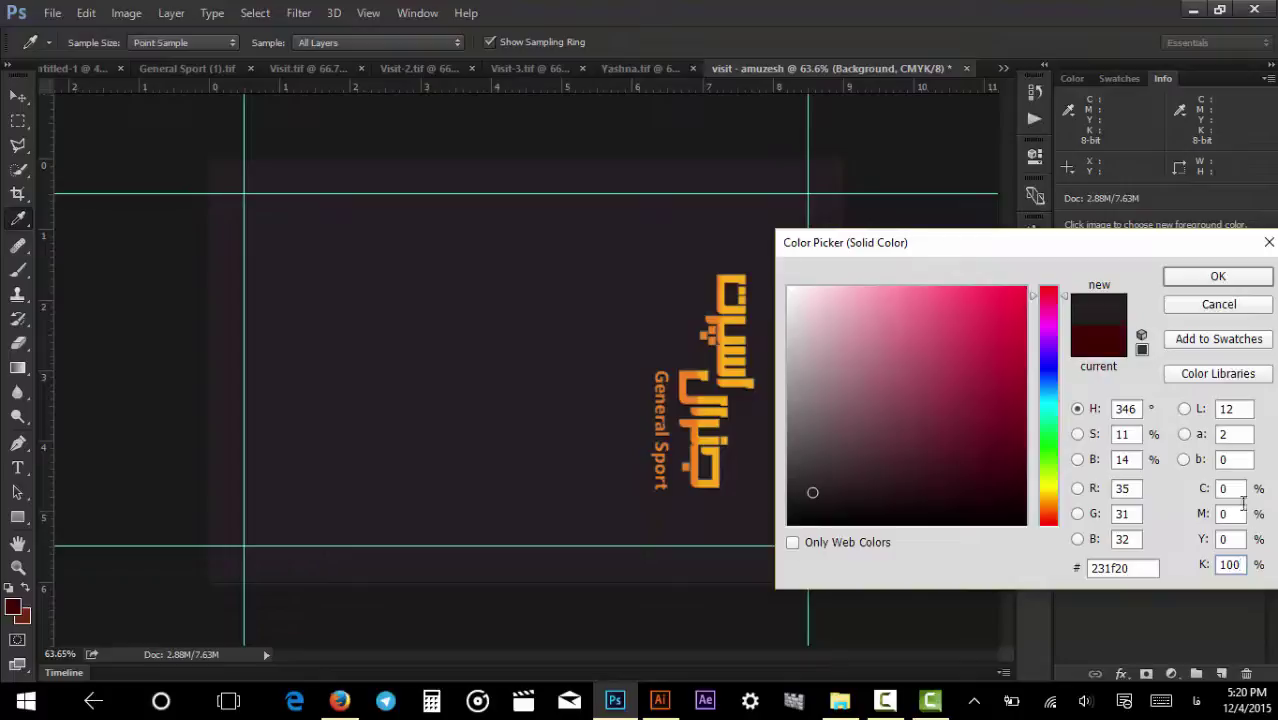
# Change the colour to C50 M50 Y50 K80 and confirm the Color Fill layer.
pyautogui.click(1205, 489)
pyautogui.write('30')
pyautogui.press('Tab')
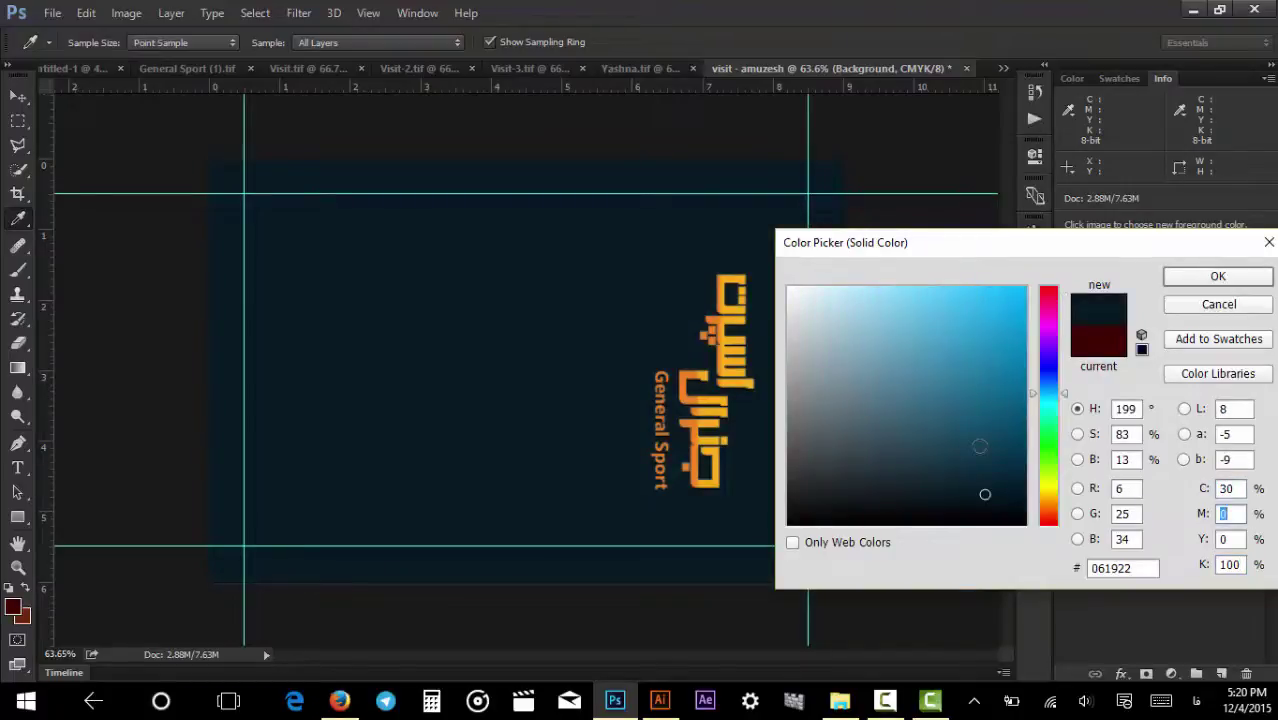
pyautogui.write('30')
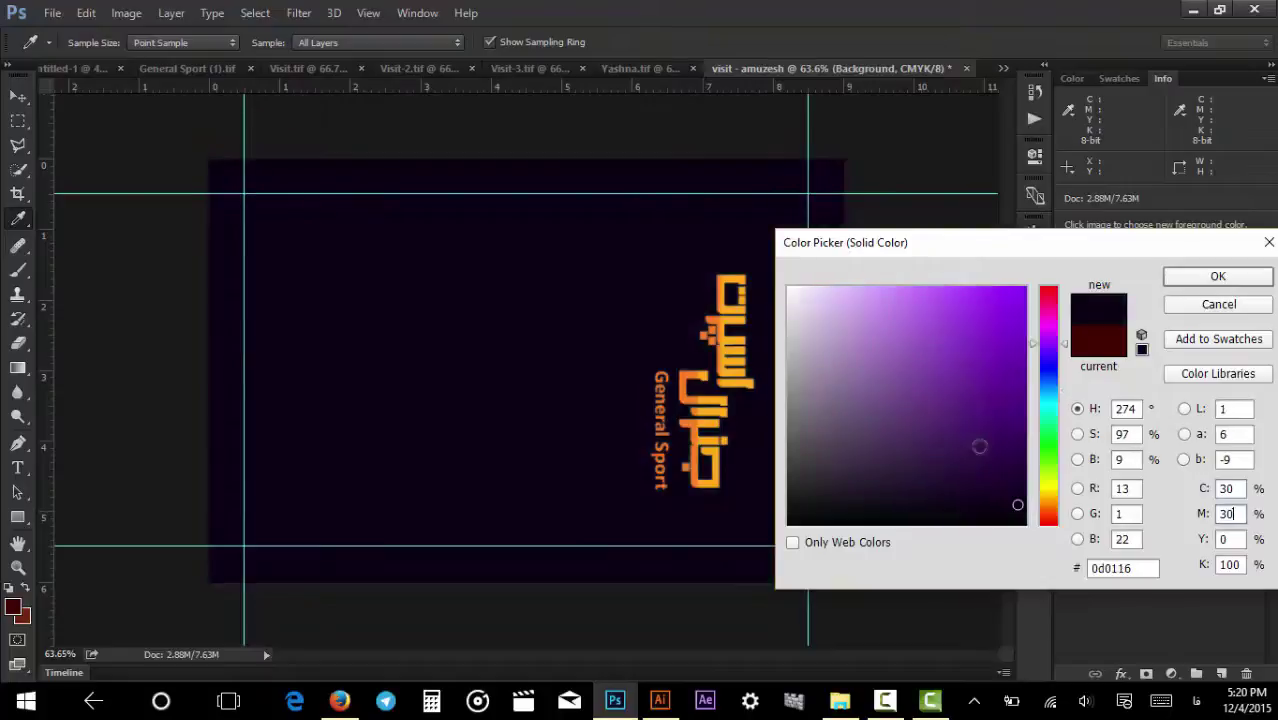
pyautogui.press('Tab')
pyautogui.write('30')
pyautogui.doubleClick(1232, 566)
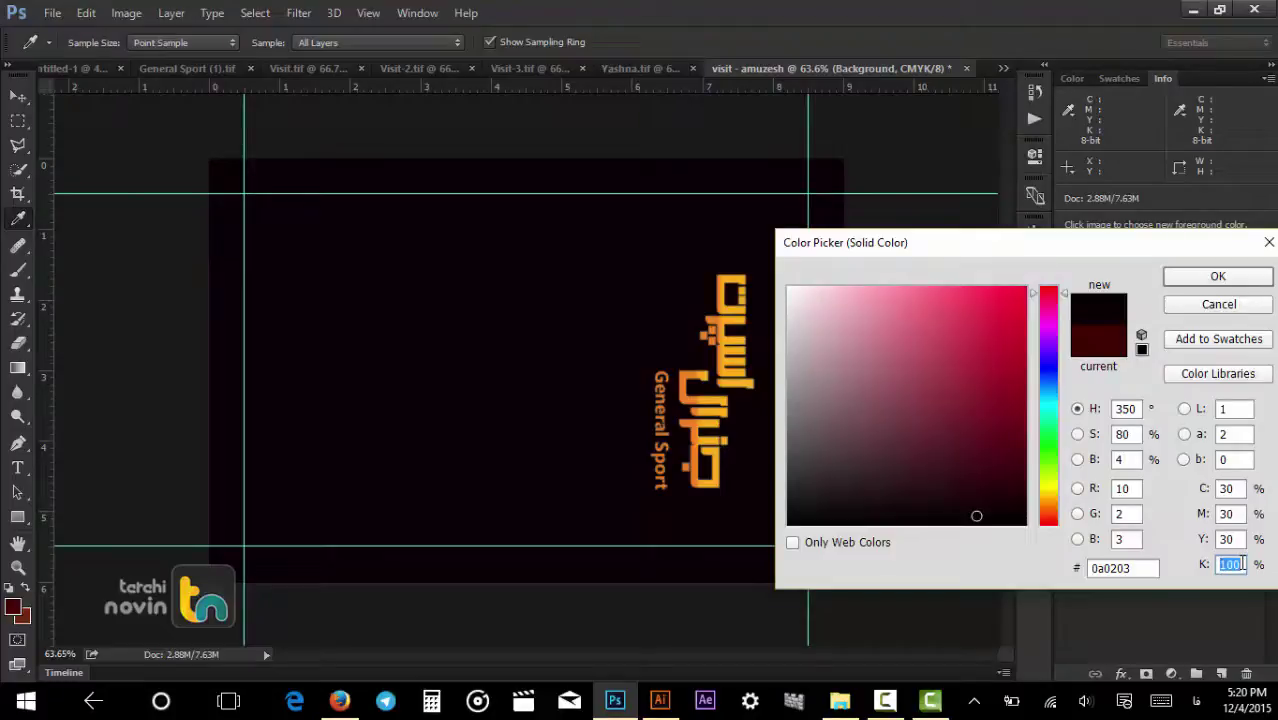
pyautogui.write('80')
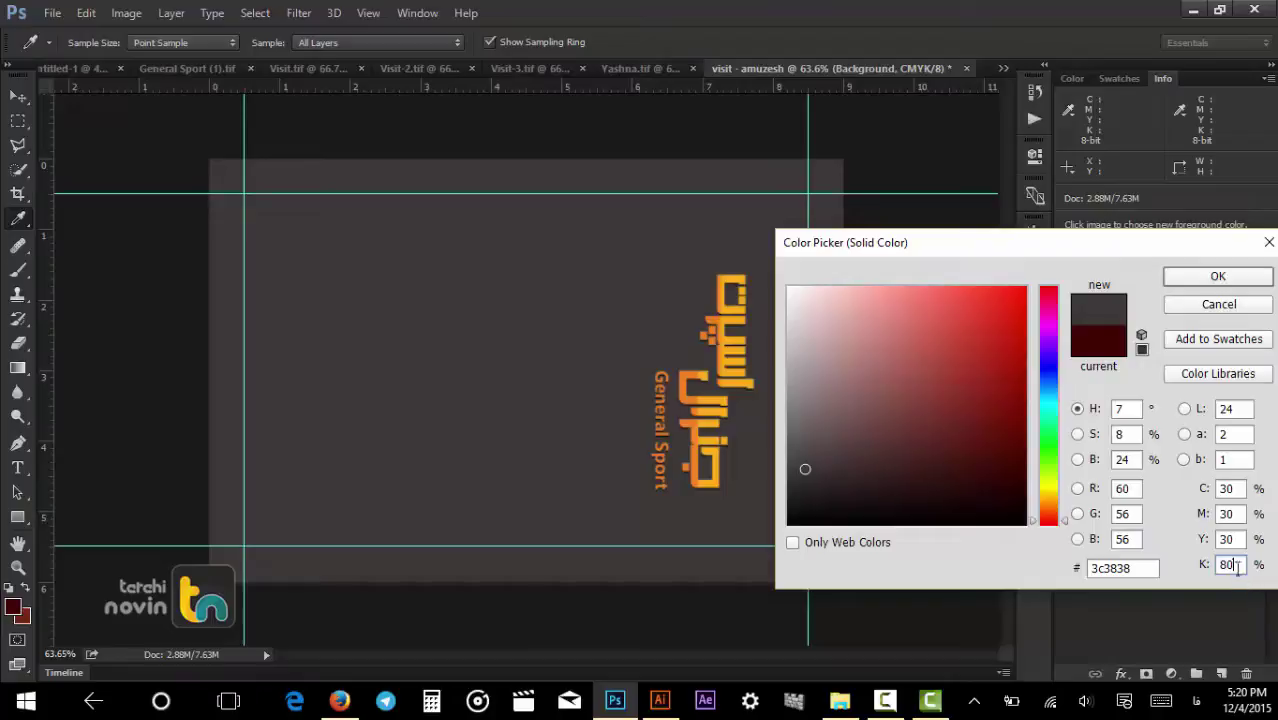
pyautogui.moveTo(1236, 566); pyautogui.dragTo(1178, 572)
pyautogui.moveTo(1240, 489); pyautogui.dragTo(1098, 478)
pyautogui.write('50')
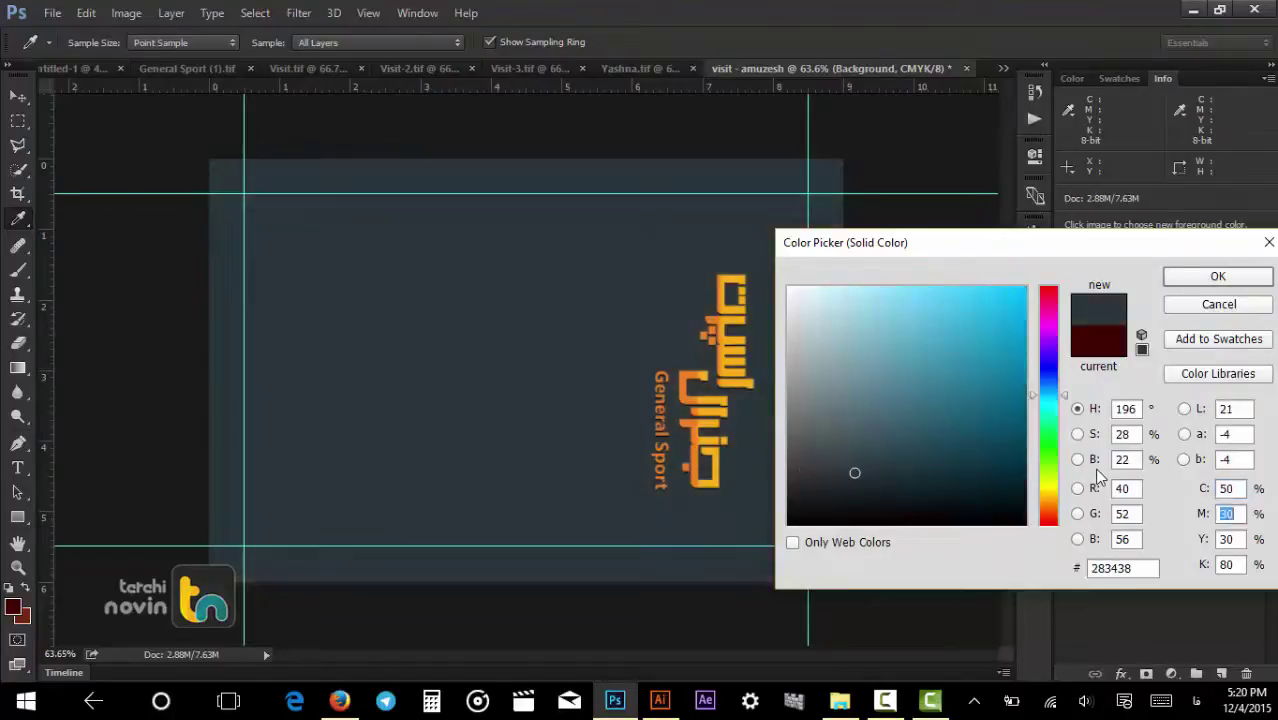
pyautogui.press('Tab')
pyautogui.write('50')
pyautogui.press('Tab')
pyautogui.write('50')
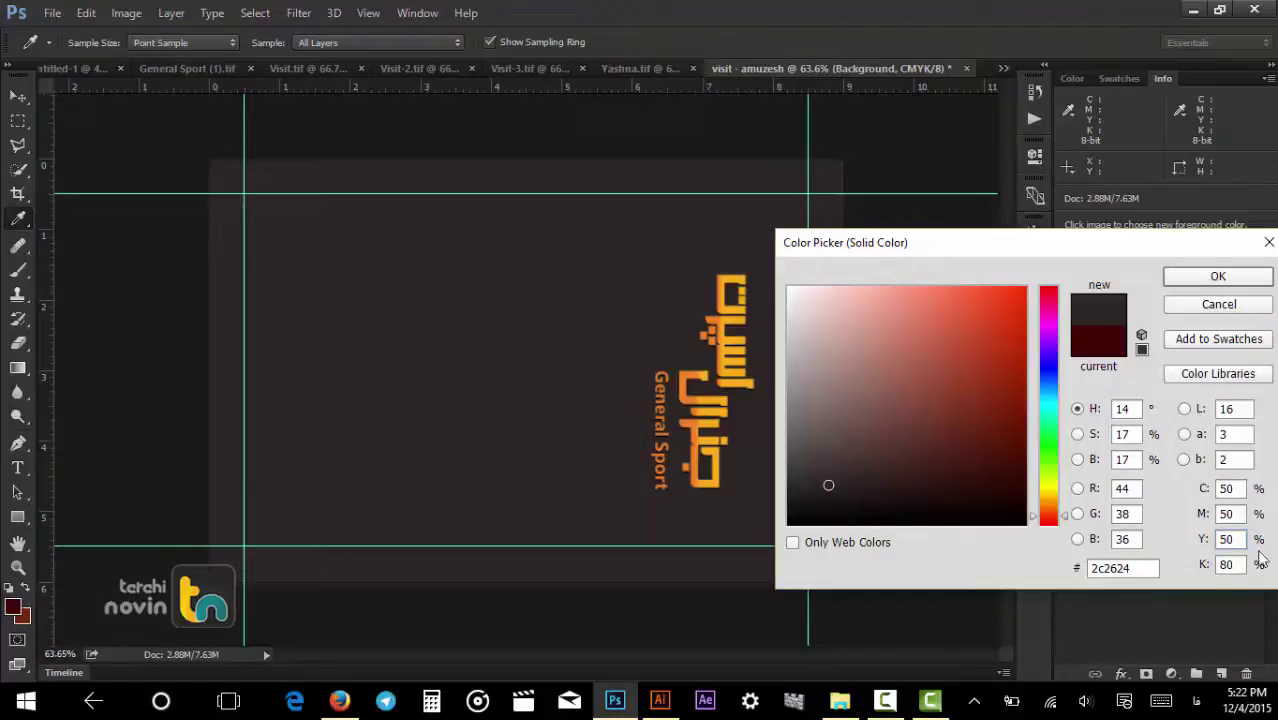
pyautogui.click(1205, 276)
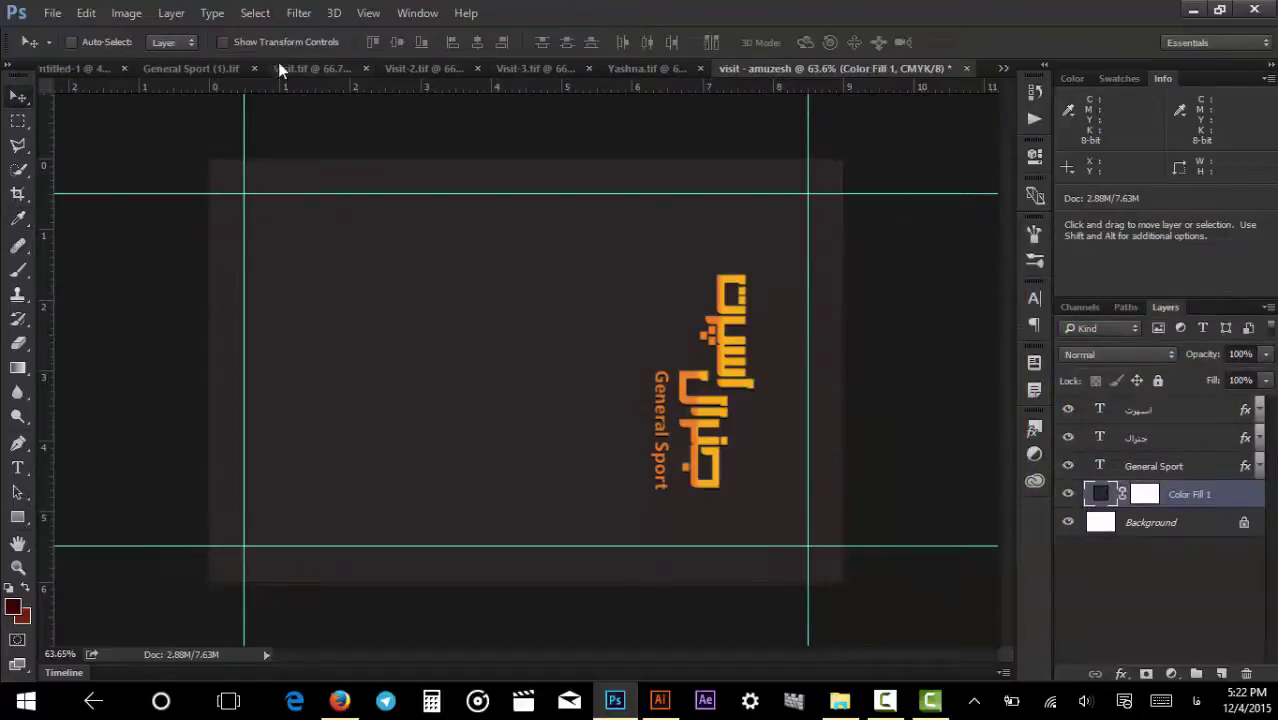
pyautogui.click(195, 68)
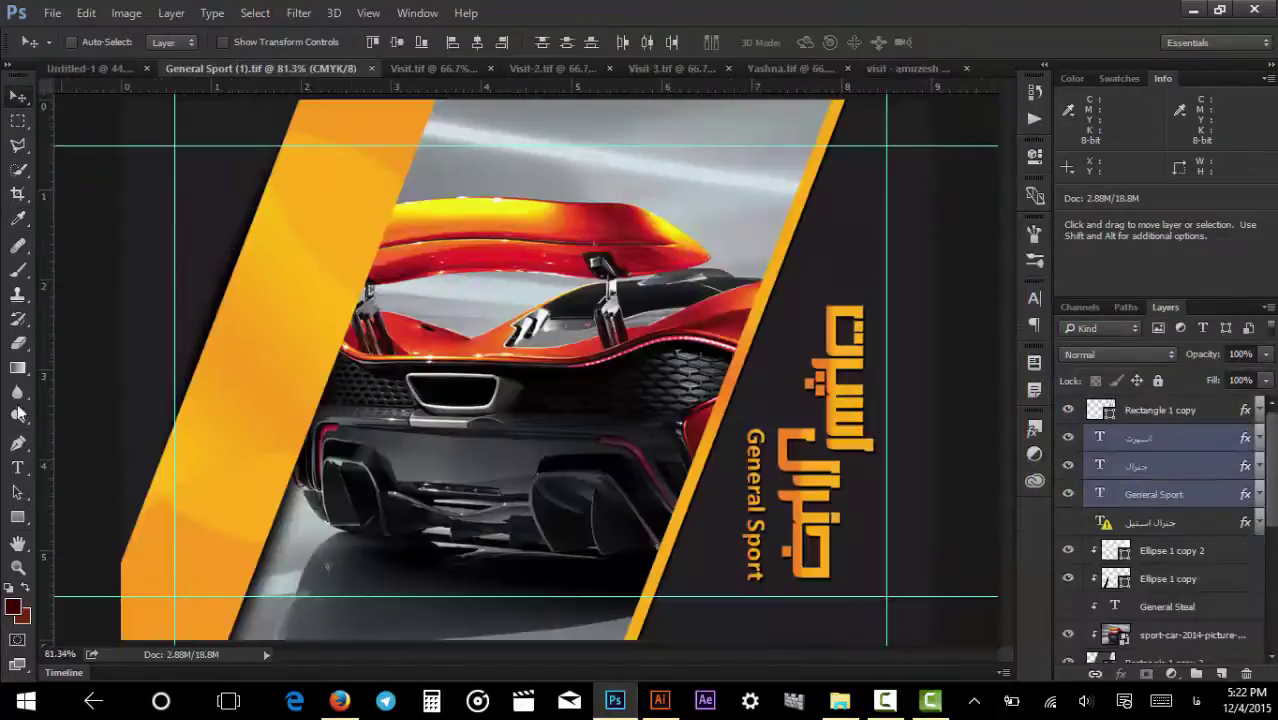
pyautogui.click(13, 607)
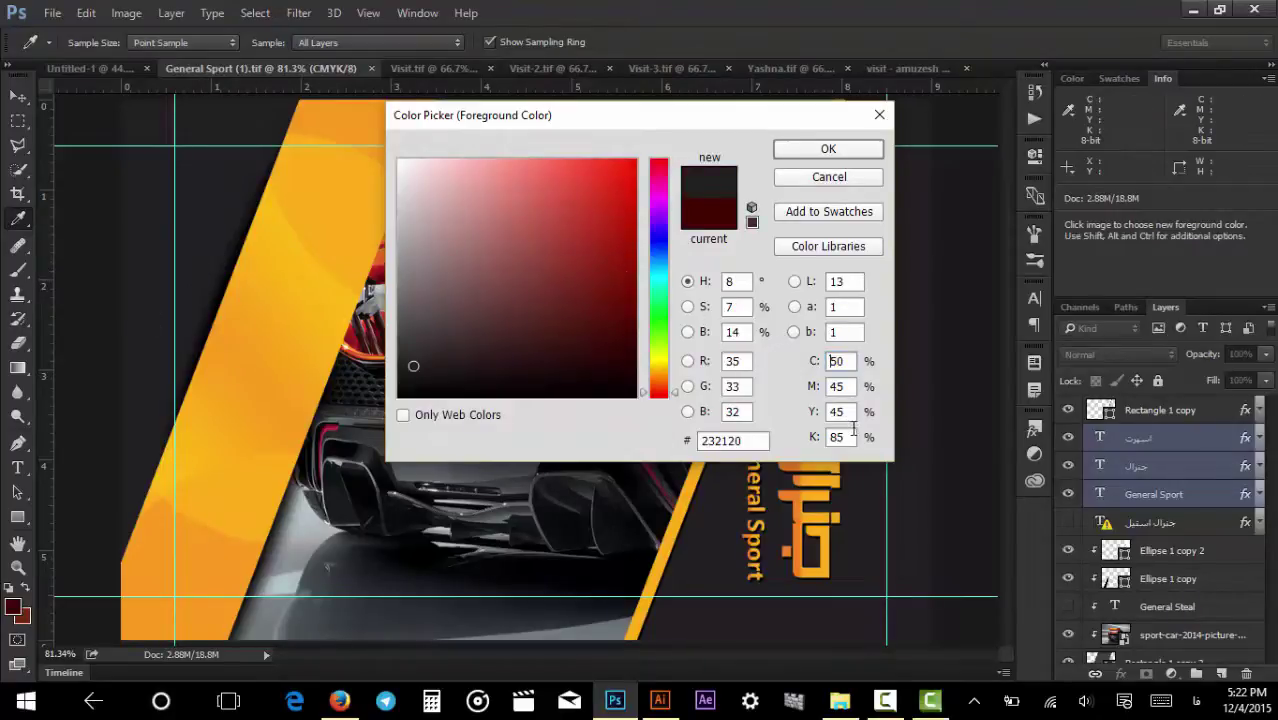
pyautogui.click(831, 362)
pyautogui.doubleClick(842, 437)
pyautogui.press('Escape')
pyautogui.press('v')
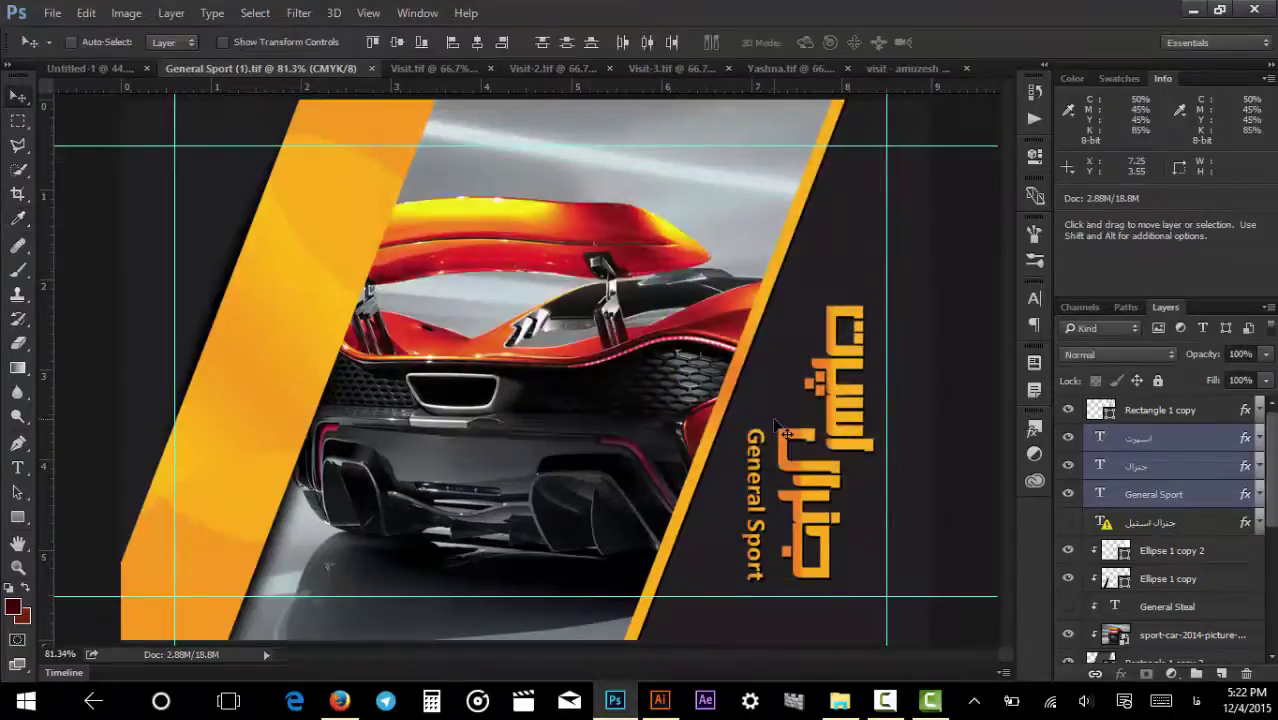
pyautogui.click(902, 68)
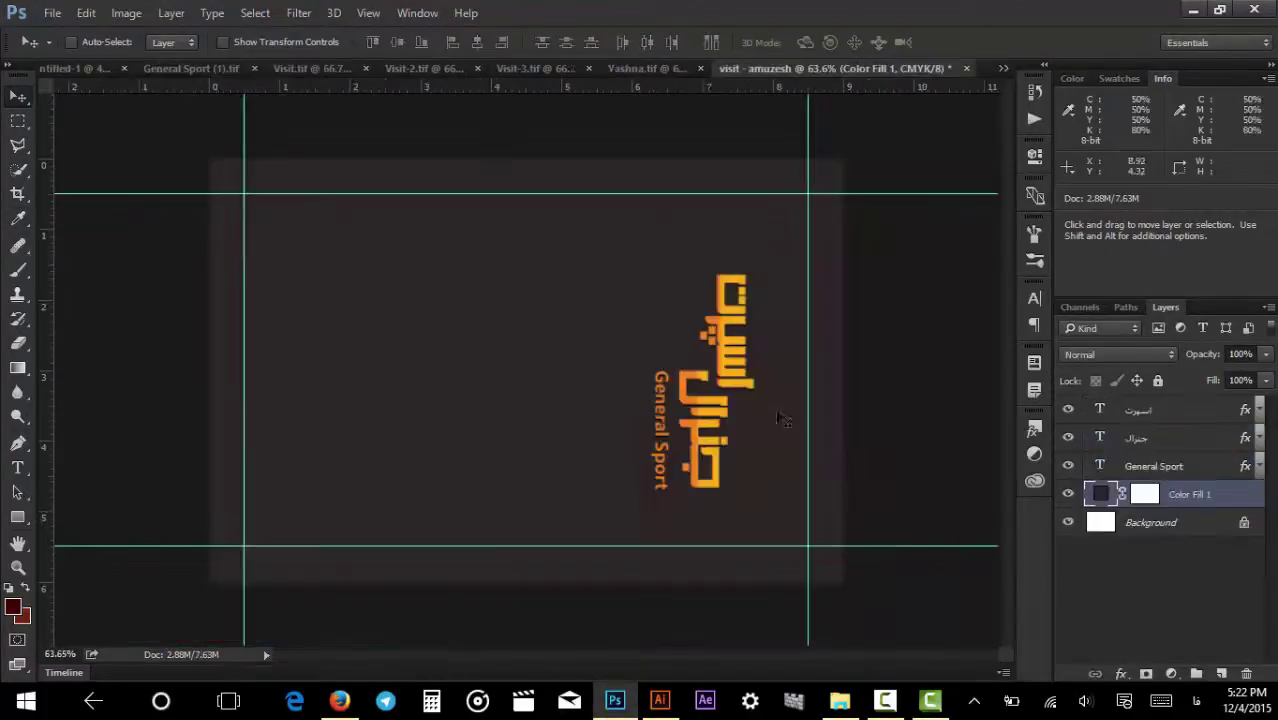
# Try moving the اسپرت and جنرال titles, then undo both moves.
pyautogui.click(733, 292)
pyautogui.moveTo(733, 292); pyautogui.dragTo(493, 248)
pyautogui.hotkey('ctrl', 'z')
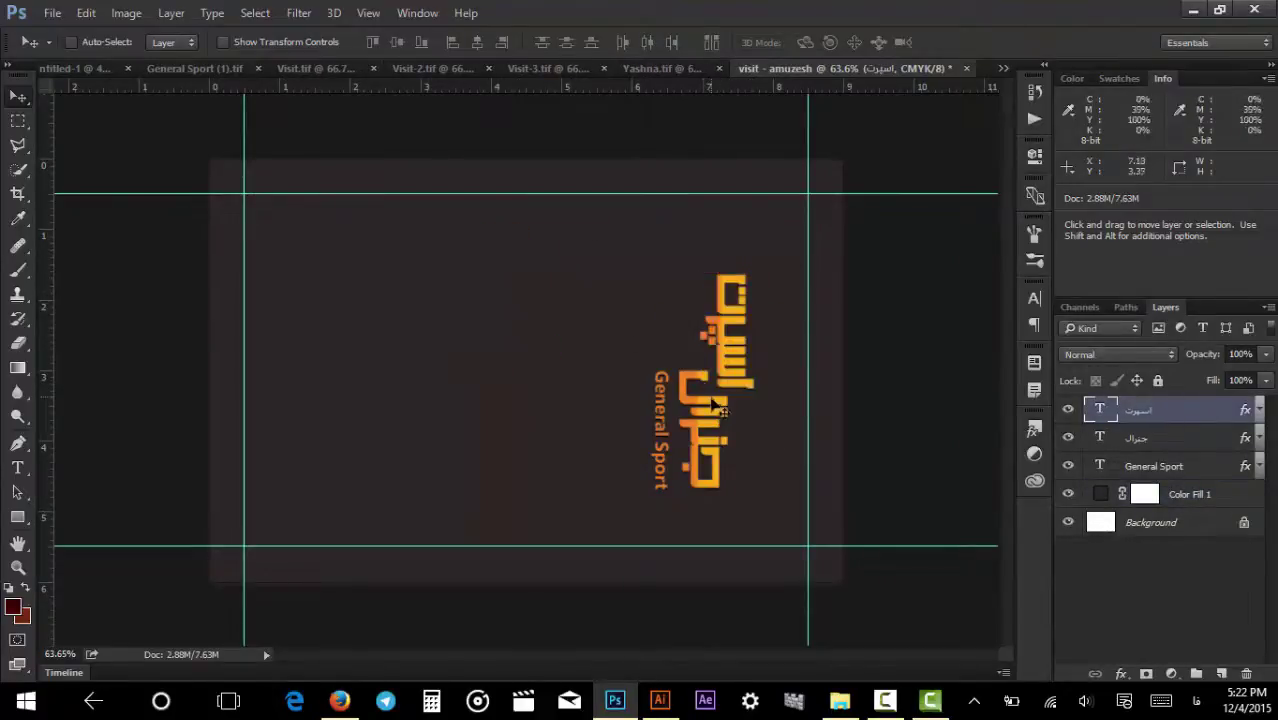
pyautogui.moveTo(693, 375); pyautogui.dragTo(405, 403)
pyautogui.hotkey('ctrl', 'z')
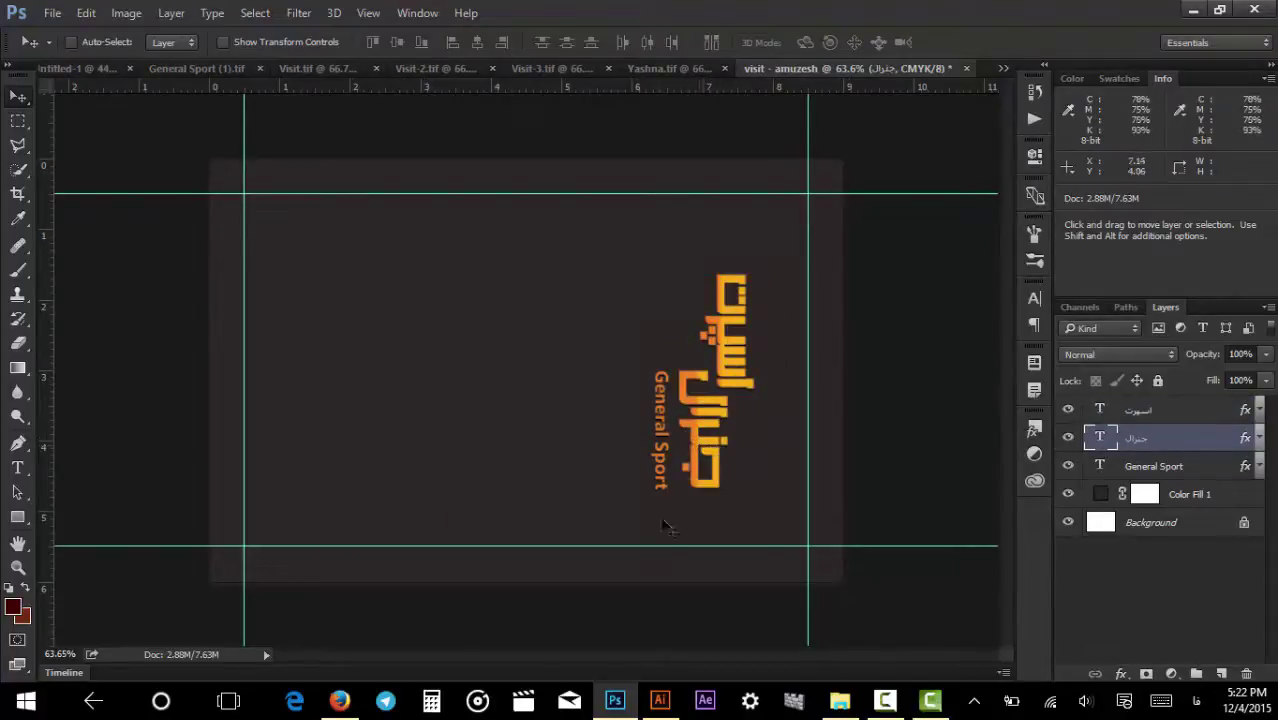
# Add a new جنرال text layer on the left and scale it up about 740%.
pyautogui.press('t')
pyautogui.click(491, 333)
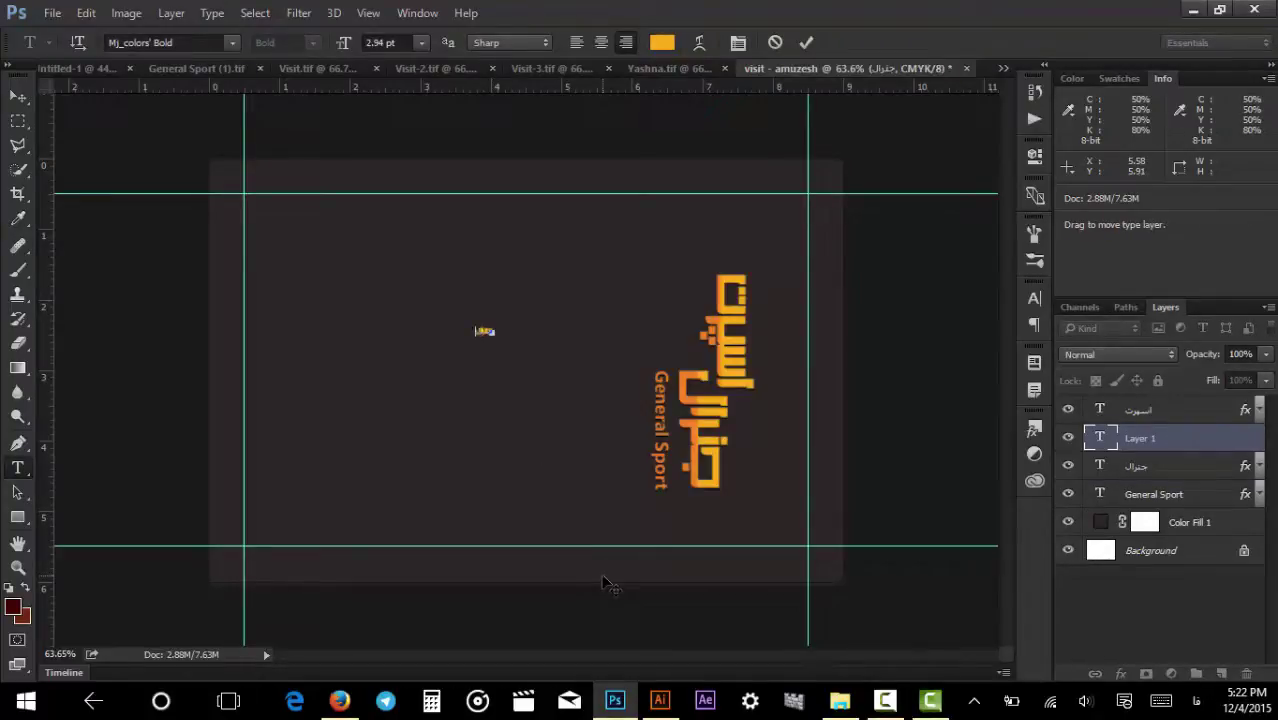
pyautogui.hotkey('ctrl', 'Return')
pyautogui.hotkey('ctrl', 't')
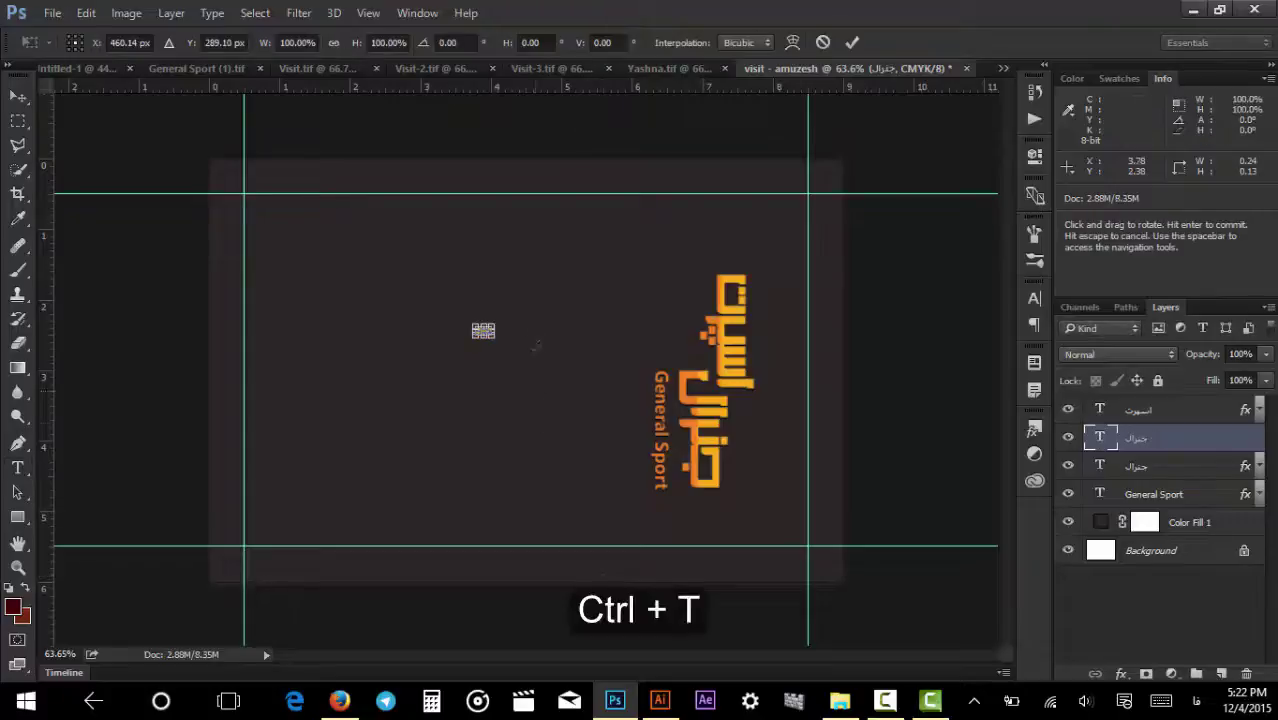
pyautogui.moveTo(492, 326); pyautogui.dragTo(551, 286)
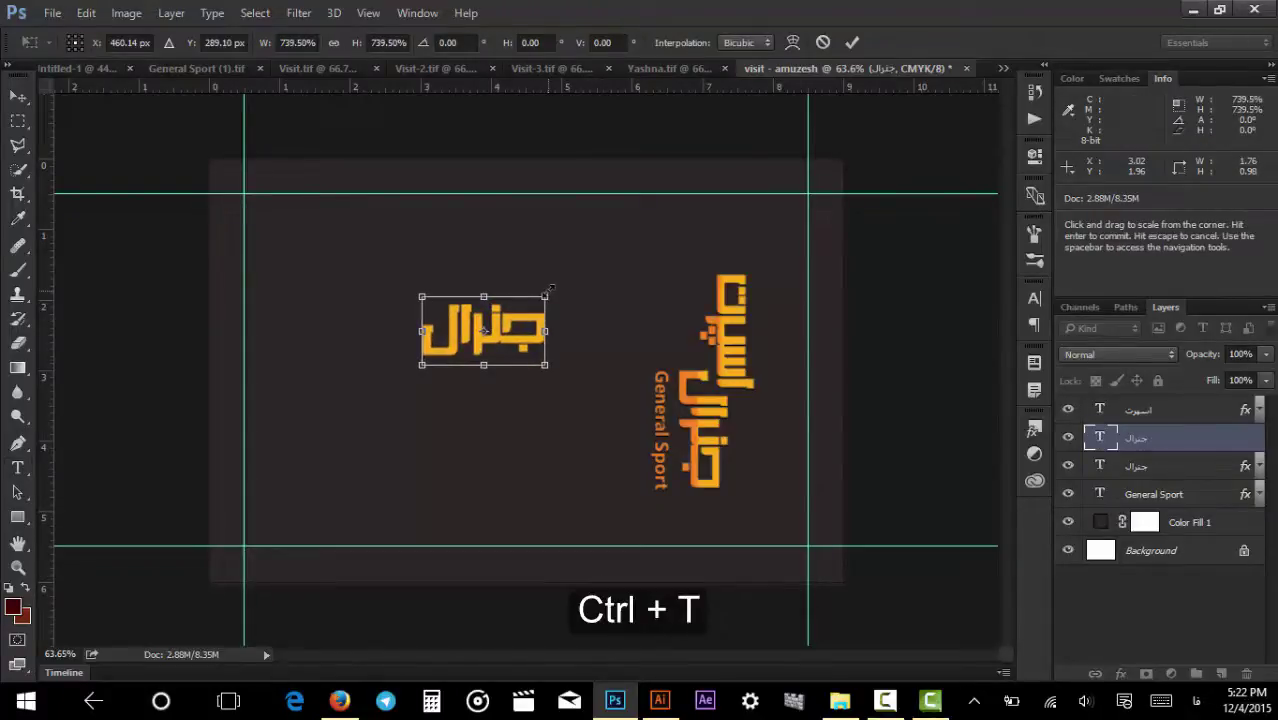
pyautogui.press('Return')
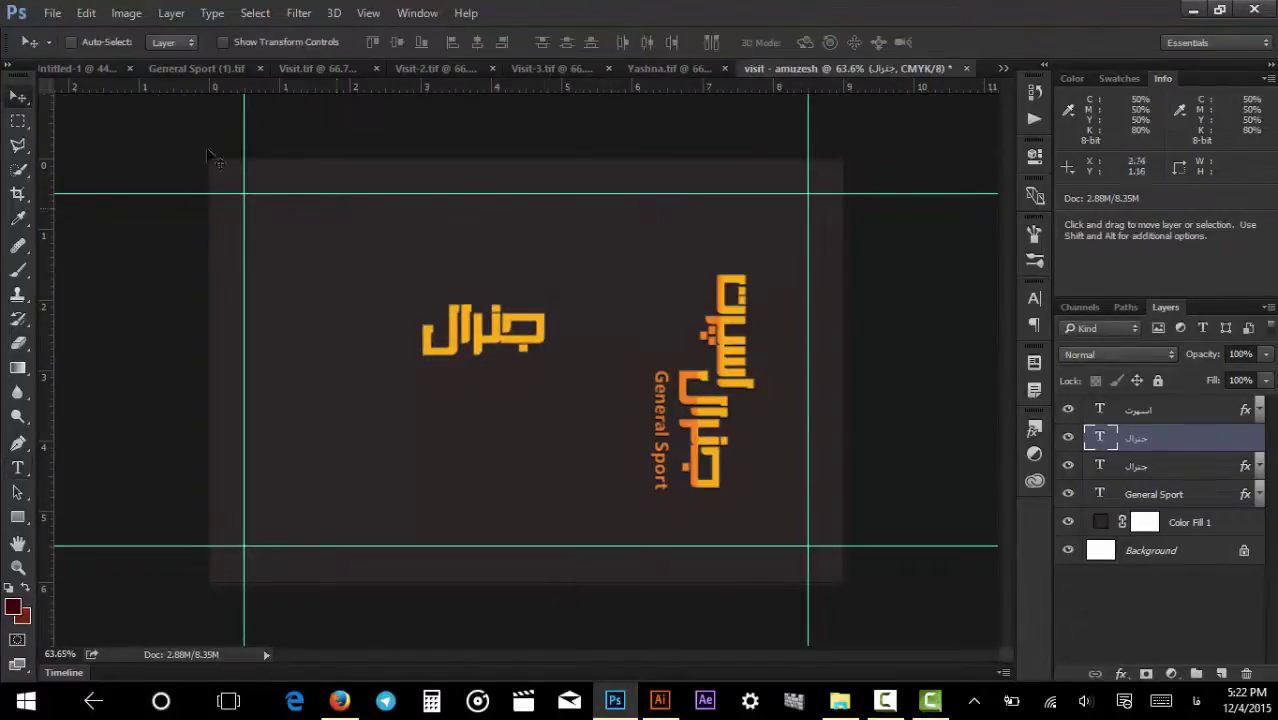
pyautogui.press('t')
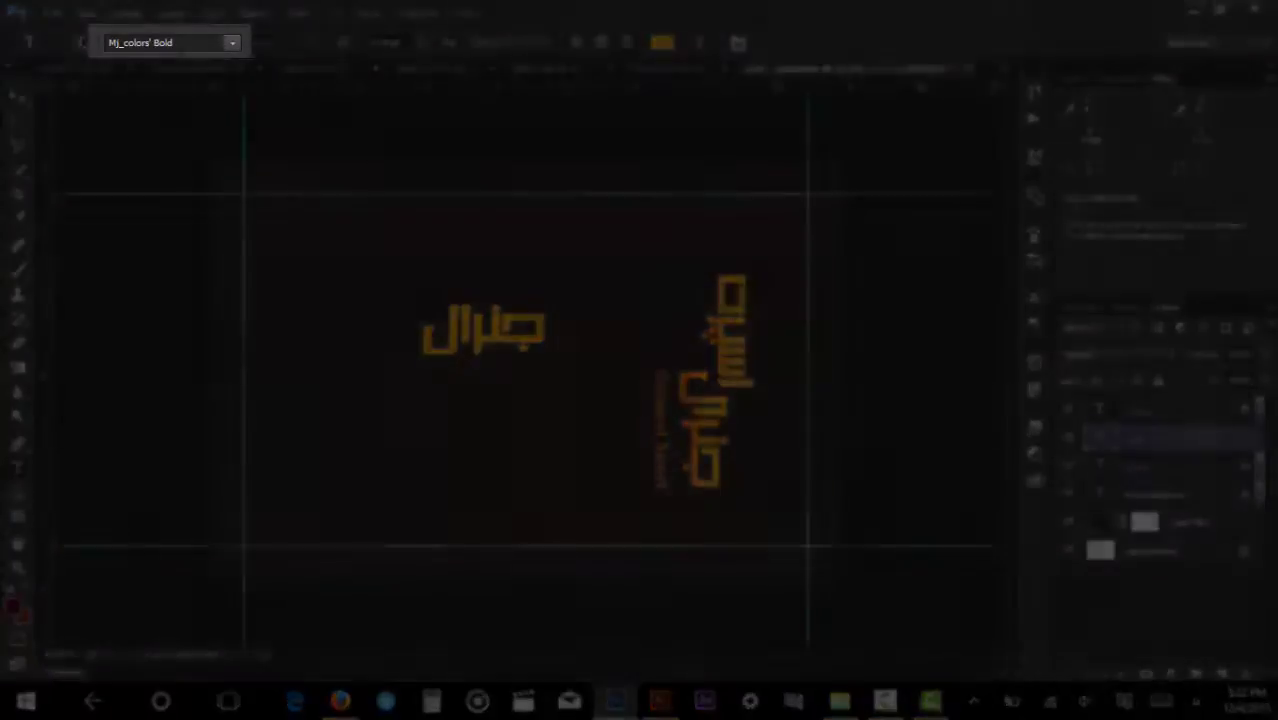
# Abandon the font change and reposition the جنرال title on the card.
pyautogui.click(173, 44)
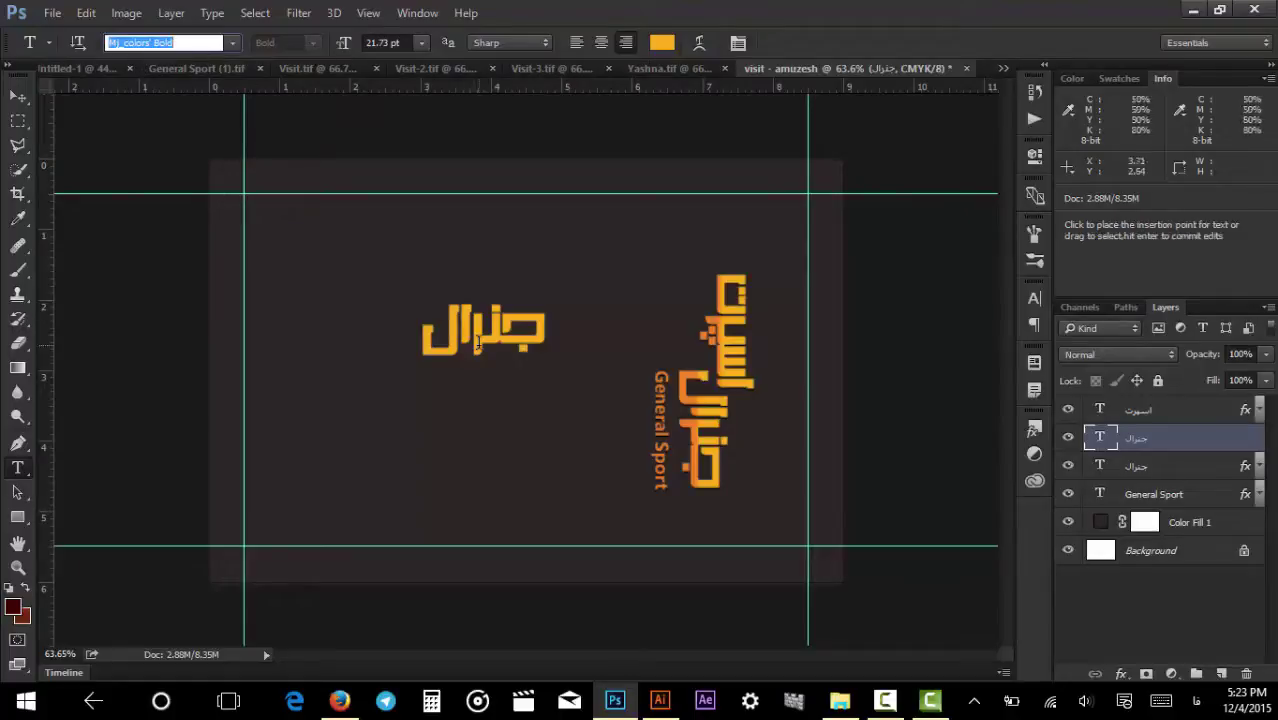
pyautogui.press('v')
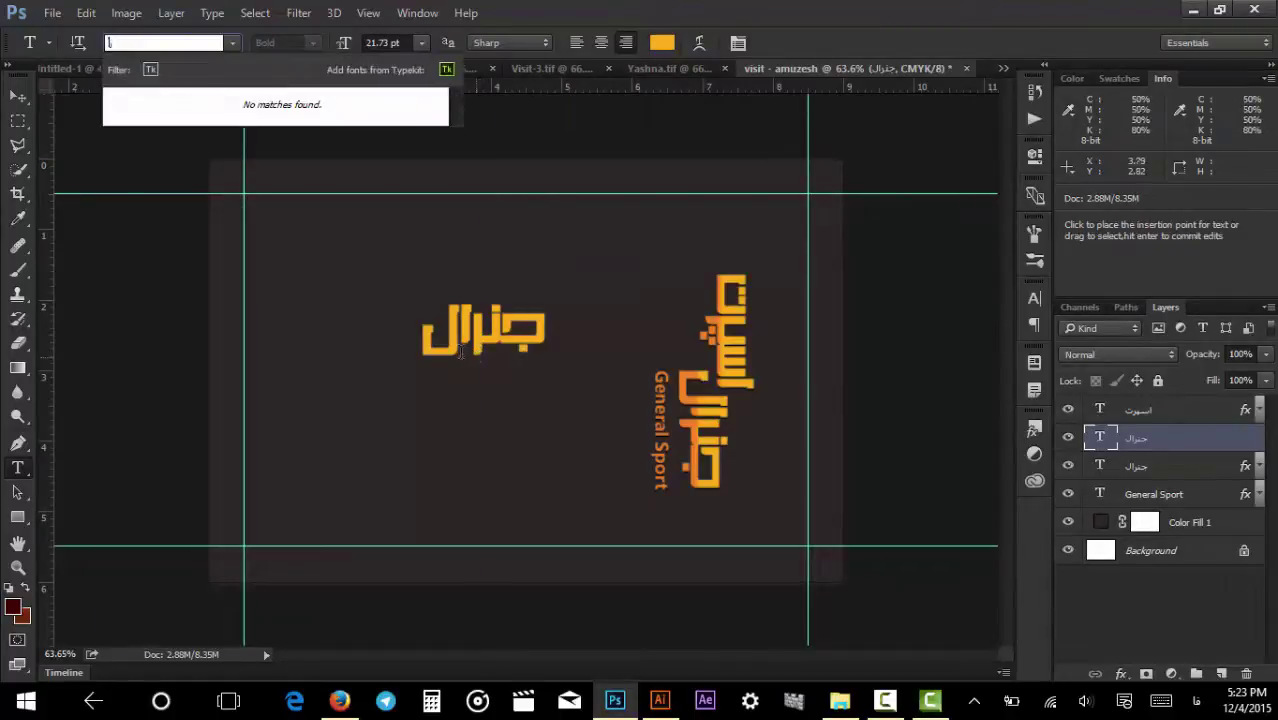
pyautogui.press('Escape')
pyautogui.press('v')
pyautogui.moveTo(538, 333); pyautogui.dragTo(410, 338)
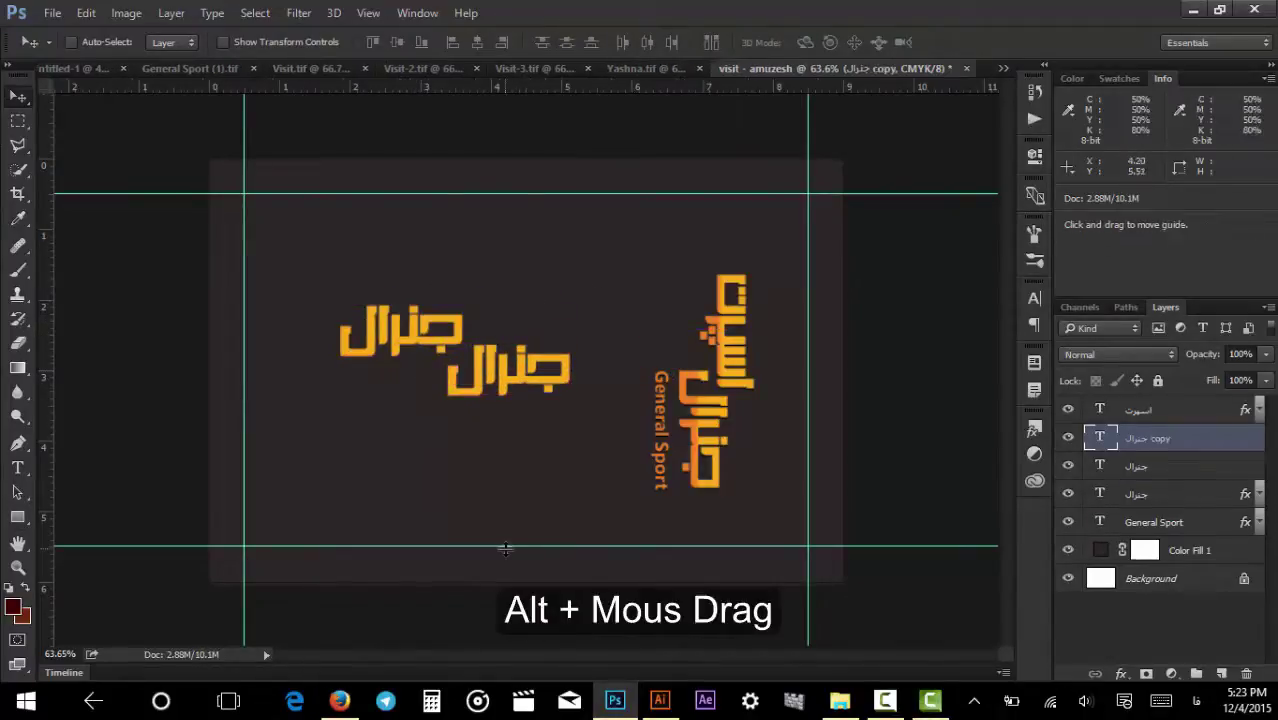
# Retype the copied title as اسپرت and commit it.
pyautogui.press('t')
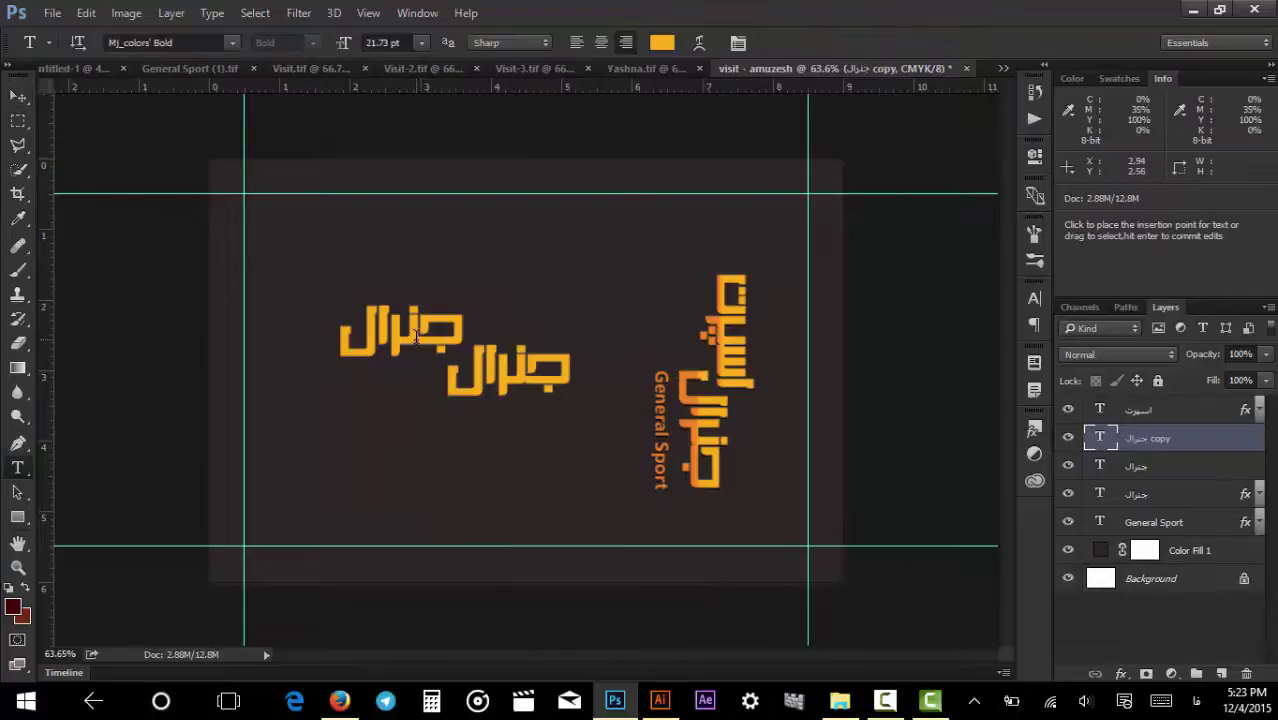
pyautogui.doubleClick(417, 336)
pyautogui.write('اس')
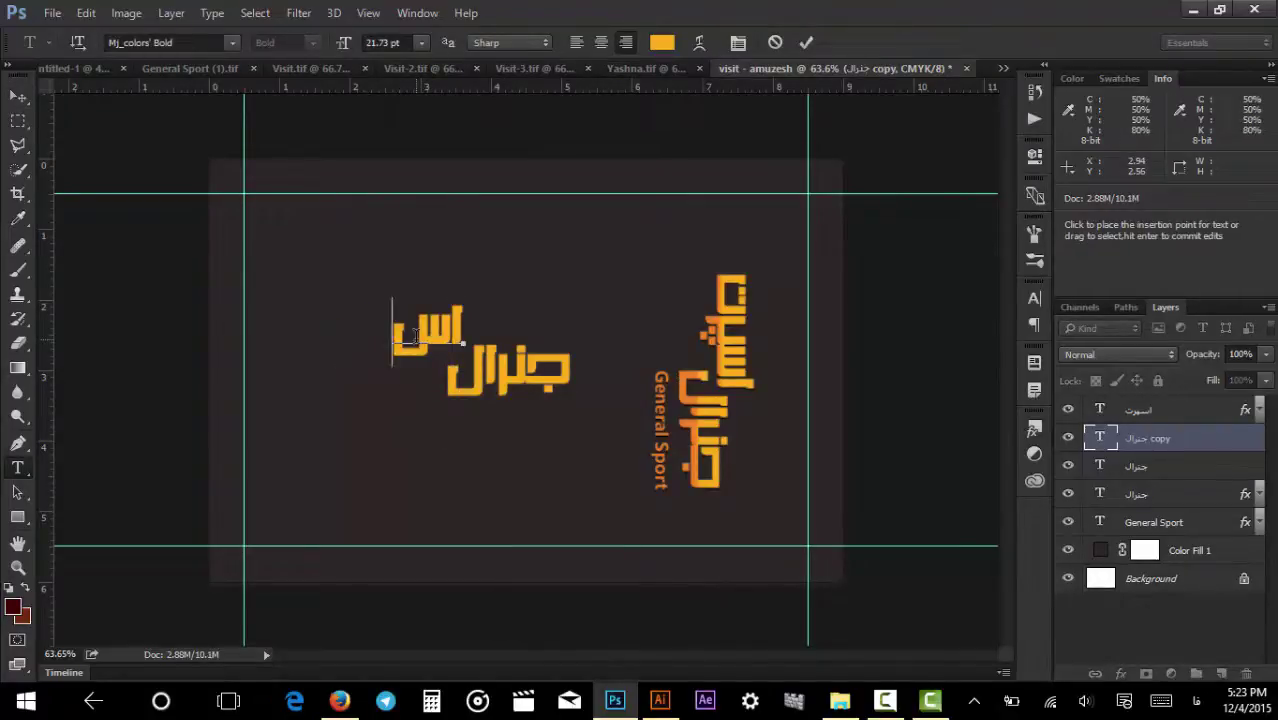
pyautogui.write('پرت')
pyautogui.hotkey('ctrl', 'Return')
pyautogui.press('v')
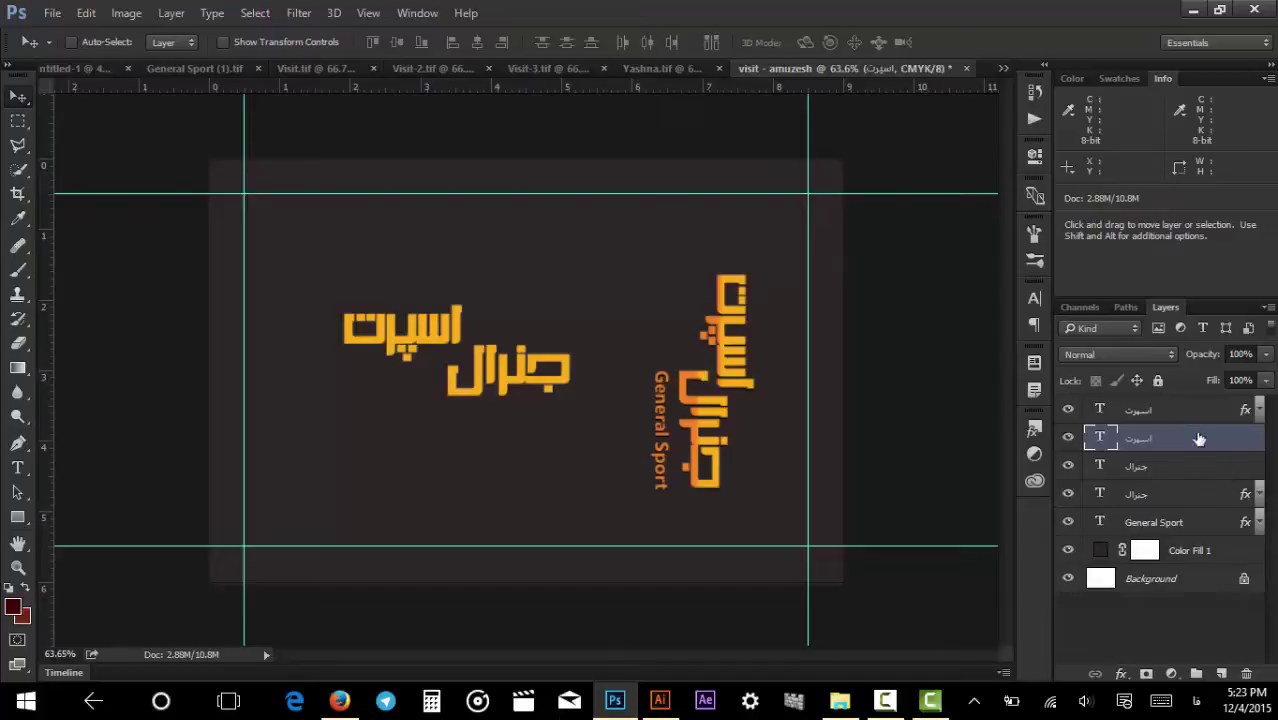
# Label the top text layers red, then clear that label again.
pyautogui.press('ctrl')
pyautogui.keyDown('ctrl'); pyautogui.click(1148, 412); pyautogui.keyUp('ctrl')
pyautogui.rightClick(1148, 412)
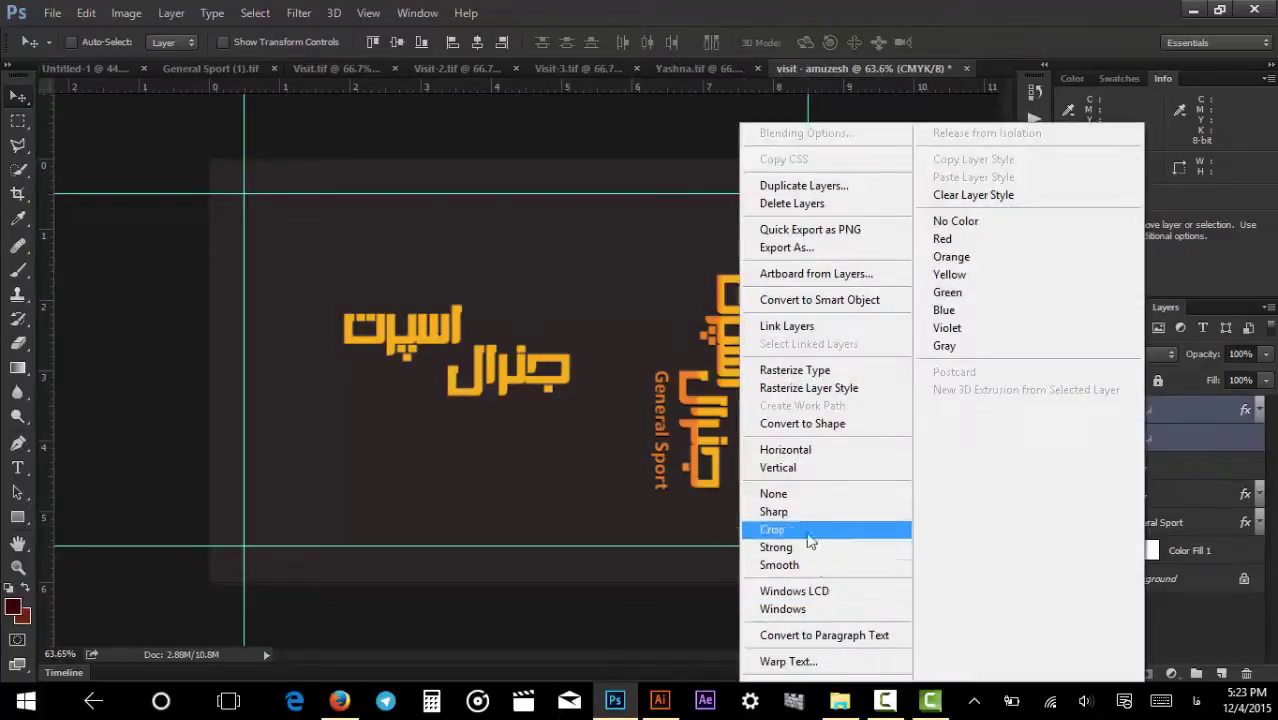
pyautogui.click(943, 239)
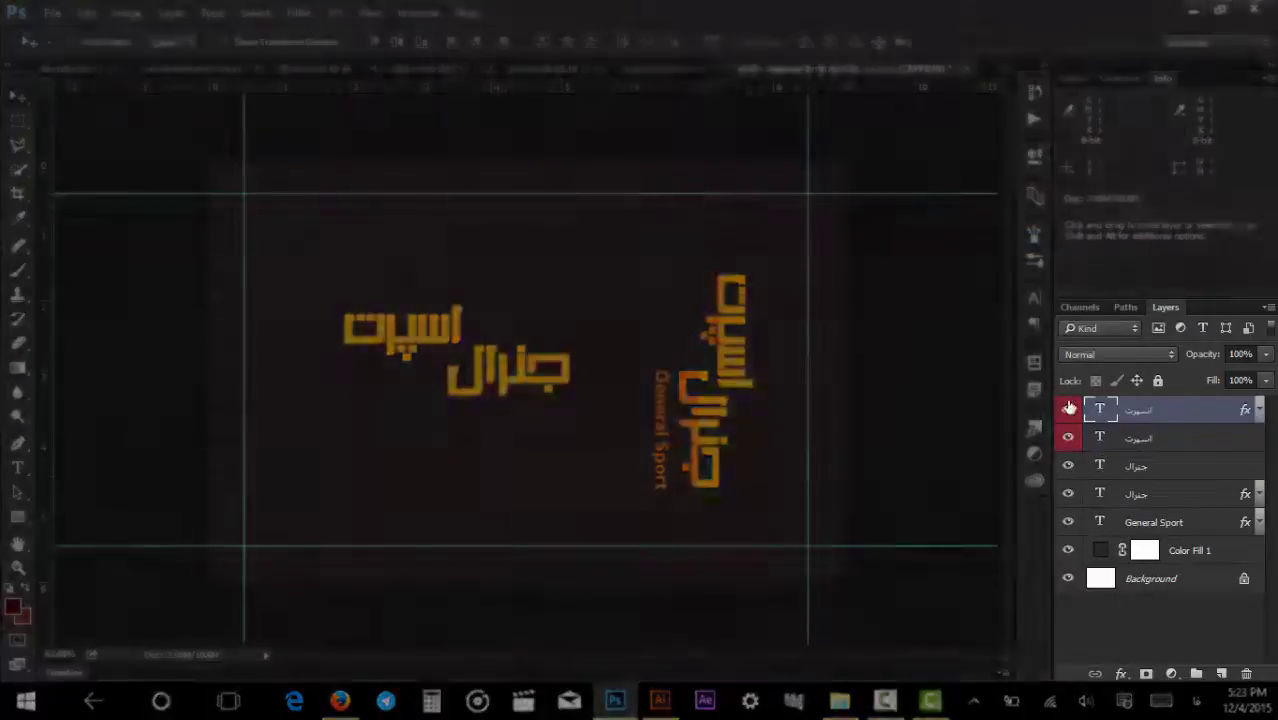
pyautogui.click(1158, 440)
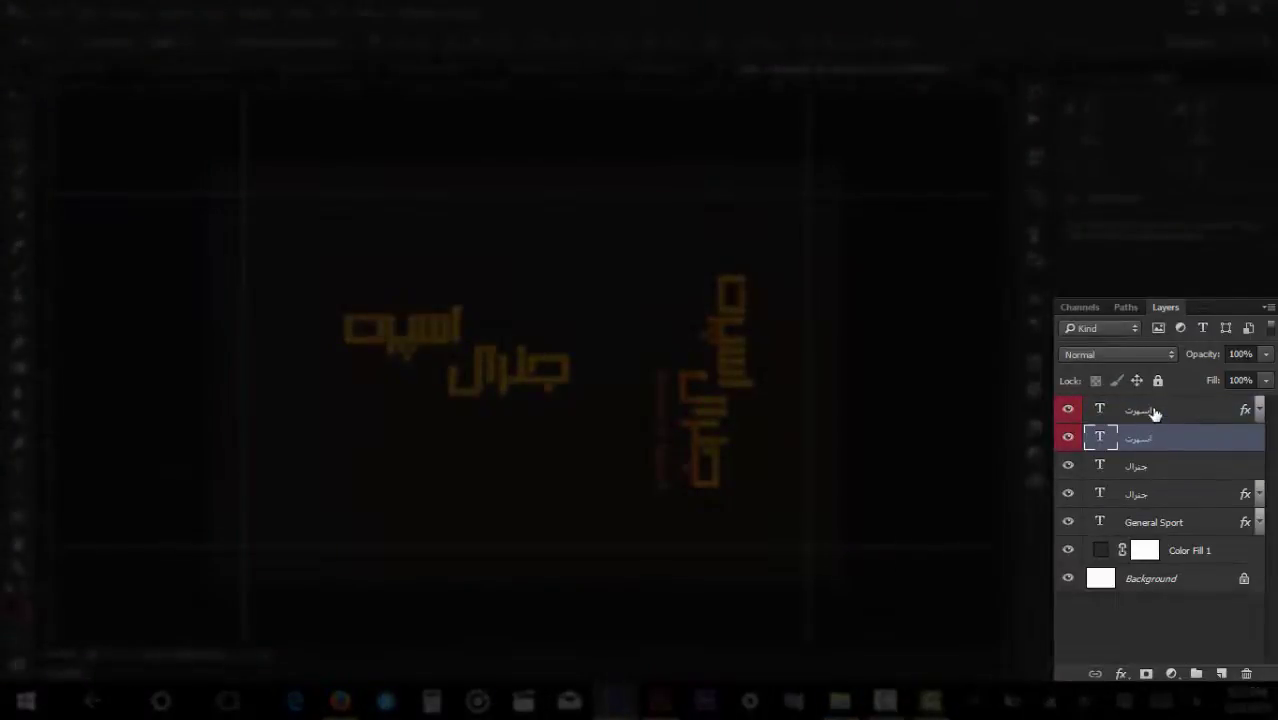
pyautogui.keyDown('ctrl'); pyautogui.click(1147, 414); pyautogui.keyUp('ctrl')
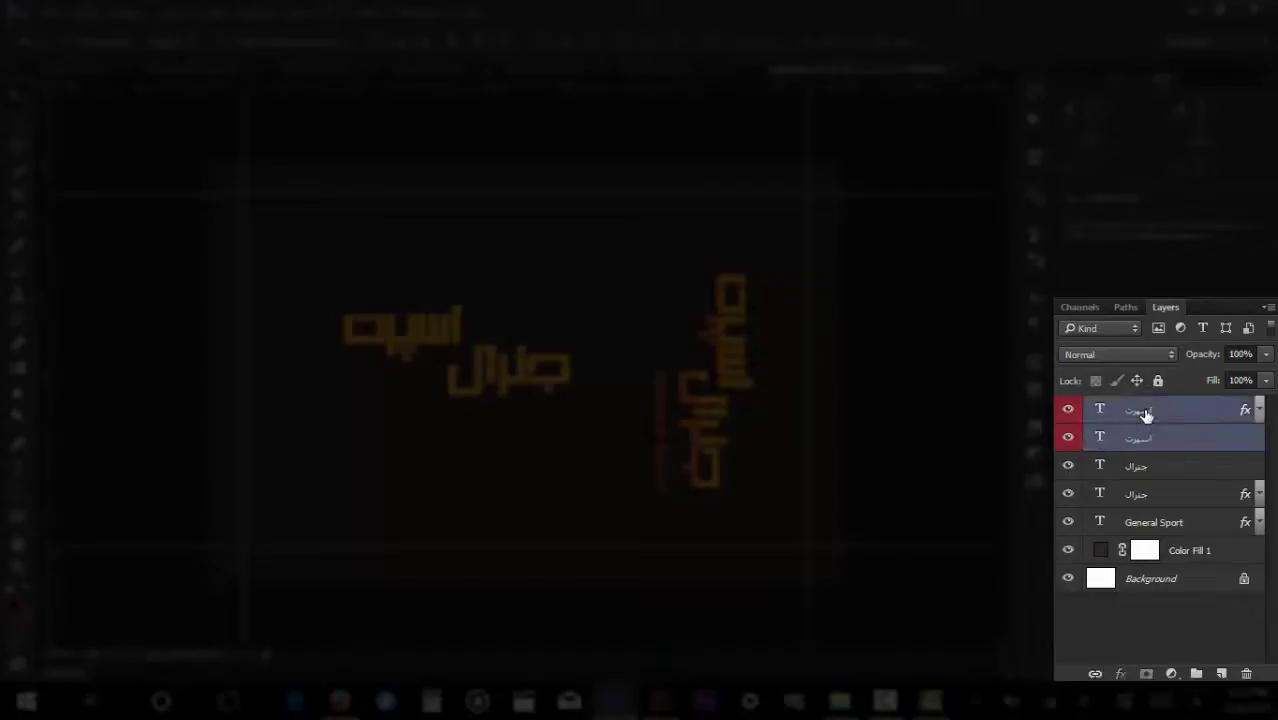
pyautogui.rightClick(1147, 414)
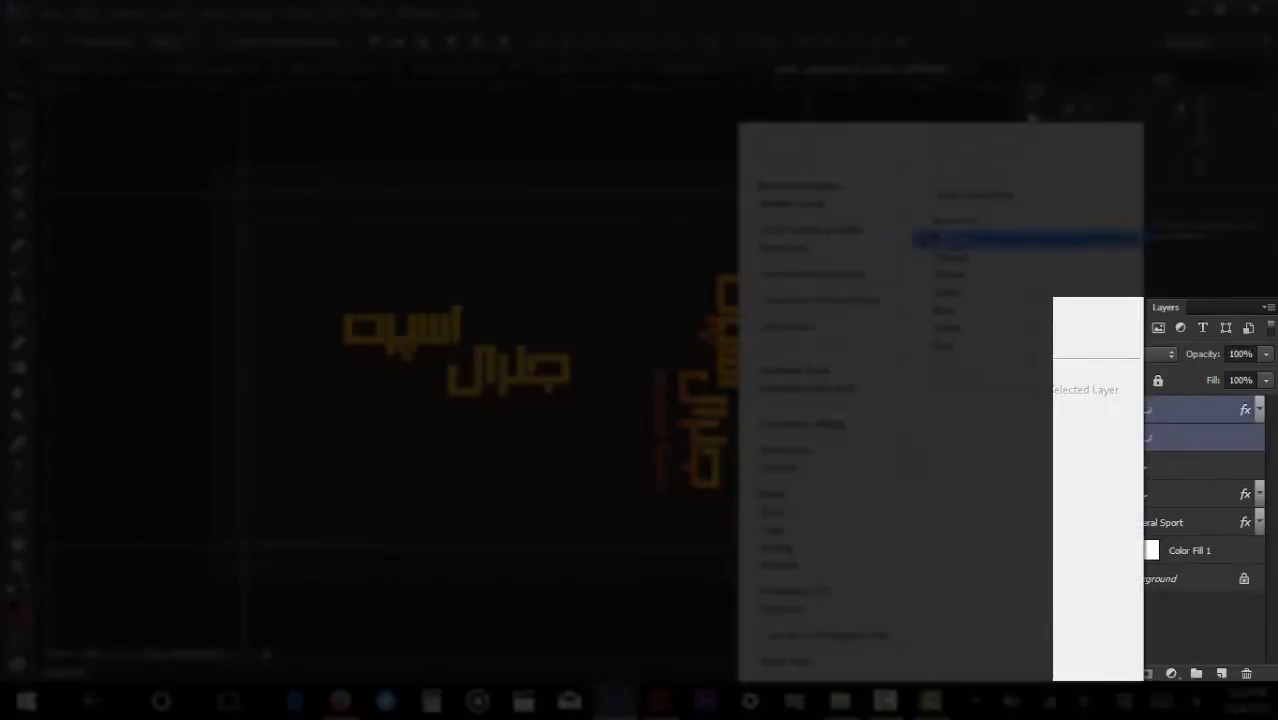
pyautogui.click(1025, 221)
# Identify the اسپرت and جنرال layers by toggling visibility and label them red.
pyautogui.click(1068, 412)
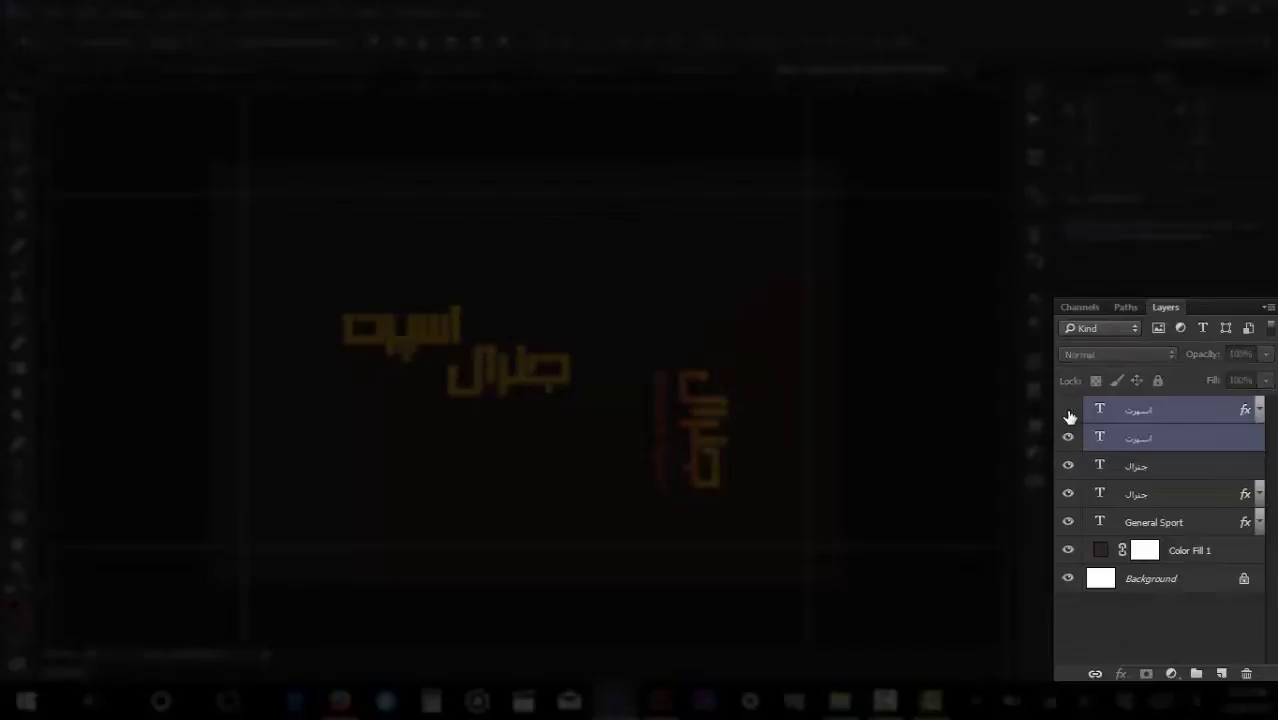
pyautogui.click(1068, 412)
pyautogui.click(1068, 437)
pyautogui.click(1068, 437)
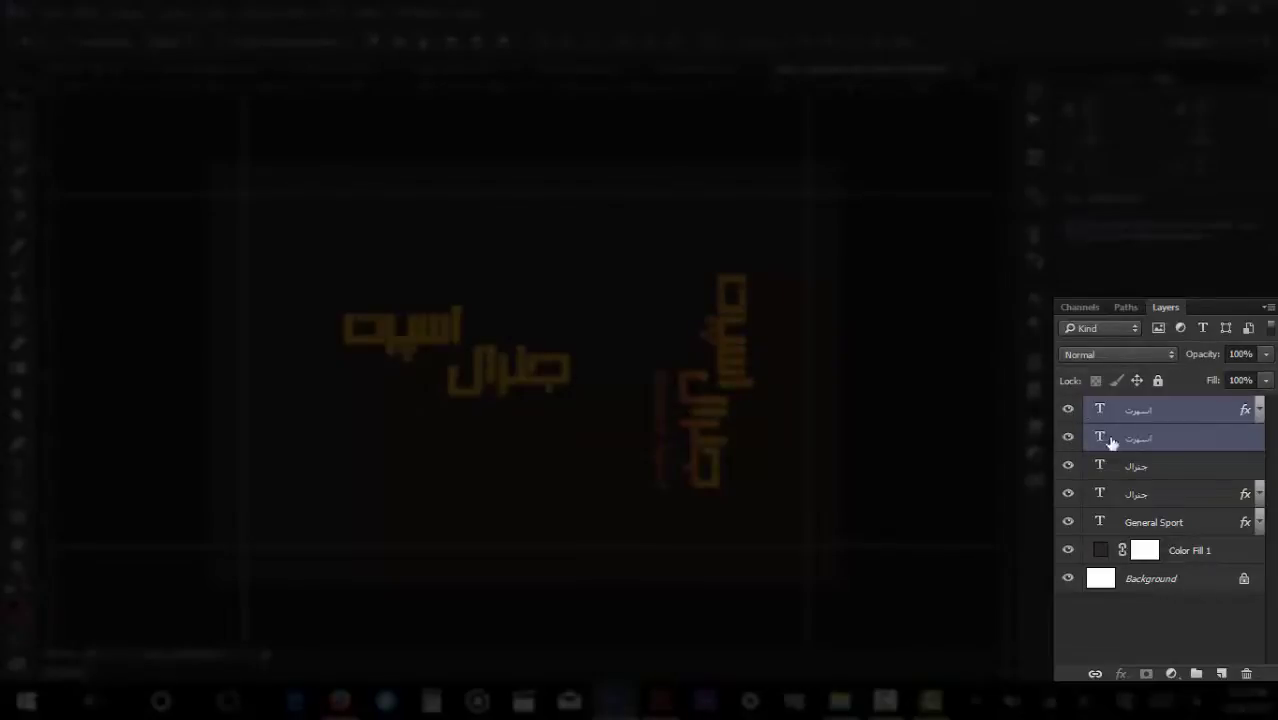
pyautogui.click(1112, 440)
pyautogui.click(1068, 465)
pyautogui.click(1068, 465)
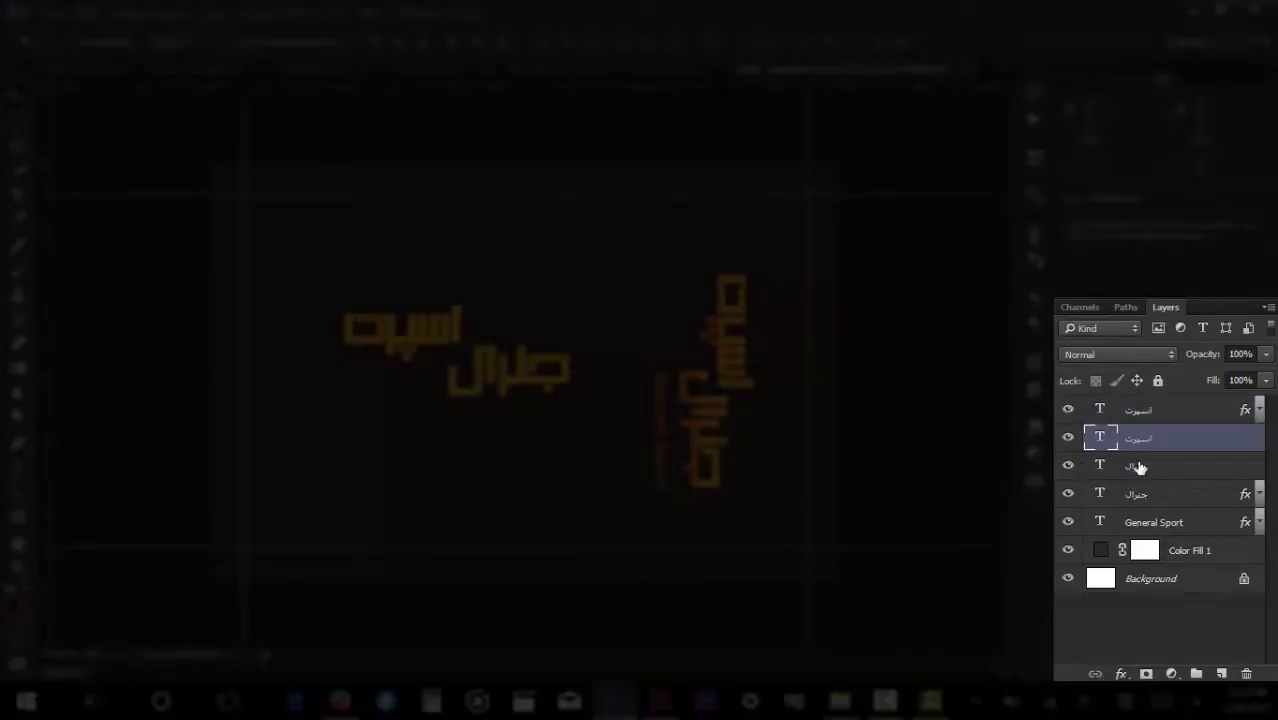
pyautogui.keyDown('shift'); pyautogui.click(1135, 466); pyautogui.keyUp('shift')
pyautogui.rightClick(1137, 468)
pyautogui.click(940, 239)
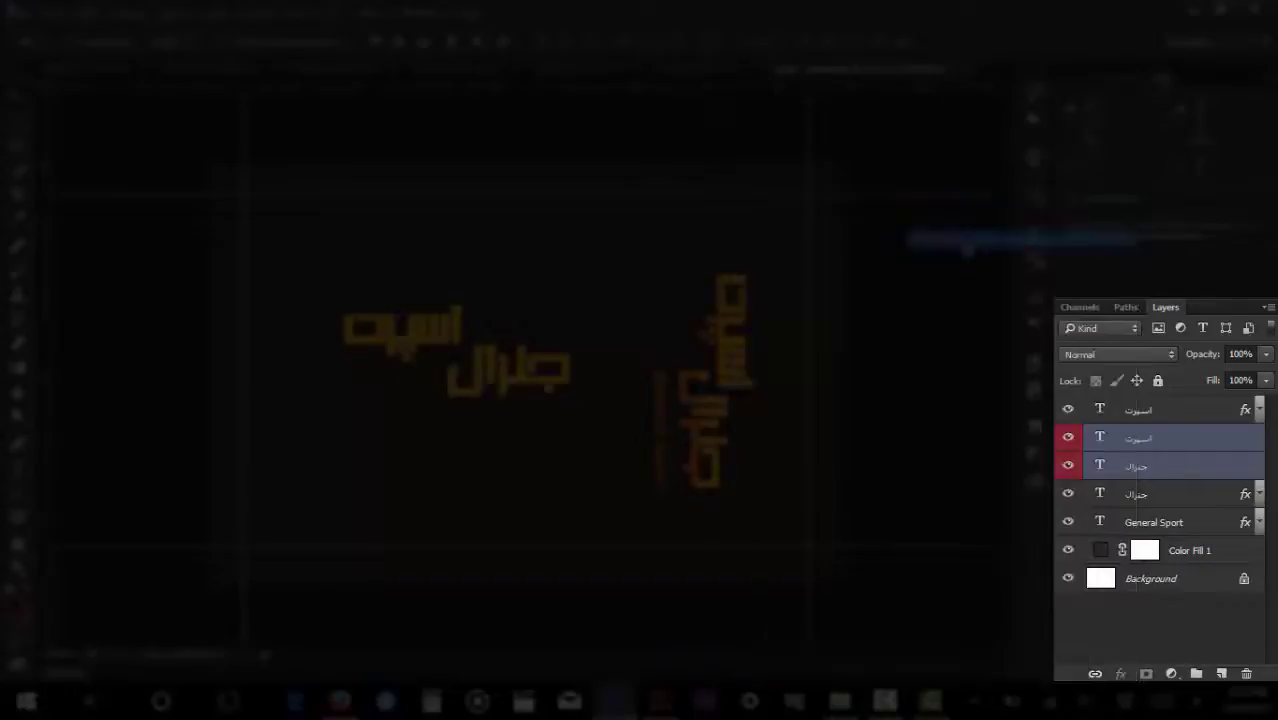
pyautogui.click(1140, 468)
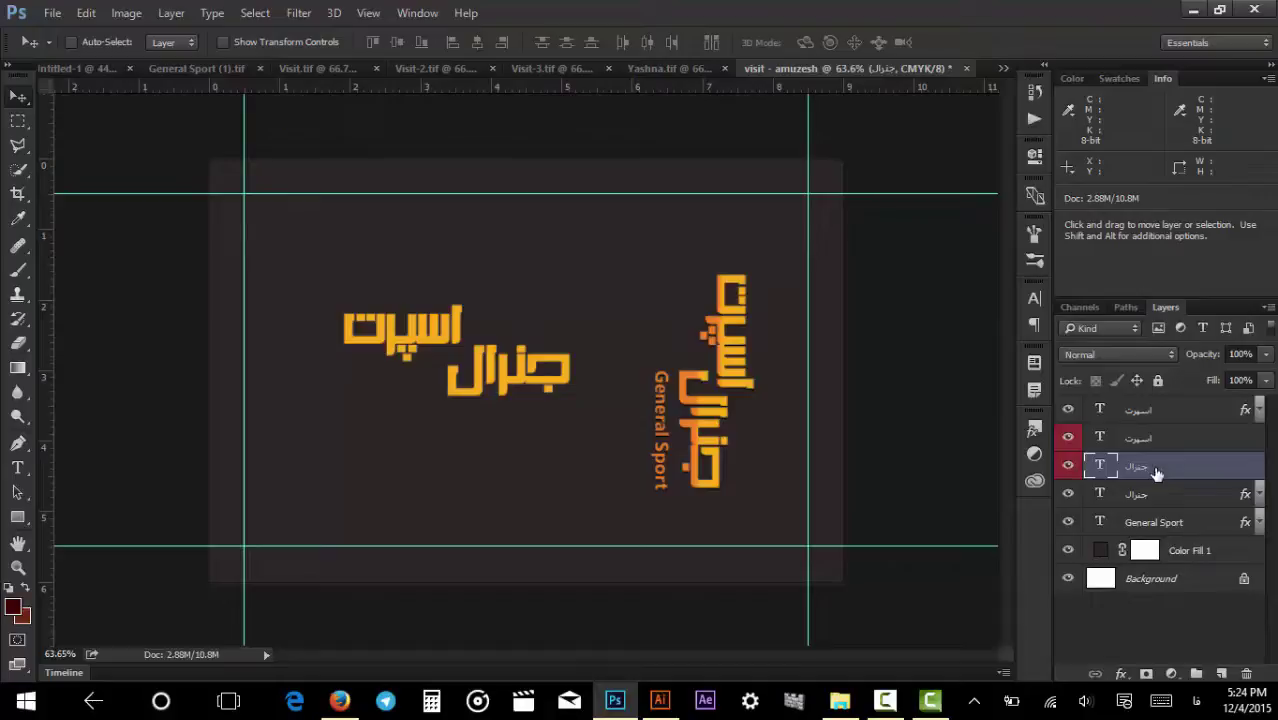
pyautogui.keyDown('shift'); pyautogui.click(1156, 441); pyautogui.keyUp('shift')
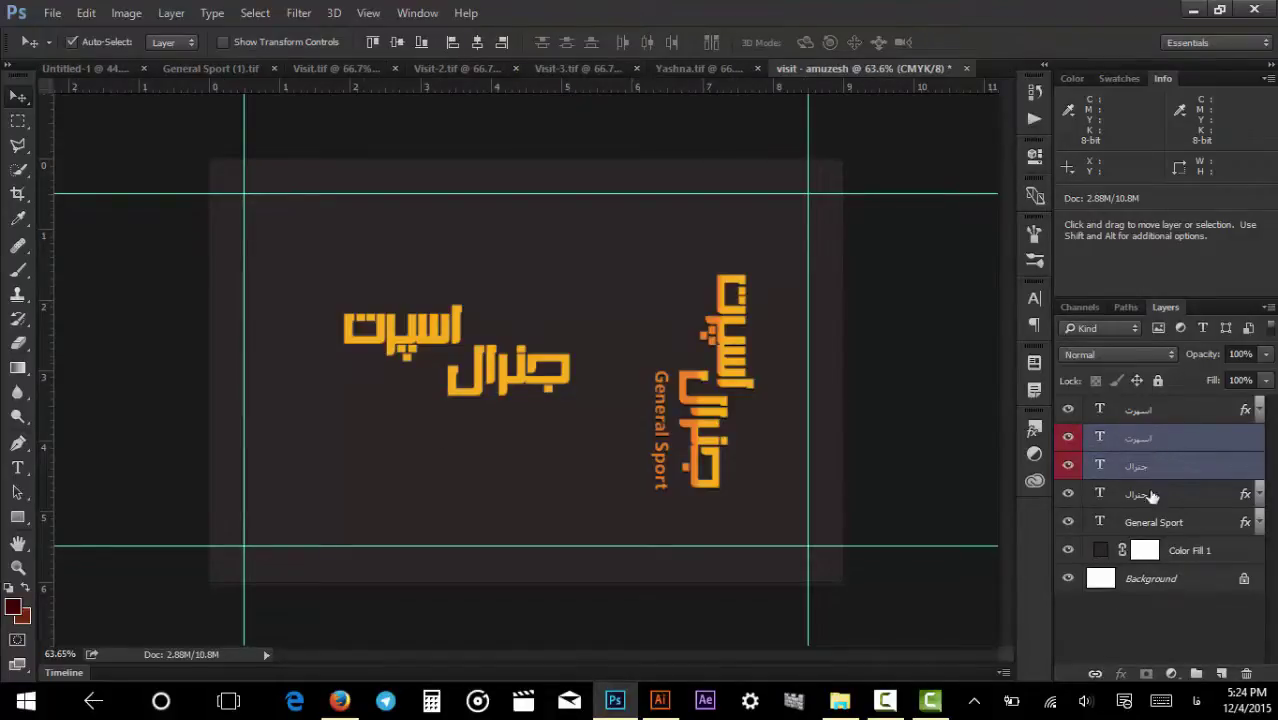
# Select both اسپرت and جنرال words on the canvas and drag them up and slightly left.
pyautogui.press('ctrl')
pyautogui.click(1142, 583)
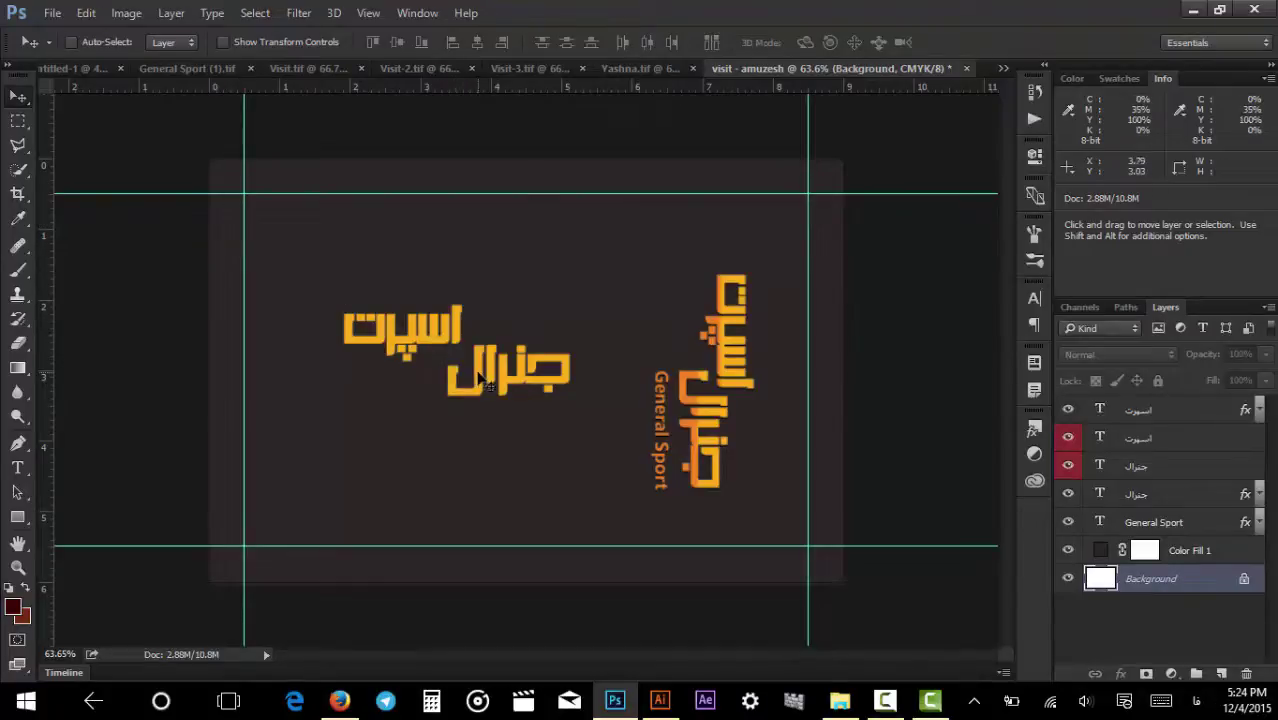
pyautogui.press('ctrl')
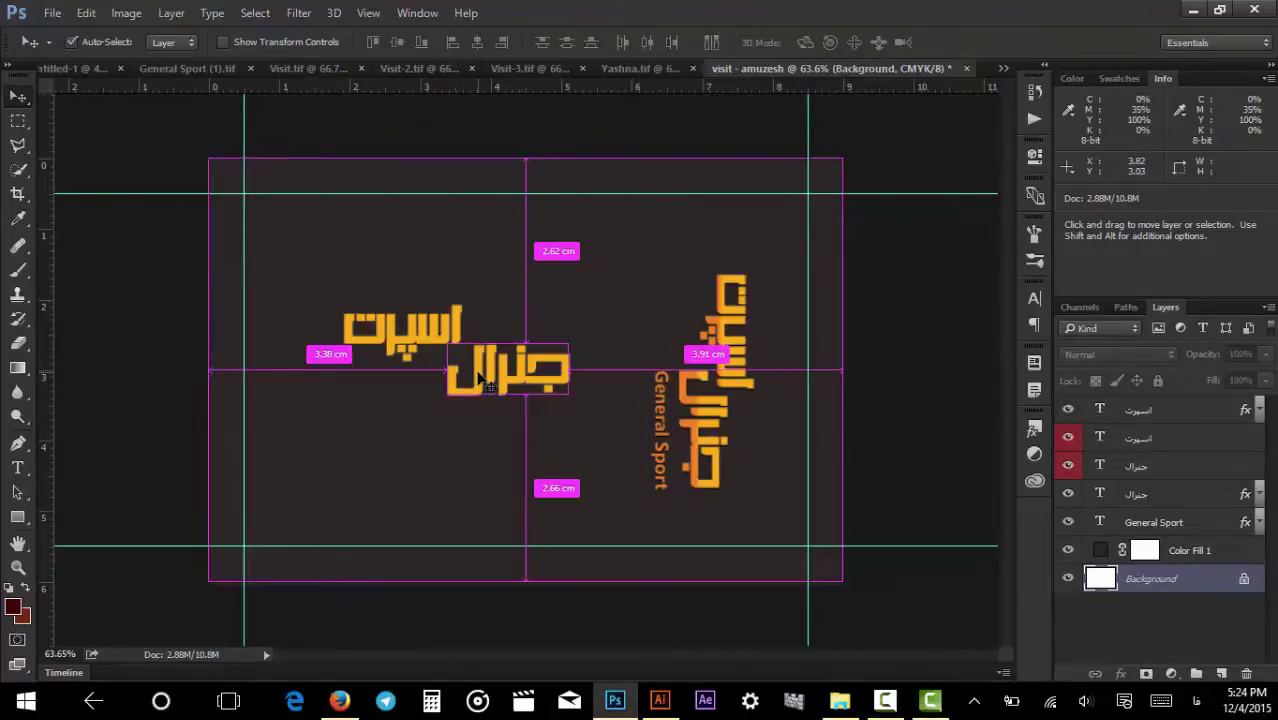
pyautogui.keyDown('ctrl'); pyautogui.click(481, 378); pyautogui.keyUp('ctrl')
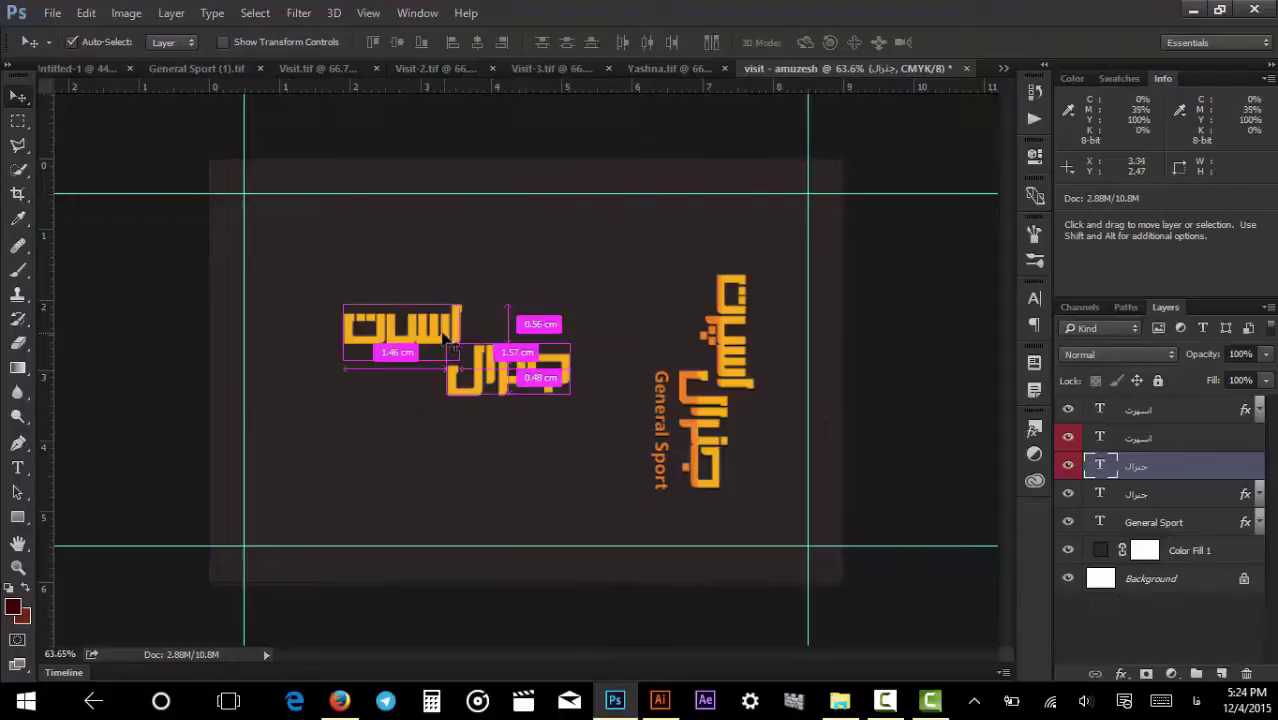
pyautogui.click(448, 338)
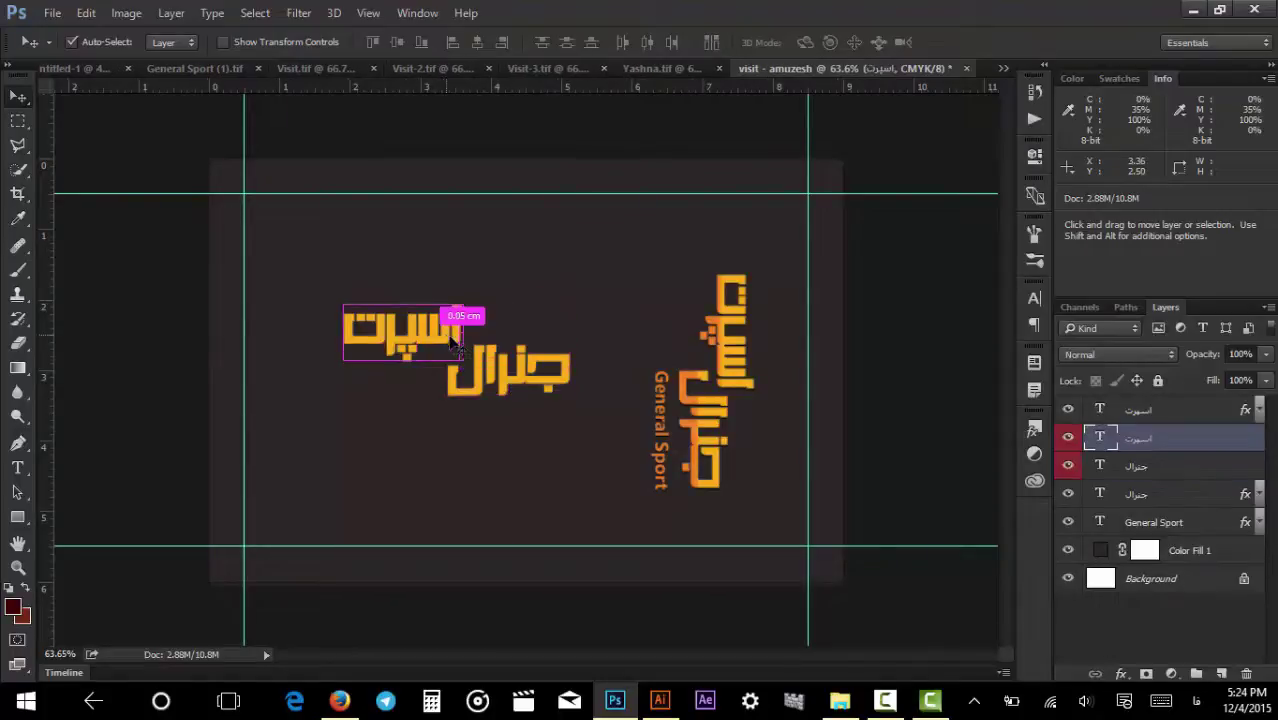
pyautogui.keyDown('shift'); pyautogui.click(485, 375); pyautogui.keyUp('shift')
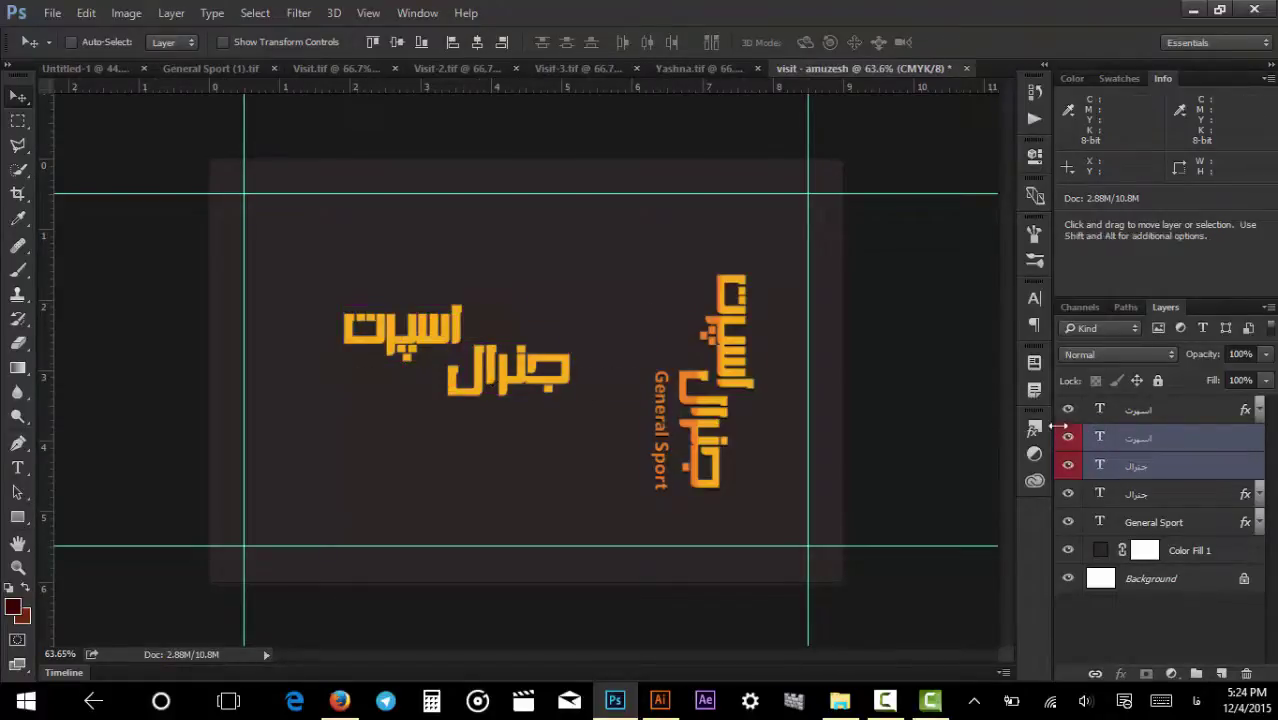
pyautogui.moveTo(490, 366); pyautogui.dragTo(484, 432)
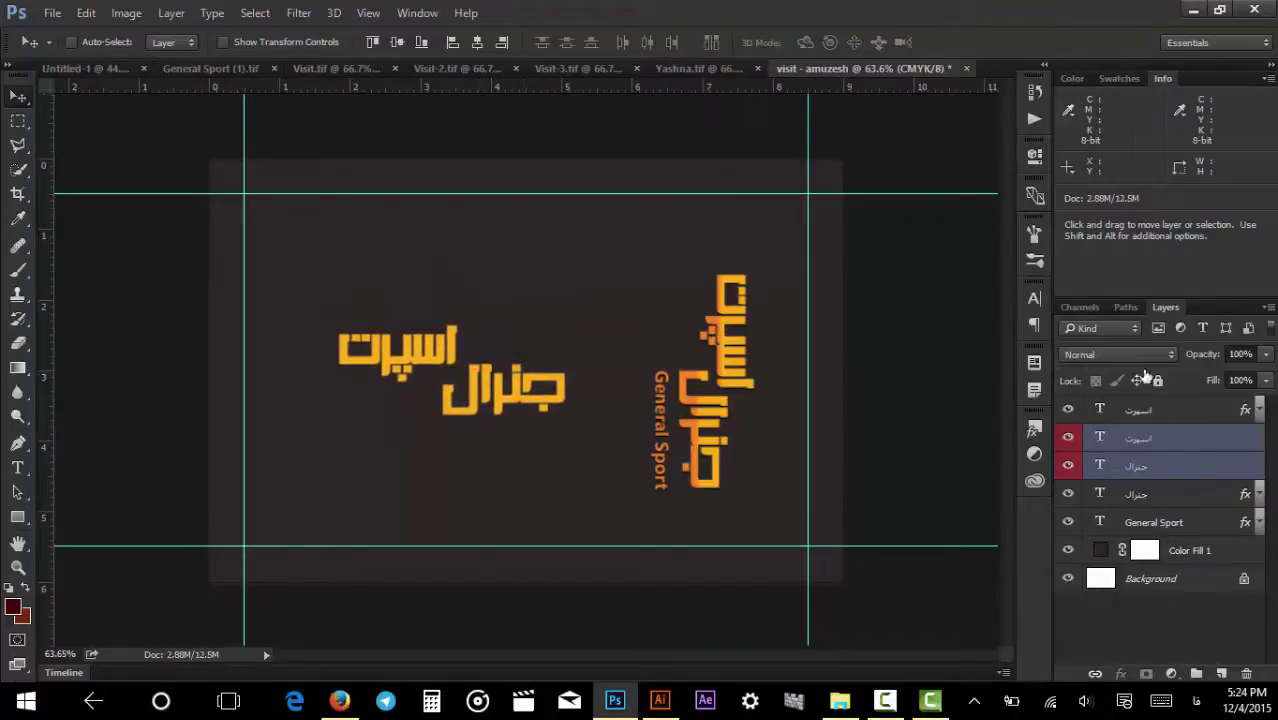
pyautogui.moveTo(427, 343); pyautogui.dragTo(416, 317)
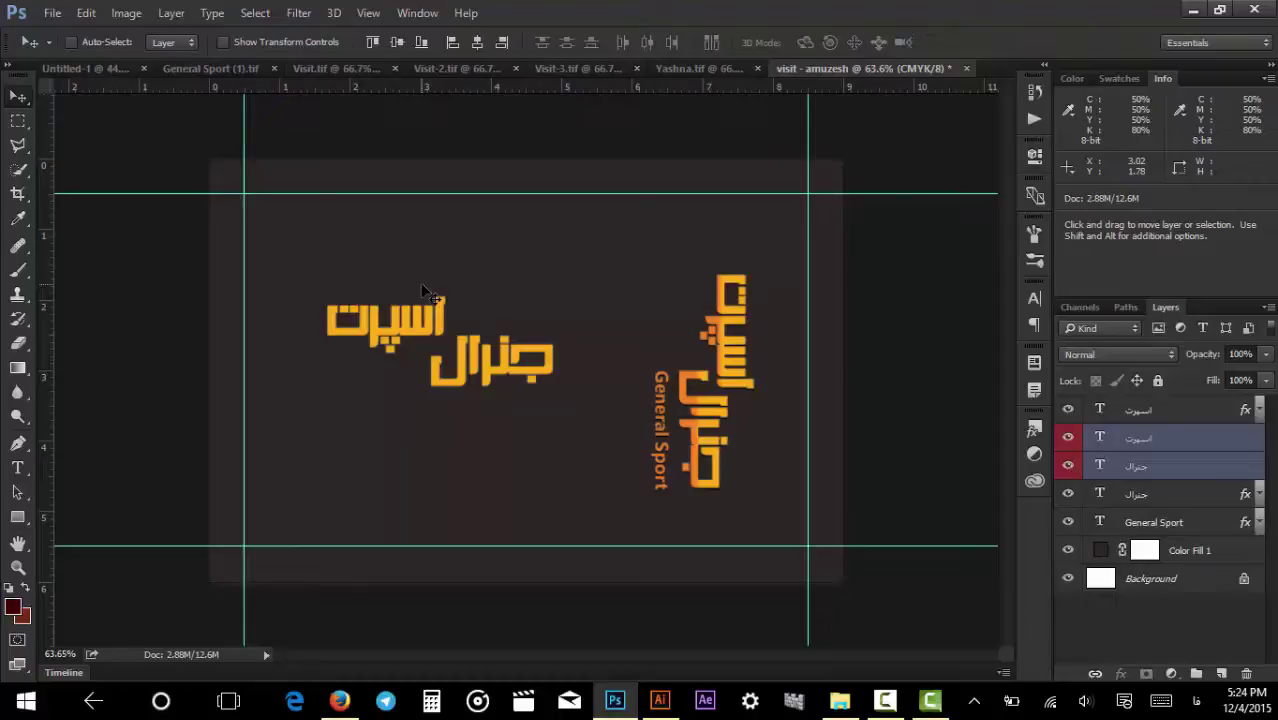
pyautogui.click(88, 13)
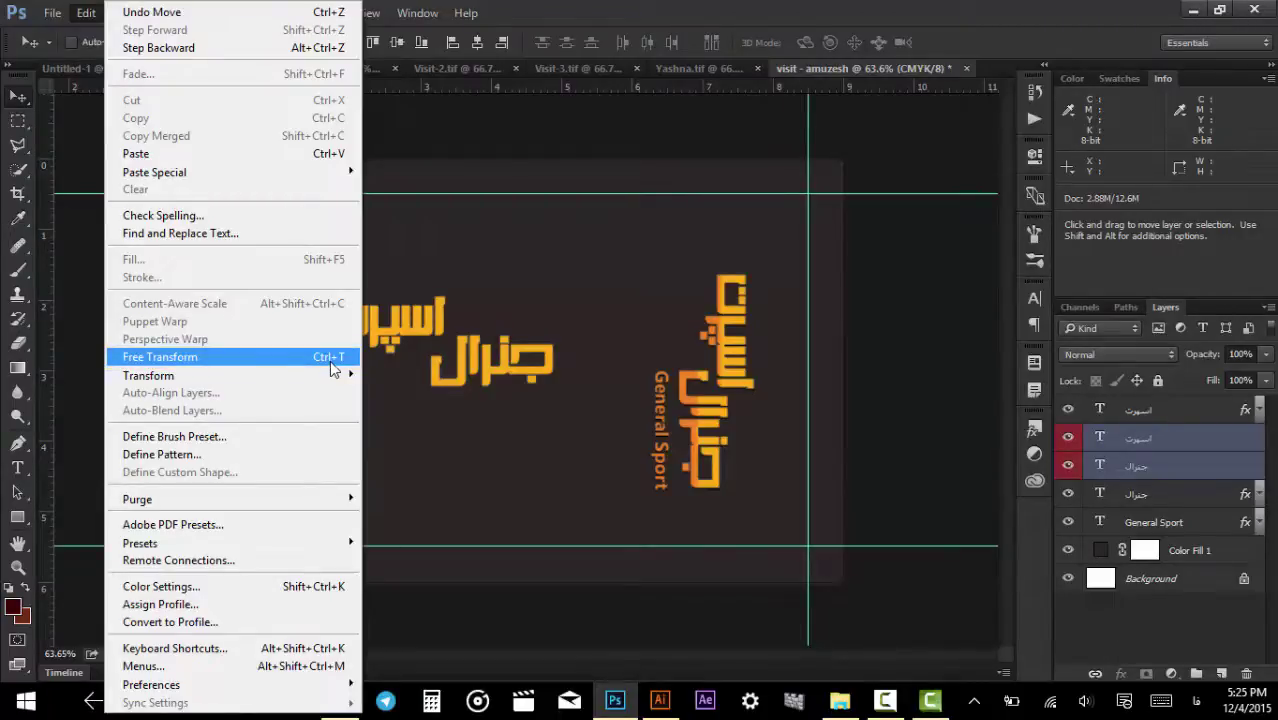
# Scale the اسپرت and جنرال pair to about 118% and rotate it 90° upright.
pyautogui.click(329, 360)
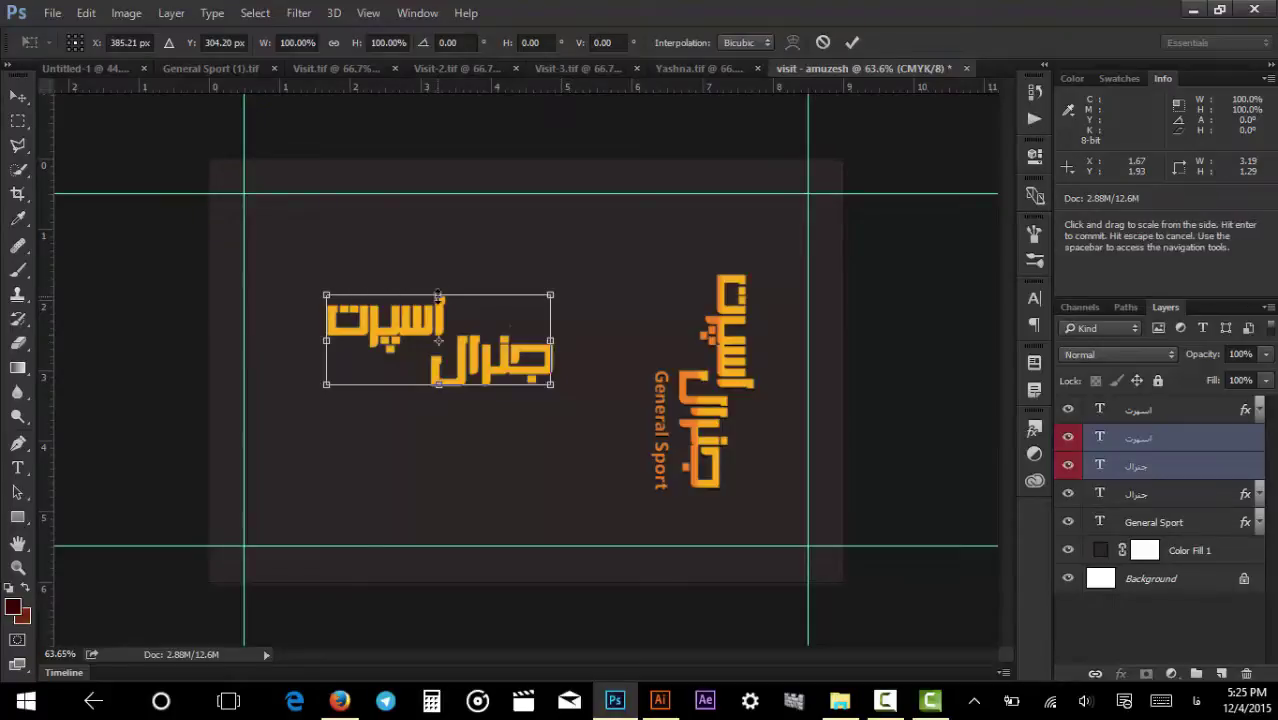
pyautogui.moveTo(438, 291); pyautogui.dragTo(440, 210)
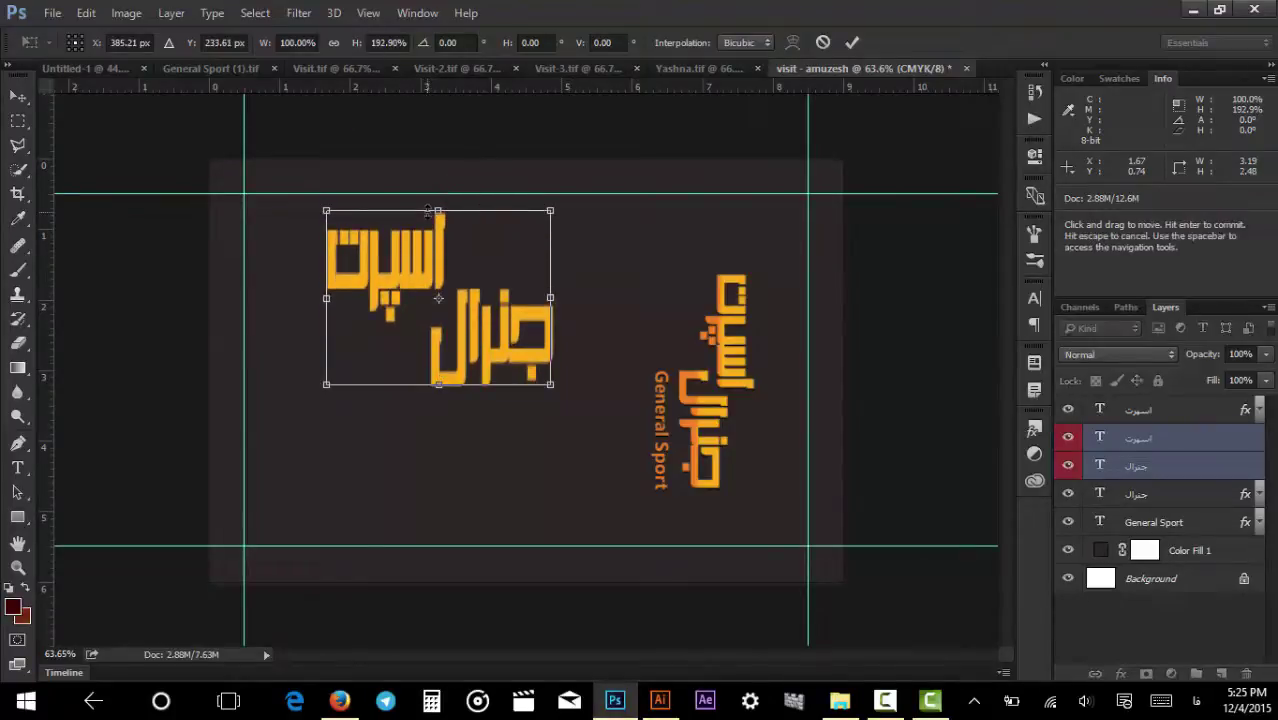
pyautogui.hotkey('ctrl', 's')
pyautogui.click(605, 278)
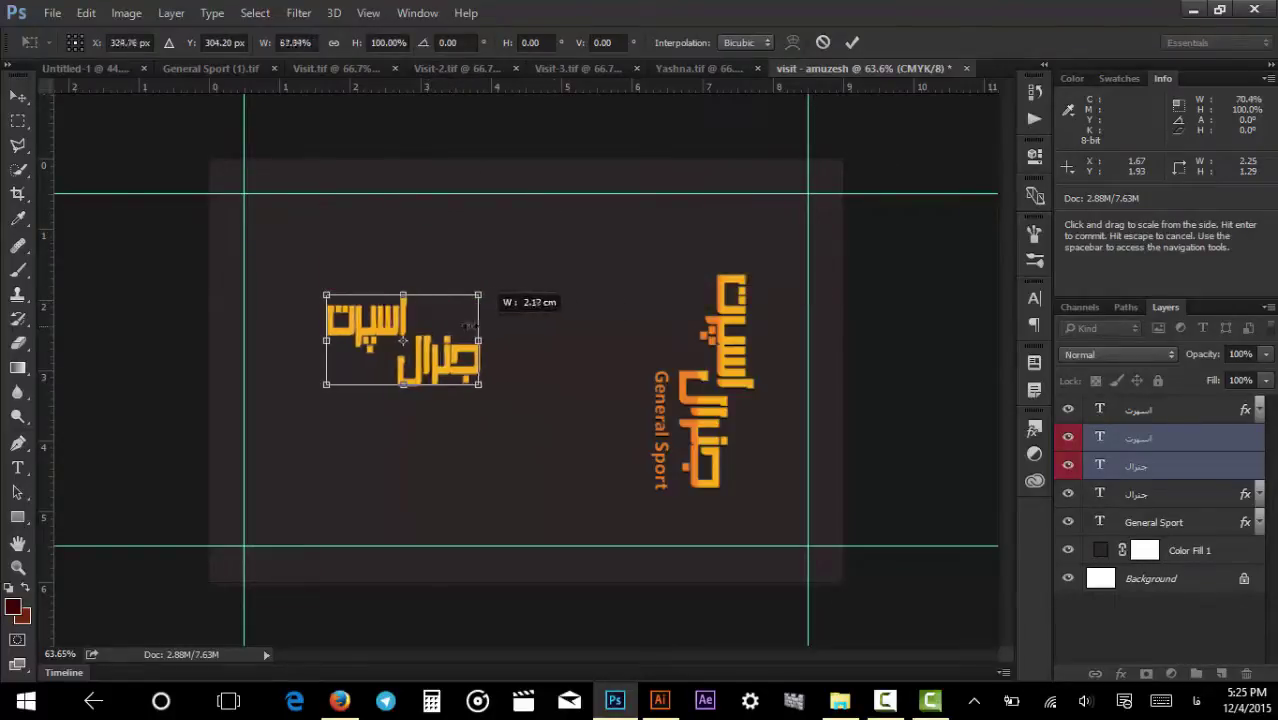
pyautogui.moveTo(450, 327); pyautogui.dragTo(603, 282)
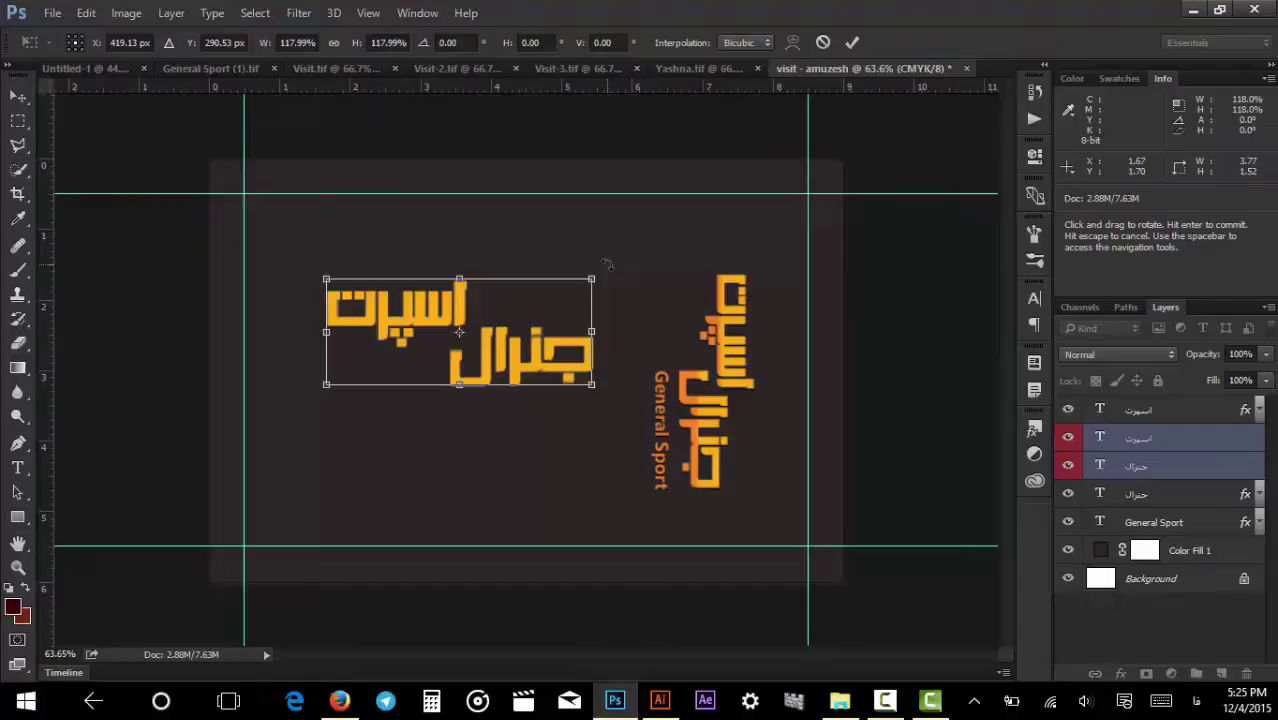
pyautogui.moveTo(606, 268); pyautogui.dragTo(518, 480)
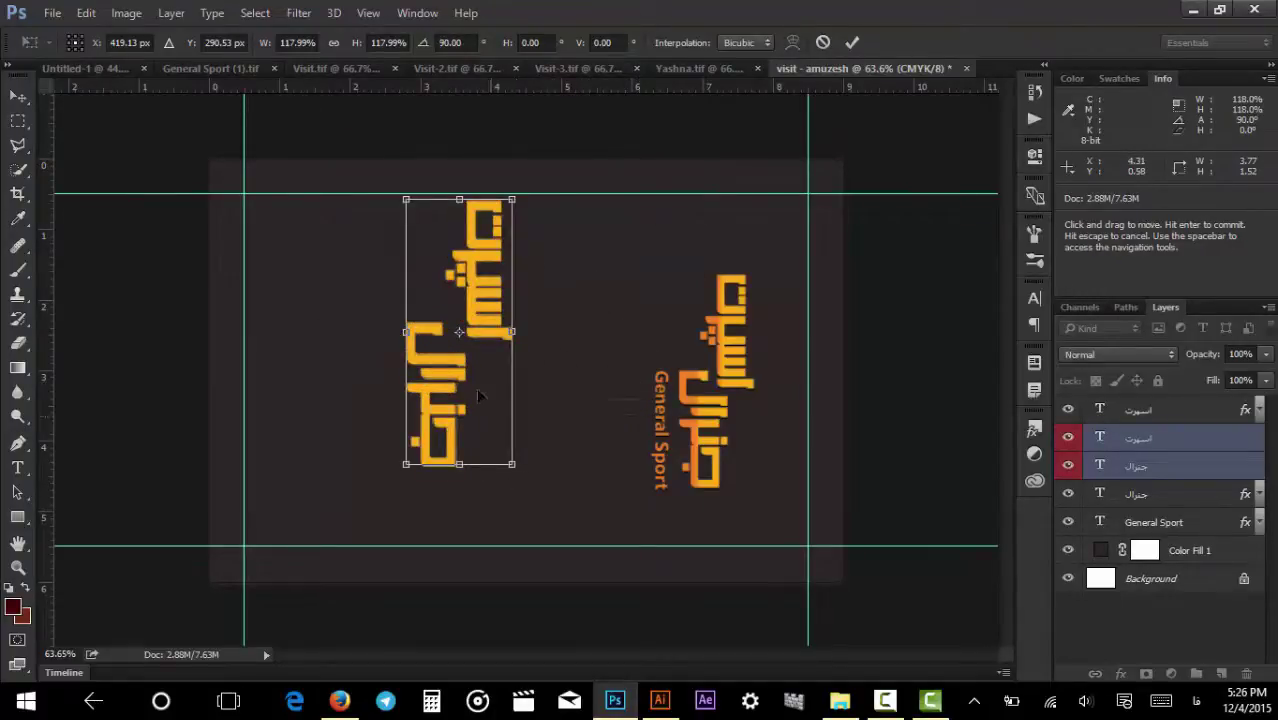
# Position the rotated stack left of General Sport, fine-tune its size, and commit.
pyautogui.moveTo(474, 377); pyautogui.dragTo(557, 411)
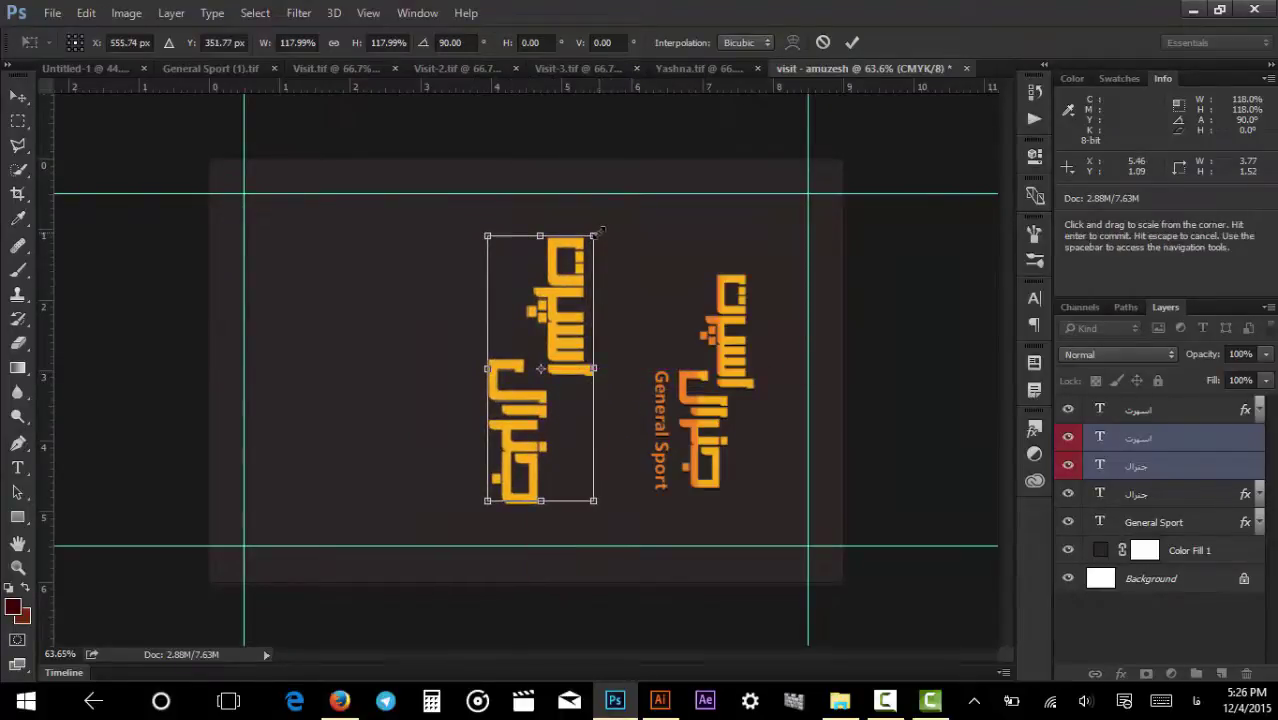
pyautogui.moveTo(597, 233); pyautogui.dragTo(634, 292)
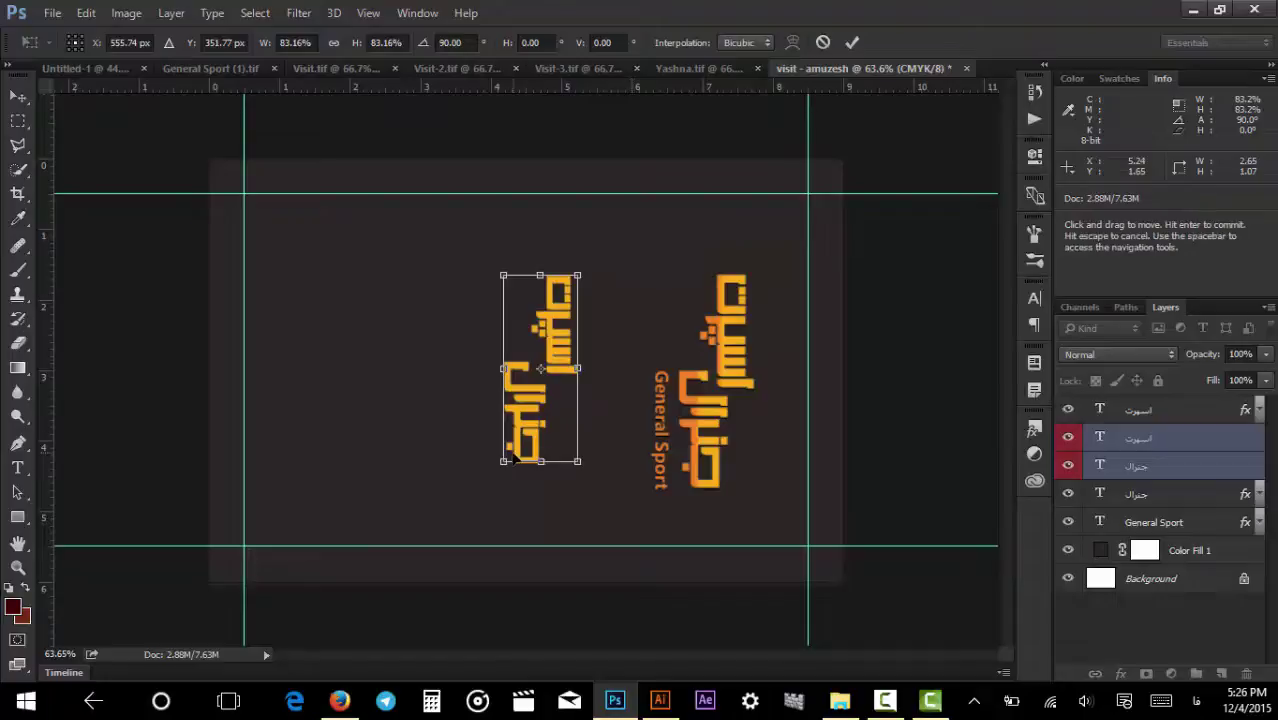
pyautogui.moveTo(504, 463); pyautogui.dragTo(474, 480)
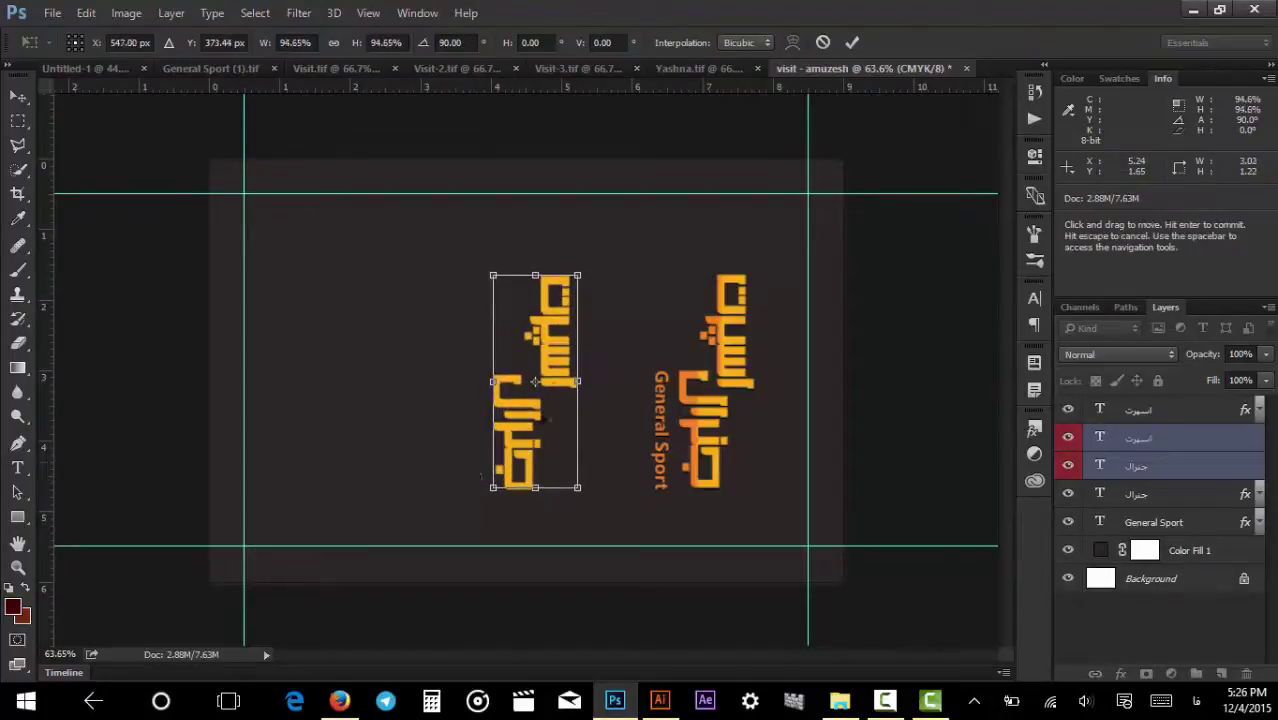
pyautogui.moveTo(577, 275); pyautogui.dragTo(606, 290)
pyautogui.press('Return')
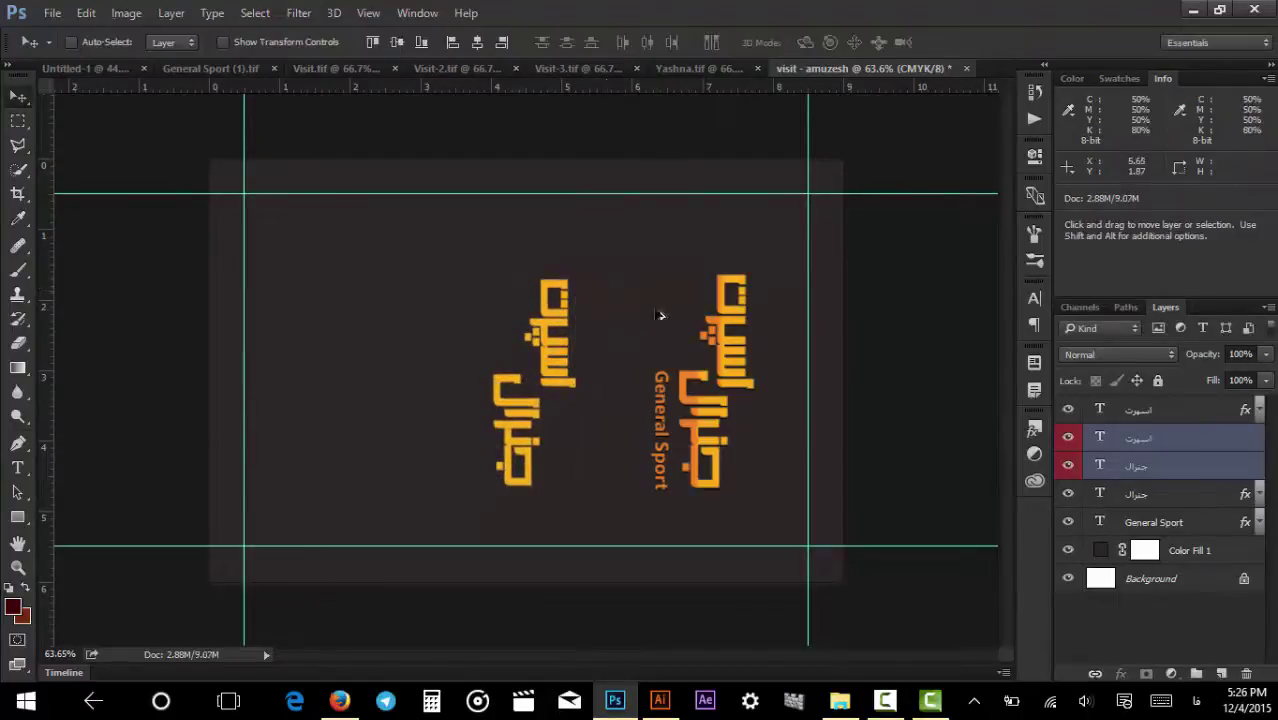
pyautogui.scroll(3, 650, 322)
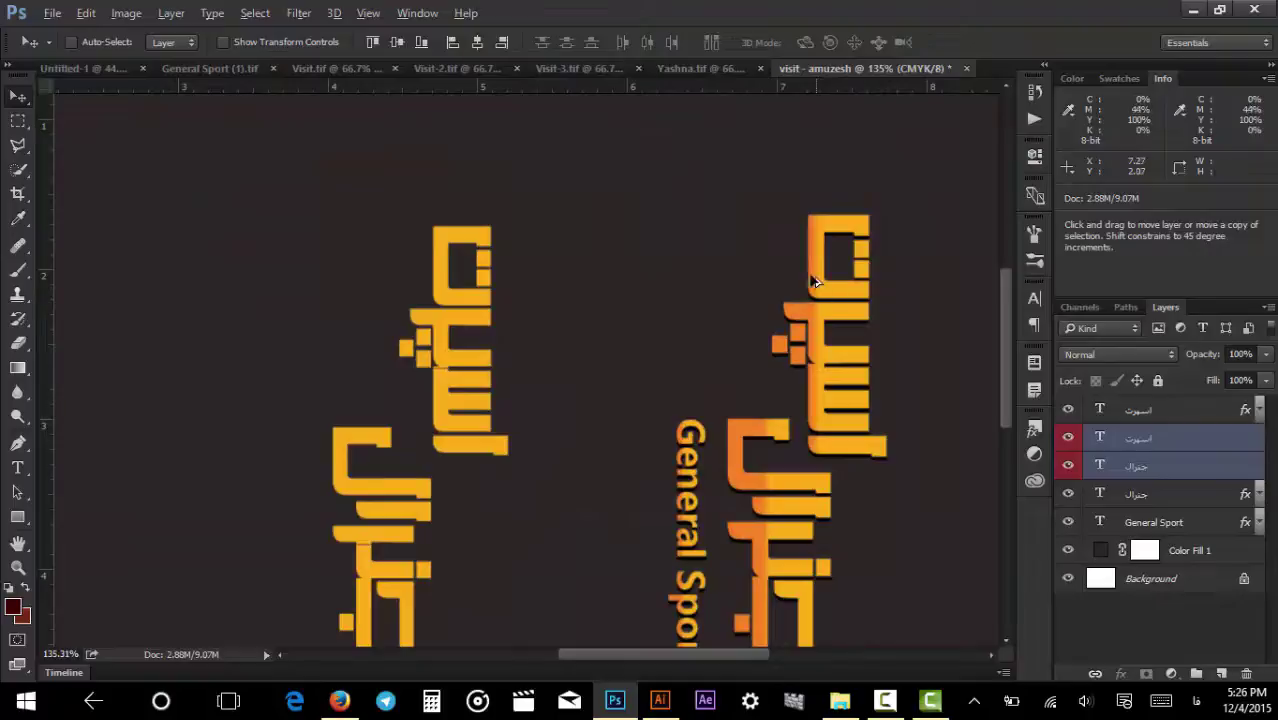
pyautogui.scroll(-3, 454, 350)
pyautogui.keyDown('ctrl'); pyautogui.click(430, 467); pyautogui.keyUp('ctrl')
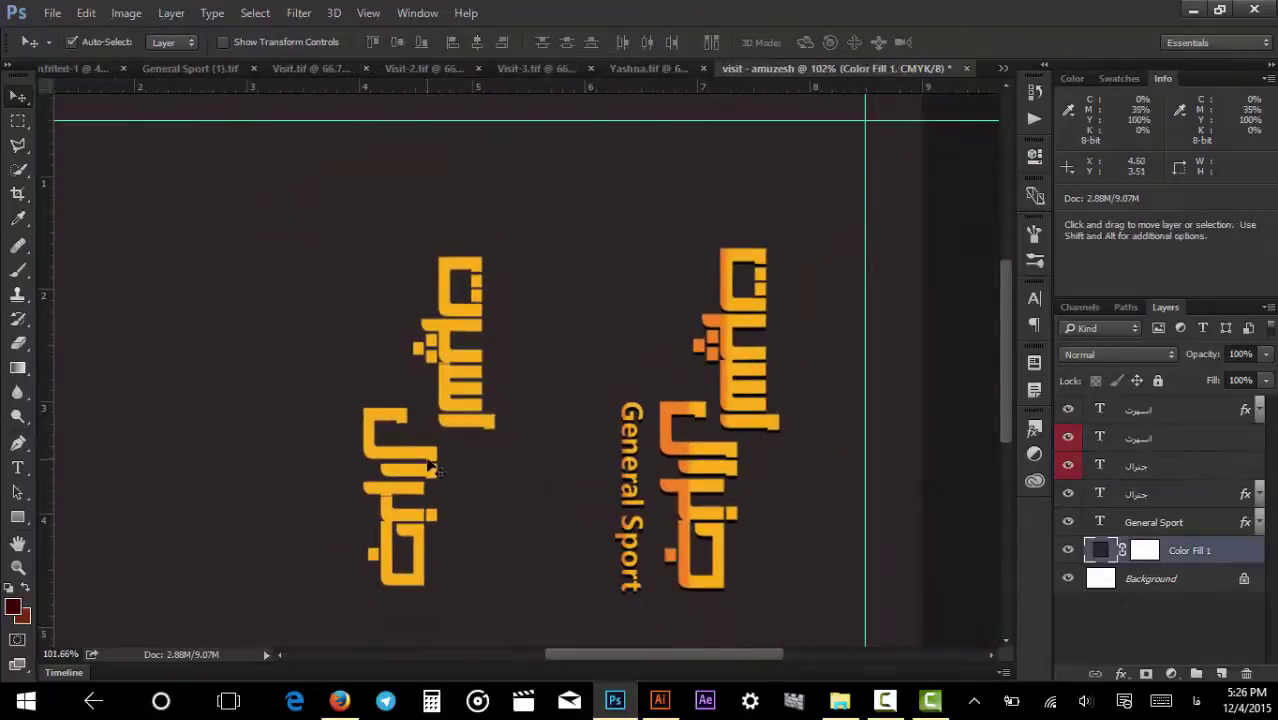
pyautogui.keyDown('ctrl'); pyautogui.click(430, 465); pyautogui.keyUp('ctrl')
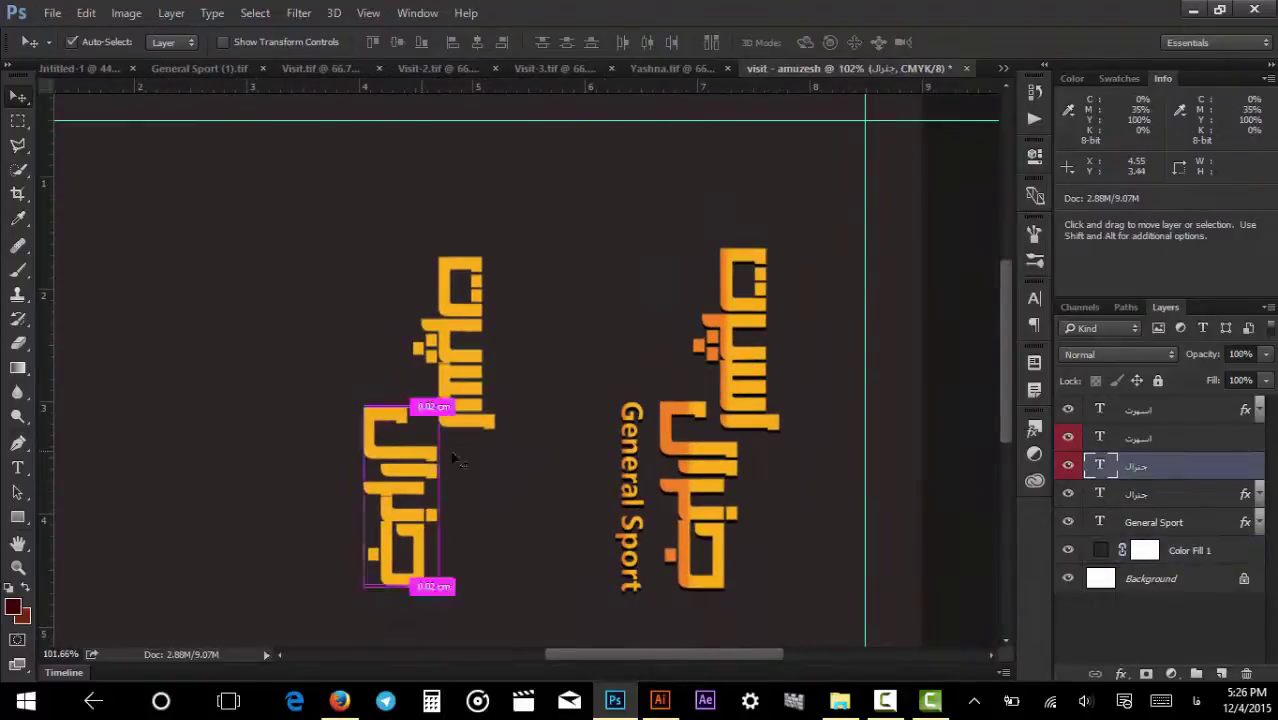
pyautogui.doubleClick(1204, 471)
pyautogui.press('Escape')
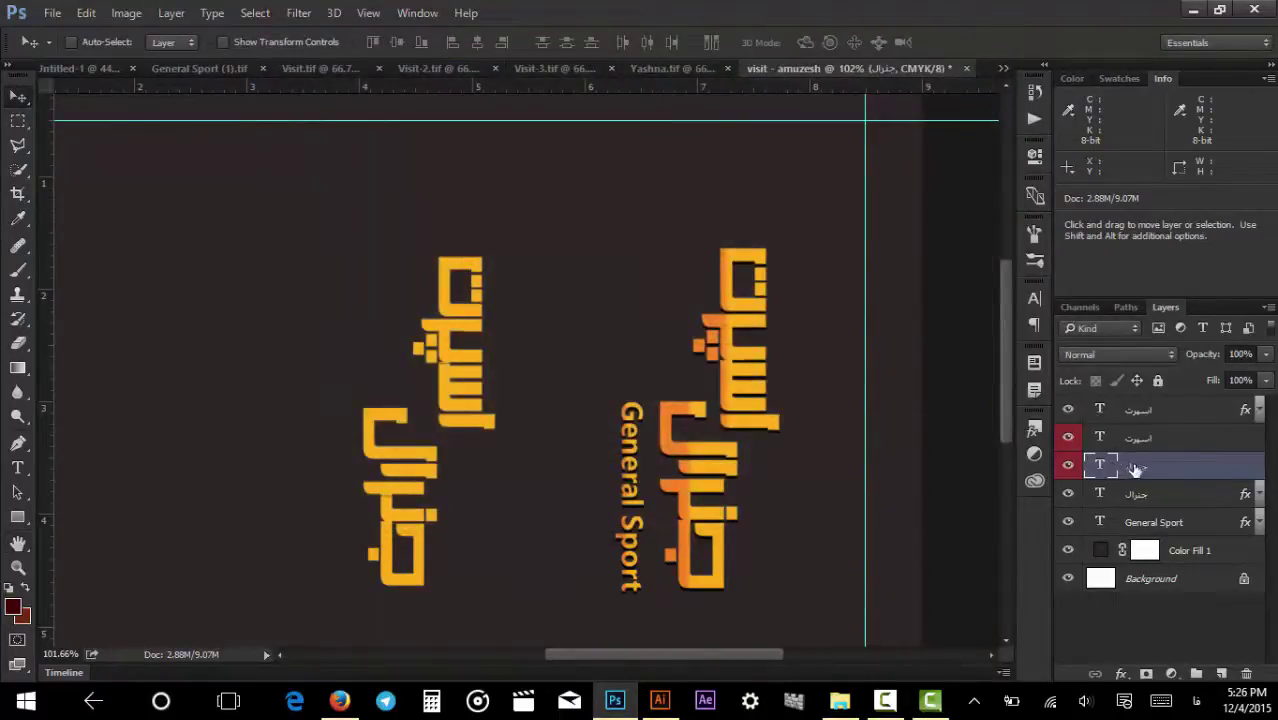
pyautogui.rightClick(1189, 472)
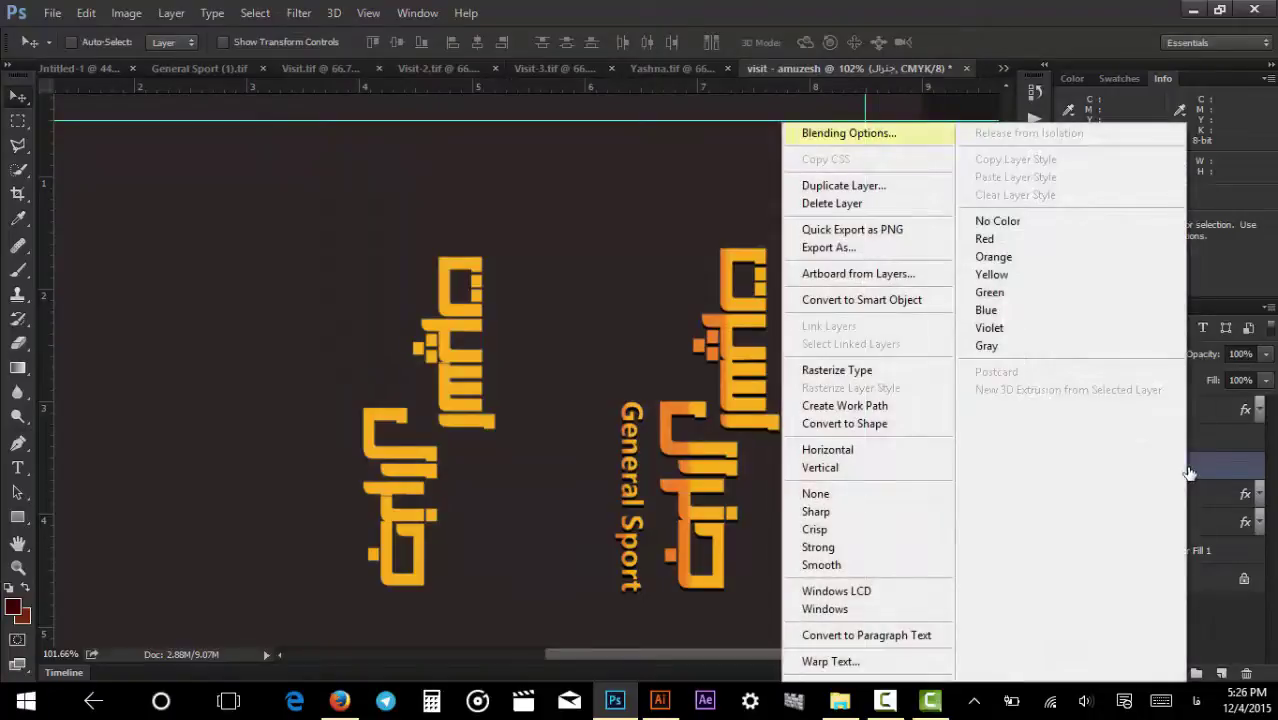
pyautogui.click(869, 143)
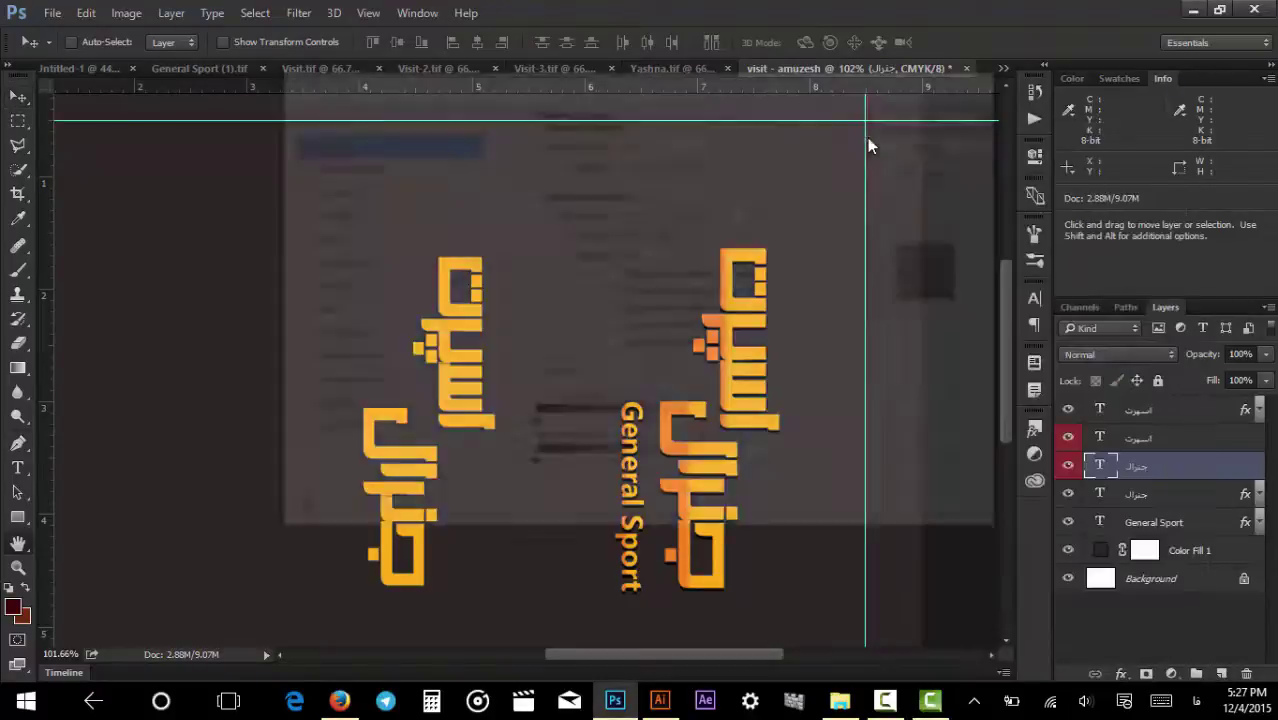
pyautogui.click(995, 75)
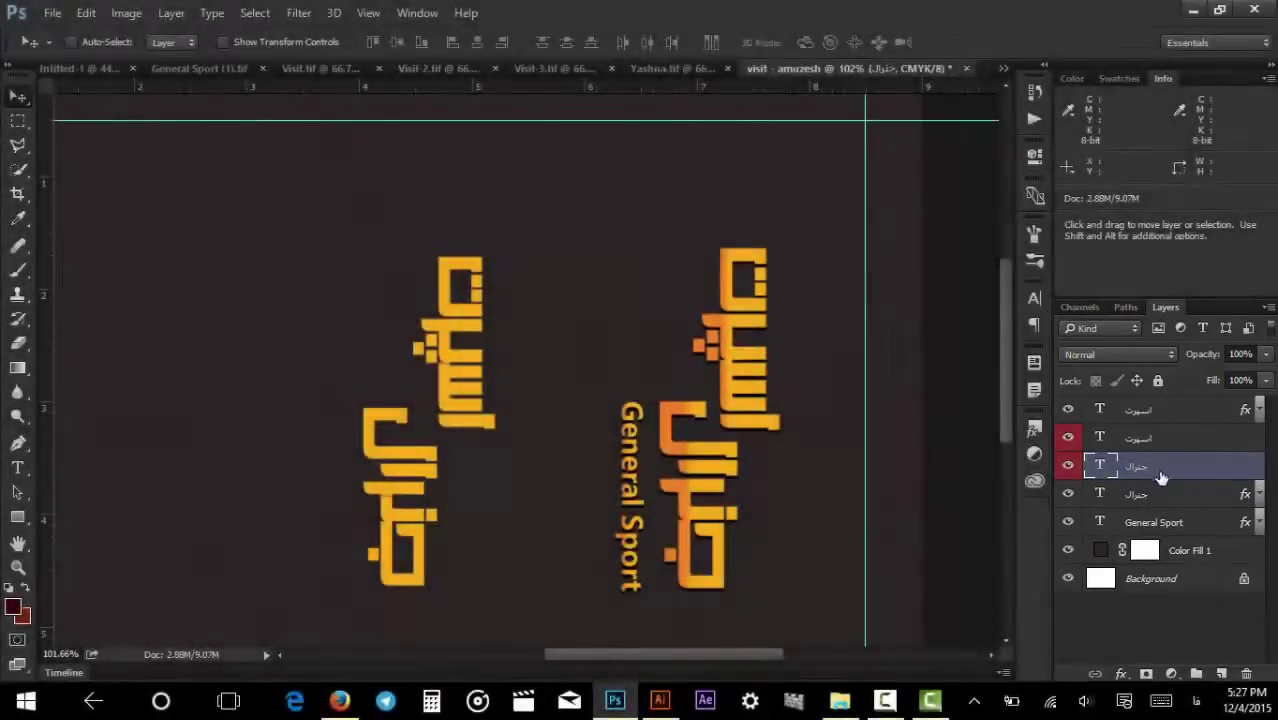
pyautogui.doubleClick(1135, 467)
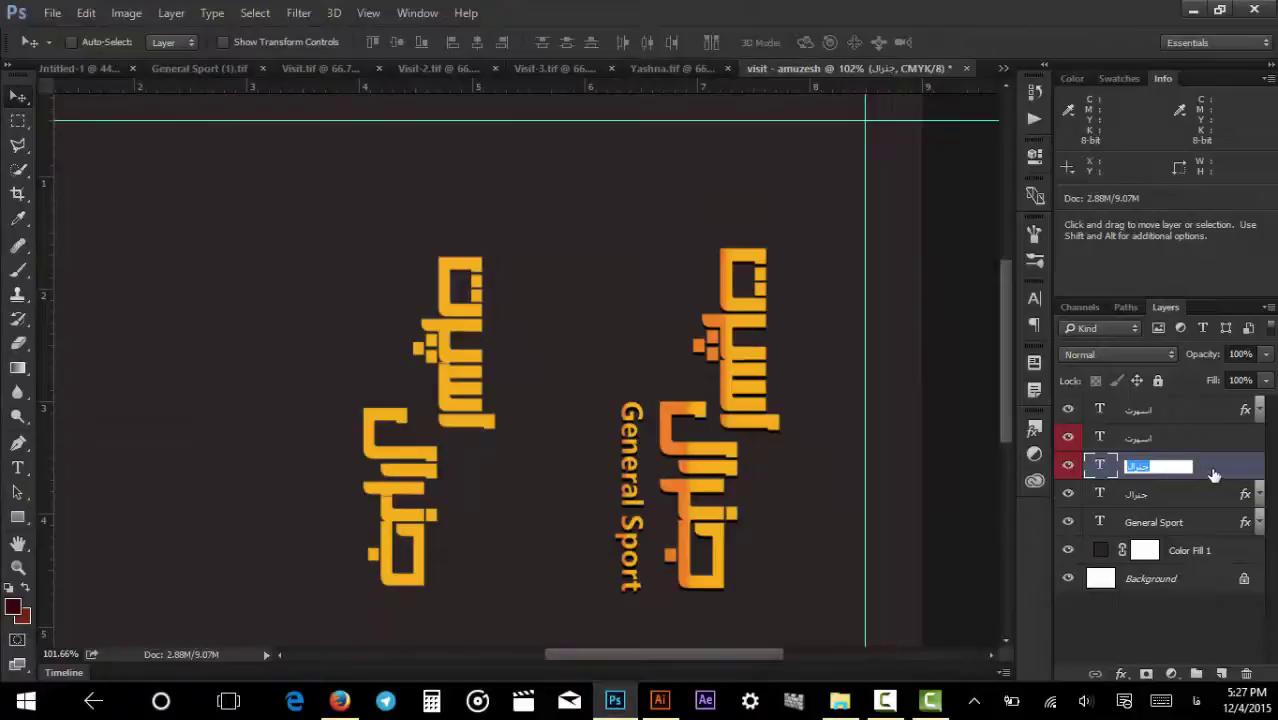
pyautogui.click(1213, 474)
# Open Layer Style for the lower left title word and move the dialog aside.
pyautogui.doubleClick(1240, 469)
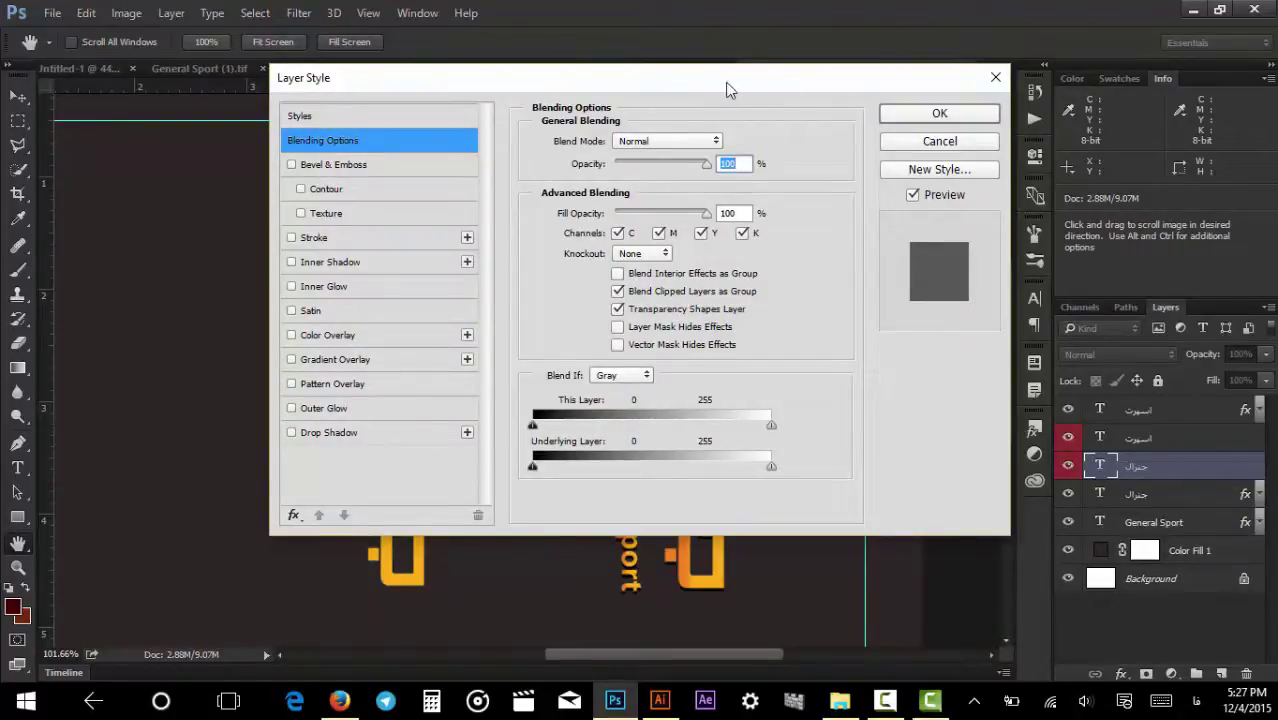
pyautogui.moveTo(724, 88); pyautogui.dragTo(1275, 122)
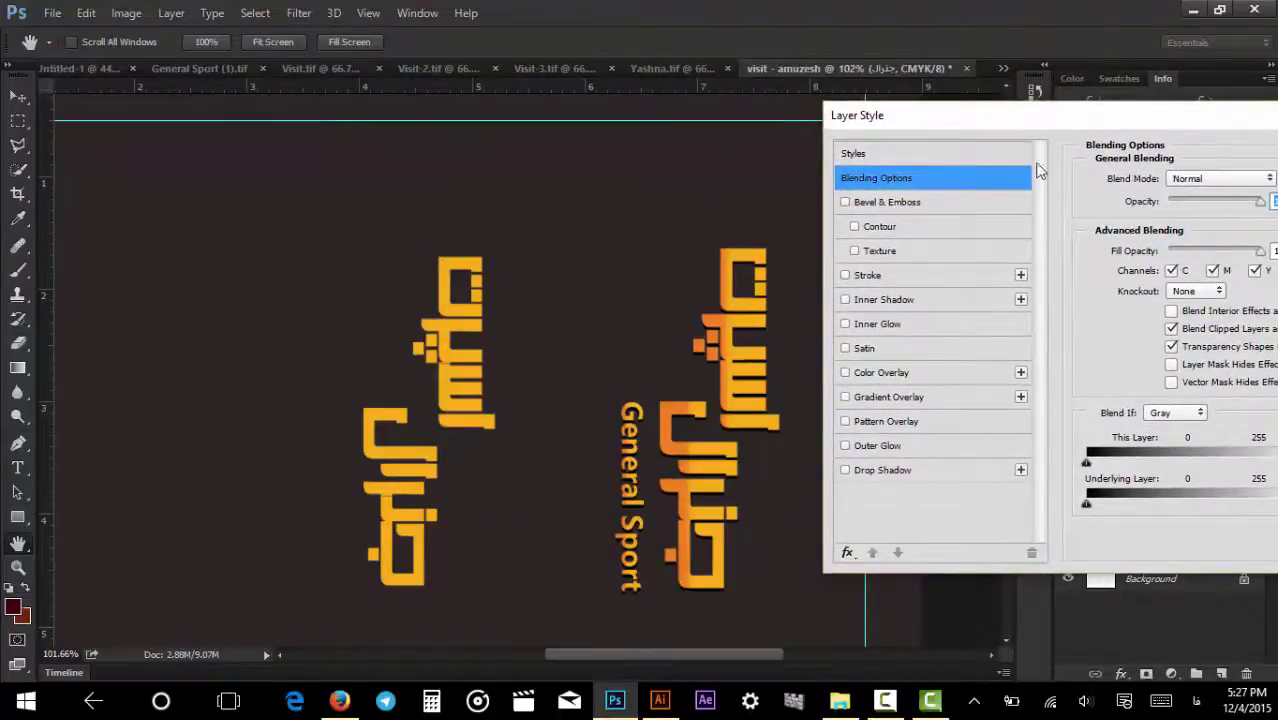
pyautogui.moveTo(1018, 113); pyautogui.dragTo(995, 106)
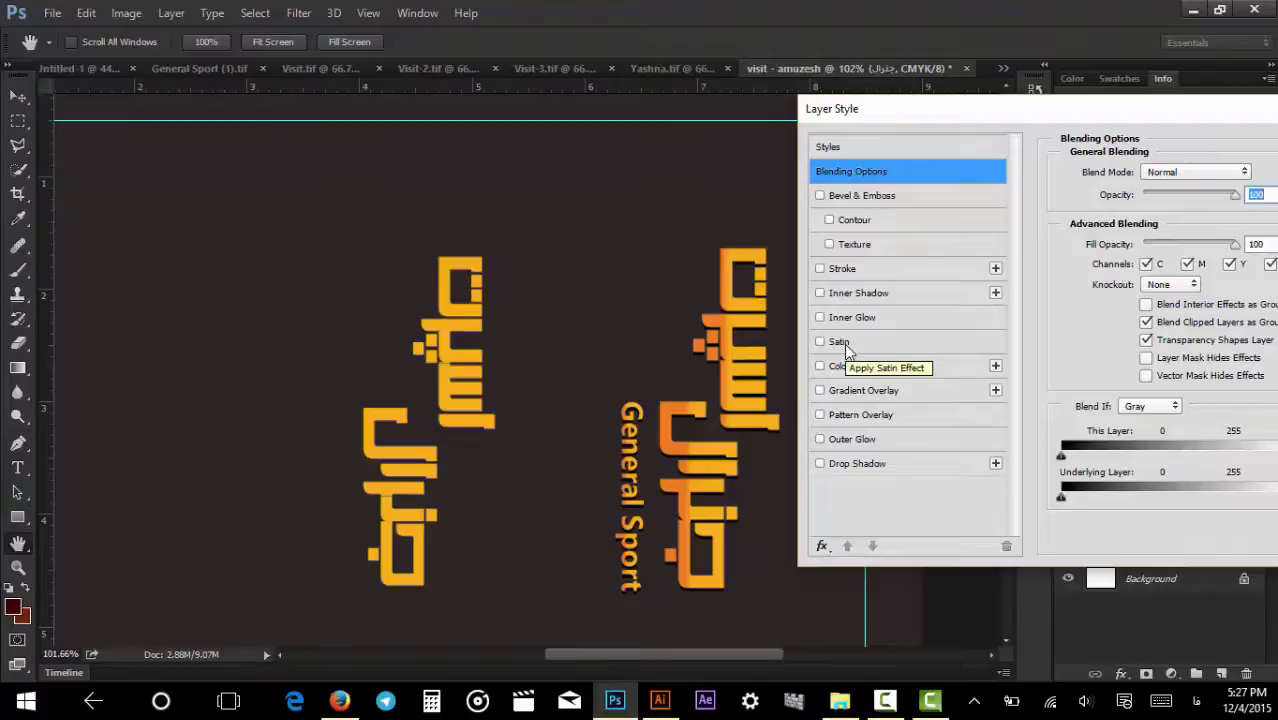
# Try a Satin effect with 15 px distance and 13 px size, then disable it.
pyautogui.click(840, 343)
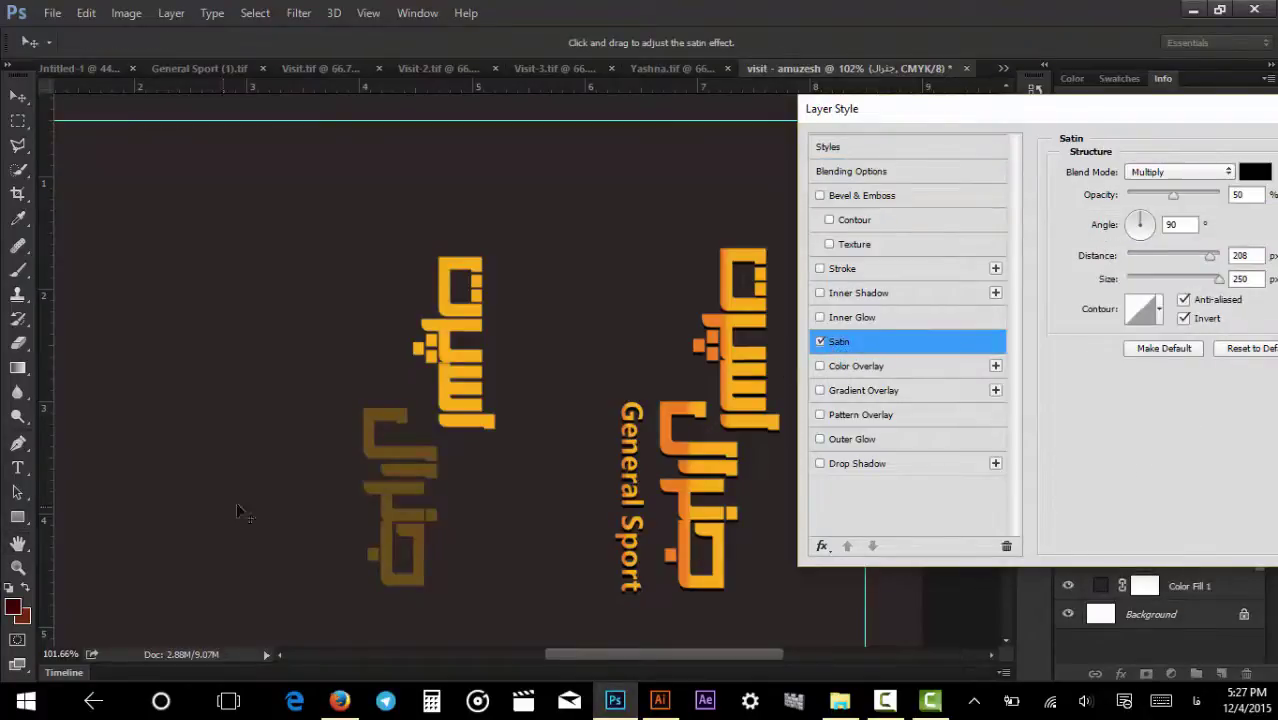
pyautogui.moveTo(1210, 257); pyautogui.dragTo(1133, 275)
pyautogui.moveTo(1218, 280)
pyautogui.mouseDown()
pyautogui.moveTo(1128, 281)
pyautogui.moveTo(1137, 257)
pyautogui.moveTo(1137, 282)
pyautogui.mouseUp()
pyautogui.click(1129, 279)
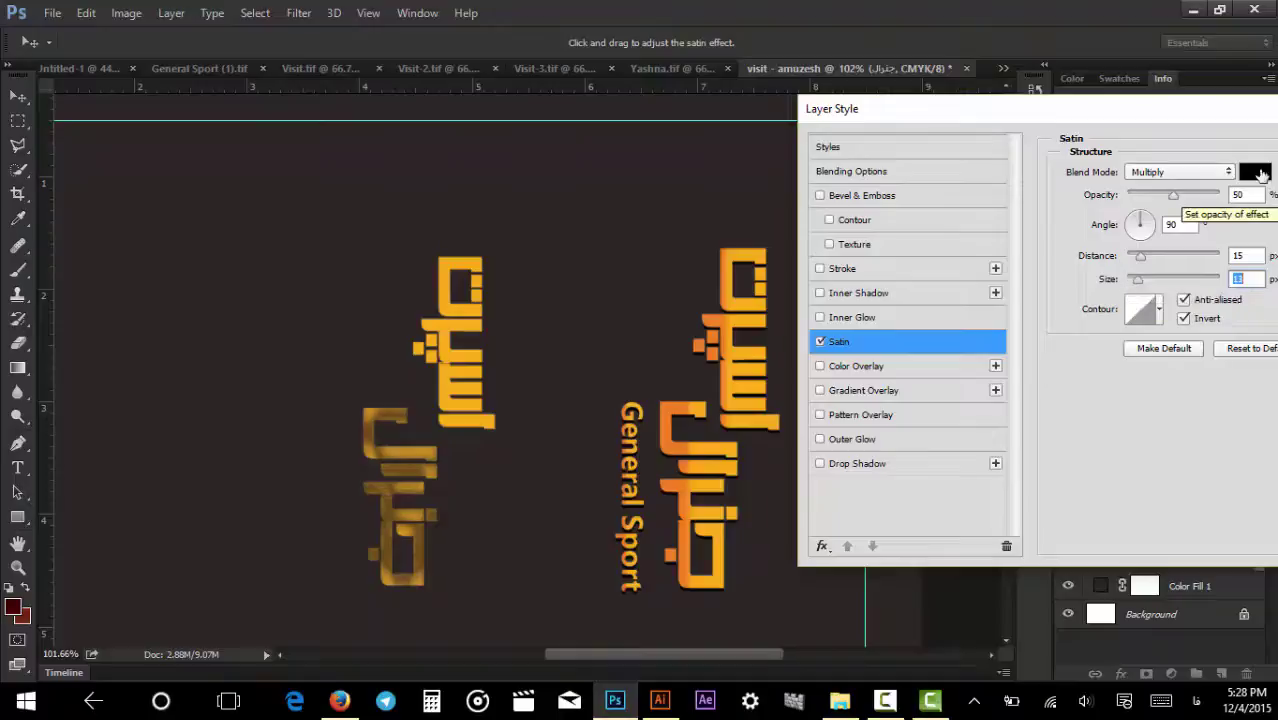
pyautogui.click(820, 341)
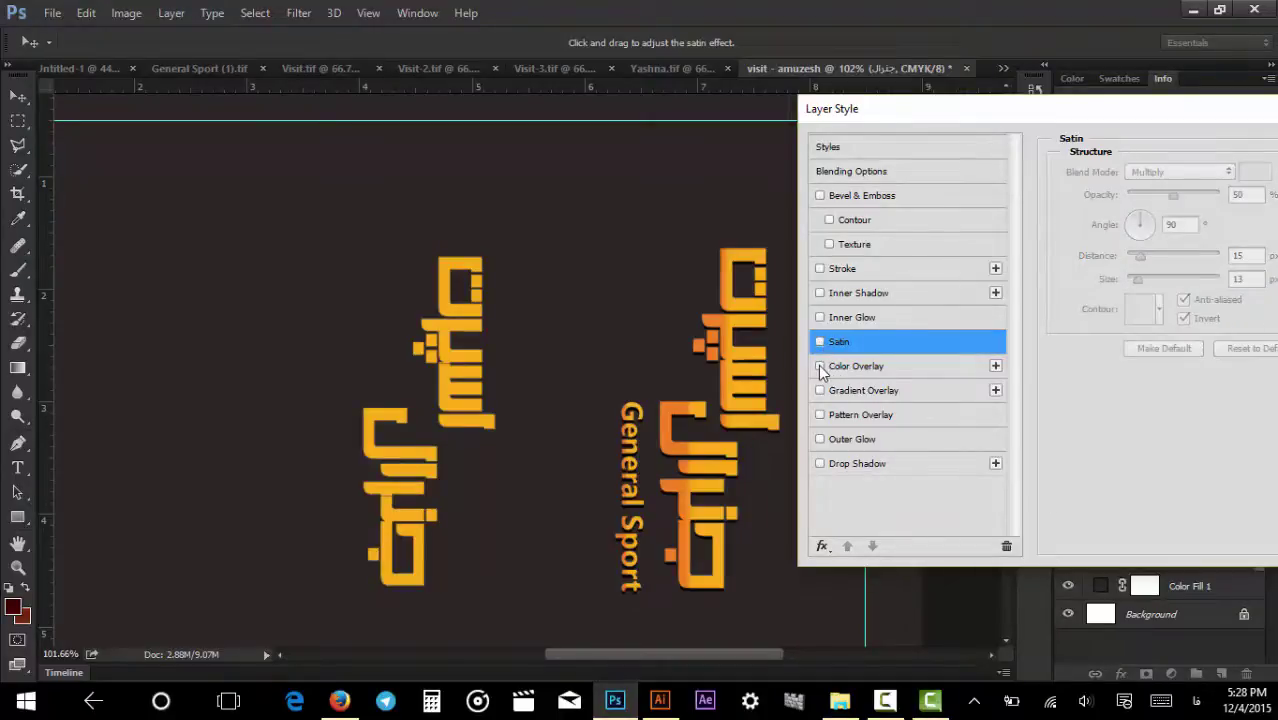
# Test Color, Gradient and Pattern overlays, keeping only the Gradient Overlay on.
pyautogui.click(820, 366)
pyautogui.click(820, 366)
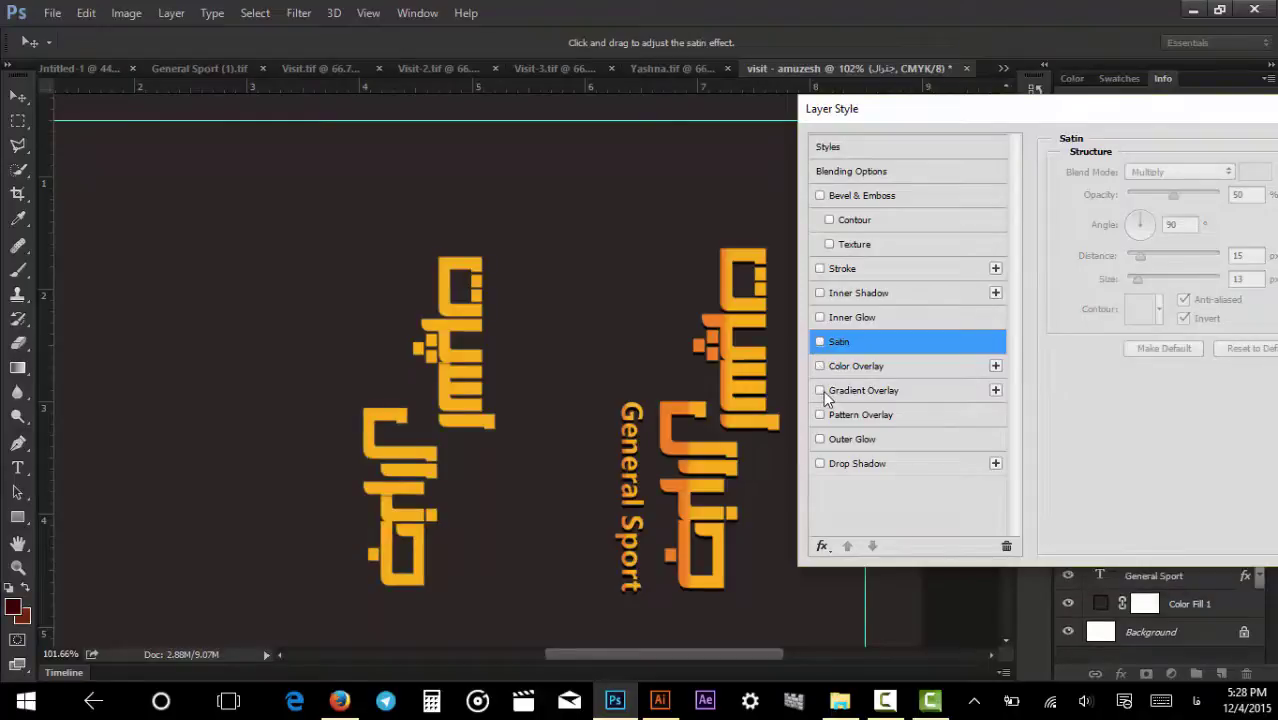
pyautogui.click(820, 391)
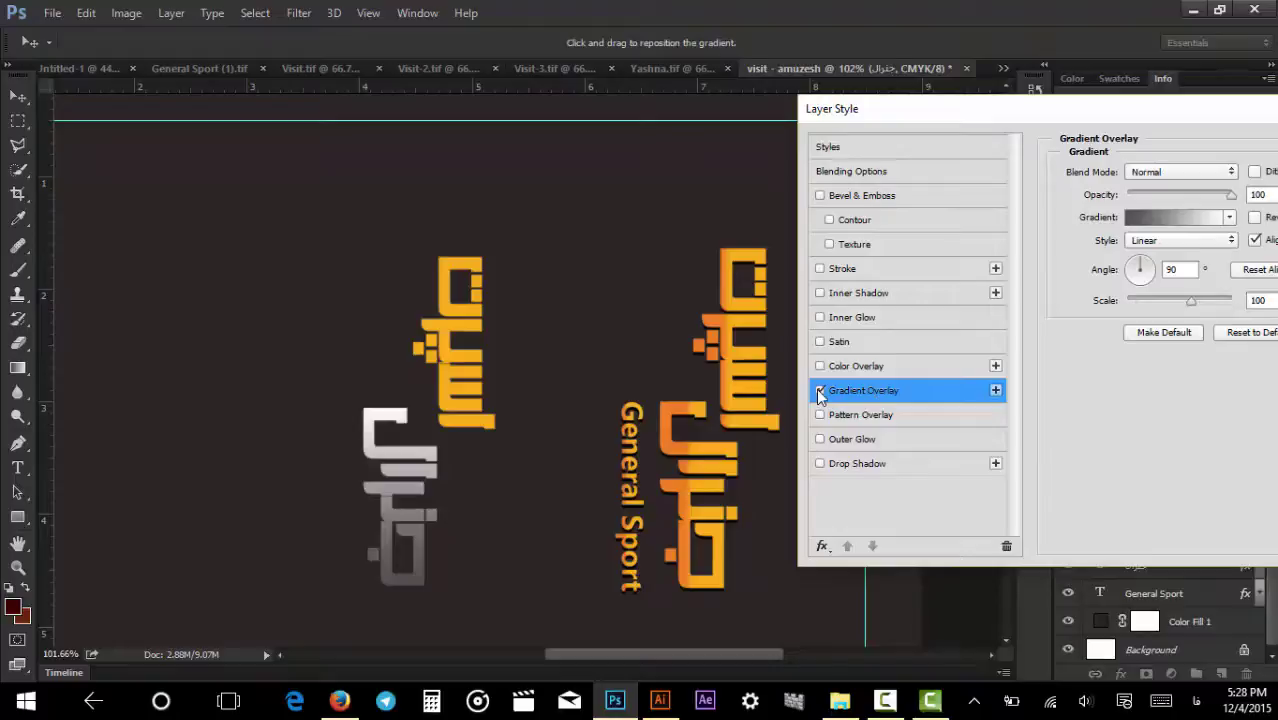
pyautogui.click(820, 391)
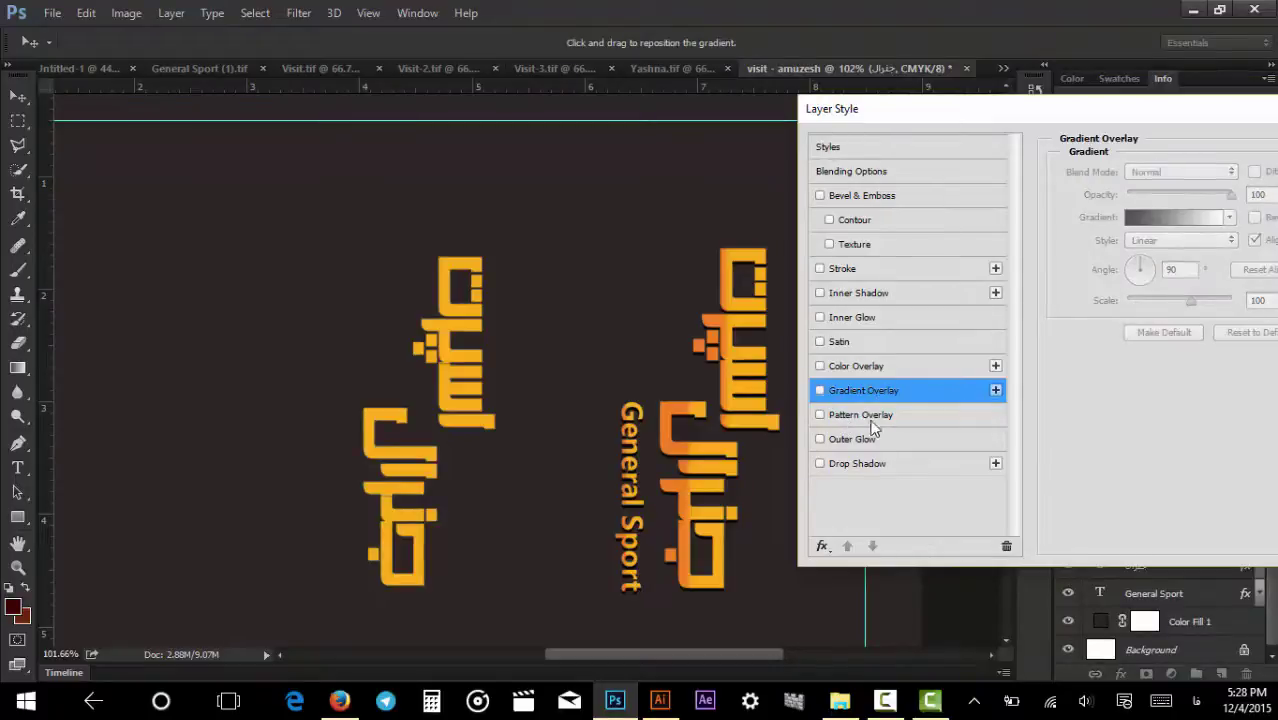
pyautogui.click(821, 415)
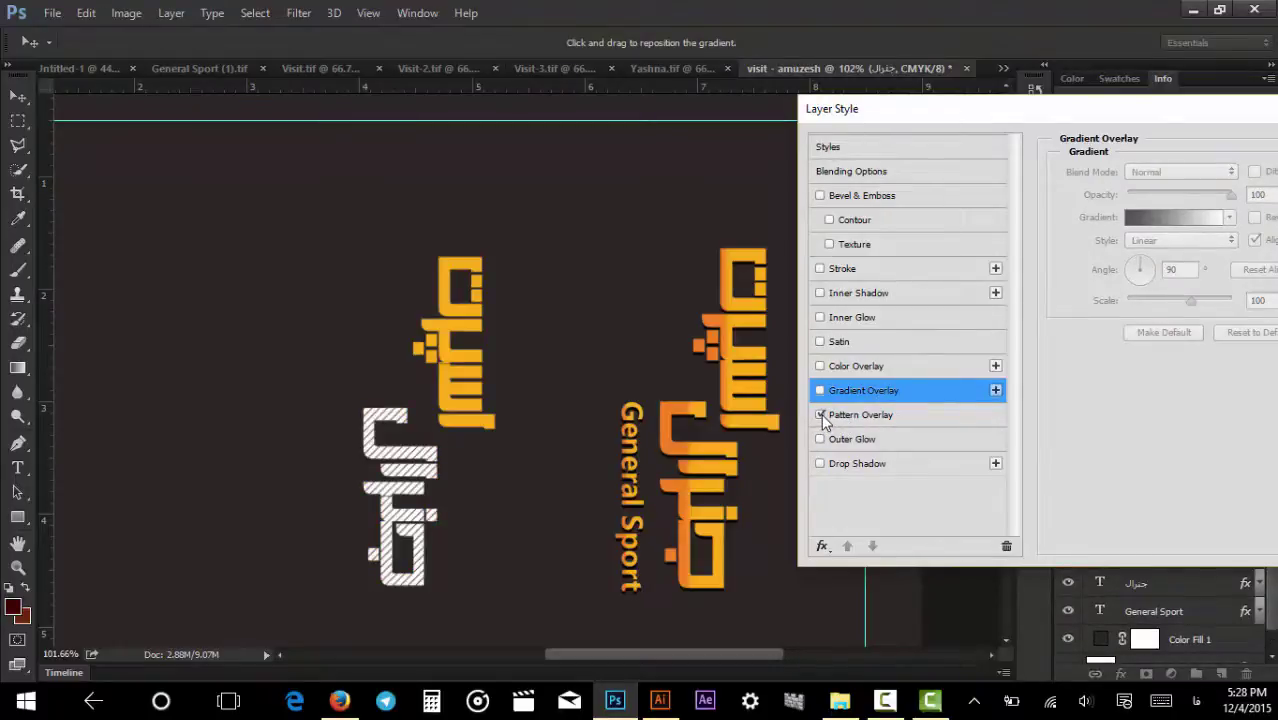
pyautogui.click(821, 415)
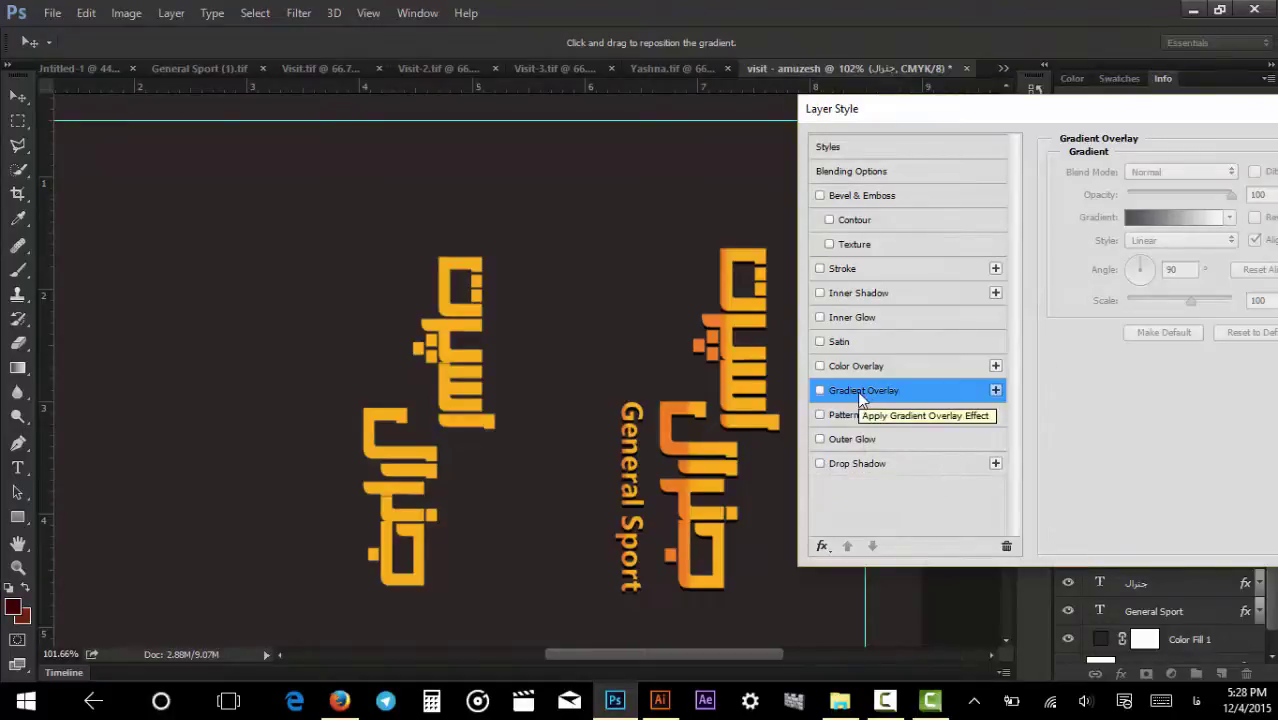
pyautogui.click(820, 391)
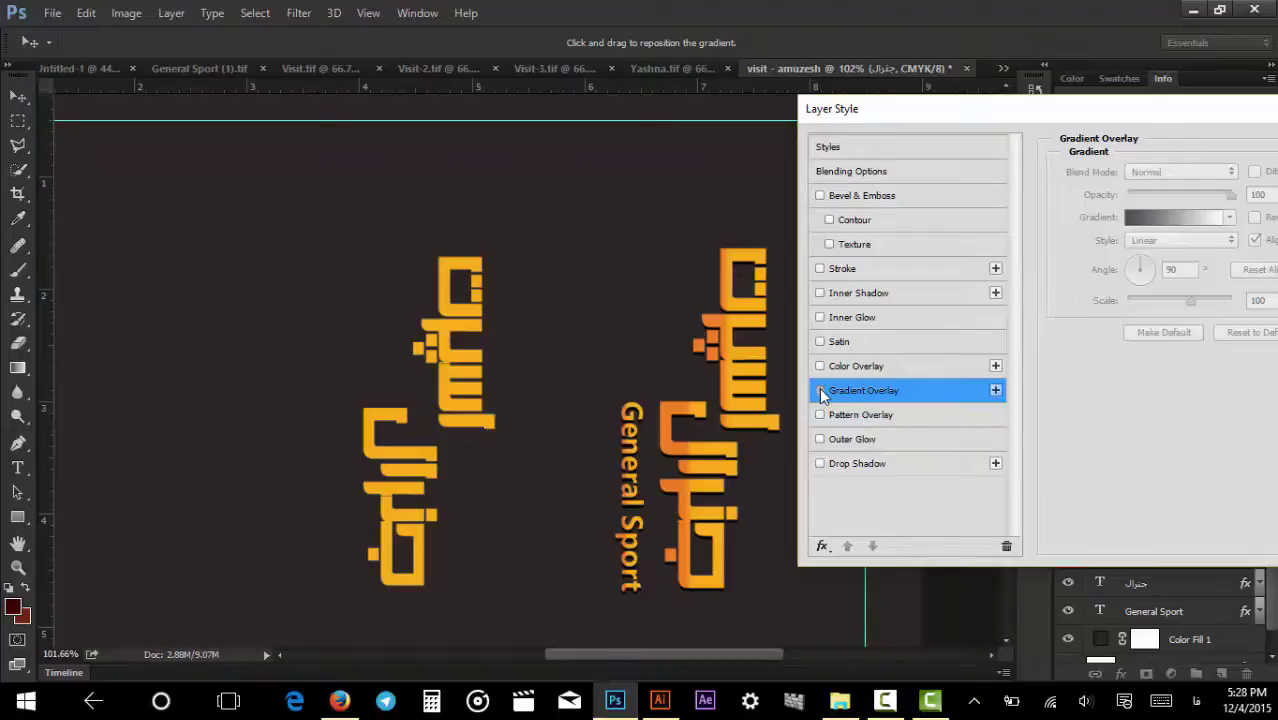
pyautogui.moveTo(1067, 113); pyautogui.dragTo(870, 97)
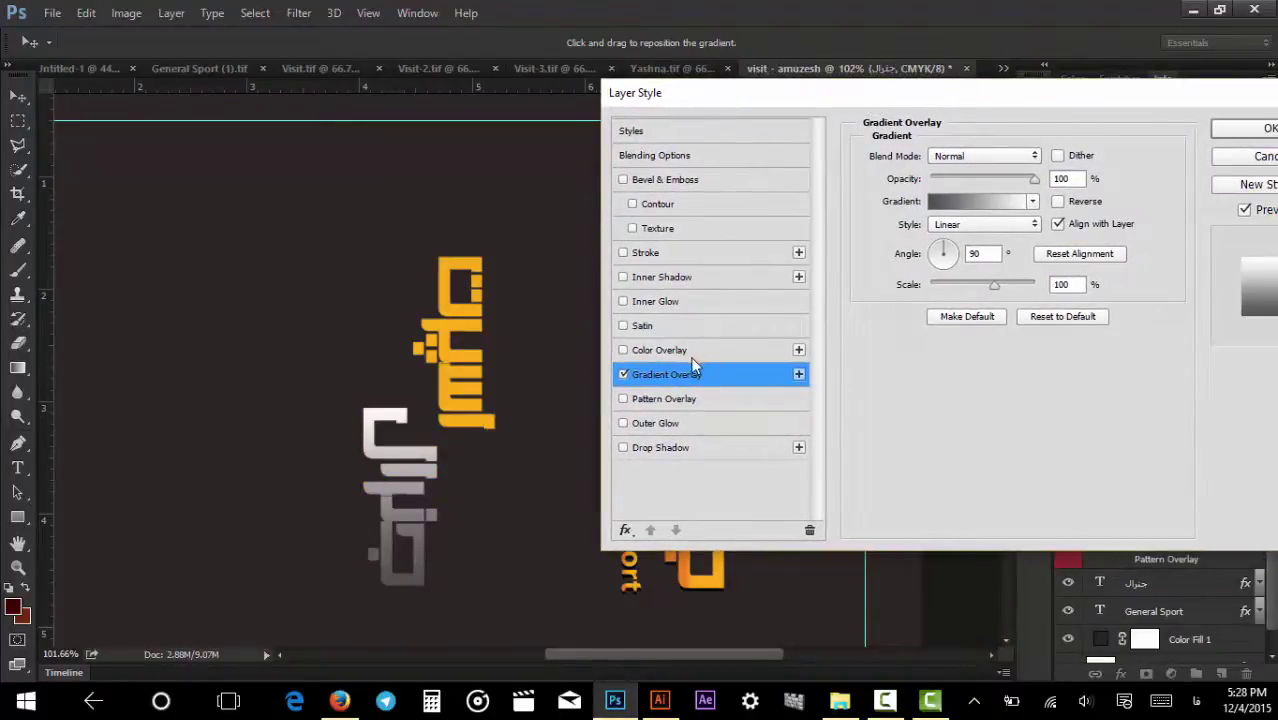
# Test Inner Glow, then settle on a white-to-grey Linear 90° Gradient Overlay at 100% scale.
pyautogui.click(624, 301)
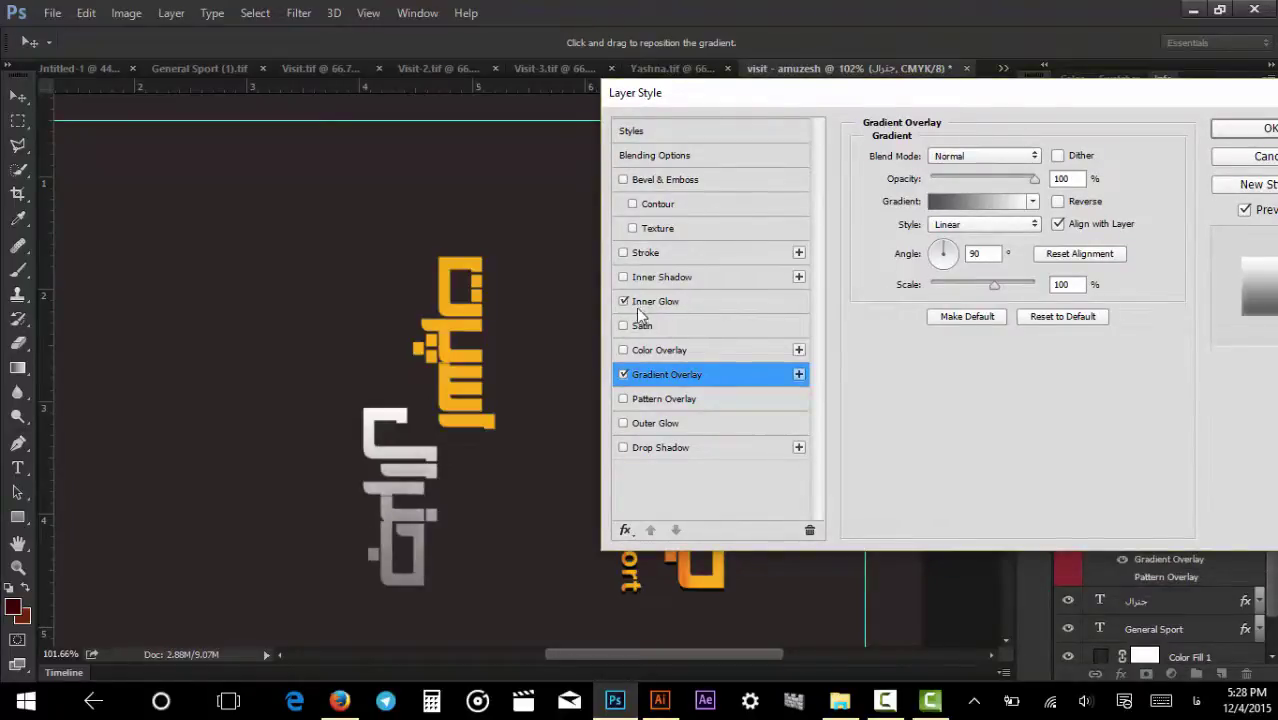
pyautogui.click(624, 301)
pyautogui.click(623, 374)
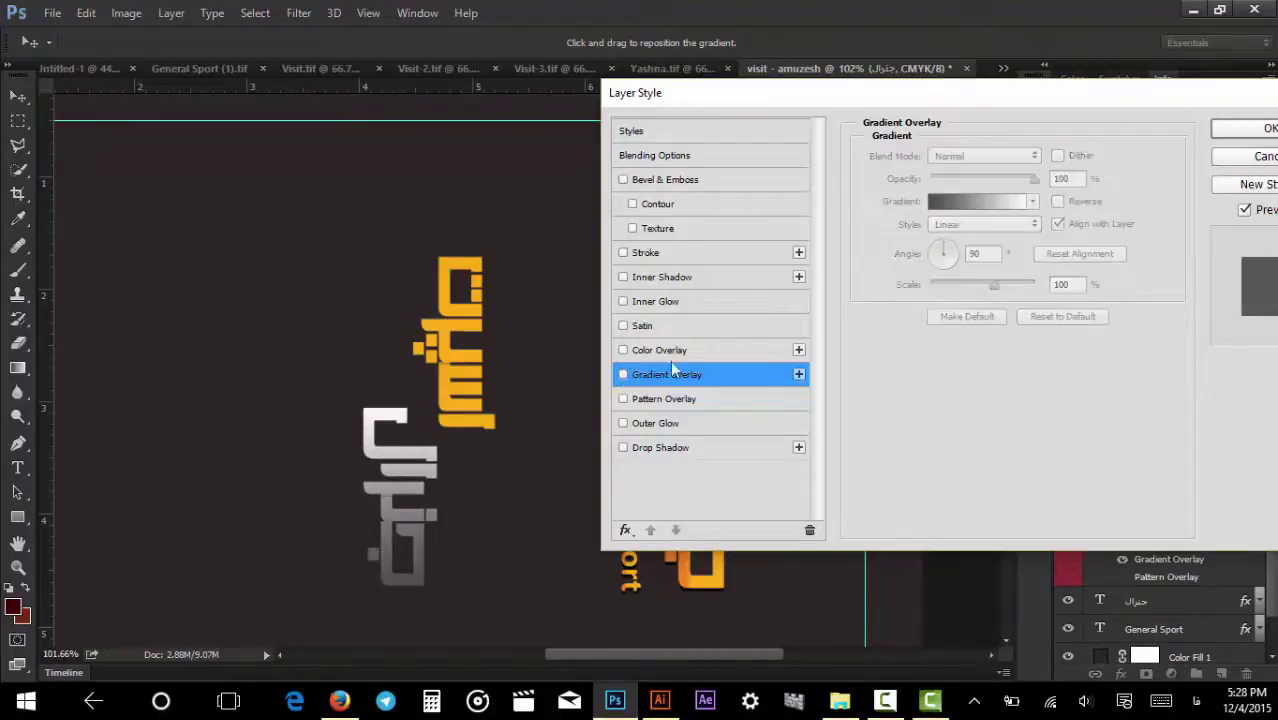
pyautogui.click(770, 133)
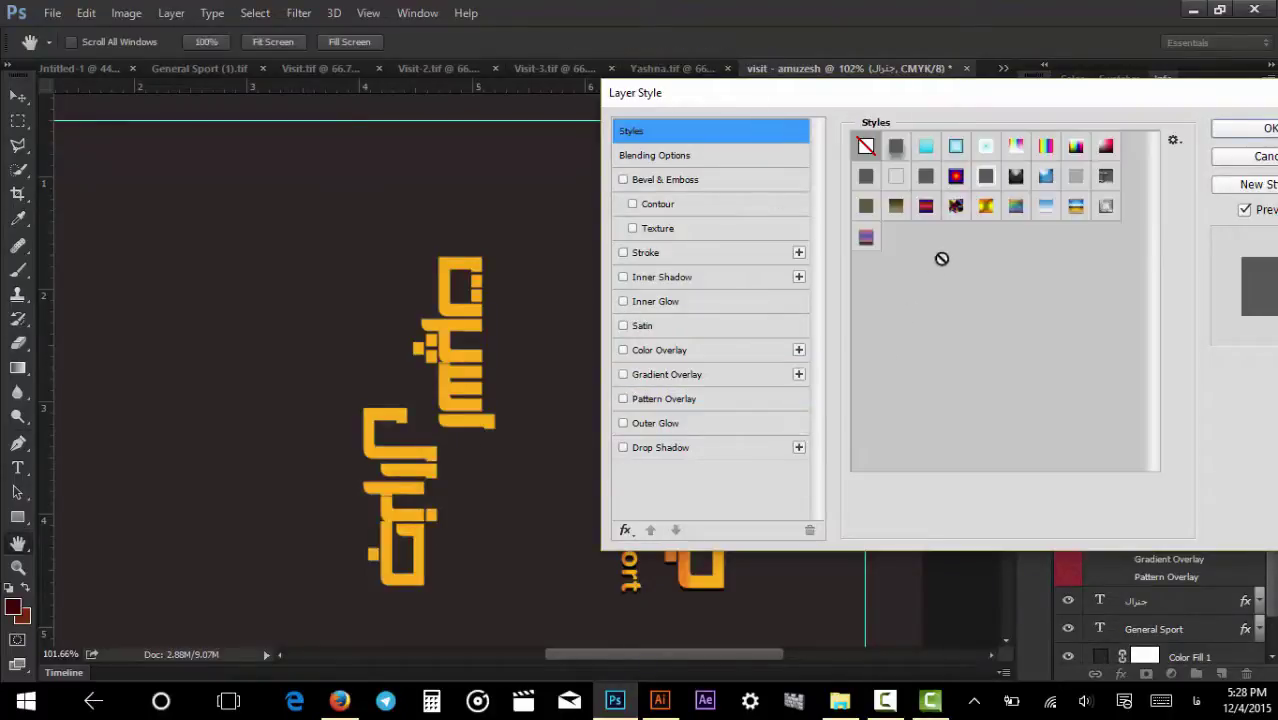
pyautogui.click(623, 375)
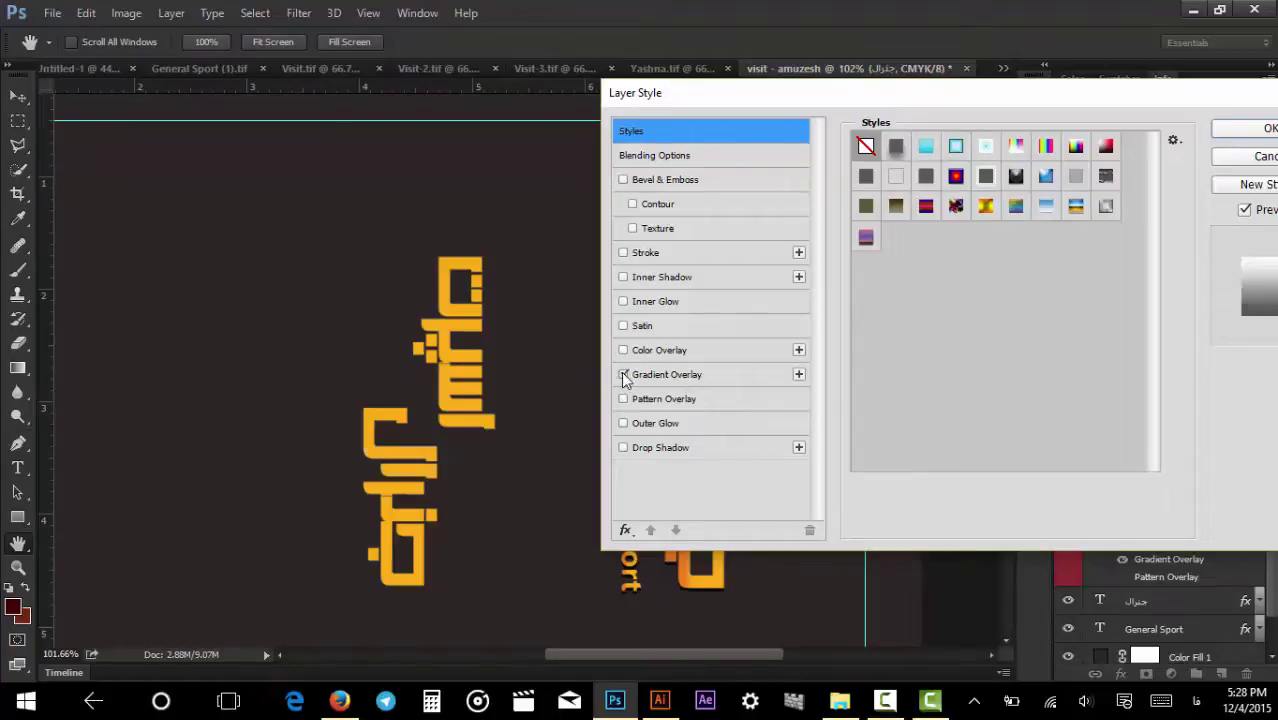
pyautogui.click(712, 380)
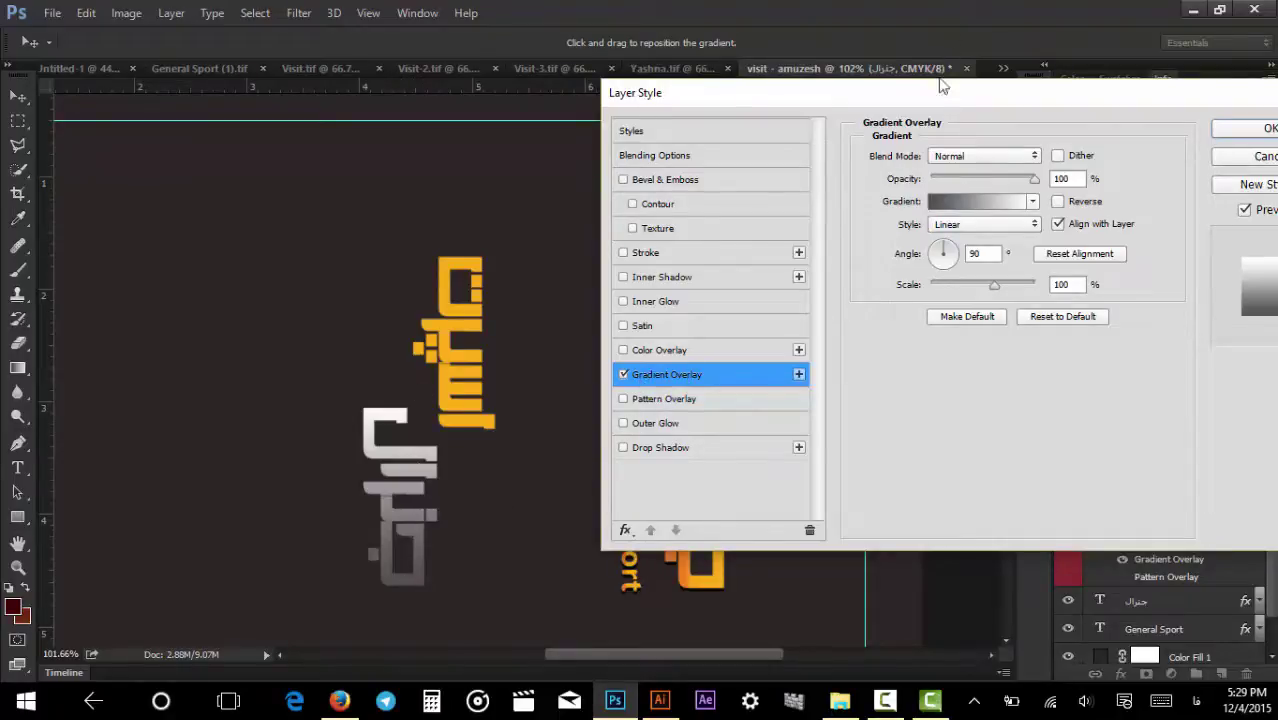
# Set the grey text's gradient overlay angle to 0° and scale to 10%.
pyautogui.moveTo(940, 108); pyautogui.dragTo(1105, 110)
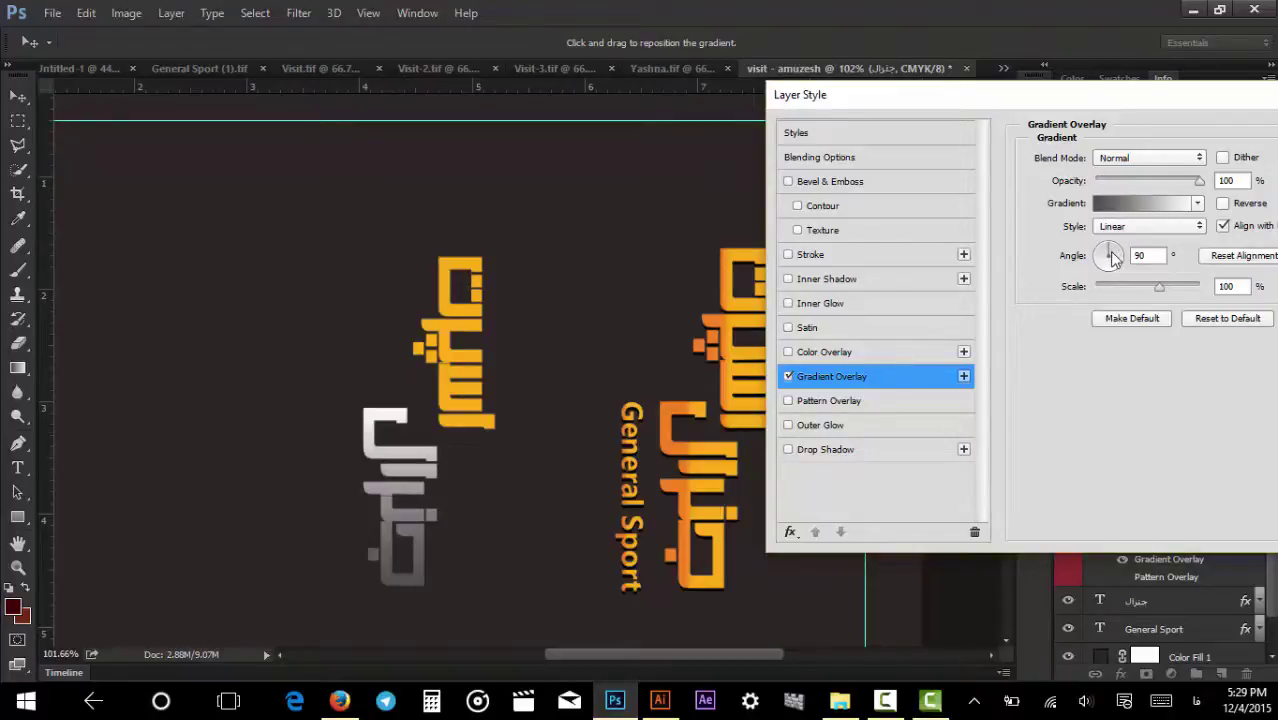
pyautogui.moveTo(1110, 252)
pyautogui.mouseDown()
pyautogui.moveTo(1122, 252)
pyautogui.moveTo(1108, 284)
pyautogui.moveTo(1094, 278)
pyautogui.moveTo(1100, 238)
pyautogui.moveTo(1138, 245)
pyautogui.moveTo(1114, 256)
pyautogui.moveTo(1114, 290)
pyautogui.moveTo(1096, 285)
pyautogui.moveTo(1108, 252)
pyautogui.moveTo(1128, 250)
pyautogui.moveTo(1129, 269)
pyautogui.mouseUp()
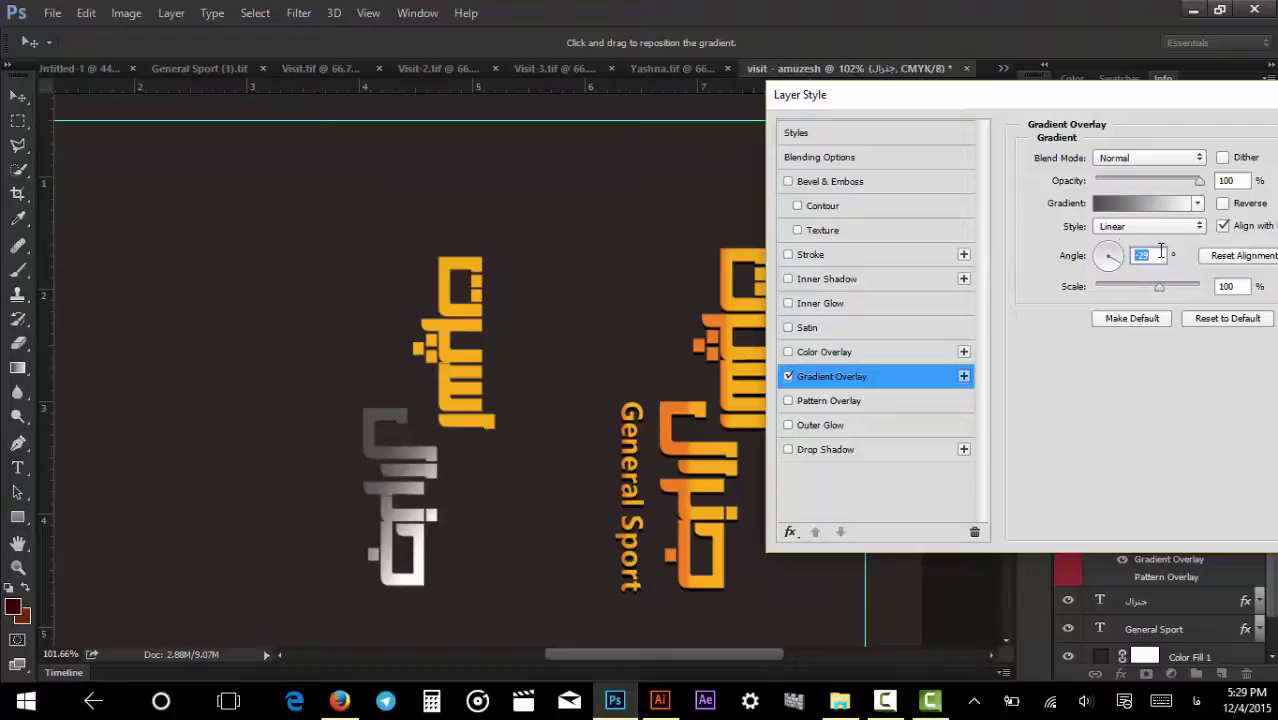
pyautogui.write('0')
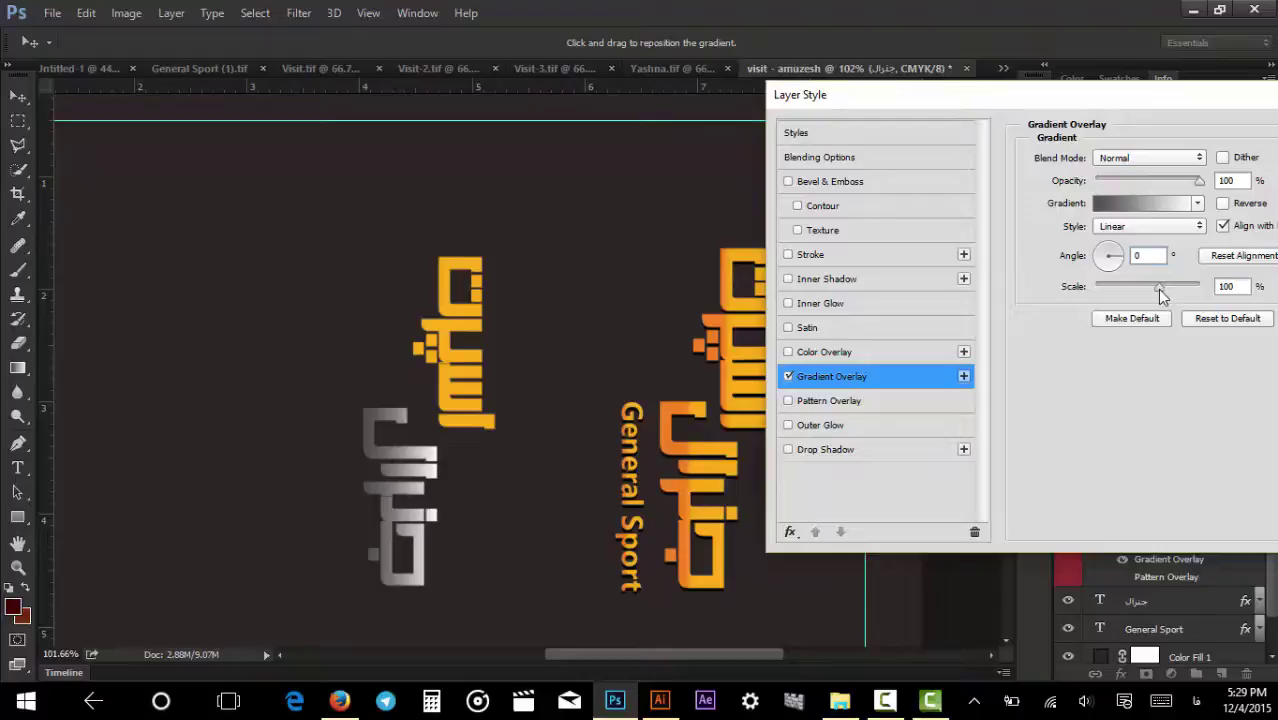
pyautogui.moveTo(1157, 289); pyautogui.dragTo(1066, 298)
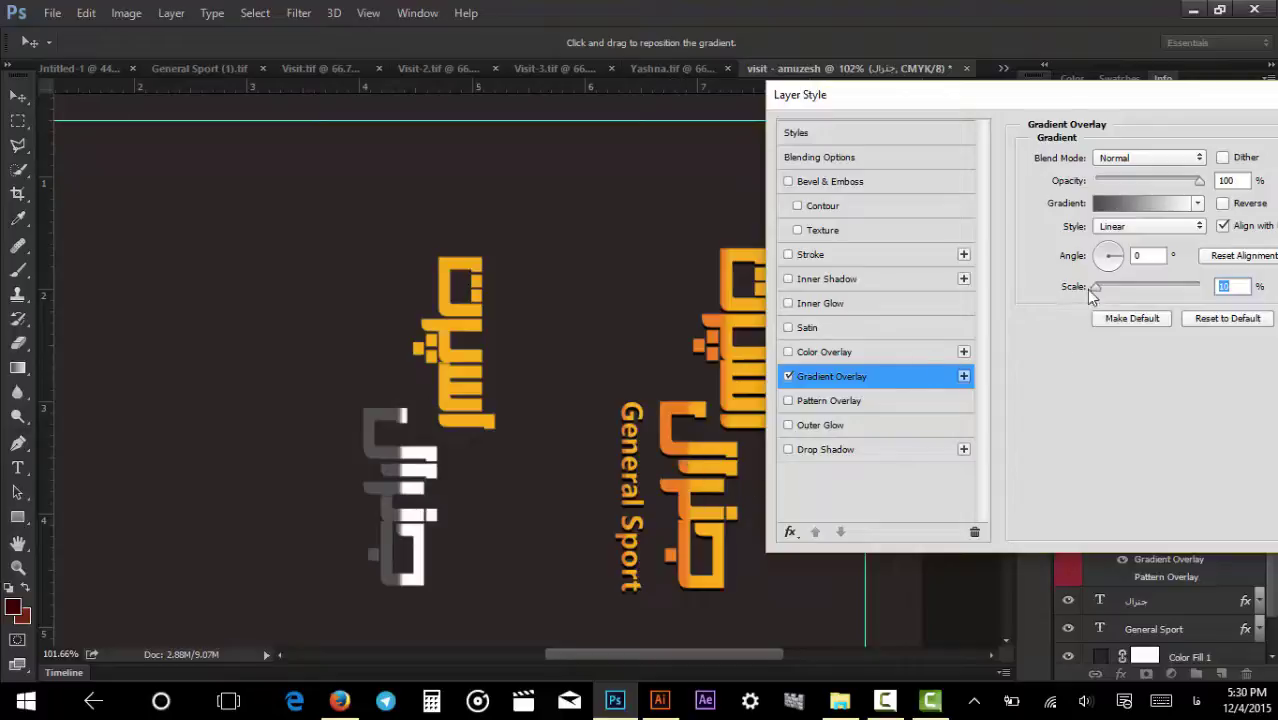
pyautogui.moveTo(1097, 290); pyautogui.dragTo(1053, 316)
# Reposition the gradient across the grey text on the canvas.
pyautogui.moveTo(1052, 103); pyautogui.dragTo(987, 150)
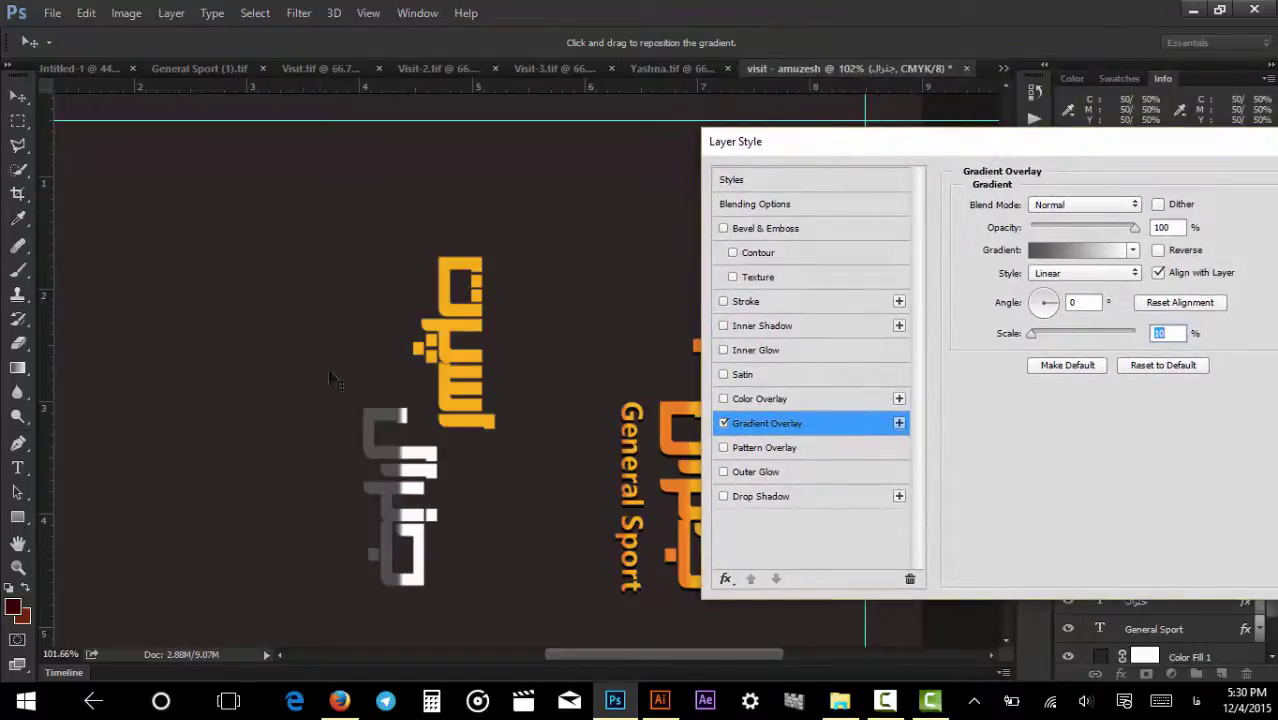
pyautogui.moveTo(325, 380)
pyautogui.mouseDown()
pyautogui.moveTo(348, 374)
pyautogui.moveTo(302, 388)
pyautogui.moveTo(313, 387)
pyautogui.mouseUp()
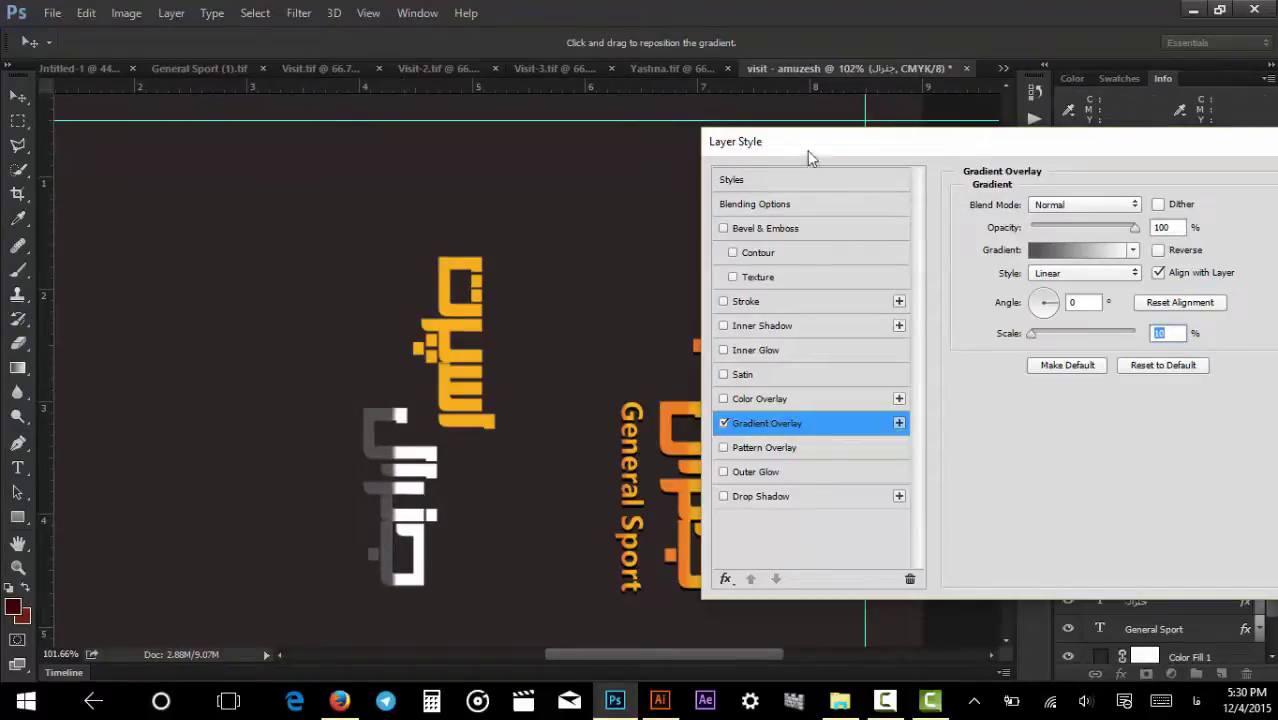
pyautogui.moveTo(812, 153); pyautogui.dragTo(873, 133)
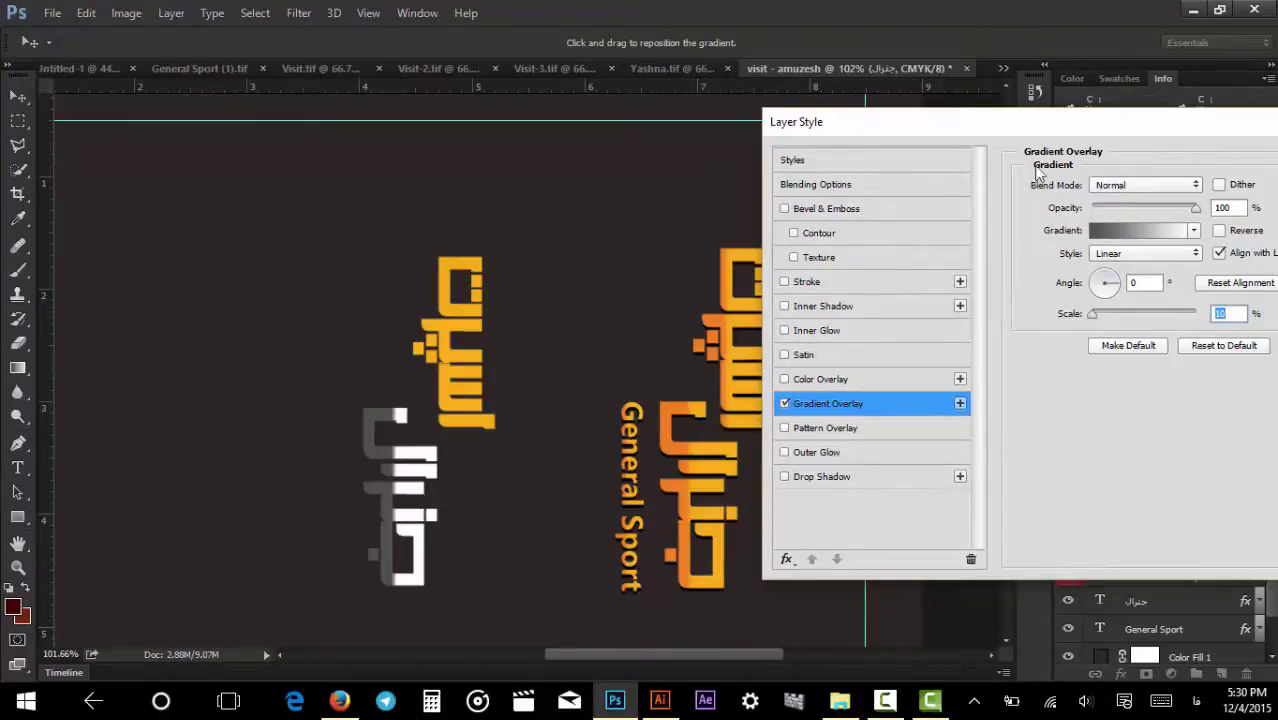
pyautogui.moveTo(1012, 121); pyautogui.dragTo(1010, 105)
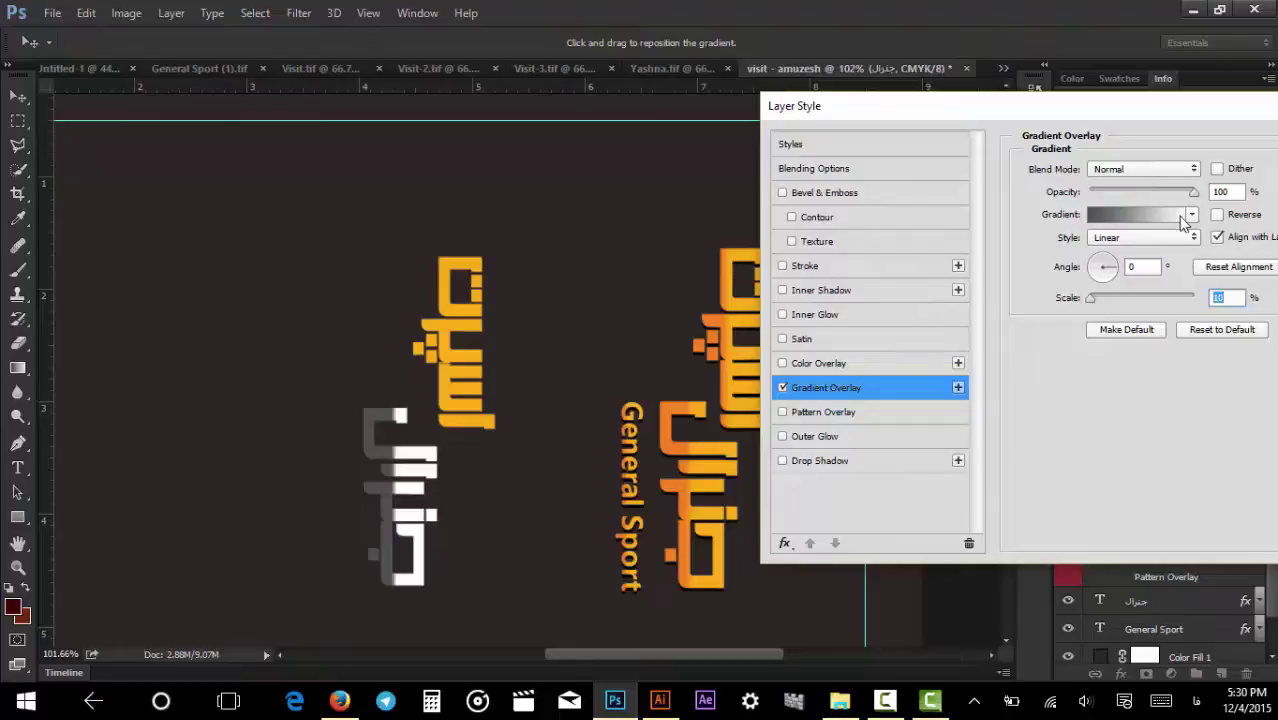
# In the Gradient Editor, compare several presets and settle on Foreground to Background.
pyautogui.click(1103, 214)
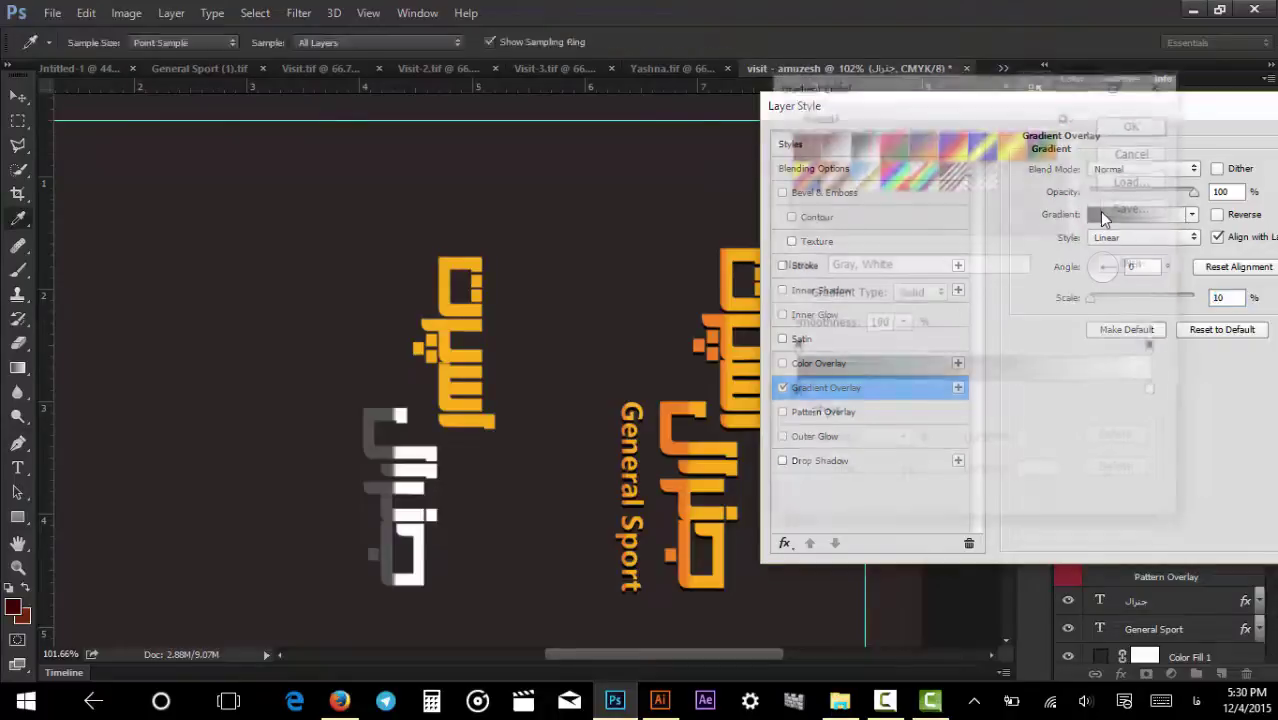
pyautogui.moveTo(905, 89)
pyautogui.mouseDown()
pyautogui.moveTo(903, 71)
pyautogui.moveTo(887, 106)
pyautogui.moveTo(924, 113)
pyautogui.moveTo(906, 111)
pyautogui.mouseUp()
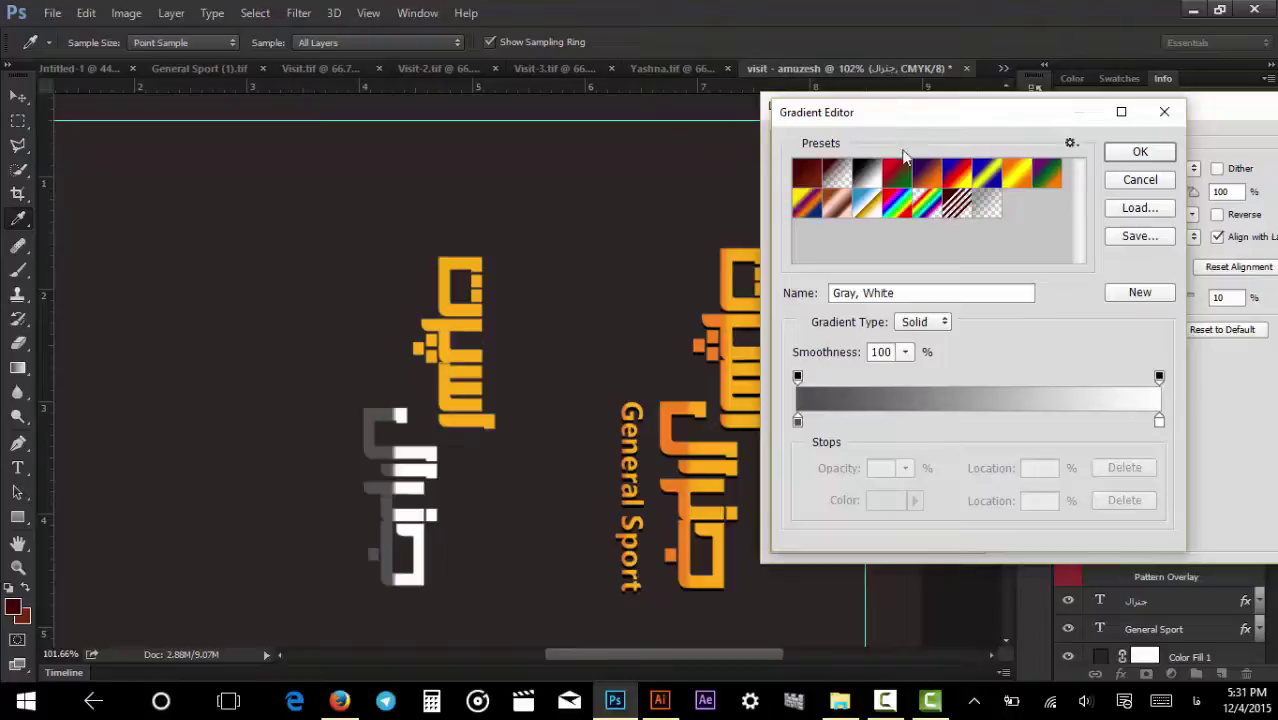
pyautogui.click(1163, 113)
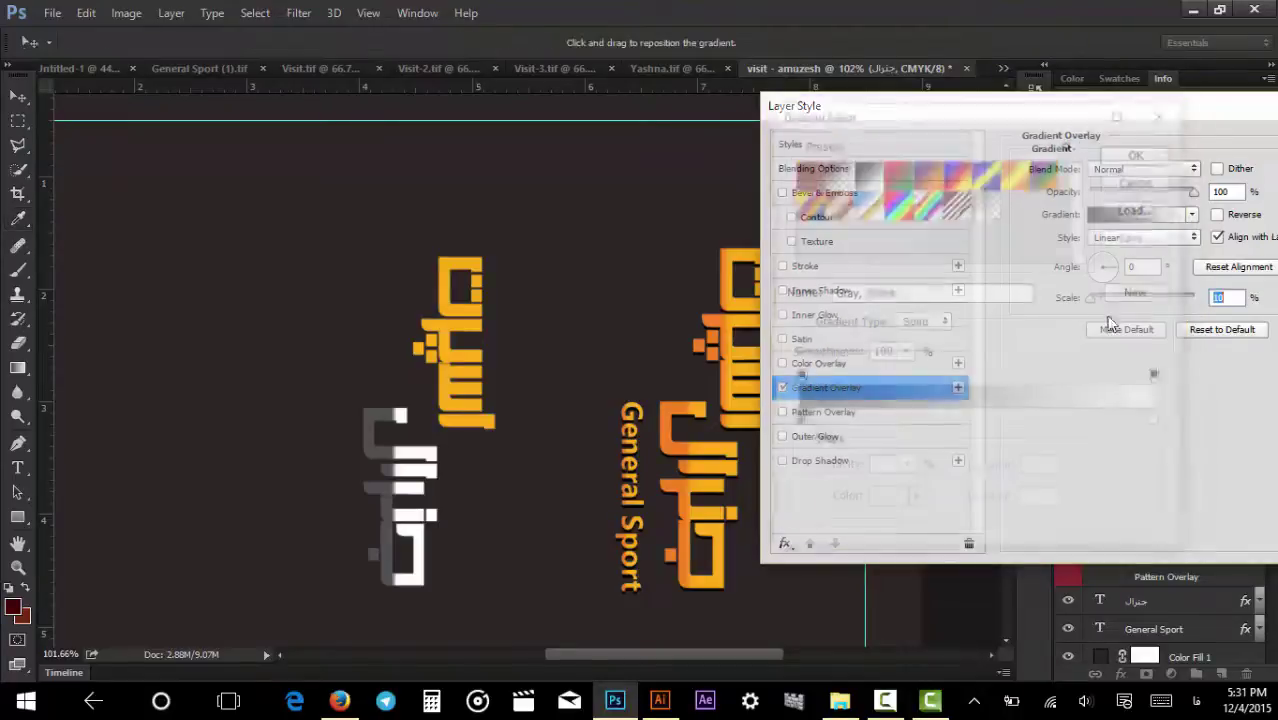
pyautogui.click(1131, 217)
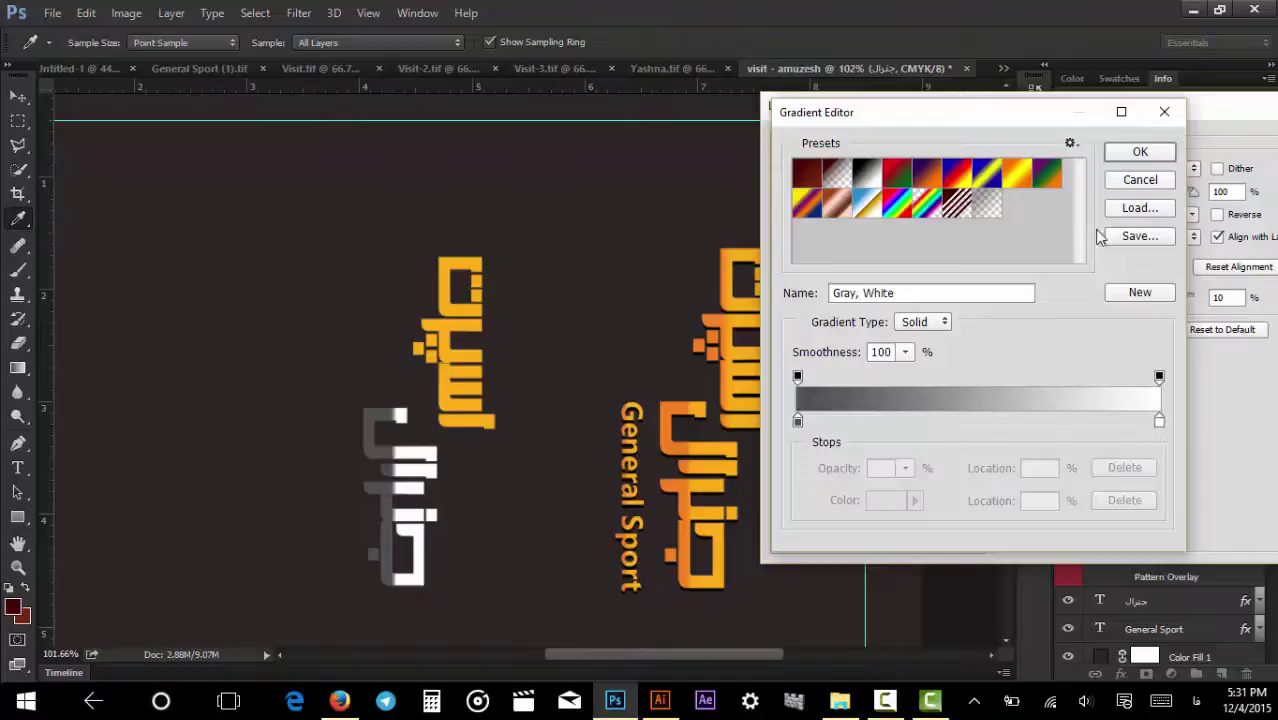
pyautogui.click(806, 178)
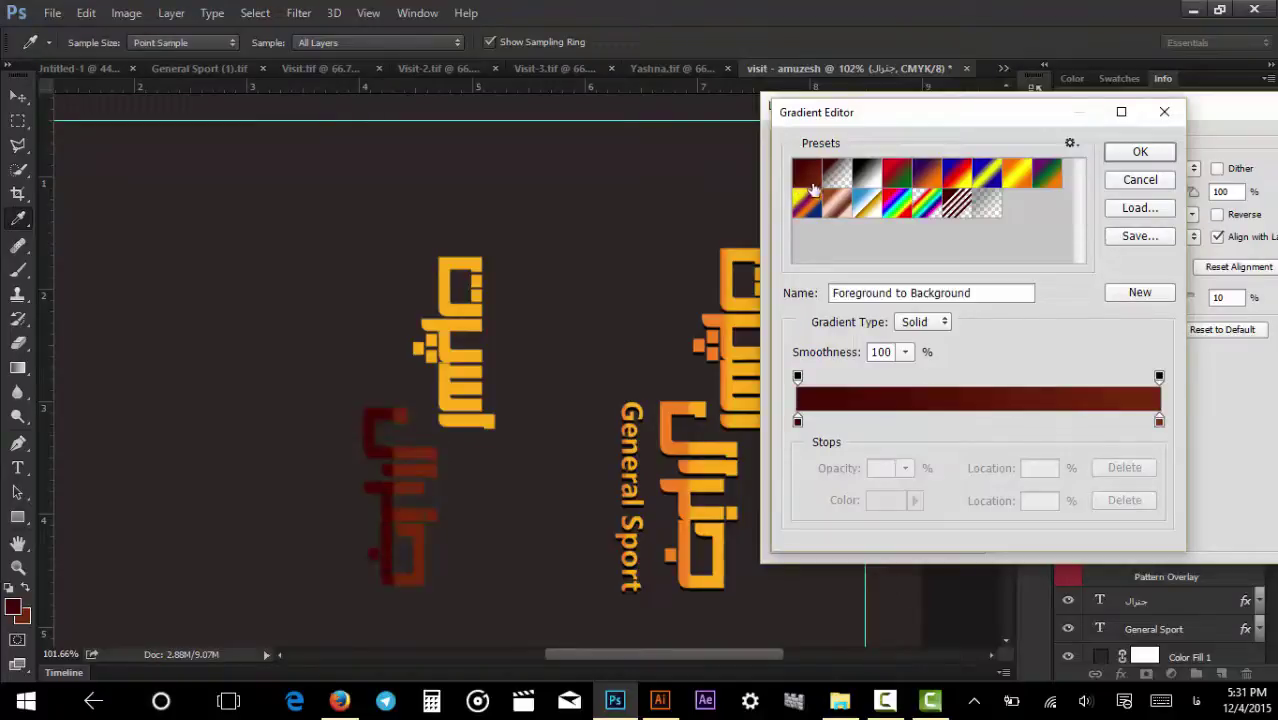
pyautogui.click(896, 176)
pyautogui.click(926, 176)
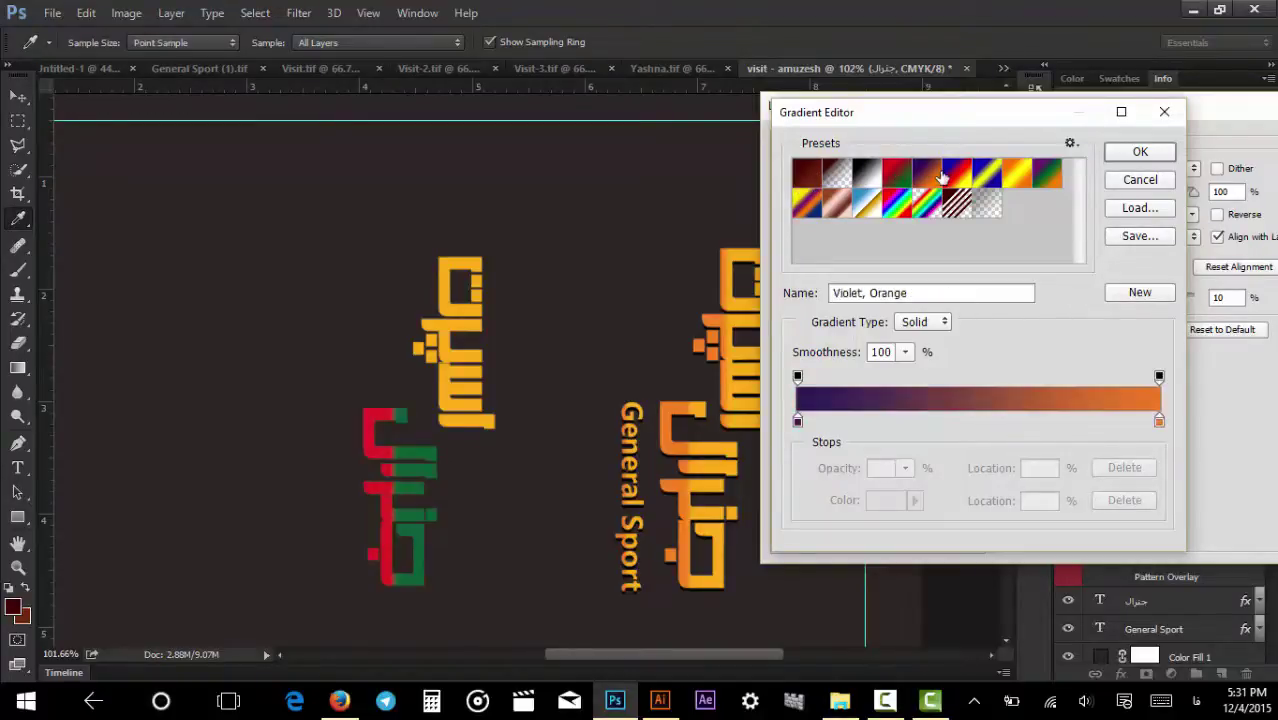
pyautogui.click(956, 176)
pyautogui.click(986, 176)
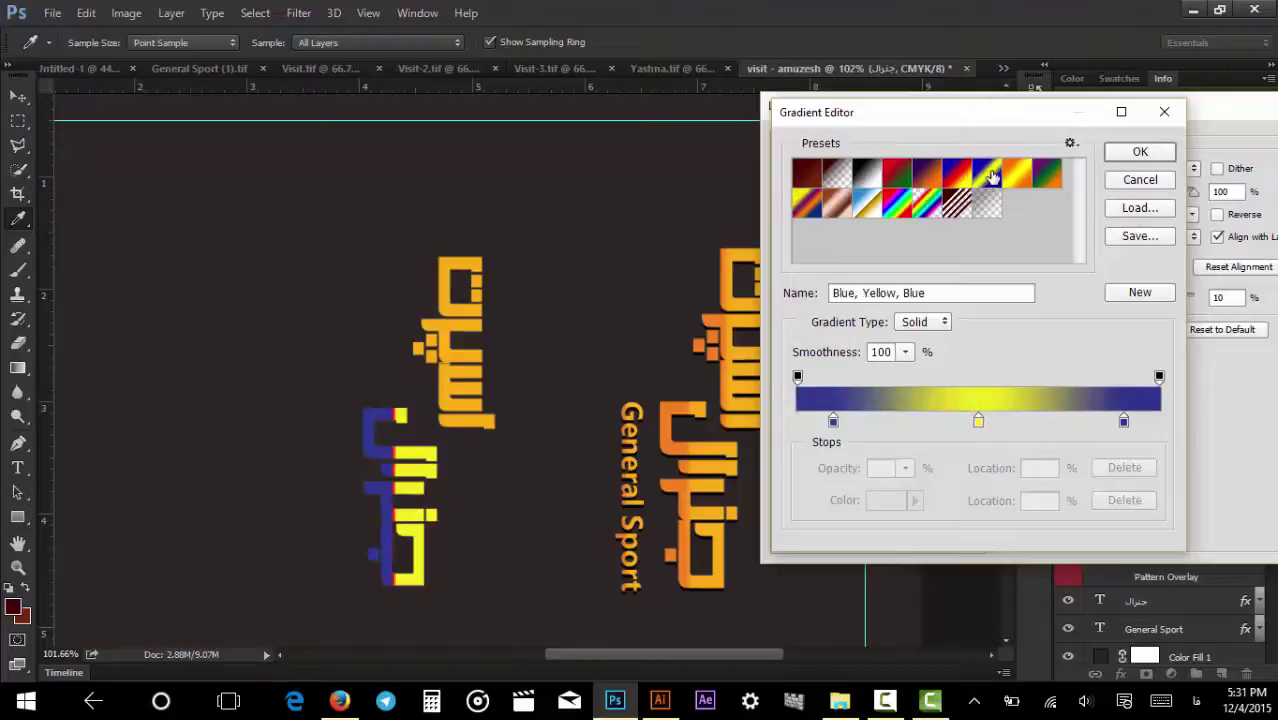
pyautogui.click(1016, 178)
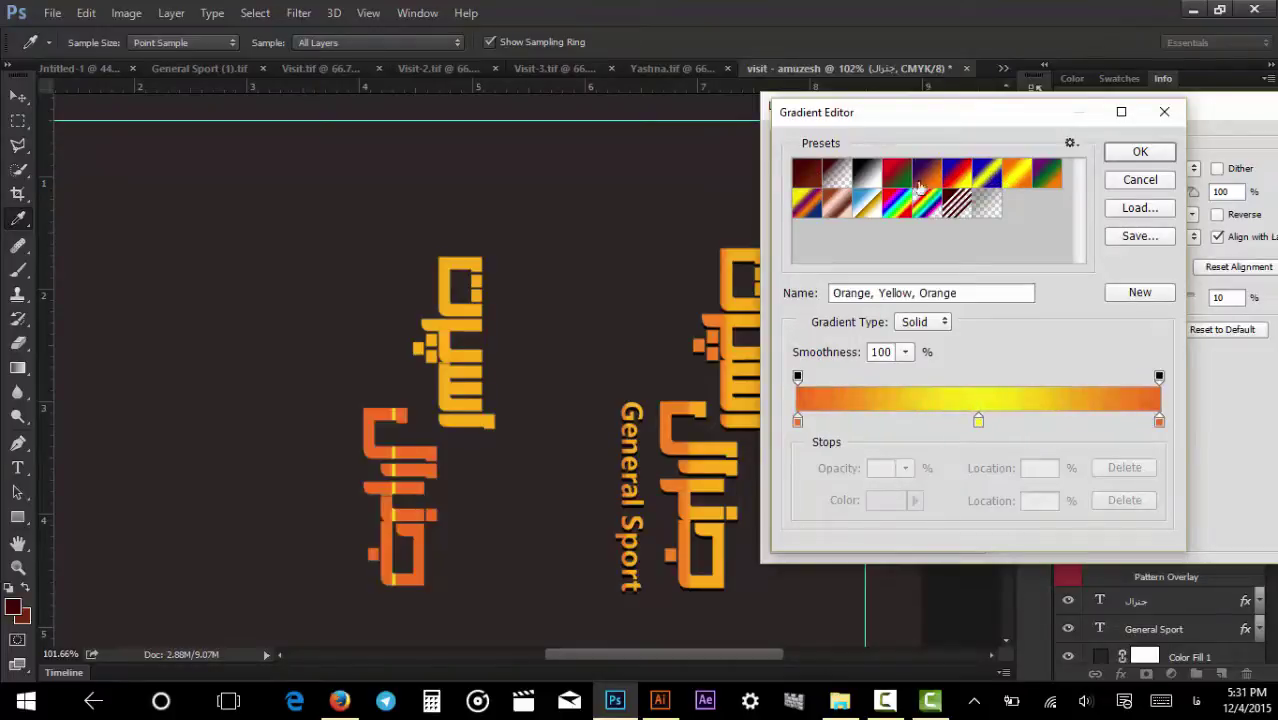
pyautogui.click(808, 176)
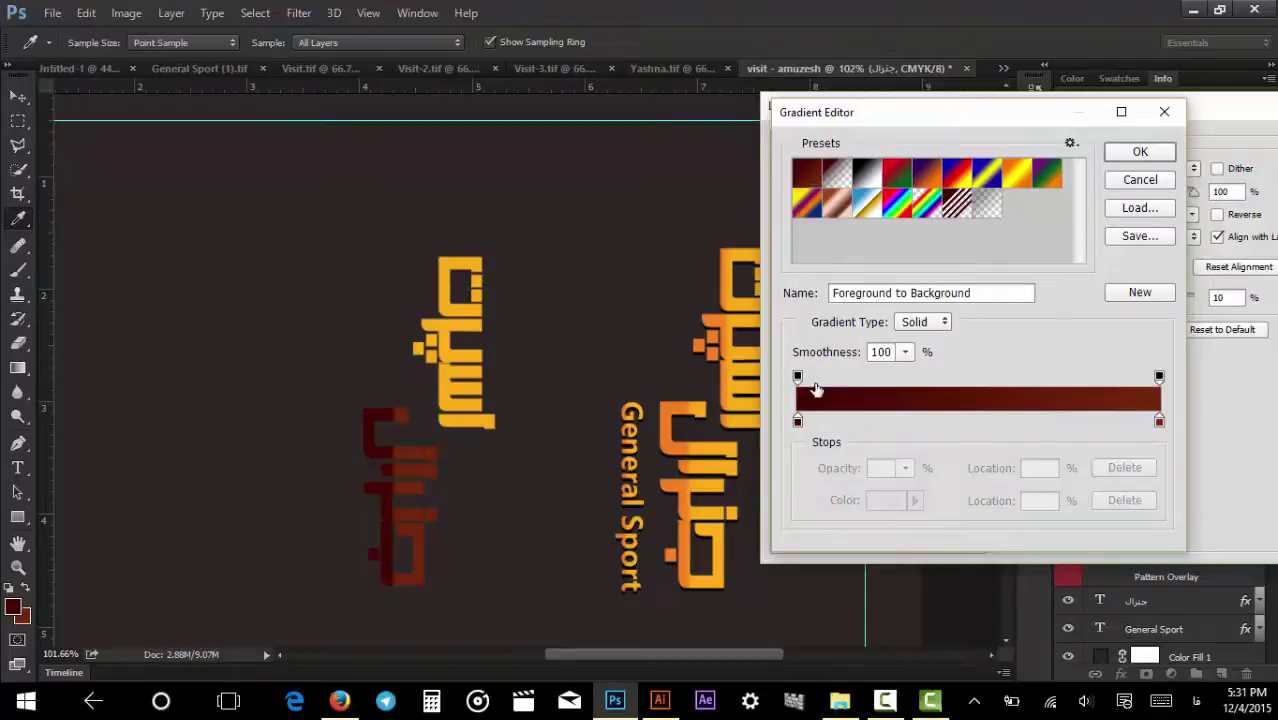
# Open the colour picker for the gradient's left colour stop.
pyautogui.click(798, 422)
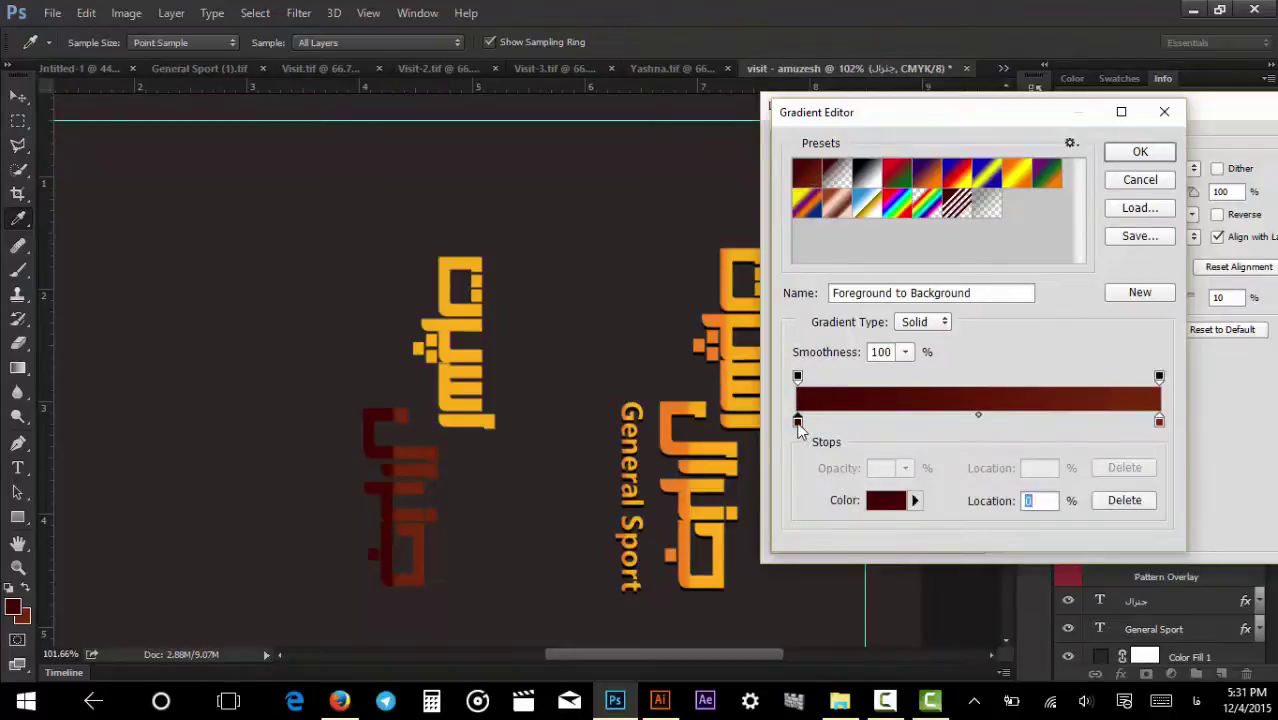
pyautogui.click(1159, 422)
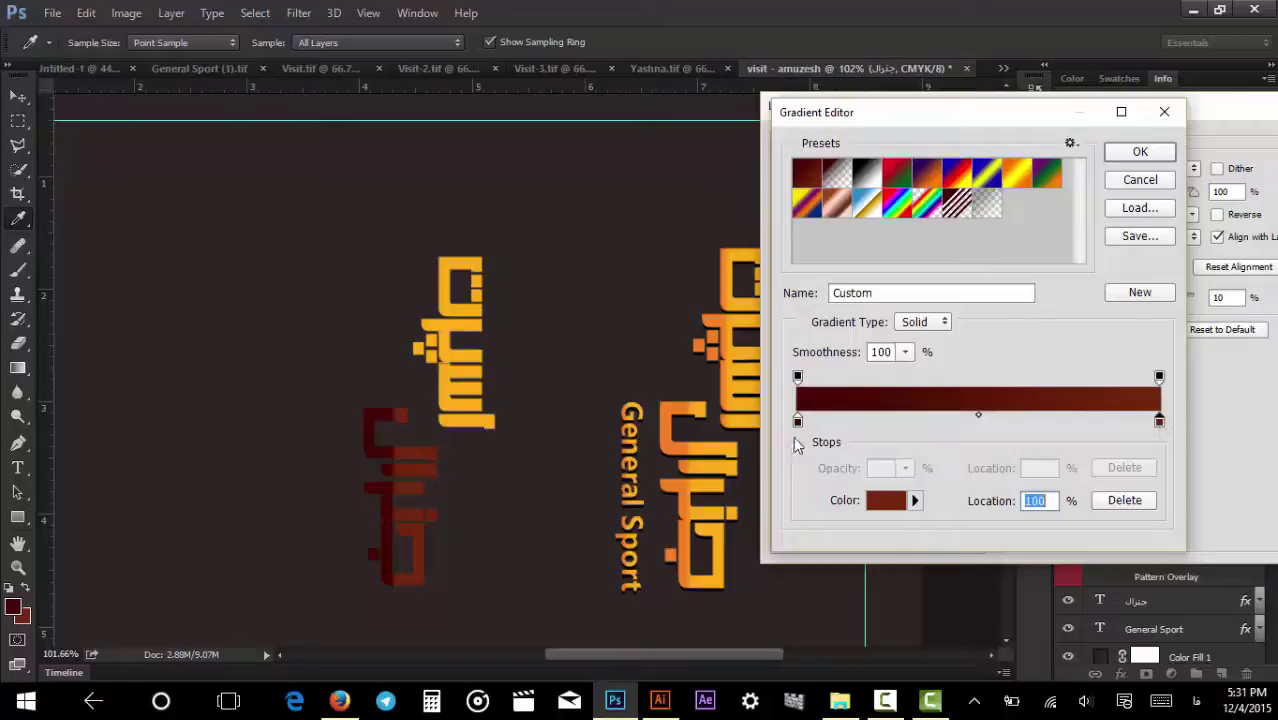
pyautogui.click(798, 422)
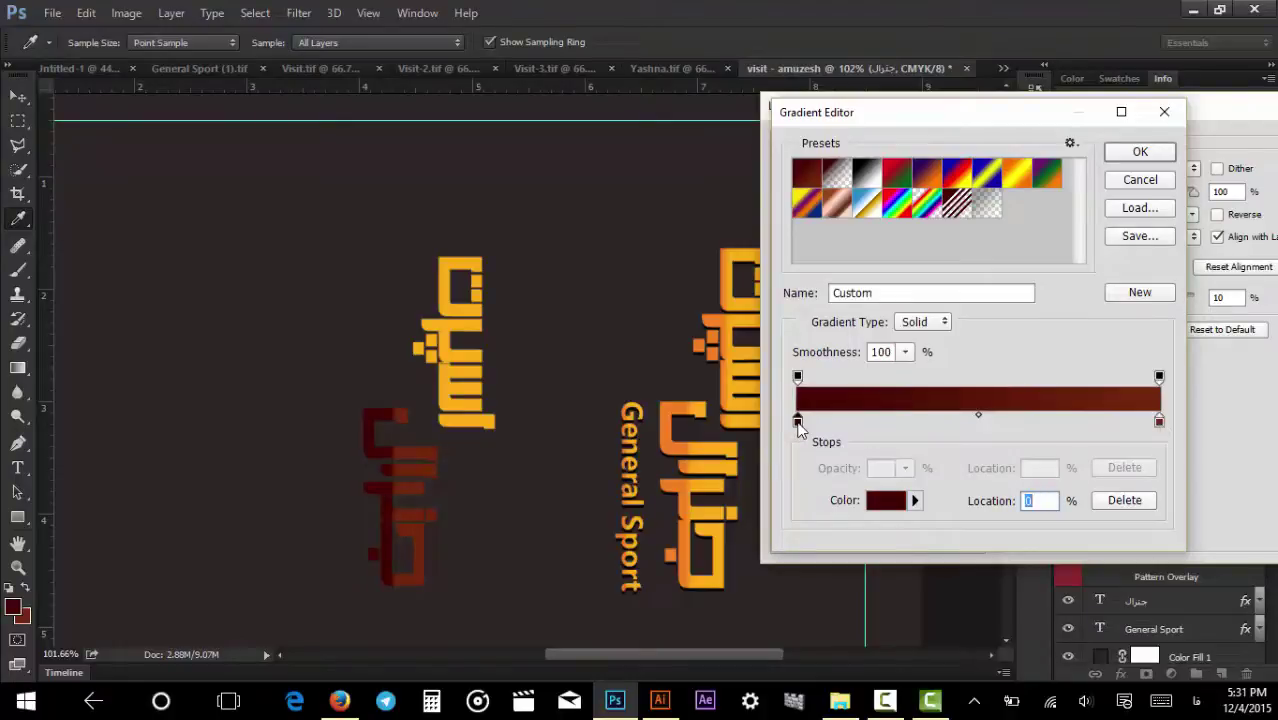
pyautogui.doubleClick(798, 422)
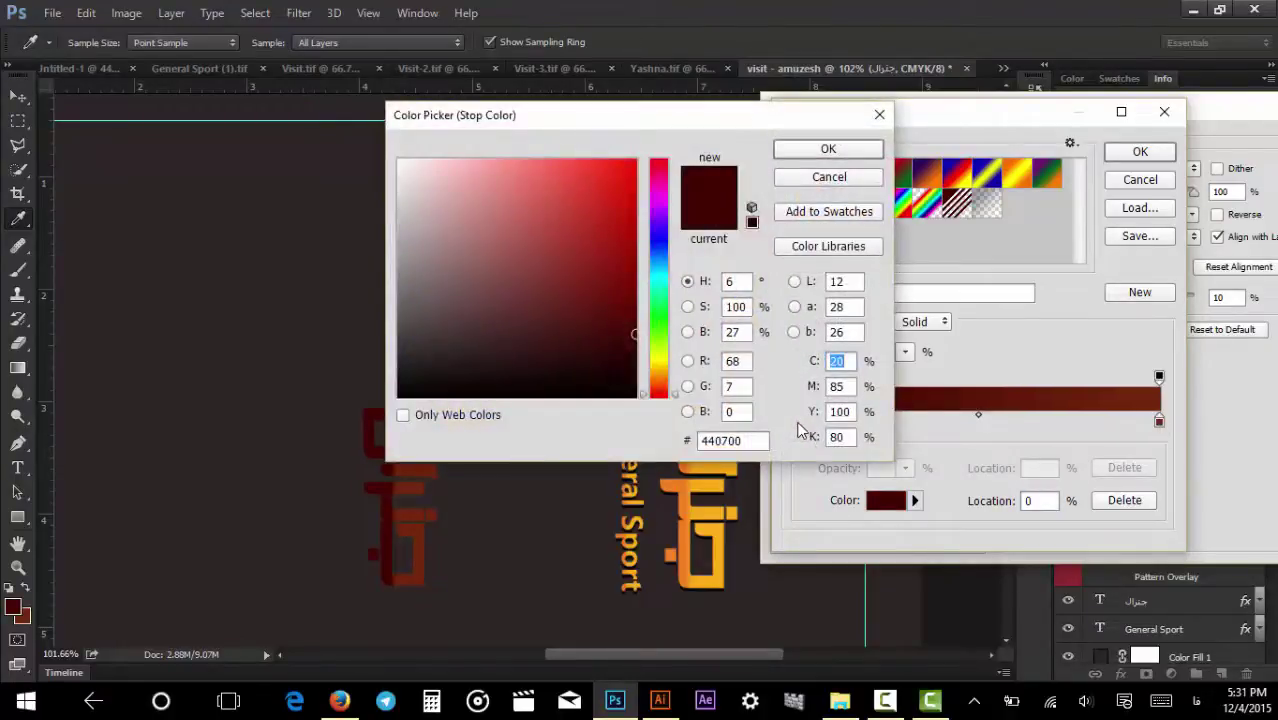
# Sample orange f58220 from the General Sport lettering into the left stop colour.
pyautogui.moveTo(633, 122); pyautogui.dragTo(1007, 125)
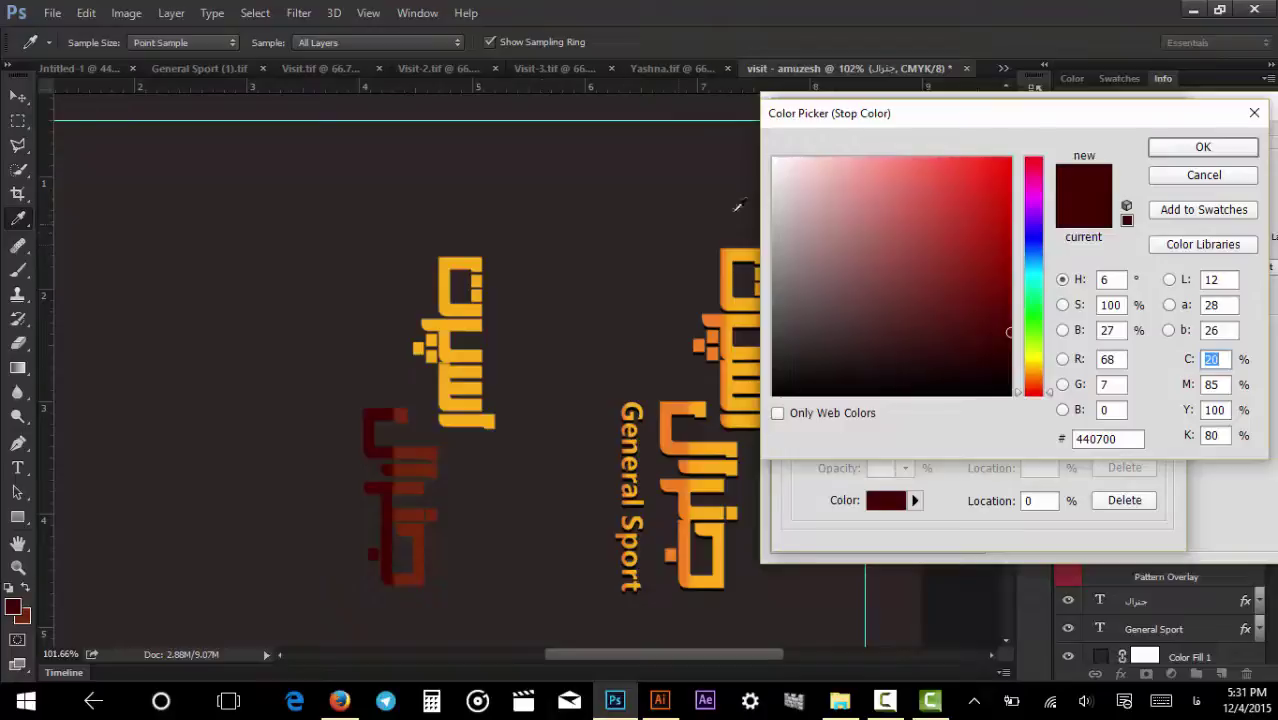
pyautogui.moveTo(1120, 116)
pyautogui.mouseDown()
pyautogui.moveTo(980, 94)
pyautogui.moveTo(1198, 100)
pyautogui.moveTo(1145, 113)
pyautogui.mouseUp()
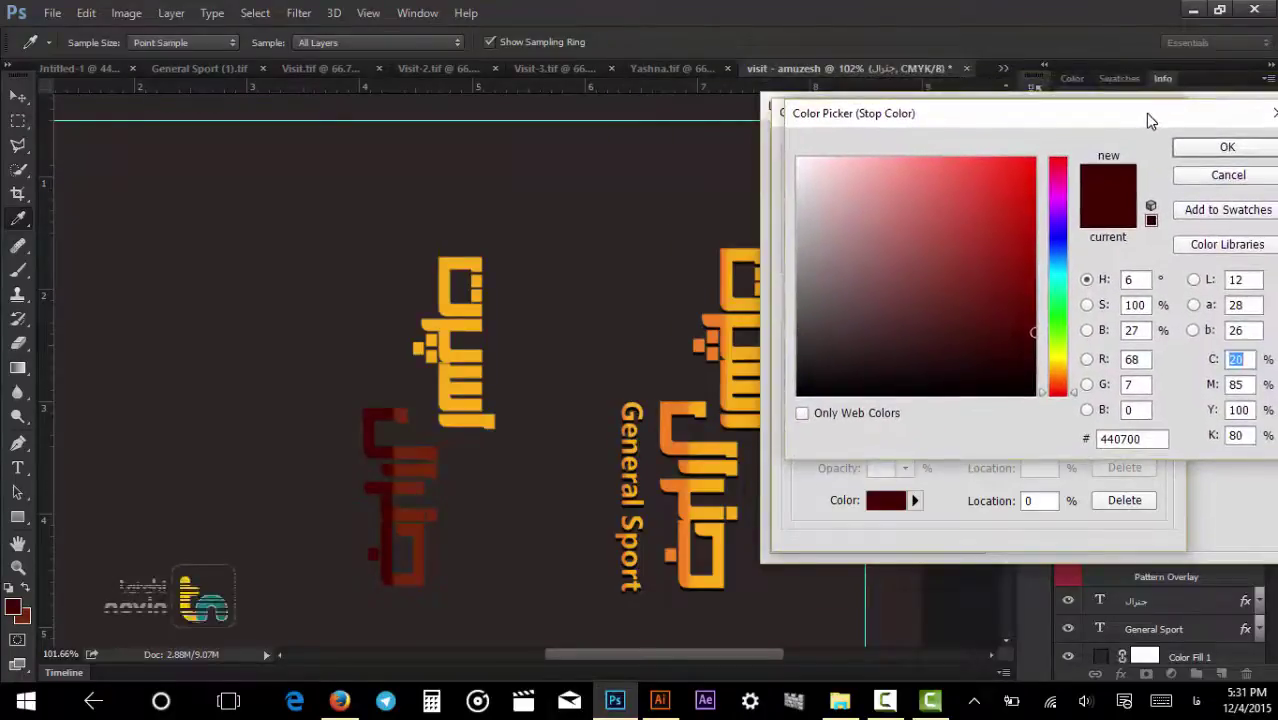
pyautogui.click(668, 404)
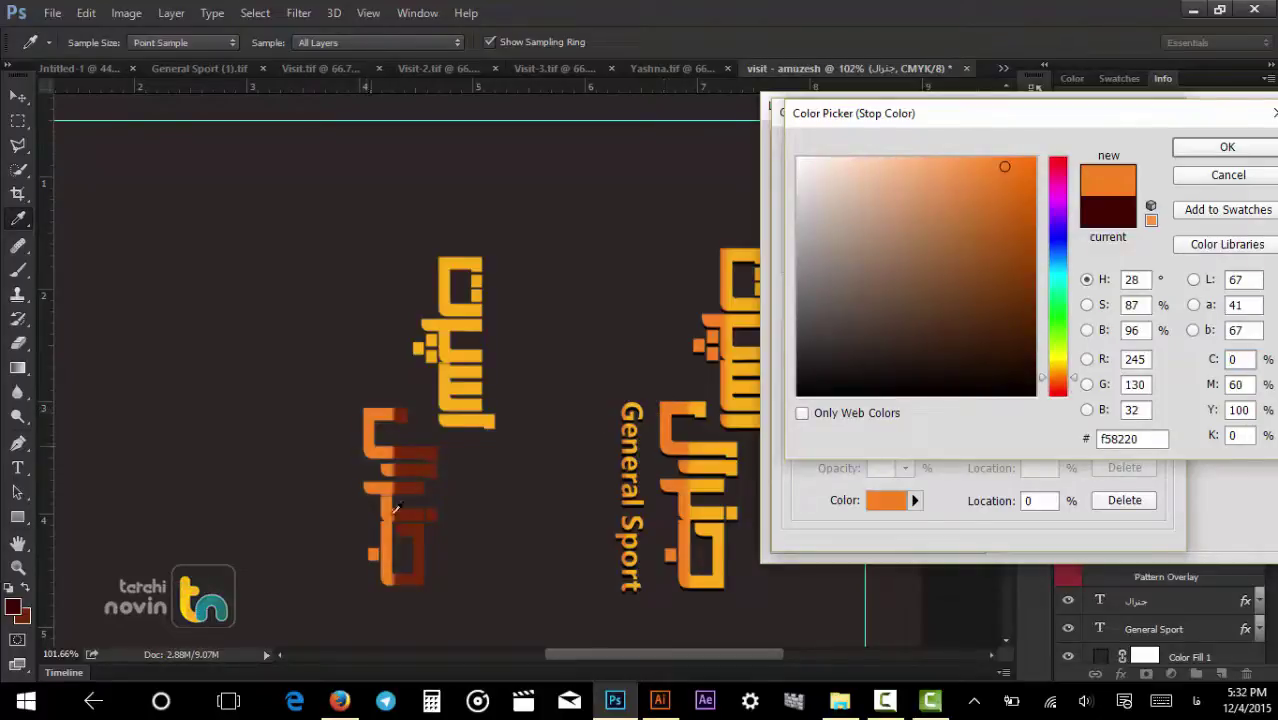
pyautogui.moveTo(1015, 115); pyautogui.dragTo(851, 219)
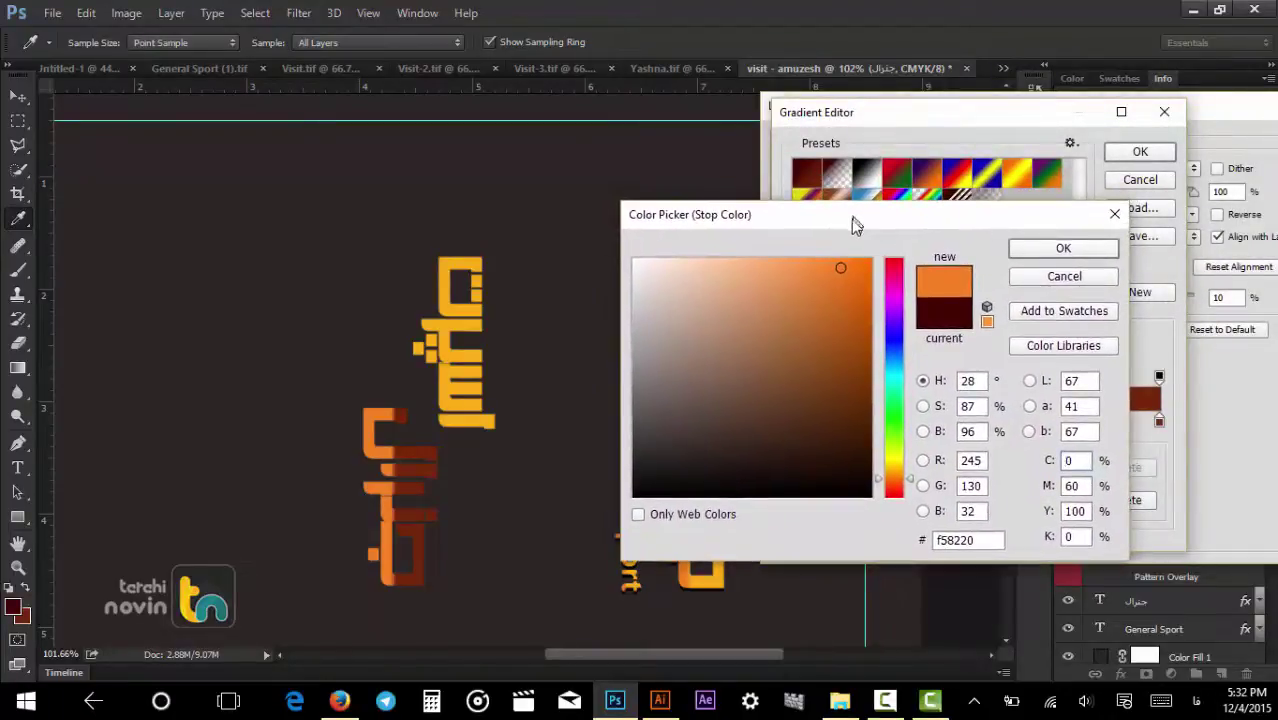
pyautogui.click(1086, 468)
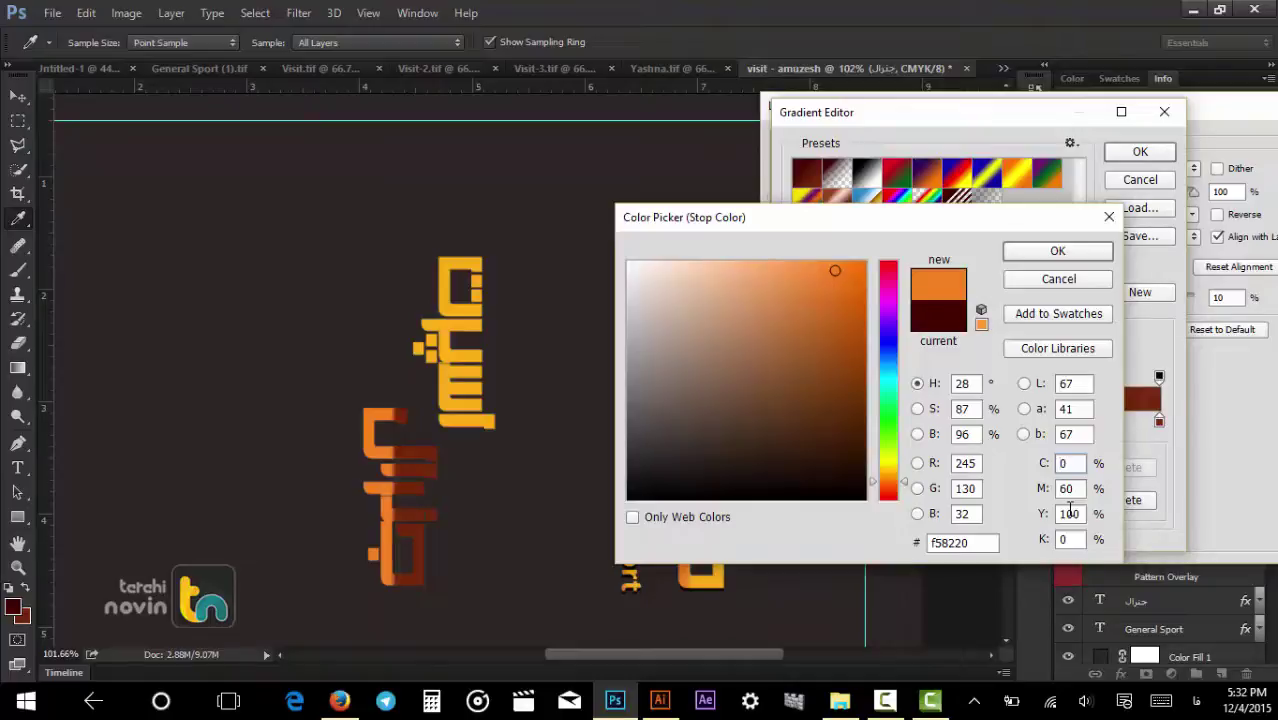
# Test magenta values of 30, 50, 60, 70 and 100 for the stop colour.
pyautogui.press('Tab')
pyautogui.write('00')
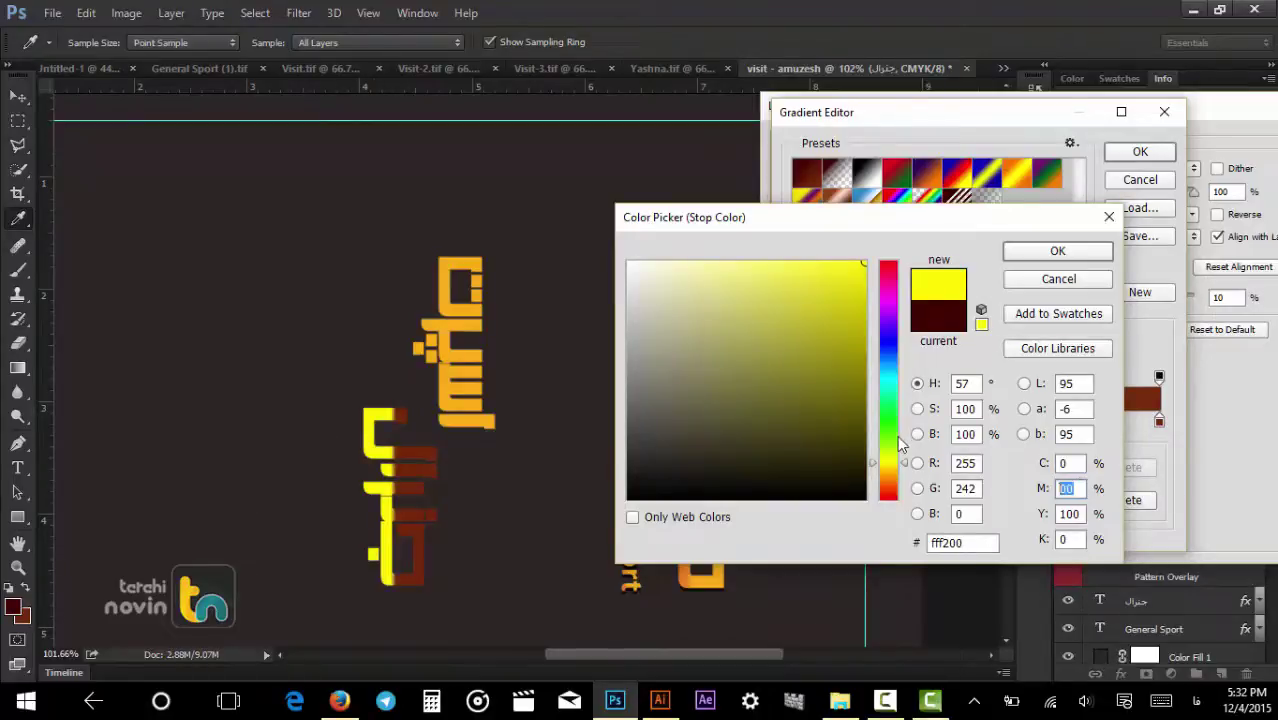
pyautogui.write('20')
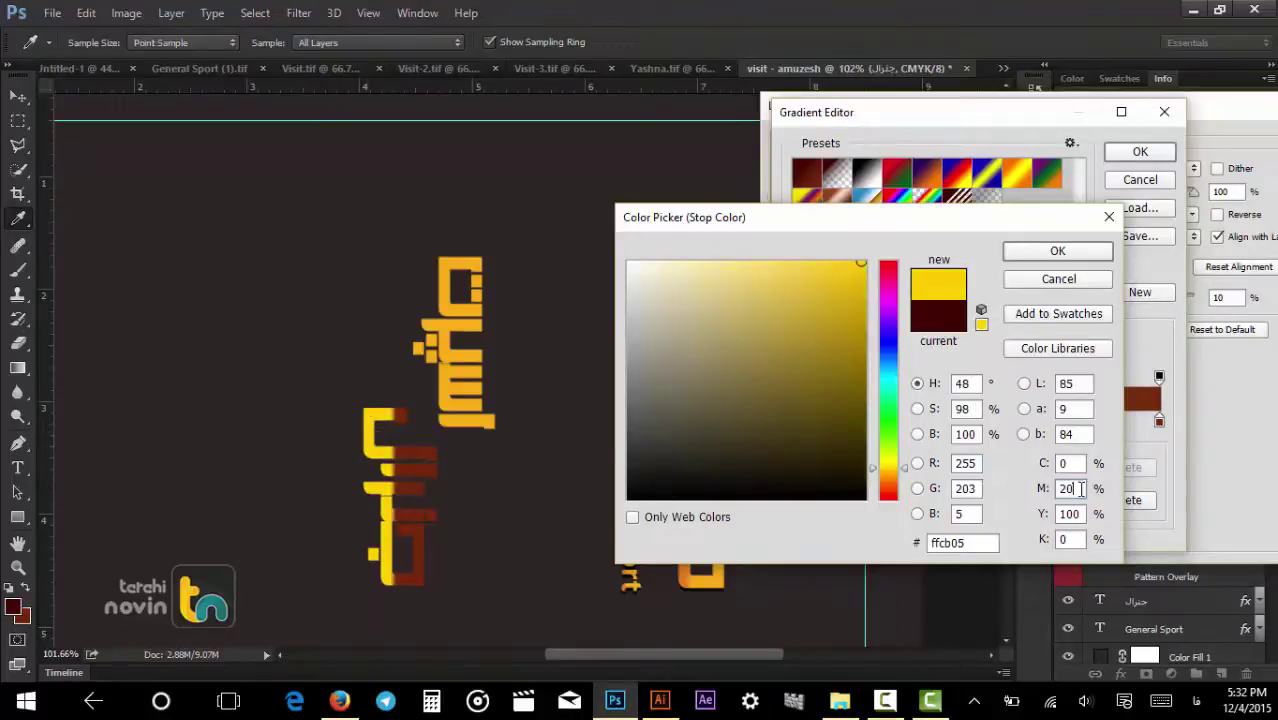
pyautogui.moveTo(1080, 488); pyautogui.dragTo(1017, 490)
pyautogui.write('30')
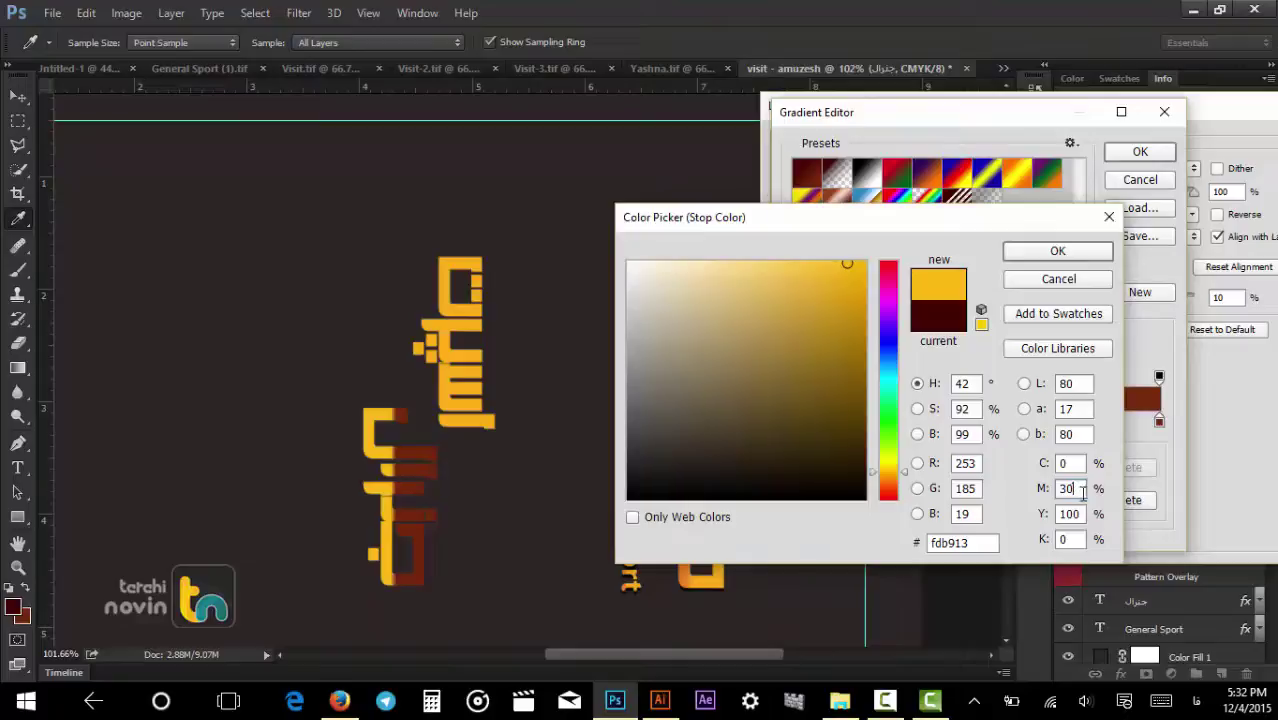
pyautogui.moveTo(1082, 489); pyautogui.dragTo(1049, 491)
pyautogui.write('50')
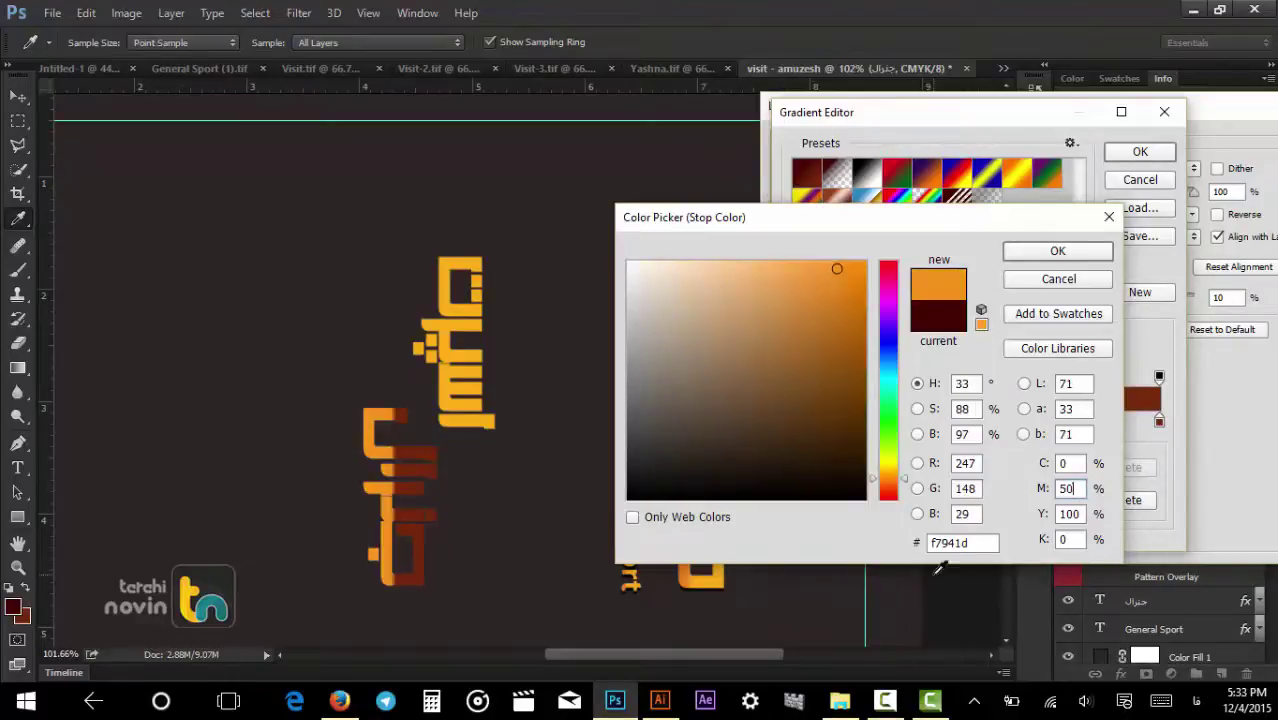
pyautogui.press('BackSpace')
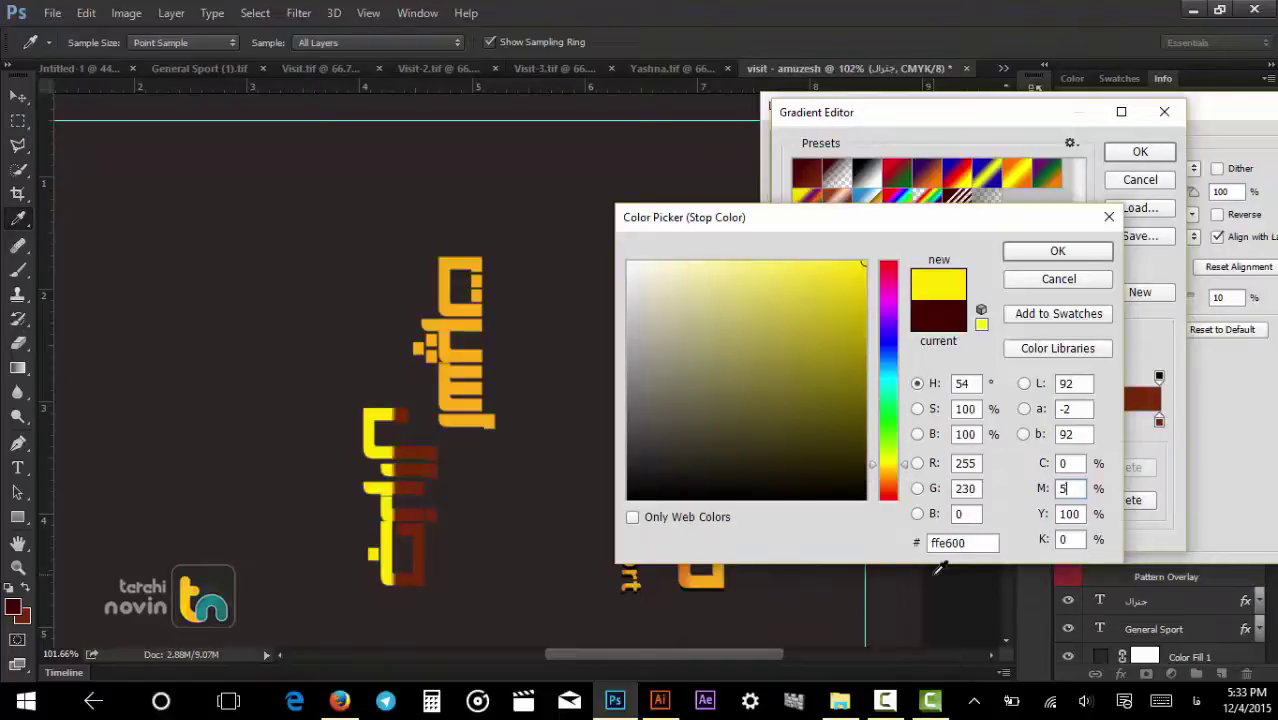
pyautogui.write('60')
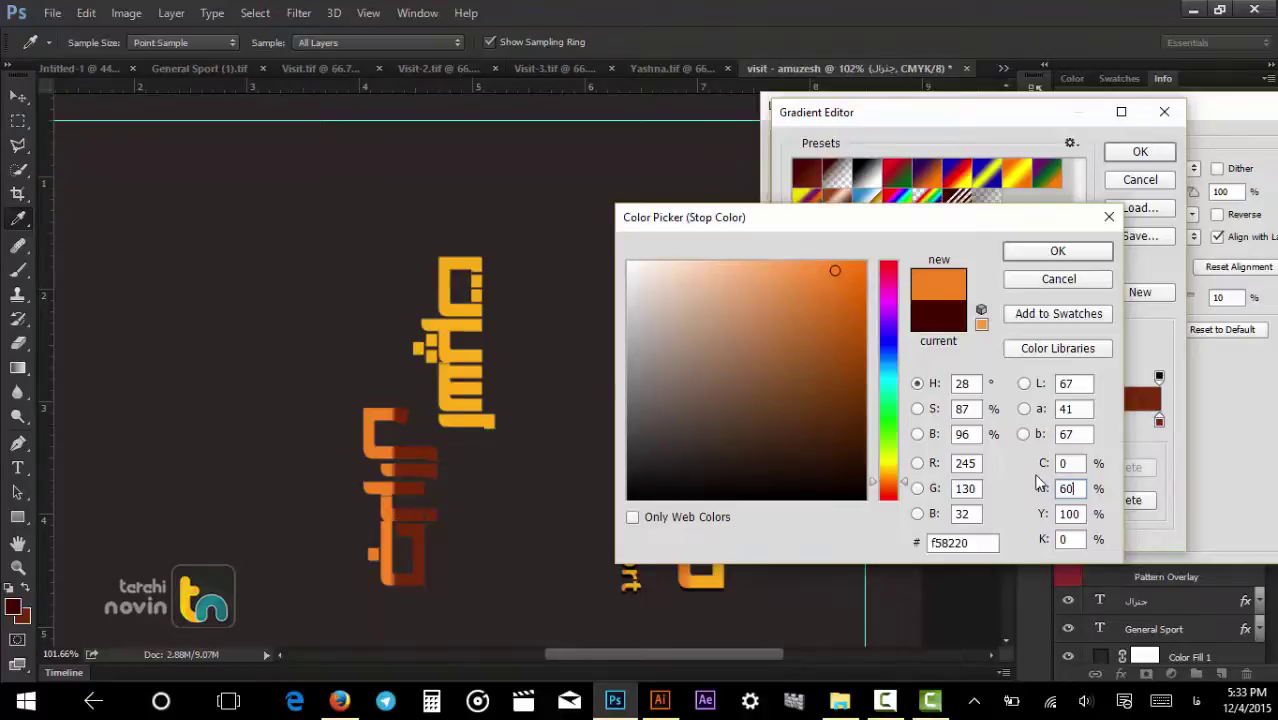
pyautogui.press('BackSpace')
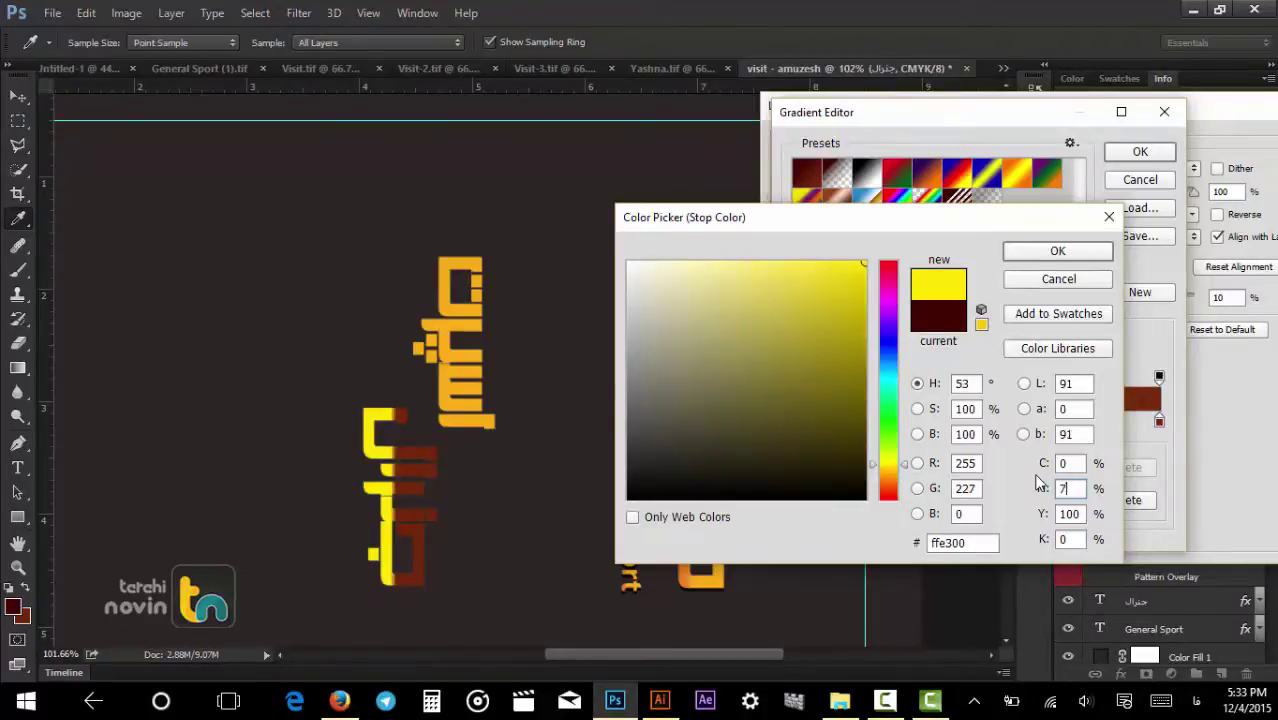
pyautogui.write('70')
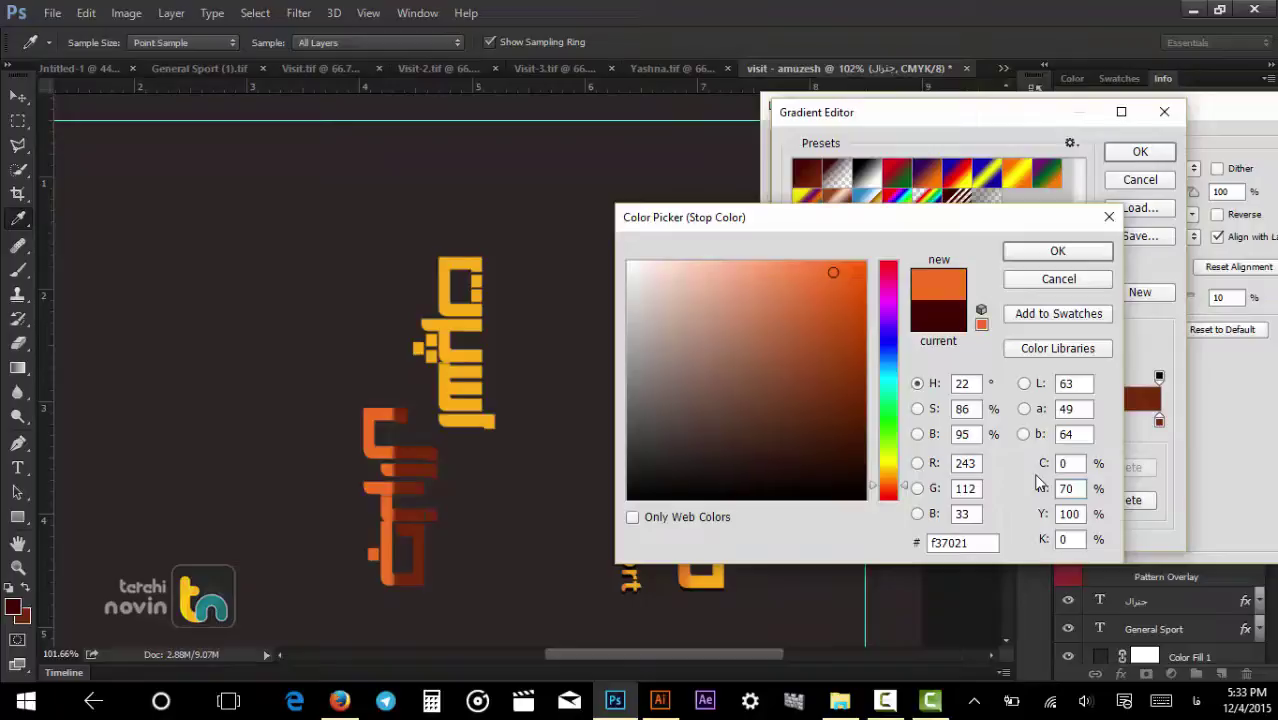
pyautogui.click(1040, 484)
pyautogui.write('100')
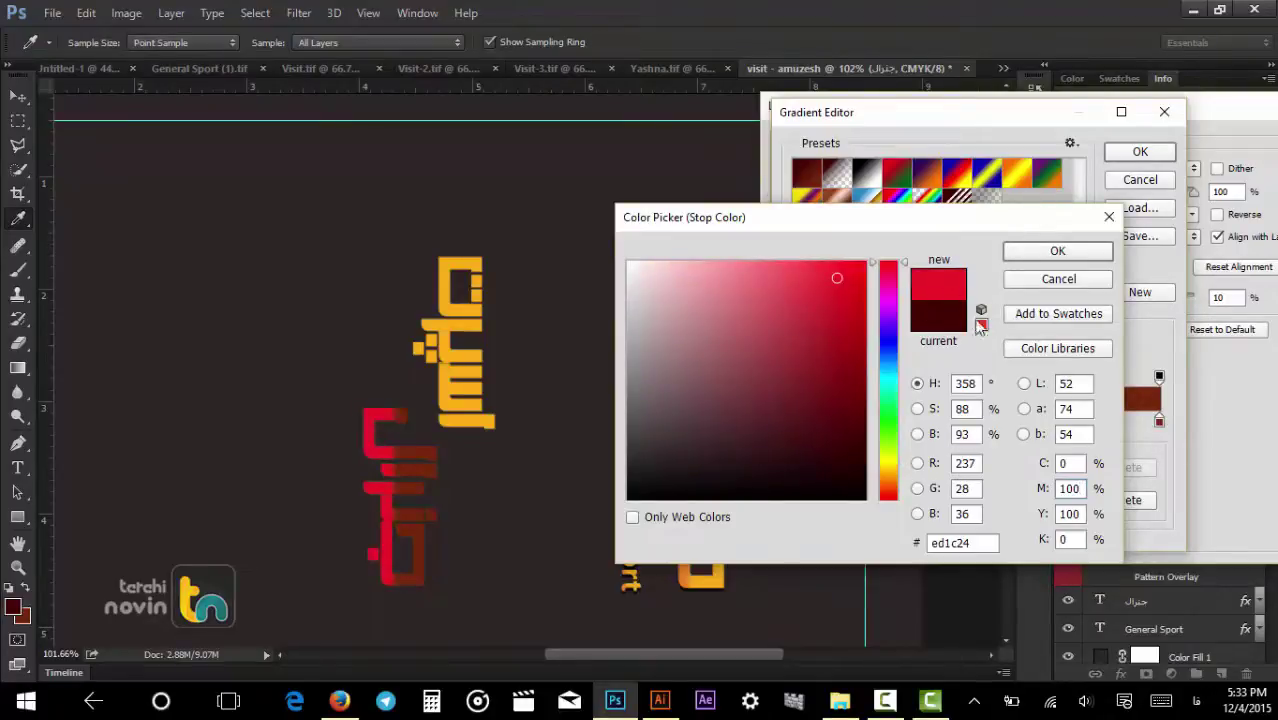
# Re-sample orange f58220 from the logo text and accept it for the left stop.
pyautogui.doubleClick(1068, 488)
pyautogui.click(686, 575)
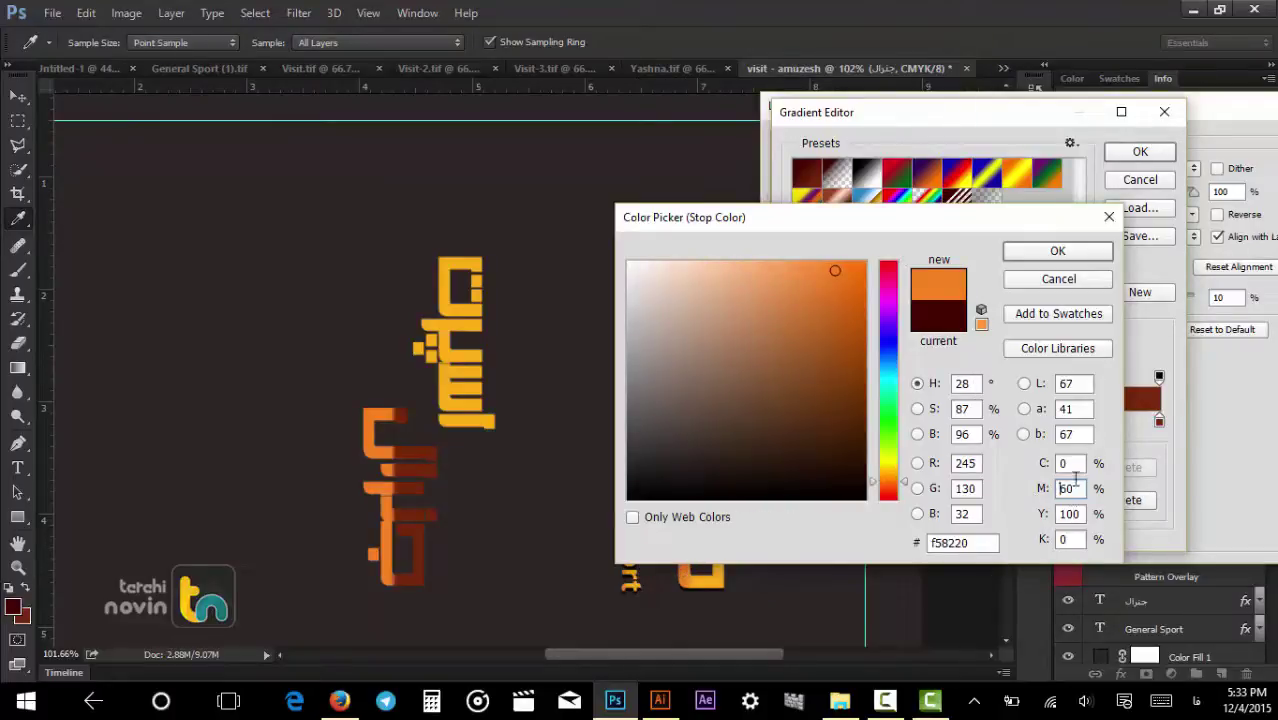
pyautogui.click(1040, 251)
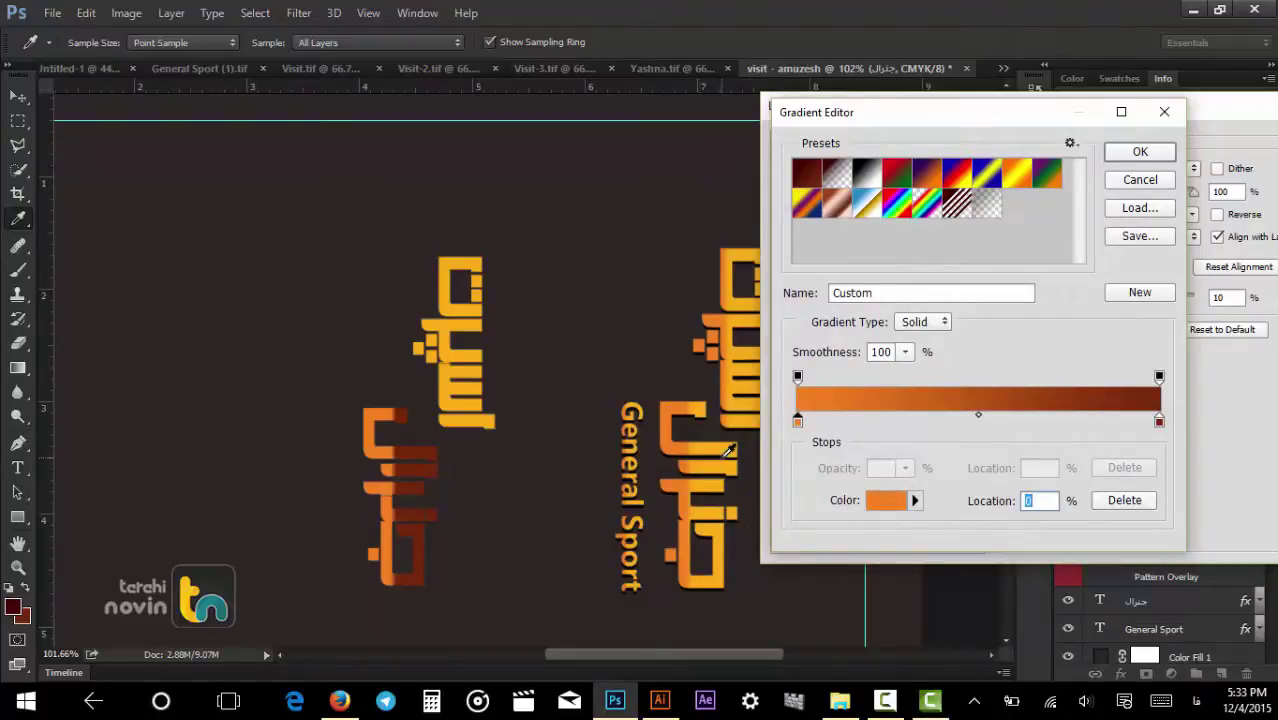
# Set the right gradient stop to golden yellow fcaf17 and confirm the gradient.
pyautogui.click(1159, 423)
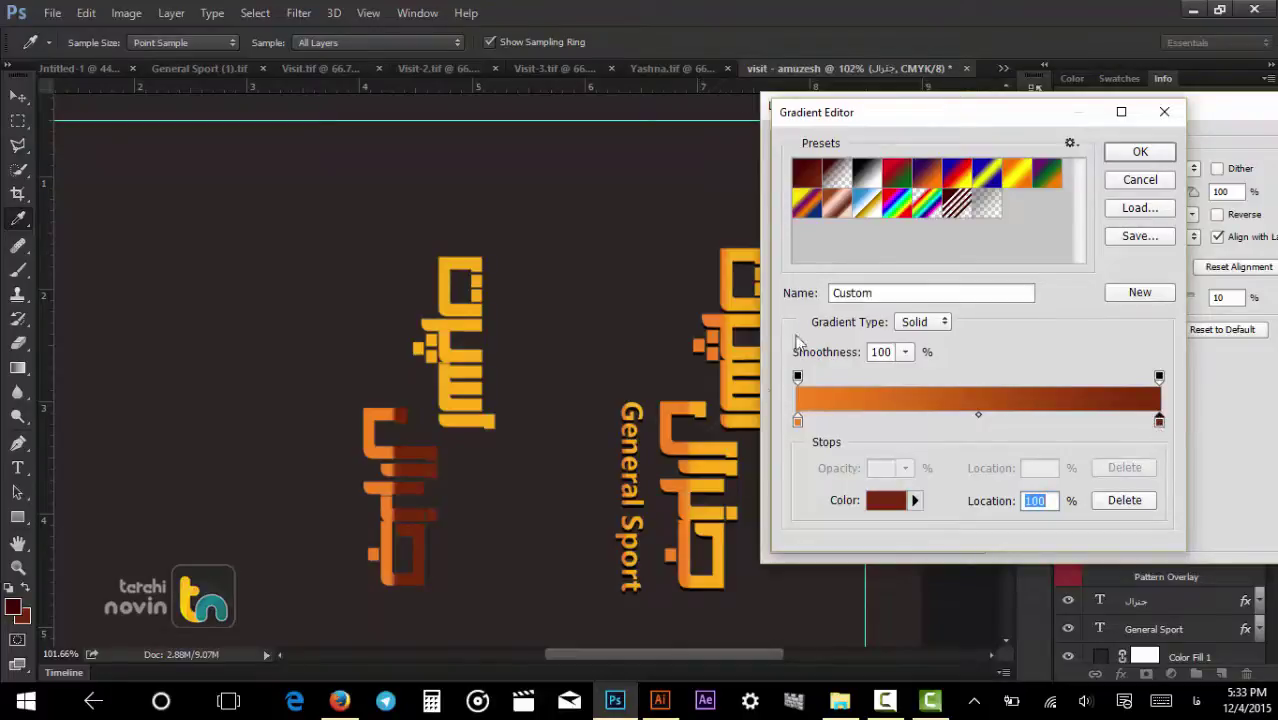
pyautogui.click(749, 396)
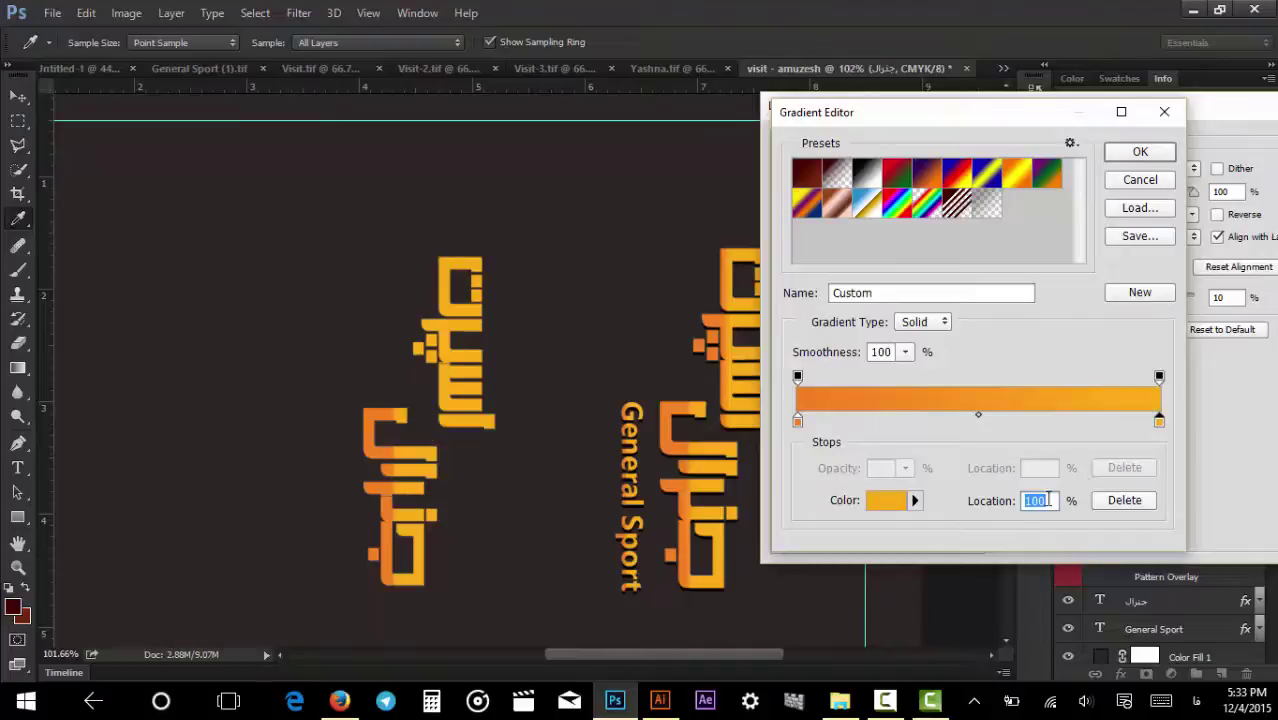
pyautogui.doubleClick(1159, 421)
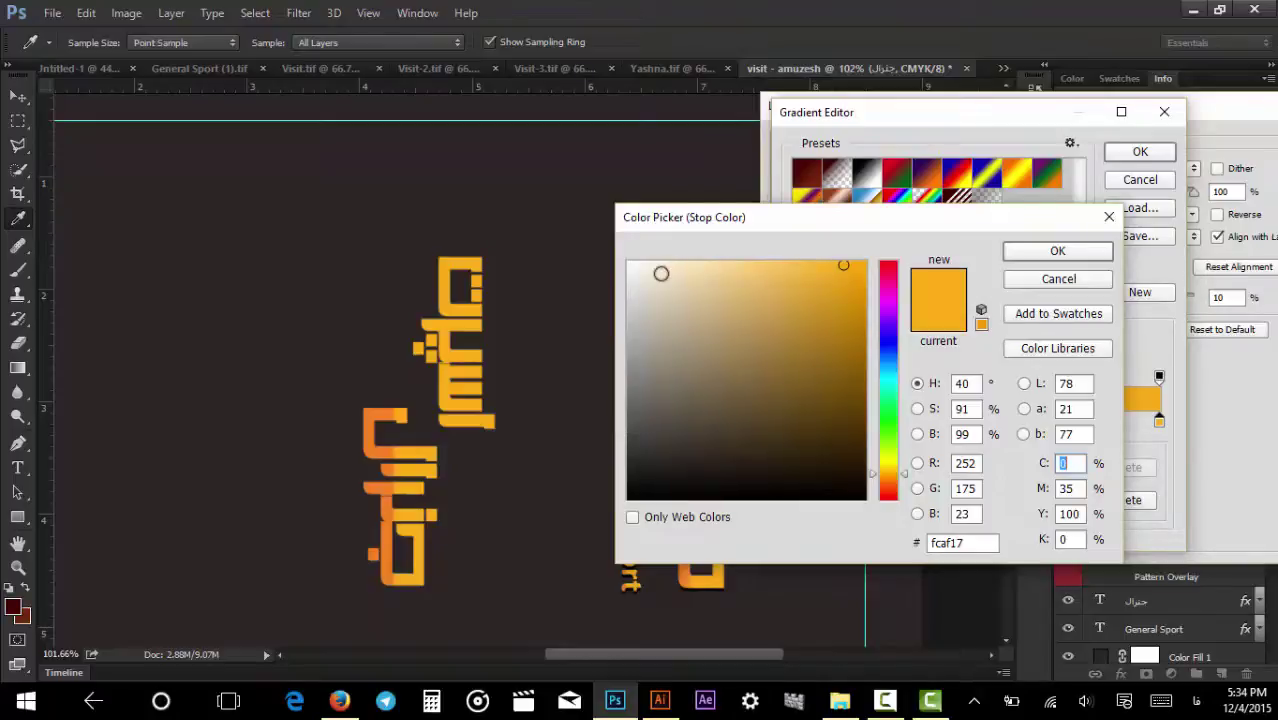
pyautogui.click(1060, 251)
pyautogui.click(1140, 151)
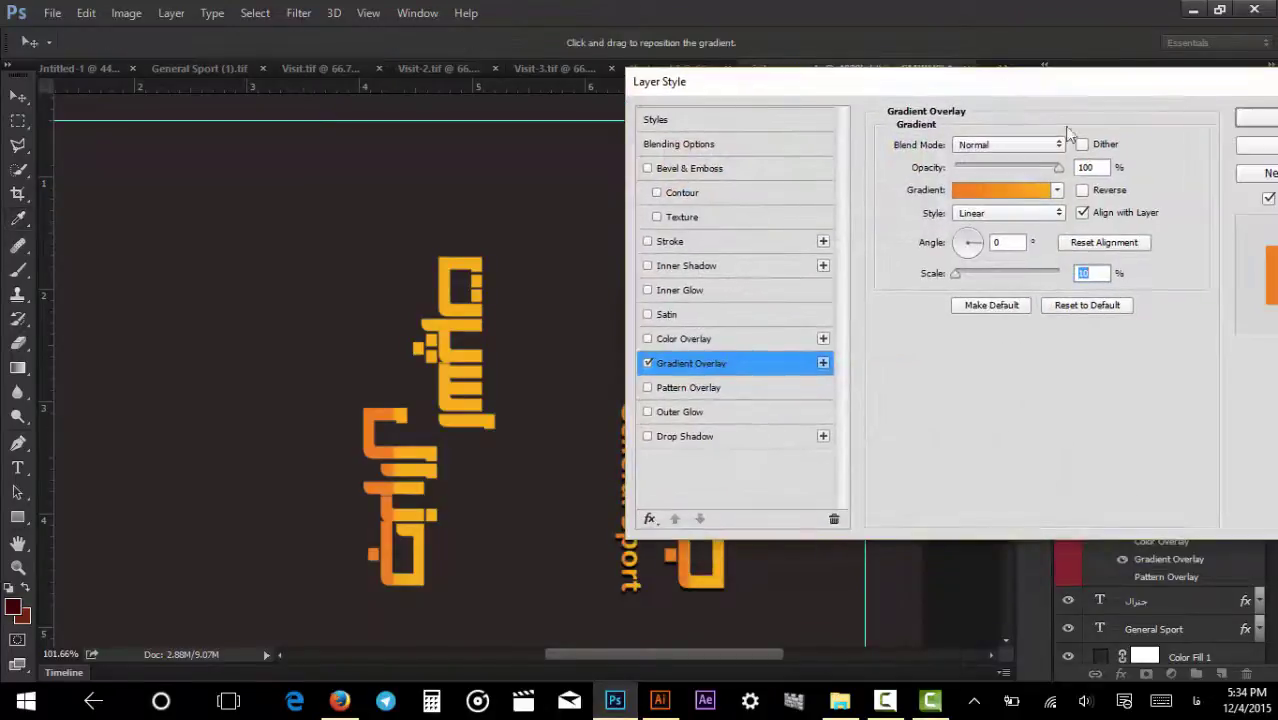
# Apply the gradient overlay, then enable Drop Shadow on the Arabic text layer.
pyautogui.click(1247, 120)
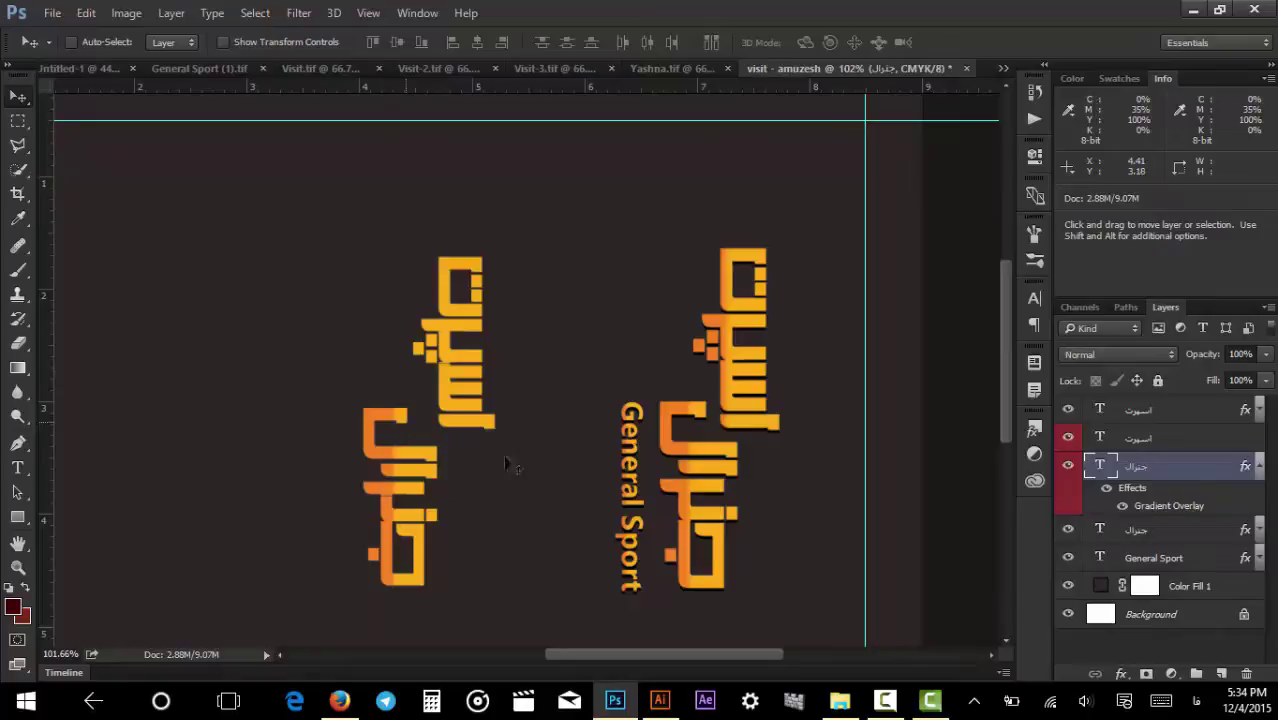
pyautogui.doubleClick(1203, 473)
pyautogui.moveTo(443, 114); pyautogui.dragTo(781, 82)
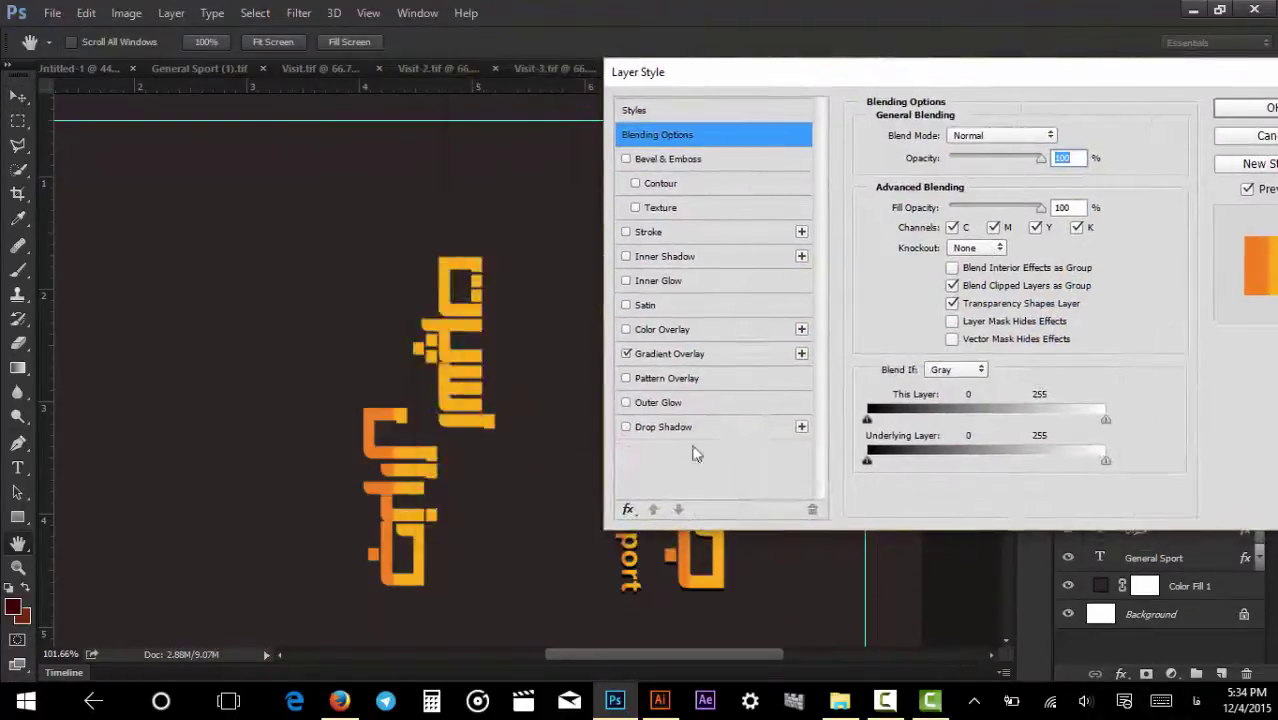
pyautogui.click(626, 427)
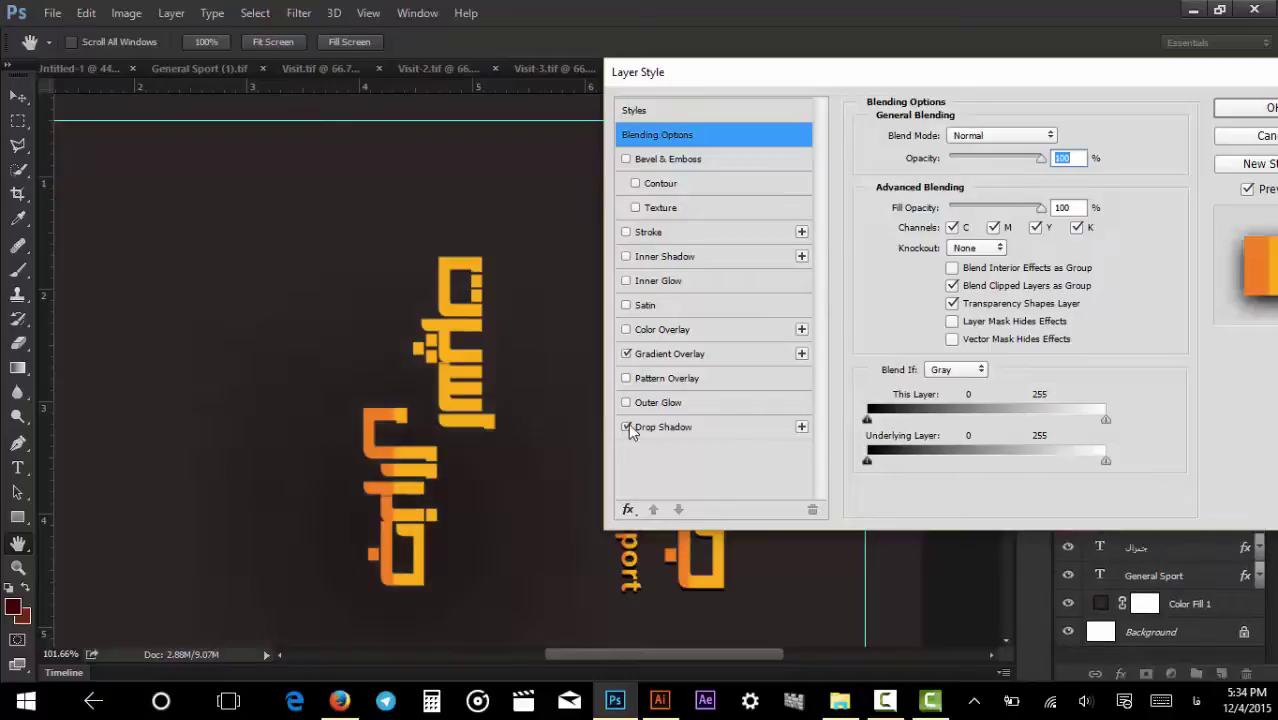
pyautogui.moveTo(787, 85); pyautogui.dragTo(884, 56)
pyautogui.click(788, 397)
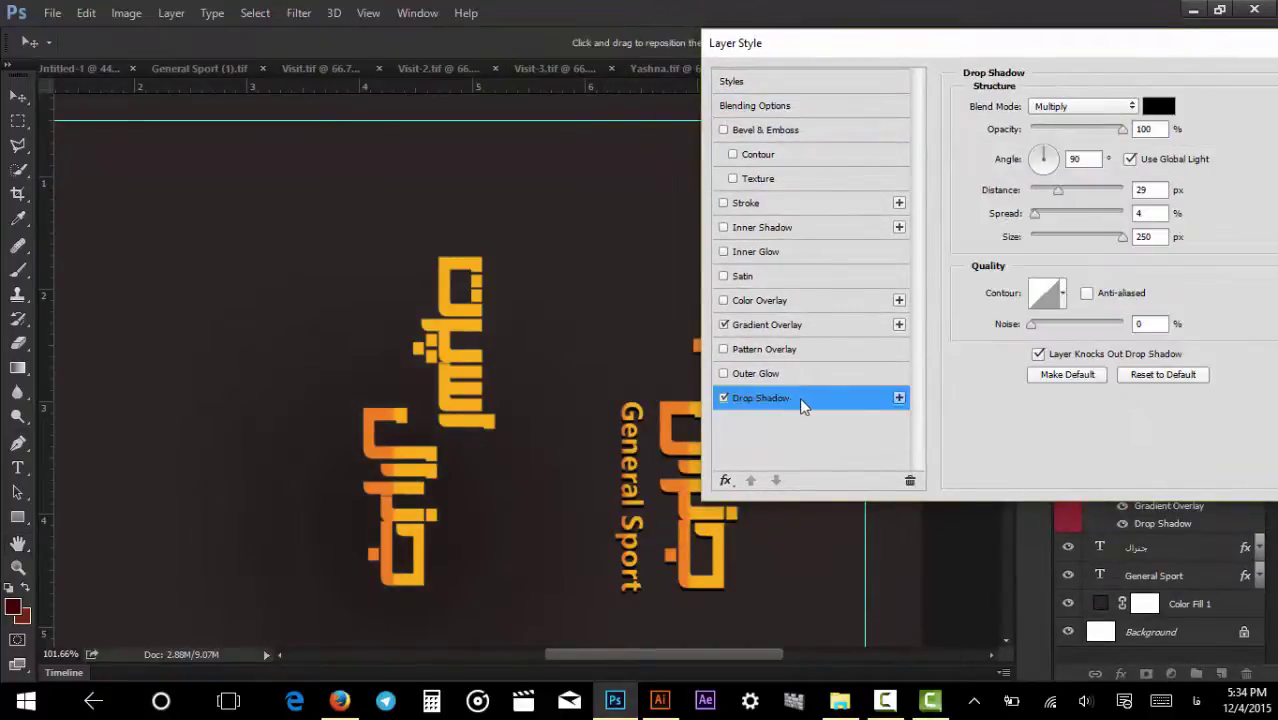
# Make the shadow hard-edged with size and spread 0, keeping Multiply blend mode.
pyautogui.moveTo(1121, 238); pyautogui.dragTo(937, 227)
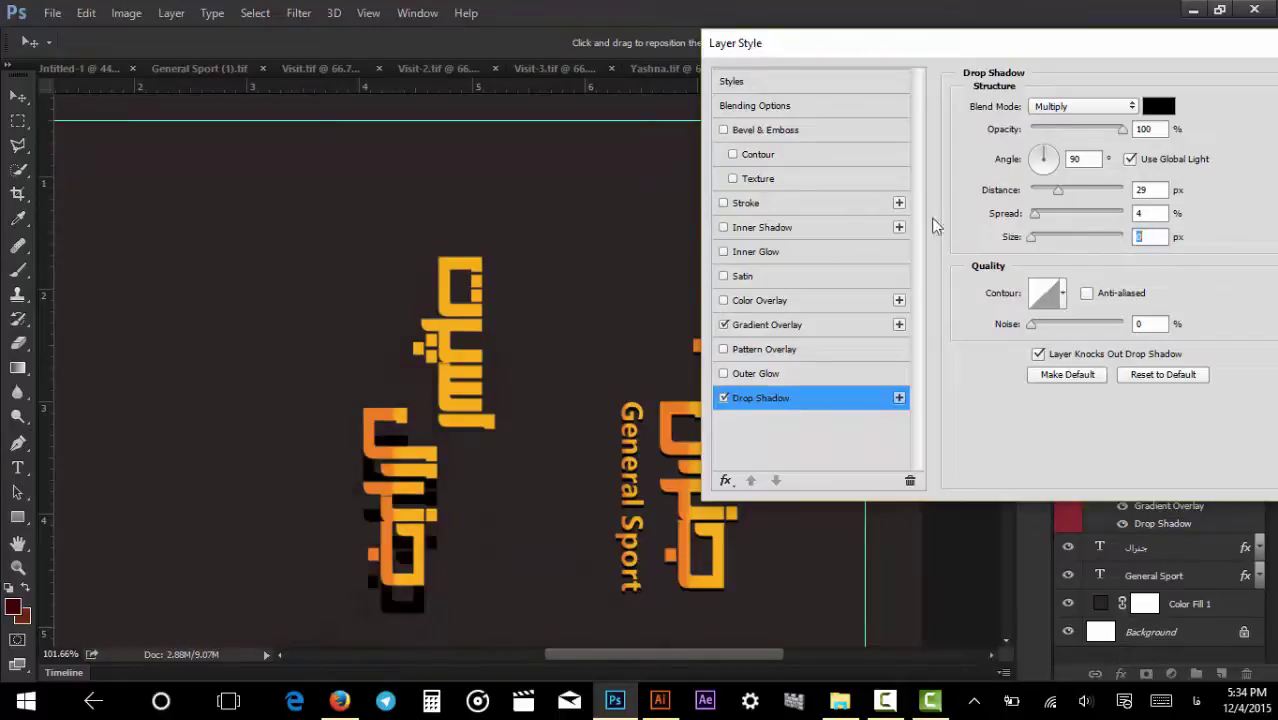
pyautogui.moveTo(1060, 192); pyautogui.dragTo(1029, 214)
pyautogui.press('Tab')
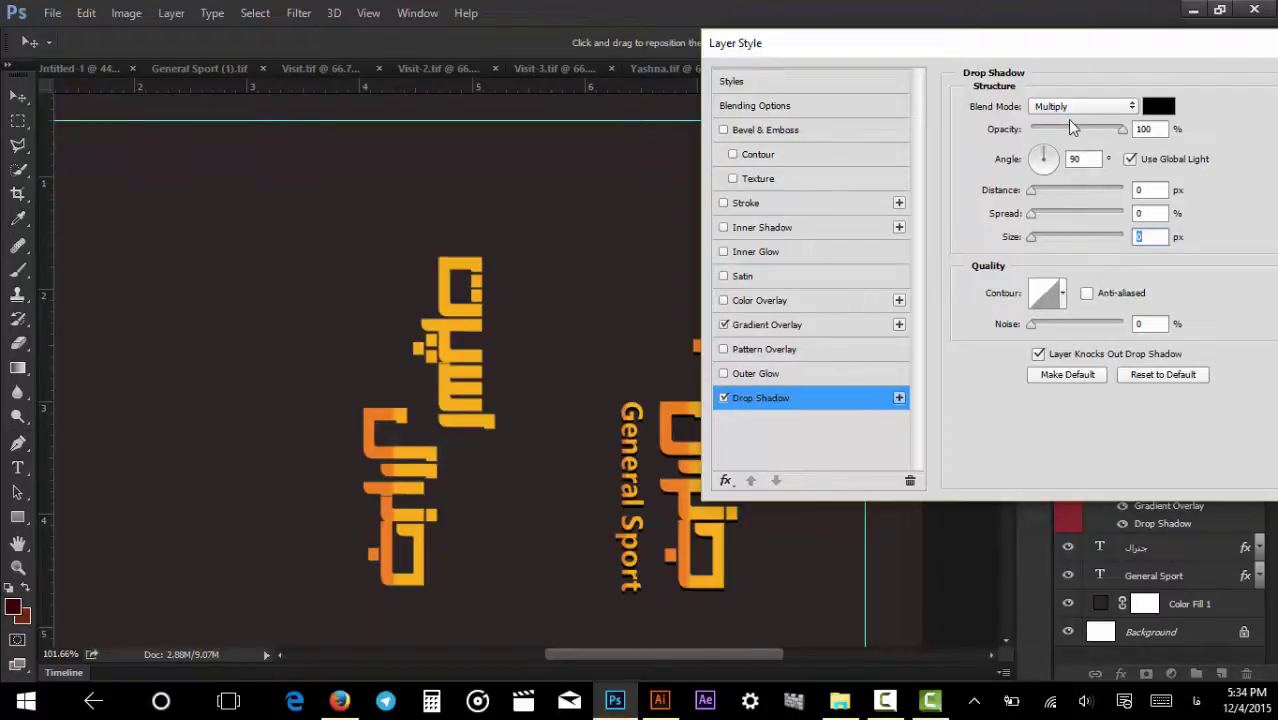
pyautogui.click(1074, 108)
pyautogui.click(1075, 107)
pyautogui.moveTo(1122, 130)
pyautogui.mouseDown()
pyautogui.moveTo(1069, 146)
pyautogui.moveTo(1138, 148)
pyautogui.mouseUp()
pyautogui.moveTo(1034, 197); pyautogui.dragTo(1037, 197)
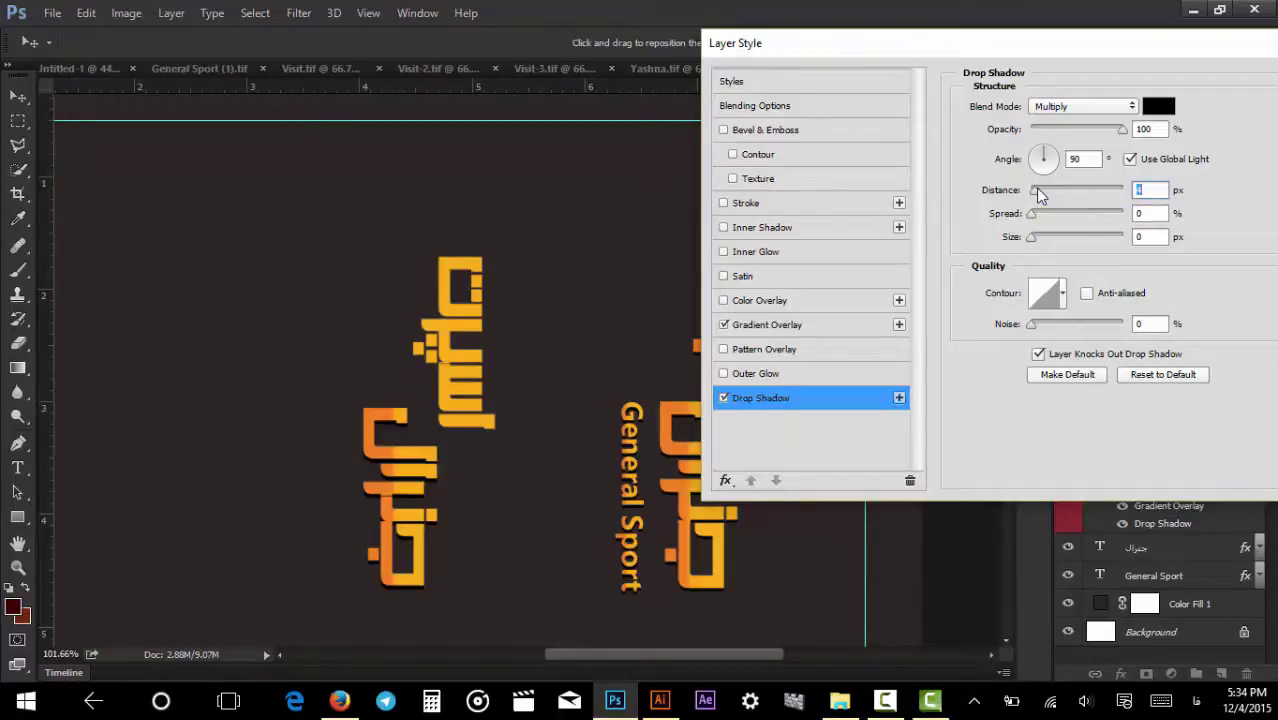
# Set the drop shadow angle to 90° and distance to 31 px.
pyautogui.click(1080, 158)
pyautogui.write('180')
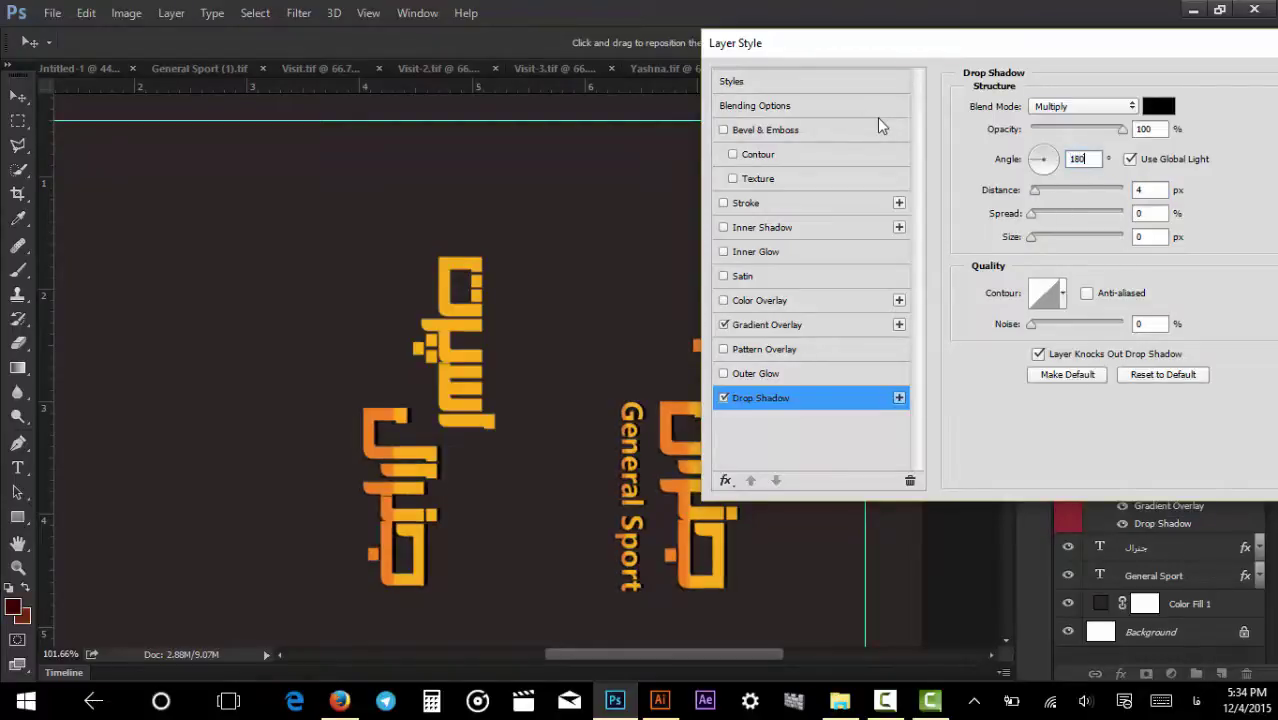
pyautogui.moveTo(1035, 191); pyautogui.dragTo(1079, 195)
pyautogui.hotkey('shift', 'Tab')
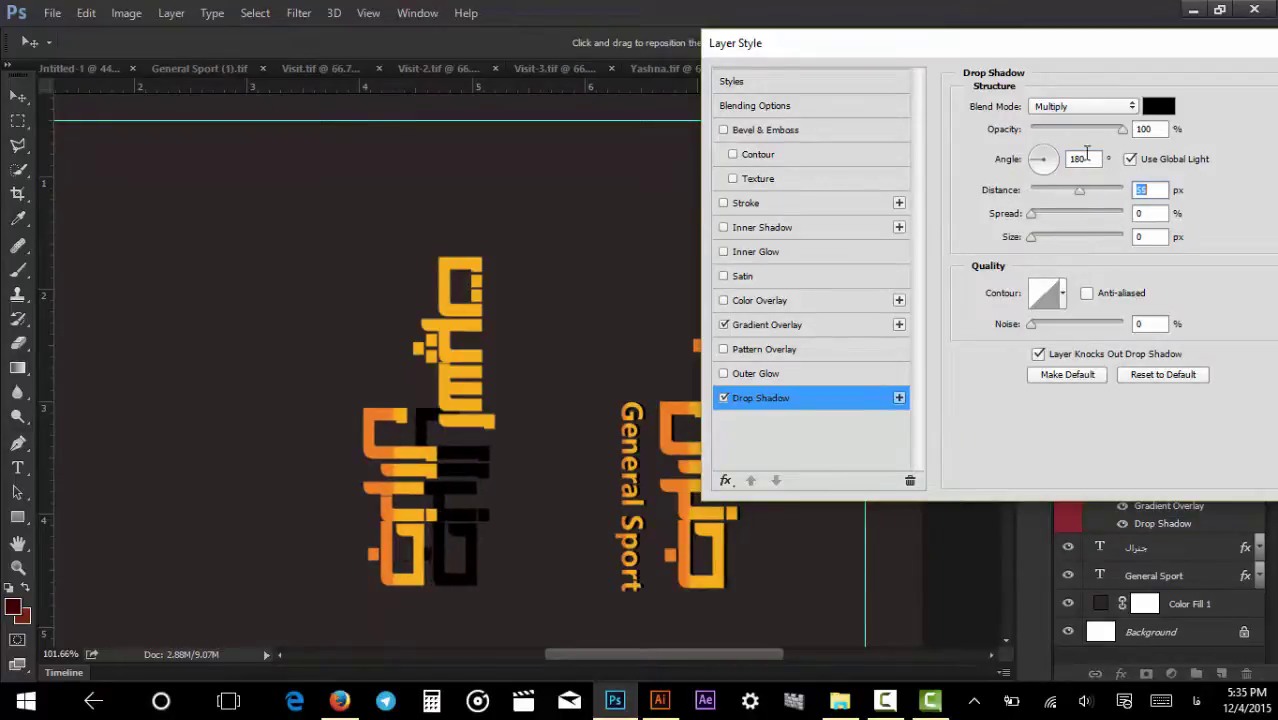
pyautogui.write('0')
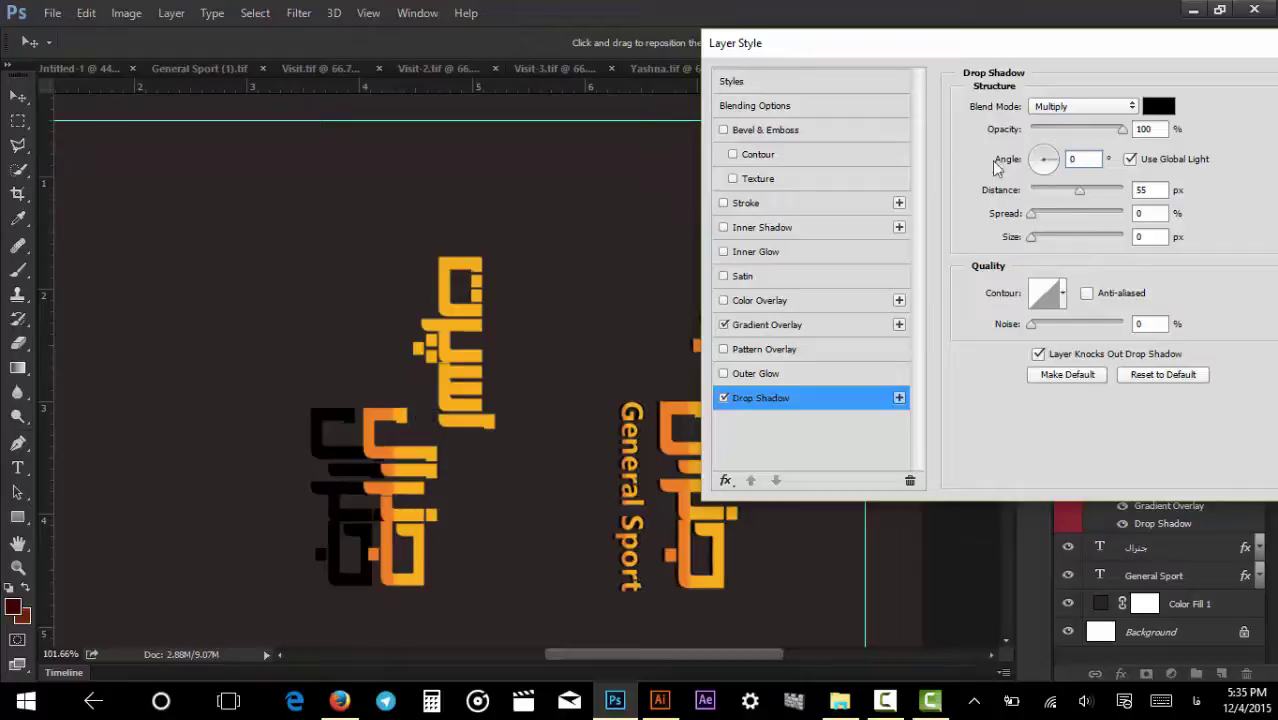
pyautogui.moveTo(1083, 195); pyautogui.dragTo(1098, 192)
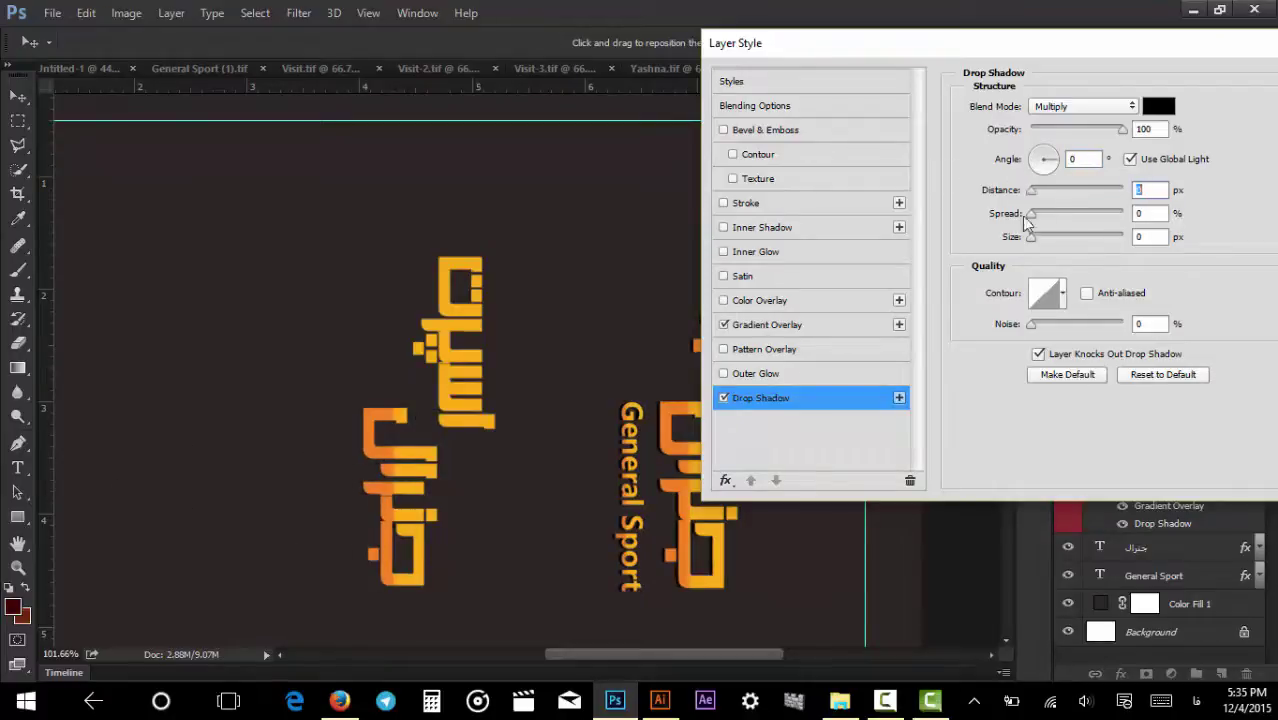
pyautogui.write('31')
pyautogui.hotkey('shift', 'Tab')
pyautogui.write('90')
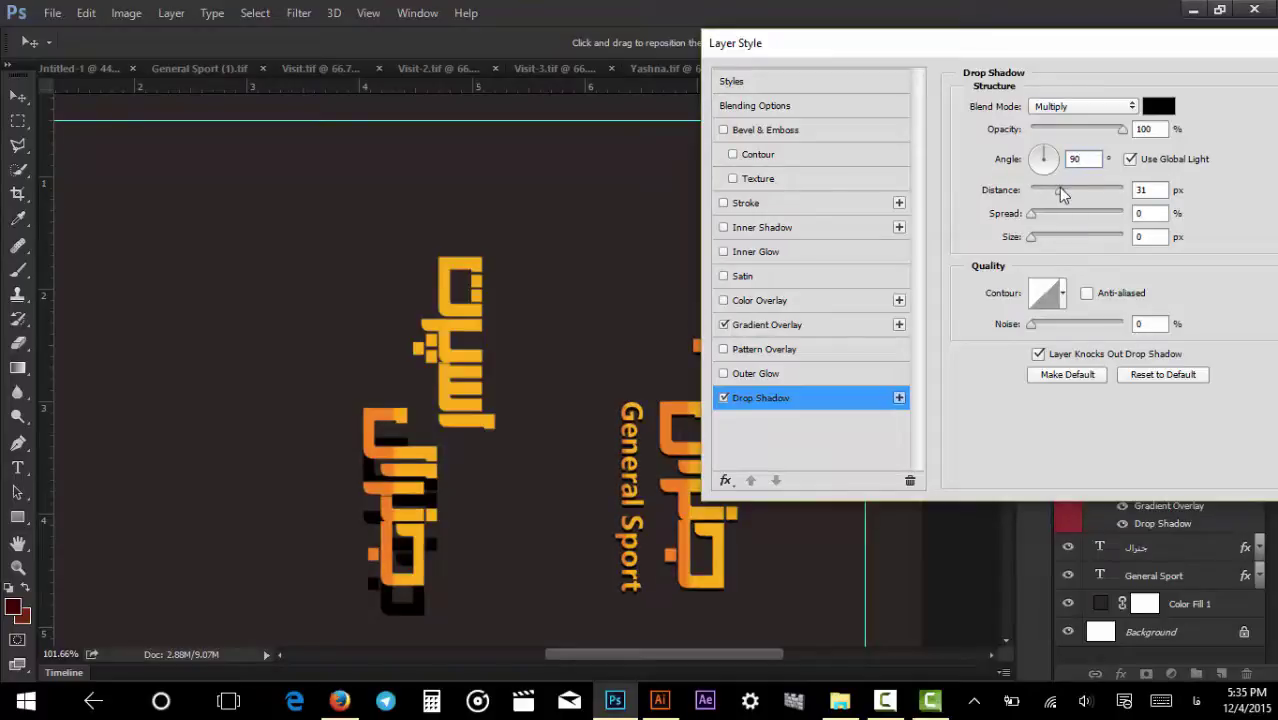
# Return the drop shadow to 100% opacity and reduce its distance toward 0 px.
pyautogui.moveTo(1058, 187); pyautogui.dragTo(1036, 205)
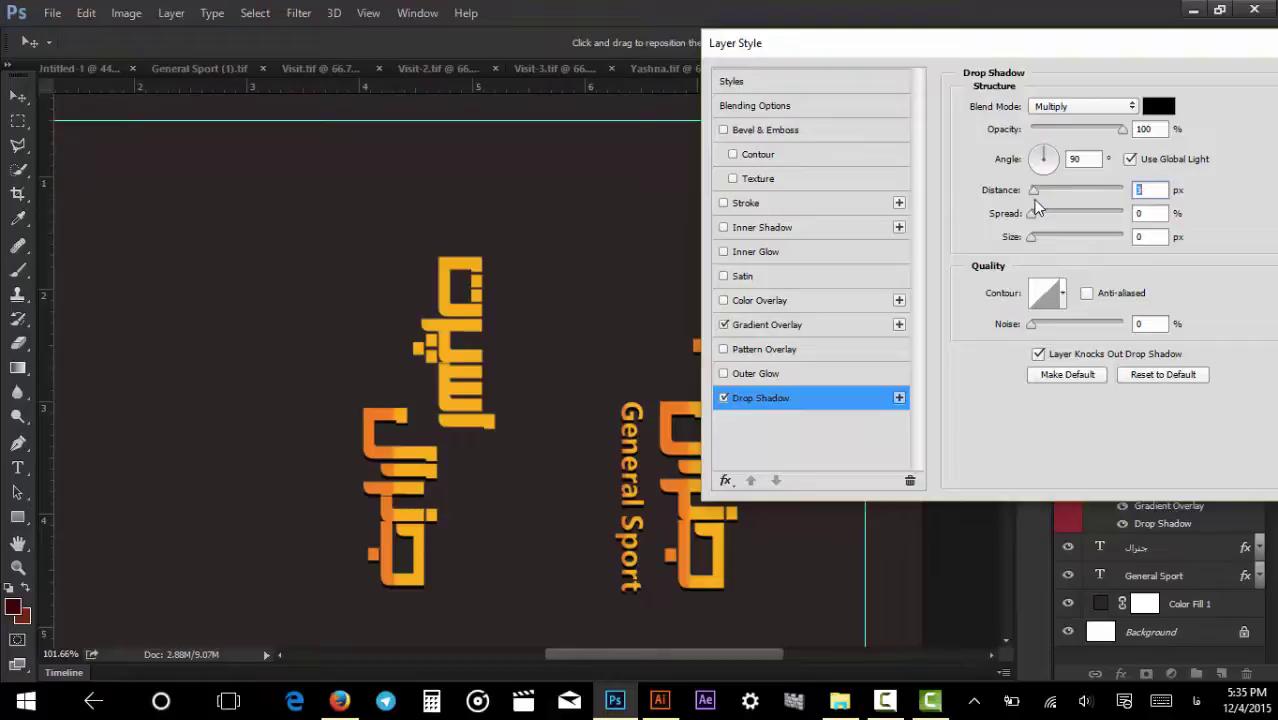
pyautogui.doubleClick(1138, 191)
pyautogui.moveTo(1127, 136); pyautogui.dragTo(1048, 138)
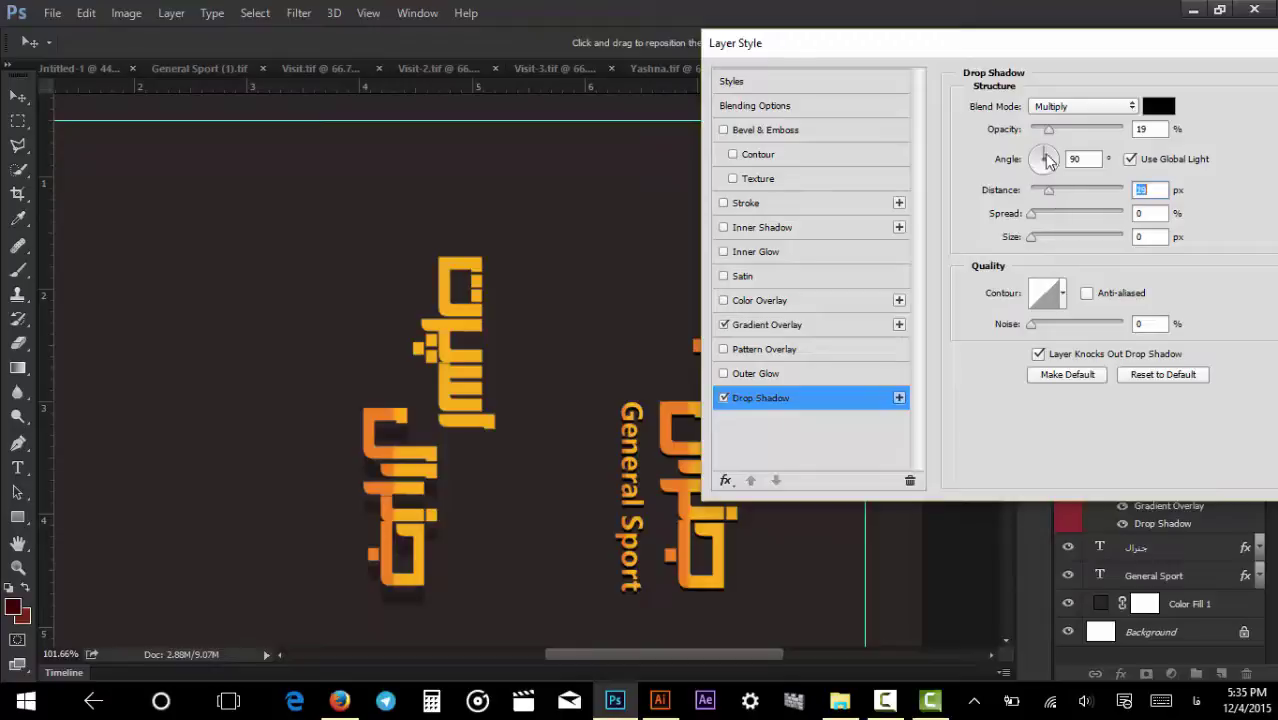
pyautogui.moveTo(1048, 130)
pyautogui.mouseDown()
pyautogui.moveTo(1076, 131)
pyautogui.moveTo(1038, 150)
pyautogui.moveTo(1066, 150)
pyautogui.moveTo(1030, 155)
pyautogui.moveTo(1068, 157)
pyautogui.moveTo(1059, 150)
pyautogui.mouseUp()
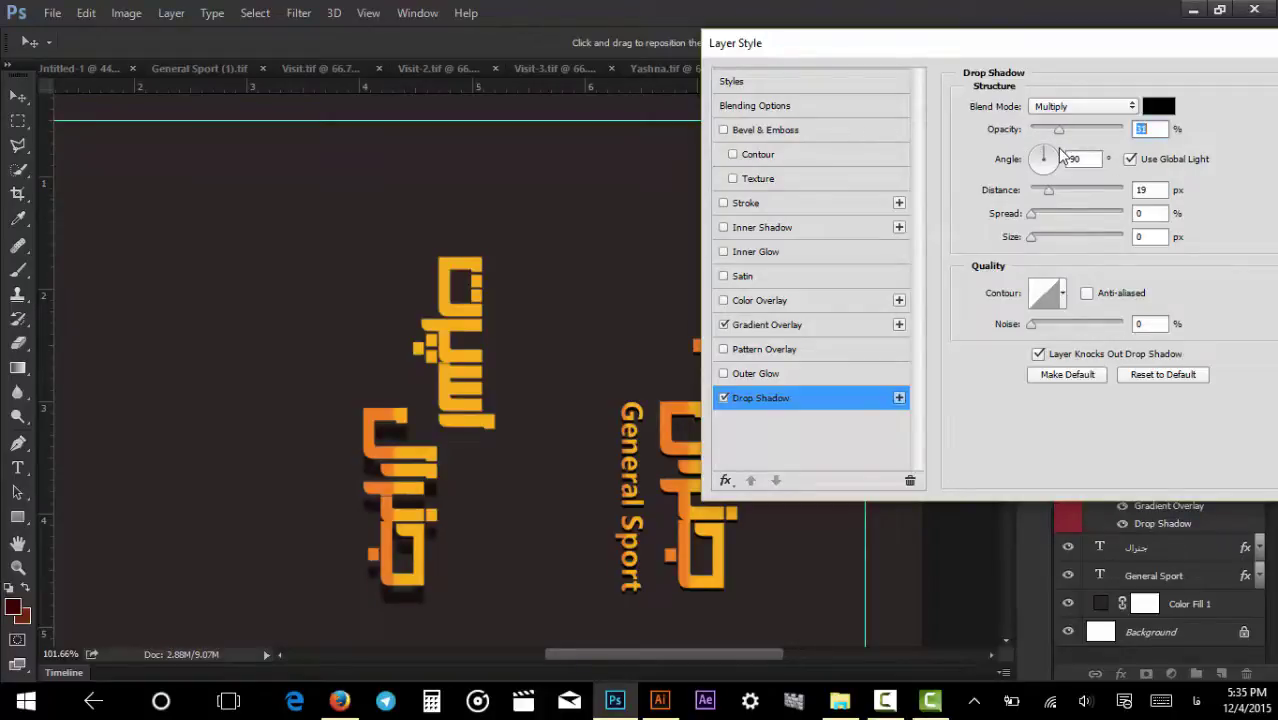
pyautogui.moveTo(1062, 157); pyautogui.dragTo(1183, 172)
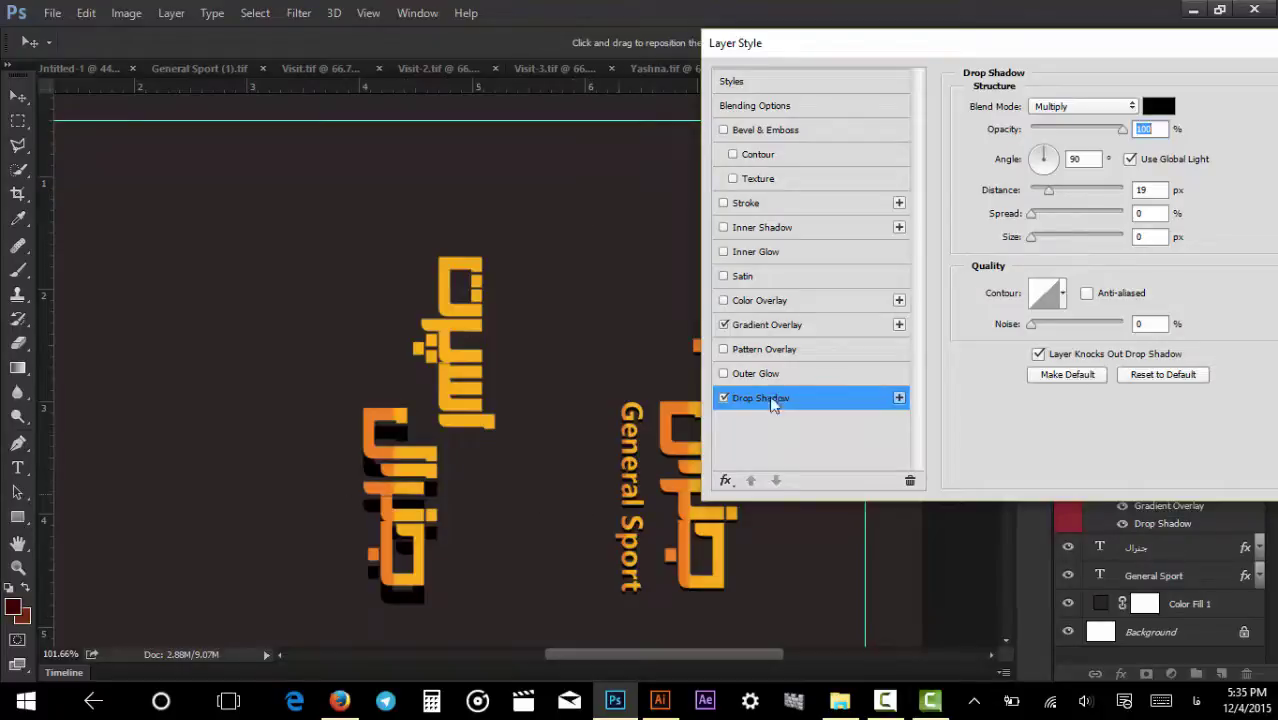
pyautogui.moveTo(1049, 192); pyautogui.dragTo(1038, 200)
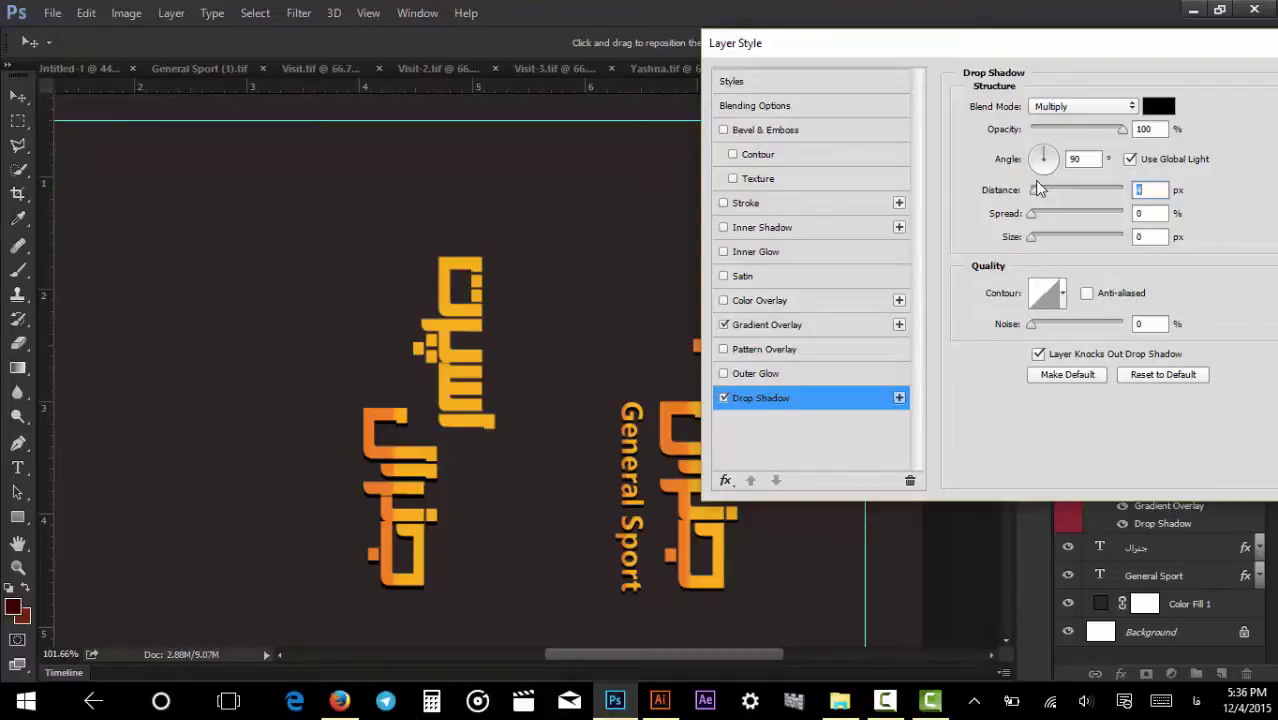
# Adjust the shadow spread and drag its size to 0 for no blur.
pyautogui.moveTo(1036, 192); pyautogui.dragTo(1047, 192)
pyautogui.moveTo(1031, 238)
pyautogui.mouseDown()
pyautogui.moveTo(1046, 240)
pyautogui.moveTo(1030, 240)
pyautogui.mouseUp()
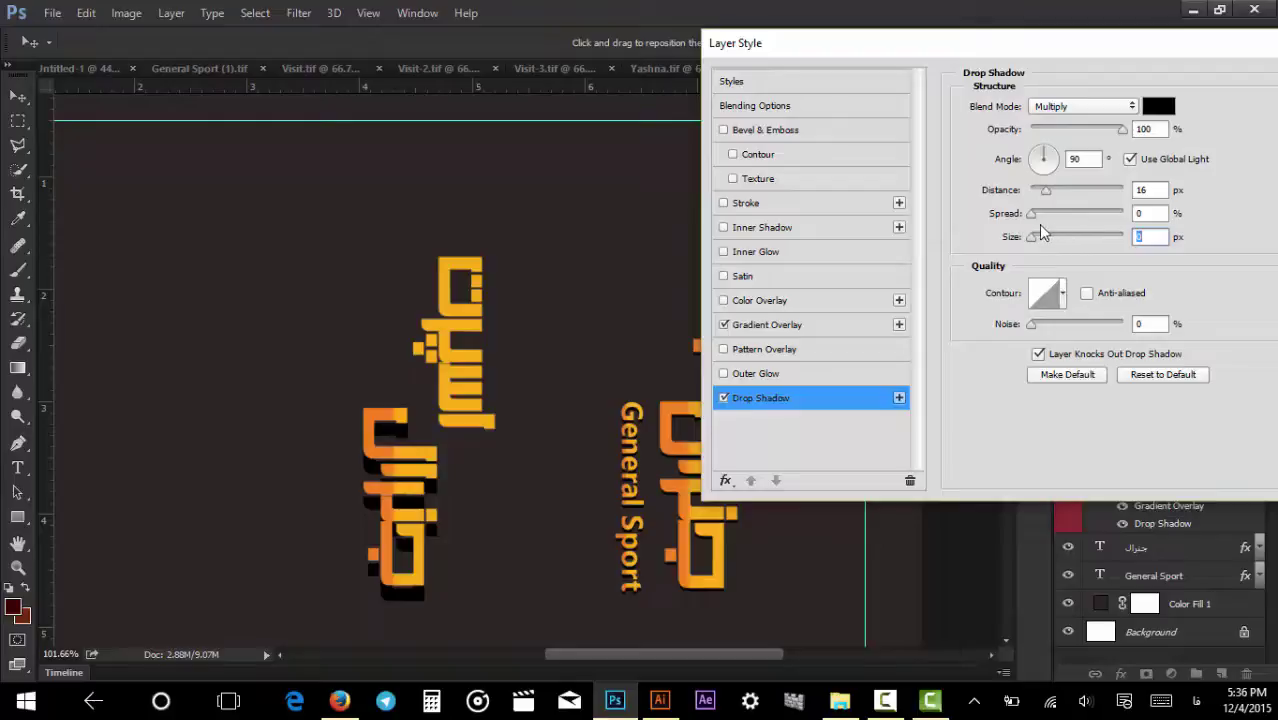
pyautogui.moveTo(1033, 221); pyautogui.dragTo(1180, 209)
pyautogui.moveTo(1113, 234); pyautogui.dragTo(1049, 238)
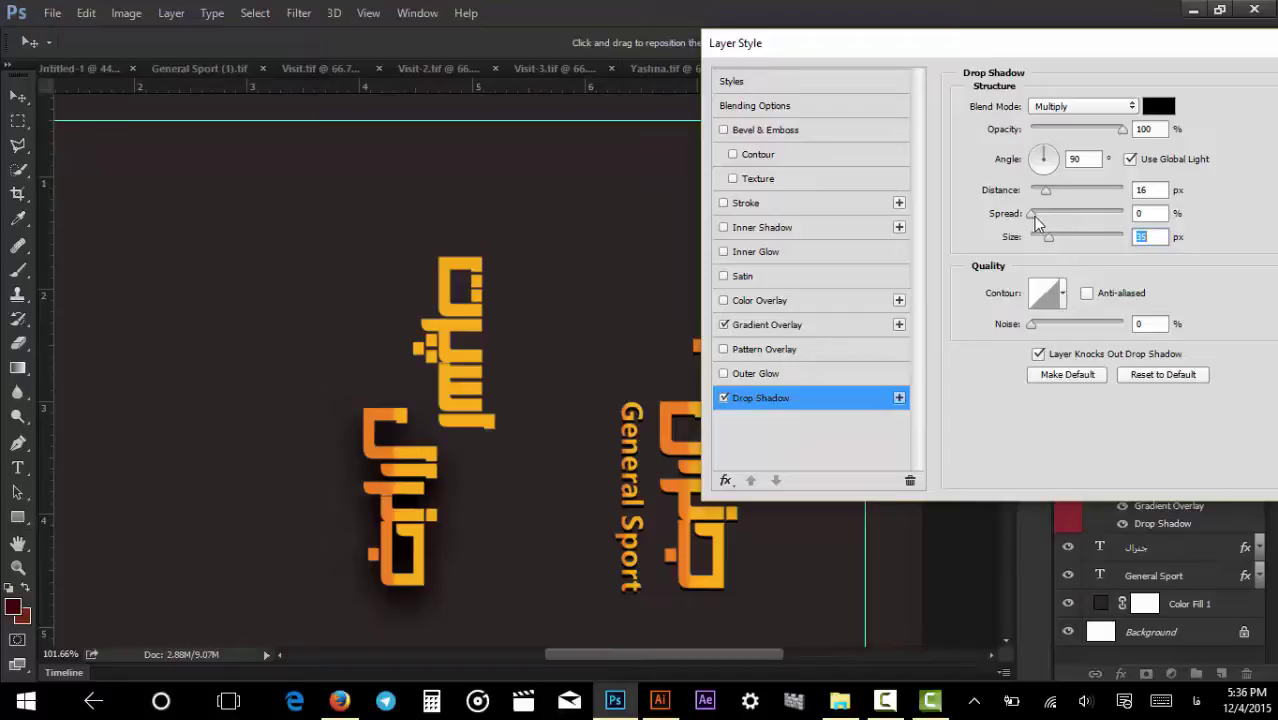
pyautogui.moveTo(1037, 214); pyautogui.dragTo(940, 238)
pyautogui.moveTo(1048, 238); pyautogui.dragTo(904, 238)
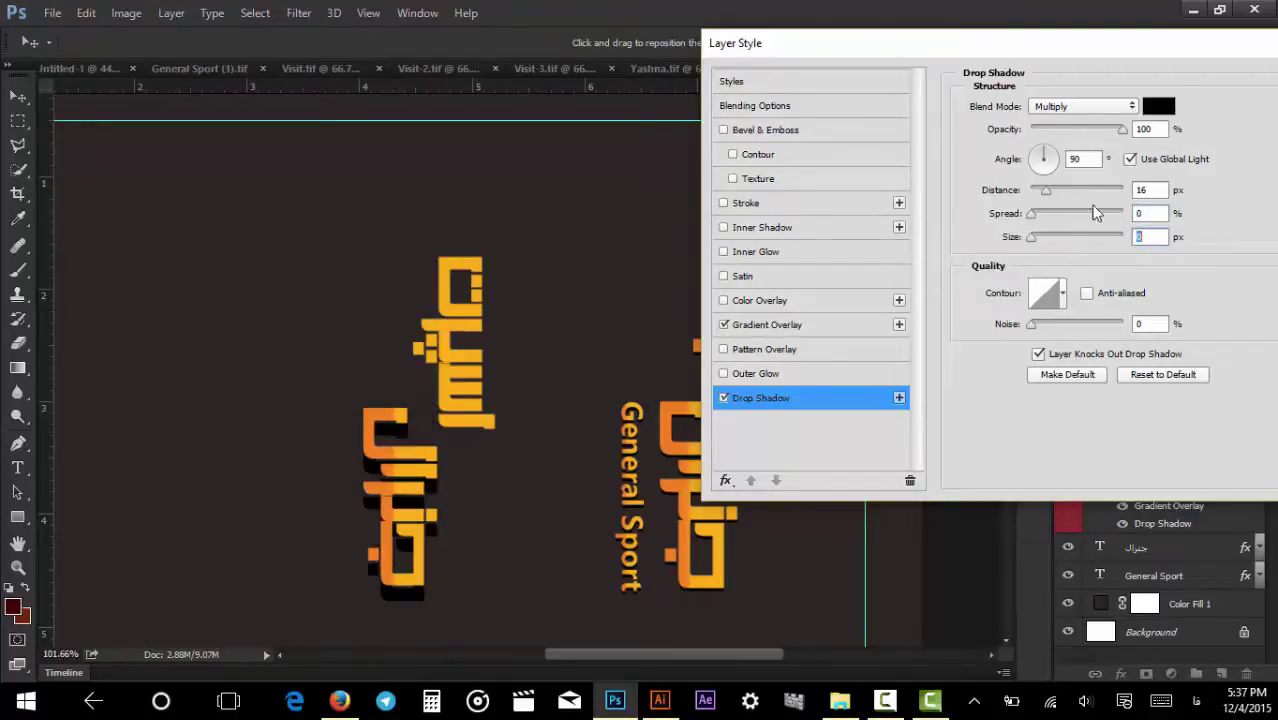
# Set the shadow distance to 3 px and confirm the Layer Style.
pyautogui.click(1158, 189)
pyautogui.write('3')
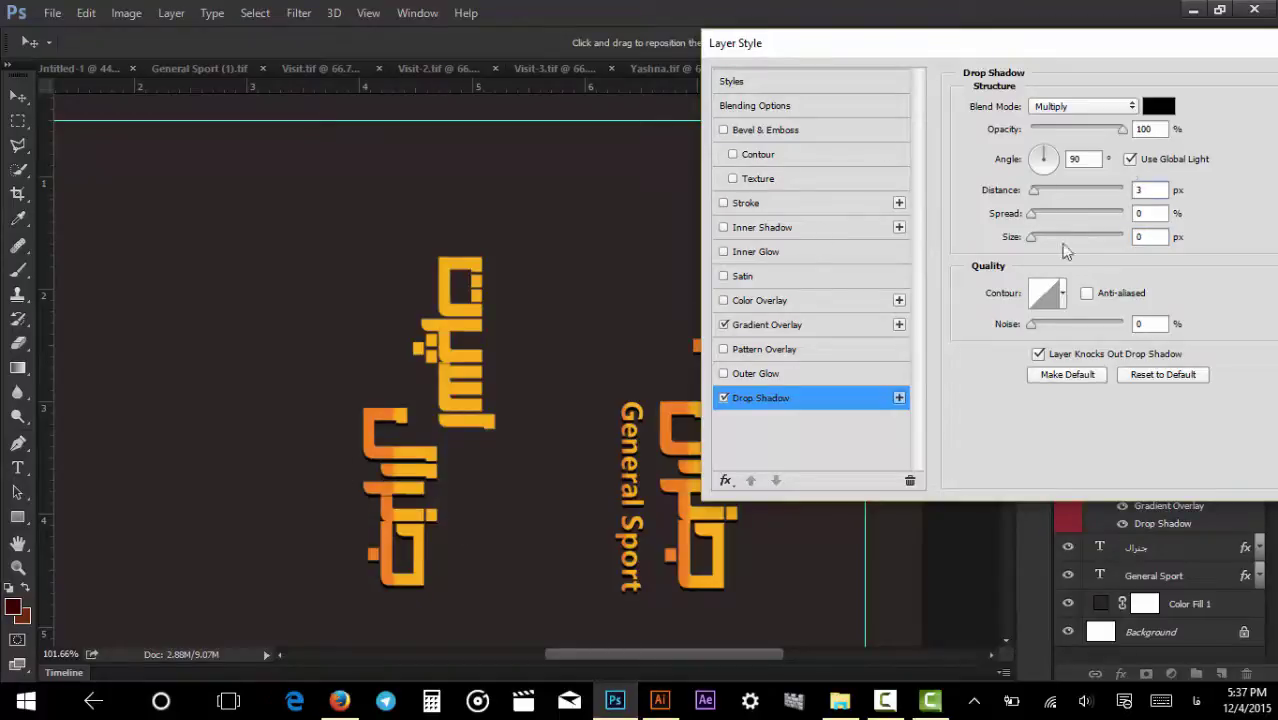
pyautogui.moveTo(1263, 43); pyautogui.dragTo(868, 122)
pyautogui.press('Return')
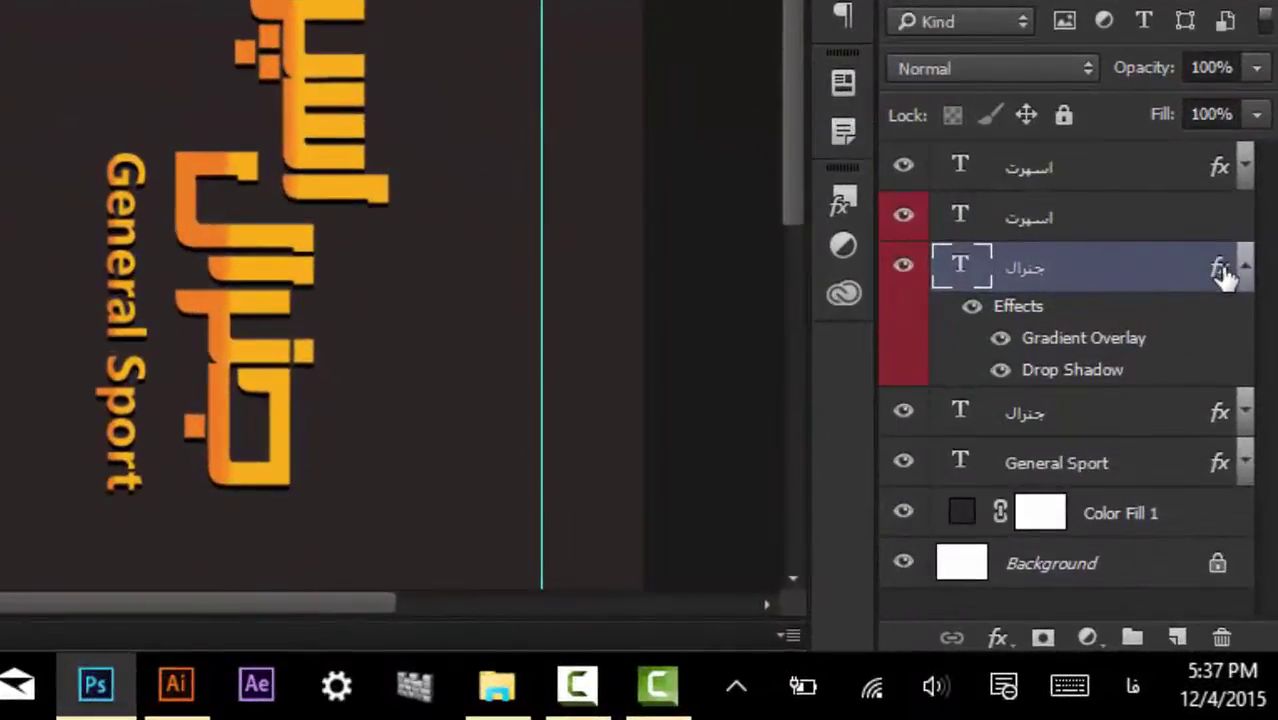
pyautogui.click(1228, 228)
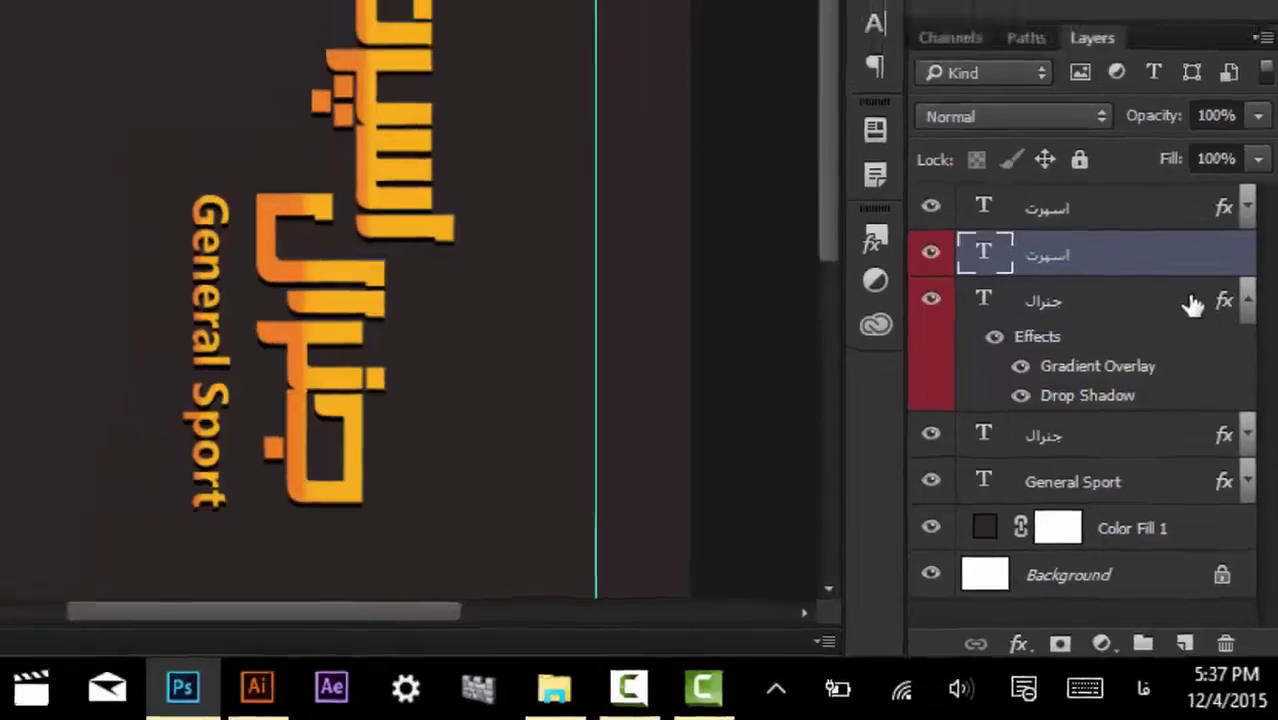
# Copy the جنرال layer style, paste it onto the اسپرت layer, then undo it.
pyautogui.click(1188, 273)
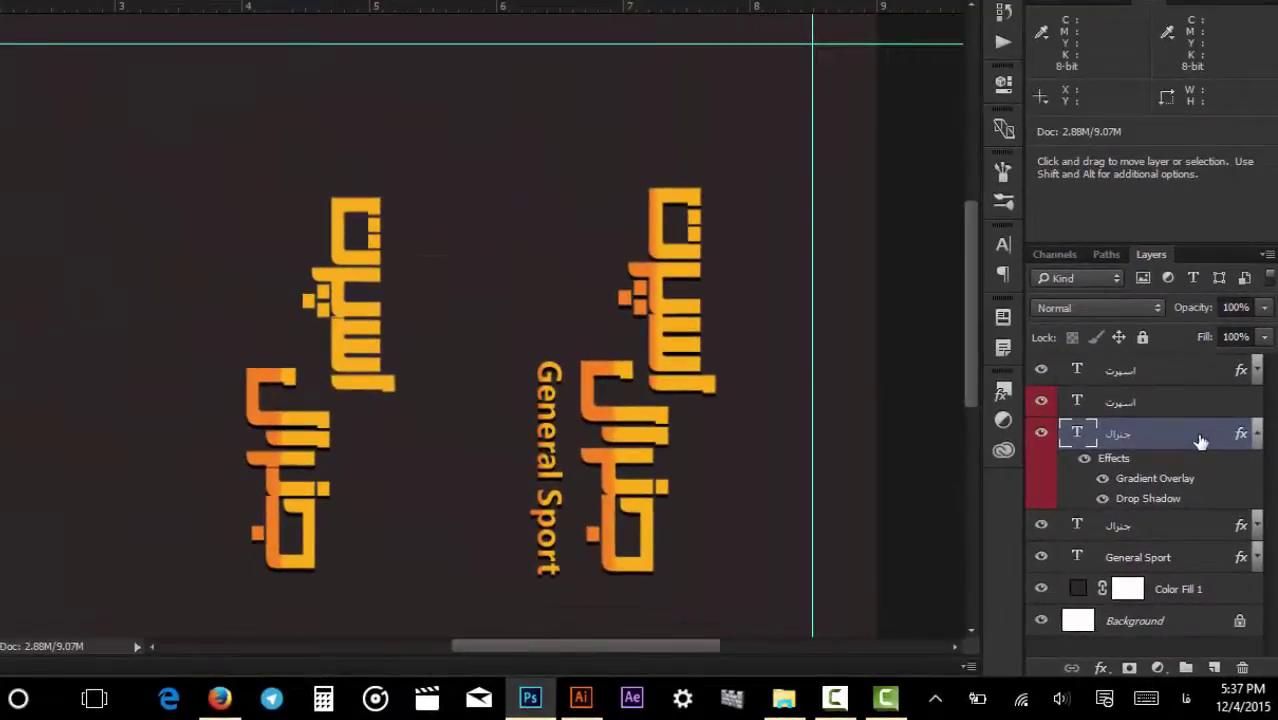
pyautogui.rightClick(1200, 442)
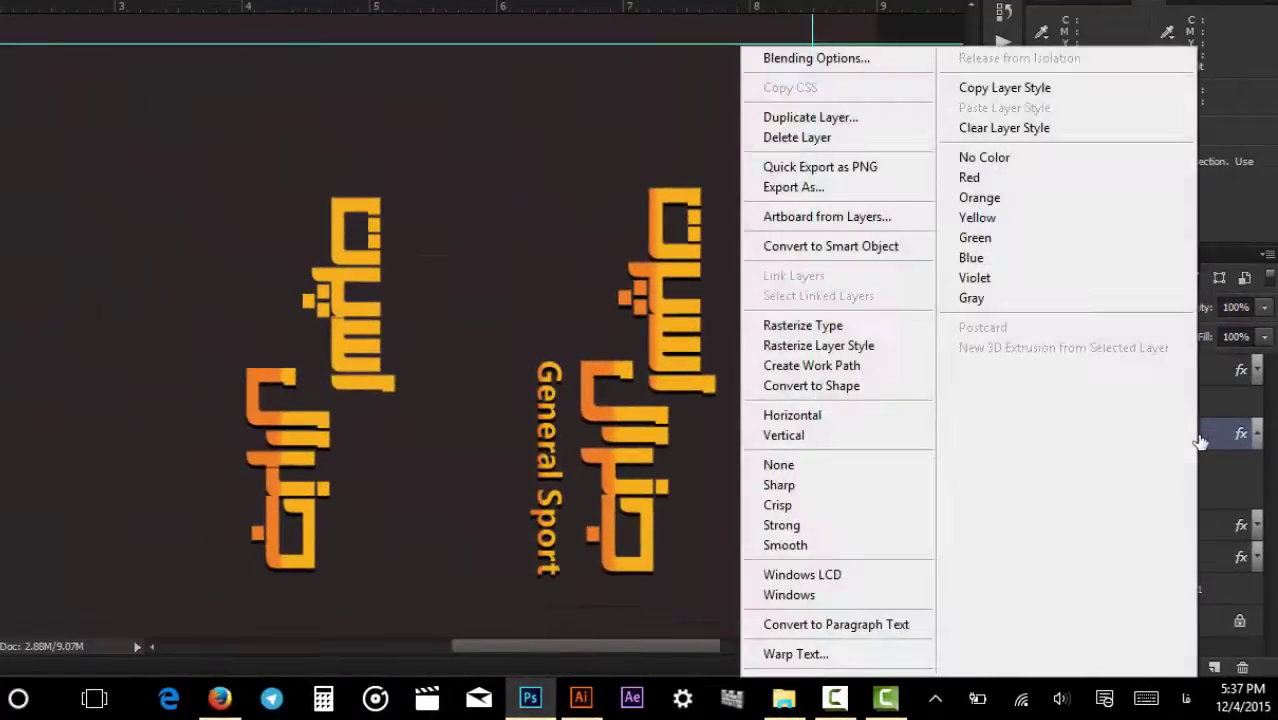
pyautogui.click(1030, 90)
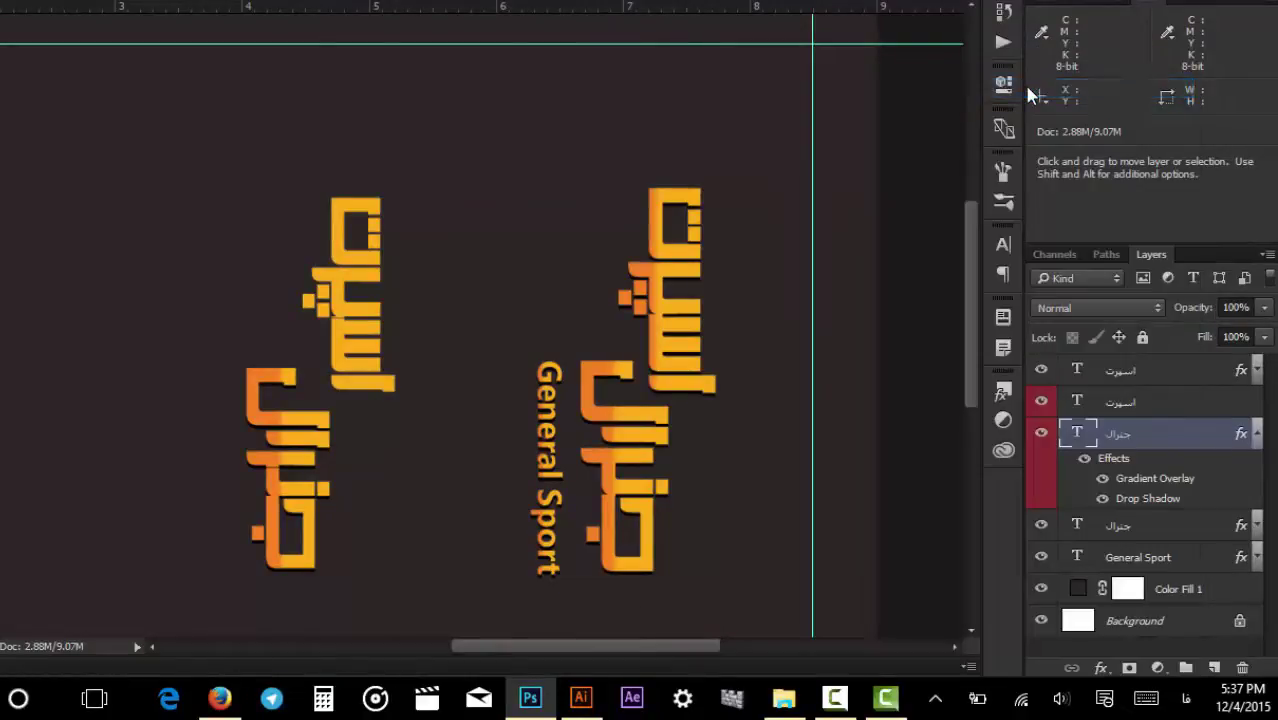
pyautogui.rightClick(1208, 410)
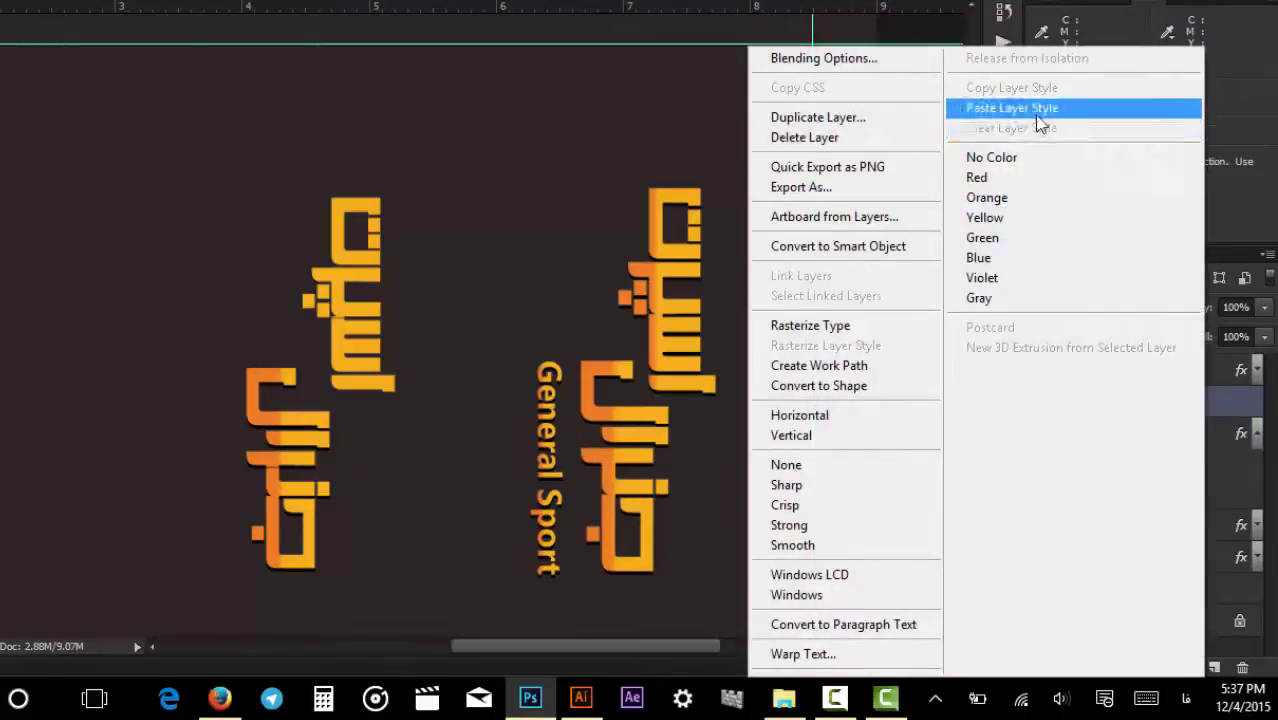
pyautogui.click(1036, 112)
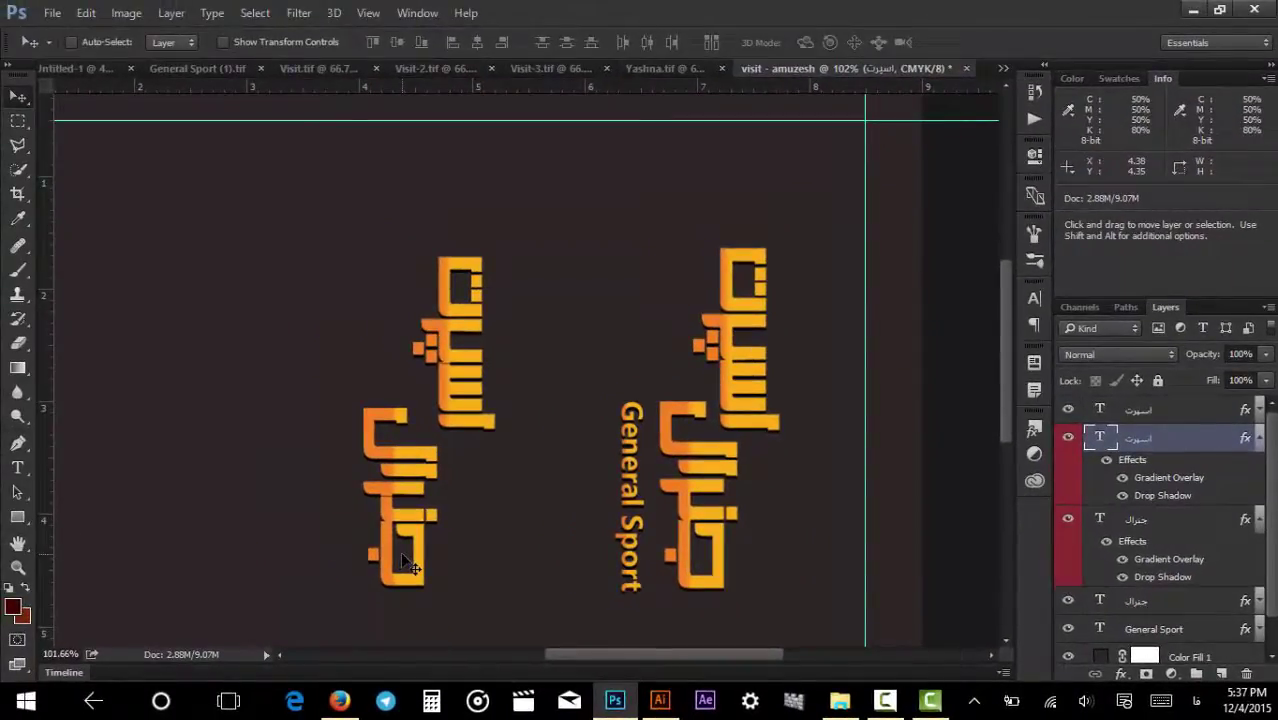
pyautogui.hotkey('ctrl', 'z')
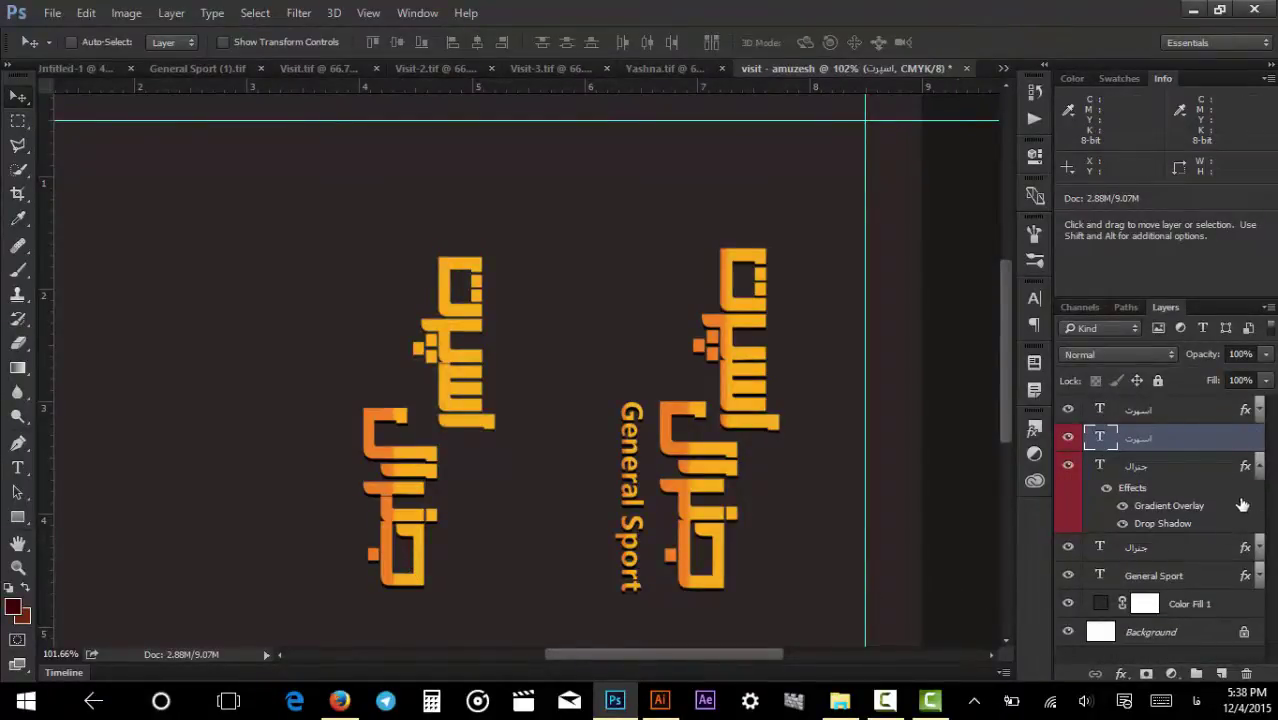
# Alt-drag the جنرال effects onto the اسپرت layer to duplicate them.
pyautogui.press('alt')
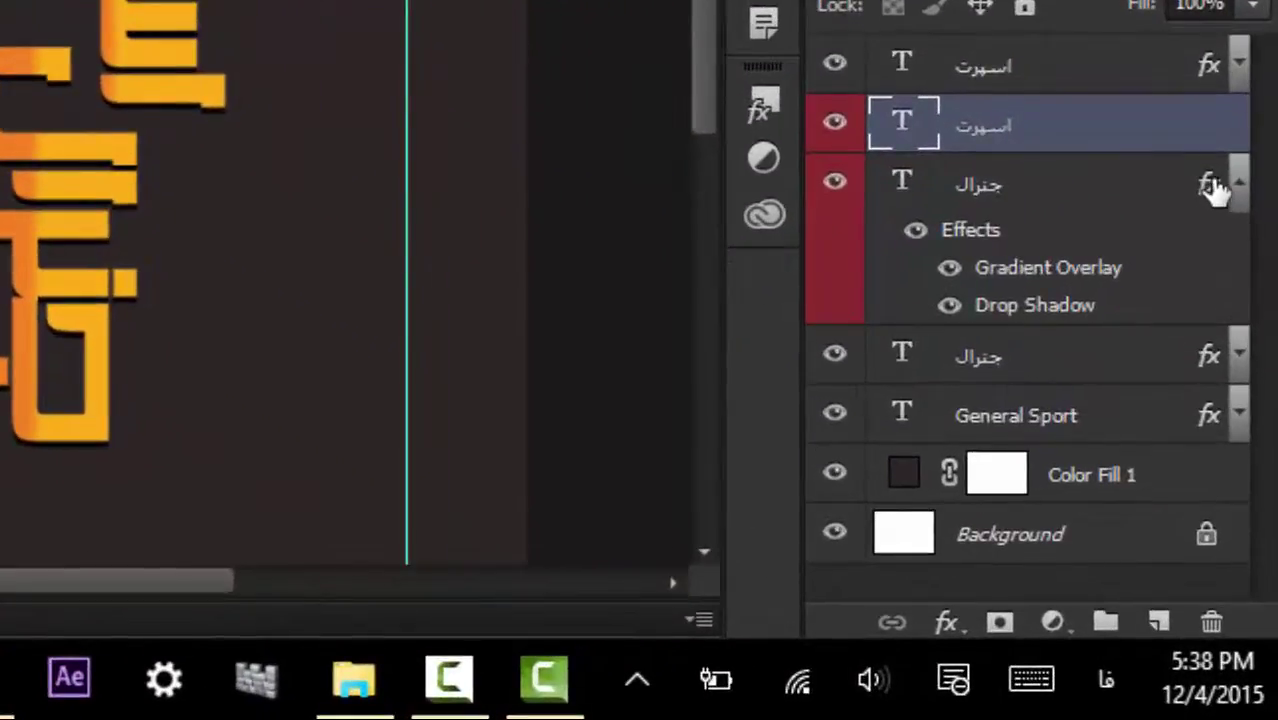
pyautogui.moveTo(1212, 188); pyautogui.dragTo(1213, 133)
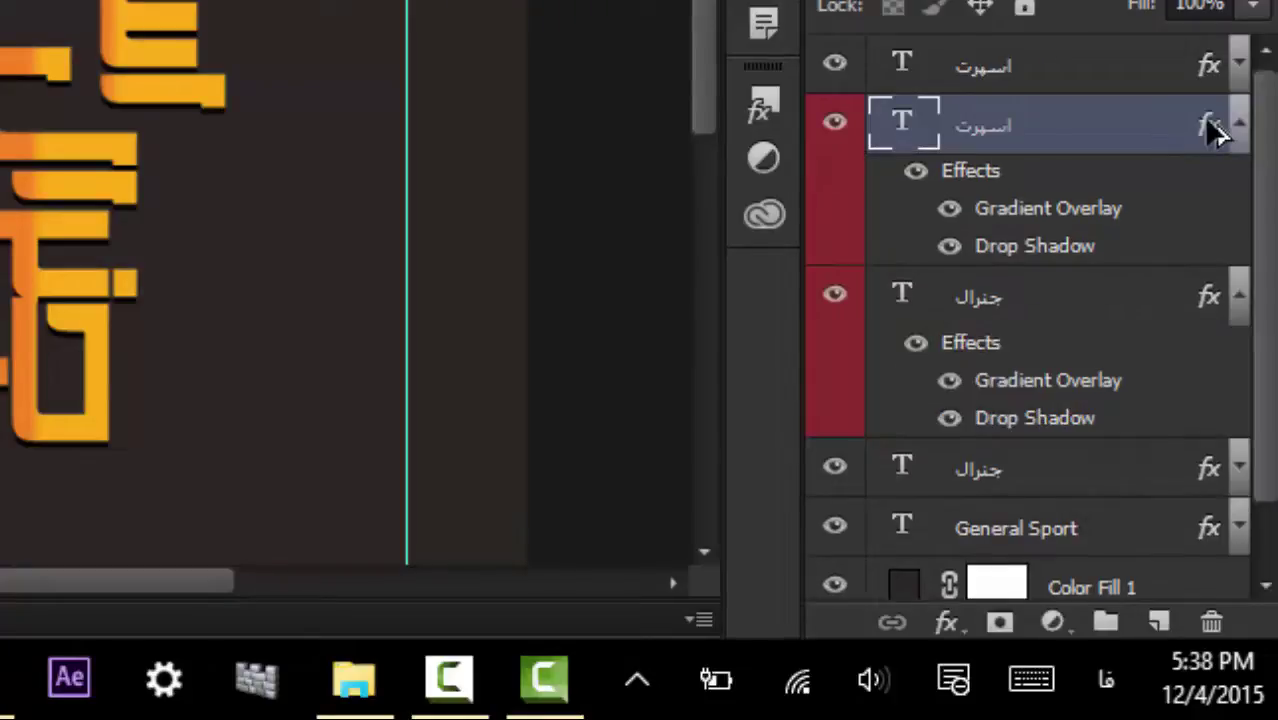
pyautogui.hotkey('ctrl', 'z')
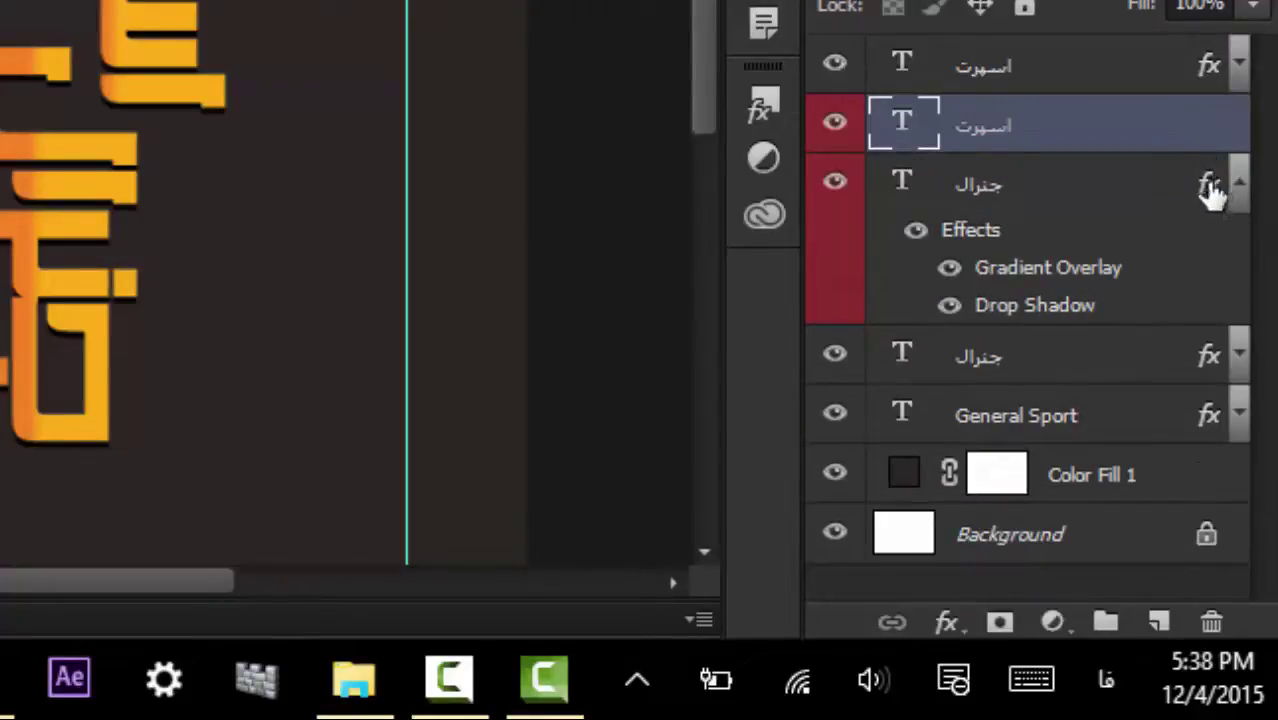
pyautogui.moveTo(1212, 188); pyautogui.dragTo(1203, 122)
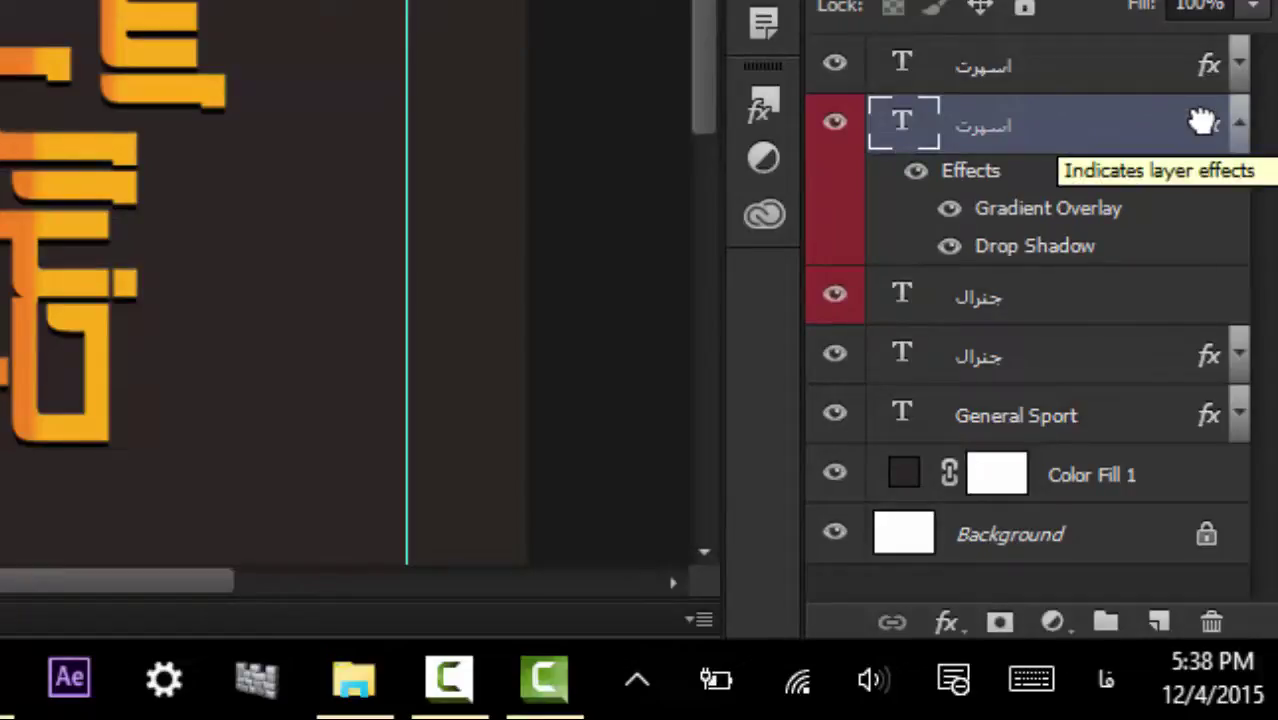
pyautogui.hotkey('ctrl', 'z')
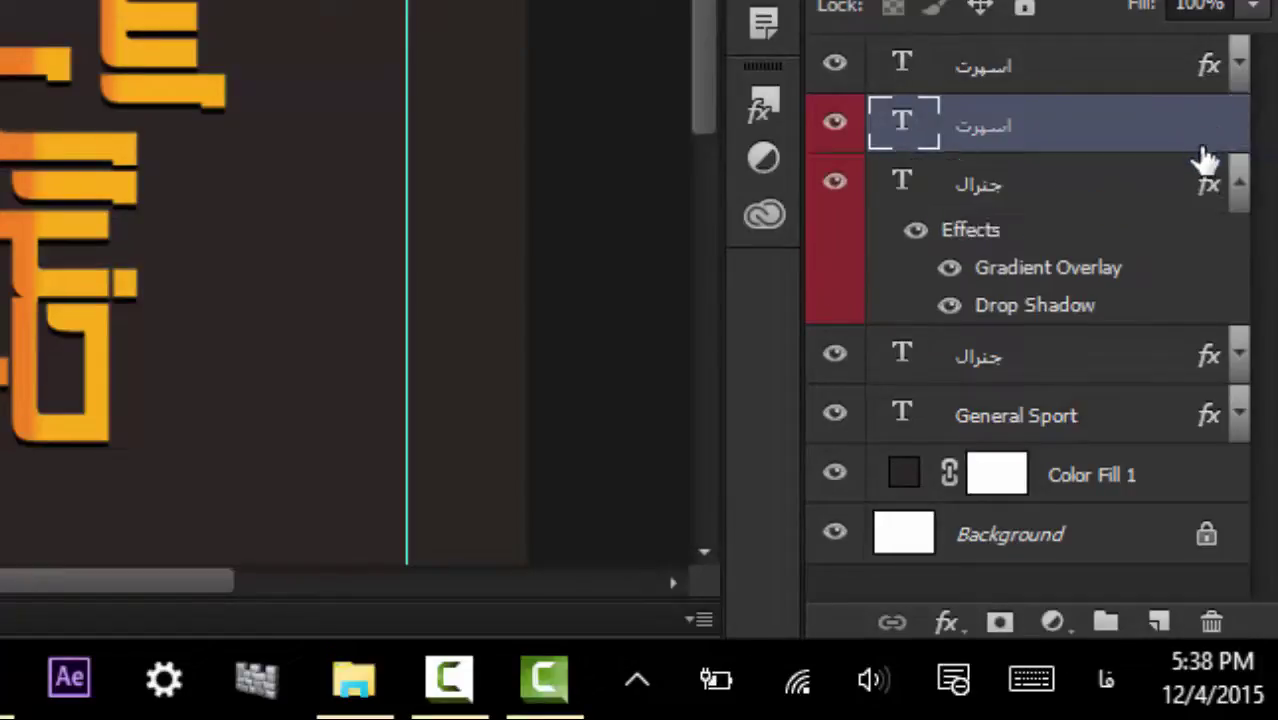
pyautogui.moveTo(1210, 188); pyautogui.dragTo(1213, 126)
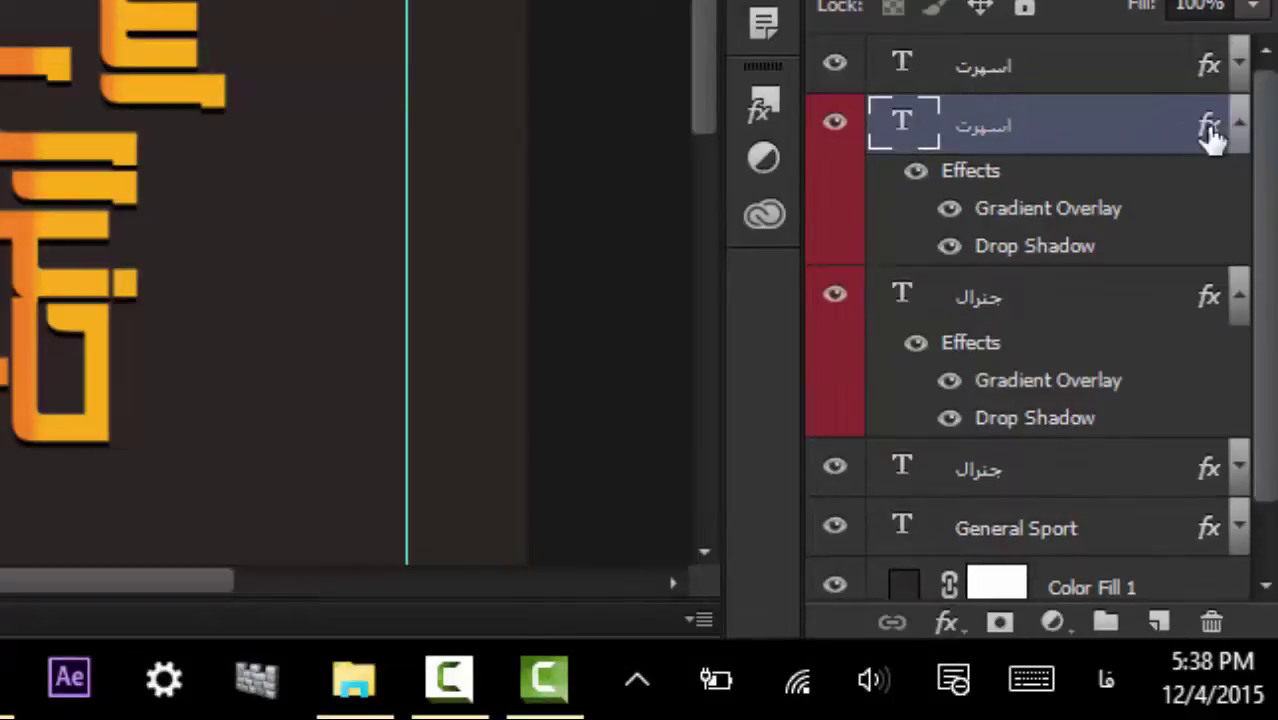
pyautogui.hotkey('ctrl', '-')
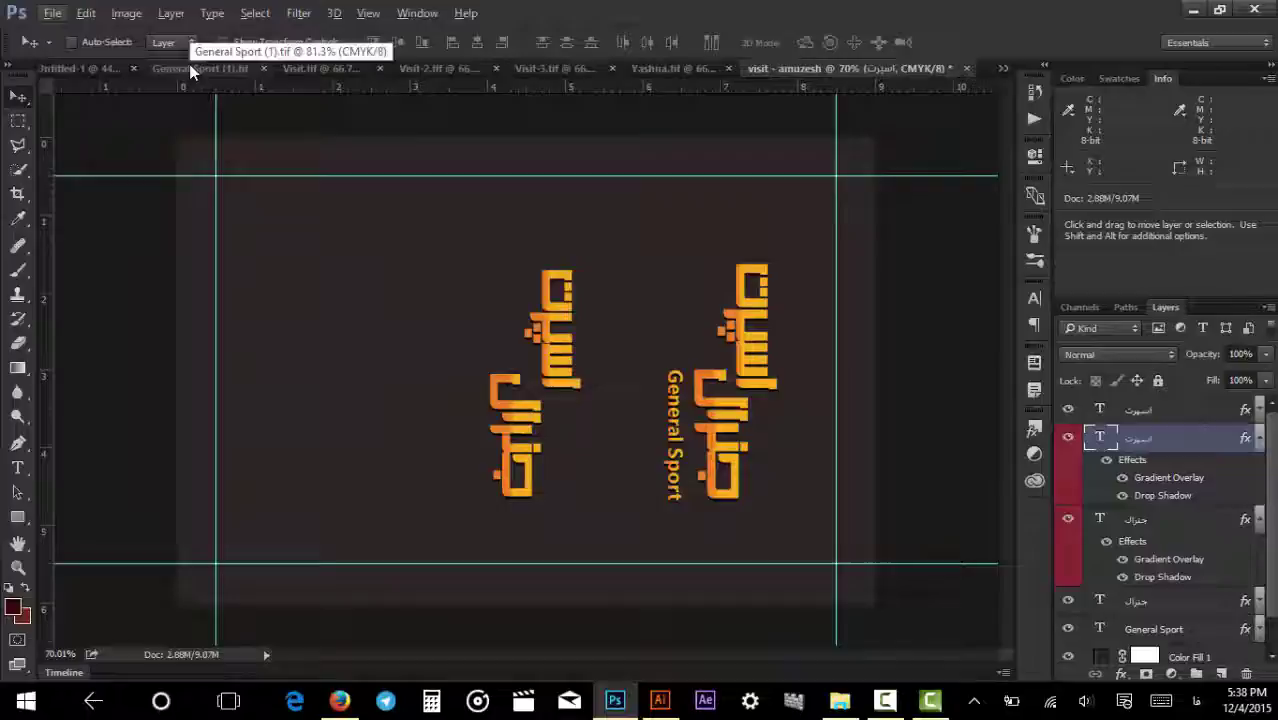
# In General Sport (1).tif, set Rectangle 1 copy's gradient overlay scale to 50%.
pyautogui.click(189, 66)
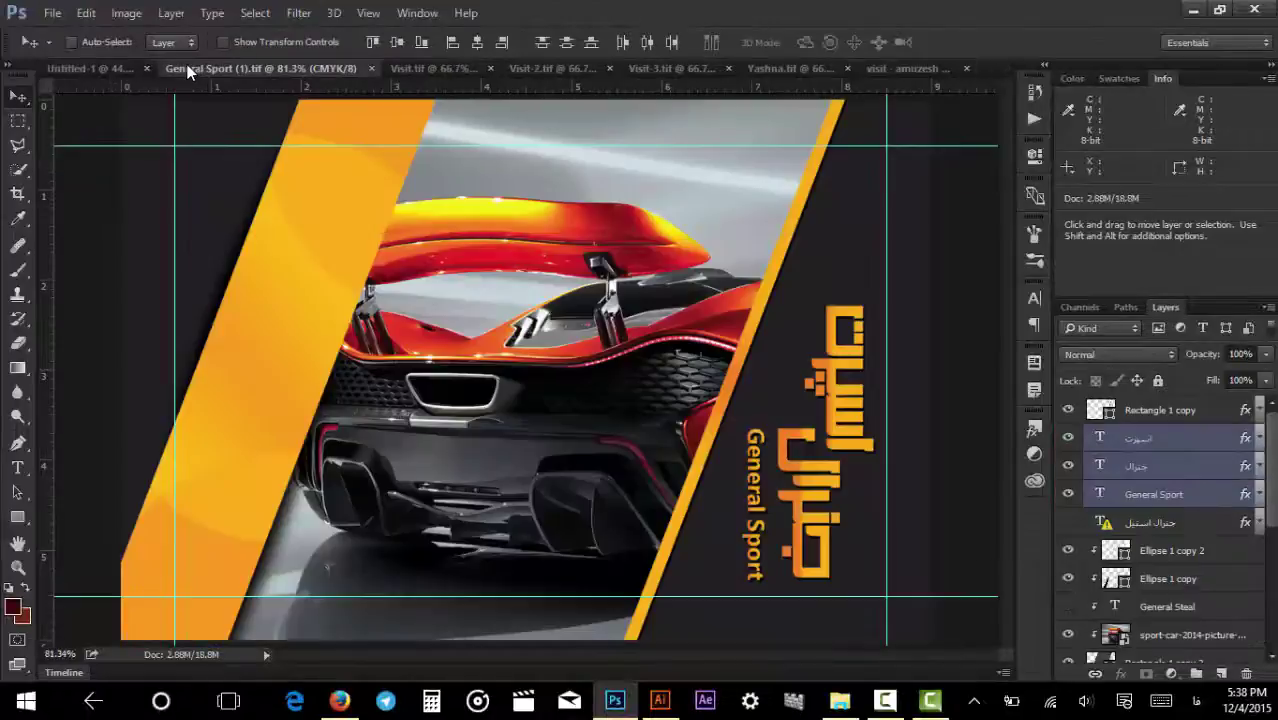
pyautogui.keyDown('ctrl'); pyautogui.click(686, 528); pyautogui.keyUp('ctrl')
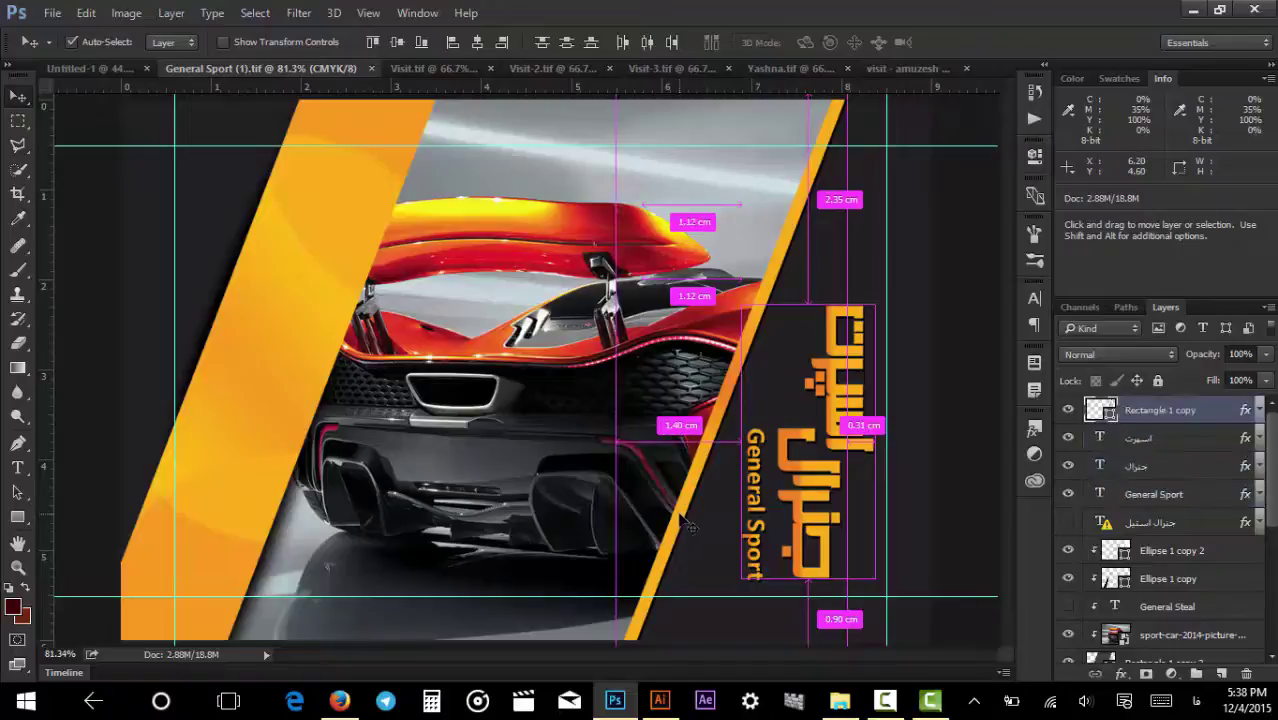
pyautogui.doubleClick(1232, 414)
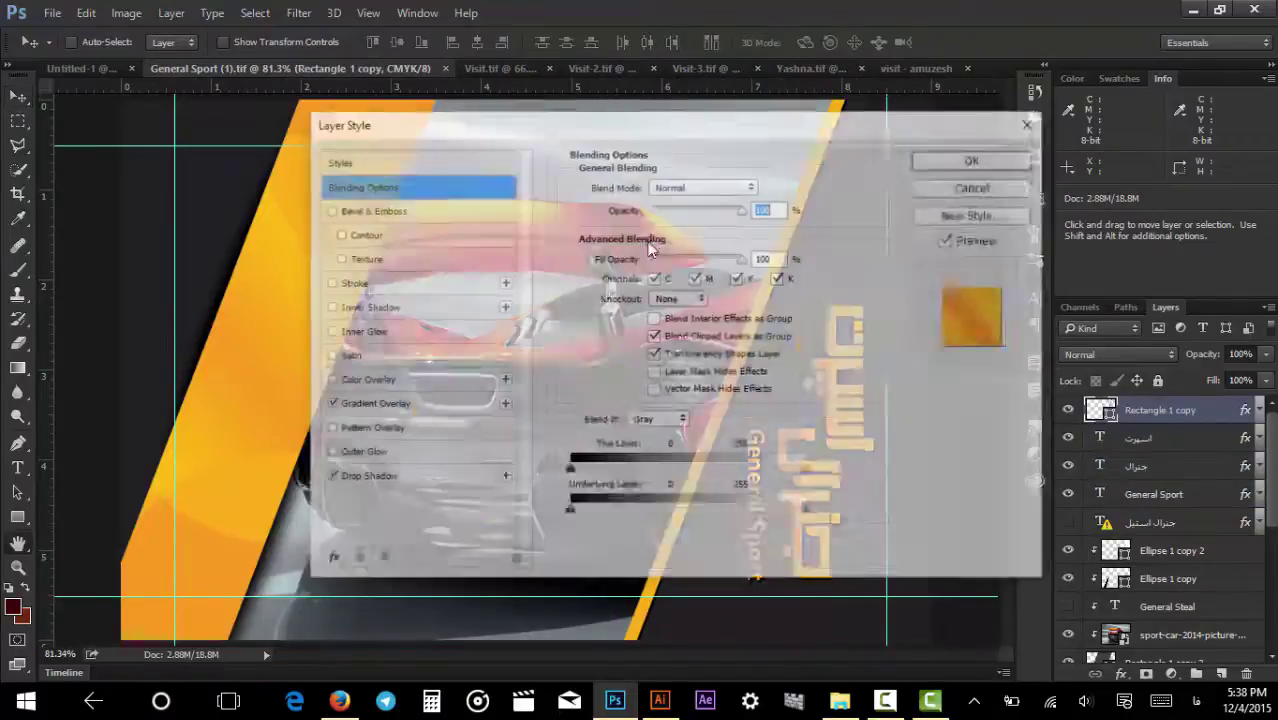
pyautogui.moveTo(525, 126); pyautogui.dragTo(1068, 134)
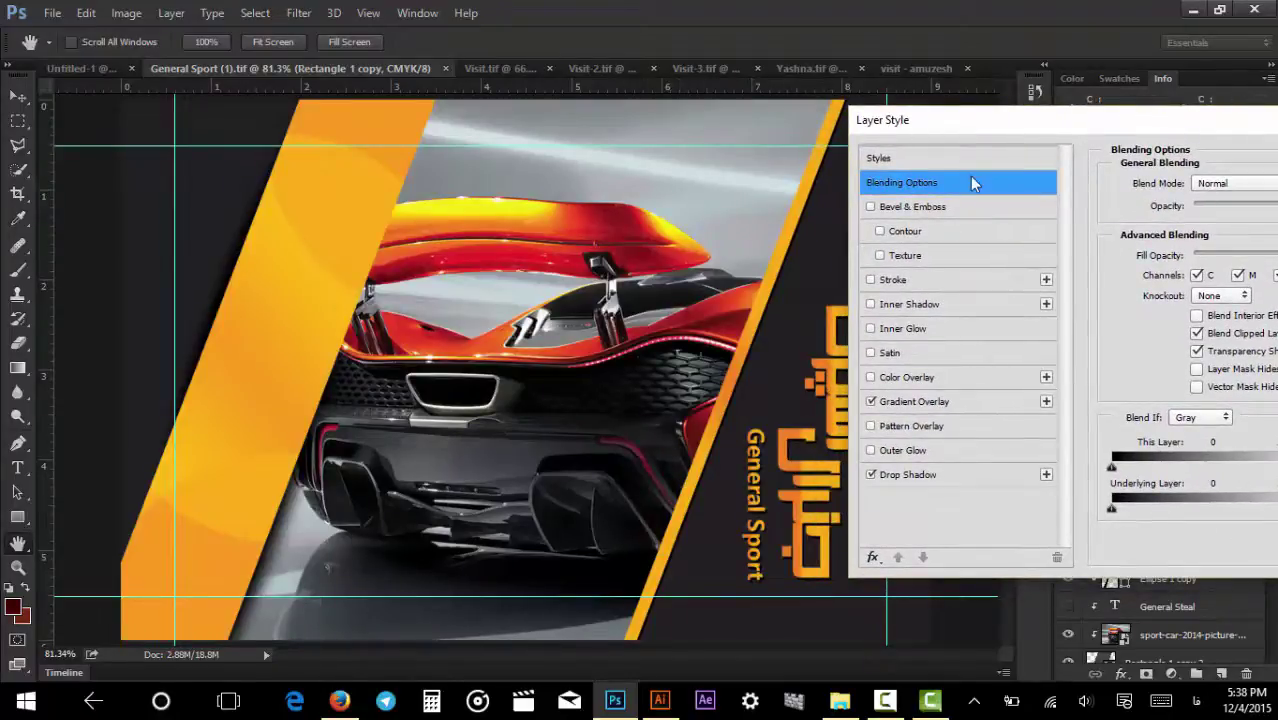
pyautogui.click(951, 402)
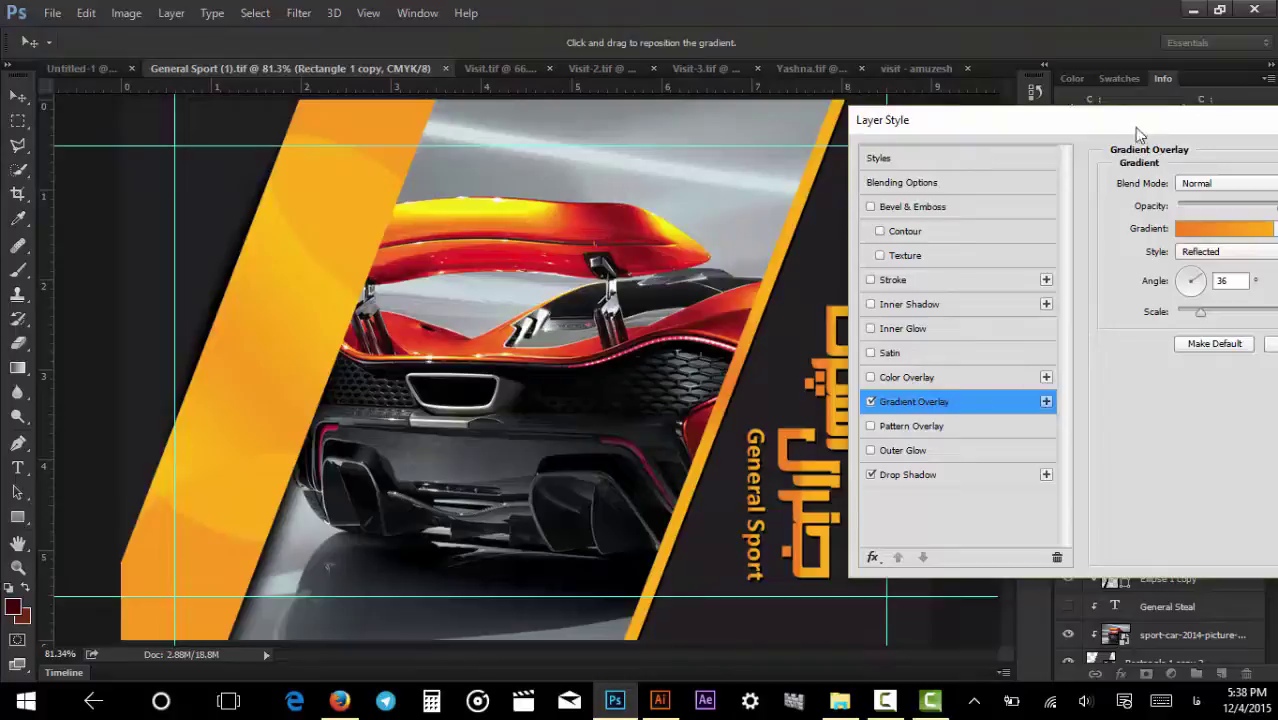
pyautogui.moveTo(1124, 122); pyautogui.dragTo(1090, 116)
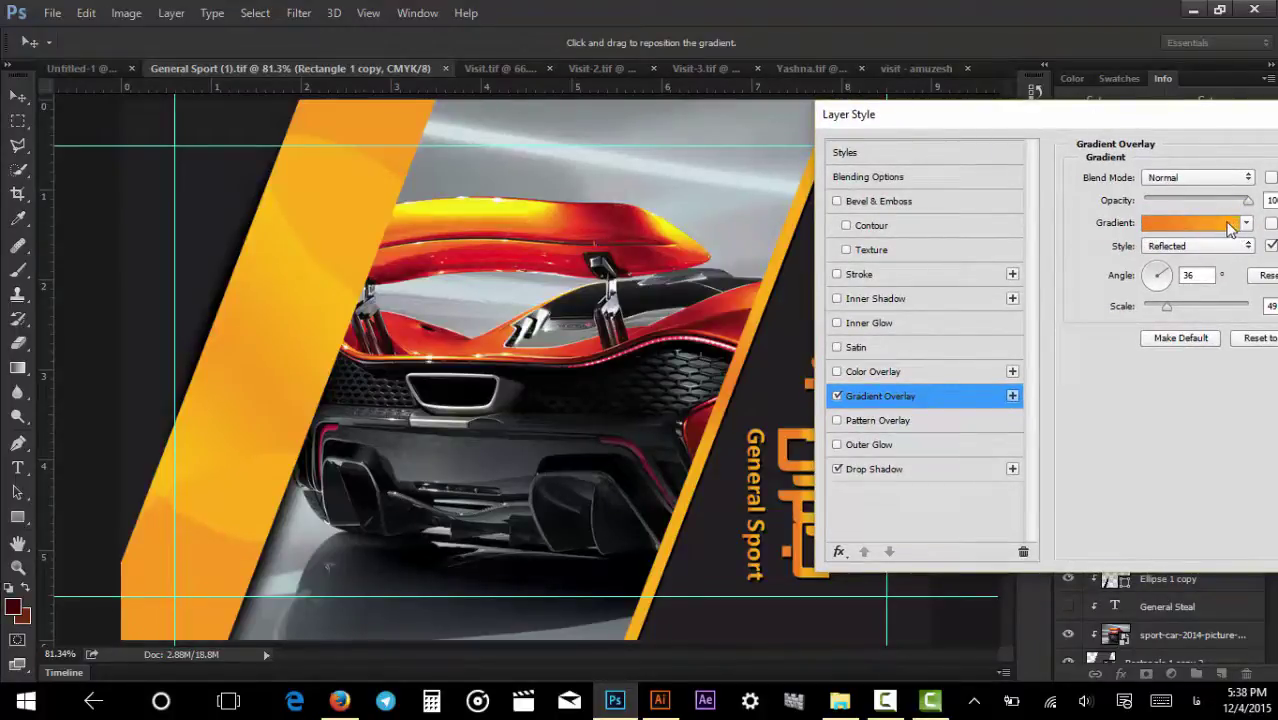
pyautogui.moveTo(1167, 309); pyautogui.dragTo(1114, 316)
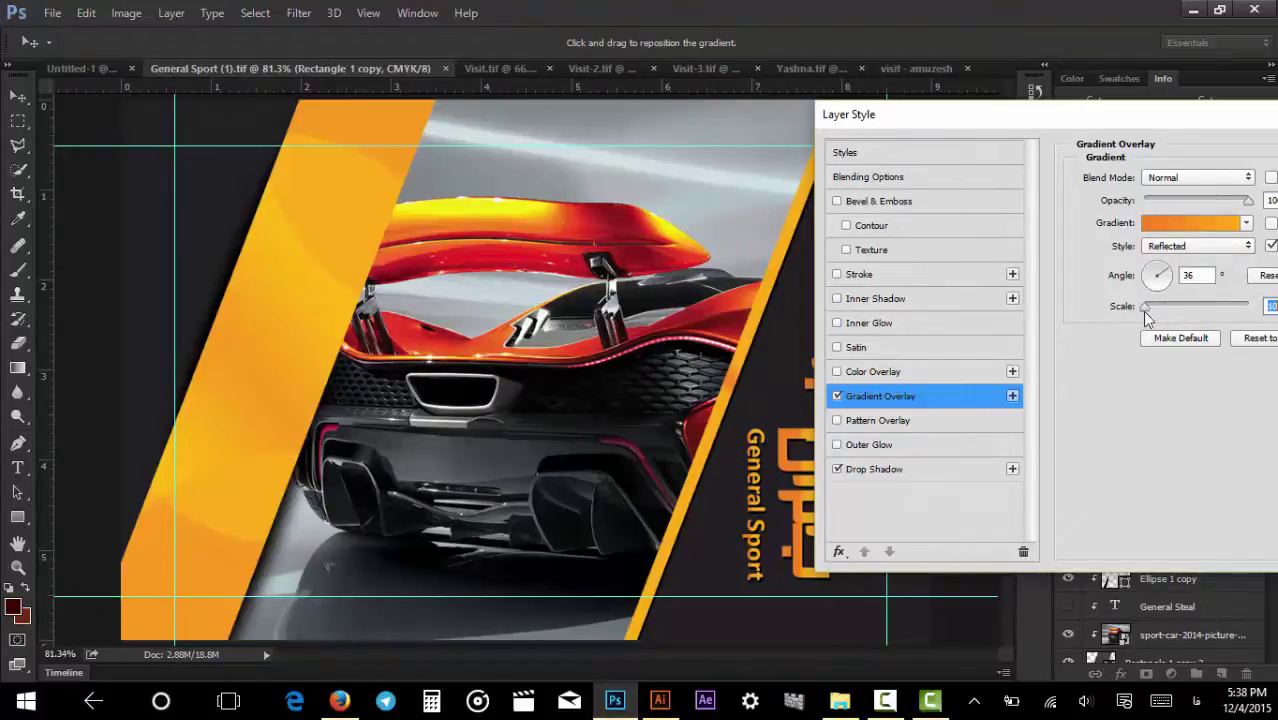
pyautogui.write('50')
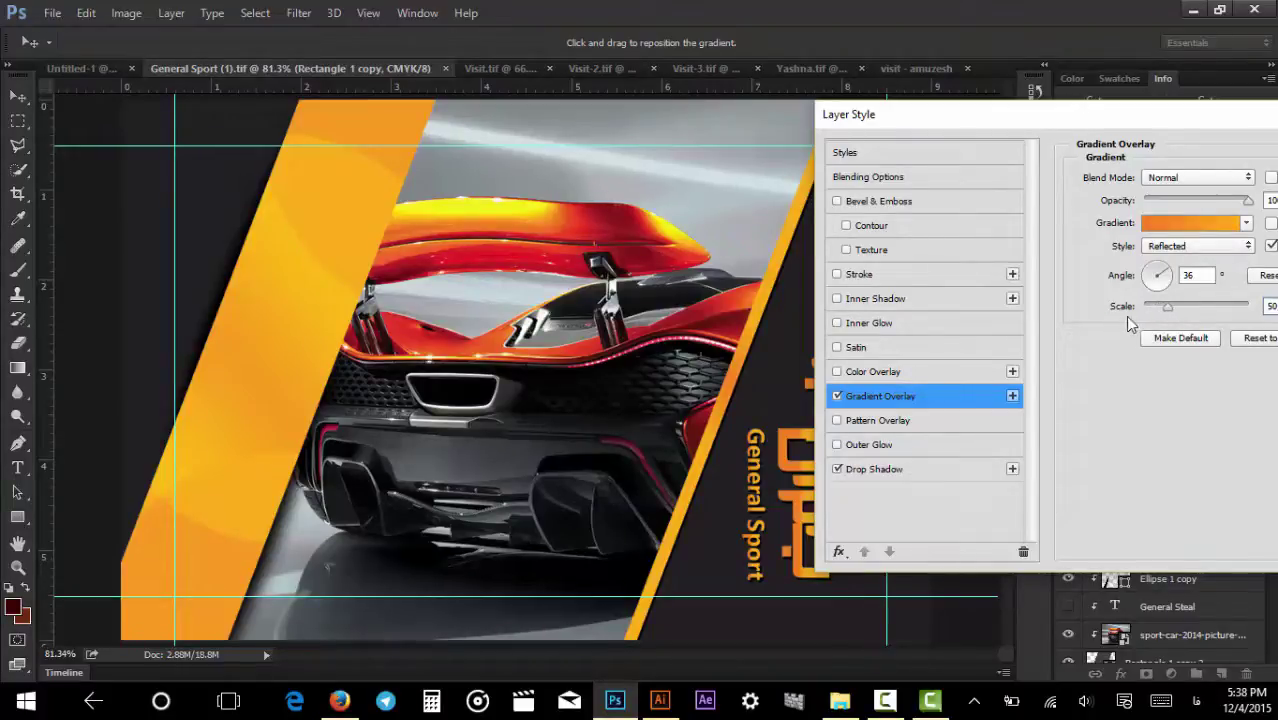
# Keep the Reflected gradient style and confirm Rectangle 1 copy's layer style.
pyautogui.moveTo(1156, 115); pyautogui.dragTo(1180, 134)
pyautogui.click(903, 485)
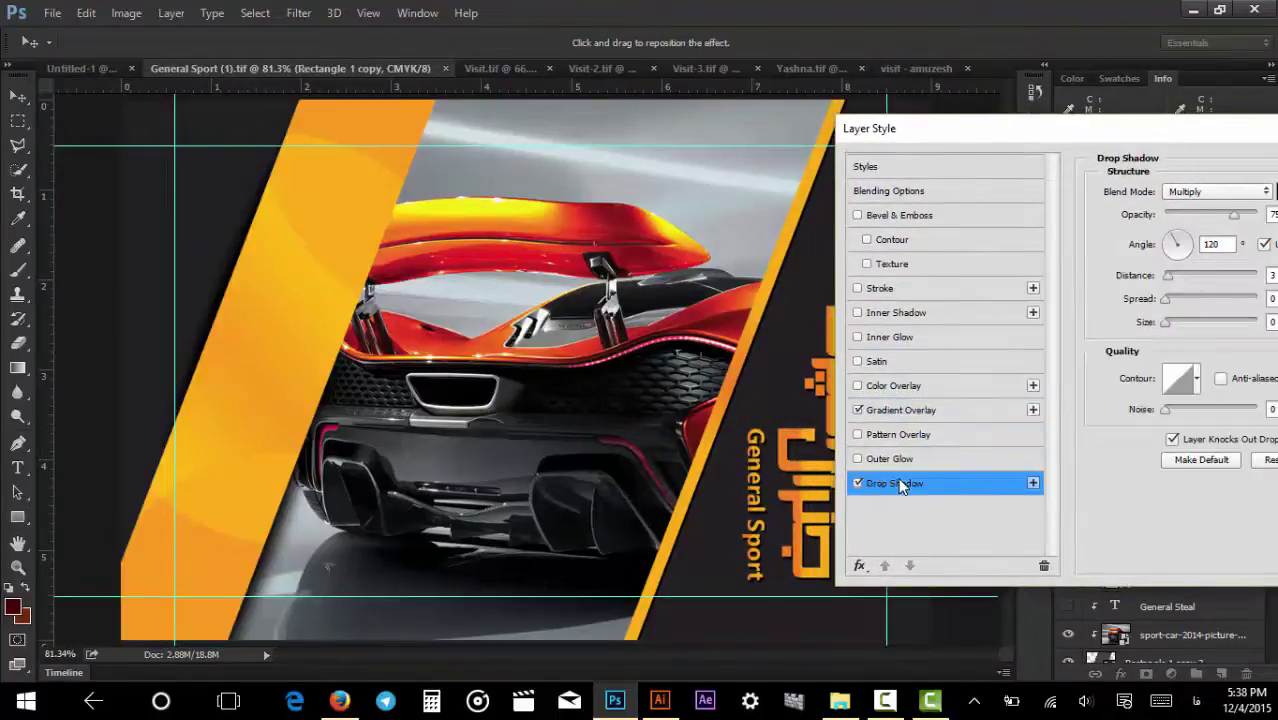
pyautogui.click(917, 412)
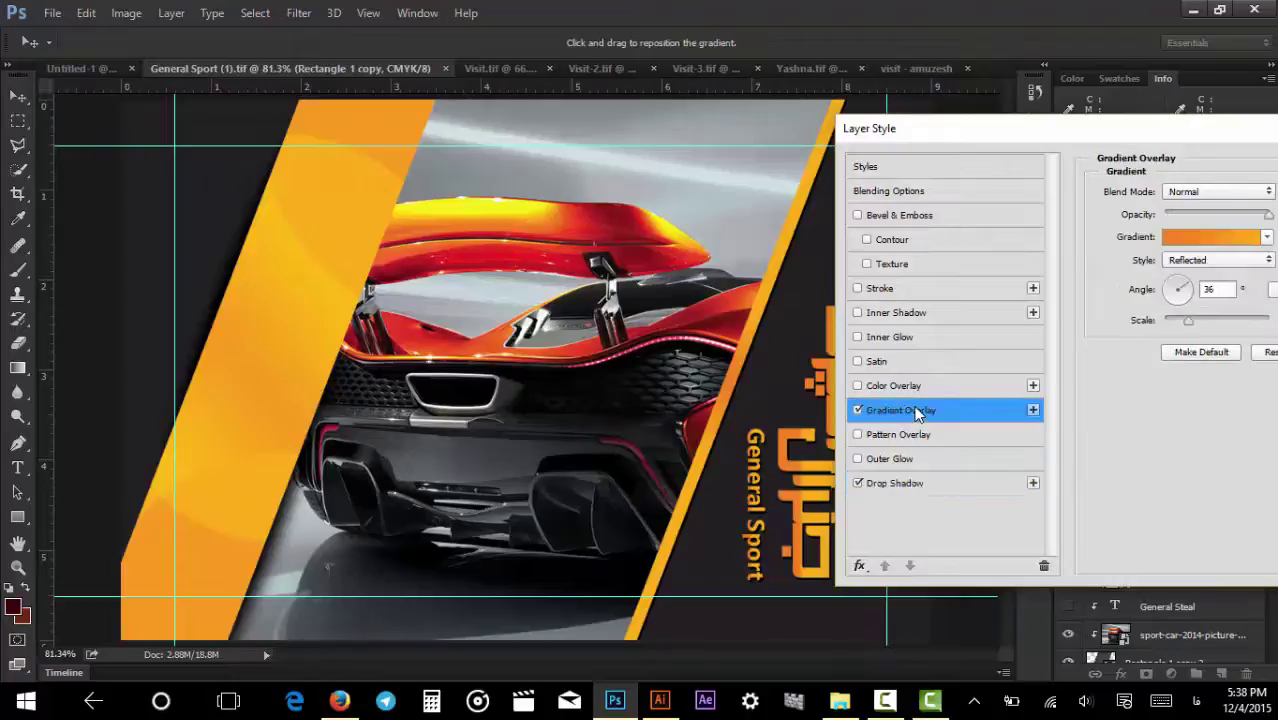
pyautogui.click(1190, 260)
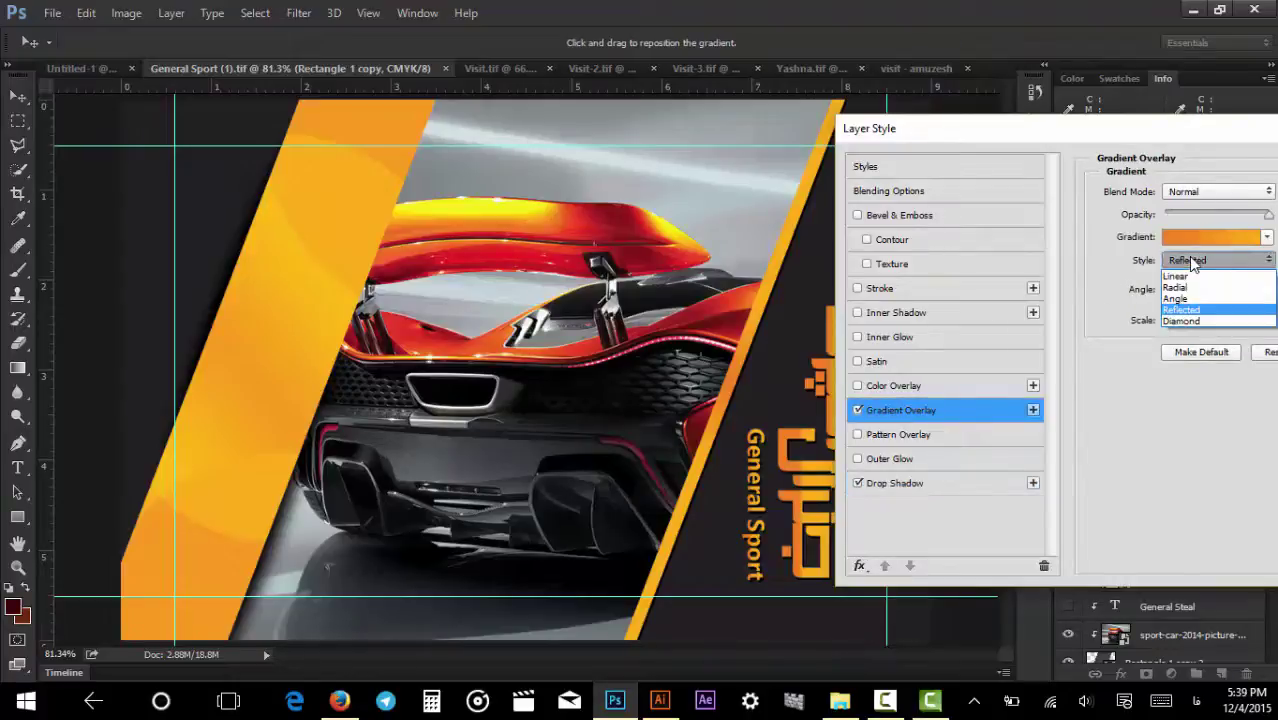
pyautogui.click(1182, 312)
pyautogui.press('Return')
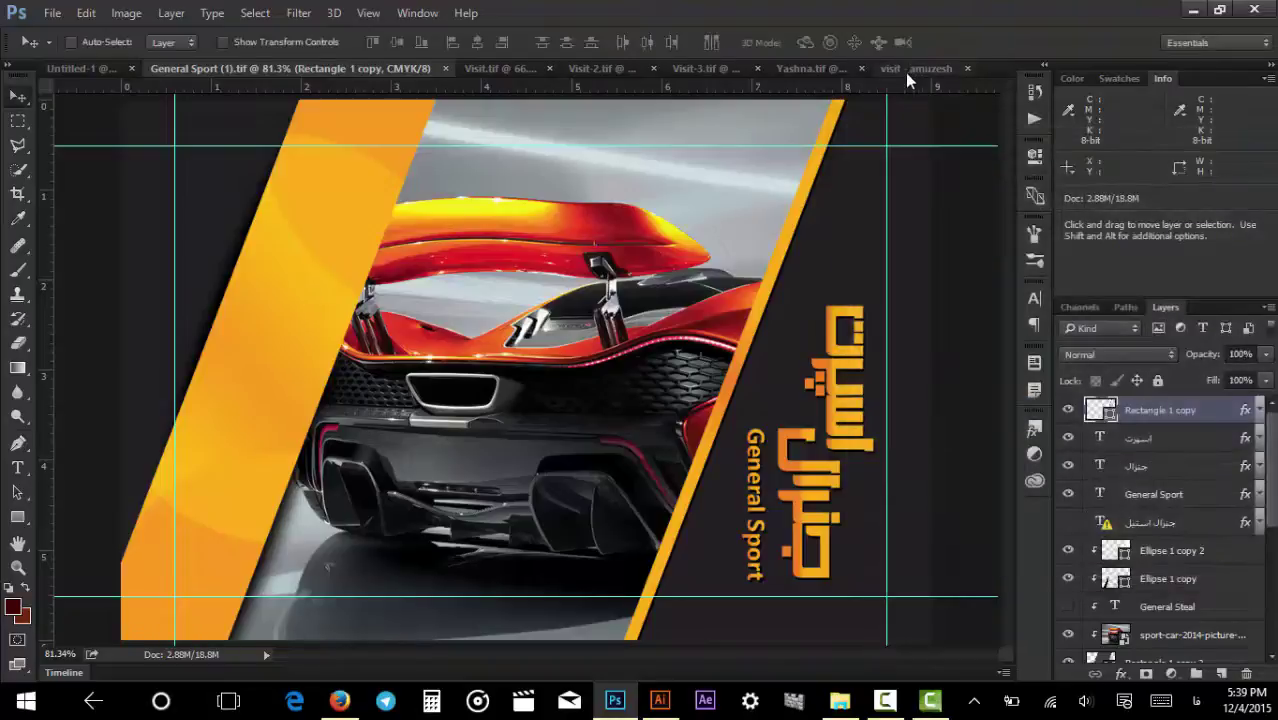
pyautogui.click(905, 72)
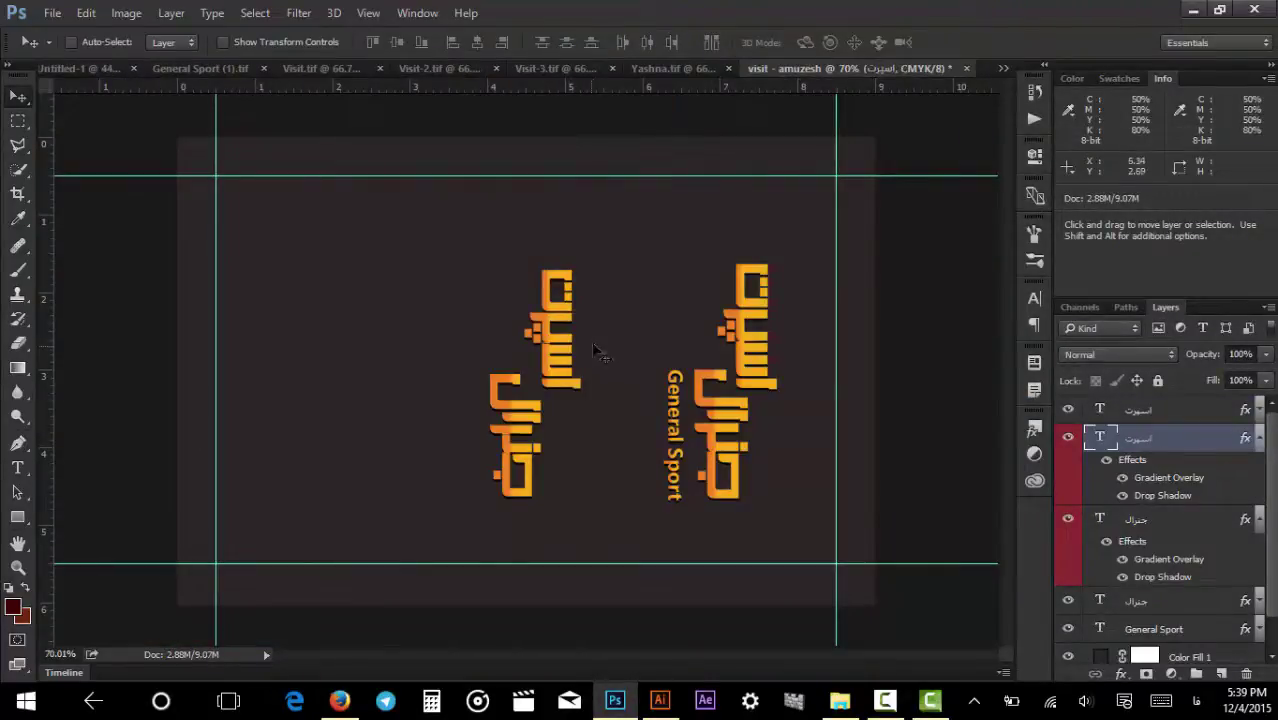
# Delete the duplicate plain logo text layers.
pyautogui.hotkey('alt', ']')
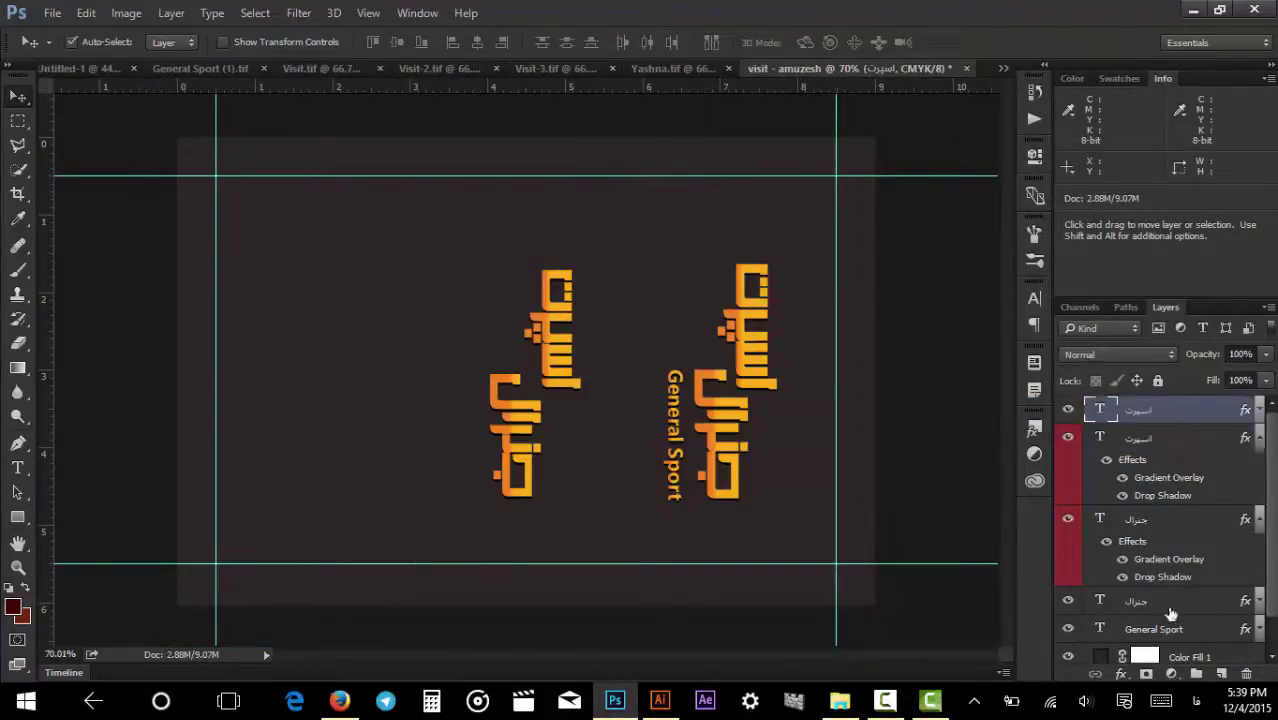
pyautogui.keyDown('ctrl'); pyautogui.click(1170, 603); pyautogui.keyUp('ctrl')
pyautogui.press('Delete')
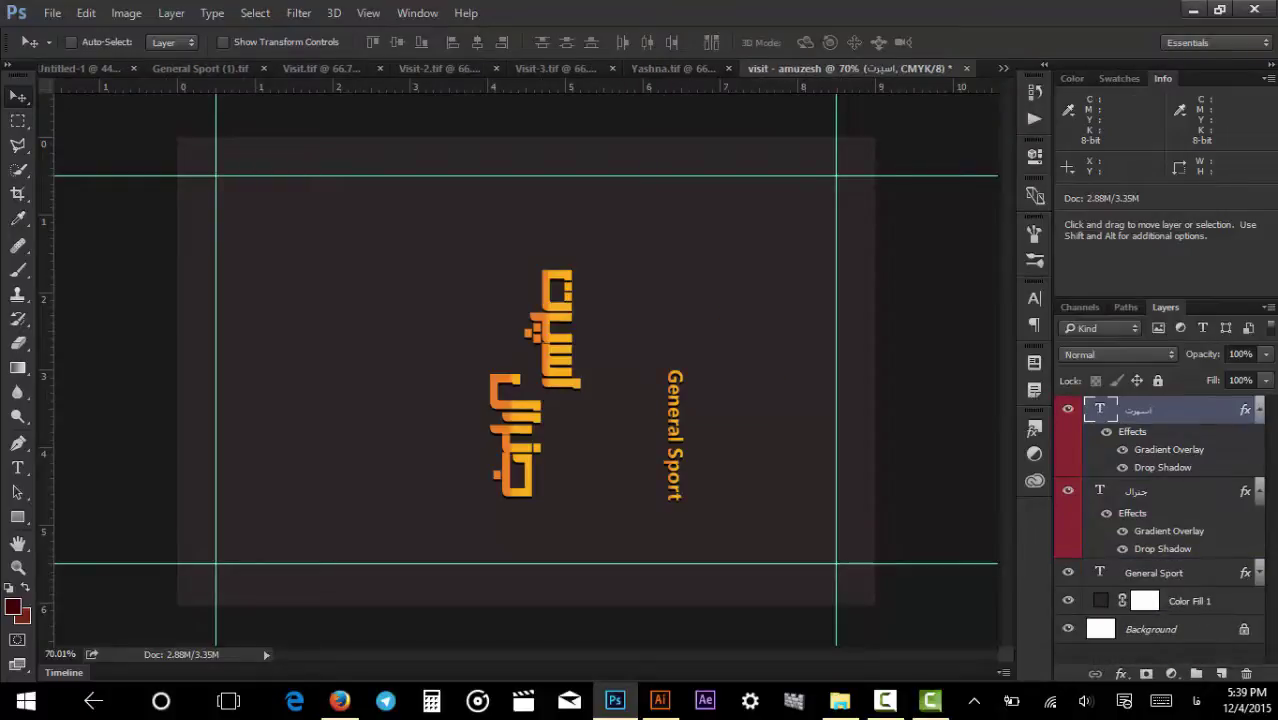
# Set General Sport beside the Arabic logo, then shift all three text layers right.
pyautogui.click(1175, 580)
pyautogui.moveTo(671, 496); pyautogui.dragTo(466, 496)
pyautogui.keyDown('shift'); pyautogui.click(1140, 410); pyautogui.keyUp('shift')
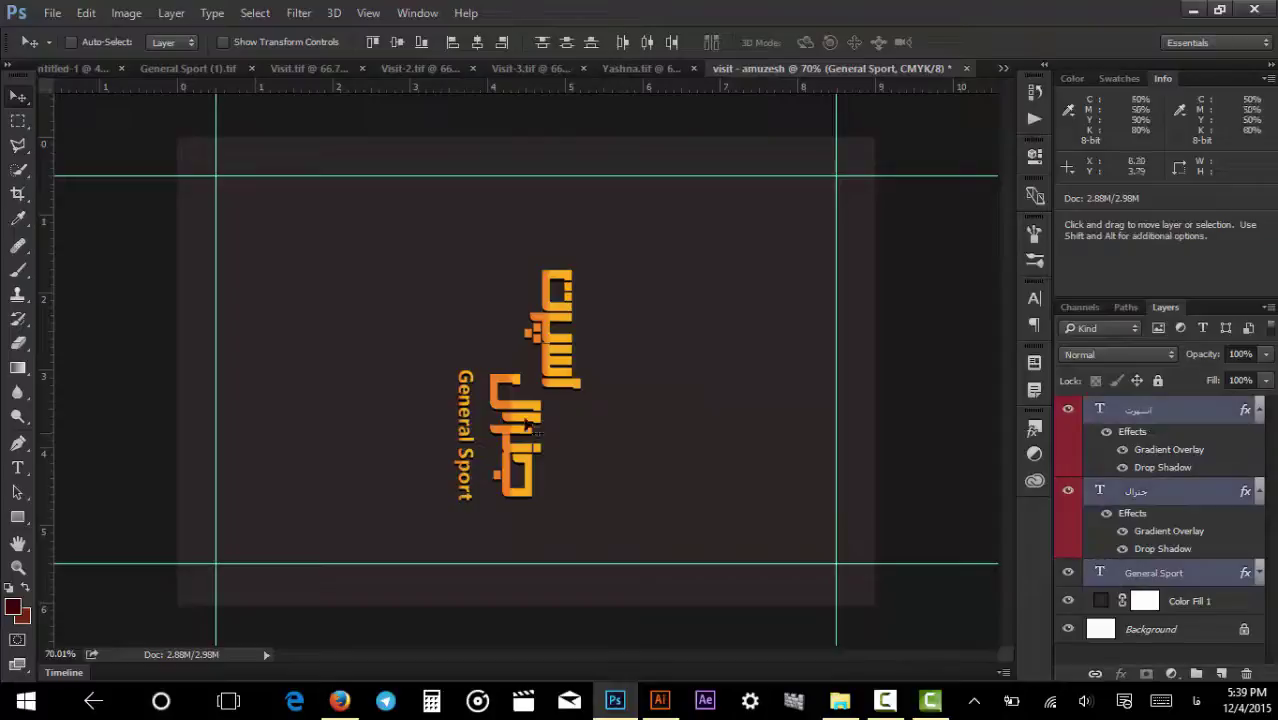
pyautogui.moveTo(556, 408); pyautogui.dragTo(780, 408)
# Label the three logo text layers red and collapse their effect lists.
pyautogui.rightClick(1150, 573)
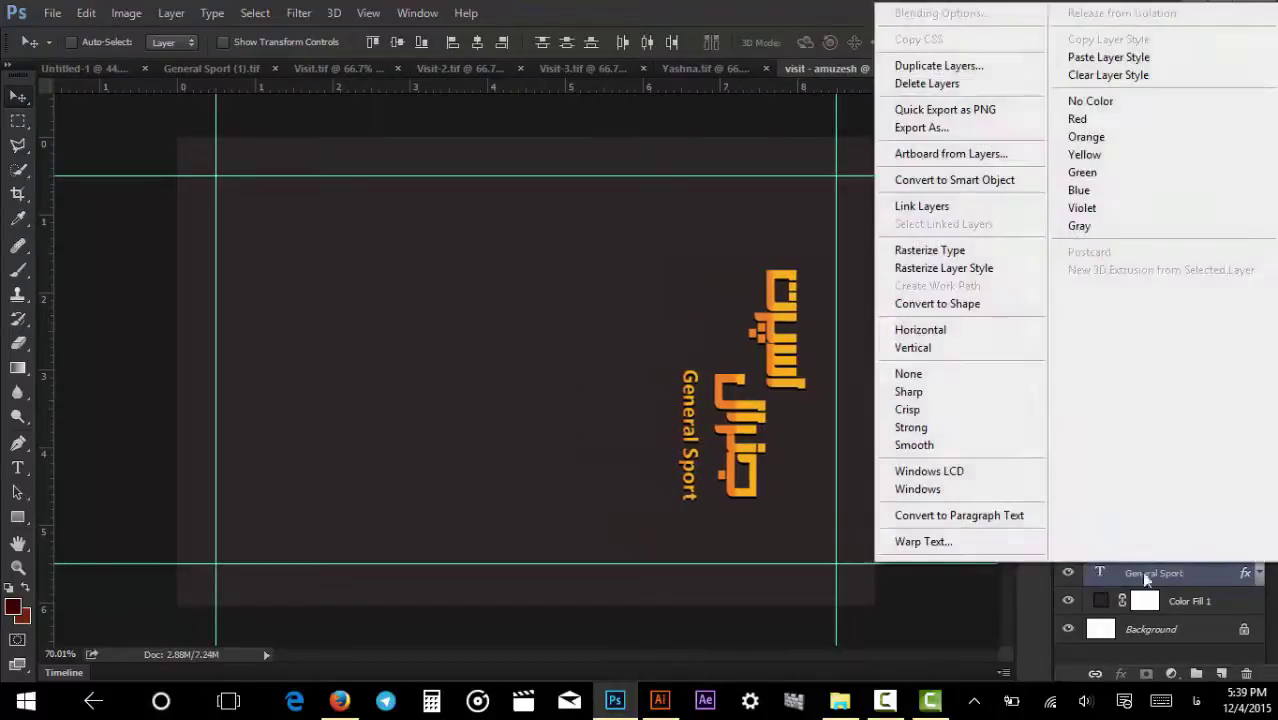
pyautogui.click(1140, 118)
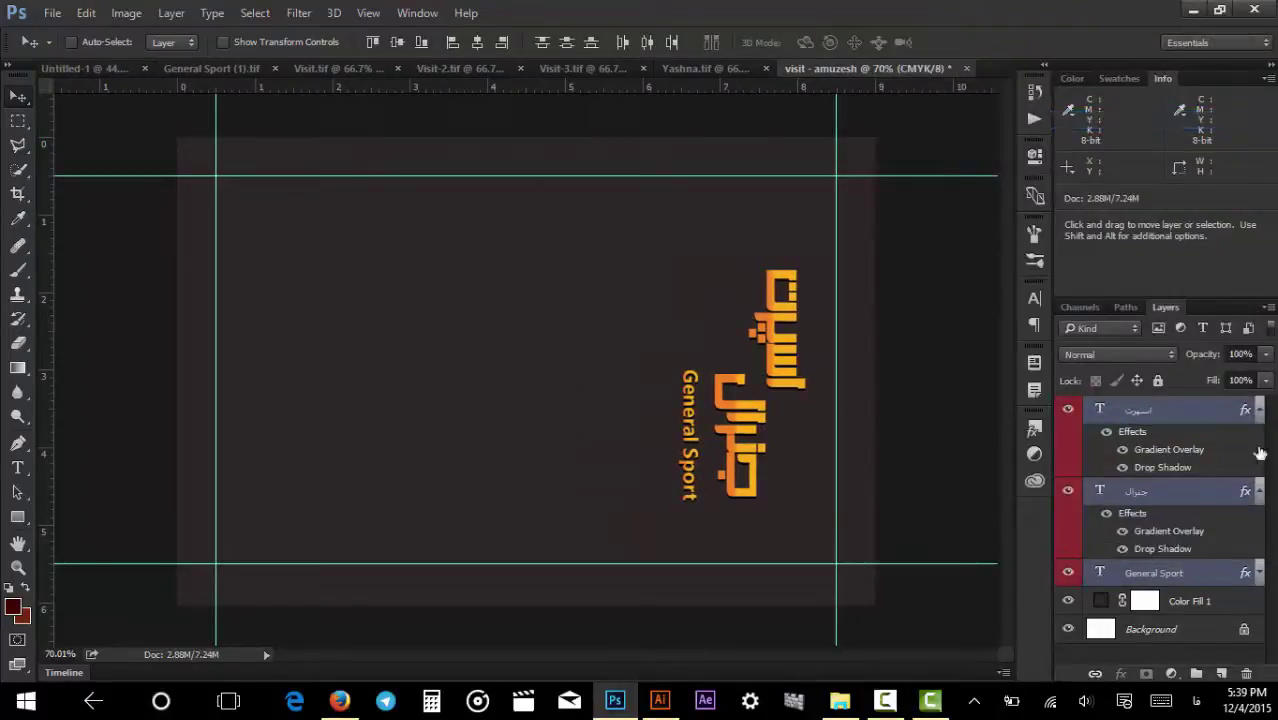
pyautogui.keyDown('alt'); pyautogui.click(1260, 411); pyautogui.keyUp('alt')
pyautogui.keyDown('ctrl'); pyautogui.click(599, 353); pyautogui.keyUp('ctrl')
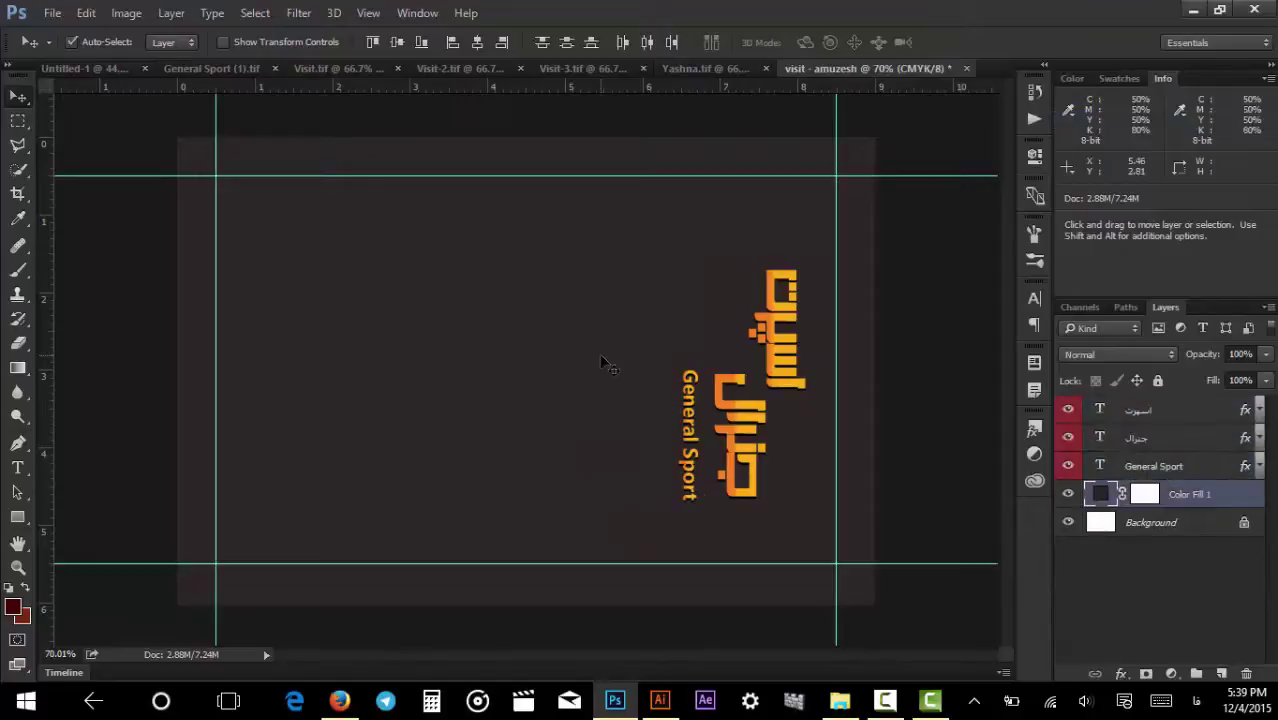
# Draw a tall thin rectangle bar with no stroke and a white fill.
pyautogui.click(17, 520)
pyautogui.click(17, 520)
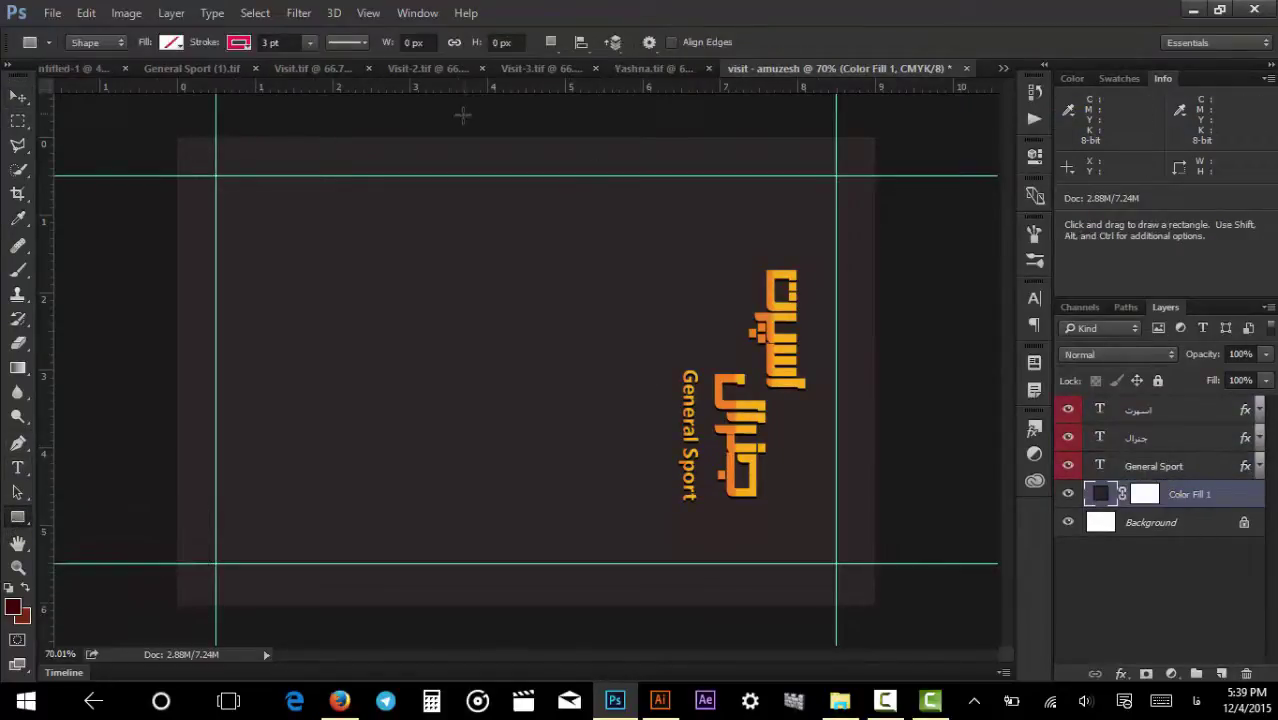
pyautogui.moveTo(462, 102); pyautogui.dragTo(471, 663)
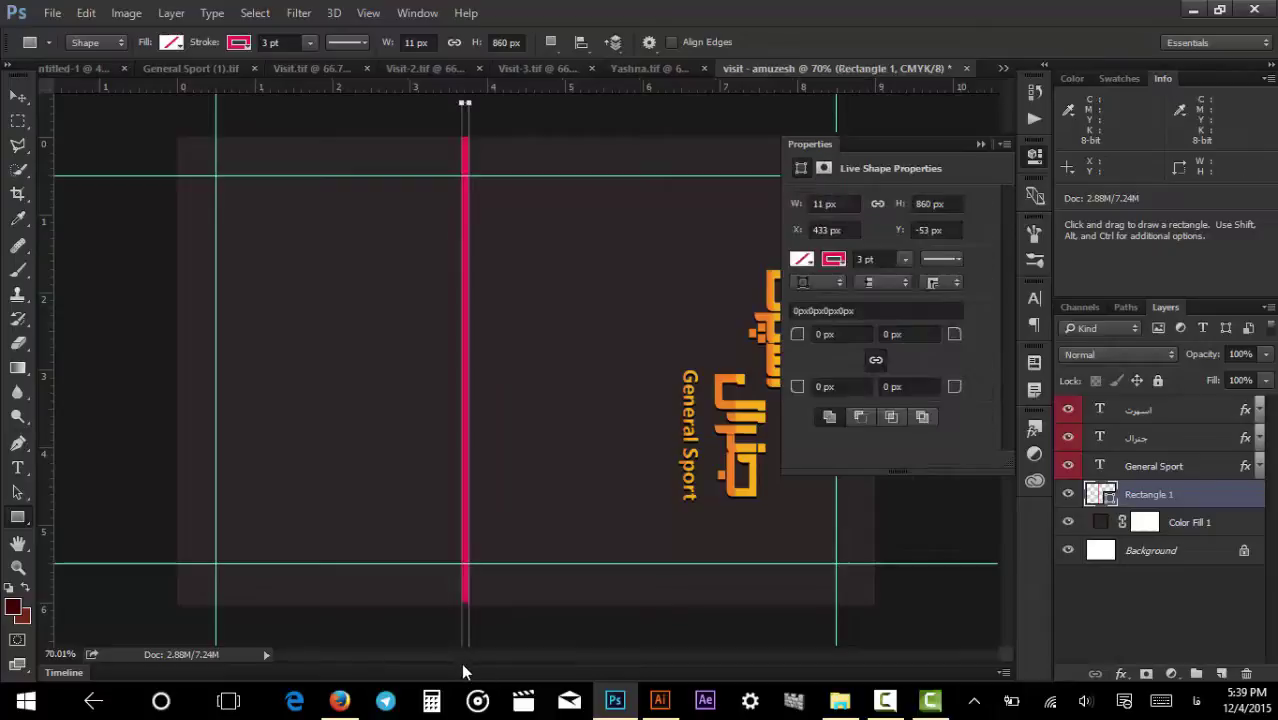
pyautogui.click(840, 263)
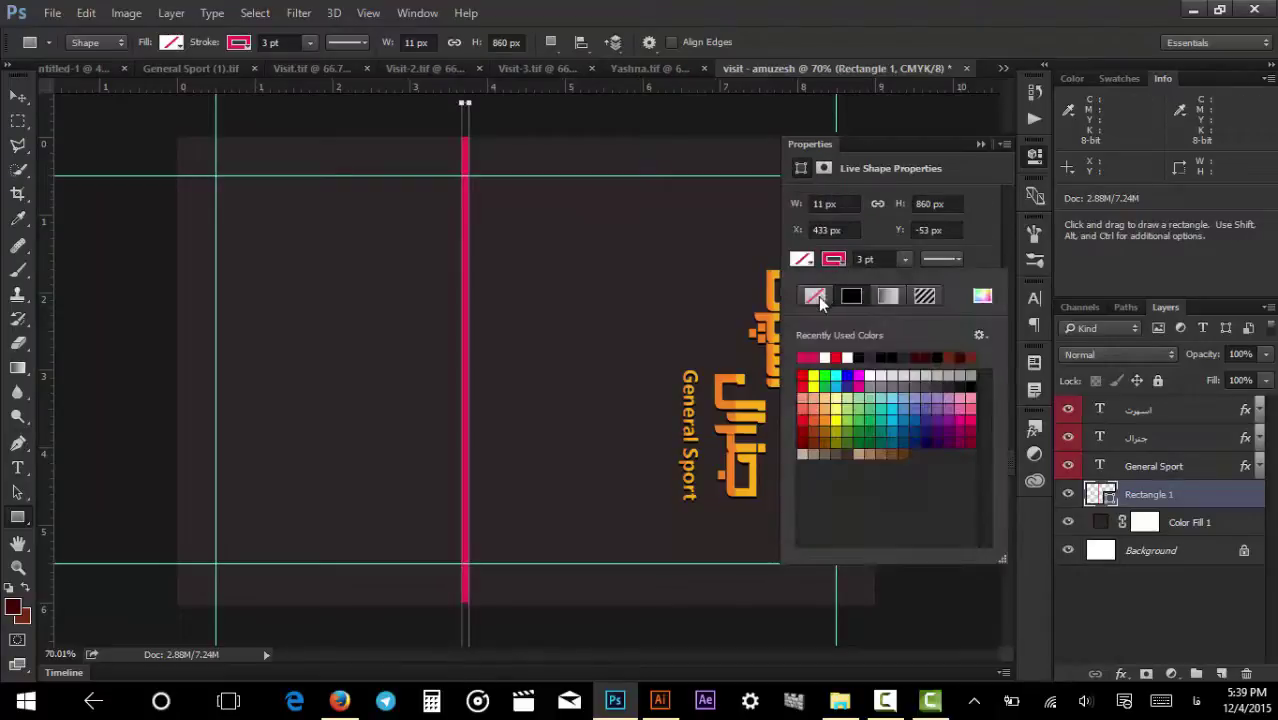
pyautogui.click(816, 295)
pyautogui.click(851, 296)
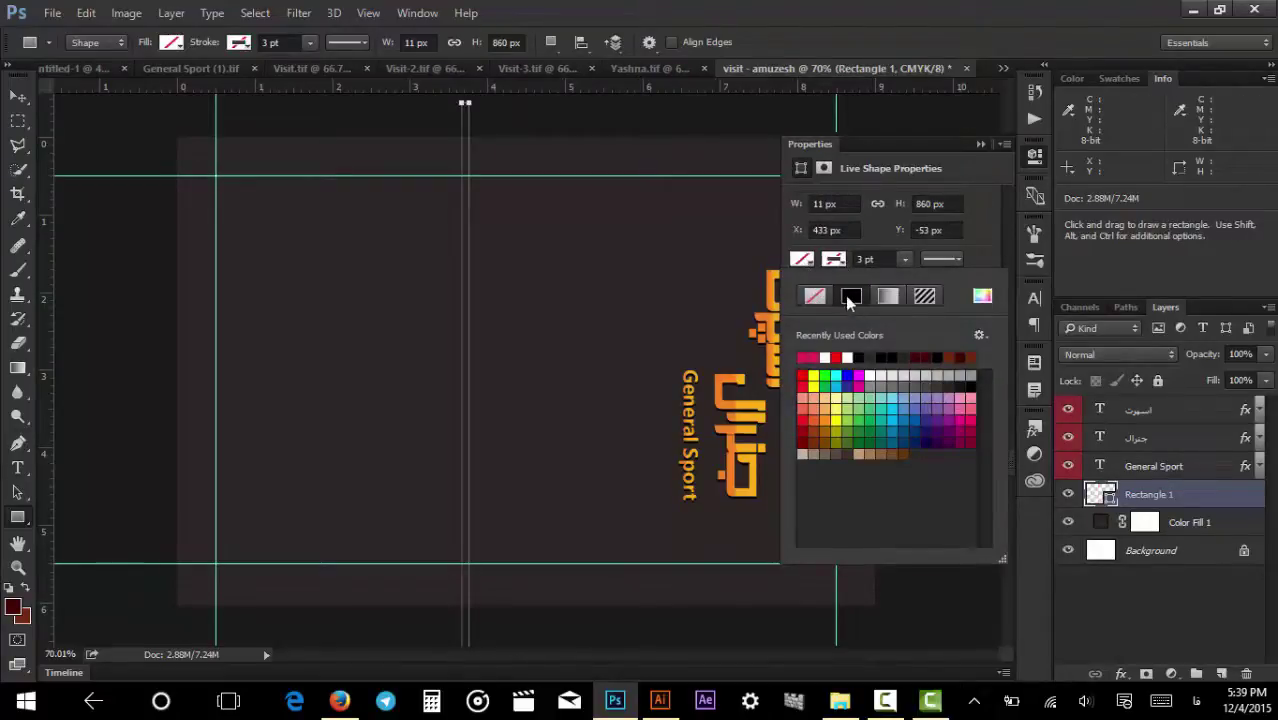
# Rotate the white bar to a 30° slant and move it right.
pyautogui.press('v')
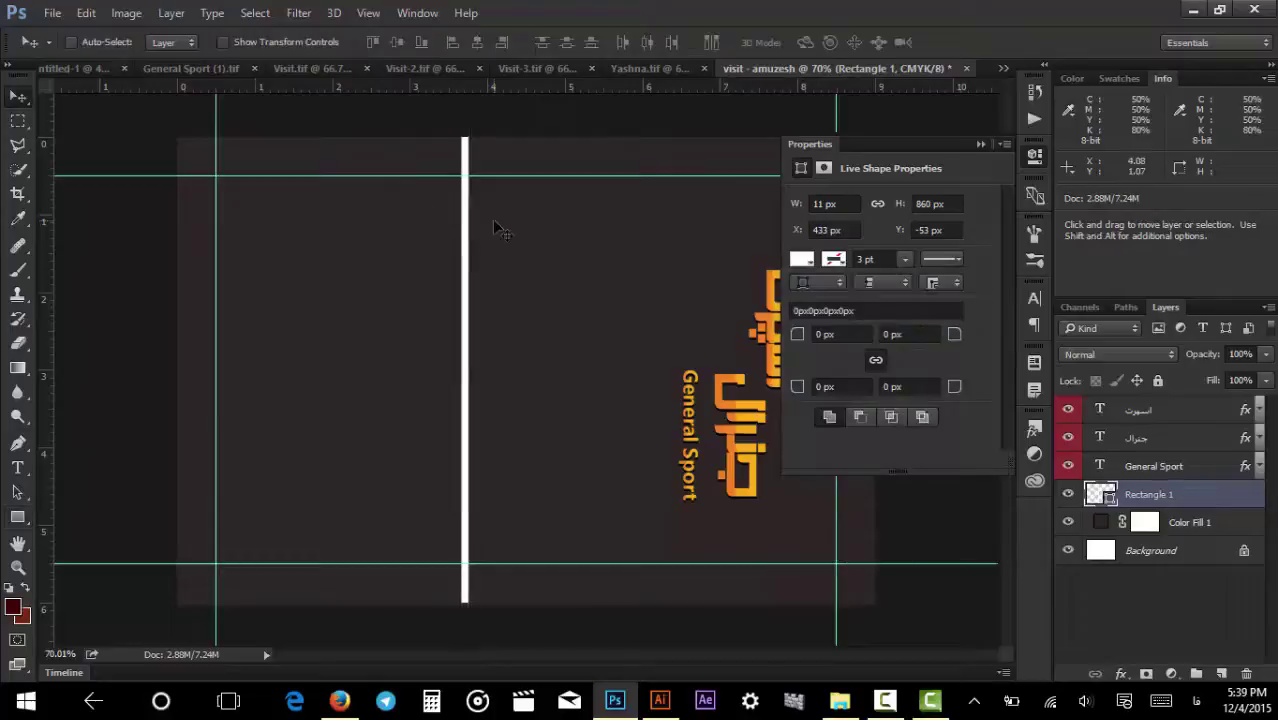
pyautogui.hotkey('ctrl', 't')
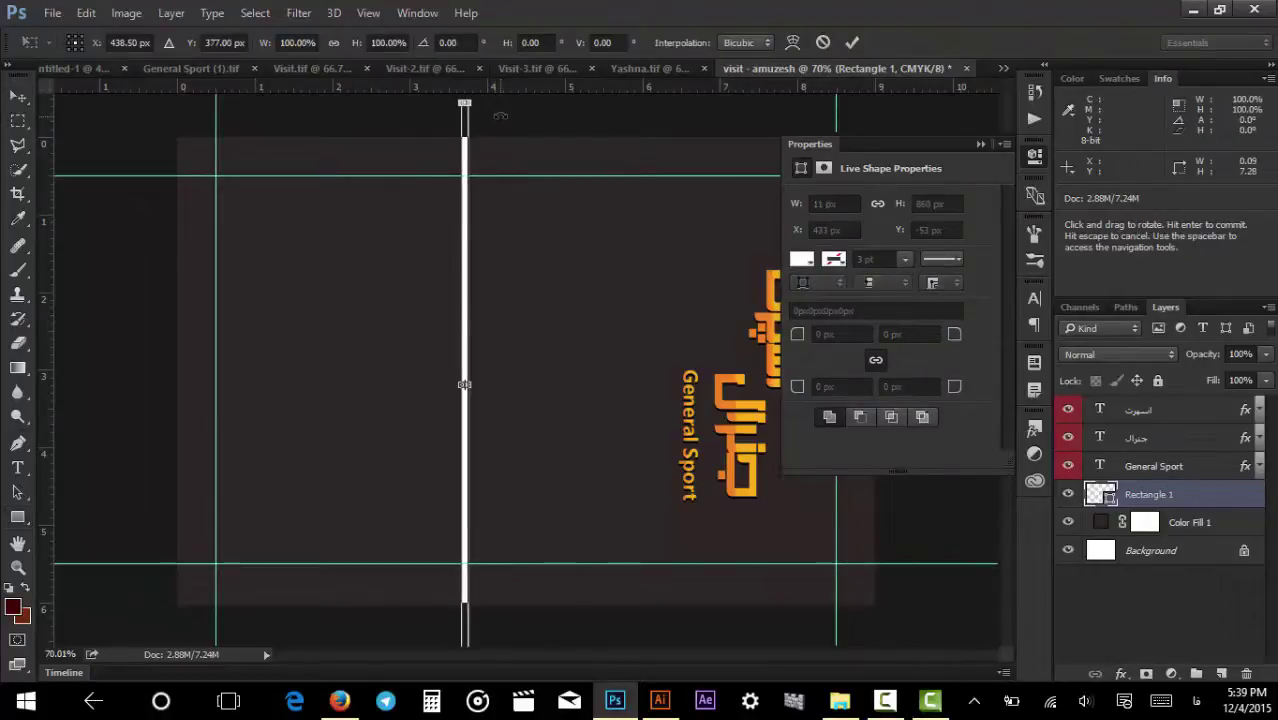
pyautogui.moveTo(500, 115); pyautogui.dragTo(632, 97)
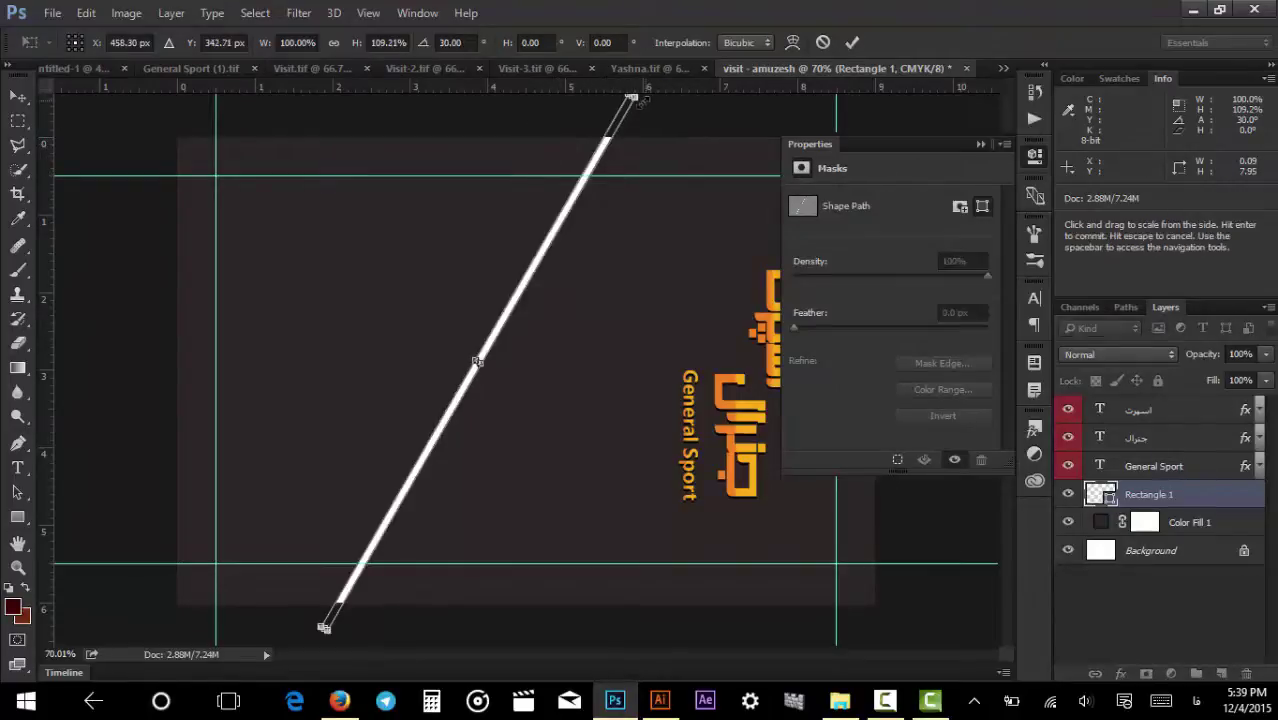
pyautogui.press('Return')
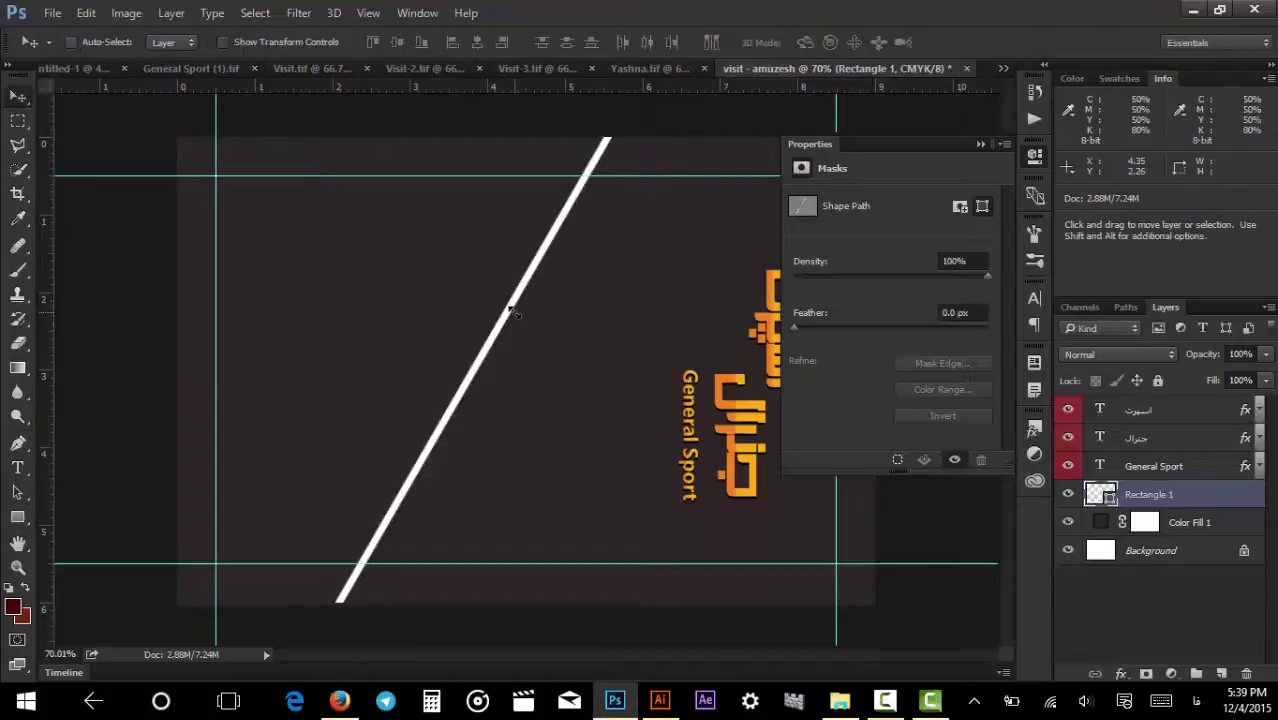
pyautogui.click(979, 148)
pyautogui.moveTo(479, 343); pyautogui.dragTo(623, 362)
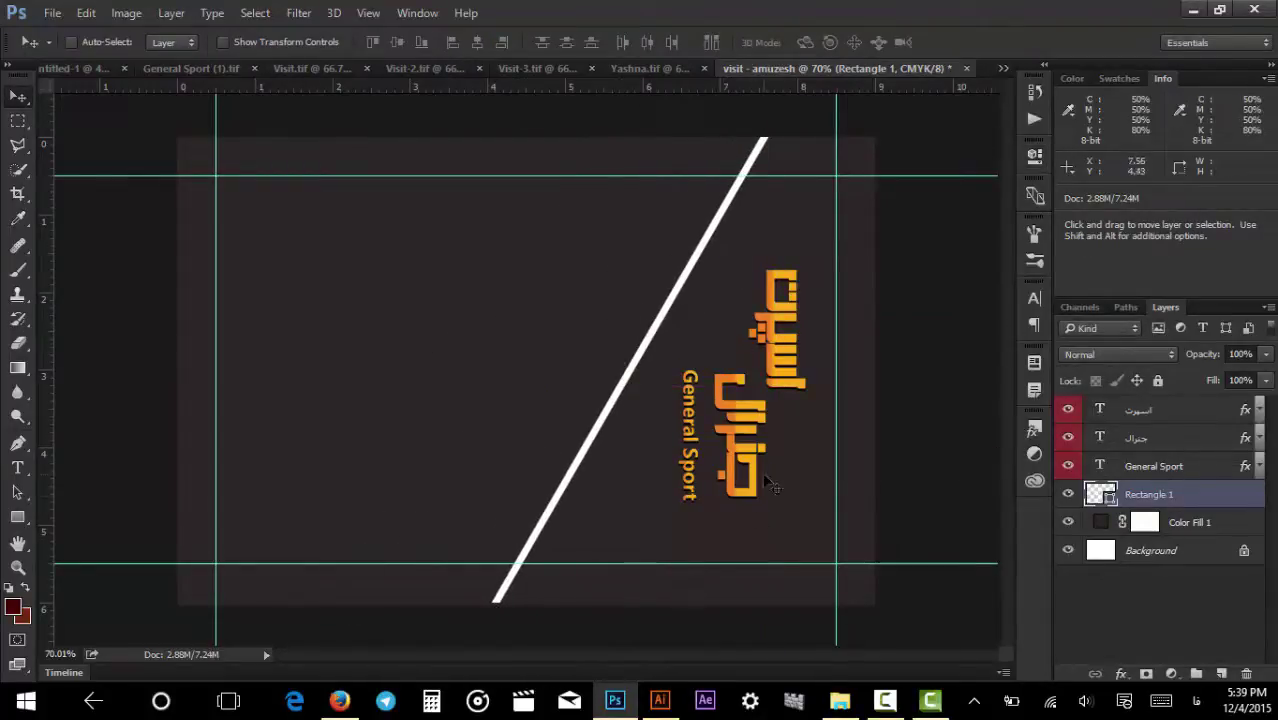
# After checking the car artwork, steepen the white line's slant and nudge it right.
pyautogui.click(72, 67)
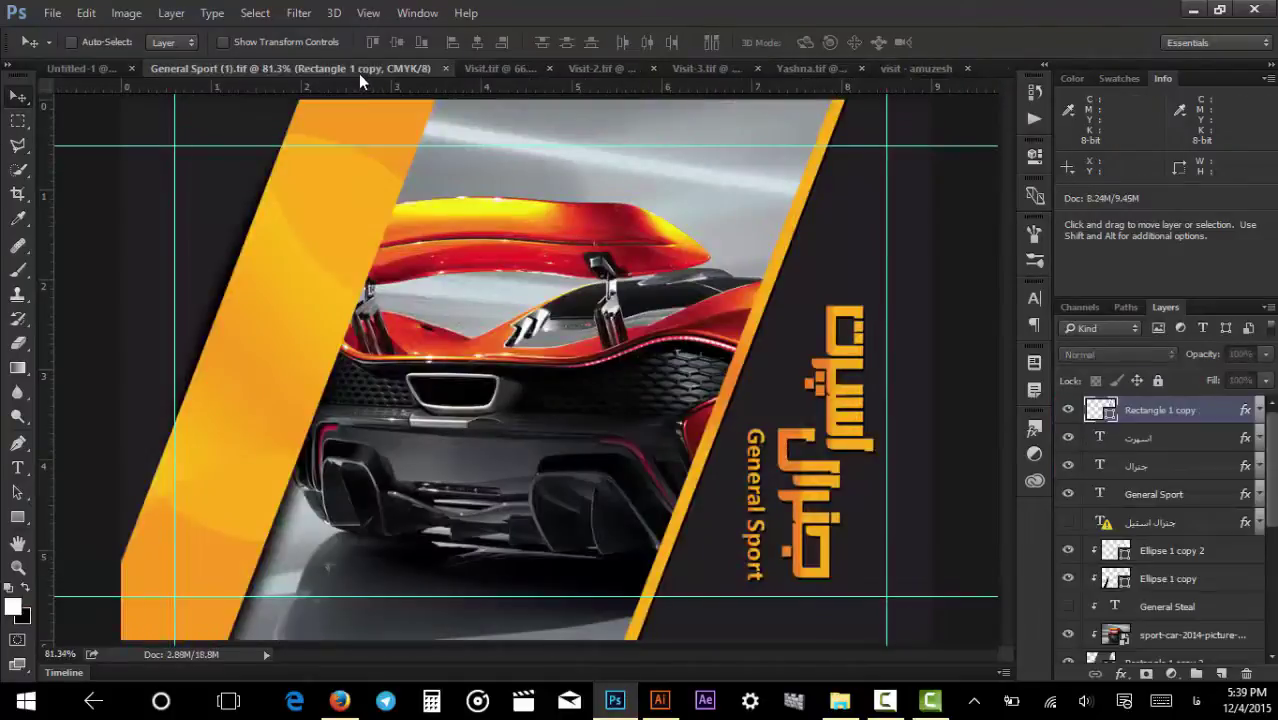
pyautogui.click(355, 70)
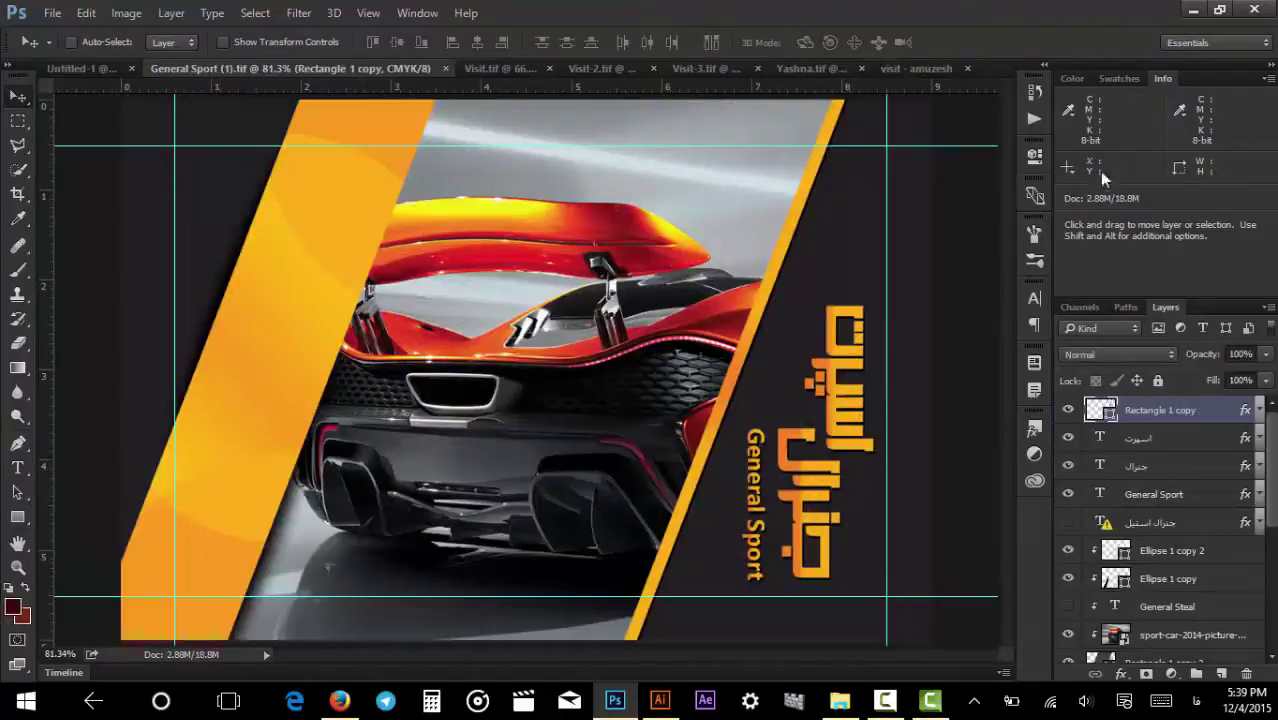
pyautogui.click(942, 70)
pyautogui.hotkey('ctrl', 't')
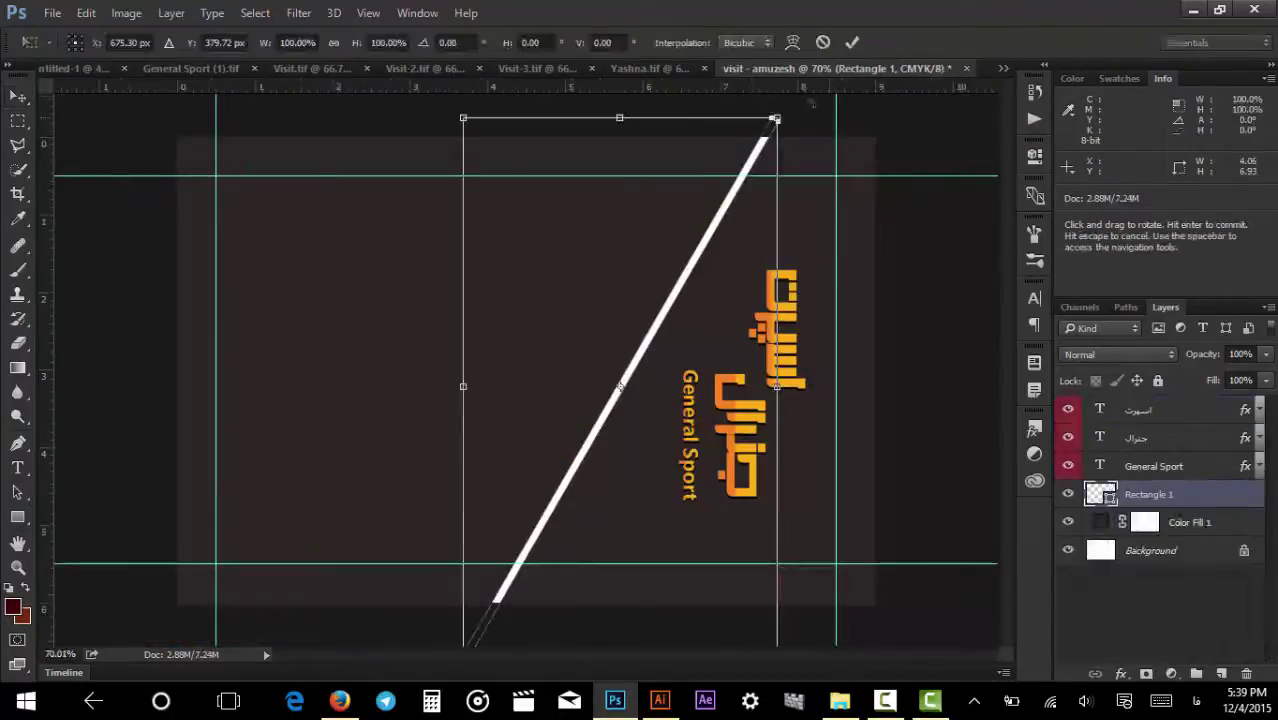
pyautogui.moveTo(810, 102); pyautogui.dragTo(790, 72)
pyautogui.press('Return')
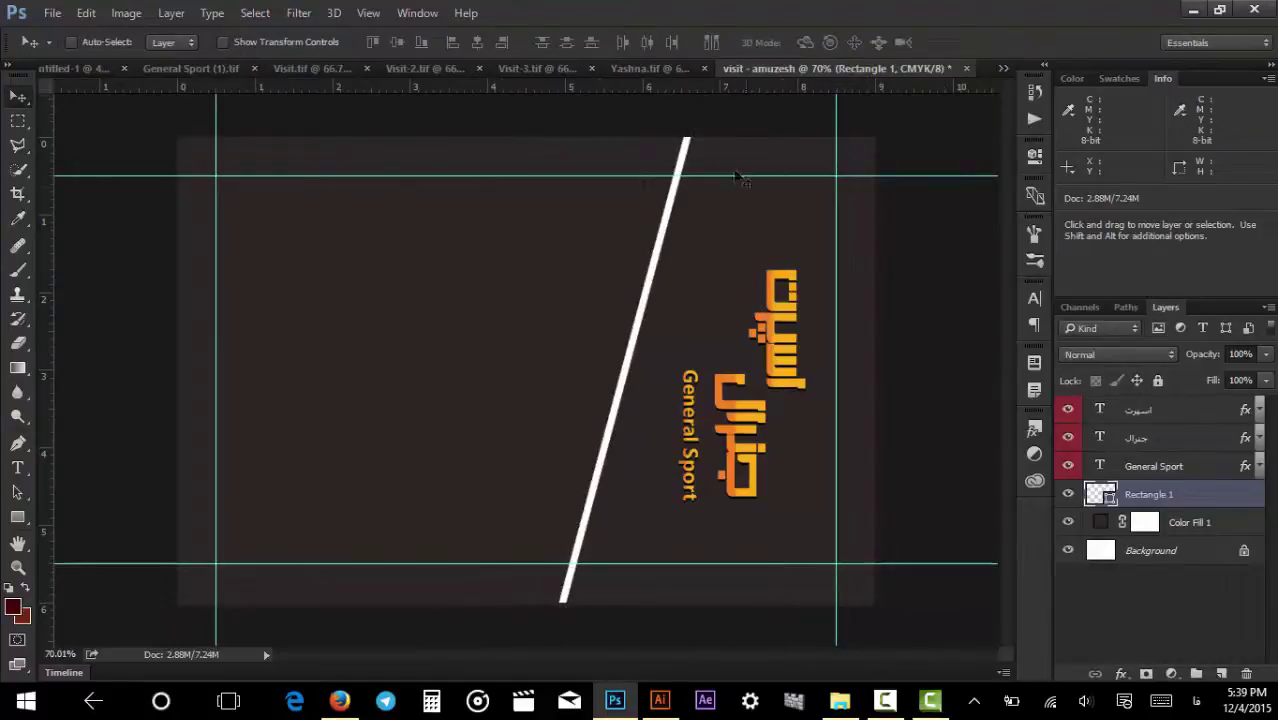
pyautogui.moveTo(707, 215); pyautogui.dragTo(727, 185)
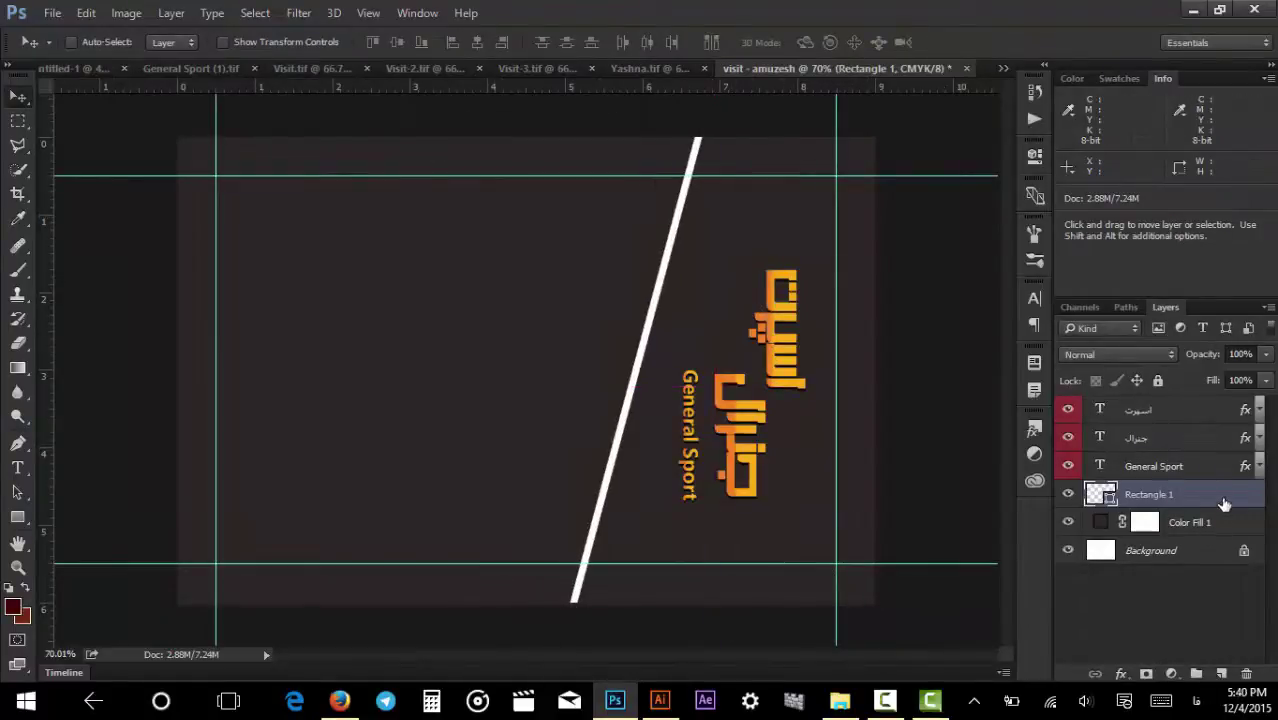
# Give Rectangle 1 a Drop Shadow with Distance 16.
pyautogui.doubleClick(1224, 503)
pyautogui.moveTo(400, 103); pyautogui.dragTo(902, 103)
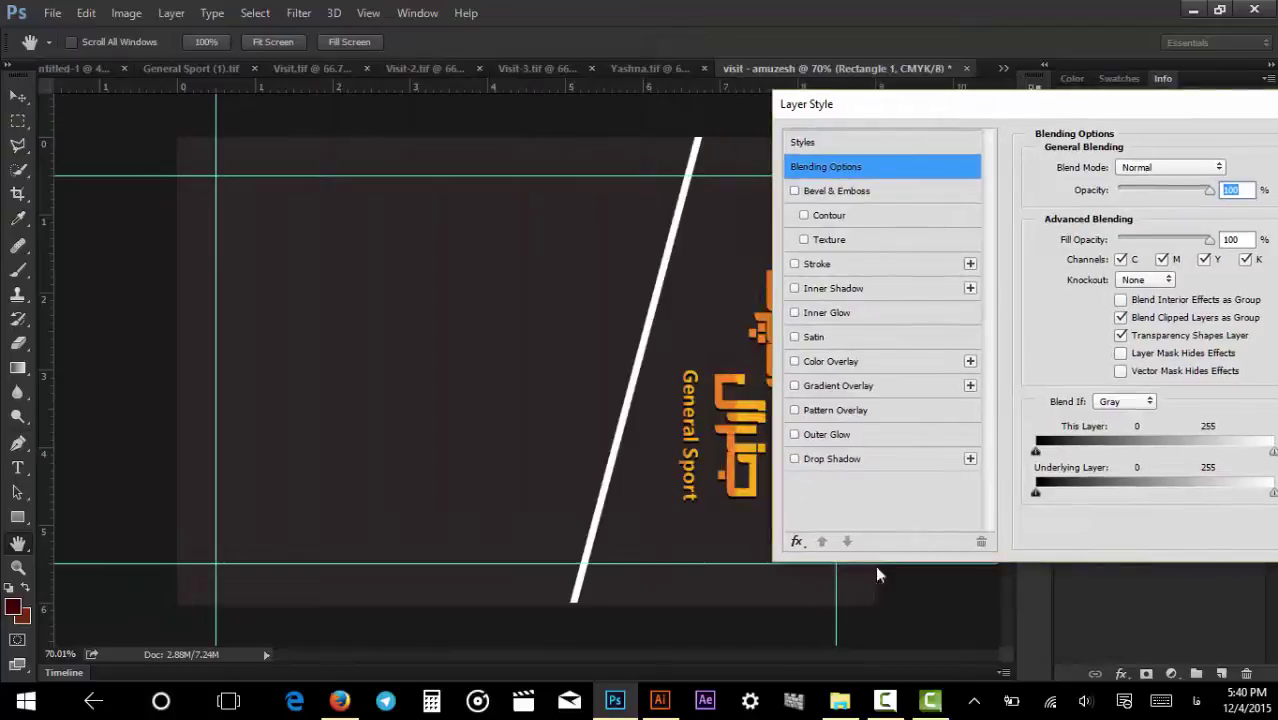
pyautogui.click(882, 462)
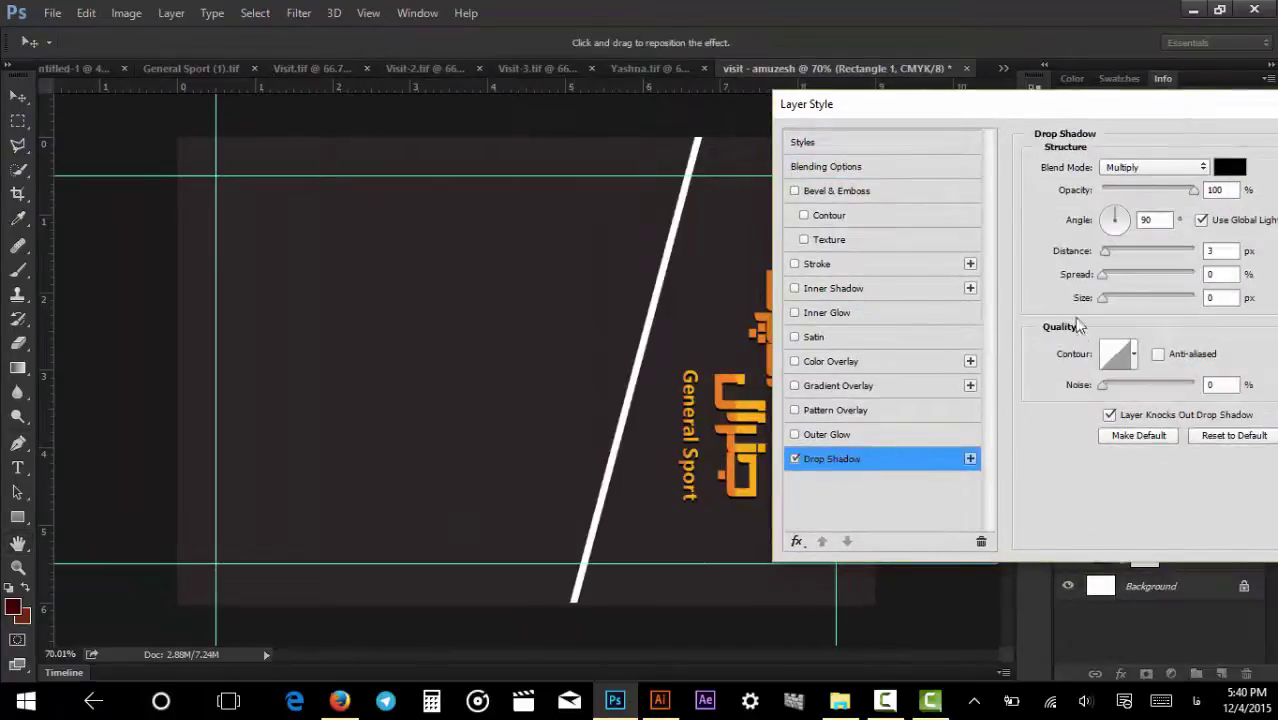
pyautogui.moveTo(1062, 252)
pyautogui.mouseDown()
pyautogui.moveTo(1085, 251)
pyautogui.moveTo(1072, 251)
pyautogui.mouseUp()
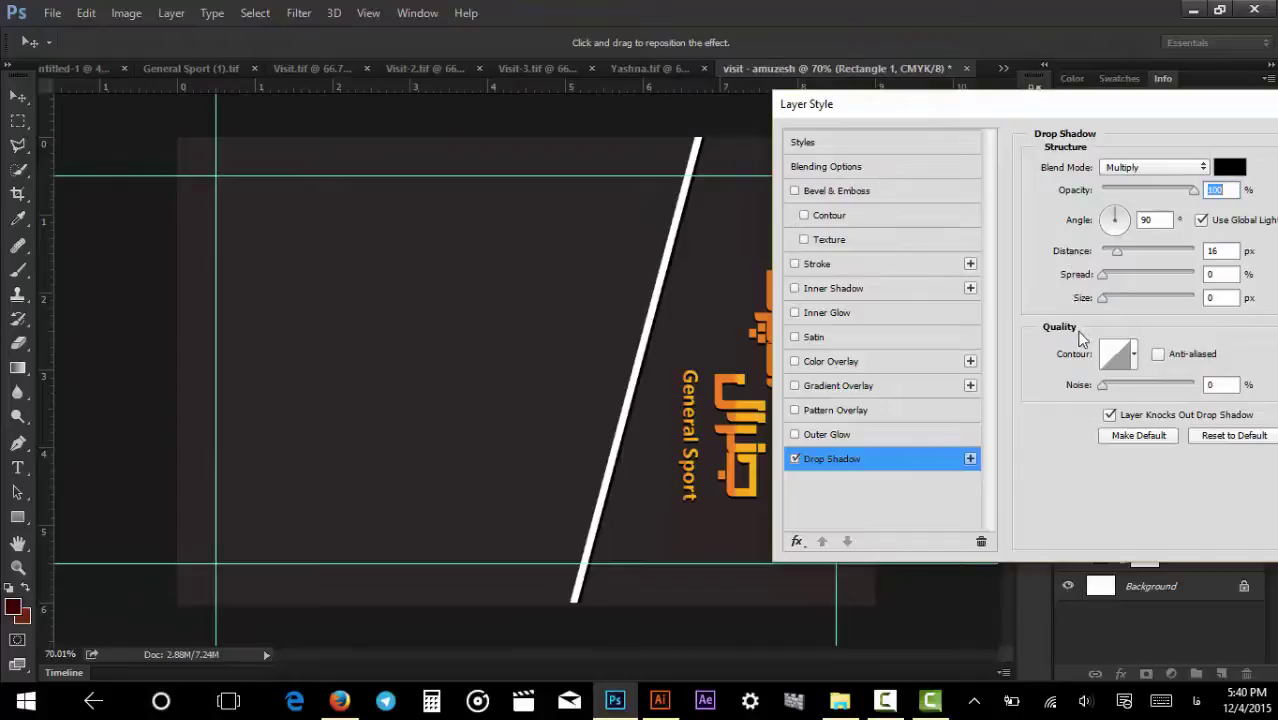
# Add an orange Linear Gradient Overlay to the line and apply the styles.
pyautogui.click(842, 391)
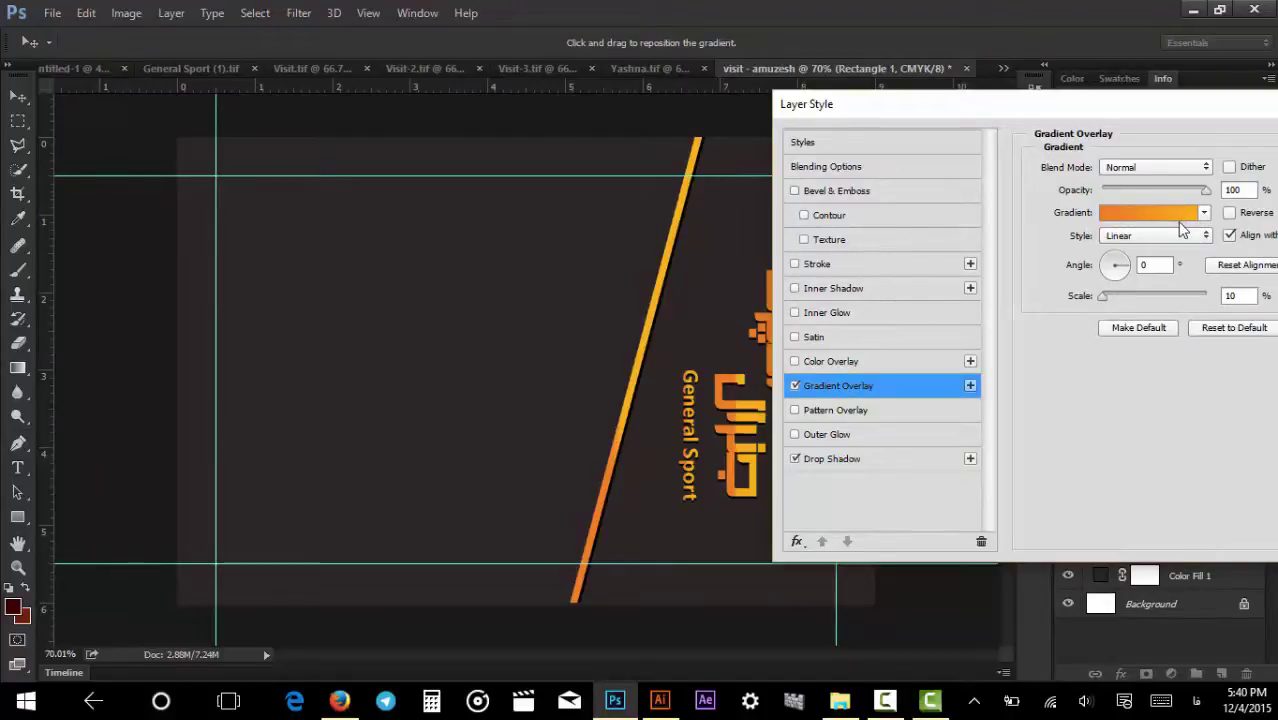
pyautogui.click(1140, 238)
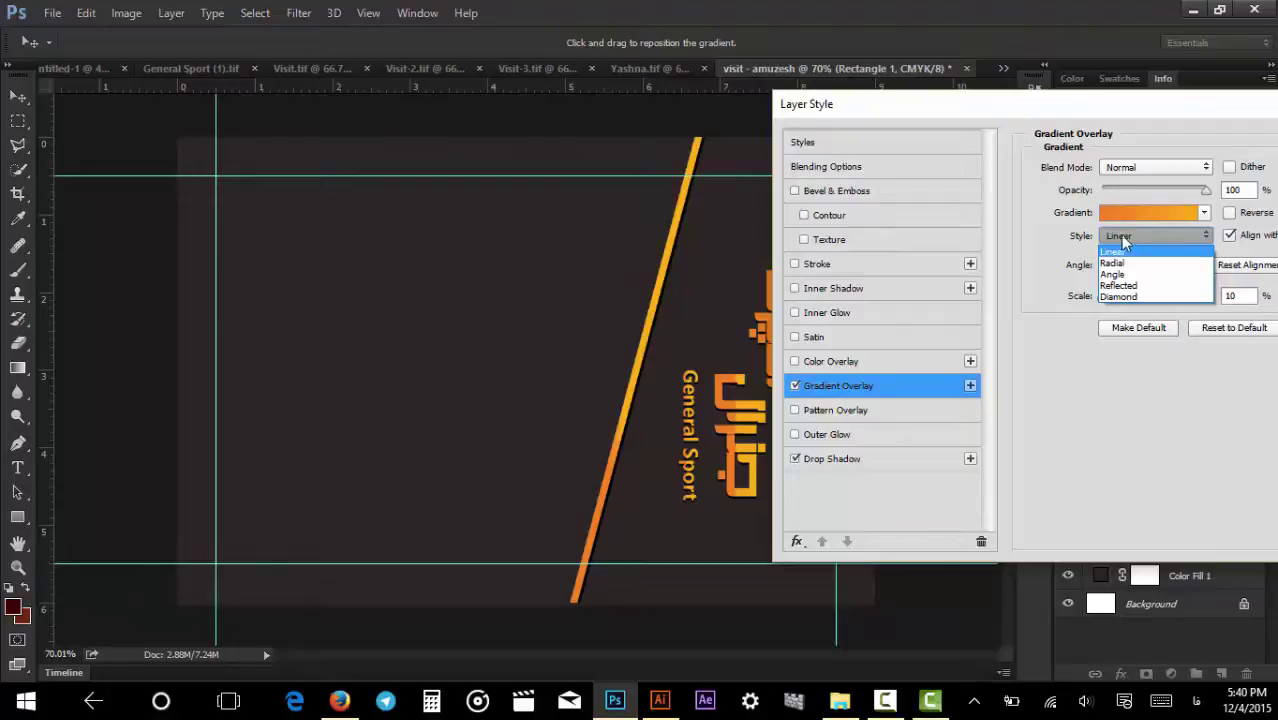
pyautogui.click(1115, 251)
pyautogui.moveTo(1147, 108); pyautogui.dragTo(1038, 112)
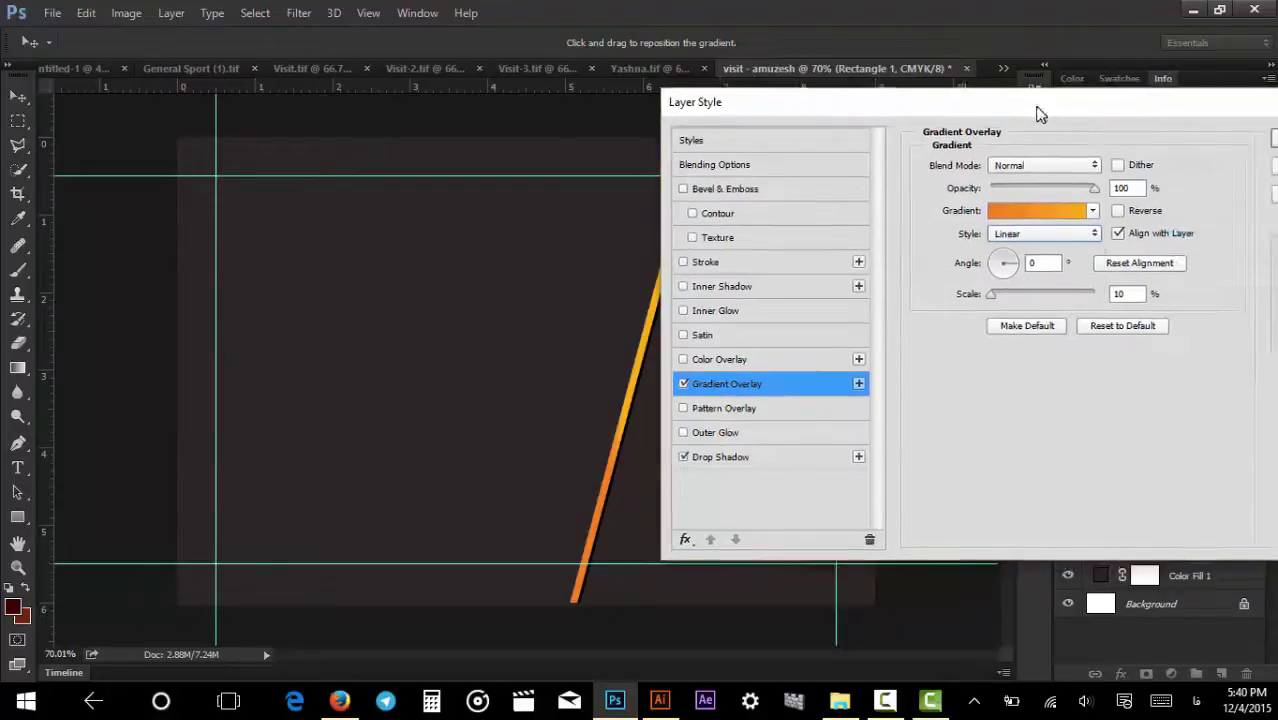
pyautogui.click(1268, 140)
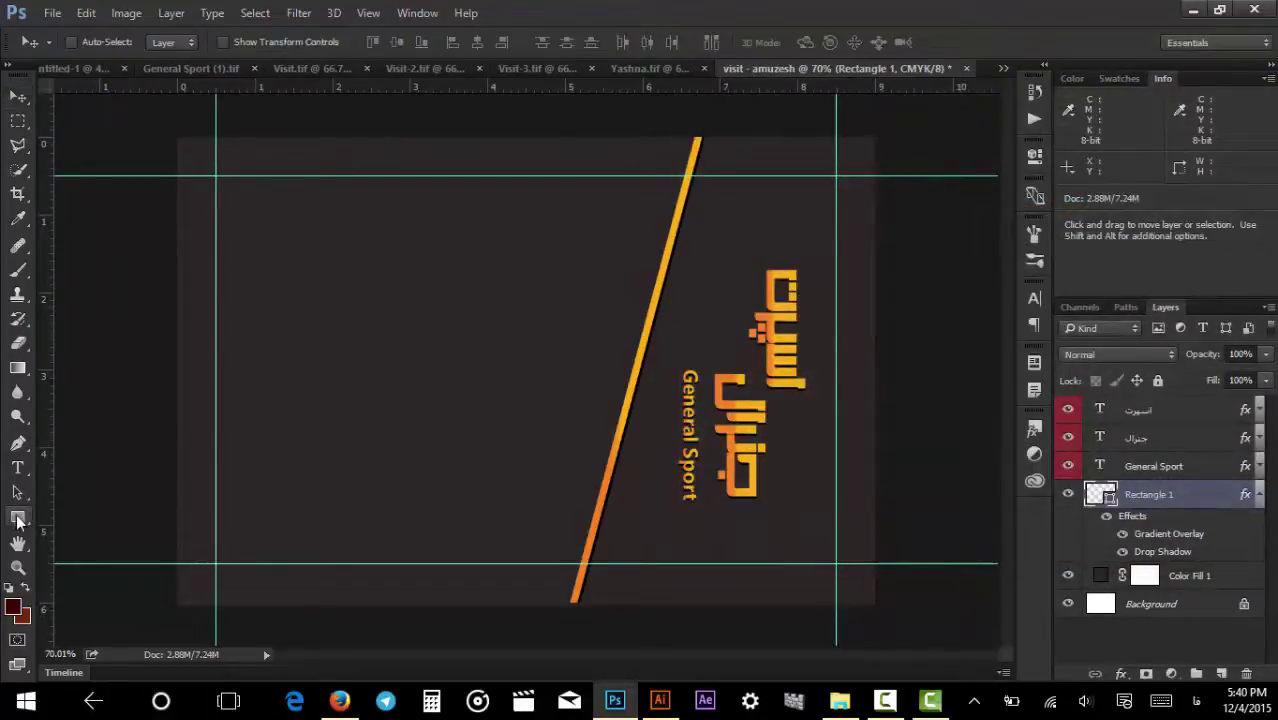
pyautogui.click(17, 519)
# Draw a 445×421 px test square and add a Gradient Overlay to it.
pyautogui.moveTo(261, 211); pyautogui.dragTo(554, 488)
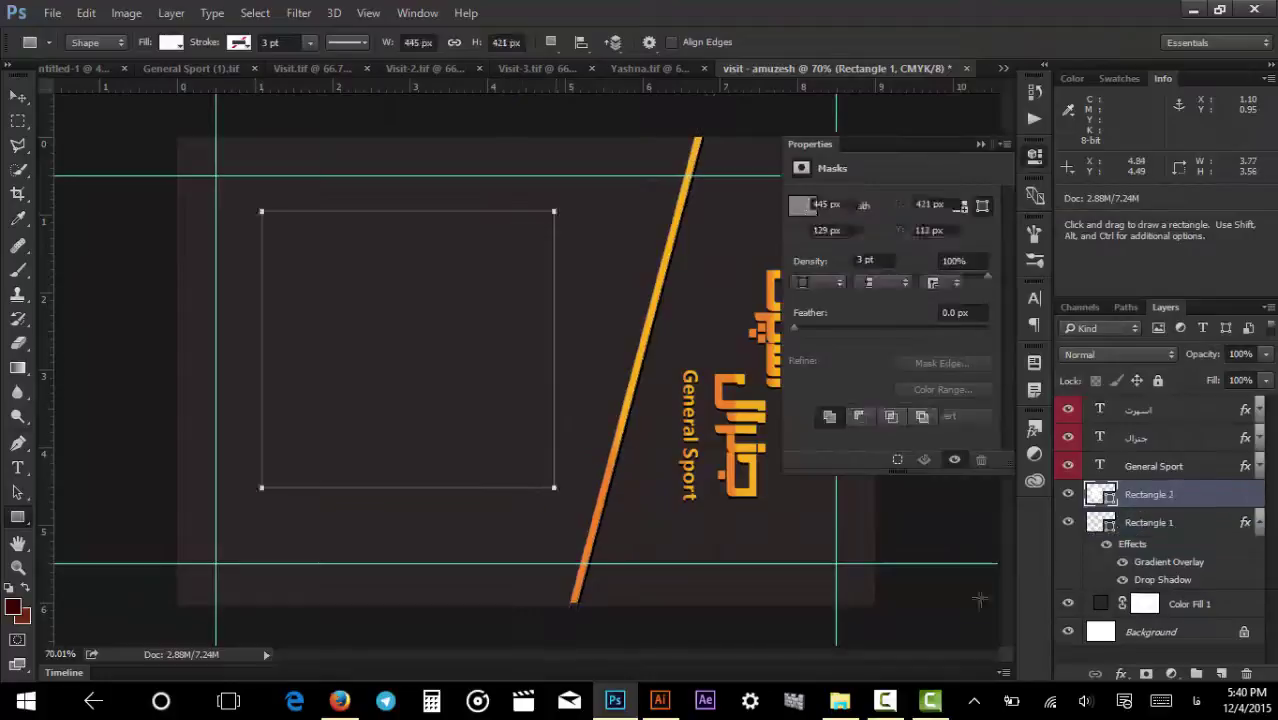
pyautogui.doubleClick(1228, 502)
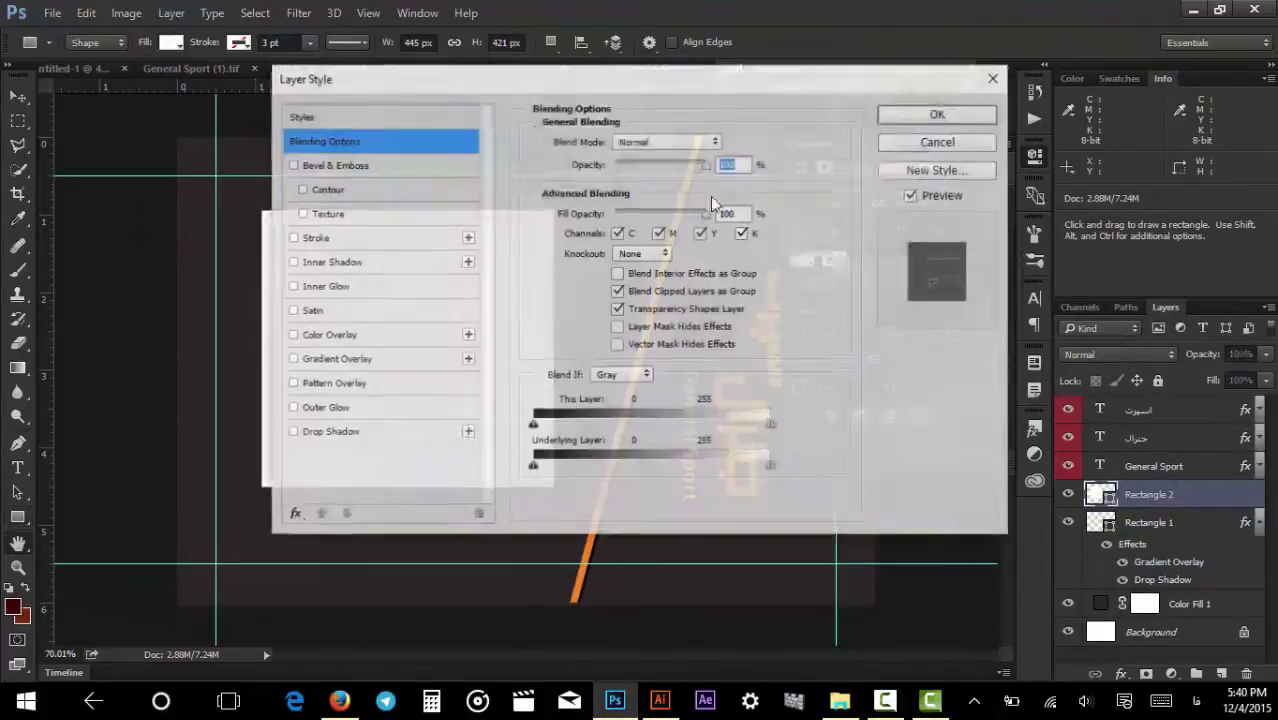
pyautogui.moveTo(456, 134); pyautogui.dragTo(847, 105)
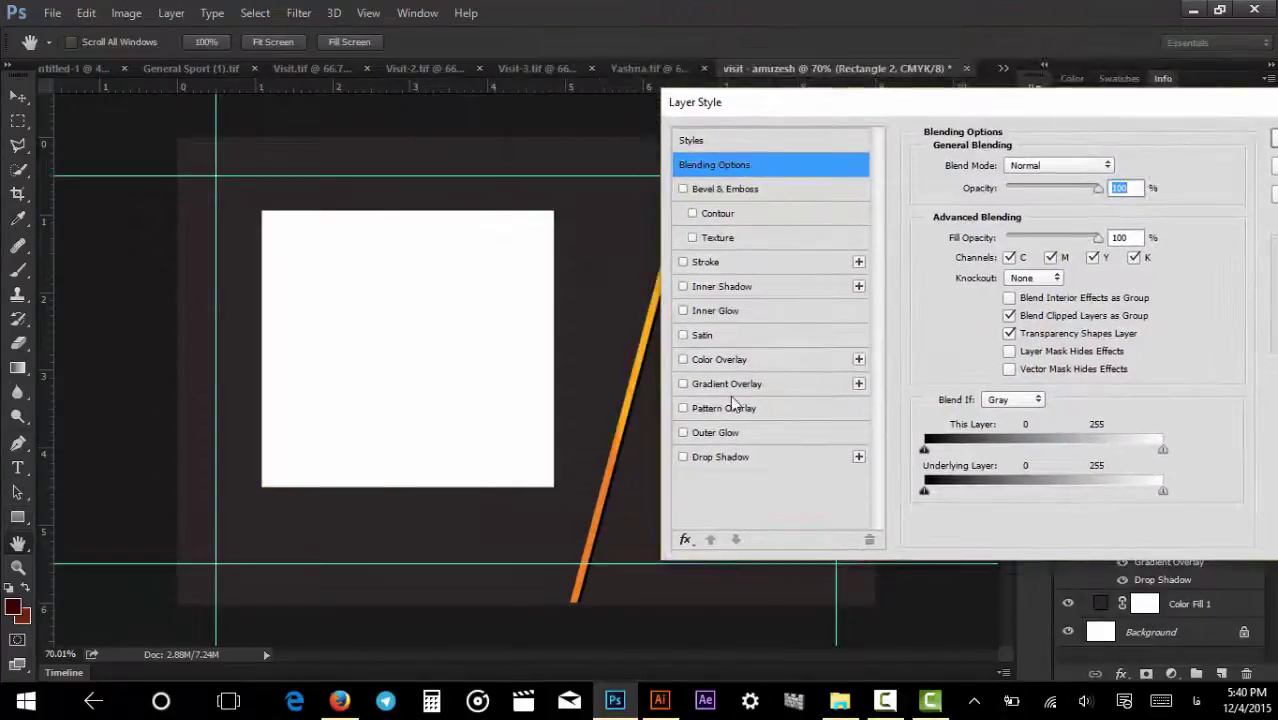
pyautogui.click(726, 384)
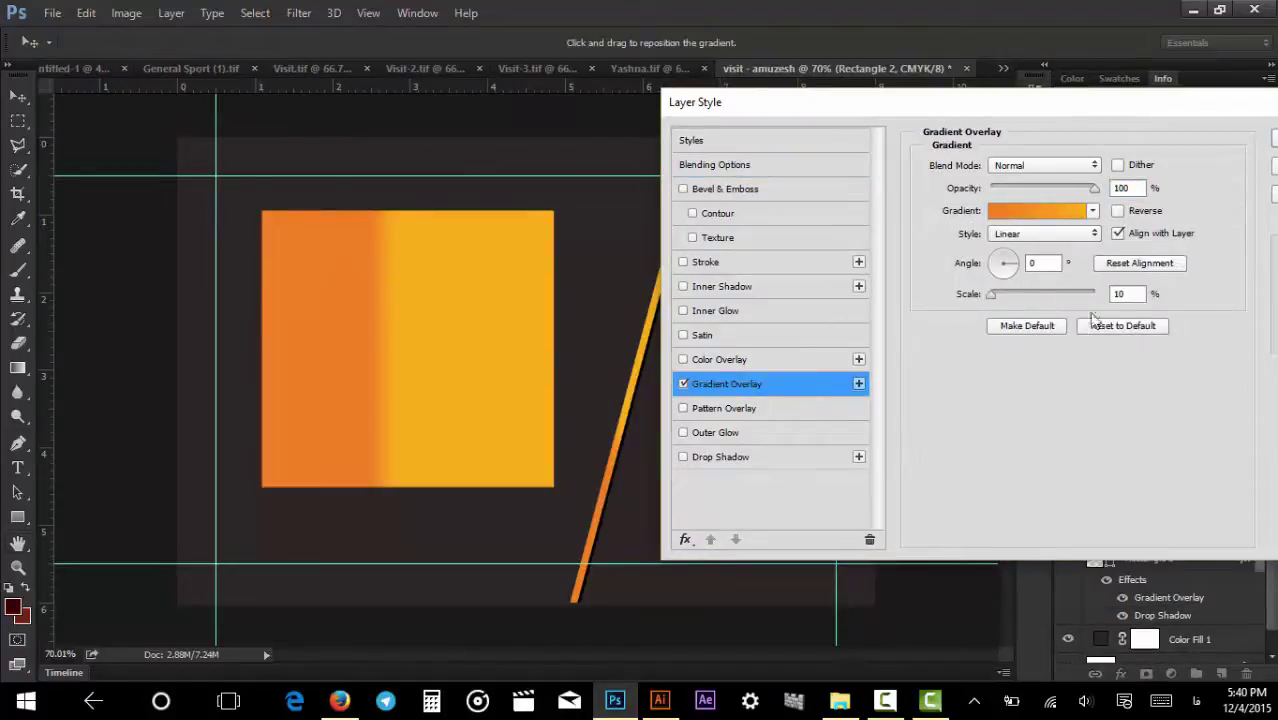
# Try gradient Scale 100 then 50 and shift the gradient across the square.
pyautogui.doubleClick(1135, 294)
pyautogui.write('100')
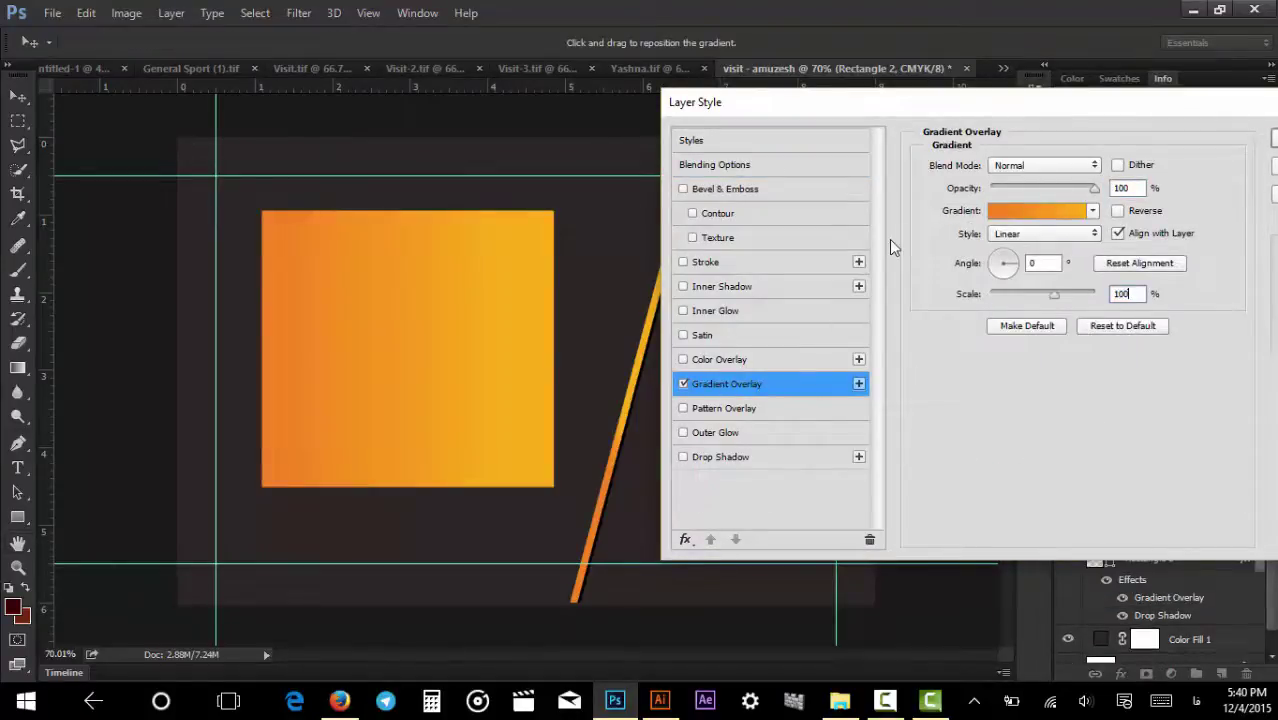
pyautogui.doubleClick(1125, 294)
pyautogui.write('50')
pyautogui.moveTo(434, 423); pyautogui.dragTo(400, 423)
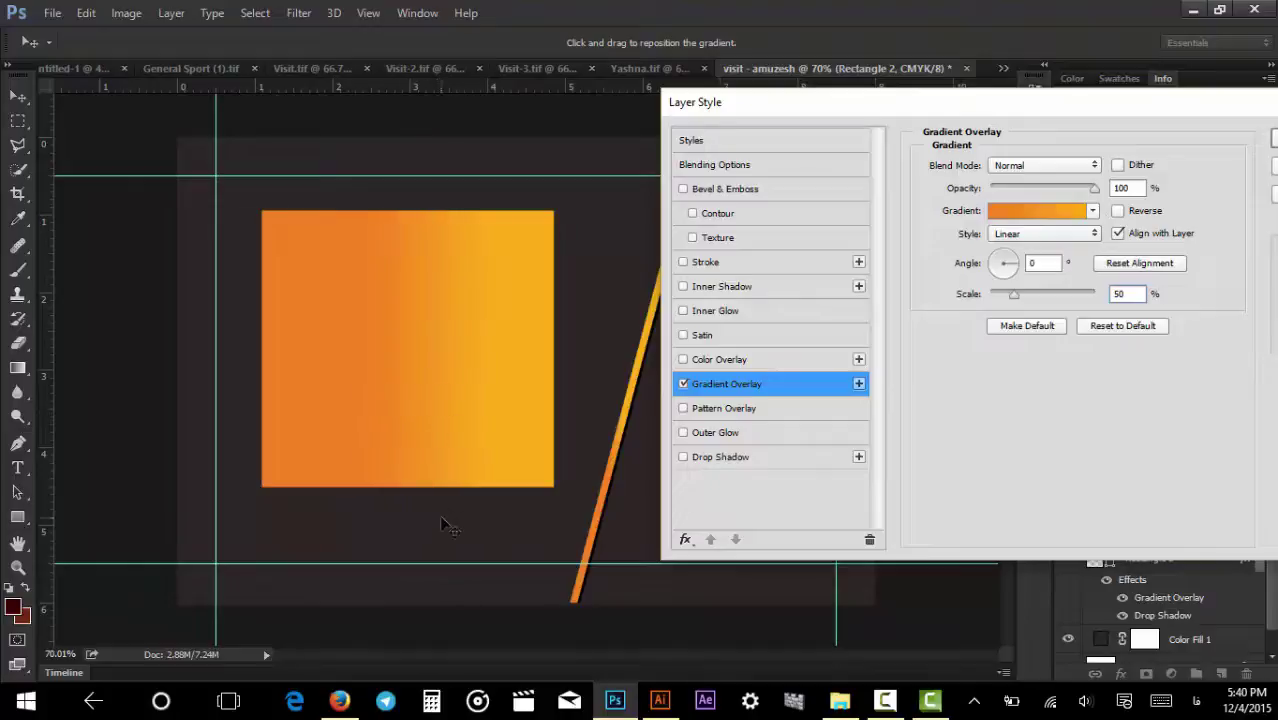
# Cycle the gradient Style through Linear, Radial, Angle and Reflected.
pyautogui.click(1023, 232)
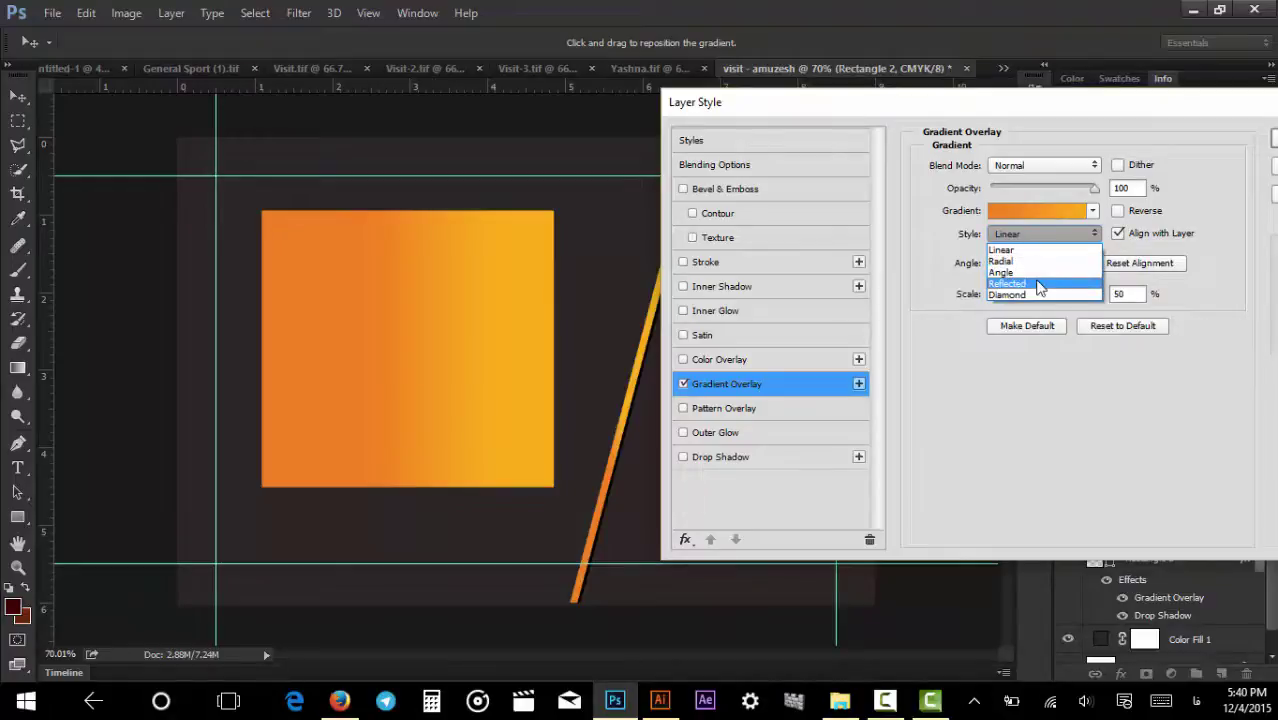
pyautogui.click(1010, 249)
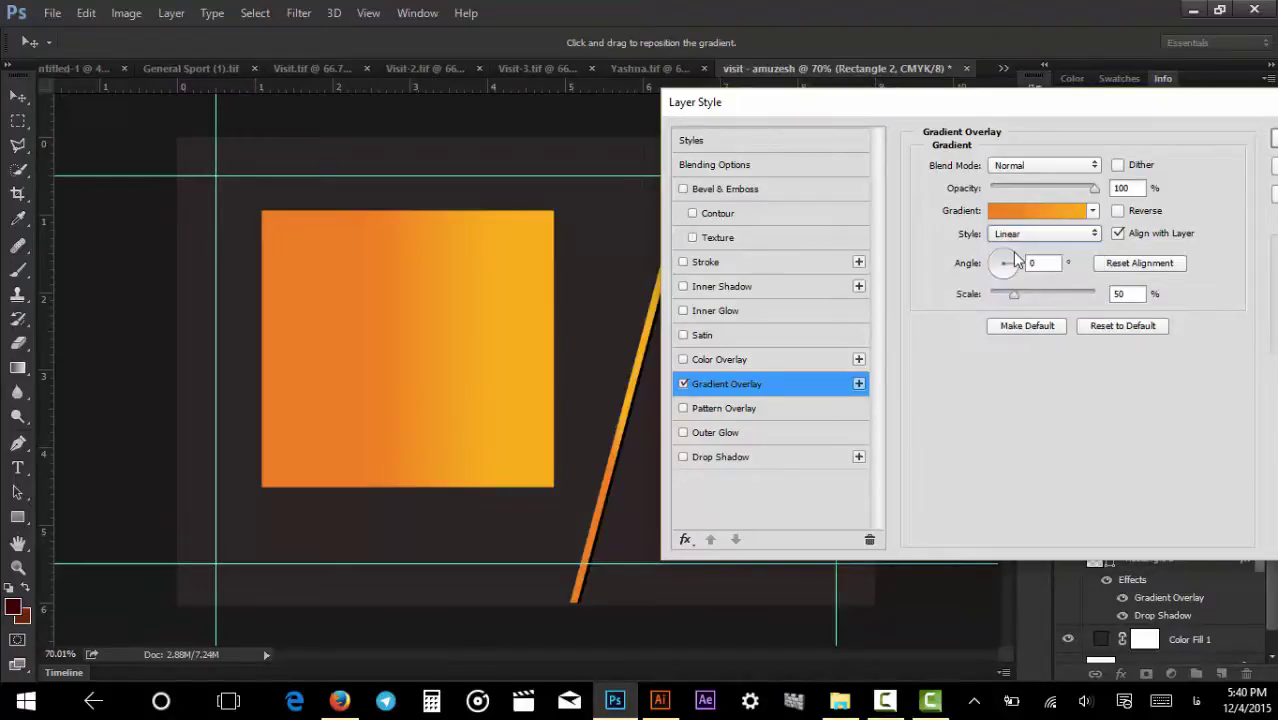
pyautogui.press('Down')
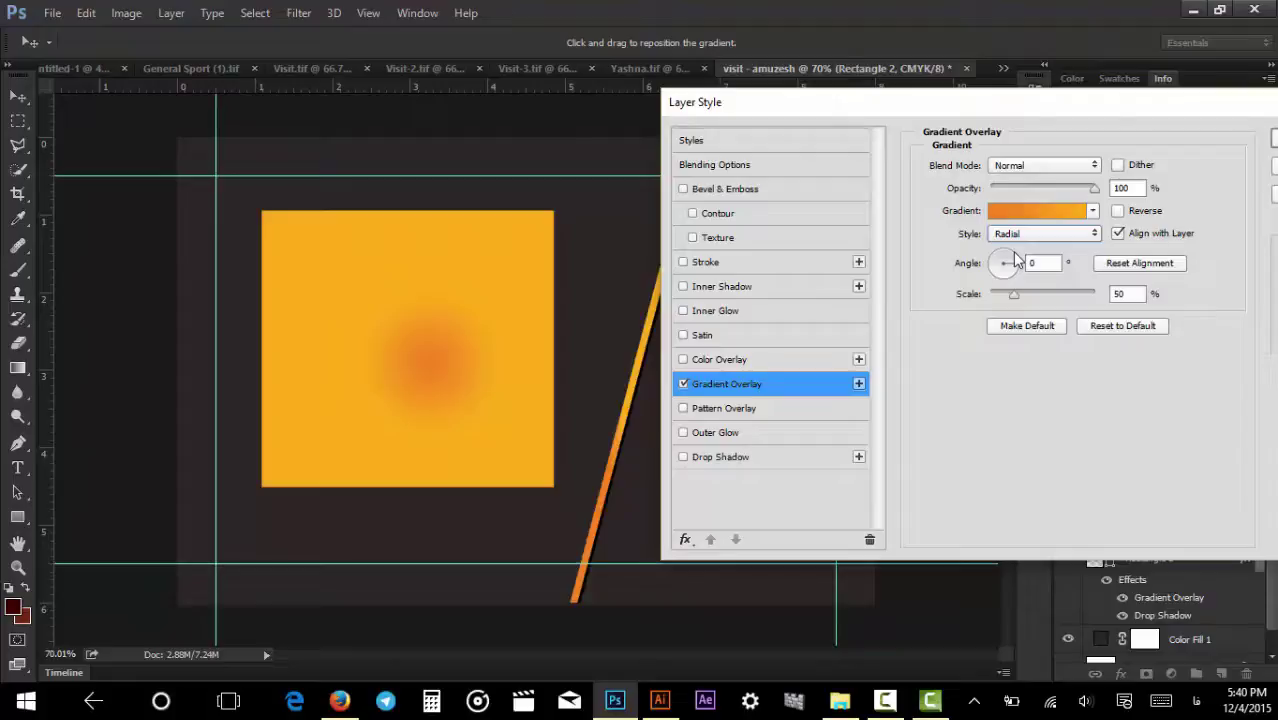
pyautogui.press('Down')
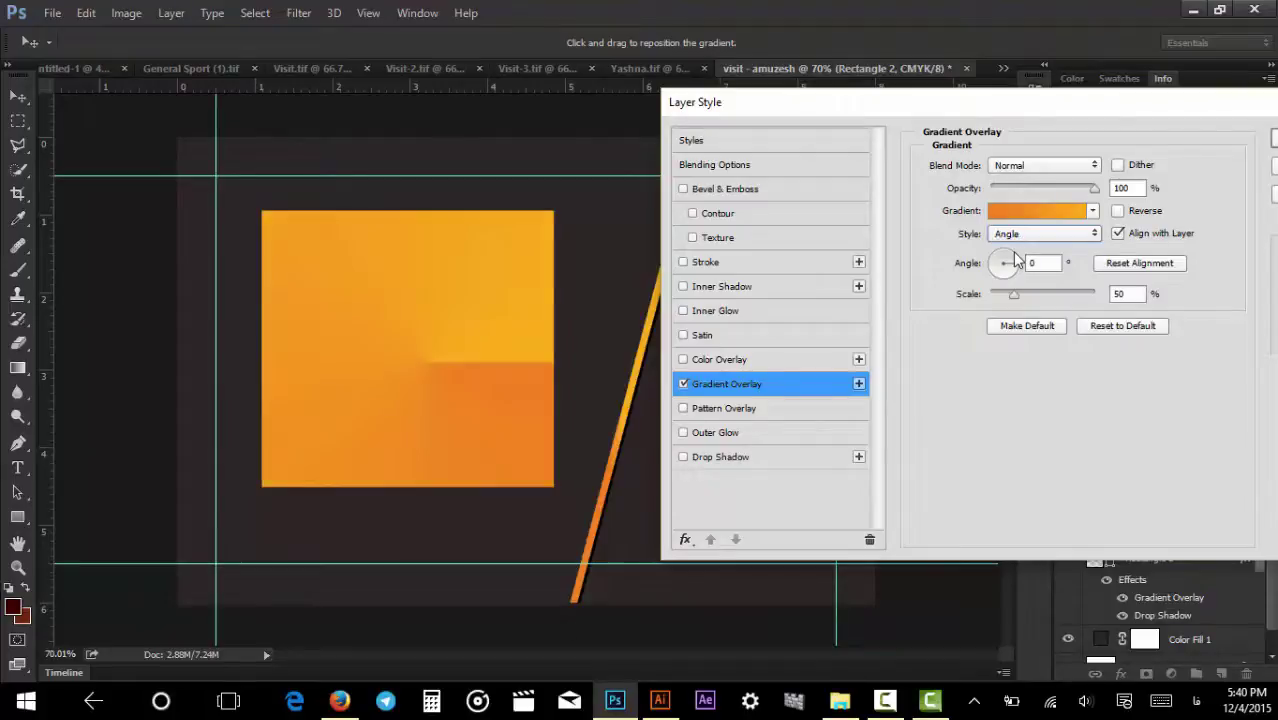
pyautogui.press('Down')
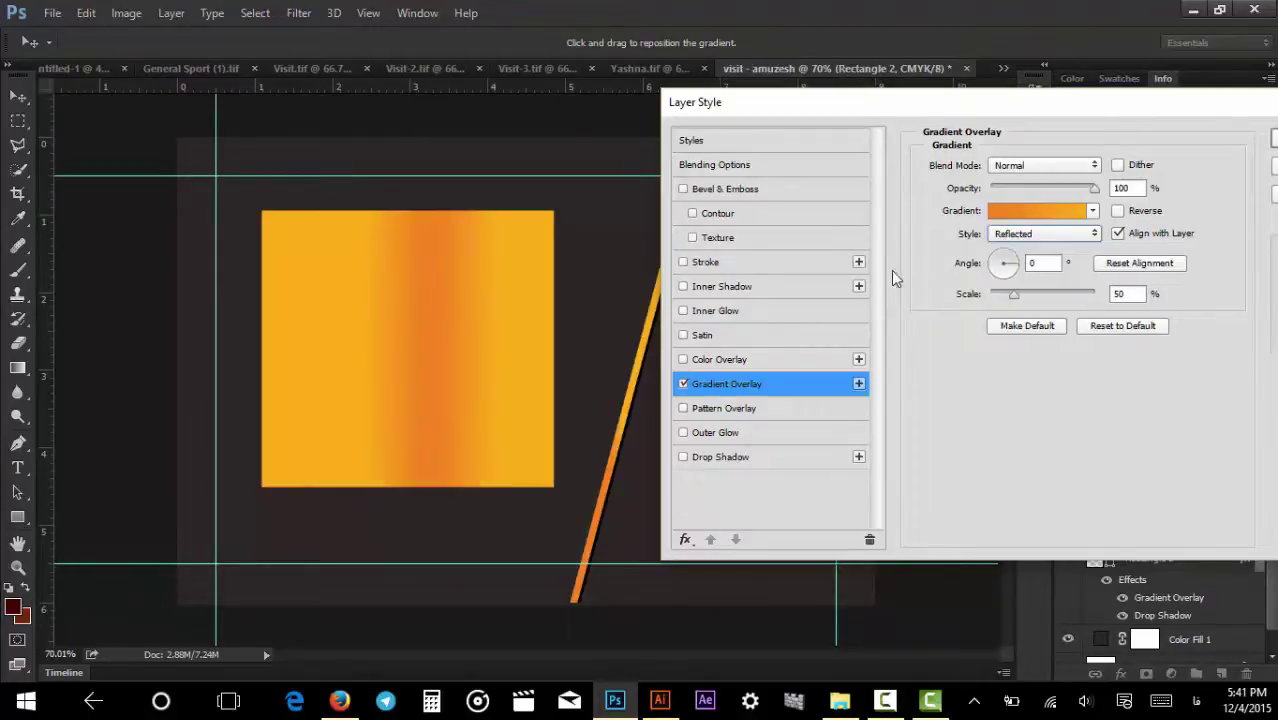
pyautogui.moveTo(414, 348)
pyautogui.mouseDown()
pyautogui.moveTo(398, 342)
pyautogui.moveTo(451, 334)
pyautogui.moveTo(438, 340)
pyautogui.mouseUp()
# Switch the style to Linear, then Reflected, and toggle Reverse on and off.
pyautogui.click(1047, 238)
pyautogui.click(1040, 250)
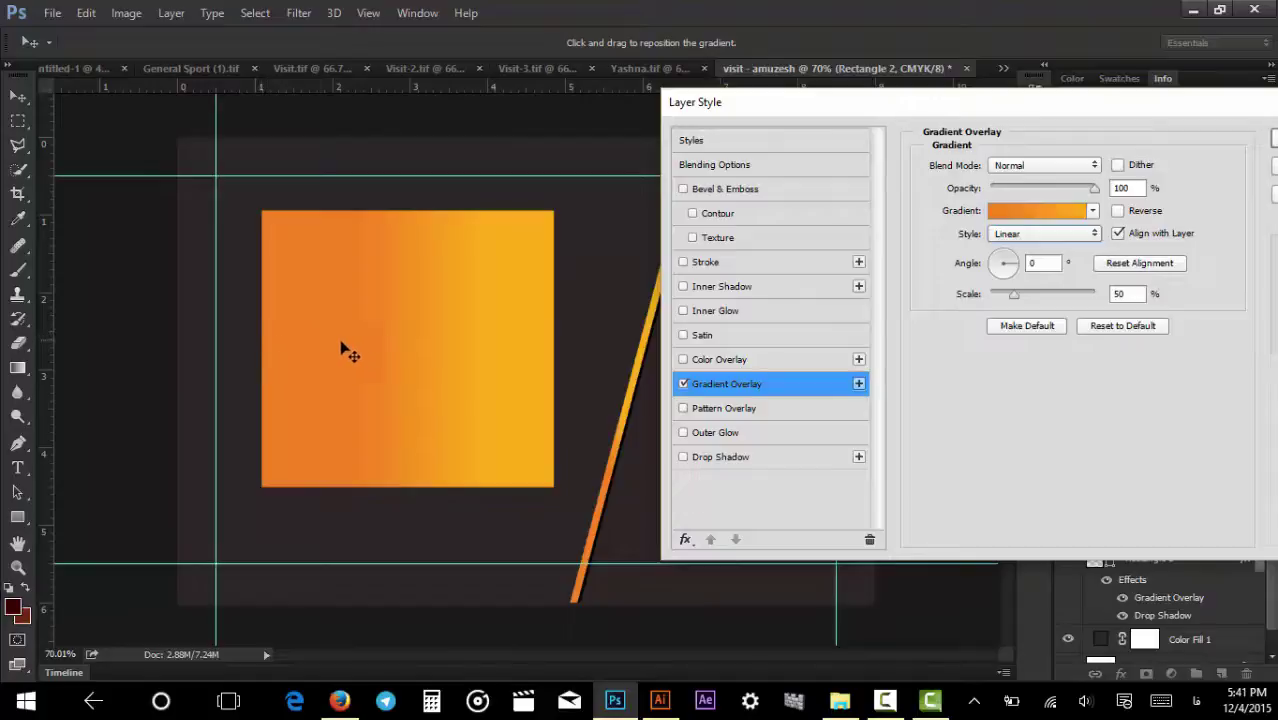
pyautogui.click(1046, 233)
pyautogui.click(1030, 279)
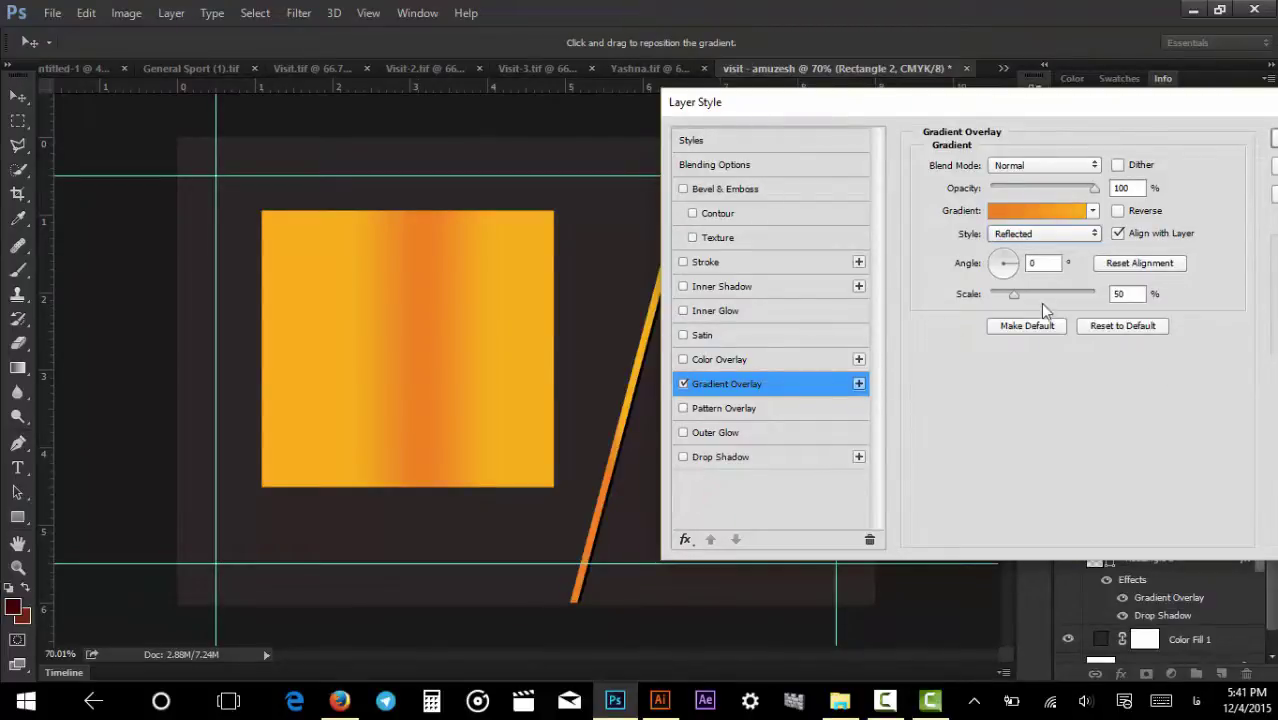
pyautogui.click(1118, 211)
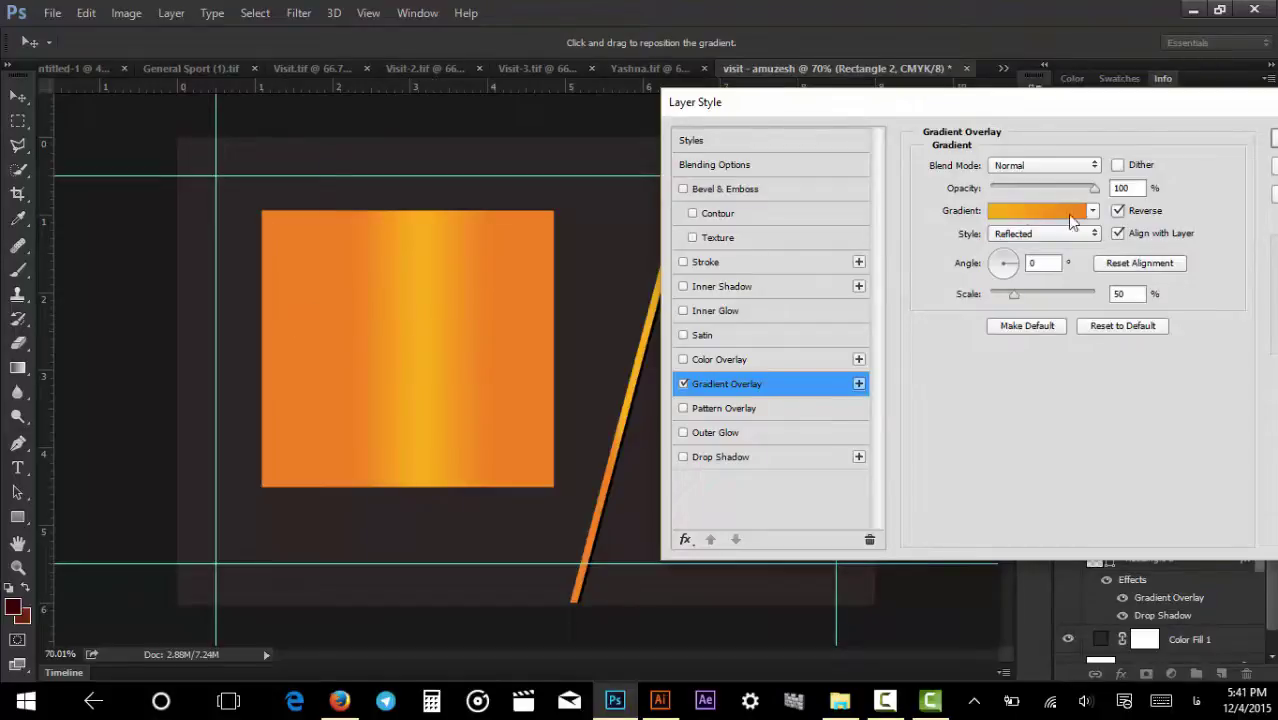
pyautogui.click(1118, 211)
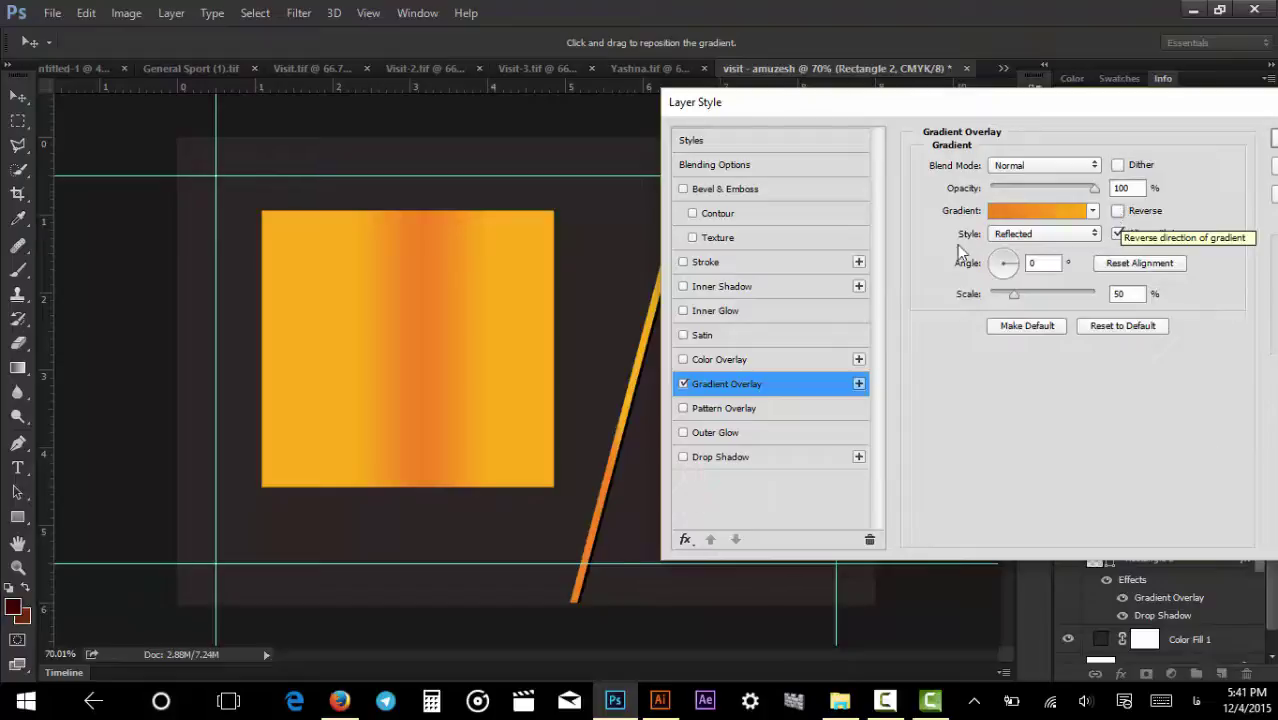
pyautogui.moveTo(1220, 102); pyautogui.dragTo(1155, 99)
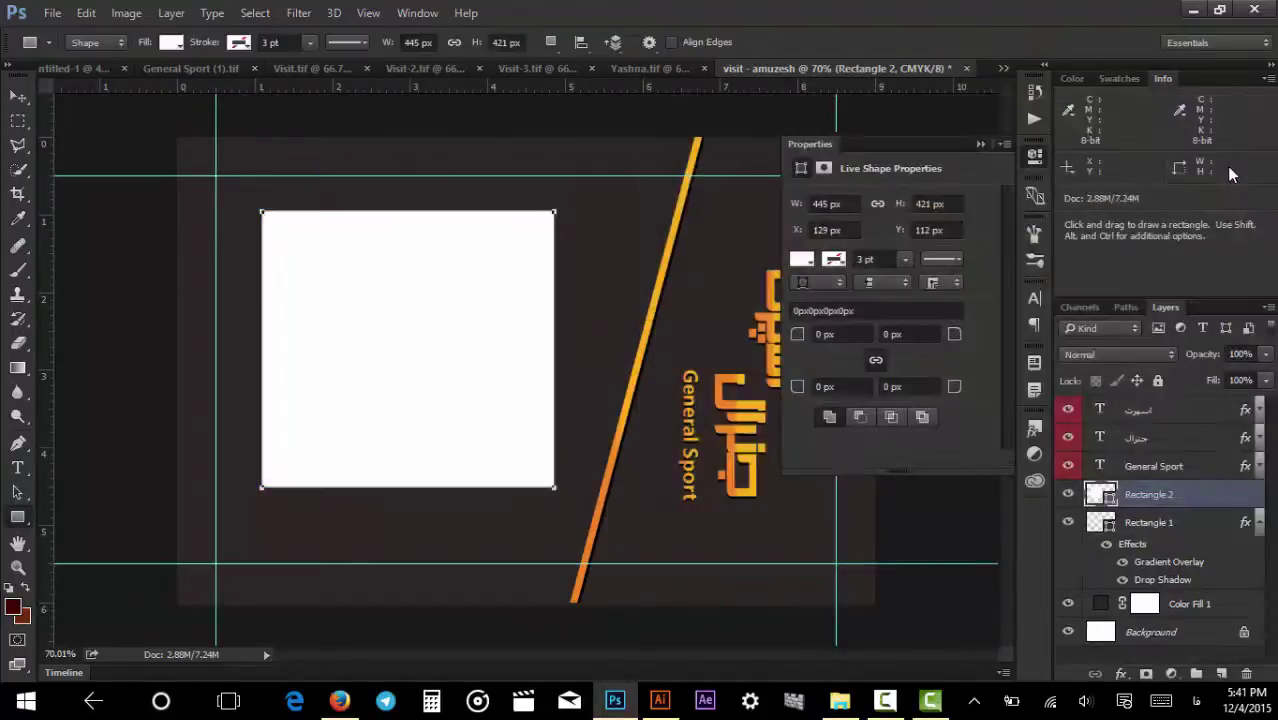
# Delete the test square and bring up Rectangle 1's Layer Style settings.
pyautogui.press('Delete')
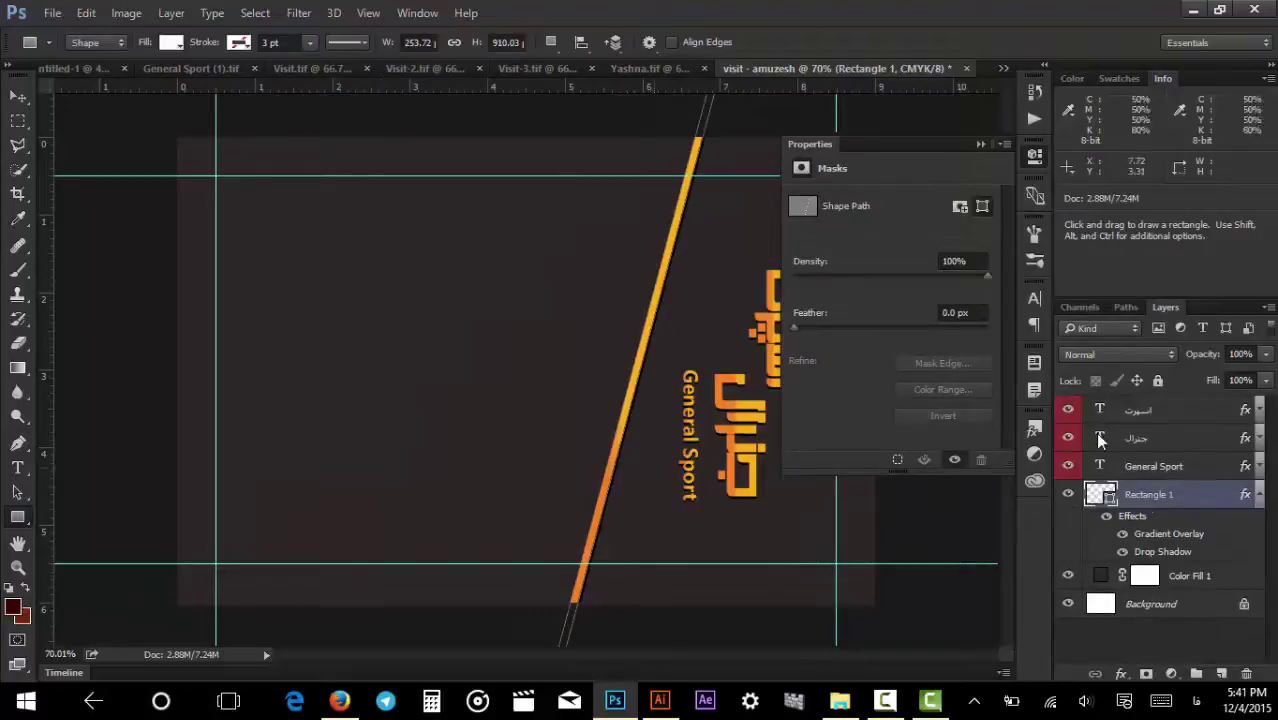
pyautogui.press('h')
pyautogui.doubleClick(1208, 495)
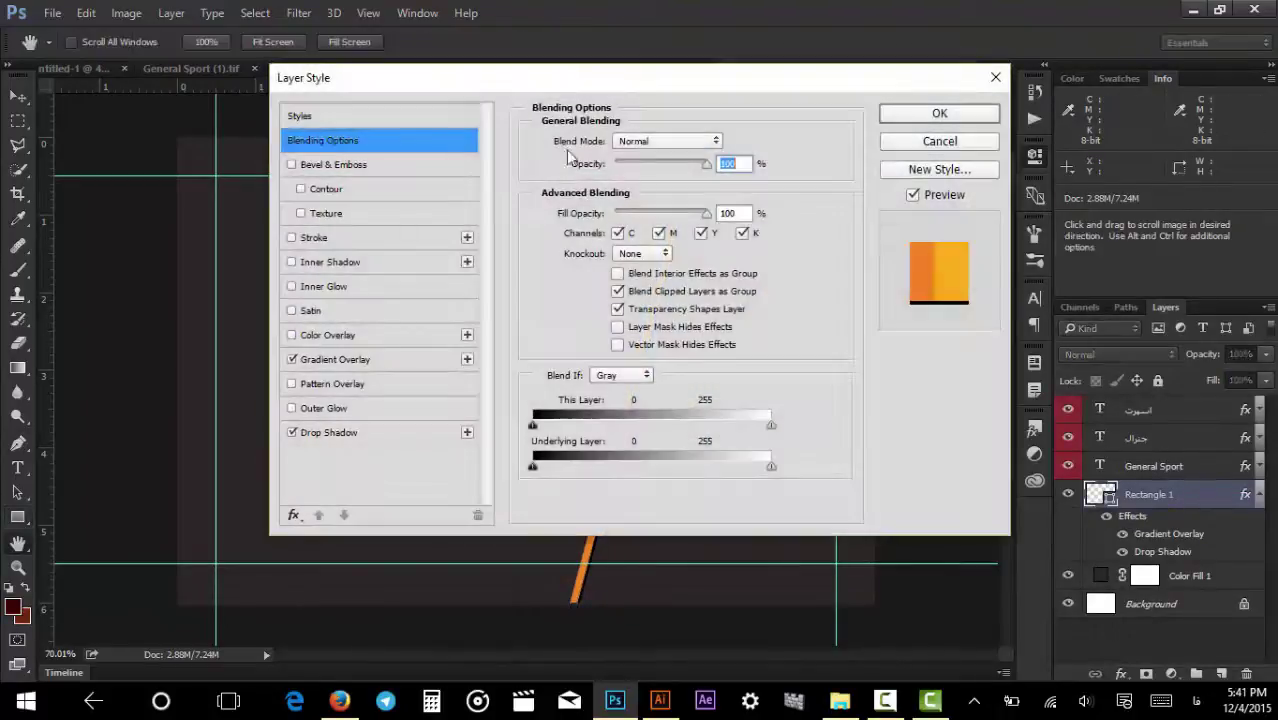
pyautogui.moveTo(472, 74); pyautogui.dragTo(963, 83)
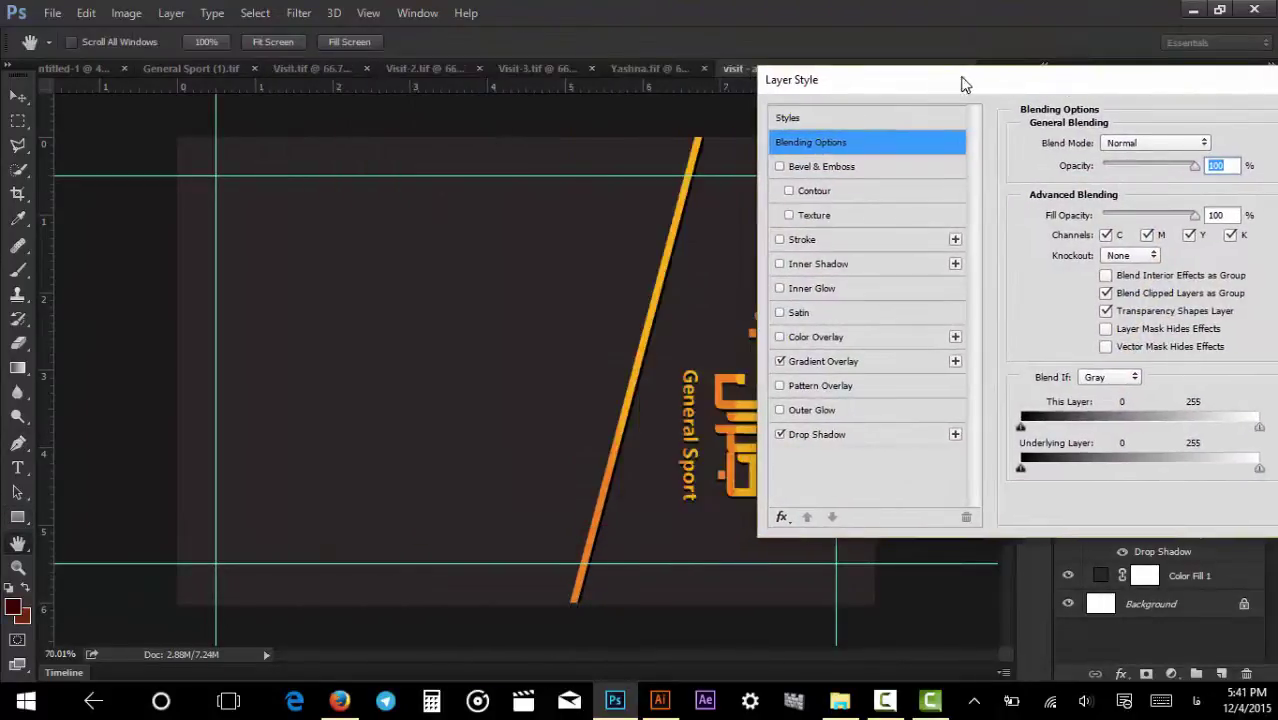
# Set the stripe's Gradient Overlay to Reflected with 50% scale and apply it.
pyautogui.click(852, 360)
pyautogui.click(1120, 211)
pyautogui.click(1112, 268)
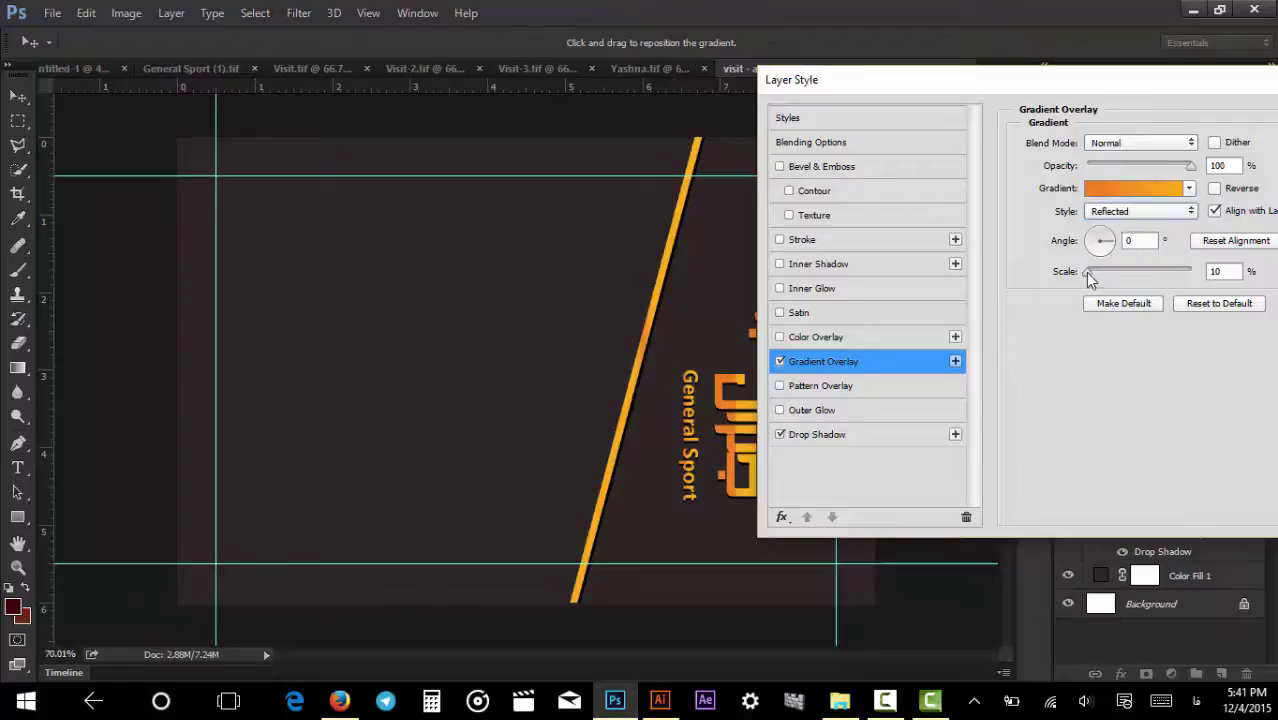
pyautogui.moveTo(1090, 273); pyautogui.dragTo(1105, 275)
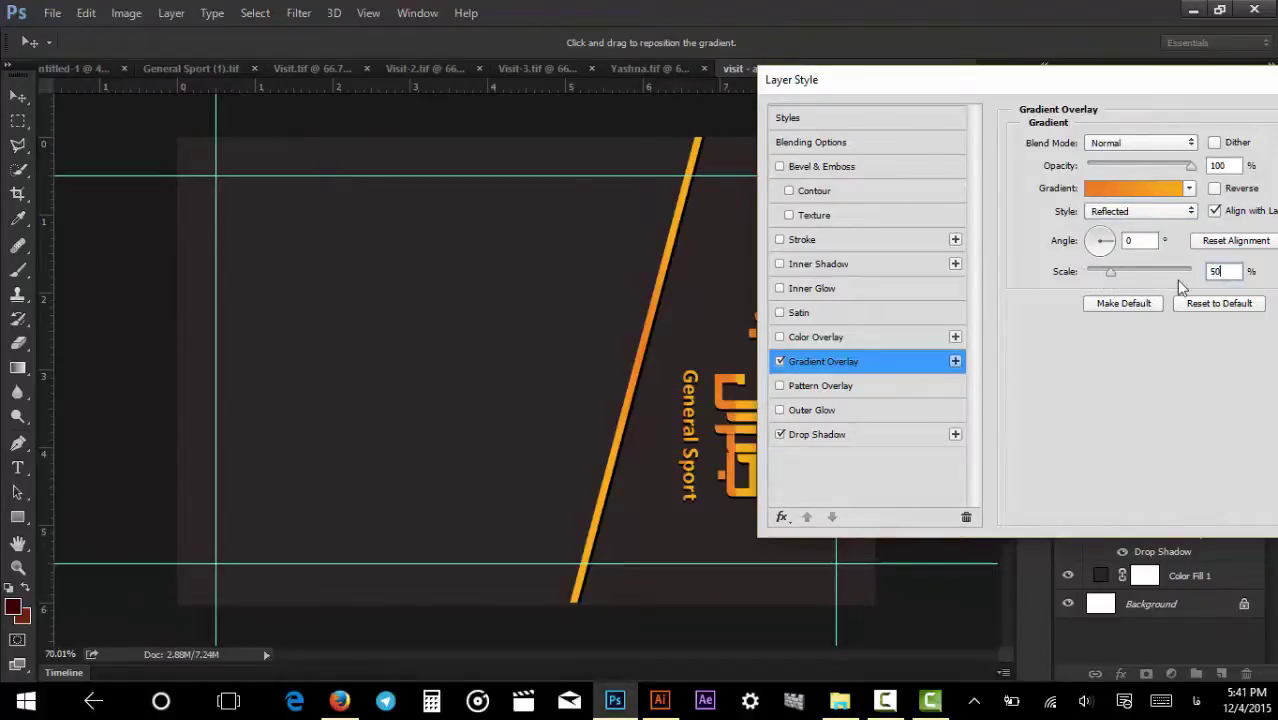
pyautogui.write('50')
pyautogui.press('Return')
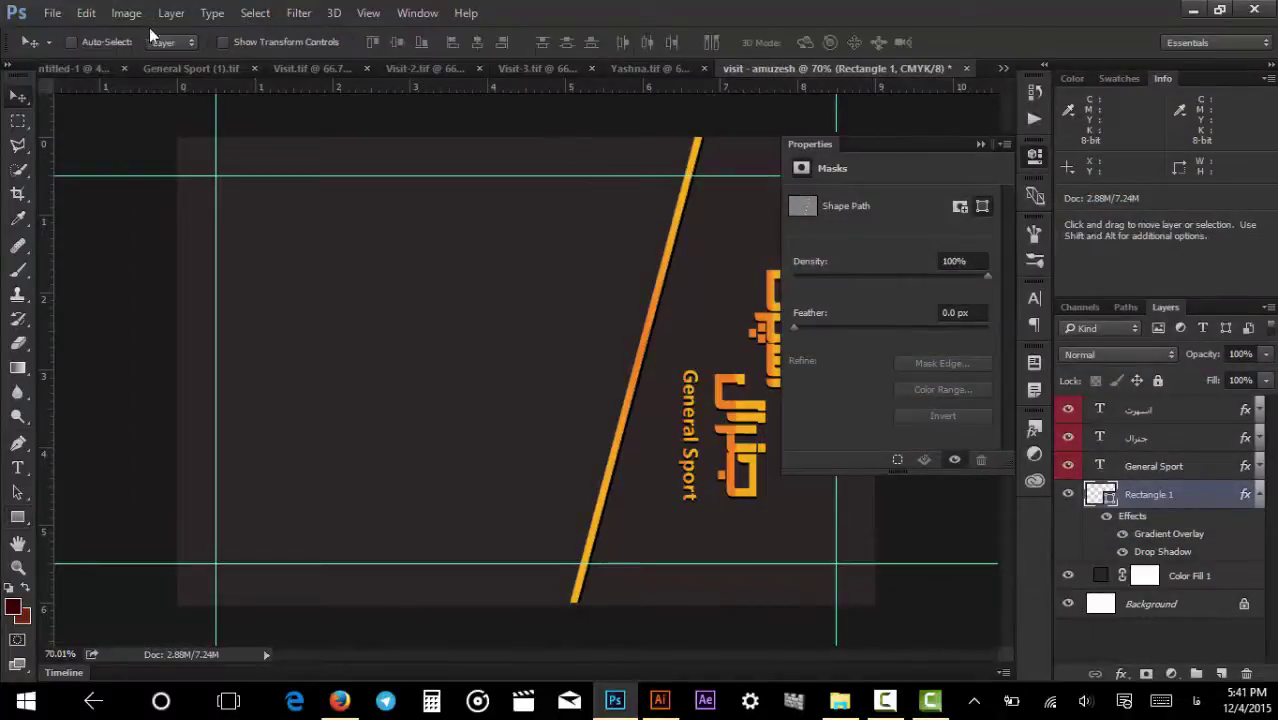
# In General Sport (1).tif, select the car photo and reposition it within its frame.
pyautogui.click(160, 70)
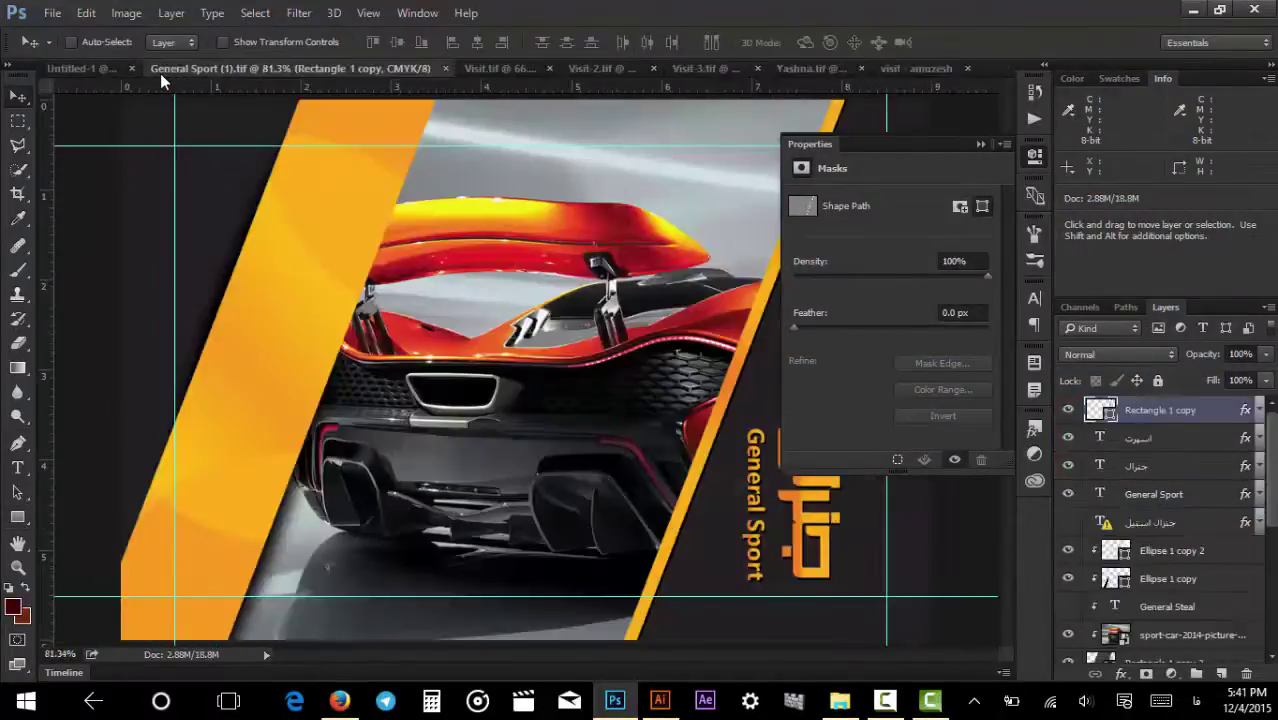
pyautogui.click(978, 145)
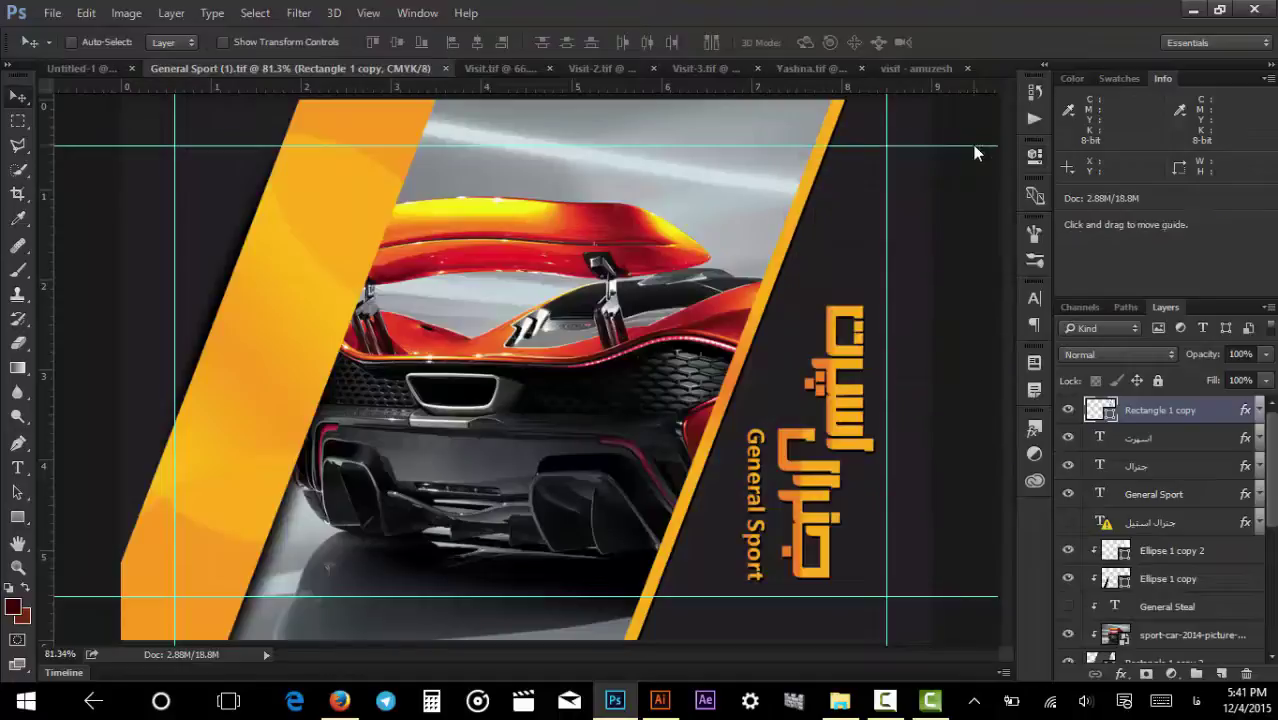
pyautogui.scroll(-2, 610, 250)
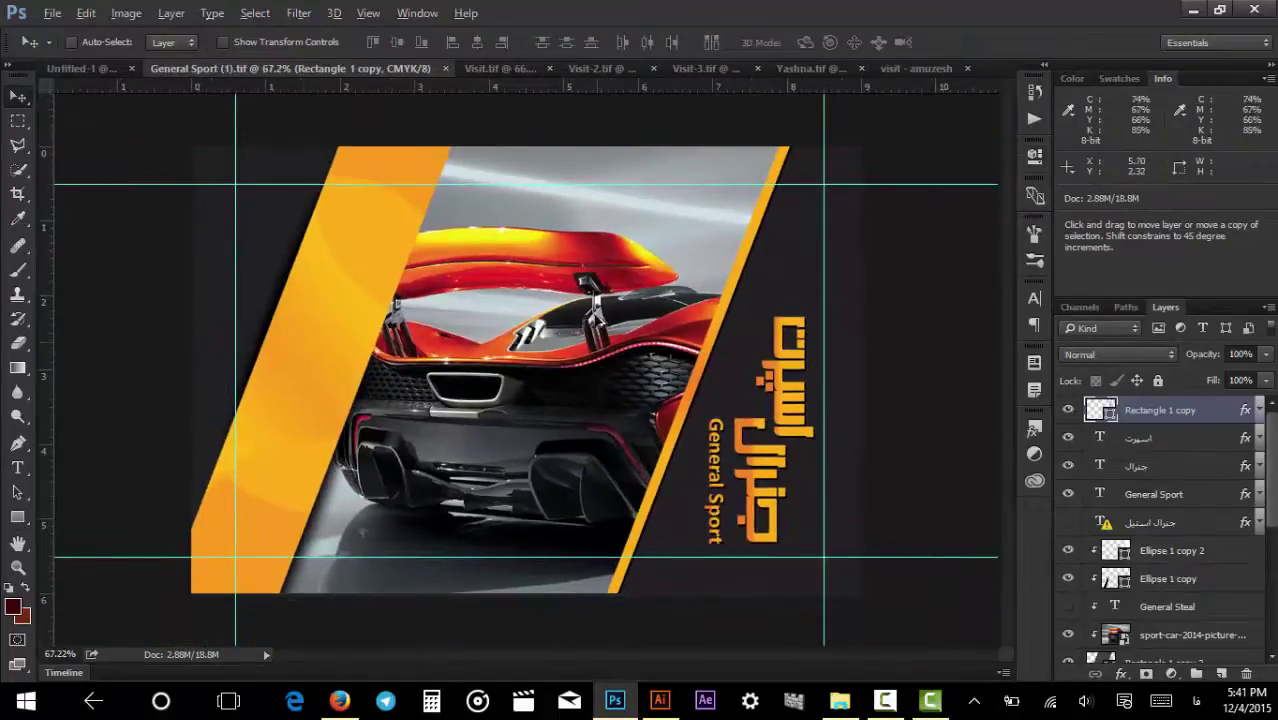
pyautogui.press('ctrl')
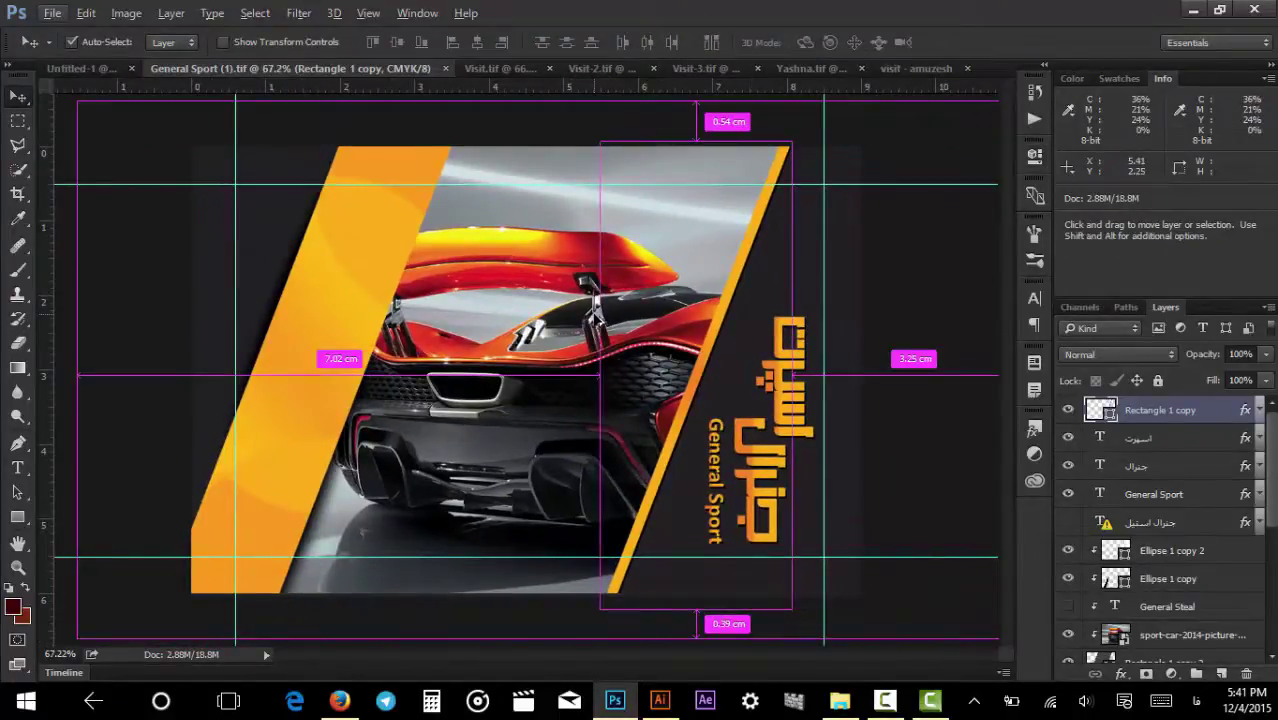
pyautogui.keyDown('ctrl'); pyautogui.click(596, 320); pyautogui.keyUp('ctrl')
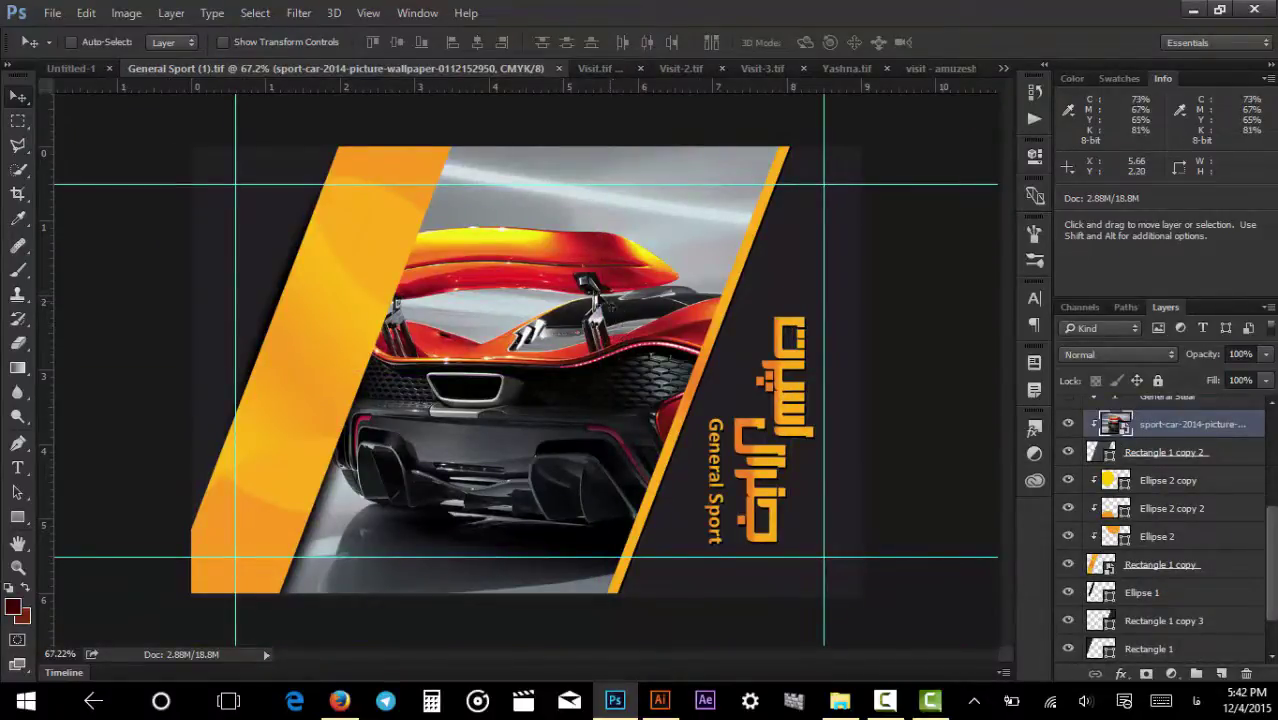
pyautogui.moveTo(585, 268); pyautogui.dragTo(440, 252)
pyautogui.moveTo(383, 300); pyautogui.dragTo(465, 380)
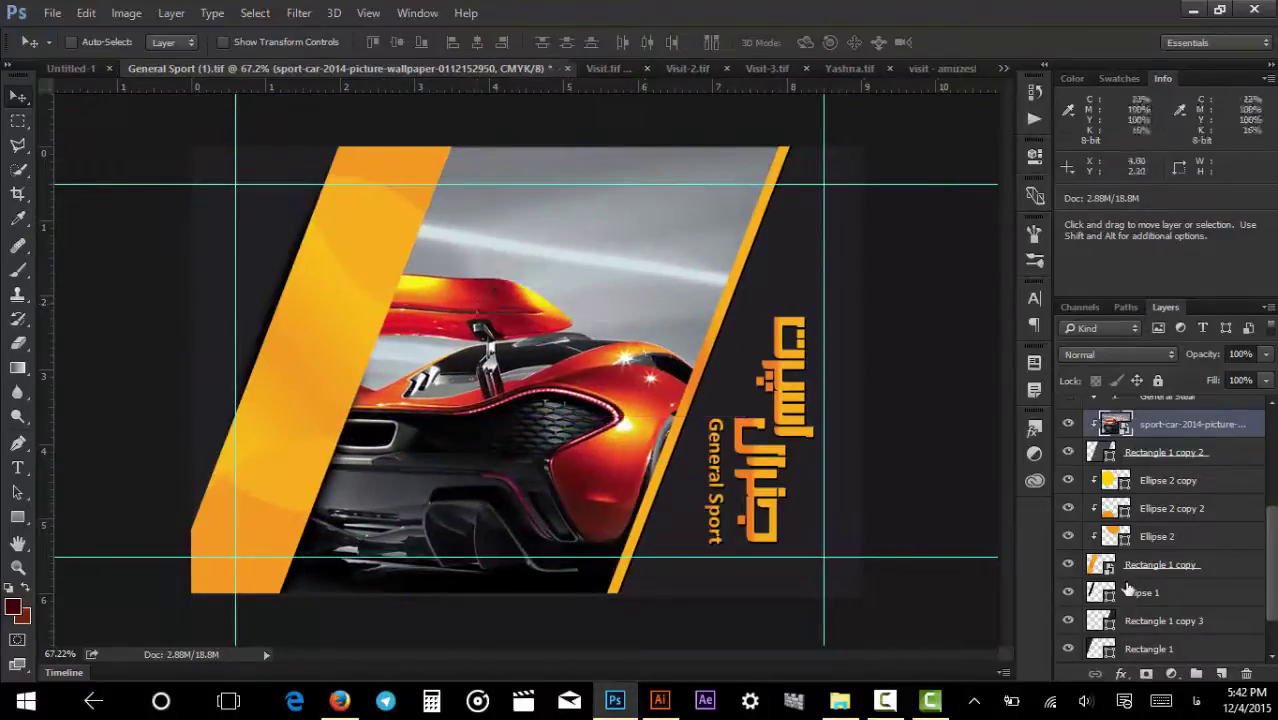
# Raise the car photo and Rectangle 1 copy 2 to the top of the layer stack.
pyautogui.keyDown('shift'); pyautogui.click(1234, 459); pyautogui.keyUp('shift')
pyautogui.hotkey('ctrl', 'shift', ']')
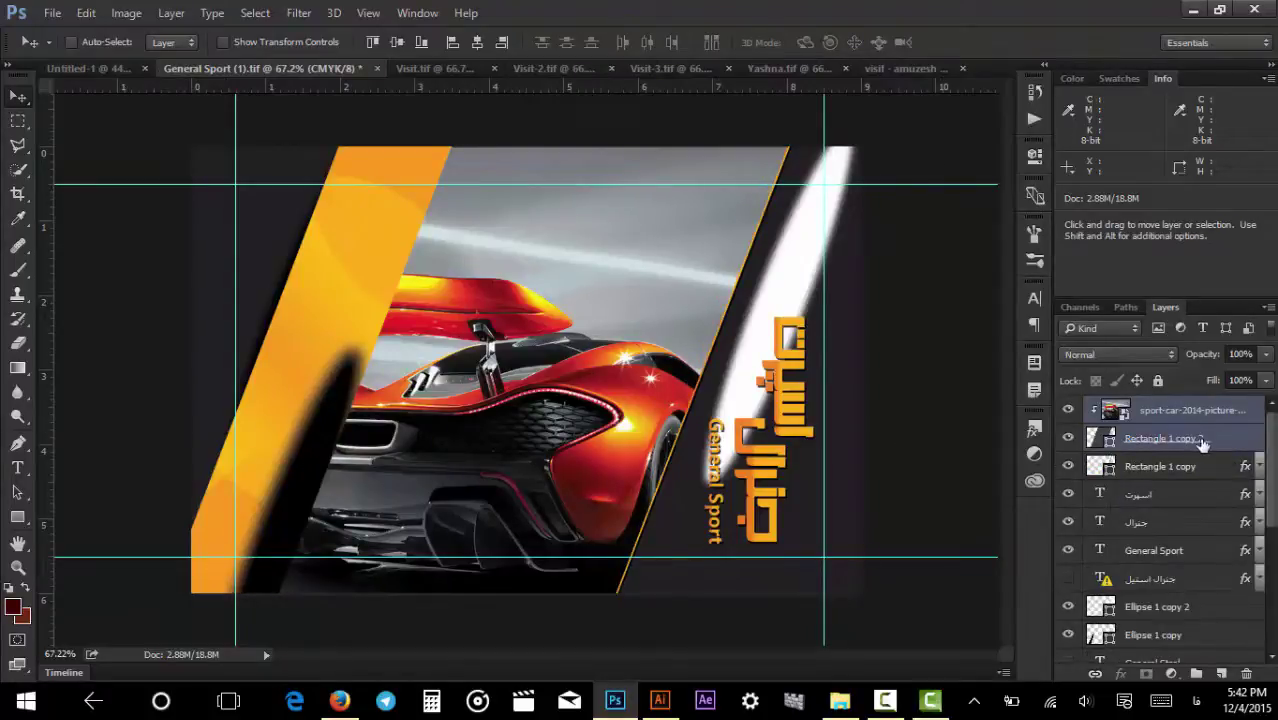
pyautogui.hotkey('ctrl', 'z')
pyautogui.scroll(5, 1238, 514)
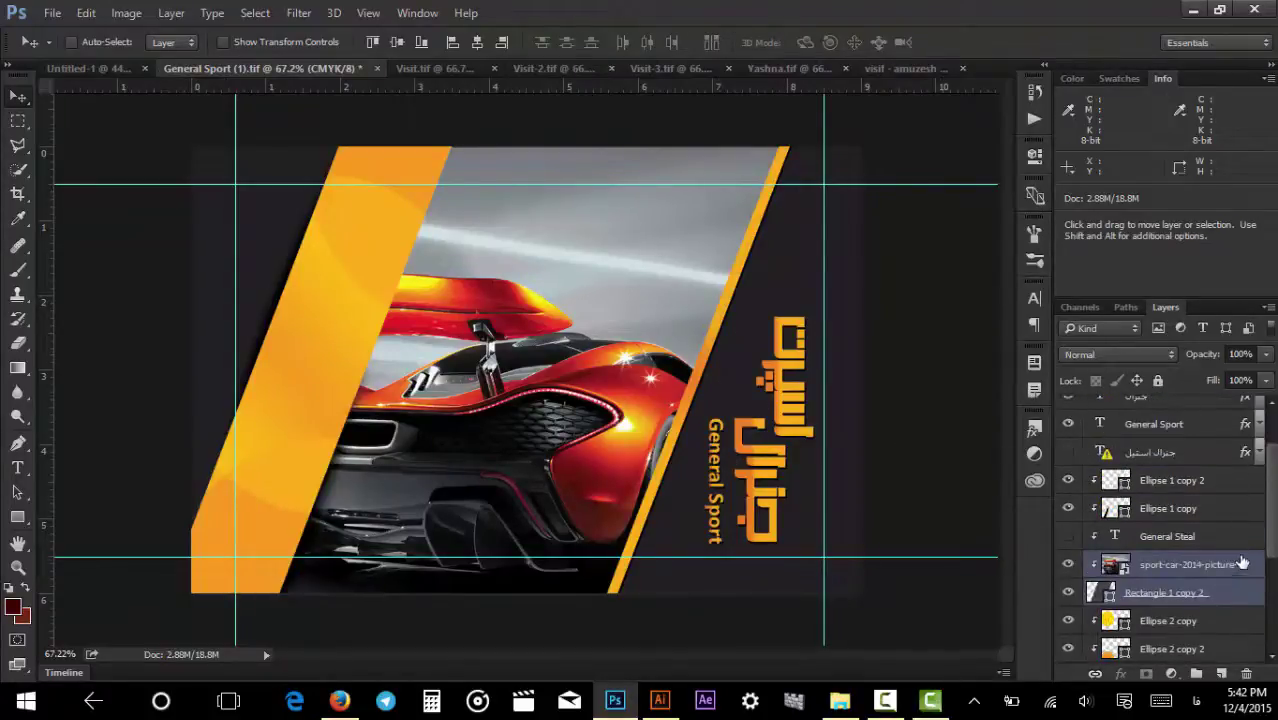
pyautogui.moveTo(1241, 563)
pyautogui.mouseDown()
pyautogui.moveTo(1236, 313)
pyautogui.moveTo(1110, 325)
pyautogui.moveTo(1213, 410)
pyautogui.mouseUp()
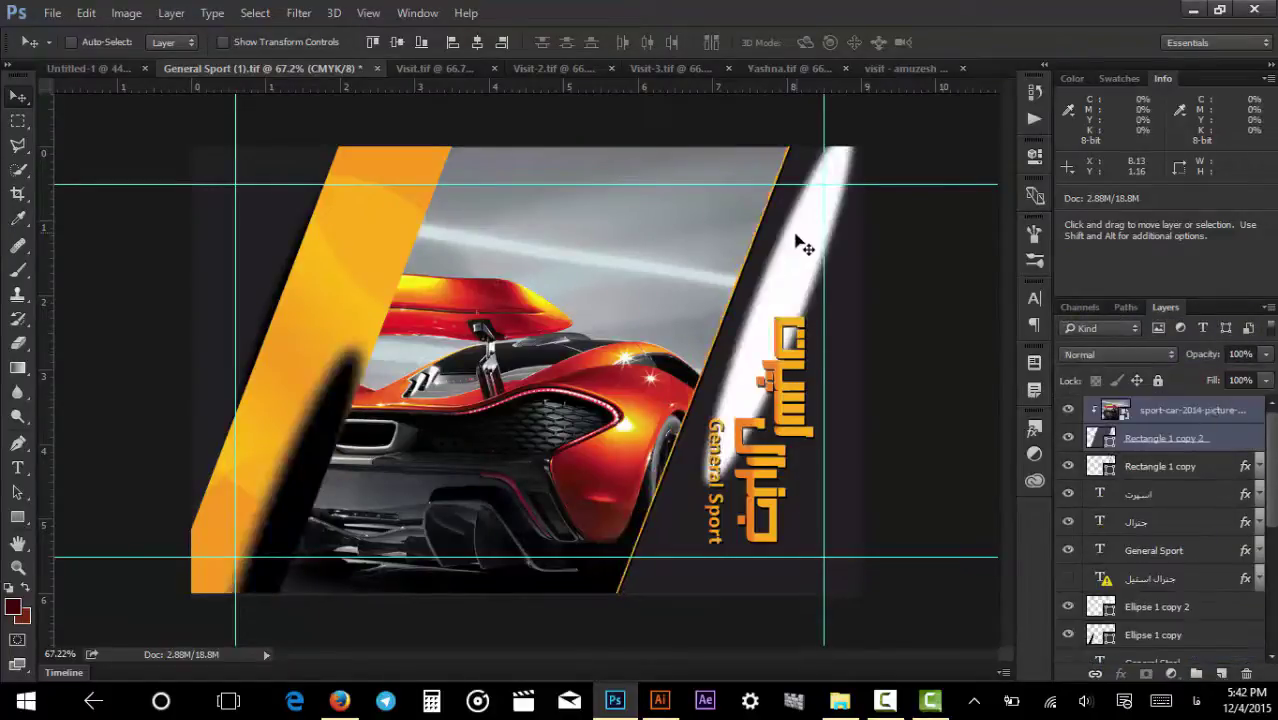
pyautogui.hotkey('ctrl', 'z')
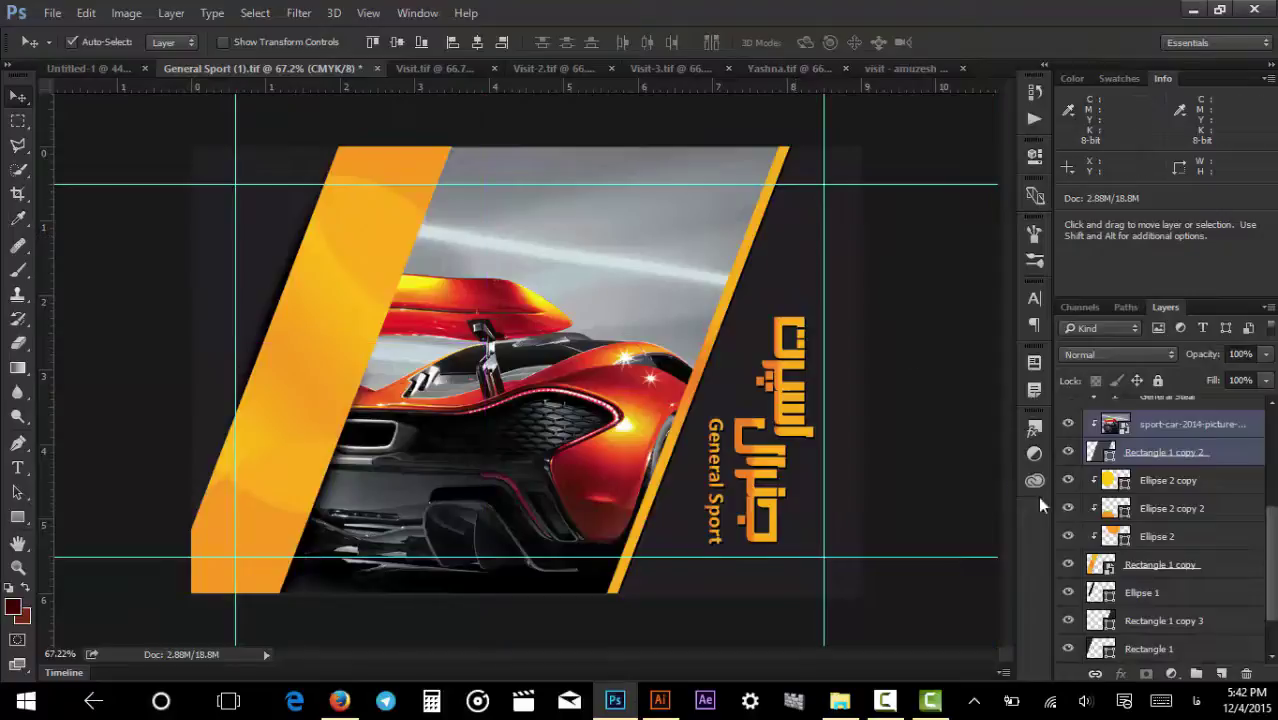
pyautogui.hotkey('ctrl', 'z')
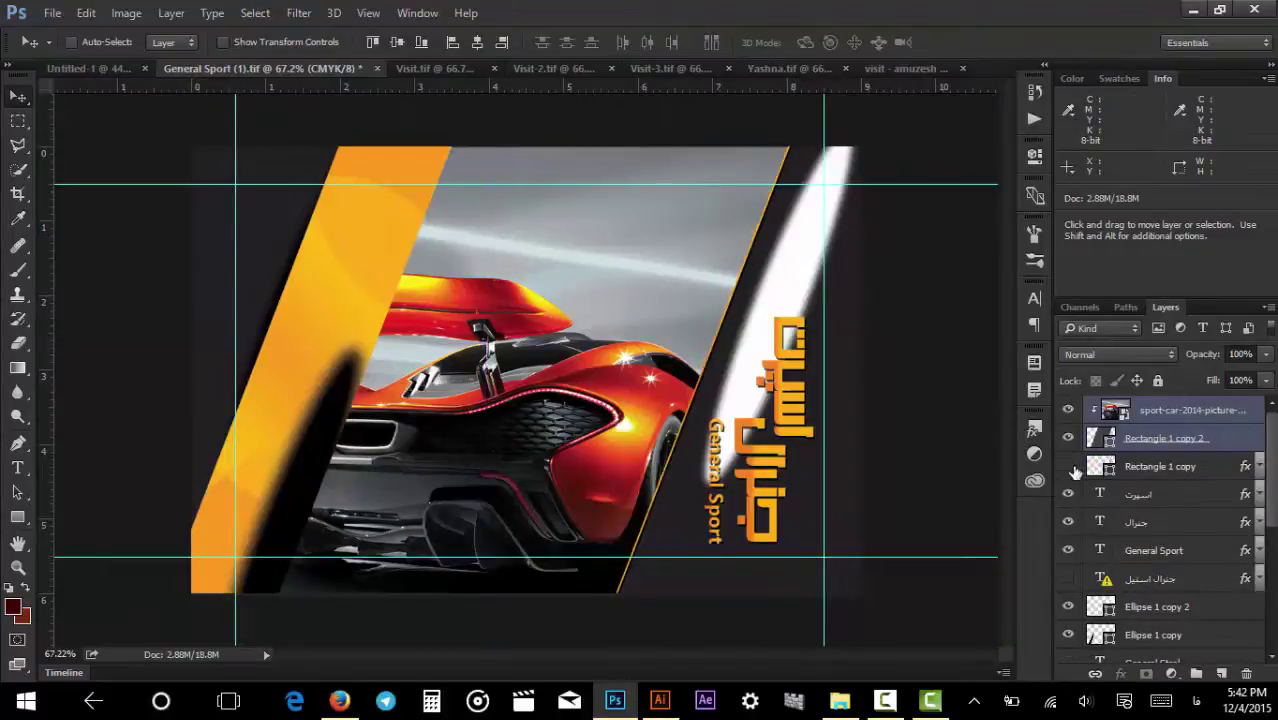
pyautogui.click(1068, 466)
pyautogui.click(1068, 466)
# Try moving the car photo, then move the Rectangle 1 copy 2 frame aside.
pyautogui.click(1191, 410)
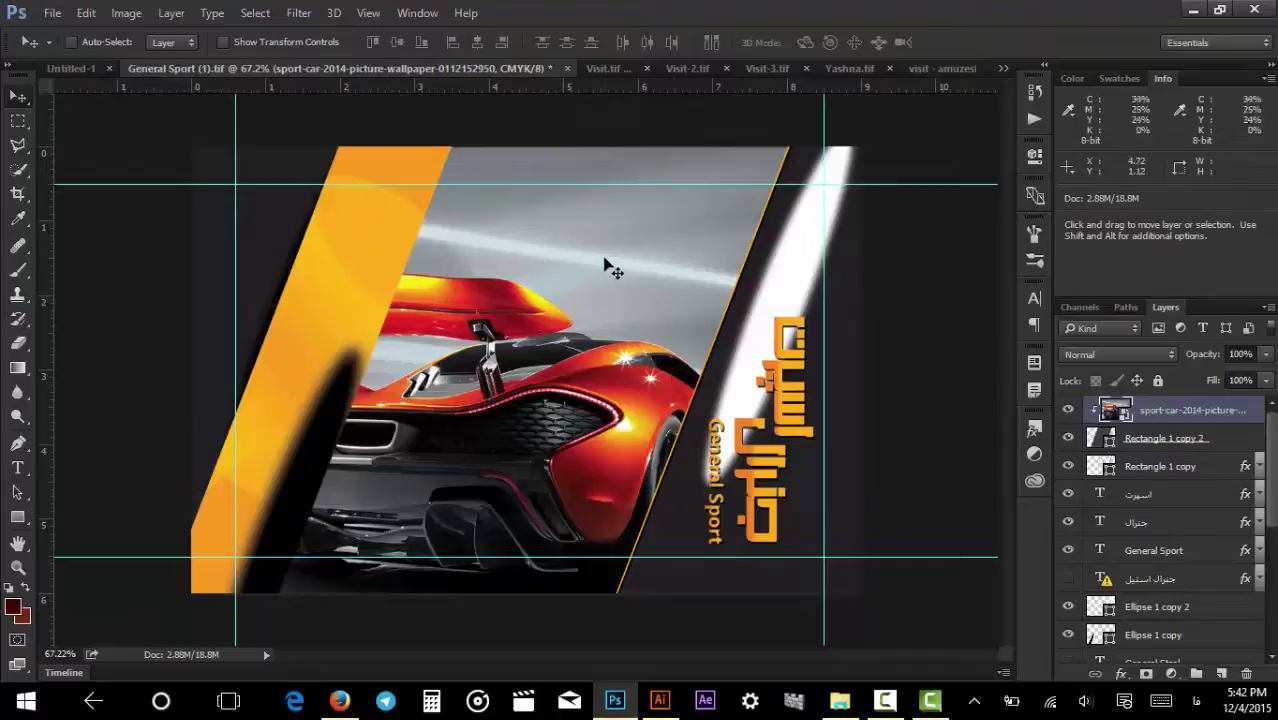
pyautogui.moveTo(608, 265); pyautogui.dragTo(700, 250)
pyautogui.hotkey('ctrl', 'z')
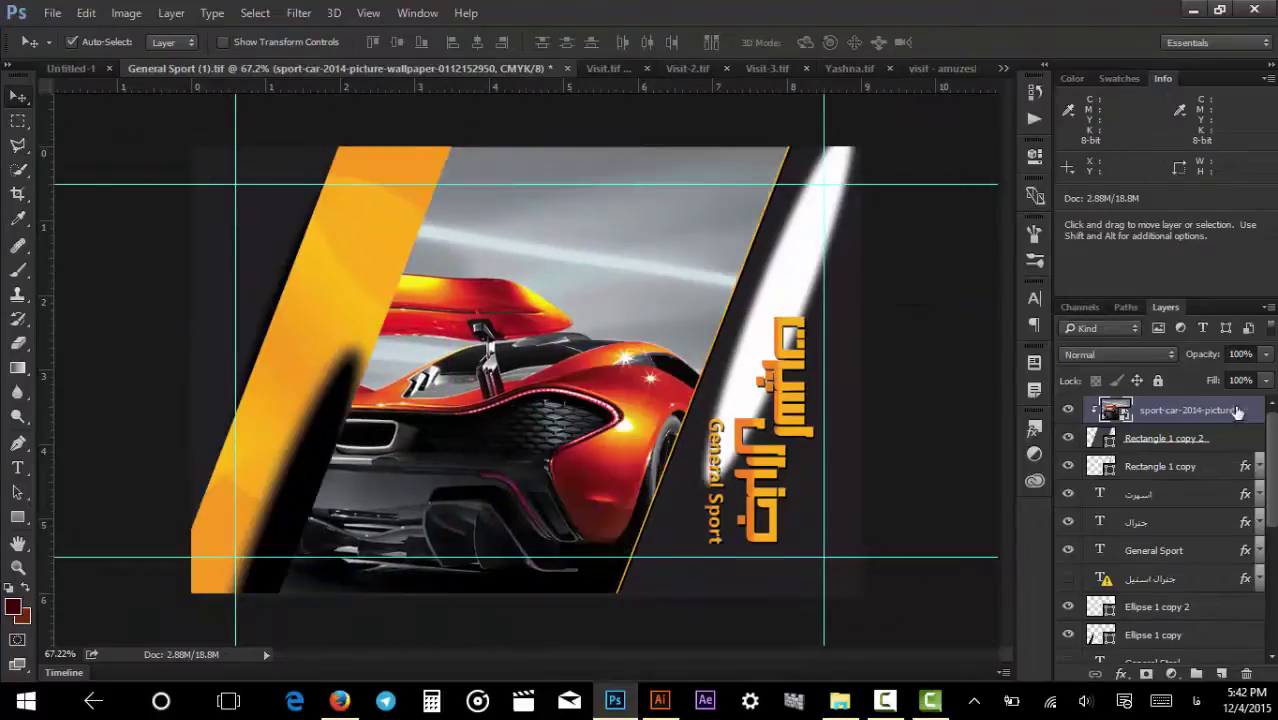
pyautogui.click(1232, 438)
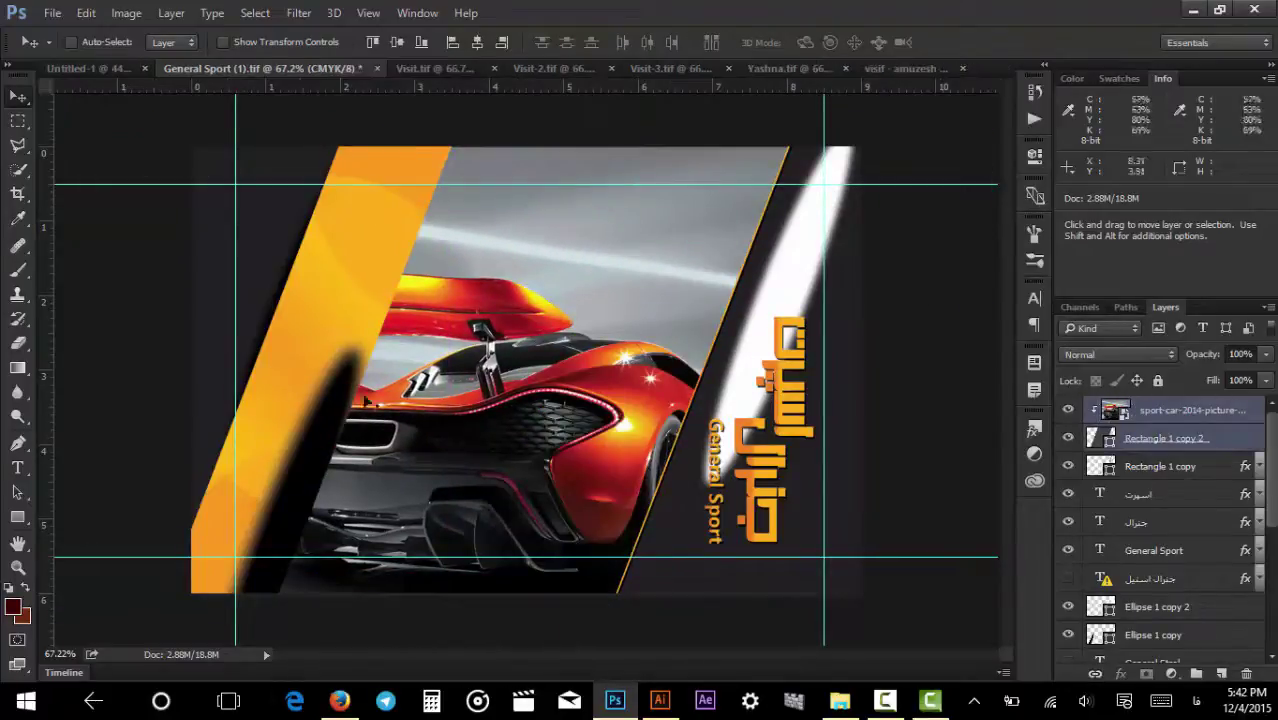
pyautogui.moveTo(390, 388); pyautogui.dragTo(513, 474)
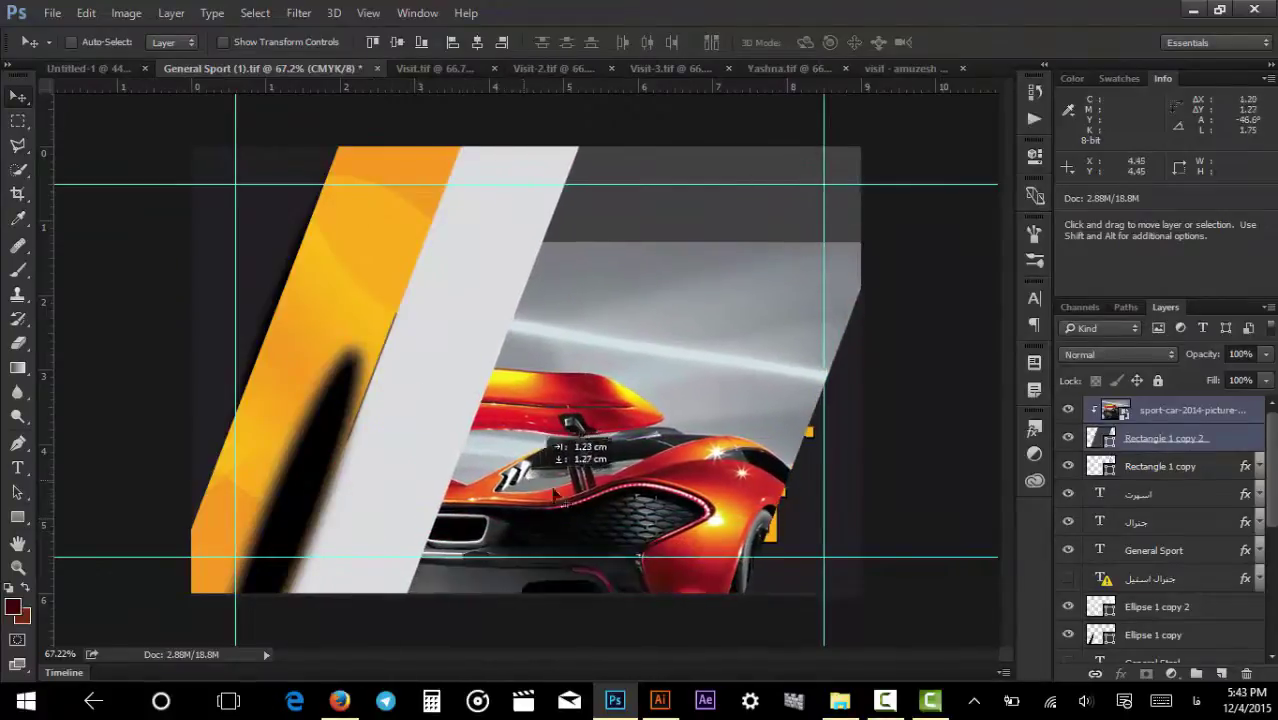
# Move the car picture, then reposition it in the visit - amuzesh document.
pyautogui.click(1183, 418)
pyautogui.moveTo(700, 370); pyautogui.dragTo(727, 260)
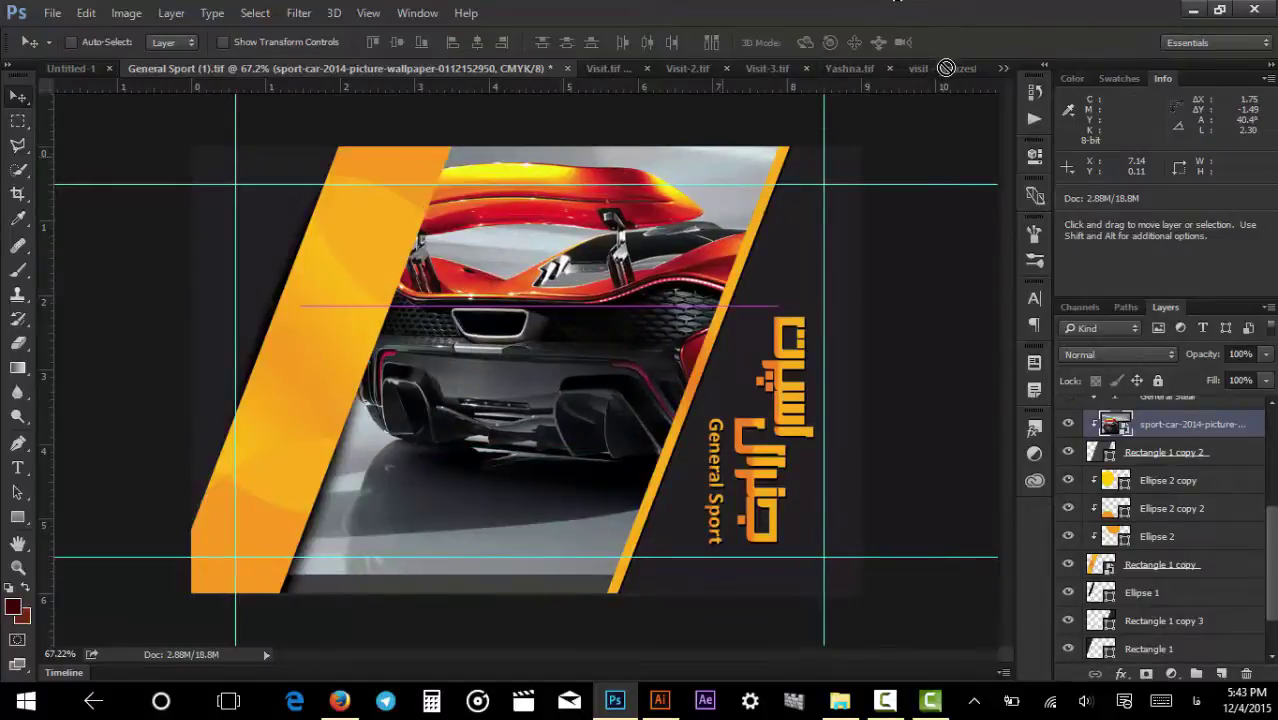
pyautogui.click(946, 67)
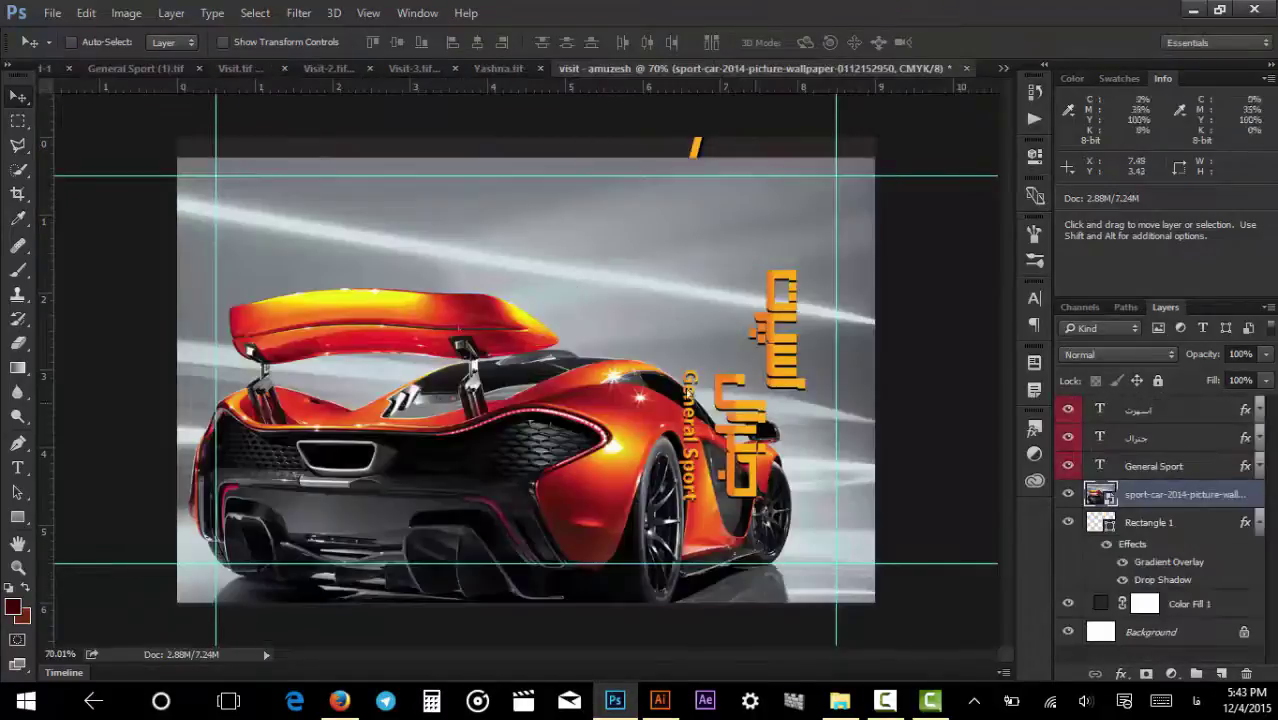
pyautogui.moveTo(781, 293); pyautogui.dragTo(797, 342)
# Hide the car picture and draw a tall rectangle on the left of the page.
pyautogui.click(1068, 494)
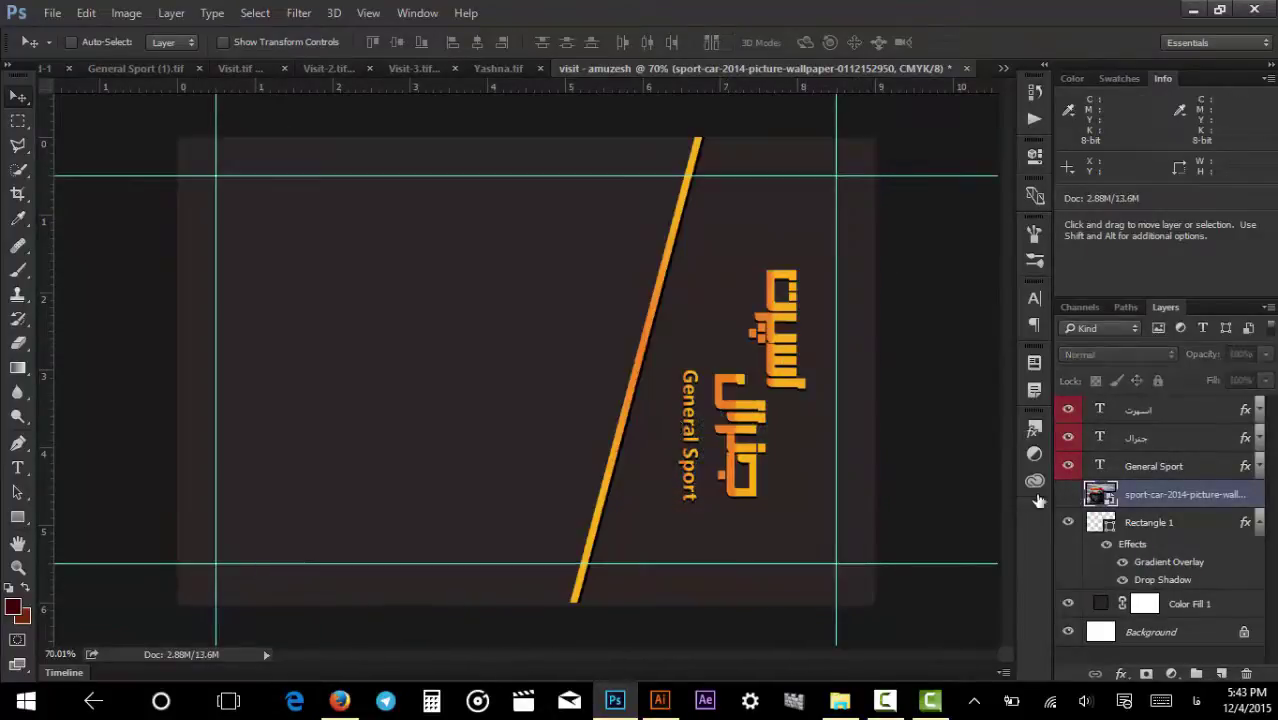
pyautogui.press('ctrl')
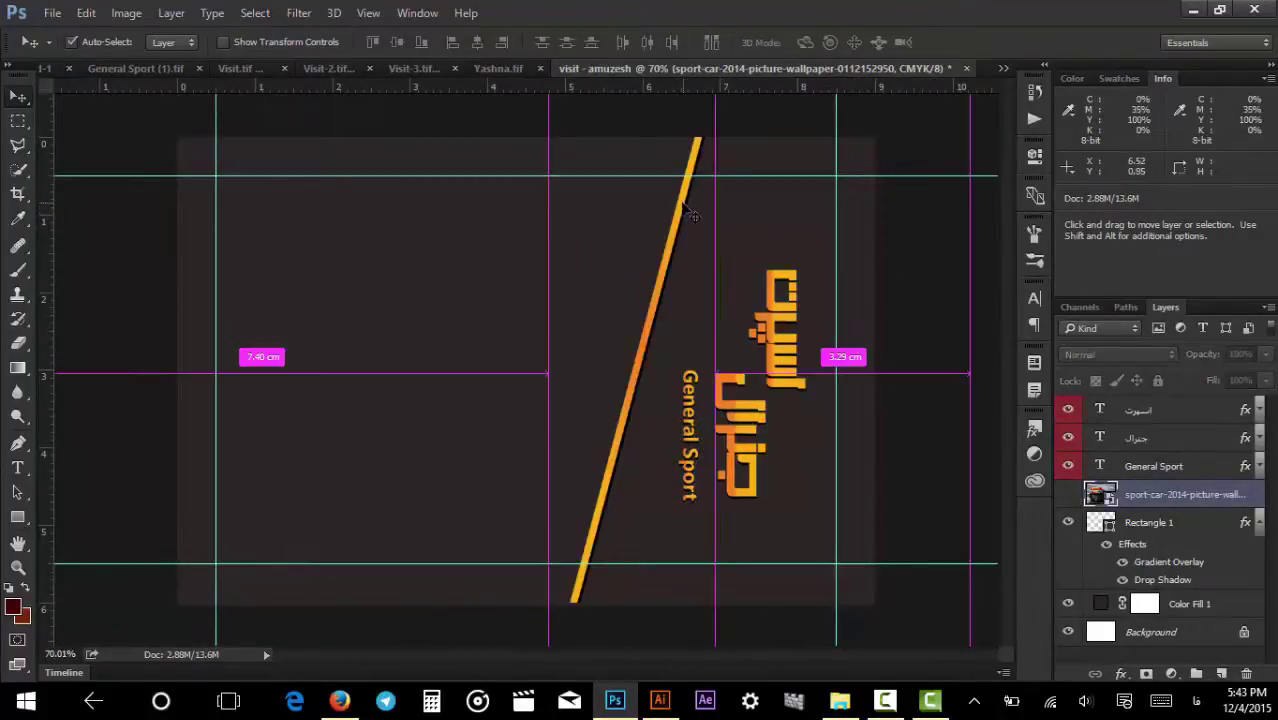
pyautogui.click(18, 517)
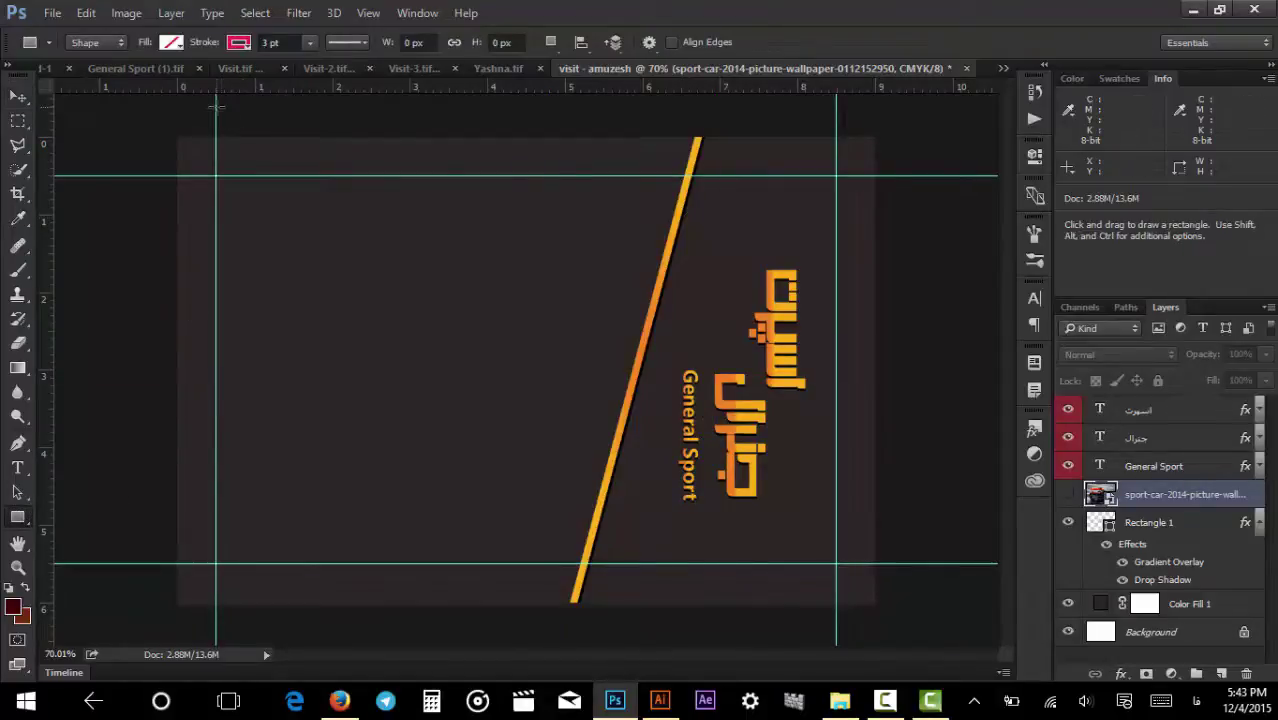
pyautogui.moveTo(217, 103); pyautogui.dragTo(566, 712)
# Slant Rectangle 2 against the orange strip and send it beneath the strip.
pyautogui.hotkey('ctrl', 't')
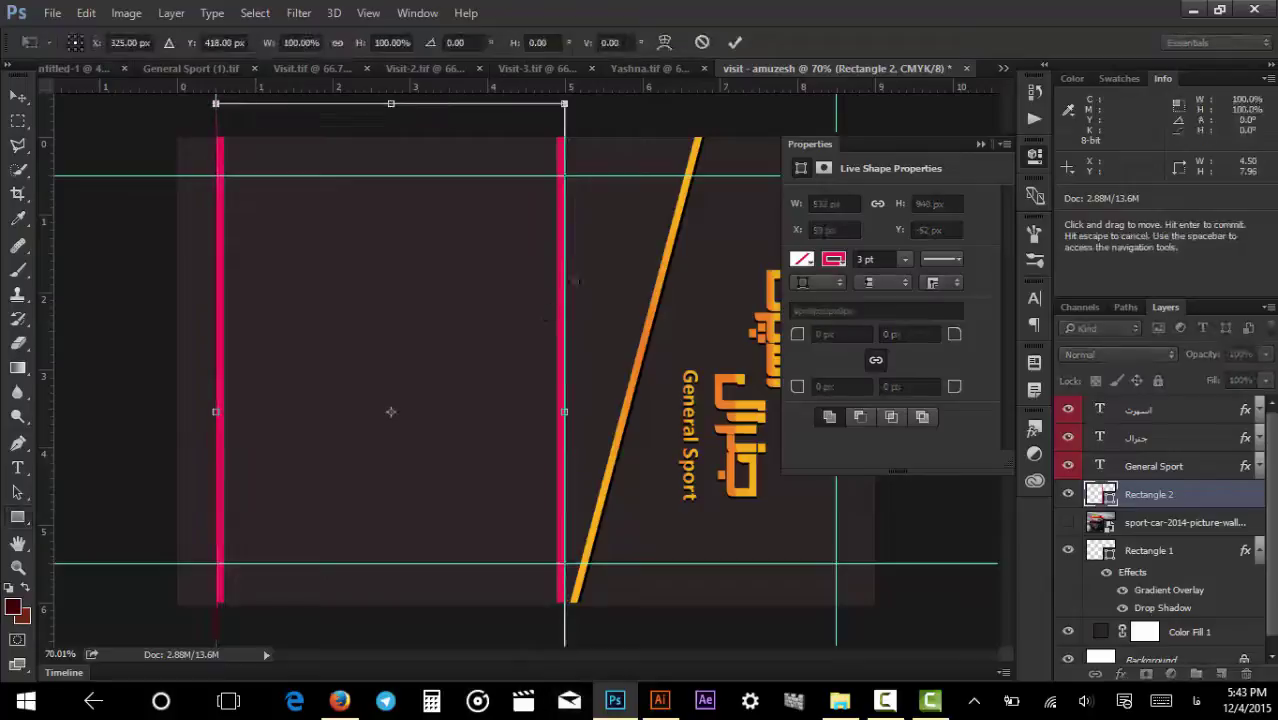
pyautogui.moveTo(700, 252); pyautogui.dragTo(712, 308)
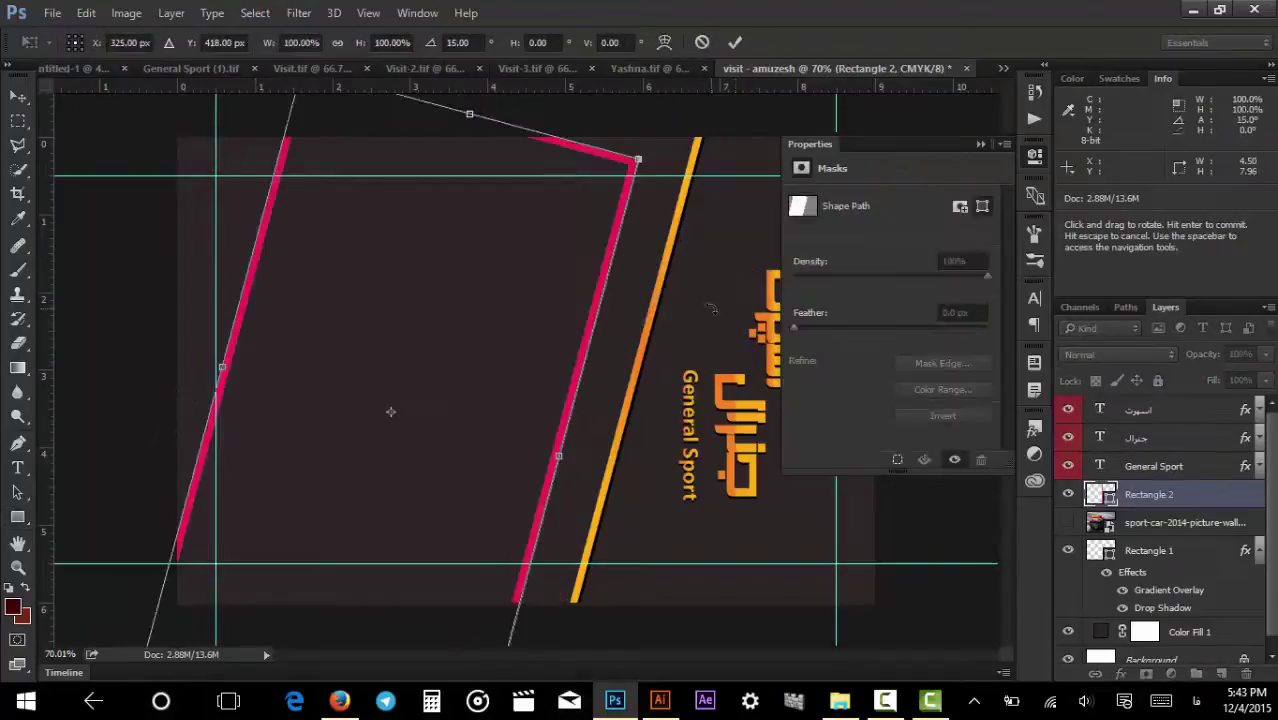
pyautogui.moveTo(424, 321); pyautogui.dragTo(487, 263)
pyautogui.press('Return')
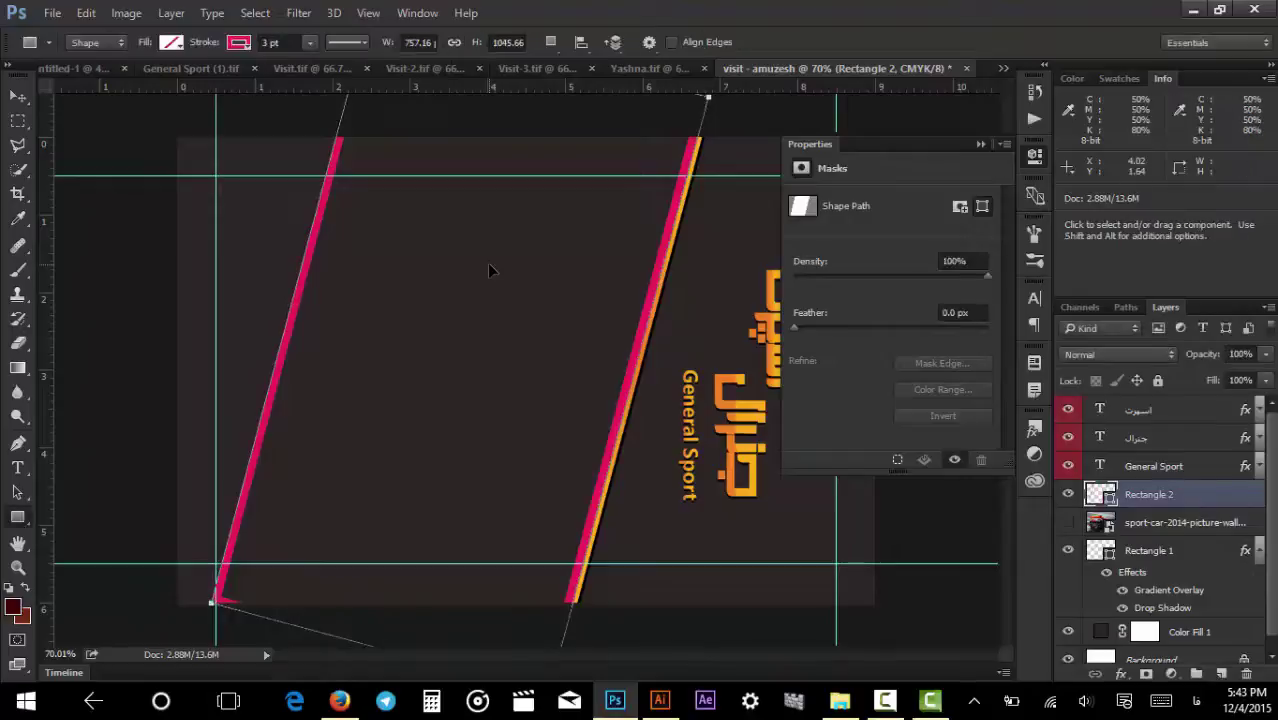
pyautogui.hotkey('ctrl', '[')
pyautogui.hotkey('ctrl', '[')
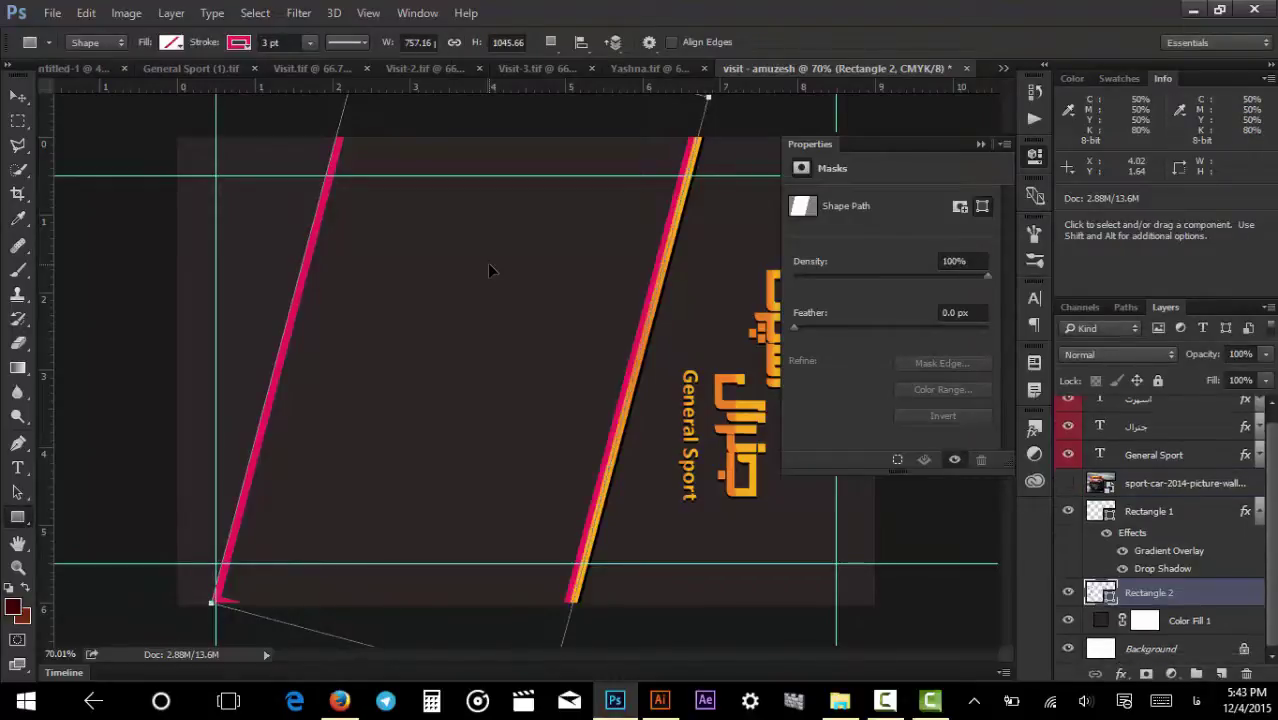
# Give Rectangle 2 no stroke and a solid white fill.
pyautogui.press('a')
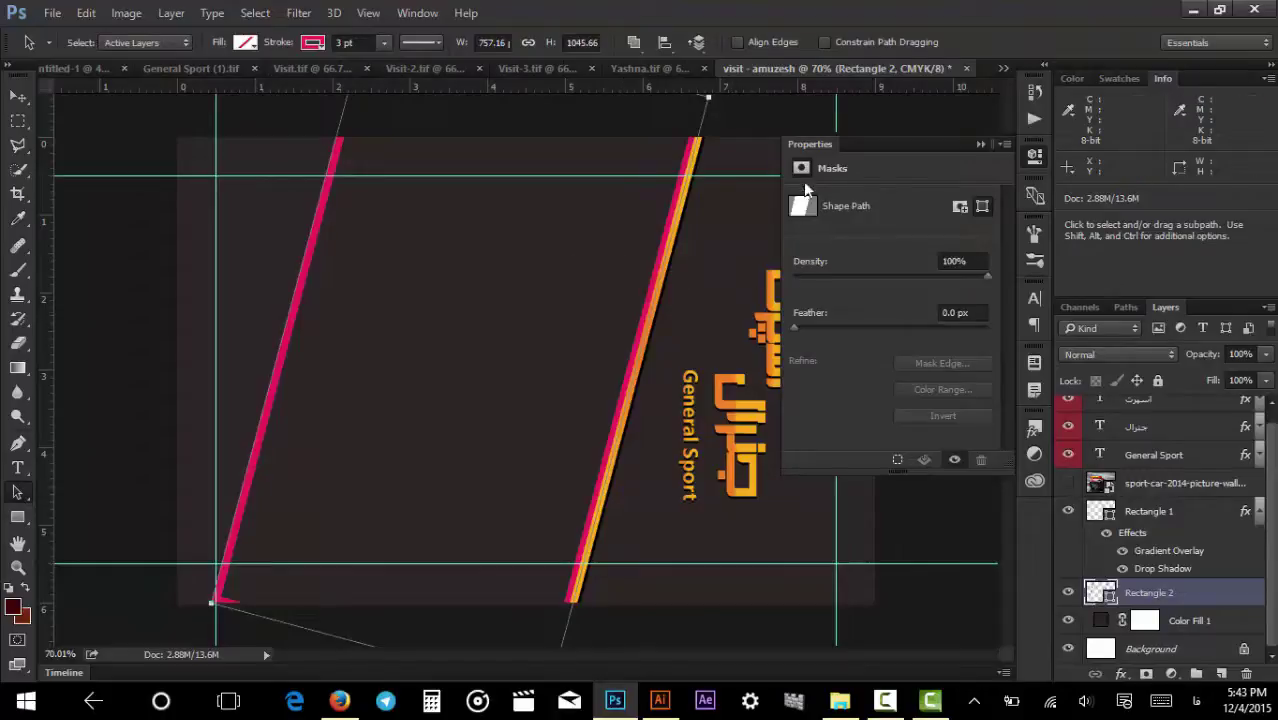
pyautogui.click(1172, 514)
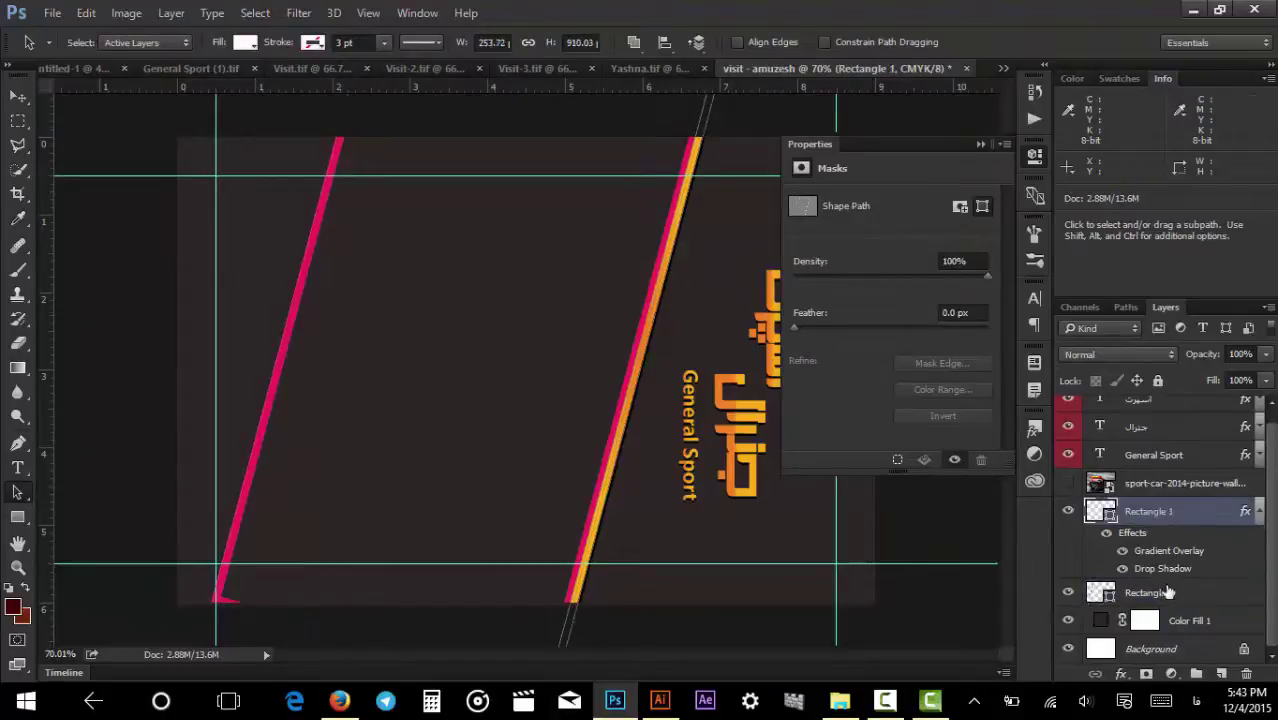
pyautogui.click(1160, 592)
pyautogui.click(315, 44)
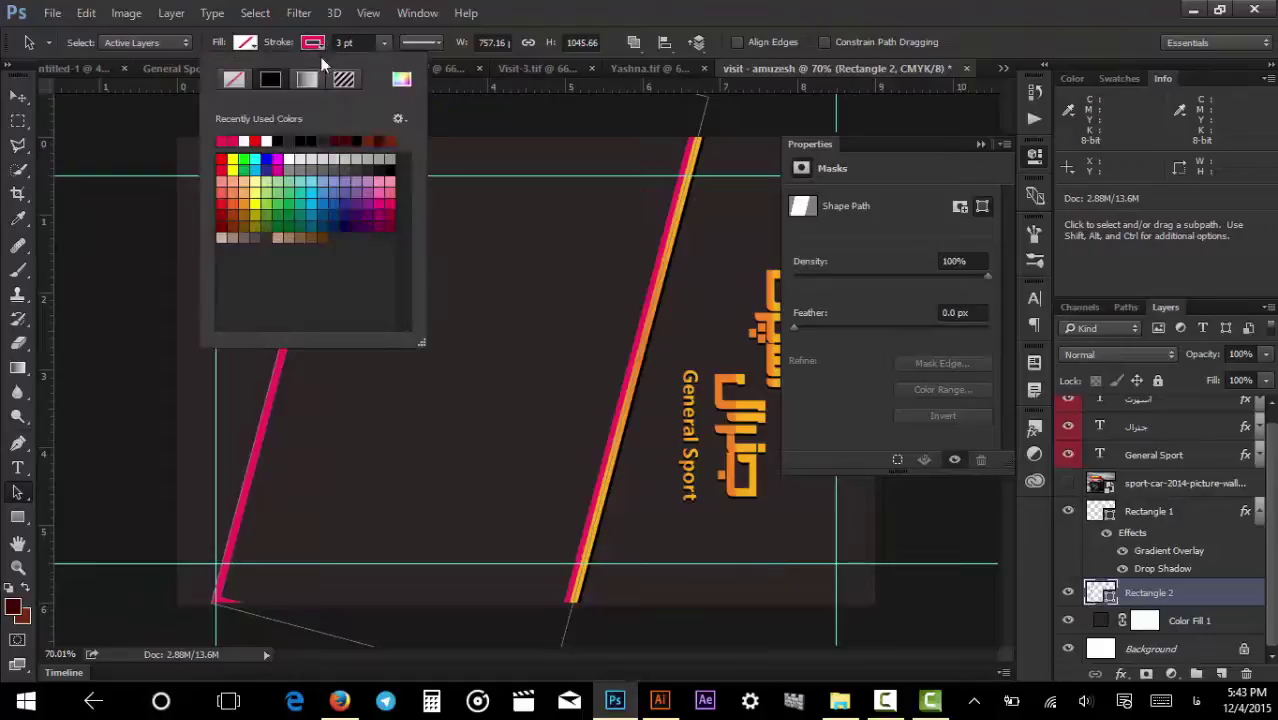
pyautogui.click(236, 80)
pyautogui.click(245, 42)
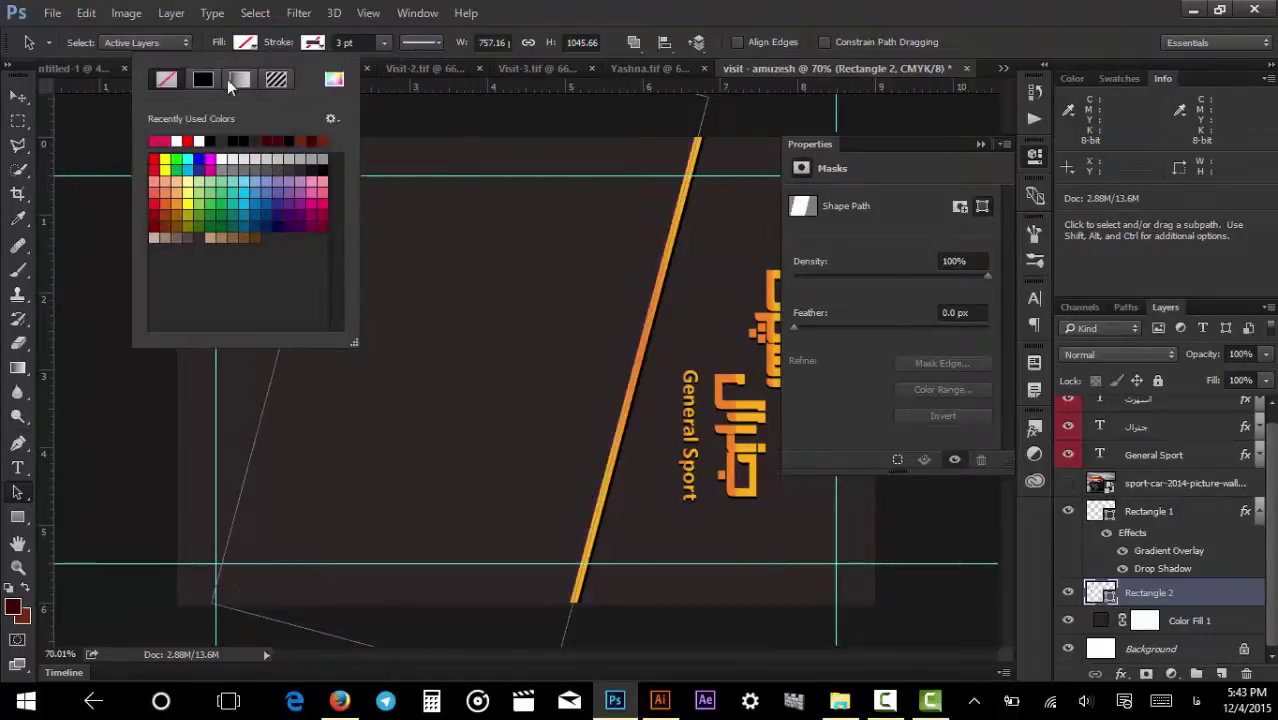
pyautogui.click(203, 80)
pyautogui.click(1192, 598)
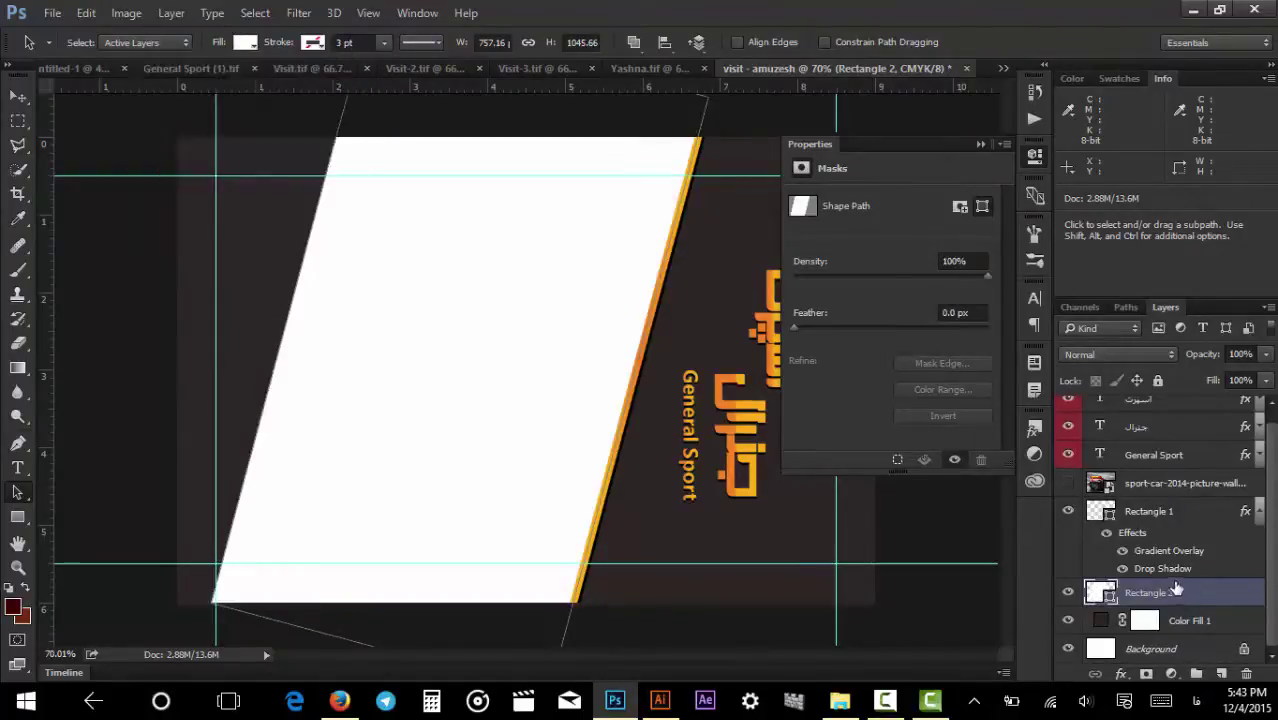
pyautogui.press('v')
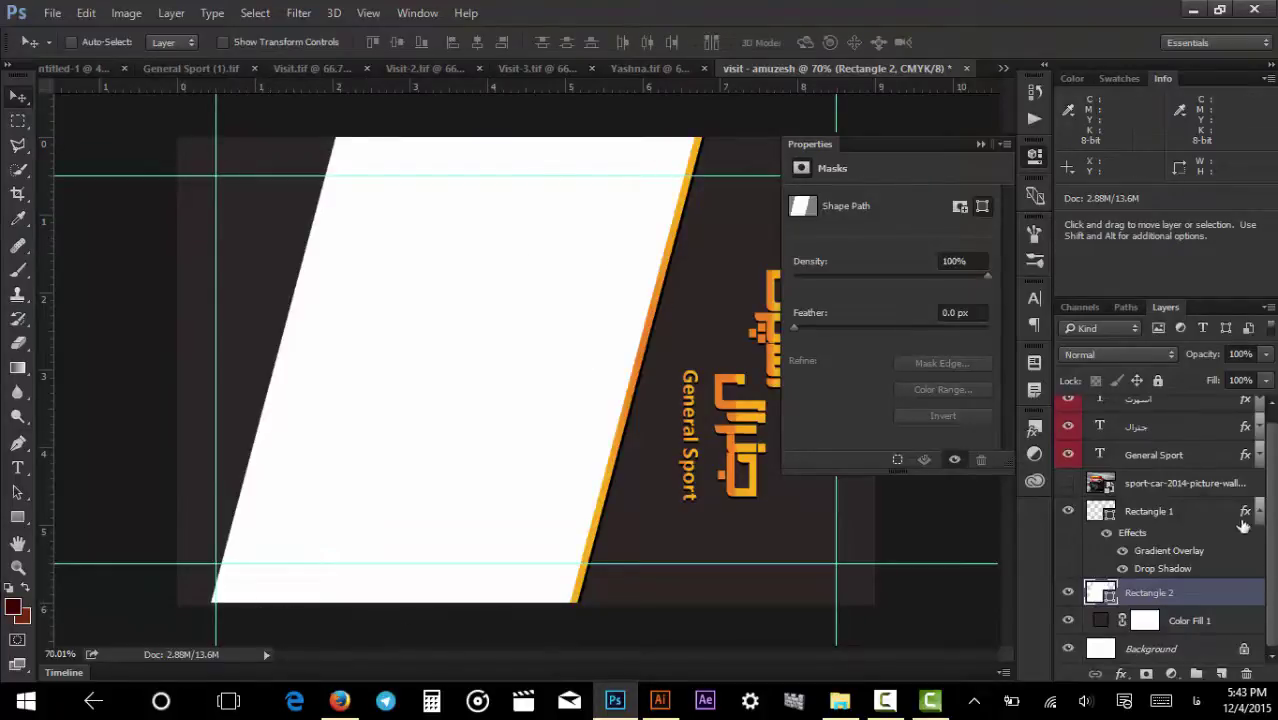
# Place the sport-car layer above Rectangle 2, show it, and clip it to the panel.
pyautogui.click(1198, 485)
pyautogui.moveTo(1183, 485); pyautogui.dragTo(1158, 584)
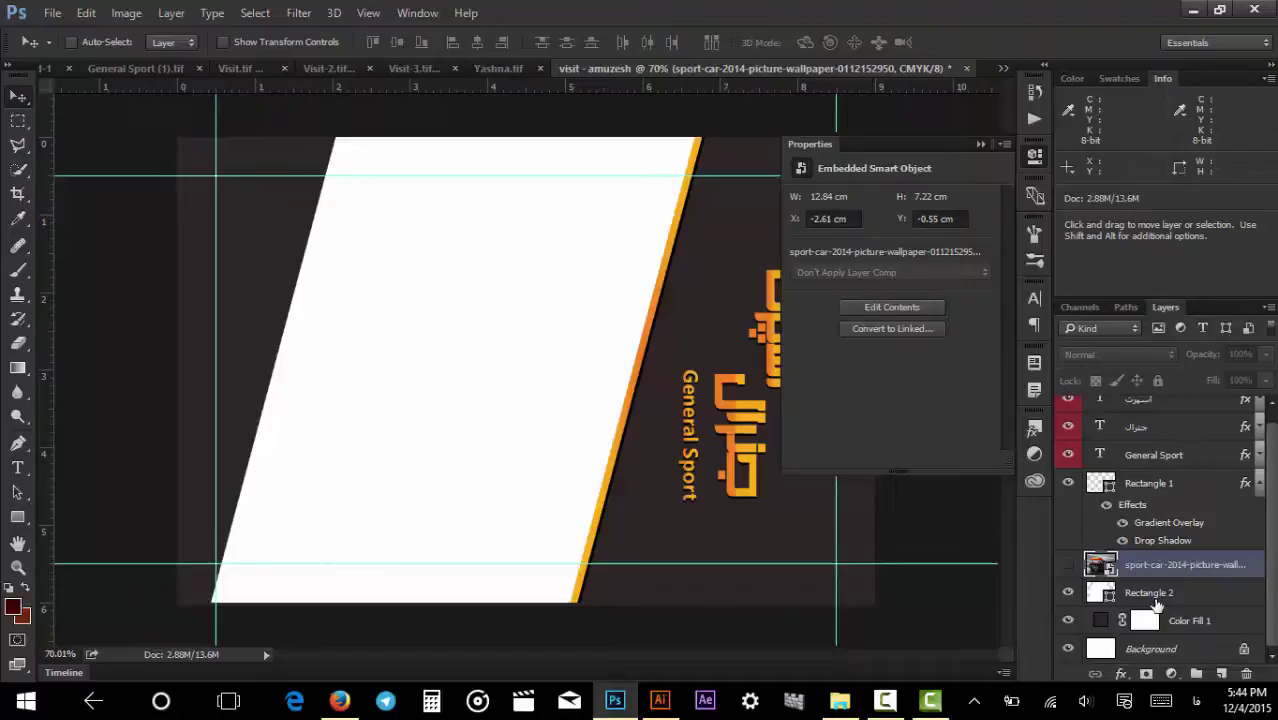
pyautogui.click(1067, 566)
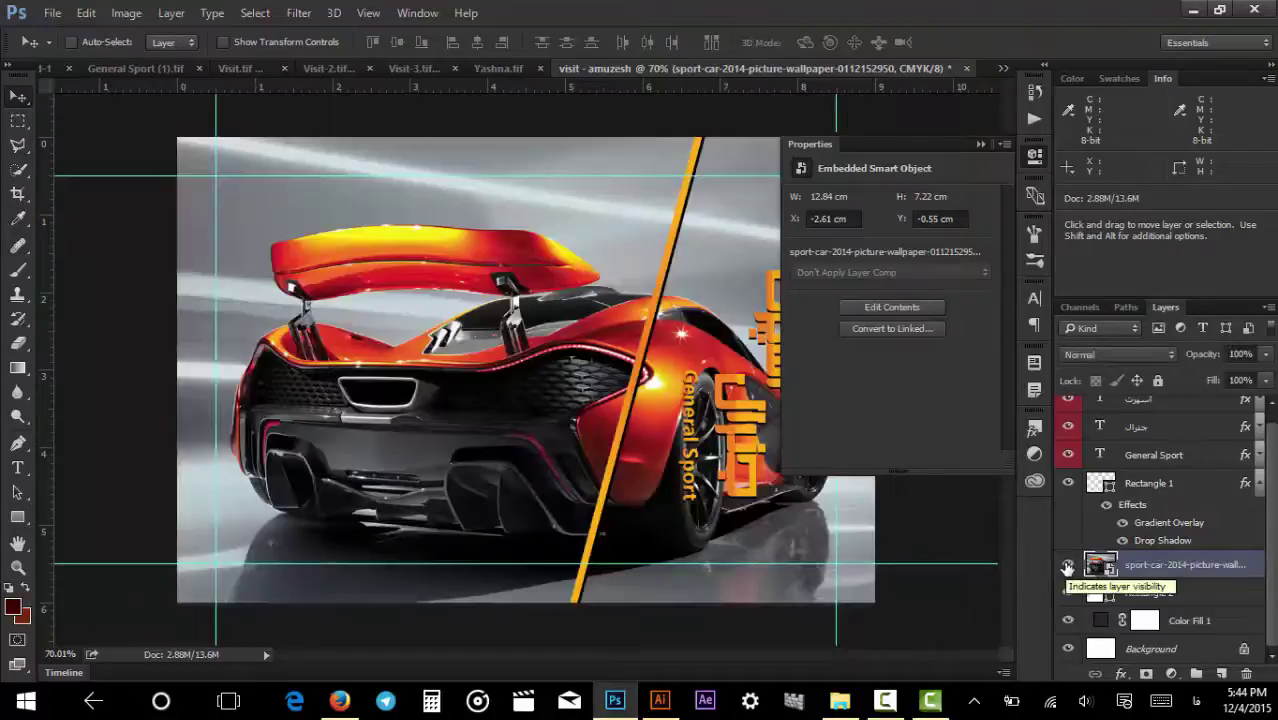
pyautogui.rightClick(1211, 568)
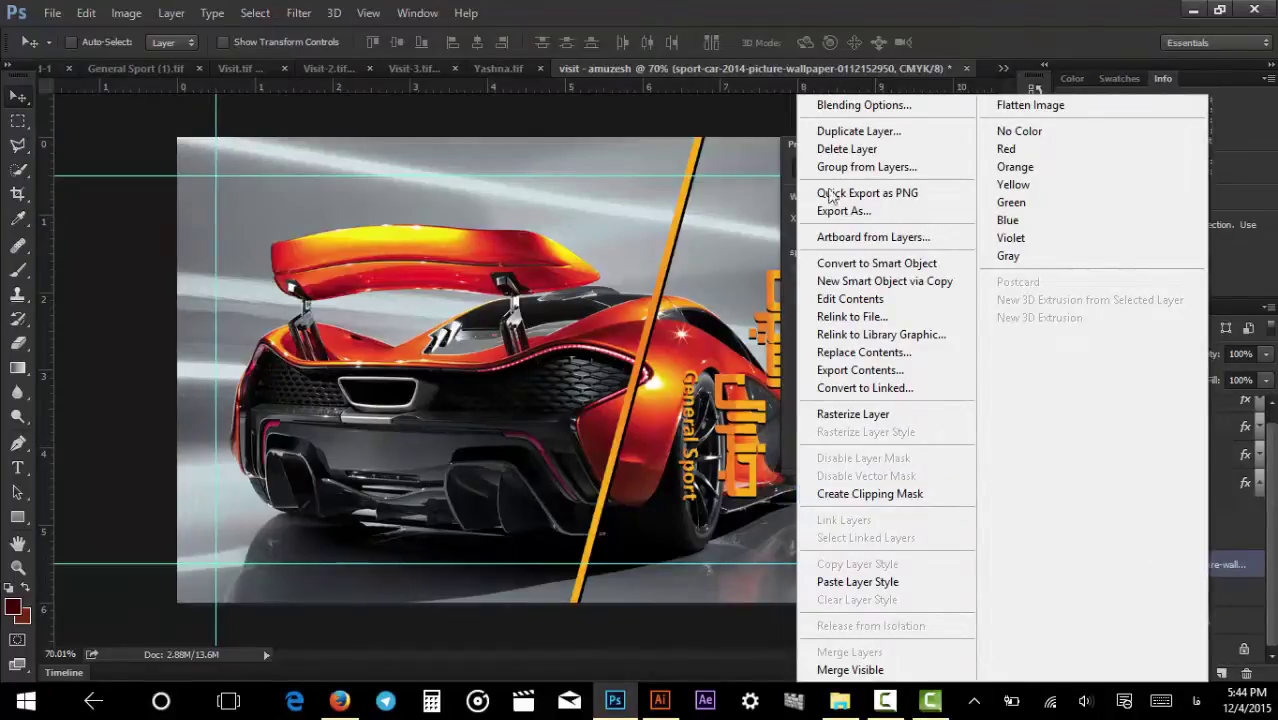
pyautogui.click(850, 494)
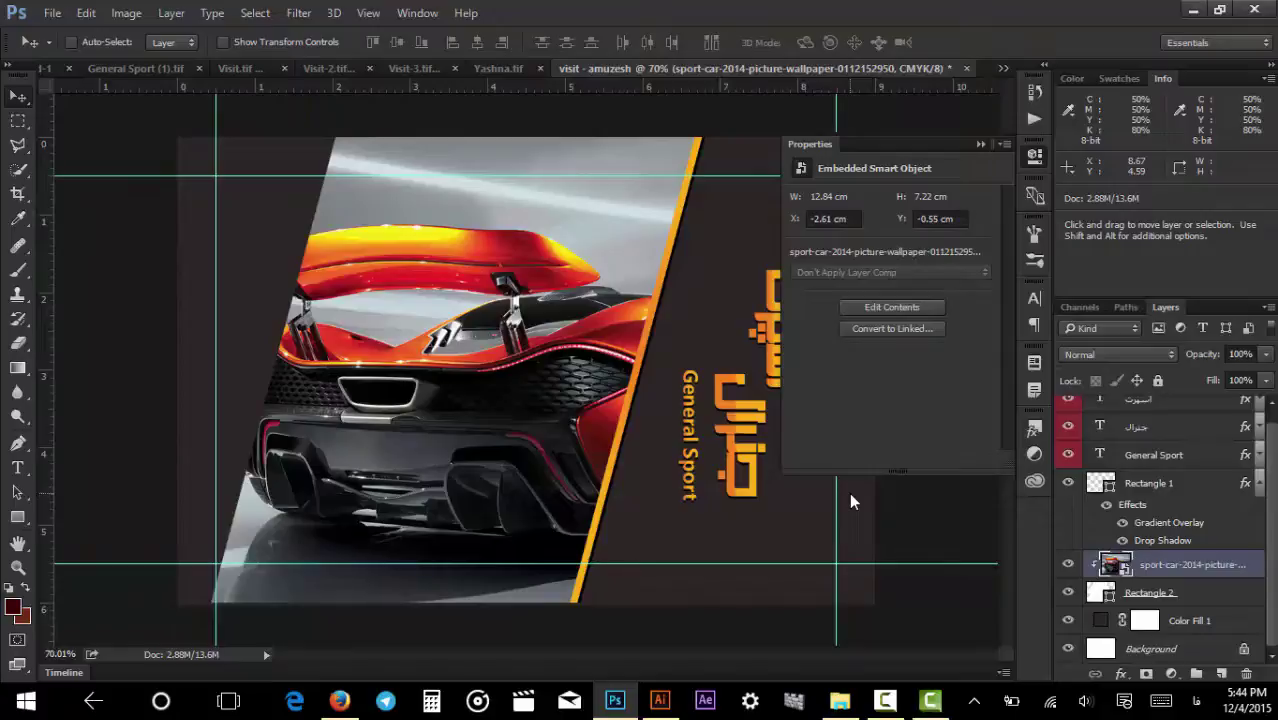
# Slide the clipped car left so its side shows inside the slanted panel.
pyautogui.moveTo(491, 363); pyautogui.dragTo(578, 385)
pyautogui.moveTo(486, 531); pyautogui.dragTo(188, 475)
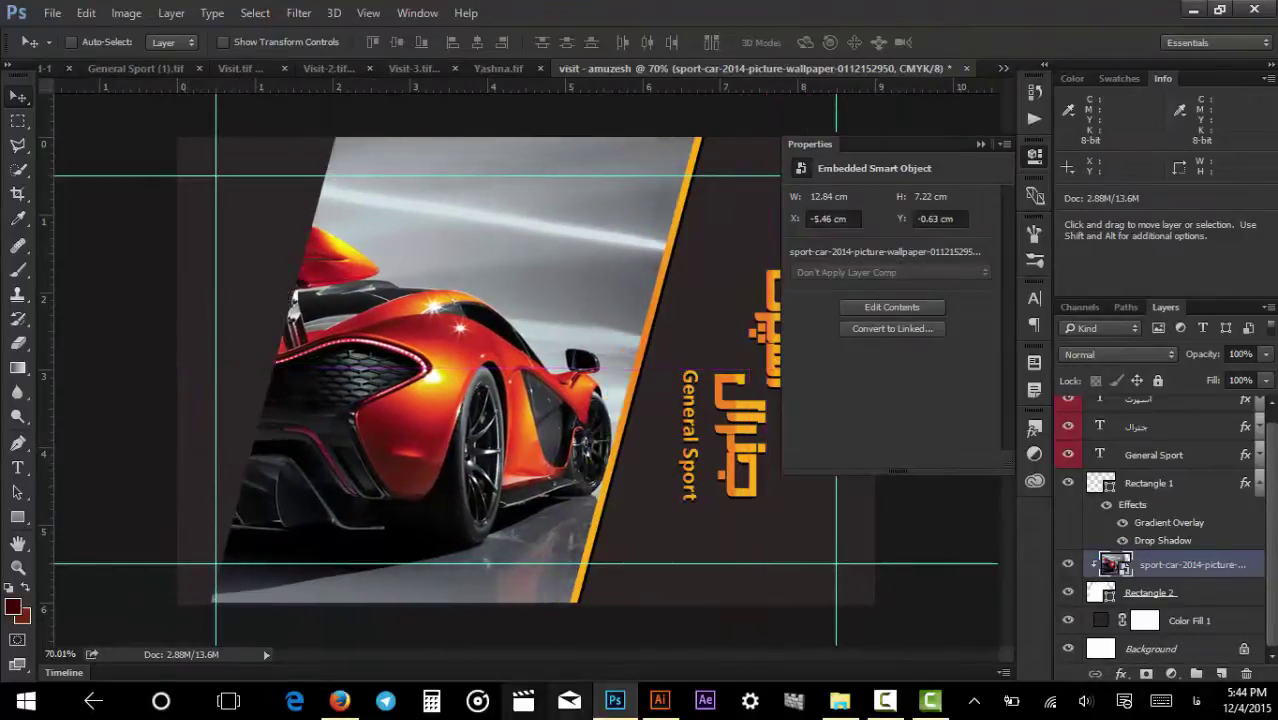
pyautogui.click(148, 68)
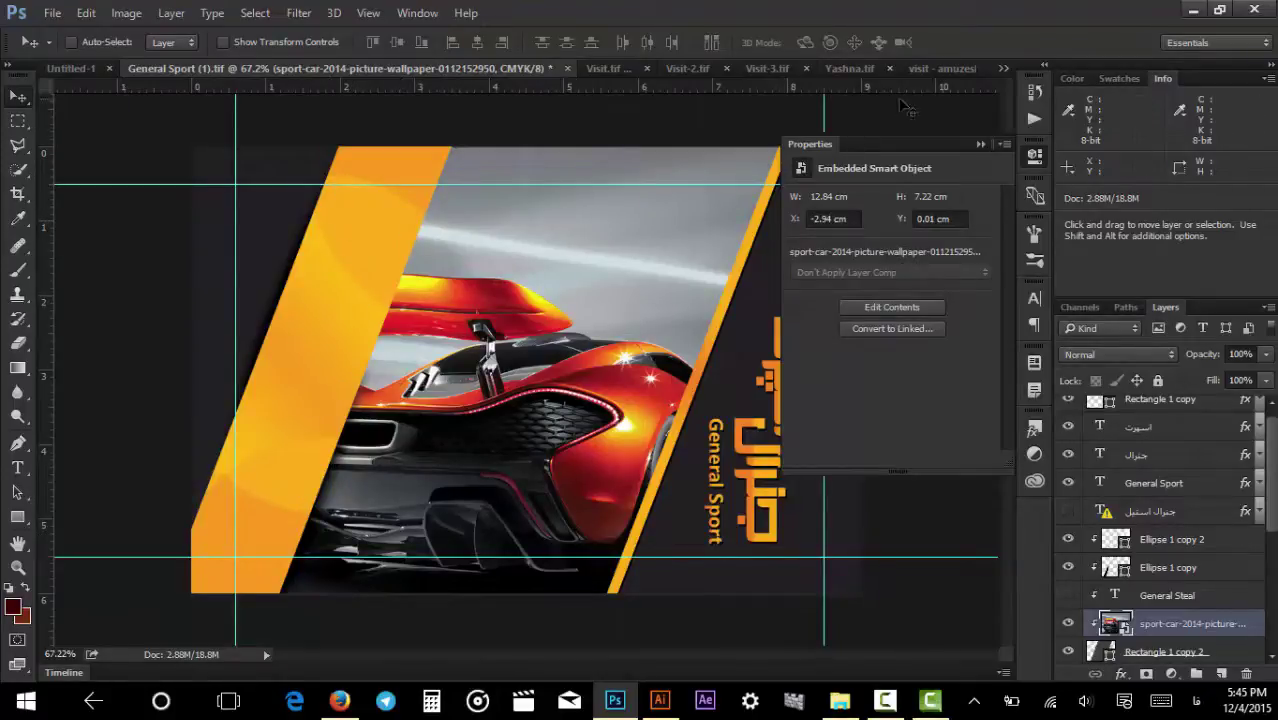
pyautogui.click(943, 67)
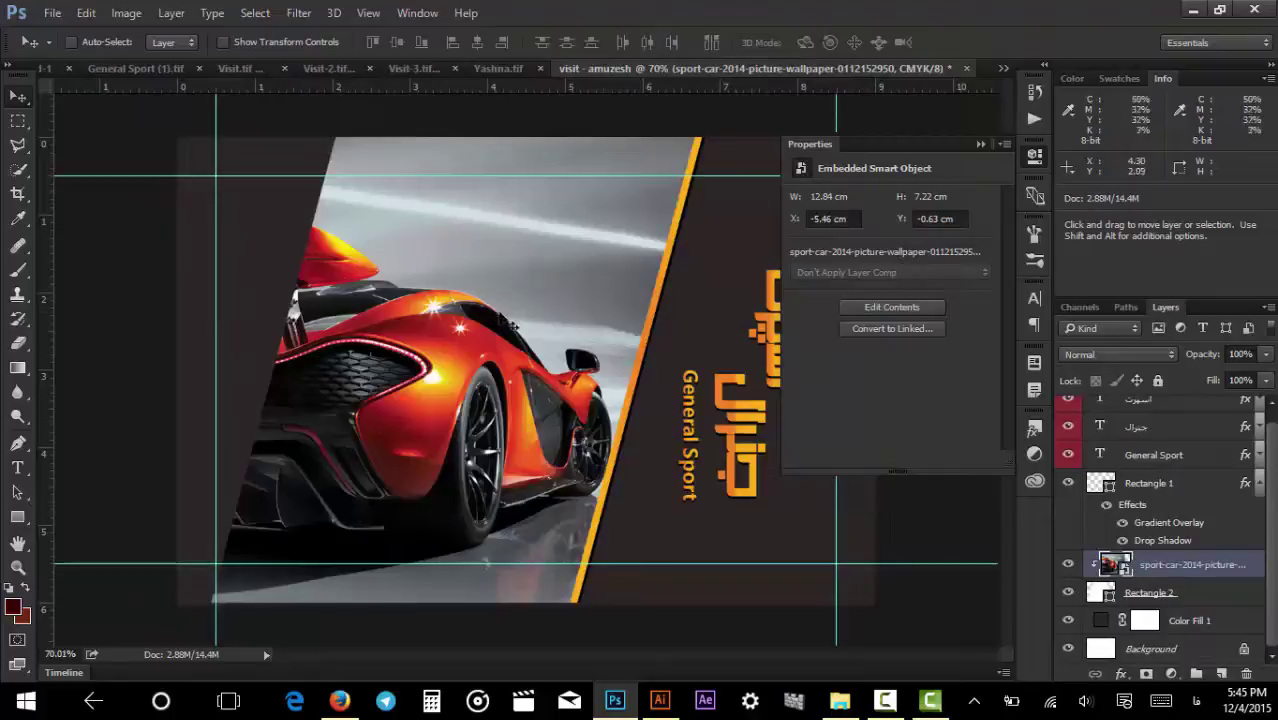
# Nudge the Arabic logo text 0.38 cm right and set General Sport beside it.
pyautogui.click(981, 144)
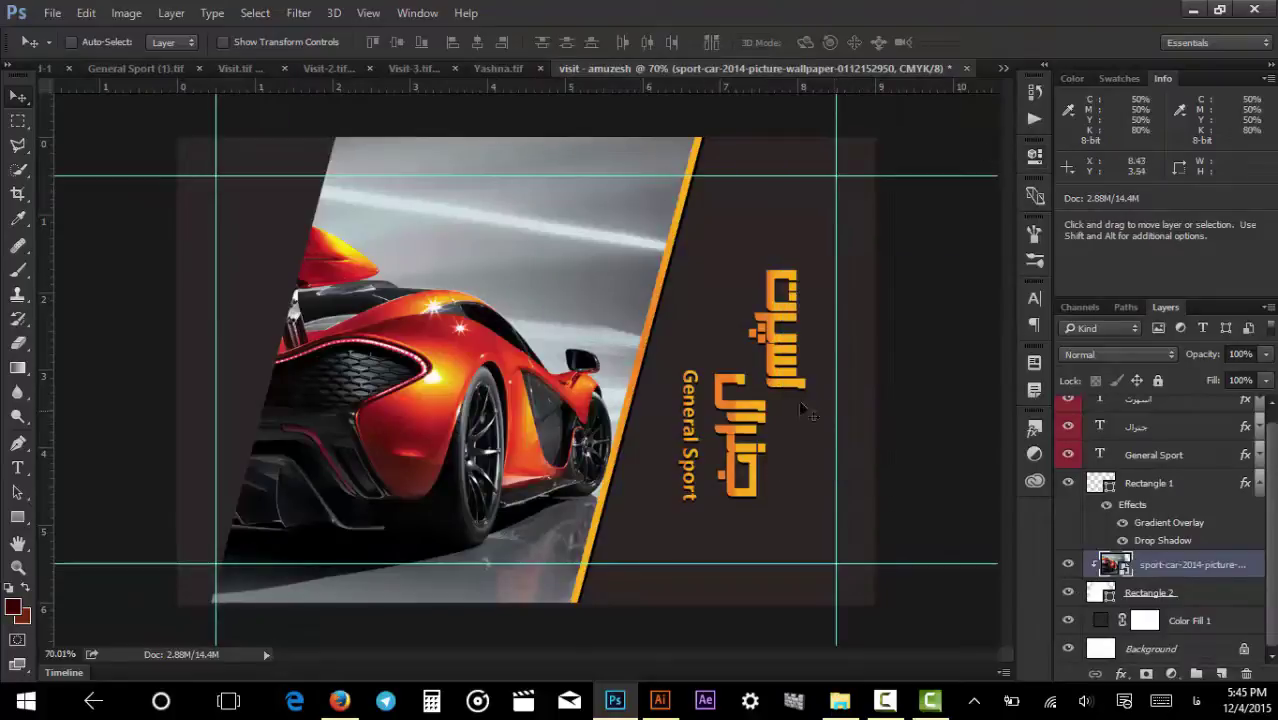
pyautogui.press('ctrl')
pyautogui.keyDown('ctrl'); pyautogui.click(762, 418); pyautogui.keyUp('ctrl')
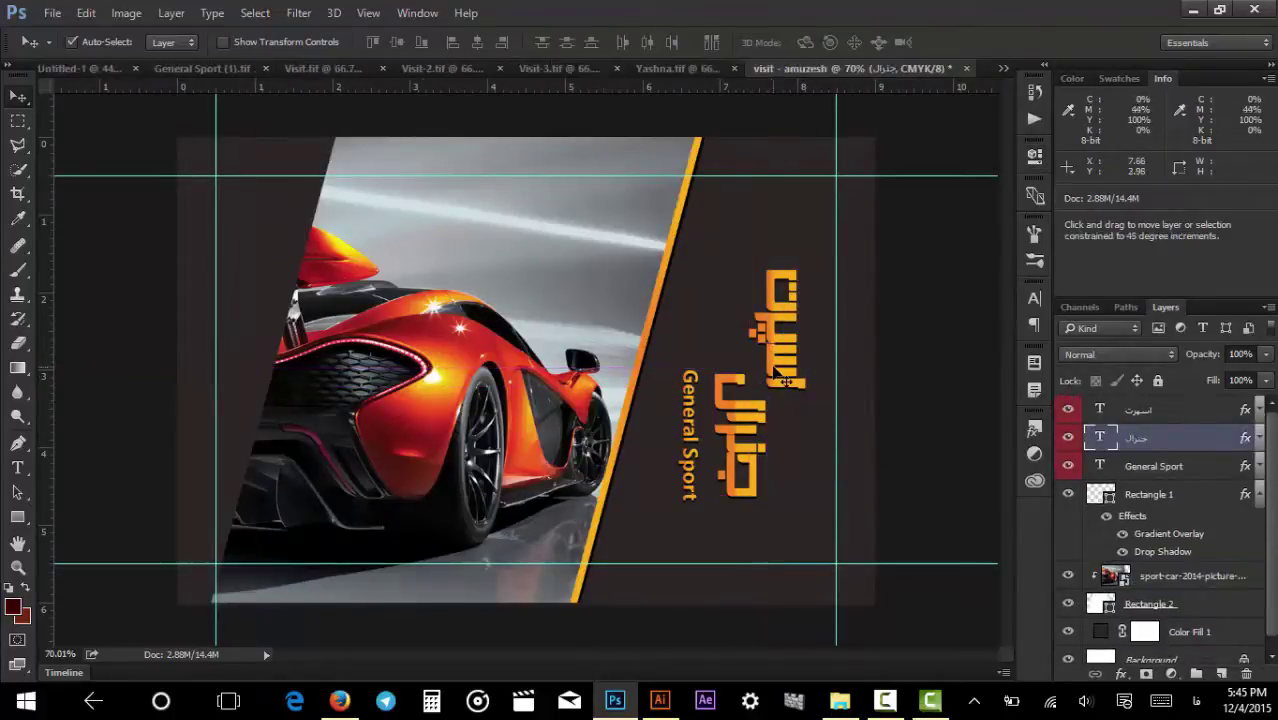
pyautogui.moveTo(771, 376); pyautogui.dragTo(800, 370)
pyautogui.moveTo(692, 405); pyautogui.dragTo(728, 408)
# Shift the car, Rectangle 2 and Rectangle 1 together 0.97 cm right.
pyautogui.keyDown('ctrl'); pyautogui.click(740, 432); pyautogui.keyUp('ctrl')
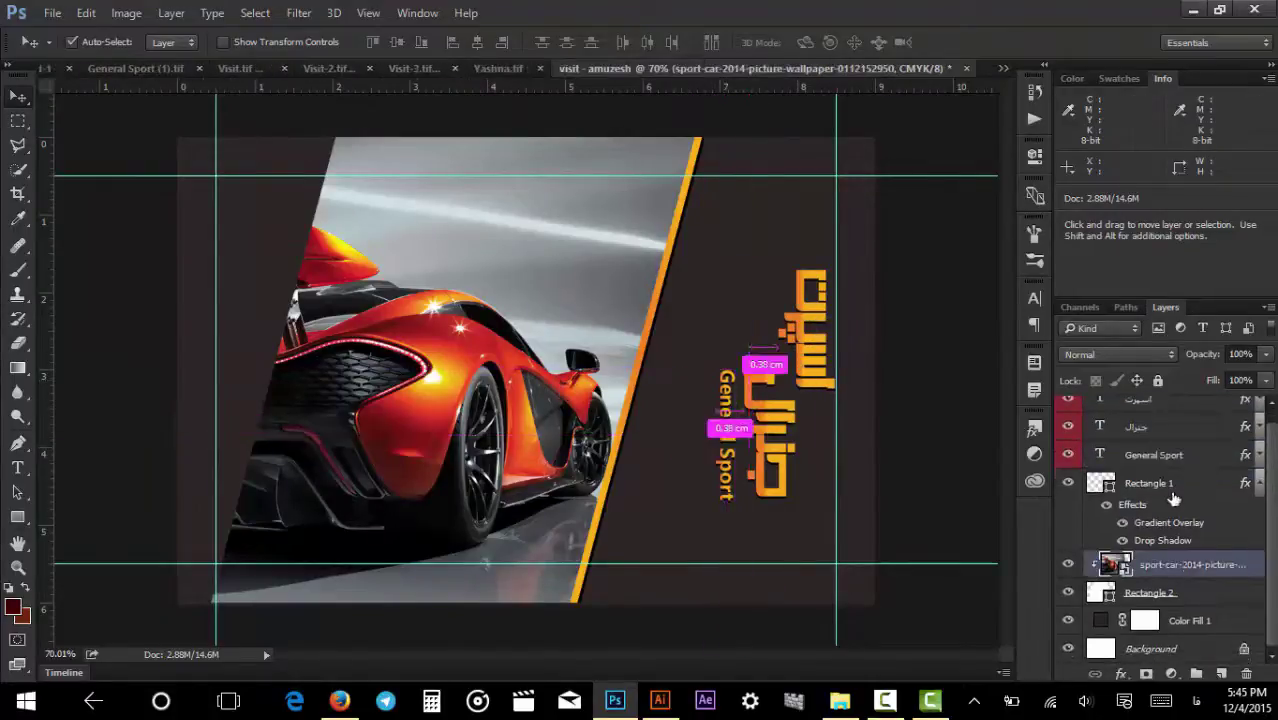
pyautogui.keyDown('ctrl'); pyautogui.click(1150, 592); pyautogui.keyUp('ctrl')
pyautogui.keyDown('ctrl'); pyautogui.click(1150, 483); pyautogui.keyUp('ctrl')
pyautogui.moveTo(373, 368); pyautogui.dragTo(446, 368)
# Draw a new tall Rectangle 3 above the Color Fill 1 background.
pyautogui.click(678, 540)
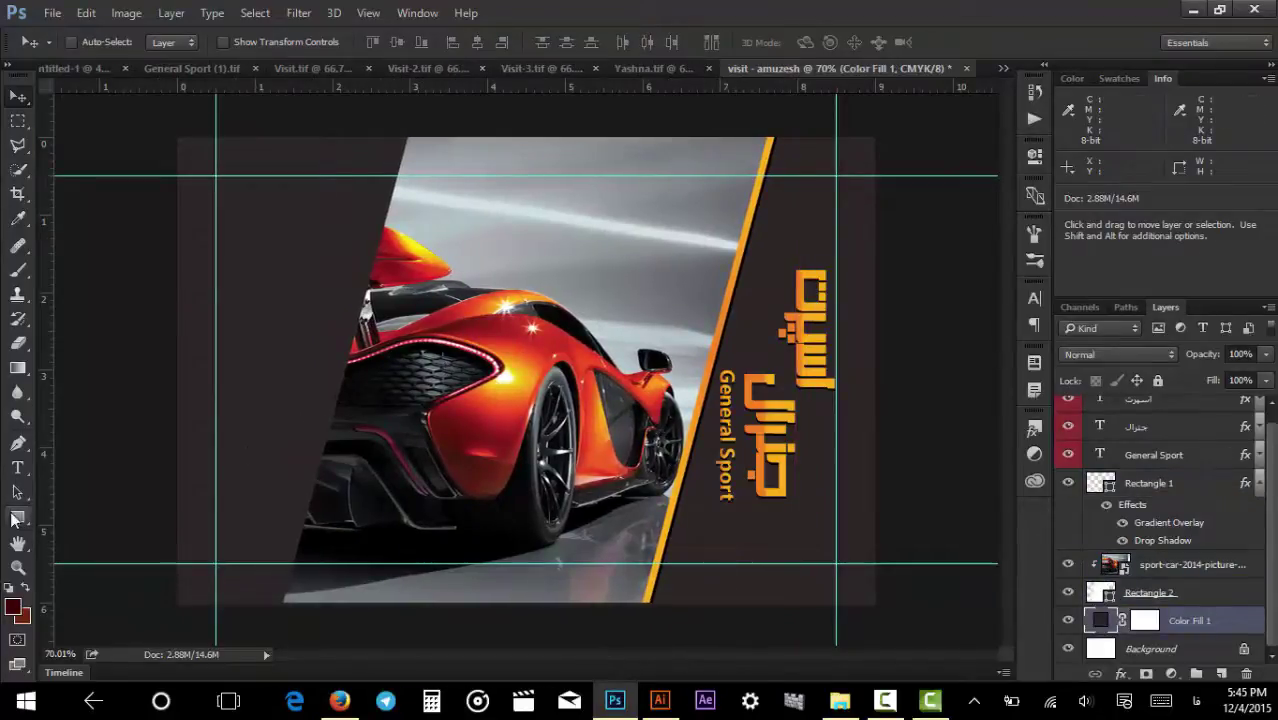
pyautogui.click(16, 517)
pyautogui.moveTo(194, 108); pyautogui.dragTo(332, 676)
# Rotate Rectangle 3 by 15° and shift it up and to the right.
pyautogui.hotkey('ctrl', 't')
pyautogui.moveTo(560, 335); pyautogui.dragTo(575, 378)
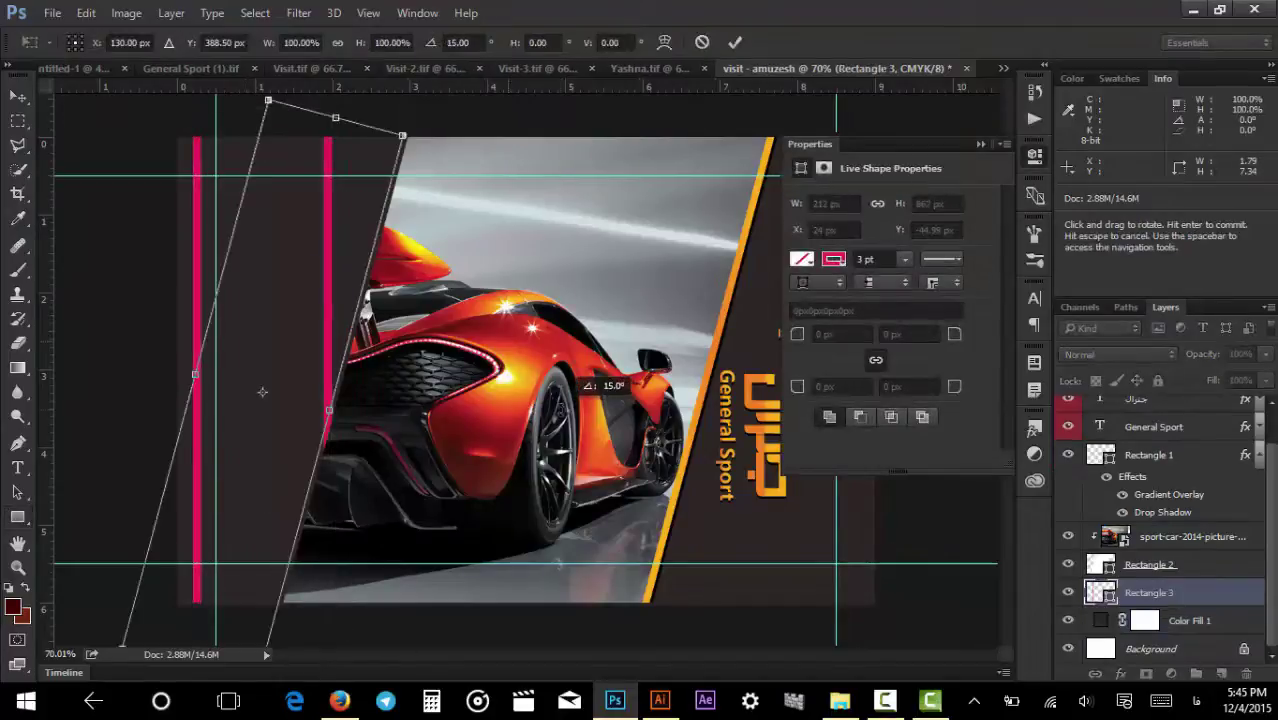
pyautogui.moveTo(251, 371); pyautogui.dragTo(270, 340)
pyautogui.press('Return')
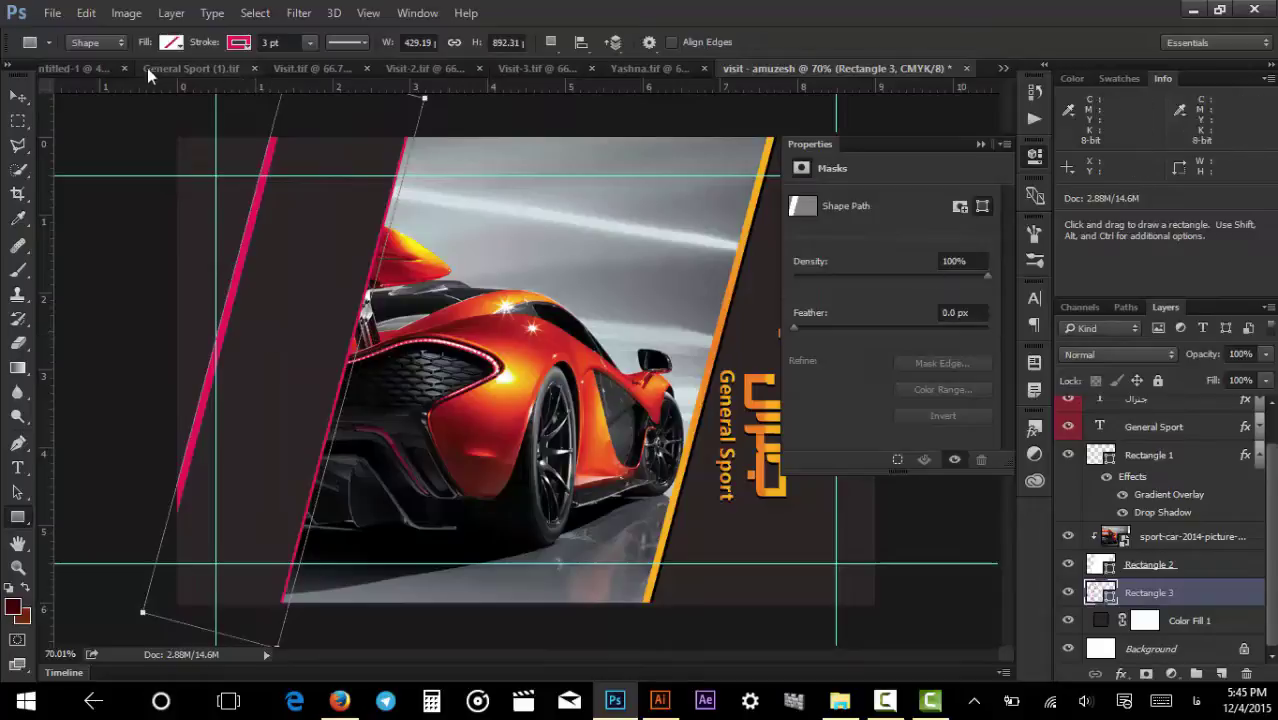
# Remove the strip's stroke and fill it orange-yellow with Y 100, M 30.
pyautogui.click(248, 43)
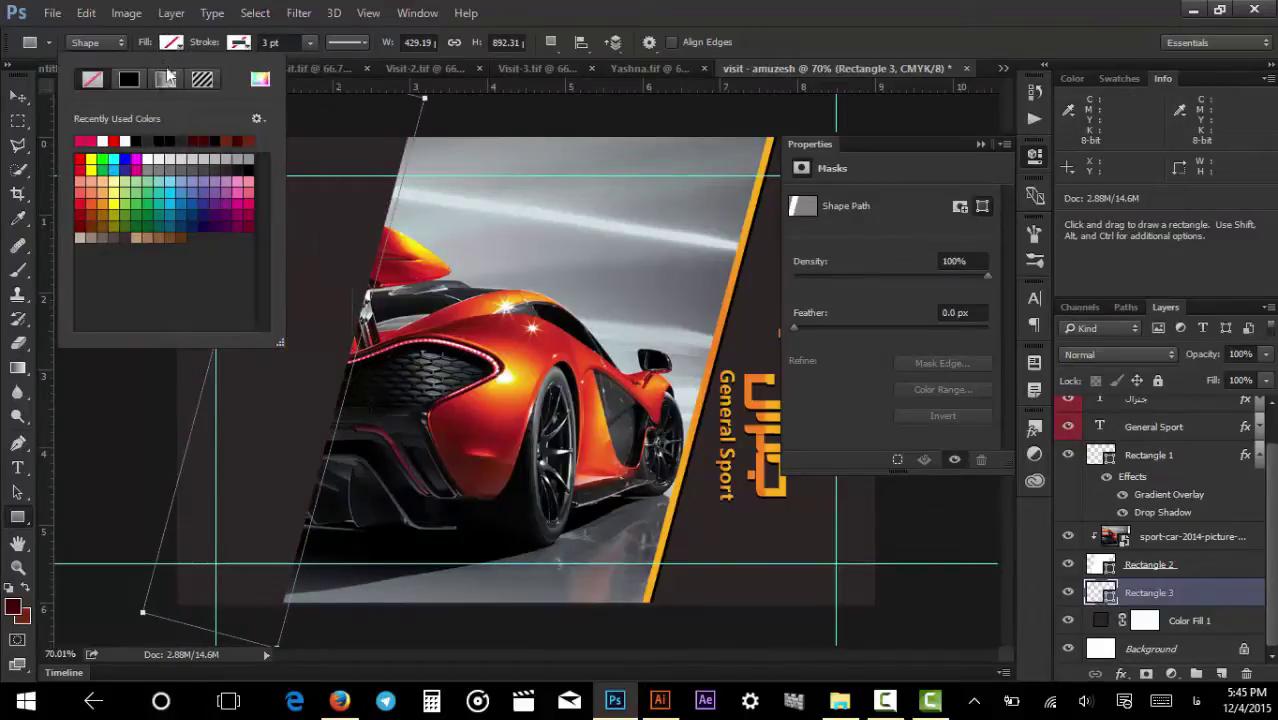
pyautogui.click(128, 80)
pyautogui.click(18, 96)
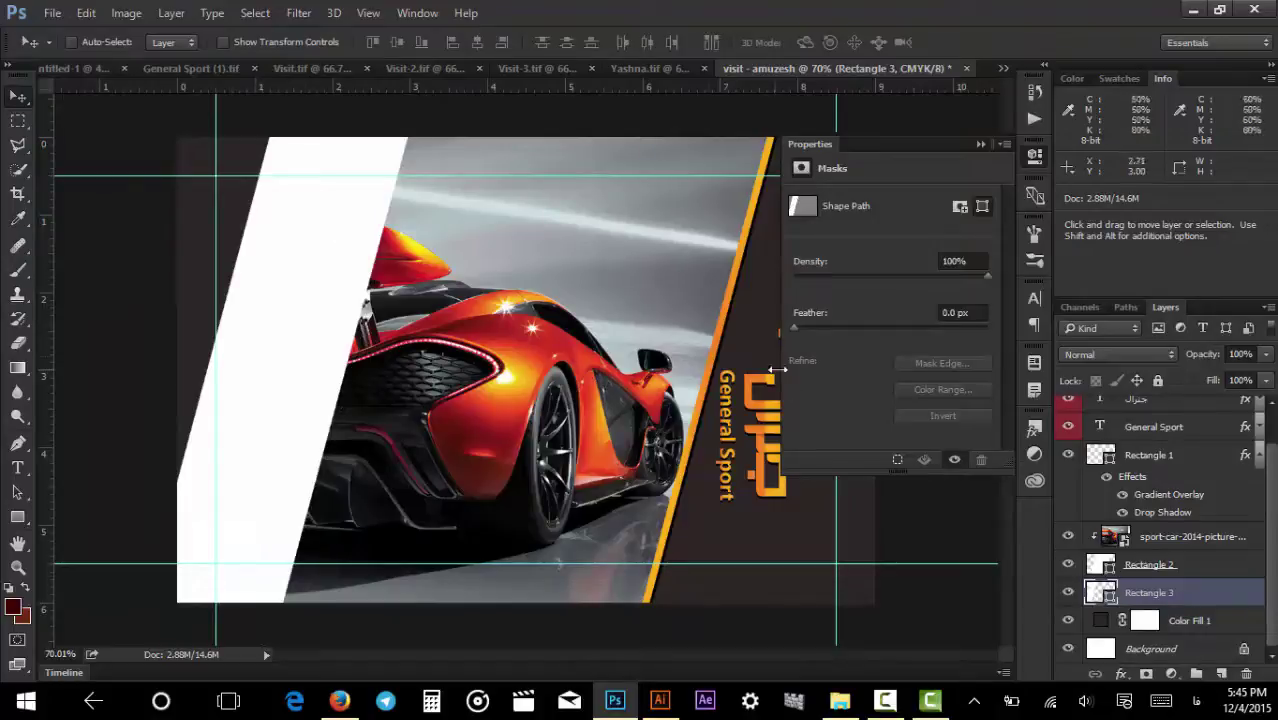
pyautogui.doubleClick(1100, 594)
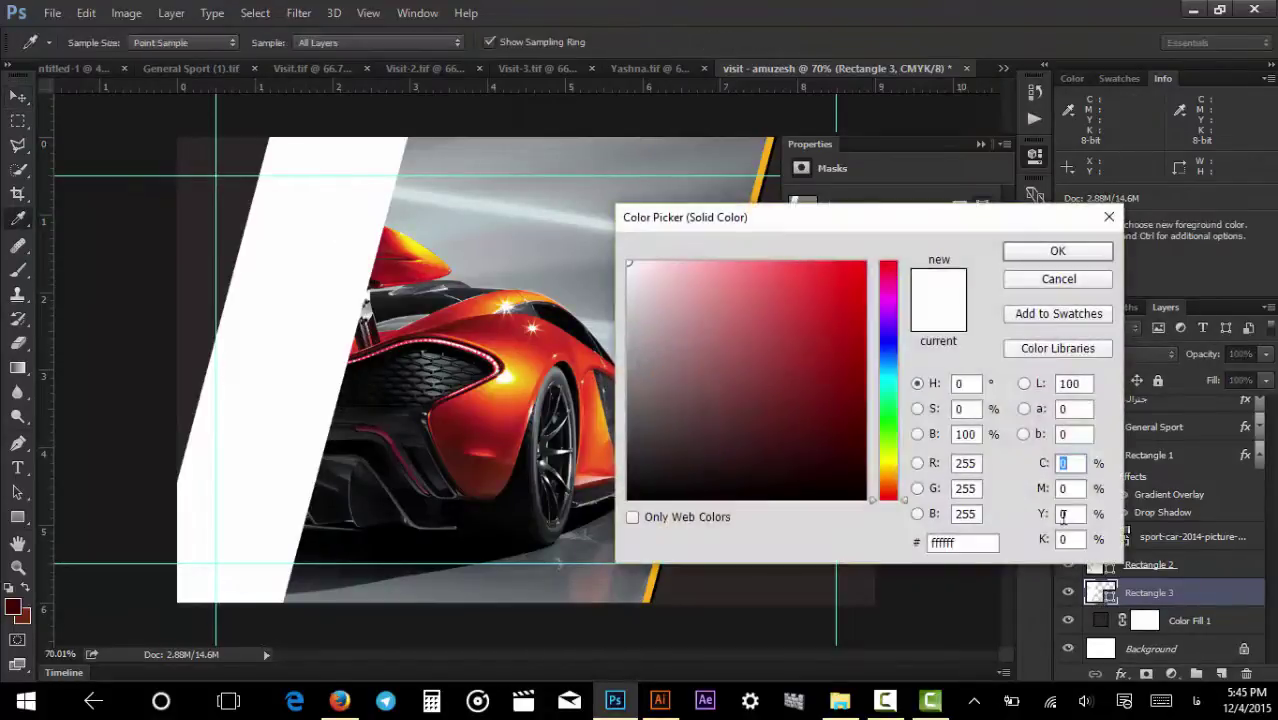
pyautogui.press('Tab')
pyautogui.press('Tab')
pyautogui.write('100')
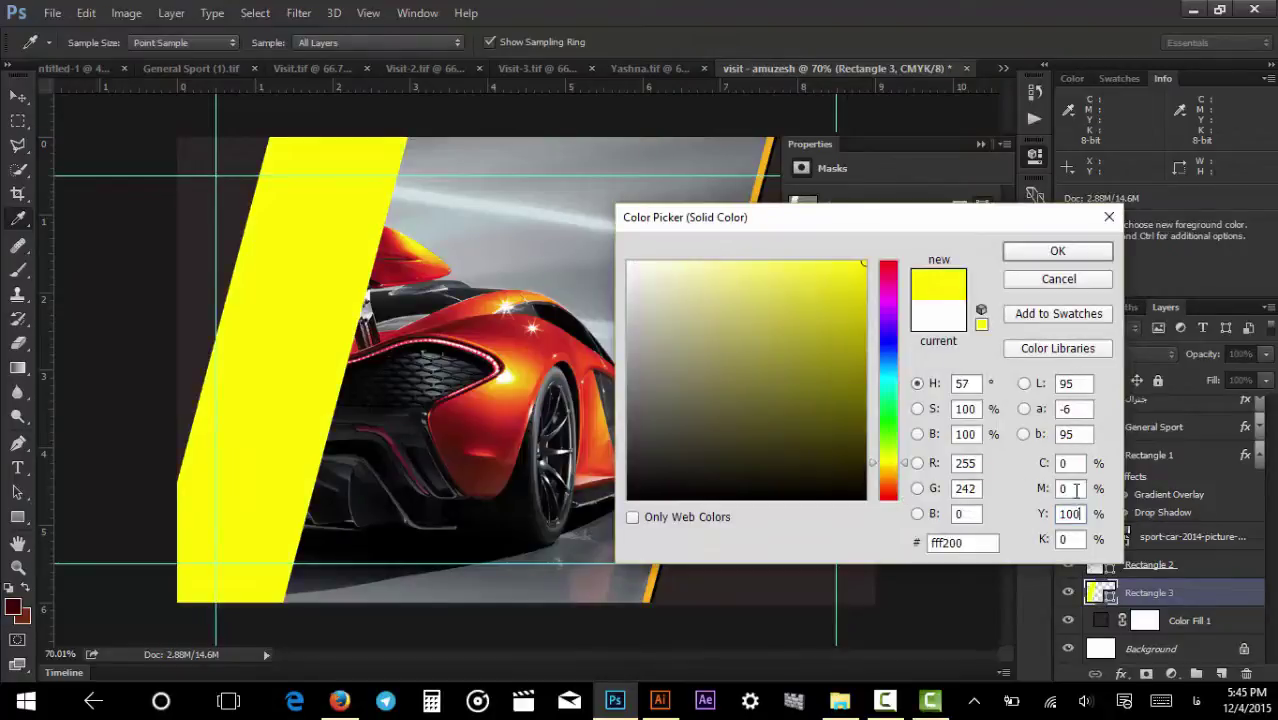
pyautogui.doubleClick(1076, 489)
pyautogui.write('30')
pyautogui.press('Return')
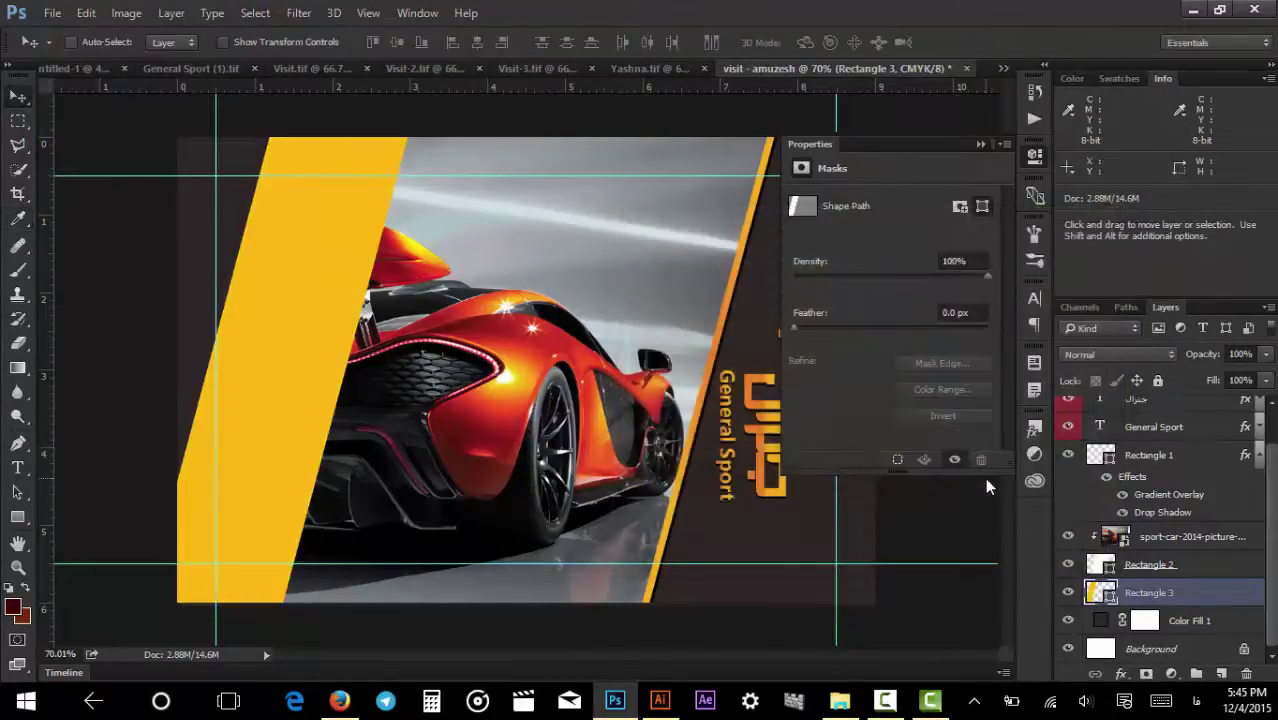
# In General Sport (1).tif, select the Ellipse 1 shadow and undo the accidental copy.
pyautogui.click(100, 72)
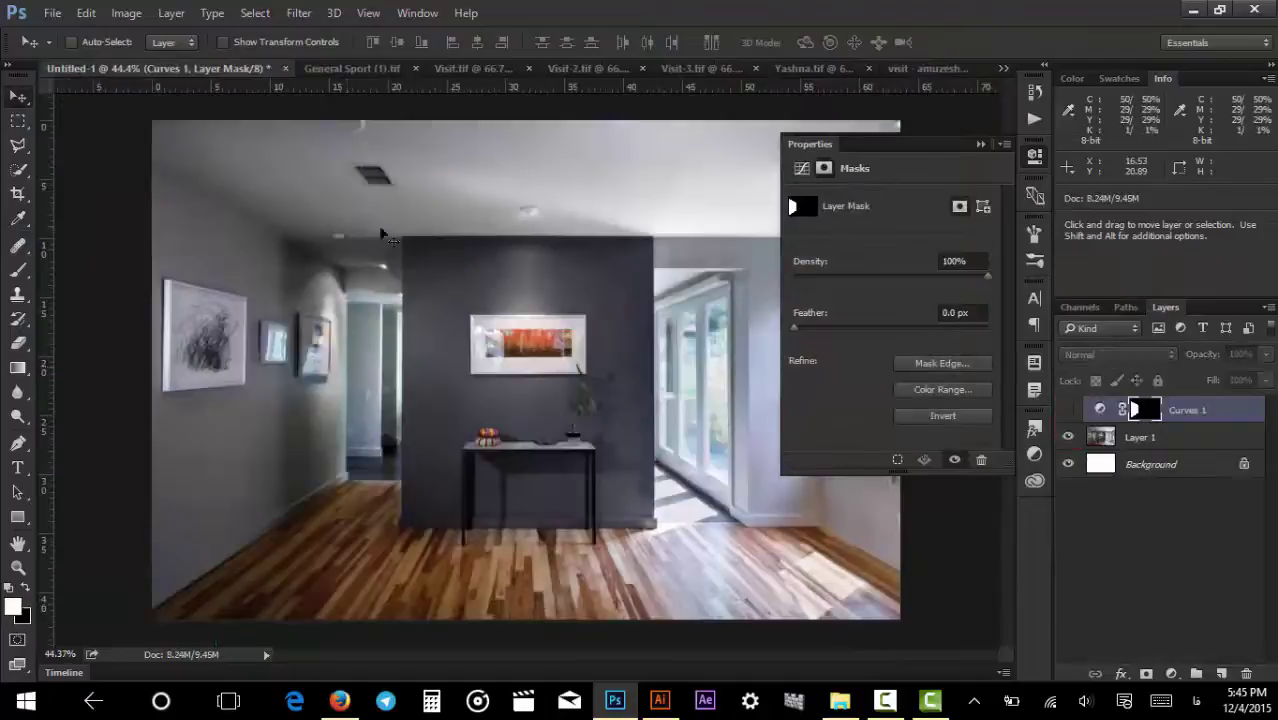
pyautogui.click(350, 68)
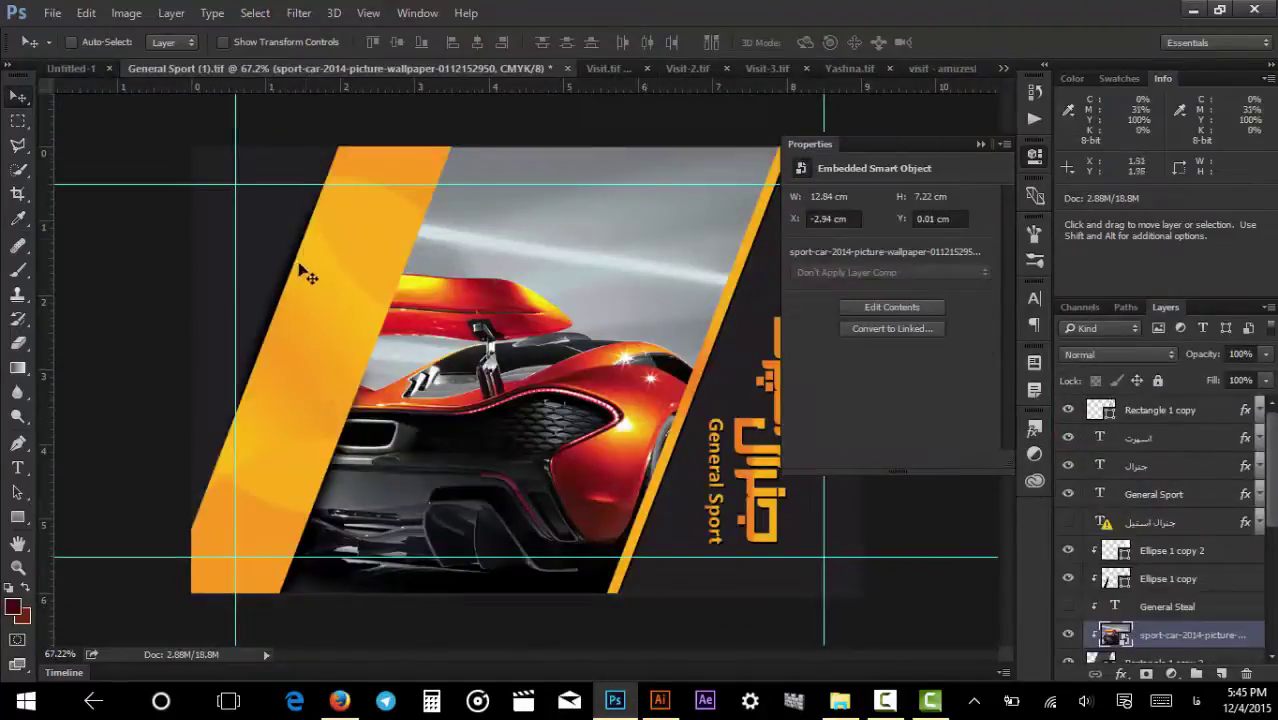
pyautogui.press('ctrl')
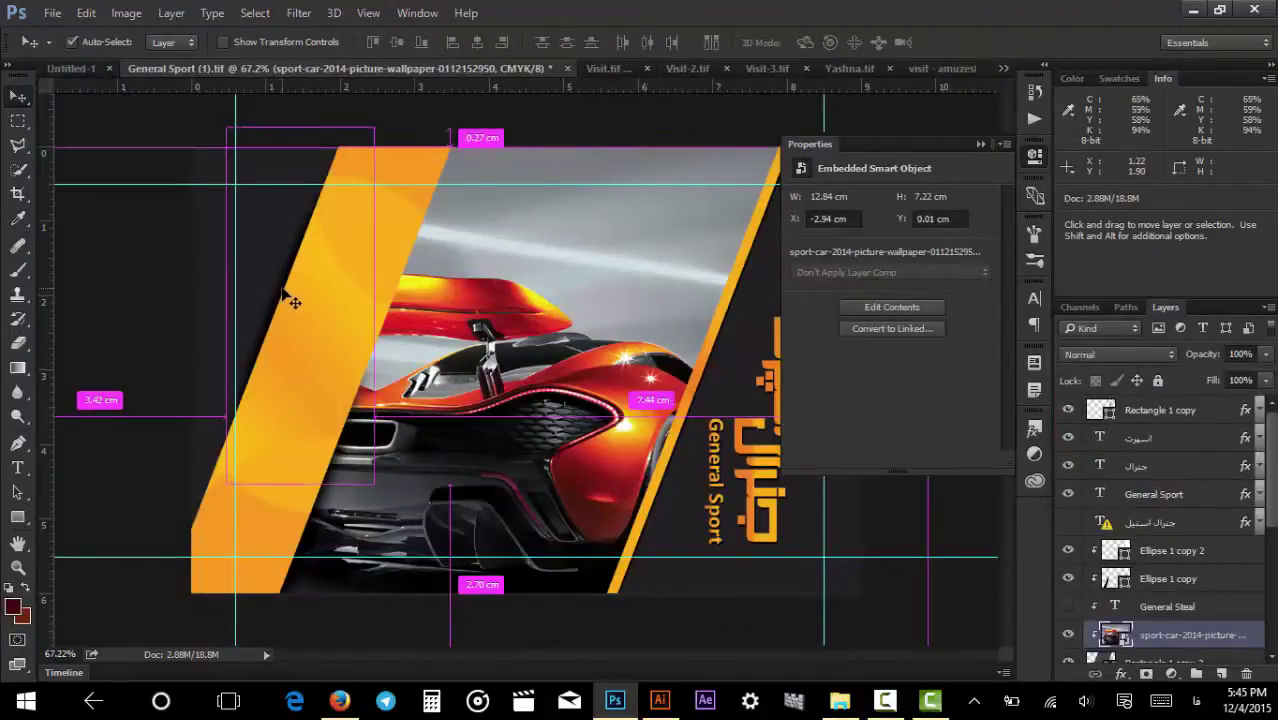
pyautogui.moveTo(288, 300); pyautogui.dragTo(357, 183)
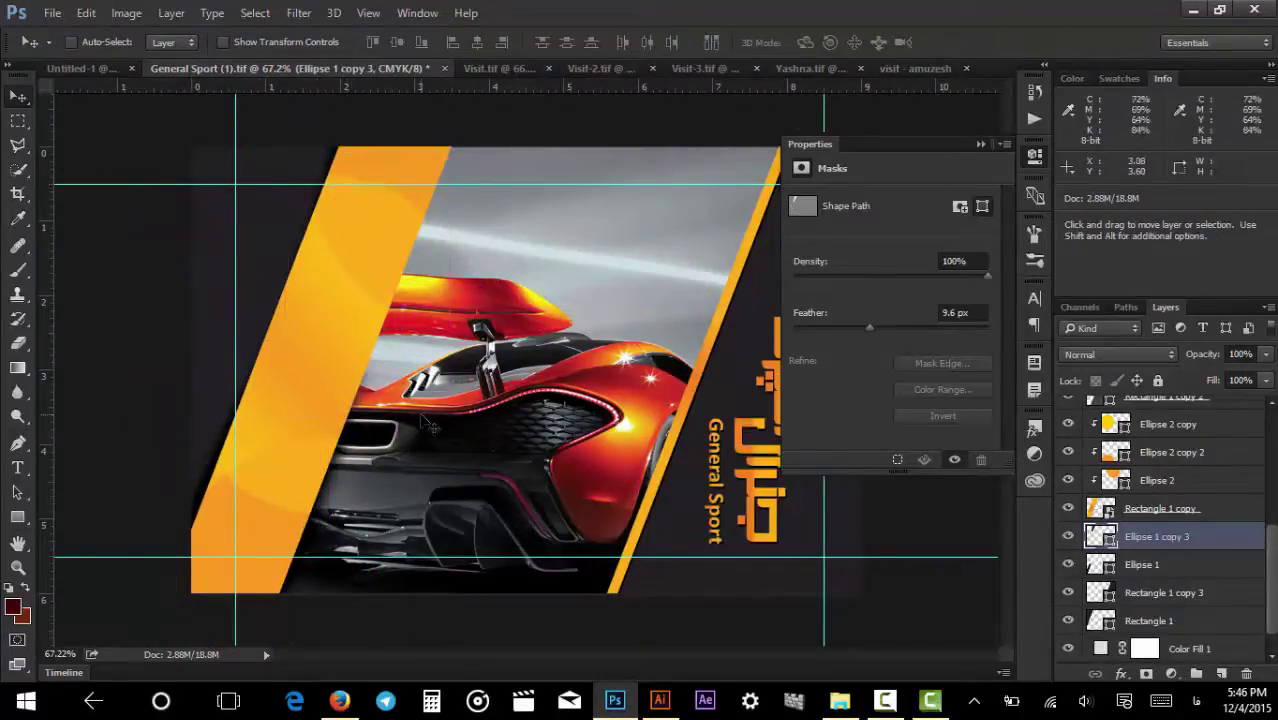
pyautogui.hotkey('ctrl', 'z')
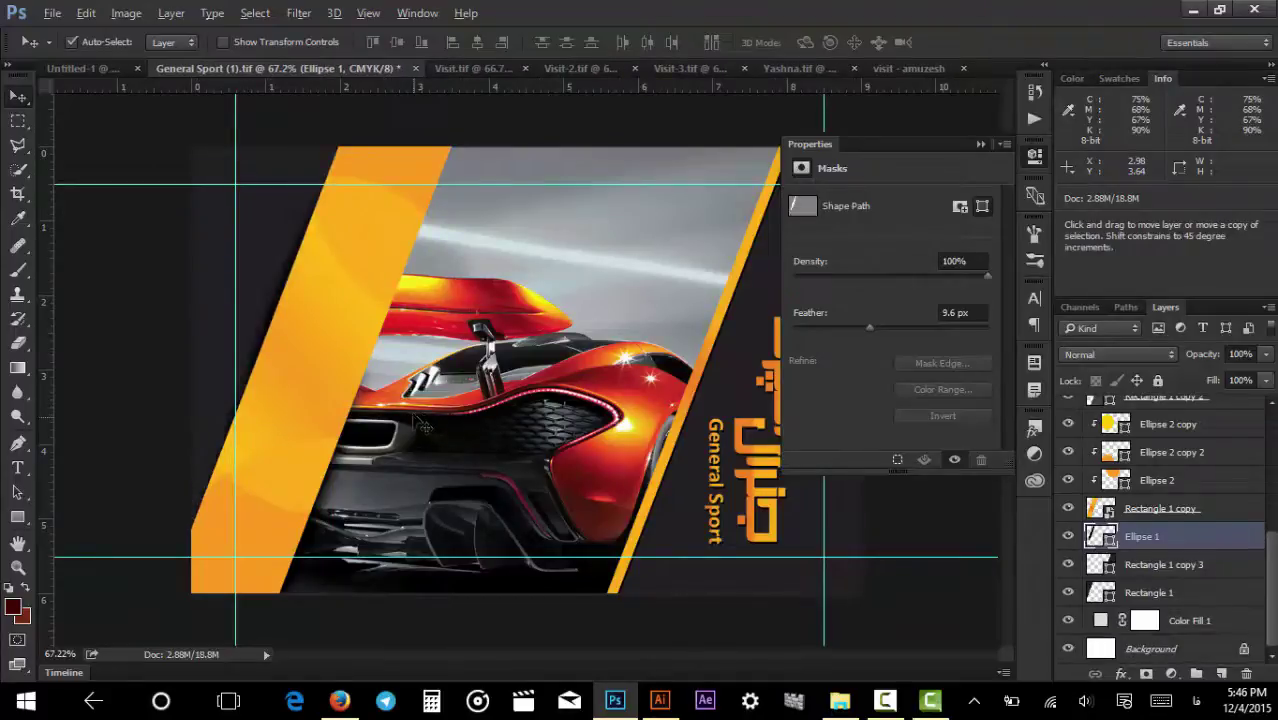
pyautogui.hotkey('ctrl', 'z')
pyautogui.hotkey('ctrl', 'z')
# Back in the flyer, draw a tall, narrow ellipse with the Ellipse Tool.
pyautogui.click(908, 68)
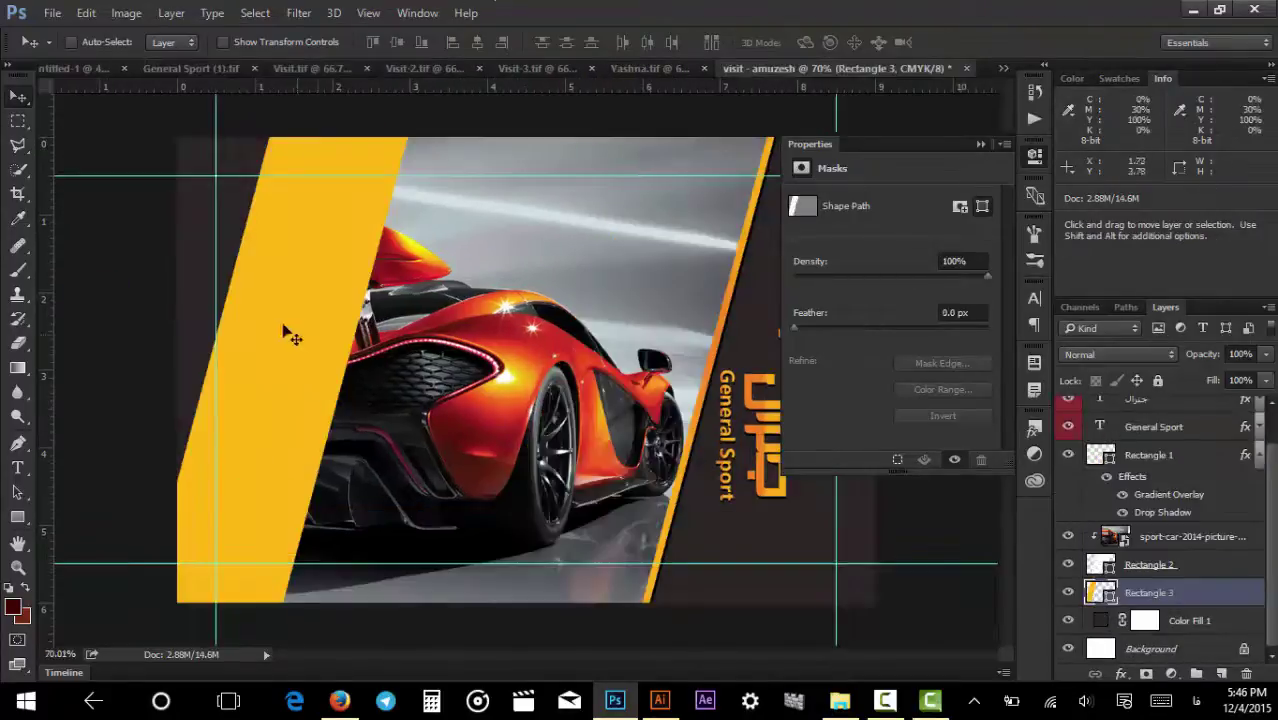
pyautogui.click(17, 519)
pyautogui.rightClick(17, 519)
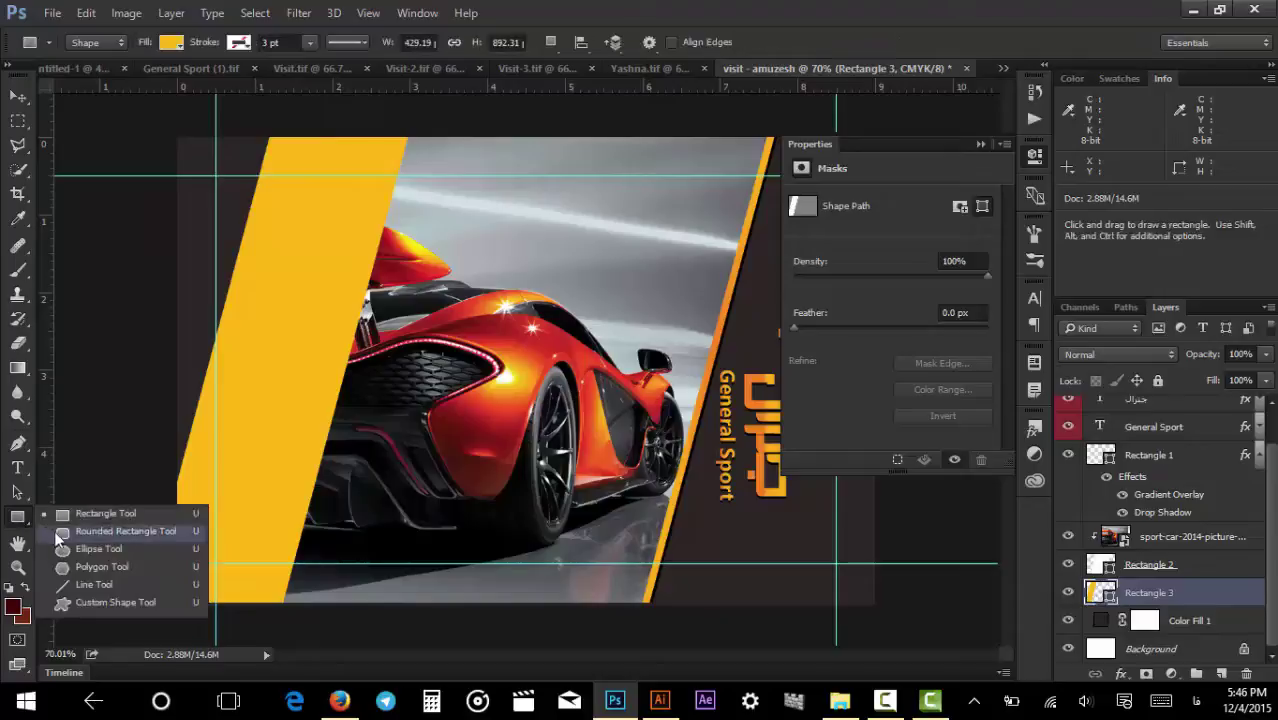
pyautogui.click(77, 560)
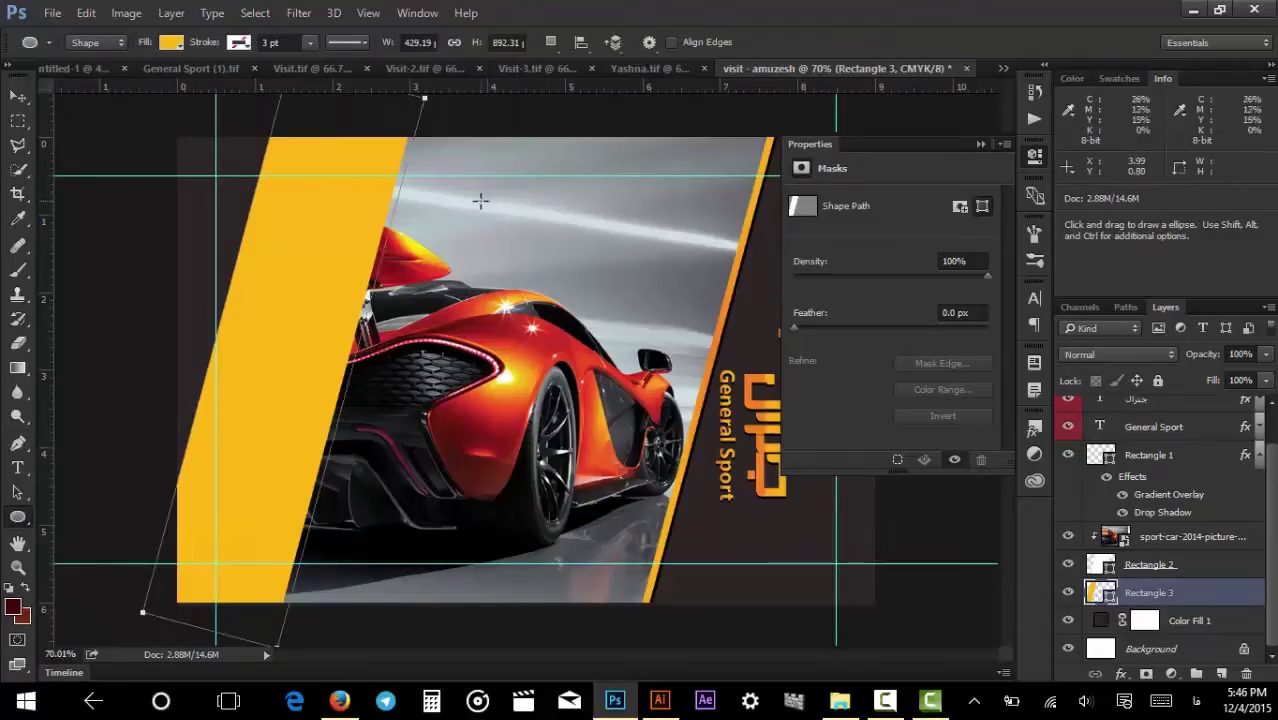
pyautogui.moveTo(479, 200); pyautogui.dragTo(583, 533)
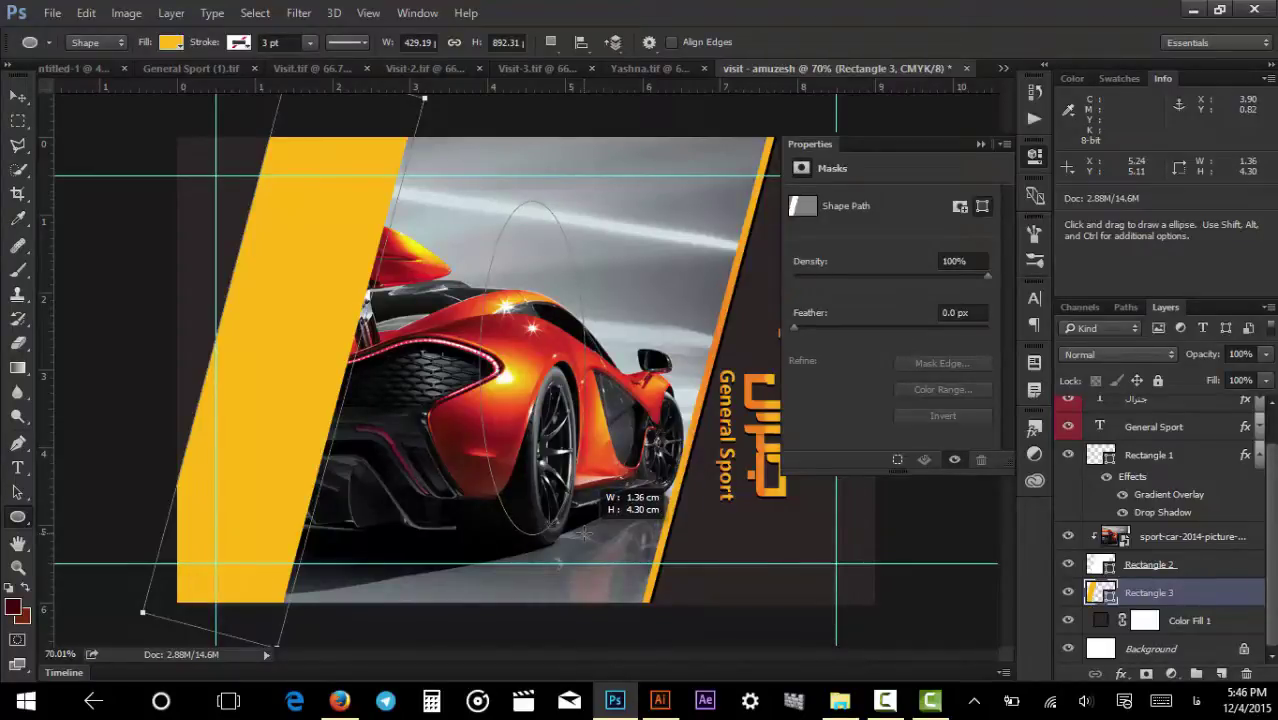
pyautogui.moveTo(585, 535); pyautogui.dragTo(523, 592)
# Move the ellipse onto the yellow strip's left edge and fill it black (000000).
pyautogui.press('v')
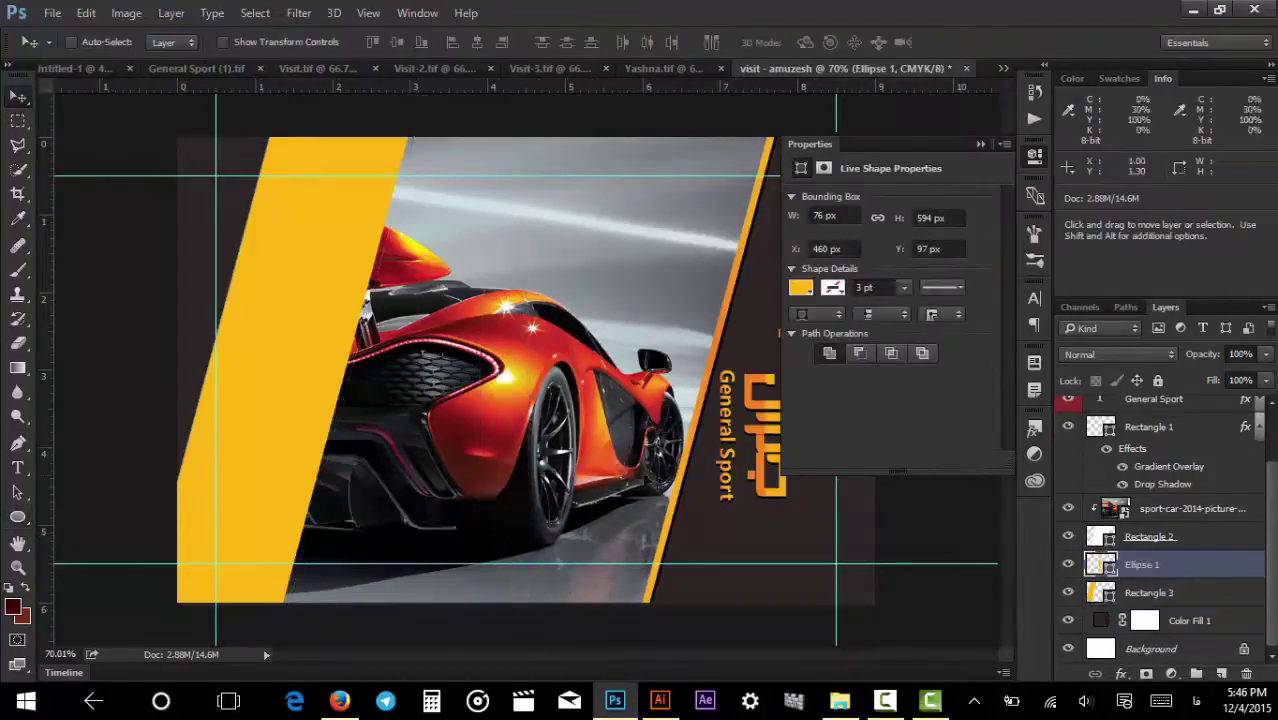
pyautogui.moveTo(511, 415); pyautogui.dragTo(224, 366)
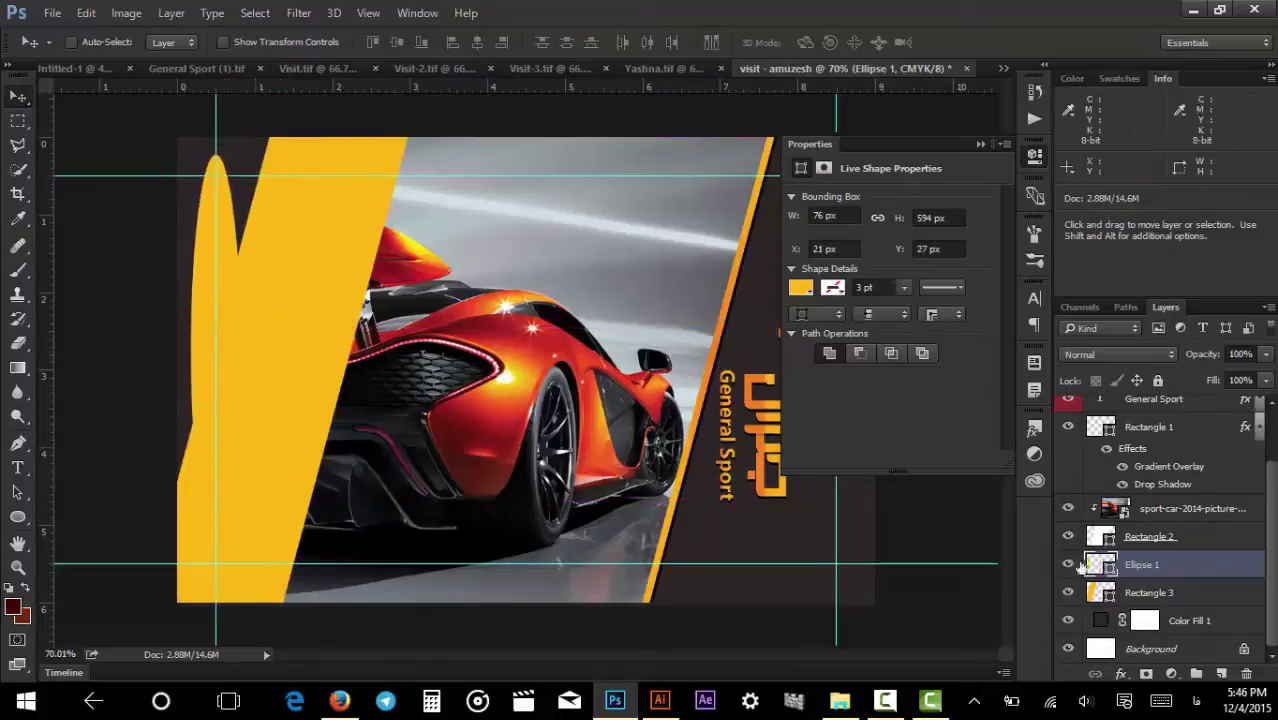
pyautogui.doubleClick(1098, 568)
pyautogui.write('000000')
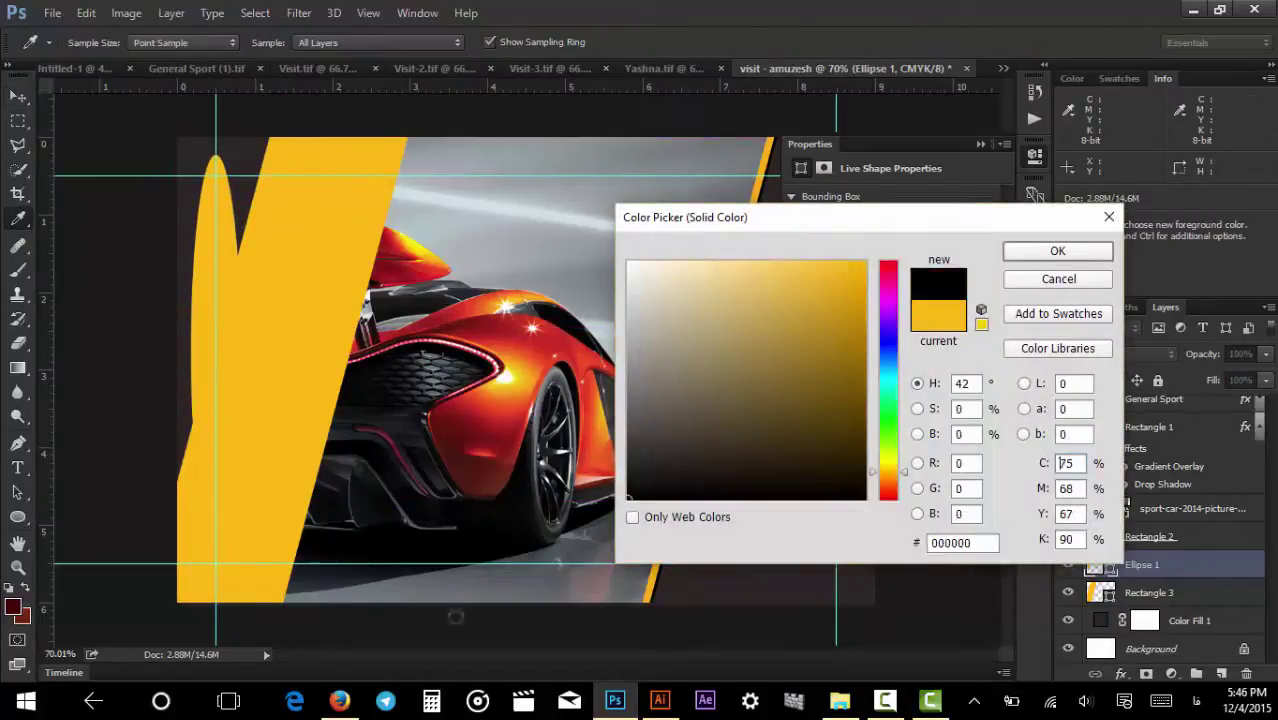
pyautogui.click(1062, 250)
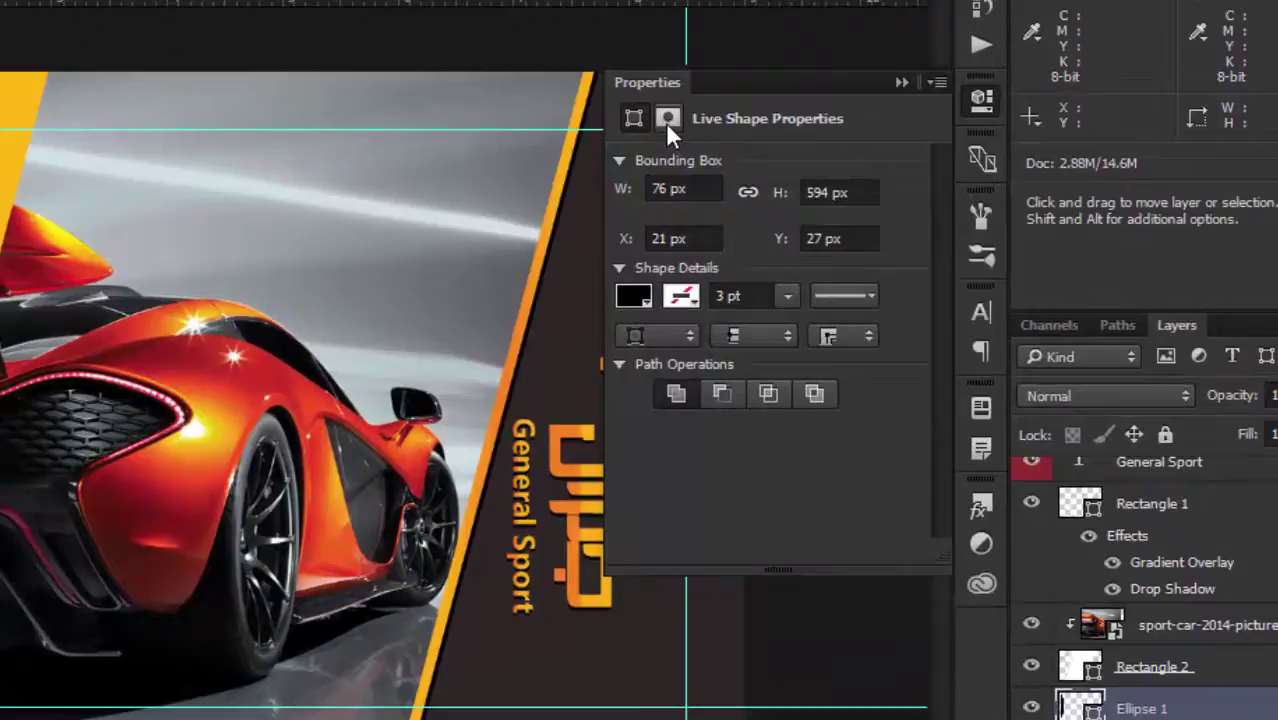
# Set Ellipse 1's mask feather to about 7 px in Properties, then close the panel.
pyautogui.click(666, 120)
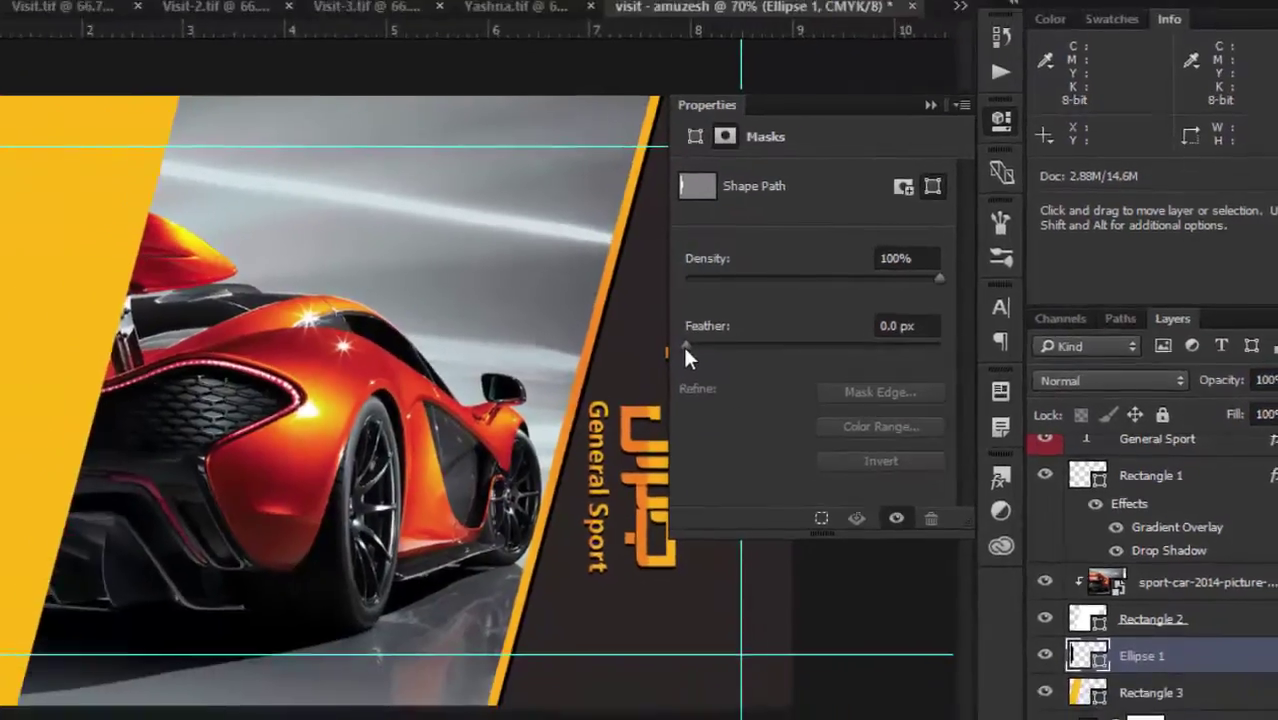
pyautogui.click(627, 353)
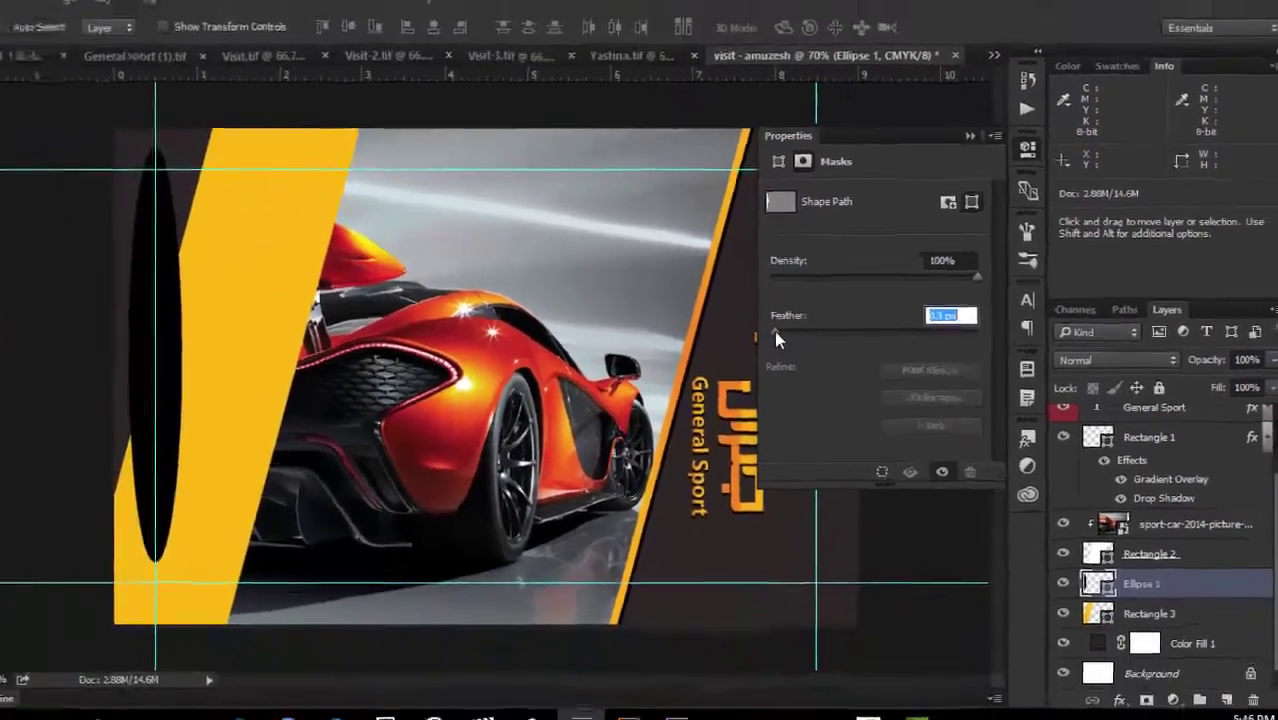
pyautogui.moveTo(806, 333); pyautogui.dragTo(864, 332)
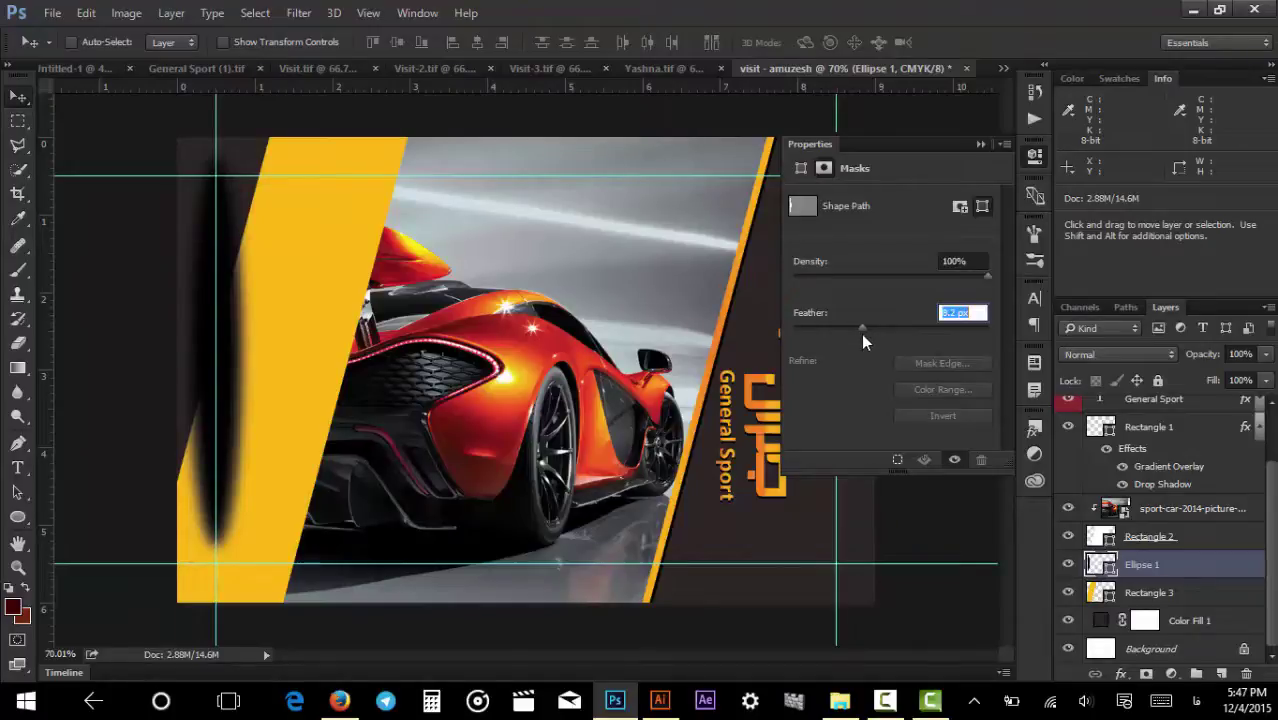
pyautogui.click(948, 313)
pyautogui.write('1')
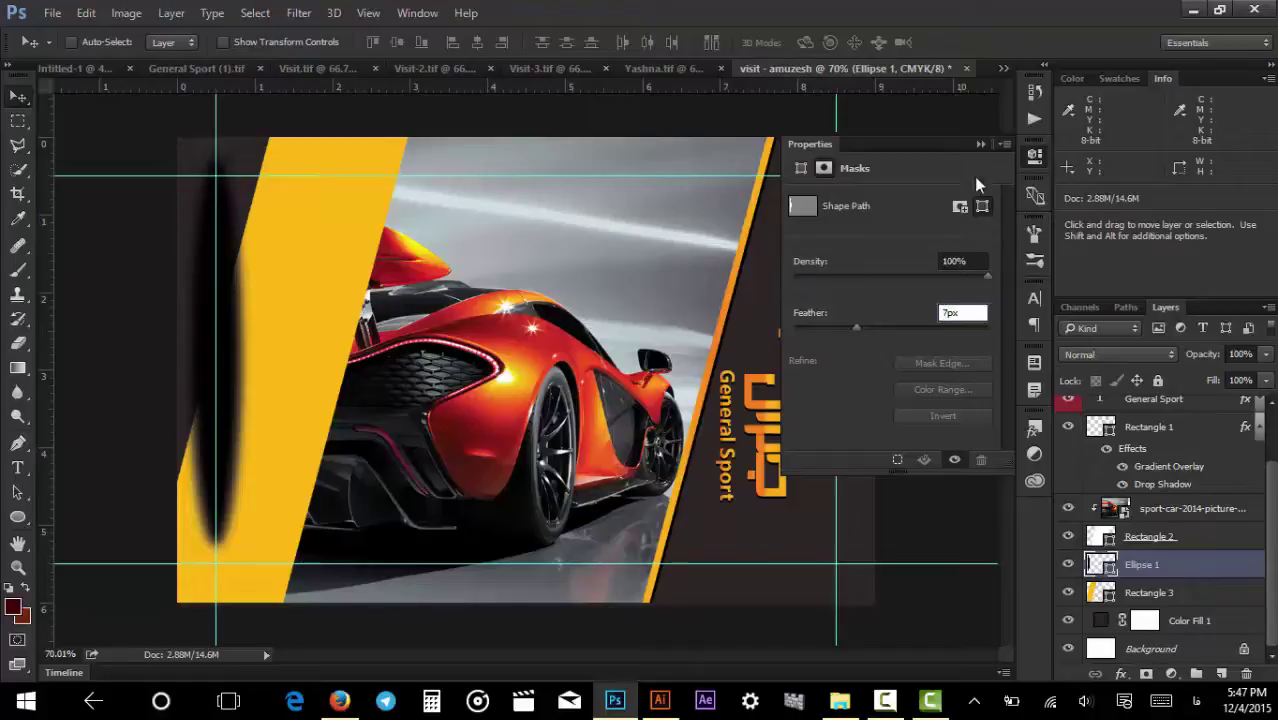
pyautogui.click(980, 145)
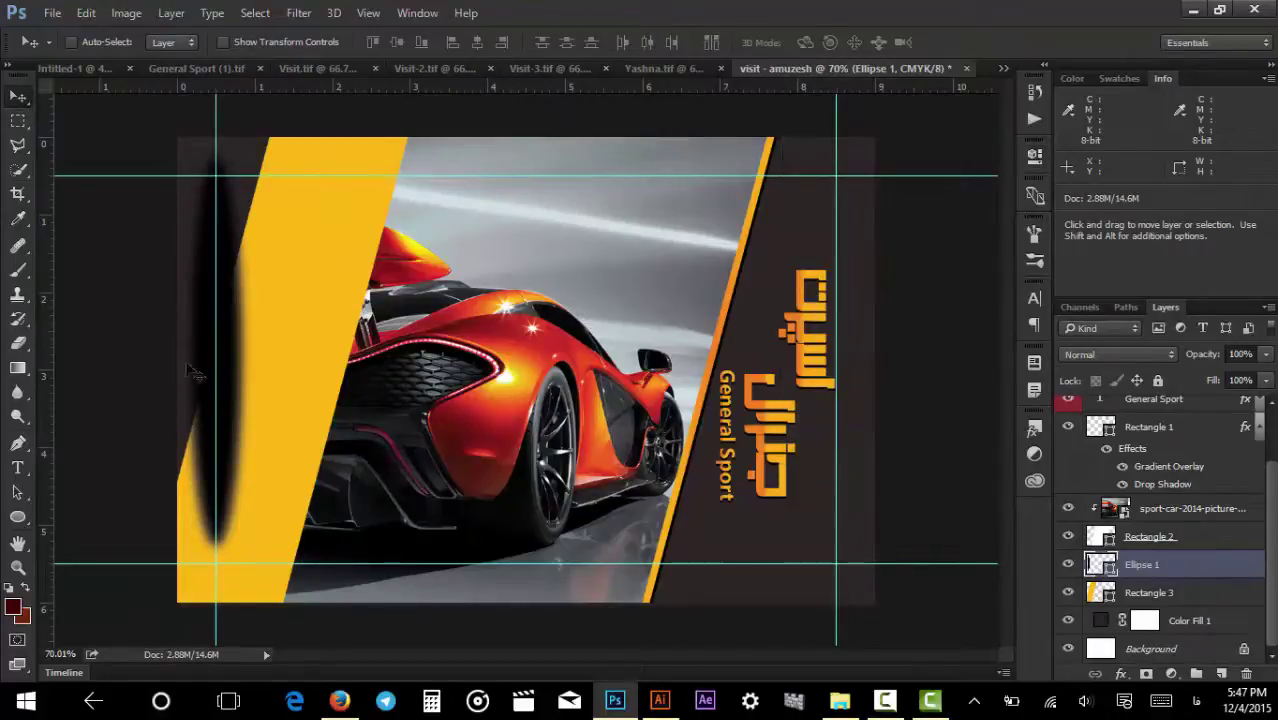
# Nudge the blurred ellipse right and try moving it lower in the layer stack.
pyautogui.moveTo(230, 372)
pyautogui.mouseDown()
pyautogui.moveTo(268, 370)
pyautogui.moveTo(248, 370)
pyautogui.mouseUp()
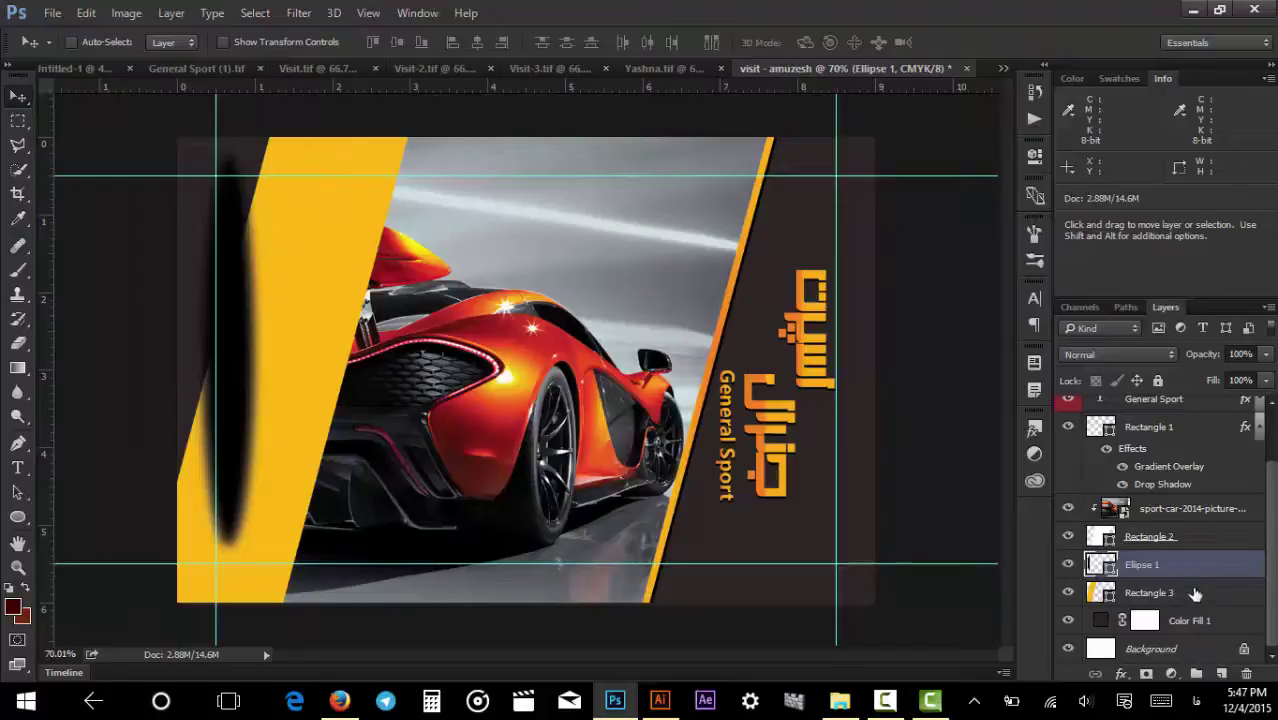
pyautogui.moveTo(1200, 568); pyautogui.dragTo(1198, 598)
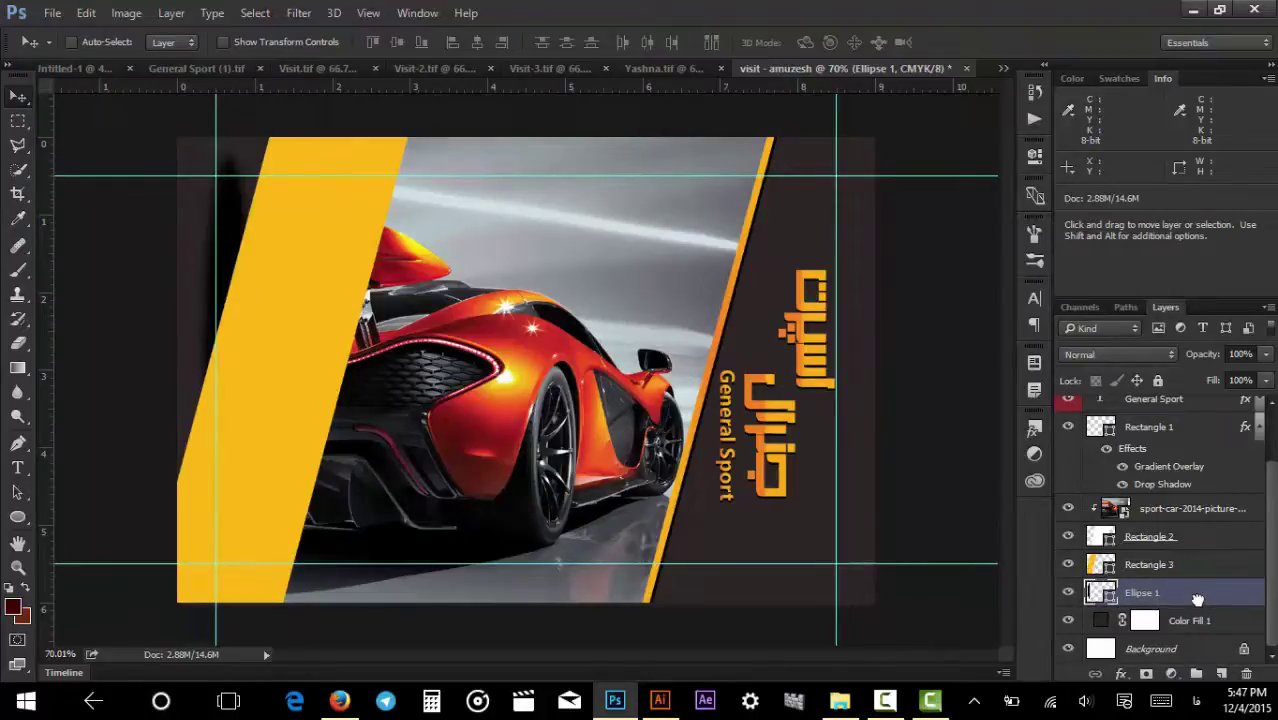
pyautogui.hotkey('ctrl', 'z')
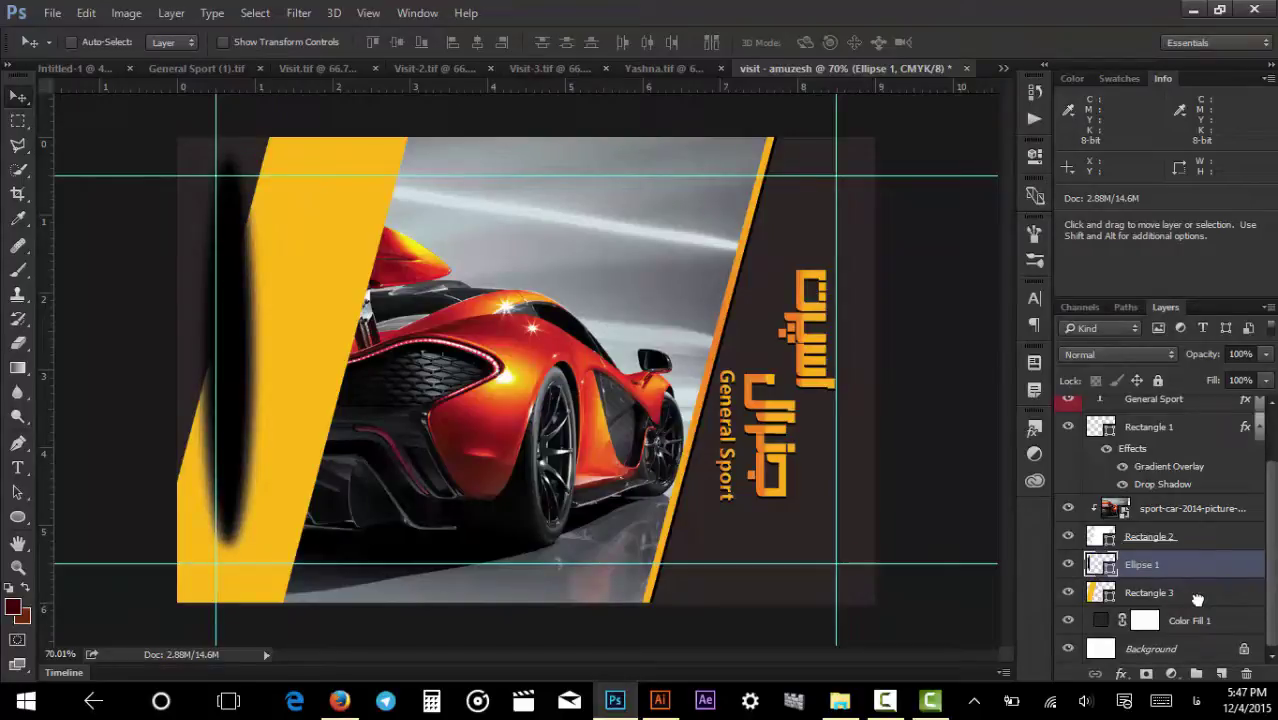
pyautogui.hotkey('ctrl', 'shift')
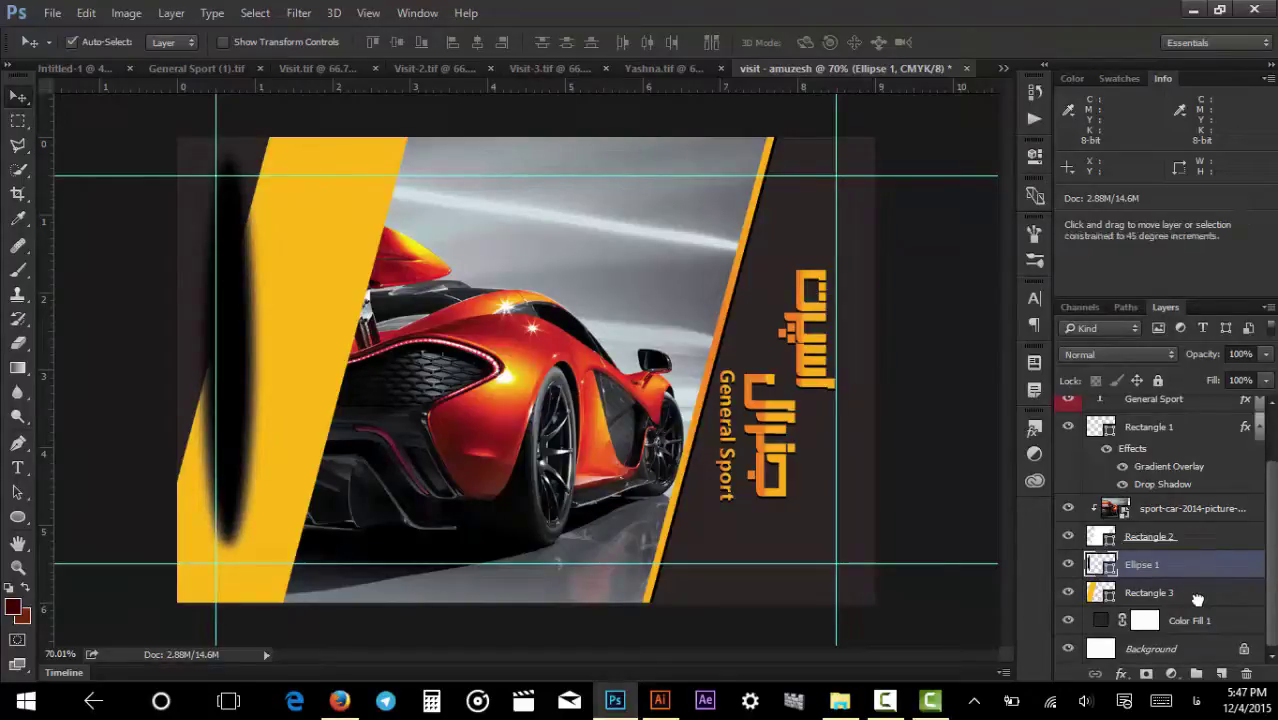
pyautogui.hotkey('ctrl', 'shift', '[')
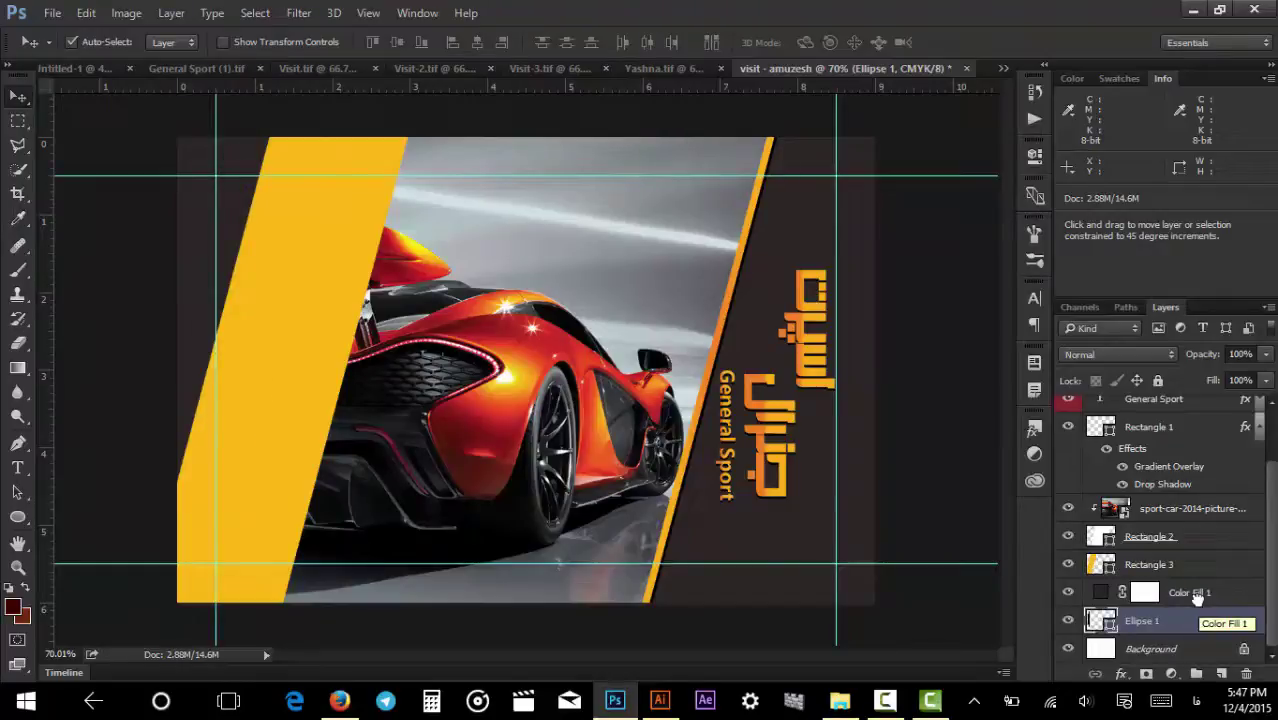
pyautogui.hotkey('ctrl', ']')
pyautogui.hotkey('ctrl', ']')
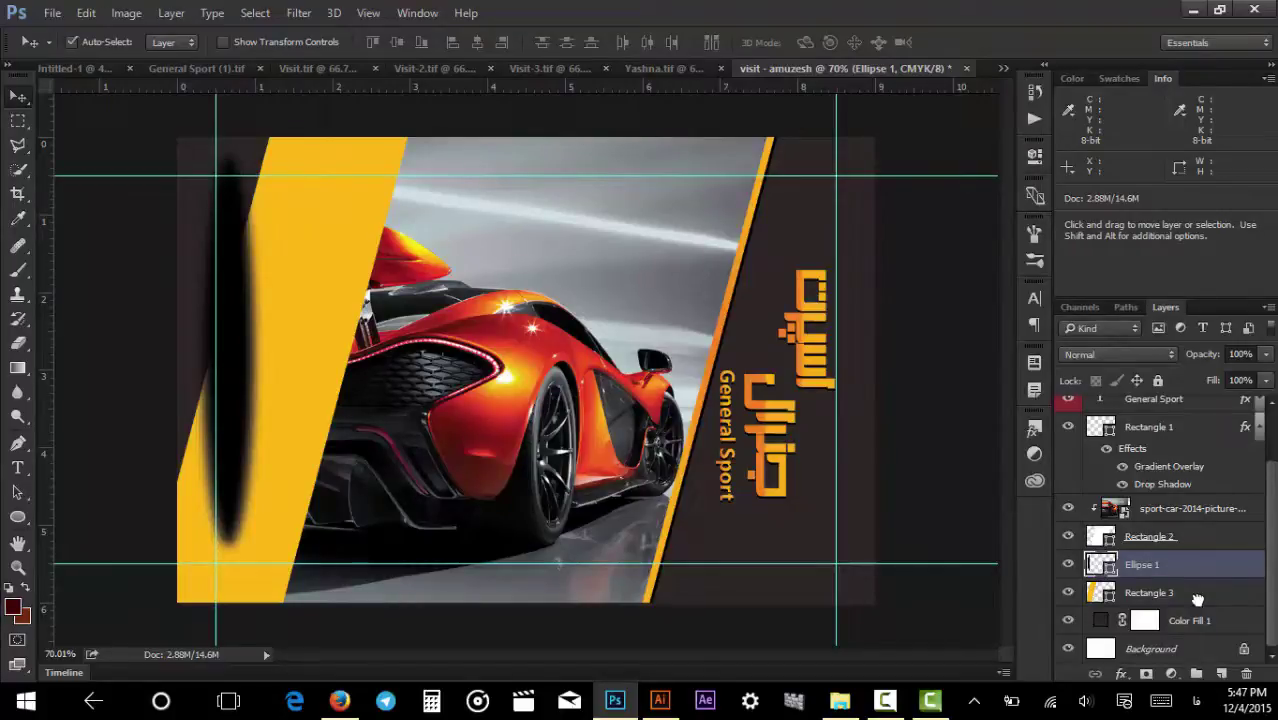
# Reorder Ellipse 1 with bracket shortcuts until it sits just above Color Fill 1.
pyautogui.moveTo(1197, 598); pyautogui.dragTo(1197, 598)
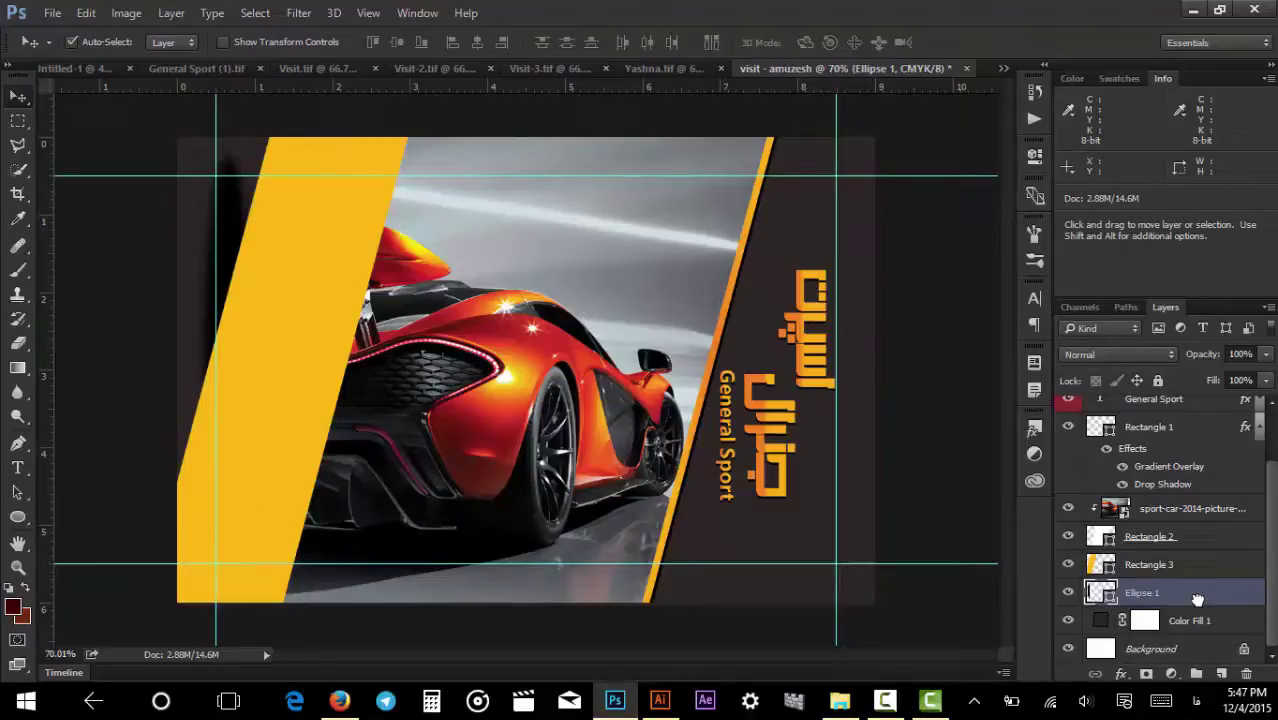
pyautogui.hotkey('ctrl', '[')
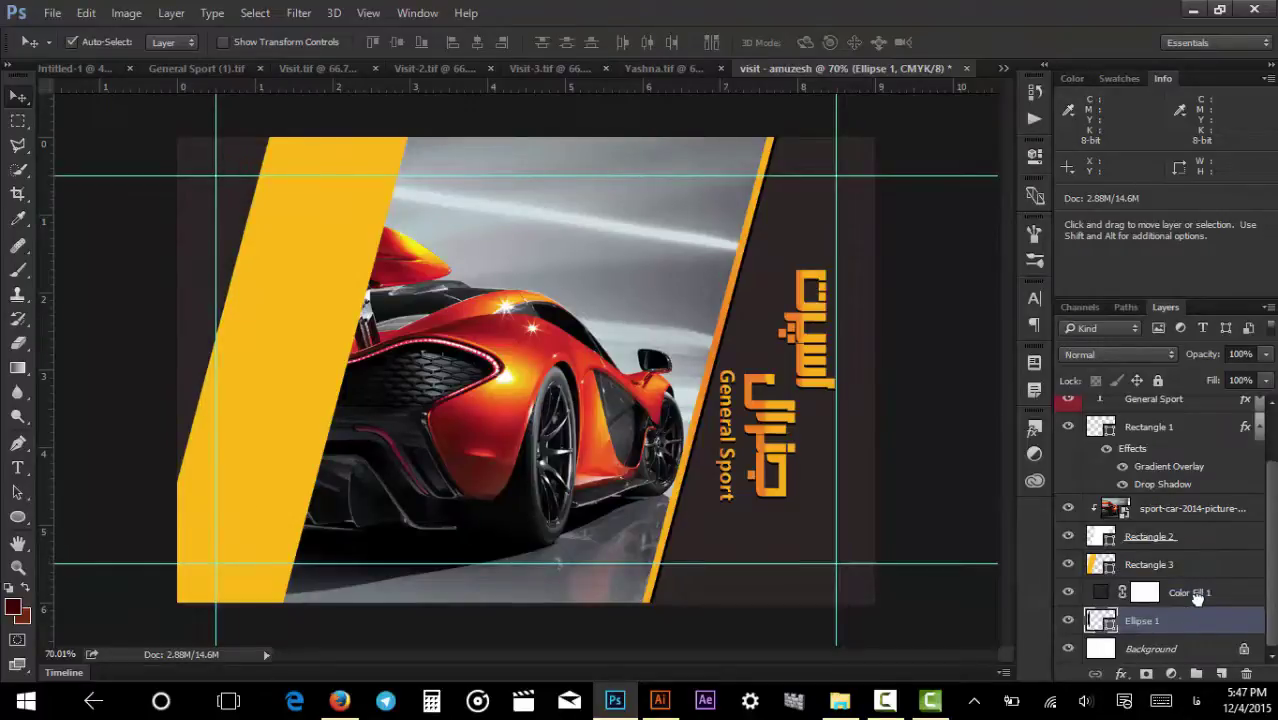
pyautogui.hotkey('ctrl', ']')
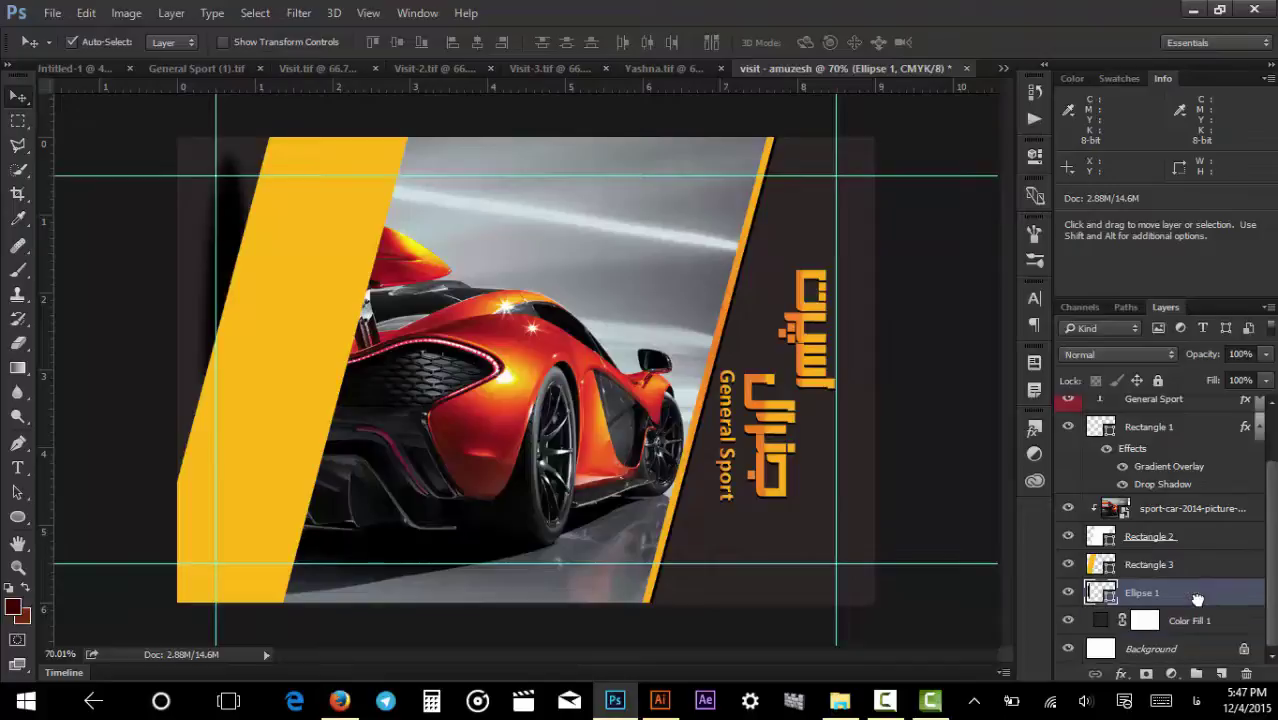
pyautogui.hotkey('ctrl', ']')
pyautogui.hotkey('ctrl', ']')
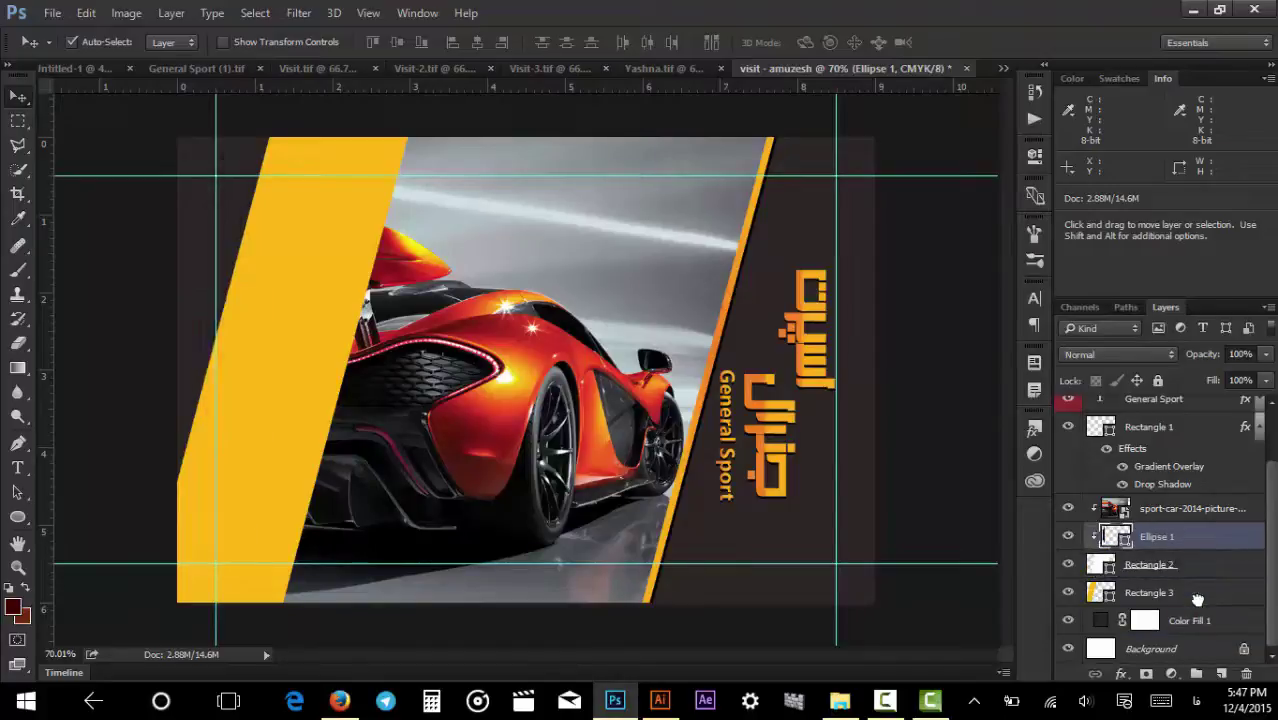
pyautogui.hotkey('ctrl', '[')
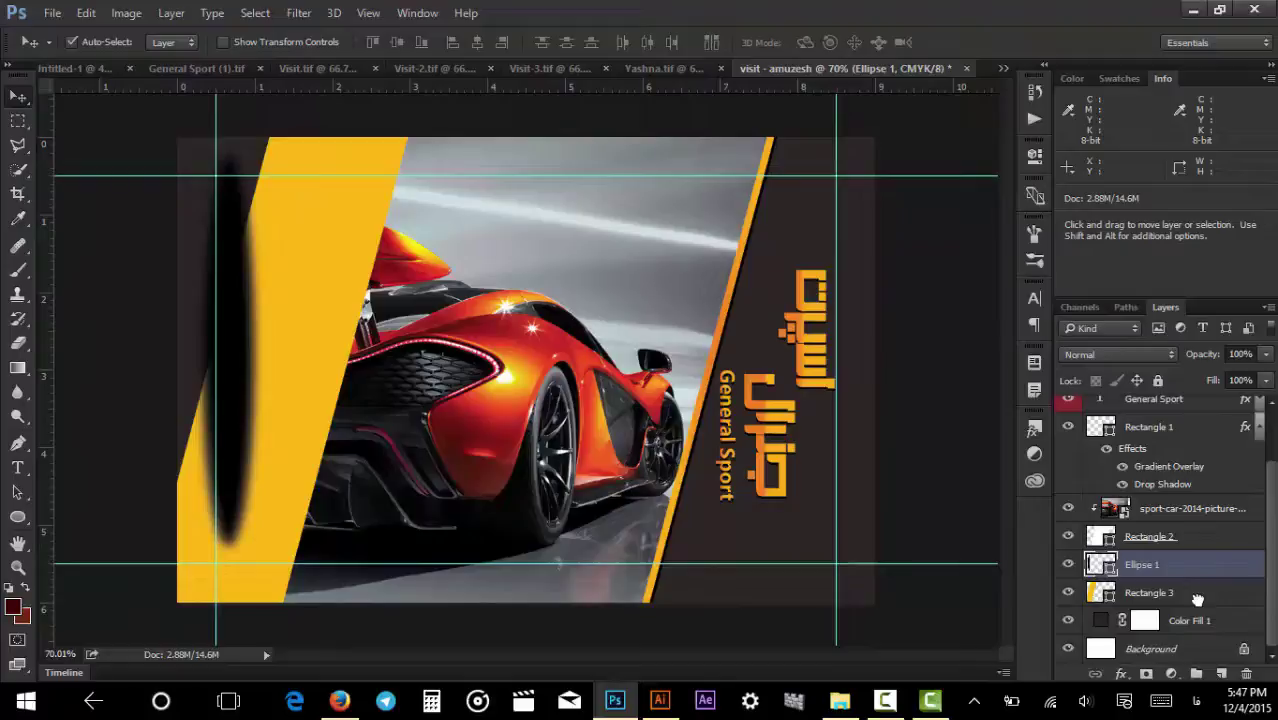
pyautogui.hotkey('ctrl', '[')
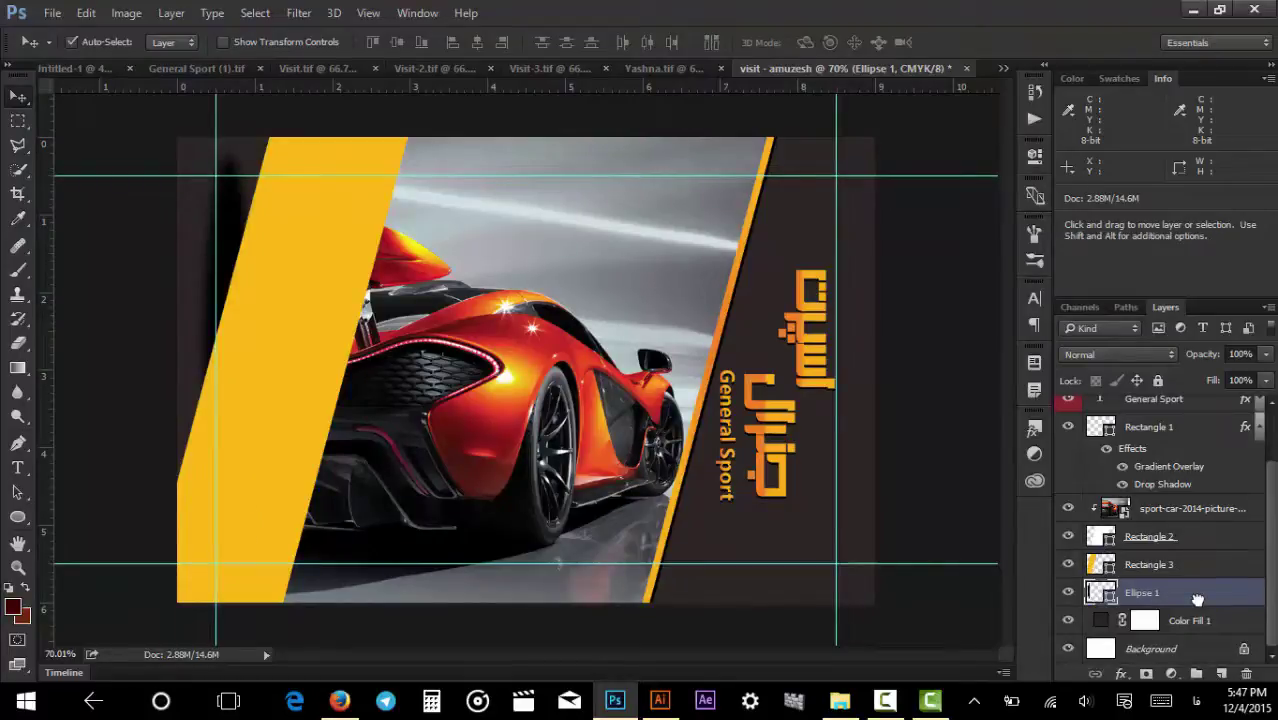
pyautogui.hotkey('ctrl', ']')
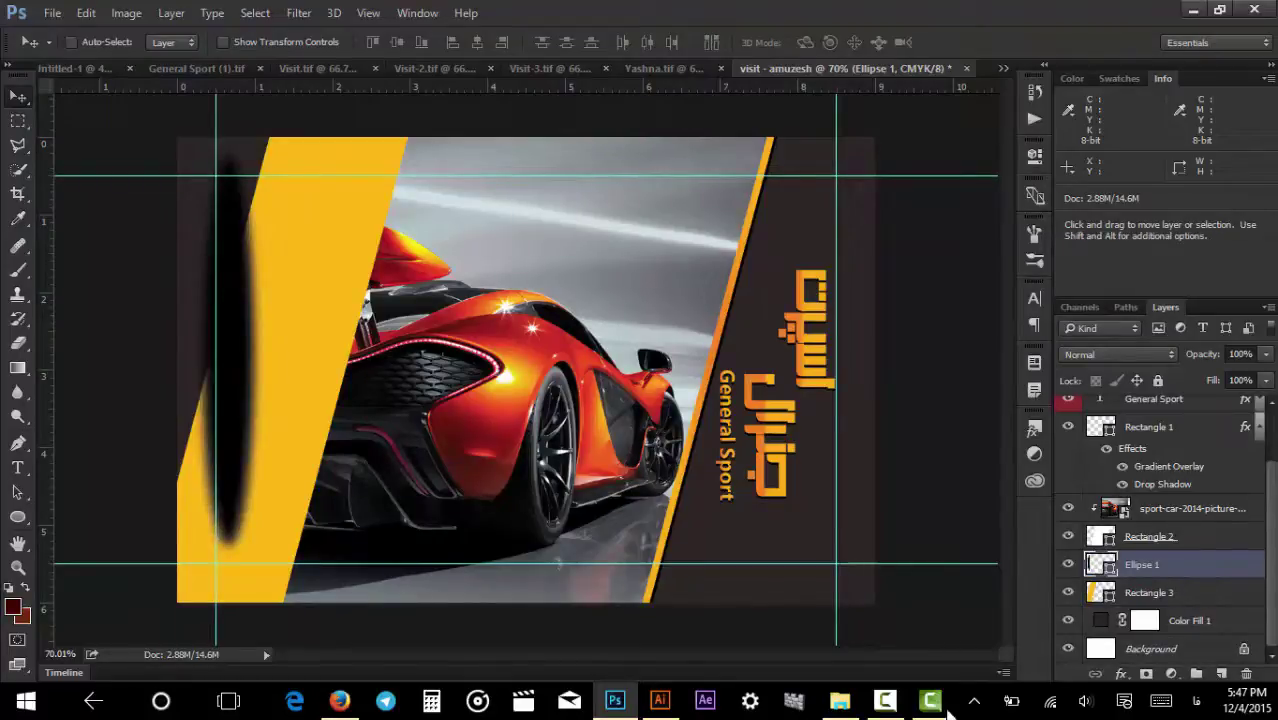
pyautogui.hotkey('ctrl', 'shift')
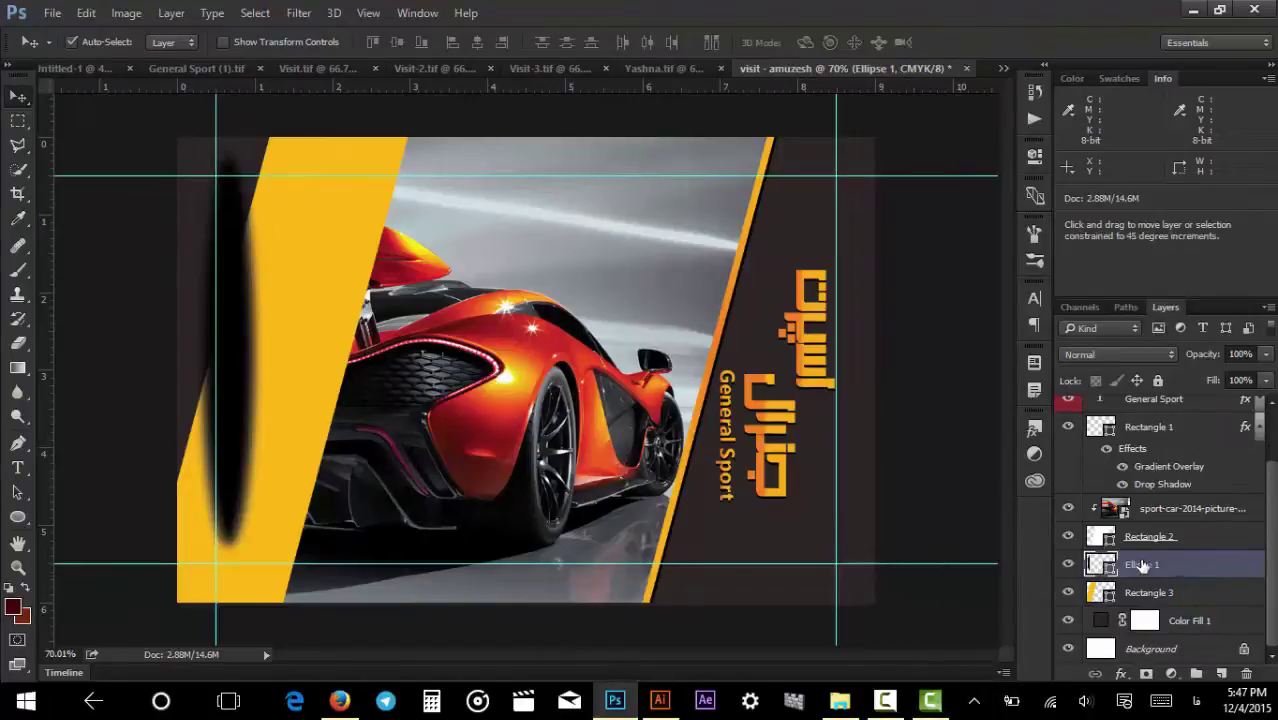
pyautogui.hotkey('ctrl', 'shift', '[')
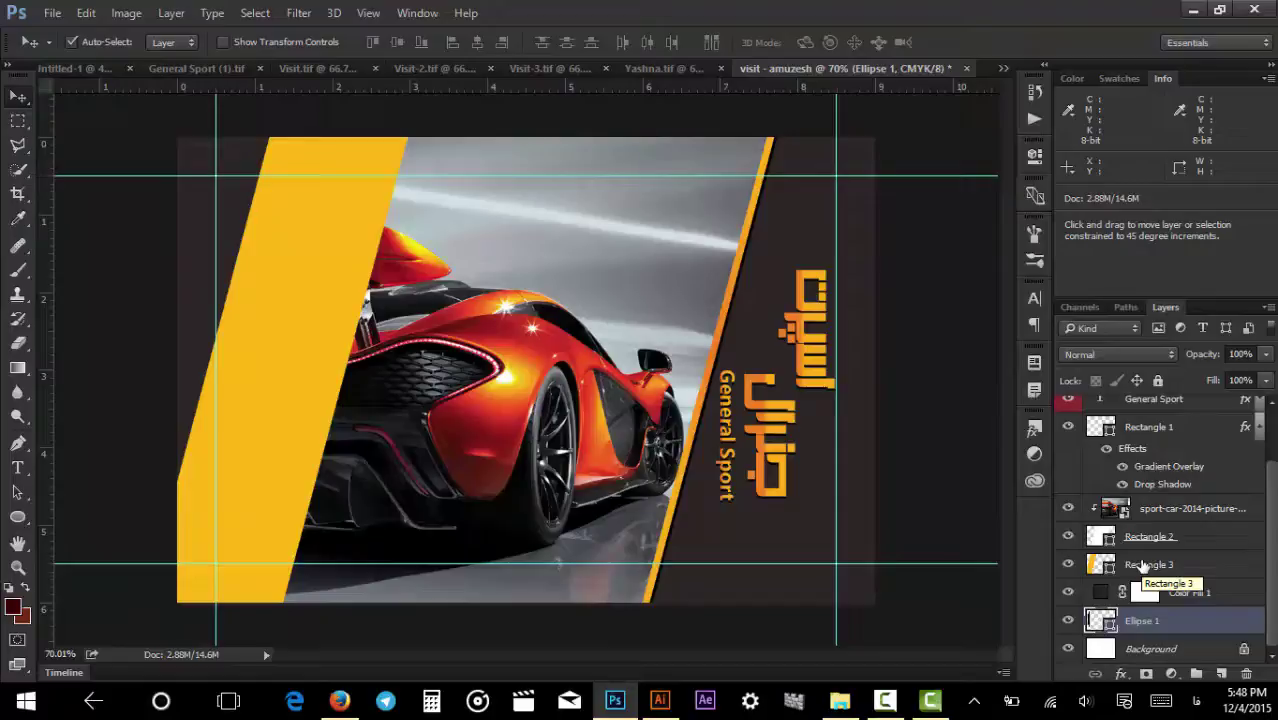
pyautogui.hotkey('ctrl', 'shift', ']')
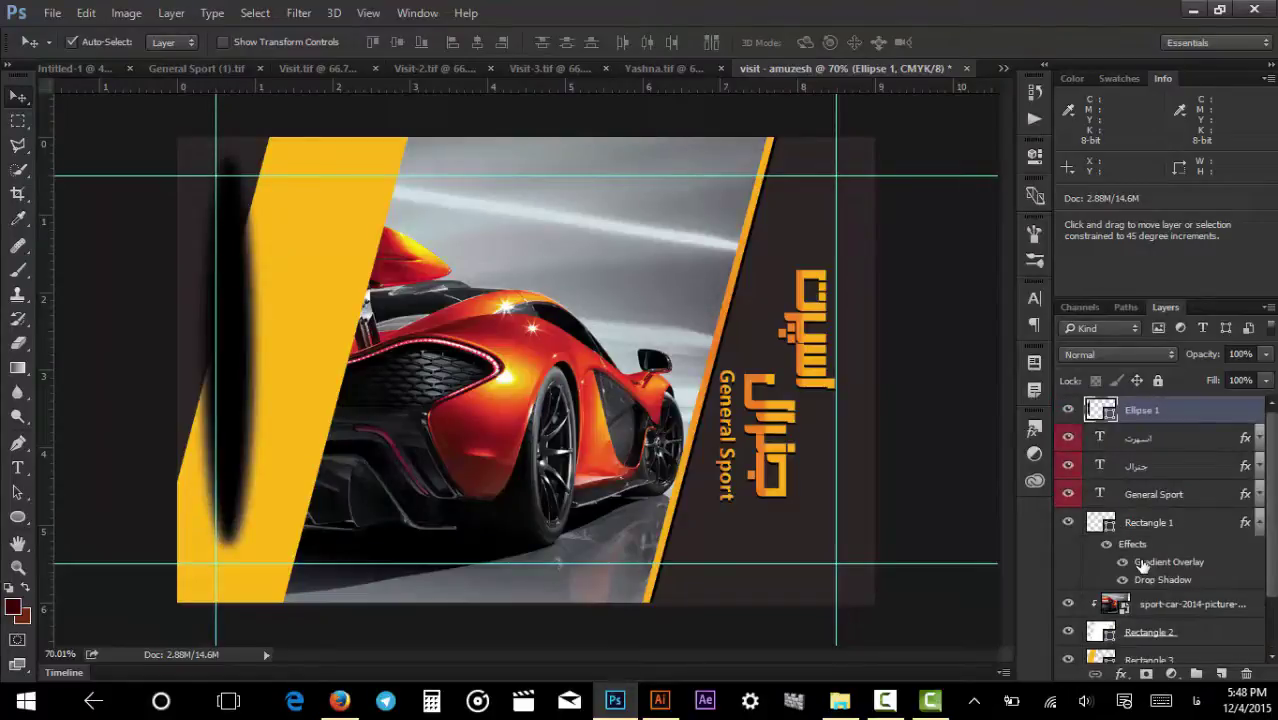
pyautogui.hotkey('ctrl', 'shift', '[')
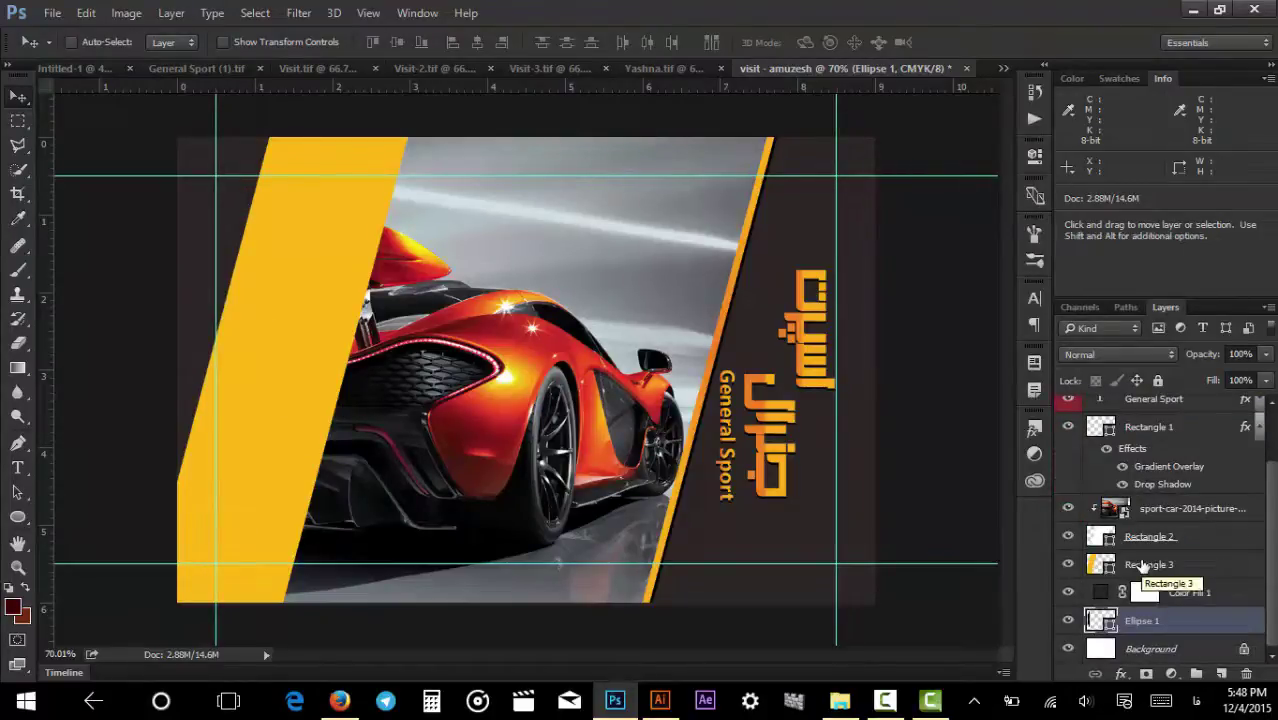
pyautogui.hotkey('ctrl', ']')
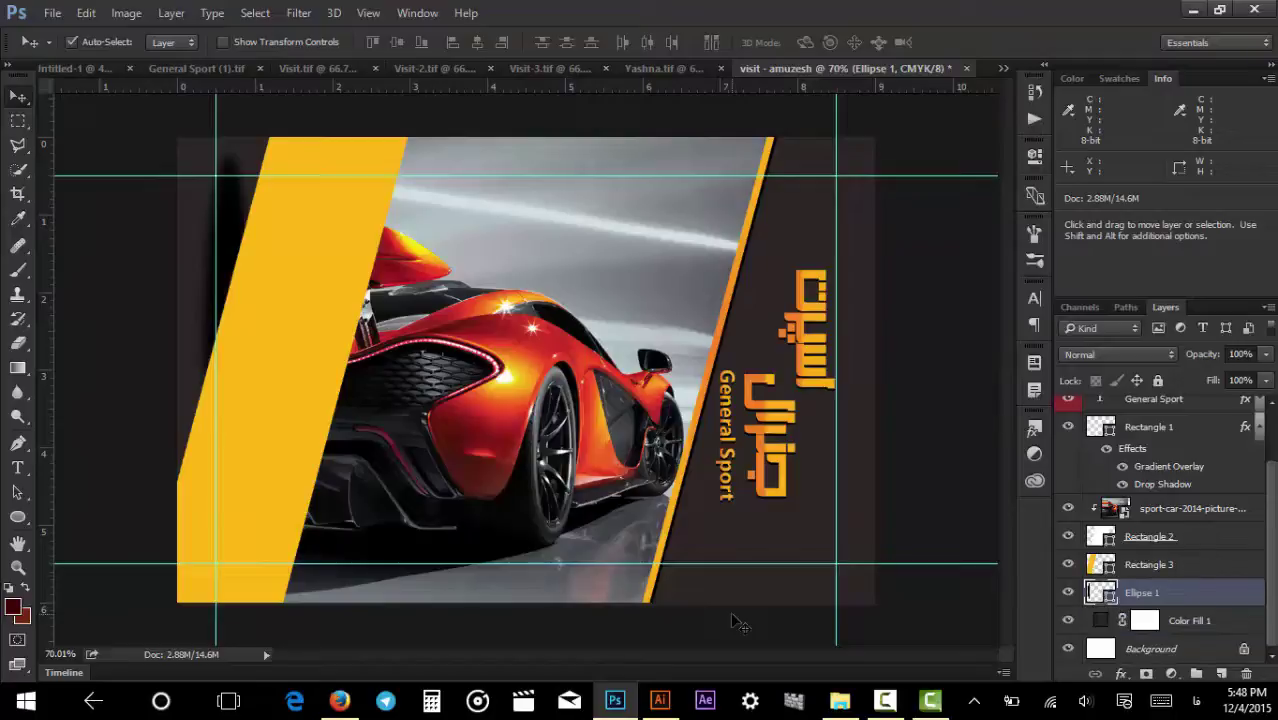
# Rotate Ellipse 1 by 15° and slide it behind the yellow panel's left edge.
pyautogui.hotkey('ctrl', 't')
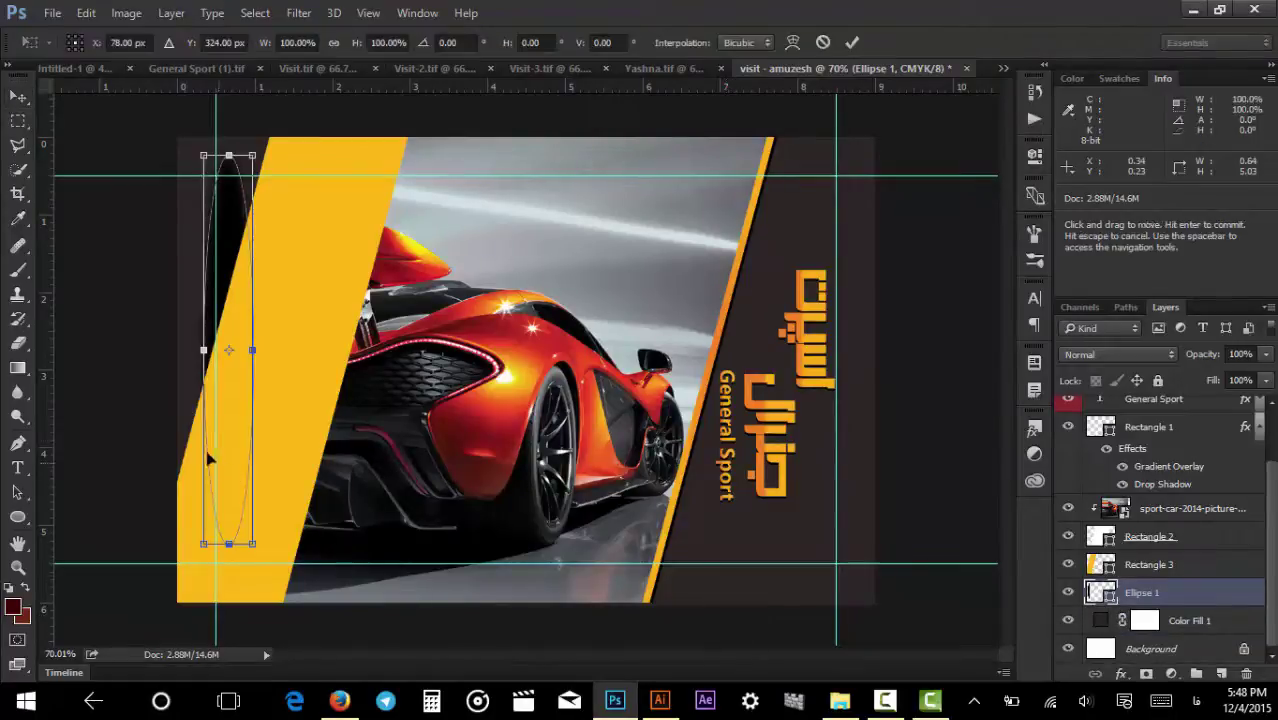
pyautogui.moveTo(306, 251); pyautogui.dragTo(321, 262)
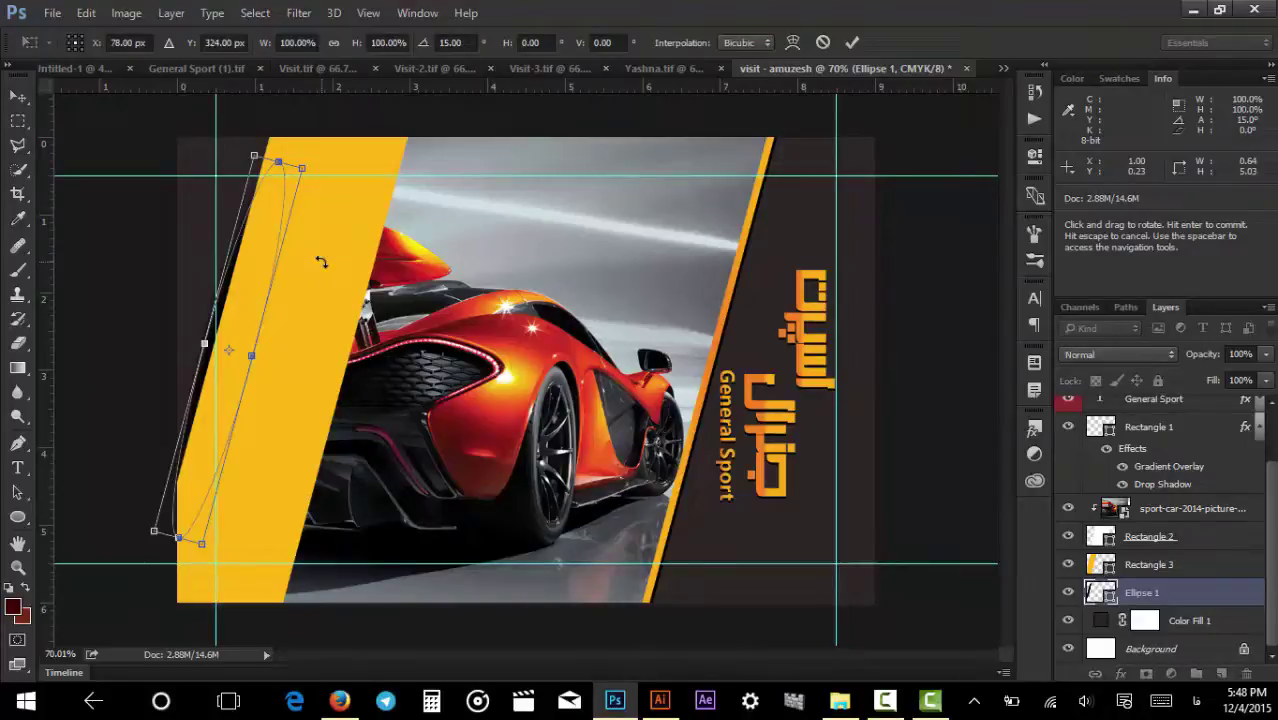
pyautogui.press('Return')
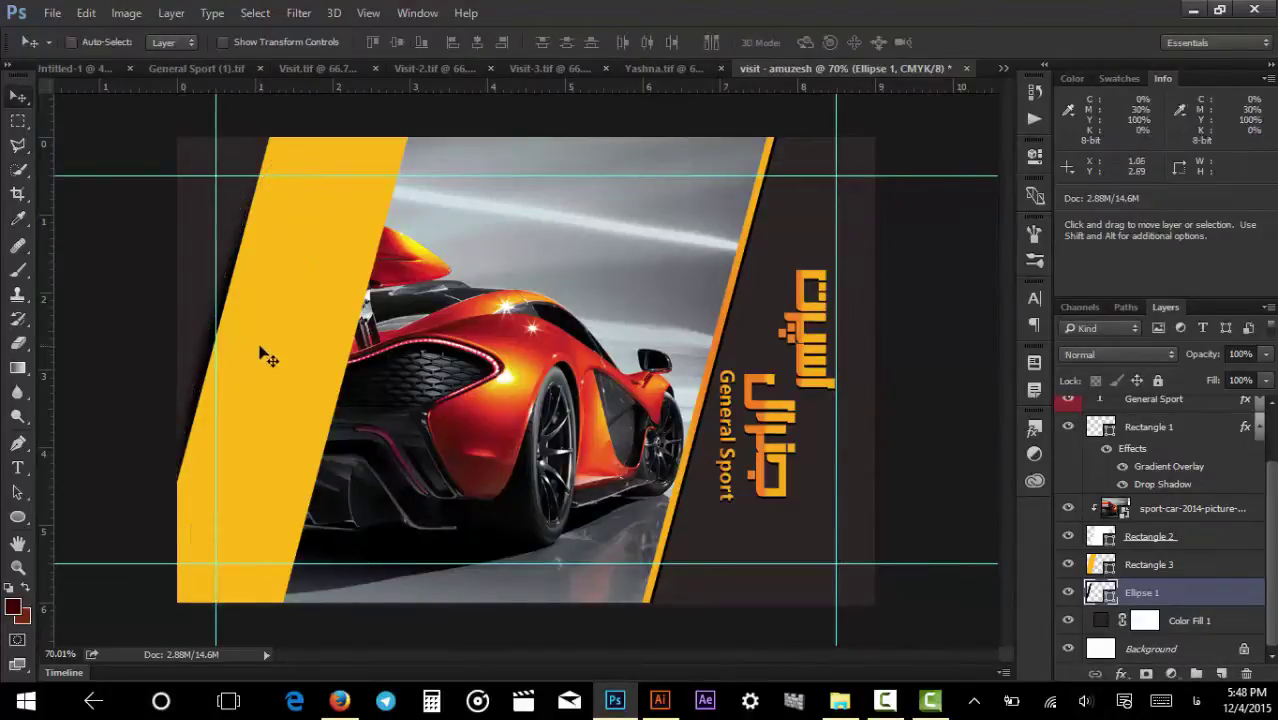
pyautogui.moveTo(262, 353)
pyautogui.mouseDown()
pyautogui.moveTo(267, 329)
pyautogui.moveTo(273, 340)
pyautogui.mouseUp()
pyautogui.moveTo(262, 231); pyautogui.dragTo(494, 284)
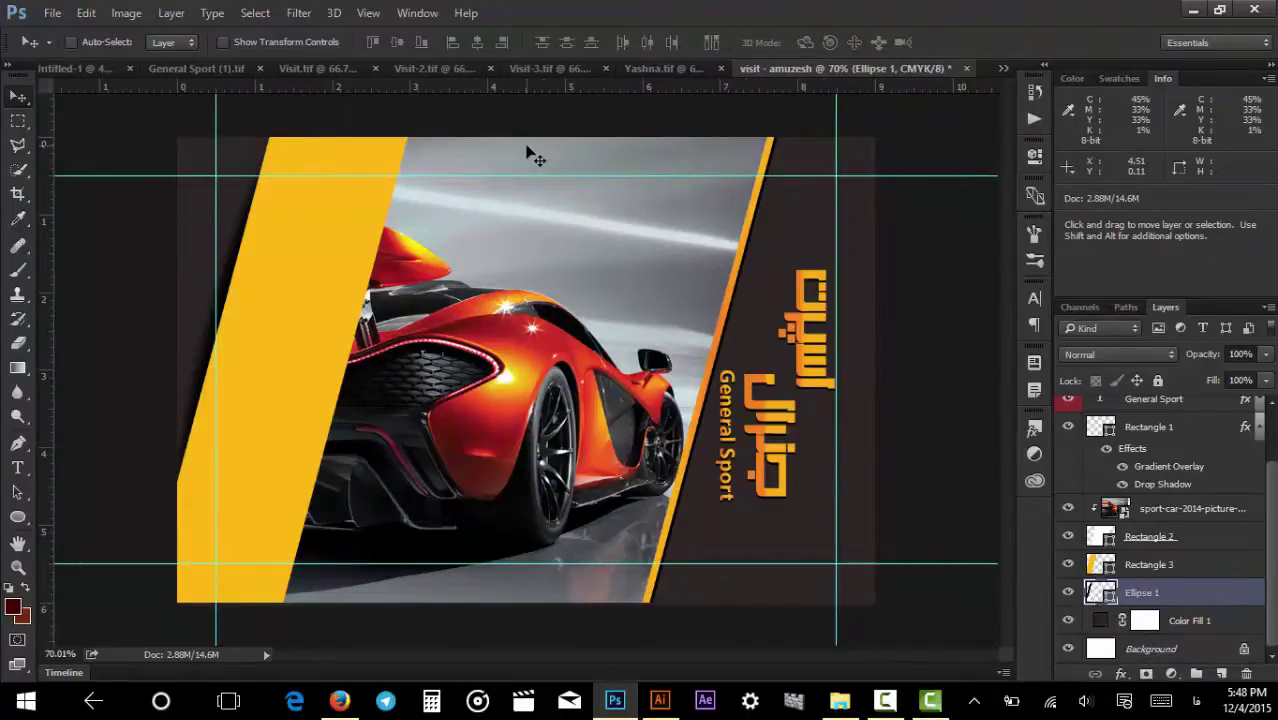
pyautogui.click(171, 68)
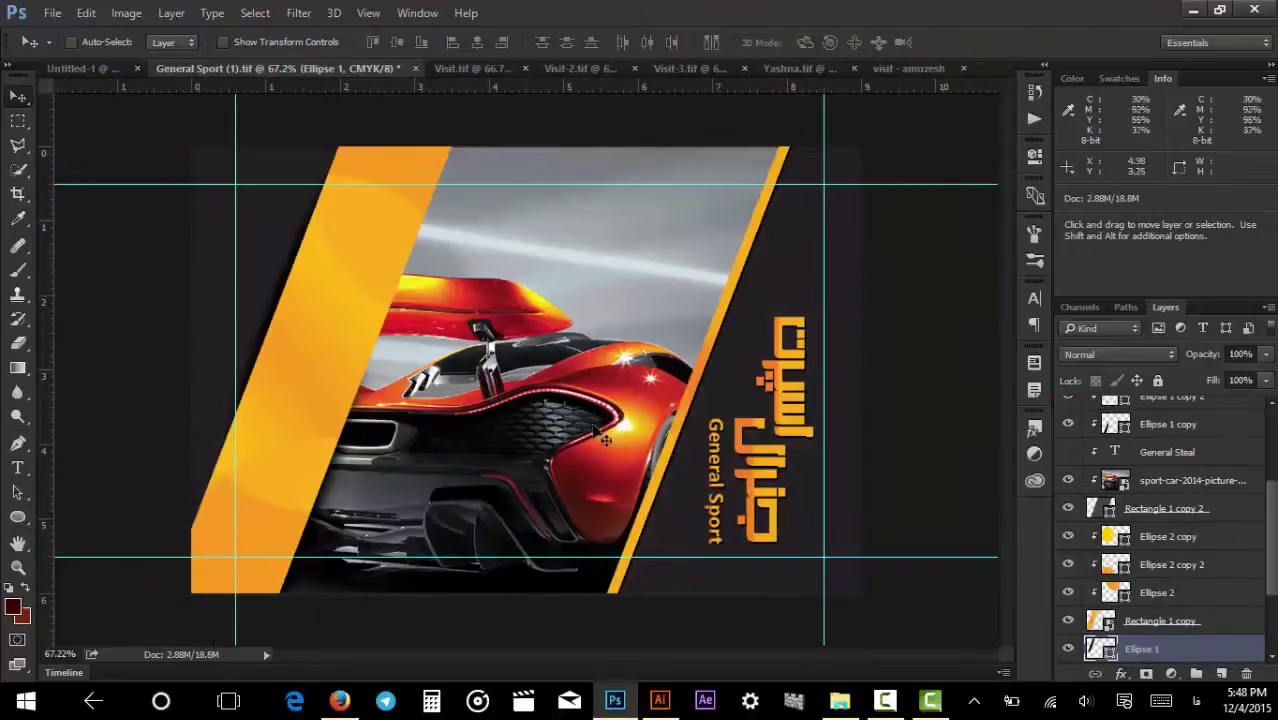
pyautogui.keyDown('ctrl'); pyautogui.click(340, 492); pyautogui.keyUp('ctrl')
pyautogui.moveTo(340, 492); pyautogui.dragTo(366, 418)
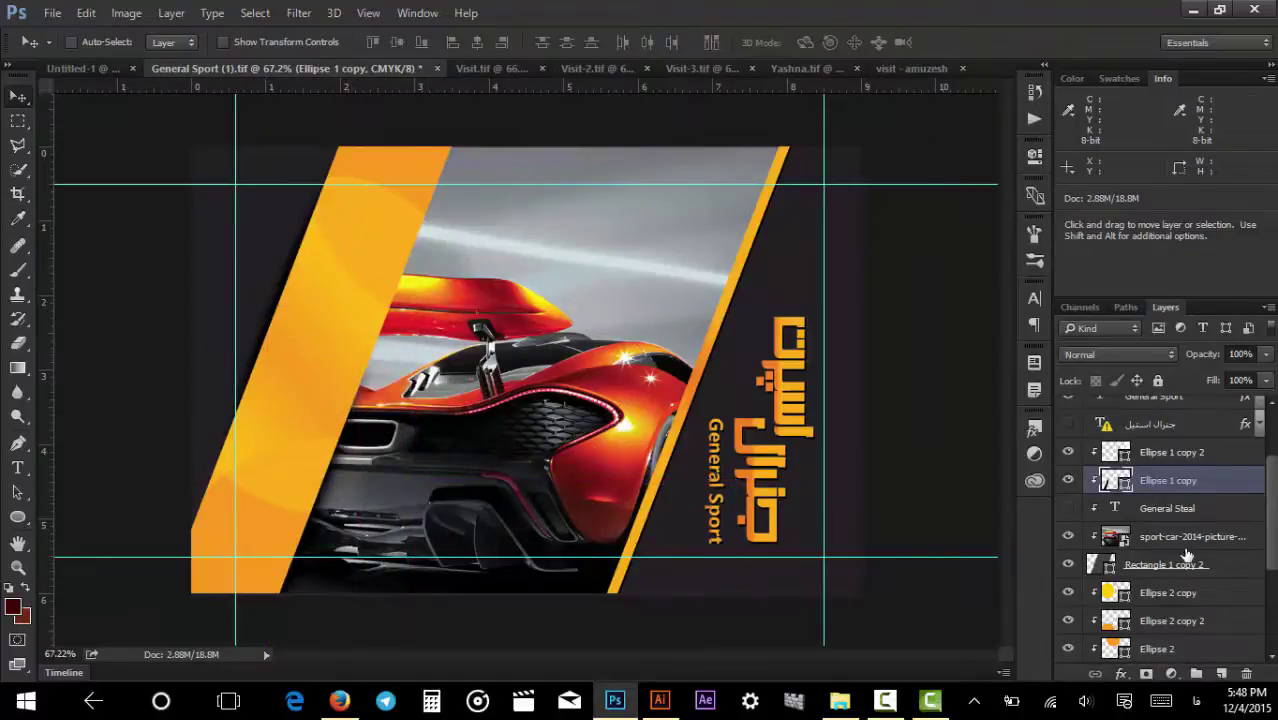
pyautogui.scroll(3, 1182, 557)
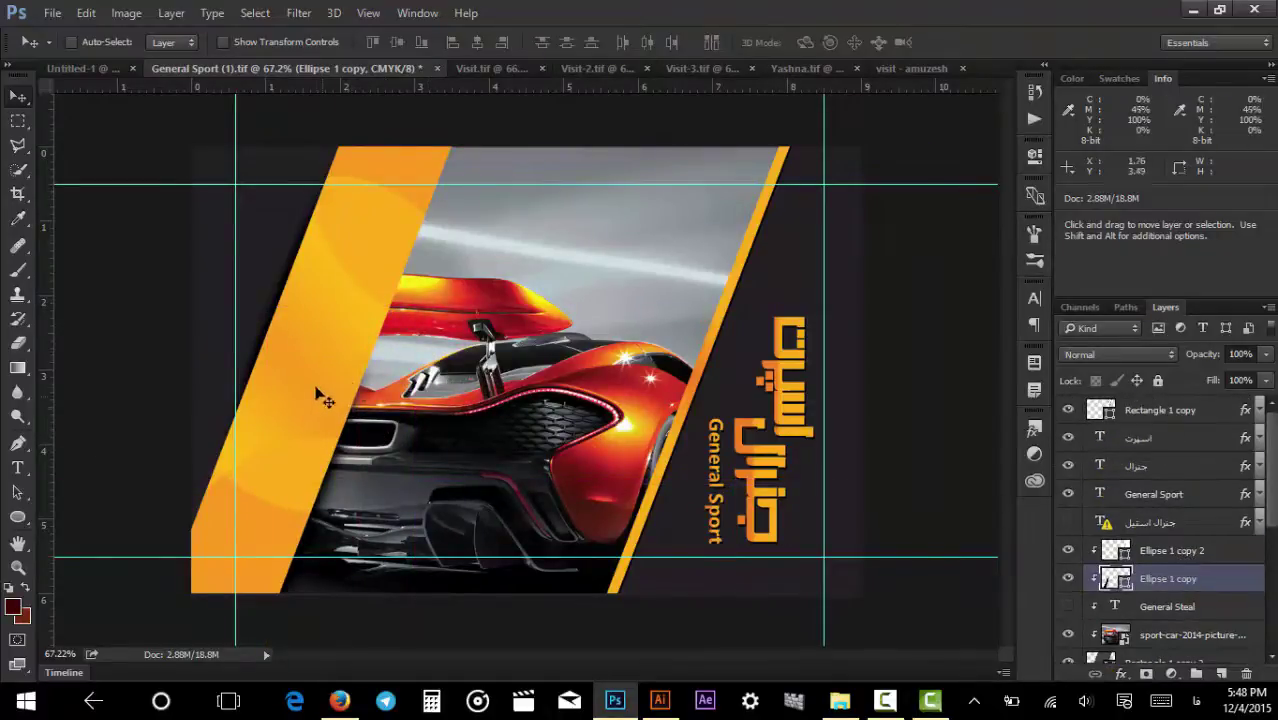
pyautogui.press('ctrl')
pyautogui.keyDown('ctrl'); pyautogui.click(252, 546); pyautogui.keyUp('ctrl')
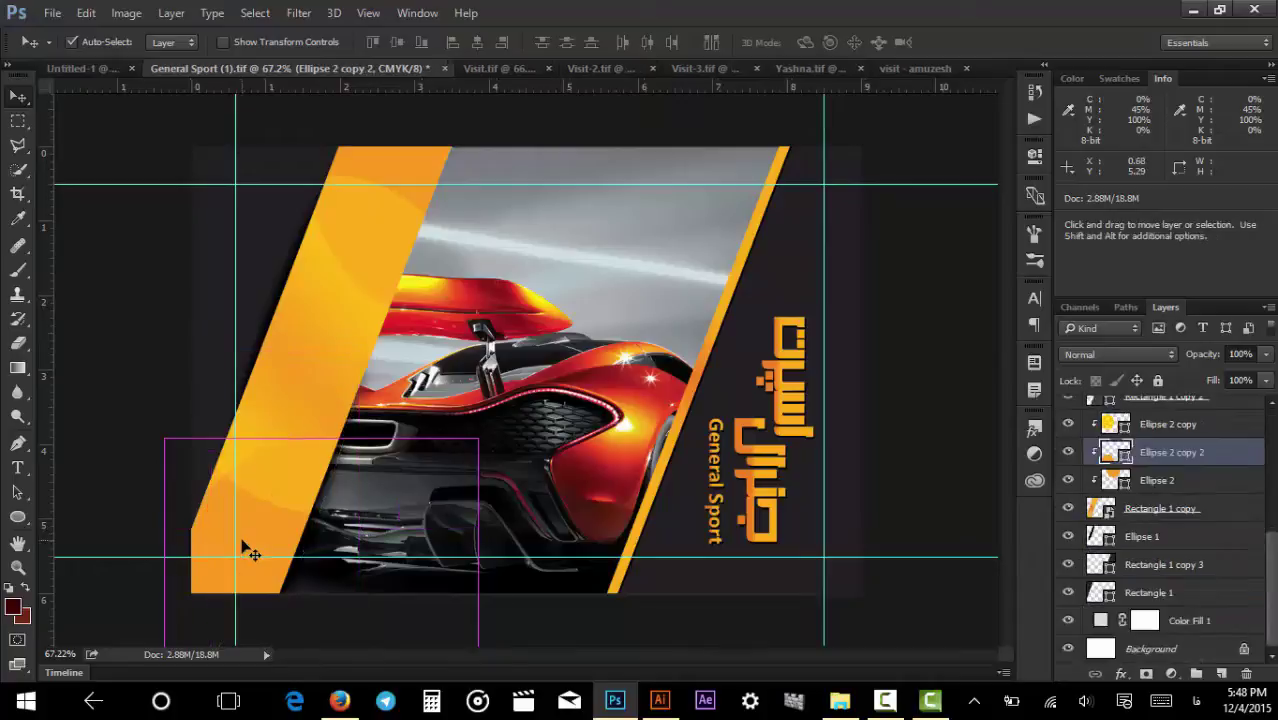
pyautogui.click(1165, 510)
pyautogui.scroll(4, 1165, 510)
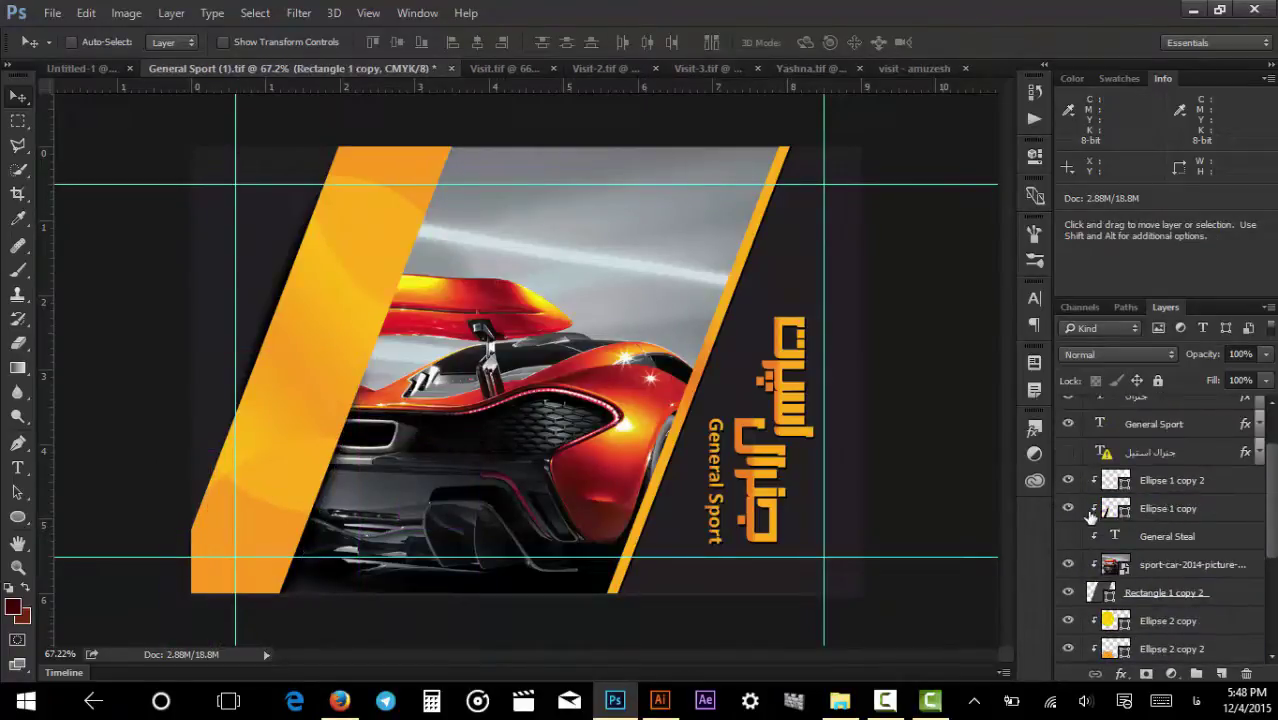
pyautogui.click(1069, 509)
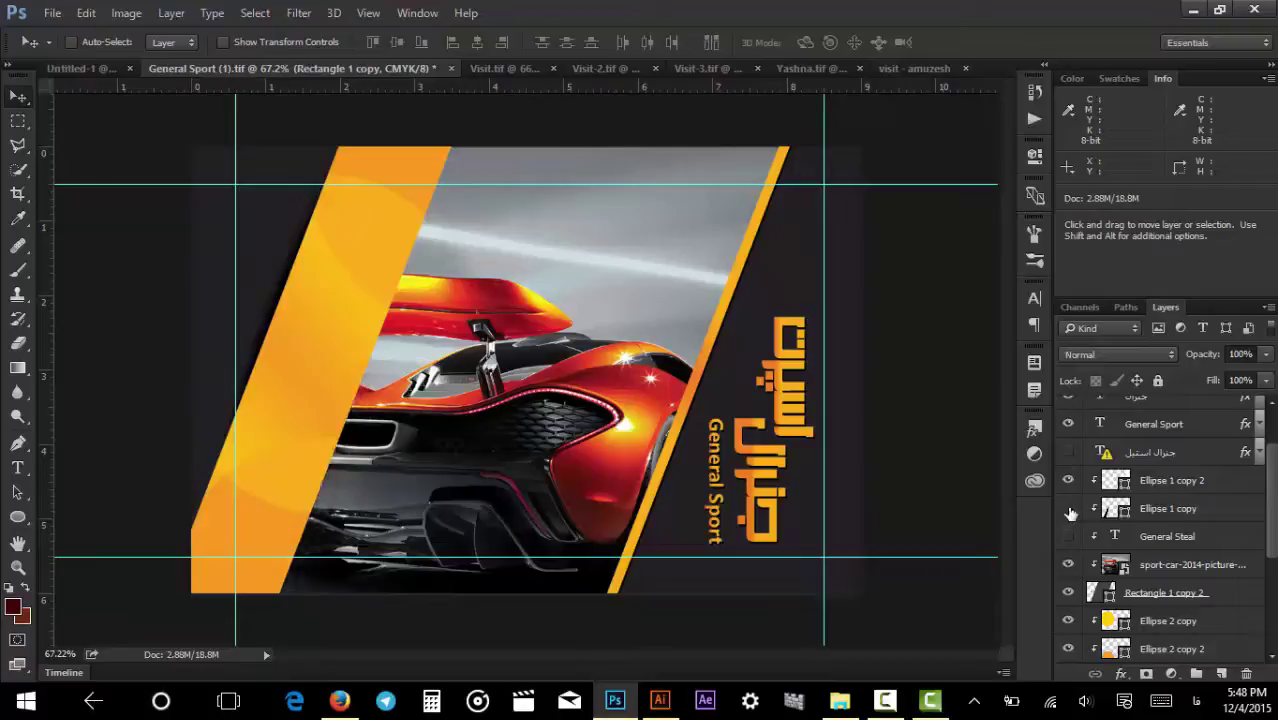
pyautogui.click(1069, 509)
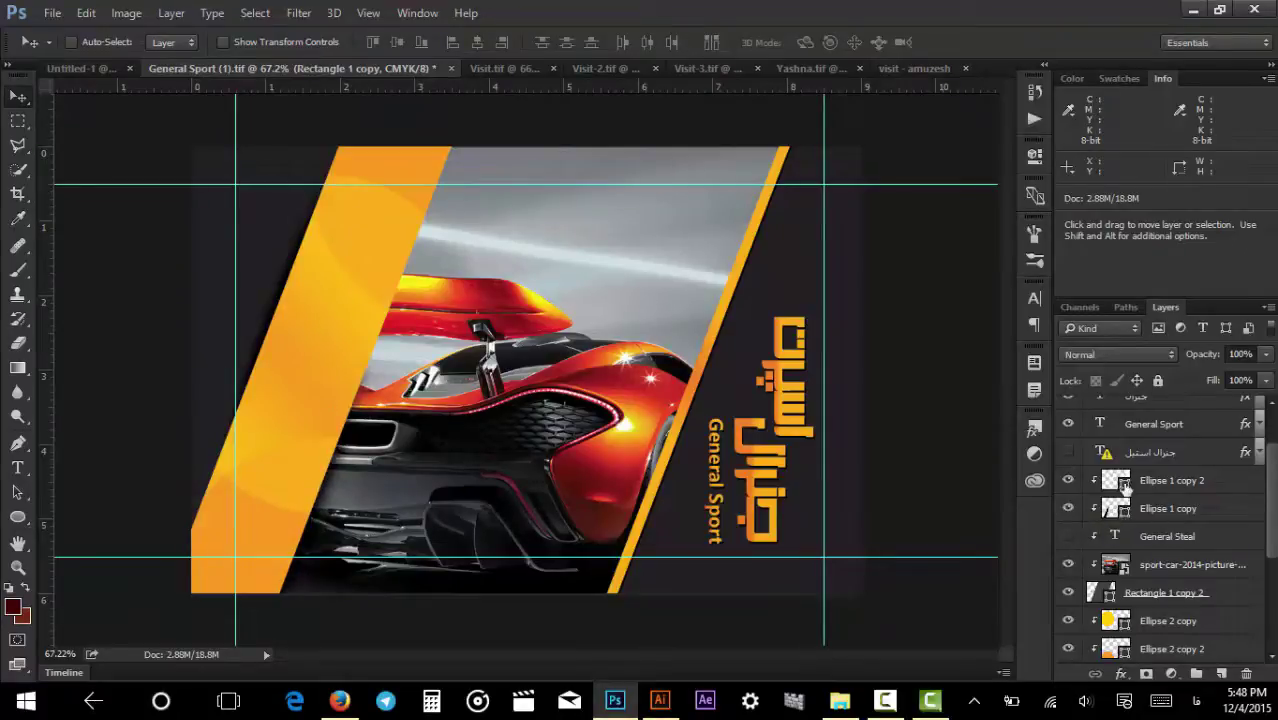
pyautogui.click(916, 67)
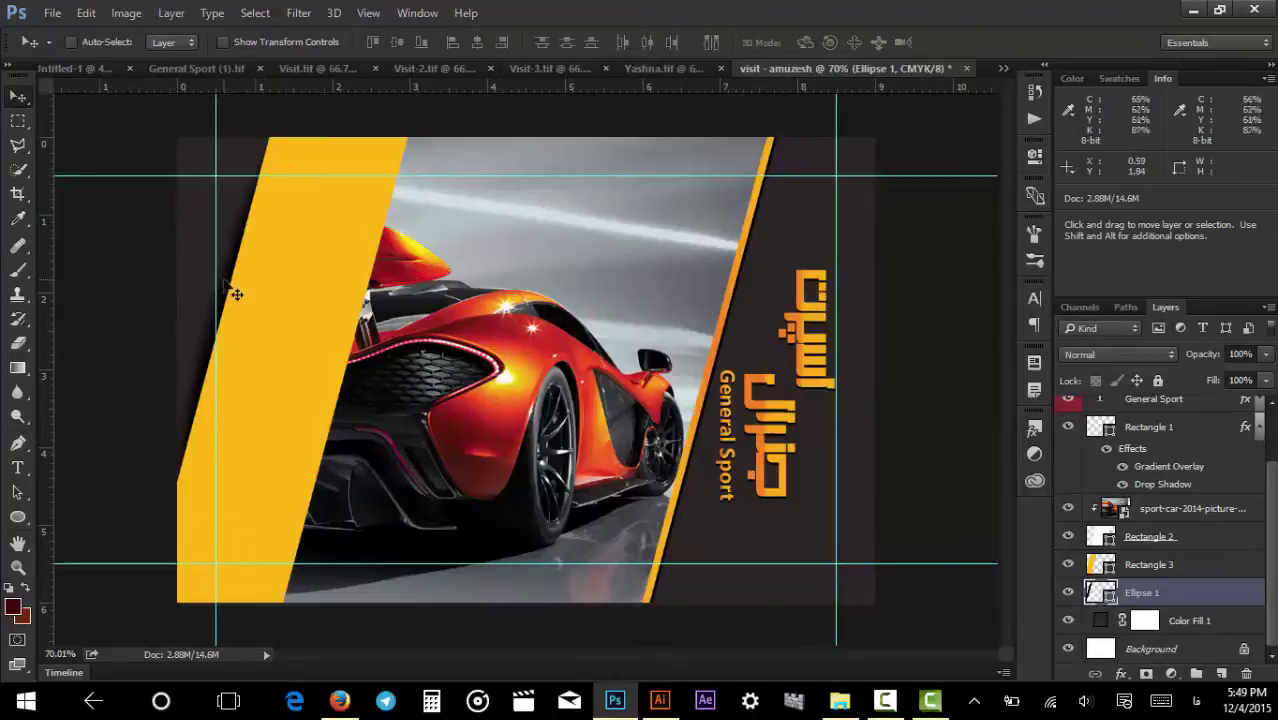
# Duplicate Ellipse 1, raise the copy above the sport-car layer, and place it on the car's left edge.
pyautogui.moveTo(236, 285); pyautogui.dragTo(460, 314)
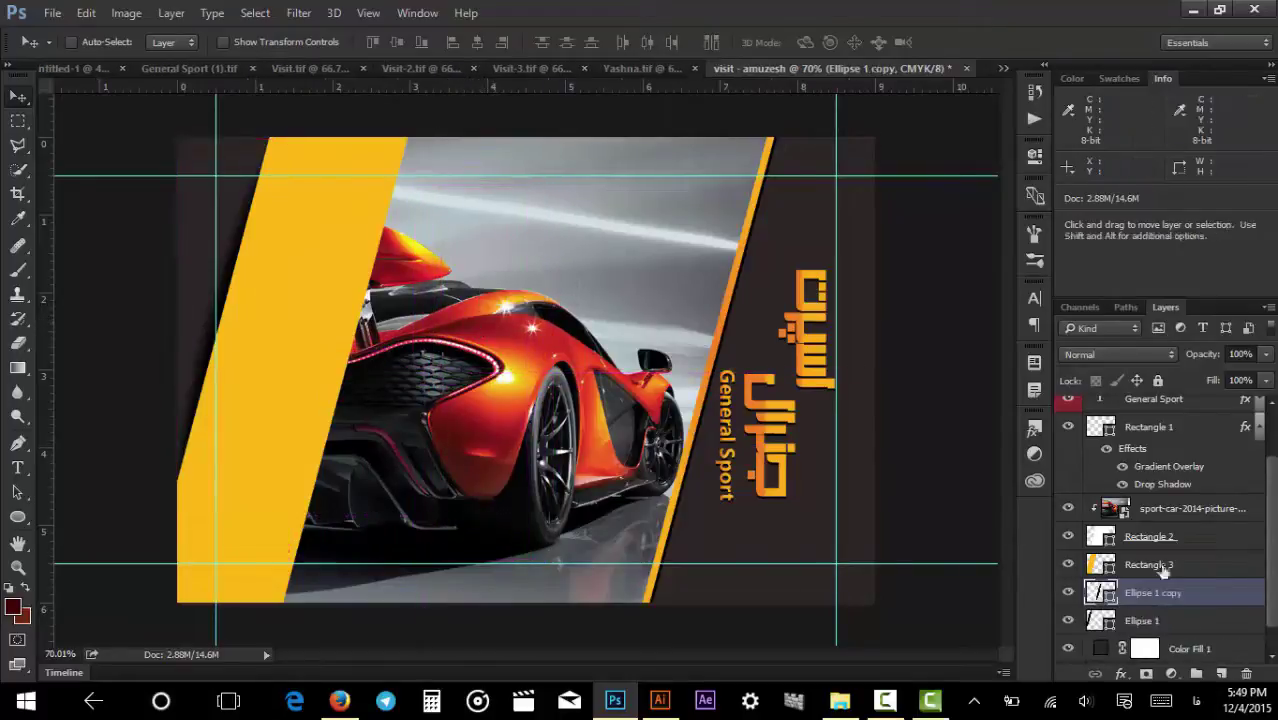
pyautogui.scroll(1, 1273, 600)
pyautogui.moveTo(1232, 617); pyautogui.dragTo(1212, 530)
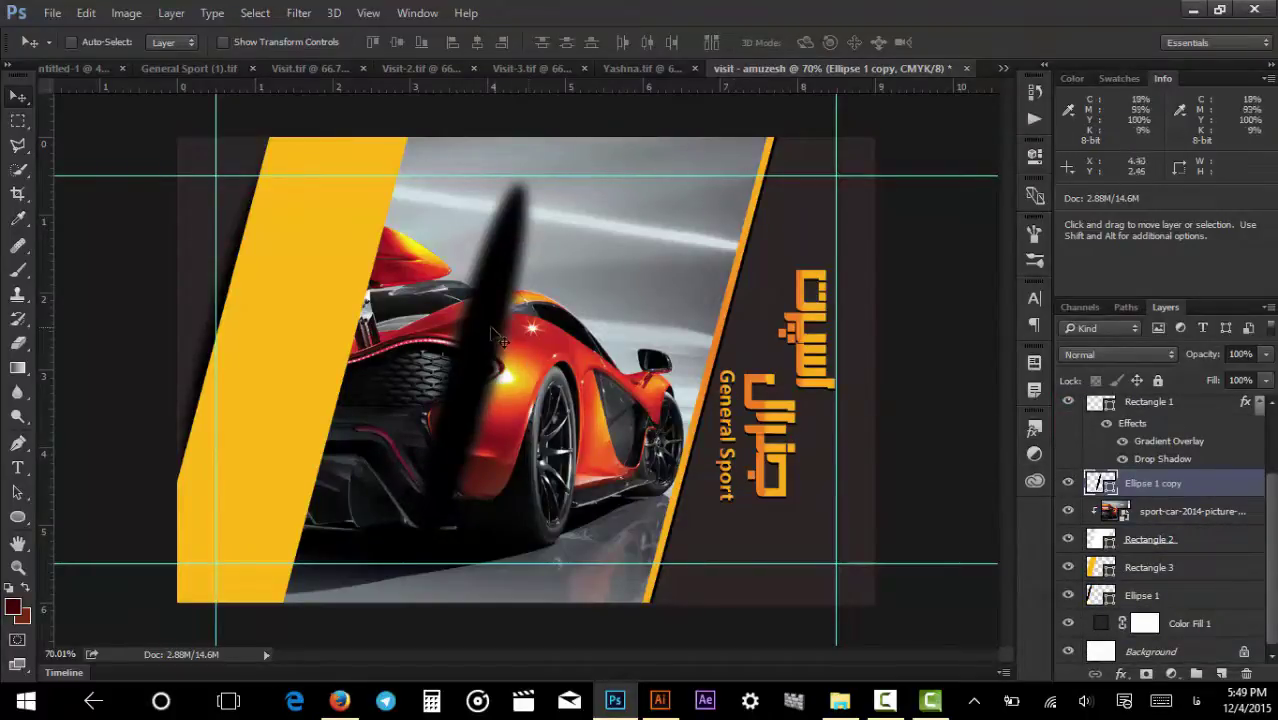
pyautogui.moveTo(493, 335); pyautogui.dragTo(363, 341)
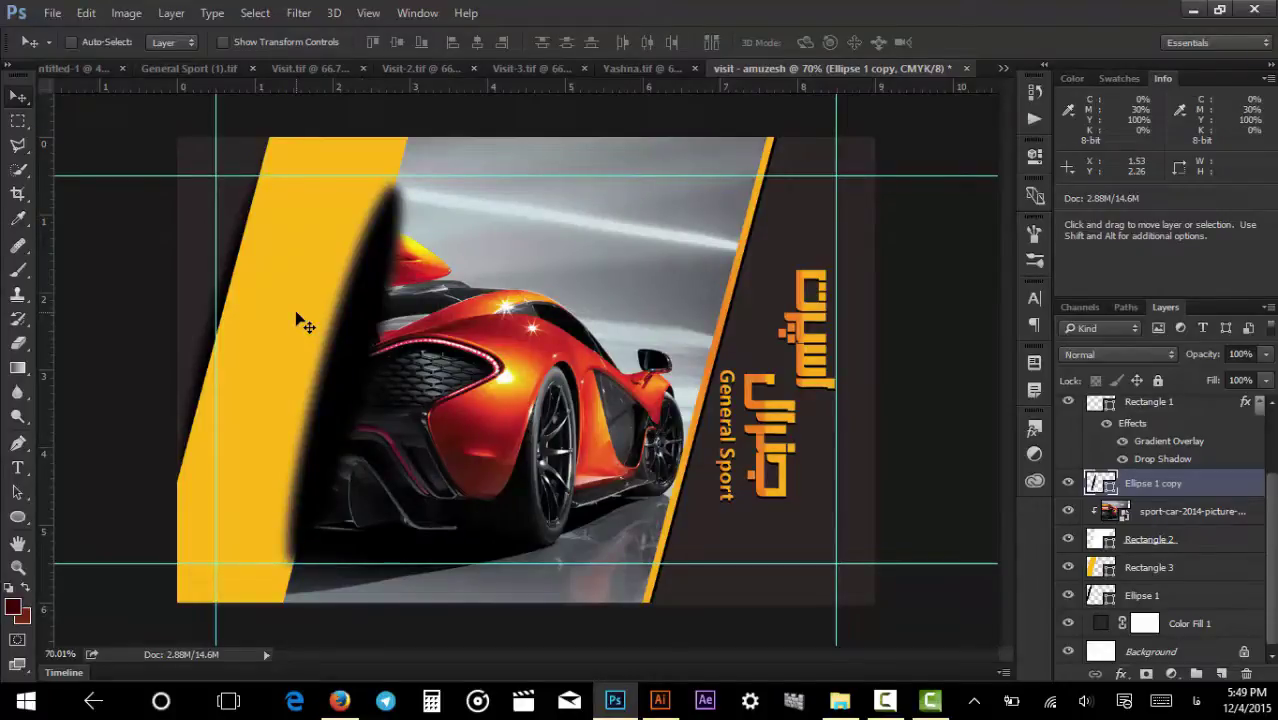
# Give Rectangle 3 a blue colour label.
pyautogui.click(1192, 517)
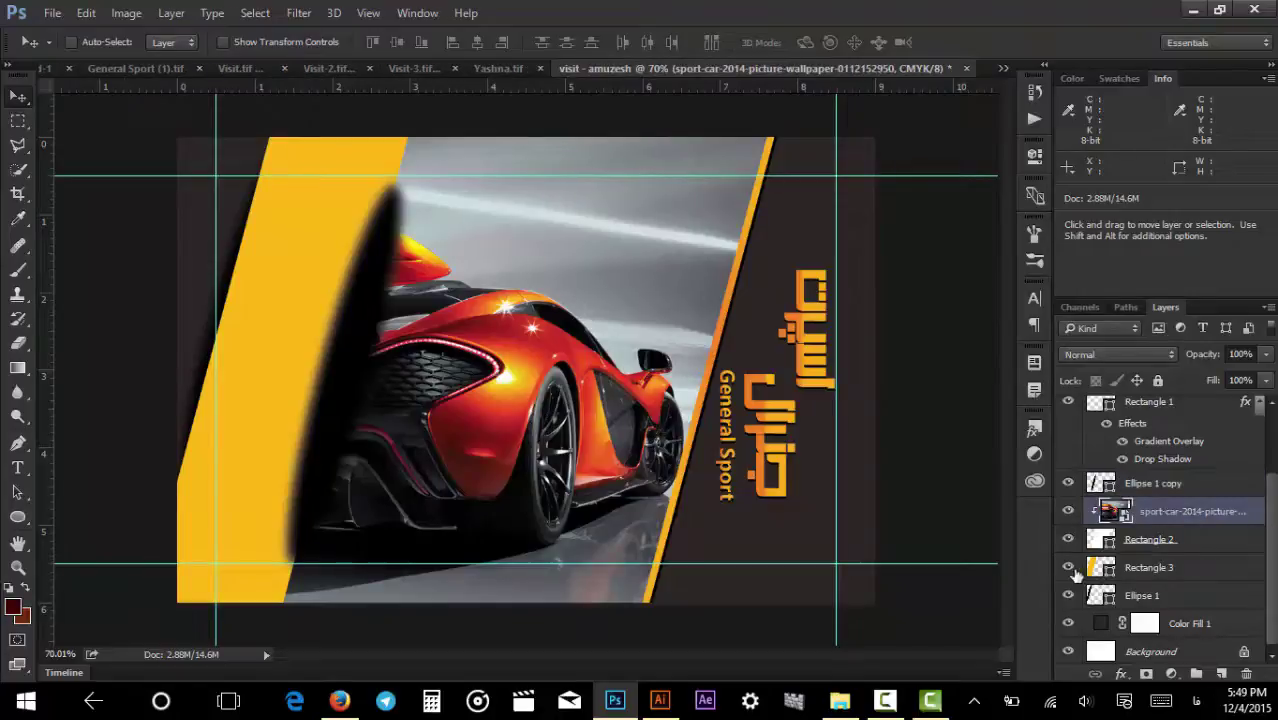
pyautogui.click(1165, 568)
pyautogui.click(1068, 568)
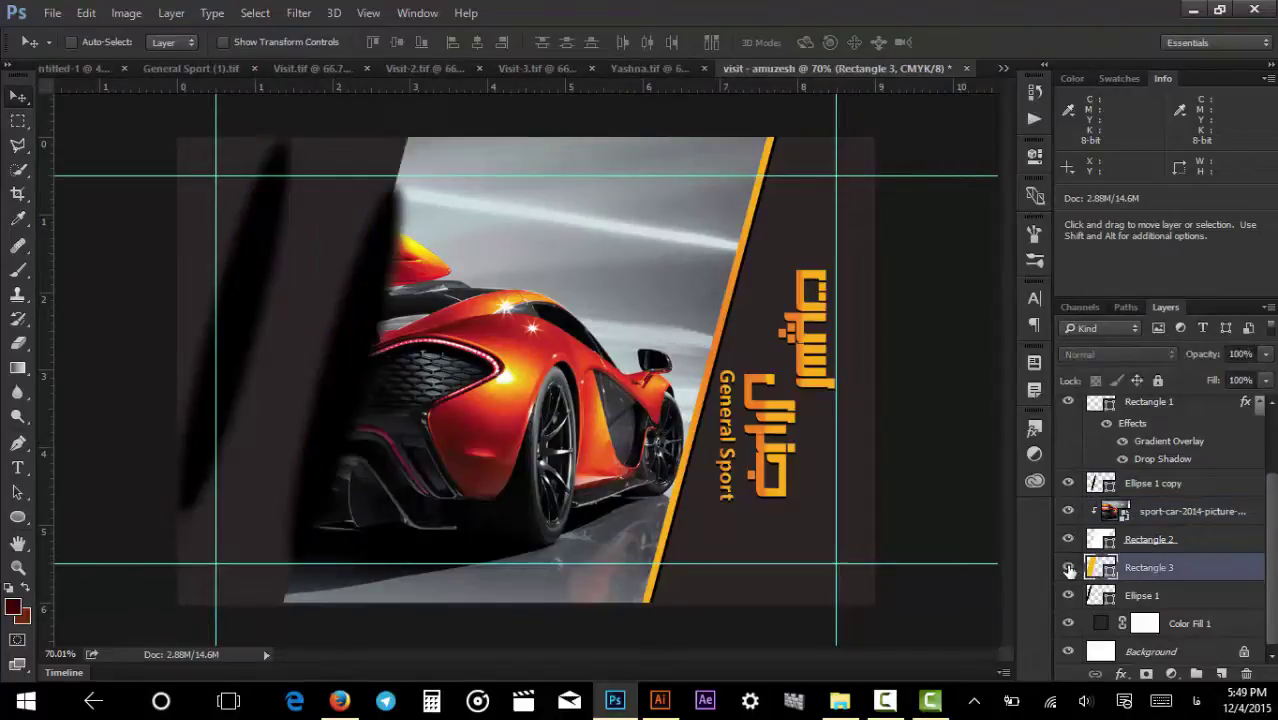
pyautogui.click(1068, 568)
pyautogui.rightClick(1148, 568)
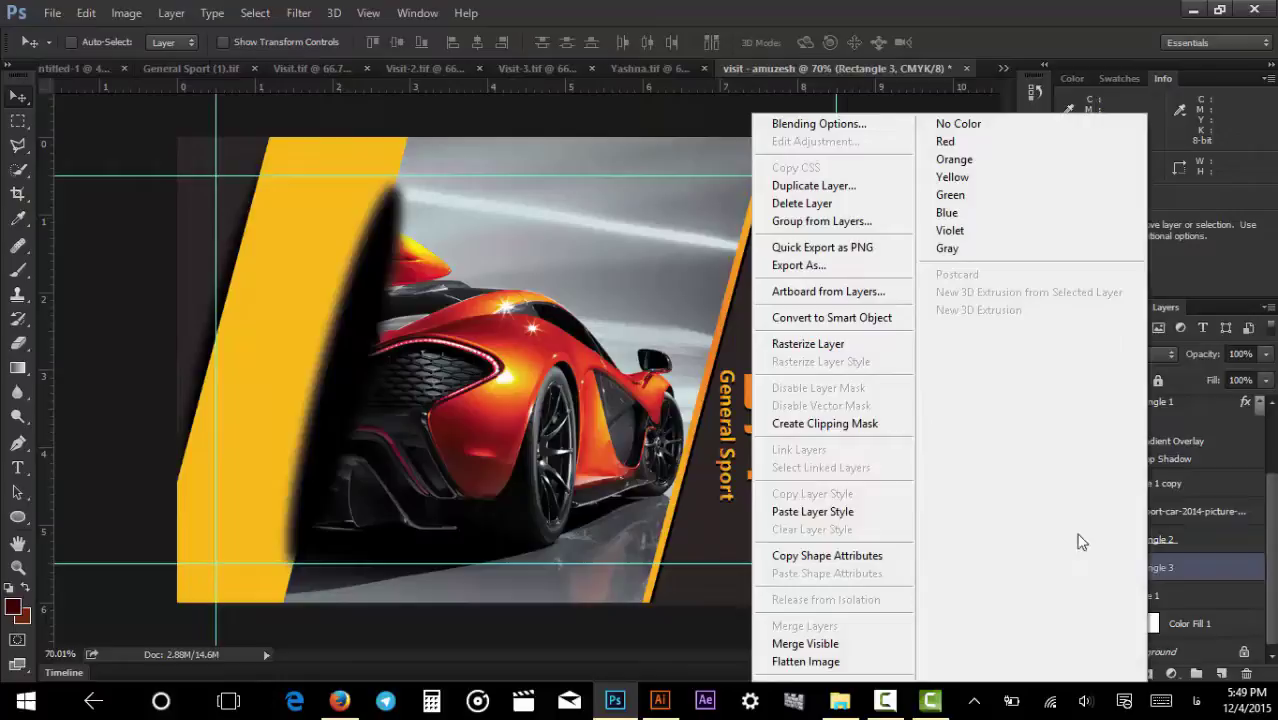
pyautogui.click(958, 213)
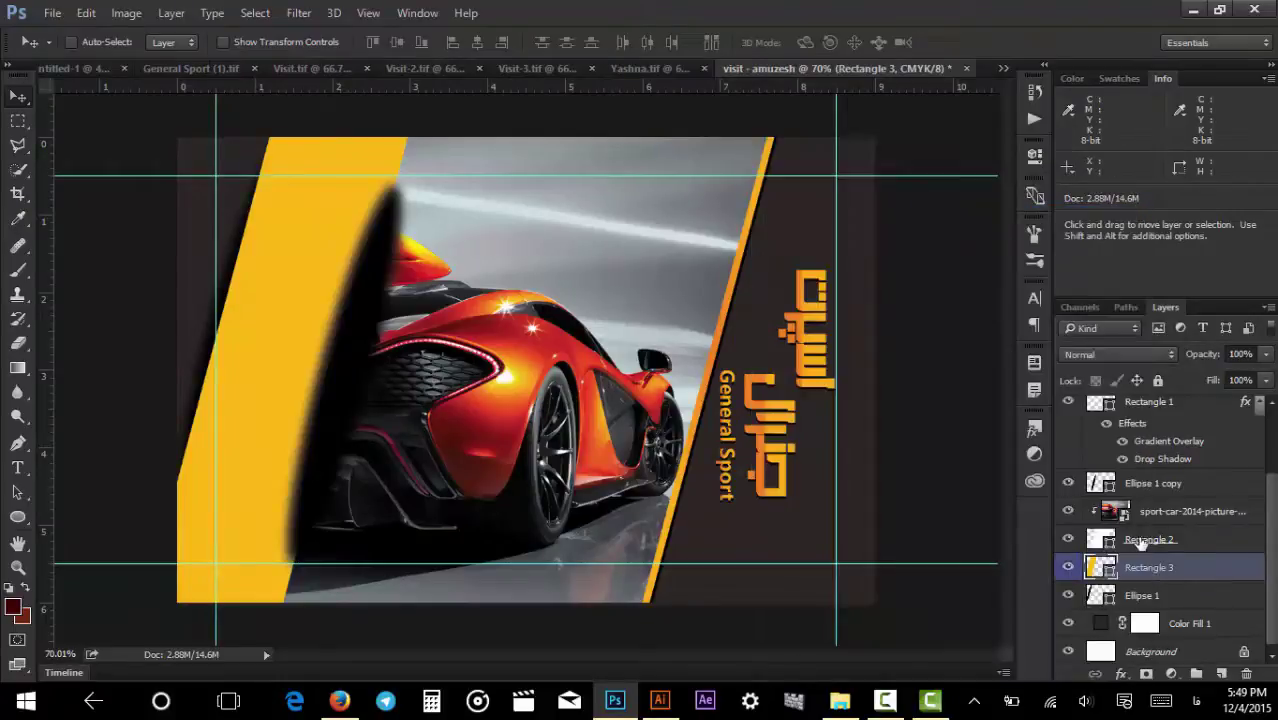
# Label the sport-car layer green and Ellipse 1 copy orange.
pyautogui.click(1167, 515)
pyautogui.rightClick(1167, 515)
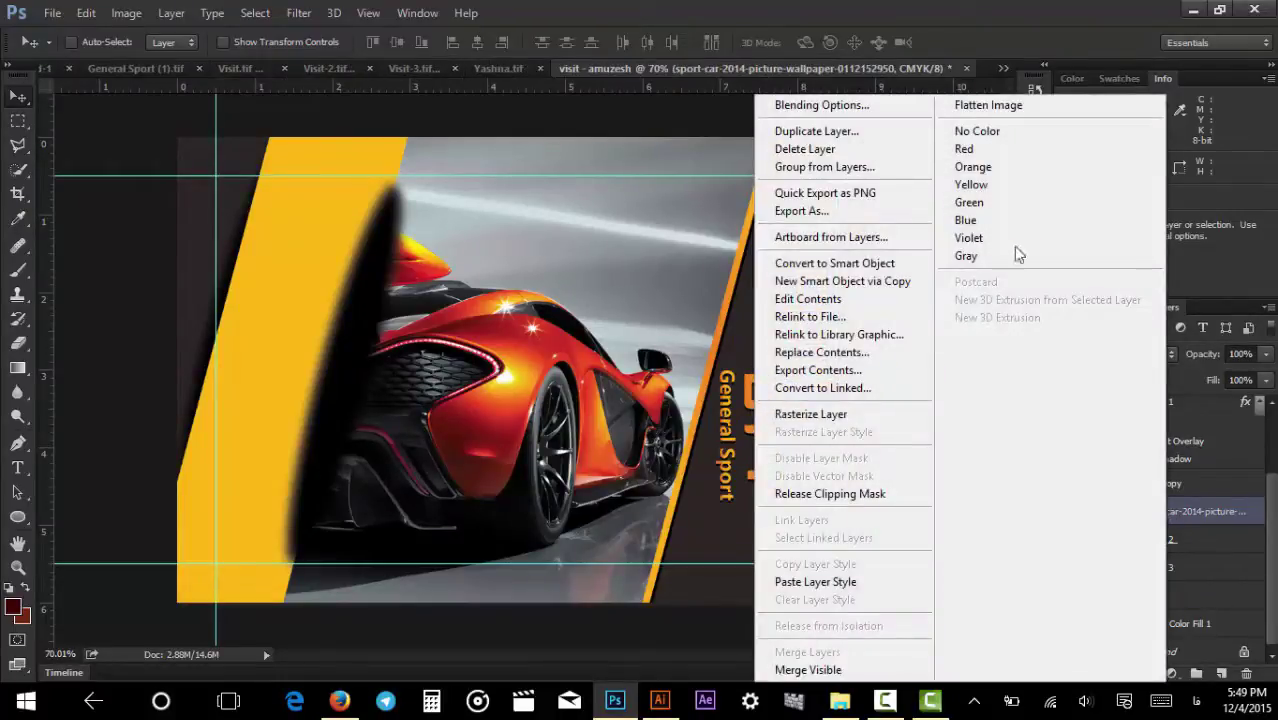
pyautogui.click(987, 203)
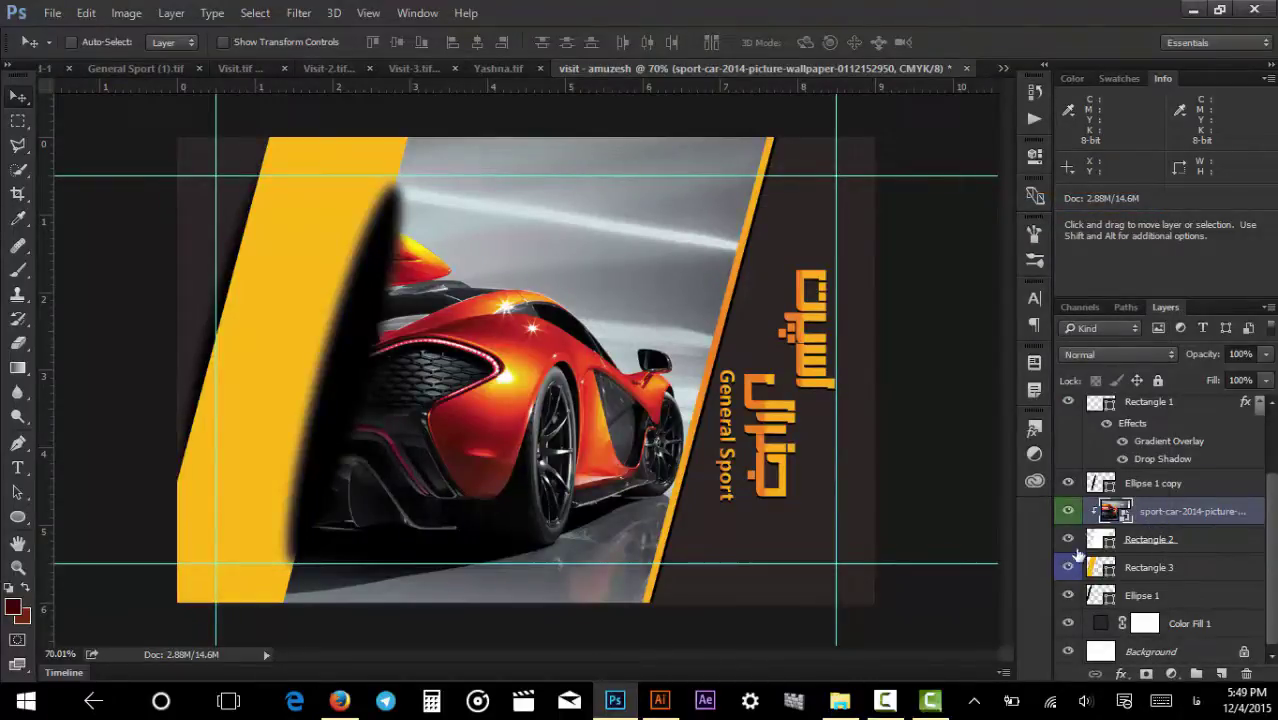
pyautogui.click(1165, 484)
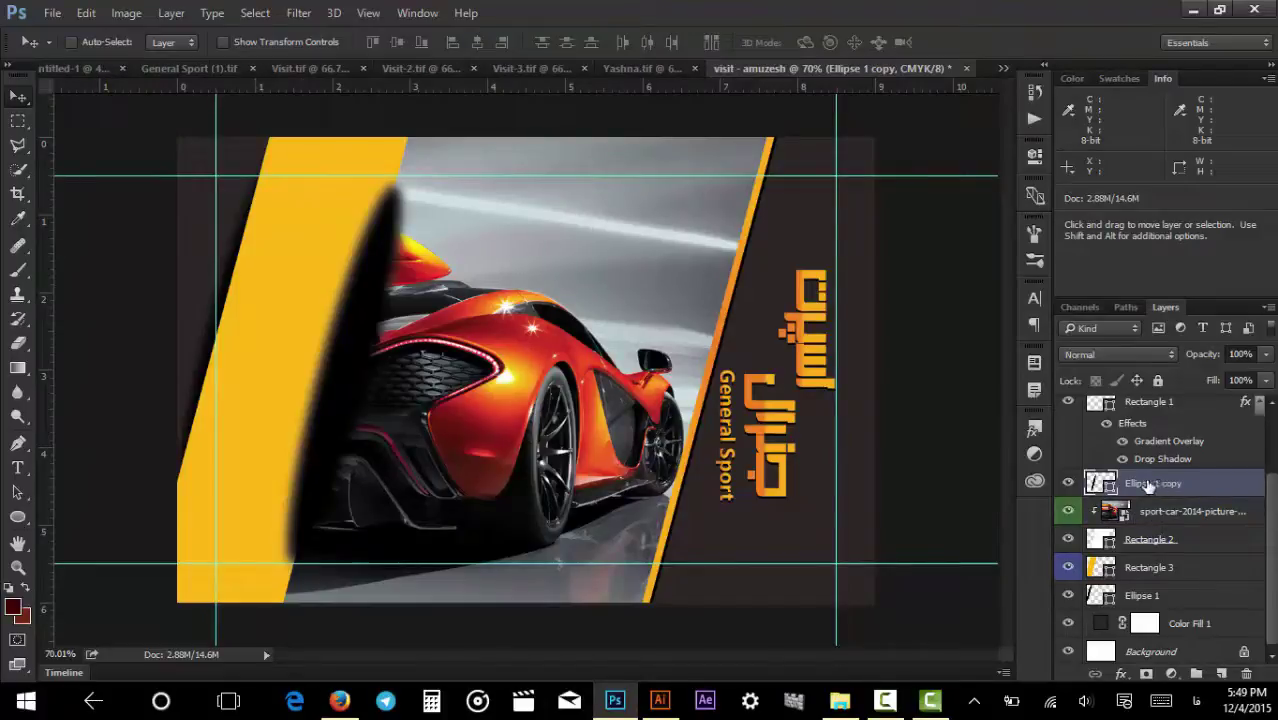
pyautogui.rightClick(1143, 484)
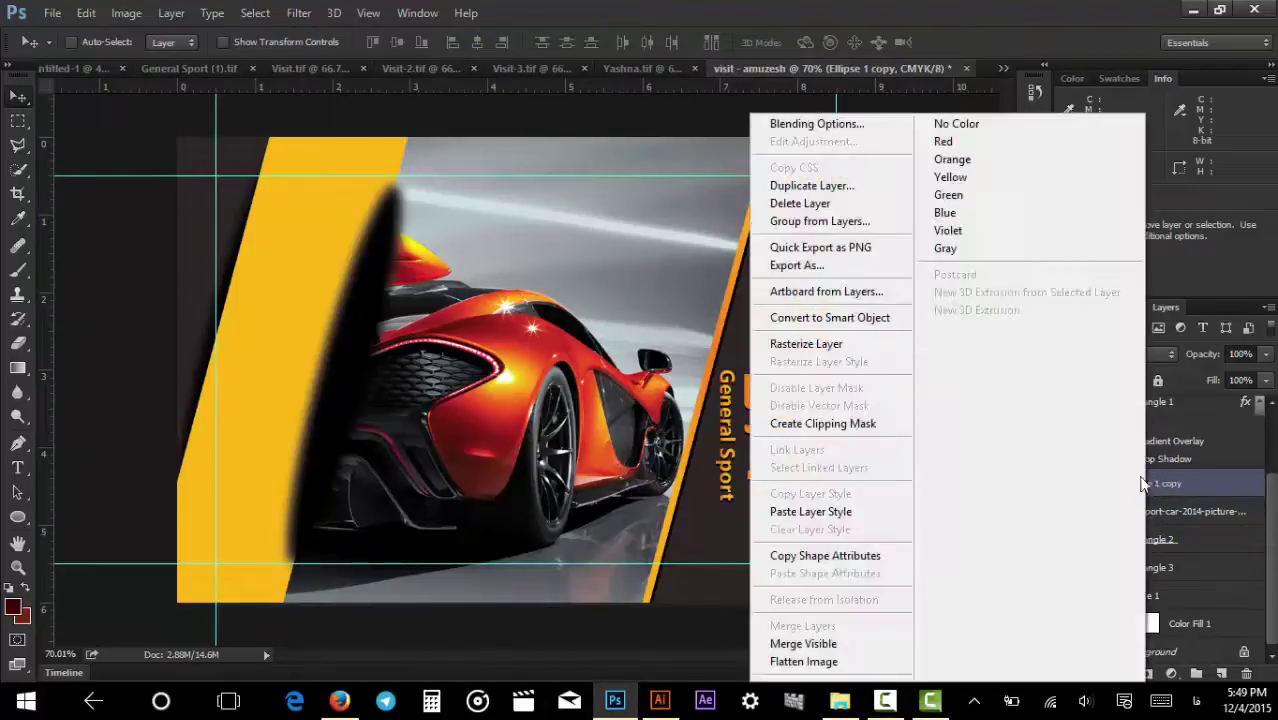
pyautogui.click(968, 160)
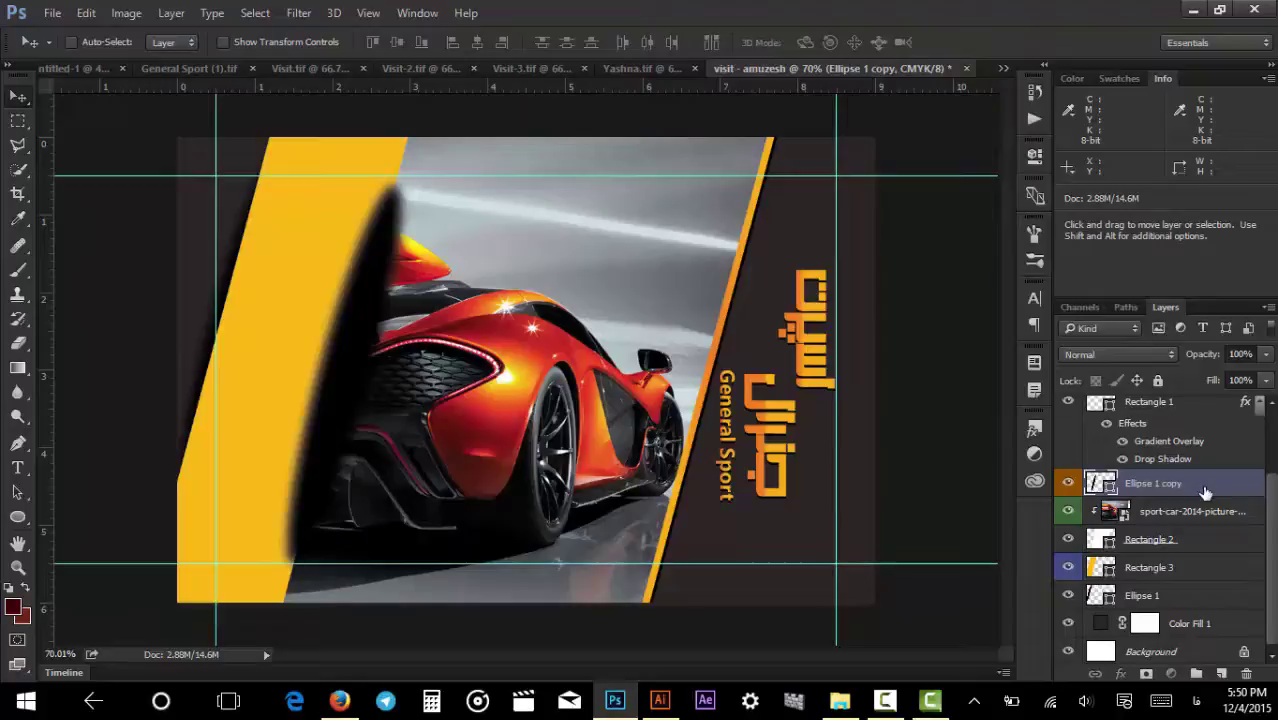
# Put Ellipse 1 copy back above the sport-car layer and clip it to the car photo.
pyautogui.moveTo(1205, 490); pyautogui.dragTo(1206, 520)
pyautogui.moveTo(416, 477); pyautogui.dragTo(445, 495)
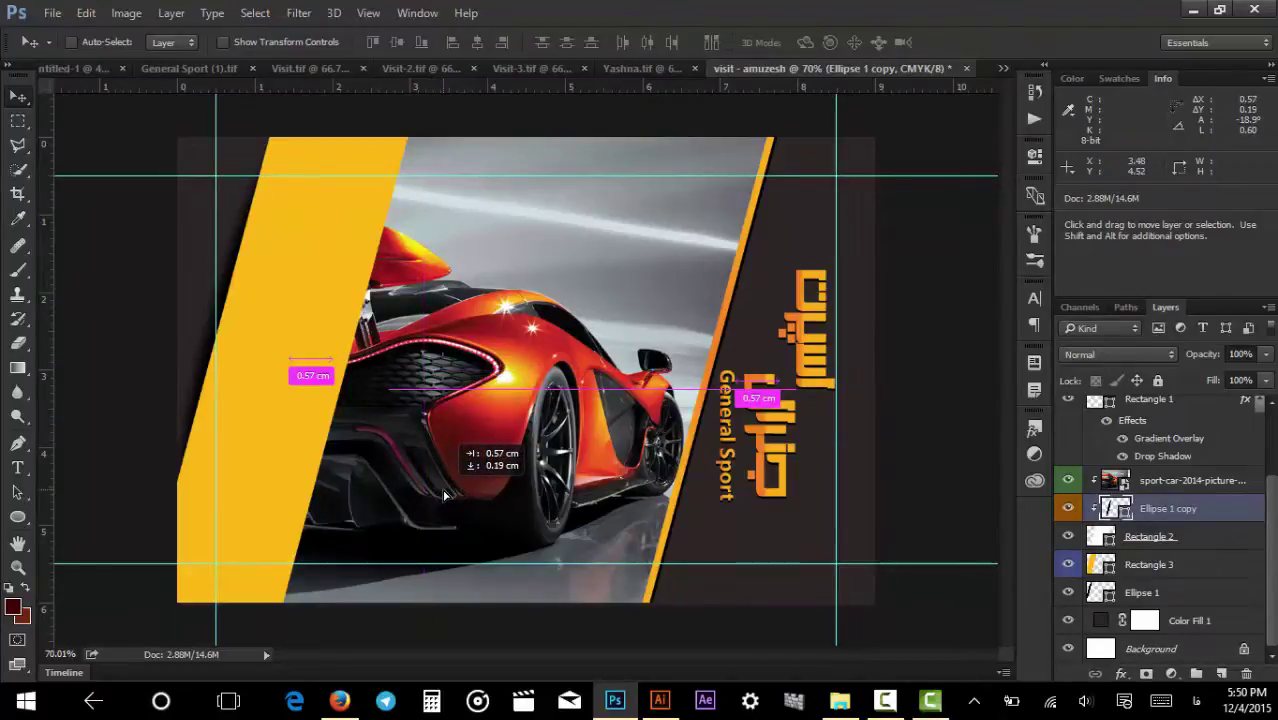
pyautogui.moveTo(445, 495); pyautogui.dragTo(445, 495)
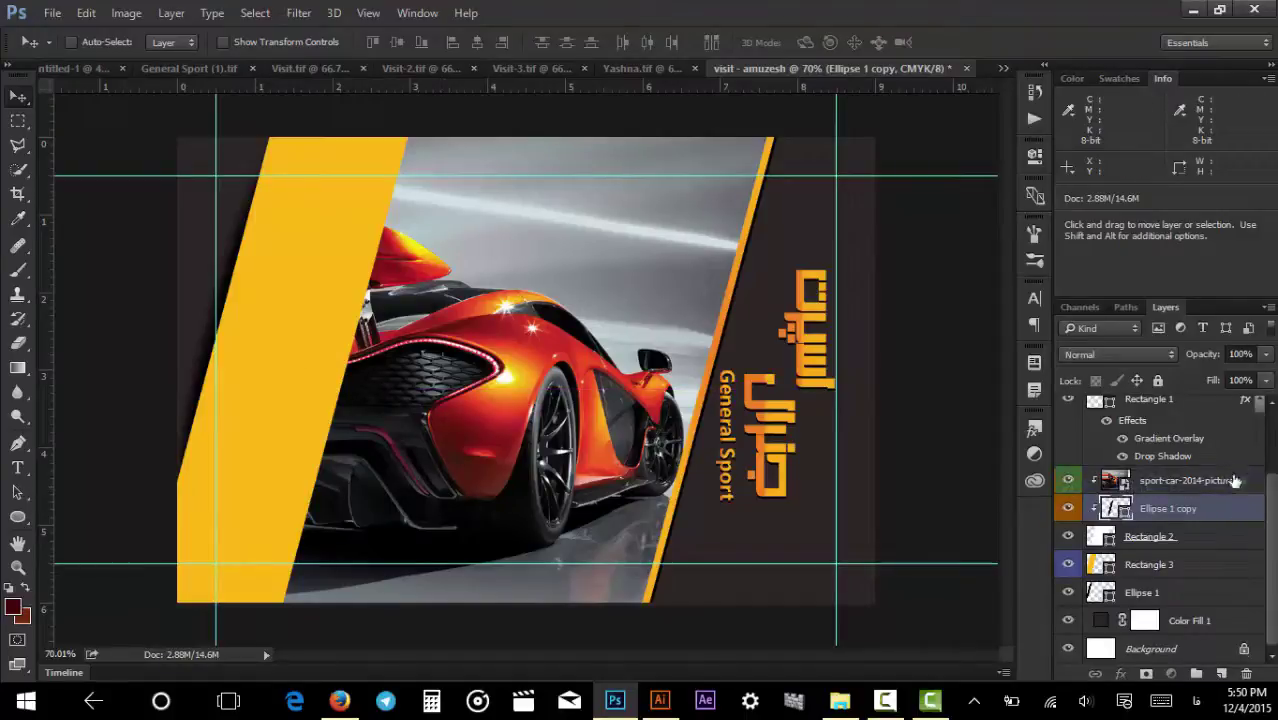
pyautogui.moveTo(1234, 481); pyautogui.dragTo(1228, 480)
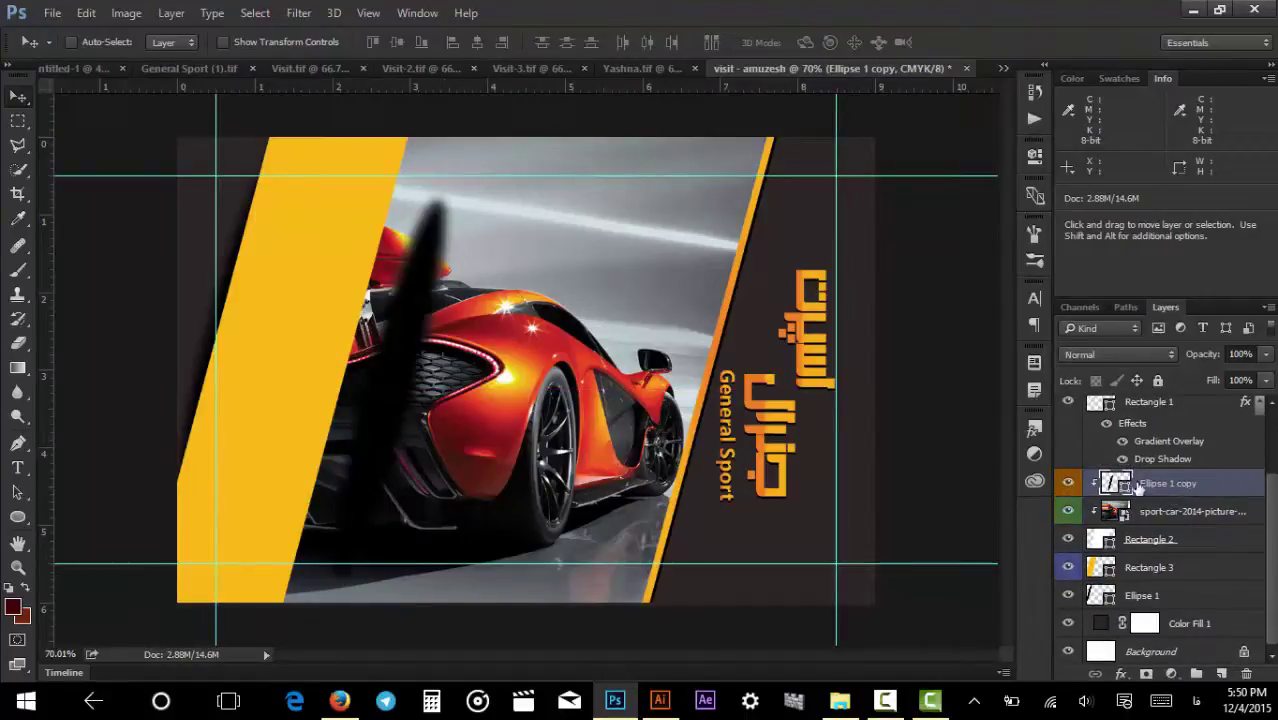
pyautogui.rightClick(1160, 484)
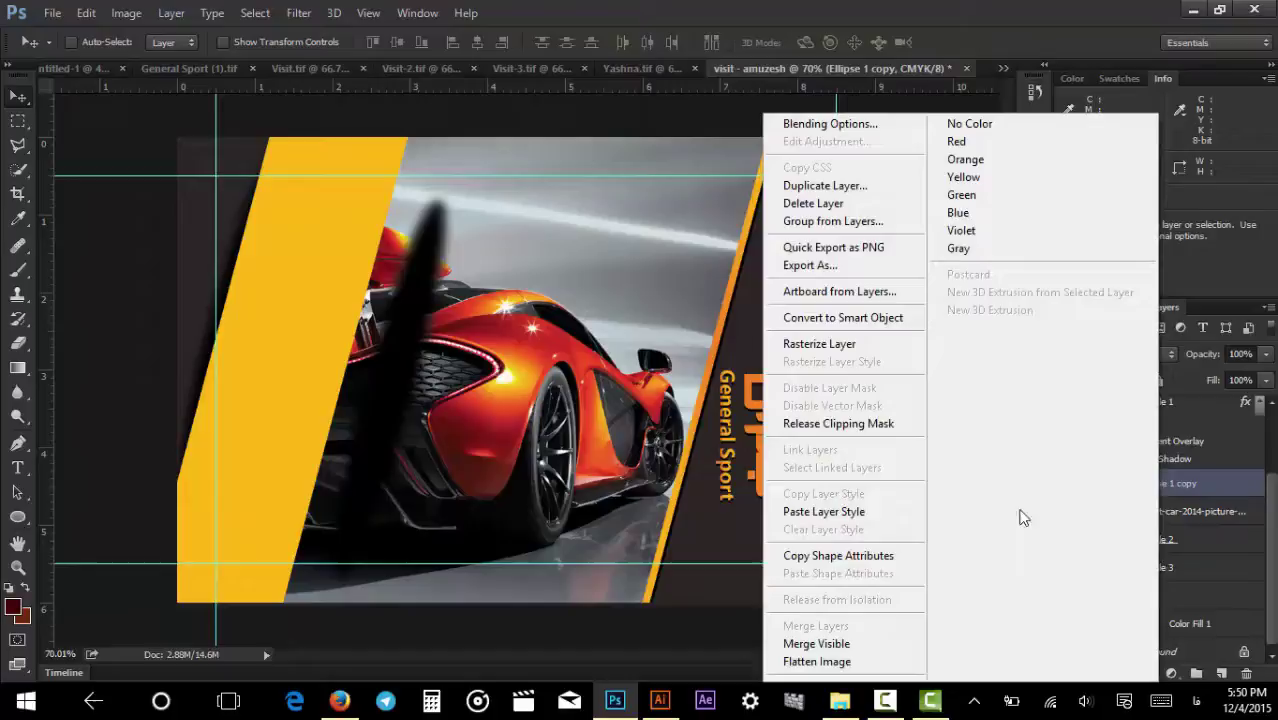
pyautogui.click(864, 424)
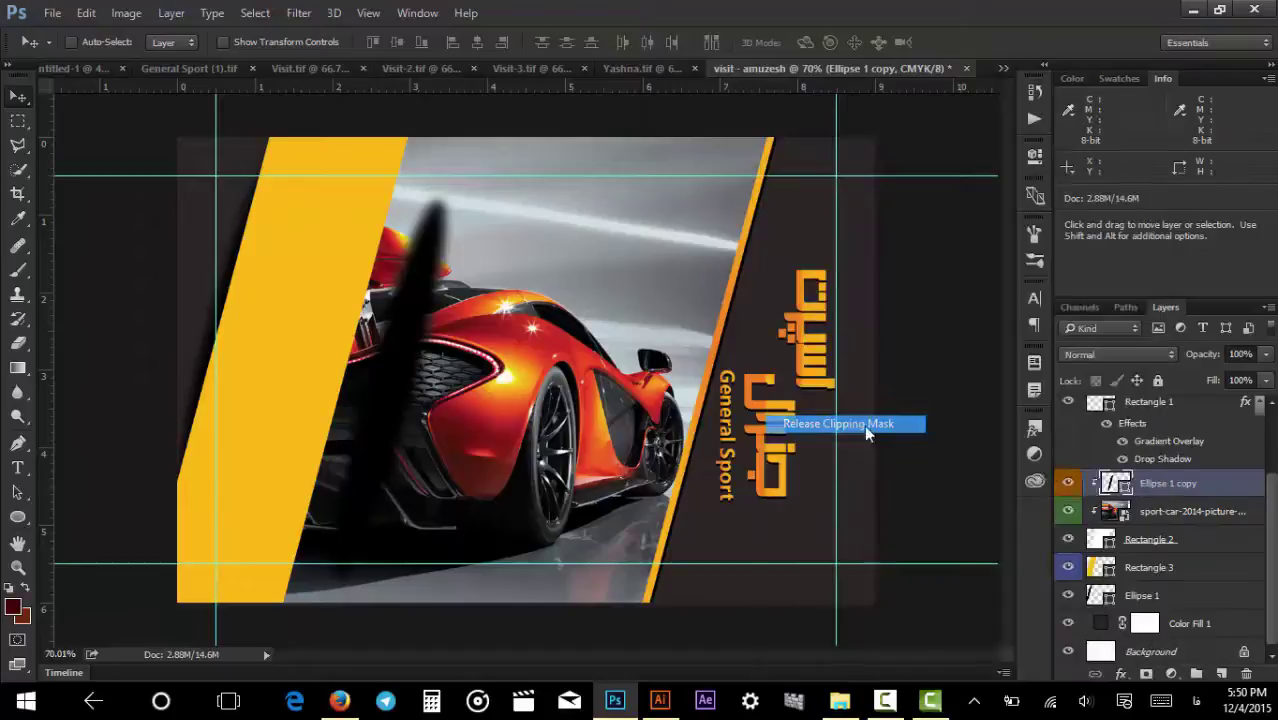
pyautogui.rightClick(1230, 484)
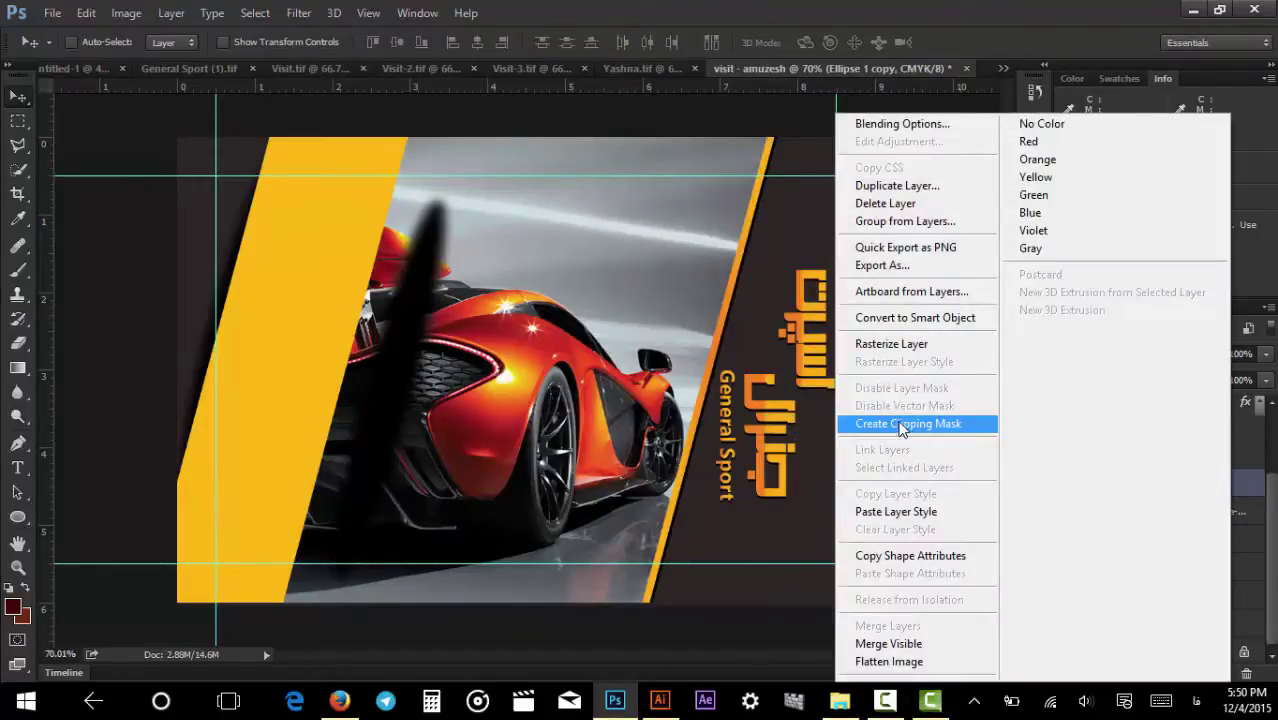
pyautogui.click(902, 424)
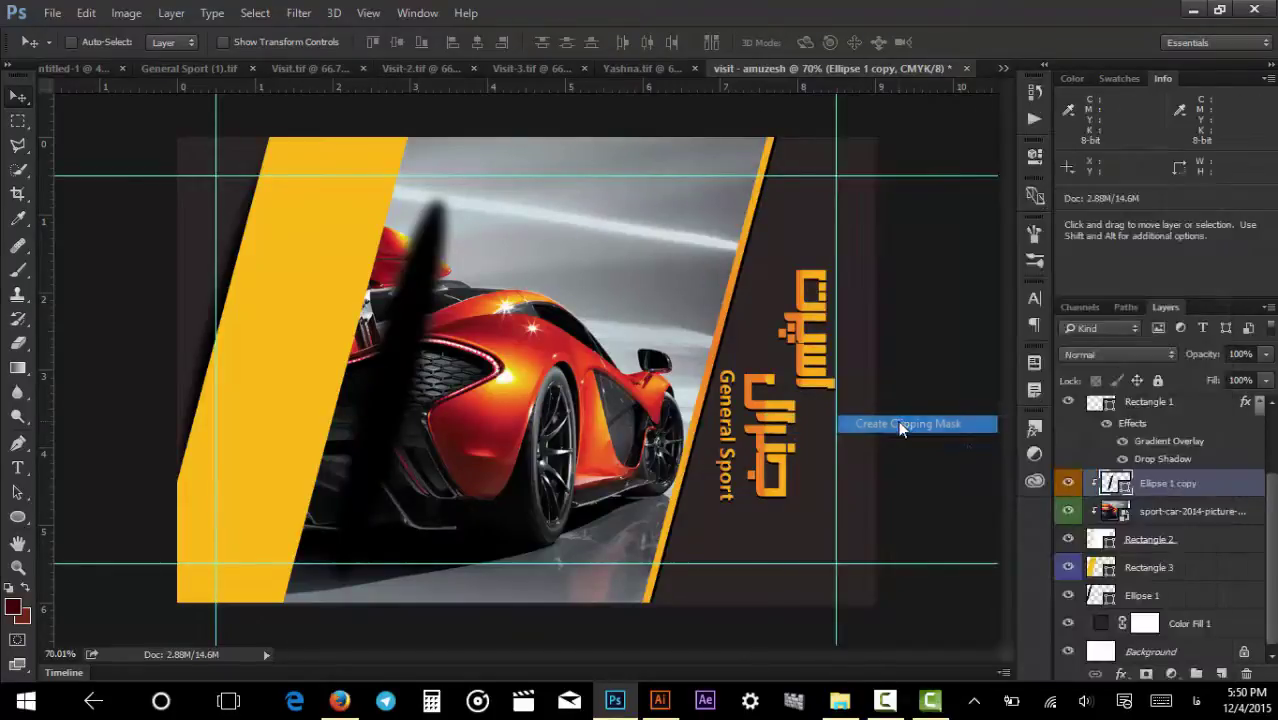
# Shift the Ellipse 1 copy shadow left toward the photo's slanted edge.
pyautogui.click(1157, 541)
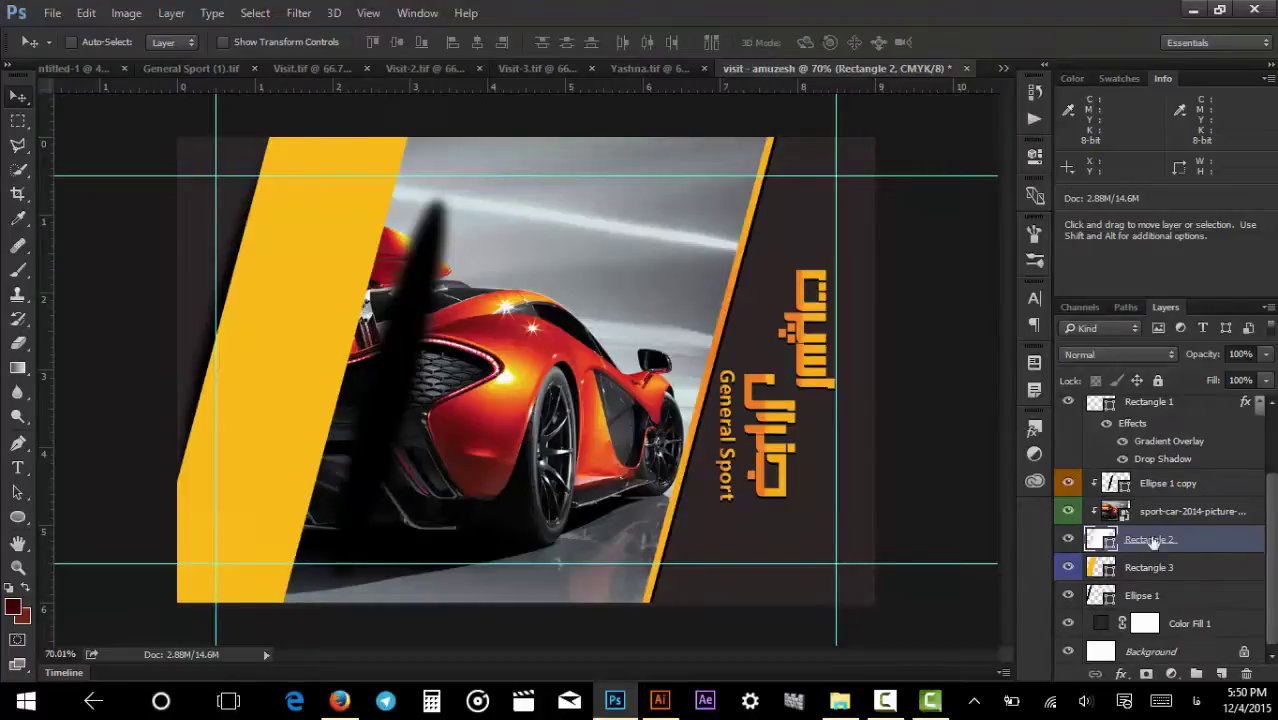
pyautogui.moveTo(430, 387); pyautogui.dragTo(385, 380)
pyautogui.hotkey('ctrl', 'z')
pyautogui.click(1140, 484)
pyautogui.moveTo(470, 417); pyautogui.dragTo(371, 398)
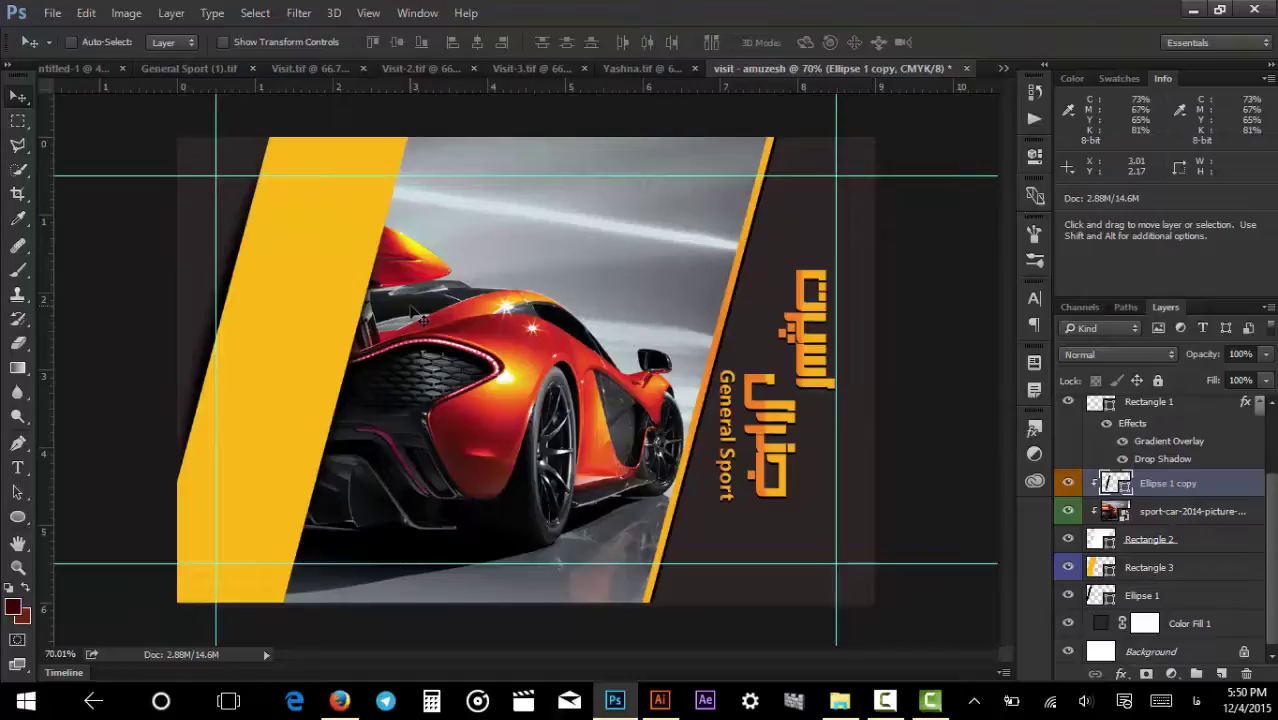
pyautogui.click(1180, 541)
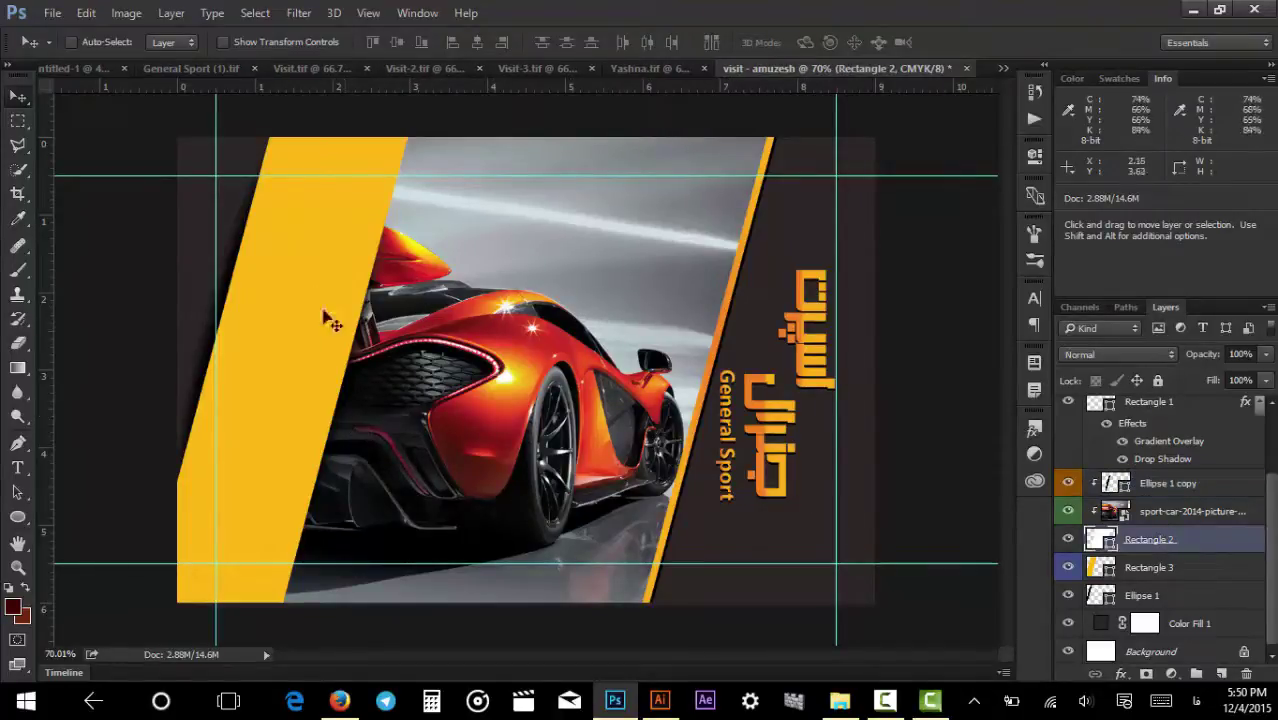
# Nudge Ellipse 1 copy slightly along the car photo's slanted left edge.
pyautogui.press('a')
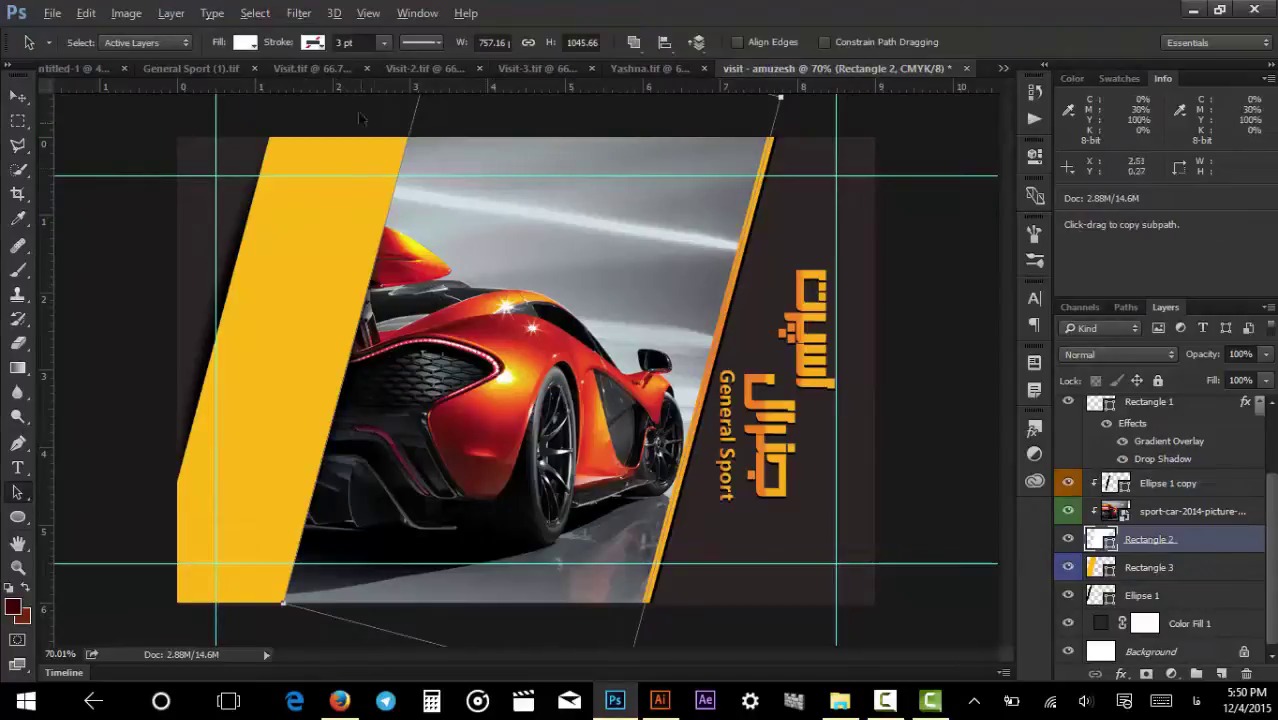
pyautogui.keyDown('alt'); pyautogui.scroll(5, 450, 160); pyautogui.keyUp('alt')
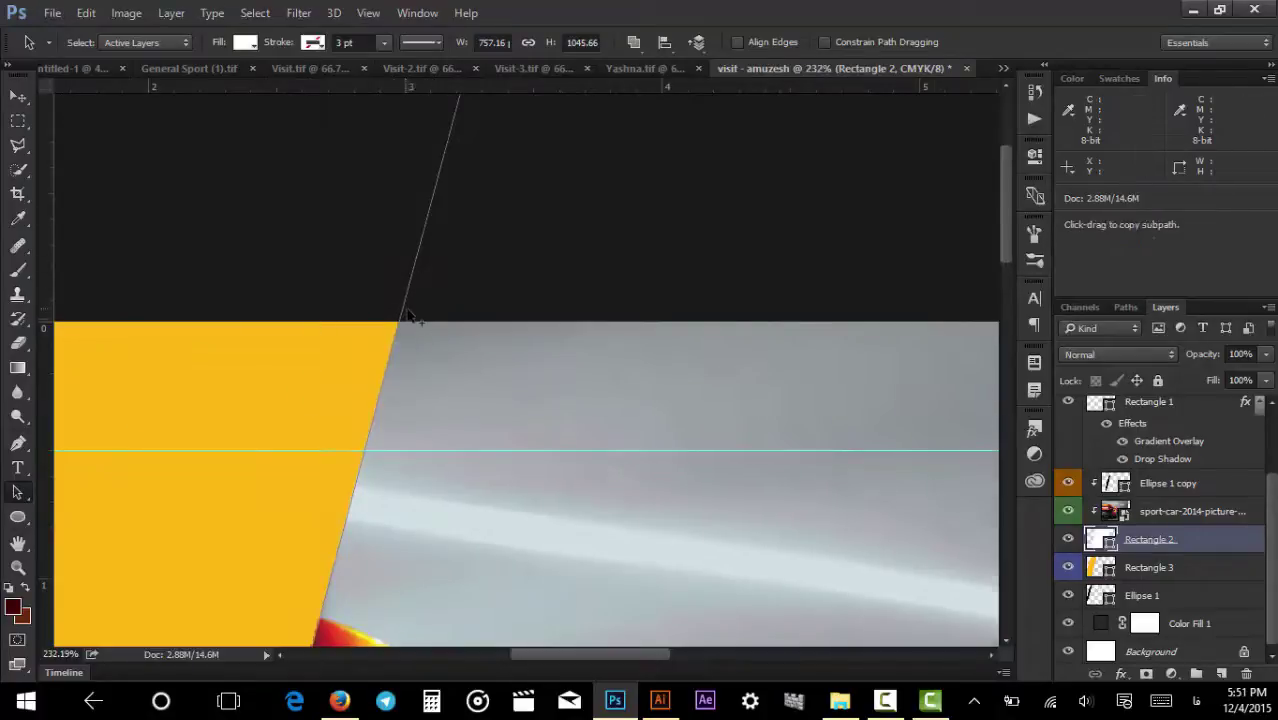
pyautogui.keyDown('alt'); pyautogui.scroll(-5, 405, 311); pyautogui.keyUp('alt')
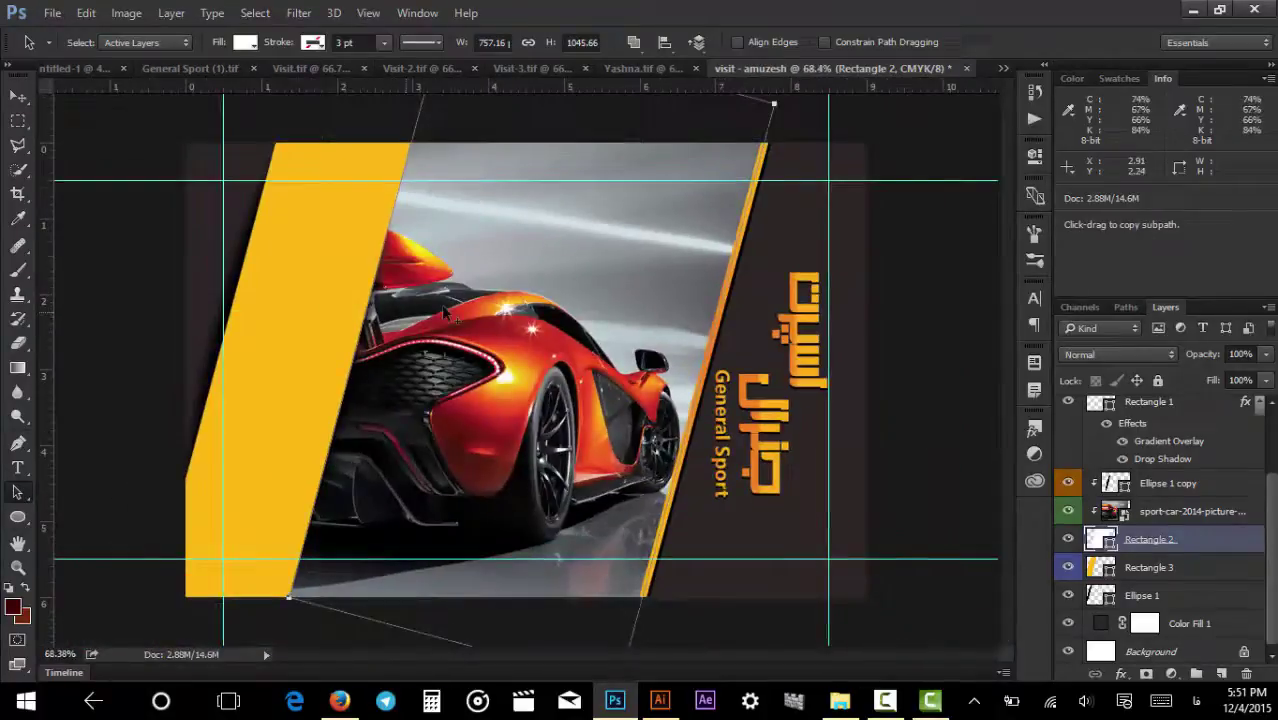
pyautogui.click(1168, 484)
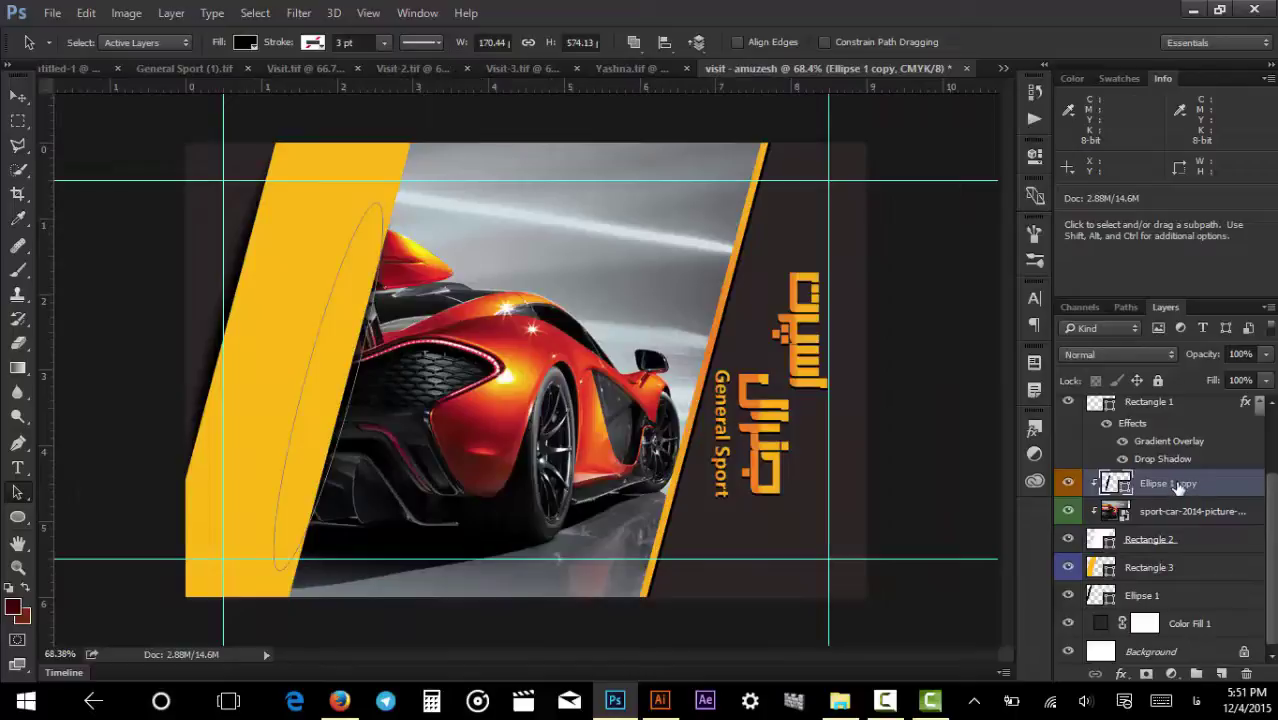
pyautogui.rightClick(1178, 484)
pyautogui.press('Escape')
pyautogui.press('v')
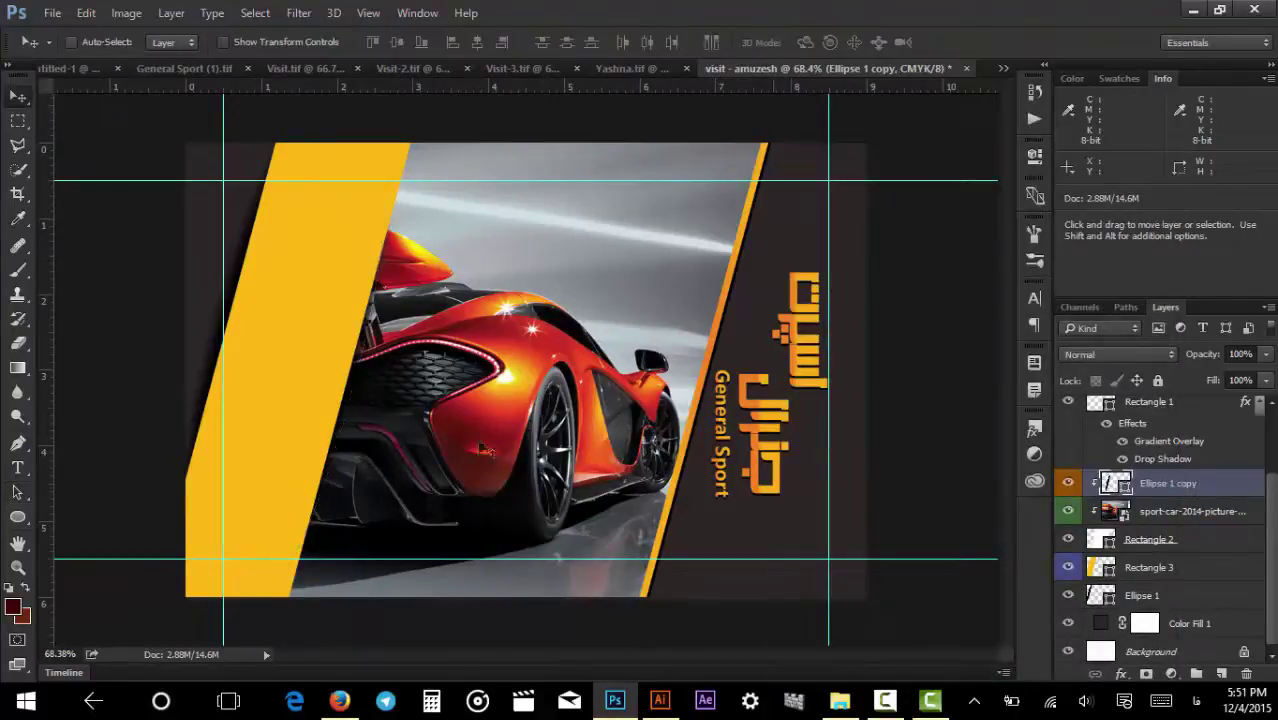
pyautogui.moveTo(387, 401)
pyautogui.mouseDown()
pyautogui.moveTo(515, 400)
pyautogui.moveTo(340, 415)
pyautogui.moveTo(356, 378)
pyautogui.moveTo(383, 378)
pyautogui.mouseUp()
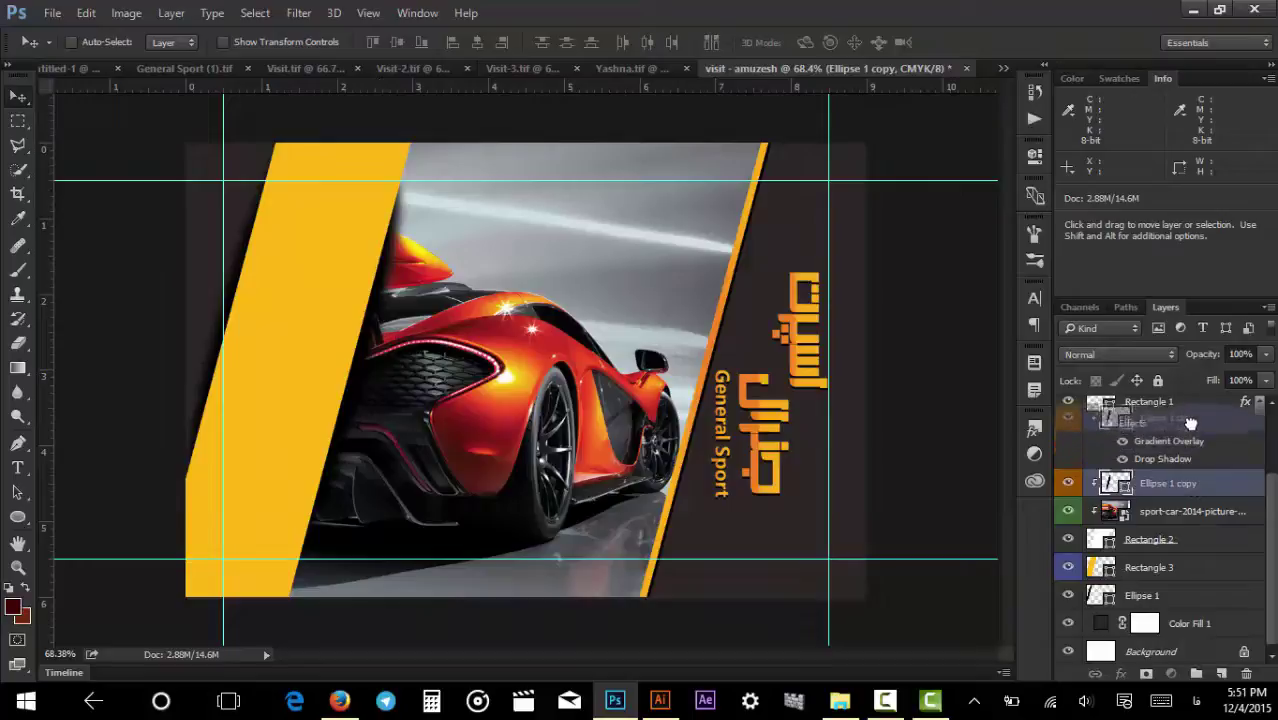
# Release the Ellipse 1 copy shadow from its clipping mask and nudge it slightly on the canvas.
pyautogui.rightClick(1193, 487)
pyautogui.click(872, 423)
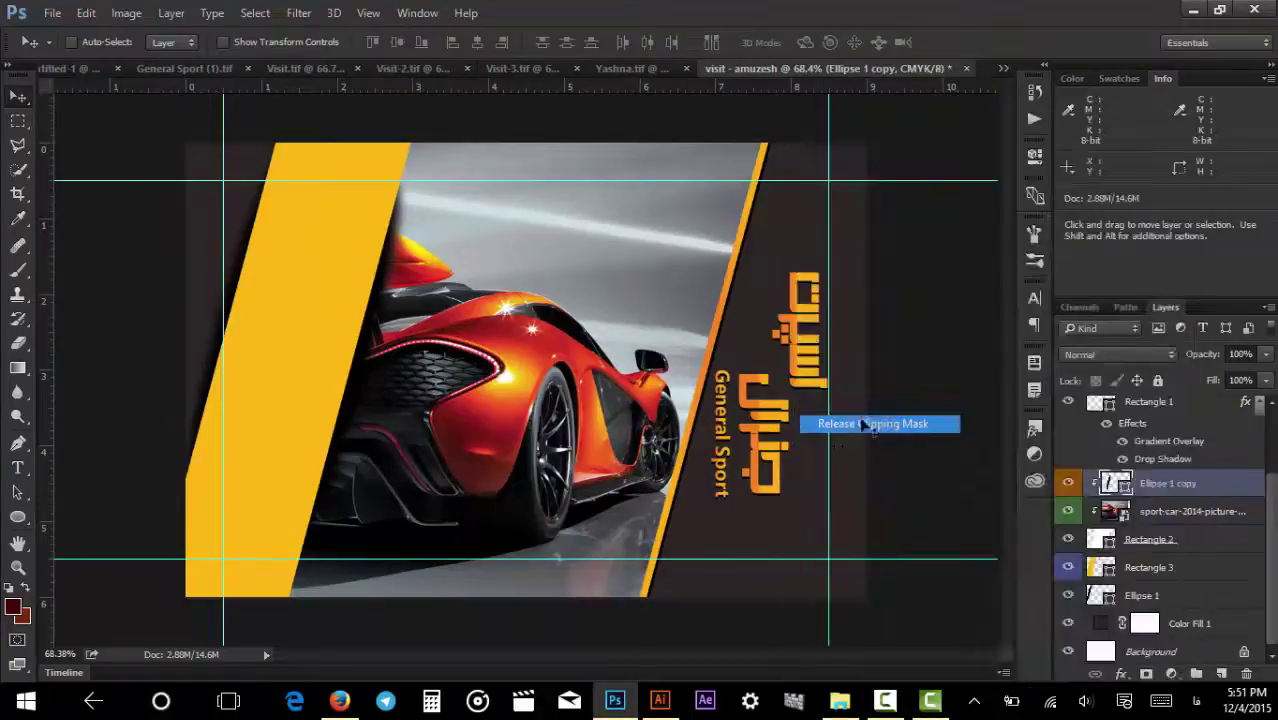
pyautogui.moveTo(355, 347)
pyautogui.mouseDown()
pyautogui.moveTo(370, 347)
pyautogui.moveTo(358, 347)
pyautogui.mouseUp()
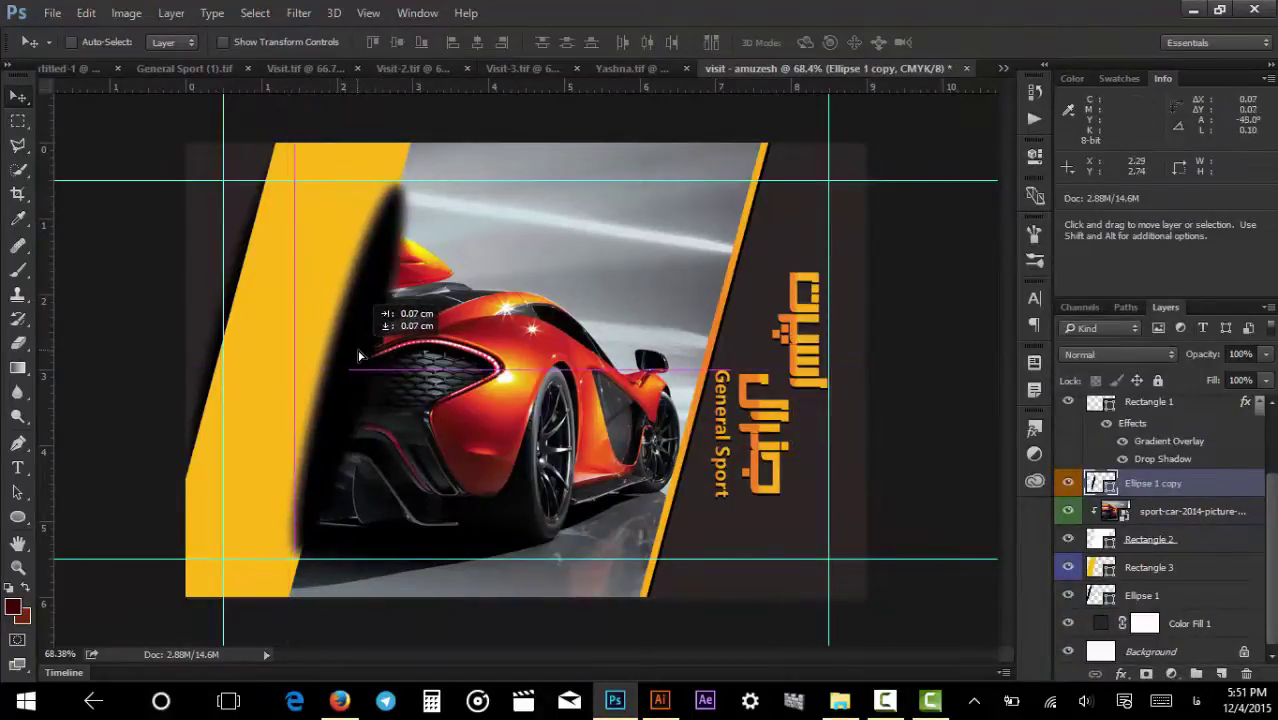
# Clip Ellipse 1 copy back to the car photo and move it down and left over the car.
pyautogui.rightClick(1208, 484)
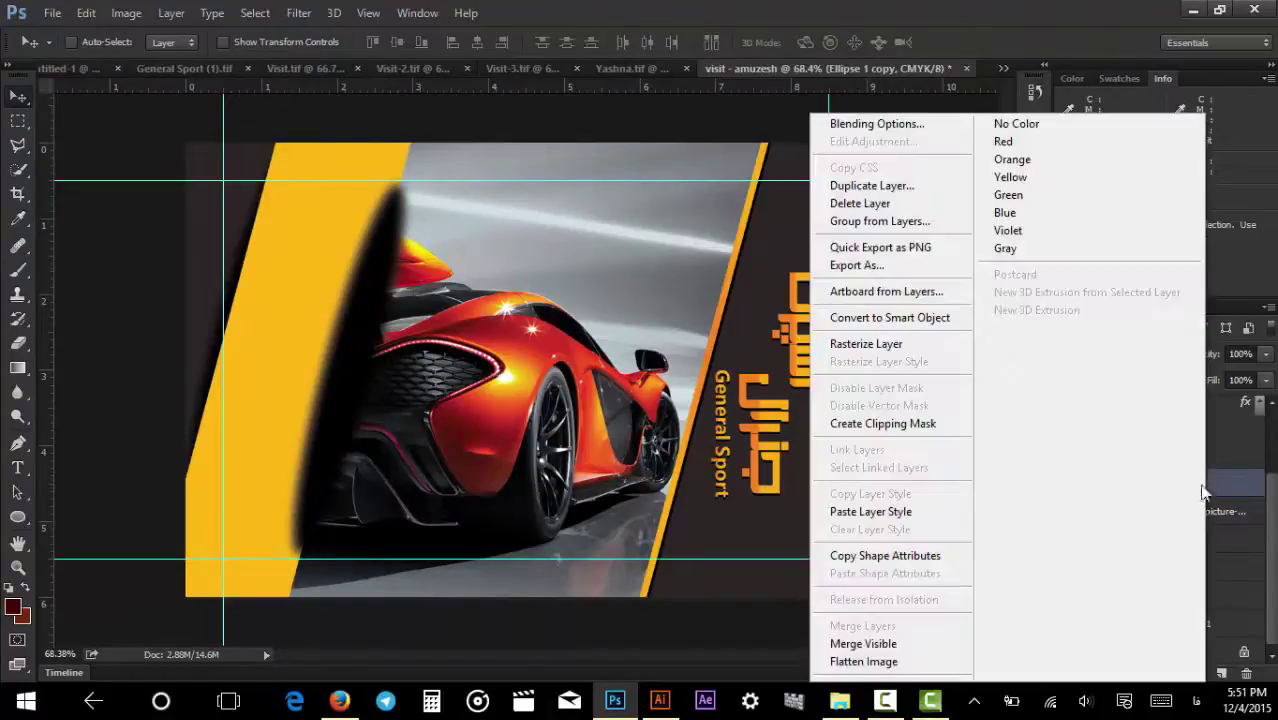
pyautogui.click(913, 425)
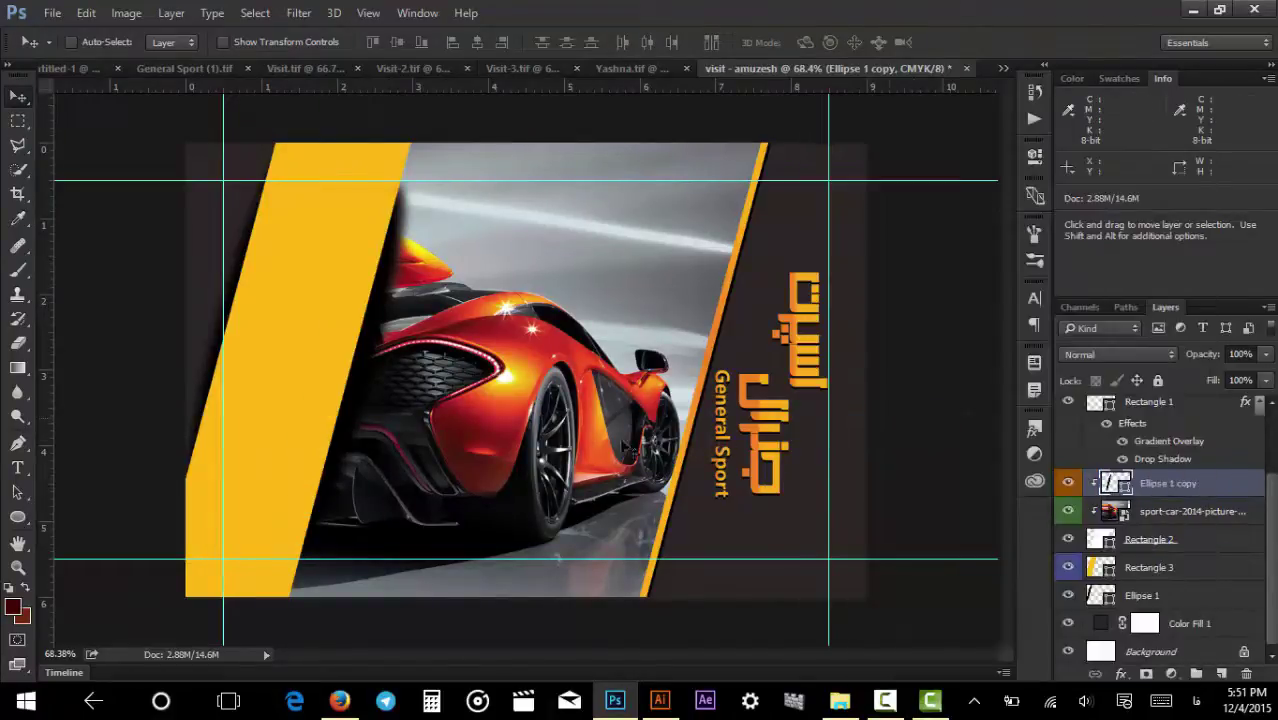
pyautogui.moveTo(468, 403); pyautogui.dragTo(430, 524)
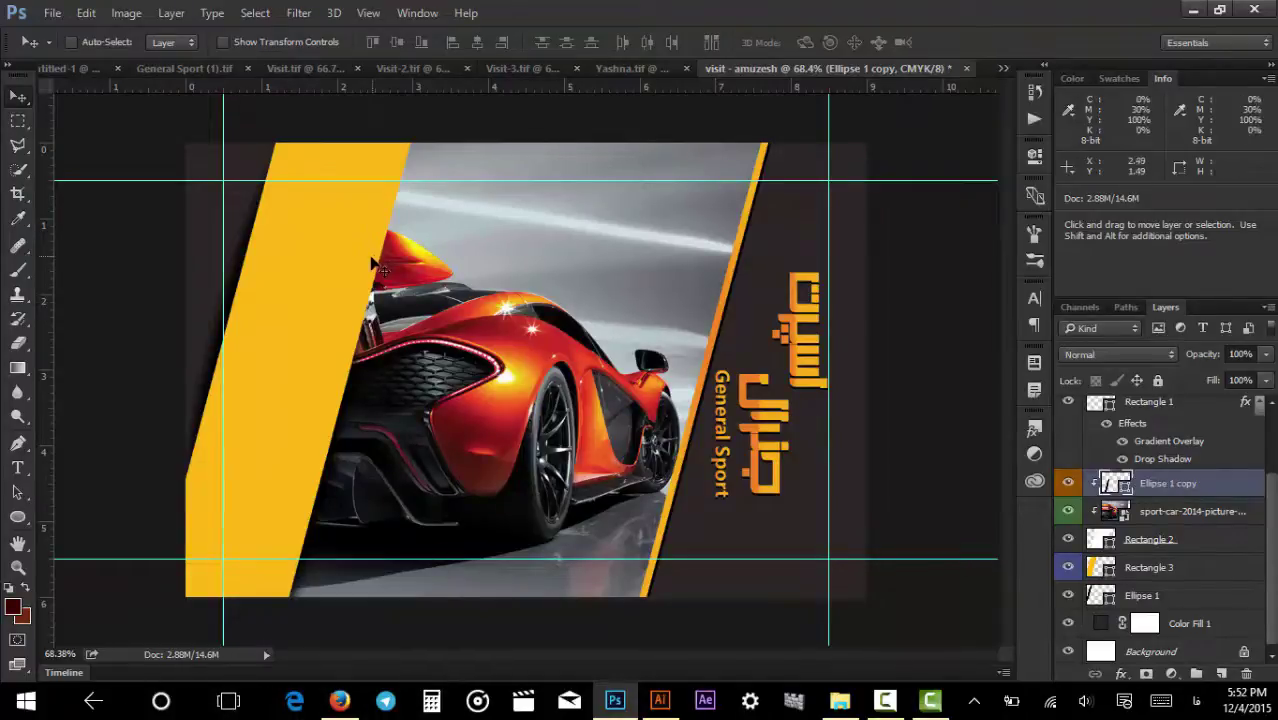
# Inspect the General Sport reference's circle layers, then return to the card and select Rectangle 3.
pyautogui.click(190, 70)
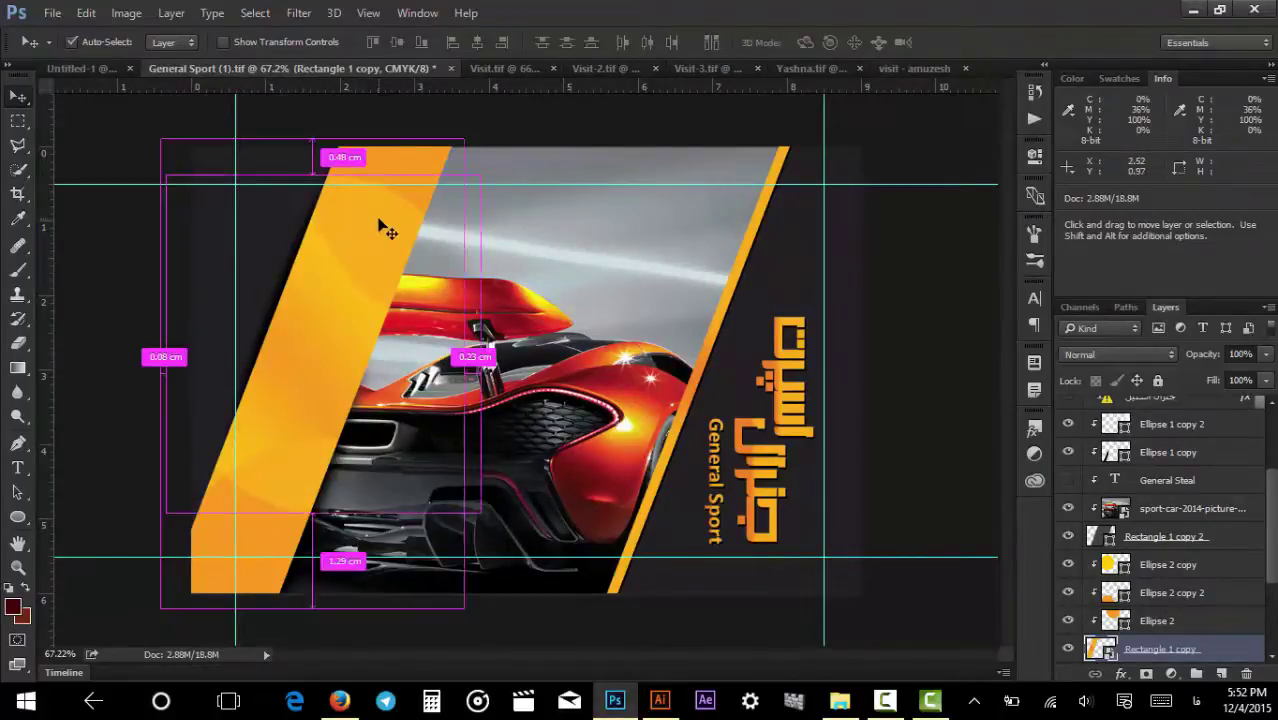
pyautogui.keyDown('ctrl'); pyautogui.click(456, 222); pyautogui.keyUp('ctrl')
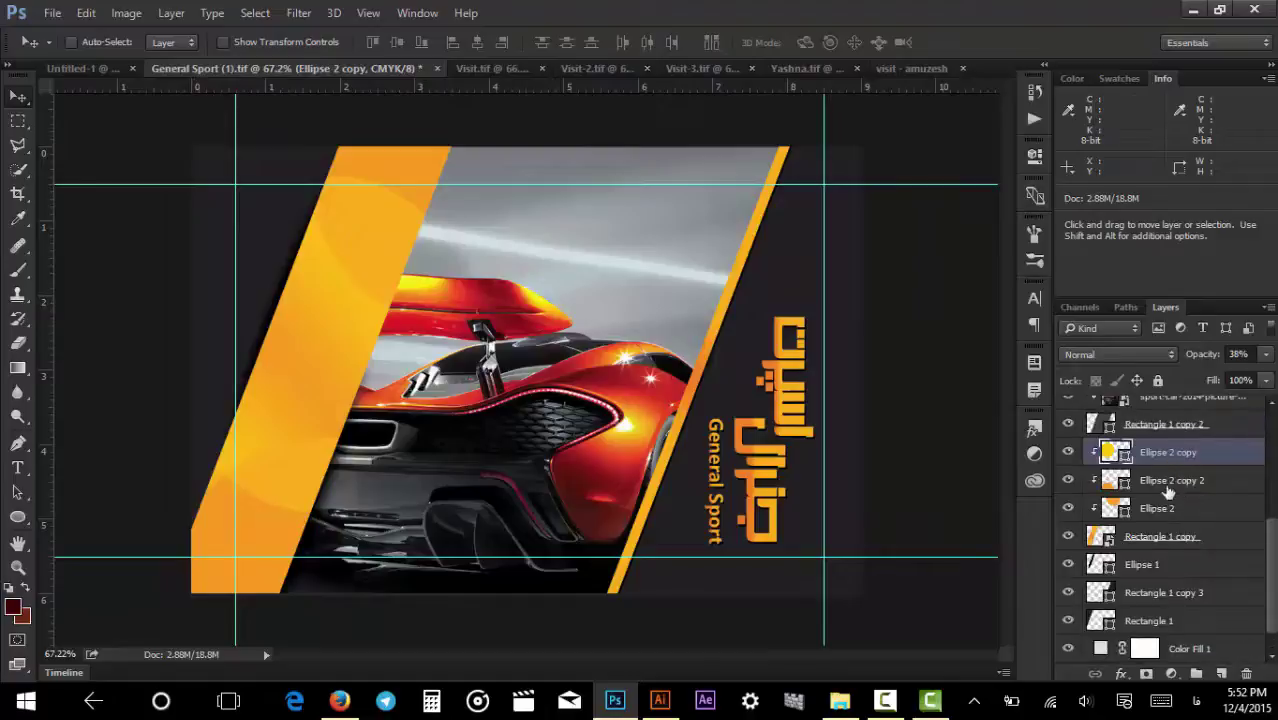
pyautogui.click(1168, 484)
pyautogui.click(1162, 510)
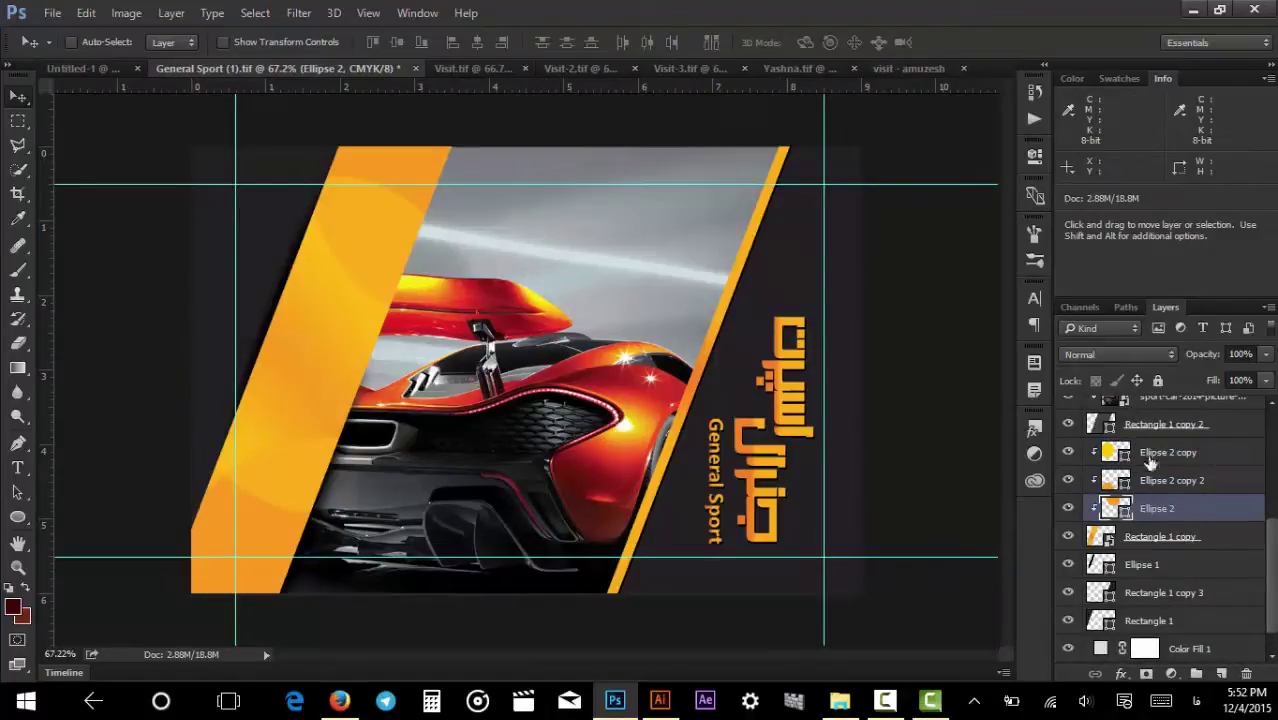
pyautogui.click(1152, 538)
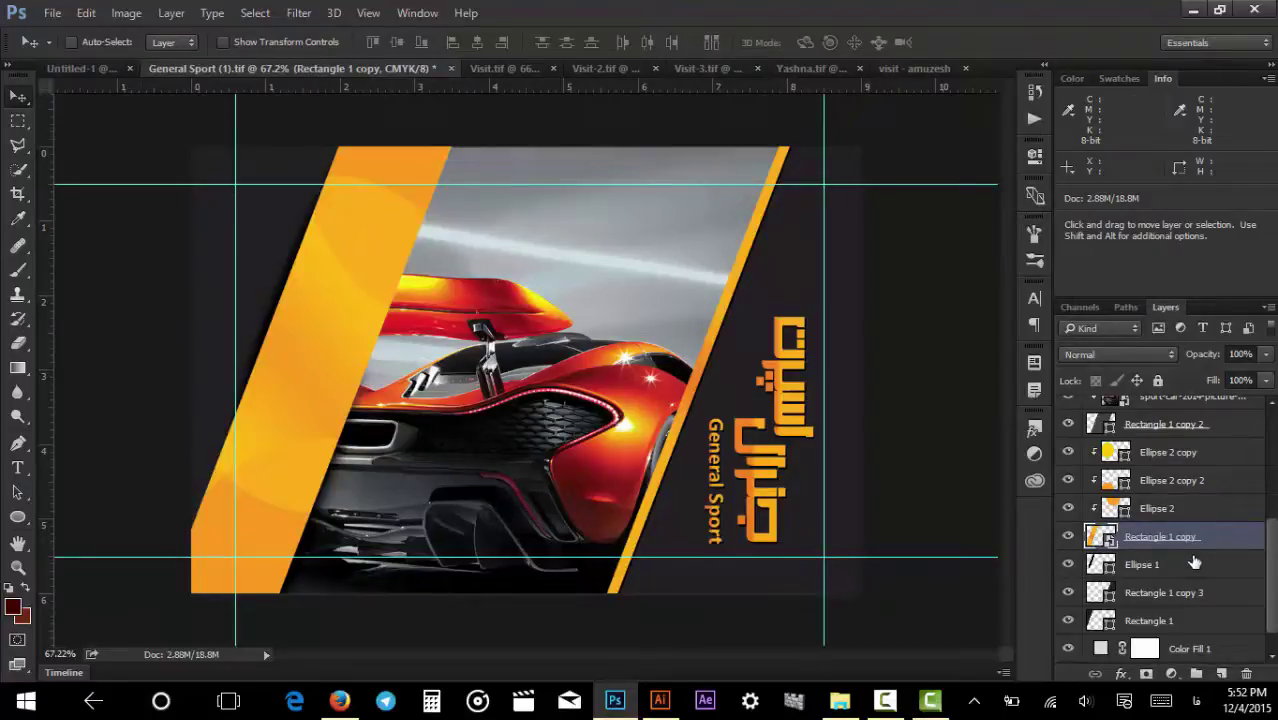
pyautogui.click(1168, 510)
pyautogui.scroll(5, 1170, 515)
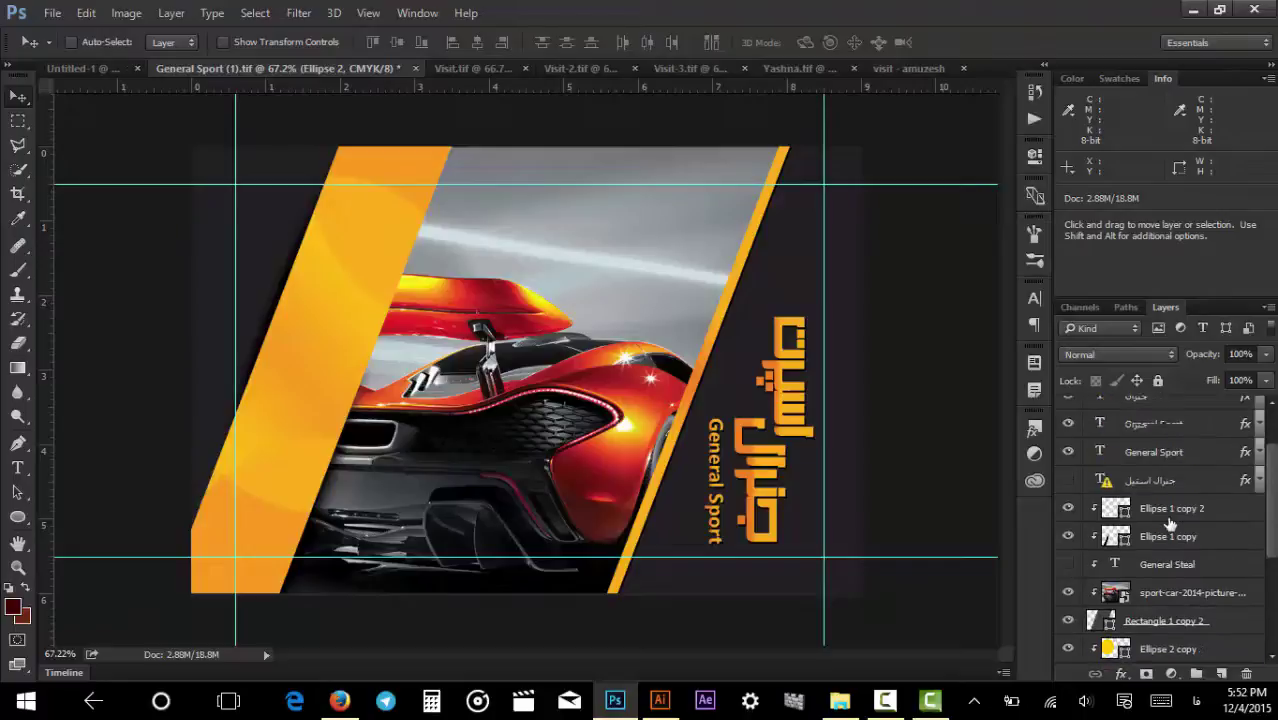
pyautogui.click(879, 68)
pyautogui.keyDown('ctrl'); pyautogui.click(329, 222); pyautogui.keyUp('ctrl')
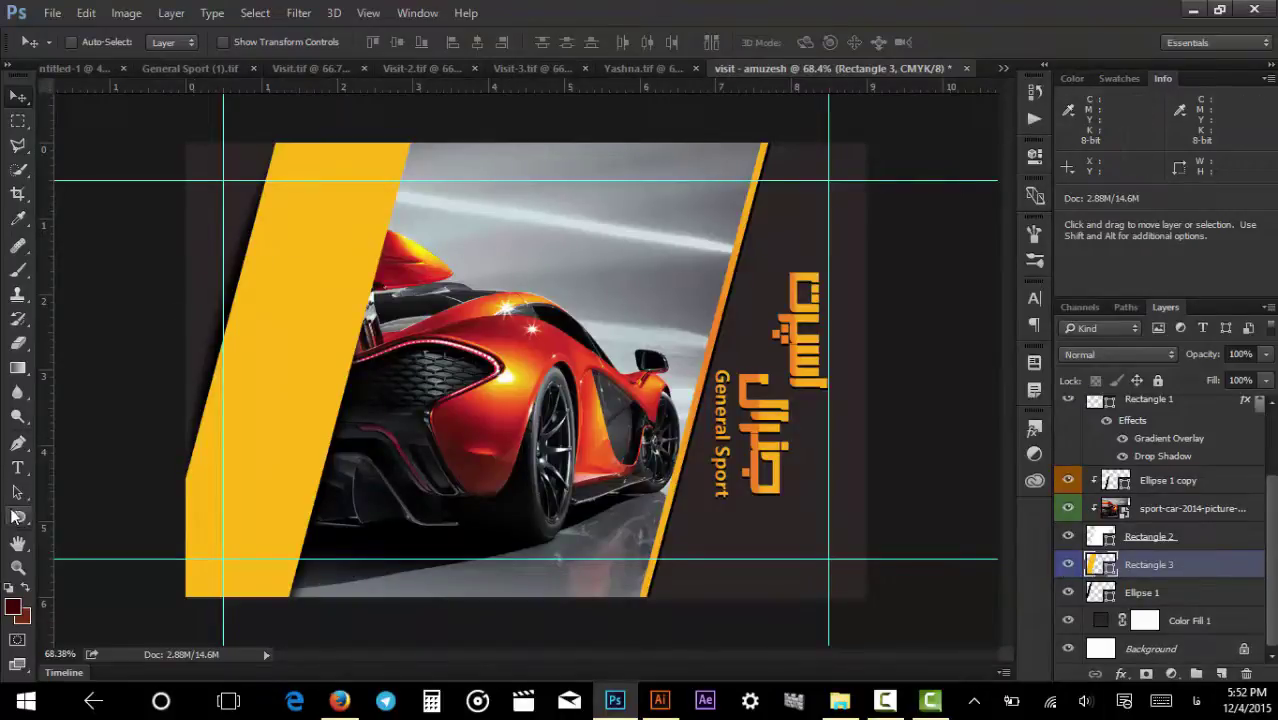
# Draw a 411 px circle on the left yellow band and fill it orange faa61a.
pyautogui.click(16, 516)
pyautogui.moveTo(252, 158); pyautogui.dragTo(266, 172)
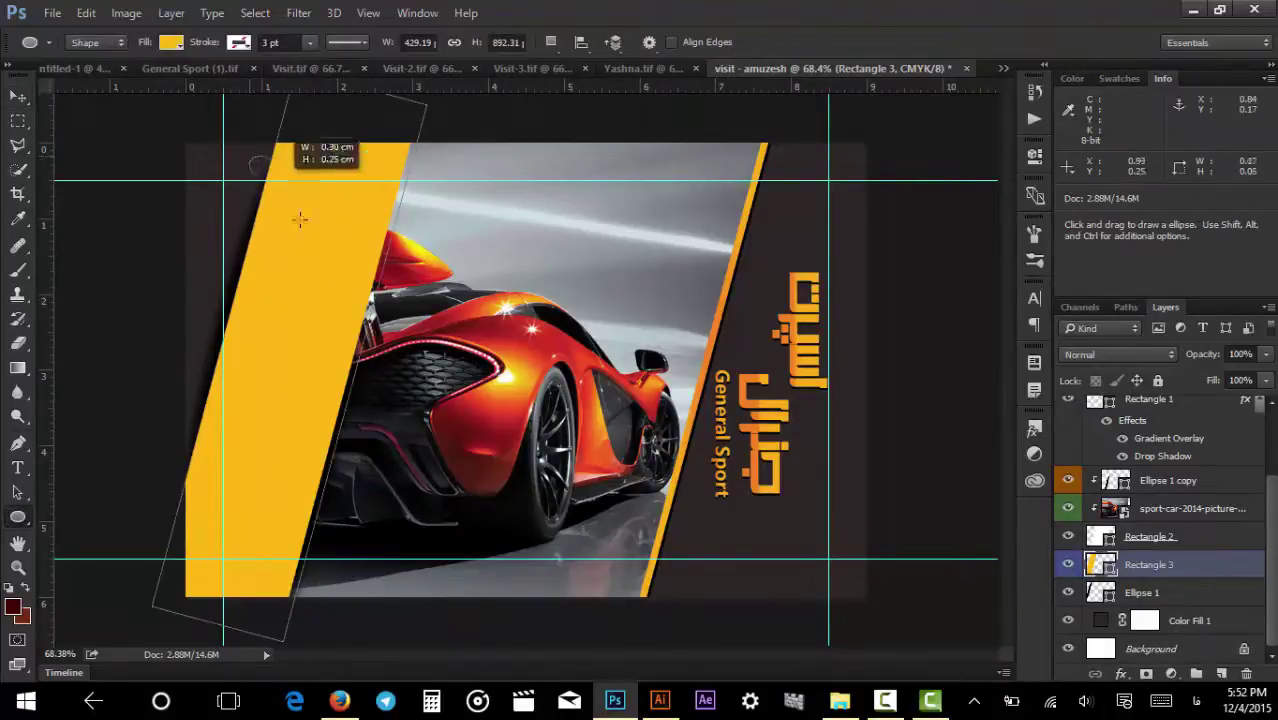
pyautogui.moveTo(299, 218); pyautogui.dragTo(511, 419)
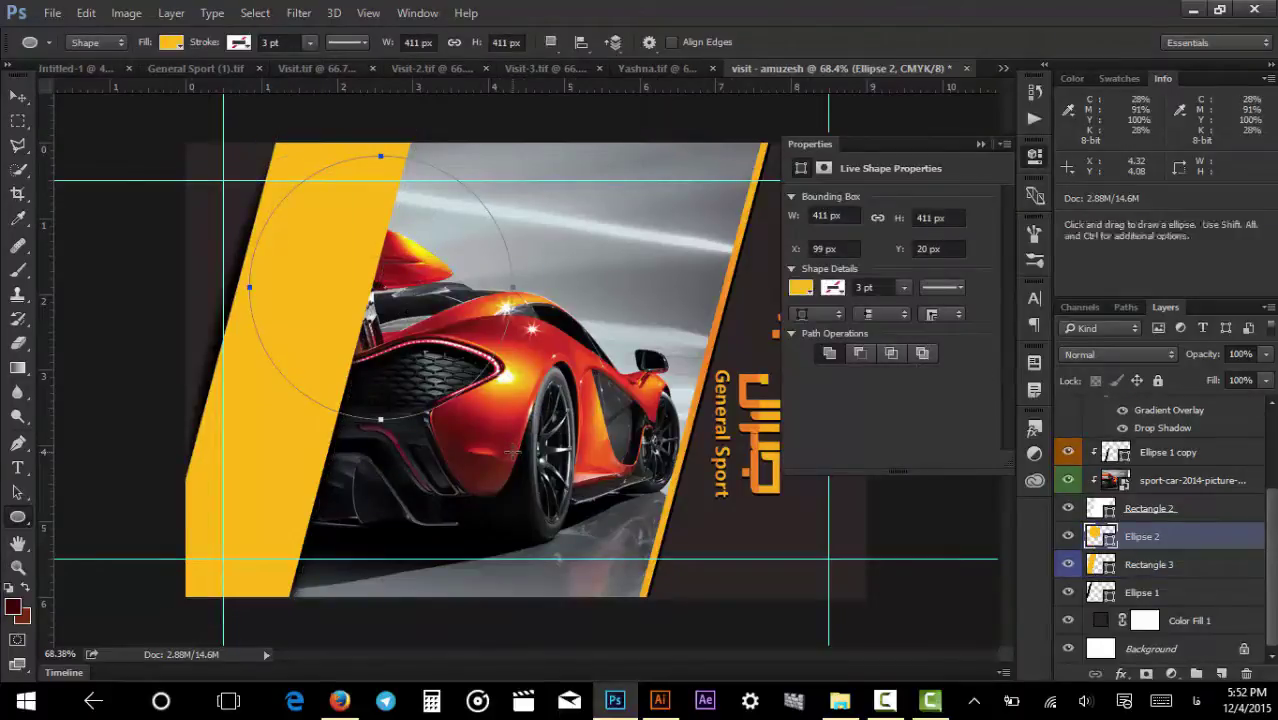
pyautogui.press('v')
pyautogui.moveTo(340, 312); pyautogui.dragTo(300, 245)
pyautogui.doubleClick(1101, 536)
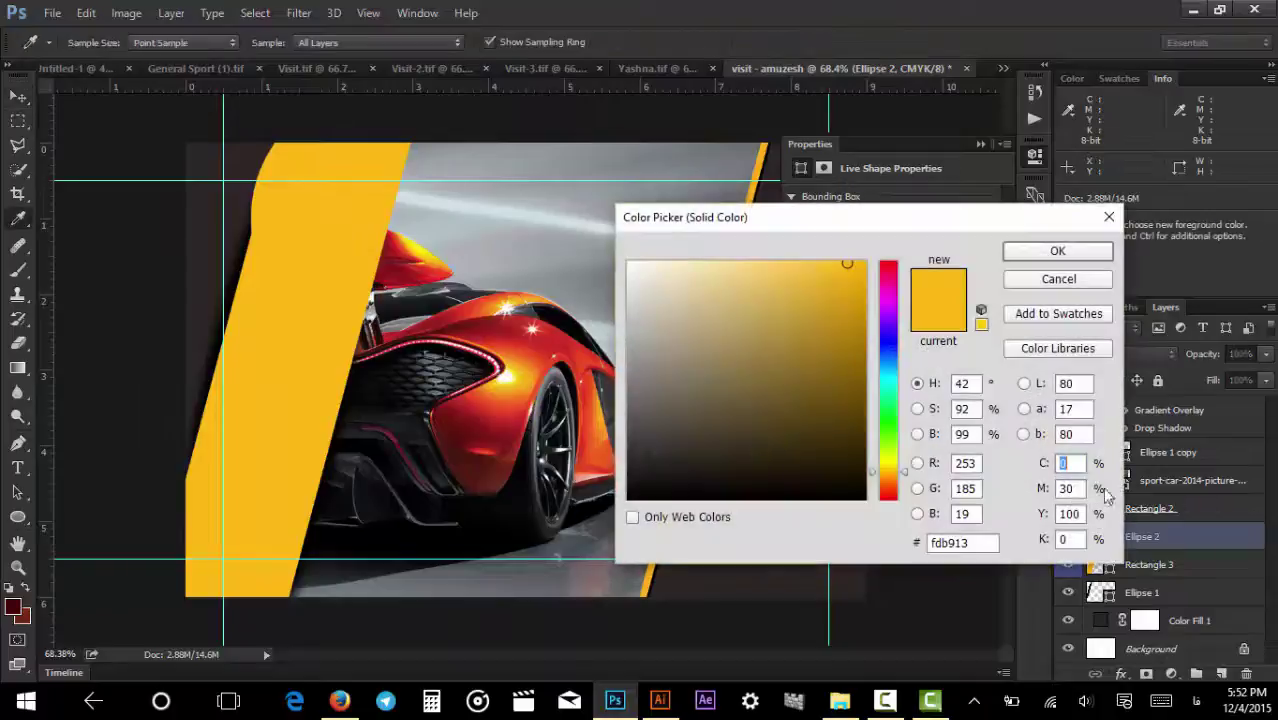
pyautogui.click(1068, 488)
pyautogui.write('40')
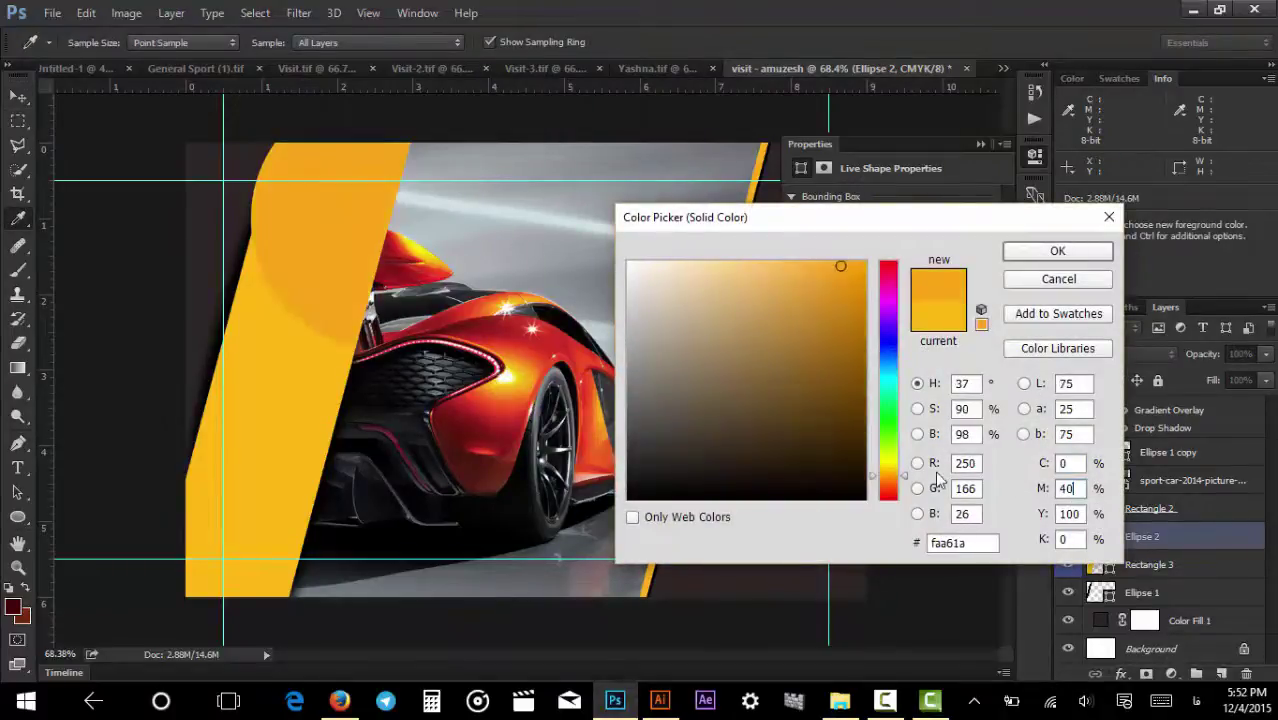
pyautogui.click(1040, 252)
# Duplicate the circle lower left, recolour the copy ffcb05, and position it.
pyautogui.press('v')
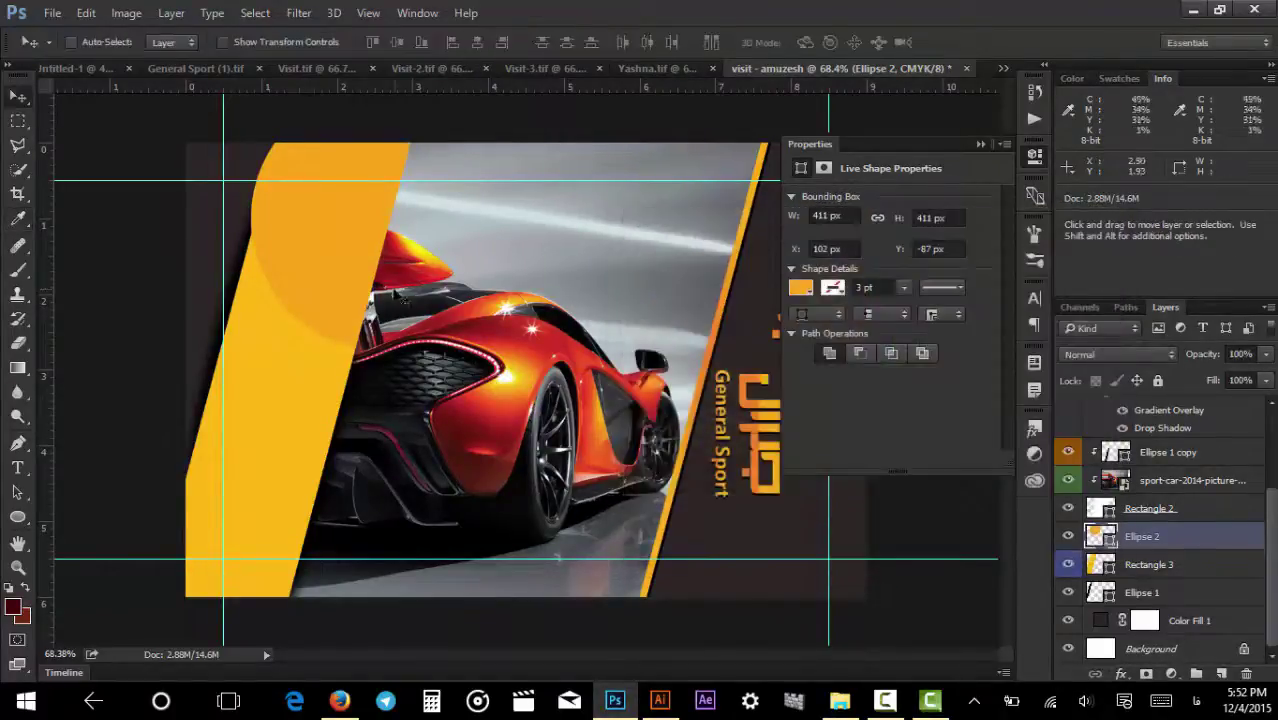
pyautogui.moveTo(345, 272); pyautogui.dragTo(145, 435)
pyautogui.doubleClick(1097, 537)
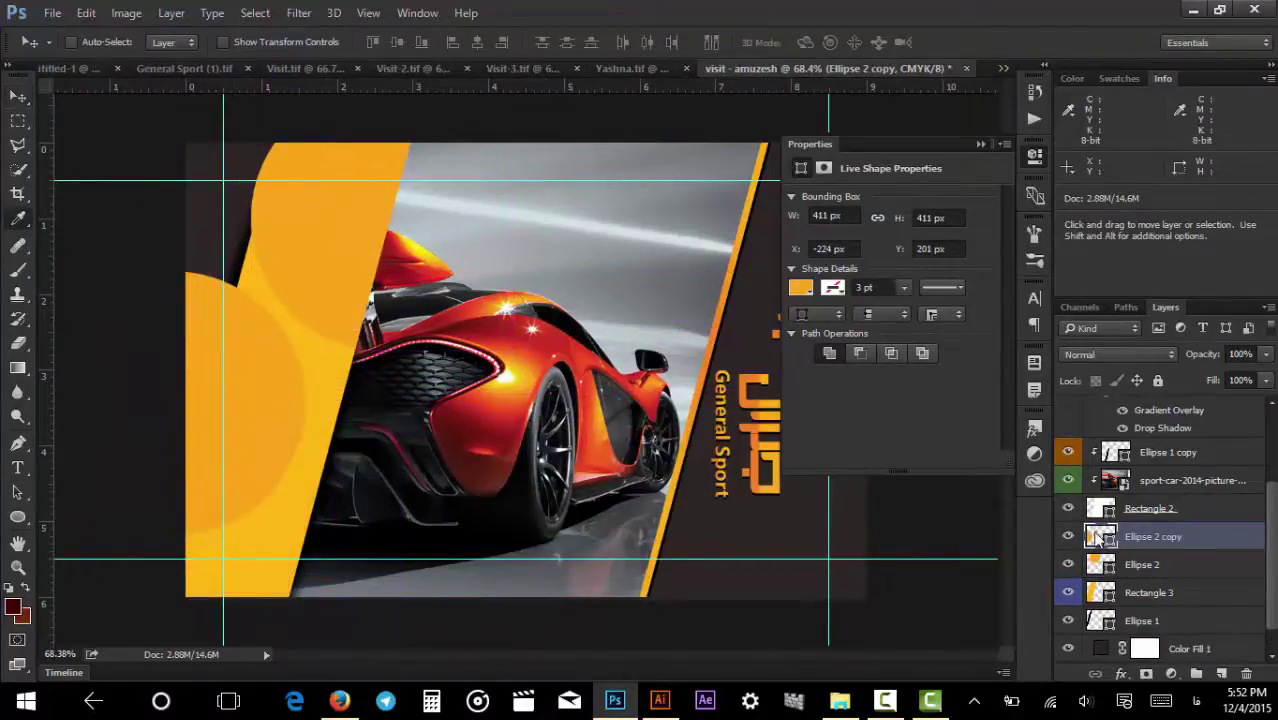
pyautogui.click(888, 468)
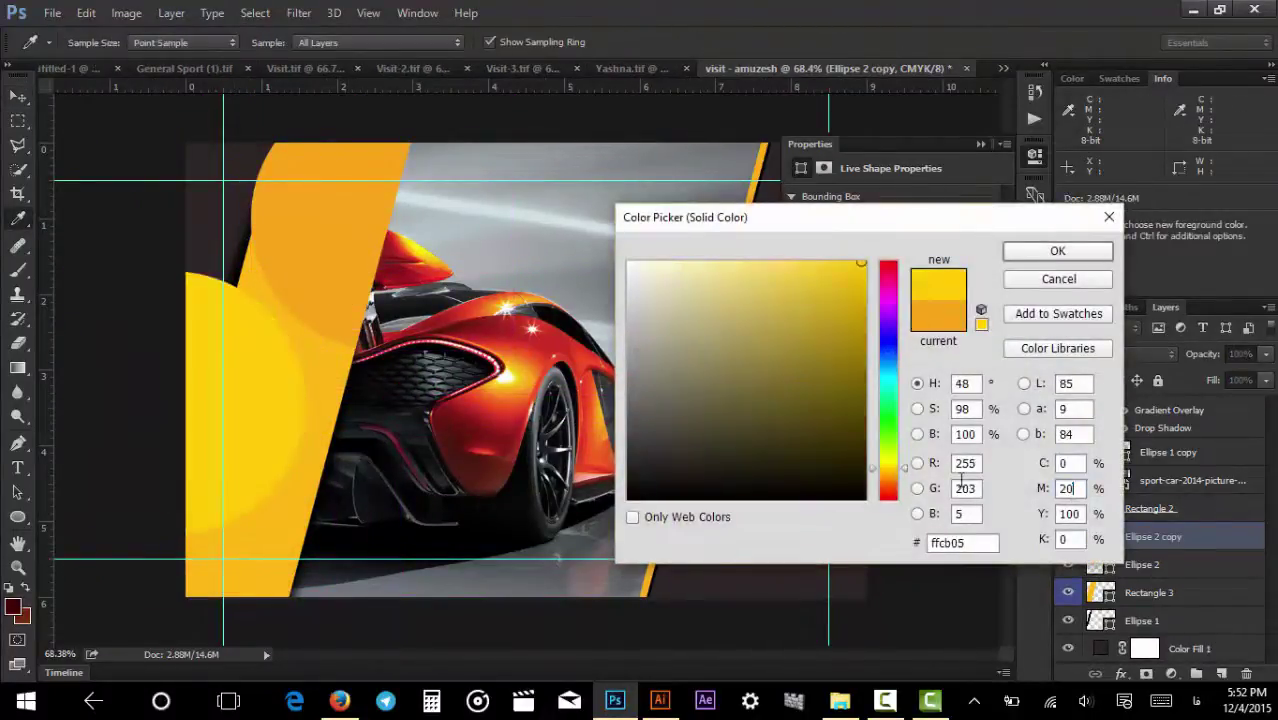
pyautogui.click(1058, 251)
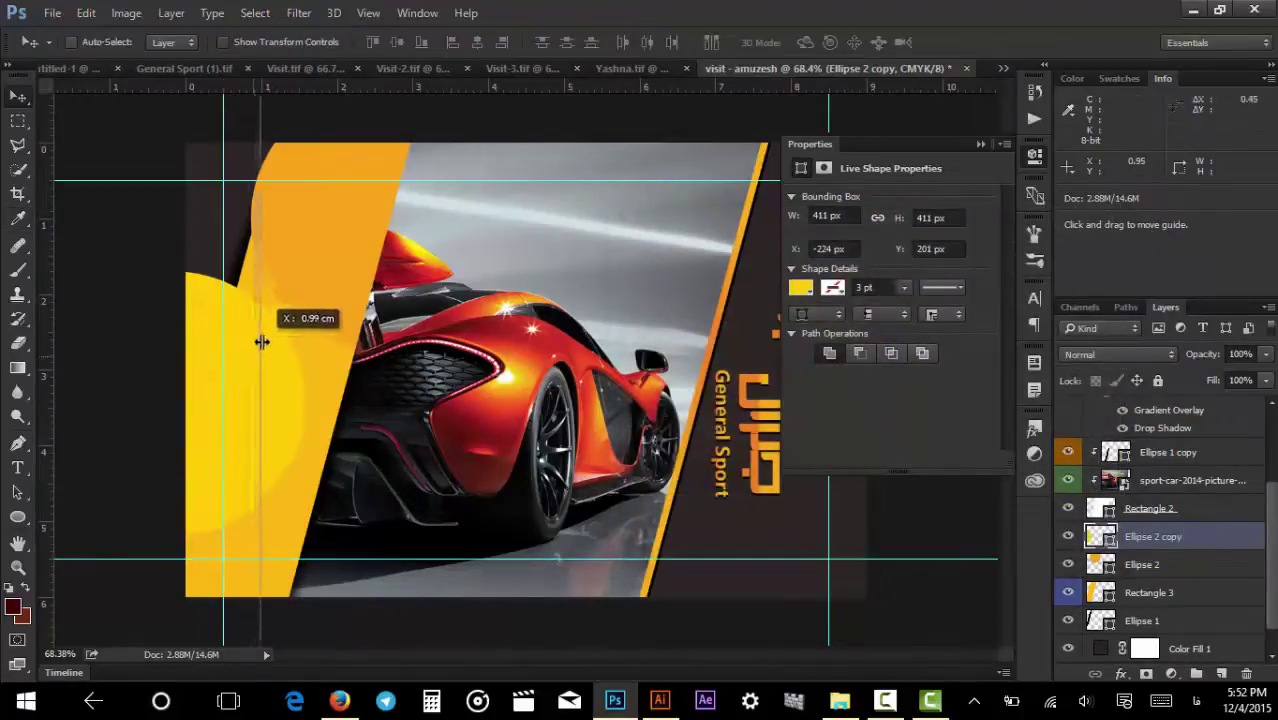
pyautogui.moveTo(261, 383); pyautogui.dragTo(305, 328)
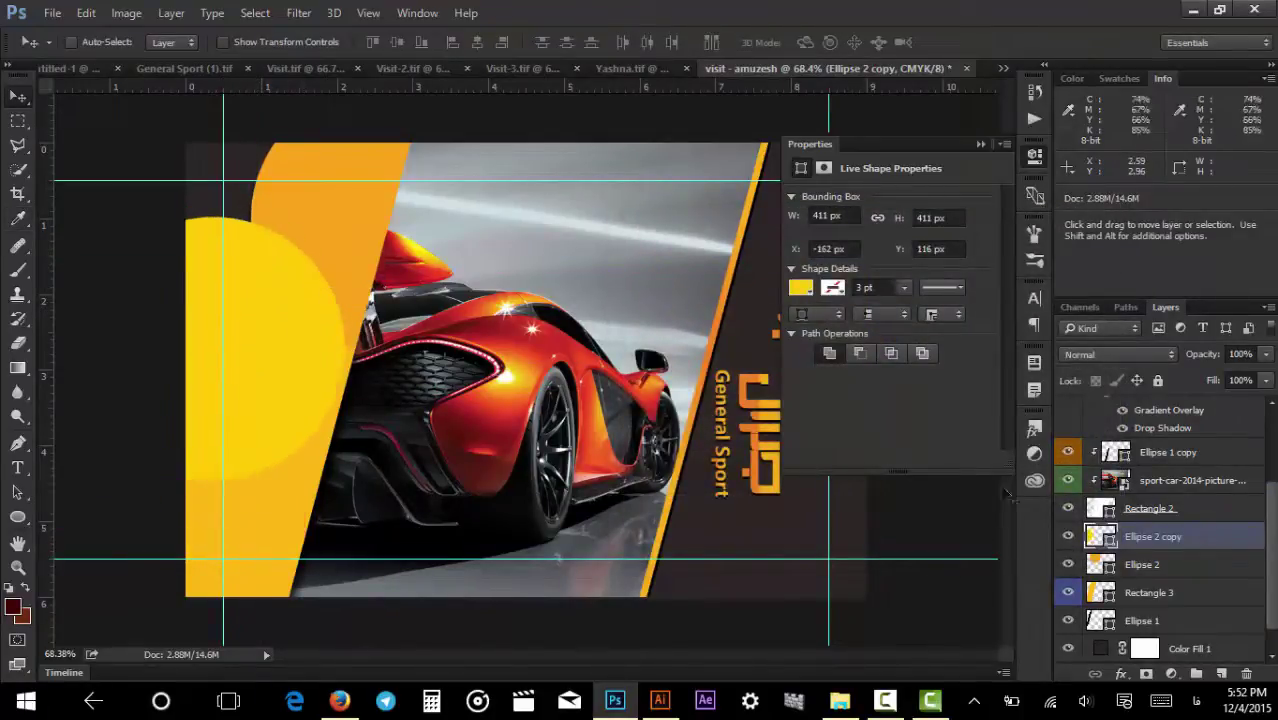
pyautogui.keyDown('shift'); pyautogui.click(1181, 567); pyautogui.keyUp('shift')
# Clip both circles to Rectangle 3 and drag another circle copy lower down.
pyautogui.rightClick(1186, 545)
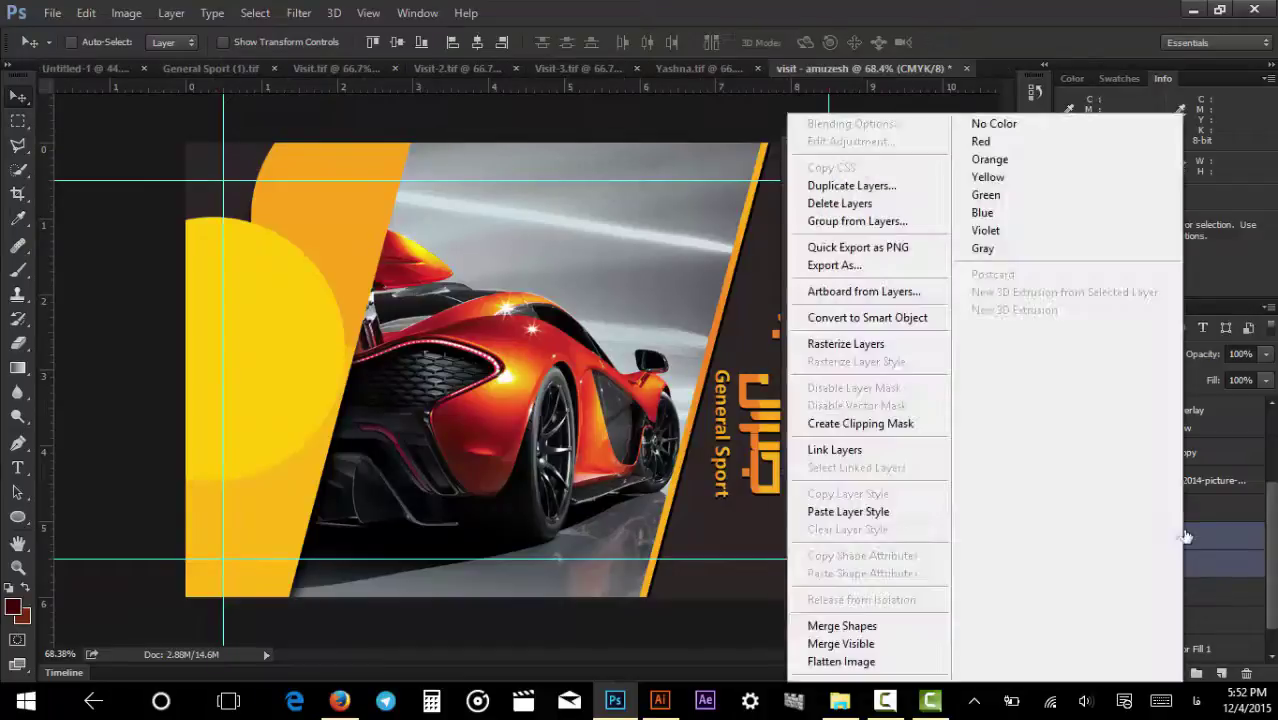
pyautogui.click(839, 424)
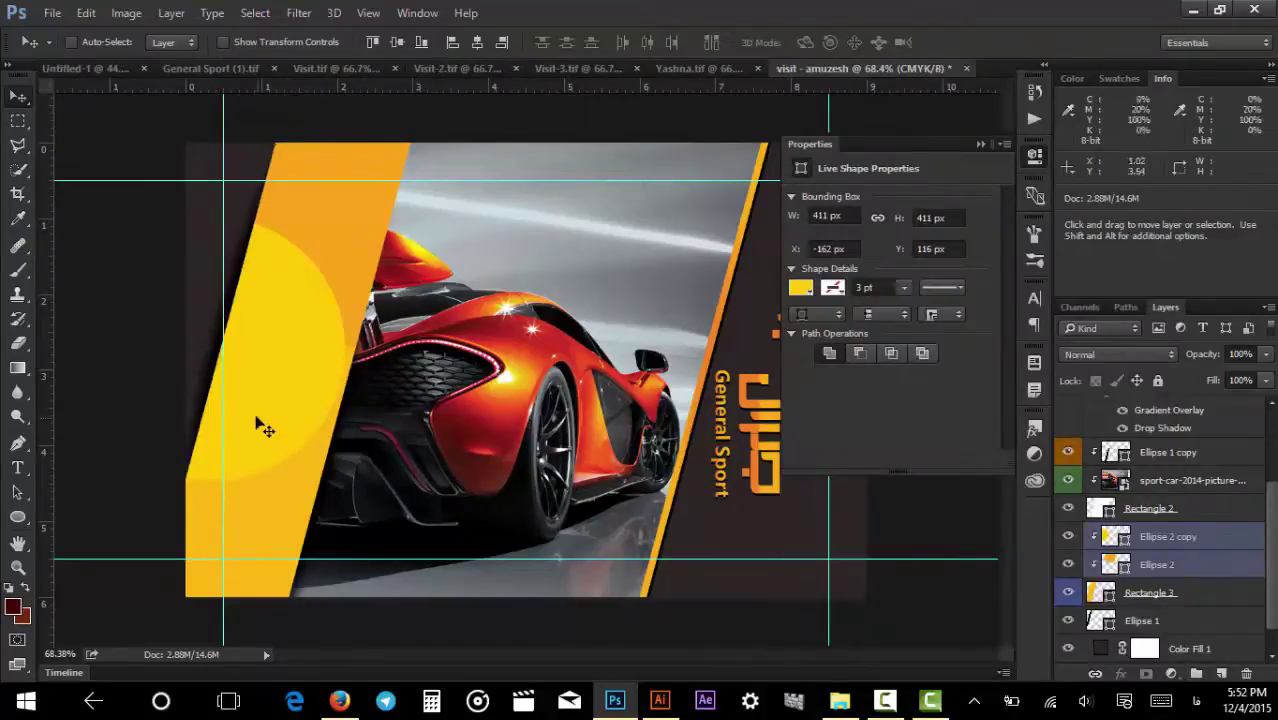
pyautogui.moveTo(256, 426); pyautogui.dragTo(330, 630)
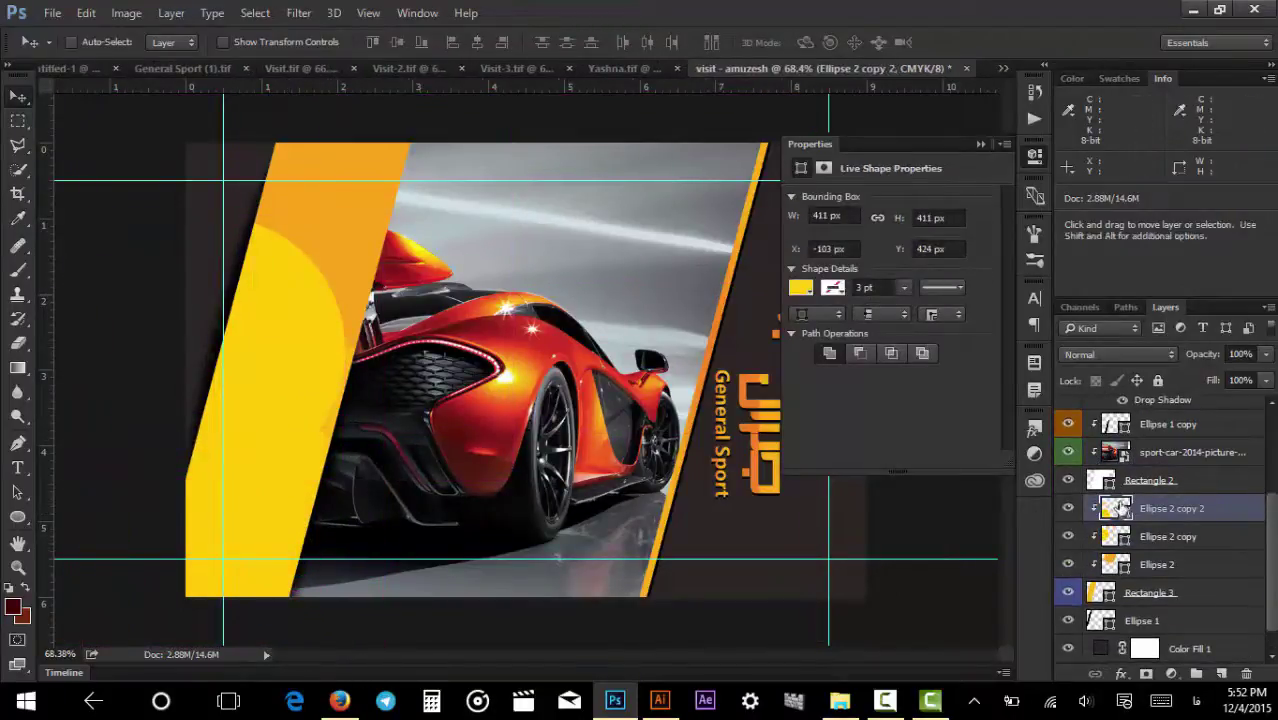
# Recolour the third circle a brighter yellow, then reposition it and the orange Ellipse 2.
pyautogui.doubleClick(1116, 508)
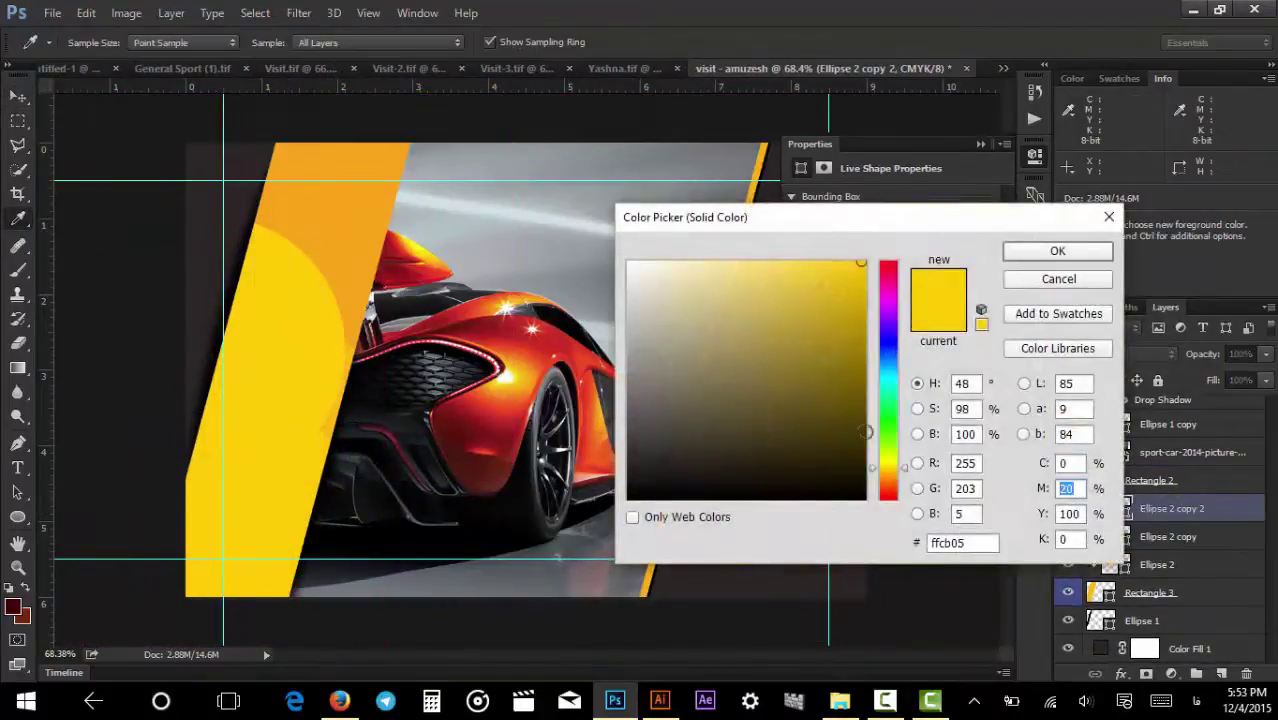
pyautogui.write('0')
pyautogui.press('Return')
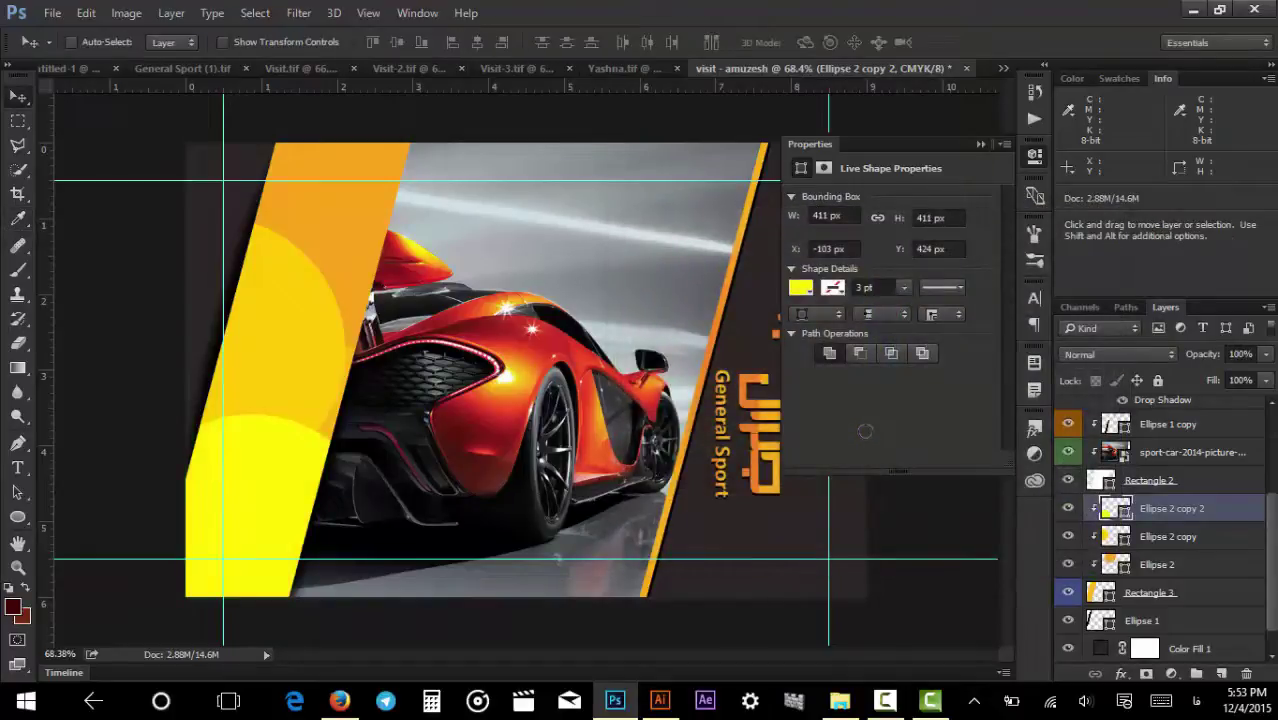
pyautogui.moveTo(282, 515); pyautogui.dragTo(314, 479)
pyautogui.moveTo(354, 226); pyautogui.dragTo(328, 283)
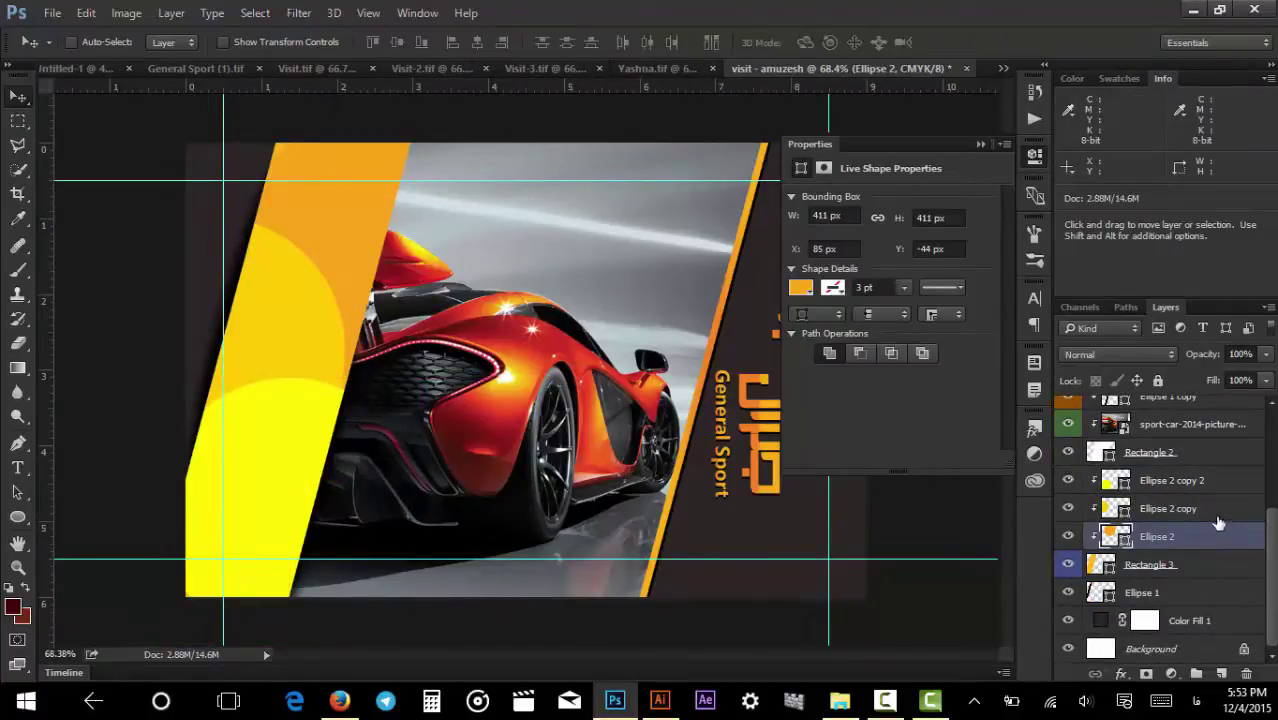
# Set the selected circles to 50% opacity and 50% fill.
pyautogui.keyDown('shift'); pyautogui.click(1208, 482); pyautogui.keyUp('shift')
pyautogui.click(1240, 354)
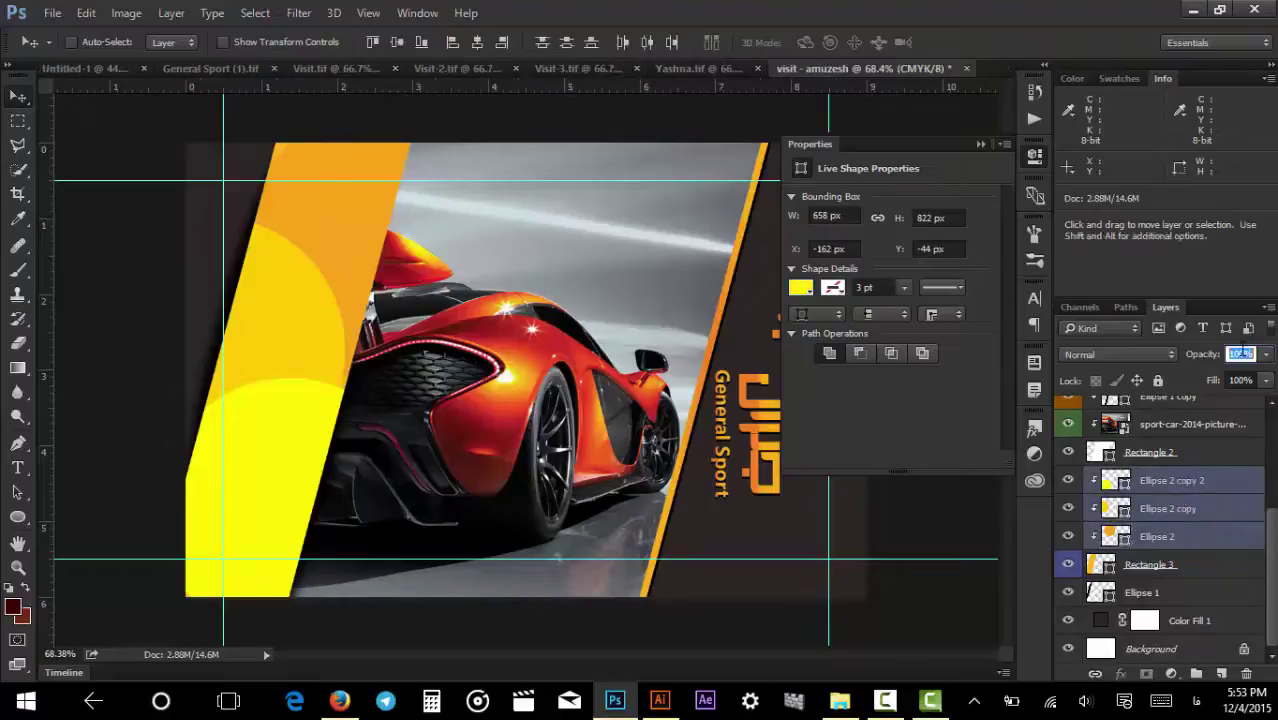
pyautogui.write('70')
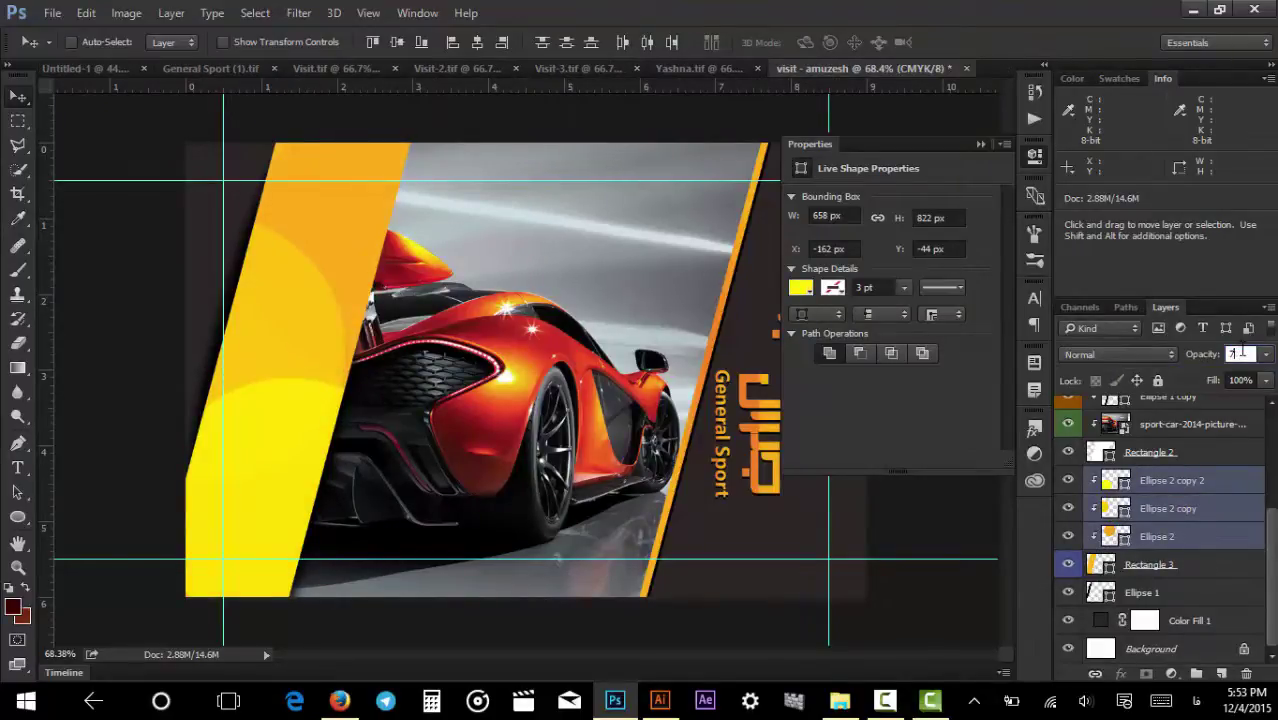
pyautogui.press('BackSpace')
pyautogui.write('50')
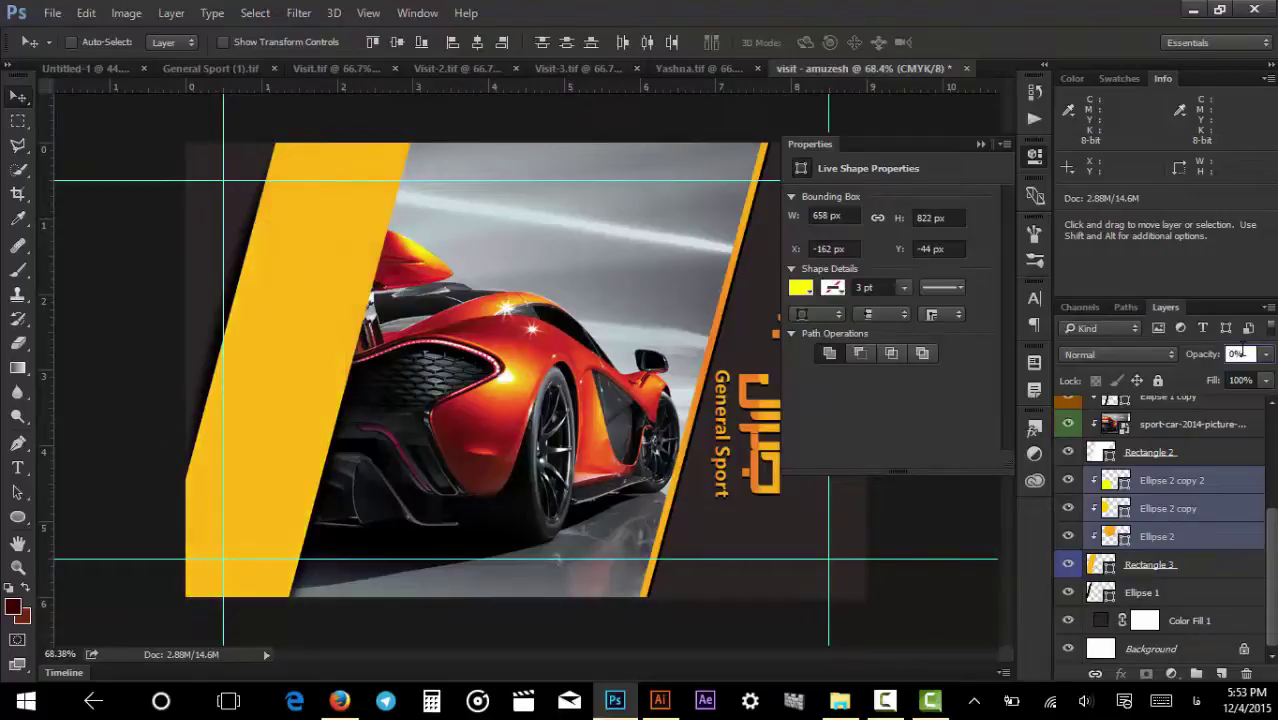
pyautogui.press('Return')
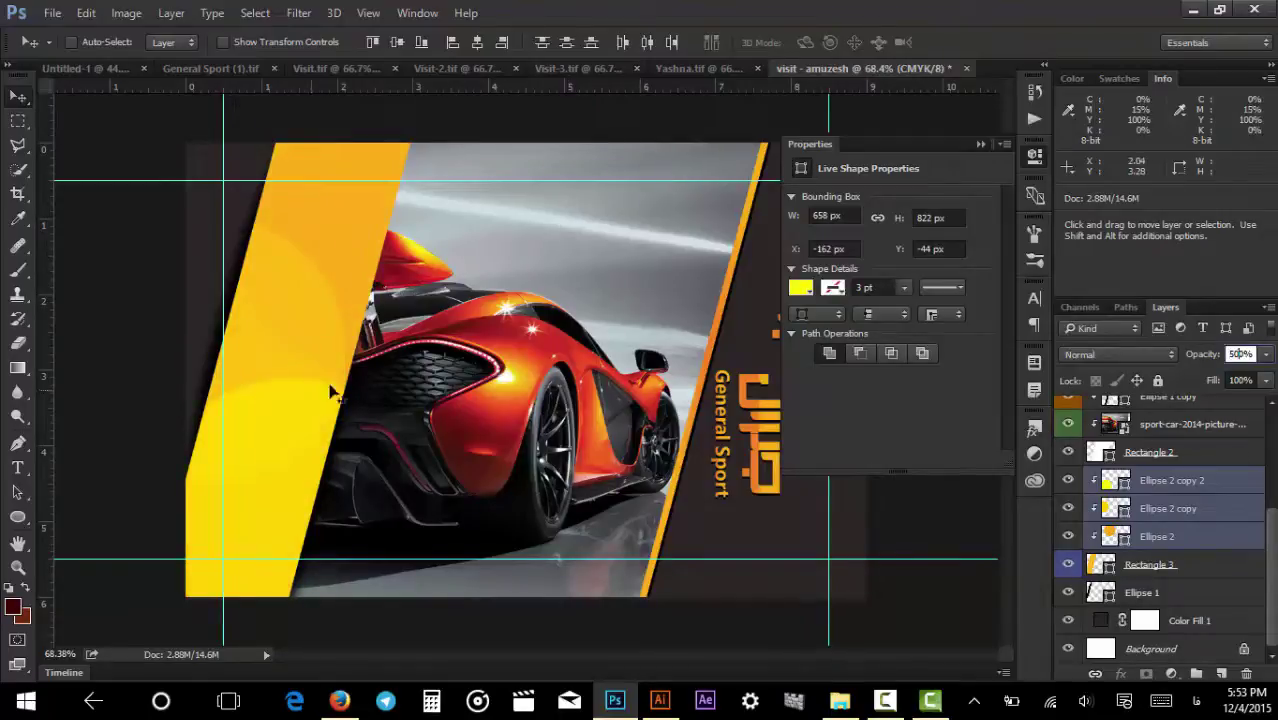
pyautogui.press('ctrl')
pyautogui.click(613, 277)
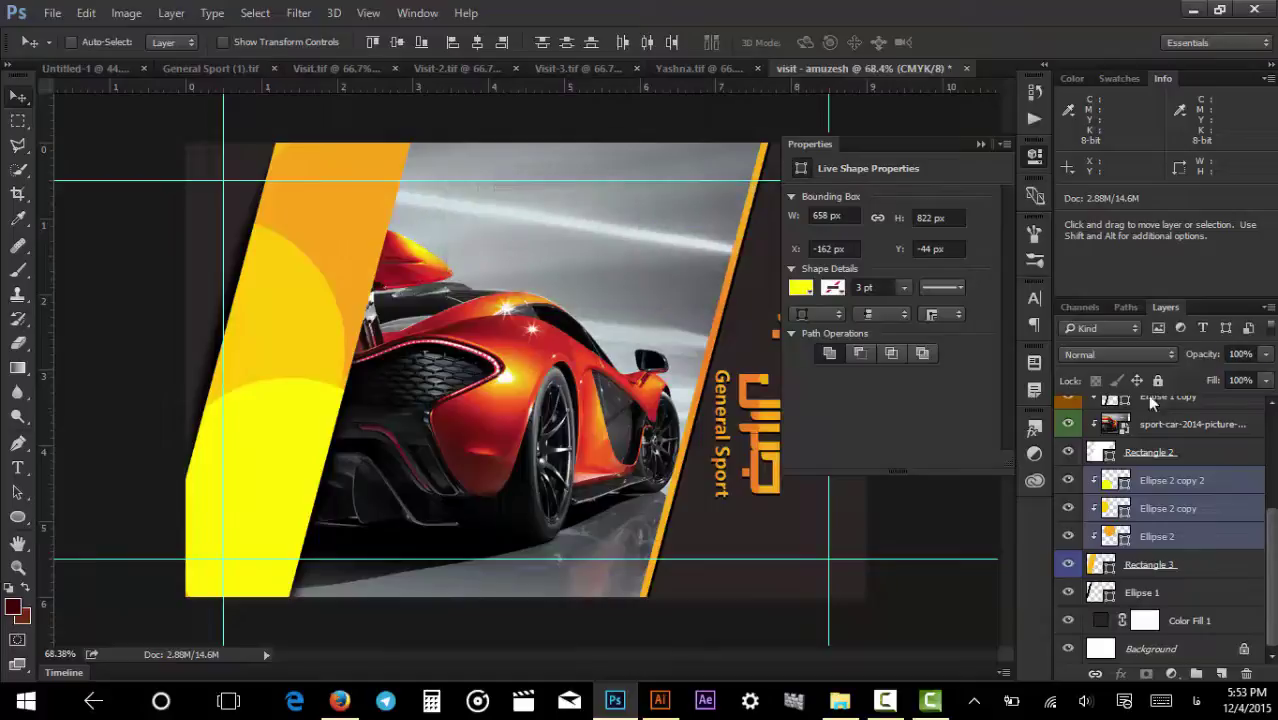
pyautogui.click(1241, 379)
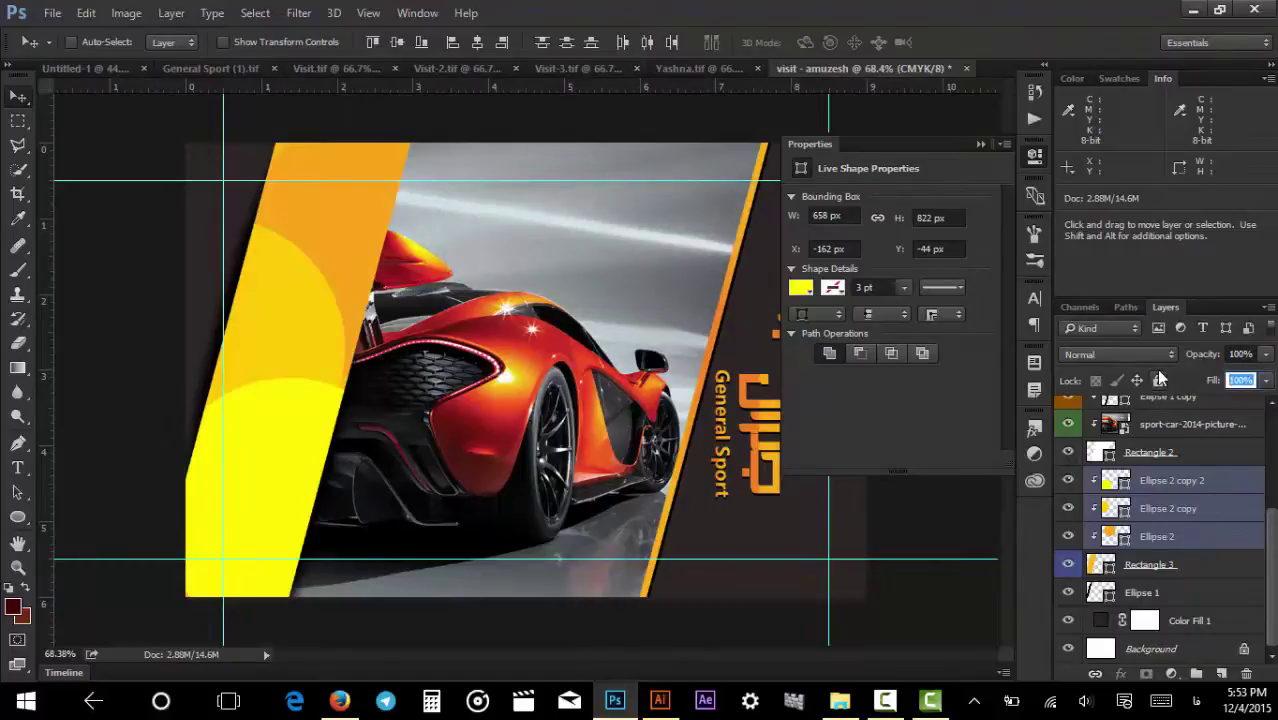
pyautogui.write('50')
pyautogui.press('Return')
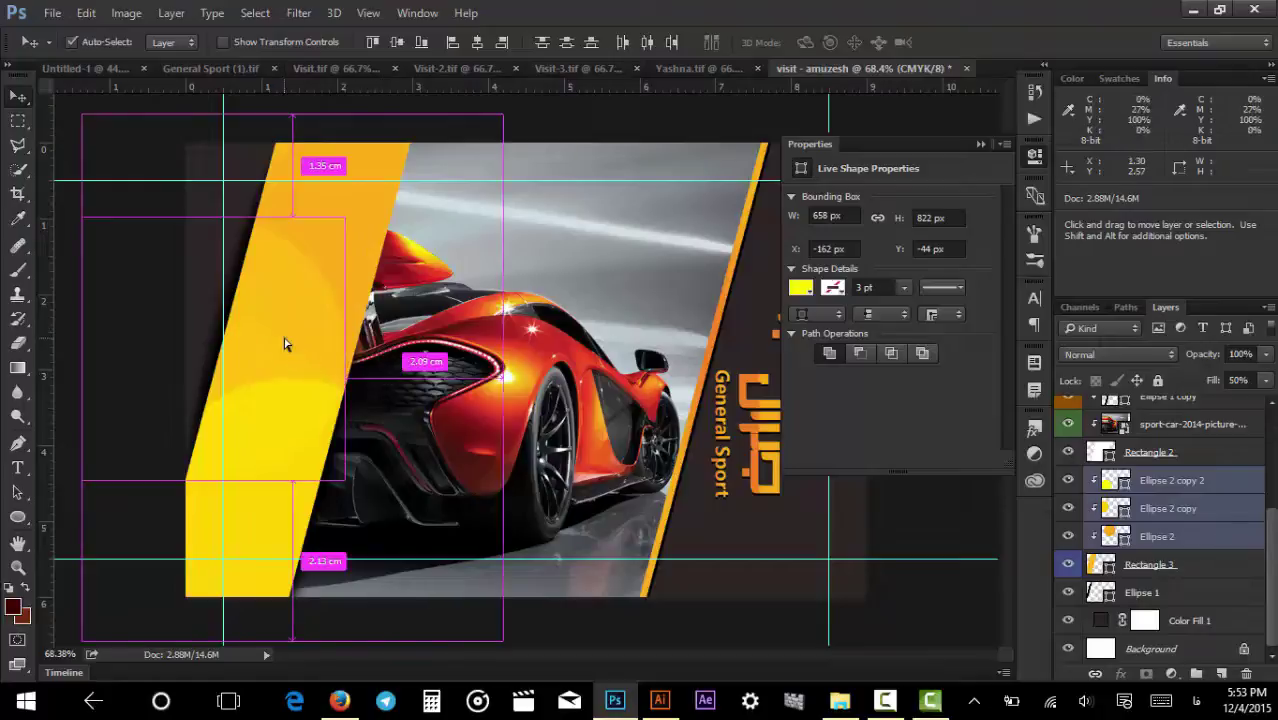
# Move Ellipse 2 above Ellipse 2 copy and lower the Ellipse 2 and Ellipse 2 copy 2 fills to 30%.
pyautogui.keyDown('ctrl'); pyautogui.click(357, 271); pyautogui.keyUp('ctrl')
pyautogui.keyDown('ctrl'); pyautogui.click(362, 257); pyautogui.keyUp('ctrl')
pyautogui.moveTo(327, 250); pyautogui.dragTo(340, 258)
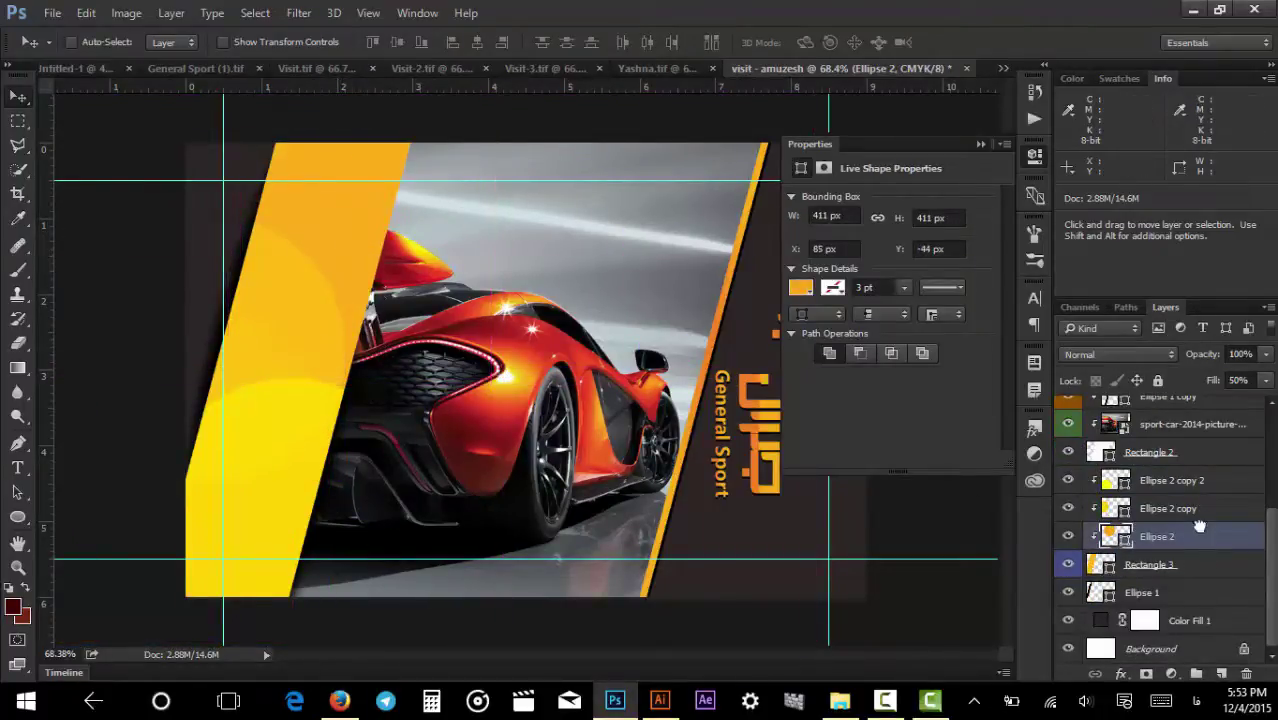
pyautogui.moveTo(1200, 540); pyautogui.dragTo(1199, 510)
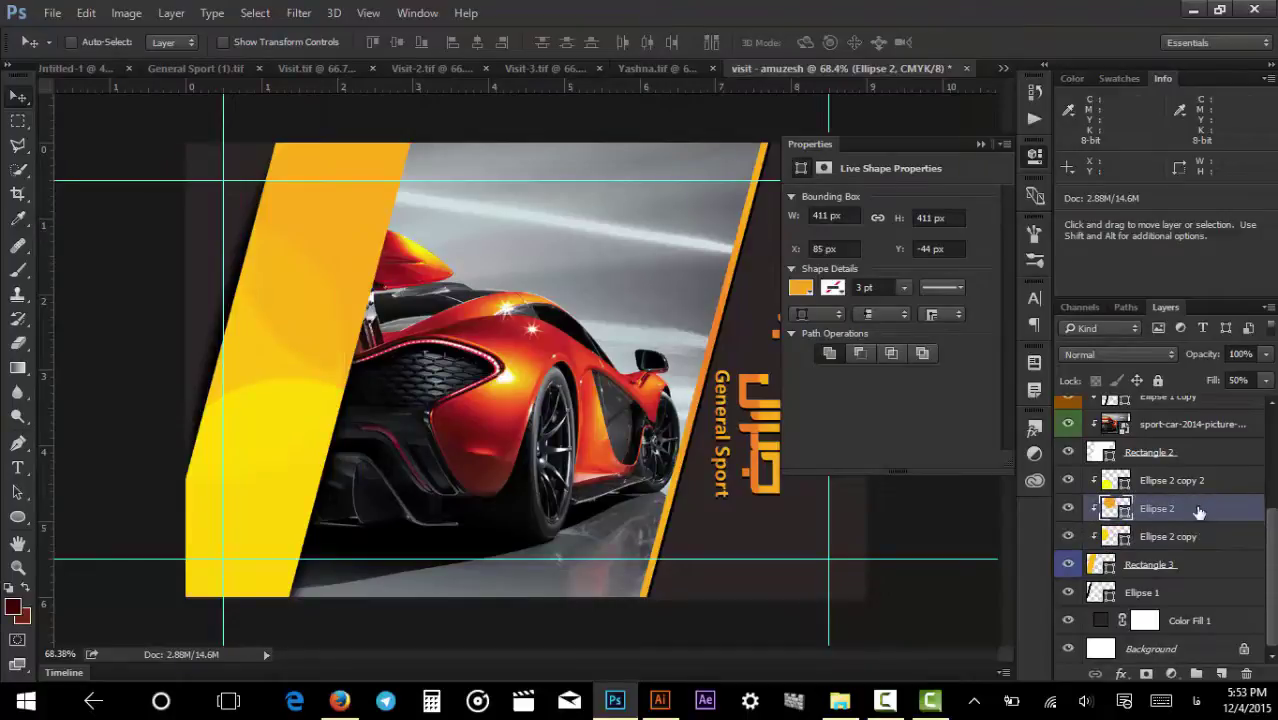
pyautogui.click(1240, 380)
pyautogui.write('30')
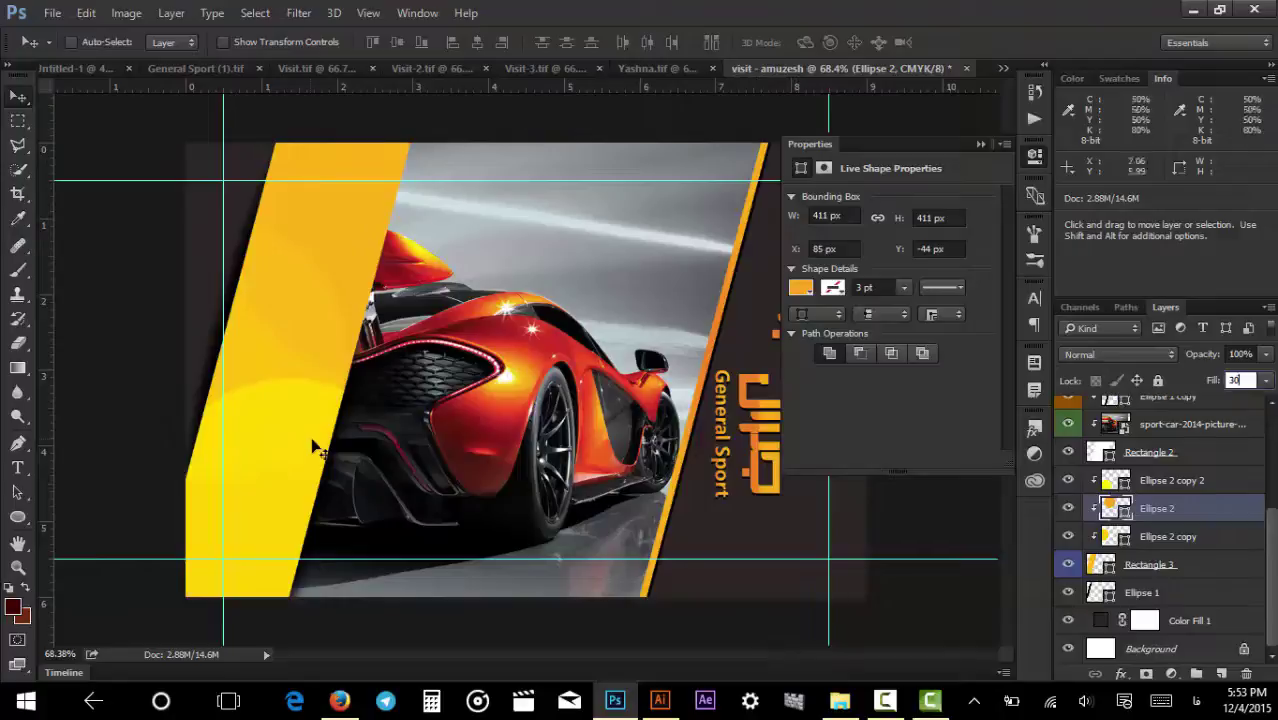
pyautogui.keyDown('ctrl'); pyautogui.click(280, 408); pyautogui.keyUp('ctrl')
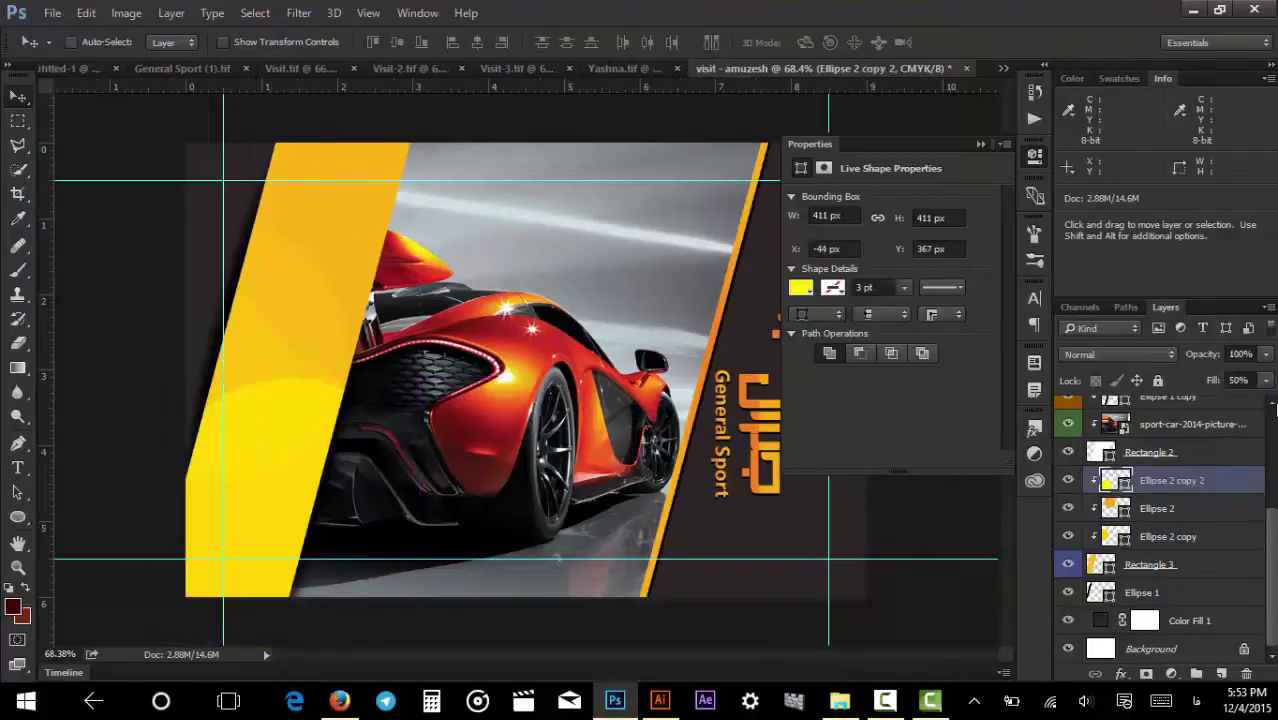
pyautogui.click(1240, 380)
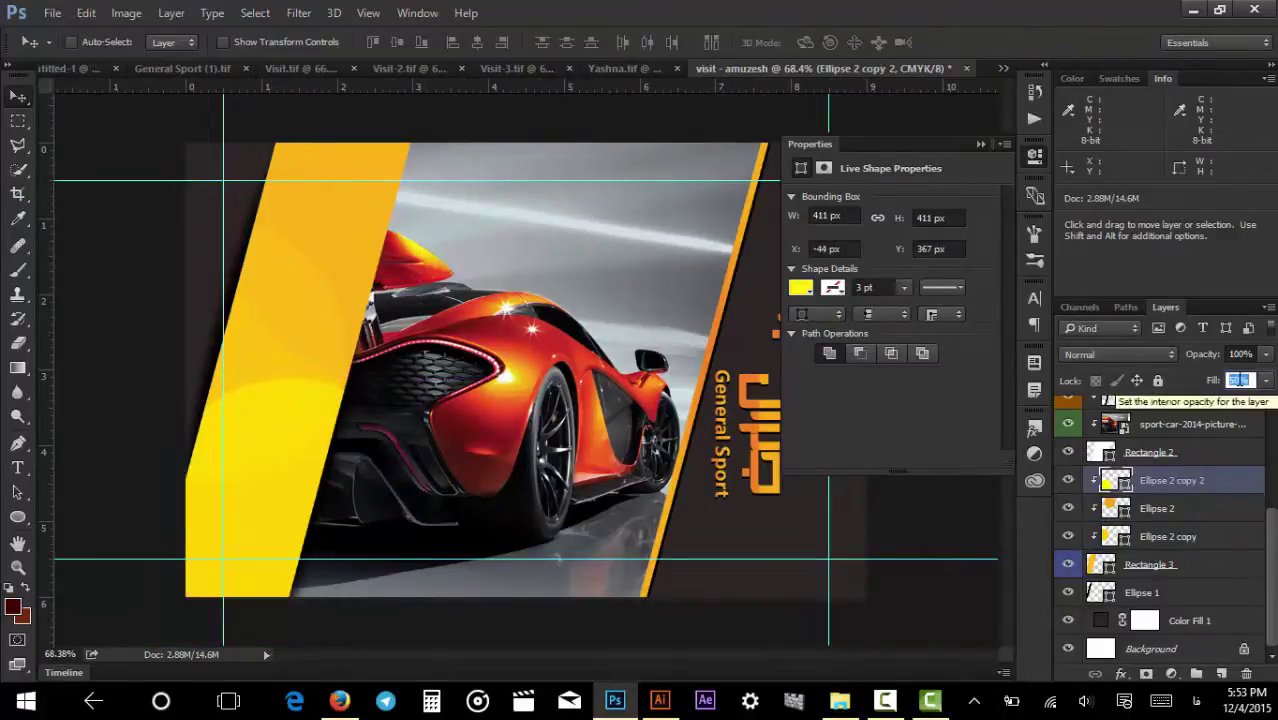
pyautogui.write('30')
pyautogui.press('Return')
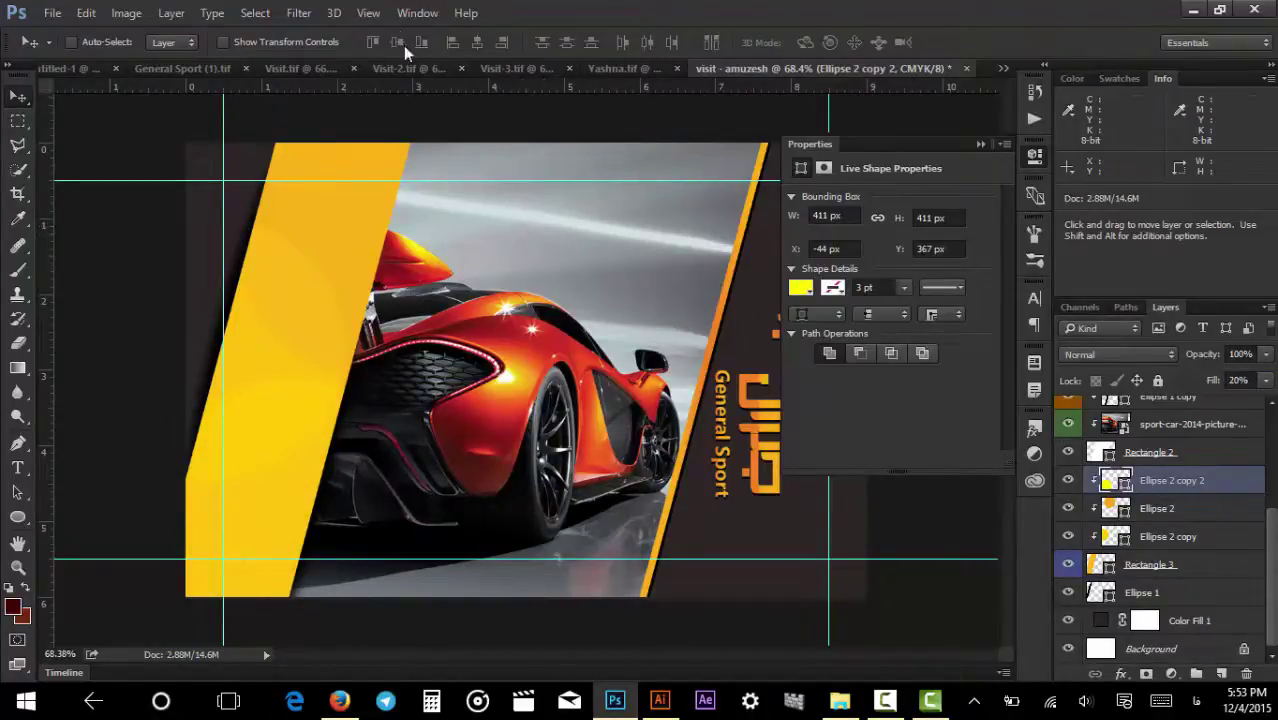
# Switch from Visit.tif to General Sport (1).tif and collapse the Properties panel.
pyautogui.click(308, 69)
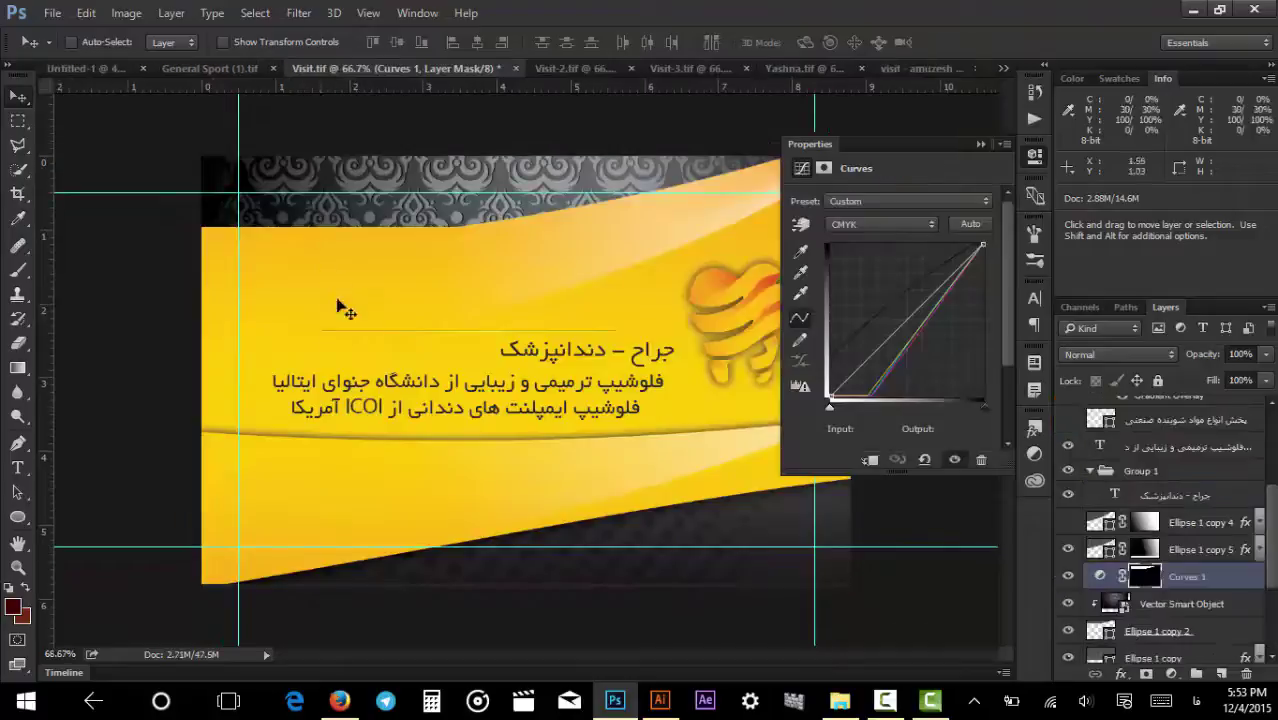
pyautogui.click(195, 69)
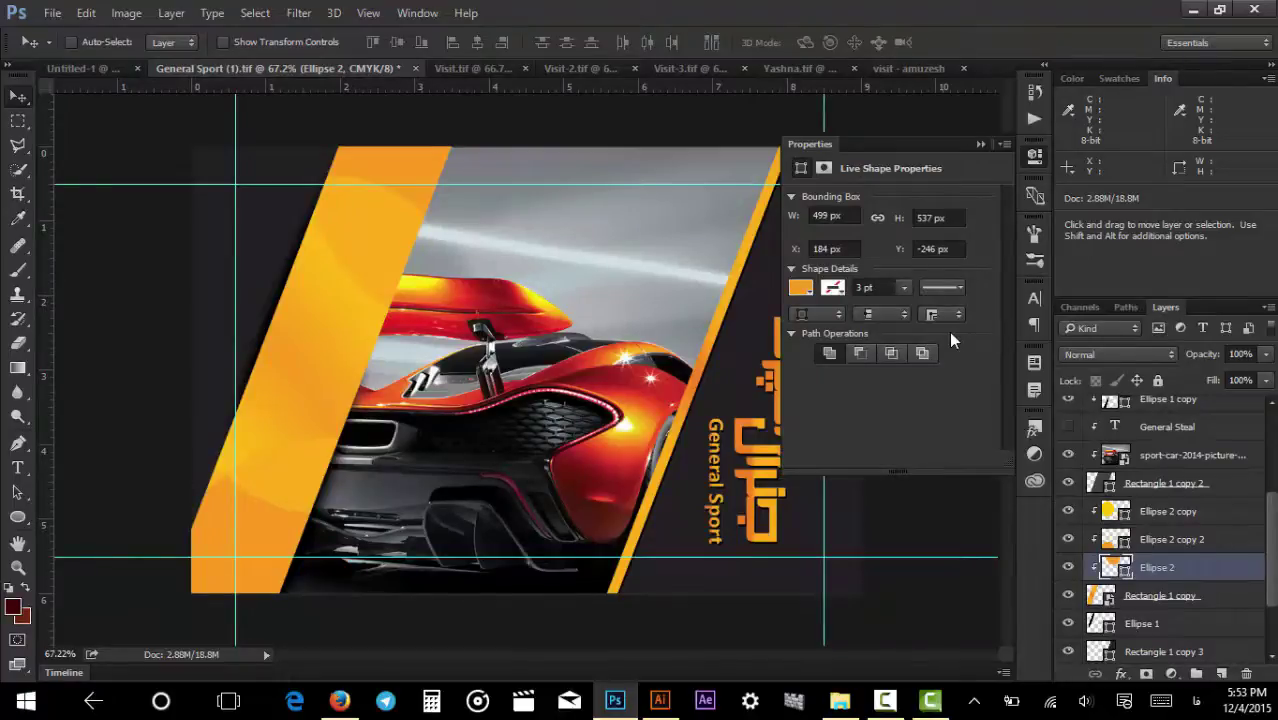
pyautogui.click(980, 145)
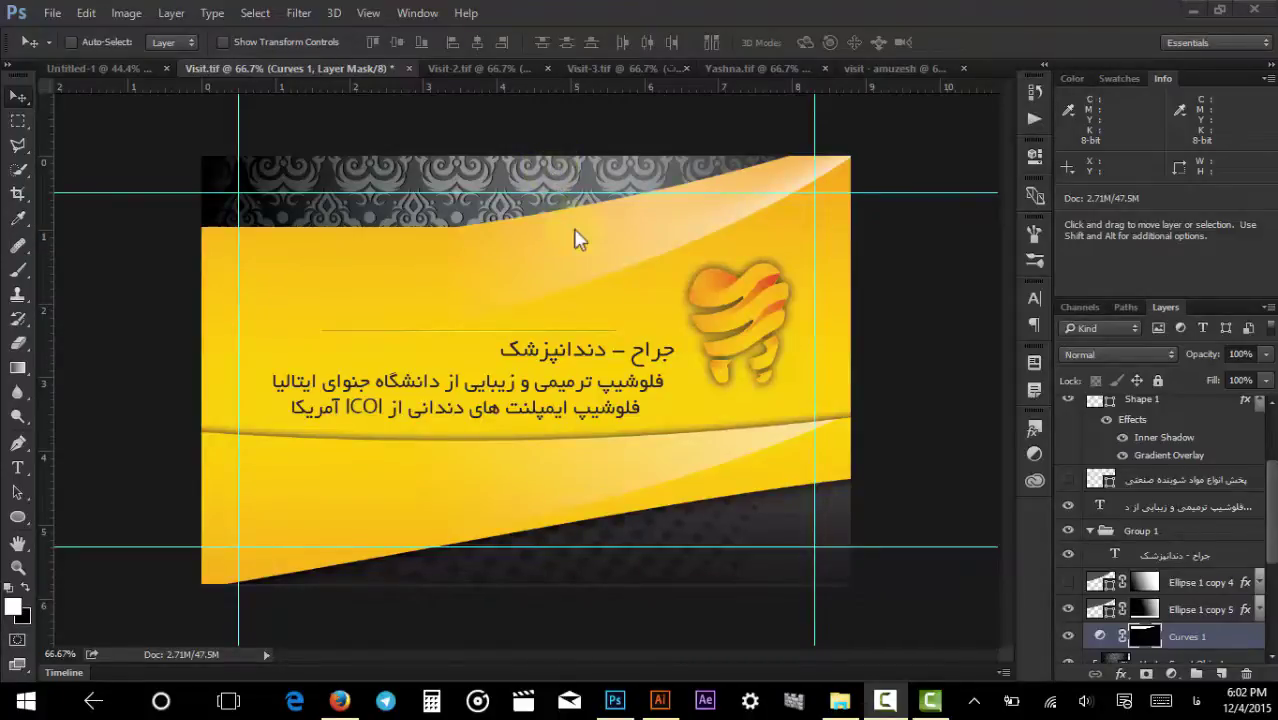
# In Untitled-1, toggle Curves 1 on and off to compare the left wall's brightness.
pyautogui.click(110, 67)
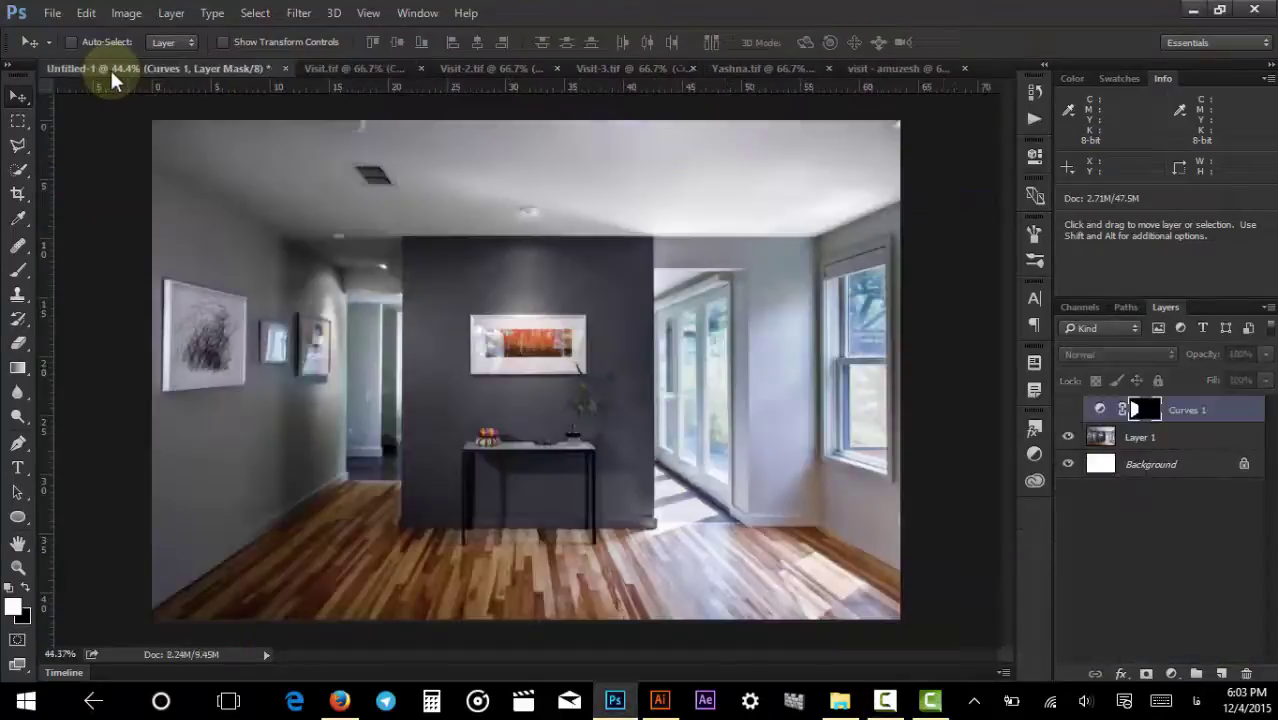
pyautogui.click(320, 68)
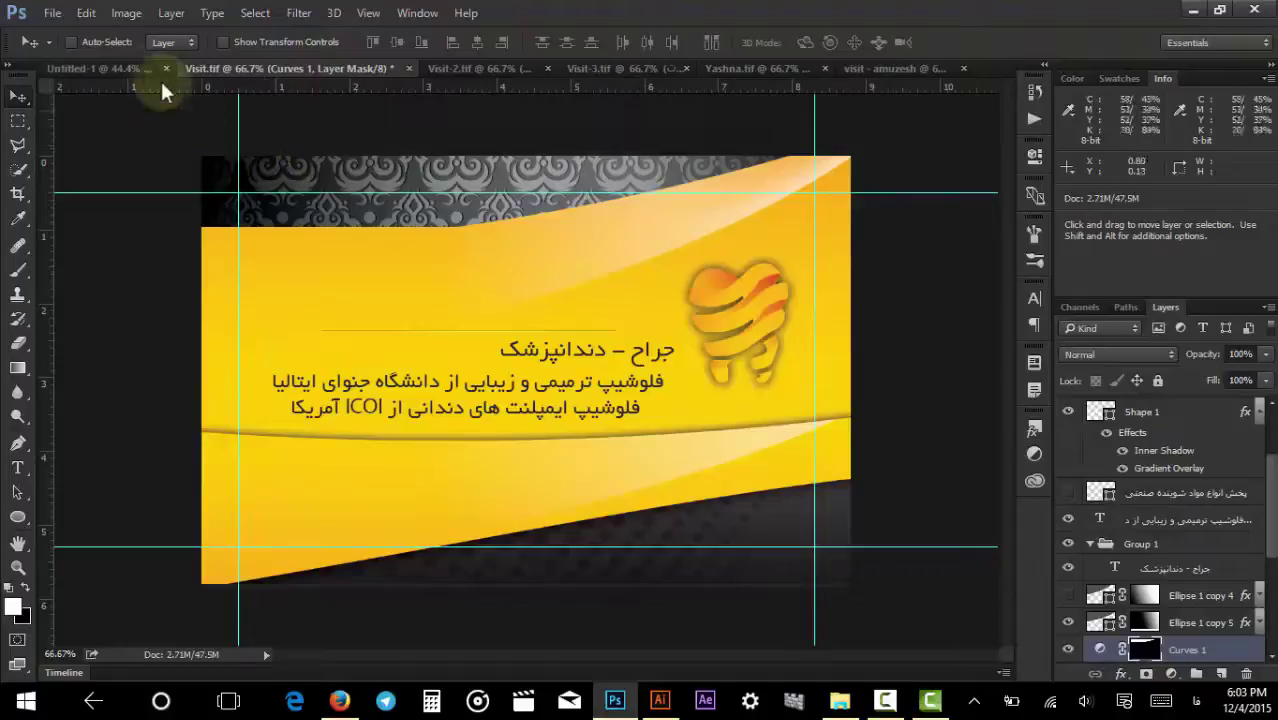
pyautogui.click(137, 67)
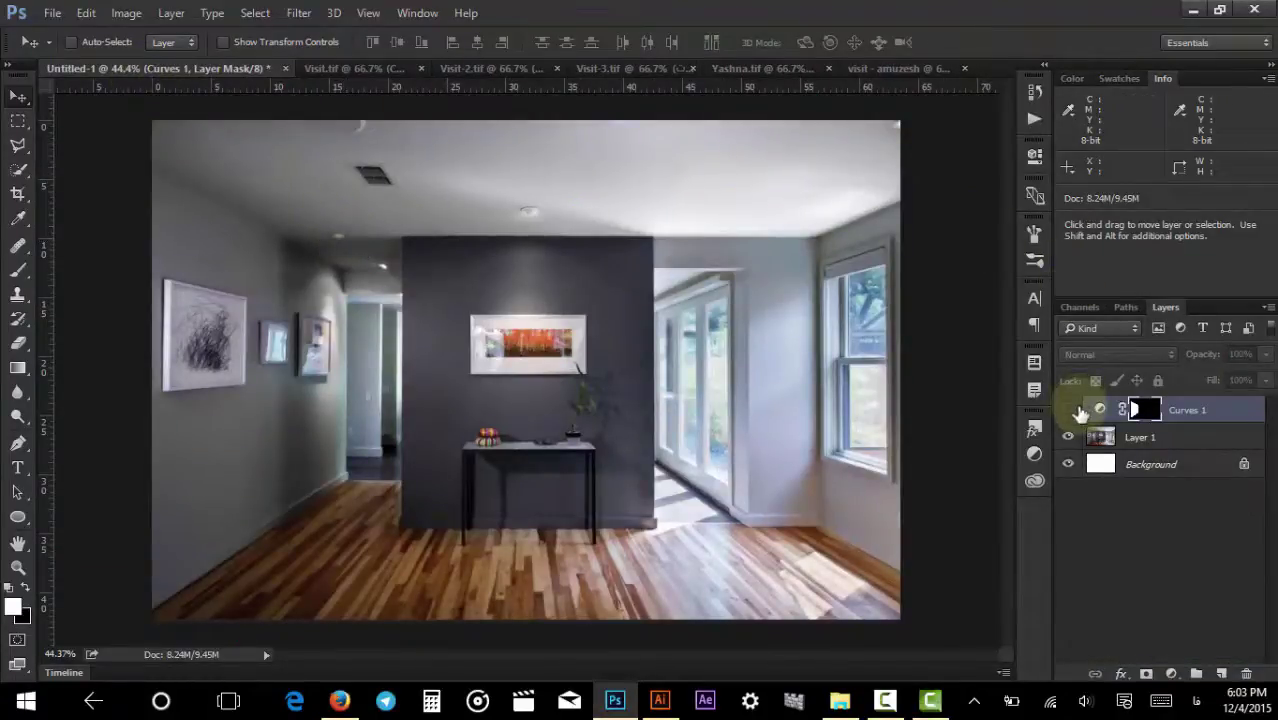
pyautogui.click(1066, 412)
pyautogui.click(1066, 412)
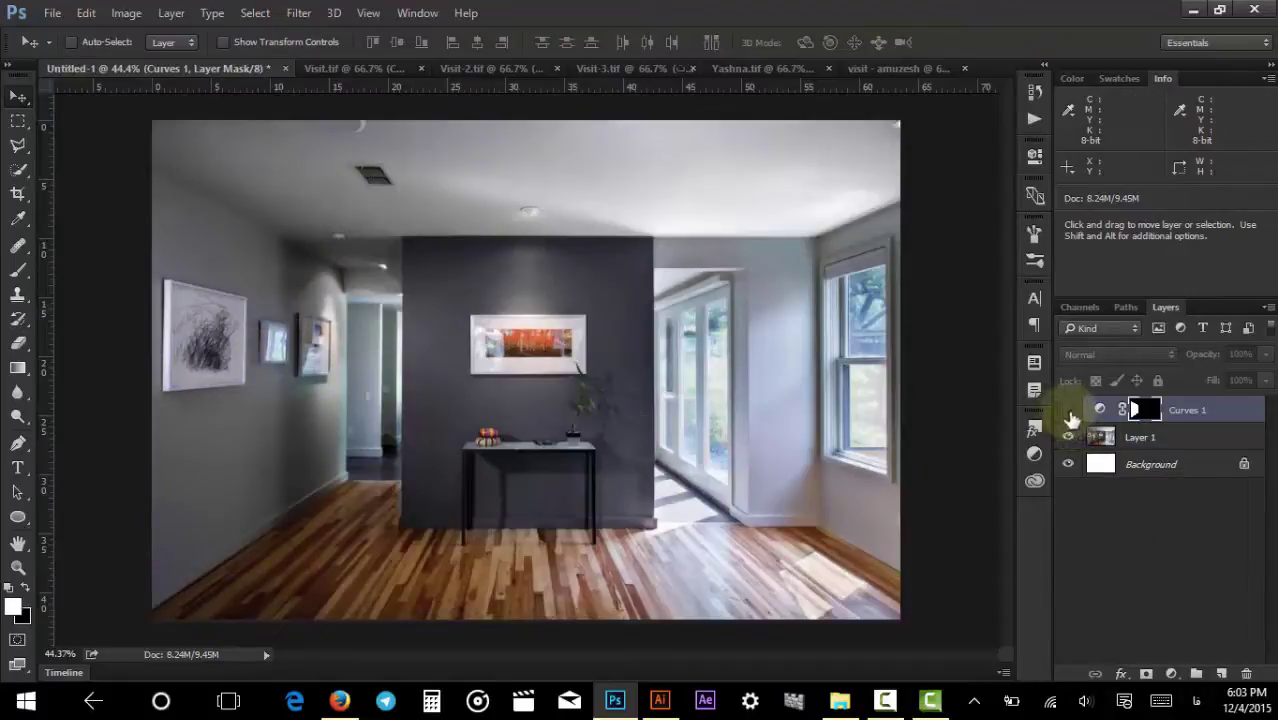
pyautogui.click(1069, 411)
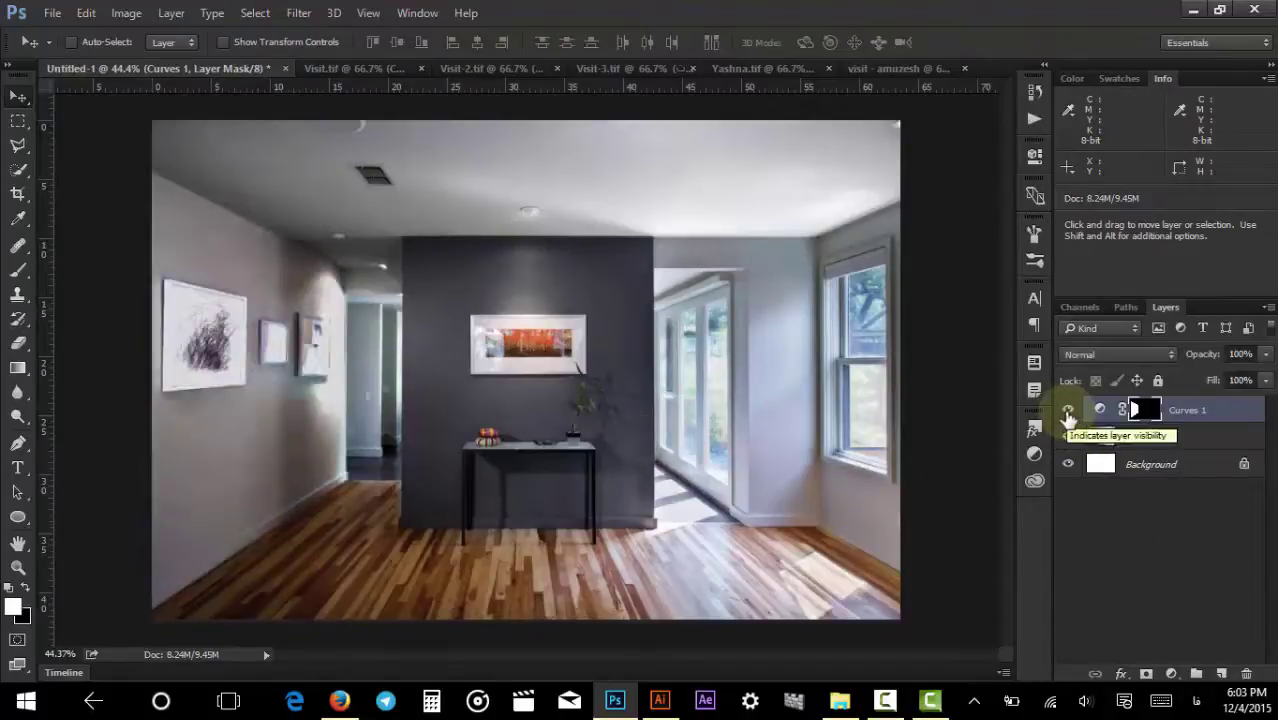
pyautogui.click(1069, 412)
pyautogui.click(1068, 411)
pyautogui.click(1068, 412)
pyautogui.click(1068, 412)
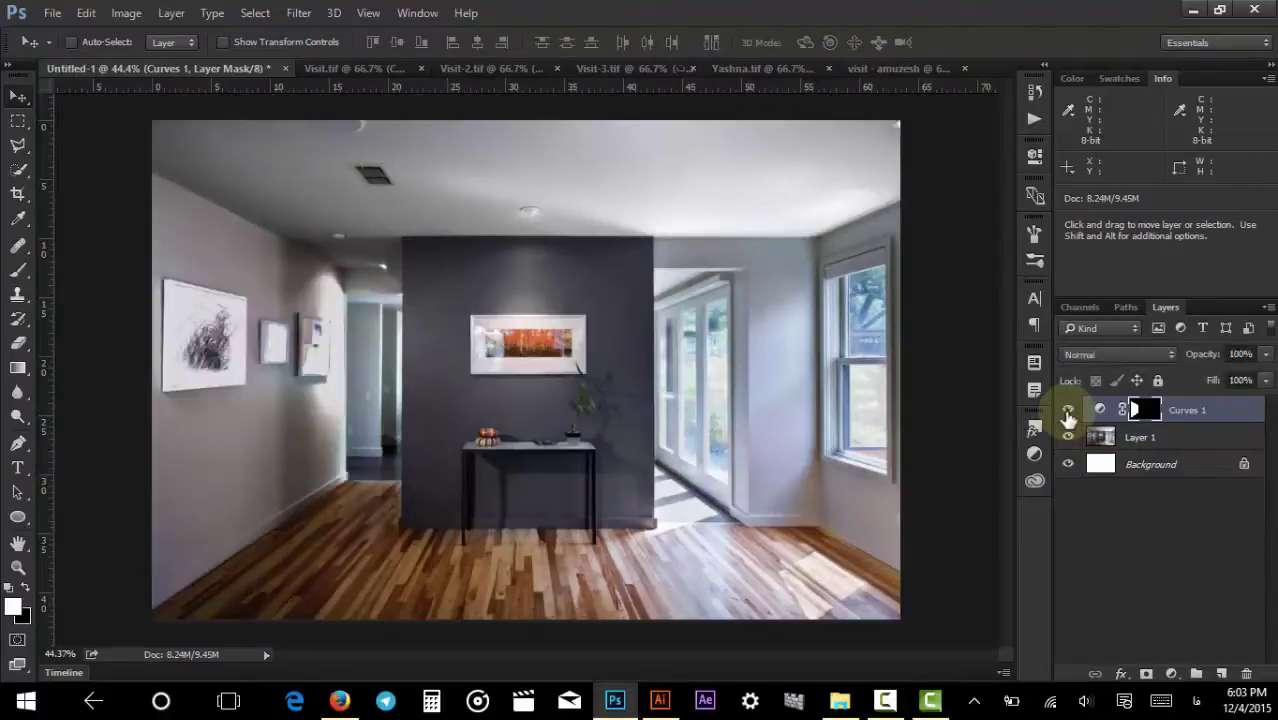
pyautogui.click(1068, 412)
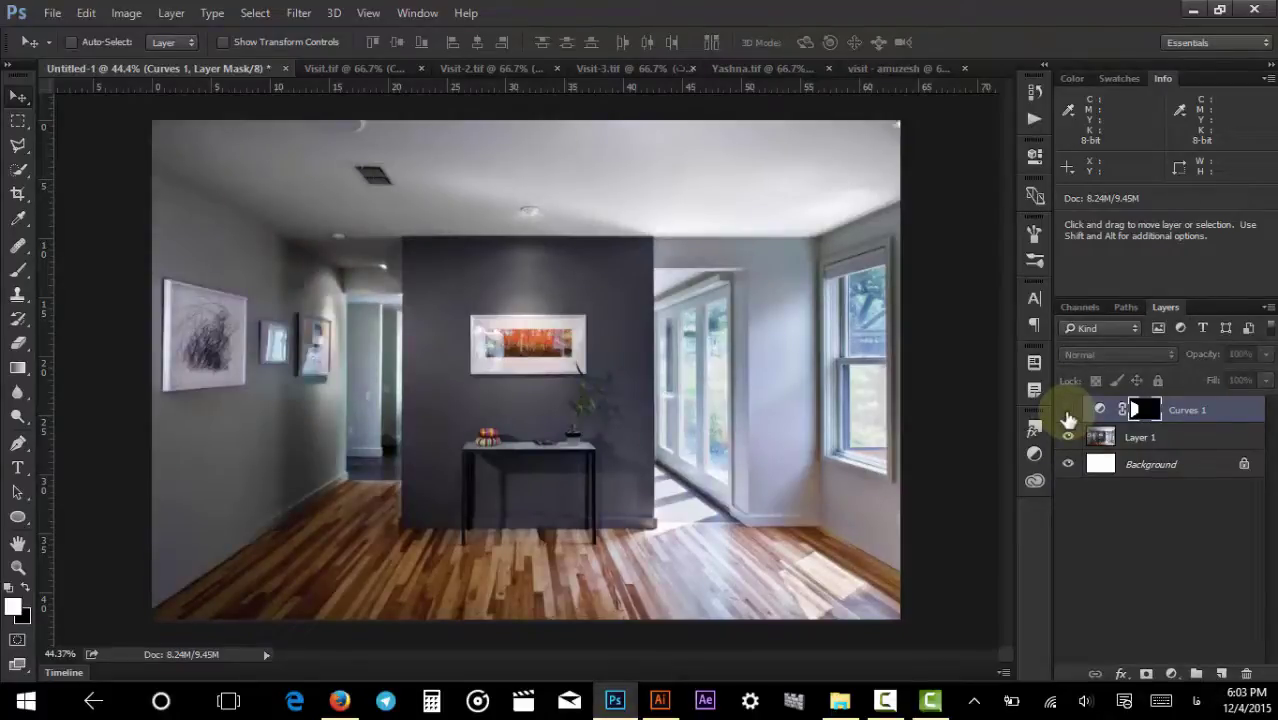
pyautogui.click(1068, 412)
pyautogui.click(1068, 412)
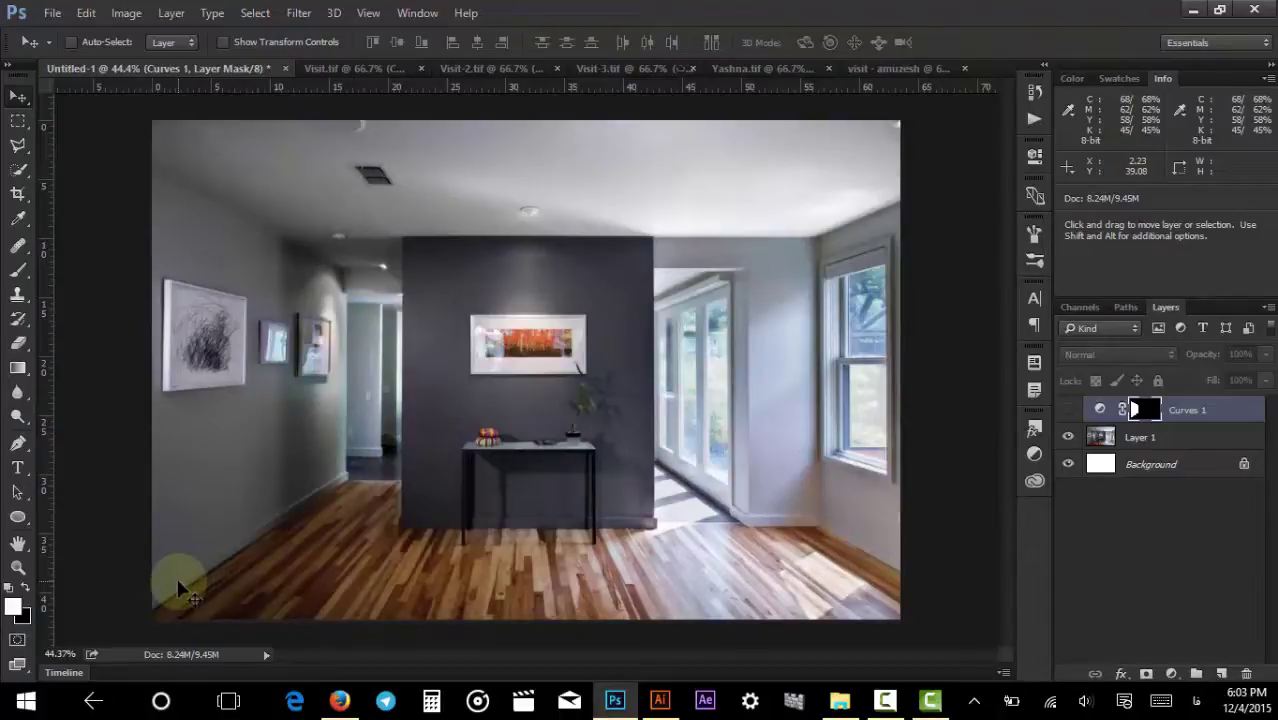
# Compare the room photo with the Visit.tif card, then leave Curves 1 hidden.
pyautogui.click(315, 70)
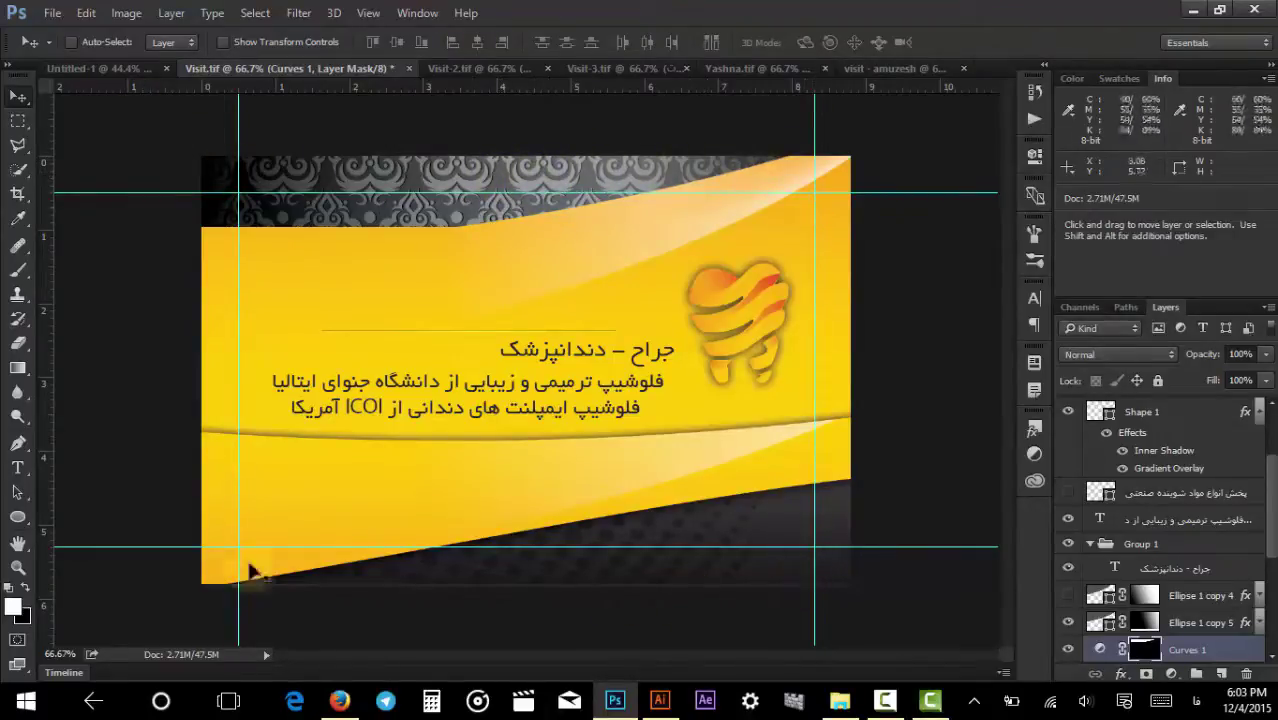
pyautogui.click(140, 70)
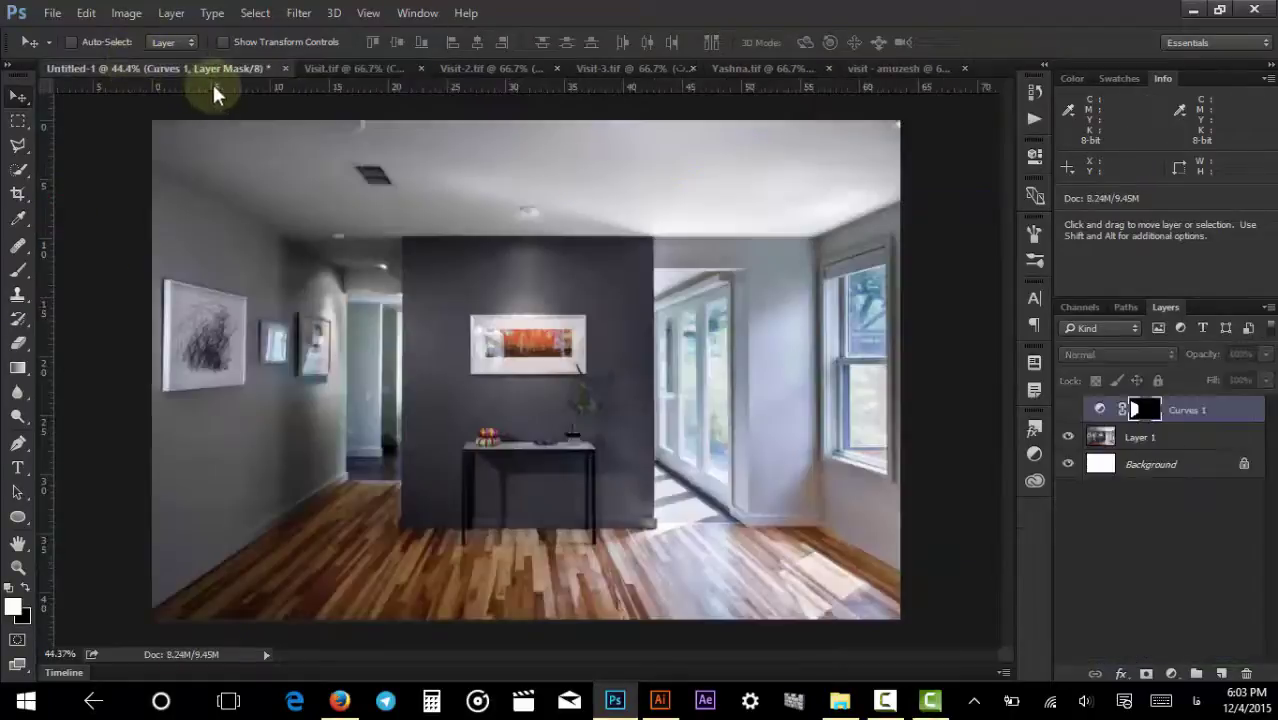
pyautogui.click(325, 72)
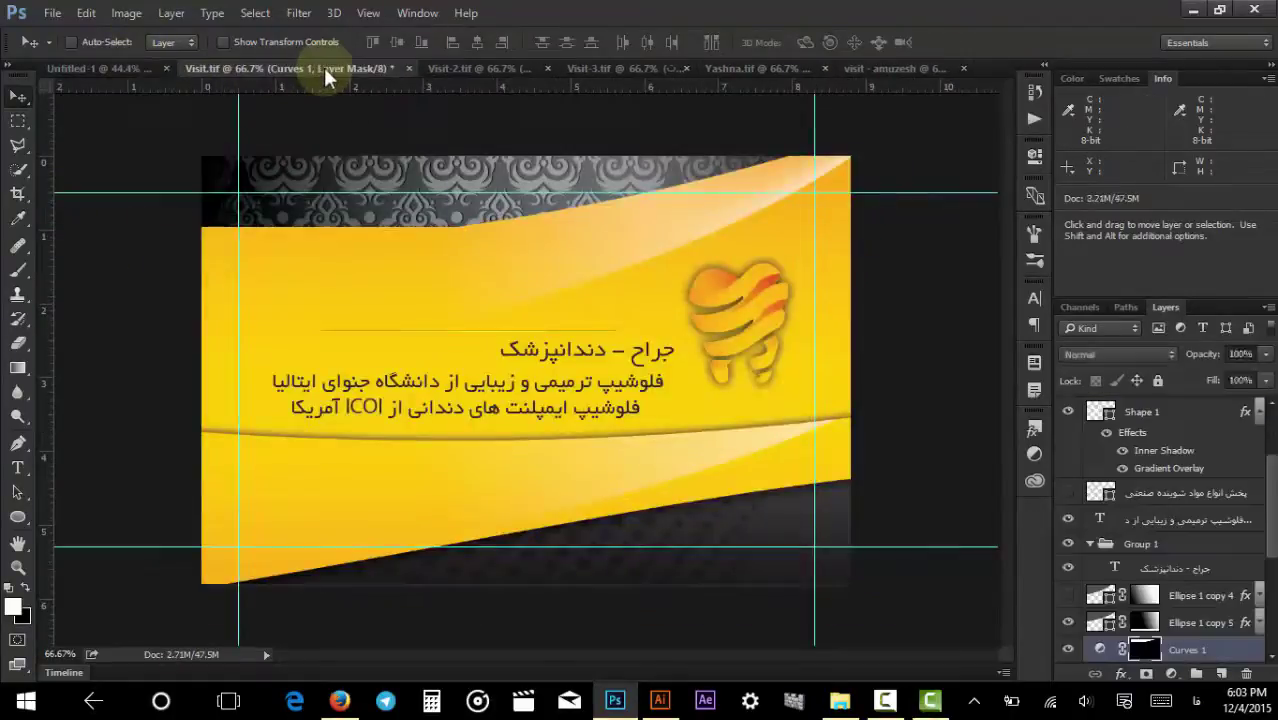
pyautogui.click(128, 67)
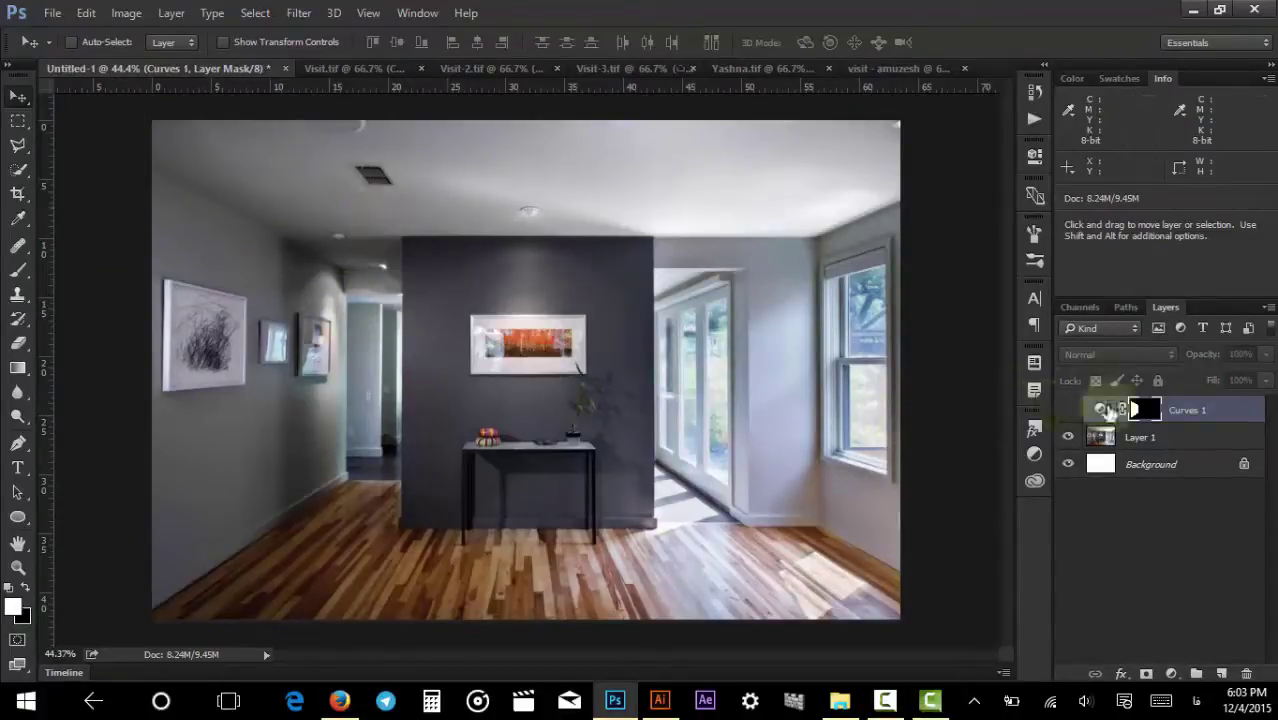
pyautogui.click(1069, 412)
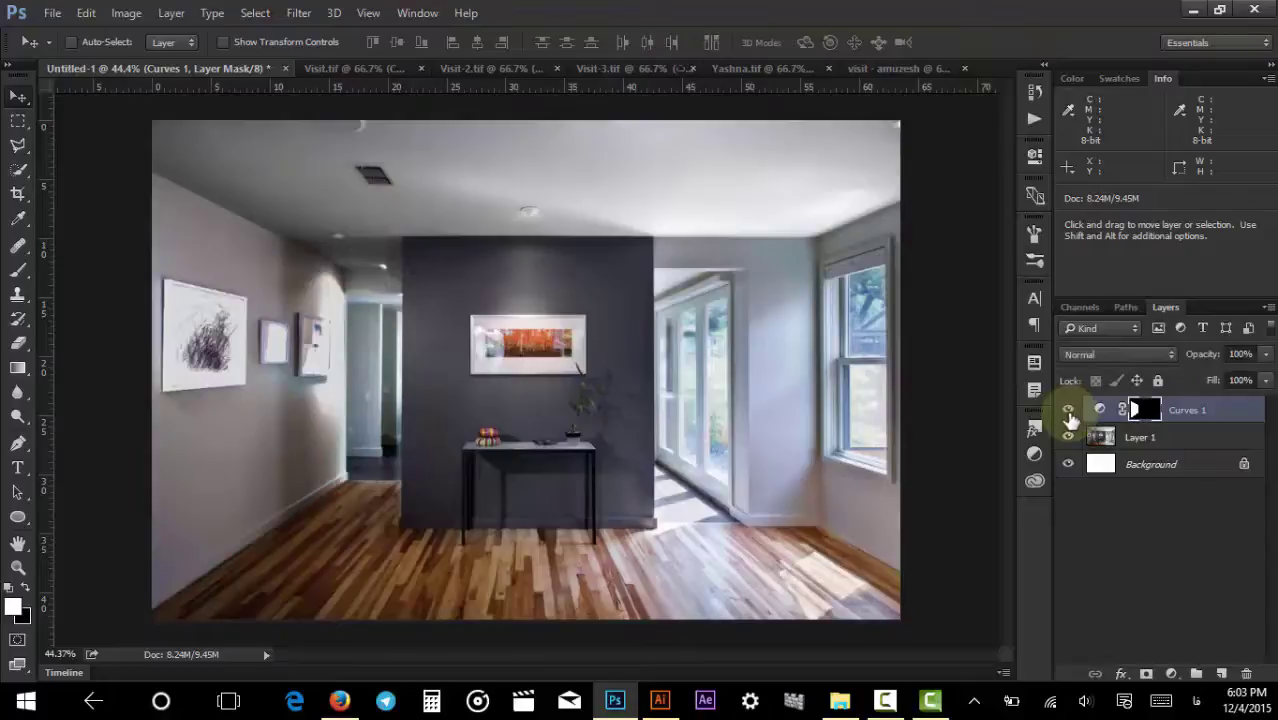
pyautogui.click(1069, 413)
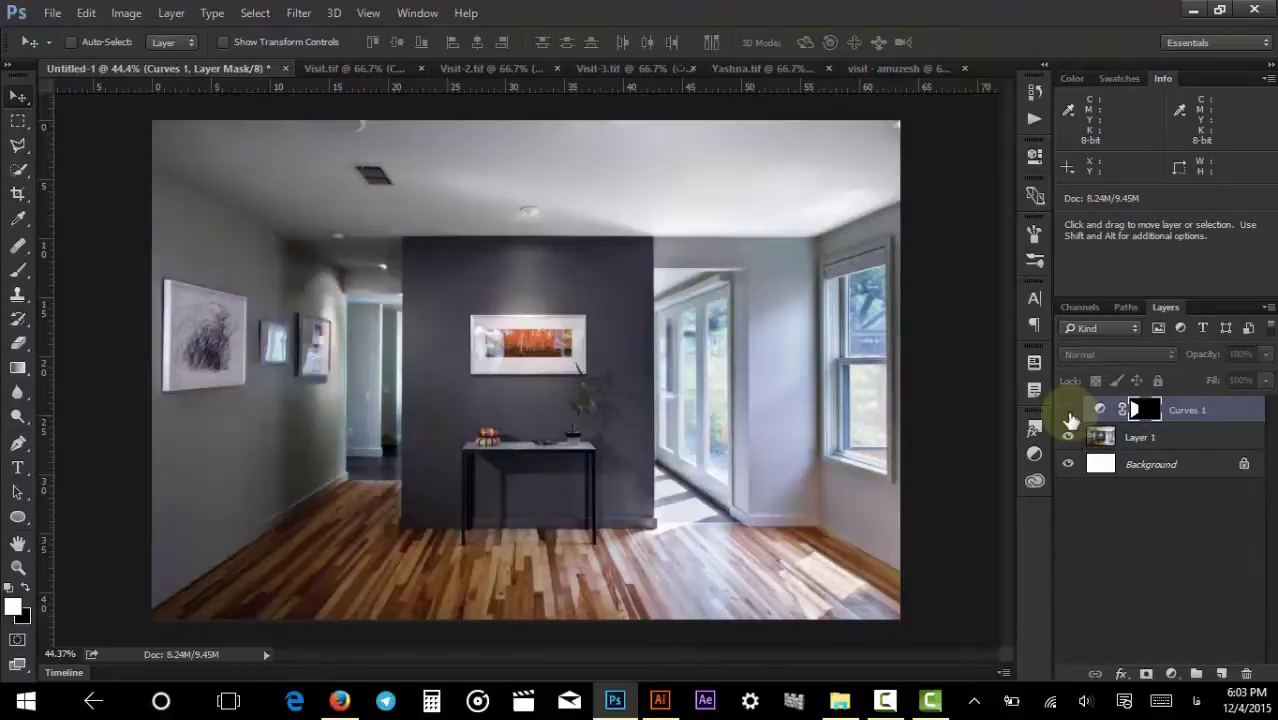
# Trace the left wall with the Polygonal Lasso from ceiling corner to floor edge.
pyautogui.click(19, 148)
pyautogui.rightClick(19, 148)
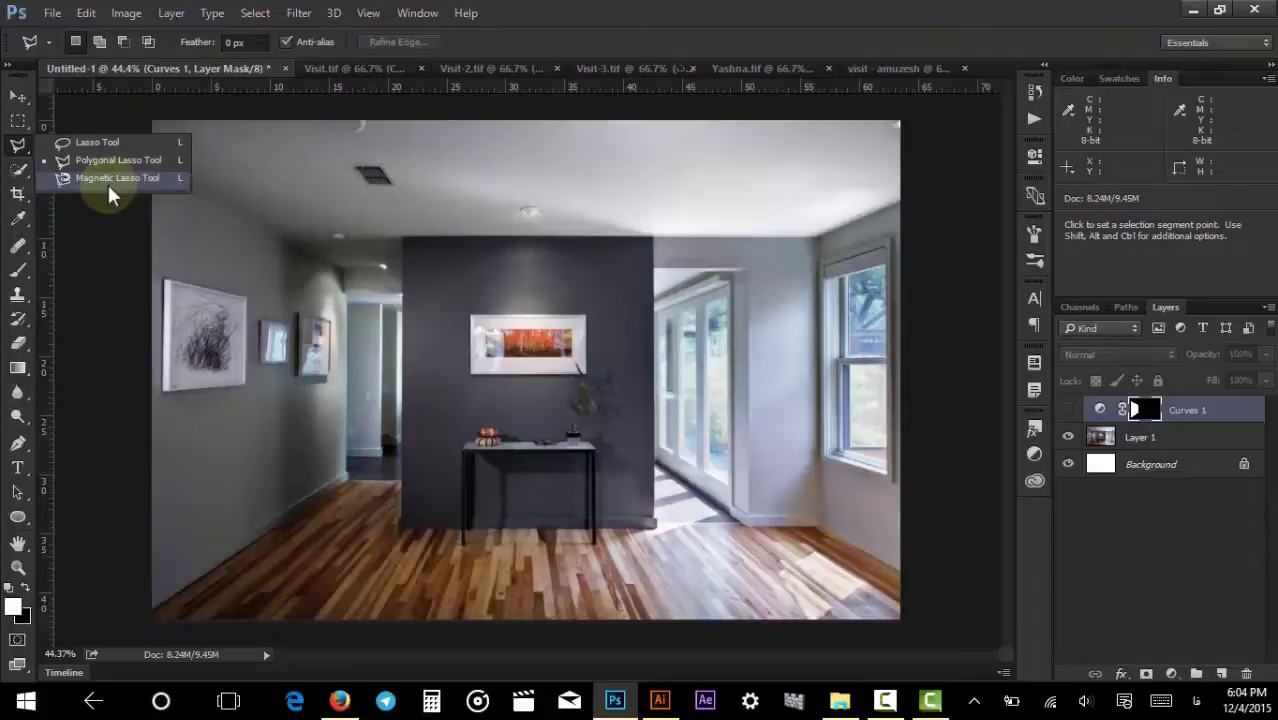
pyautogui.click(79, 160)
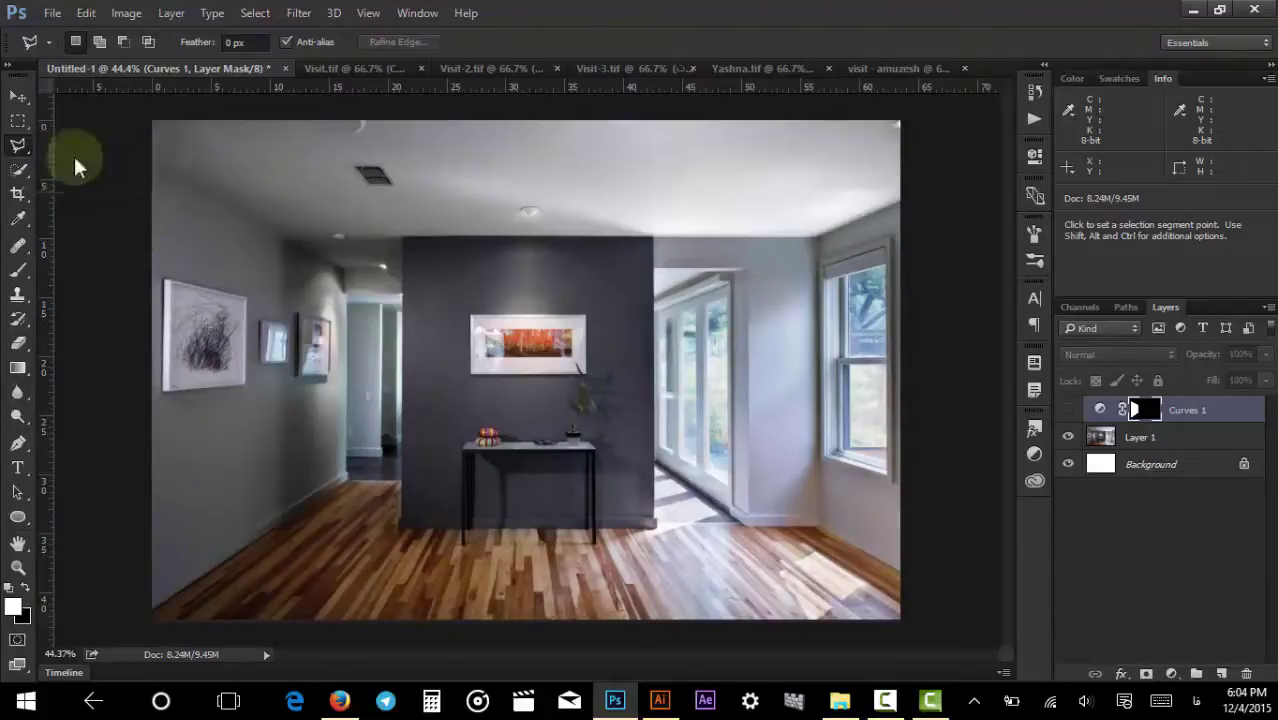
pyautogui.click(143, 165)
pyautogui.click(345, 270)
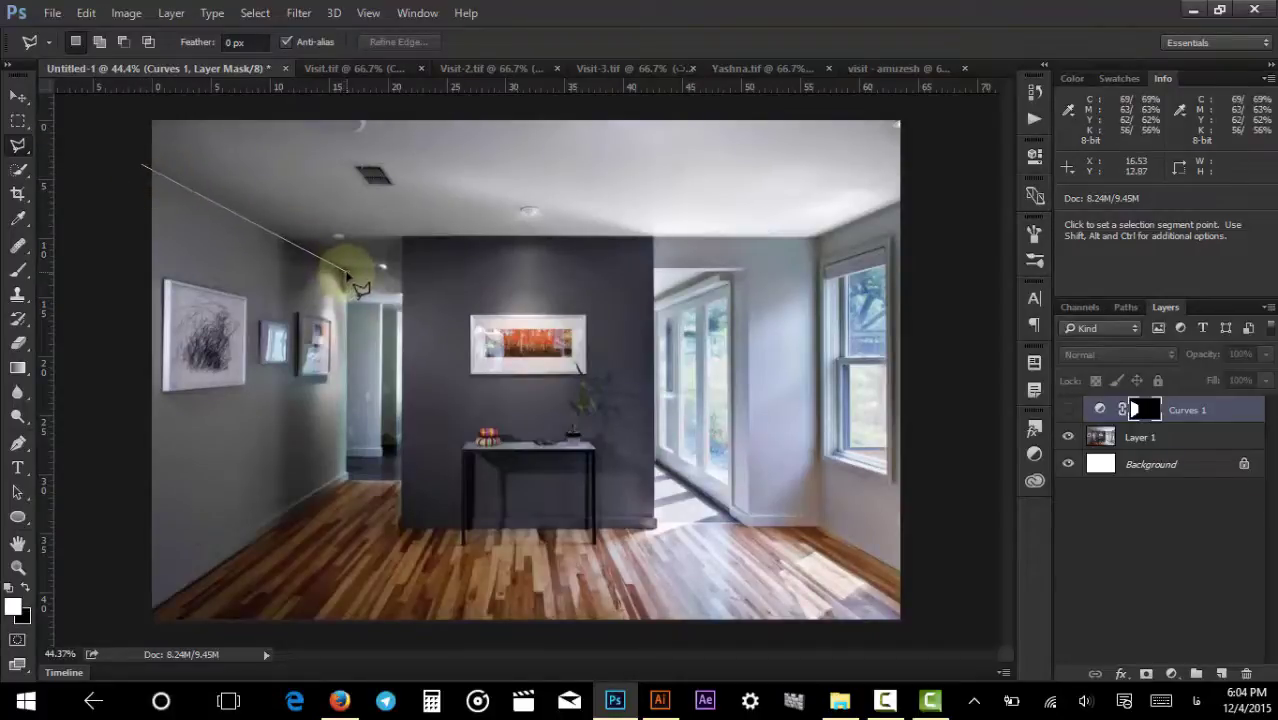
pyautogui.click(346, 476)
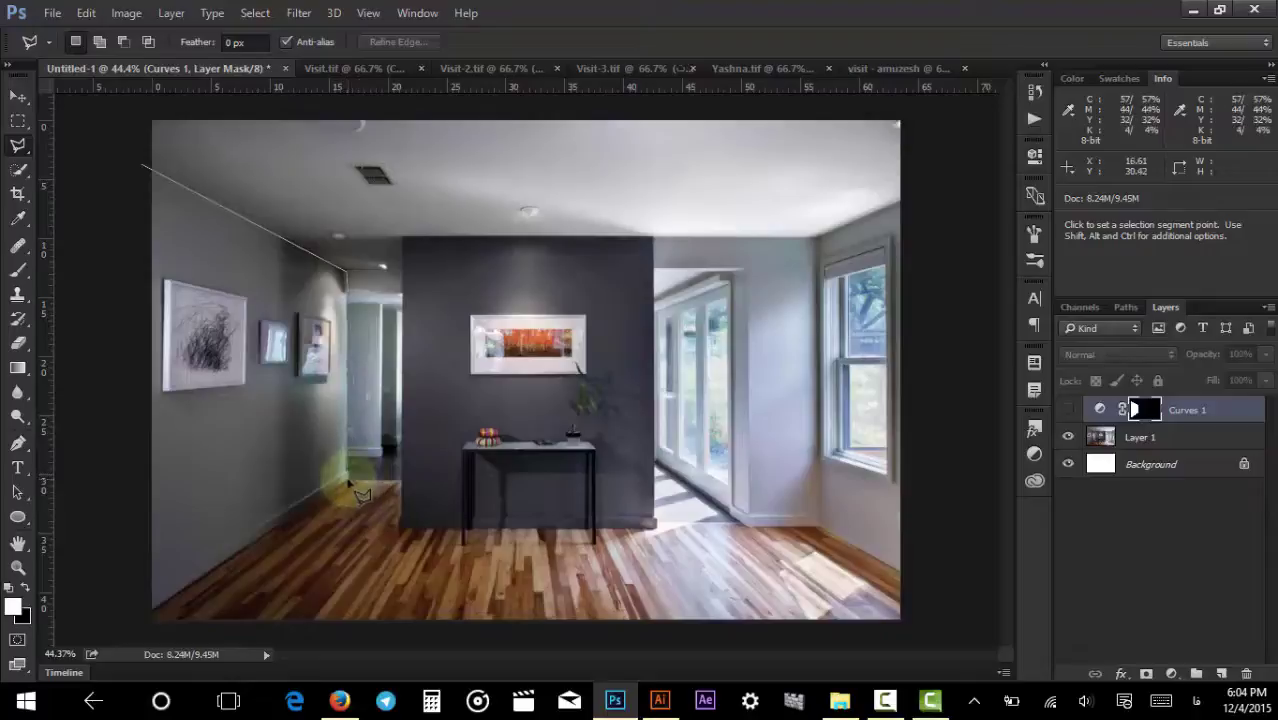
pyautogui.click(320, 548)
pyautogui.click(115, 638)
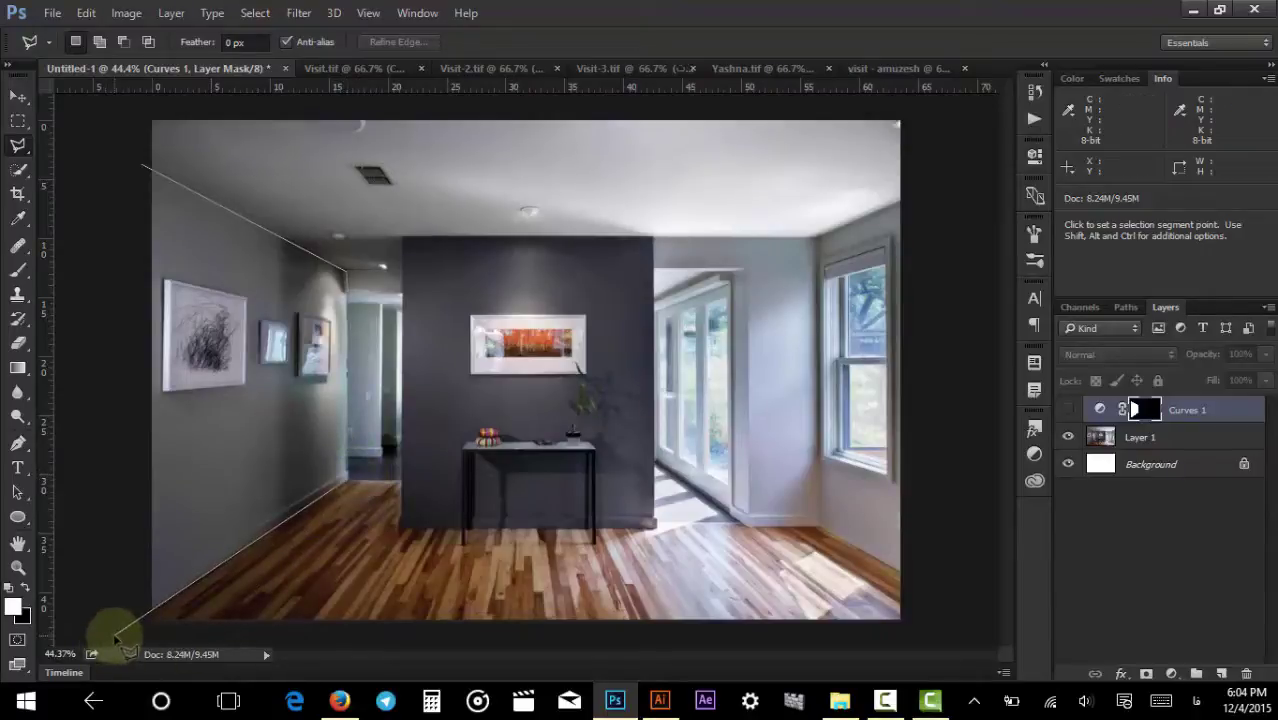
pyautogui.click(150, 175)
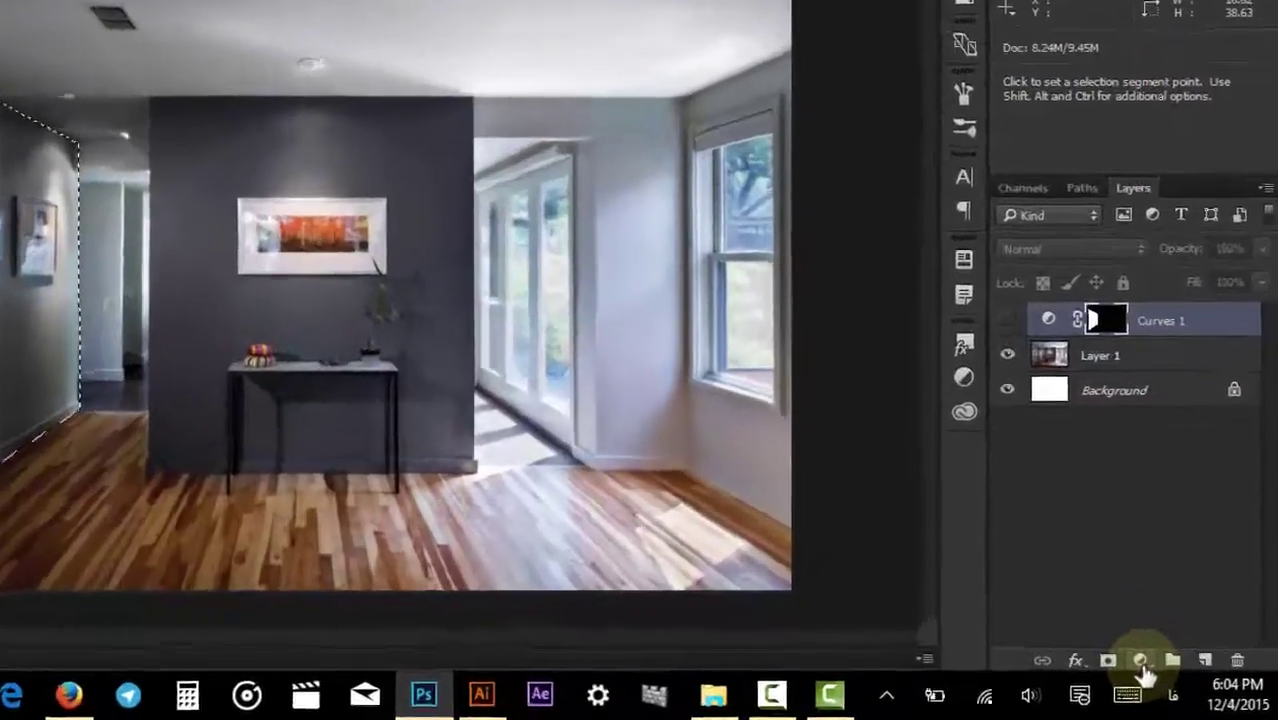
# Add a Curves 2 adjustment for the wall selection and hide Curves 1.
pyautogui.click(1172, 674)
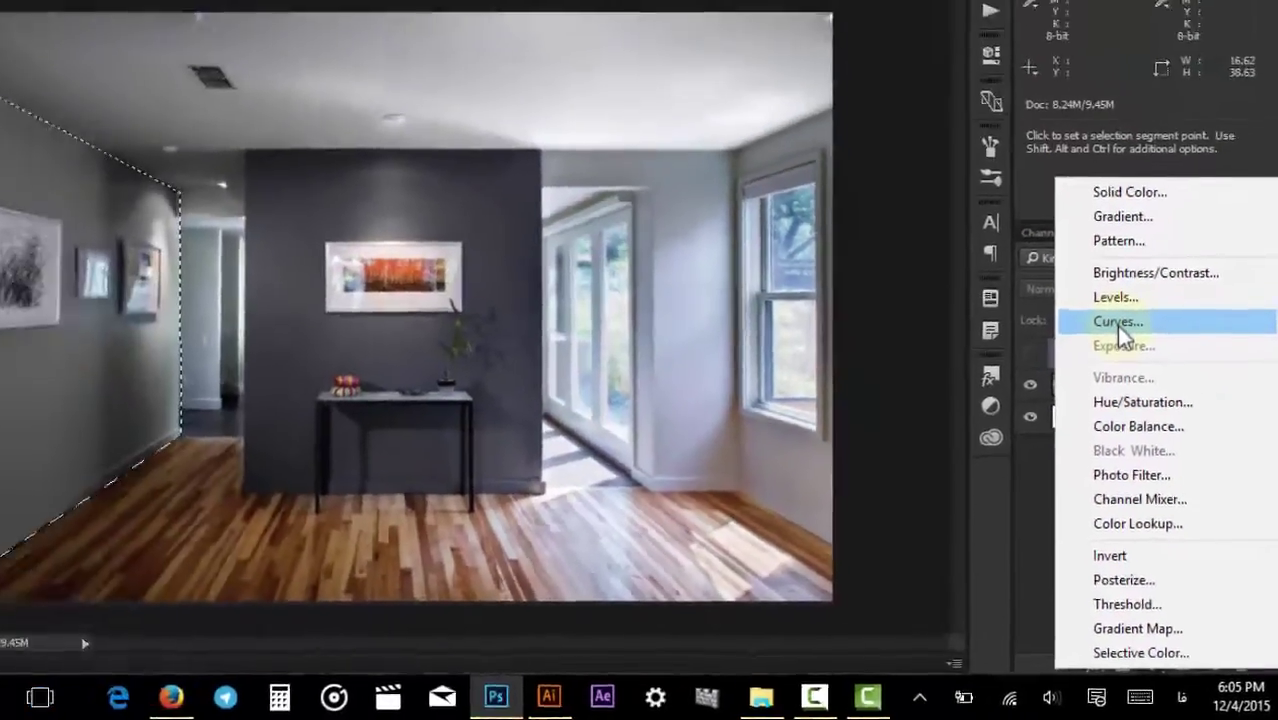
pyautogui.click(1062, 191)
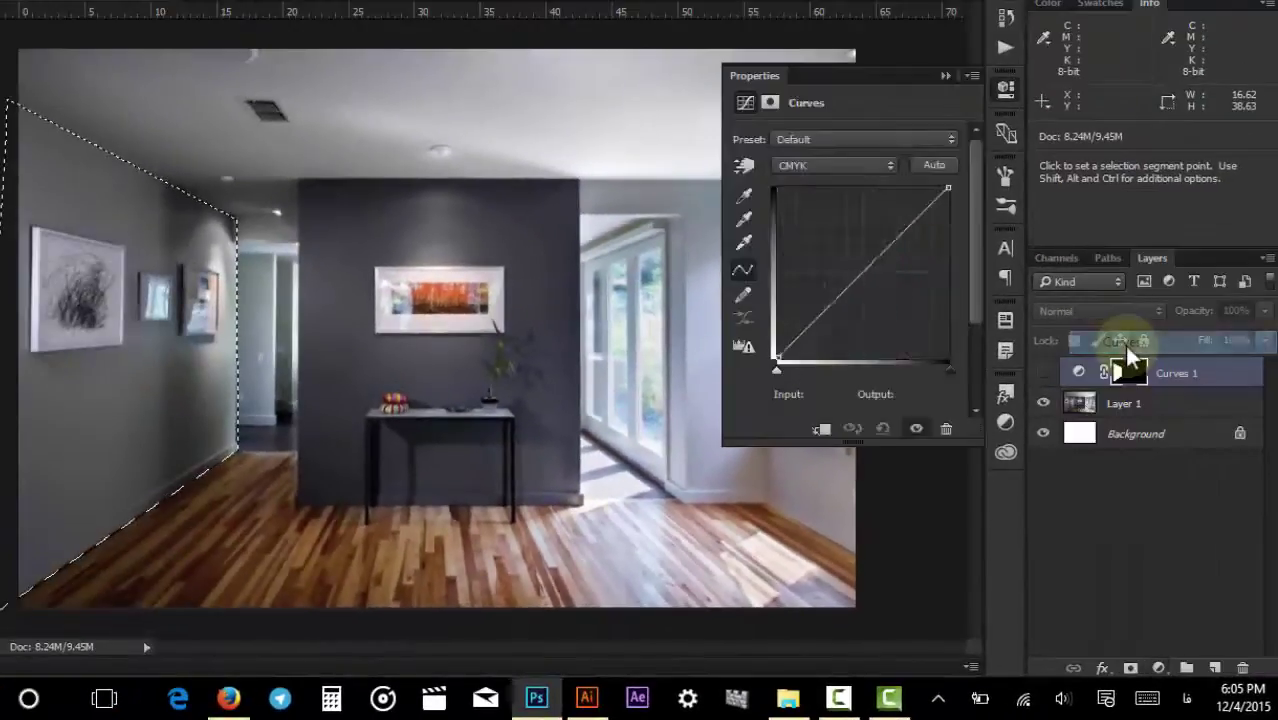
pyautogui.moveTo(1124, 345); pyautogui.dragTo(1124, 350)
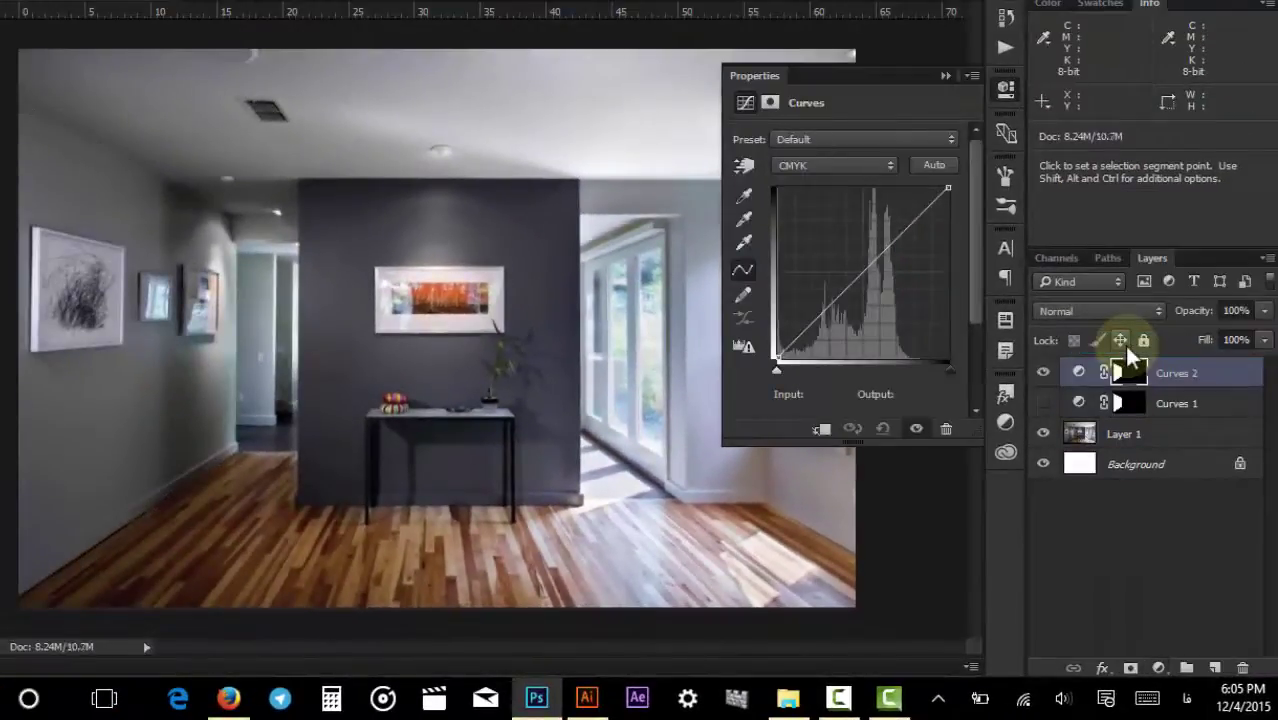
pyautogui.click(1042, 400)
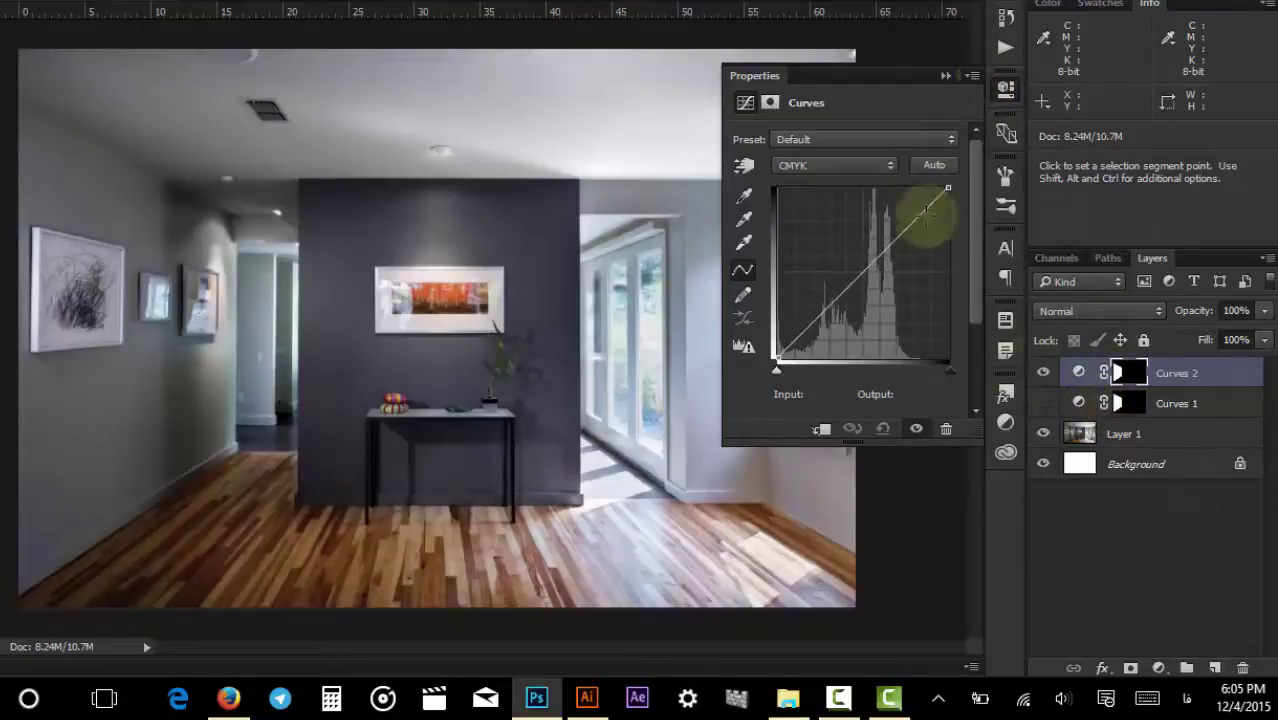
# On the CMYK channel, test the white and black curve endpoints for brightness and contrast.
pyautogui.click(794, 165)
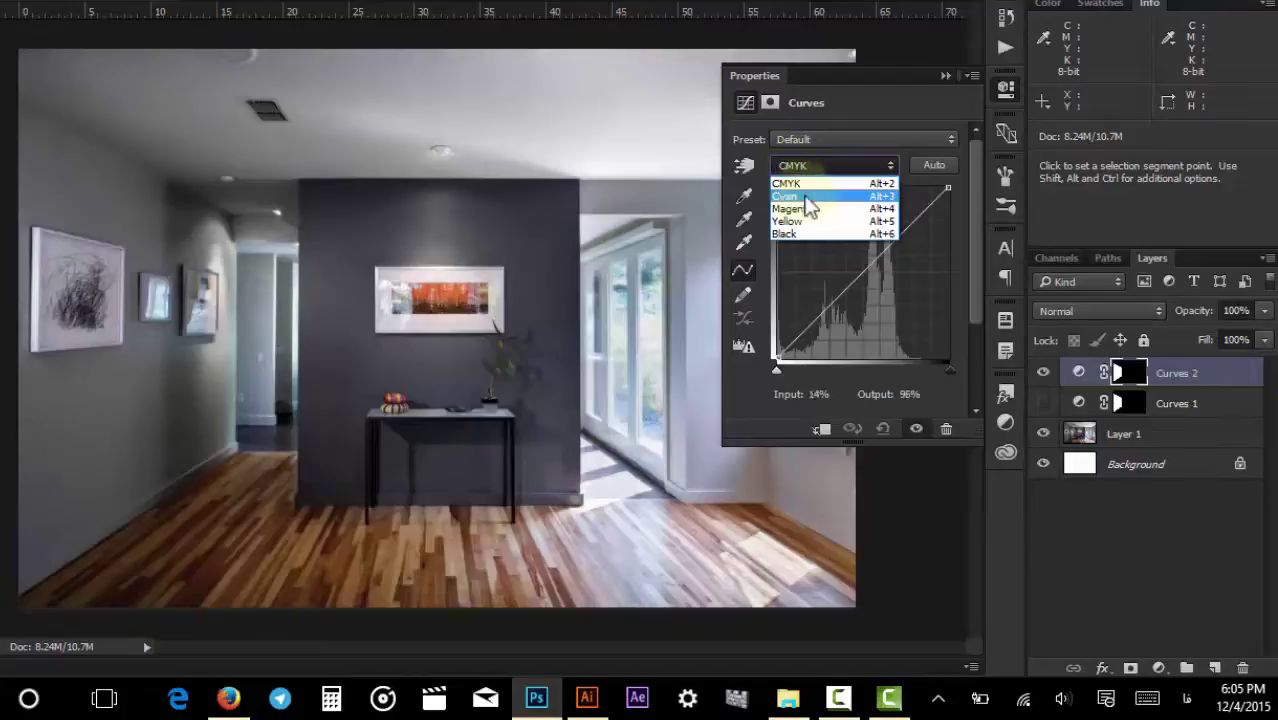
pyautogui.click(790, 183)
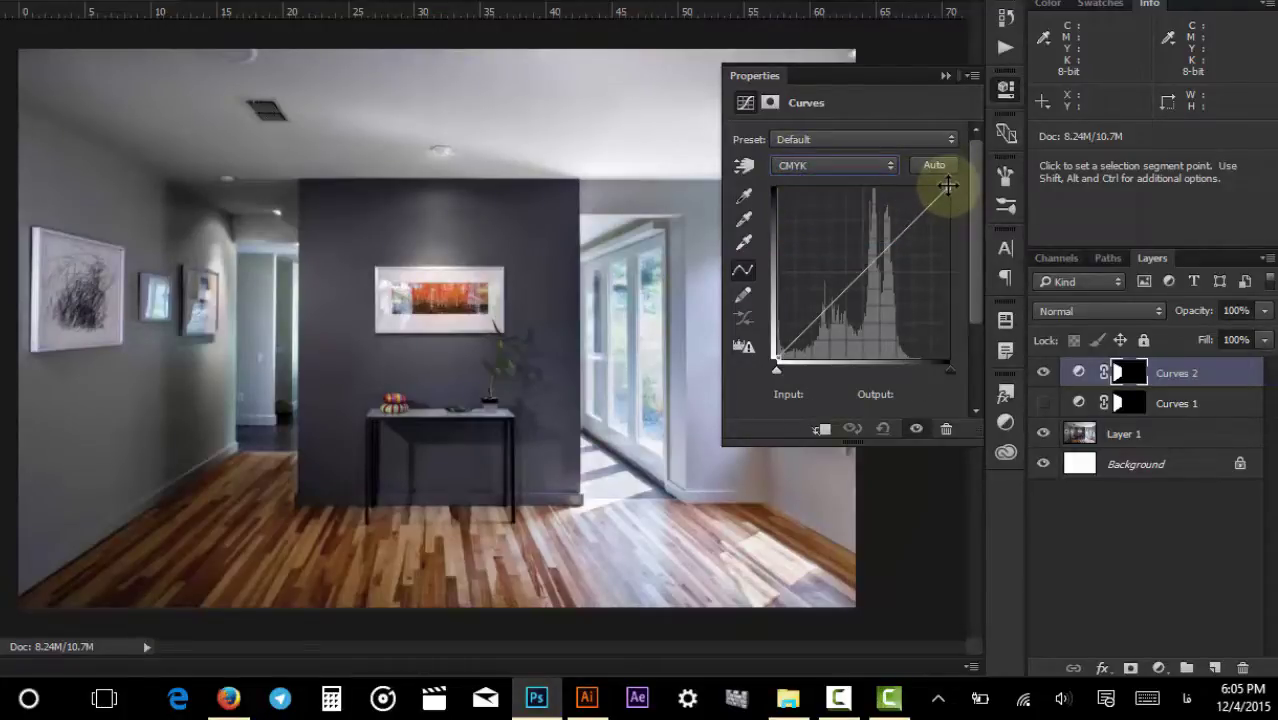
pyautogui.moveTo(948, 186); pyautogui.dragTo(862, 163)
pyautogui.moveTo(840, 162); pyautogui.dragTo(972, 158)
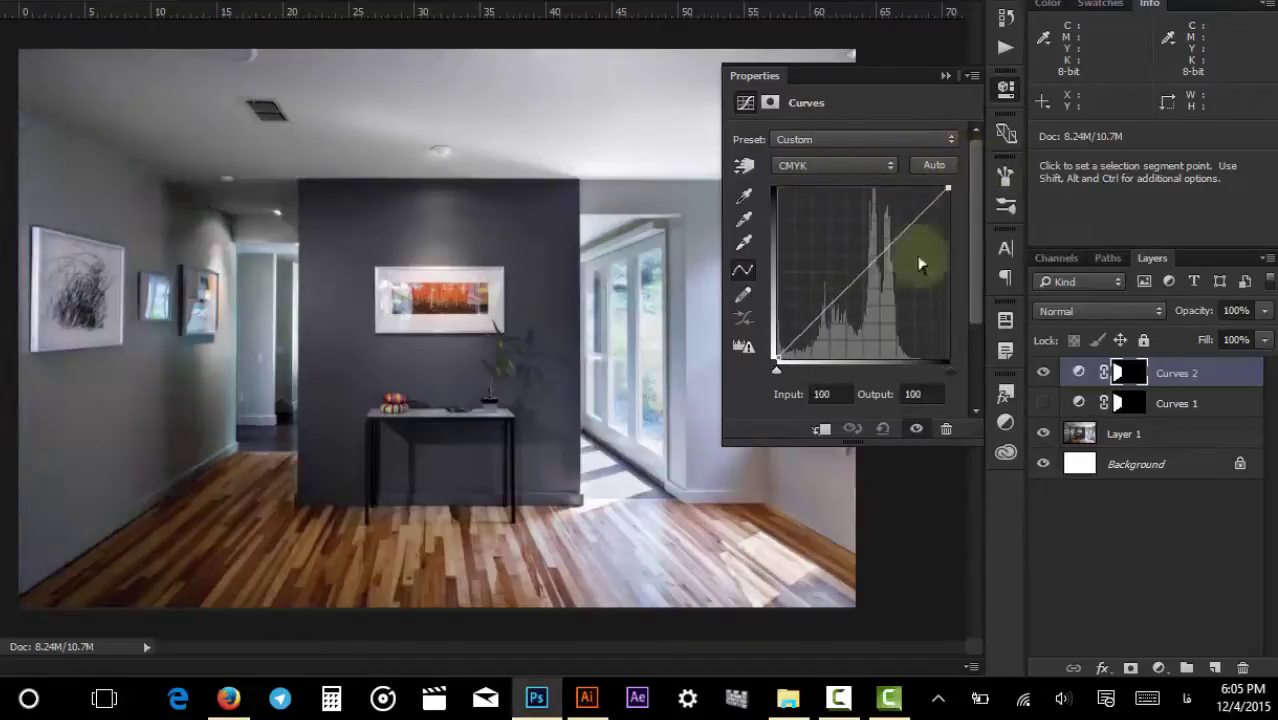
pyautogui.moveTo(776, 366); pyautogui.dragTo(707, 408)
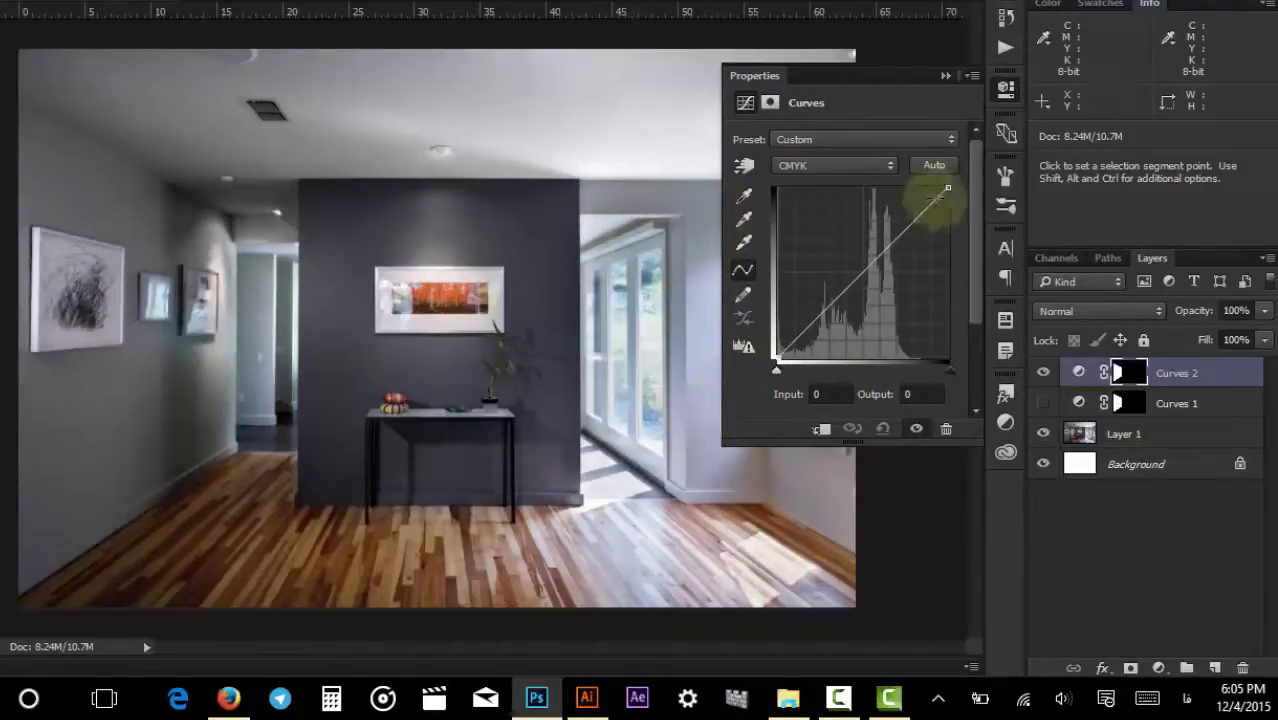
pyautogui.moveTo(947, 188); pyautogui.dragTo(973, 164)
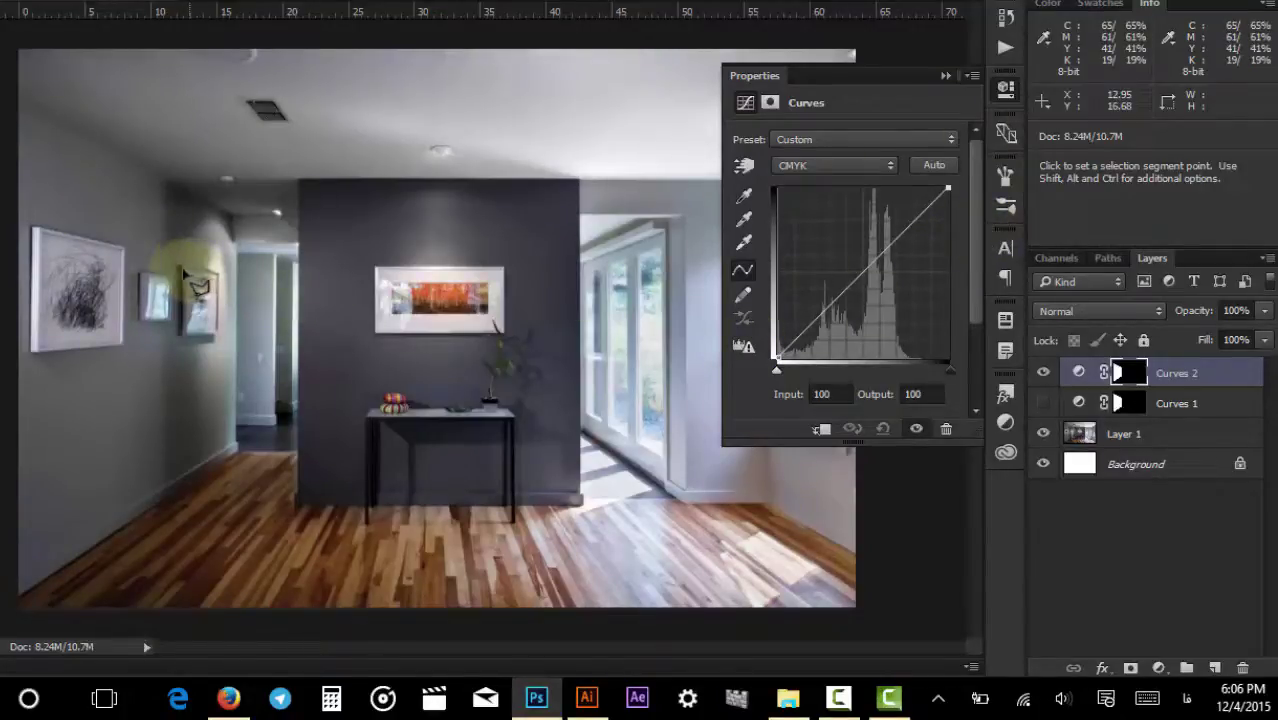
# Zoom in, outline the upper-left wall below the ceiling with four corners, and hide Curves 2.
pyautogui.hotkey('ctrl', '+')
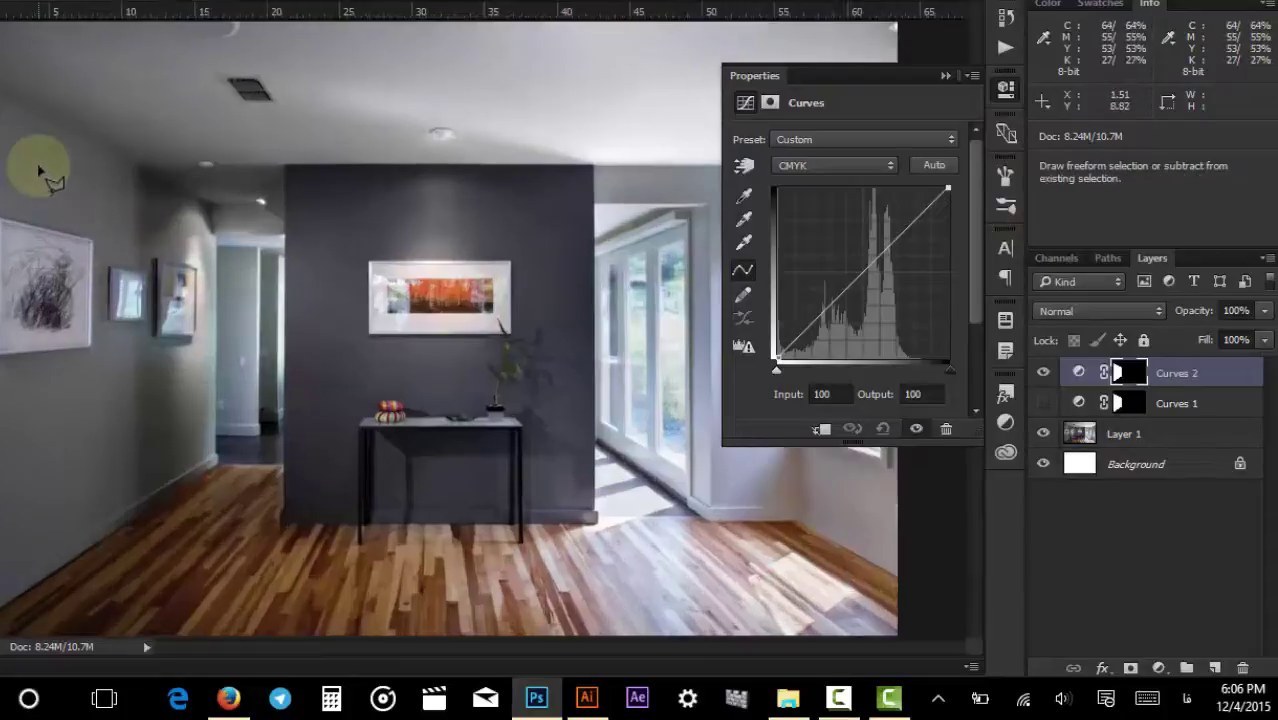
pyautogui.hotkey('ctrl', '+')
pyautogui.hotkey('ctrl', '+')
pyautogui.hotkey('ctrl', '+')
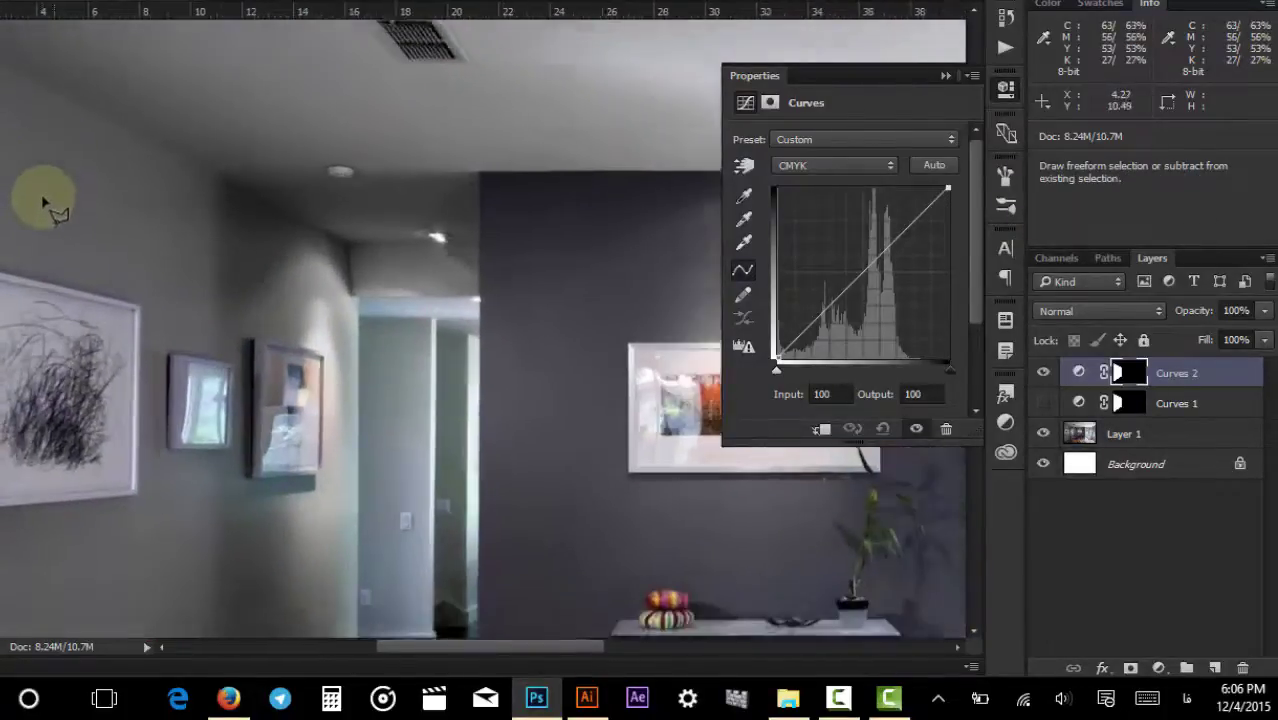
pyautogui.hotkey('ctrl', '+')
pyautogui.hotkey('ctrl', '+')
pyautogui.hotkey('ctrl', '+')
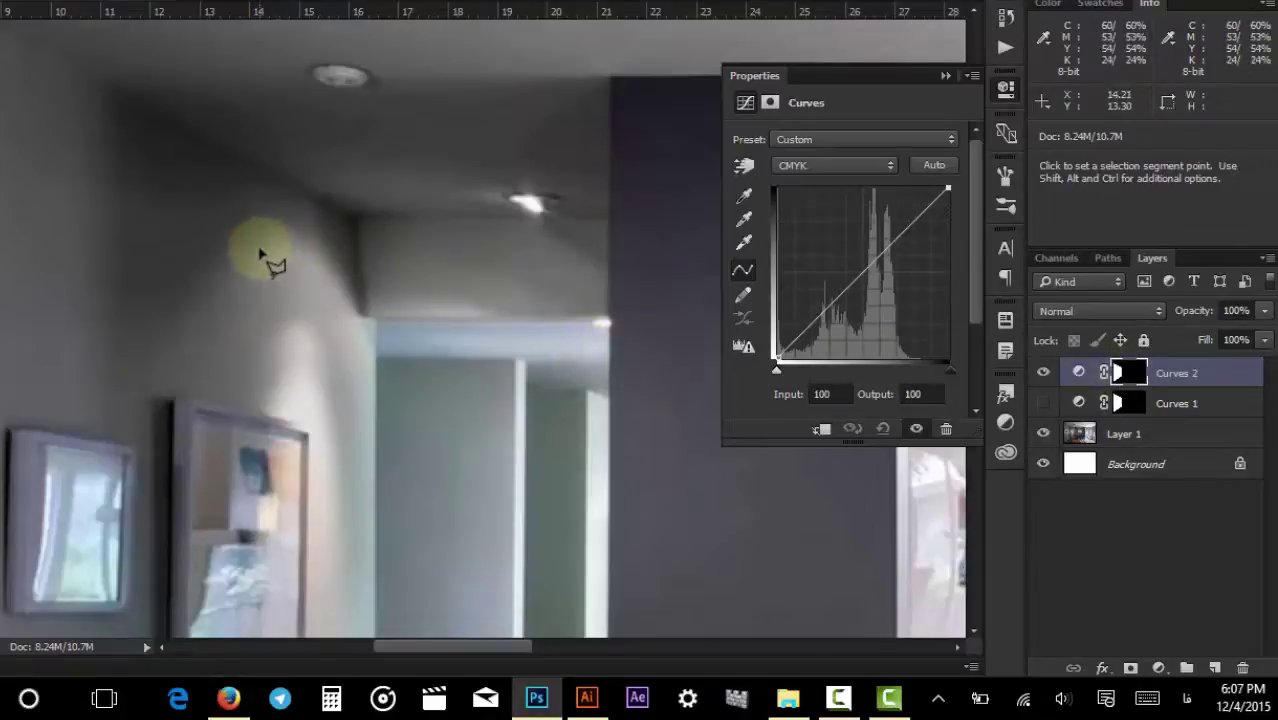
pyautogui.click(73, 376)
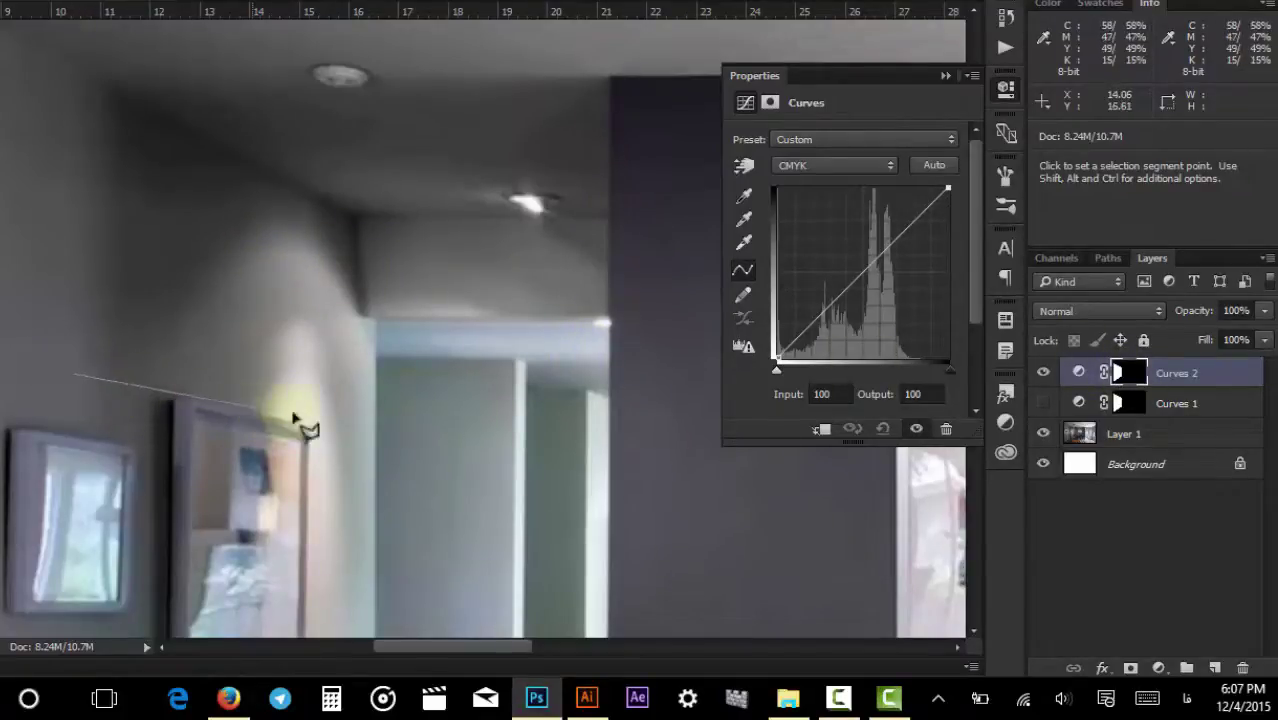
pyautogui.click(374, 439)
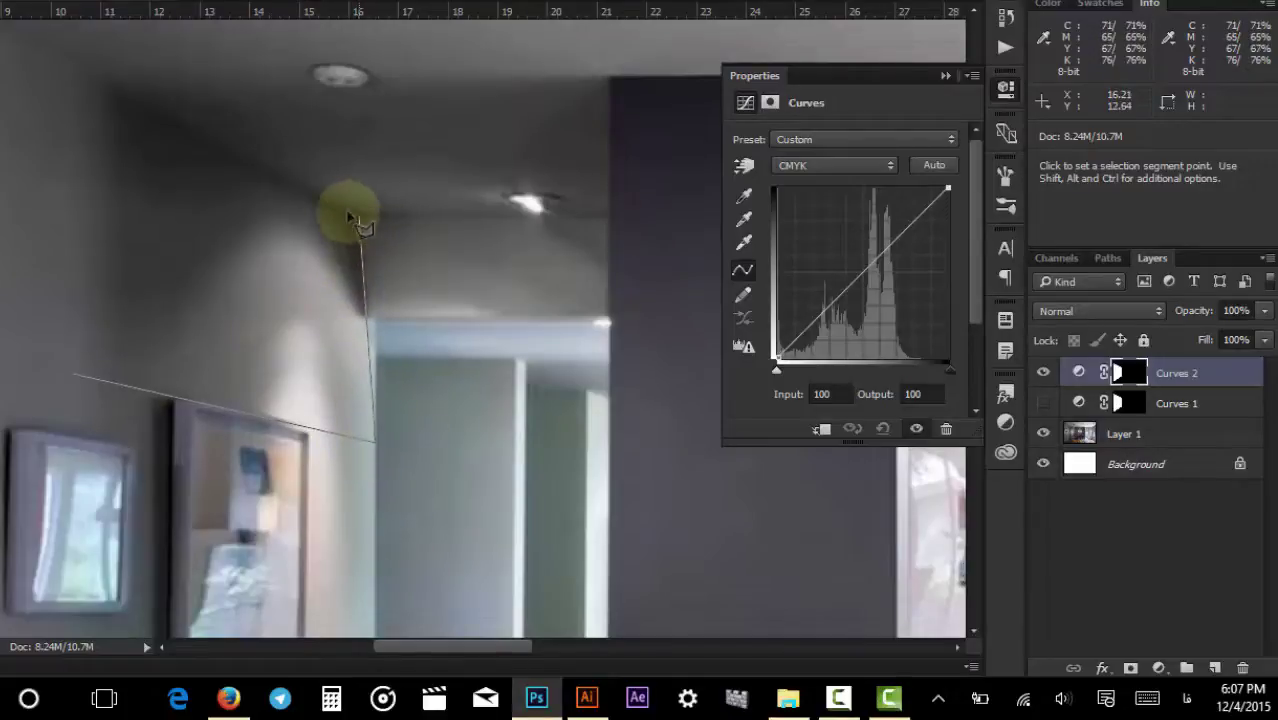
pyautogui.click(358, 213)
pyautogui.click(87, 75)
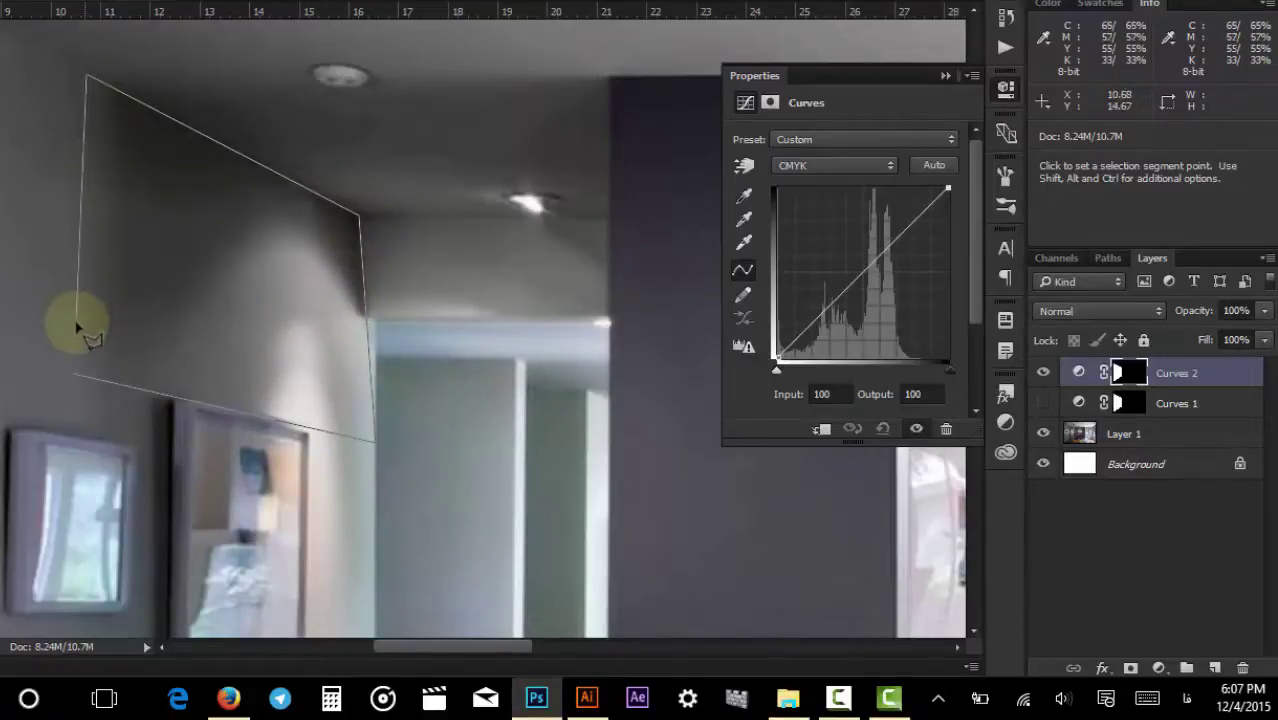
pyautogui.doubleClick(76, 330)
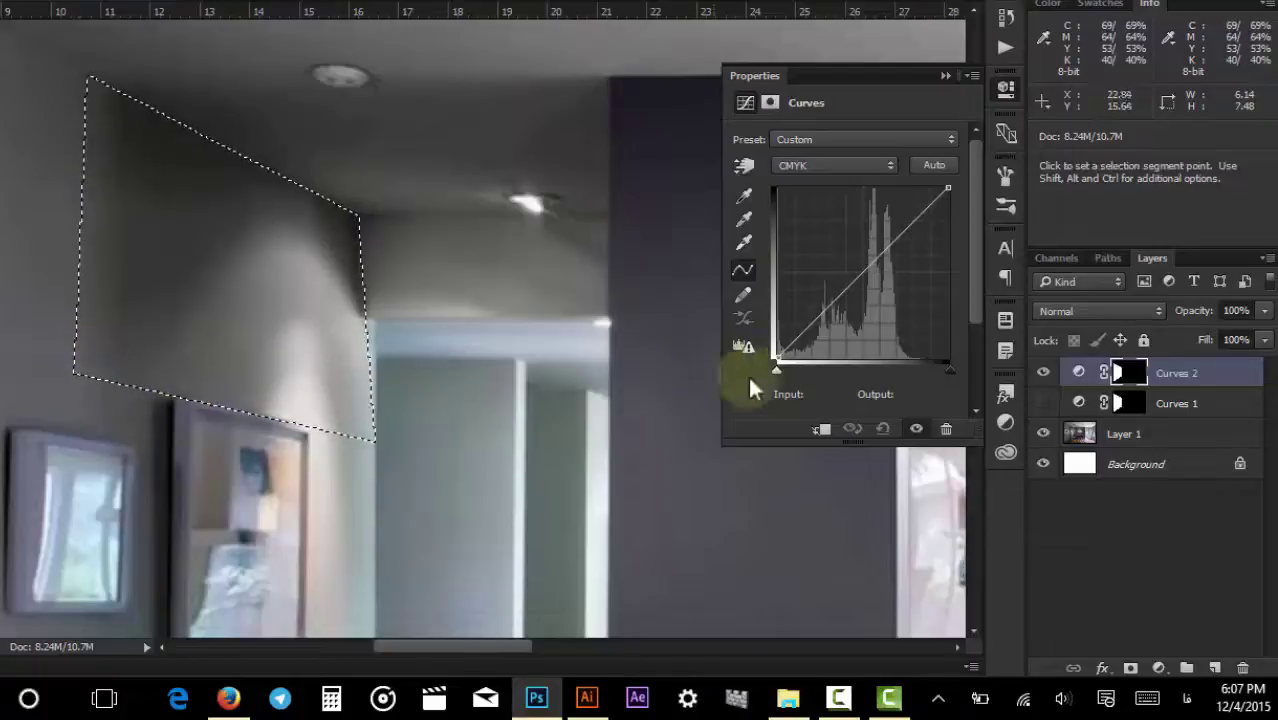
pyautogui.click(1043, 372)
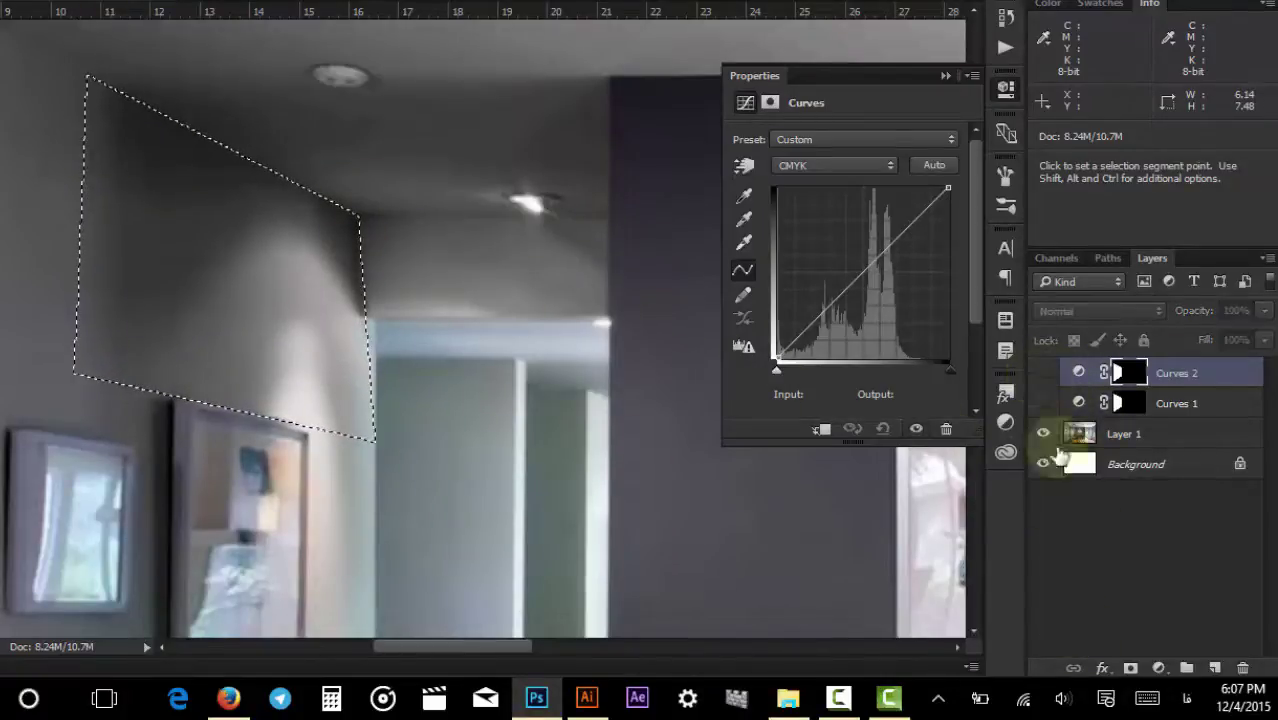
pyautogui.click(1150, 668)
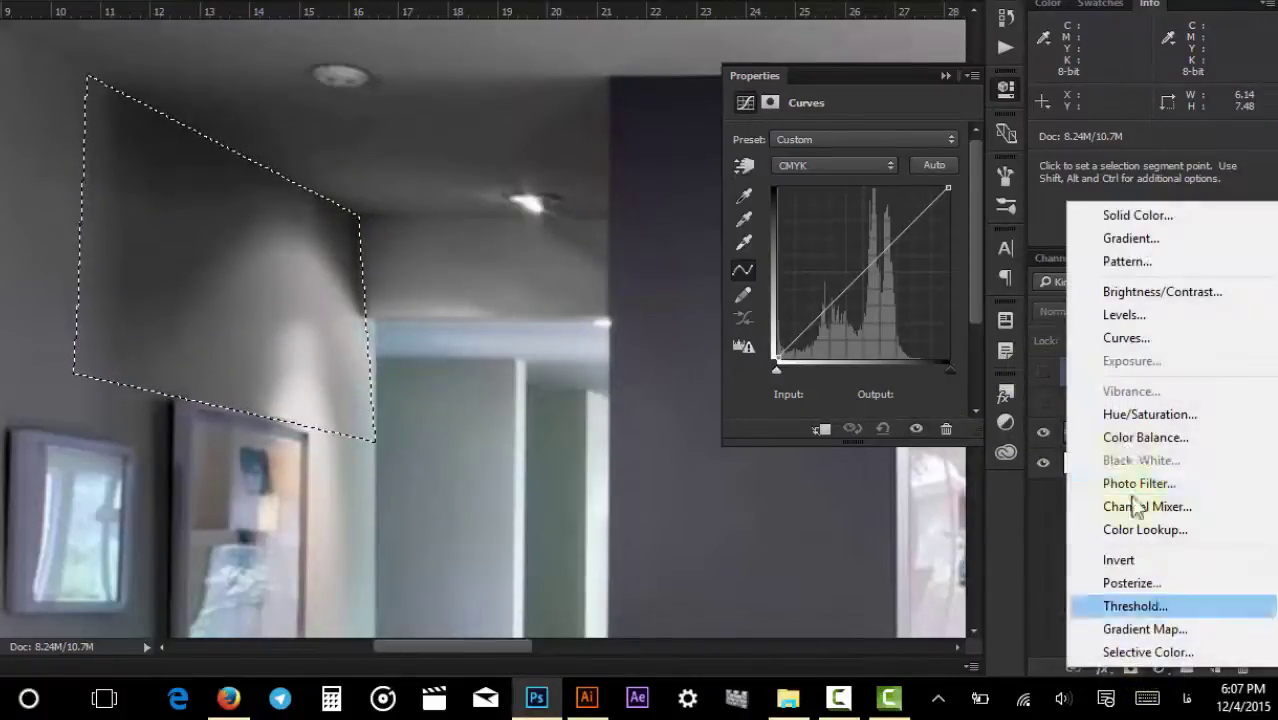
# Add a Curves 3 adjustment and experiment with white point, highlight and midtone points.
pyautogui.click(1128, 340)
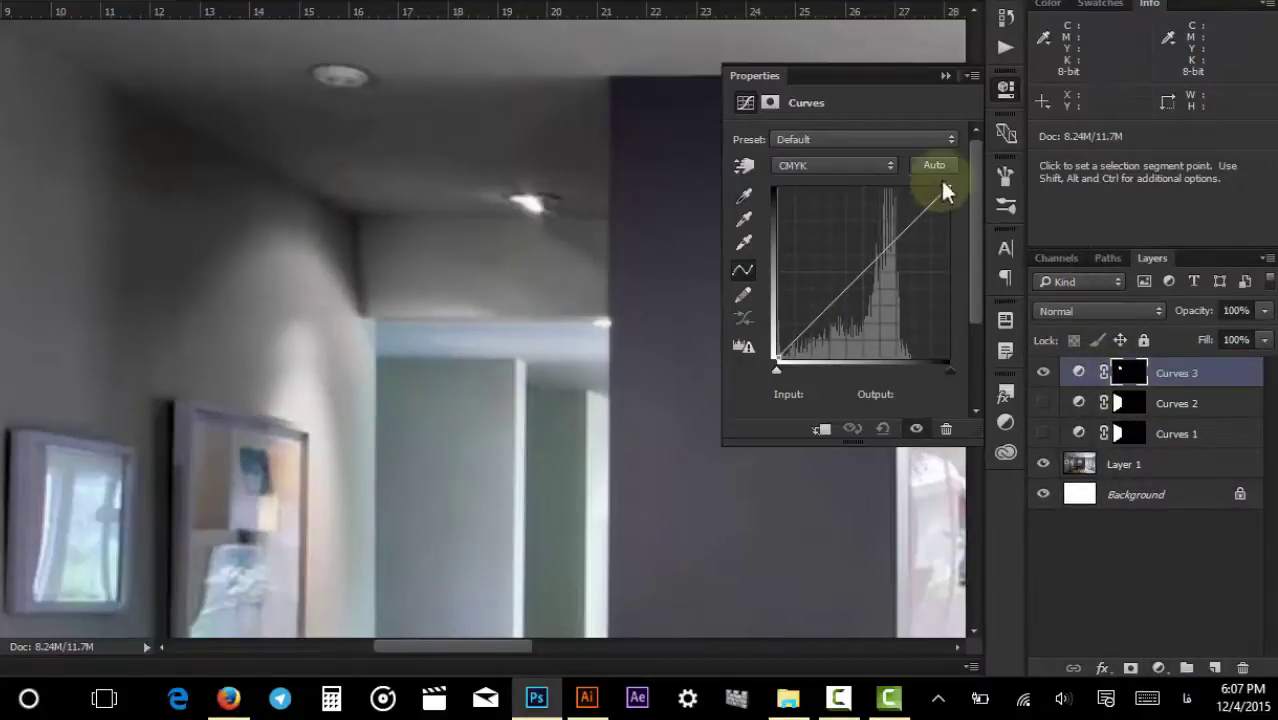
pyautogui.moveTo(946, 190)
pyautogui.mouseDown()
pyautogui.moveTo(853, 152)
pyautogui.moveTo(952, 163)
pyautogui.mouseUp()
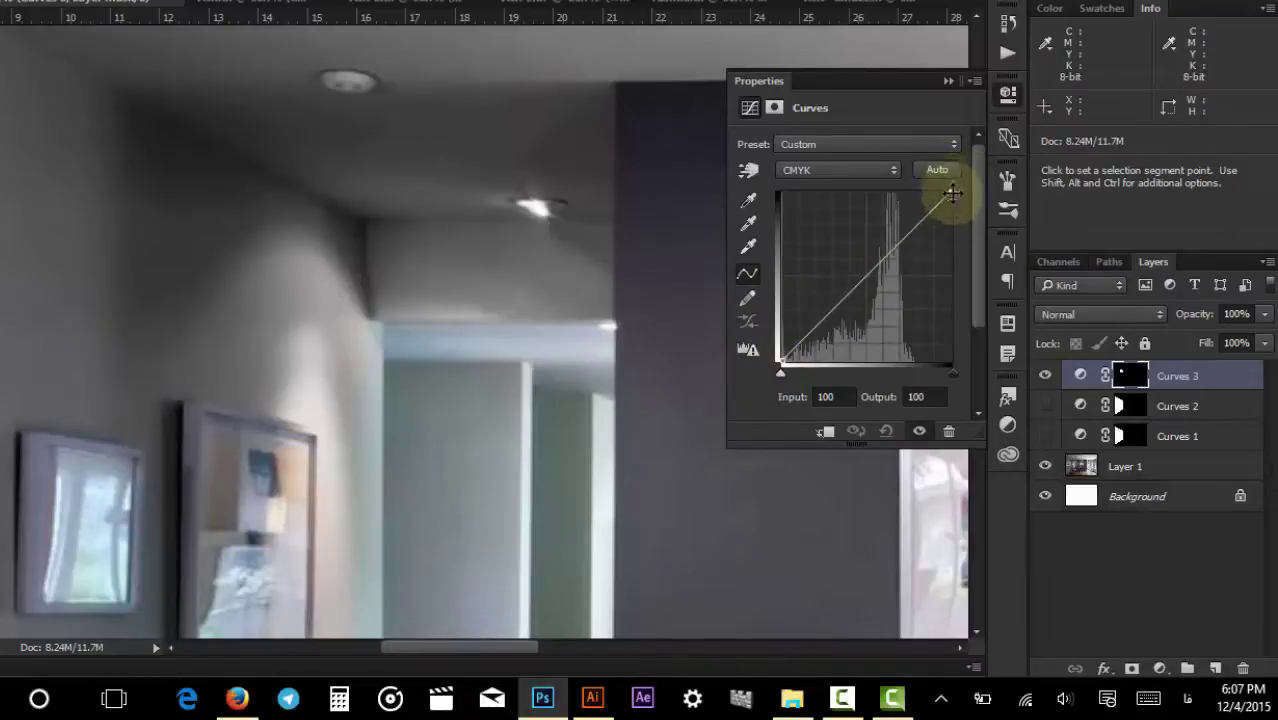
pyautogui.moveTo(955, 193); pyautogui.dragTo(1005, 172)
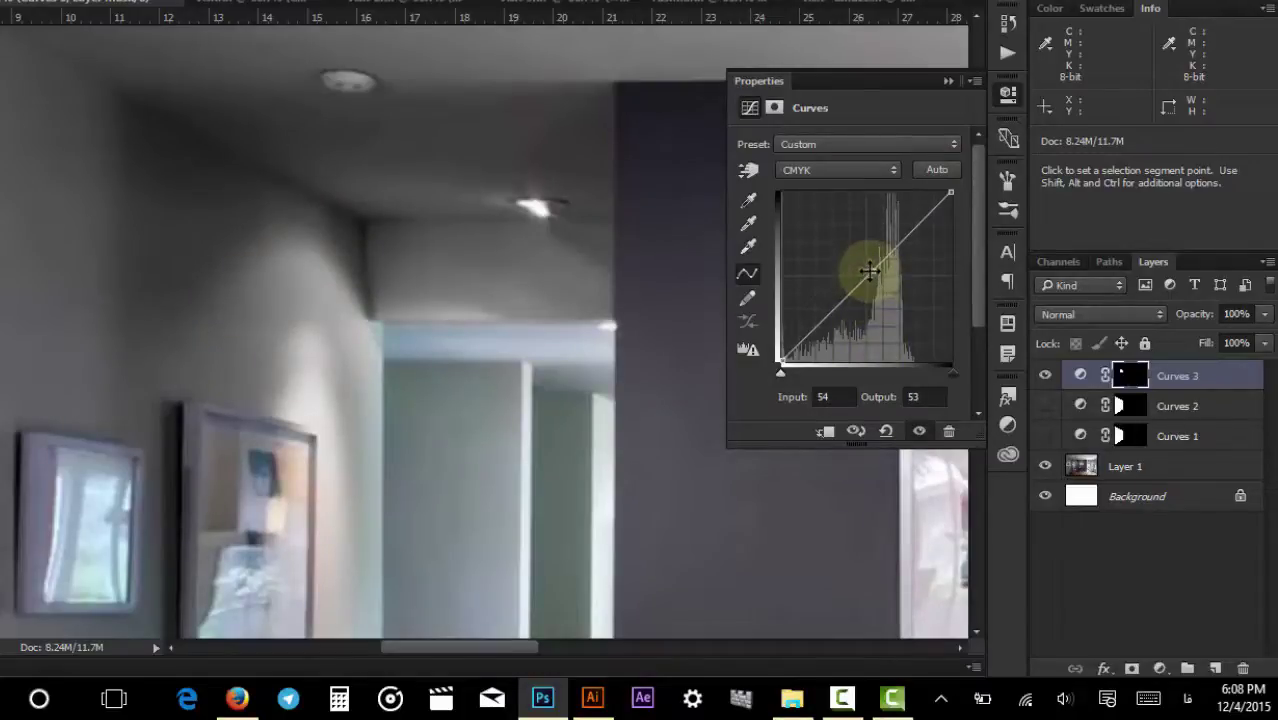
pyautogui.moveTo(867, 267)
pyautogui.mouseDown()
pyautogui.moveTo(846, 246)
pyautogui.moveTo(857, 266)
pyautogui.mouseUp()
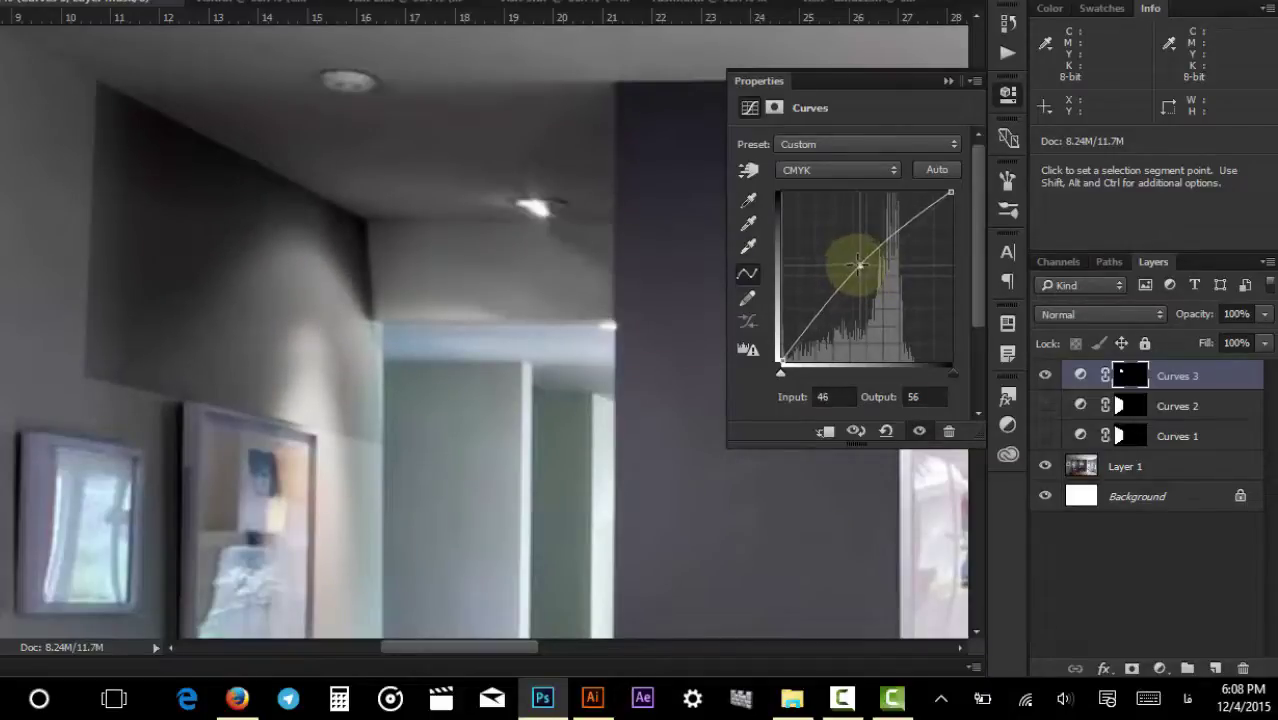
pyautogui.moveTo(862, 264)
pyautogui.mouseDown()
pyautogui.moveTo(891, 287)
pyautogui.moveTo(864, 265)
pyautogui.moveTo(872, 272)
pyautogui.mouseUp()
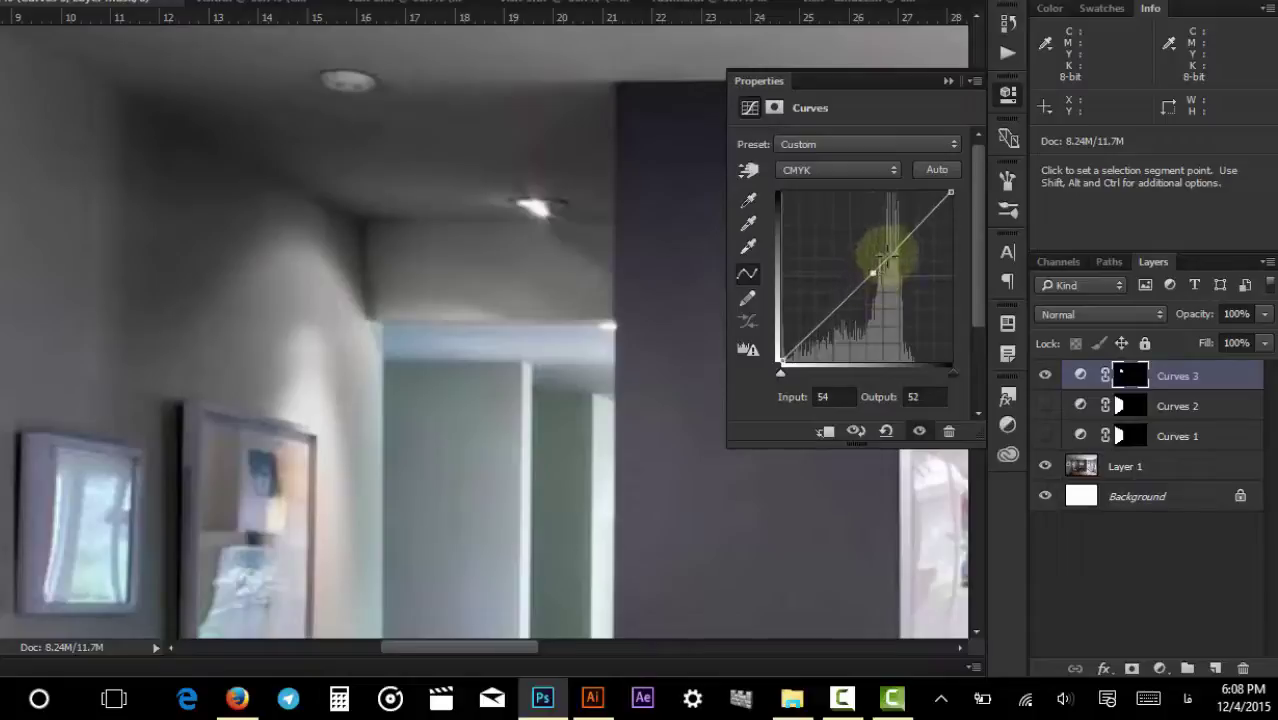
pyautogui.click(889, 258)
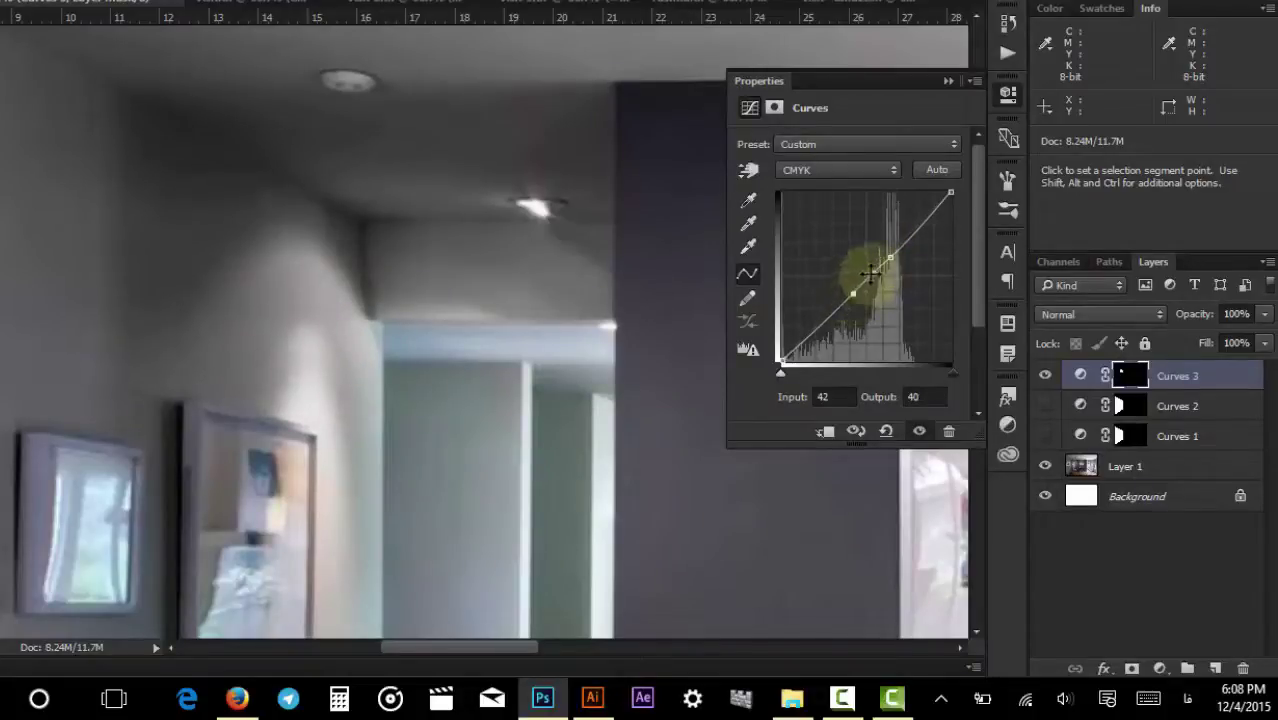
pyautogui.moveTo(873, 270); pyautogui.dragTo(878, 273)
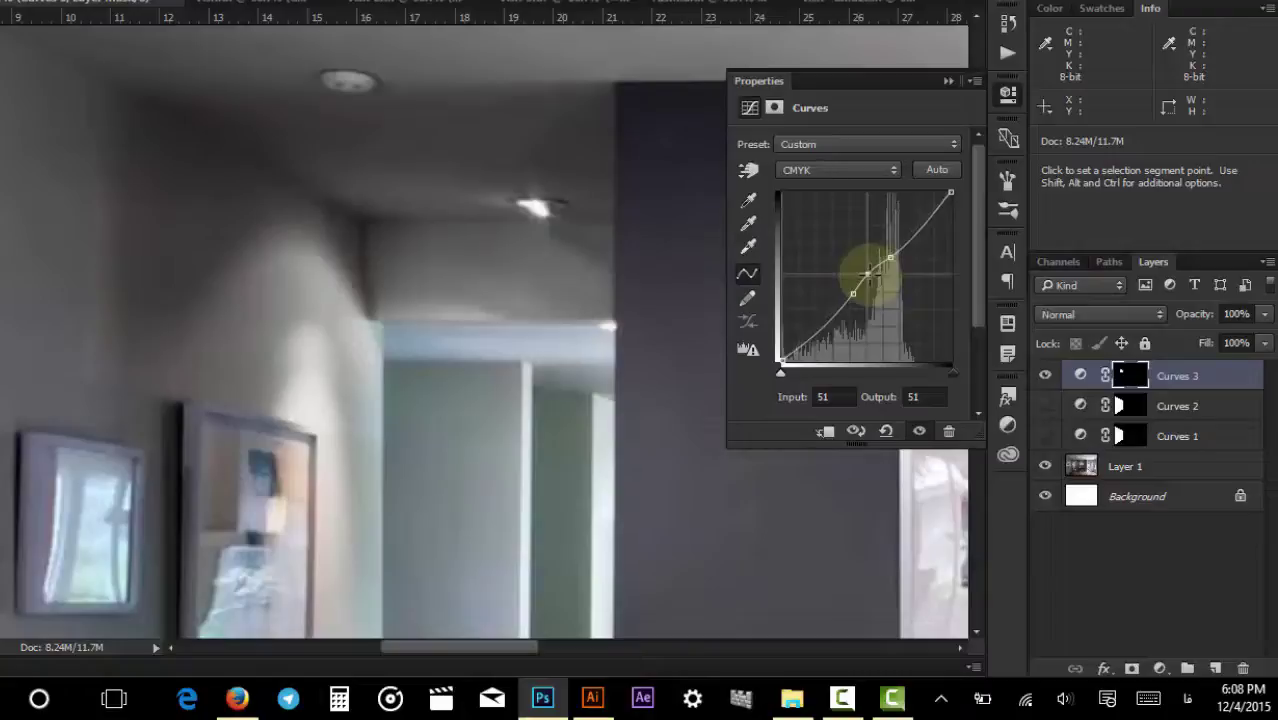
# Restore a deleted Curves 3, try Auto, then reset the curve to Default.
pyautogui.click(948, 431)
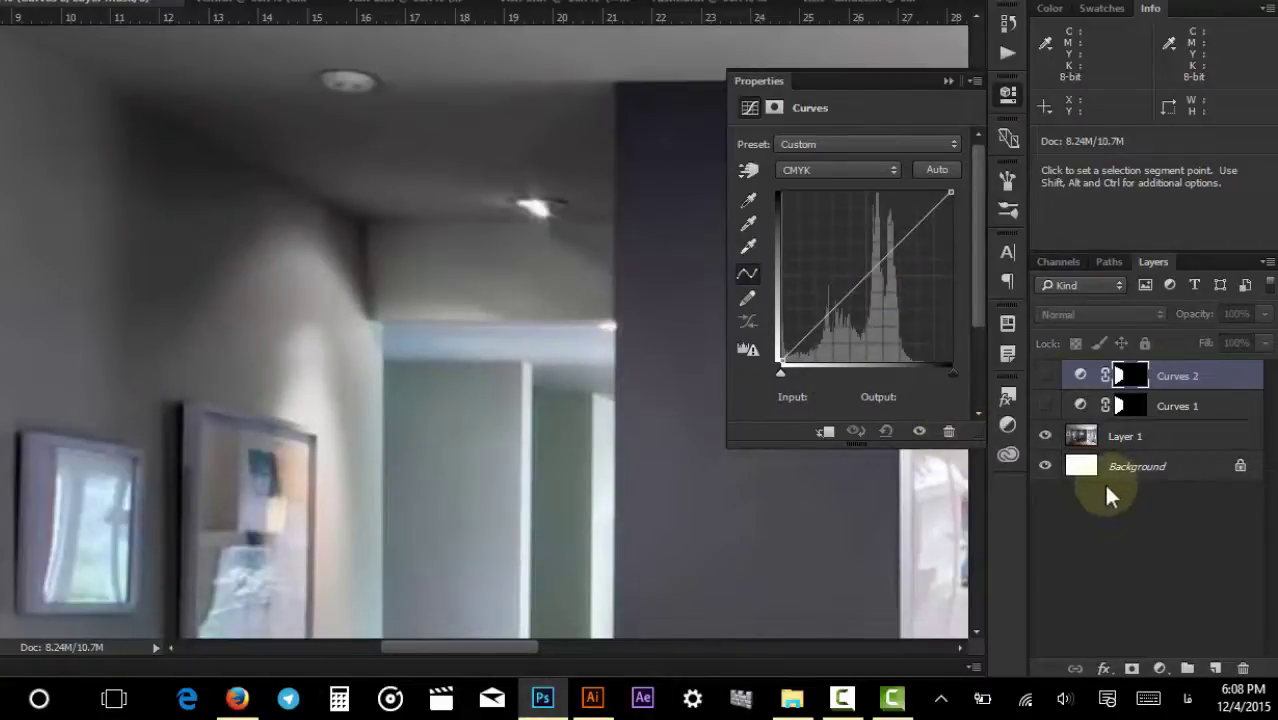
pyautogui.hotkey('ctrl', 'z')
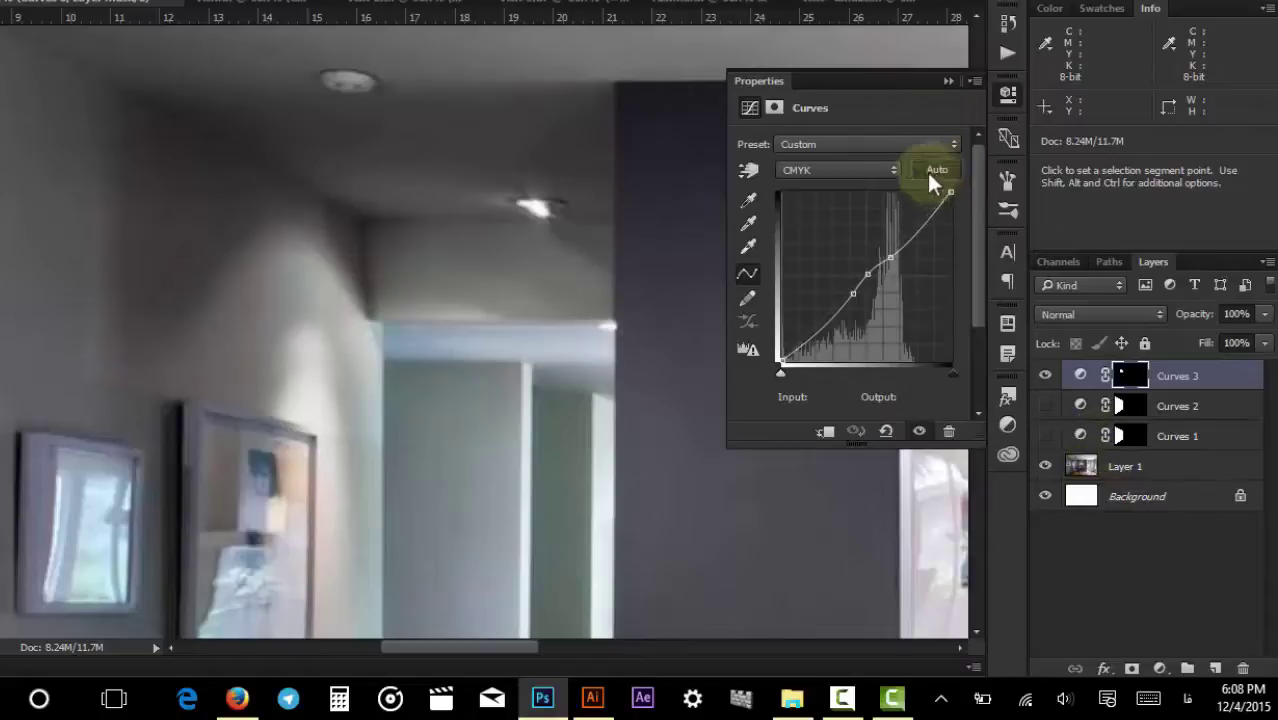
pyautogui.click(927, 170)
pyautogui.click(878, 170)
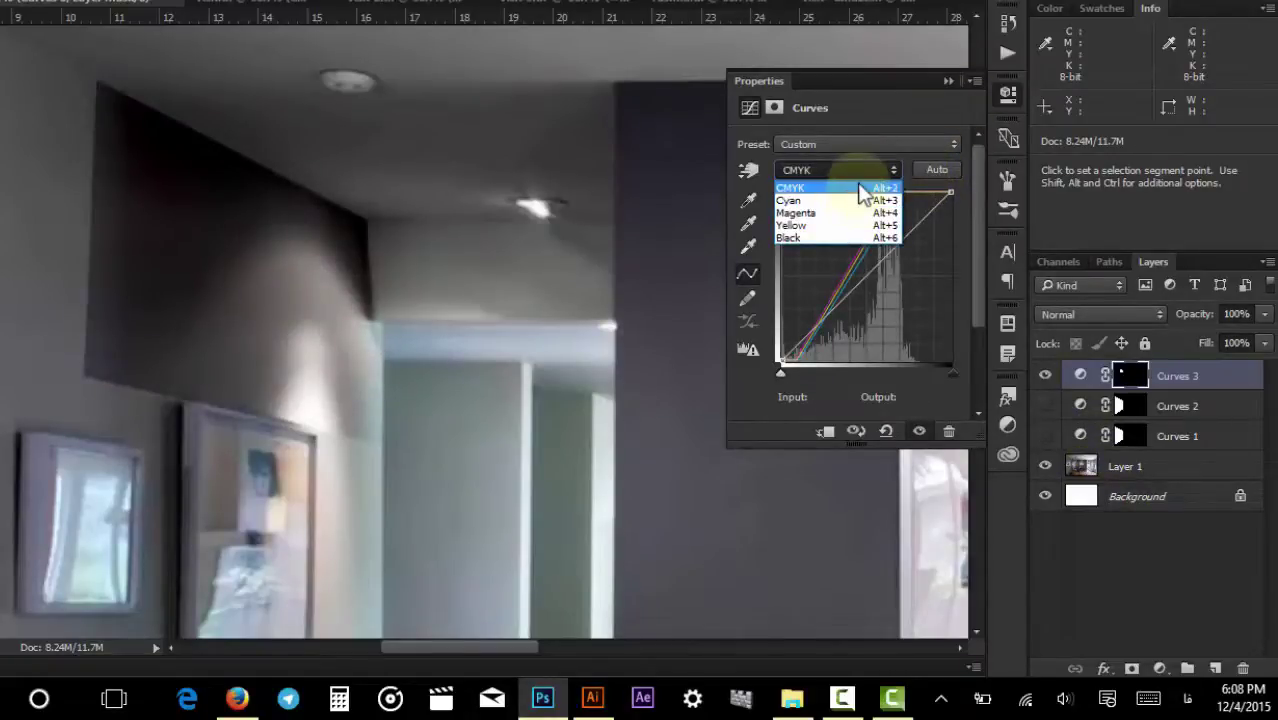
pyautogui.click(935, 172)
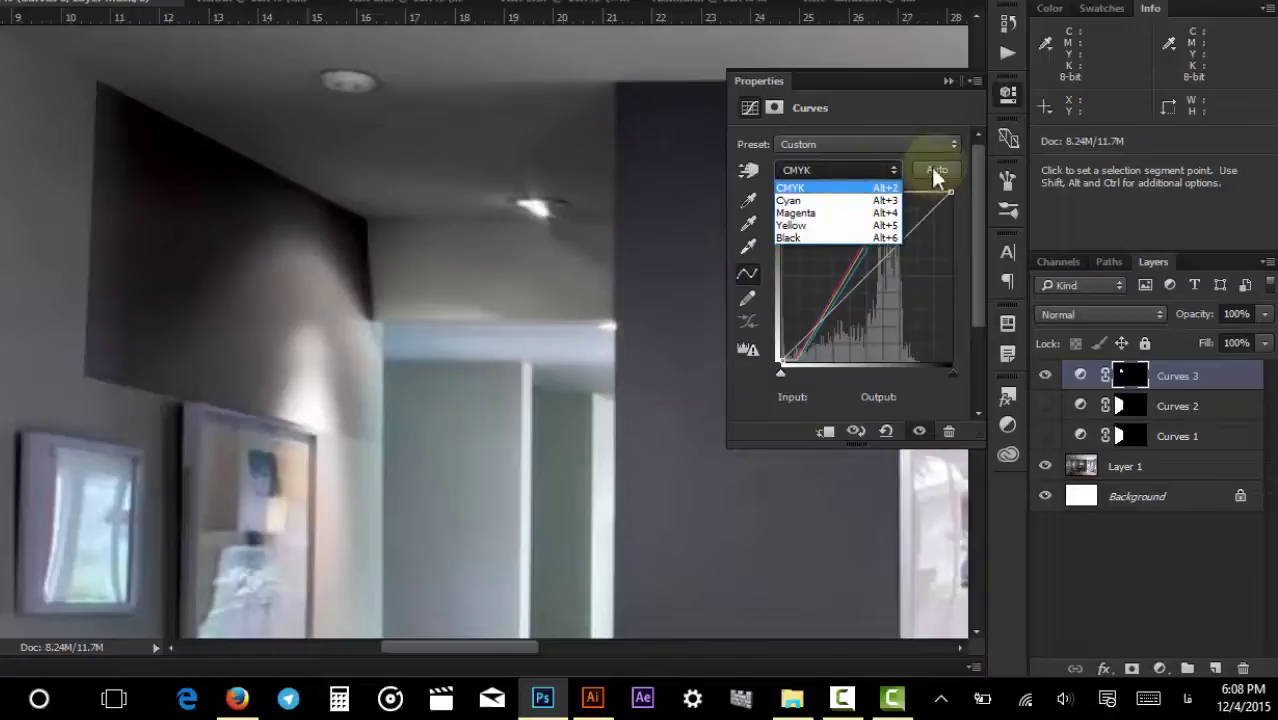
pyautogui.click(884, 428)
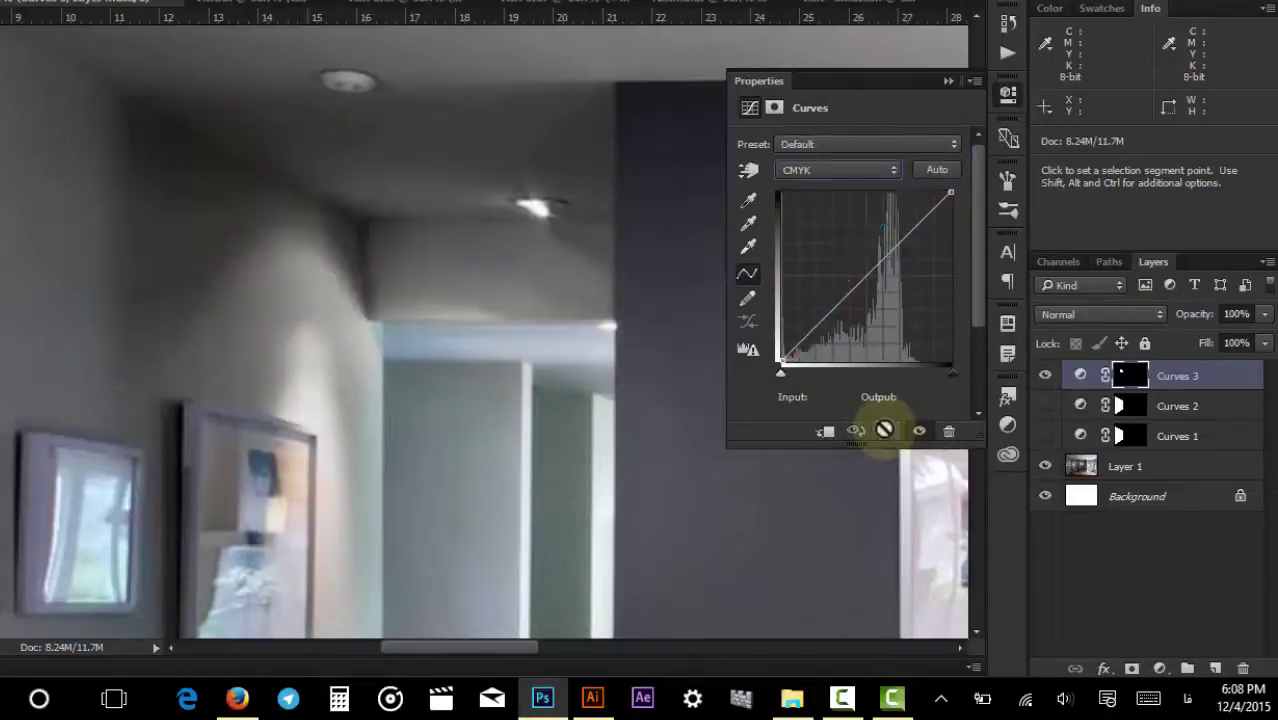
# Drag the Curves 3 black point right and up to lighten the wall's darkest tones.
pyautogui.click(882, 277)
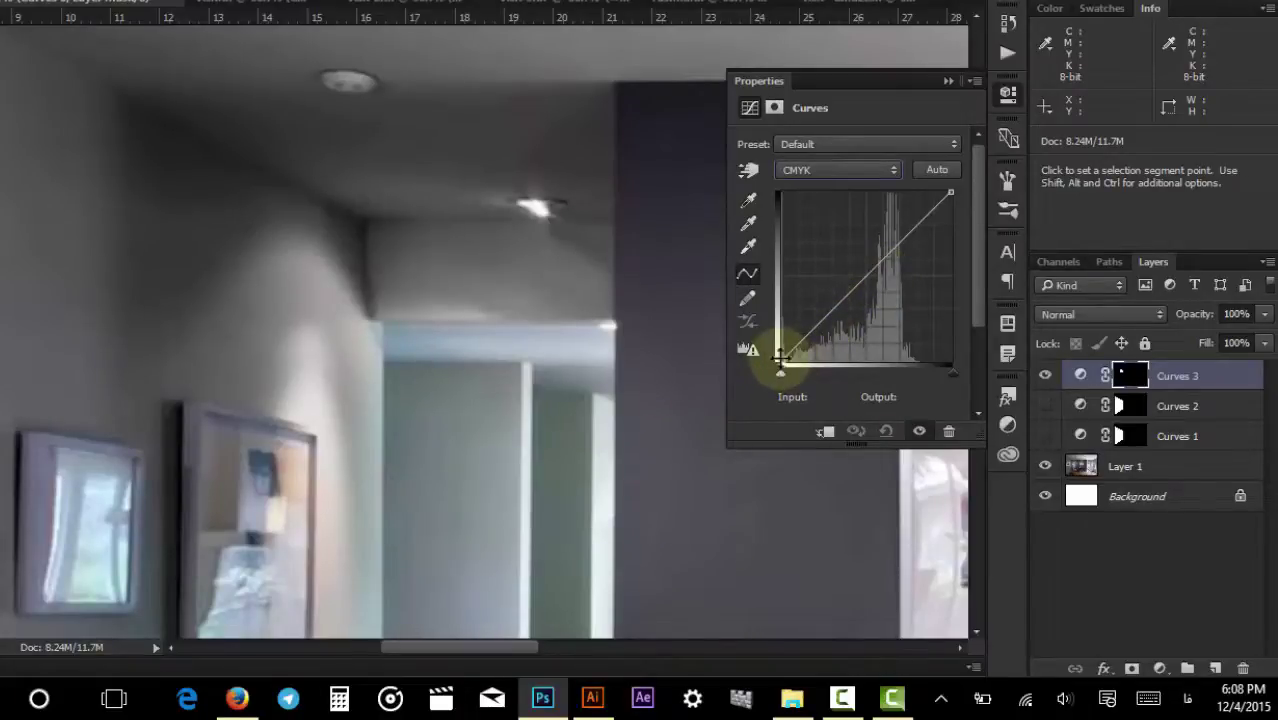
pyautogui.moveTo(781, 360); pyautogui.dragTo(750, 383)
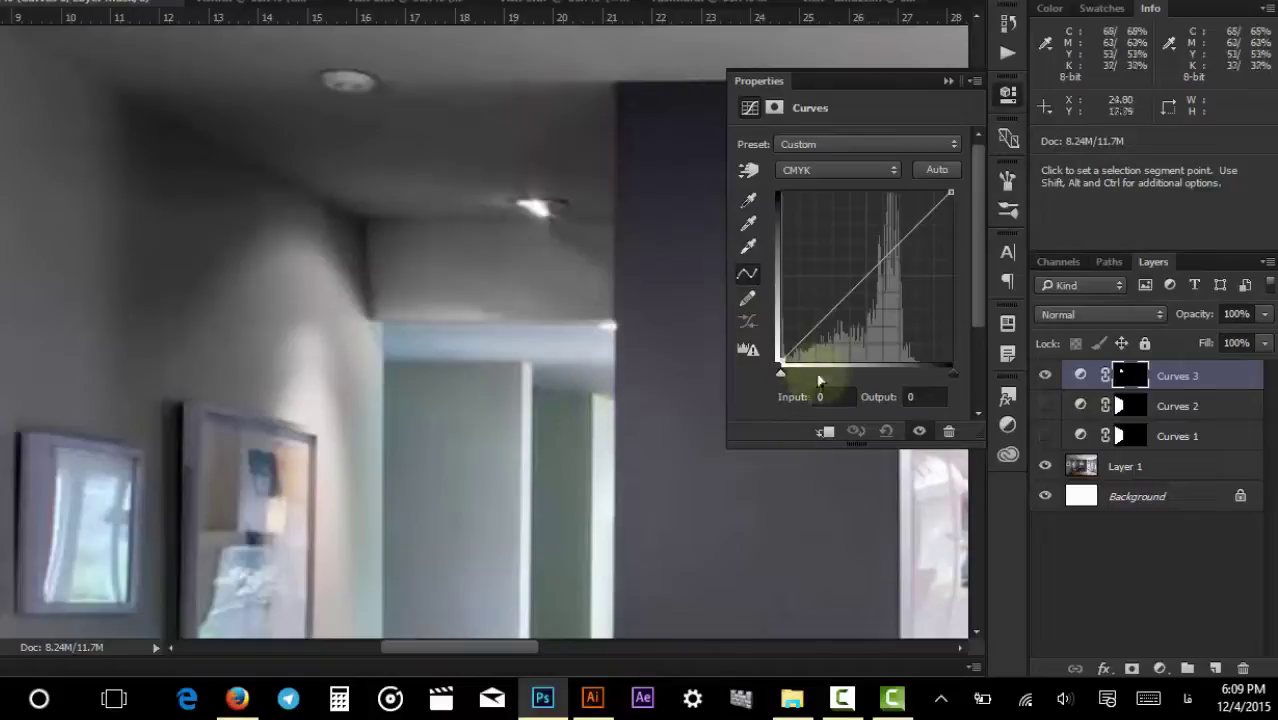
pyautogui.moveTo(783, 357); pyautogui.dragTo(650, 408)
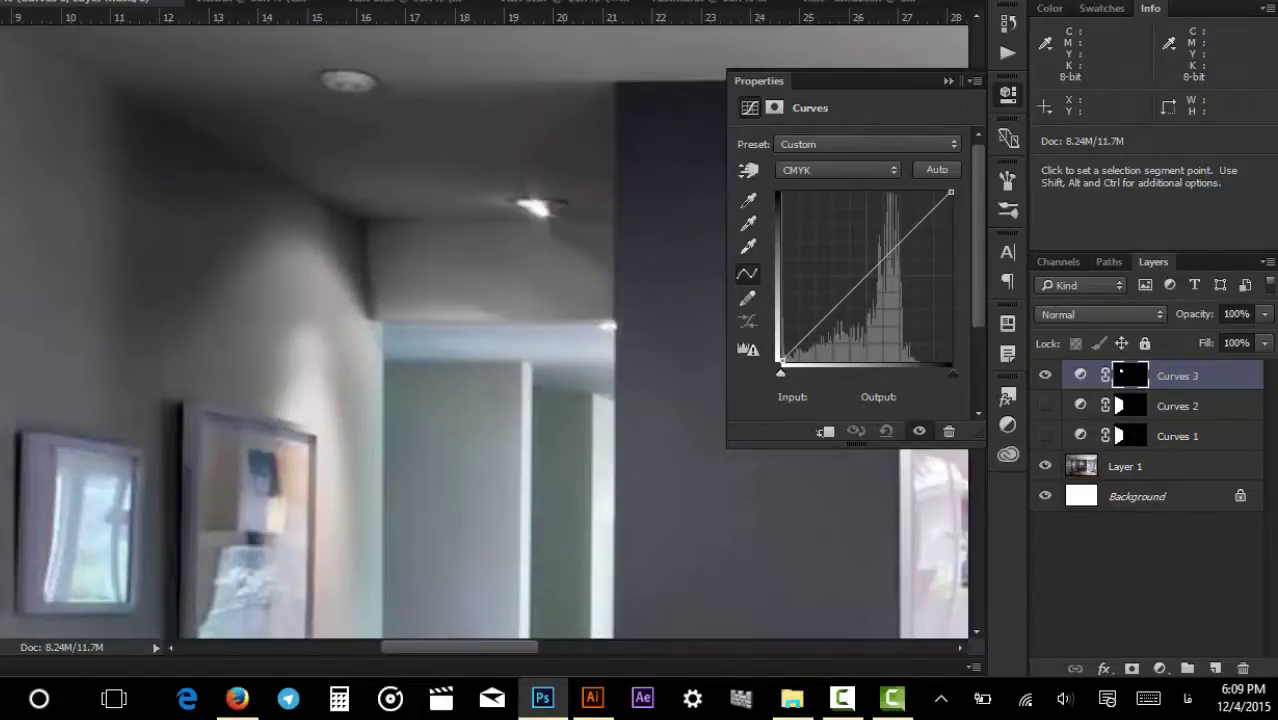
pyautogui.press('v')
pyautogui.press('Delete')
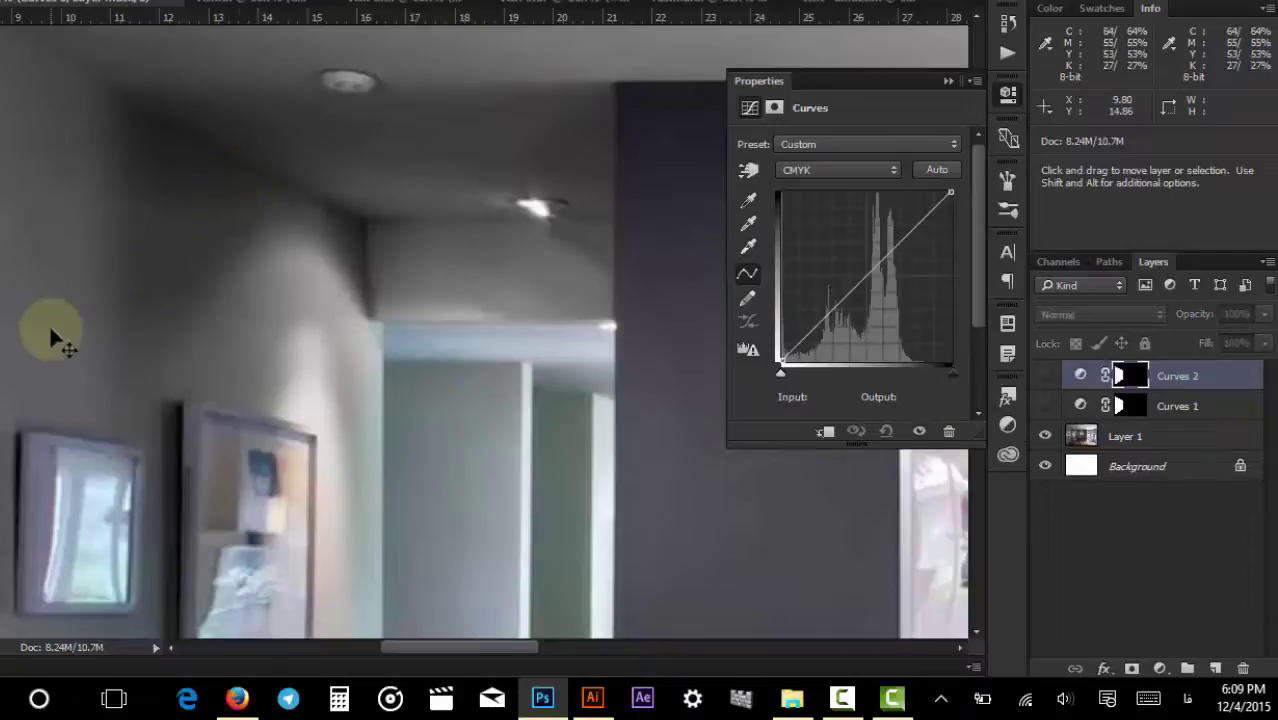
pyautogui.hotkey('ctrl', '0')
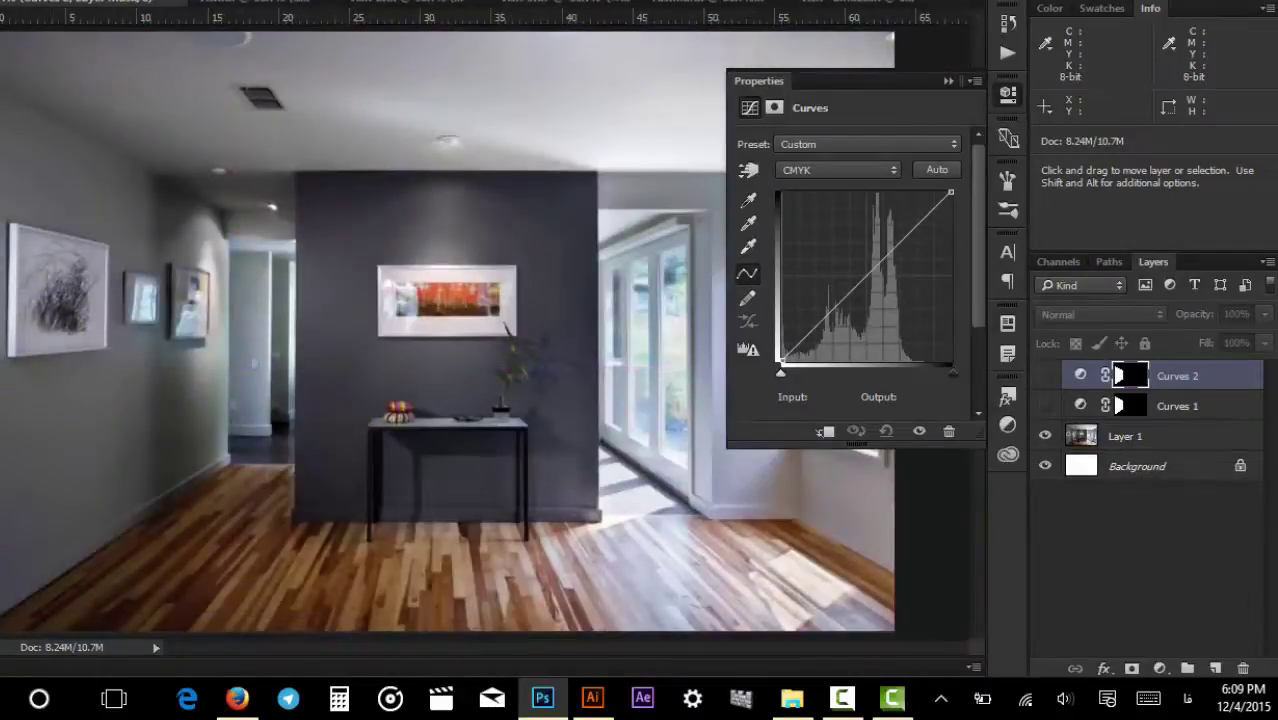
pyautogui.click(1045, 376)
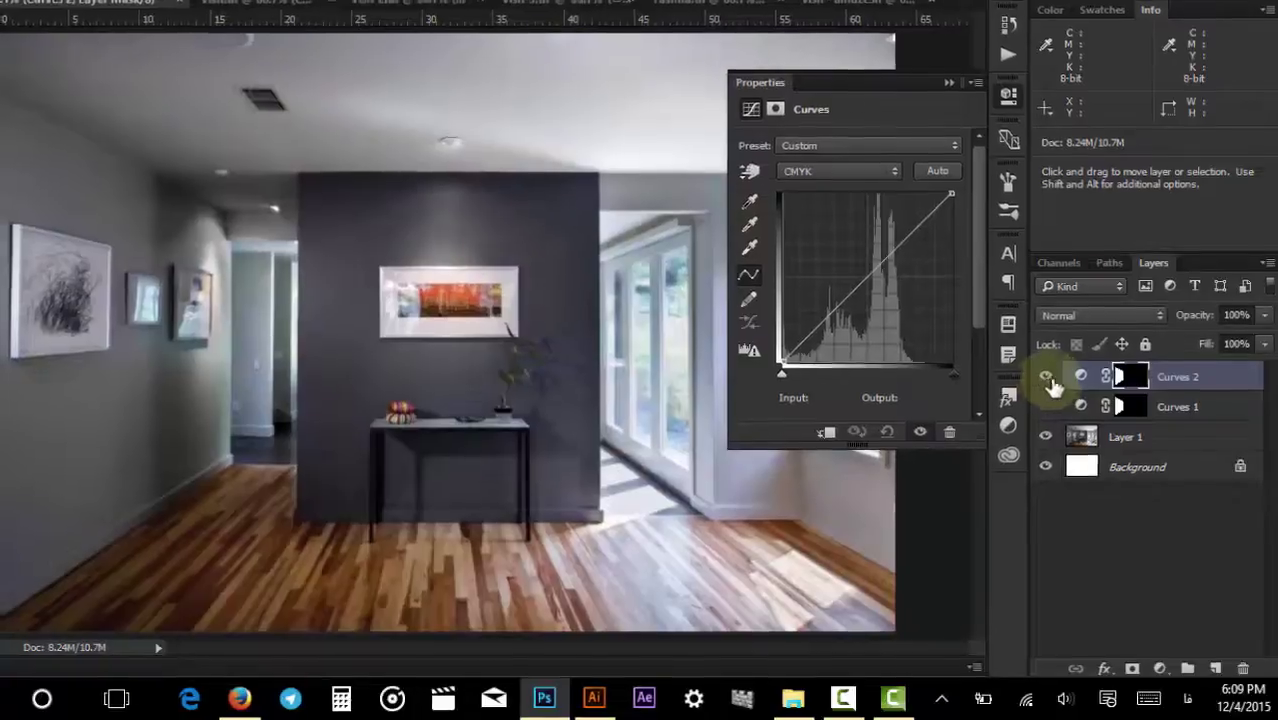
pyautogui.click(1080, 376)
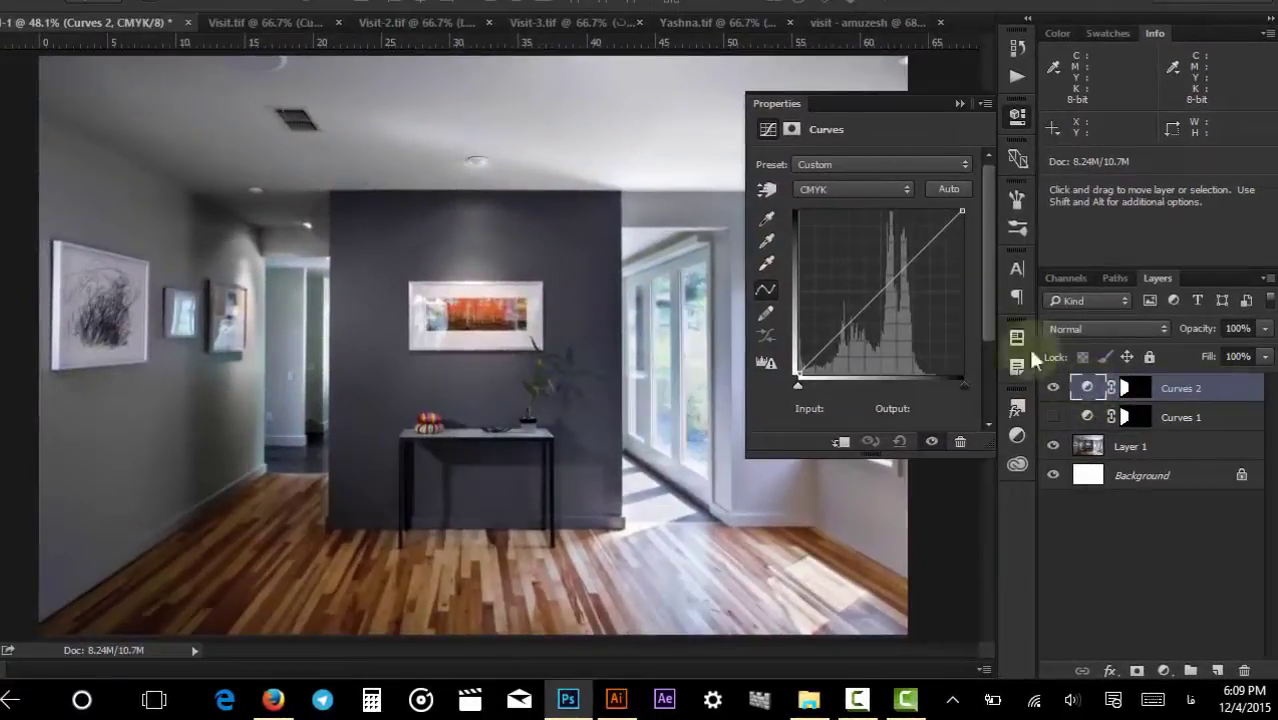
pyautogui.moveTo(960, 213); pyautogui.dragTo(987, 183)
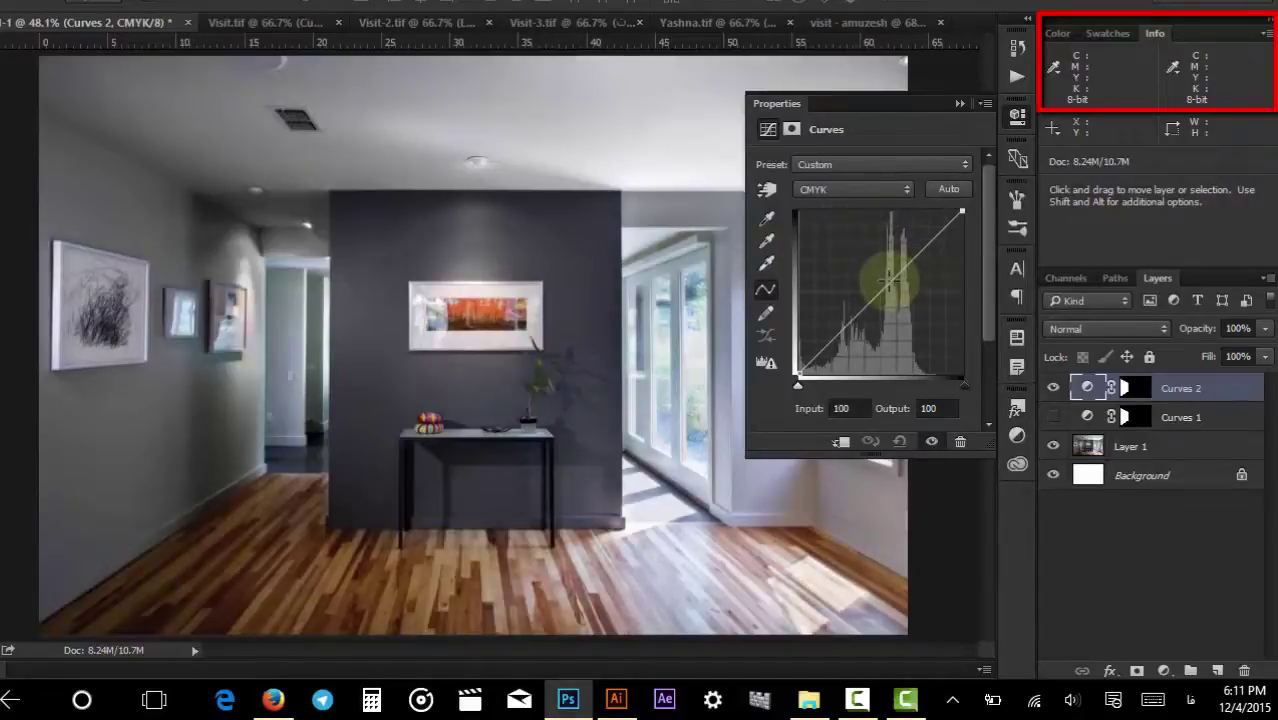
# Drag a Cyan curve midpoint in Curves 2 down to about 59/39, turning the left wall pink.
pyautogui.click(879, 190)
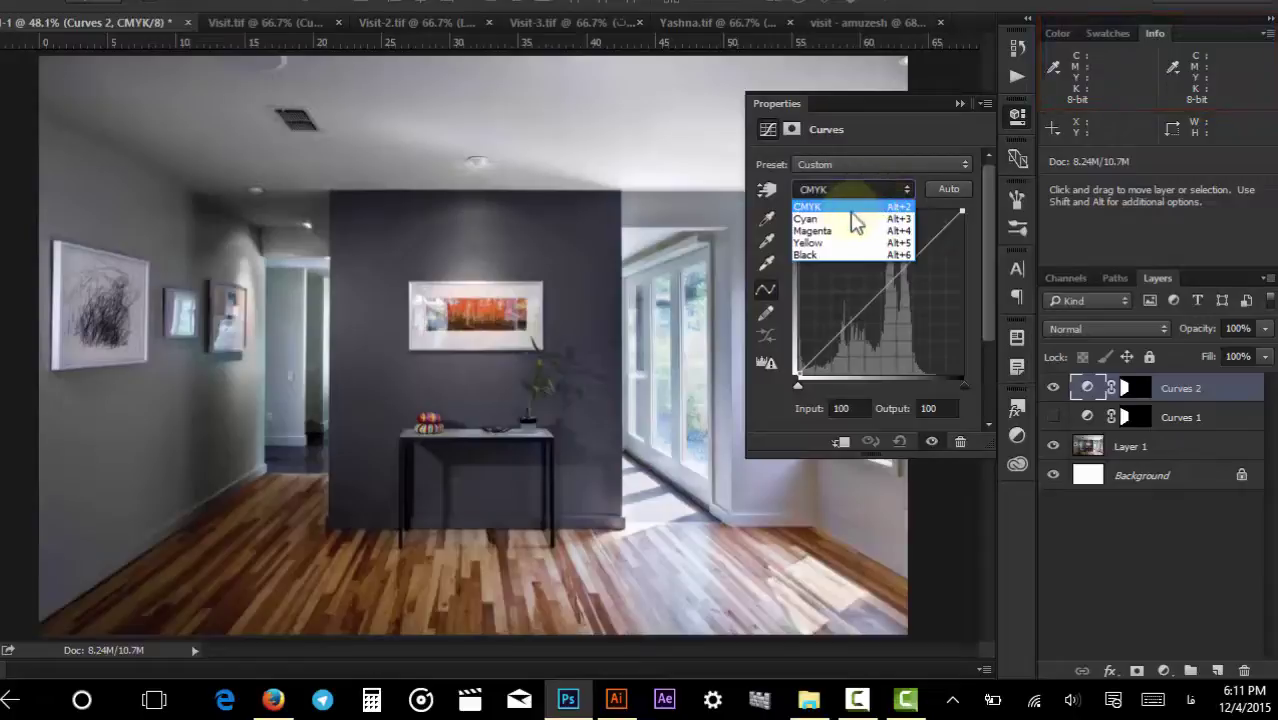
pyautogui.click(852, 219)
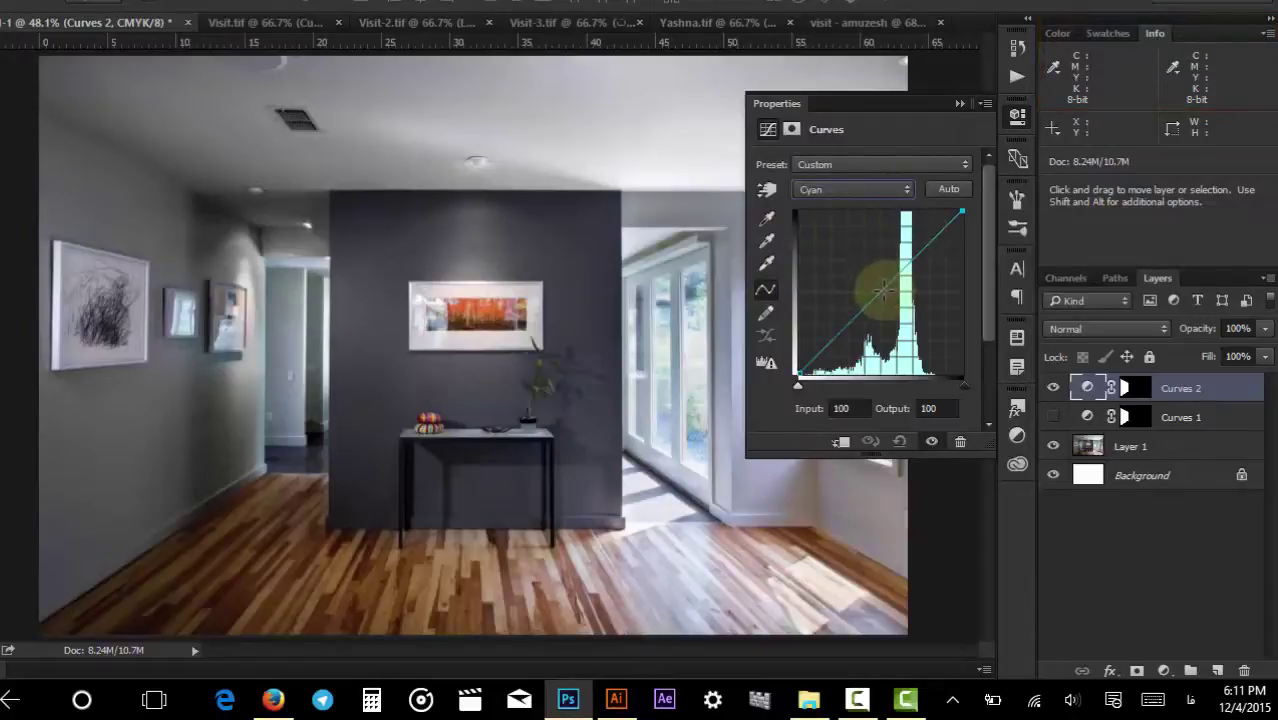
pyautogui.click(881, 291)
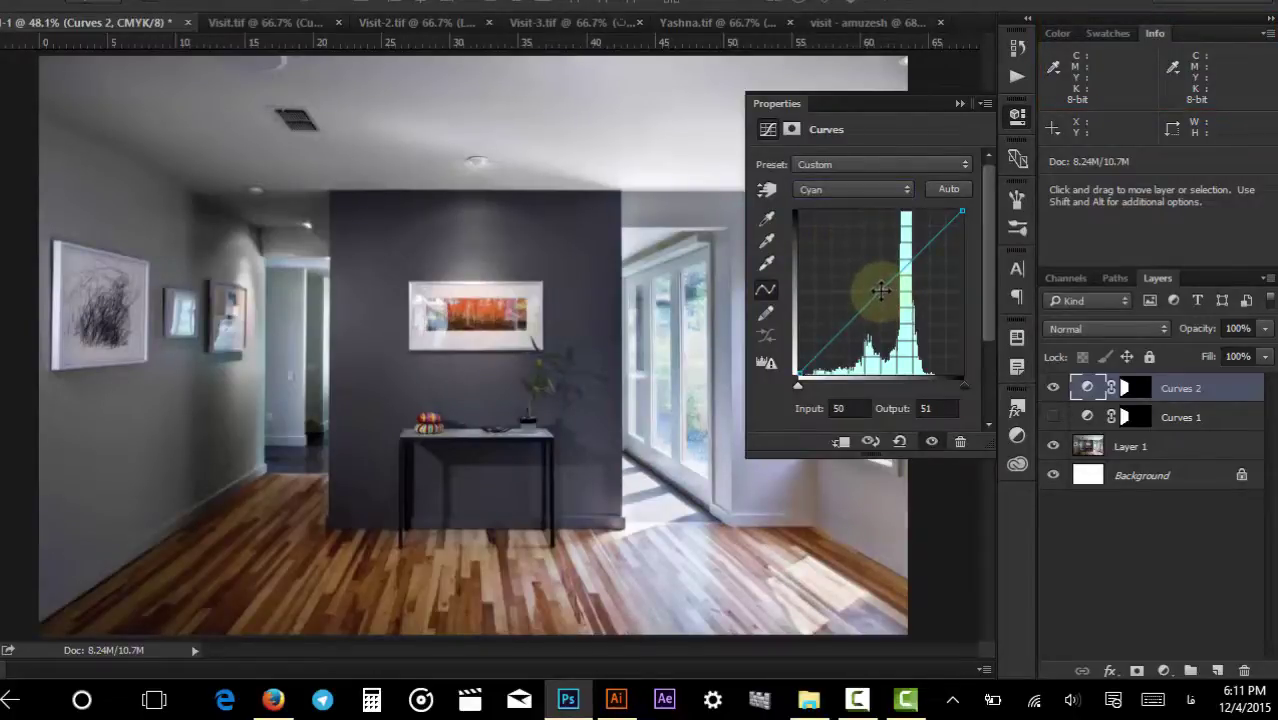
pyautogui.moveTo(881, 291); pyautogui.dragTo(890, 305)
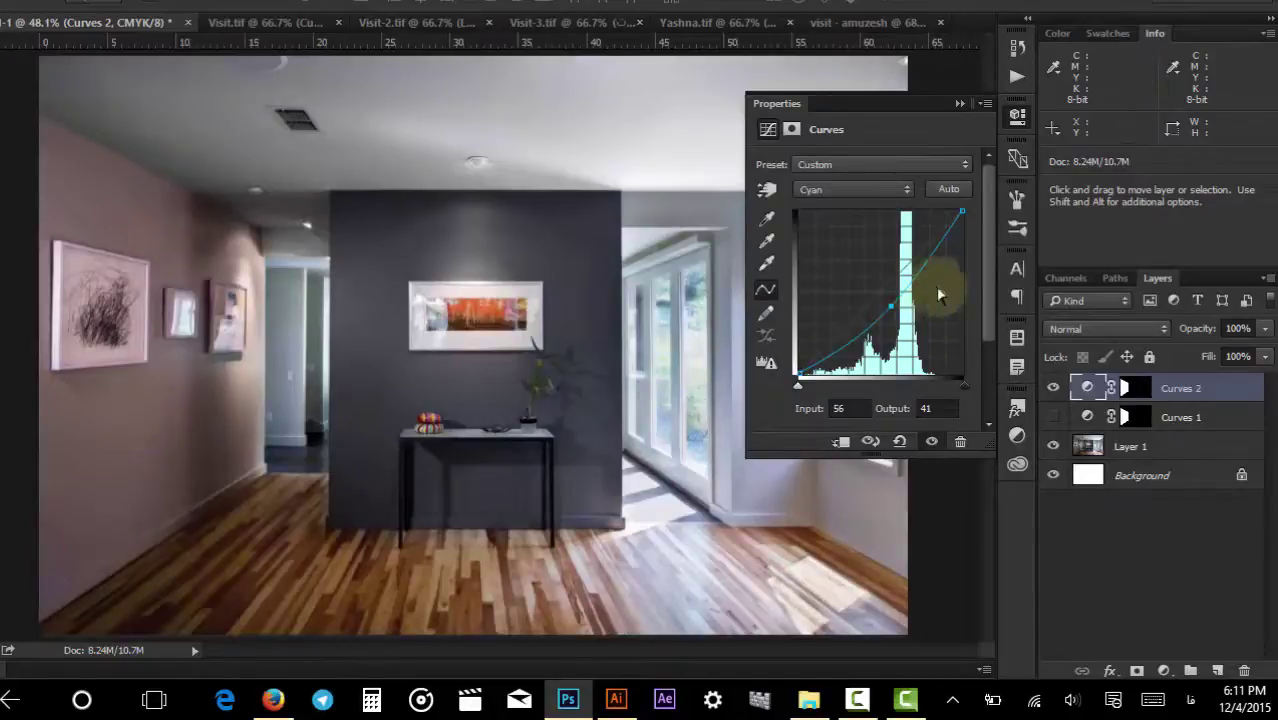
pyautogui.moveTo(895, 307); pyautogui.dragTo(898, 312)
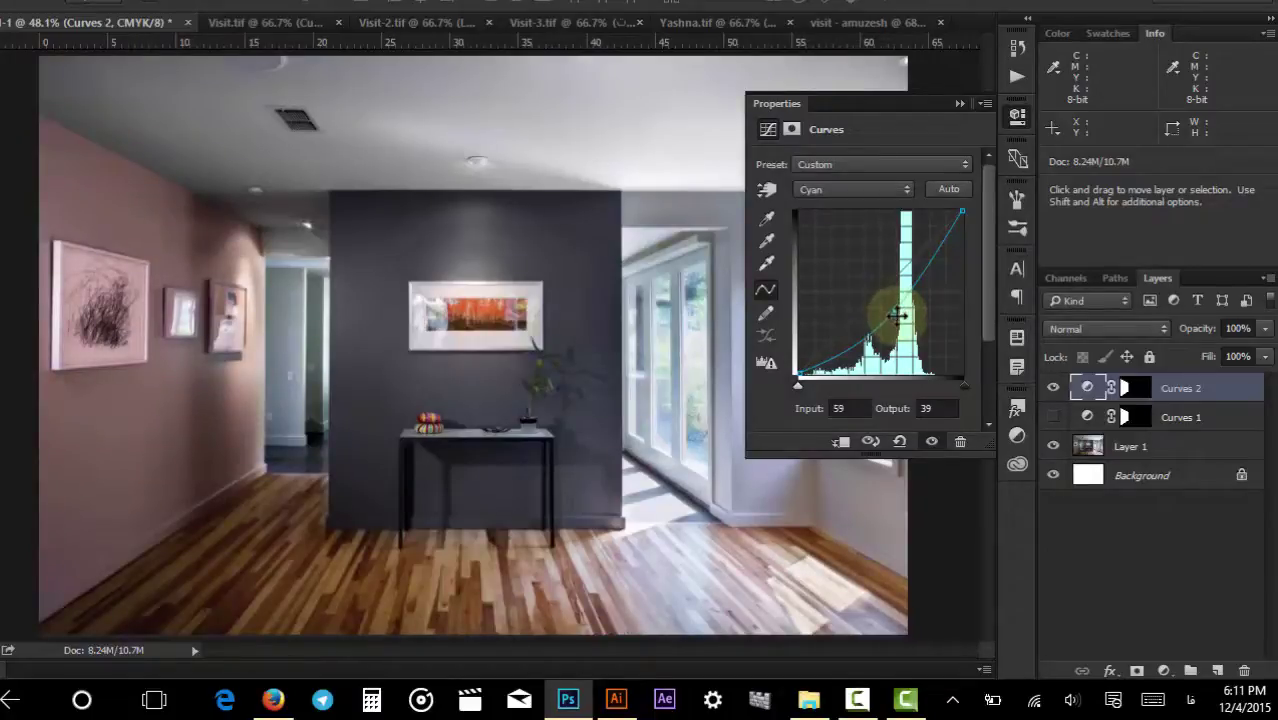
pyautogui.click(844, 186)
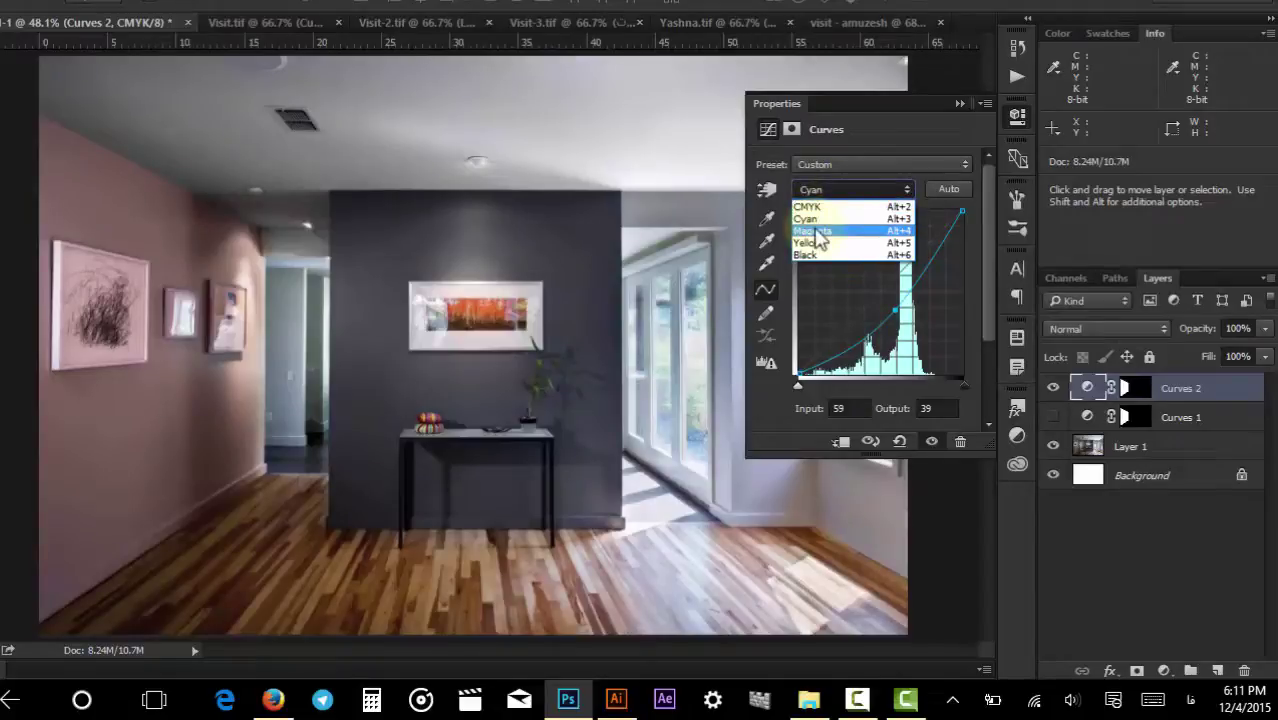
# Pull a Magenta curve midpoint down, then fine-tune it to about 57/44 for a warm beige wall.
pyautogui.click(818, 236)
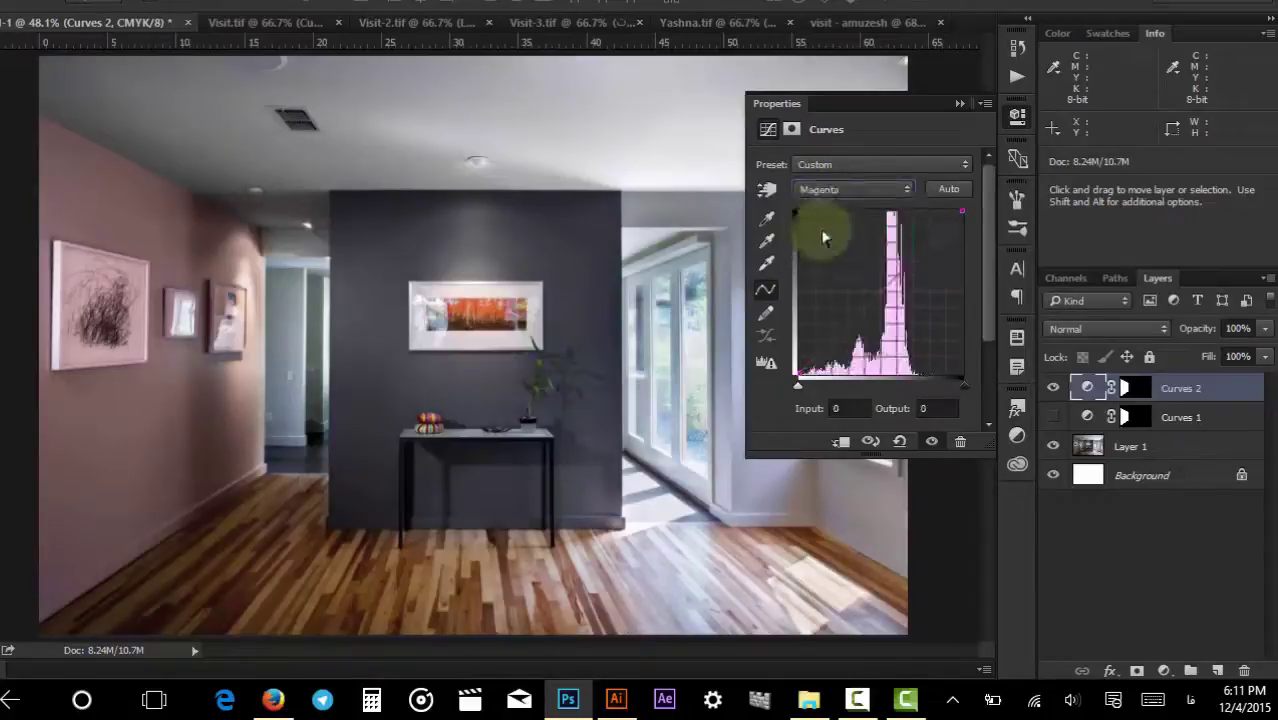
pyautogui.click(886, 291)
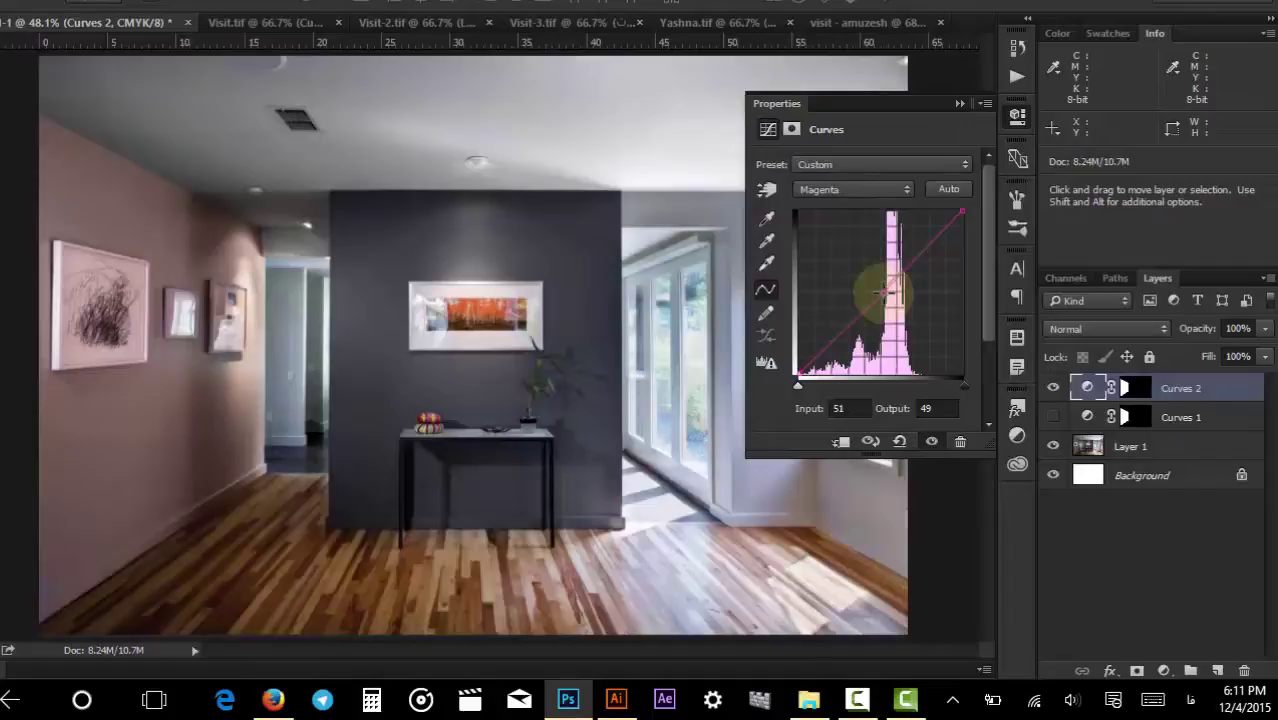
pyautogui.moveTo(886, 291); pyautogui.dragTo(900, 312)
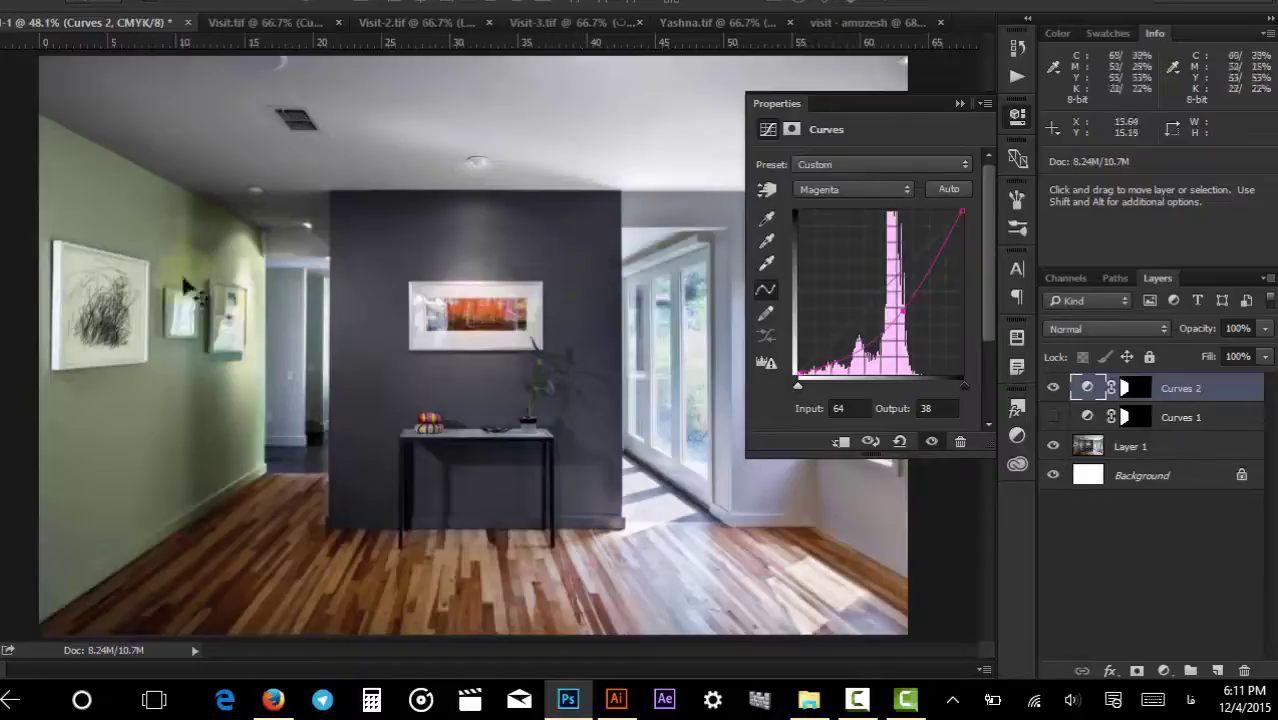
pyautogui.click(145, 405)
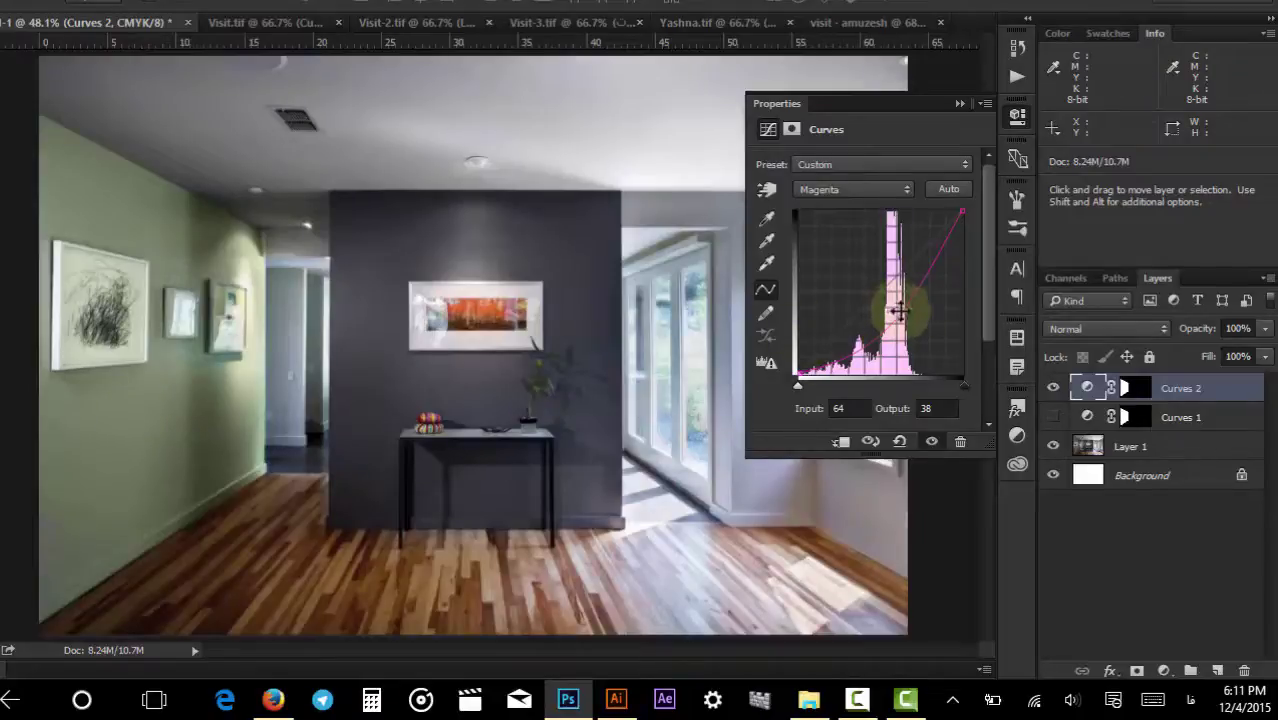
pyautogui.moveTo(900, 312); pyautogui.dragTo(895, 305)
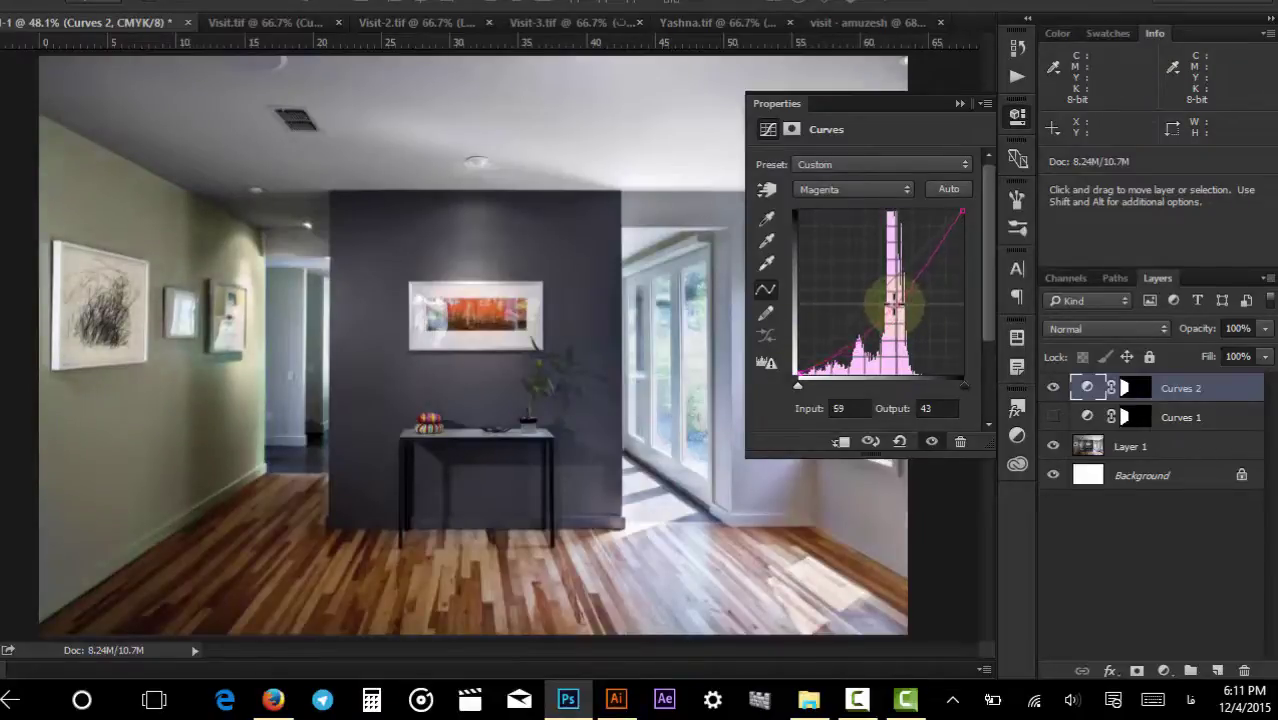
pyautogui.click(133, 432)
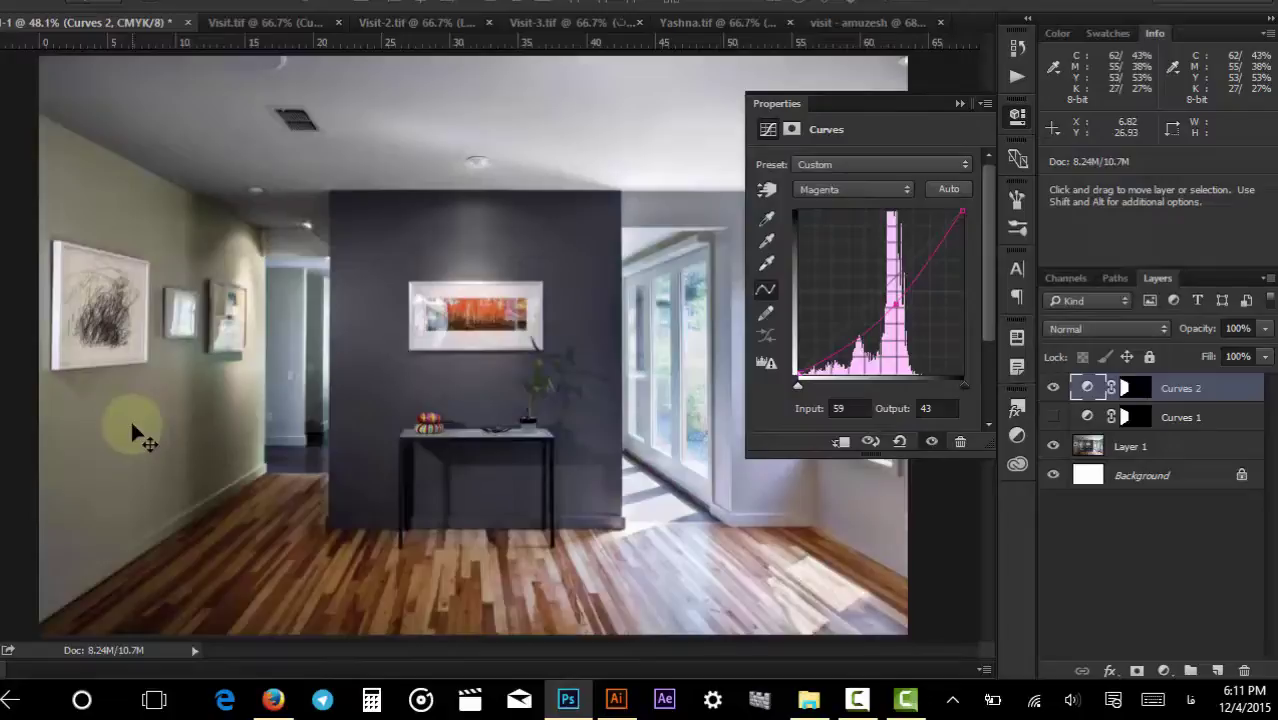
pyautogui.moveTo(896, 305); pyautogui.dragTo(893, 300)
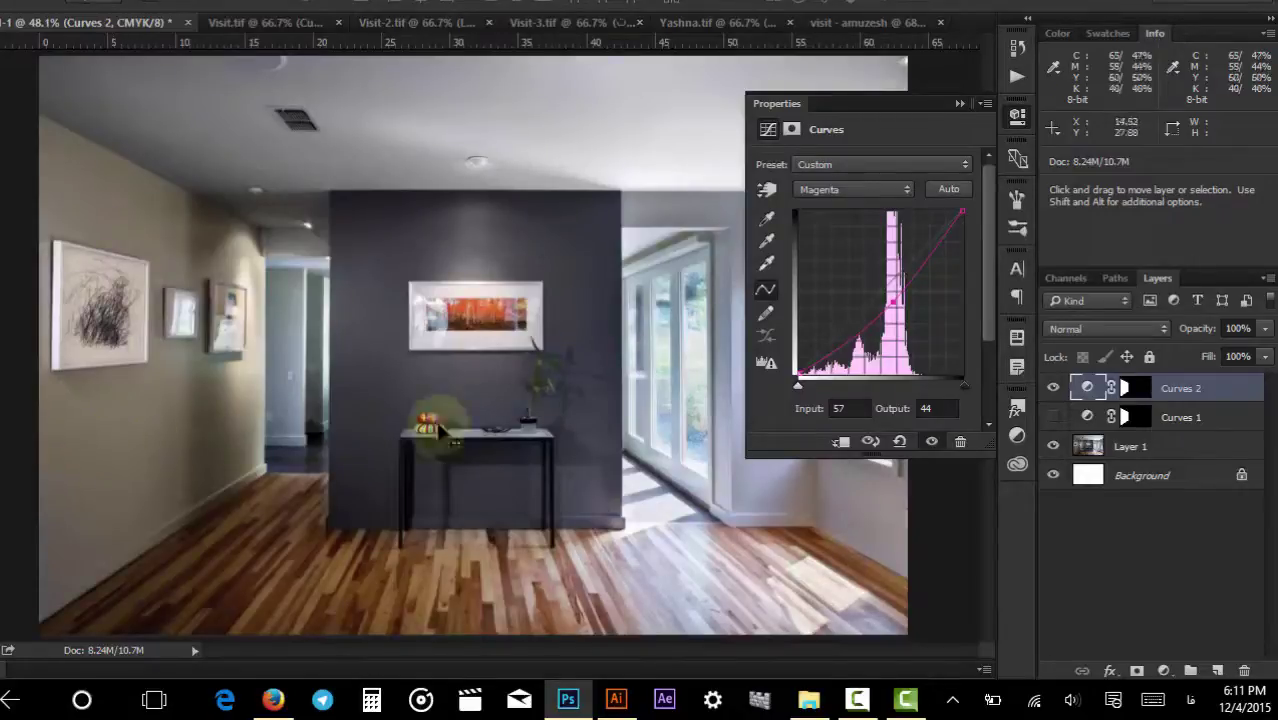
pyautogui.click(870, 189)
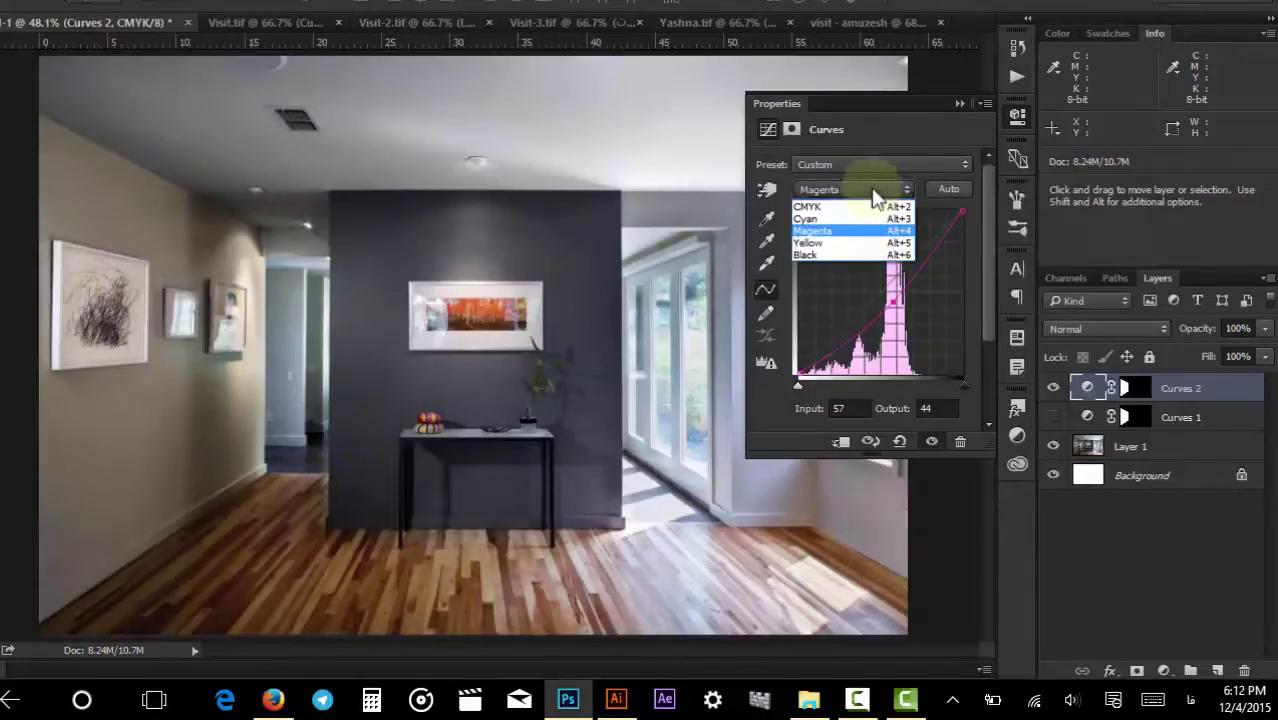
# Lower the Yellow curve's midpoint to about 56/44.
pyautogui.click(810, 242)
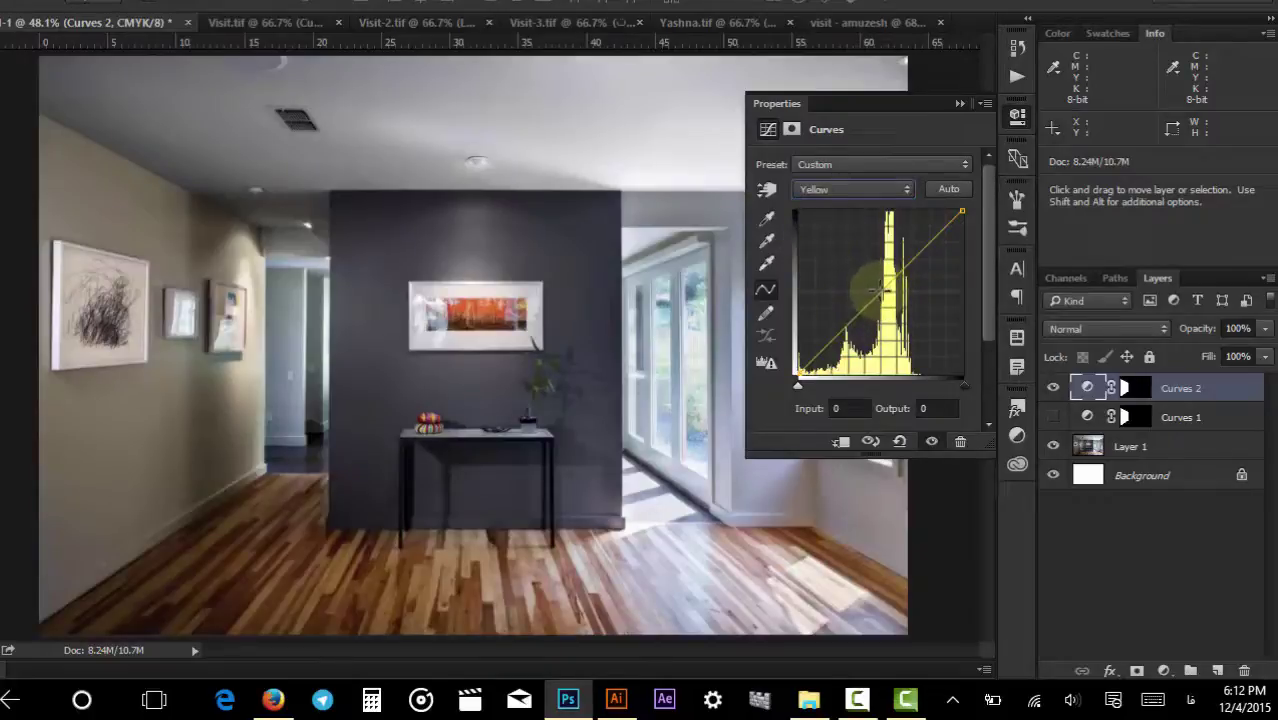
pyautogui.moveTo(888, 290); pyautogui.dragTo(890, 302)
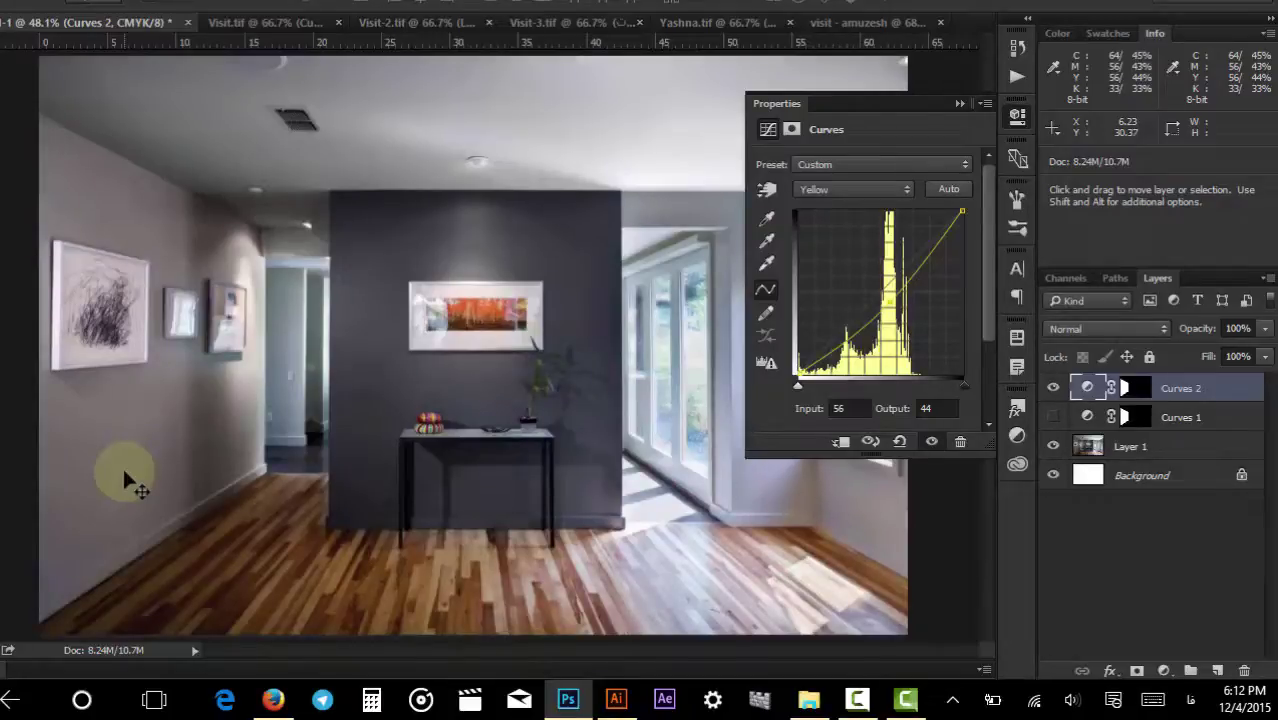
pyautogui.click(838, 189)
# Raise a Black curve midpoint to about 45/58, leaving the wall lavender-grey.
pyautogui.click(828, 256)
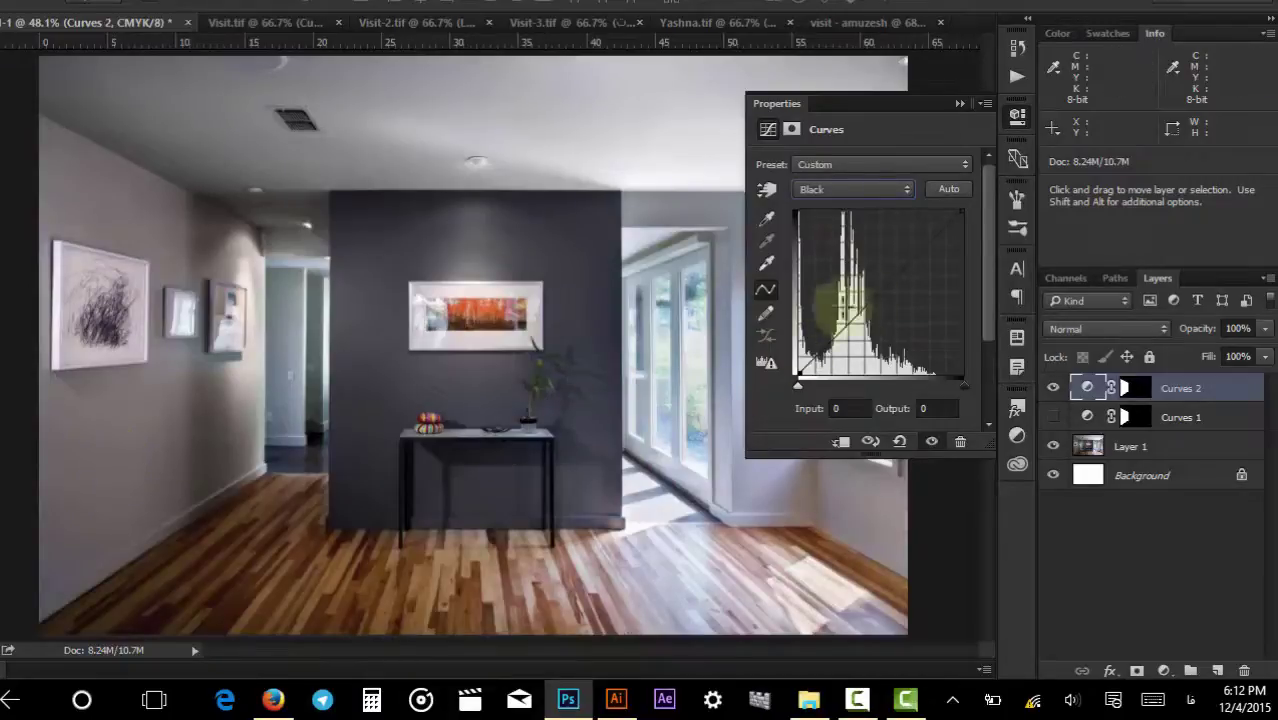
pyautogui.click(883, 291)
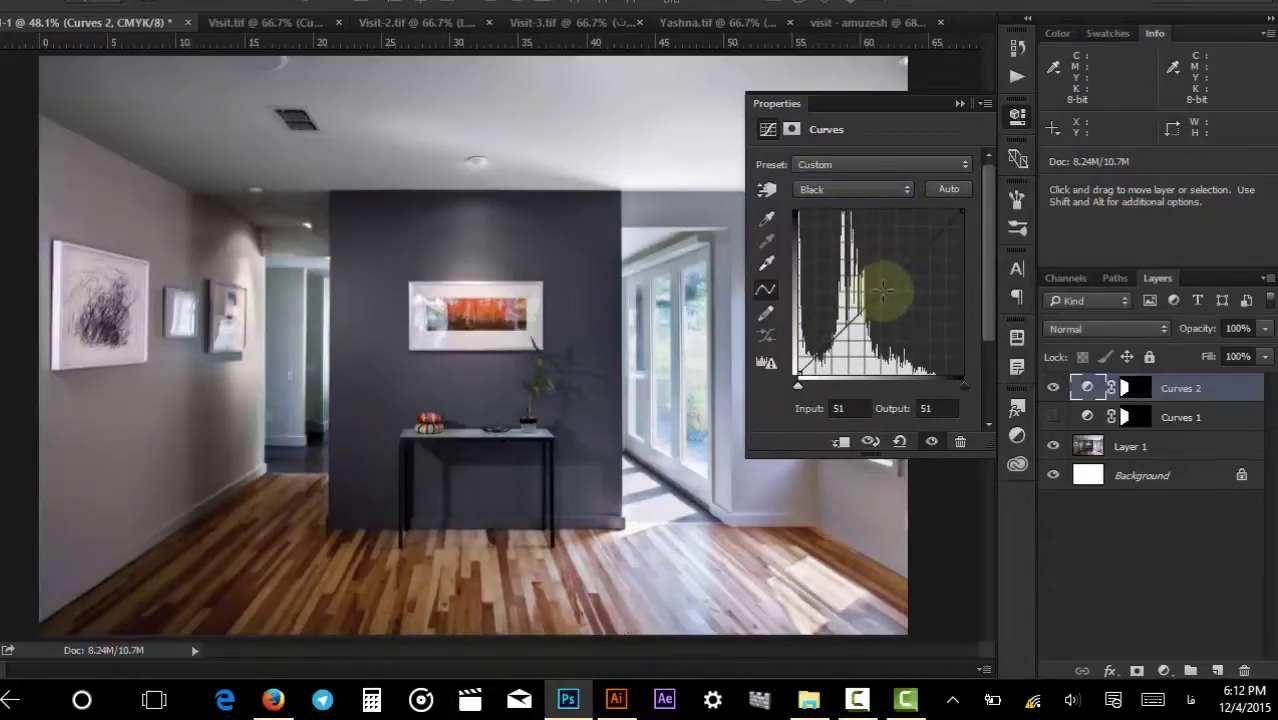
pyautogui.moveTo(883, 291); pyautogui.dragTo(874, 278)
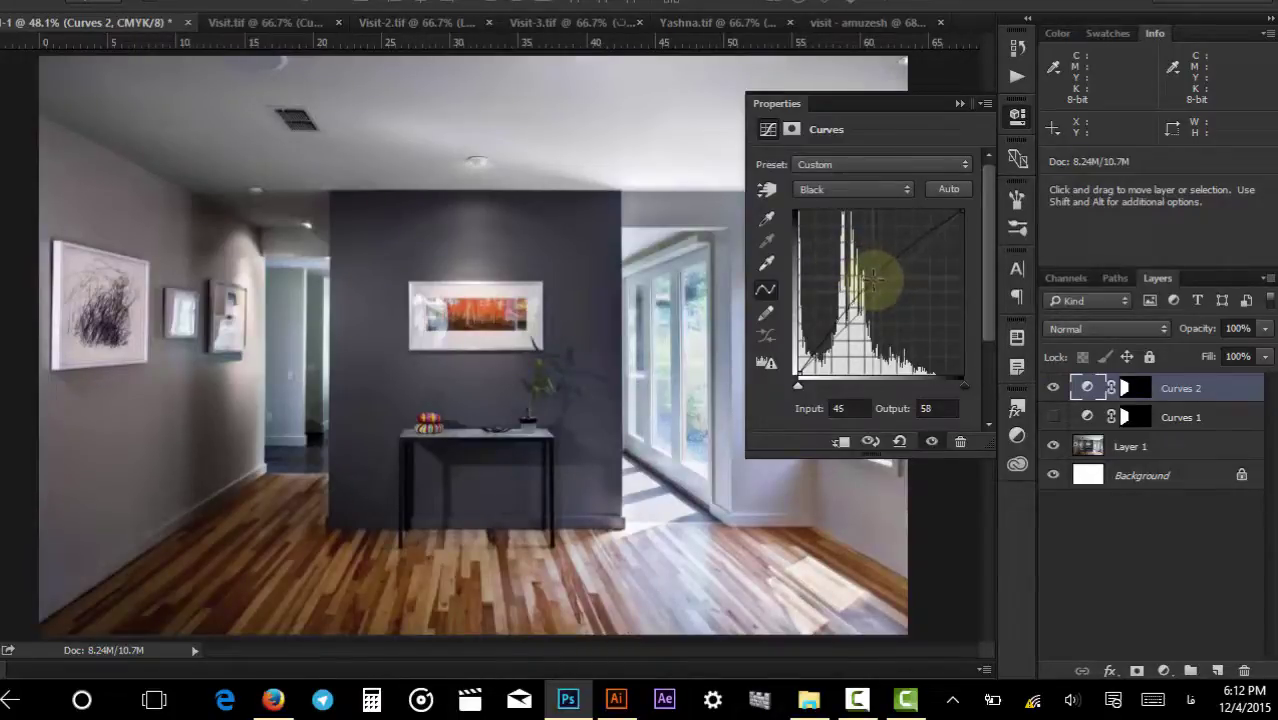
# Nudge the Cyan curve point and review the Magenta and Yellow curves.
pyautogui.click(855, 189)
pyautogui.click(845, 205)
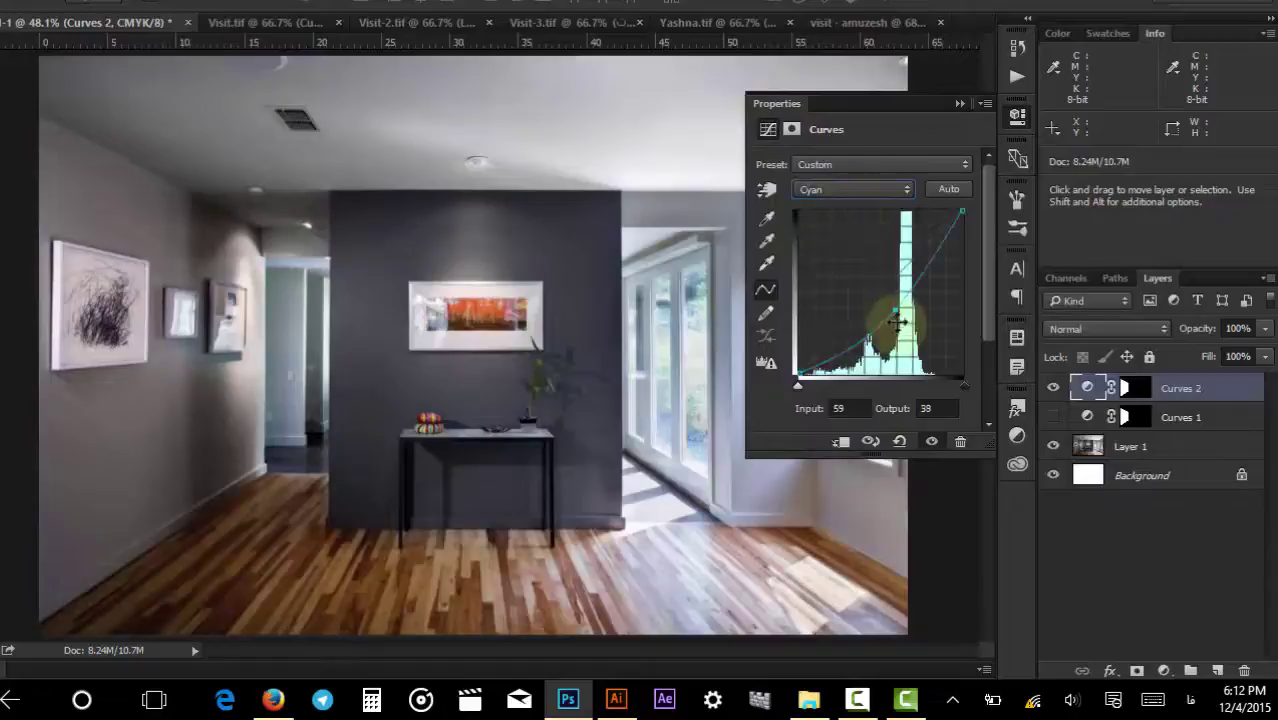
pyautogui.moveTo(897, 322); pyautogui.dragTo(892, 302)
pyautogui.click(862, 189)
pyautogui.click(845, 229)
pyautogui.click(863, 190)
pyautogui.click(860, 243)
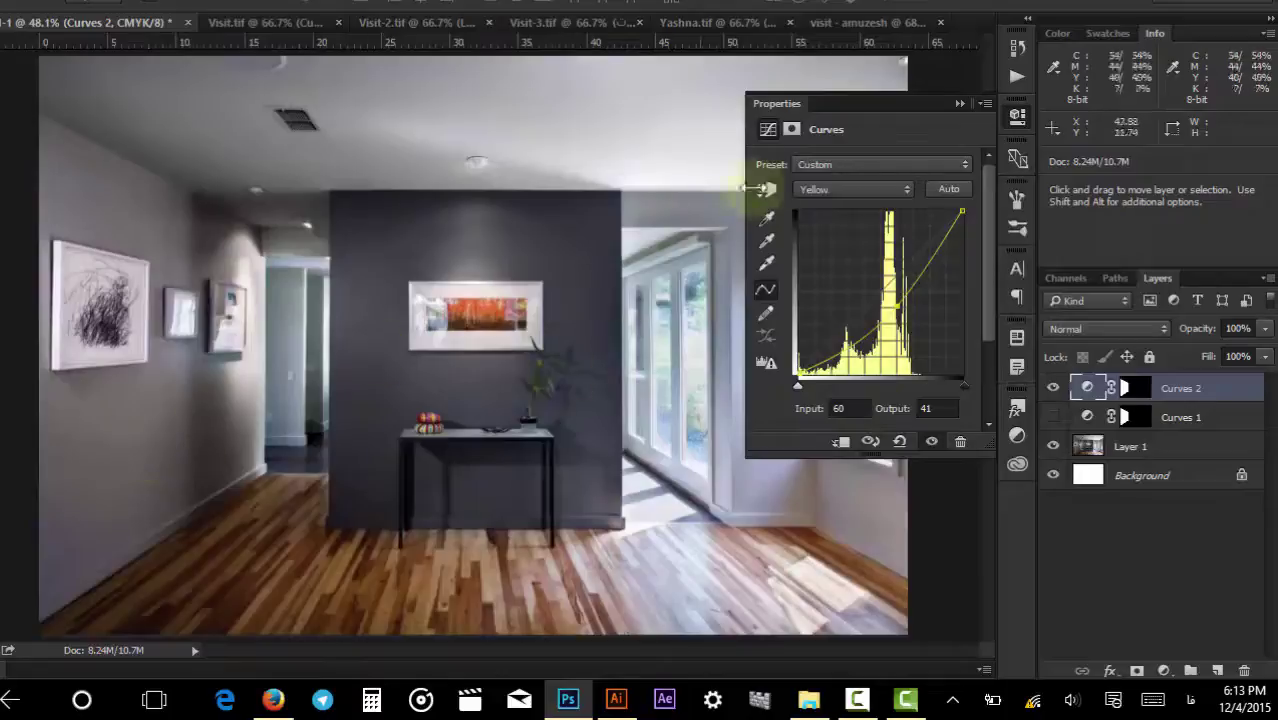
# Pull the Cyan point down further and nudge the Black point up to about 42/60.
pyautogui.click(823, 190)
pyautogui.click(821, 216)
pyautogui.moveTo(905, 297); pyautogui.dragTo(905, 316)
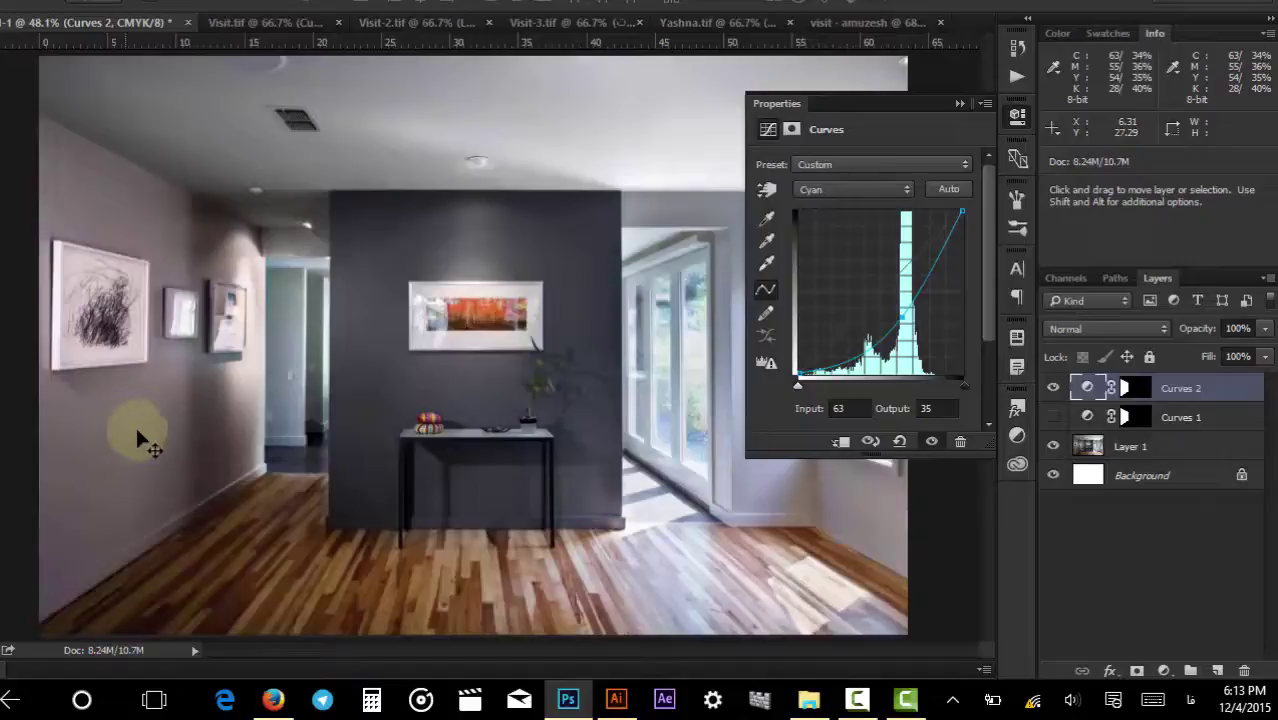
pyautogui.click(829, 190)
pyautogui.click(822, 250)
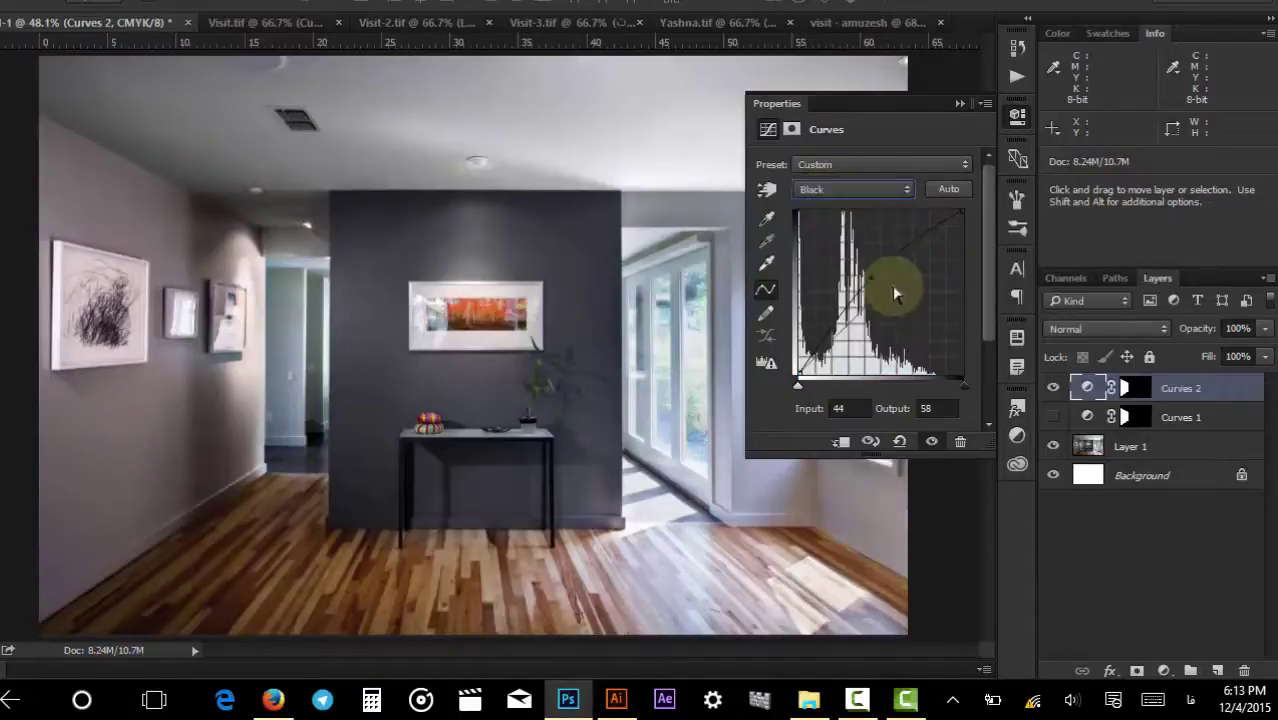
pyautogui.moveTo(869, 277); pyautogui.dragTo(864, 271)
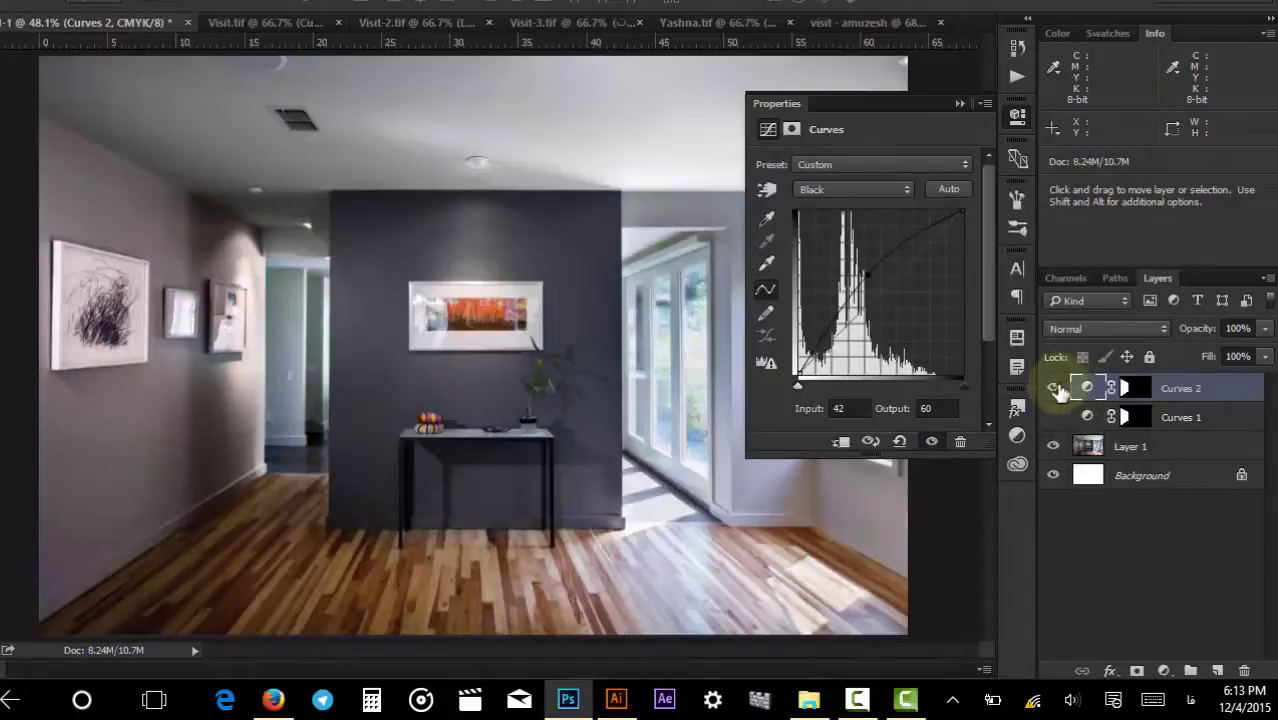
# Toggle Curves 2 visibility to compare the wall before and after, leaving it on.
pyautogui.click(1055, 389)
pyautogui.click(1055, 389)
pyautogui.click(1055, 389)
pyautogui.click(1055, 389)
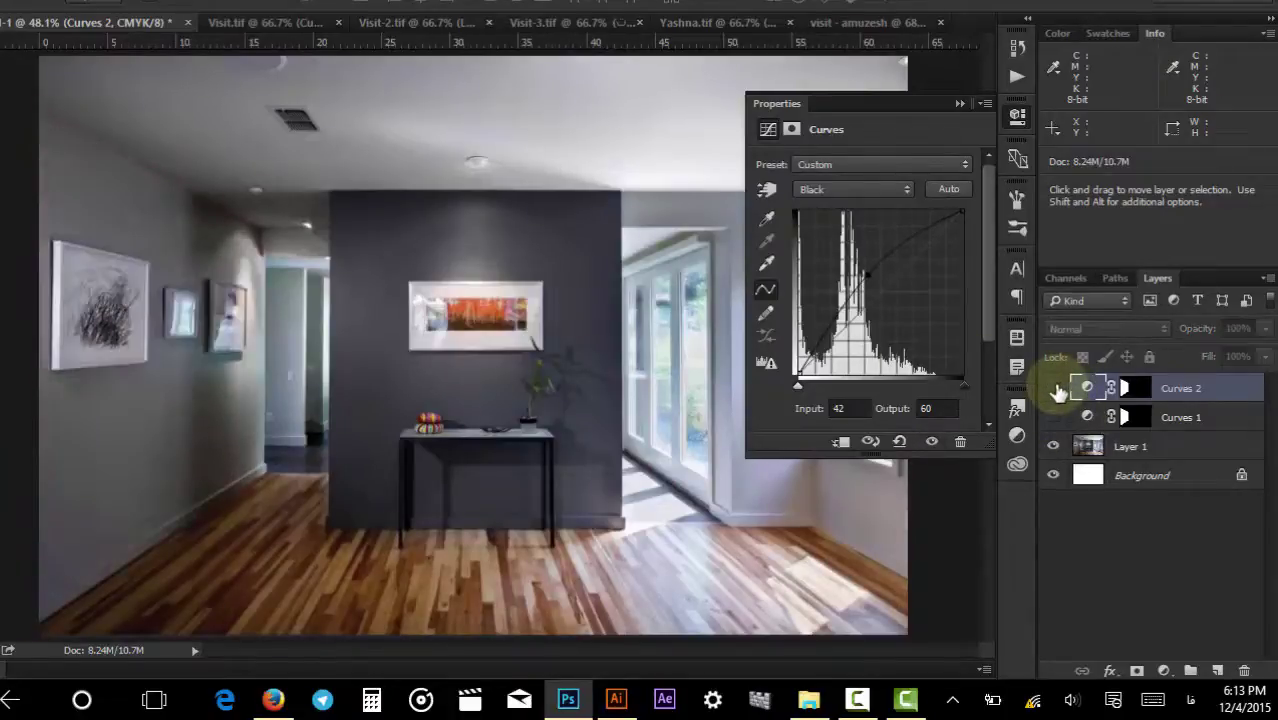
pyautogui.click(1055, 389)
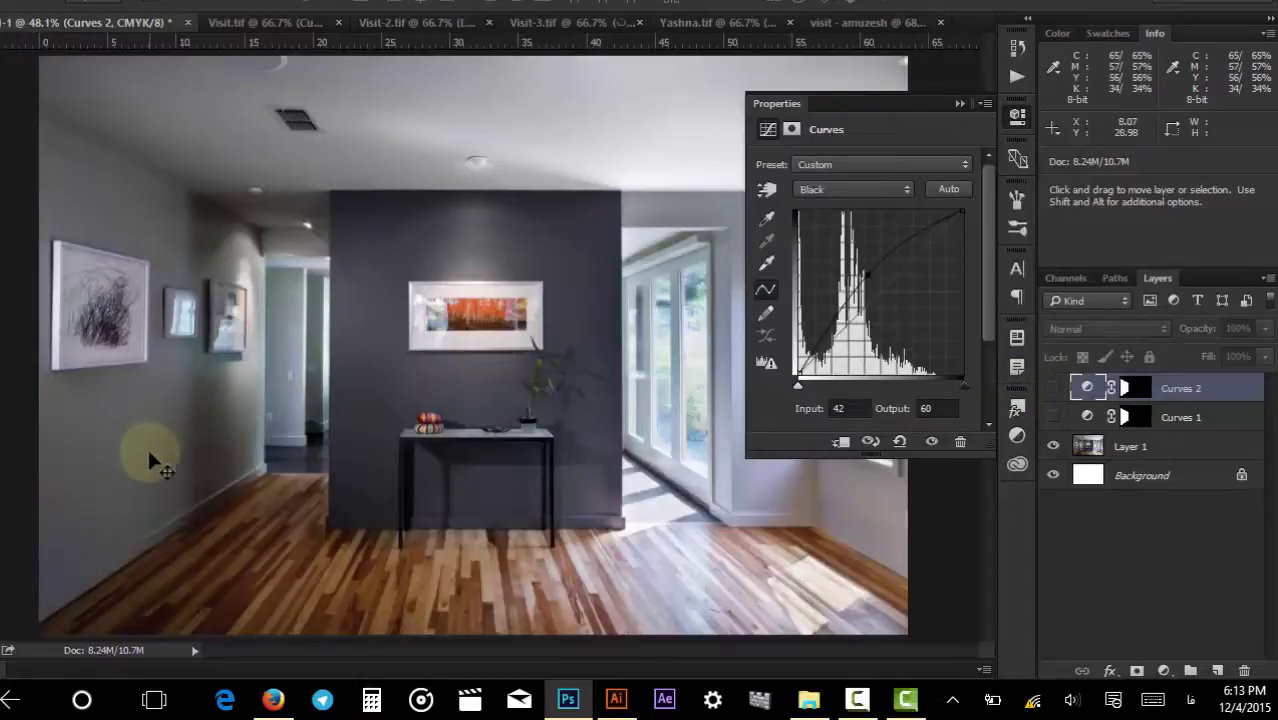
pyautogui.click(1053, 389)
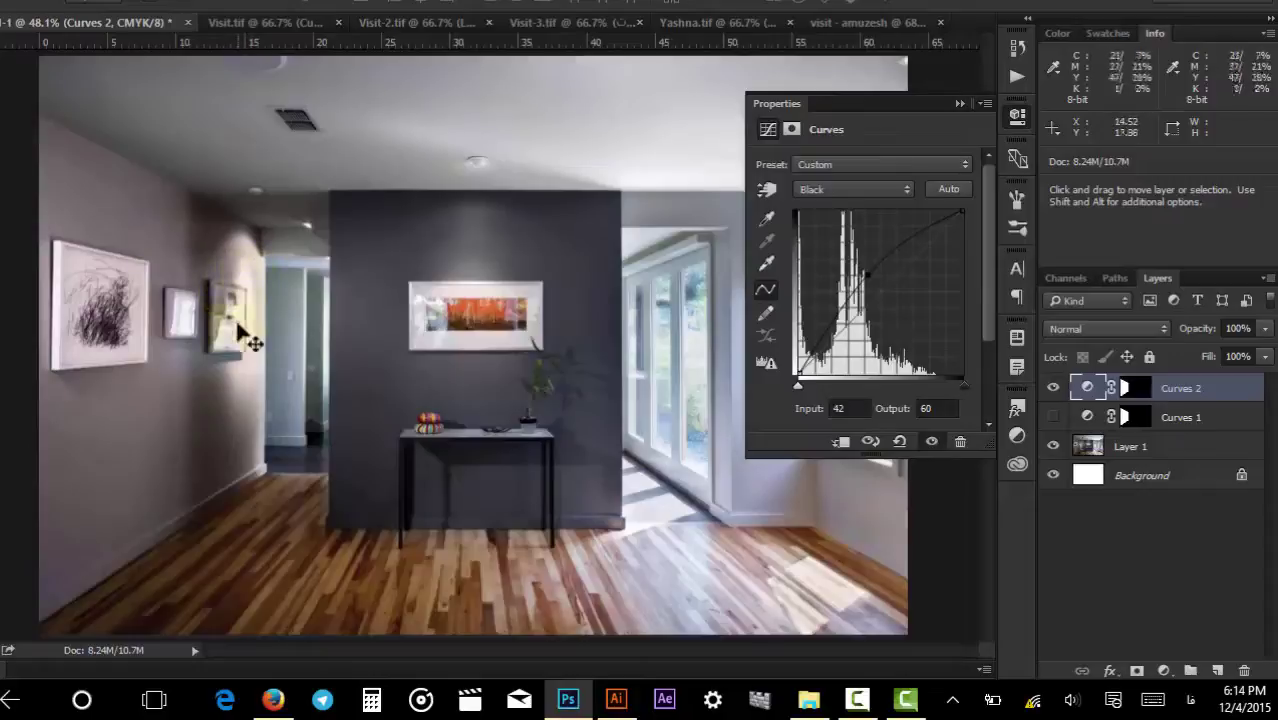
pyautogui.click(867, 190)
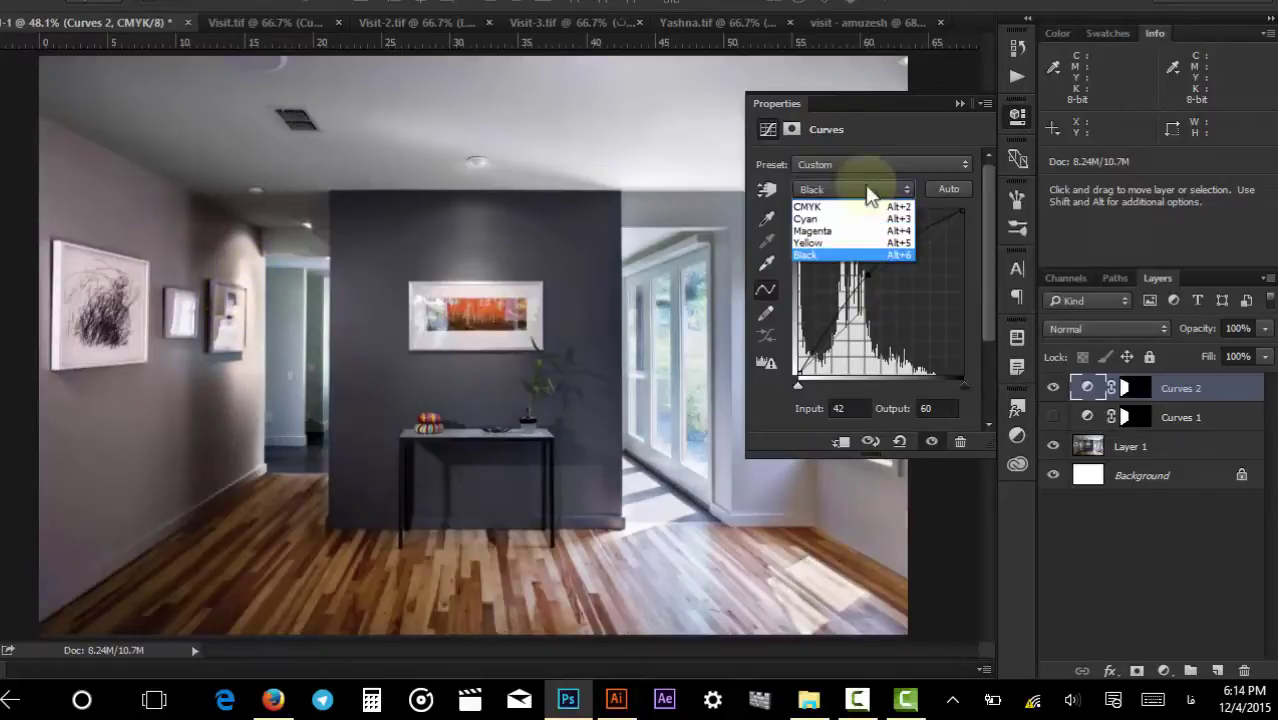
# Keep the Black channel and lift its shadow endpoint to output 9 at input 0.
pyautogui.click(821, 257)
pyautogui.moveTo(797, 371); pyautogui.dragTo(780, 340)
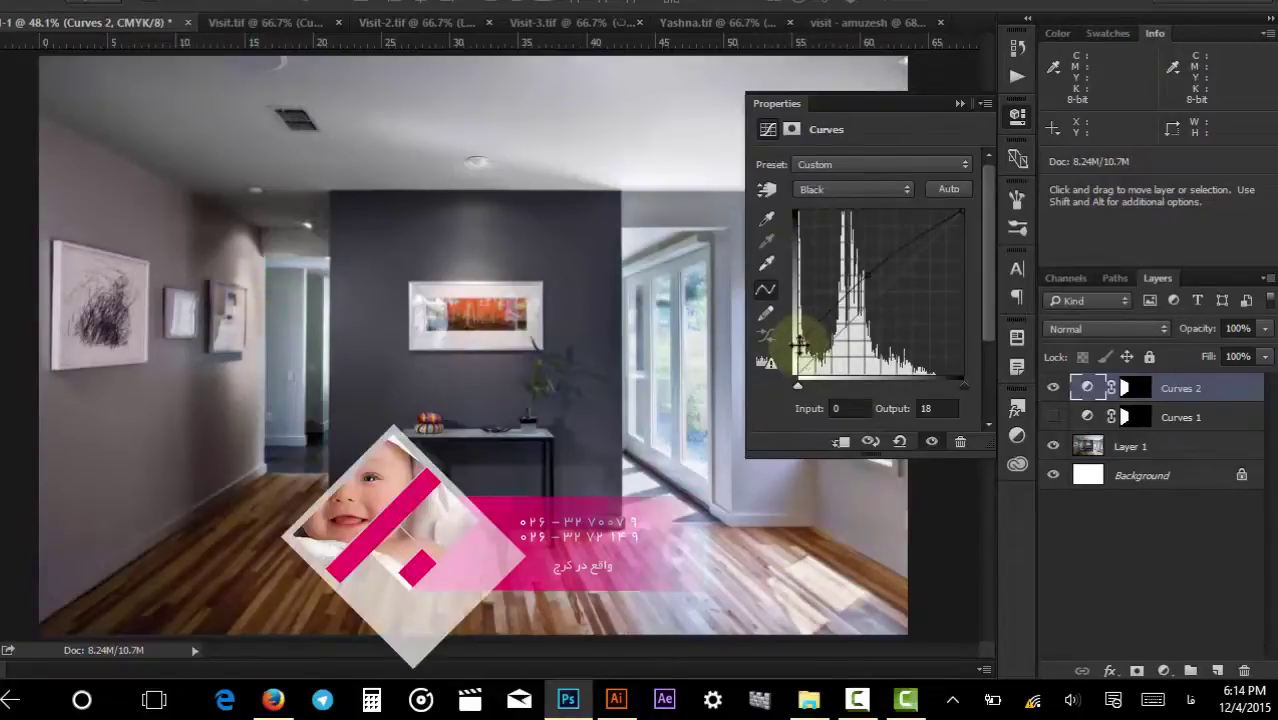
pyautogui.moveTo(800, 344); pyautogui.dragTo(795, 352)
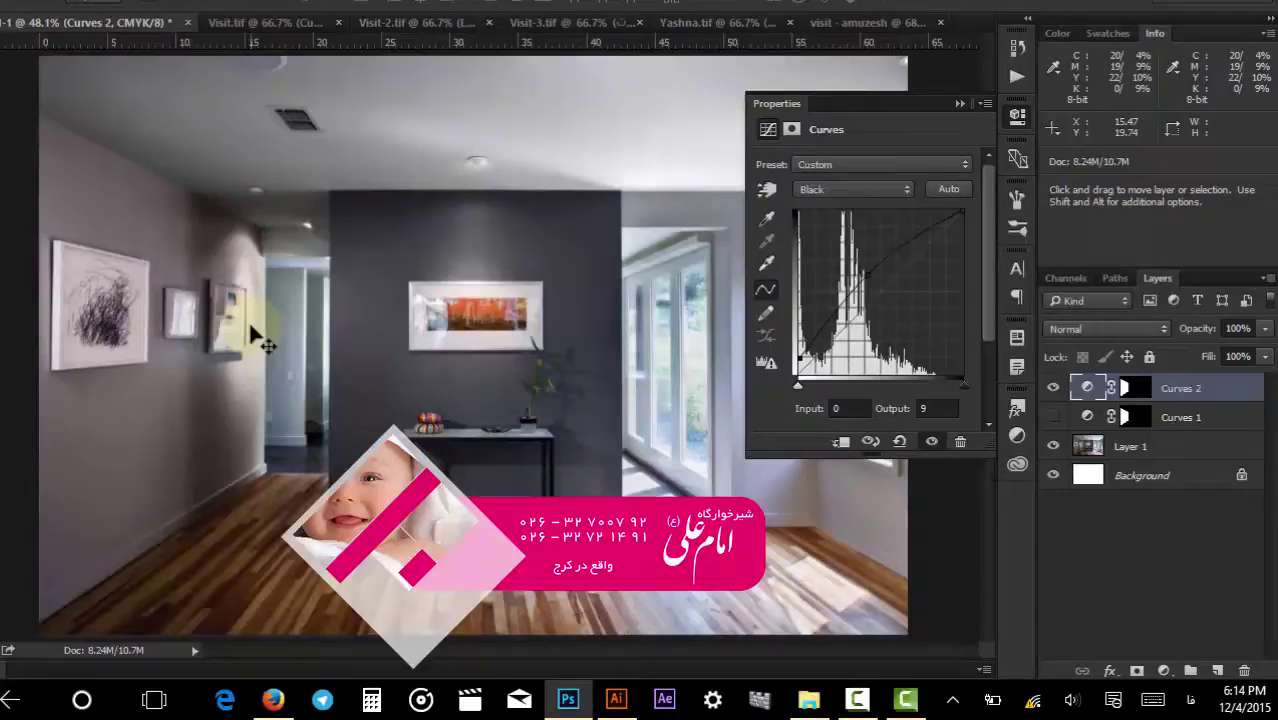
pyautogui.click(822, 188)
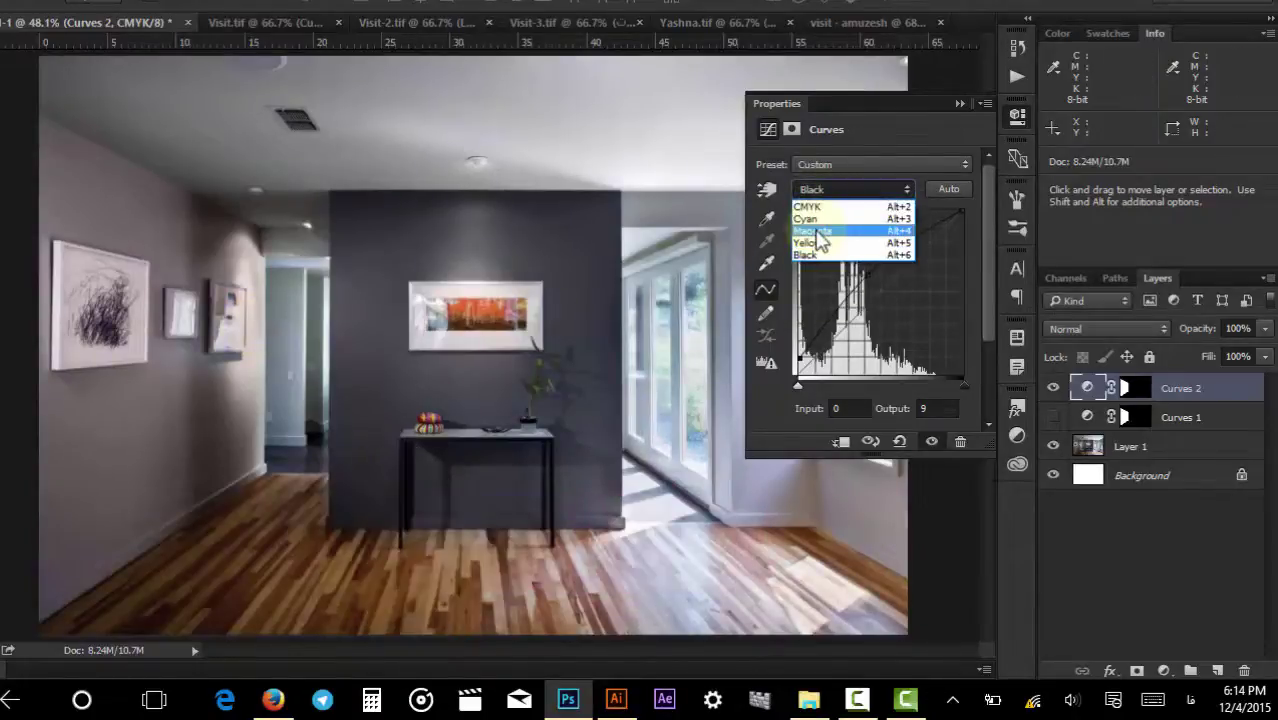
# Move the Yellow channel's black point to input 5.
pyautogui.click(806, 242)
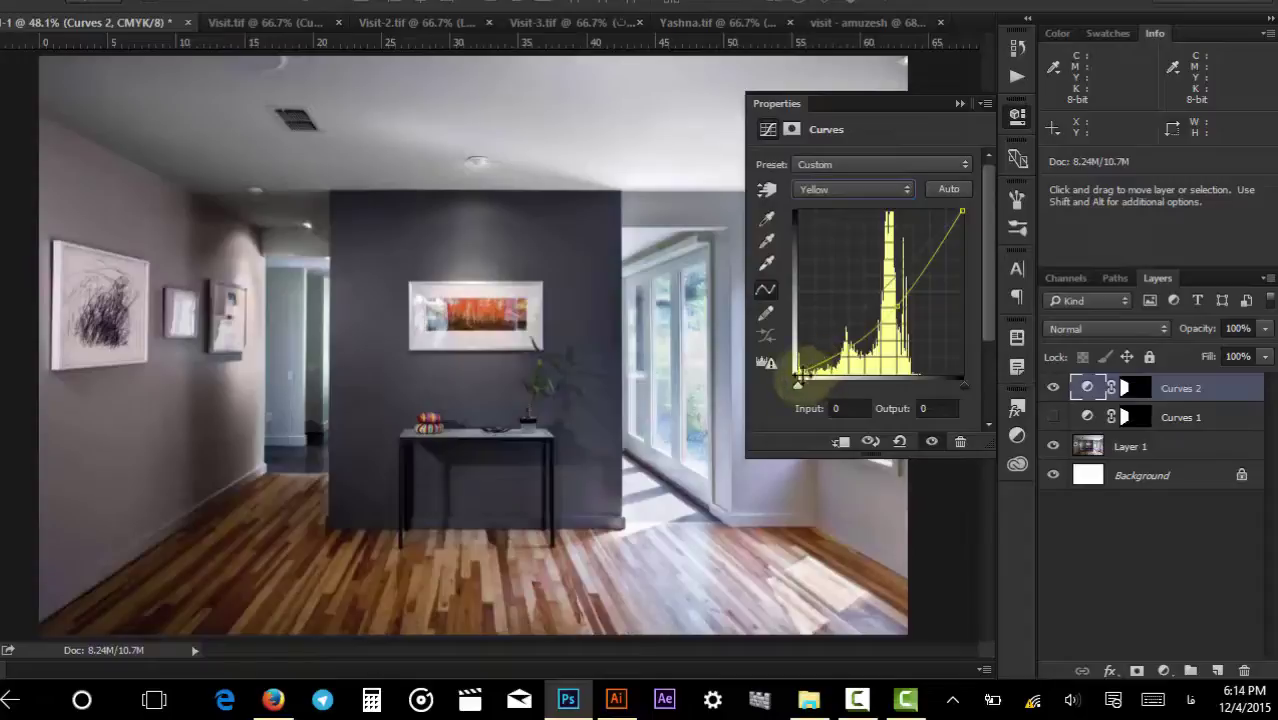
pyautogui.moveTo(797, 382); pyautogui.dragTo(806, 383)
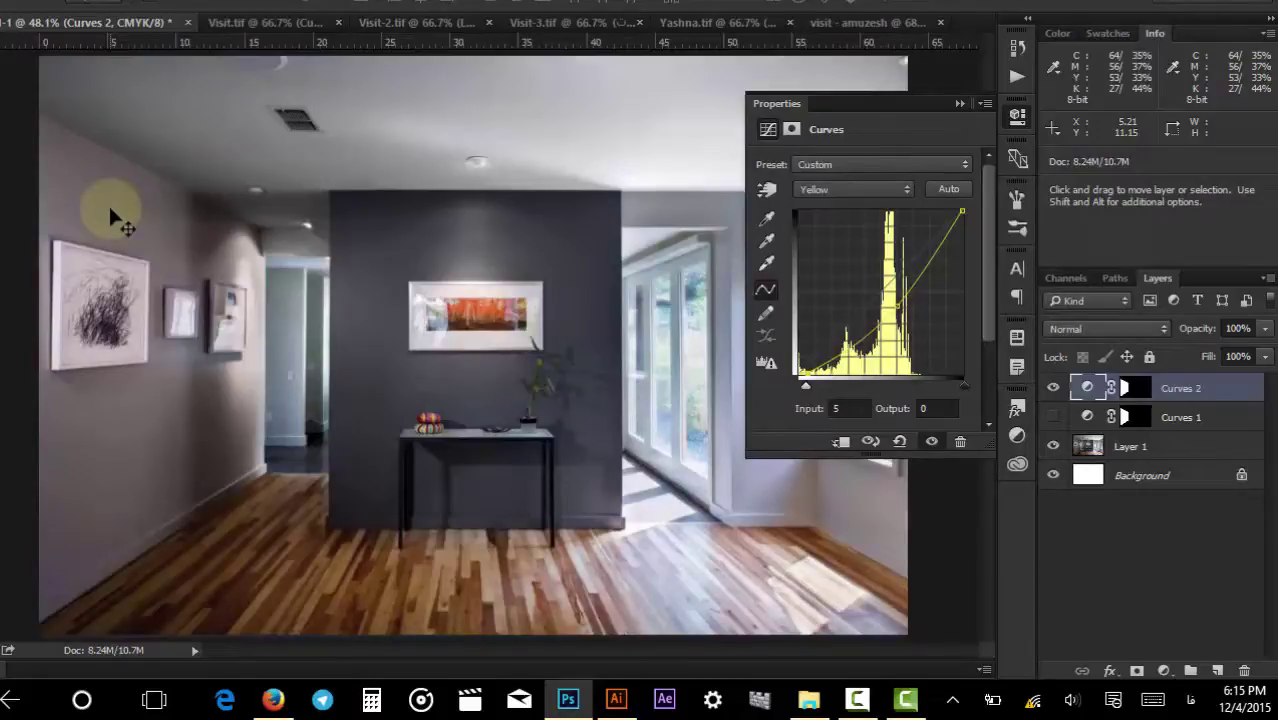
pyautogui.click(808, 190)
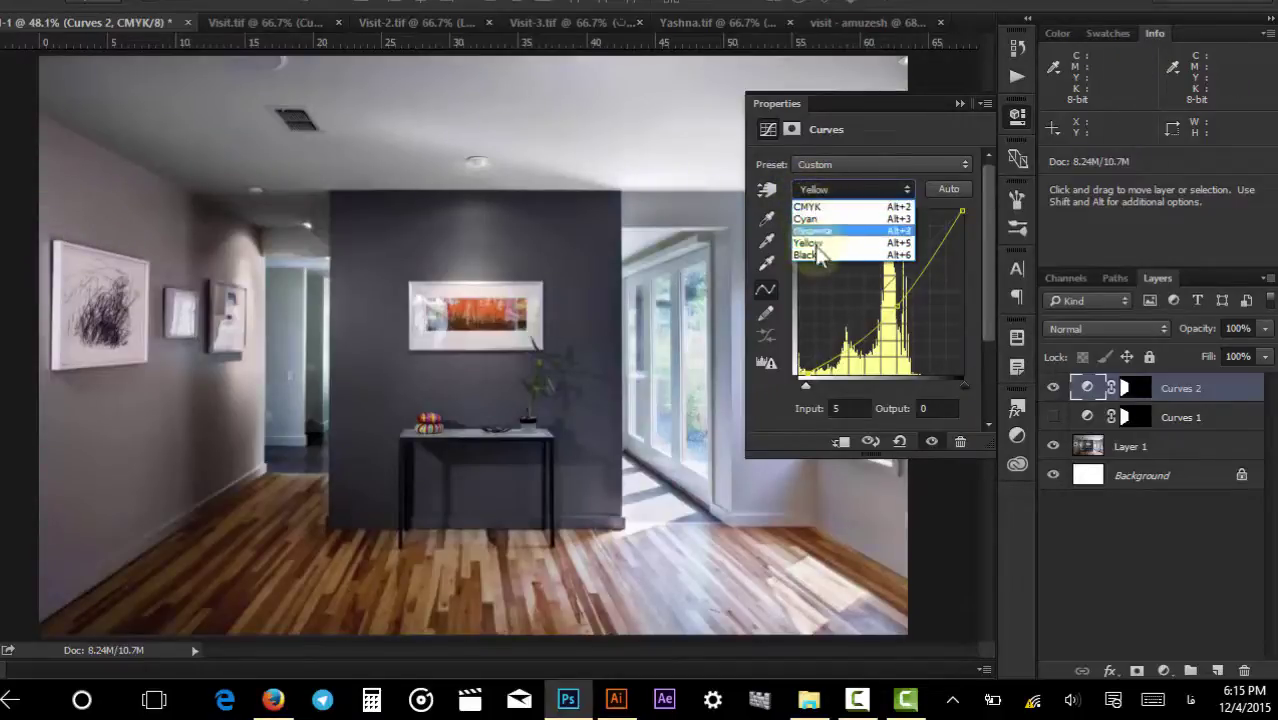
pyautogui.click(815, 243)
# Switch to the Black channel and raise its midpoint to about 37/66.
pyautogui.press('Down')
pyautogui.moveTo(862, 310); pyautogui.dragTo(858, 266)
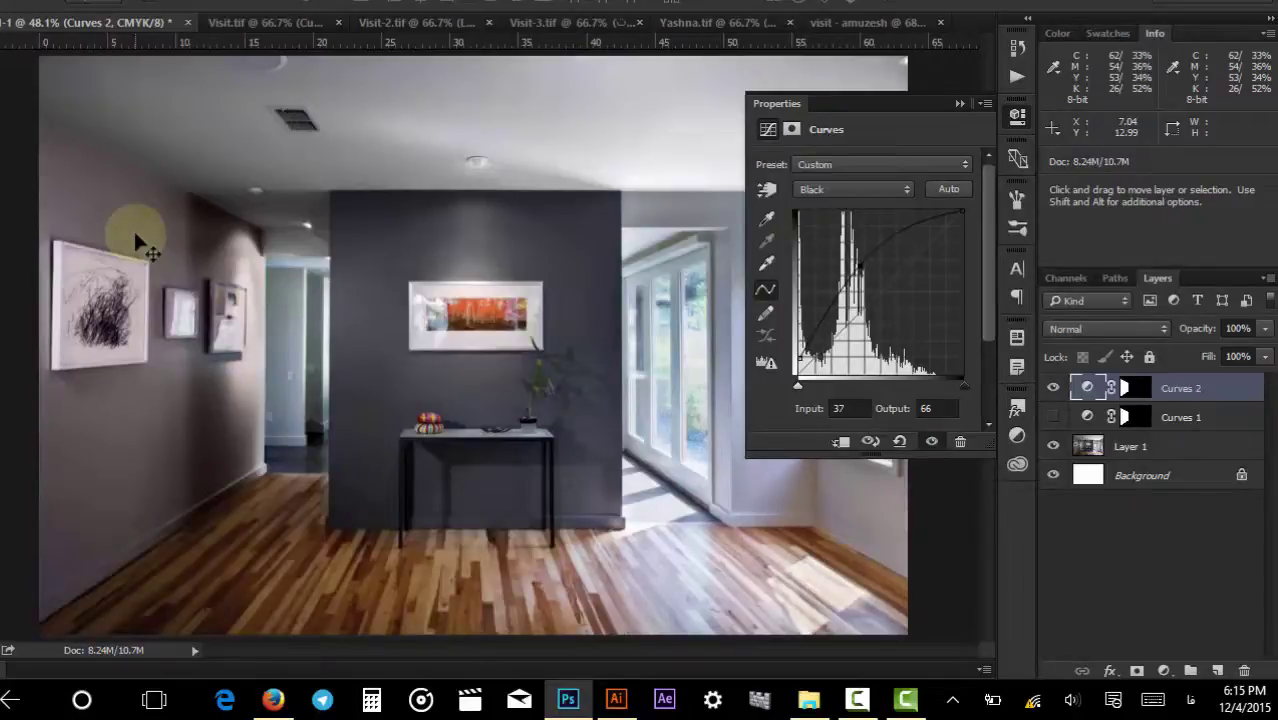
pyautogui.click(836, 190)
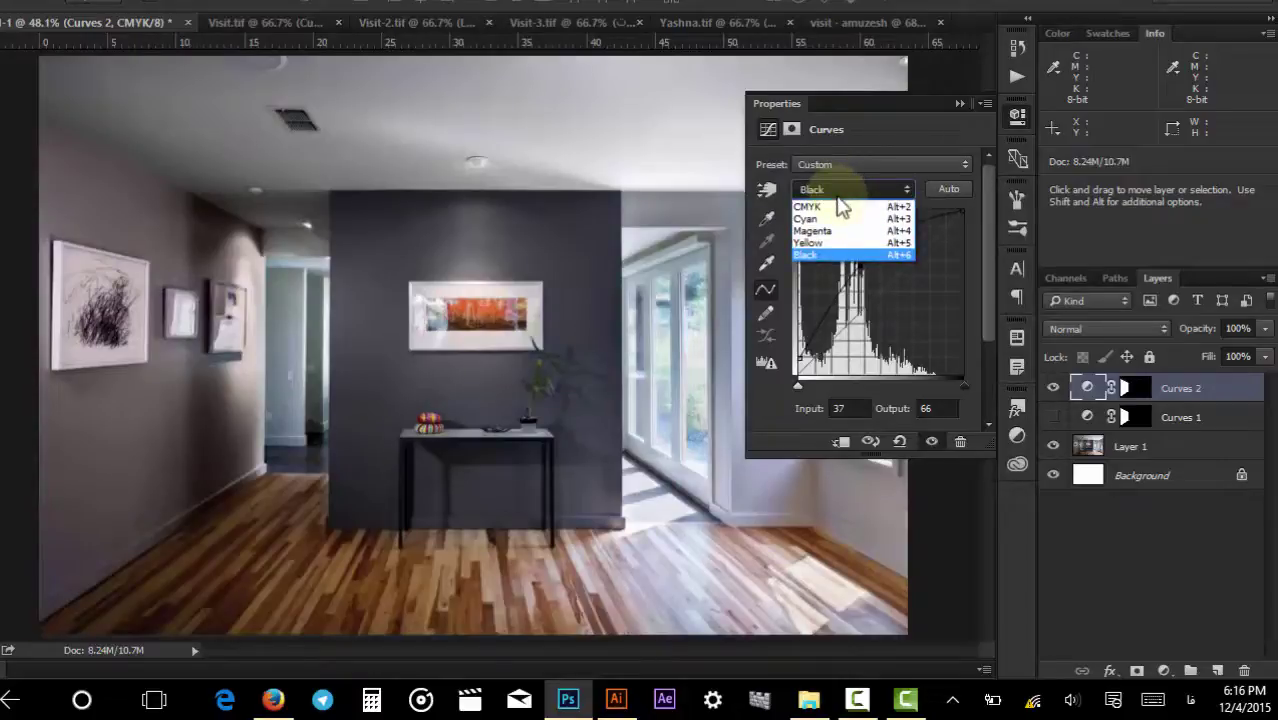
pyautogui.click(868, 125)
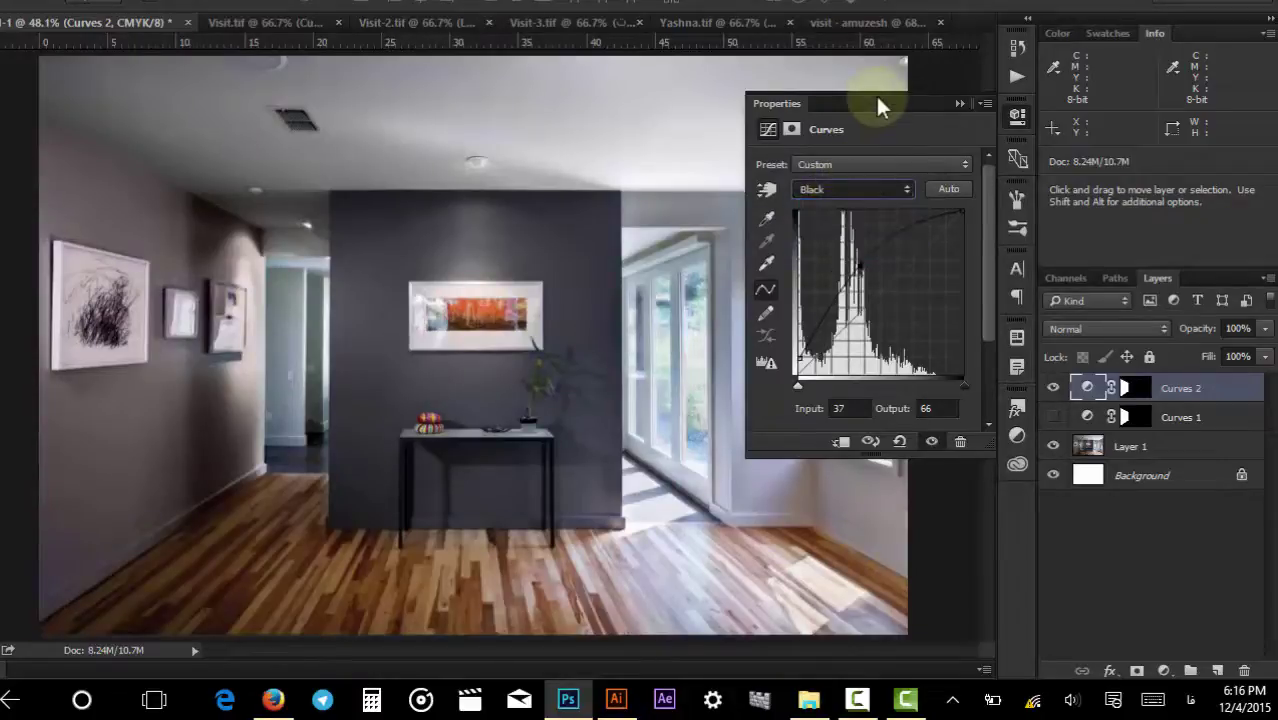
# Switch to the yellow Visit.tif card and toggle Curves 1 off and on to compare.
pyautogui.click(432, 26)
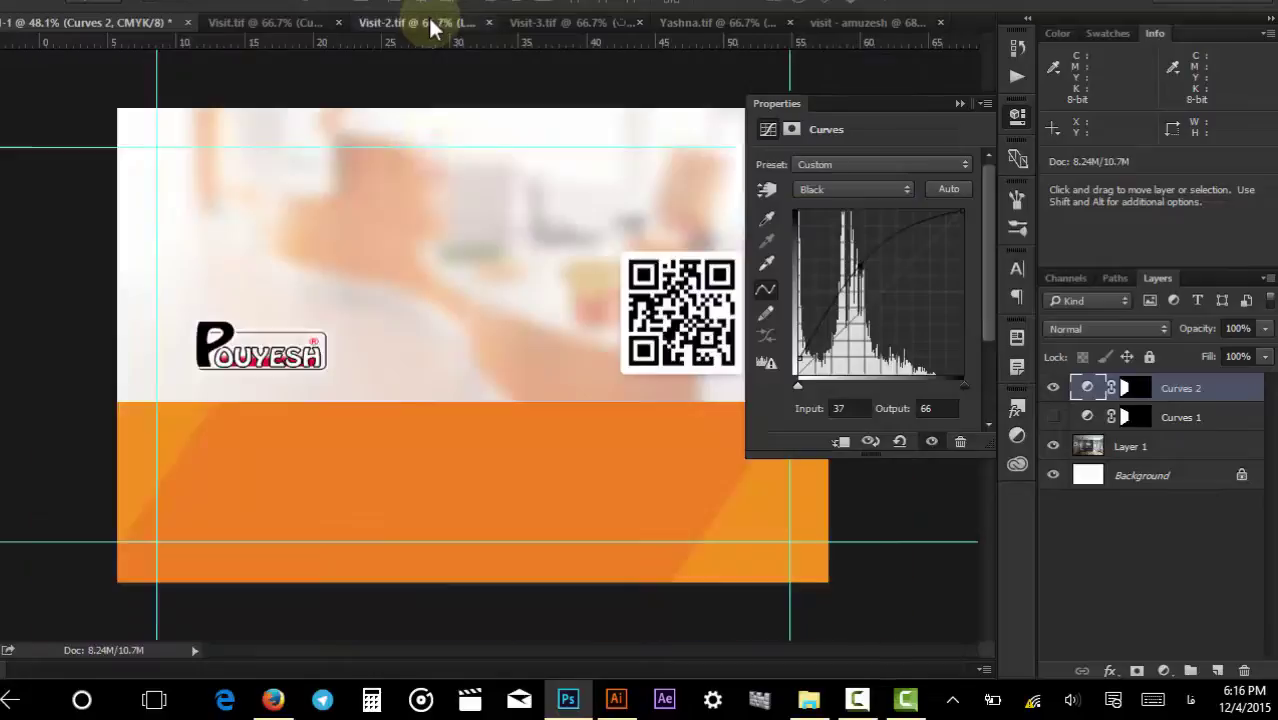
pyautogui.click(262, 22)
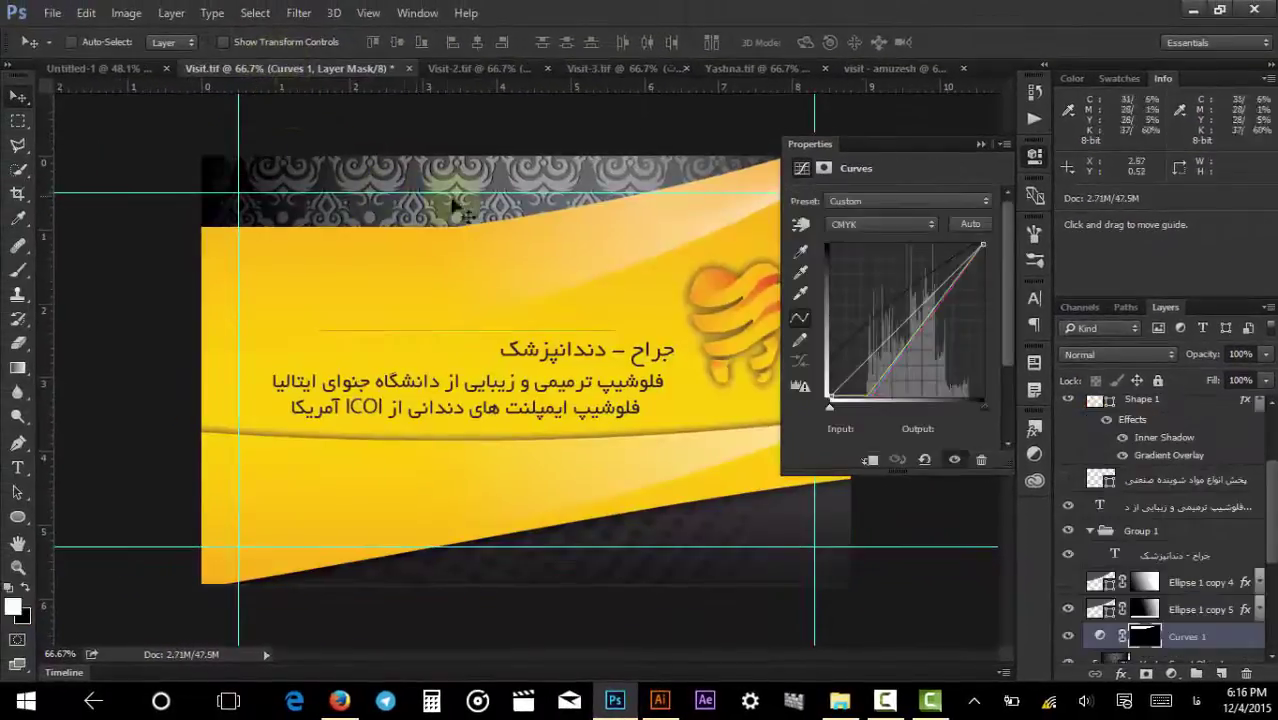
pyautogui.scroll(-2, 1085, 628)
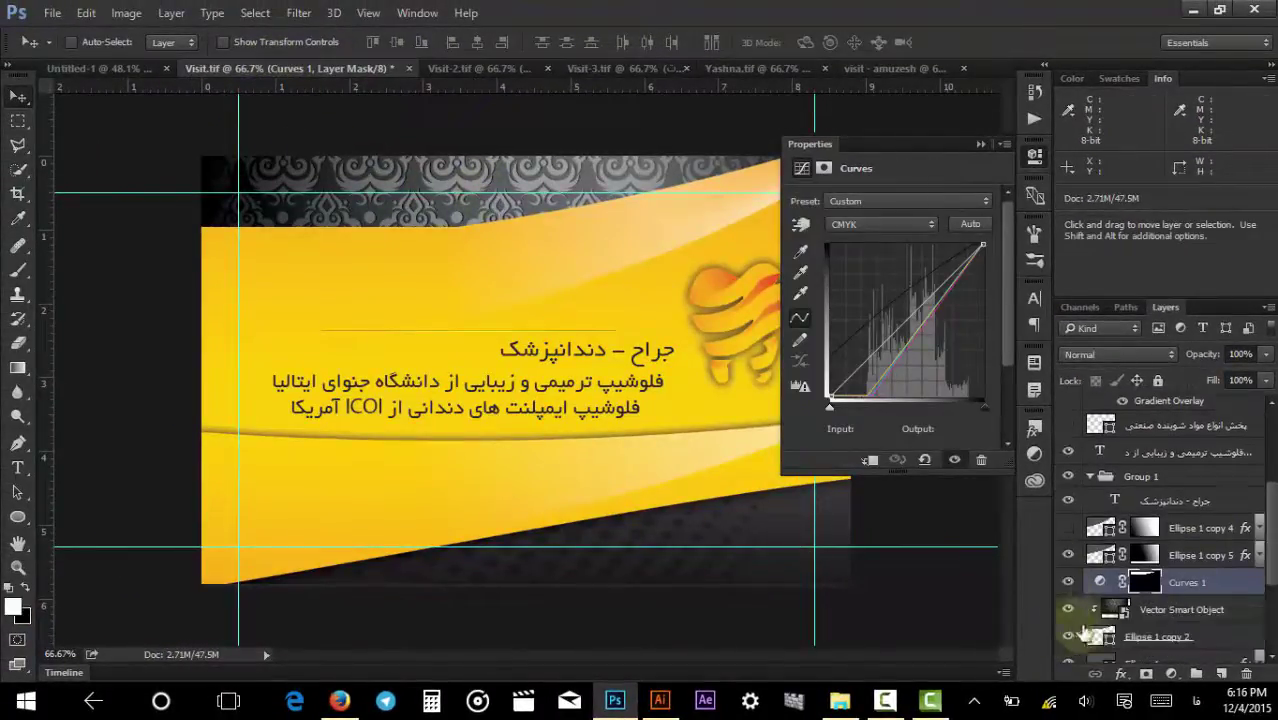
pyautogui.click(1069, 583)
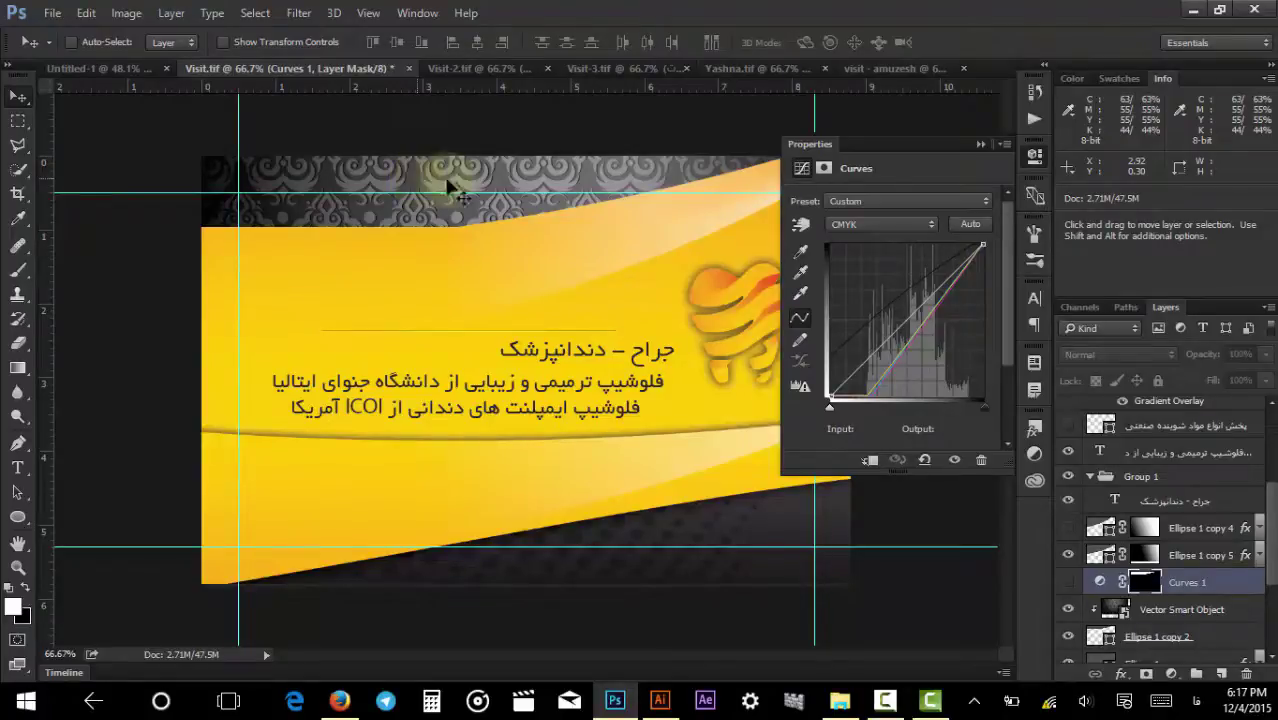
pyautogui.click(1067, 586)
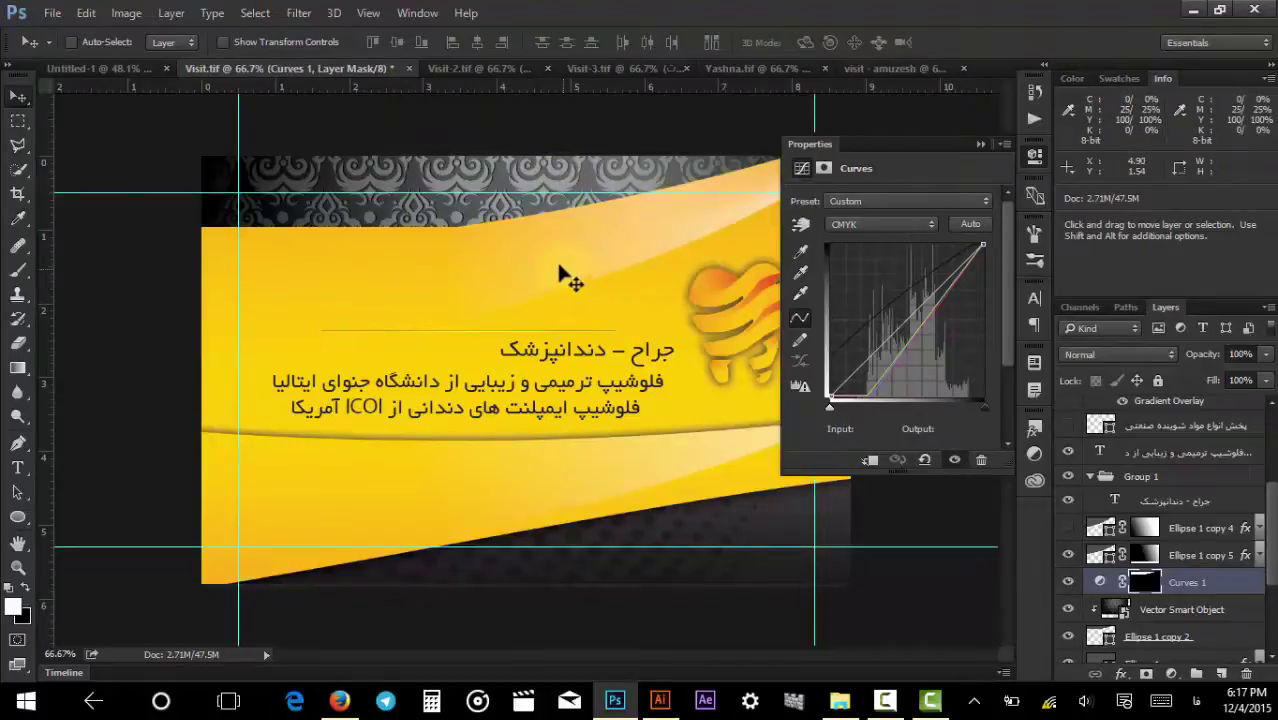
# Collapse the Curves properties and switch to the blank visit - amuzesh document.
pyautogui.click(873, 224)
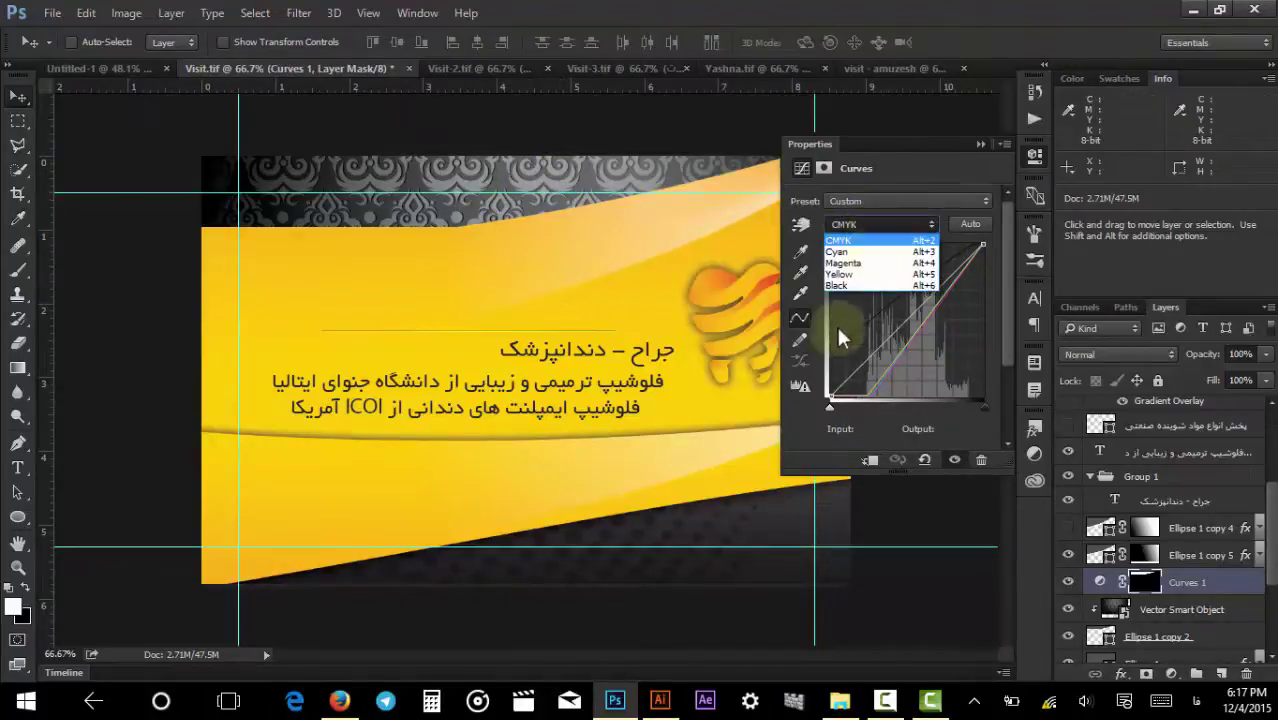
pyautogui.click(878, 144)
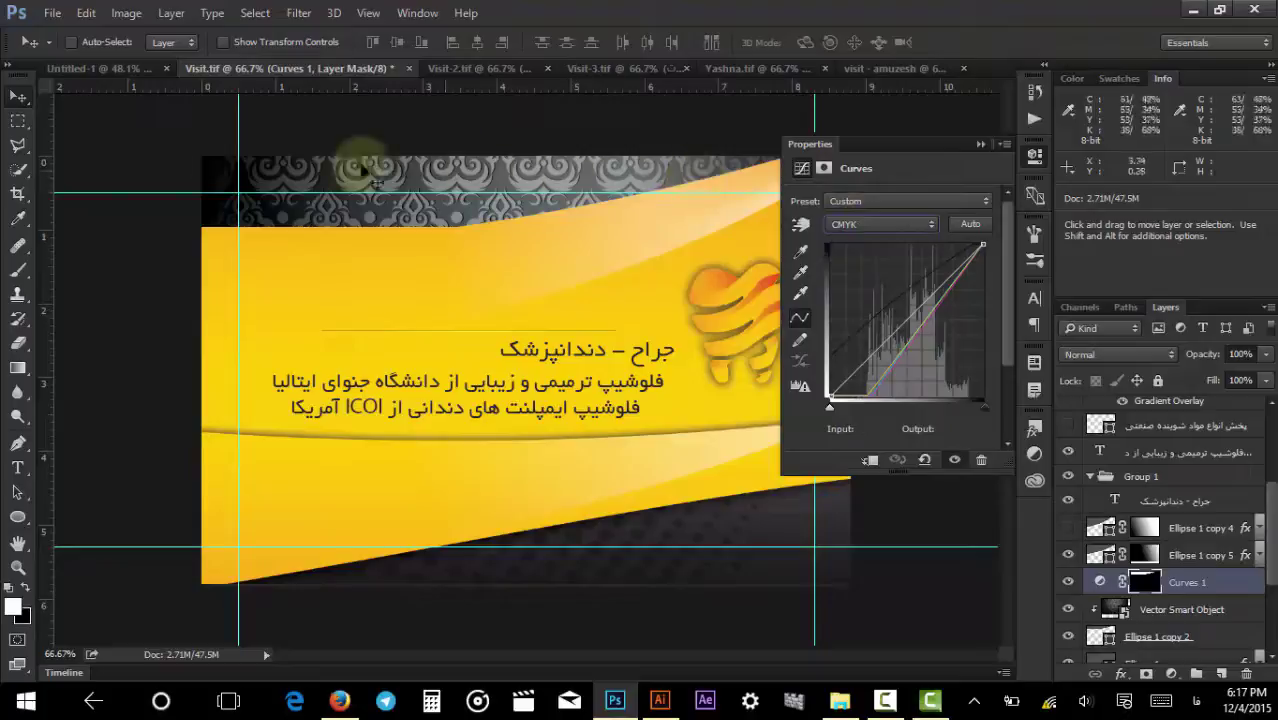
pyautogui.click(983, 137)
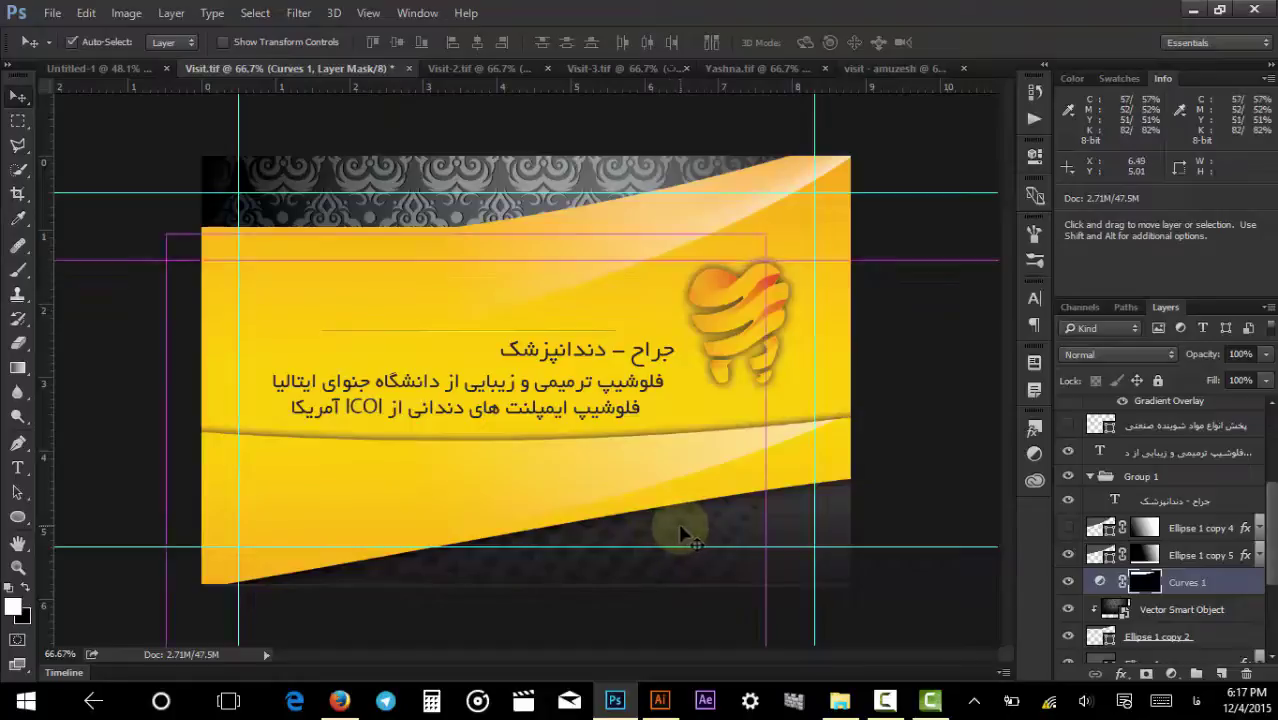
pyautogui.moveTo(670, 522); pyautogui.dragTo(885, 90)
pyautogui.click(898, 69)
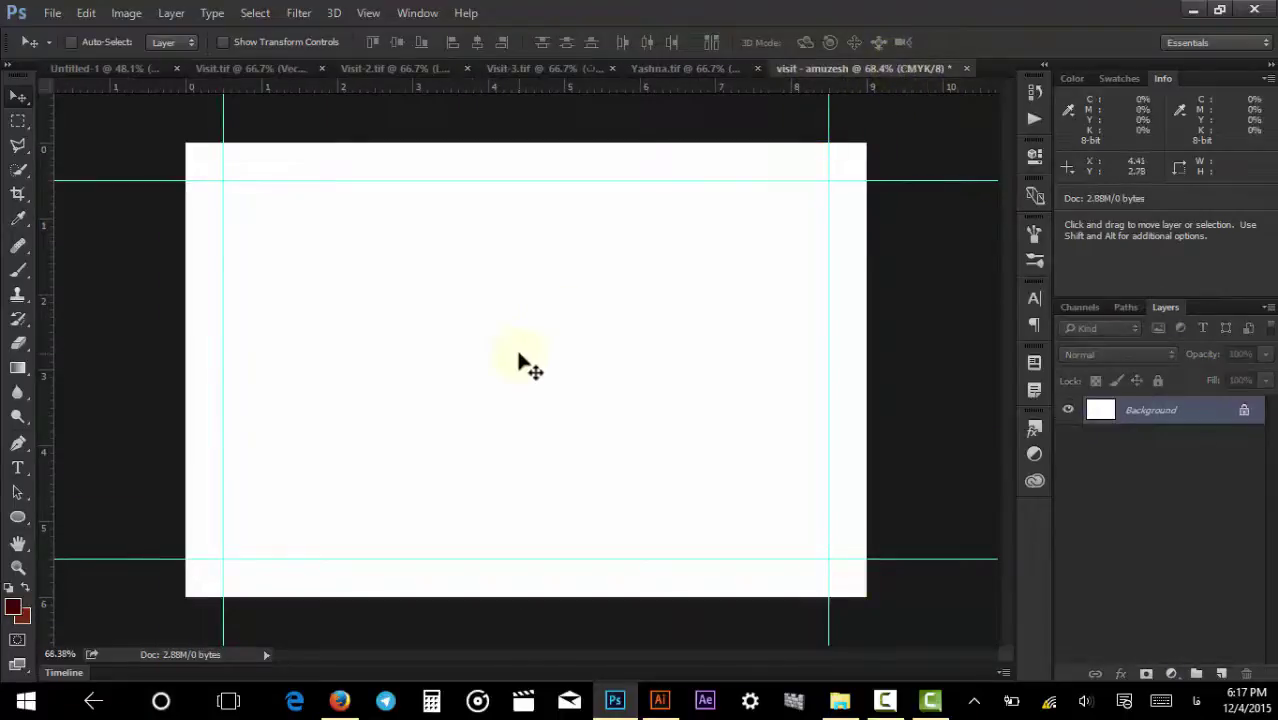
# Draw a 550 px circle near the card's centre with no stroke.
pyautogui.click(24, 516)
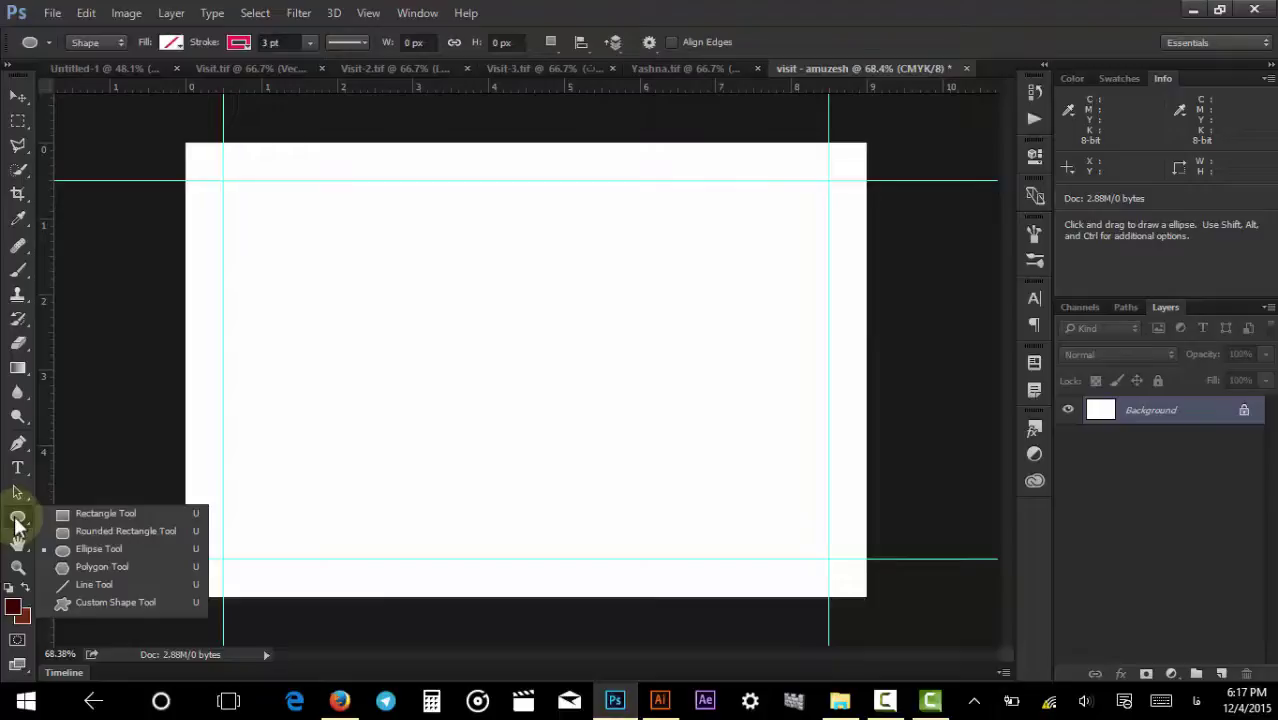
pyautogui.click(17, 522)
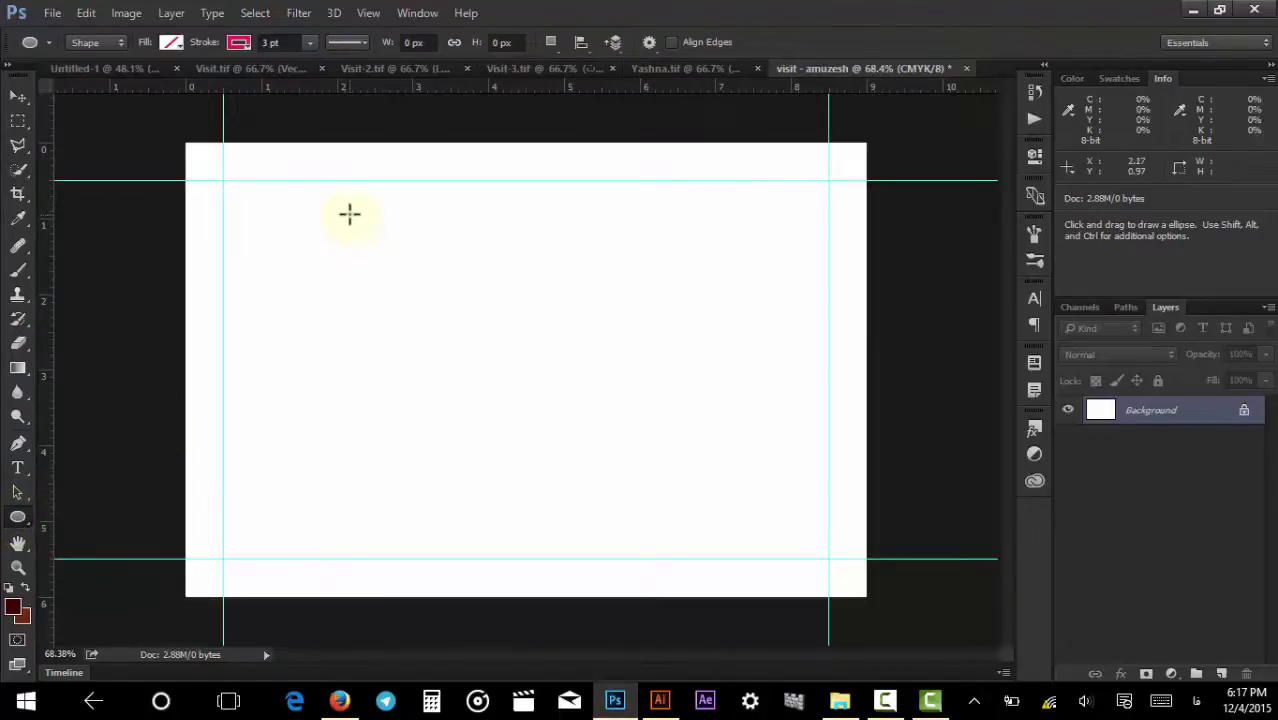
pyautogui.moveTo(349, 213)
pyautogui.mouseDown()
pyautogui.moveTo(485, 377)
pyautogui.moveTo(713, 586)
pyautogui.moveTo(693, 531)
pyautogui.moveTo(710, 543)
pyautogui.mouseUp()
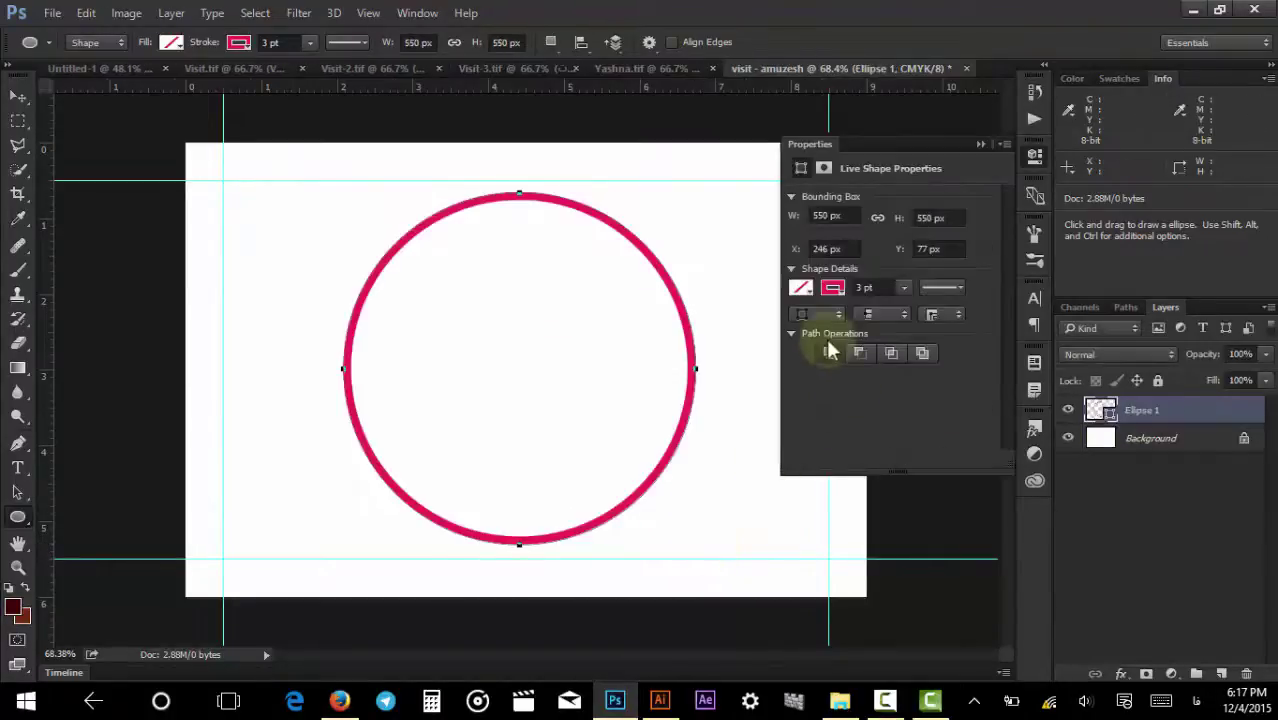
pyautogui.click(838, 292)
pyautogui.click(815, 325)
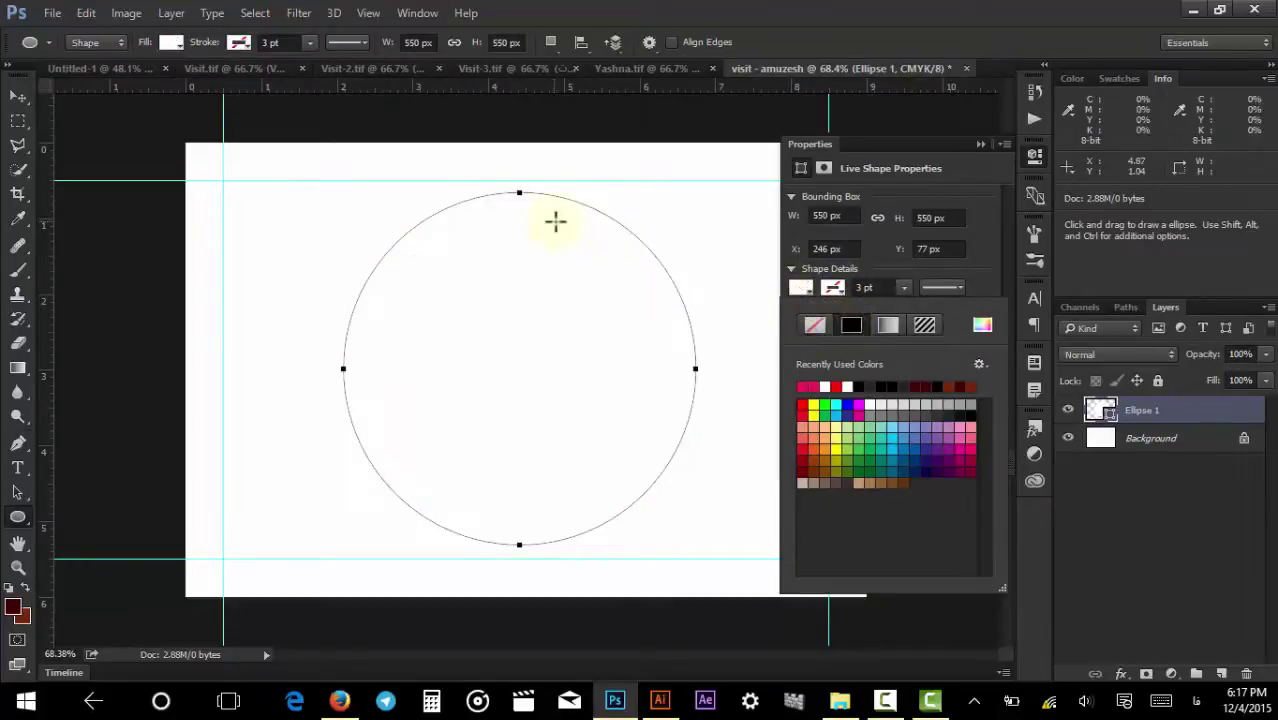
# Give the circle a white-to-black linear gradient fill.
pyautogui.click(848, 384)
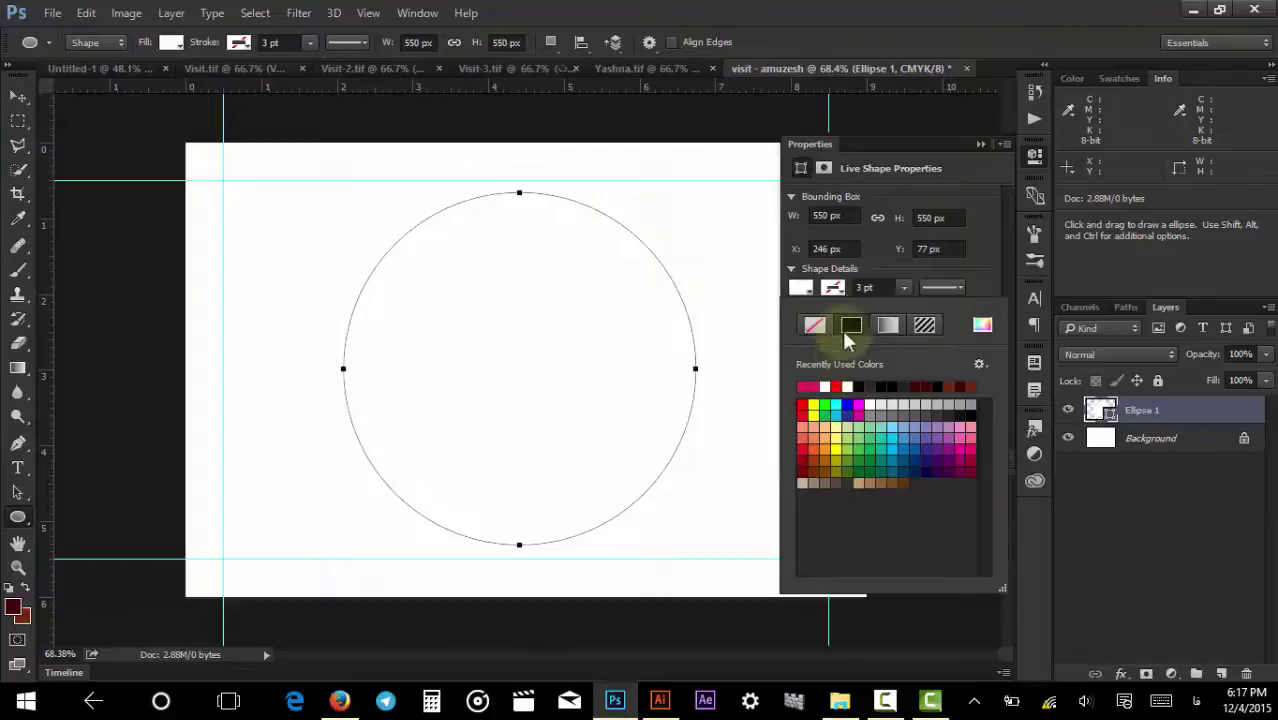
pyautogui.click(968, 170)
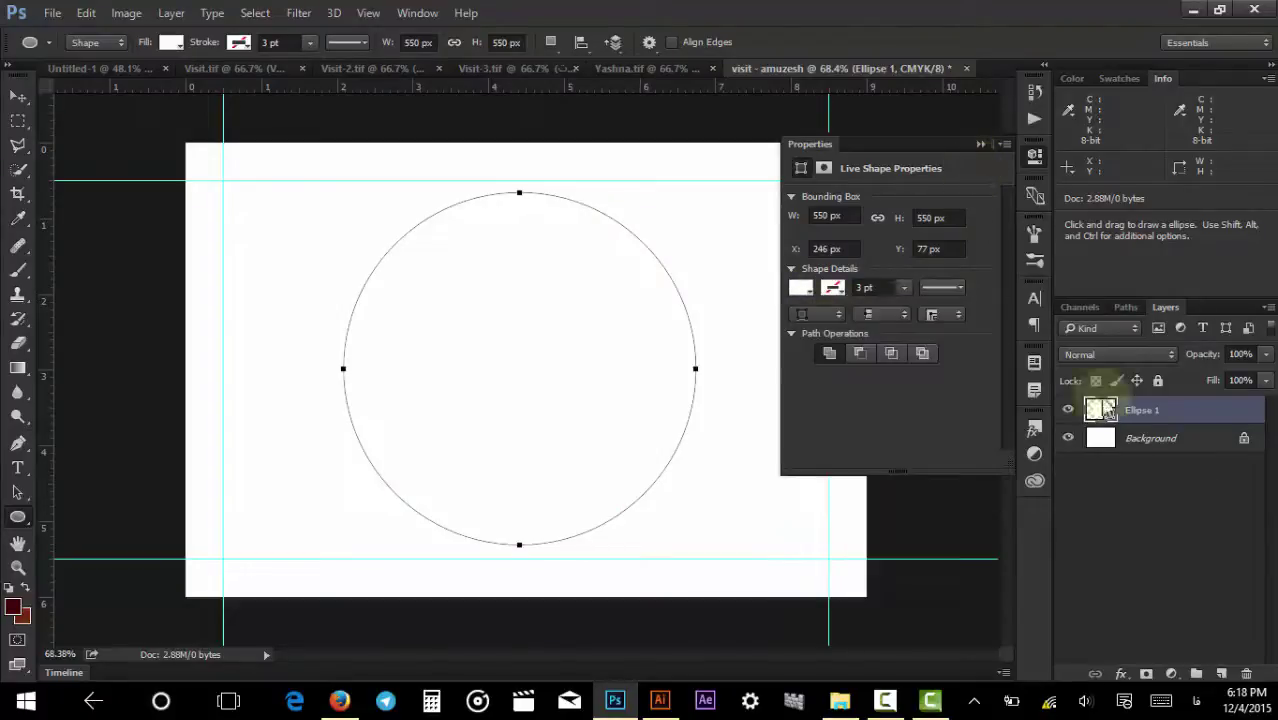
pyautogui.click(170, 42)
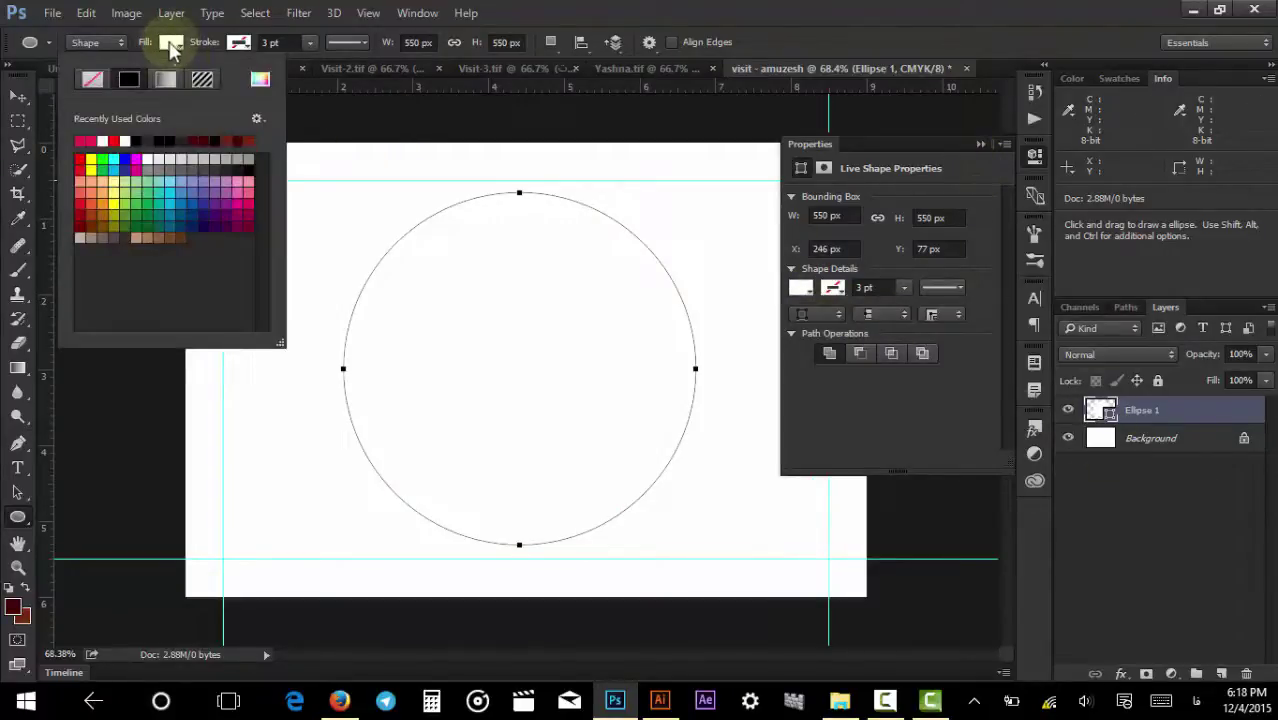
pyautogui.click(856, 383)
pyautogui.click(801, 287)
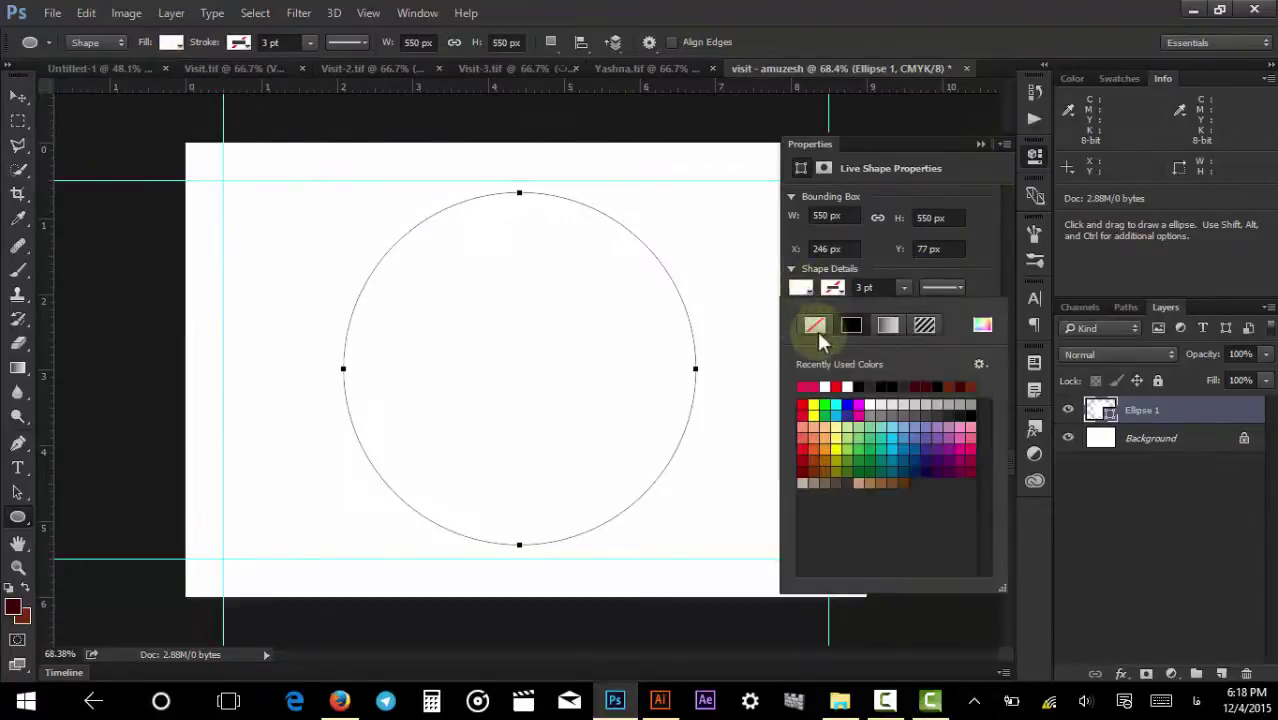
pyautogui.click(887, 326)
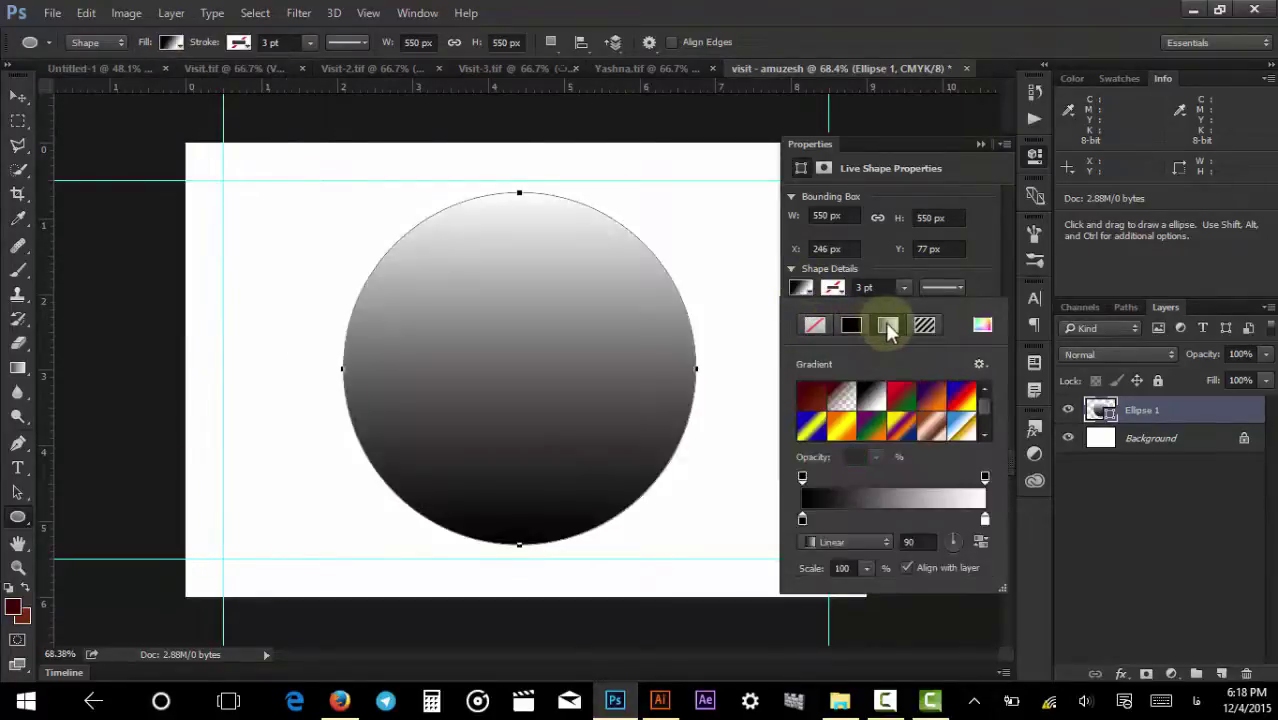
pyautogui.click(1105, 513)
pyautogui.click(1105, 513)
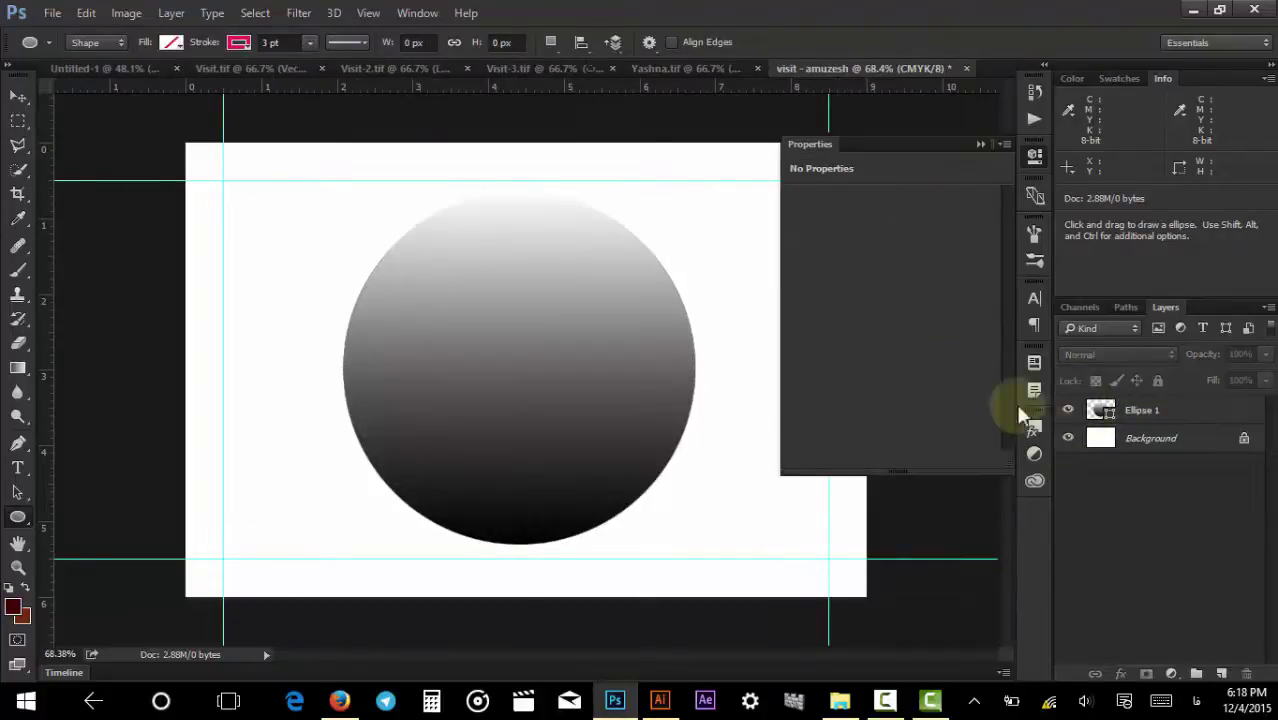
# Select the Ellipse 1 circle and bring up its Gradient Fill settings.
pyautogui.press('a')
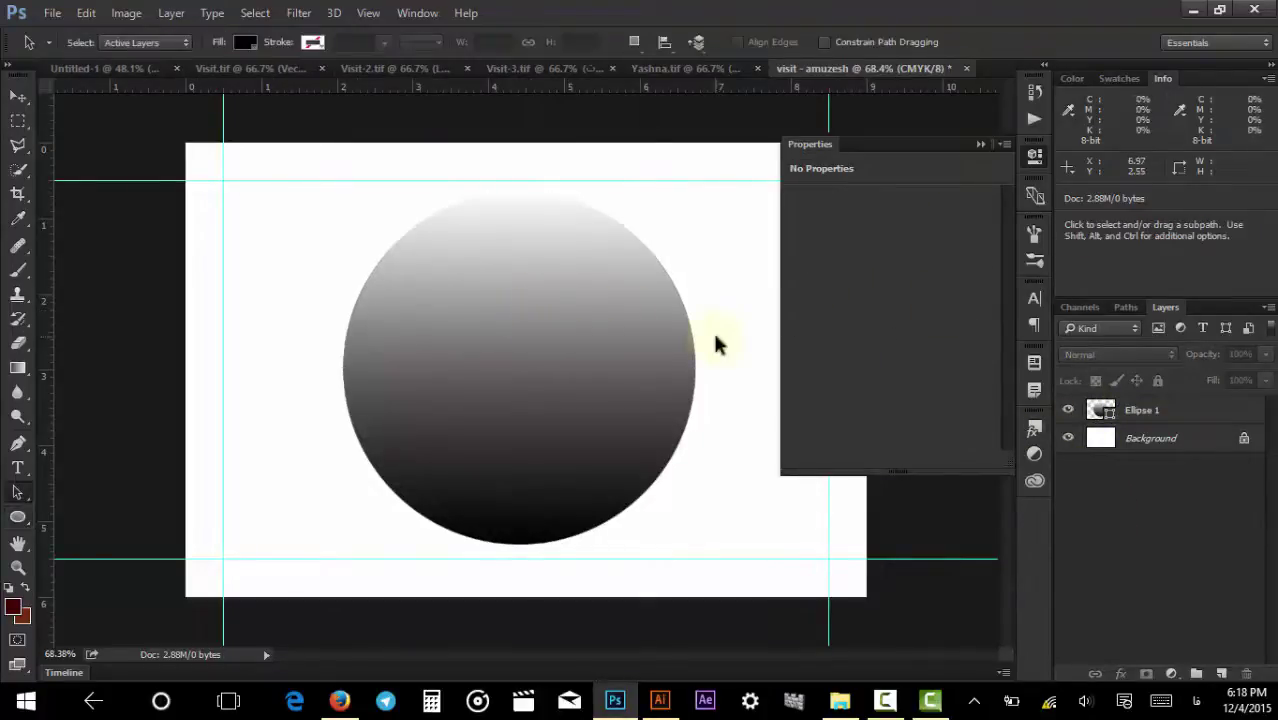
pyautogui.click(1141, 409)
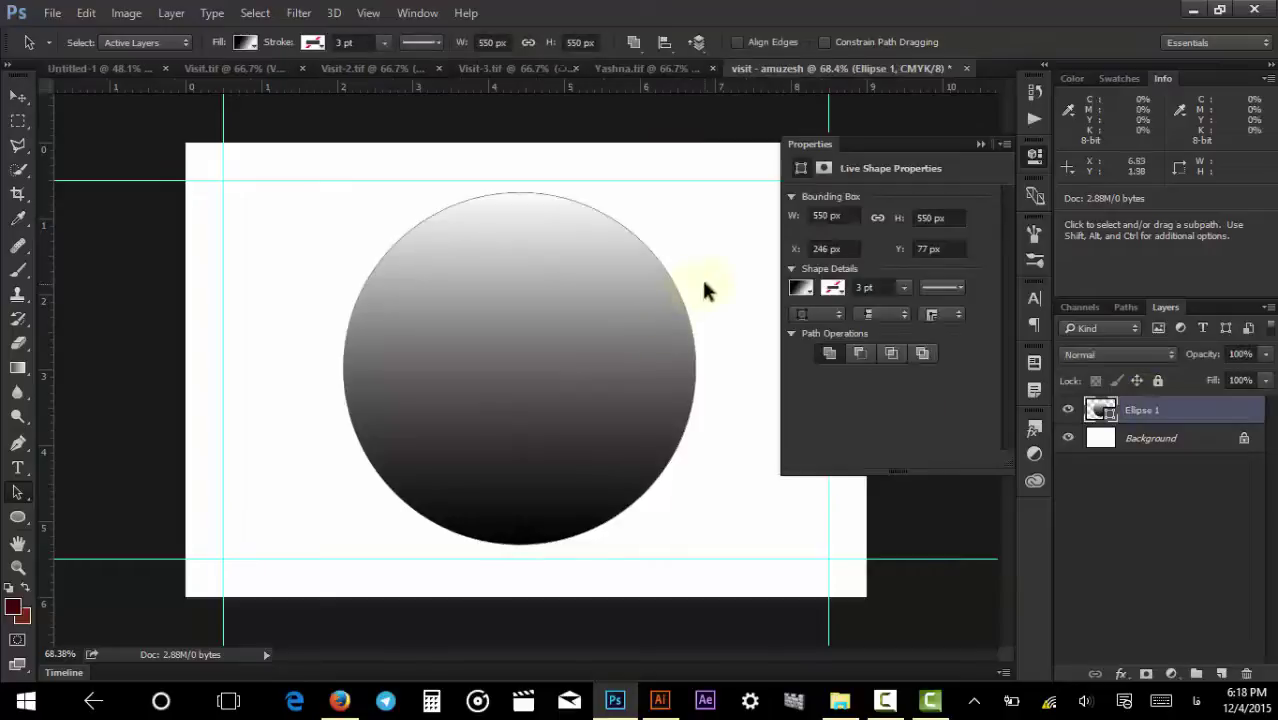
pyautogui.click(800, 288)
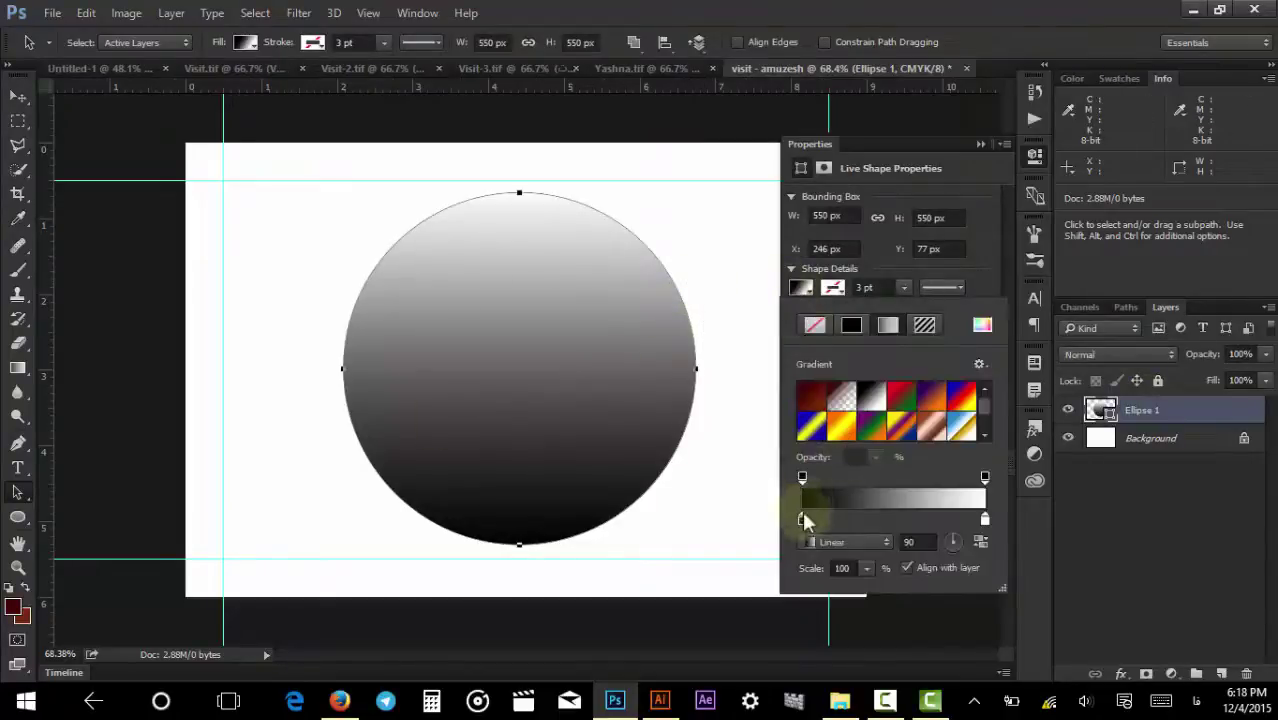
pyautogui.click(1099, 412)
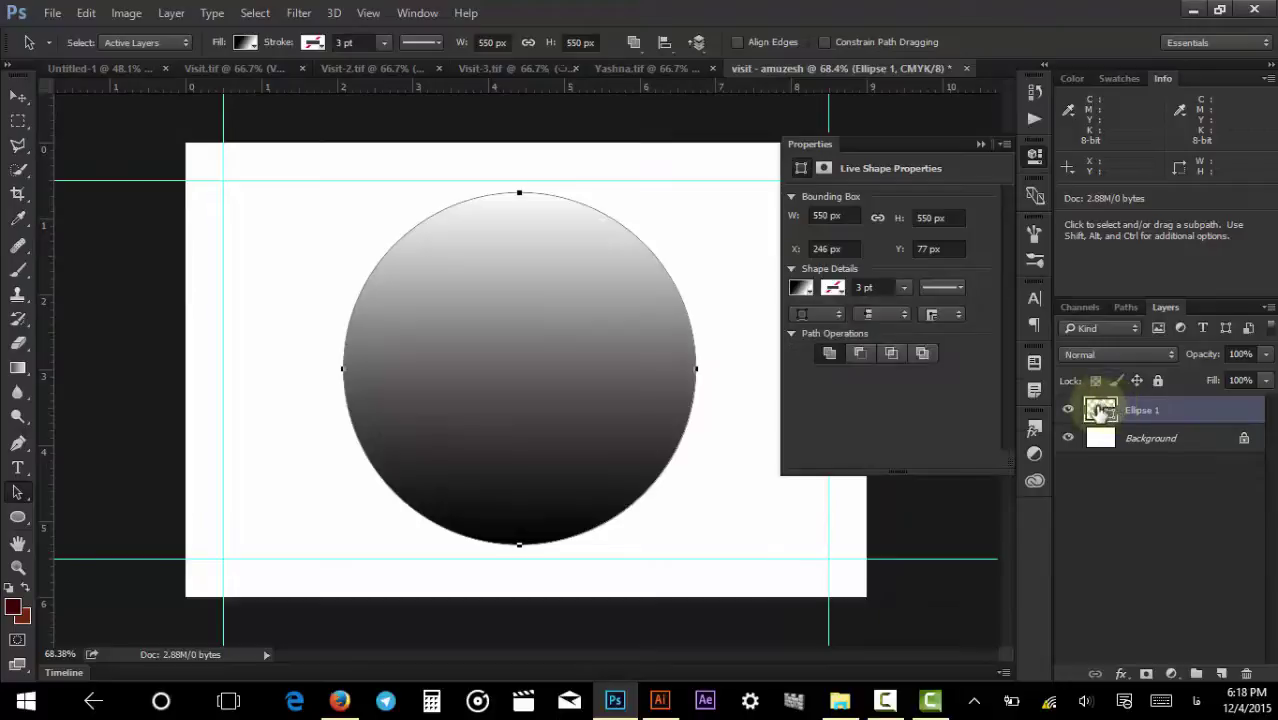
pyautogui.doubleClick(1099, 411)
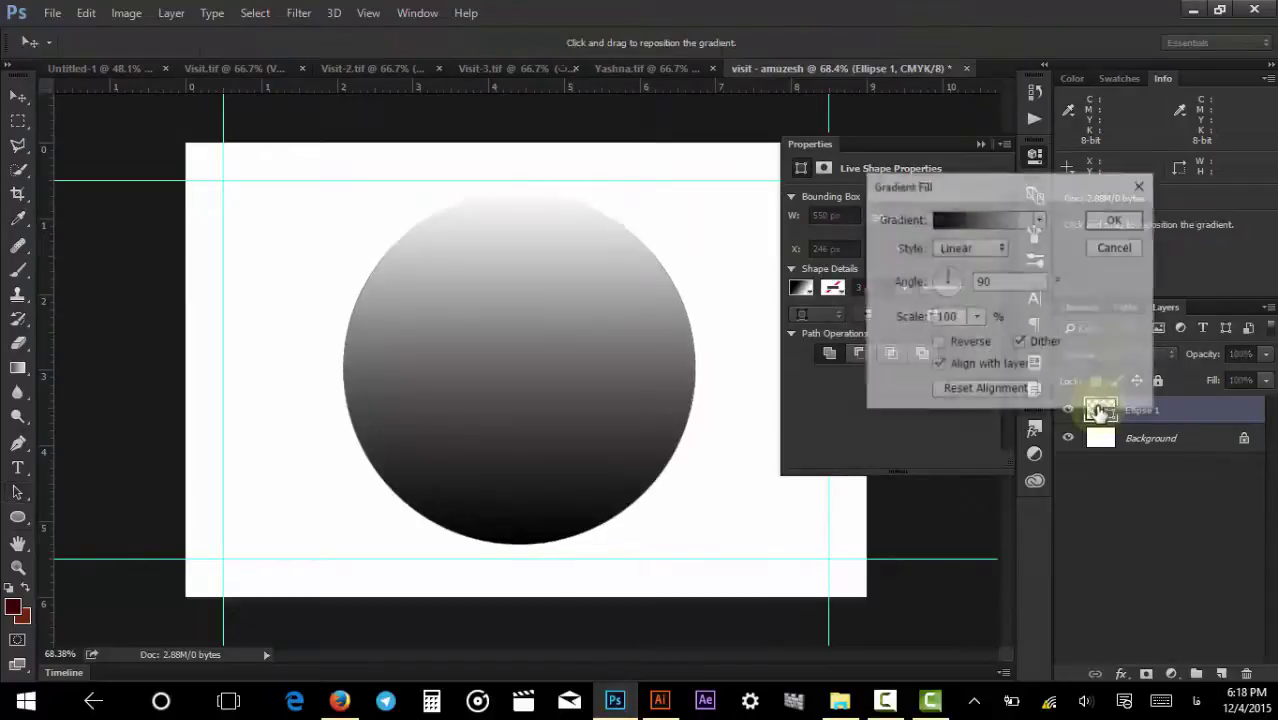
# Set the gradient's black stop to C0 M0 Y0 K100 in the Gradient Editor.
pyautogui.click(990, 228)
pyautogui.click(797, 421)
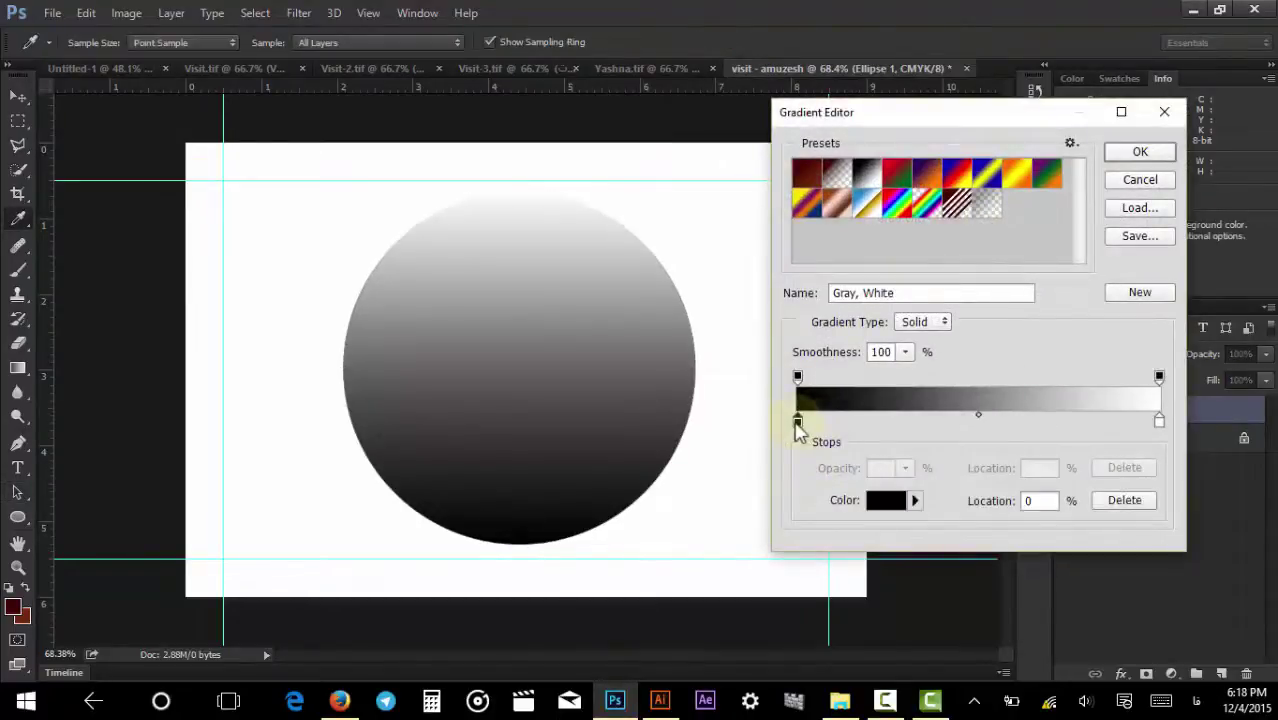
pyautogui.doubleClick(797, 421)
pyautogui.moveTo(876, 220); pyautogui.dragTo(1038, 274)
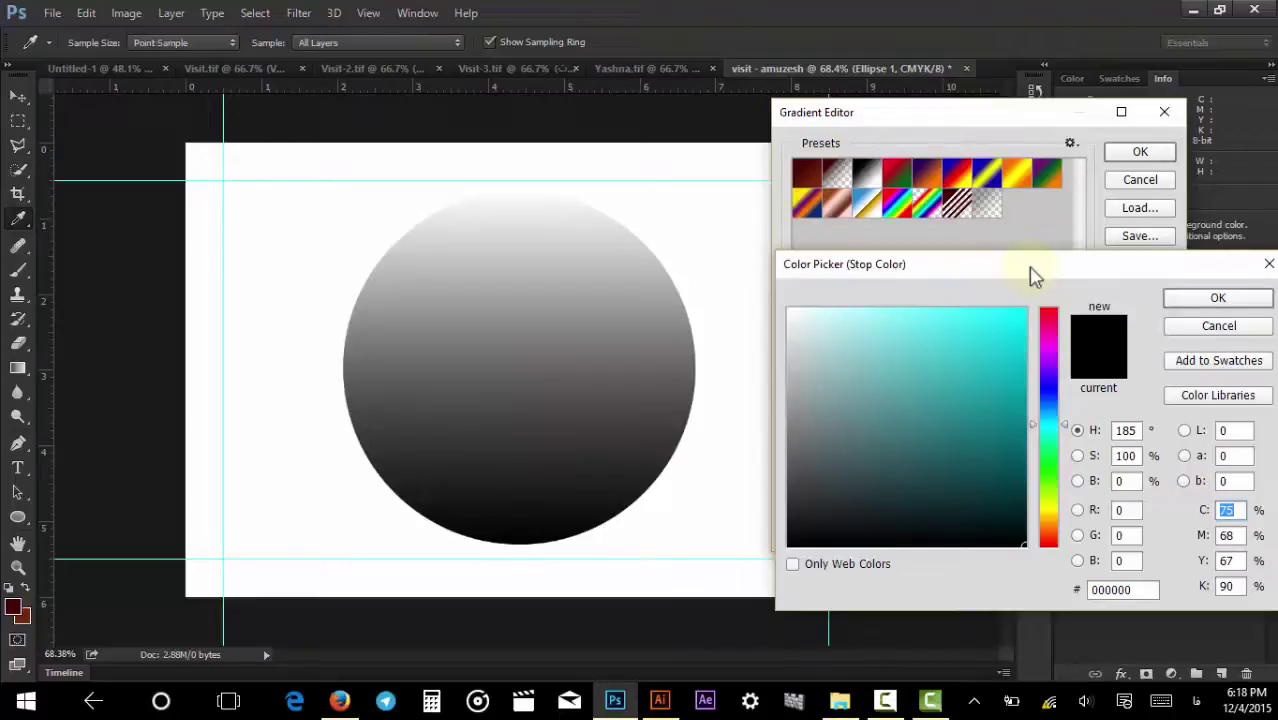
pyautogui.write('0')
pyautogui.press('Tab')
pyautogui.write('0')
pyautogui.press('Tab')
pyautogui.write('0')
pyautogui.press('Tab')
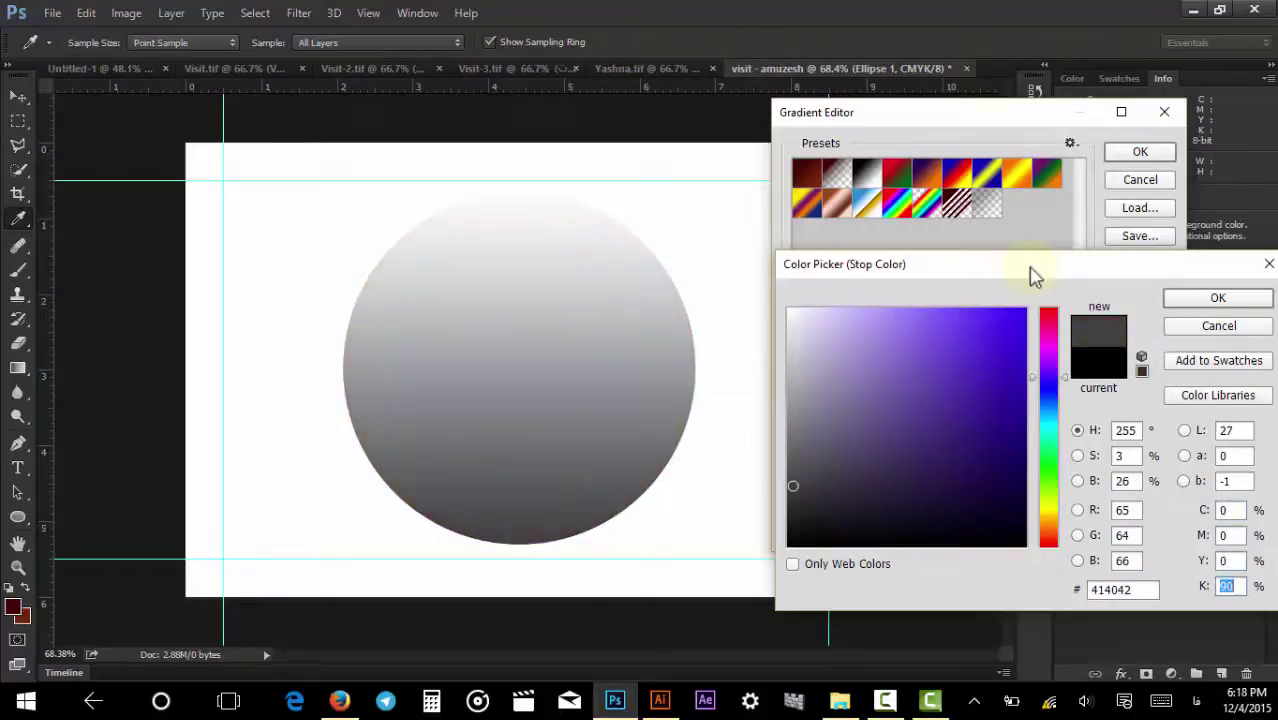
pyautogui.write('100')
pyautogui.press('Return')
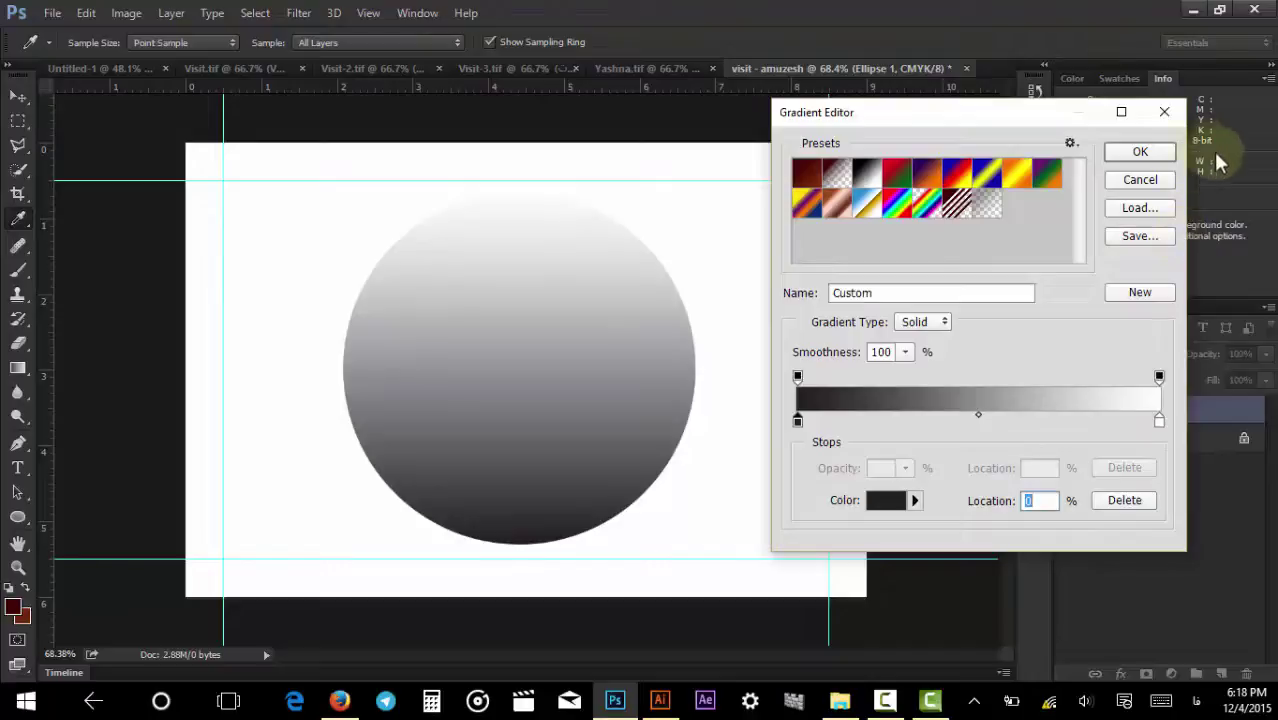
pyautogui.click(1140, 152)
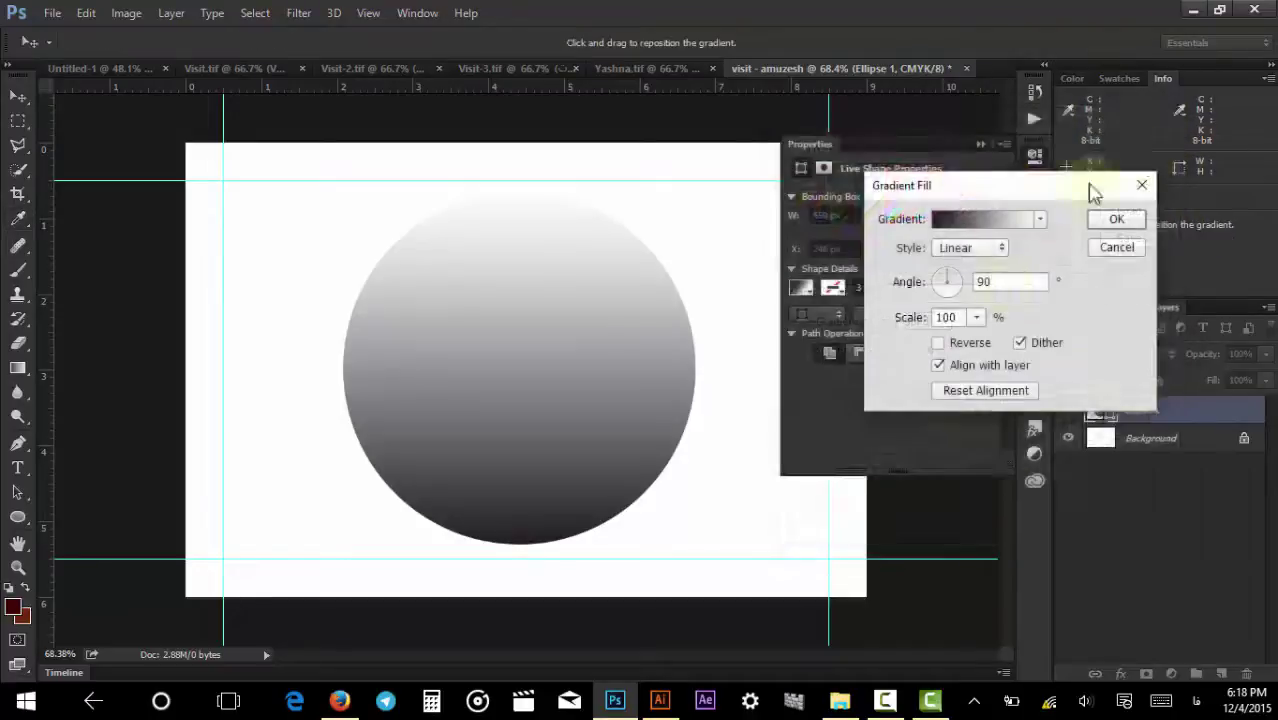
# Change the gradient style to Radial and apply the fill.
pyautogui.click(965, 248)
pyautogui.click(957, 299)
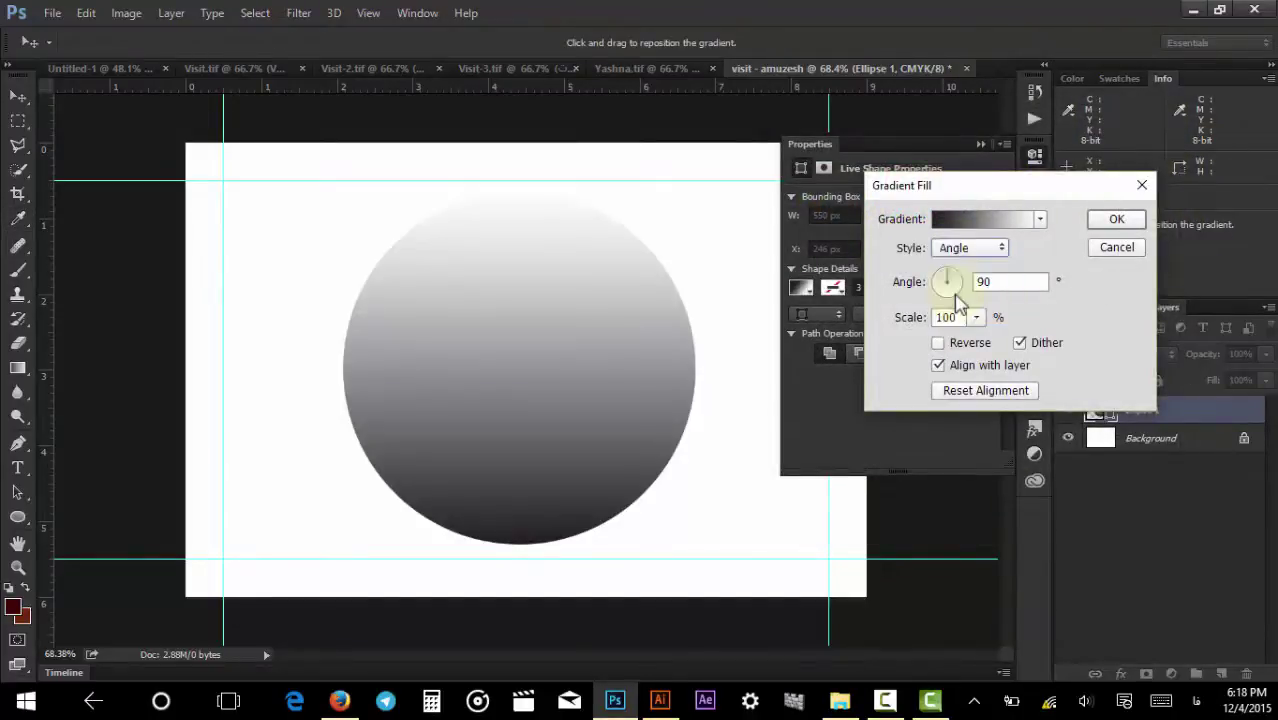
pyautogui.click(965, 248)
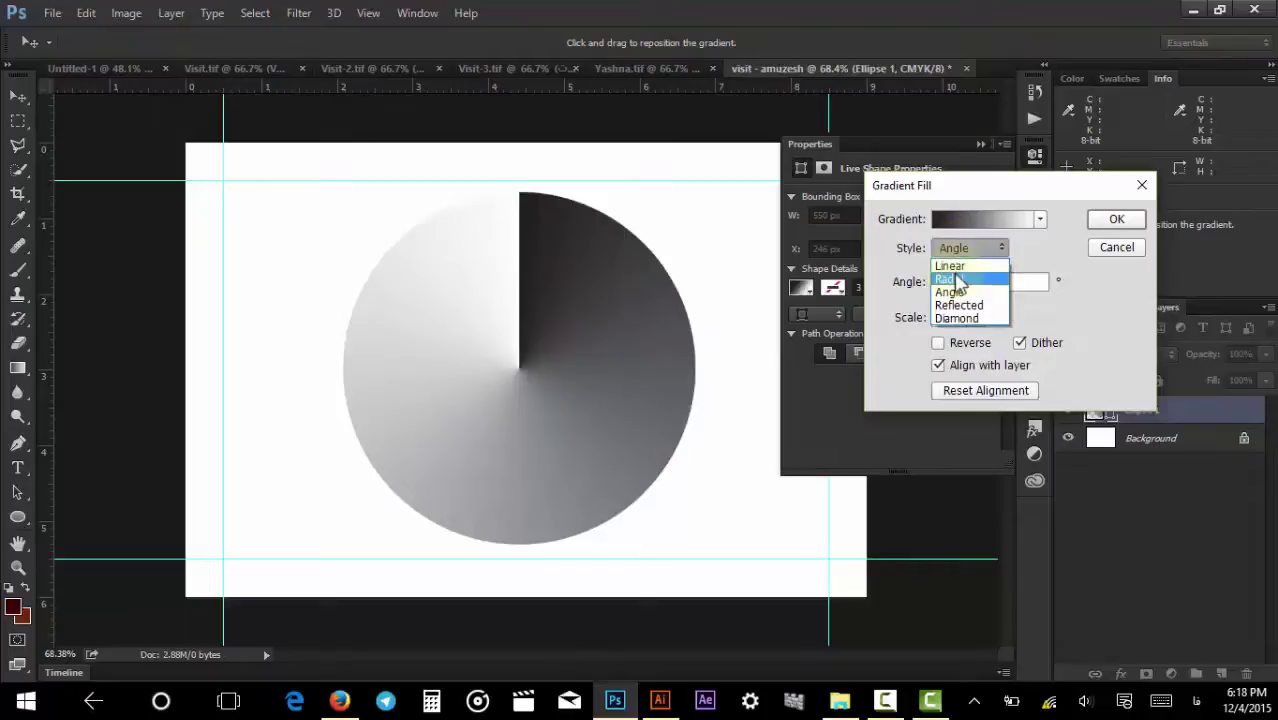
pyautogui.click(950, 279)
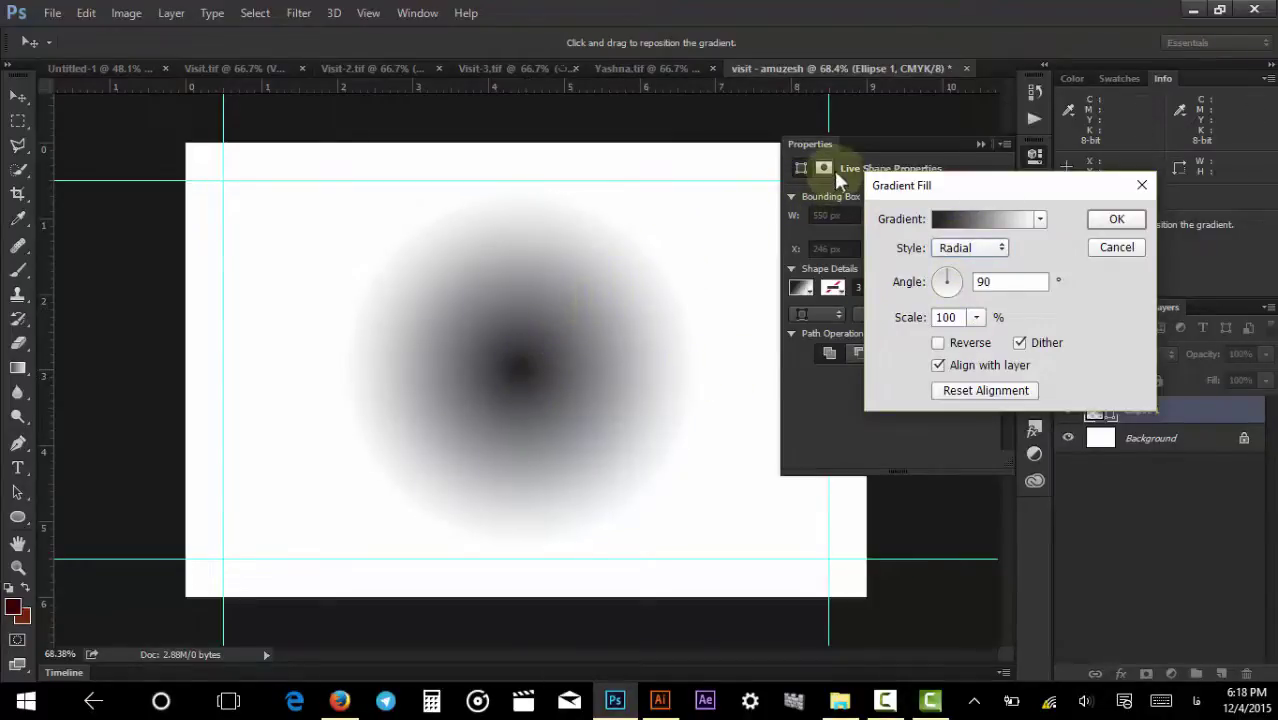
pyautogui.click(1117, 220)
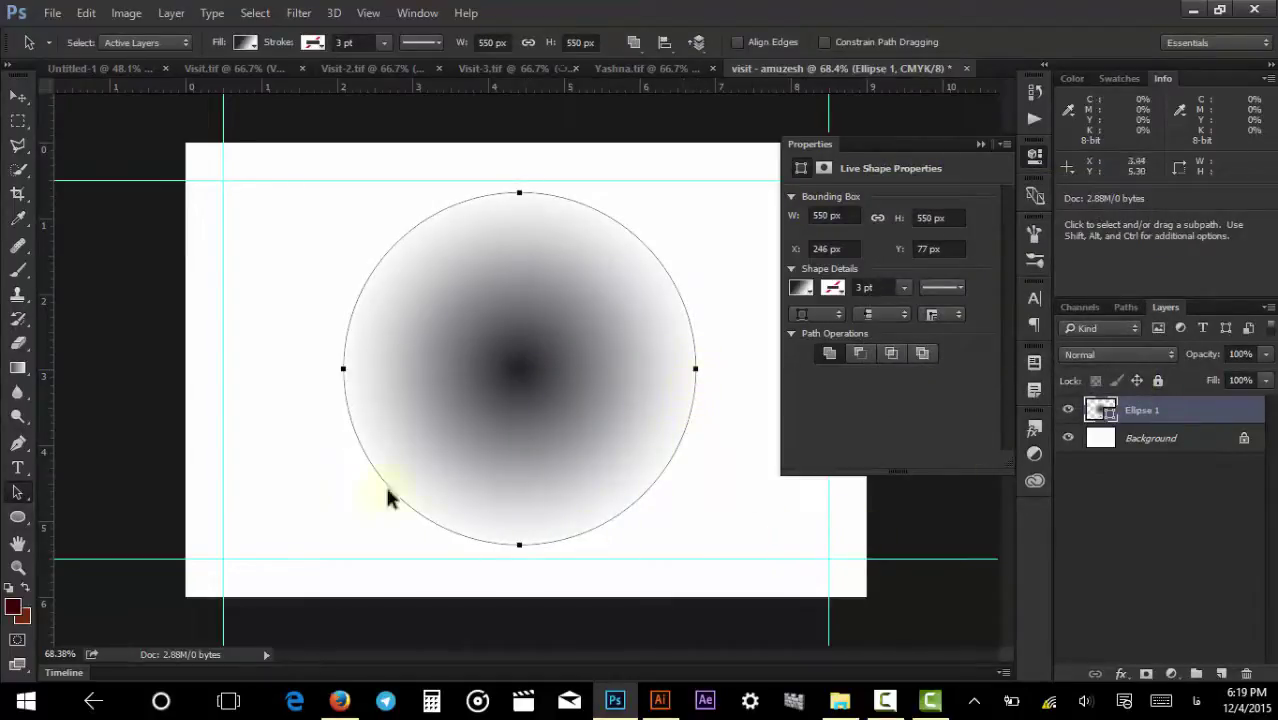
pyautogui.click(984, 145)
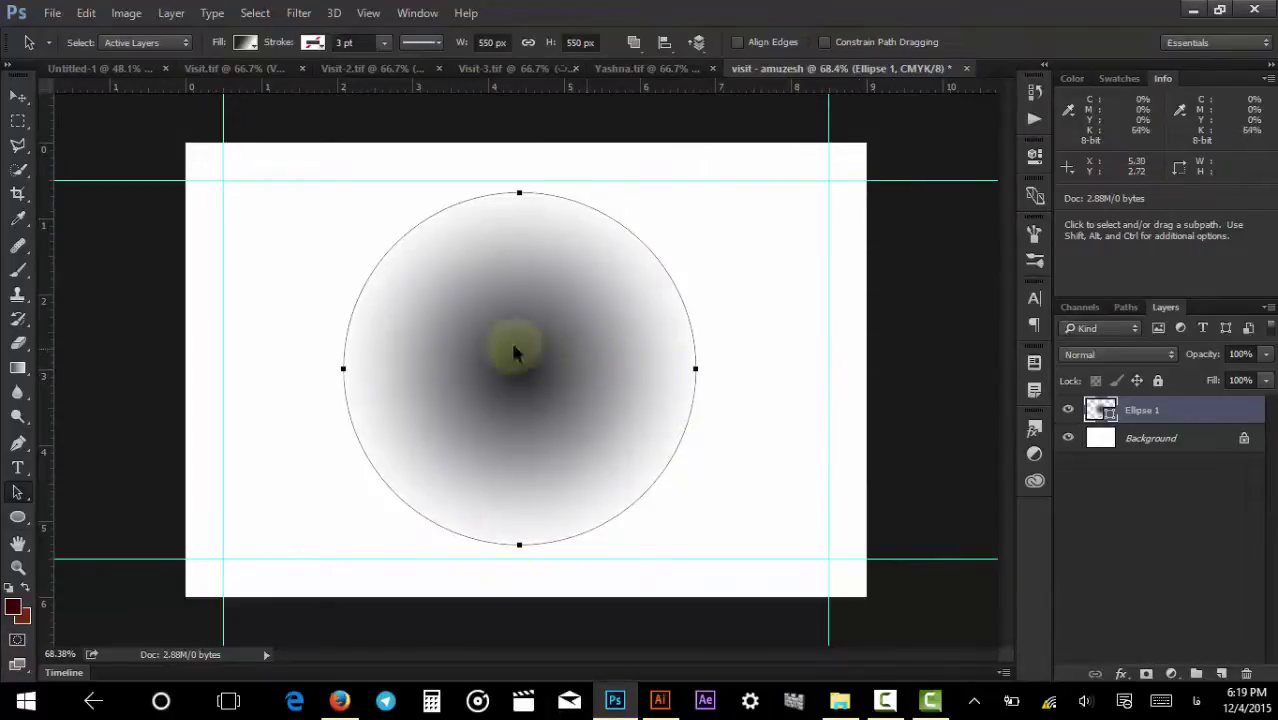
# Apply Color Halftone with a 15-pixel Max. Radius to Ellipse 1 as a smart filter.
pyautogui.click(298, 13)
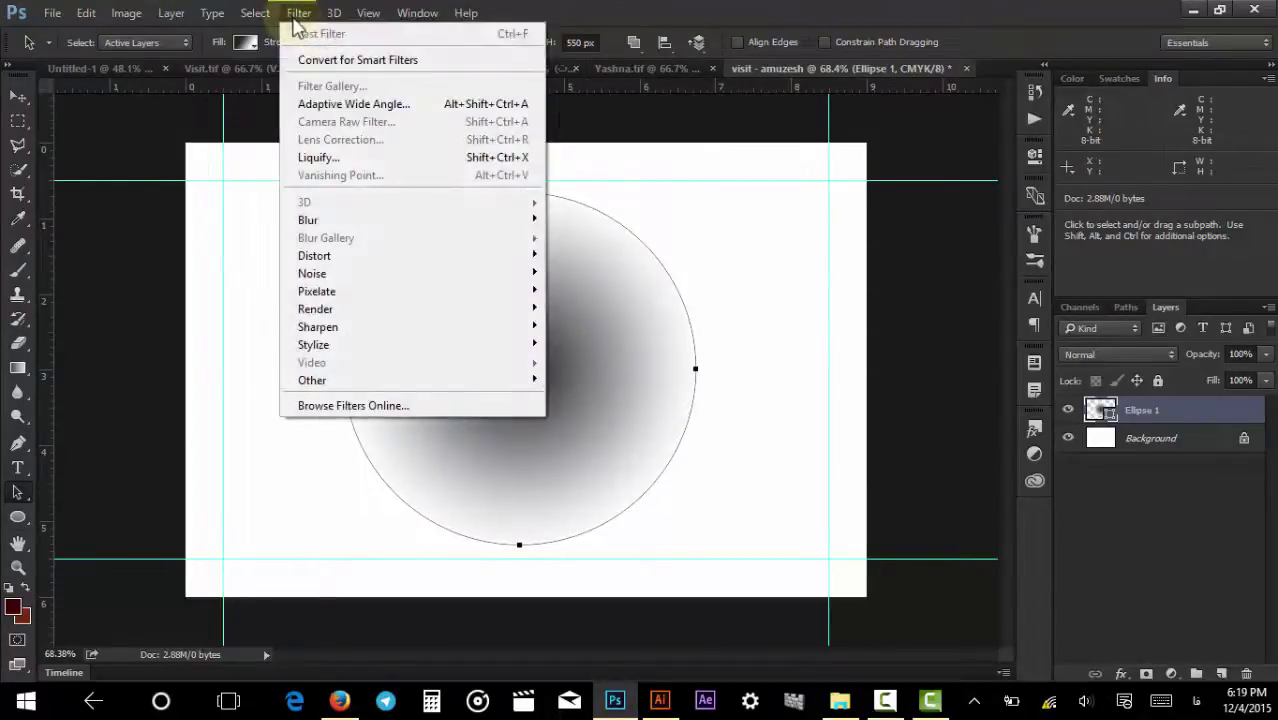
pyautogui.moveTo(352, 304)
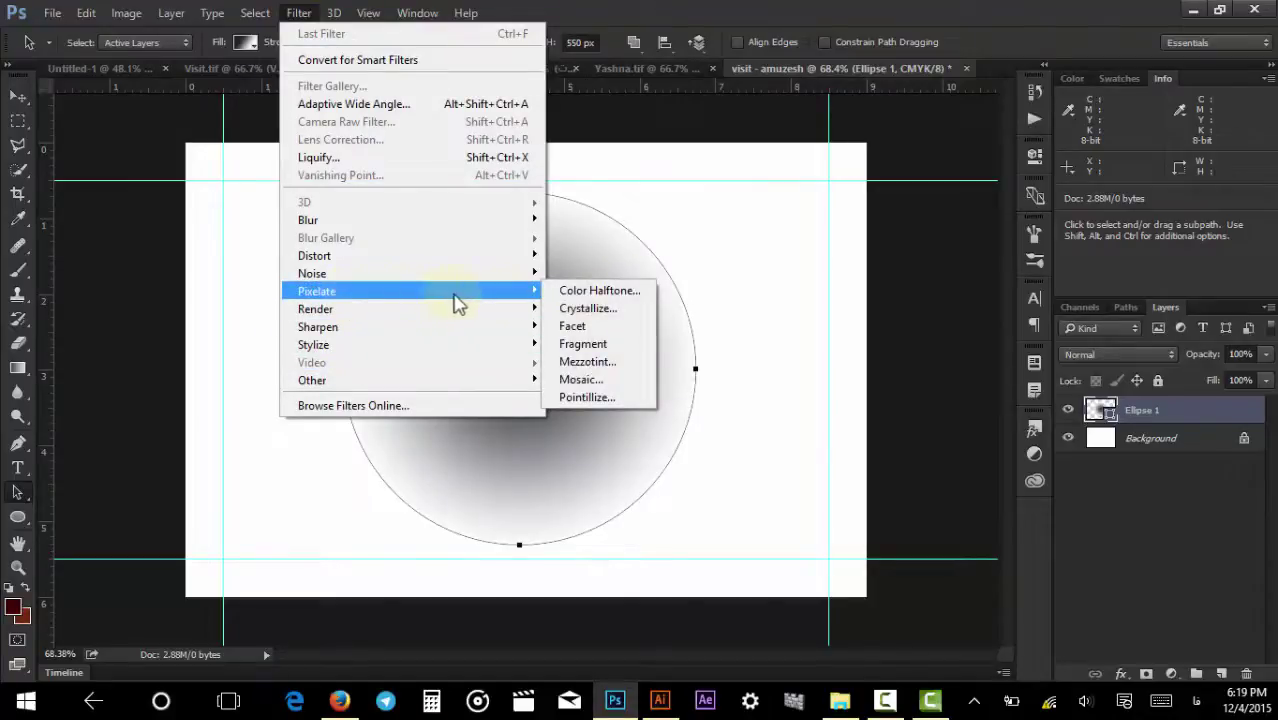
pyautogui.click(610, 294)
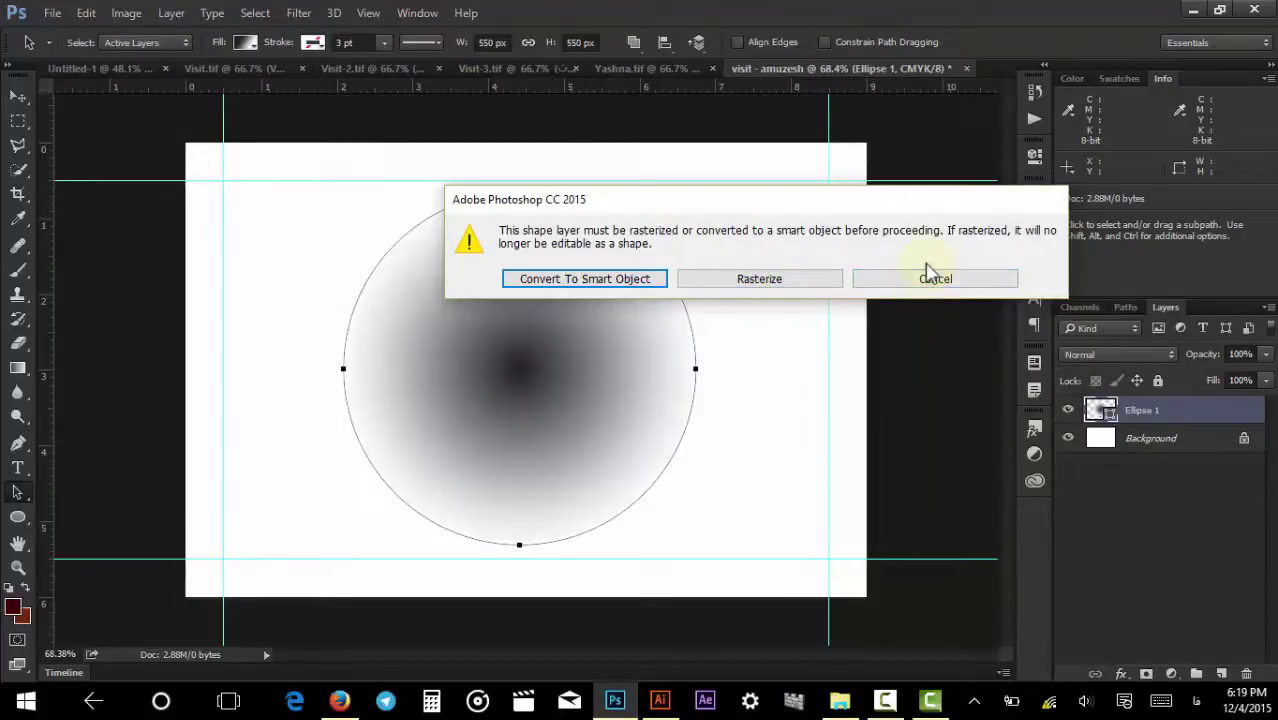
pyautogui.click(600, 279)
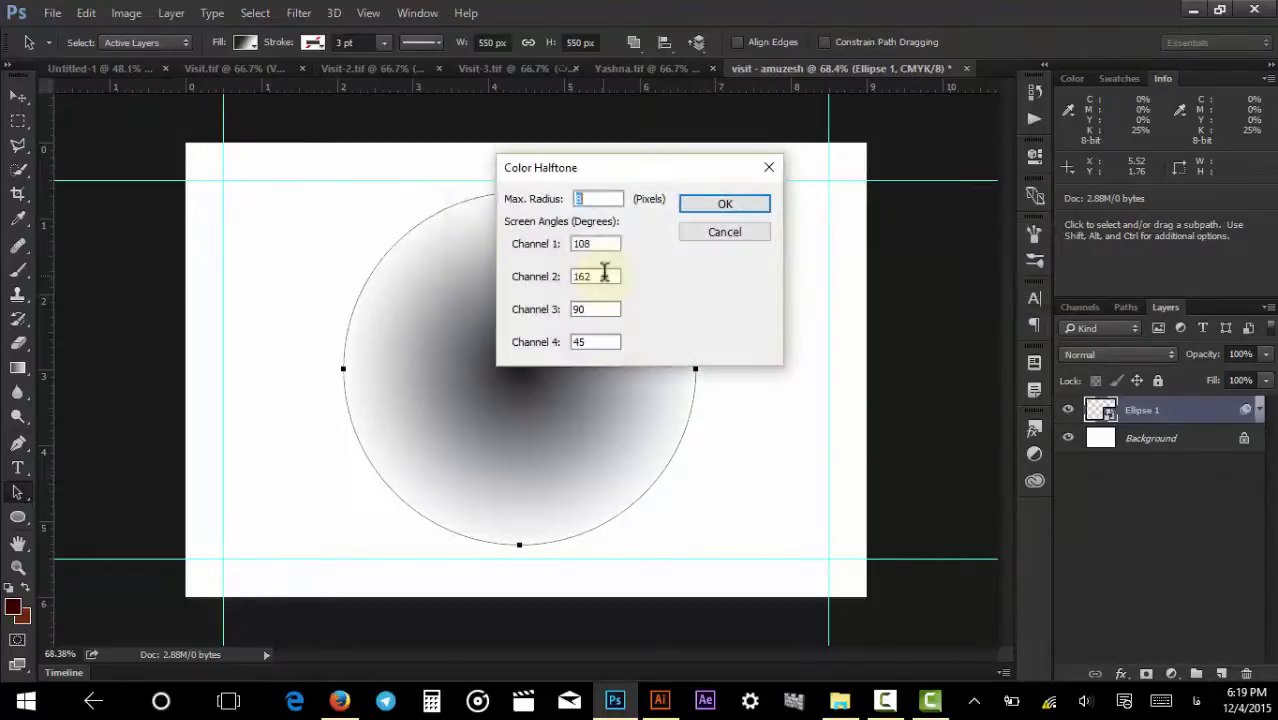
pyautogui.moveTo(664, 167); pyautogui.dragTo(913, 207)
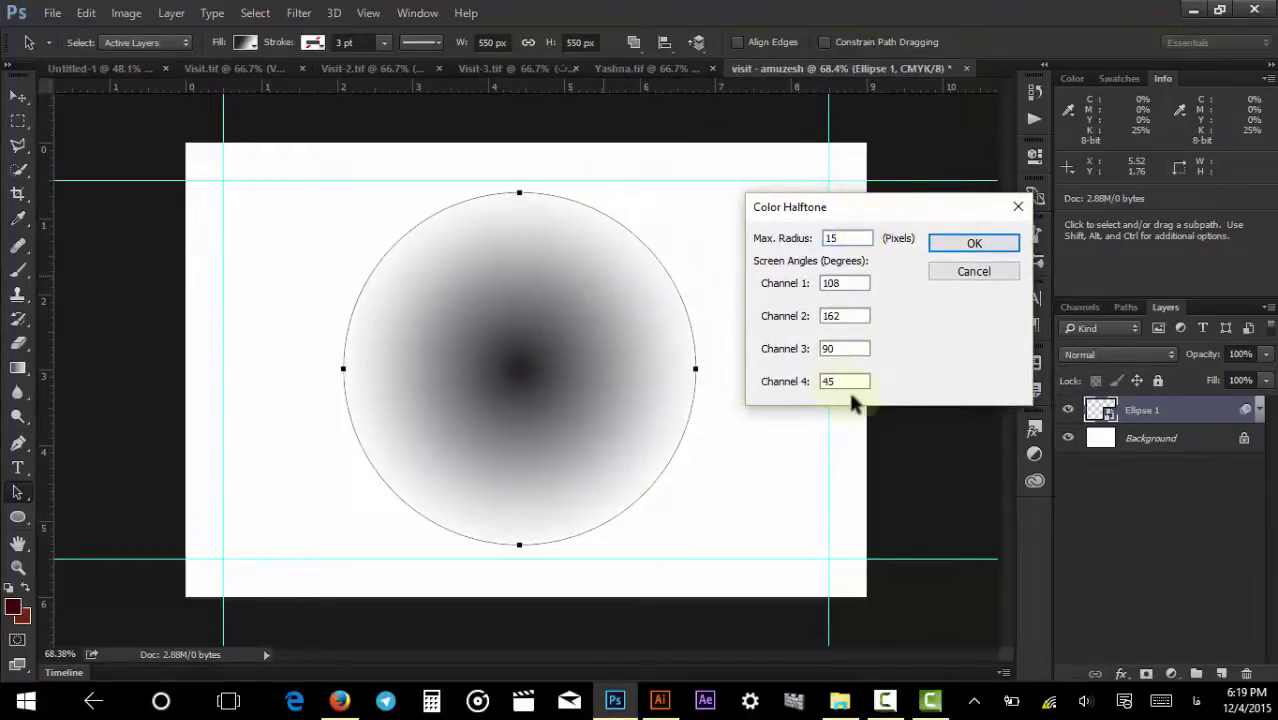
pyautogui.click(969, 250)
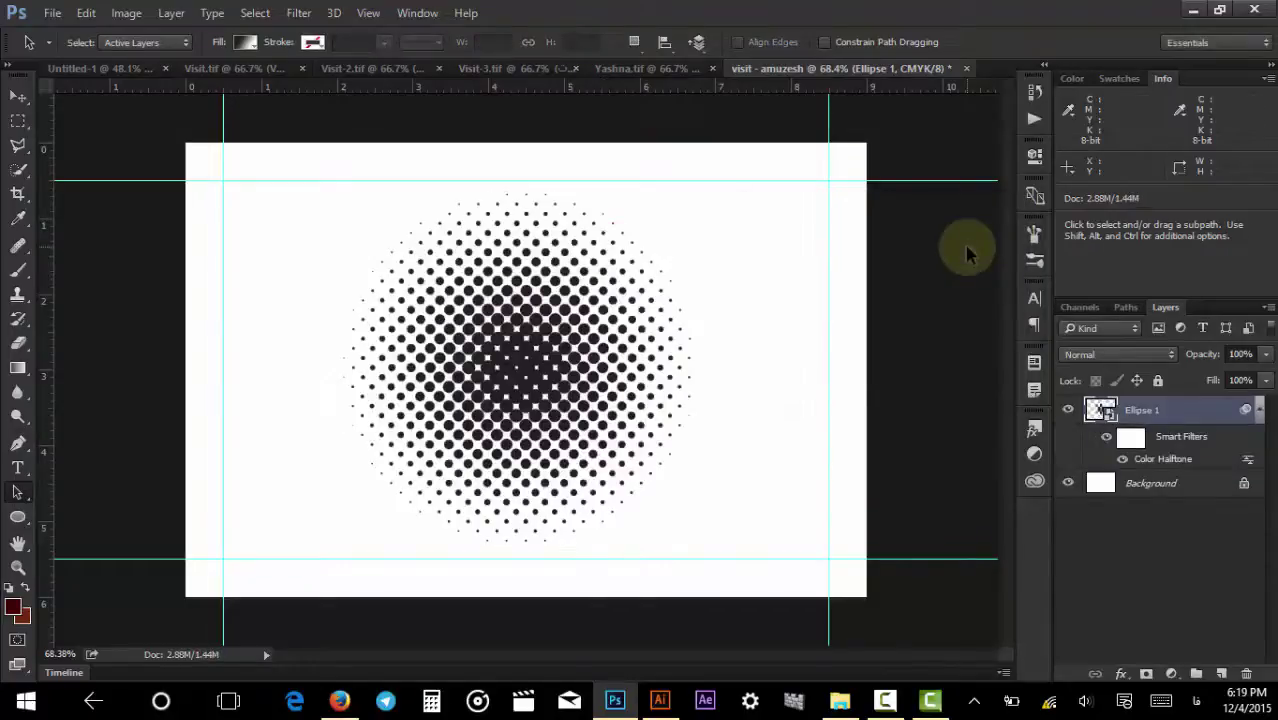
# Try narrowing the halftone circle to about 35% width, then undo it.
pyautogui.click(24, 97)
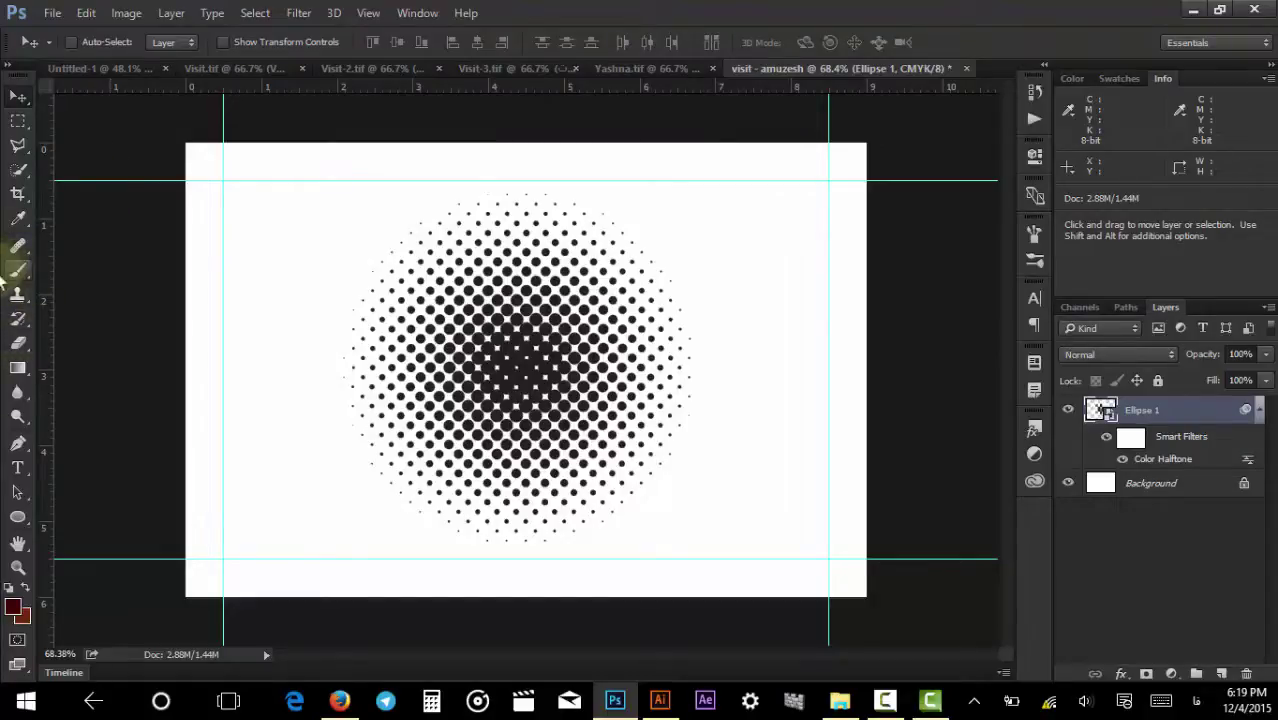
pyautogui.scroll(6, 308, 200)
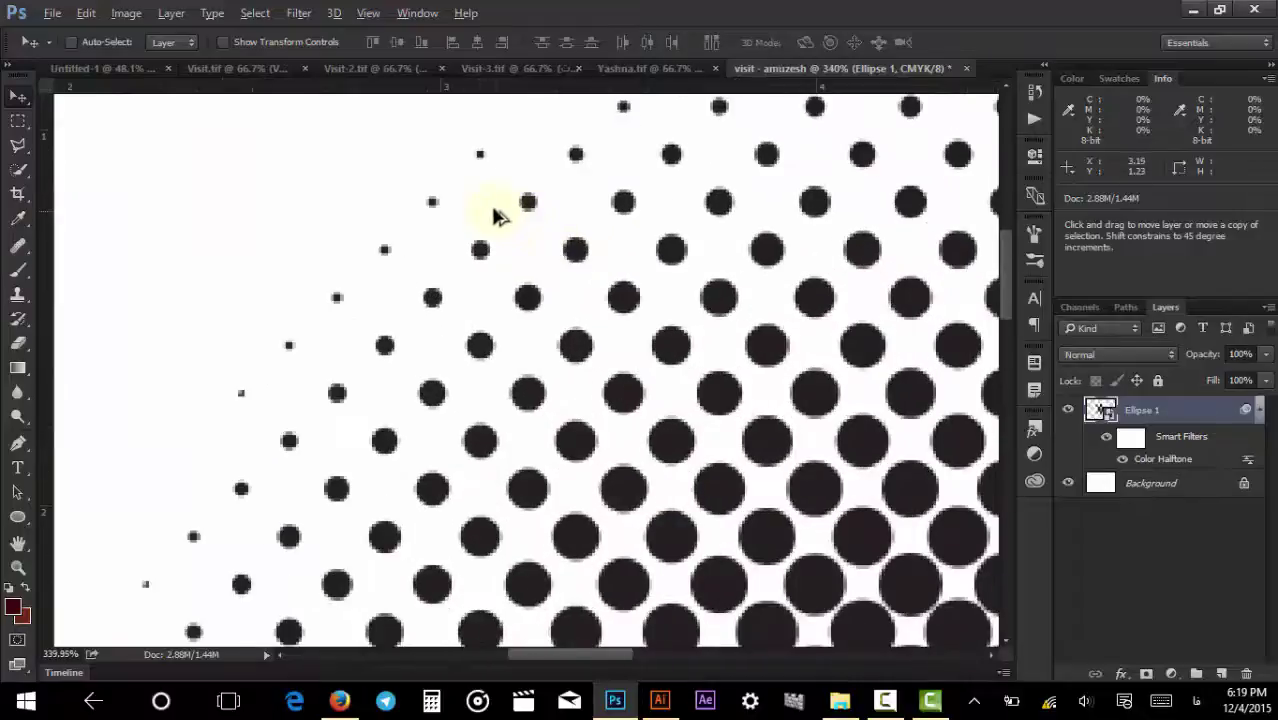
pyautogui.scroll(-5, 497, 215)
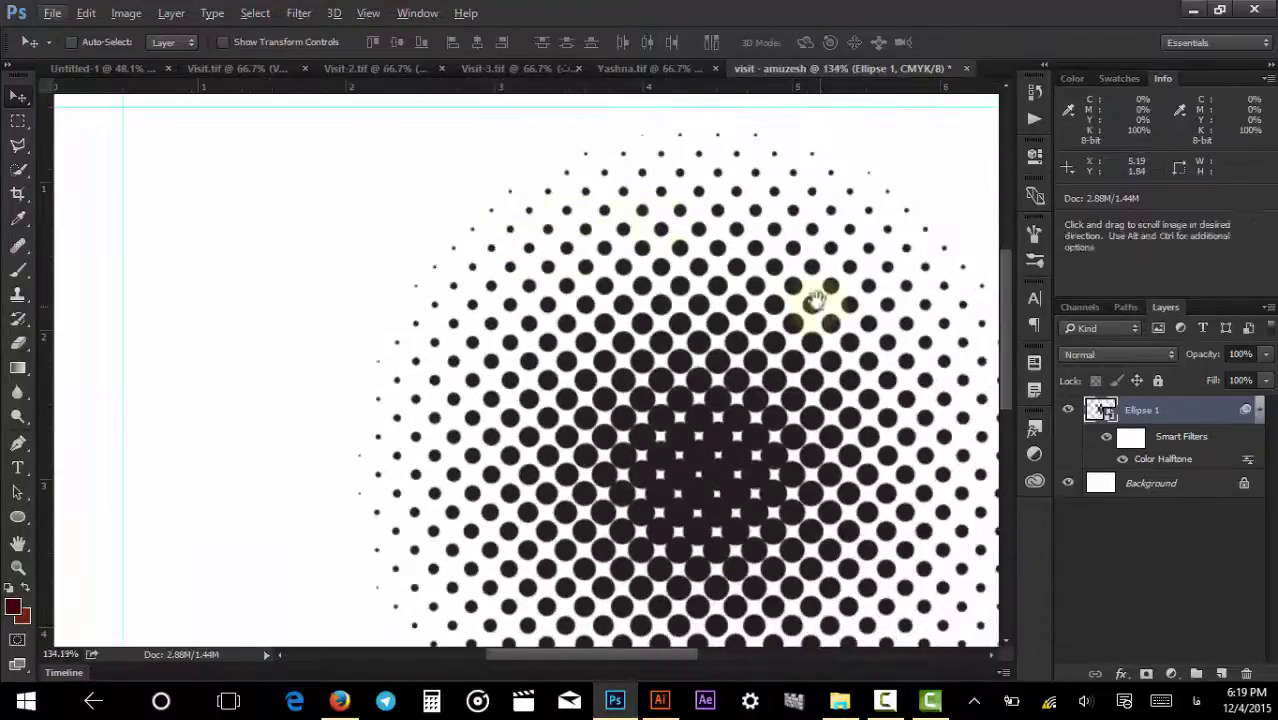
pyautogui.moveTo(815, 300); pyautogui.dragTo(634, 170)
pyautogui.scroll(-3, 640, 365)
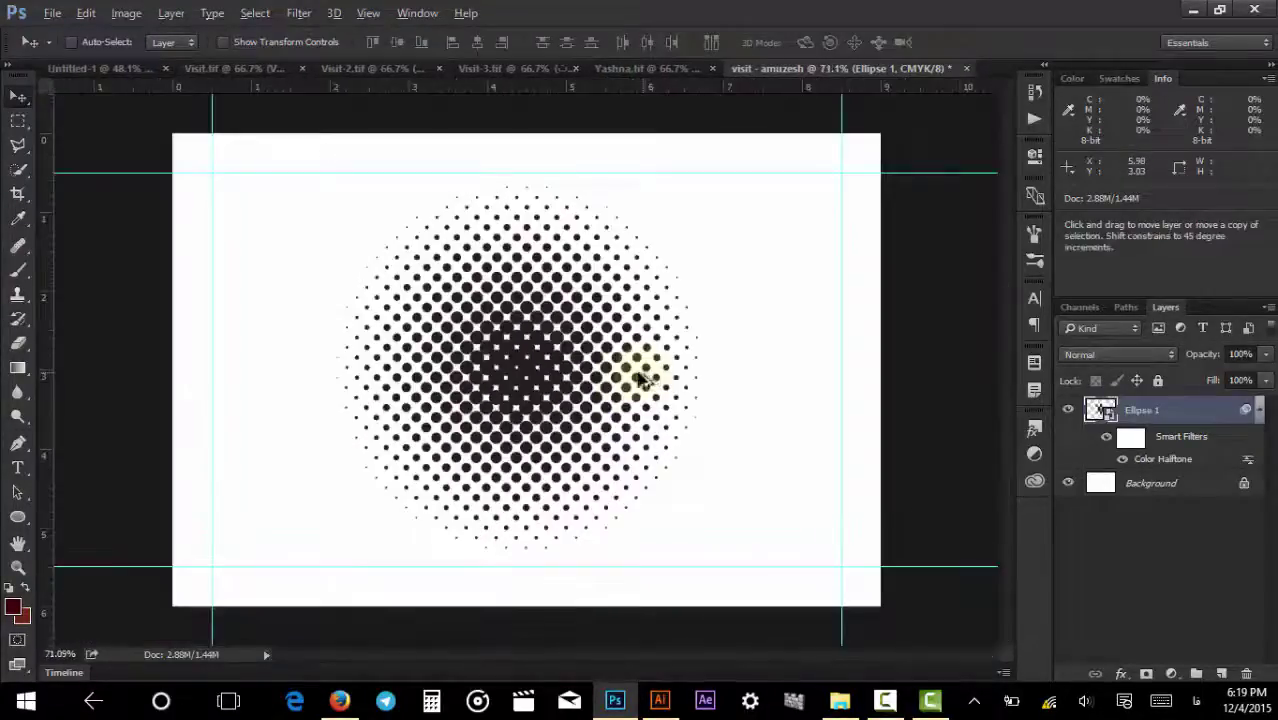
pyautogui.hotkey('ctrl', 't')
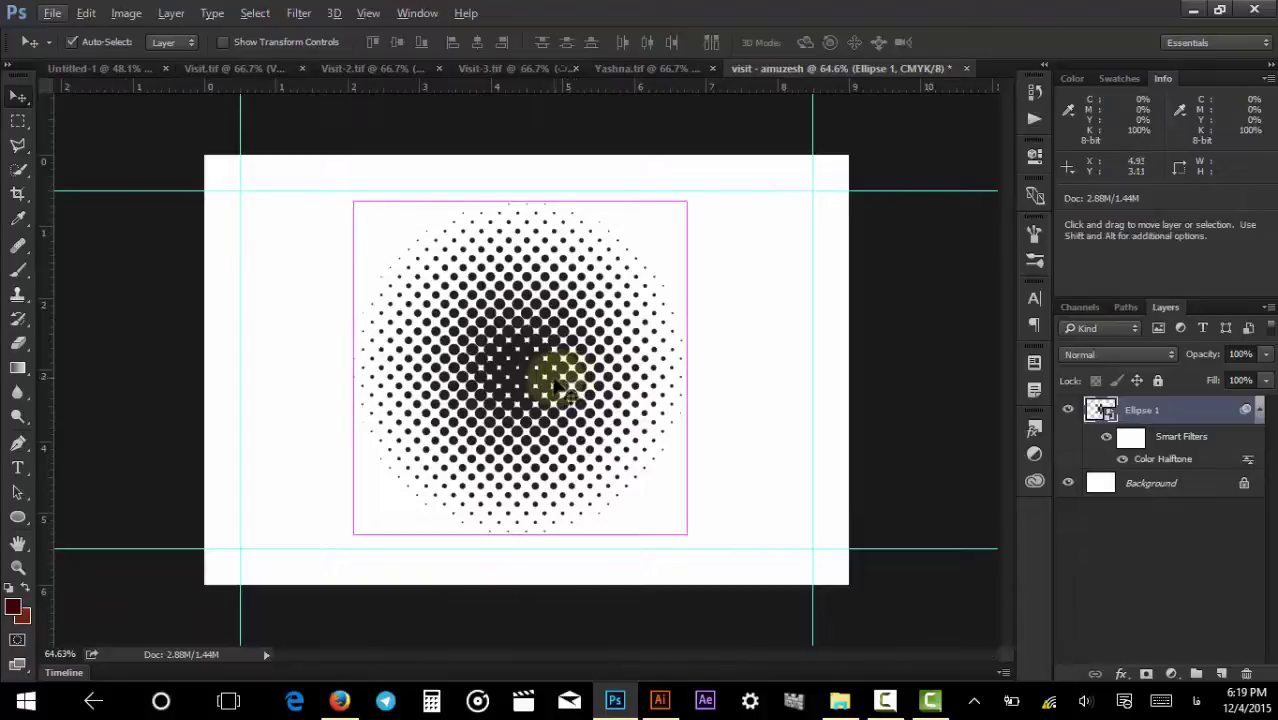
pyautogui.click(648, 289)
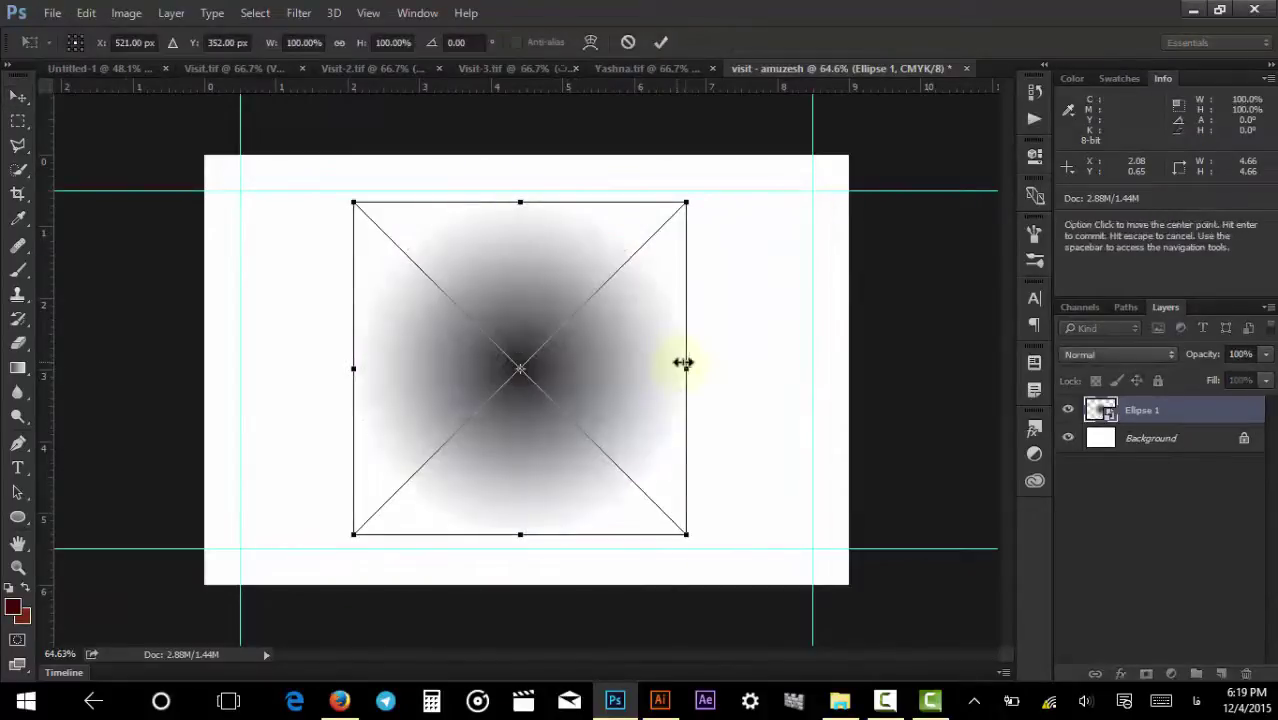
pyautogui.moveTo(686, 369); pyautogui.dragTo(576, 369)
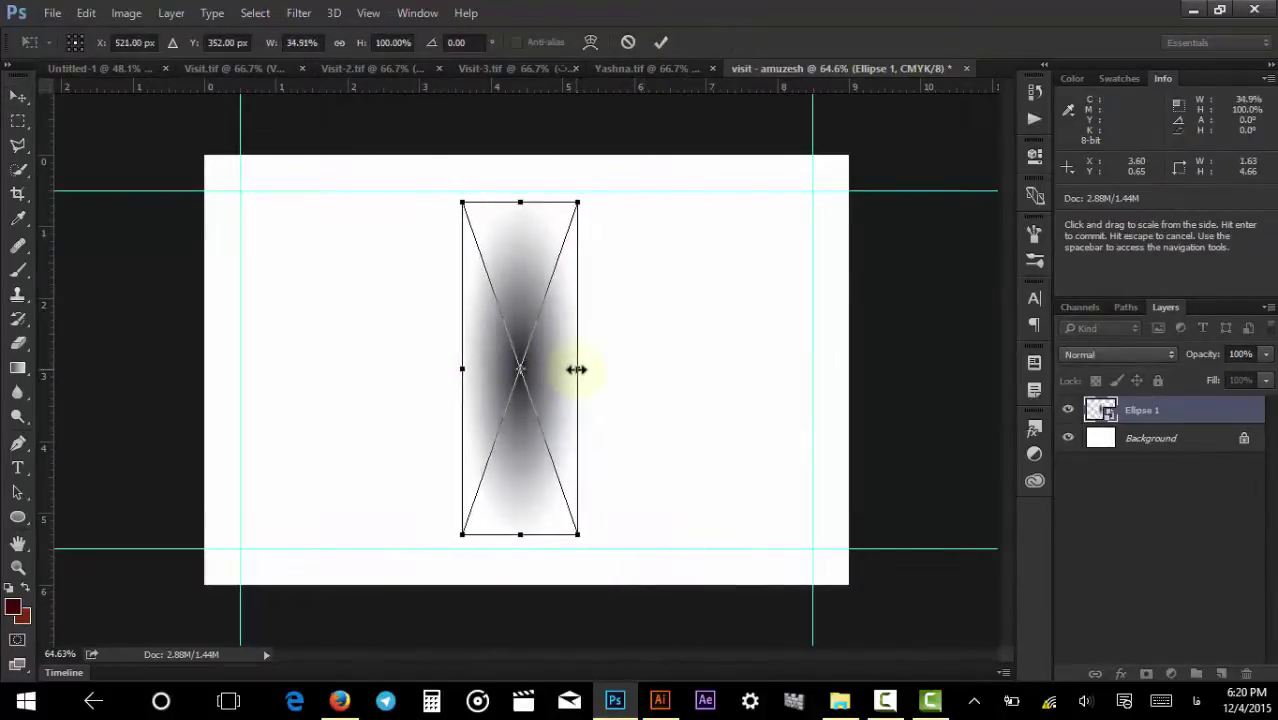
pyautogui.press('Return')
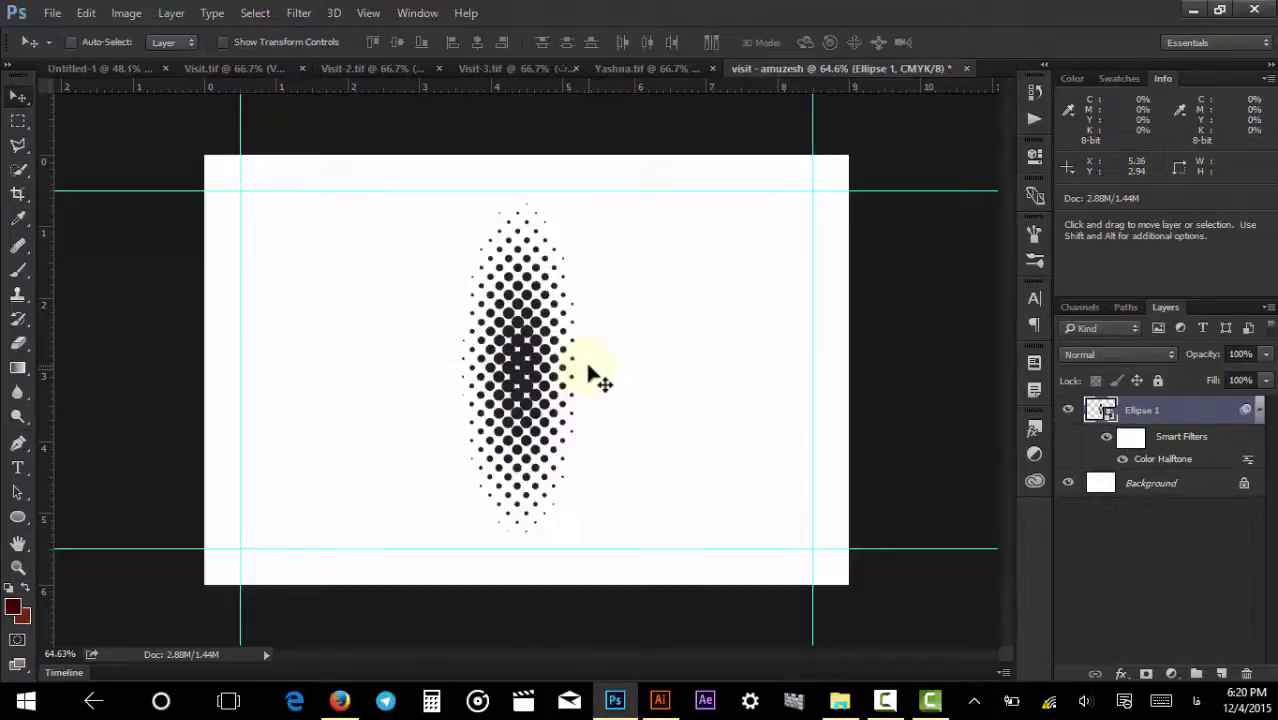
pyautogui.hotkey('ctrl', 'z')
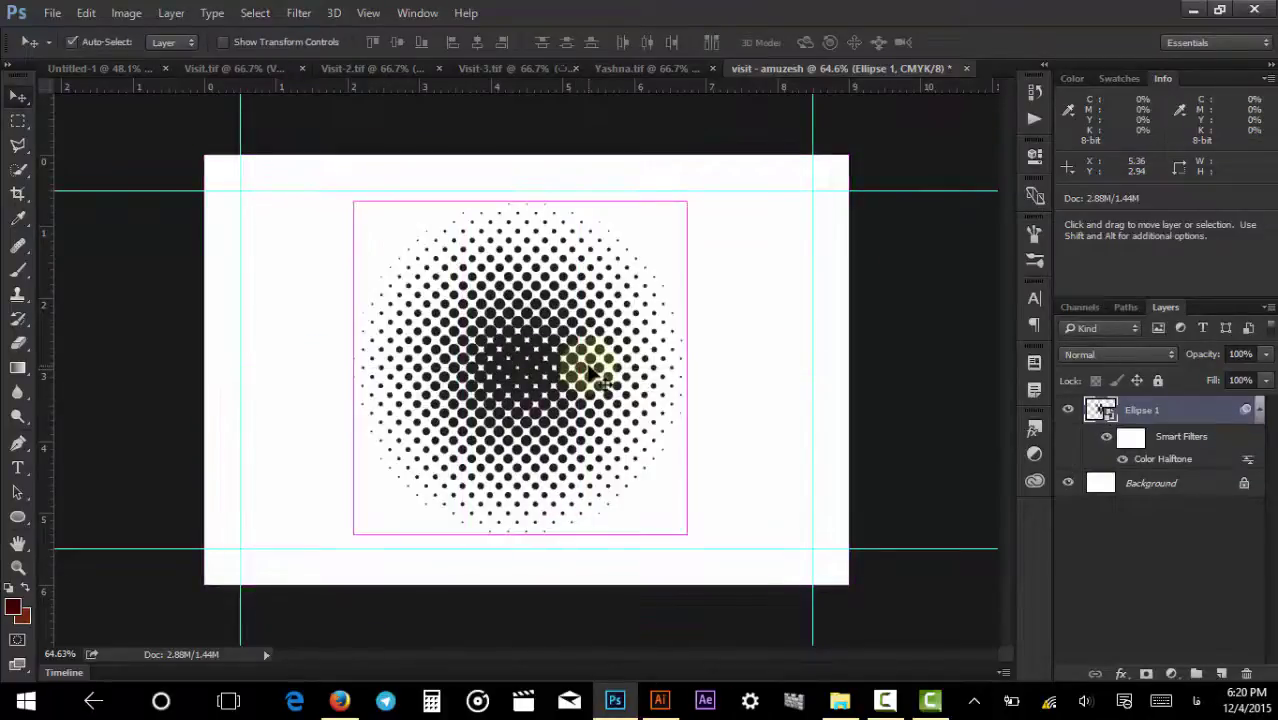
# Narrow the halftone circle to 40% width, rotate it 45°, stretch it, and move it up-right.
pyautogui.hotkey('ctrl', 't')
pyautogui.click(655, 294)
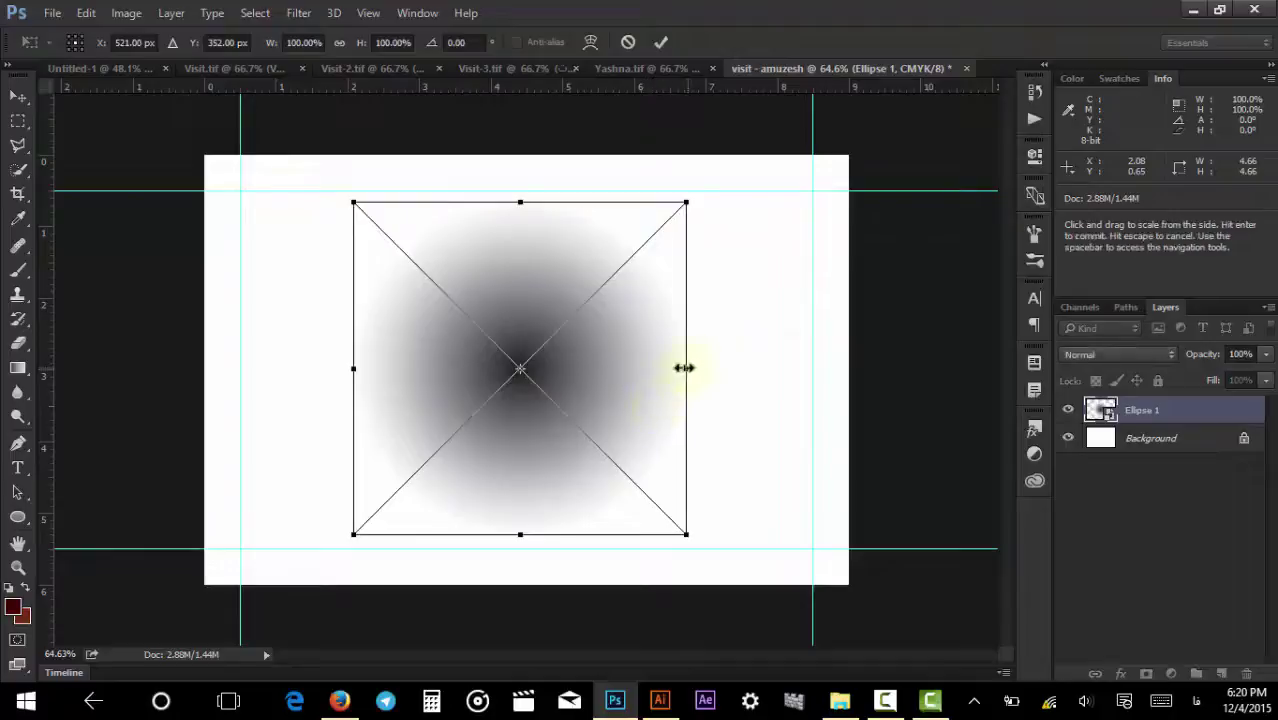
pyautogui.moveTo(682, 367); pyautogui.dragTo(480, 389)
pyautogui.moveTo(536, 208); pyautogui.dragTo(578, 348)
pyautogui.moveTo(537, 251); pyautogui.dragTo(633, 188)
pyautogui.press('Return')
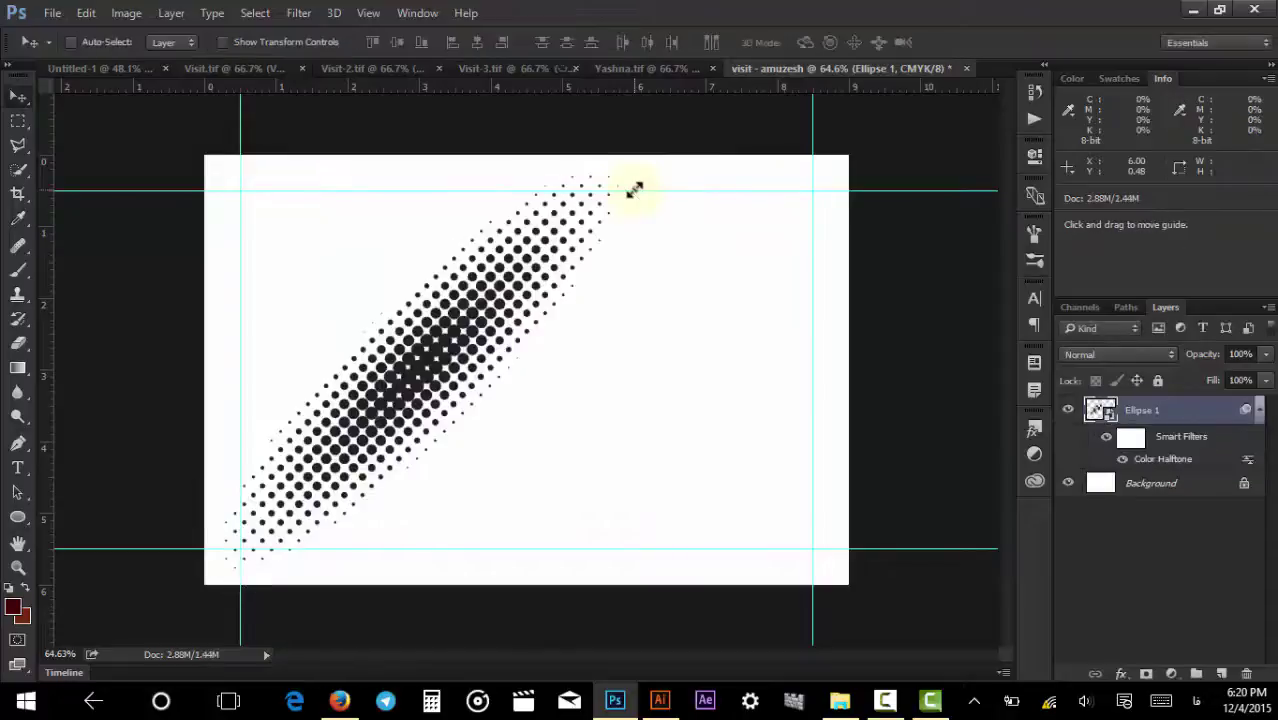
pyautogui.moveTo(513, 279); pyautogui.dragTo(590, 288)
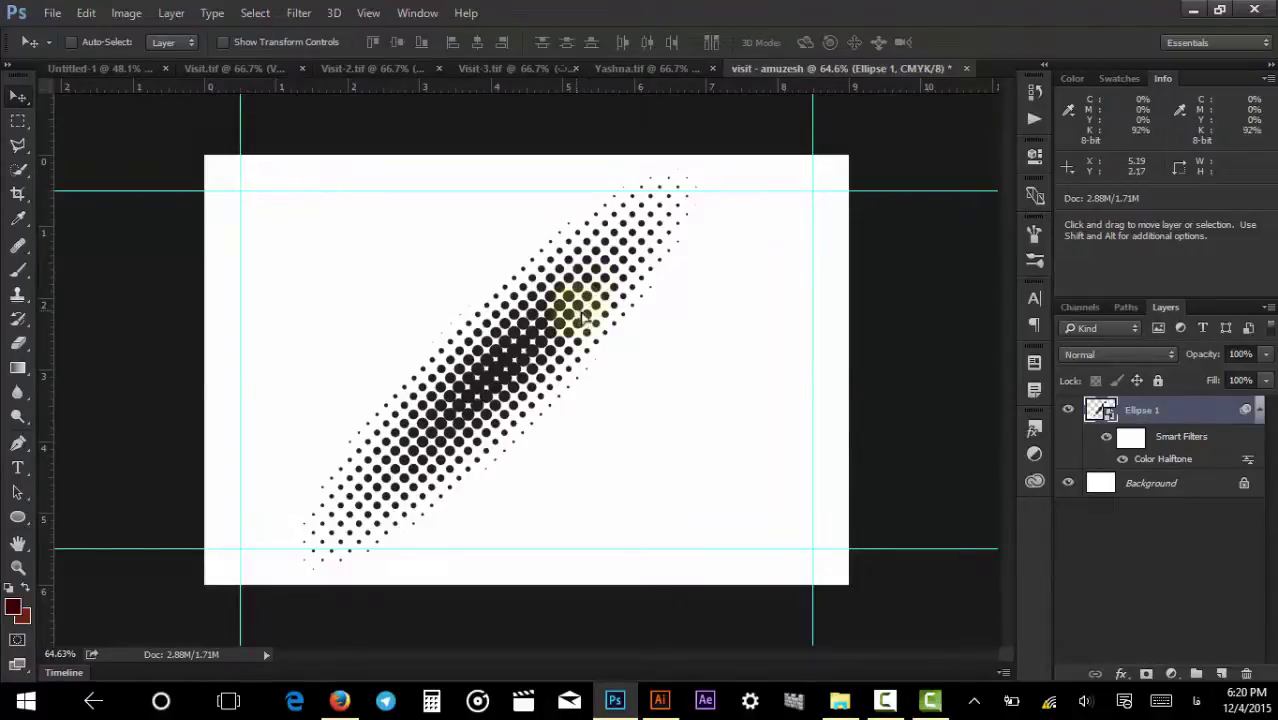
pyautogui.moveTo(586, 302); pyautogui.dragTo(636, 318)
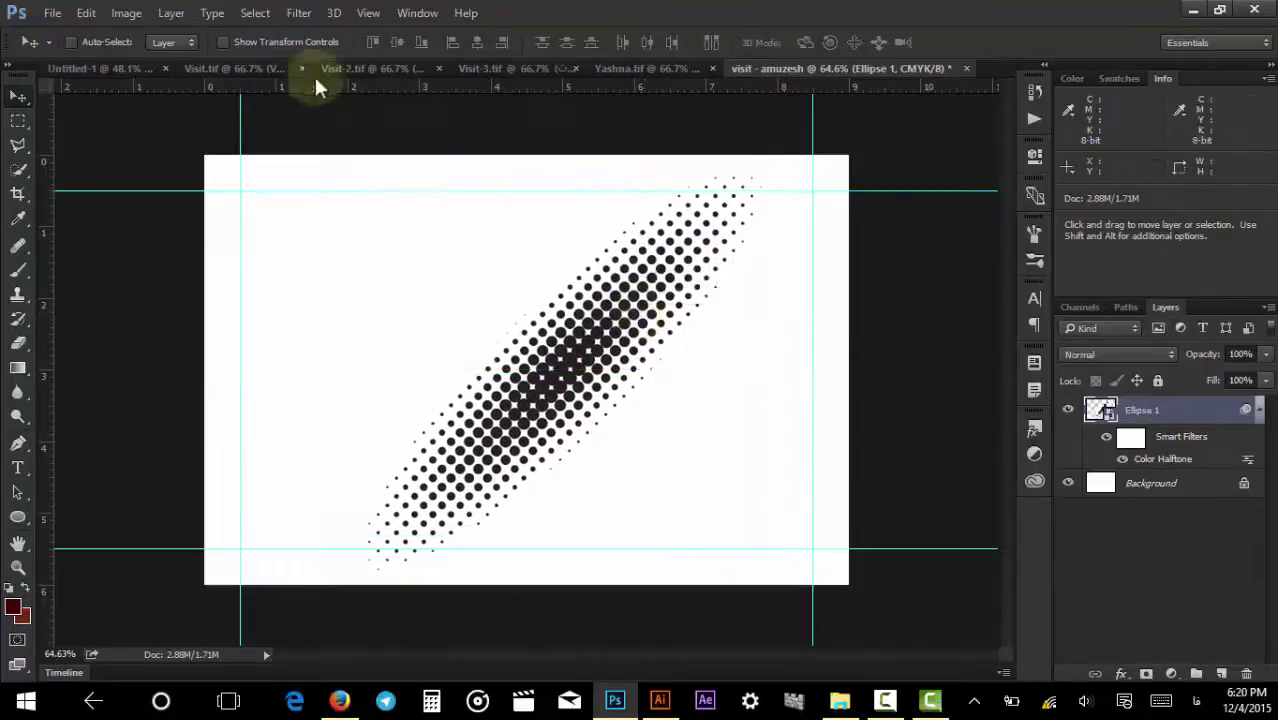
# Hide the halftone Ellipse 1 layer and draw a rectangle covering the whole visit - amuzesh card.
pyautogui.click(236, 69)
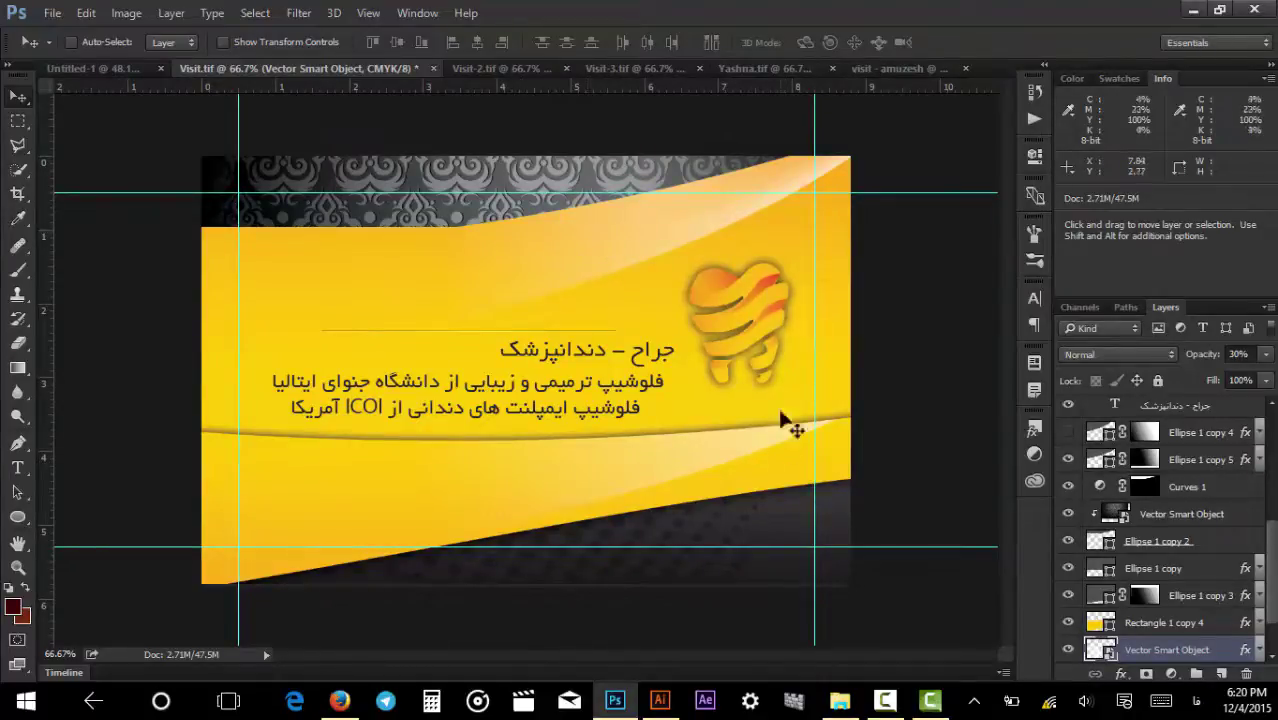
pyautogui.click(895, 68)
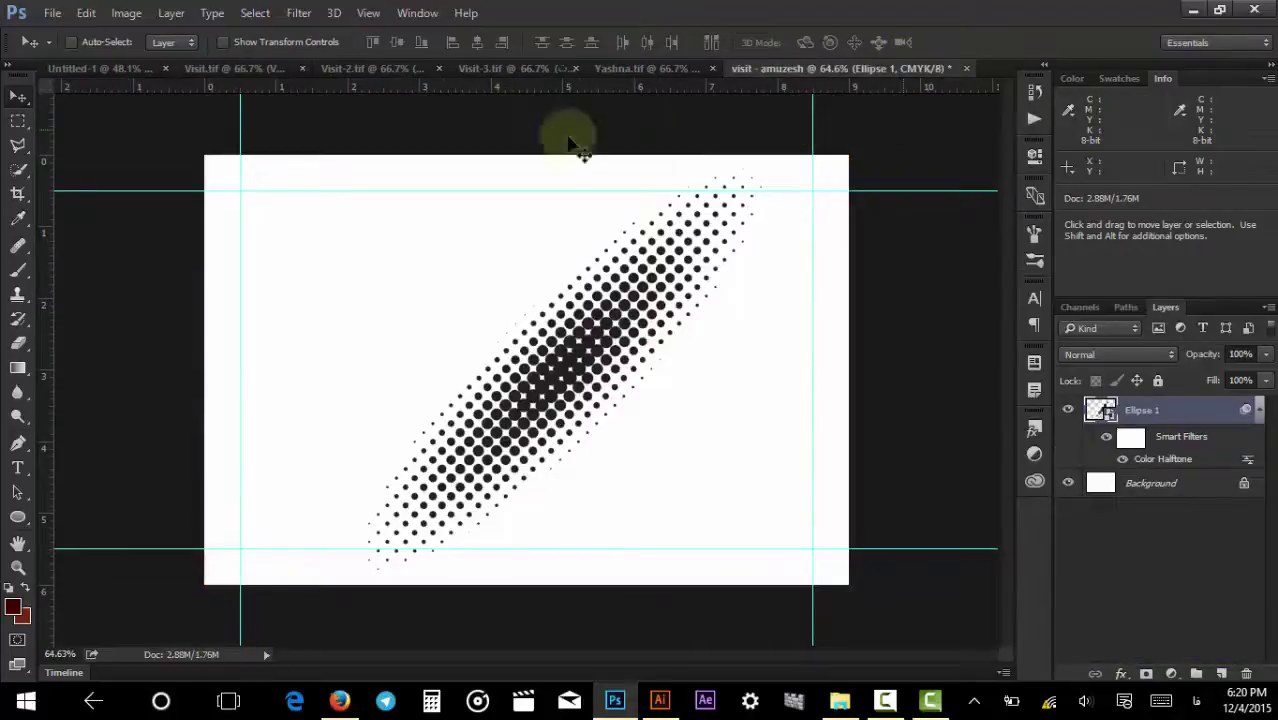
pyautogui.click(1068, 410)
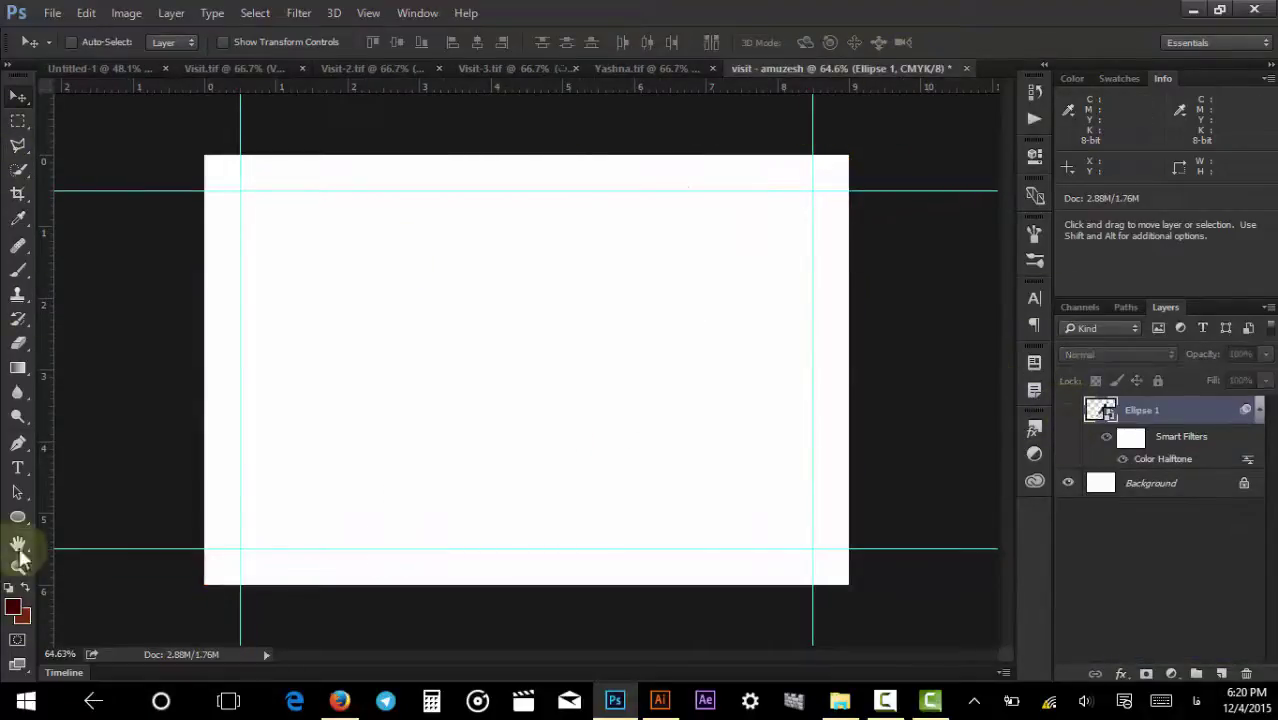
pyautogui.click(17, 517)
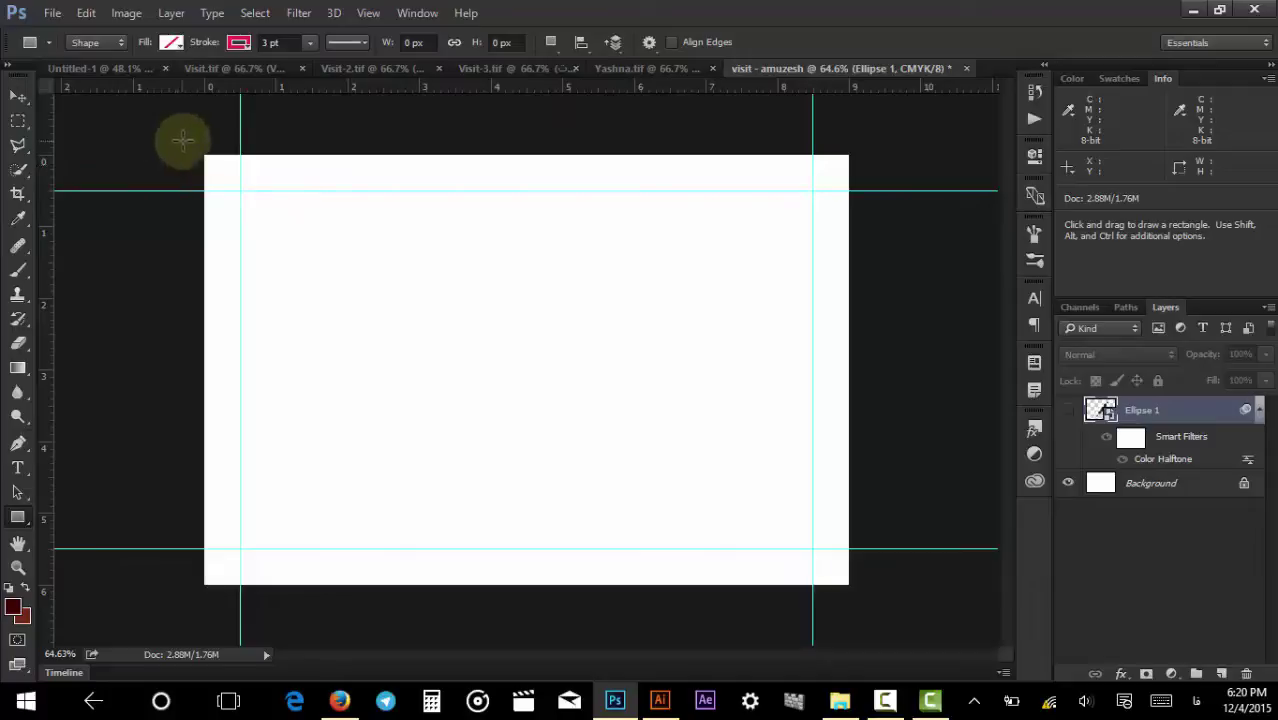
pyautogui.moveTo(188, 141); pyautogui.dragTo(862, 592)
# Remove the rectangle's outline and fill it with dark gray #373737.
pyautogui.click(833, 259)
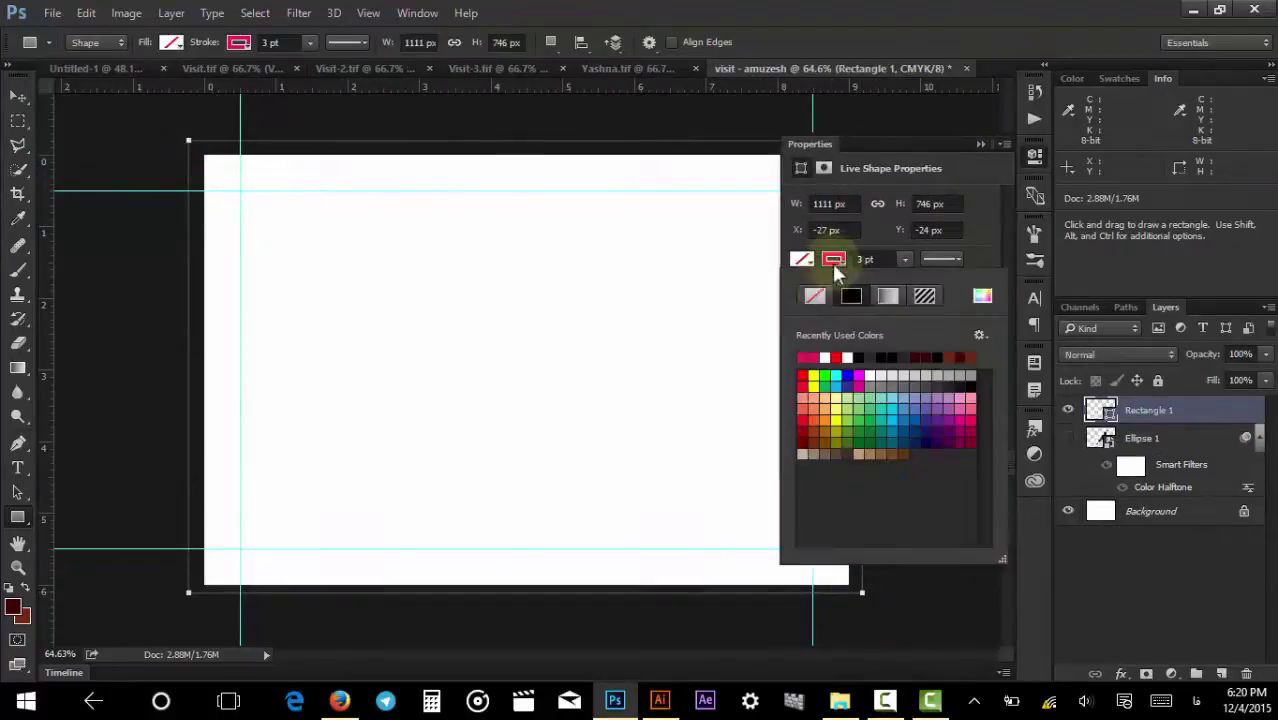
pyautogui.click(816, 294)
pyautogui.click(803, 260)
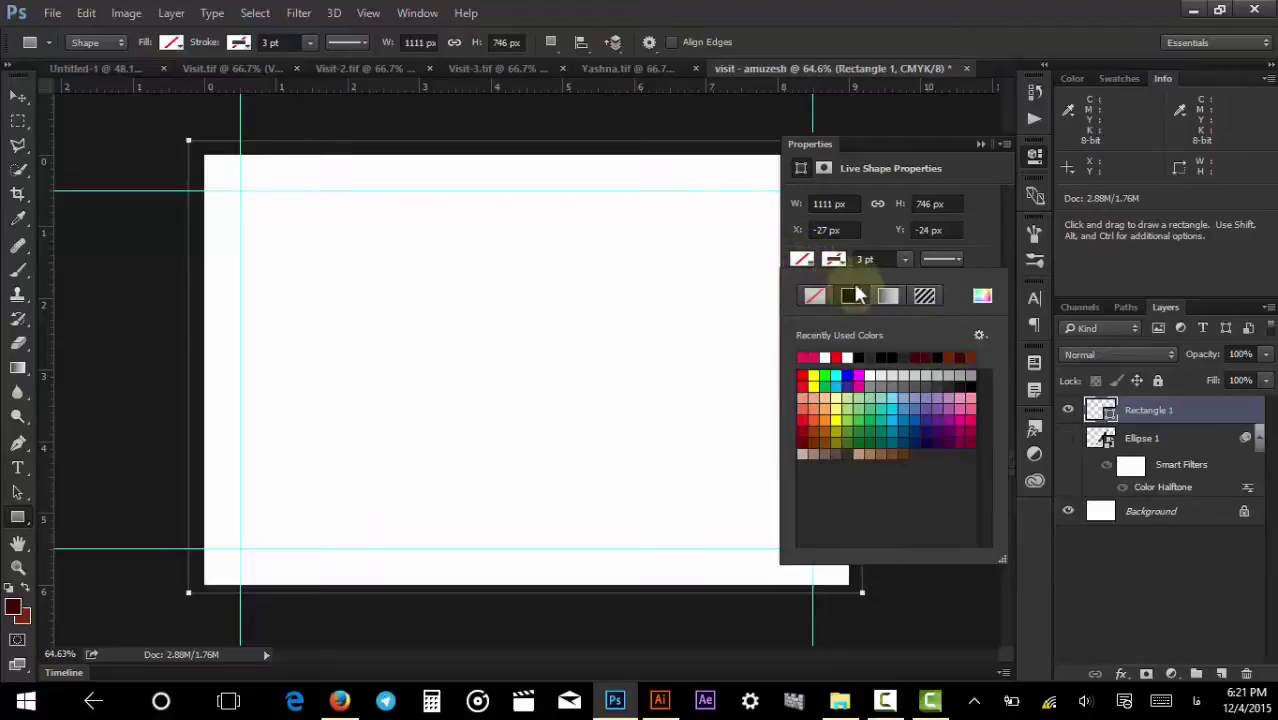
pyautogui.click(850, 290)
pyautogui.click(802, 258)
pyautogui.doubleClick(1100, 410)
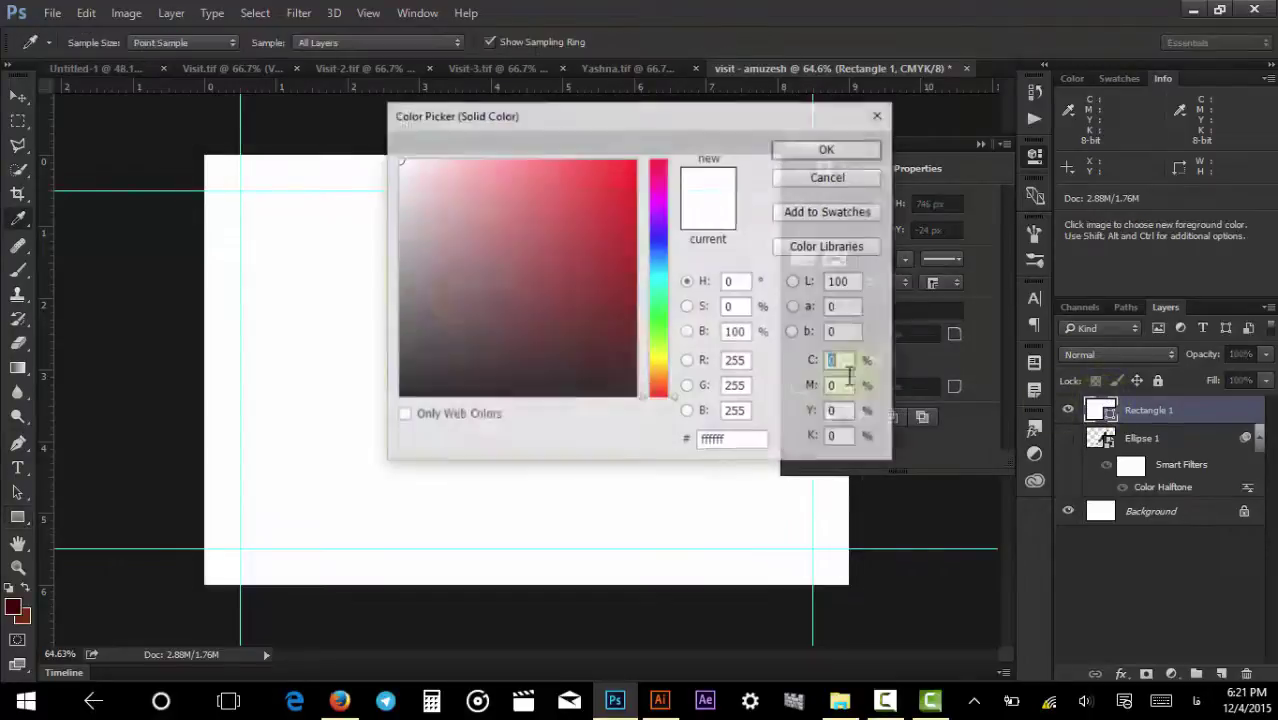
pyautogui.moveTo(428, 208); pyautogui.dragTo(399, 202)
pyautogui.moveTo(422, 268); pyautogui.dragTo(385, 343)
pyautogui.click(404, 318)
pyautogui.click(828, 148)
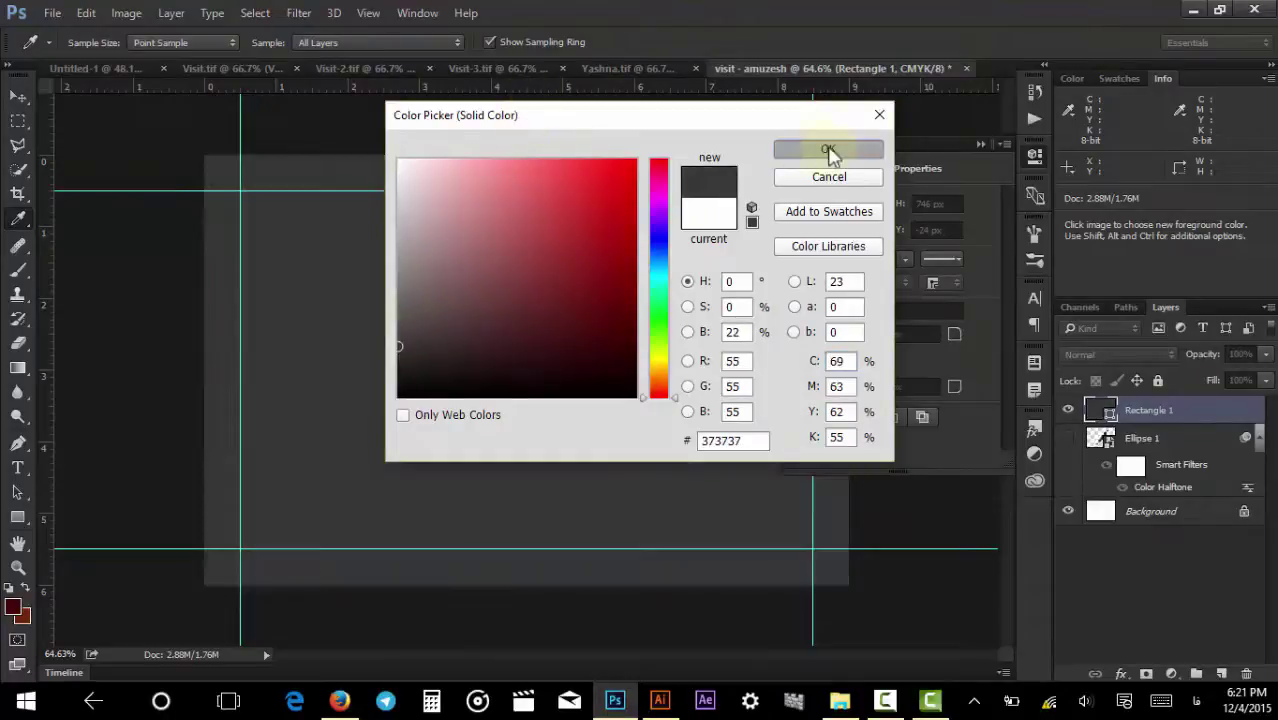
pyautogui.click(981, 146)
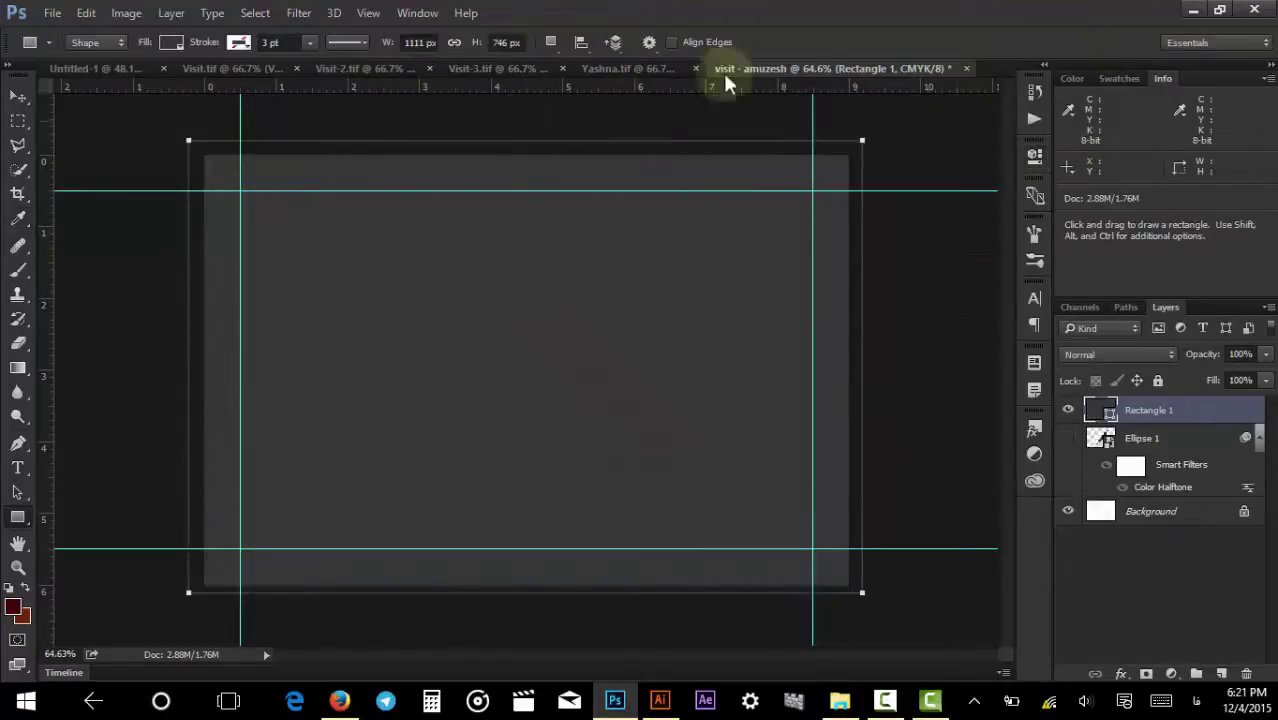
pyautogui.click(627, 68)
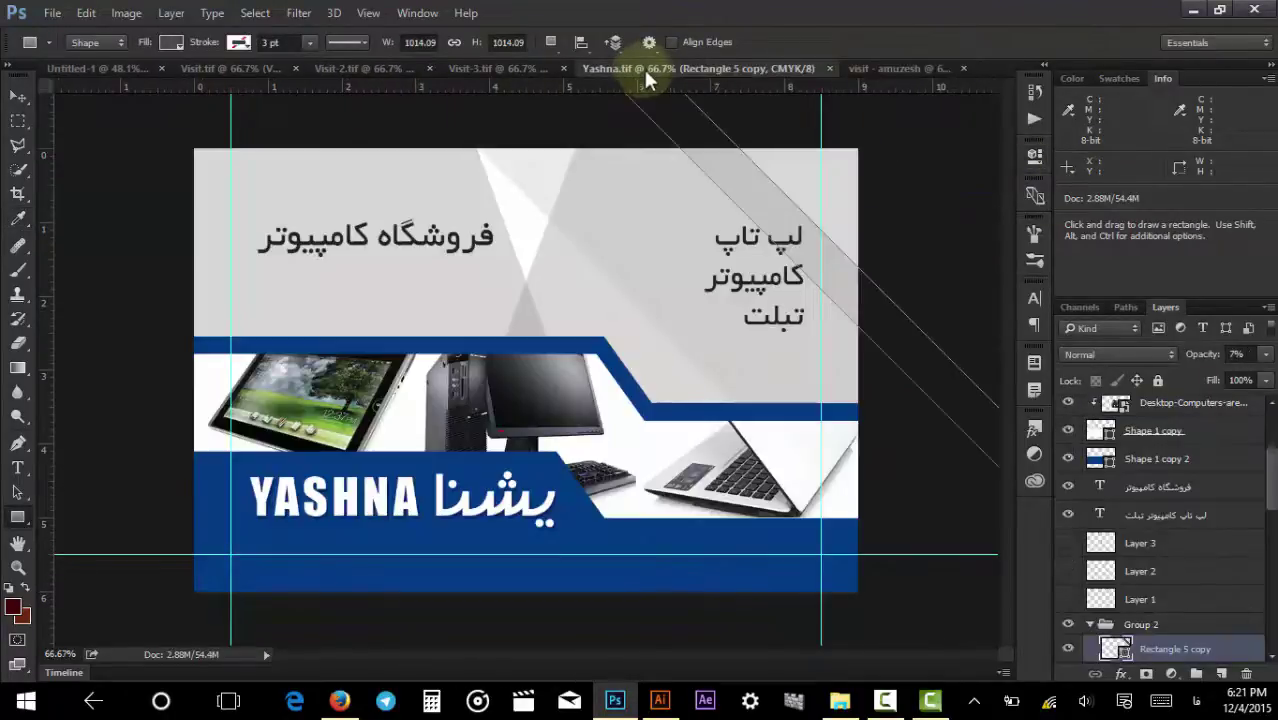
# Select the swoosh, Rectangle 1 copy 4 and Ellipse 1 copy 2 layers in Visit.tif and drag them into visit - amuzesh.
pyautogui.click(232, 72)
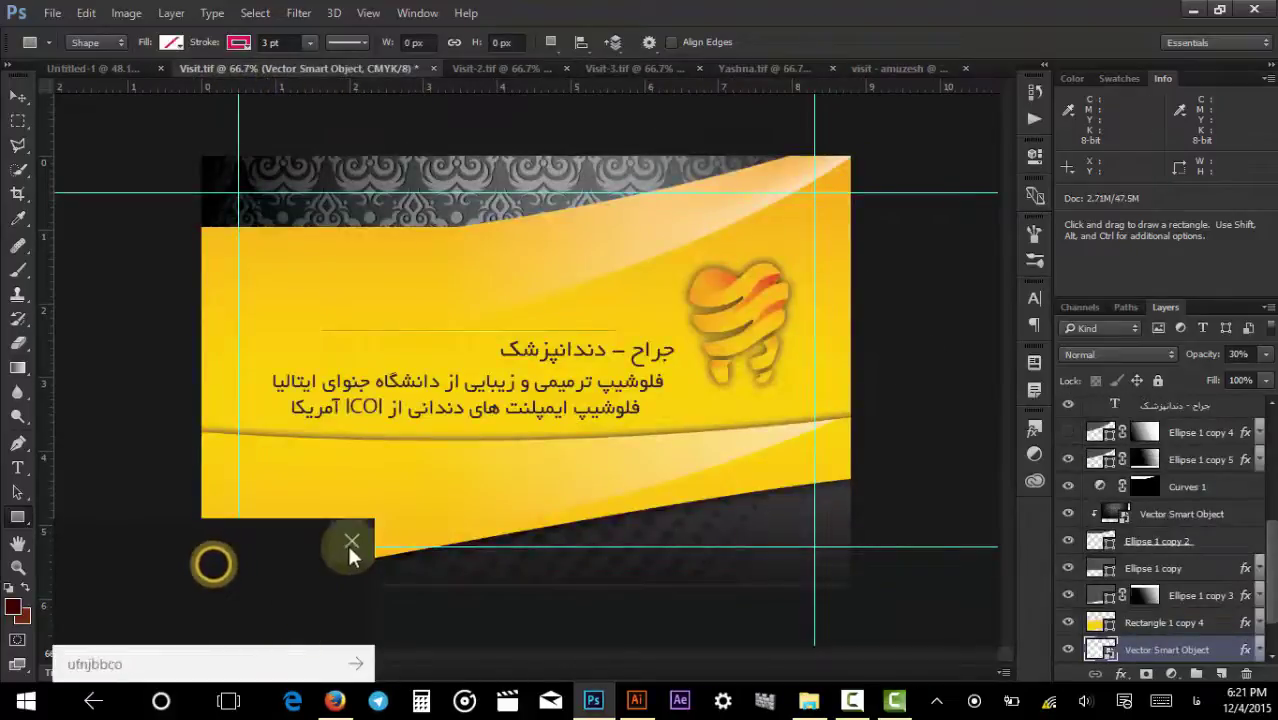
pyautogui.click(351, 548)
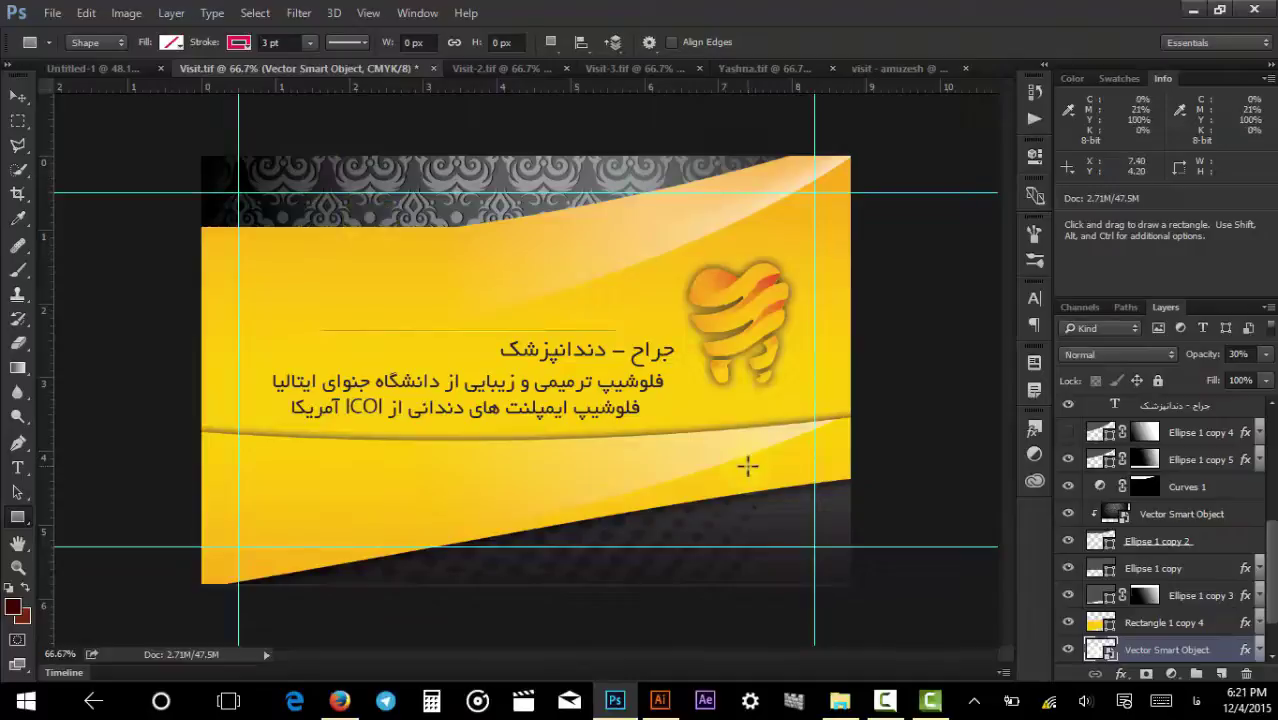
pyautogui.press('v')
pyautogui.keyDown('ctrl'); pyautogui.click(818, 402); pyautogui.keyUp('ctrl')
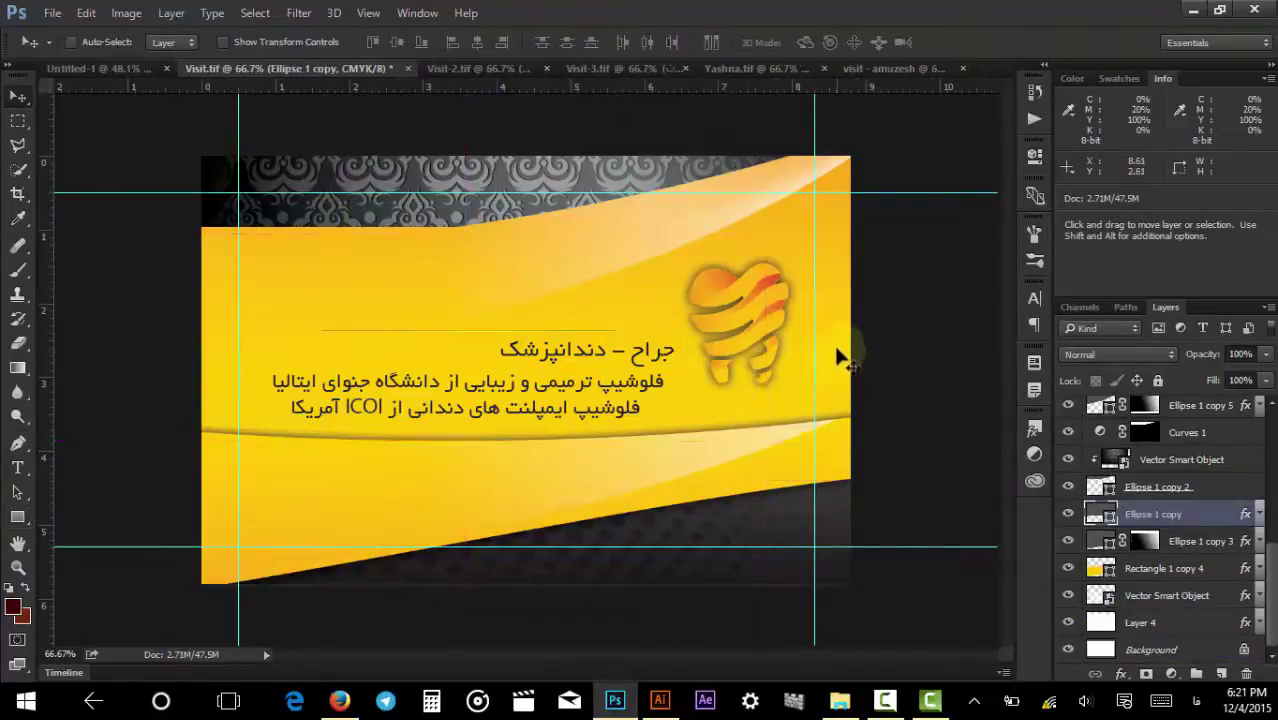
pyautogui.moveTo(840, 358); pyautogui.dragTo(800, 345)
pyautogui.keyDown('shift'); pyautogui.click(1165, 568); pyautogui.keyUp('shift')
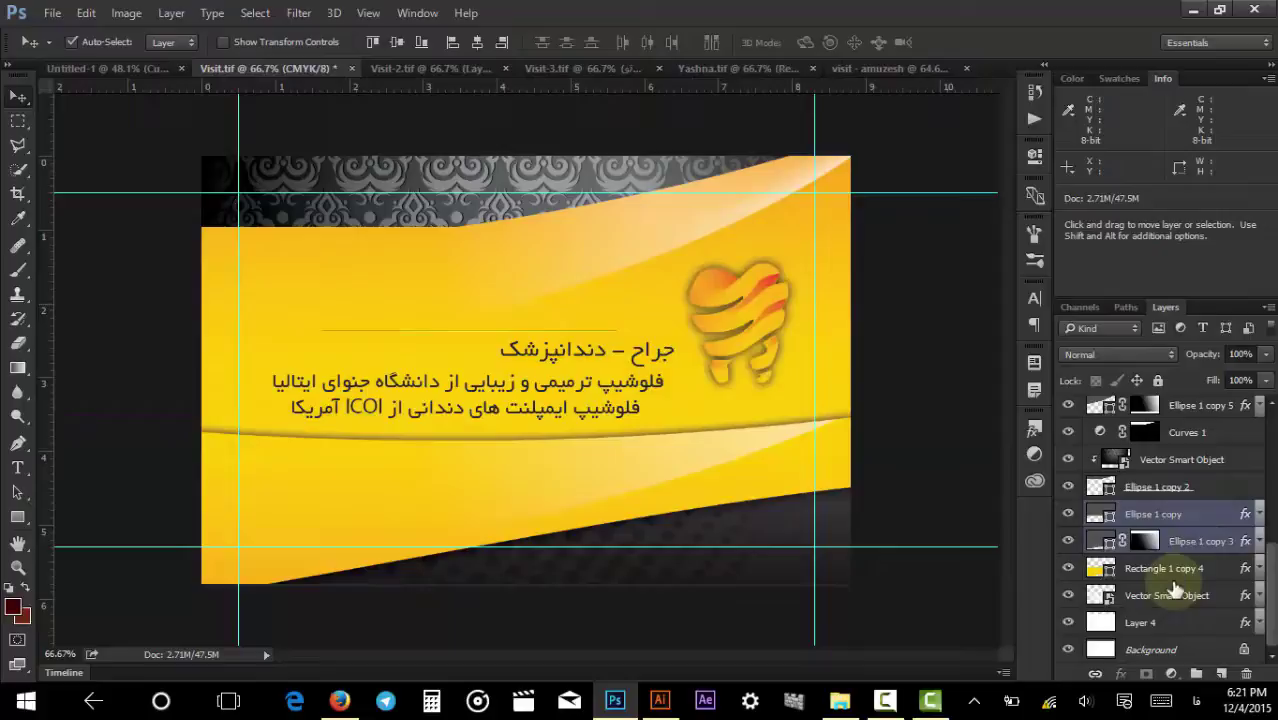
pyautogui.keyDown('ctrl'); pyautogui.click(1155, 487); pyautogui.keyUp('ctrl')
pyautogui.moveTo(456, 288); pyautogui.dragTo(159, 324)
pyautogui.press('a')
pyautogui.click(927, 157)
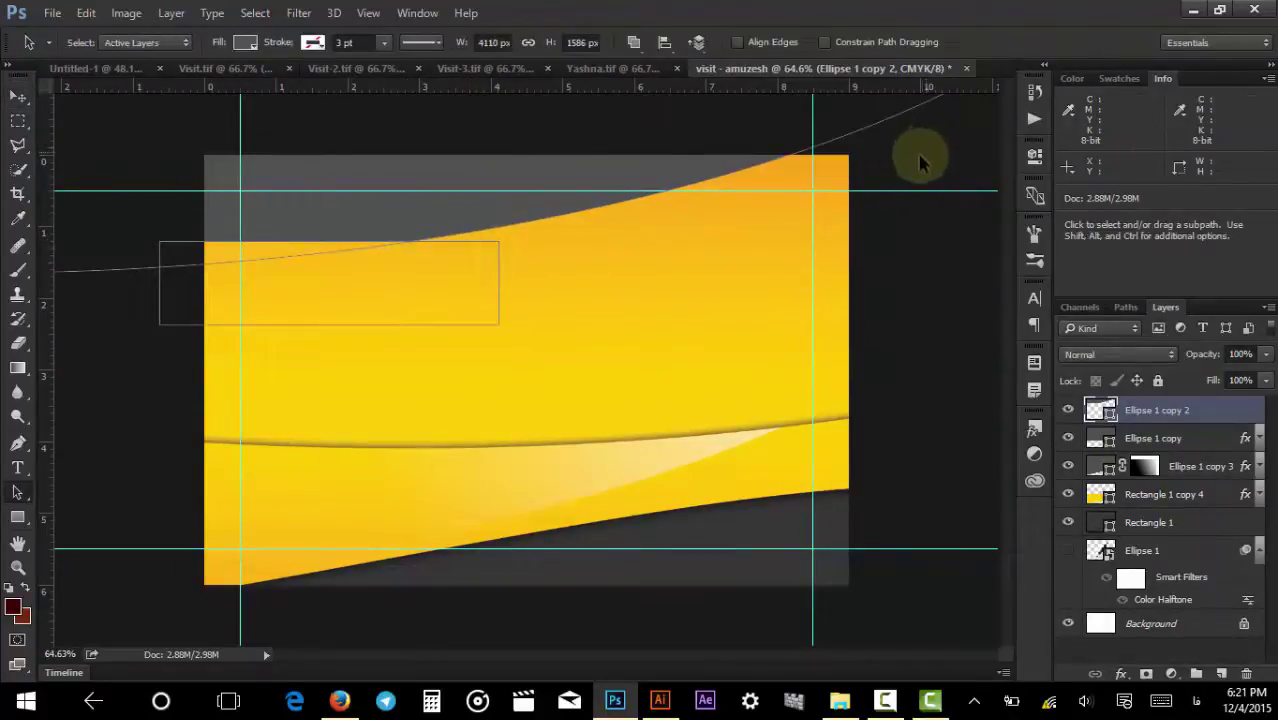
# Delete the top Ellipse 1 copy 2 band and draw a wide ellipse across the card.
pyautogui.press('v')
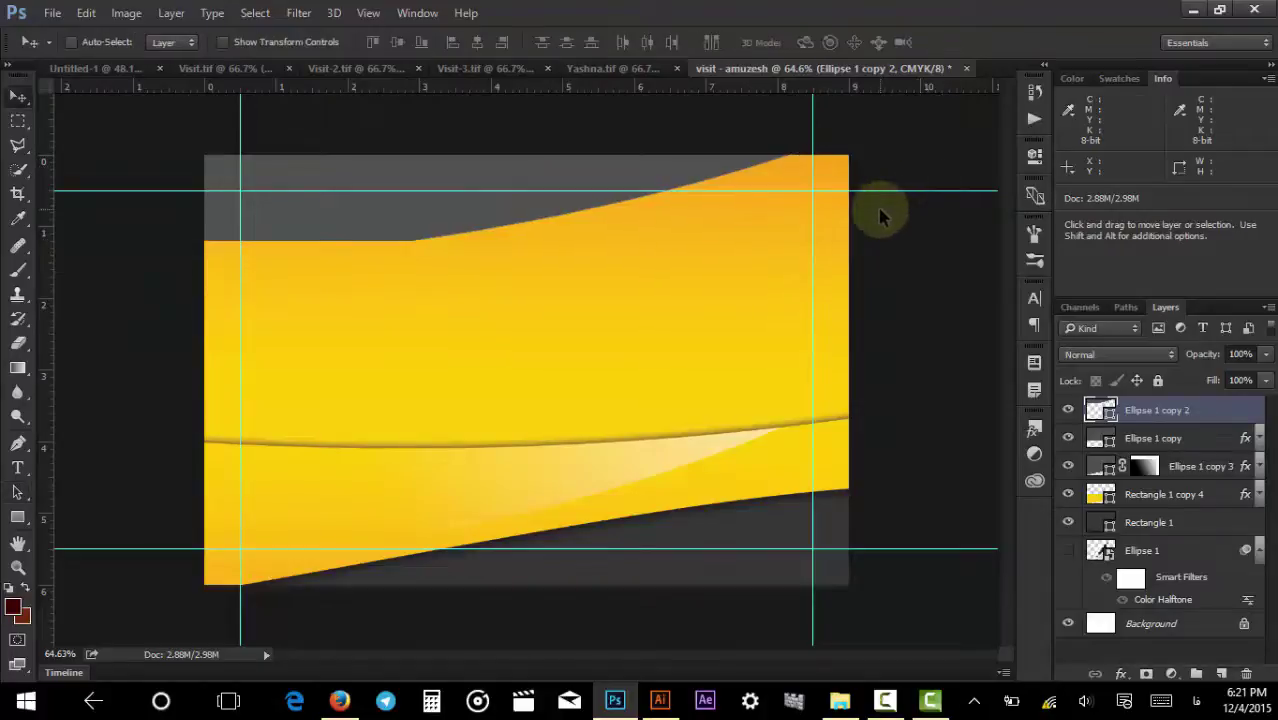
pyautogui.press('Delete')
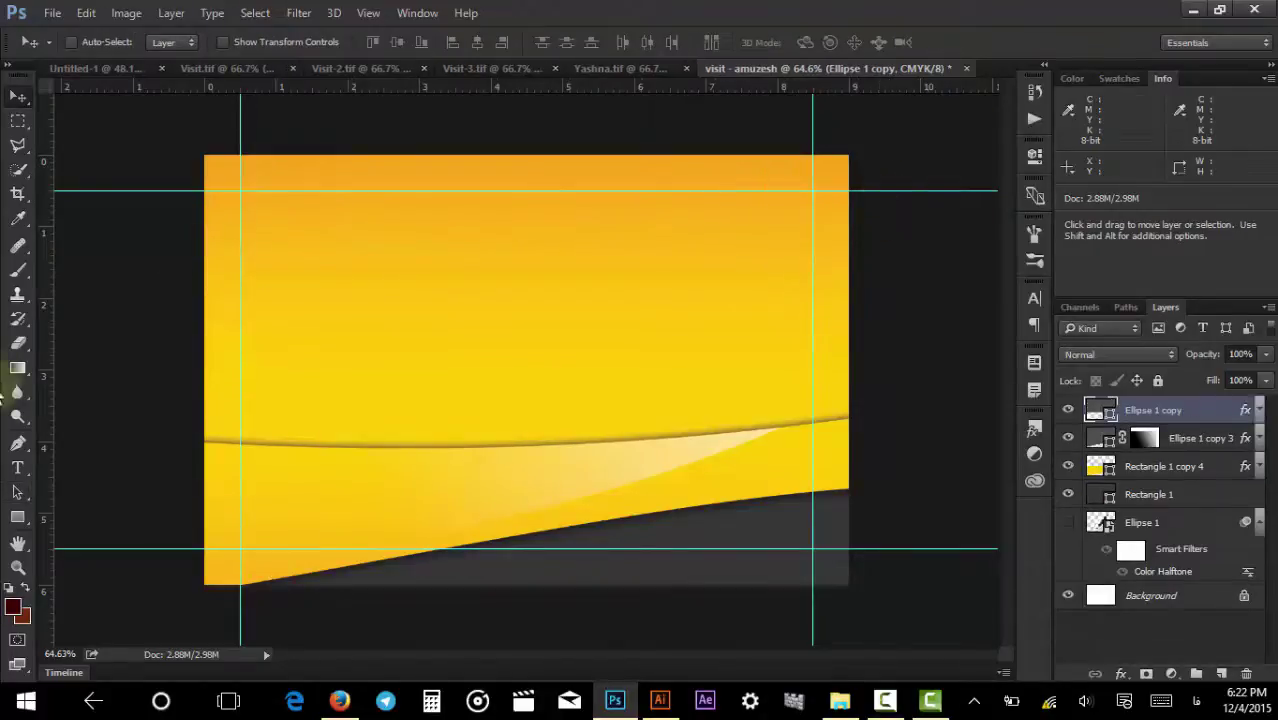
pyautogui.click(18, 519)
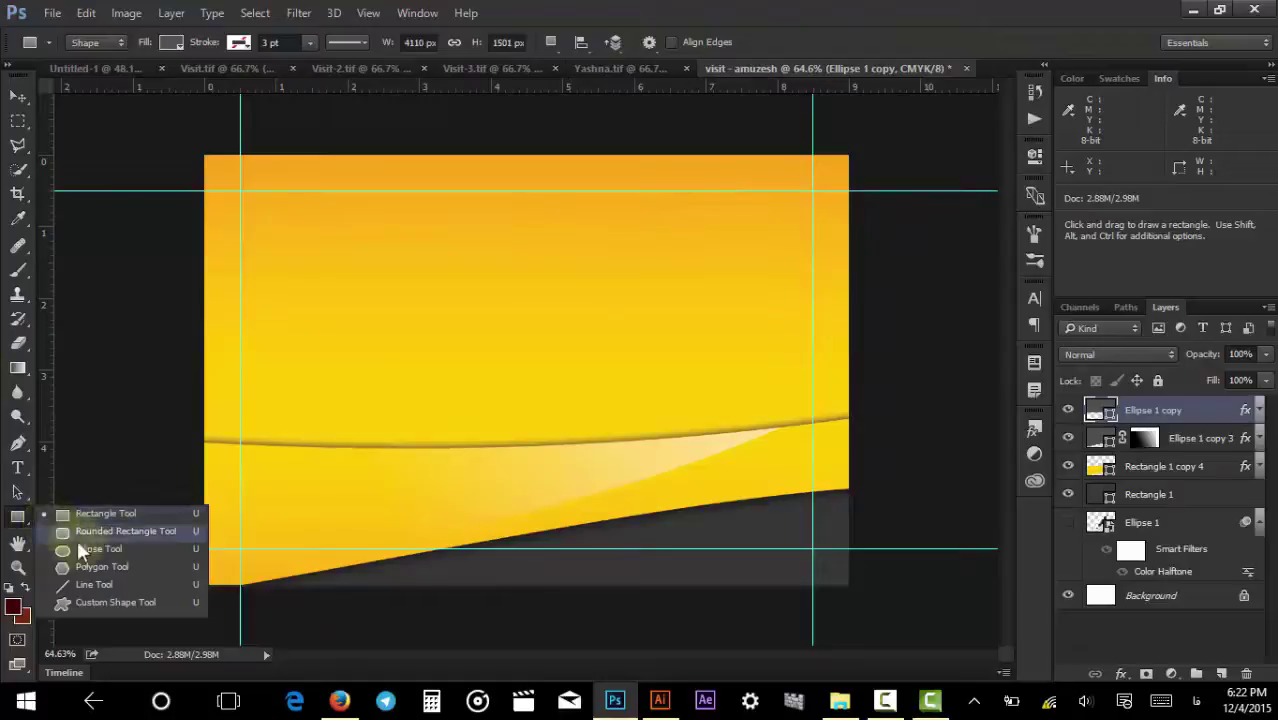
pyautogui.click(77, 545)
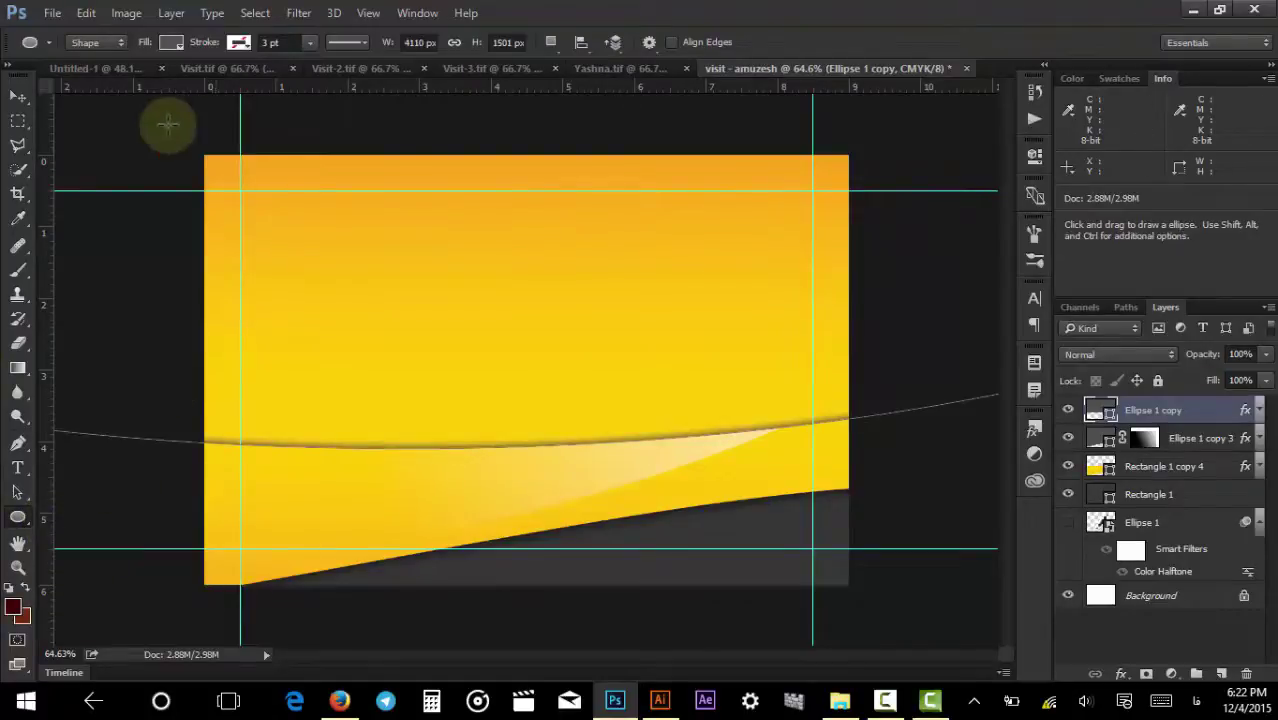
pyautogui.moveTo(130, 125); pyautogui.dragTo(1099, 398)
# Rotate the new Ellipse 2 about -10° and position it over the top of the yellow band.
pyautogui.press('v')
pyautogui.click(675, 312)
pyautogui.moveTo(676, 313); pyautogui.dragTo(466, 228)
pyautogui.hotkey('ctrl', 't')
pyautogui.moveTo(656, 381); pyautogui.dragTo(653, 314)
pyautogui.click(980, 144)
pyautogui.moveTo(500, 264); pyautogui.dragTo(527, 207)
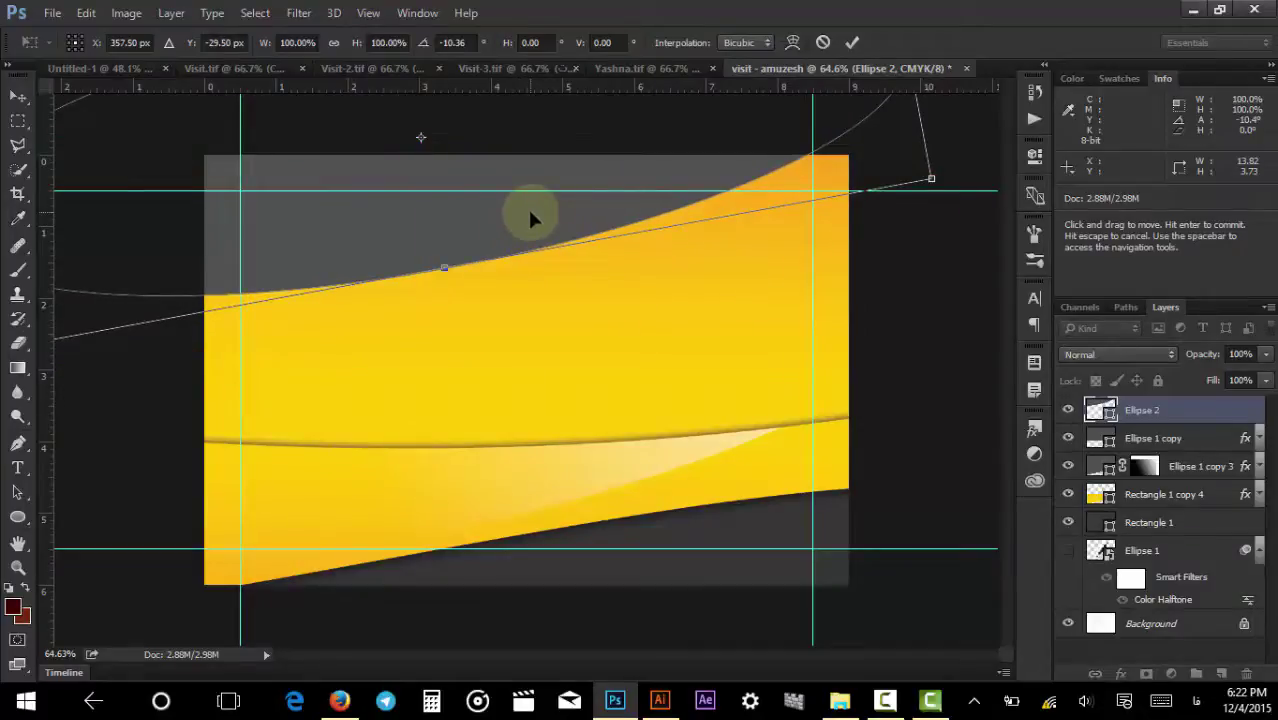
pyautogui.press('Return')
pyautogui.moveTo(483, 243); pyautogui.dragTo(486, 231)
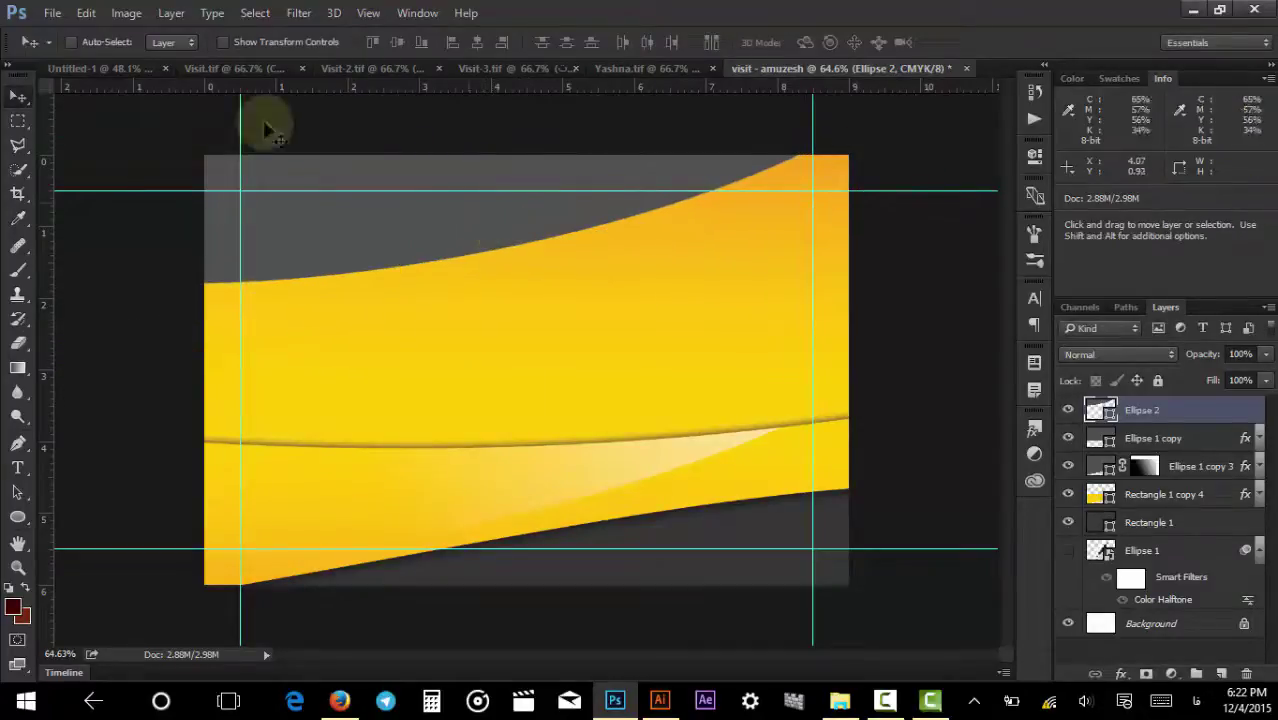
pyautogui.moveTo(232, 70); pyautogui.dragTo(945, 65)
# Tile visit - amuzesh and Visit.tif in 2-up Vertical and zoom each pane to fit its card.
pyautogui.click(707, 68)
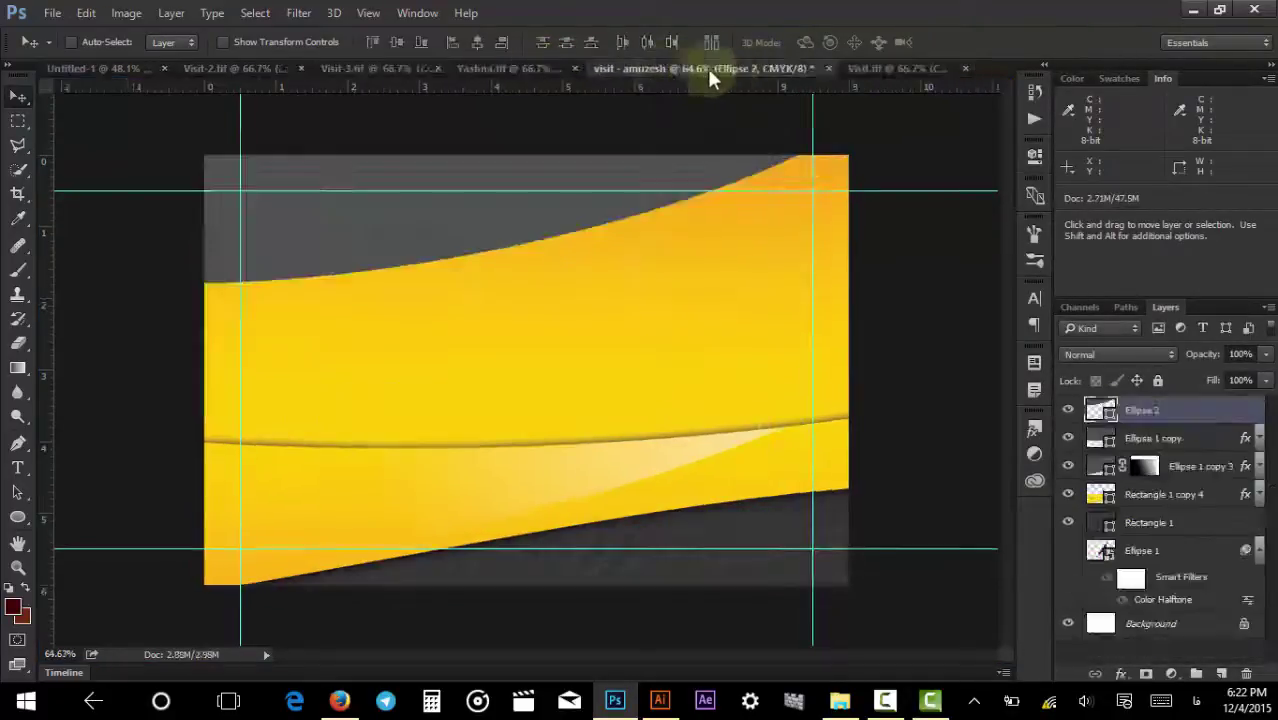
pyautogui.click(871, 69)
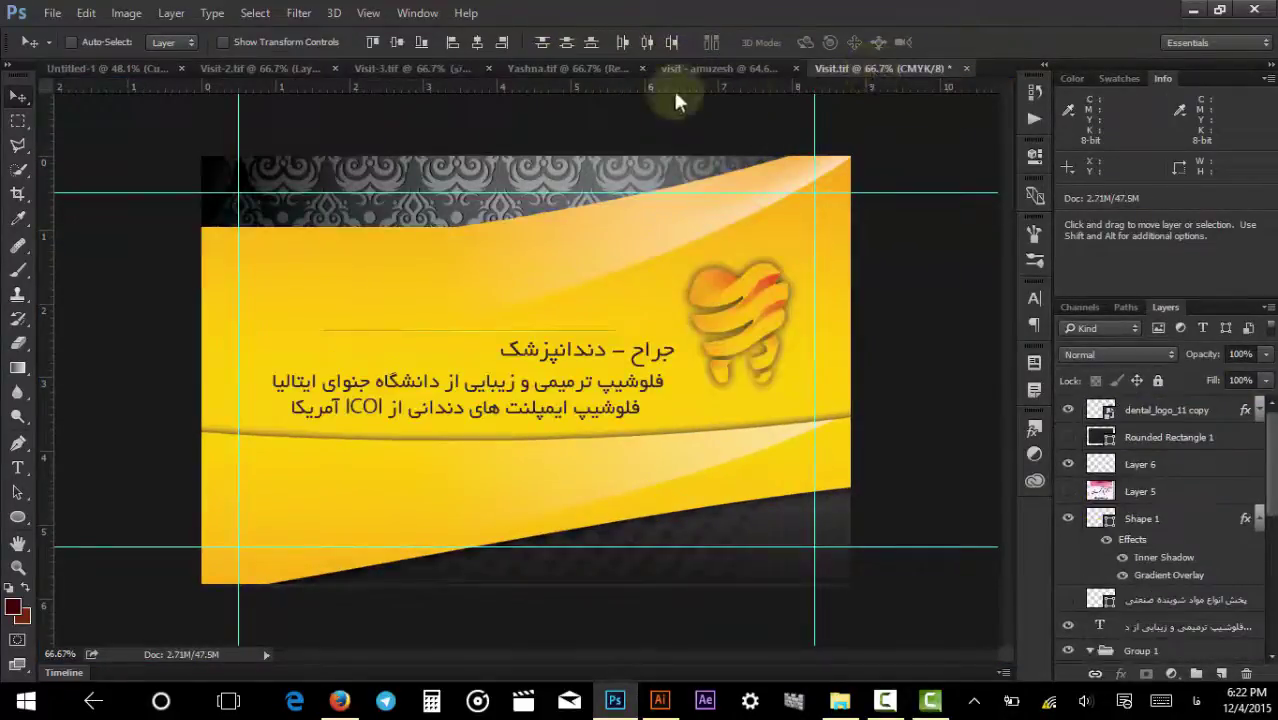
pyautogui.hotkey('ctrl', 'shift', 'Tab')
pyautogui.click(416, 13)
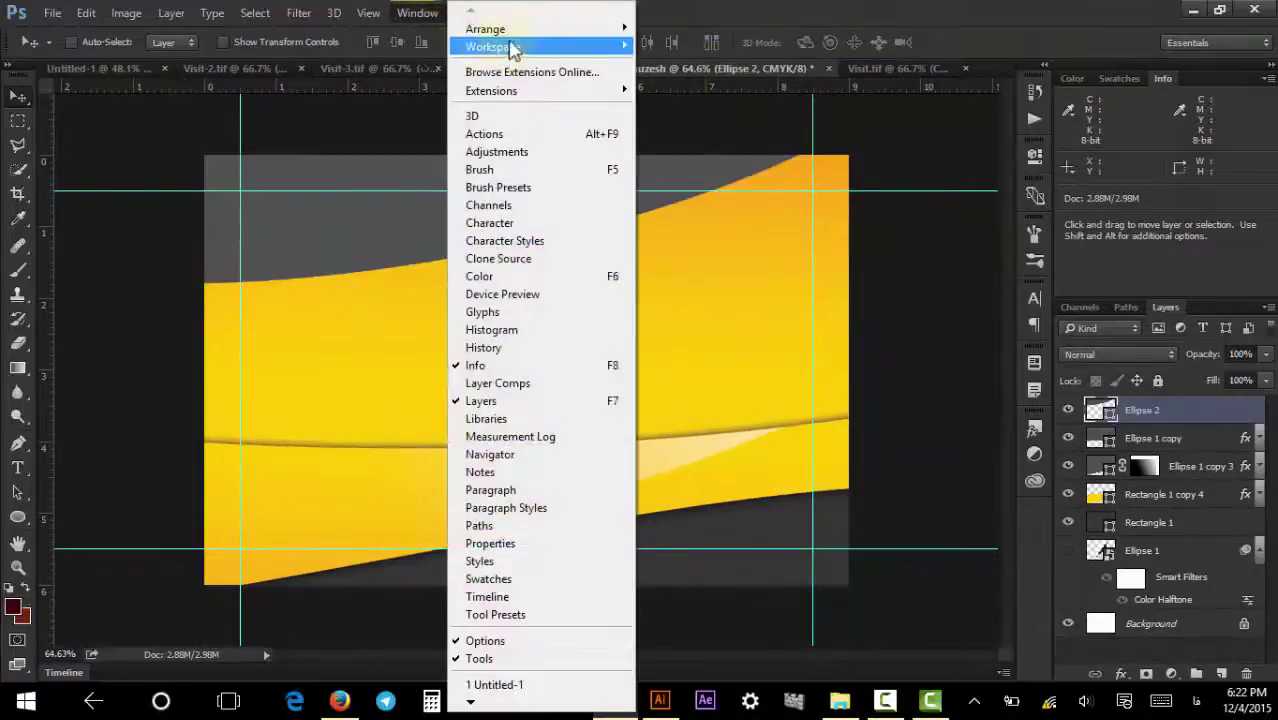
pyautogui.moveTo(508, 30)
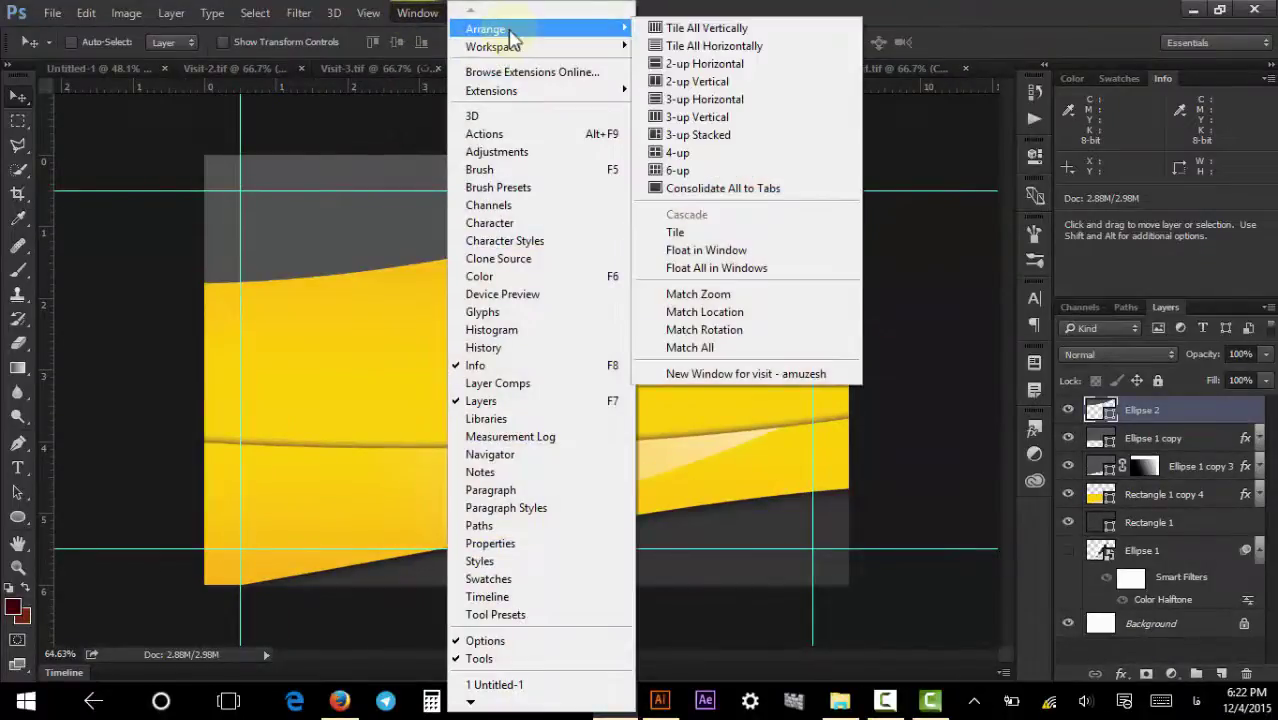
pyautogui.click(680, 81)
pyautogui.click(705, 250)
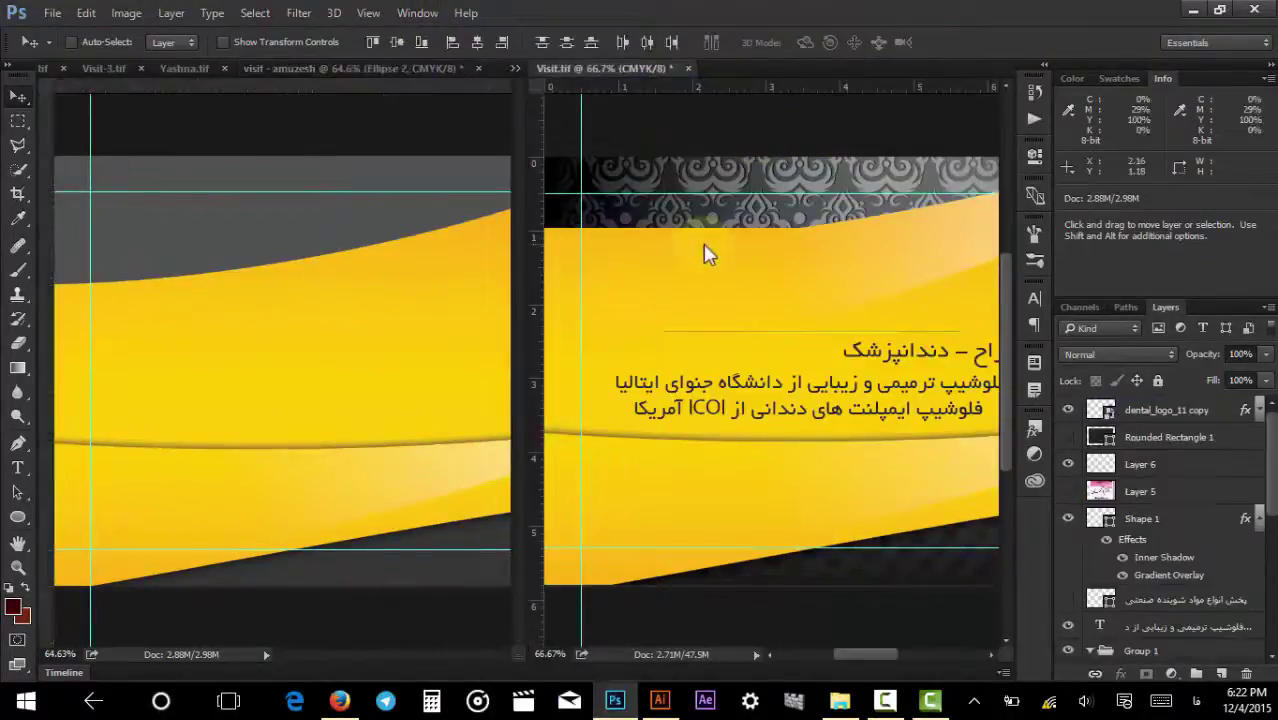
pyautogui.scroll(-3, 707, 256)
pyautogui.scroll(1, 707, 256)
pyautogui.click(413, 278)
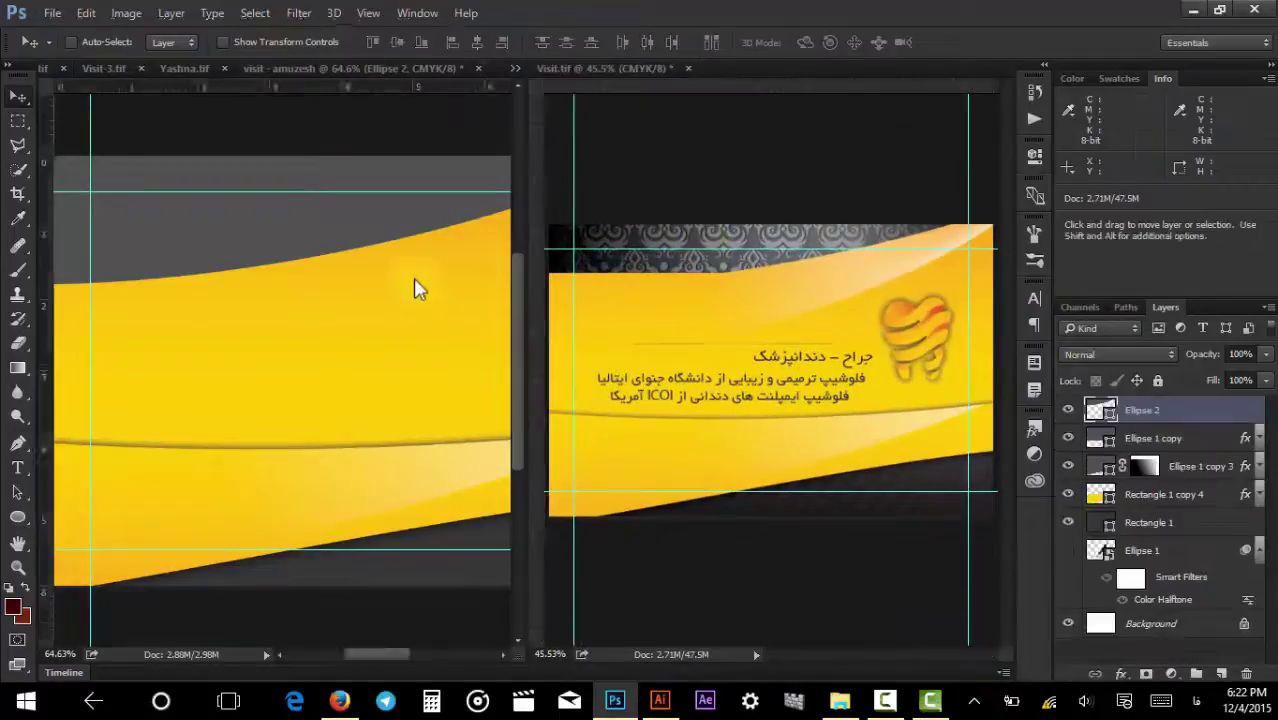
pyautogui.scroll(-2, 413, 278)
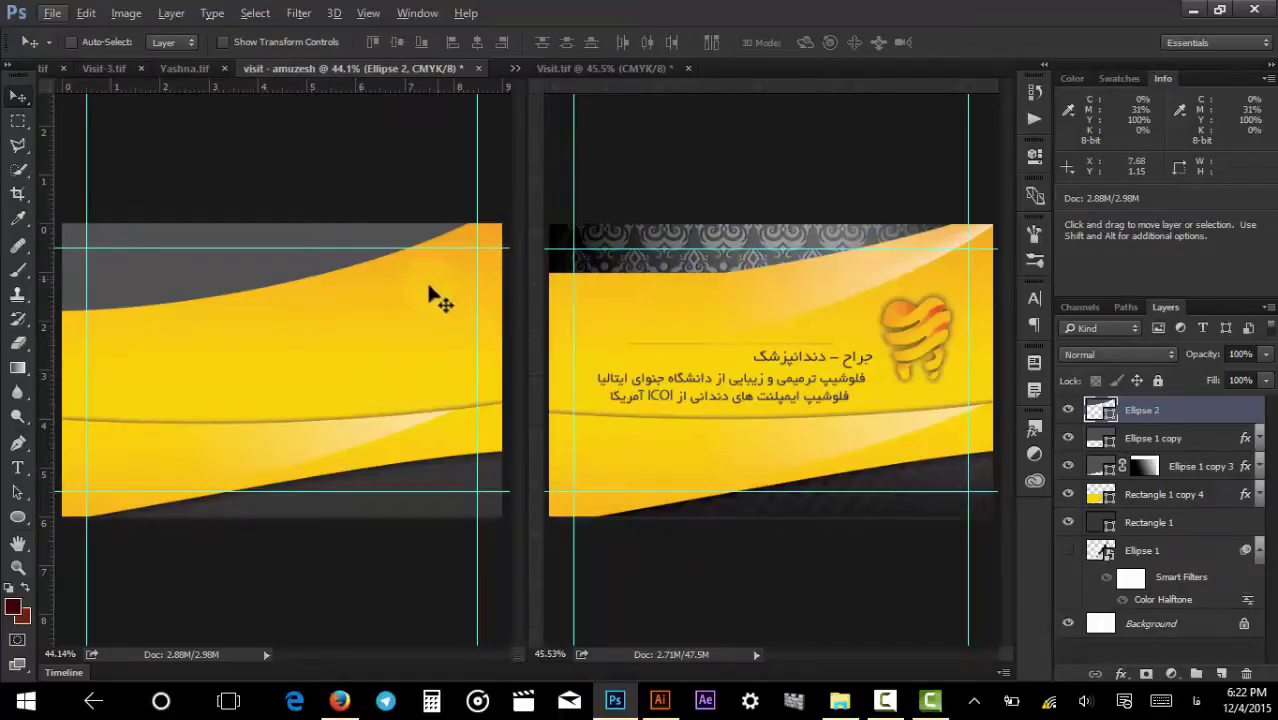
# Select the top yellow wave, Ellipse 2, and nudge it slightly down-left.
pyautogui.click(258, 270)
pyautogui.moveTo(258, 270); pyautogui.dragTo(232, 297)
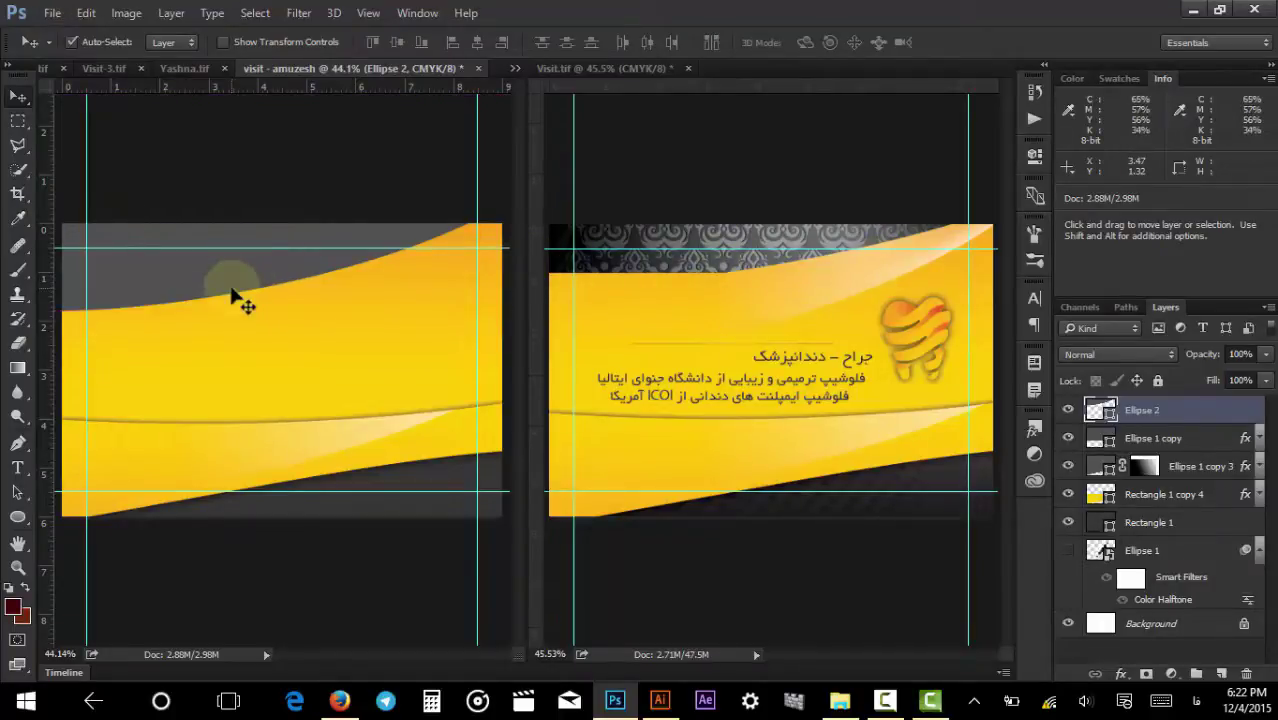
pyautogui.press('a')
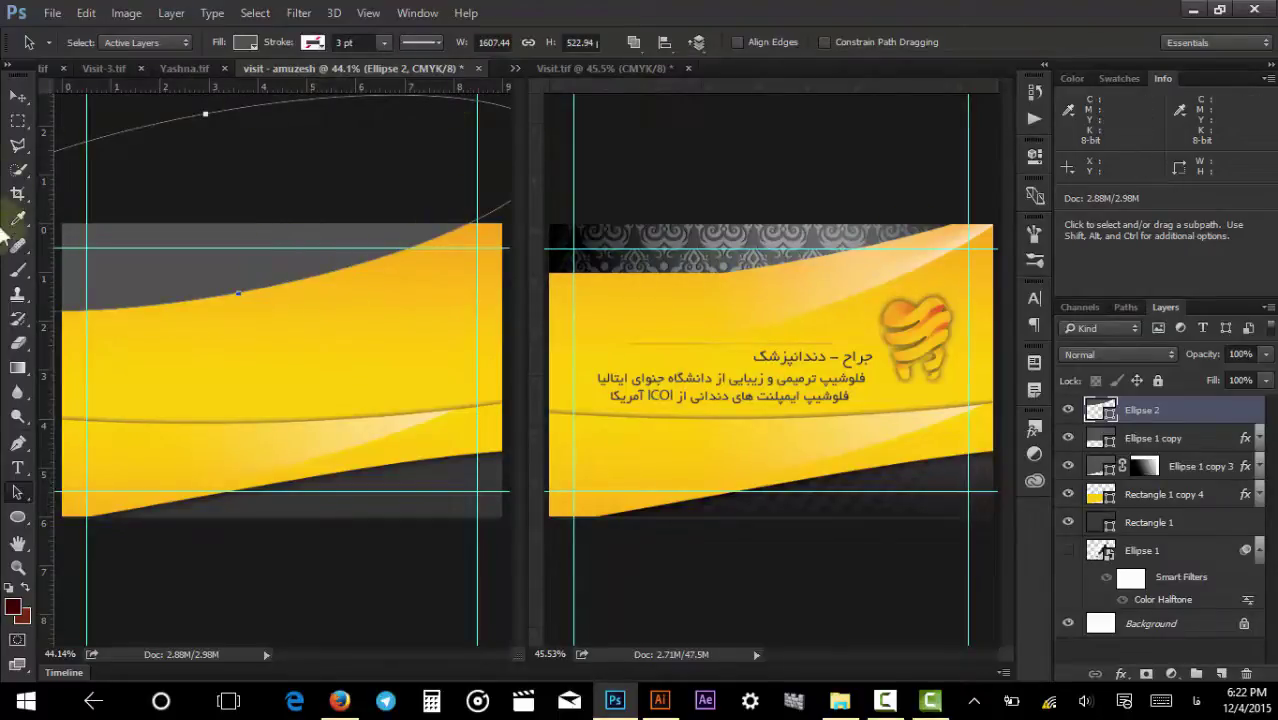
# Subtract a centre-drawn rectangle from Ellipse 2's left side, then verify the curve with undo and redo.
pyautogui.click(19, 519)
pyautogui.click(70, 516)
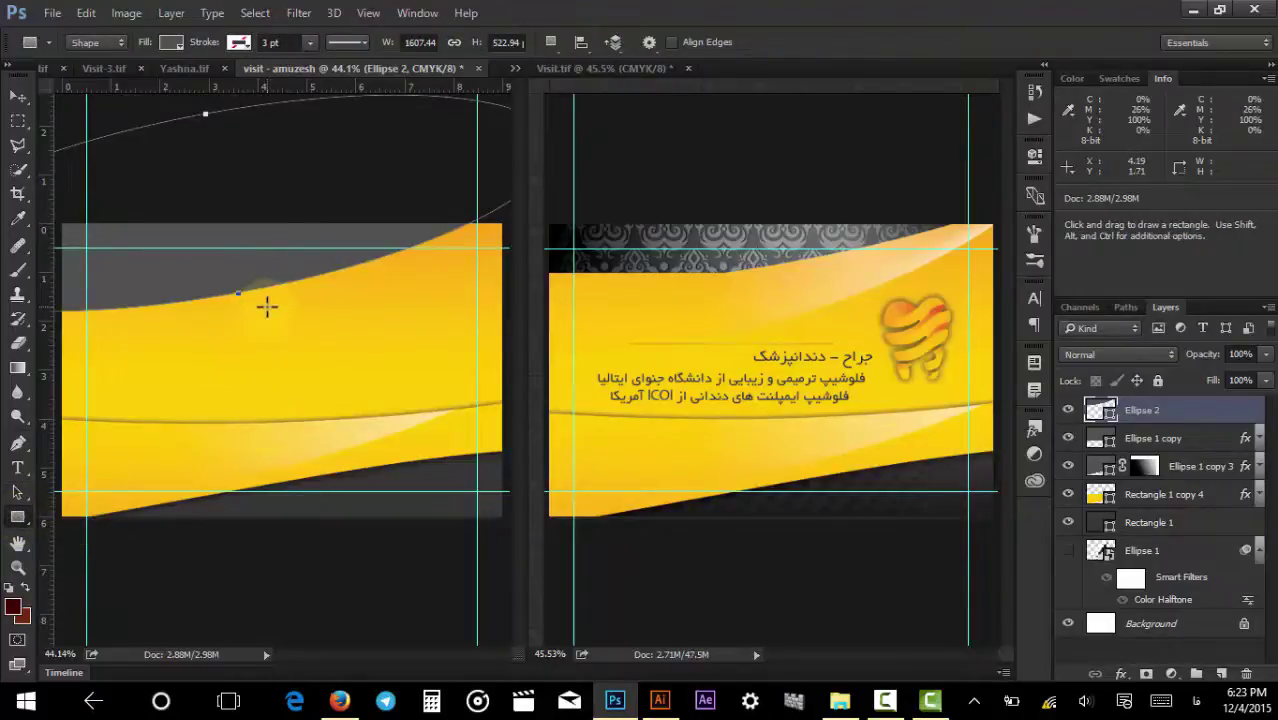
pyautogui.press('alt')
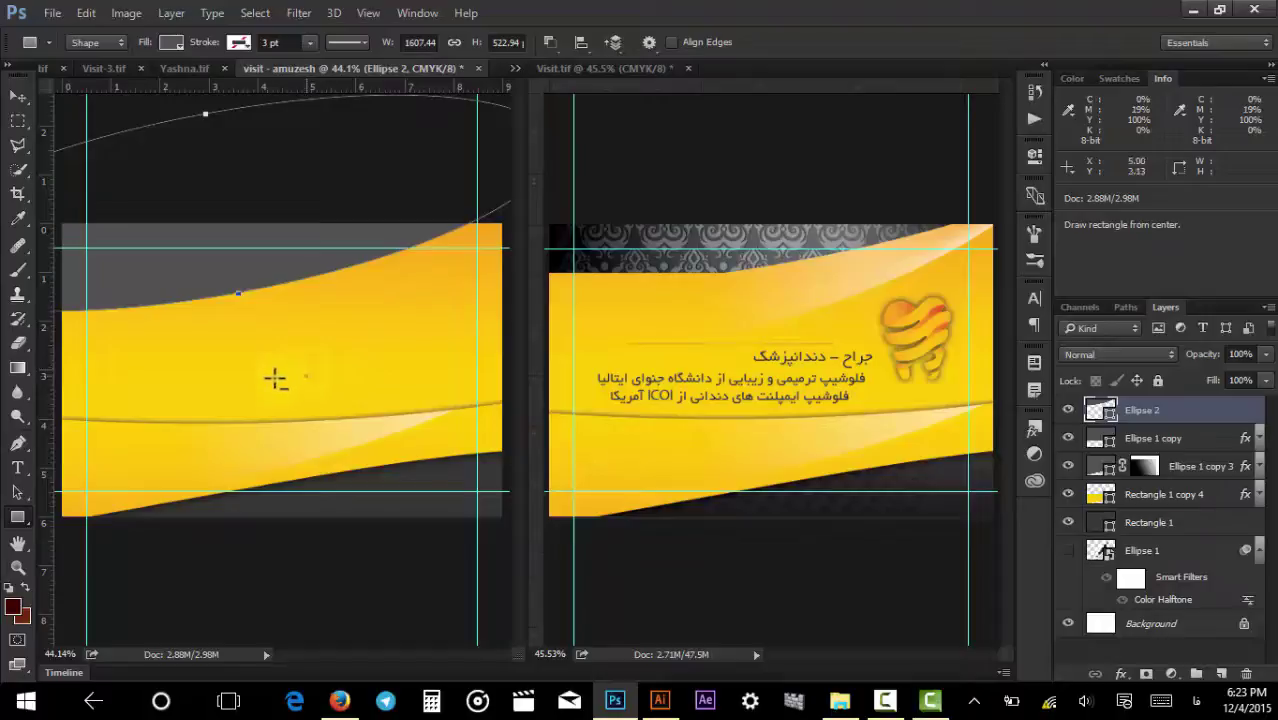
pyautogui.moveTo(307, 377); pyautogui.dragTo(32, 282)
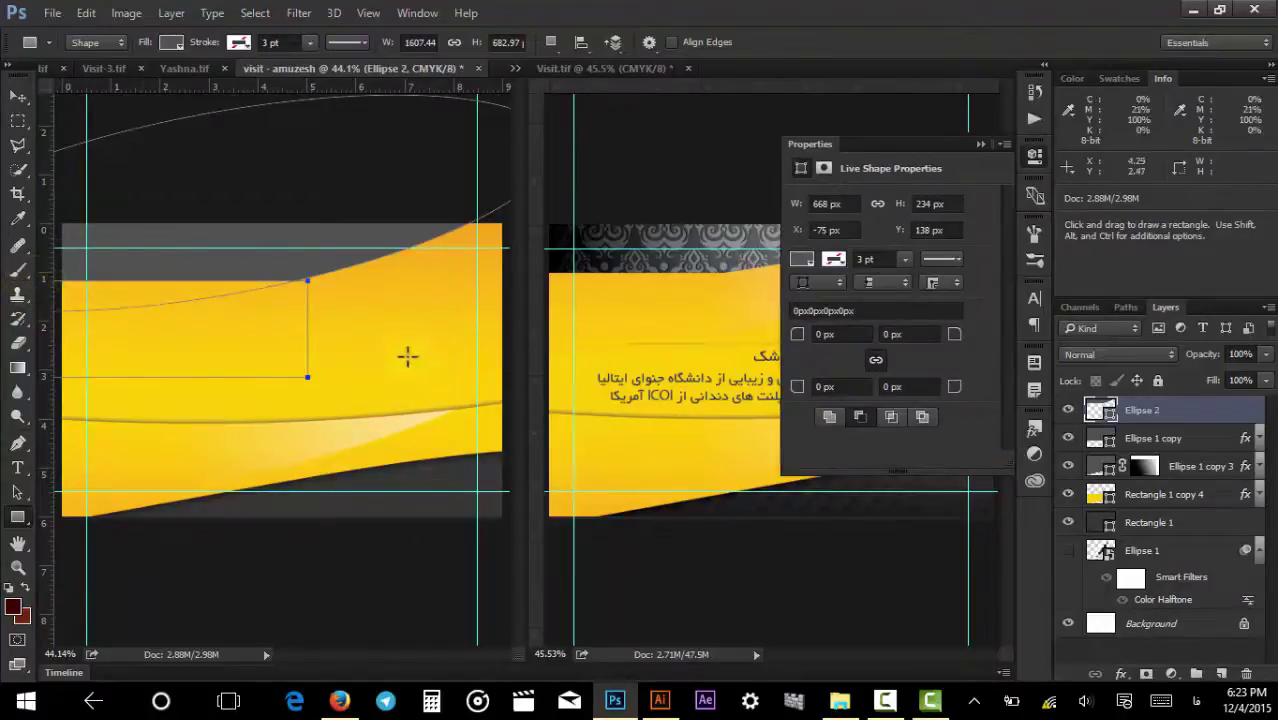
pyautogui.press('v')
pyautogui.click(980, 144)
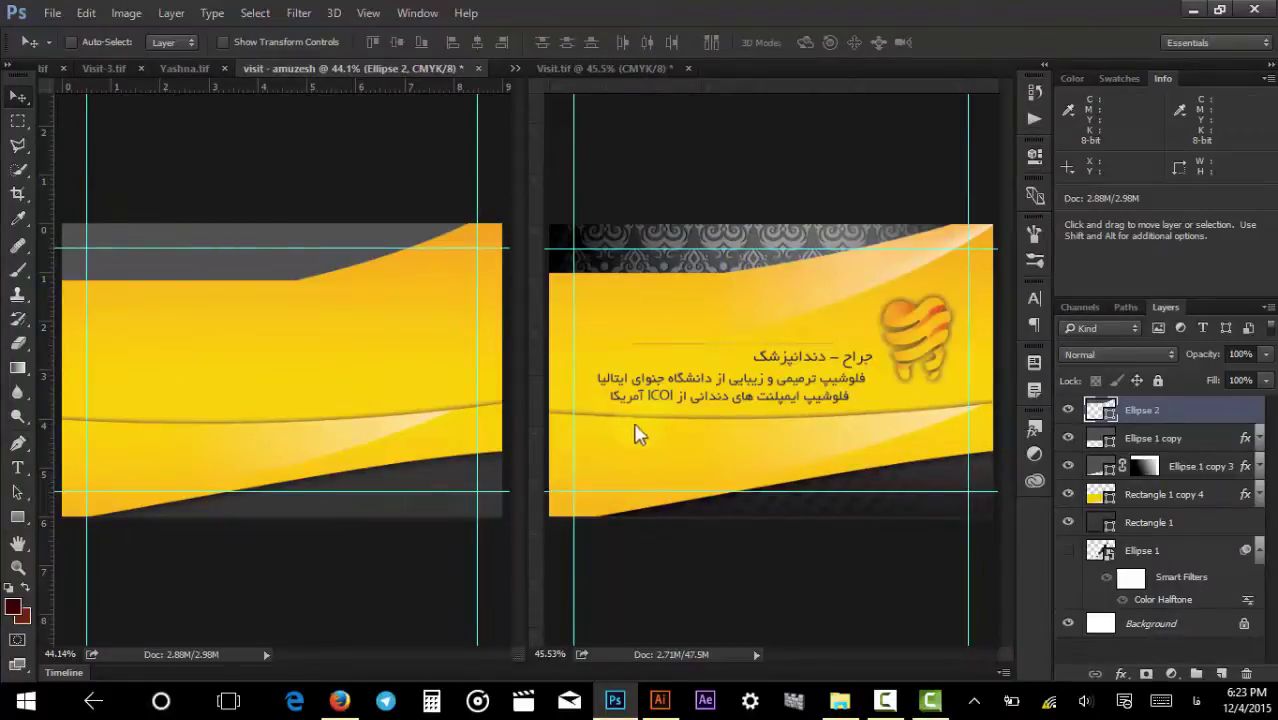
pyautogui.hotkey('ctrl', 'alt', 'z')
pyautogui.hotkey('ctrl', 'alt', 'z')
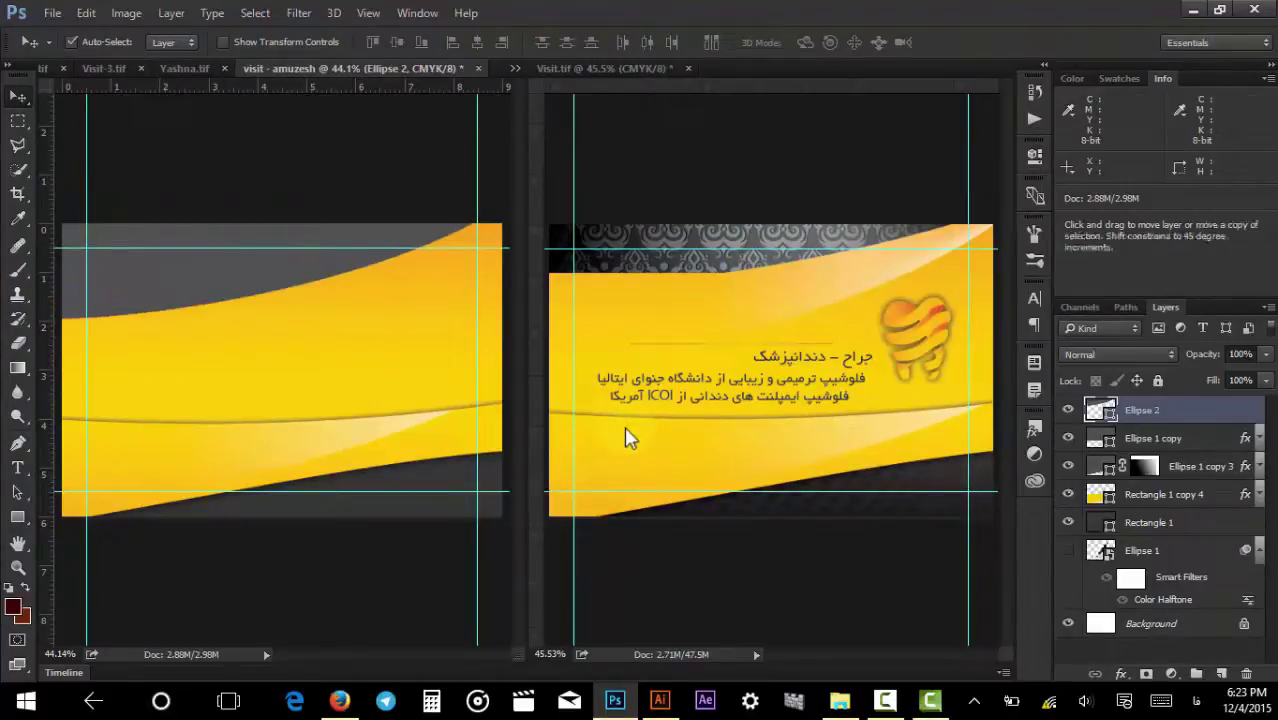
pyautogui.hotkey('ctrl', 'shift', 'z')
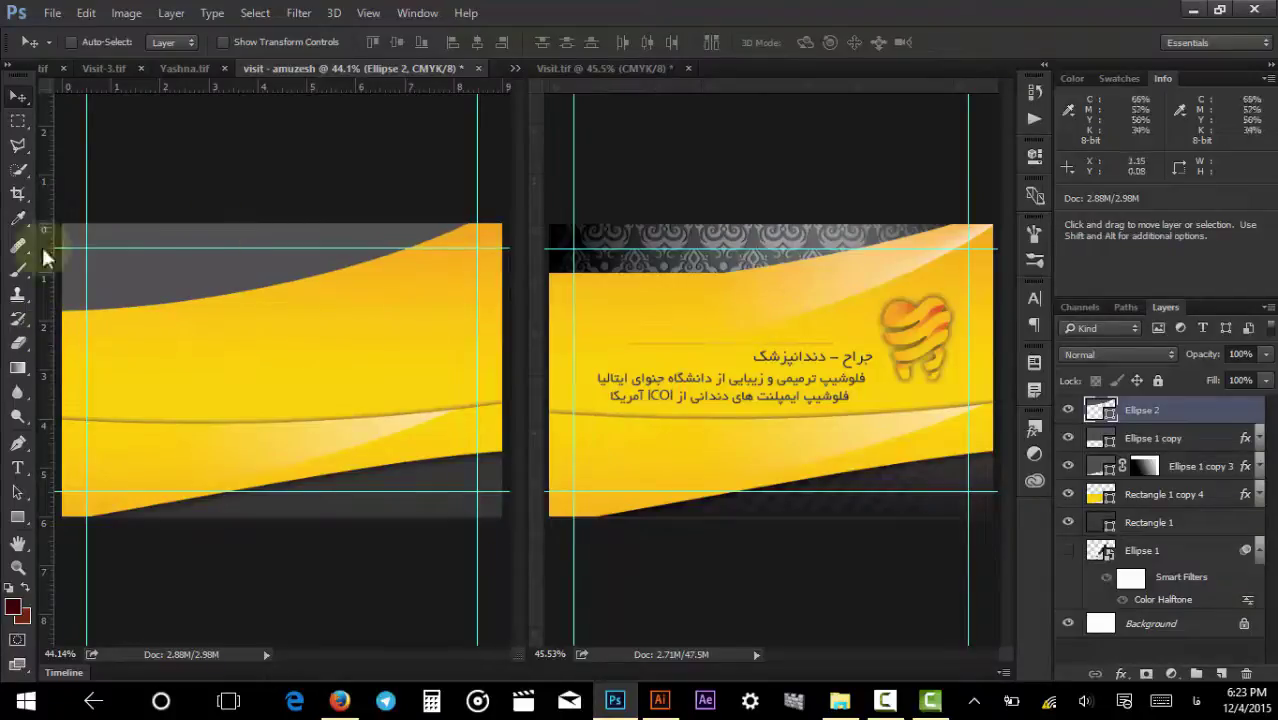
# Cut a rectangle from Ellipse 2's top edge and test merging Rectangle 2 into it.
pyautogui.click(1174, 438)
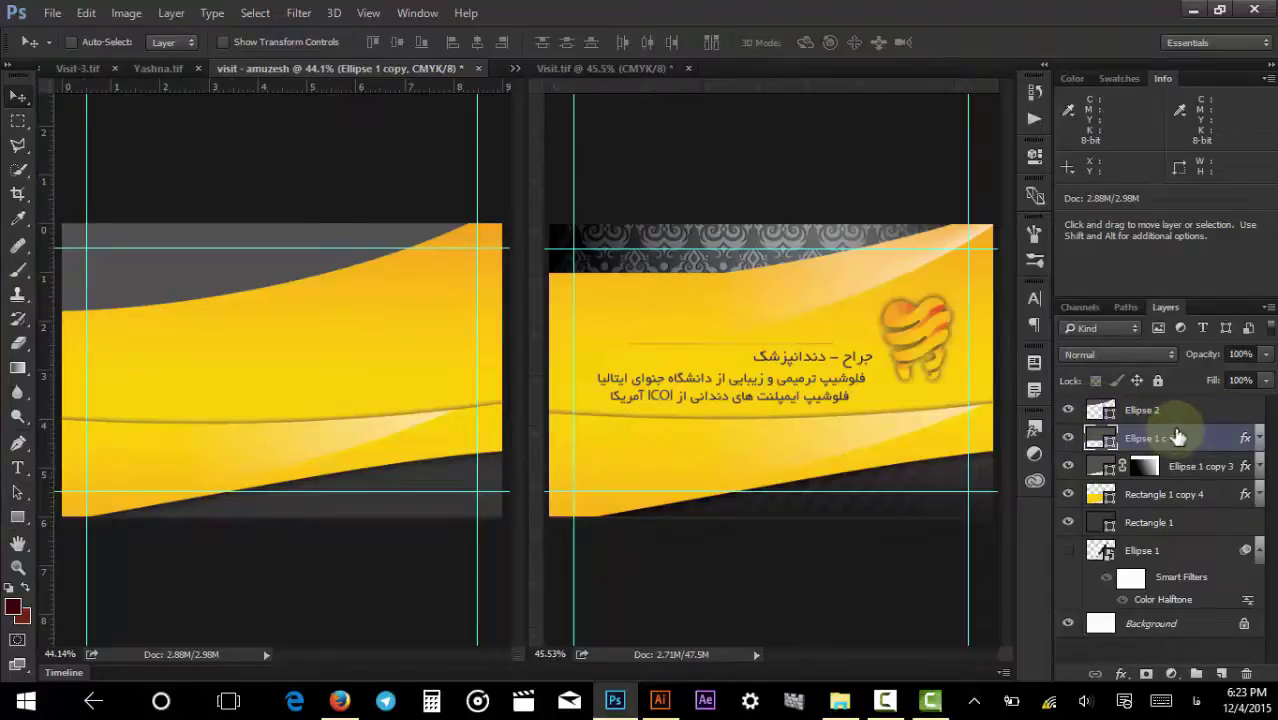
pyautogui.click(1175, 412)
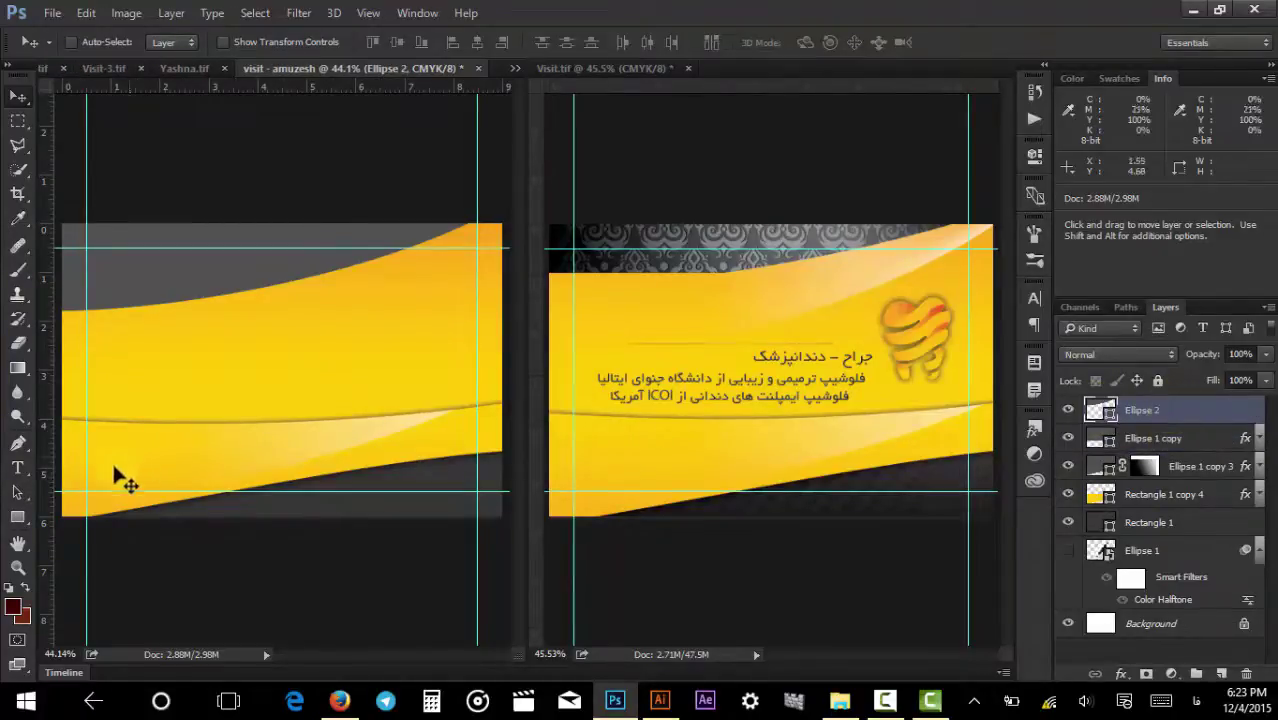
pyautogui.click(17, 517)
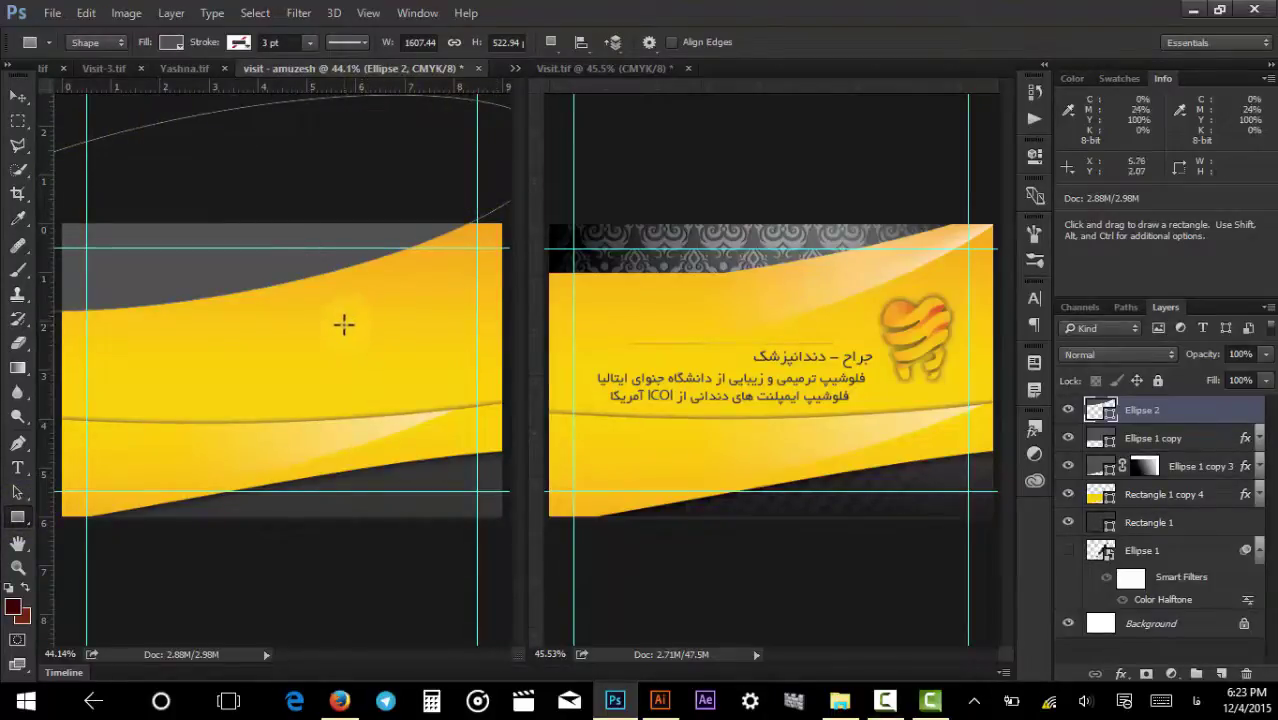
pyautogui.press('alt')
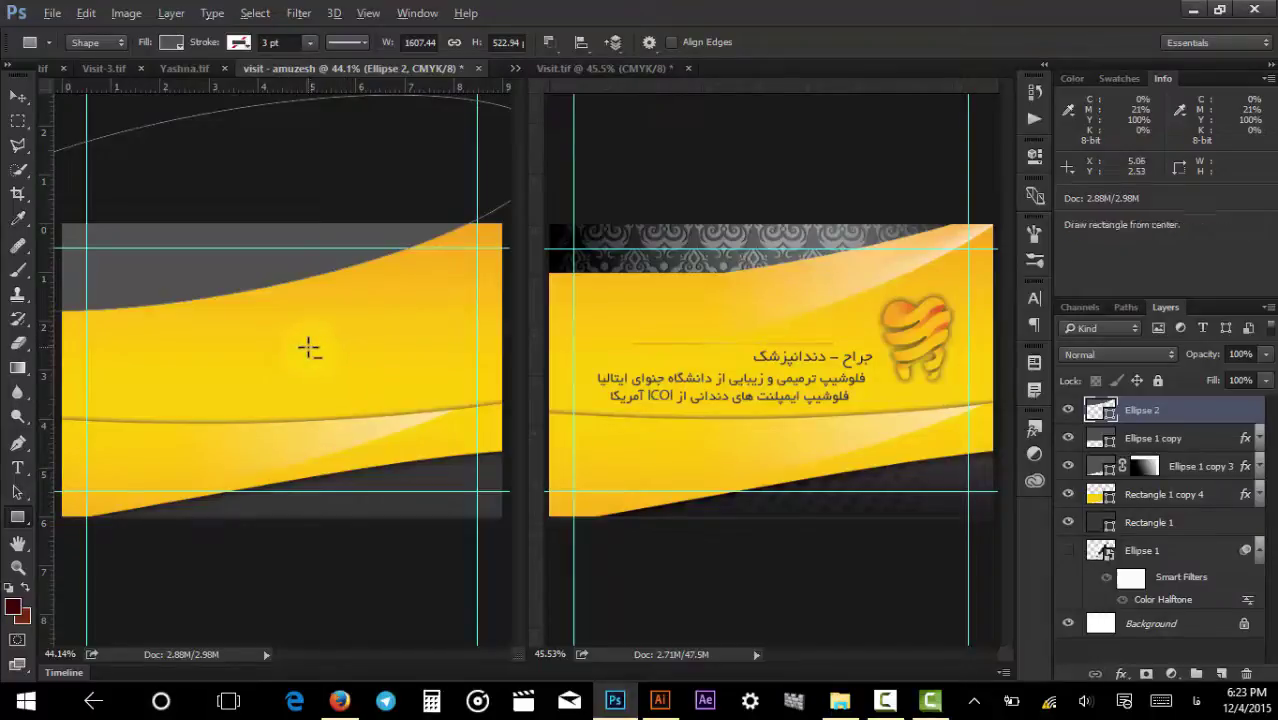
pyautogui.moveTo(305, 347)
pyautogui.mouseDown()
pyautogui.moveTo(177, 311)
pyautogui.moveTo(88, 308)
pyautogui.moveTo(43, 281)
pyautogui.mouseUp()
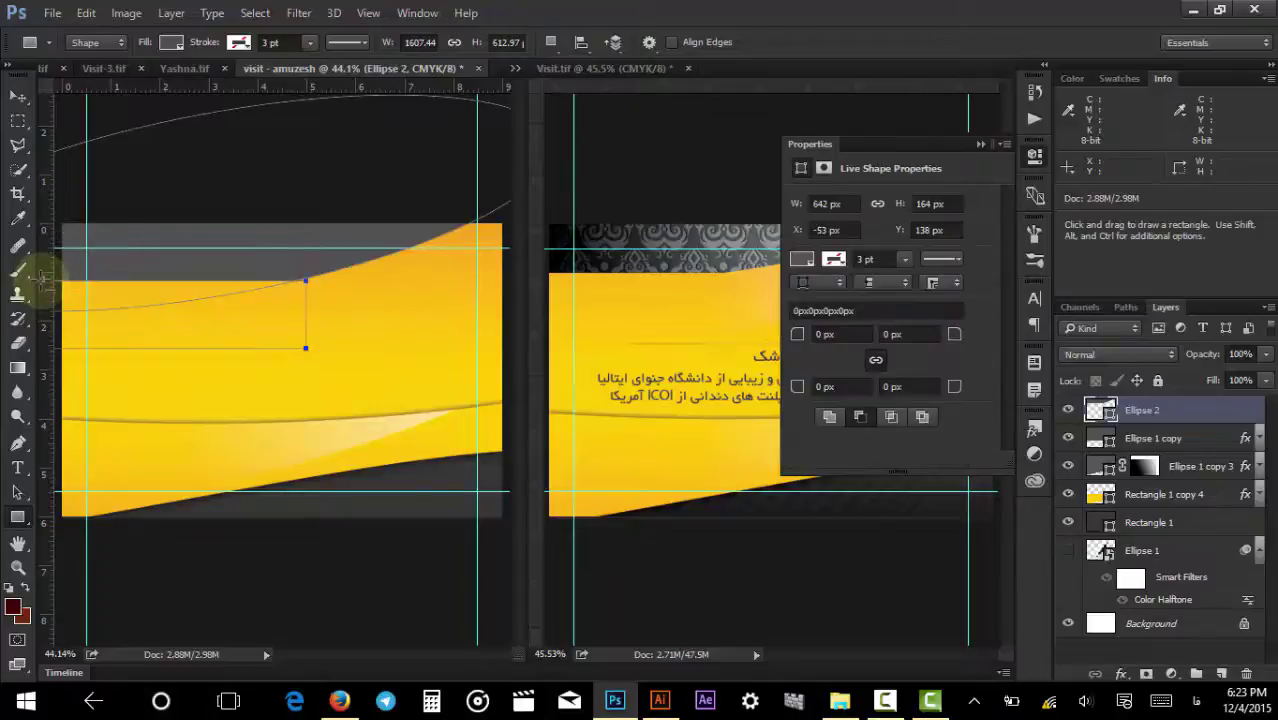
pyautogui.press('Return')
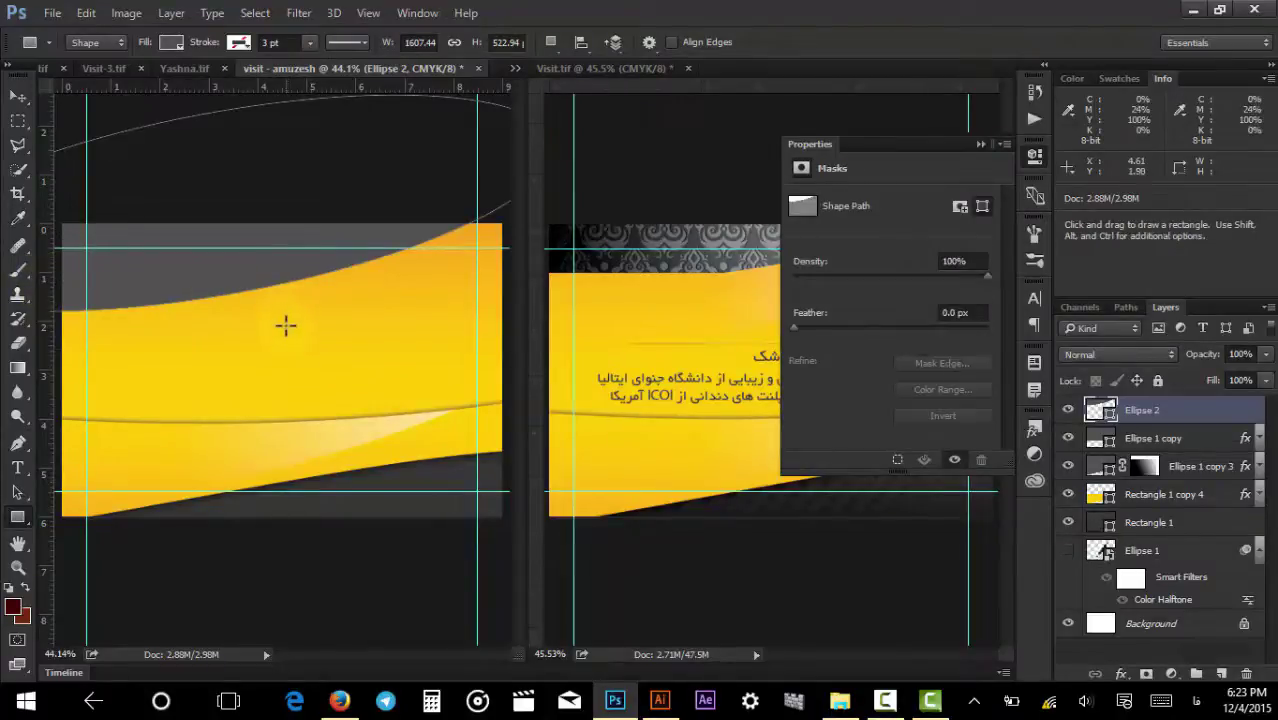
pyautogui.moveTo(409, 299); pyautogui.dragTo(281, 371)
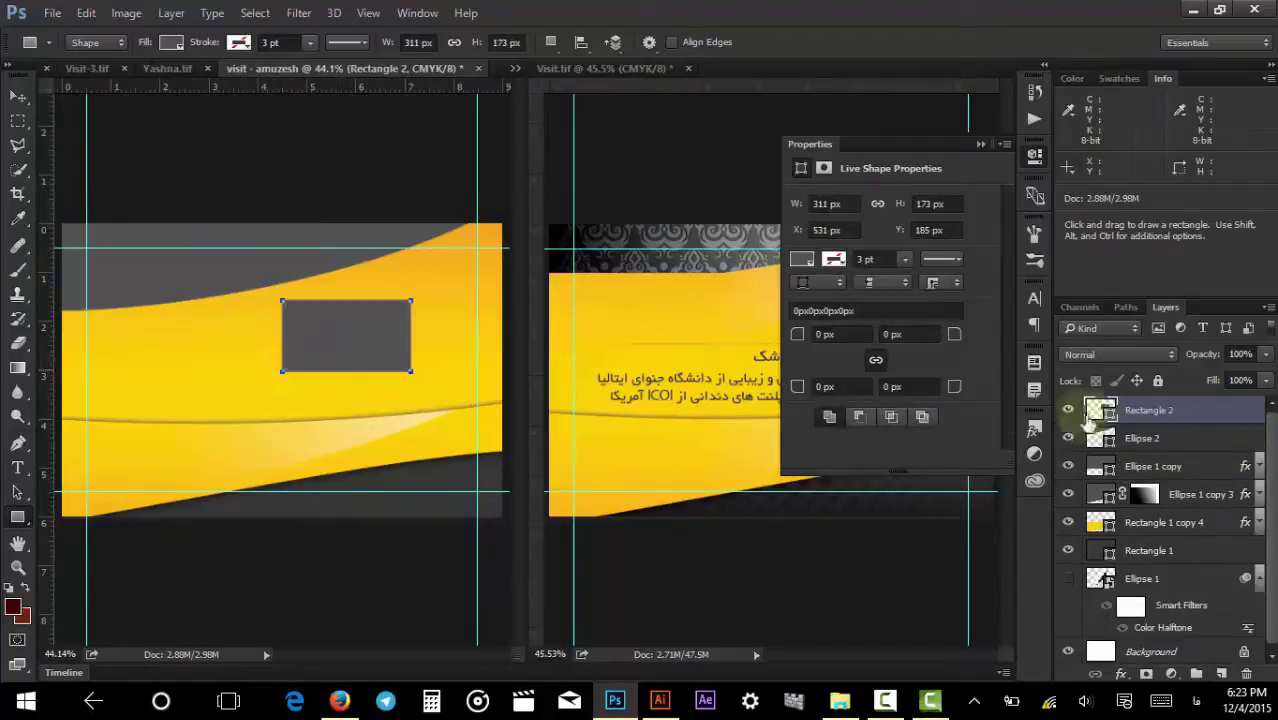
pyautogui.hotkey('ctrl', 'e')
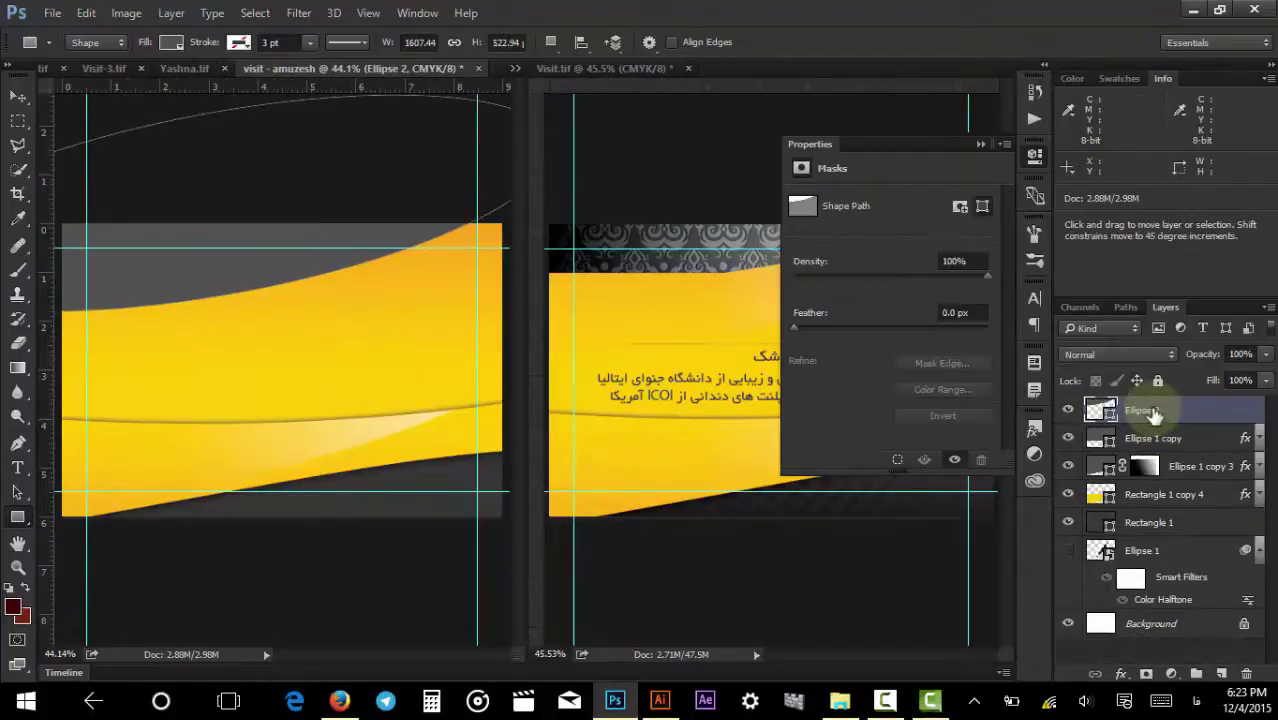
pyautogui.hotkey('ctrl', 'z')
pyautogui.hotkey('ctrl', 'z')
pyautogui.hotkey('ctrl', 'z')
pyautogui.hotkey('ctrl', 'z')
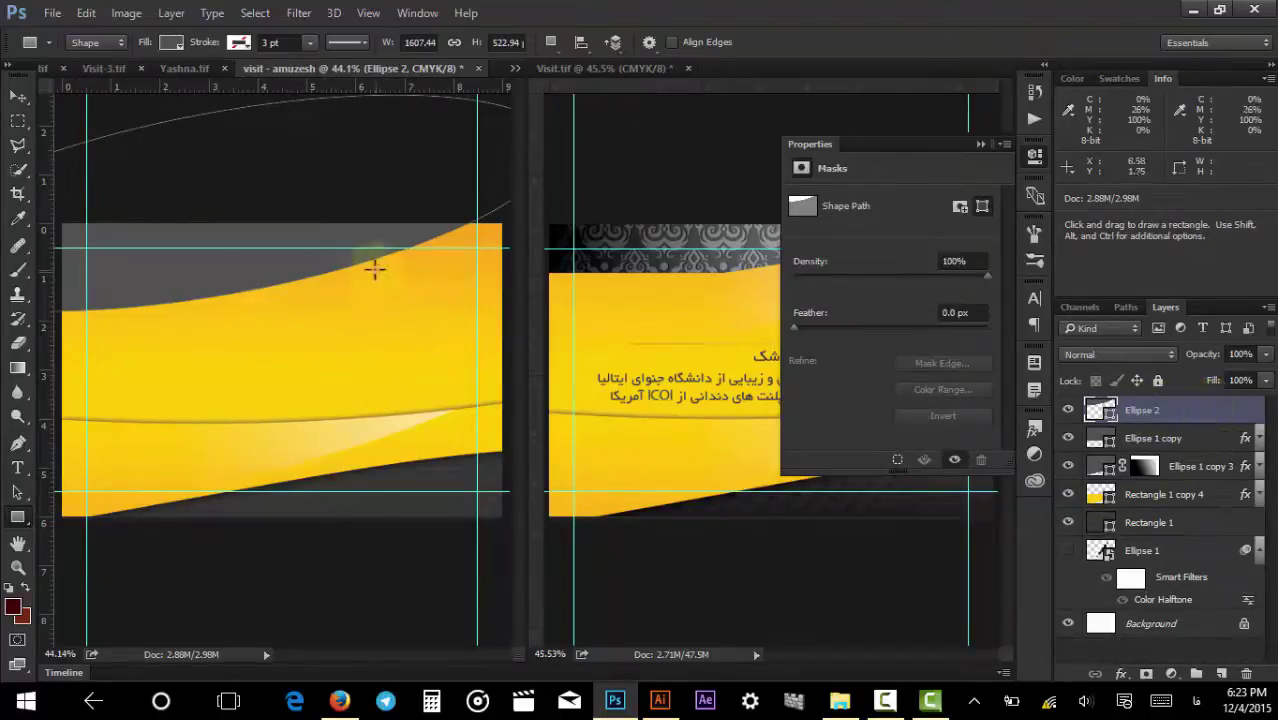
# Add rectangles over the wave's upper left so the yellow band rises flatter there.
pyautogui.press('shift')
pyautogui.moveTo(343, 354); pyautogui.dragTo(52, 290)
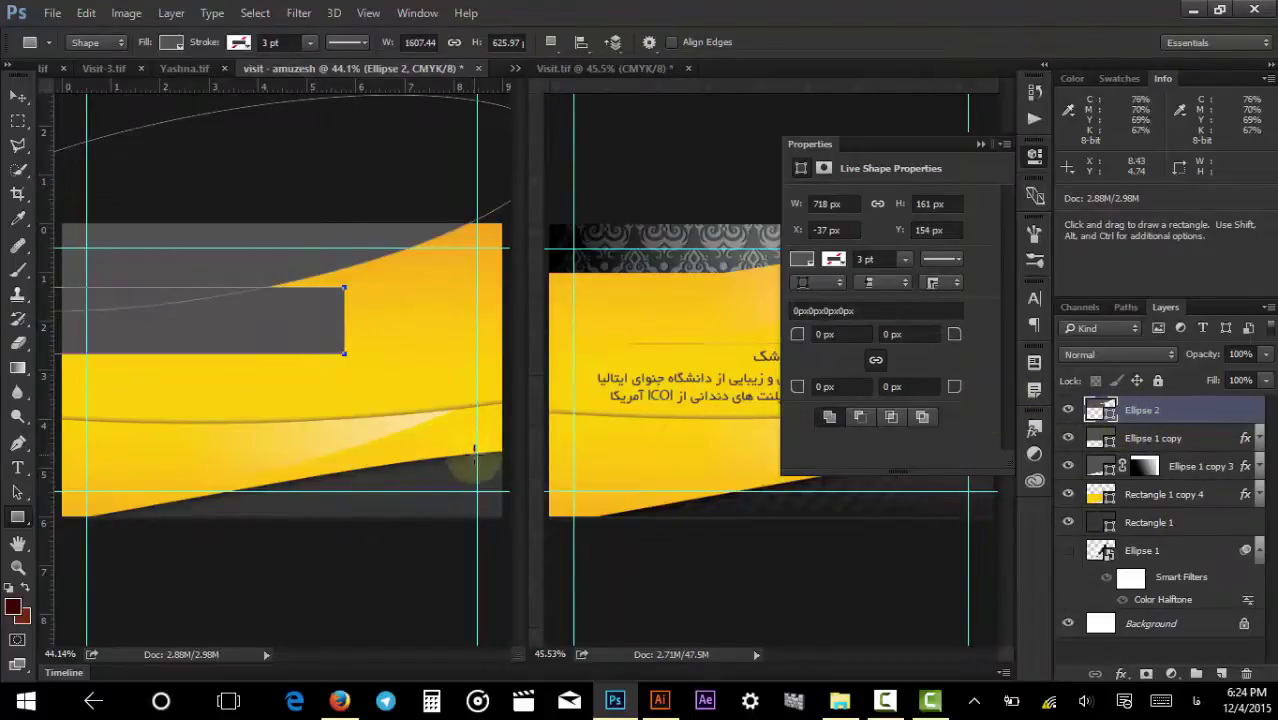
pyautogui.hotkey('ctrl', 'z')
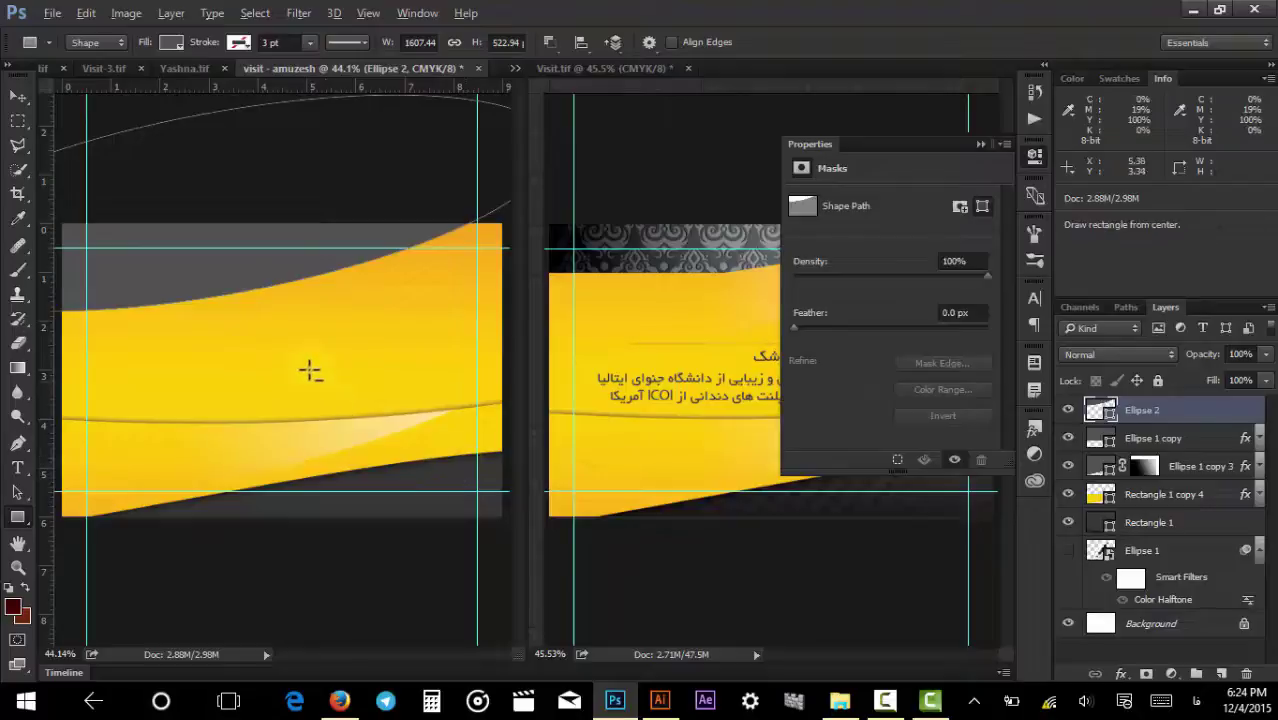
pyautogui.moveTo(334, 365); pyautogui.dragTo(6, 277)
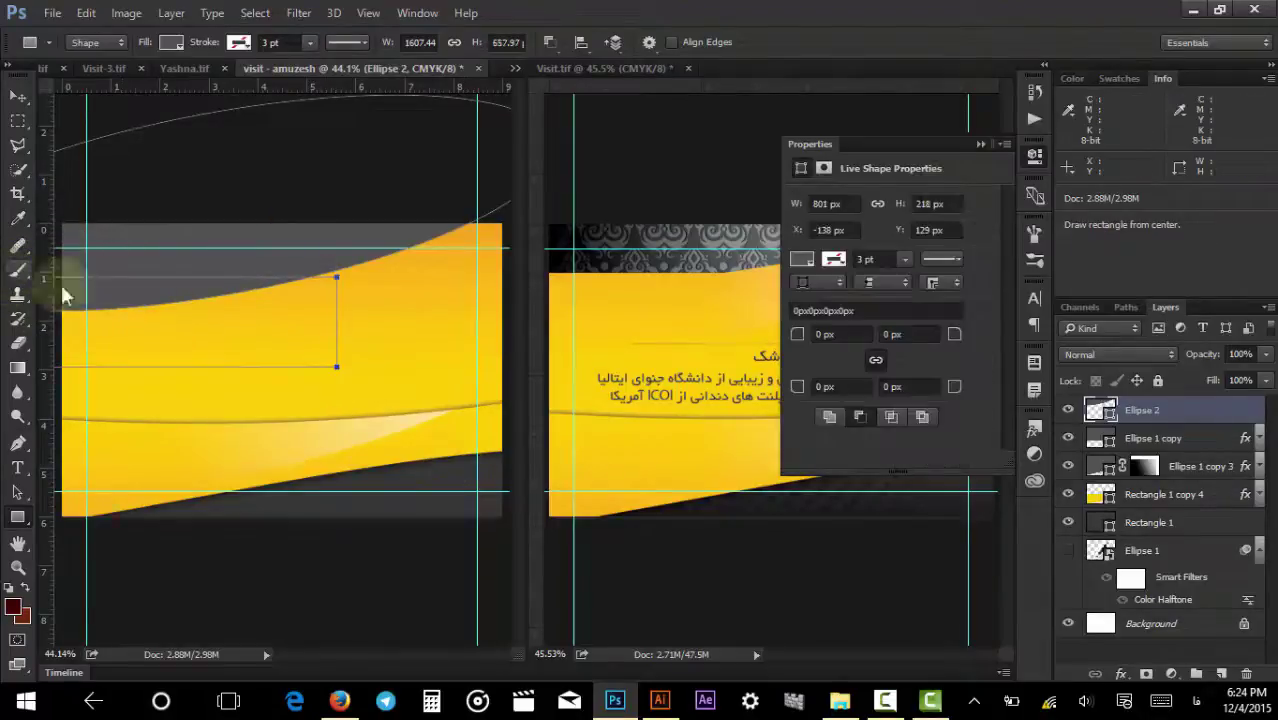
pyautogui.click(979, 147)
pyautogui.press('v')
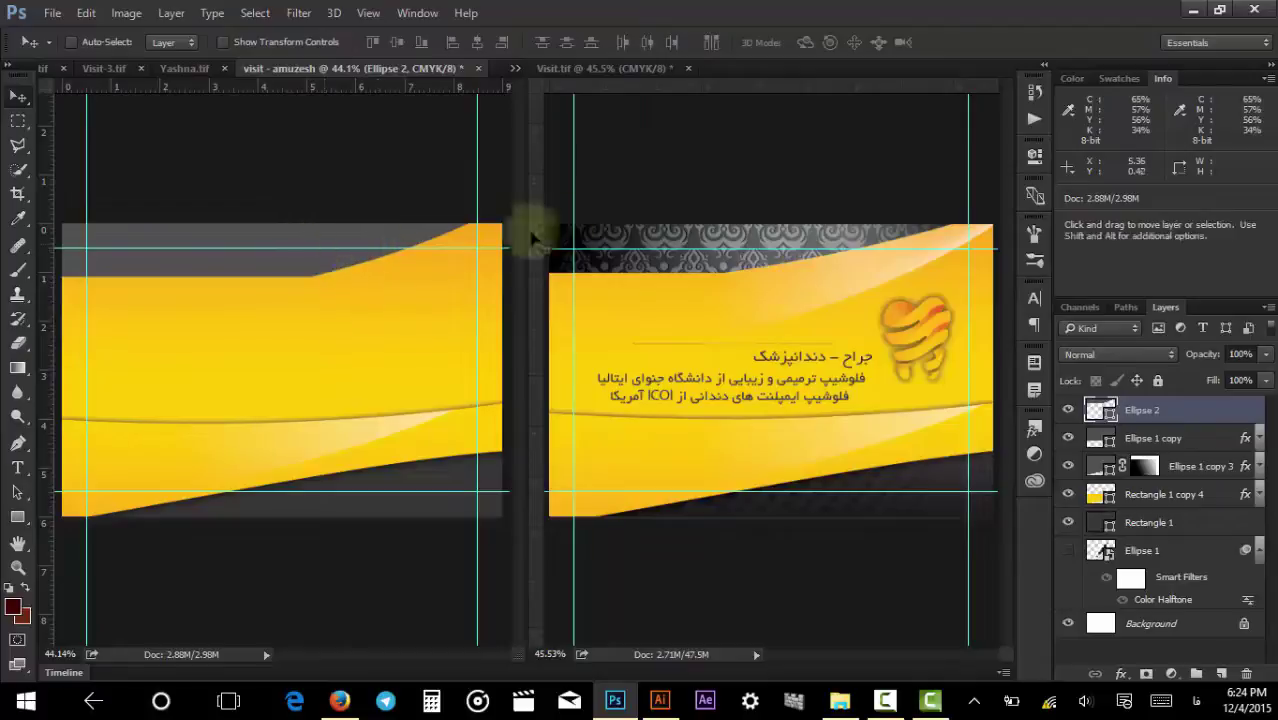
# Drag the damask Vector Smart Object from Visit.tif into the visit - amuzesh card and position it.
pyautogui.keyDown('ctrl'); pyautogui.click(714, 236); pyautogui.keyUp('ctrl')
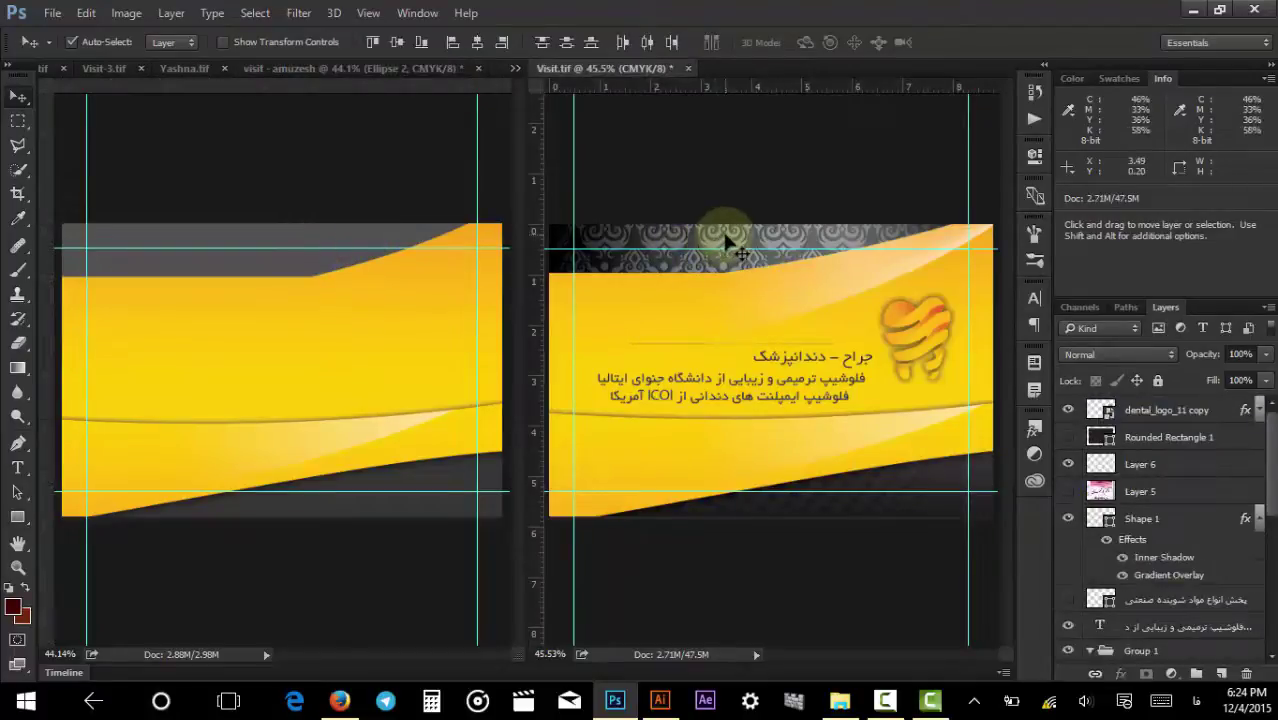
pyautogui.keyDown('ctrl'); pyautogui.click(728, 240); pyautogui.keyUp('ctrl')
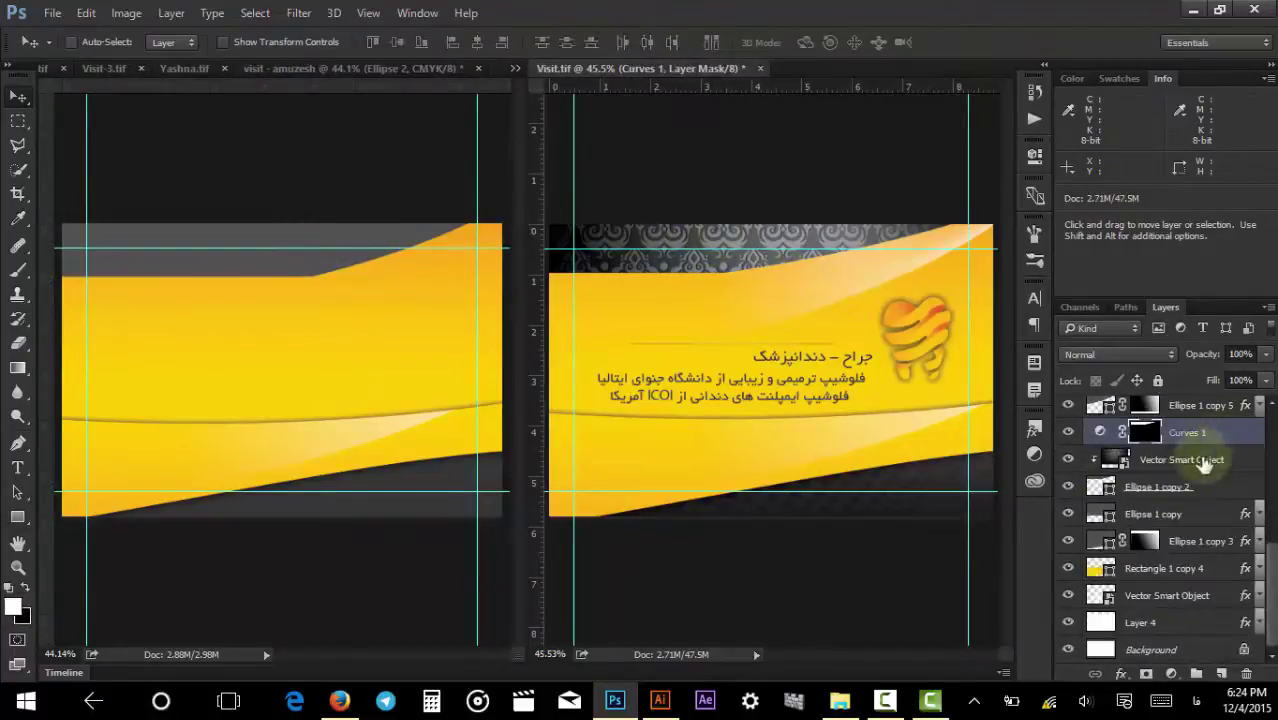
pyautogui.moveTo(667, 230); pyautogui.dragTo(222, 287)
pyautogui.moveTo(390, 387); pyautogui.dragTo(352, 408)
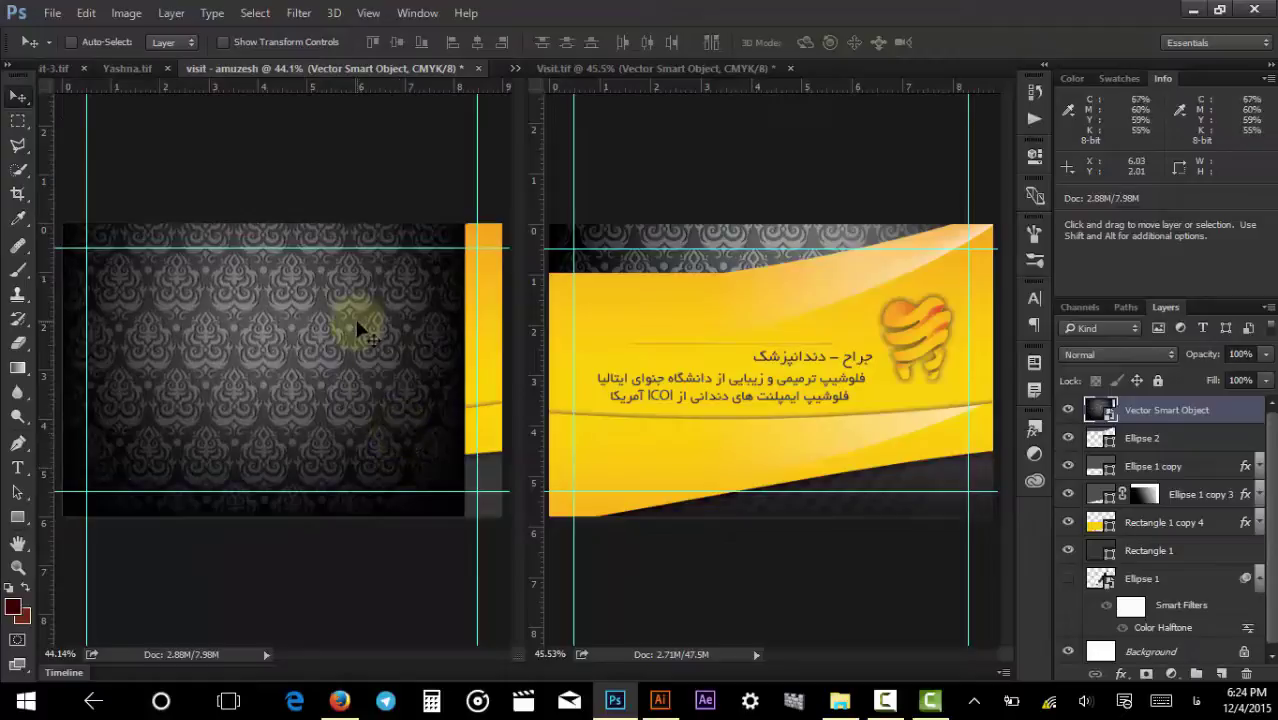
# Place the pattern above Ellipse 2 and make it a clipping mask of Ellipse 2.
pyautogui.click(1068, 410)
pyautogui.click(1098, 438)
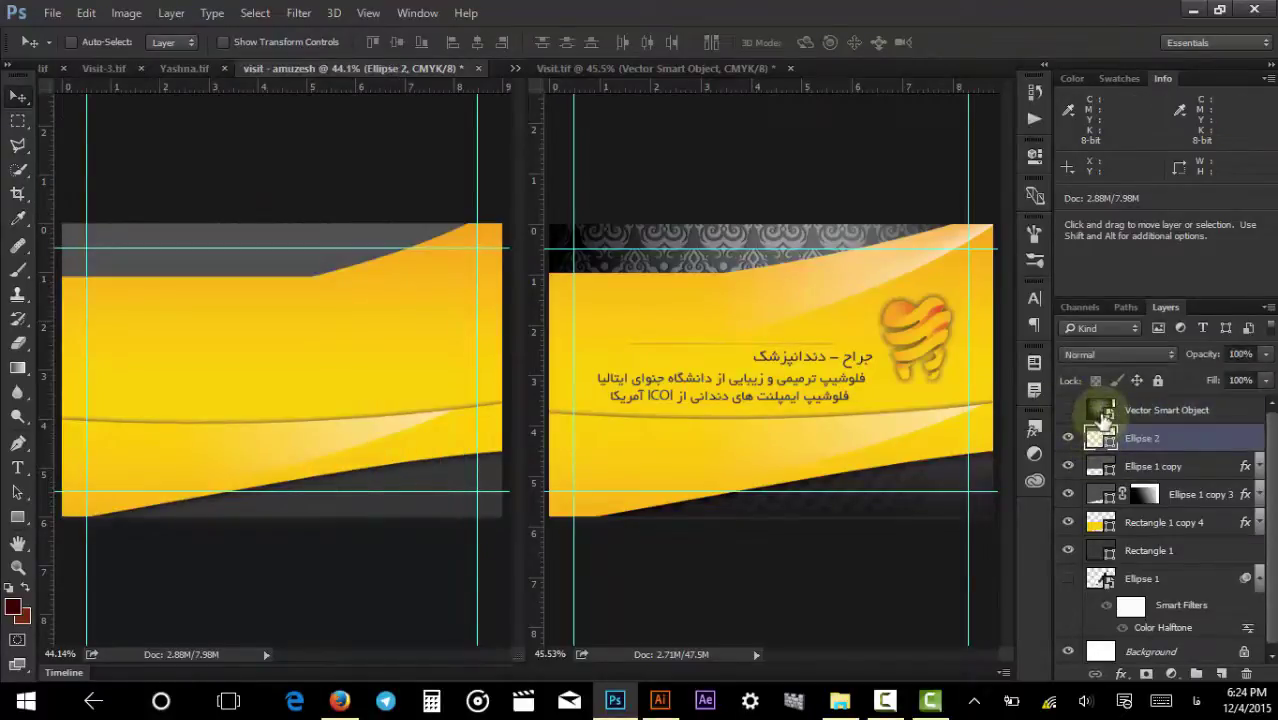
pyautogui.moveTo(1097, 440); pyautogui.dragTo(1074, 413)
pyautogui.click(1168, 410)
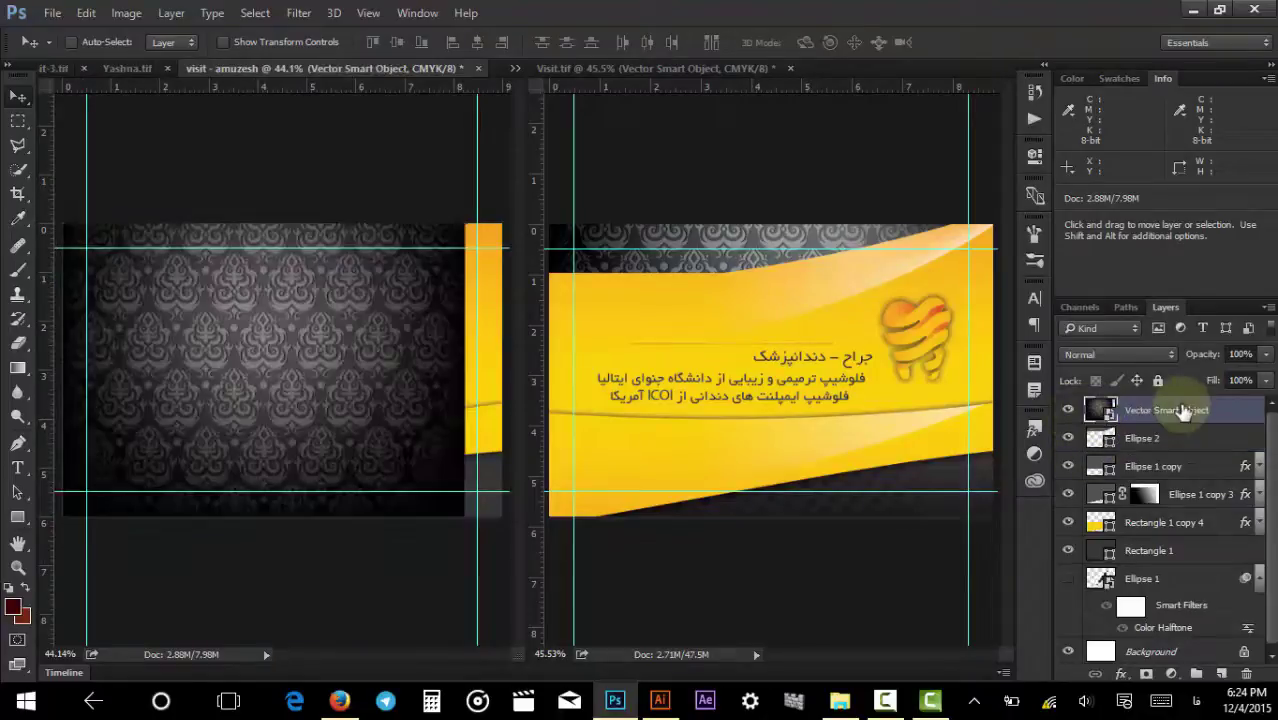
pyautogui.rightClick(1185, 413)
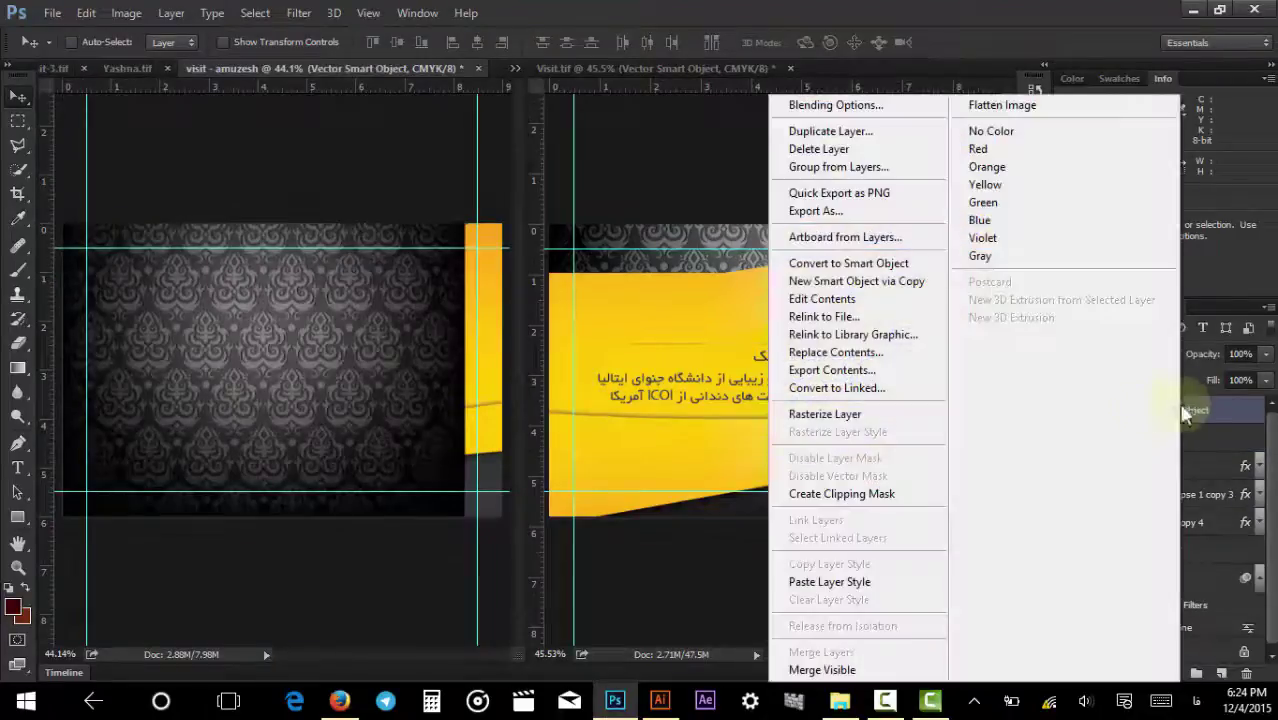
pyautogui.click(827, 494)
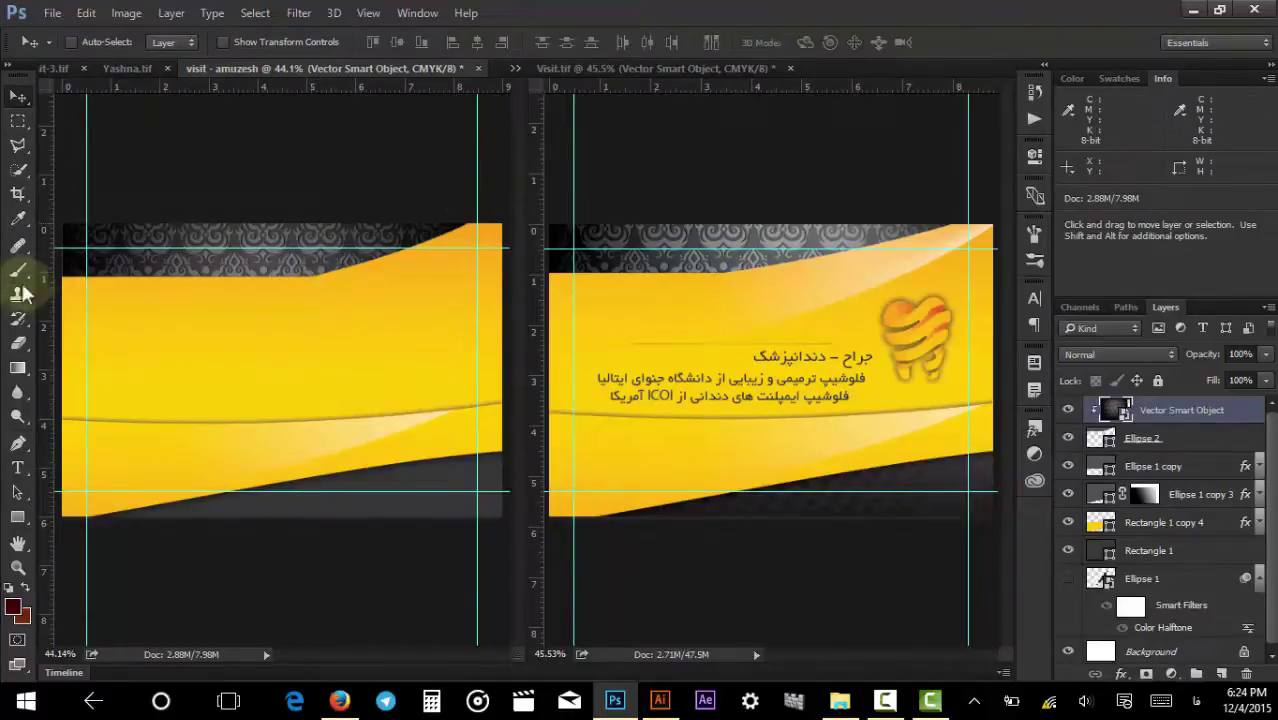
# Delete the pattern Vector Smart Object and Ellipse 2 layers.
pyautogui.click(502, 220)
pyautogui.press('Delete')
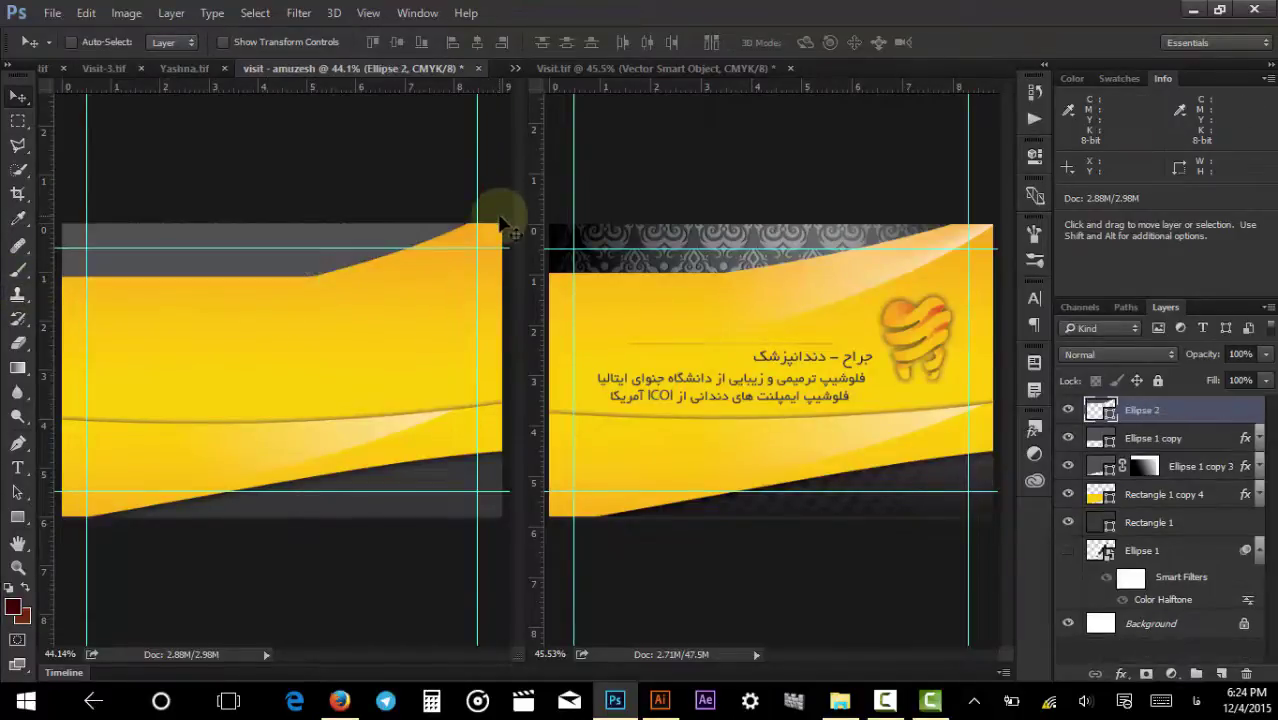
pyautogui.press('Delete')
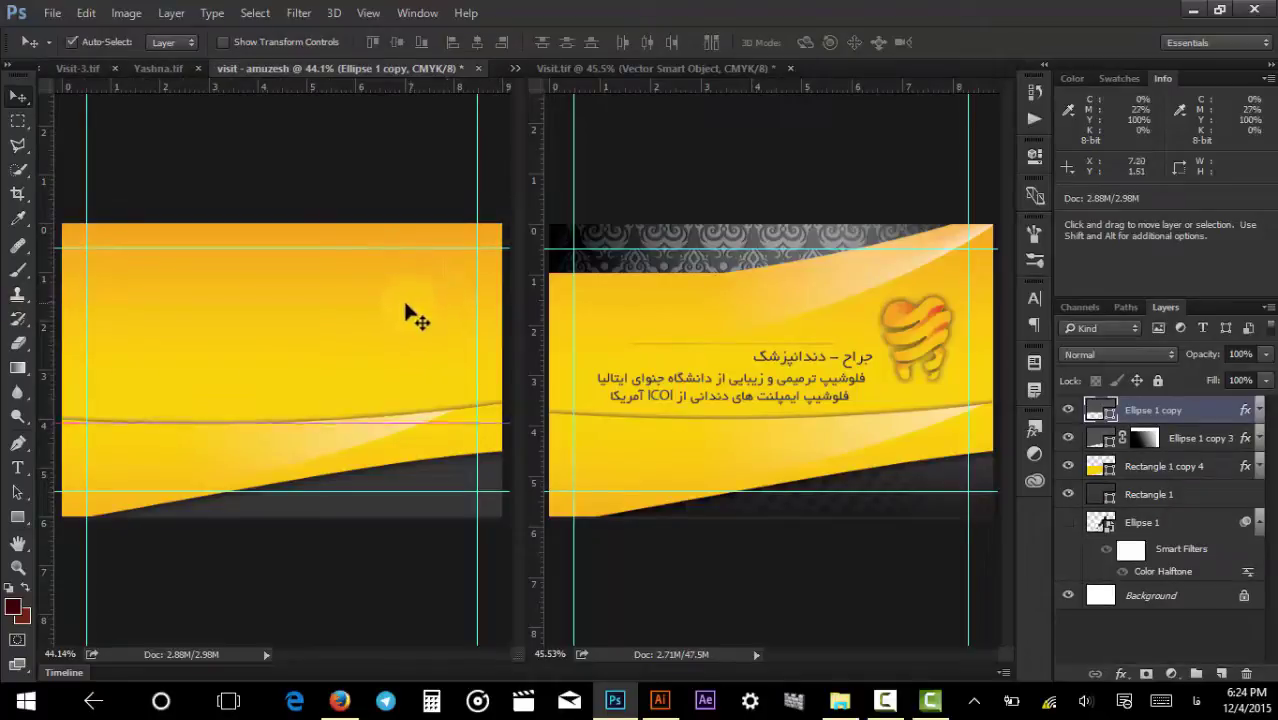
# Remove the remaining wave and band layers: Ellipse 1 copy, Ellipse 1 copy 3 and Rectangle 1 copy 4.
pyautogui.keyDown('ctrl'); pyautogui.click(1168, 411); pyautogui.keyUp('ctrl')
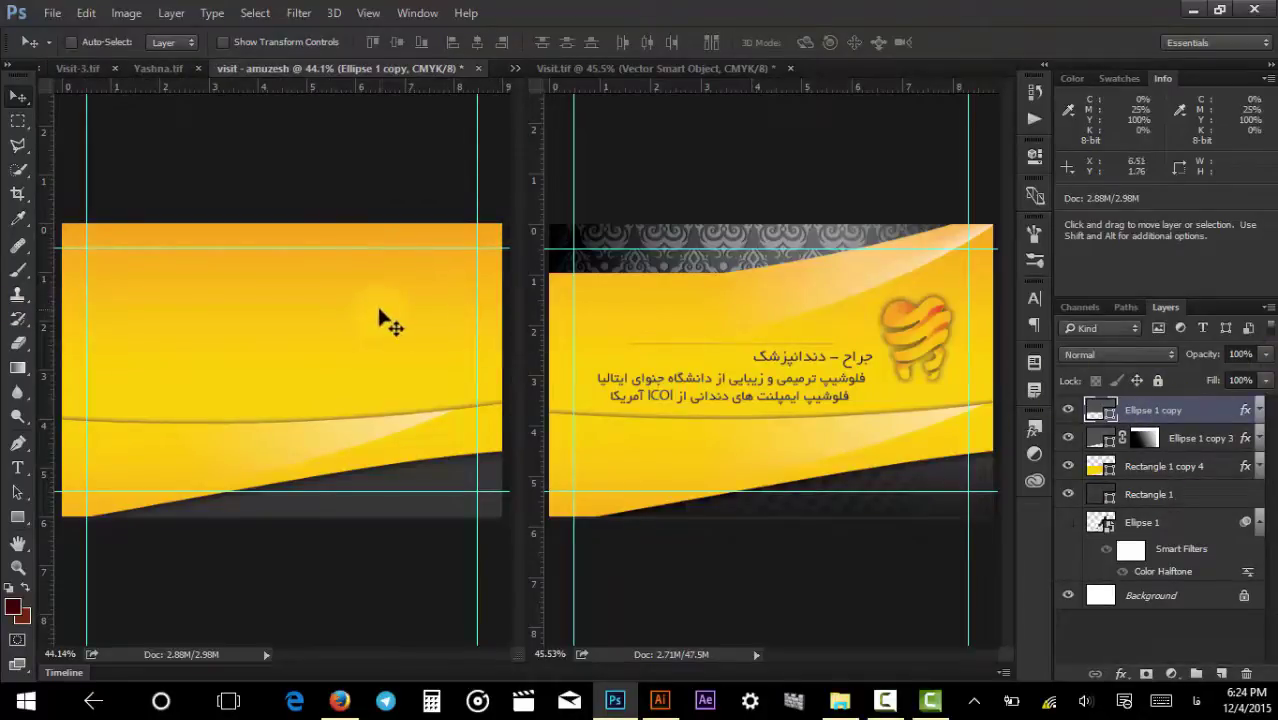
pyautogui.moveTo(380, 318); pyautogui.dragTo(337, 368)
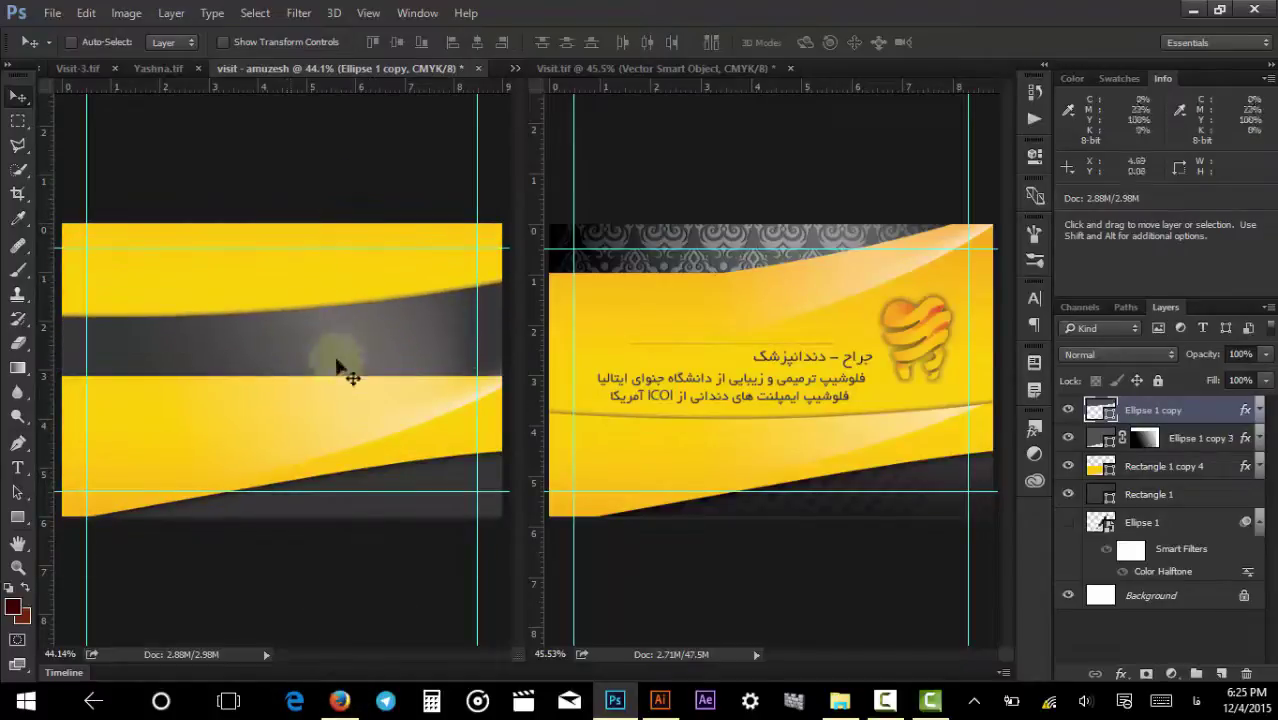
pyautogui.keyDown('ctrl'); pyautogui.click(448, 442); pyautogui.keyUp('ctrl')
pyautogui.moveTo(448, 442); pyautogui.dragTo(436, 466)
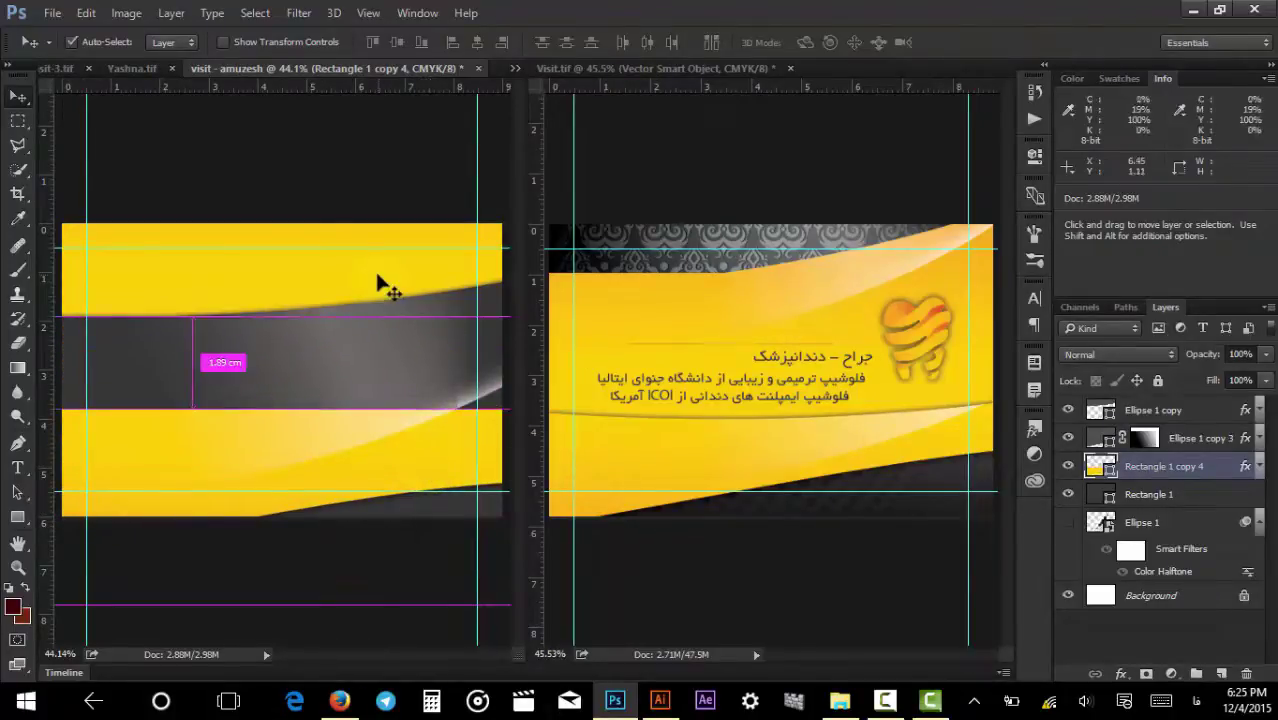
pyautogui.moveTo(374, 268); pyautogui.dragTo(363, 357)
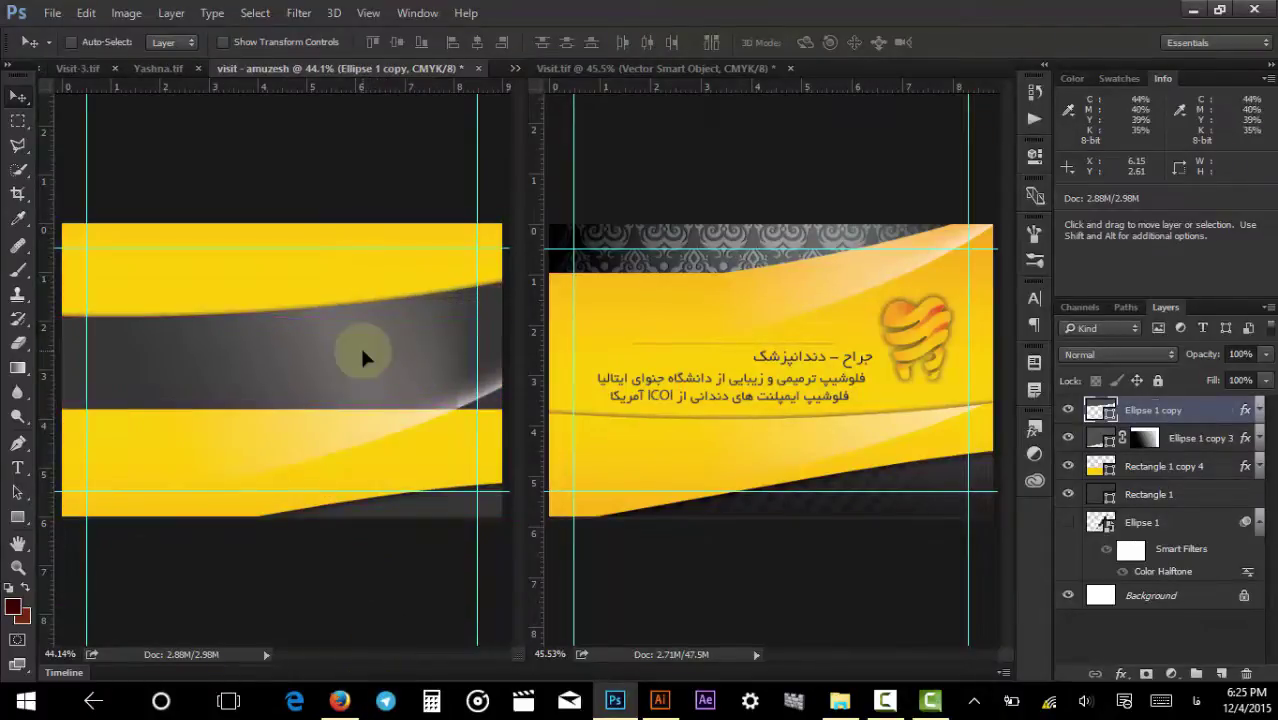
pyautogui.press('Delete')
pyautogui.press('Delete')
pyautogui.press('Delete')
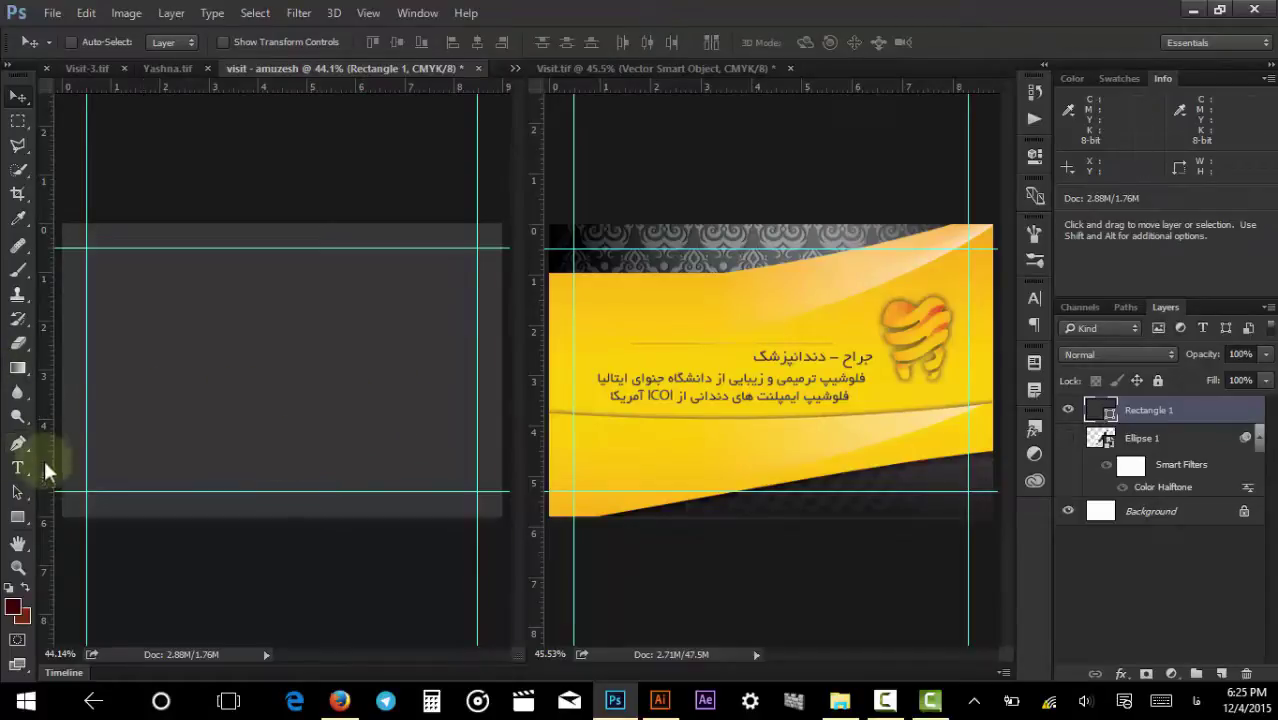
# Draw a large ellipse extending past the gray card's edges.
pyautogui.moveTo(18, 517); pyautogui.dragTo(78, 549)
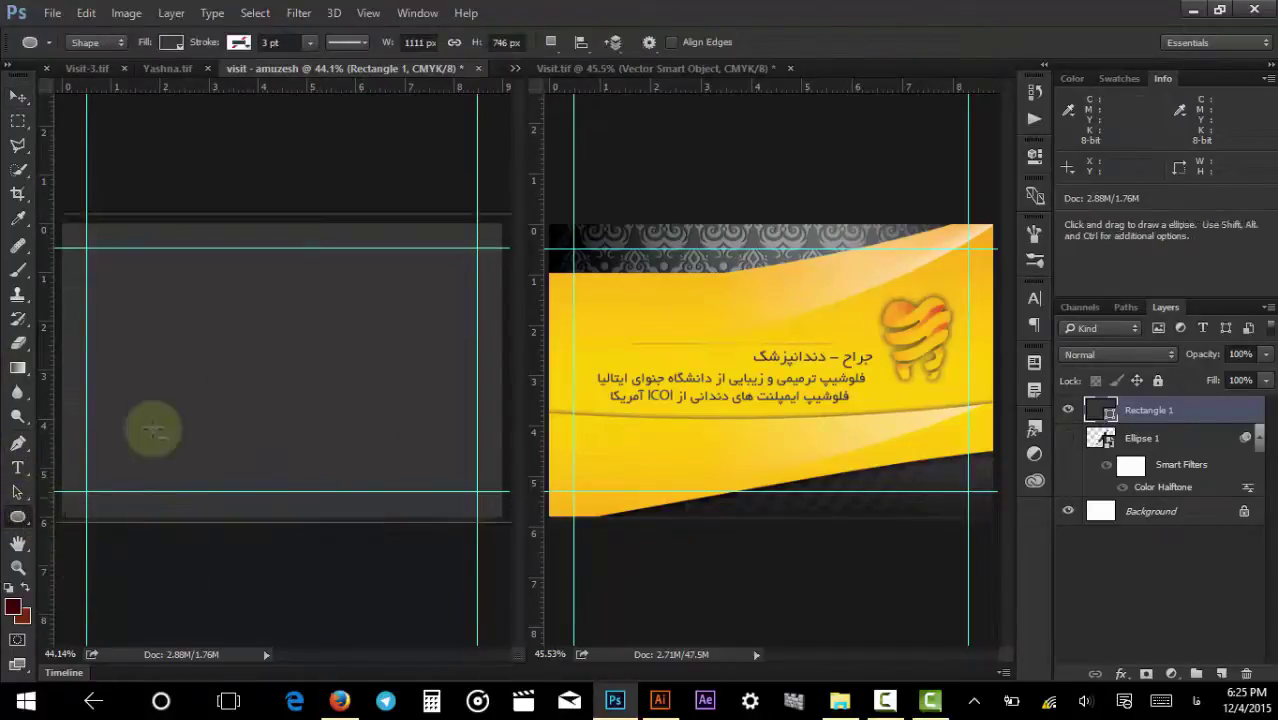
pyautogui.hotkey('ctrl', '-')
pyautogui.moveTo(66, 193); pyautogui.dragTo(753, 375)
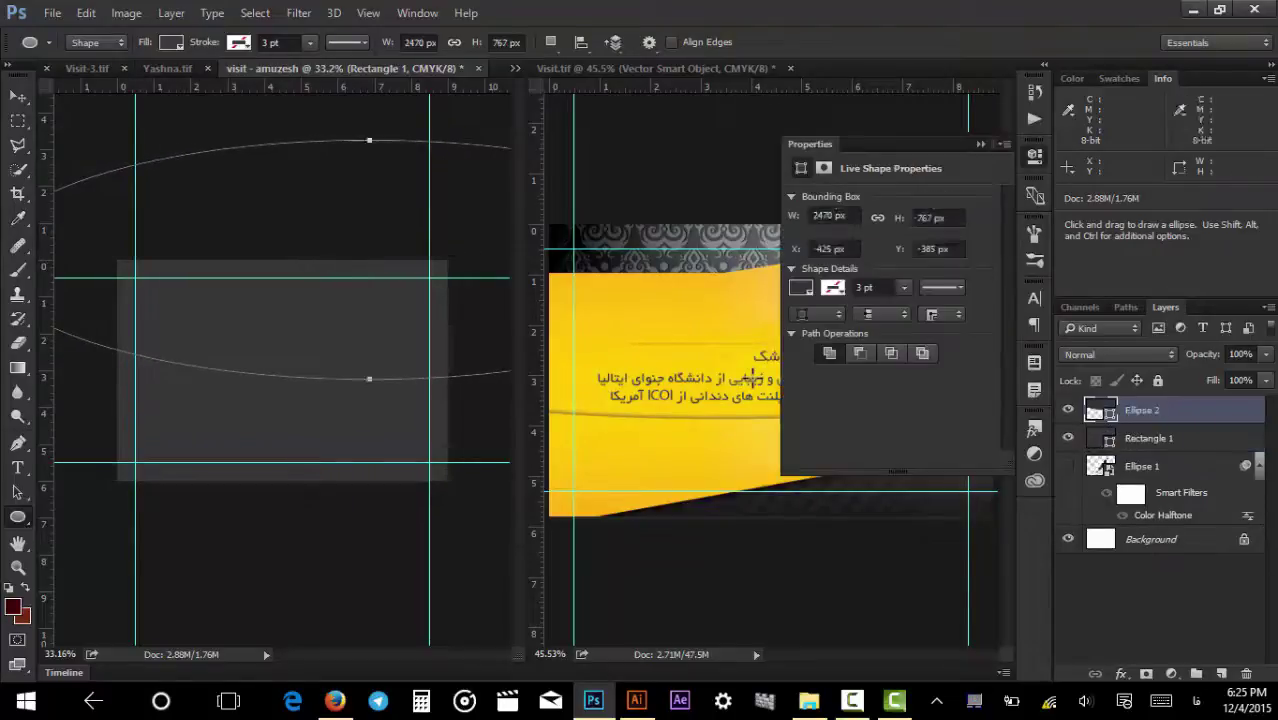
# Tilt the new Ellipse 2 slightly and give it an orange Reflected Gradient Overlay.
pyautogui.hotkey('ctrl', 't')
pyautogui.moveTo(365, 118); pyautogui.dragTo(340, 121)
pyautogui.moveTo(451, 305); pyautogui.dragTo(387, 319)
pyautogui.moveTo(499, 409); pyautogui.dragTo(482, 425)
pyautogui.press('Return')
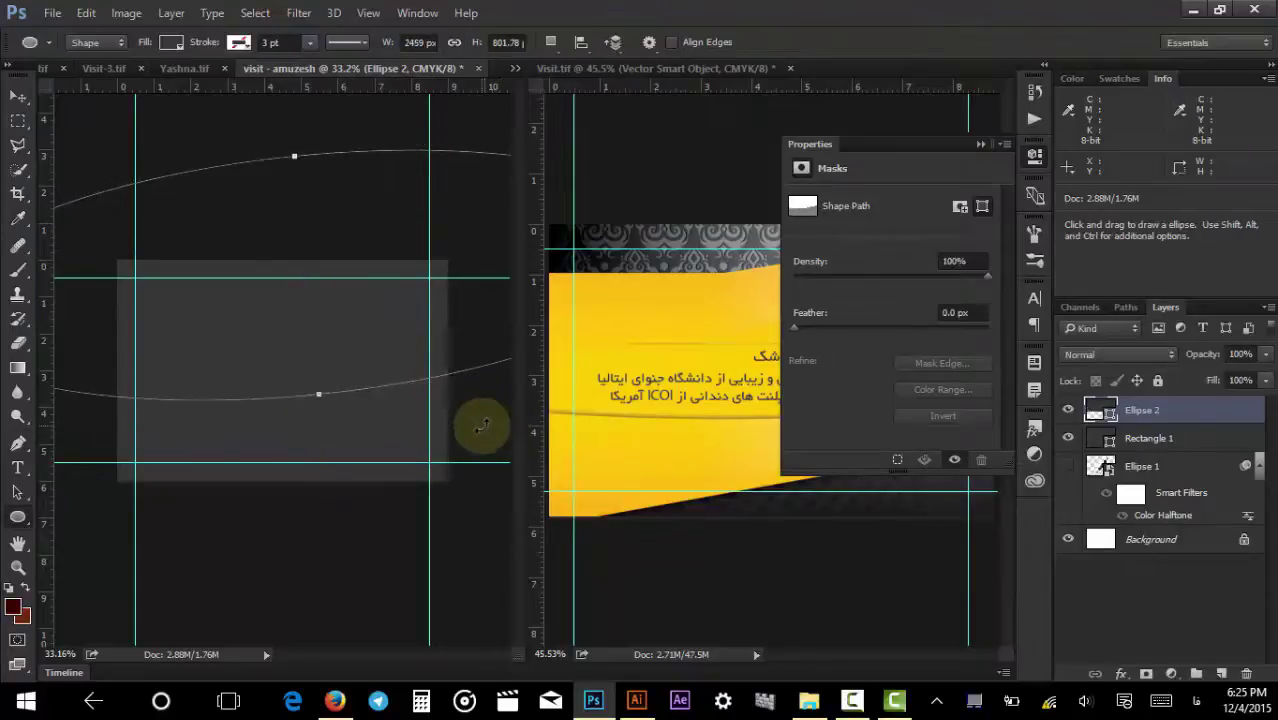
pyautogui.click(979, 145)
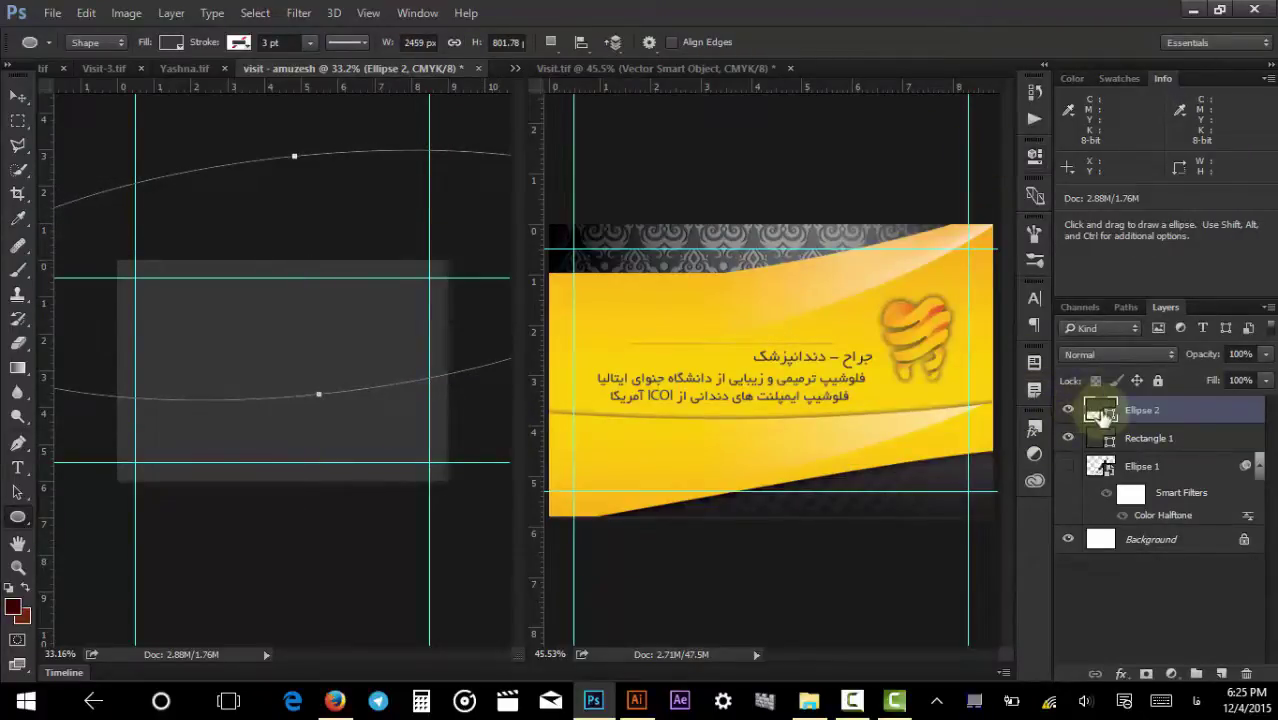
pyautogui.doubleClick(1226, 413)
# Discard the gradient overlay and switch the ellipse's shape fill to a gradient.
pyautogui.click(340, 361)
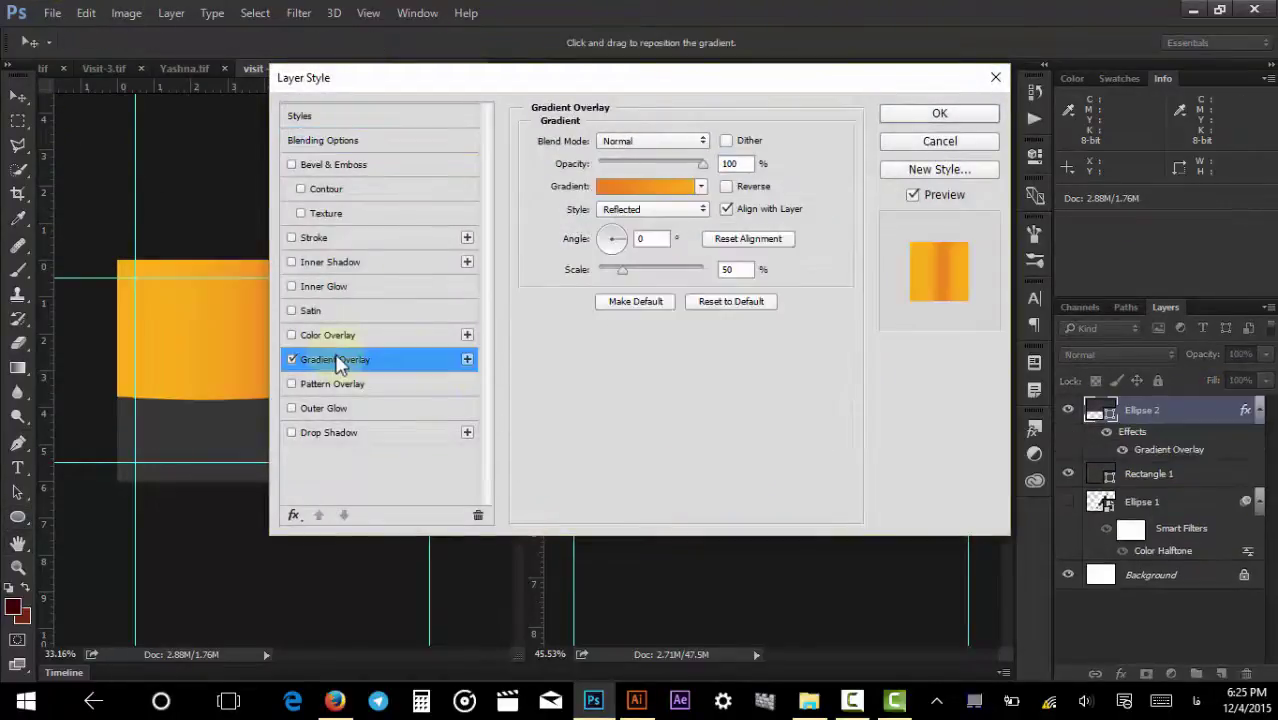
pyautogui.click(995, 77)
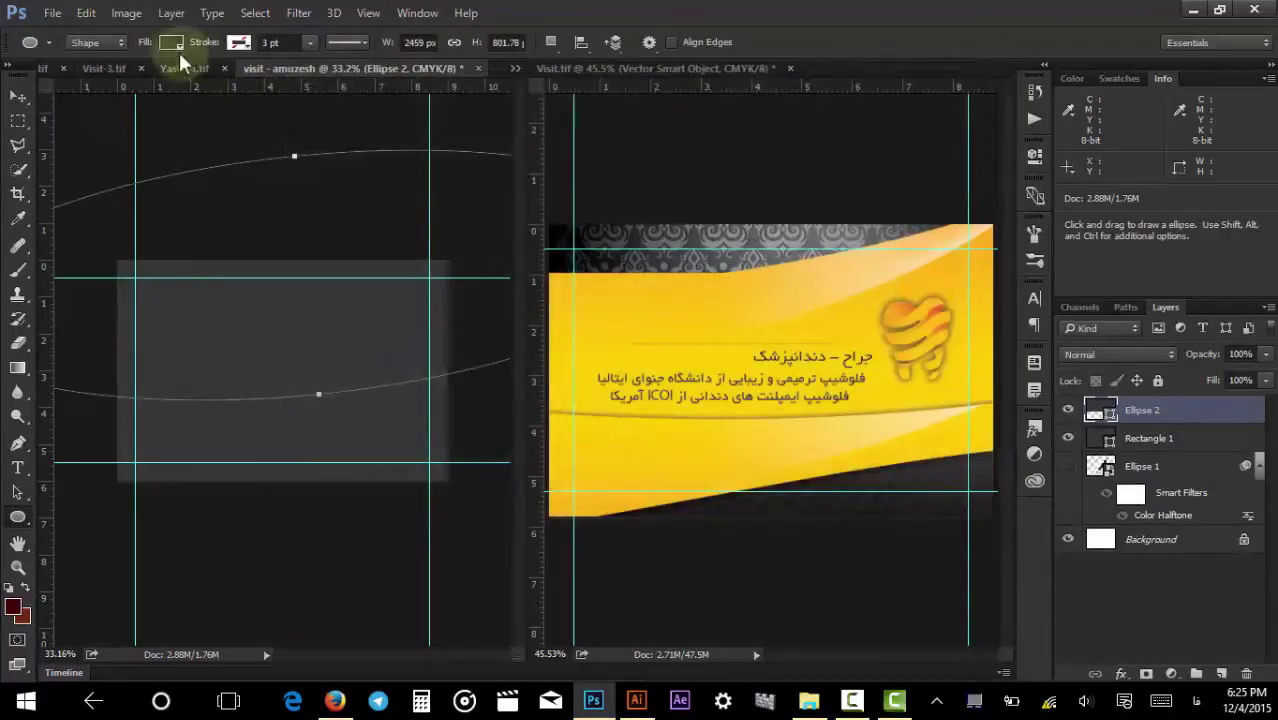
pyautogui.click(177, 46)
pyautogui.click(167, 79)
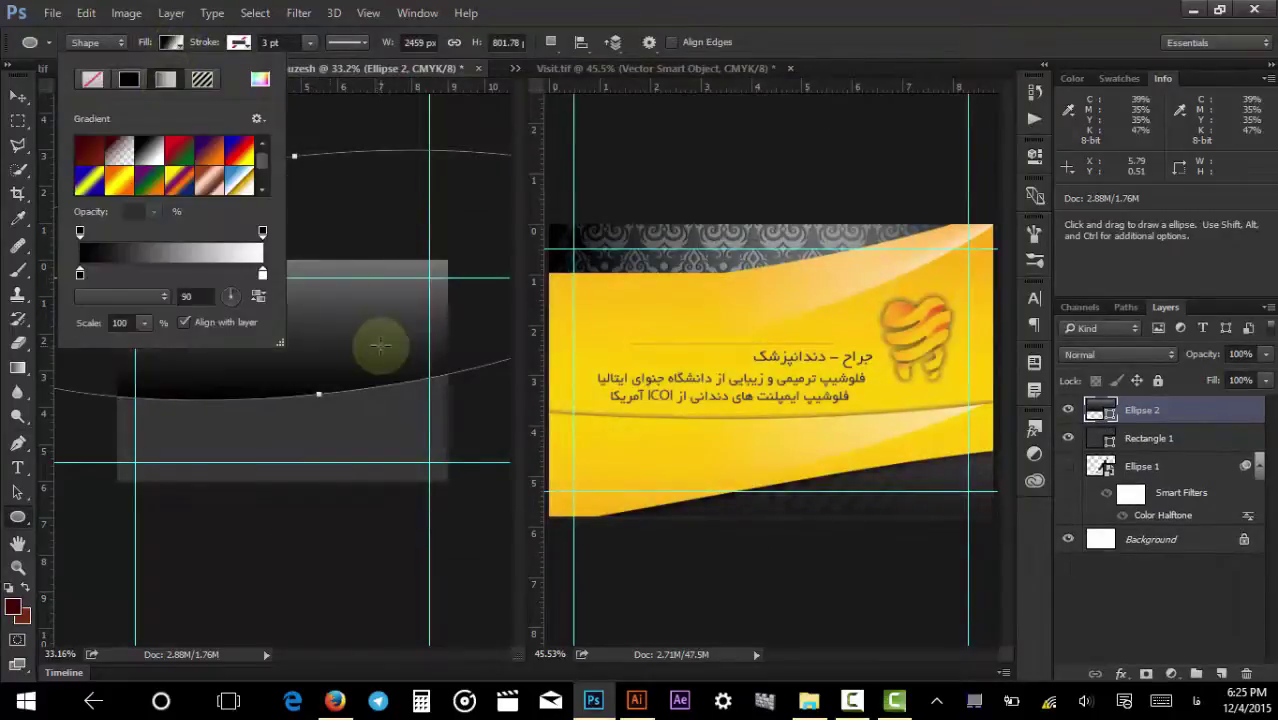
pyautogui.click(1097, 410)
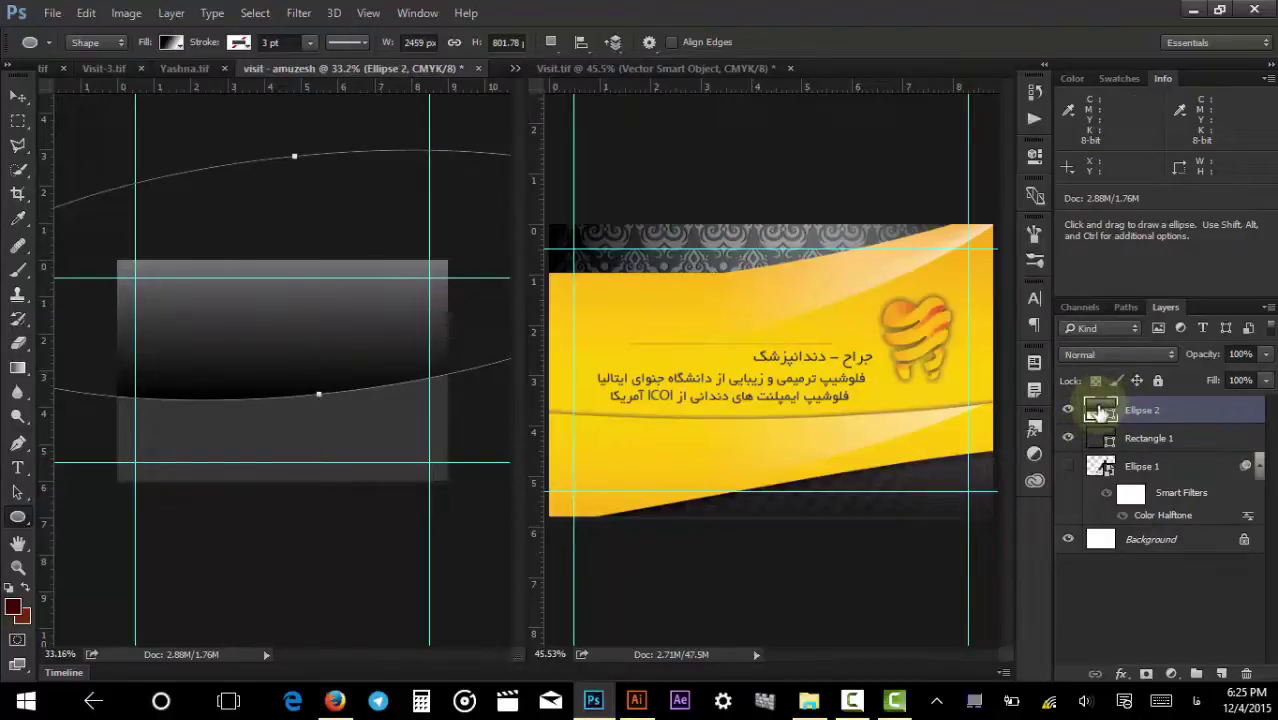
# Set the gradient's left colour stop to yellow sampled from the reference banner.
pyautogui.doubleClick(1100, 411)
pyautogui.click(976, 228)
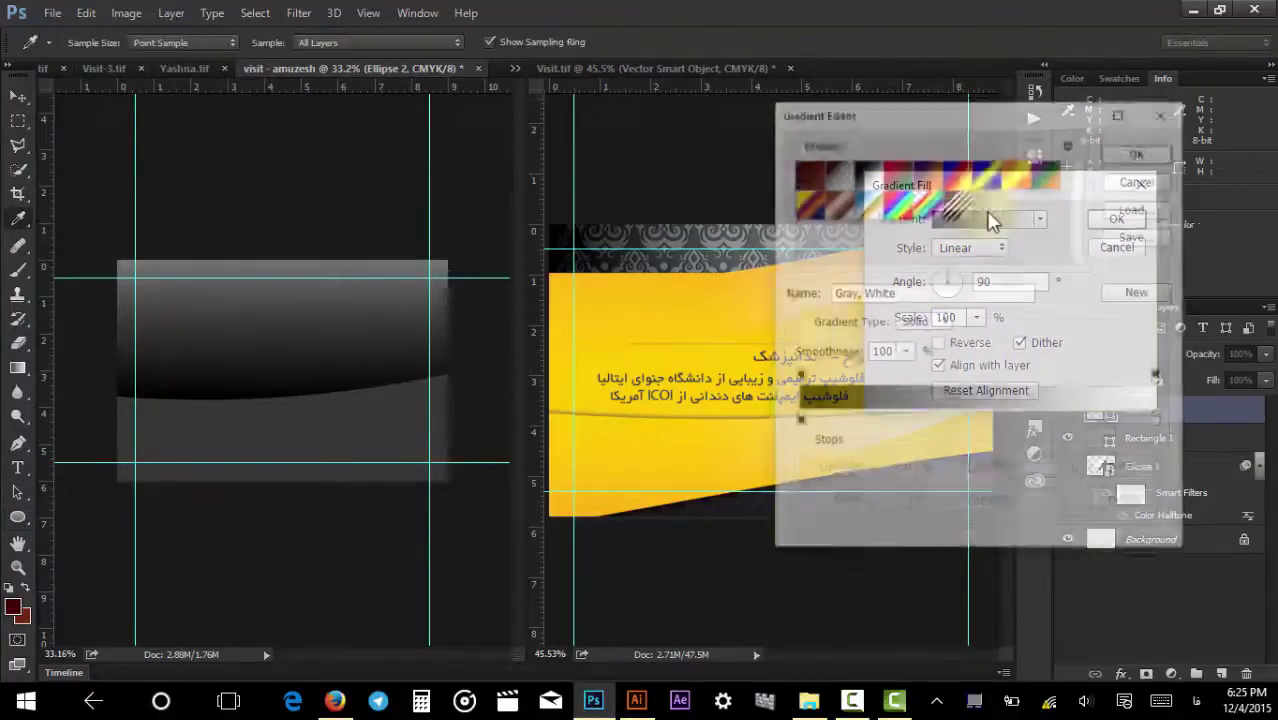
pyautogui.moveTo(913, 134); pyautogui.dragTo(988, 126)
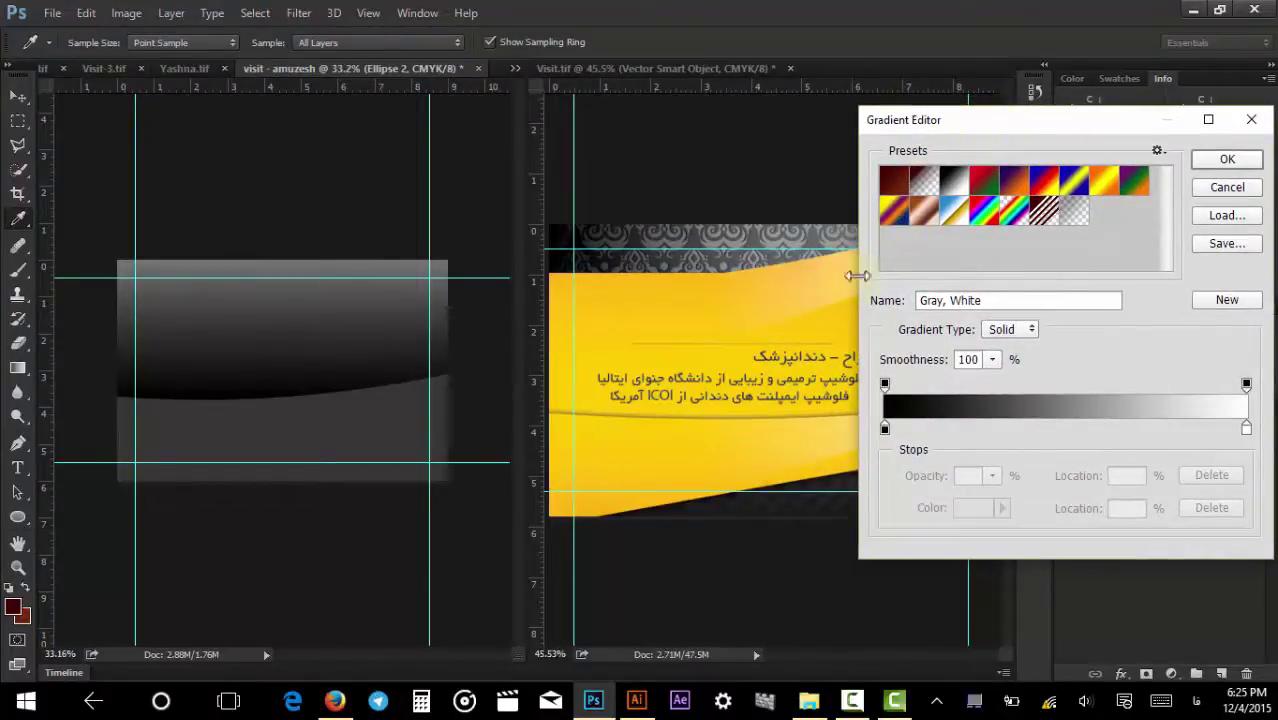
pyautogui.click(884, 428)
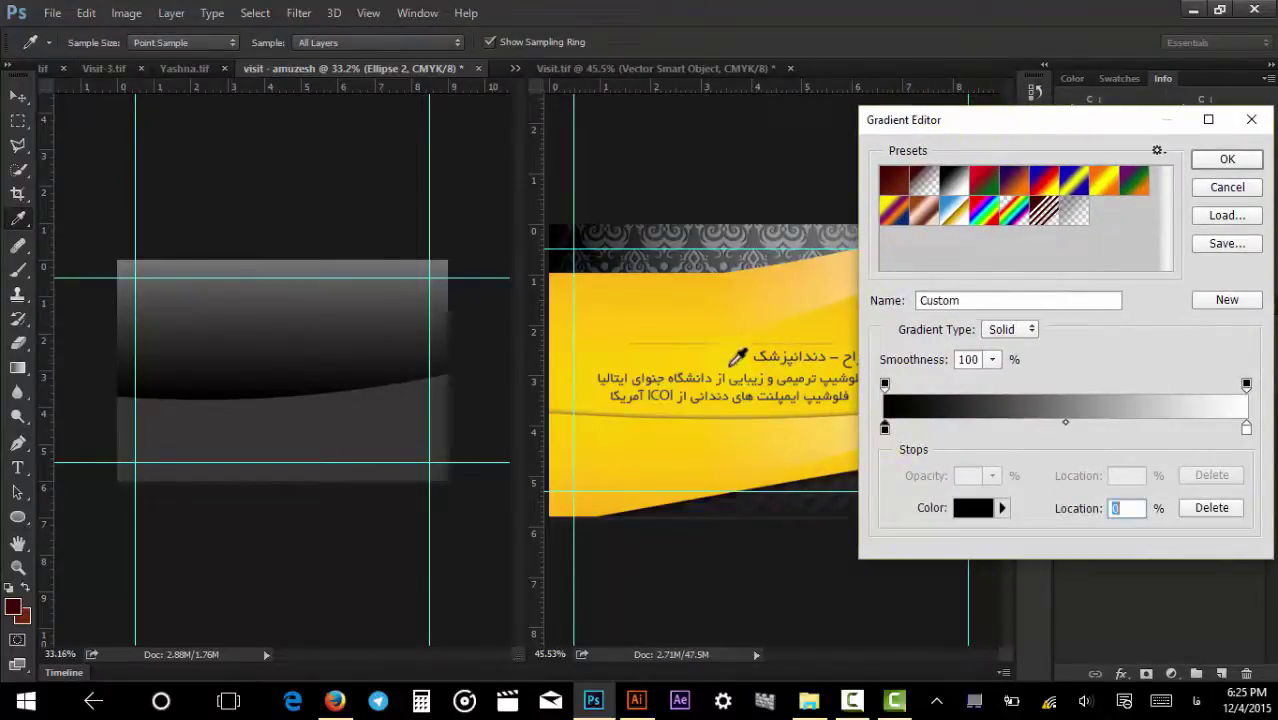
pyautogui.click(737, 356)
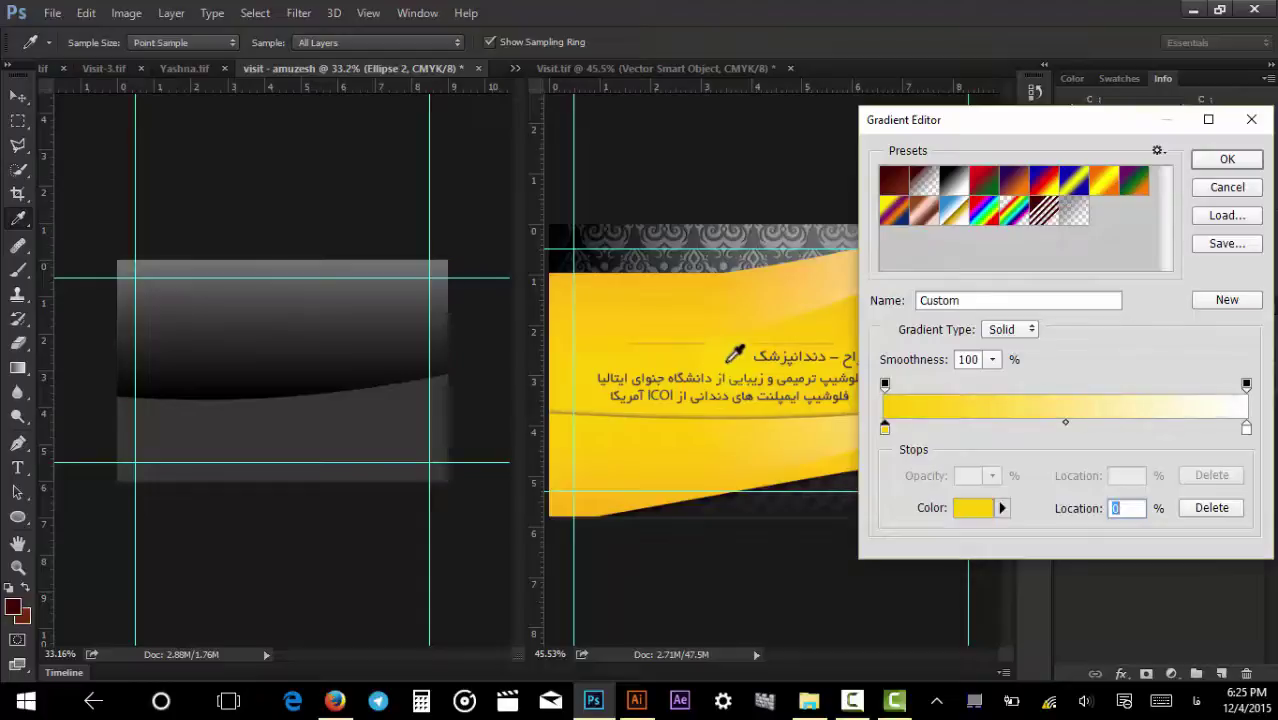
pyautogui.click(1247, 431)
pyautogui.moveTo(893, 132); pyautogui.dragTo(988, 178)
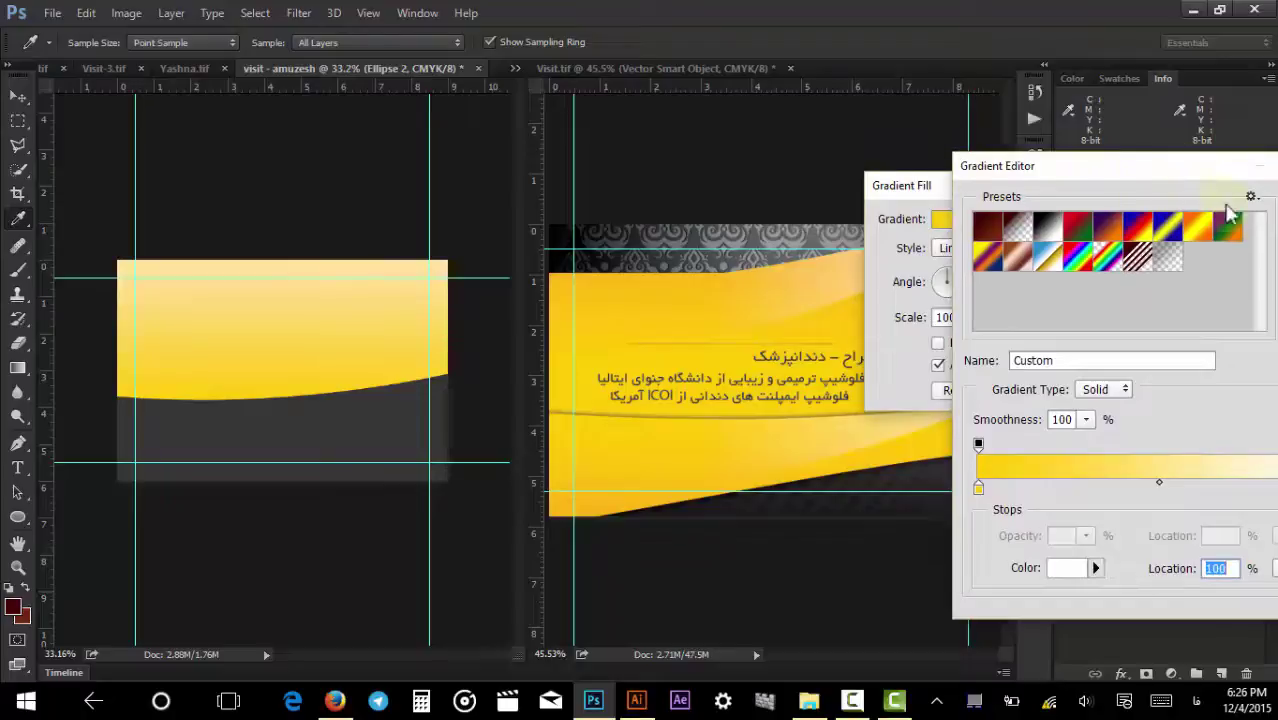
pyautogui.moveTo(1228, 166); pyautogui.dragTo(1132, 120)
pyautogui.click(1087, 207)
# Set the right stop to the banner's yellow and apply the all-yellow gradient fill.
pyautogui.click(1125, 157)
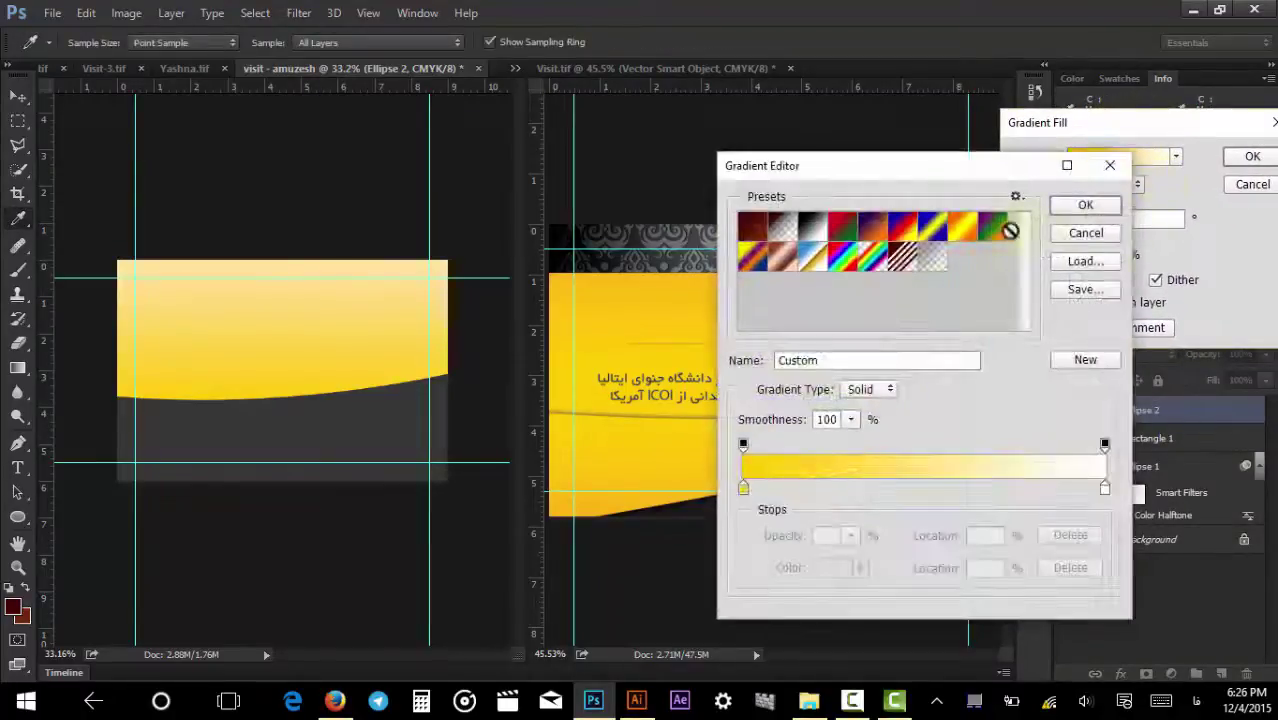
pyautogui.moveTo(970, 167); pyautogui.dragTo(342, 197)
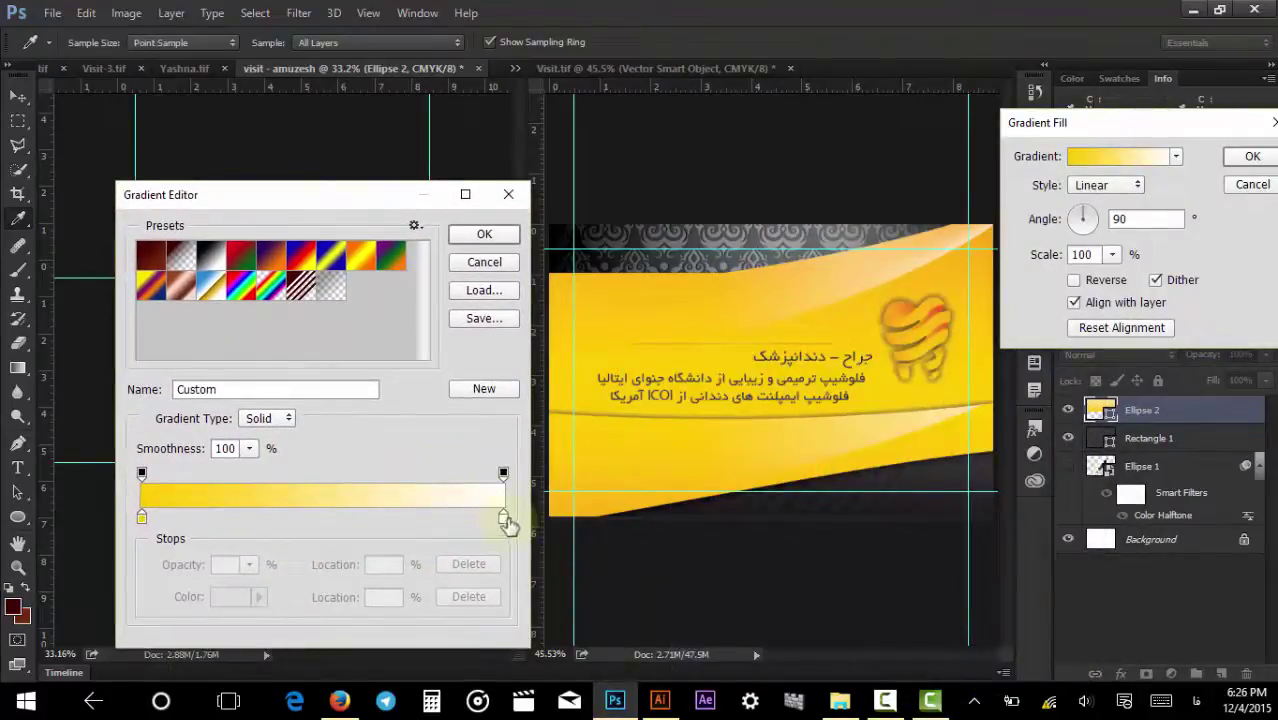
pyautogui.click(503, 518)
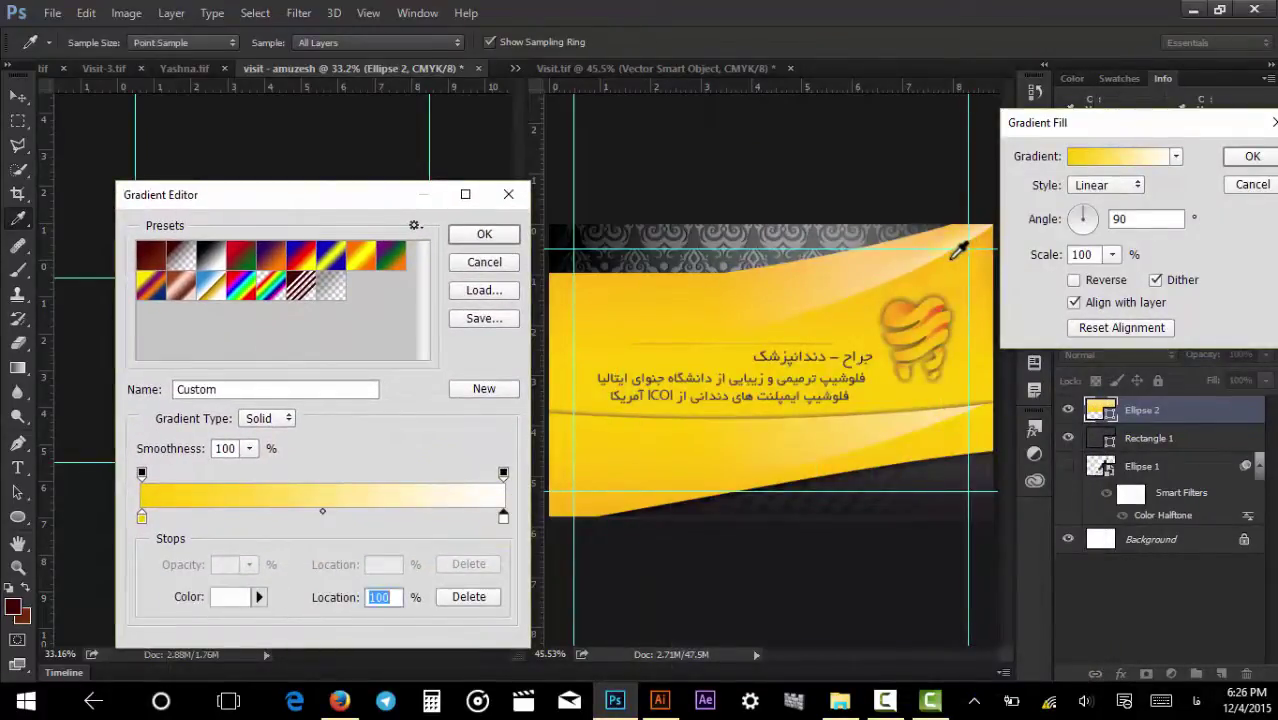
pyautogui.click(953, 257)
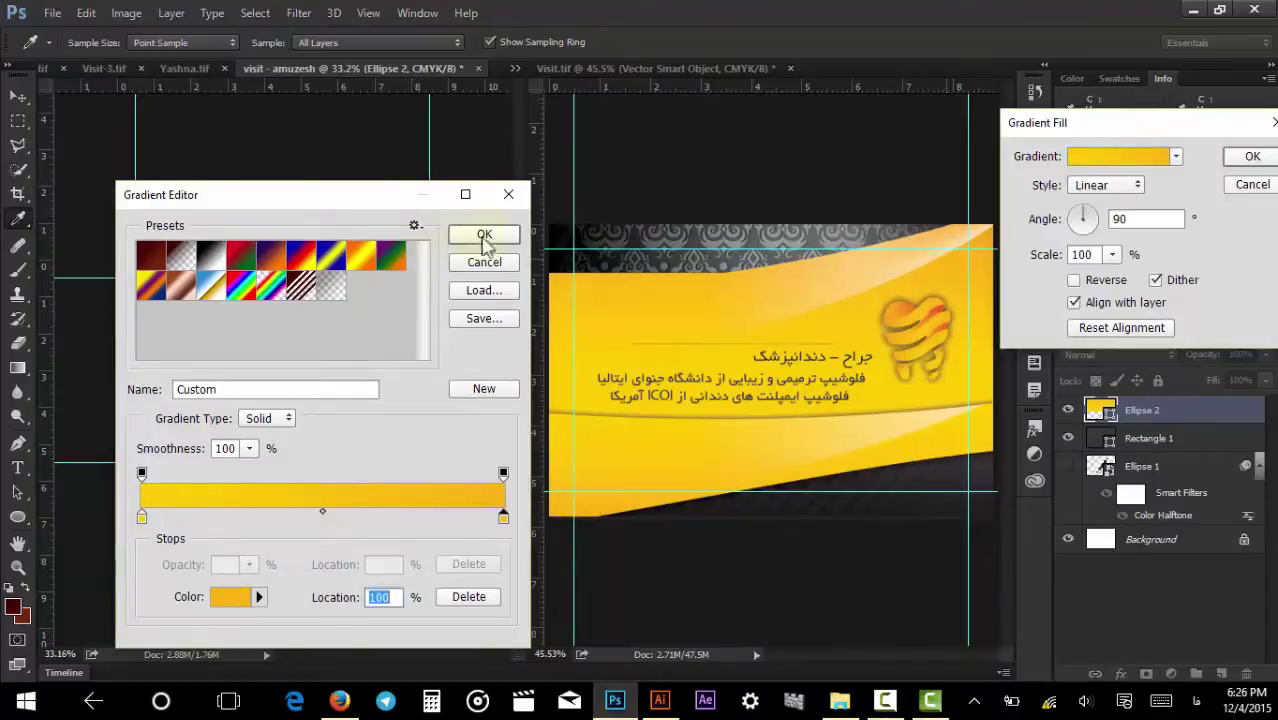
pyautogui.click(484, 236)
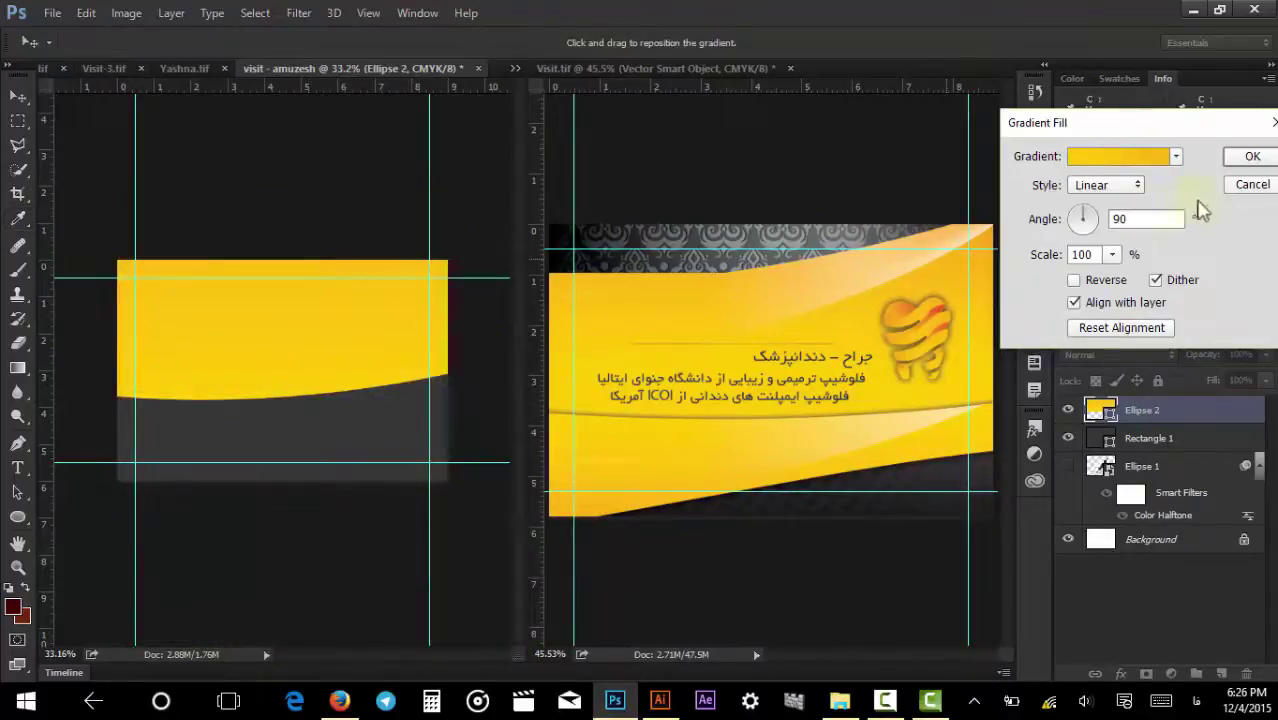
pyautogui.moveTo(1160, 135); pyautogui.dragTo(926, 175)
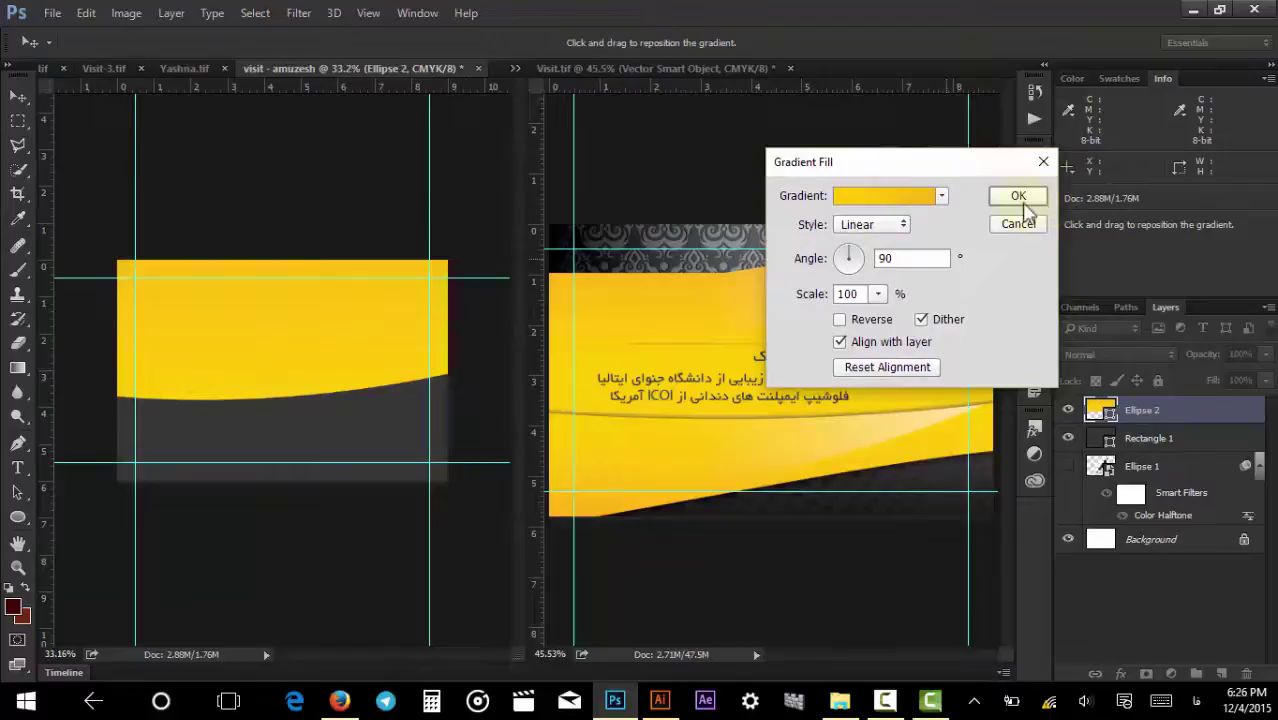
pyautogui.click(1018, 197)
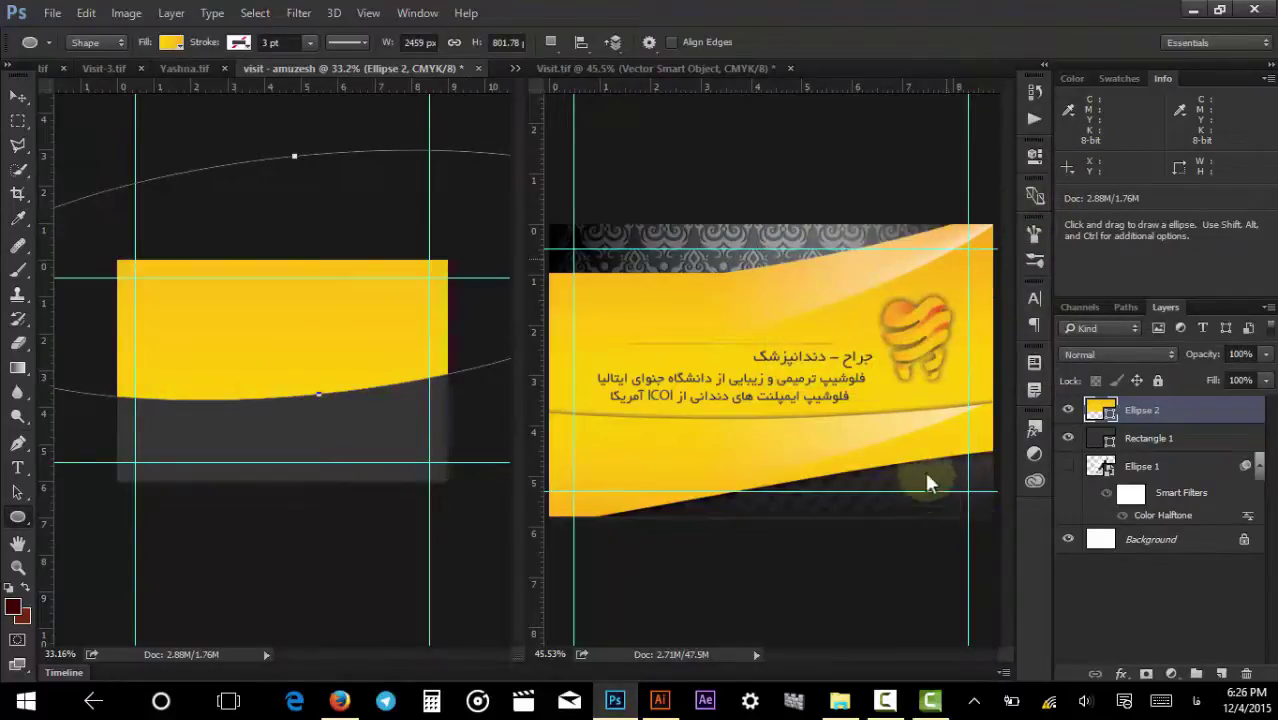
# Shift the banner layer in the reference card, then return to the business card.
pyautogui.press('v')
pyautogui.moveTo(948, 450); pyautogui.dragTo(841, 438)
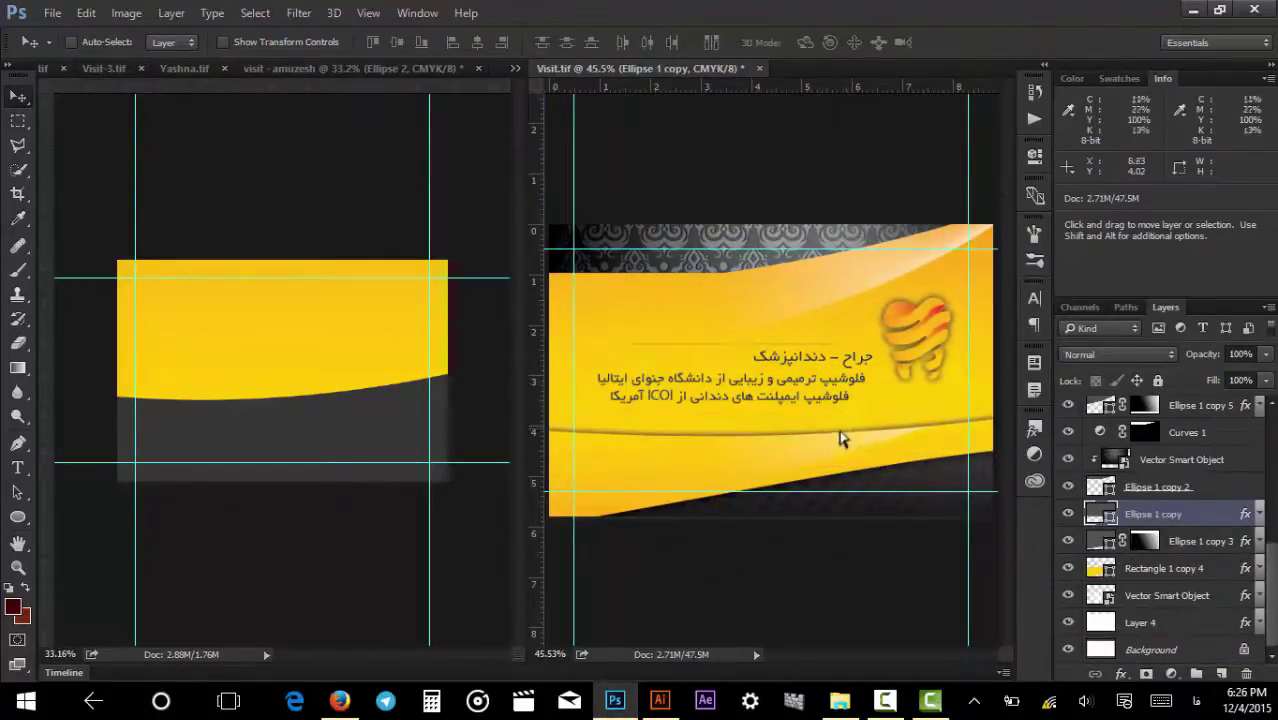
pyautogui.click(280, 368)
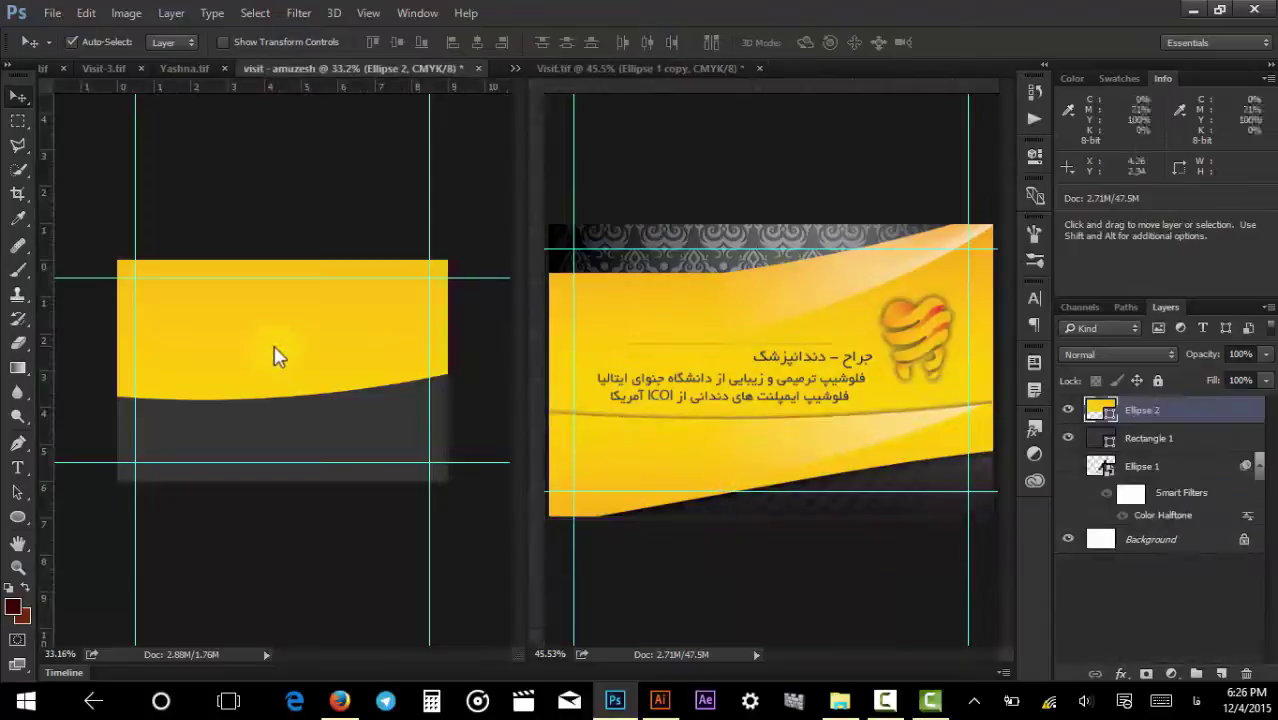
# Enable an Inner Shadow in Ellipse 2's layer styles.
pyautogui.doubleClick(1207, 417)
pyautogui.moveTo(533, 90); pyautogui.dragTo(862, 110)
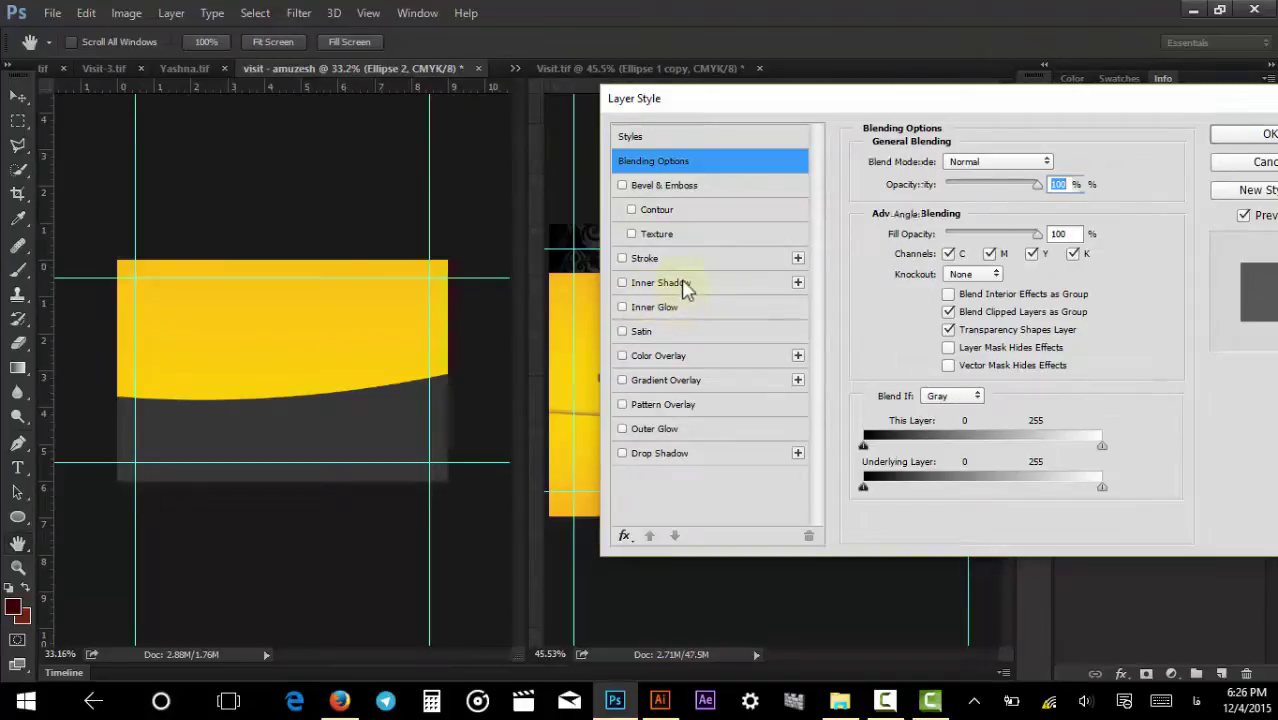
pyautogui.click(685, 282)
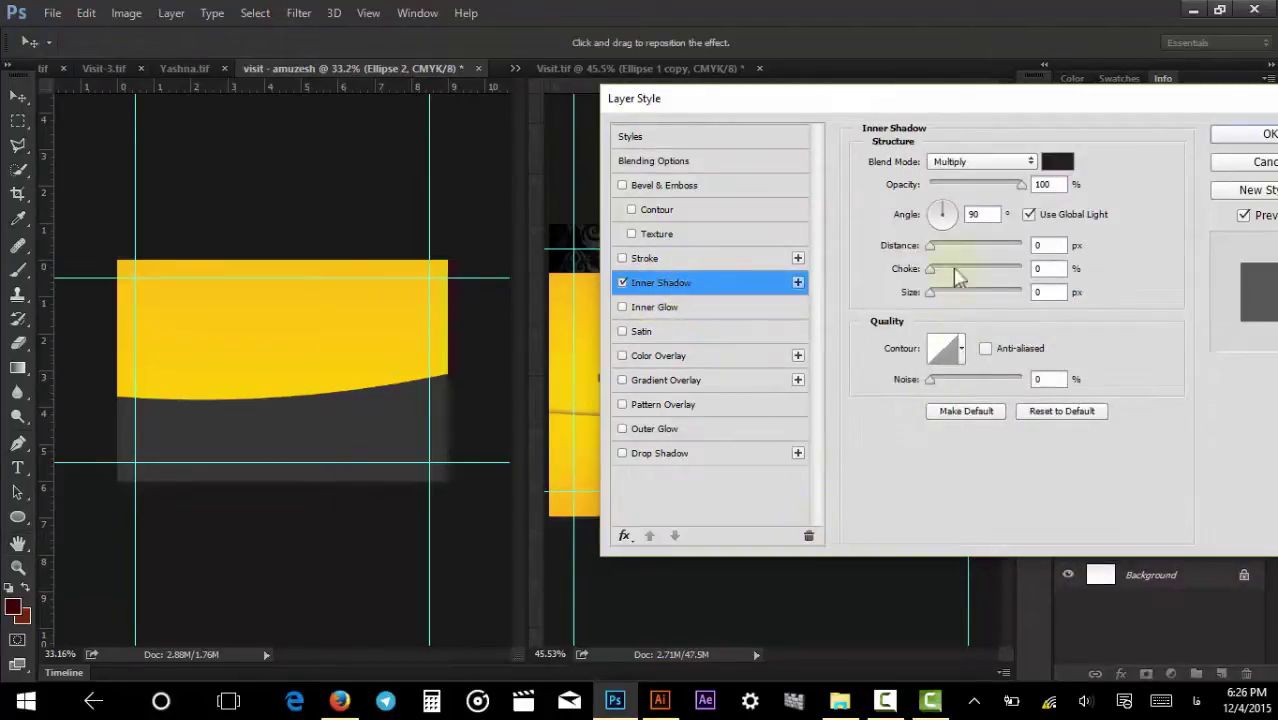
# Set the inner shadow angle to -90° and its distance to 3 px.
pyautogui.moveTo(903, 250); pyautogui.dragTo(847, 262)
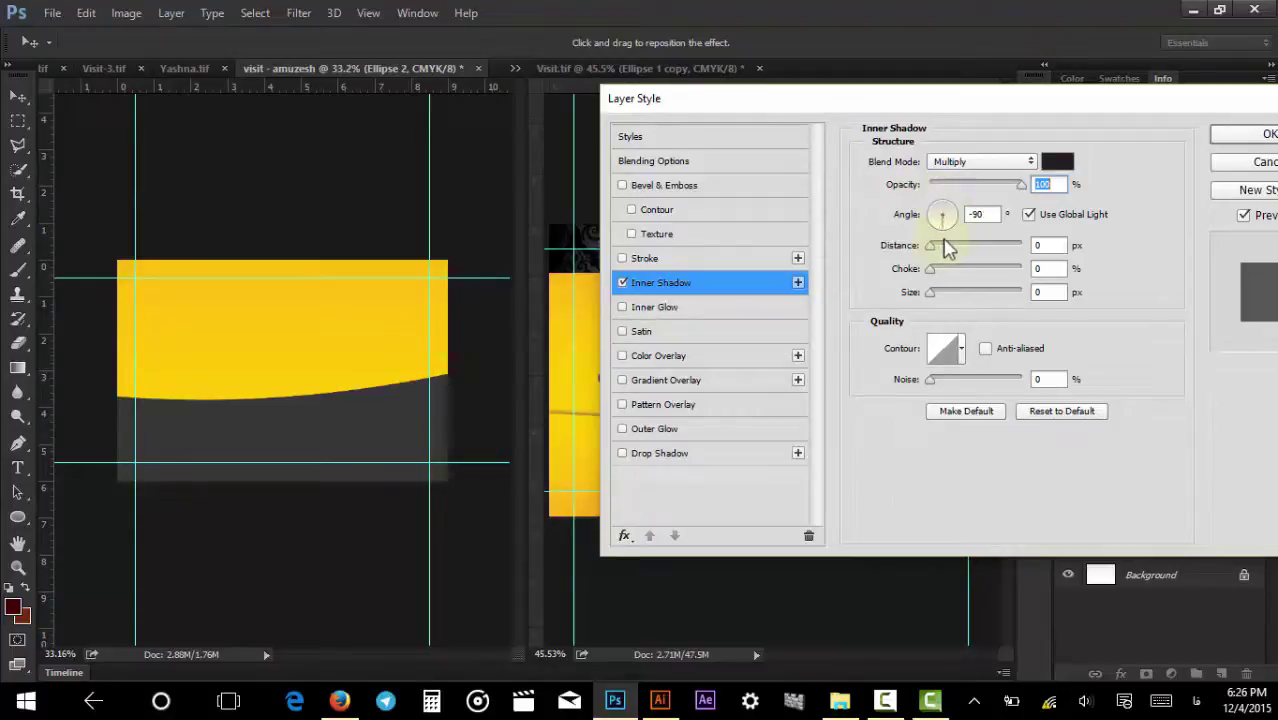
pyautogui.moveTo(908, 252); pyautogui.dragTo(843, 325)
pyautogui.moveTo(938, 258); pyautogui.dragTo(971, 252)
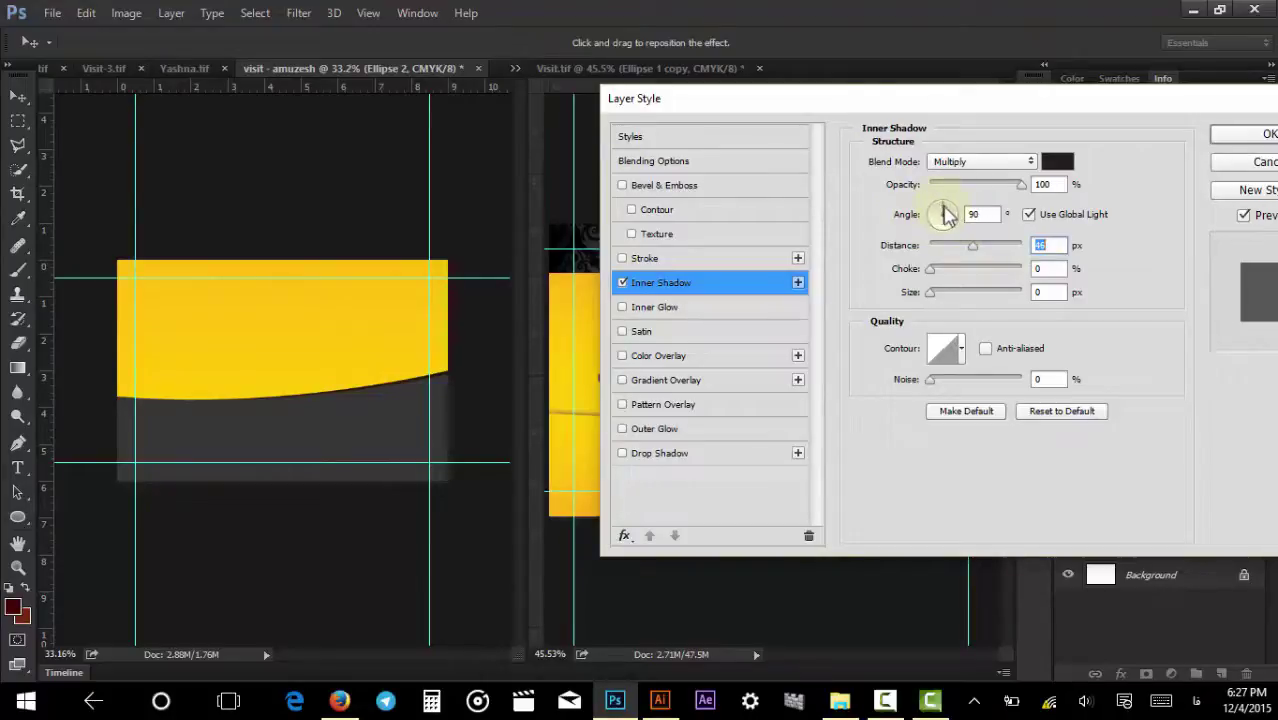
pyautogui.moveTo(948, 240); pyautogui.dragTo(950, 246)
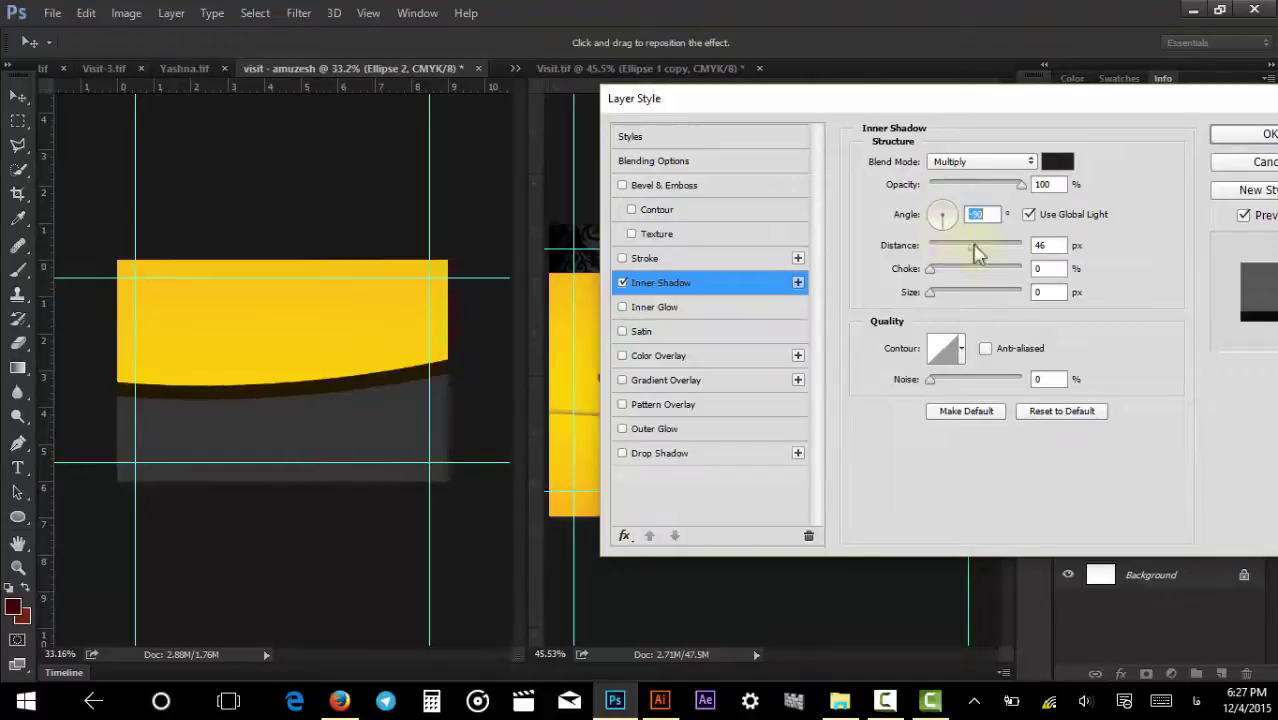
pyautogui.moveTo(974, 247); pyautogui.dragTo(938, 250)
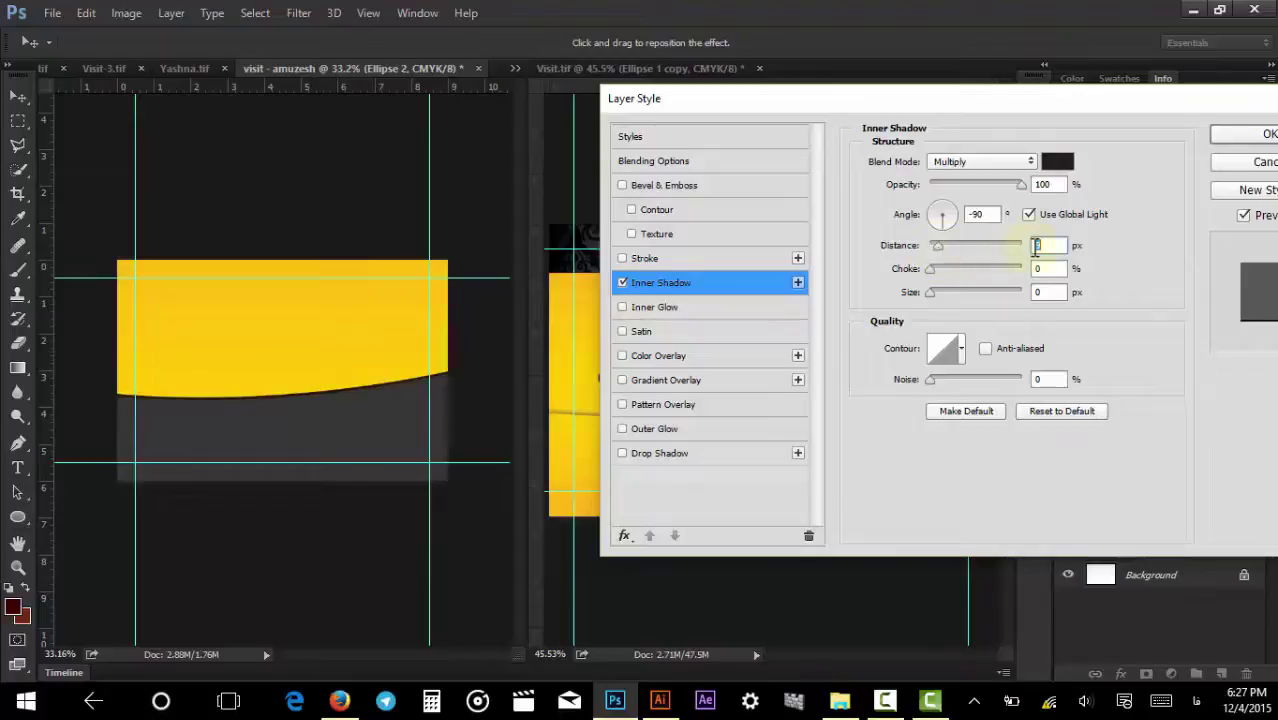
pyautogui.write('3')
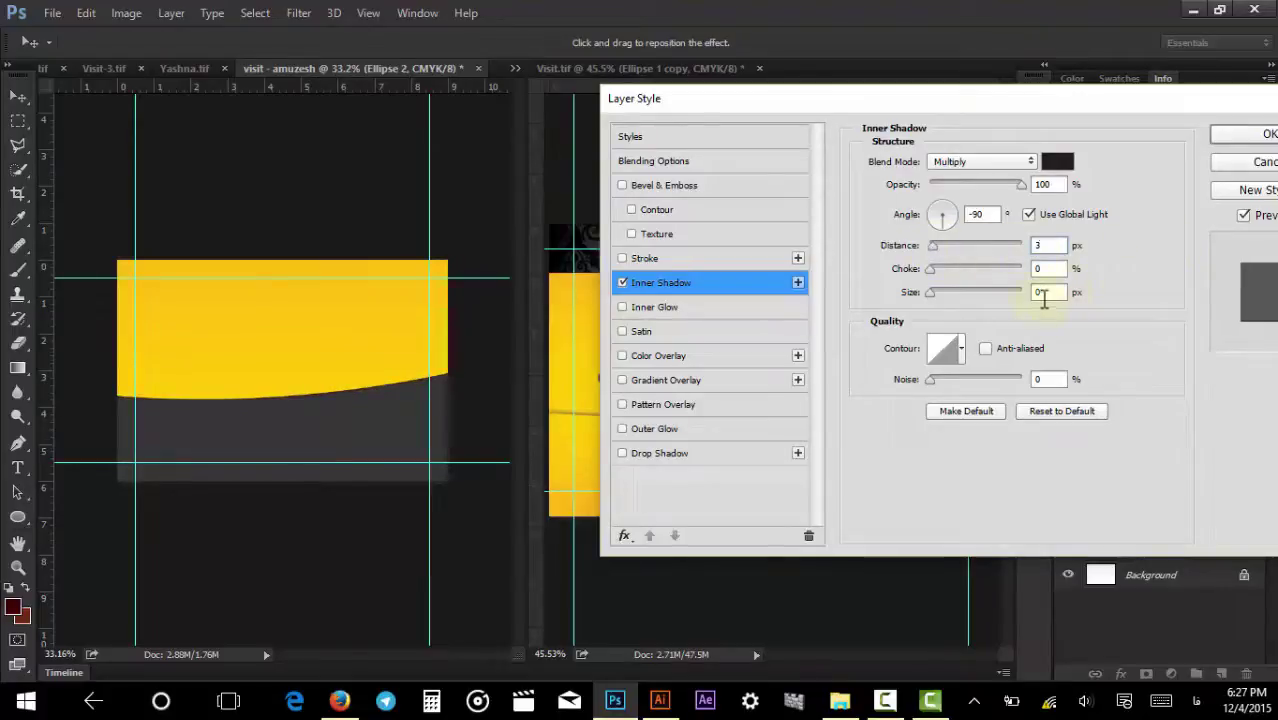
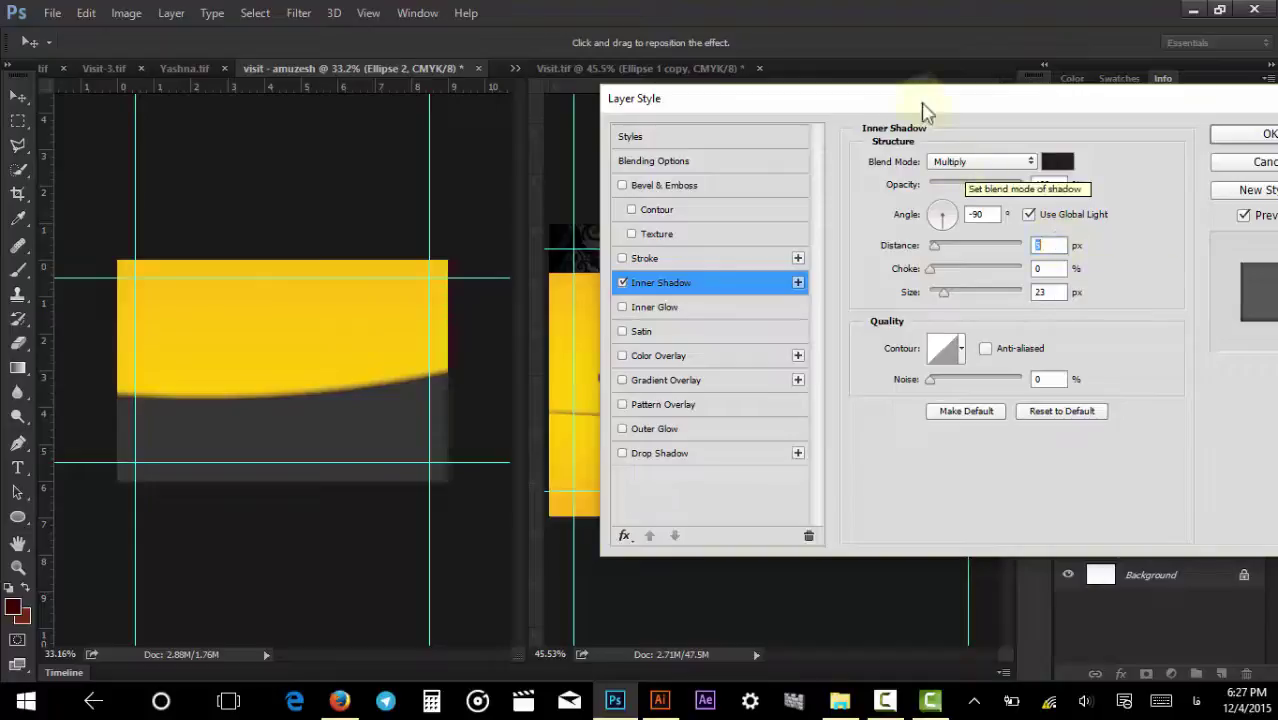
# Confirm the Inner Shadow (Multiply, -90°, size 23), then nudge Rectangle 1 copy 4 in Visit.tif.
pyautogui.moveTo(921, 98); pyautogui.dragTo(868, 93)
pyautogui.click(1220, 150)
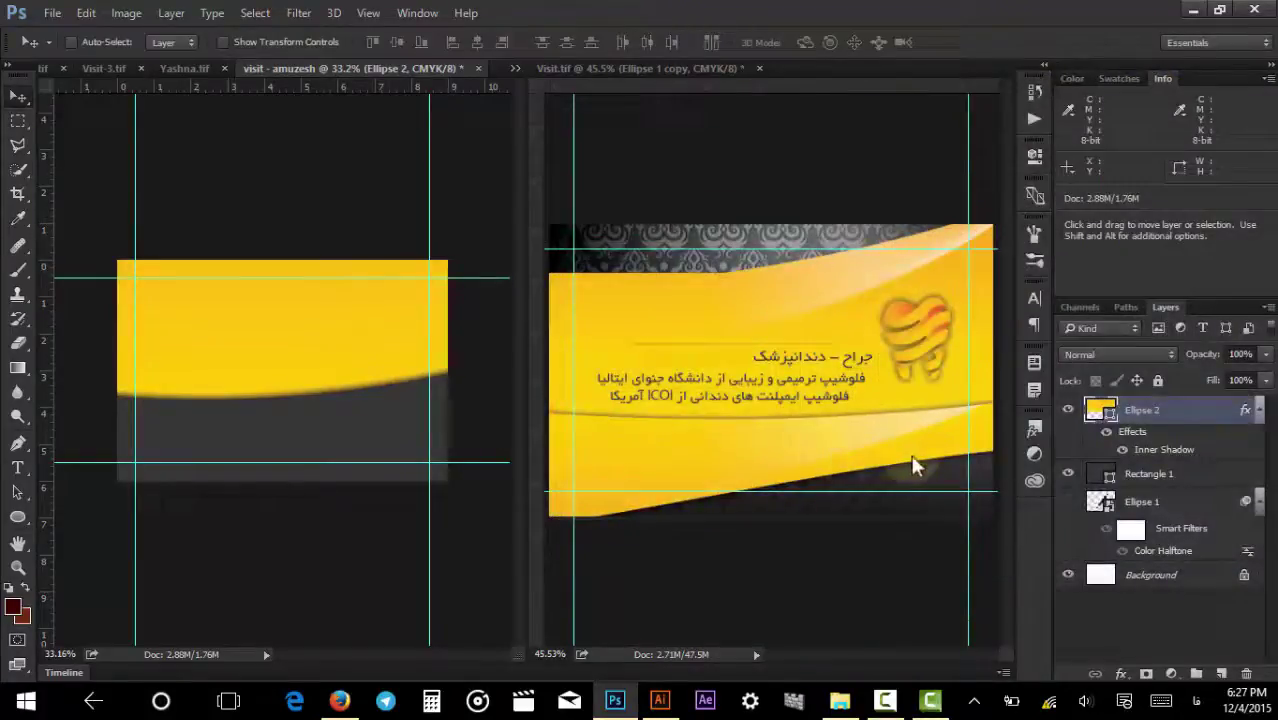
pyautogui.click(956, 447)
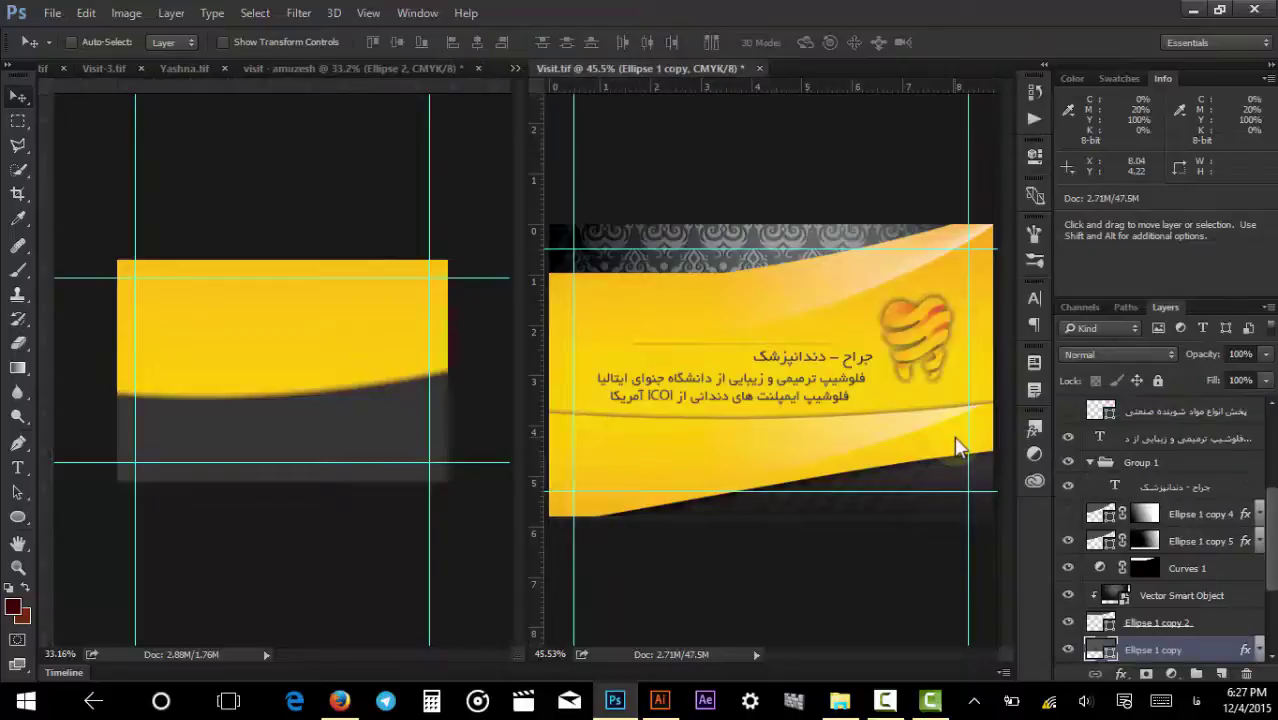
pyautogui.moveTo(956, 420); pyautogui.dragTo(944, 478)
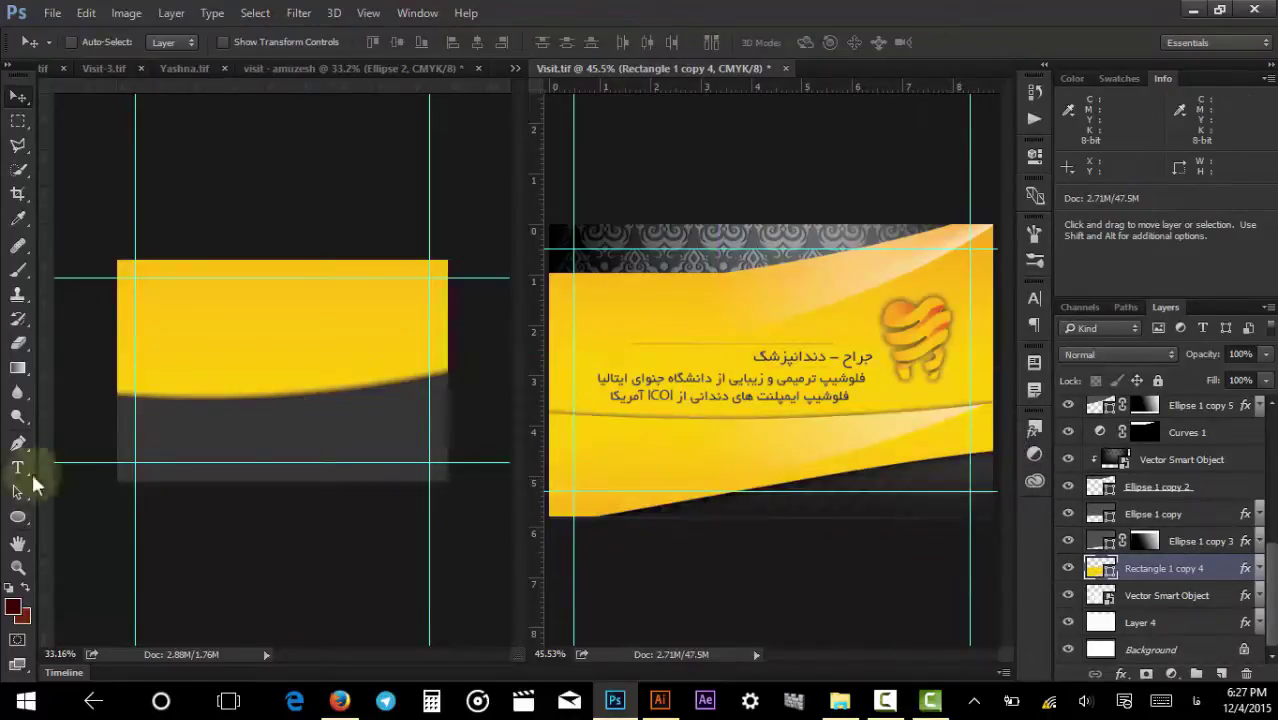
# Switch through the shape tools to the Move tool and return to the business card.
pyautogui.click(20, 518)
pyautogui.moveTo(20, 518); pyautogui.dragTo(60, 497)
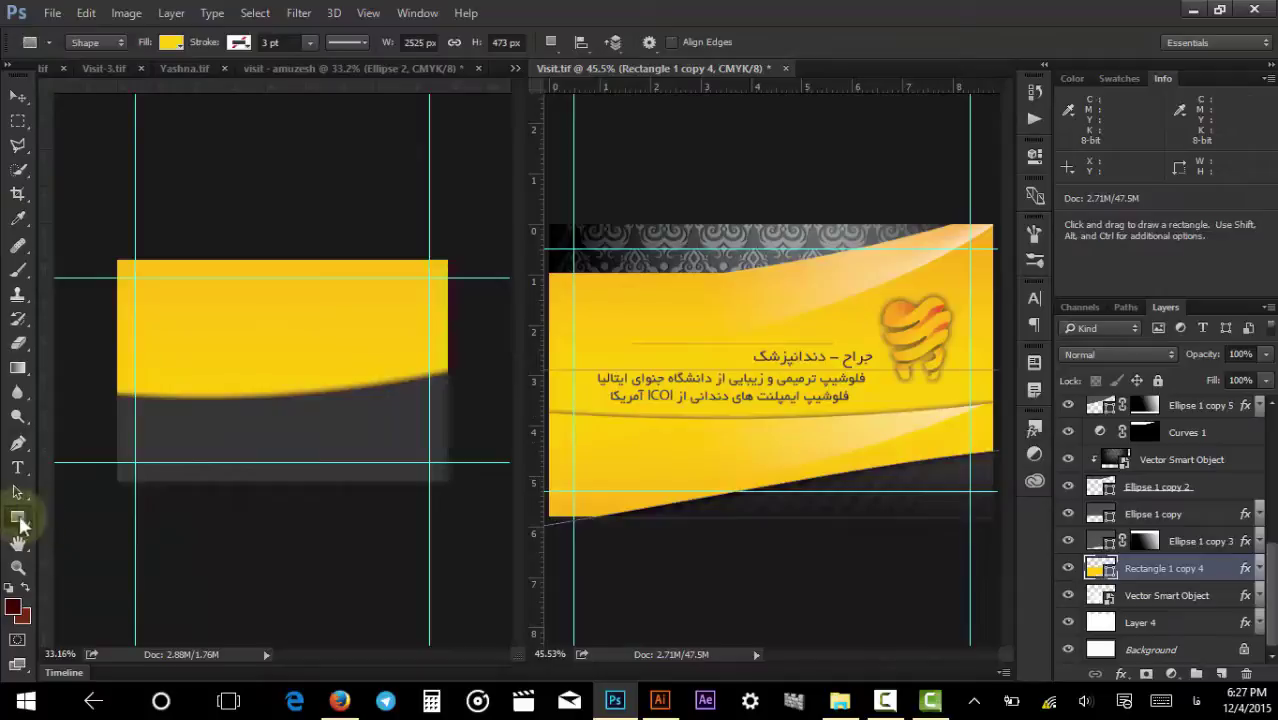
pyautogui.press('v')
pyautogui.click(308, 343)
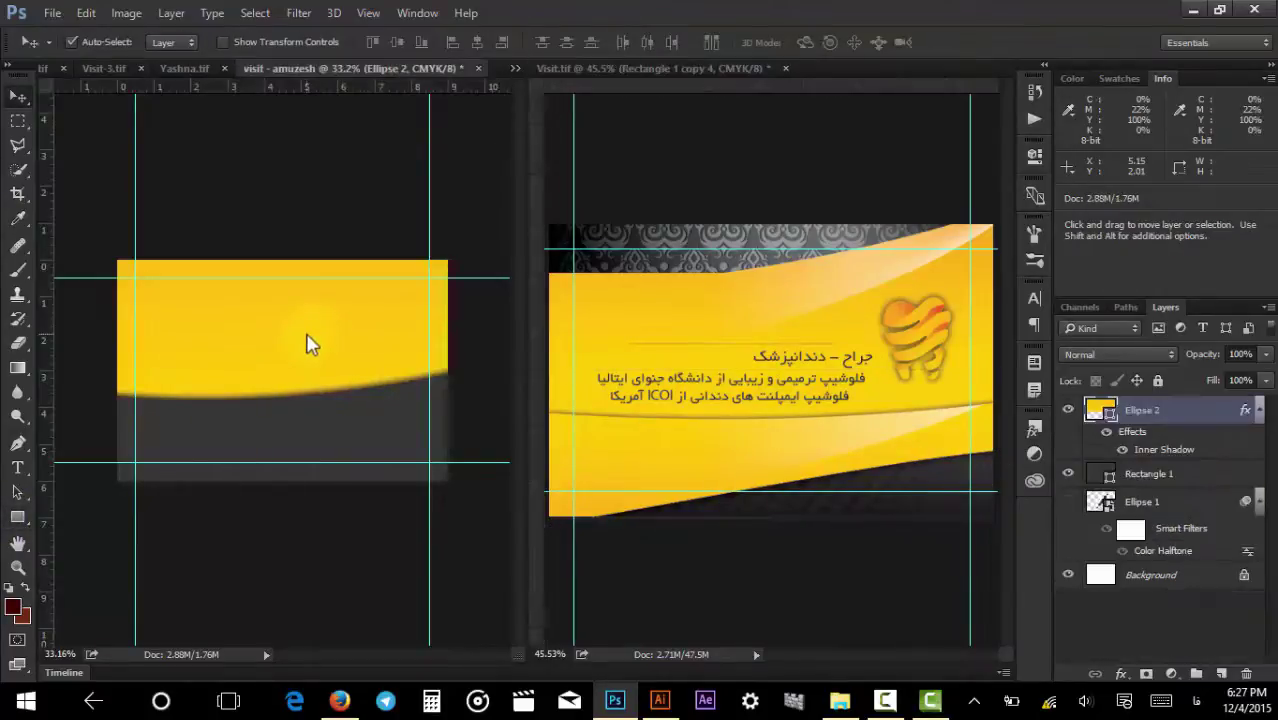
# Draw Rectangle 2 across the card's lower half and fill it with the card's sampled yellow.
pyautogui.click(18, 518)
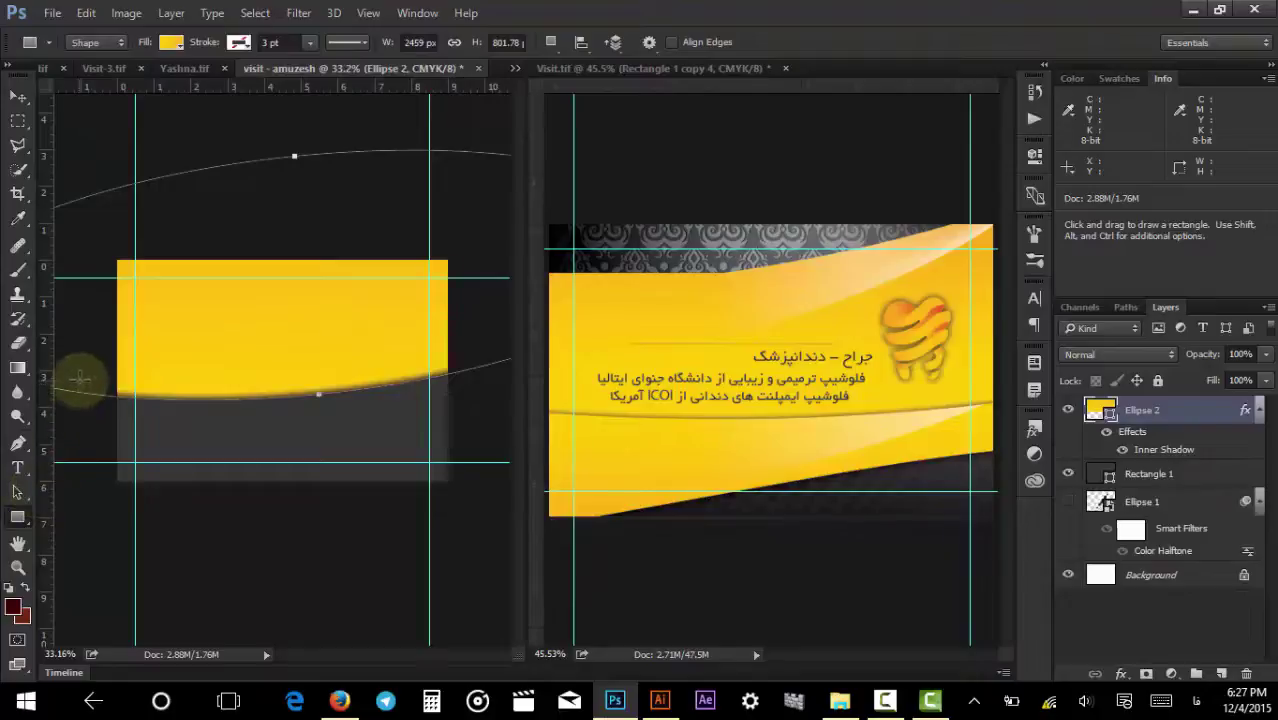
pyautogui.click(1150, 474)
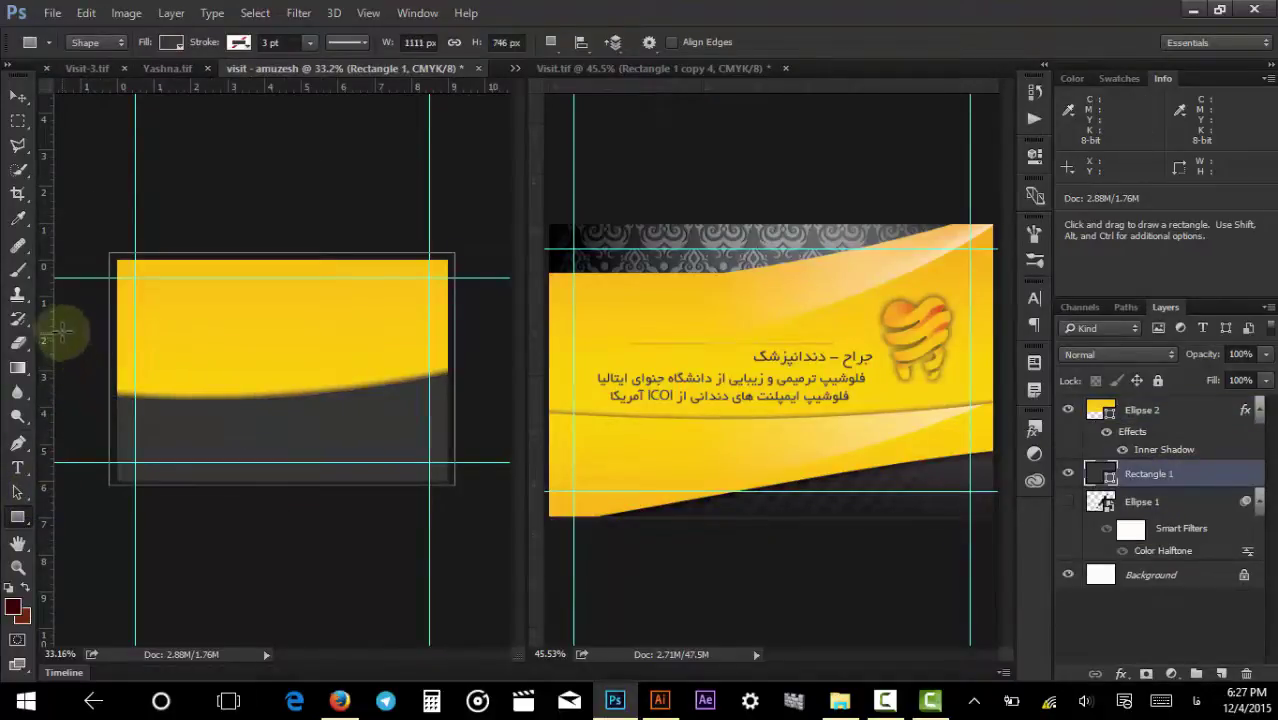
pyautogui.moveTo(62, 333)
pyautogui.mouseDown()
pyautogui.moveTo(322, 514)
pyautogui.moveTo(485, 505)
pyautogui.moveTo(505, 516)
pyautogui.mouseUp()
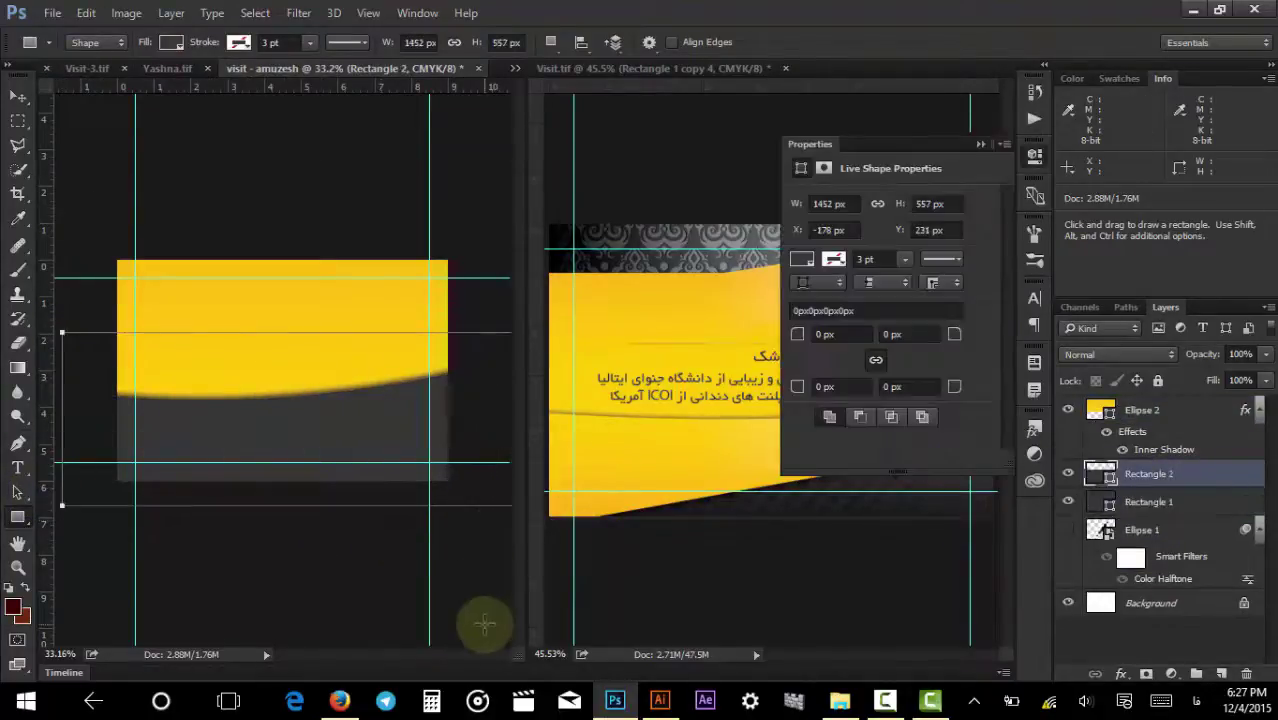
pyautogui.doubleClick(1100, 474)
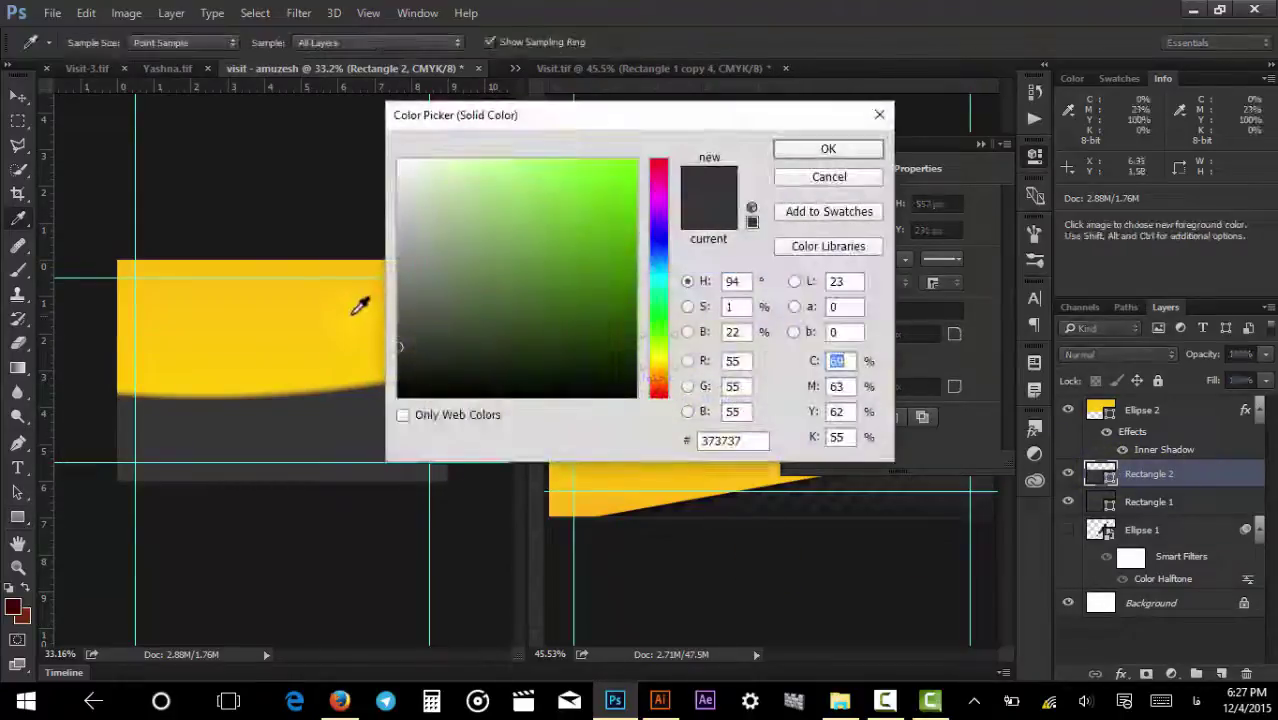
pyautogui.click(359, 300)
pyautogui.click(824, 150)
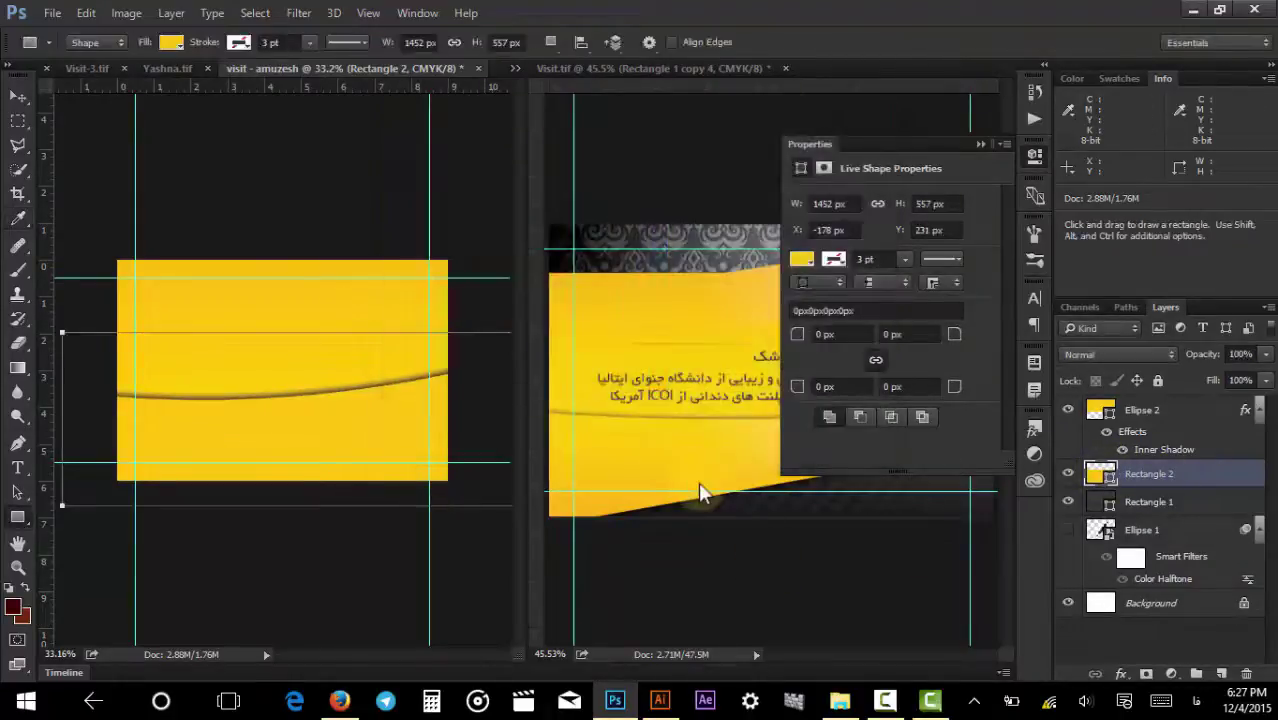
pyautogui.click(980, 145)
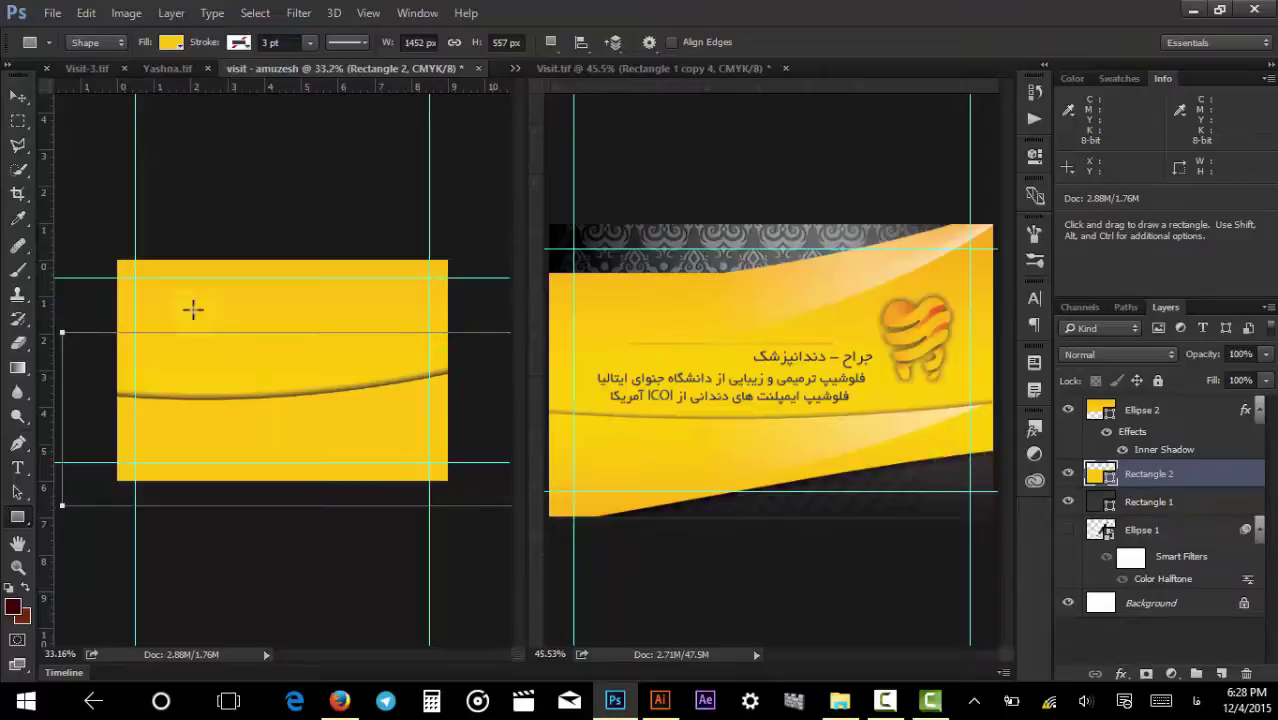
# Draw an ellipse along the bottom of the card within Rectangle 2.
pyautogui.moveTo(160, 535)
pyautogui.mouseDown()
pyautogui.moveTo(177, 534)
pyautogui.moveTo(172, 545)
pyautogui.moveTo(251, 508)
pyautogui.moveTo(228, 514)
pyautogui.mouseUp()
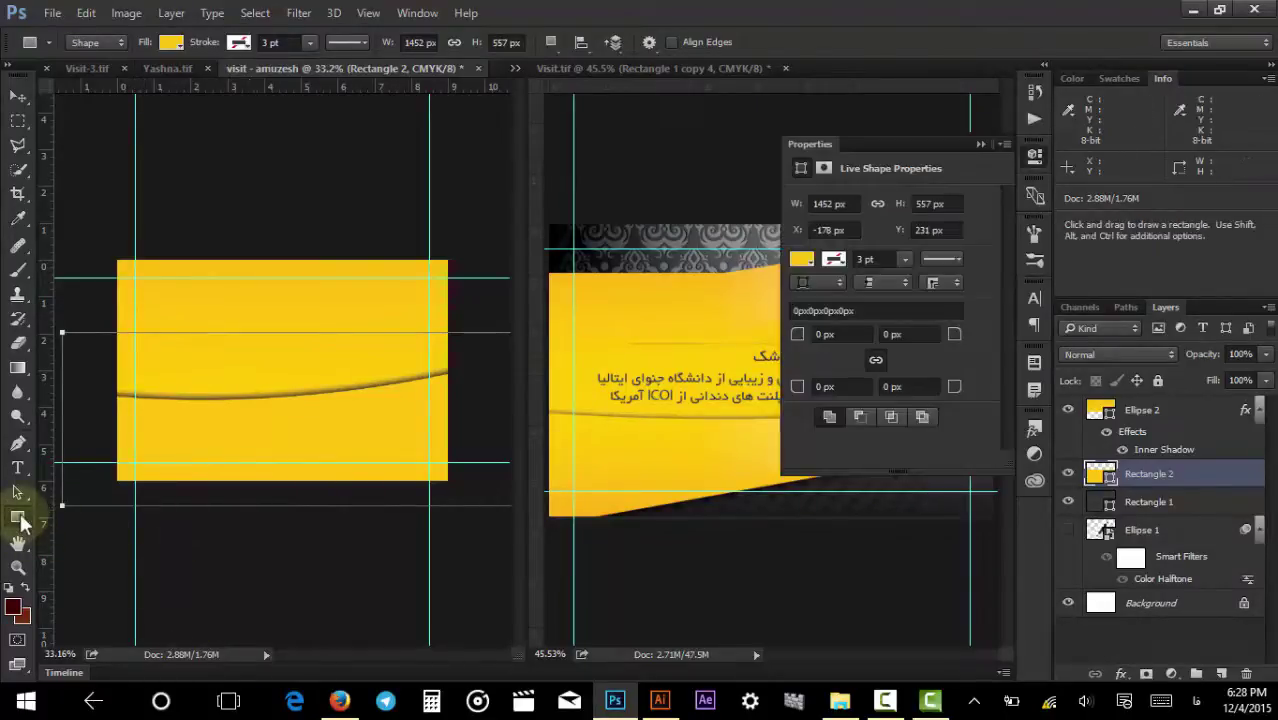
pyautogui.moveTo(22, 522)
pyautogui.mouseDown()
pyautogui.moveTo(70, 525)
pyautogui.moveTo(86, 542)
pyautogui.moveTo(362, 457)
pyautogui.moveTo(508, 443)
pyautogui.mouseUp()
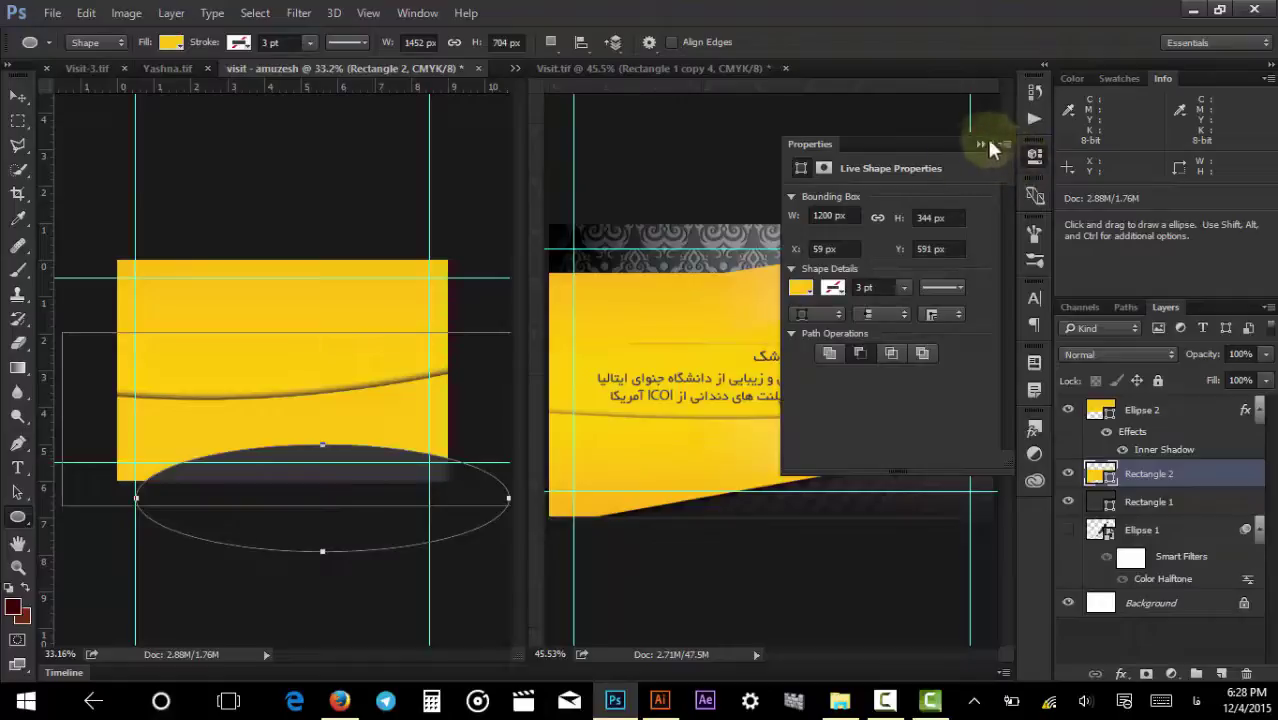
pyautogui.click(980, 144)
pyautogui.scroll(-2, 395, 520)
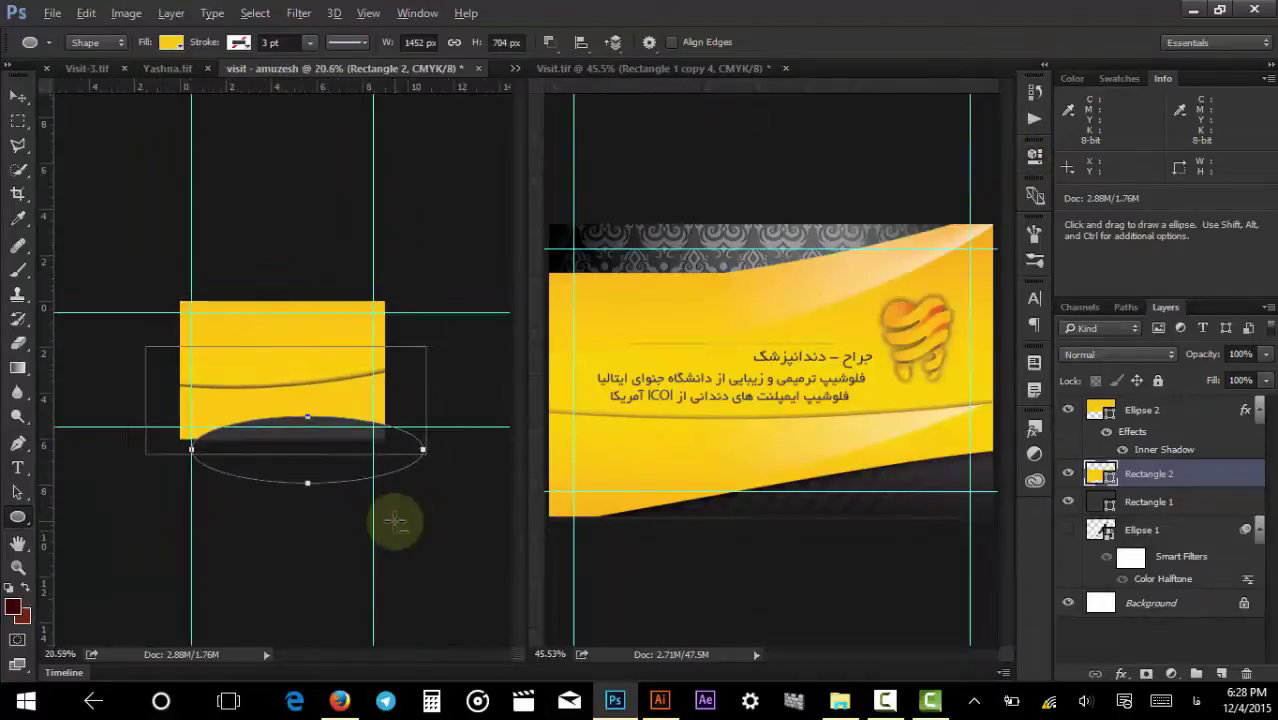
pyautogui.scroll(2, 395, 520)
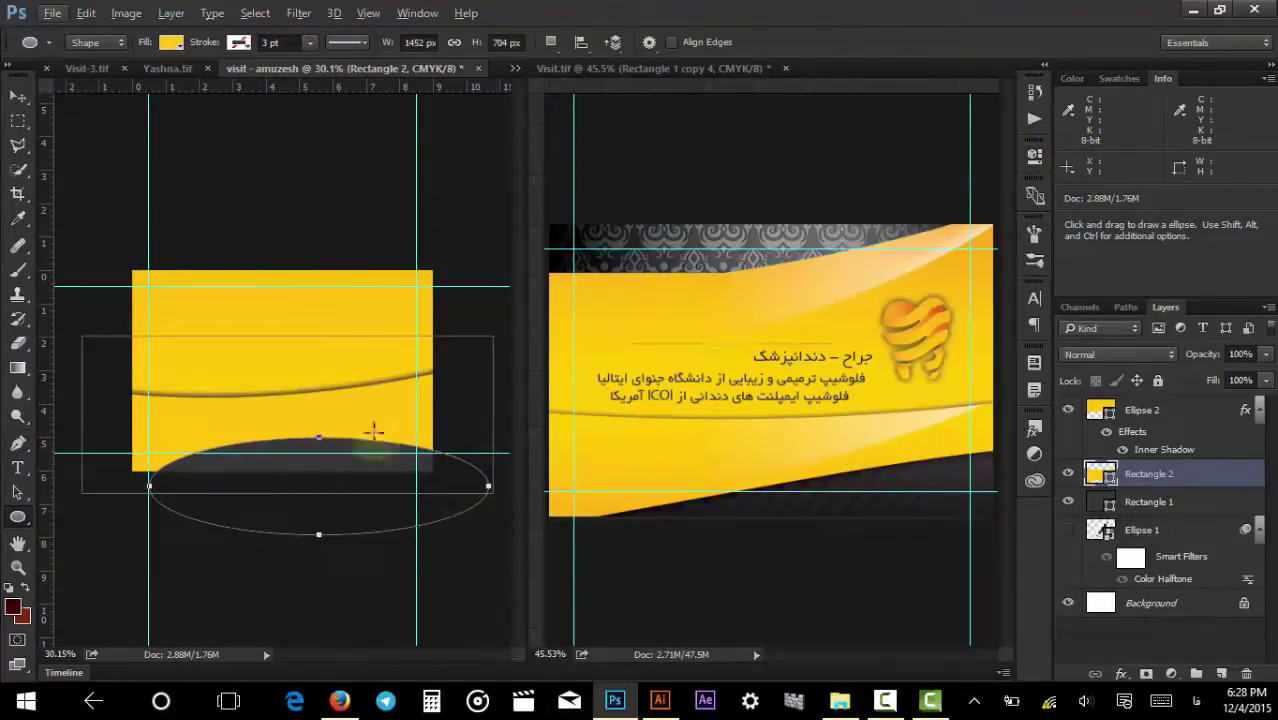
# Rotate the ellipse to about -11.7° and stretch it much wider to the right.
pyautogui.hotkey('ctrl', 't')
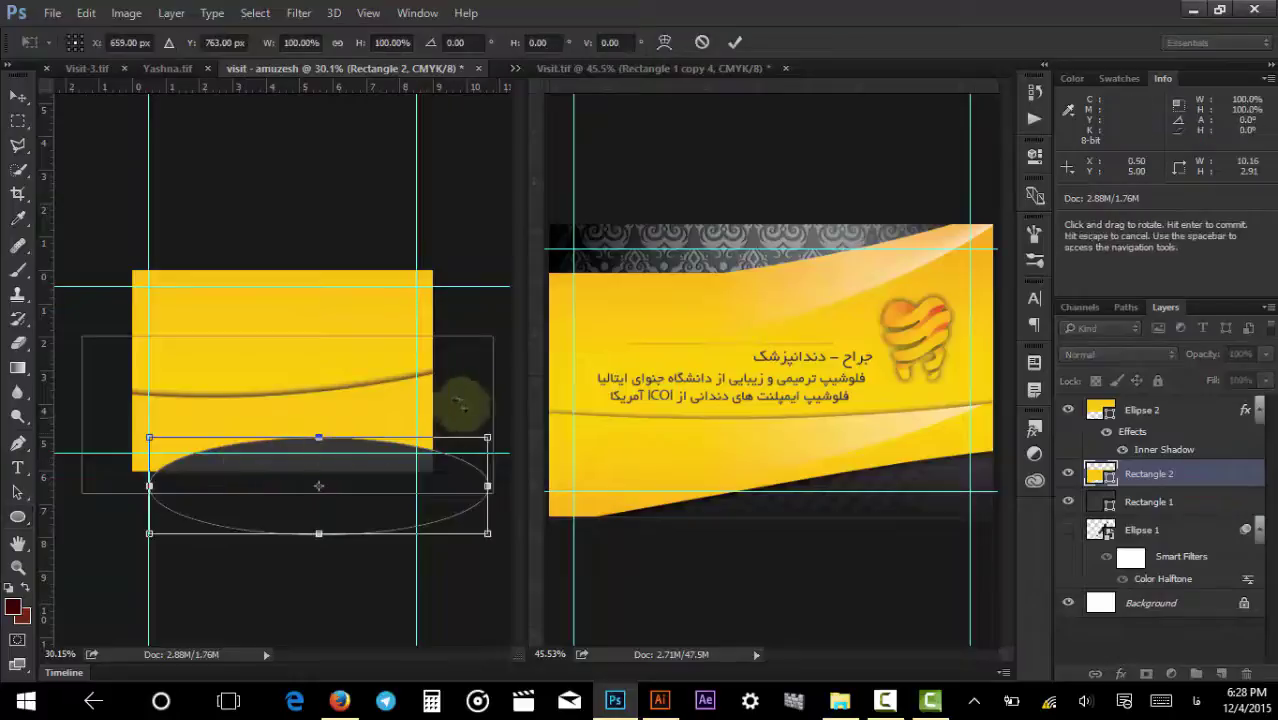
pyautogui.moveTo(458, 402); pyautogui.dragTo(448, 372)
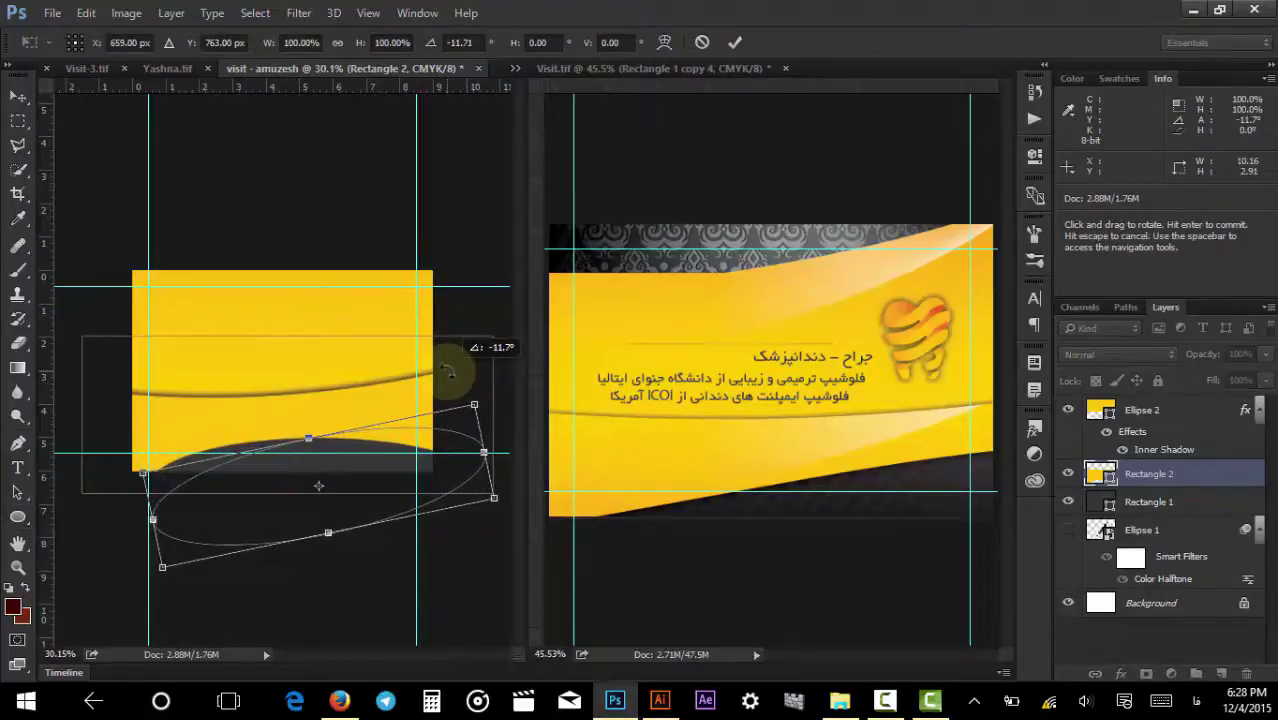
pyautogui.scroll(-2, 426, 427)
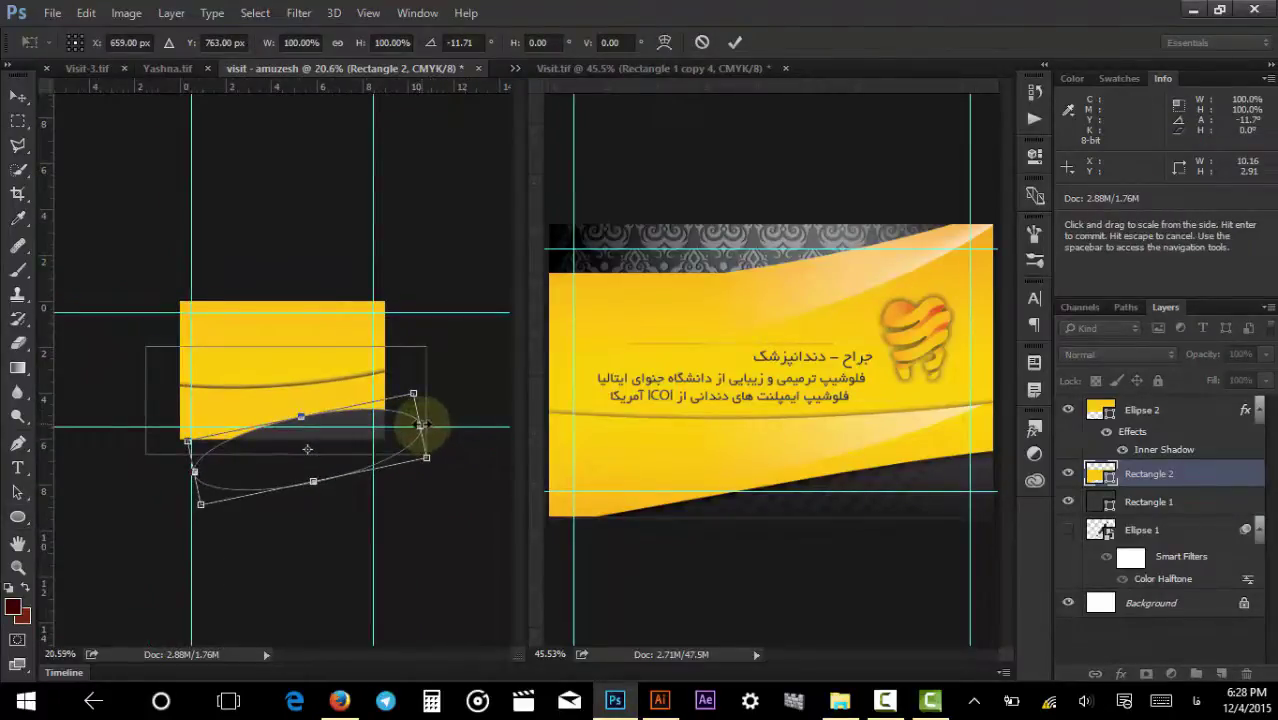
pyautogui.moveTo(424, 425); pyautogui.dragTo(527, 401)
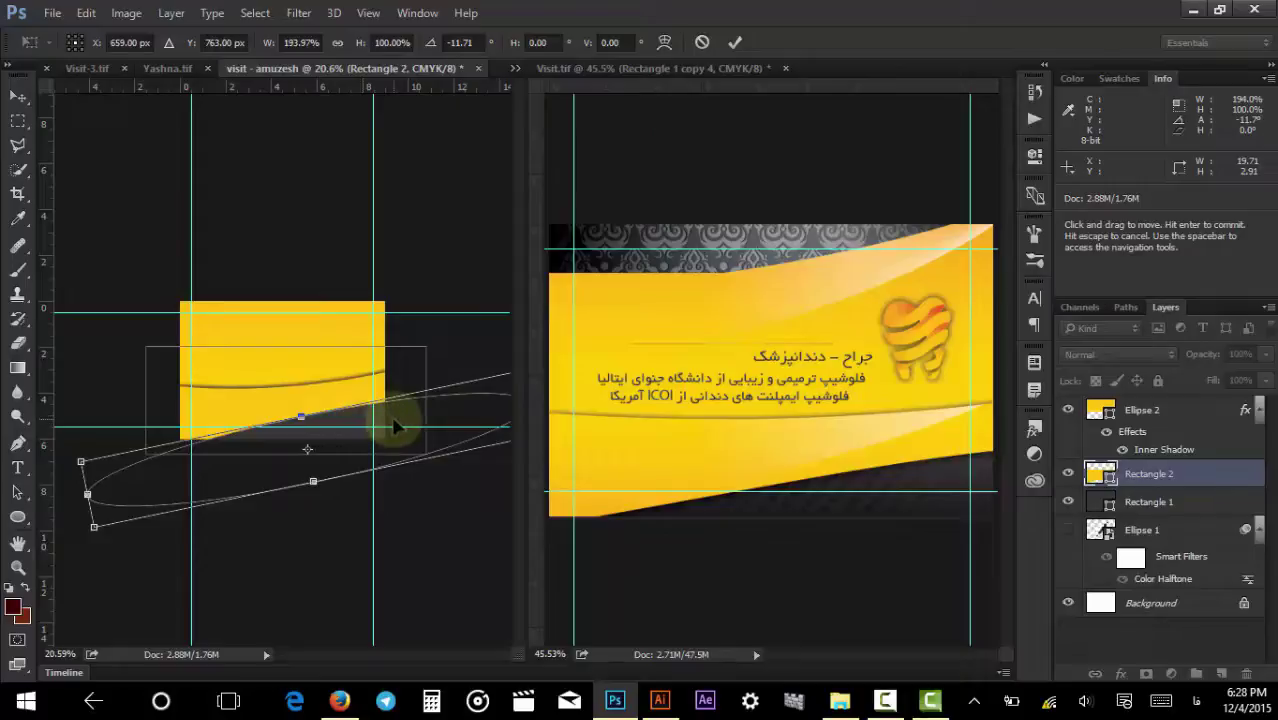
pyautogui.press('Return')
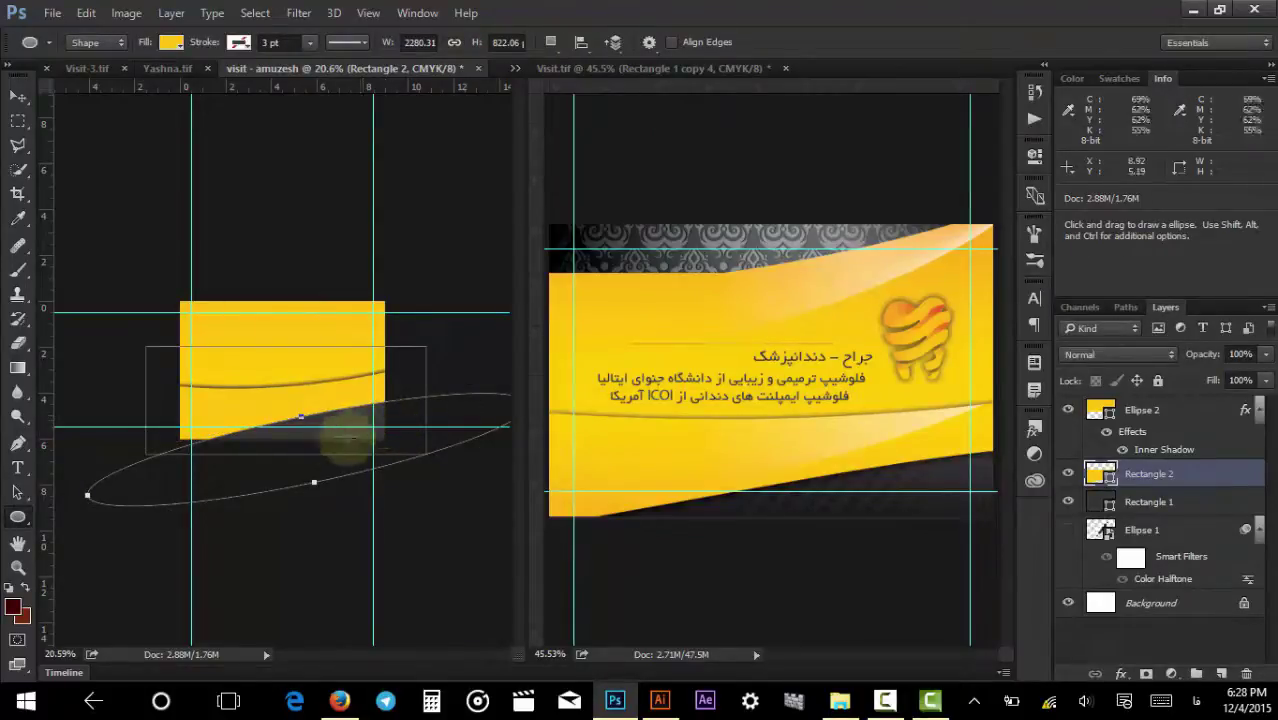
pyautogui.click(20, 494)
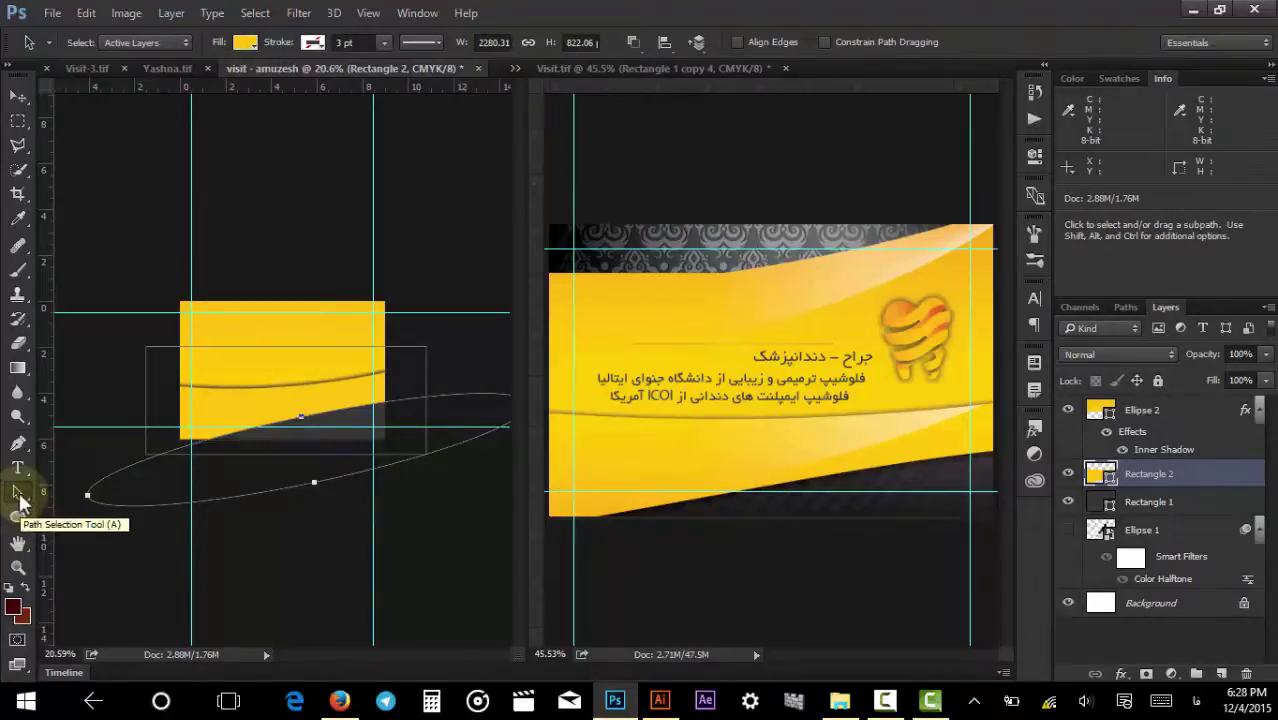
# Lower the ellipse's top anchor point to reshape its curve.
pyautogui.rightClick(20, 495)
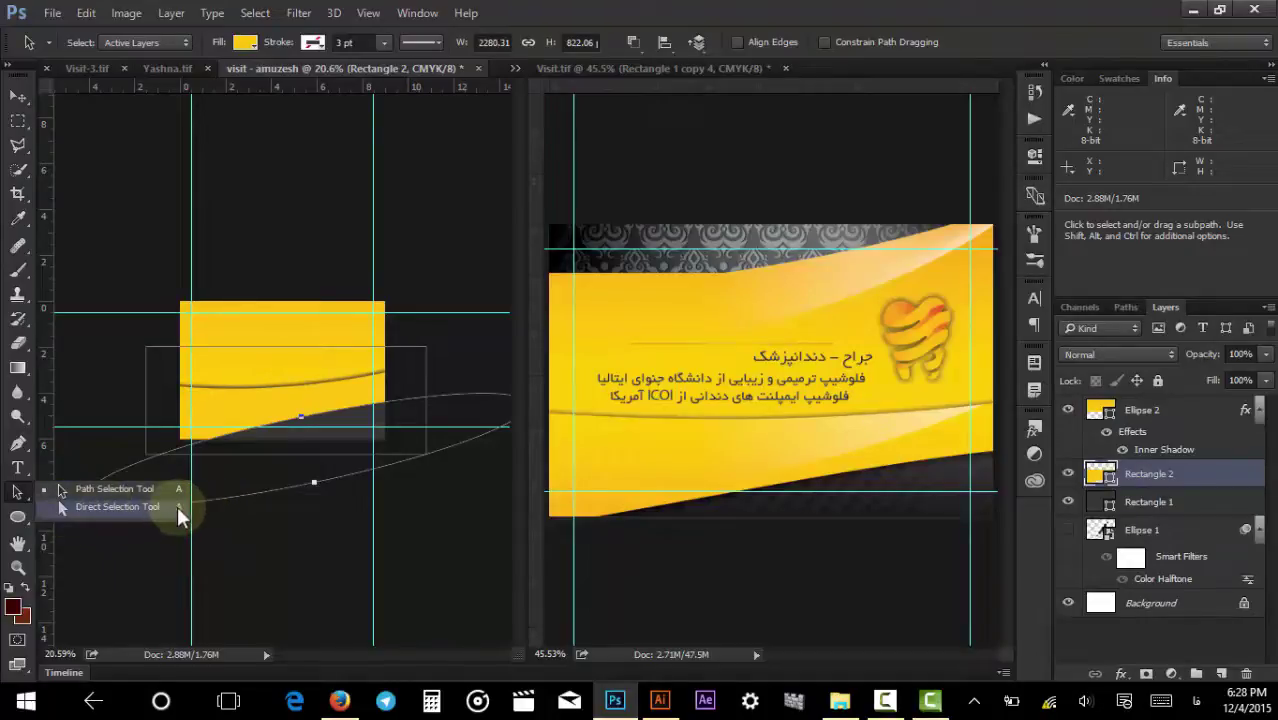
pyautogui.click(125, 490)
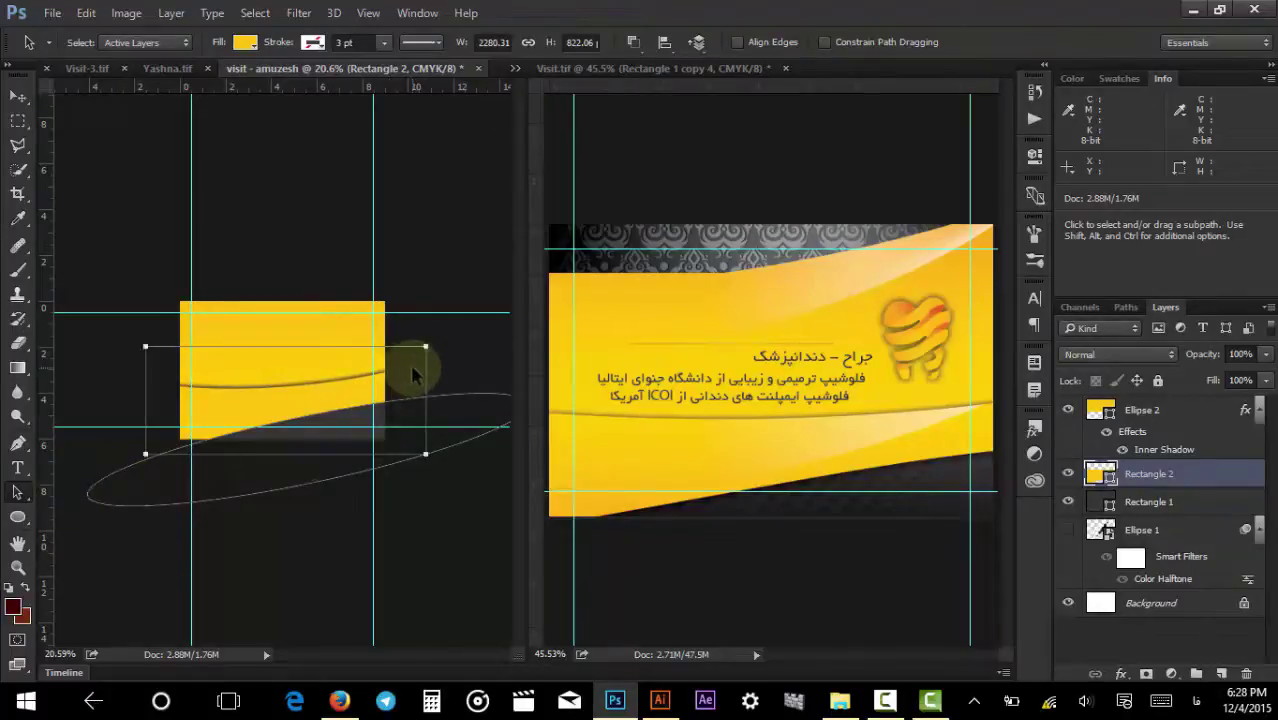
pyautogui.rightClick(17, 492)
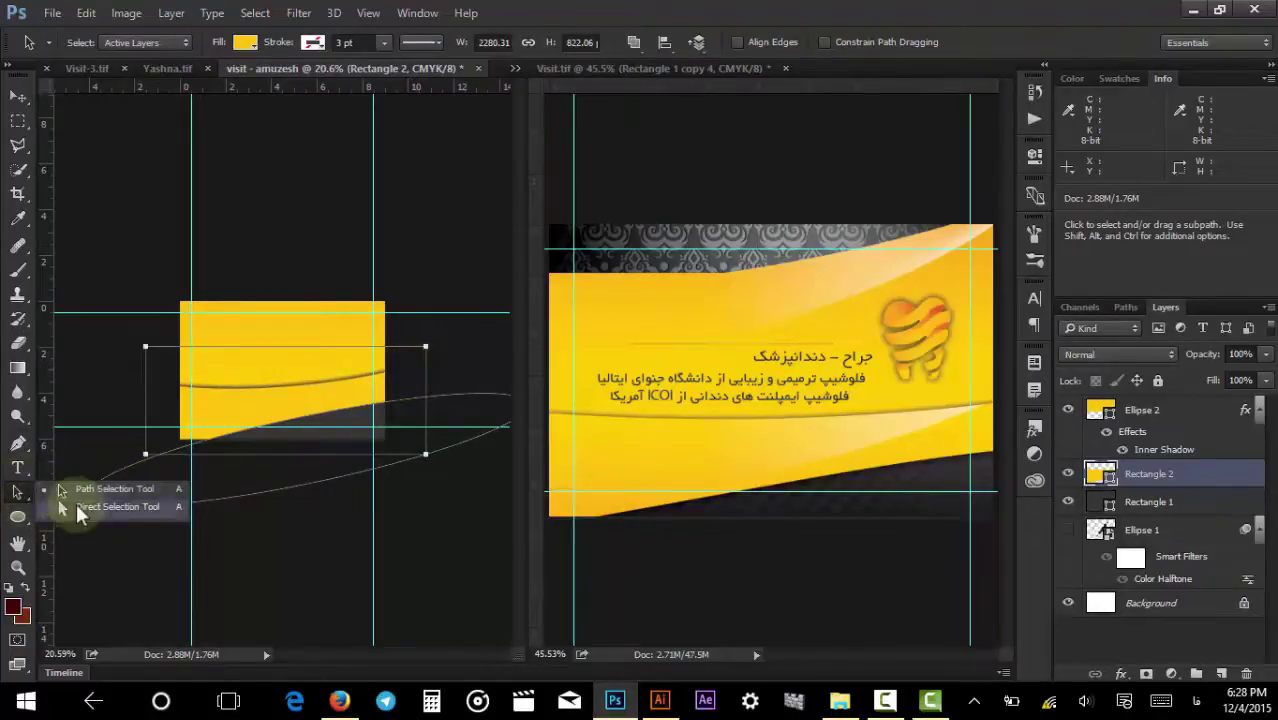
pyautogui.click(125, 487)
pyautogui.press('ctrl')
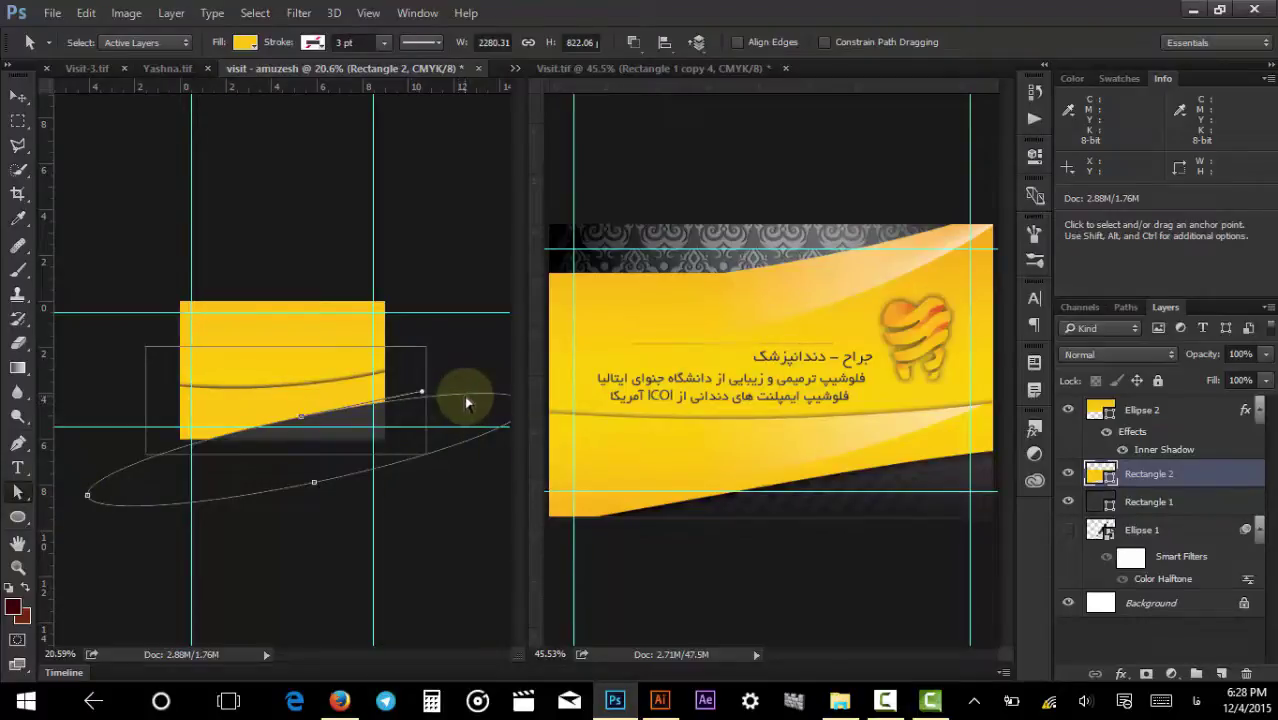
pyautogui.click(302, 418)
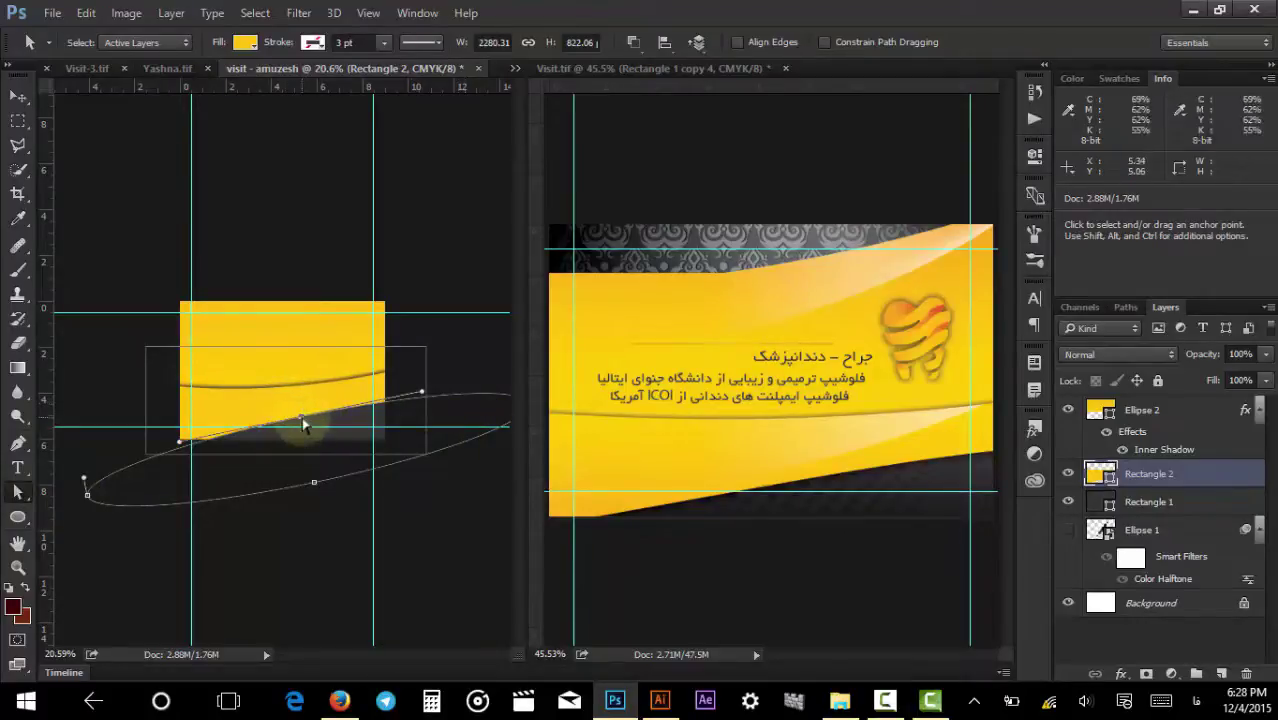
pyautogui.moveTo(303, 423)
pyautogui.mouseDown()
pyautogui.moveTo(313, 451)
pyautogui.moveTo(286, 356)
pyautogui.moveTo(308, 450)
pyautogui.moveTo(313, 411)
pyautogui.mouseUp()
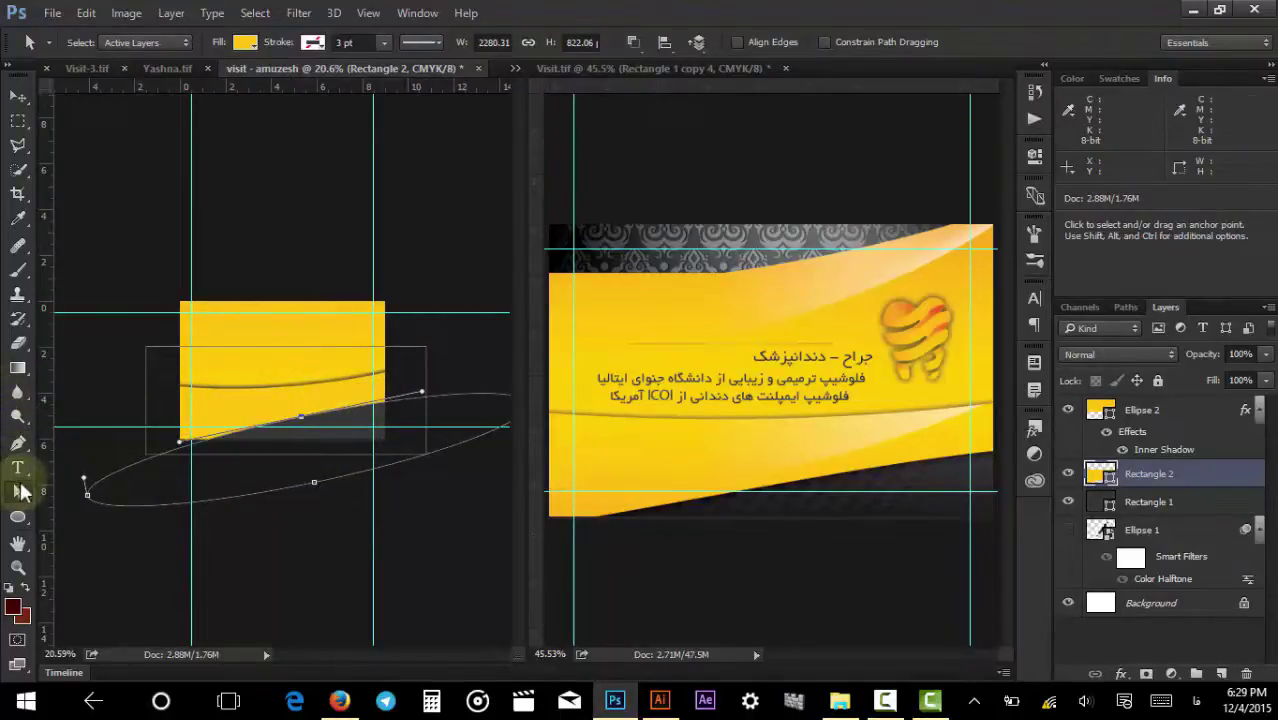
pyautogui.keyDown('alt'); pyautogui.click(20, 491); pyautogui.keyUp('alt')
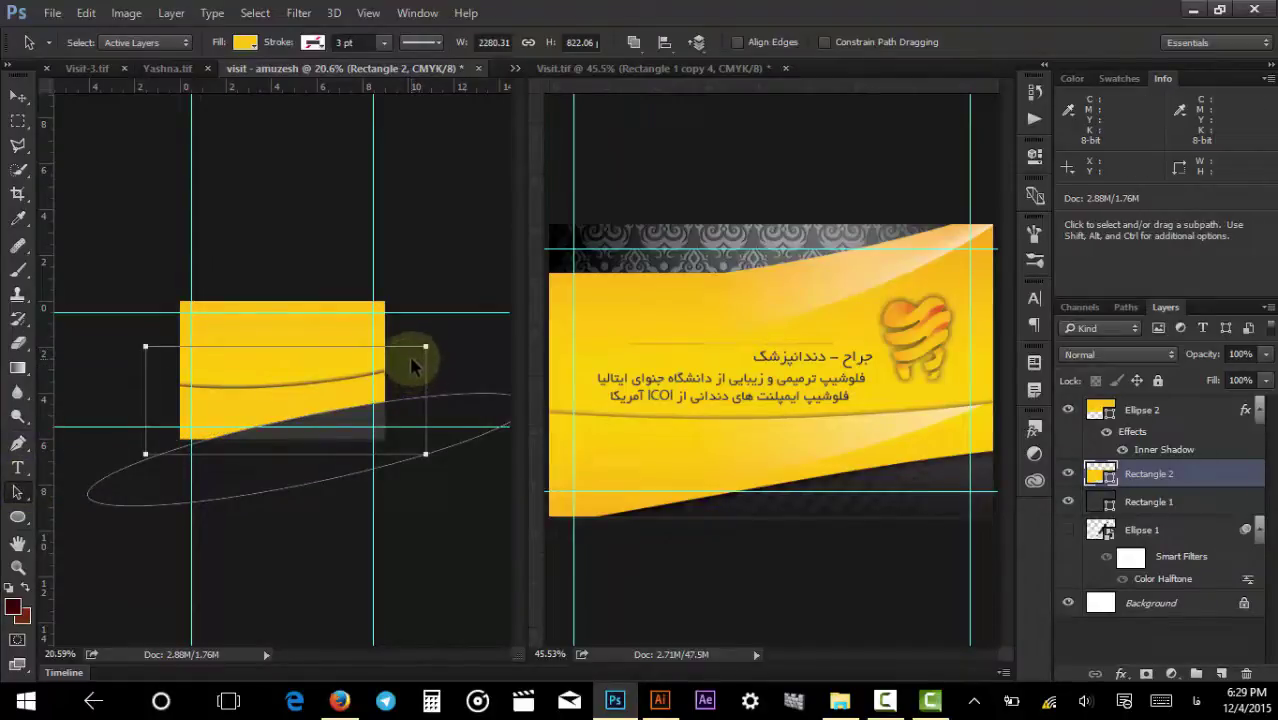
# Rotate the ellipse outline to a -19.05° tilt, then draw another circle on the card.
pyautogui.hotkey('ctrl', 't')
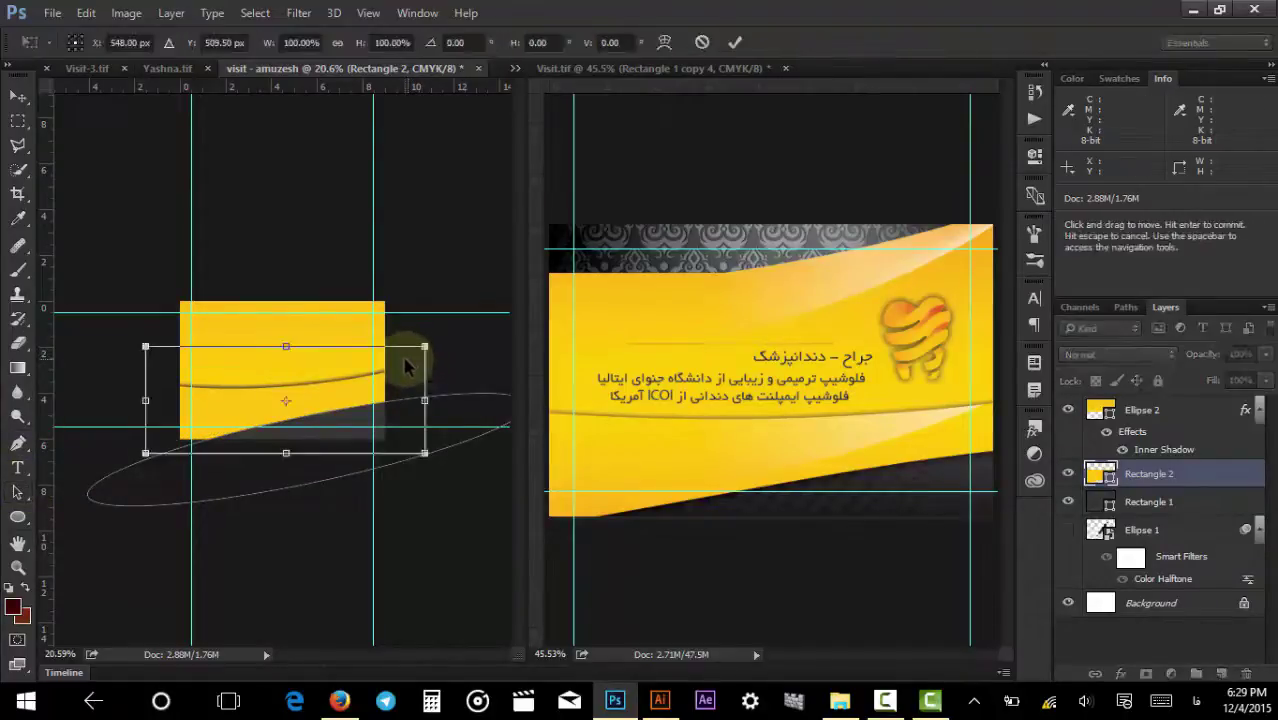
pyautogui.moveTo(428, 337); pyautogui.dragTo(285, 195)
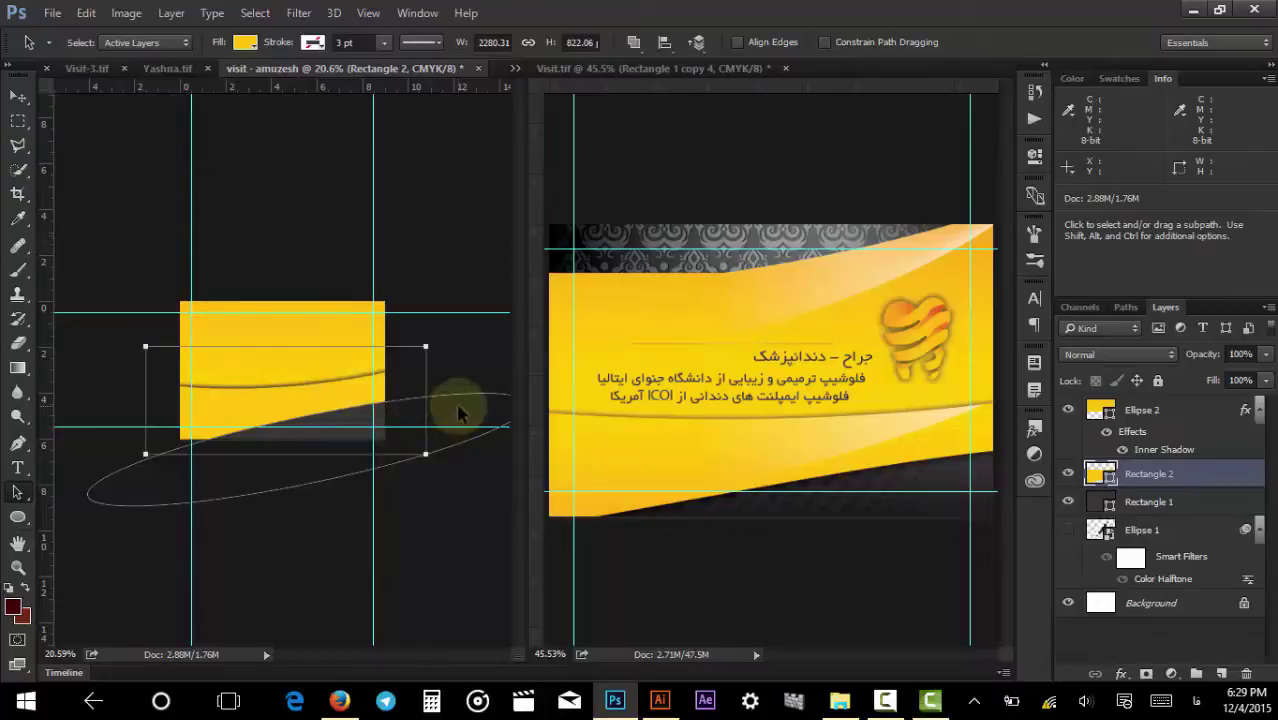
pyautogui.hotkey('shift', 'a')
pyautogui.hotkey('ctrl', 't')
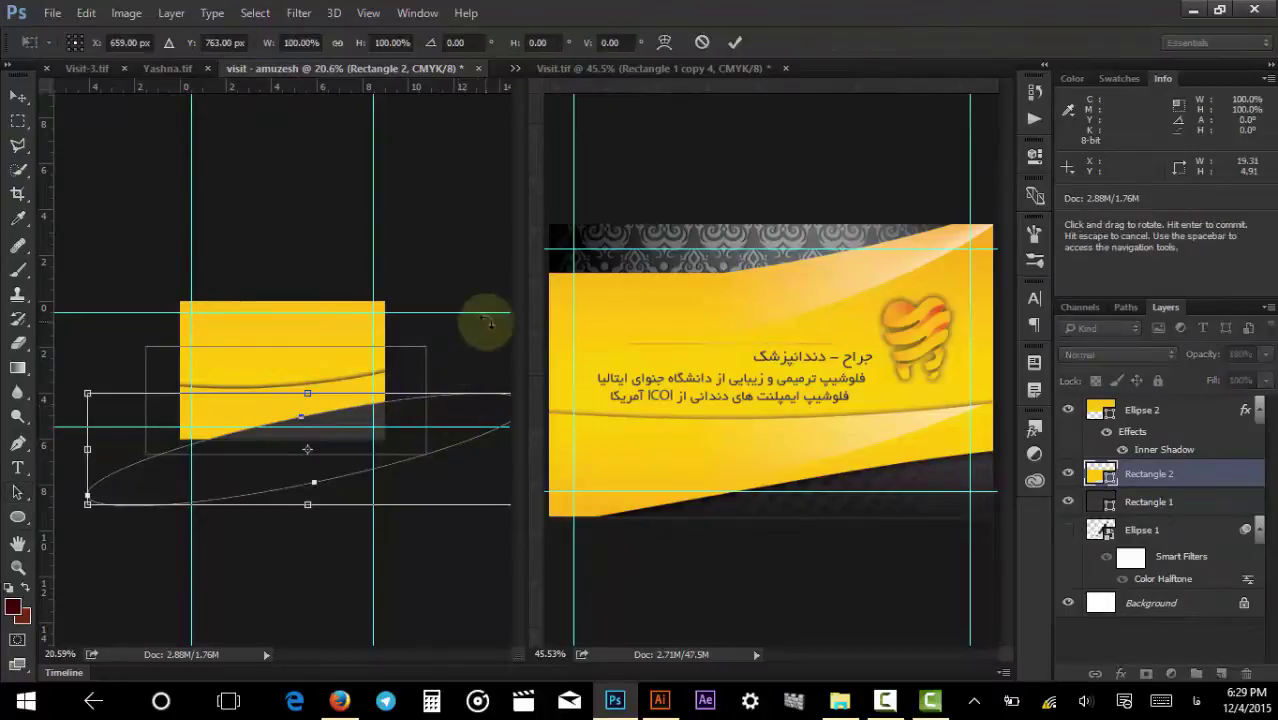
pyautogui.moveTo(485, 314); pyautogui.dragTo(412, 376)
pyautogui.press('Return')
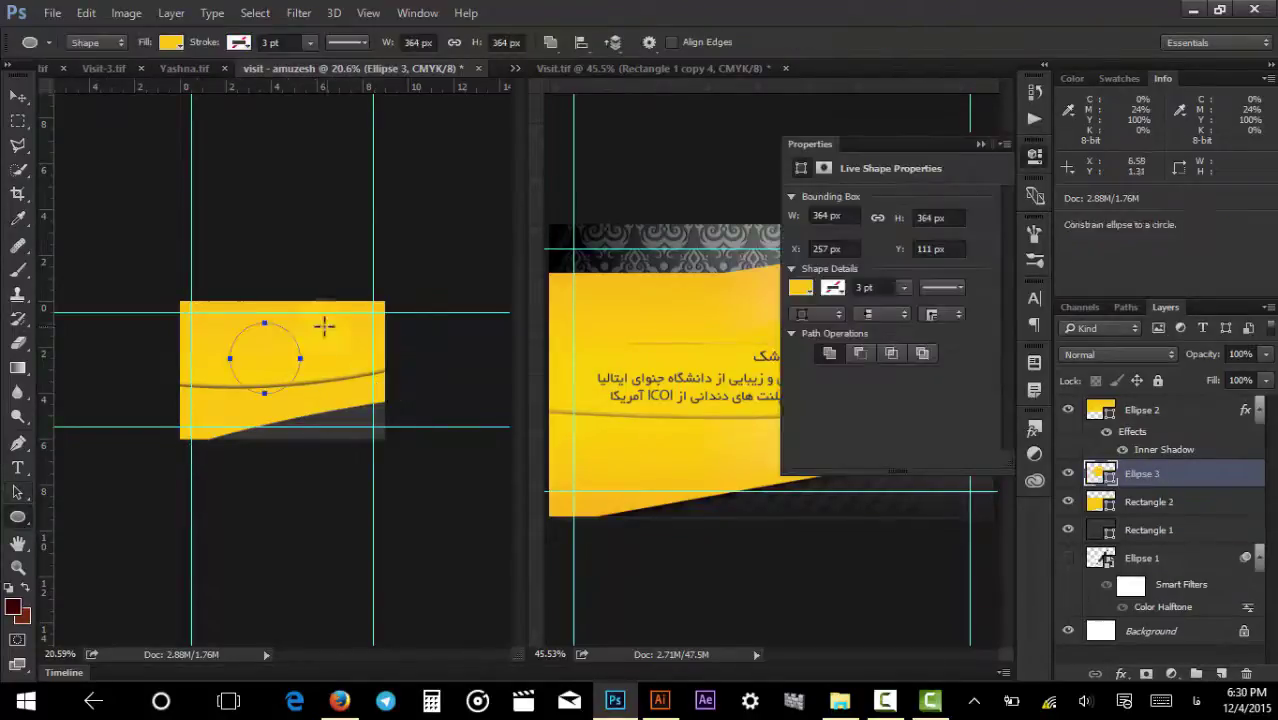
pyautogui.moveTo(330, 322); pyautogui.dragTo(385, 428)
# Set the new circle's colour and move both circle layers above Ellipse 2 and into place.
pyautogui.press('v')
pyautogui.scroll(3, 290, 390)
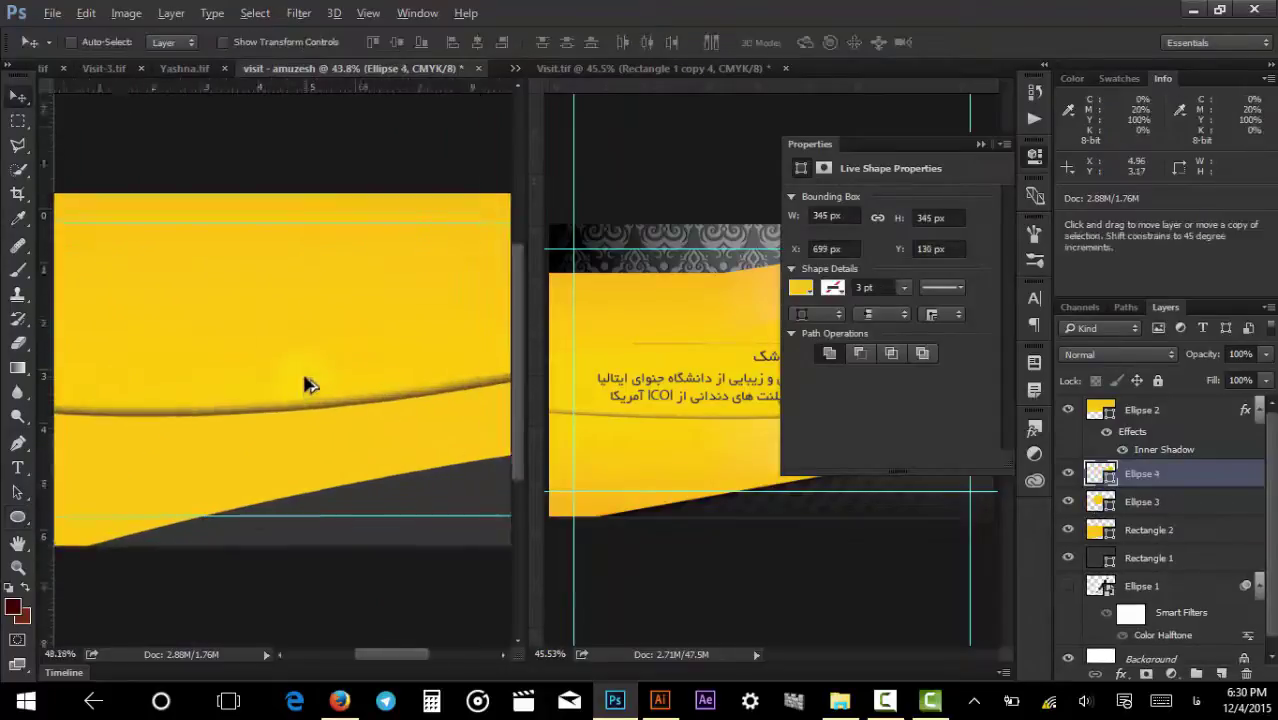
pyautogui.doubleClick(1100, 473)
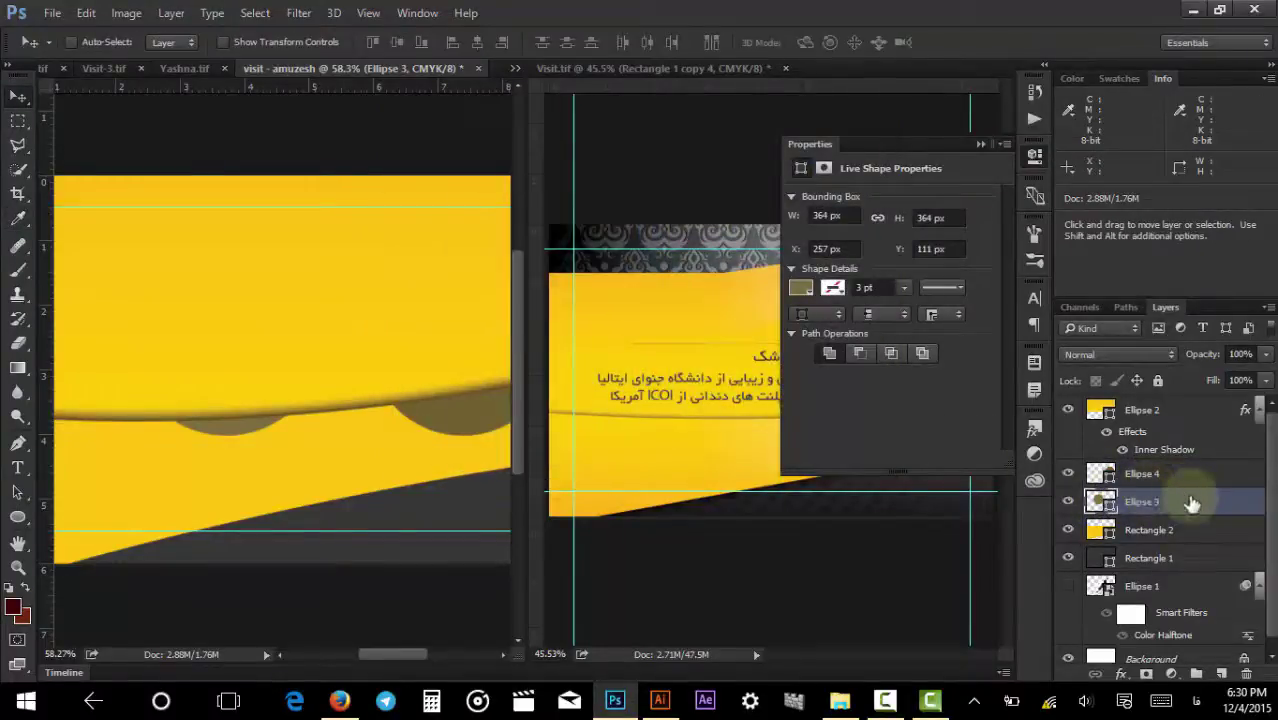
pyautogui.moveTo(1183, 480); pyautogui.dragTo(1235, 416)
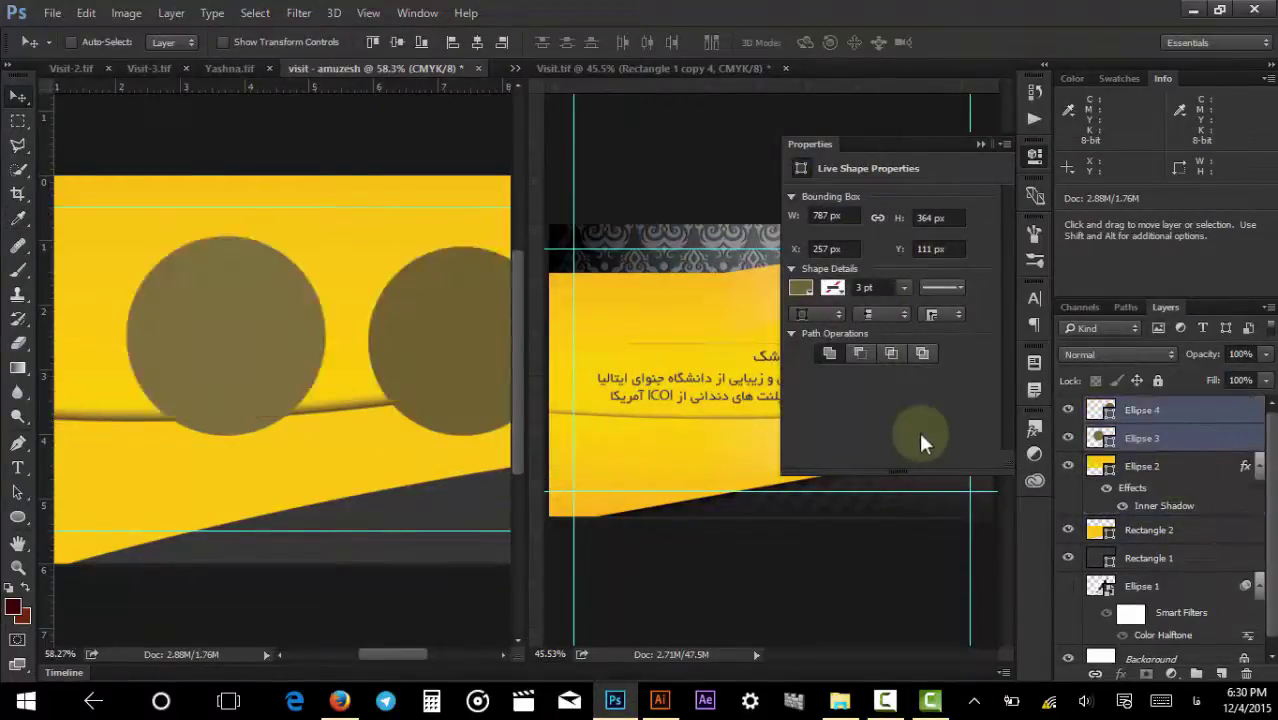
pyautogui.scroll(-3, 183, 366)
pyautogui.moveTo(248, 357); pyautogui.dragTo(322, 352)
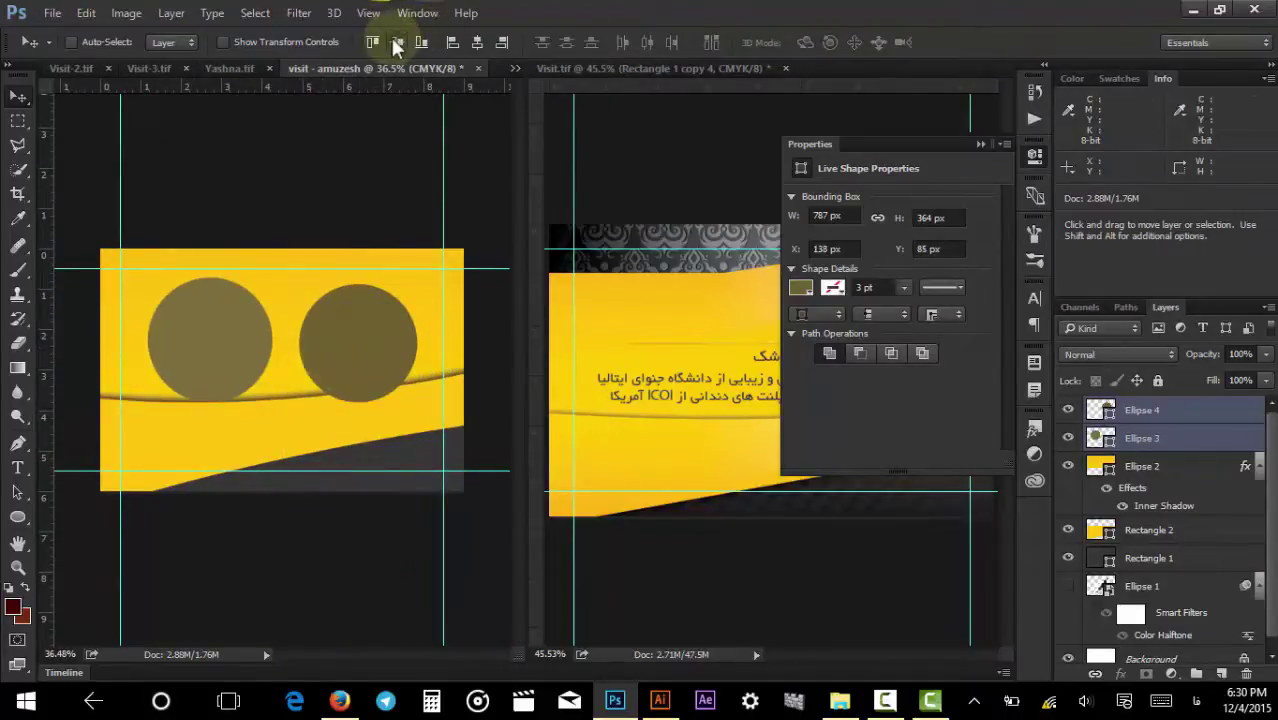
# Position Ellipse 4 overlapping Ellipse 3 at X 356 px, Y 95 px, then select both.
pyautogui.keyDown('ctrl'); pyautogui.click(320, 509); pyautogui.keyUp('ctrl')
pyautogui.keyDown('ctrl'); pyautogui.click(334, 348); pyautogui.keyUp('ctrl')
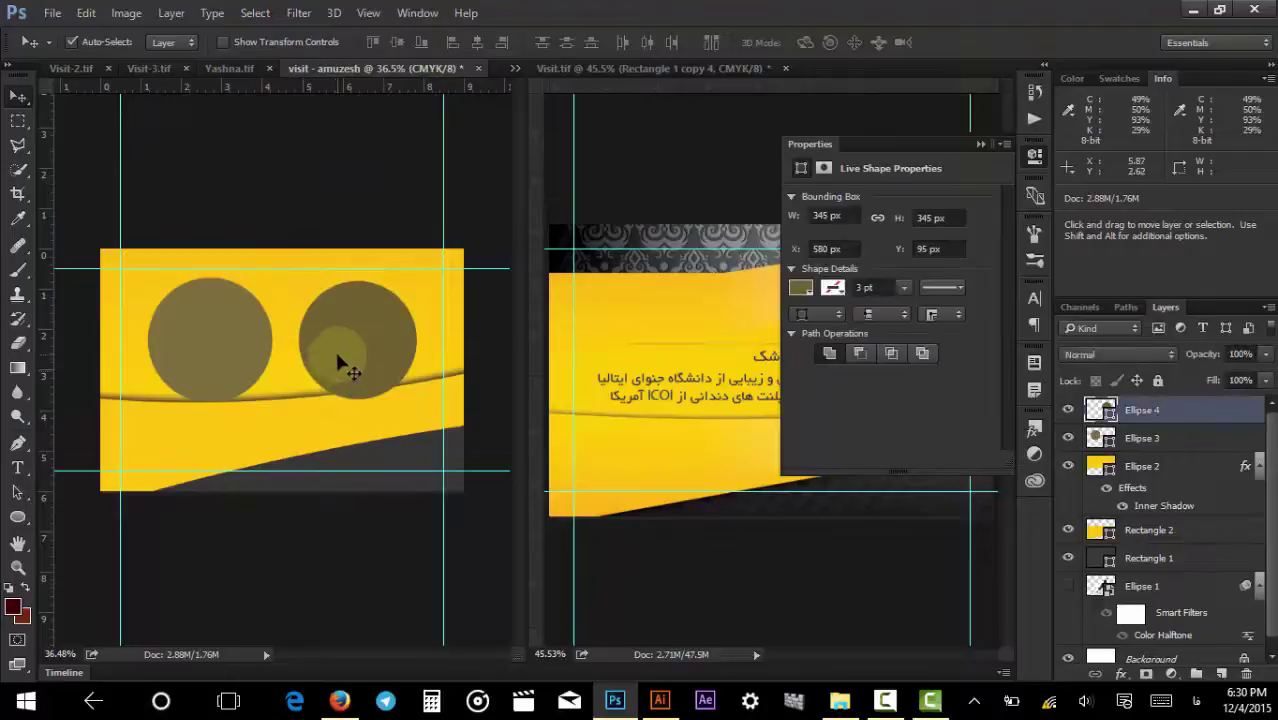
pyautogui.moveTo(334, 348); pyautogui.dragTo(300, 357)
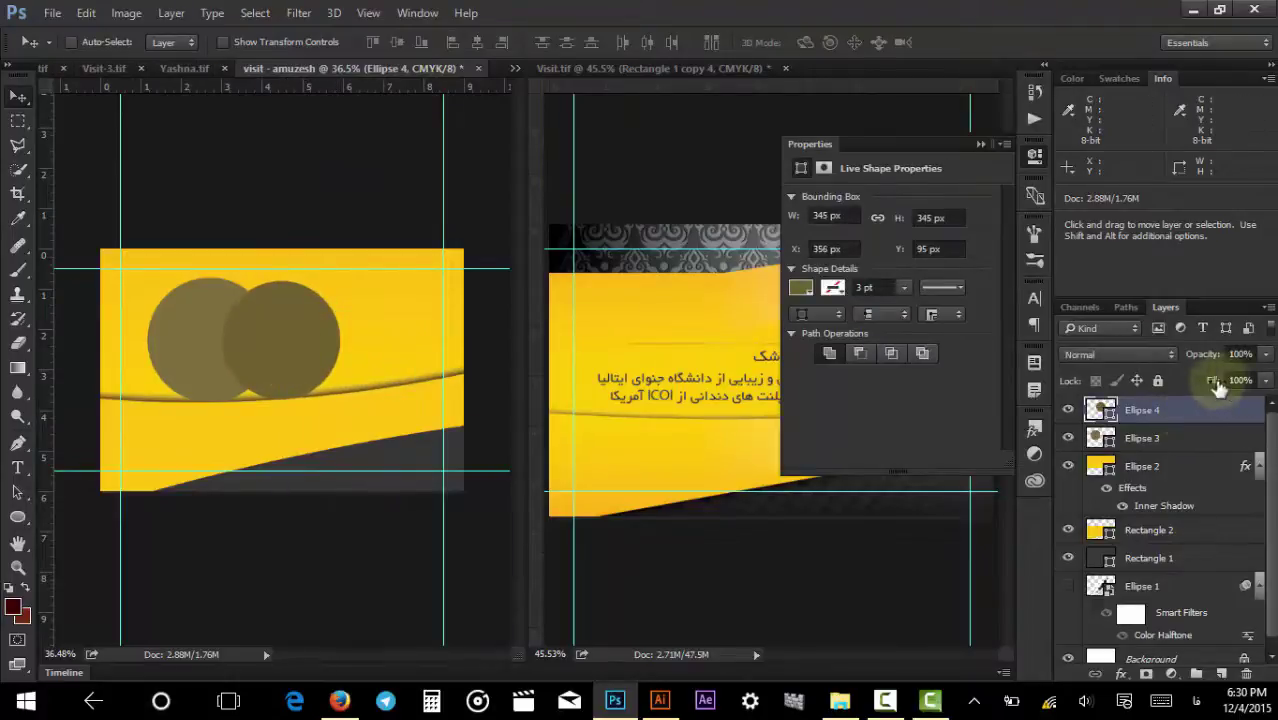
pyautogui.moveTo(1213, 380); pyautogui.dragTo(1186, 385)
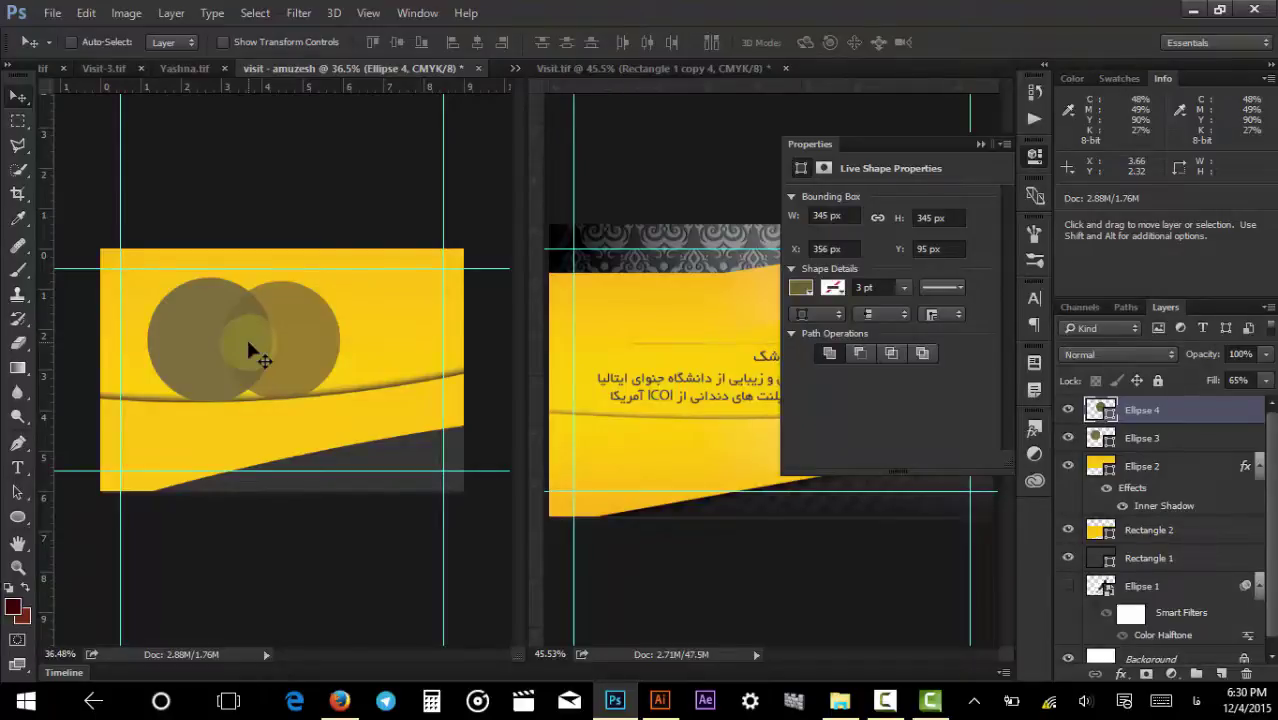
pyautogui.moveTo(250, 348)
pyautogui.mouseDown()
pyautogui.moveTo(266, 330)
pyautogui.moveTo(256, 305)
pyautogui.moveTo(232, 316)
pyautogui.moveTo(228, 385)
pyautogui.moveTo(262, 402)
pyautogui.moveTo(247, 334)
pyautogui.mouseUp()
pyautogui.moveTo(246, 333); pyautogui.dragTo(194, 314)
pyautogui.keyDown('shift'); pyautogui.click(194, 320); pyautogui.keyUp('shift')
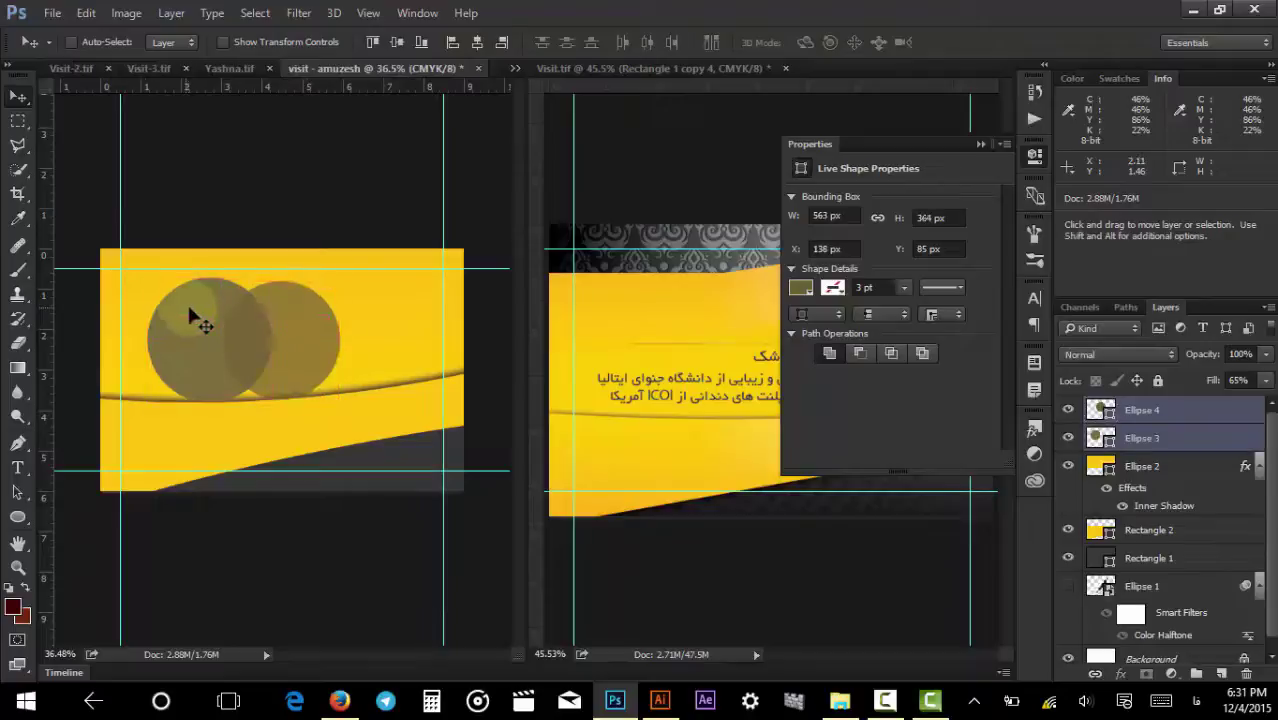
# Try Intersect and Subtract path operations on the circles, then undo back to two separate circles.
pyautogui.press('a')
pyautogui.click(633, 43)
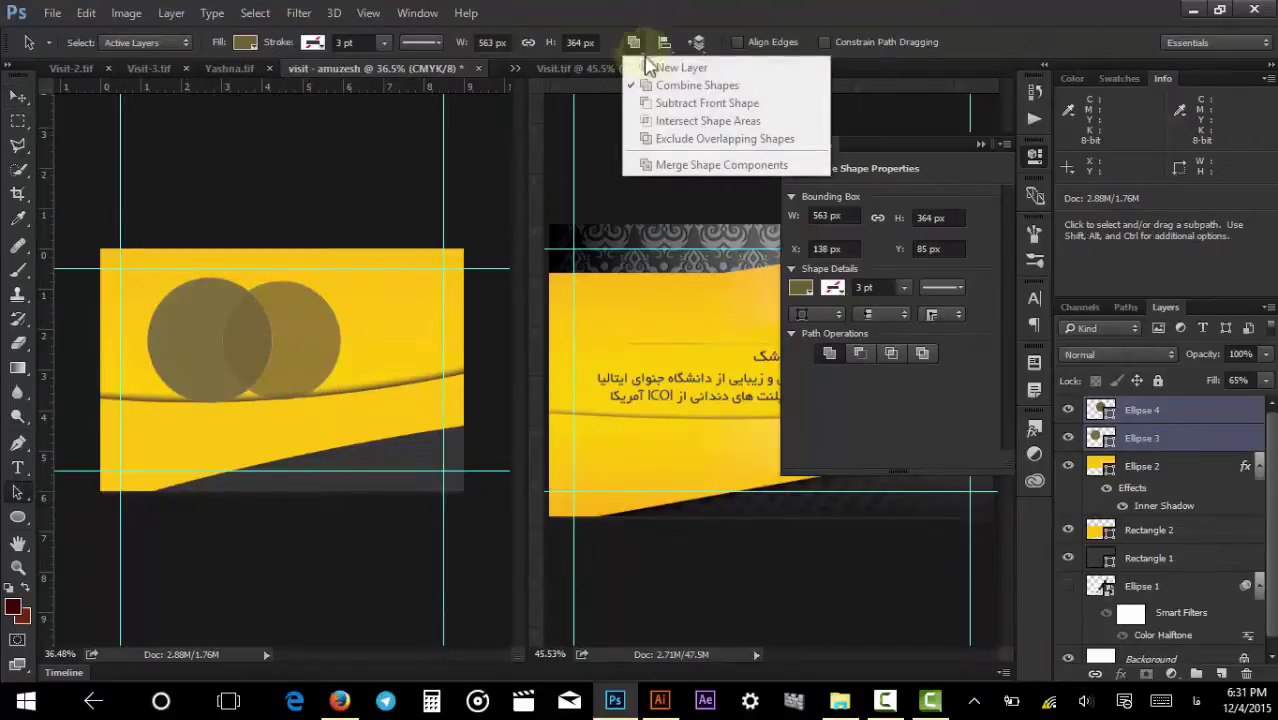
pyautogui.click(637, 48)
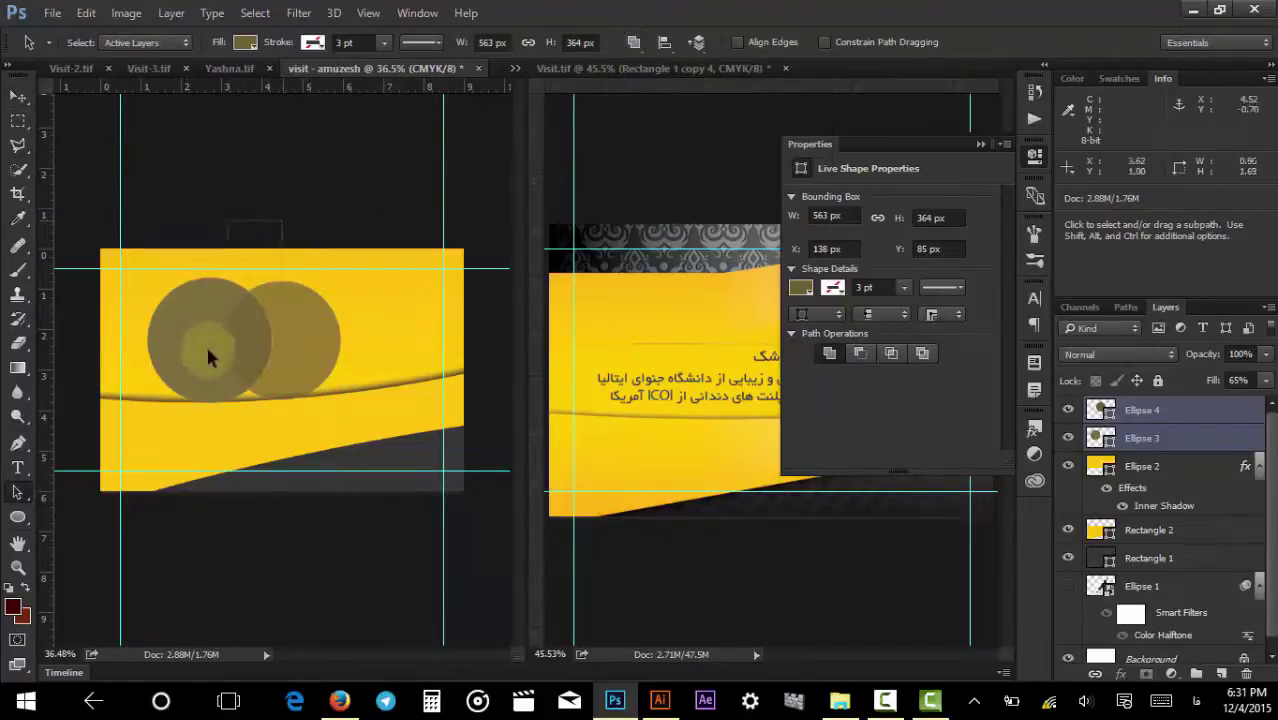
pyautogui.click(633, 43)
pyautogui.click(664, 120)
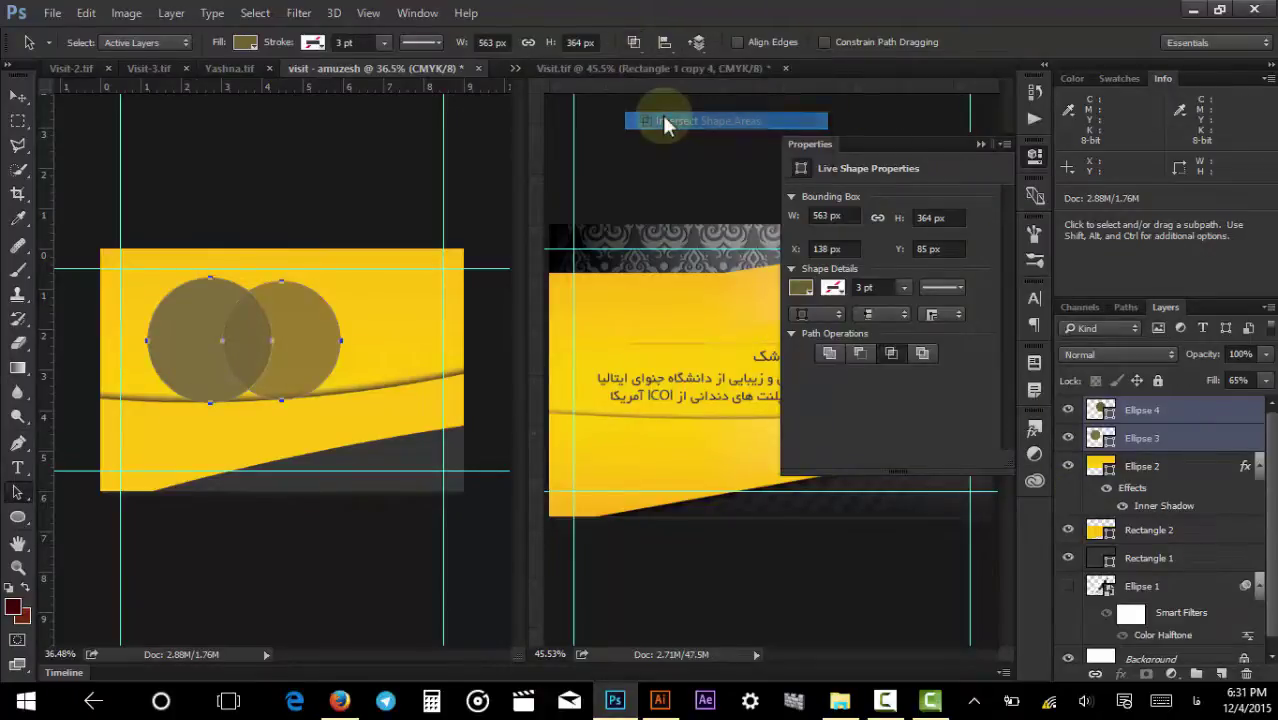
pyautogui.hotkey('ctrl', 'e')
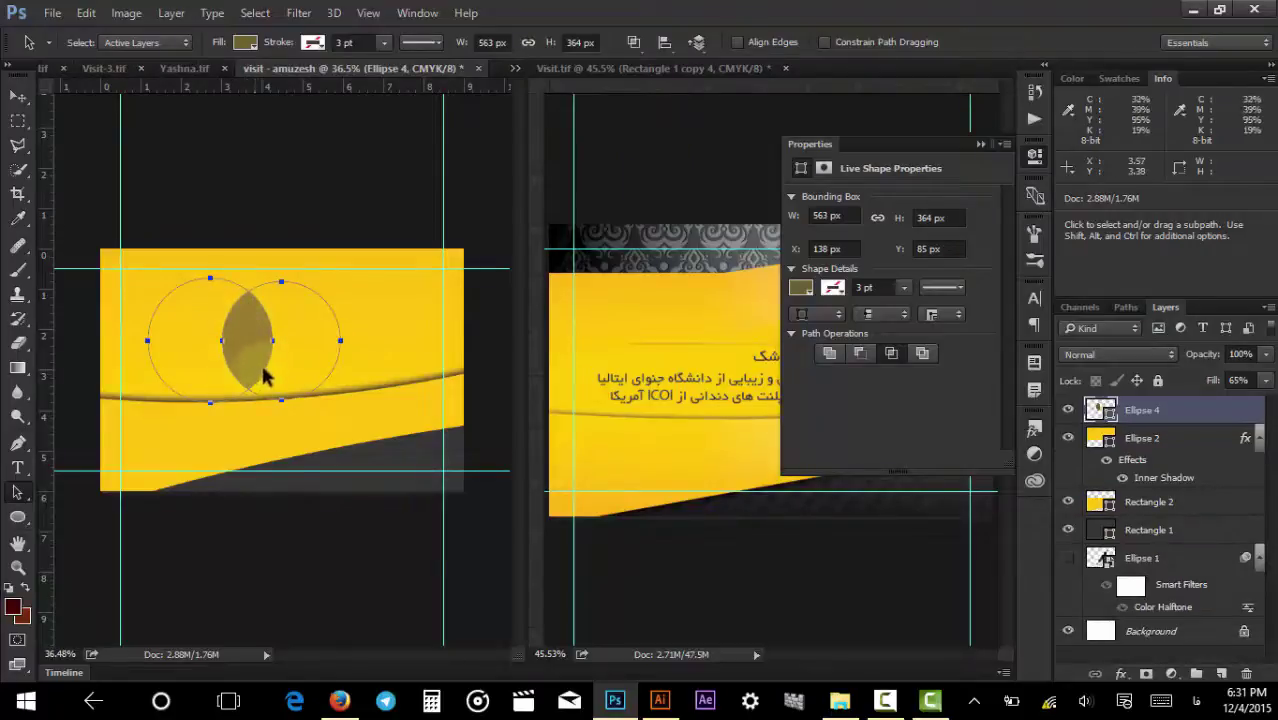
pyautogui.hotkey('ctrl', 'z')
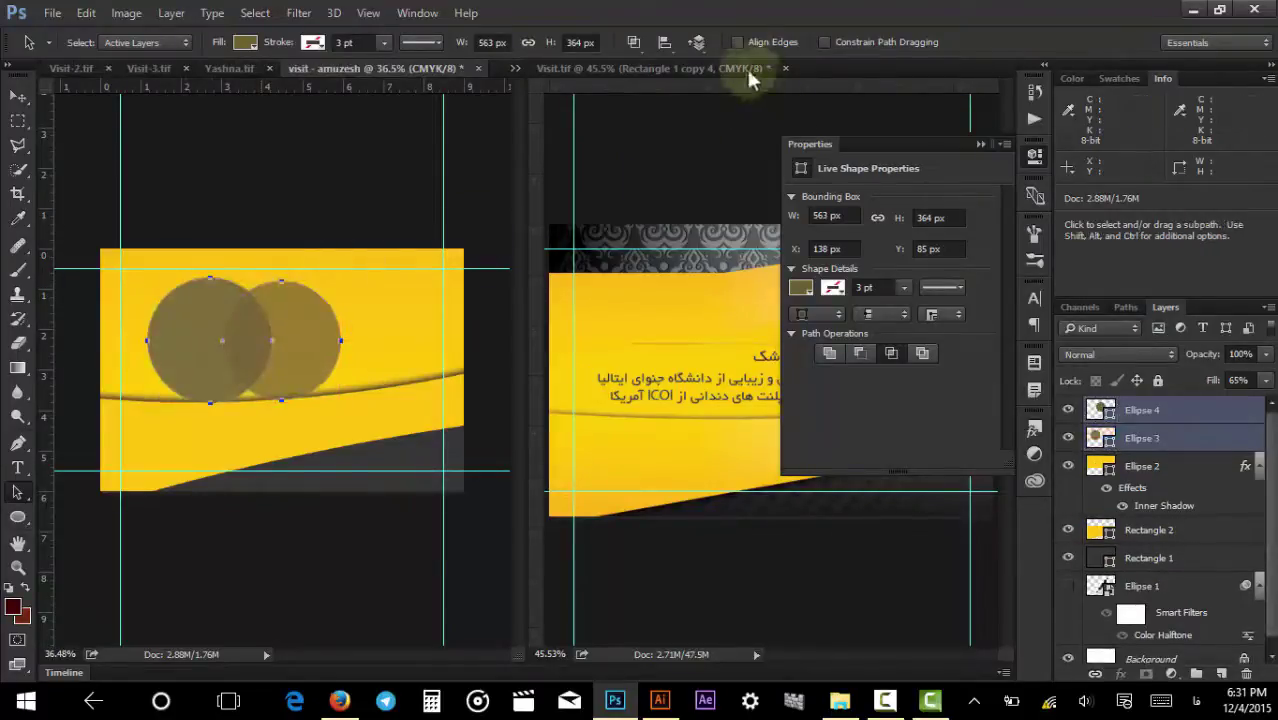
pyautogui.click(633, 42)
pyautogui.click(700, 103)
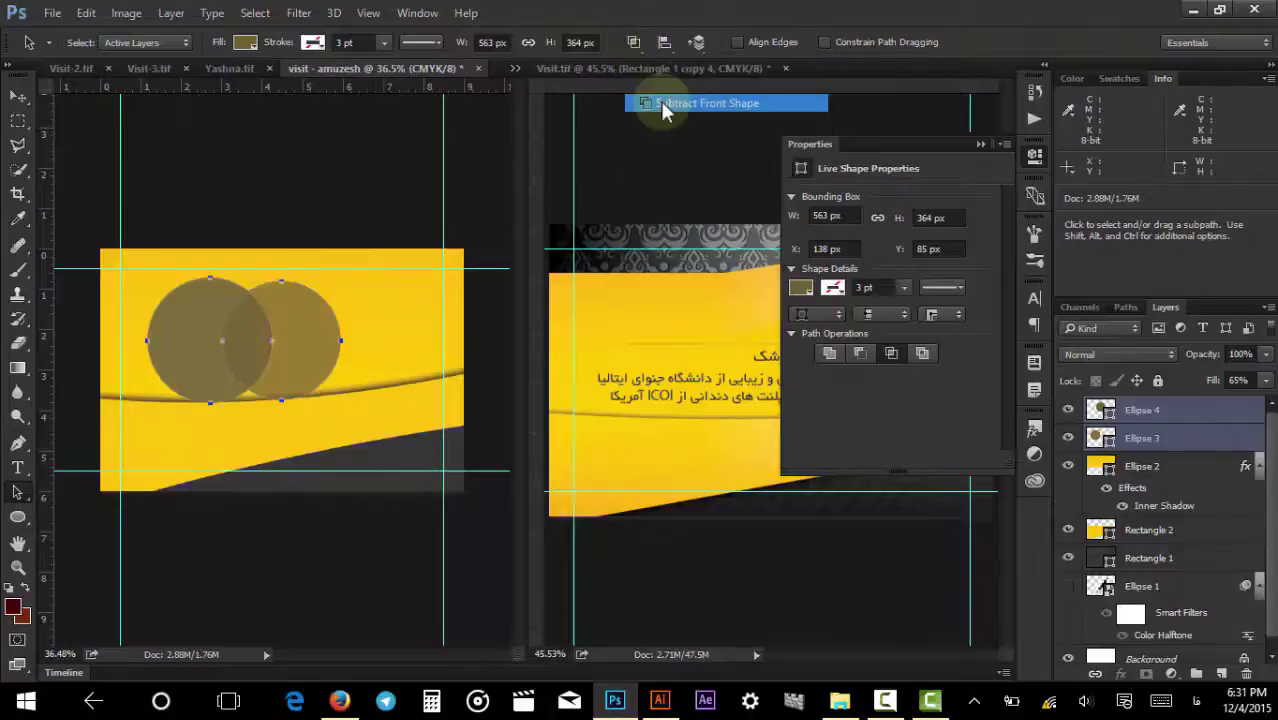
pyautogui.hotkey('ctrl', 'z')
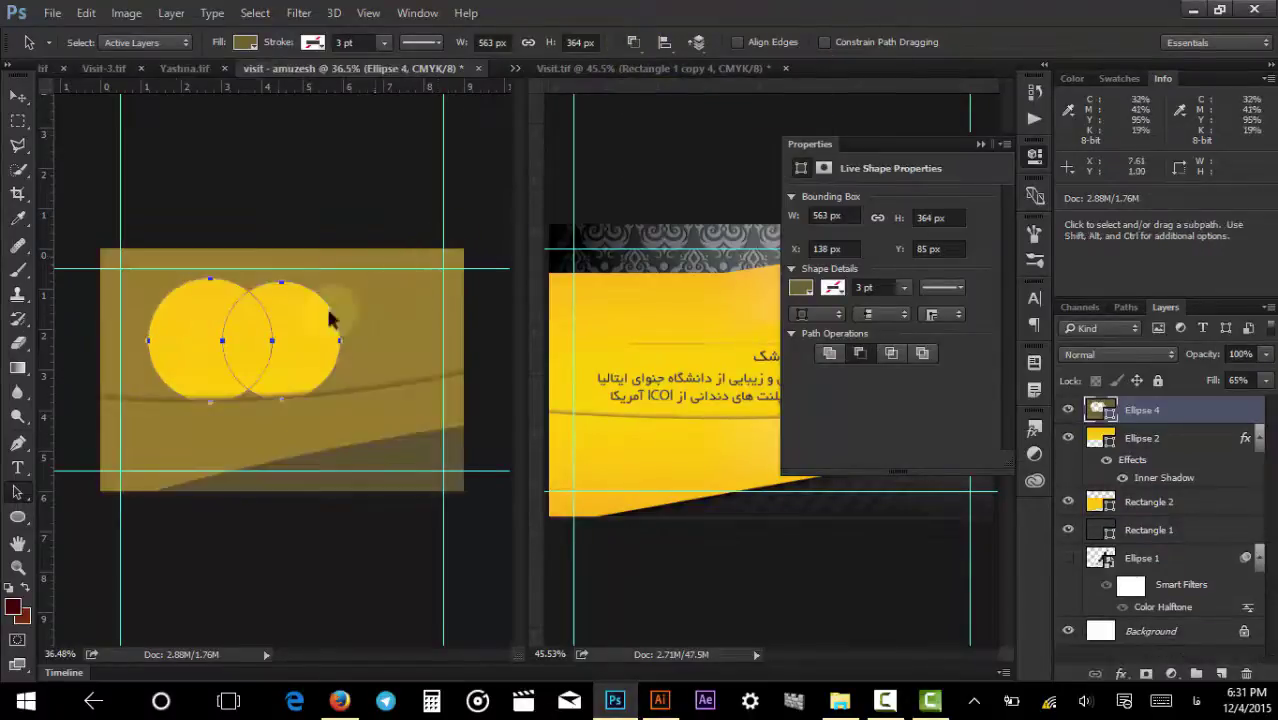
pyautogui.hotkey('ctrl', 'alt', 'z')
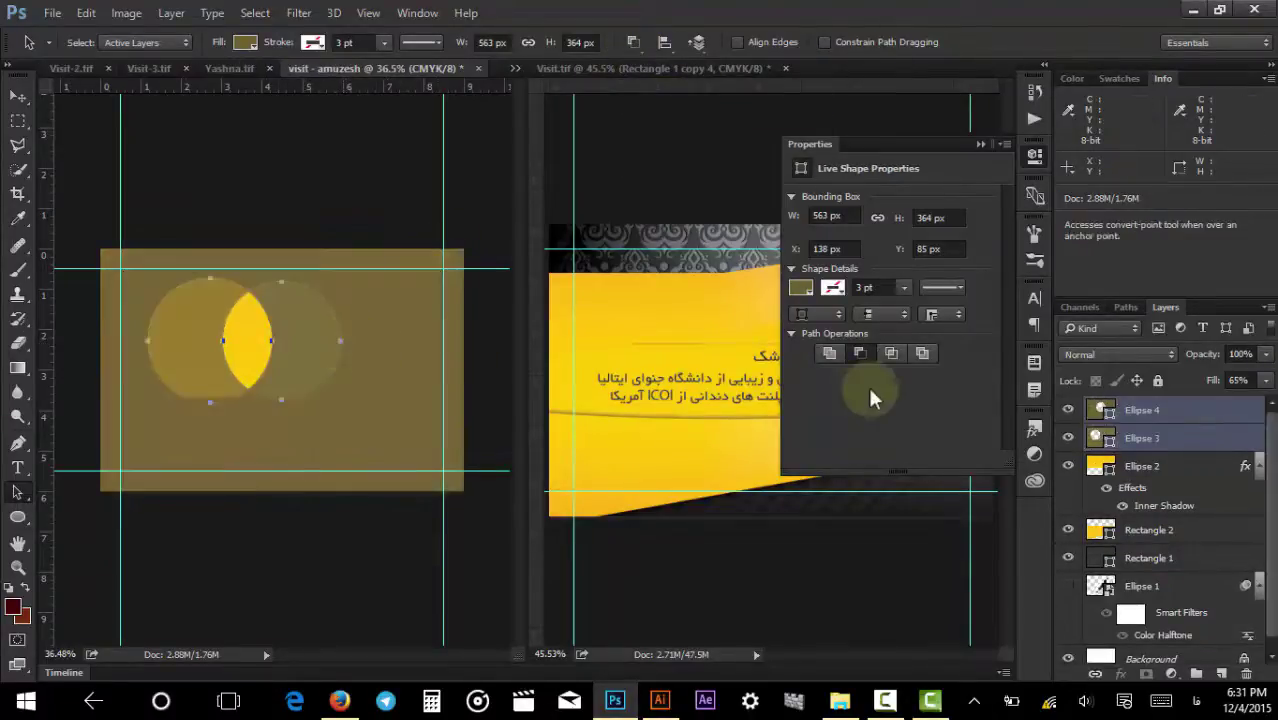
pyautogui.hotkey('ctrl', 'alt', 'z')
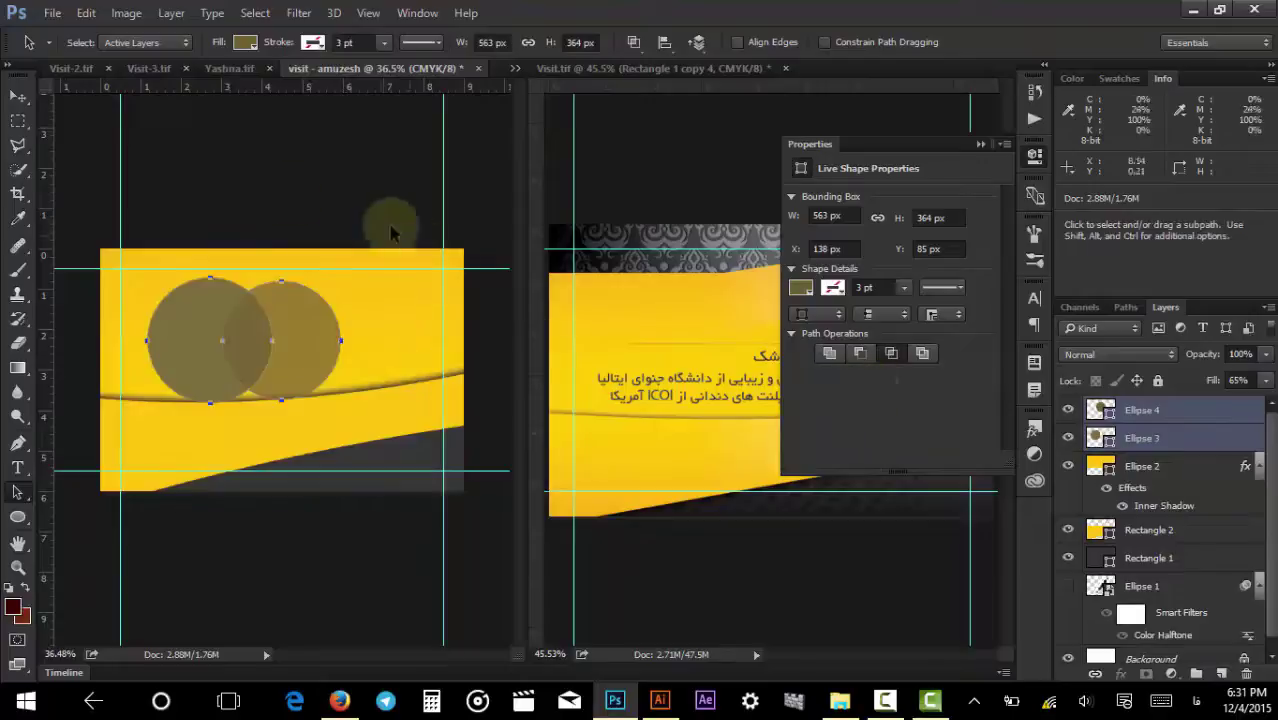
# Set Ellipse 4 to Subtract Front Shape, add Ellipse 3, merge, then undo the merge.
pyautogui.click(1160, 440)
pyautogui.click(1173, 416)
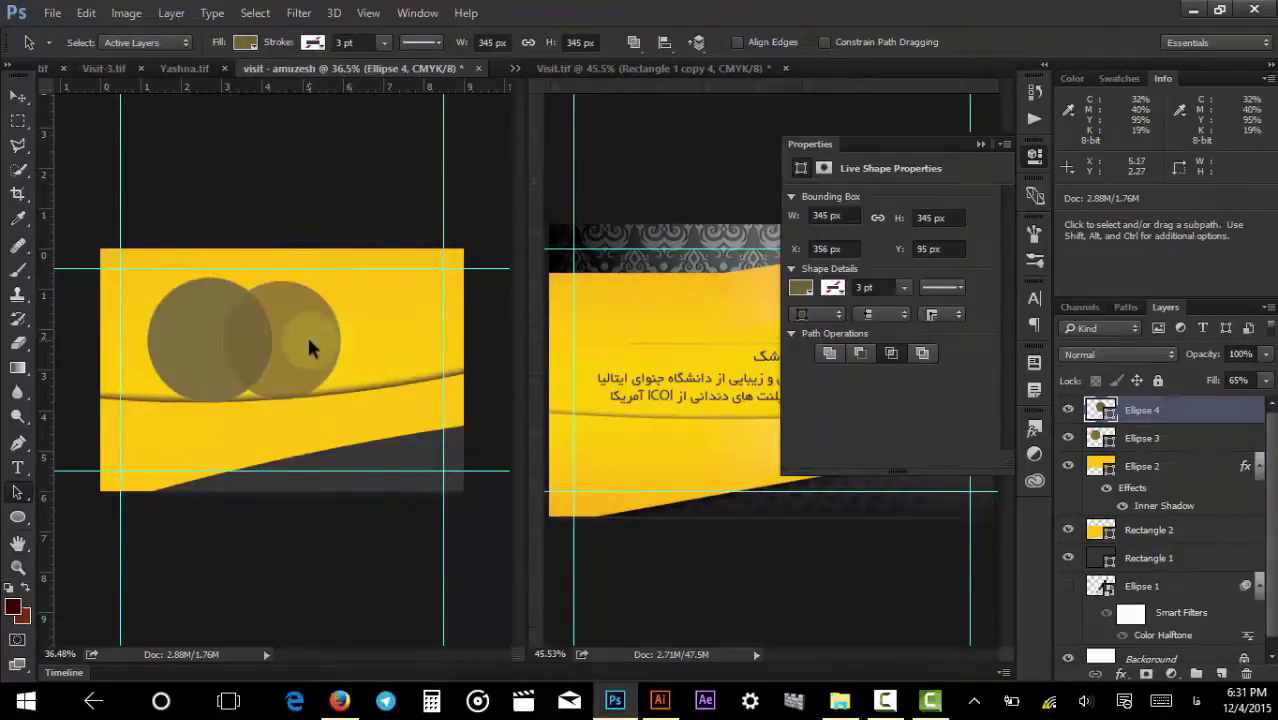
pyautogui.click(307, 333)
pyautogui.click(628, 52)
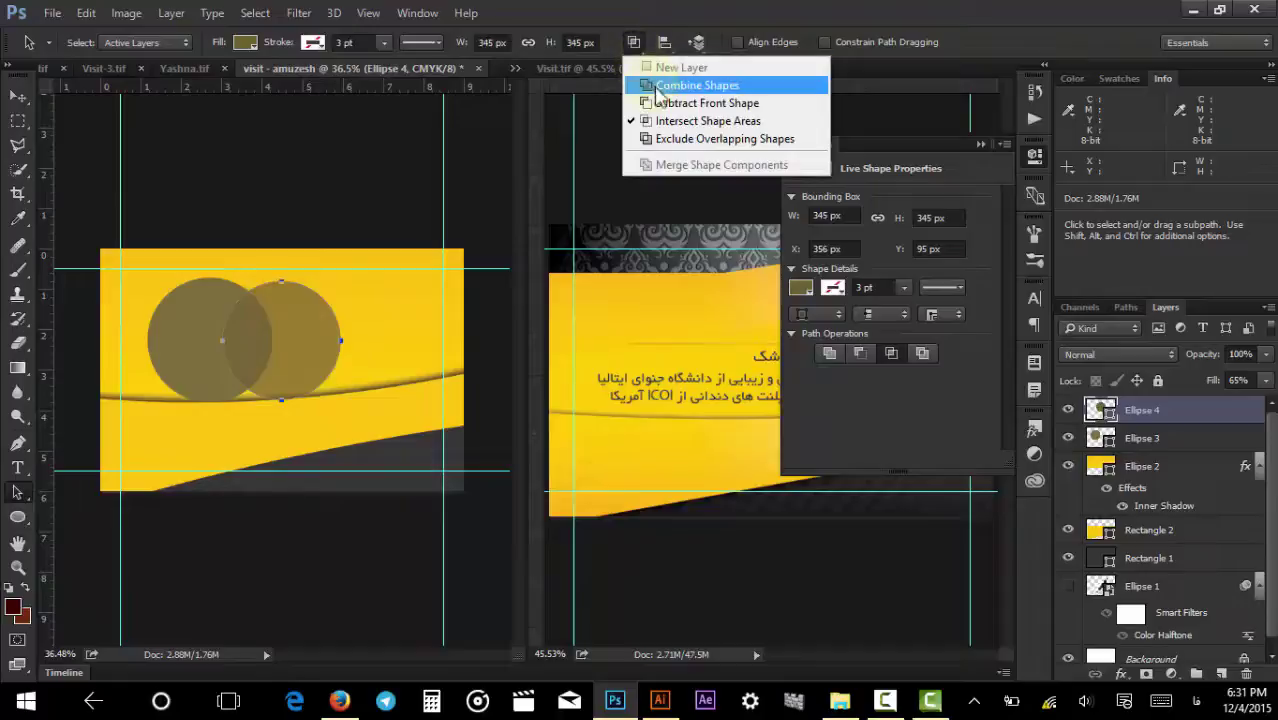
pyautogui.click(680, 106)
pyautogui.keyDown('shift'); pyautogui.click(1180, 436); pyautogui.keyUp('shift')
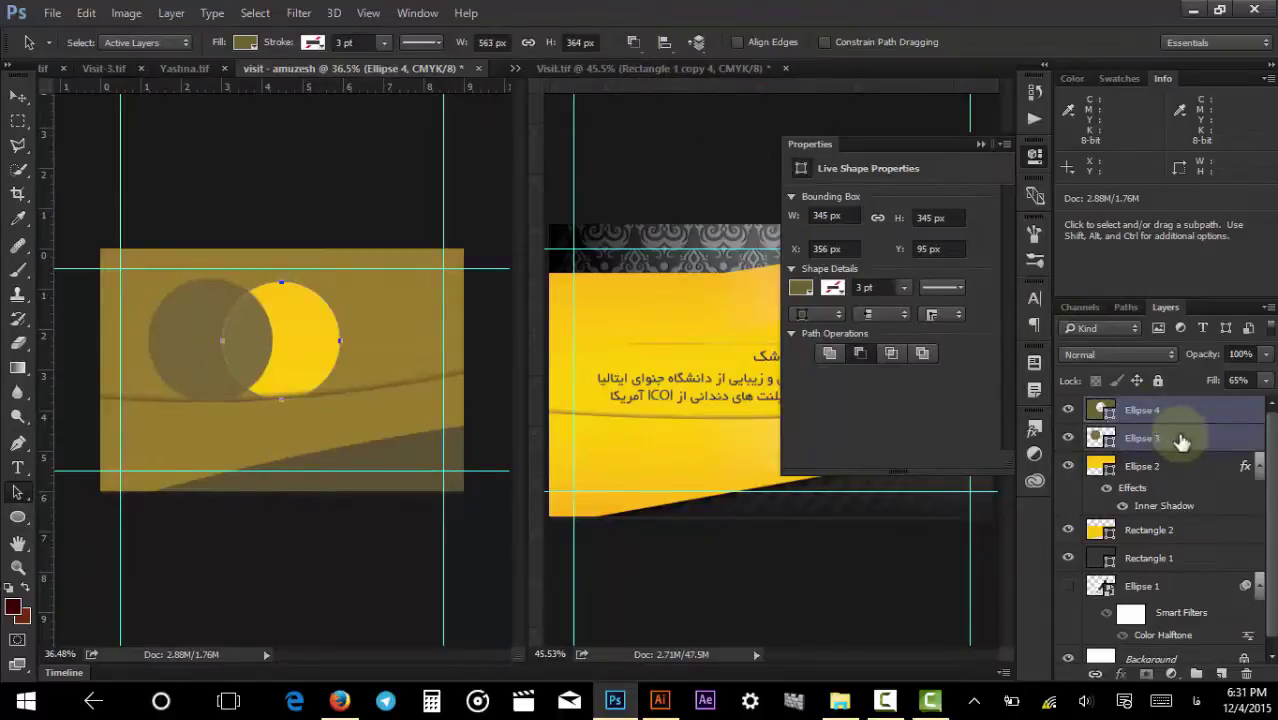
pyautogui.hotkey('ctrl', 'e')
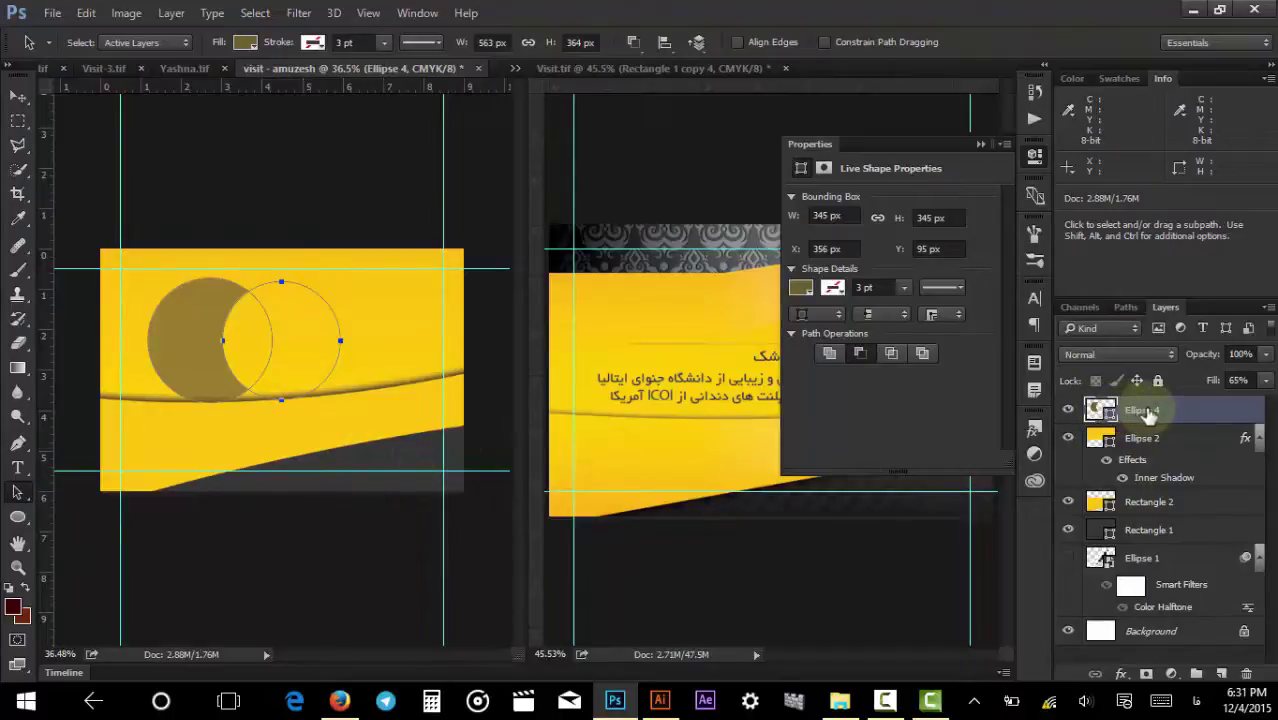
pyautogui.hotkey('ctrl', 'j')
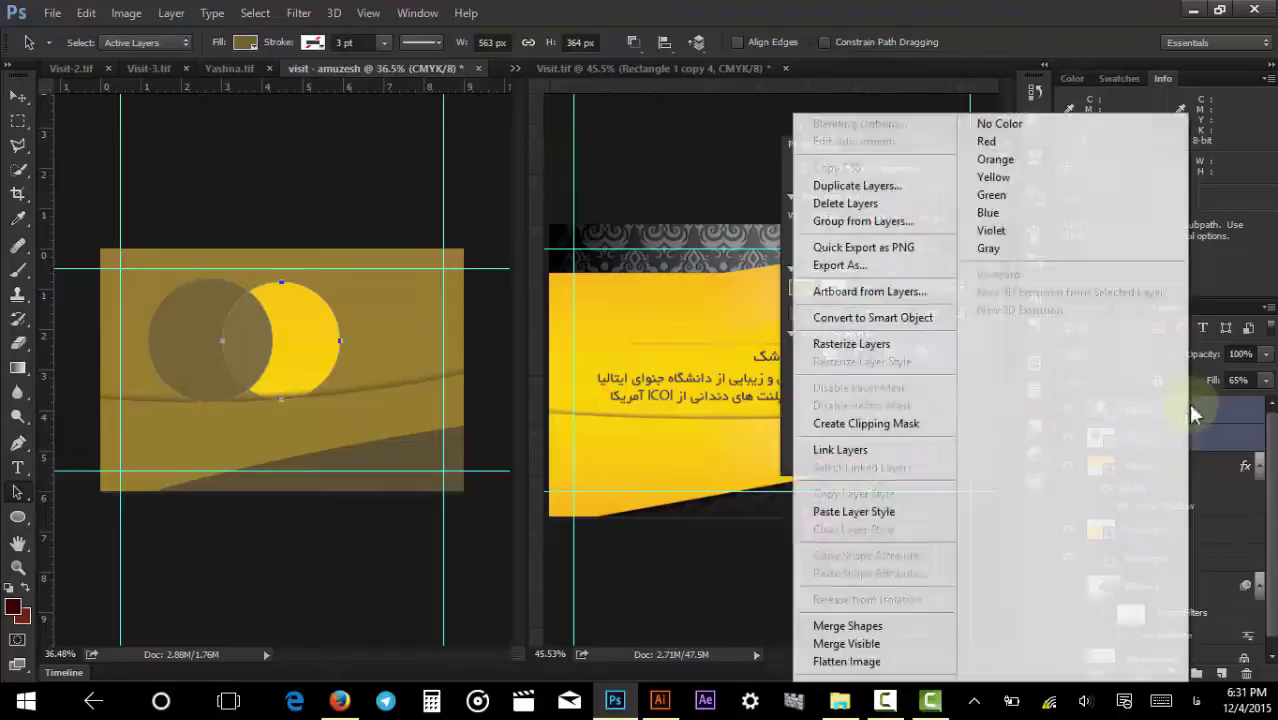
# Merge the Ellipse 3 and Ellipse 4 layers with Merge Shapes into one olive crescent.
pyautogui.rightClick(1188, 404)
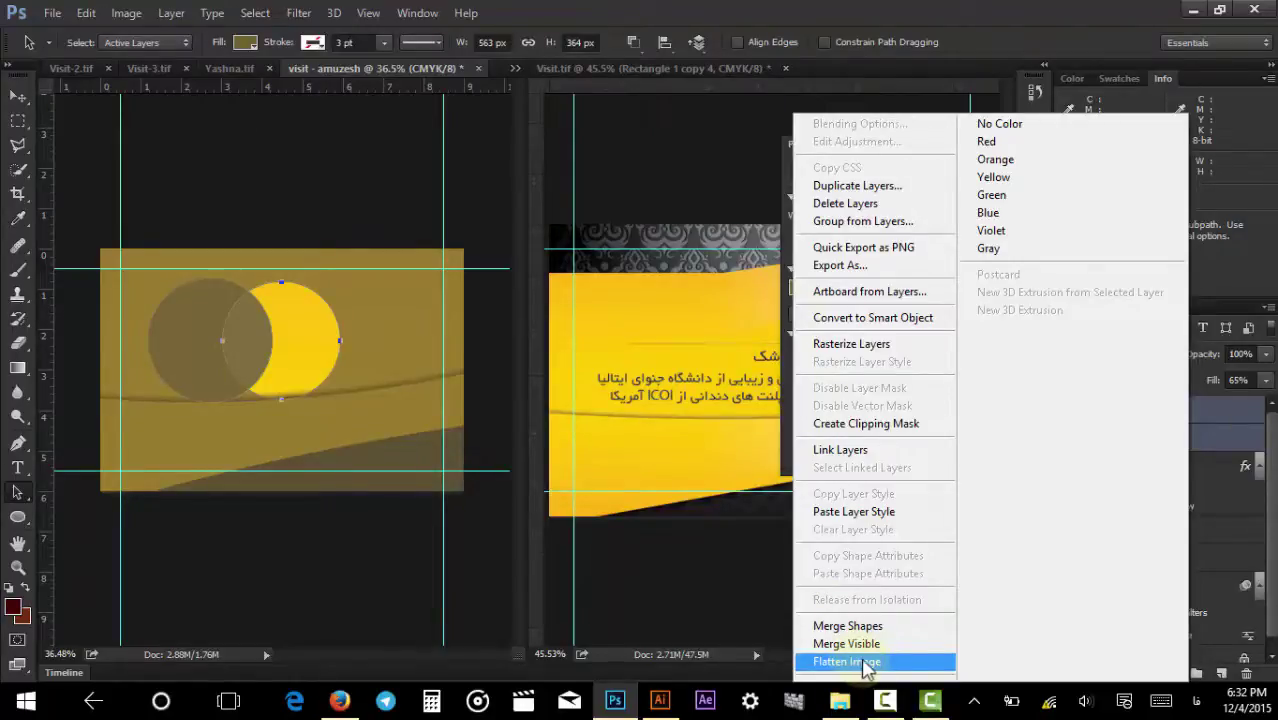
pyautogui.click(850, 628)
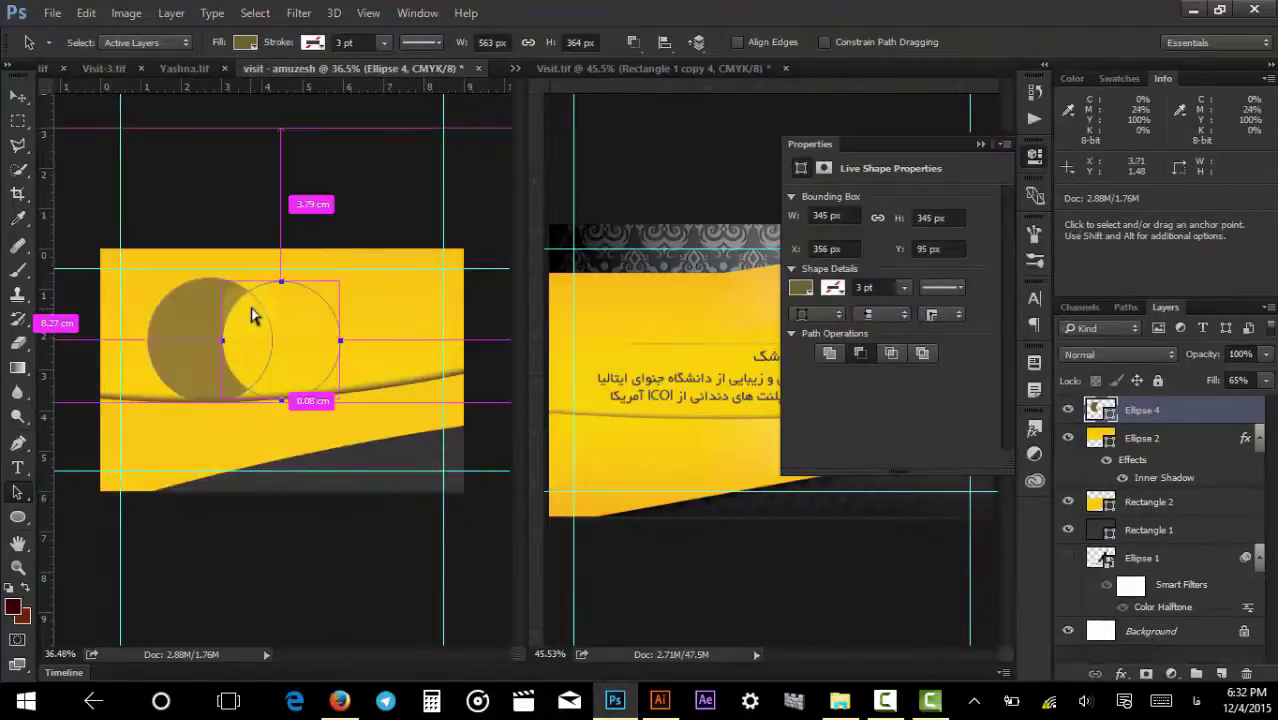
pyautogui.hotkey('ctrl', 'z')
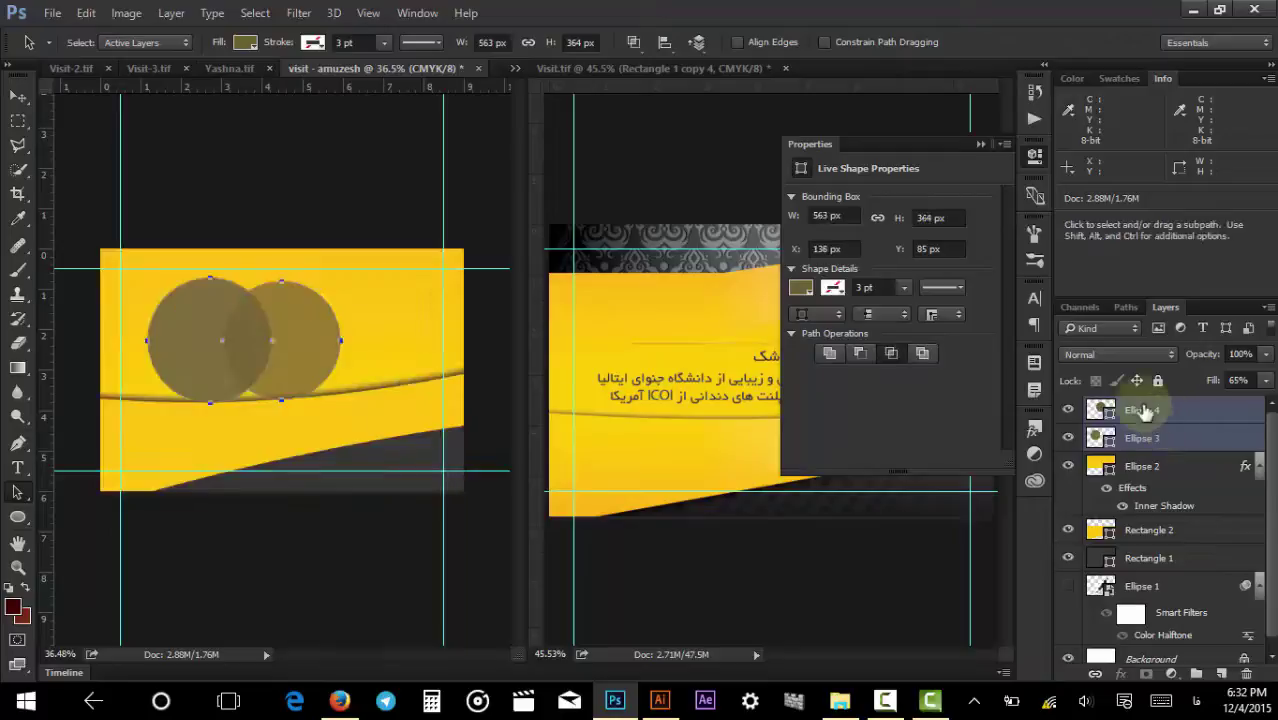
pyautogui.click(1141, 410)
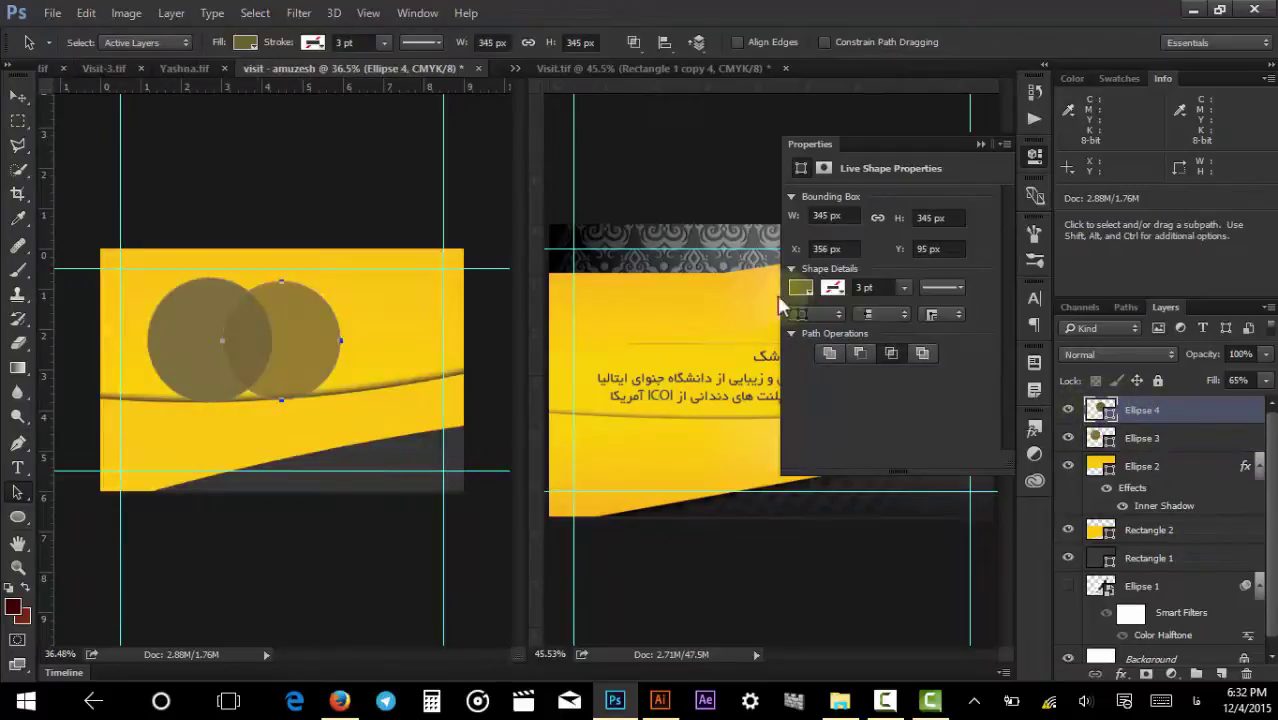
pyautogui.press('v')
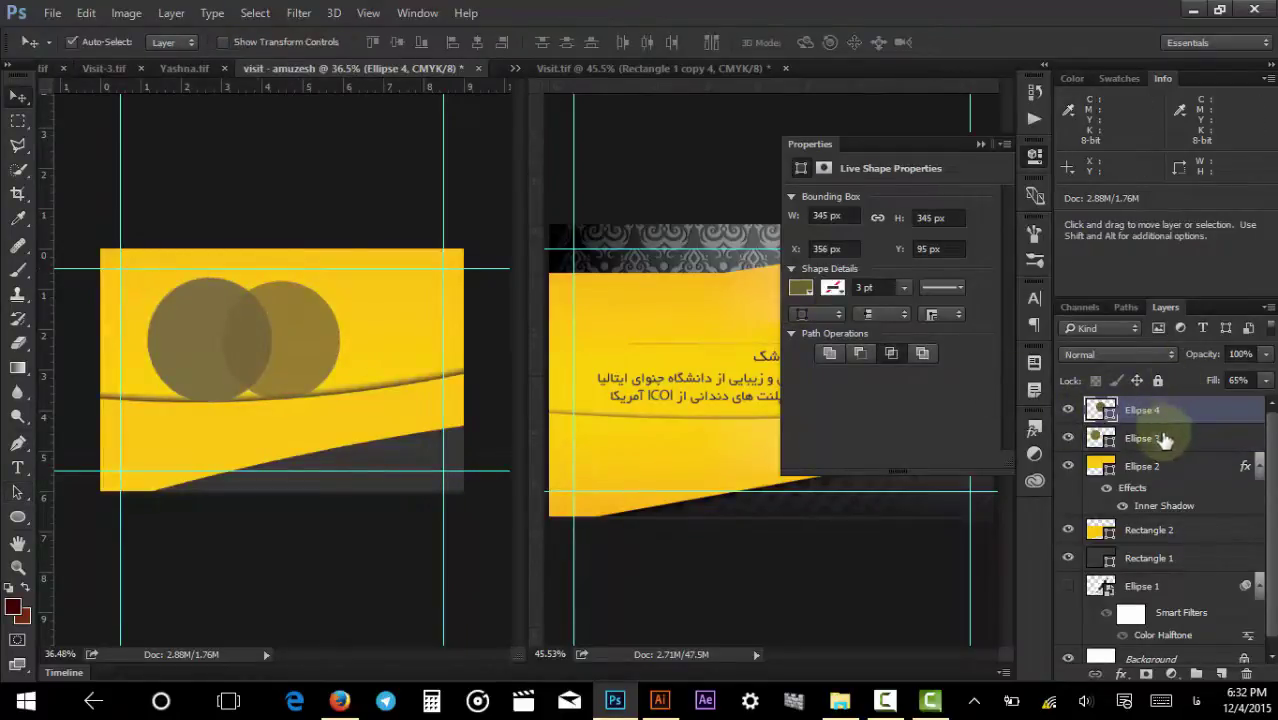
pyautogui.keyDown('shift'); pyautogui.click(1163, 438); pyautogui.keyUp('shift')
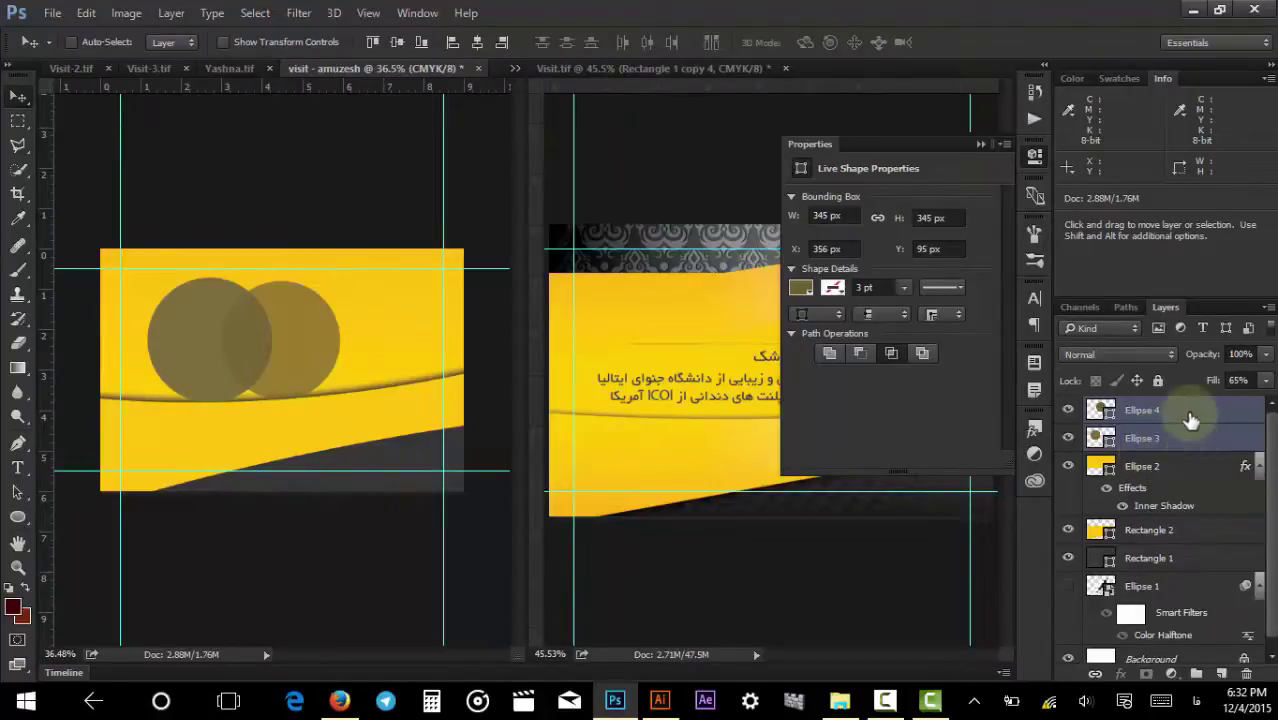
pyautogui.click(1190, 420)
pyautogui.press('a')
pyautogui.click(643, 47)
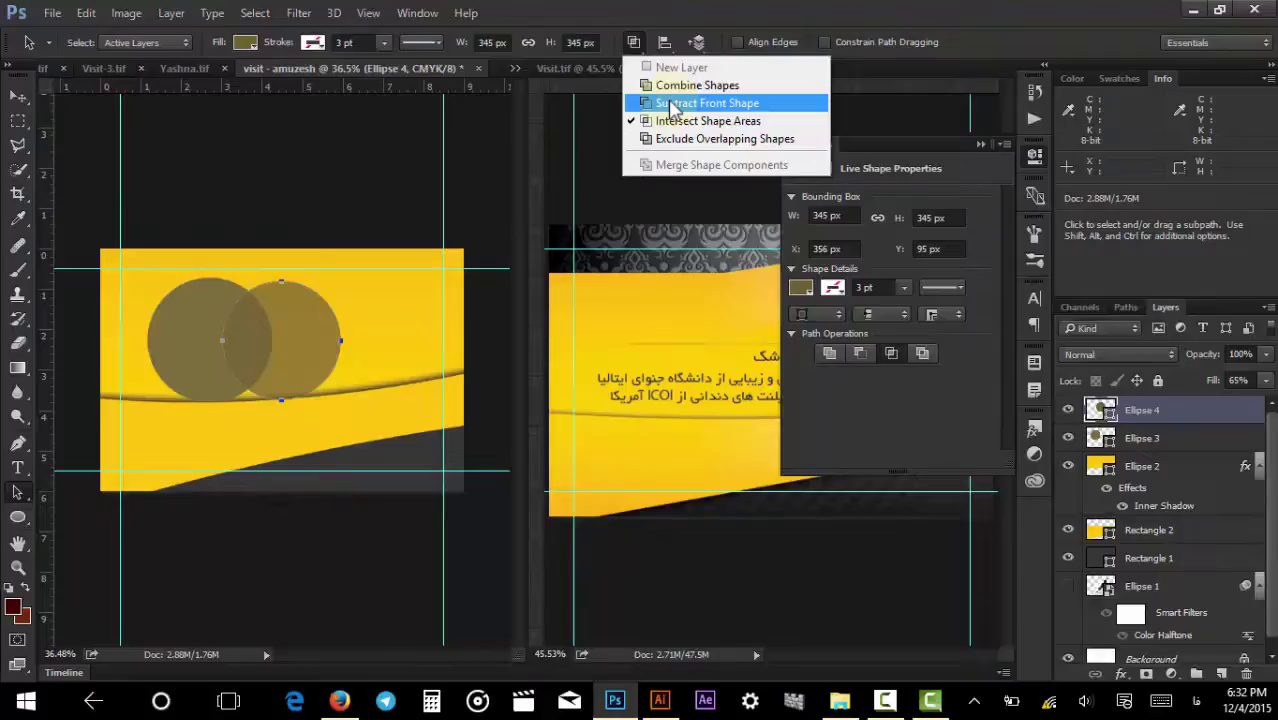
pyautogui.click(1203, 414)
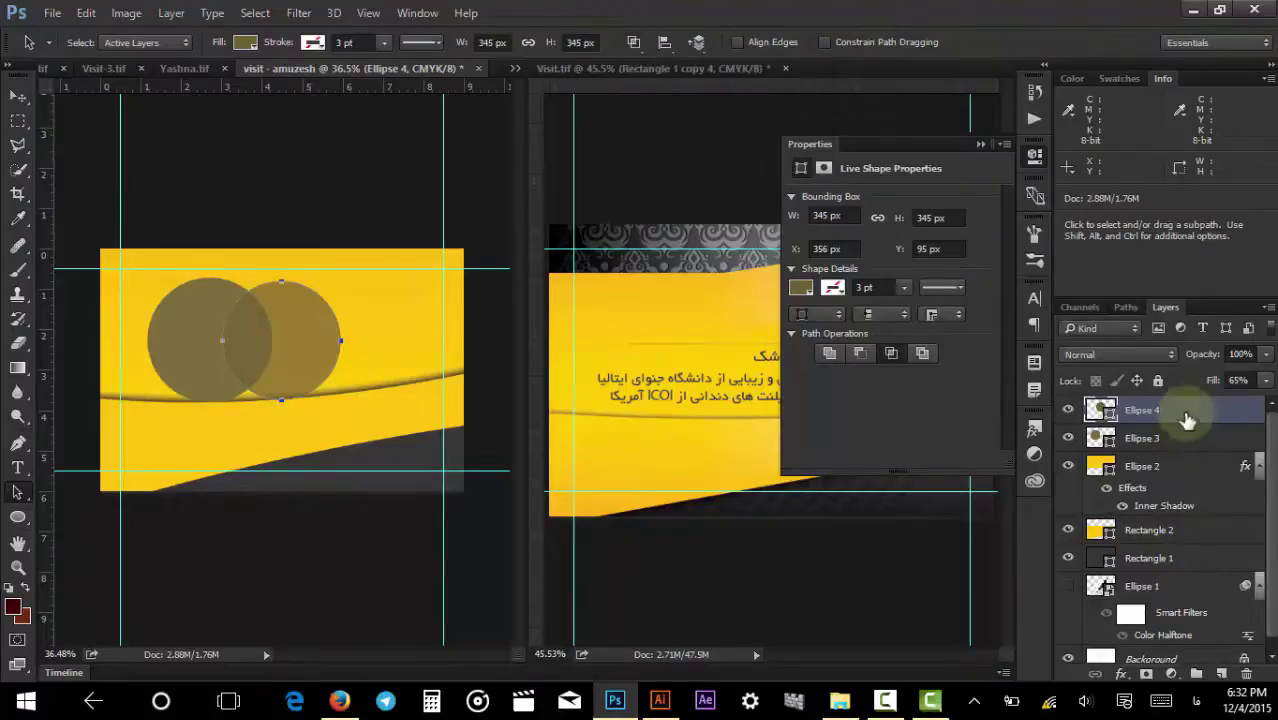
pyautogui.click(634, 42)
pyautogui.click(644, 103)
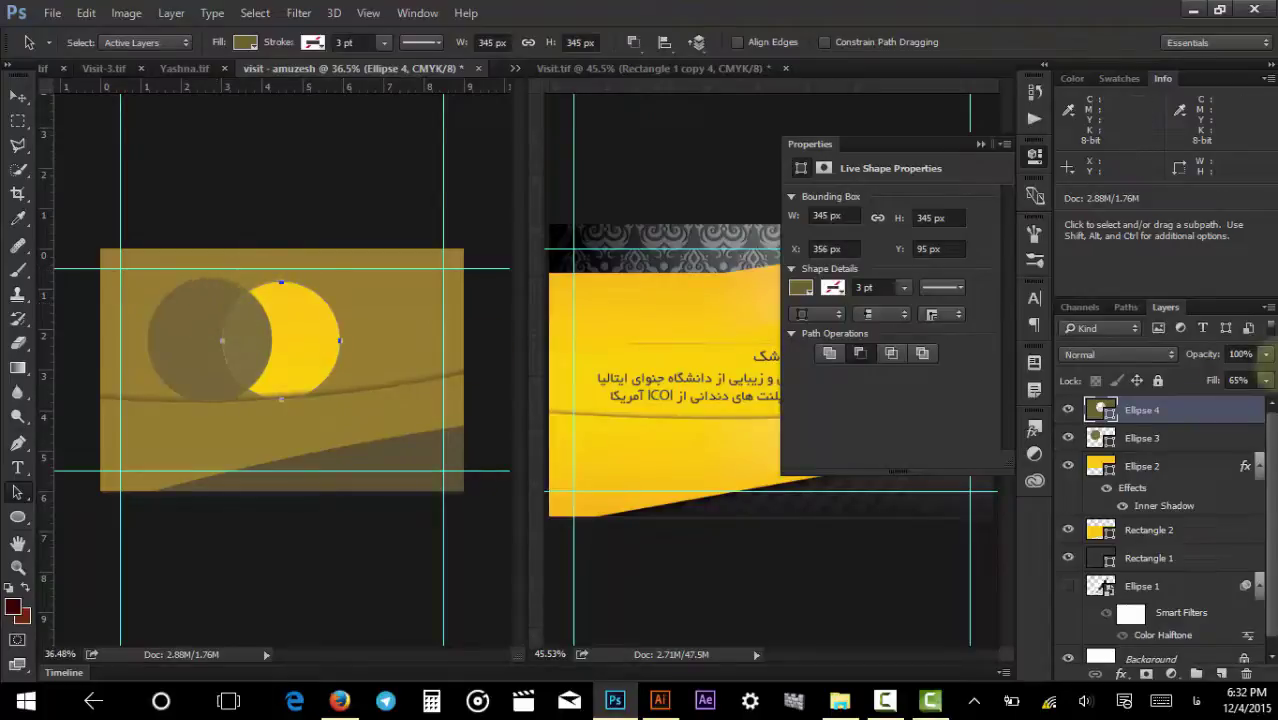
pyautogui.keyDown('shift'); pyautogui.click(1182, 440); pyautogui.keyUp('shift')
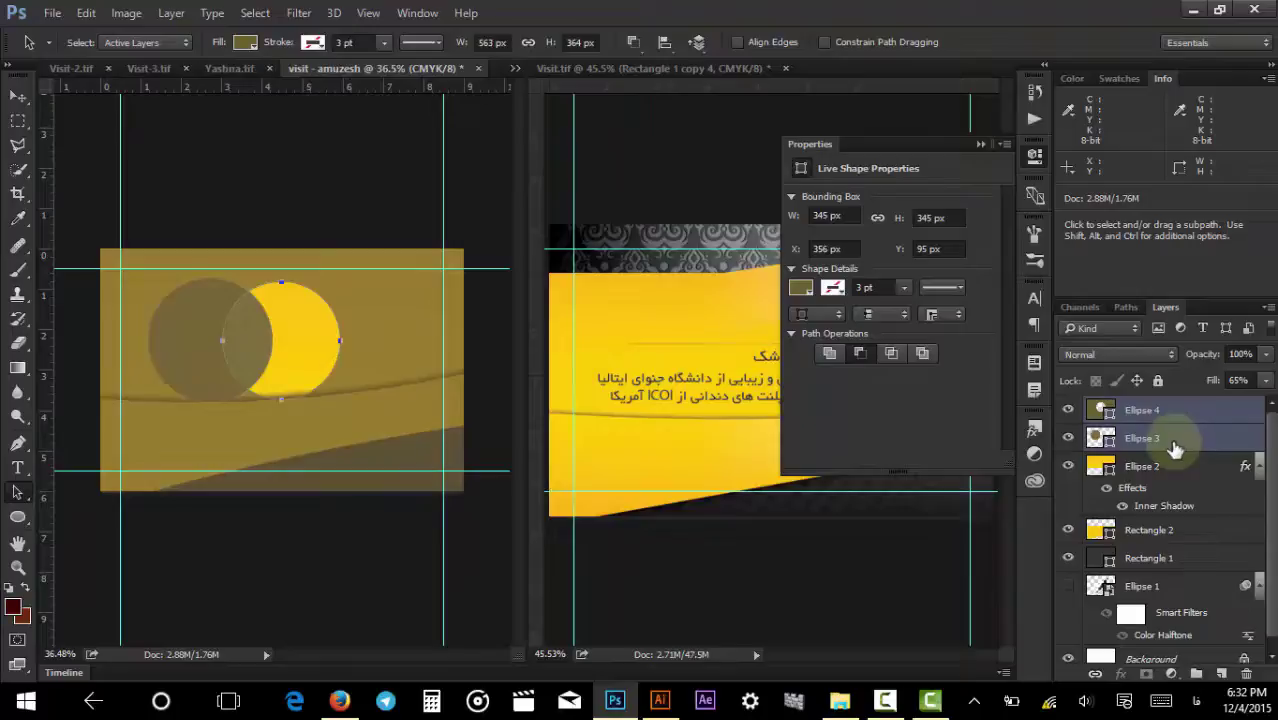
pyautogui.hotkey('ctrl', 'e')
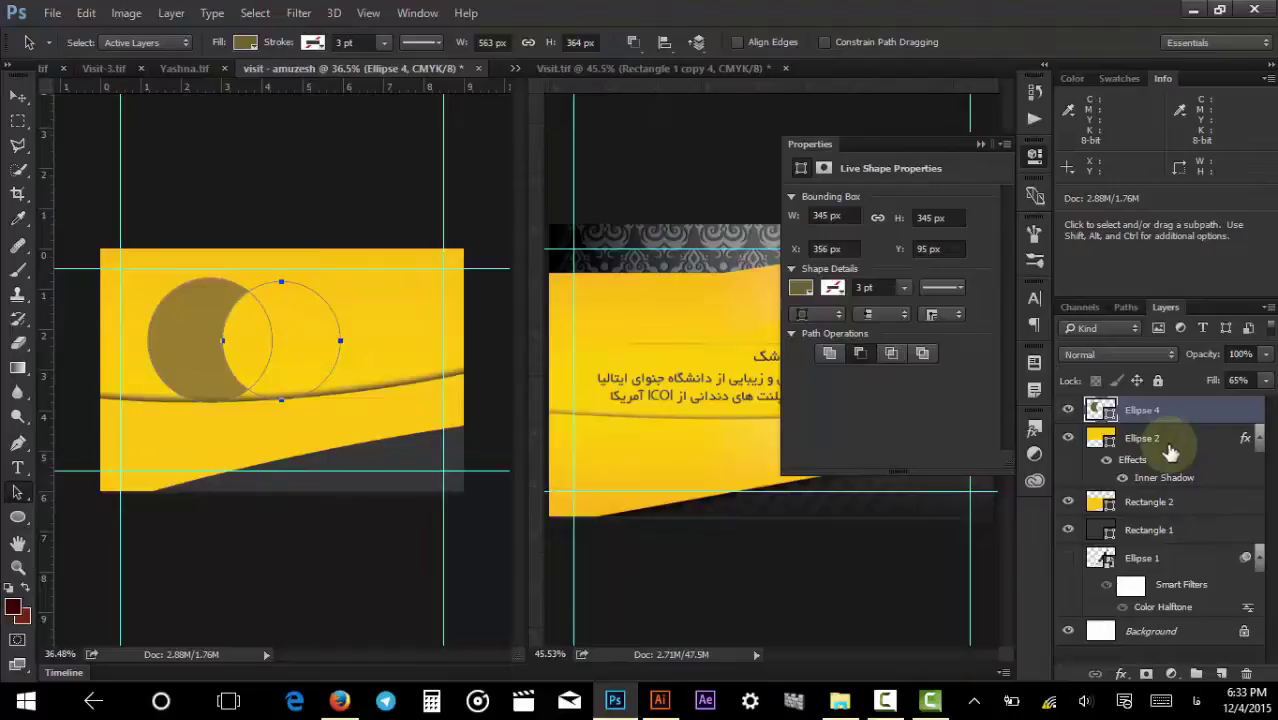
pyautogui.keyDown('shift'); pyautogui.click(1170, 448); pyautogui.keyUp('shift')
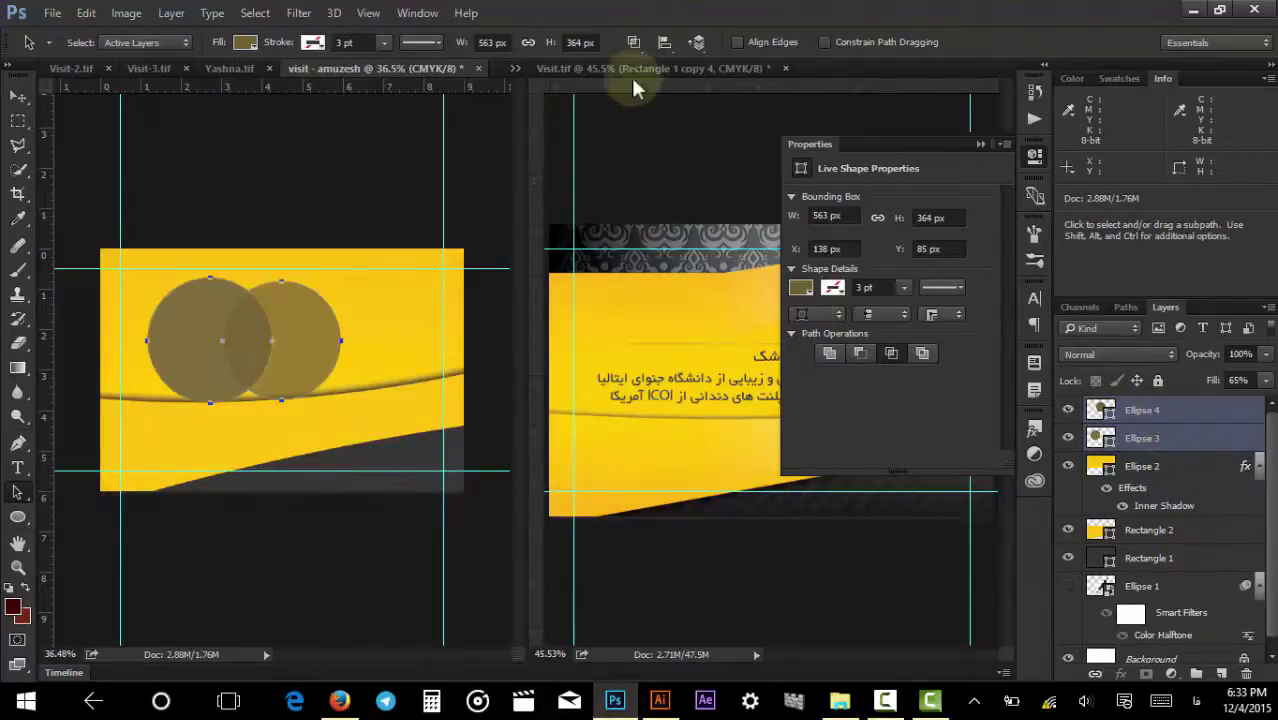
pyautogui.click(636, 43)
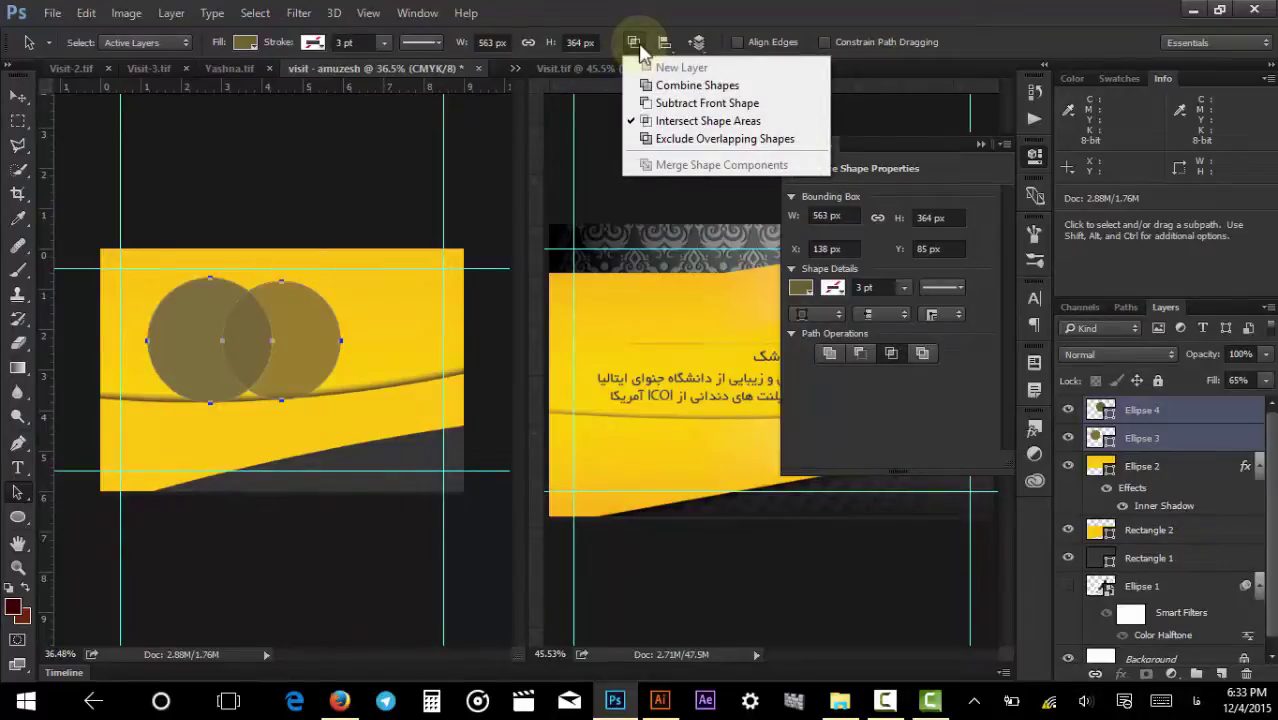
# Combine the circles into one shape and try moving the right circle, then undo.
pyautogui.click(670, 88)
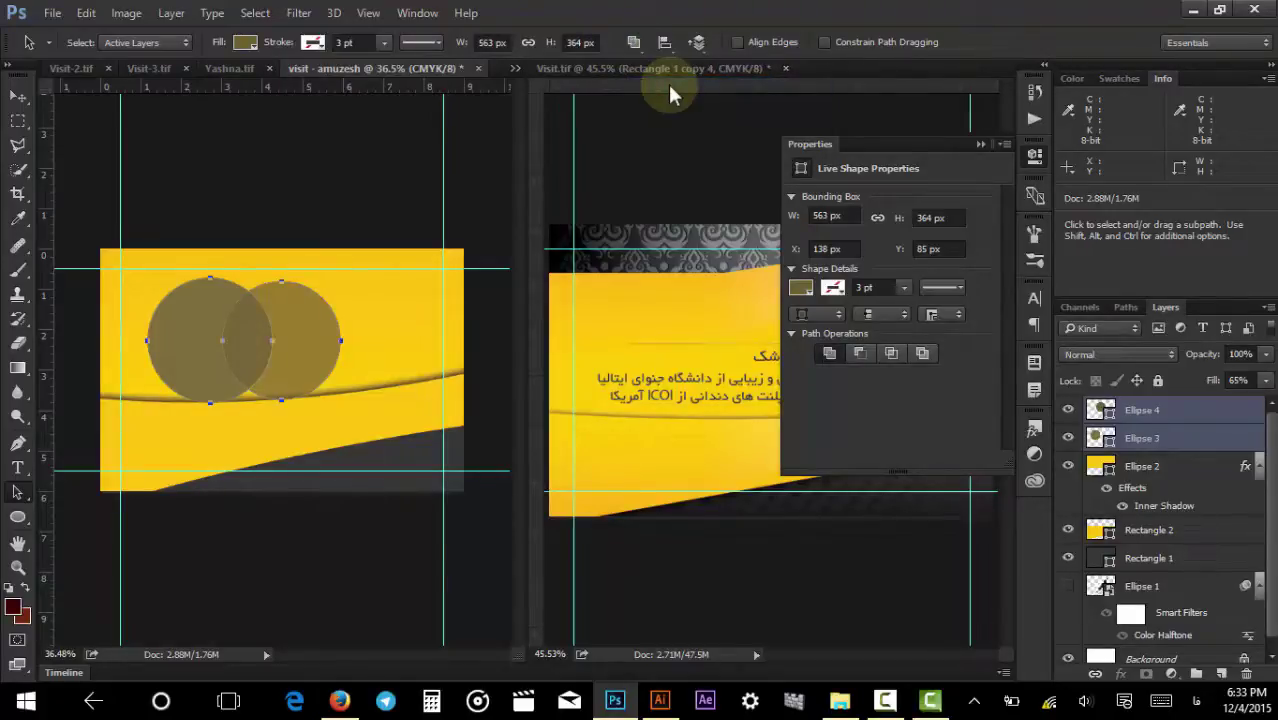
pyautogui.hotkey('ctrl', 'e')
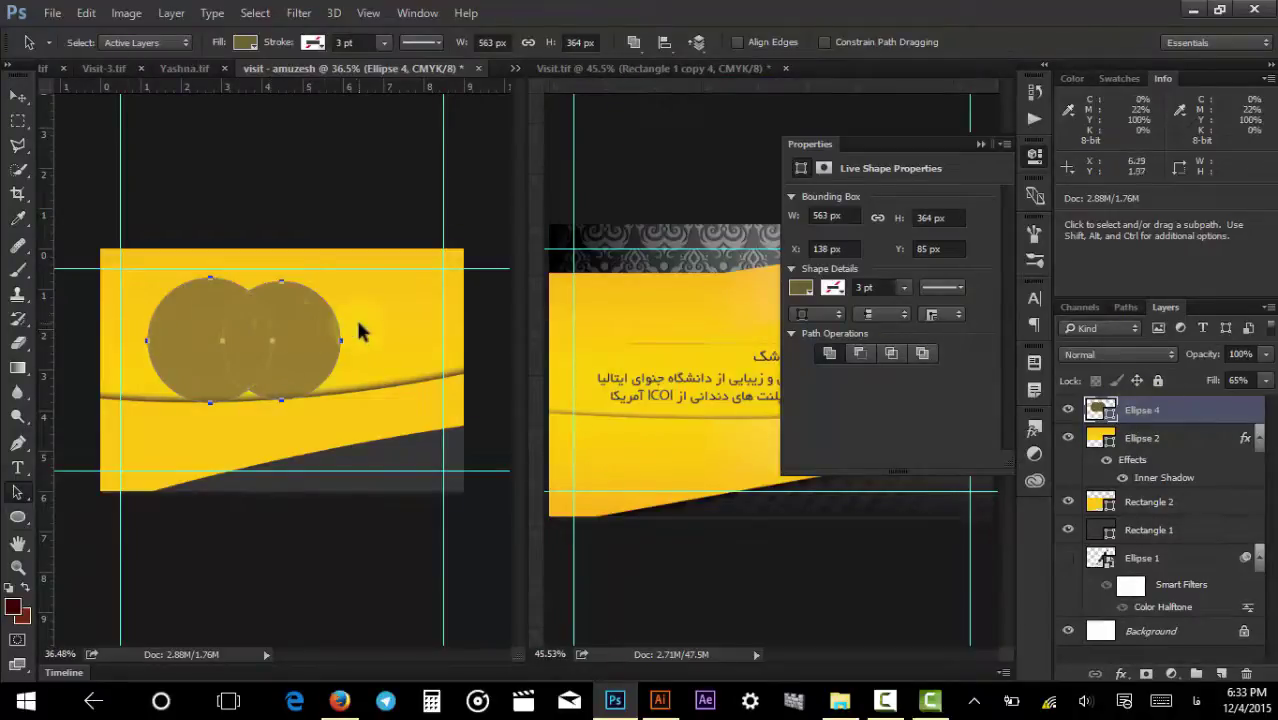
pyautogui.click(295, 326)
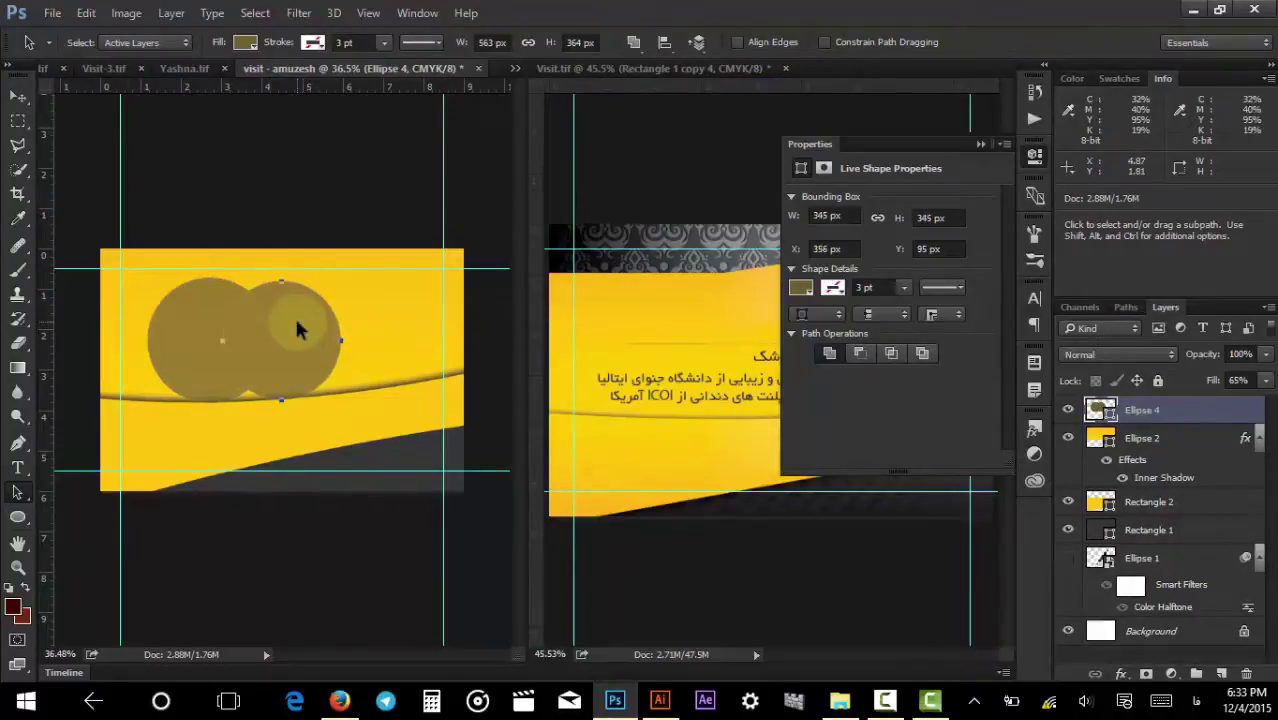
pyautogui.moveTo(298, 330); pyautogui.dragTo(271, 341)
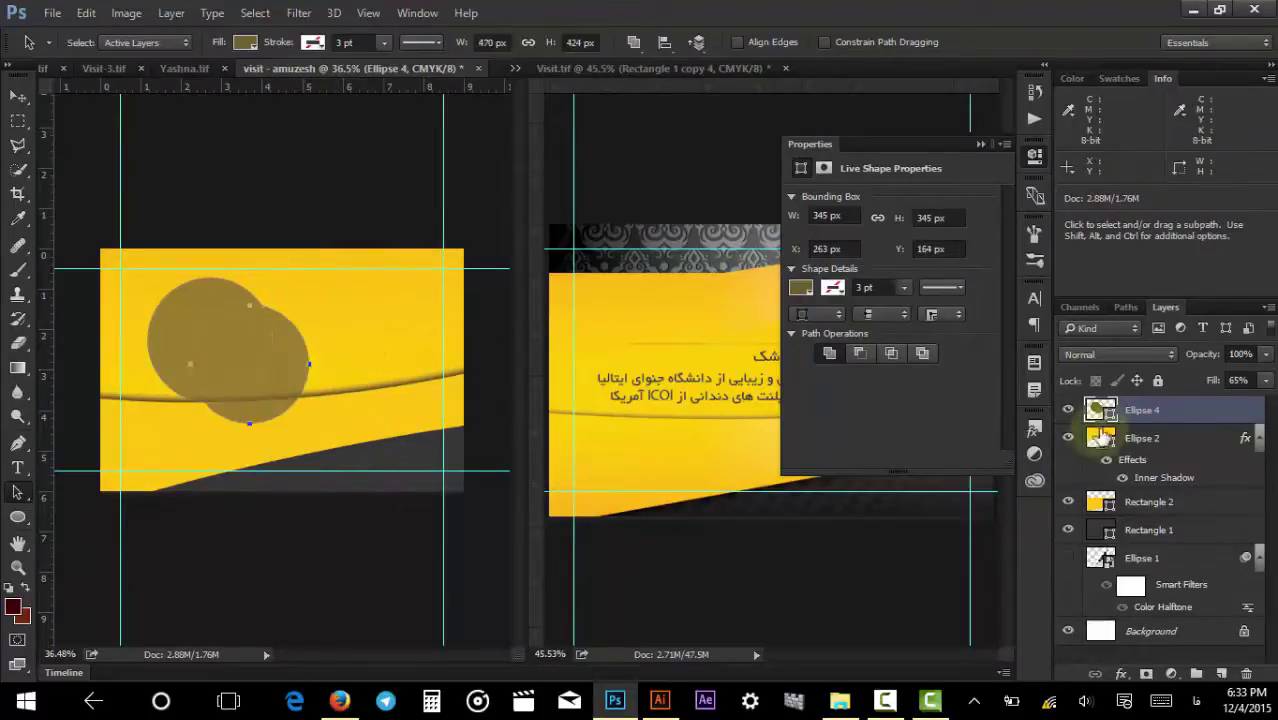
pyautogui.click(1105, 410)
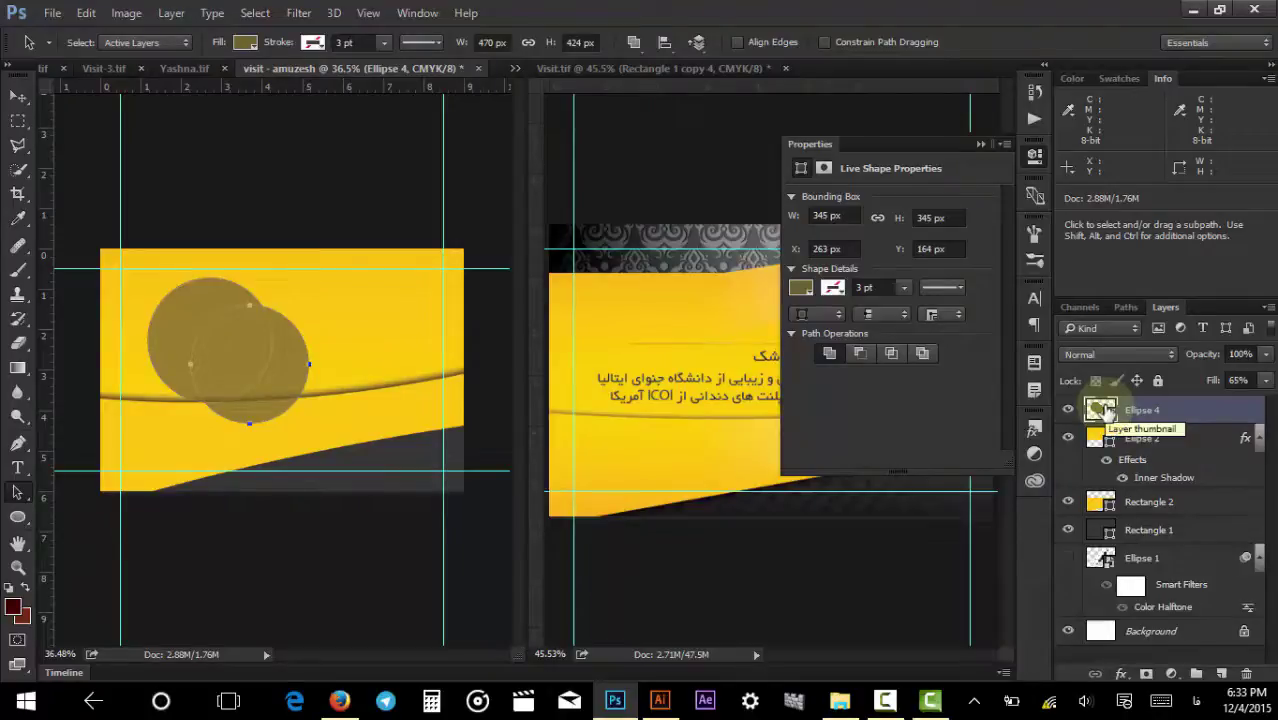
pyautogui.hotkey('ctrl', 'alt', 'z')
pyautogui.hotkey('ctrl', 'alt', 'z')
pyautogui.hotkey('ctrl', 'alt', 'z')
pyautogui.hotkey('ctrl', 'alt', 'z')
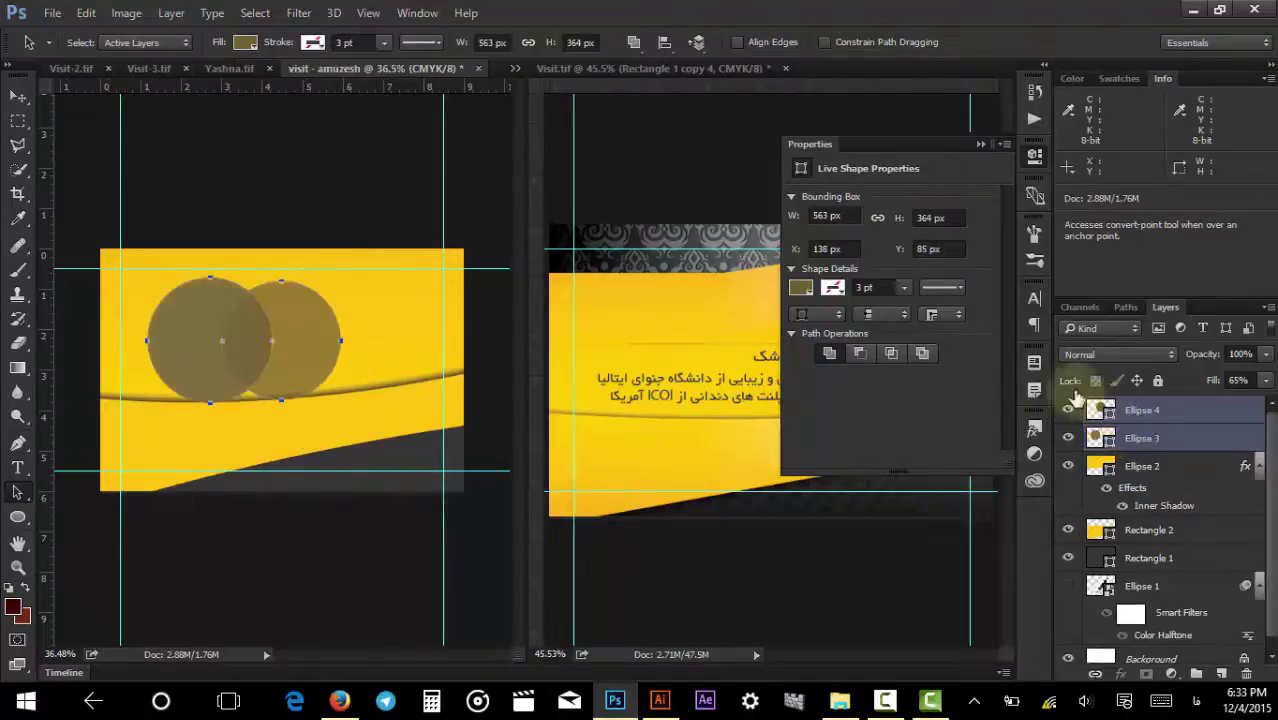
# Merge the circles with Exclude Overlapping Shapes, leaving a lens-shaped gap between them.
pyautogui.click(633, 42)
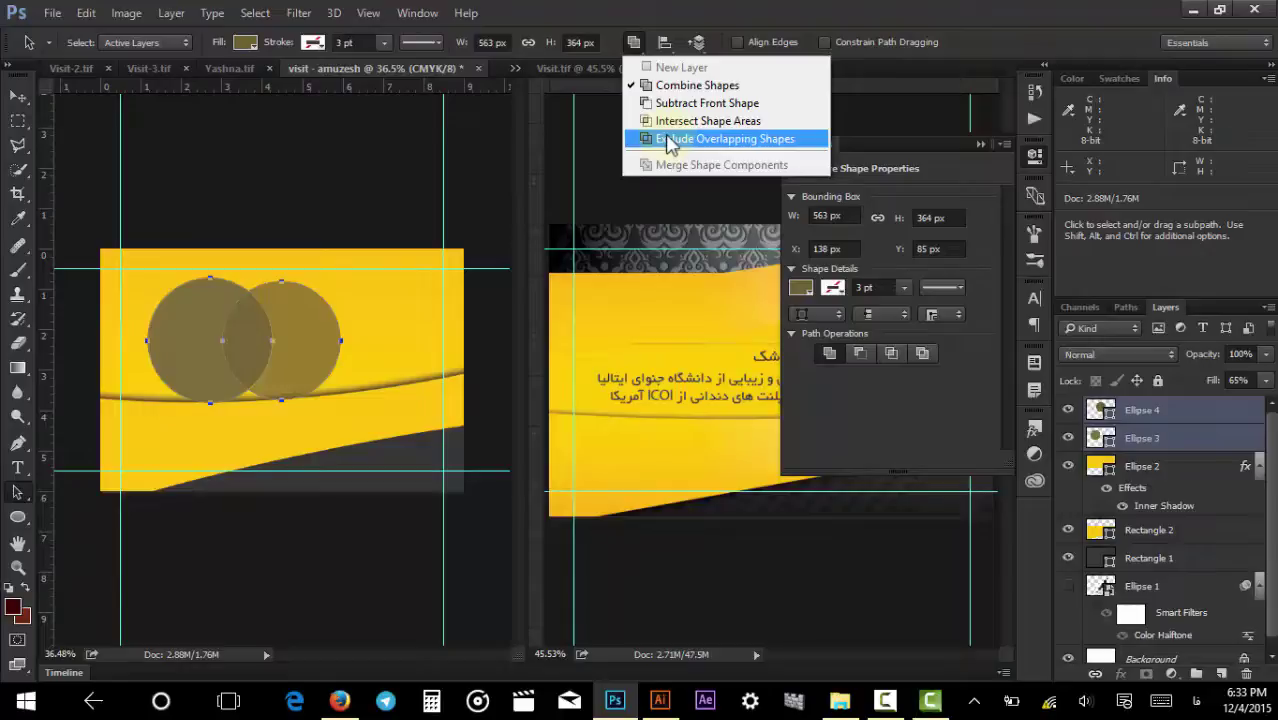
pyautogui.click(670, 142)
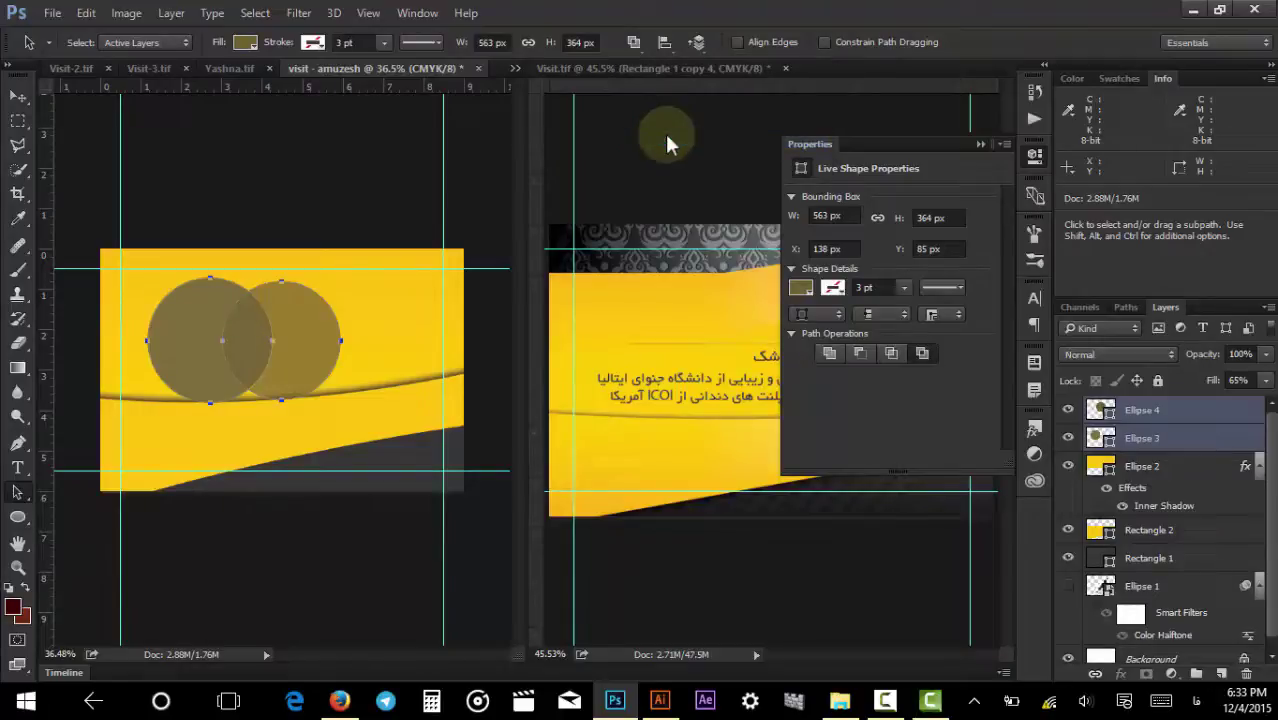
pyautogui.hotkey('ctrl', 'e')
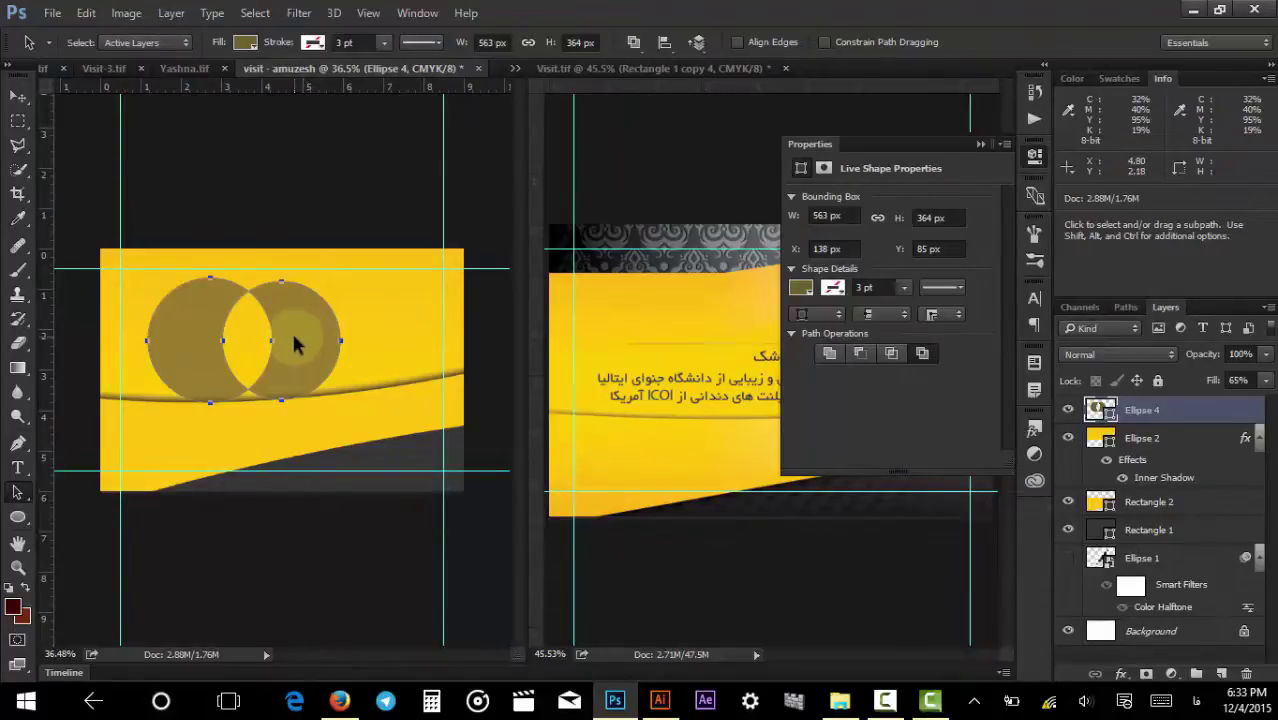
# Delete the merged circle shape and select Rectangle 2 on the card.
pyautogui.press('Delete')
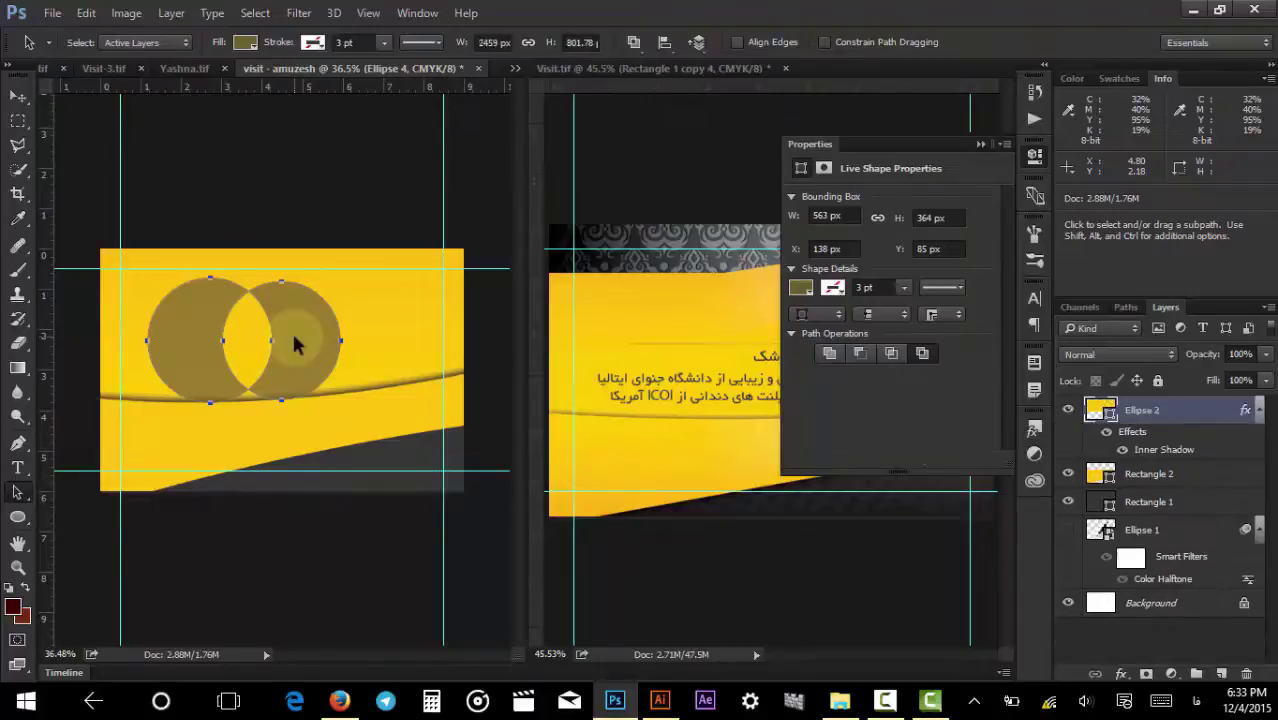
pyautogui.click(975, 152)
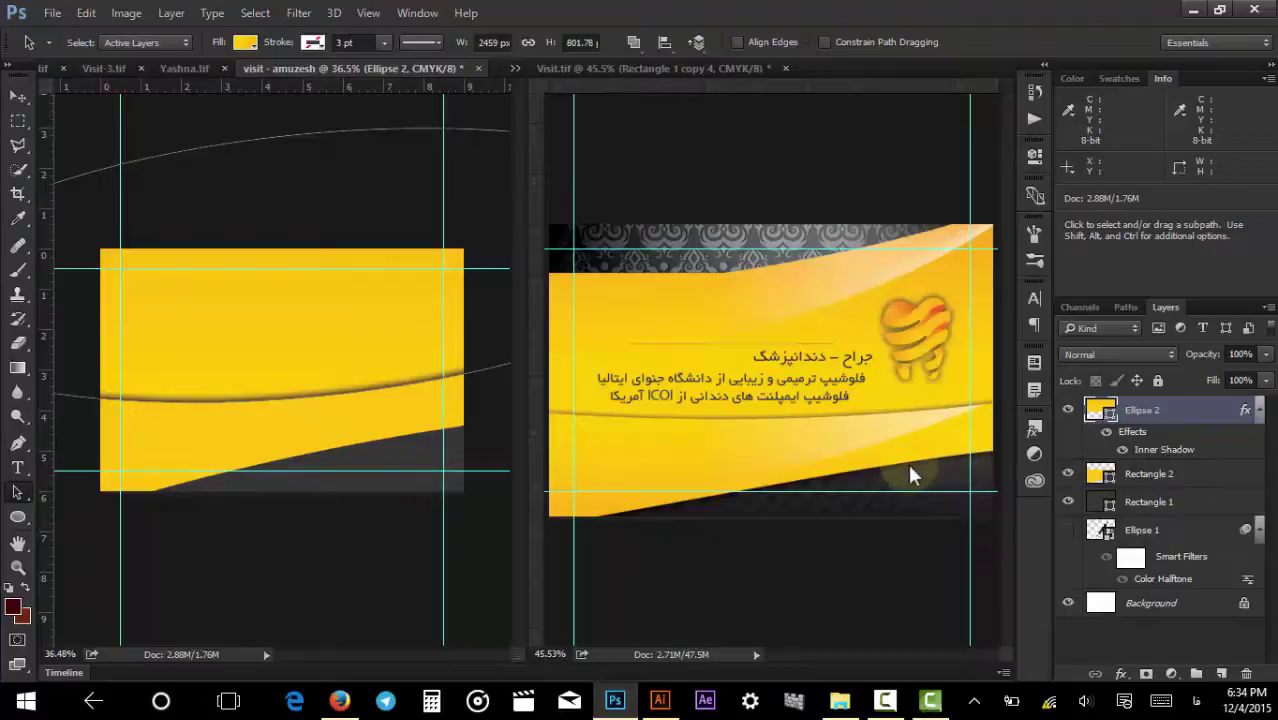
pyautogui.press('v')
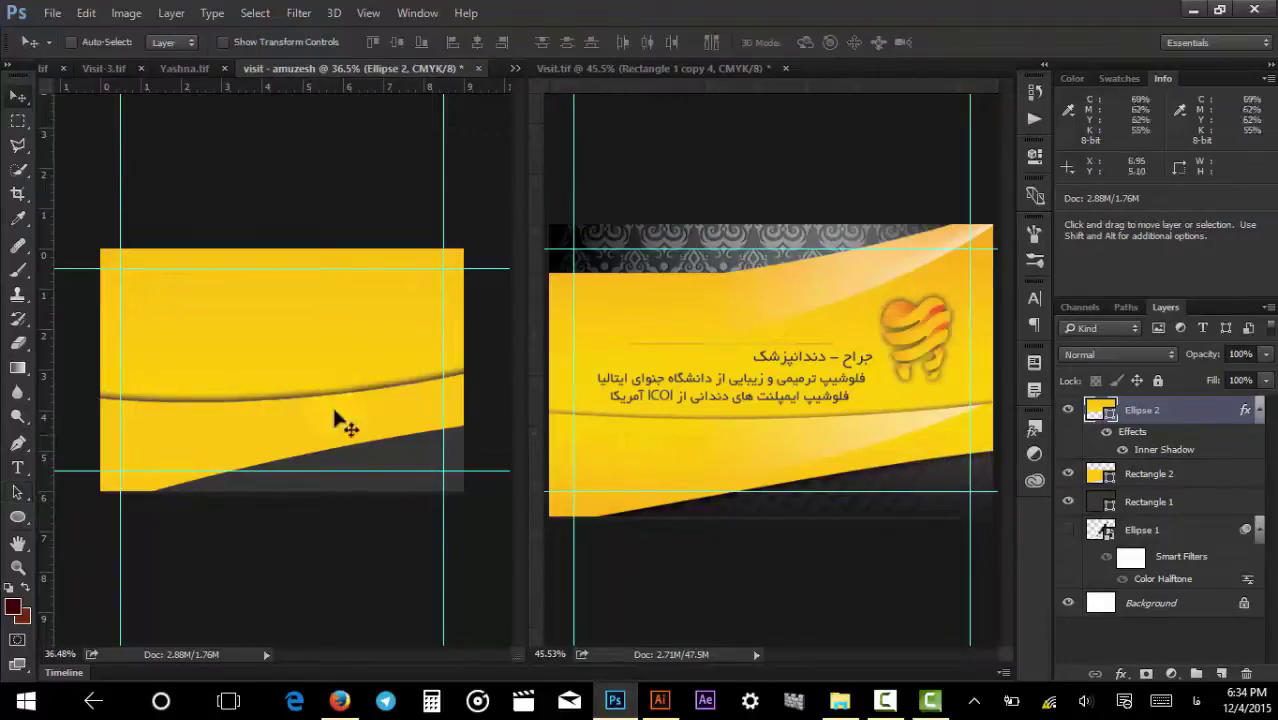
pyautogui.keyDown('ctrl'); pyautogui.click(365, 442); pyautogui.keyUp('ctrl')
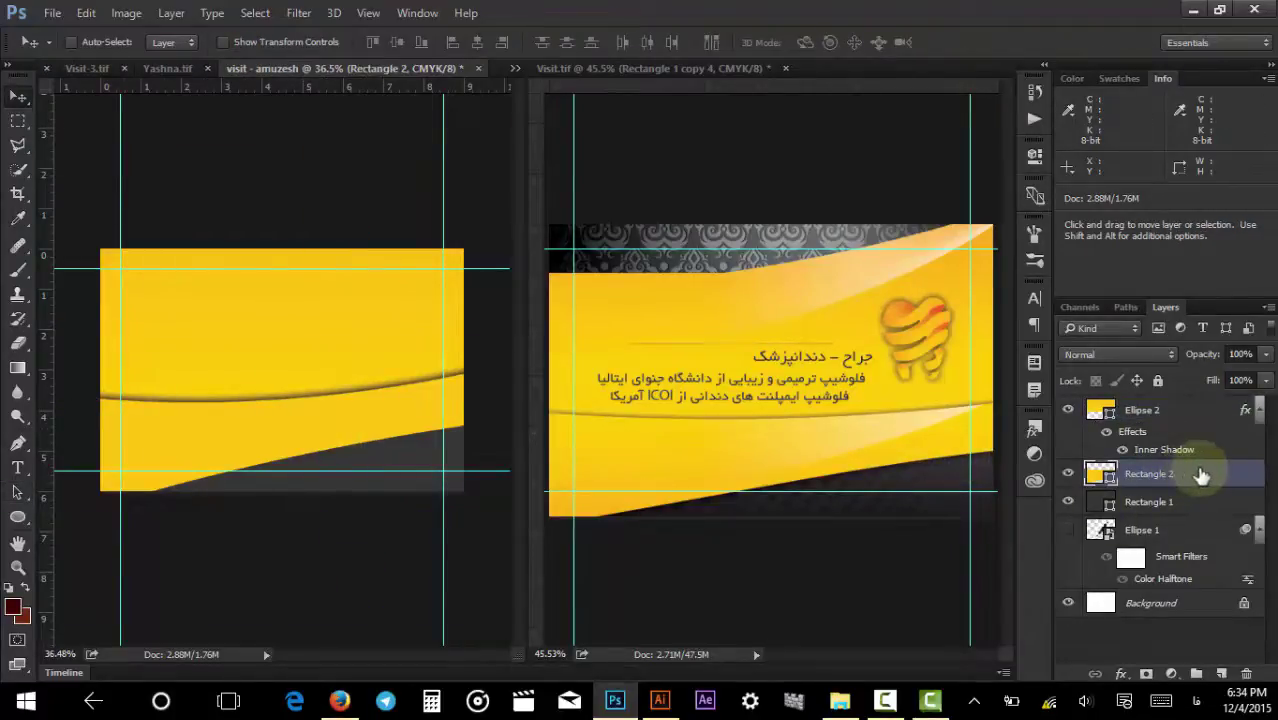
# Give Rectangle 2 a Drop Shadow with 0 px distance and about 24 px size.
pyautogui.doubleClick(1190, 476)
pyautogui.click(355, 437)
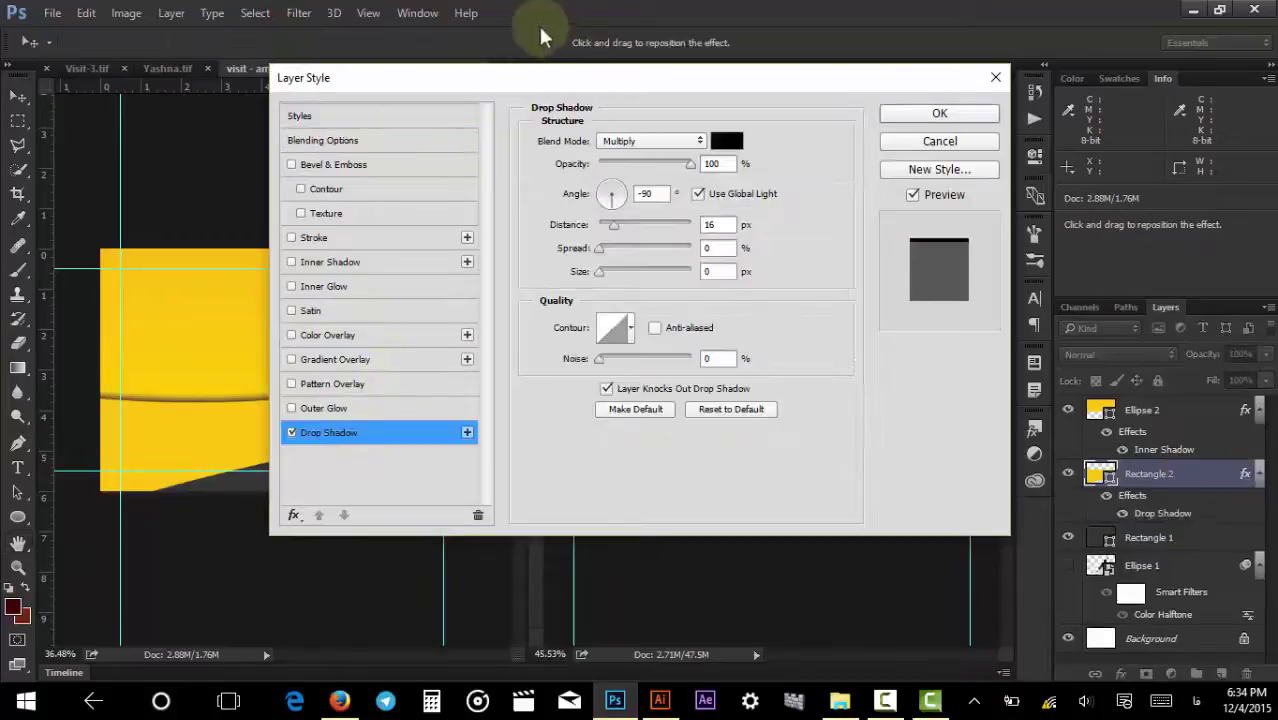
pyautogui.moveTo(545, 77); pyautogui.dragTo(787, 65)
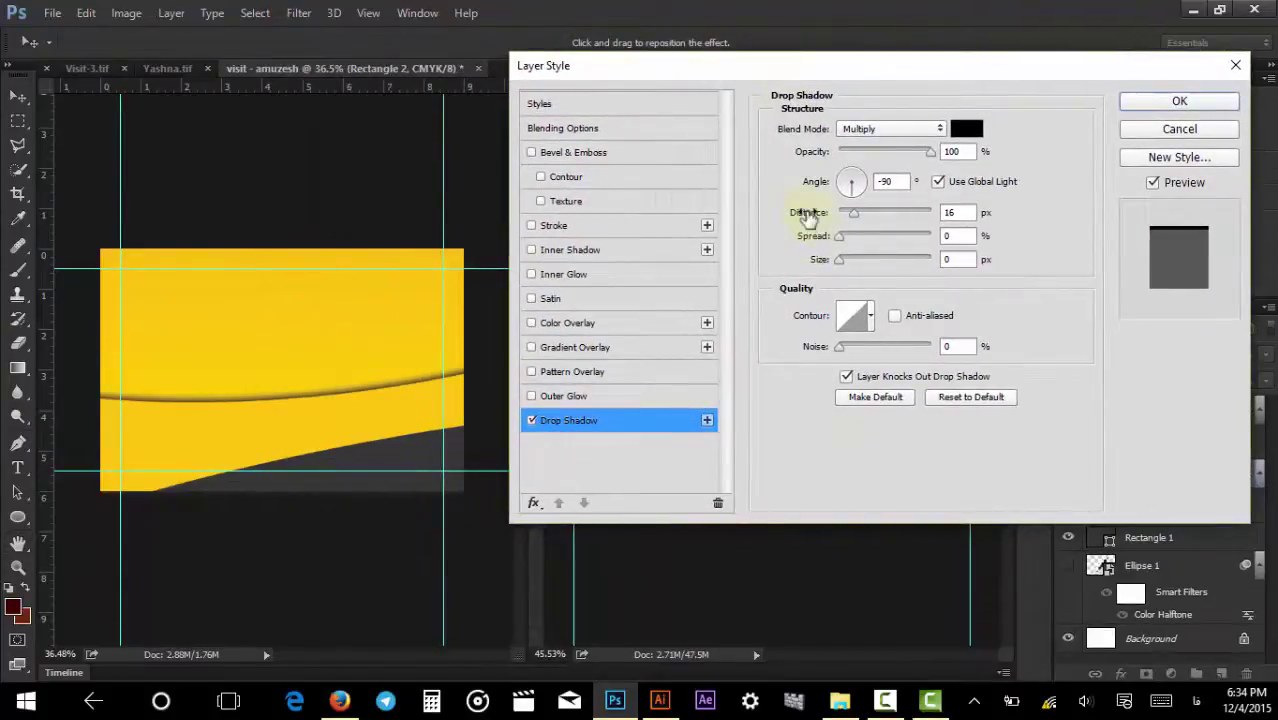
pyautogui.moveTo(799, 214); pyautogui.dragTo(730, 220)
pyautogui.moveTo(826, 260); pyautogui.dragTo(842, 254)
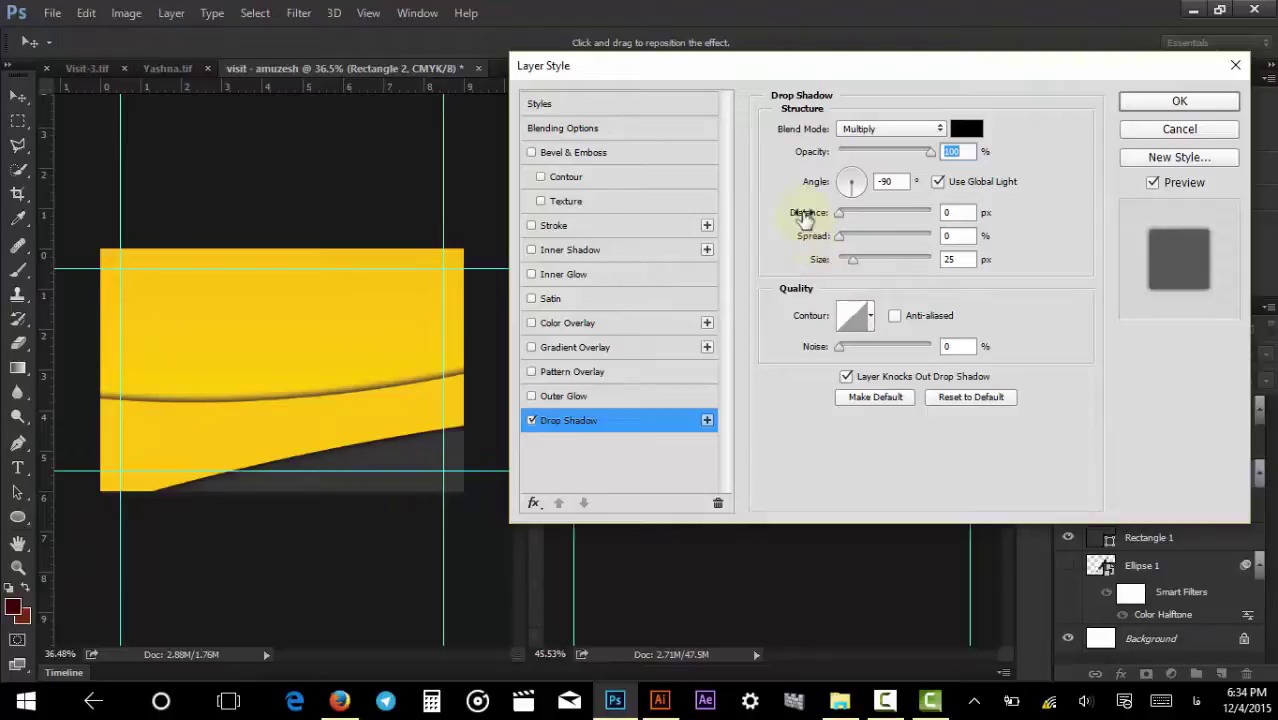
pyautogui.moveTo(807, 217); pyautogui.dragTo(762, 205)
pyautogui.moveTo(819, 263)
pyautogui.mouseDown()
pyautogui.moveTo(842, 256)
pyautogui.moveTo(818, 265)
pyautogui.moveTo(816, 237)
pyautogui.moveTo(826, 243)
pyautogui.mouseUp()
pyautogui.press('Return')
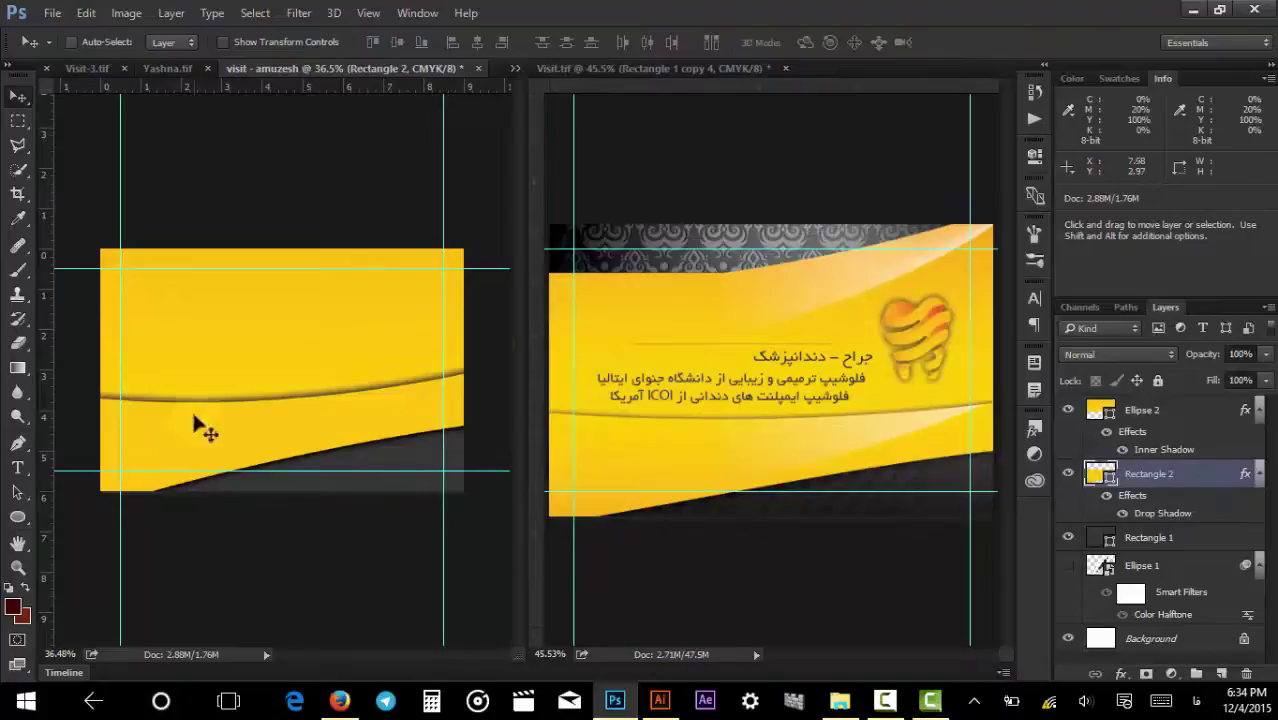
# Draw a wide new ellipse across the card's upper area and rotate it about 15°.
pyautogui.keyDown('ctrl'); pyautogui.click(395, 330); pyautogui.keyUp('ctrl')
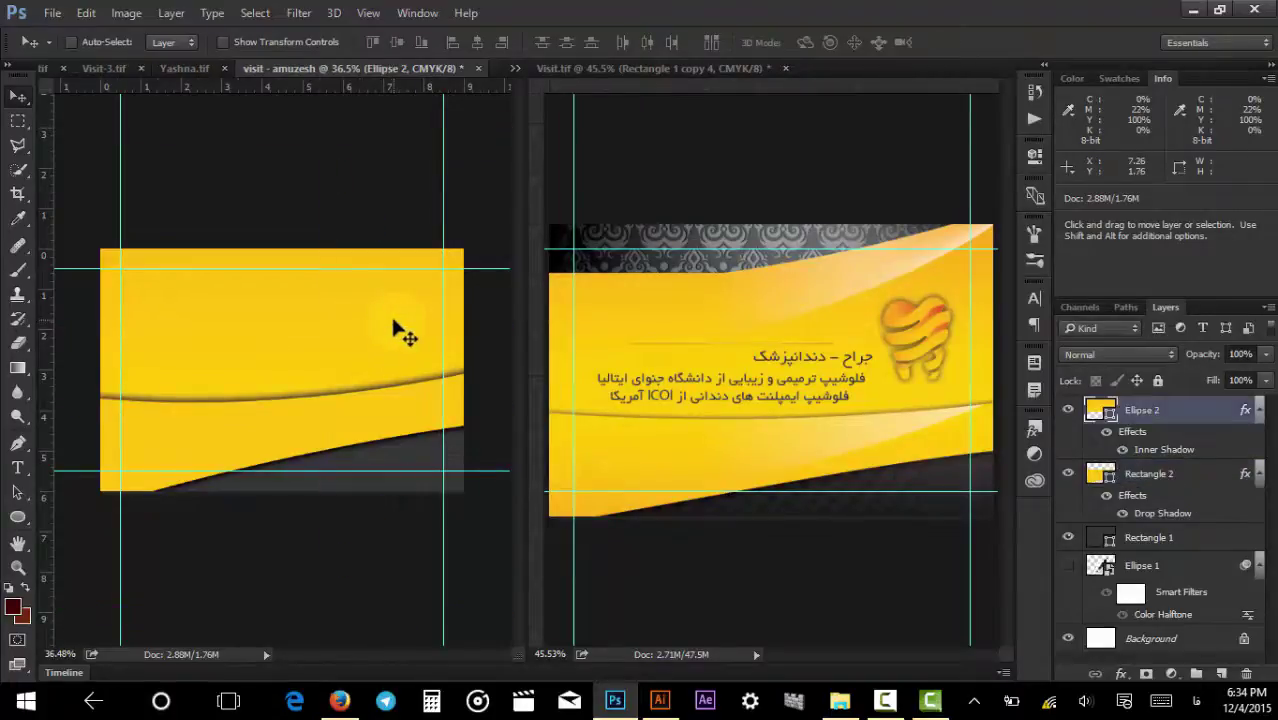
pyautogui.click(18, 517)
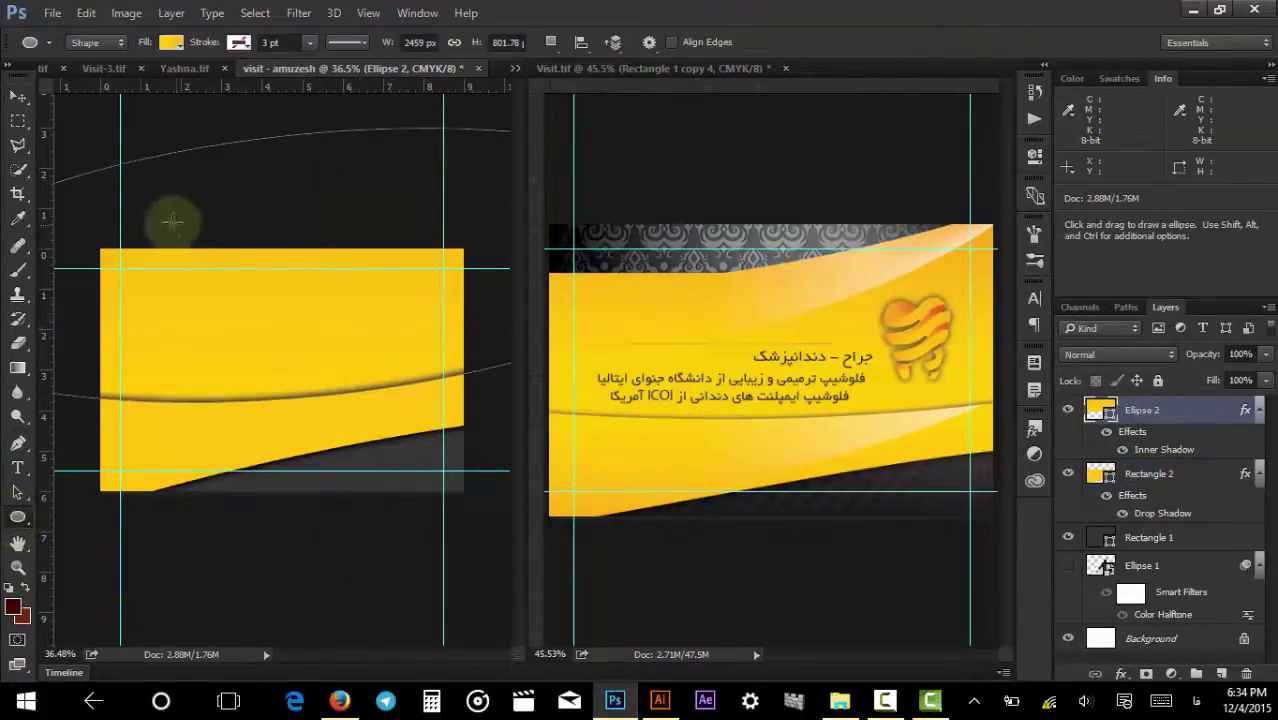
pyautogui.moveTo(105, 195); pyautogui.dragTo(550, 347)
pyautogui.hotkey('ctrl', 't')
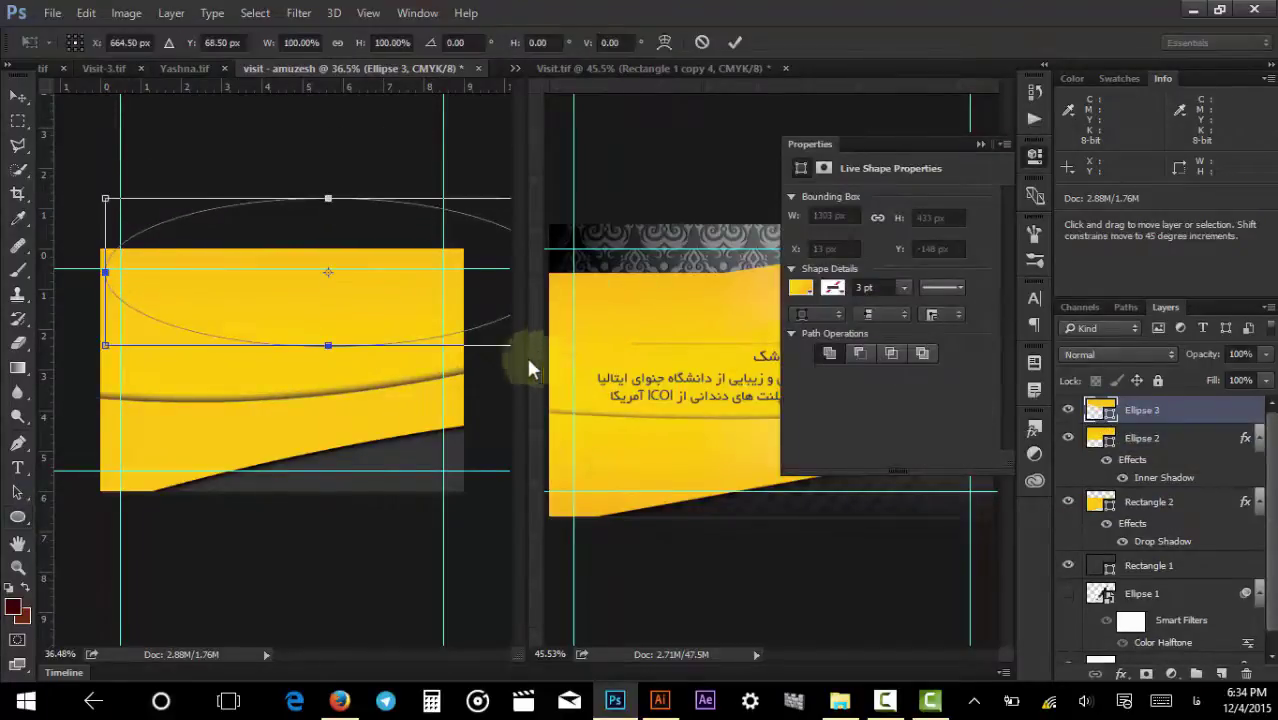
pyautogui.moveTo(465, 140); pyautogui.dragTo(430, 108)
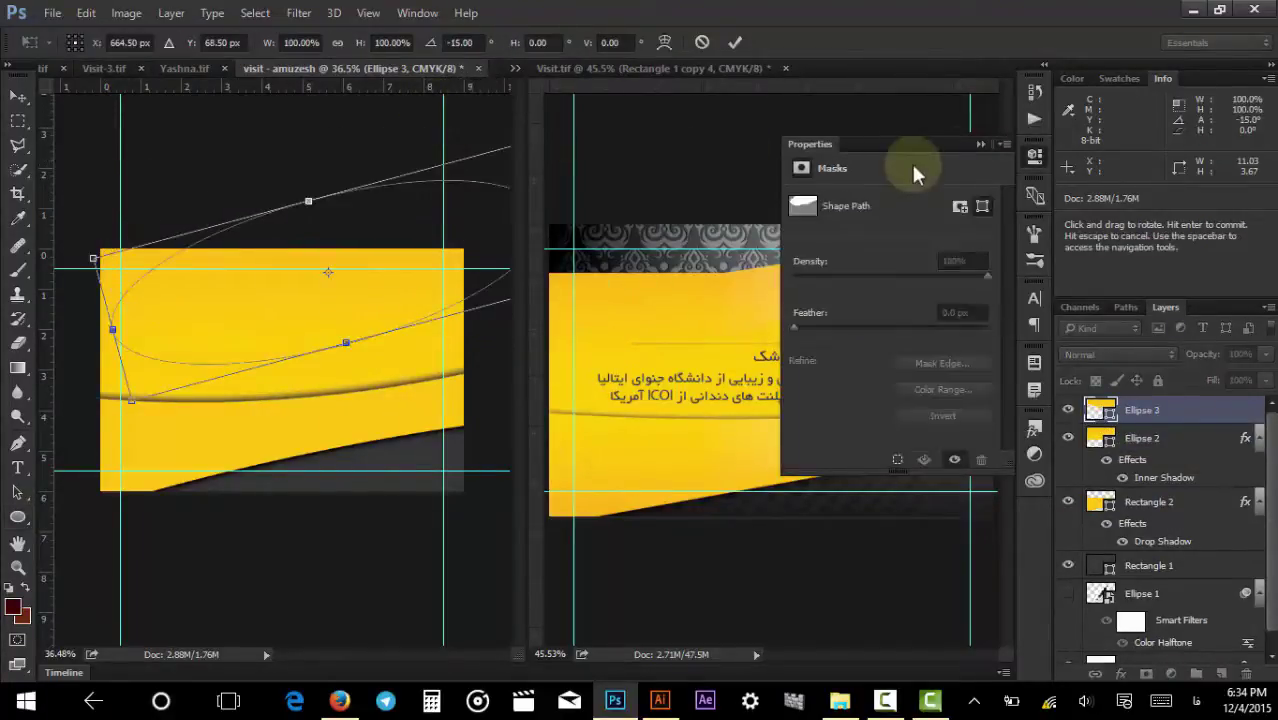
pyautogui.click(405, 262)
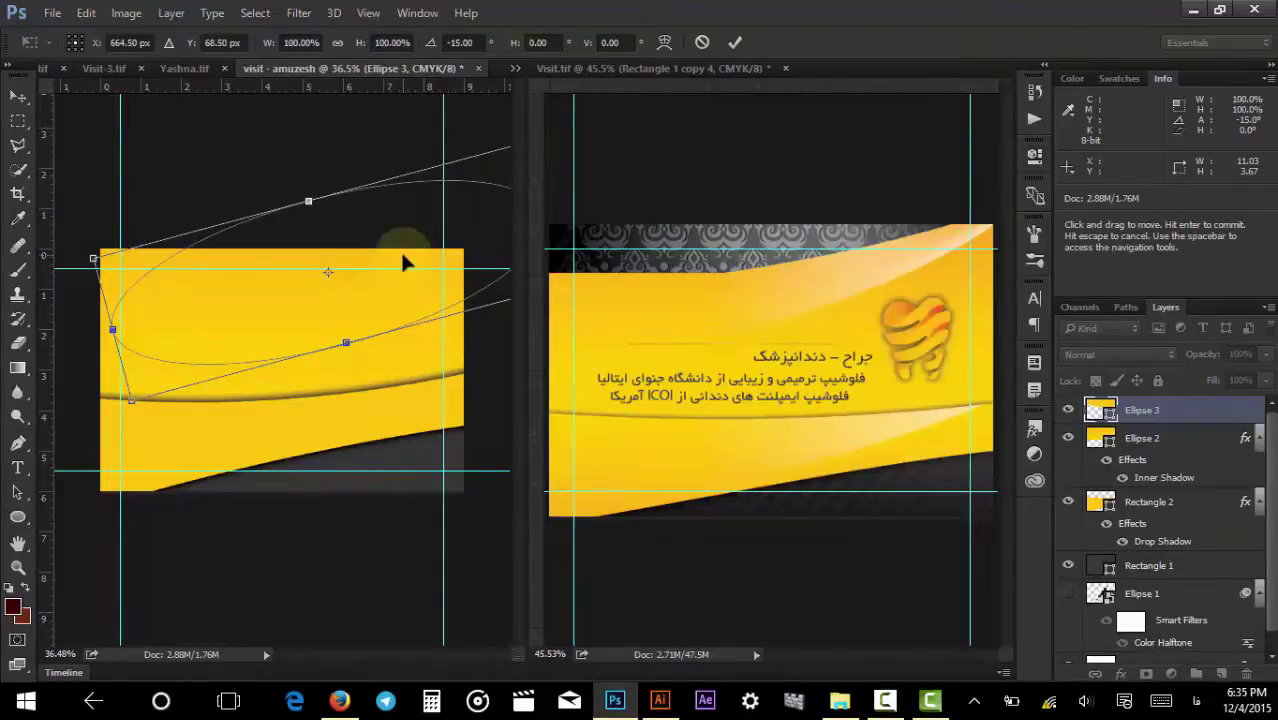
pyautogui.press('Return')
# Change the ellipse's fill from gradient to solid white.
pyautogui.doubleClick(1101, 414)
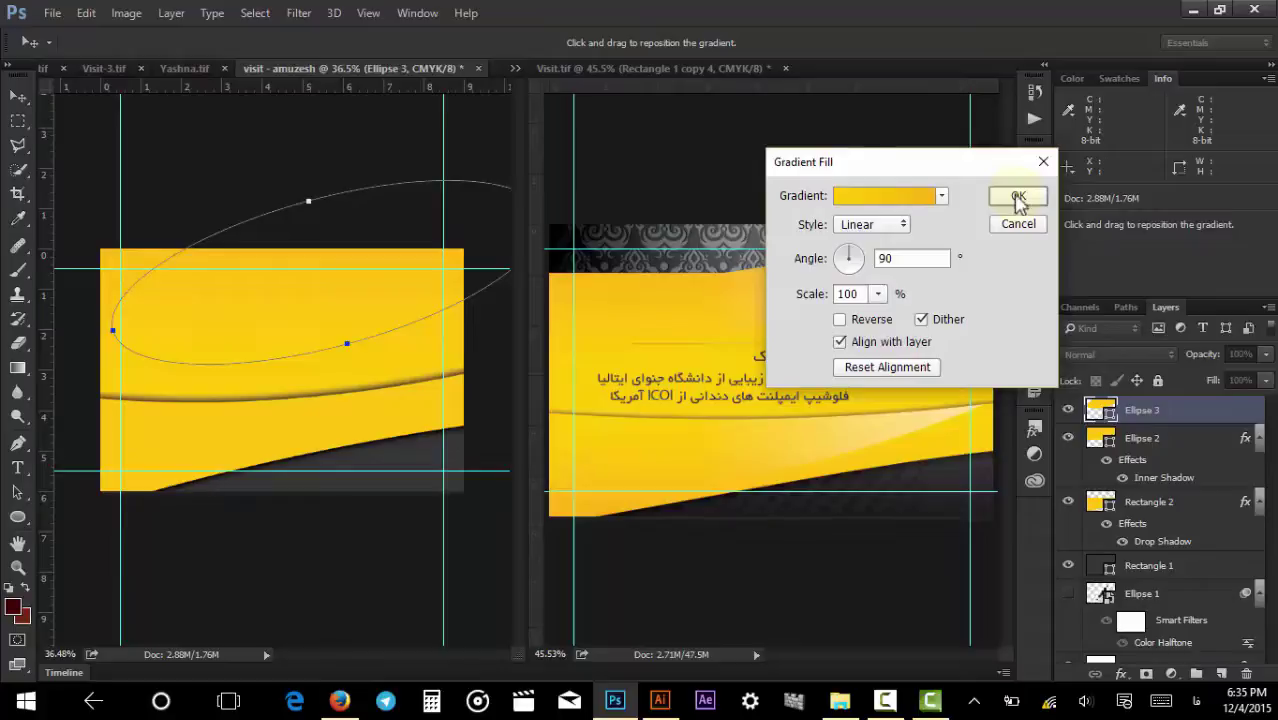
pyautogui.click(1018, 226)
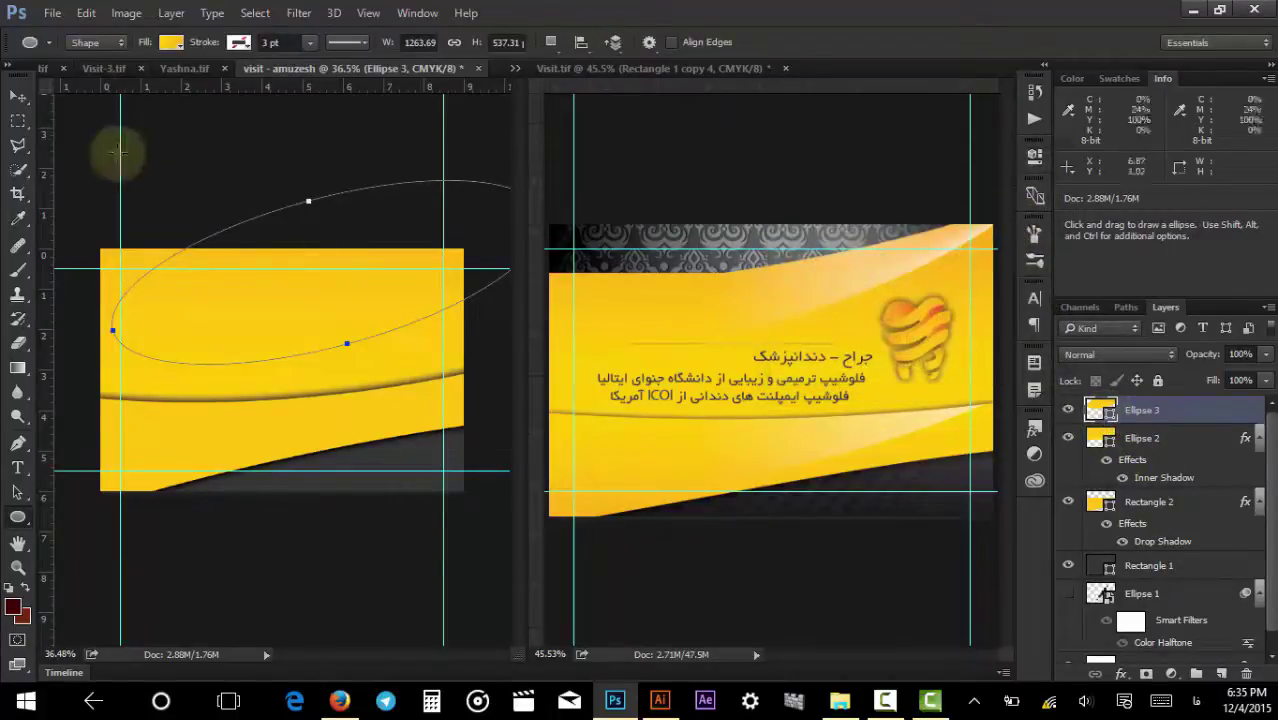
pyautogui.click(172, 43)
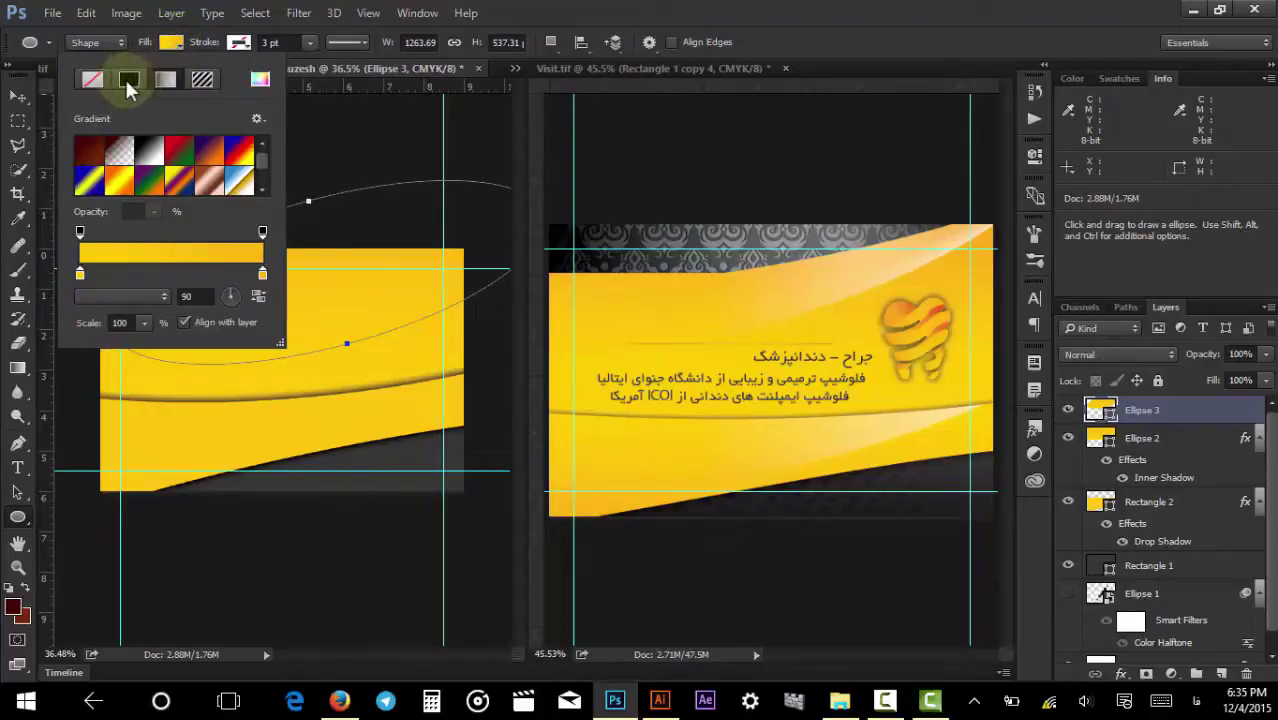
pyautogui.click(128, 86)
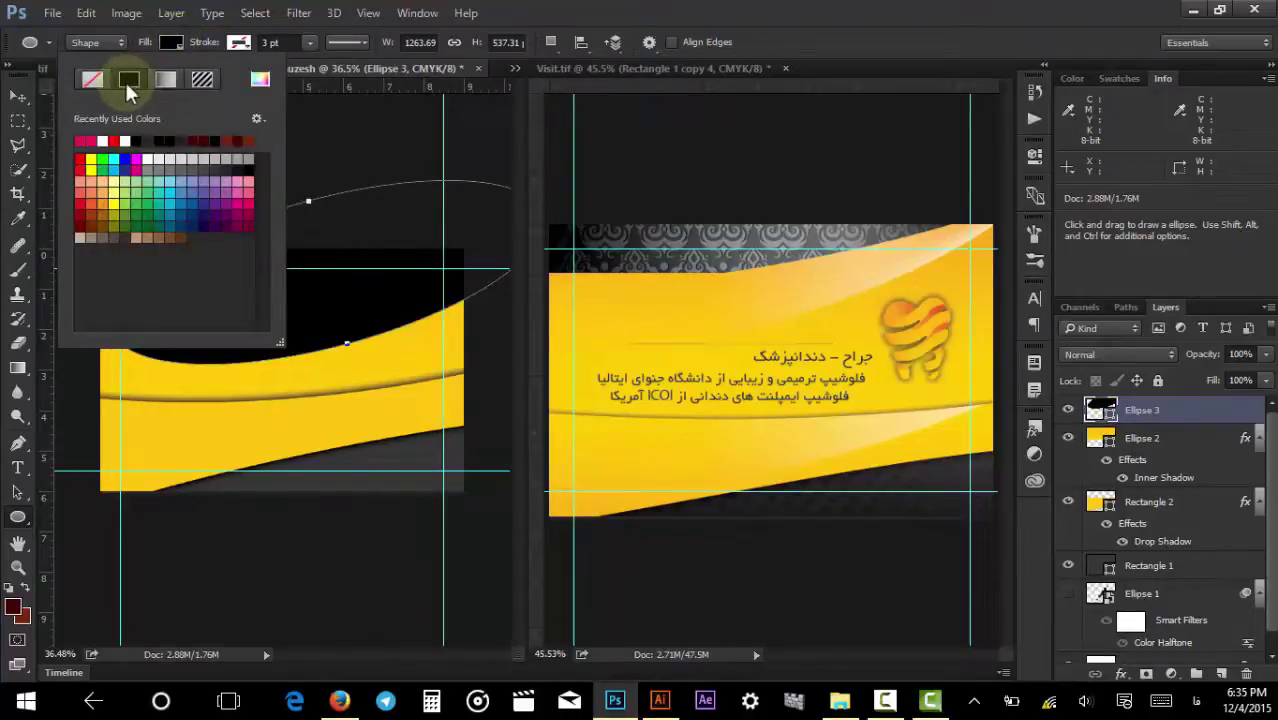
pyautogui.click(147, 159)
pyautogui.click(16, 100)
pyautogui.click(16, 100)
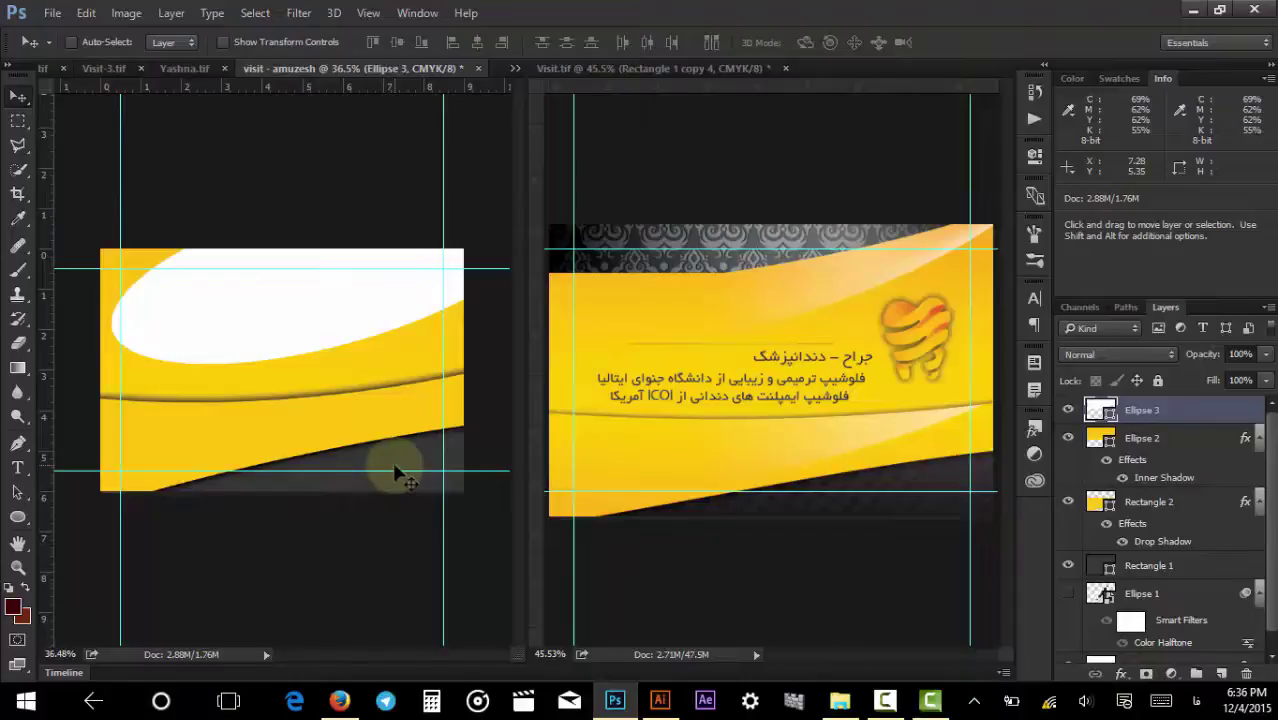
pyautogui.moveTo(396, 472)
pyautogui.mouseDown()
pyautogui.moveTo(385, 465)
pyautogui.moveTo(408, 470)
pyautogui.moveTo(411, 455)
pyautogui.mouseUp()
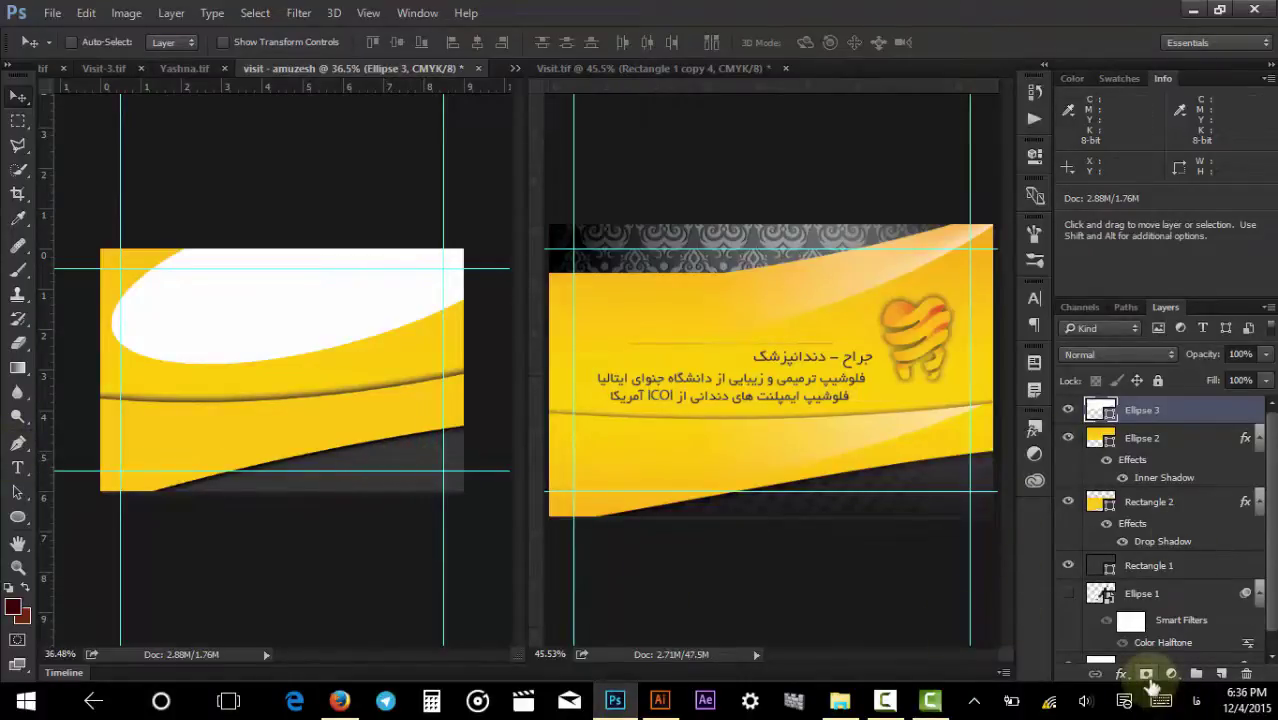
# Add a layer mask to Ellipse 3 and set black and white colours for a gradient mask.
pyautogui.click(1147, 675)
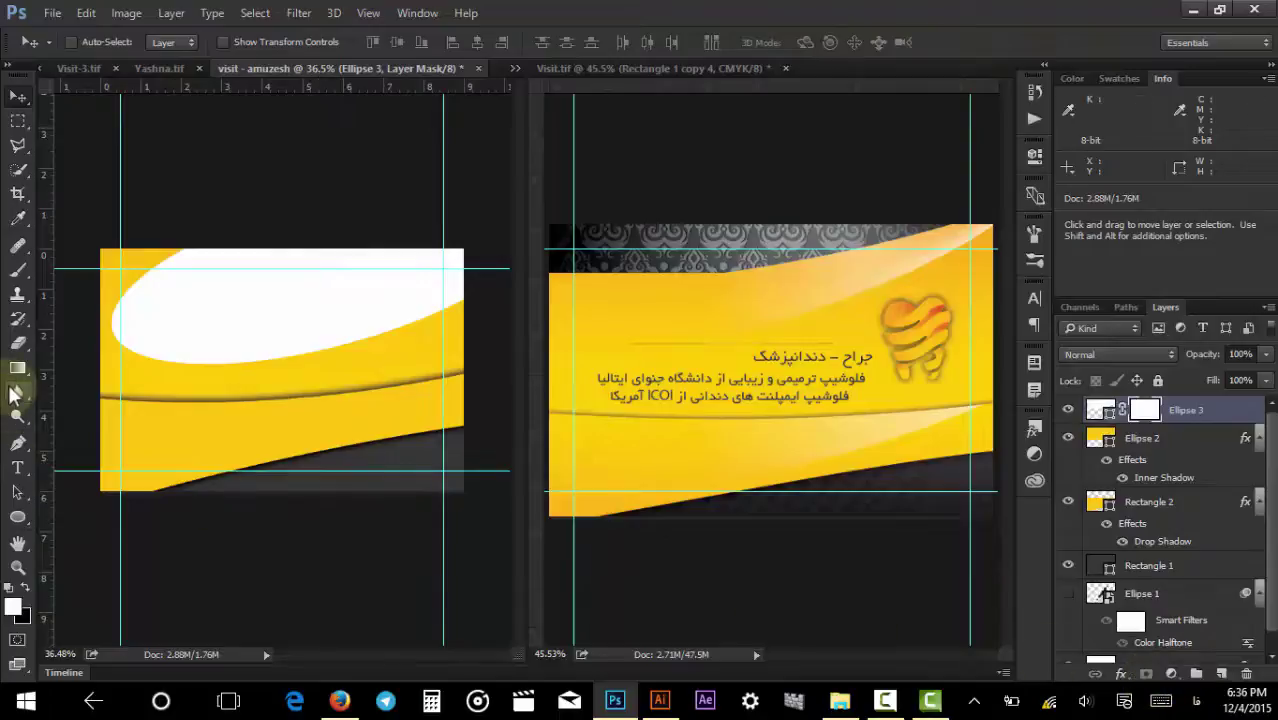
pyautogui.click(17, 369)
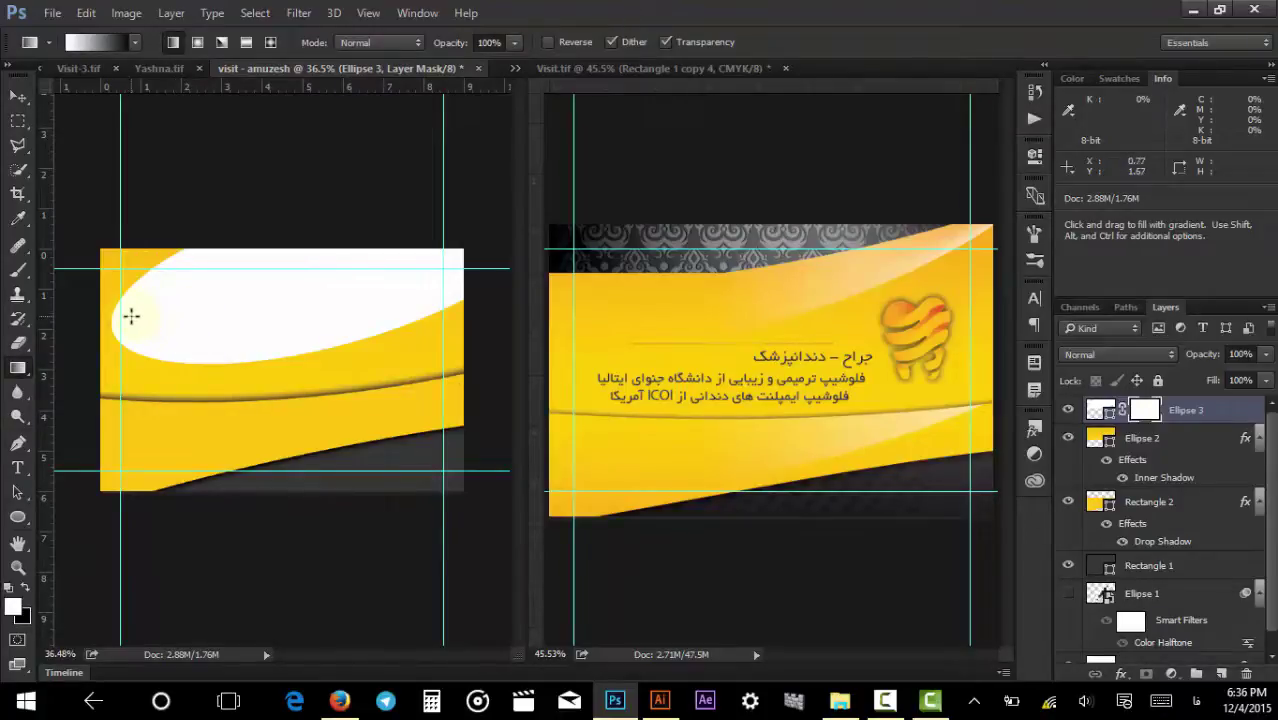
pyautogui.moveTo(245, 307); pyautogui.dragTo(500, 237)
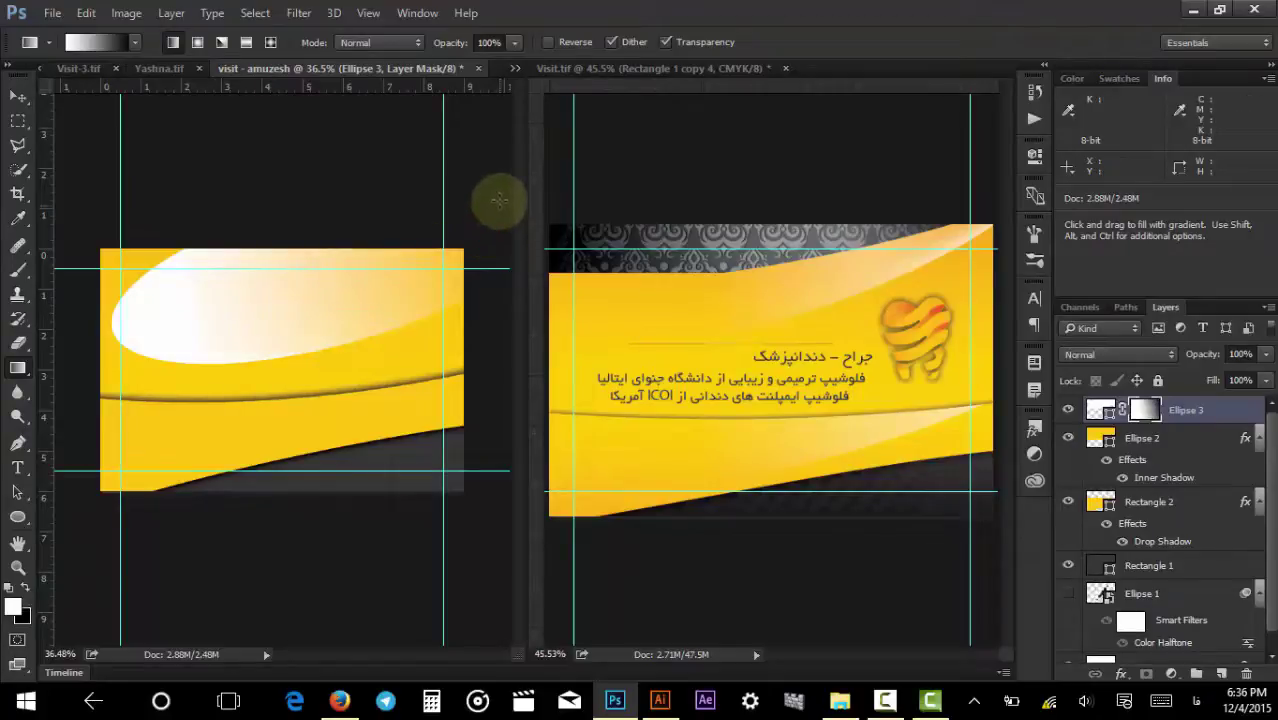
pyautogui.hotkey('ctrl', 'z')
pyautogui.press('x')
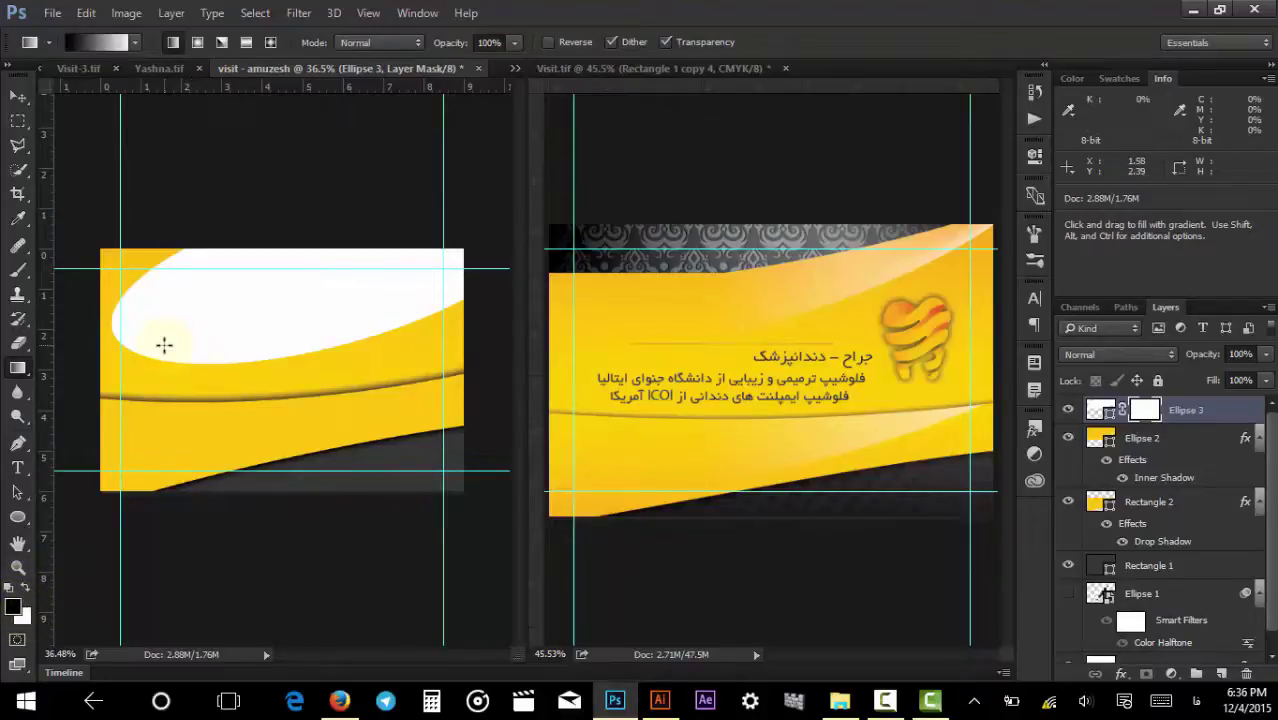
# Redraw the mask gradient until the white ellipse fades into a soft upper-right highlight.
pyautogui.moveTo(176, 342); pyautogui.dragTo(485, 215)
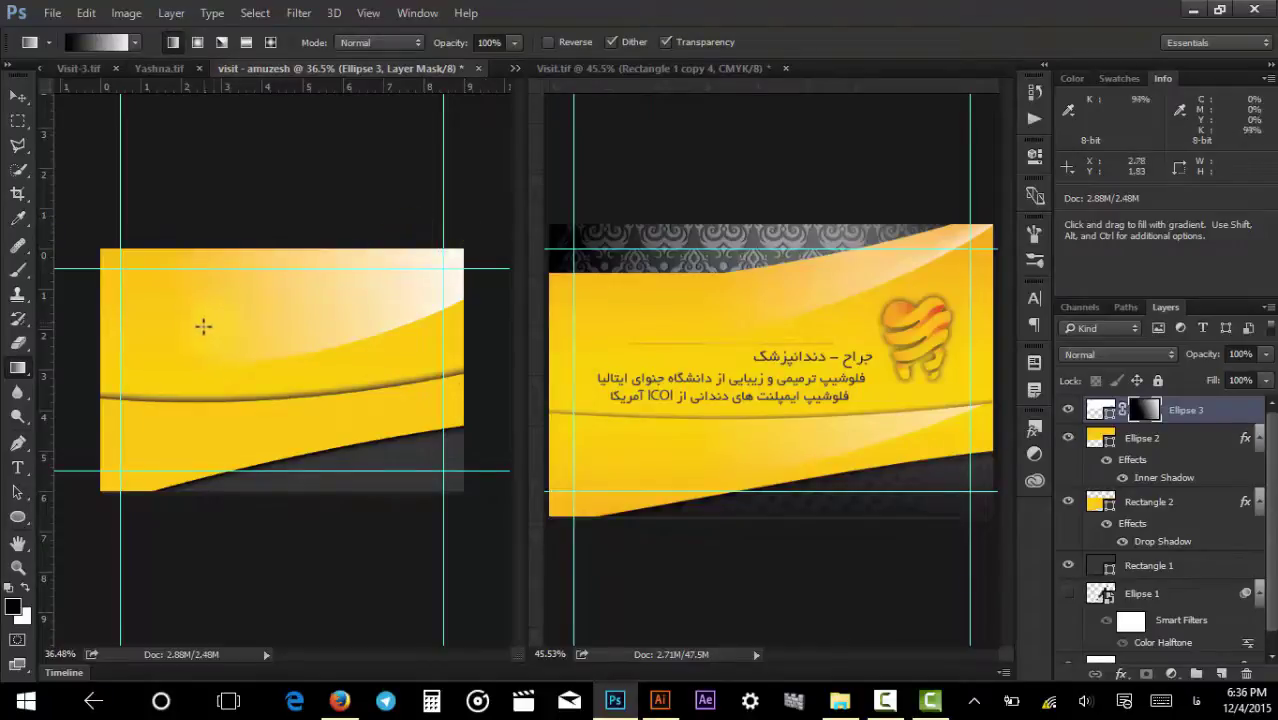
pyautogui.moveTo(226, 308); pyautogui.dragTo(576, 214)
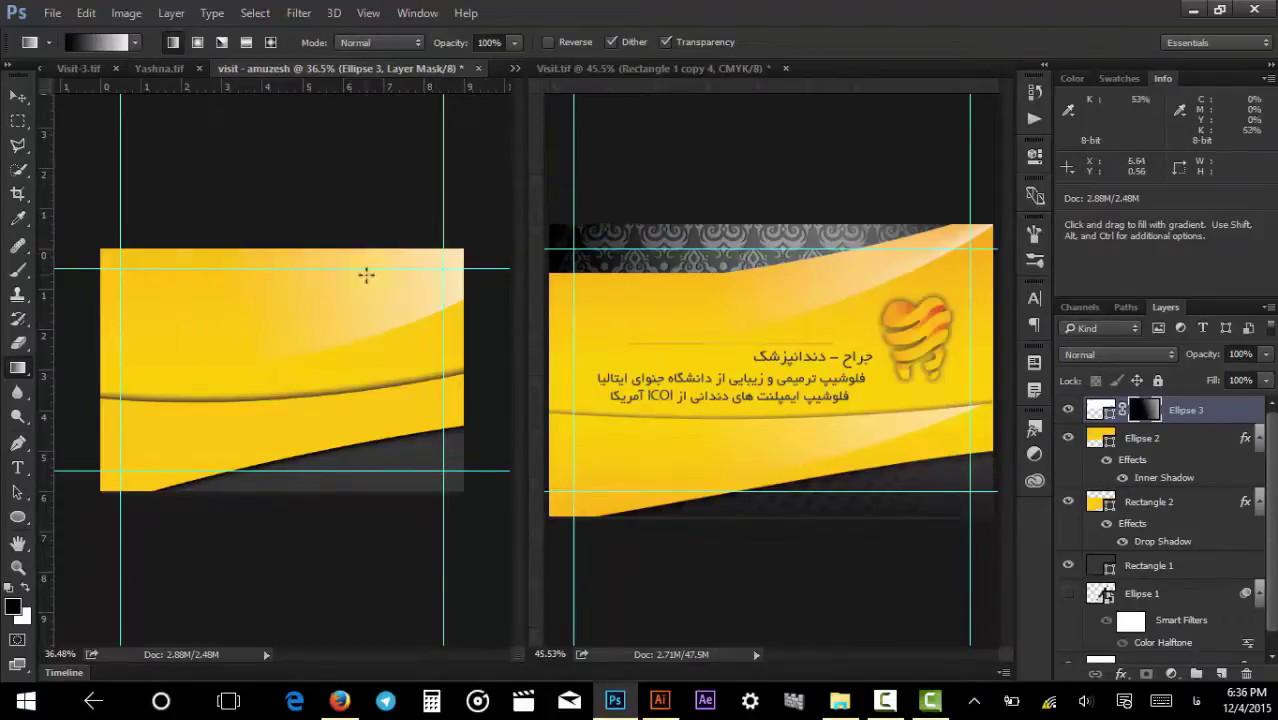
pyautogui.moveTo(318, 292); pyautogui.dragTo(468, 238)
pyautogui.moveTo(260, 299); pyautogui.dragTo(244, 400)
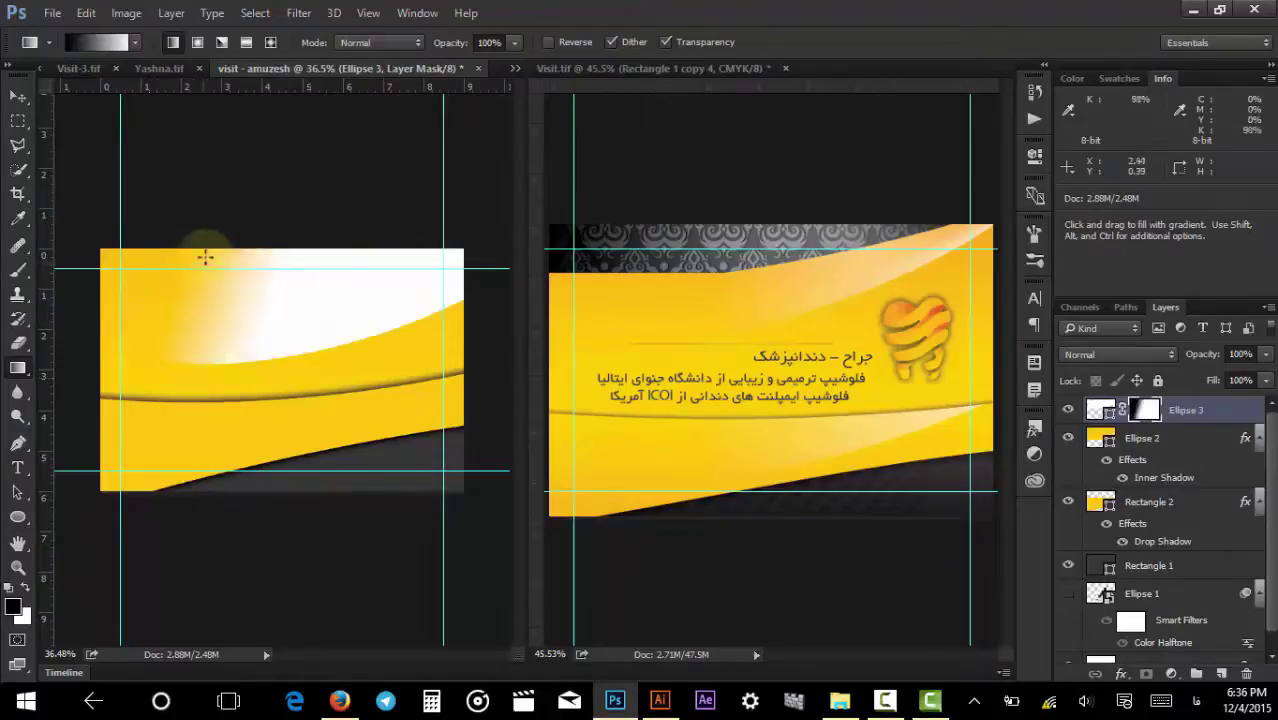
pyautogui.moveTo(250, 195); pyautogui.dragTo(425, 418)
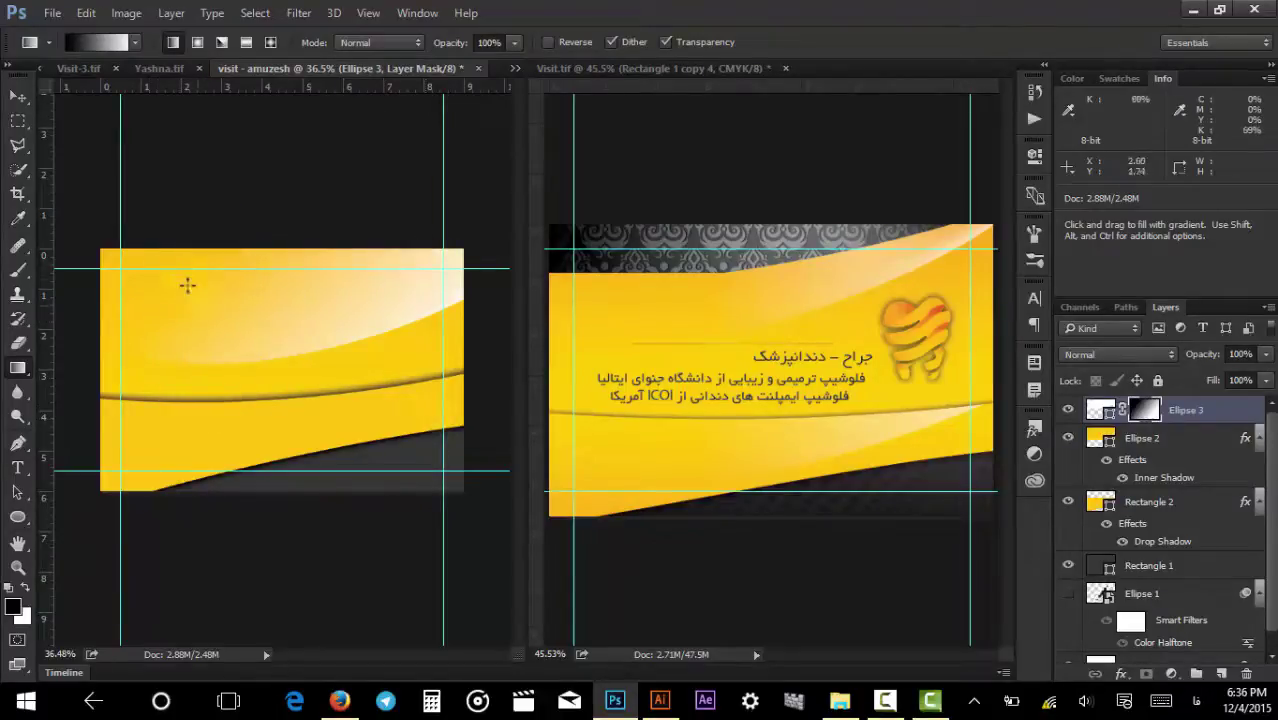
pyautogui.moveTo(191, 276); pyautogui.dragTo(540, 345)
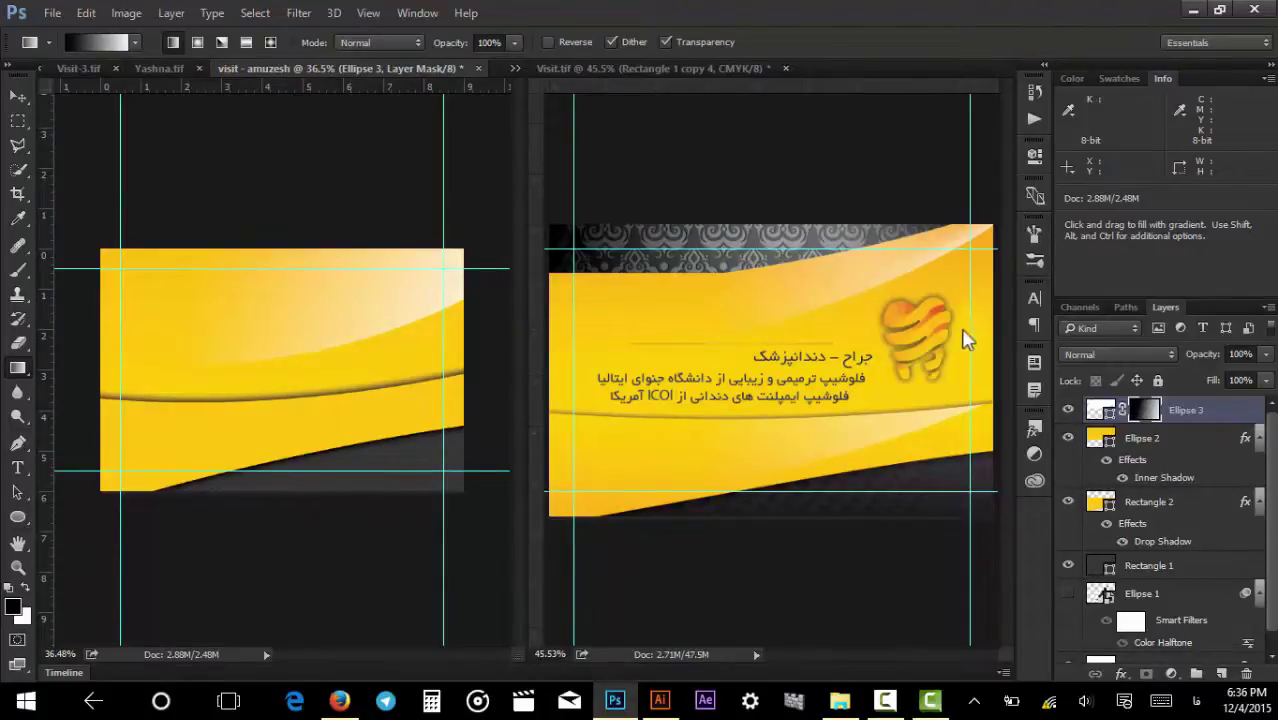
pyautogui.click(18, 96)
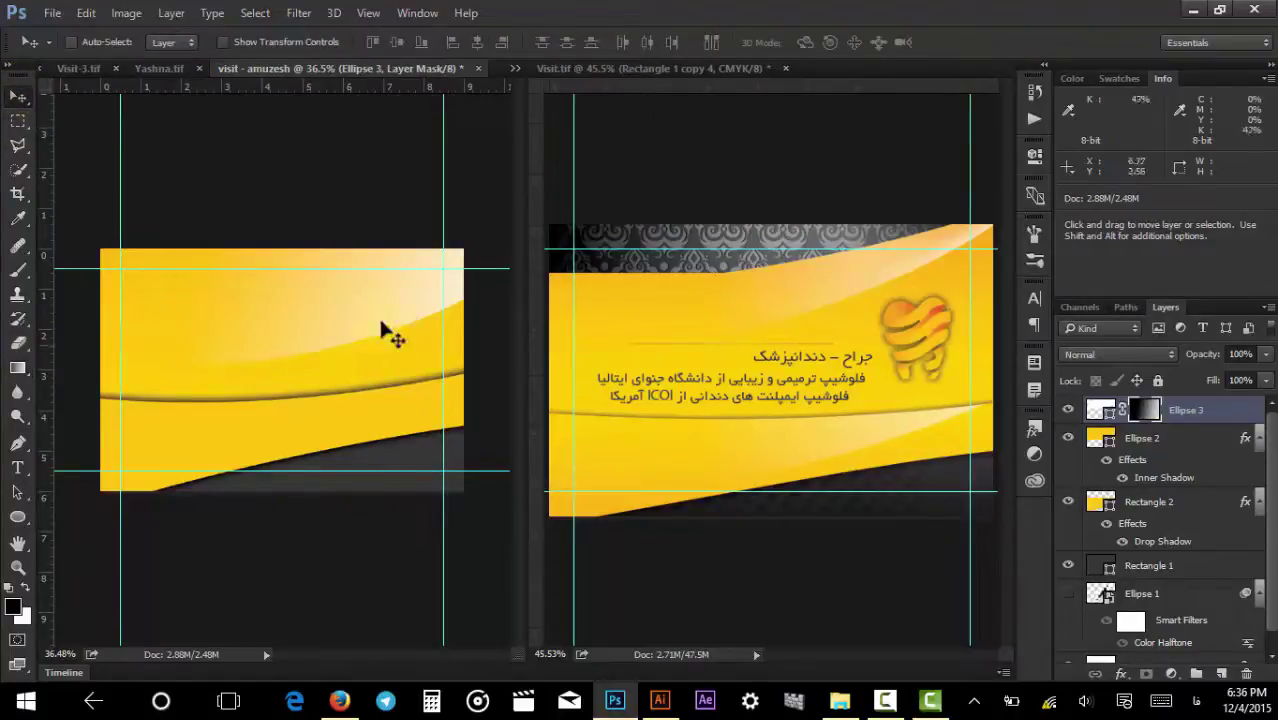
pyautogui.keyDown('ctrl'); pyautogui.click(350, 428); pyautogui.keyUp('ctrl')
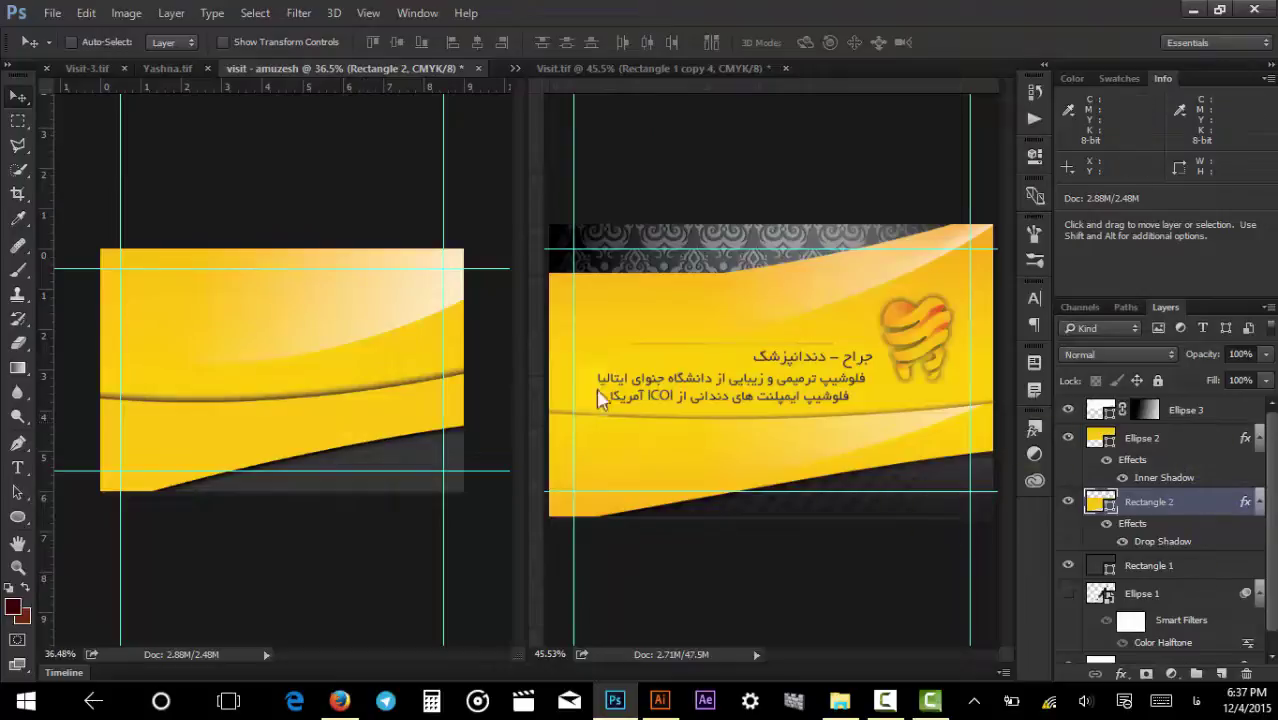
# Draw a white Ellipse 4 across the lower yellow band, rotated about 25 degrees.
pyautogui.press('ctrl')
pyautogui.click(418, 305)
pyautogui.click(353, 426)
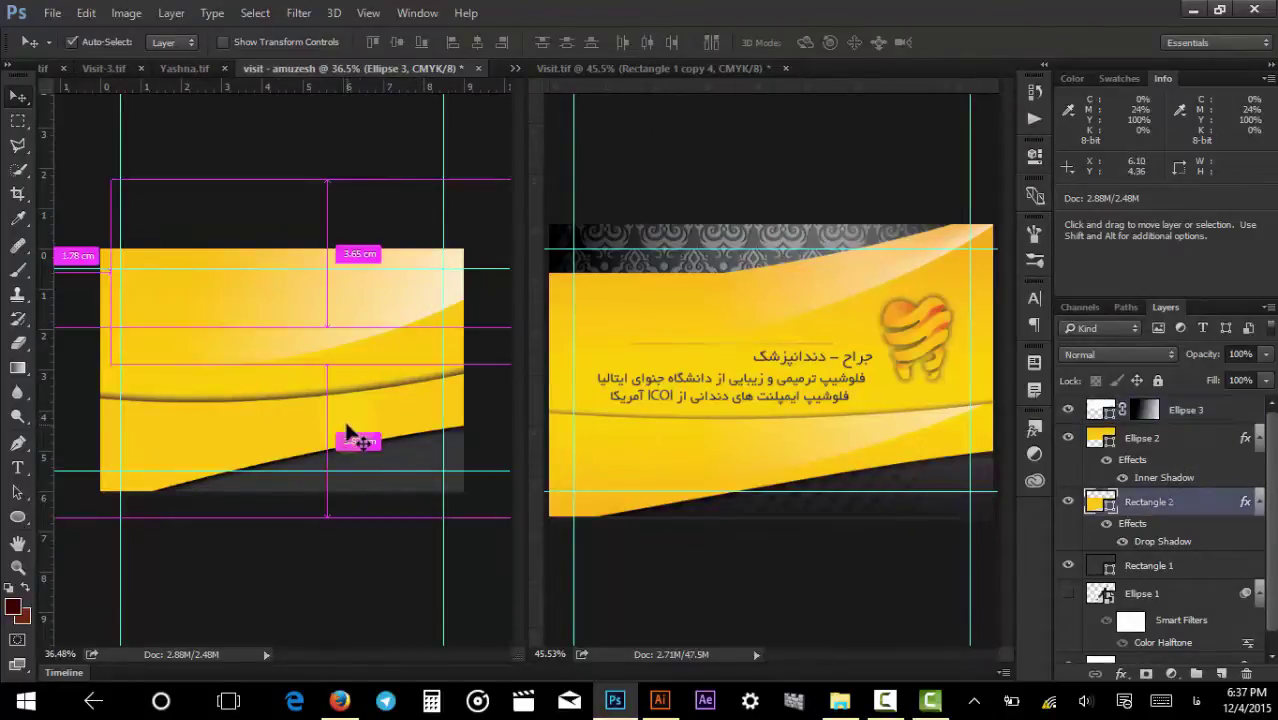
pyautogui.click(18, 517)
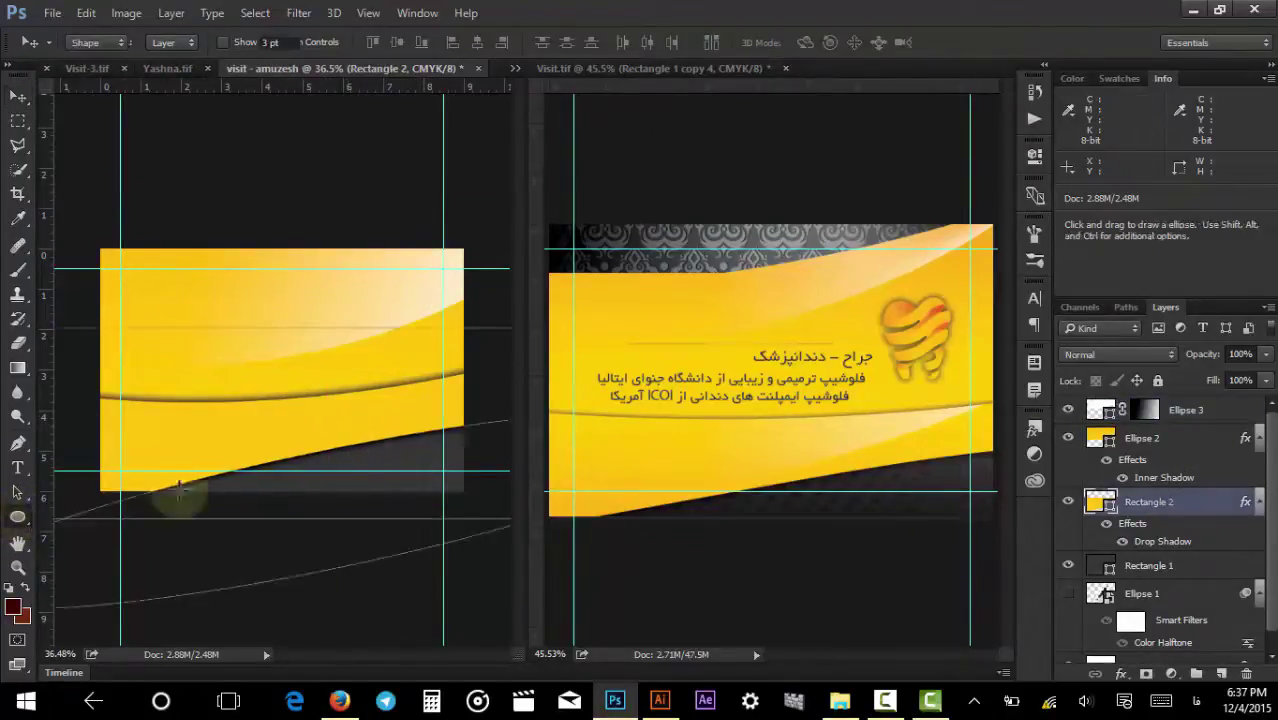
pyautogui.moveTo(120, 334); pyautogui.dragTo(484, 383)
pyautogui.hotkey('ctrl', 't')
pyautogui.press('Return')
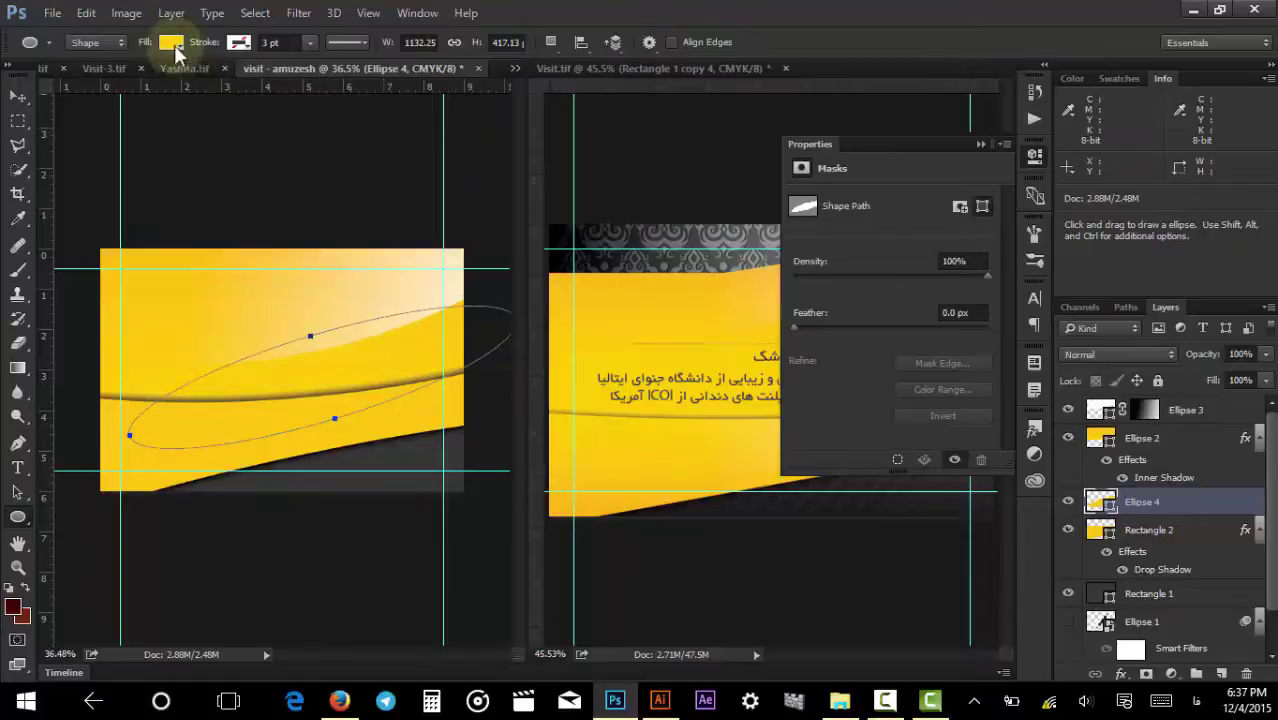
pyautogui.click(171, 42)
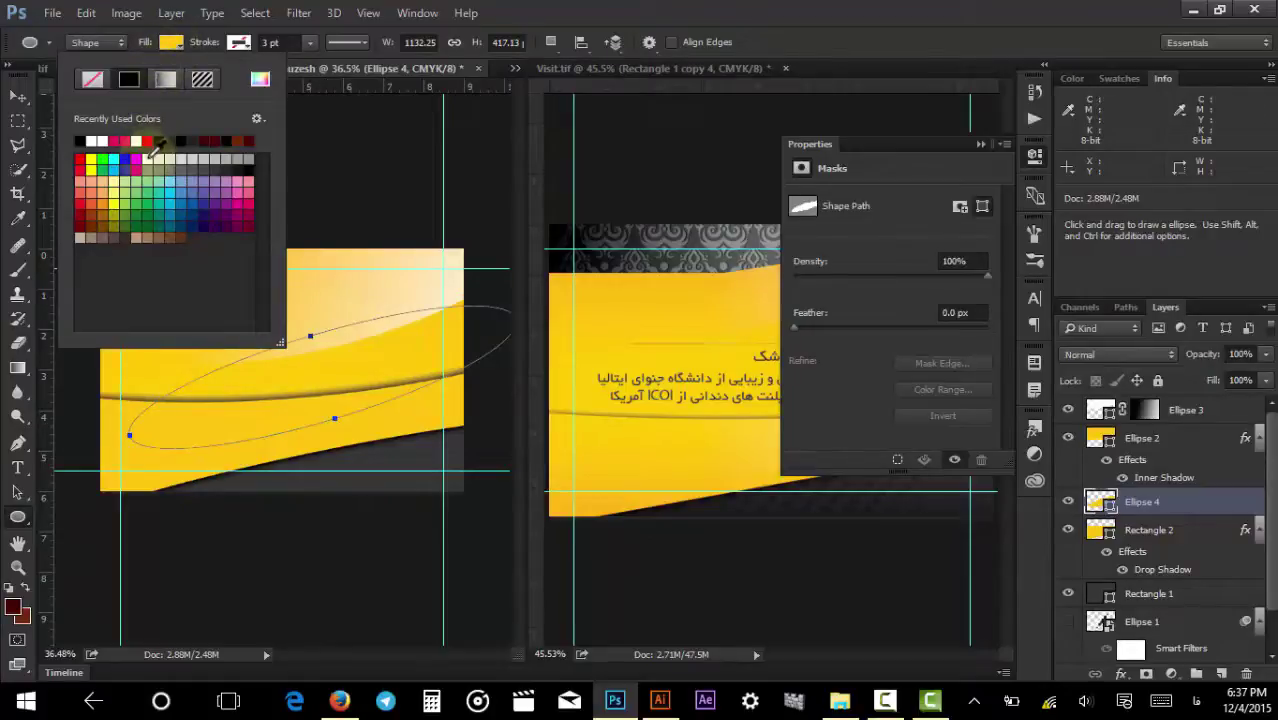
pyautogui.click(149, 156)
# Mask Ellipse 4 with a gradient so it fades to a faint sheen, then close Properties.
pyautogui.click(18, 97)
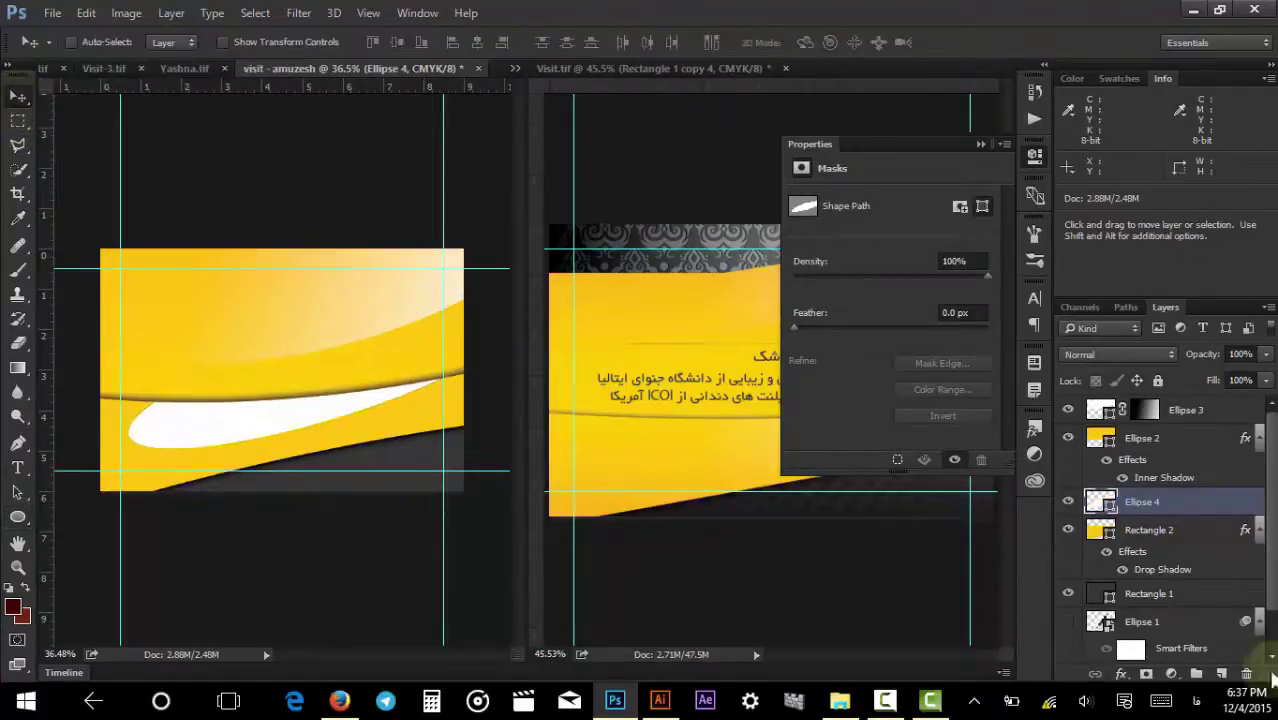
pyautogui.click(1146, 673)
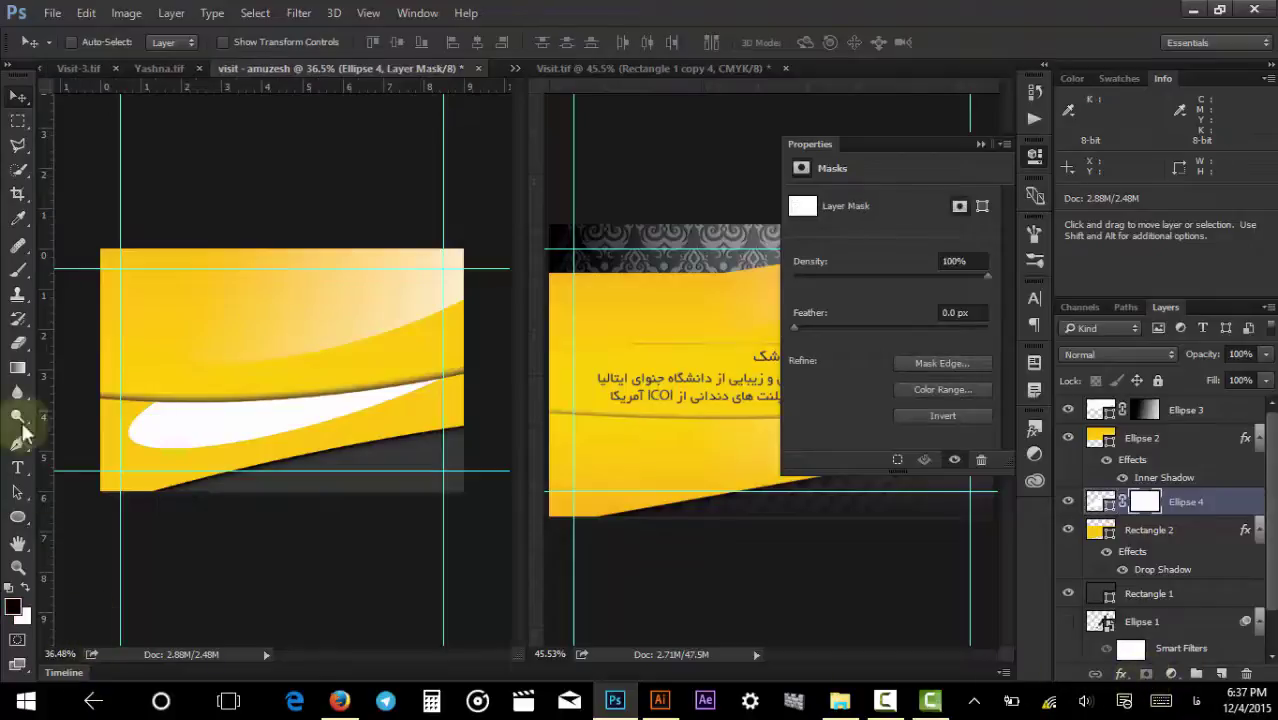
pyautogui.click(18, 367)
pyautogui.moveTo(245, 434); pyautogui.dragTo(540, 348)
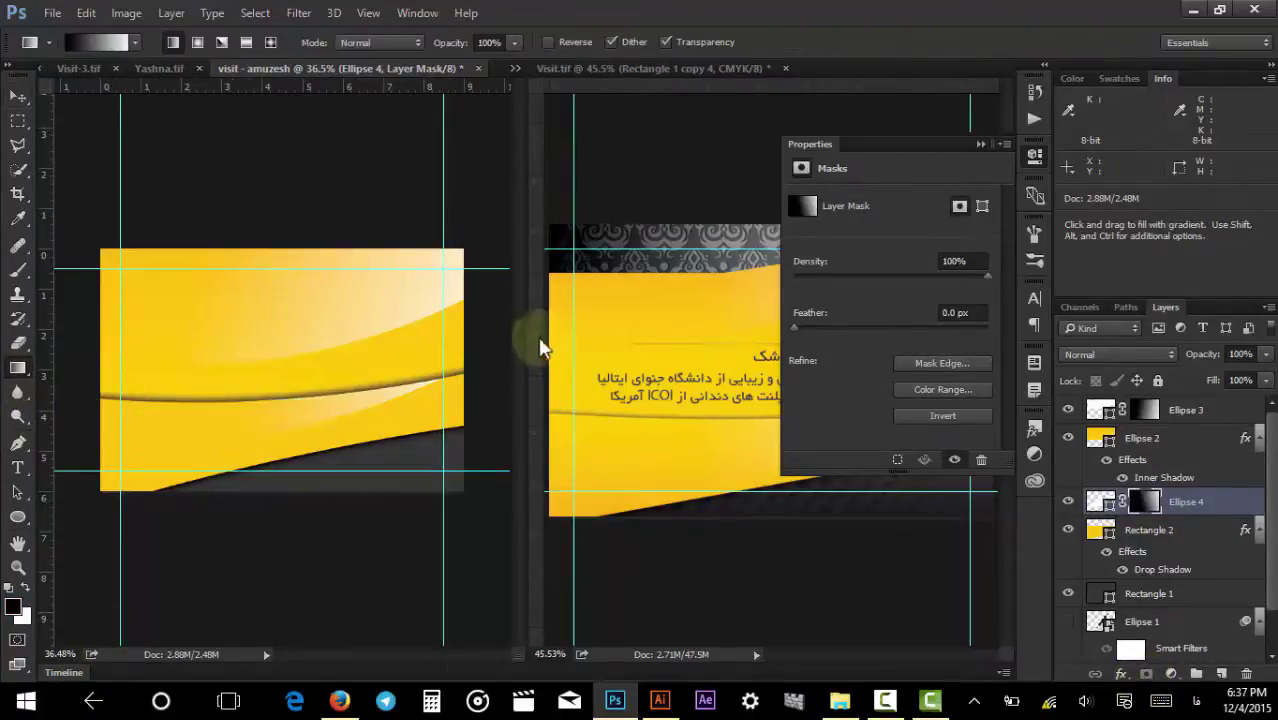
pyautogui.press('v')
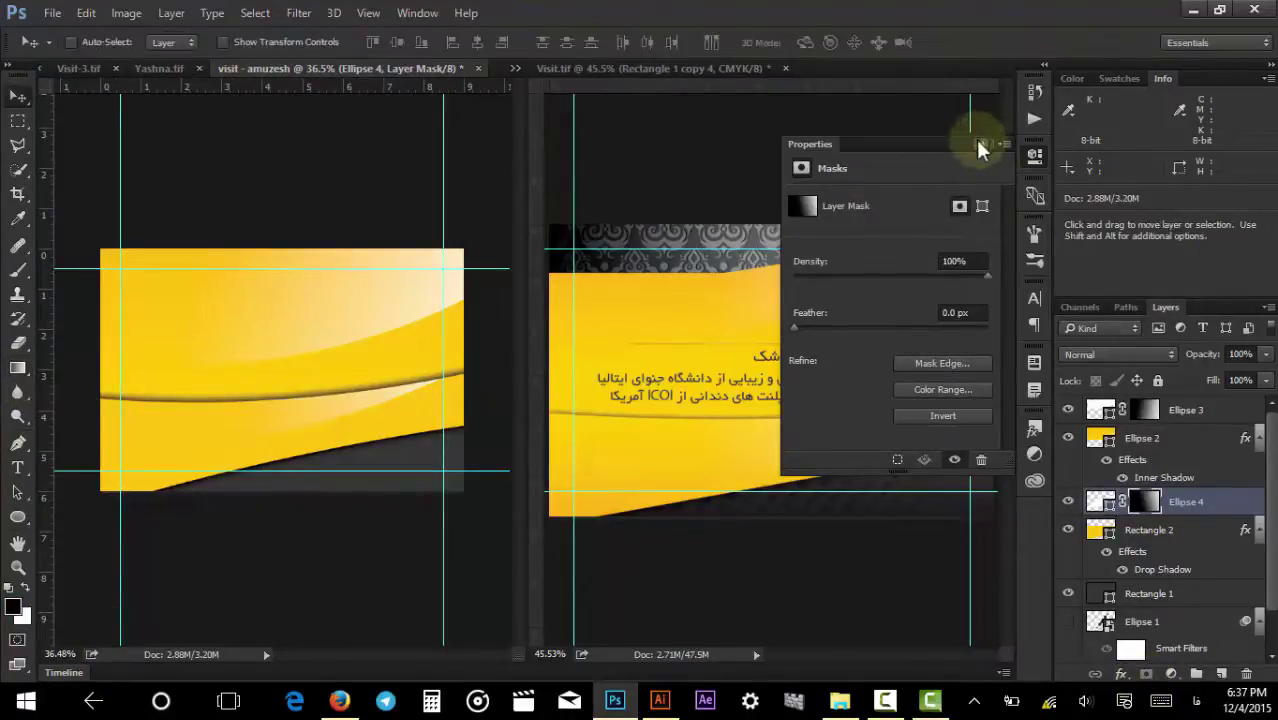
pyautogui.click(980, 143)
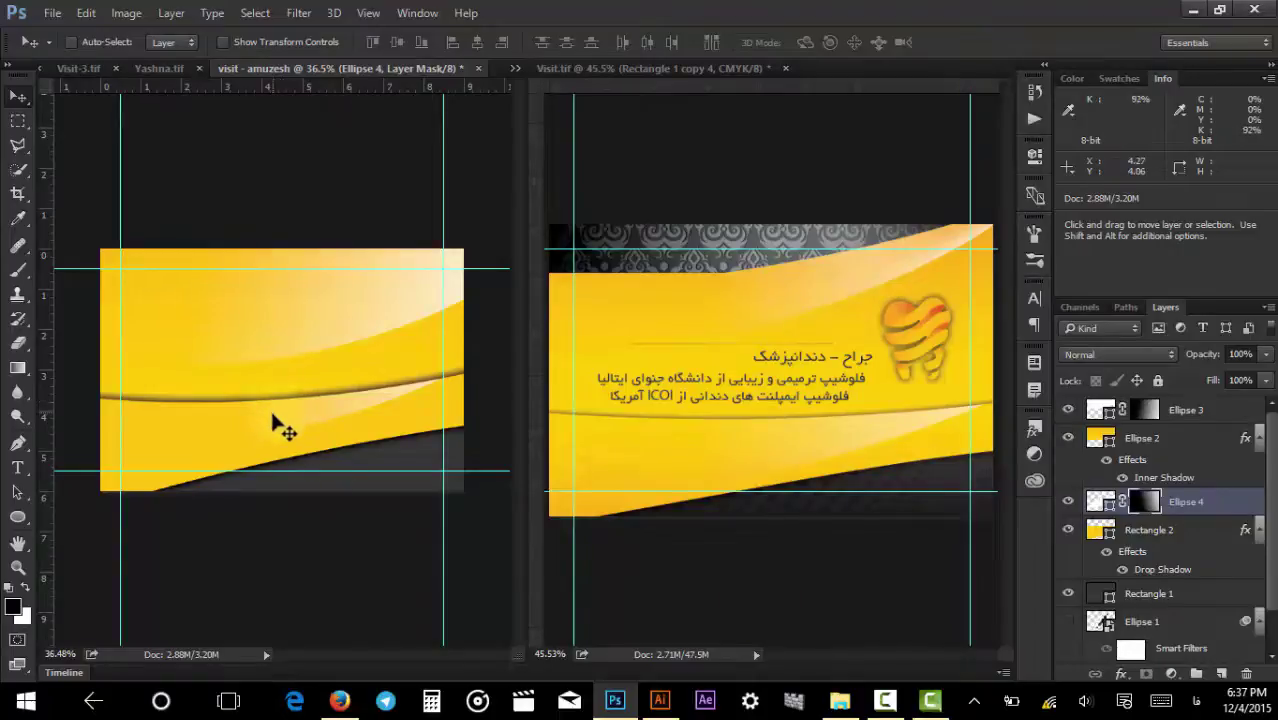
# Nudge the tooth logo slightly on the Visit.tif card and zoom in and out to check the text.
pyautogui.click(930, 315)
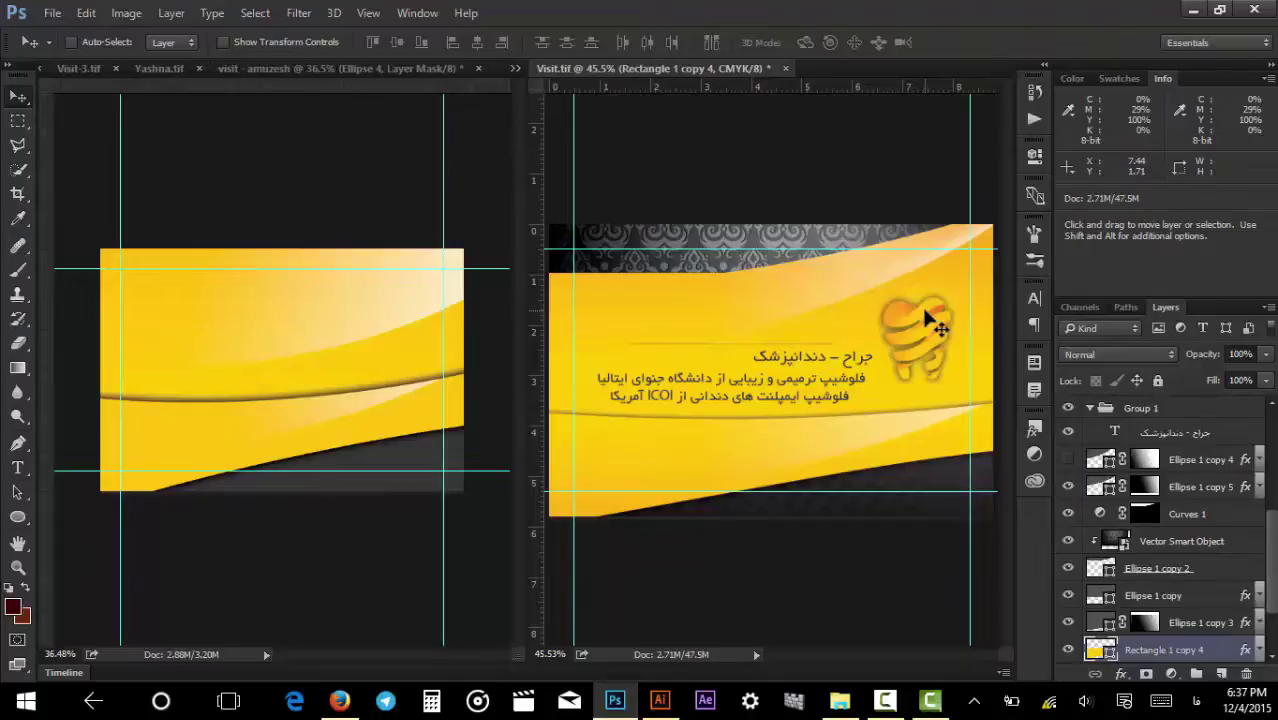
pyautogui.moveTo(930, 318); pyautogui.dragTo(905, 328)
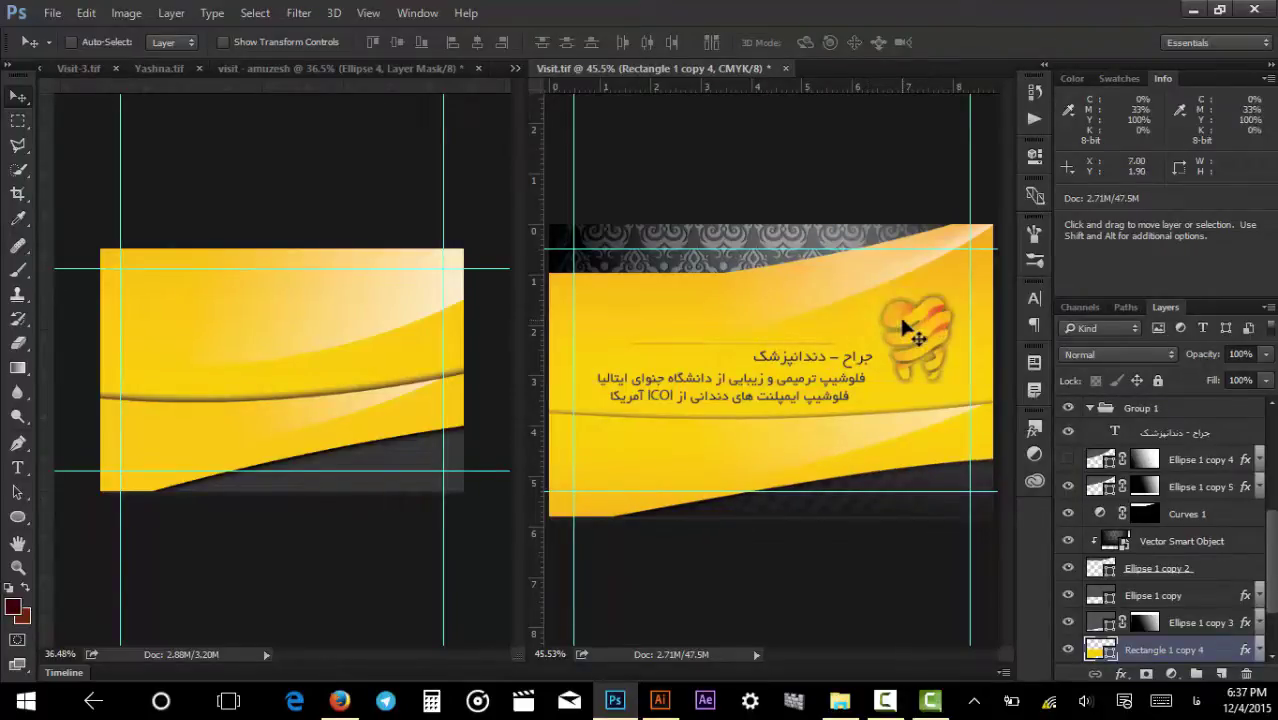
pyautogui.click(905, 328)
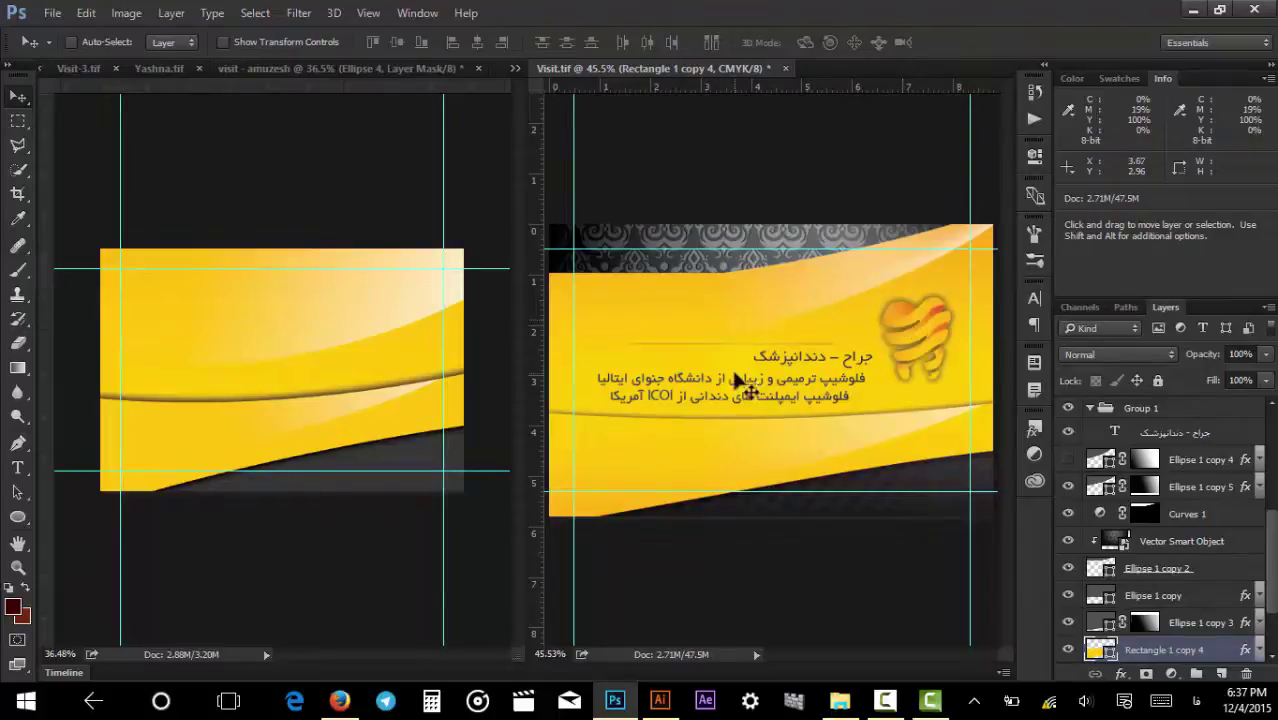
pyautogui.scroll(5, 775, 368)
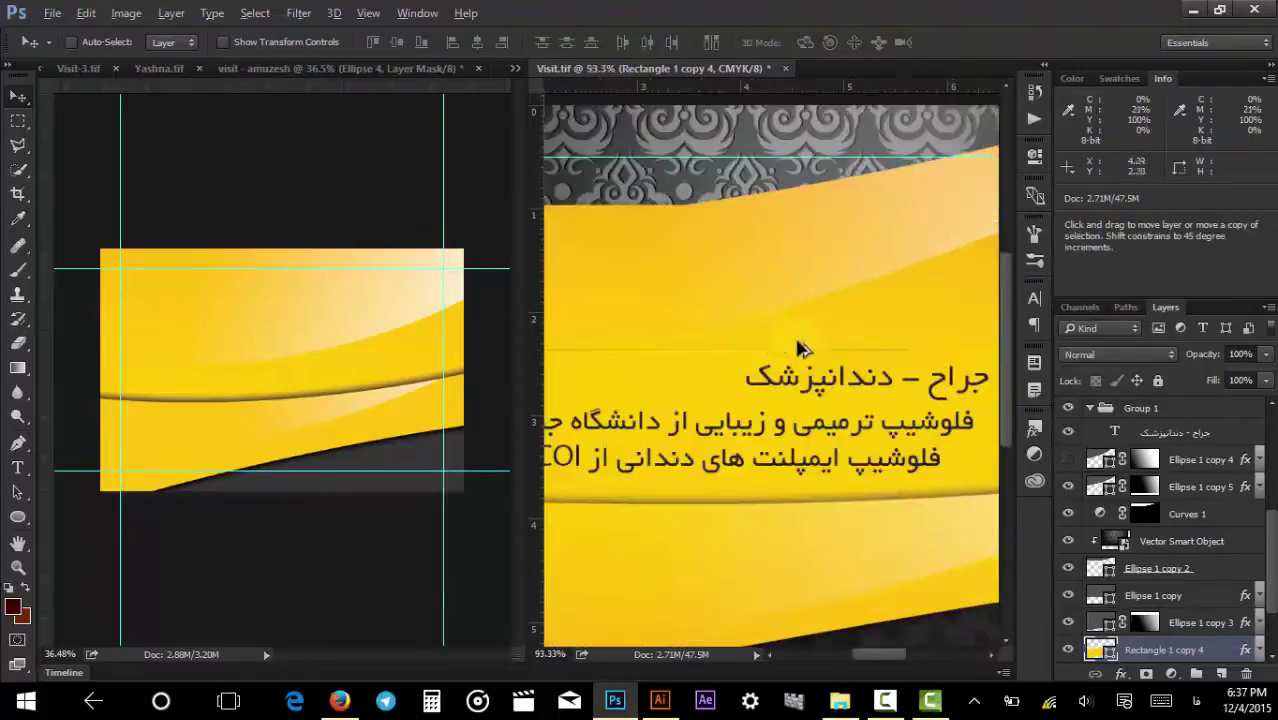
pyautogui.scroll(-3, 830, 362)
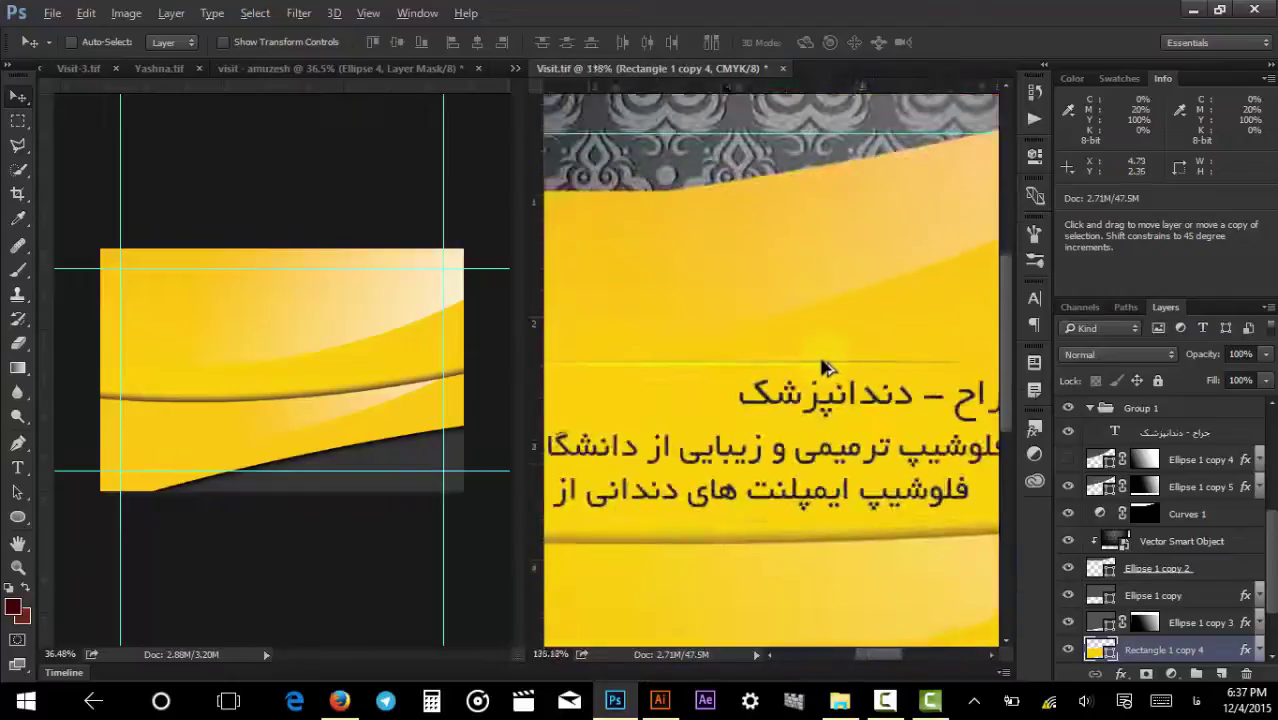
pyautogui.scroll(3, 850, 363)
pyautogui.scroll(-5, 850, 363)
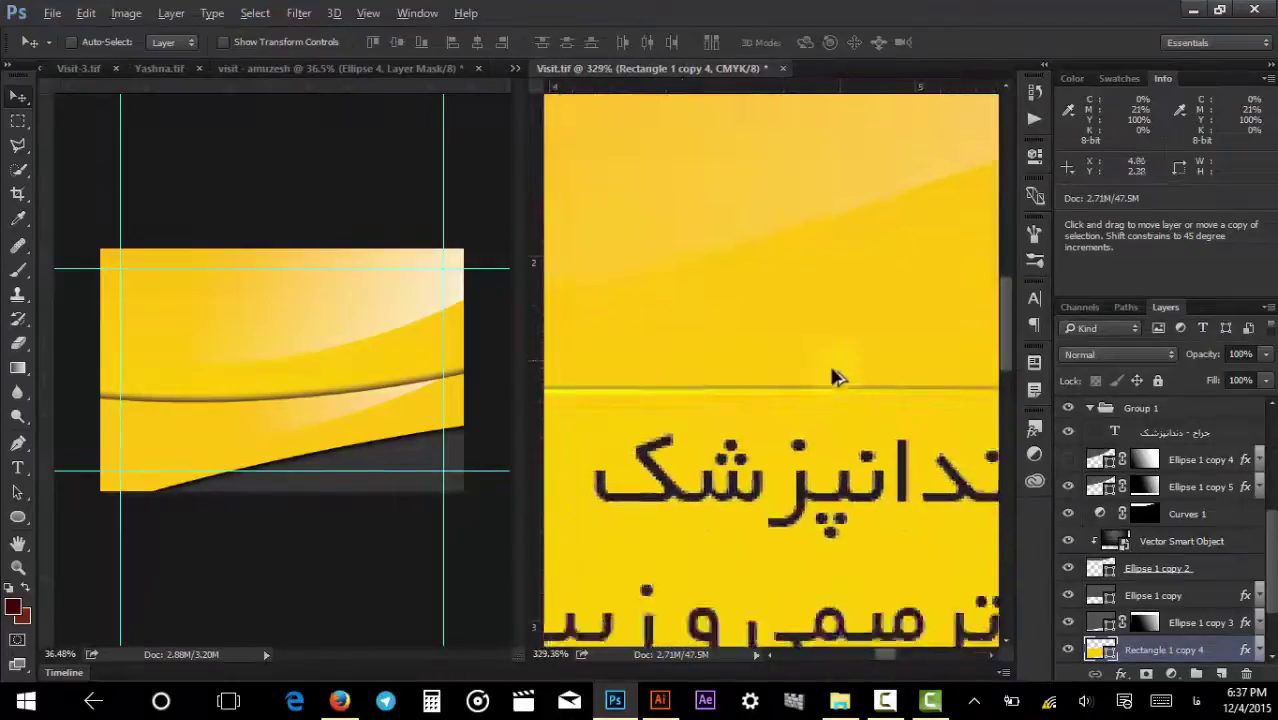
pyautogui.scroll(4, 150, 370)
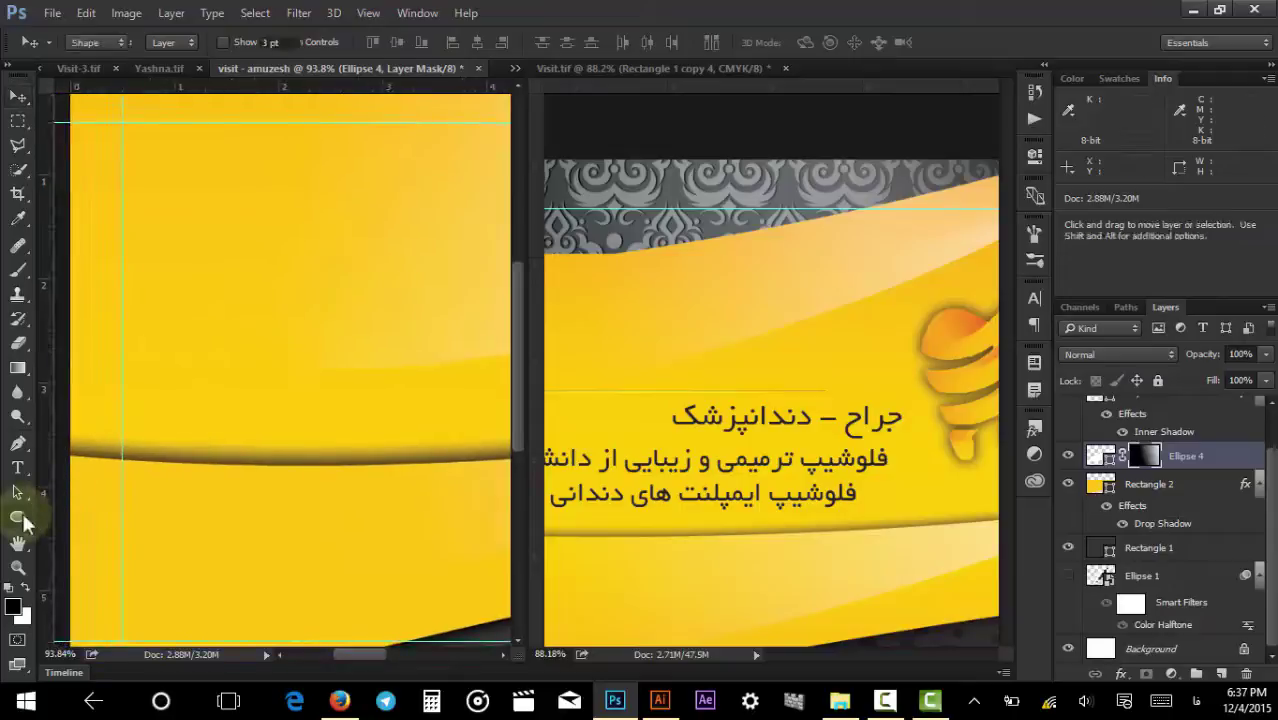
# Draw a 1 px horizontal line across the card's upper yellow area.
pyautogui.moveTo(18, 516); pyautogui.dragTo(95, 517)
pyautogui.moveTo(209, 293); pyautogui.dragTo(439, 274)
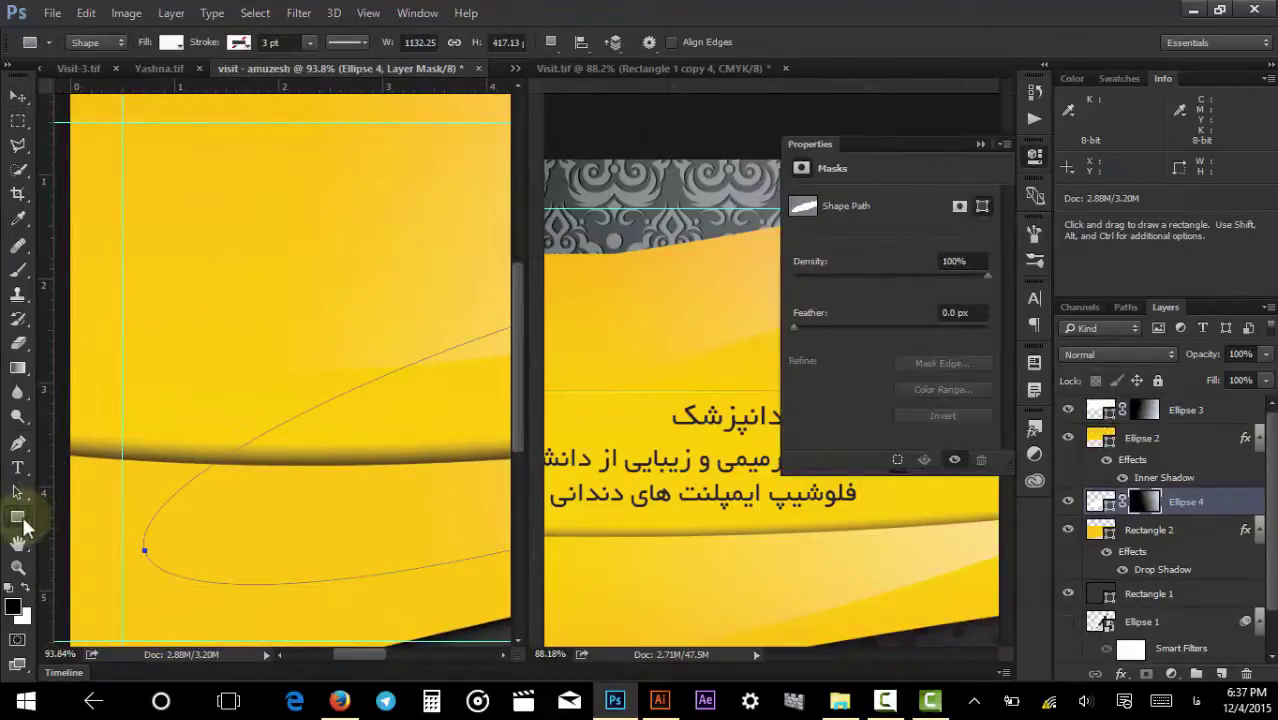
pyautogui.moveTo(18, 516); pyautogui.dragTo(60, 590)
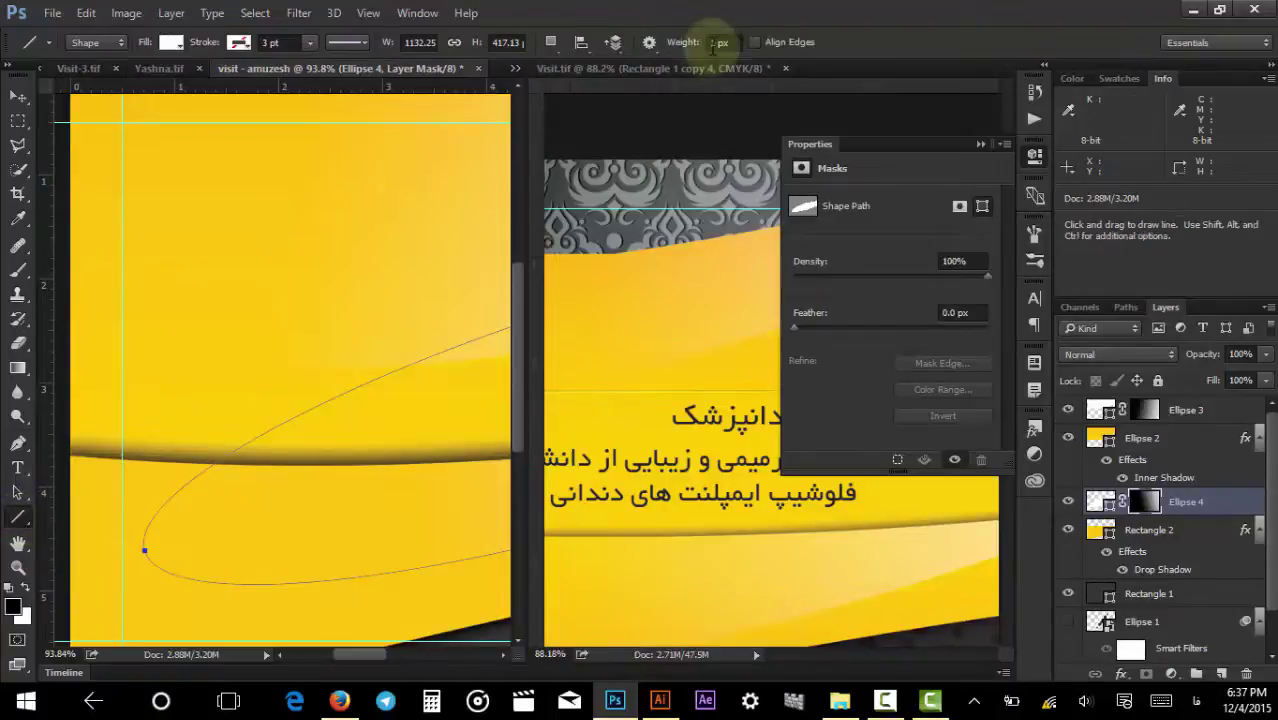
pyautogui.click(712, 42)
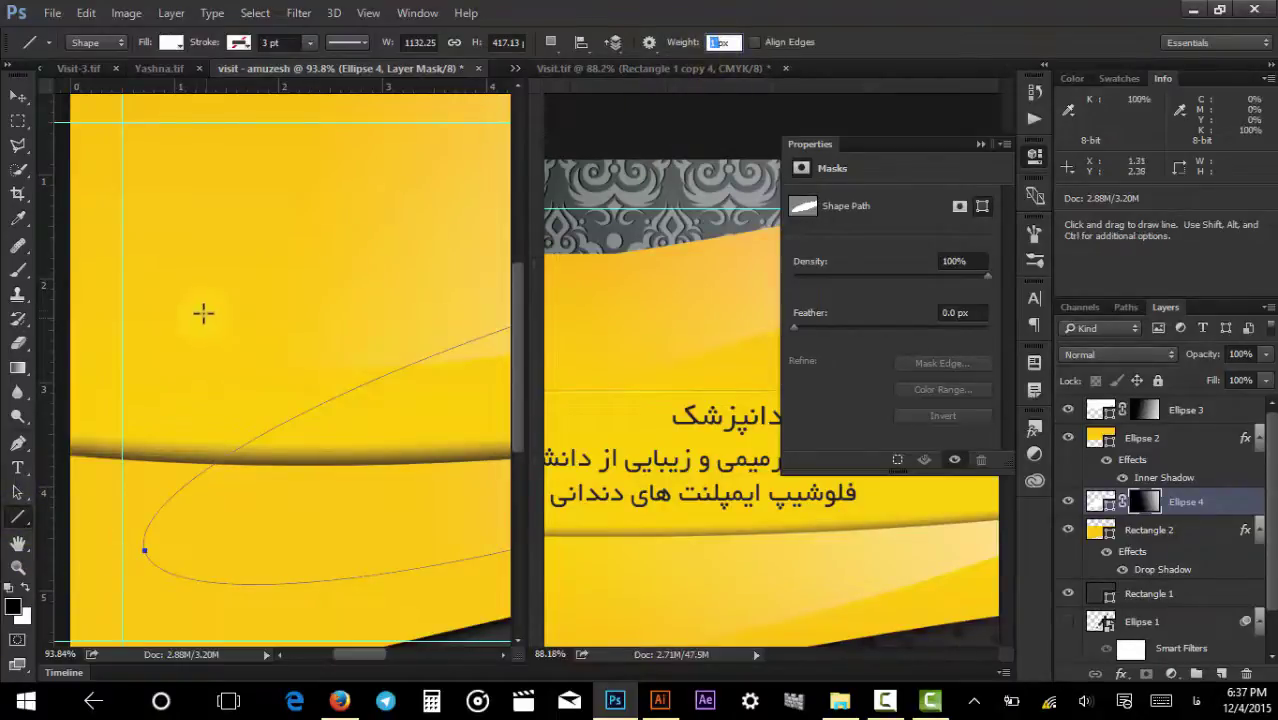
pyautogui.moveTo(155, 229); pyautogui.dragTo(502, 229)
pyautogui.press('v')
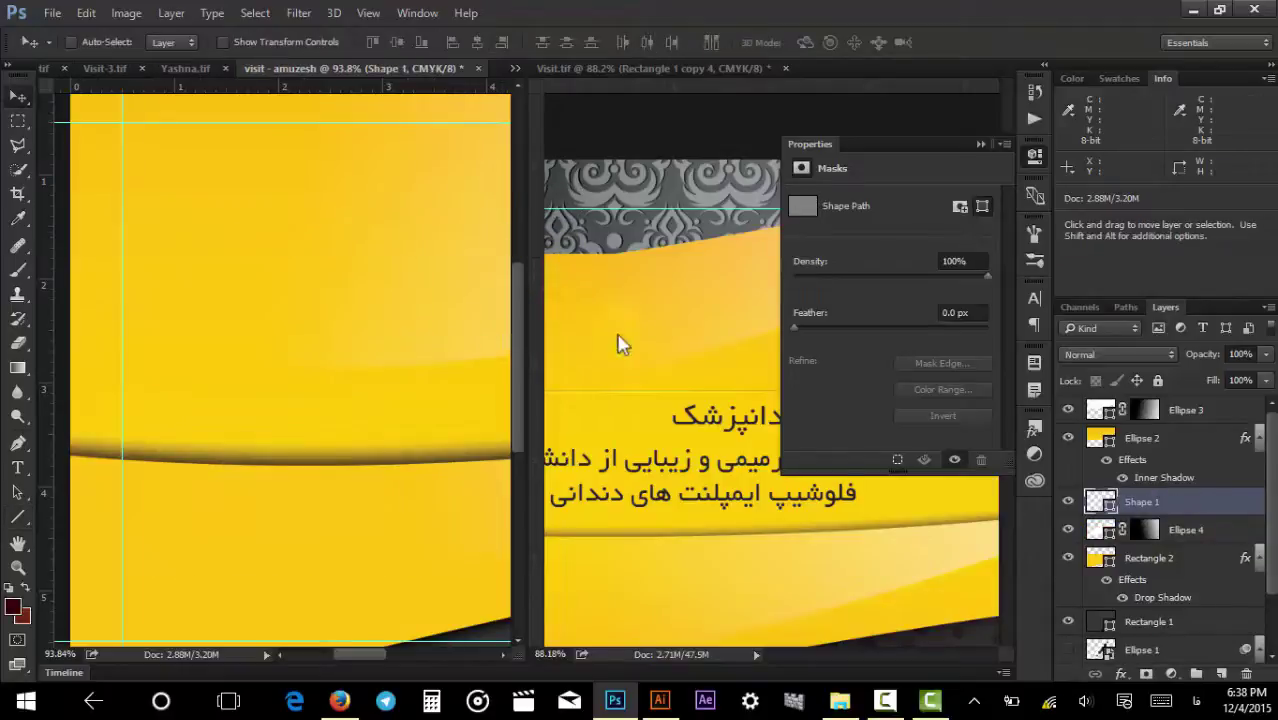
# Colour the line shape dark grey, #4d4d4d.
pyautogui.doubleClick(1101, 501)
pyautogui.click(422, 251)
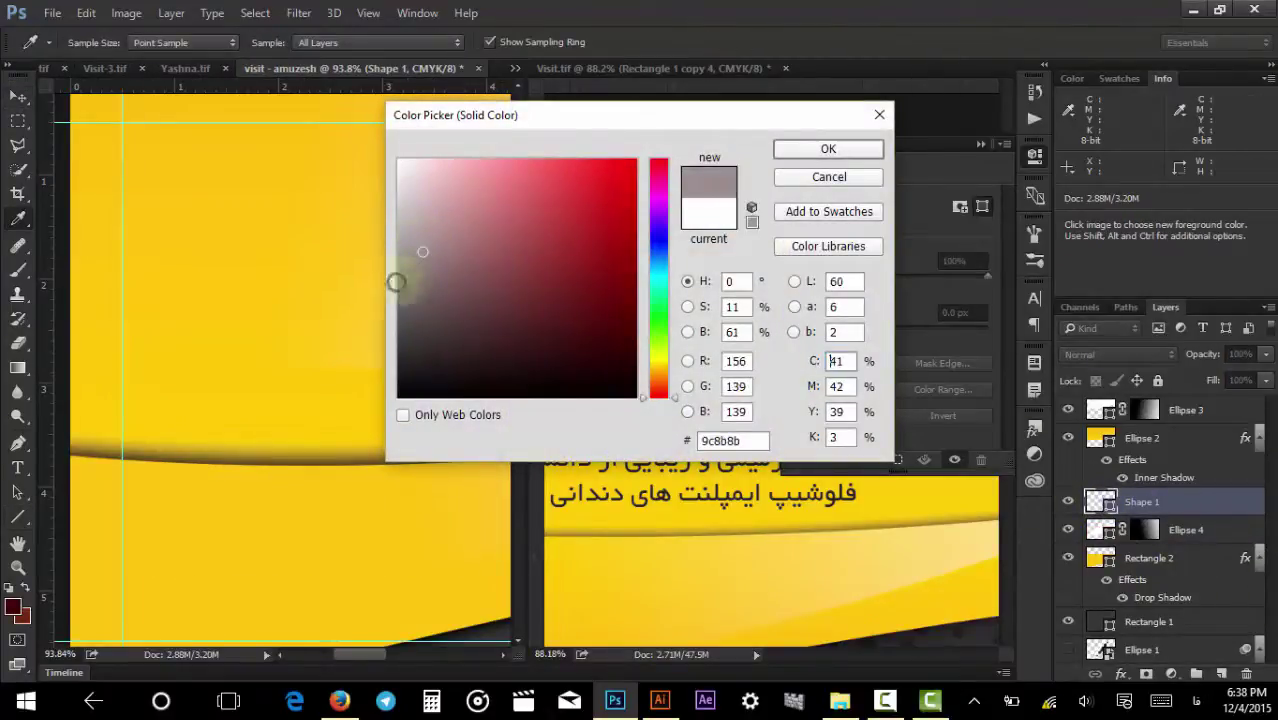
pyautogui.click(400, 328)
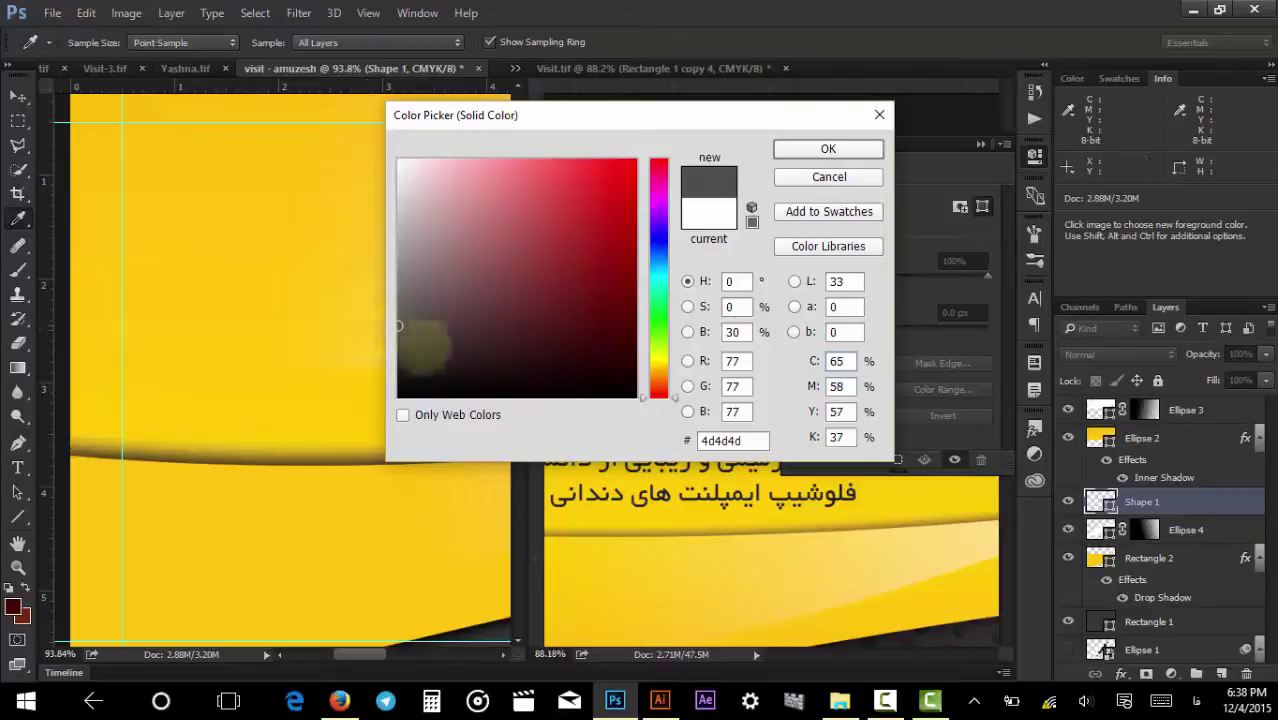
pyautogui.click(828, 148)
# Commit a transform on the line path and bring the line layer to the top.
pyautogui.press('a')
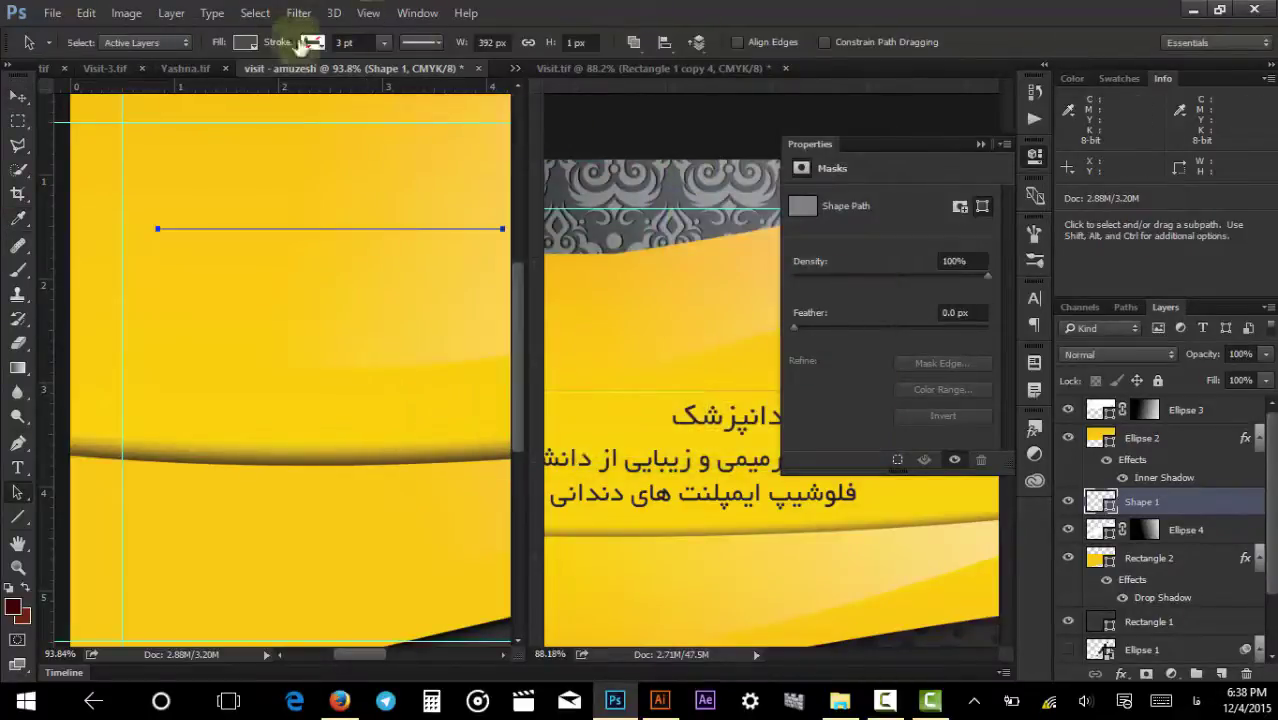
pyautogui.hotkey('ctrl', 't')
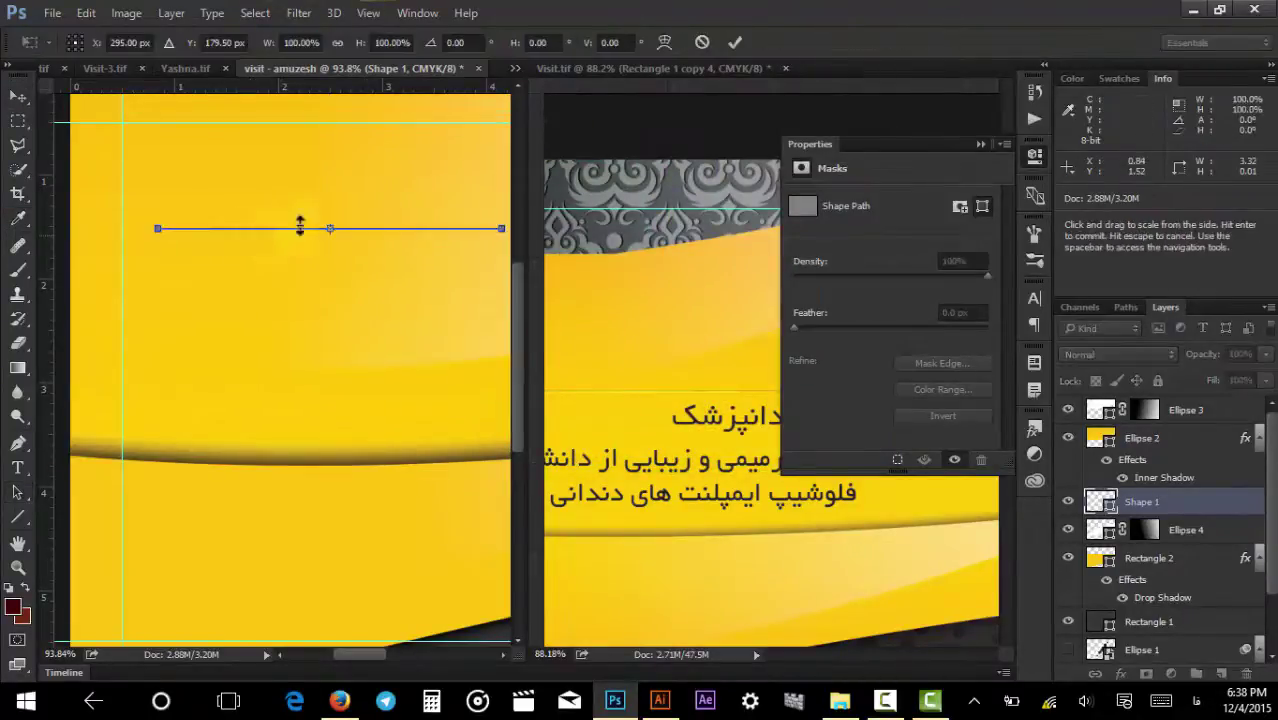
pyautogui.scroll(8, 342, 240)
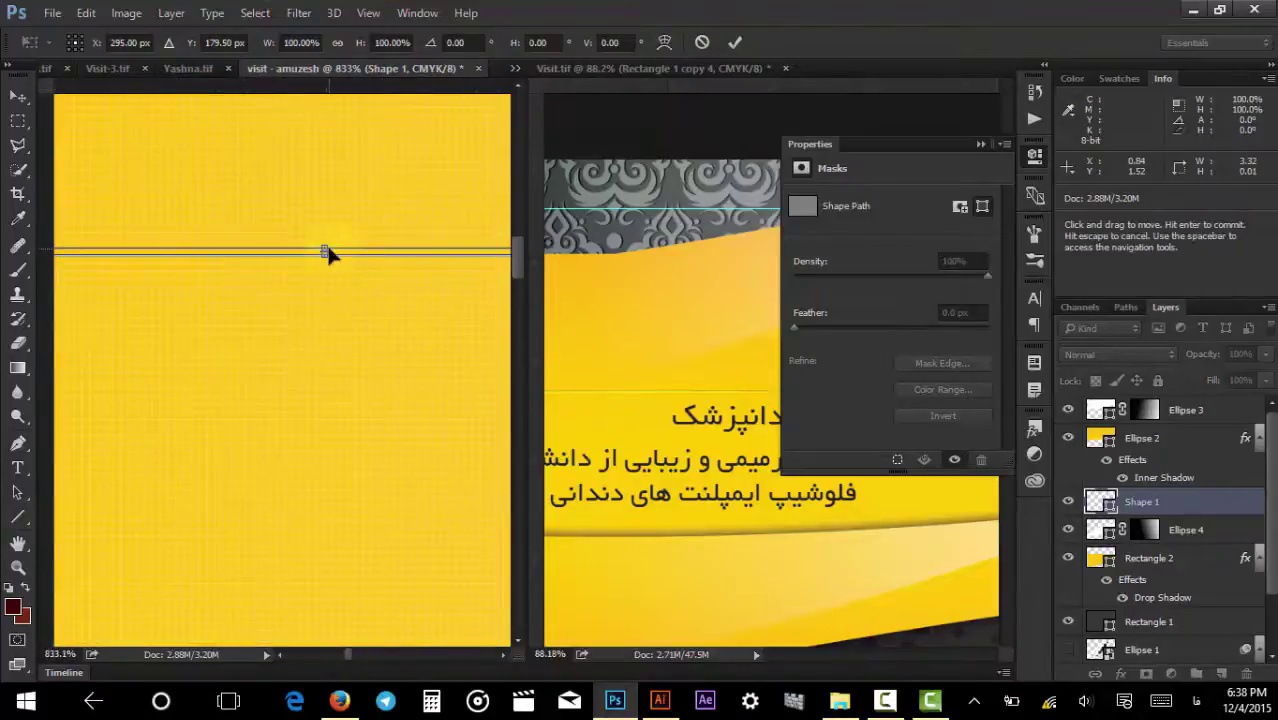
pyautogui.press('Return')
pyautogui.hotkey('ctrl', 'shift', ']')
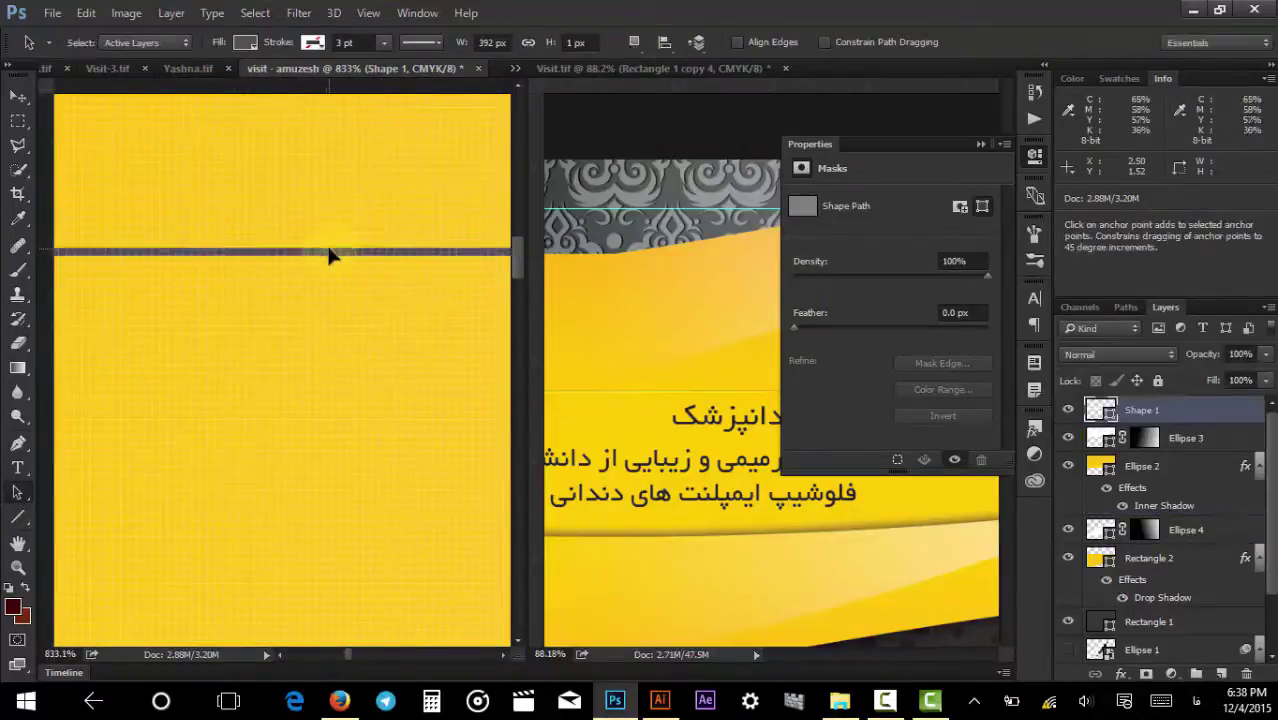
pyautogui.press('v')
pyautogui.scroll(-10, 333, 262)
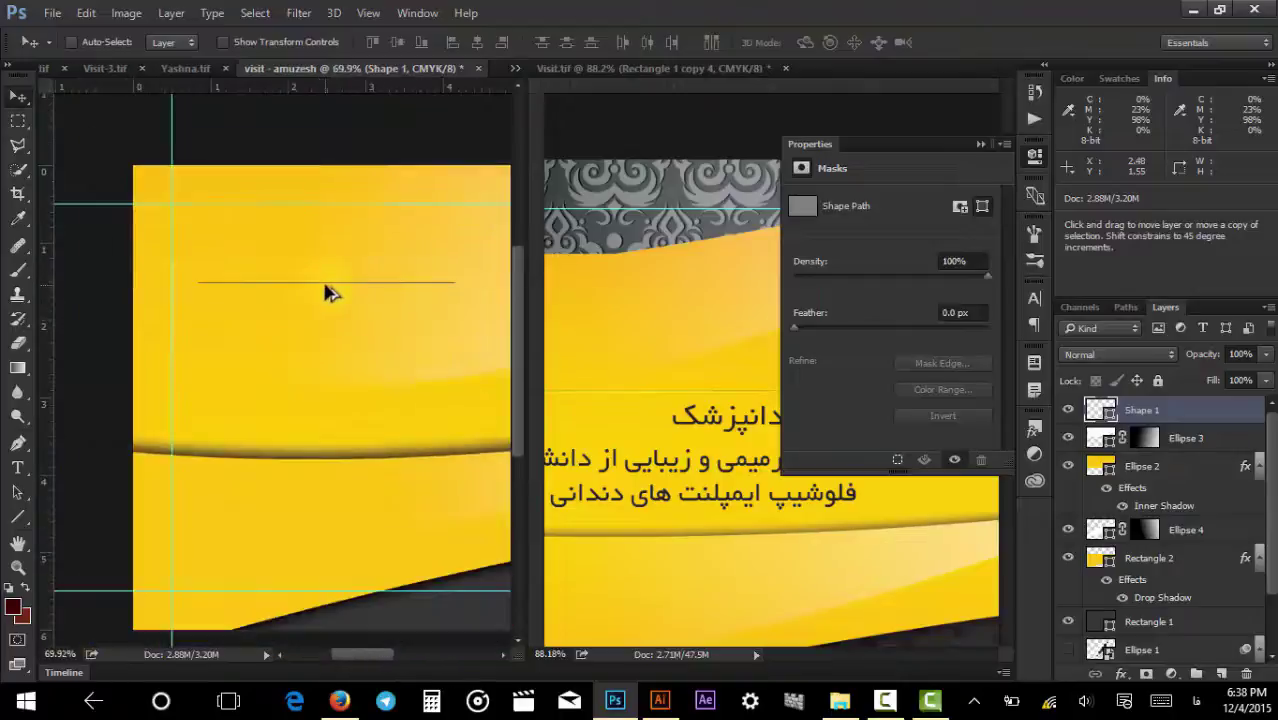
pyautogui.scroll(4, 365, 289)
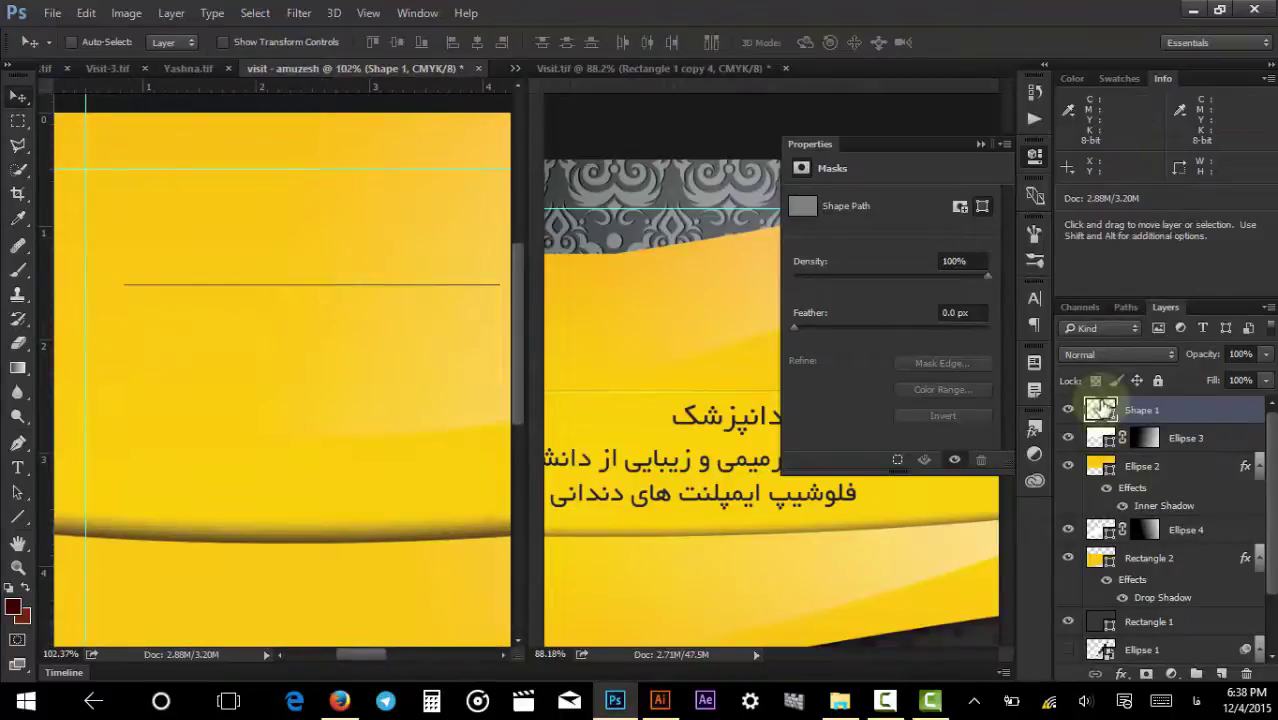
# Recolour the Shape 1 line to CMYK 30/40/100/0, a muted gold bc9633.
pyautogui.doubleClick(1100, 410)
pyautogui.click(416, 466)
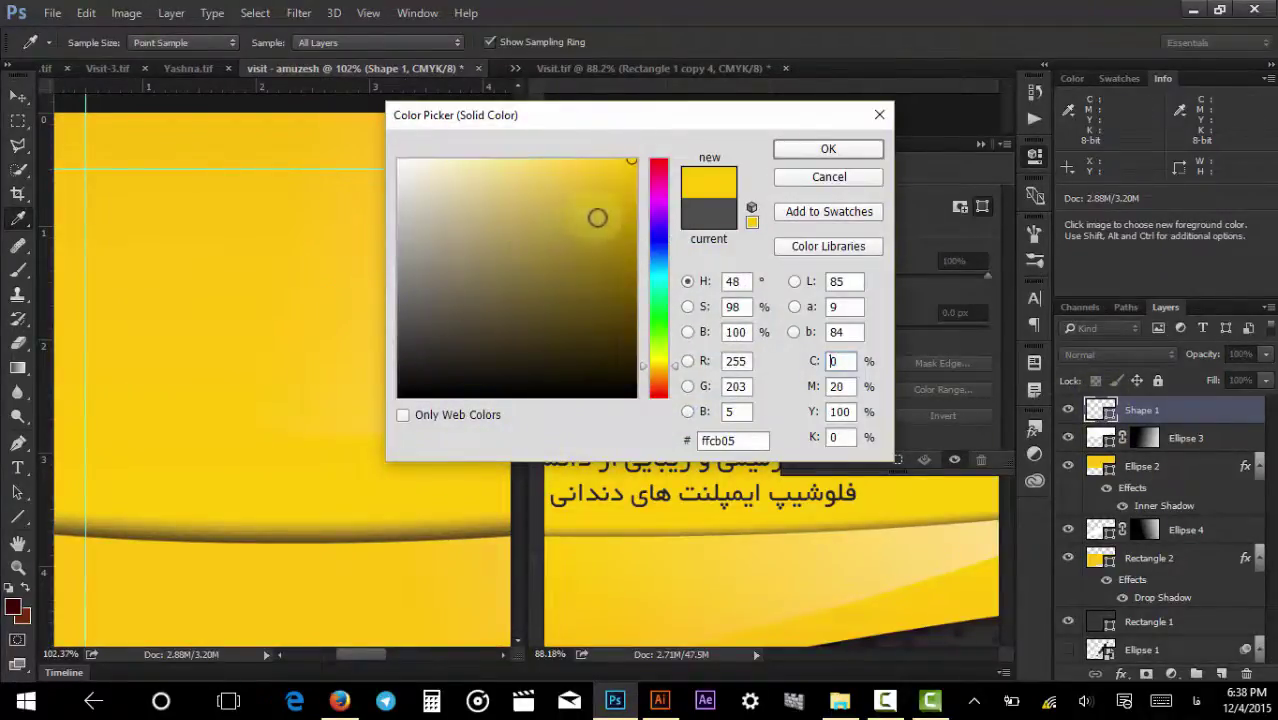
pyautogui.click(631, 213)
pyautogui.moveTo(631, 213)
pyautogui.mouseDown()
pyautogui.moveTo(624, 224)
pyautogui.moveTo(636, 223)
pyautogui.mouseUp()
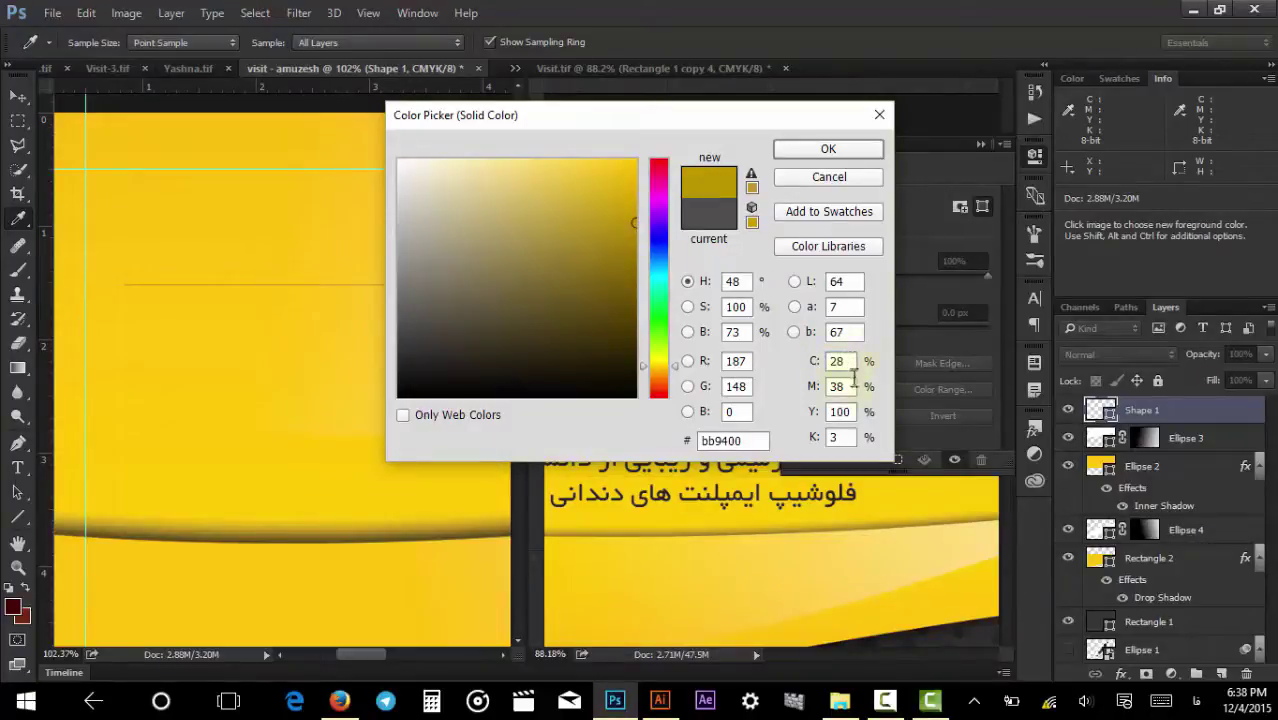
pyautogui.click(845, 437)
pyautogui.write('0')
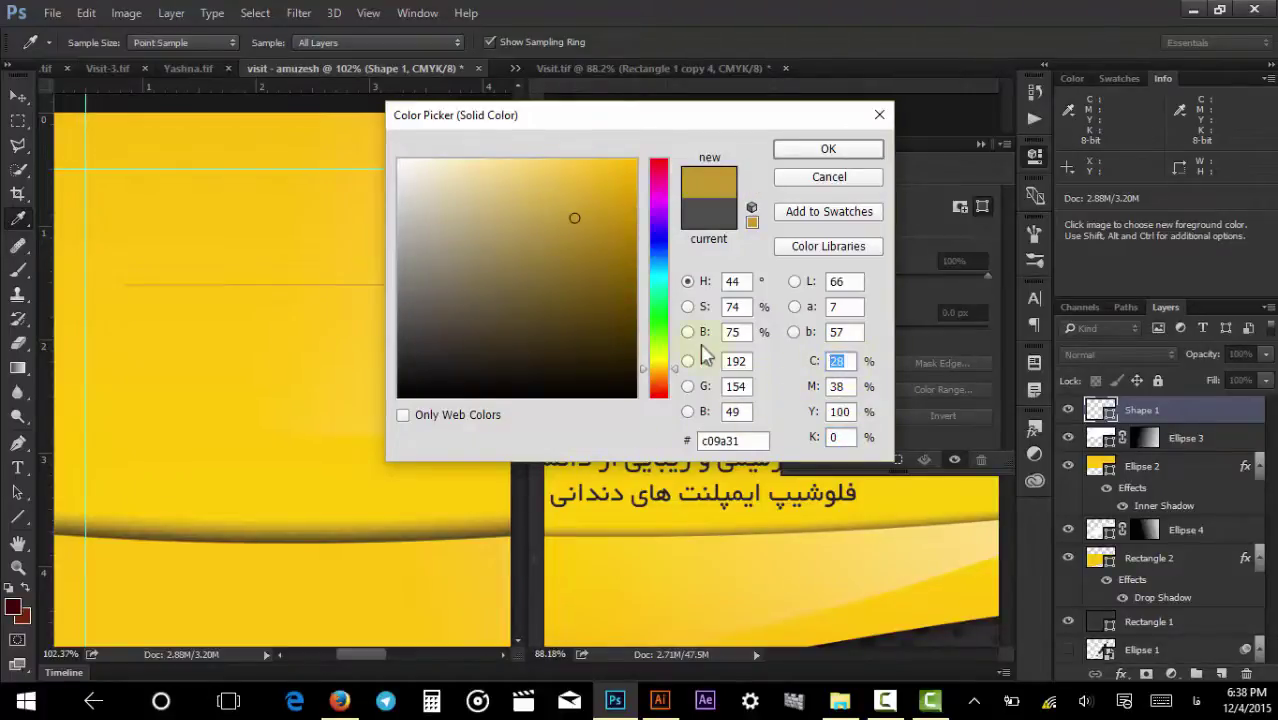
pyautogui.write('30')
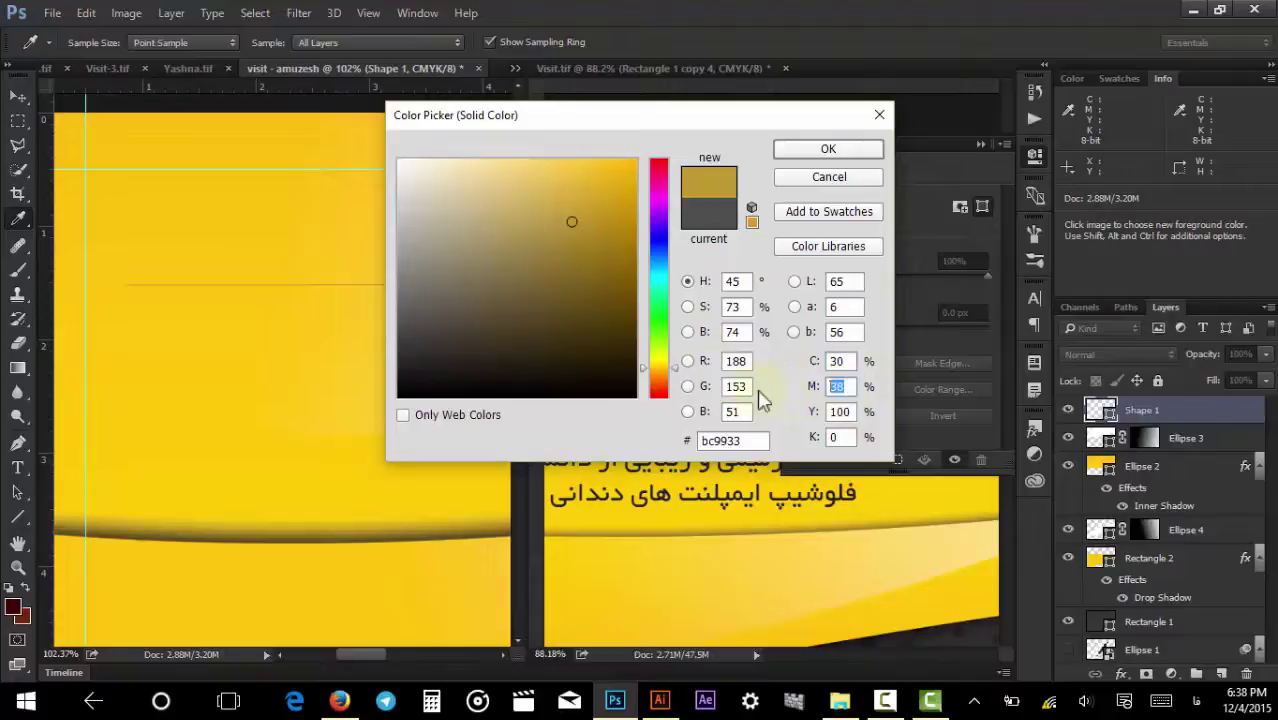
pyautogui.write('40')
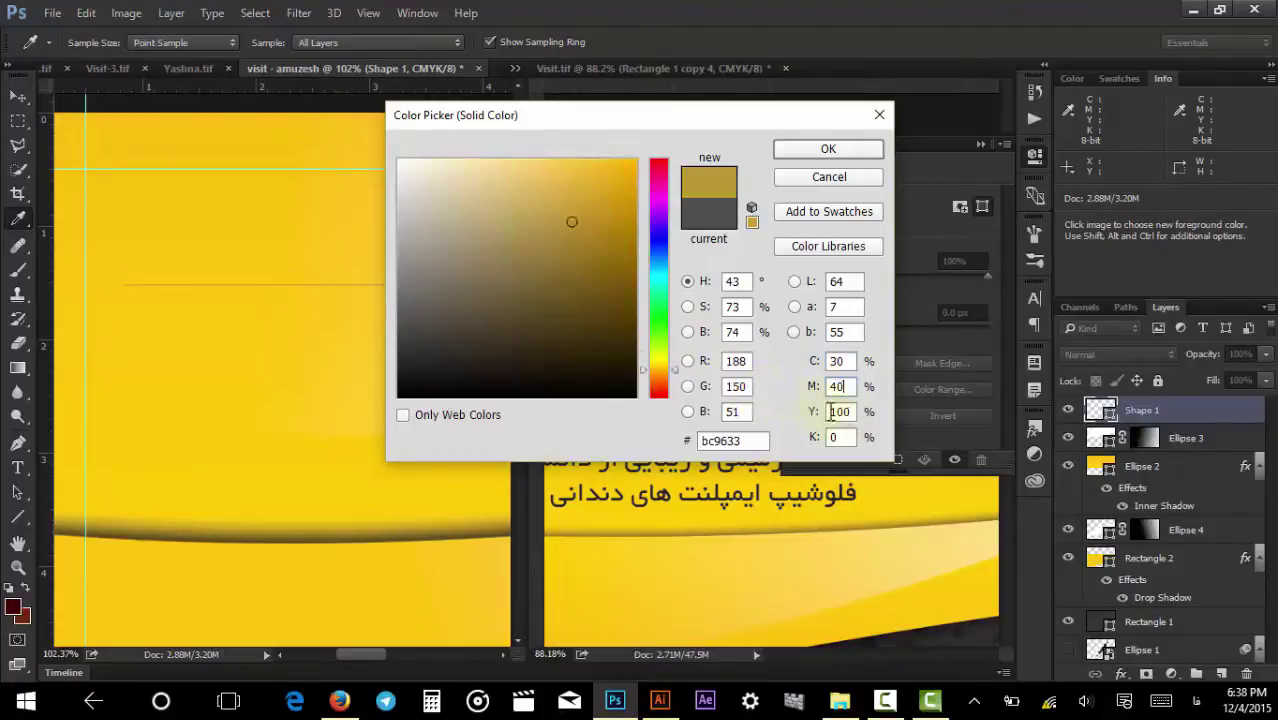
pyautogui.press('Return')
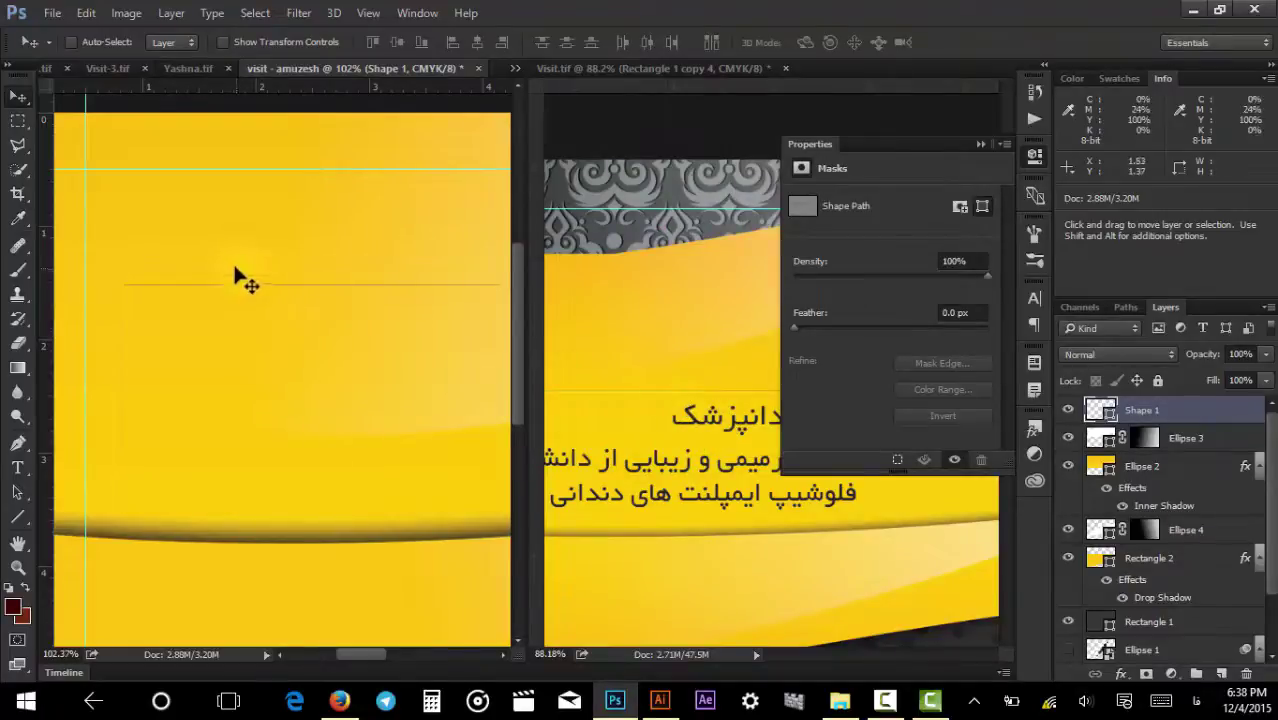
pyautogui.scroll(10, 266, 285)
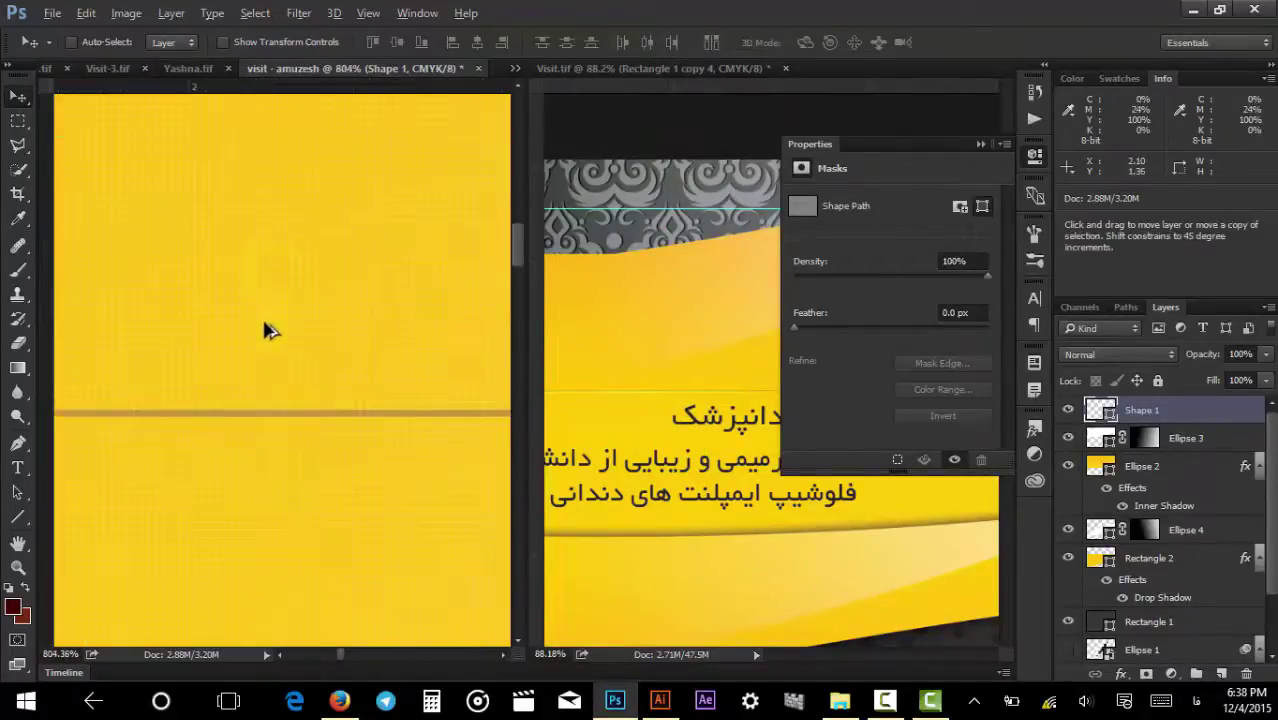
# Duplicate the line just below the original and make the copy white.
pyautogui.keyDown('alt'); pyautogui.moveTo(306, 420); pyautogui.dragTo(306, 428); pyautogui.keyUp('alt')
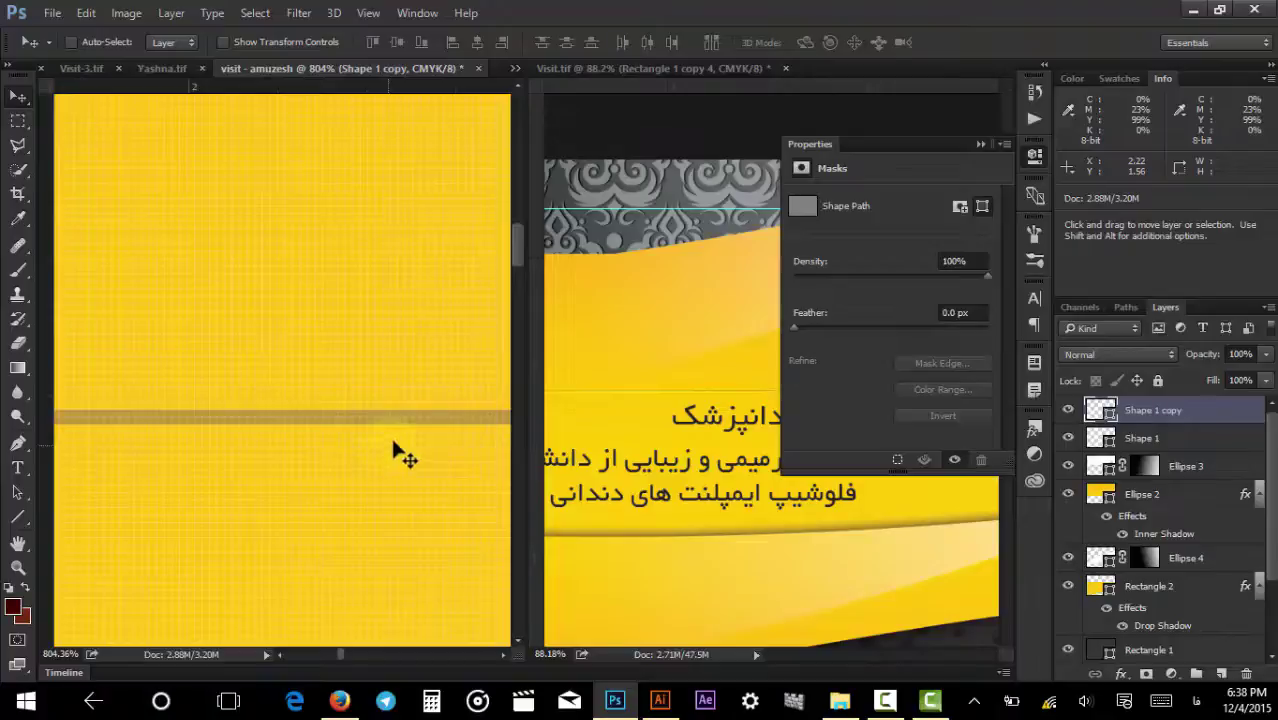
pyautogui.doubleClick(1101, 410)
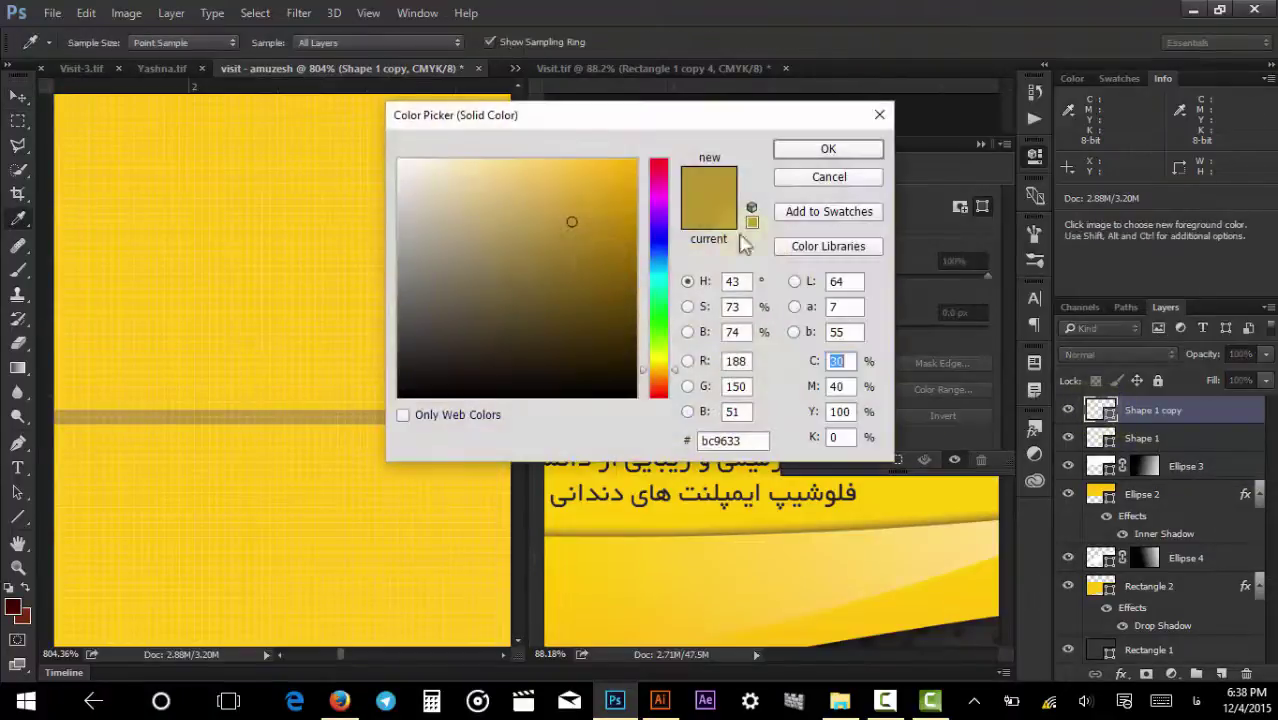
pyautogui.moveTo(429, 271)
pyautogui.mouseDown()
pyautogui.moveTo(430, 241)
pyautogui.moveTo(212, 14)
pyautogui.mouseUp()
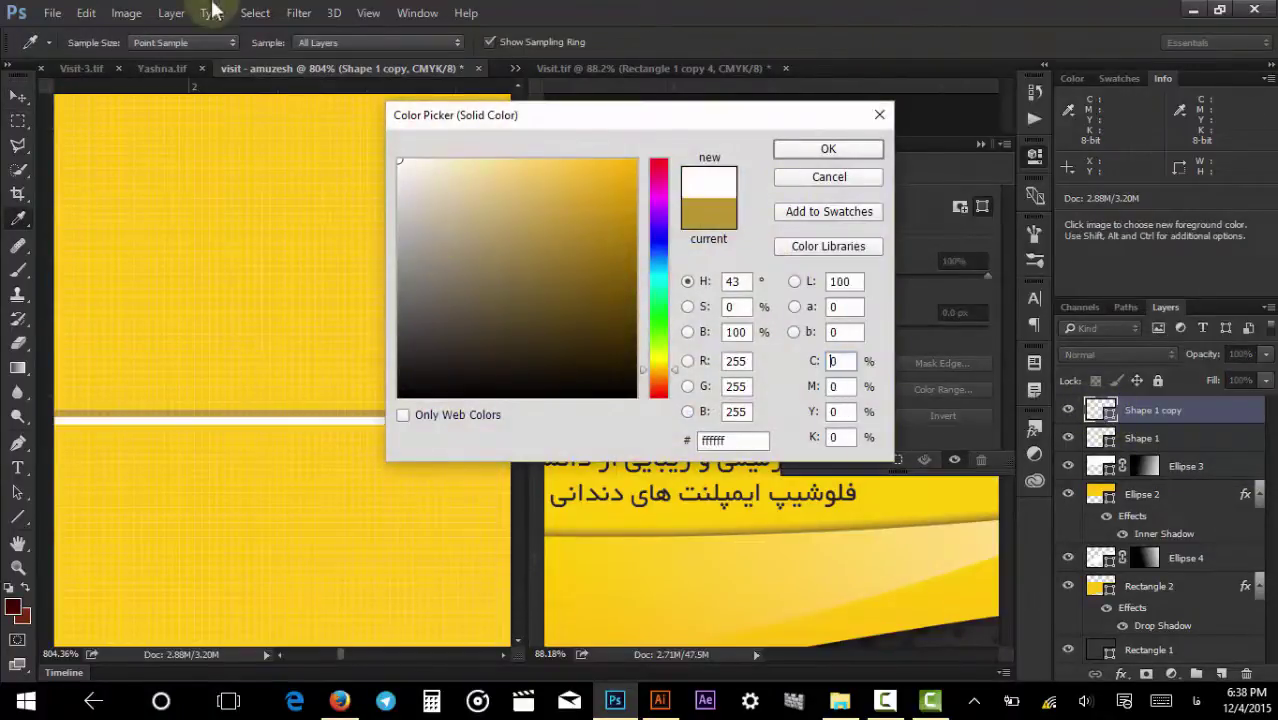
pyautogui.click(827, 148)
pyautogui.press('a')
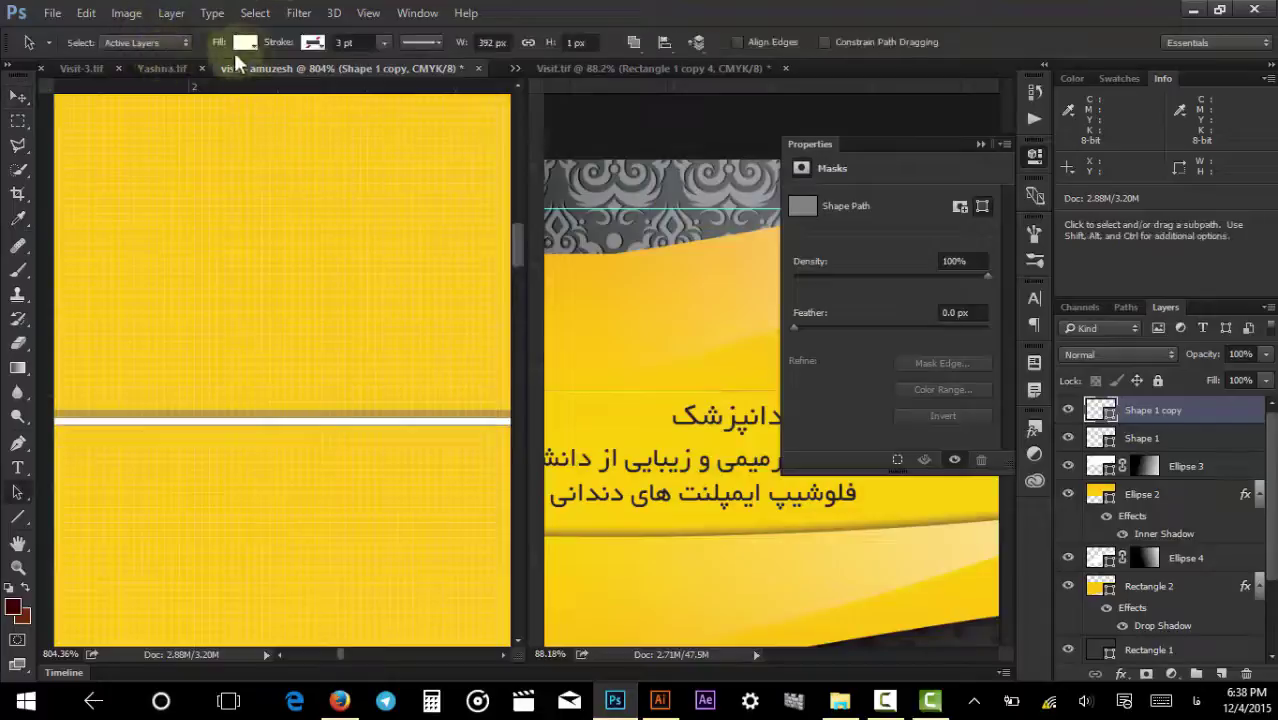
# Switch the copied line's fill from solid colour to Gradient.
pyautogui.click(245, 43)
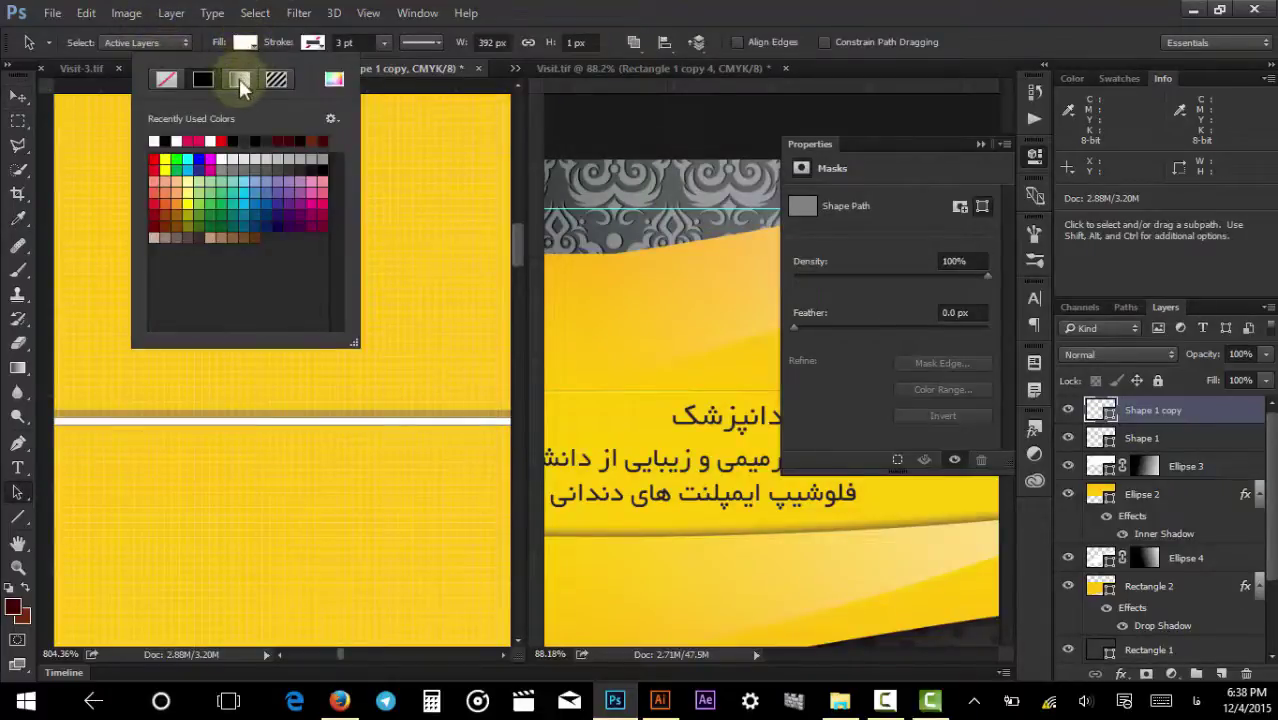
pyautogui.click(239, 78)
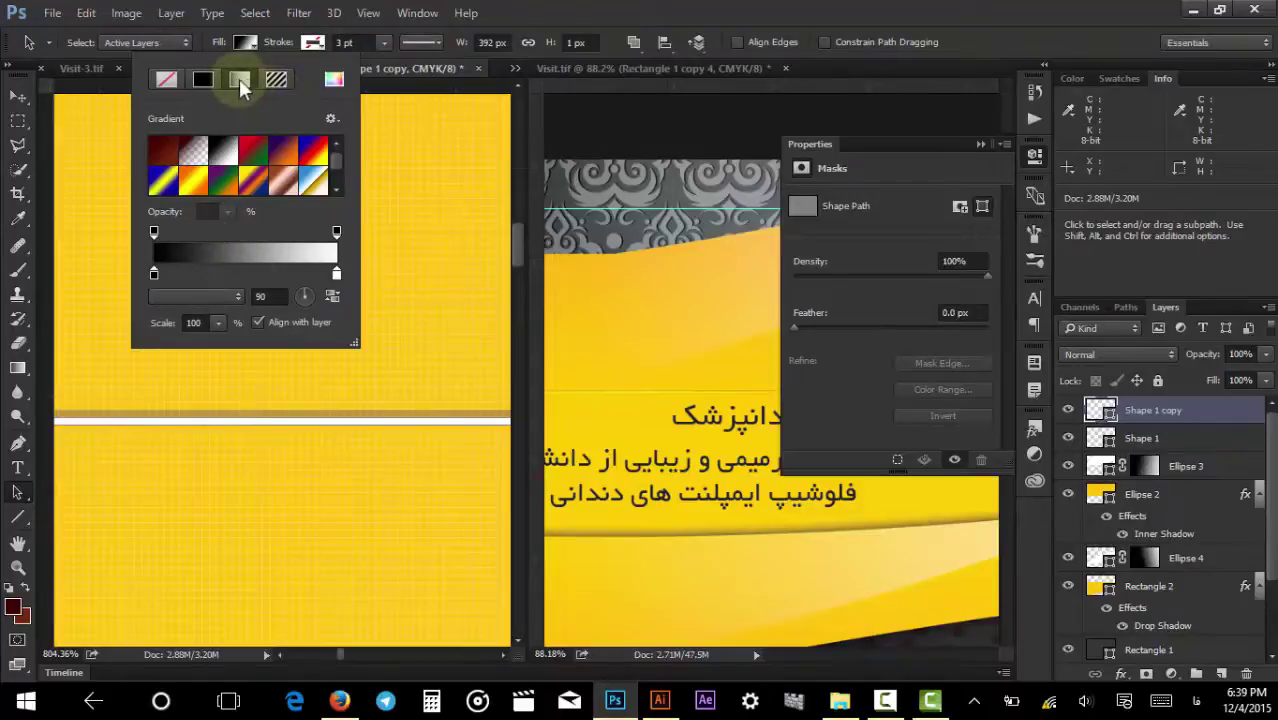
pyautogui.click(420, 240)
pyautogui.scroll(-3, 350, 320)
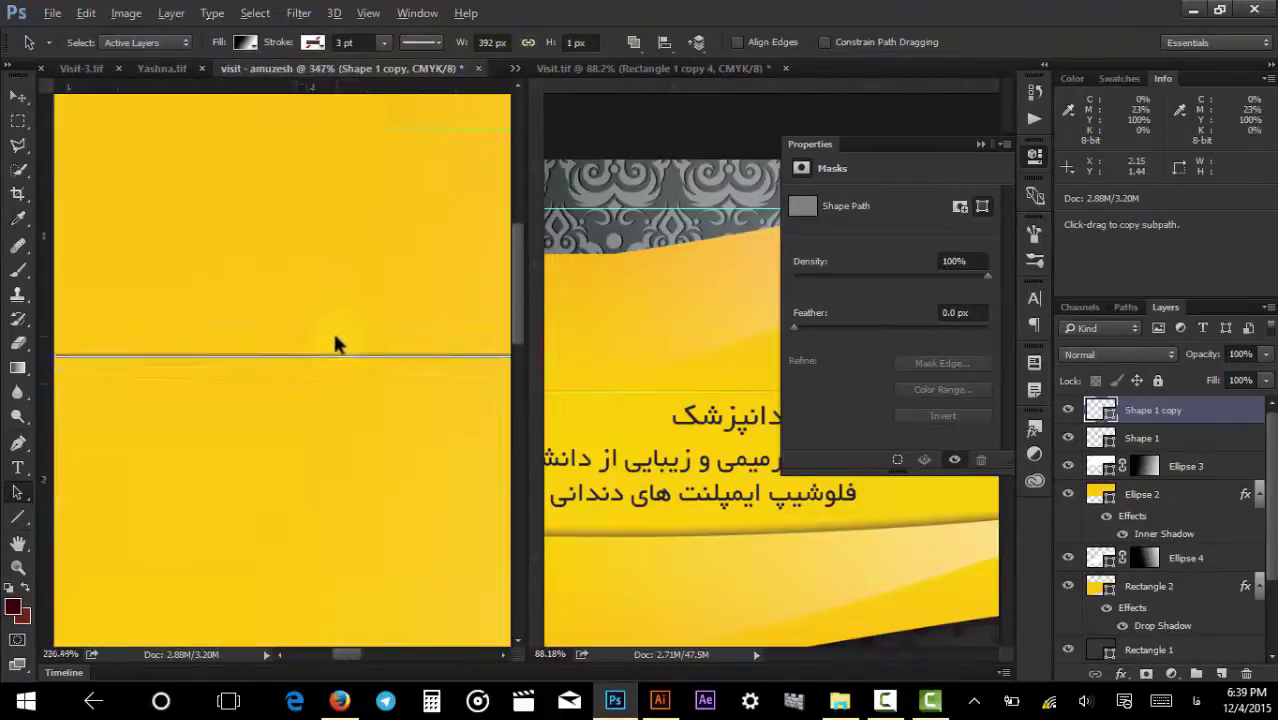
pyautogui.scroll(-4, 334, 337)
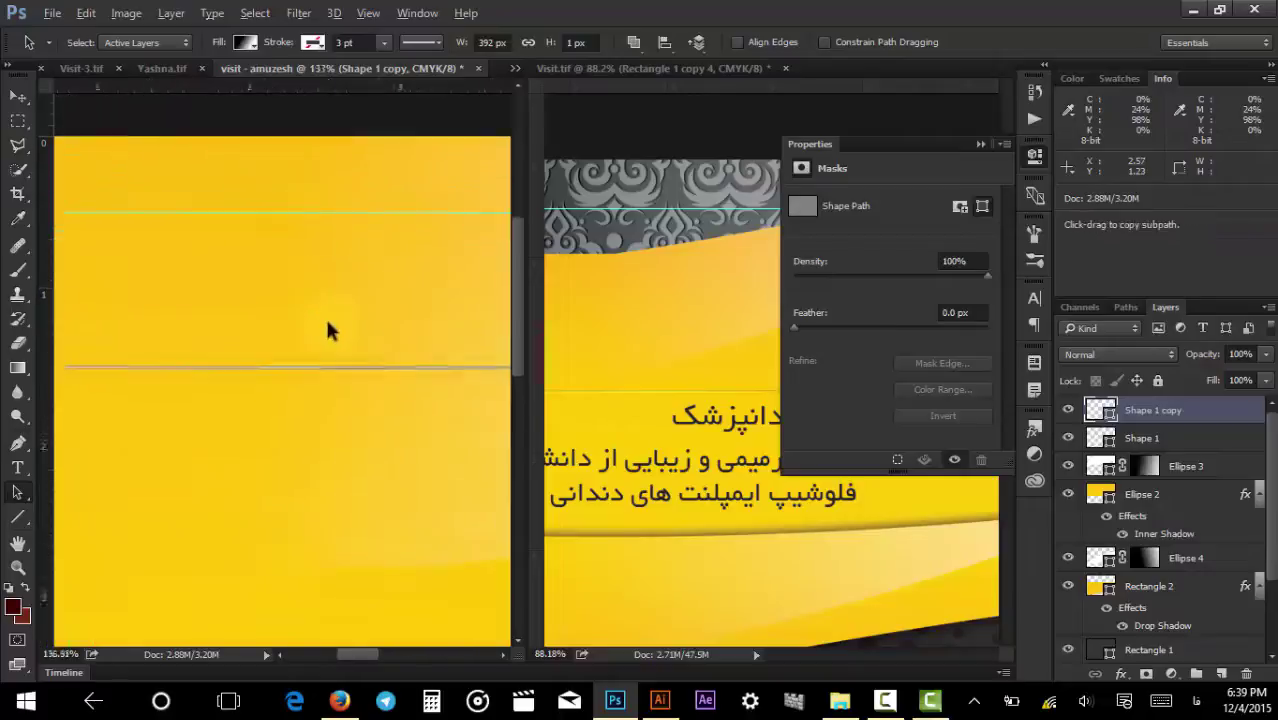
pyautogui.scroll(1, 330, 330)
# Set the line's gradient fill to Reflected style at a 180° angle.
pyautogui.doubleClick(1100, 410)
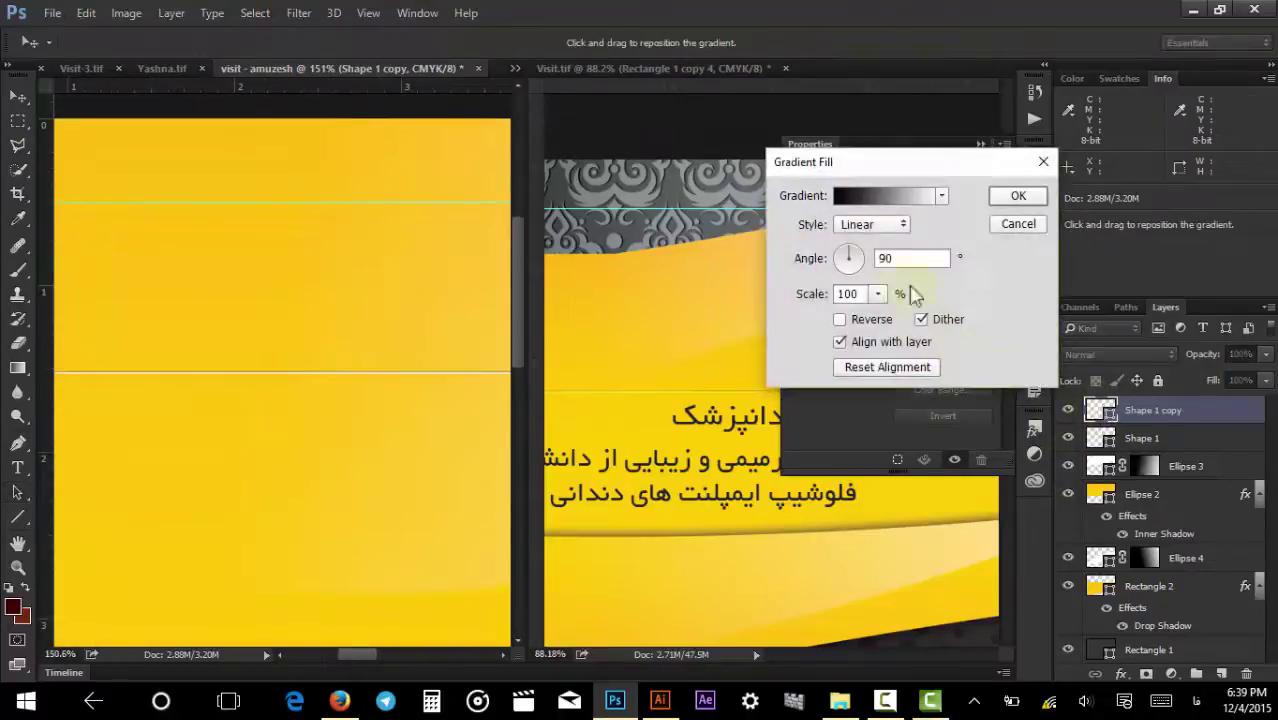
pyautogui.moveTo(849, 258); pyautogui.dragTo(840, 276)
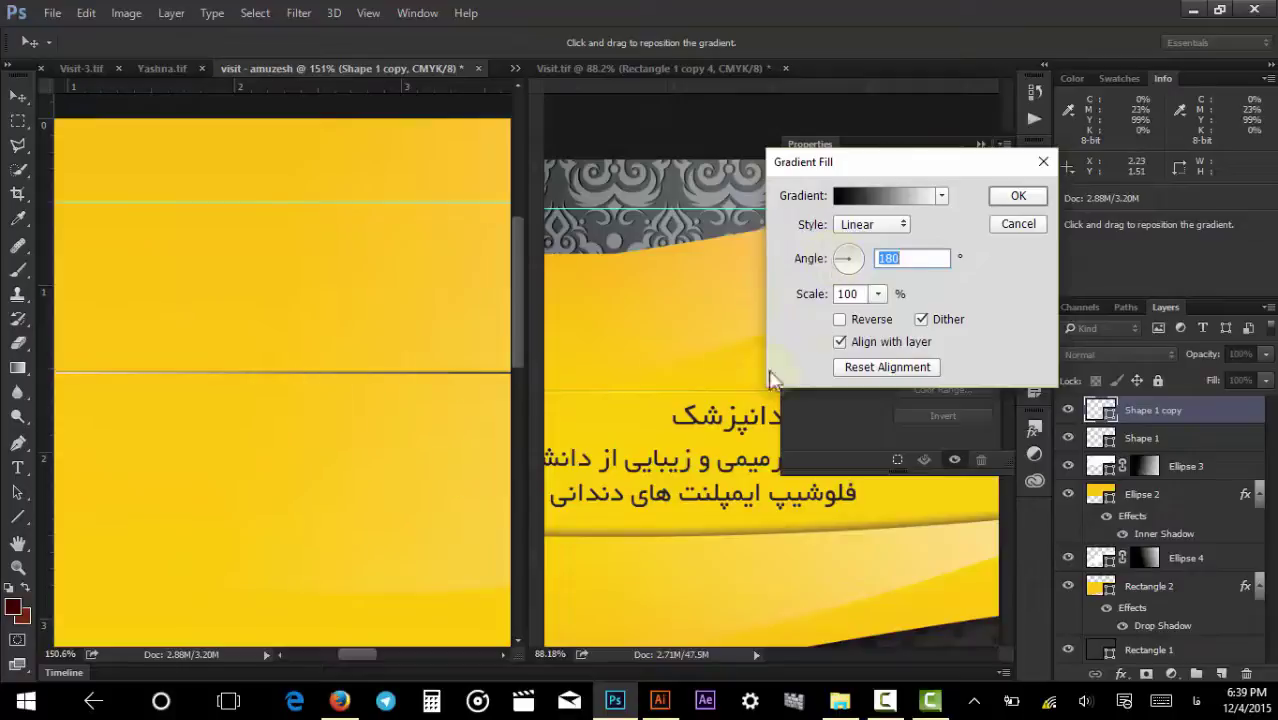
pyautogui.click(868, 224)
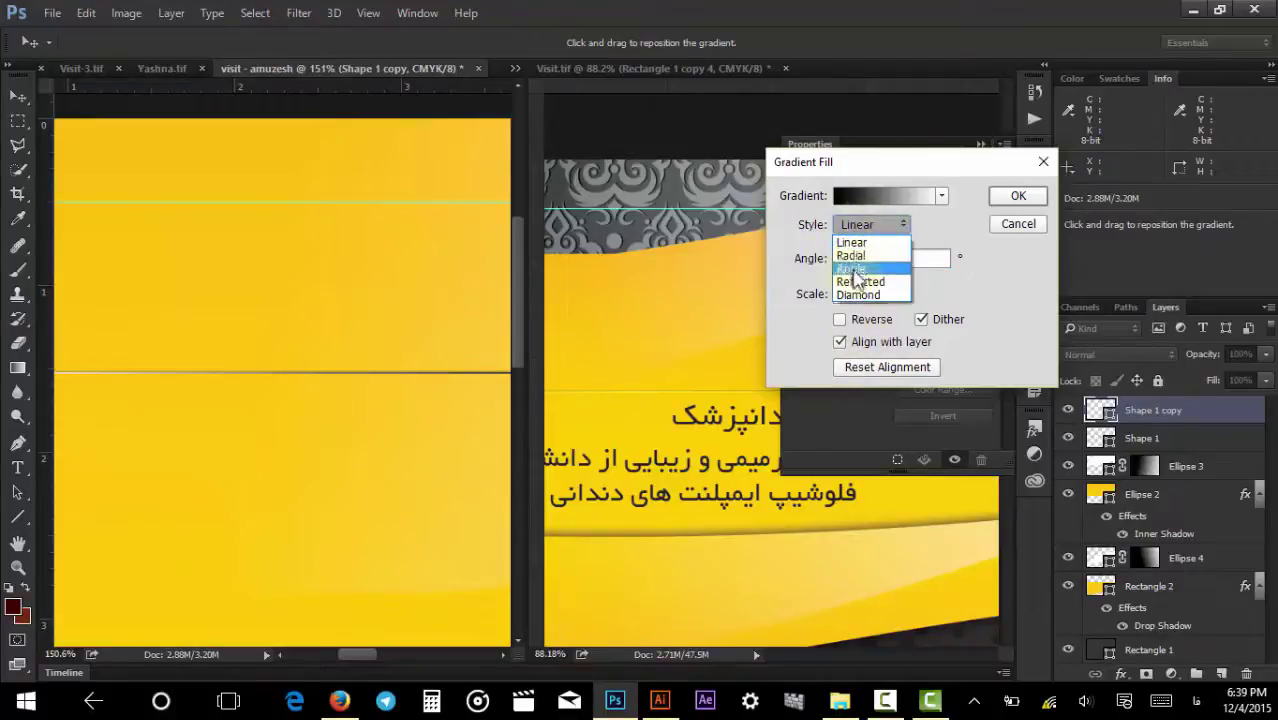
pyautogui.click(862, 288)
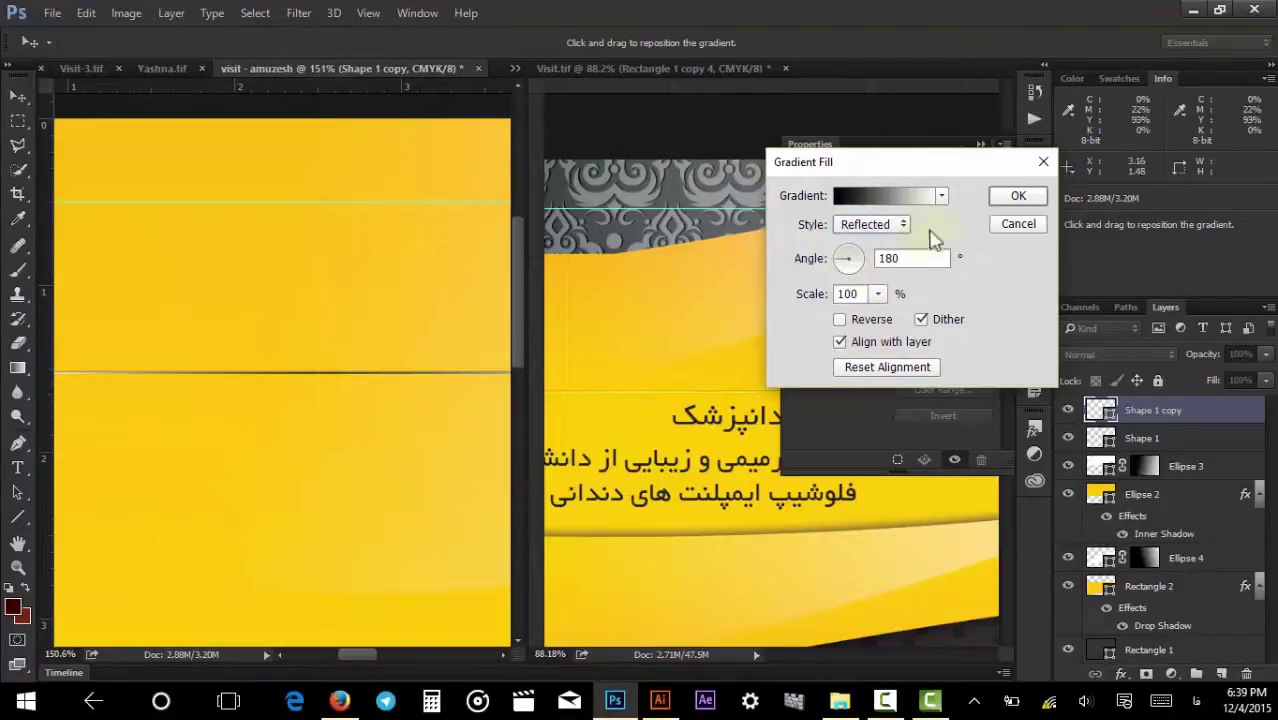
pyautogui.click(906, 195)
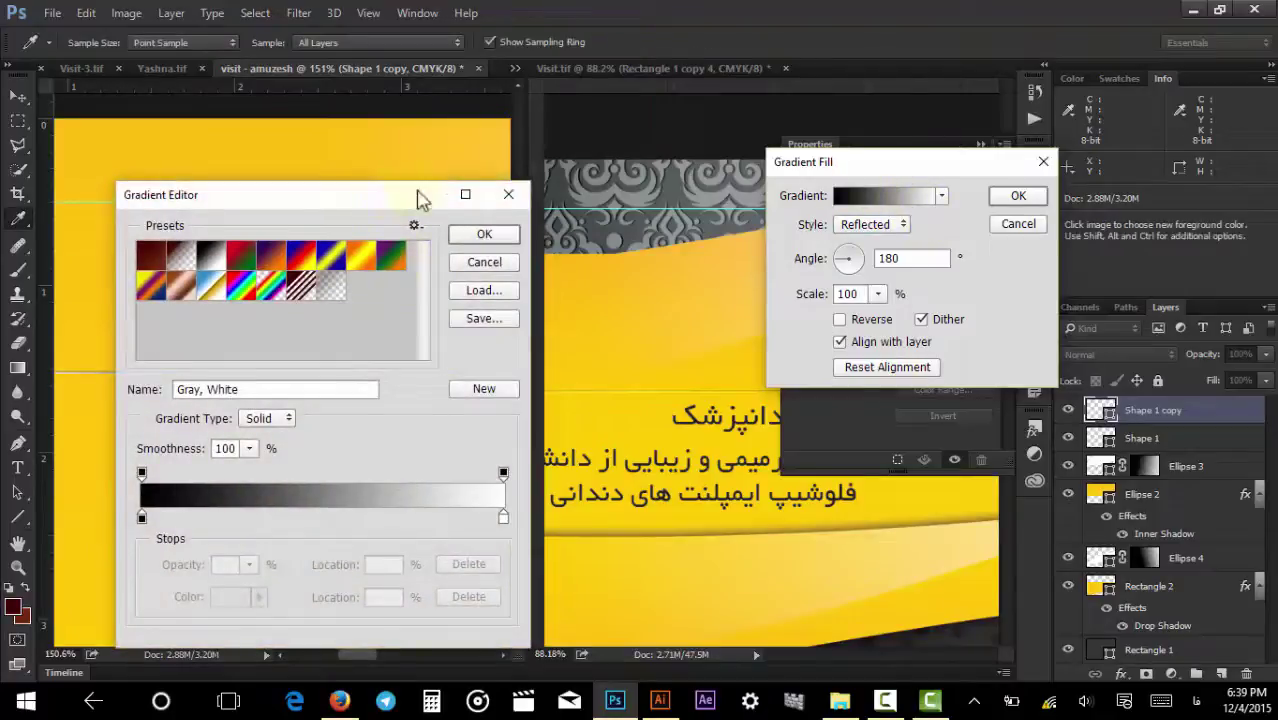
pyautogui.moveTo(420, 198); pyautogui.dragTo(1035, 154)
# Make both gradient colour stops yellow and set the right opacity stop to 0%.
pyautogui.doubleClick(757, 476)
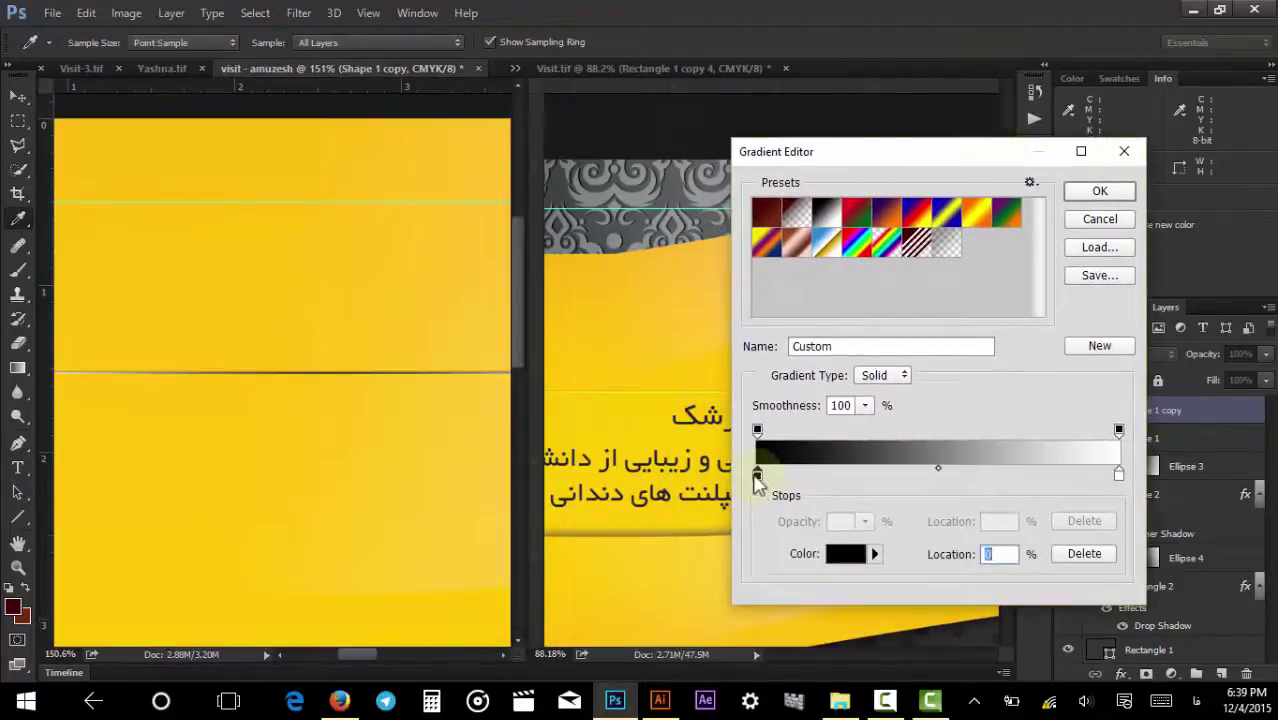
pyautogui.write('0')
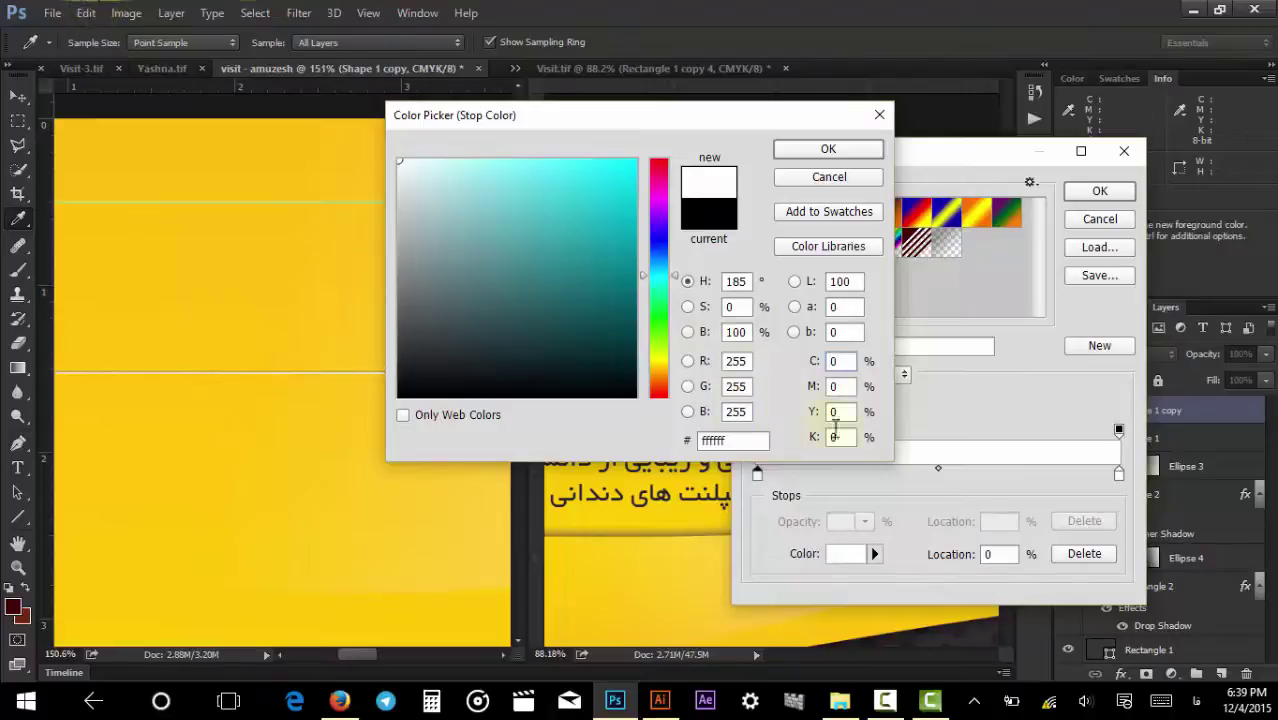
pyautogui.write('100')
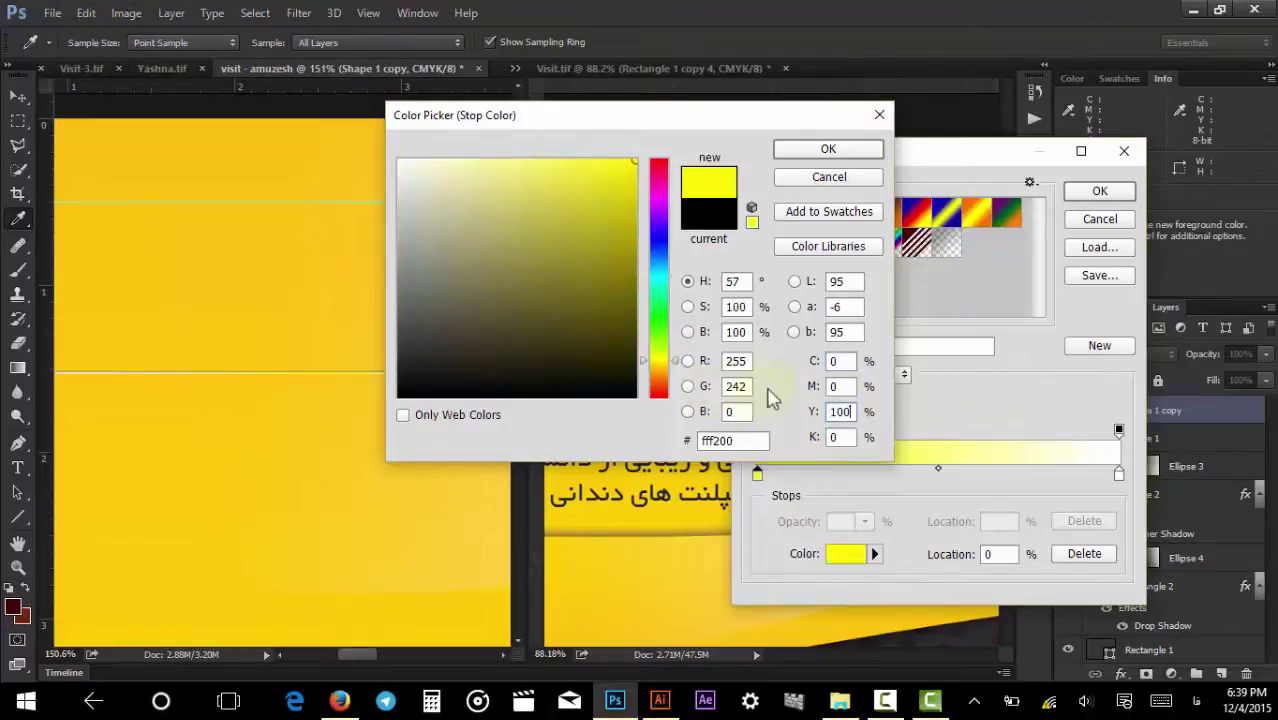
pyautogui.press('Return')
pyautogui.doubleClick(1119, 476)
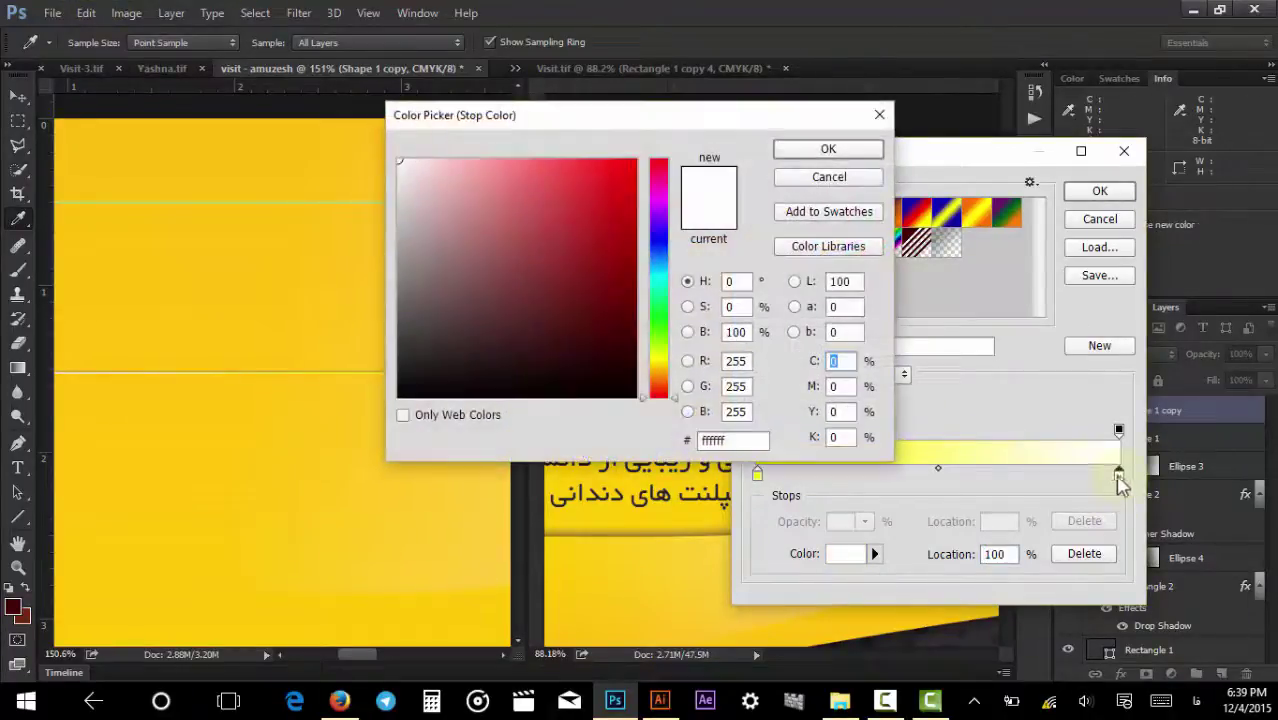
pyautogui.doubleClick(843, 420)
pyautogui.write('100')
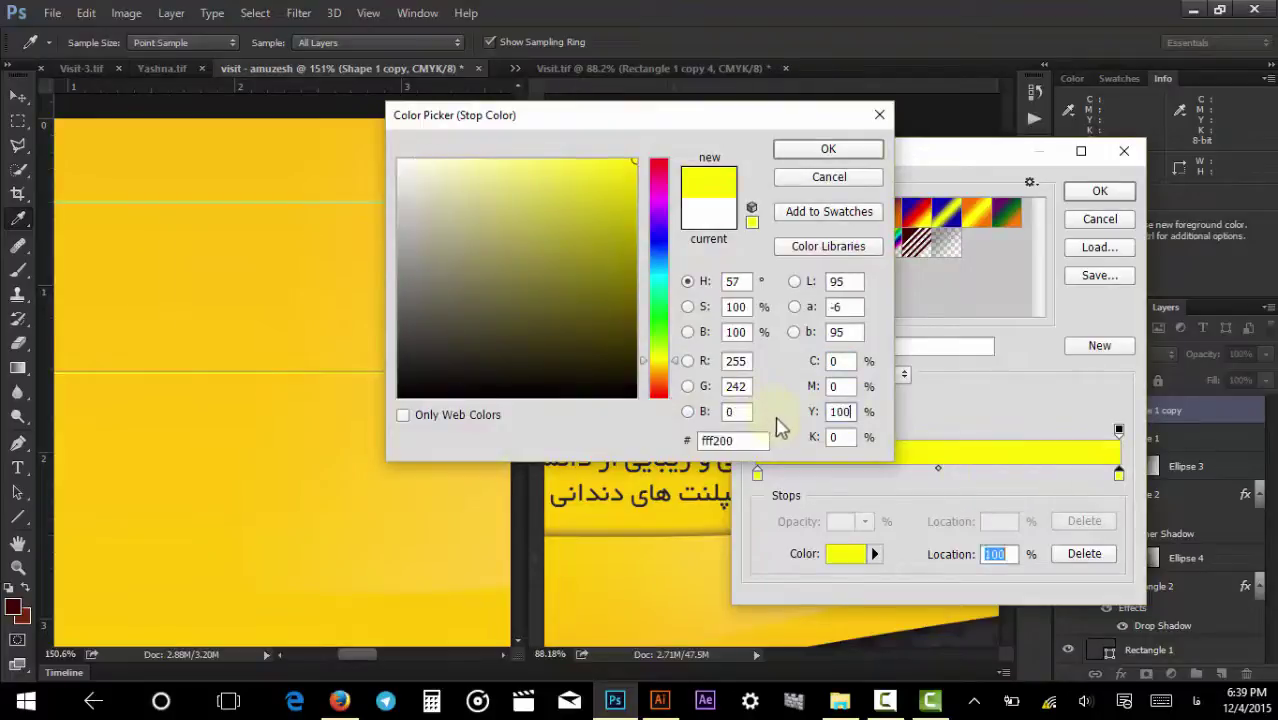
pyautogui.press('Return')
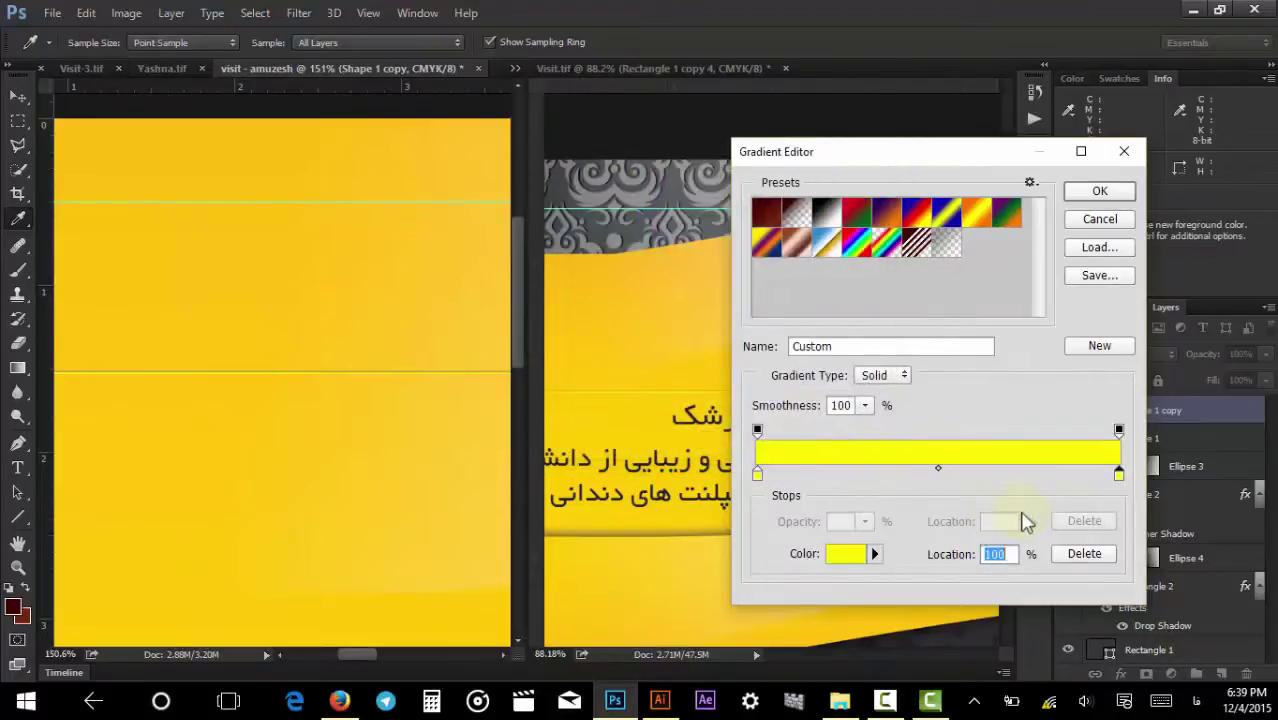
pyautogui.click(1119, 430)
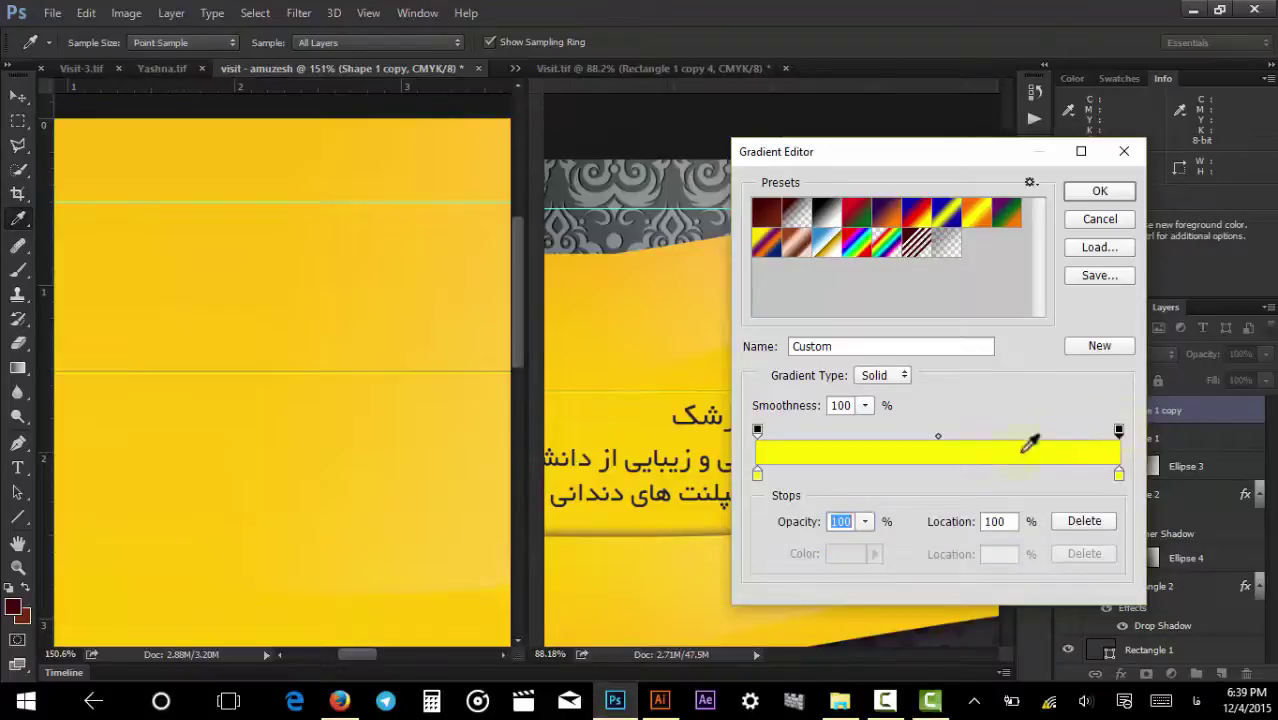
pyautogui.click(1119, 431)
pyautogui.write('0')
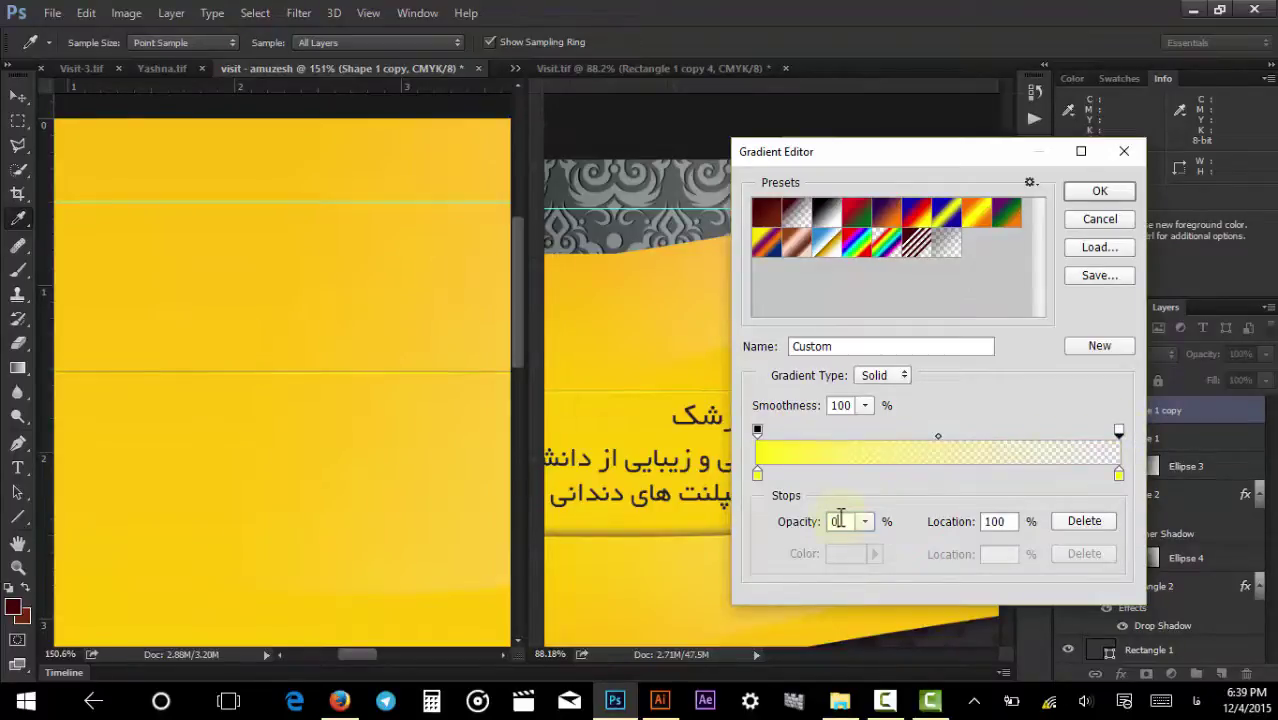
pyautogui.press('Return')
pyautogui.press('Return')
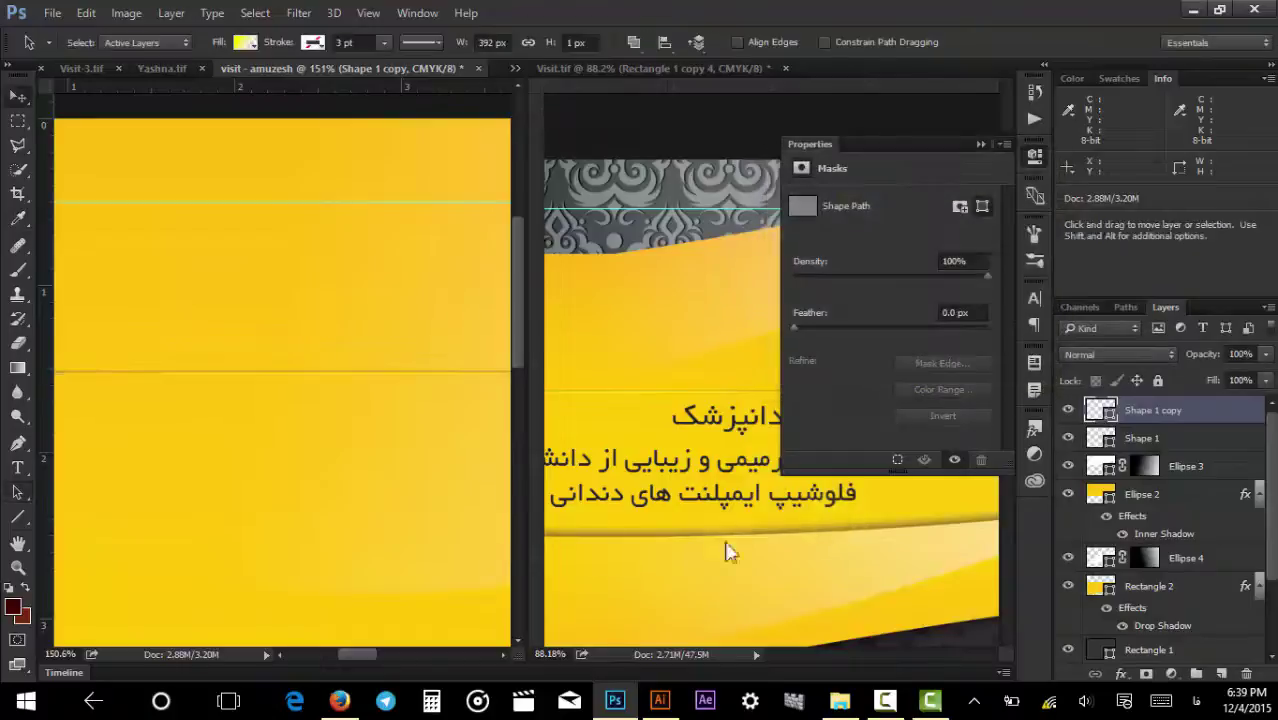
# Zoom out on both card documents and collapse the Properties panel.
pyautogui.press('v')
pyautogui.scroll(-2, 380, 450)
pyautogui.scroll(3, 347, 397)
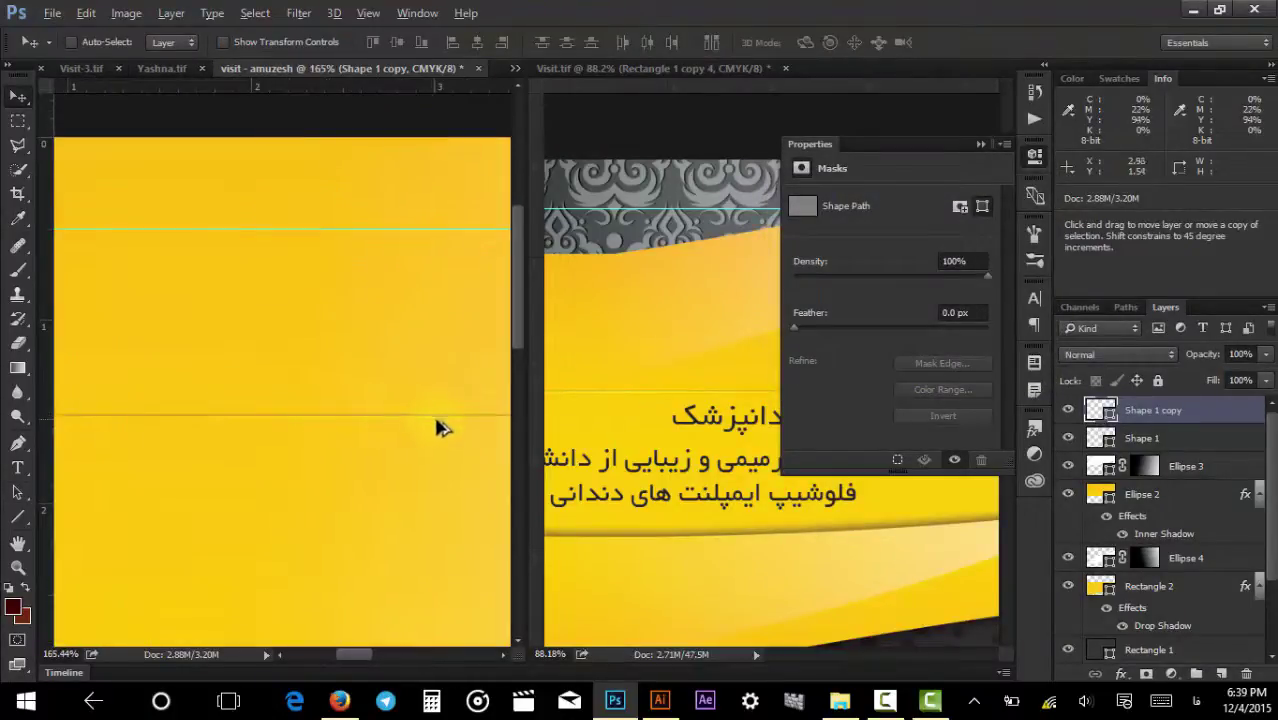
pyautogui.scroll(-3, 380, 440)
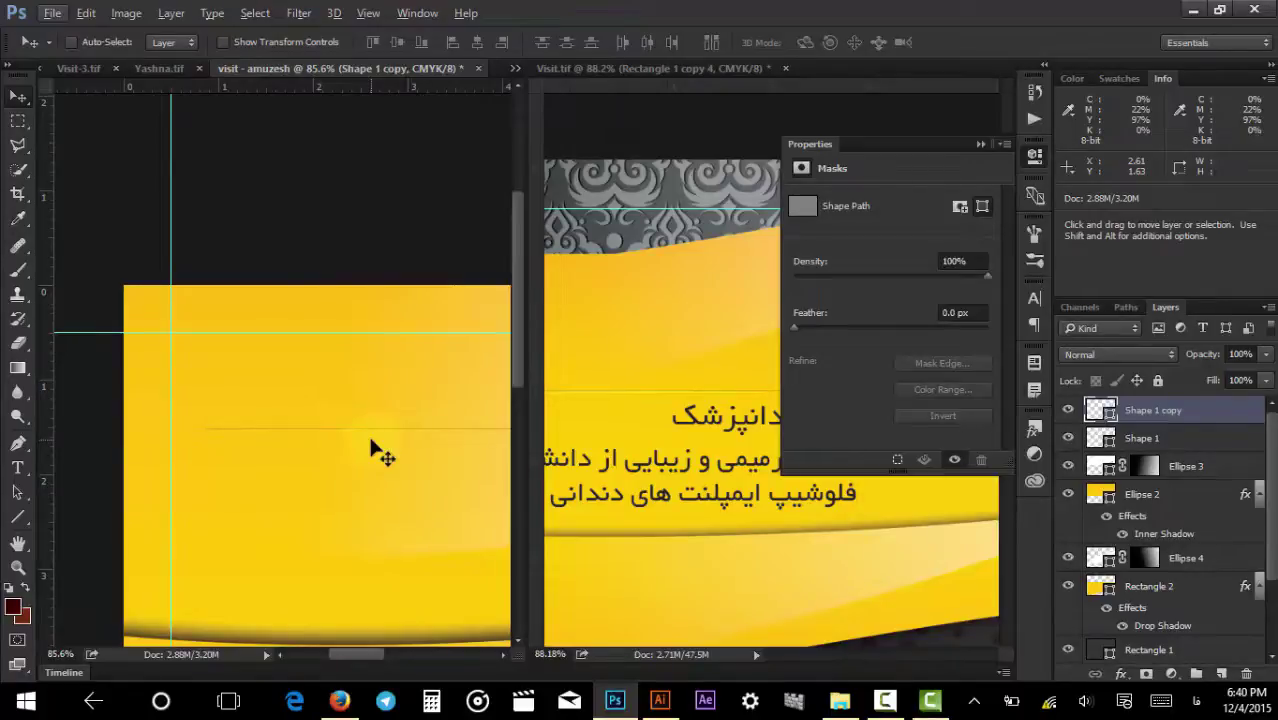
pyautogui.scroll(-4, 375, 455)
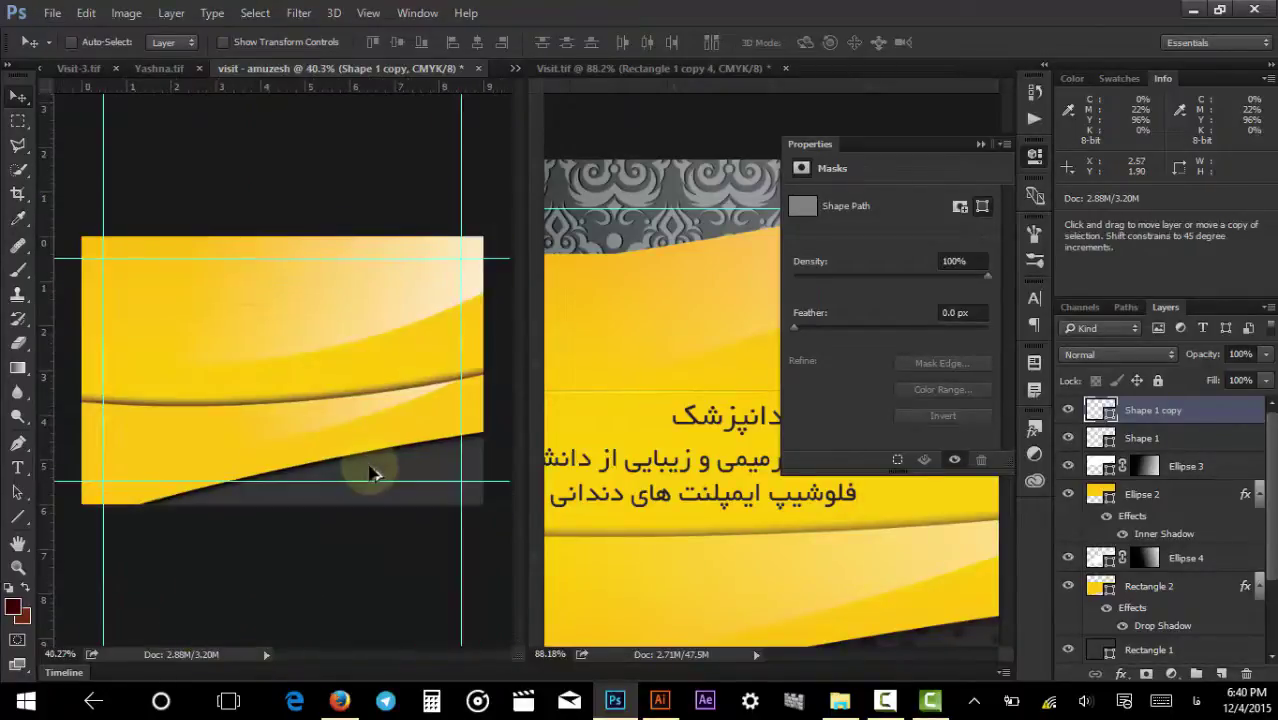
pyautogui.click(979, 146)
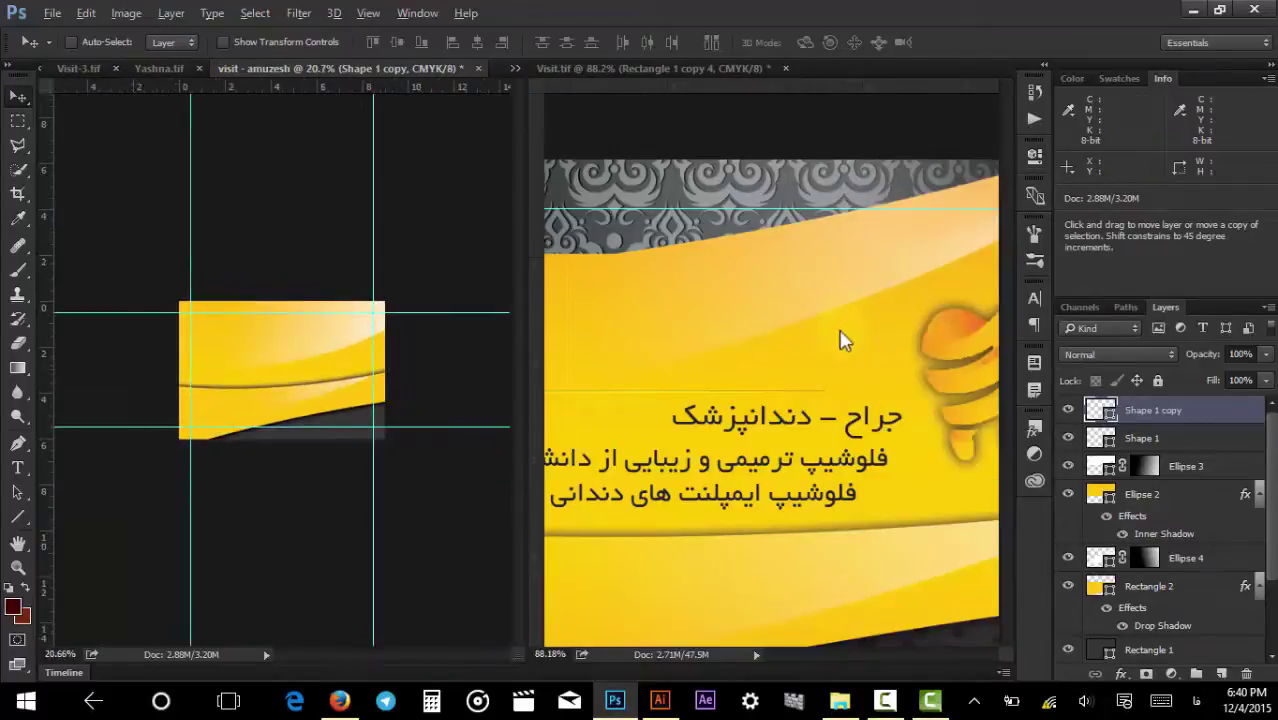
pyautogui.scroll(-4, 840, 341)
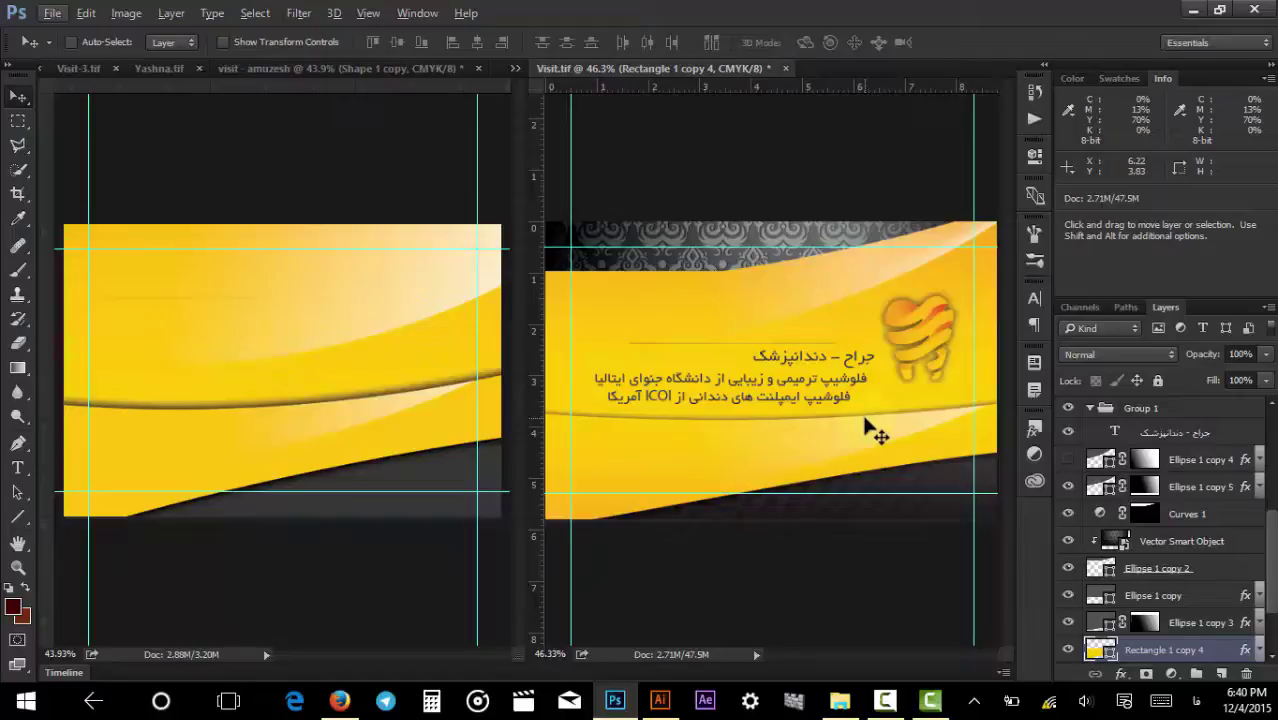
# Select the card's shape layers and rotate them a quarter turn around their centre.
pyautogui.click(238, 188)
pyautogui.moveTo(249, 128); pyautogui.dragTo(380, 487)
pyautogui.hotkey('ctrl', 't')
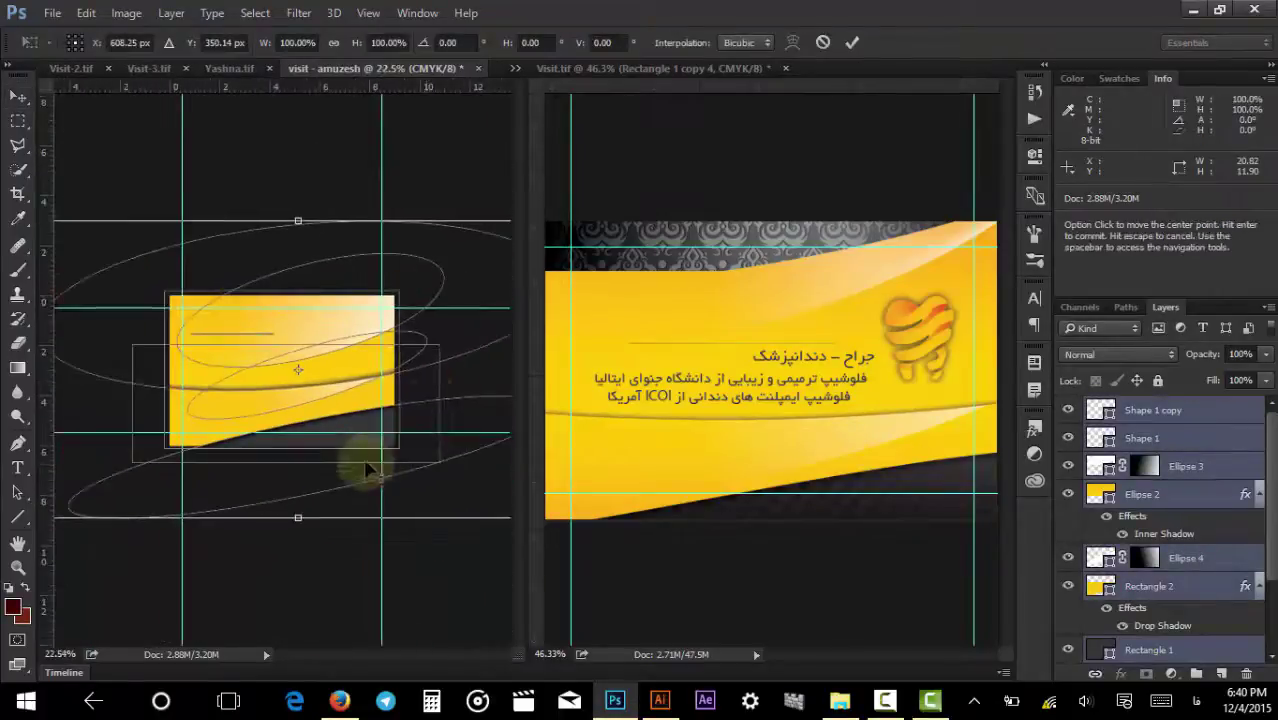
pyautogui.moveTo(385, 137); pyautogui.dragTo(428, 408)
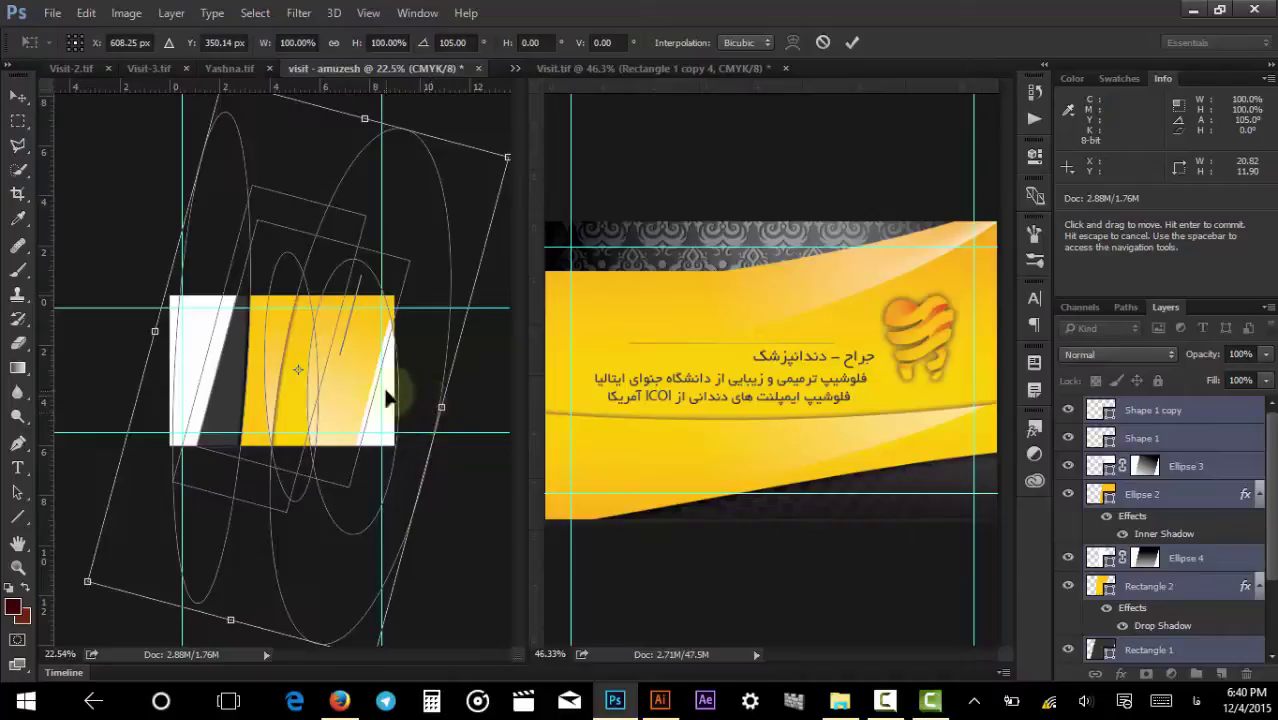
pyautogui.press('Return')
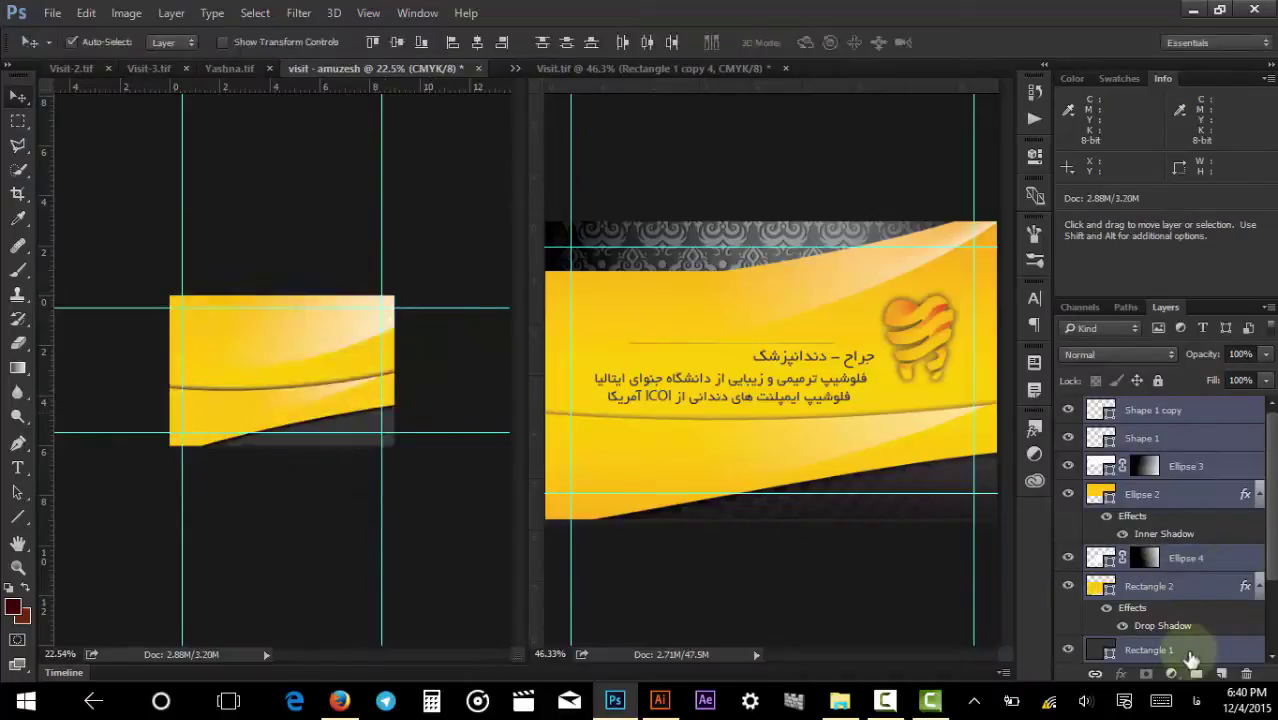
pyautogui.hotkey('ctrl', 't')
pyautogui.moveTo(300, 143); pyautogui.dragTo(334, 434)
pyautogui.press('Return')
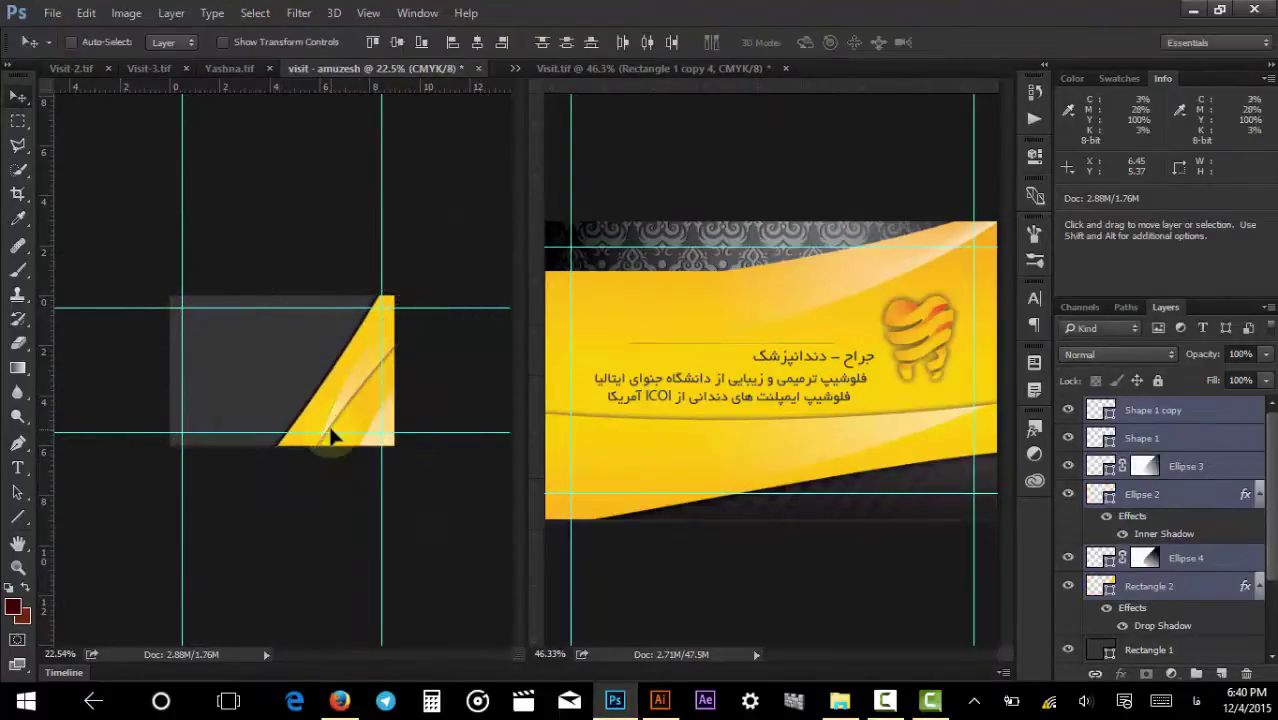
# Copy the shapes into the new card, flip them horizontally and vertically, and shift them left.
pyautogui.moveTo(756, 205); pyautogui.dragTo(266, 294)
pyautogui.hotkey('ctrl', 't')
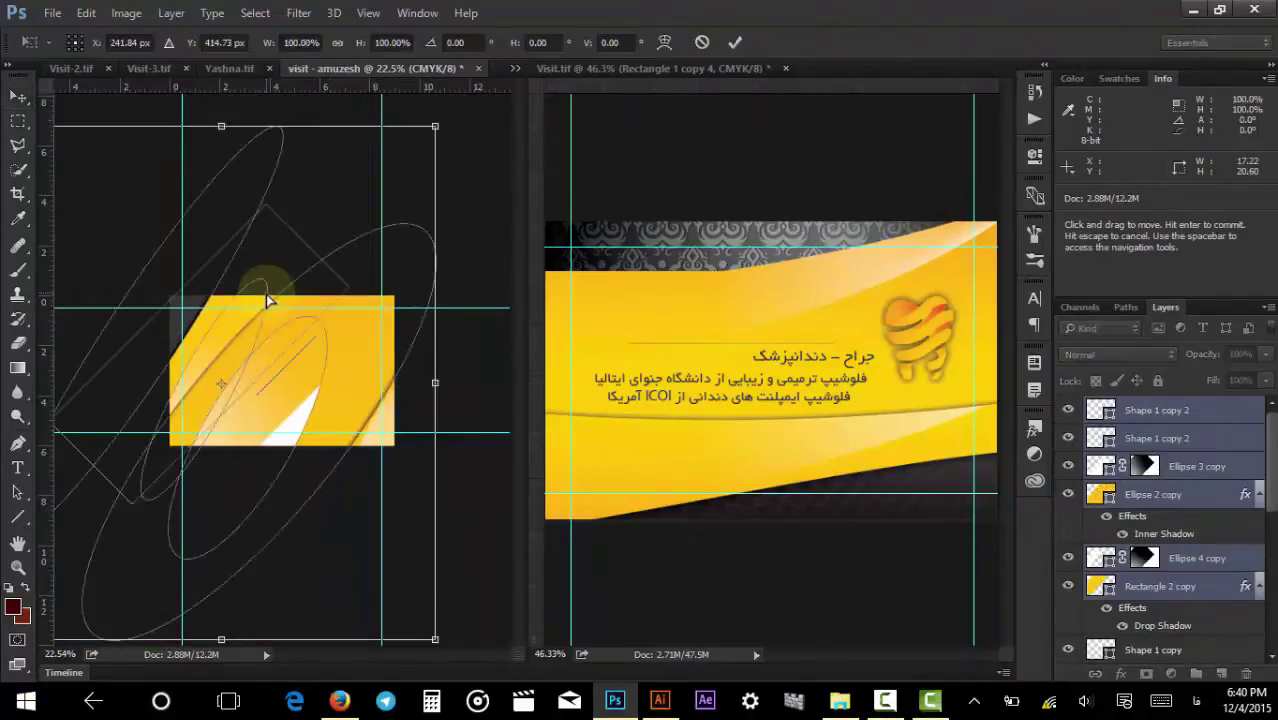
pyautogui.rightClick(260, 321)
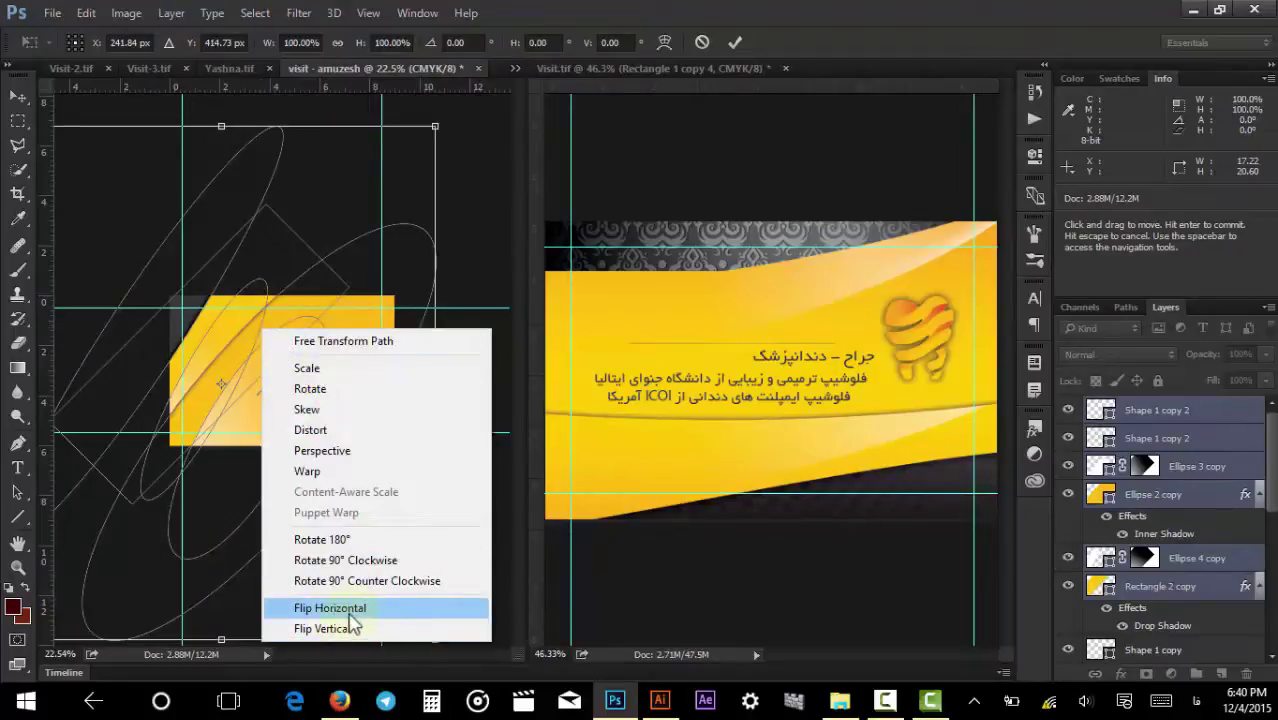
pyautogui.click(348, 610)
pyautogui.rightClick(302, 422)
pyautogui.click(365, 410)
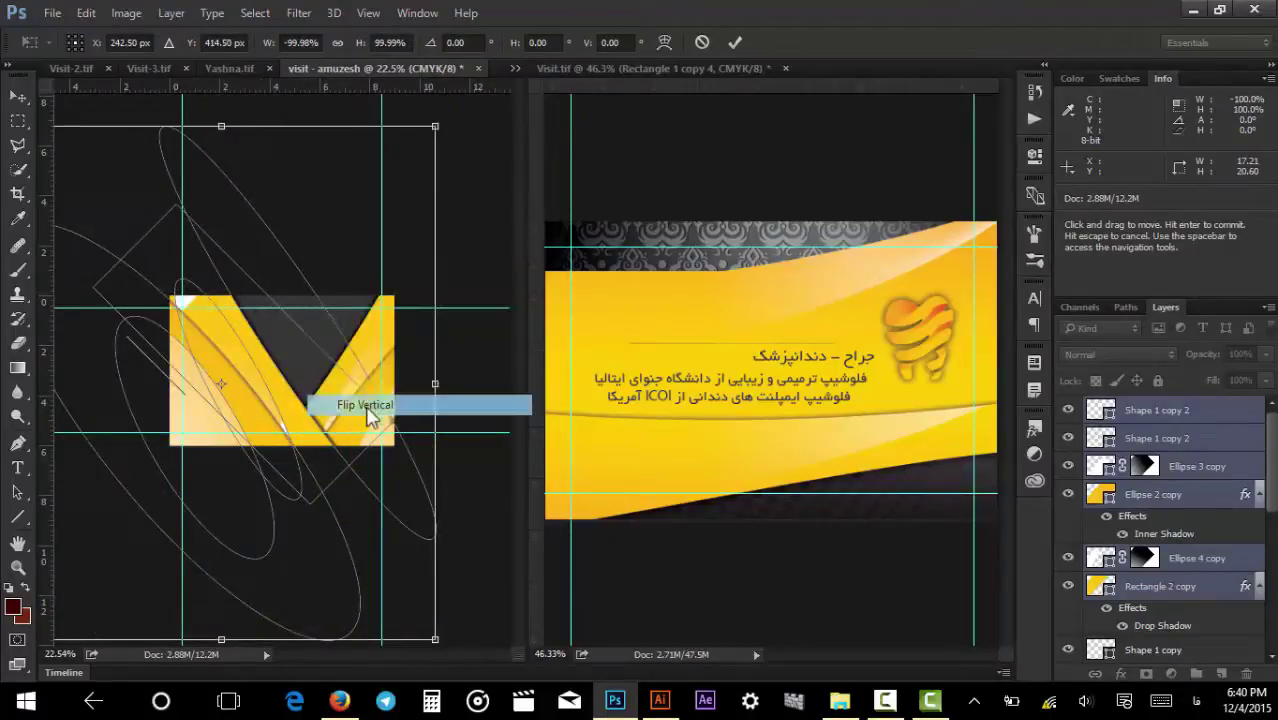
pyautogui.press('Return')
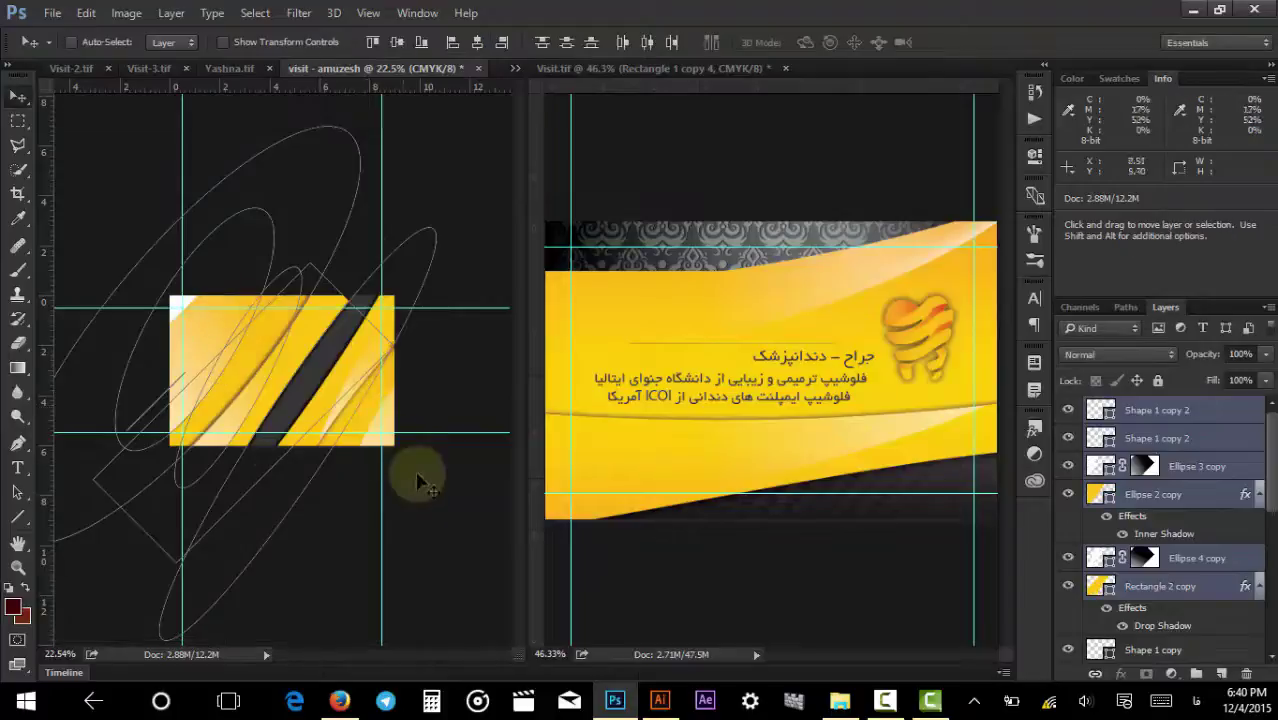
pyautogui.moveTo(421, 483); pyautogui.dragTo(404, 458)
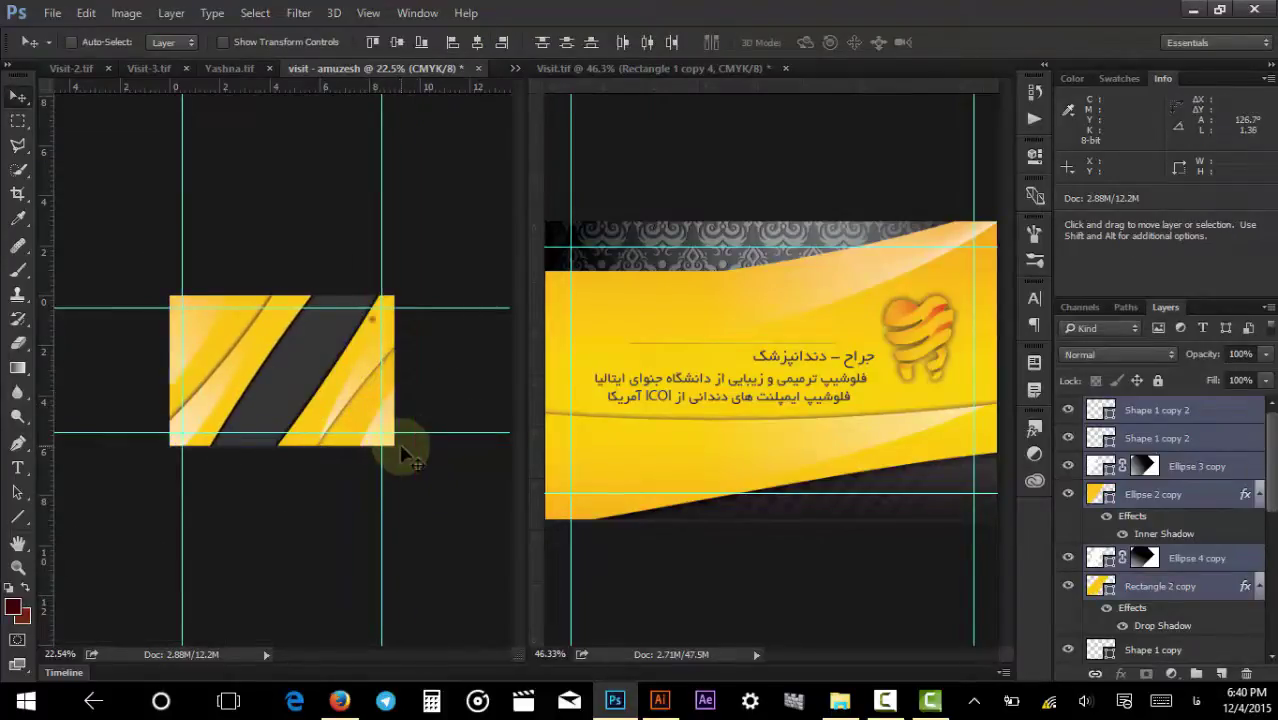
pyautogui.scroll(3, 291, 365)
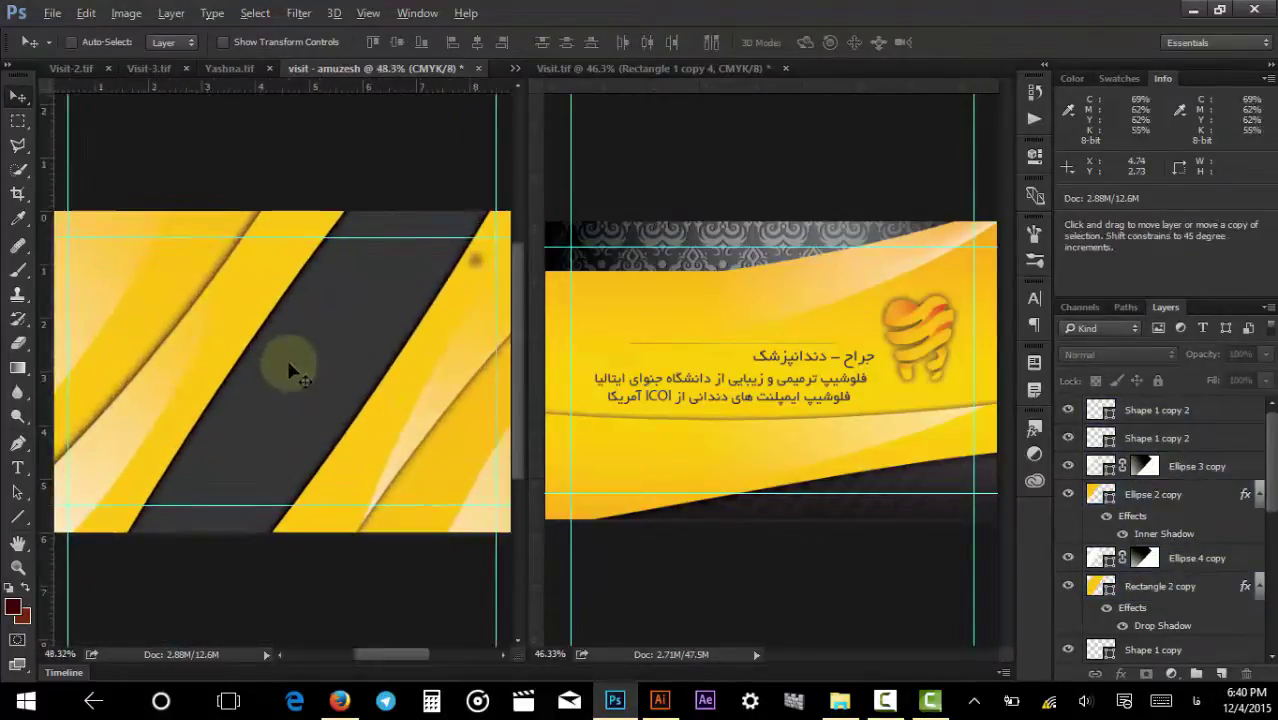
# Reposition the Rectangle 2 and Ellipse 4 yellow stripes across the card.
pyautogui.keyDown('ctrl'); pyautogui.click(480, 265); pyautogui.keyUp('ctrl')
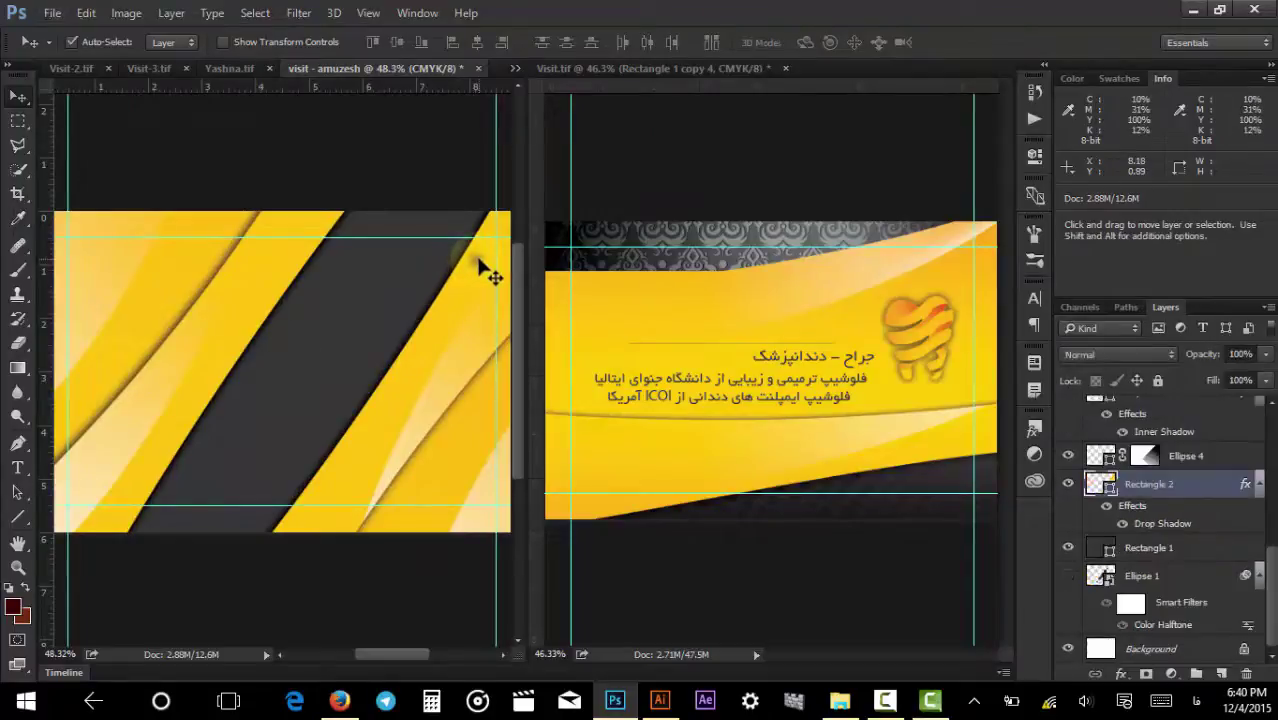
pyautogui.keyDown('ctrl'); pyautogui.click(408, 308); pyautogui.keyUp('ctrl')
pyautogui.keyDown('ctrl'); pyautogui.click(479, 277); pyautogui.keyUp('ctrl')
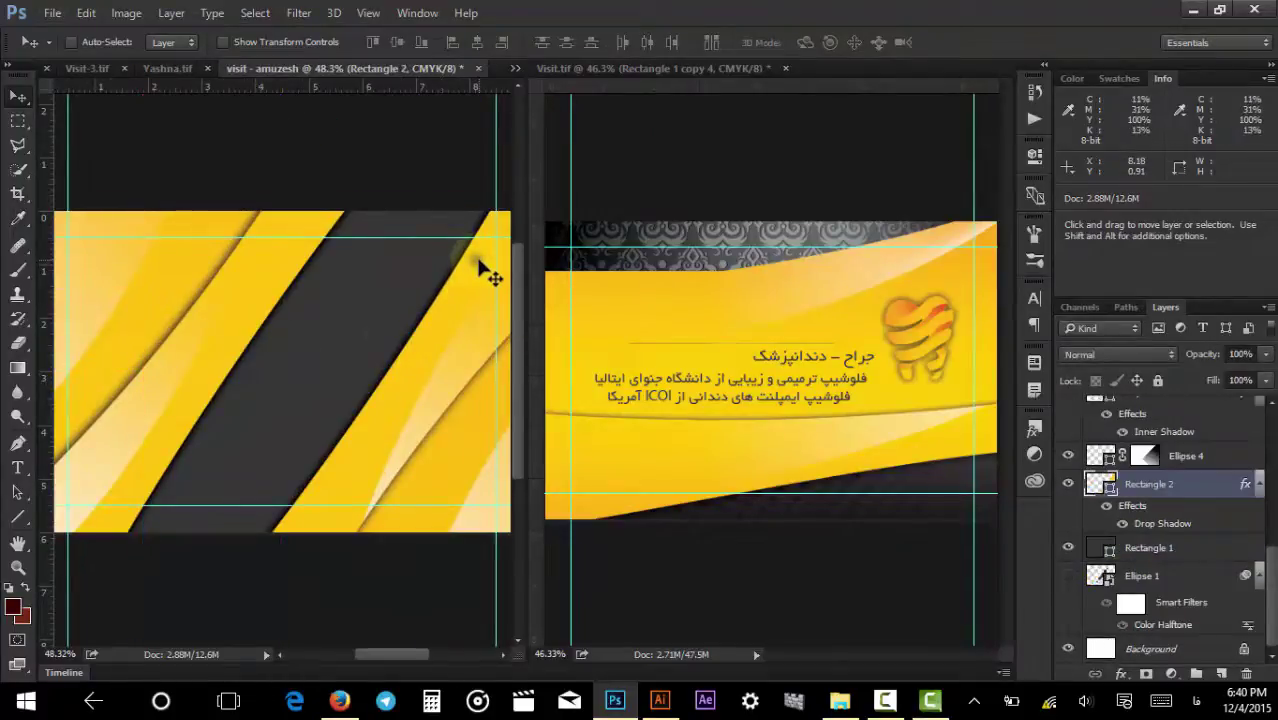
pyautogui.moveTo(480, 265); pyautogui.dragTo(437, 277)
pyautogui.scroll(5, 434, 282)
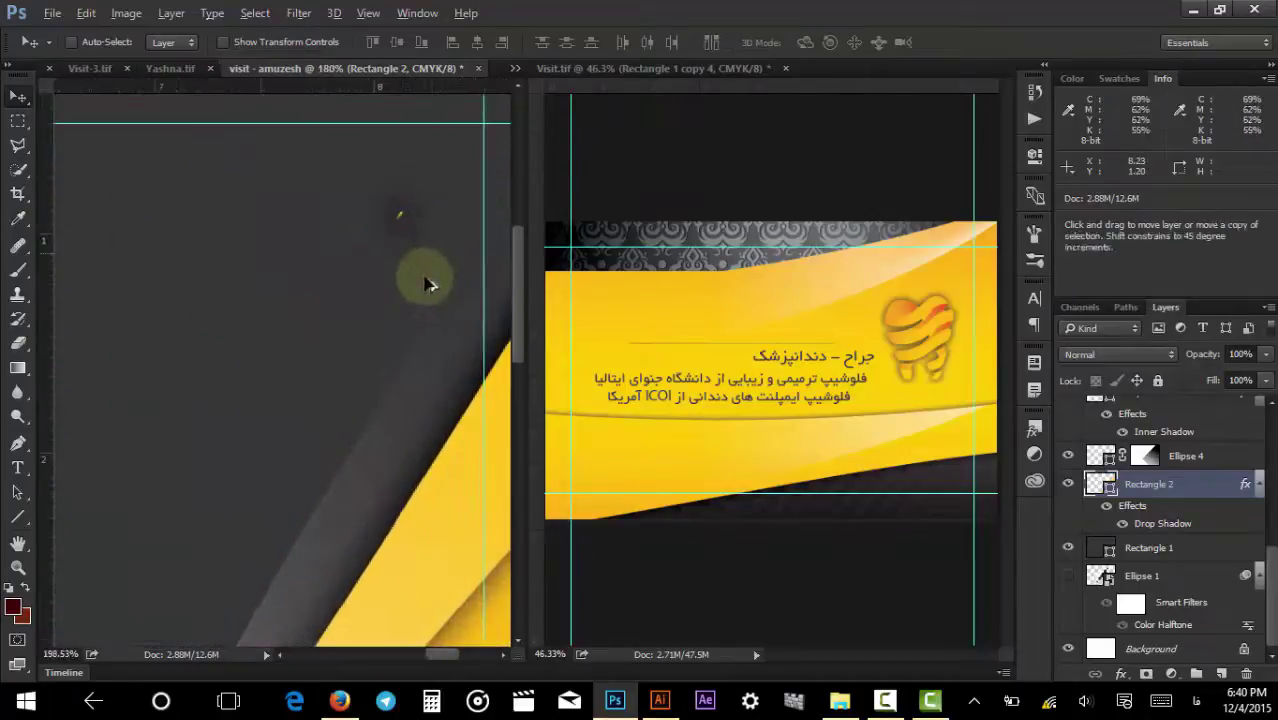
pyautogui.scroll(-5, 425, 284)
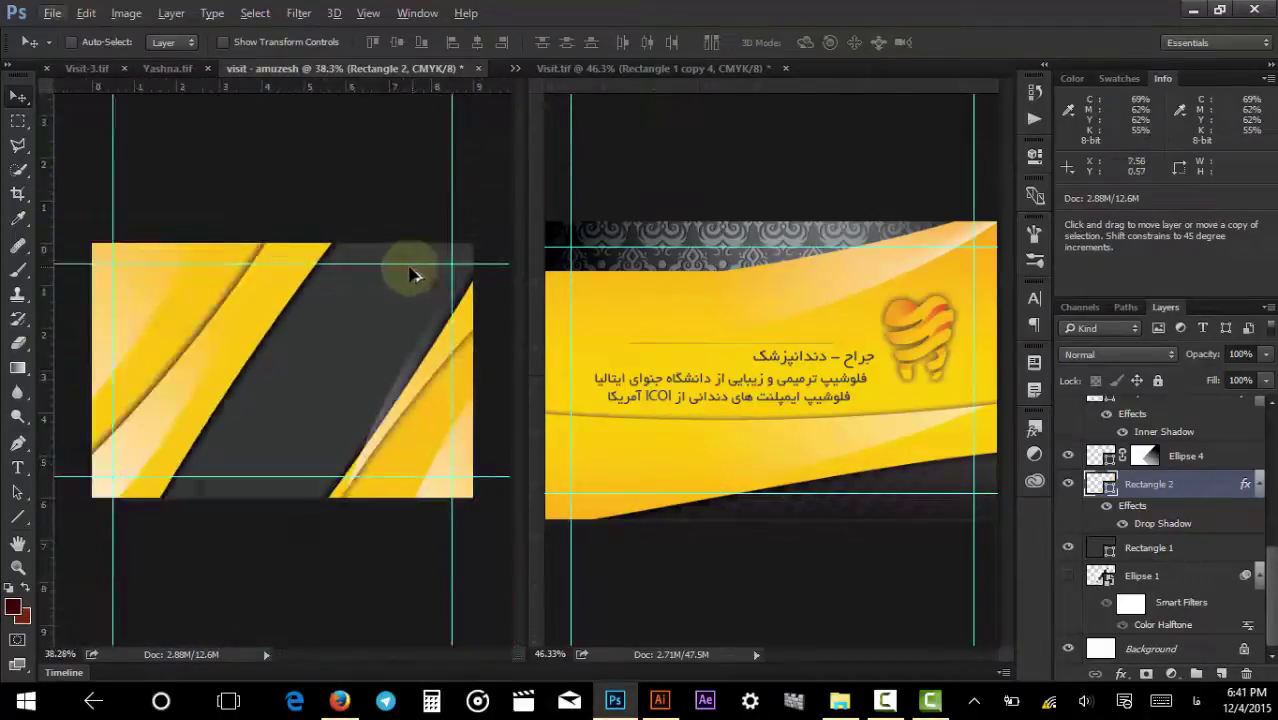
pyautogui.moveTo(410, 273); pyautogui.dragTo(428, 337)
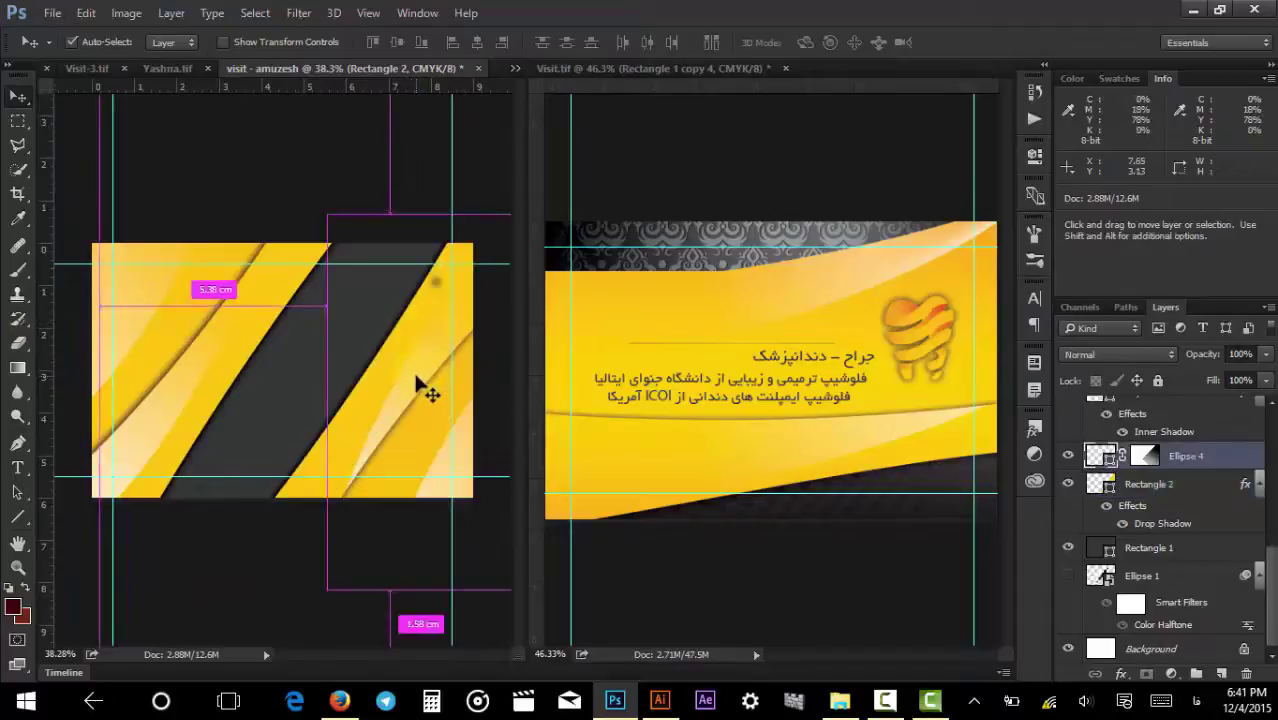
pyautogui.moveTo(420, 385)
pyautogui.mouseDown()
pyautogui.moveTo(357, 363)
pyautogui.moveTo(451, 414)
pyautogui.moveTo(462, 471)
pyautogui.moveTo(379, 434)
pyautogui.moveTo(478, 474)
pyautogui.moveTo(422, 402)
pyautogui.moveTo(217, 345)
pyautogui.moveTo(422, 282)
pyautogui.moveTo(442, 285)
pyautogui.moveTo(442, 337)
pyautogui.moveTo(442, 277)
pyautogui.moveTo(320, 313)
pyautogui.moveTo(436, 285)
pyautogui.mouseUp()
pyautogui.hotkey('ctrl', 'z')
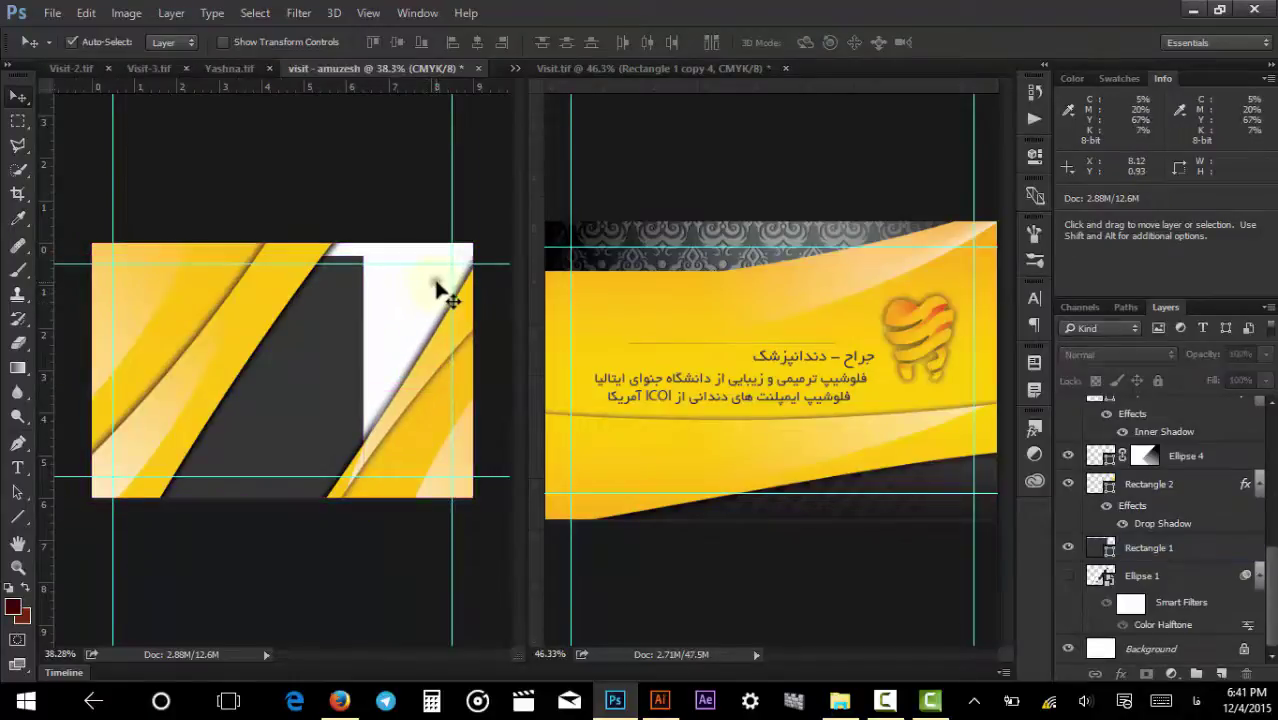
# On the reference card, toggle Ellipse 2's visibility, then select Ellipse 2, 3, 4 and Rectangle 2.
pyautogui.click(893, 517)
pyautogui.scroll(3, 1120, 540)
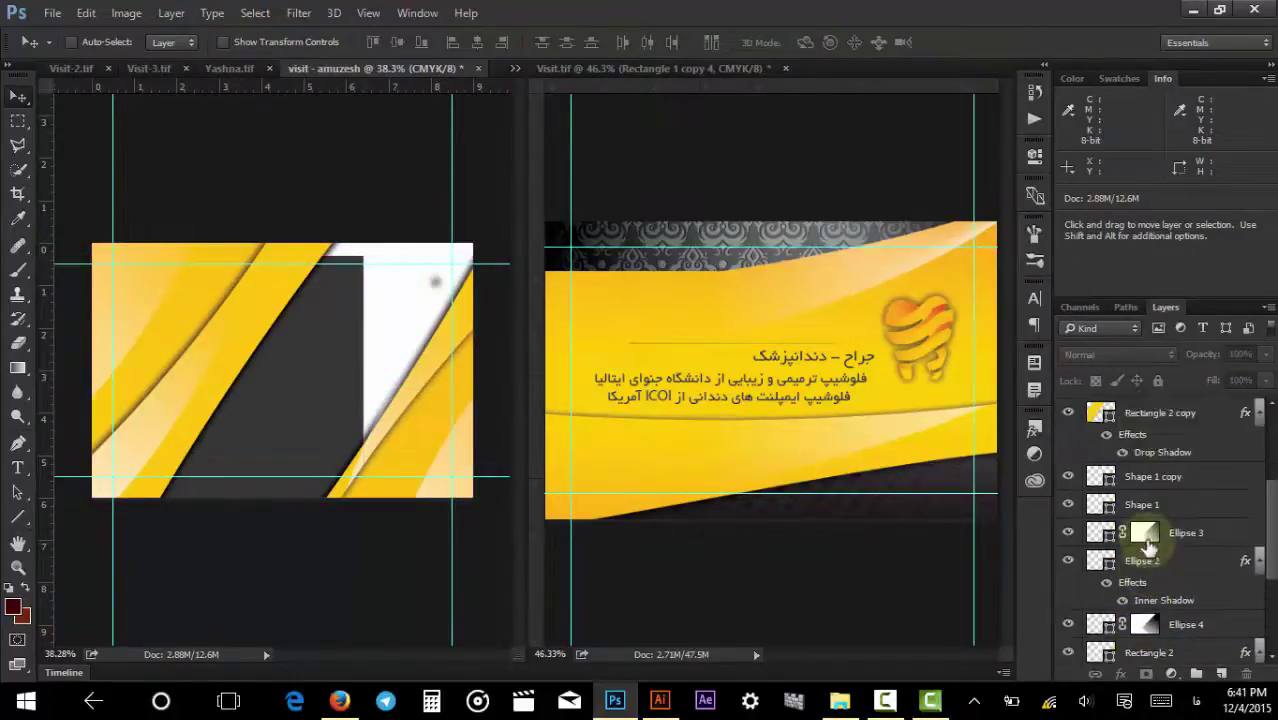
pyautogui.scroll(-5, 1148, 548)
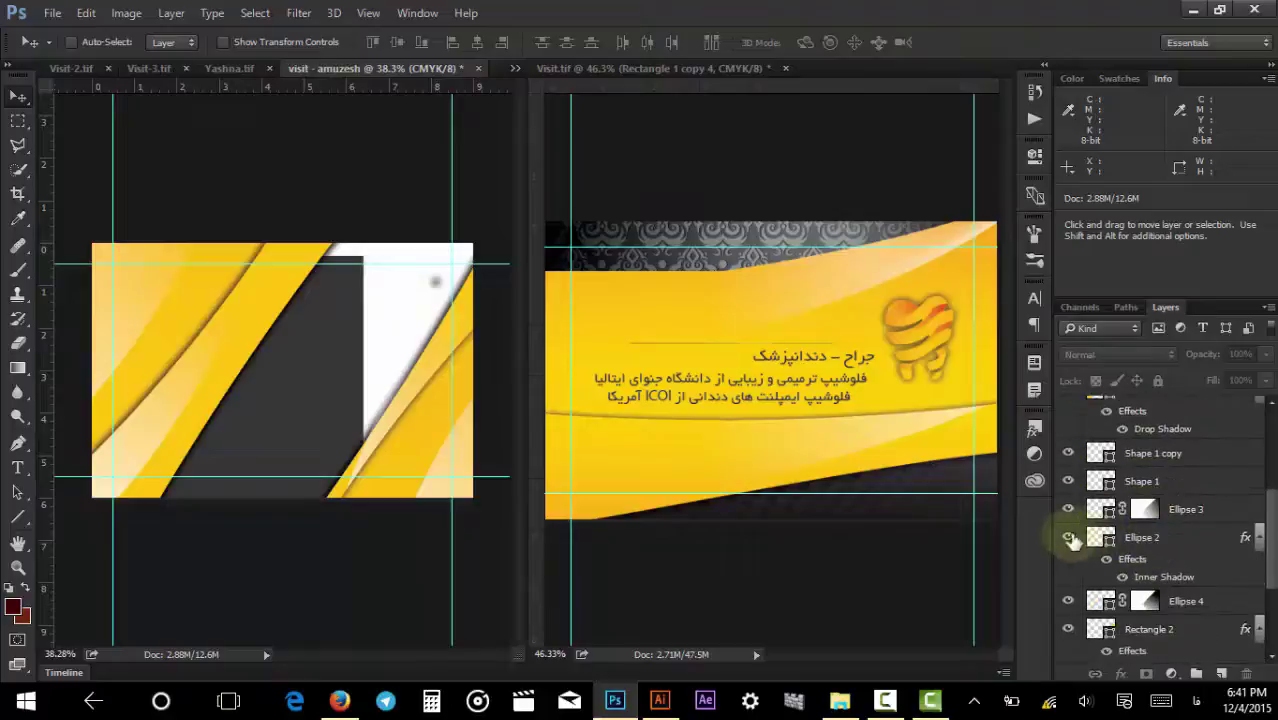
pyautogui.click(1068, 537)
pyautogui.click(1068, 537)
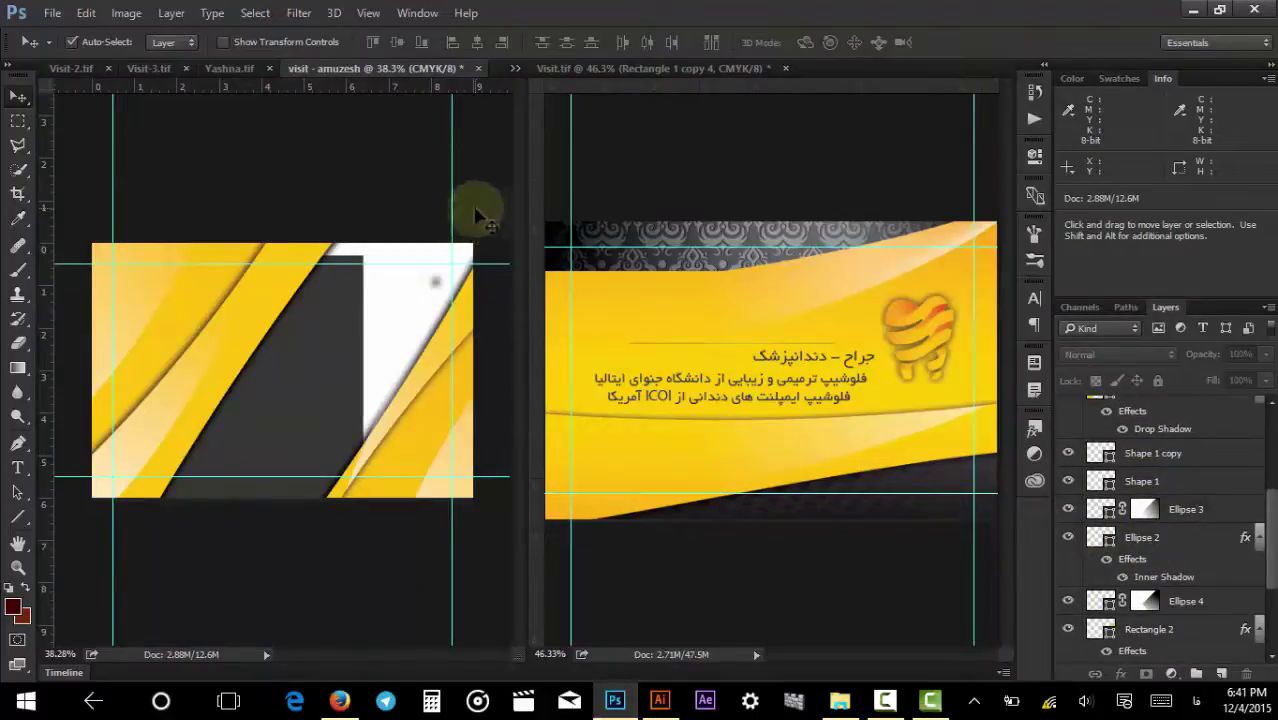
pyautogui.moveTo(478, 210); pyautogui.dragTo(318, 382)
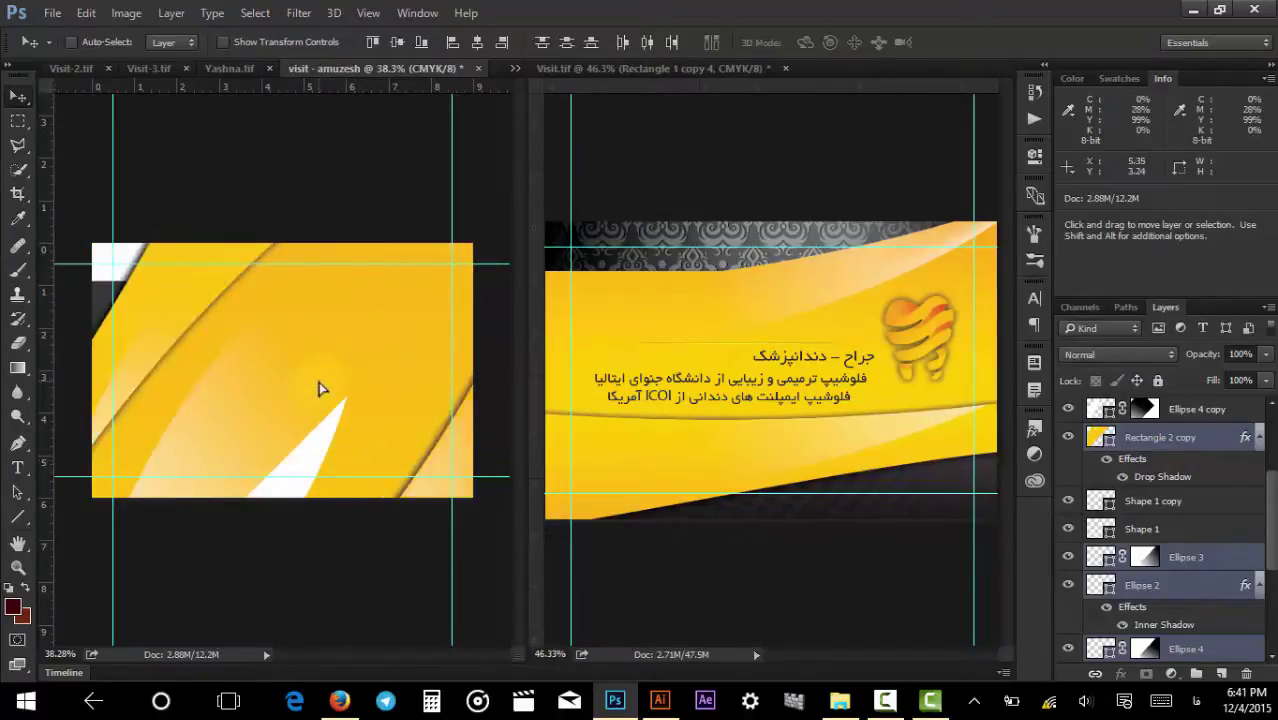
# Step back through the history with Ctrl+Alt+Z until the stripes are removed from the card.
pyautogui.hotkey('ctrl', 'alt', 'z')
pyautogui.hotkey('ctrl', 'alt', 'z')
pyautogui.hotkey('ctrl', 'alt', 'z')
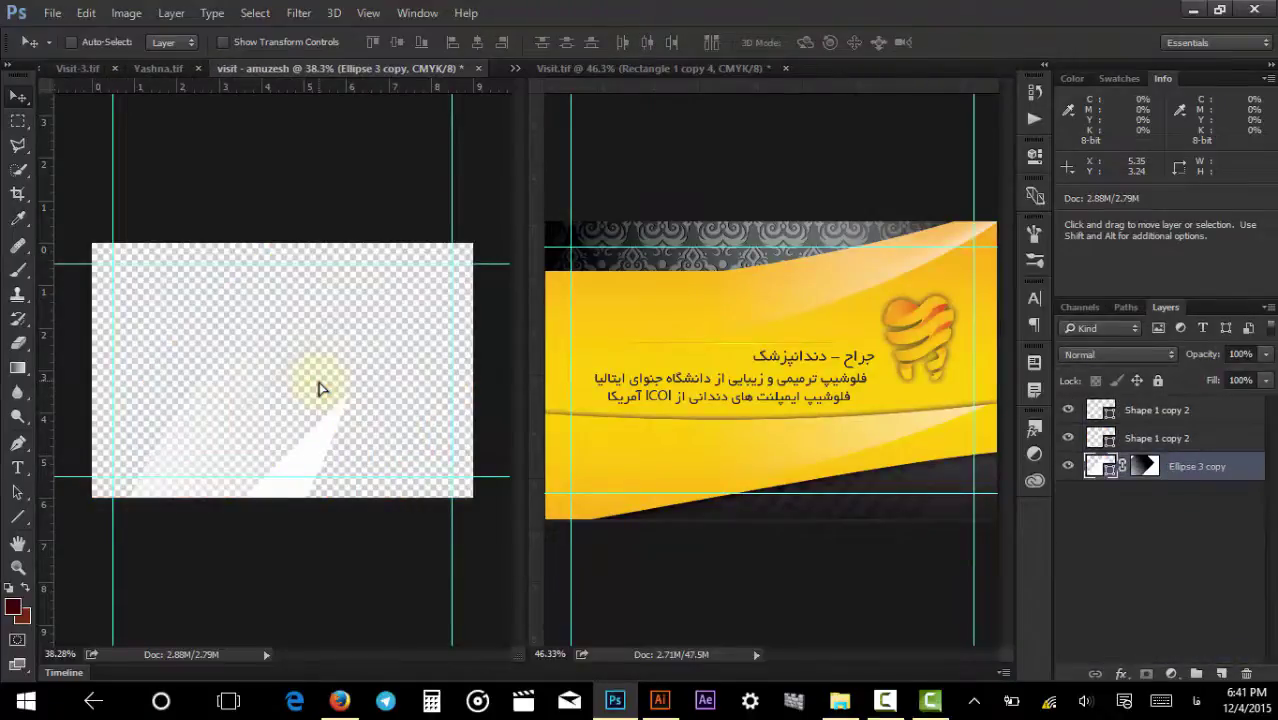
pyautogui.hotkey('ctrl', 'alt', 'z')
pyautogui.hotkey('ctrl', 'alt', 'z')
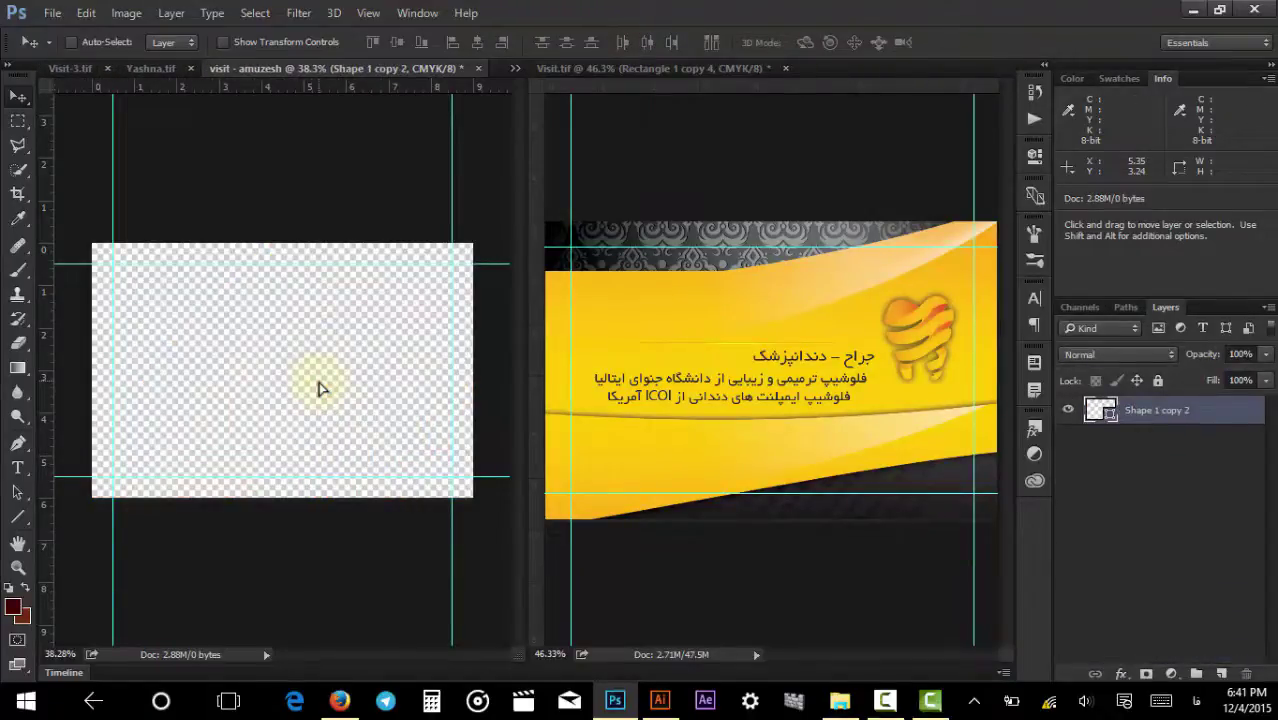
pyautogui.hotkey('ctrl', 'alt', 'z')
pyautogui.hotkey('ctrl', 'shift', 'z')
pyautogui.hotkey('ctrl', 'shift', 'z')
pyautogui.hotkey('ctrl', 'shift', 'z')
pyautogui.hotkey('ctrl', 'shift', 'z')
pyautogui.hotkey('ctrl', 'shift', 'z')
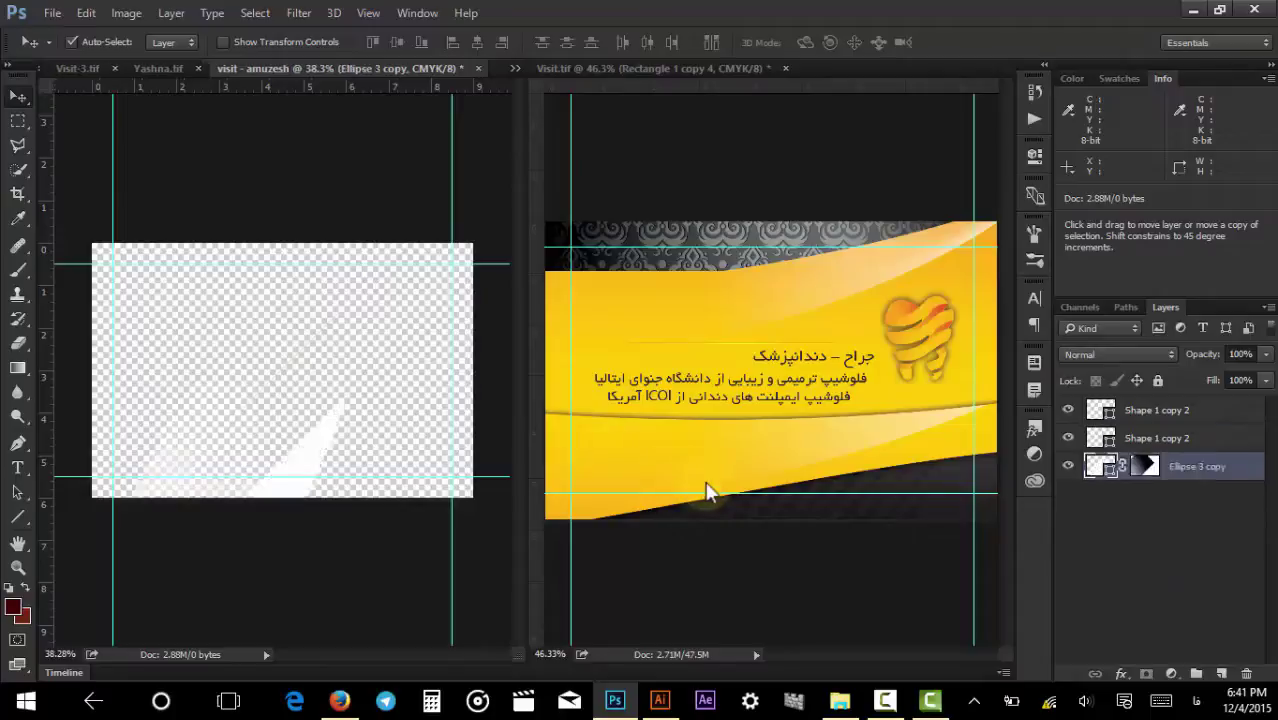
pyautogui.hotkey('ctrl', 'alt', 'z')
pyautogui.hotkey('ctrl', 'alt', 'z')
pyautogui.hotkey('ctrl', 'alt', 'z')
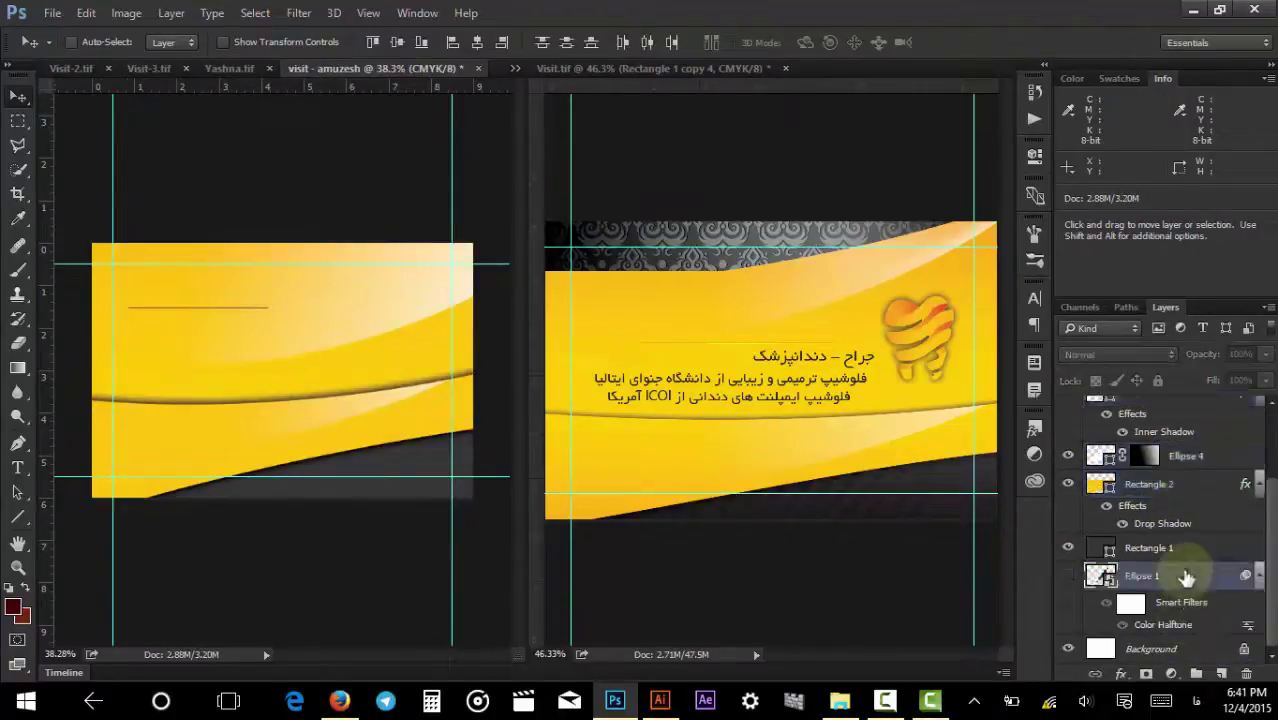
# Delete all layers from Shape 1 copy to Rectangle 1, leaving only the white Background.
pyautogui.scroll(2, 1165, 560)
pyautogui.keyDown('shift'); pyautogui.click(1175, 420); pyautogui.keyUp('shift')
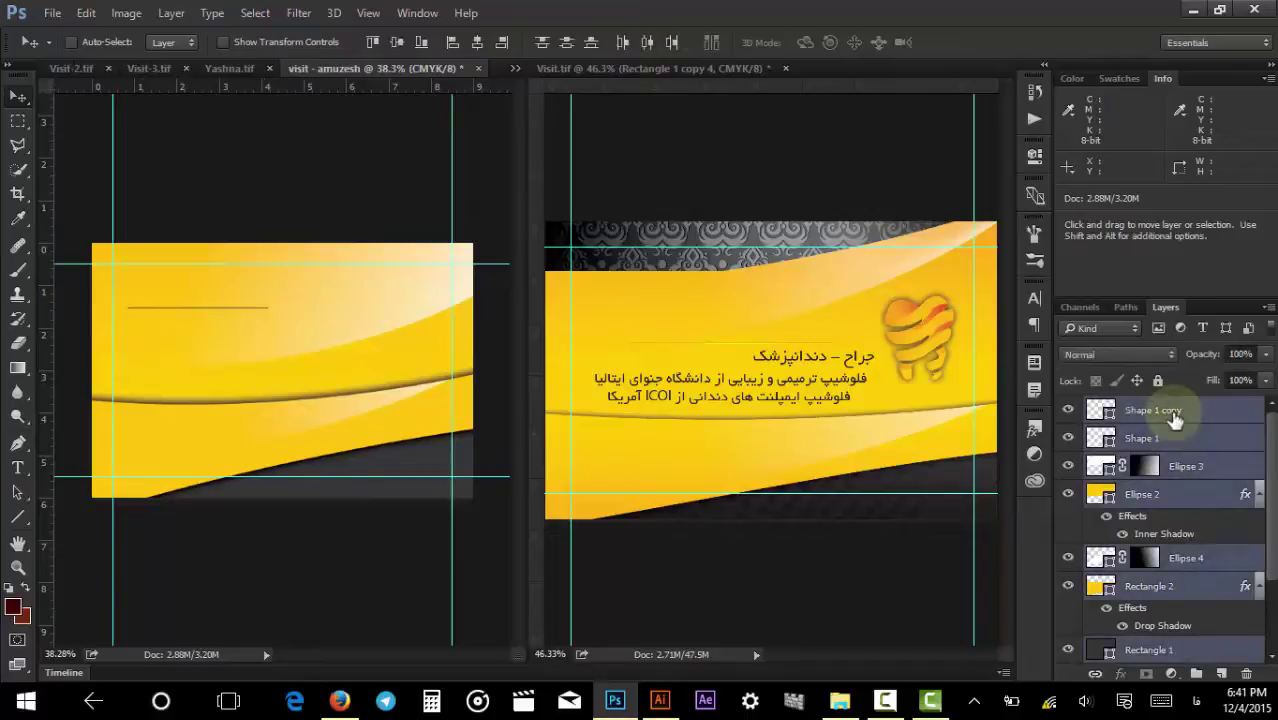
pyautogui.press('Delete')
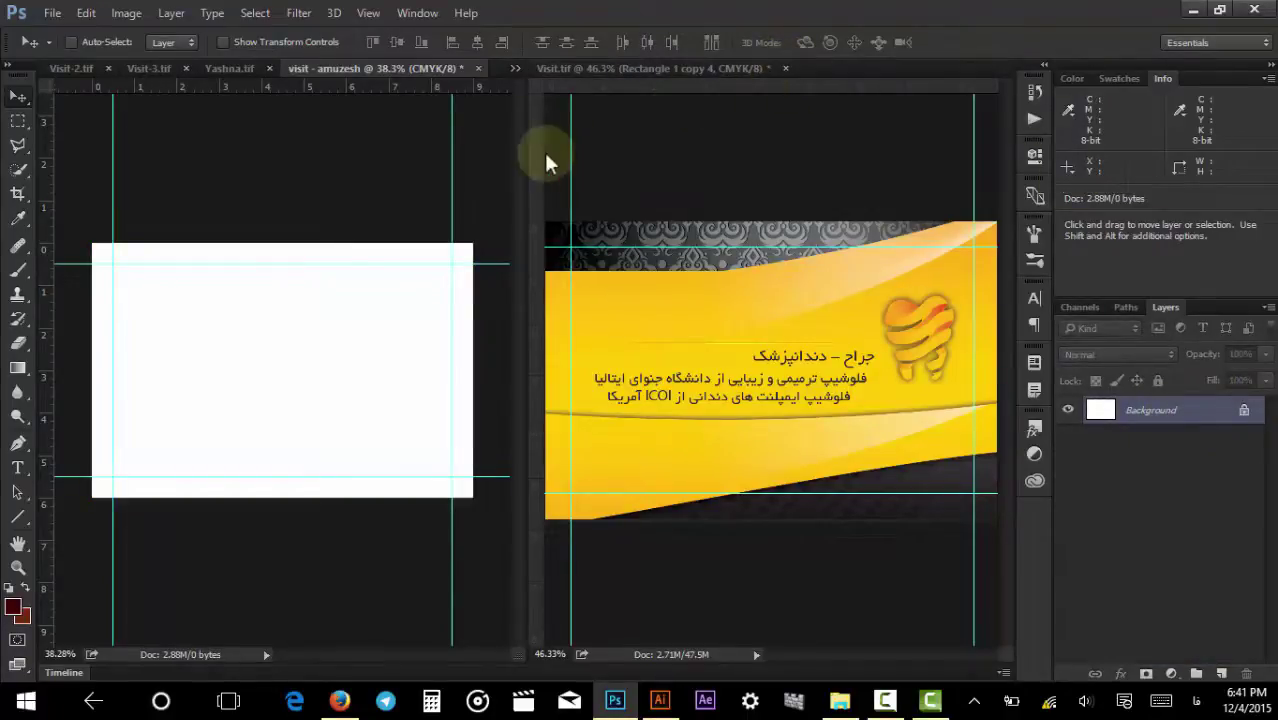
# Close Visit.tif without saving, then view the Yashna.tif, Visit-3.tif and Visit-2.tif cards.
pyautogui.click(784, 69)
pyautogui.click(623, 277)
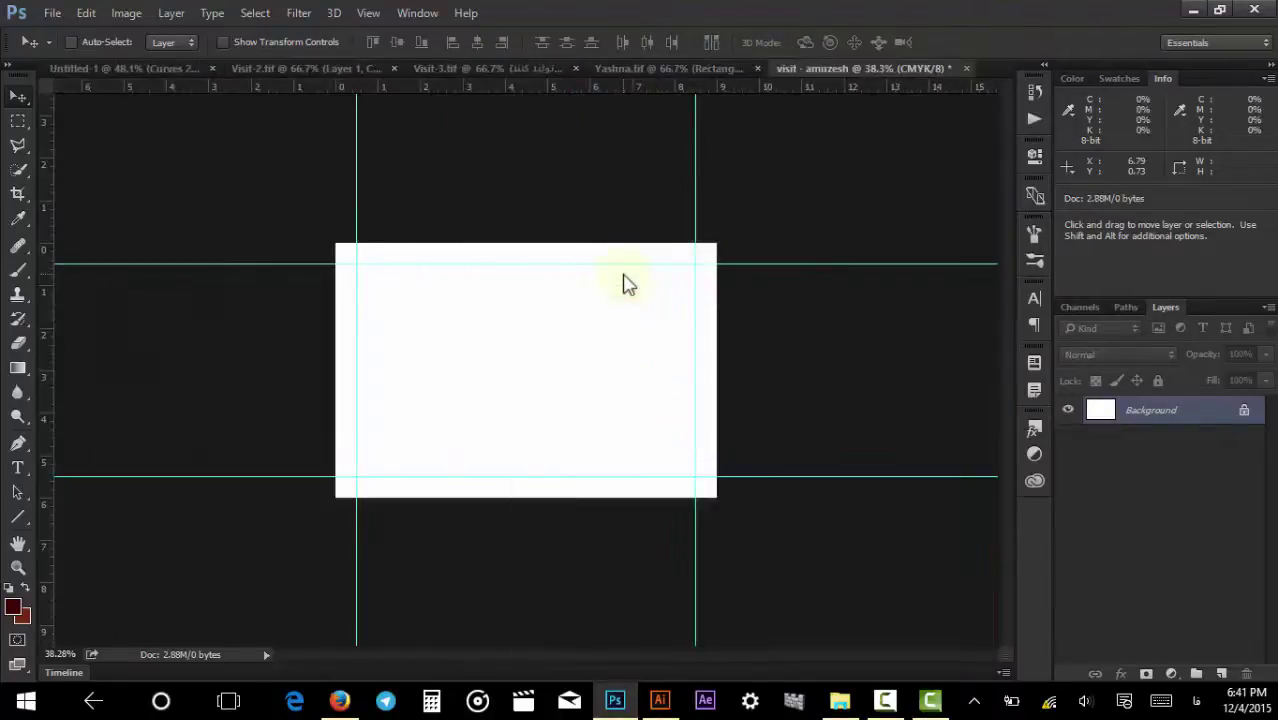
pyautogui.click(691, 66)
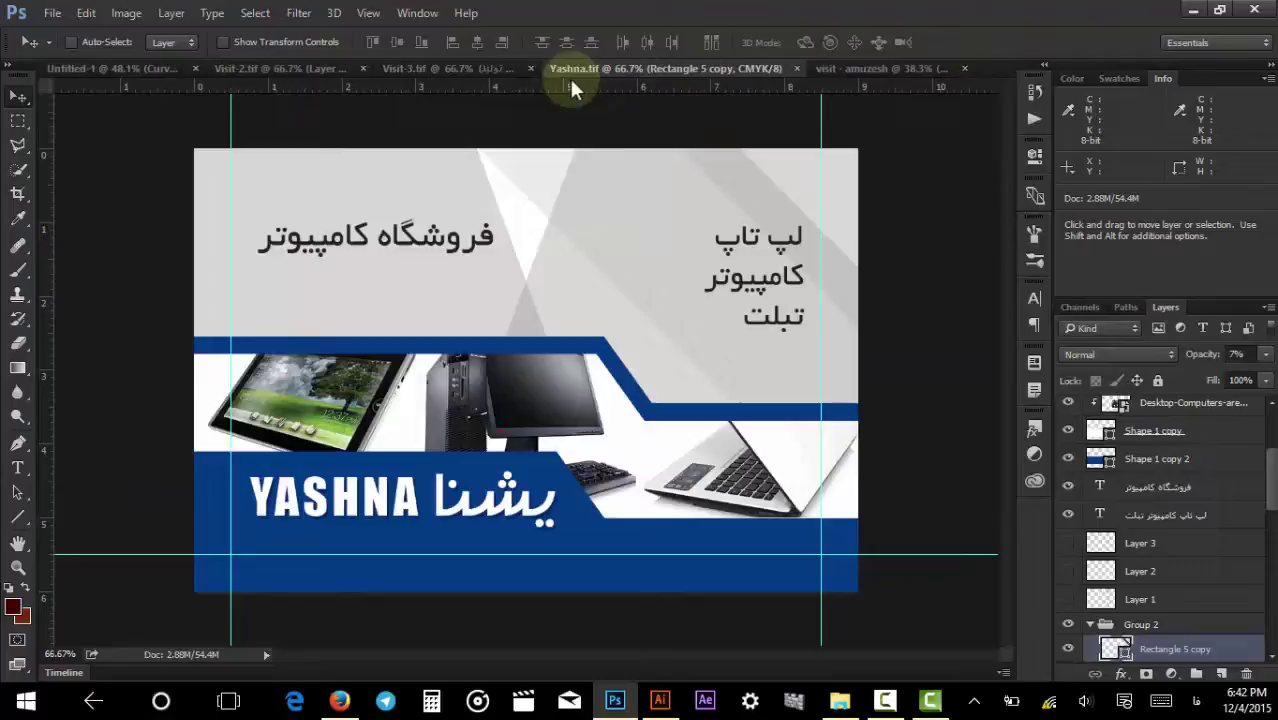
pyautogui.click(450, 69)
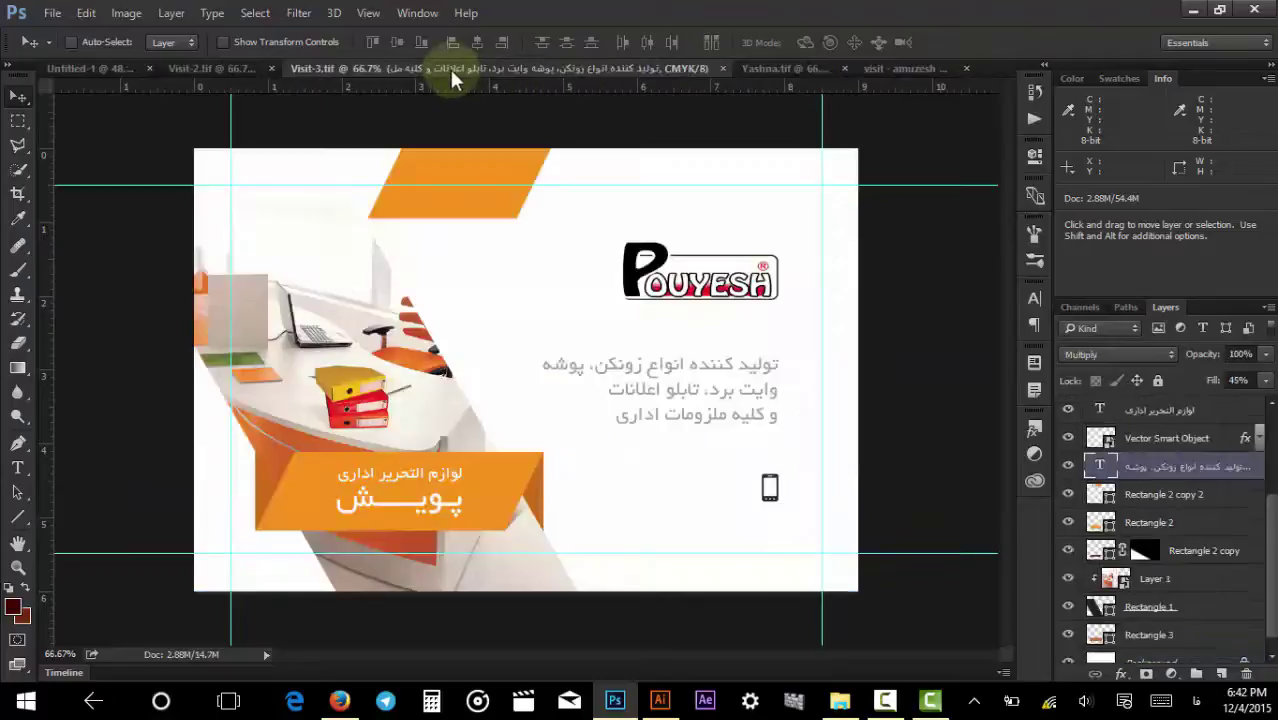
pyautogui.click(222, 70)
# Close the Untitled-1 room photo without saving, then switch between Yashna.tif and Visit-3.tif.
pyautogui.click(170, 66)
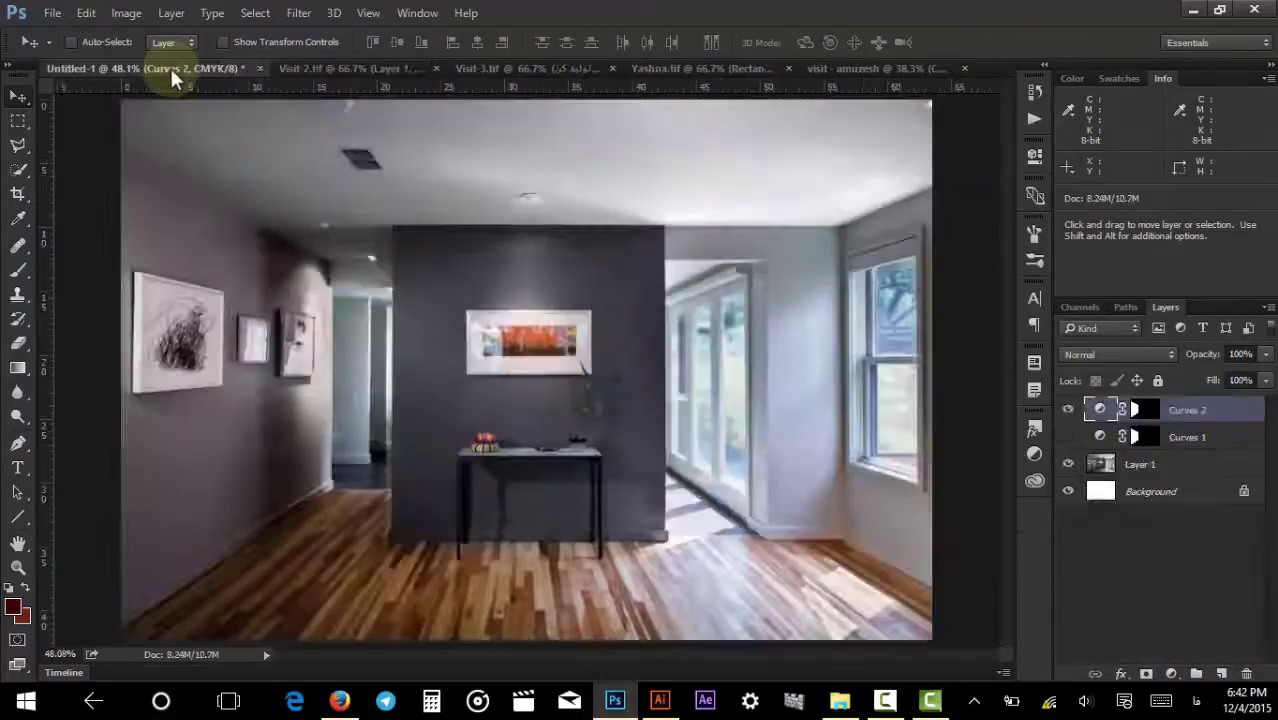
pyautogui.click(259, 68)
pyautogui.click(618, 281)
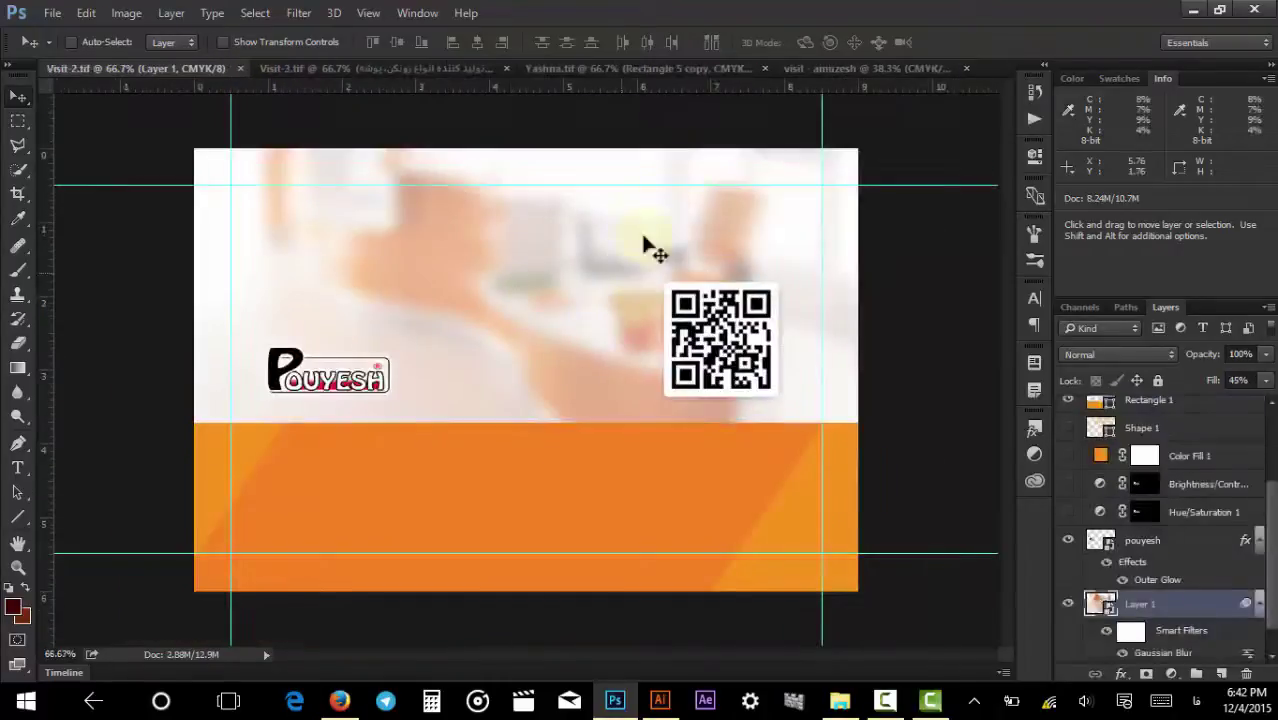
pyautogui.click(652, 70)
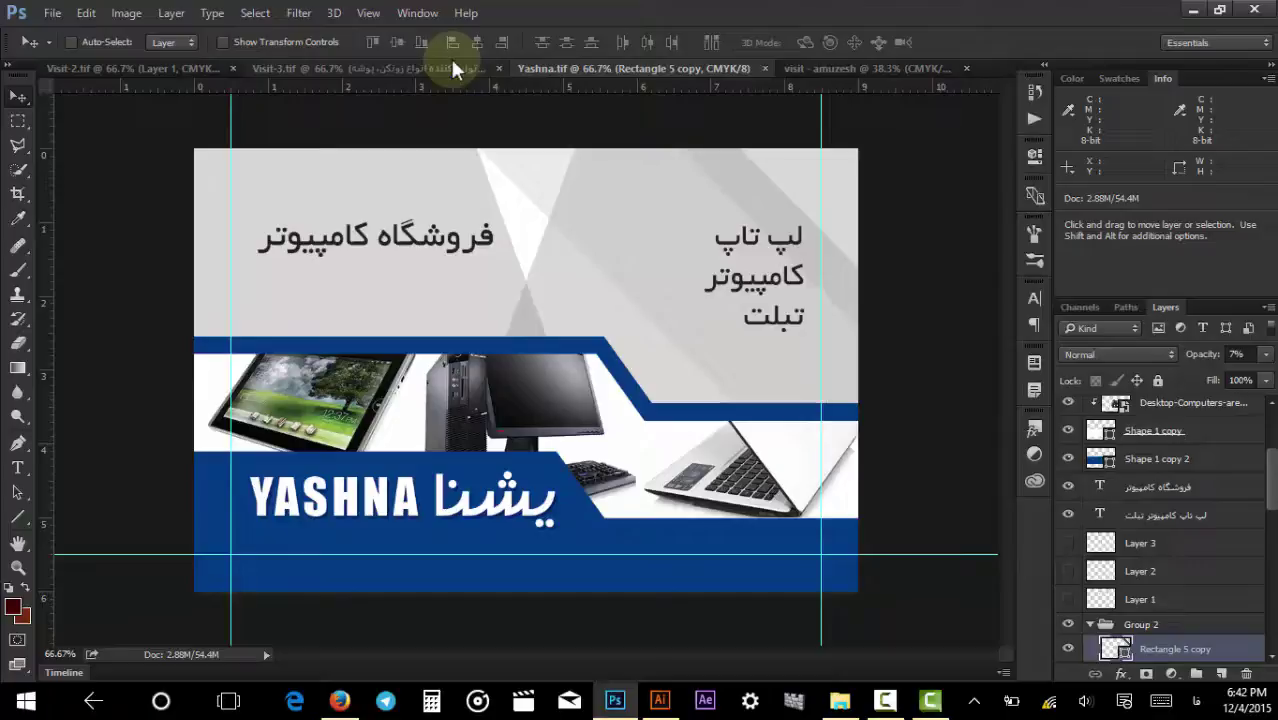
pyautogui.click(450, 66)
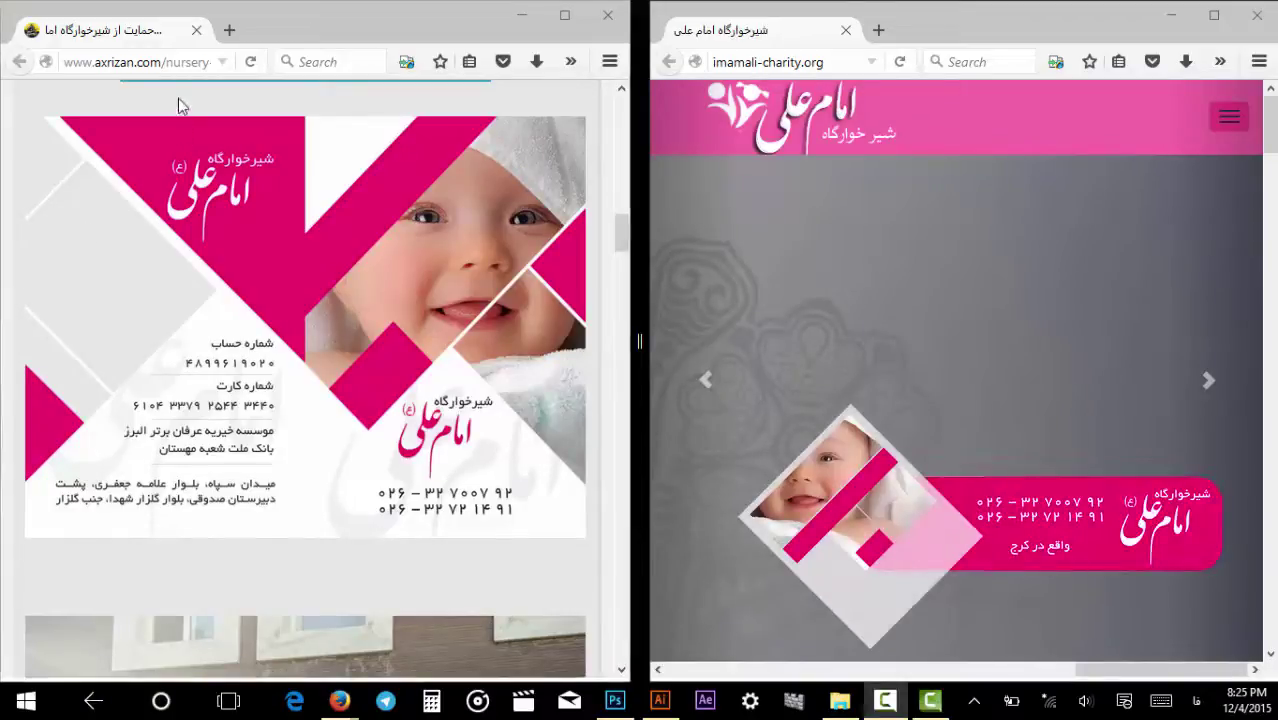
# Check the nursery page's web address and put focus in its search box.
pyautogui.scroll(5, 180, 120)
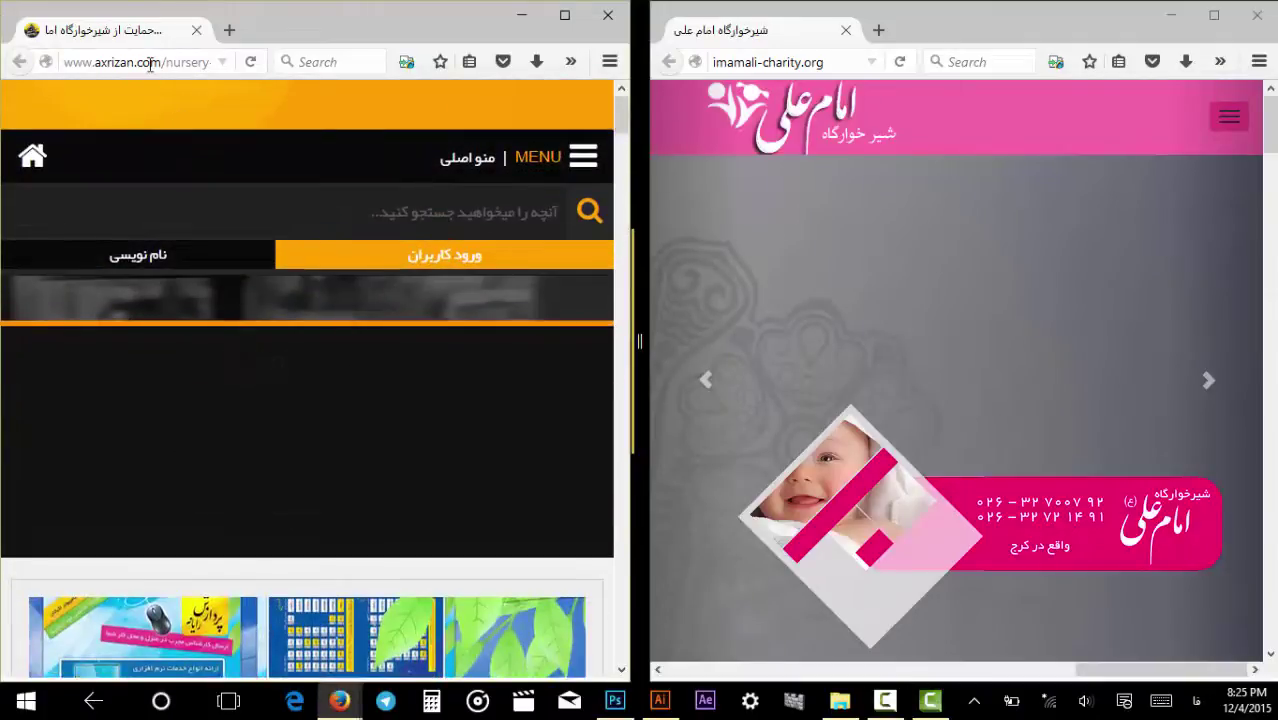
pyautogui.click(105, 62)
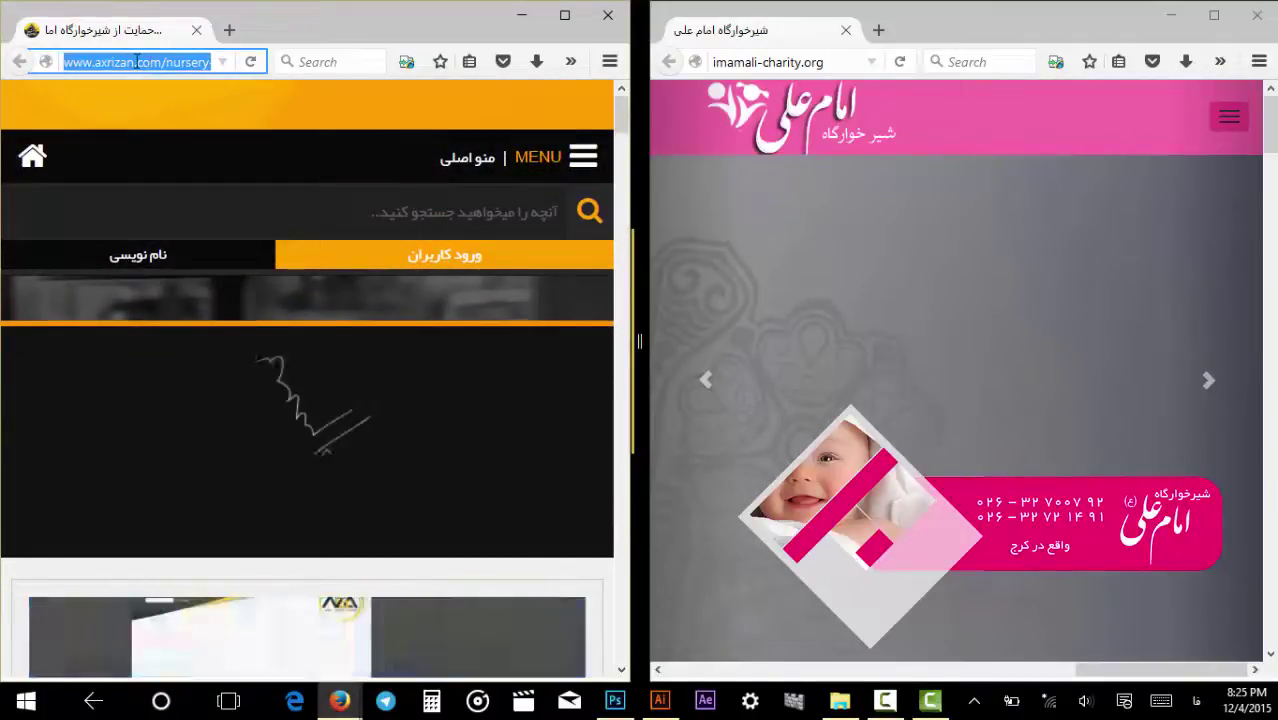
pyautogui.click(136, 62)
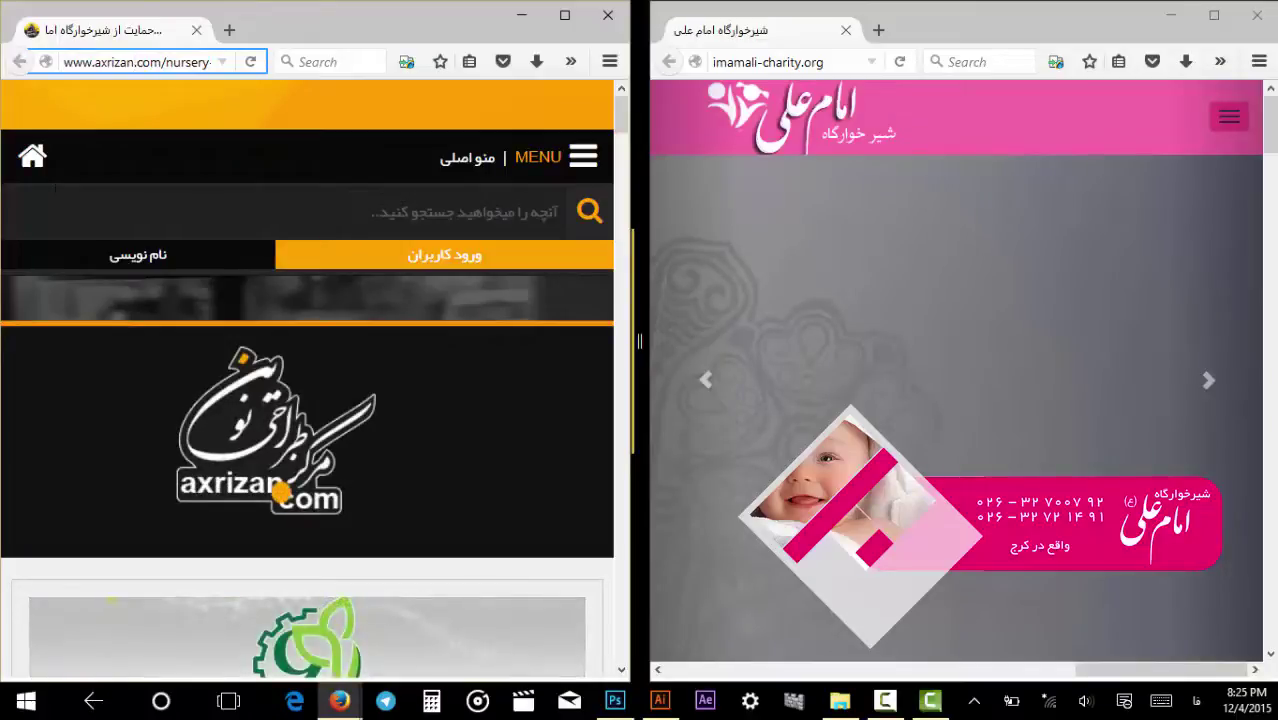
pyautogui.click(465, 207)
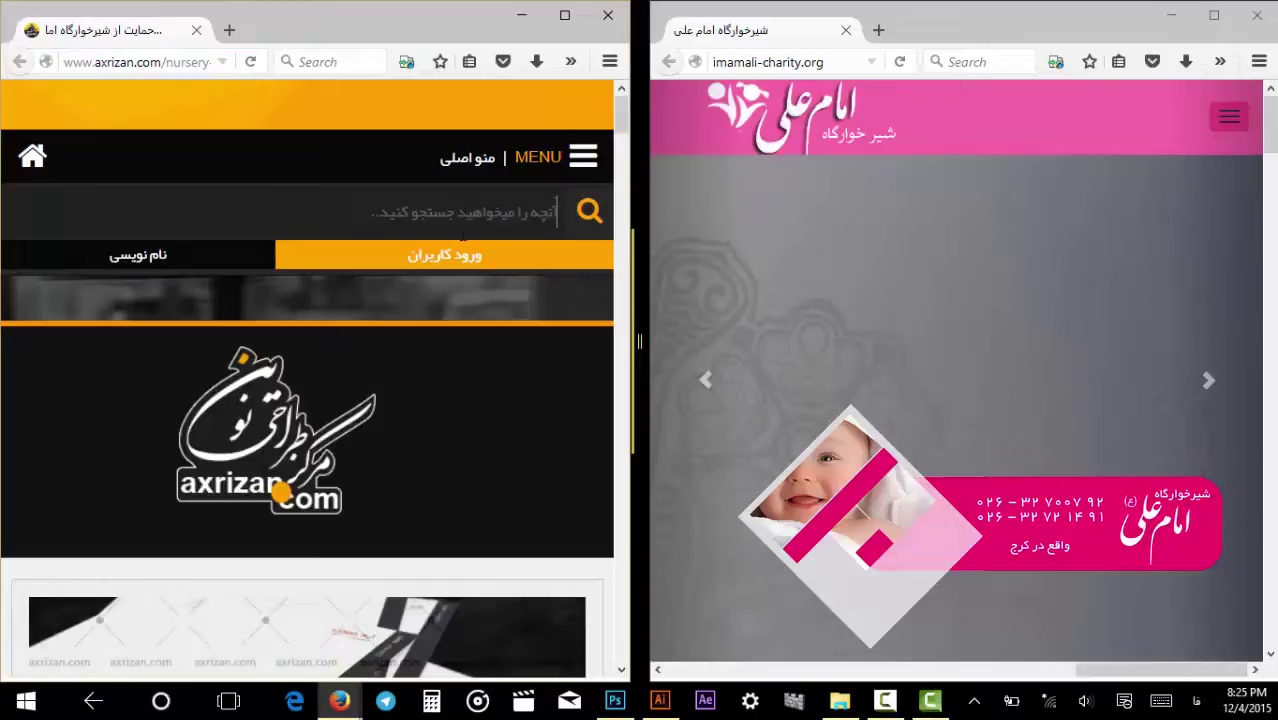
# Scroll the nursery article past the pink donation card to its photos, then activate the charity window.
pyautogui.scroll(-10, 460, 250)
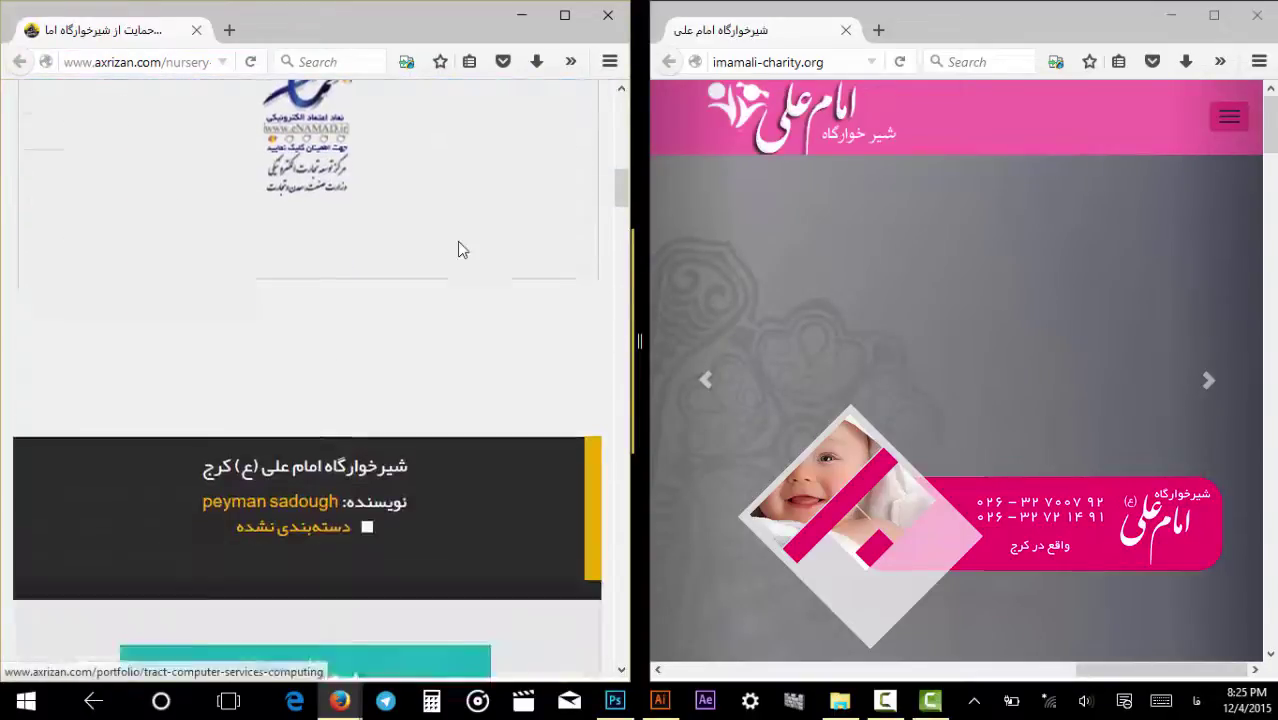
pyautogui.scroll(-5, 459, 249)
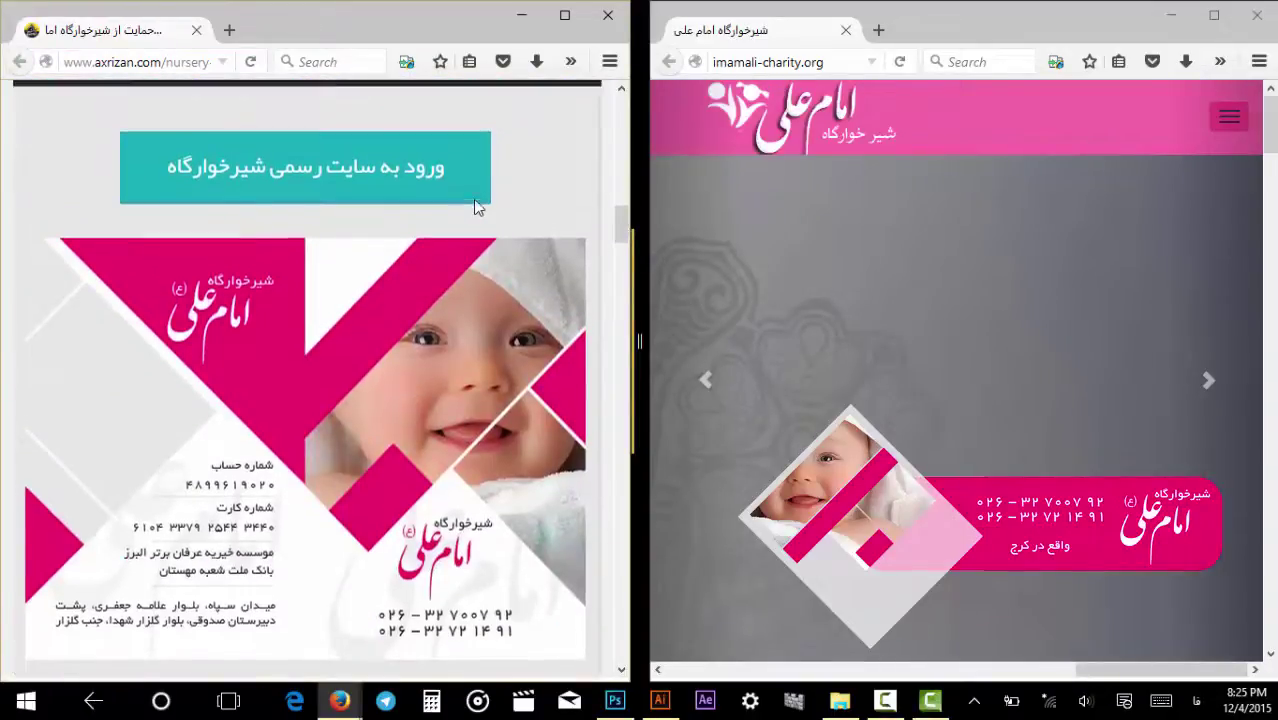
pyautogui.scroll(2, 475, 207)
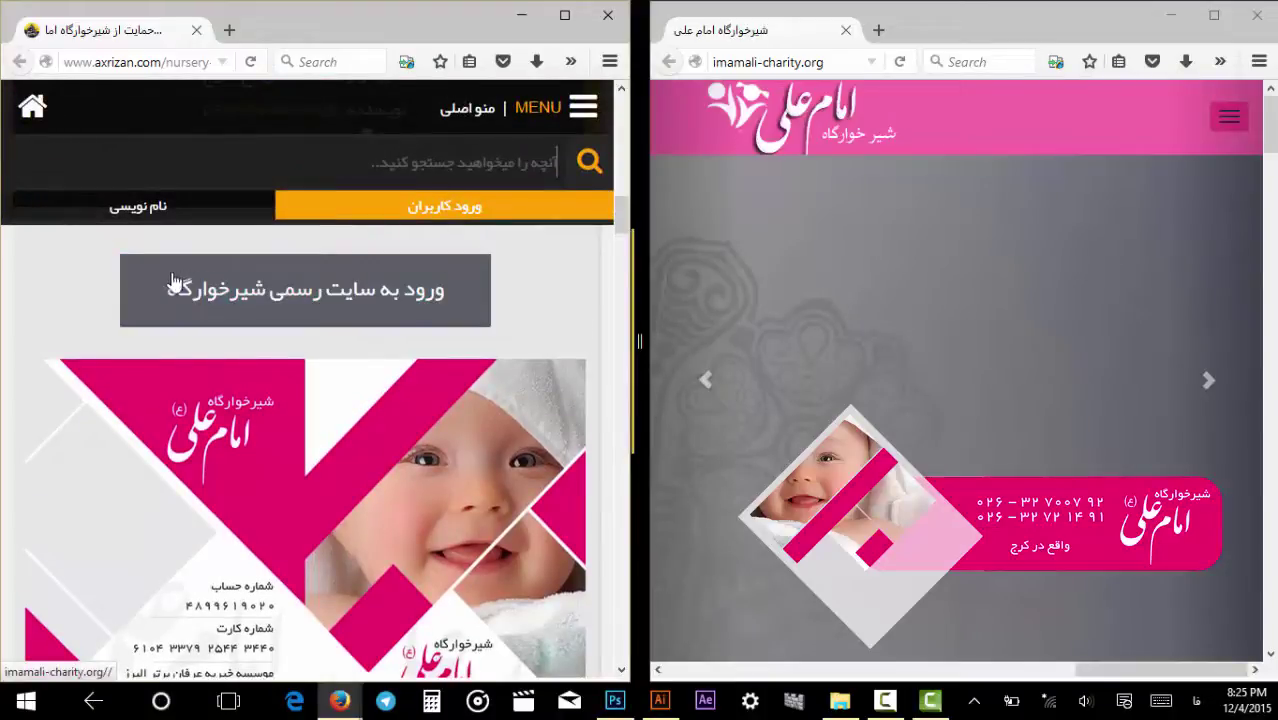
pyautogui.scroll(-2, 340, 312)
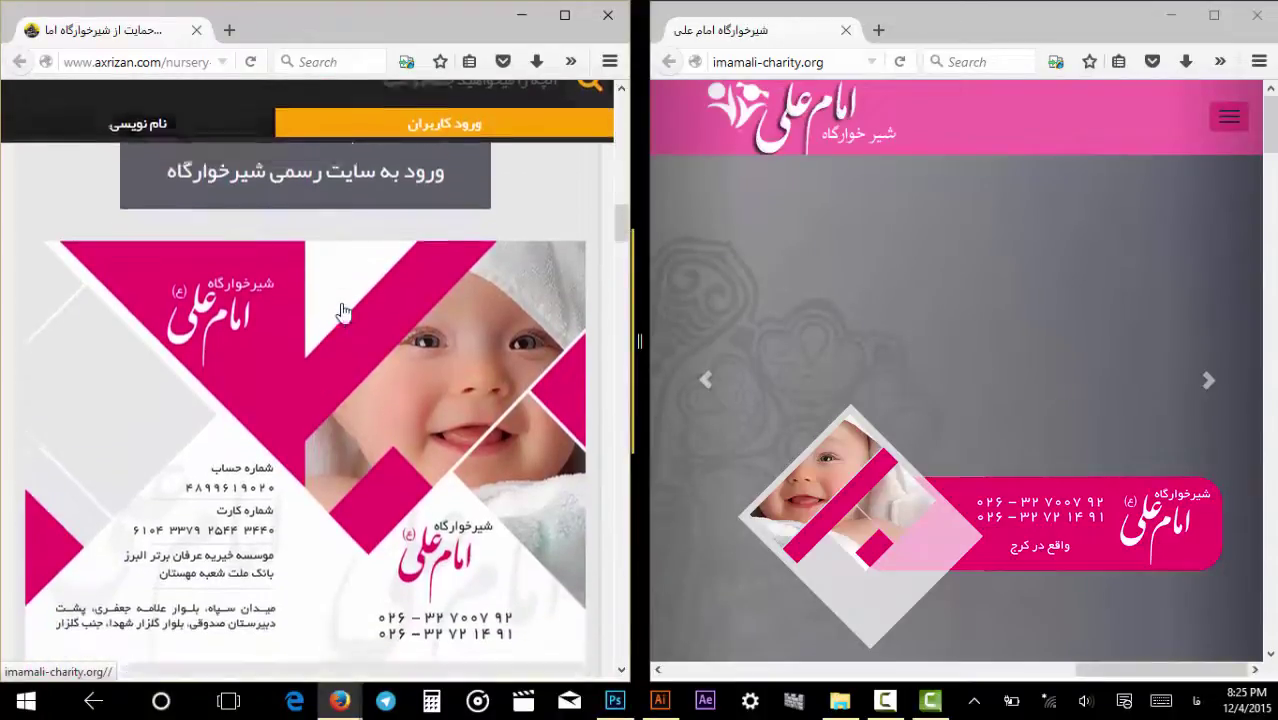
pyautogui.scroll(-3, 342, 305)
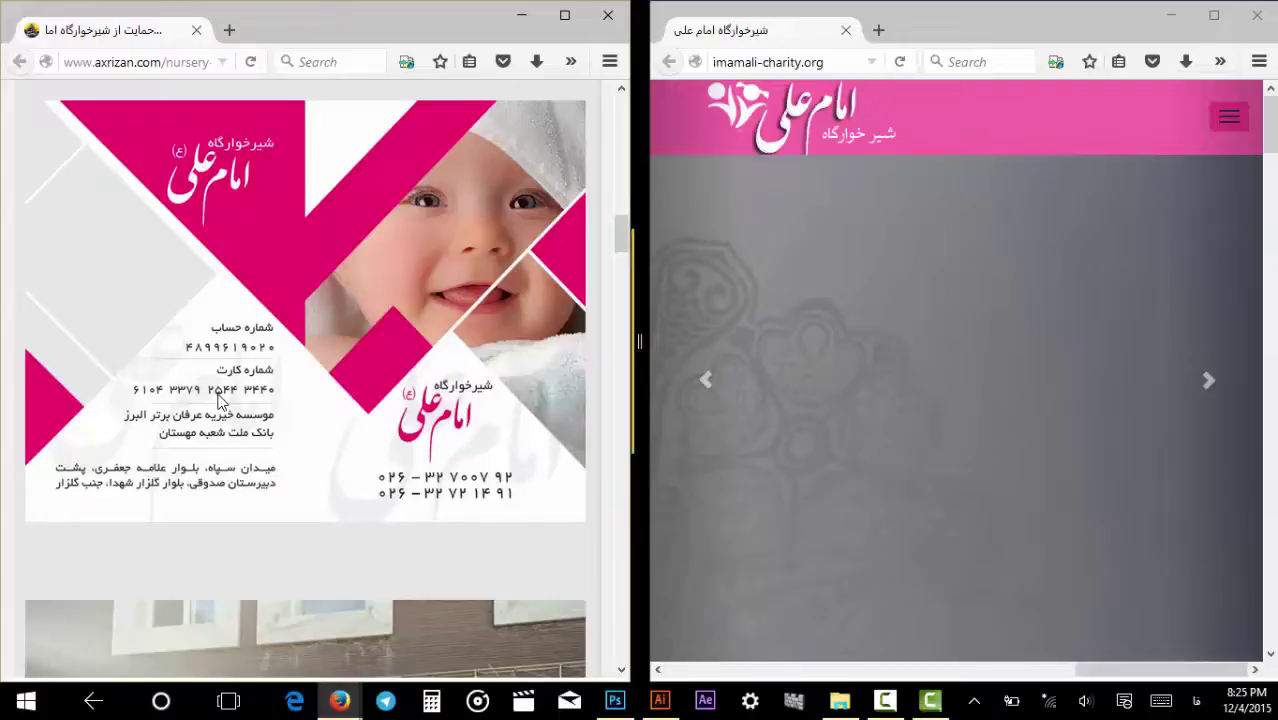
pyautogui.scroll(-5, 308, 290)
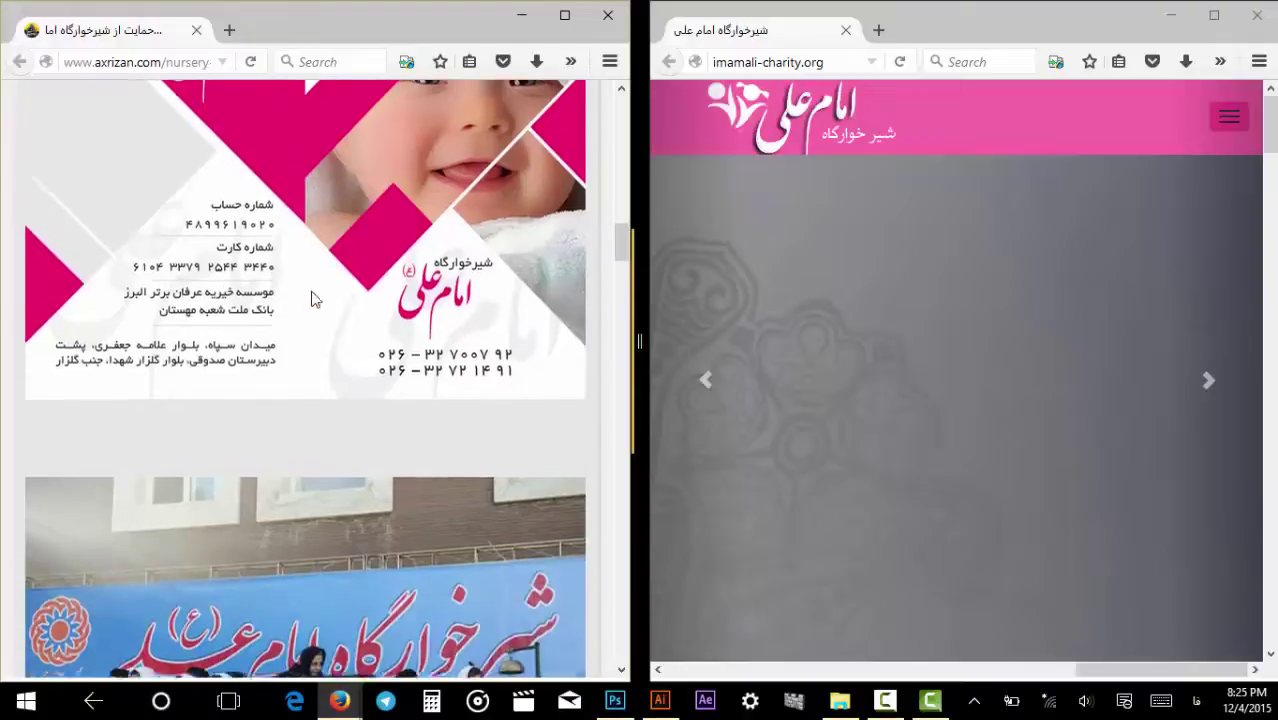
pyautogui.scroll(-3, 311, 302)
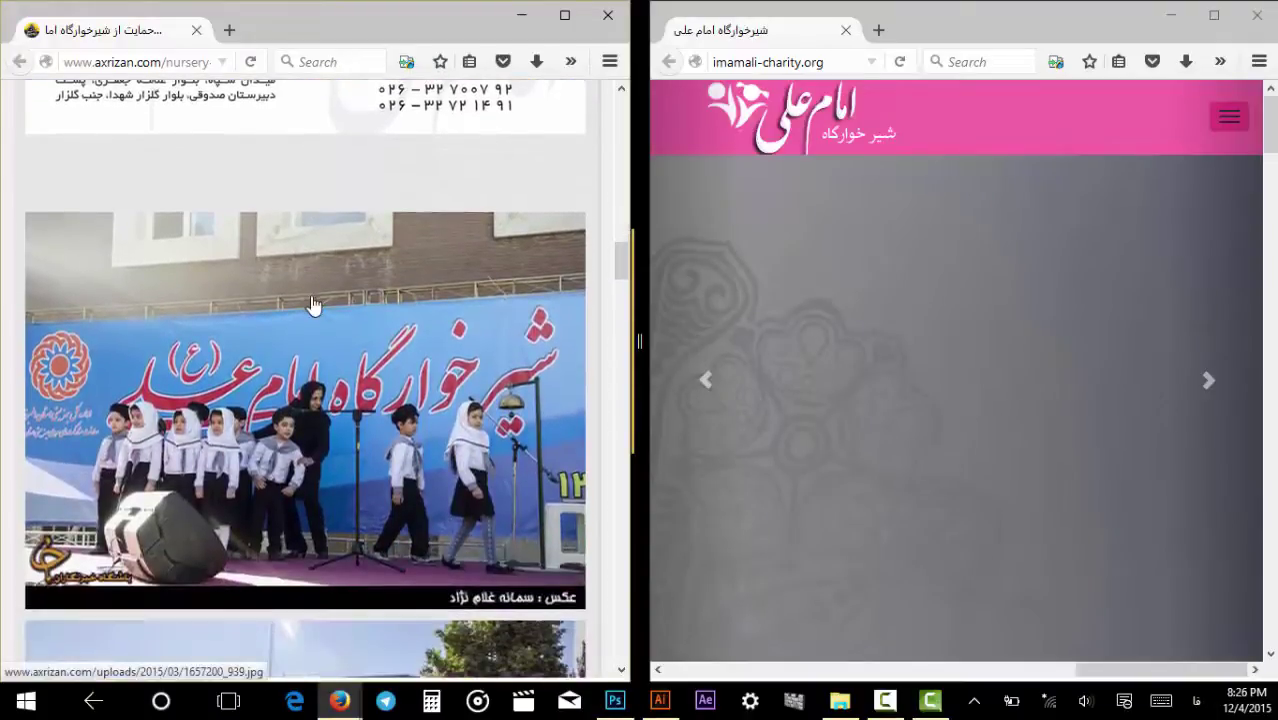
pyautogui.scroll(-4, 312, 305)
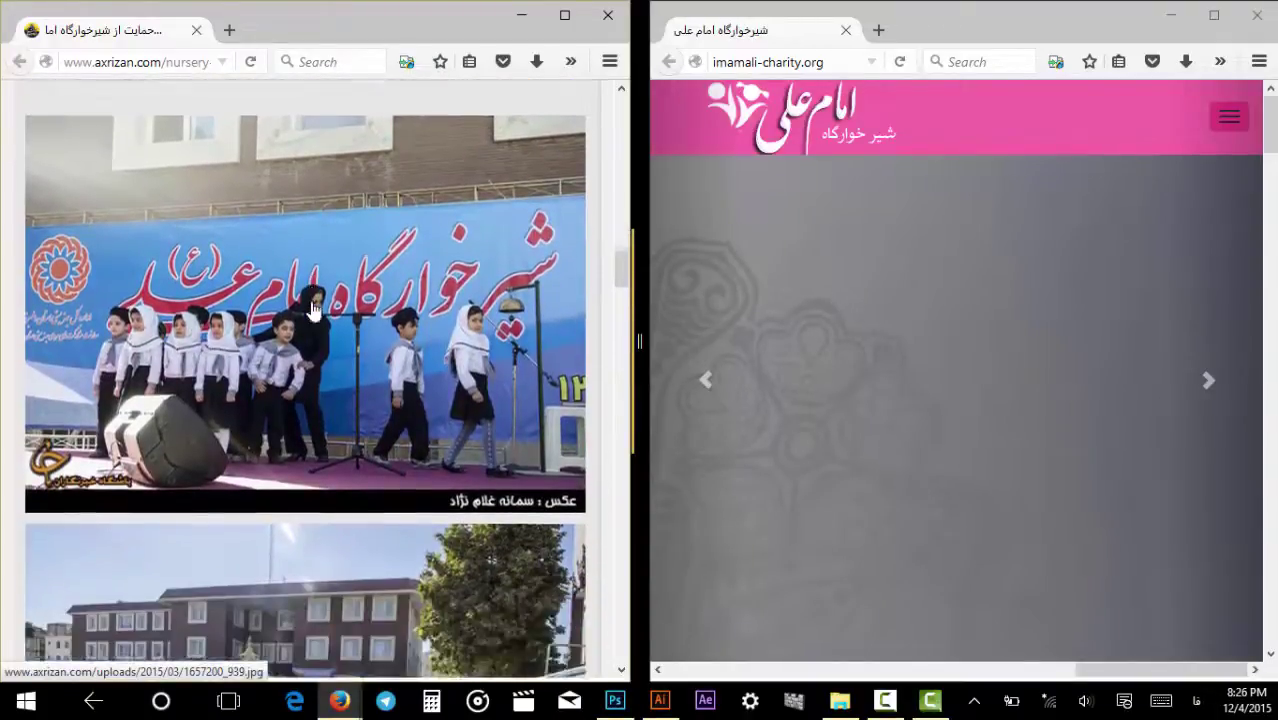
pyautogui.scroll(-6, 312, 310)
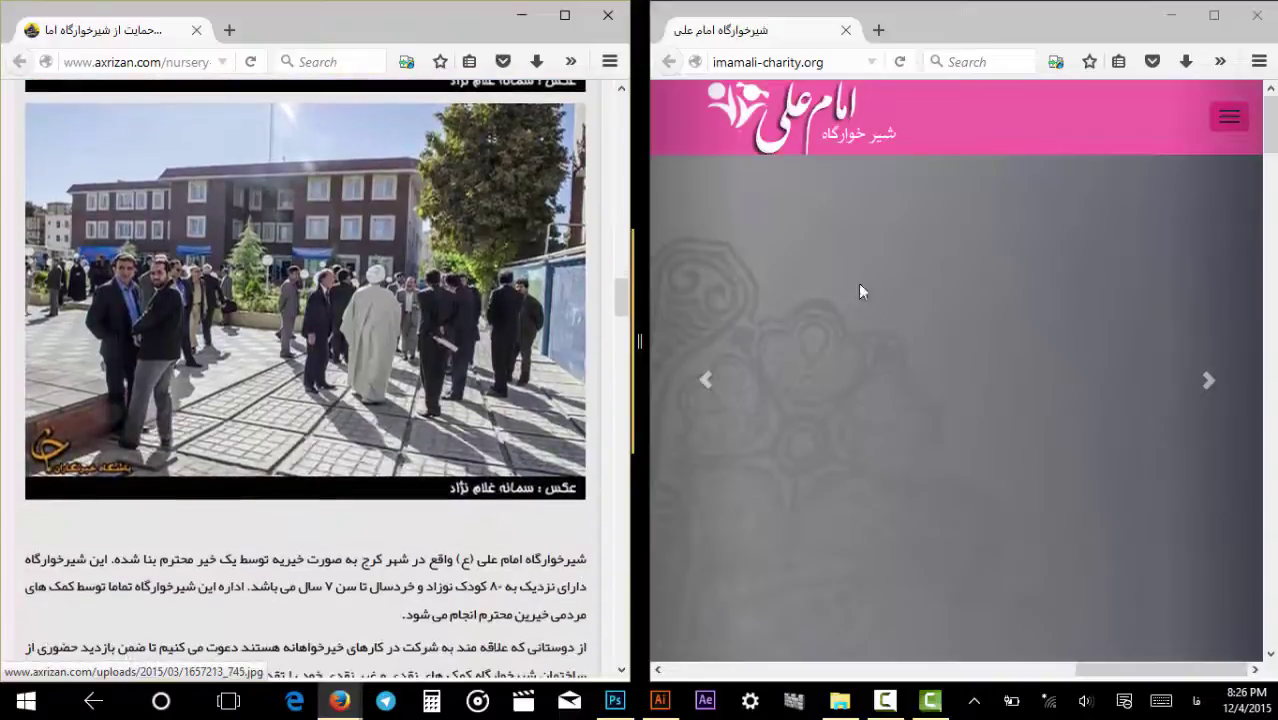
pyautogui.click(937, 240)
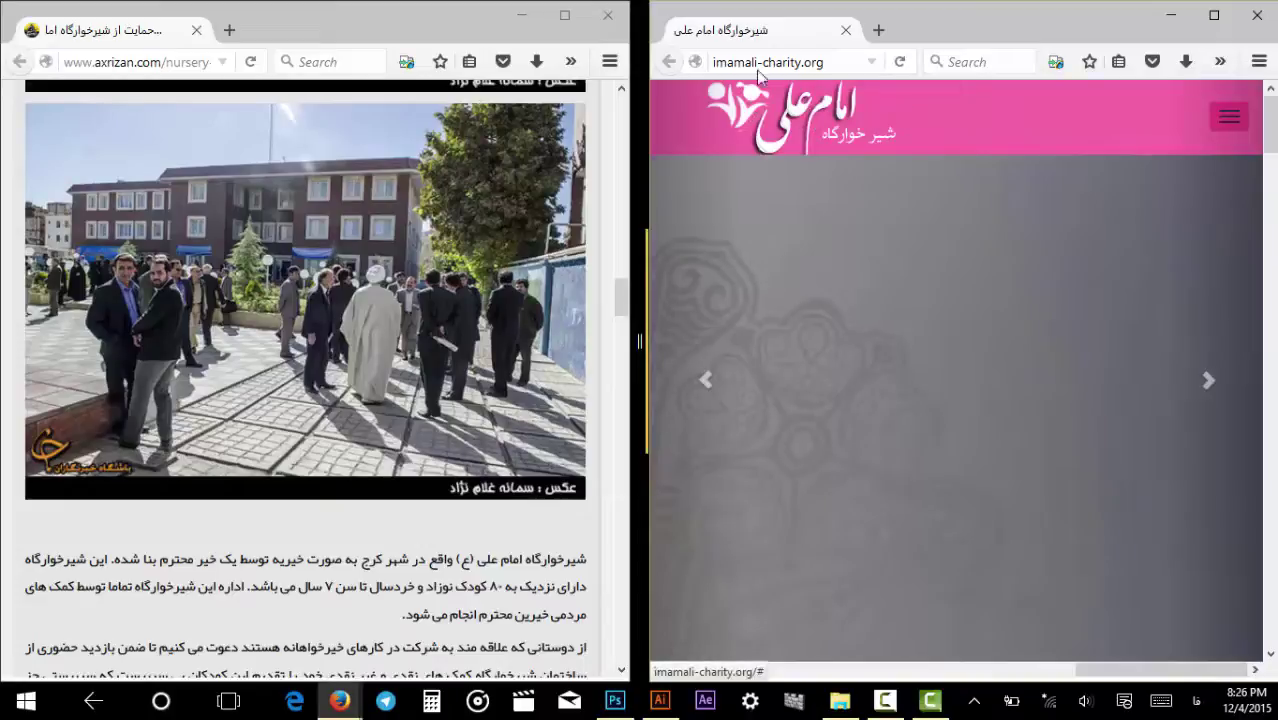
# Inspect the imamali-charity.org address and scroll that page down and back up.
pyautogui.moveTo(714, 62); pyautogui.dragTo(832, 74)
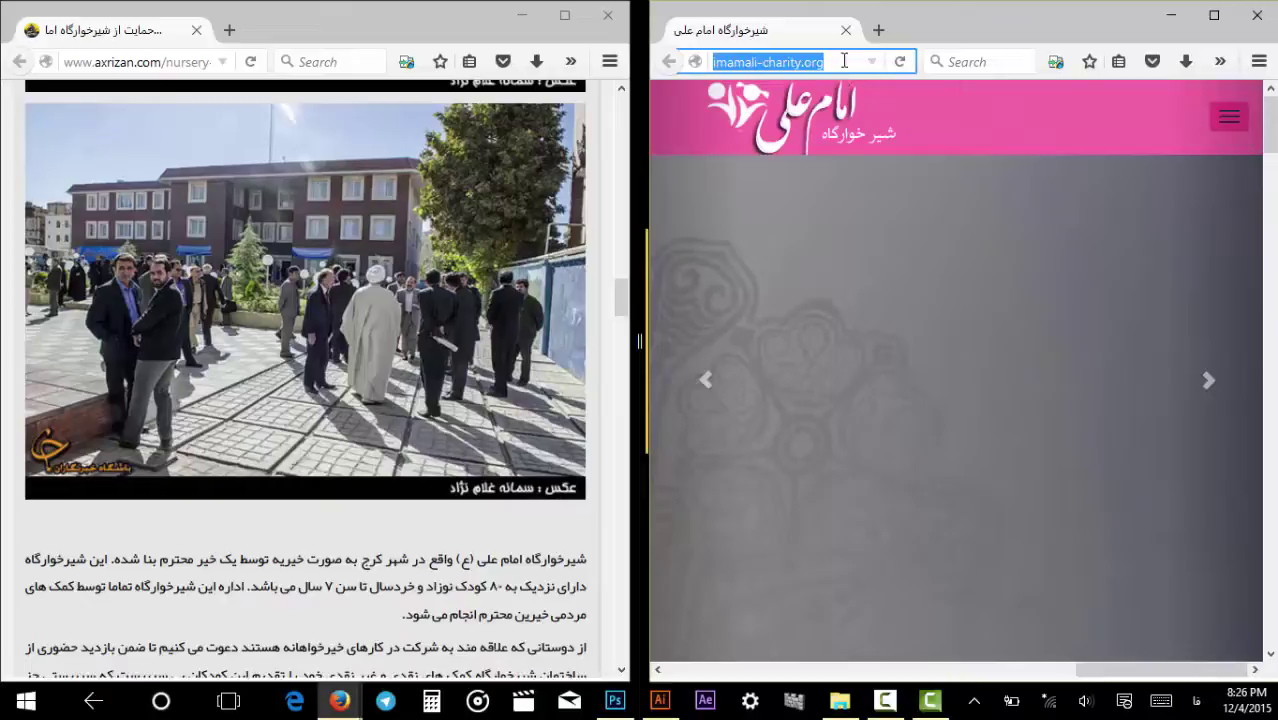
pyautogui.click(917, 177)
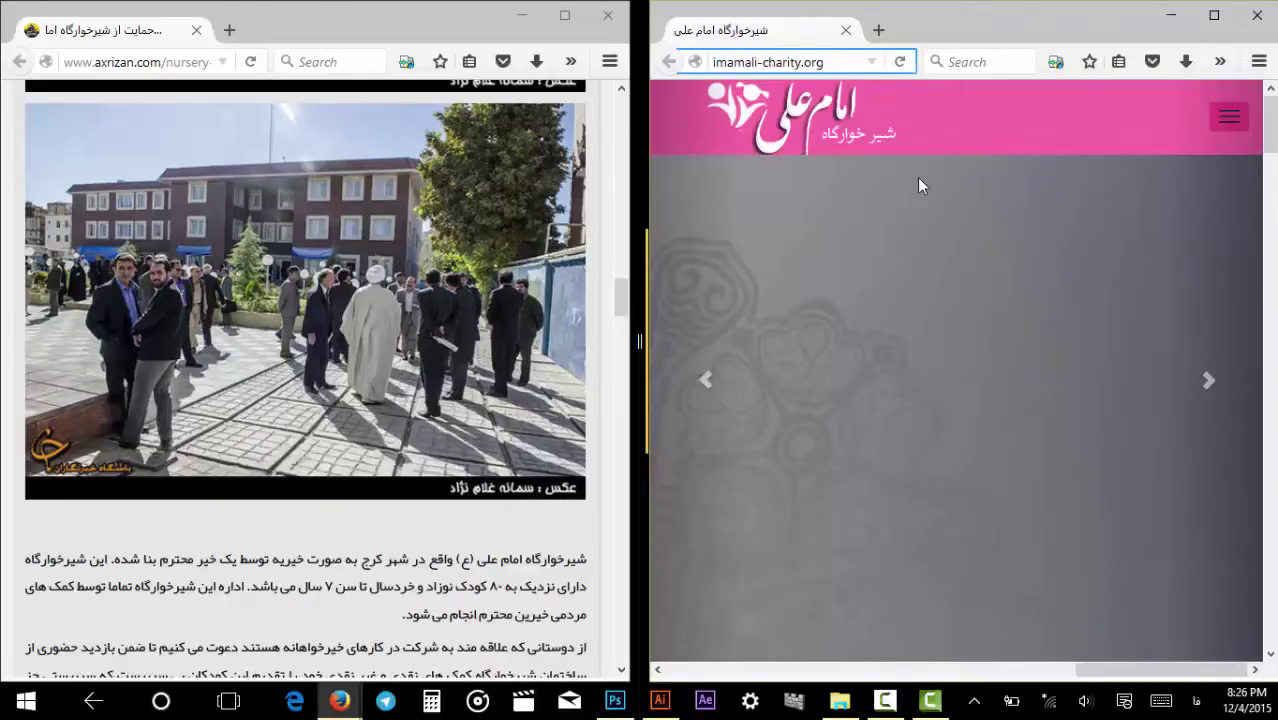
pyautogui.scroll(-3, 997, 340)
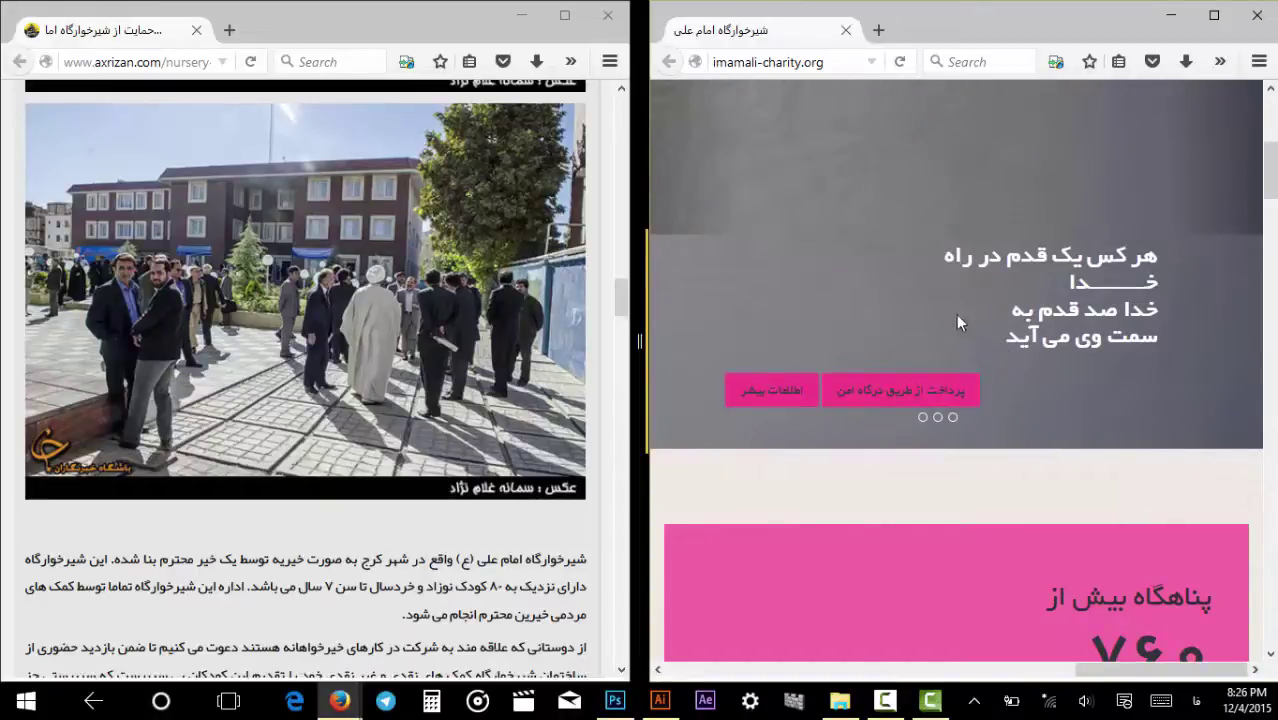
pyautogui.scroll(3, 875, 240)
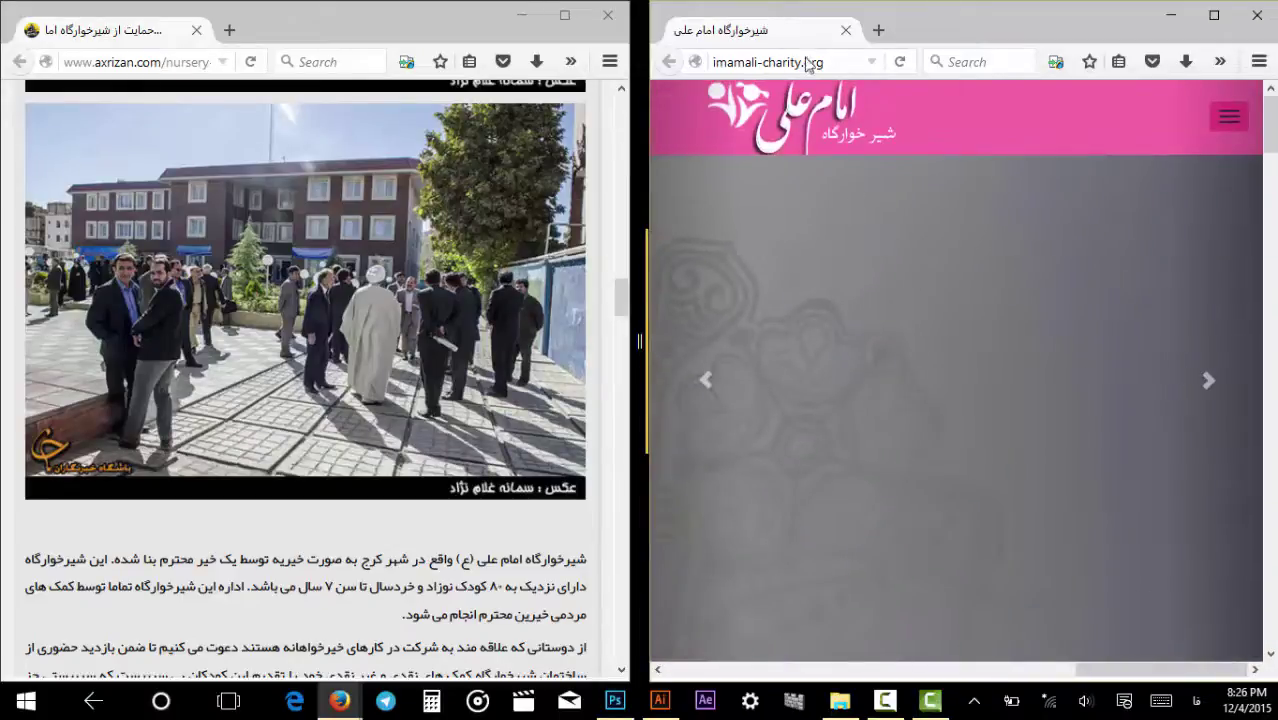
# Recheck the charity site address, then scroll the nursery article back to its pink donation card.
pyautogui.click(848, 60)
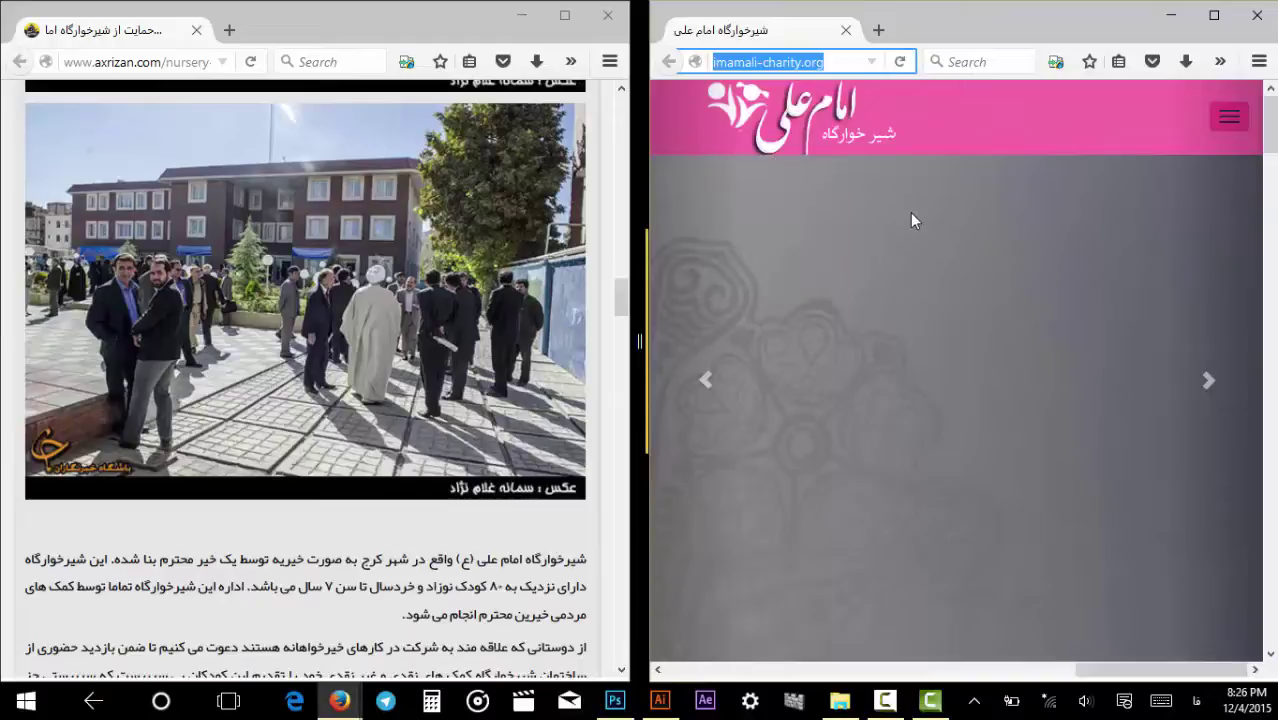
pyautogui.scroll(-2, 920, 262)
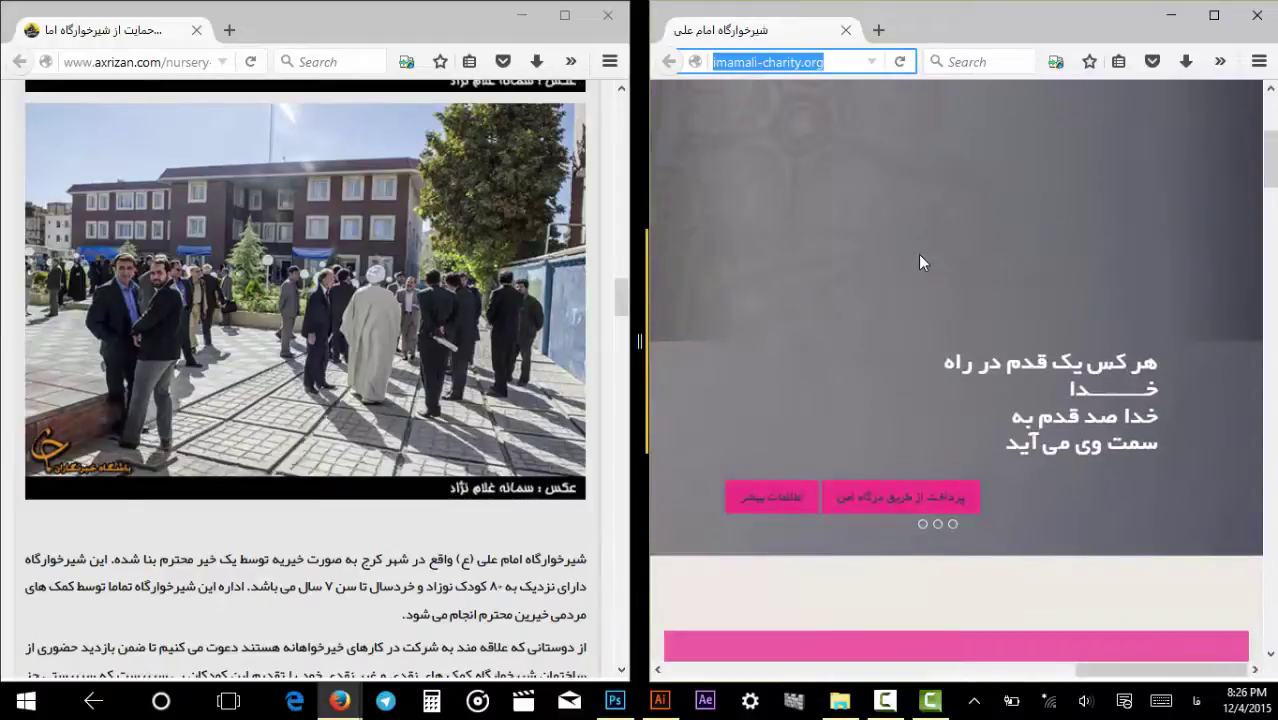
pyautogui.scroll(2, 920, 262)
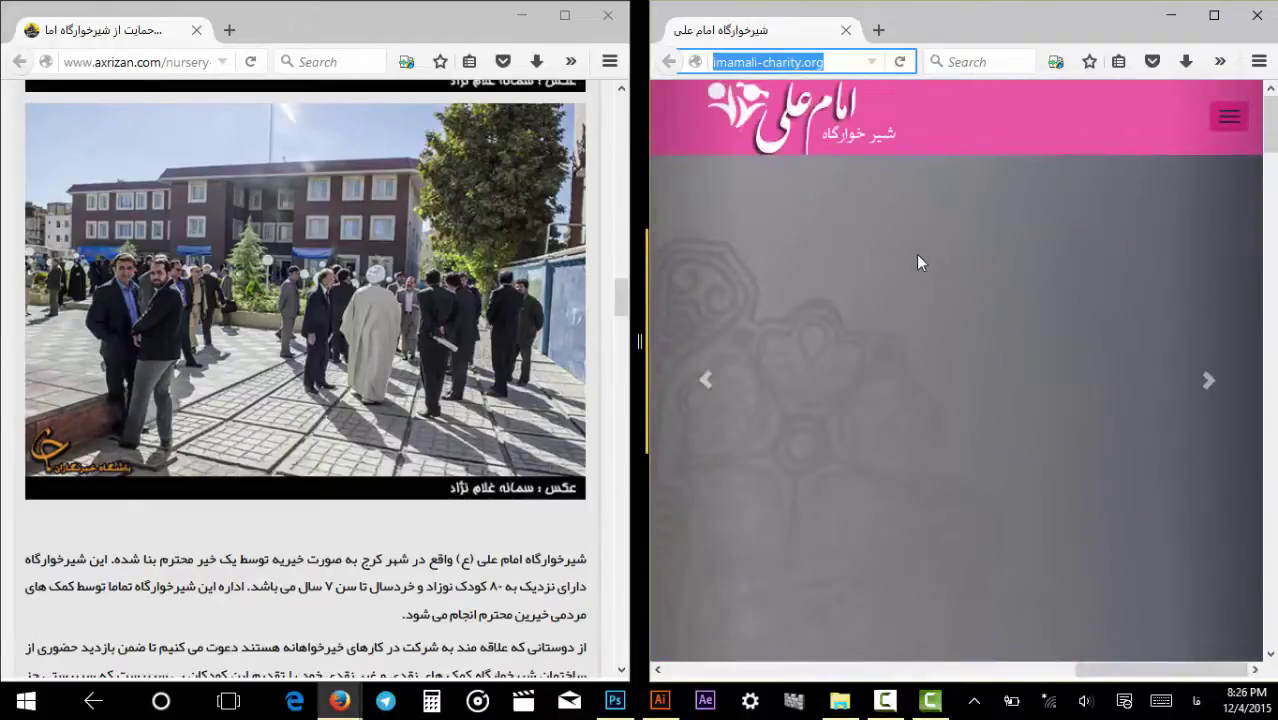
pyautogui.click(915, 255)
pyautogui.click(416, 540)
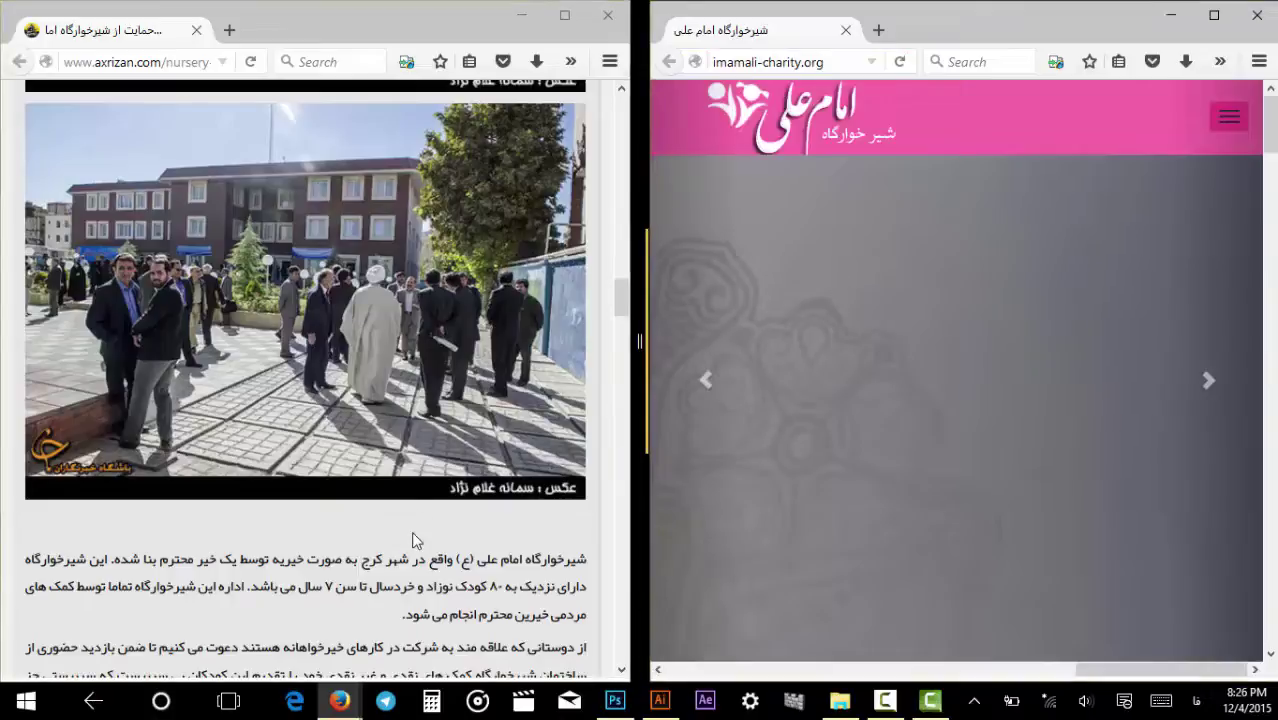
pyautogui.scroll(5, 418, 520)
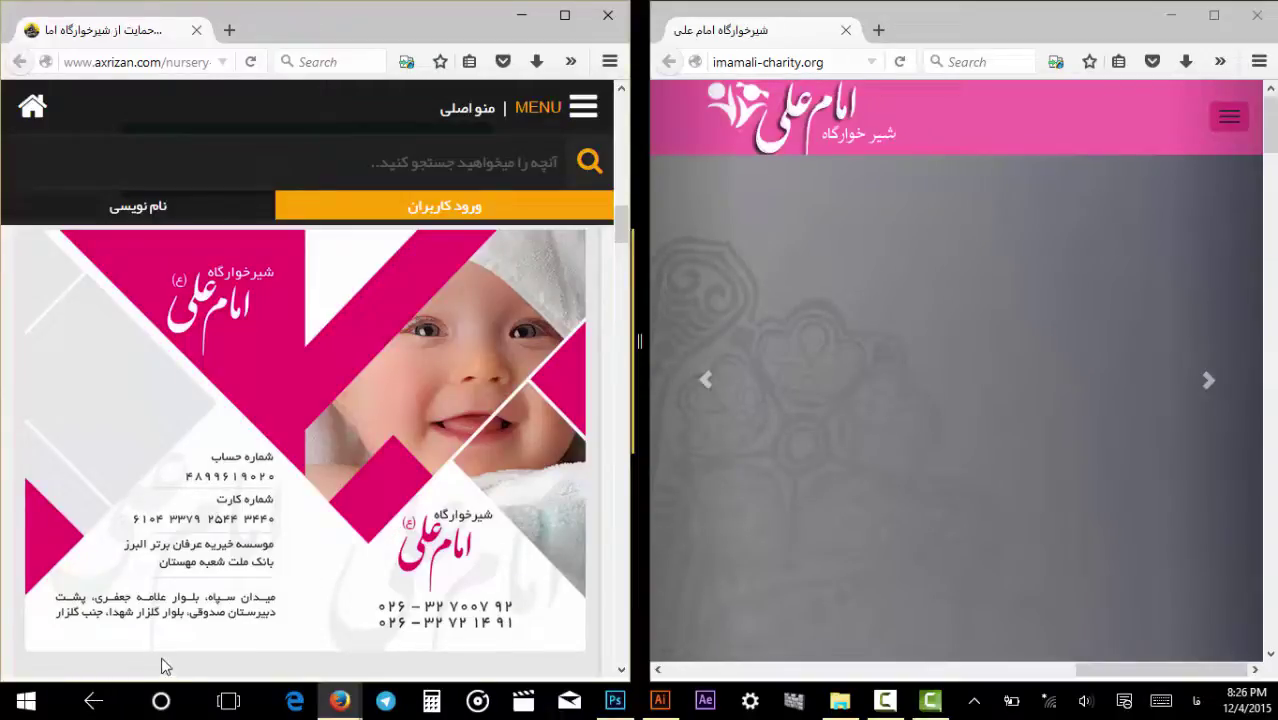
pyautogui.scroll(-5, 163, 662)
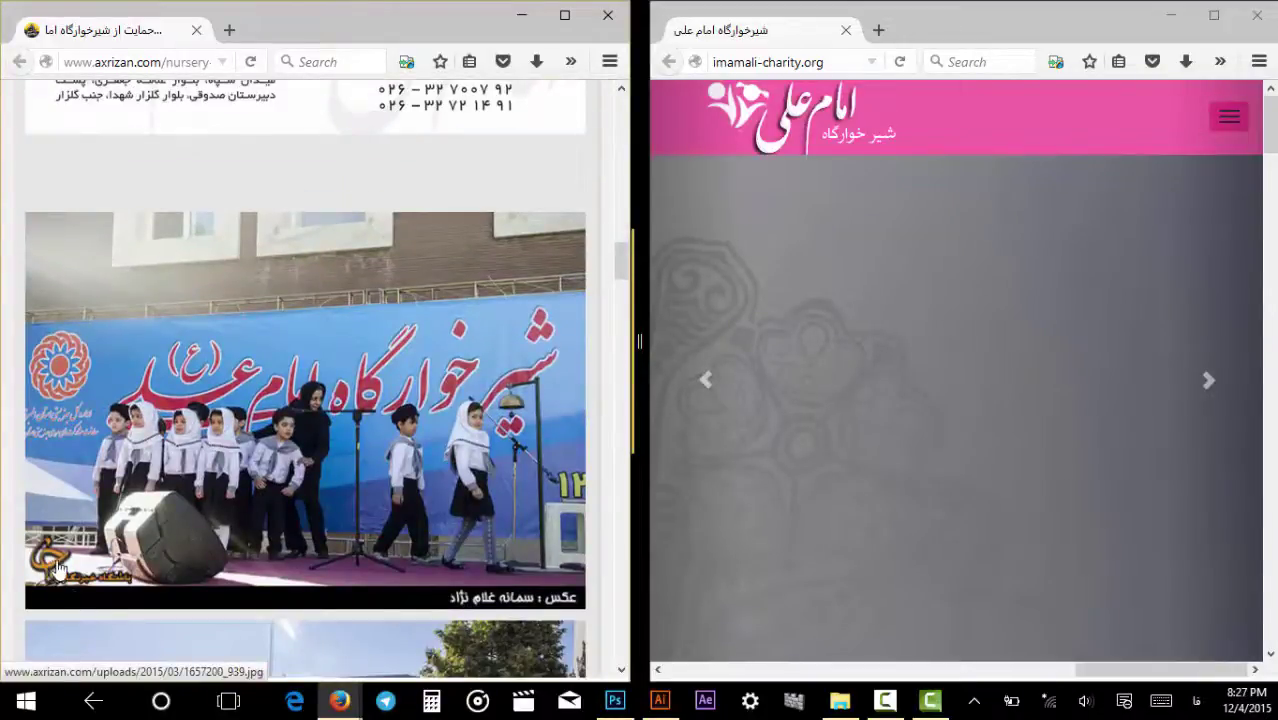
pyautogui.scroll(-4, 318, 330)
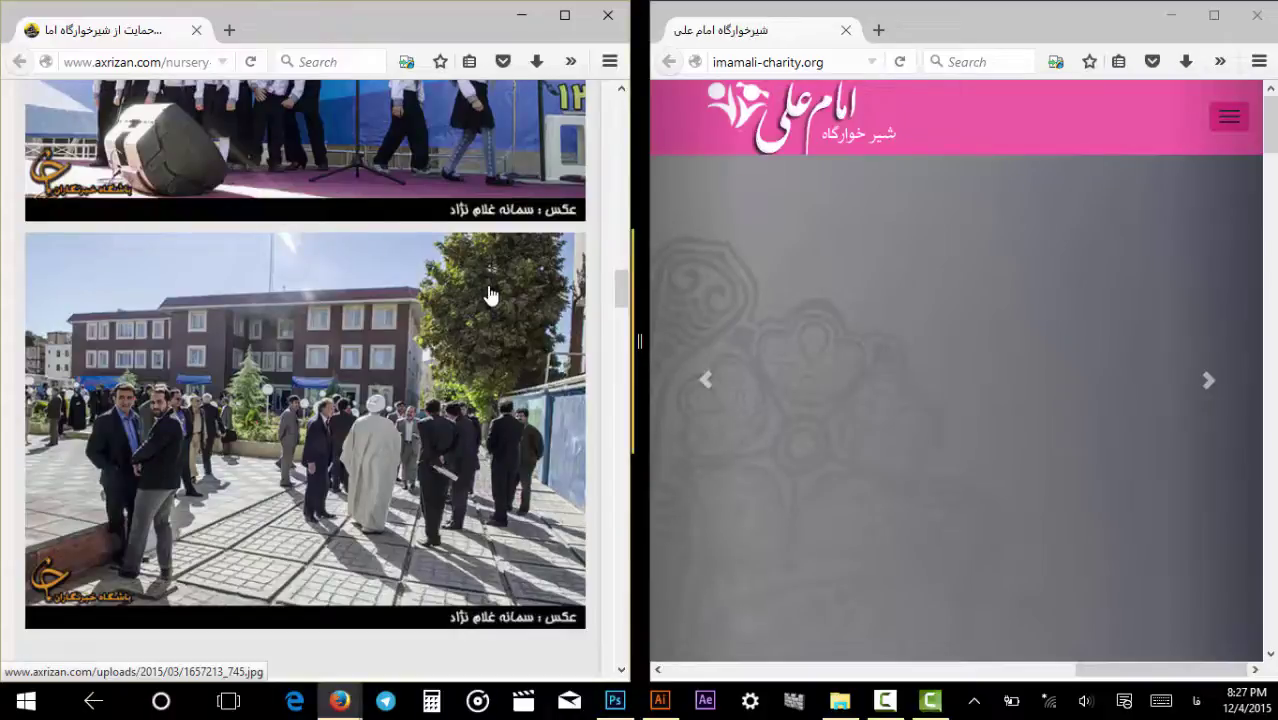
pyautogui.scroll(-5, 445, 278)
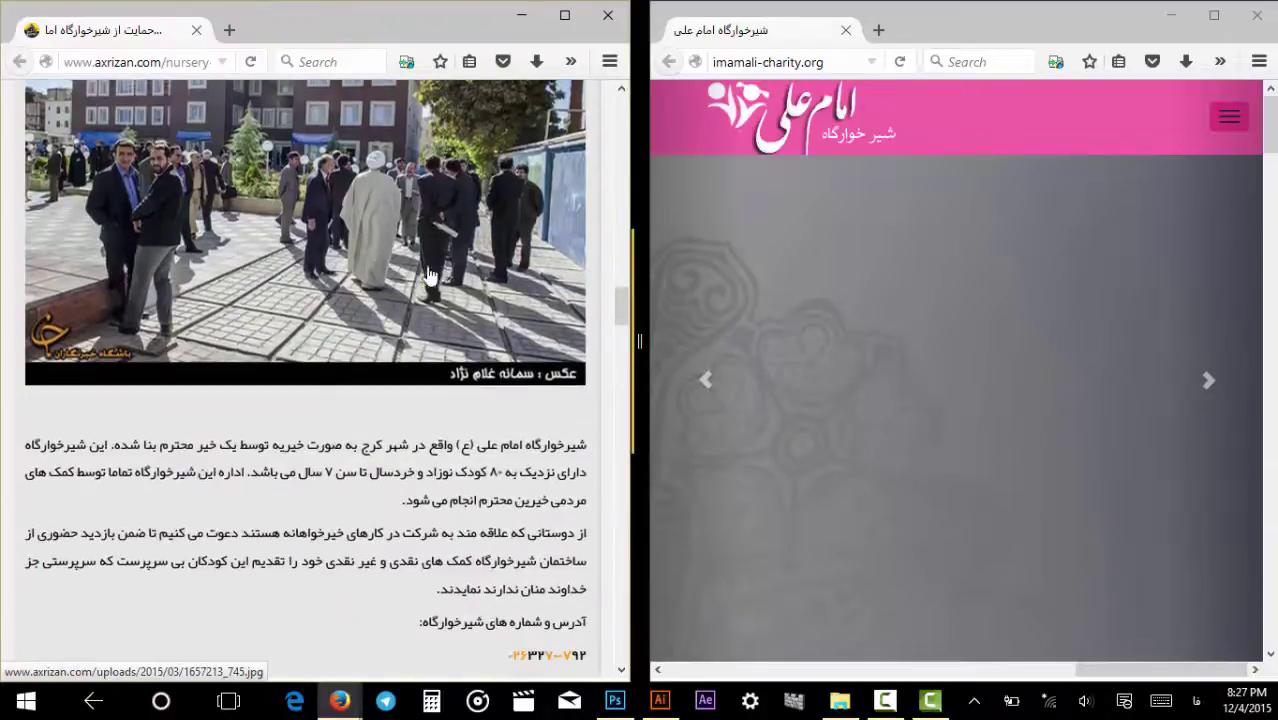
pyautogui.scroll(-3, 428, 278)
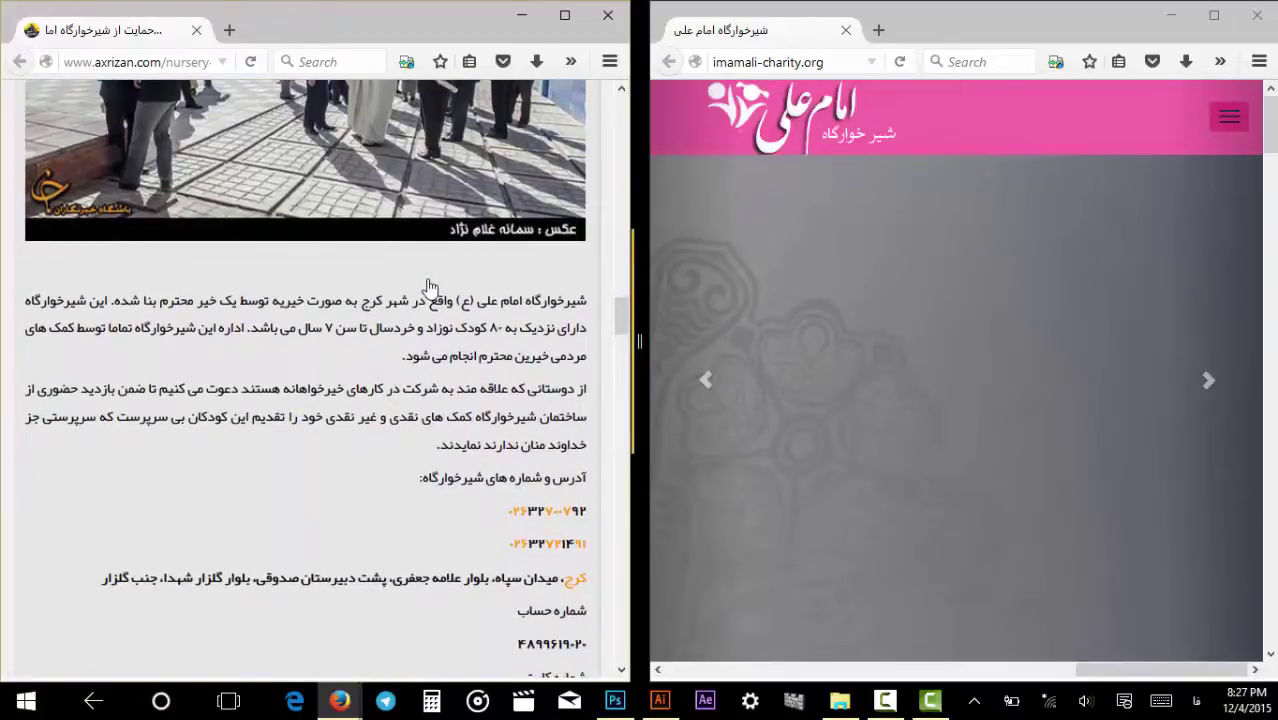
pyautogui.scroll(6, 527, 332)
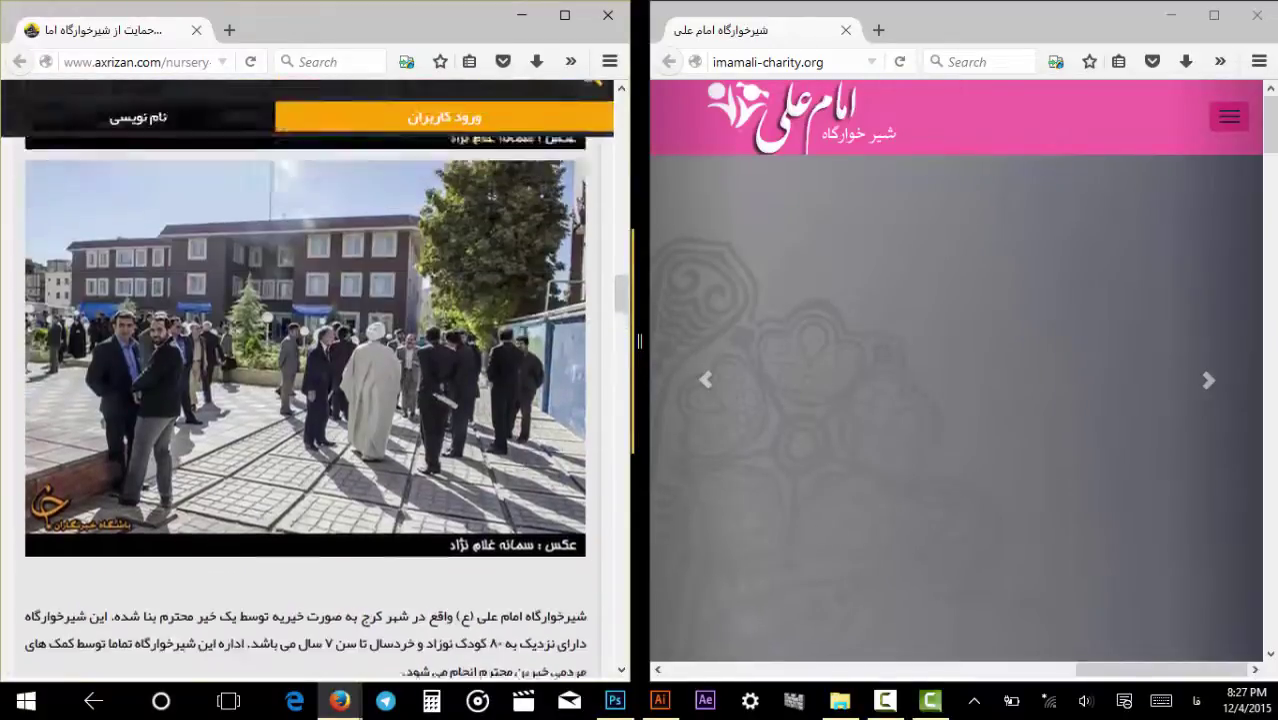
pyautogui.scroll(6, 522, 335)
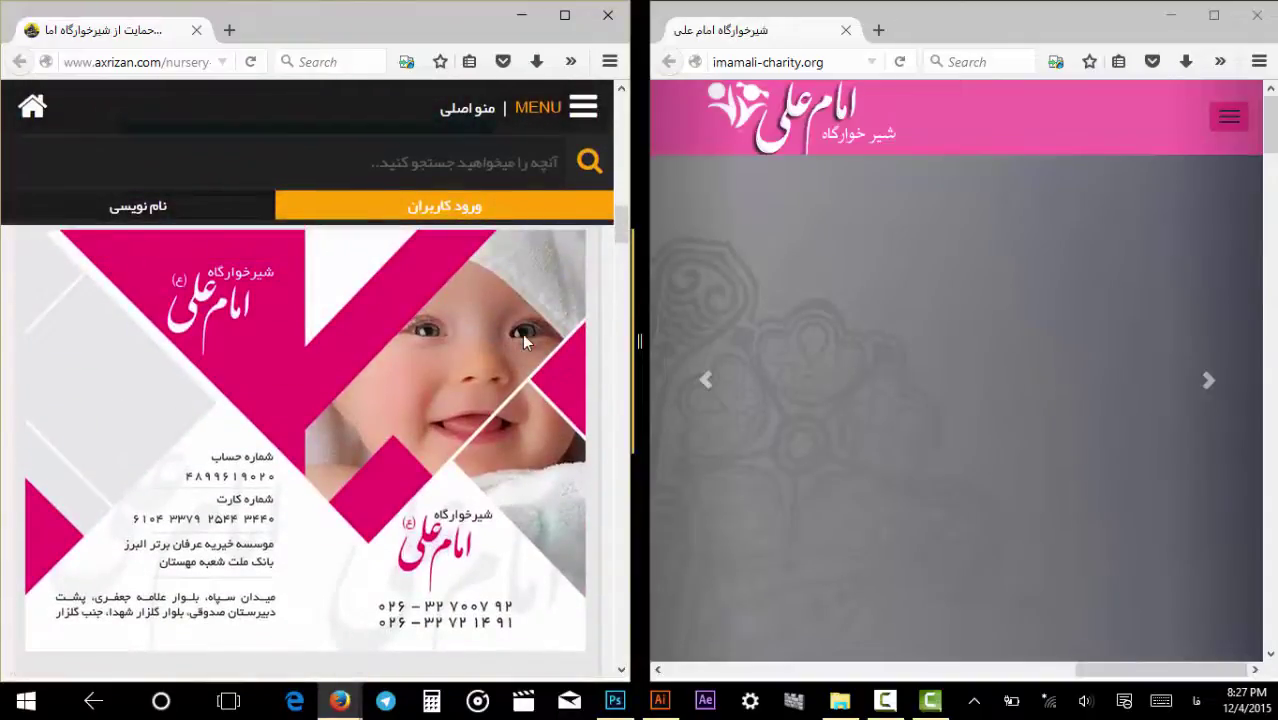
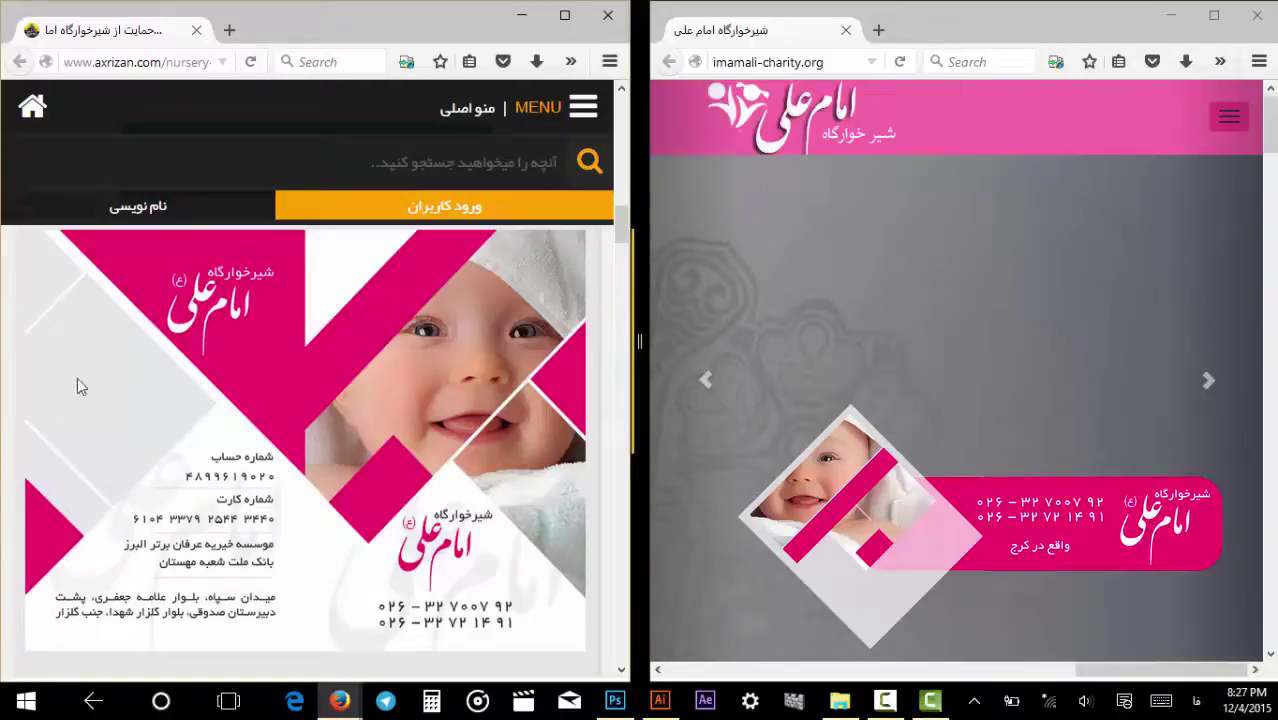
# Switch from Firefox to Photoshop showing the Visit-3.tif office-supplies card.
pyautogui.click(620, 705)
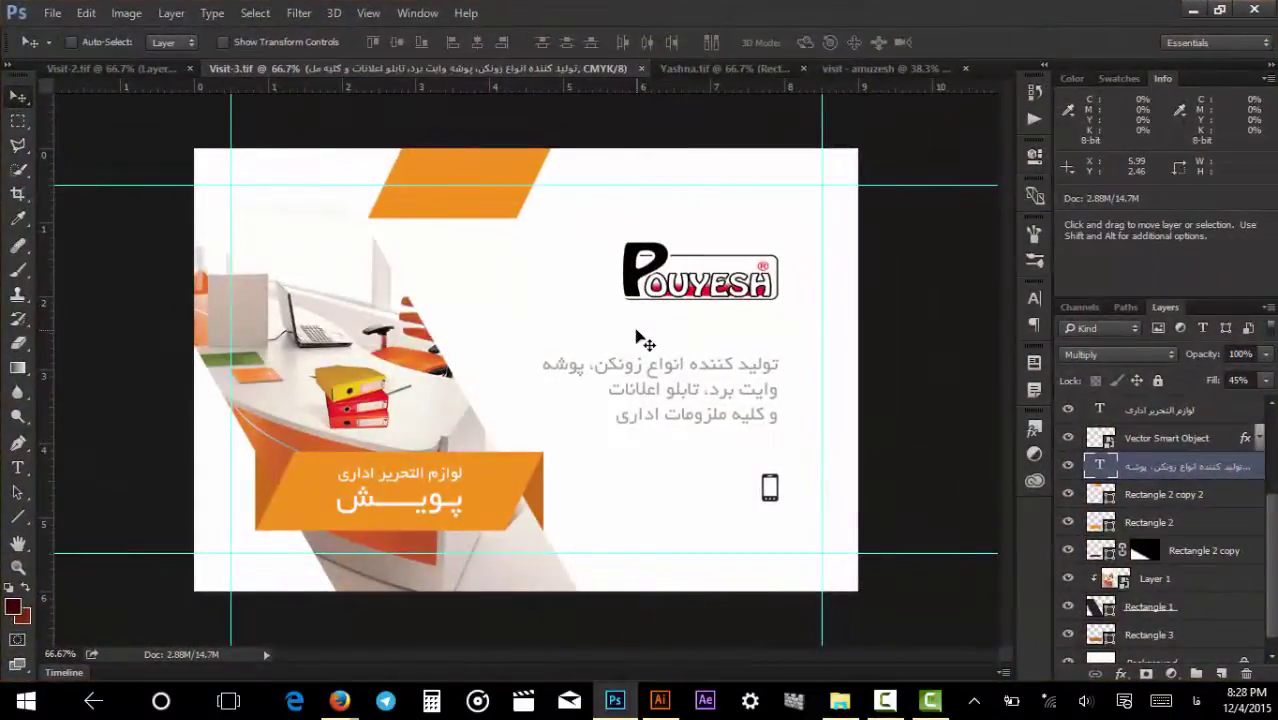
# Compare with Visit-2, then shift the Layer 1 office photo so the orange desk fills the left panel.
pyautogui.click(149, 69)
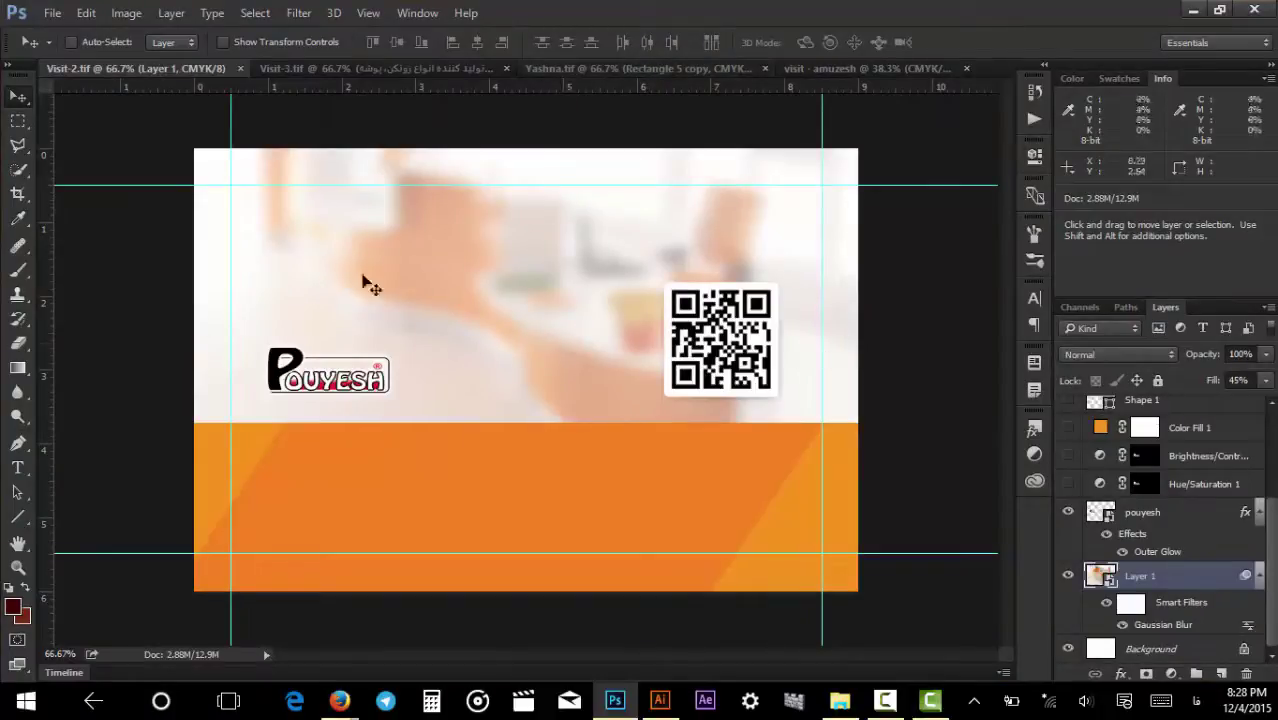
pyautogui.click(340, 67)
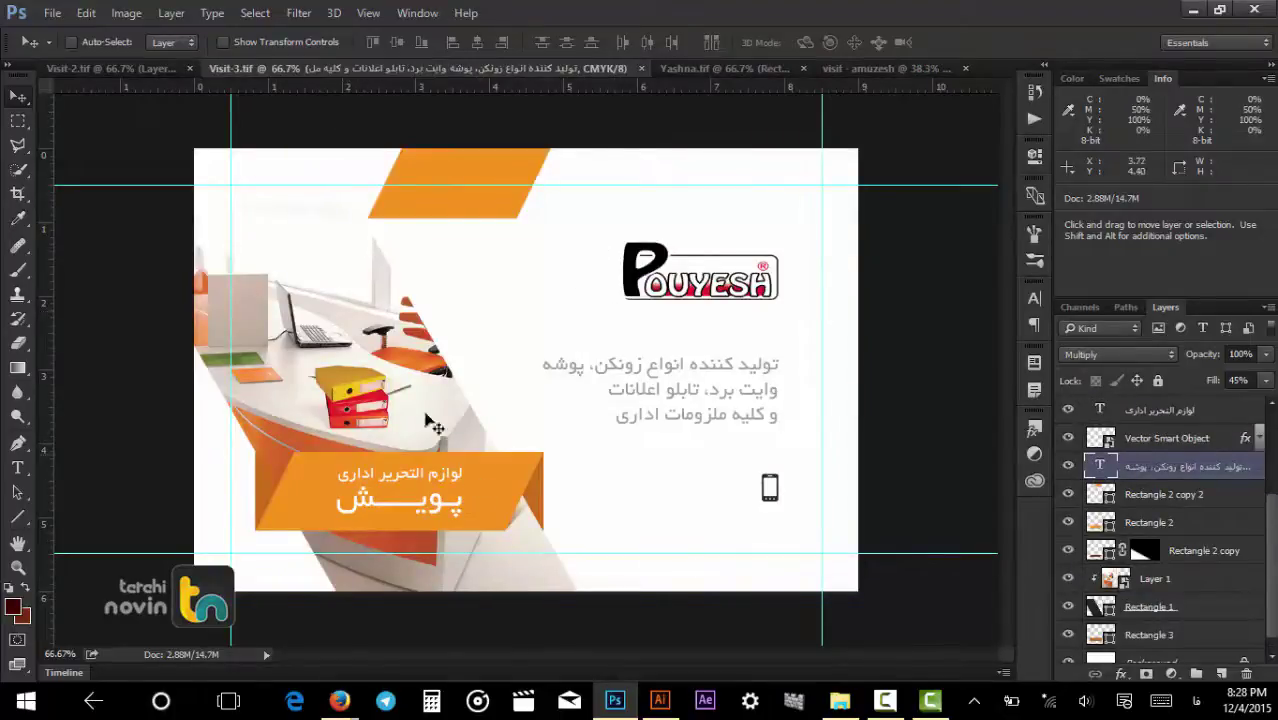
pyautogui.keyDown('ctrl'); pyautogui.click(372, 374); pyautogui.keyUp('ctrl')
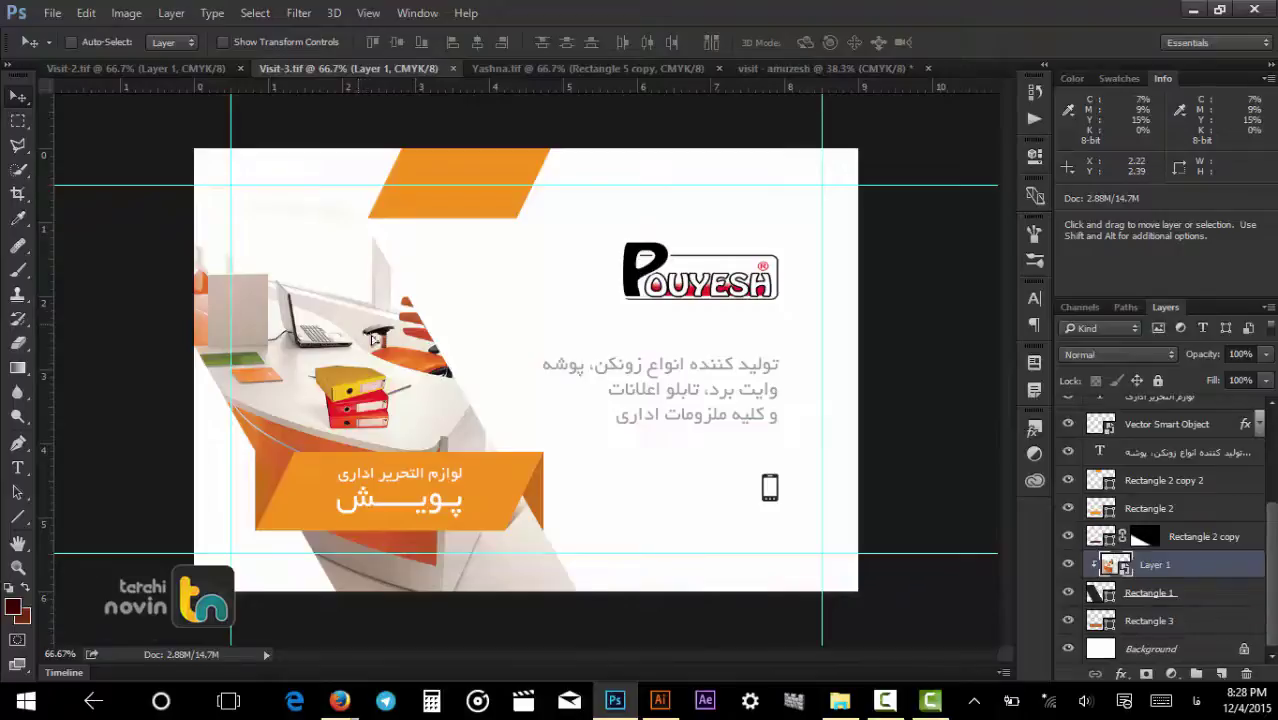
pyautogui.moveTo(372, 339); pyautogui.dragTo(456, 304)
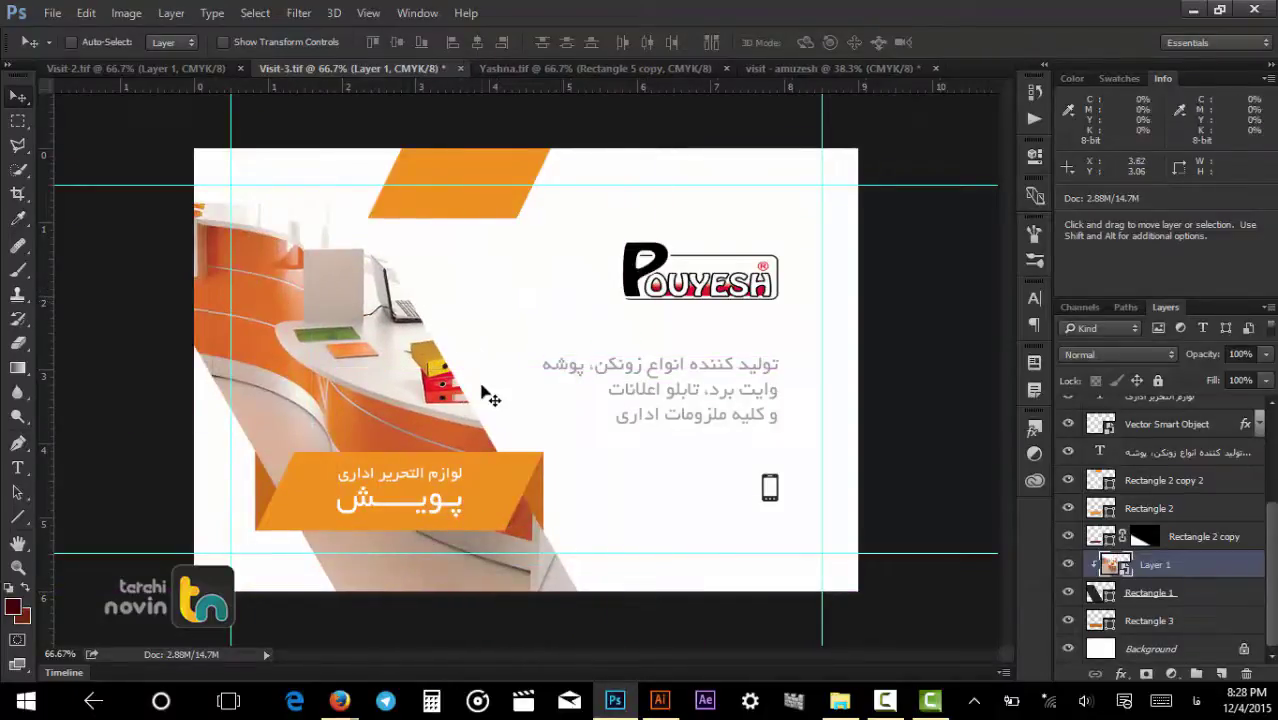
pyautogui.keyDown('ctrl'); pyautogui.click(455, 210); pyautogui.keyUp('ctrl')
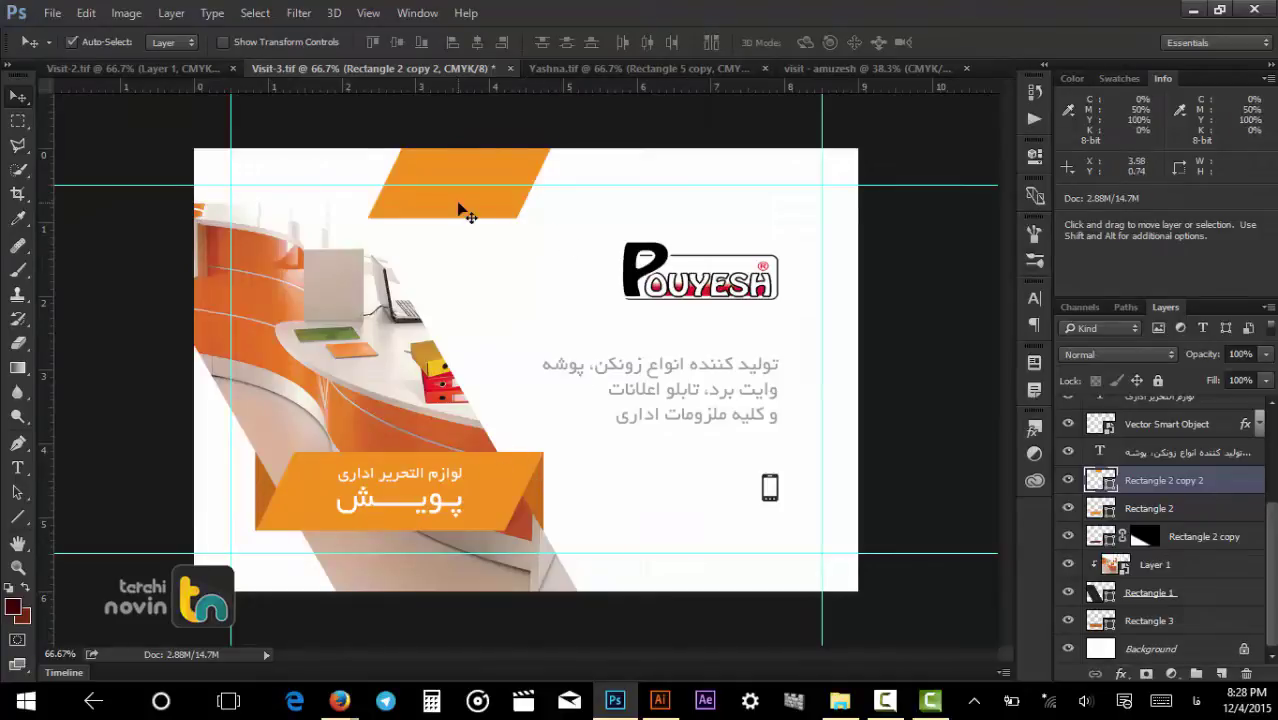
# Undo a trial move of the top band, then draw a 258×182 px orange Rectangle 4 beside the logo.
pyautogui.moveTo(465, 208); pyautogui.dragTo(528, 273)
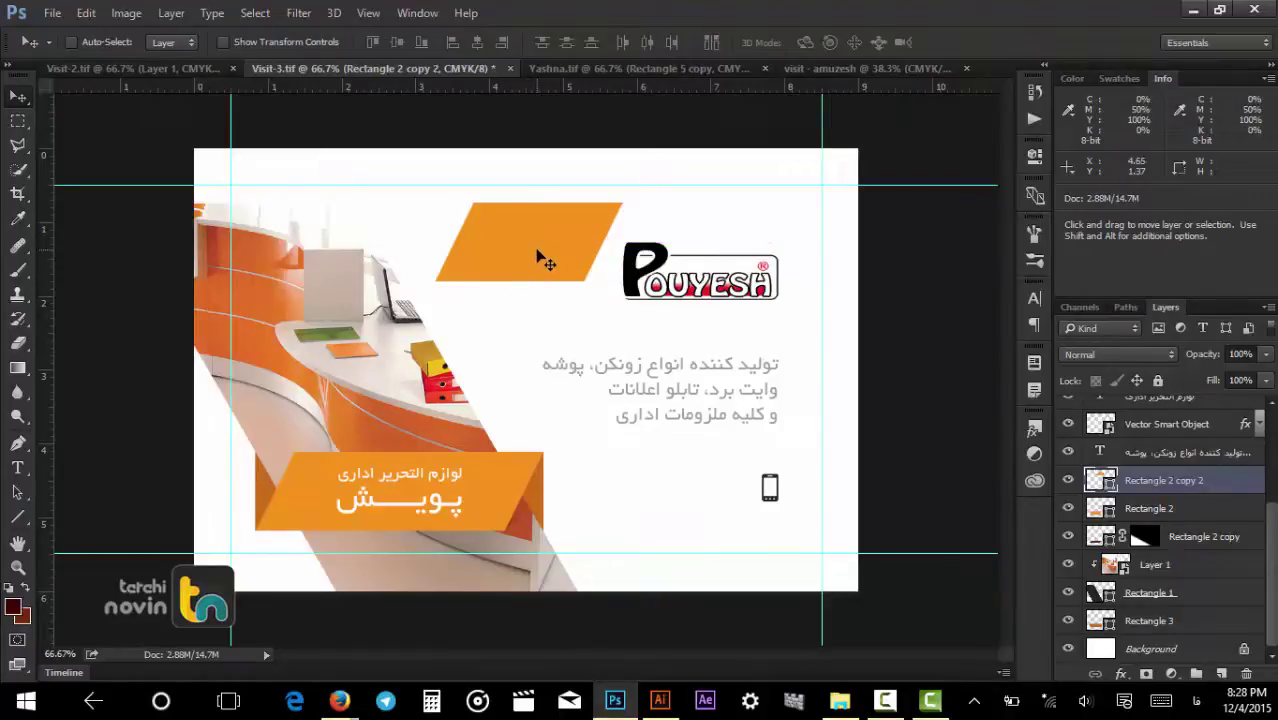
pyautogui.hotkey('ctrl', 'z')
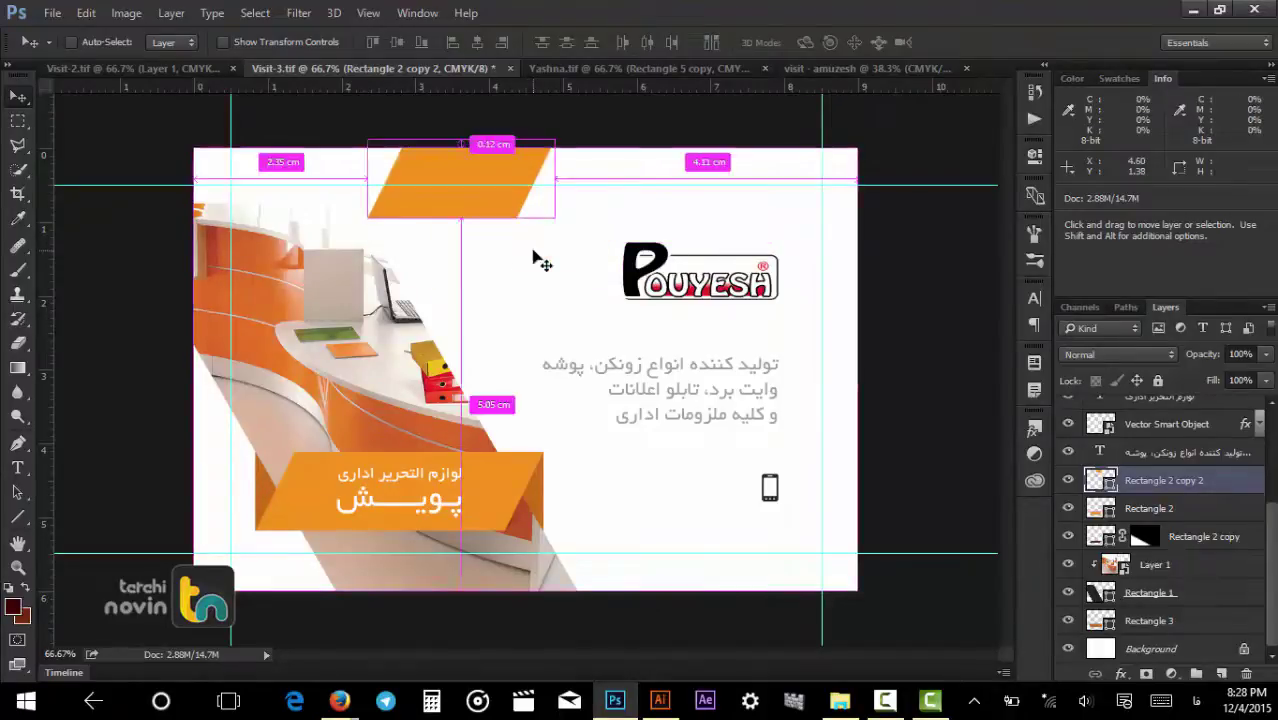
pyautogui.click(18, 519)
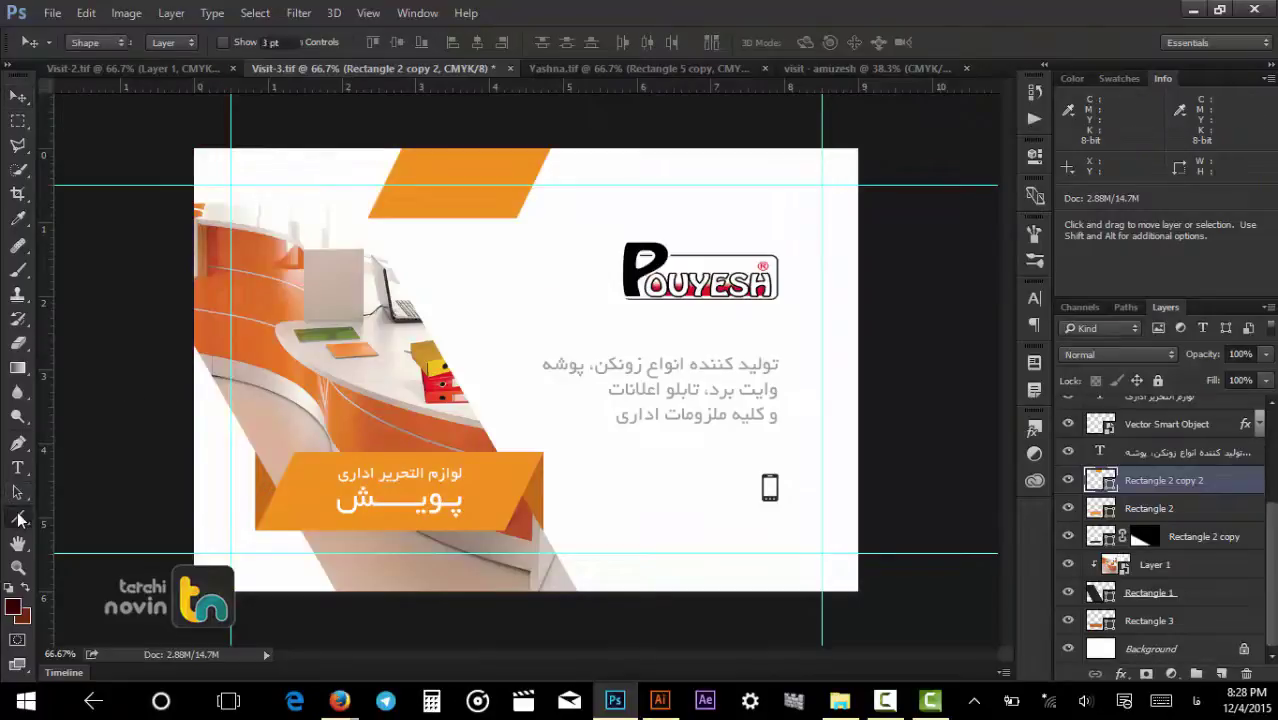
pyautogui.click(100, 513)
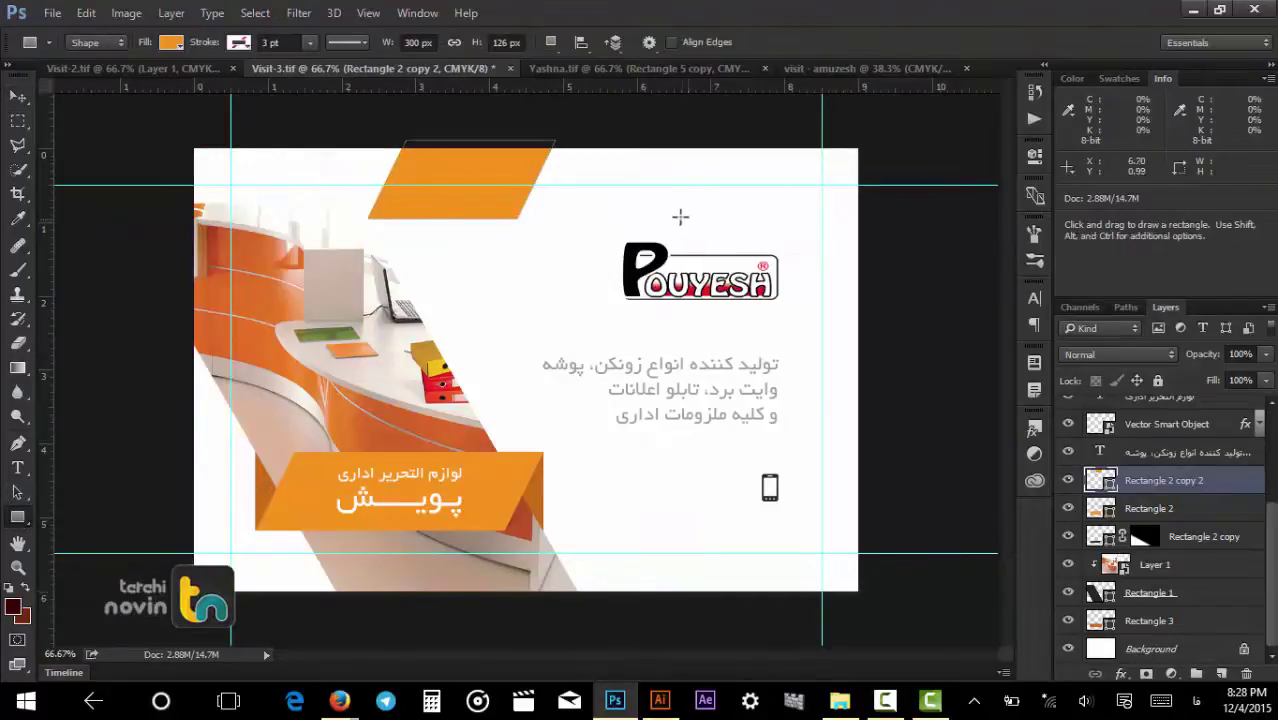
pyautogui.moveTo(653, 200); pyautogui.dragTo(491, 313)
pyautogui.press('v')
pyautogui.moveTo(551, 271); pyautogui.dragTo(506, 313)
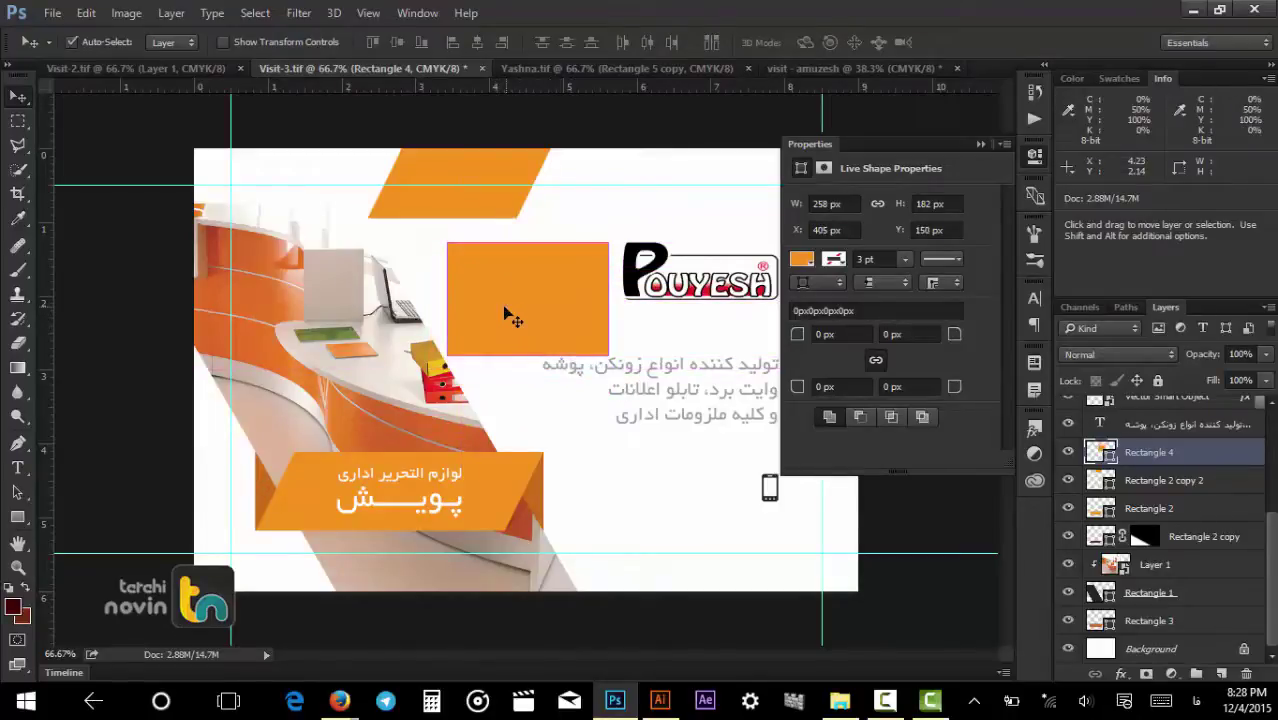
pyautogui.hotkey('ctrl', 't')
# Skew Rectangle 4's top edge sideways into a parallelogram and commit the shape.
pyautogui.rightClick(504, 316)
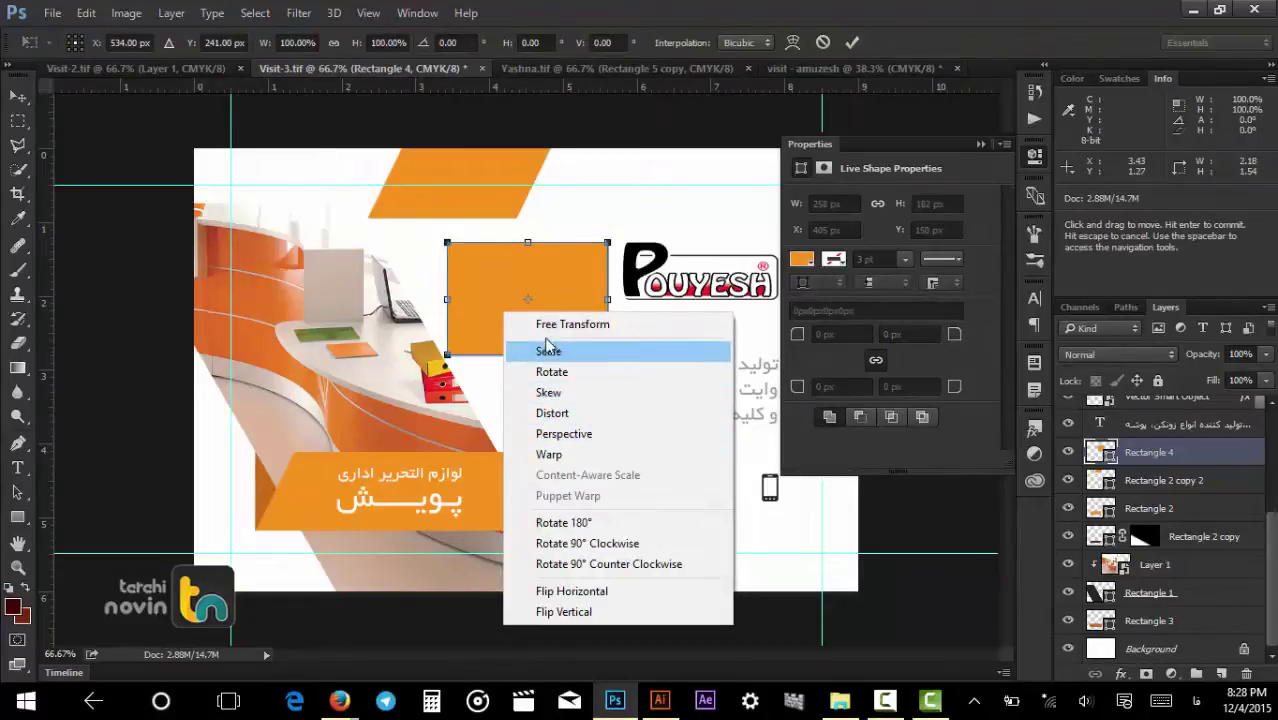
pyautogui.click(547, 394)
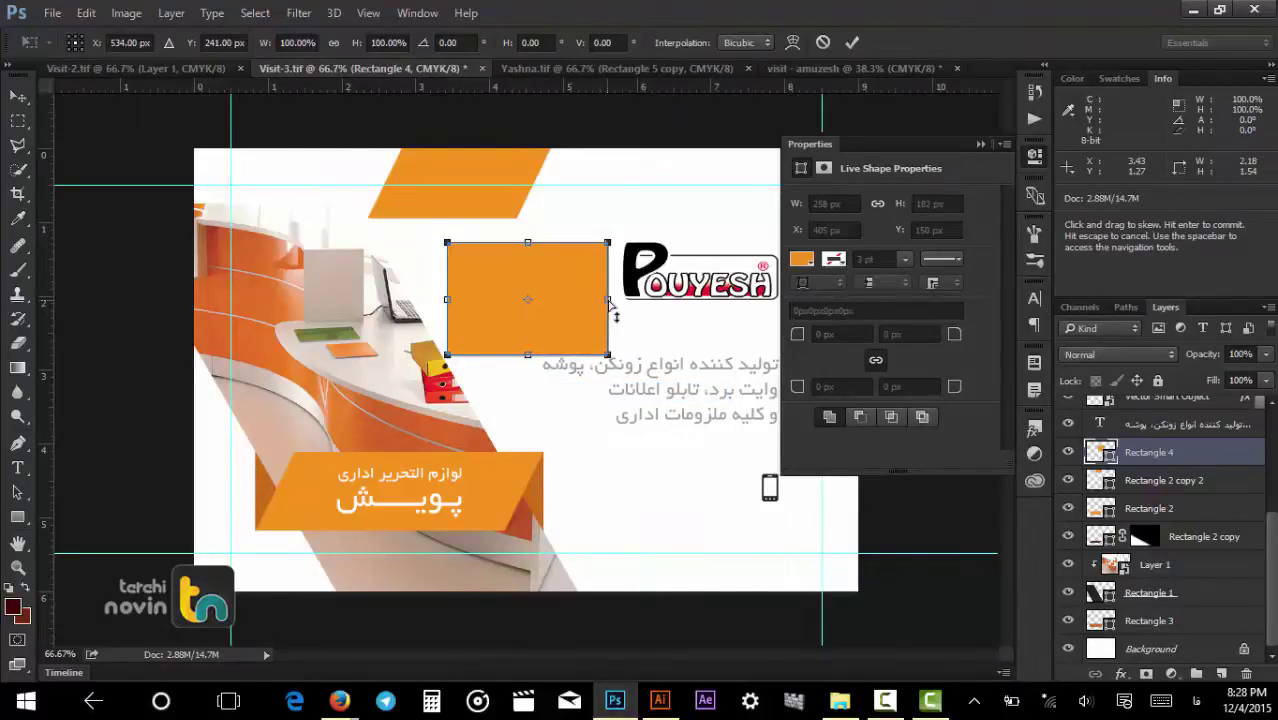
pyautogui.moveTo(609, 305); pyautogui.dragTo(607, 222)
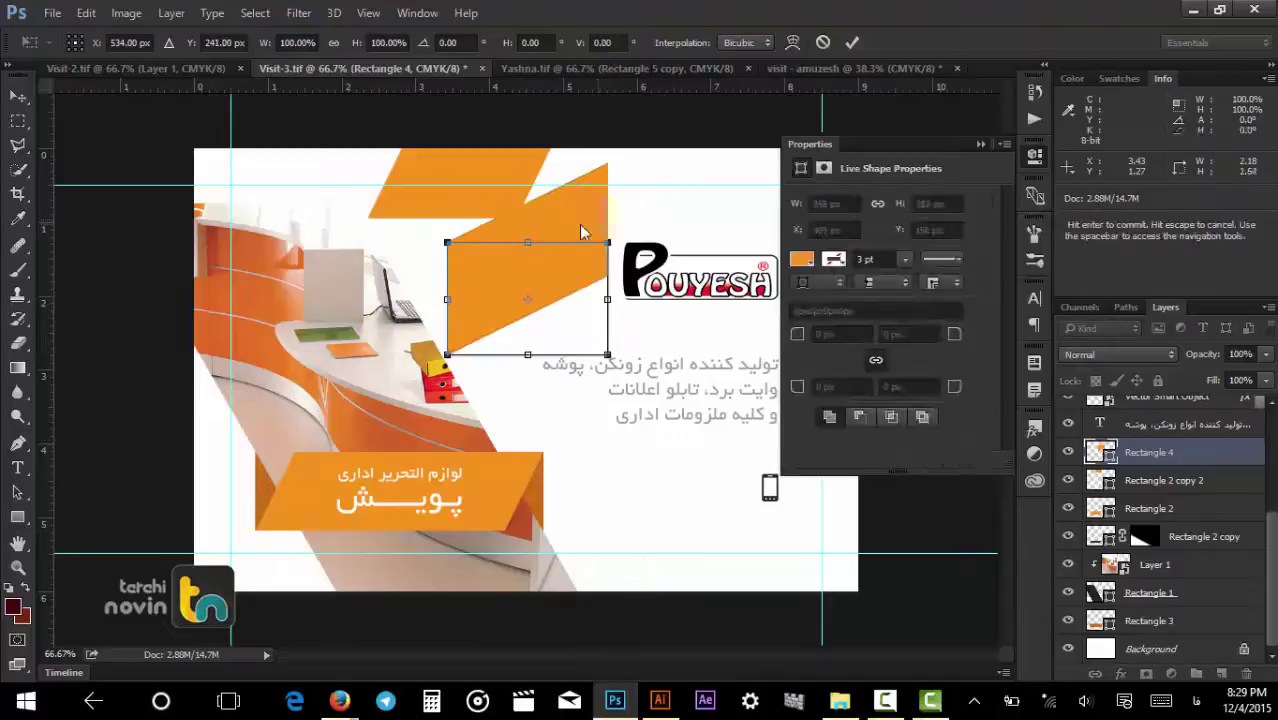
pyautogui.hotkey('ctrl', 'z')
pyautogui.moveTo(527, 242); pyautogui.dragTo(597, 268)
pyautogui.press('Return')
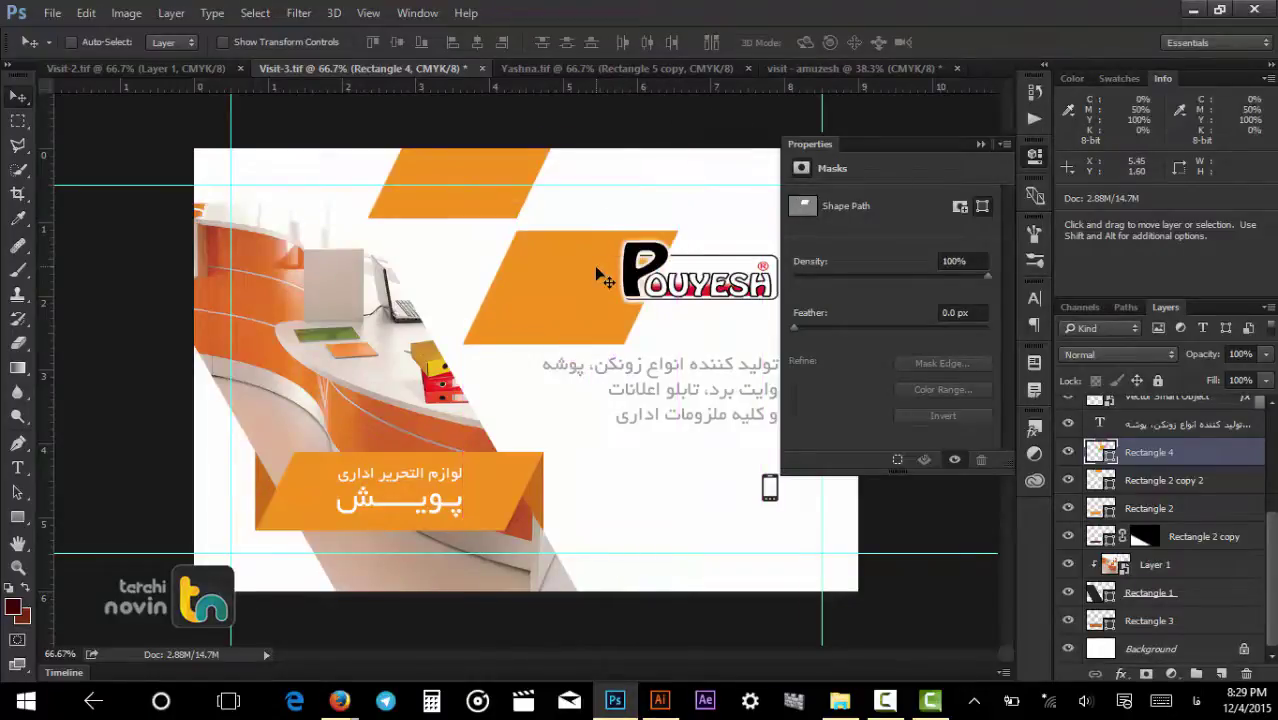
pyautogui.hotkey('ctrl', 't')
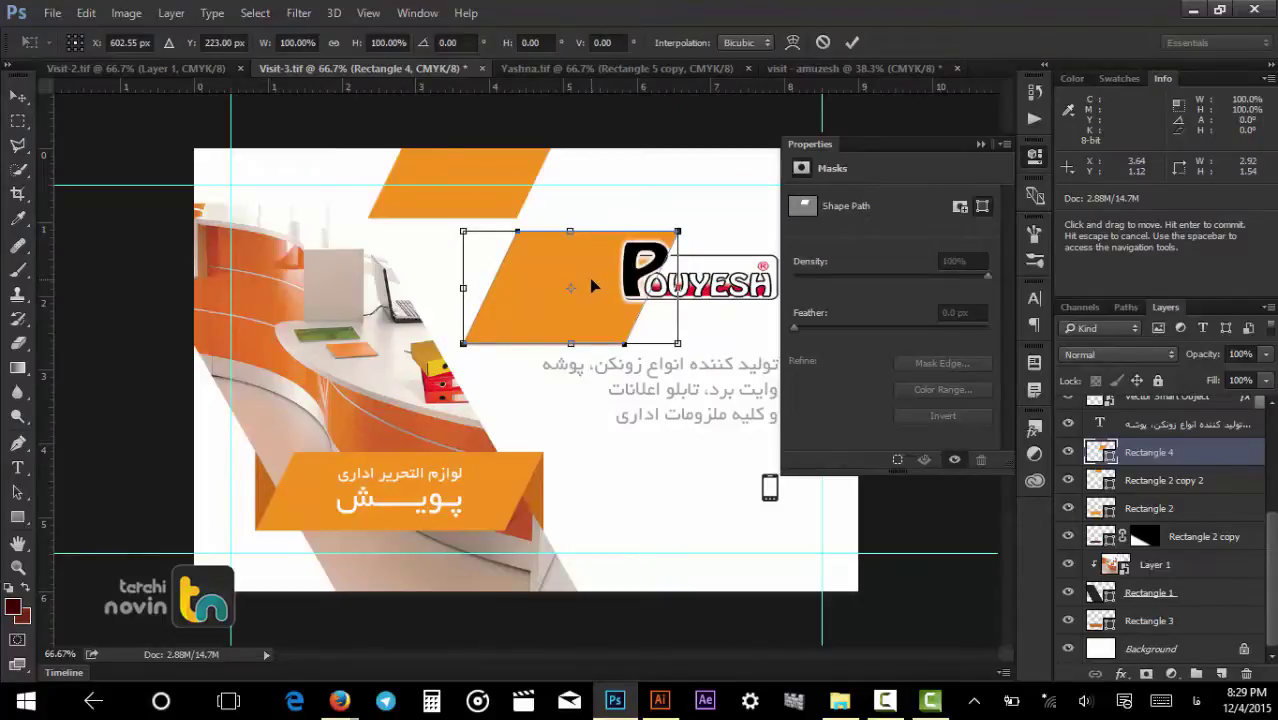
pyautogui.rightClick(591, 287)
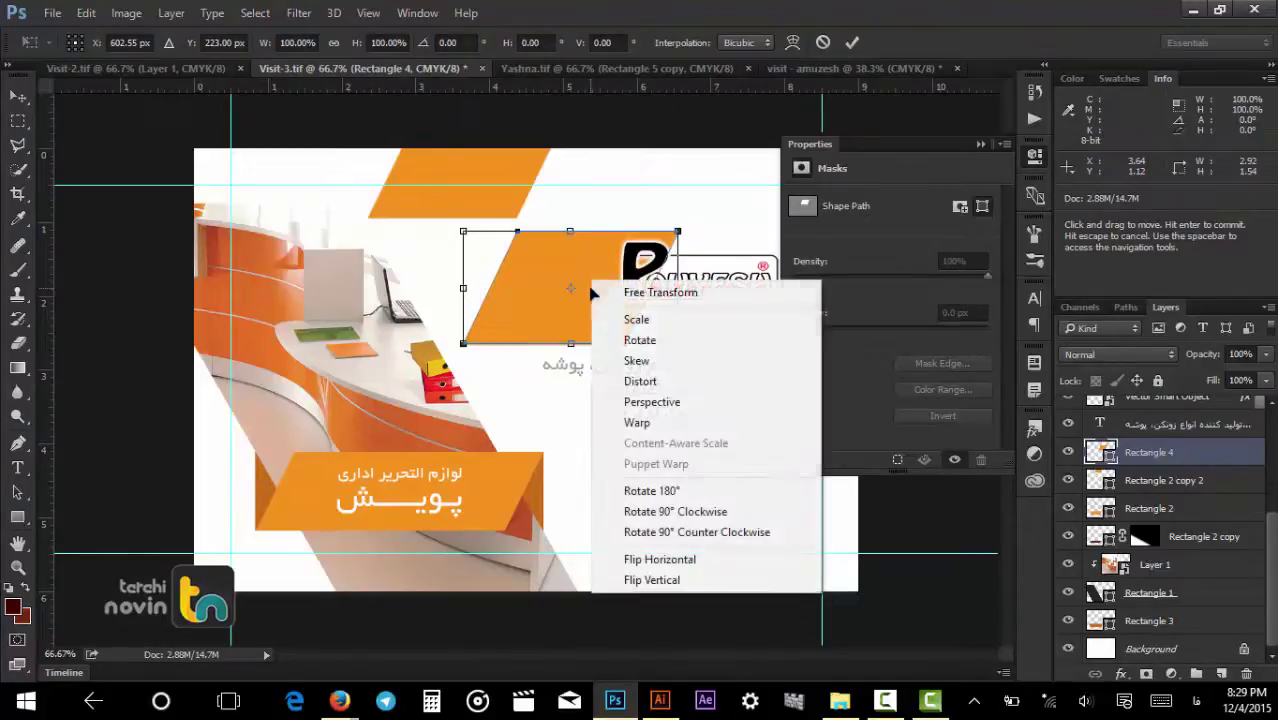
pyautogui.click(651, 327)
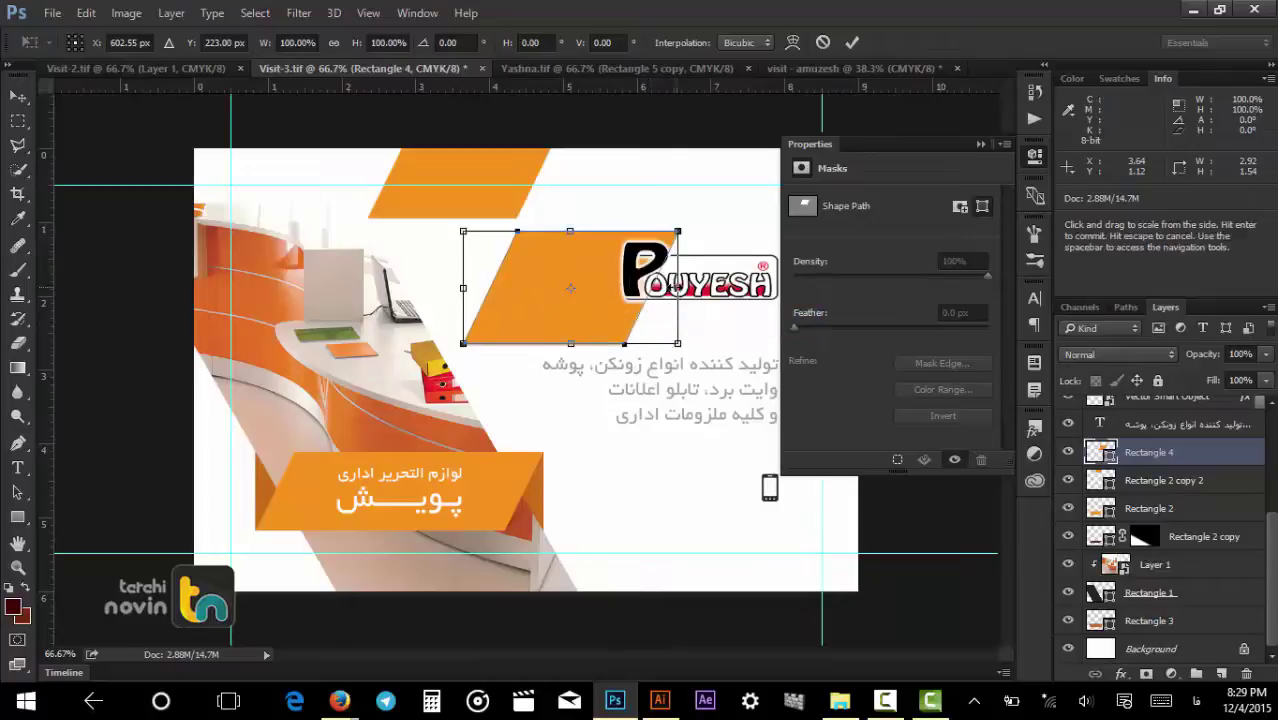
pyautogui.moveTo(677, 287); pyautogui.dragTo(737, 287)
pyautogui.moveTo(601, 231); pyautogui.dragTo(611, 199)
pyautogui.moveTo(737, 199); pyautogui.dragTo(659, 242)
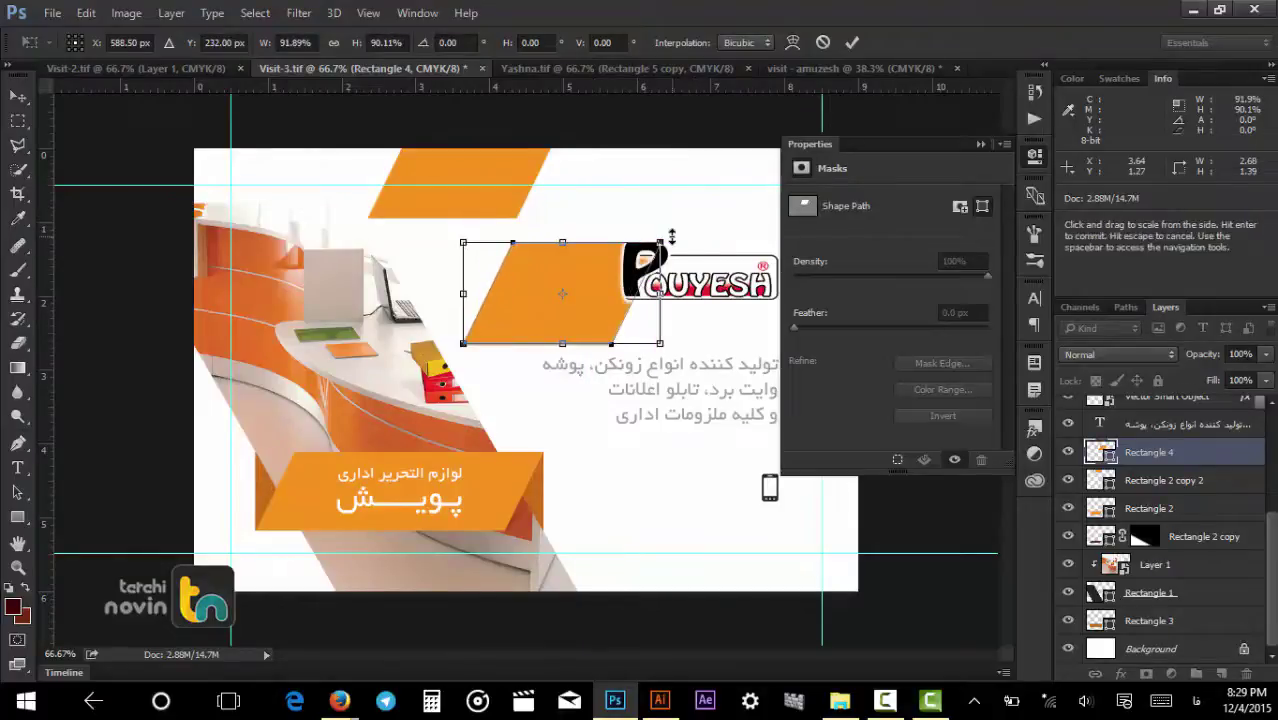
pyautogui.rightClick(614, 272)
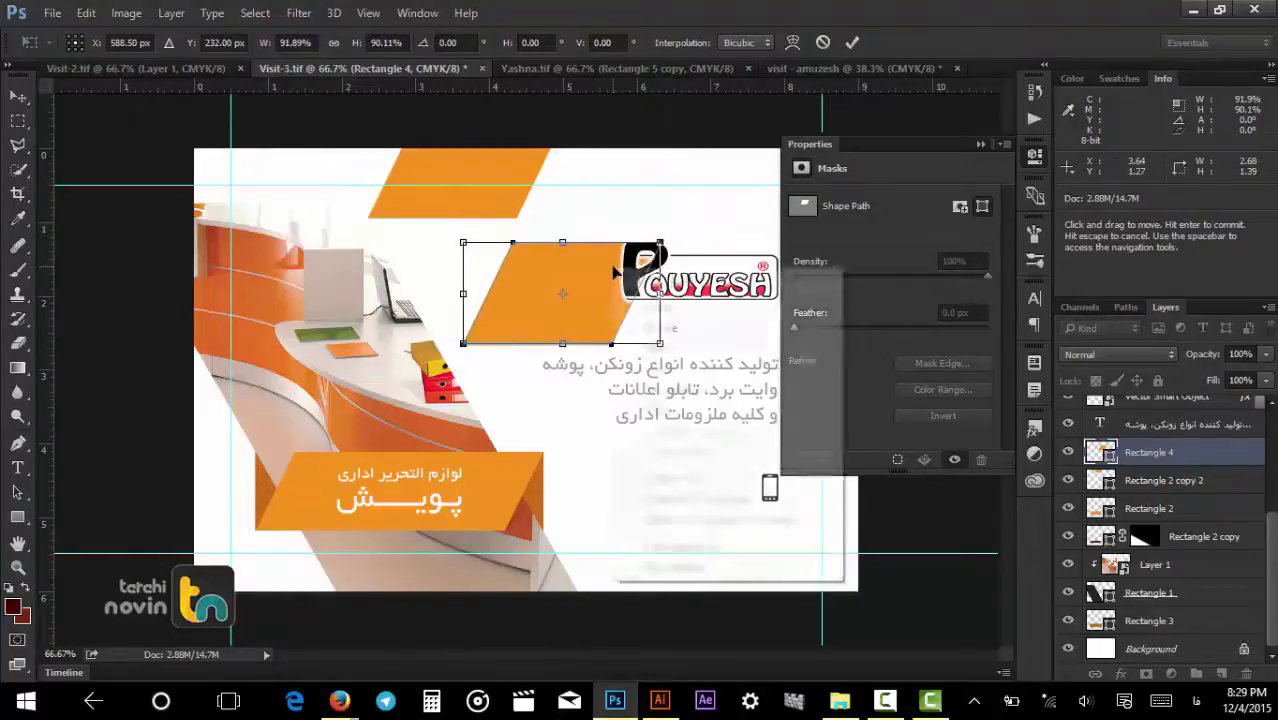
pyautogui.click(650, 278)
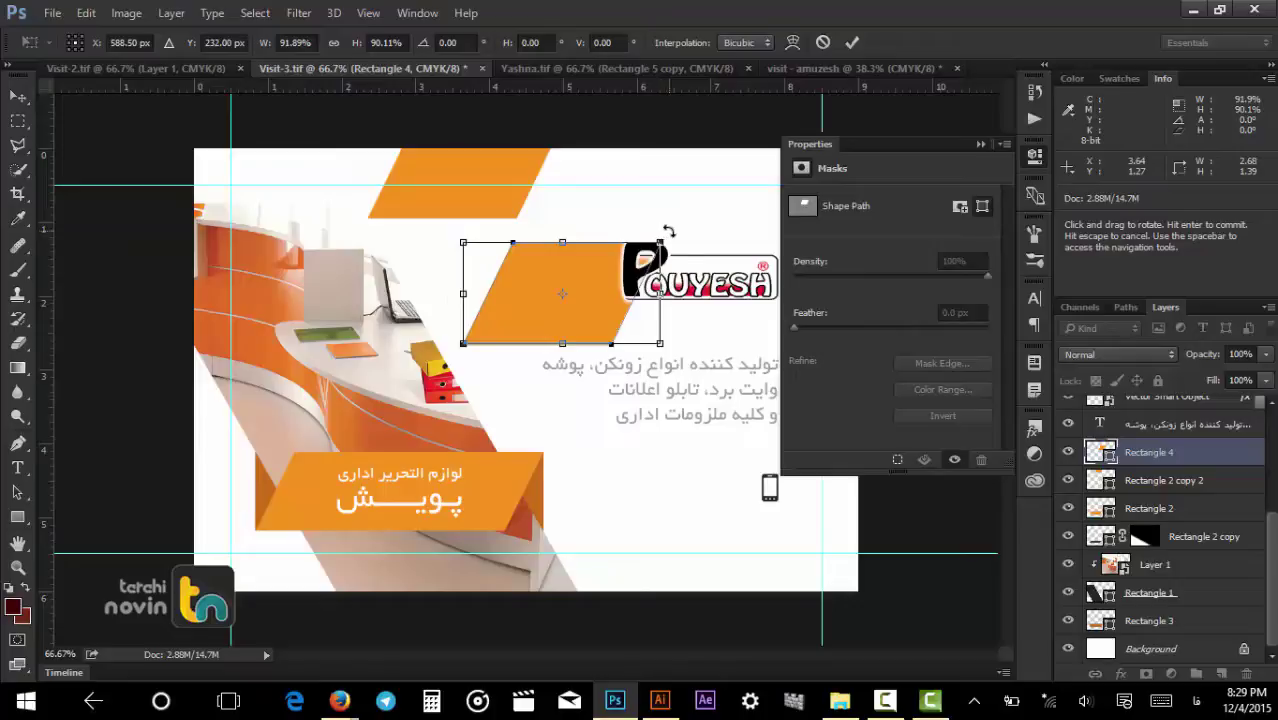
pyautogui.moveTo(668, 231); pyautogui.dragTo(660, 293)
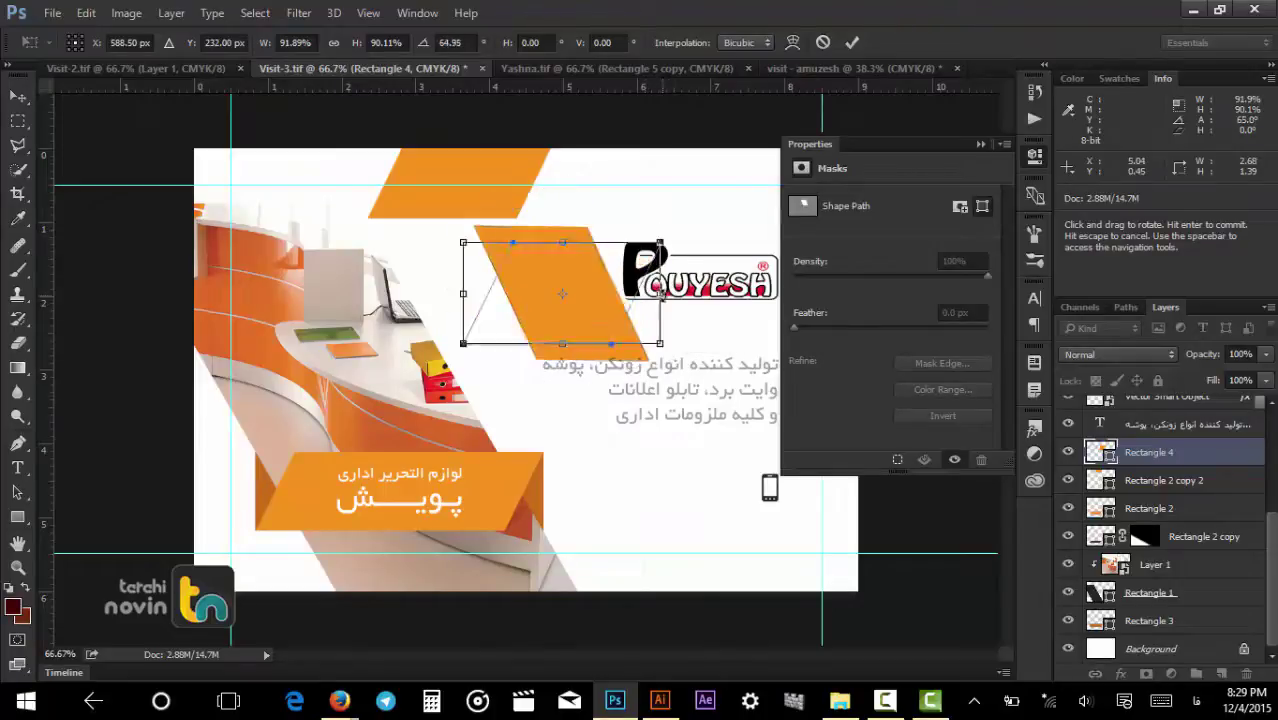
pyautogui.hotkey('ctrl', 'z')
pyautogui.moveTo(588, 242); pyautogui.dragTo(588, 218)
pyautogui.hotkey('ctrl', 'z')
pyautogui.rightClick(640, 280)
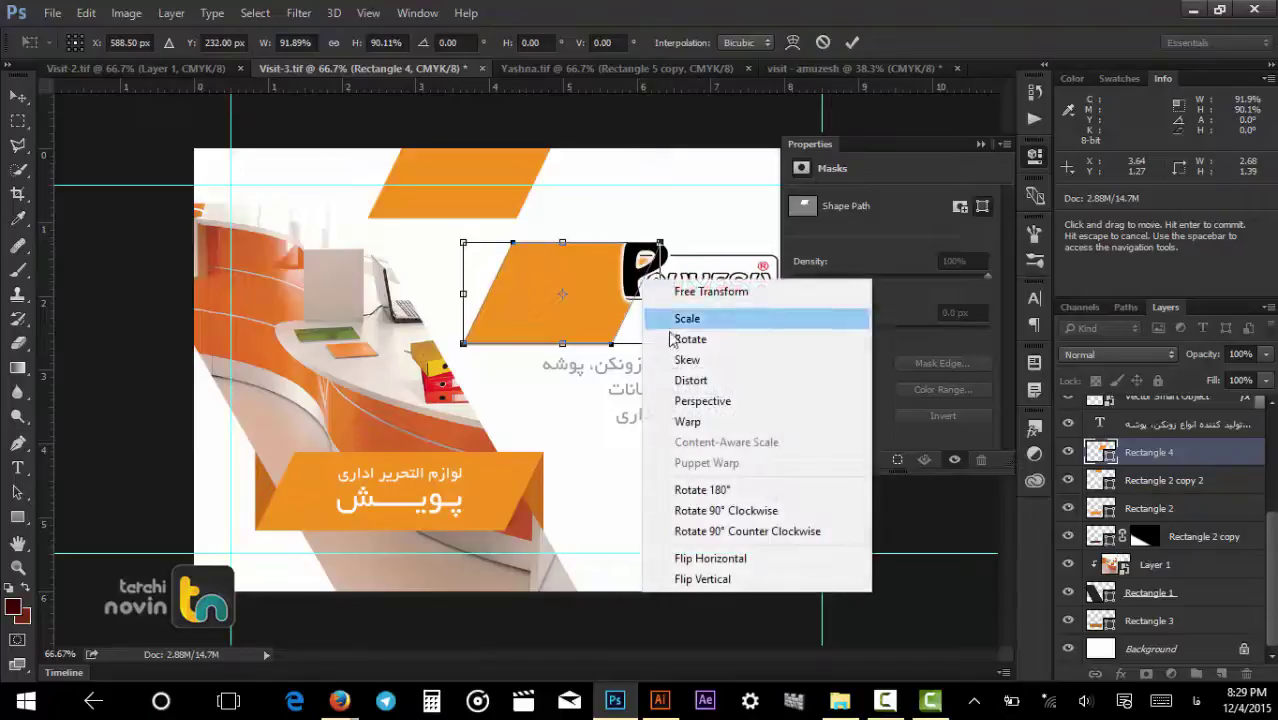
pyautogui.click(690, 341)
pyautogui.moveTo(676, 205); pyautogui.dragTo(779, 626)
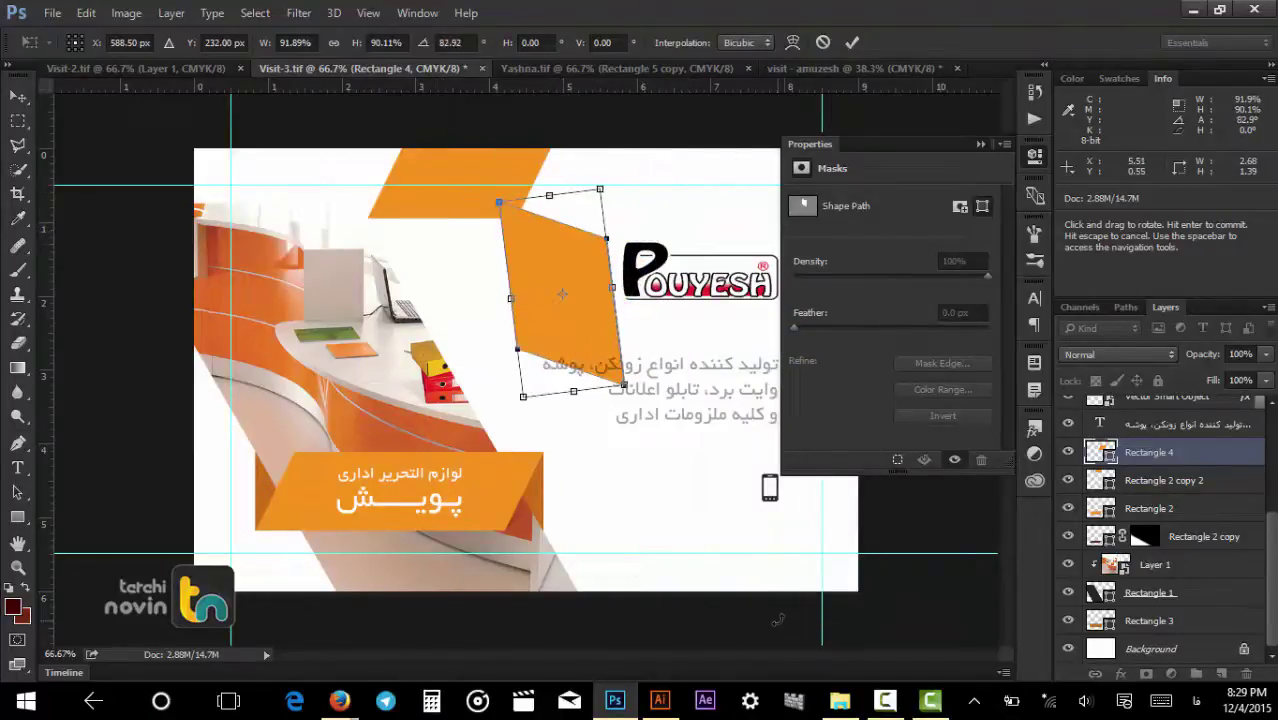
pyautogui.hotkey('ctrl', 'z')
pyautogui.rightClick(606, 289)
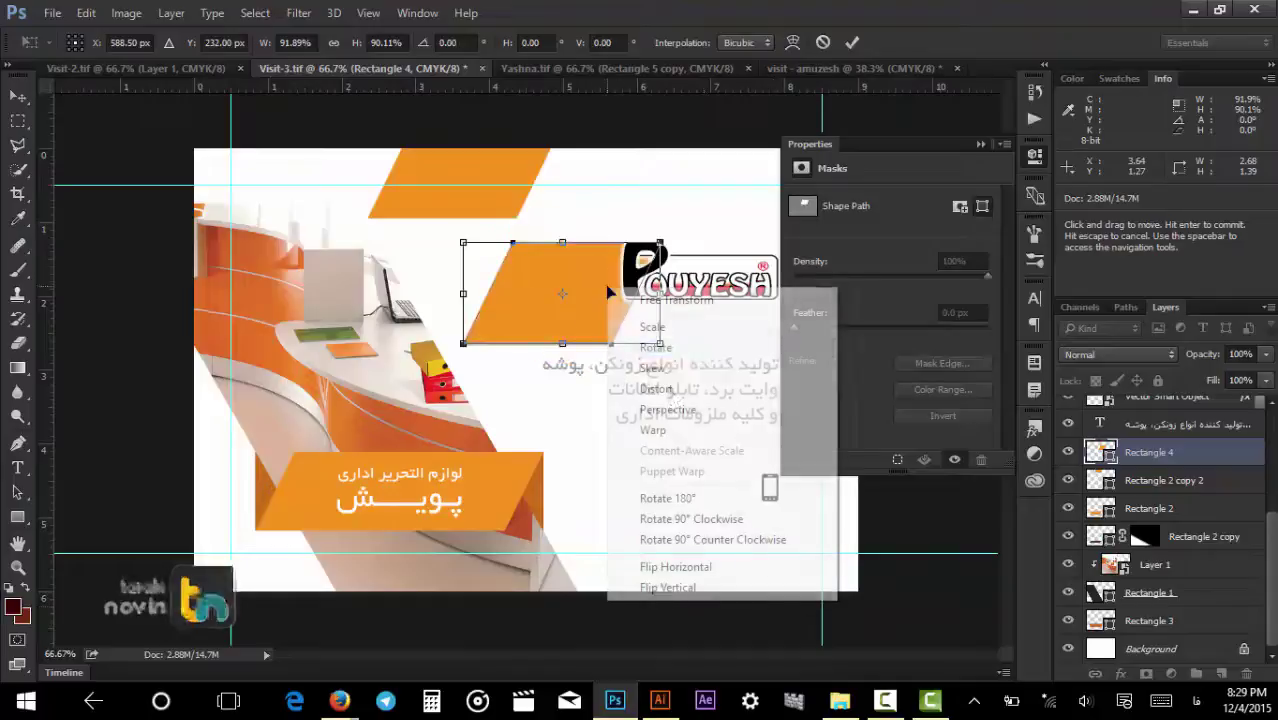
pyautogui.click(674, 398)
pyautogui.moveTo(659, 243); pyautogui.dragTo(686, 188)
pyautogui.hotkey('ctrl', 'z')
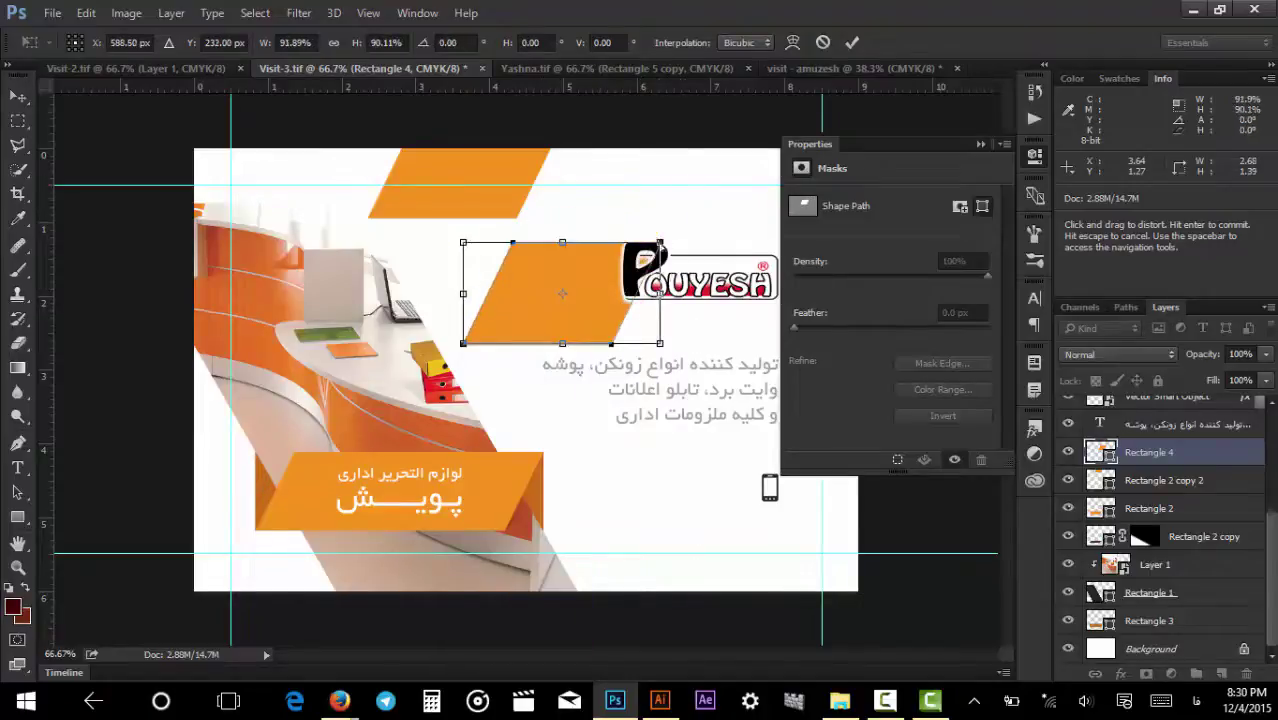
pyautogui.moveTo(662, 243); pyautogui.dragTo(590, 271)
pyautogui.moveTo(655, 352); pyautogui.dragTo(585, 352)
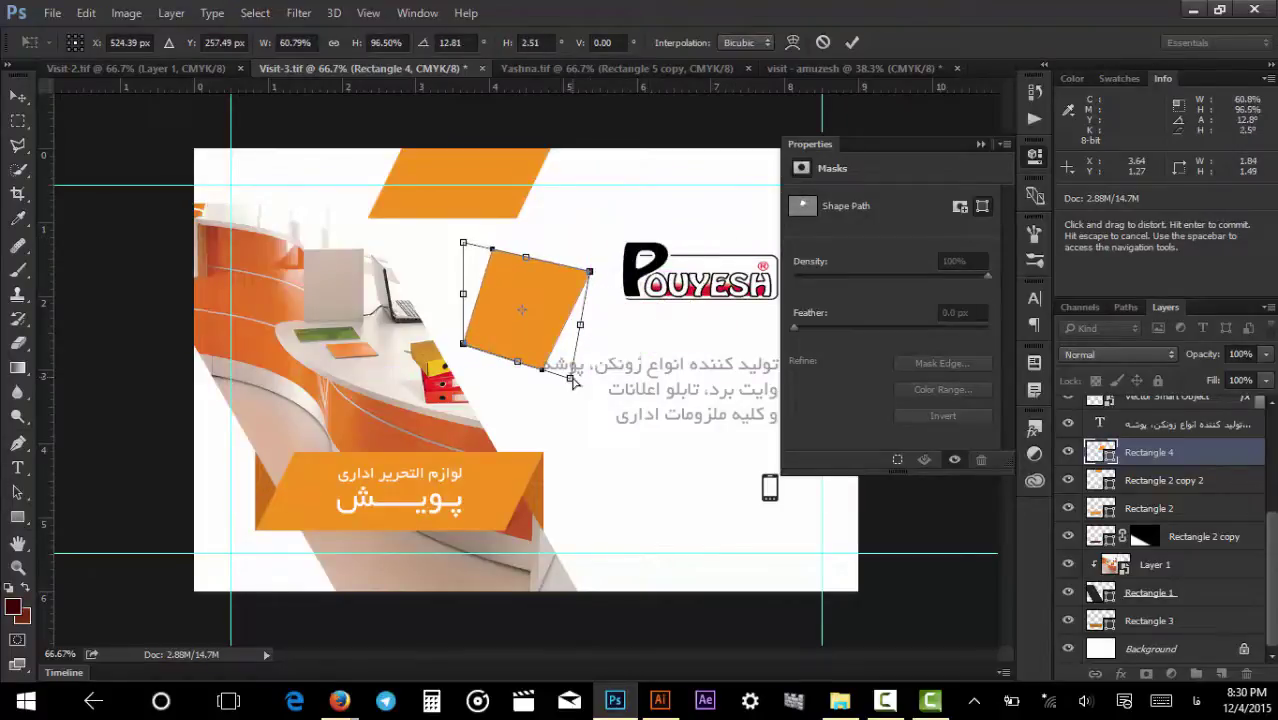
pyautogui.hotkey('ctrl', 'z')
pyautogui.press('Escape')
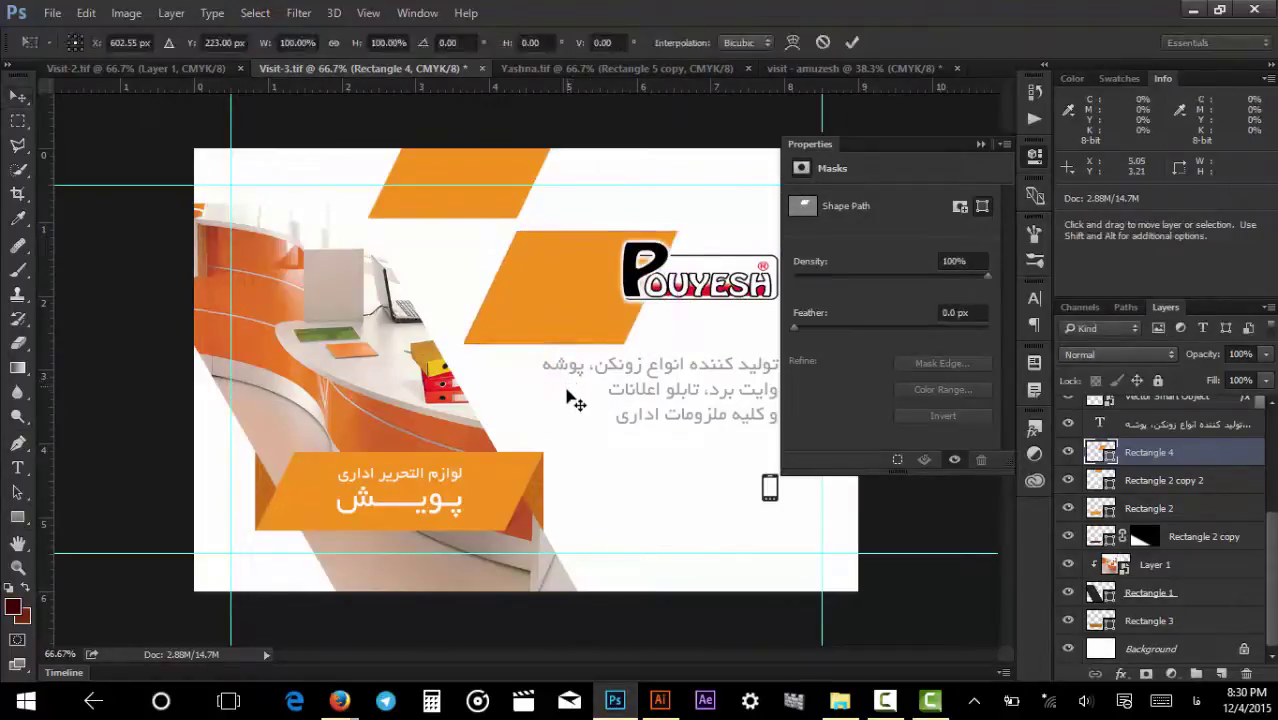
pyautogui.hotkey('ctrl', 't')
pyautogui.rightClick(620, 295)
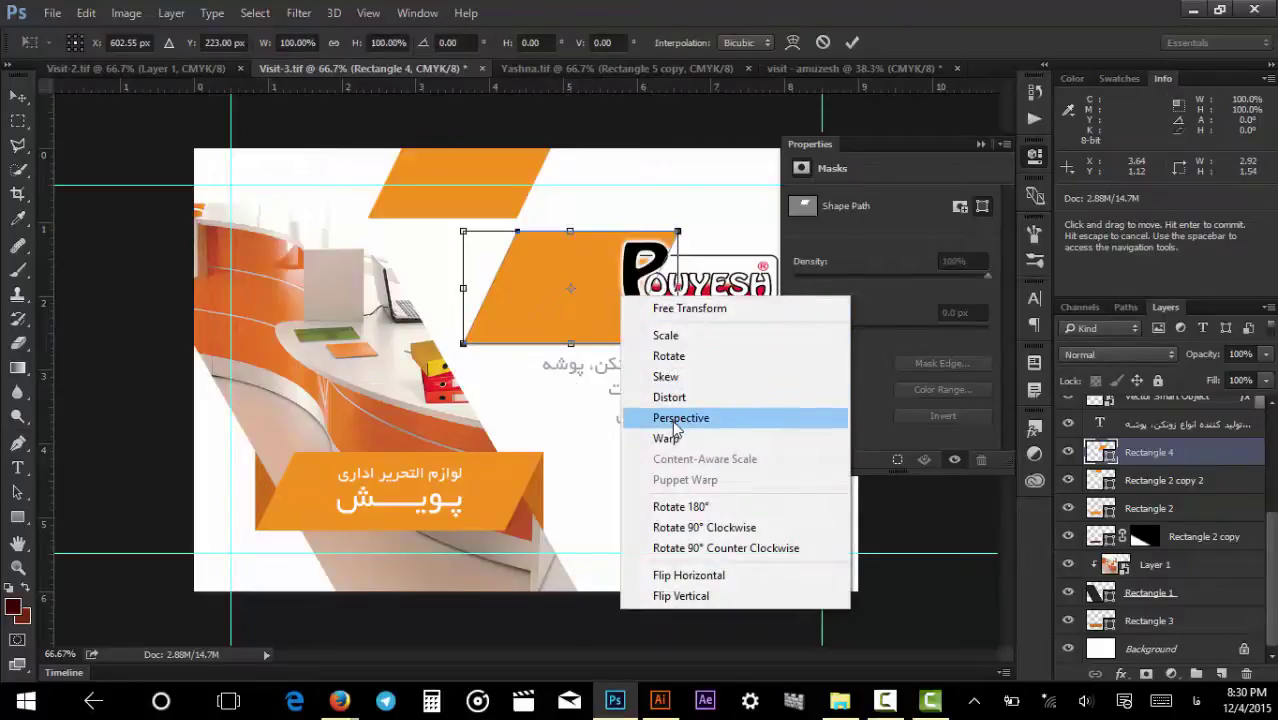
# Try a perspective taper on the orange parallelogram, then undo it.
pyautogui.click(674, 420)
pyautogui.moveTo(677, 234); pyautogui.dragTo(597, 250)
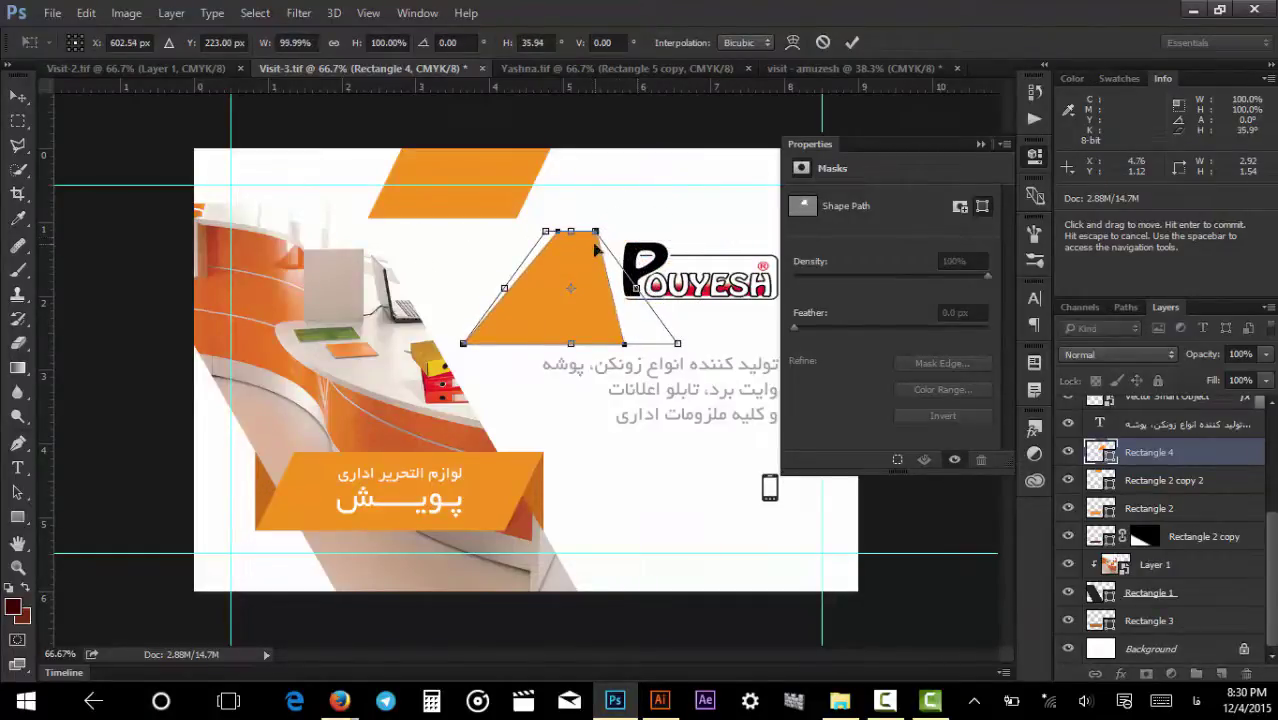
pyautogui.hotkey('ctrl', 'z')
# Try warping the parallelogram's edges, then cancel the warp to keep it straight.
pyautogui.rightClick(585, 248)
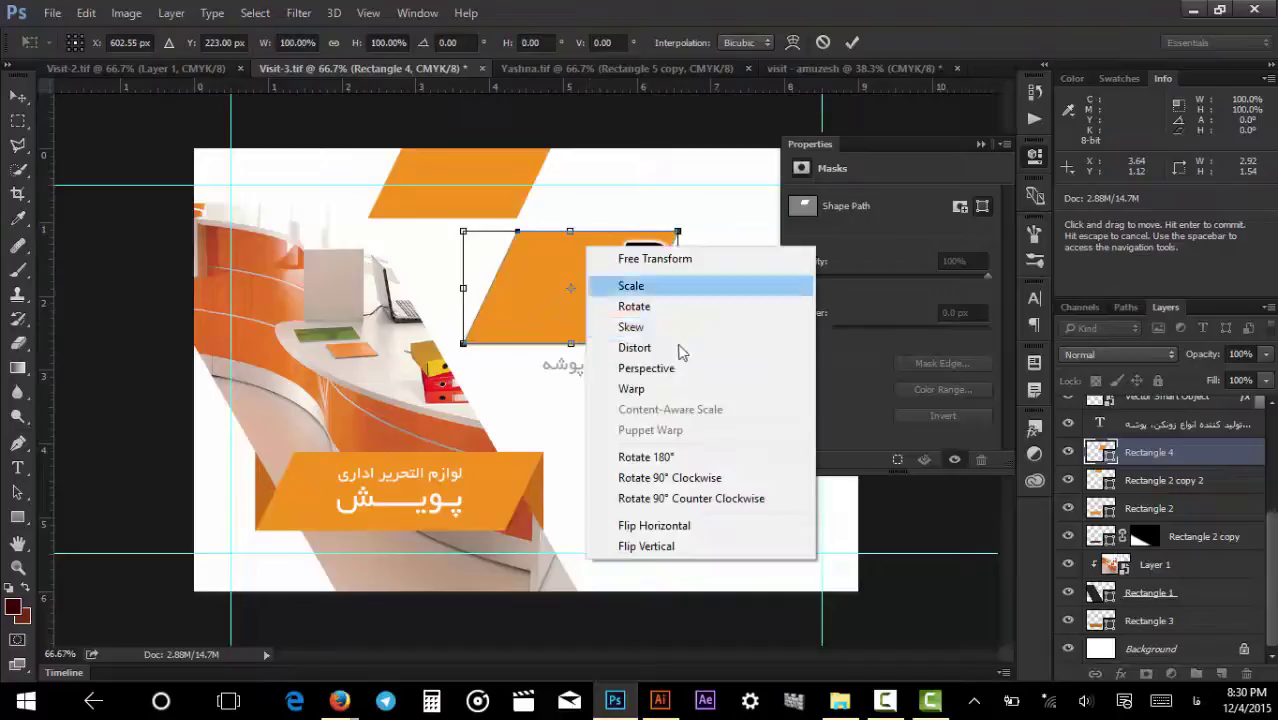
pyautogui.click(637, 390)
pyautogui.moveTo(574, 273)
pyautogui.mouseDown()
pyautogui.moveTo(545, 280)
pyautogui.moveTo(571, 274)
pyautogui.moveTo(555, 285)
pyautogui.moveTo(583, 290)
pyautogui.moveTo(517, 274)
pyautogui.moveTo(572, 263)
pyautogui.mouseUp()
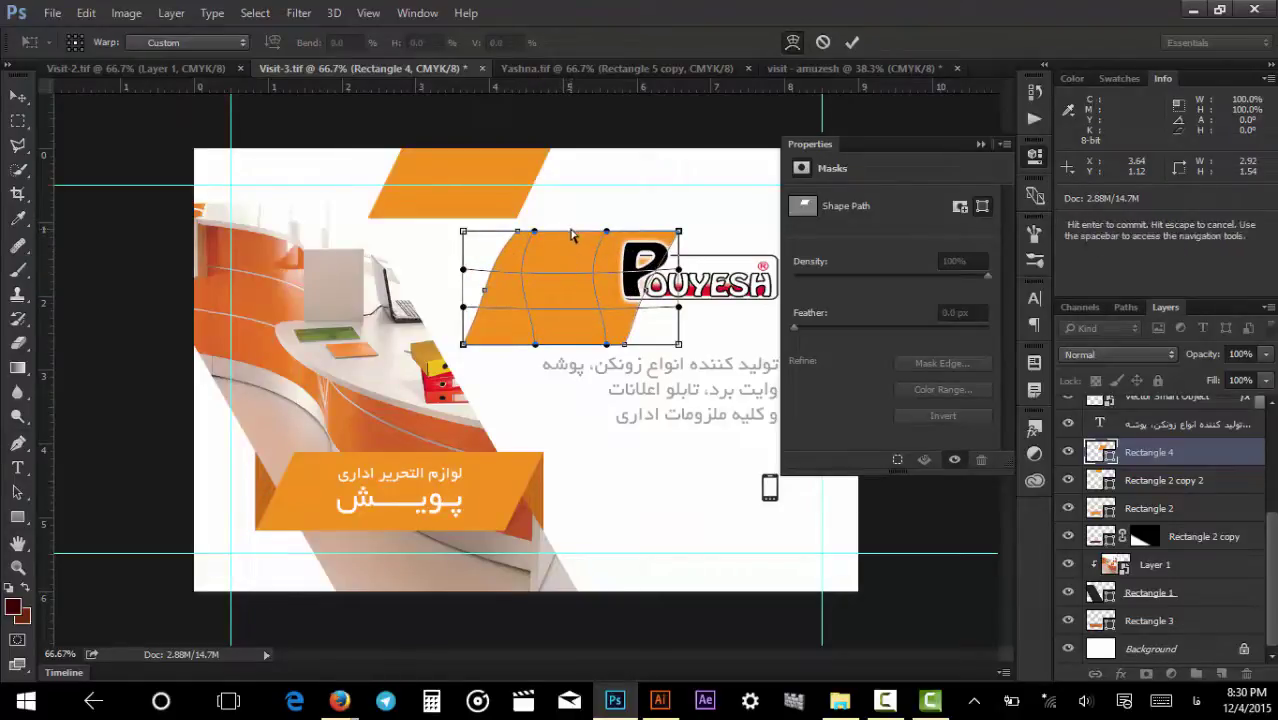
pyautogui.moveTo(610, 236)
pyautogui.mouseDown()
pyautogui.moveTo(585, 408)
pyautogui.moveTo(565, 200)
pyautogui.moveTo(617, 114)
pyautogui.moveTo(580, 265)
pyautogui.moveTo(567, 190)
pyautogui.moveTo(645, 316)
pyautogui.moveTo(562, 391)
pyautogui.mouseUp()
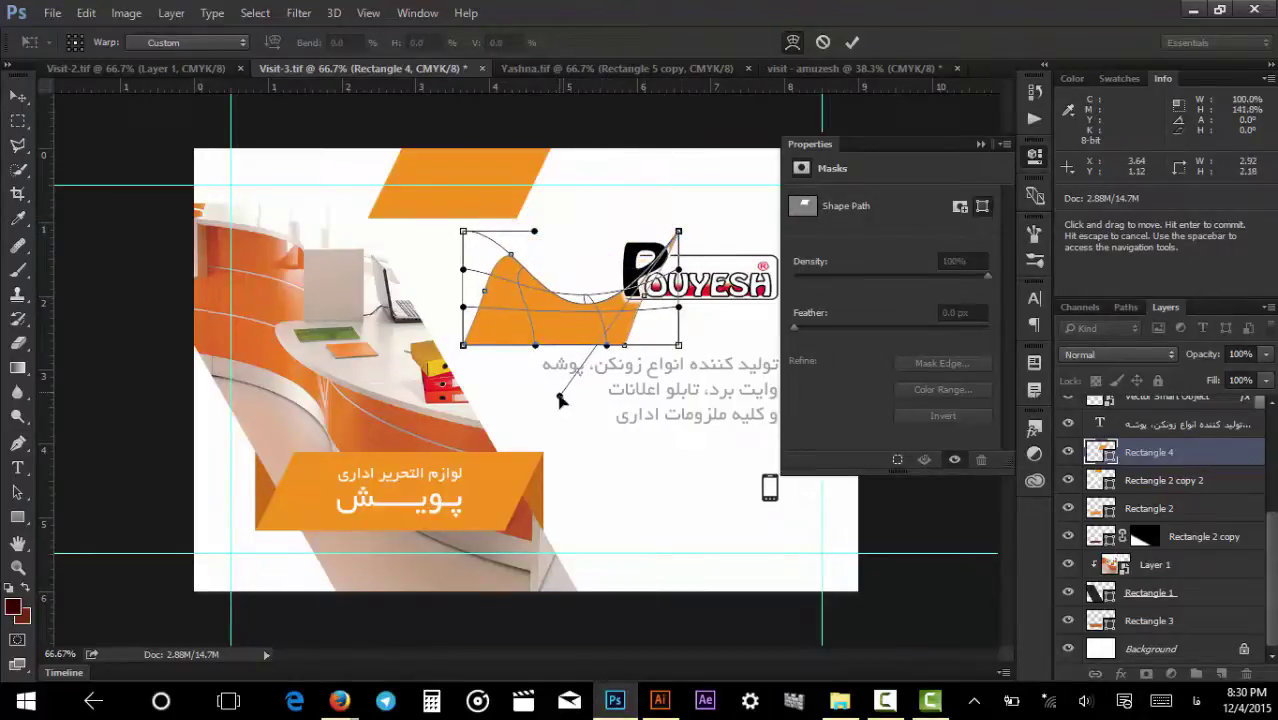
pyautogui.press('Escape')
pyautogui.hotkey('ctrl', 't')
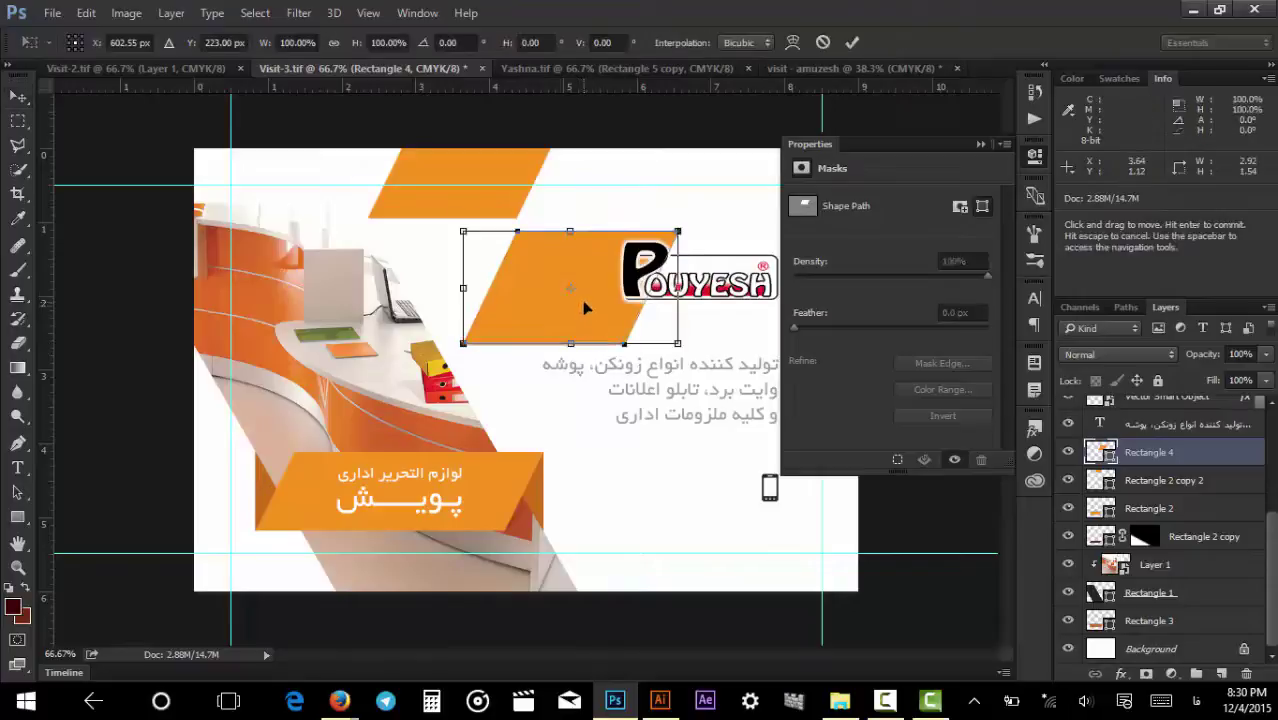
pyautogui.rightClick(584, 304)
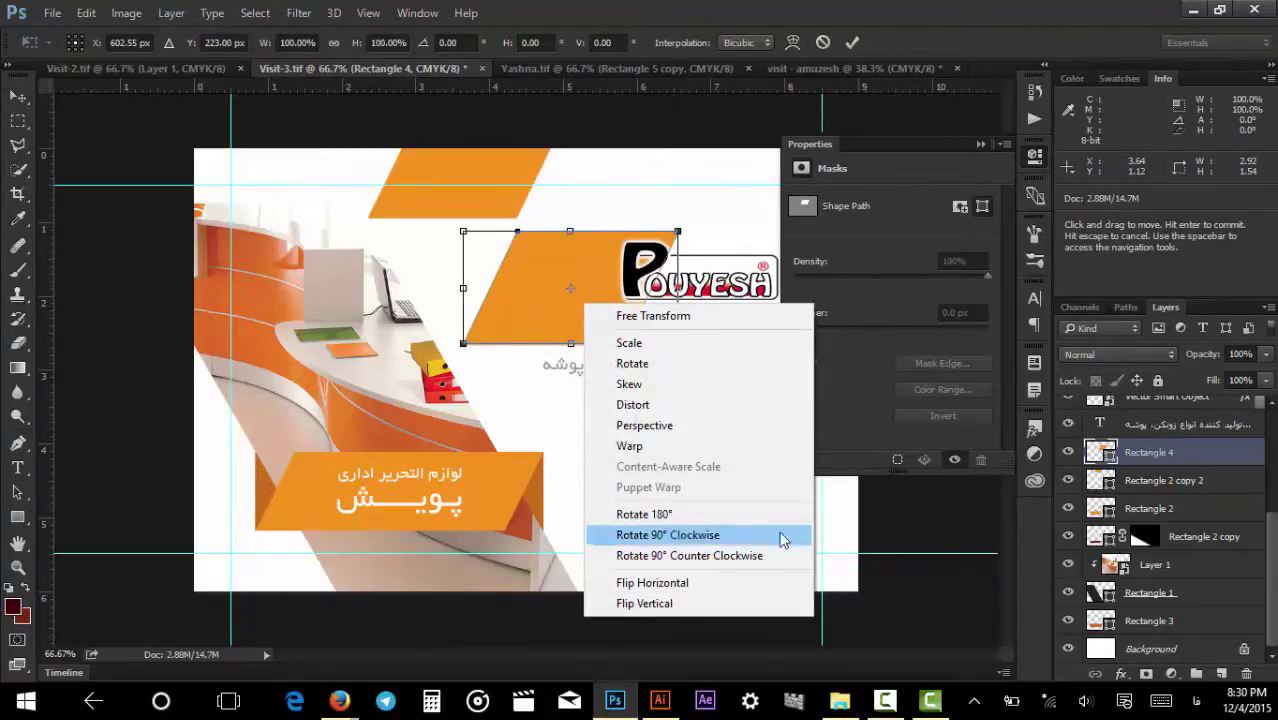
# Try horizontal and vertical flips of the parallelogram, restore its original orientation, and commit.
pyautogui.click(632, 583)
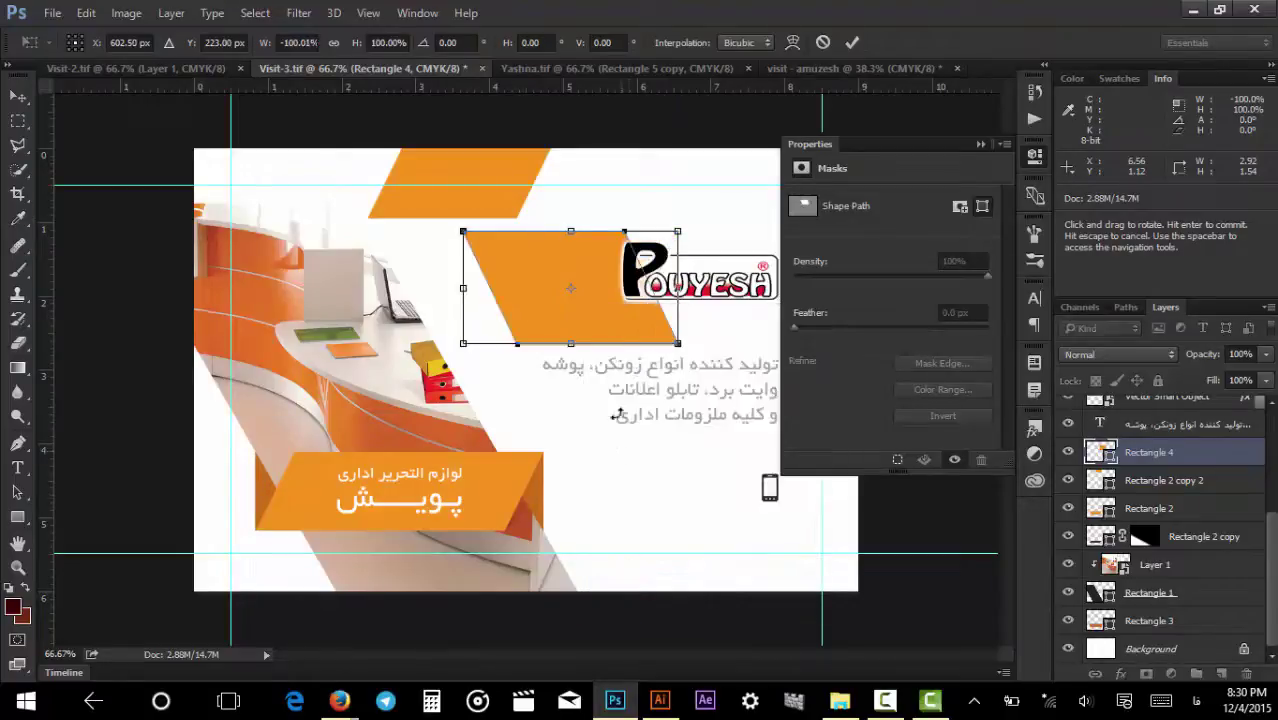
pyautogui.rightClick(617, 316)
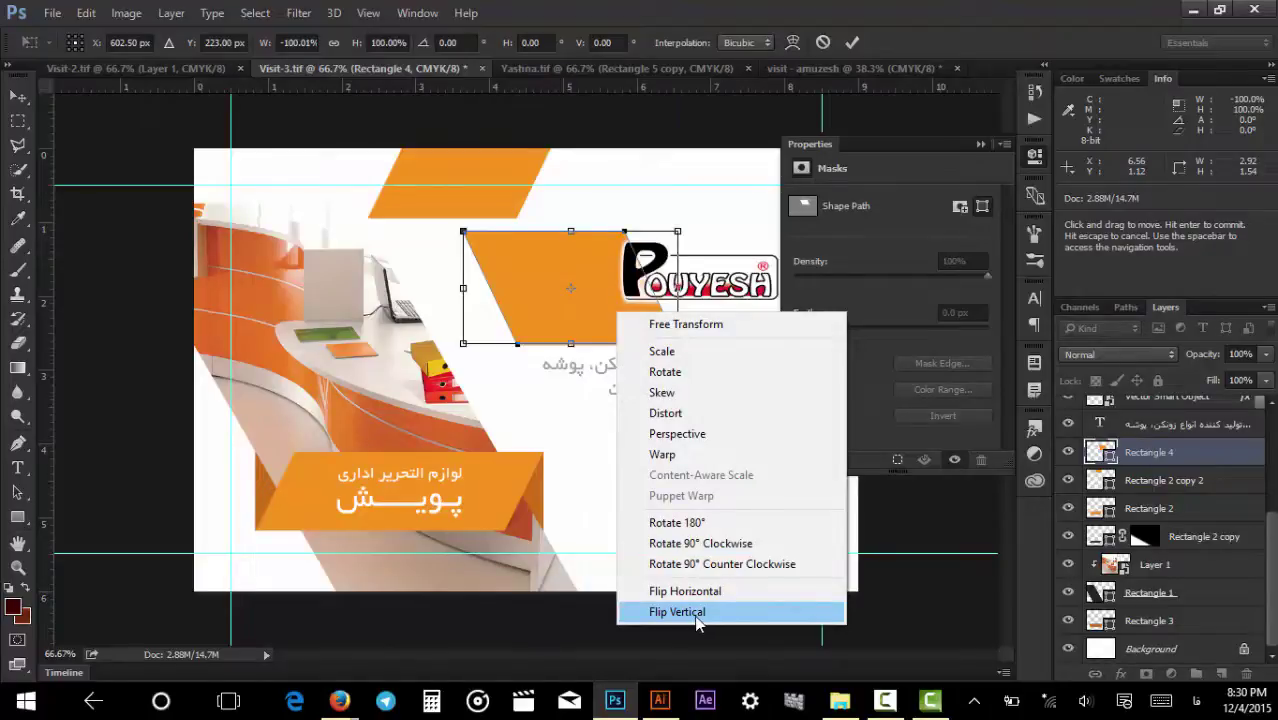
pyautogui.click(697, 612)
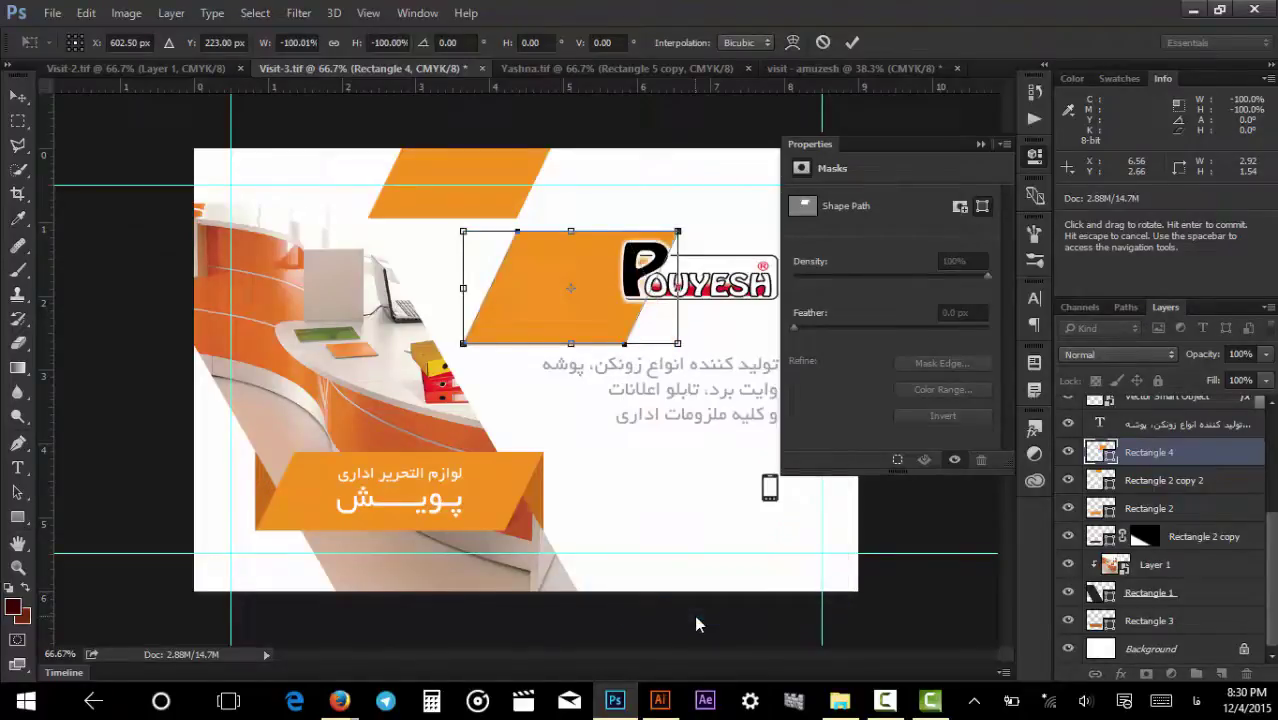
pyautogui.rightClick(579, 270)
pyautogui.click(657, 577)
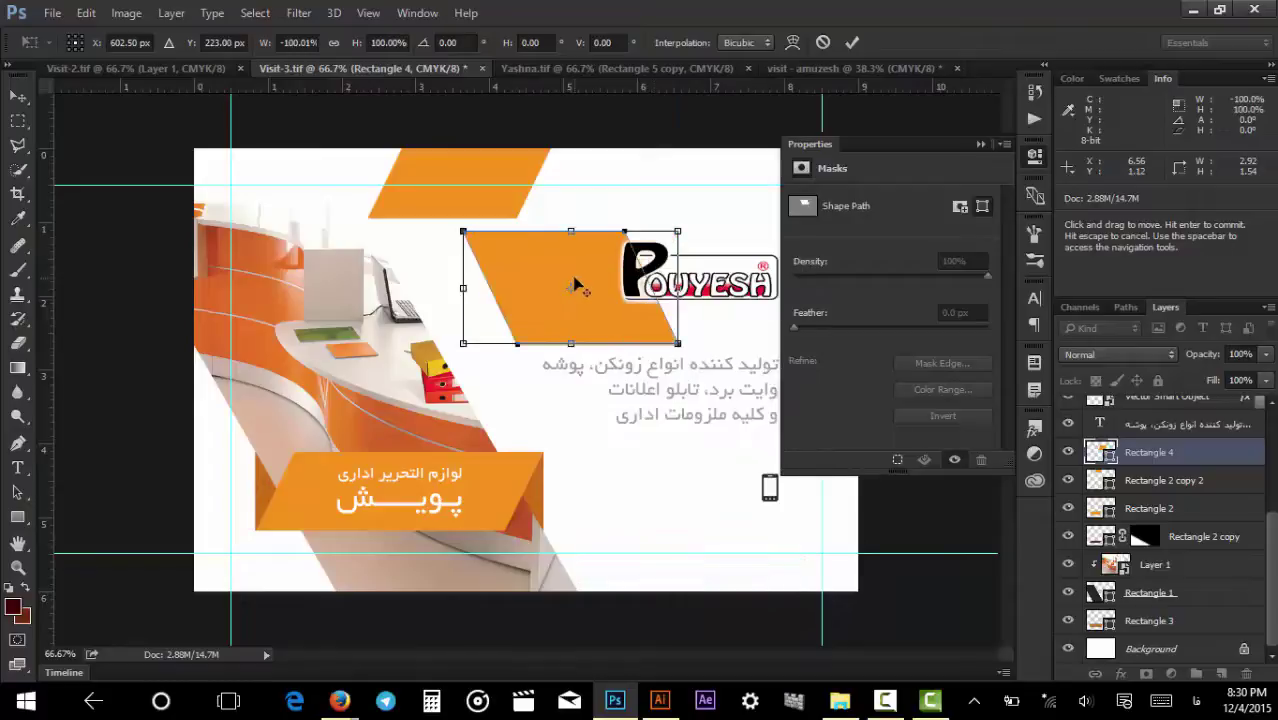
pyautogui.rightClick(577, 281)
pyautogui.click(662, 559)
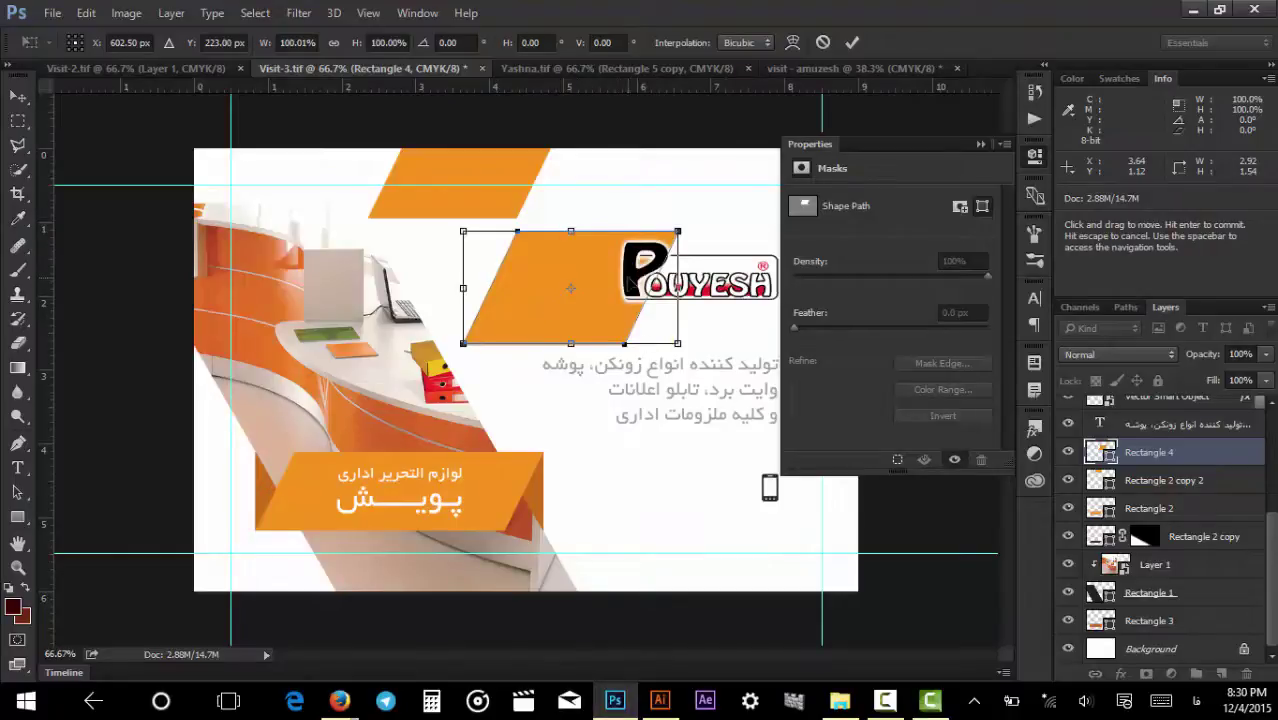
pyautogui.press('Return')
# Delete the orange parallelogram, select the POUYESH logo, and test a horizontal flip, undone.
pyautogui.press('Delete')
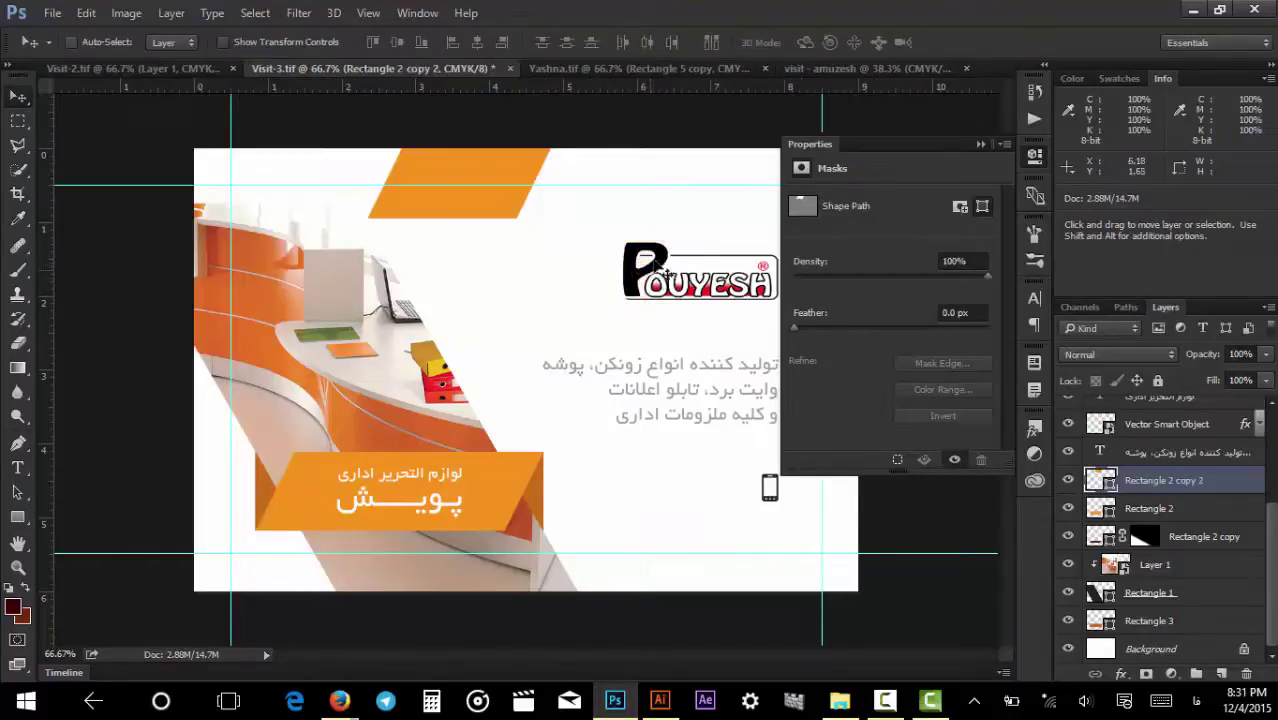
pyautogui.keyDown('ctrl'); pyautogui.click(668, 262); pyautogui.keyUp('ctrl')
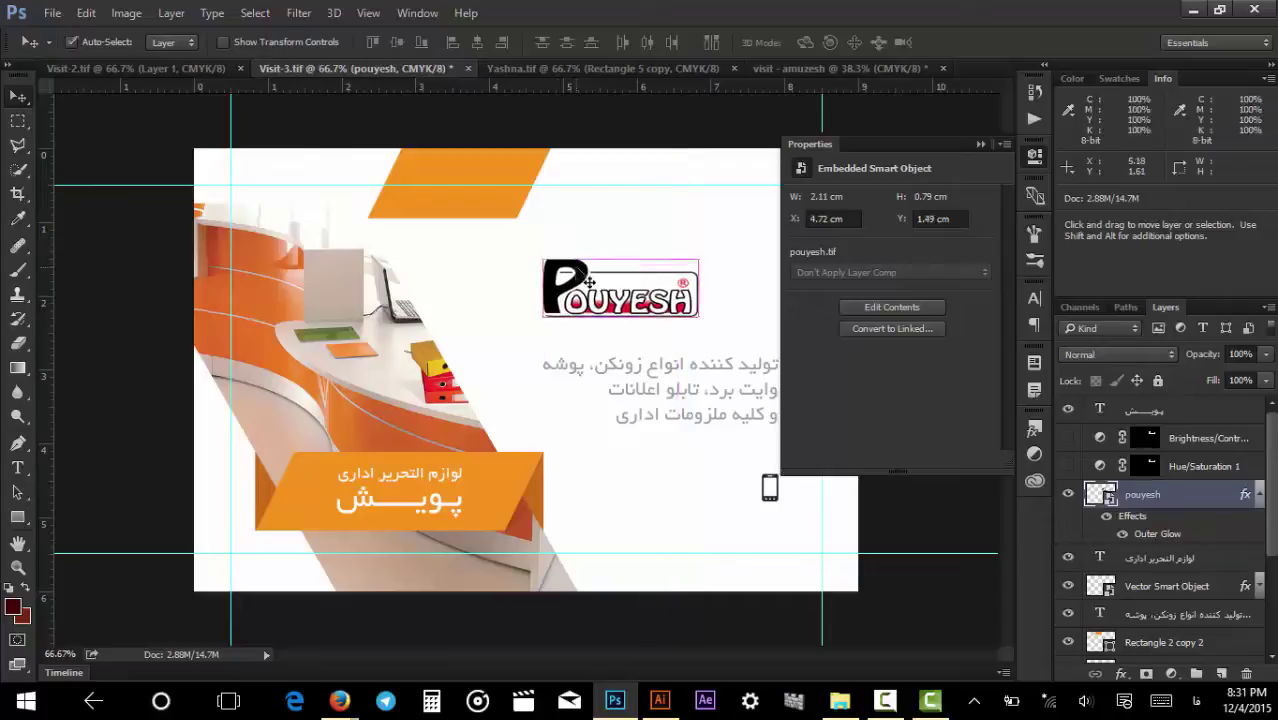
pyautogui.hotkey('ctrl', 't')
pyautogui.rightClick(580, 270)
pyautogui.click(660, 530)
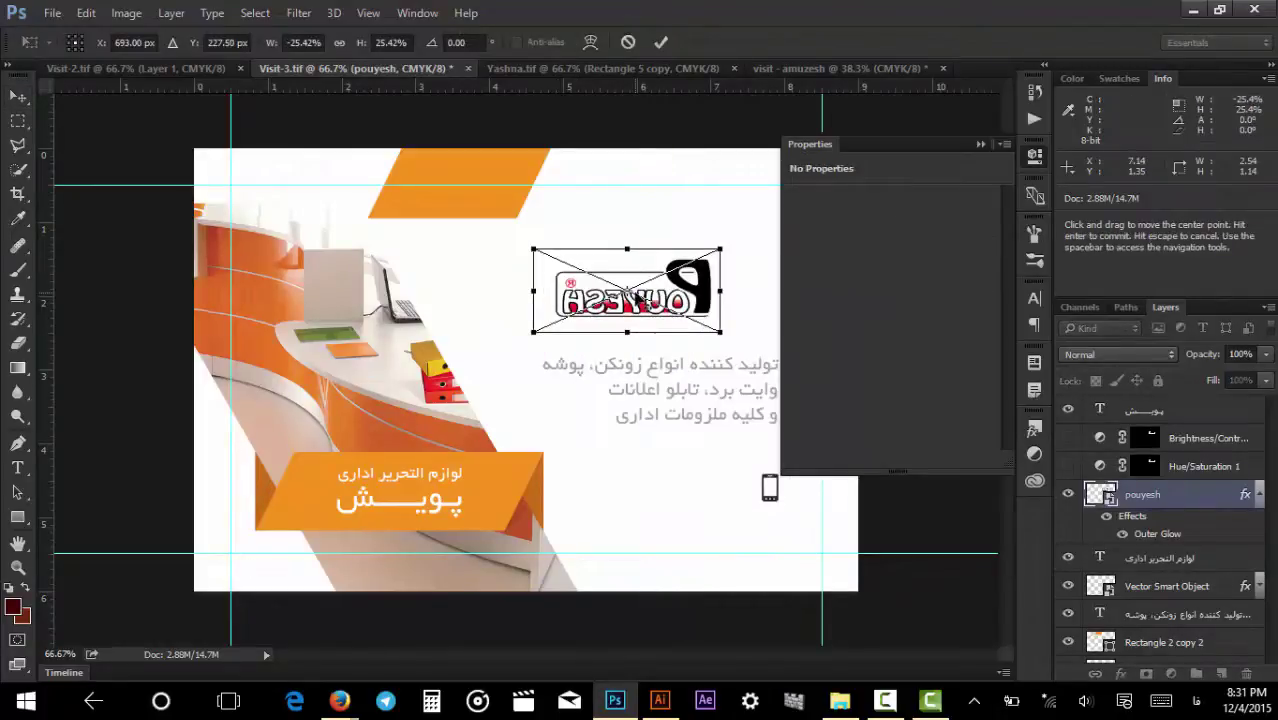
pyautogui.hotkey('ctrl', 'z')
pyautogui.hotkey('ctrl', 'z')
pyautogui.hotkey('ctrl', 'z')
# Test a vertical flip of the logo, undo it, then nudge it to X 5.8 cm, Y 1.27 cm.
pyautogui.rightClick(637, 295)
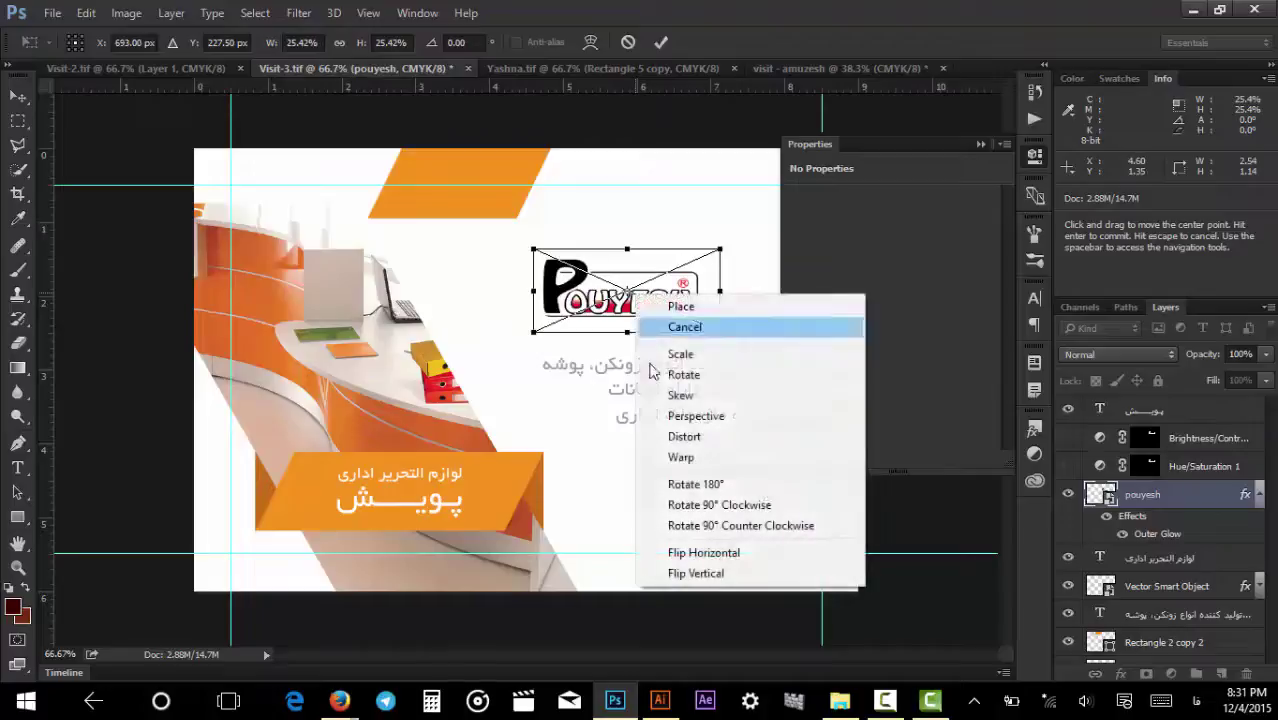
pyautogui.click(695, 573)
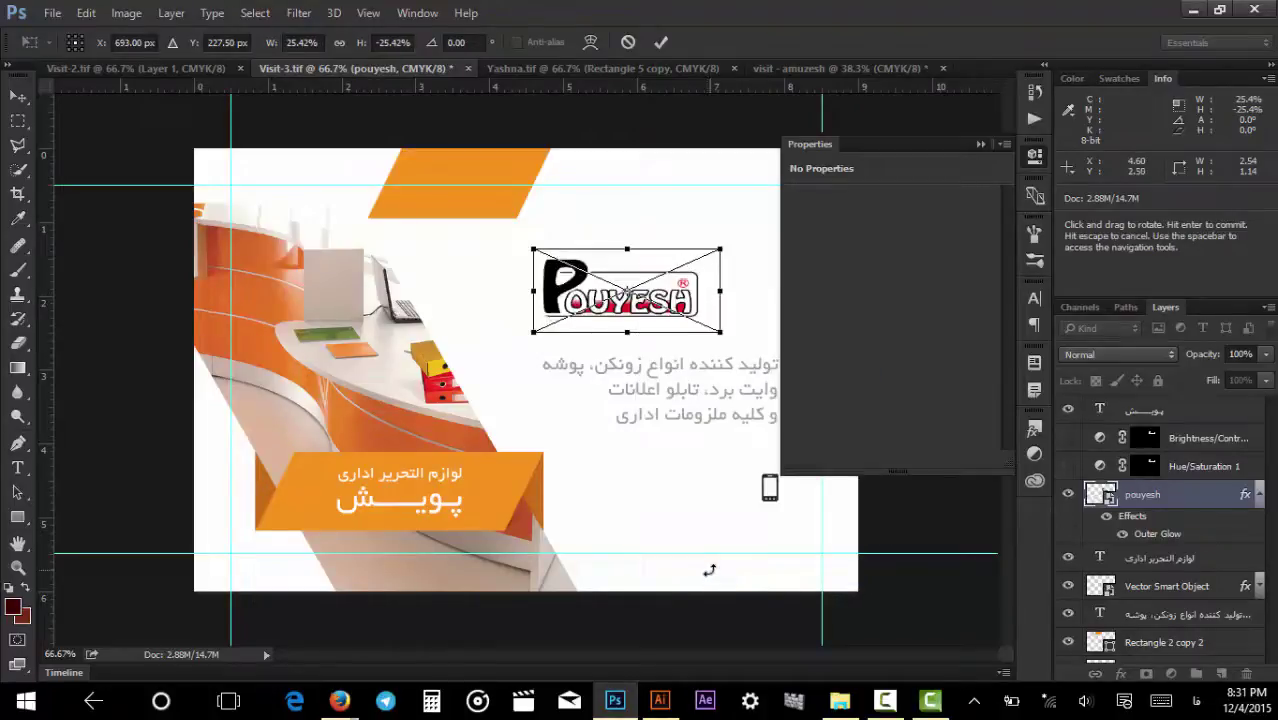
pyautogui.hotkey('ctrl', 'z')
pyautogui.hotkey('ctrl', 'z')
pyautogui.hotkey('ctrl', 'z')
pyautogui.press('Return')
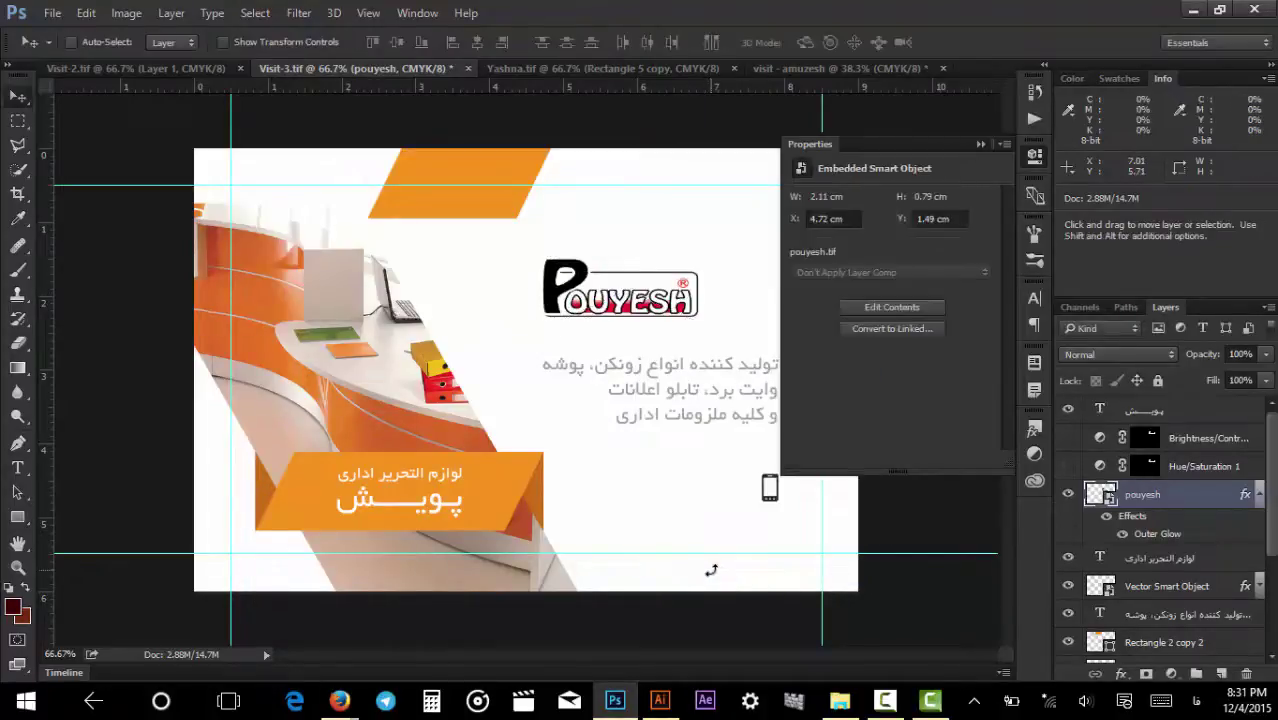
pyautogui.hotkey('shift', 'Right')
pyautogui.hotkey('shift', 'Right')
pyautogui.hotkey('shift', 'Right')
pyautogui.hotkey('shift', 'Right')
pyautogui.hotkey('shift', 'Right')
pyautogui.hotkey('shift', 'Right')
pyautogui.hotkey('shift', 'Right')
pyautogui.hotkey('shift', 'Right')
pyautogui.hotkey('shift', 'Right')
pyautogui.hotkey('shift', 'Right')
pyautogui.hotkey('shift', 'Right')
pyautogui.hotkey('shift', 'Right')
pyautogui.hotkey('shift', 'Right')
pyautogui.hotkey('shift', 'Up')
pyautogui.hotkey('shift', 'Up')
pyautogui.hotkey('shift', 'Up')
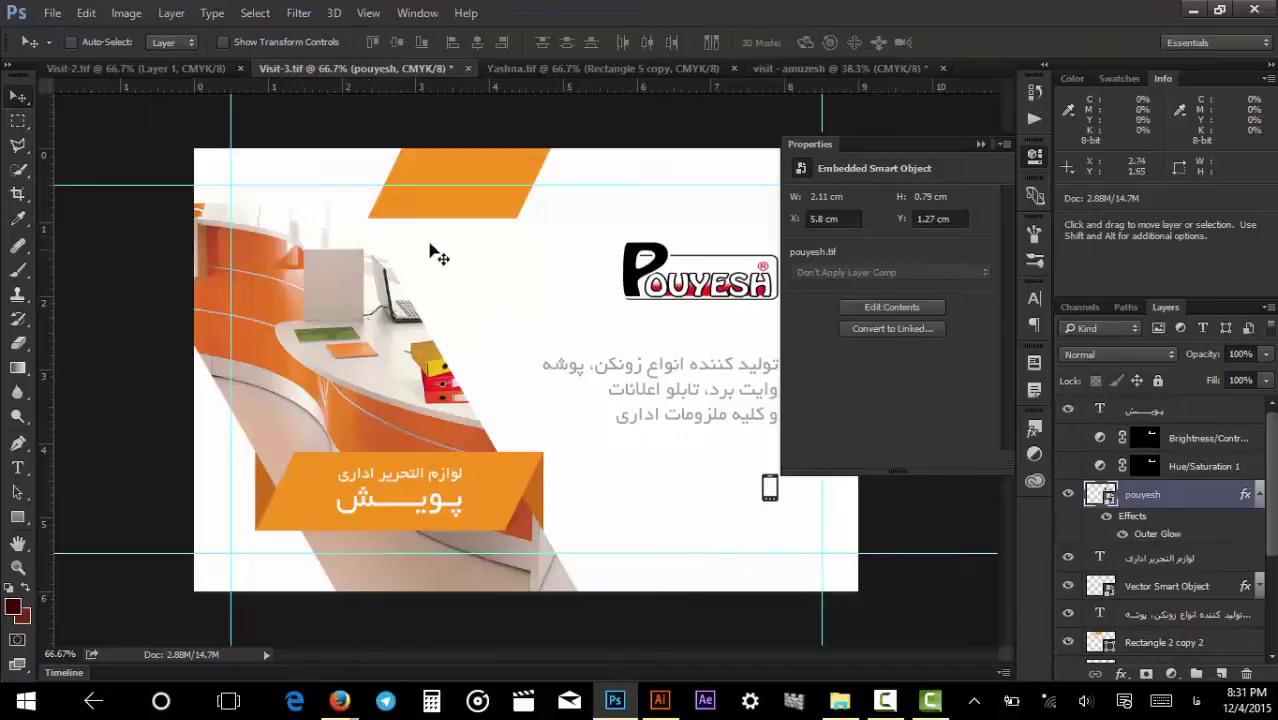
# Test-move the desk photo and the banner shapes, undoing each move.
pyautogui.keyDown('ctrl'); pyautogui.click(322, 294); pyautogui.keyUp('ctrl')
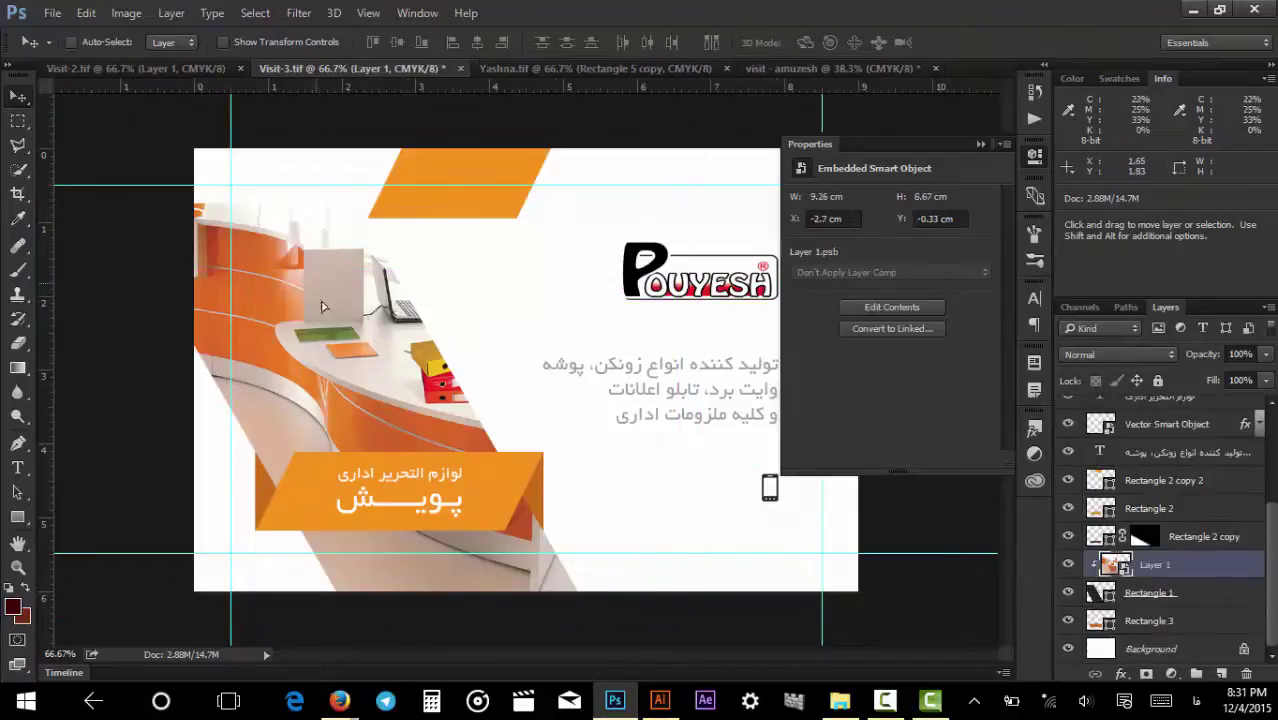
pyautogui.moveTo(322, 297); pyautogui.dragTo(778, 335)
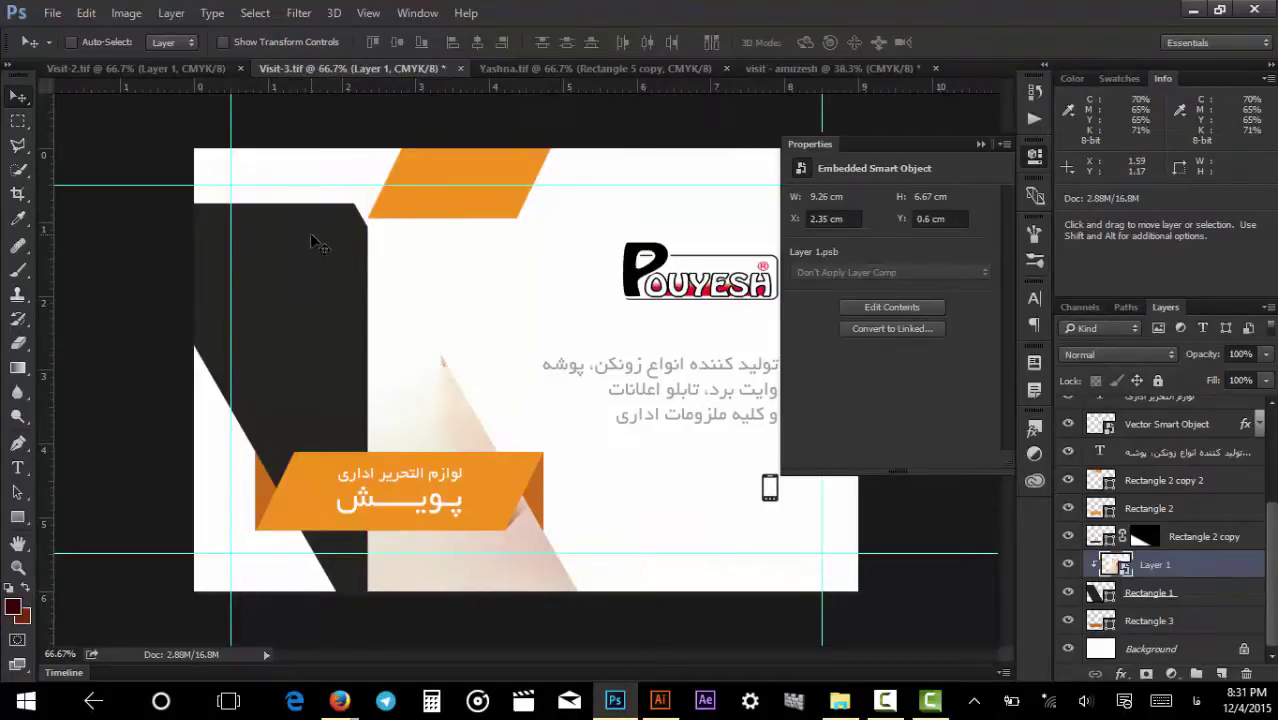
pyautogui.hotkey('ctrl', 'z')
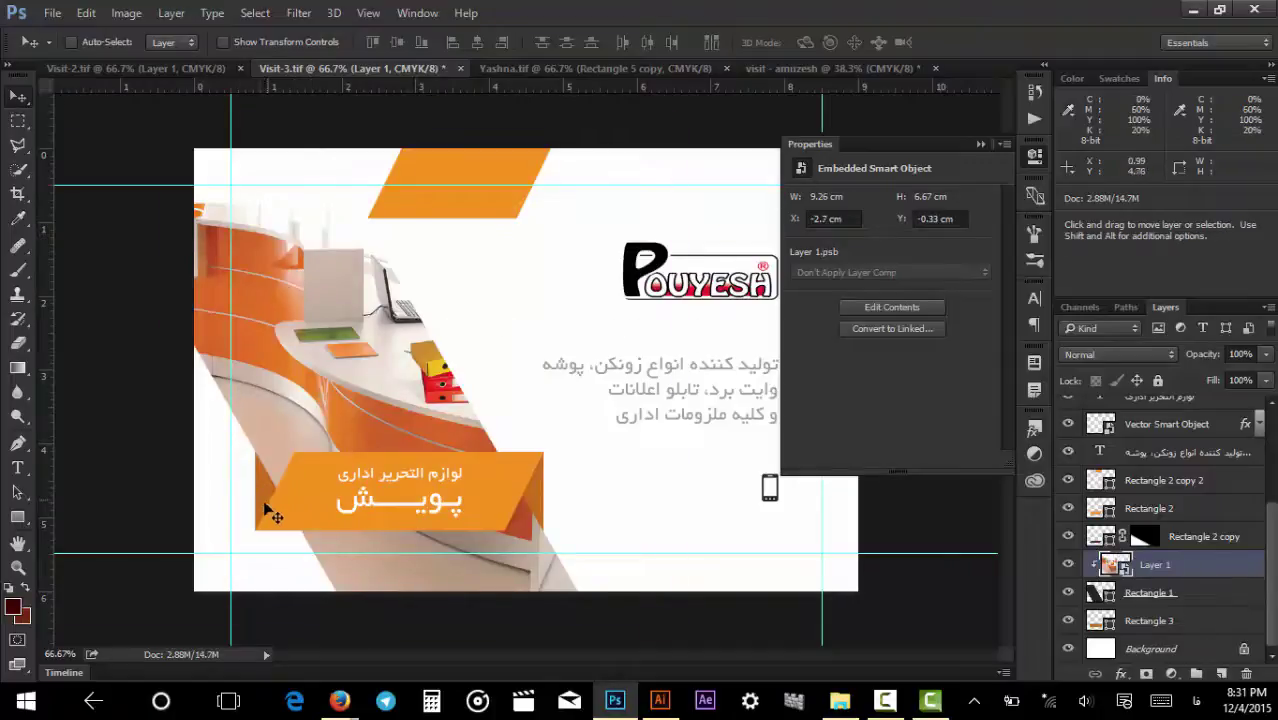
pyautogui.press('ctrl')
pyautogui.moveTo(268, 507); pyautogui.dragTo(491, 378)
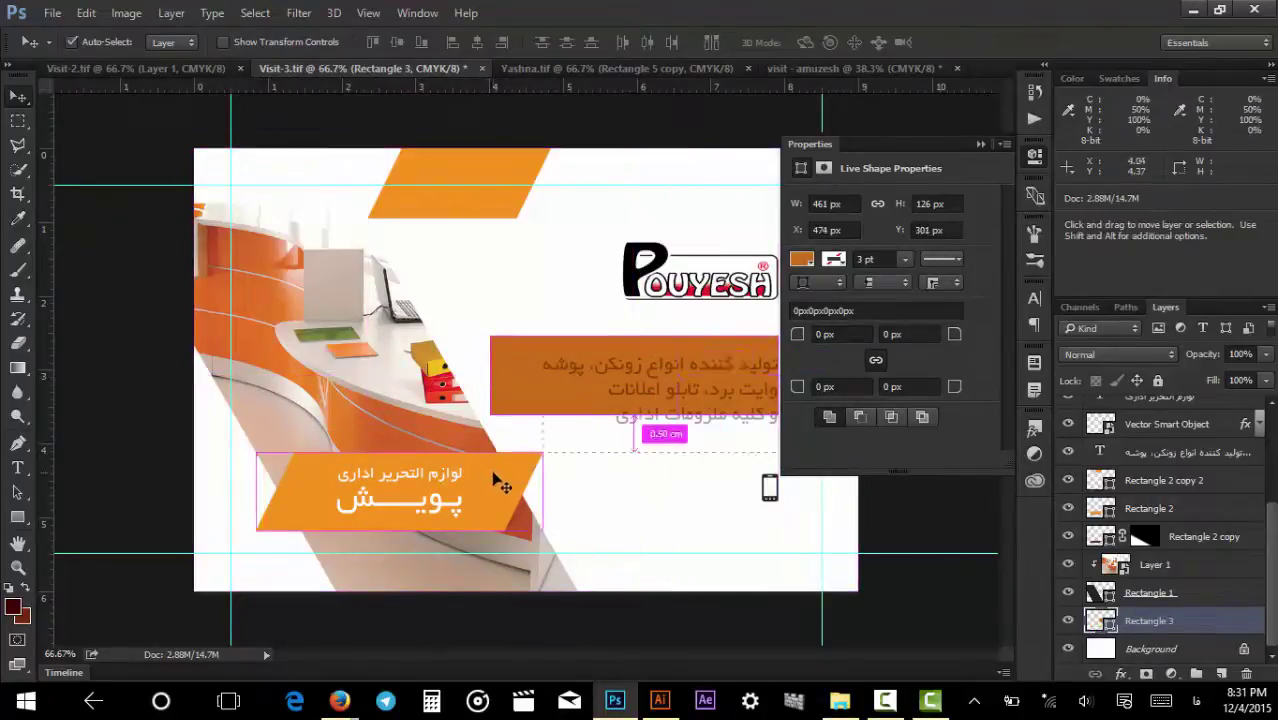
pyautogui.hotkey('ctrl', 'z')
pyautogui.moveTo(510, 472); pyautogui.dragTo(515, 601)
pyautogui.hotkey('ctrl', 'z')
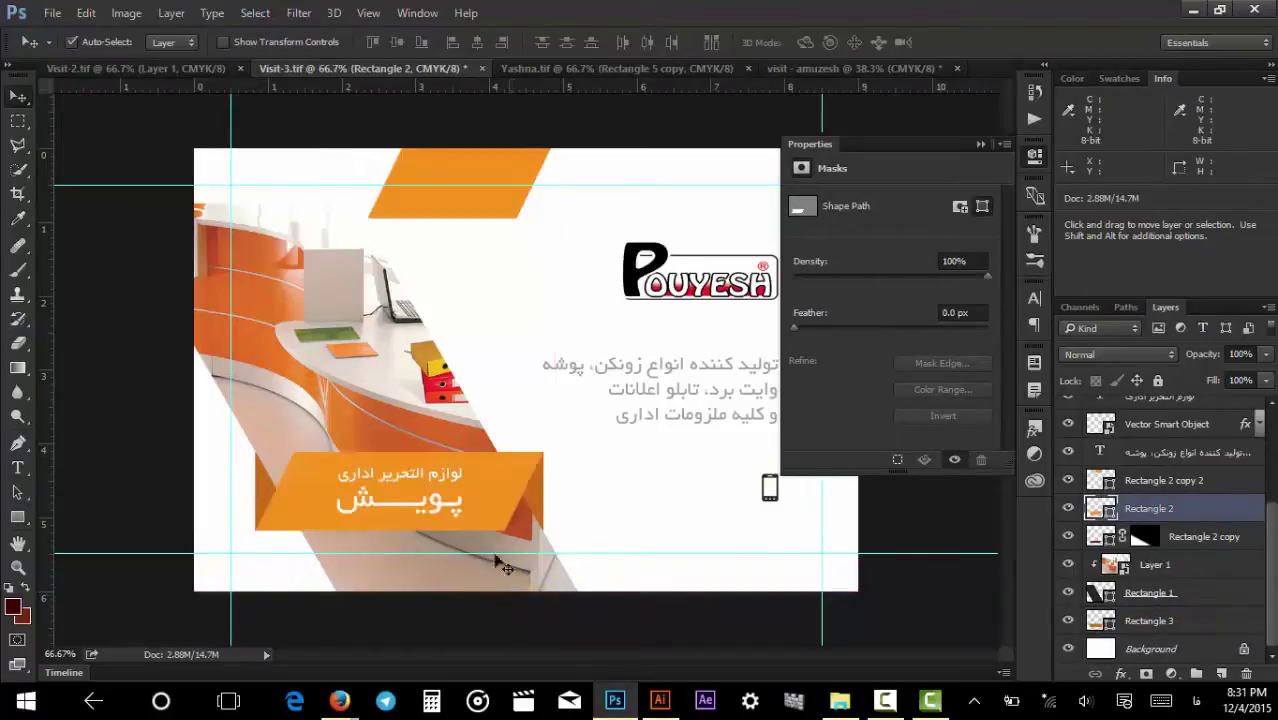
pyautogui.hotkey('ctrl', 'z')
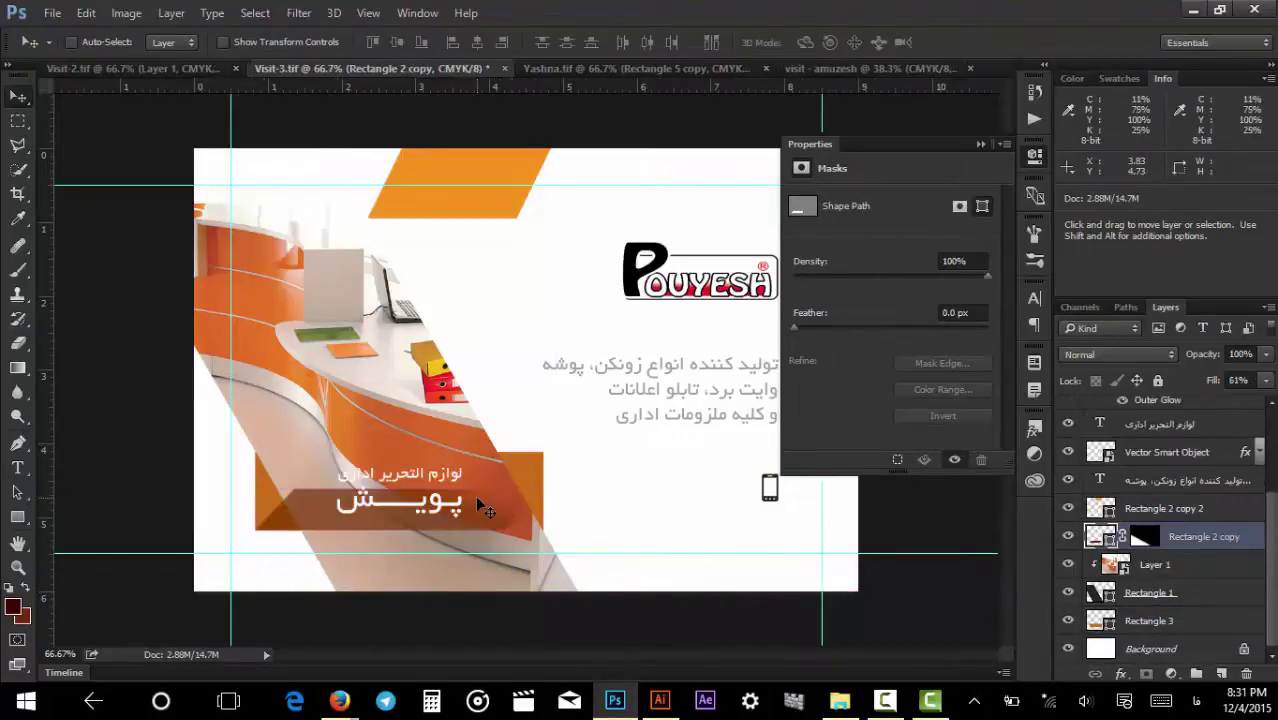
pyautogui.hotkey('ctrl', 'alt', 'z')
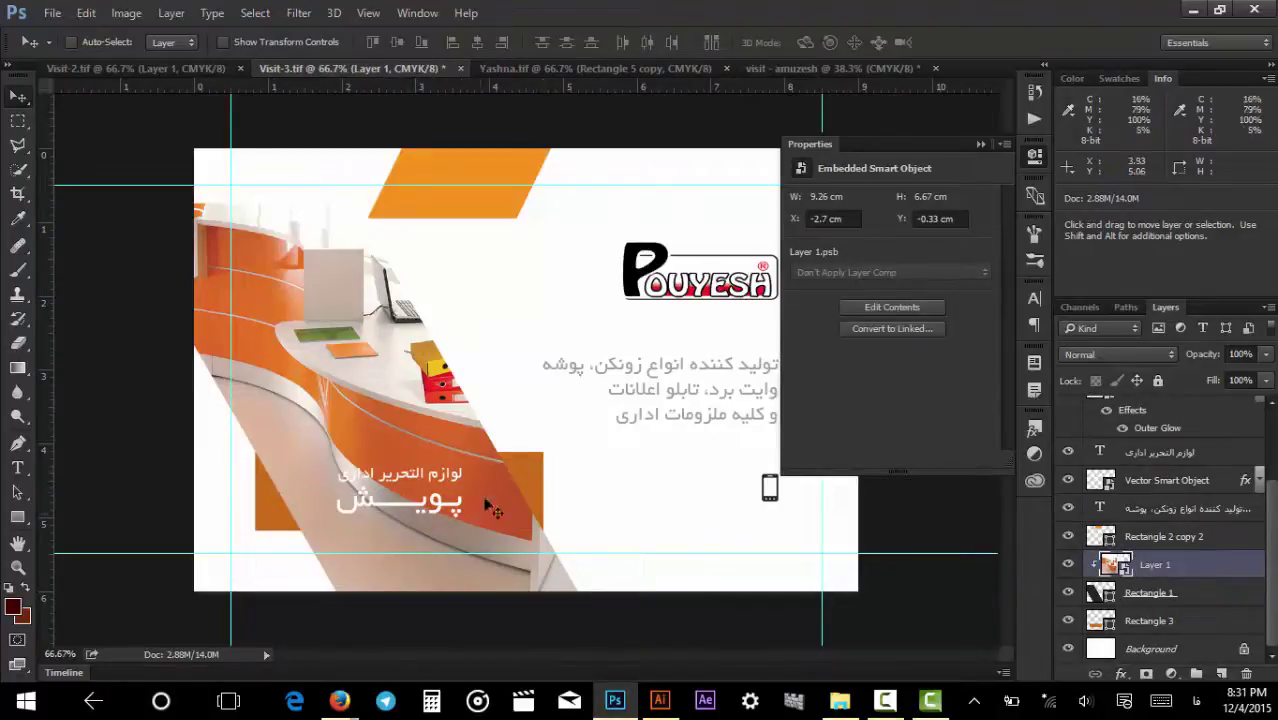
# Toggle Rectangle 1's visibility, restore the banner layers, and delete the orange Rectangle 2 banner shape.
pyautogui.click(1128, 593)
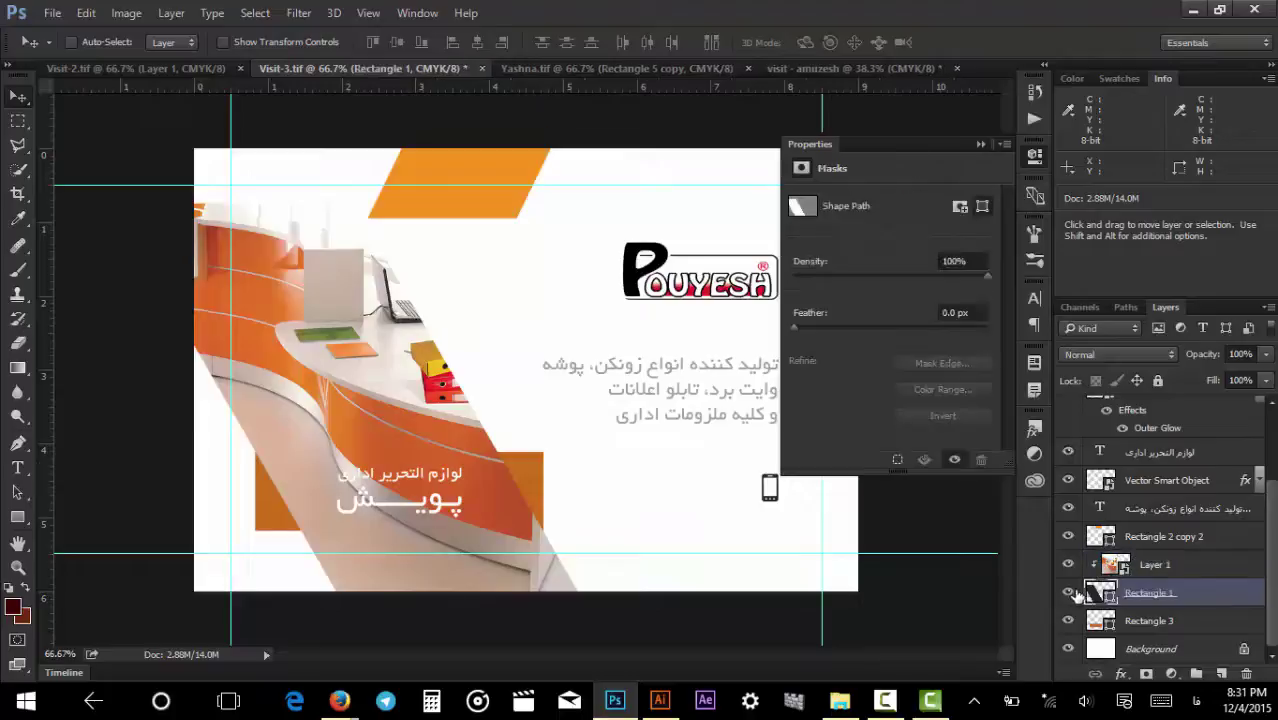
pyautogui.click(1069, 593)
pyautogui.click(1069, 594)
pyautogui.click(1068, 595)
pyautogui.click(1068, 596)
pyautogui.hotkey('ctrl', 'alt', 'z')
pyautogui.hotkey('ctrl', 'alt', 'z')
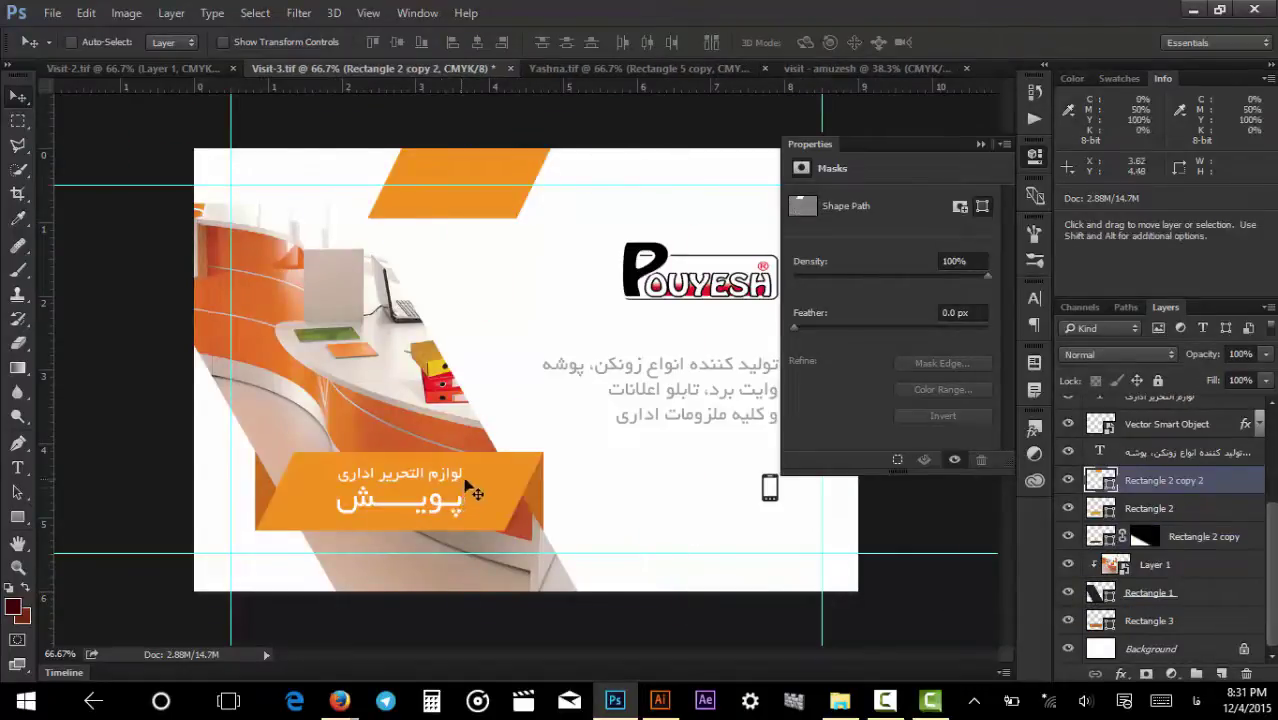
pyautogui.keyDown('ctrl'); pyautogui.click(518, 470); pyautogui.keyUp('ctrl')
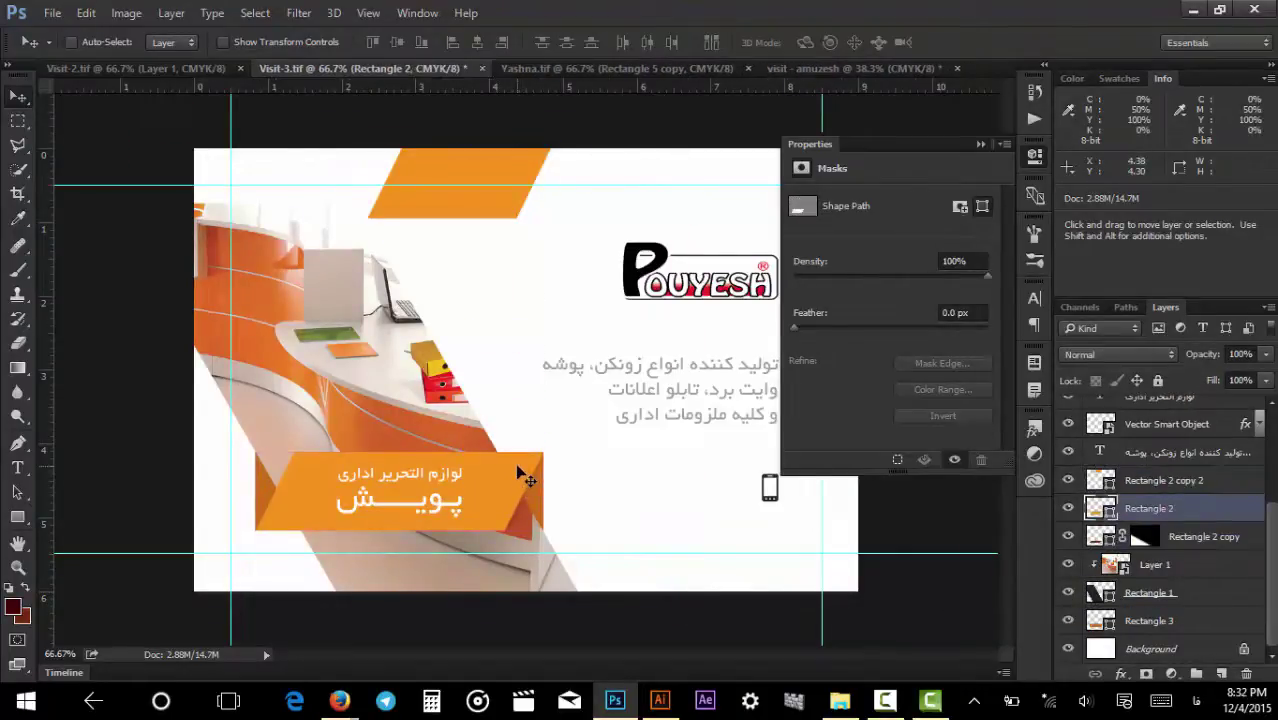
pyautogui.press('ctrl')
pyautogui.press('Delete')
# Draw a brown rectangle over the lower banner and skew its top edge to the right.
pyautogui.click(17, 517)
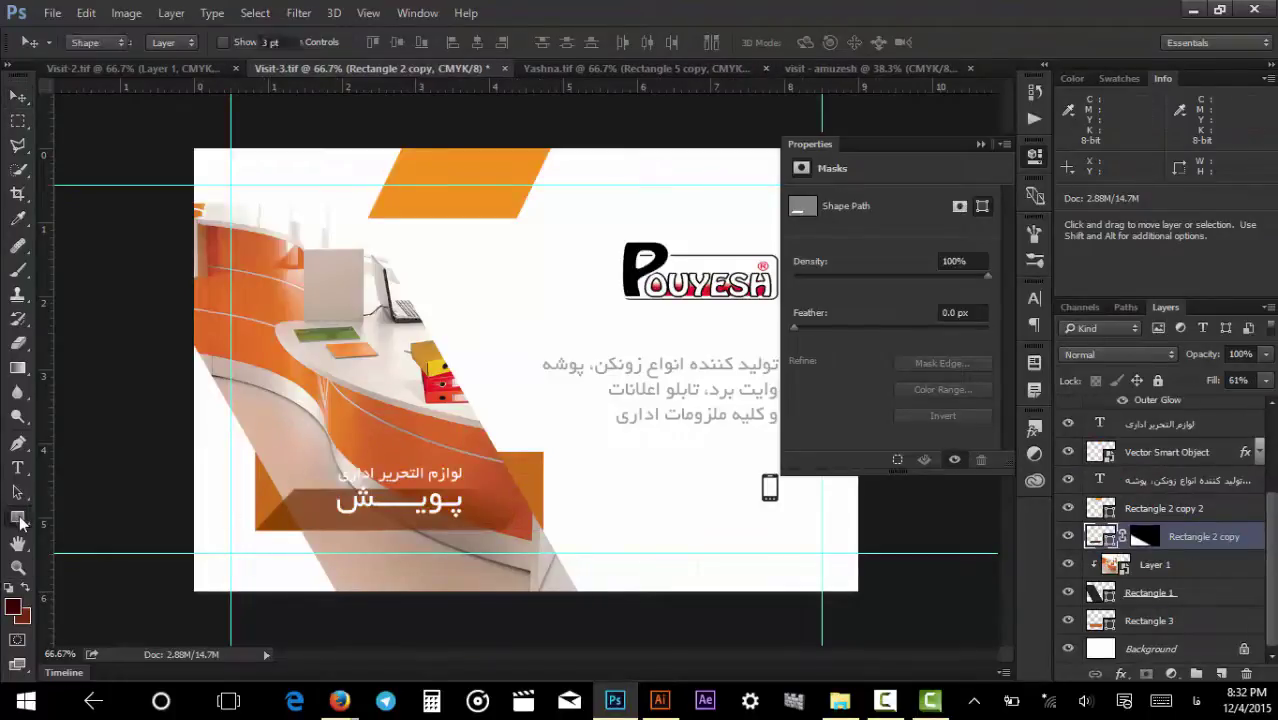
pyautogui.moveTo(273, 455); pyautogui.dragTo(540, 528)
pyautogui.hotkey('ctrl', 't')
pyautogui.rightClick(482, 496)
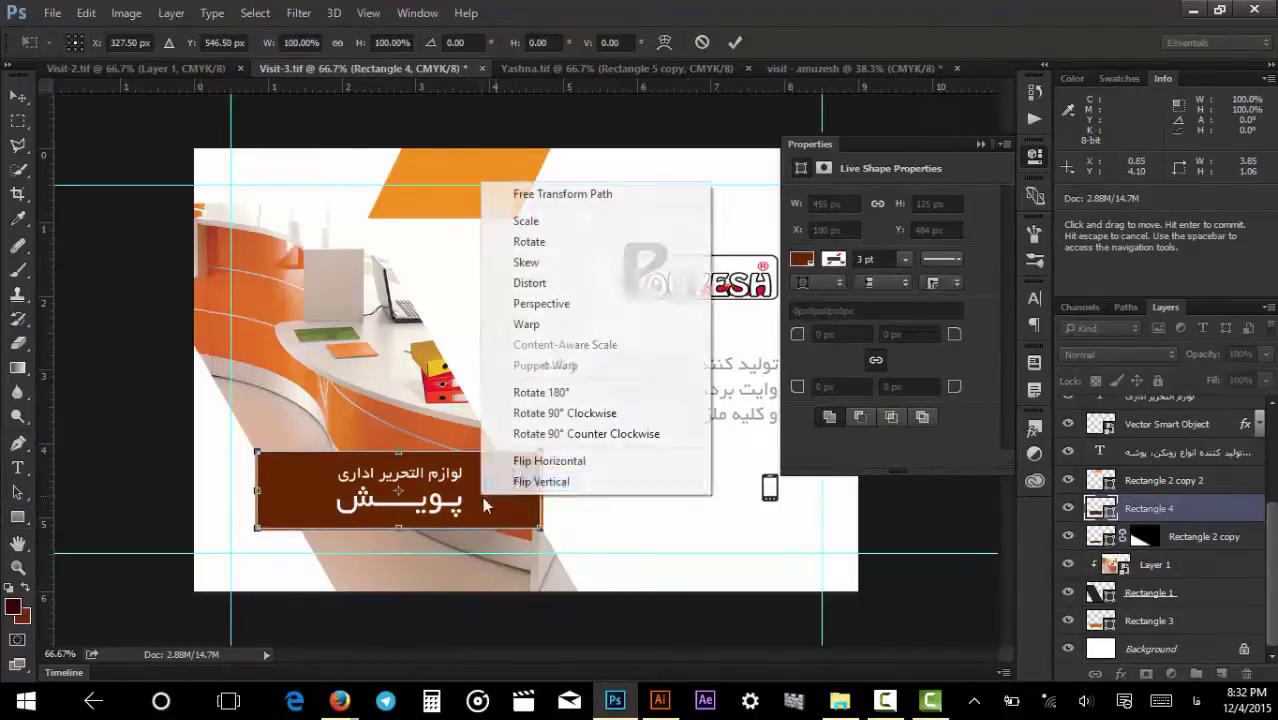
pyautogui.press('Escape')
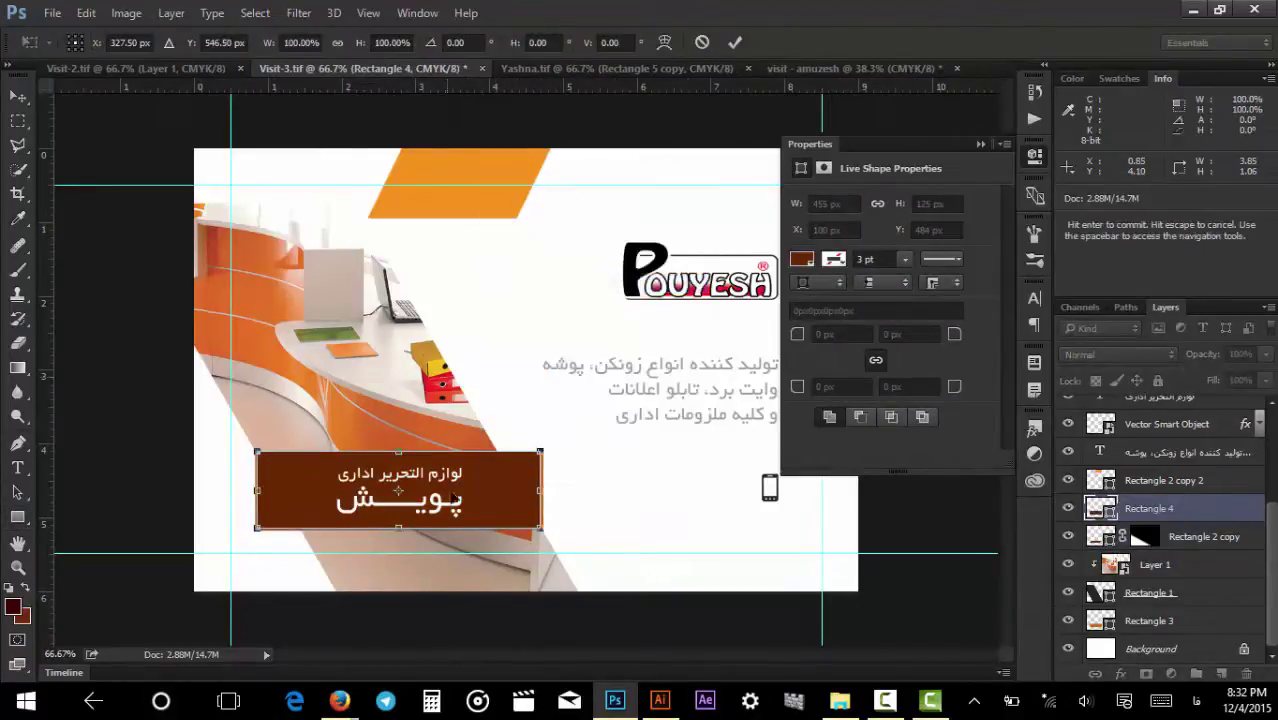
pyautogui.rightClick(472, 515)
pyautogui.click(516, 282)
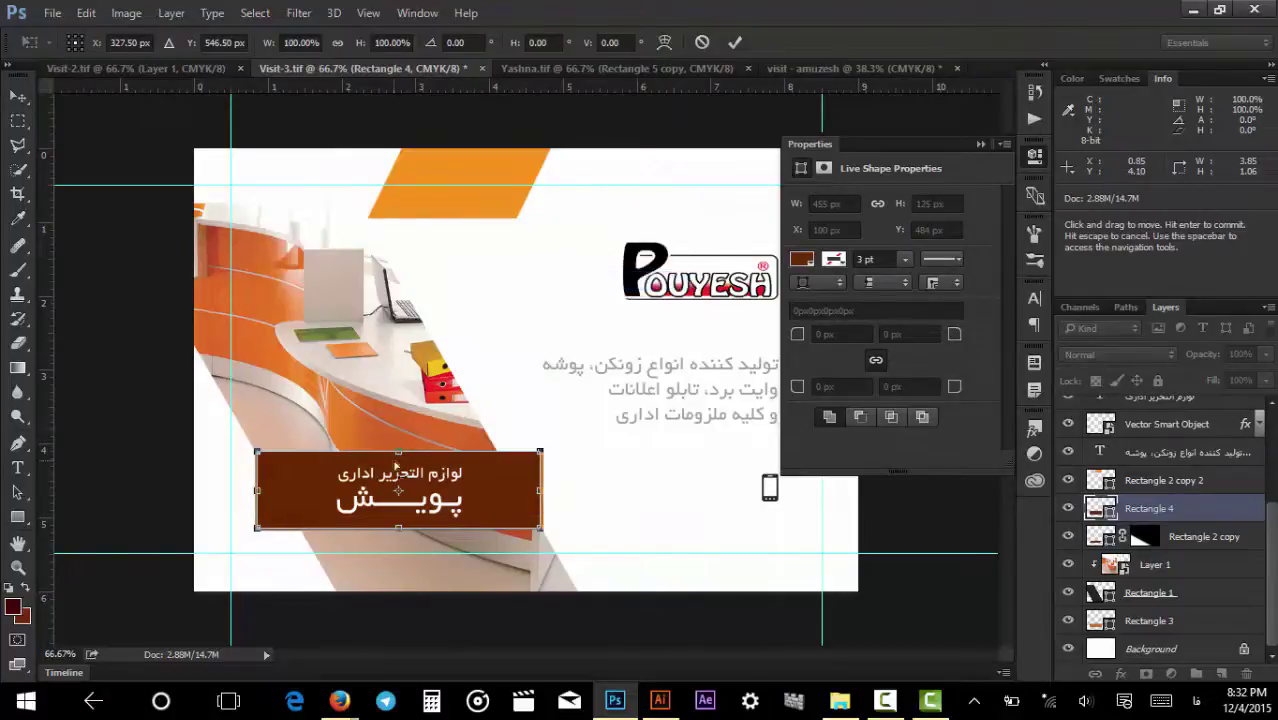
pyautogui.moveTo(401, 455); pyautogui.dragTo(446, 452)
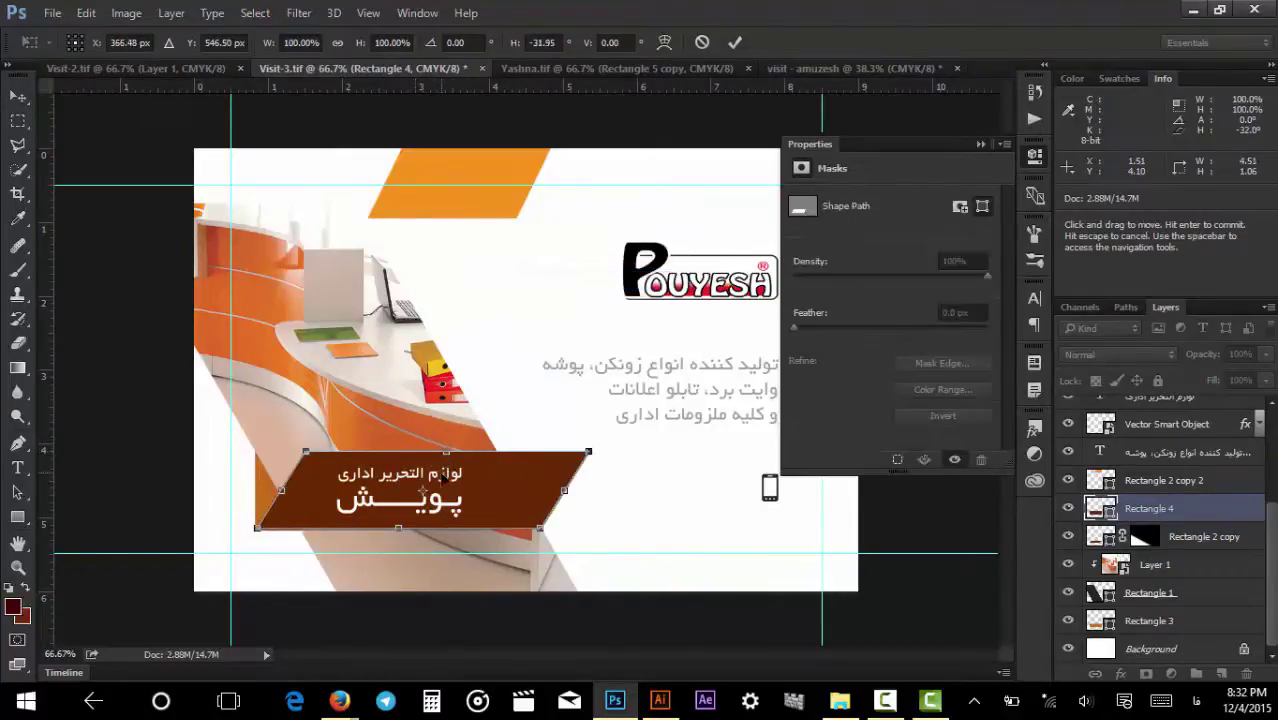
# Narrow and stretch the slanted brown shape, commit it, then remove it again.
pyautogui.rightClick(545, 496)
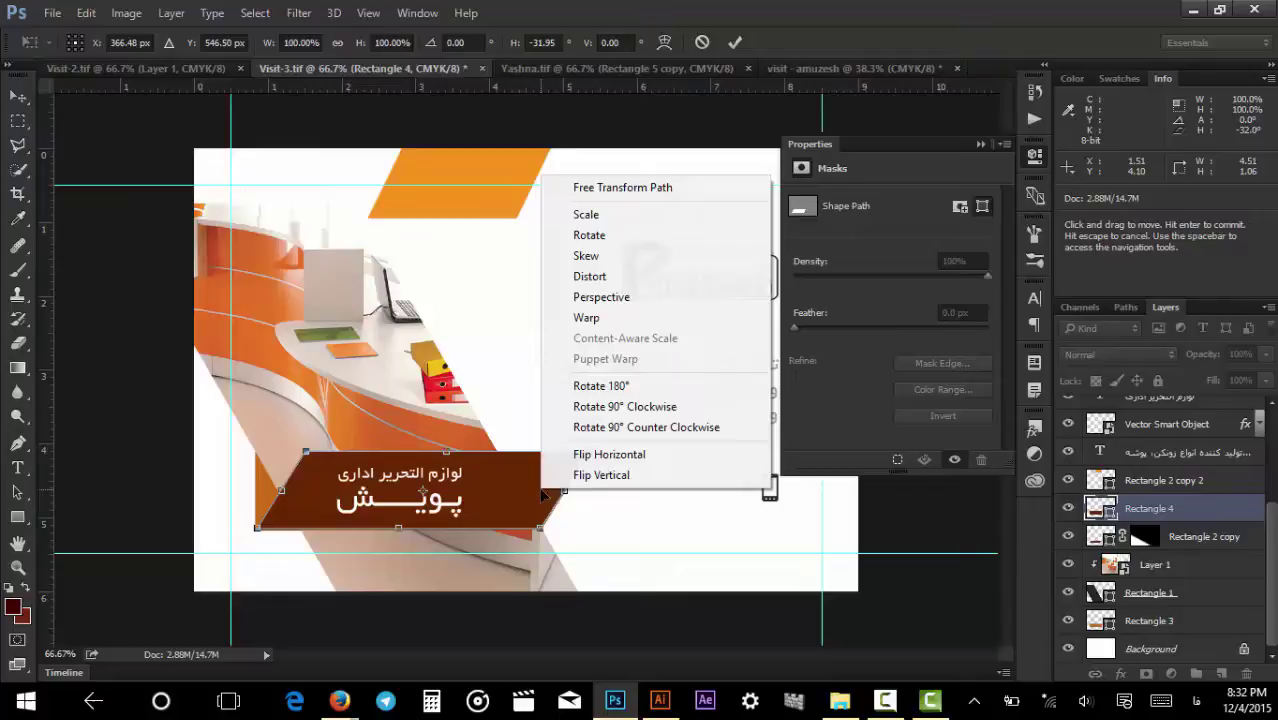
pyautogui.click(633, 212)
pyautogui.moveTo(566, 492); pyautogui.dragTo(515, 491)
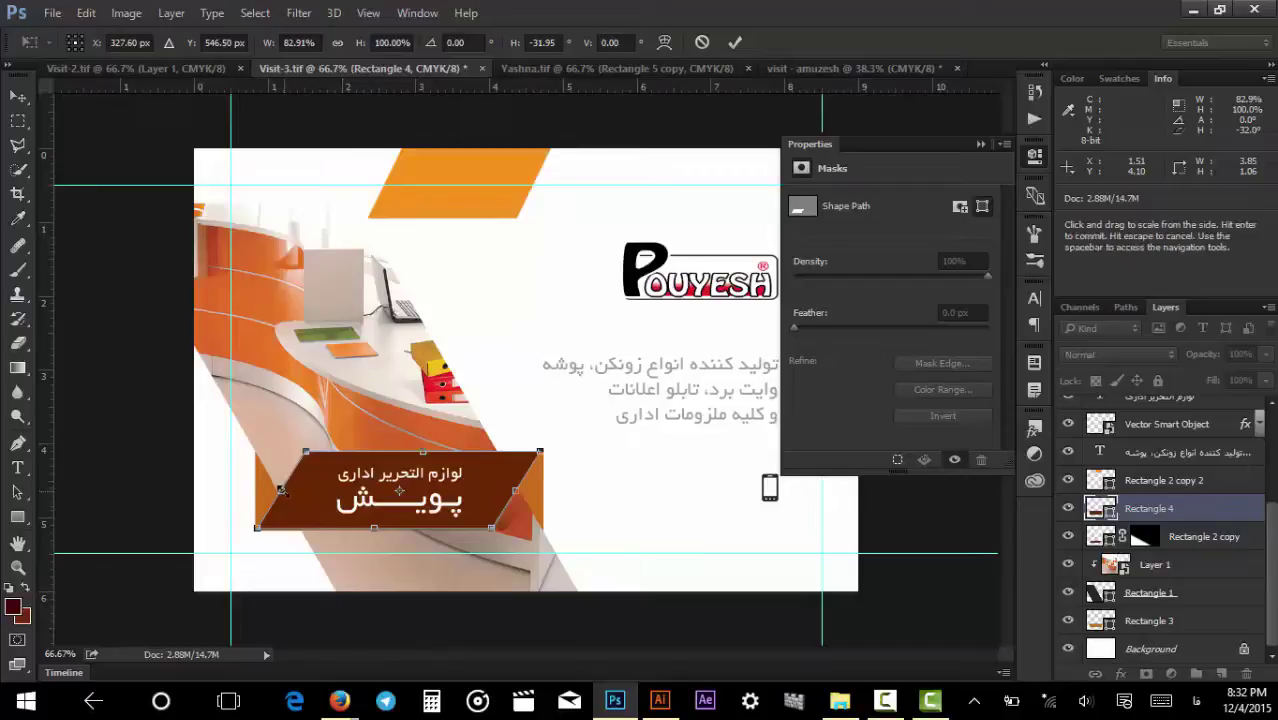
pyautogui.moveTo(281, 489); pyautogui.dragTo(277, 489)
pyautogui.press('Return')
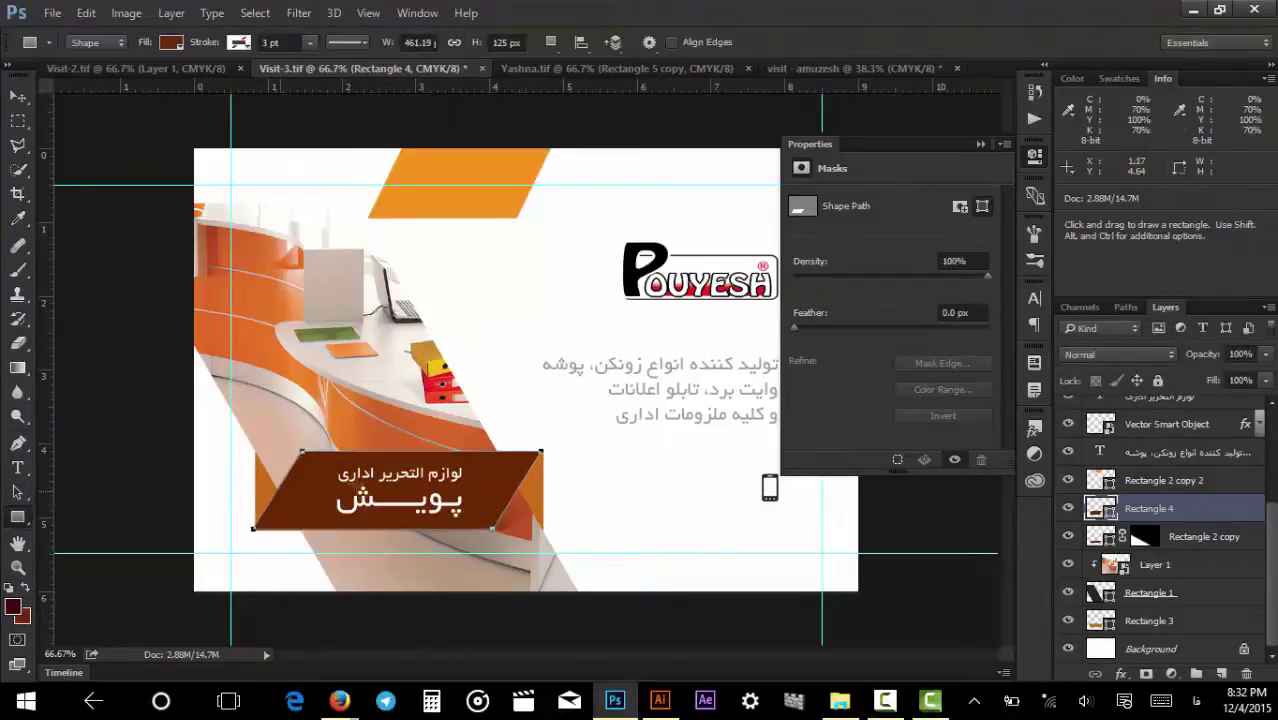
pyautogui.press('Delete')
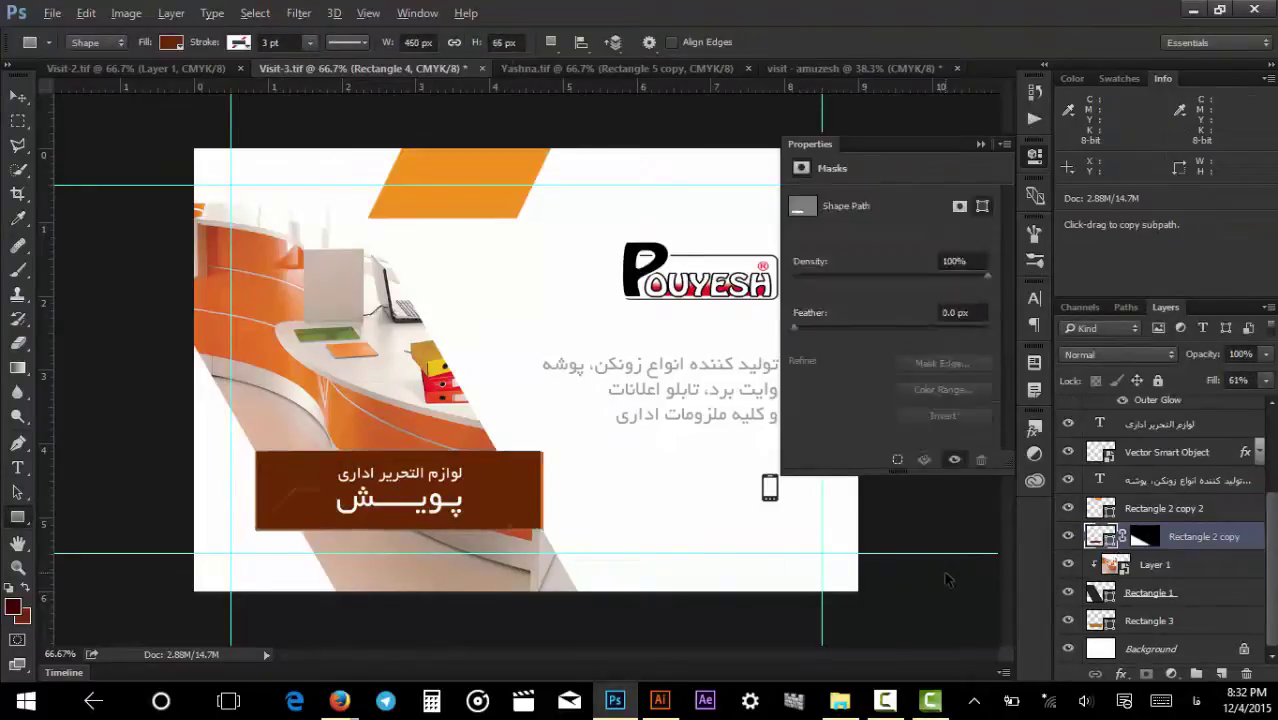
# Restore the orange banner, delete the Rectangle 2 copy, and nudge the banner down slightly.
pyautogui.hotkey('ctrl', 'alt', 'z')
pyautogui.hotkey('ctrl', 'alt', 'z')
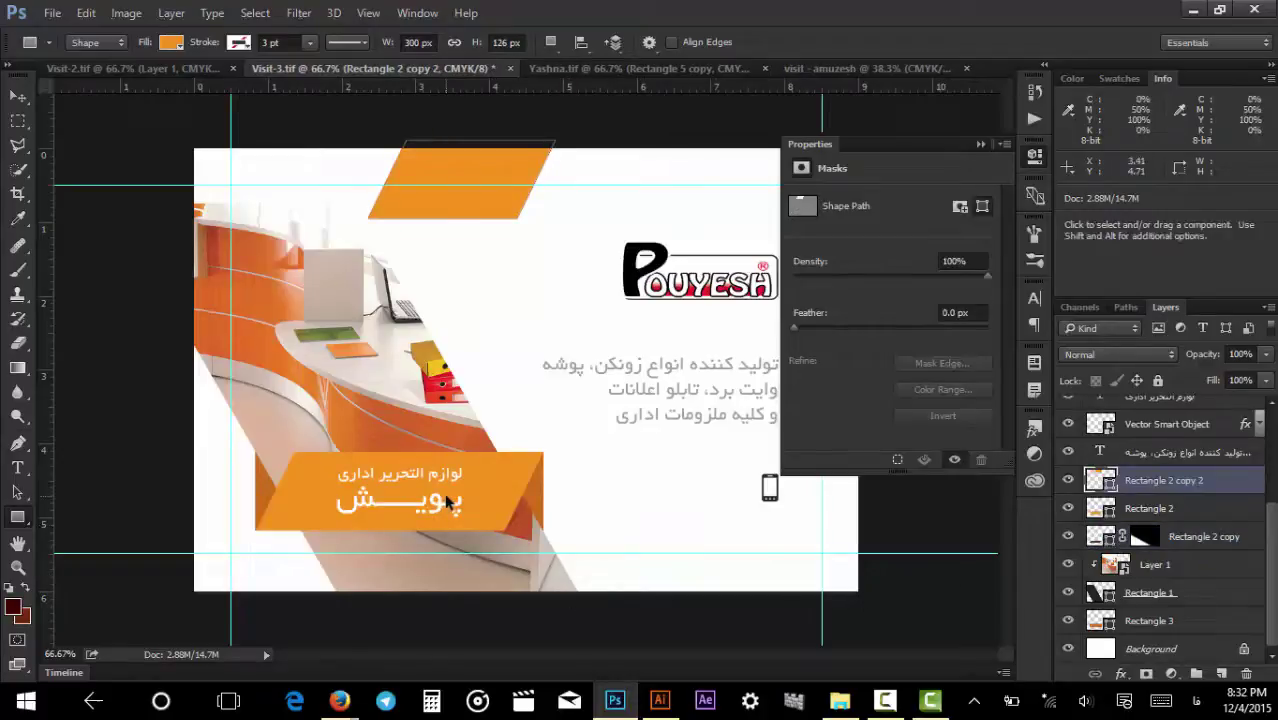
pyautogui.hotkey('ctrl', 'z')
pyautogui.hotkey('ctrl', 'z')
pyautogui.hotkey('ctrl', 'z')
pyautogui.hotkey('ctrl', 'z')
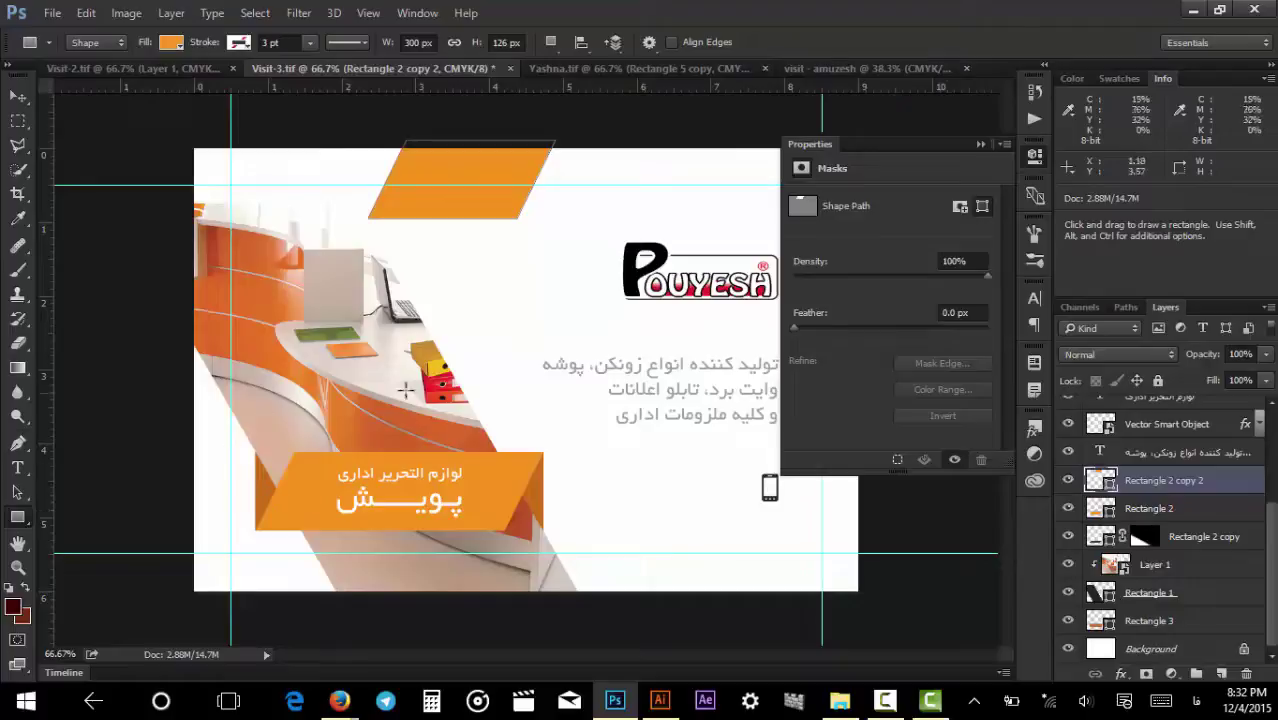
pyautogui.press('v')
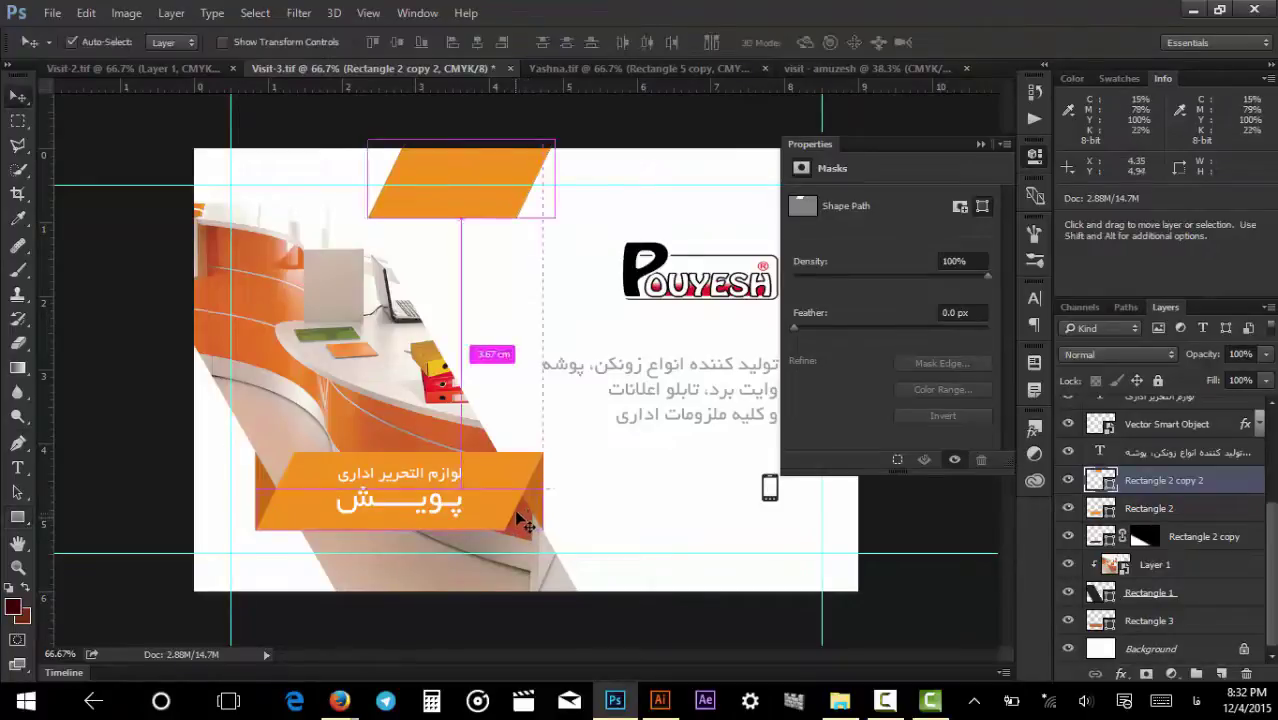
pyautogui.keyDown('ctrl'); pyautogui.click(521, 520); pyautogui.keyUp('ctrl')
pyautogui.press('Delete')
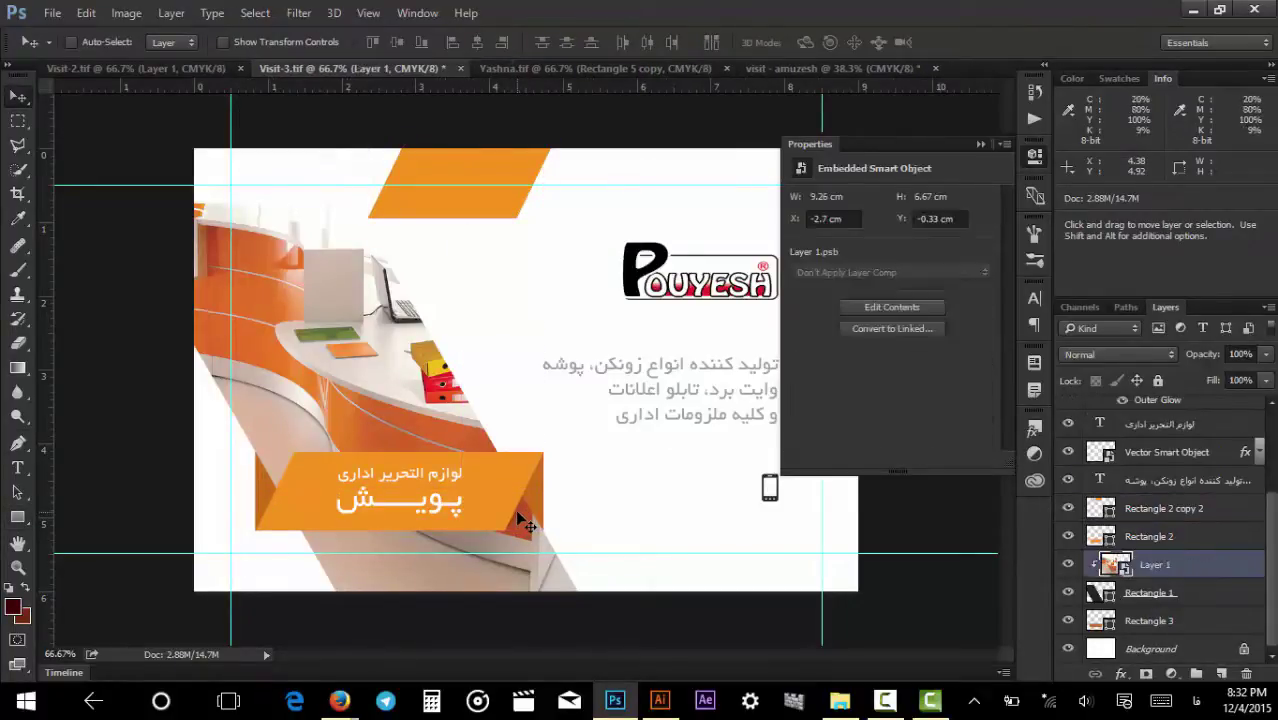
pyautogui.rightClick(497, 481)
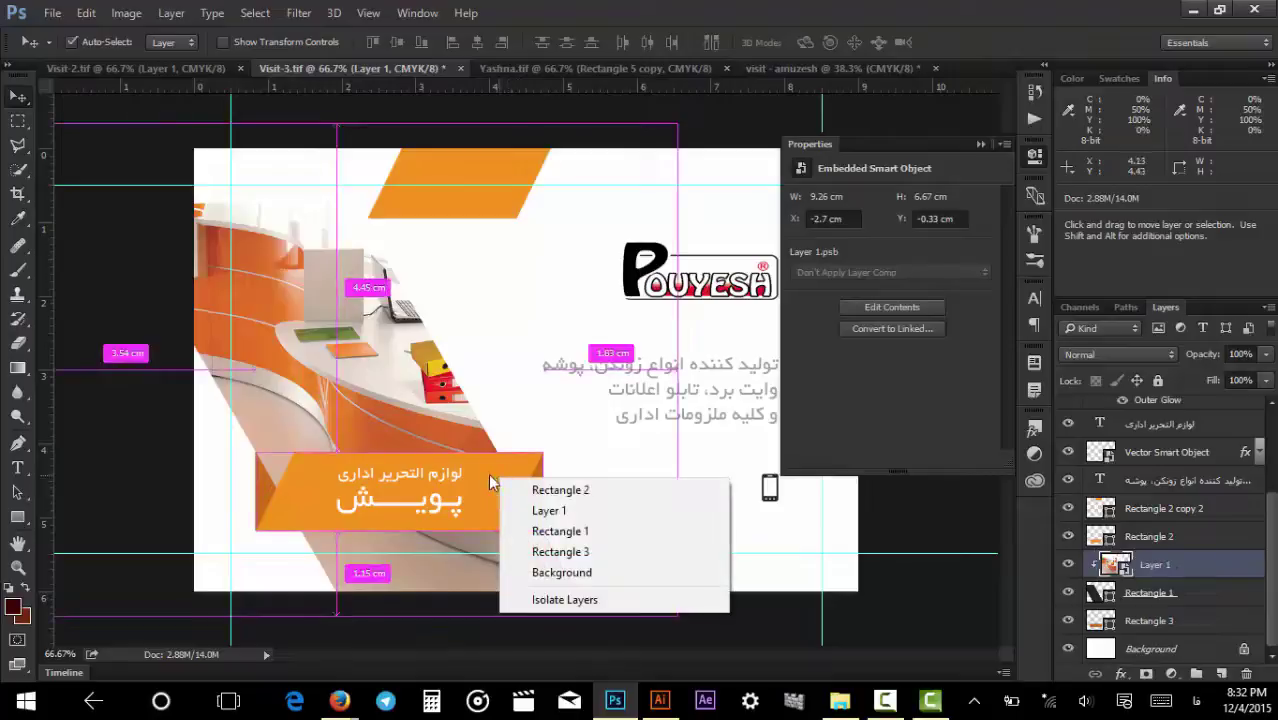
pyautogui.press('Escape')
pyautogui.moveTo(492, 481); pyautogui.dragTo(494, 500)
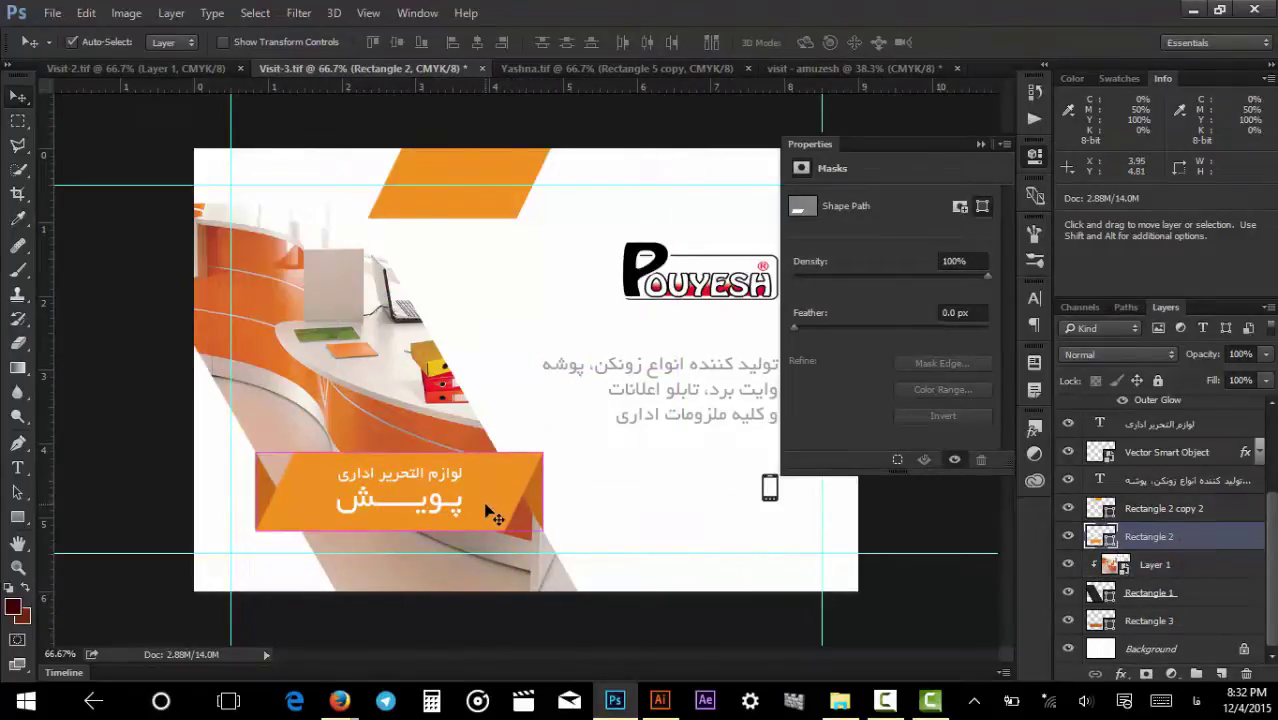
# Duplicate the orange banner, place the copy below Rectangle 2, and colour it black.
pyautogui.hotkey('ctrl', 'j')
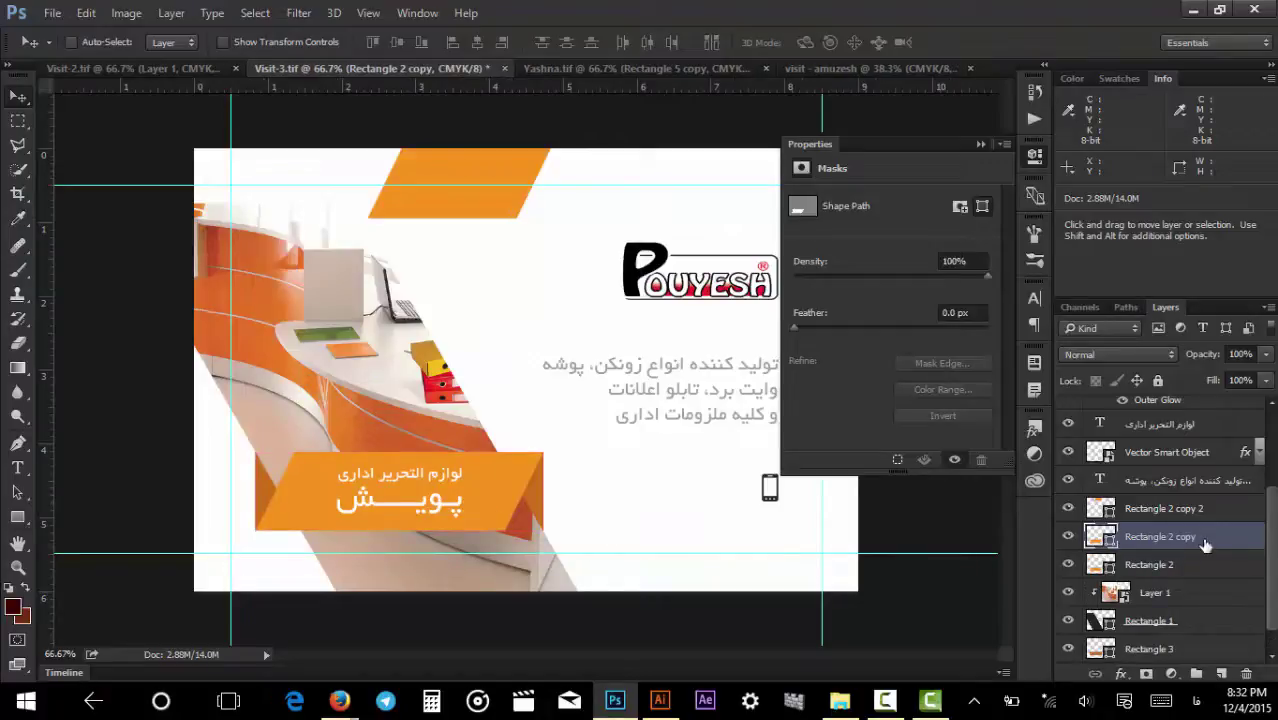
pyautogui.moveTo(1205, 543); pyautogui.dragTo(1205, 570)
pyautogui.doubleClick(1100, 537)
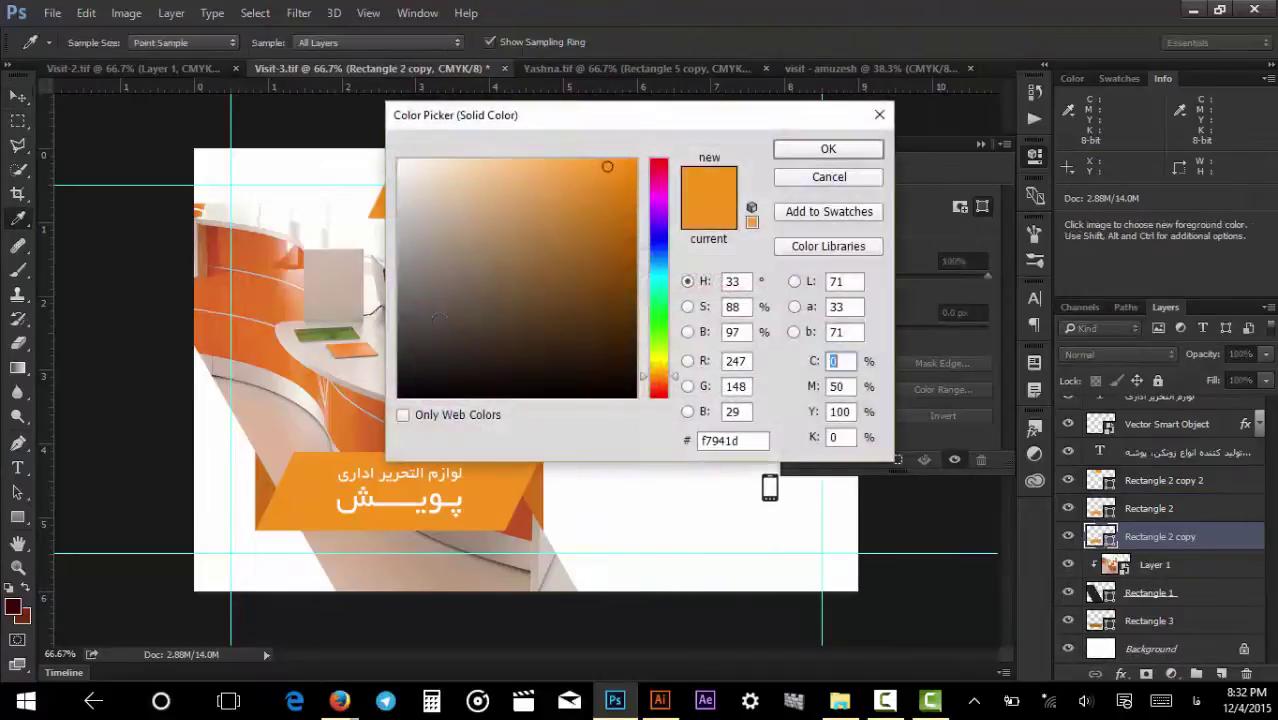
pyautogui.moveTo(560, 300); pyautogui.dragTo(5, 580)
pyautogui.press('Return')
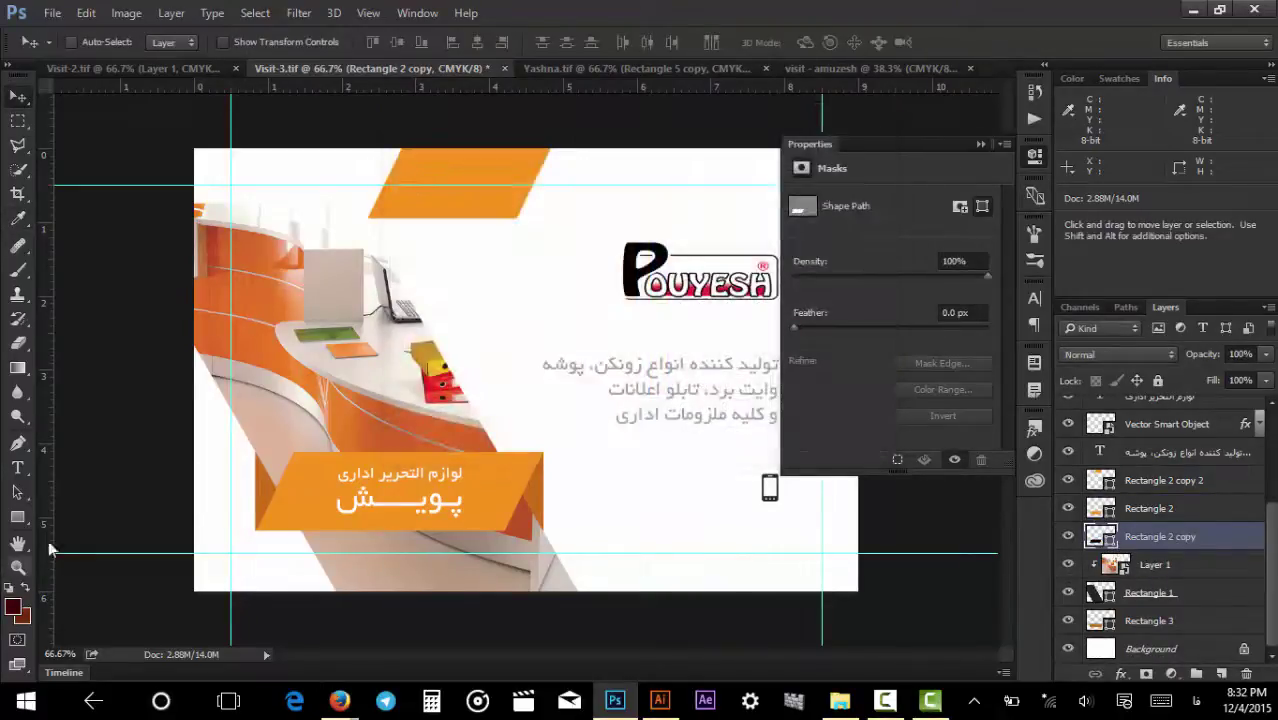
# Skew and scale the black copy into a ribbon fold under the banner's right end.
pyautogui.hotkey('ctrl', 't')
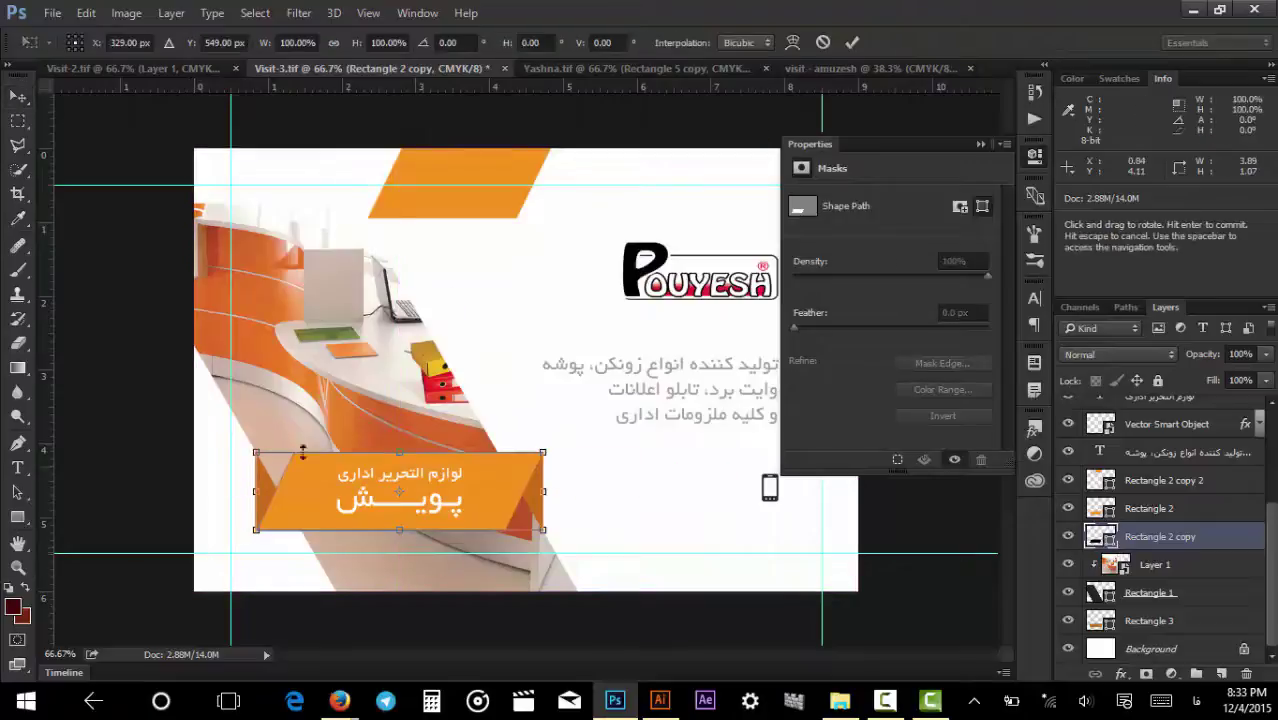
pyautogui.rightClick(457, 500)
pyautogui.click(501, 264)
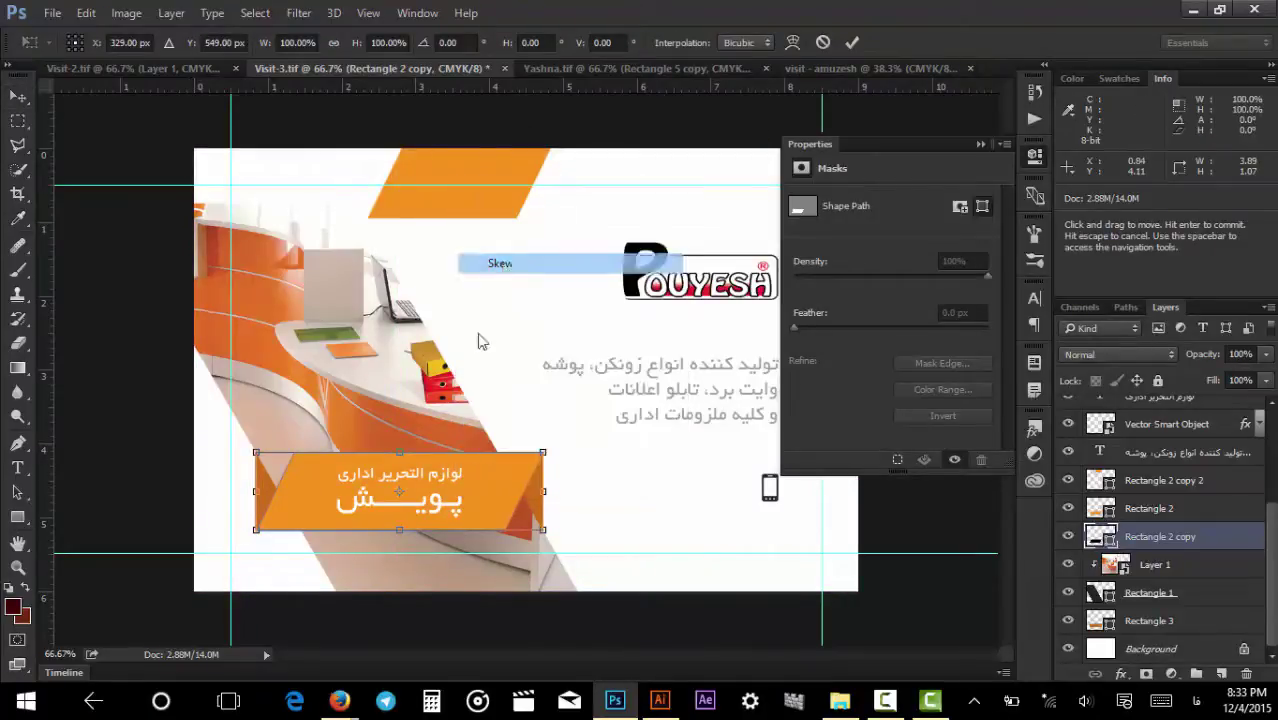
pyautogui.moveTo(399, 453); pyautogui.dragTo(428, 500)
pyautogui.rightClick(440, 470)
pyautogui.click(500, 194)
pyautogui.press('Return')
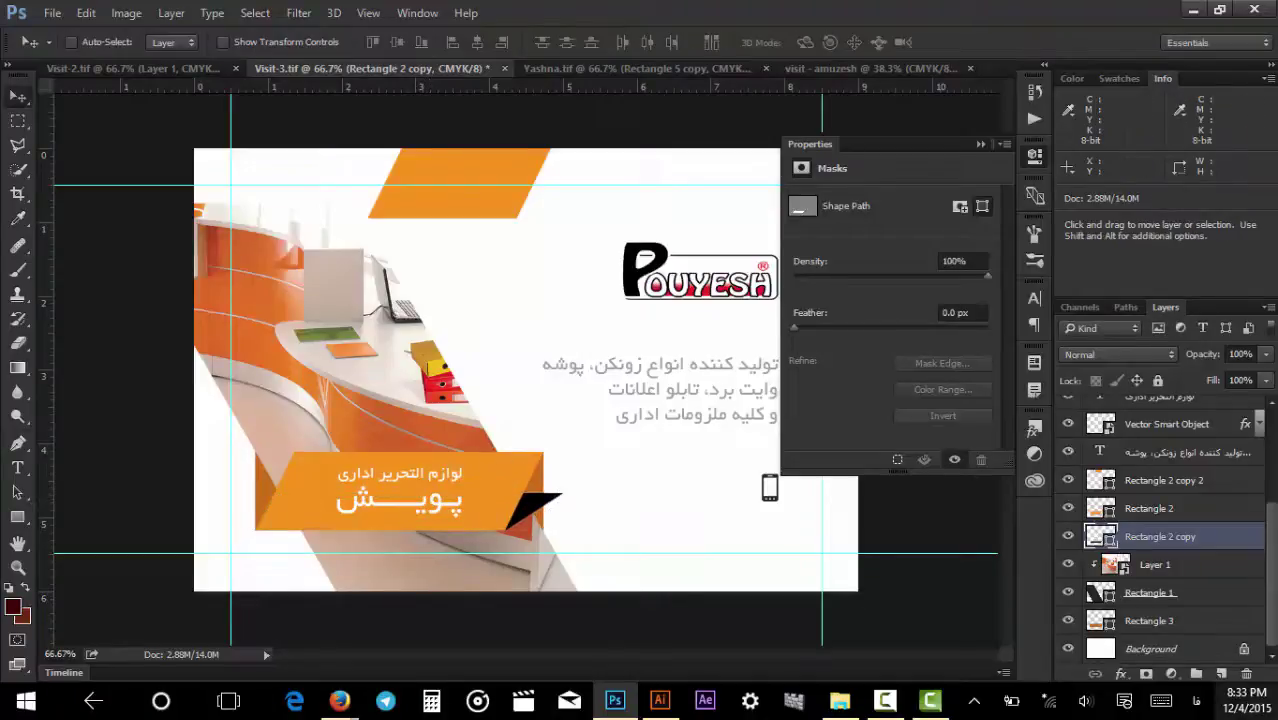
# Add a layer mask to the black ribbon tail and fade it with a black-to-white gradient.
pyautogui.click(1148, 674)
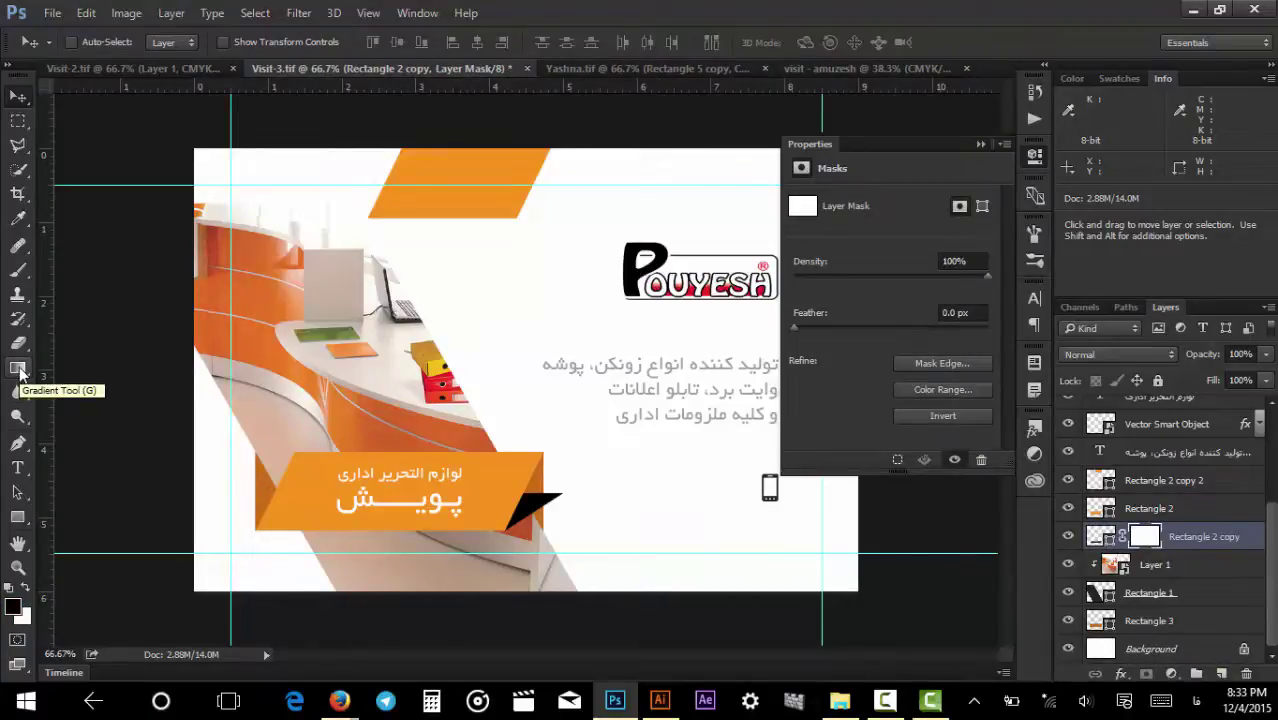
pyautogui.click(18, 369)
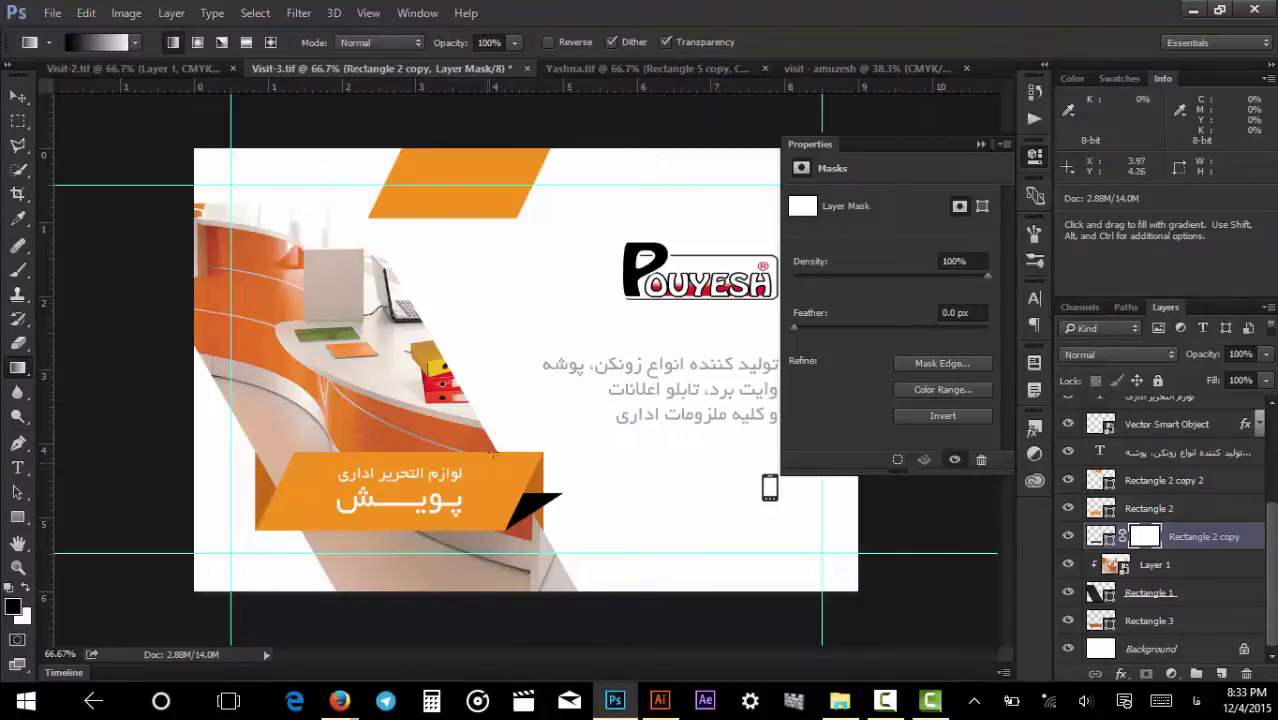
pyautogui.moveTo(534, 493); pyautogui.dragTo(491, 539)
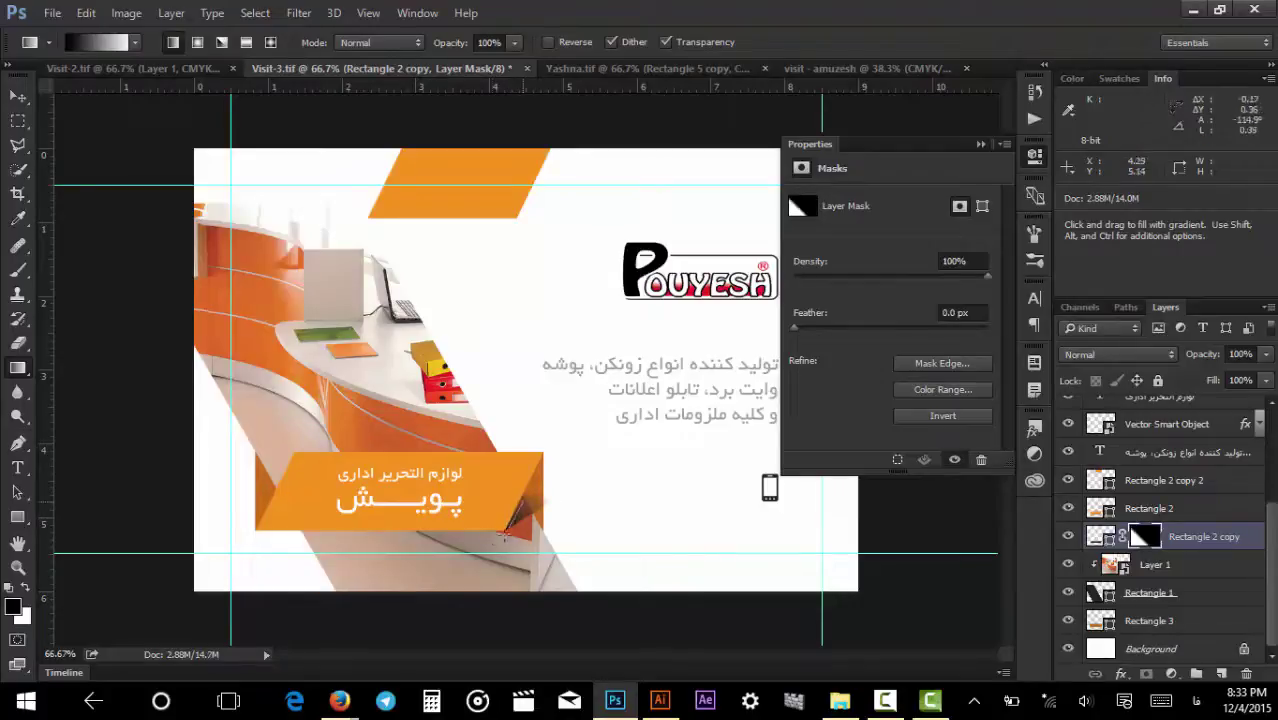
pyautogui.scroll(2, 525, 530)
pyautogui.scroll(1, 530, 535)
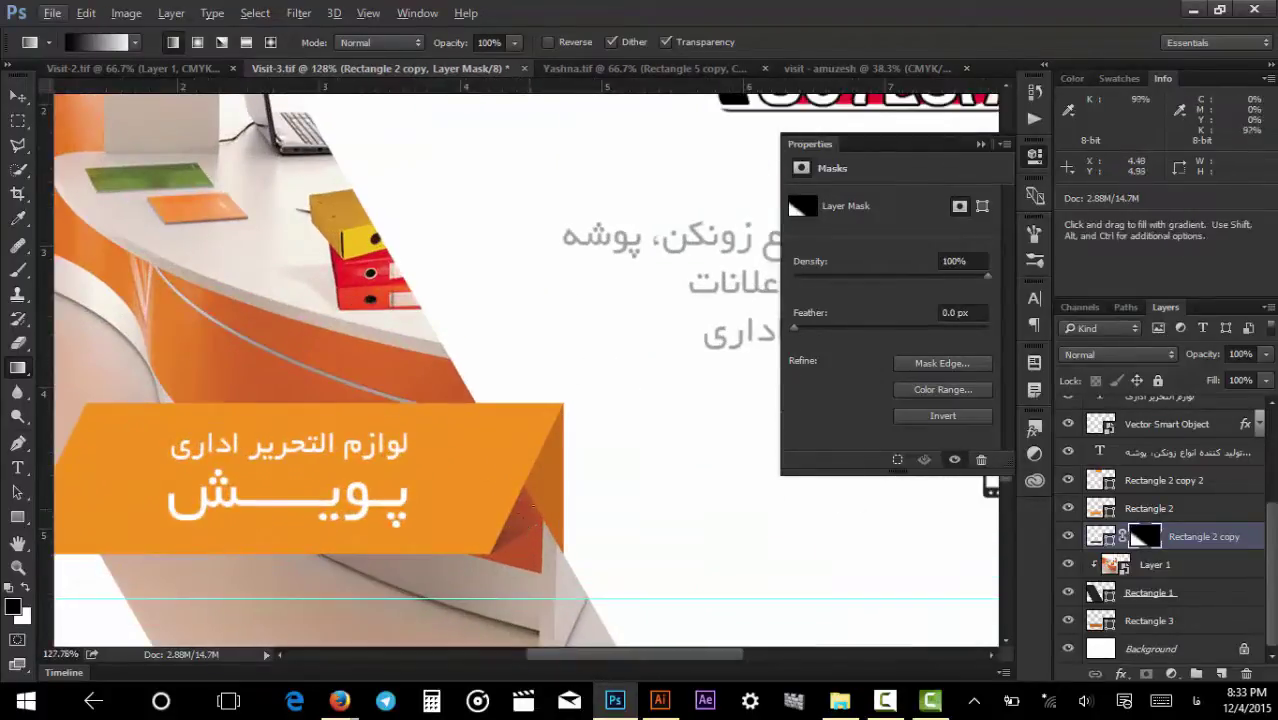
pyautogui.scroll(-4, 599, 548)
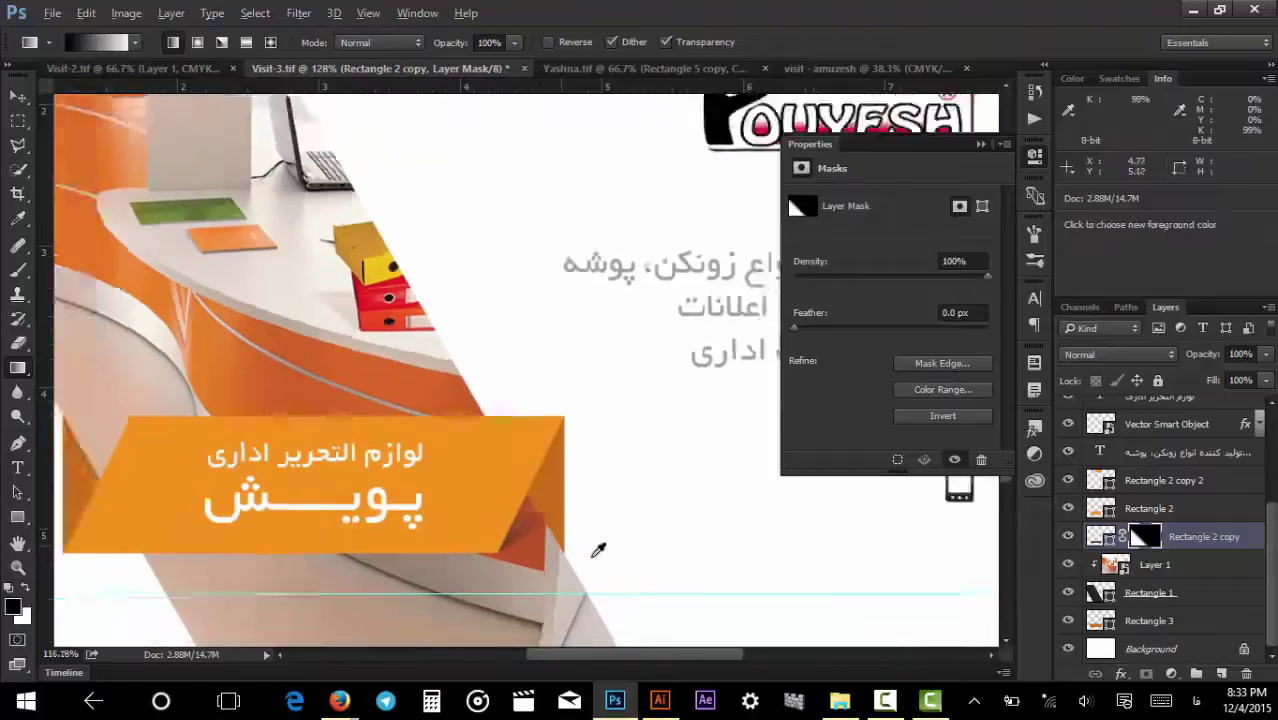
# Switch to the Move Tool and select the phone icon layer.
pyautogui.press('v')
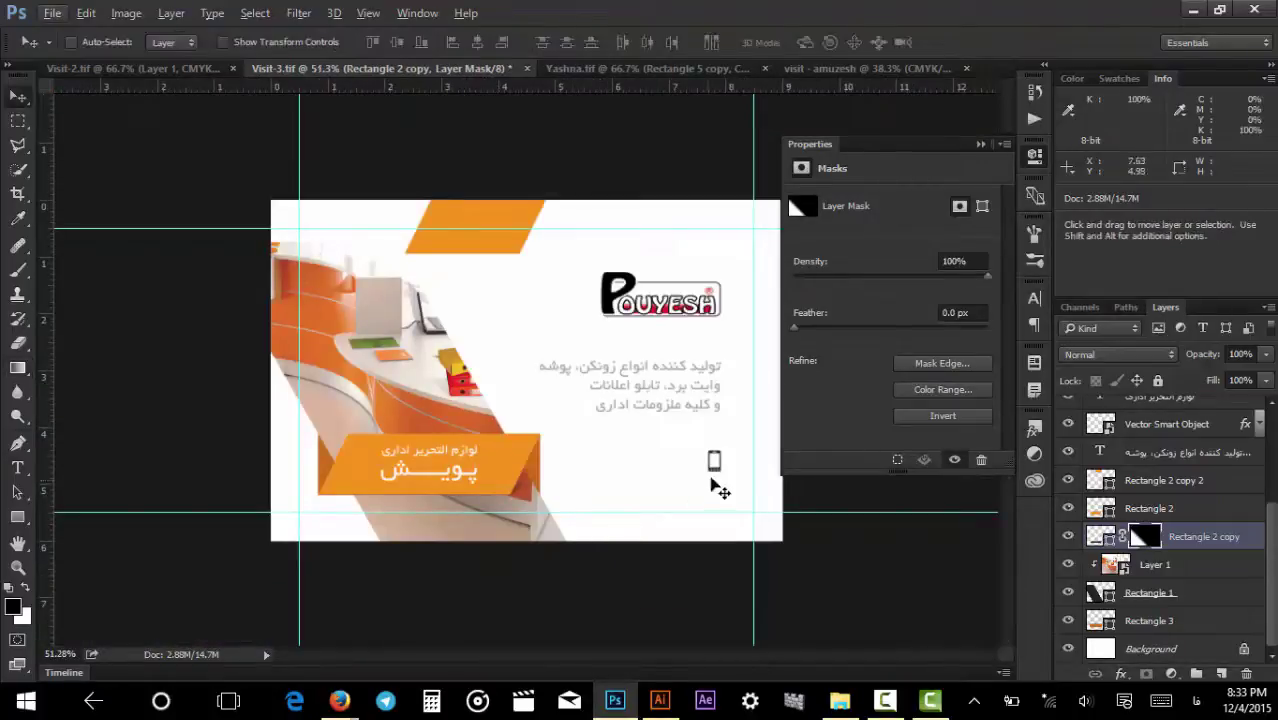
pyautogui.scroll(4, 727, 499)
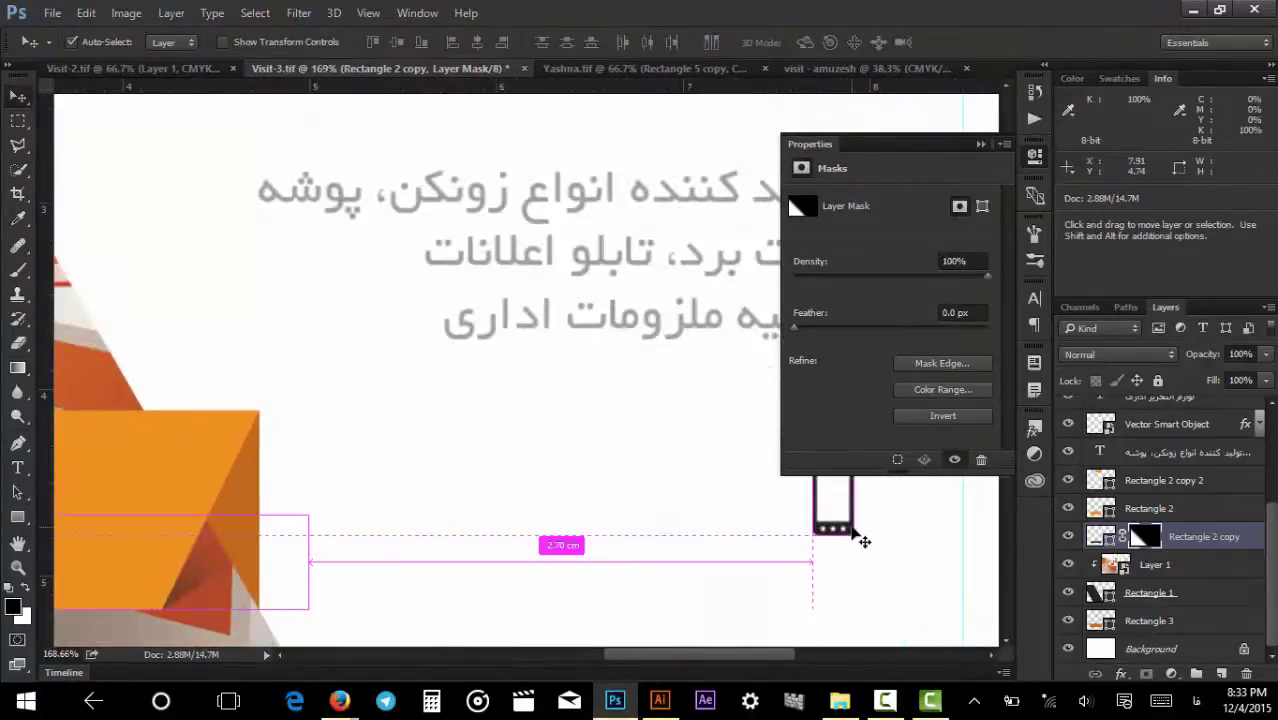
pyautogui.click(852, 530)
pyautogui.scroll(-4, 476, 442)
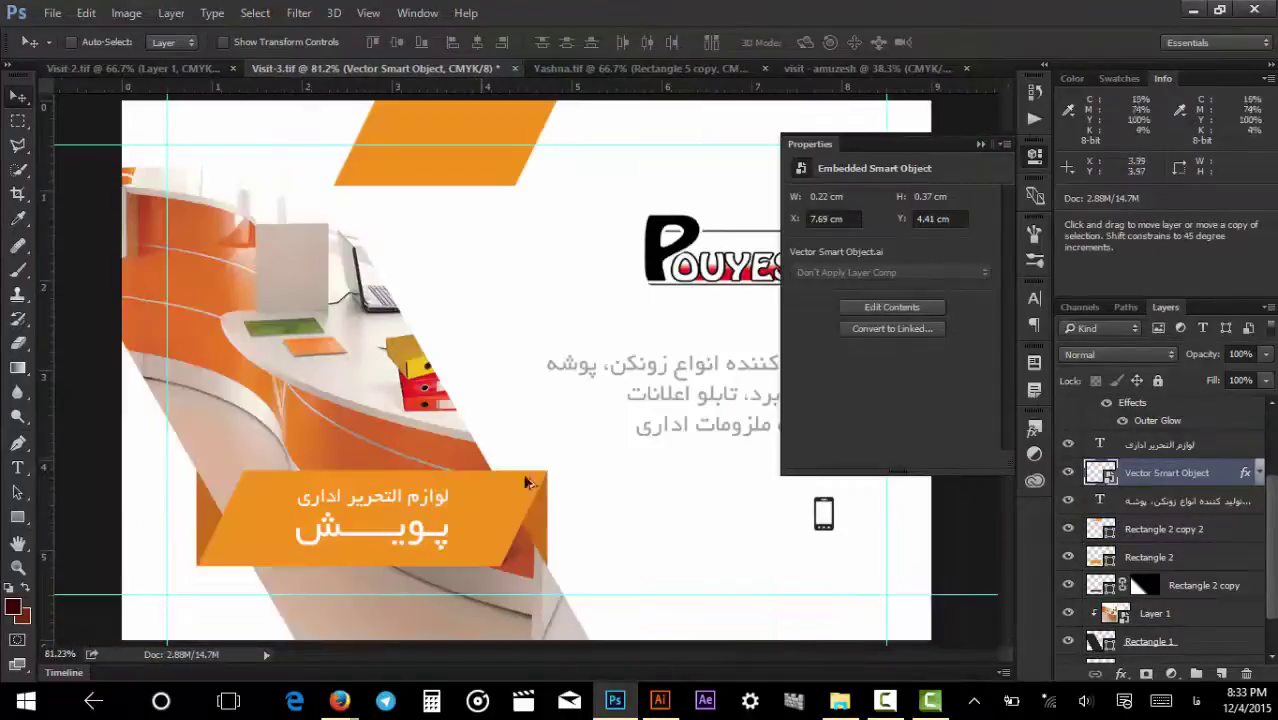
# Collapse the Properties panel and shift the phone icon slightly left.
pyautogui.click(979, 144)
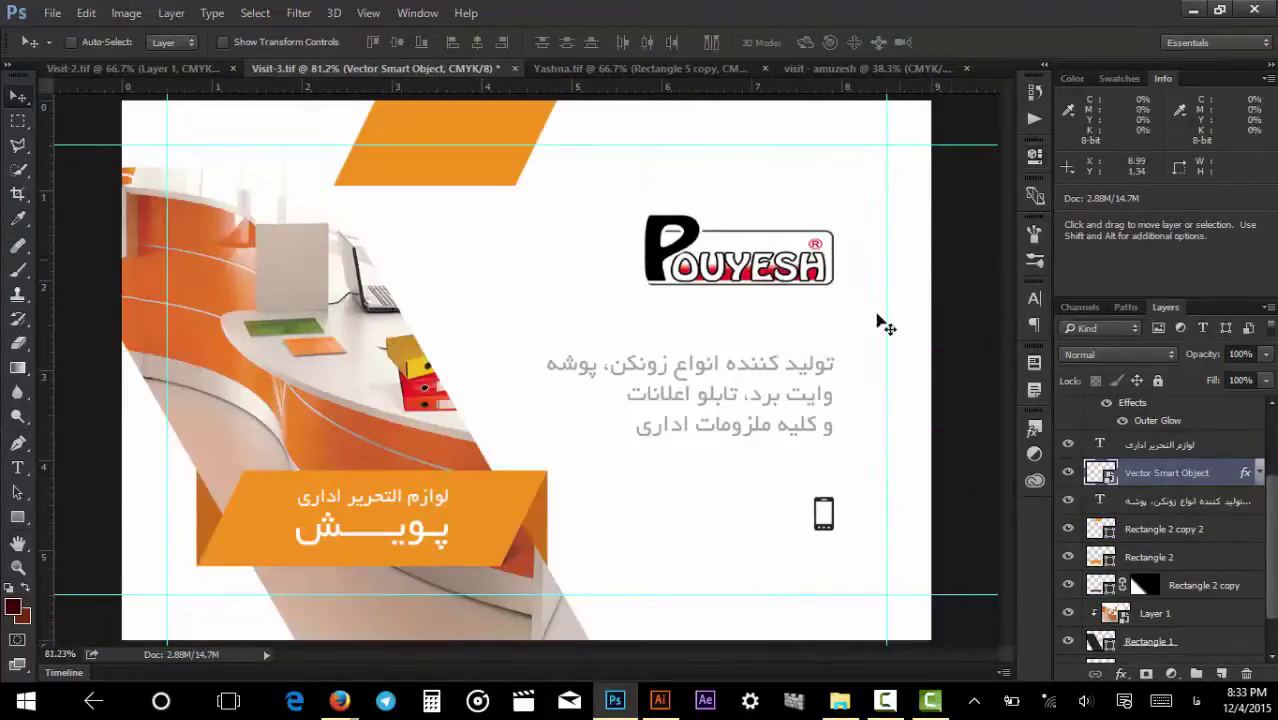
pyautogui.moveTo(822, 521); pyautogui.dragTo(795, 514)
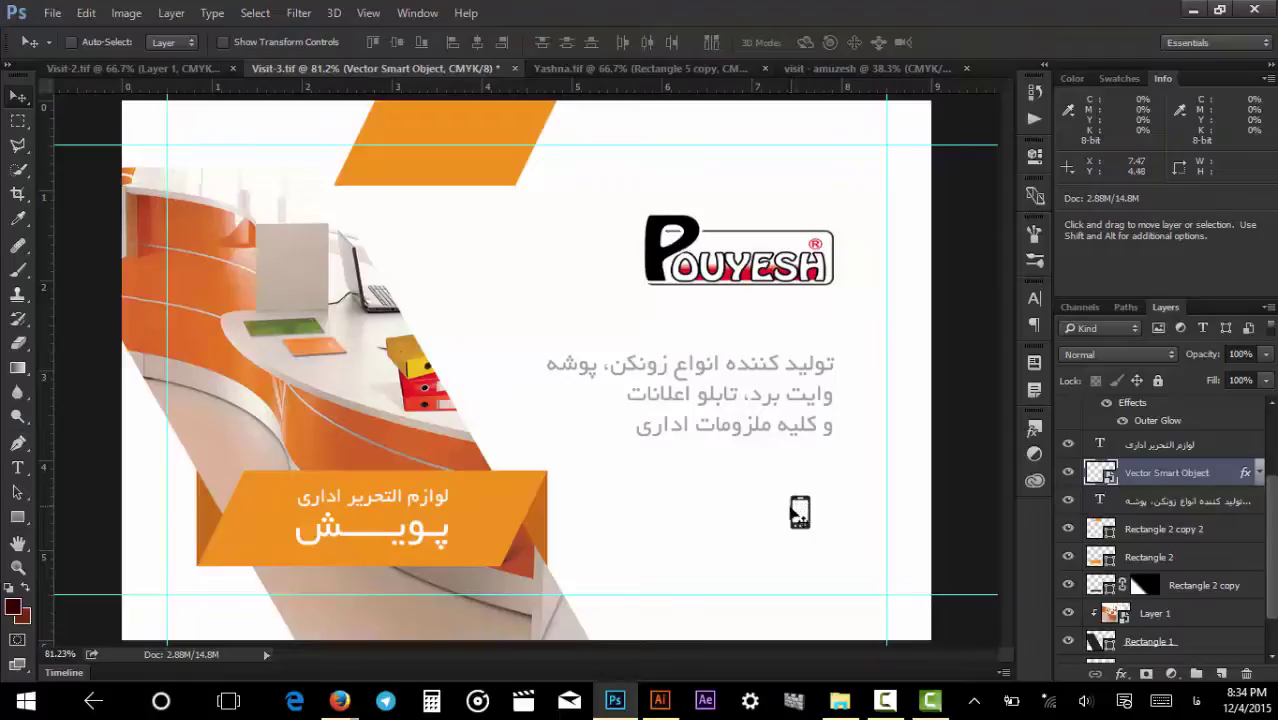
pyautogui.click(172, 70)
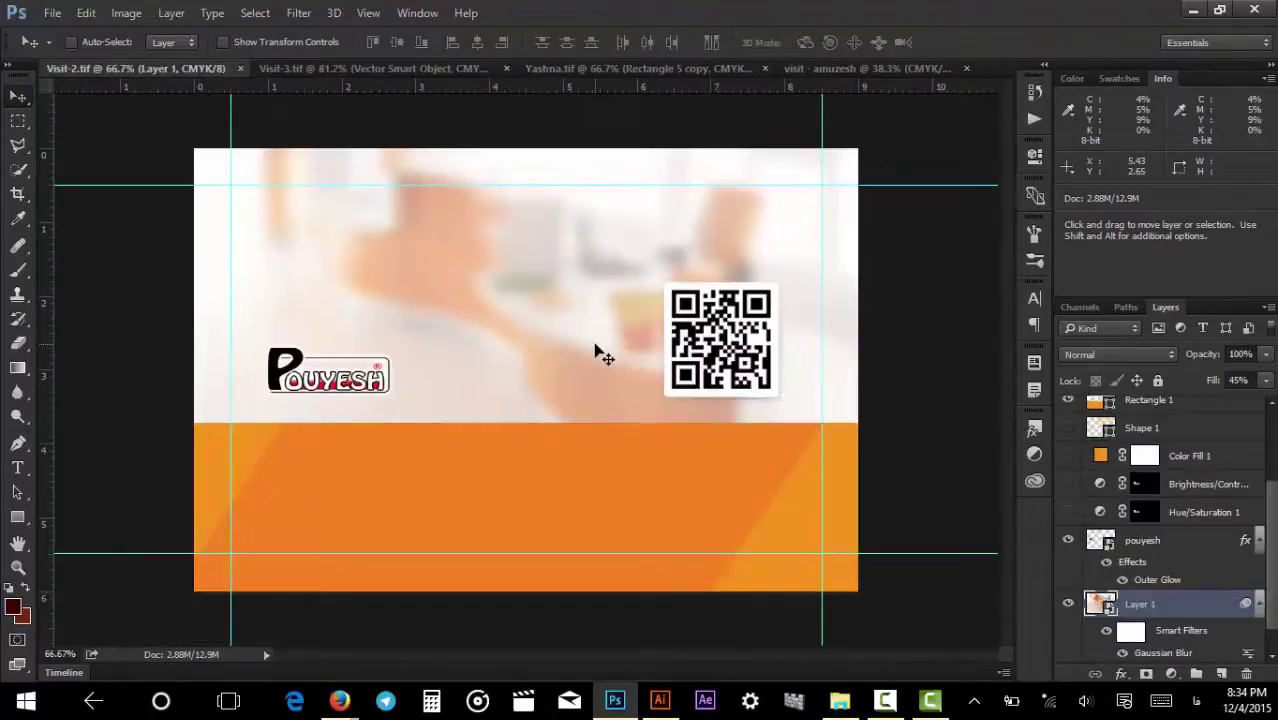
pyautogui.press('ctrl')
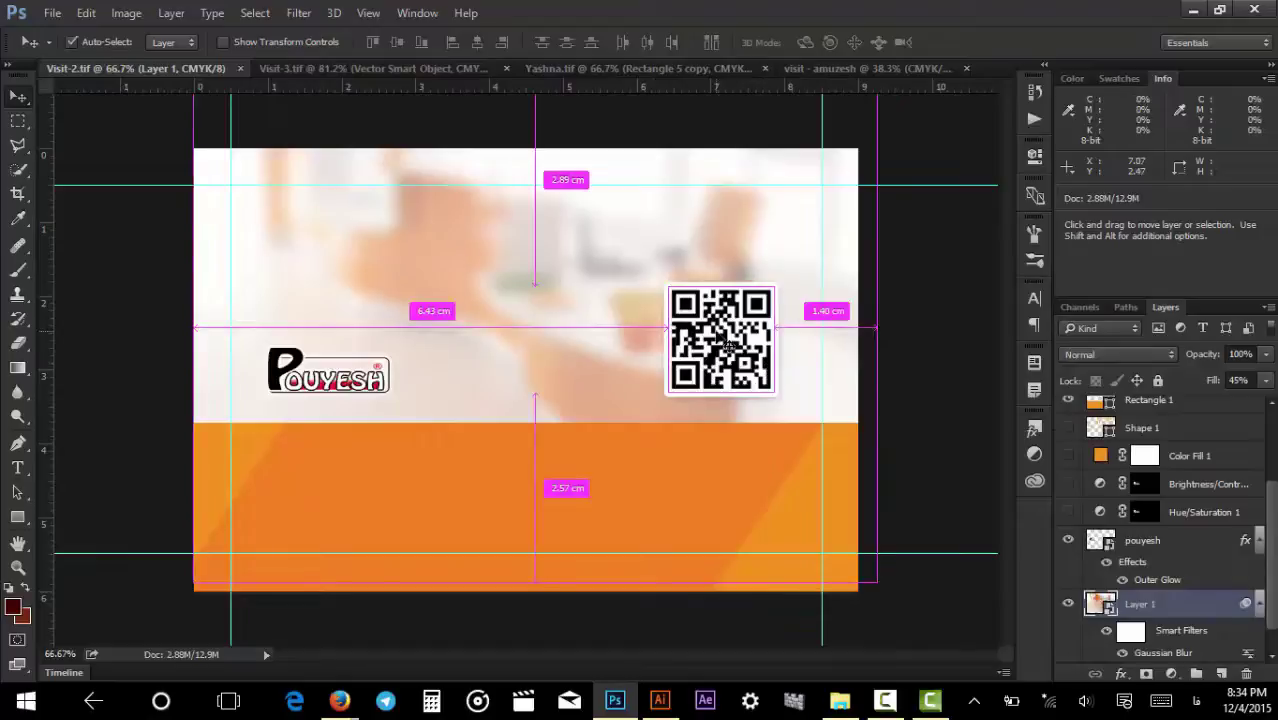
pyautogui.keyDown('ctrl'); pyautogui.click(728, 345); pyautogui.keyUp('ctrl')
pyautogui.moveTo(553, 298); pyautogui.dragTo(662, 358)
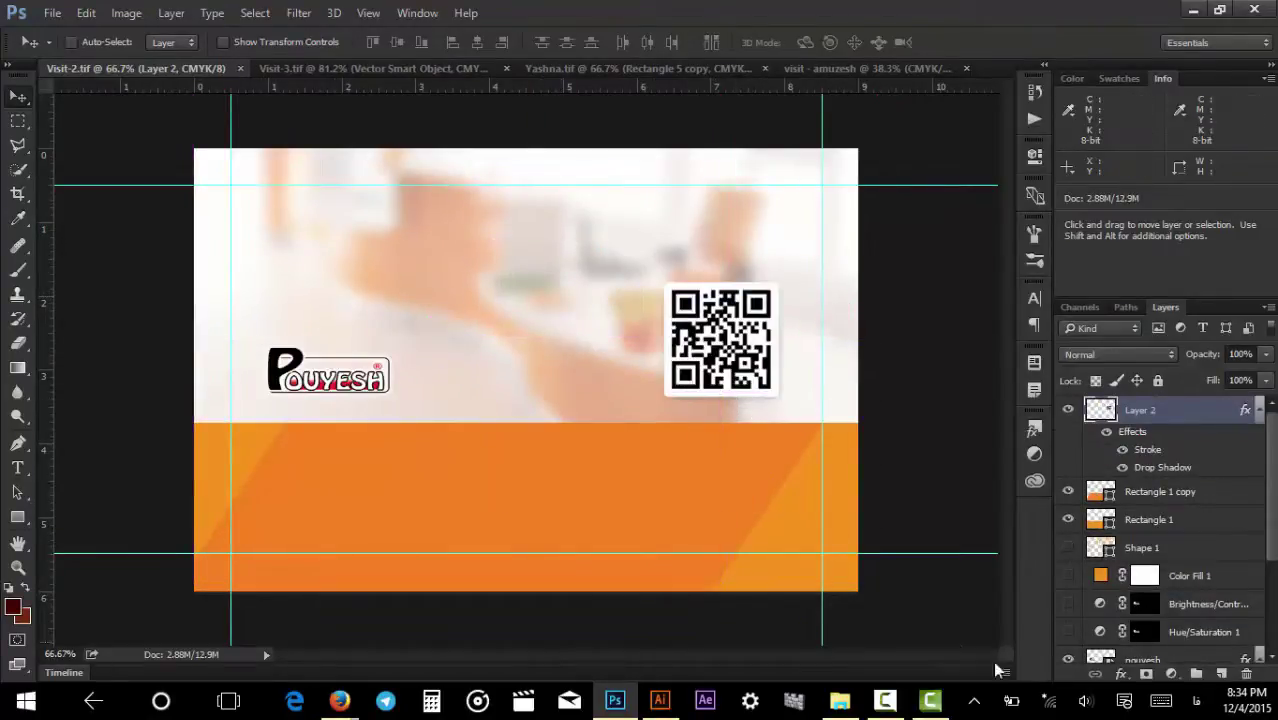
pyautogui.click(1049, 701)
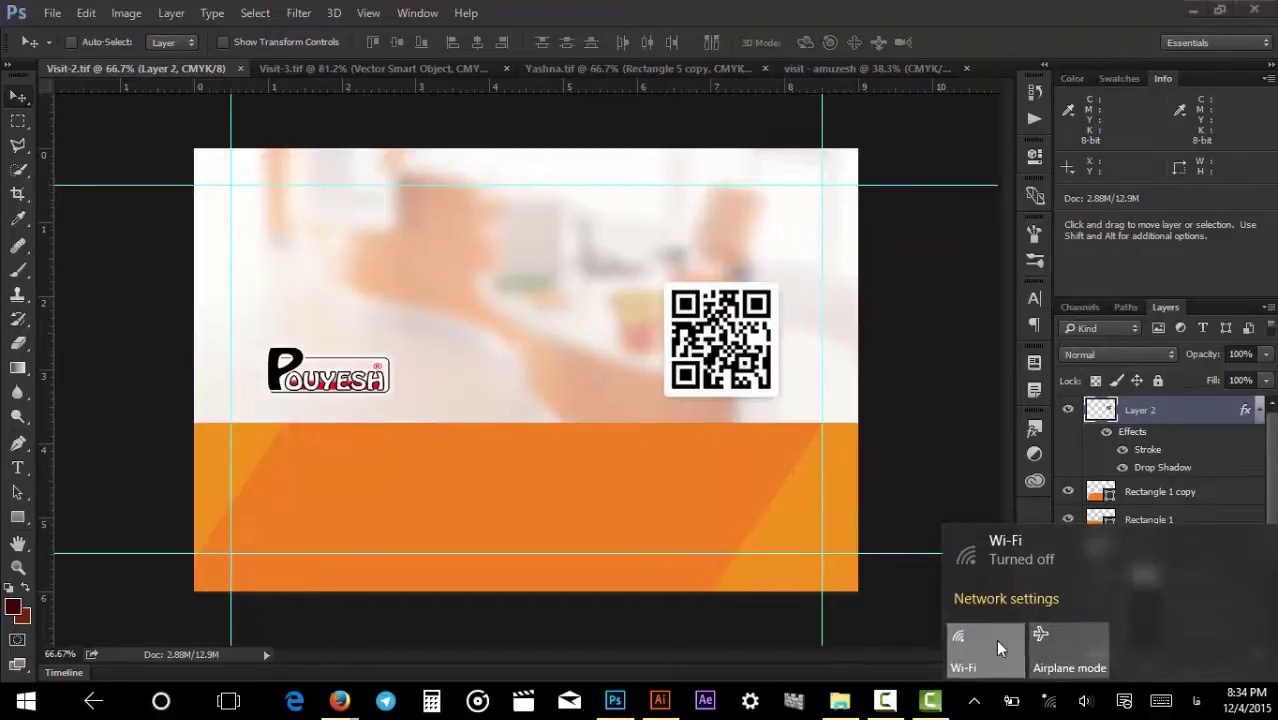
pyautogui.click(997, 647)
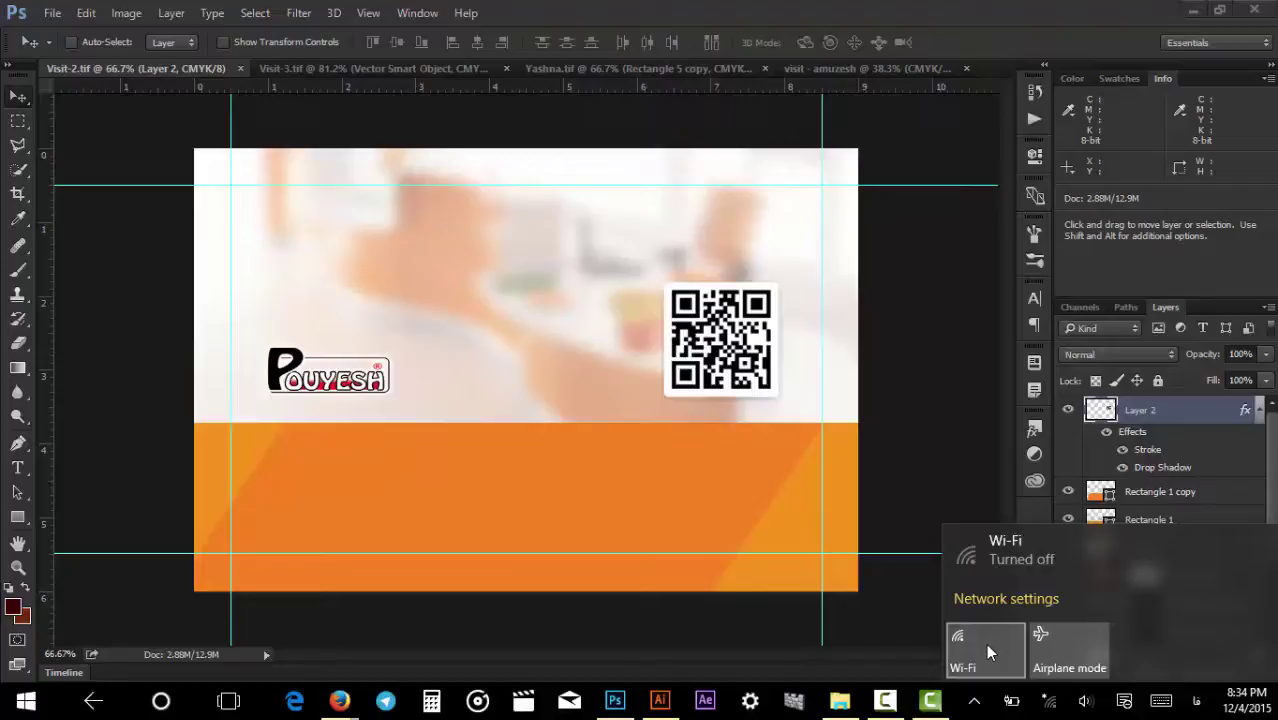
pyautogui.click(987, 650)
pyautogui.press('Escape')
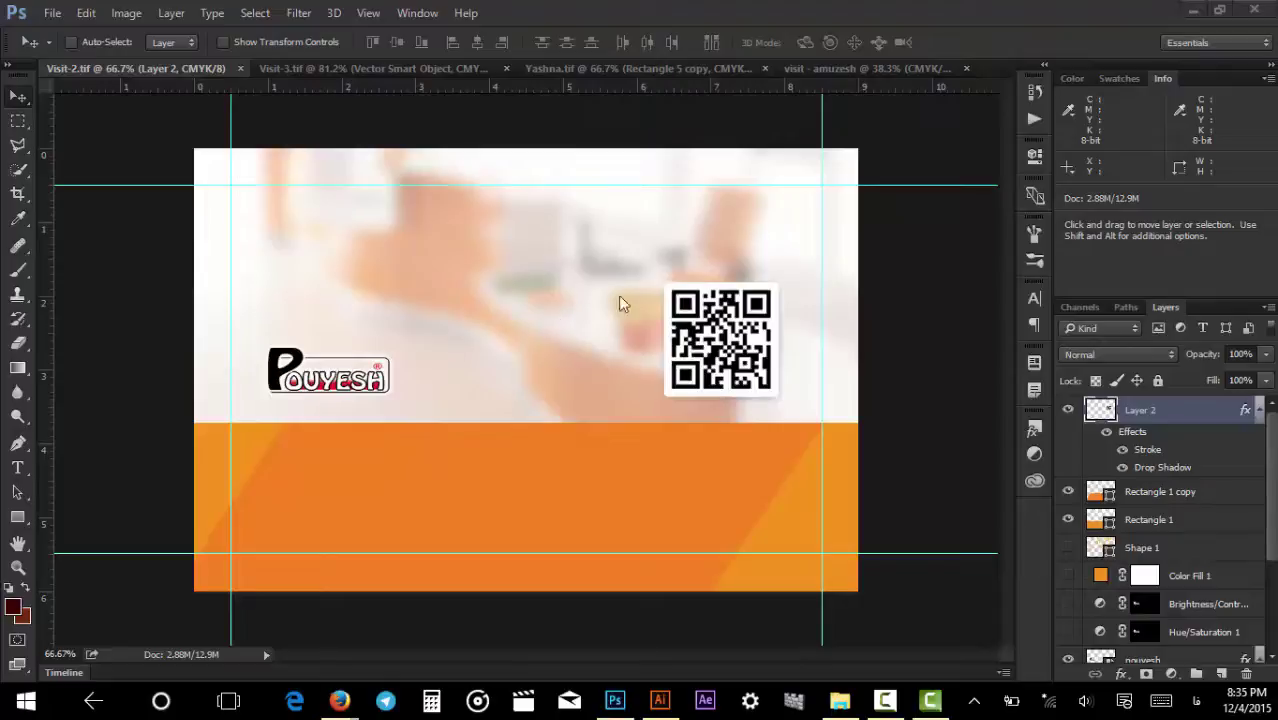
pyautogui.click(668, 340)
pyautogui.moveTo(715, 352); pyautogui.dragTo(735, 330)
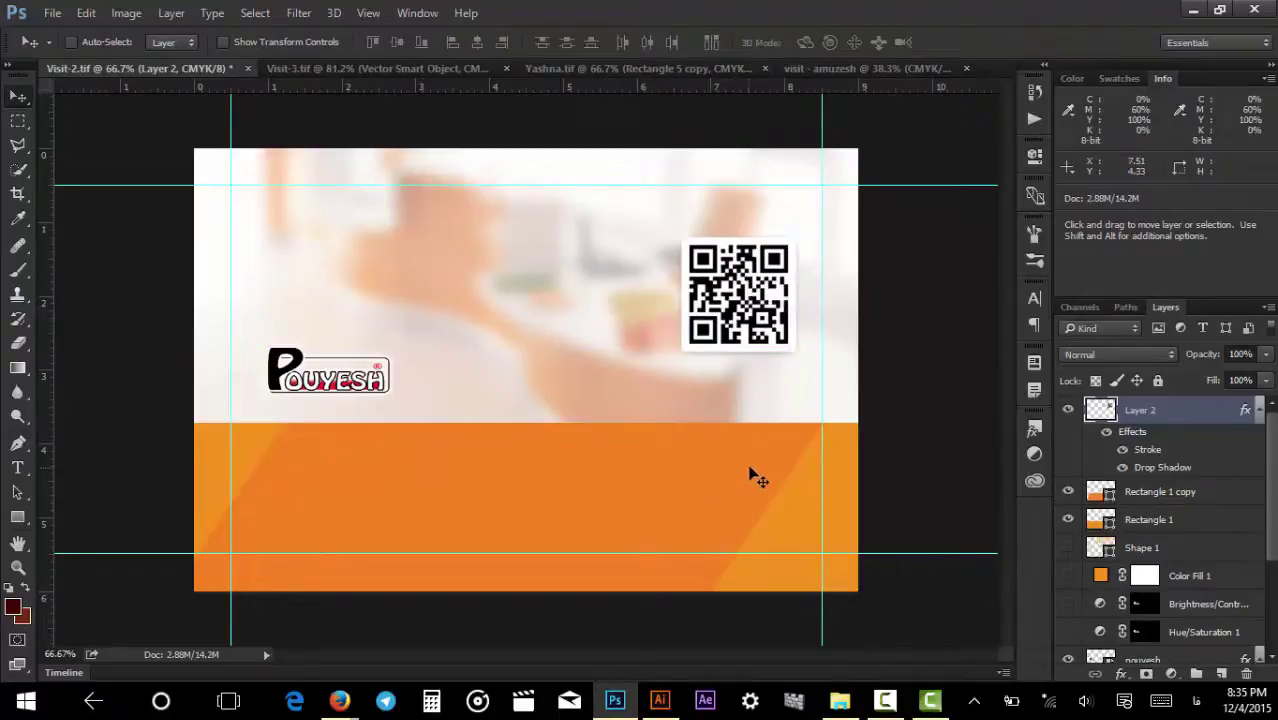
pyautogui.keyDown('ctrl'); pyautogui.click(838, 466); pyautogui.keyUp('ctrl')
pyautogui.moveTo(727, 465); pyautogui.dragTo(710, 508)
pyautogui.hotkey('ctrl', 'z')
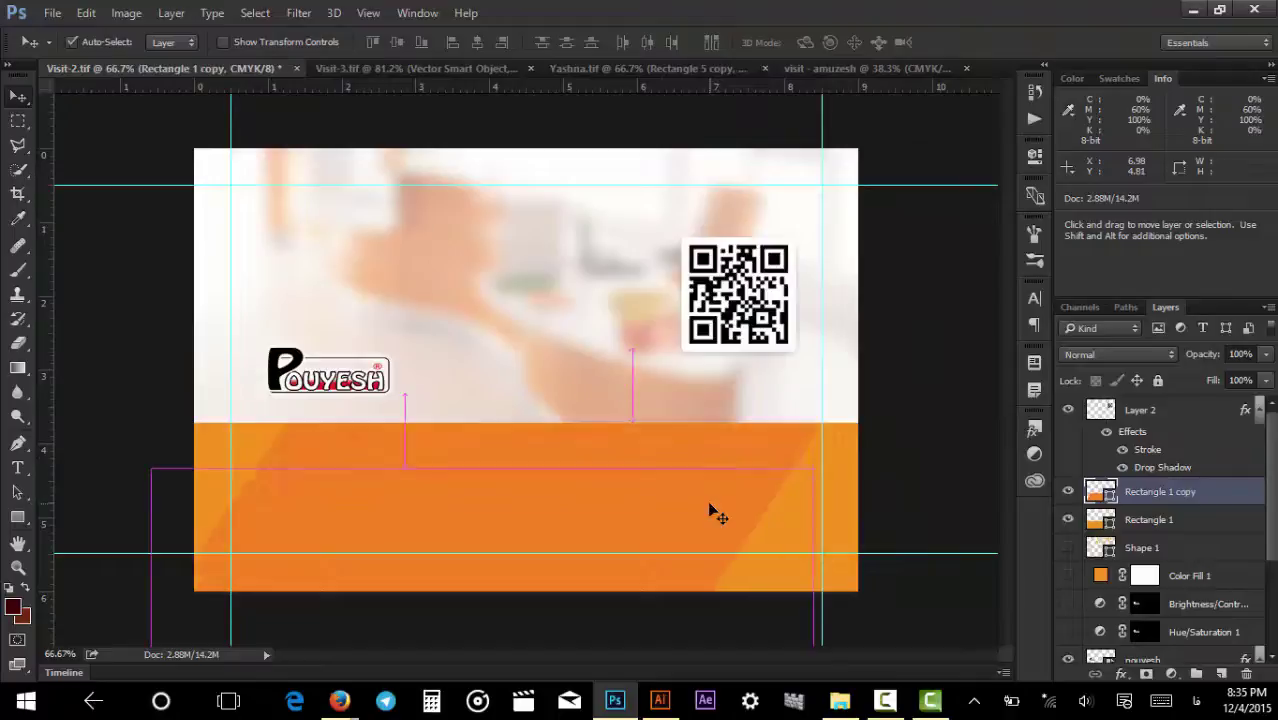
pyautogui.moveTo(538, 470); pyautogui.dragTo(558, 488)
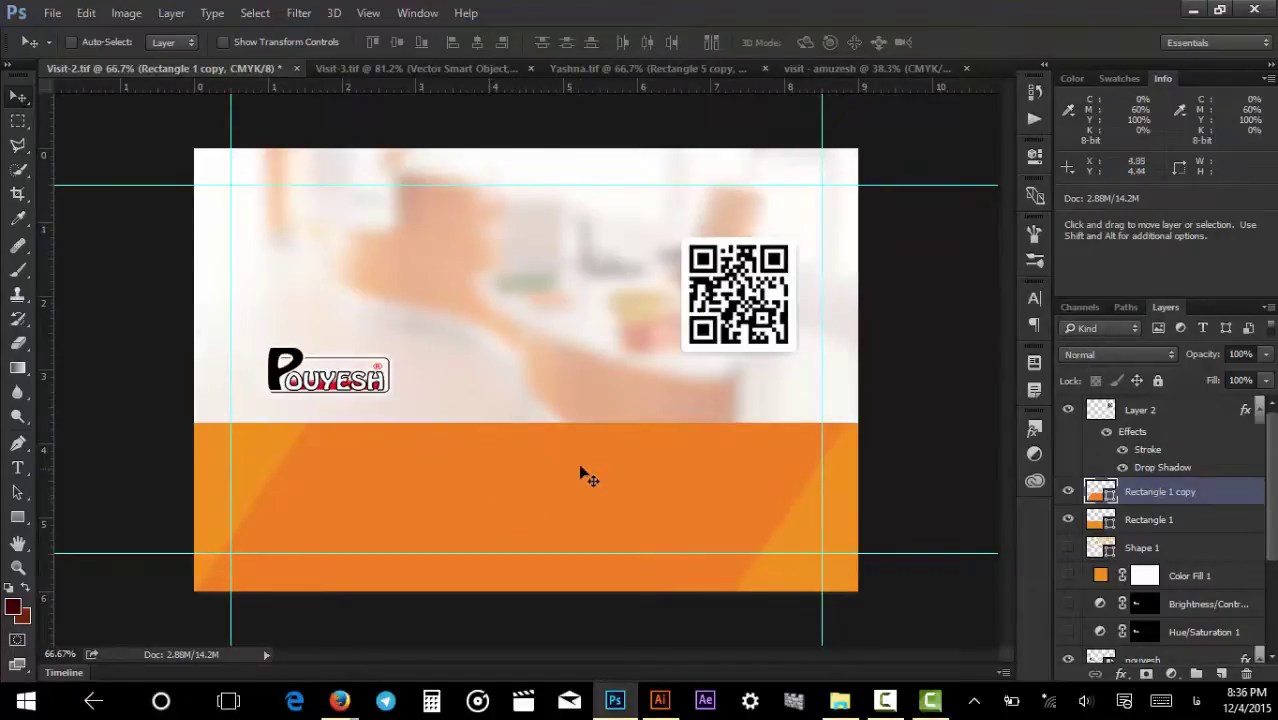
pyautogui.press('ctrl')
pyautogui.moveTo(585, 291); pyautogui.dragTo(540, 416)
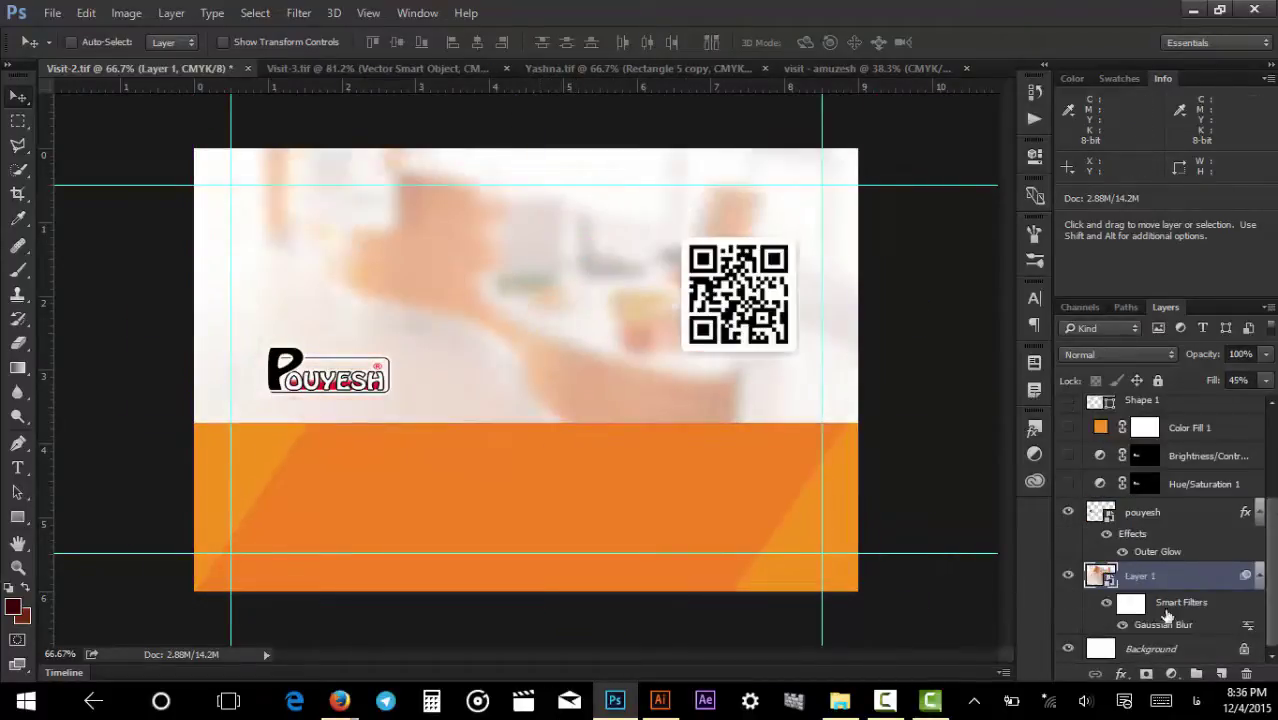
# Set the photo layer's fill to 100% and delete its Gaussian Blur smart filter.
pyautogui.click(1248, 380)
pyautogui.click(1248, 380)
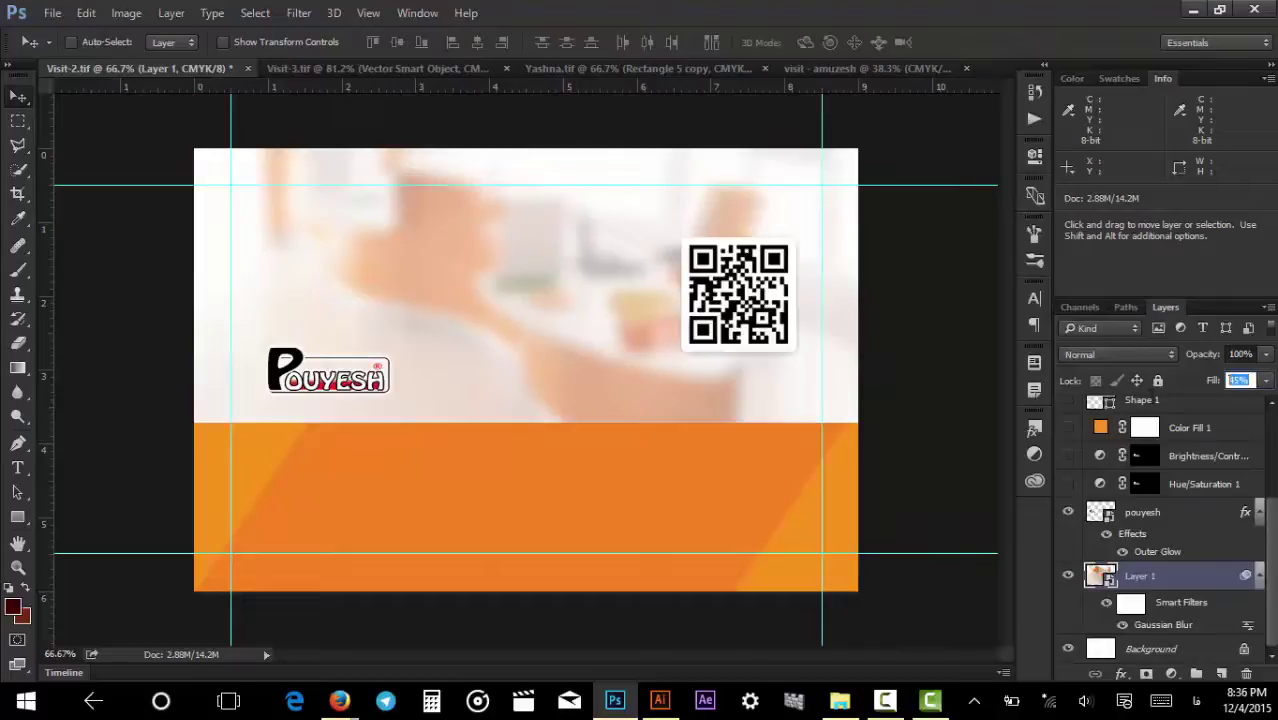
pyautogui.write('100')
pyautogui.press('Return')
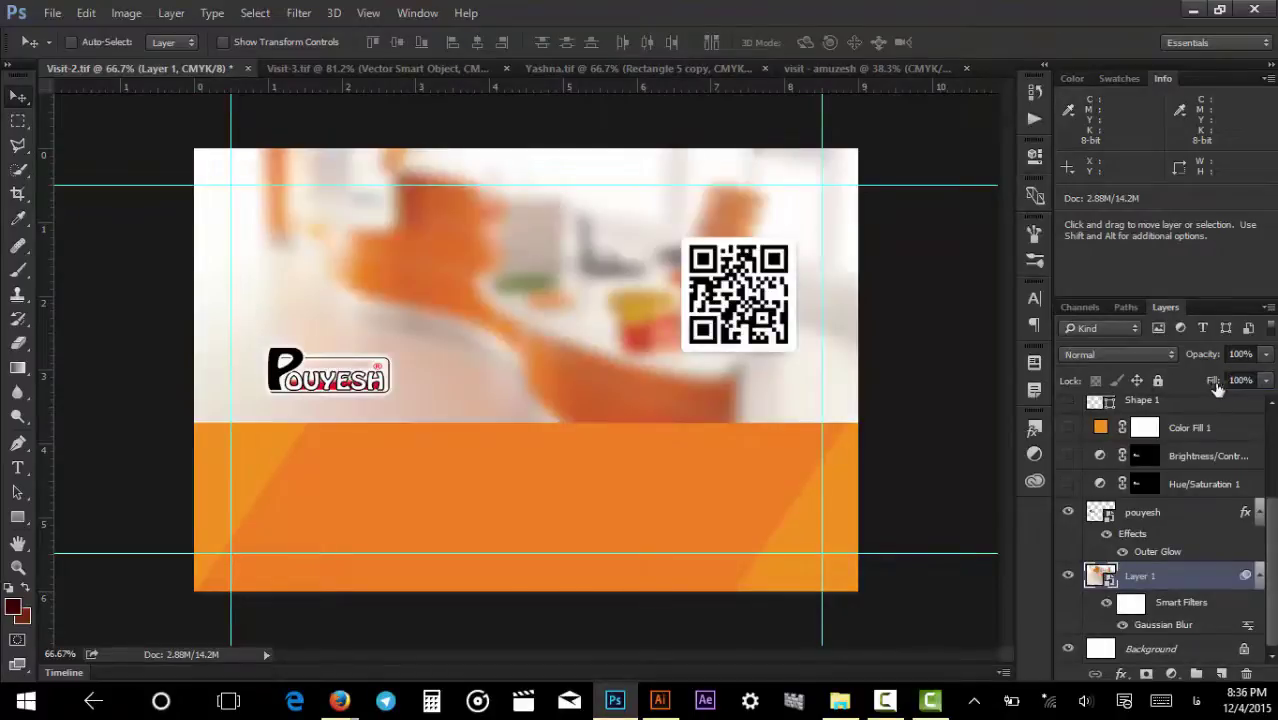
pyautogui.click(1122, 625)
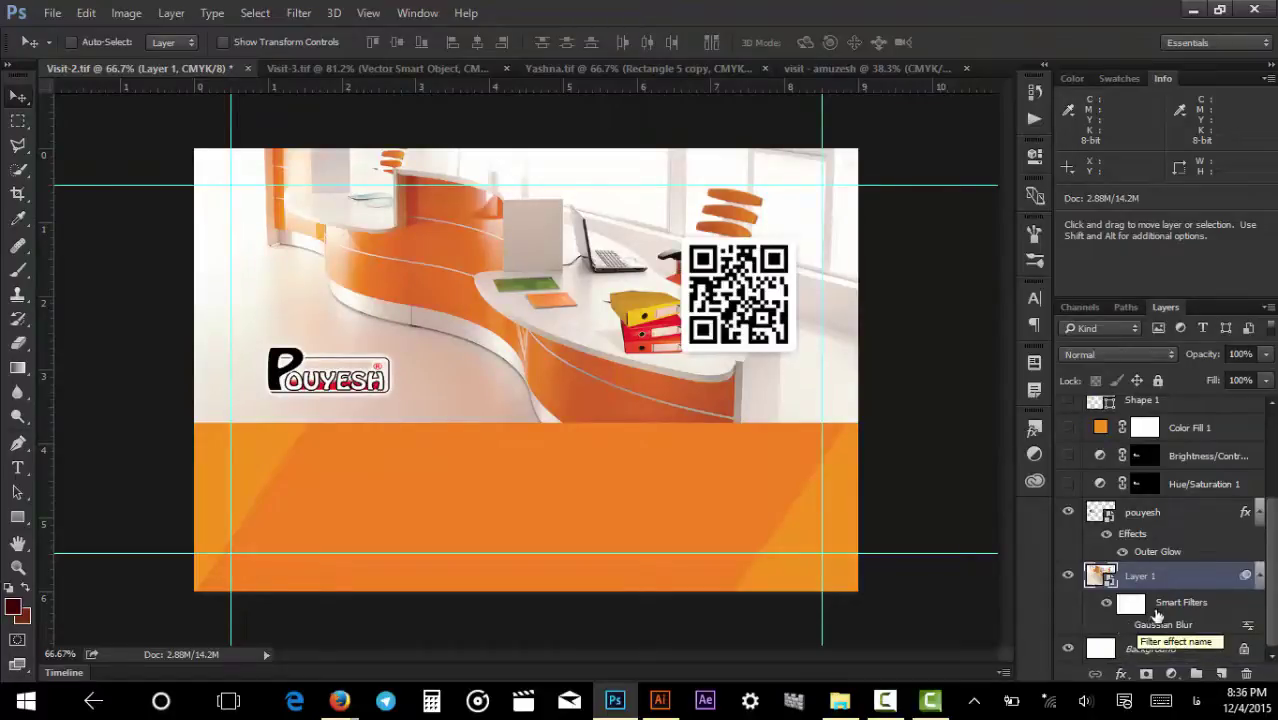
pyautogui.rightClick(1153, 622)
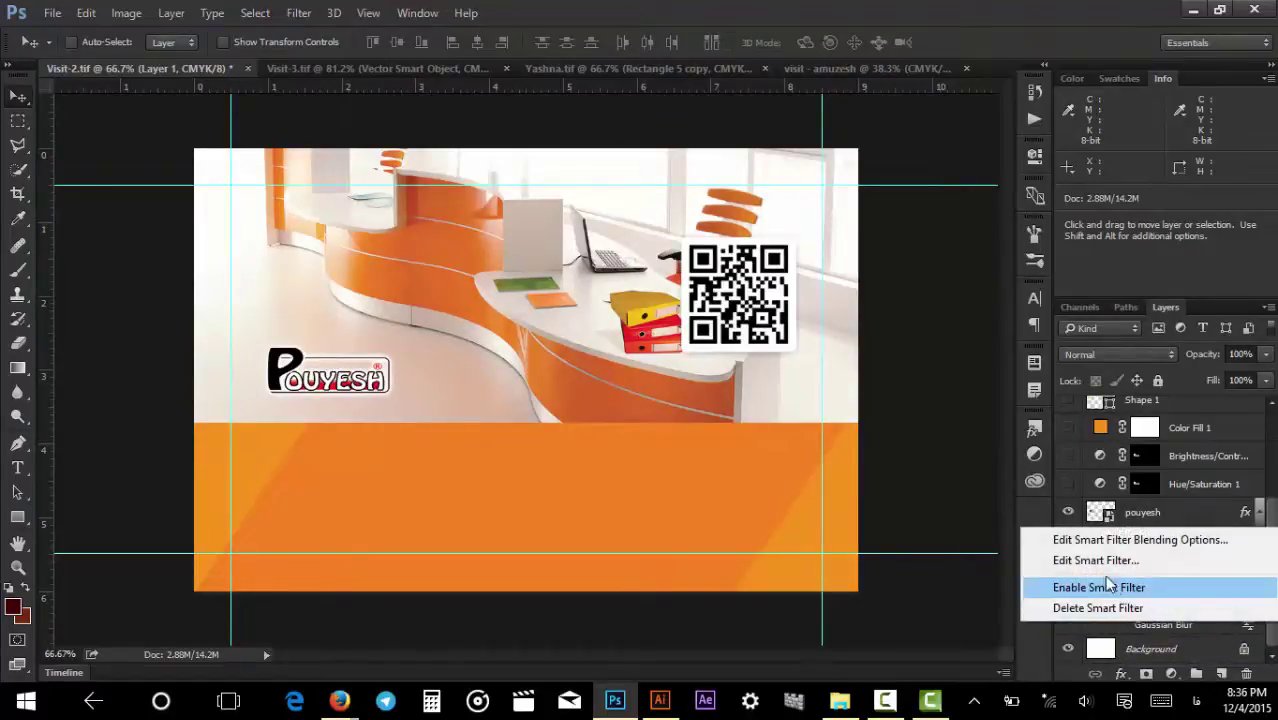
pyautogui.click(1098, 608)
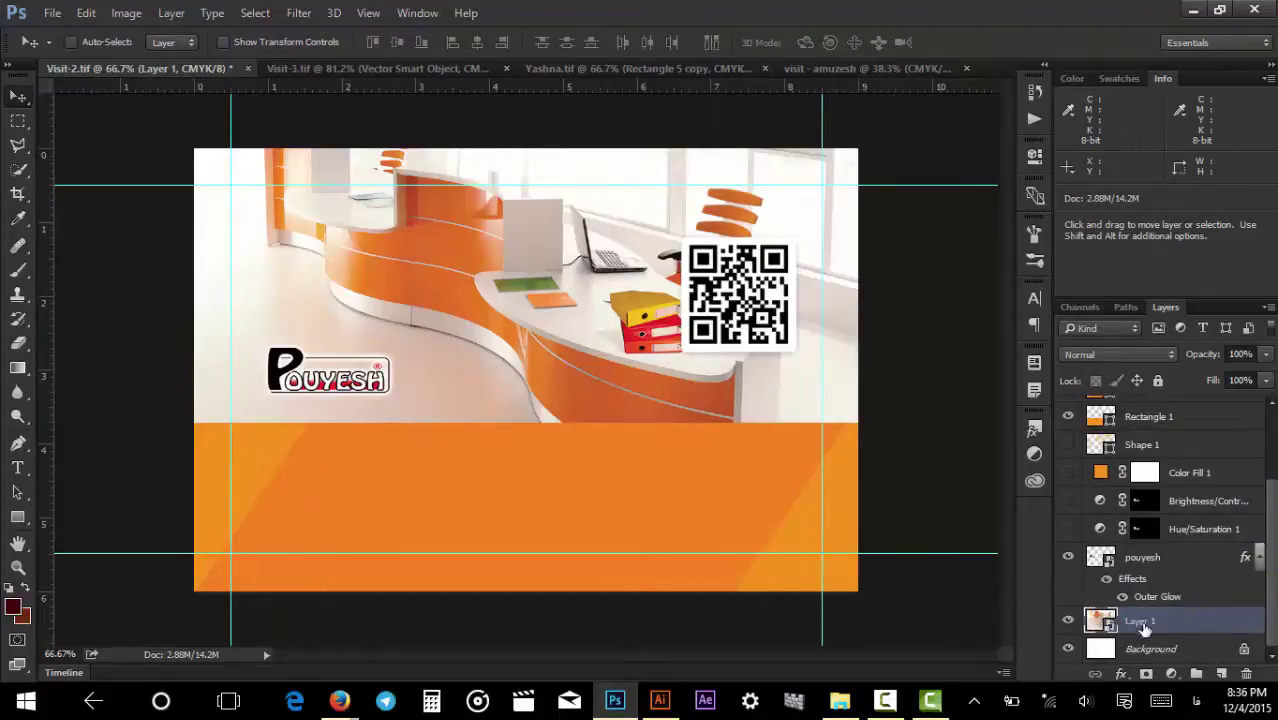
# Reapply Gaussian Blur to the office photo with a 20-pixel radius.
pyautogui.click(299, 14)
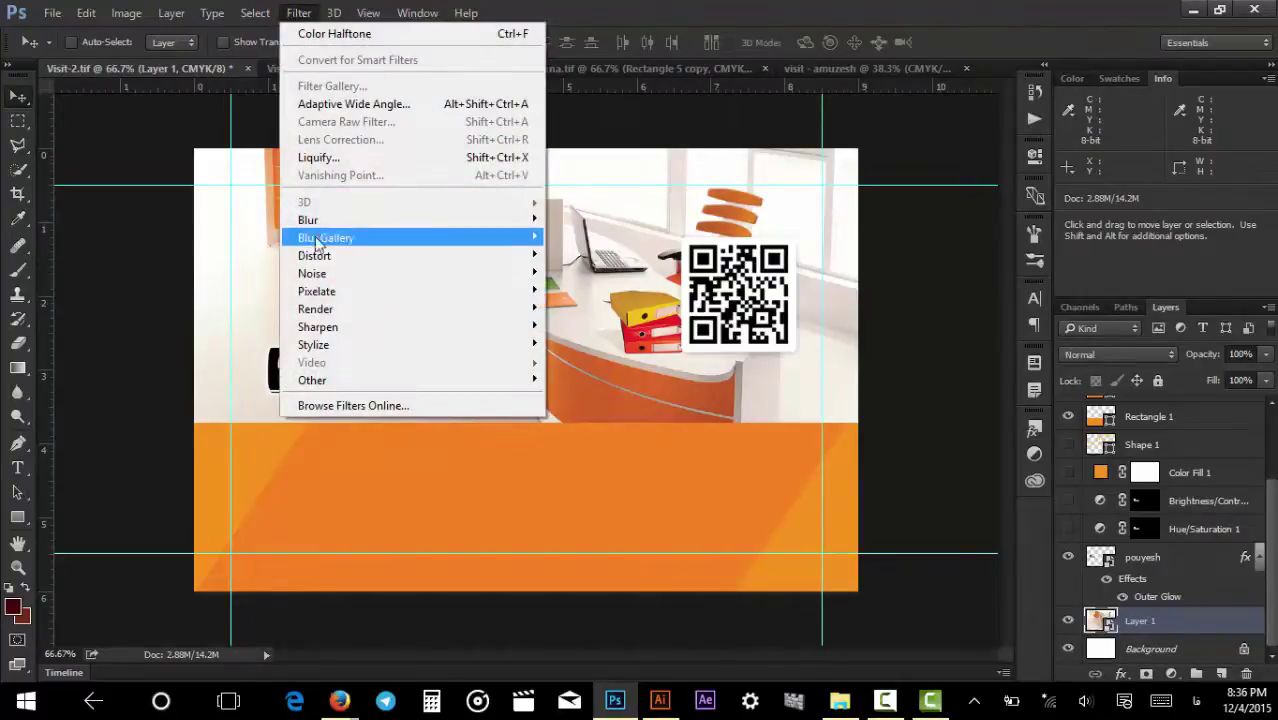
pyautogui.moveTo(318, 226)
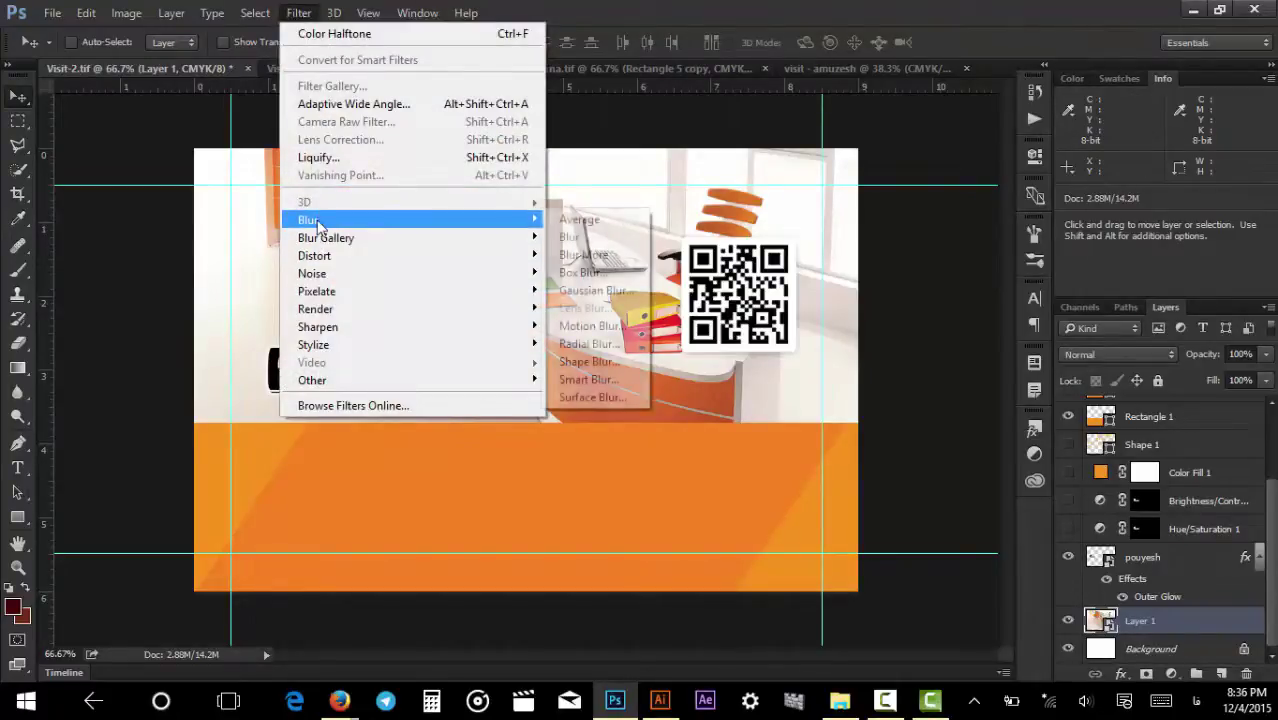
pyautogui.click(597, 291)
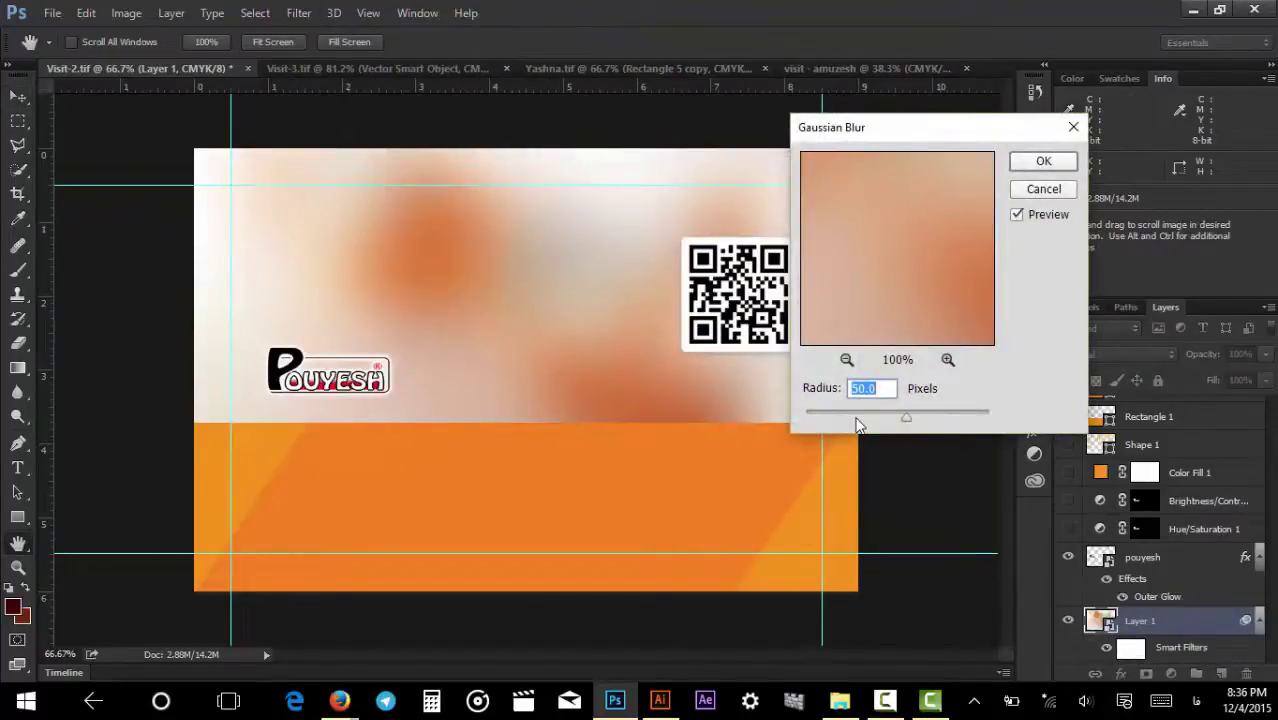
pyautogui.write('25')
pyautogui.press('BackSpace')
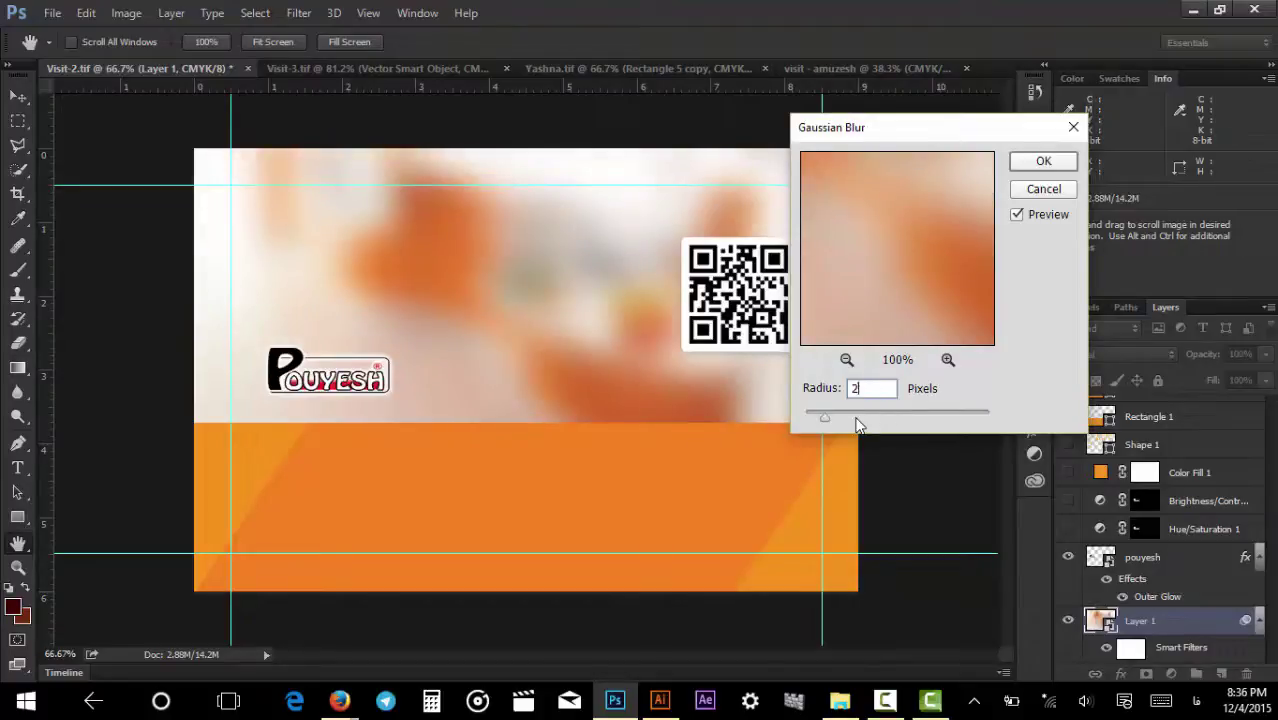
pyautogui.press('BackSpace')
pyautogui.write('20')
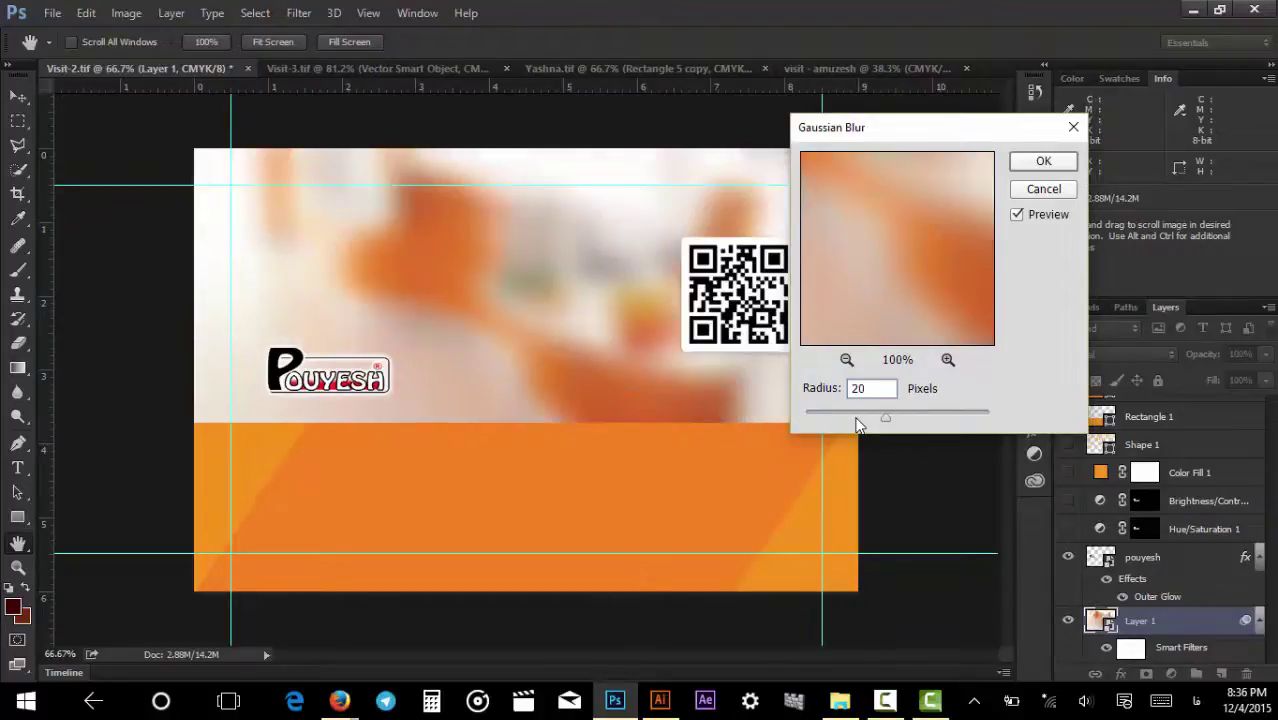
pyautogui.press('Return')
# Set the photo's fill to 50%, change the blur radius to 10 pixels, and open the smart object.
pyautogui.click(1241, 380)
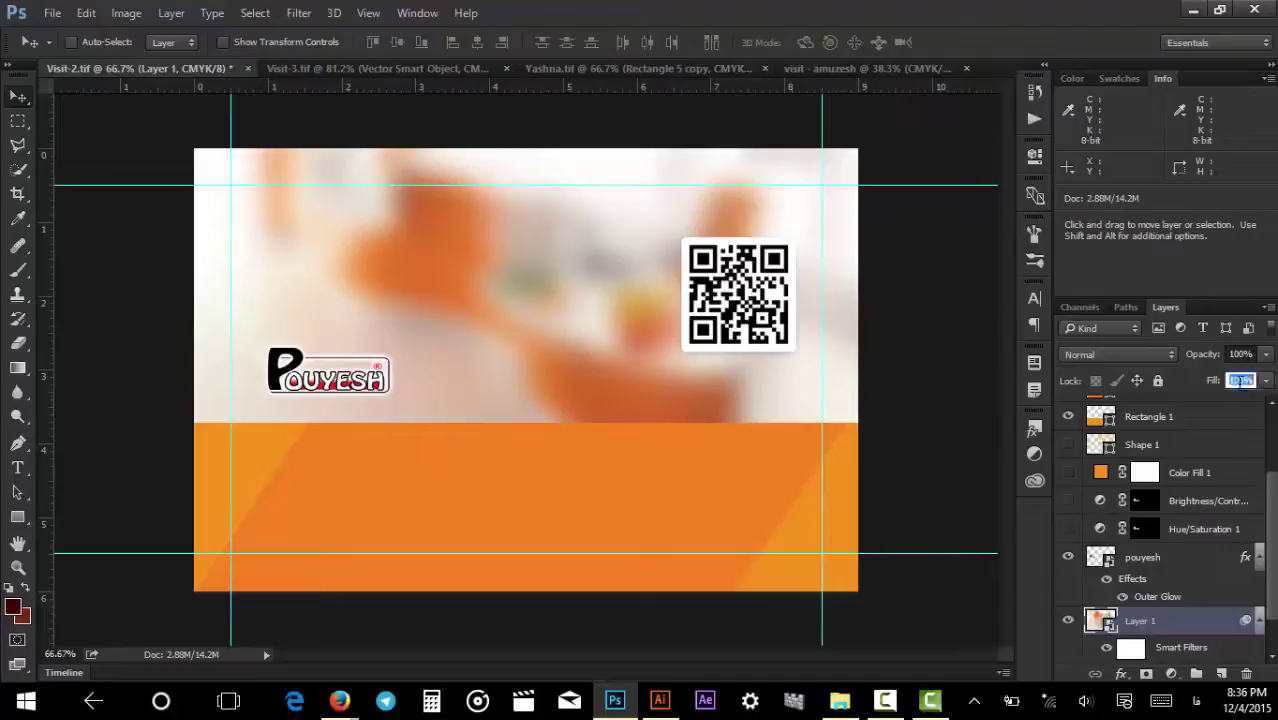
pyautogui.write('50')
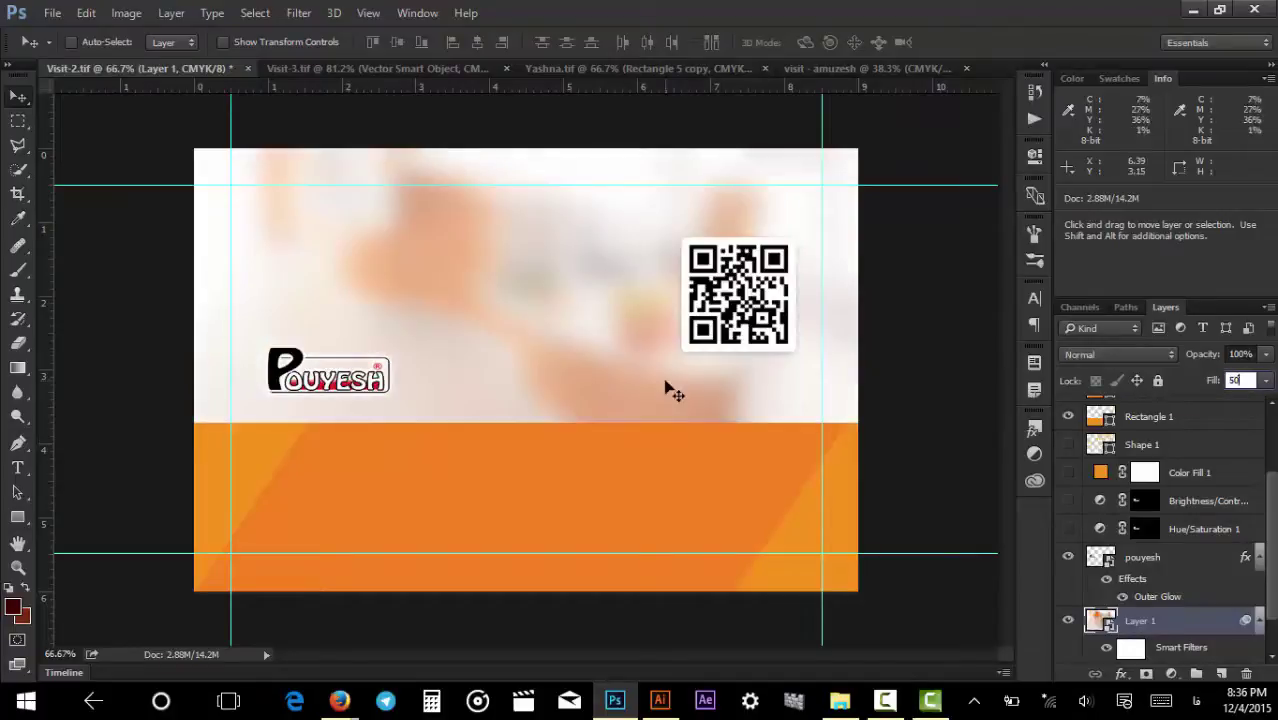
pyautogui.scroll(-2, 1130, 630)
pyautogui.doubleClick(1162, 626)
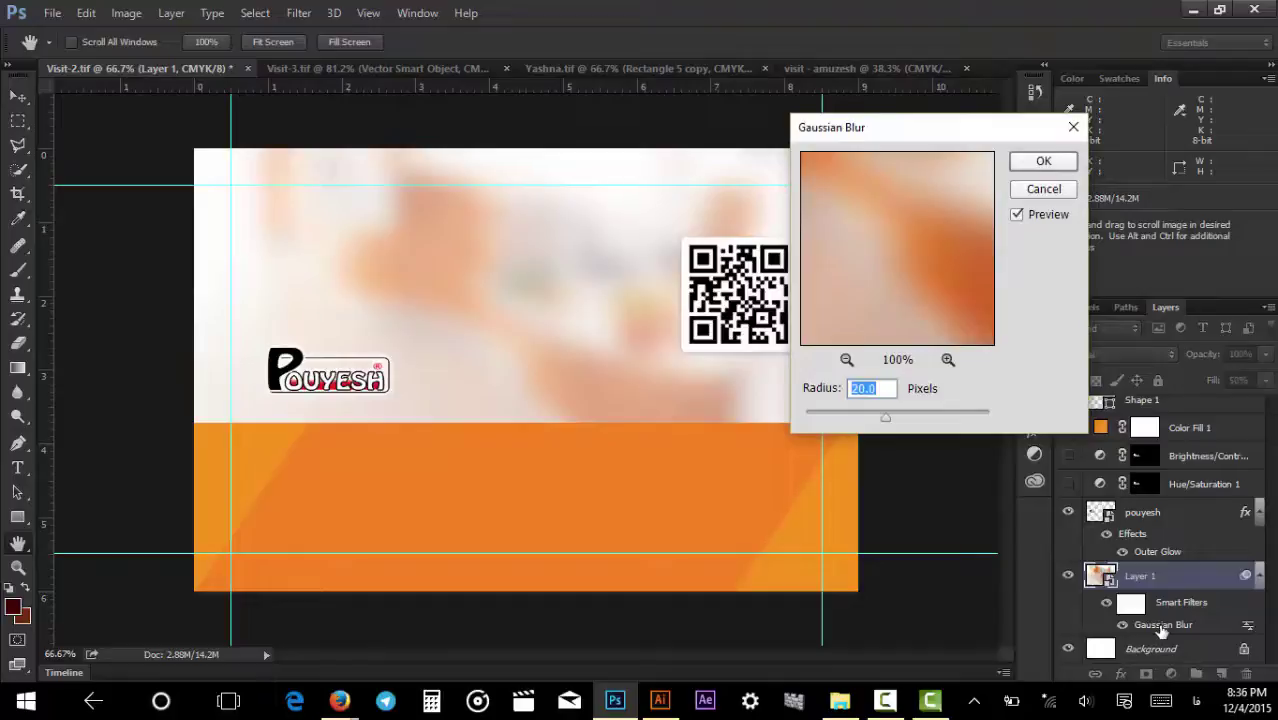
pyautogui.write('10')
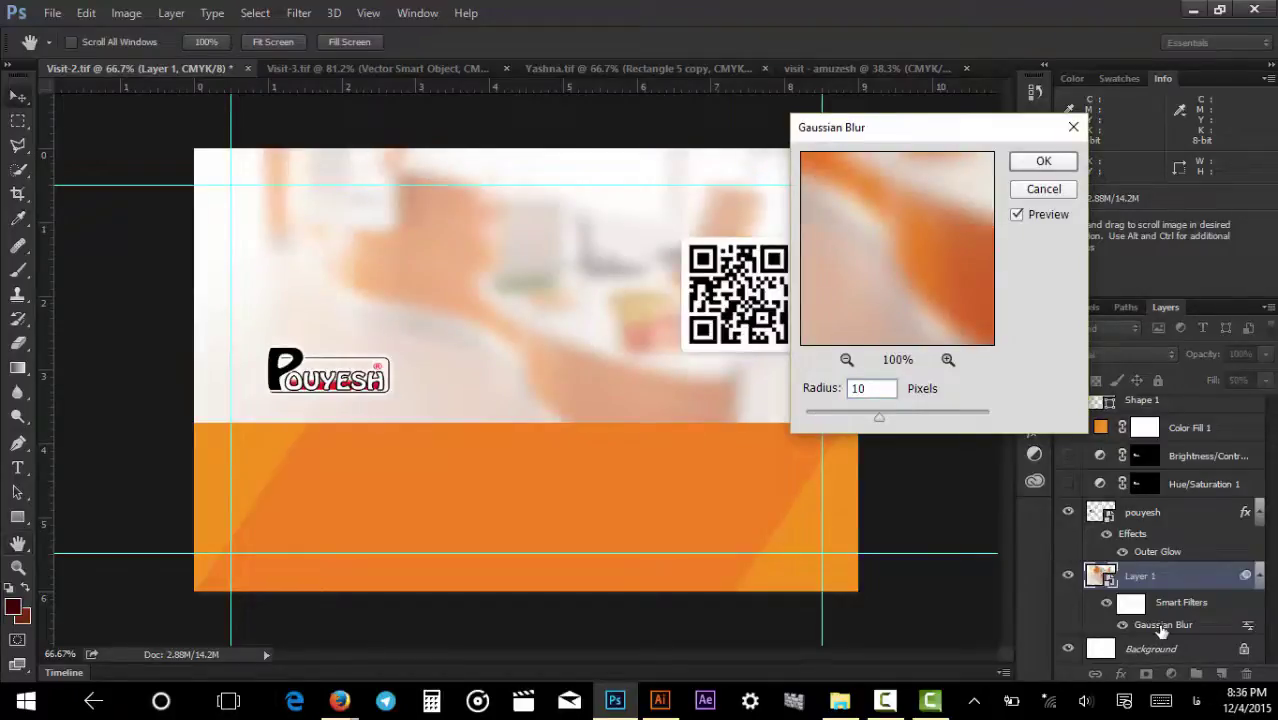
pyautogui.press('Return')
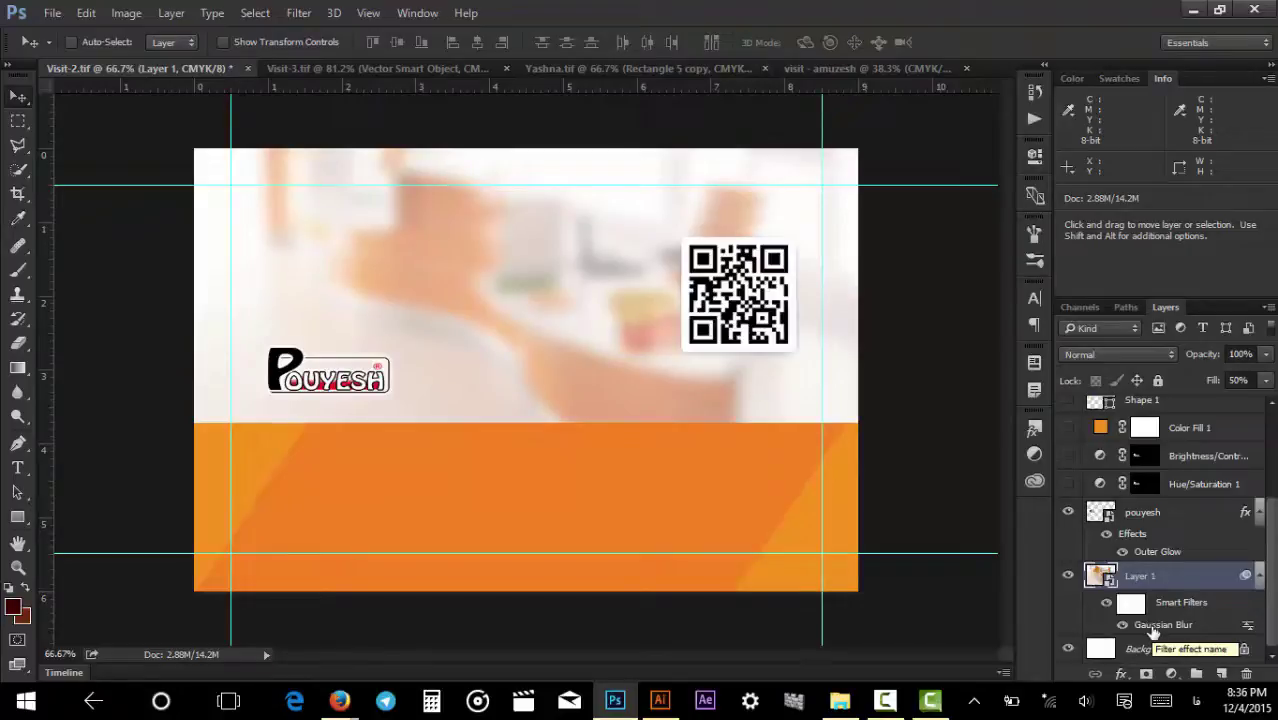
pyautogui.doubleClick(1098, 578)
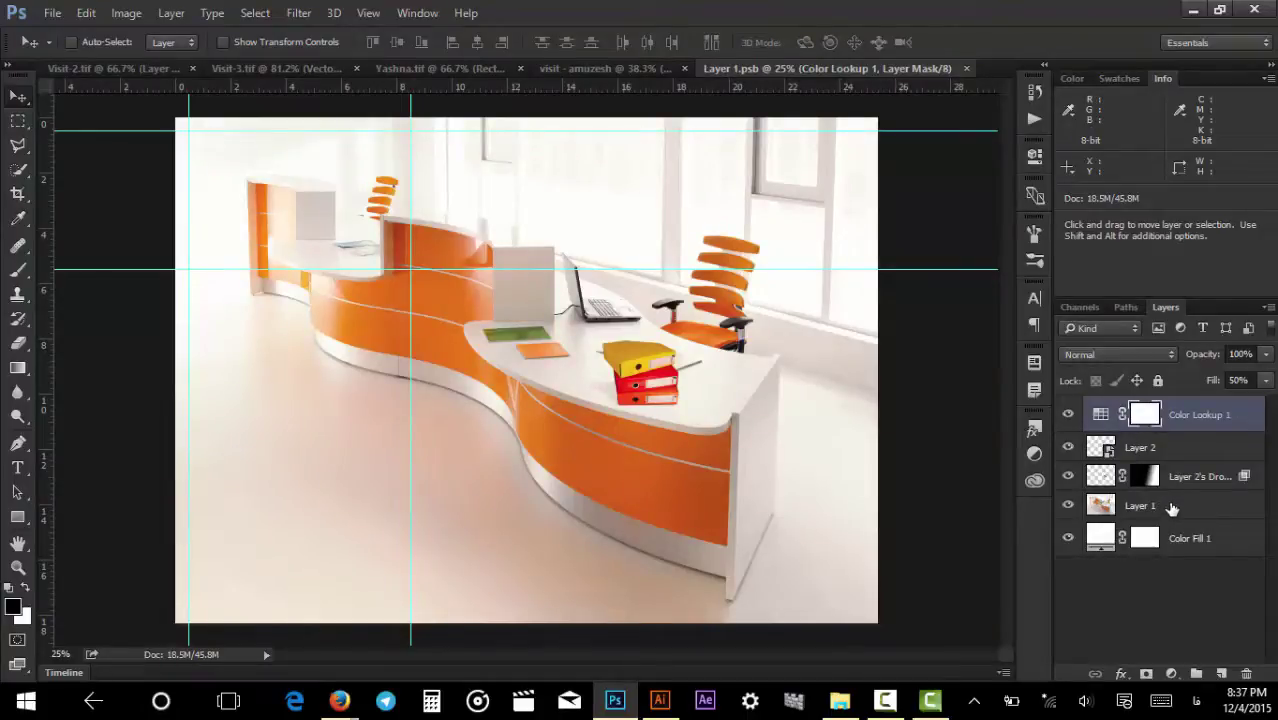
# Convert Layer 1 into a smart object.
pyautogui.click(1172, 507)
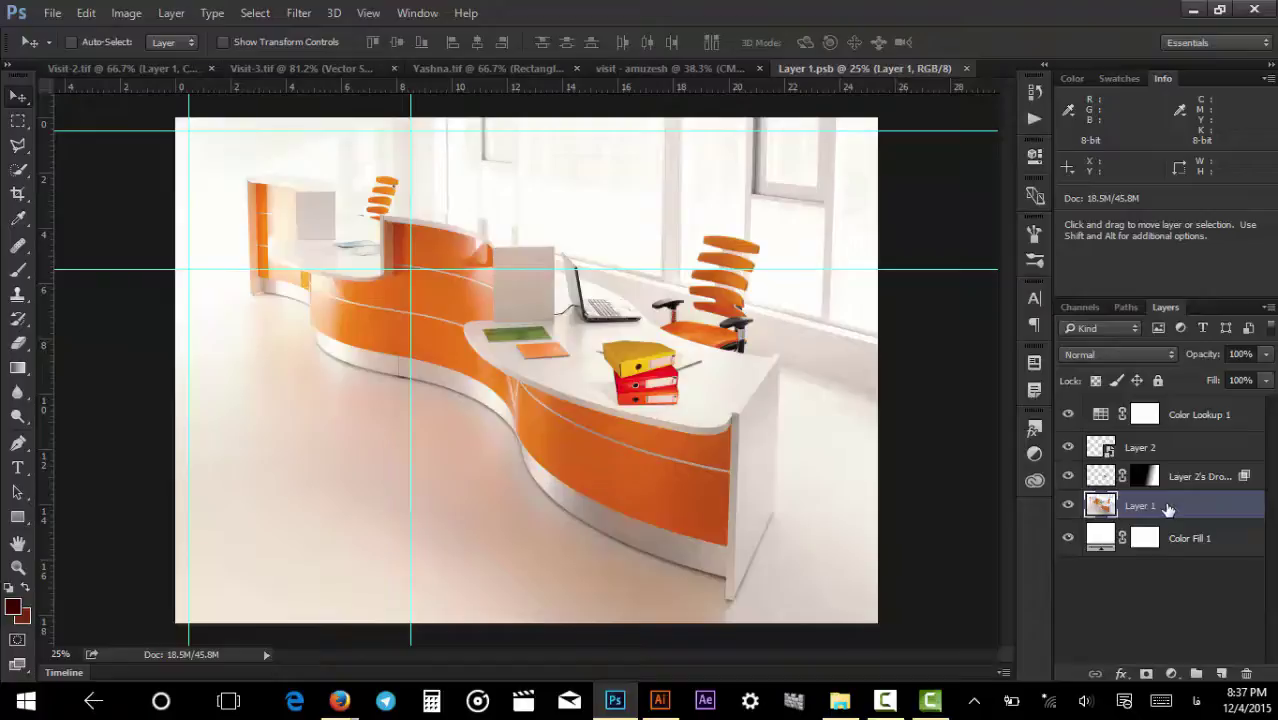
pyautogui.rightClick(1167, 507)
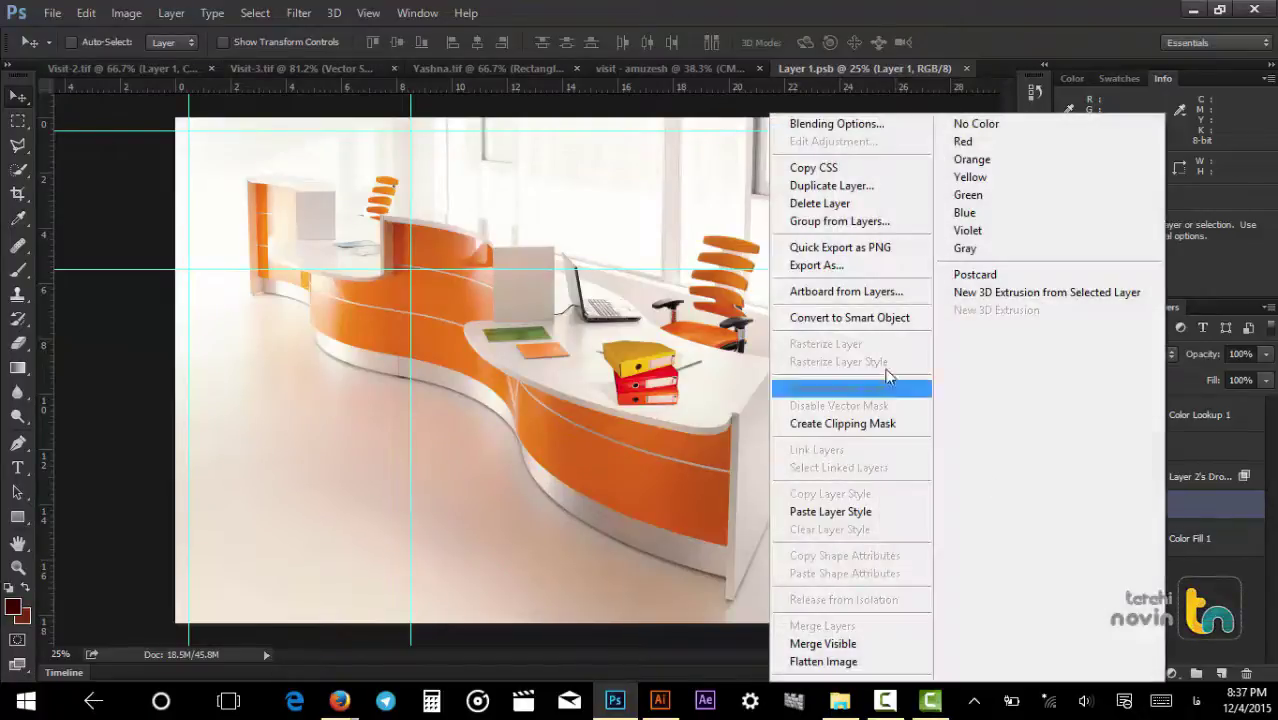
pyautogui.click(835, 318)
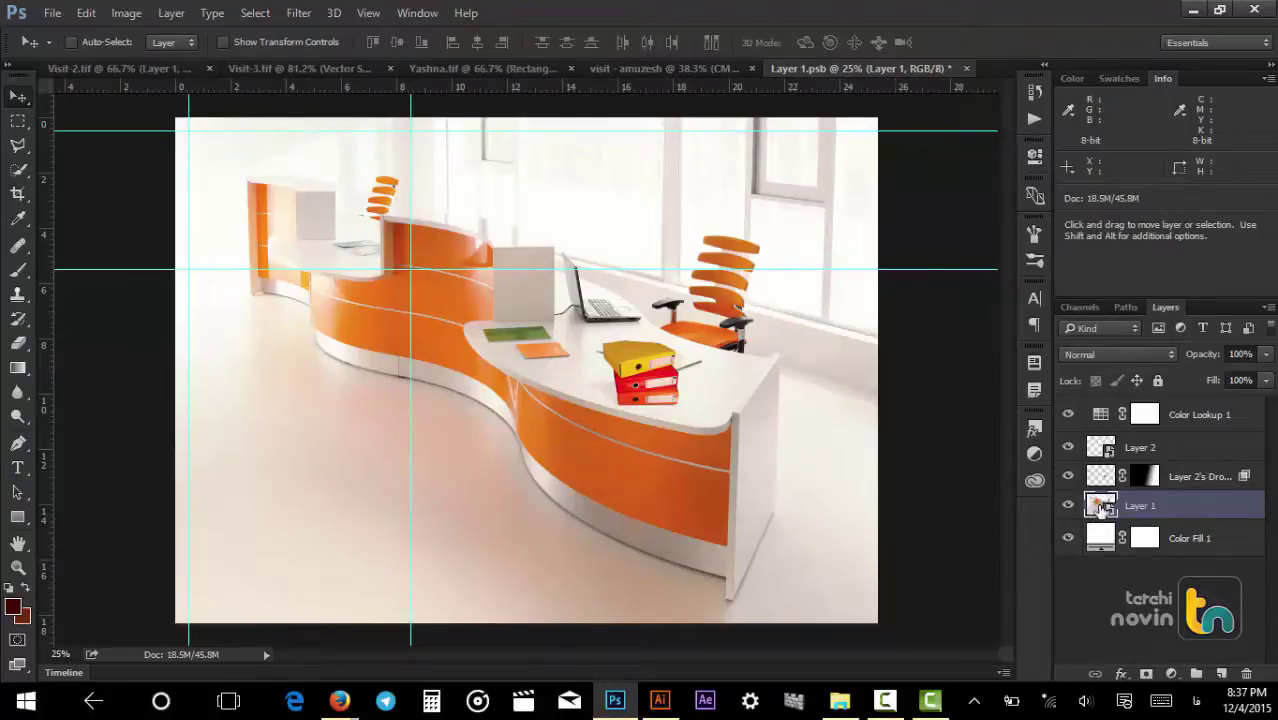
# Apply a 10-pixel Gaussian Blur to Layer 1, then close Layer 1.psb without saving.
pyautogui.click(298, 13)
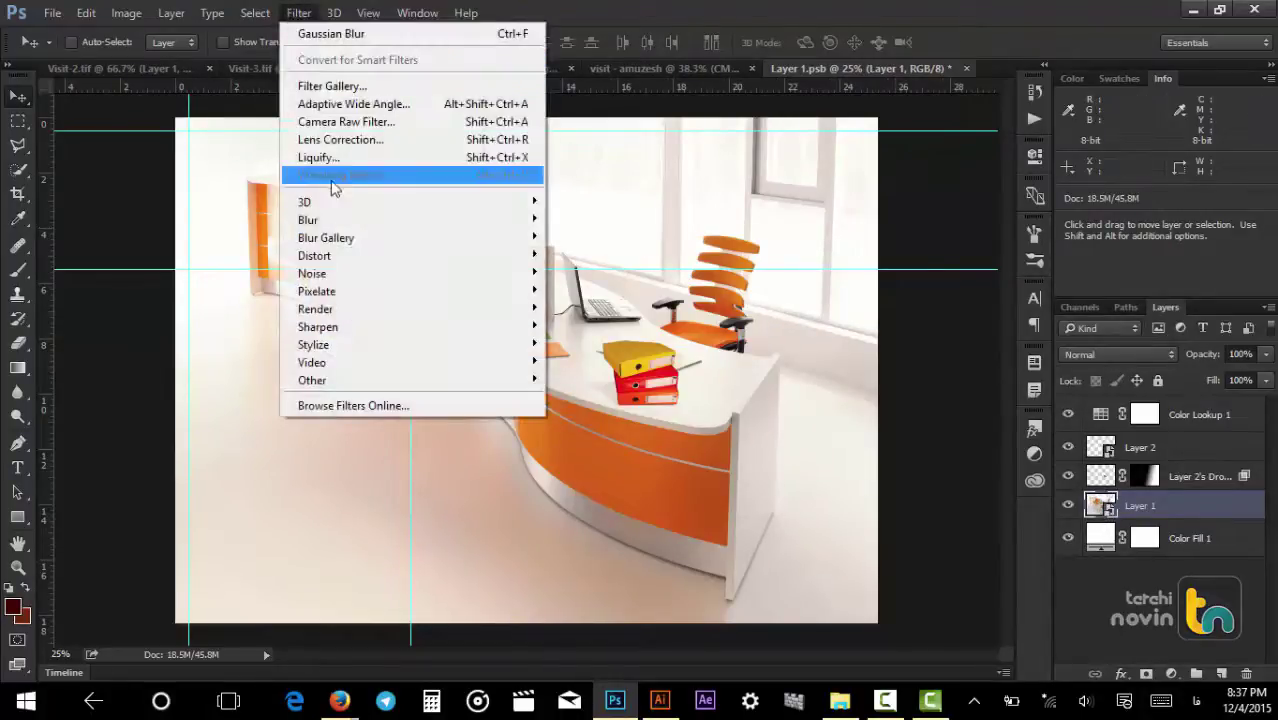
pyautogui.moveTo(331, 221)
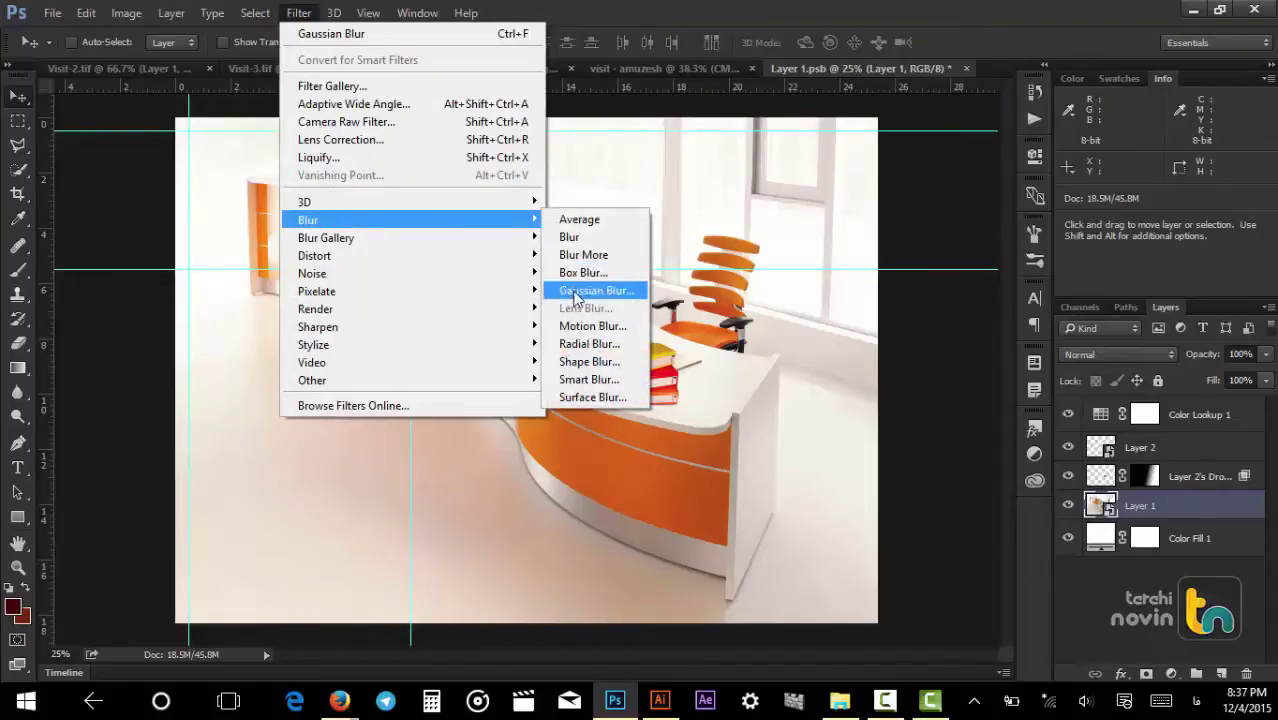
pyautogui.click(575, 297)
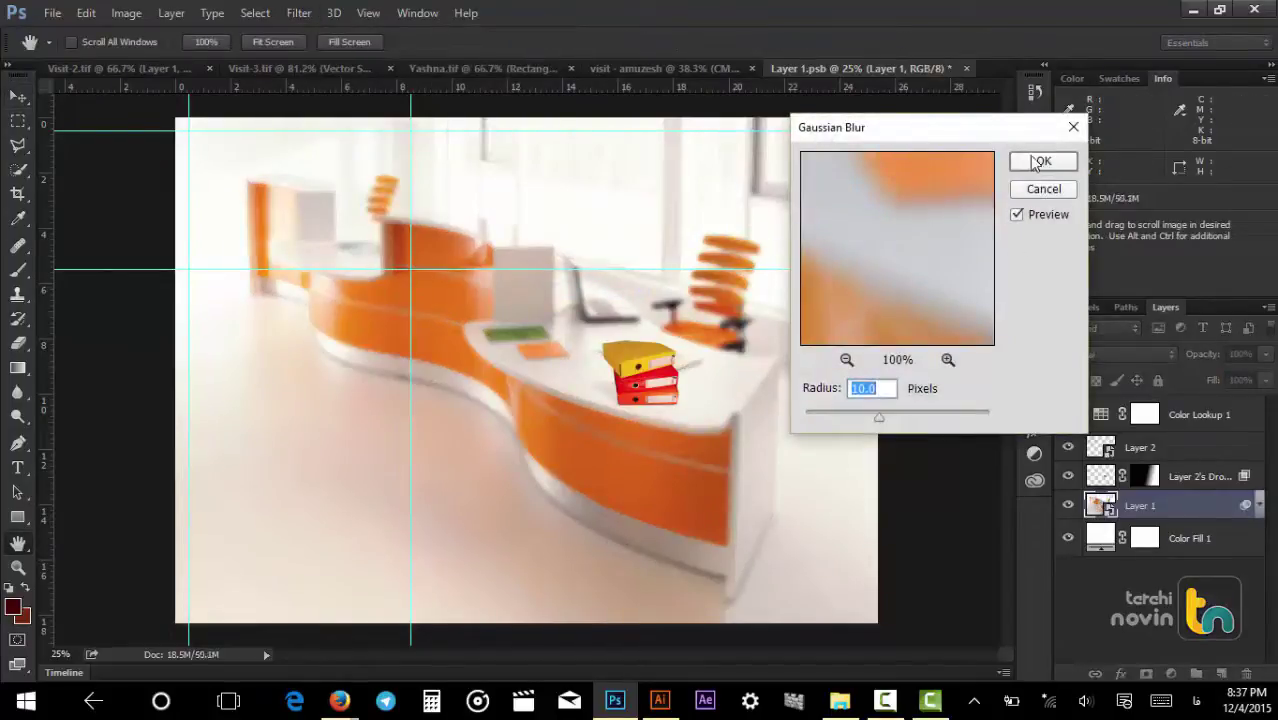
pyautogui.click(1038, 162)
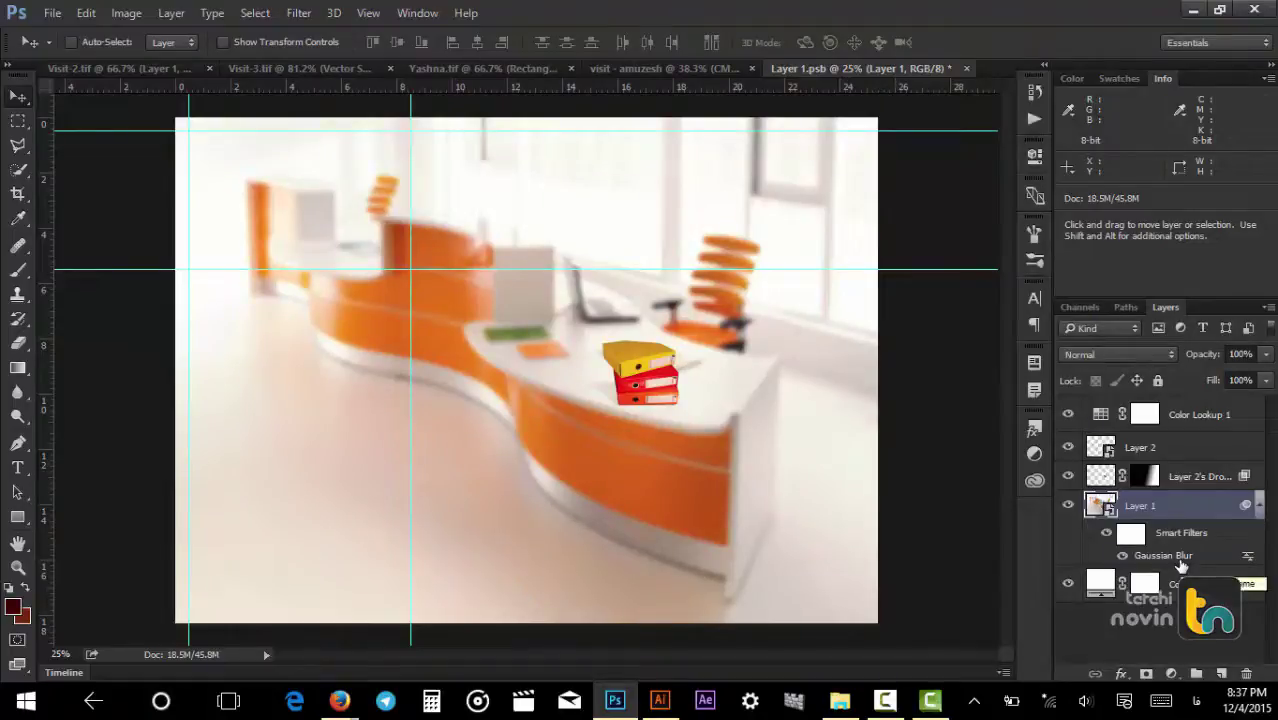
pyautogui.hotkey('ctrl', 'w')
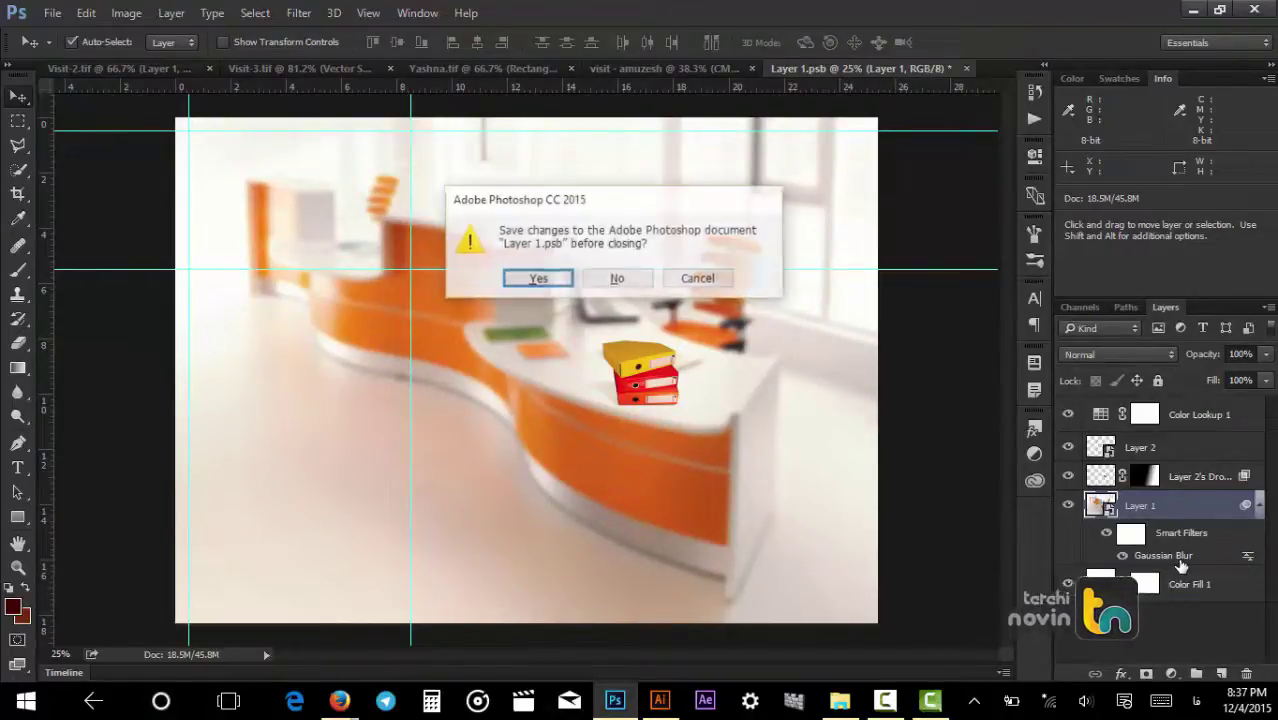
pyautogui.click(615, 278)
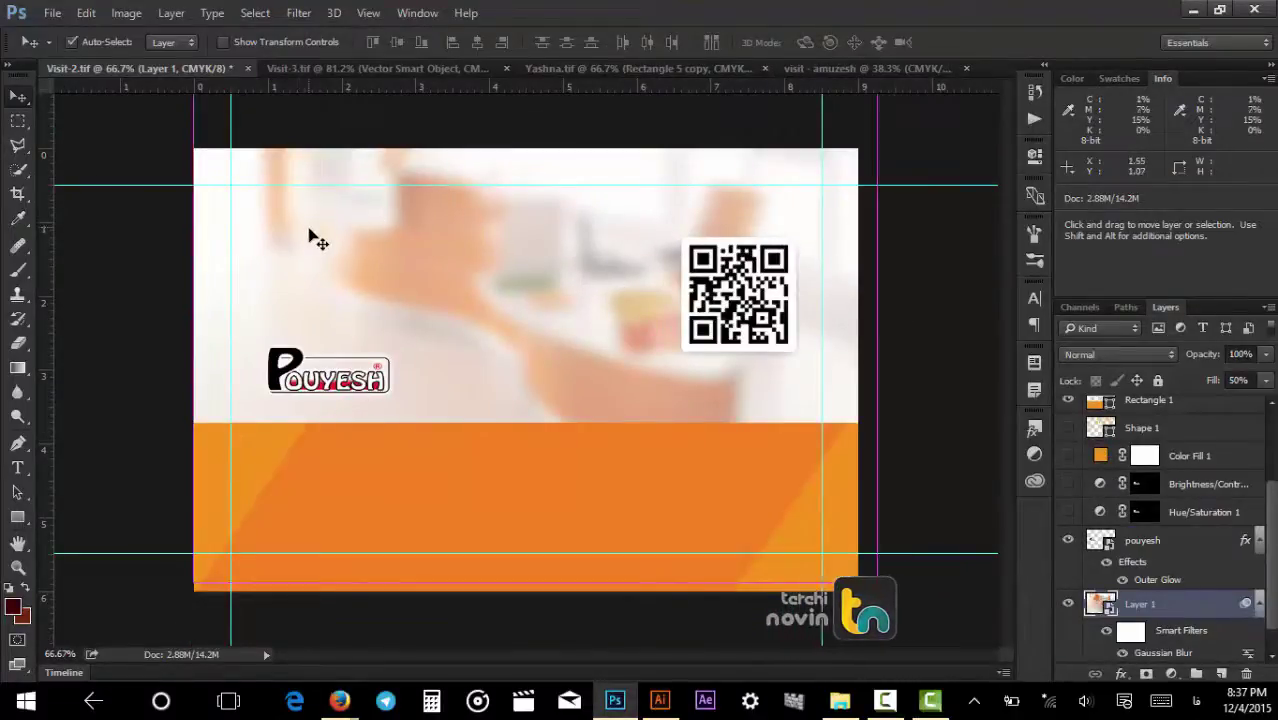
# Close Visit-2.tif and Visit-3.tif without saving, returning to Yashna.tif.
pyautogui.hotkey('ctrl', 'w')
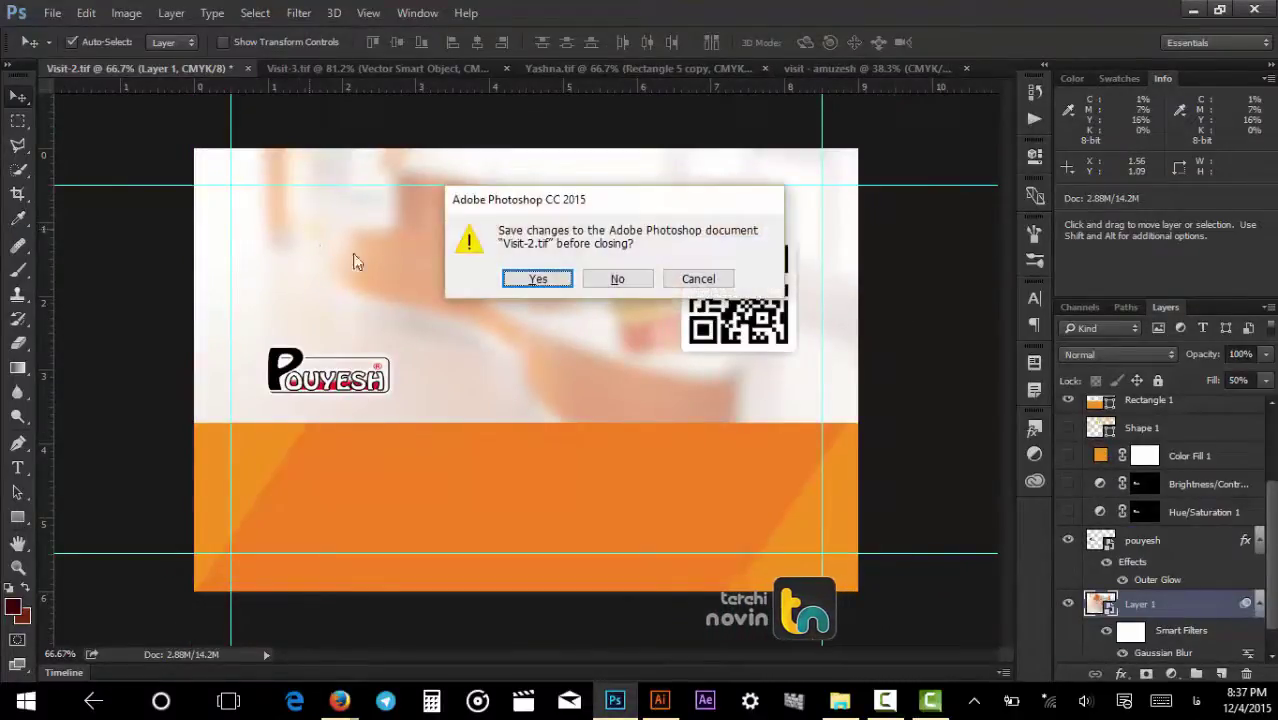
pyautogui.click(615, 280)
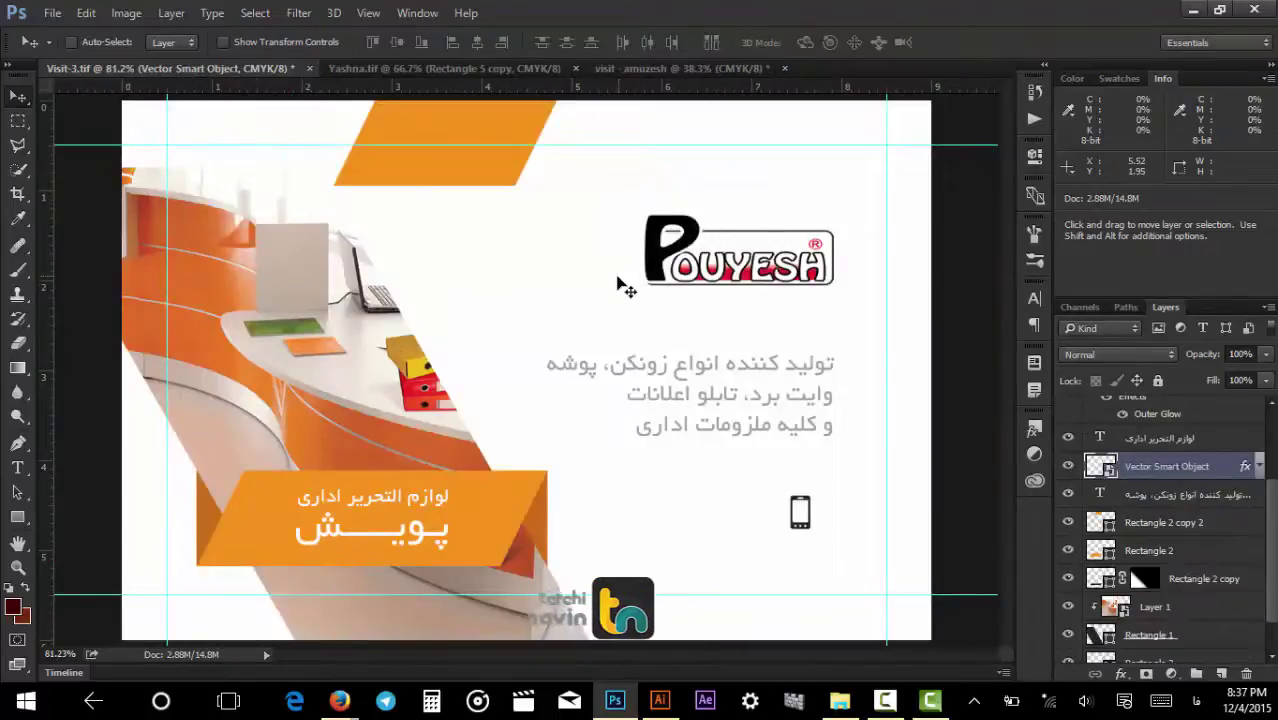
pyautogui.hotkey('ctrl', 'w')
pyautogui.click(596, 284)
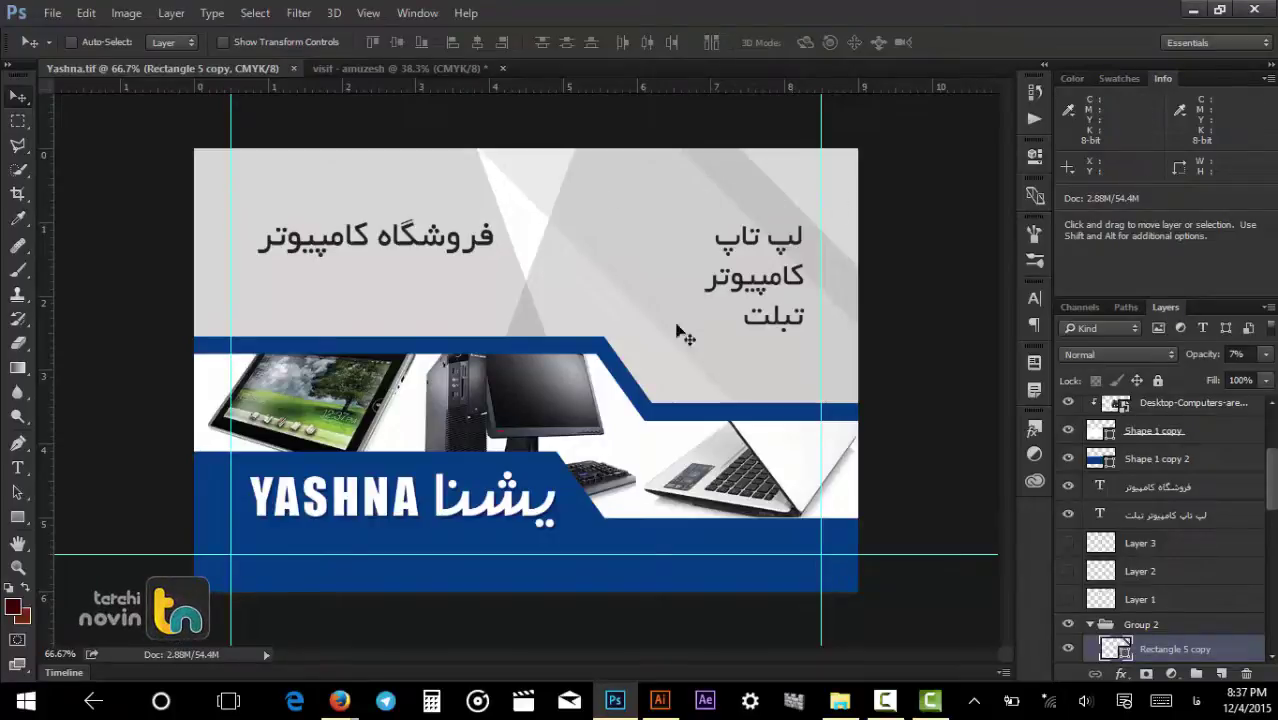
# Check the Color Fill 1 layer and delete the Gradient Fill 1 copy layer.
pyautogui.press('ctrl')
pyautogui.keyDown('ctrl'); pyautogui.click(617, 220); pyautogui.keyUp('ctrl')
pyautogui.scroll(-2, 1130, 520)
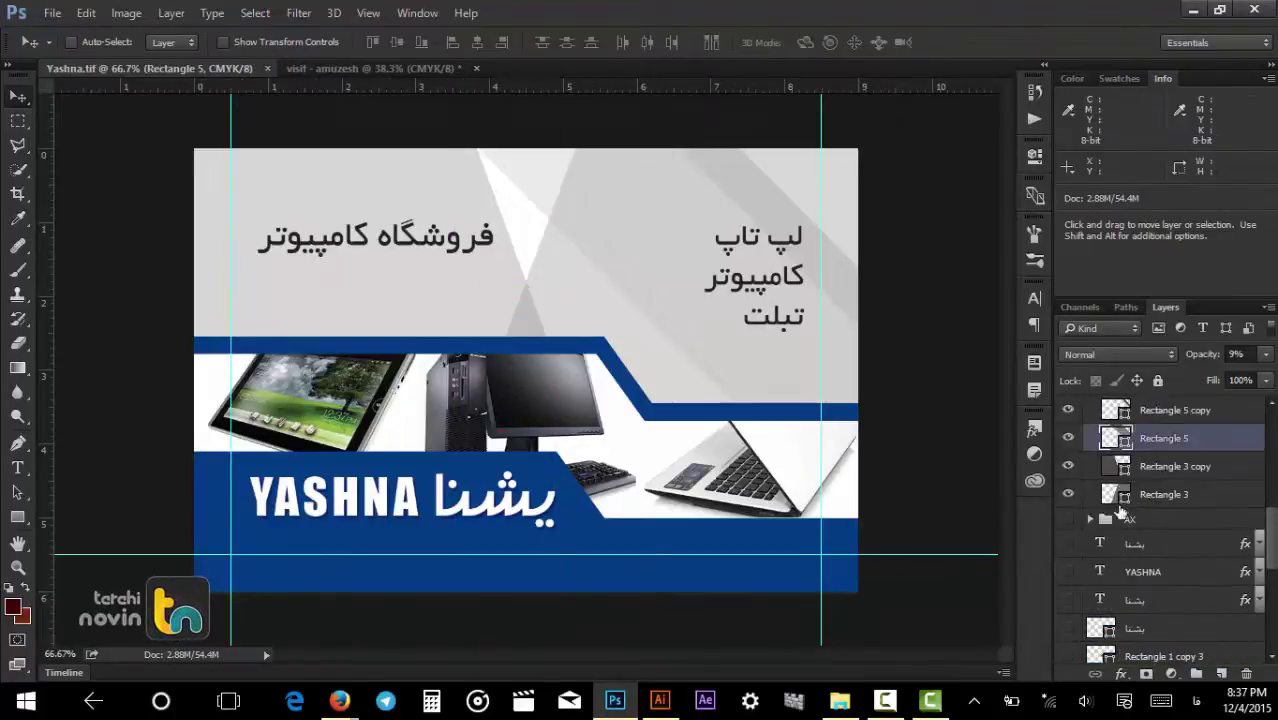
pyautogui.scroll(-5, 1130, 520)
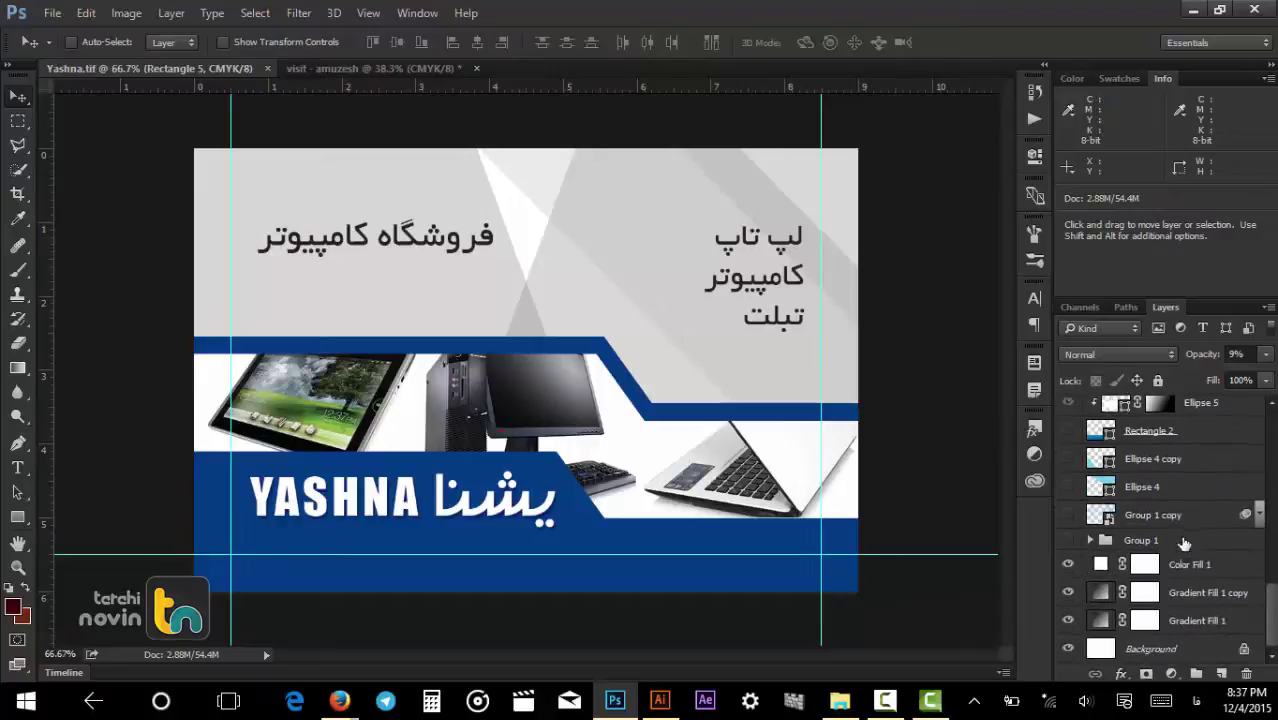
pyautogui.click(1192, 568)
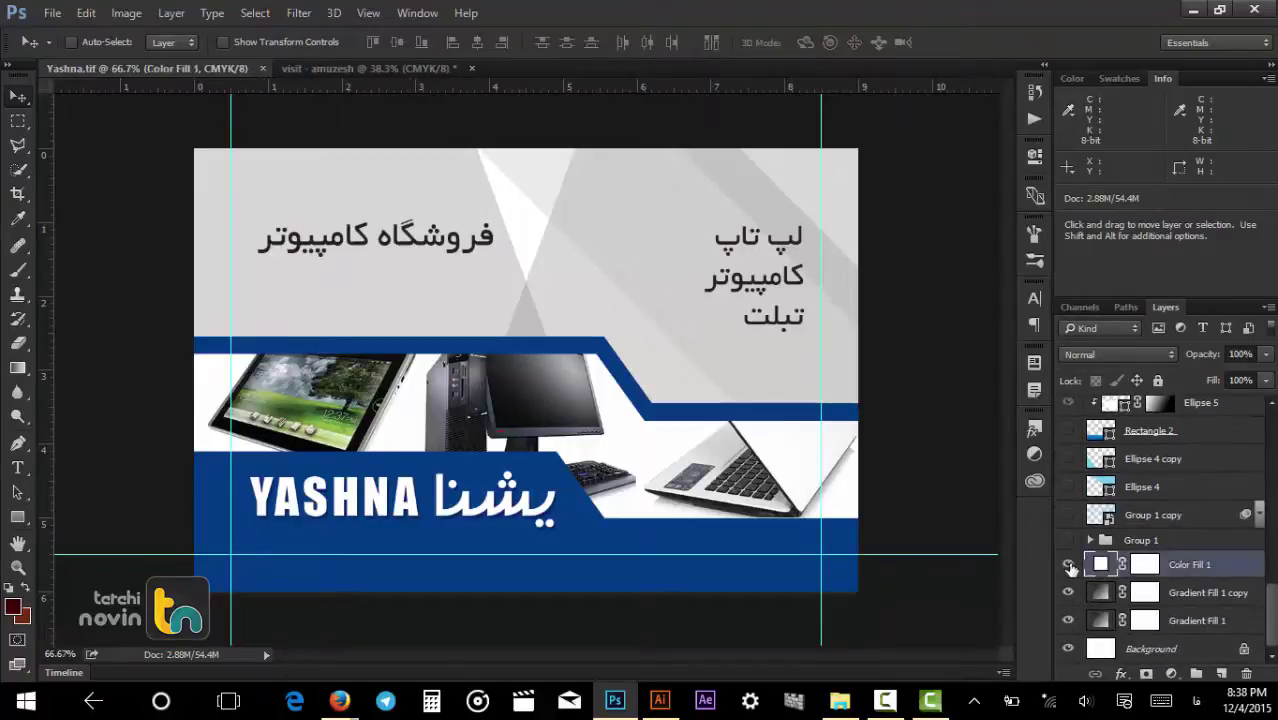
pyautogui.click(1068, 564)
pyautogui.click(1068, 564)
pyautogui.click(1176, 600)
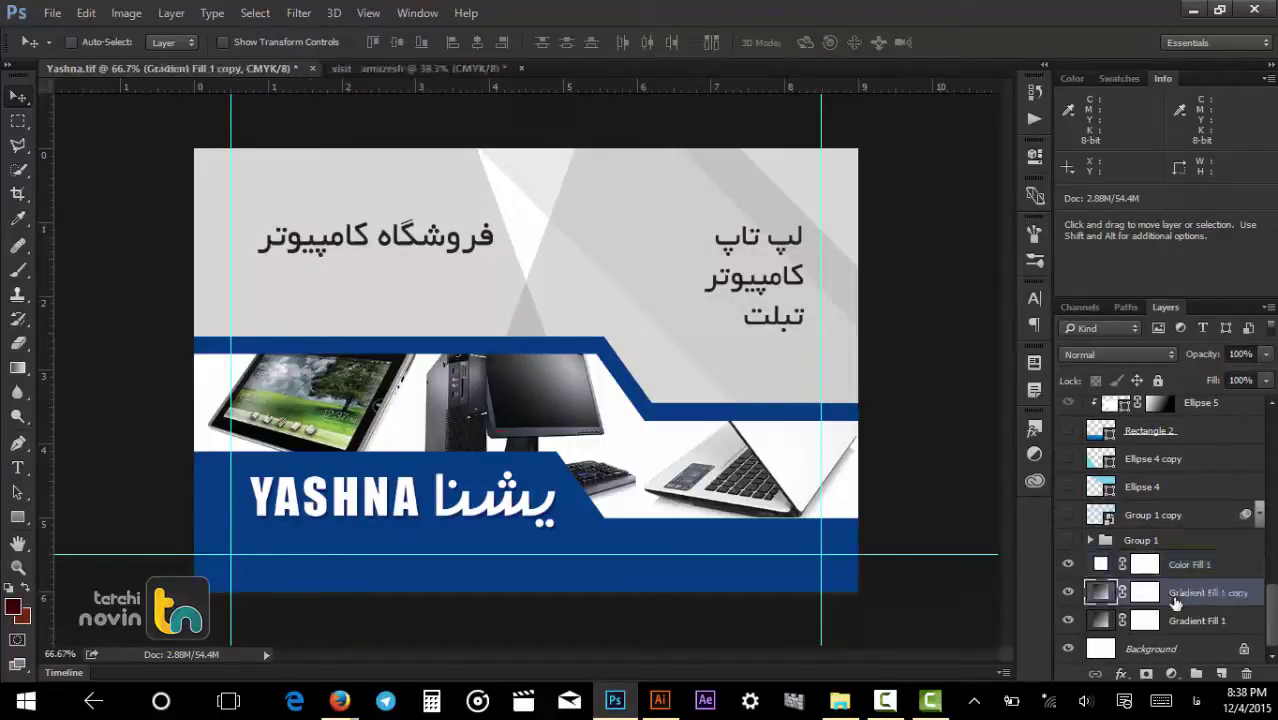
pyautogui.press('Delete')
pyautogui.press('Delete')
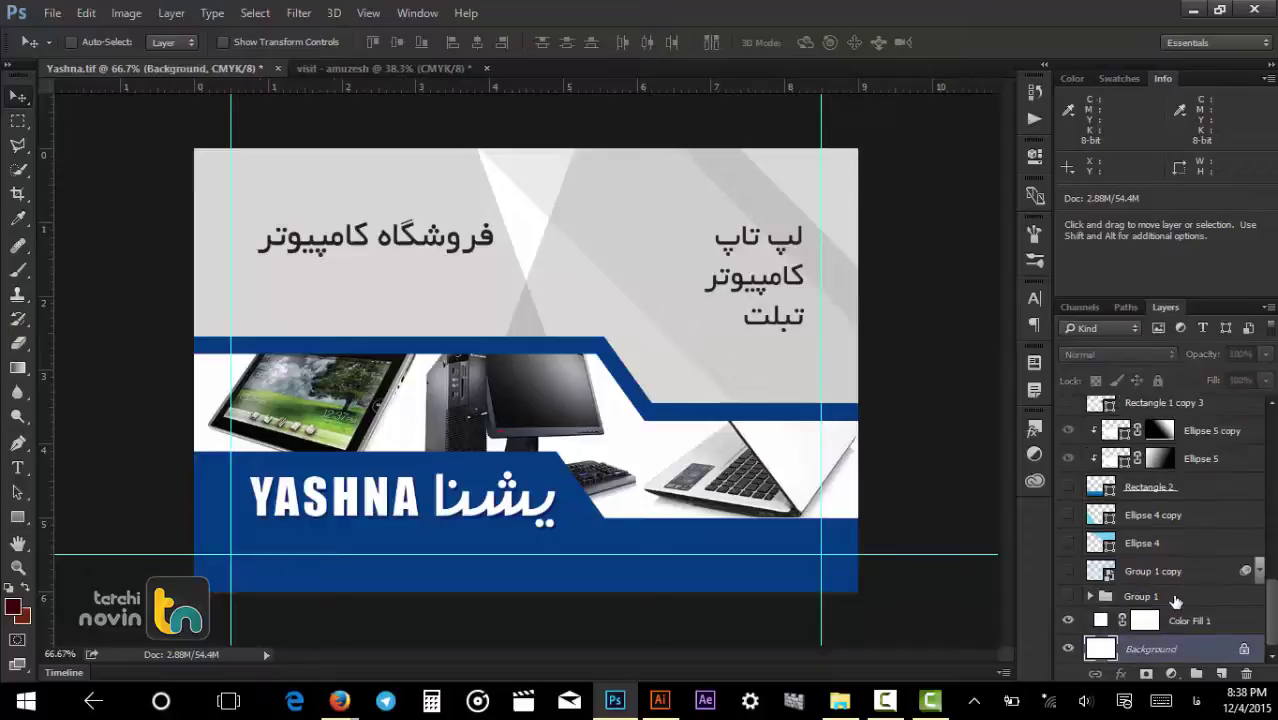
# Select the empty Layer 3 through Layer 1 and delete them.
pyautogui.click(1173, 598)
pyautogui.scroll(5, 1170, 570)
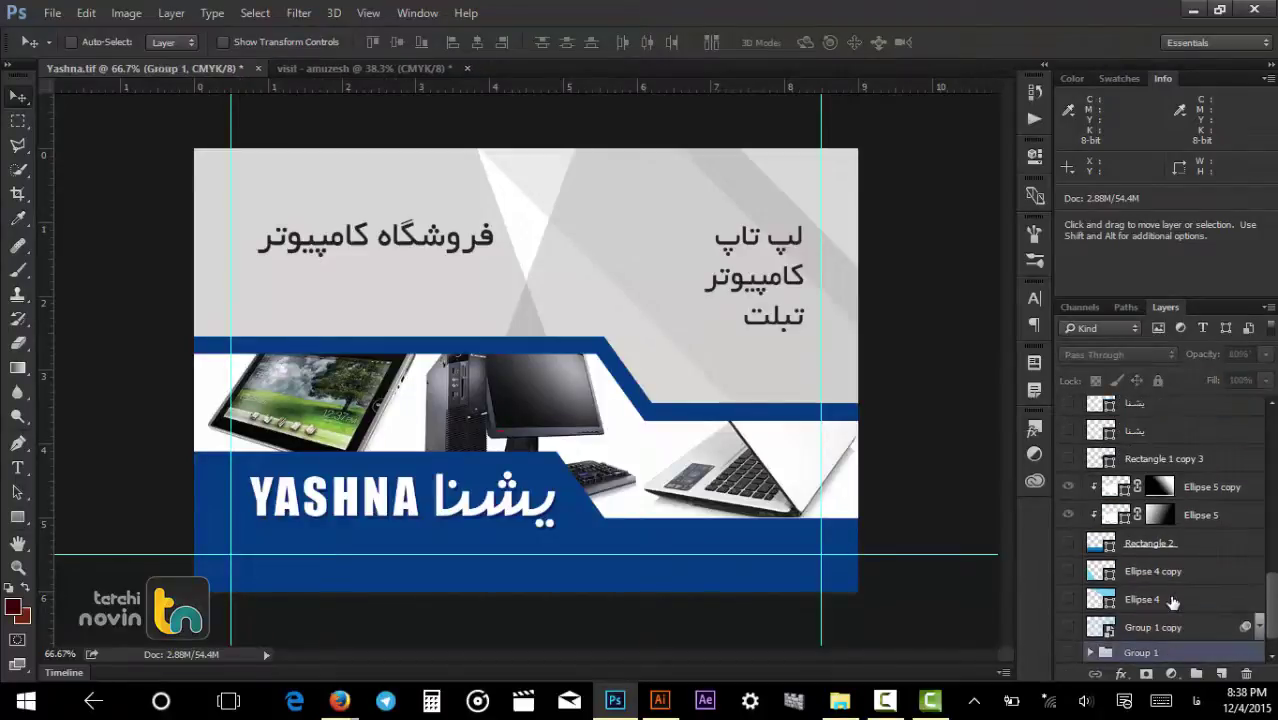
pyautogui.click(1160, 525)
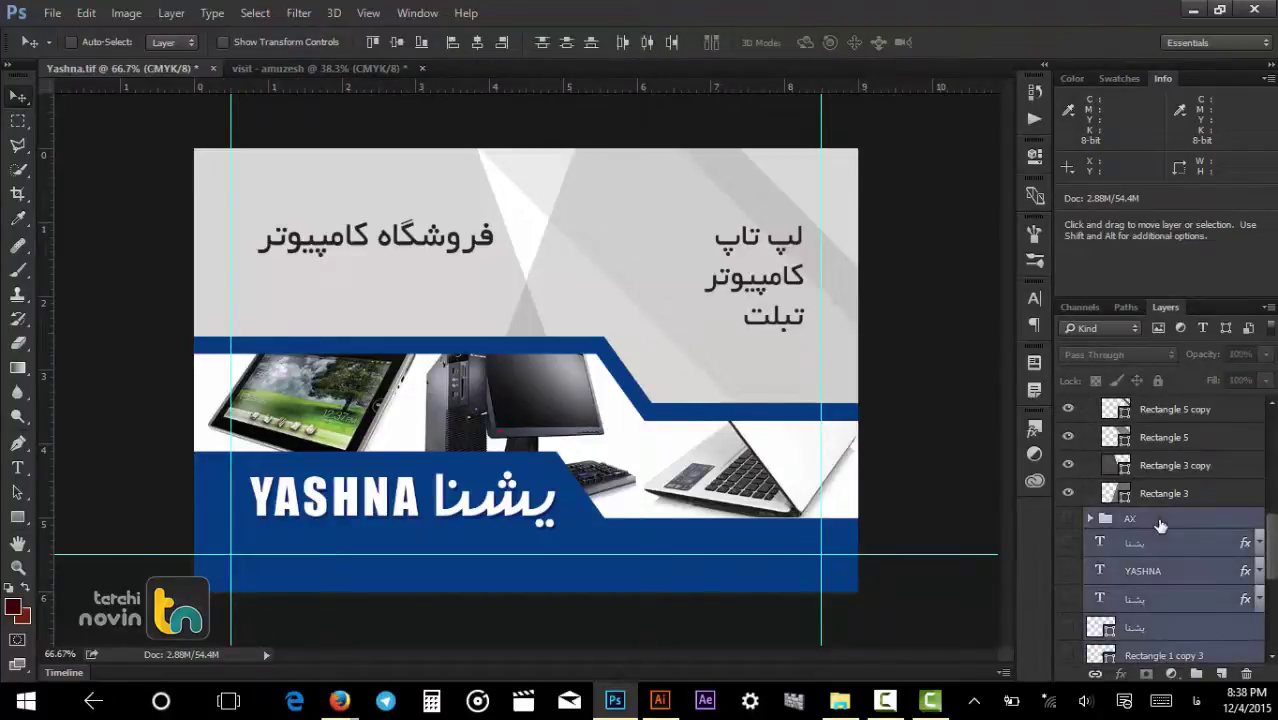
pyautogui.scroll(5, 1155, 540)
pyautogui.scroll(-1, 1148, 556)
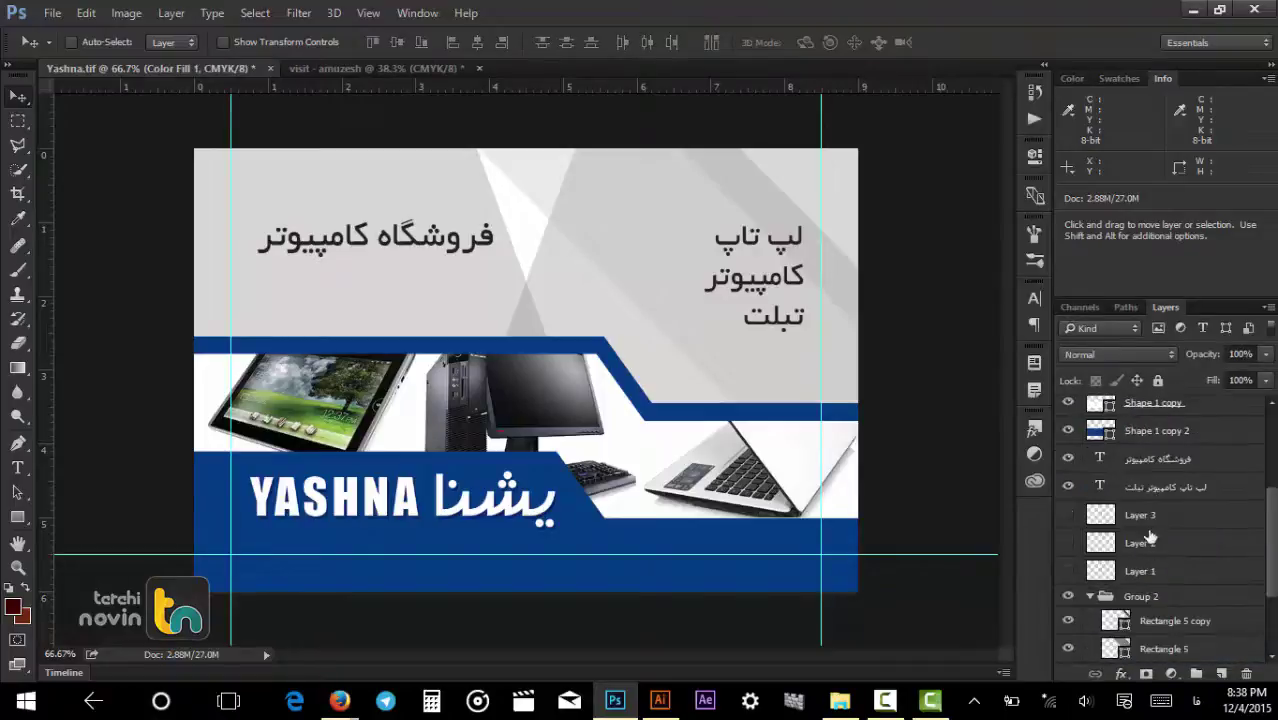
pyautogui.click(1148, 528)
pyautogui.keyDown('shift'); pyautogui.click(1145, 571); pyautogui.keyUp('shift')
pyautogui.press('Delete')
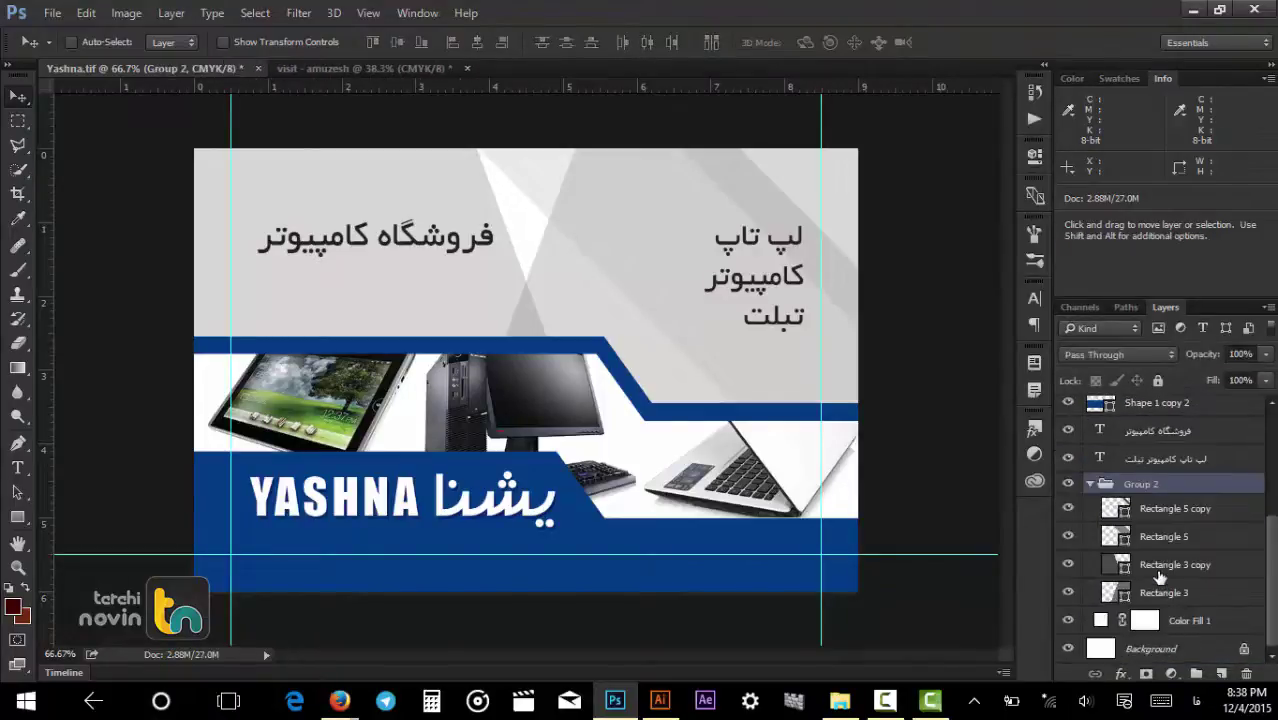
# Shift the grey Group 2 background shapes and toggle Group 2's visibility to compare.
pyautogui.scroll(4, 1158, 578)
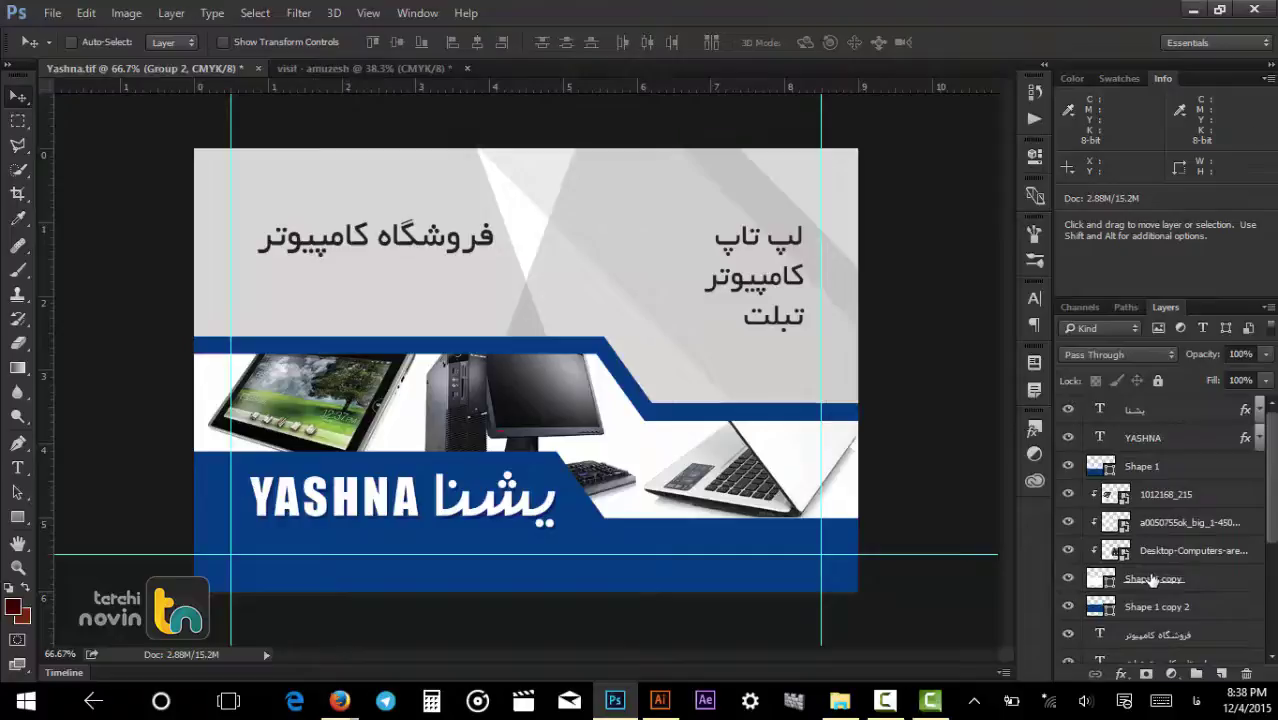
pyautogui.scroll(-4, 1152, 580)
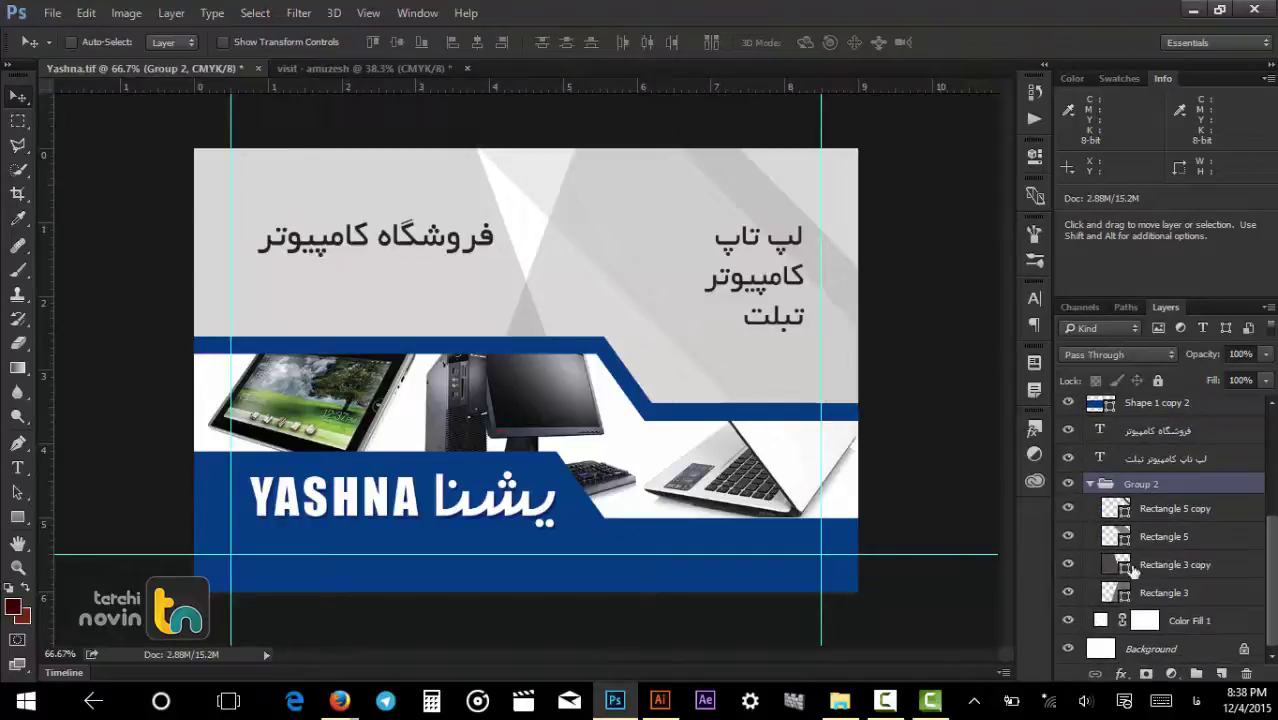
pyautogui.moveTo(660, 285); pyautogui.dragTo(785, 500)
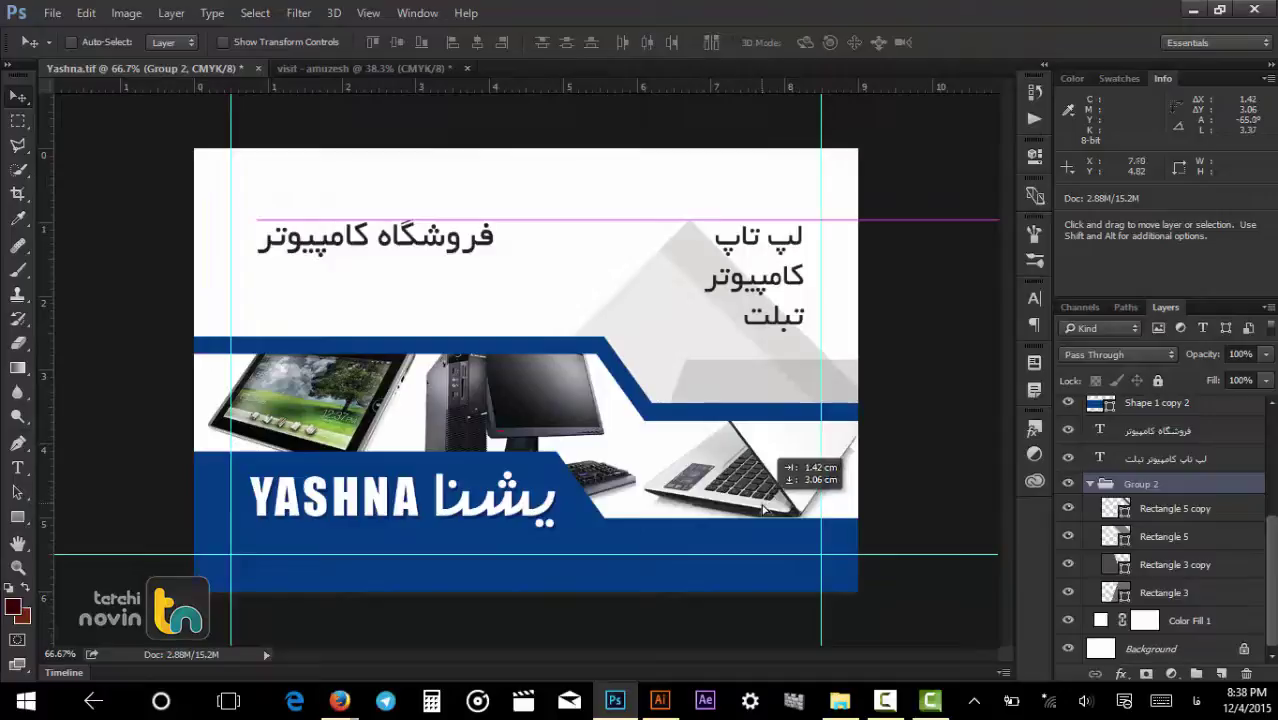
pyautogui.click(1069, 485)
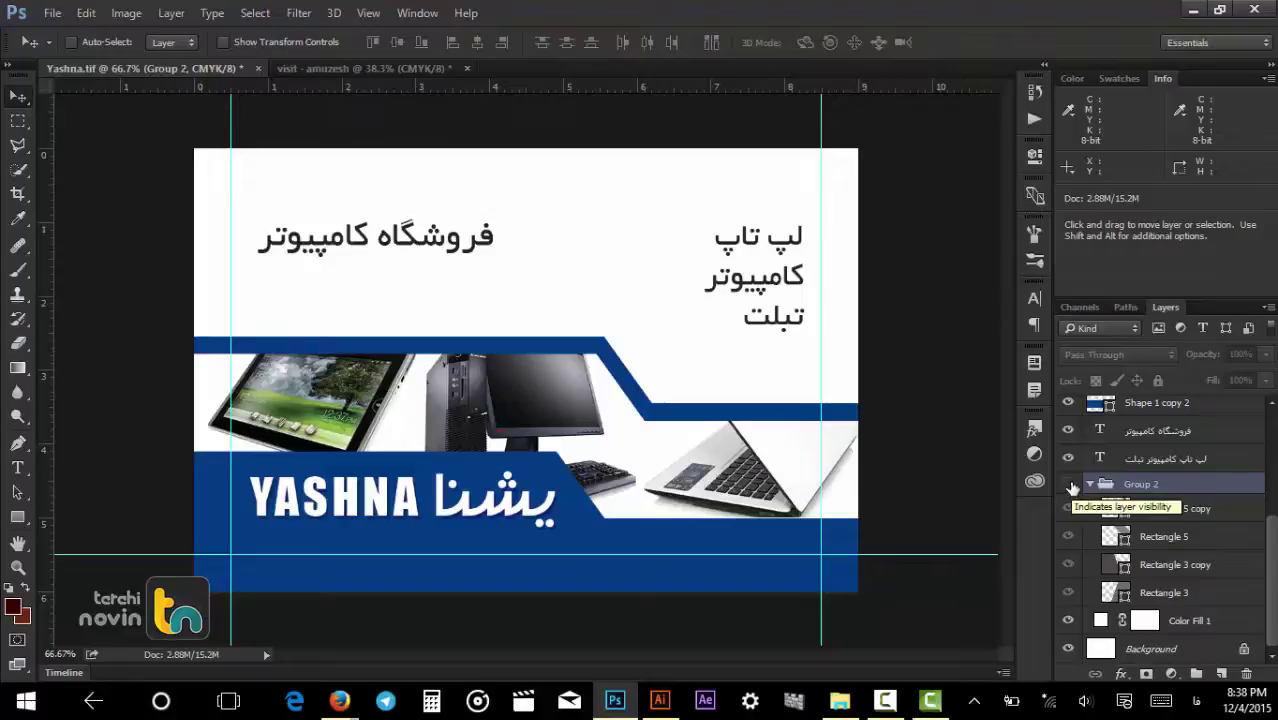
pyautogui.click(1069, 485)
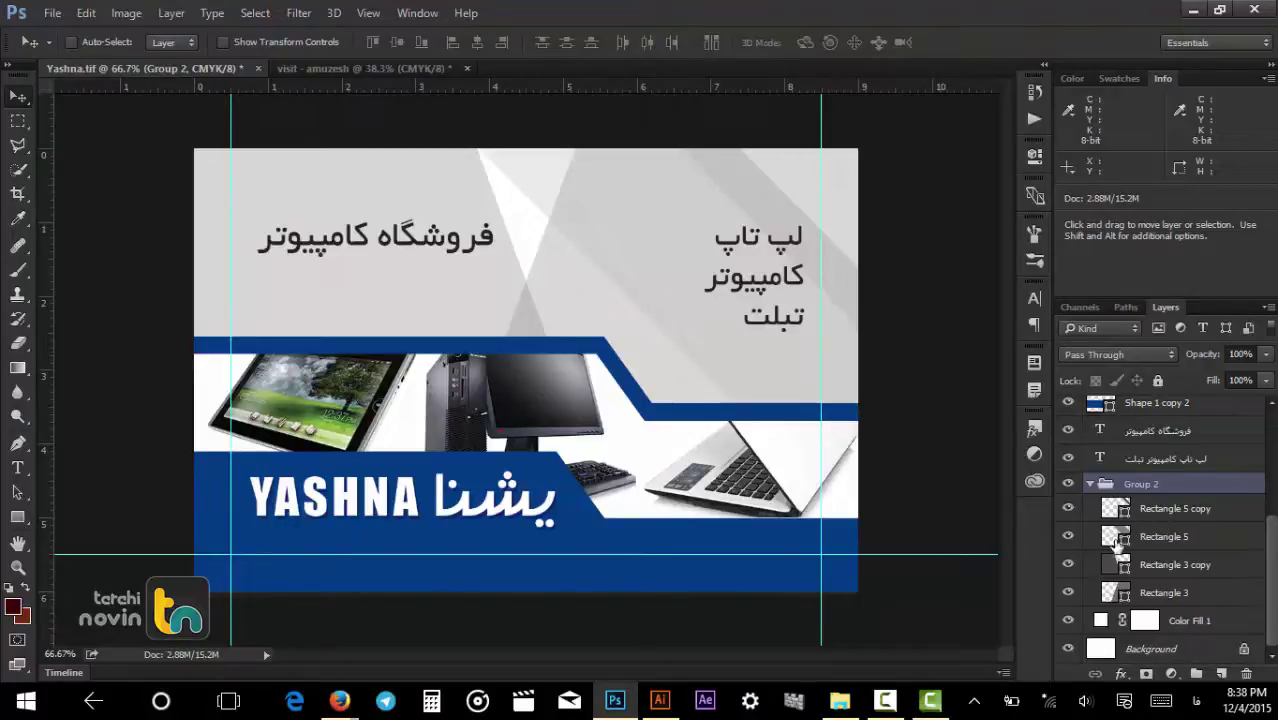
# Inspect the fill colours of Rectangle 3 copy, Rectangle 5, Rectangle 5 copy and Rectangle 3 unchanged.
pyautogui.doubleClick(1112, 575)
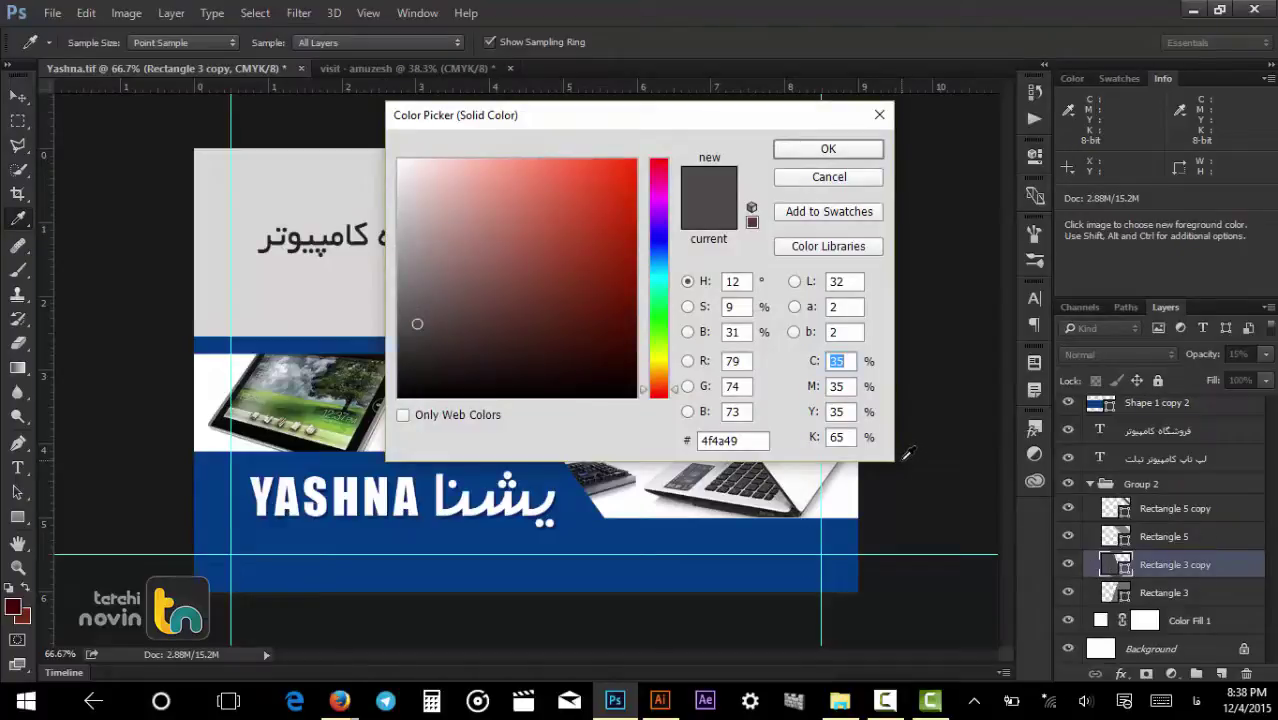
pyautogui.press('Return')
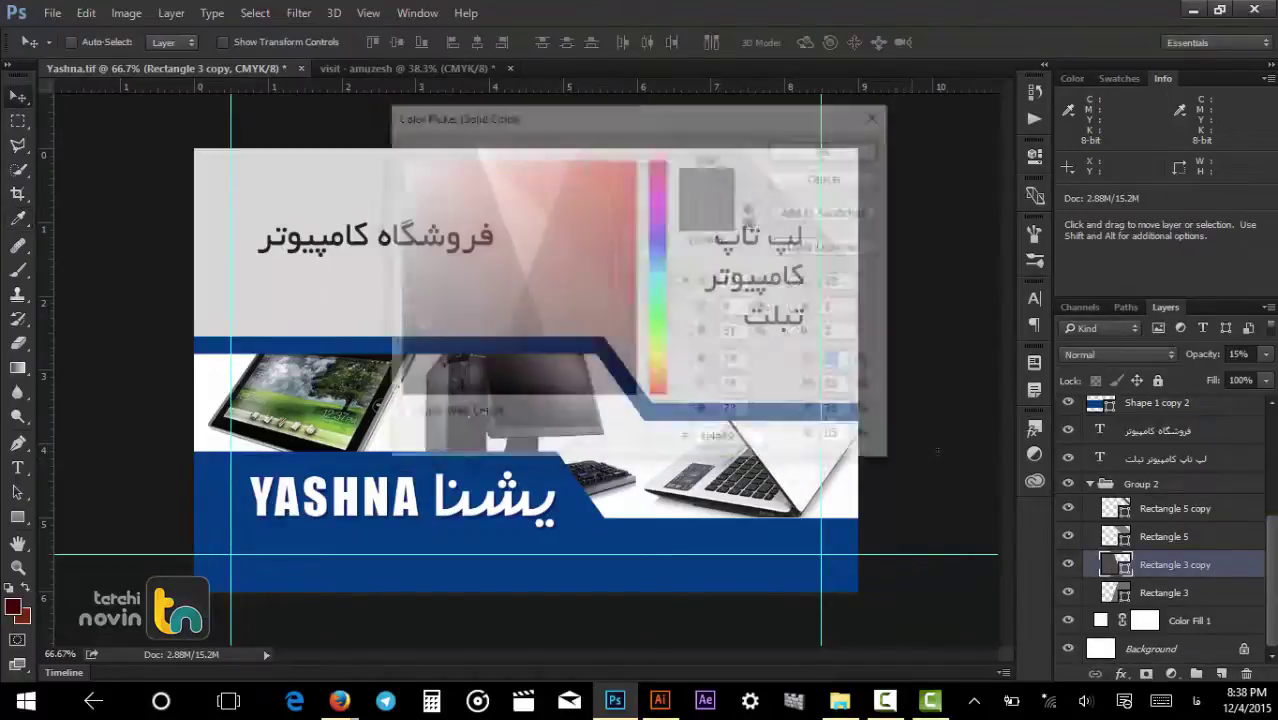
pyautogui.click(1113, 537)
pyautogui.doubleClick(1112, 538)
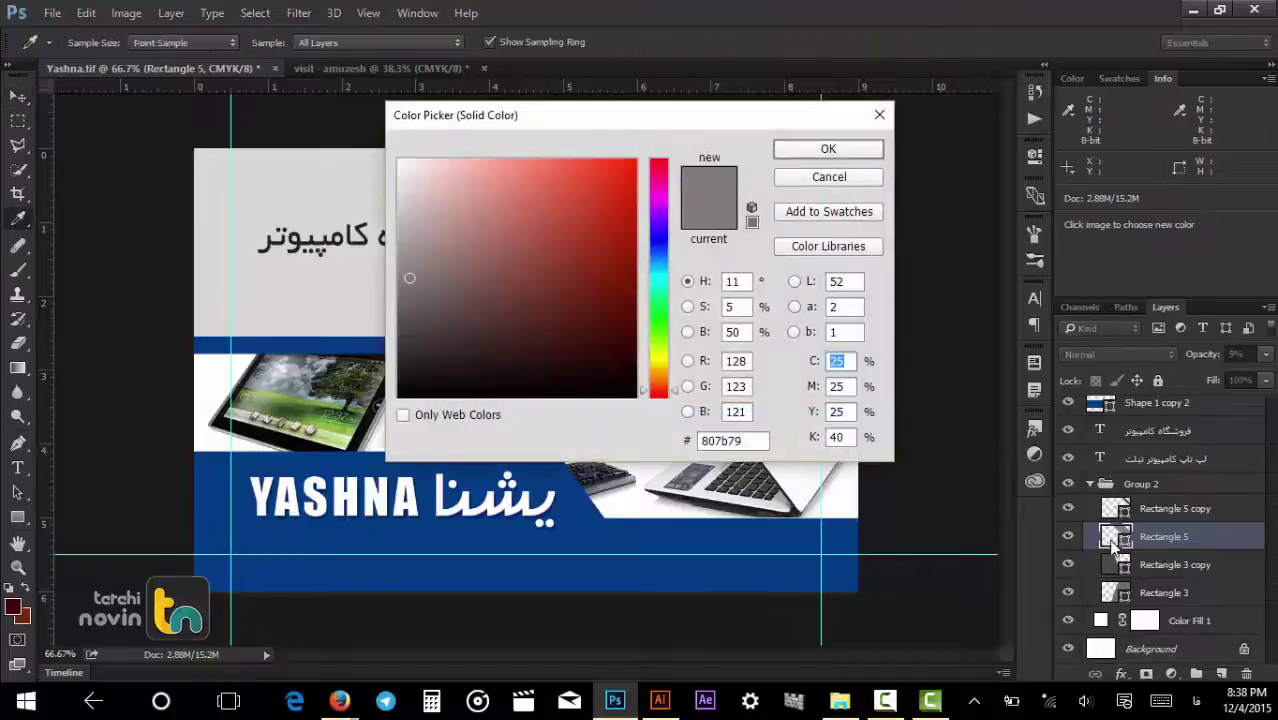
pyautogui.press('Return')
pyautogui.click(1113, 509)
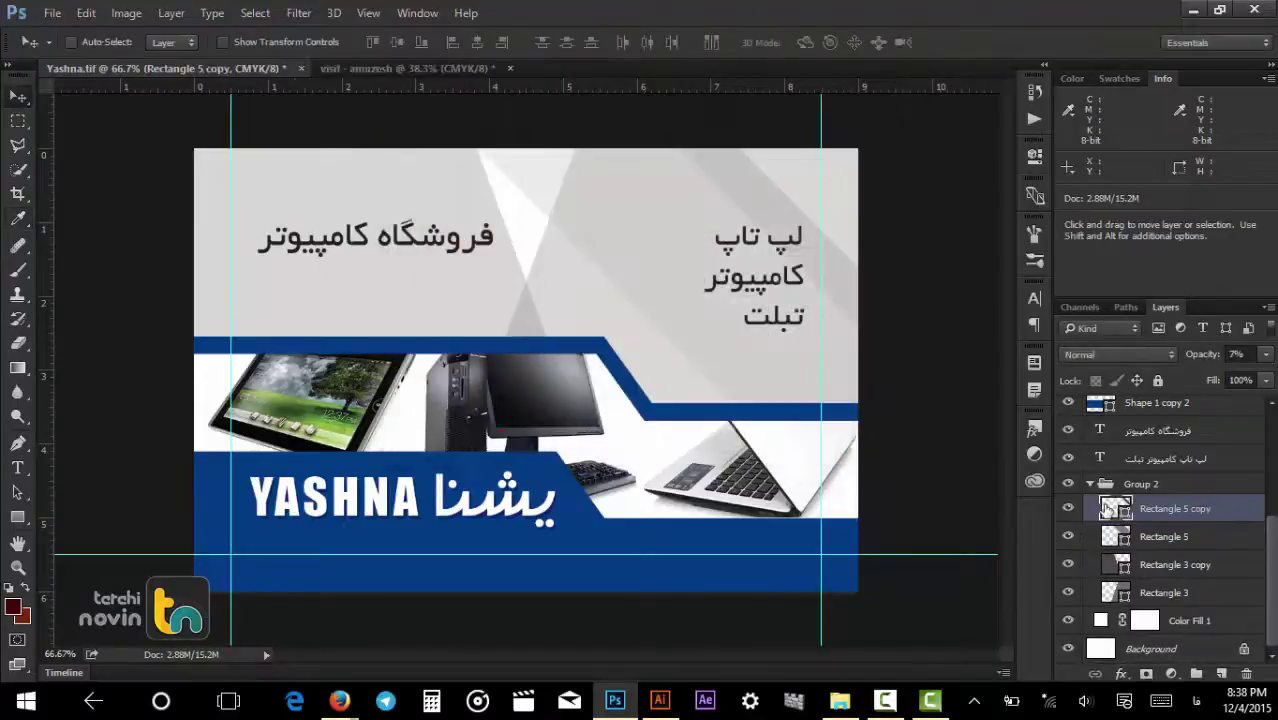
pyautogui.doubleClick(1113, 509)
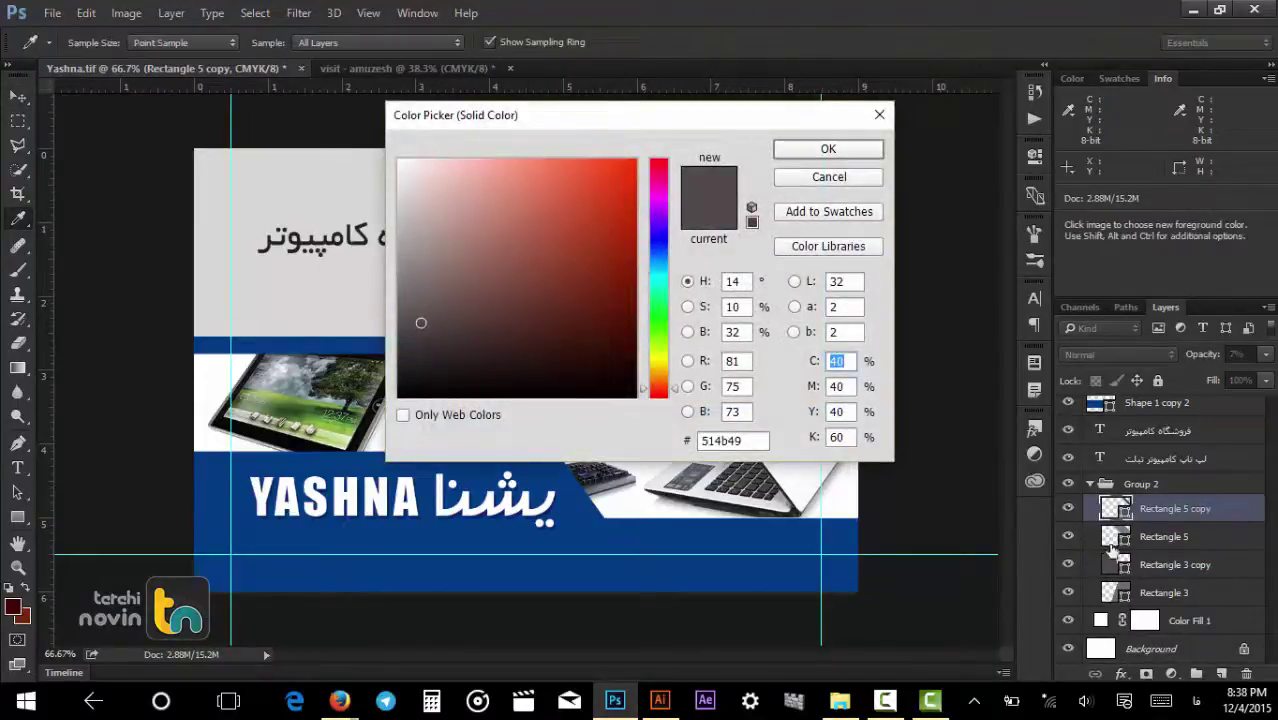
pyautogui.press('Return')
pyautogui.click(1113, 593)
pyautogui.doubleClick(1113, 593)
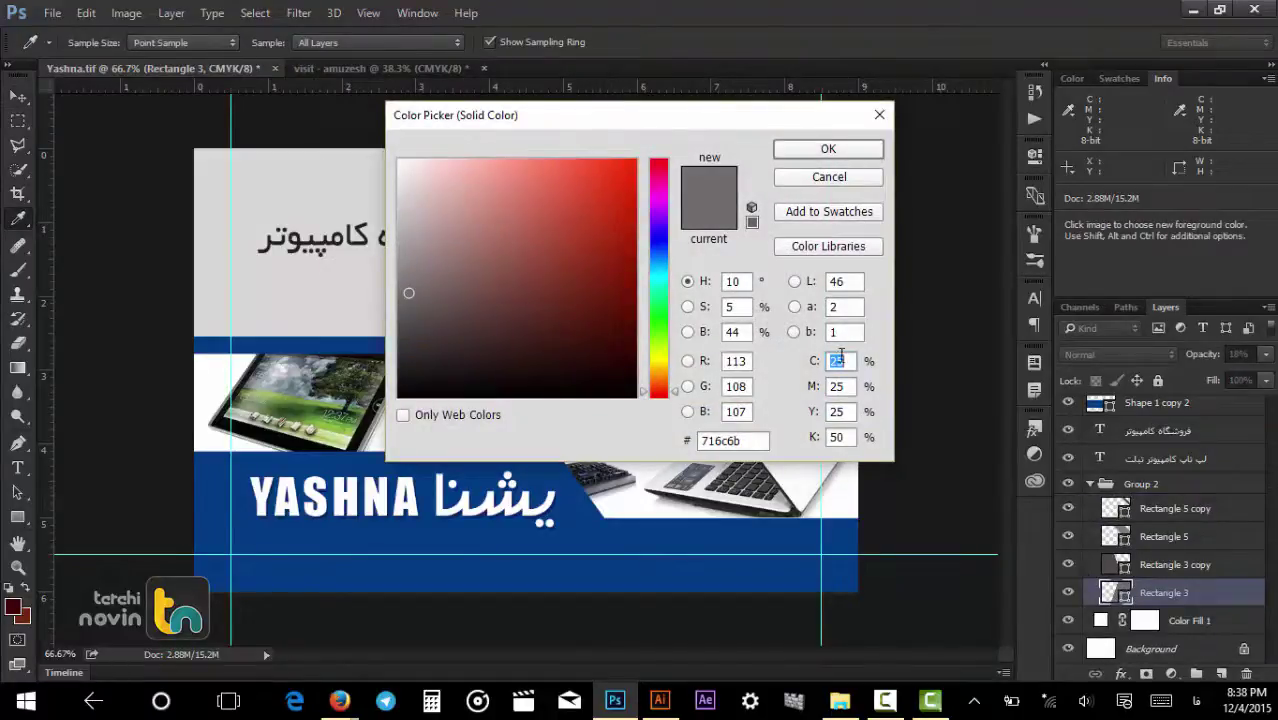
pyautogui.doubleClick(846, 440)
pyautogui.press('Return')
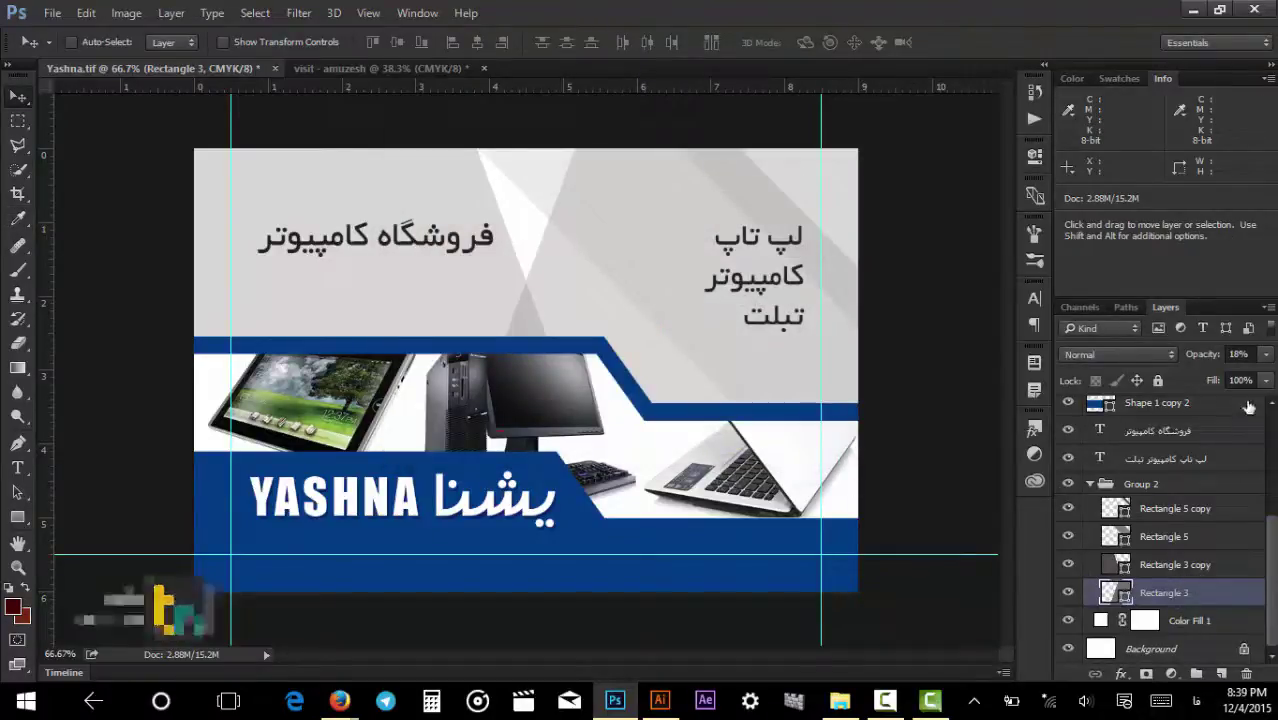
# Raise Rectangle 5 copy's opacity to 16%.
pyautogui.click(1198, 566)
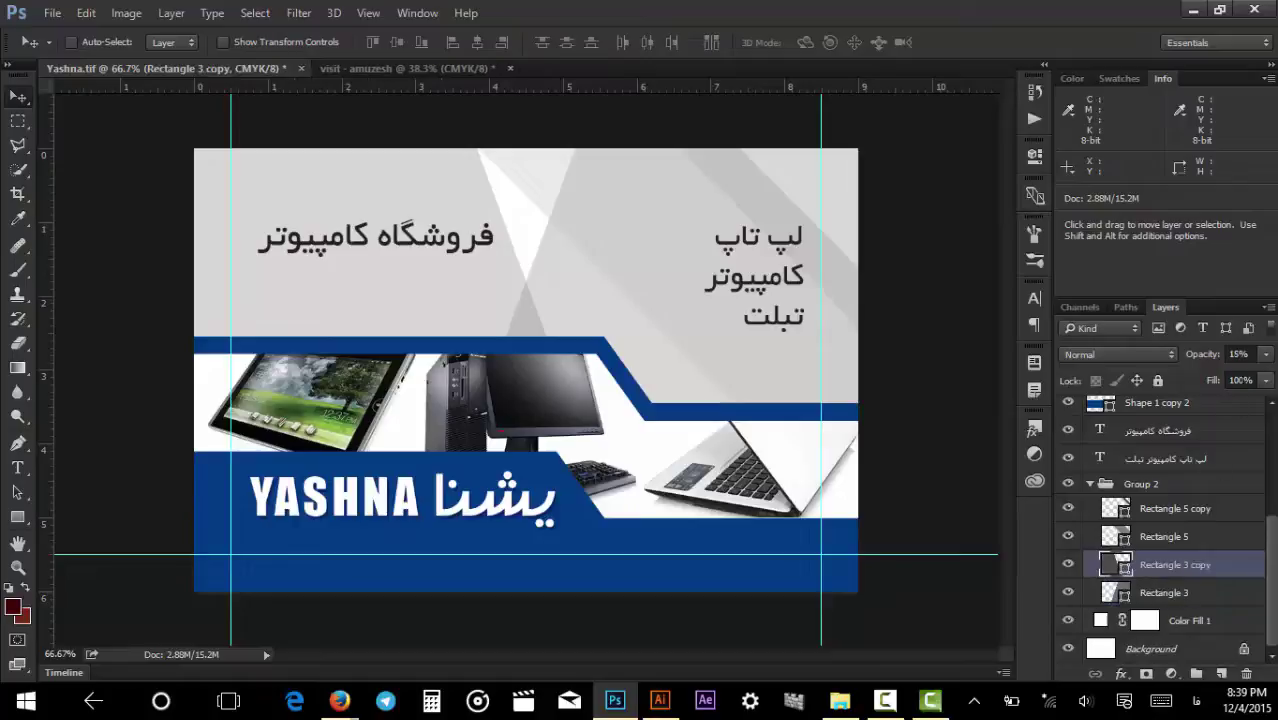
pyautogui.click(1180, 540)
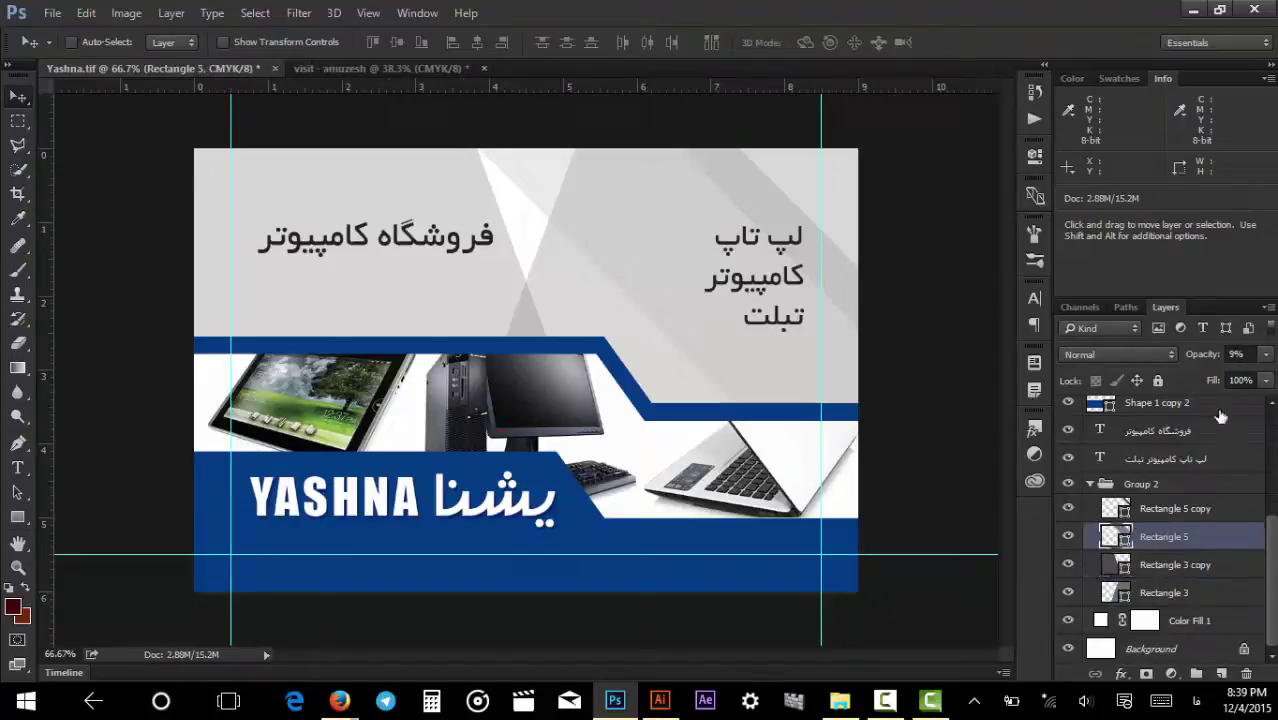
pyautogui.click(1198, 512)
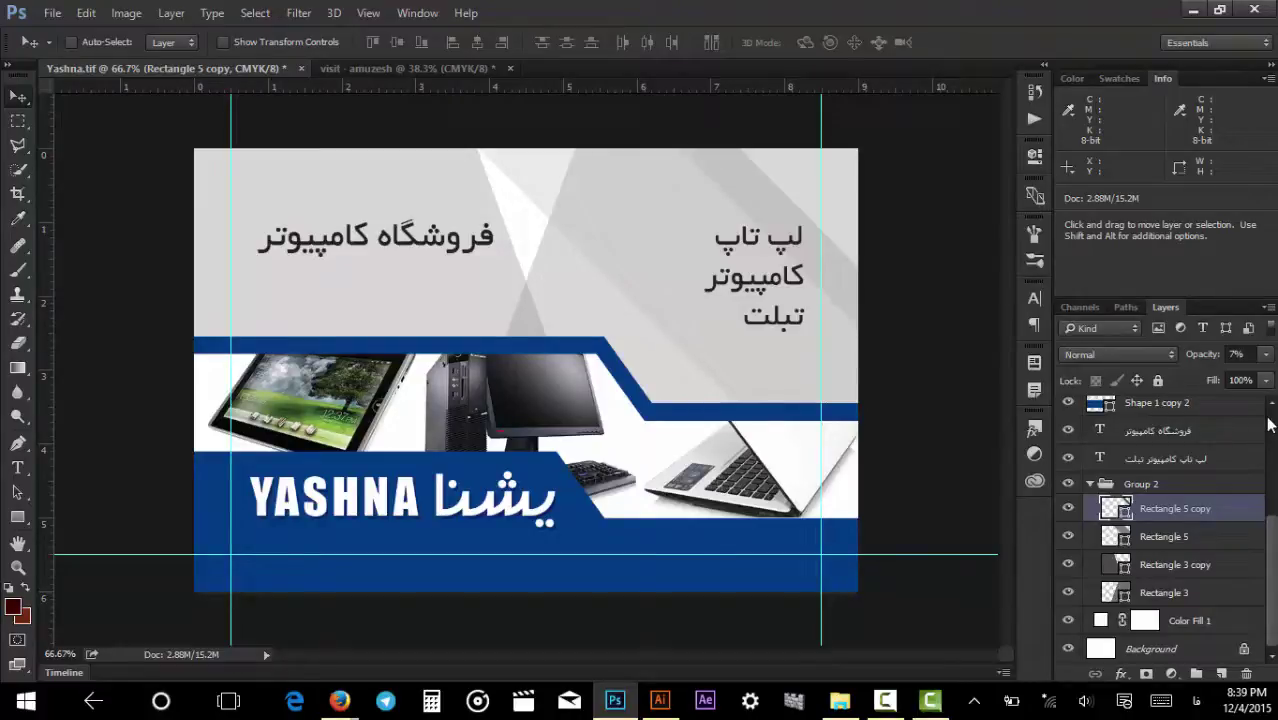
pyautogui.scroll(1, 1268, 424)
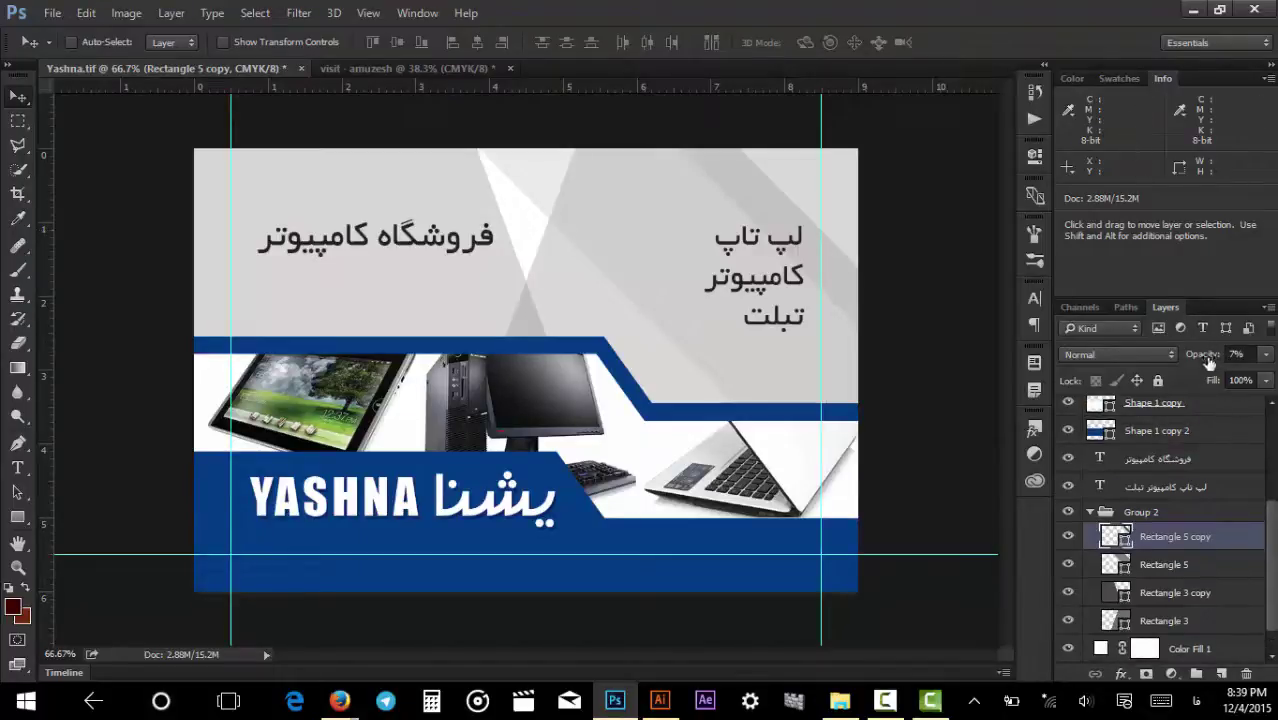
pyautogui.moveTo(1208, 358)
pyautogui.mouseDown()
pyautogui.moveTo(1222, 358)
pyautogui.moveTo(1195, 370)
pyautogui.moveTo(1240, 368)
pyautogui.moveTo(1191, 360)
pyautogui.moveTo(1232, 357)
pyautogui.mouseUp()
# Lower Rectangle 3 copy's opacity to 4%.
pyautogui.click(1163, 566)
pyautogui.click(1189, 597)
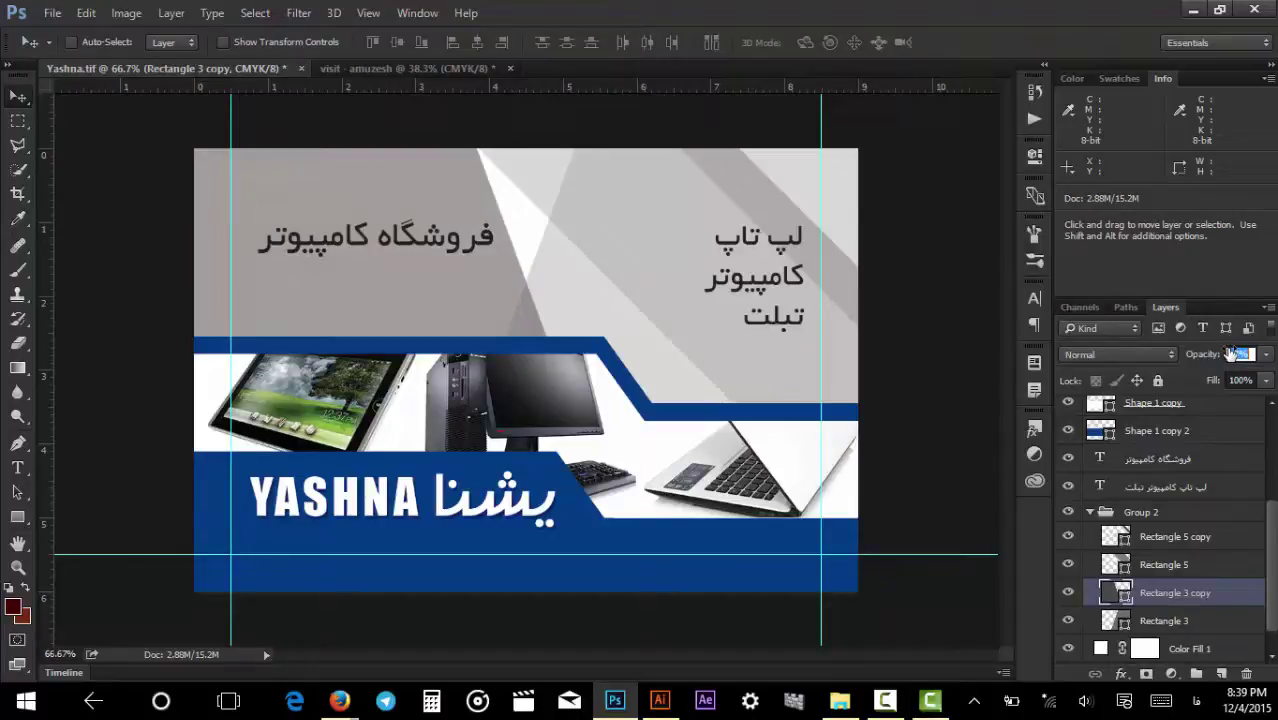
pyautogui.moveTo(1206, 358); pyautogui.dragTo(1186, 360)
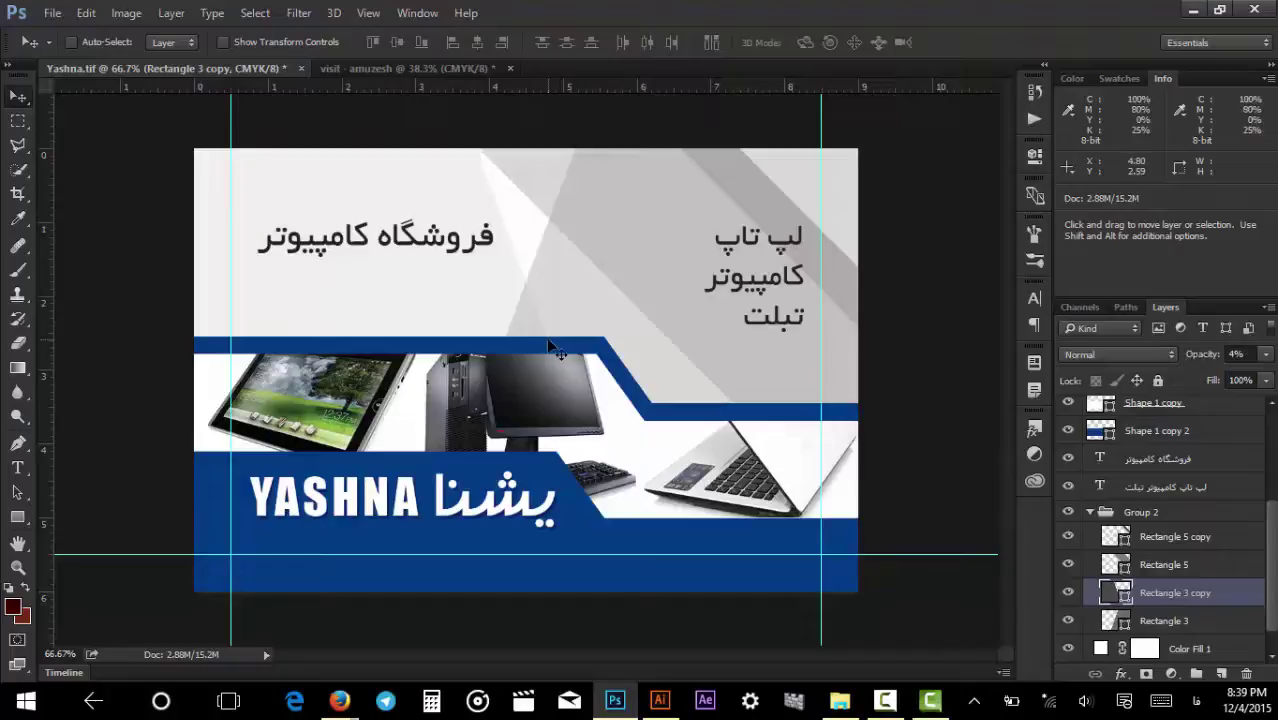
# Hide Group 2 and trial-move the blue bands, undoing each move.
pyautogui.click(1068, 512)
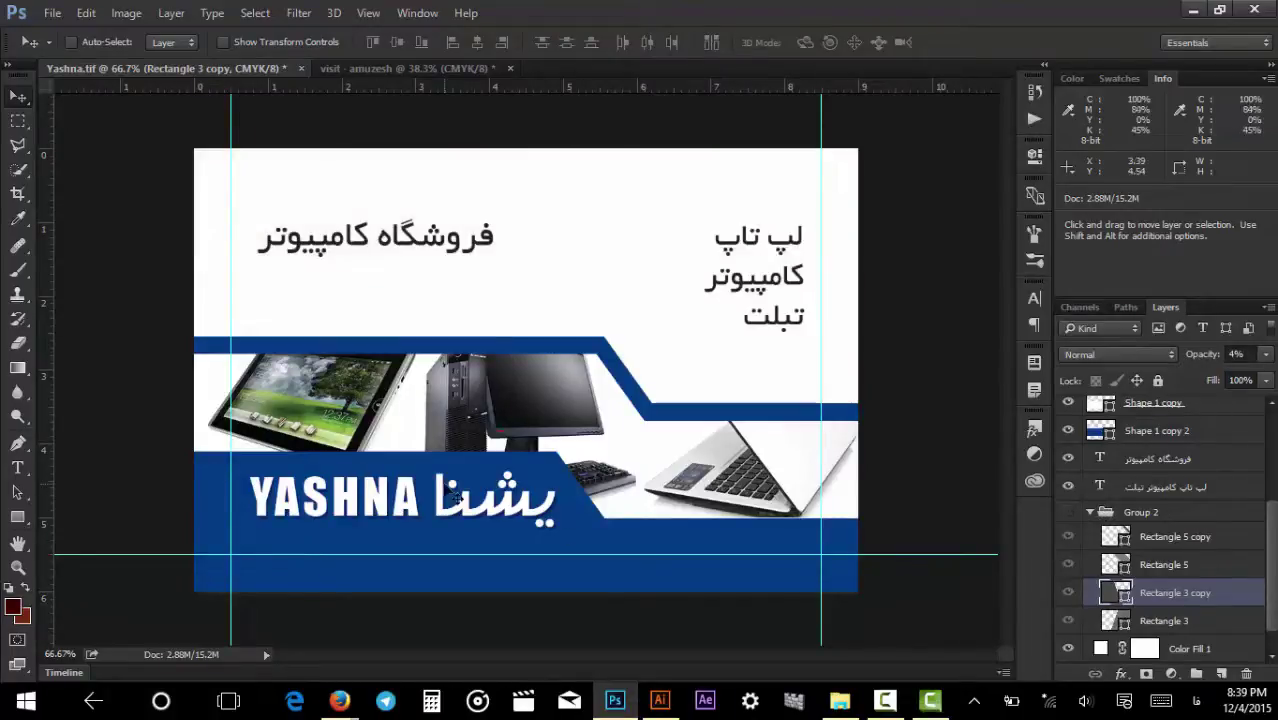
pyautogui.press('ctrl')
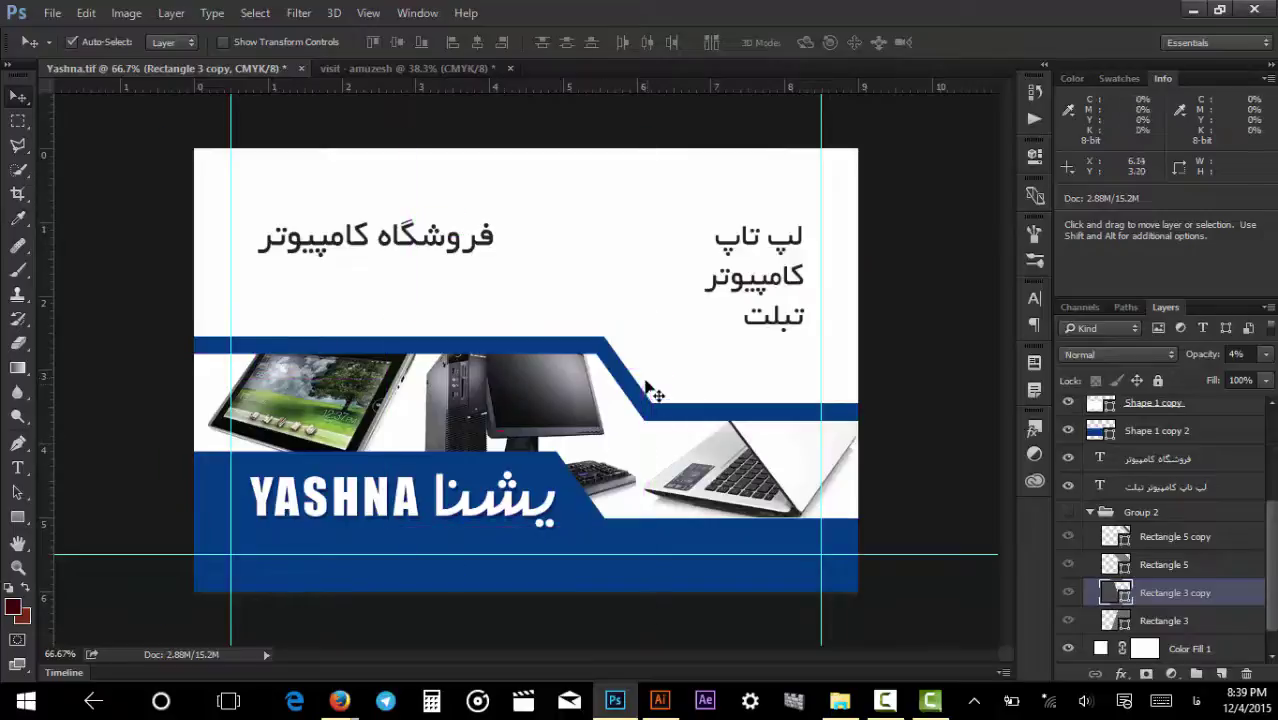
pyautogui.moveTo(648, 390); pyautogui.dragTo(632, 232)
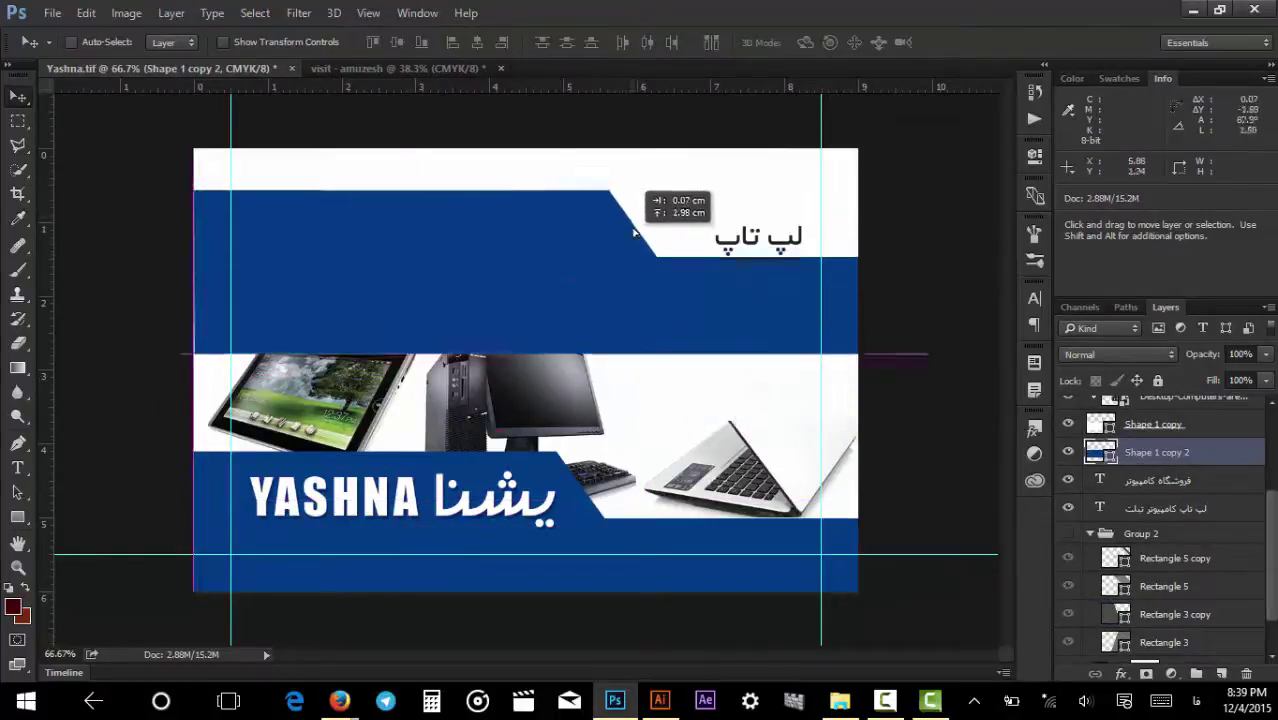
pyautogui.hotkey('ctrl', 'z')
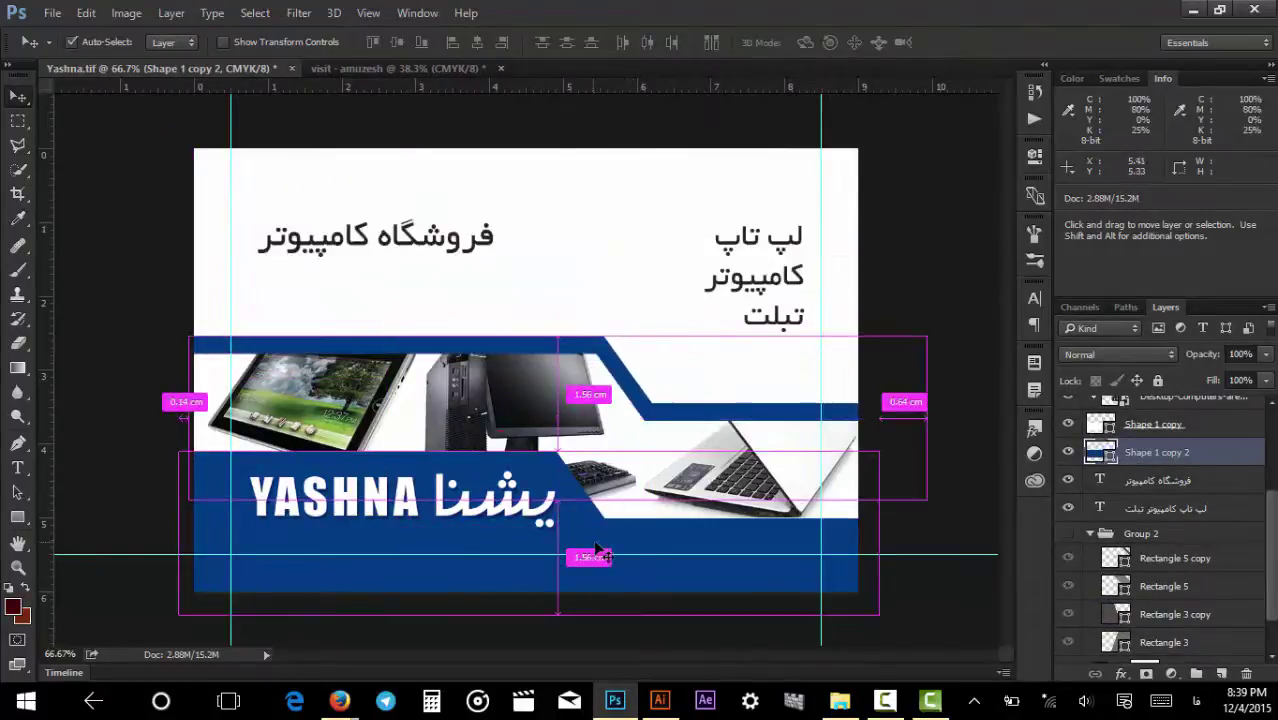
pyautogui.moveTo(597, 550); pyautogui.dragTo(585, 457)
pyautogui.hotkey('ctrl', 'z')
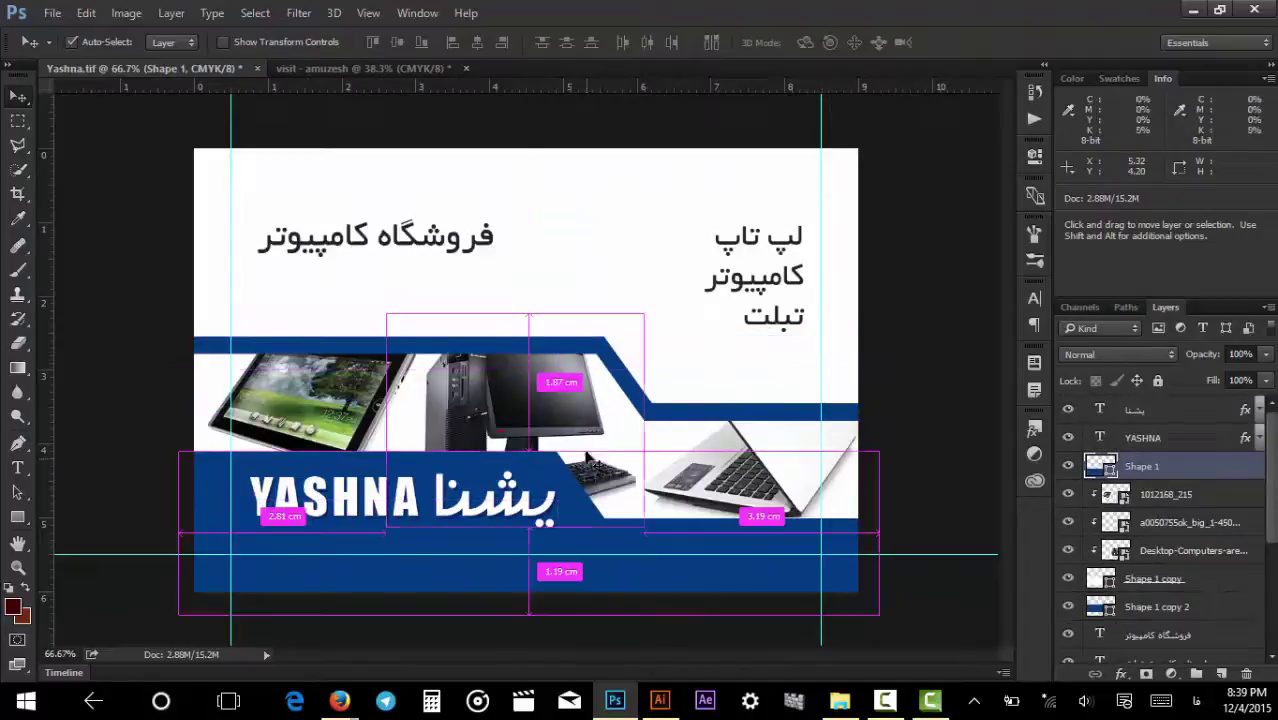
pyautogui.click(578, 415)
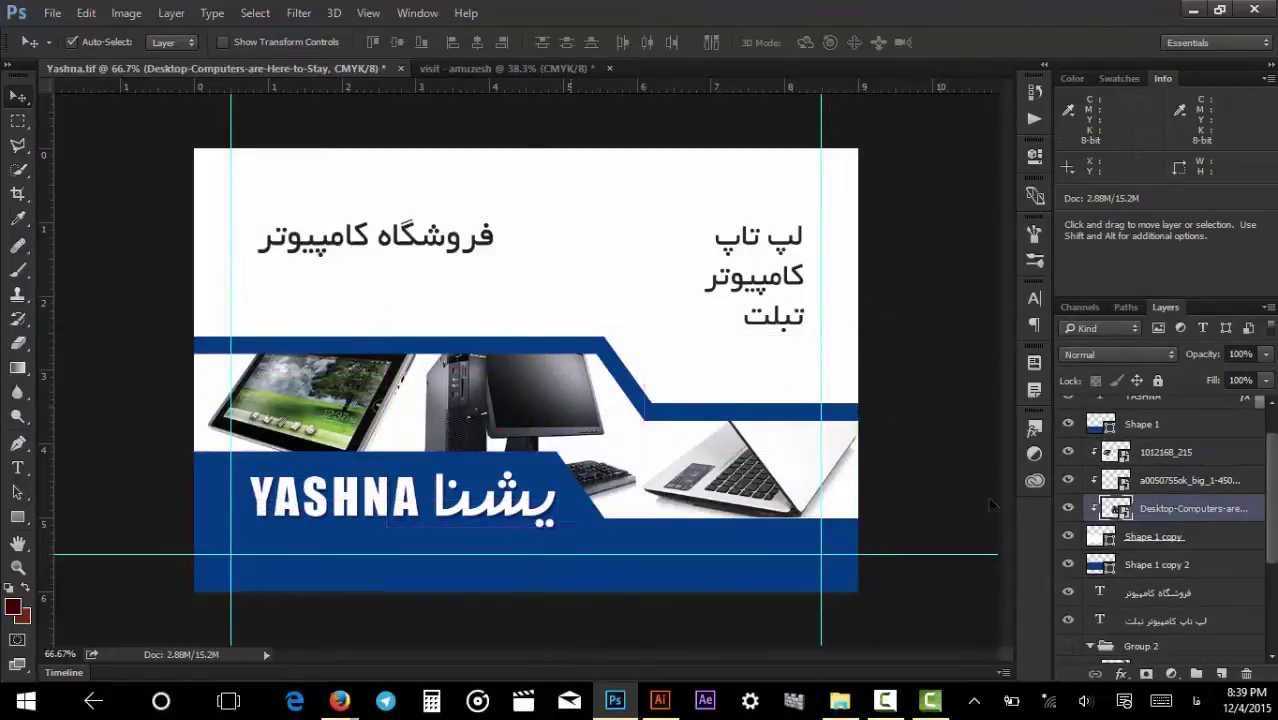
pyautogui.click(1153, 537)
pyautogui.moveTo(668, 435)
pyautogui.mouseDown()
pyautogui.moveTo(672, 451)
pyautogui.moveTo(669, 435)
pyautogui.mouseUp()
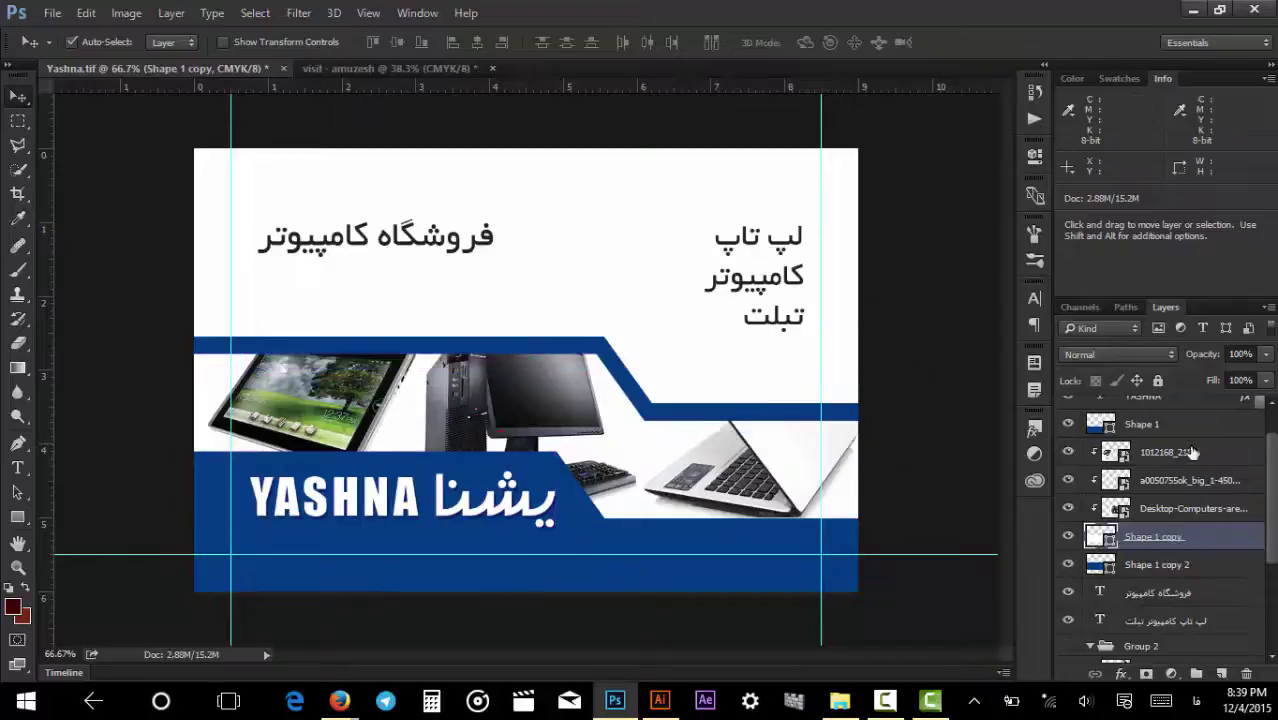
# Delete the three product photo layers, including the desktop computer photo.
pyautogui.click(1166, 456)
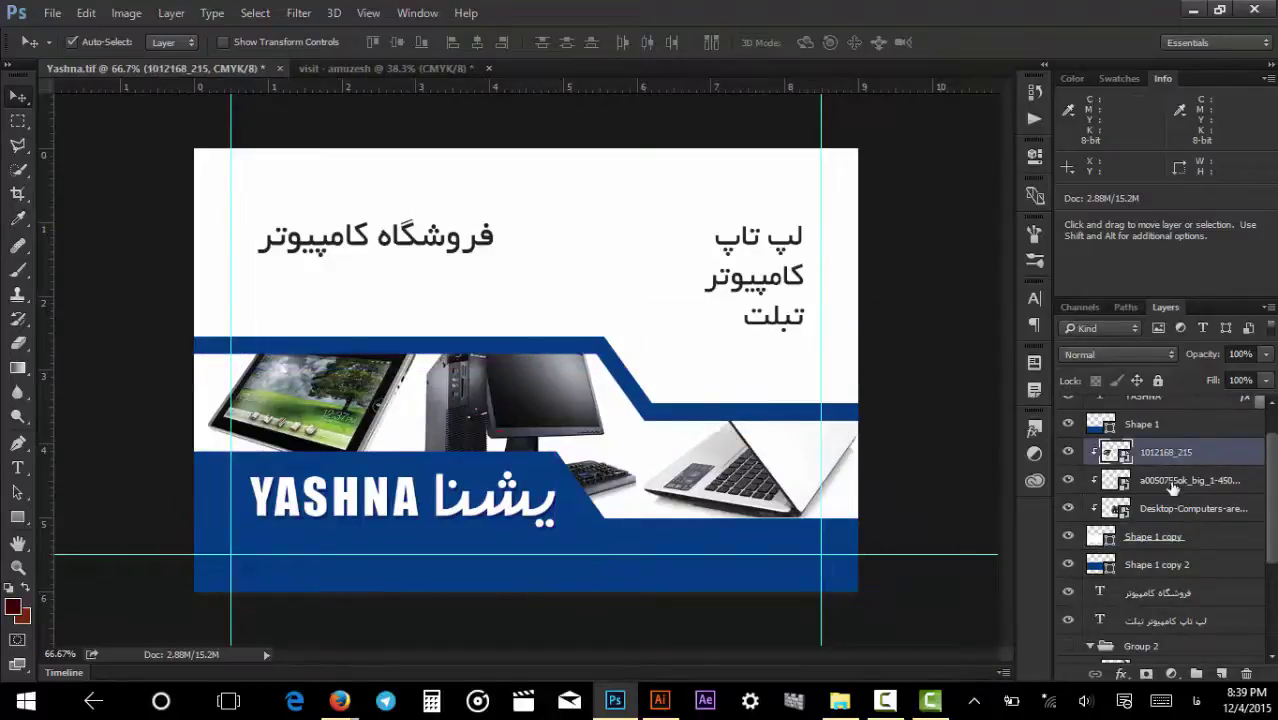
pyautogui.keyDown('shift'); pyautogui.click(1168, 484); pyautogui.keyUp('shift')
pyautogui.keyDown('shift'); pyautogui.click(1168, 512); pyautogui.keyUp('shift')
pyautogui.press('Delete')
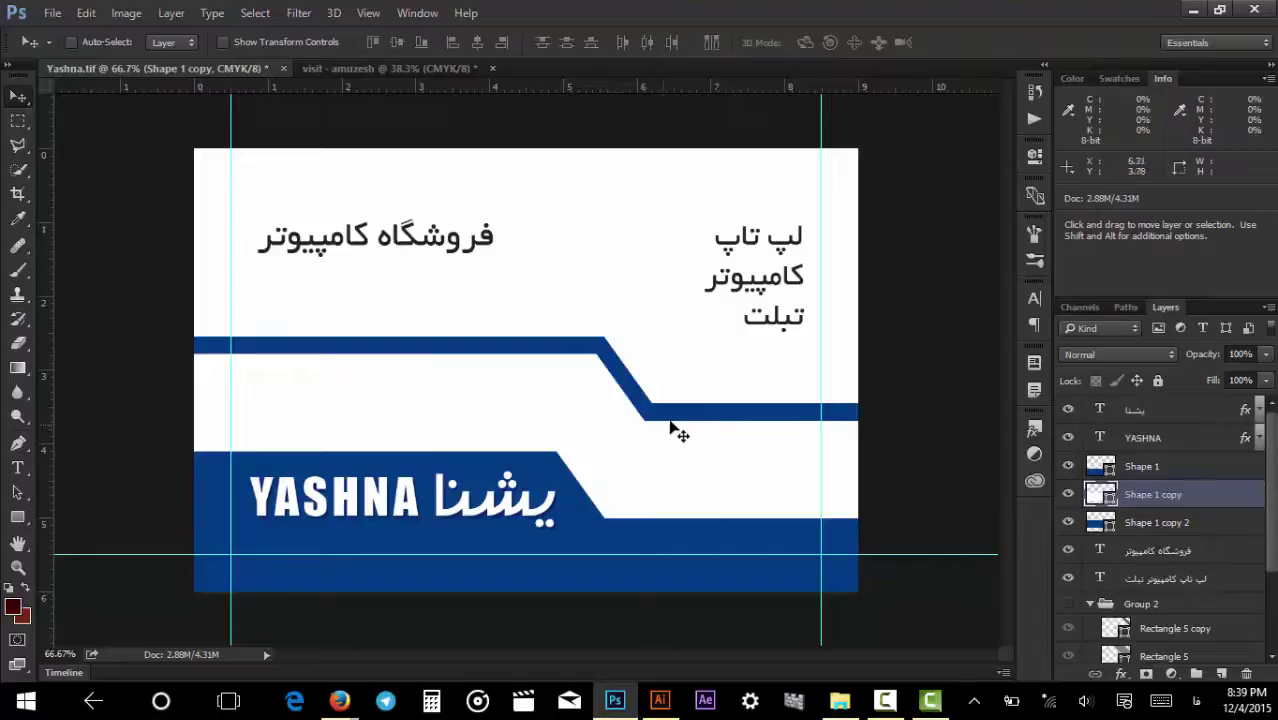
# Delete both diagonal blue bands and the remaining blue band shape.
pyautogui.keyDown('ctrl'); pyautogui.click(700, 425); pyautogui.keyUp('ctrl')
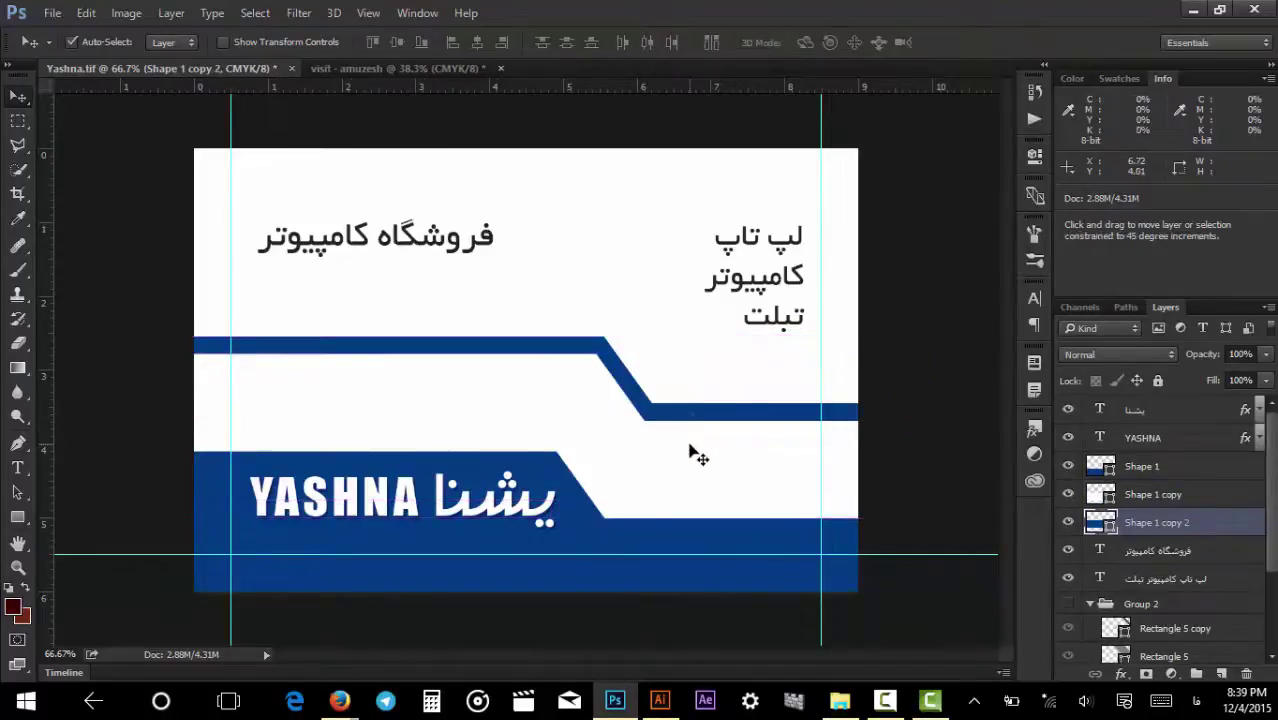
pyautogui.keyDown('ctrl'); pyautogui.keyDown('shift'); pyautogui.click(690, 448); pyautogui.keyUp('shift'); pyautogui.keyUp('ctrl')
pyautogui.press('Delete')
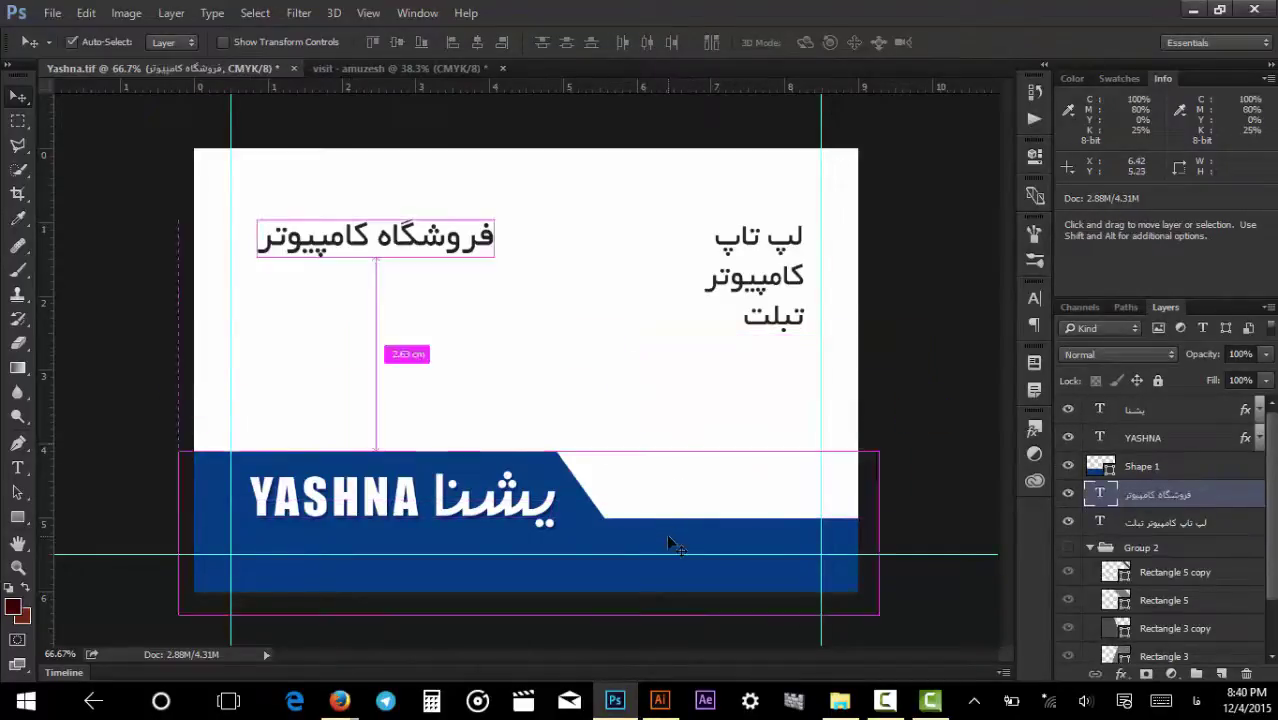
pyautogui.keyDown('ctrl'); pyautogui.click(668, 538); pyautogui.keyUp('ctrl')
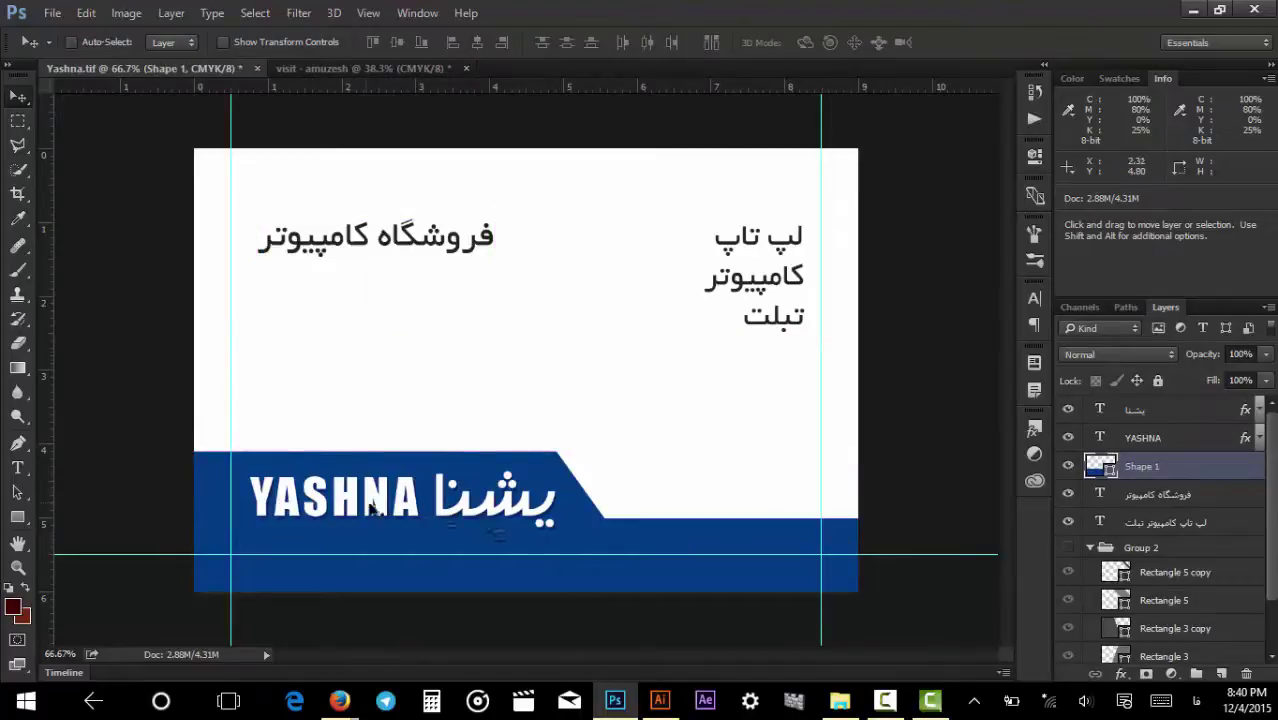
pyautogui.press('Delete')
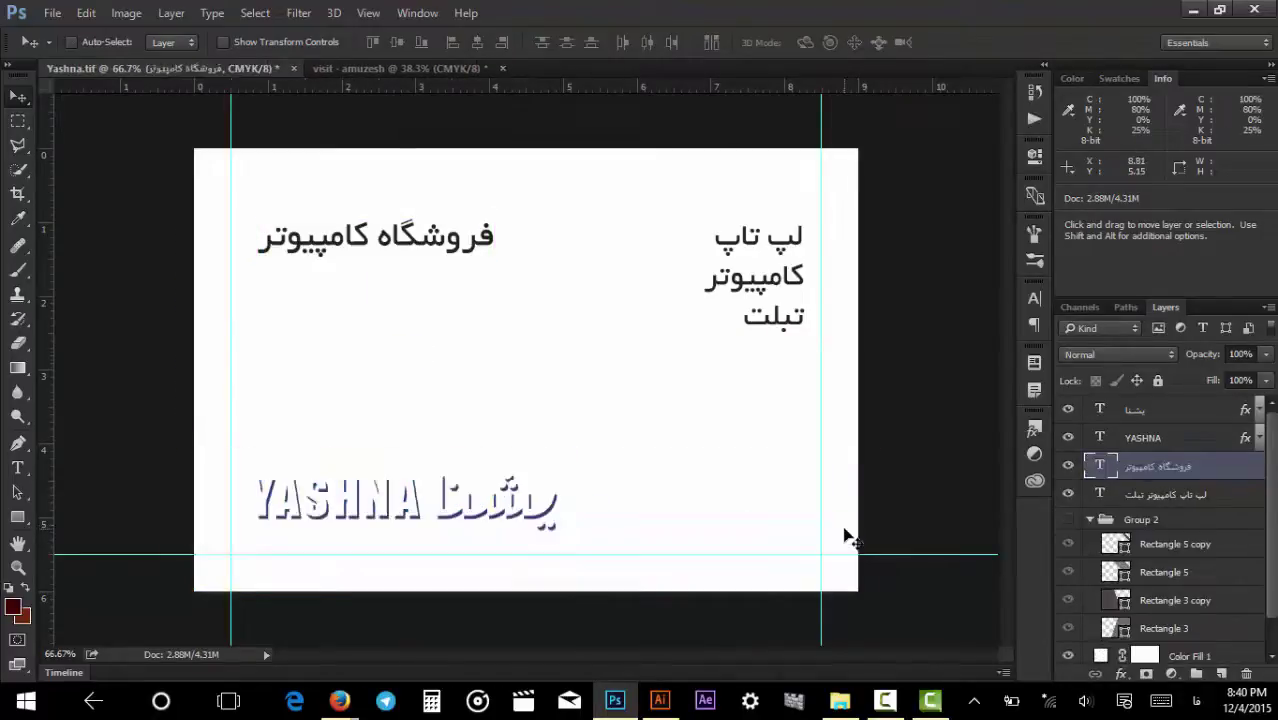
# Draw a closed stepped shape with the Pen tool: flat, sloping down, flat, past the card's bottom.
pyautogui.click(18, 447)
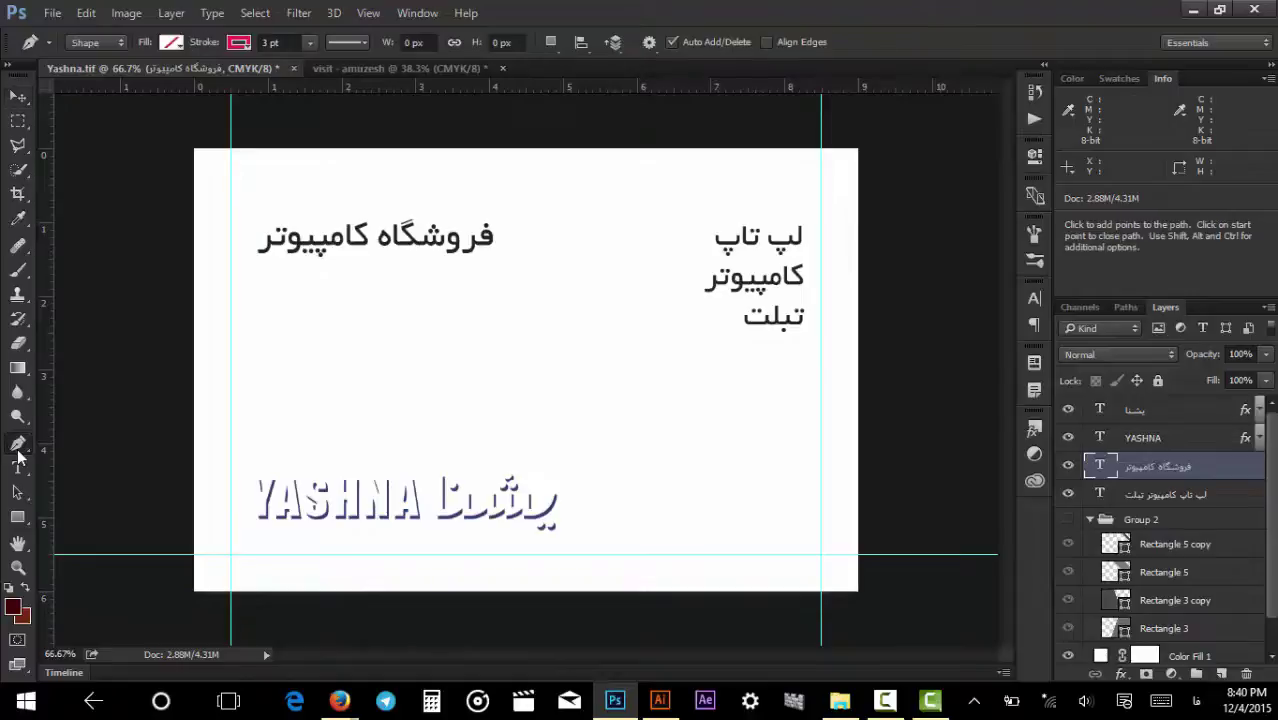
pyautogui.click(177, 449)
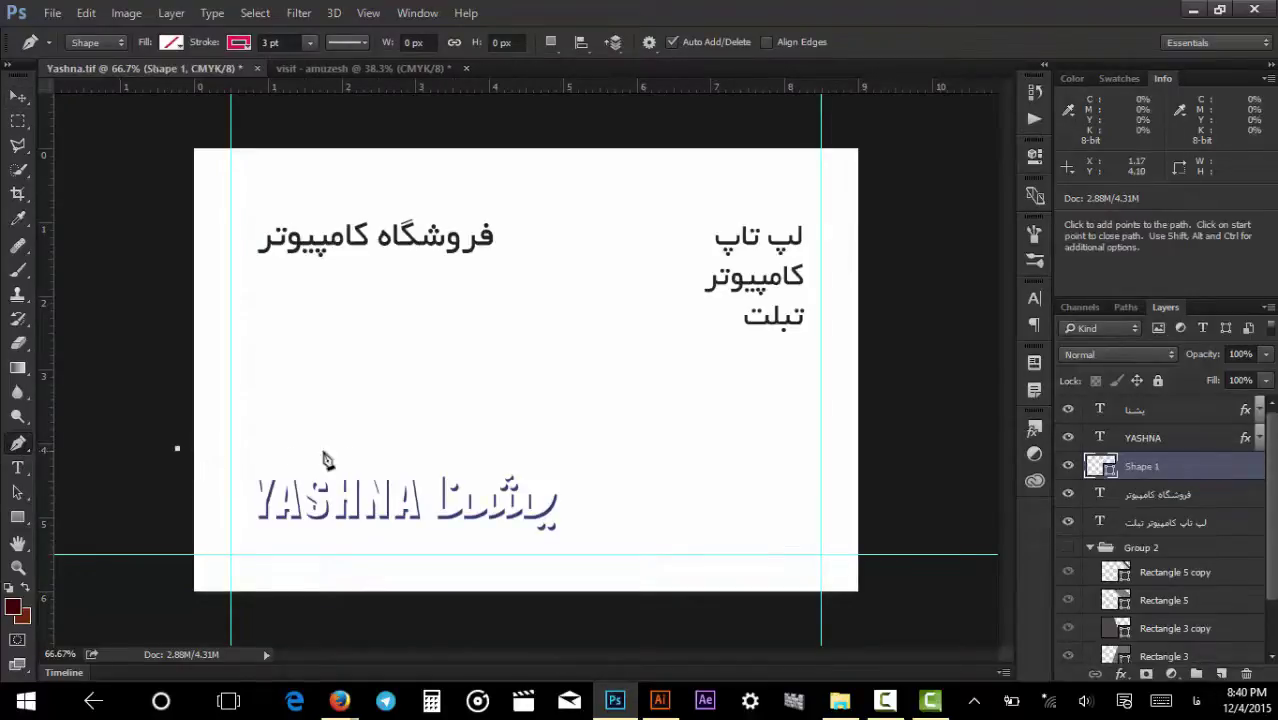
pyautogui.keyDown('shift'); pyautogui.click(564, 451); pyautogui.keyUp('shift')
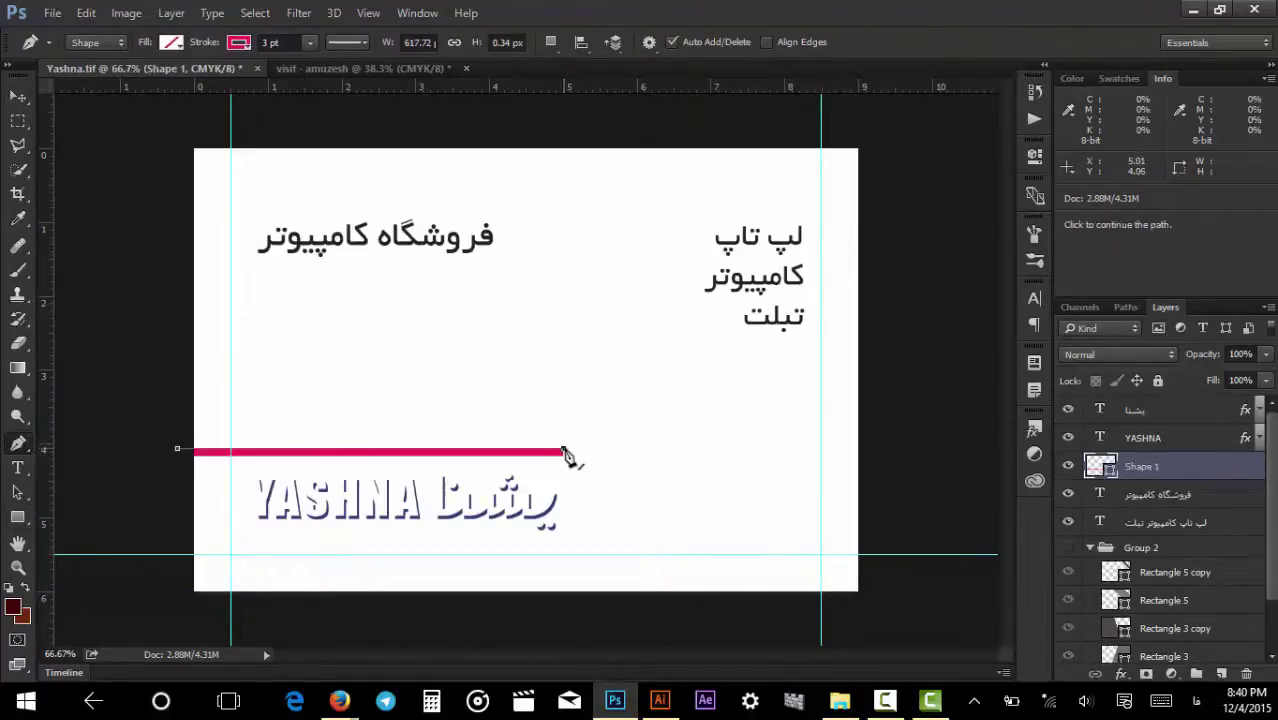
pyautogui.click(676, 523)
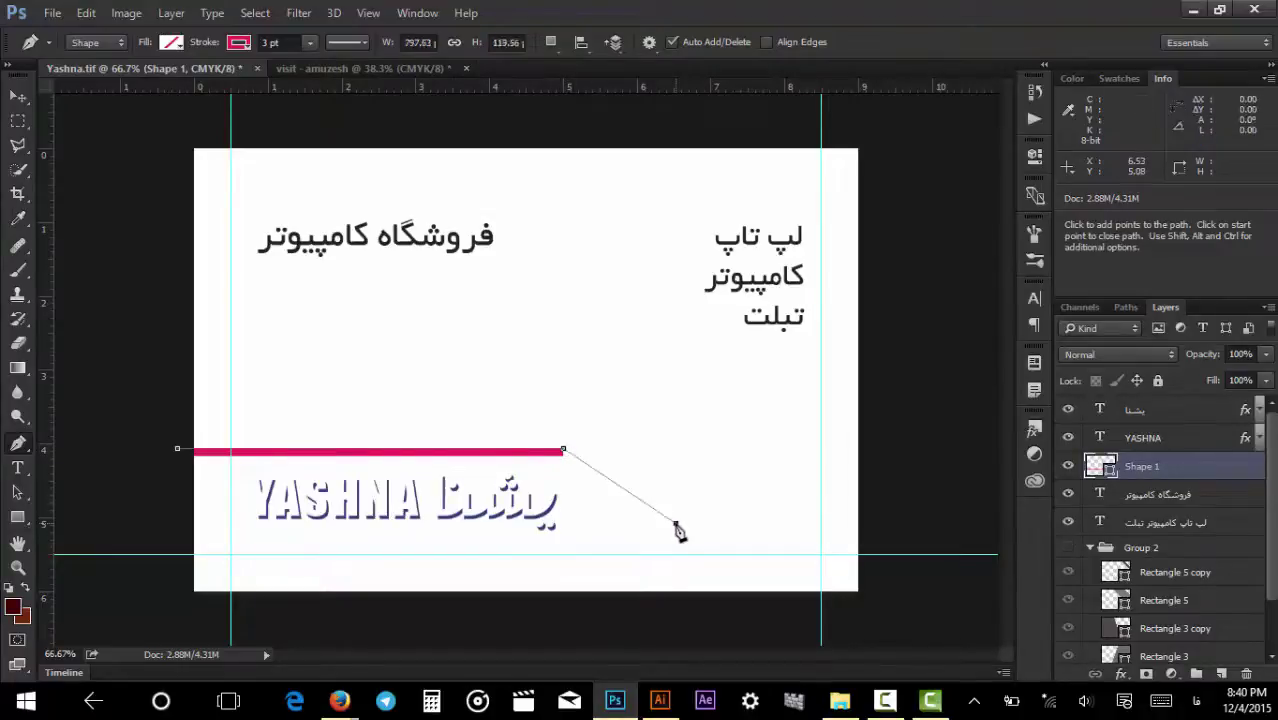
pyautogui.click(905, 524)
pyautogui.click(905, 615)
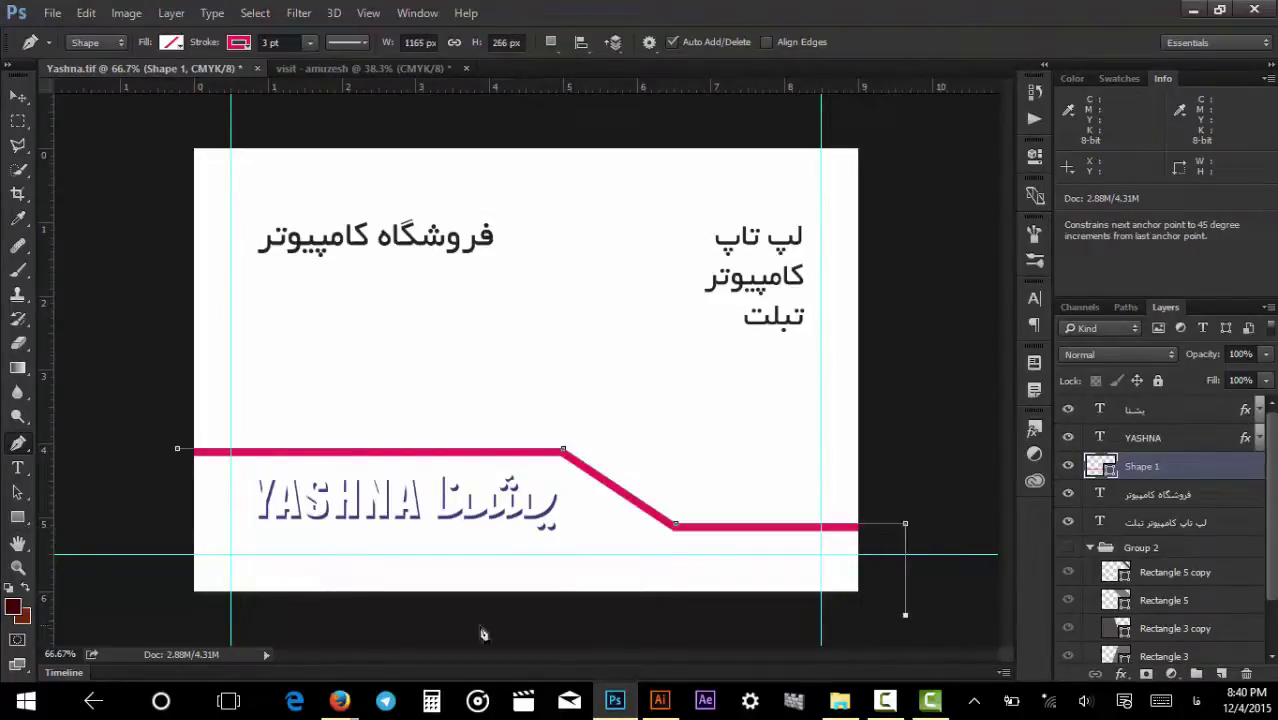
pyautogui.keyDown('shift'); pyautogui.click(181, 615); pyautogui.keyUp('shift')
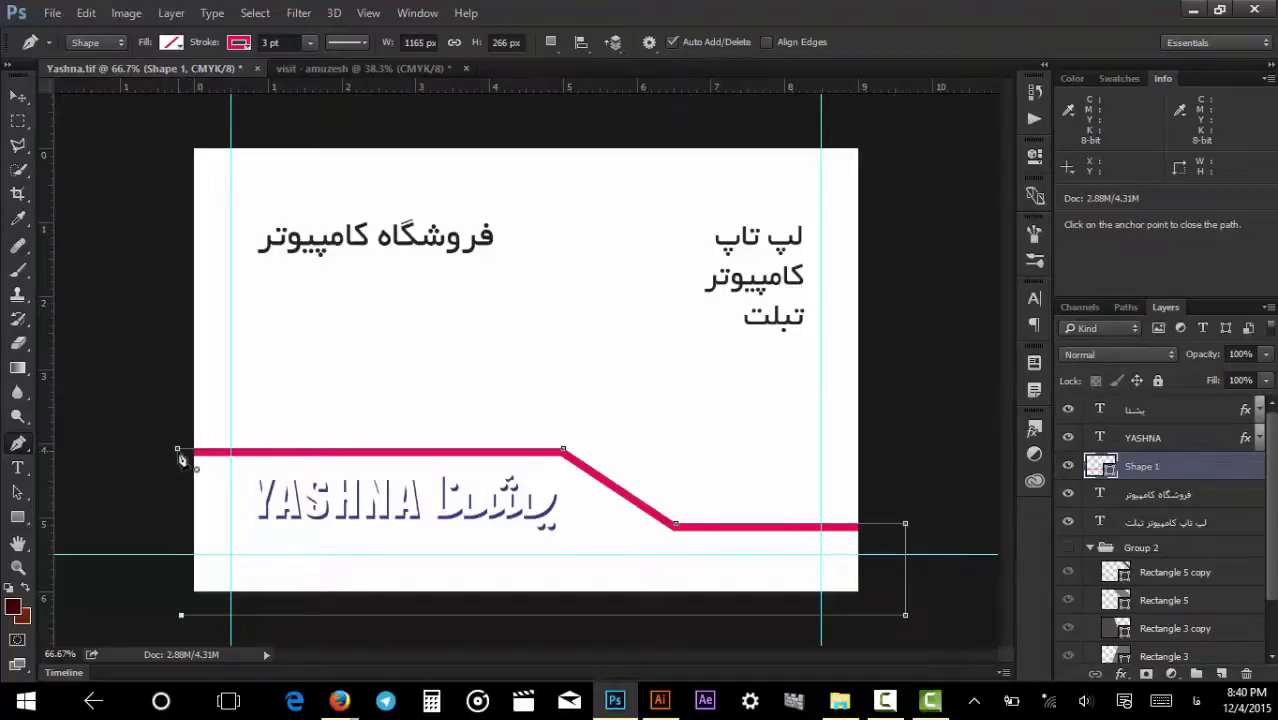
pyautogui.click(179, 452)
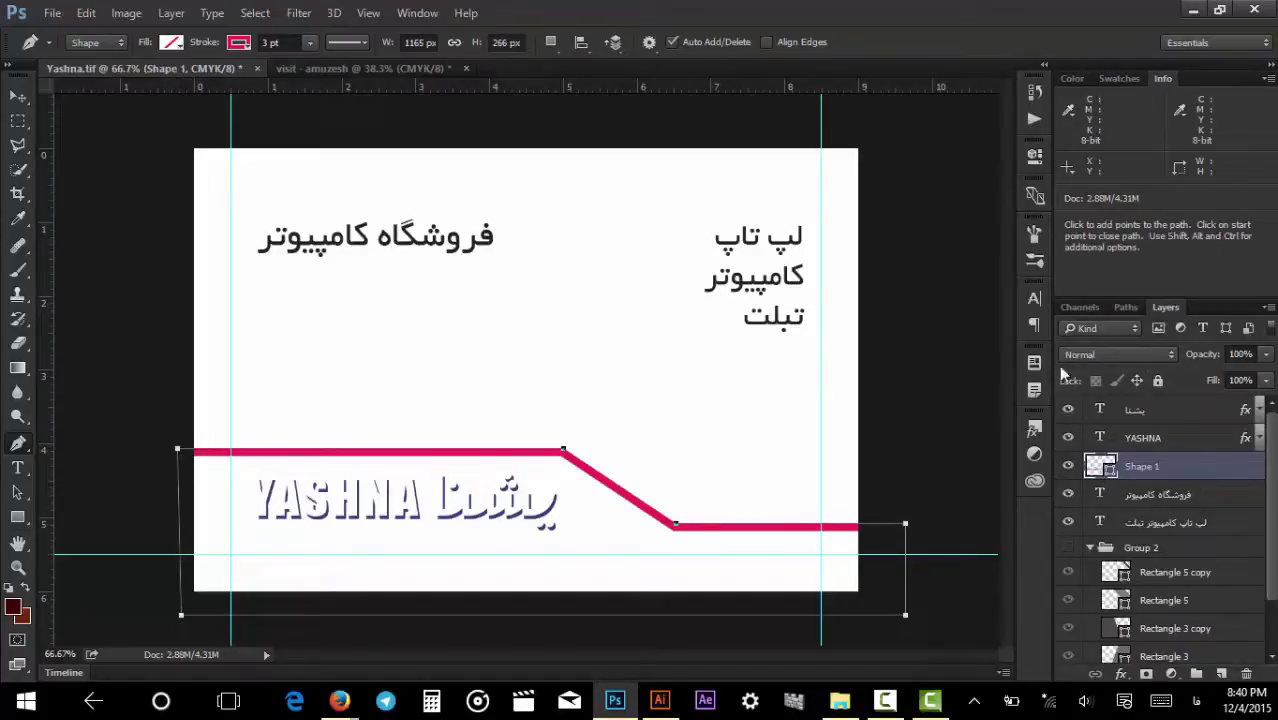
# Select the new stepped shape's path with the Path Selection Tool.
pyautogui.click(1034, 155)
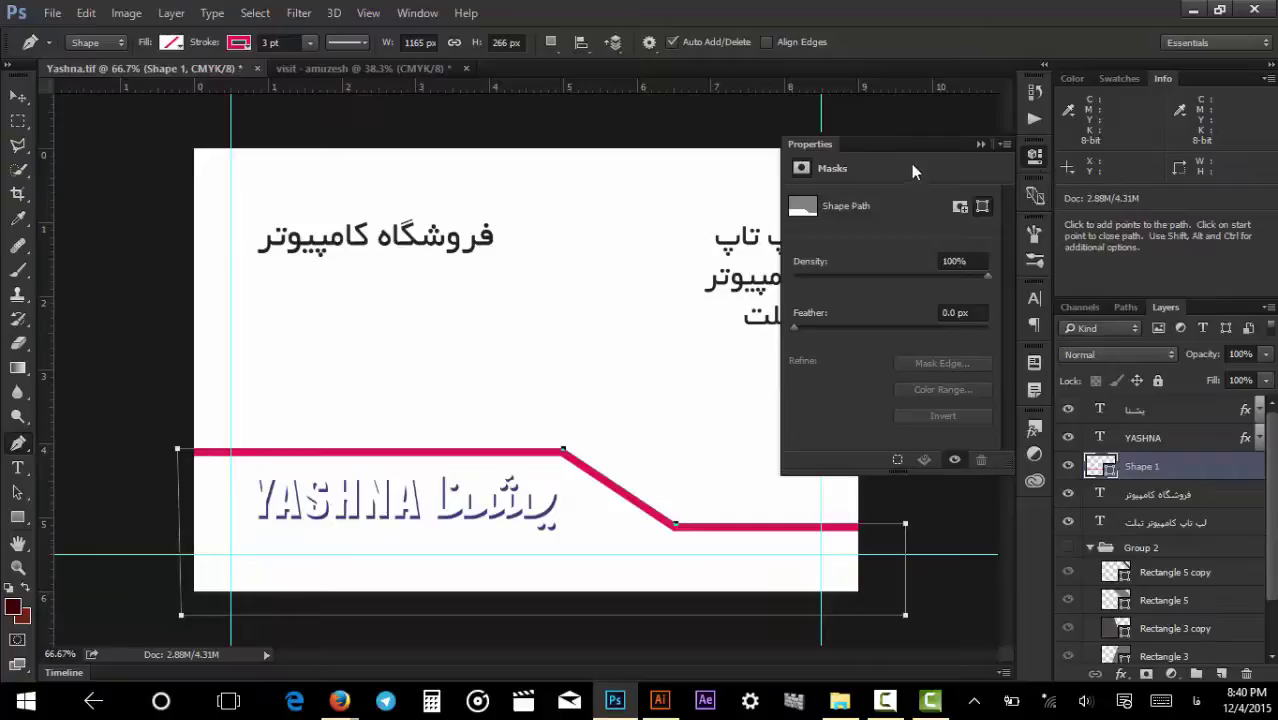
pyautogui.press('a')
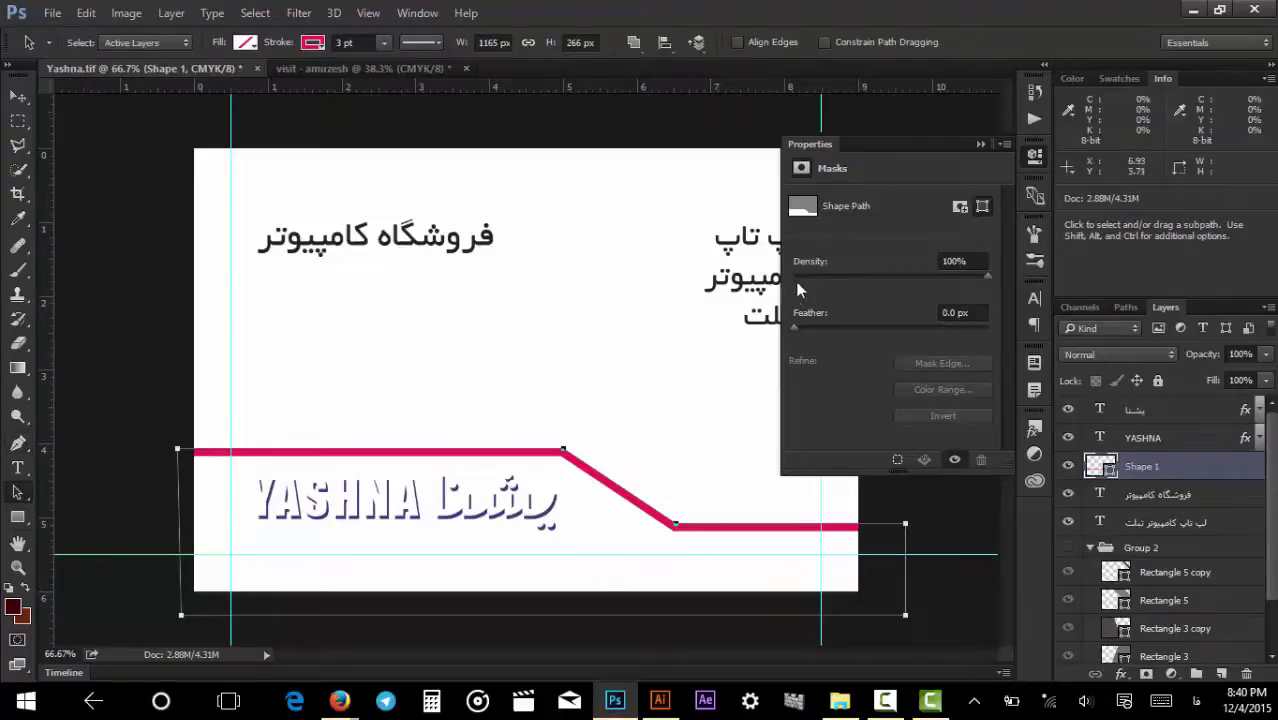
pyautogui.click(712, 115)
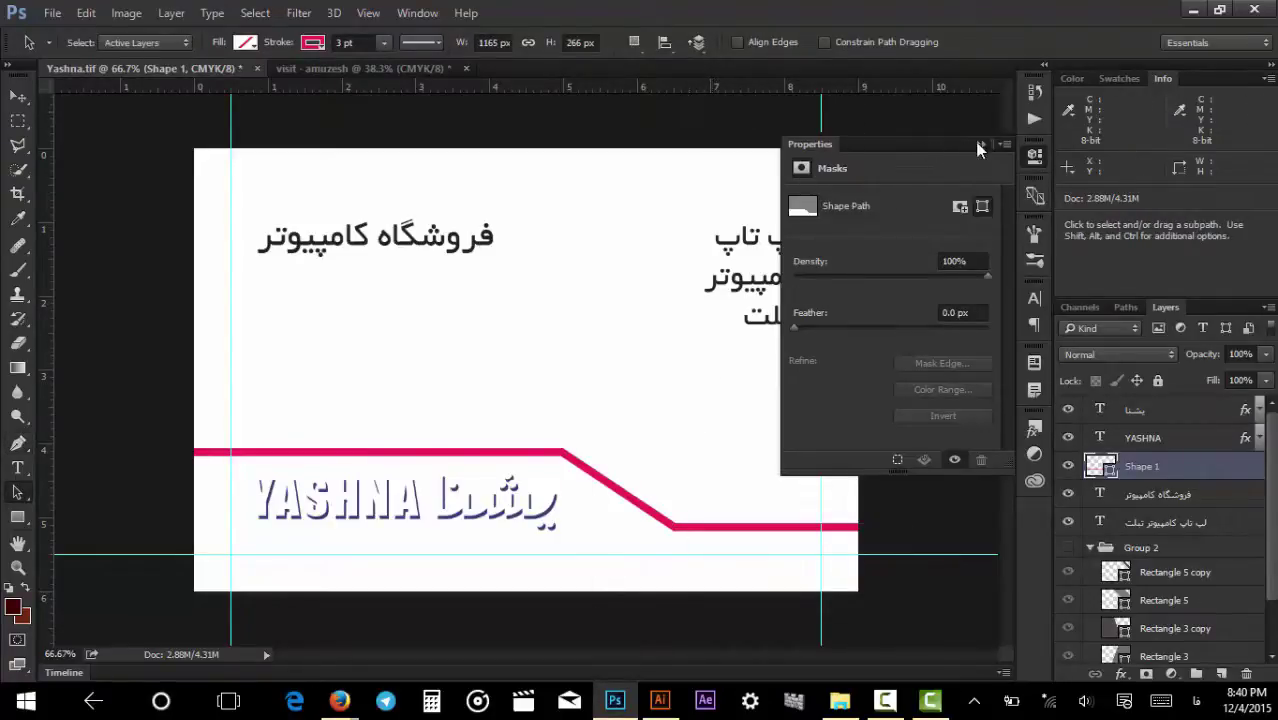
pyautogui.moveTo(727, 505); pyautogui.dragTo(636, 578)
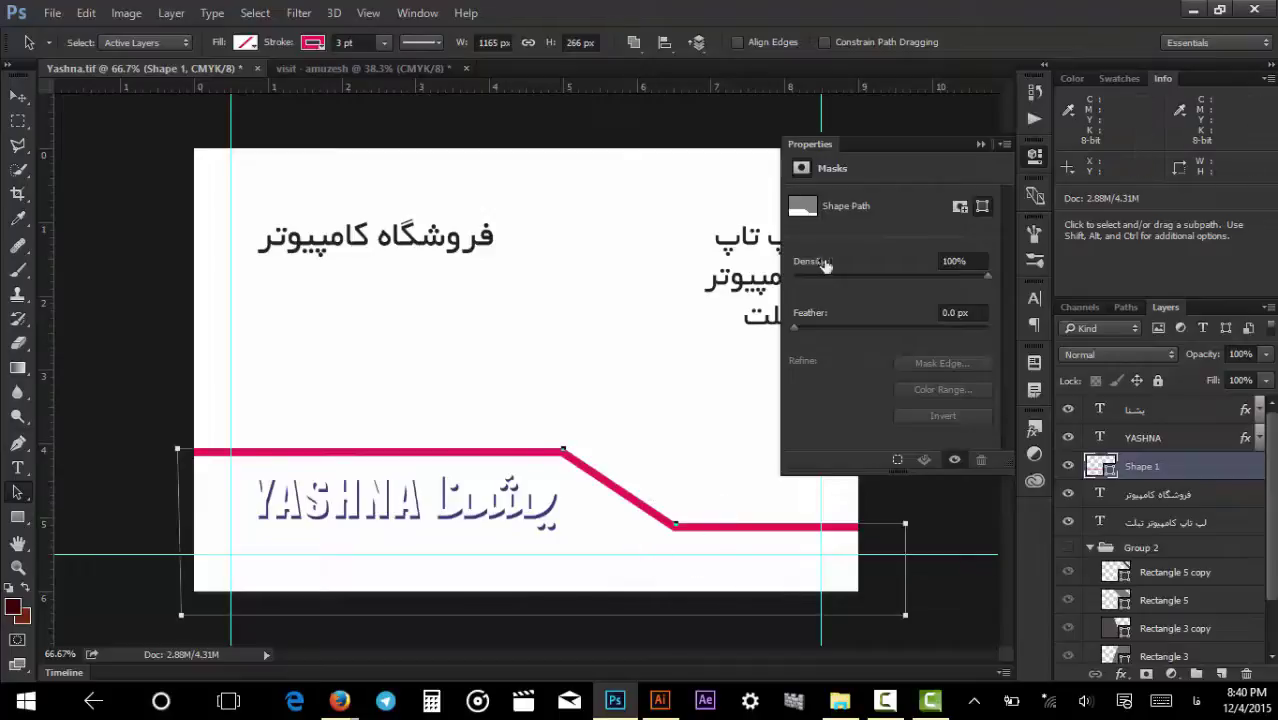
# Give the stepped shape no outline and a solid fill.
pyautogui.click(980, 144)
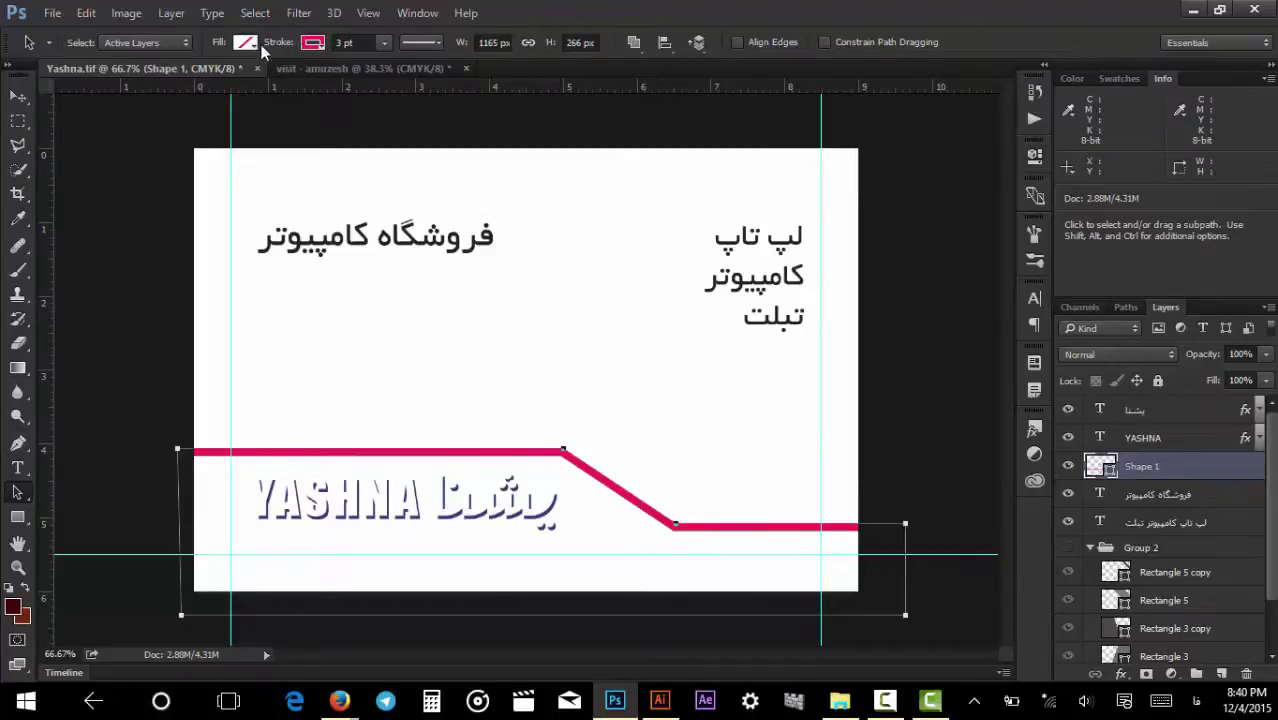
pyautogui.click(315, 50)
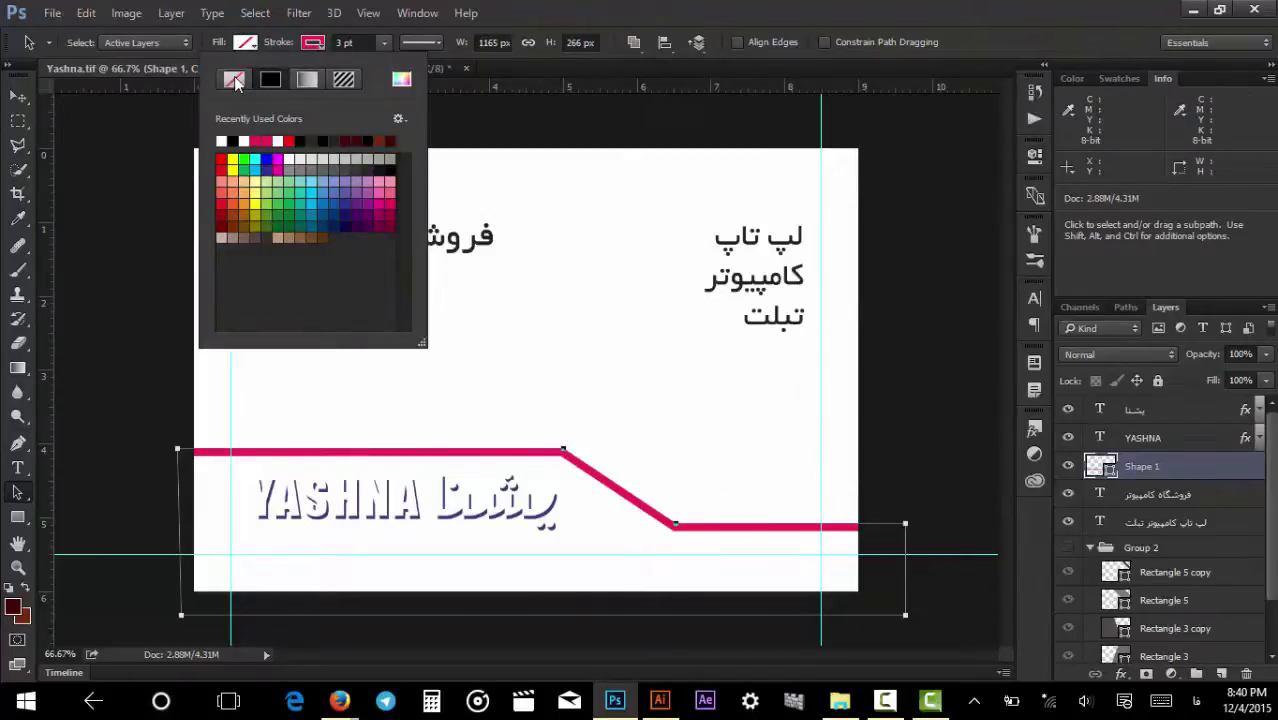
pyautogui.click(233, 79)
pyautogui.click(249, 46)
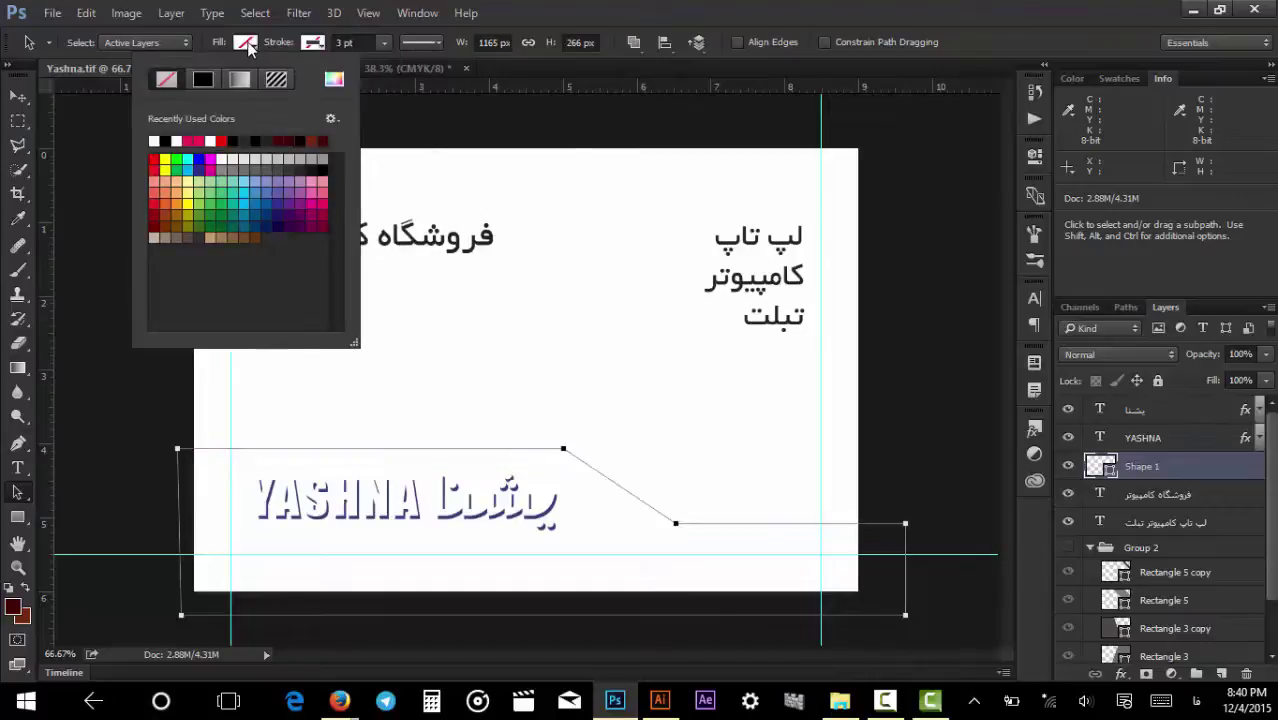
pyautogui.click(202, 80)
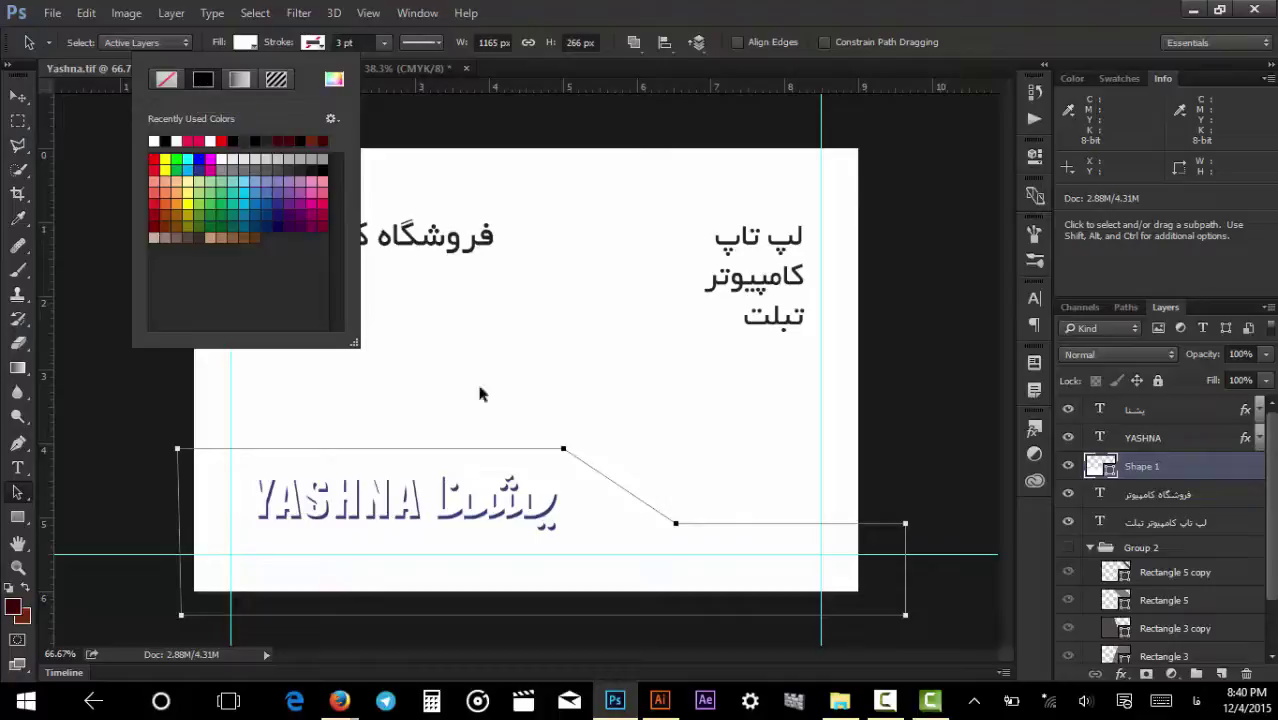
# Set the shape's fill colour to C 100, M 80 dark blue.
pyautogui.doubleClick(1098, 466)
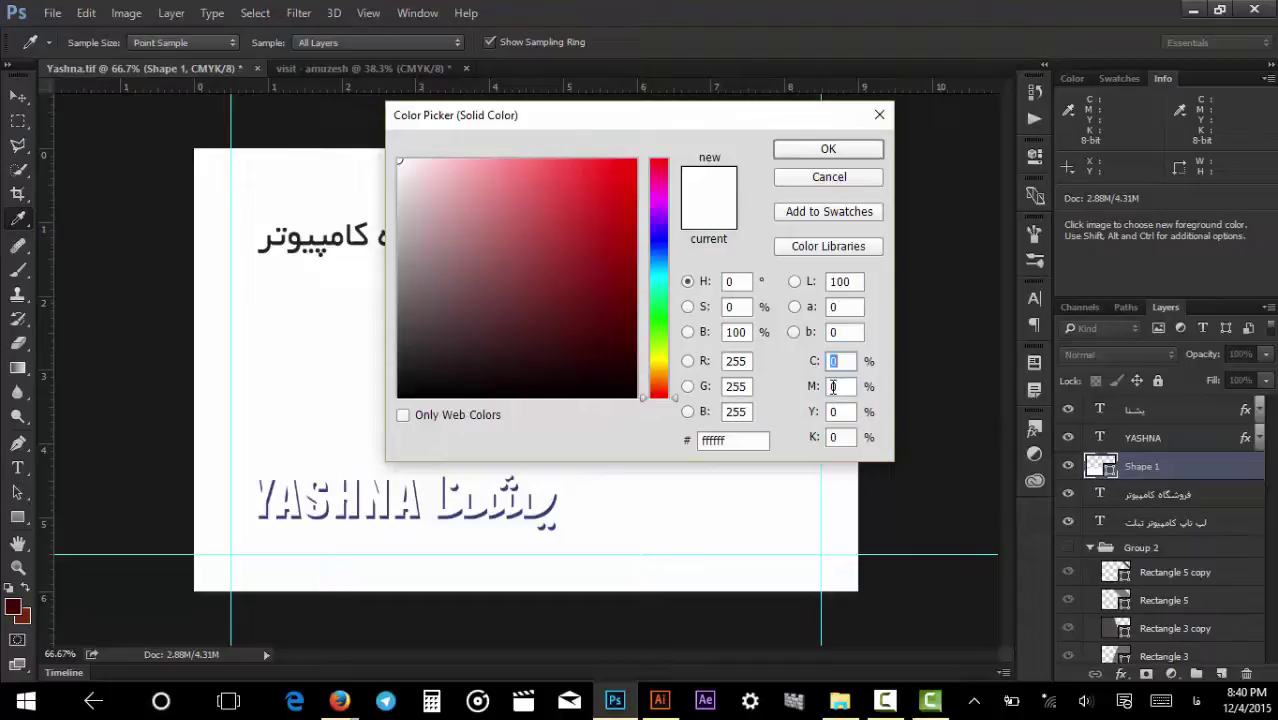
pyautogui.write('100')
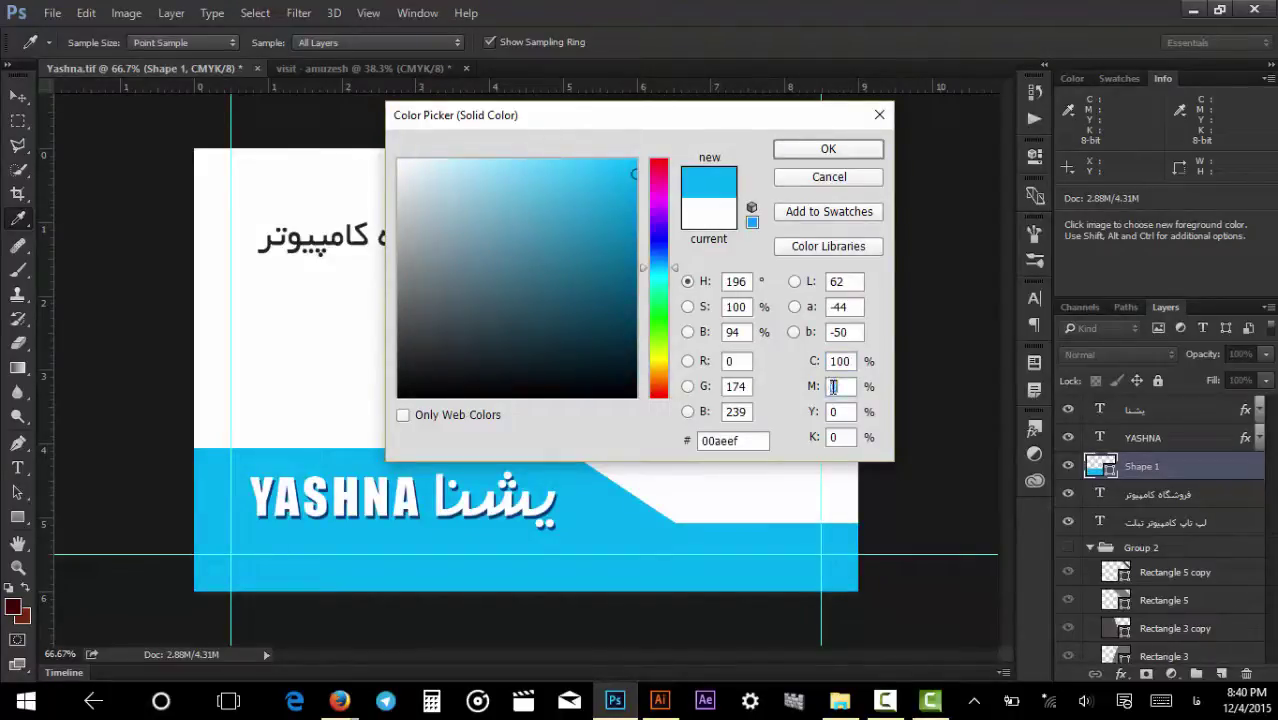
pyautogui.write('50')
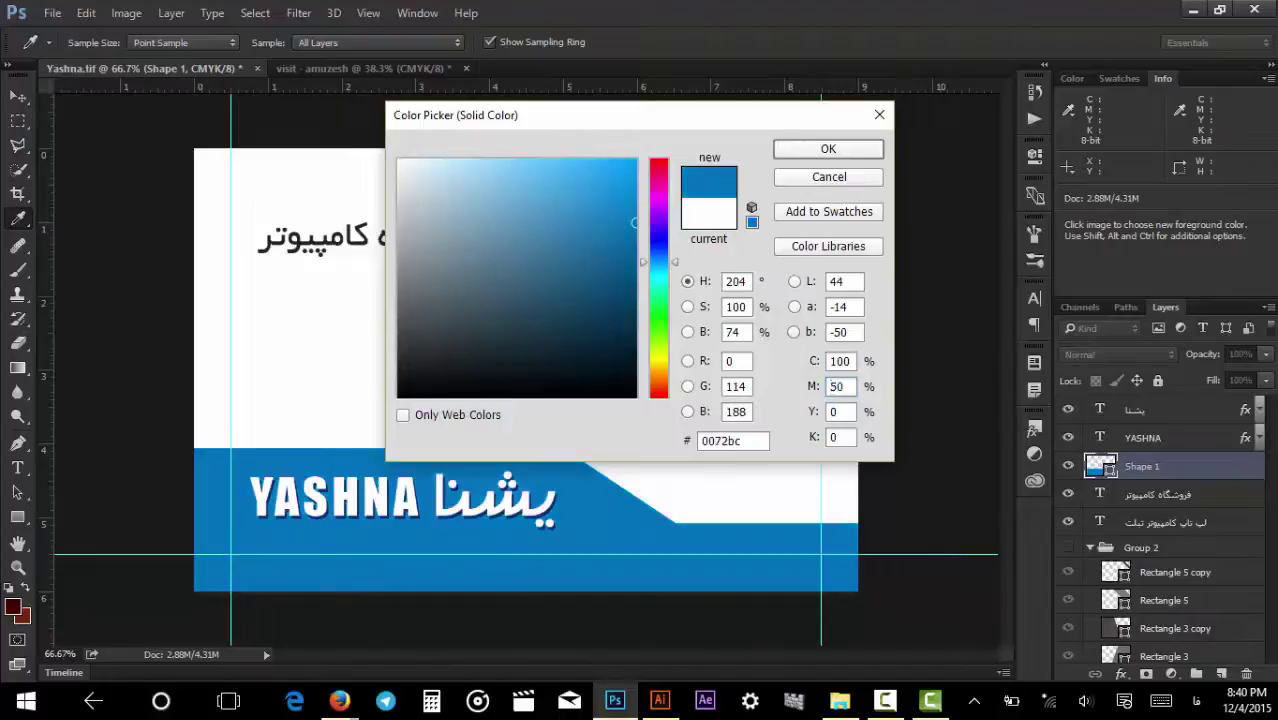
pyautogui.doubleClick(838, 386)
pyautogui.write('70')
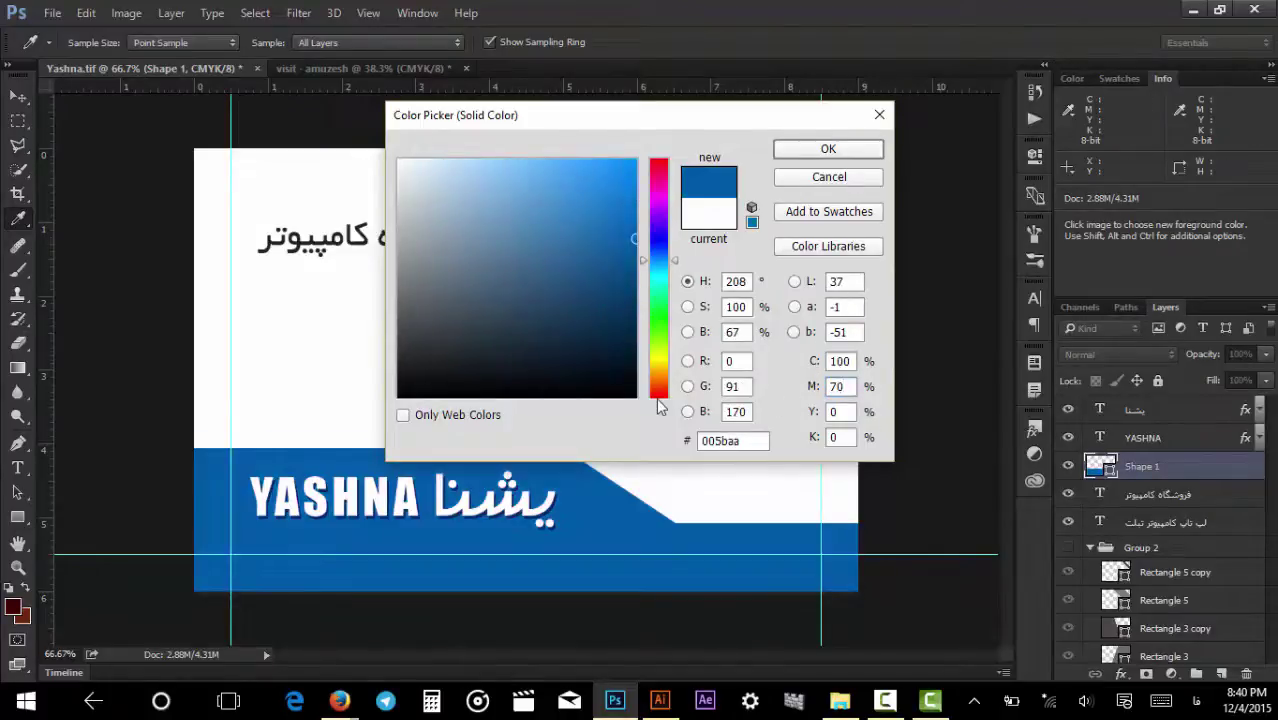
pyautogui.press('BackSpace')
pyautogui.press('BackSpace')
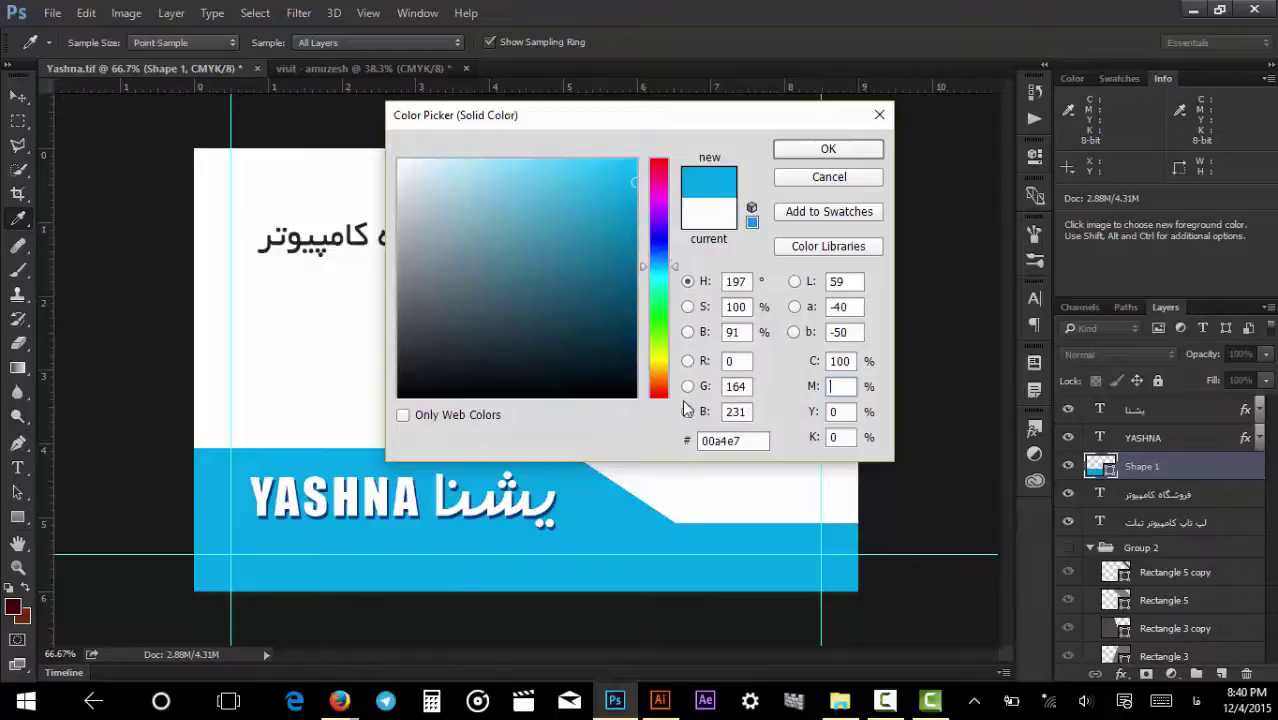
pyautogui.write('80')
pyautogui.press('Return')
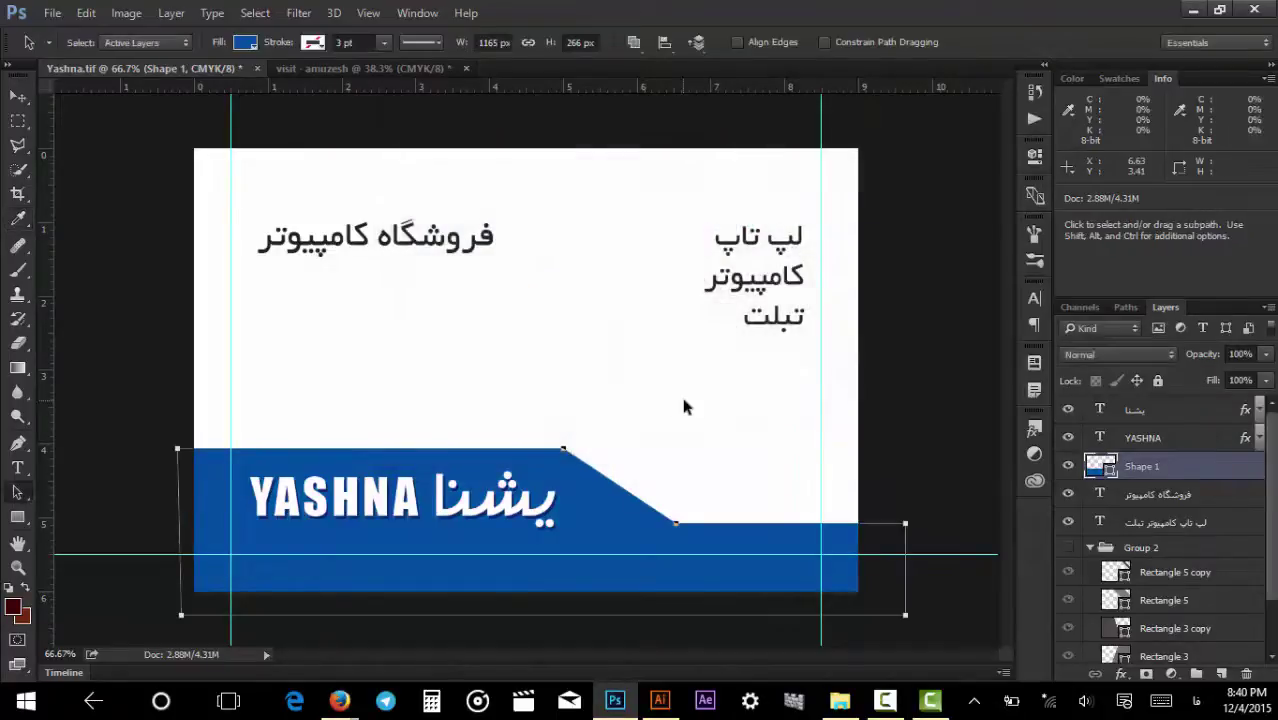
# Duplicate the blue band slightly higher, place the copy below the original, and fill it white.
pyautogui.press('v')
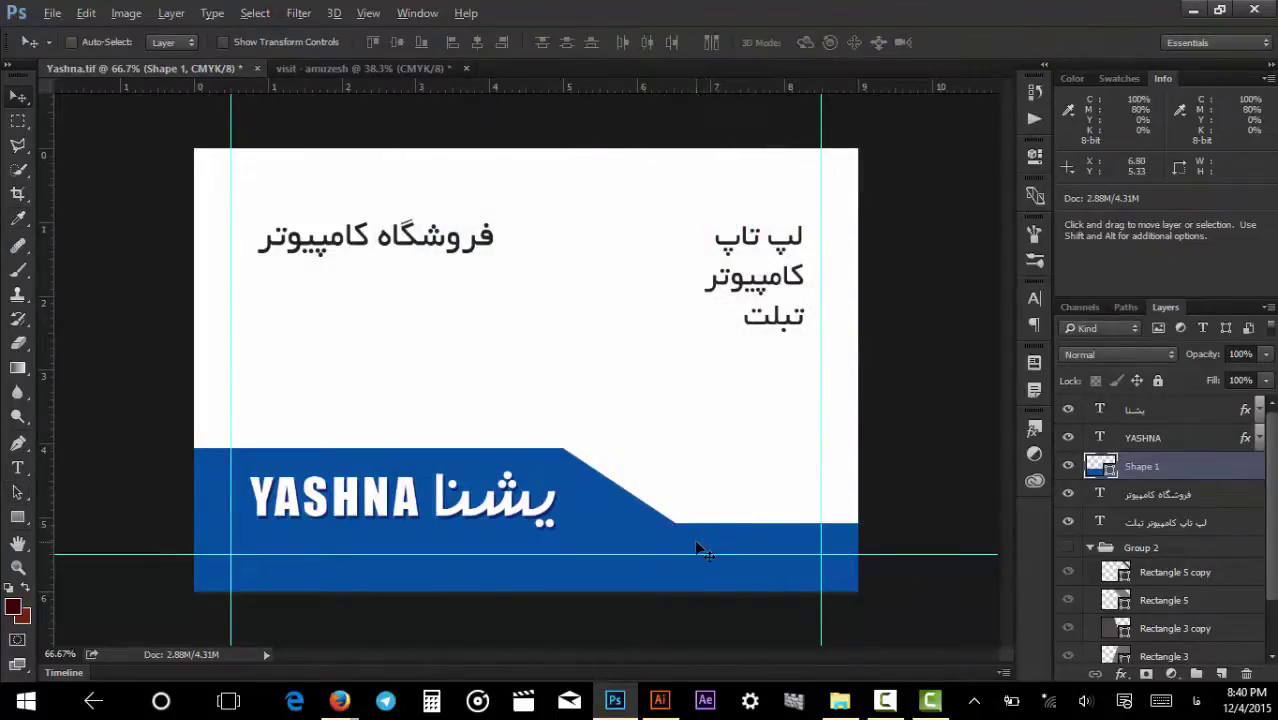
pyautogui.moveTo(699, 547); pyautogui.dragTo(702, 470)
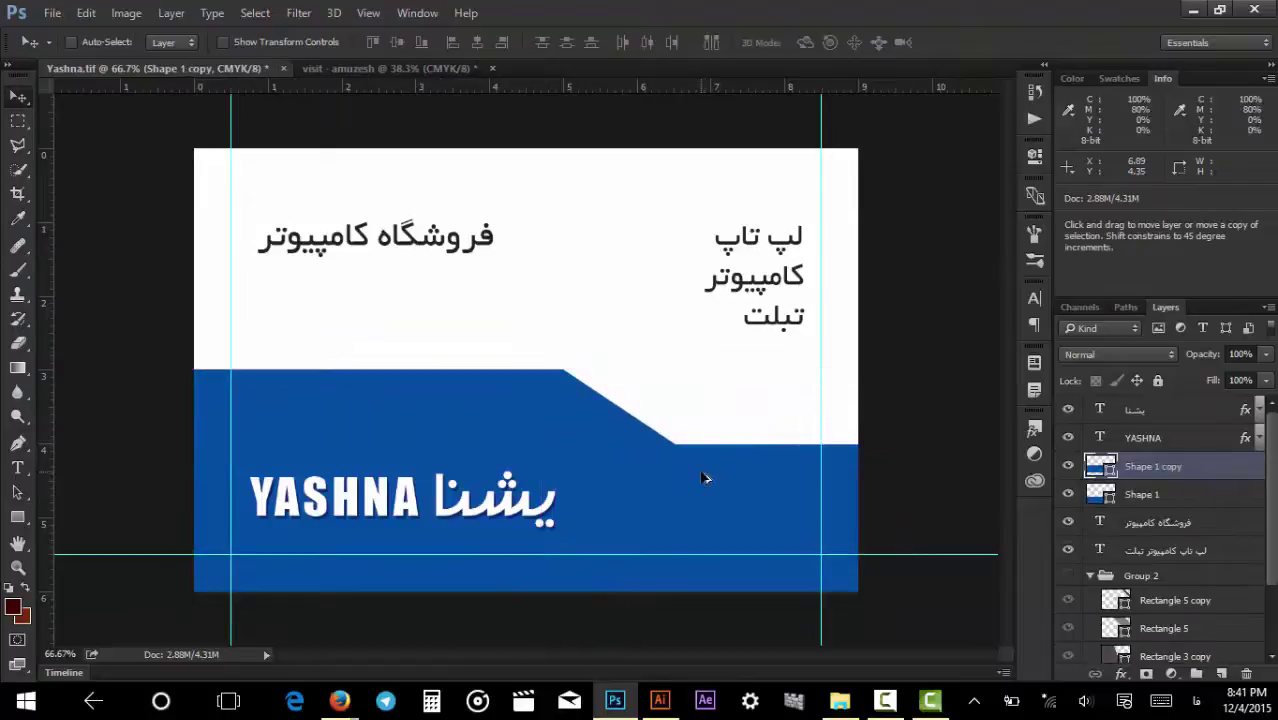
pyautogui.hotkey('ctrl', '[')
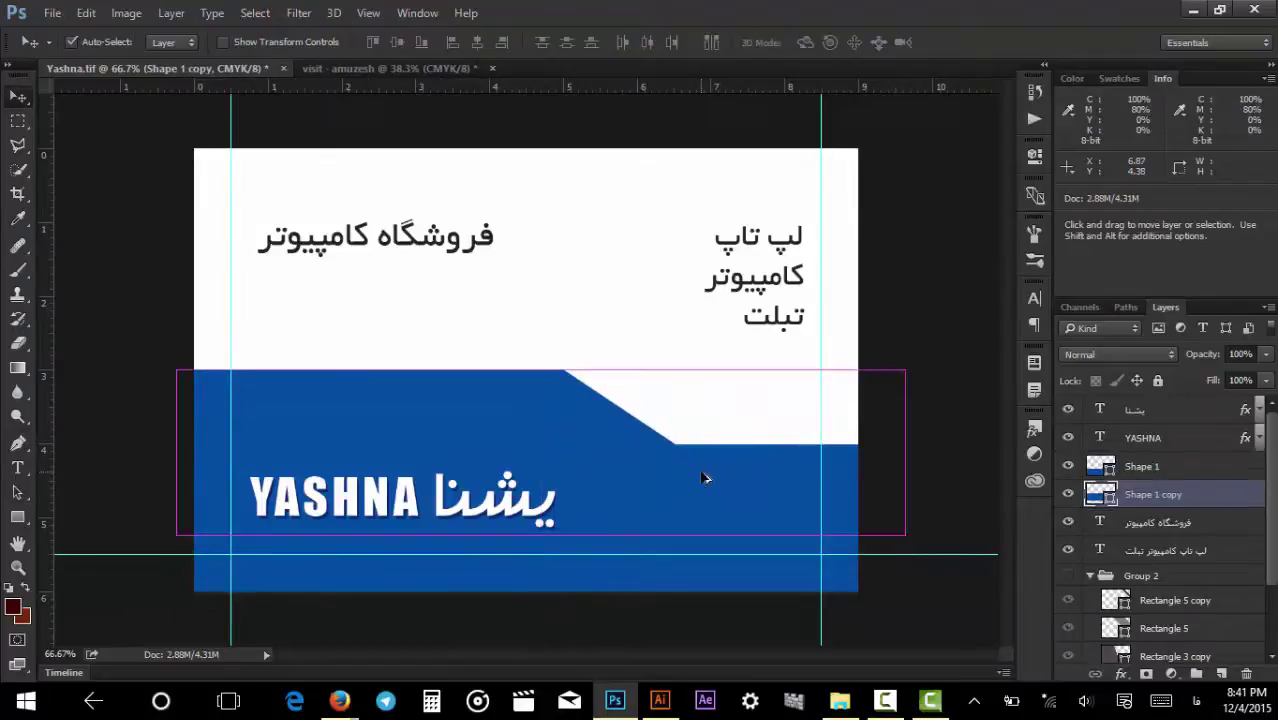
pyautogui.doubleClick(1100, 494)
pyautogui.moveTo(633, 243); pyautogui.dragTo(399, 160)
pyautogui.press('Return')
# Duplicate the white band, fill it with the card's blue, and lower it into a thin stripe.
pyautogui.press('v')
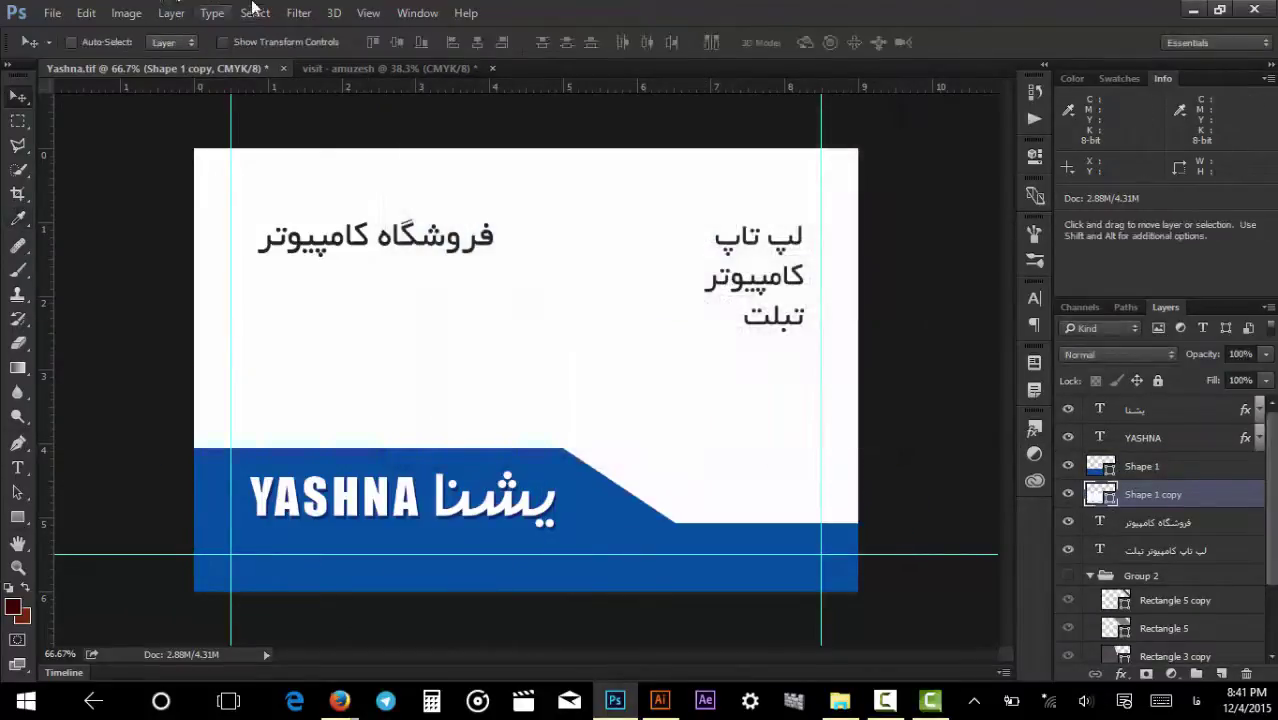
pyautogui.moveTo(648, 442); pyautogui.dragTo(640, 411)
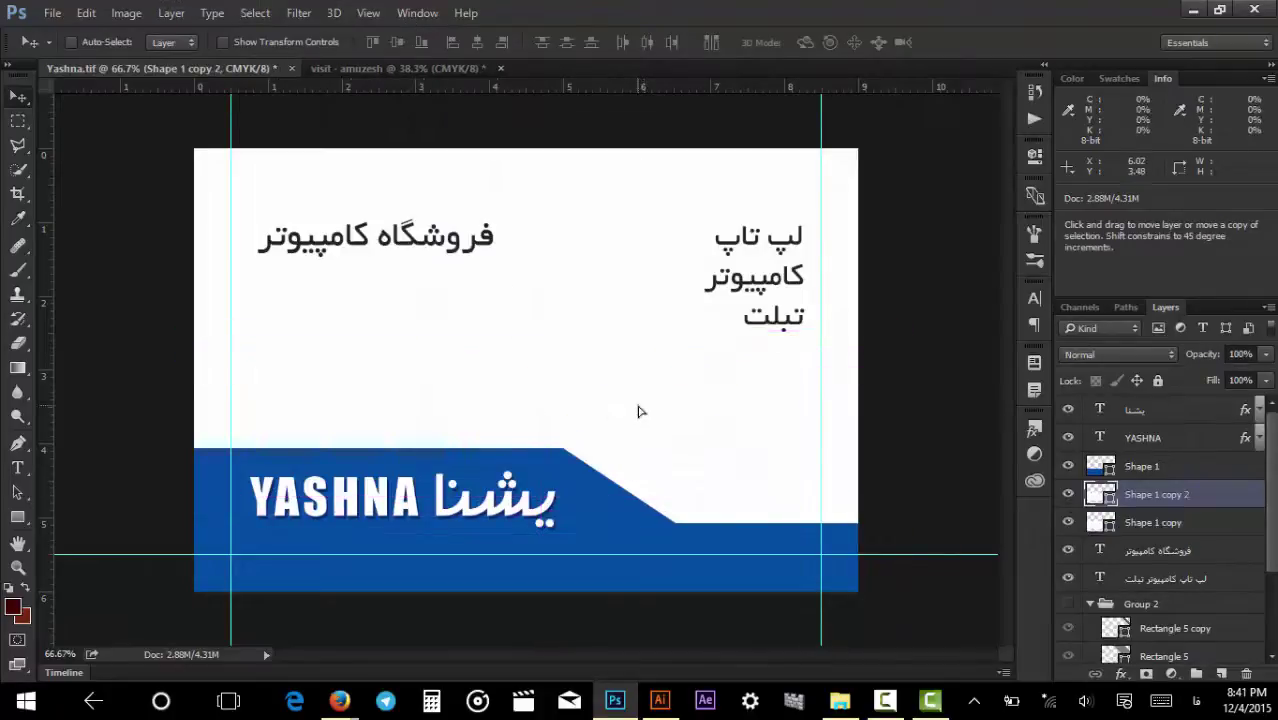
pyautogui.hotkey('ctrl', 'j')
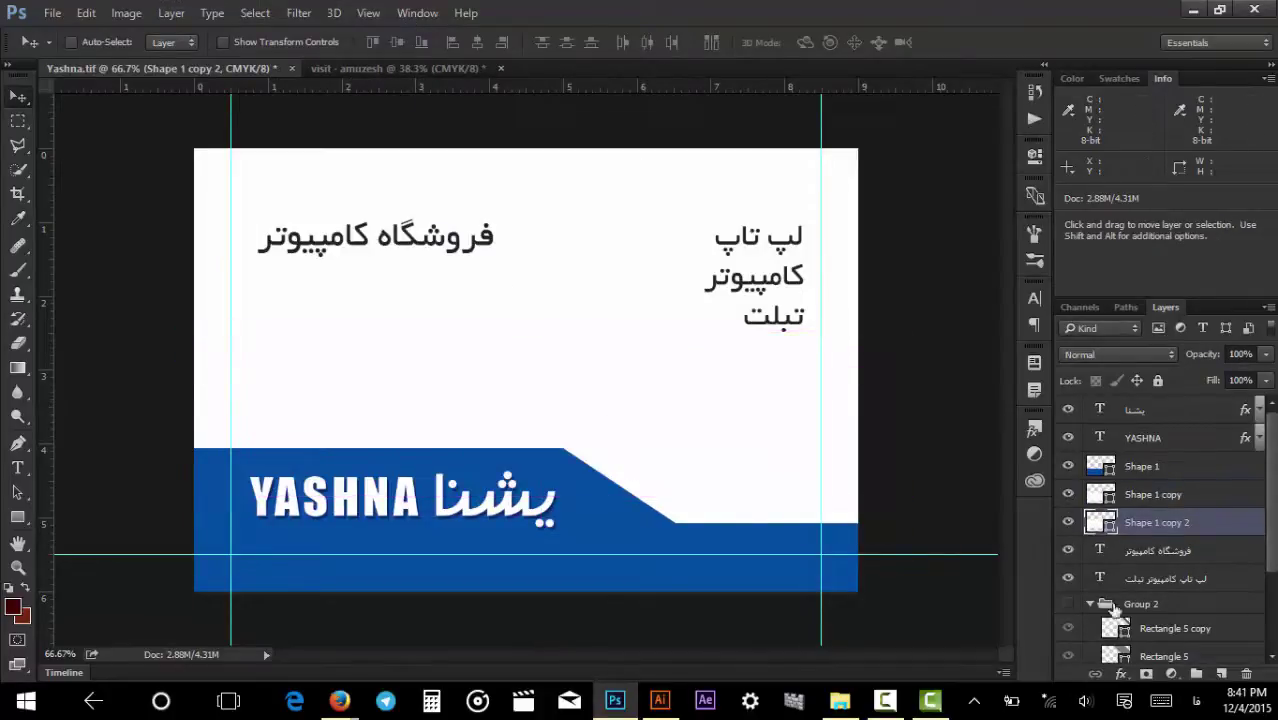
pyautogui.doubleClick(1099, 522)
pyautogui.click(760, 533)
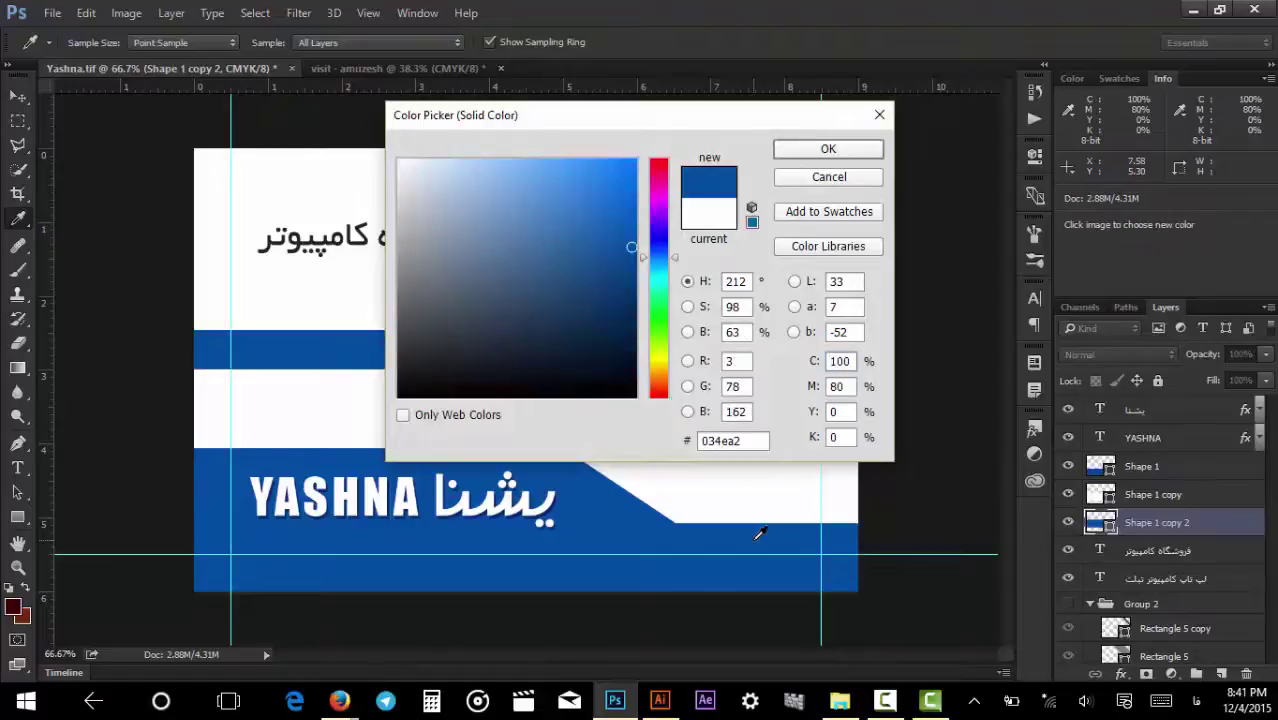
pyautogui.press('Return')
pyautogui.moveTo(713, 421); pyautogui.dragTo(720, 459)
pyautogui.keyDown('shift'); pyautogui.click(719, 492); pyautogui.keyUp('shift')
pyautogui.click(723, 350)
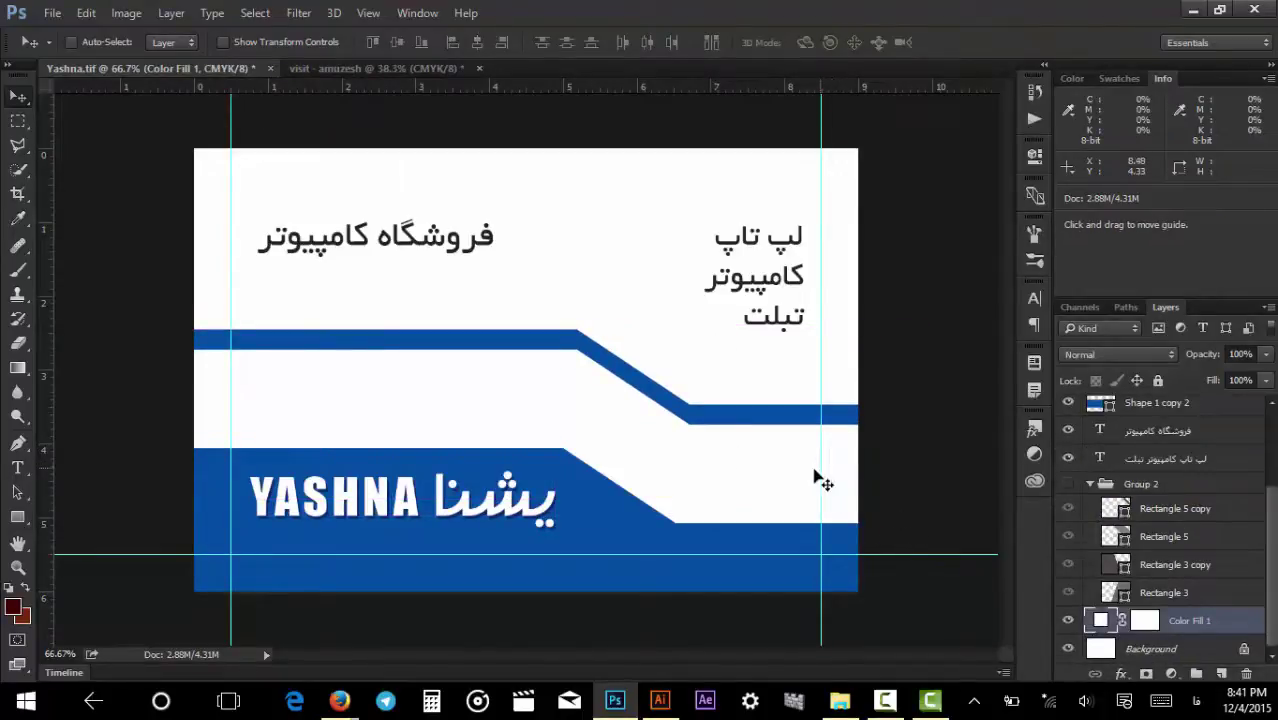
pyautogui.click(922, 482)
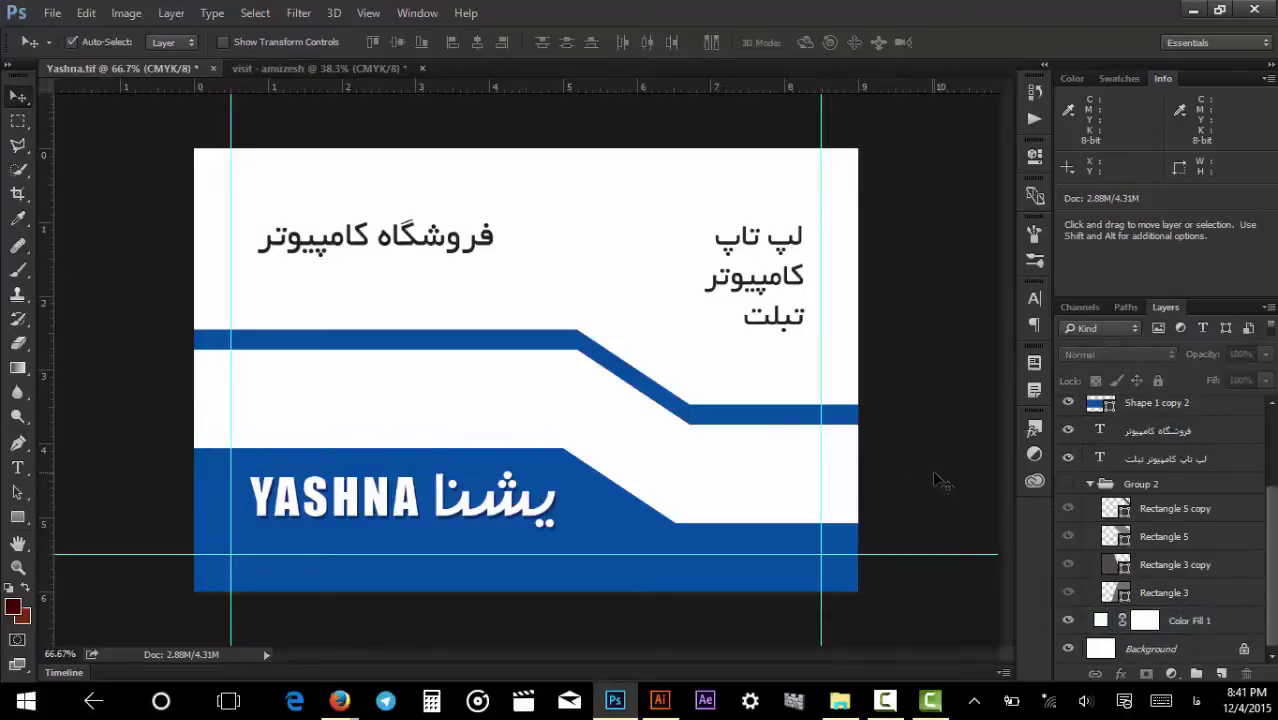
# Step back and forward through History until the blue bands and product photos return.
pyautogui.click(764, 470)
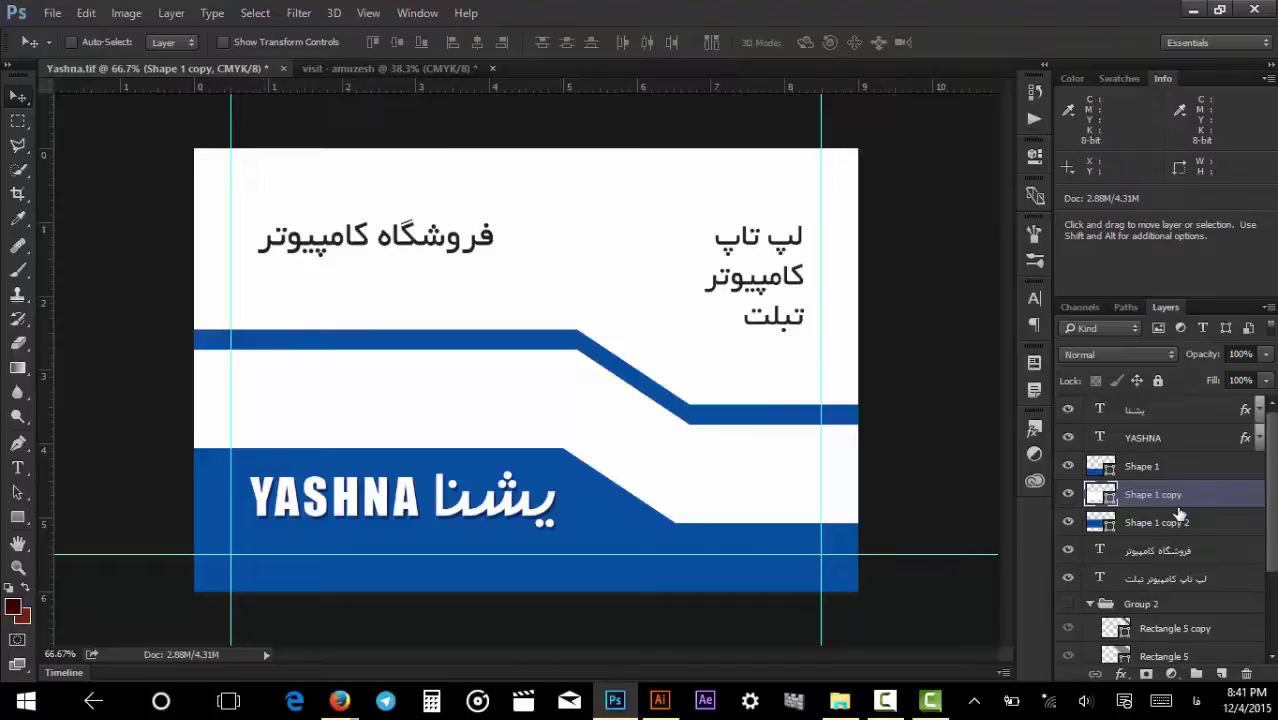
pyautogui.hotkey('ctrl', 'alt', 'z')
pyautogui.hotkey('ctrl', 'alt', 'z')
pyautogui.hotkey('ctrl', 'alt', 'z')
pyautogui.hotkey('ctrl', 'alt', 'z')
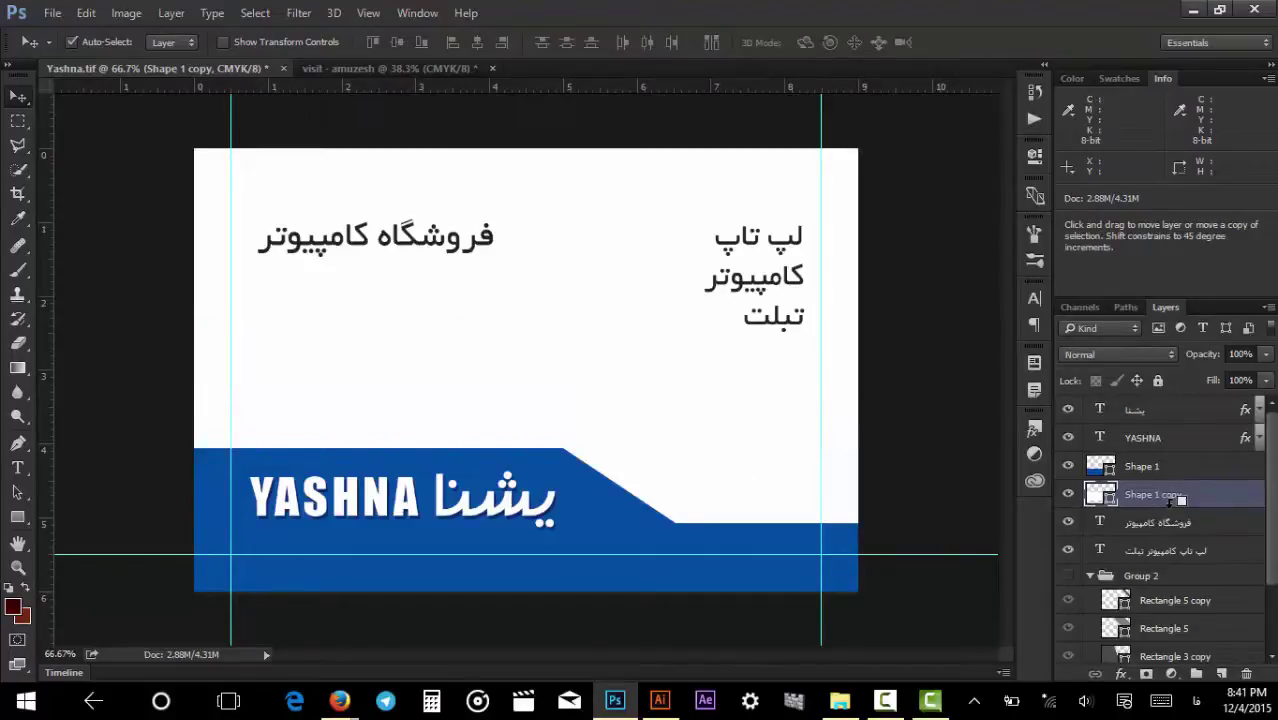
pyautogui.hotkey('ctrl', 'alt', 'z')
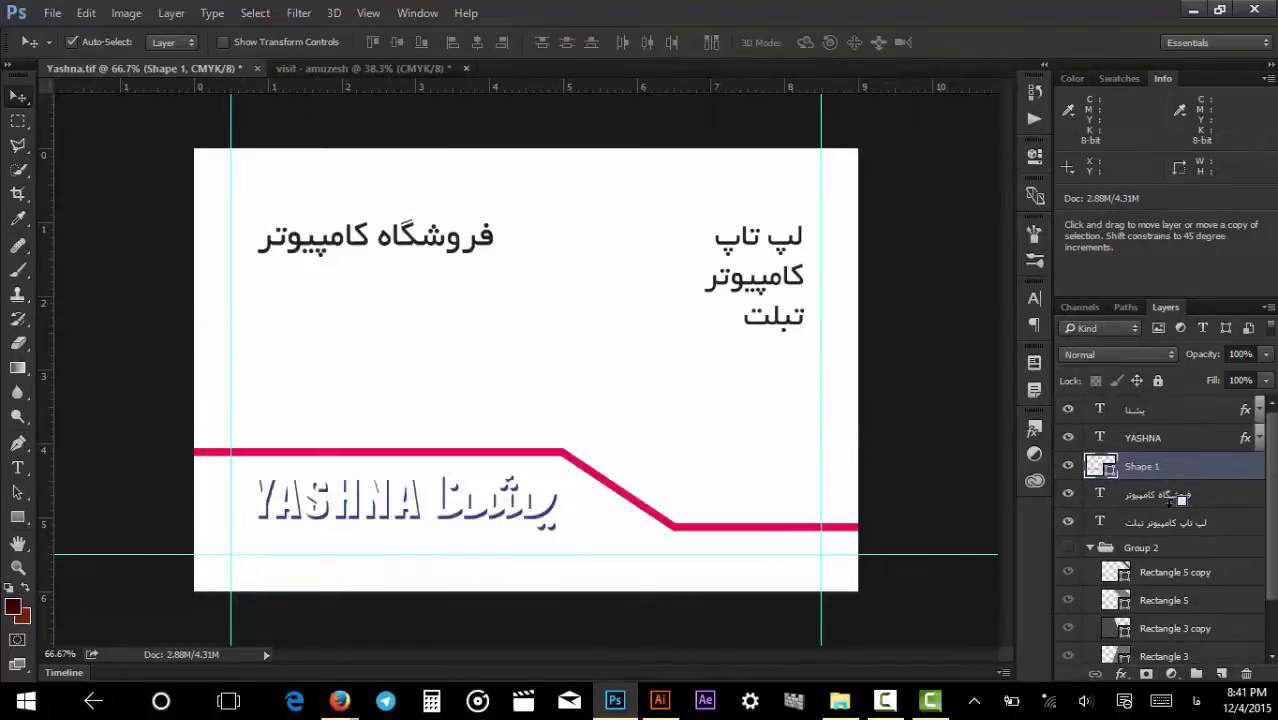
pyautogui.hotkey('ctrl', 'shift', 'z')
pyautogui.hotkey('ctrl', 'shift', 'z')
pyautogui.hotkey('ctrl', 'shift', 'z')
pyautogui.hotkey('ctrl', 'shift', 'z')
pyautogui.hotkey('ctrl', 'shift', 'z')
pyautogui.hotkey('ctrl', 'shift', 'z')
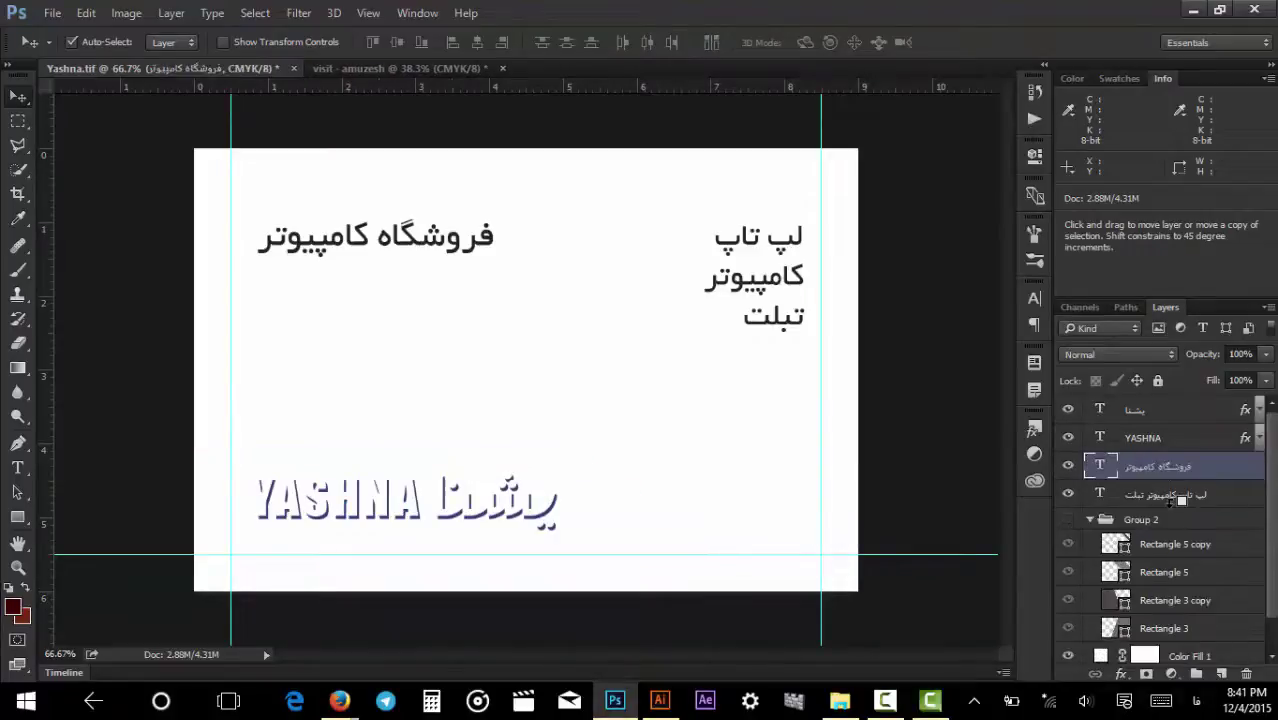
pyautogui.hotkey('ctrl', 'shift', 'z')
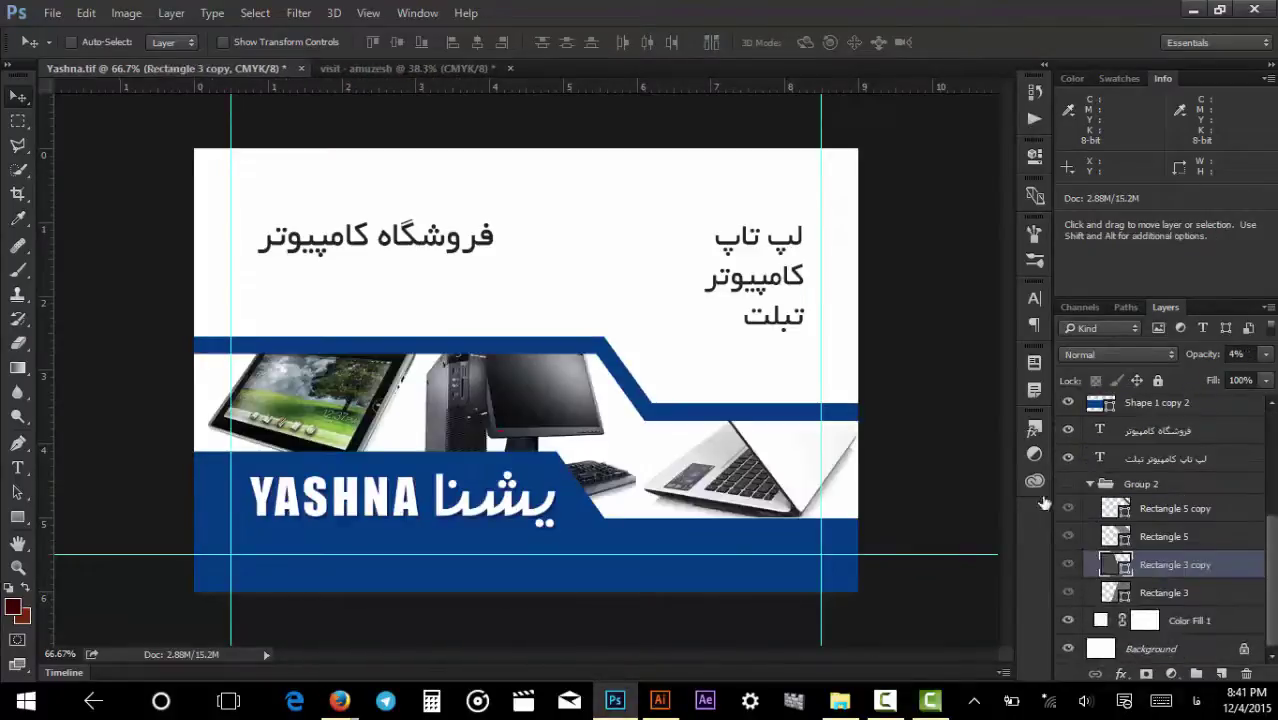
# Toggle visibility of the Shape 1 band, thin blue stripe and white band to check them.
pyautogui.scroll(-1, 1160, 500)
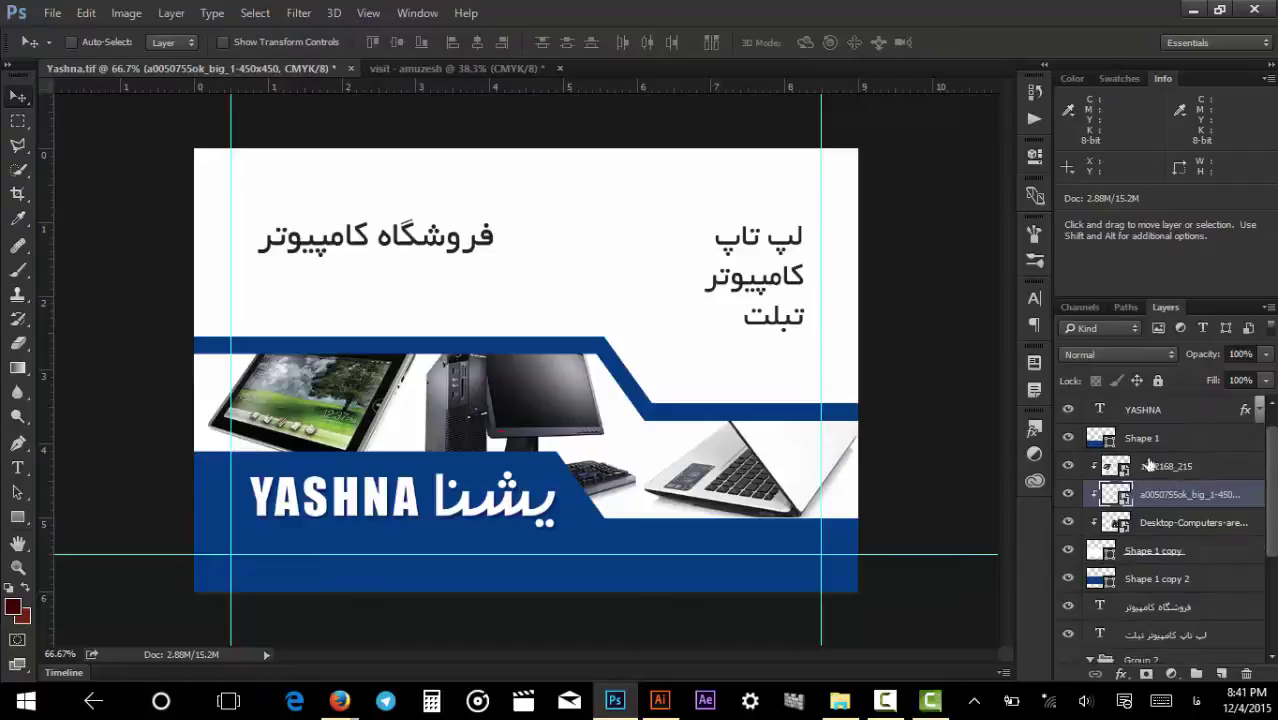
pyautogui.click(1140, 438)
pyautogui.click(1067, 438)
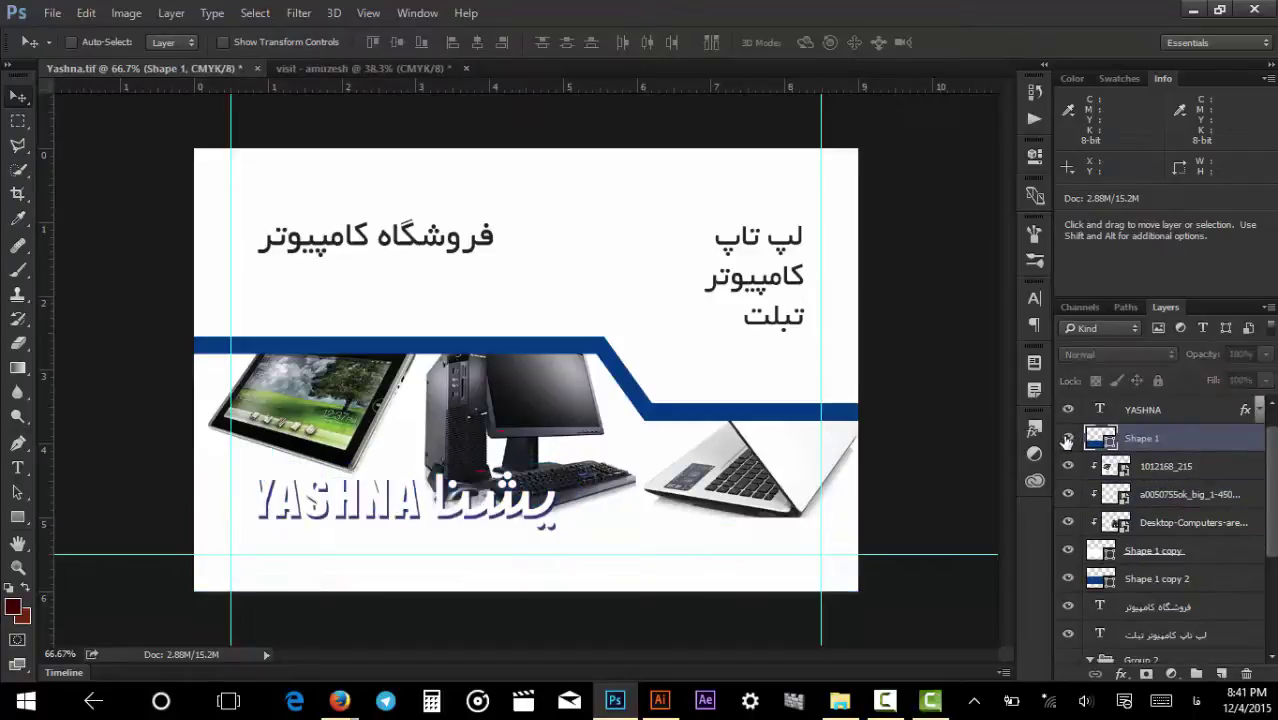
pyautogui.click(1067, 438)
pyautogui.click(1068, 579)
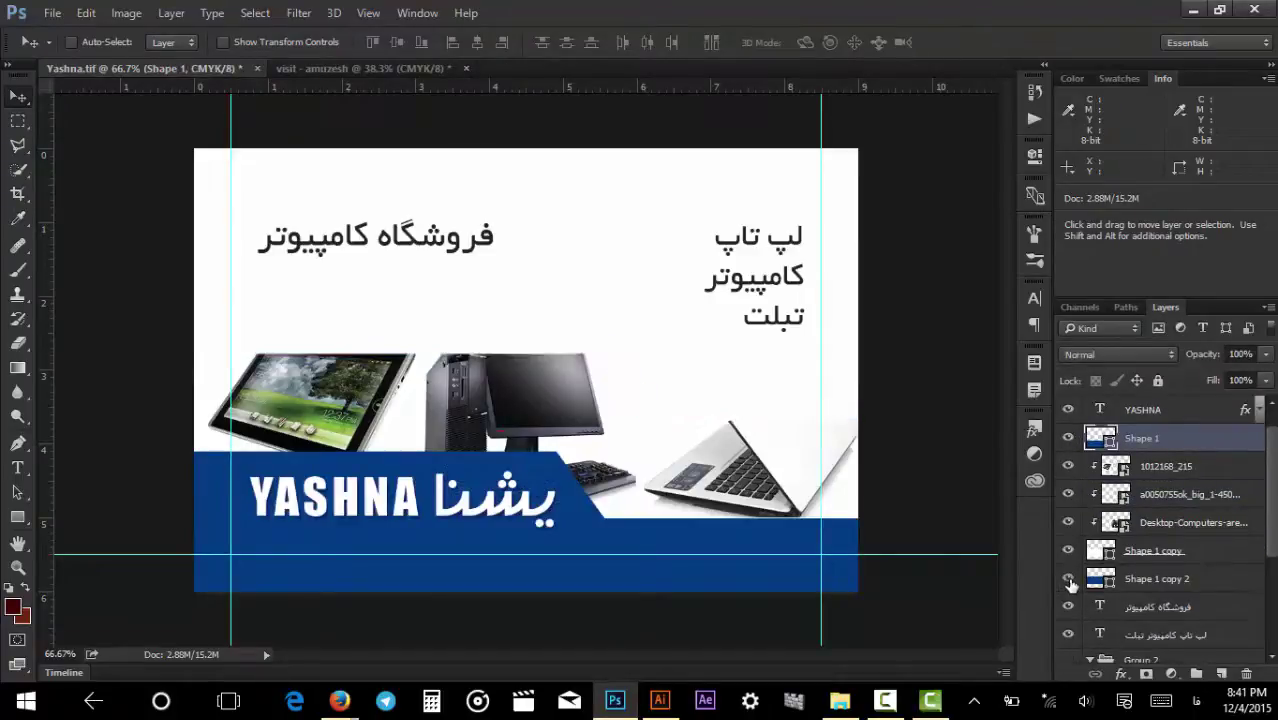
pyautogui.click(1068, 579)
pyautogui.click(1068, 551)
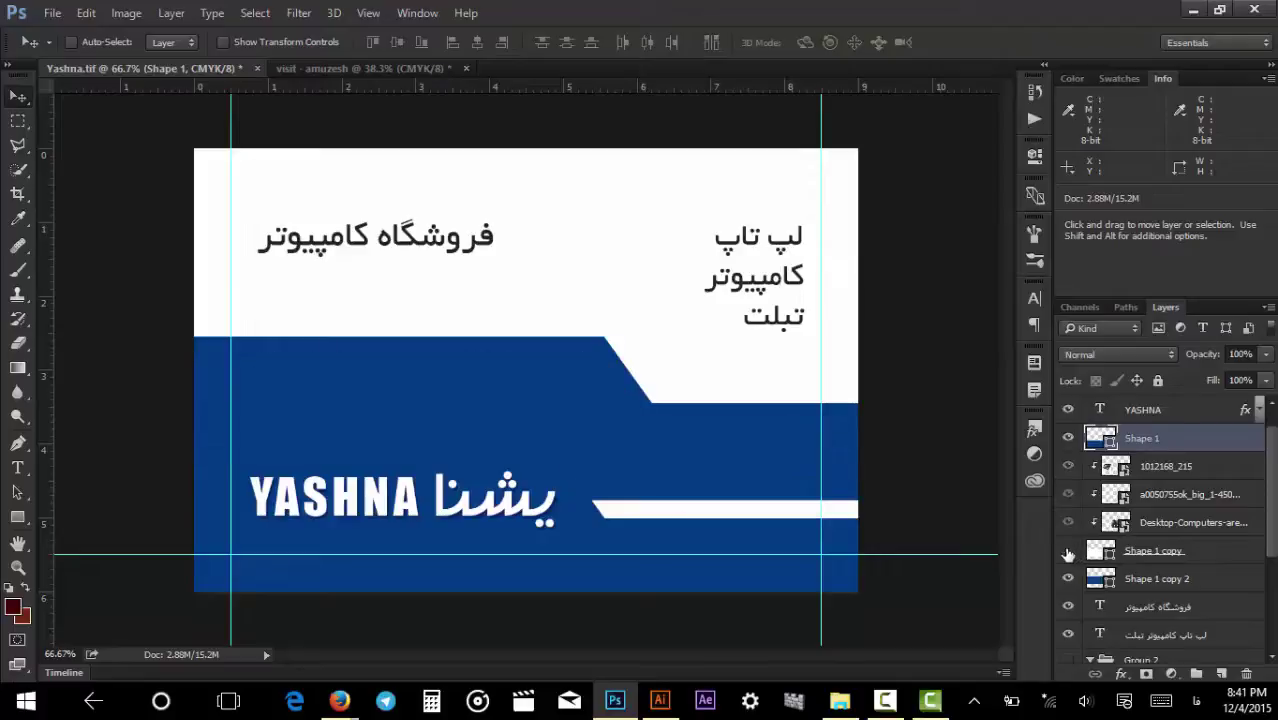
pyautogui.click(1068, 551)
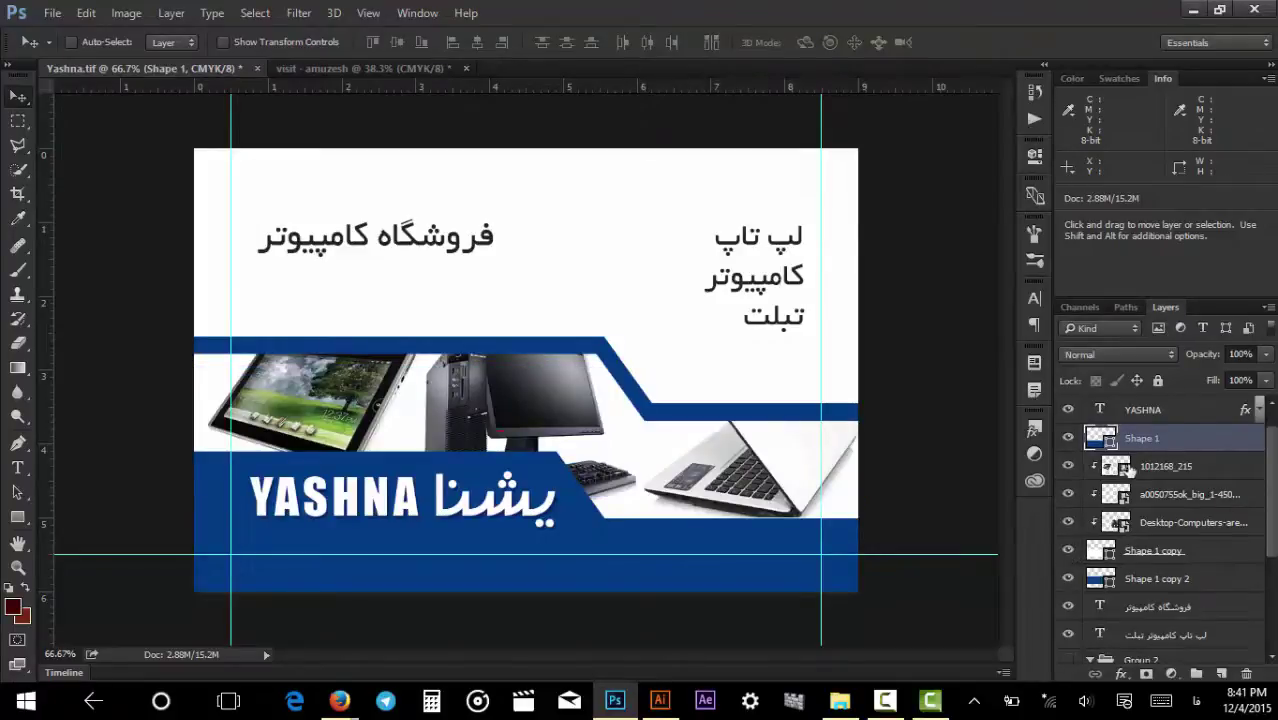
pyautogui.click(1140, 466)
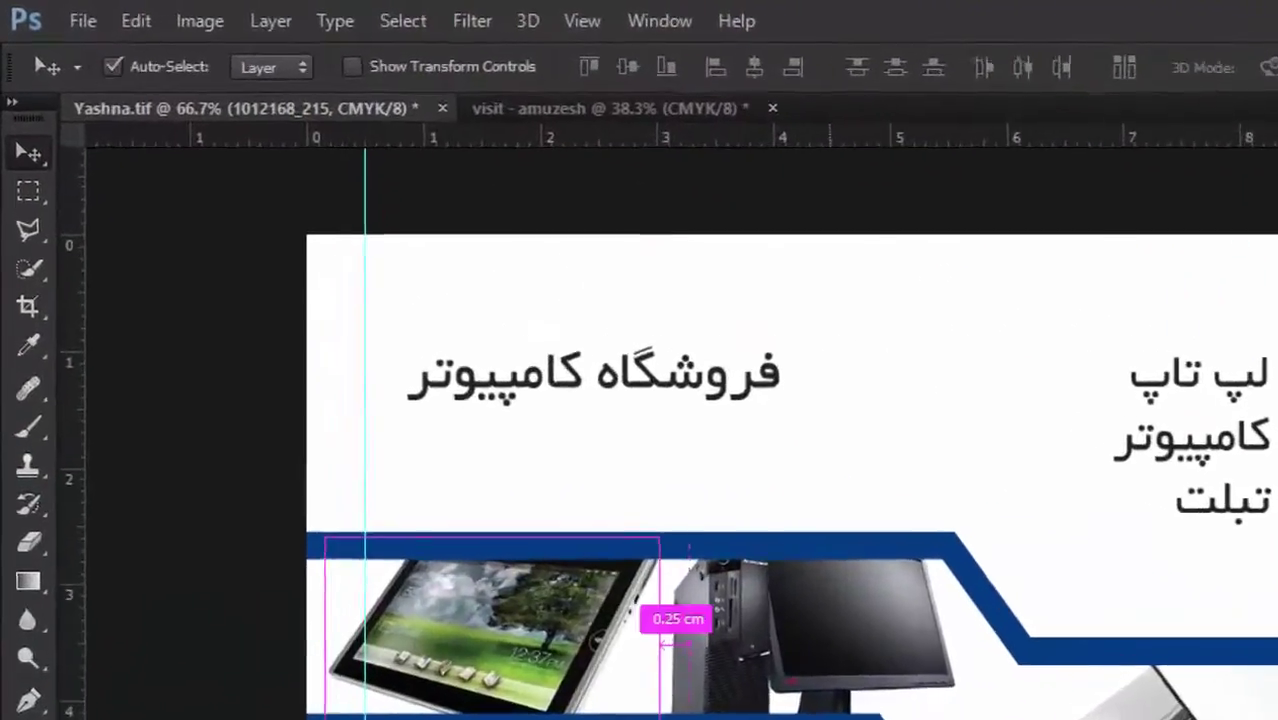
pyautogui.click(500, 495)
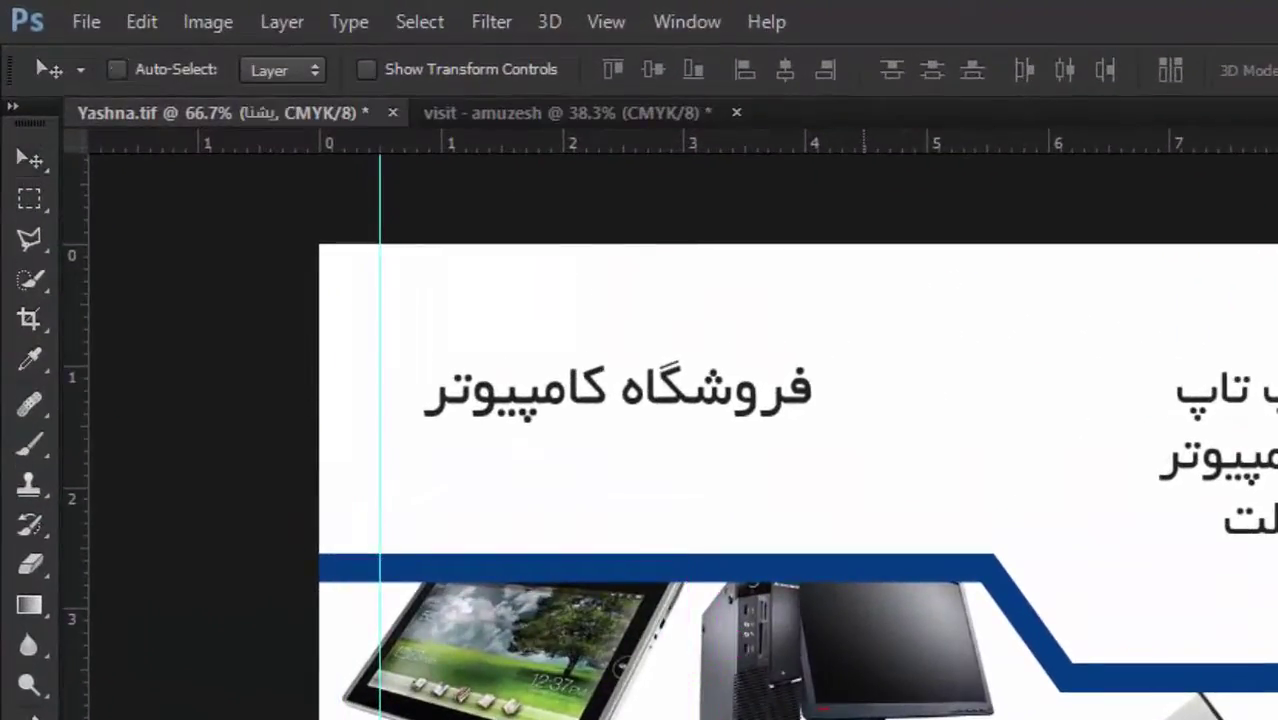
pyautogui.press('t')
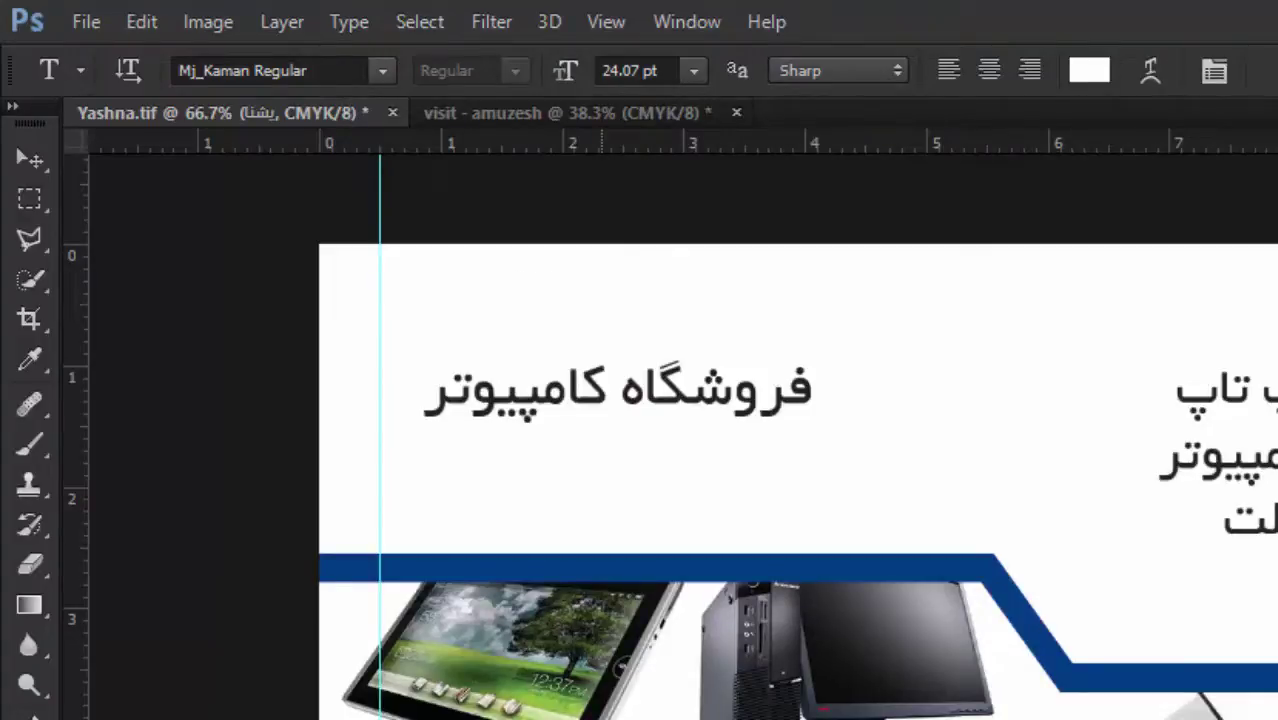
pyautogui.hotkey('alt', '[')
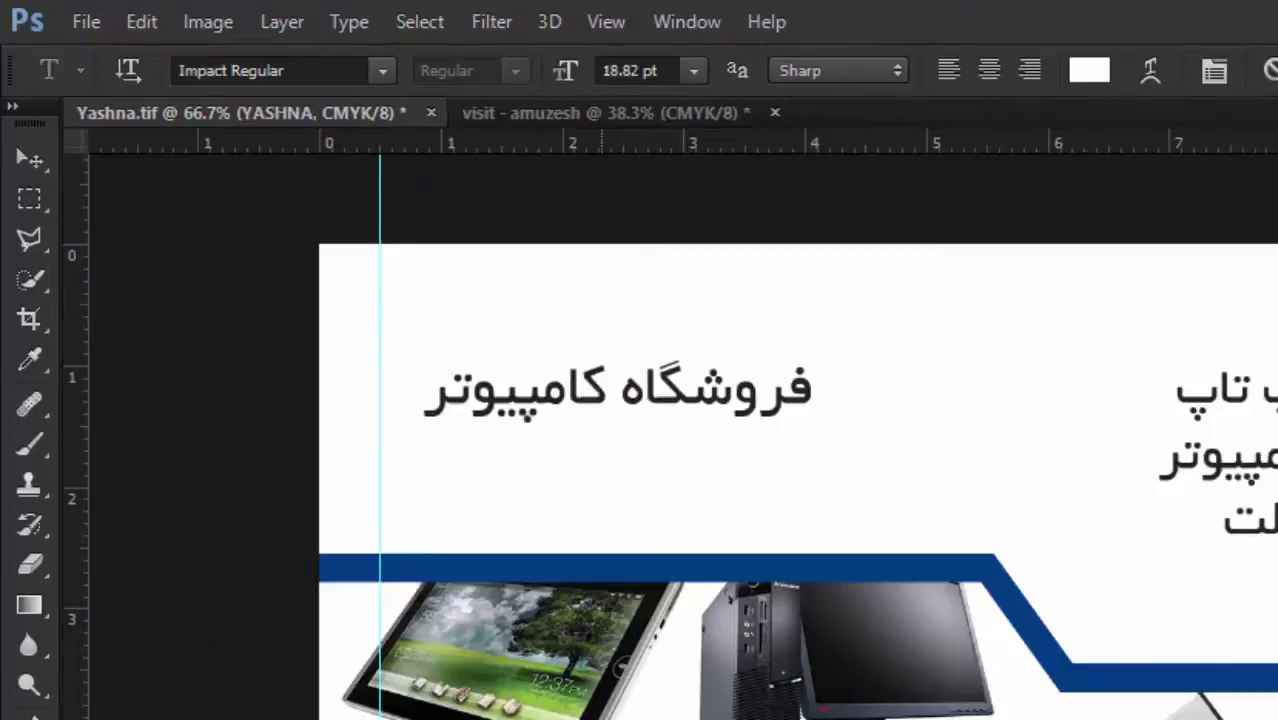
pyautogui.press('Escape')
pyautogui.click(29, 158)
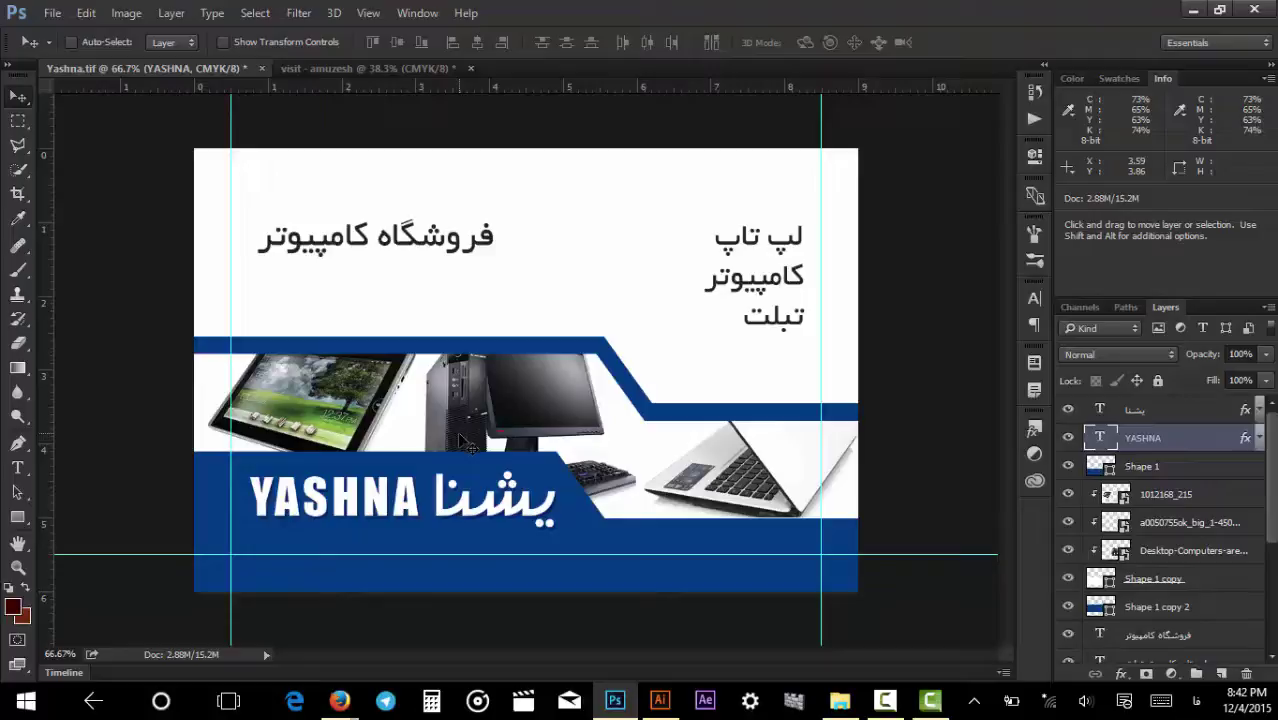
pyautogui.click(298, 13)
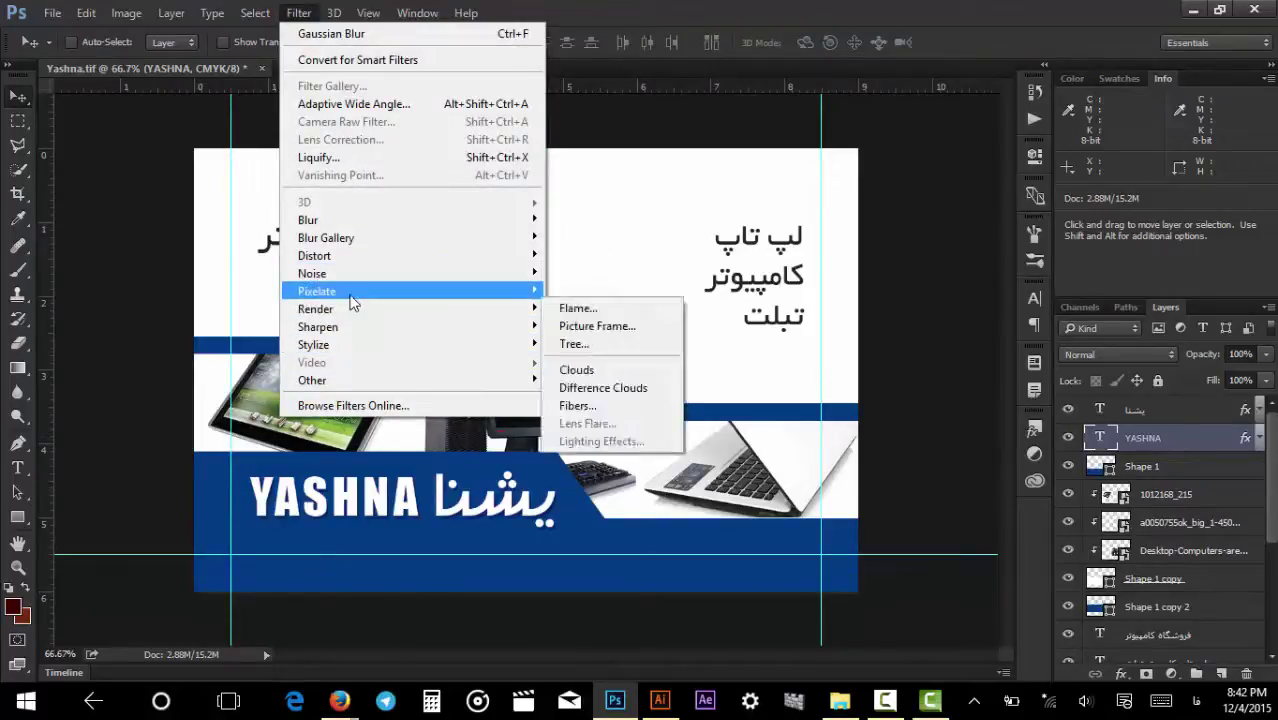
pyautogui.moveTo(354, 292)
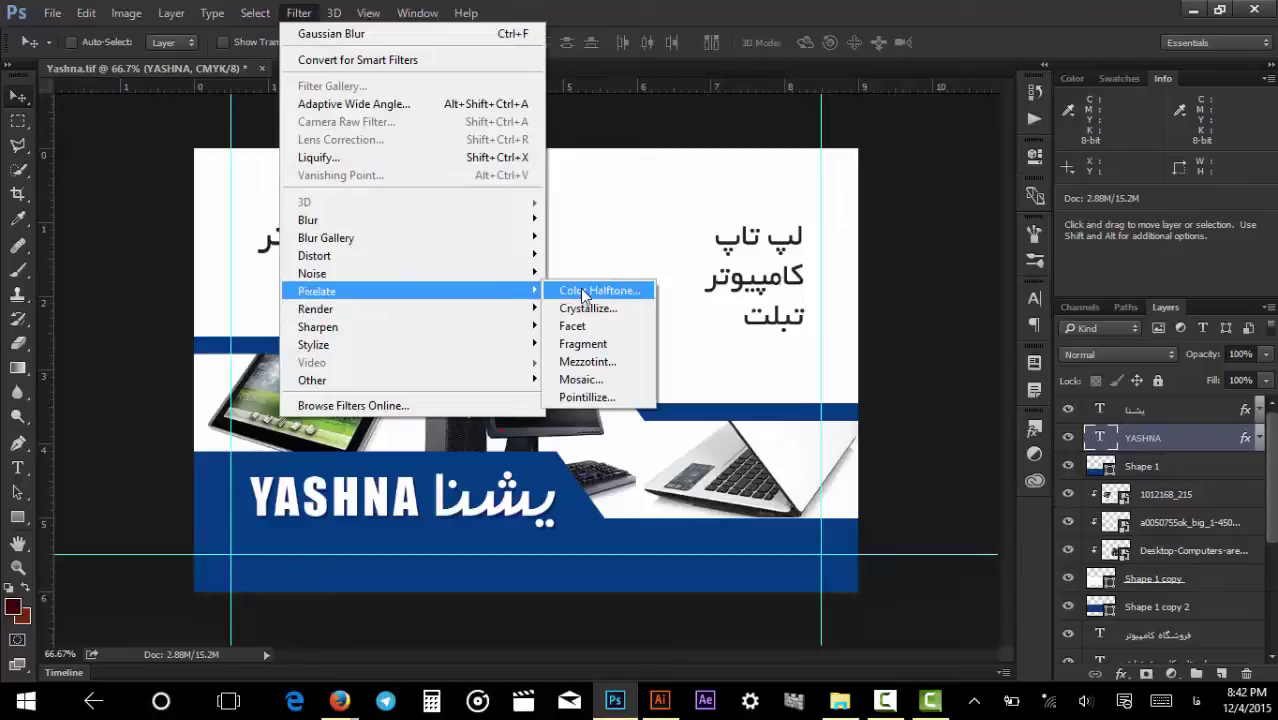
pyautogui.moveTo(475, 387)
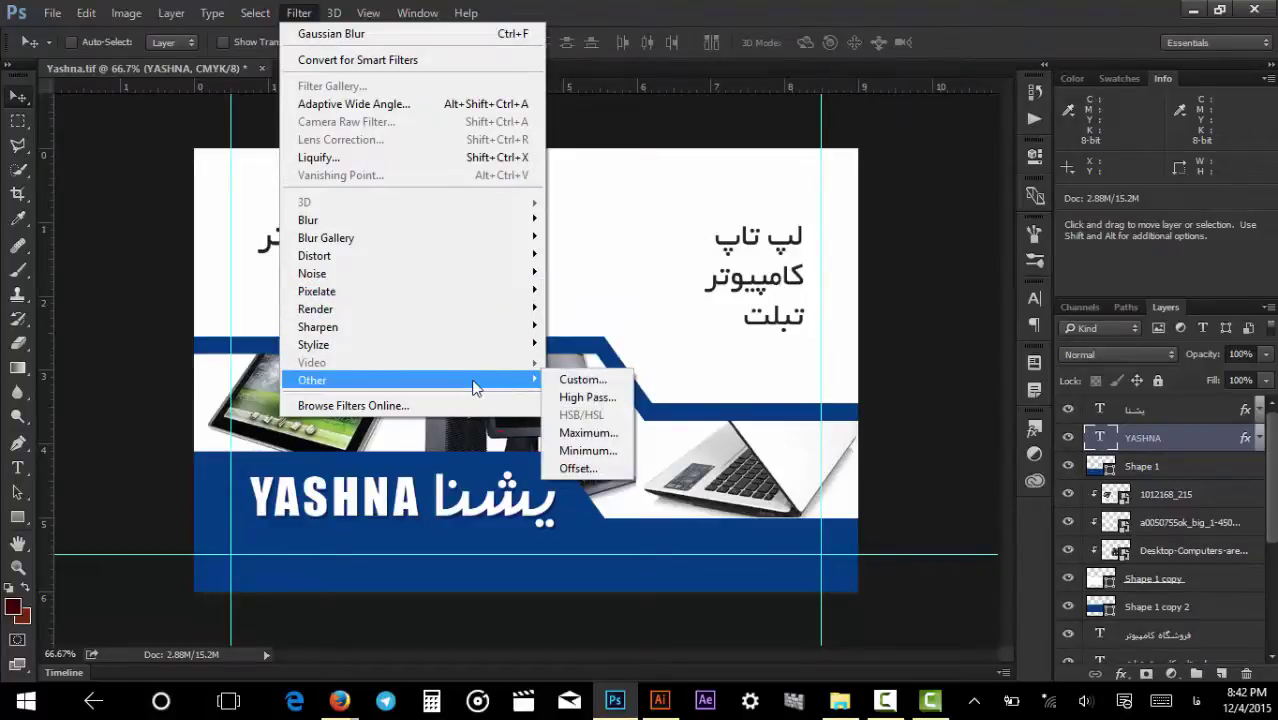
pyautogui.moveTo(398, 221)
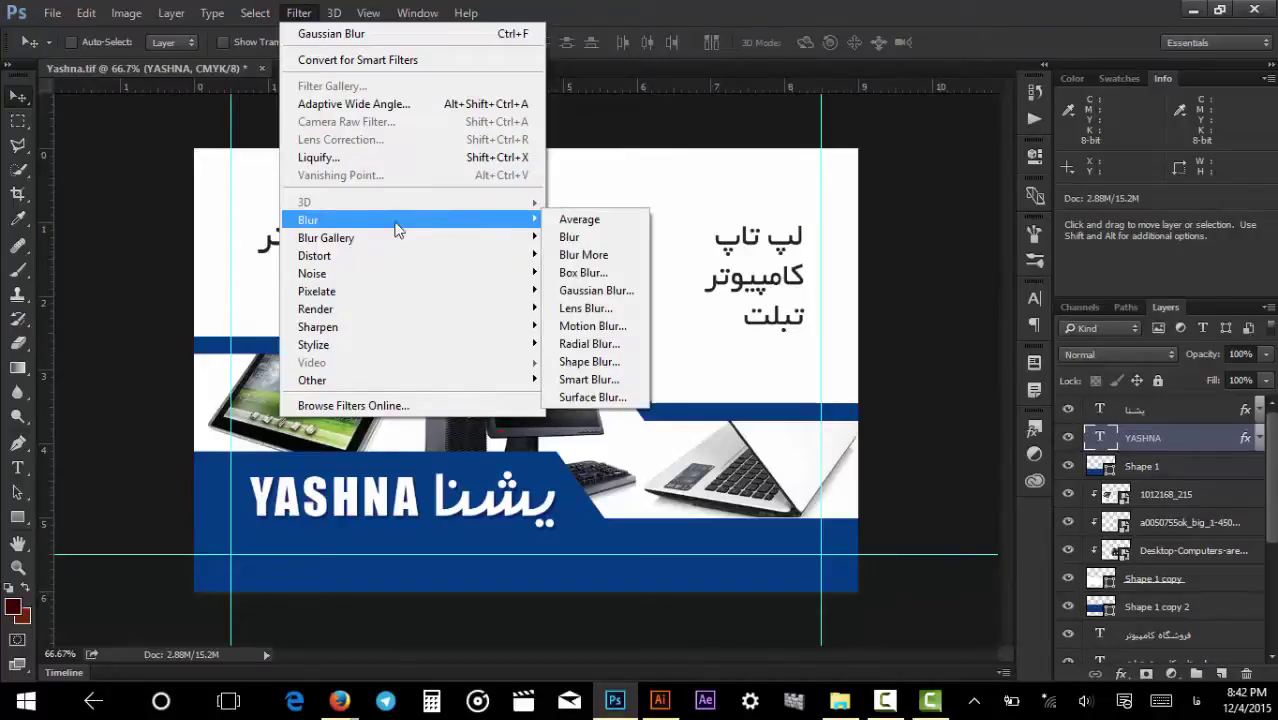
pyautogui.moveTo(385, 316)
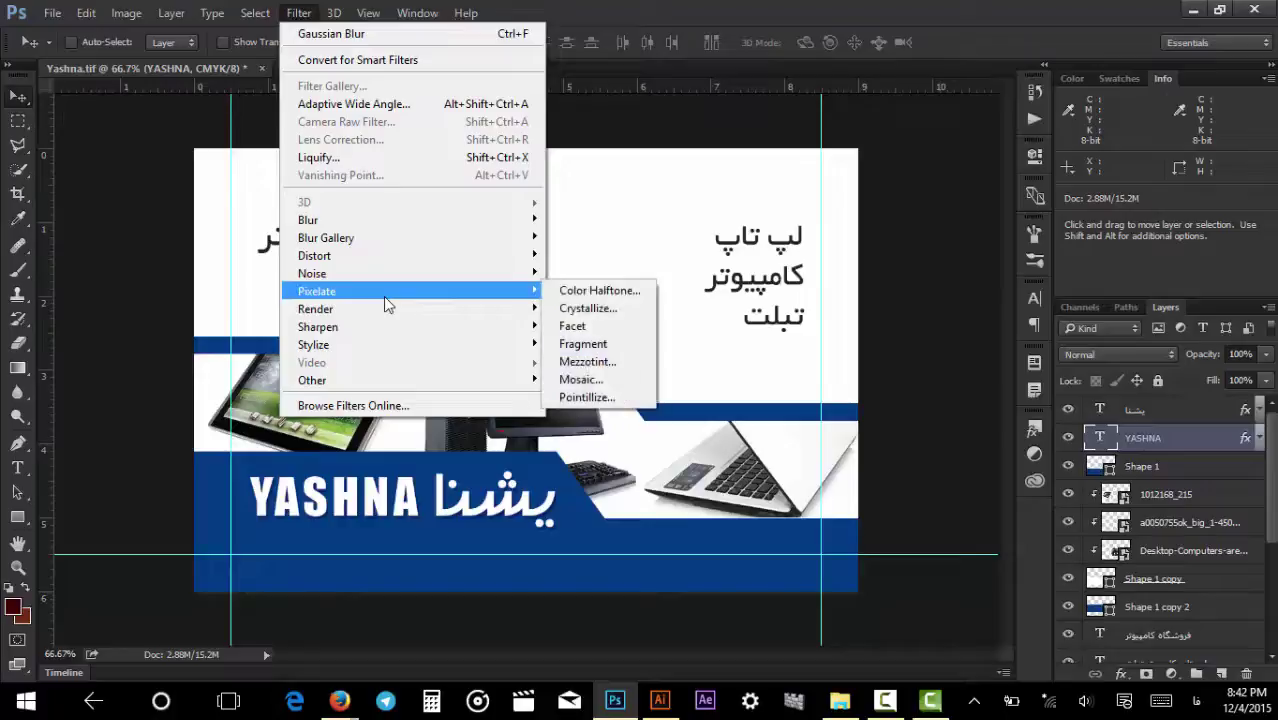
pyautogui.click(620, 231)
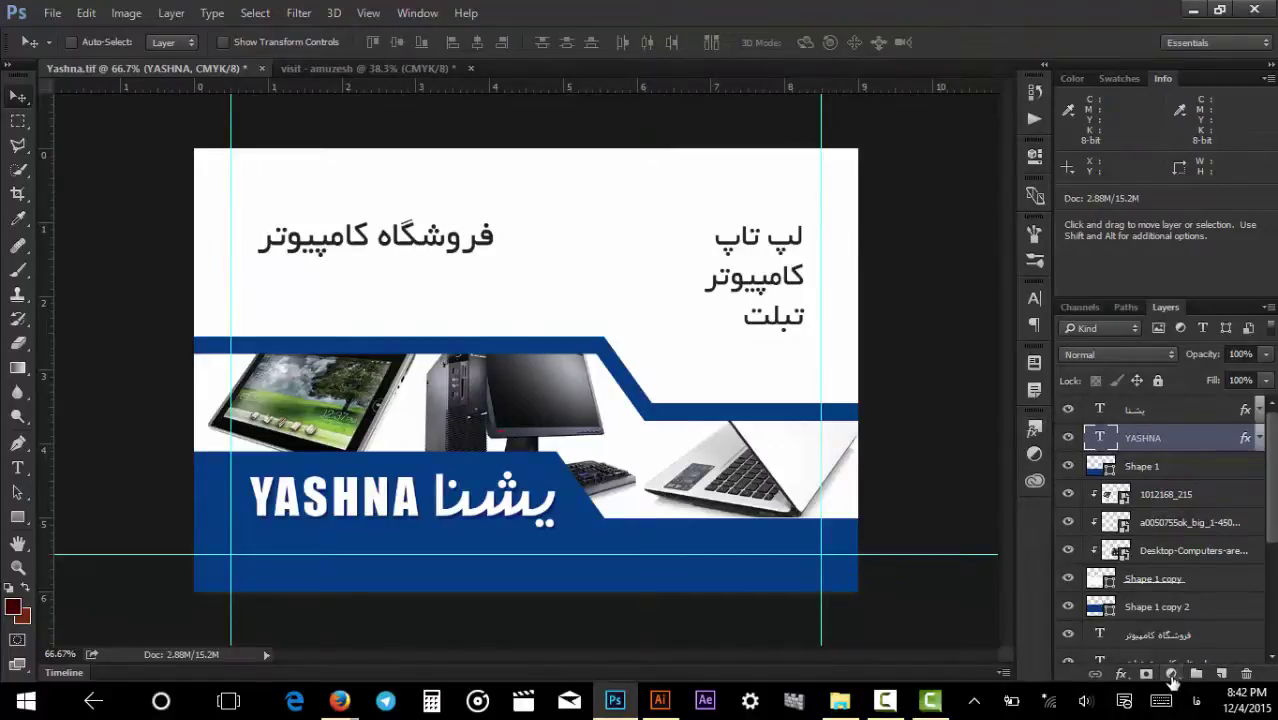
pyautogui.click(1171, 675)
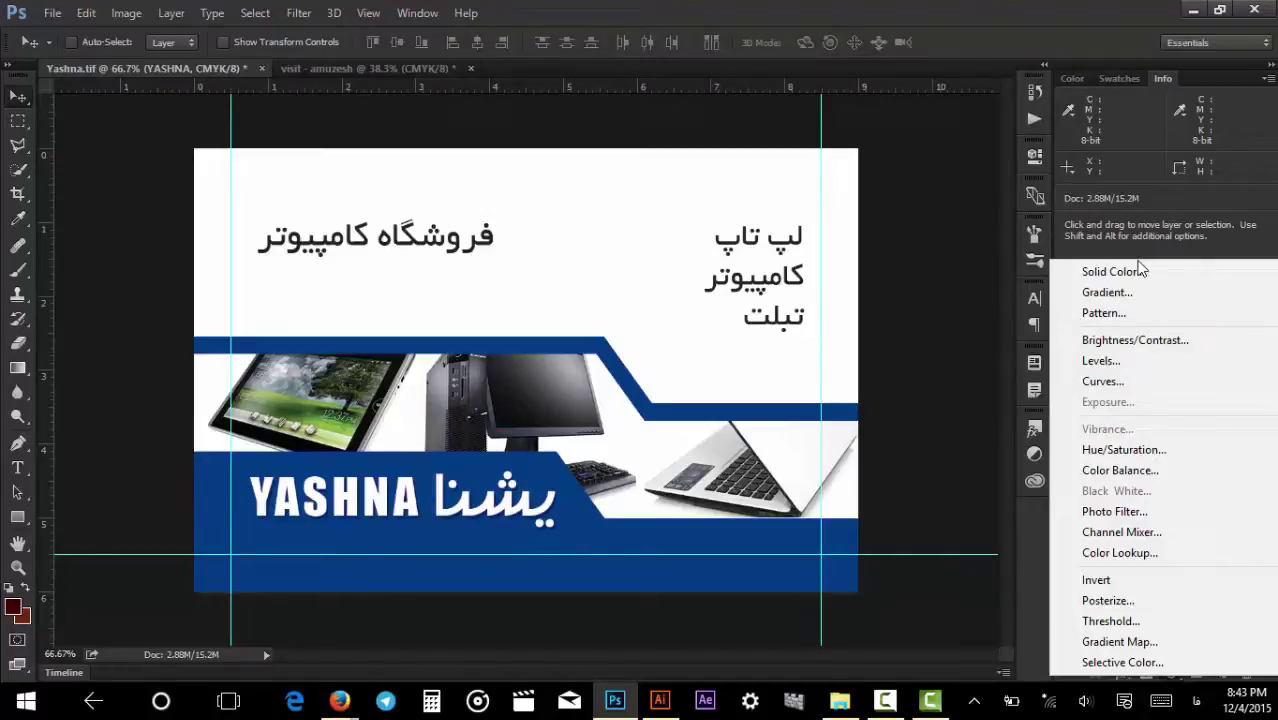
pyautogui.click(410, 395)
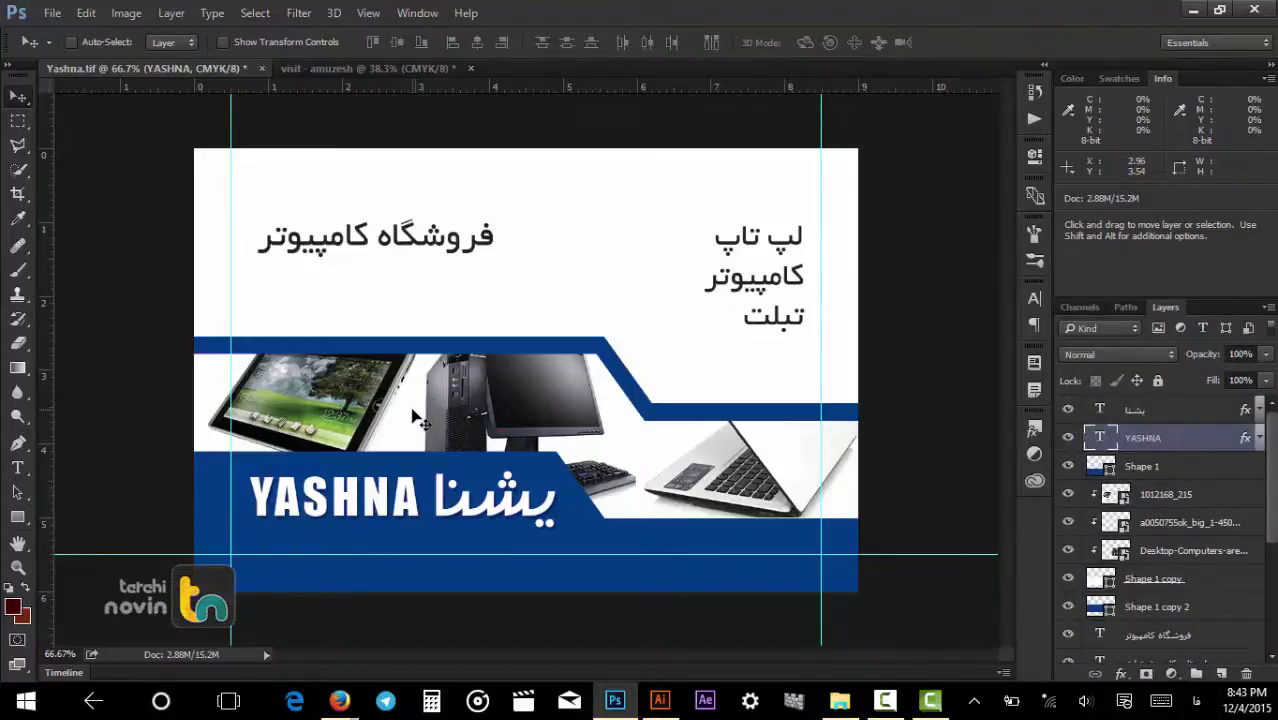
pyautogui.keyDown('ctrl'); pyautogui.click(368, 395); pyautogui.keyUp('ctrl')
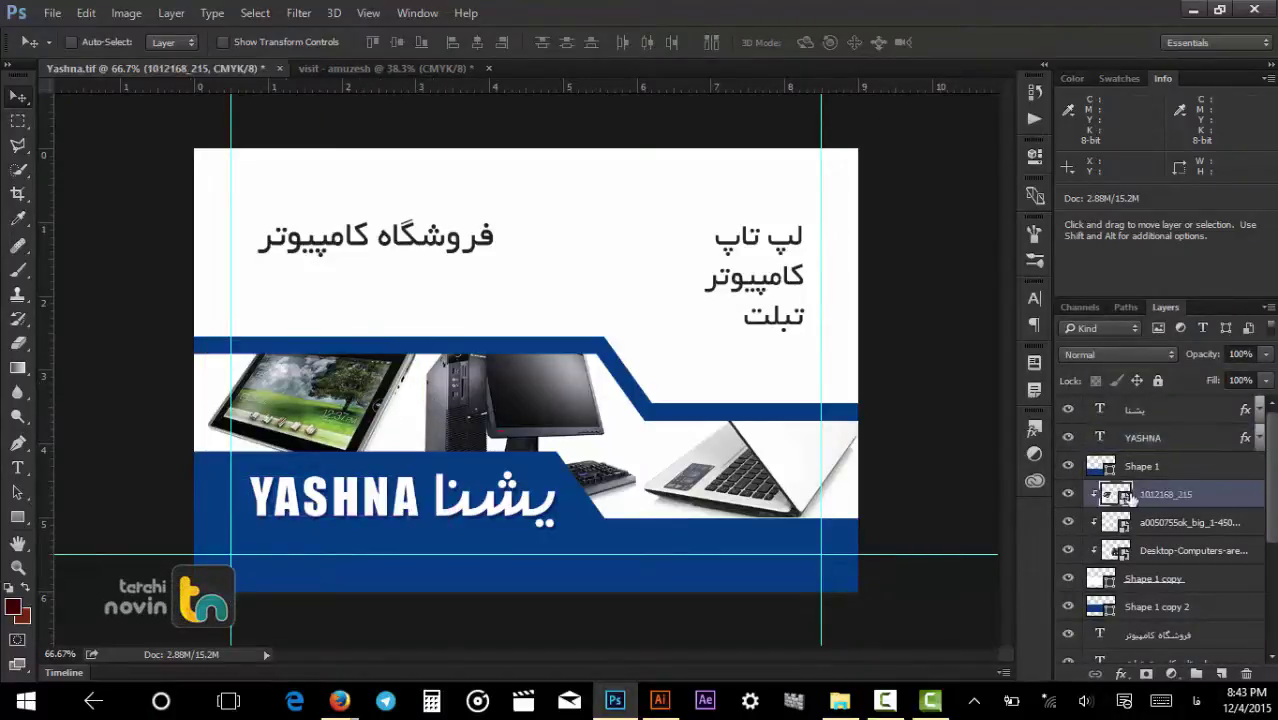
# Open the tablet photo's source image and convert its background into Layer 0.
pyautogui.doubleClick(1116, 494)
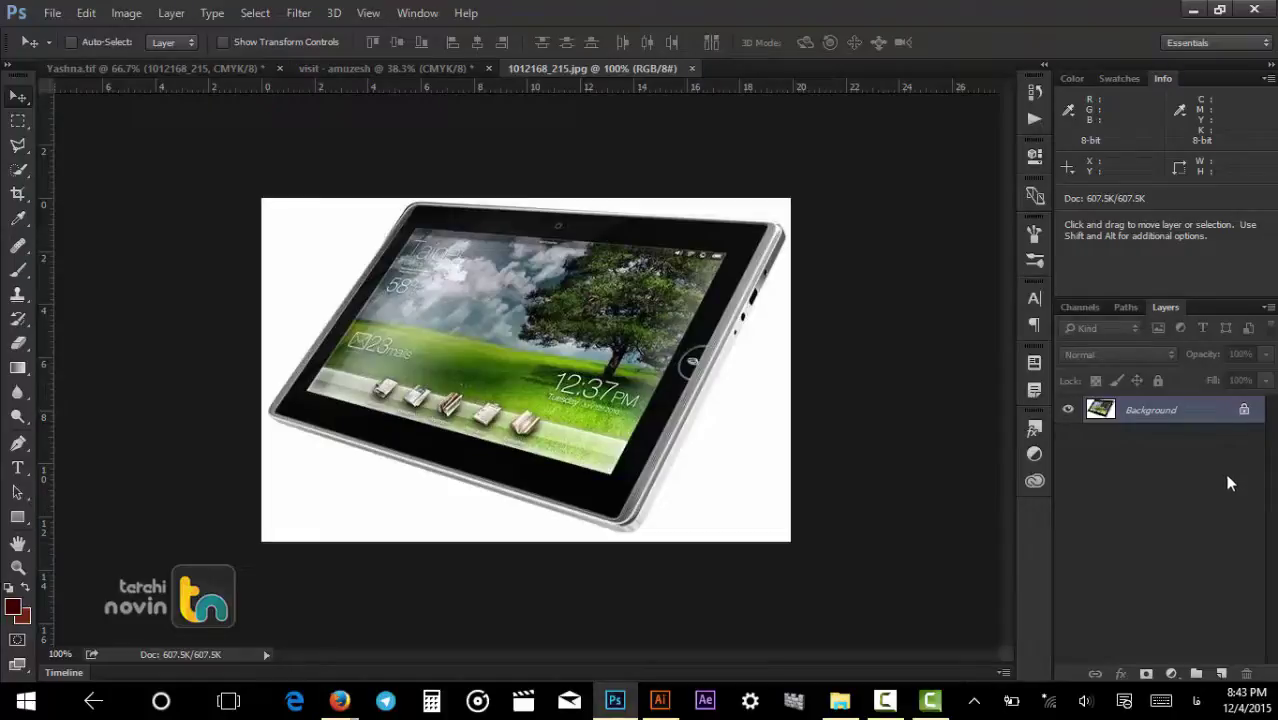
pyautogui.doubleClick(1224, 417)
pyautogui.press('Return')
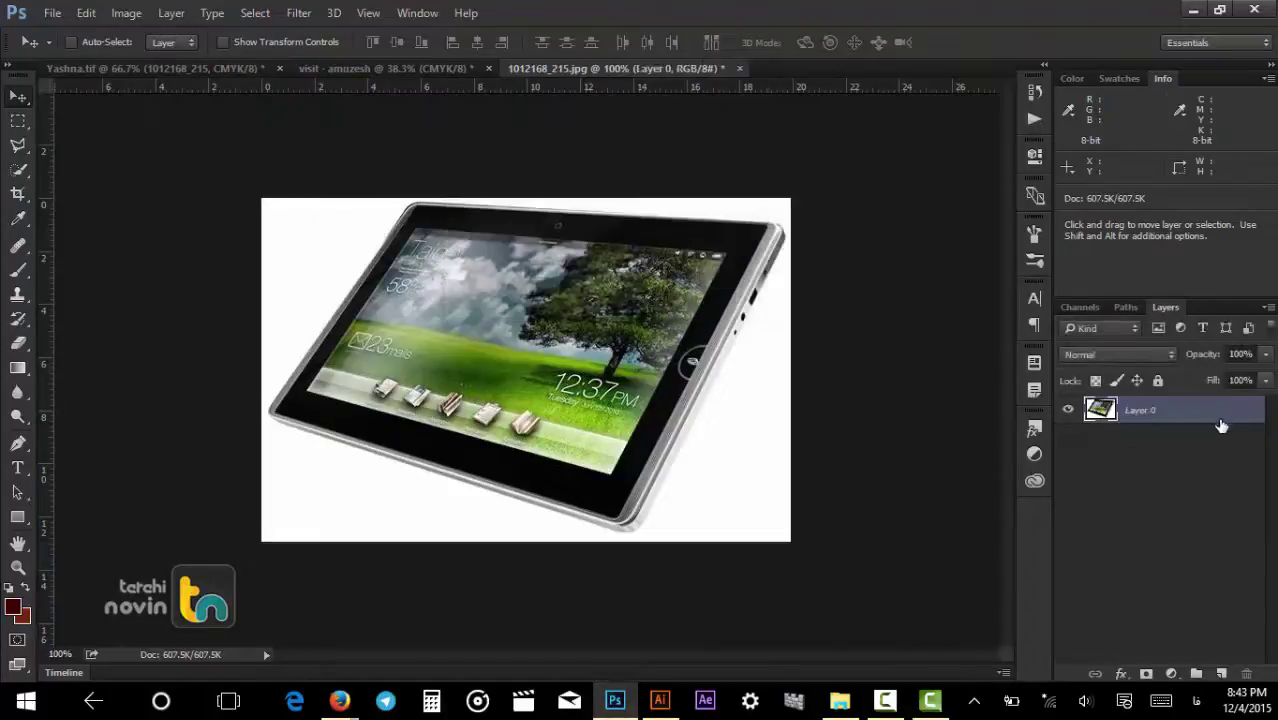
# Select the white background around the tablet with the Magic Wand, then deselect.
pyautogui.click(17, 149)
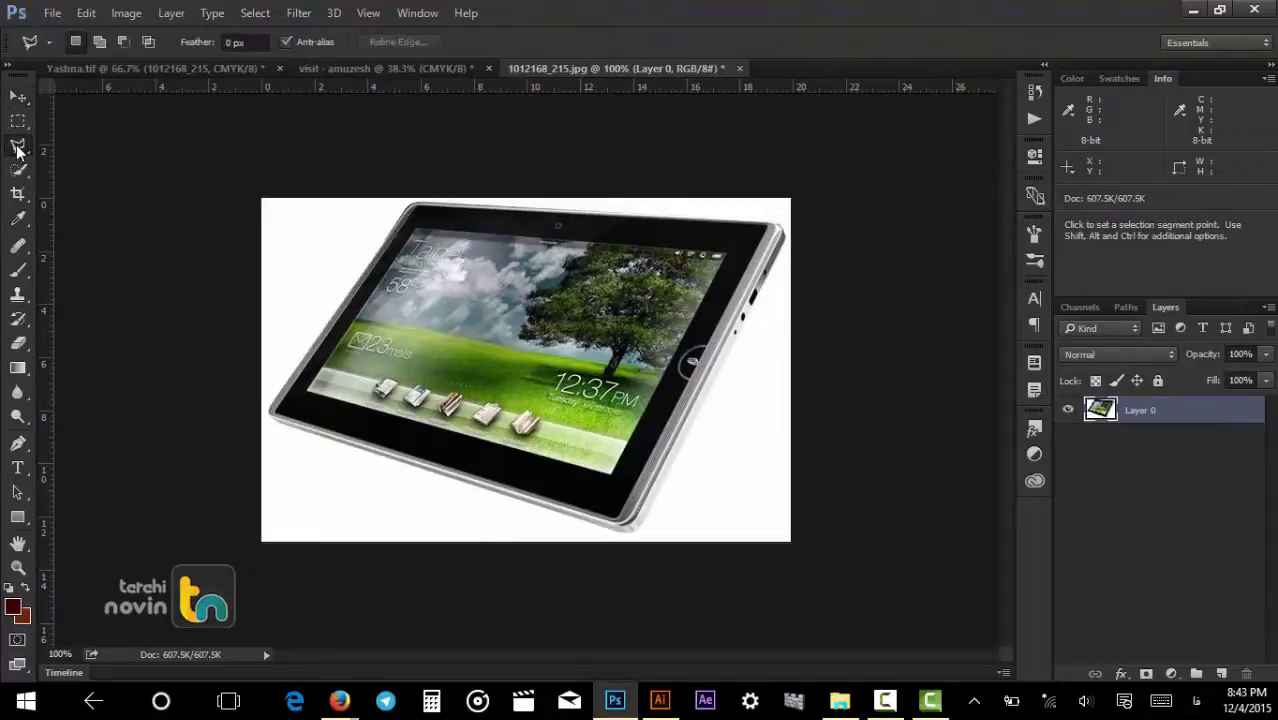
pyautogui.rightClick(17, 149)
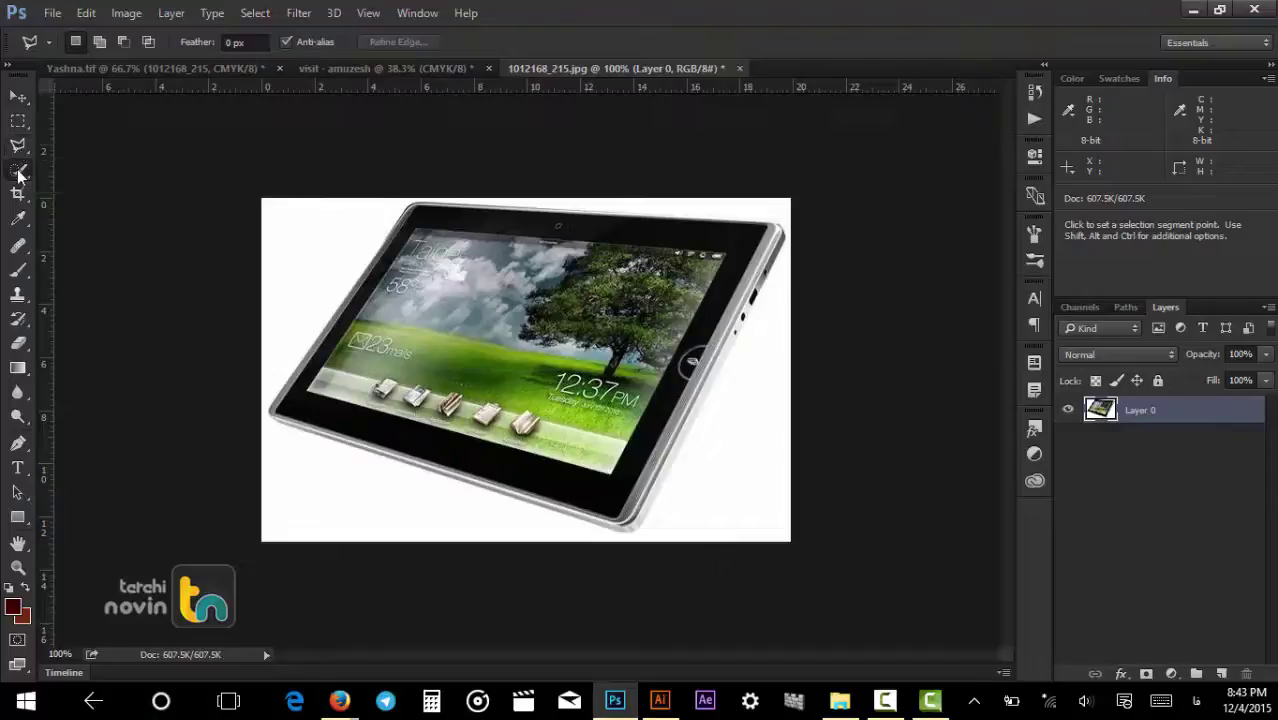
pyautogui.click(17, 168)
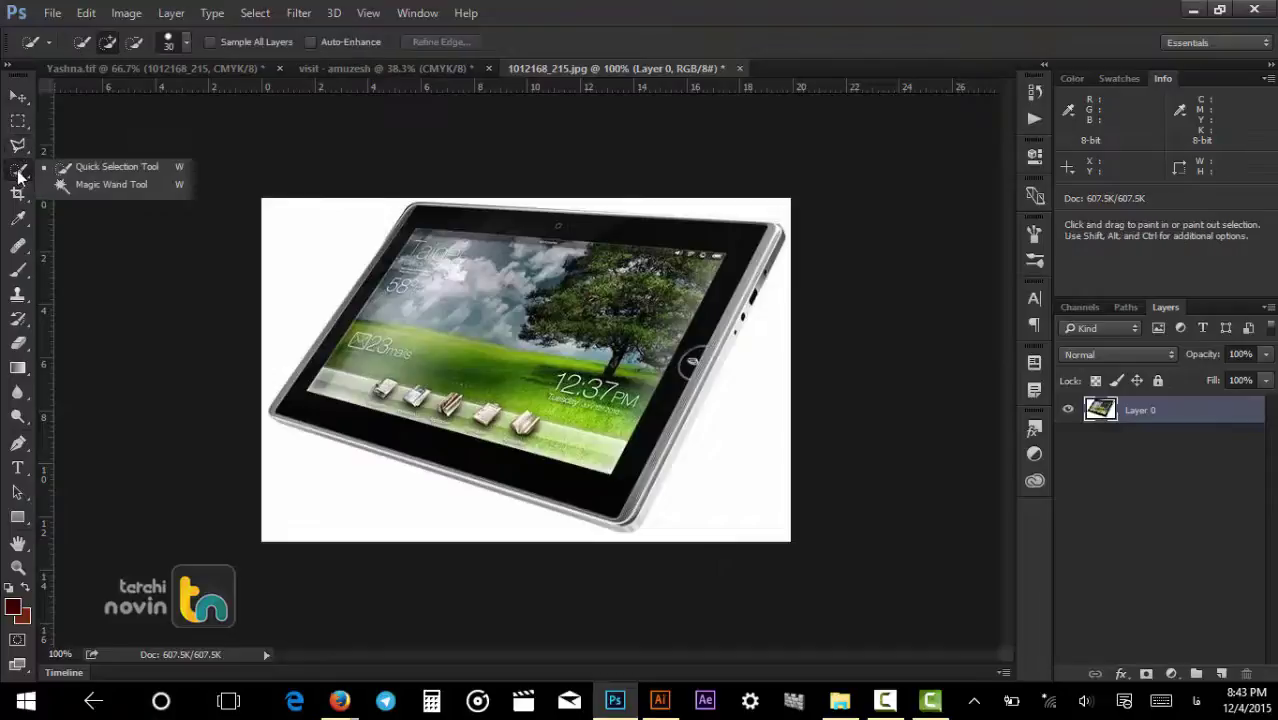
pyautogui.click(90, 185)
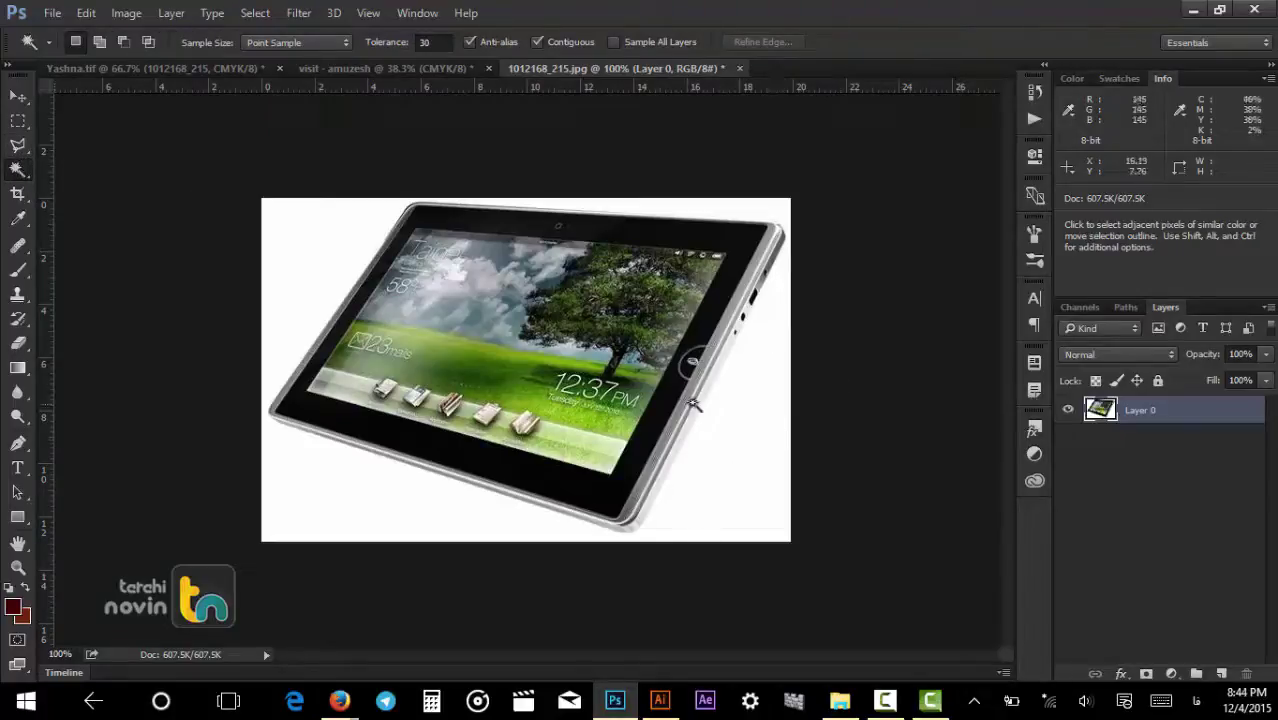
pyautogui.click(312, 264)
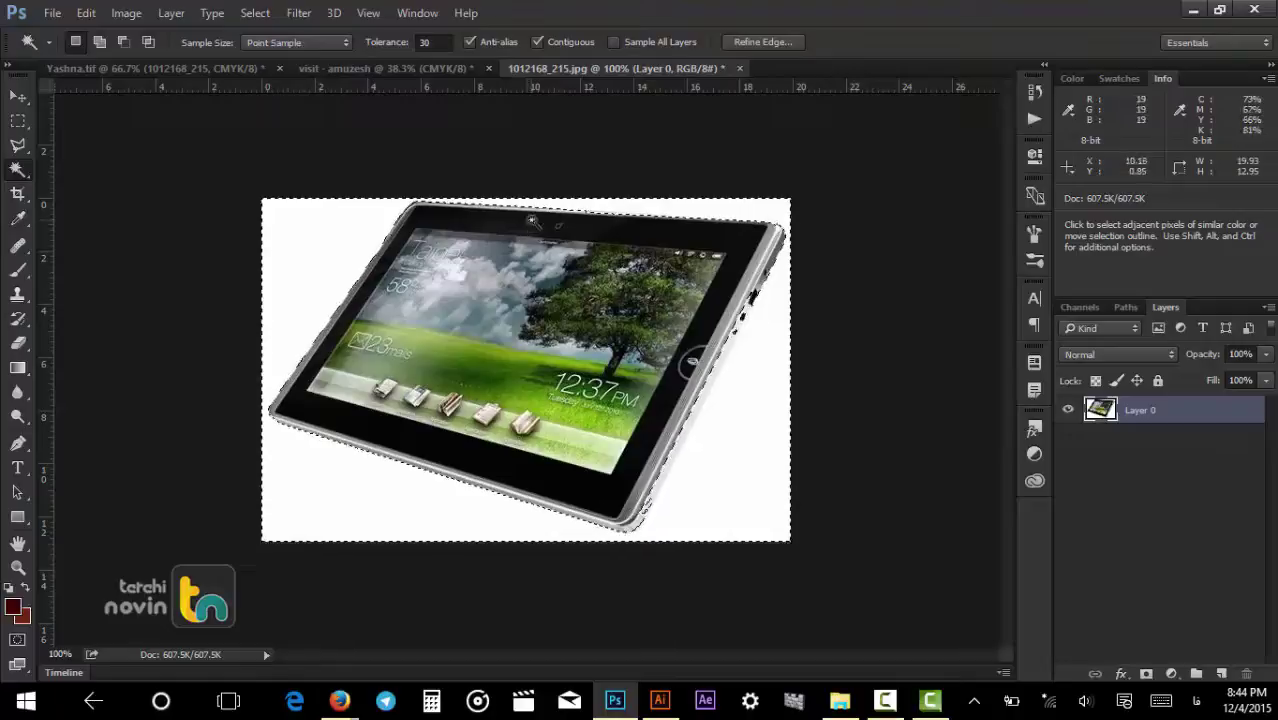
pyautogui.hotkey('ctrl', 'd')
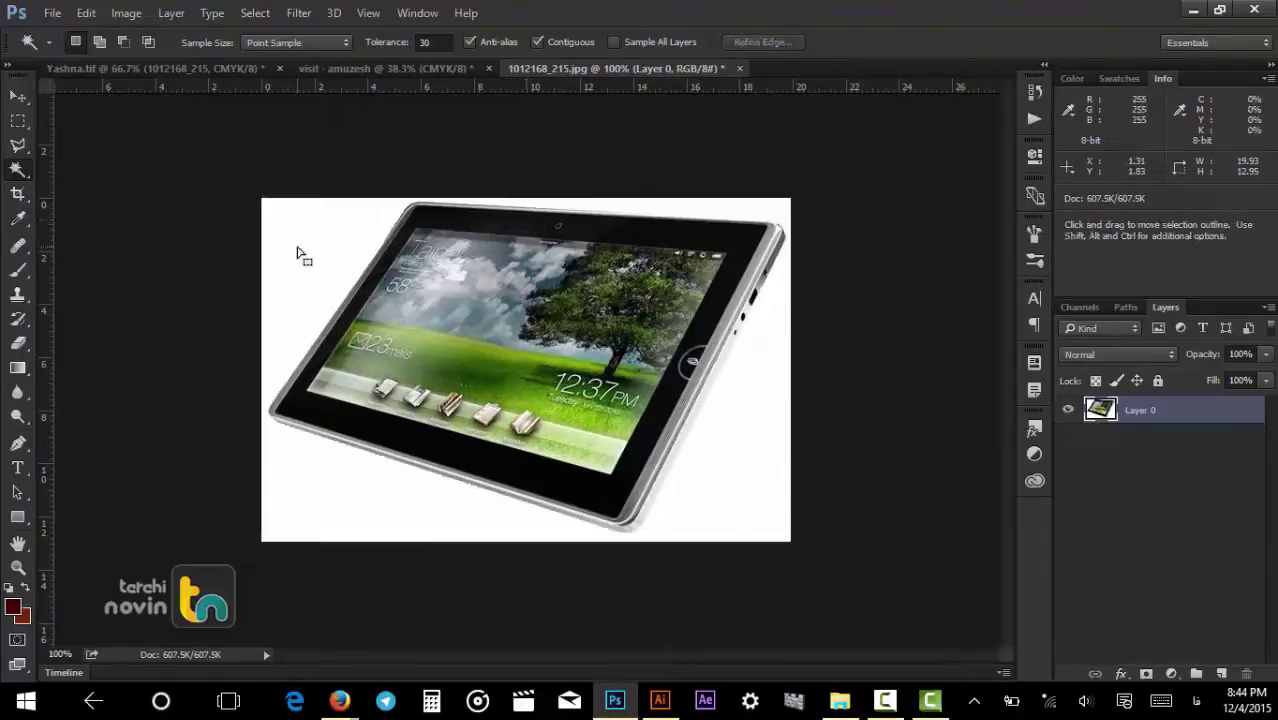
# Outline the tablet with the Polygonal Lasso, from its top-left corner around to the top-right.
pyautogui.hotkey('ctrl', 'd')
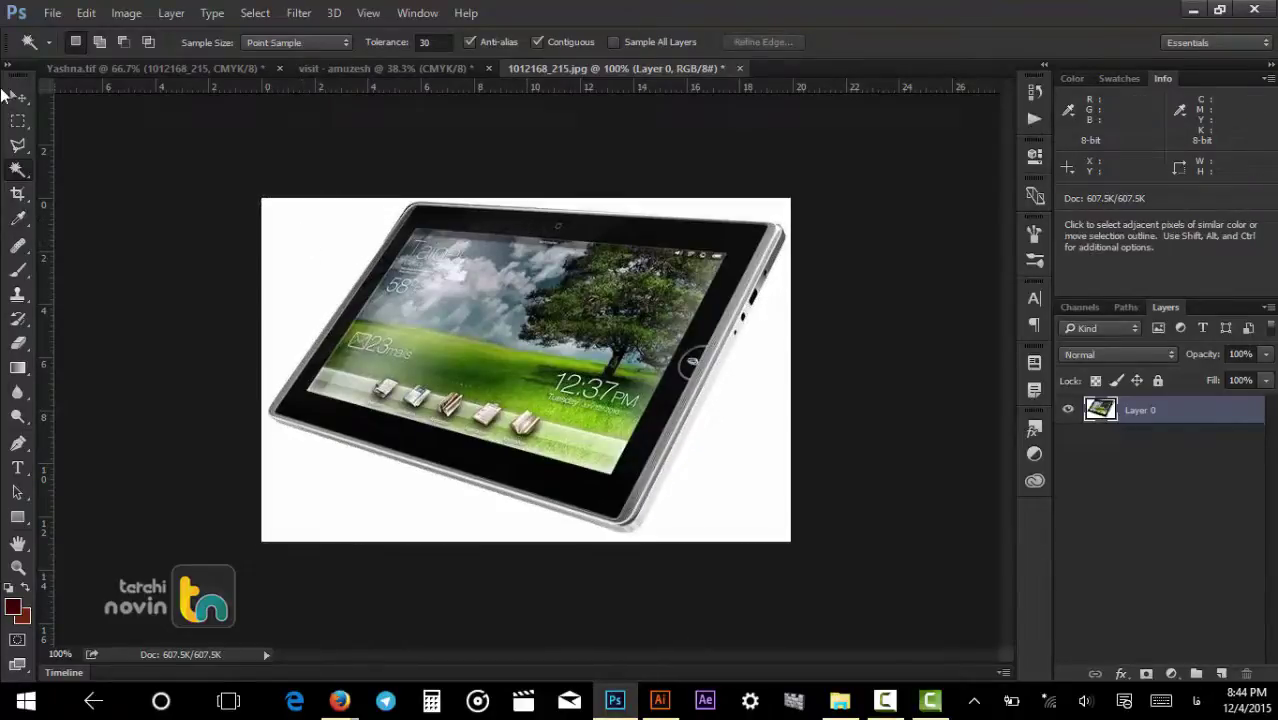
pyautogui.click(20, 147)
pyautogui.rightClick(20, 147)
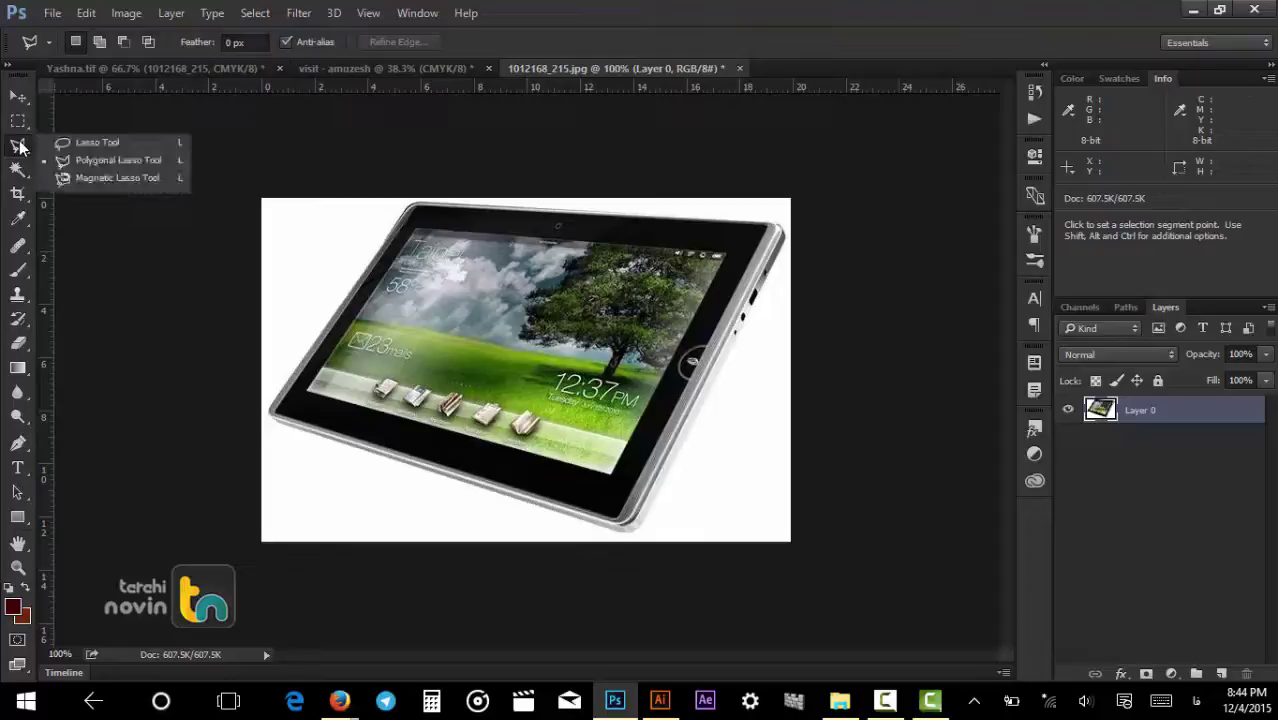
pyautogui.click(20, 147)
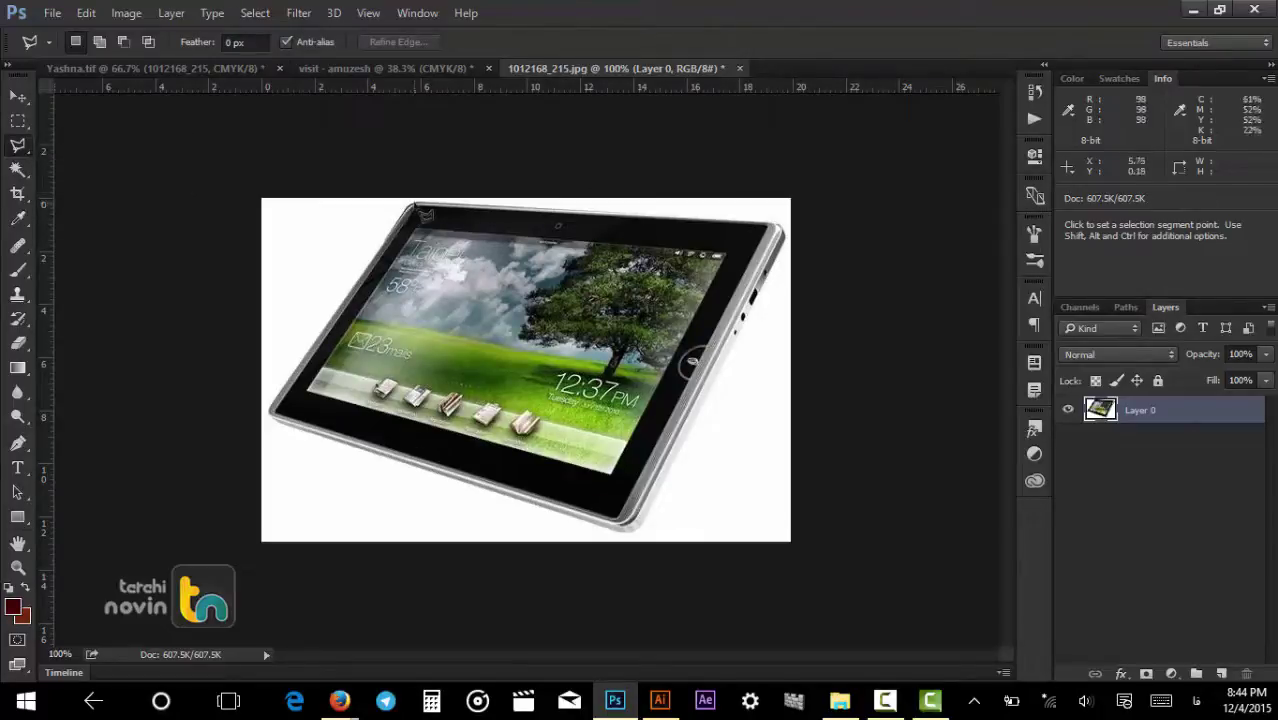
pyautogui.click(410, 207)
pyautogui.click(282, 400)
pyautogui.click(282, 448)
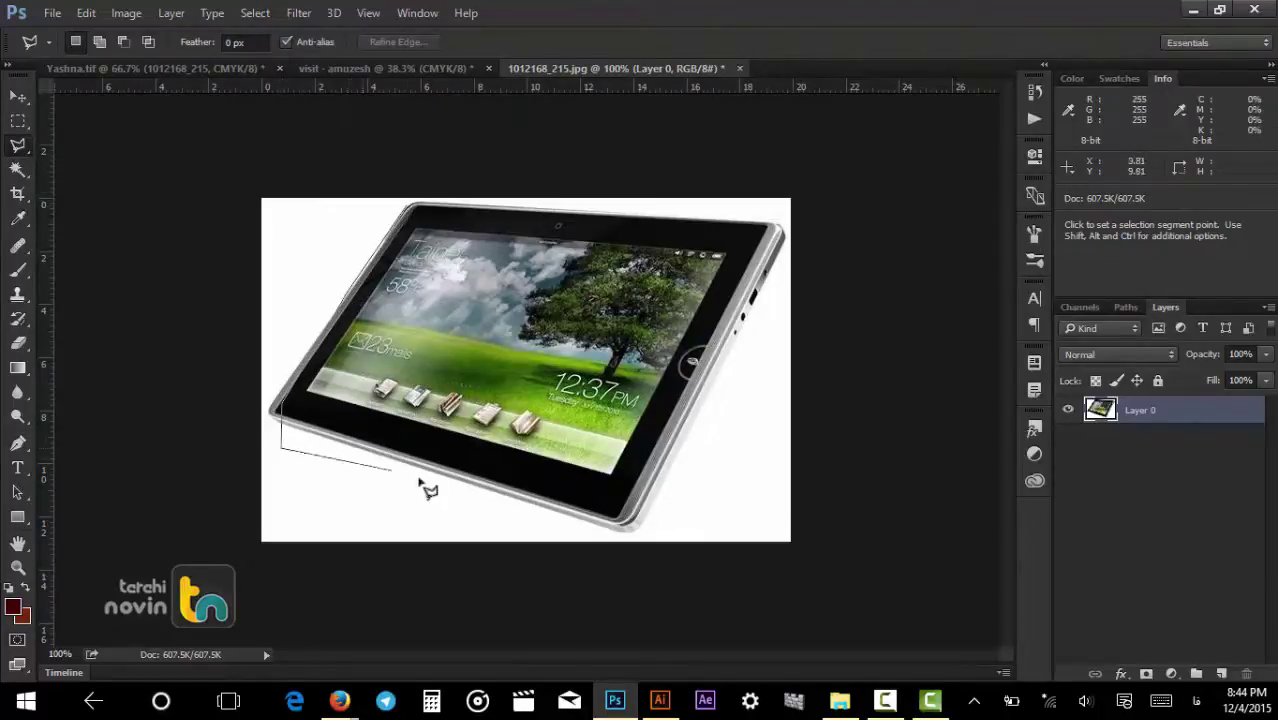
pyautogui.click(658, 533)
pyautogui.click(686, 505)
pyautogui.click(778, 226)
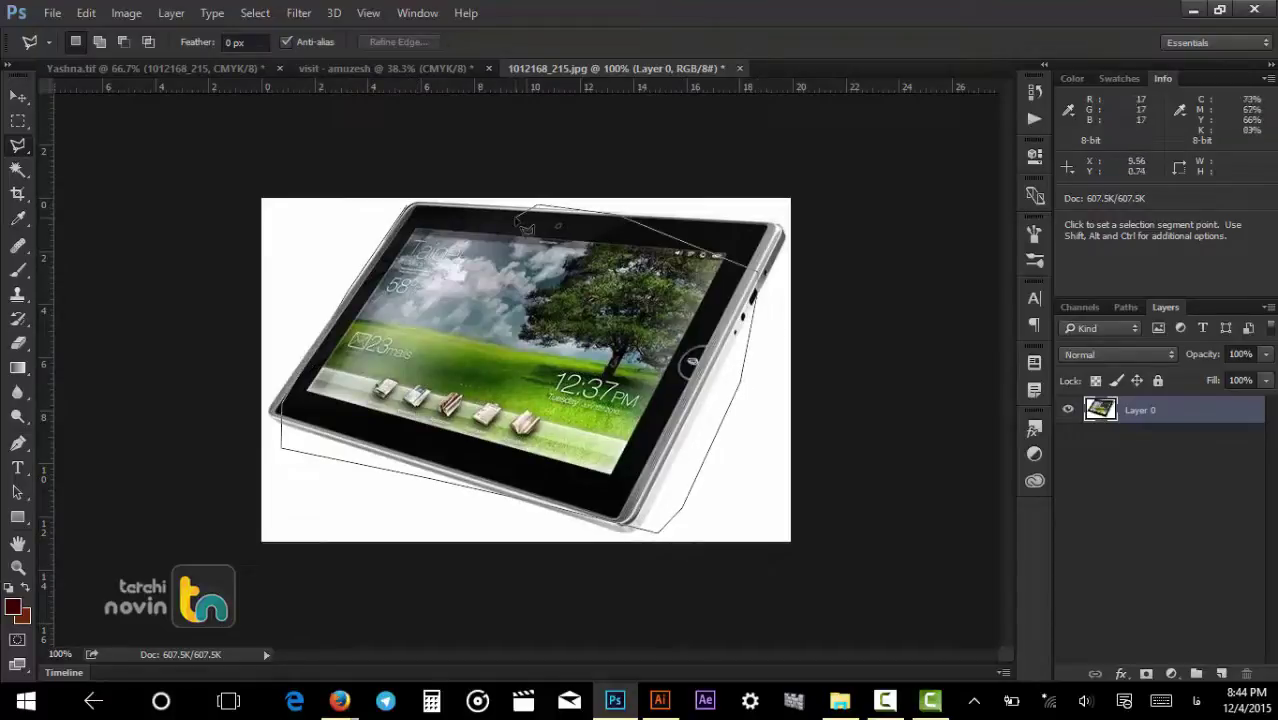
pyautogui.click(410, 207)
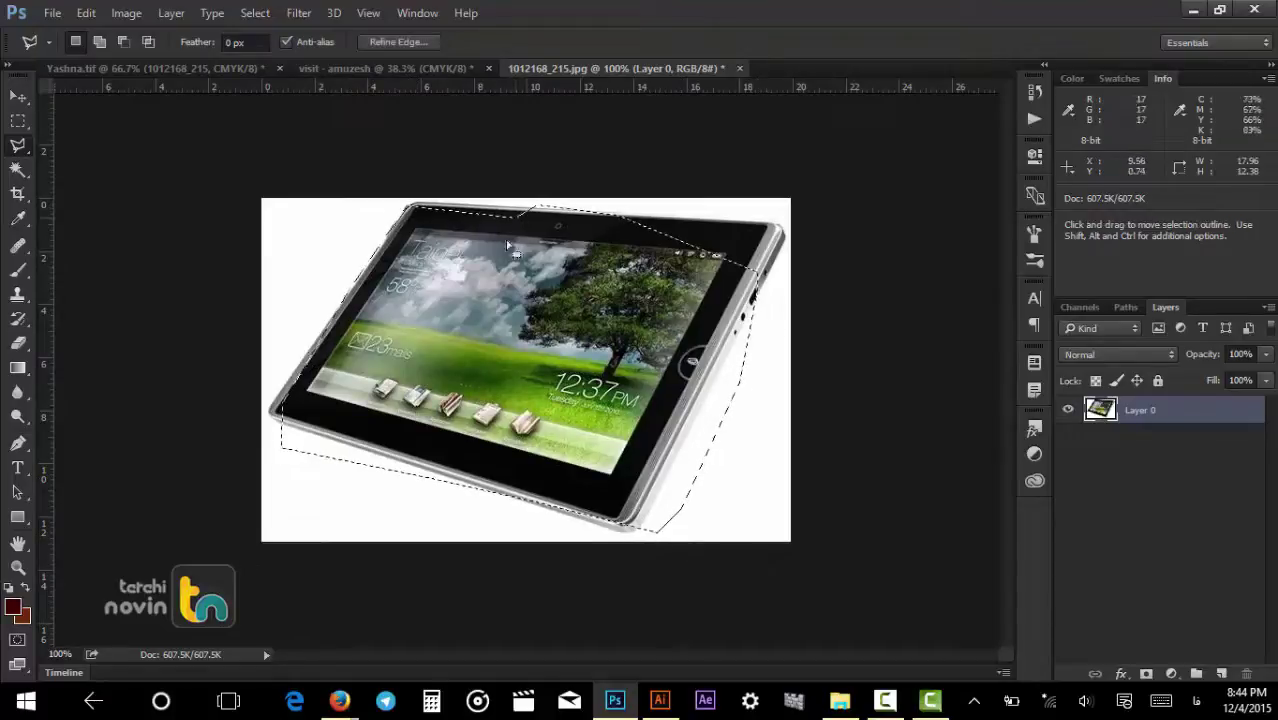
# Reselect the white background with the Magic Wand and add a missed lower-right area with the Polygonal Lasso.
pyautogui.click(18, 171)
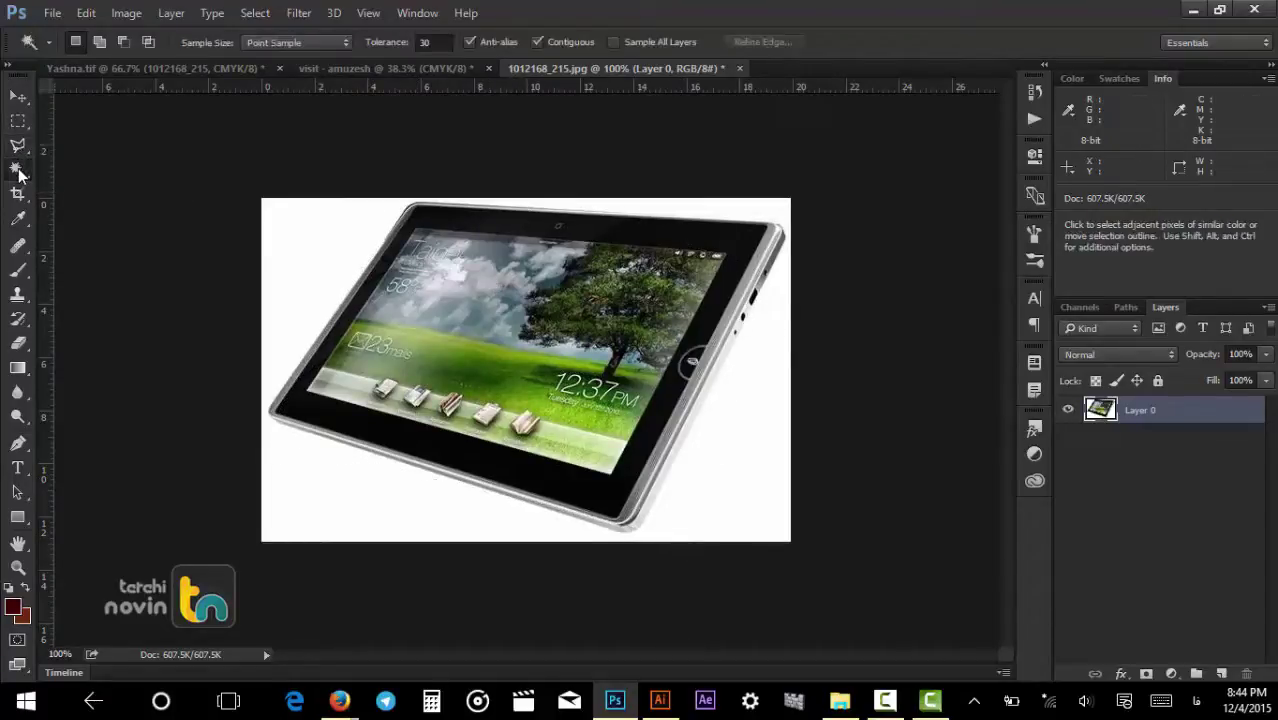
pyautogui.click(349, 243)
pyautogui.hotkey('ctrl', '0')
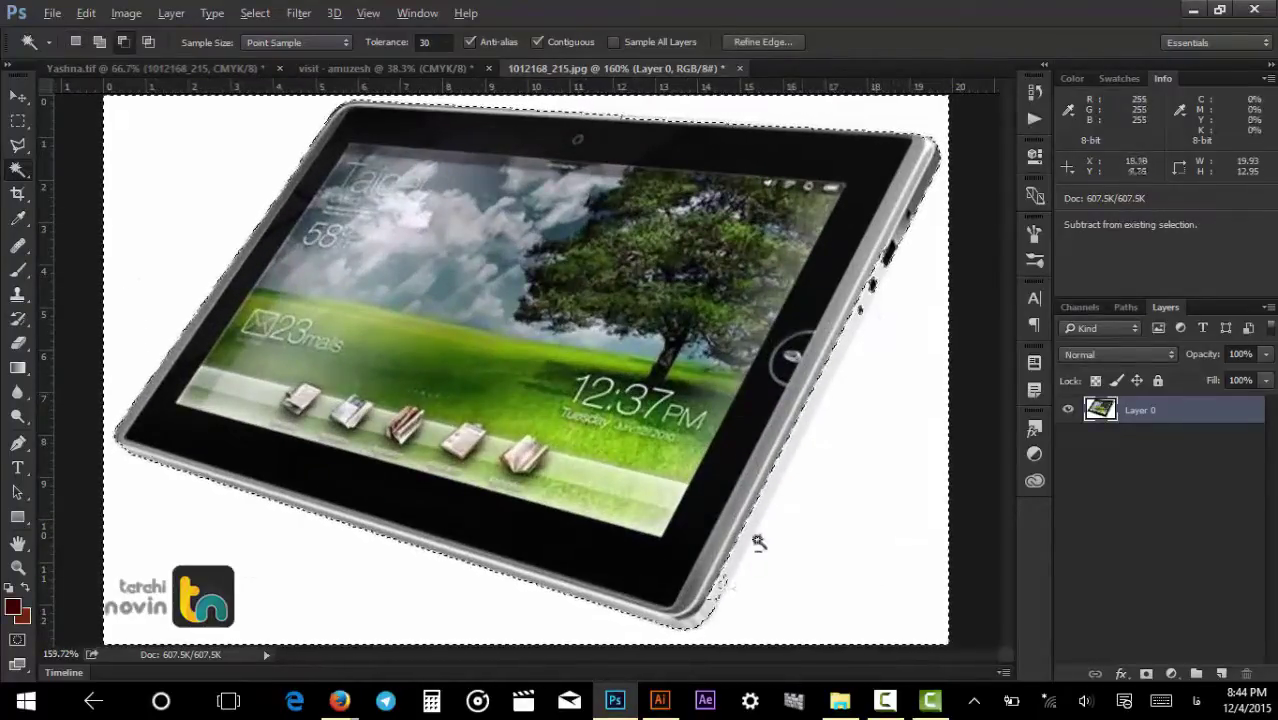
pyautogui.click(17, 147)
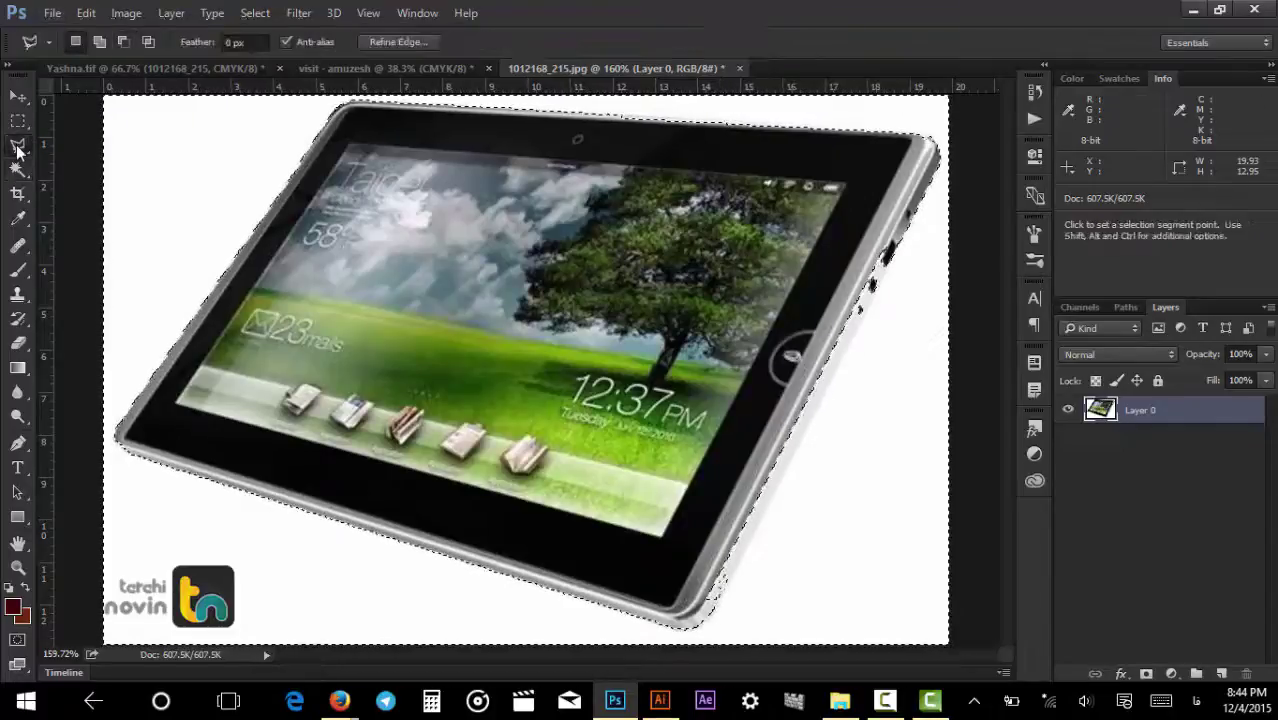
pyautogui.keyDown('shift'); pyautogui.click(720, 622); pyautogui.keyUp('shift')
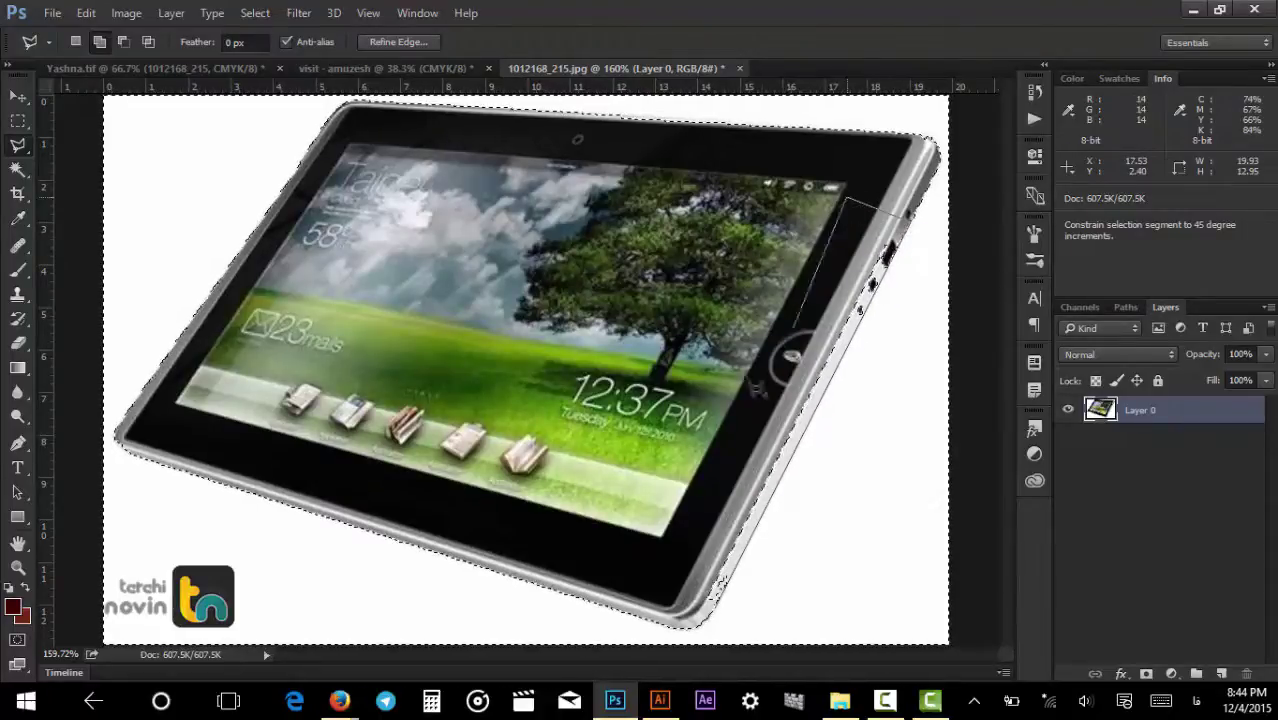
pyautogui.click(652, 570)
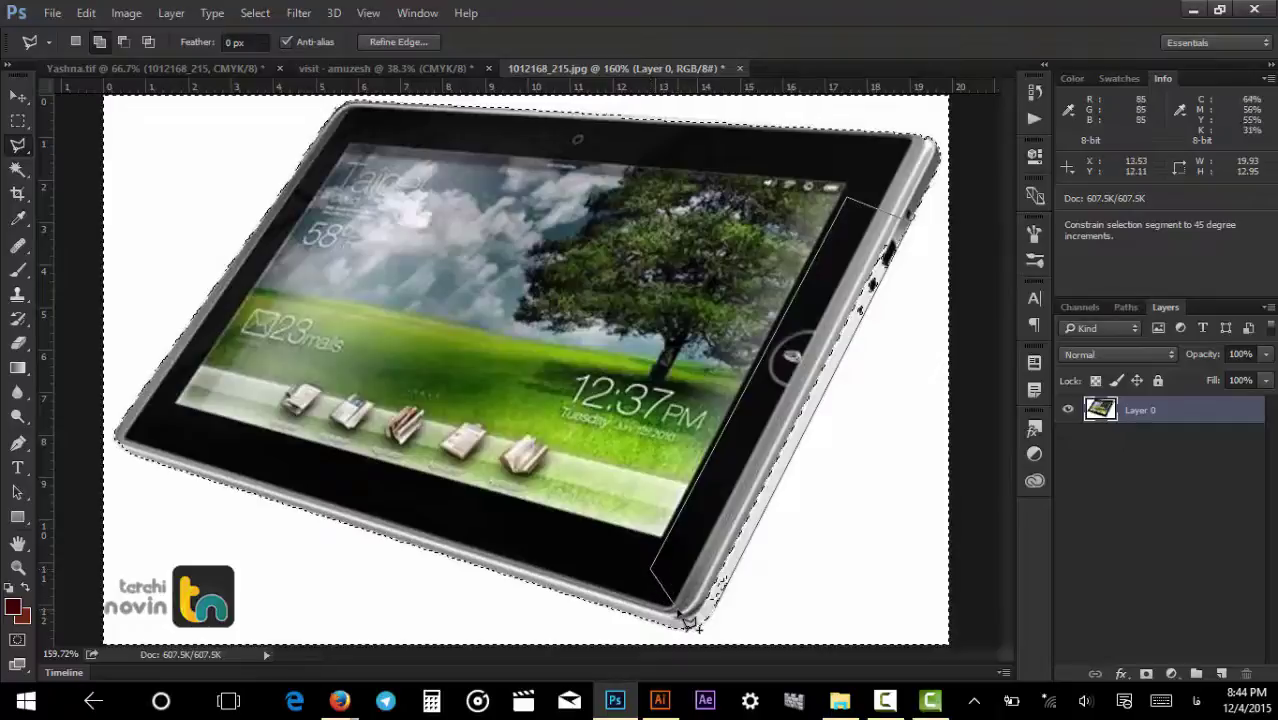
pyautogui.click(688, 621)
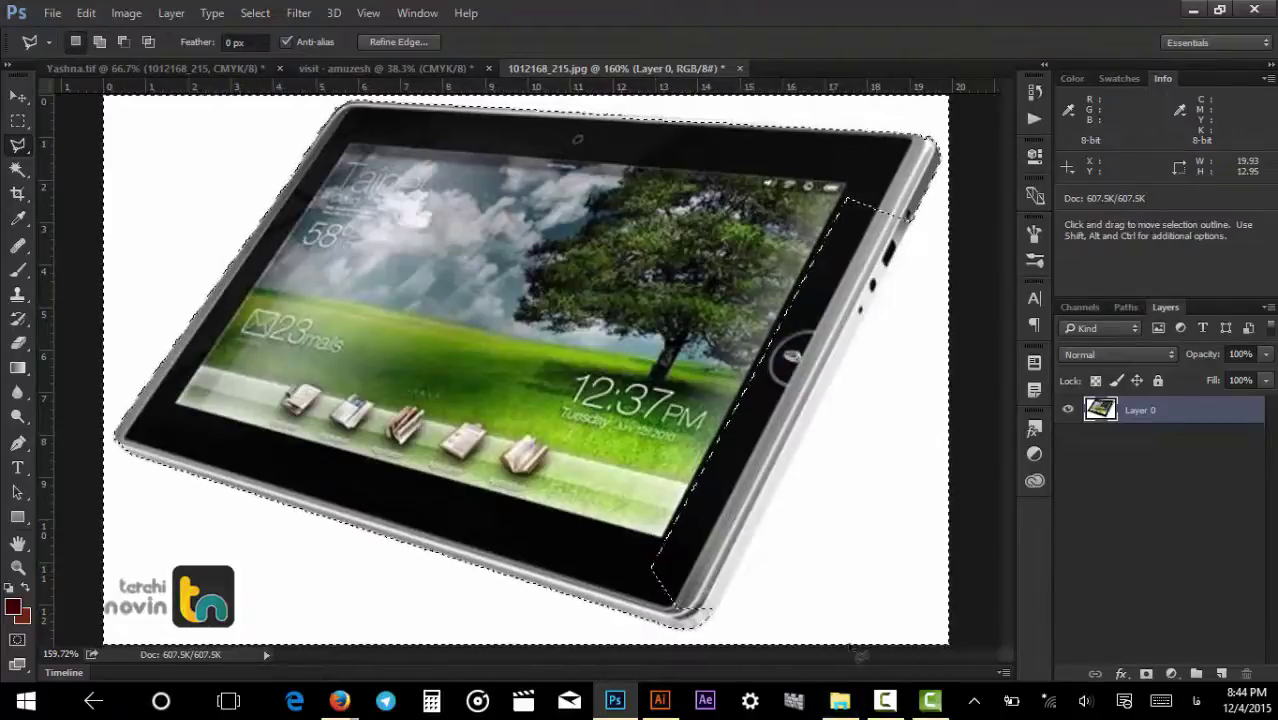
pyautogui.press('ctrl')
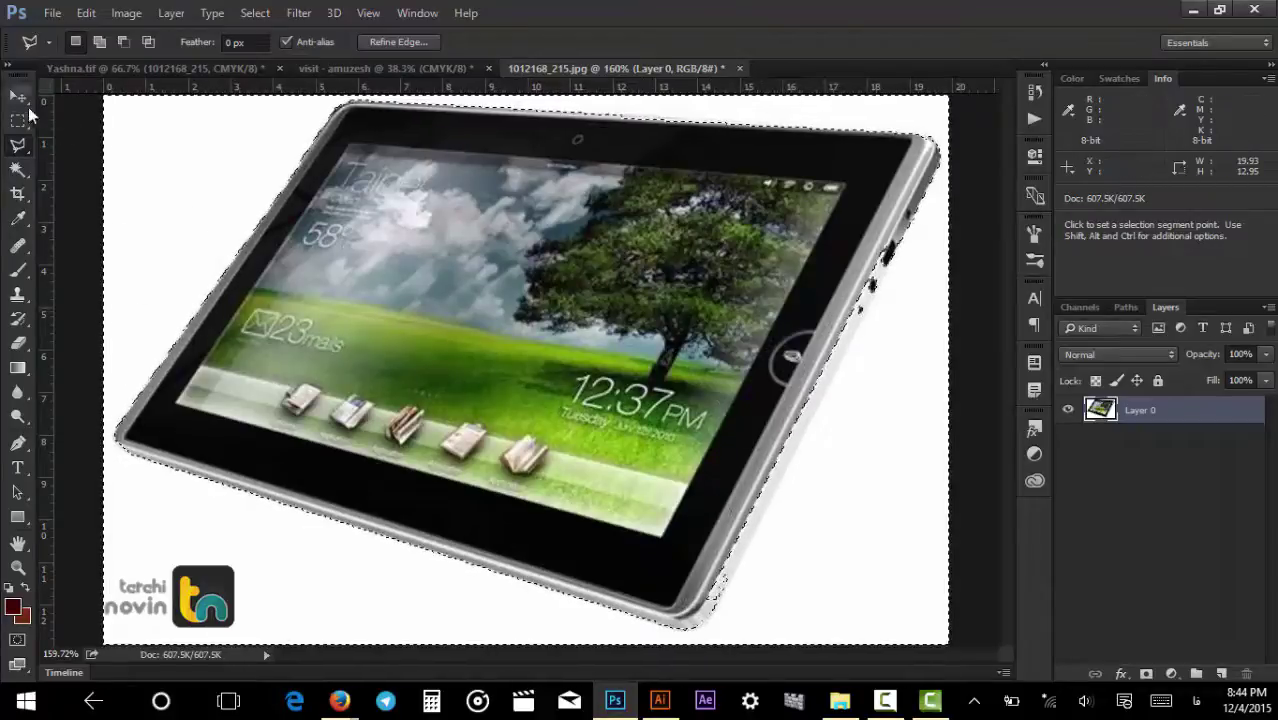
# Invert the selection with Shift+Ctrl+I so only the tablet is selected.
pyautogui.click(18, 169)
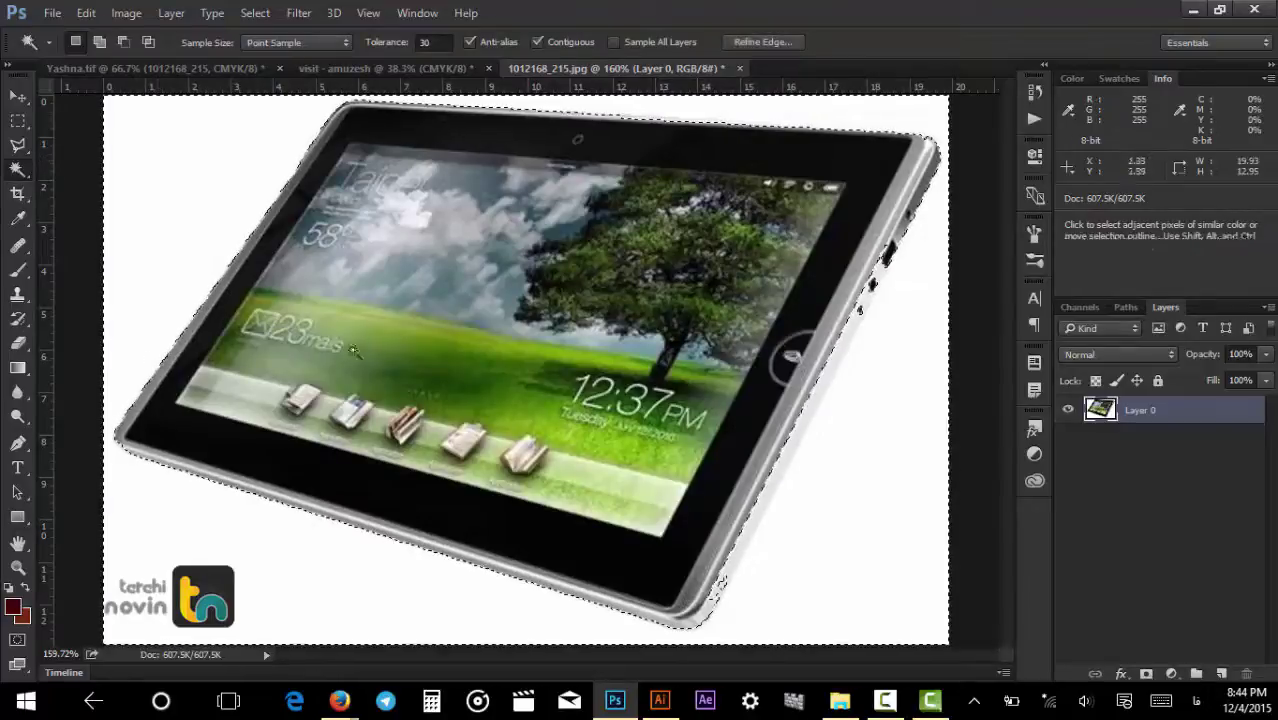
pyautogui.keyDown('alt'); pyautogui.scroll(-1, 428, 370); pyautogui.keyUp('alt')
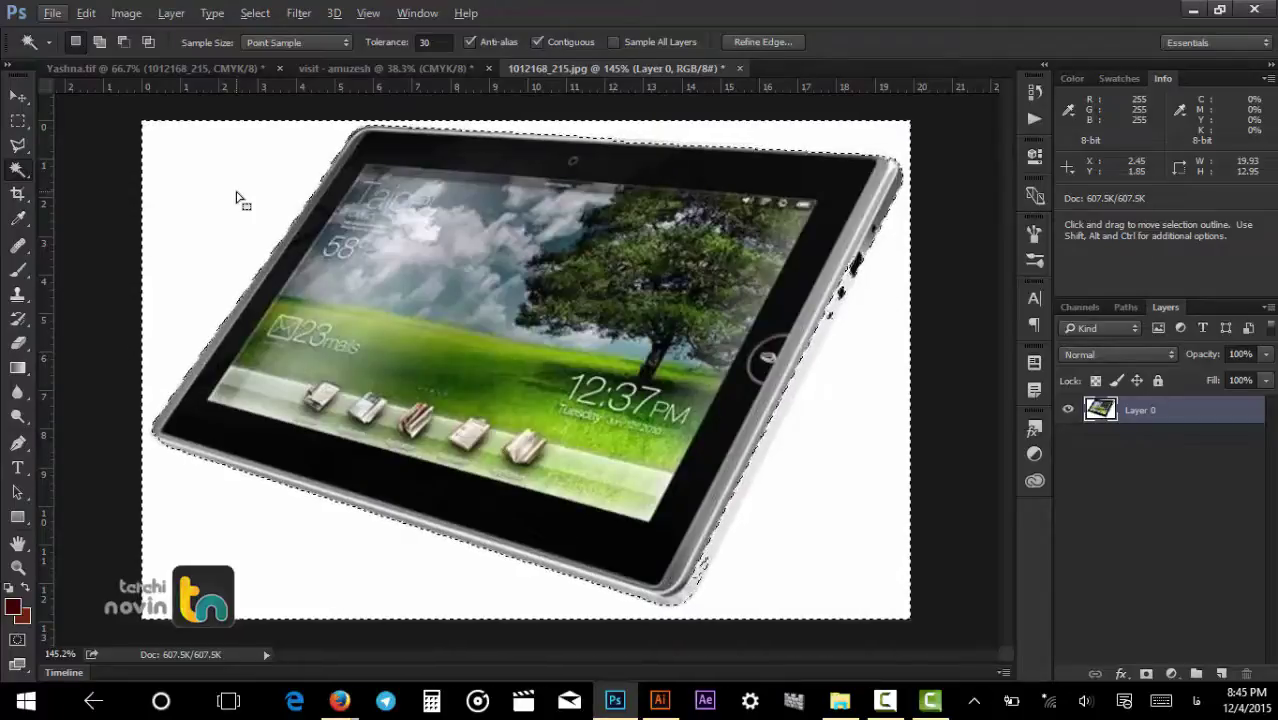
pyautogui.hotkey('ctrl', 'shift')
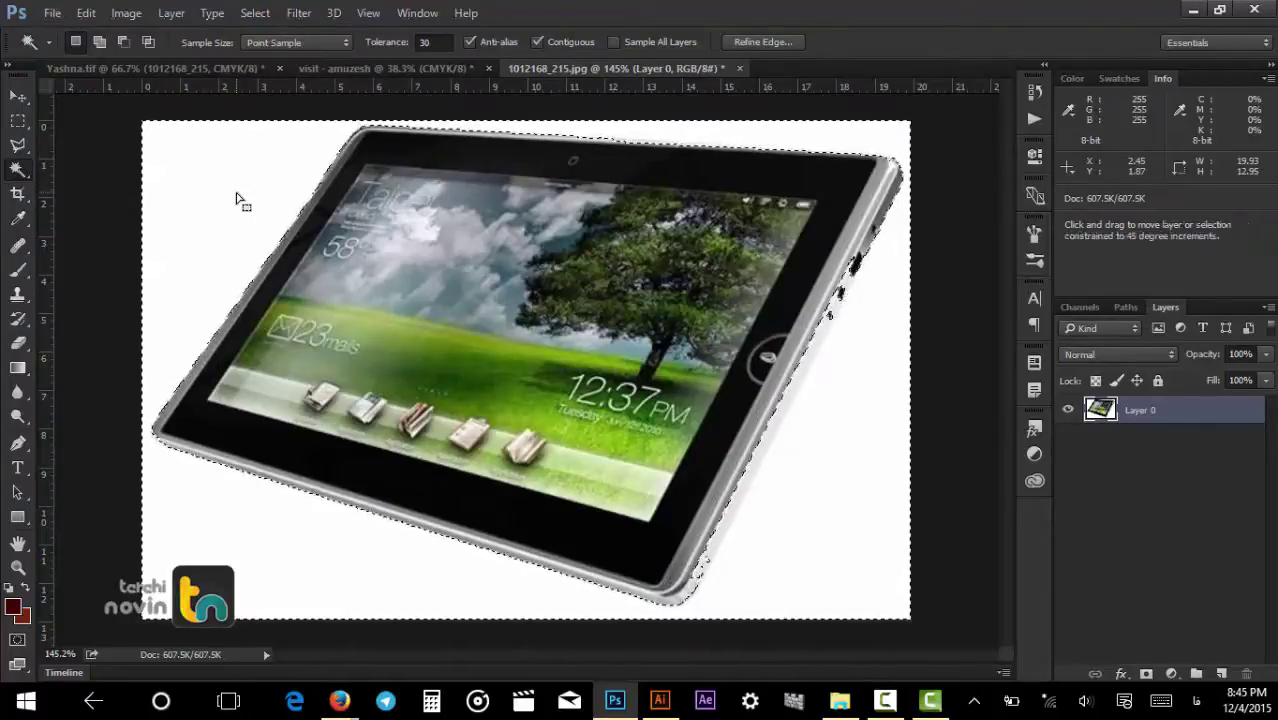
pyautogui.hotkey('ctrl', 'shift', 'i')
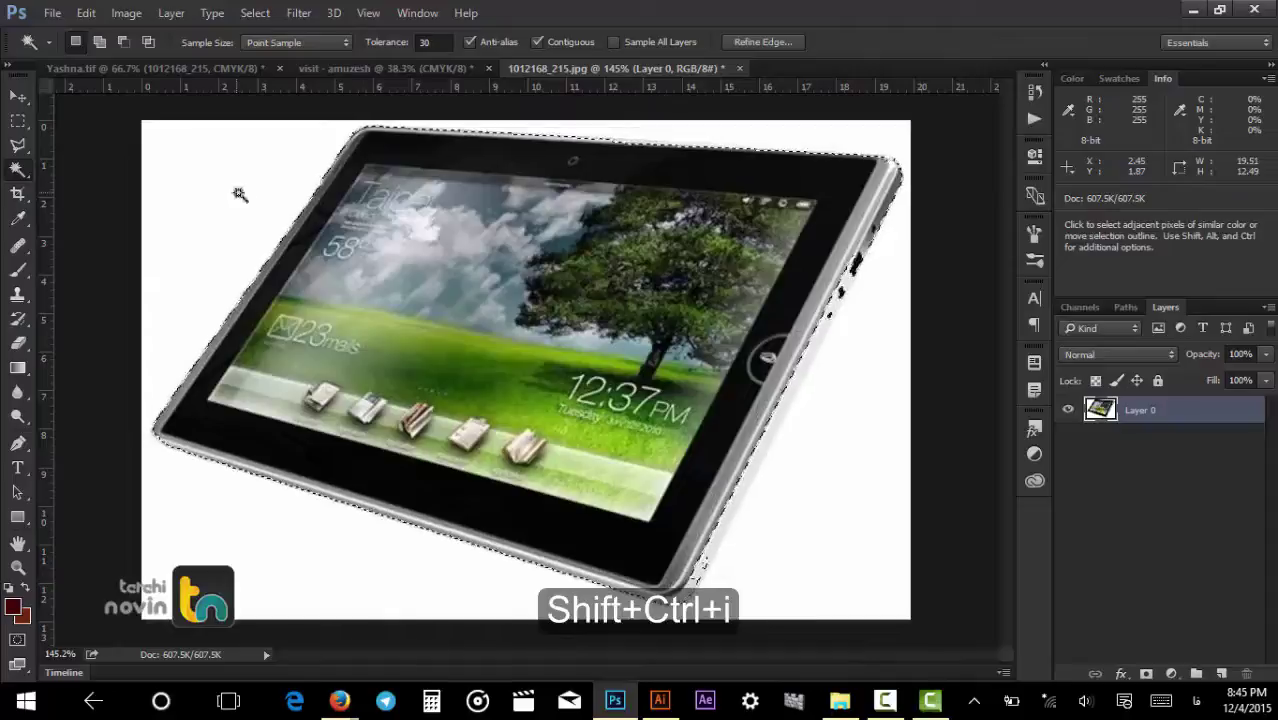
pyautogui.rightClick(460, 186)
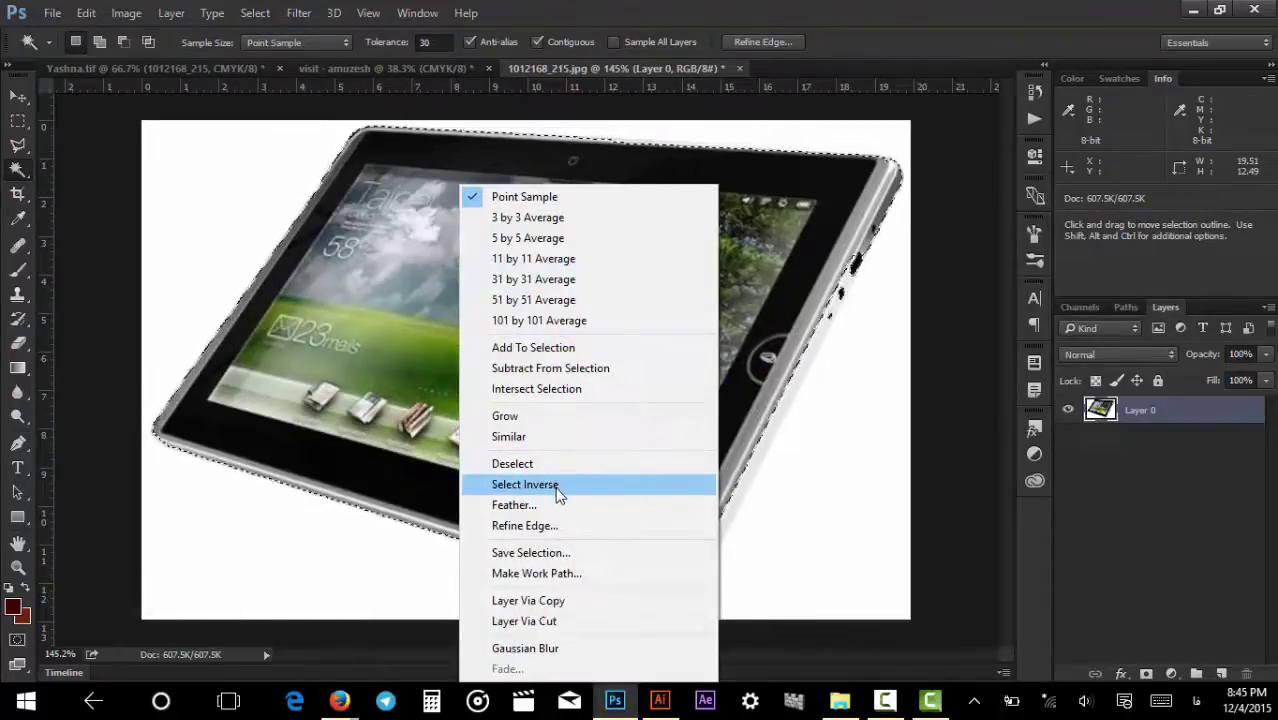
pyautogui.click(900, 155)
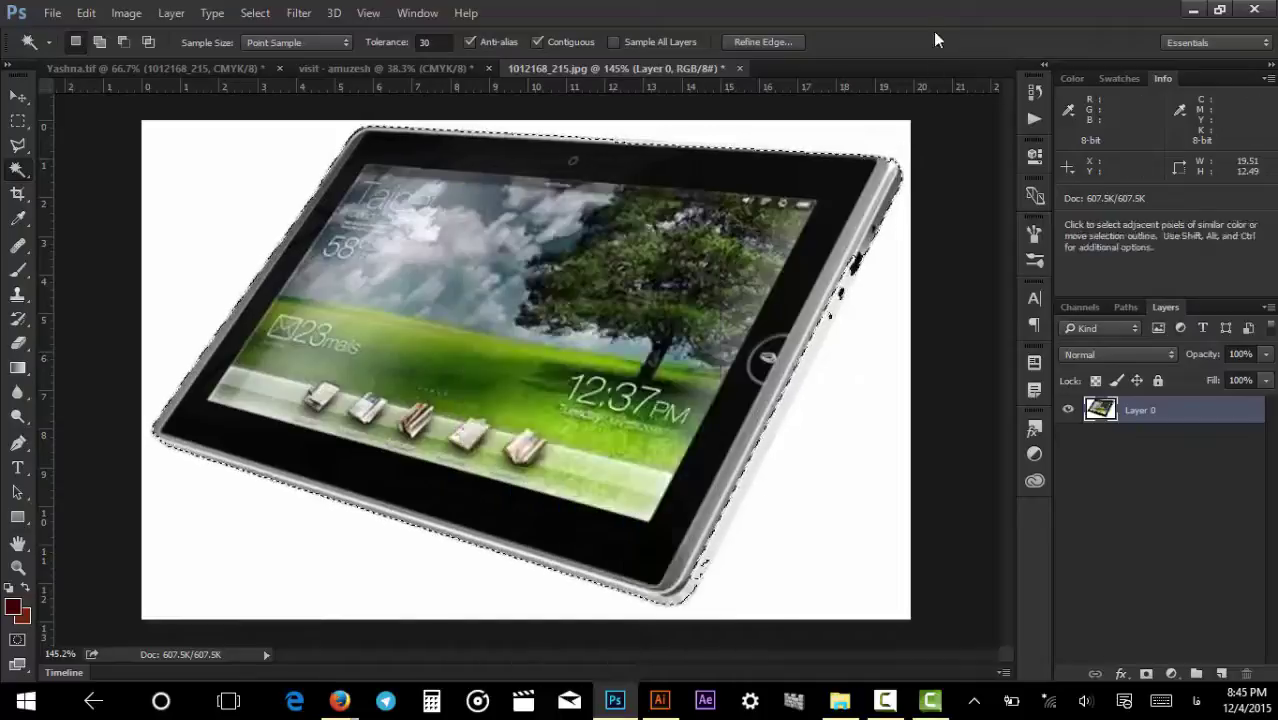
pyautogui.click(18, 145)
# Add missed areas along the tablet's right edge to the selection with the Polygonal Lasso.
pyautogui.scroll(2, 760, 610)
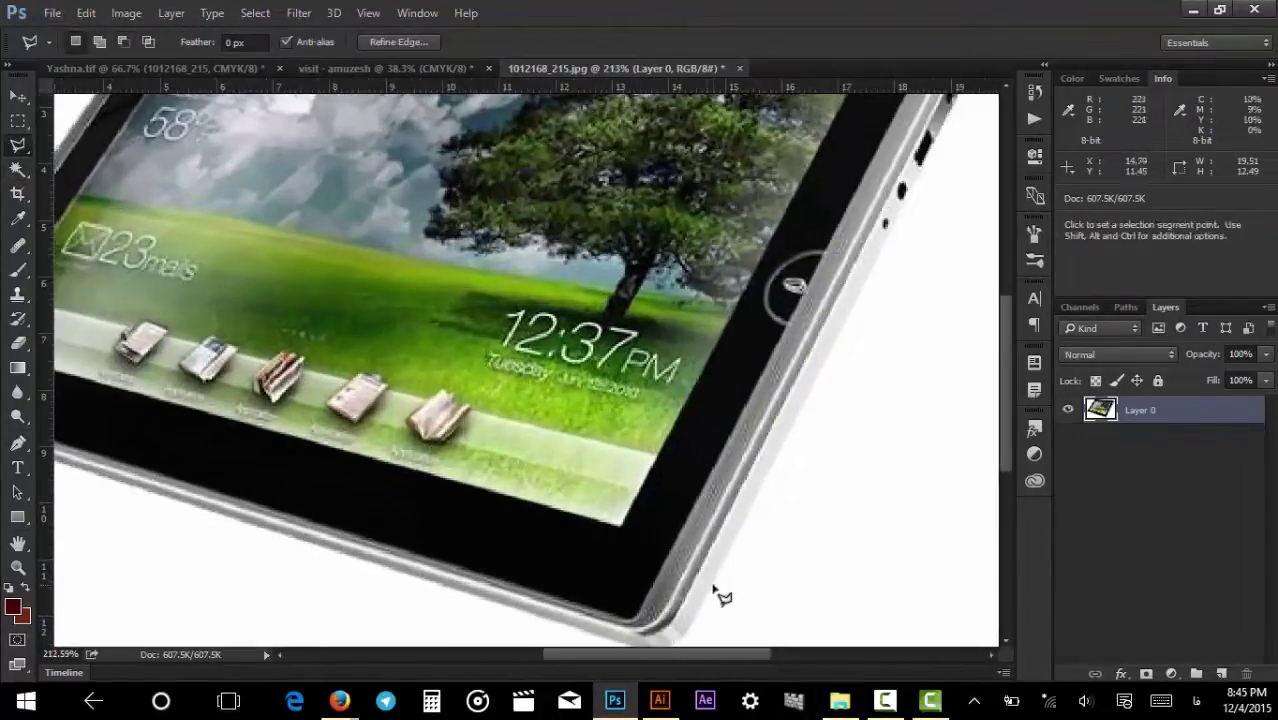
pyautogui.scroll(-2, 713, 595)
pyautogui.press('shift')
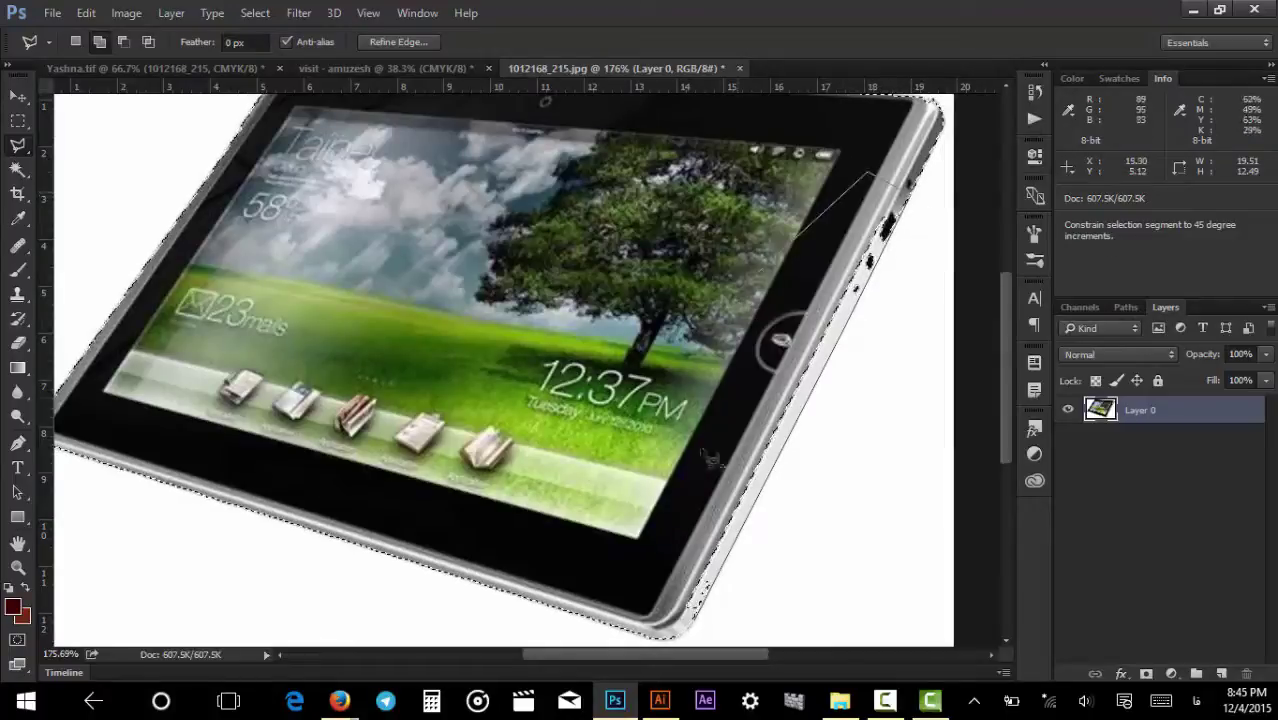
pyautogui.doubleClick(630, 598)
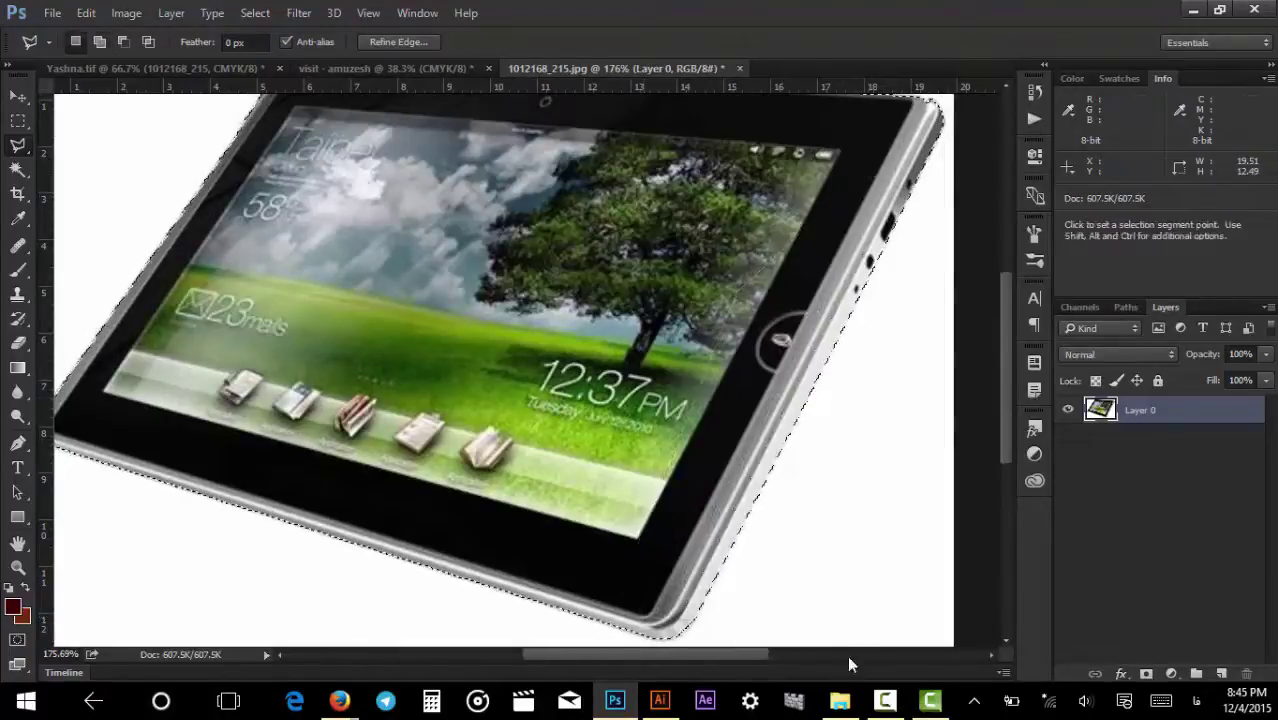
pyautogui.scroll(-2, 311, 352)
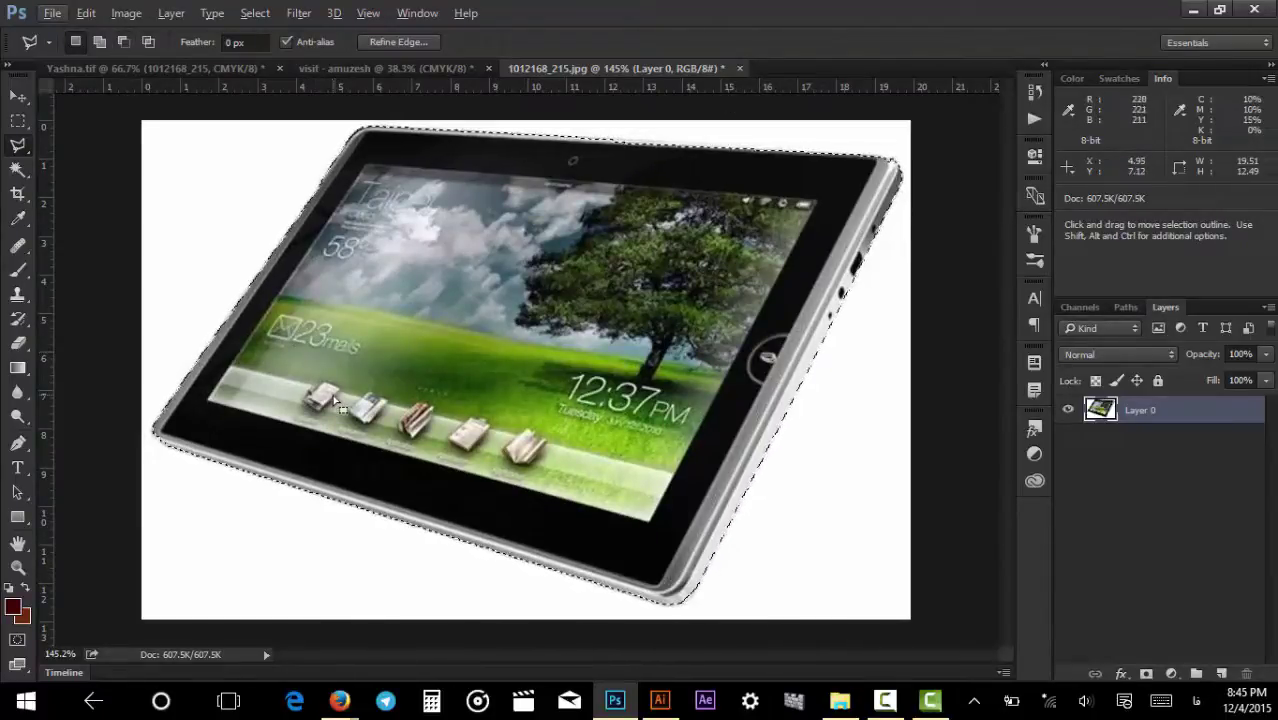
pyautogui.scroll(3, 700, 152)
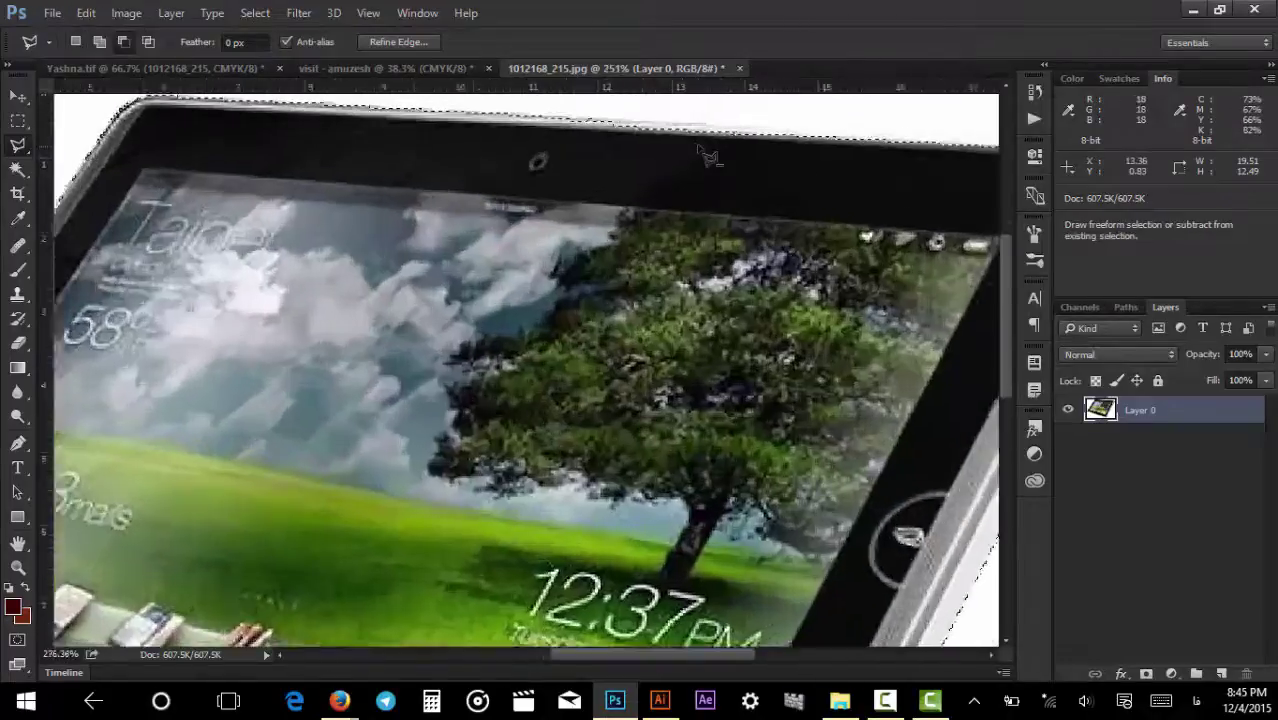
pyautogui.scroll(-3, 640, 186)
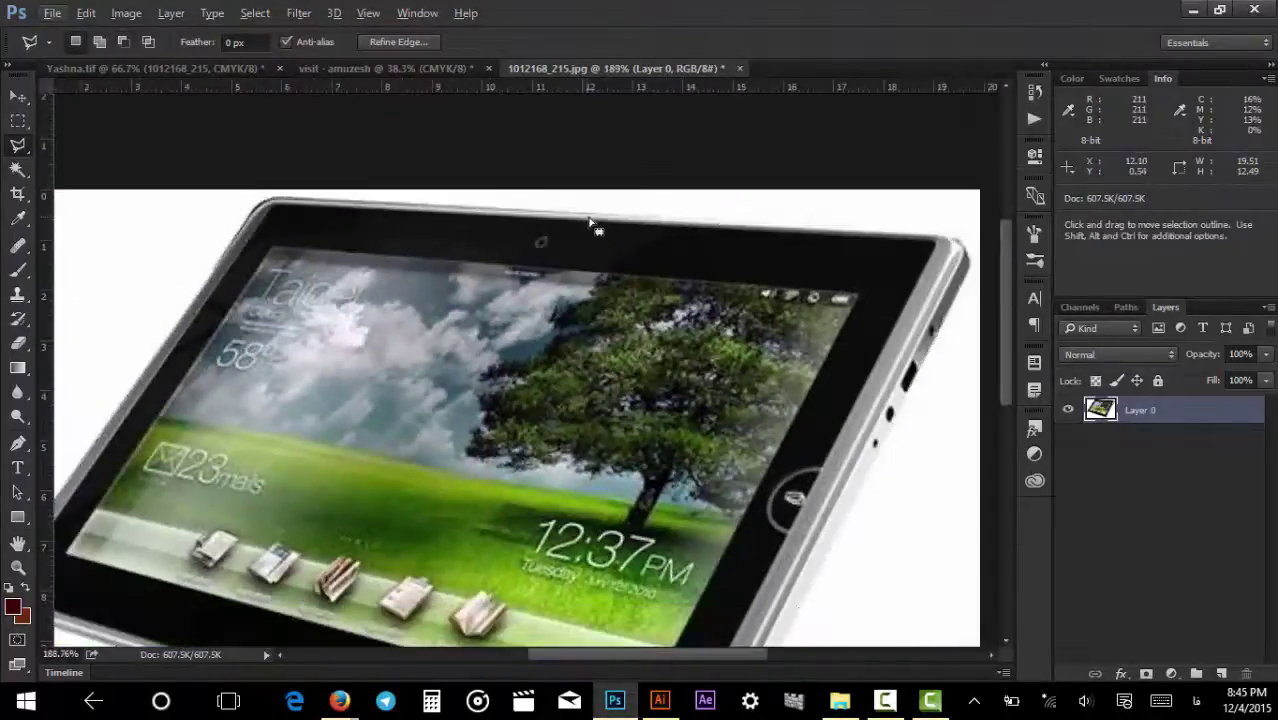
pyautogui.scroll(-1, 590, 222)
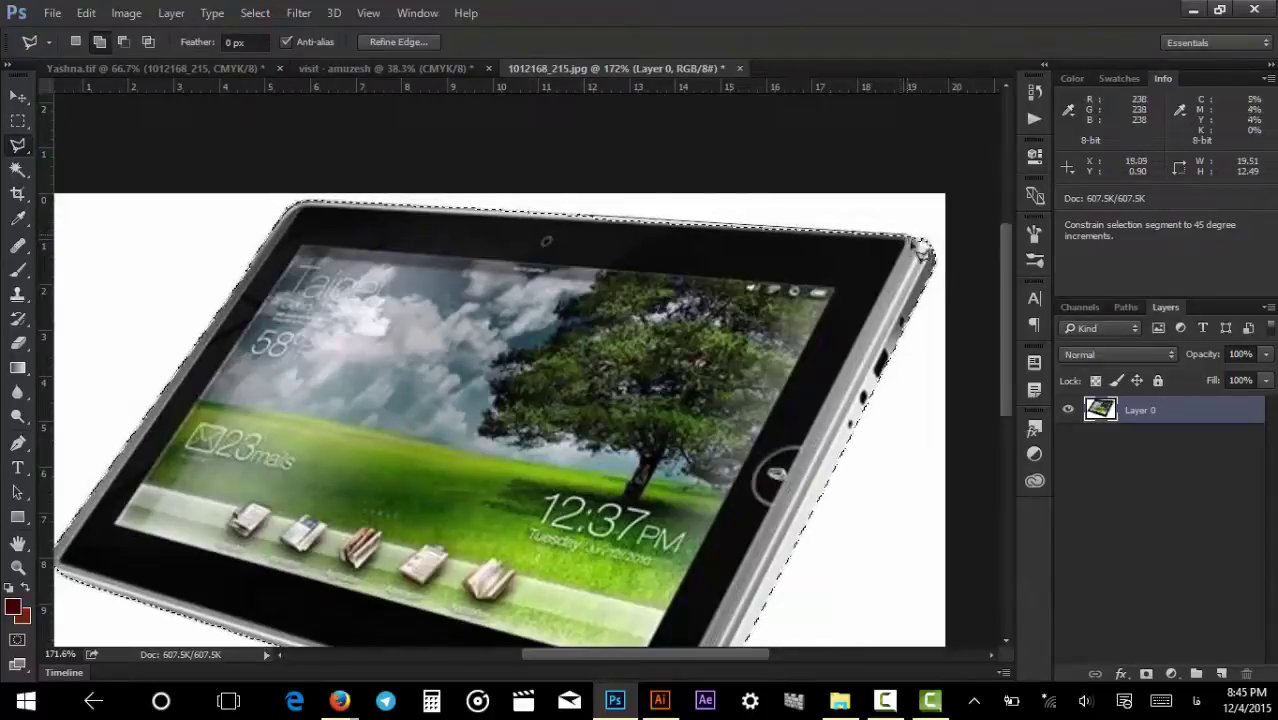
pyautogui.click(922, 250)
pyautogui.press('Return')
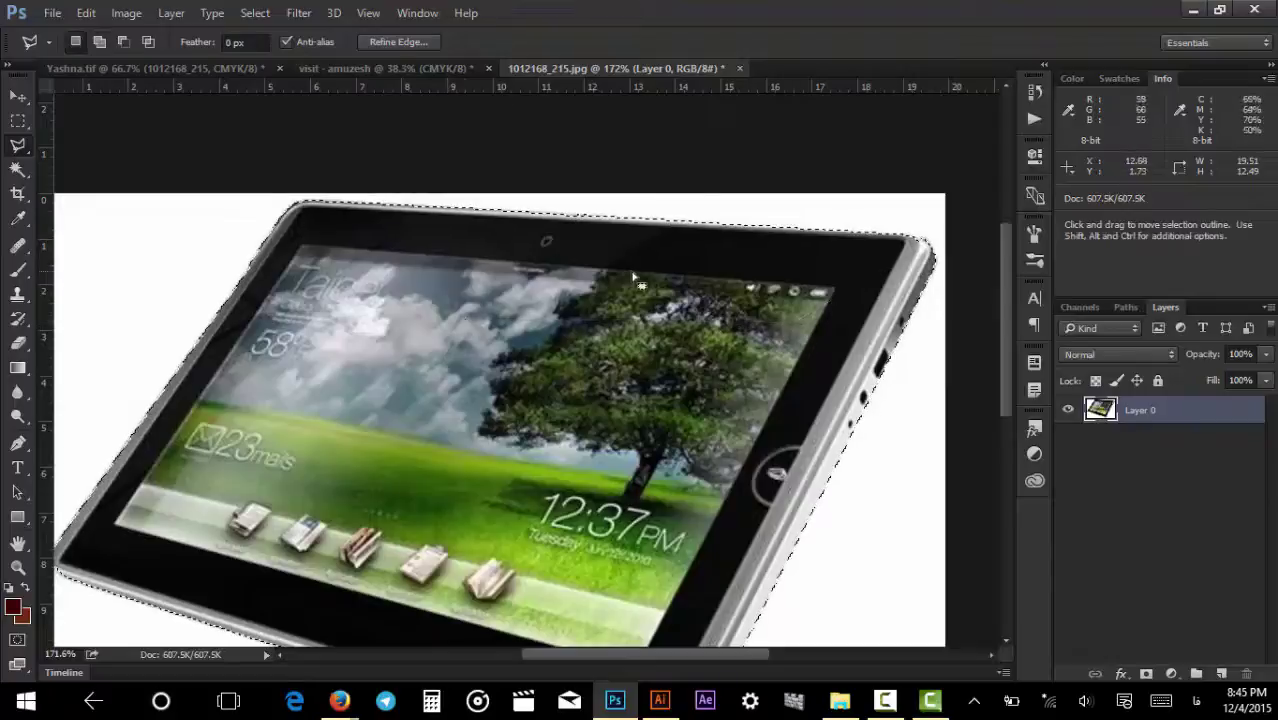
# Restore the deleted background and add a layer mask from the tablet selection.
pyautogui.scroll(-1, 915, 300)
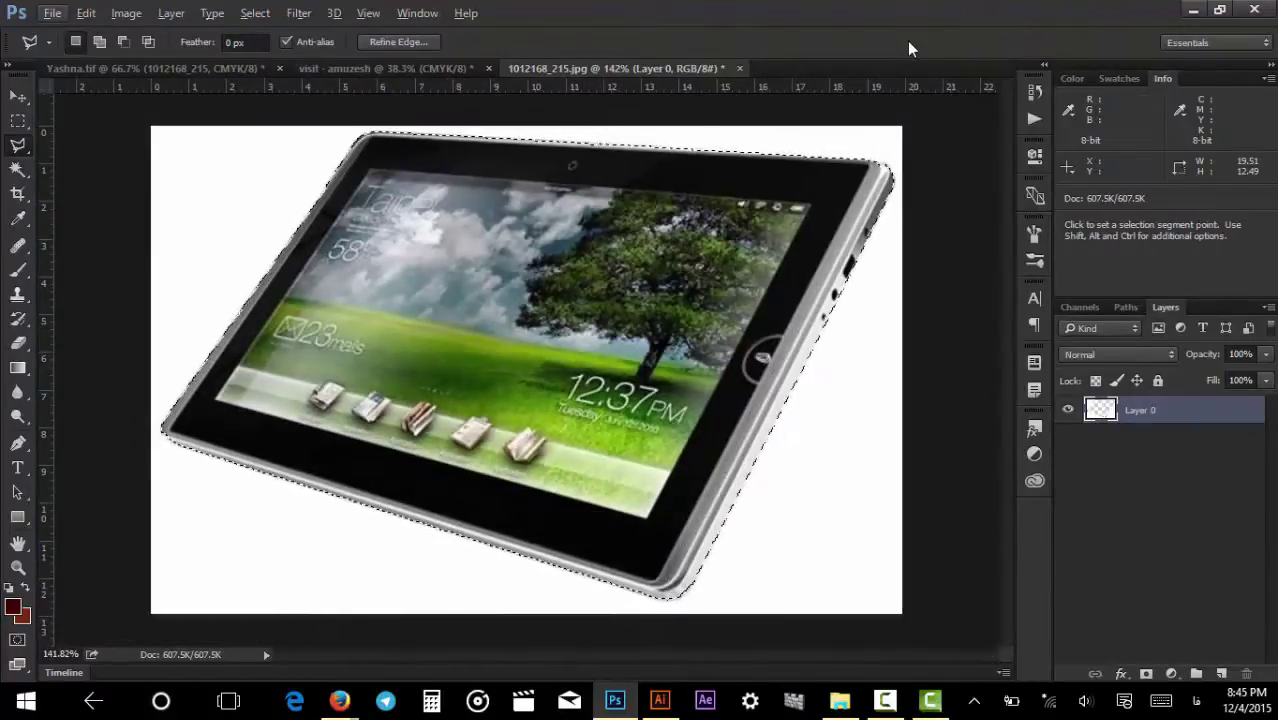
pyautogui.hotkey('ctrl', 'z')
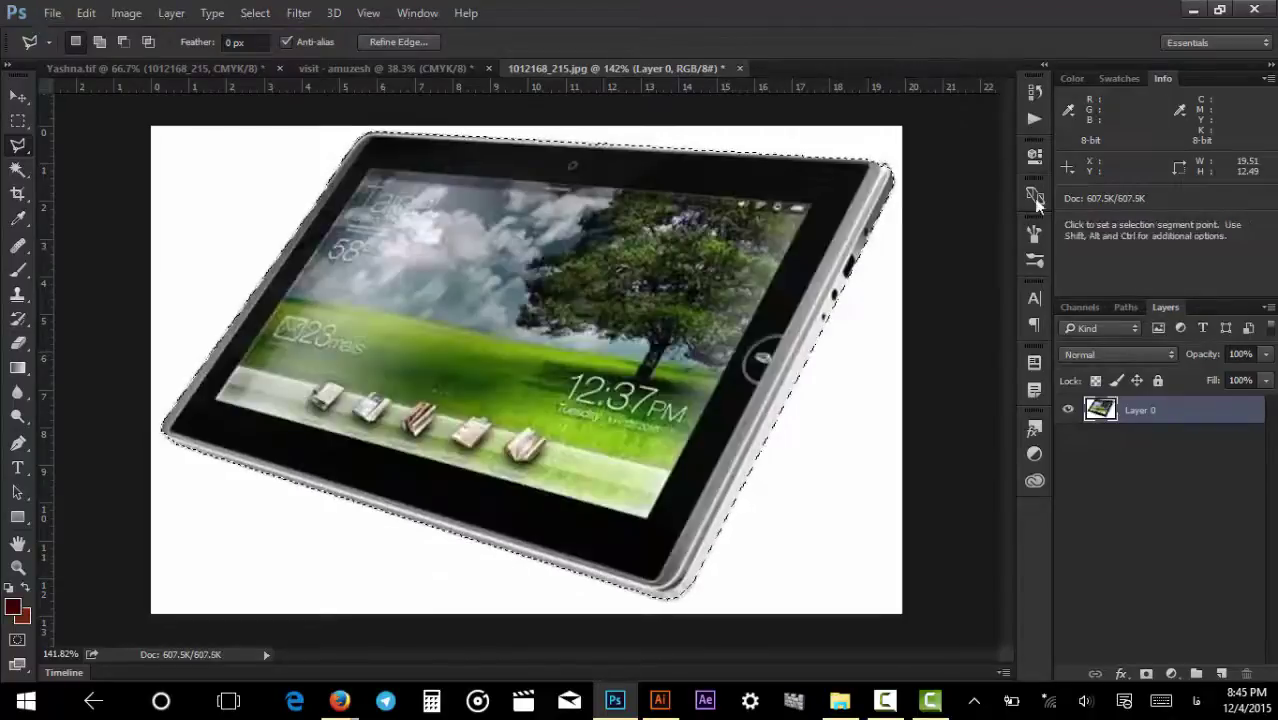
pyautogui.click(1147, 673)
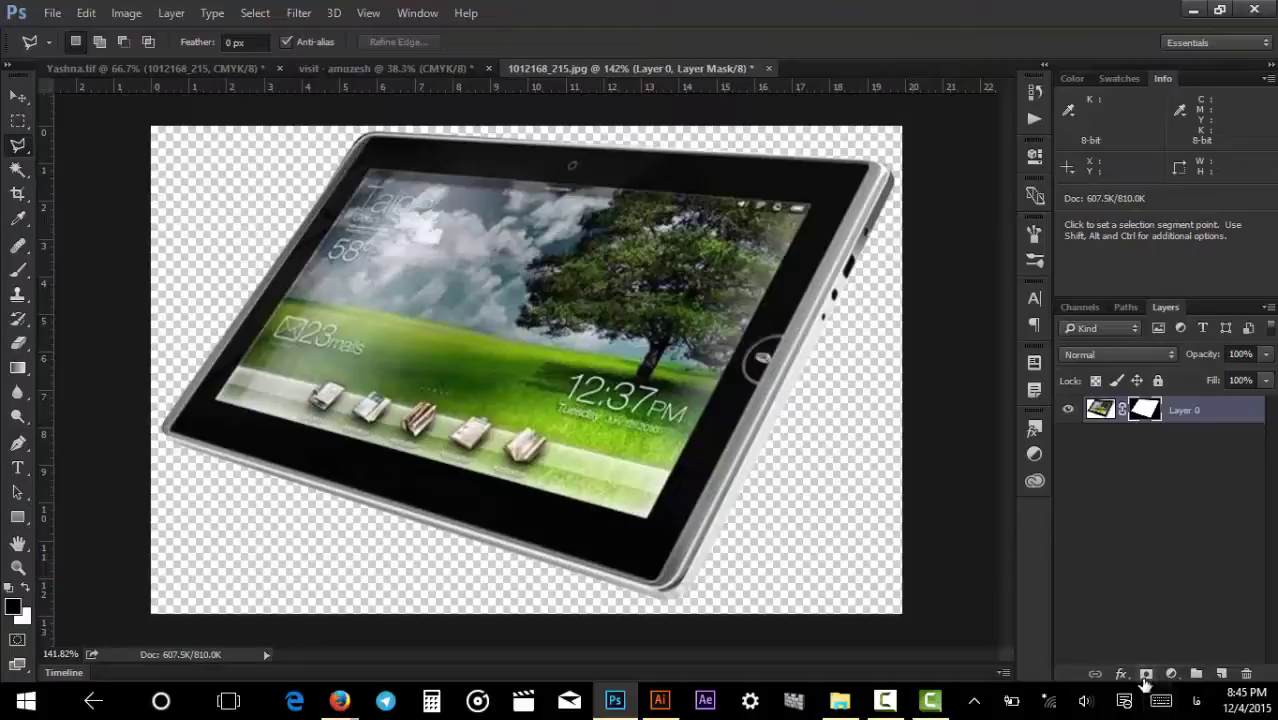
# Redo Layer 0's mask using Select Inverse so the tablet's white surround becomes transparent.
pyautogui.hotkey('ctrl', 'z')
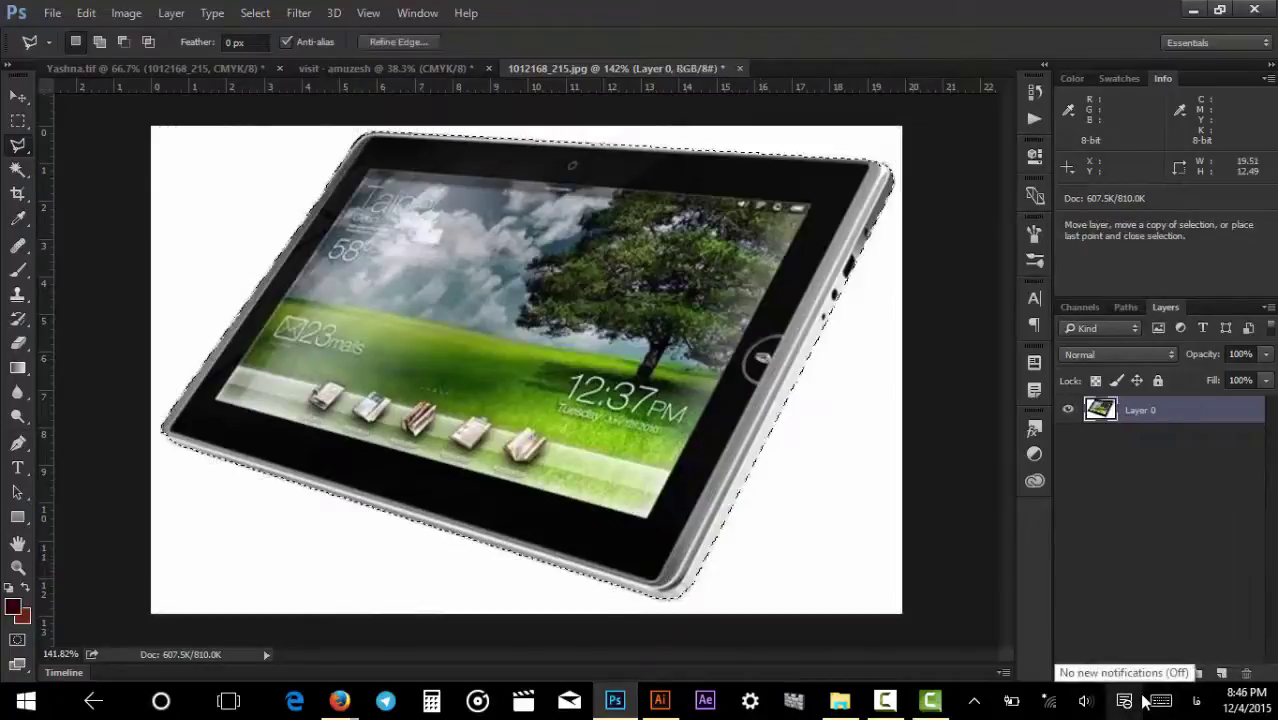
pyautogui.rightClick(752, 256)
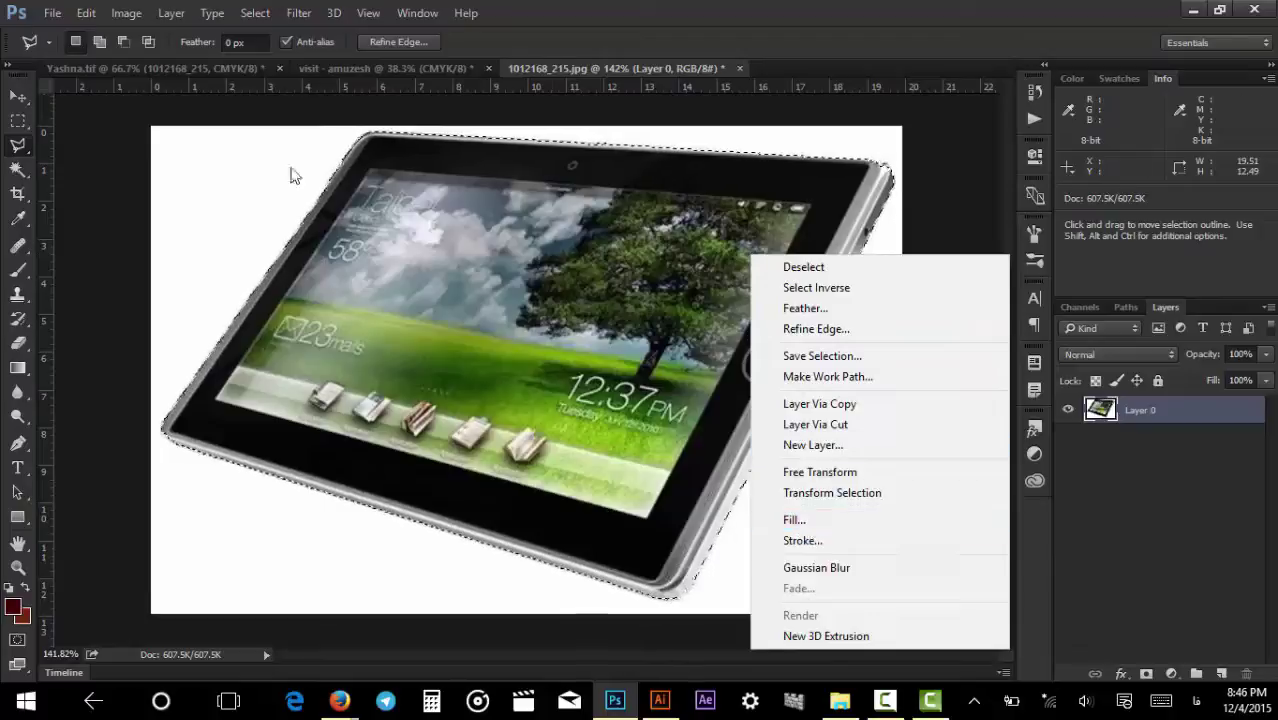
pyautogui.click(18, 120)
pyautogui.click(18, 120)
pyautogui.rightClick(590, 293)
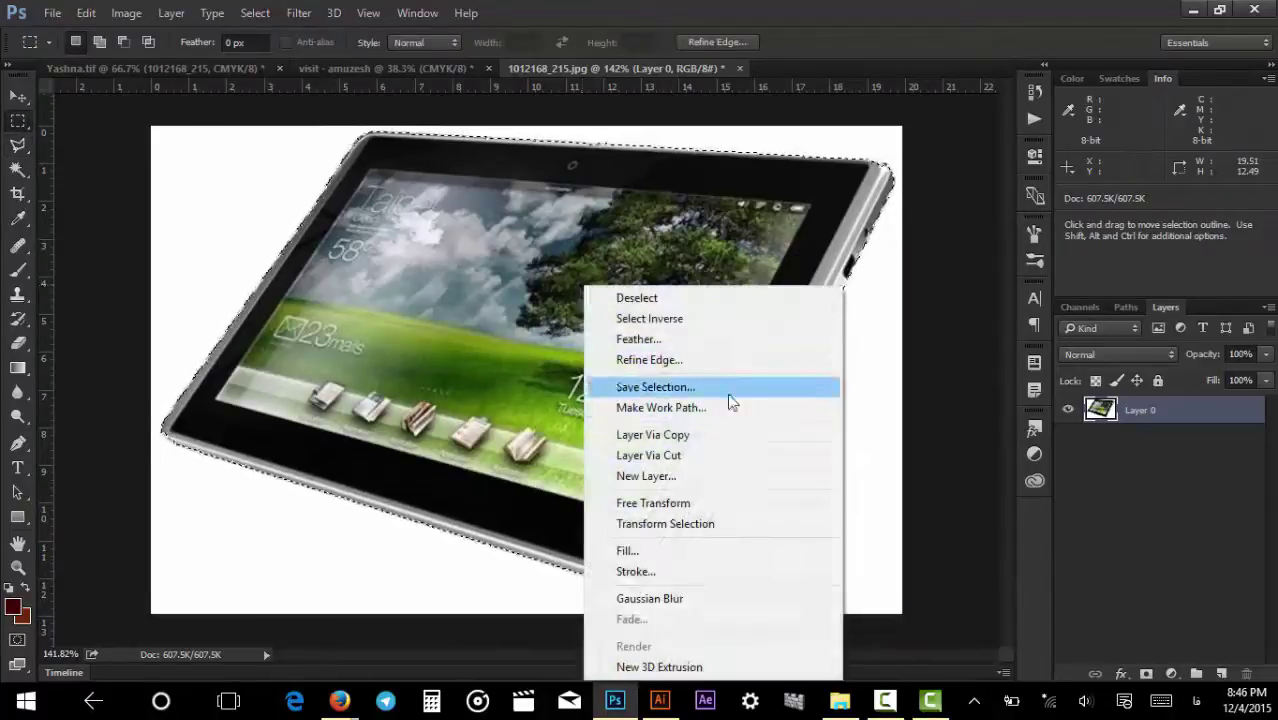
pyautogui.click(664, 319)
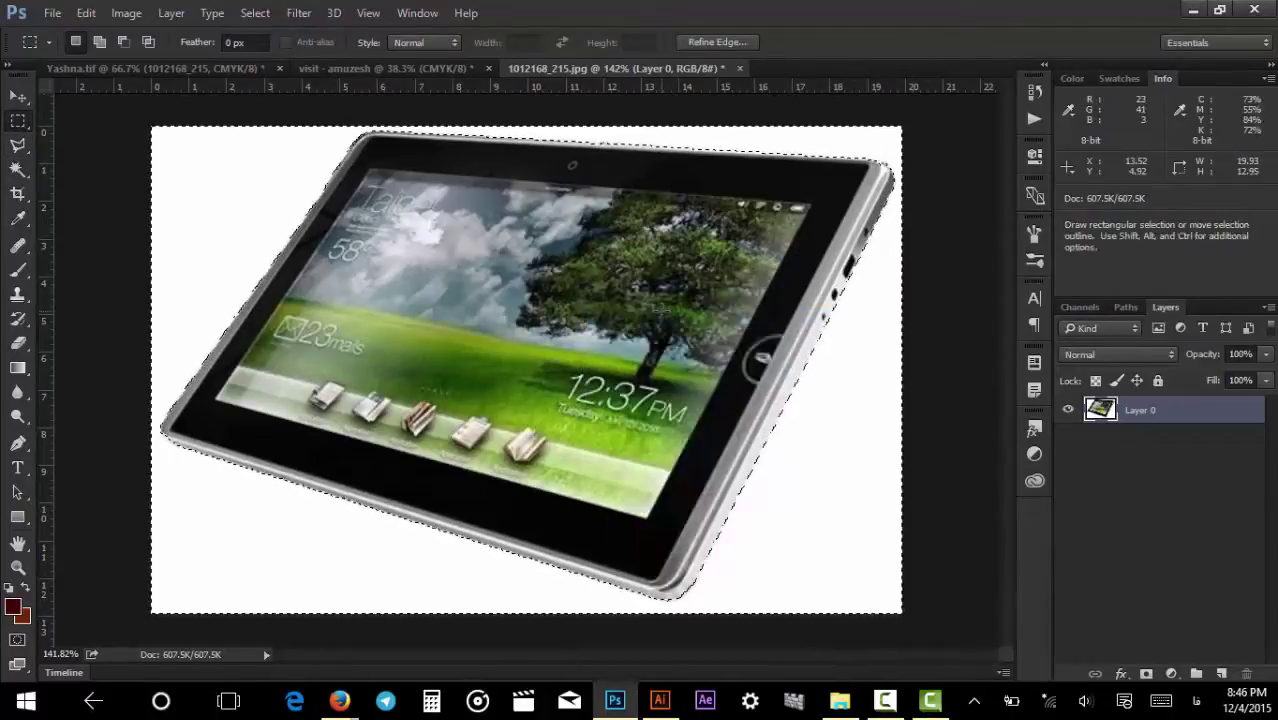
pyautogui.press('Delete')
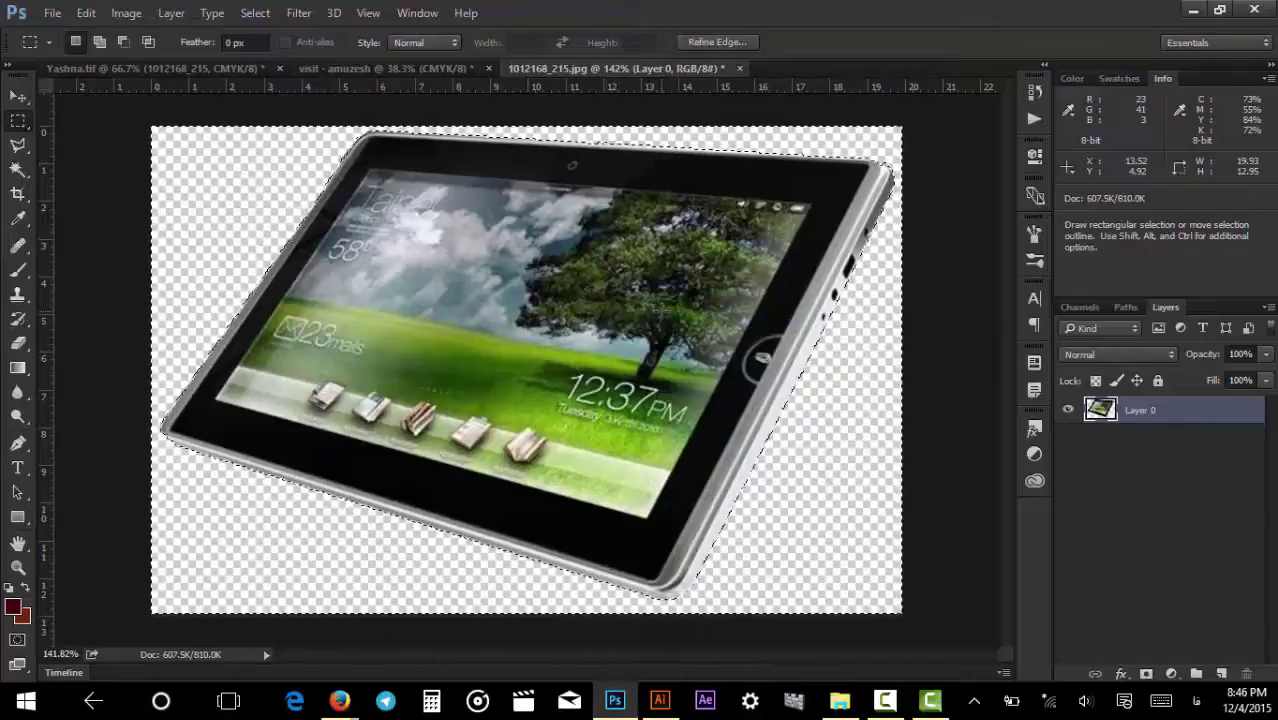
pyautogui.press('ctrl')
pyautogui.hotkey('ctrl', 'z')
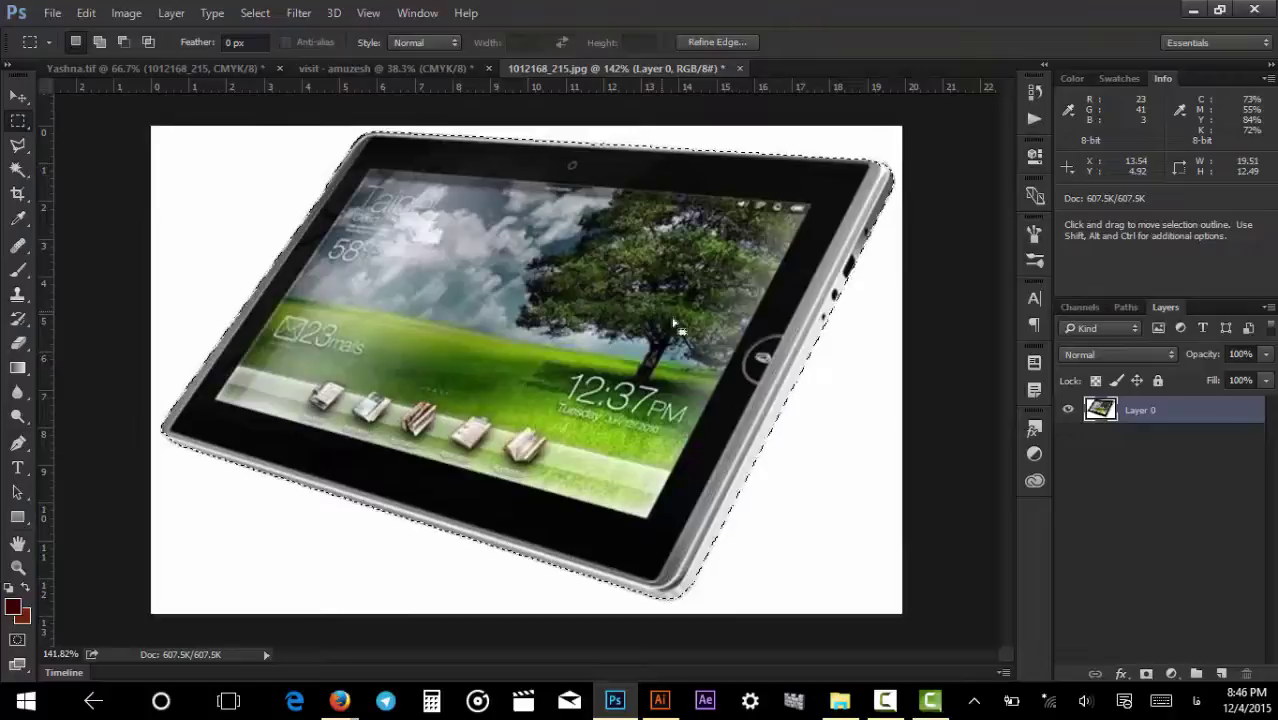
pyautogui.click(1144, 676)
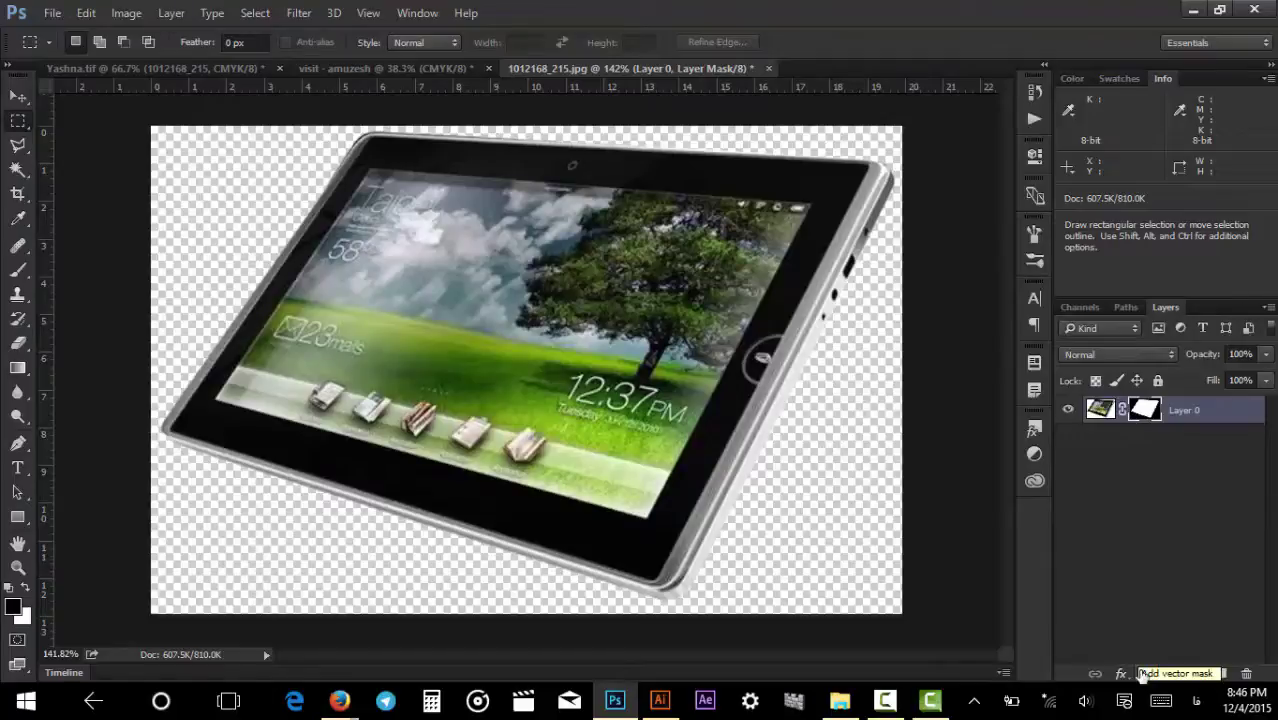
# Close the tablet photo and the blank visit - amuzesh document, discarding changes in both.
pyautogui.hotkey('ctrl', 'w')
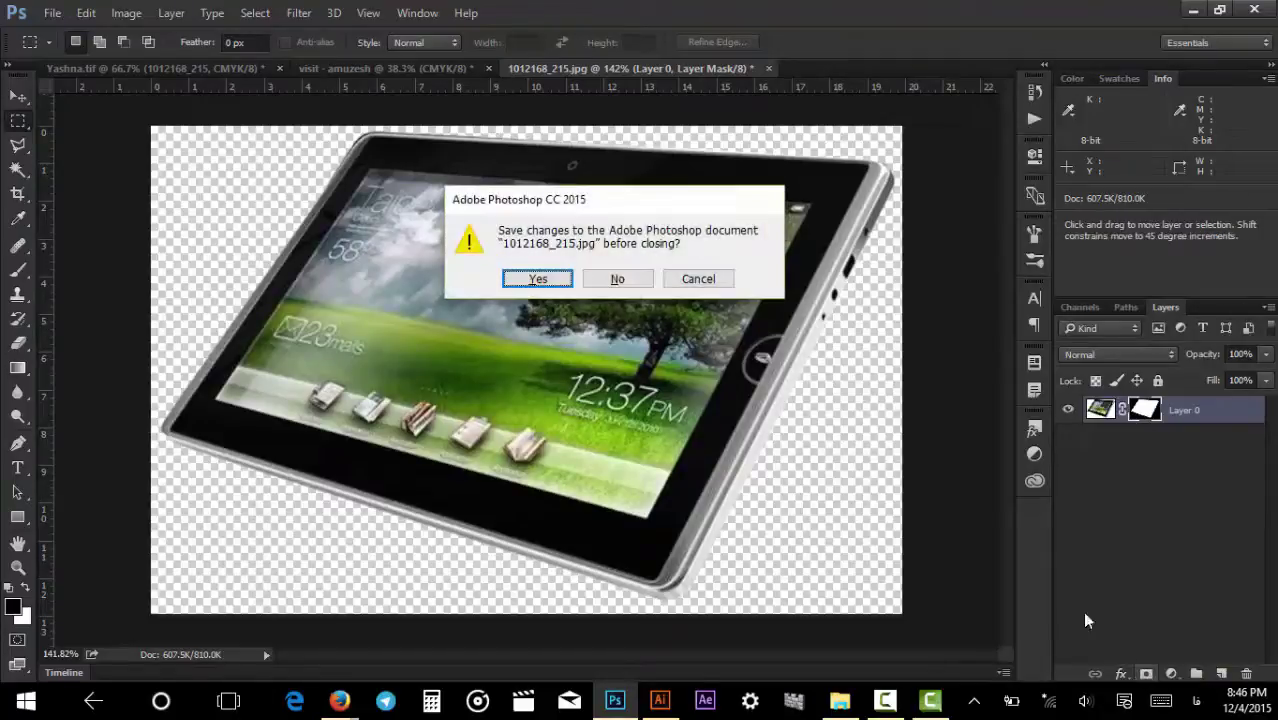
pyautogui.click(638, 284)
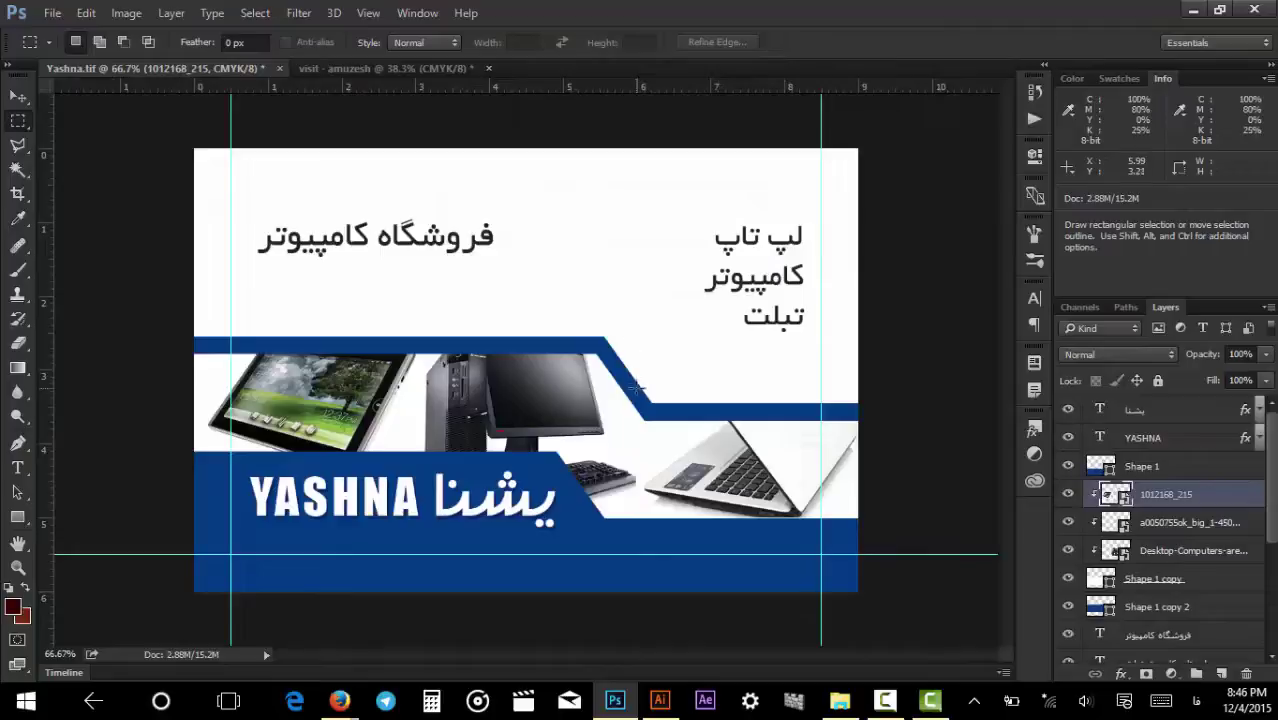
pyautogui.press('v')
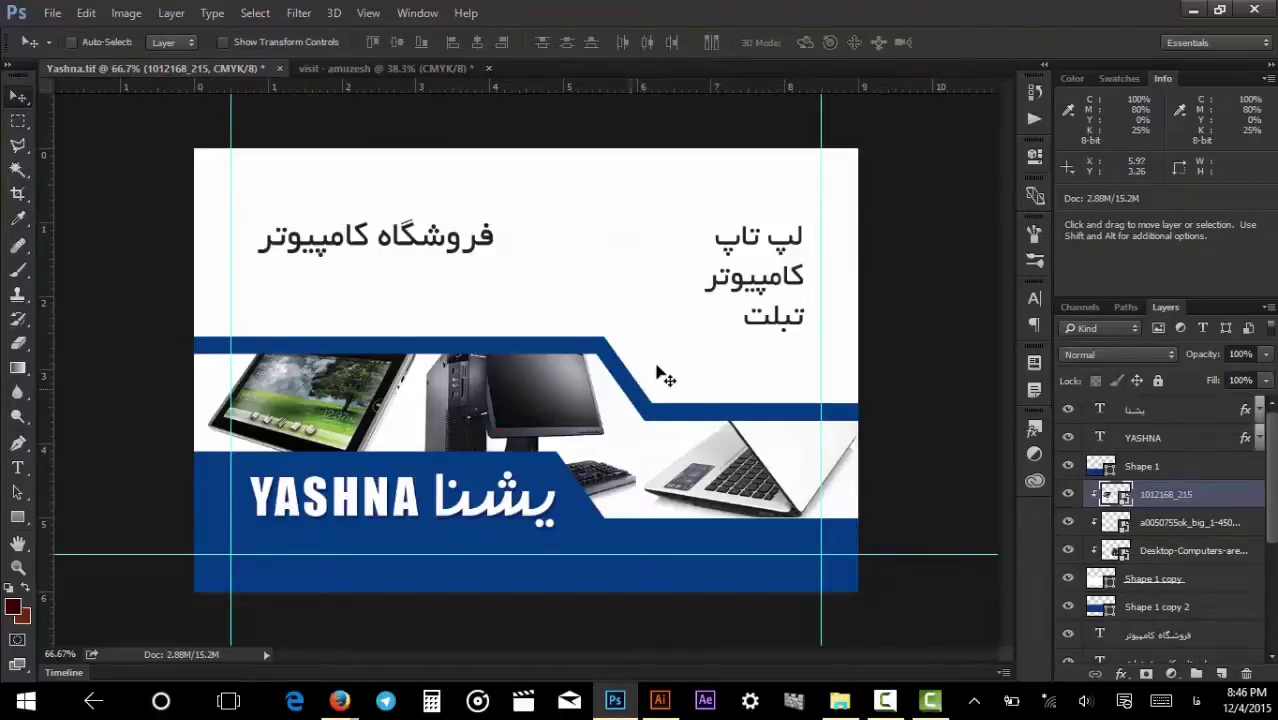
pyautogui.click(376, 69)
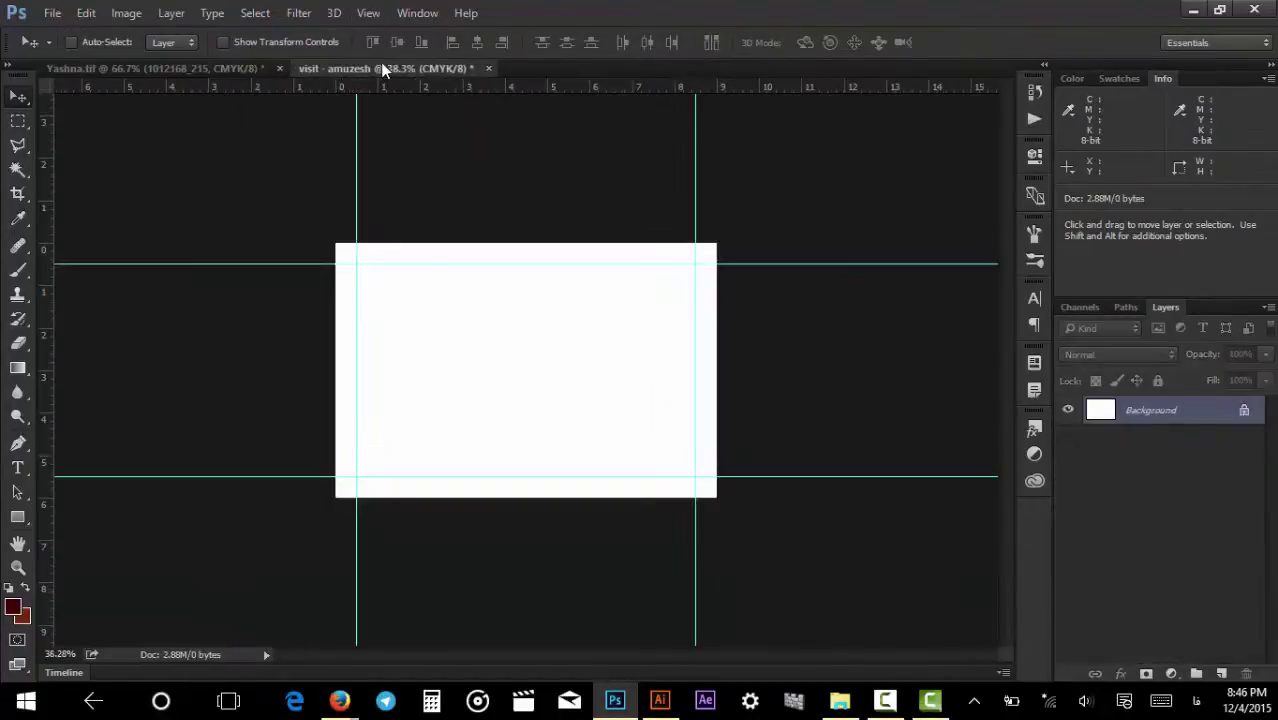
pyautogui.click(487, 68)
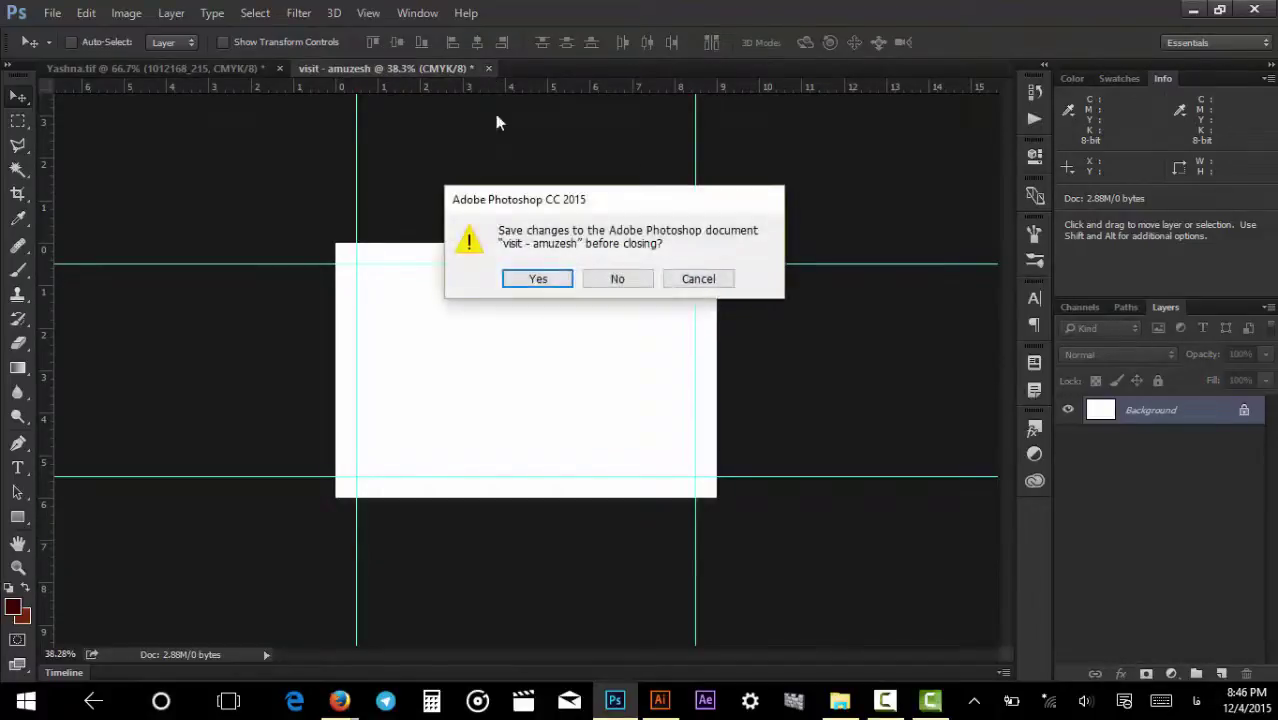
pyautogui.click(617, 281)
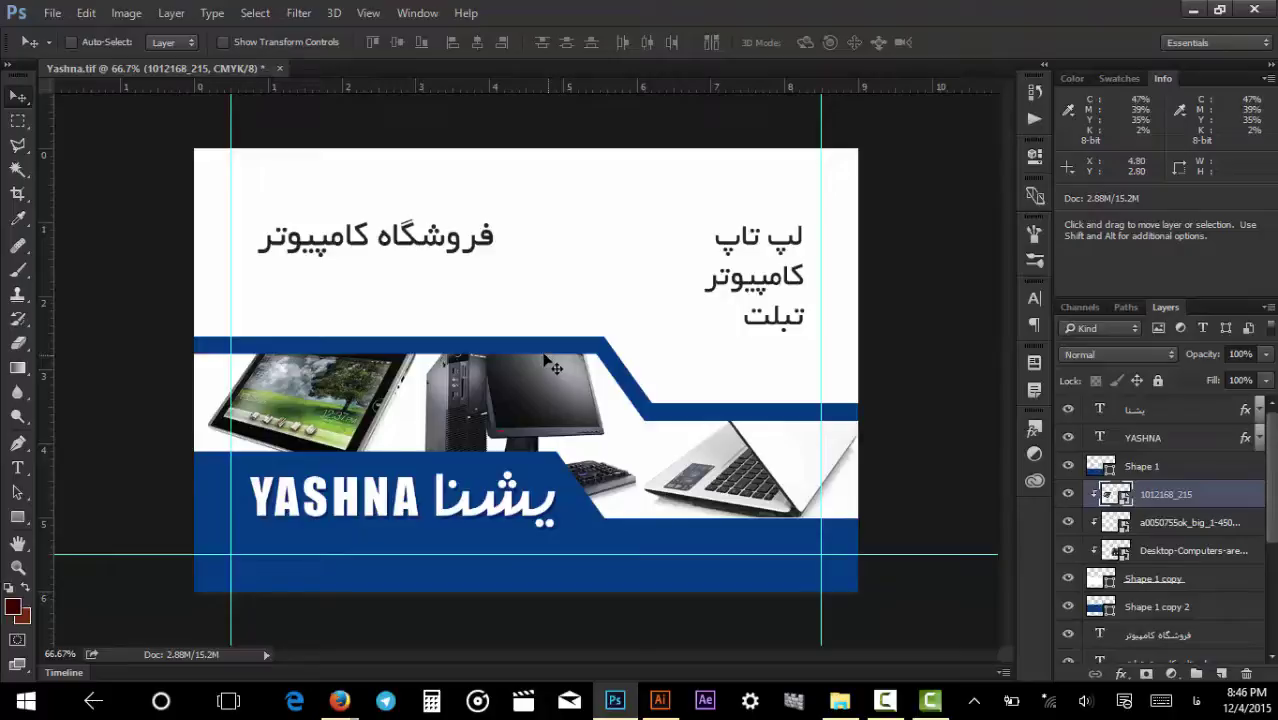
# Delete the Persian name and YASHNA text layers and move the store-name text onto the lower band.
pyautogui.moveTo(490, 506); pyautogui.dragTo(498, 515)
pyautogui.press('ctrl')
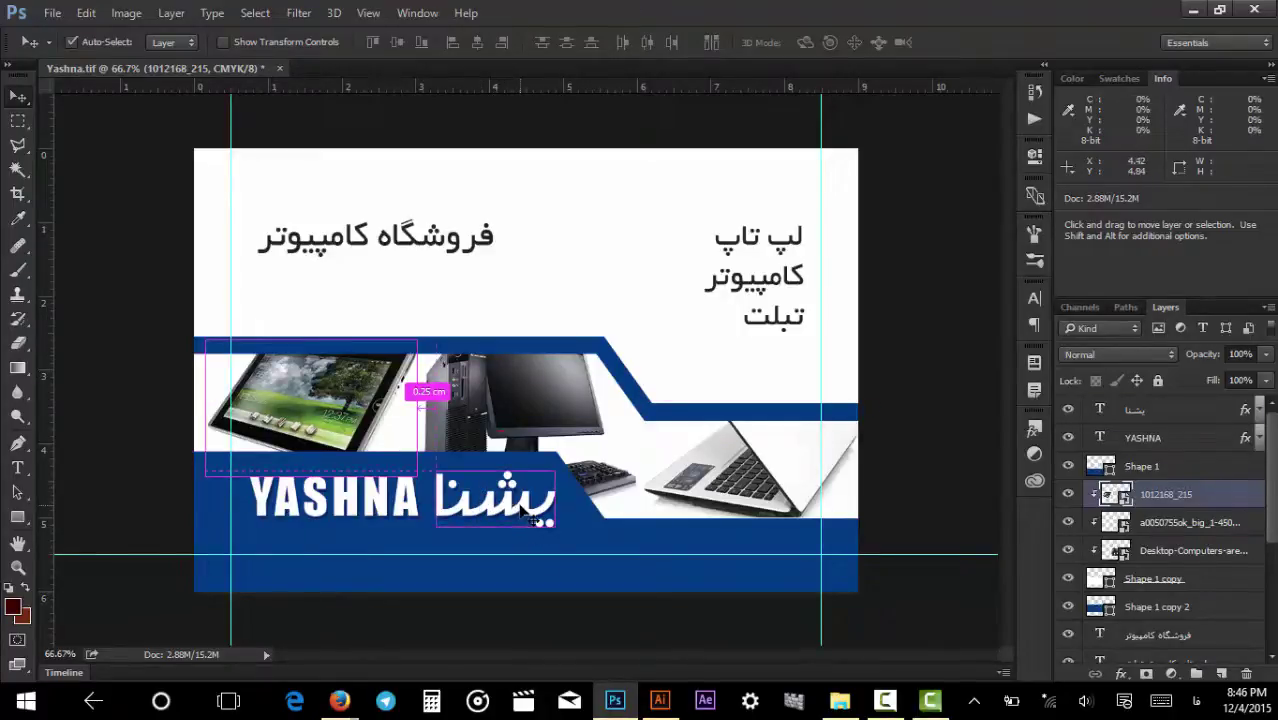
pyautogui.keyDown('ctrl'); pyautogui.click(520, 510); pyautogui.keyUp('ctrl')
pyautogui.keyDown('ctrl'); pyautogui.keyDown('shift'); pyautogui.click(418, 505); pyautogui.keyUp('shift'); pyautogui.keyUp('ctrl')
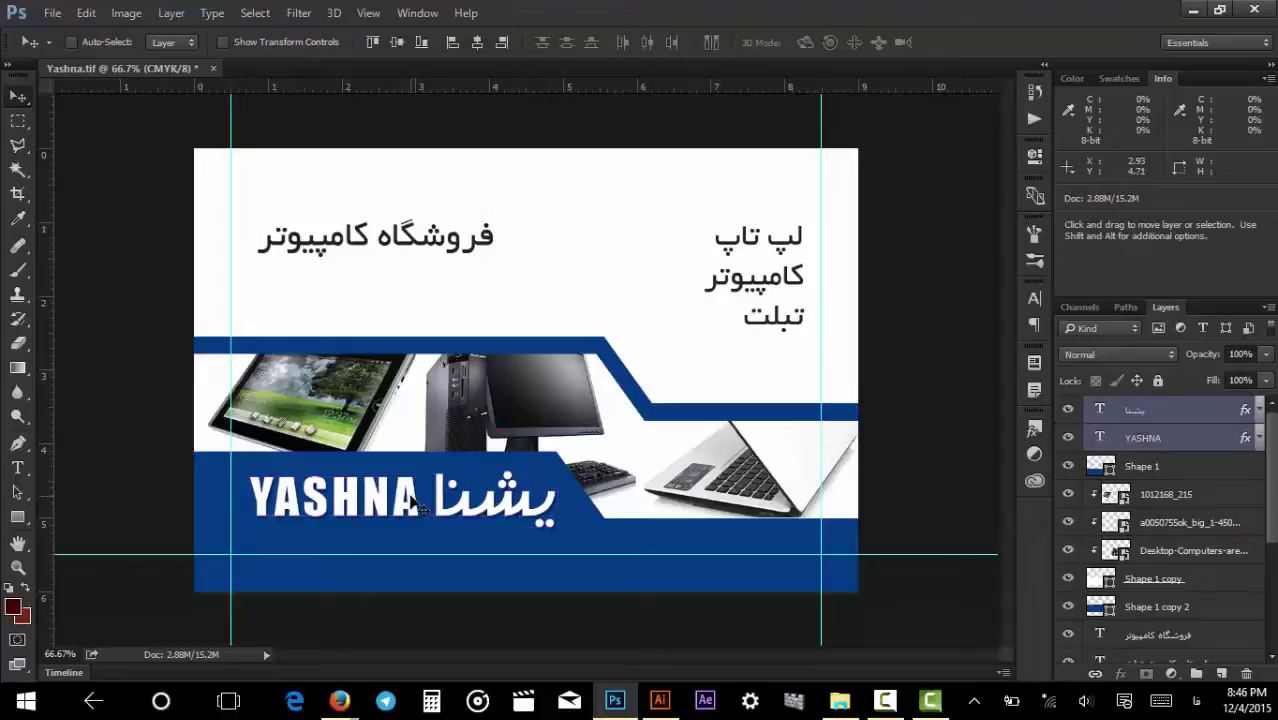
pyautogui.press('Delete')
pyautogui.moveTo(412, 236); pyautogui.dragTo(422, 505)
pyautogui.hotkey('ctrl', 'shift', ']')
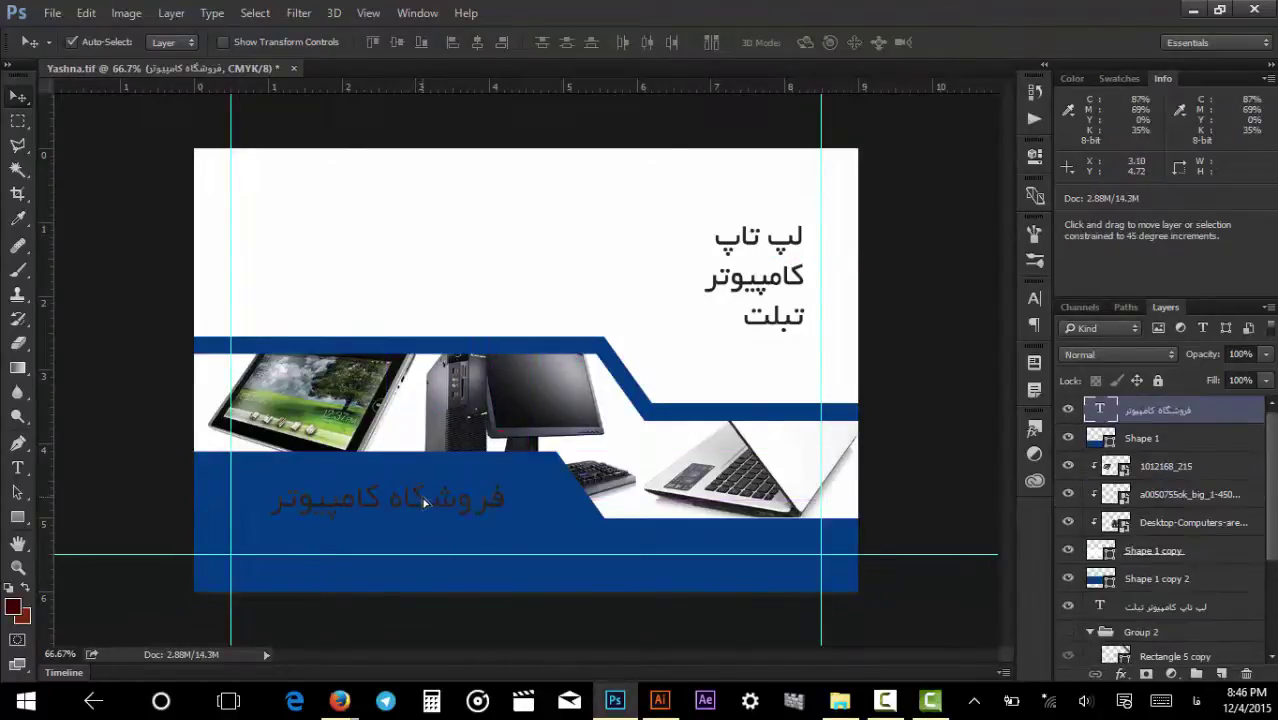
# Change the Shape 1 lower band fill to black (C75 M68 Y67 K90).
pyautogui.click(1100, 438)
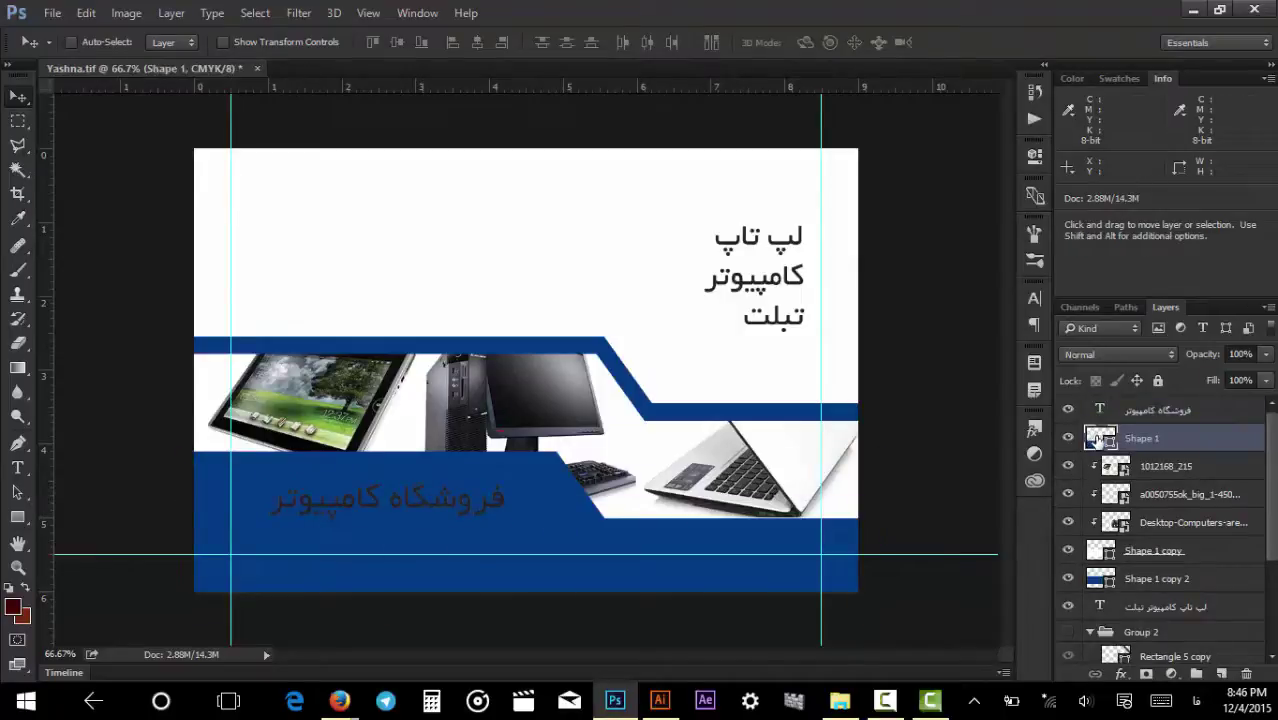
pyautogui.doubleClick(1100, 438)
pyautogui.moveTo(588, 386); pyautogui.dragTo(3, 540)
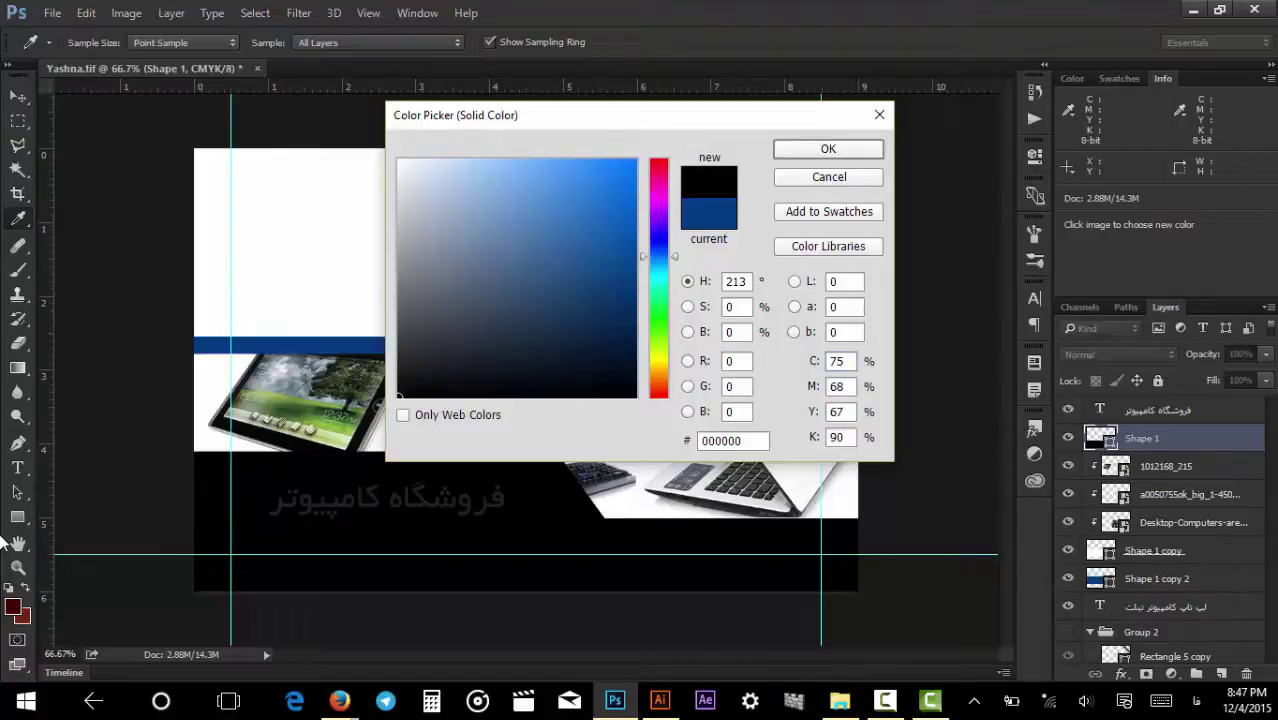
pyautogui.press('Return')
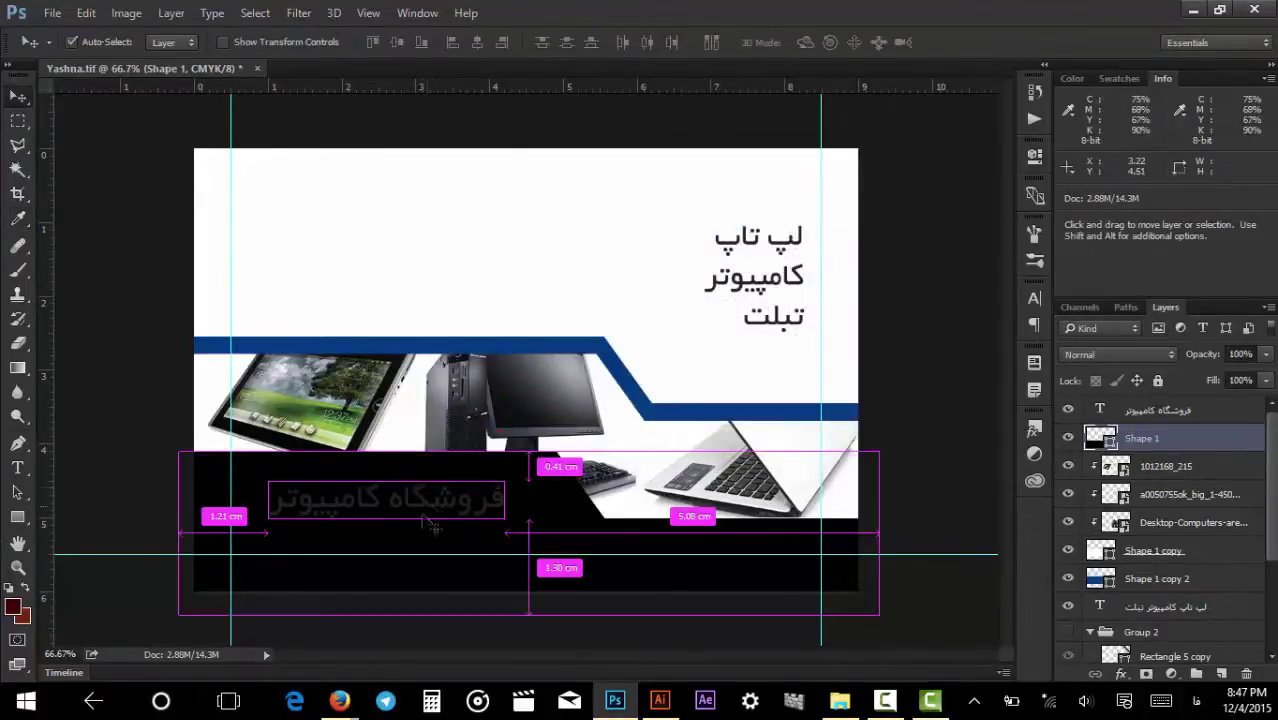
# Set the فروشگاه کامپیوتر store-name text colour to white.
pyautogui.keyDown('ctrl'); pyautogui.click(430, 512); pyautogui.keyUp('ctrl')
pyautogui.press('t')
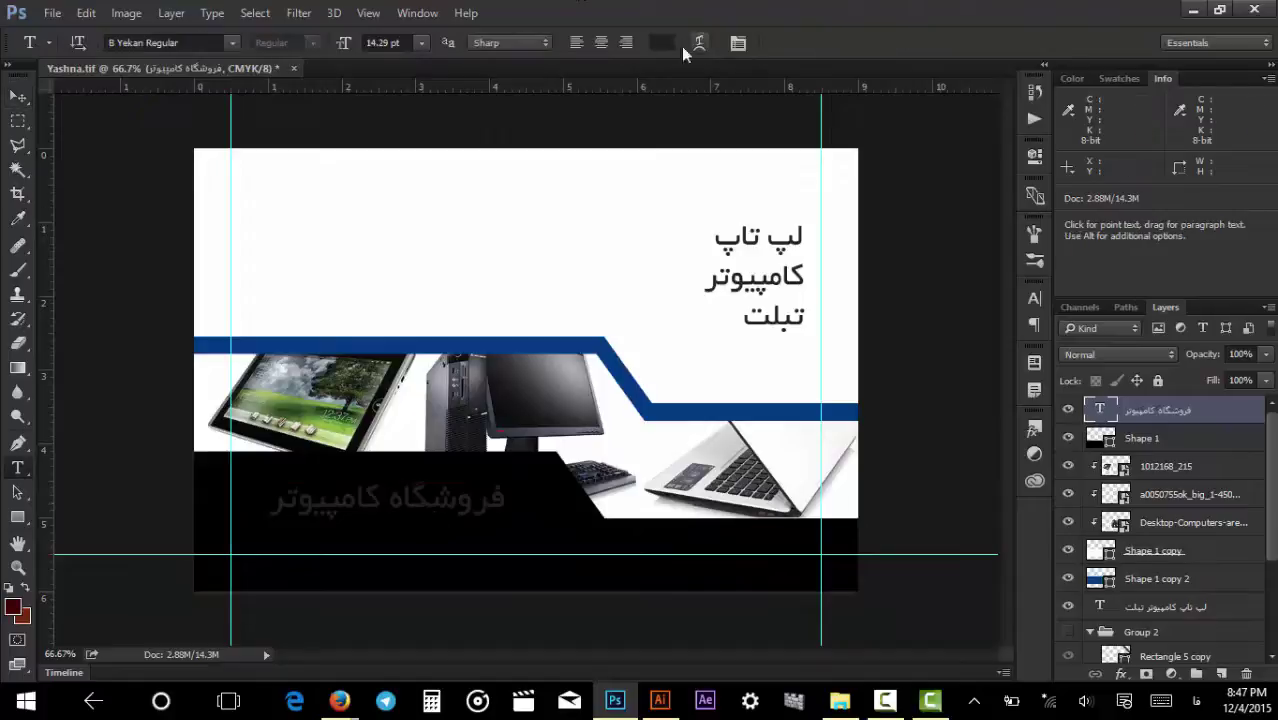
pyautogui.click(681, 43)
pyautogui.click(398, 160)
pyautogui.press('Return')
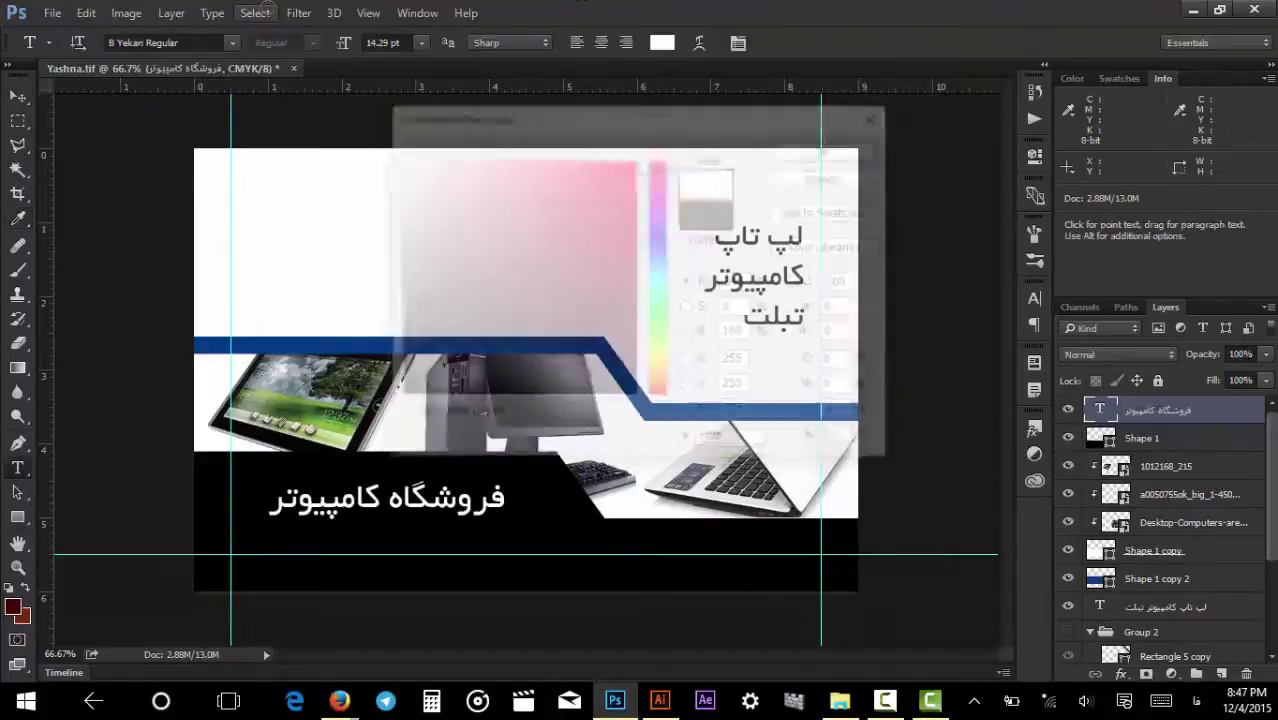
pyautogui.scroll(5, 358, 500)
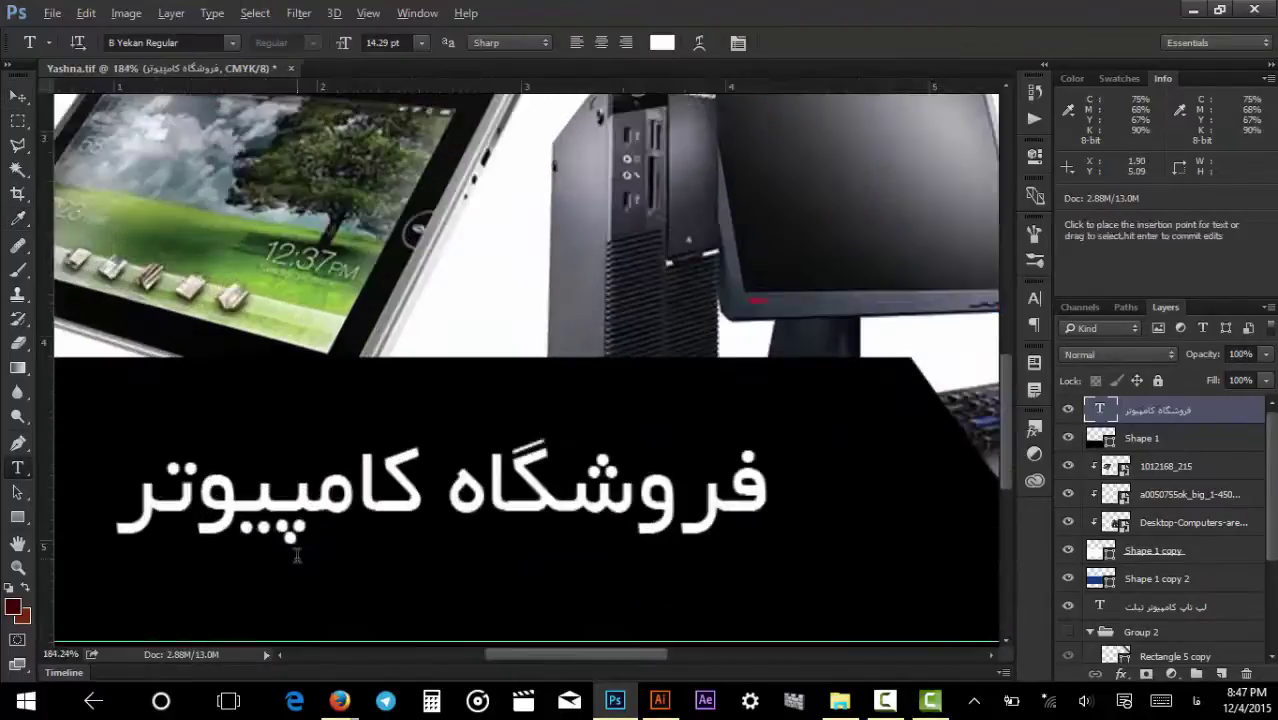
pyautogui.press('v')
pyautogui.moveTo(570, 527); pyautogui.dragTo(715, 430)
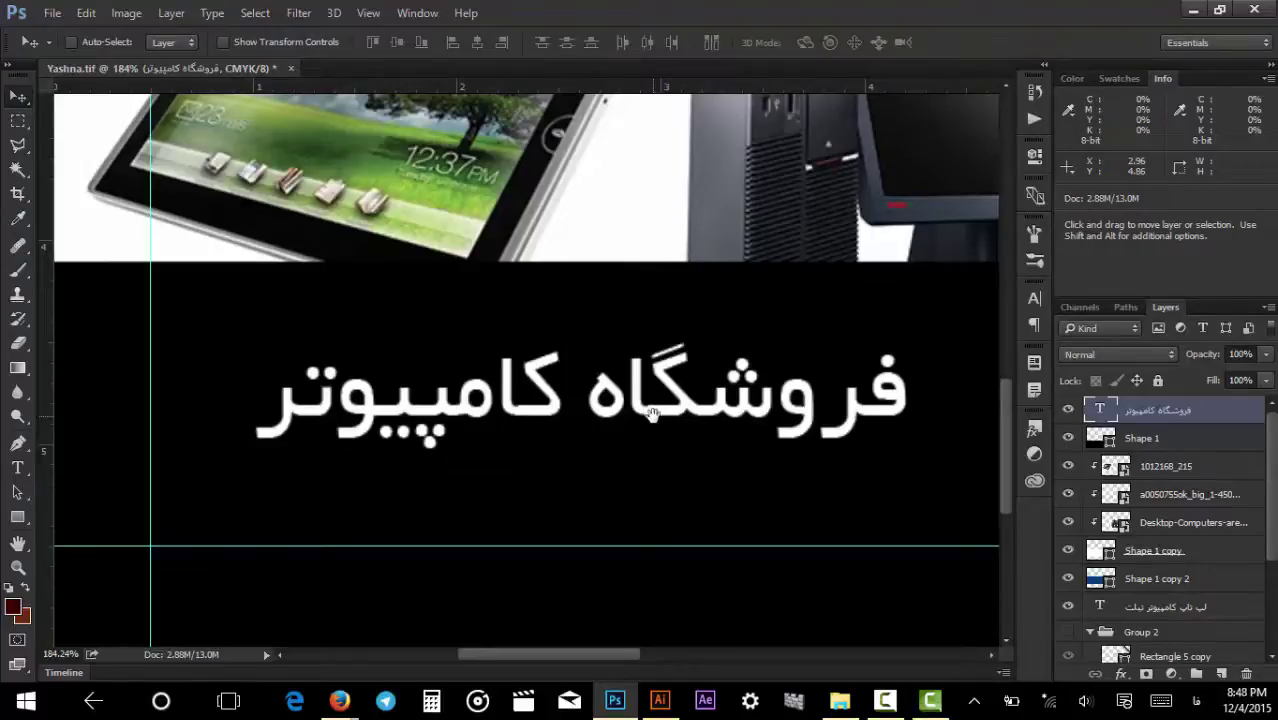
# Scale the white Persian store title down about its centre with Free Transform.
pyautogui.scroll(1, 712, 412)
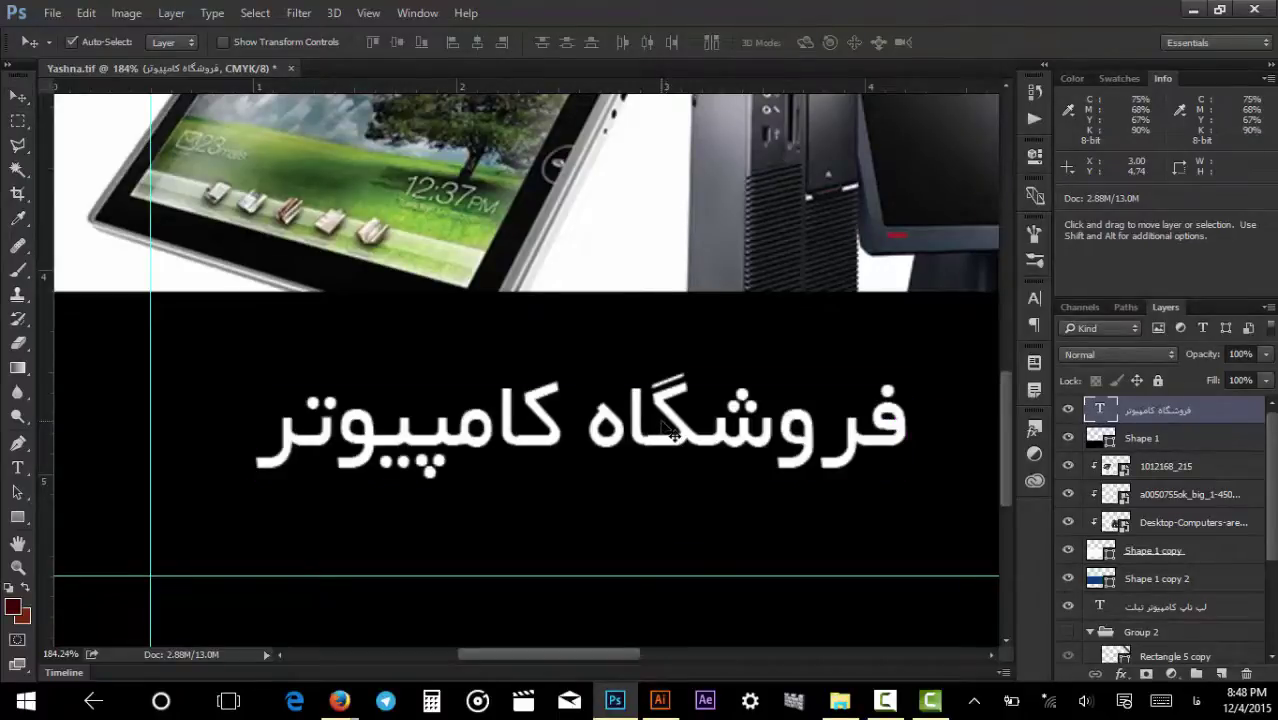
pyautogui.hotkey('ctrl', 't')
pyautogui.moveTo(910, 356); pyautogui.dragTo(752, 392)
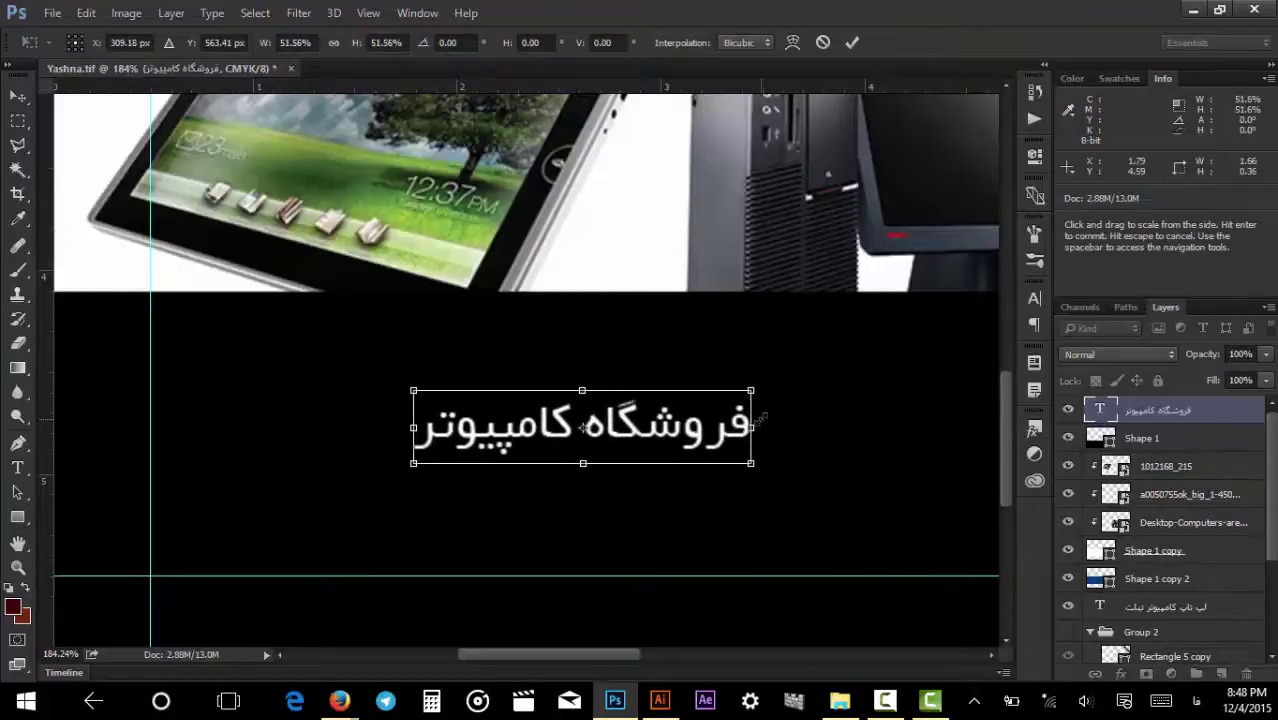
pyautogui.press('Return')
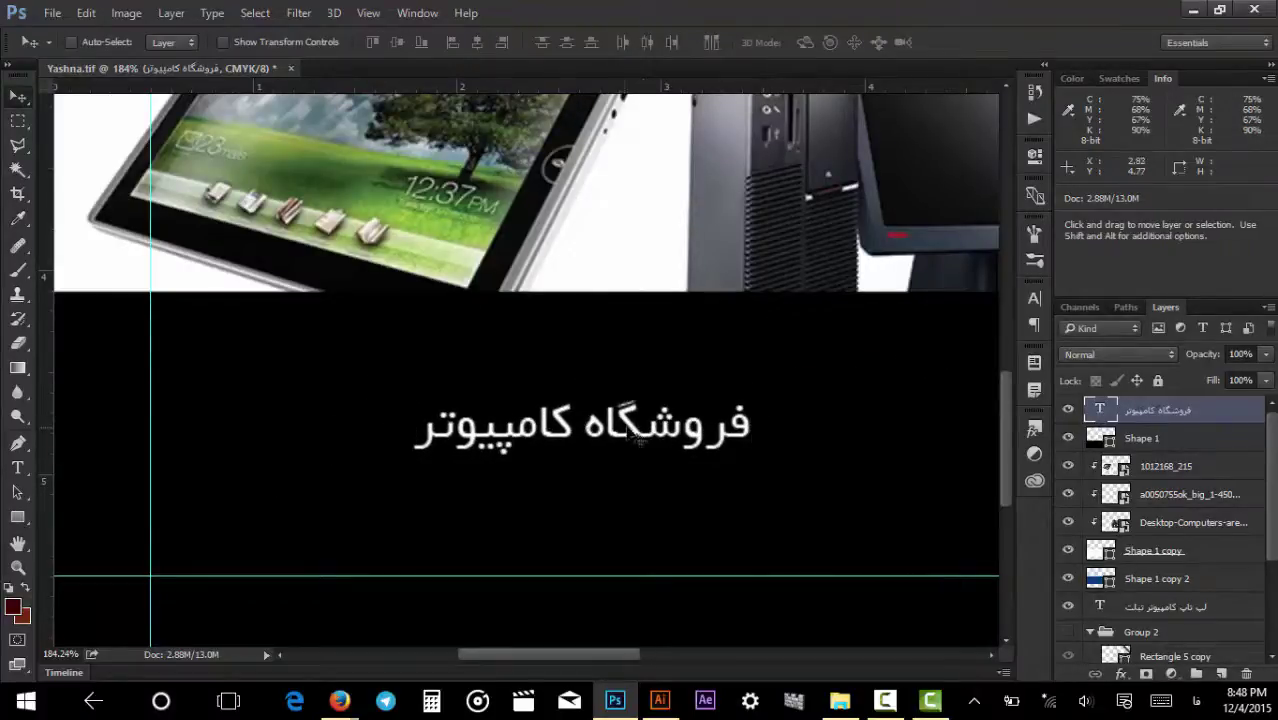
pyautogui.press('ctrl')
# Enlarge the title slightly to 114% and shift it a little to the left.
pyautogui.hotkey('ctrl', 't')
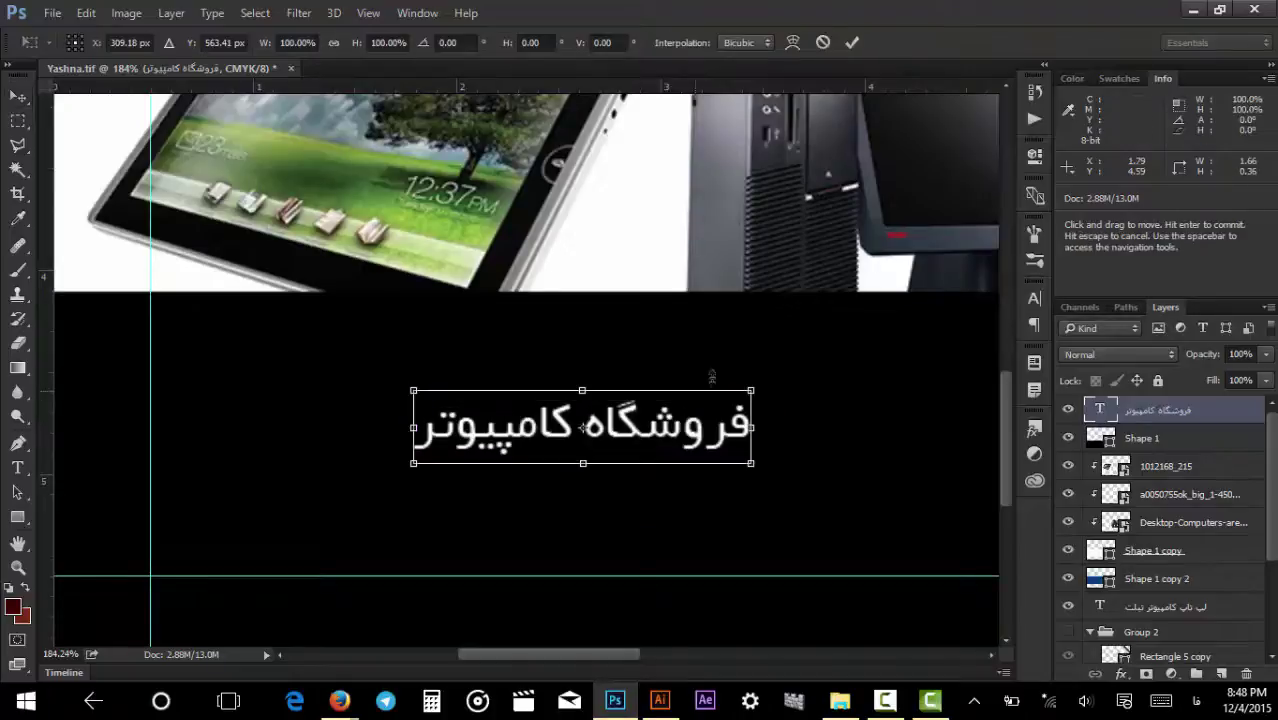
pyautogui.moveTo(762, 379); pyautogui.dragTo(785, 377)
pyautogui.press('Return')
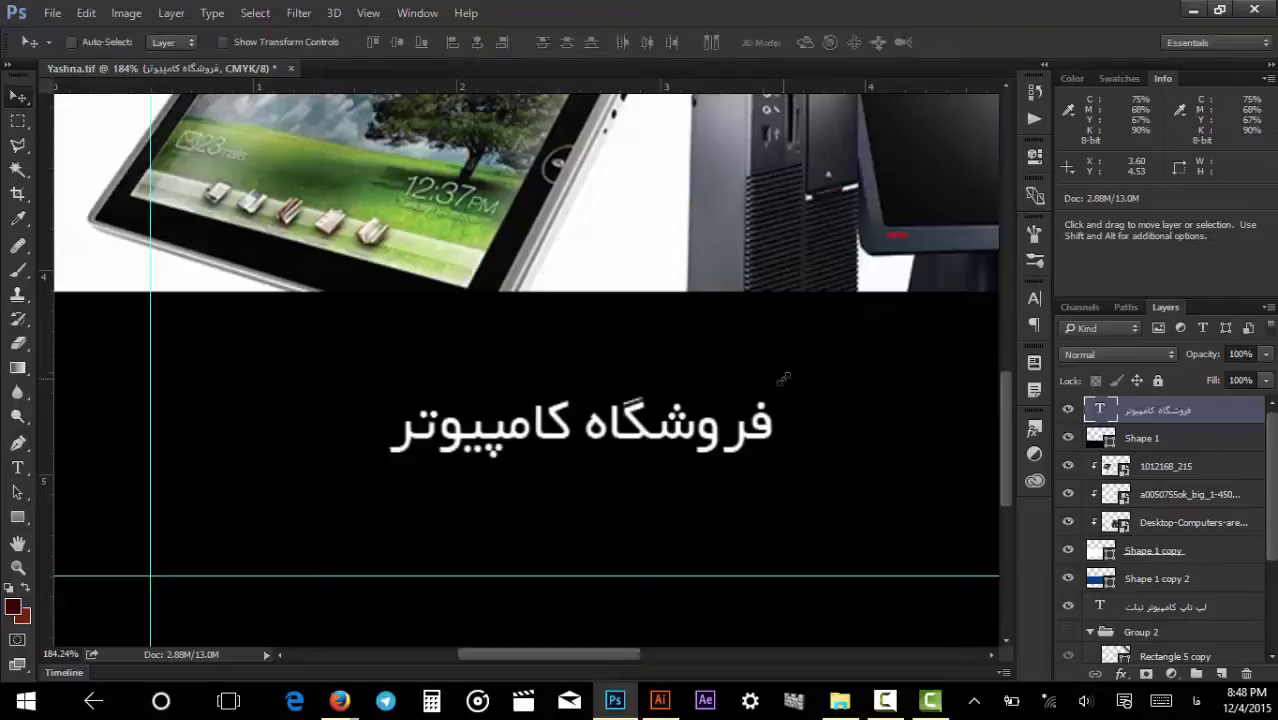
pyautogui.moveTo(764, 408)
pyautogui.mouseDown()
pyautogui.moveTo(708, 410)
pyautogui.moveTo(749, 405)
pyautogui.mouseUp()
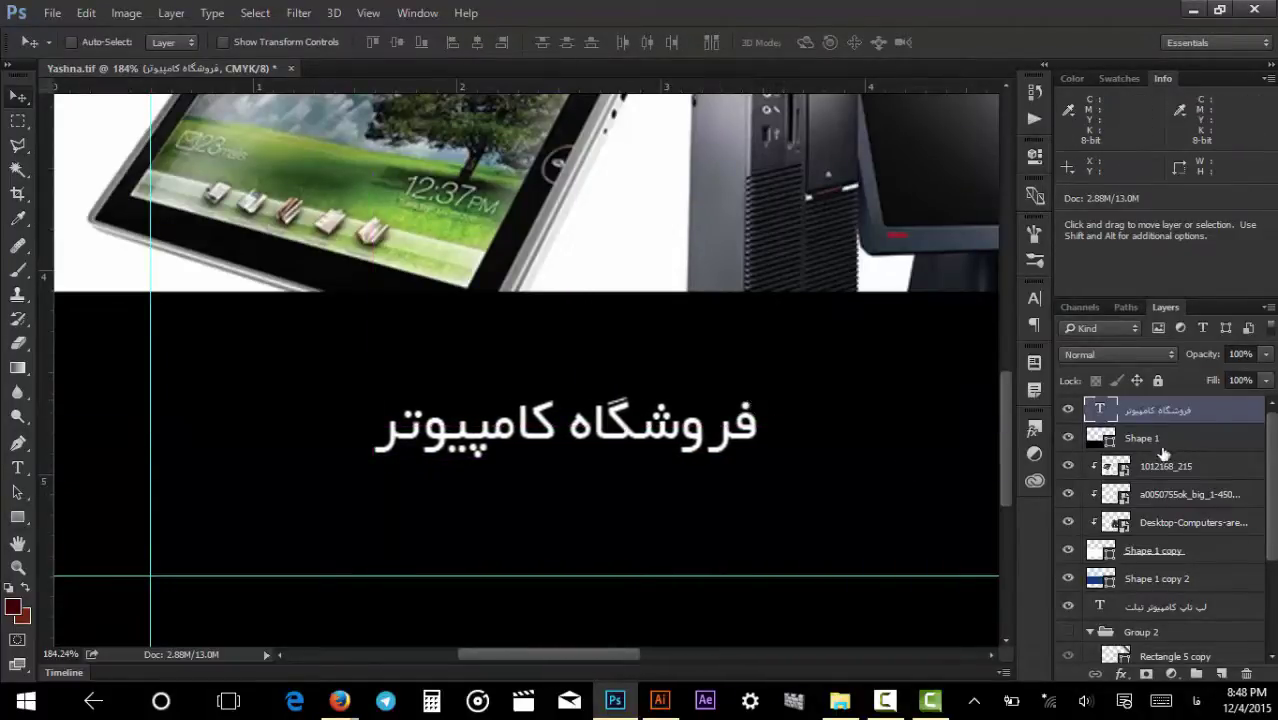
# Give the title layer an Outside stroke at 100% opacity and 1 px size.
pyautogui.doubleClick(1212, 416)
pyautogui.moveTo(712, 73)
pyautogui.mouseDown()
pyautogui.moveTo(858, 138)
pyautogui.moveTo(927, 125)
pyautogui.moveTo(883, 139)
pyautogui.mouseUp()
pyautogui.click(746, 293)
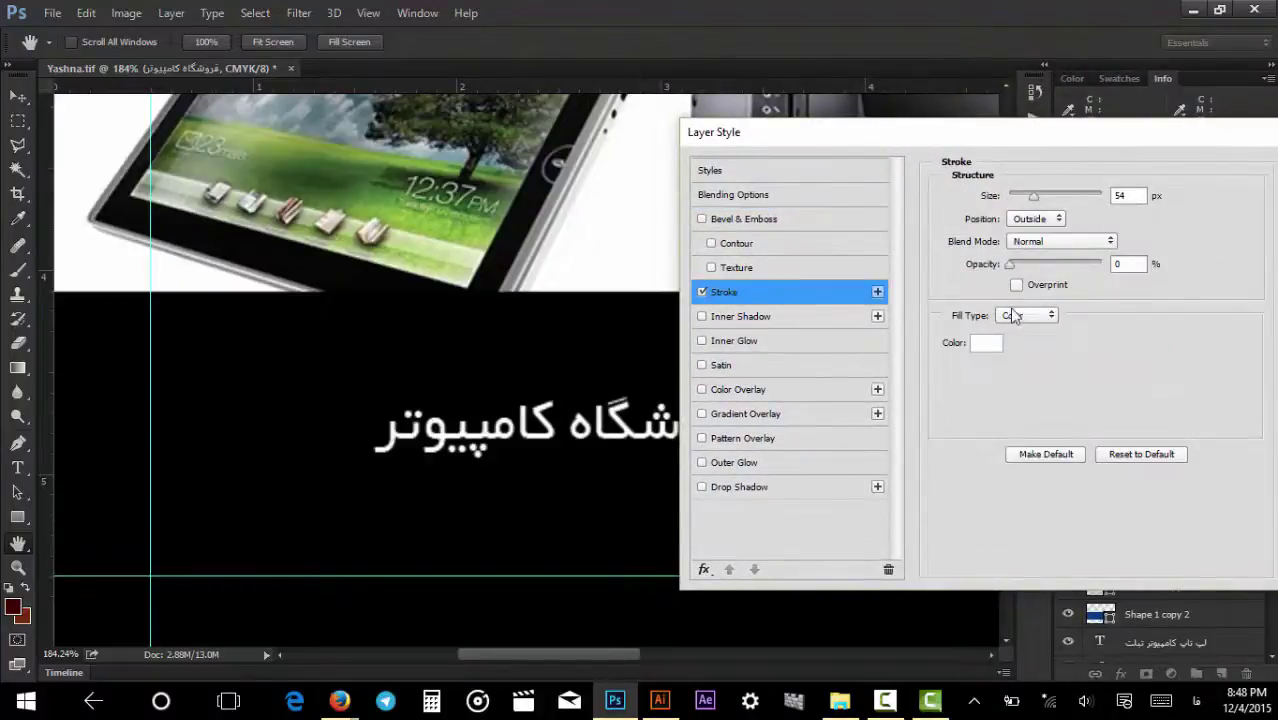
pyautogui.click(1122, 196)
pyautogui.write('1')
pyautogui.click(1040, 222)
pyautogui.click(1025, 234)
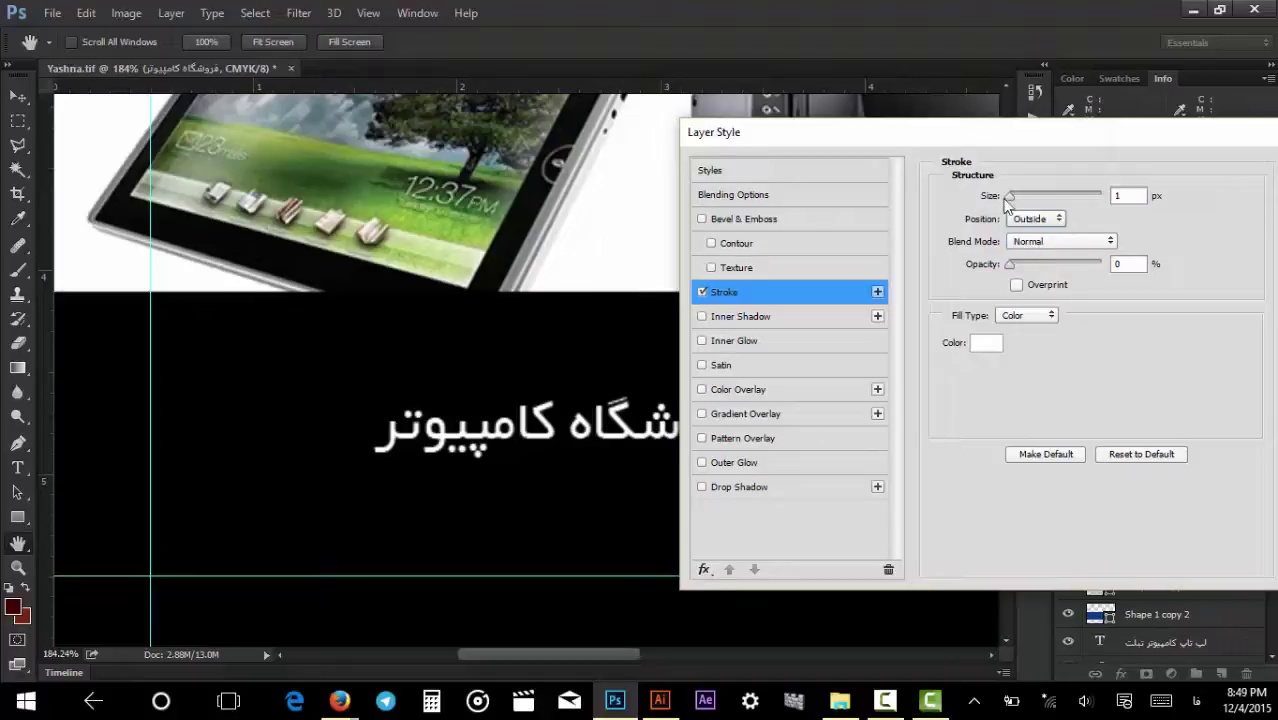
pyautogui.moveTo(1012, 199)
pyautogui.mouseDown()
pyautogui.moveTo(1055, 199)
pyautogui.moveTo(1044, 197)
pyautogui.mouseUp()
pyautogui.moveTo(1066, 150); pyautogui.dragTo(1032, 136)
pyautogui.moveTo(955, 260); pyautogui.dragTo(1131, 271)
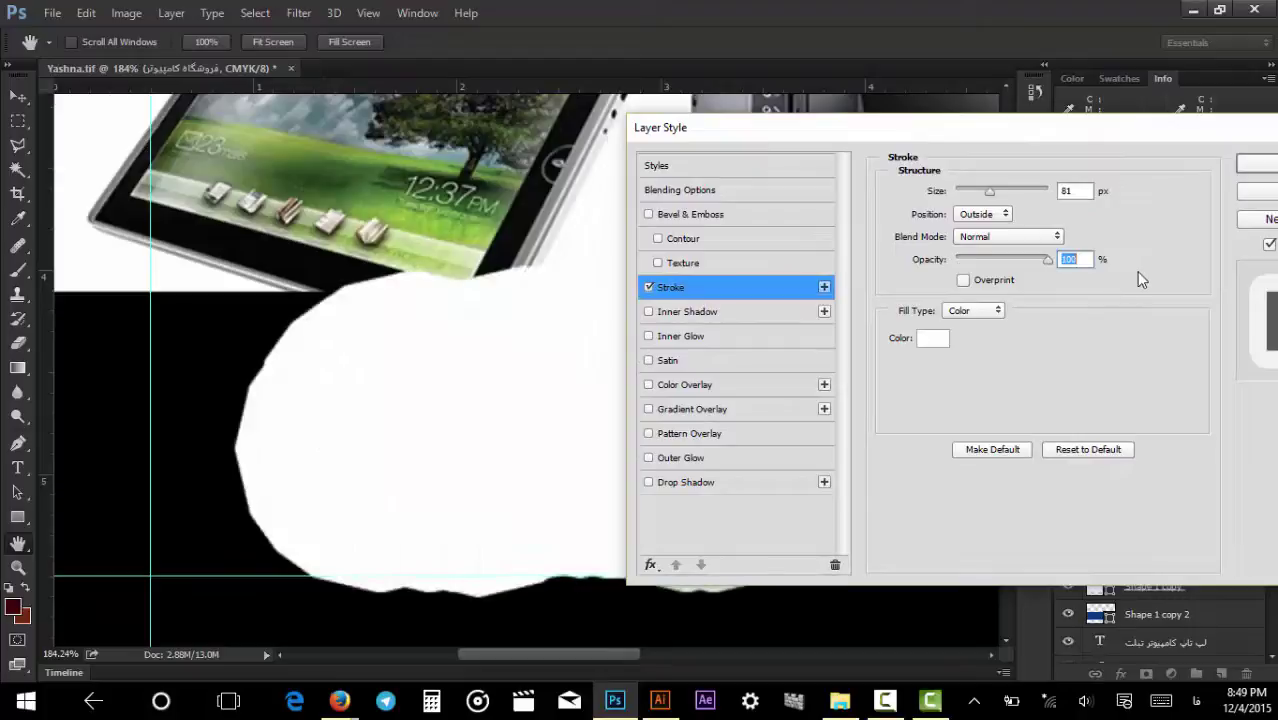
pyautogui.moveTo(1020, 193); pyautogui.dragTo(896, 137)
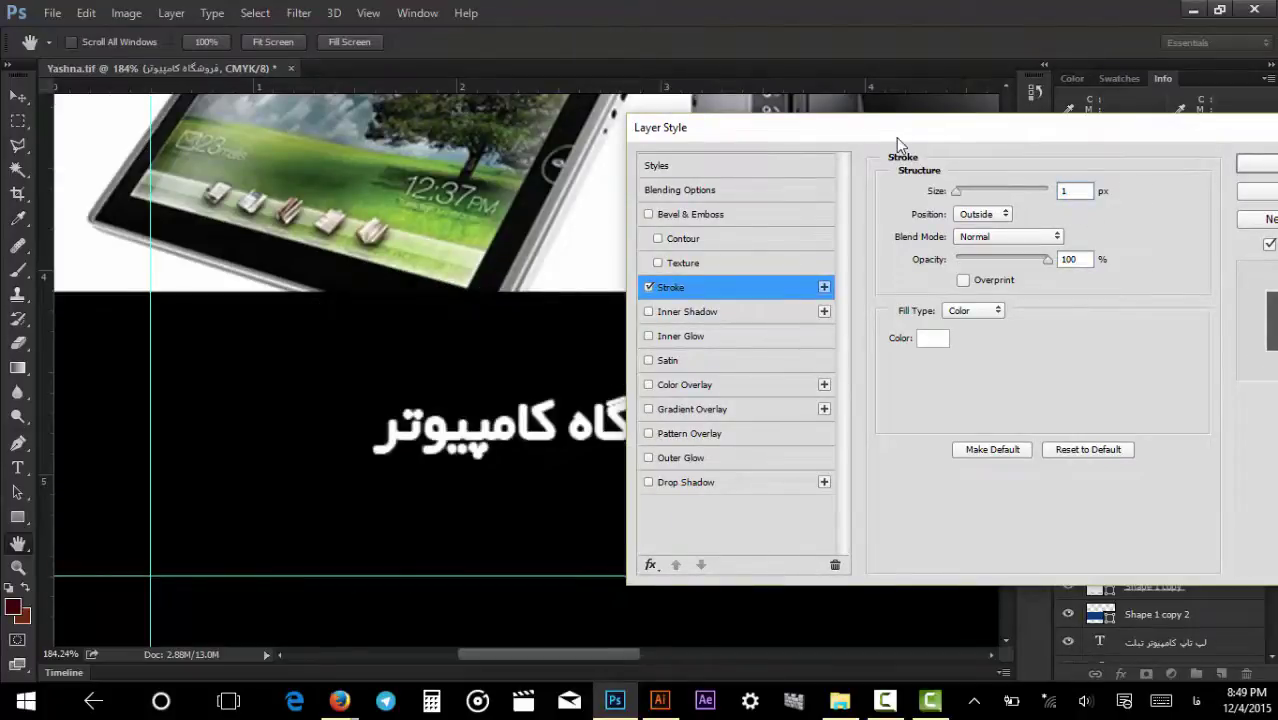
# Set the stroke colour to K 100, re-enter 1 px size, and apply the style.
pyautogui.click(932, 338)
pyautogui.press('Tab')
pyautogui.press('Tab')
pyautogui.press('Tab')
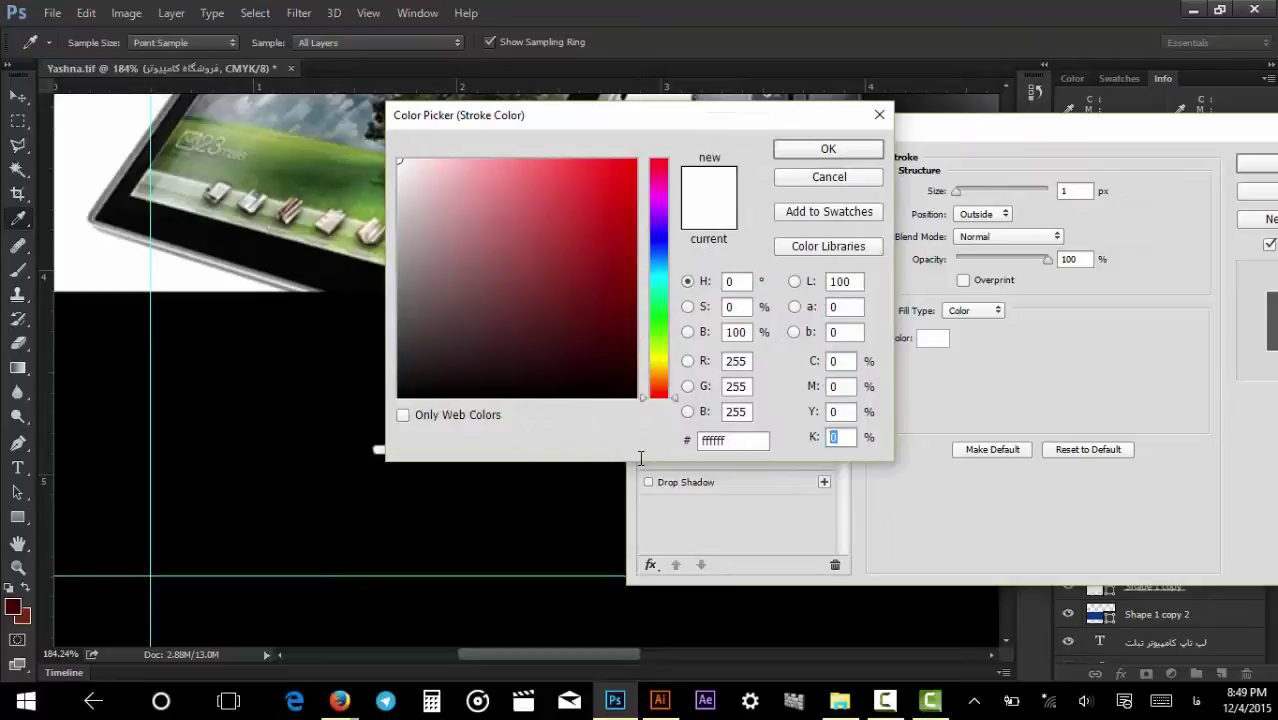
pyautogui.write('100')
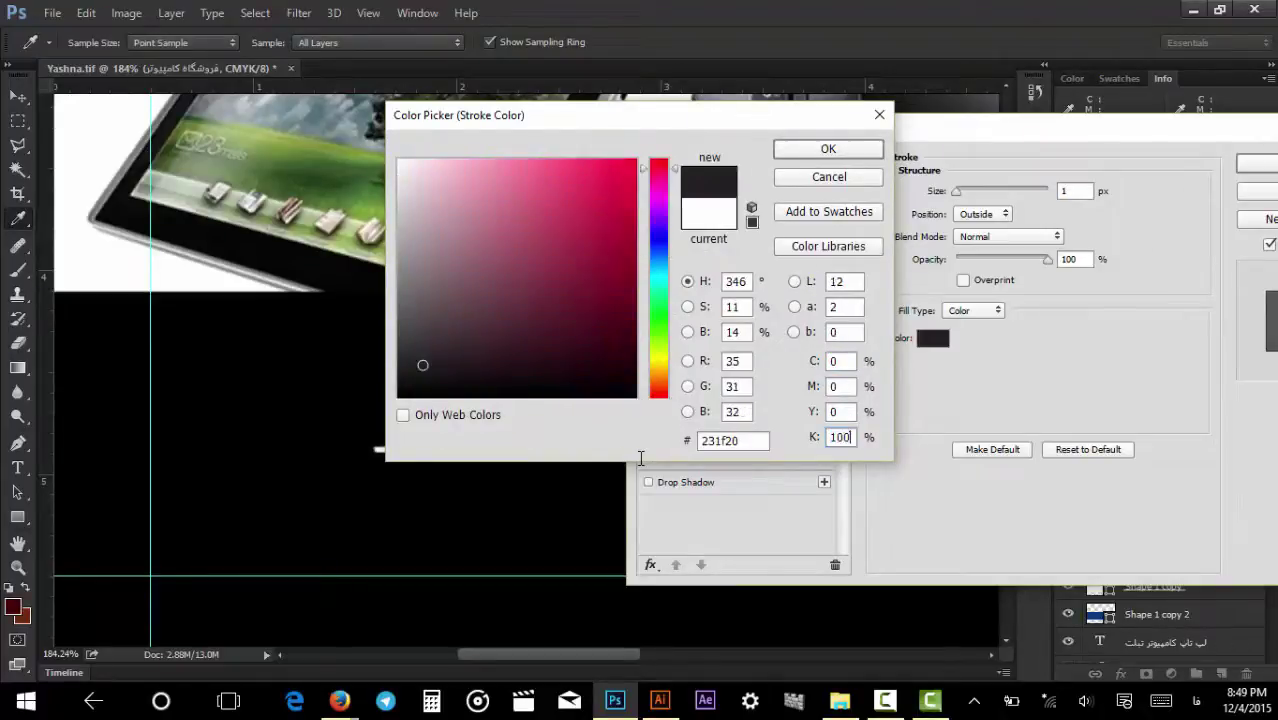
pyautogui.moveTo(611, 115); pyautogui.dragTo(903, 132)
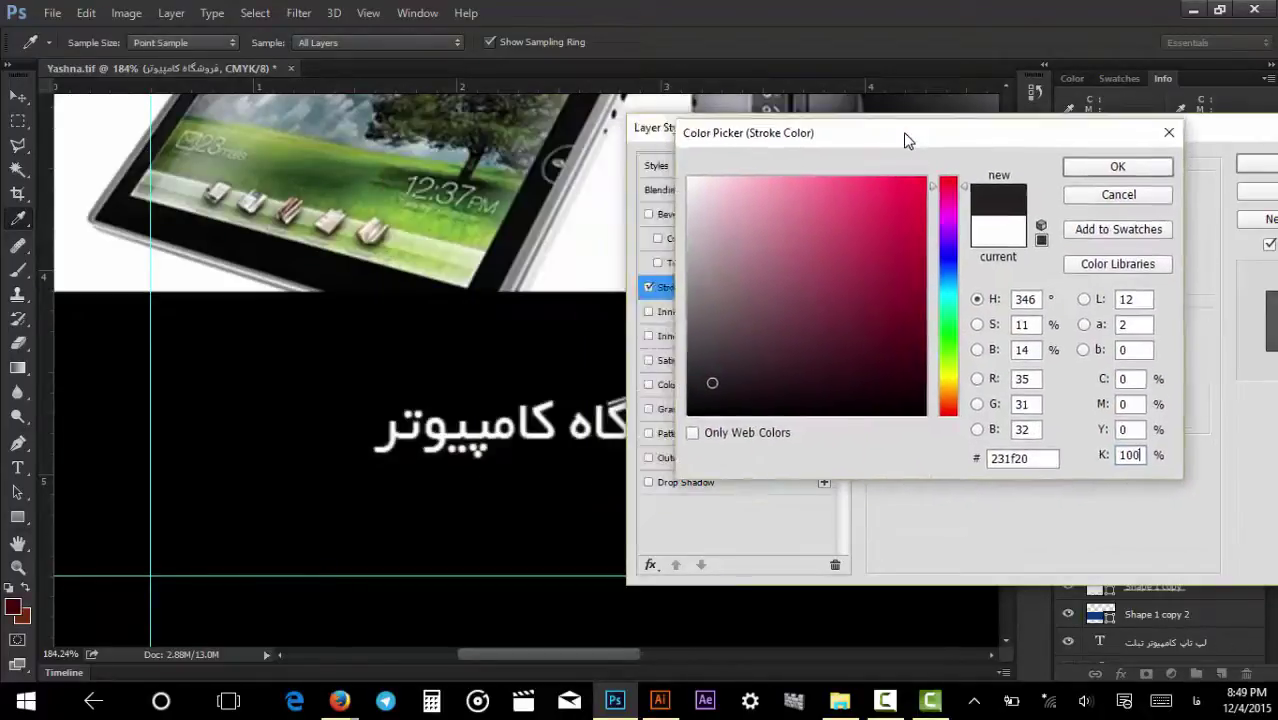
pyautogui.click(1118, 165)
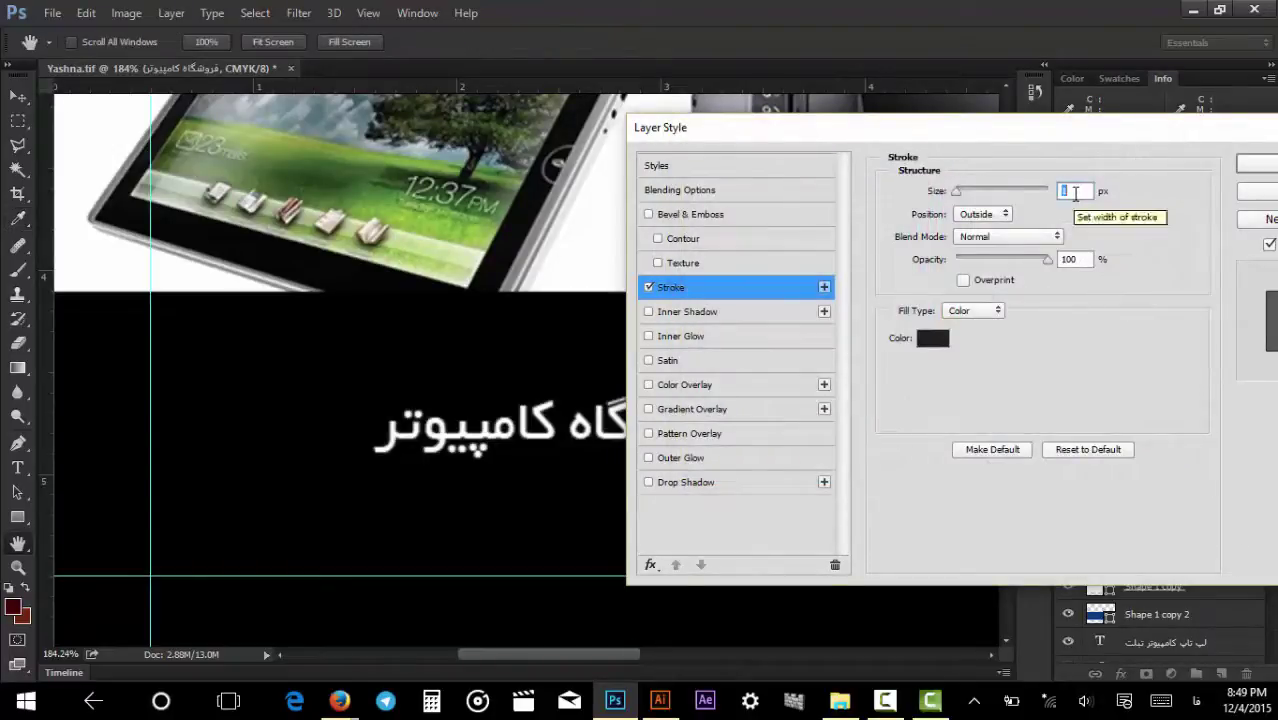
pyautogui.write('2')
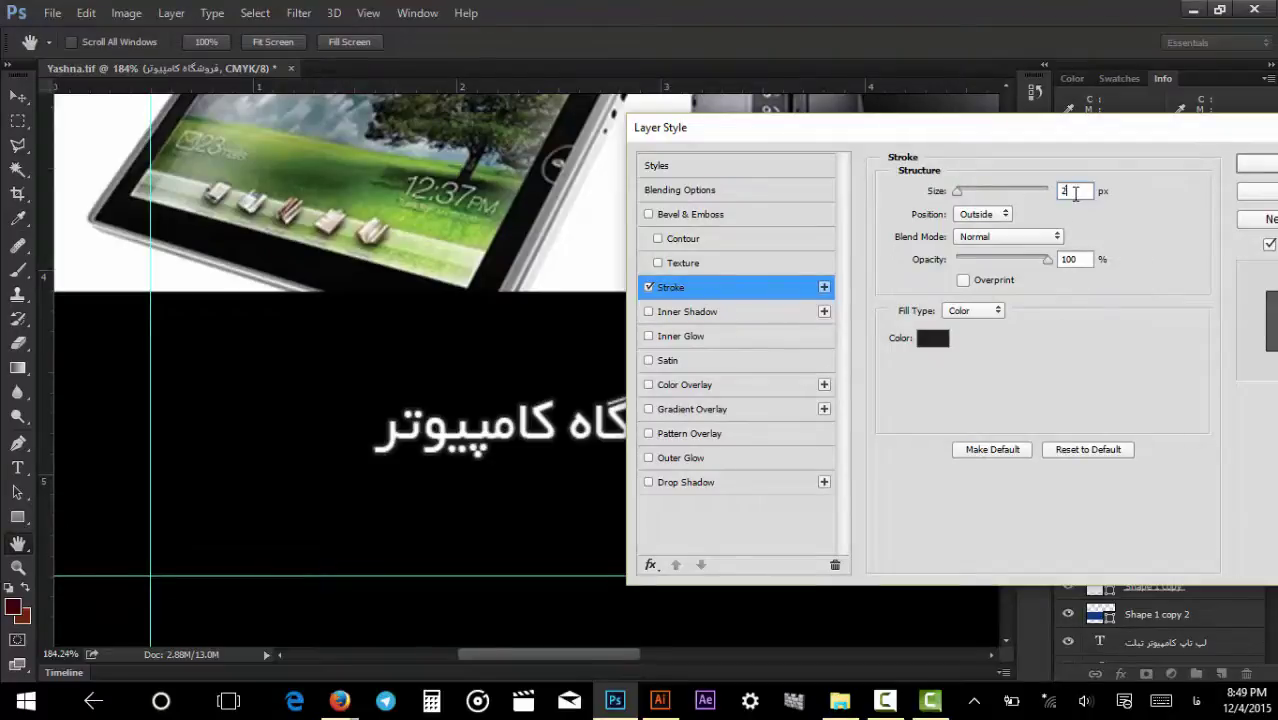
pyautogui.doubleClick(1075, 193)
pyautogui.press('BackSpace')
pyautogui.write('1')
pyautogui.press('Return')
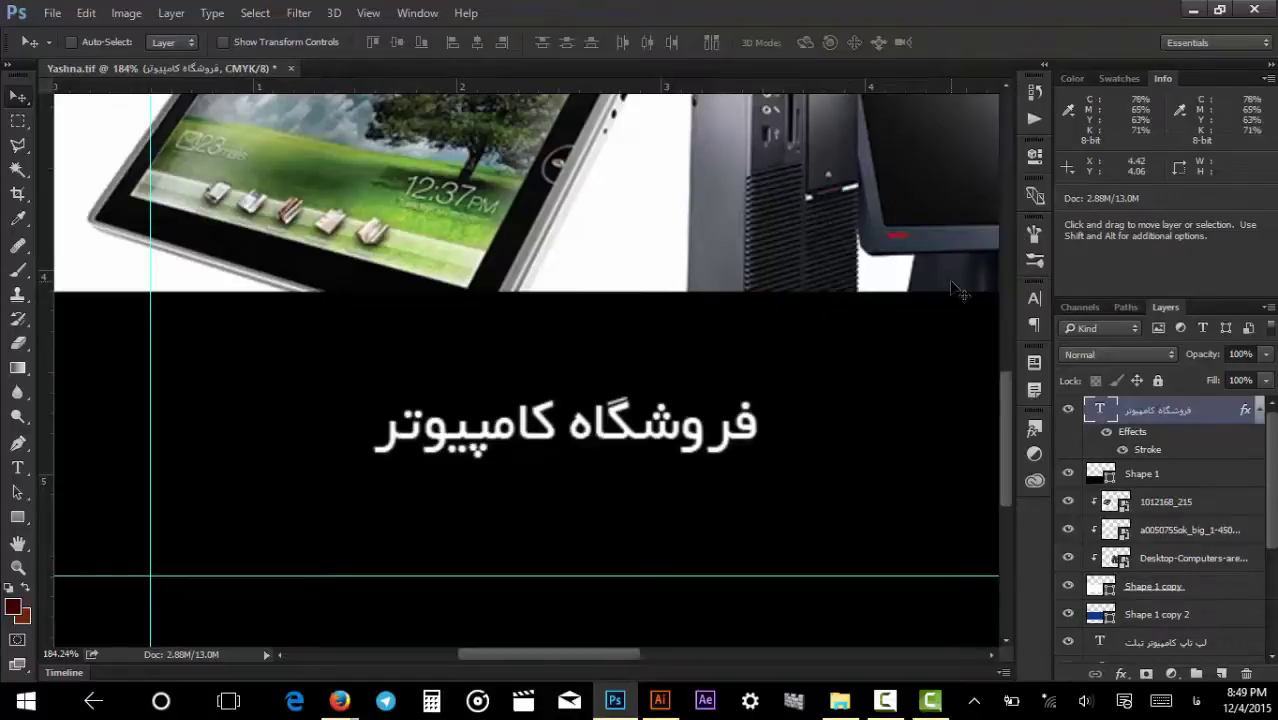
# Select the three-line heading layer and sample pure black from its letters as the text colour.
pyautogui.scroll(-3, 870, 375)
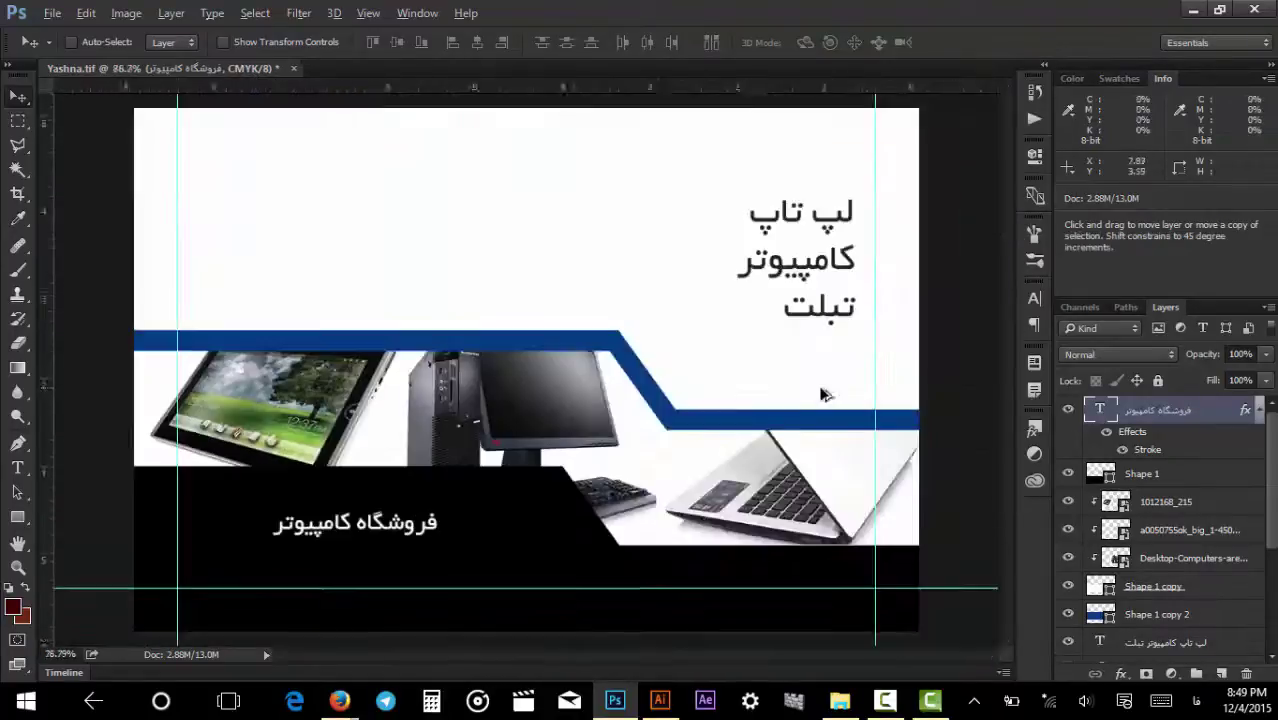
pyautogui.scroll(1, 857, 212)
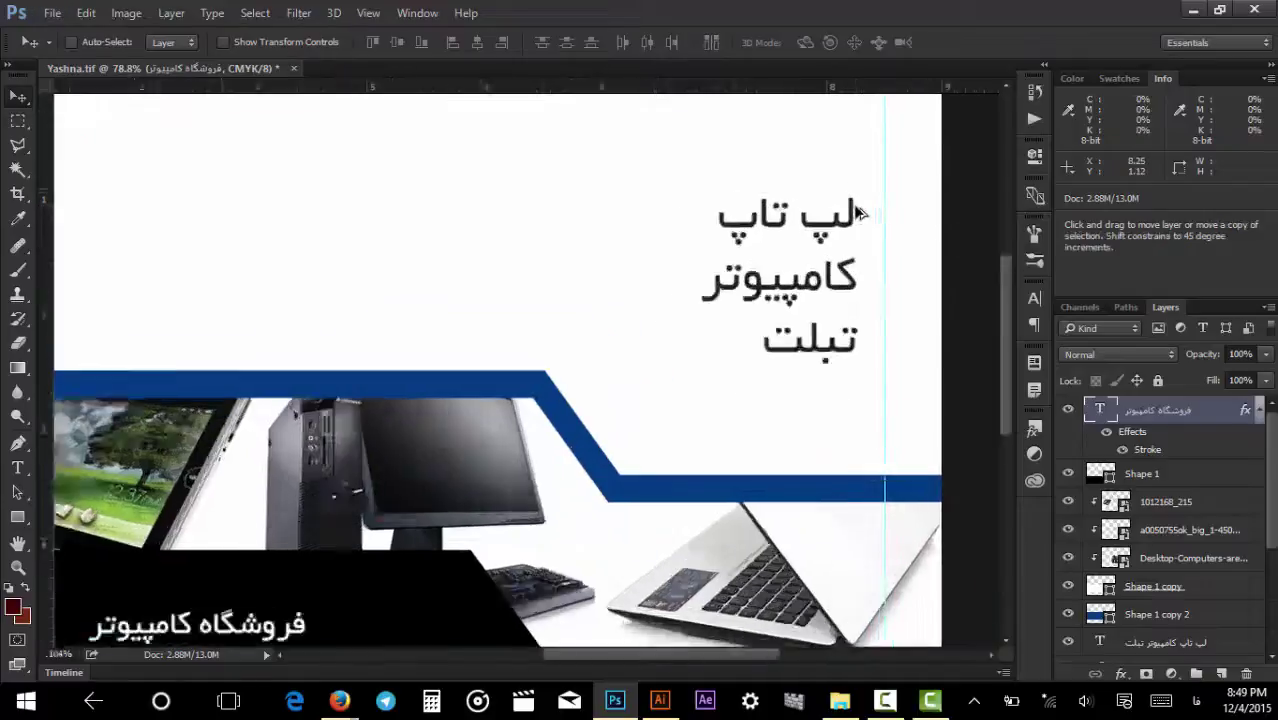
pyautogui.scroll(2, 857, 212)
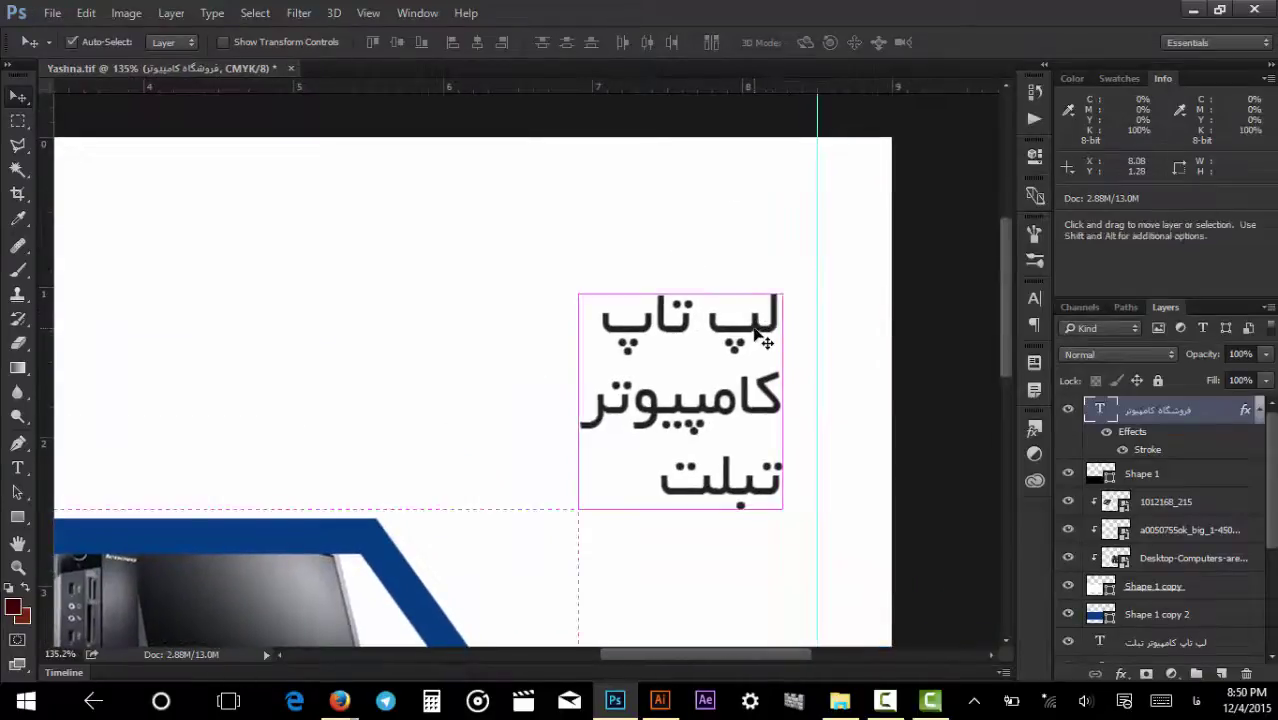
pyautogui.click(764, 342)
pyautogui.press('t')
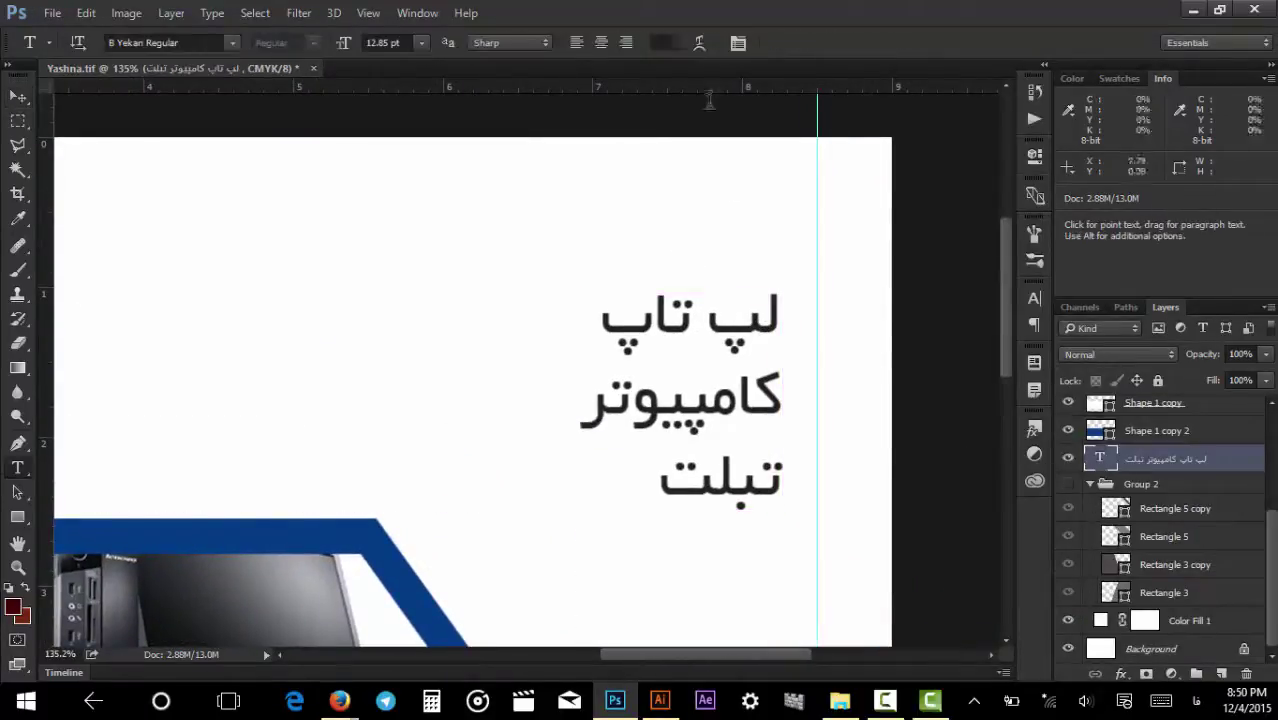
pyautogui.click(662, 42)
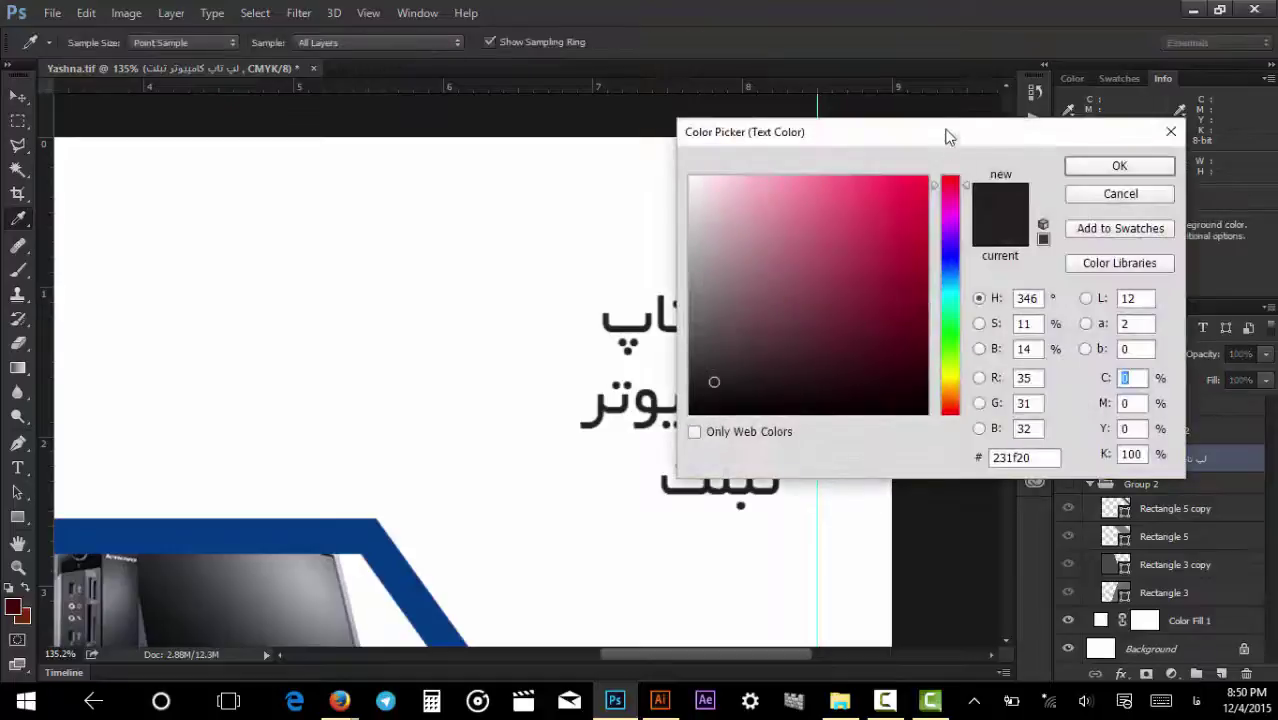
pyautogui.moveTo(950, 137); pyautogui.dragTo(1082, 104)
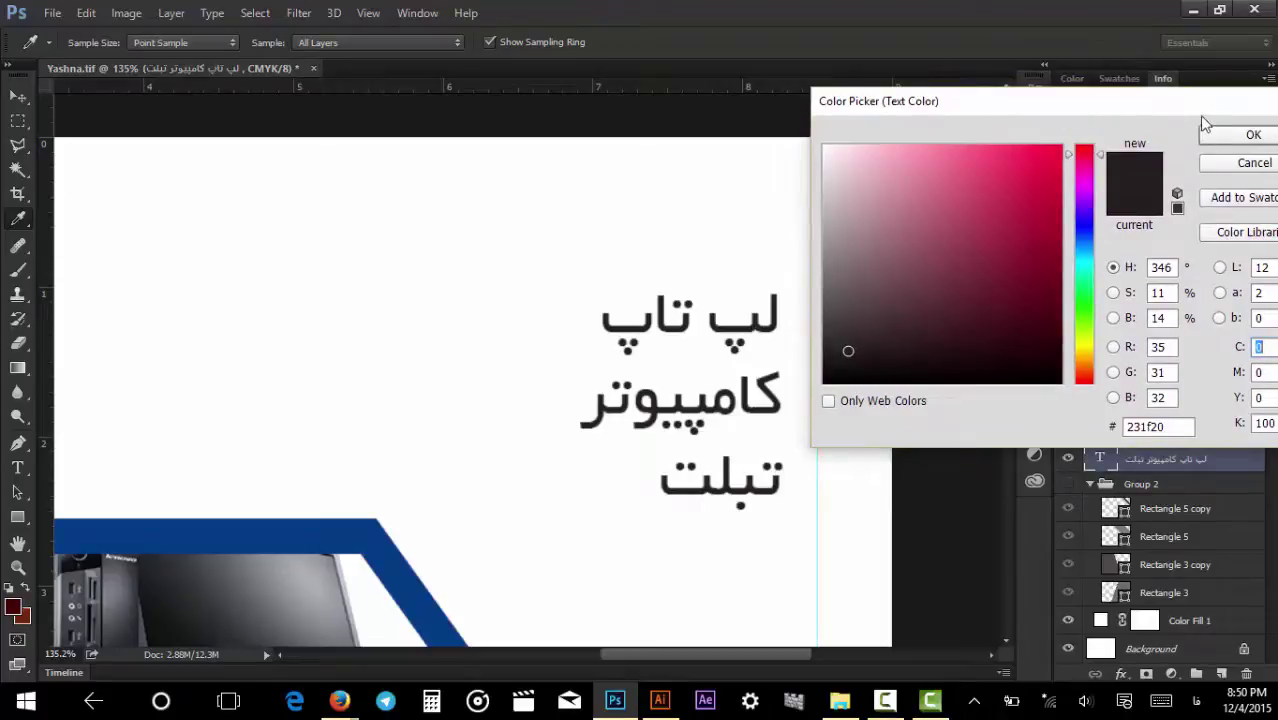
pyautogui.moveTo(1196, 100); pyautogui.dragTo(1196, 55)
pyautogui.press('Tab')
pyautogui.press('Tab')
pyautogui.press('Tab')
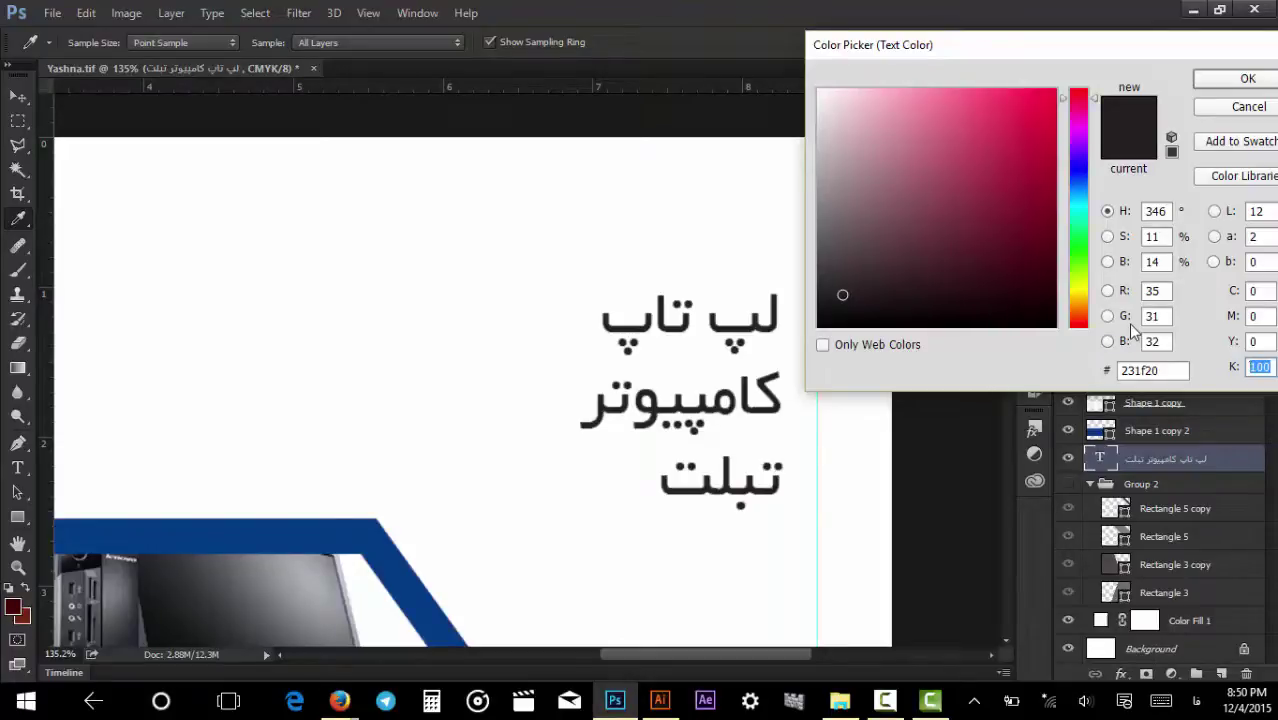
pyautogui.click(778, 347)
pyautogui.click(599, 434)
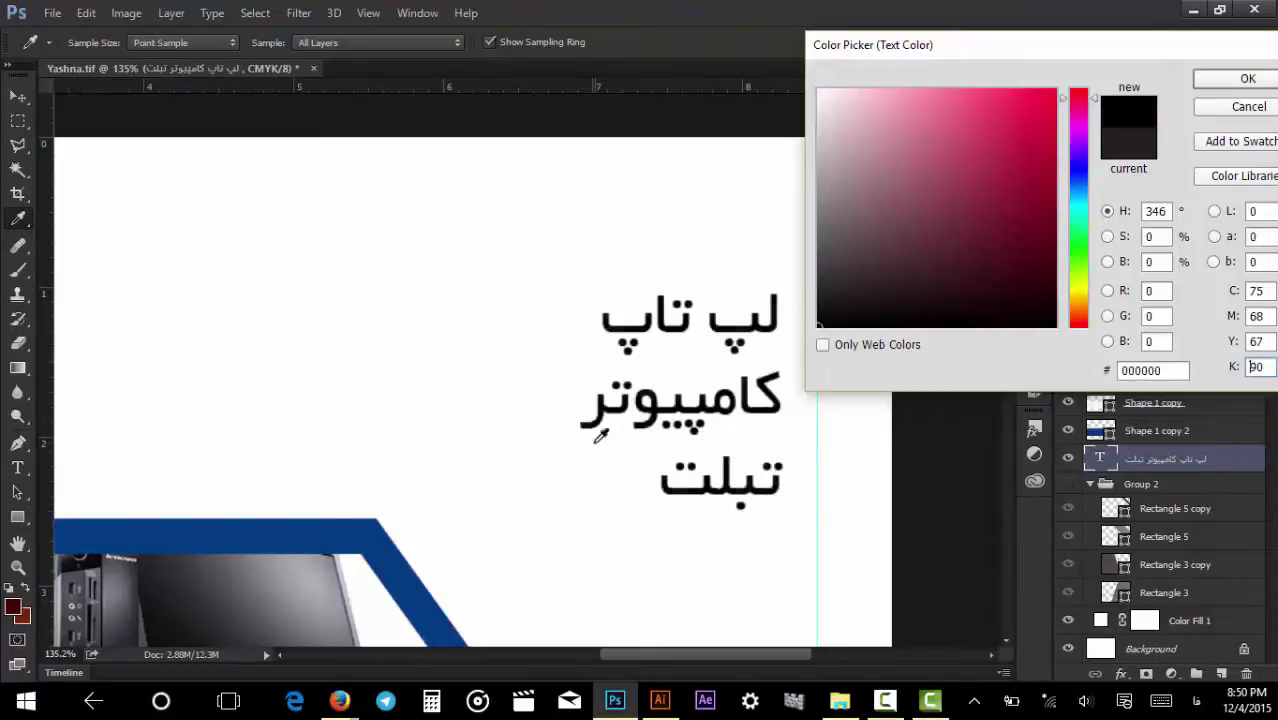
pyautogui.press('Return')
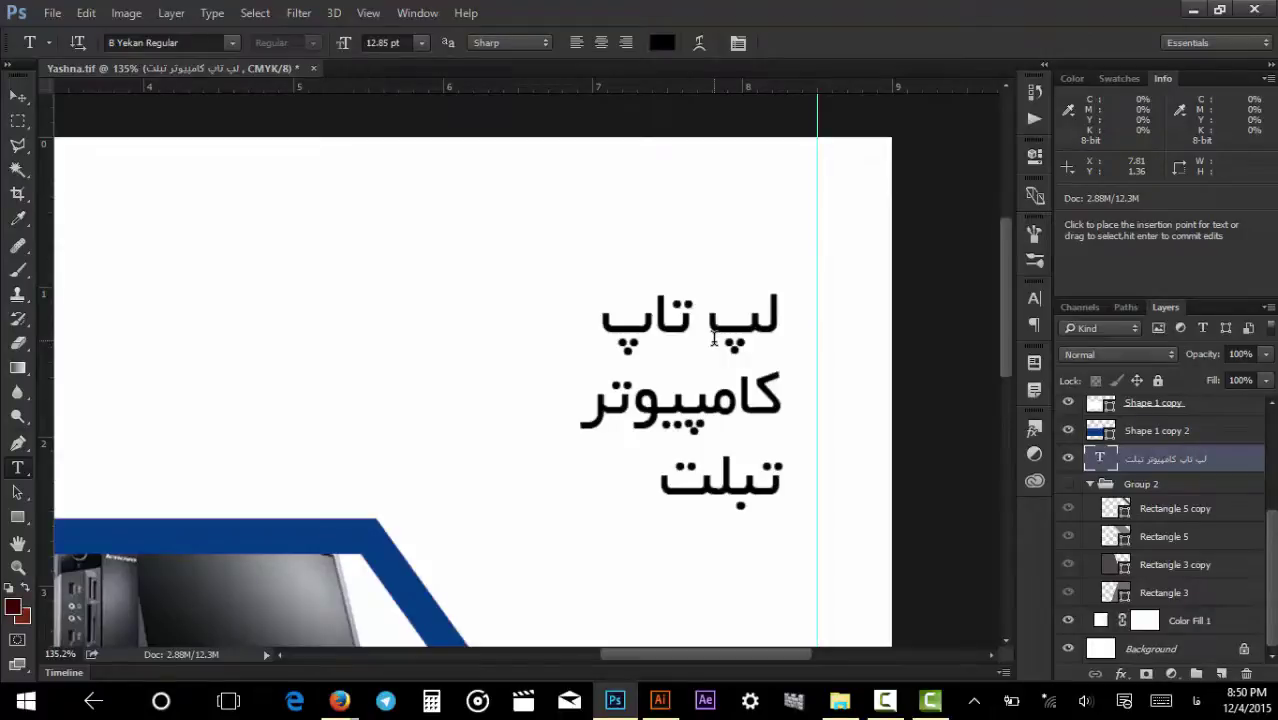
pyautogui.scroll(5, 713, 338)
# Duplicate the heading text layer and colour the copy yellow (Y 100).
pyautogui.press('v')
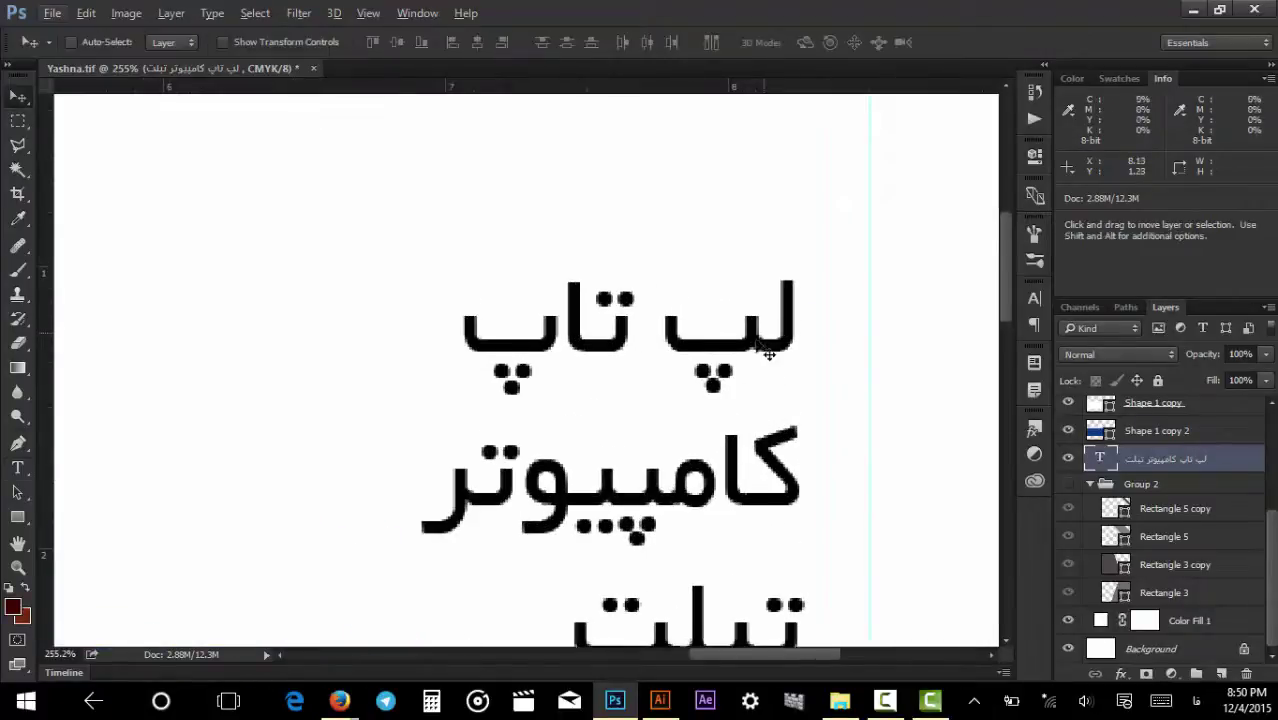
pyautogui.moveTo(765, 340); pyautogui.dragTo(770, 280)
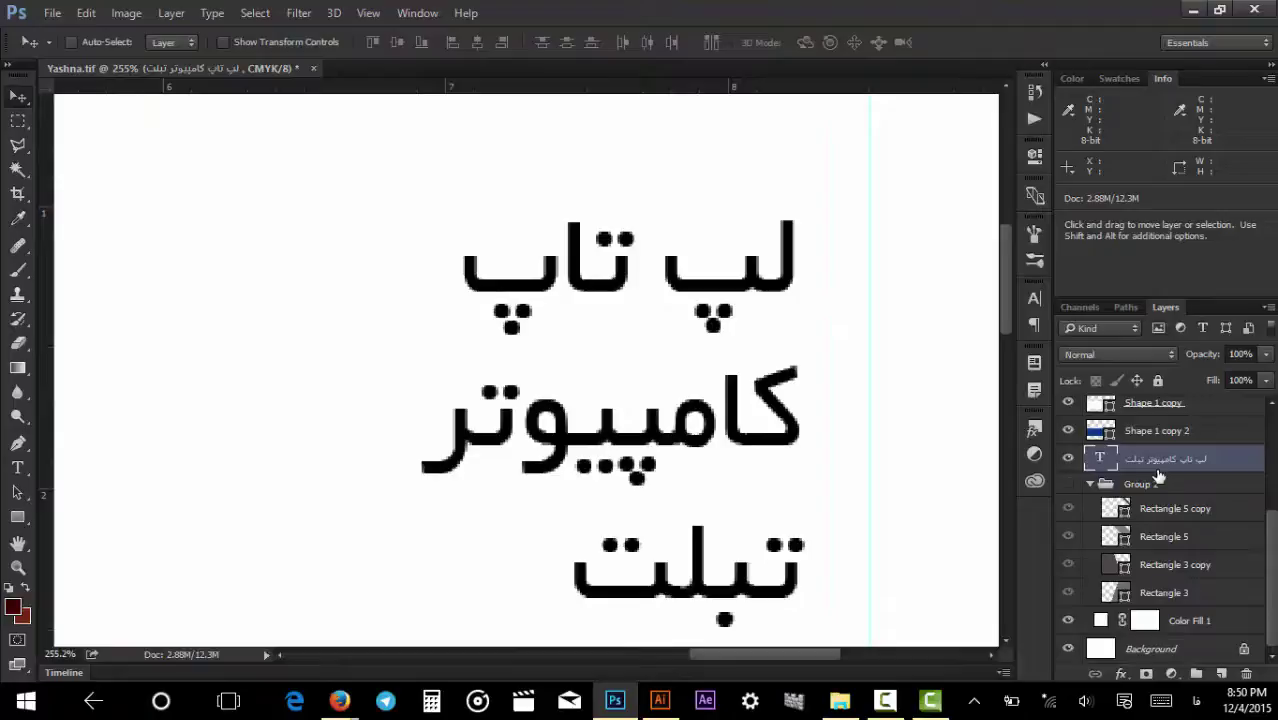
pyautogui.hotkey('ctrl', 'j')
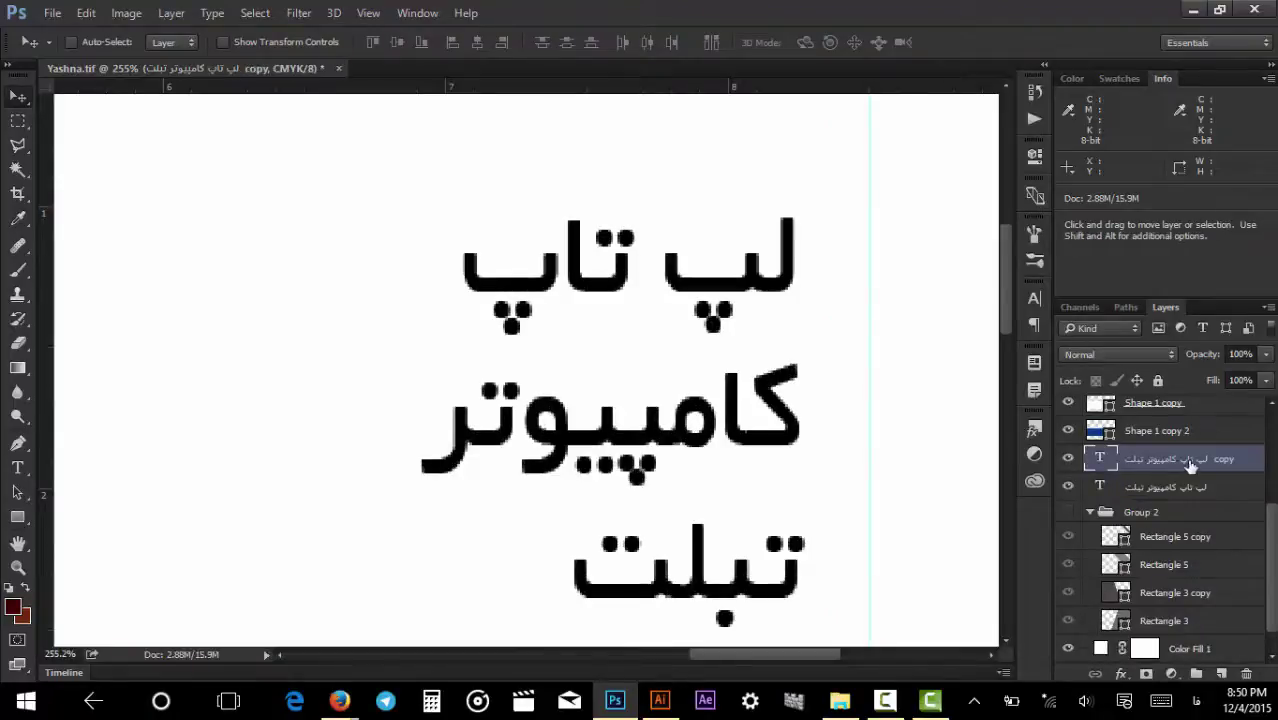
pyautogui.press('t')
pyautogui.click(664, 41)
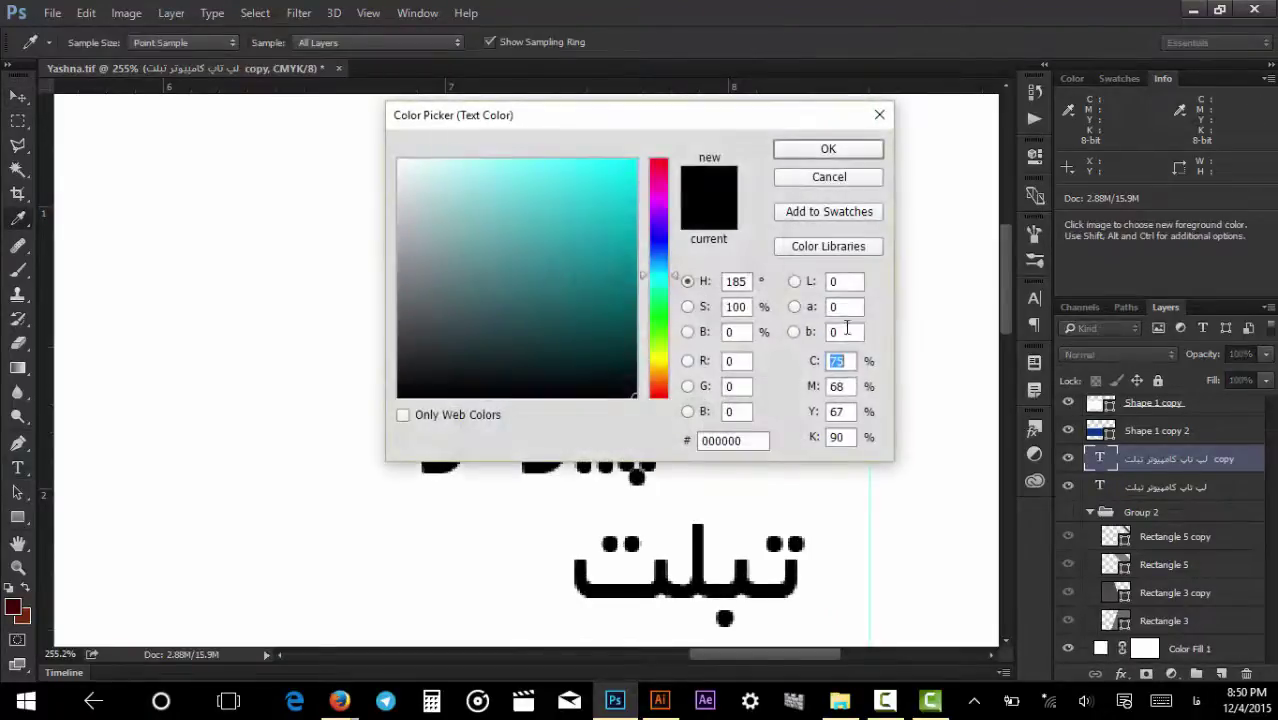
pyautogui.click(400, 161)
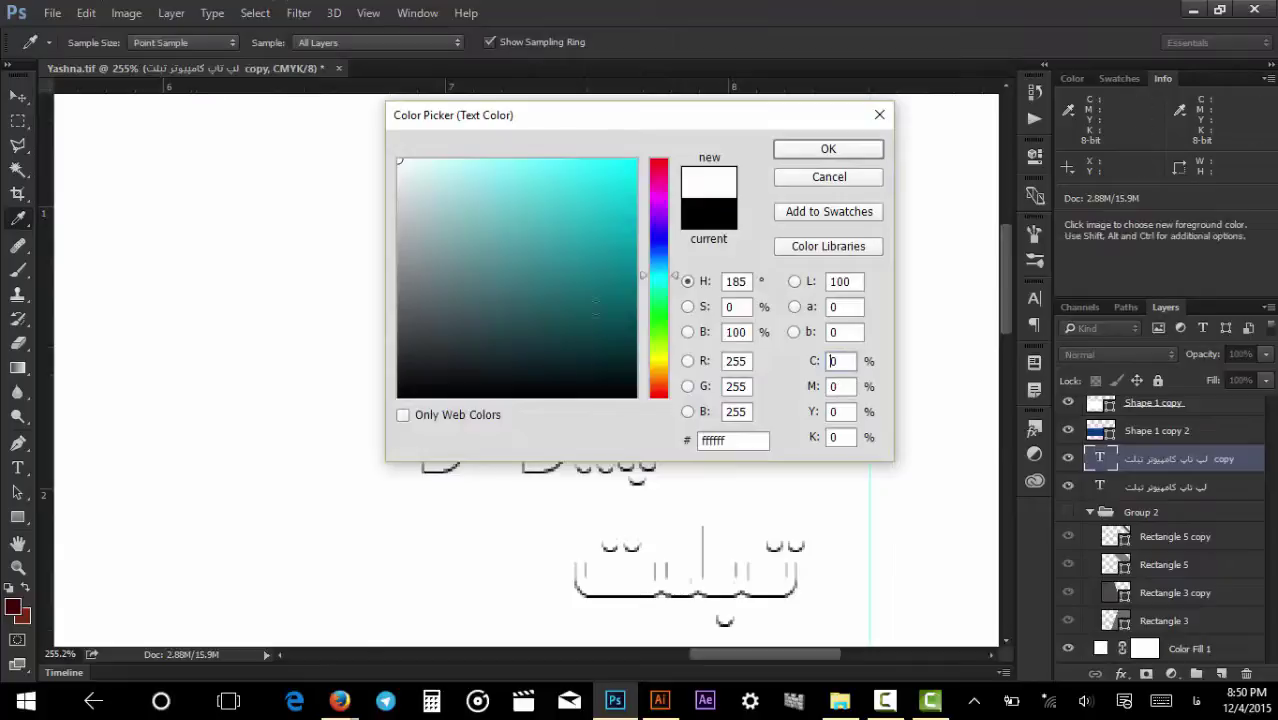
pyautogui.click(830, 413)
pyautogui.write('100')
pyautogui.press('Return')
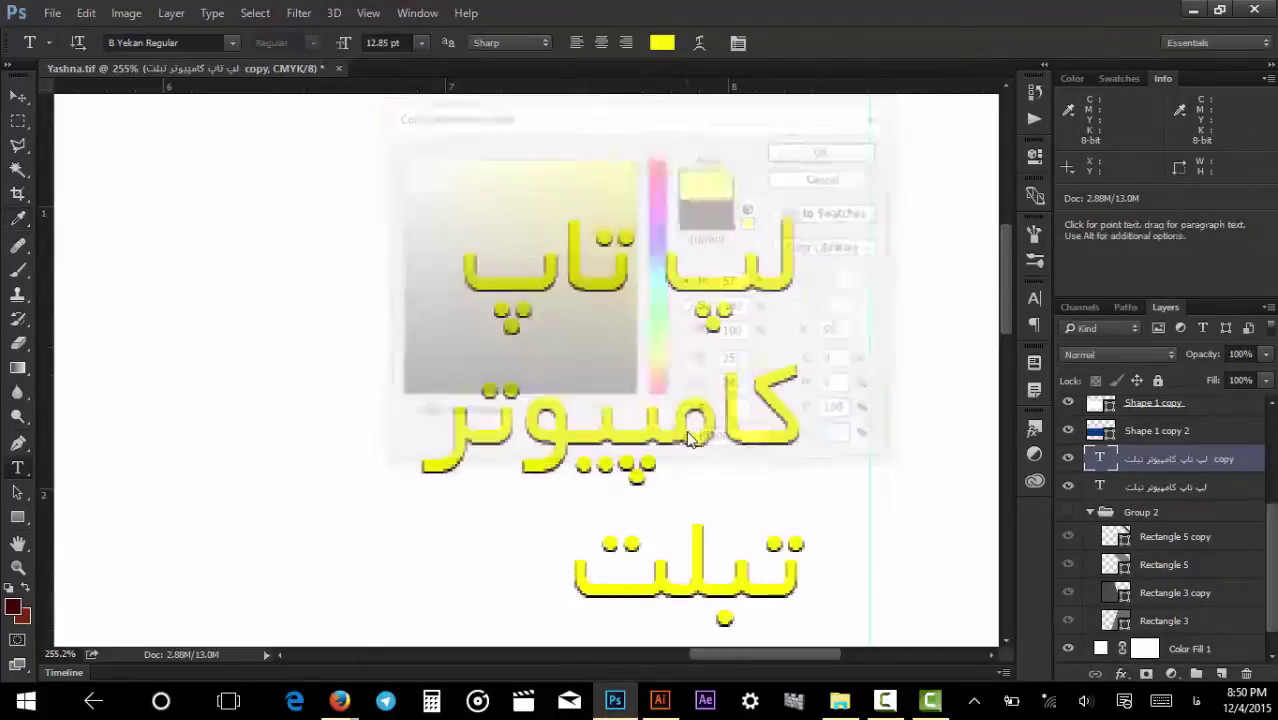
# Send the yellow copy behind the black text and nudge it slightly offset.
pyautogui.hotkey('ctrl', '[')
pyautogui.press('v')
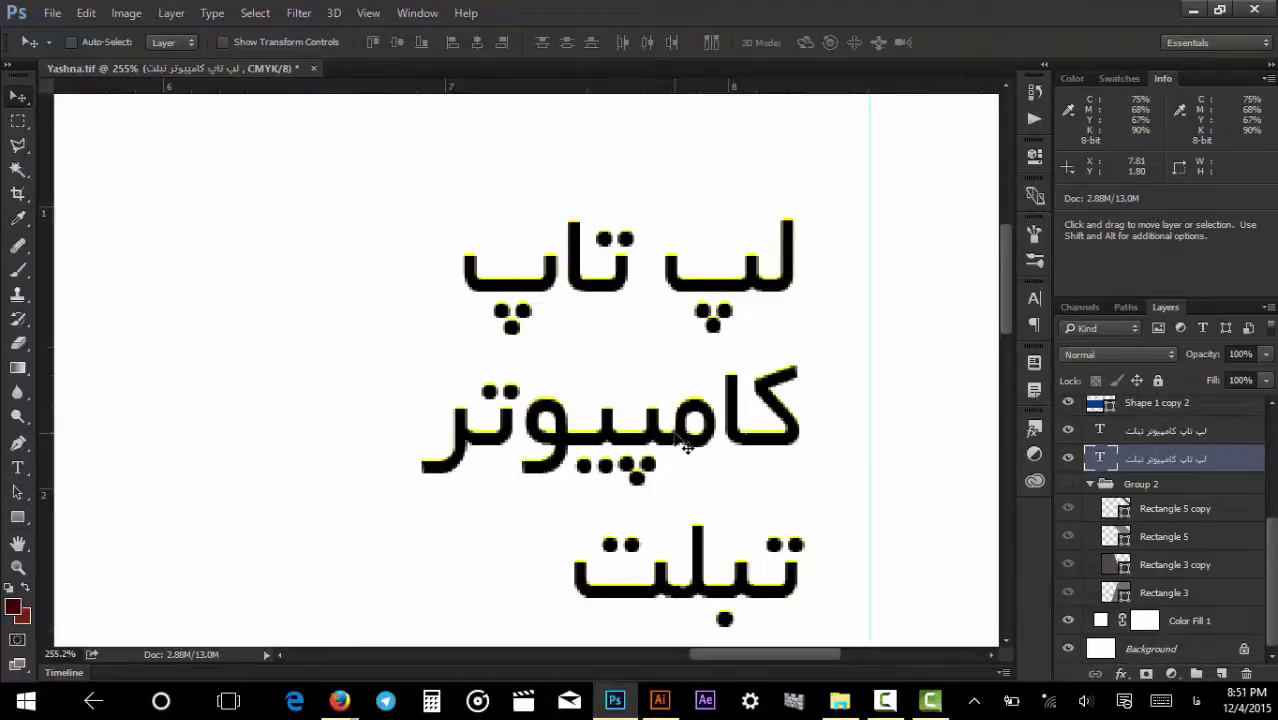
pyautogui.press('Down')
pyautogui.press('Down')
pyautogui.press('Down')
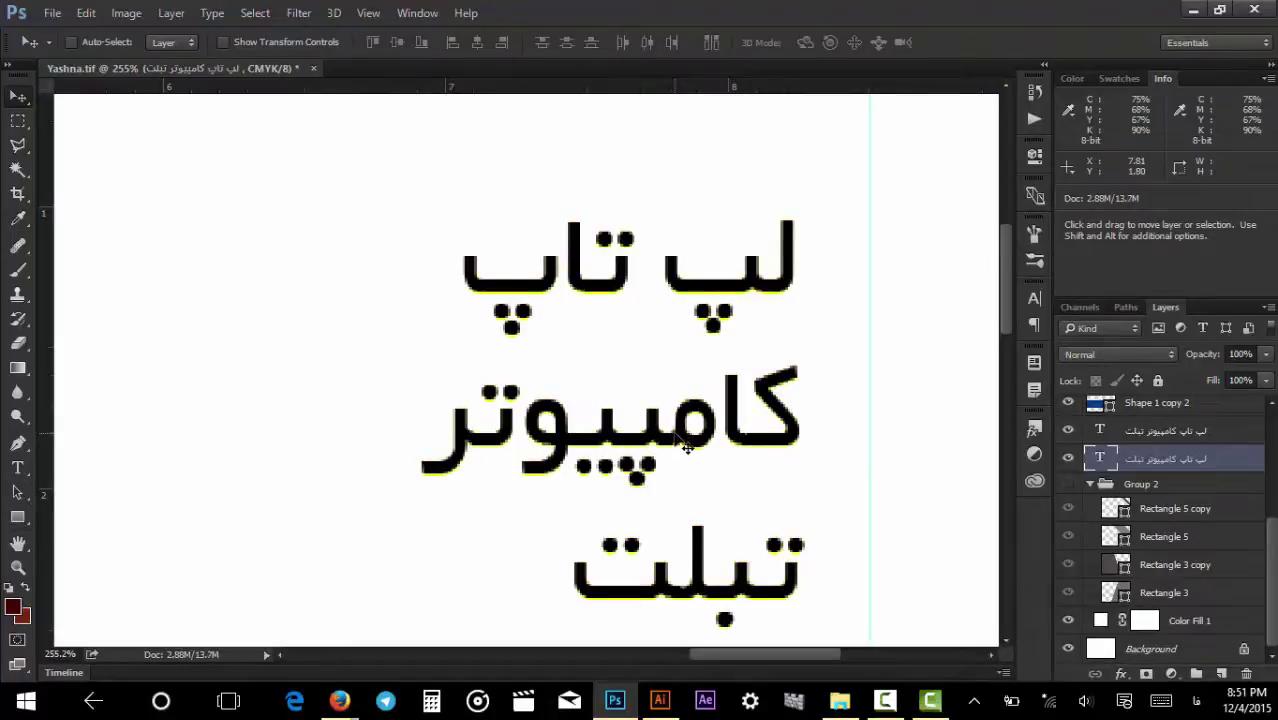
pyautogui.press('Up')
pyautogui.press('Up')
pyautogui.press('Left')
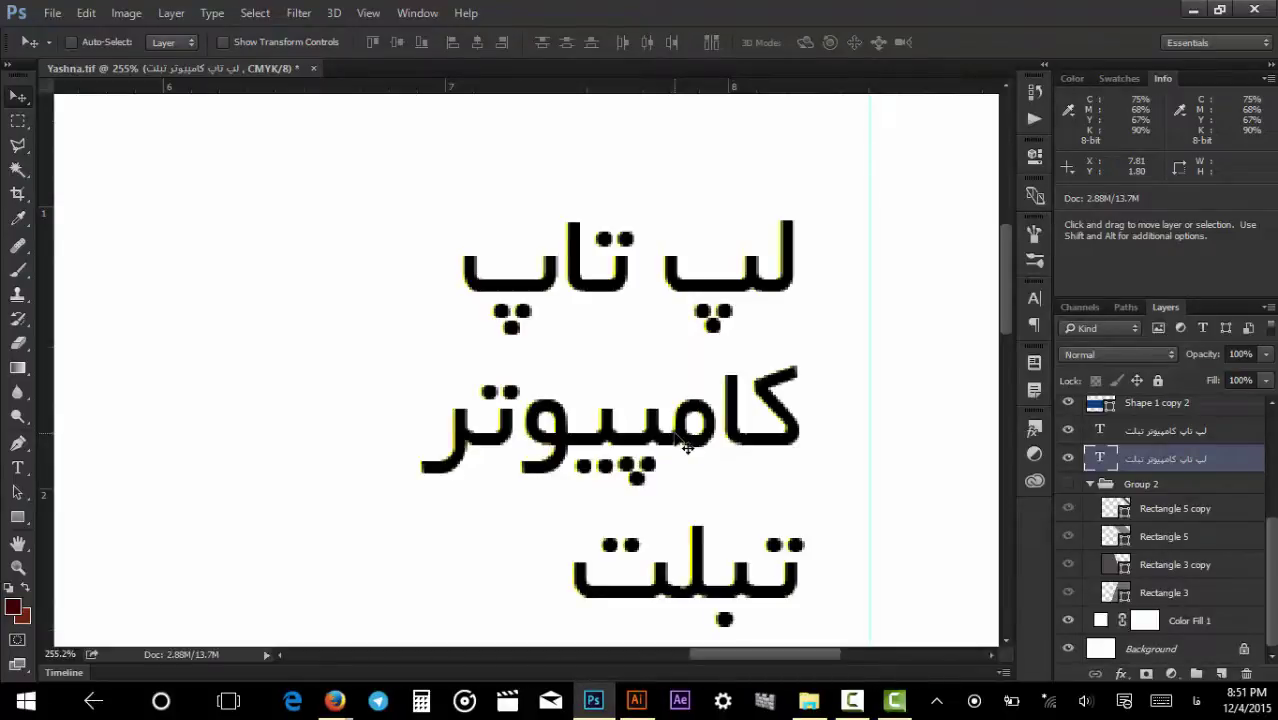
pyautogui.hotkey('ctrl', '-')
pyautogui.hotkey('ctrl', '-')
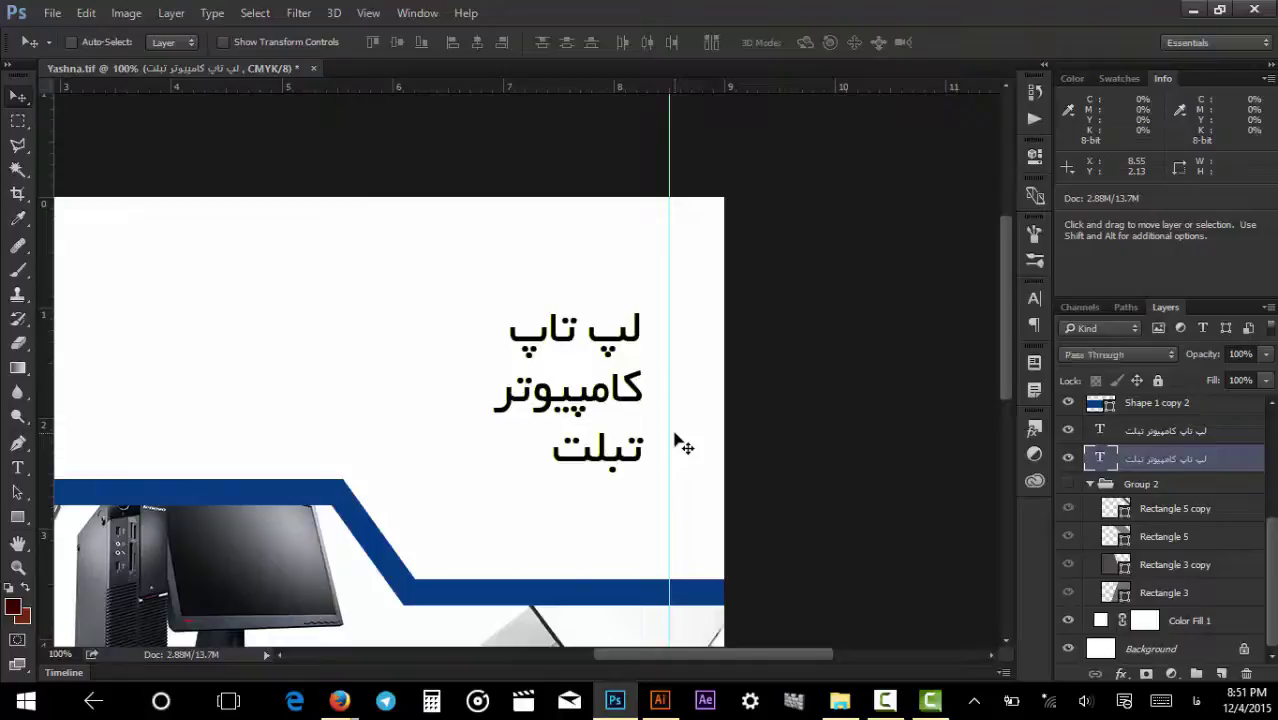
# Delete the selected text layer, open Visit.tif, and select its Persian description layer.
pyautogui.press('Delete')
pyautogui.scroll(-2, 620, 452)
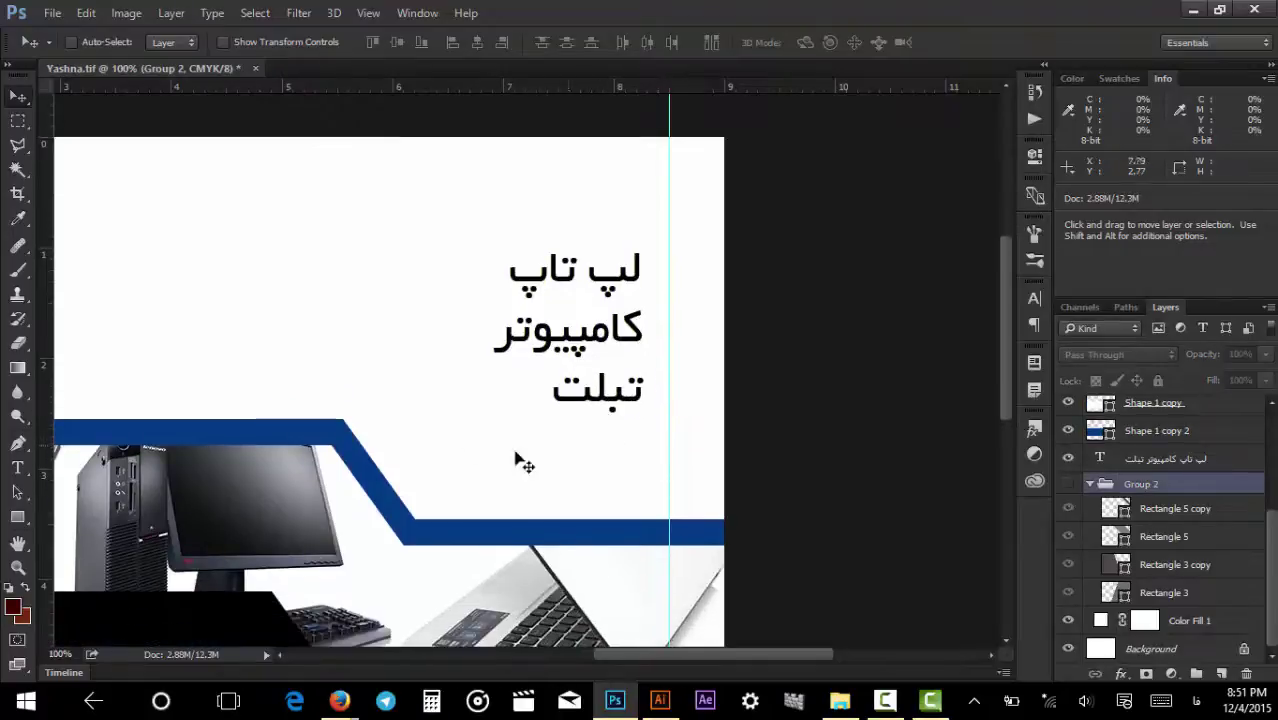
pyautogui.press('ctrl')
pyautogui.hotkey('ctrl', 'o')
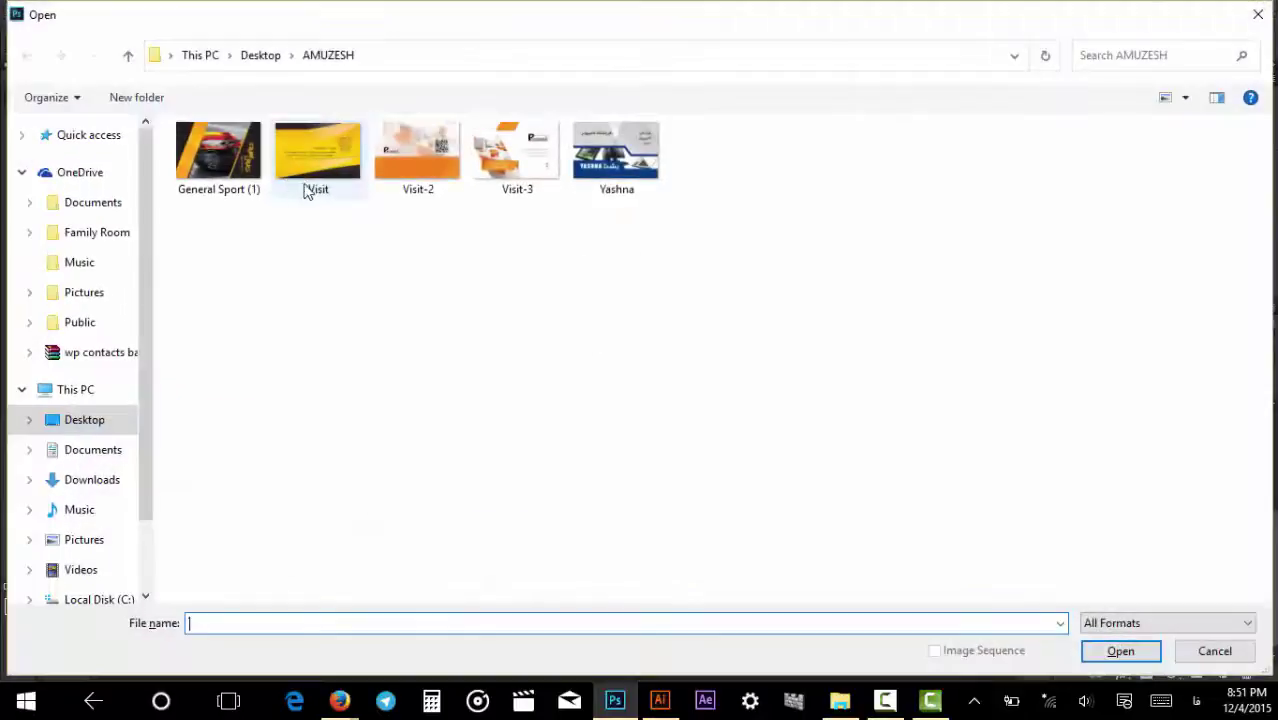
pyautogui.click(343, 160)
pyautogui.doubleClick(343, 160)
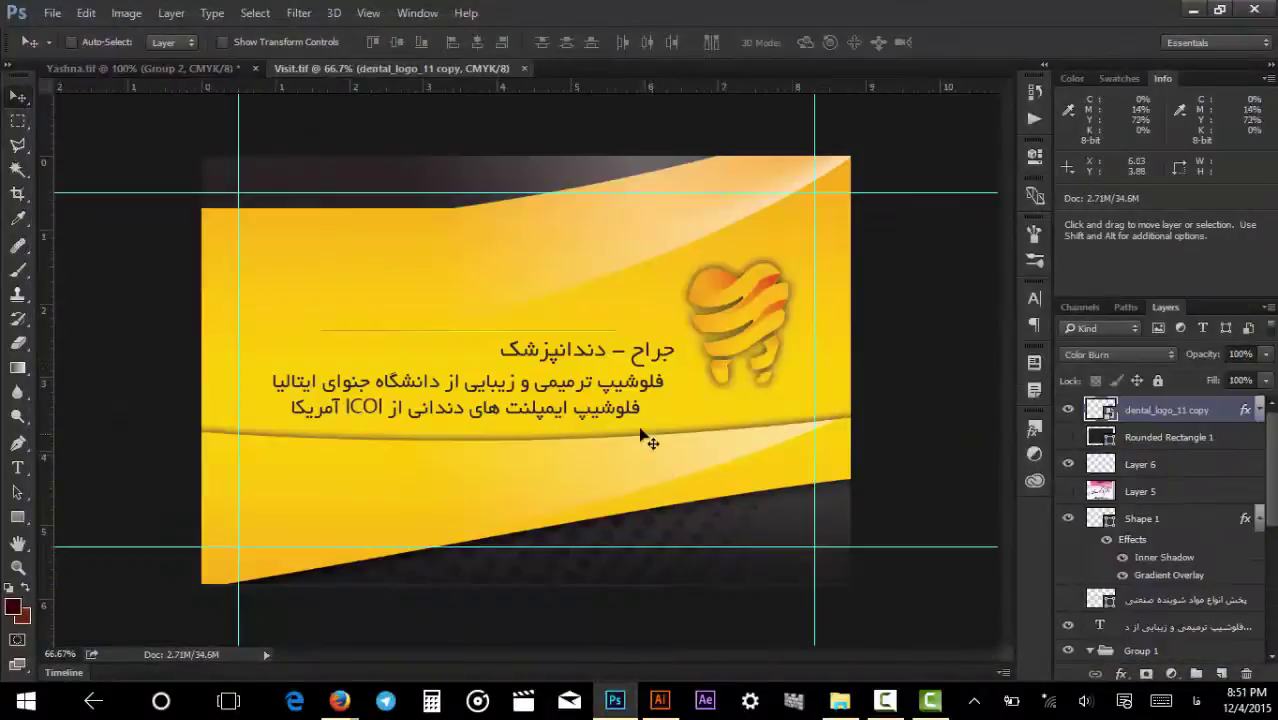
pyautogui.scroll(4, 592, 400)
pyautogui.click(592, 400)
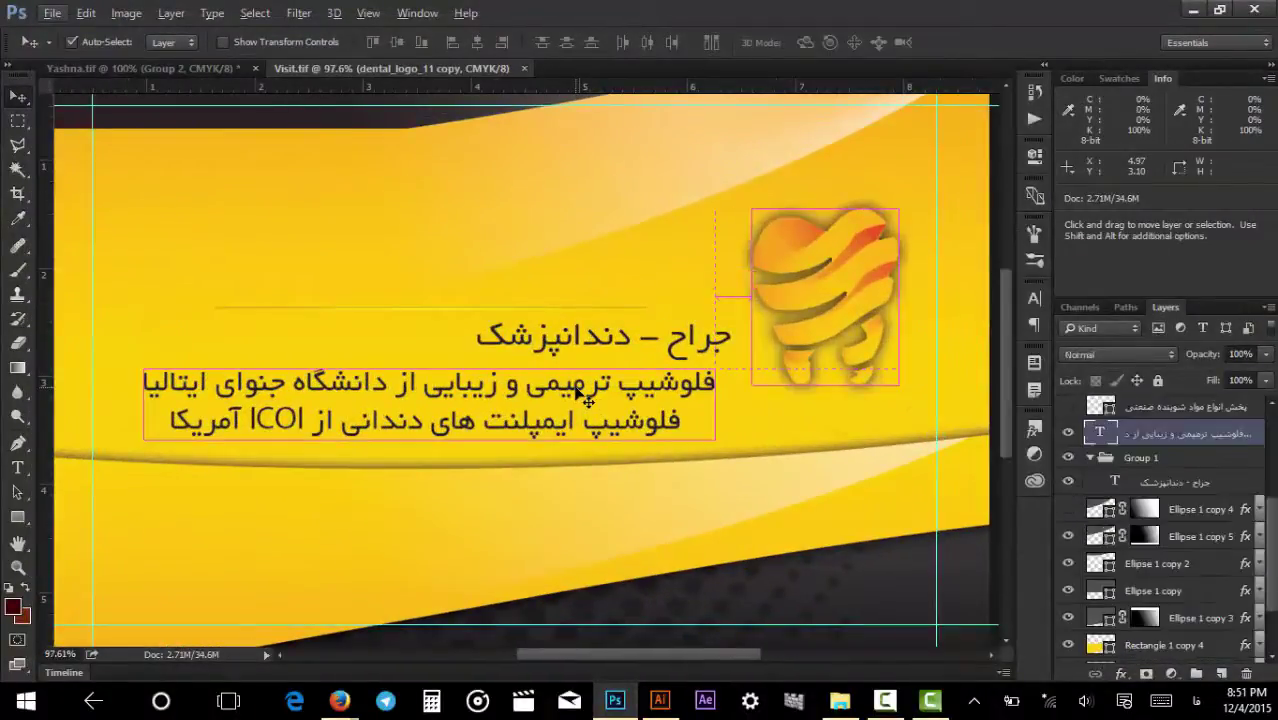
# Set the Persian description text colour to black 231f20 with K 100.
pyautogui.press('t')
pyautogui.click(661, 42)
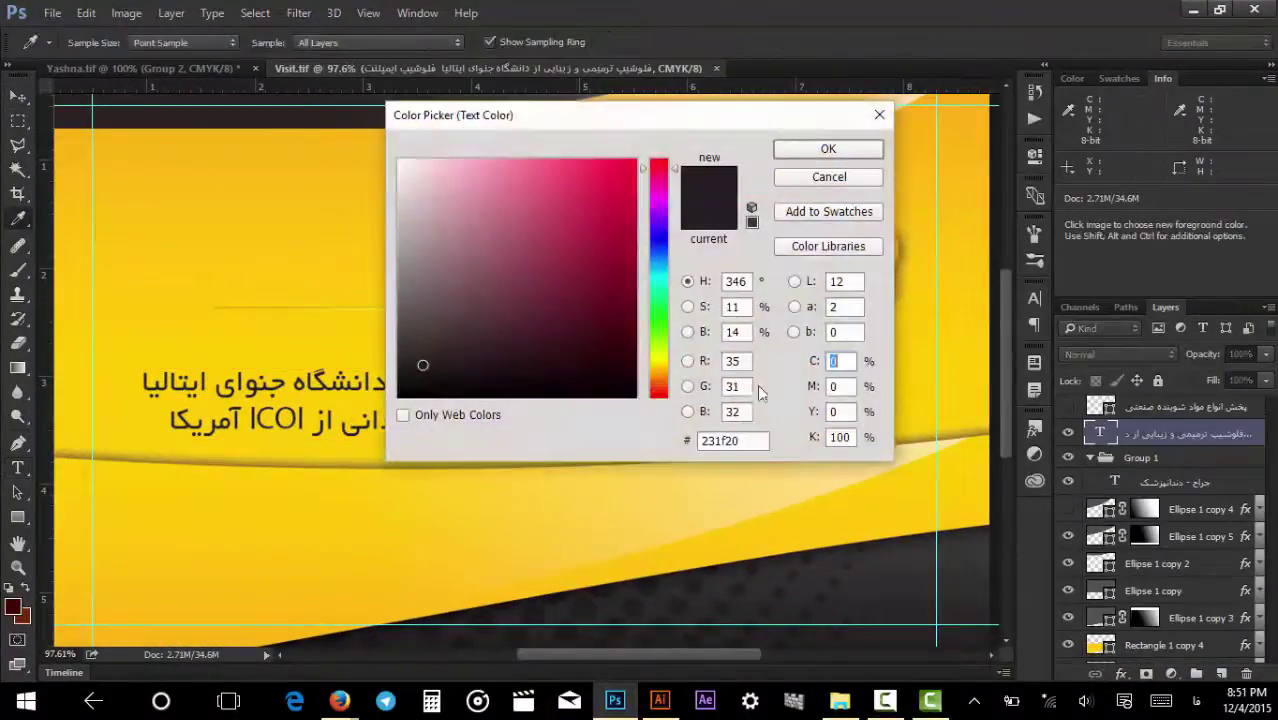
pyautogui.click(399, 161)
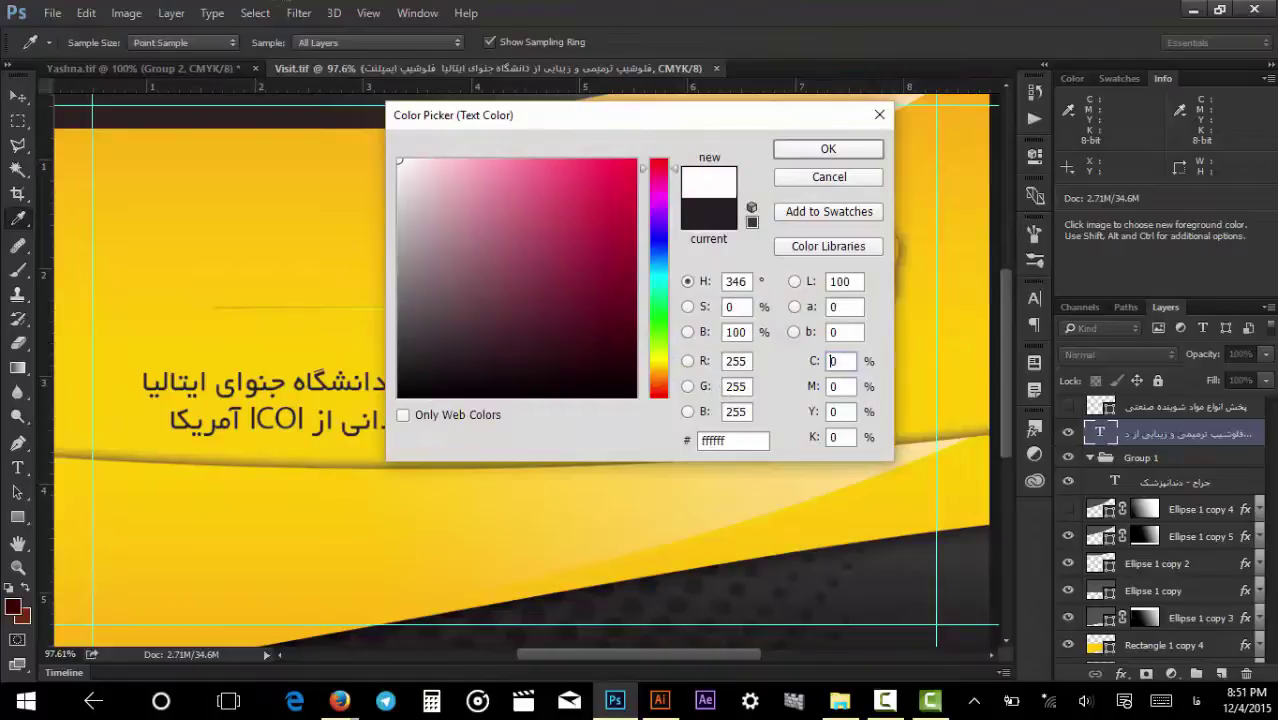
pyautogui.click(838, 437)
pyautogui.write('100')
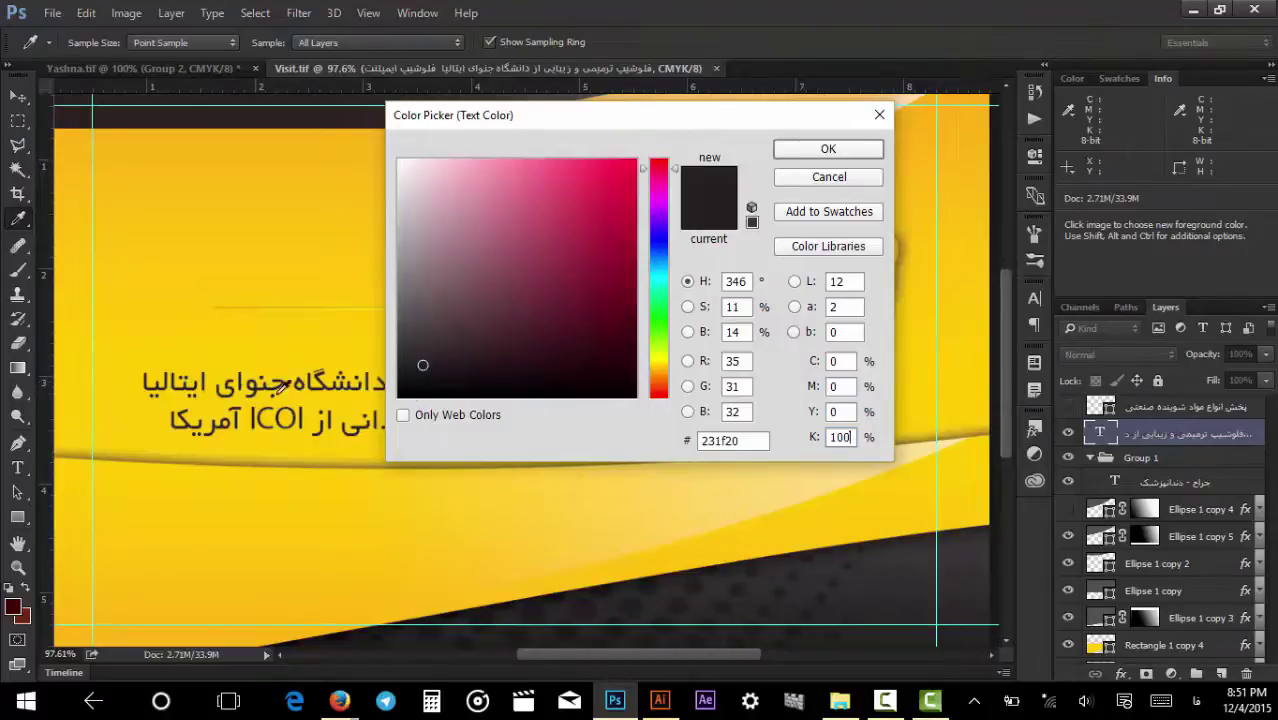
pyautogui.click(833, 148)
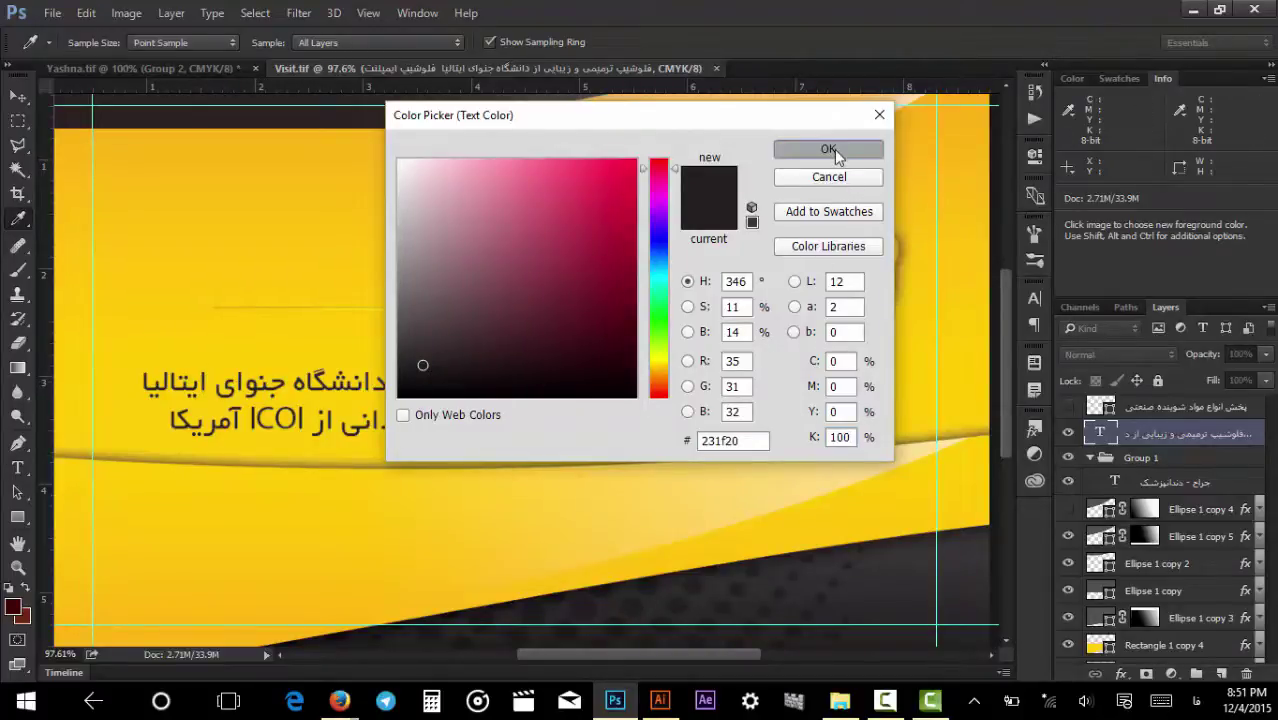
pyautogui.scroll(3, 329, 392)
pyautogui.scroll(3, 329, 400)
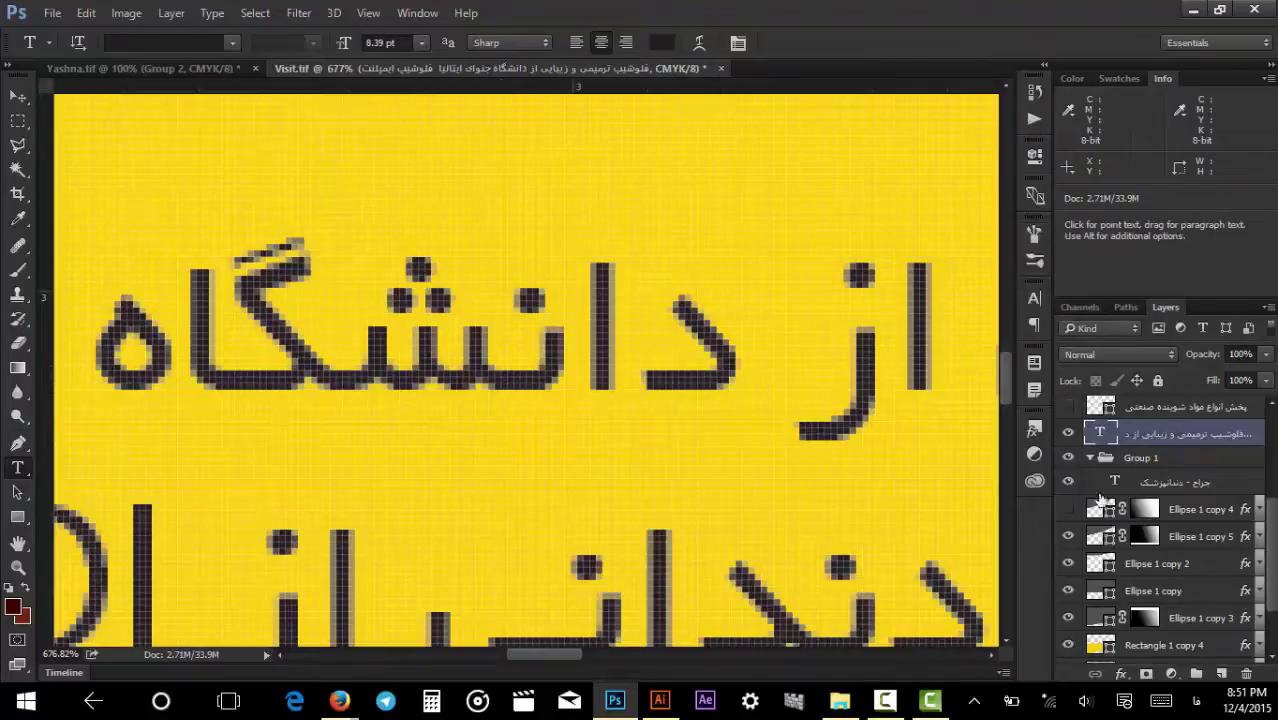
# Switch the description layer to Multiply blend mode, undoing to compare it against Normal.
pyautogui.click(1129, 355)
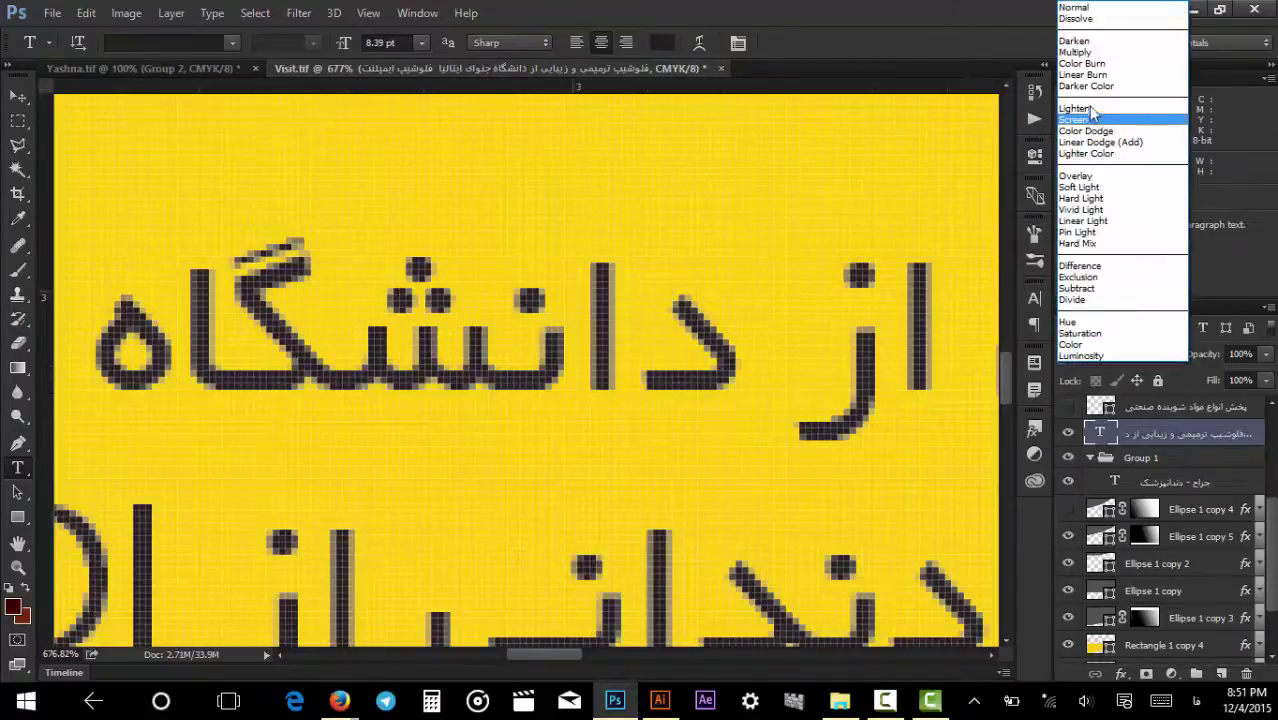
pyautogui.click(1097, 52)
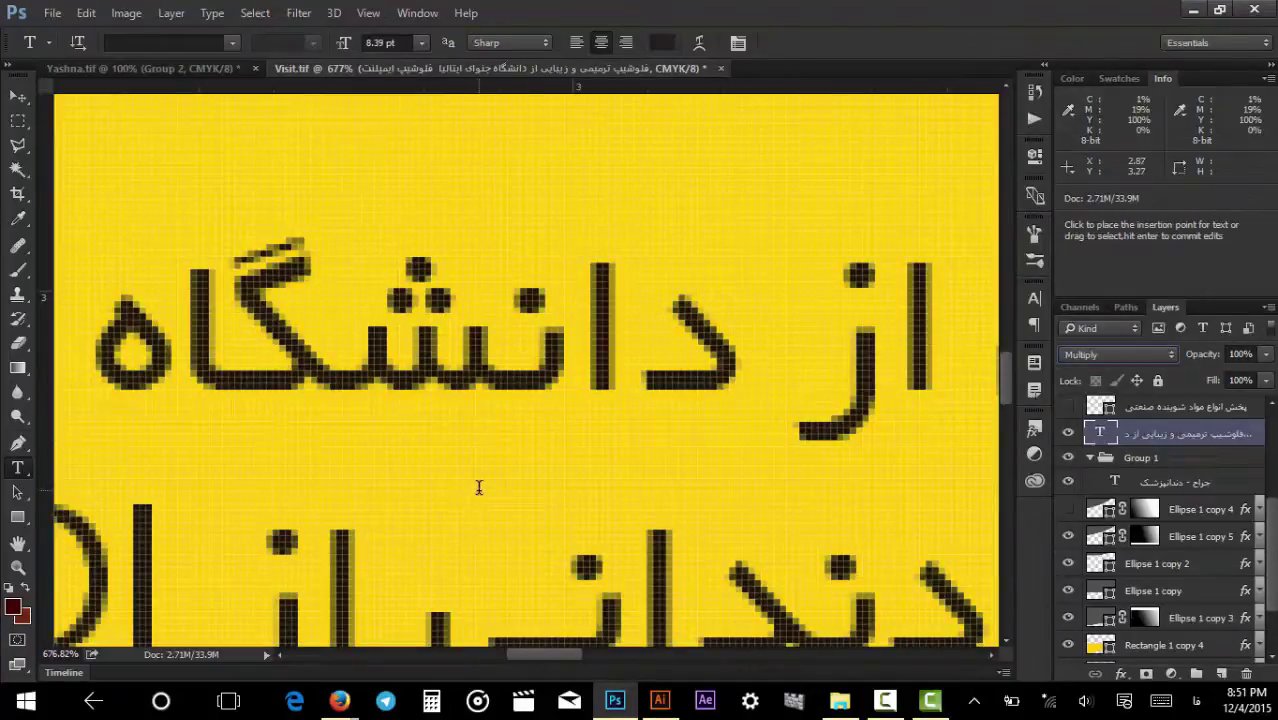
pyautogui.hotkey('ctrl', 'z')
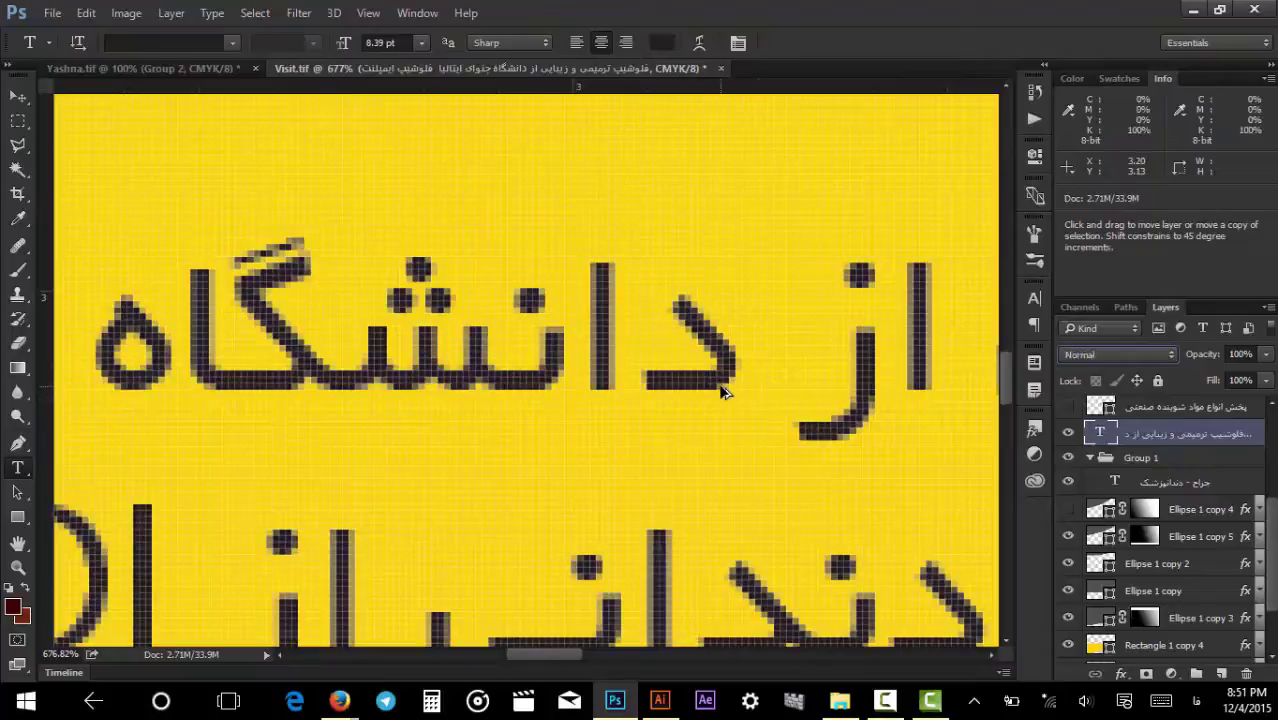
pyautogui.hotkey('ctrl', 'z')
pyautogui.hotkey('ctrl', 'z')
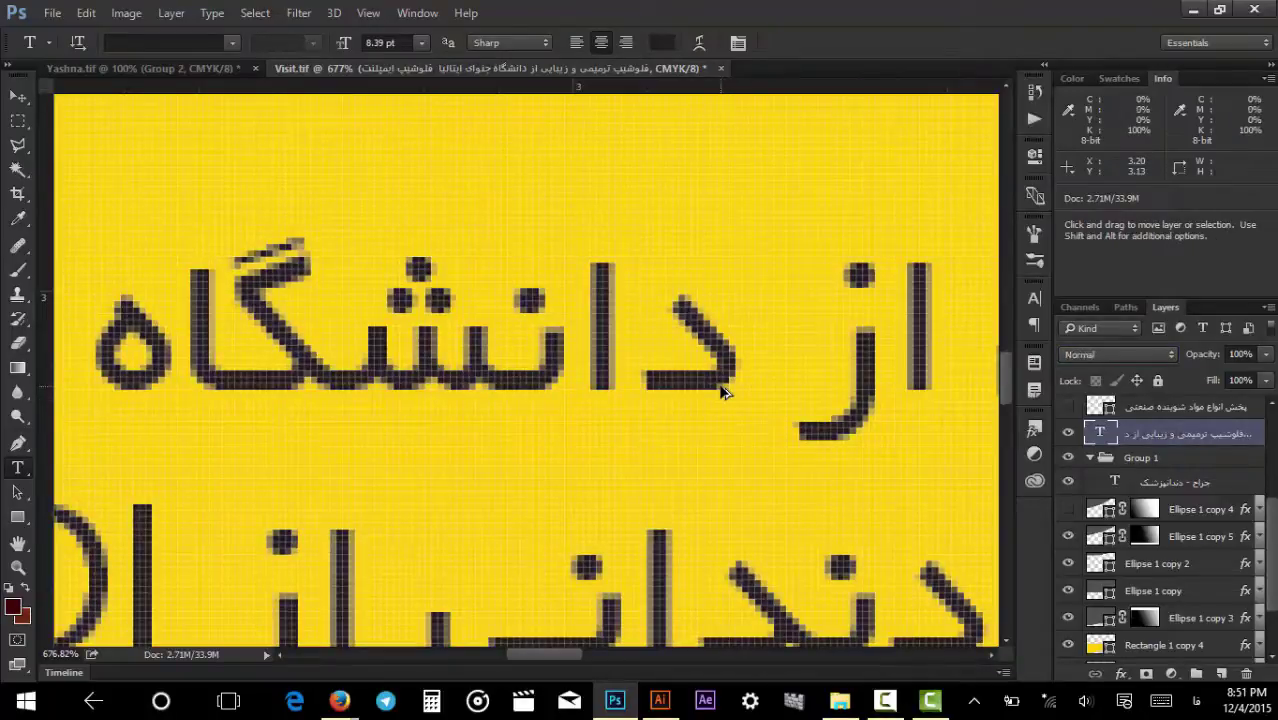
pyautogui.hotkey('ctrl', 'z')
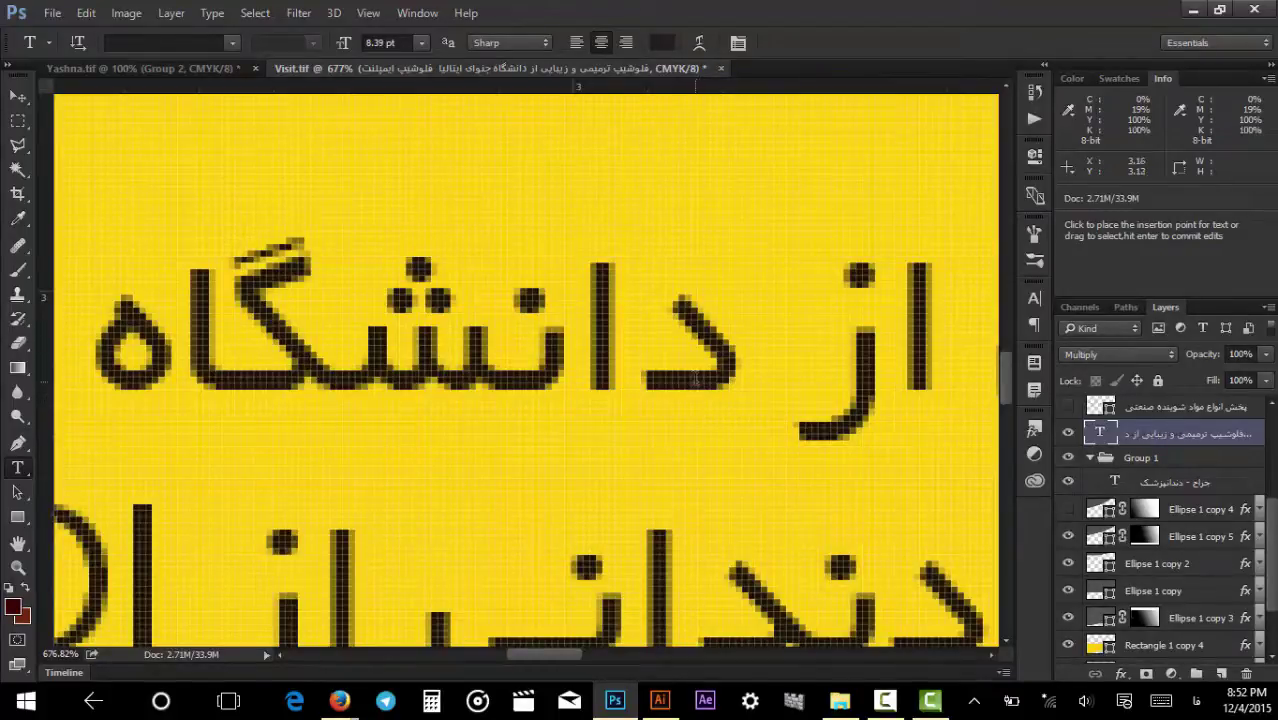
pyautogui.scroll(-10, 696, 378)
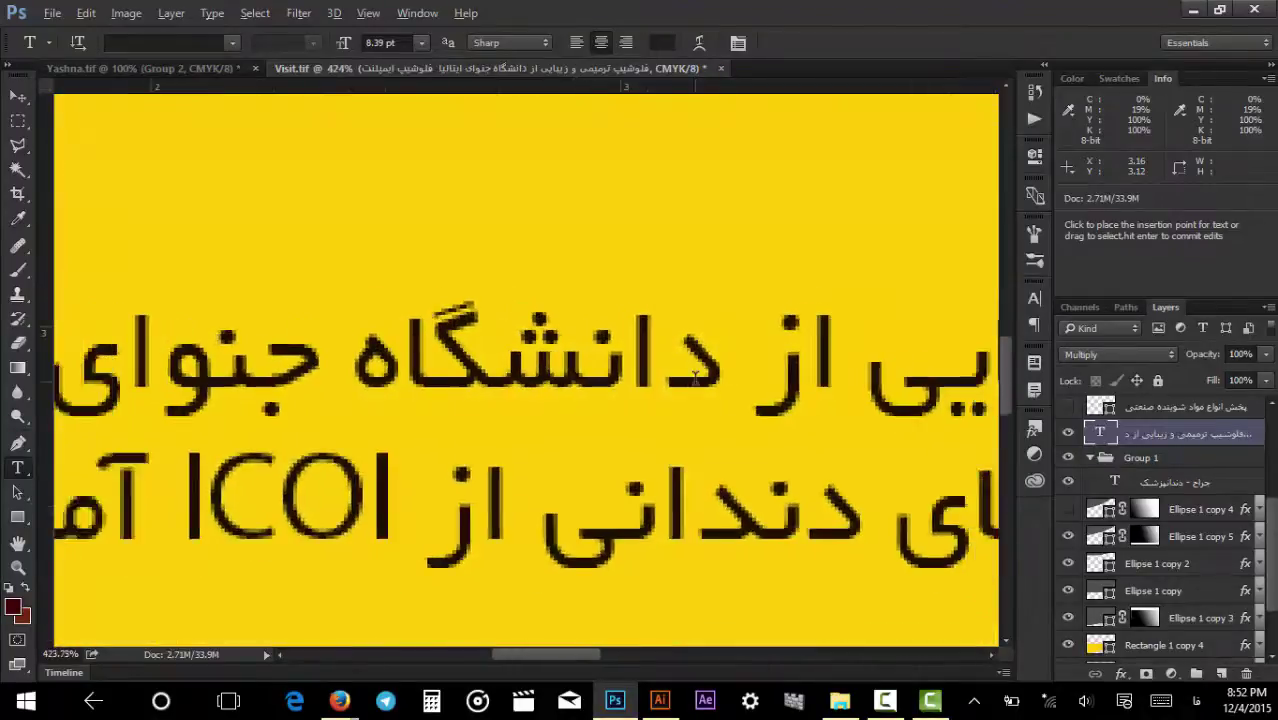
pyautogui.scroll(-2, 695, 391)
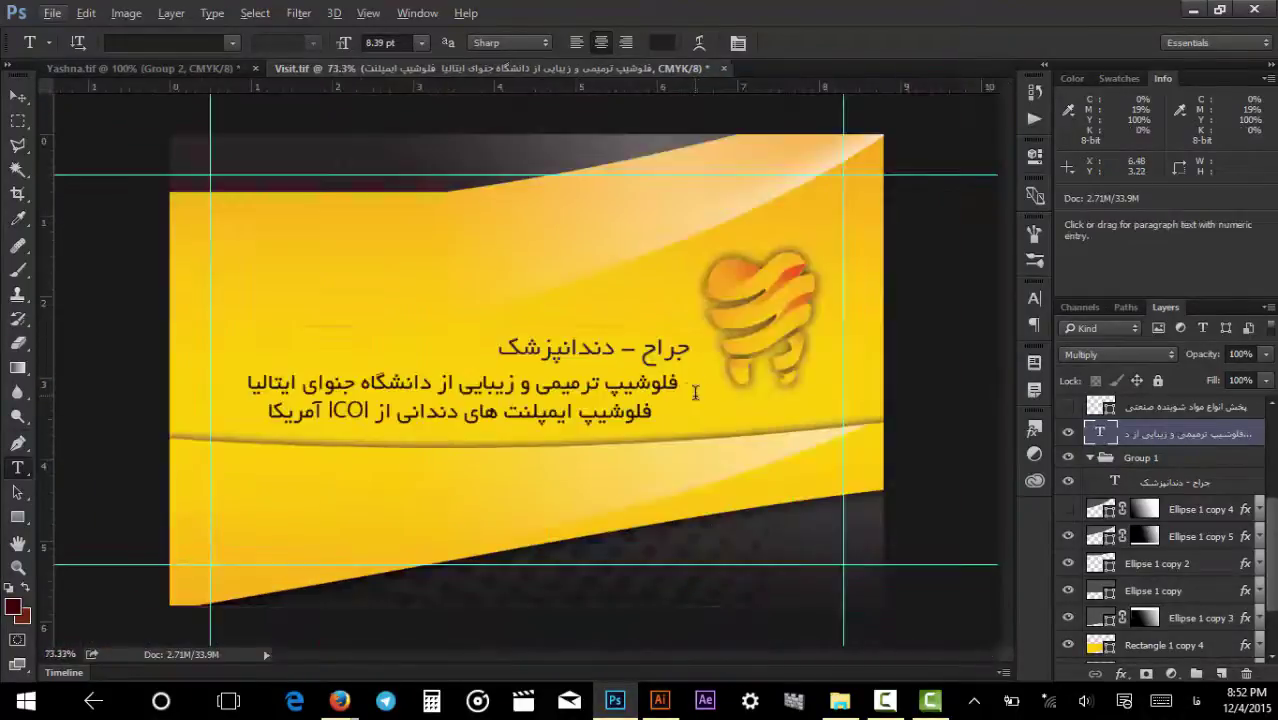
pyautogui.scroll(8, 624, 406)
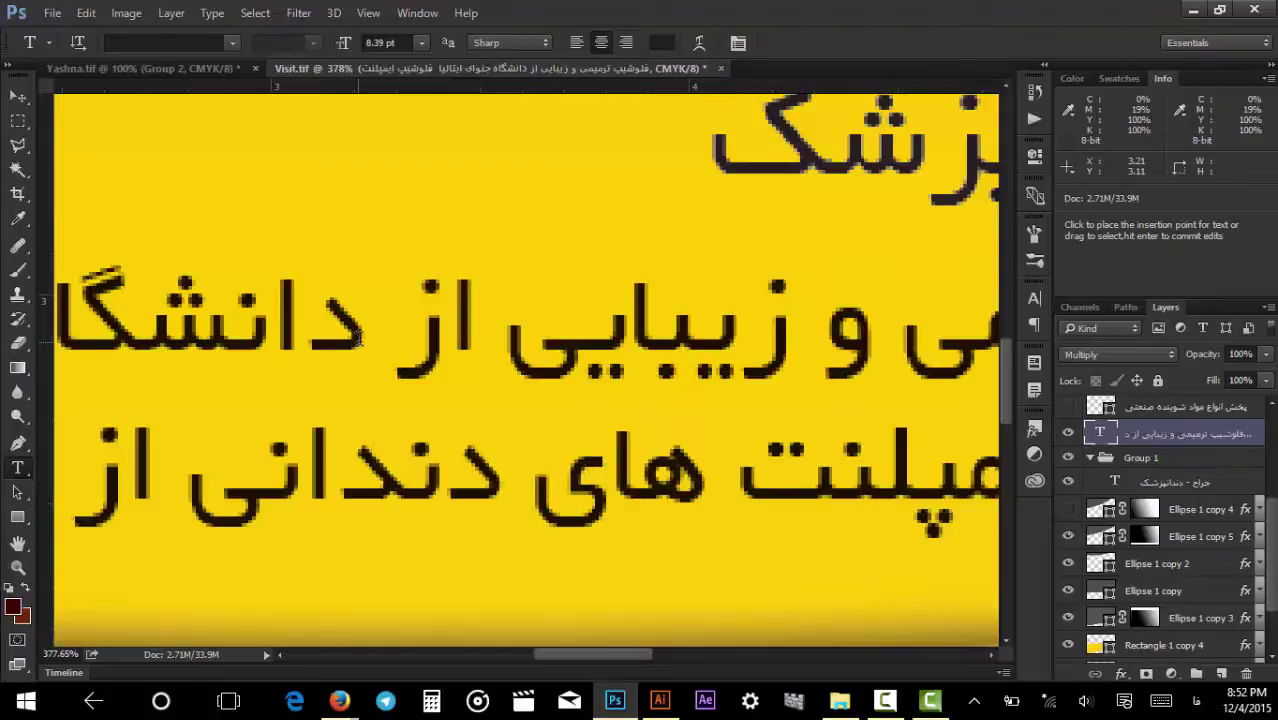
pyautogui.press('v')
pyautogui.scroll(-3, 397, 358)
pyautogui.scroll(-5, 397, 358)
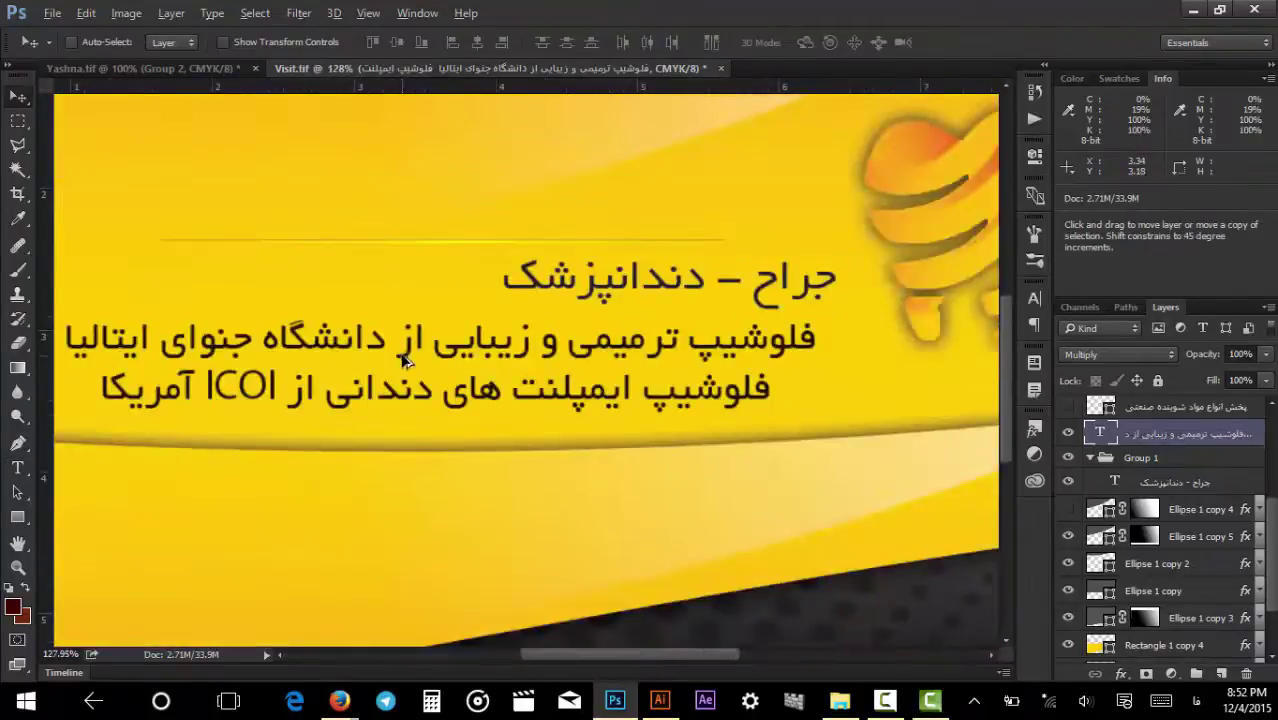
pyautogui.scroll(3, 698, 370)
pyautogui.scroll(-3, 698, 370)
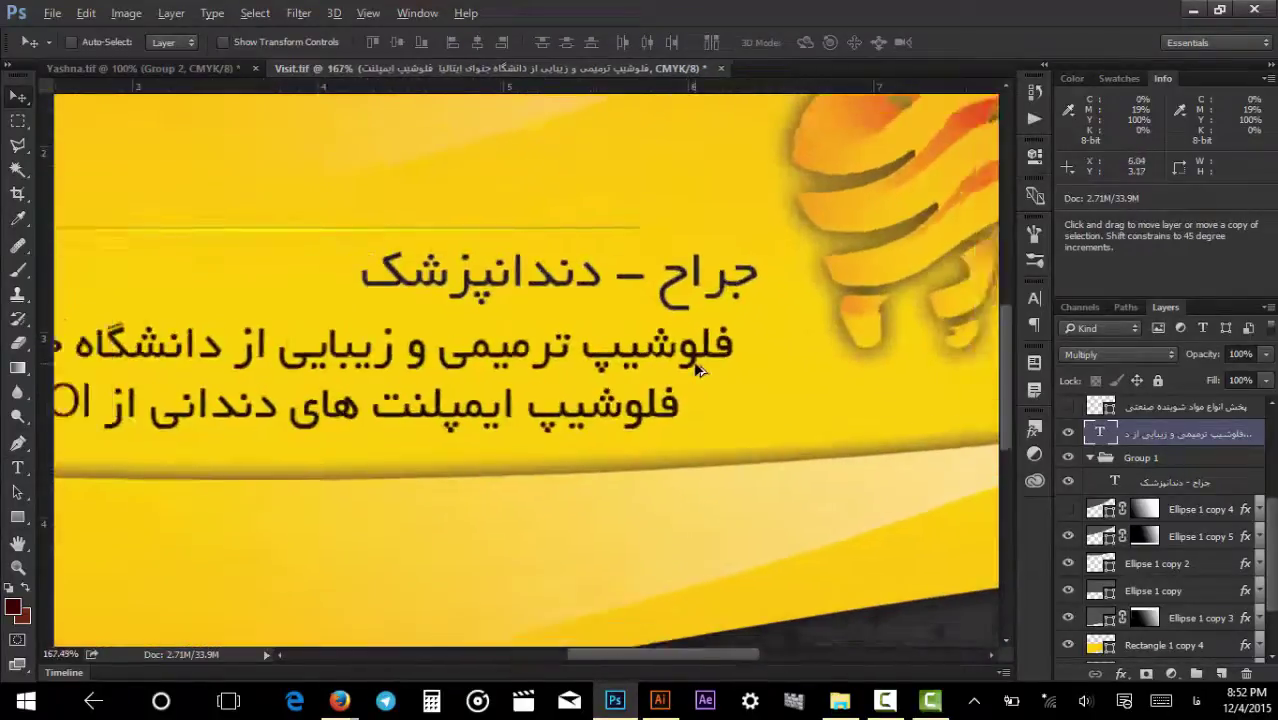
pyautogui.scroll(5, 190, 360)
pyautogui.scroll(4, 277, 321)
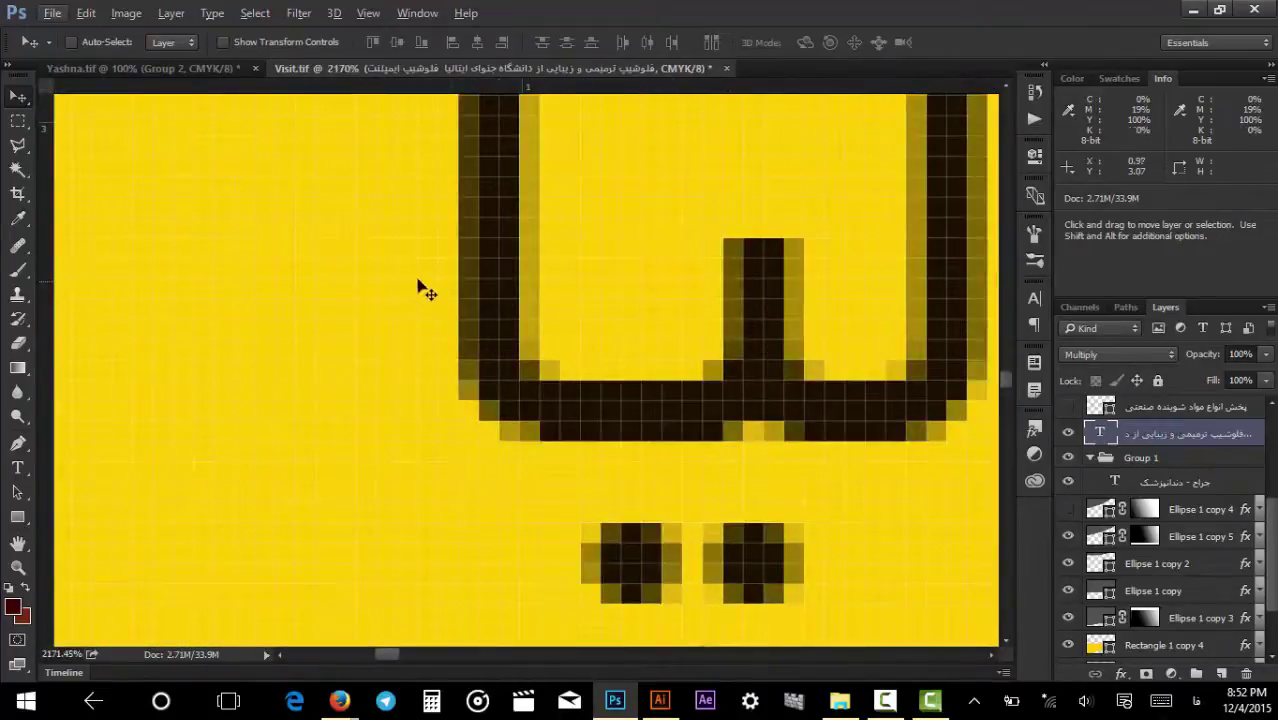
pyautogui.scroll(-10, 432, 300)
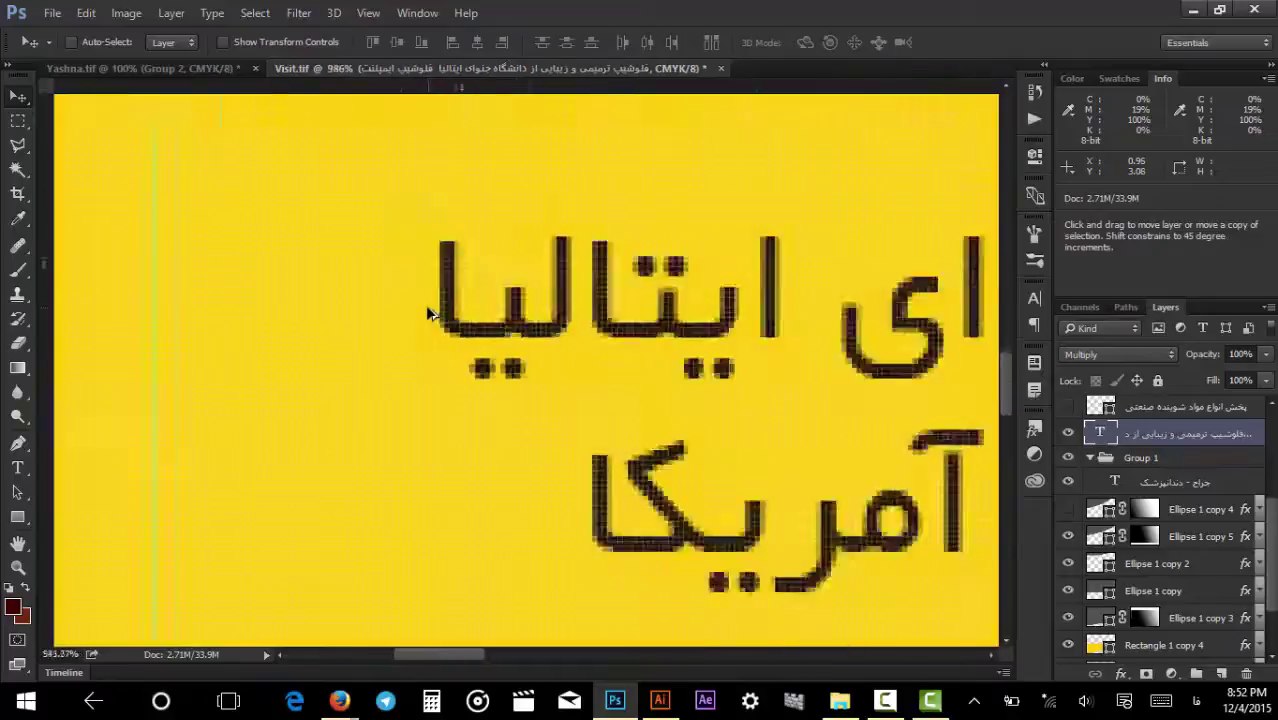
pyautogui.scroll(3, 435, 305)
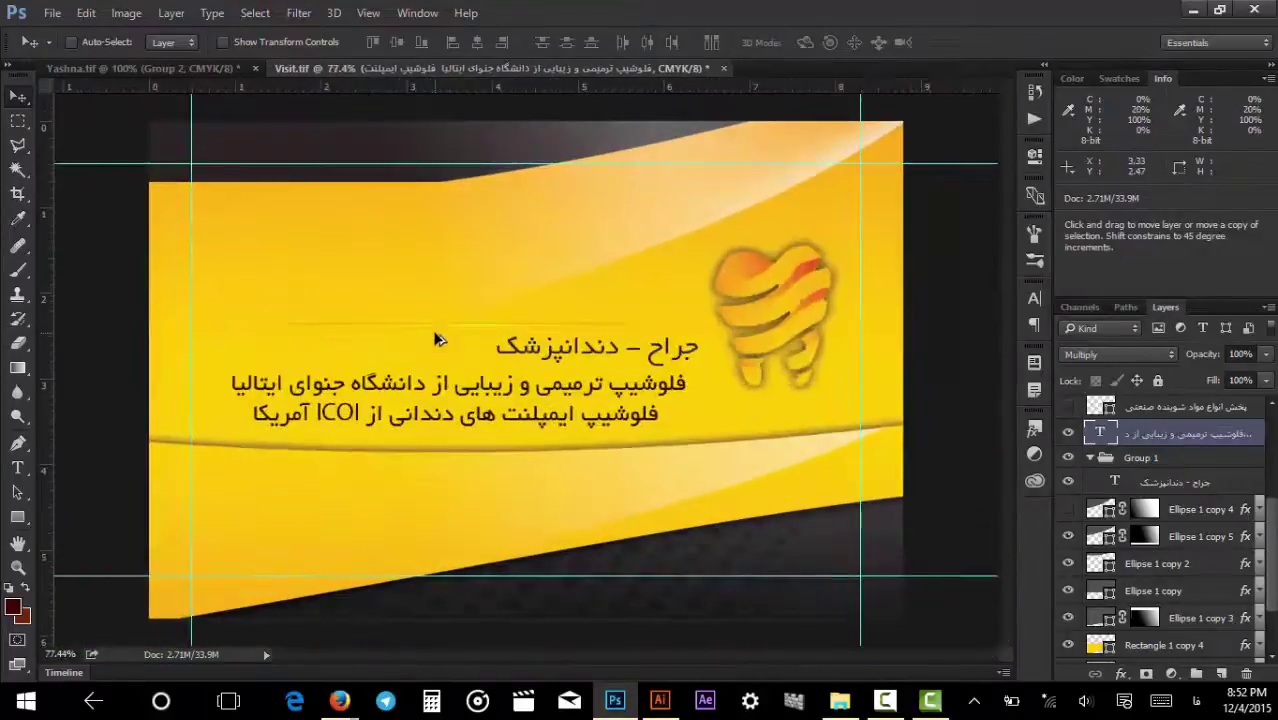
pyautogui.scroll(-1, 440, 342)
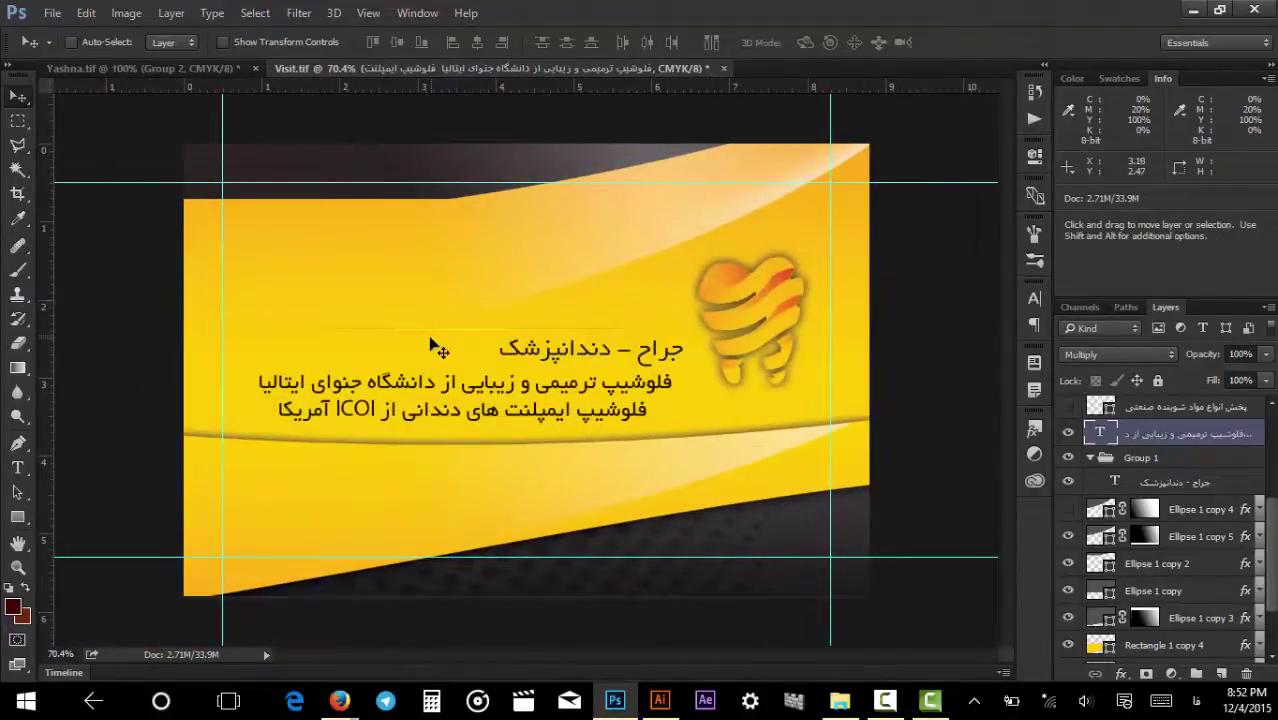